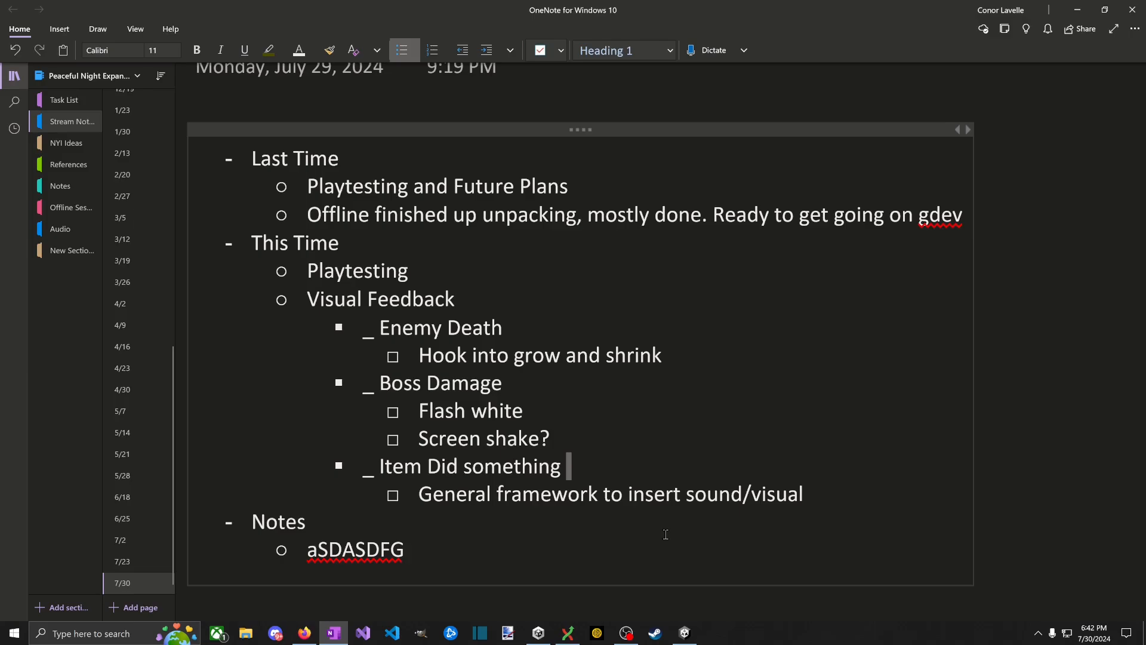
Step: Open the 7/23 stream notes page and collapse the 0.4.0 Peaks entry under This Time
{"action": "left_click", "coordinate": [138, 562]}
{"action": "scroll", "coordinate": [518, 271], "scroll_direction": "up", "scroll_amount": 6}
{"action": "scroll", "coordinate": [514, 418], "scroll_direction": "down", "scroll_amount": 1}
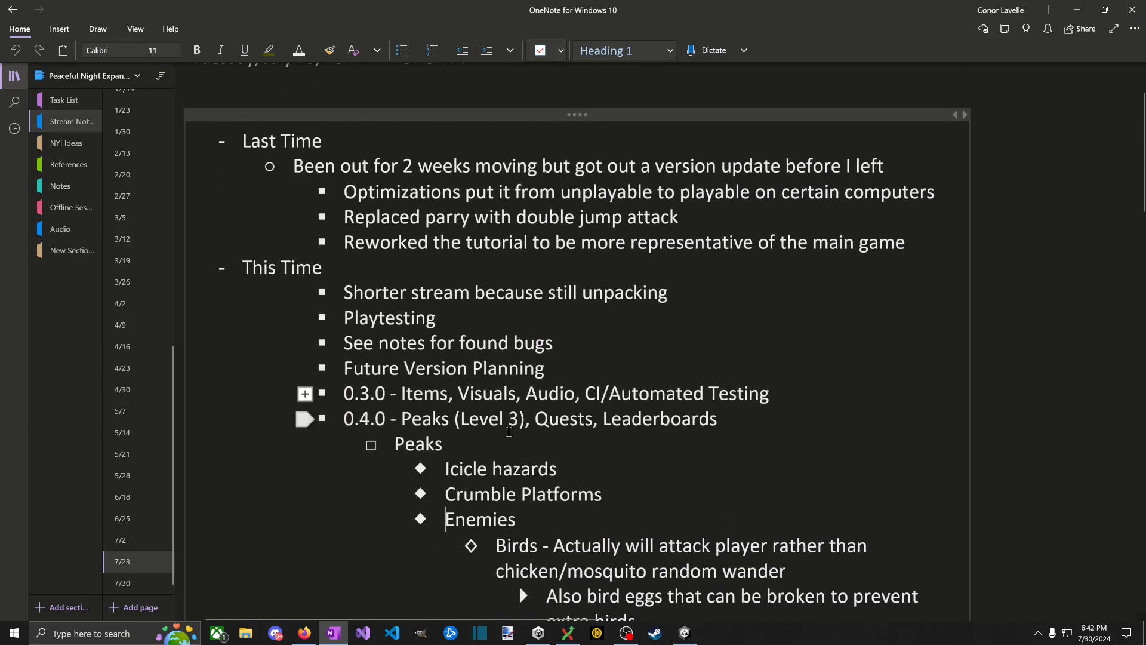
{"action": "scroll", "coordinate": [509, 431], "scroll_direction": "down", "scroll_amount": 3}
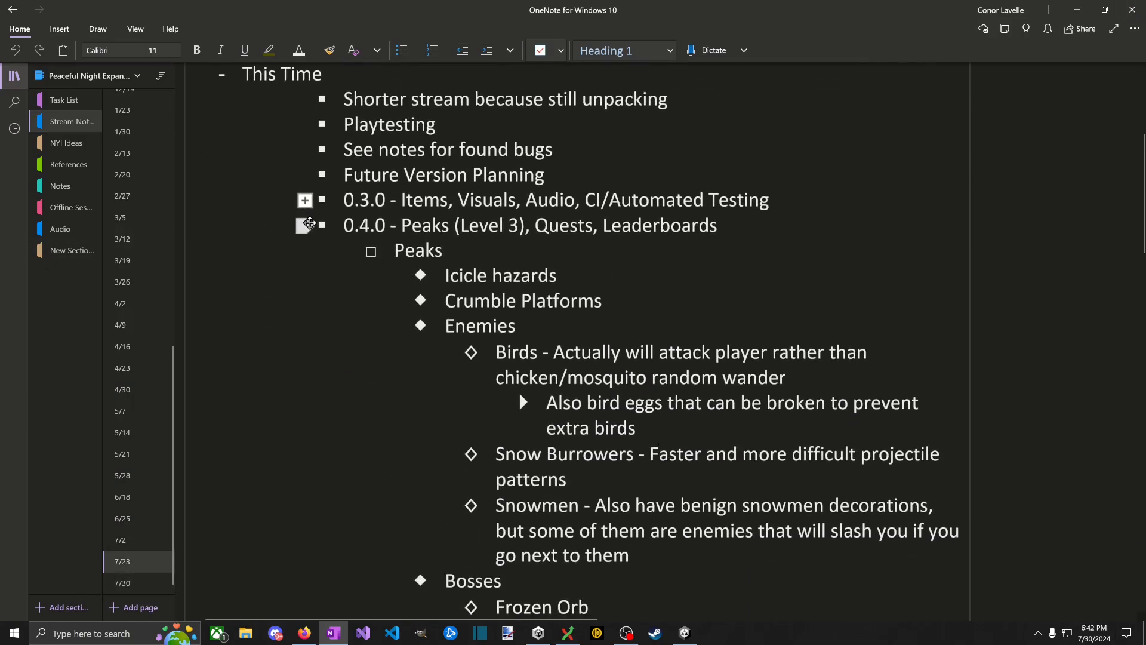
{"action": "double_click", "coordinate": [309, 223]}
{"action": "left_click", "coordinate": [794, 383]}
{"action": "scroll", "coordinate": [744, 415], "scroll_direction": "up", "scroll_amount": 2}
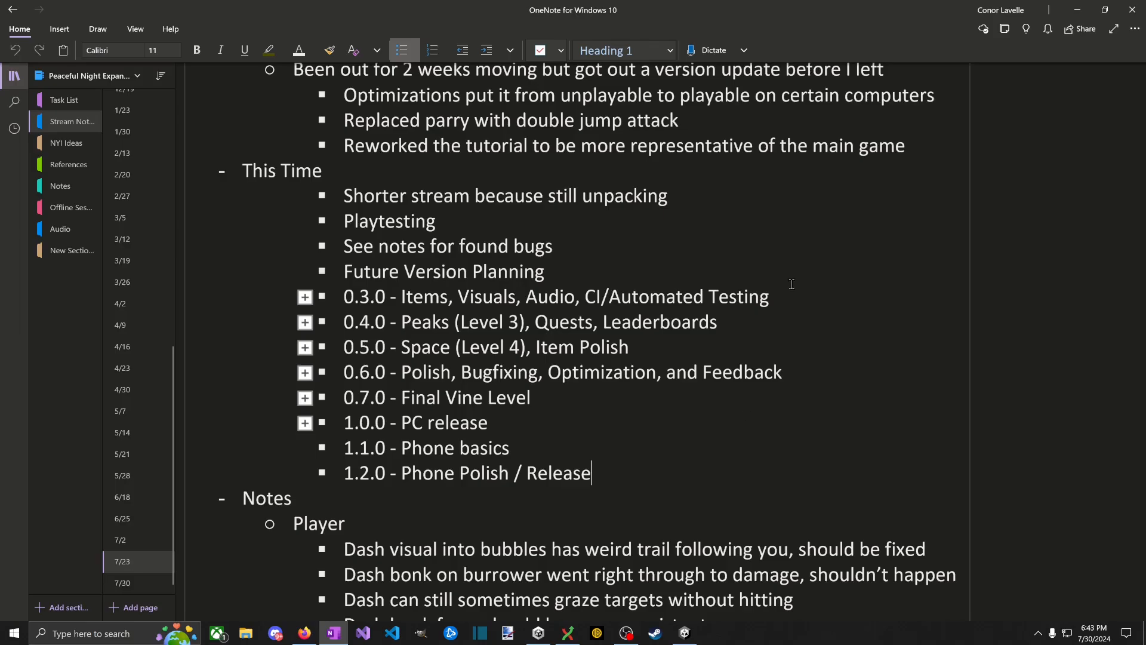
Step: Expand the 0.3.0 entry and collapse its Items, Visuals, Audio and CI/Automated testing sub-lists
{"action": "double_click", "coordinate": [305, 294]}
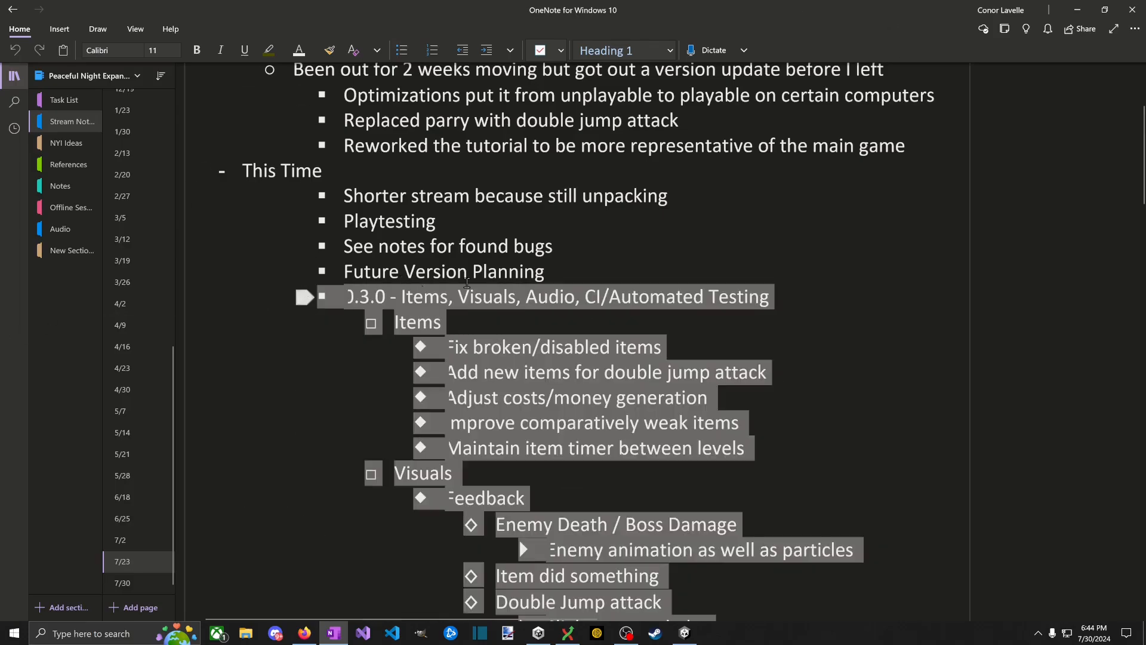
{"action": "left_click", "coordinate": [624, 301]}
{"action": "left_click", "coordinate": [360, 318]}
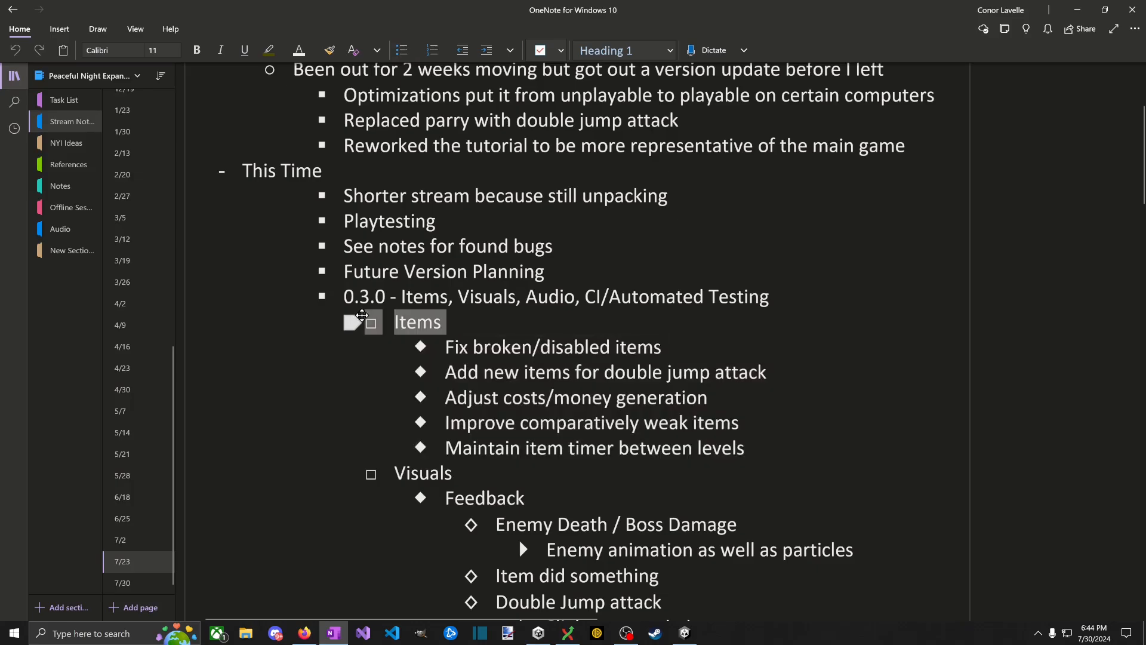
{"action": "double_click", "coordinate": [361, 318]}
{"action": "double_click", "coordinate": [351, 347]}
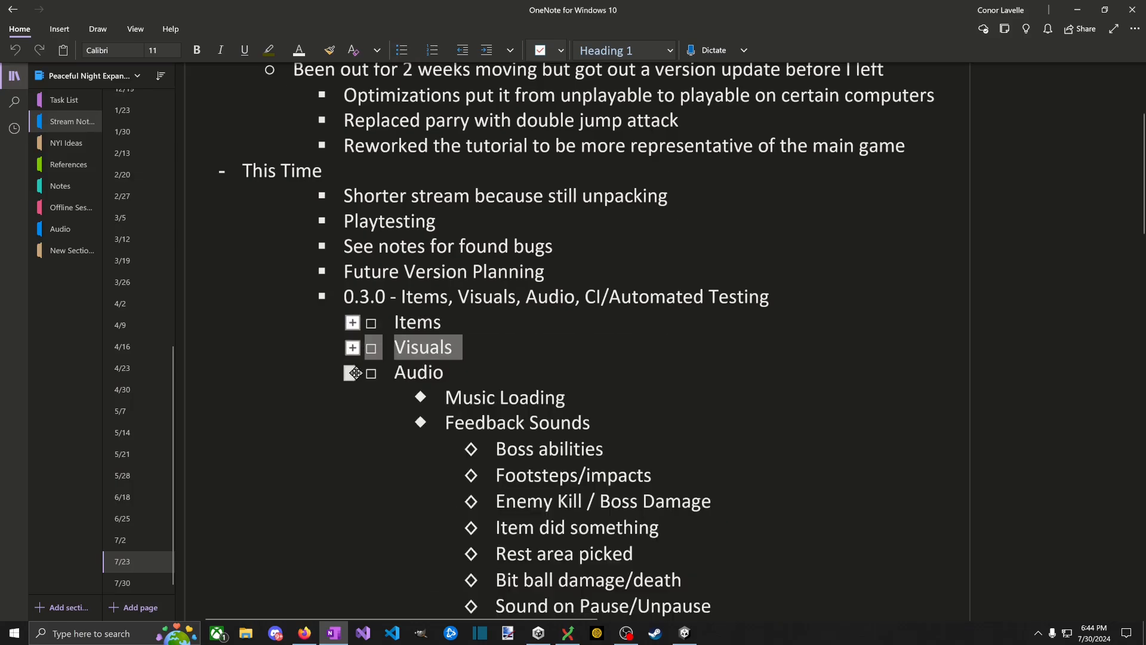
{"action": "double_click", "coordinate": [352, 373]}
{"action": "double_click", "coordinate": [353, 423]}
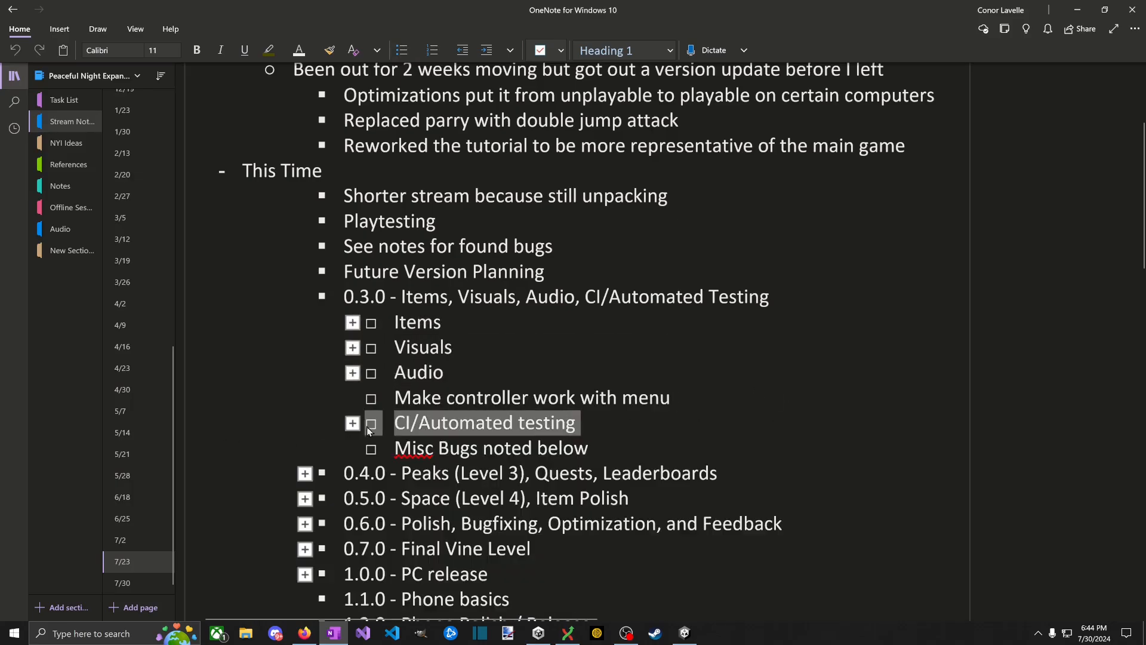
{"action": "left_click", "coordinate": [770, 415]}
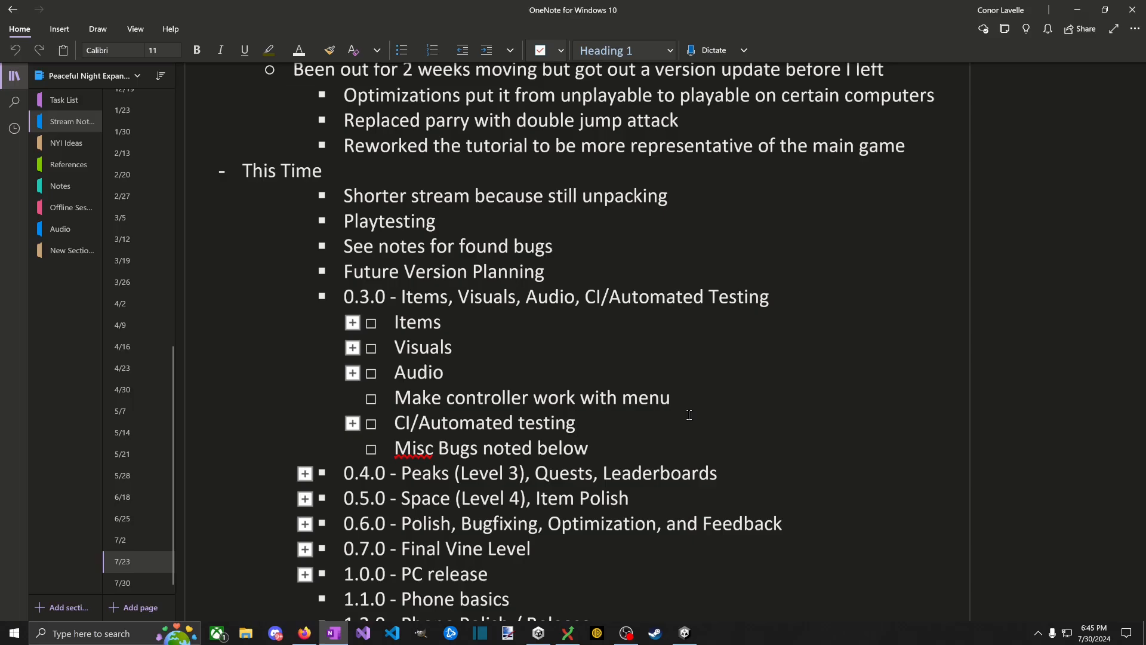
Step: Go through the planned version list line by line, from the 0.3.0 tasks down to 1.1.0 Phone basics
{"action": "key", "text": "Right"}
{"action": "key", "text": "Right"}
{"action": "key", "text": "Right"}
{"action": "key", "text": "ctrl+shift+p"}
{"action": "key", "text": "Down"}
{"action": "key", "text": "Right"}
{"action": "key", "text": "Down"}
{"action": "key", "text": "Right"}
{"action": "key", "text": "Left"}
{"action": "key", "text": "Up"}
{"action": "key", "text": "Right"}
{"action": "key", "text": "Right"}
{"action": "key", "text": "Down"}
{"action": "key", "text": "Down"}
{"action": "key", "text": "Down"}
{"action": "key", "text": "Down"}
{"action": "key", "text": "Up"}
{"action": "key", "text": "Down"}
{"action": "key", "text": "Down"}
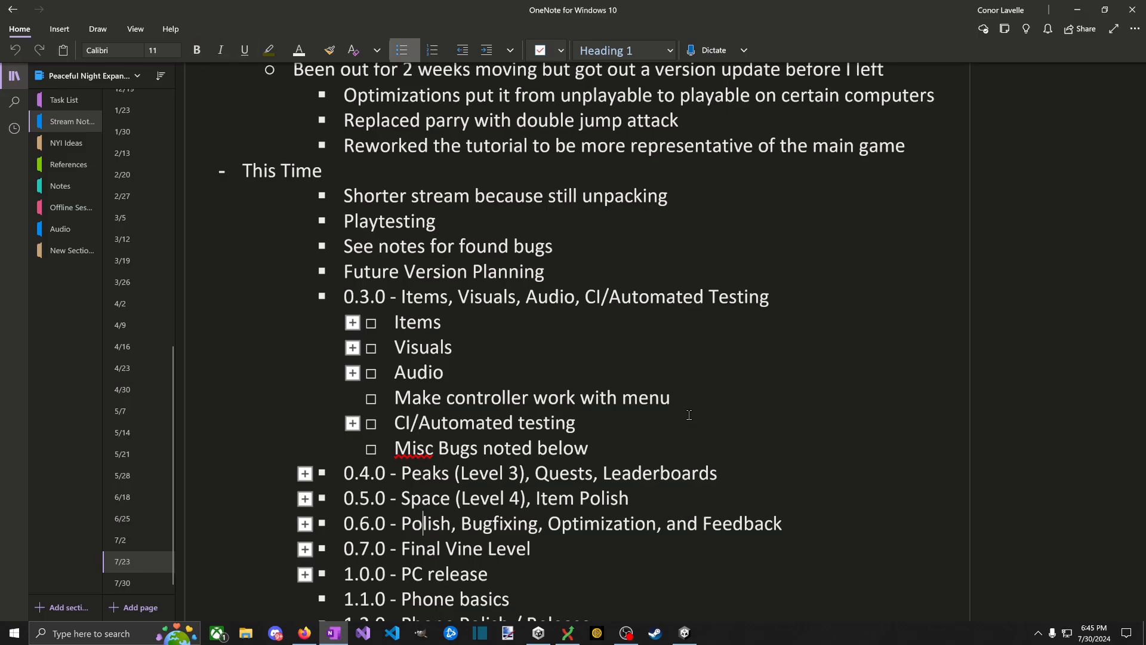
{"action": "key", "text": "Down"}
{"action": "key", "text": "Down"}
{"action": "key", "text": "Down"}
{"action": "key", "text": "Down"}
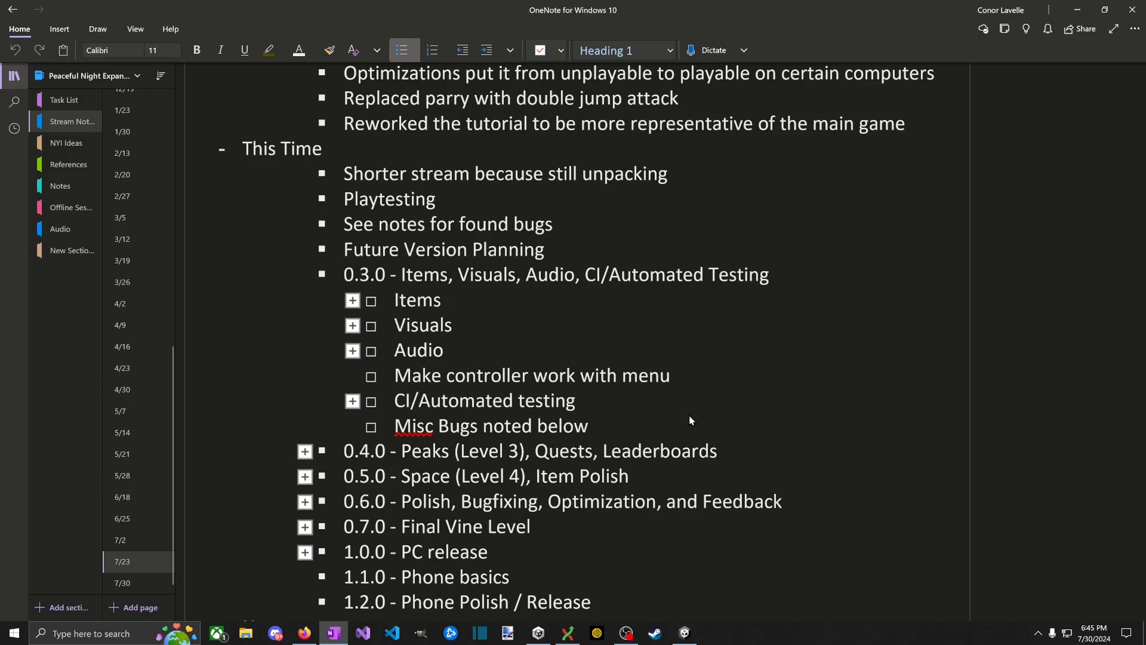
{"action": "key", "text": "Down"}
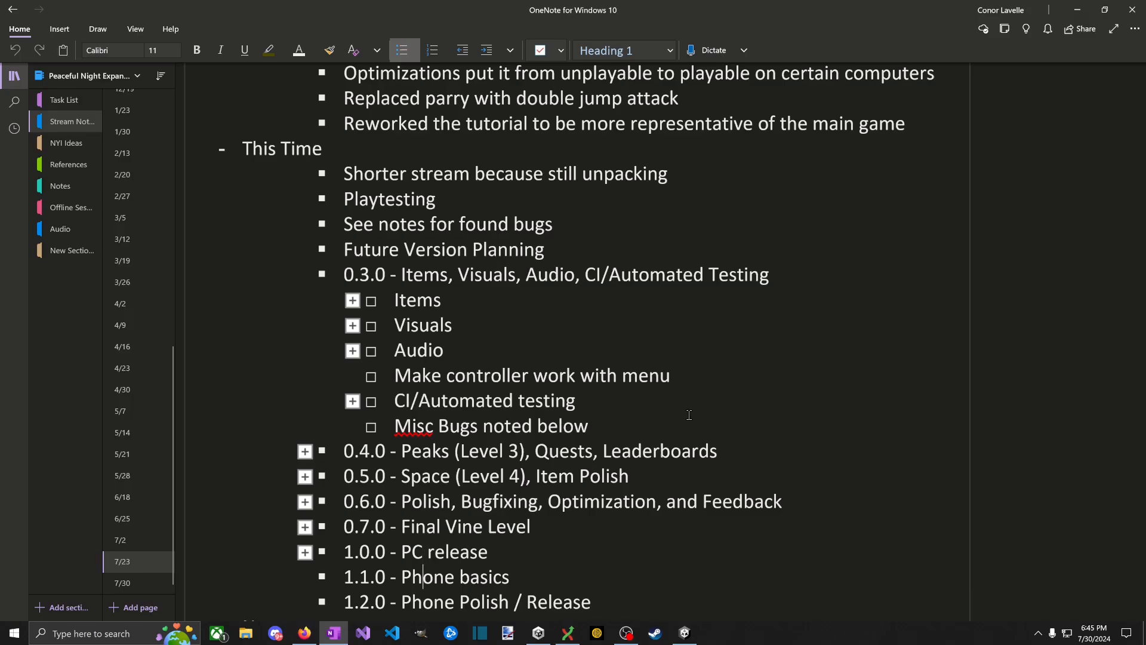
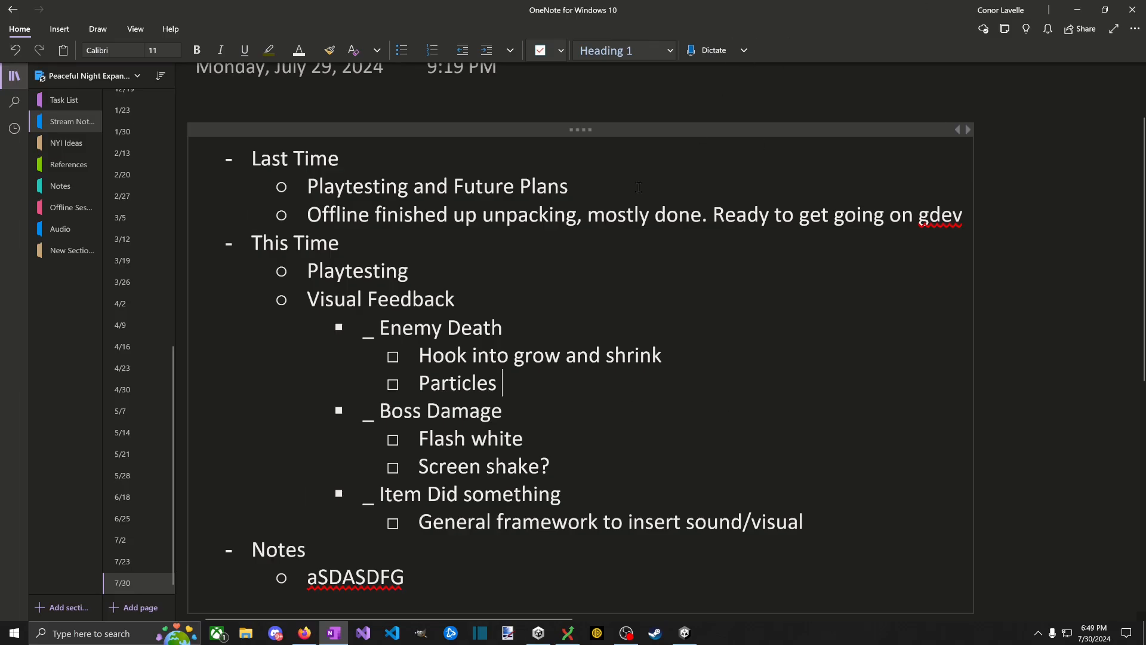
{"action": "left_click", "coordinate": [477, 269]}
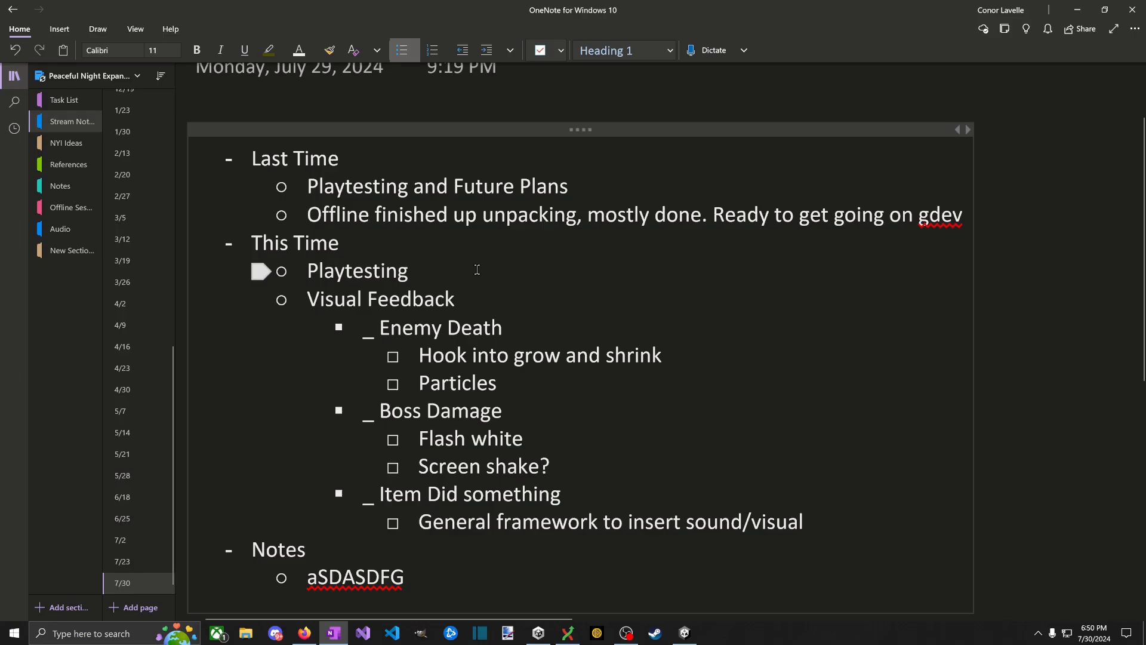
{"action": "type", "text": "'"}
{"action": "key", "text": "BackSpace"}
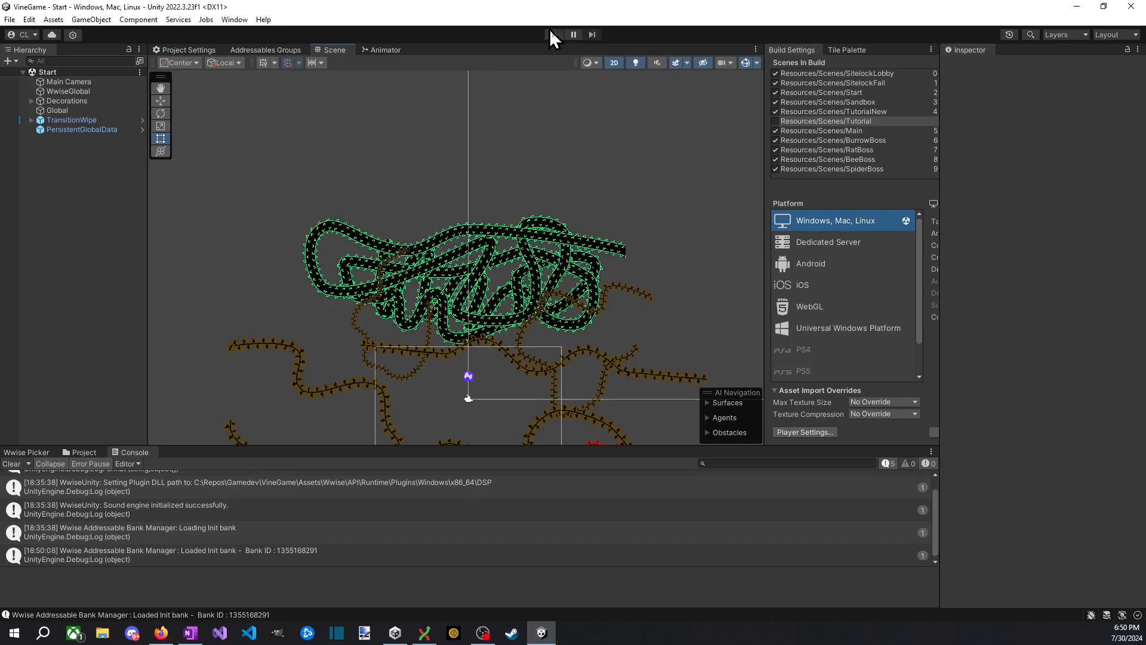
Step: Run VineGame in play mode in the Unity editor and start a game from its main menu
{"action": "left_click", "coordinate": [554, 34]}
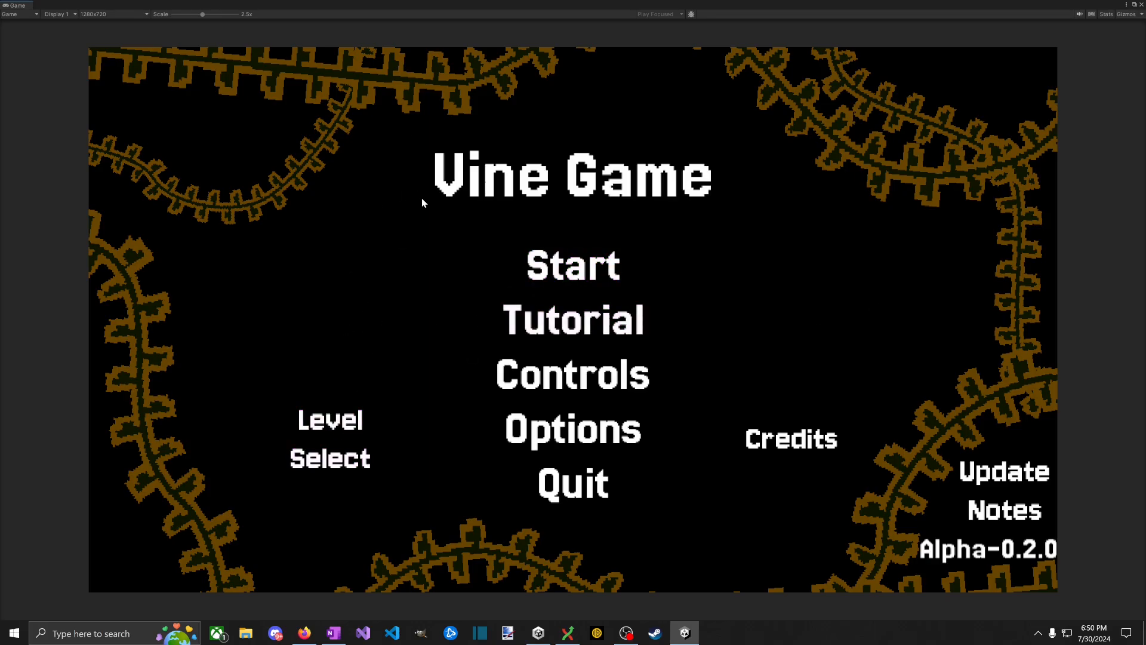
{"action": "left_click", "coordinate": [540, 265]}
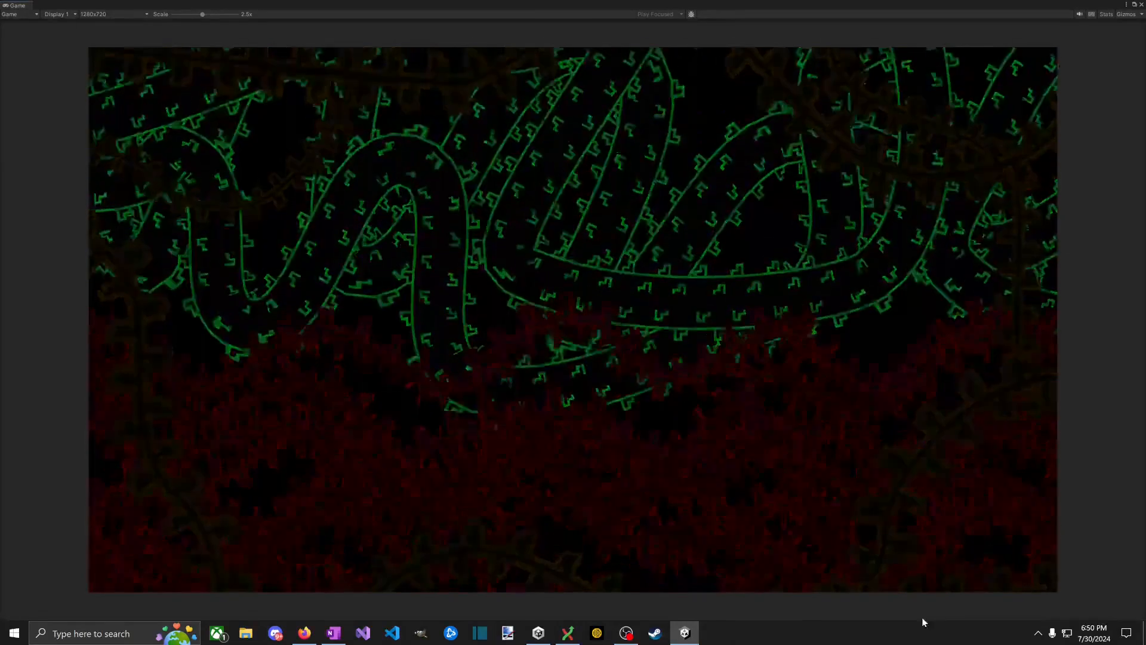
Step: Adjust the system volume of the headphones
{"action": "left_click", "coordinate": [1041, 634]}
{"action": "left_click", "coordinate": [1040, 634]}
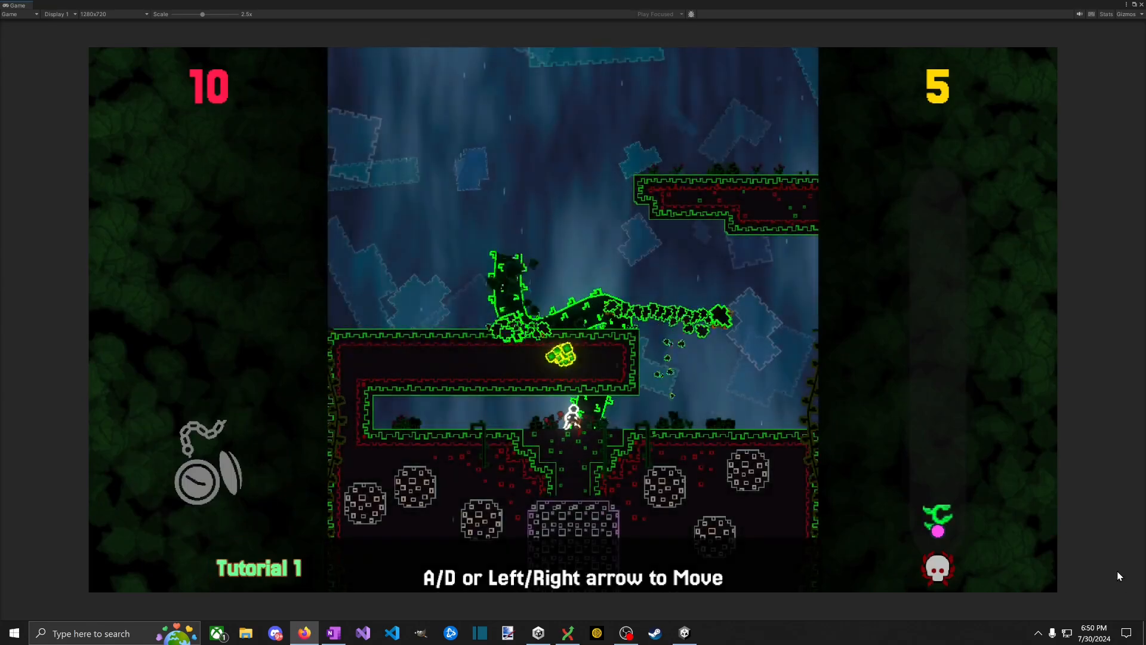
{"action": "left_click", "coordinate": [1039, 633]}
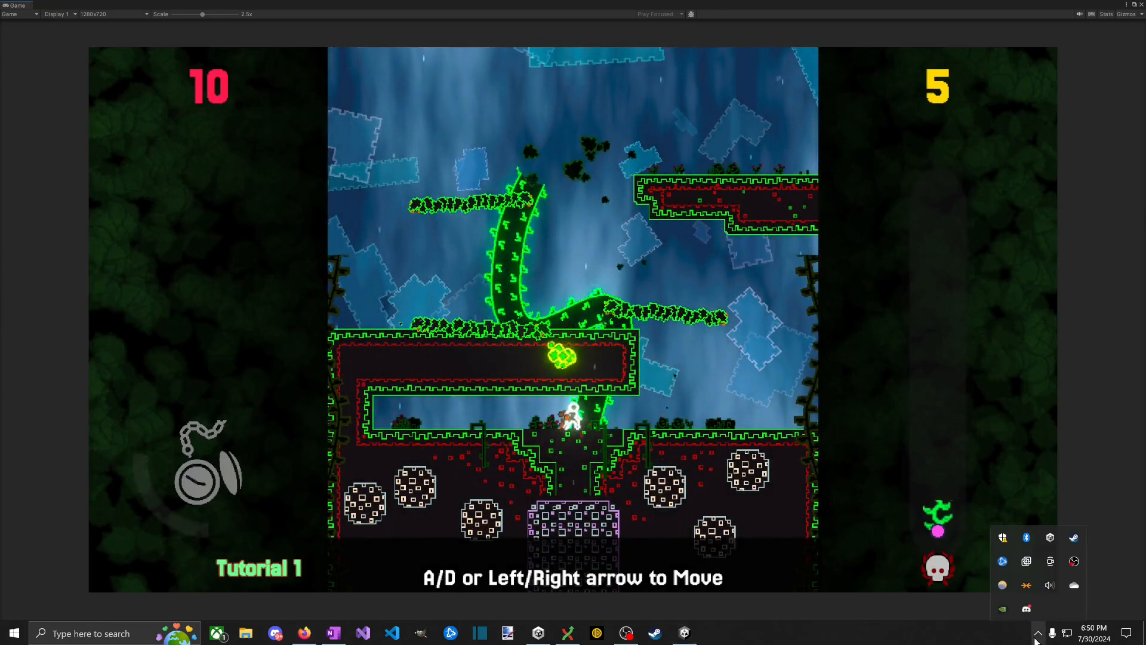
{"action": "left_click", "coordinate": [1056, 586]}
{"action": "scroll", "coordinate": [1020, 603], "scroll_direction": "up", "scroll_amount": 2}
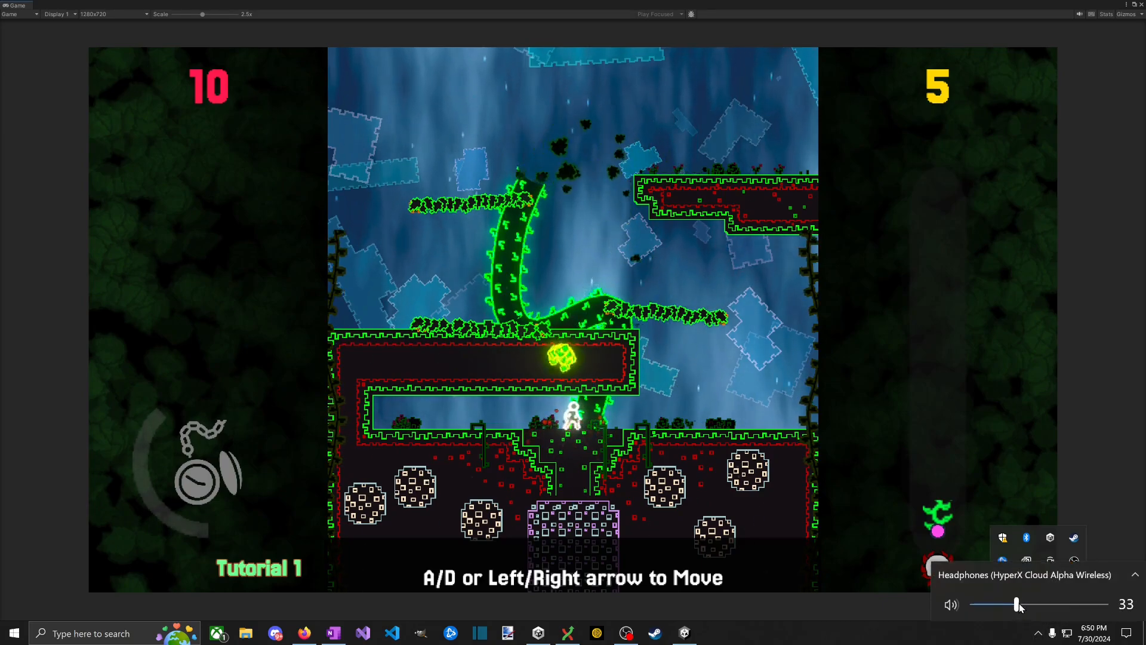
{"action": "left_click", "coordinate": [1026, 576]}
Step: Set VineGame's application volume to 36 in the Windows Volume Mixer and return to the game
{"action": "left_click", "coordinate": [1039, 633]}
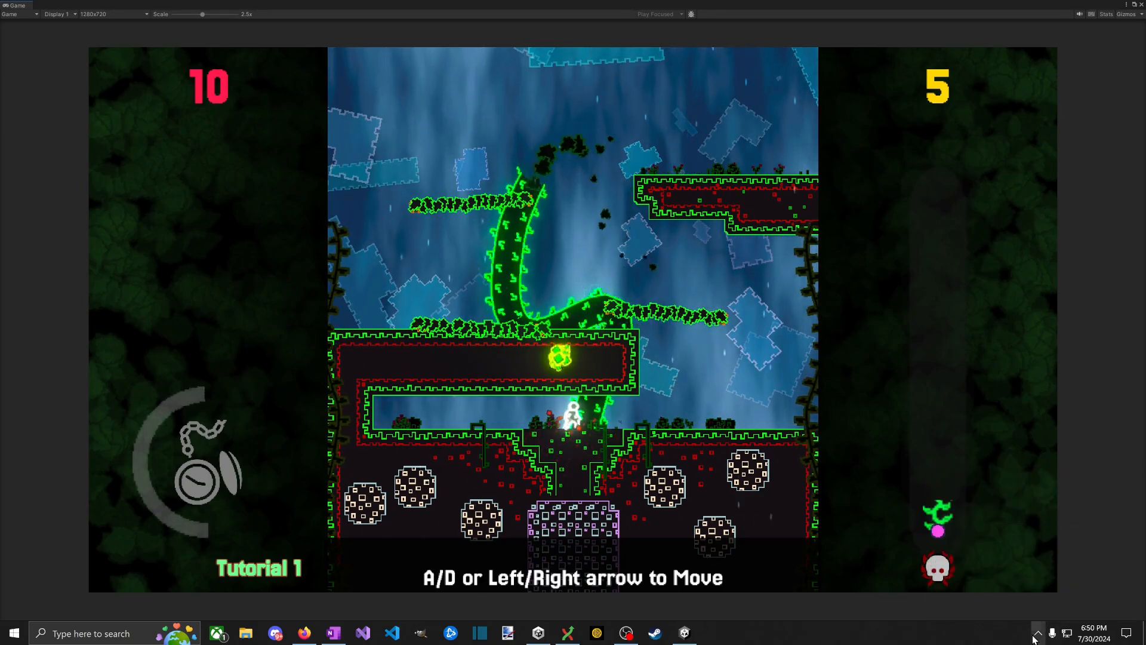
{"action": "right_click", "coordinate": [1046, 590]}
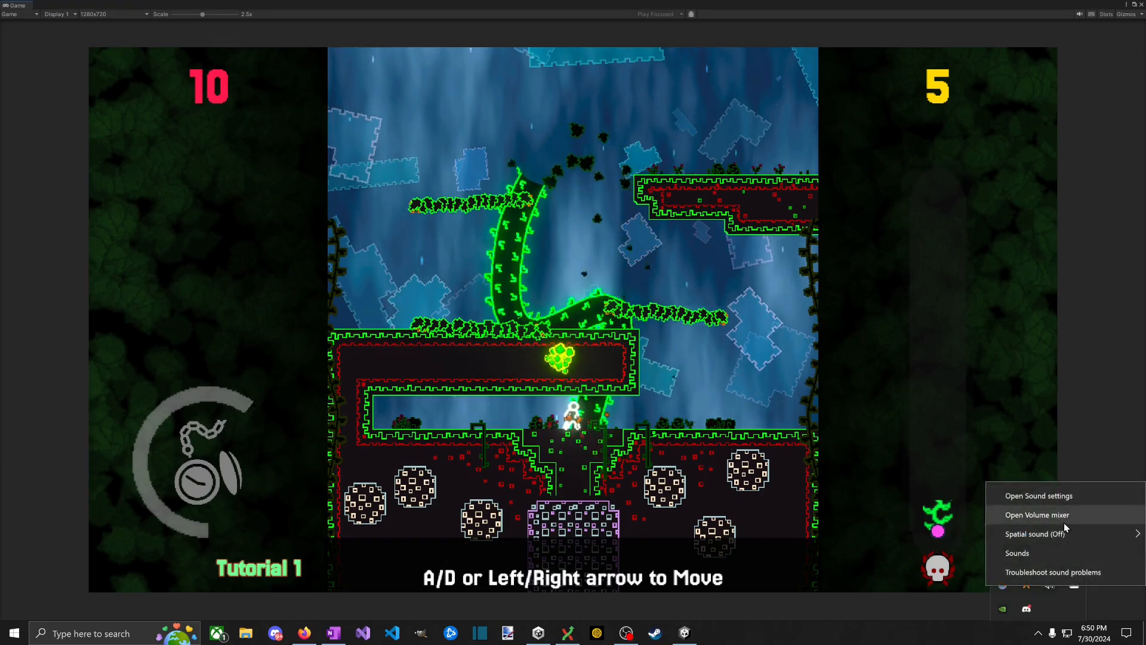
{"action": "left_click", "coordinate": [1064, 521]}
{"action": "left_click_drag", "start_coordinate": [1001, 601], "coordinate": [1122, 600]}
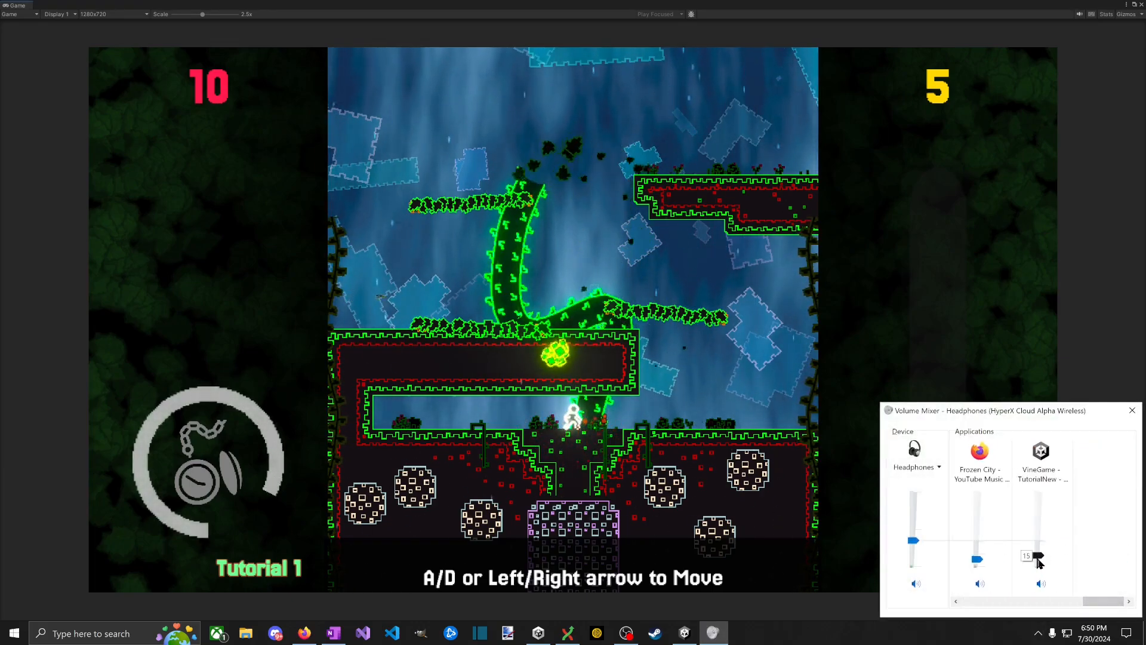
{"action": "mouse_move", "coordinate": [1040, 544]}
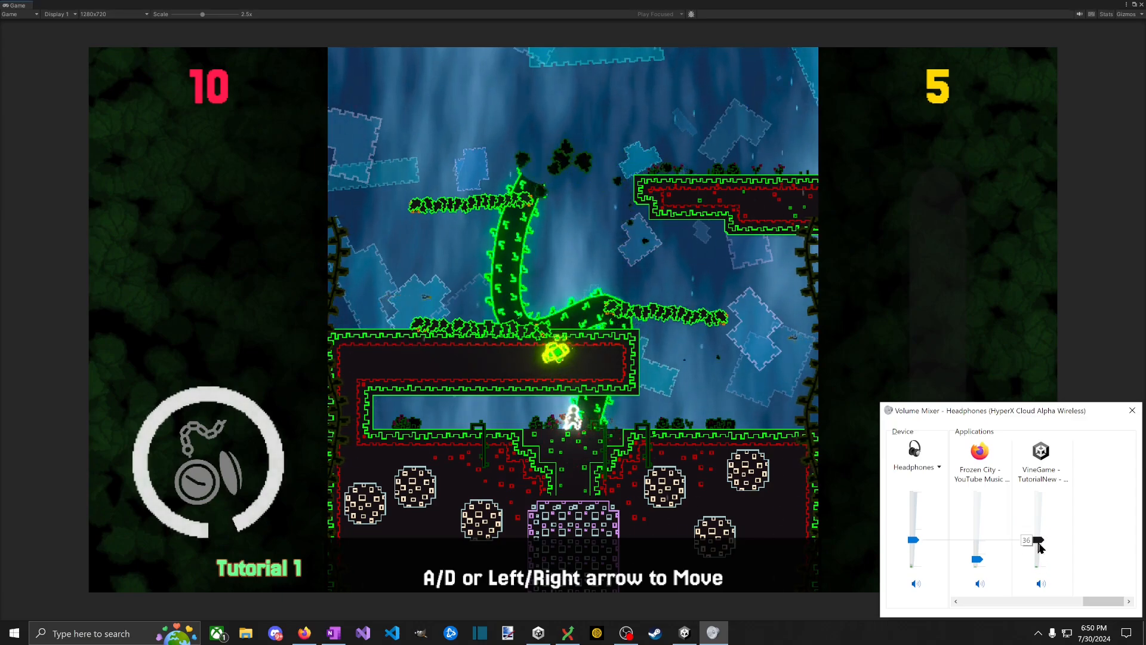
{"action": "left_click", "coordinate": [740, 236]}
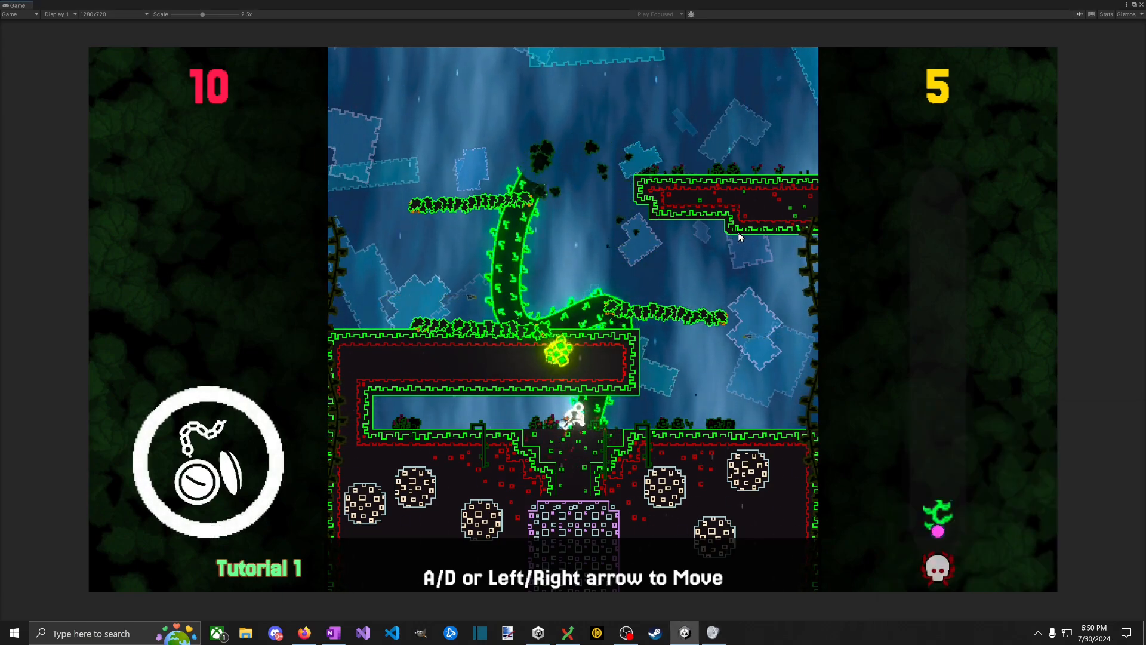
Step: Playtest Tutorial 1 by running both ways, jumping and double jumping up onto the ledge above the start
{"action": "key", "text": "a"}
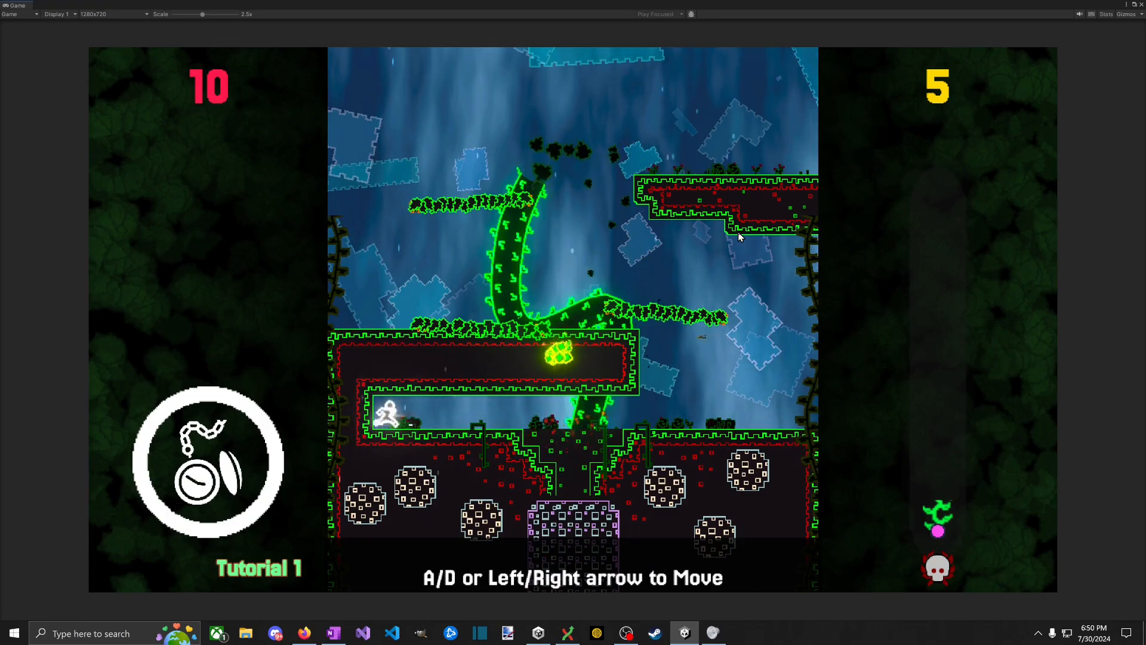
{"action": "key", "text": "d"}
{"action": "key", "text": "d"}
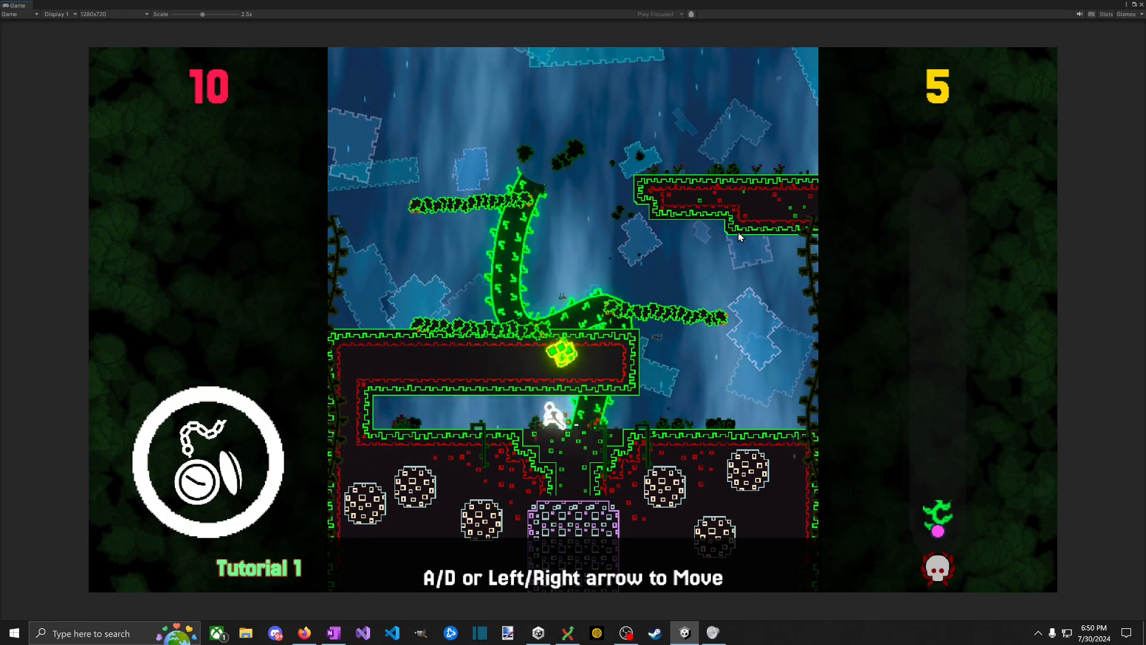
{"action": "key", "text": "a"}
{"action": "key", "text": "d"}
{"action": "key", "text": "space"}
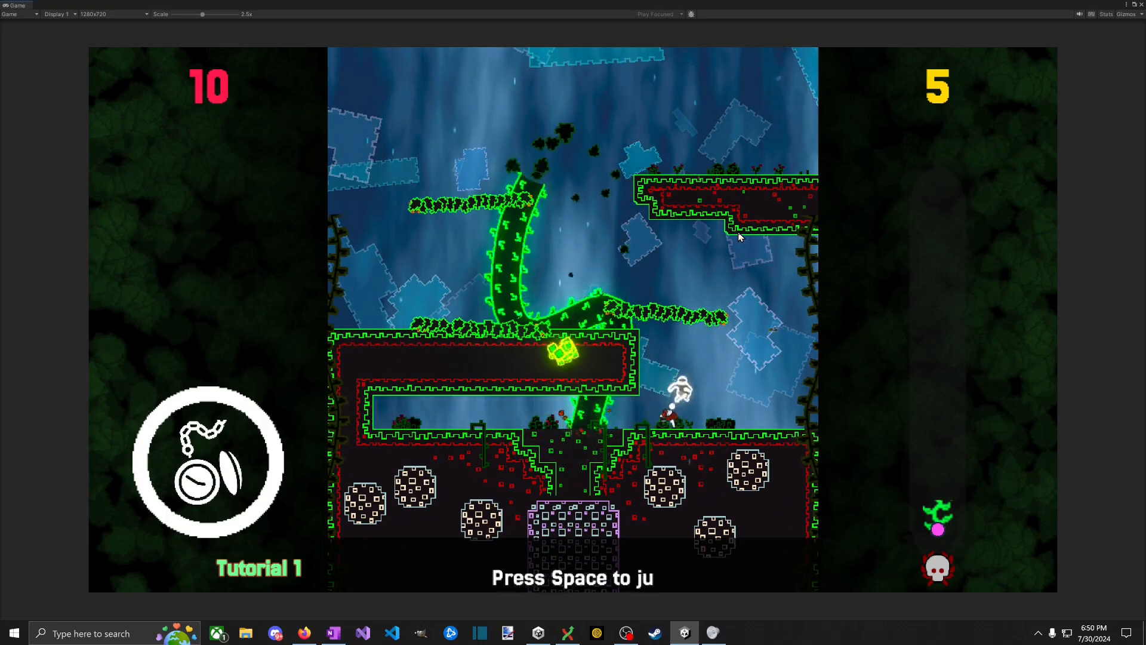
{"action": "key", "text": "space"}
{"action": "key", "text": "a"}
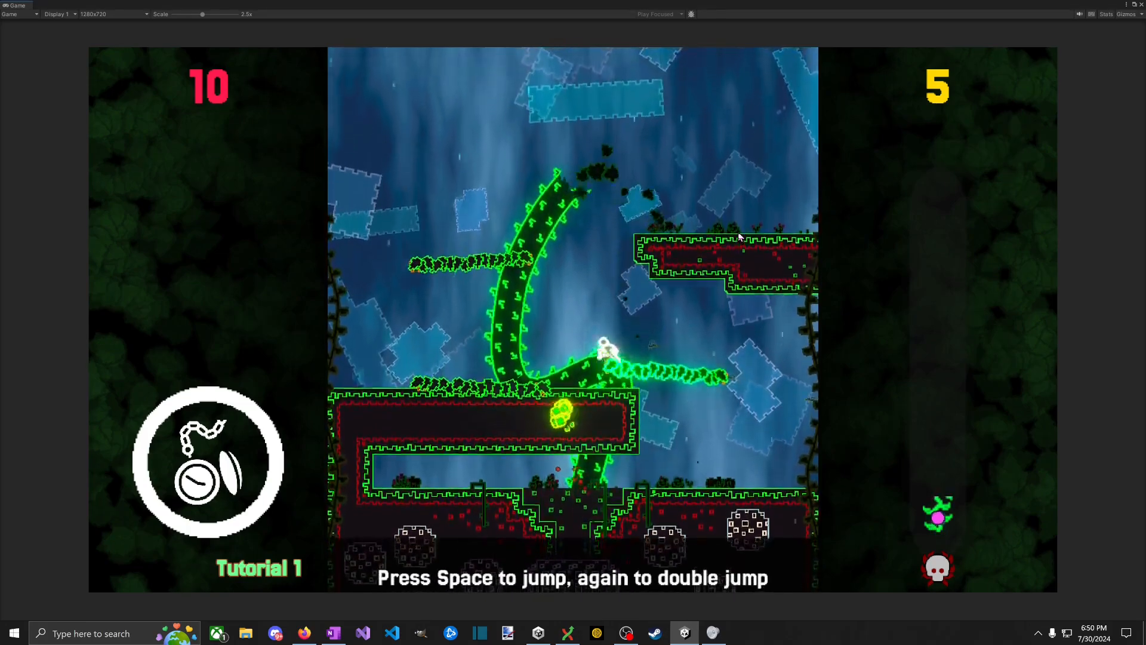
{"action": "key", "text": "space"}
{"action": "key", "text": "space"}
{"action": "key", "text": "d"}
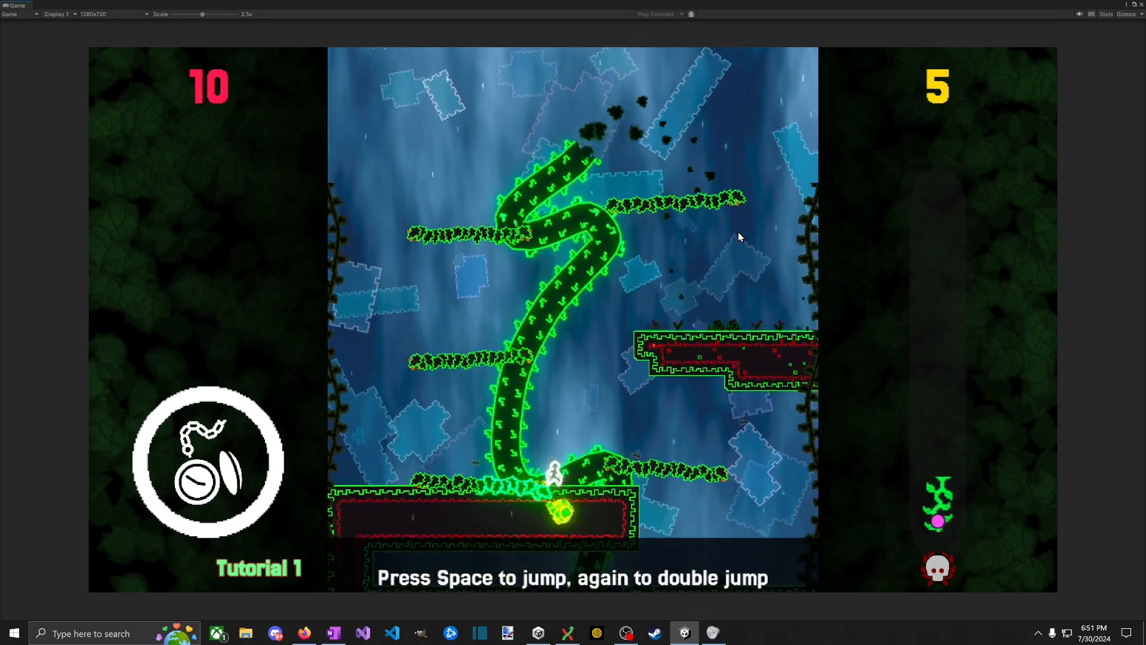
{"action": "key", "text": "d"}
{"action": "key", "text": "a"}
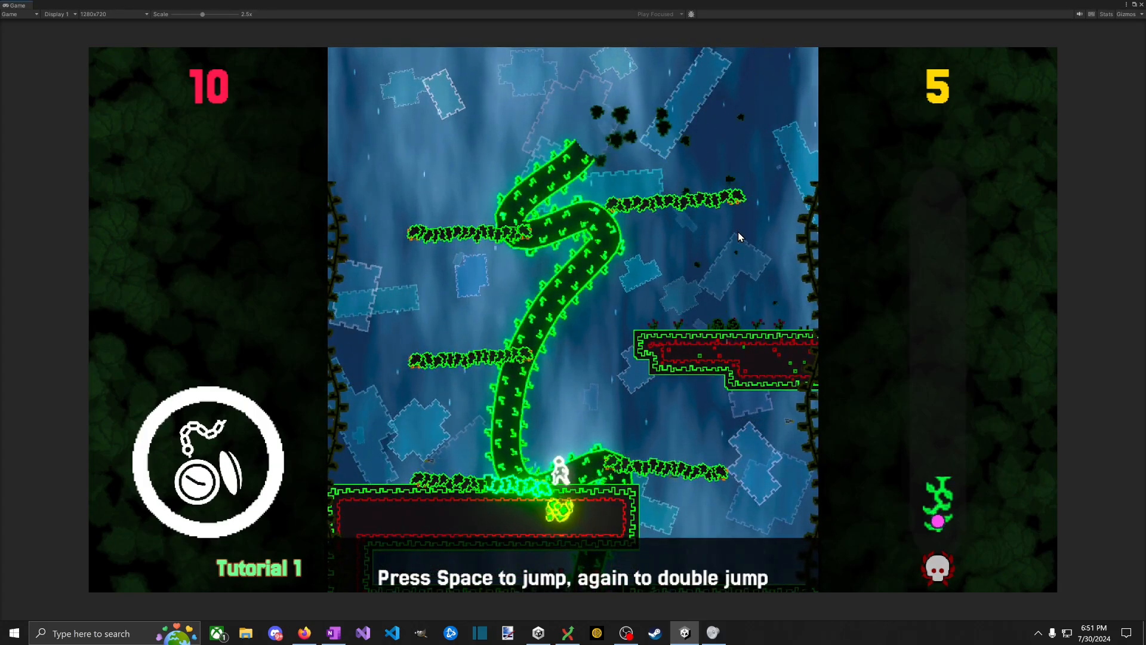
Step: Switch to OneNote and replace the placeholder under Notes with "Tutorial", adding the sub-bullet "Hide effect or have it move upwards"
{"action": "key", "text": "alt+Tab"}
{"action": "key", "text": "alt+Tab"}
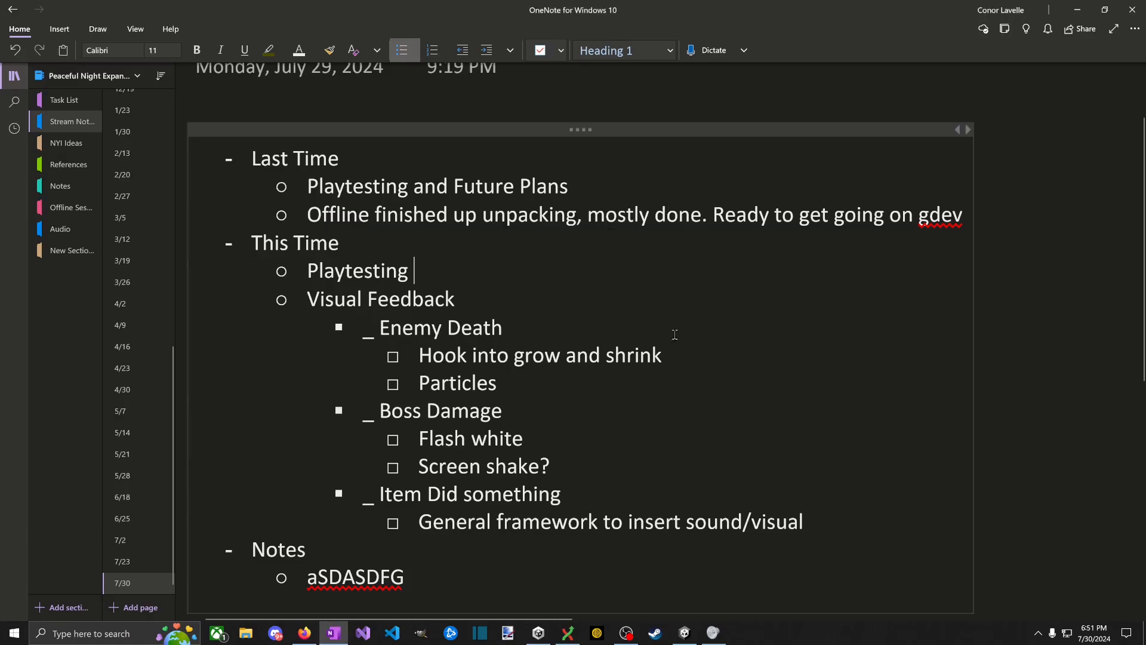
{"action": "scroll", "coordinate": [526, 390], "scroll_direction": "down", "scroll_amount": 3}
{"action": "key", "text": "shift+Home"}
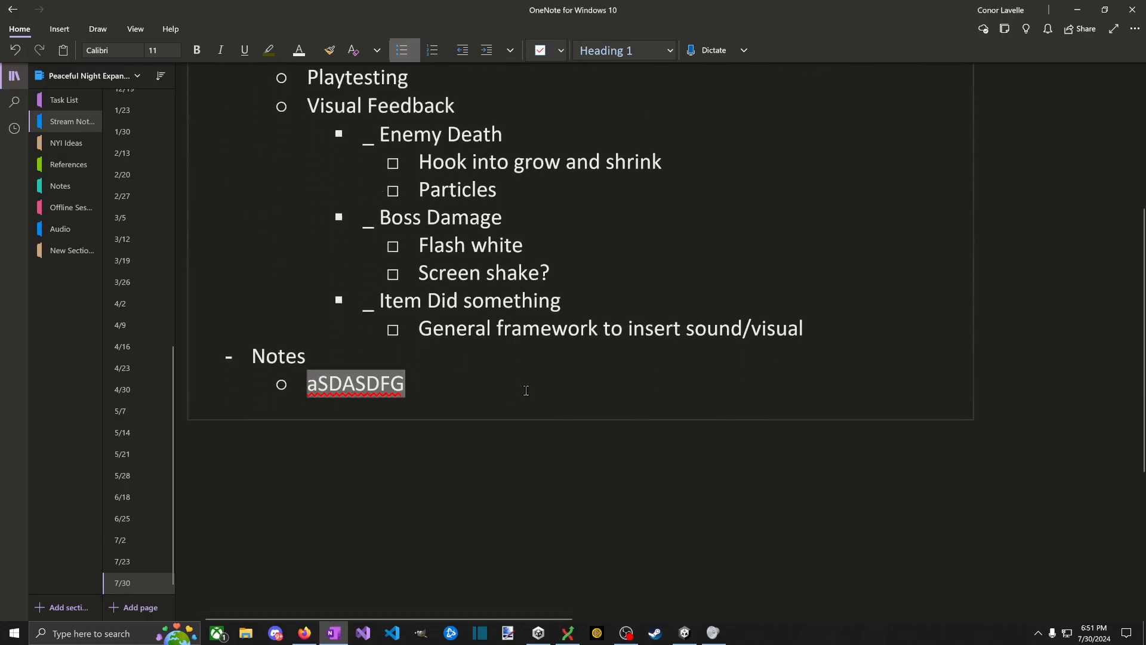
{"action": "type", "text": "Tutorial"}
{"action": "key", "text": "Return"}
{"action": "key", "text": "Tab"}
{"action": "type", "text": "Hide"}
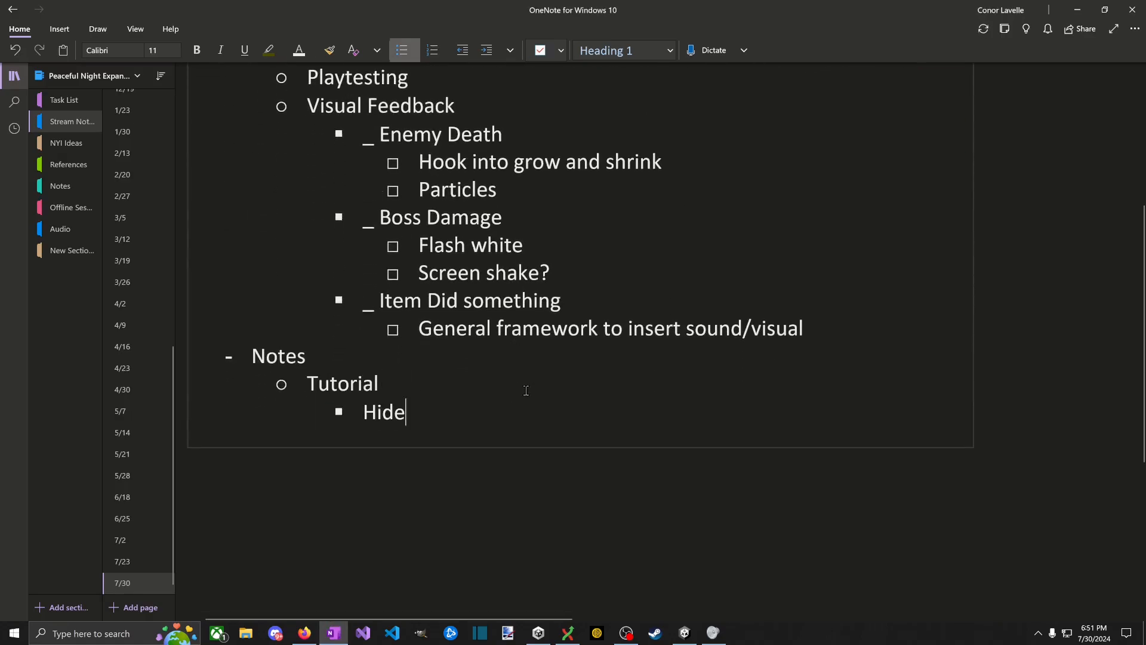
{"action": "type", "text": " effect or have it"}
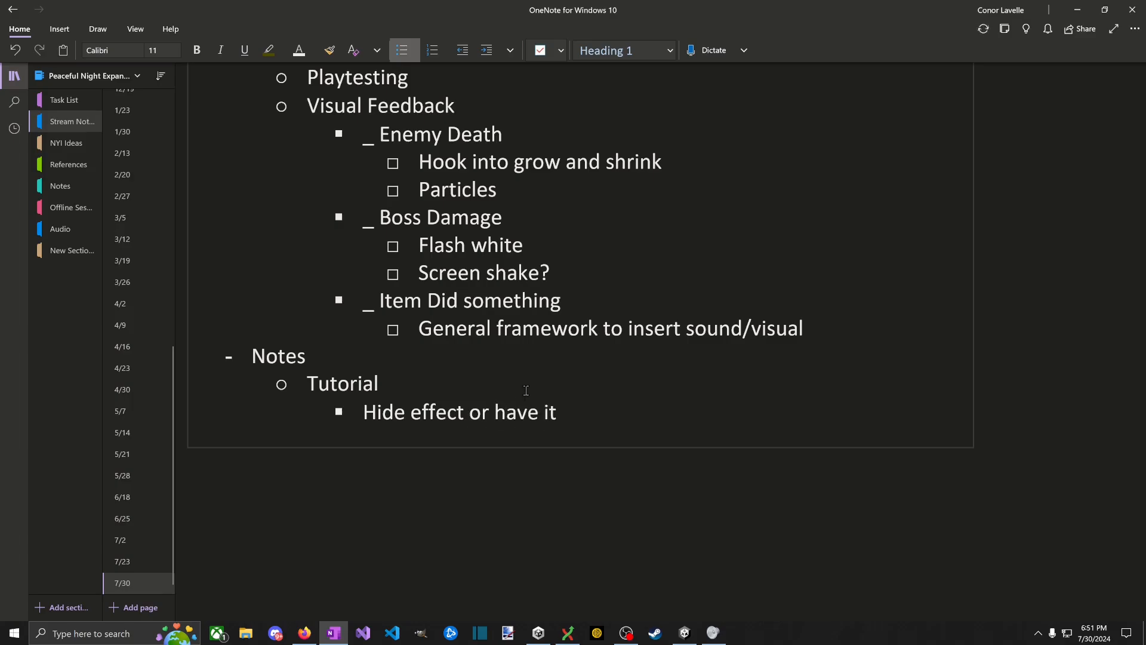
{"action": "type", "text": " move upwards"}
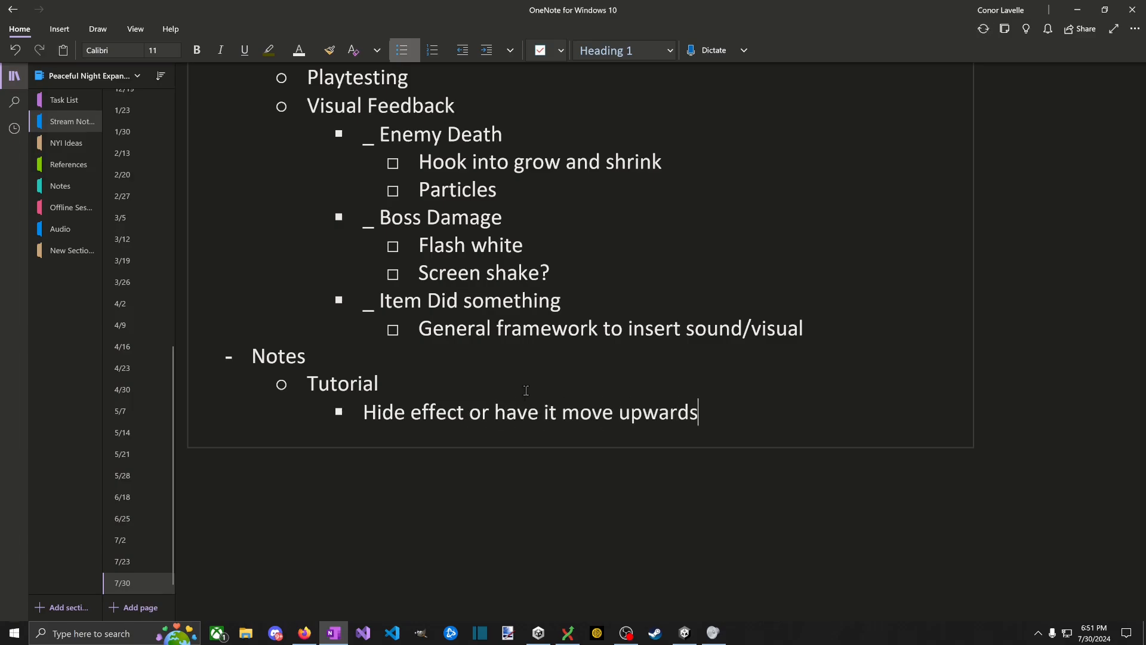
Step: Complete the first Tutorial note with "as if in a normal level" and switch back to the running game in Unity
{"action": "type", "text": " as if in a normal level"}
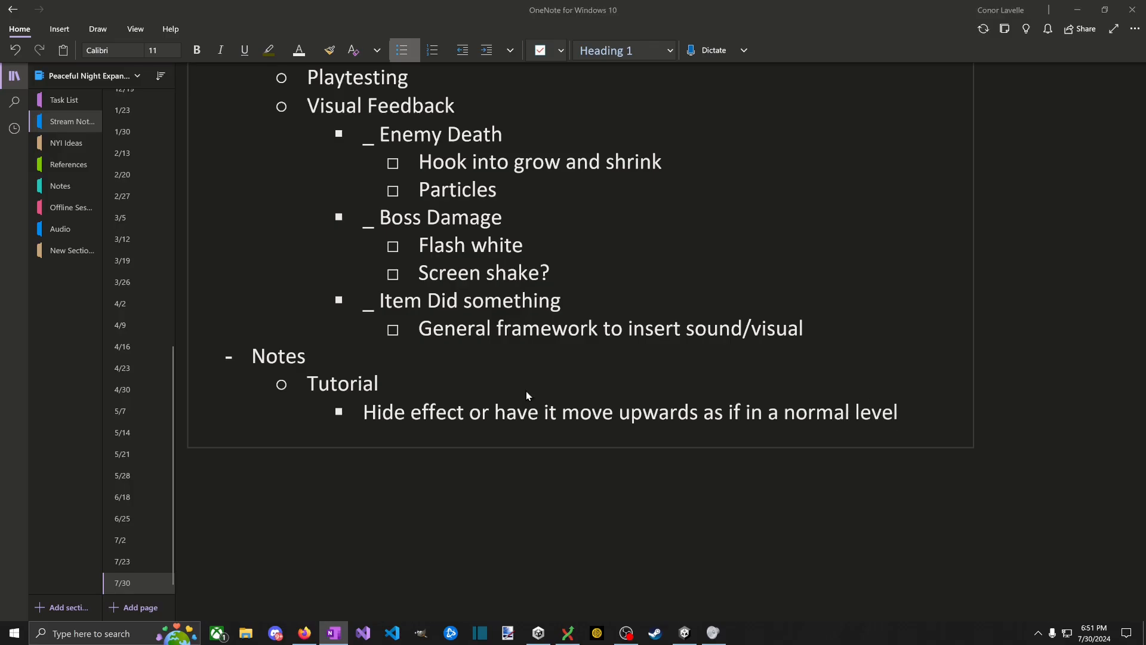
{"action": "key", "text": "alt+Tab"}
{"action": "key", "text": "alt+Tab"}
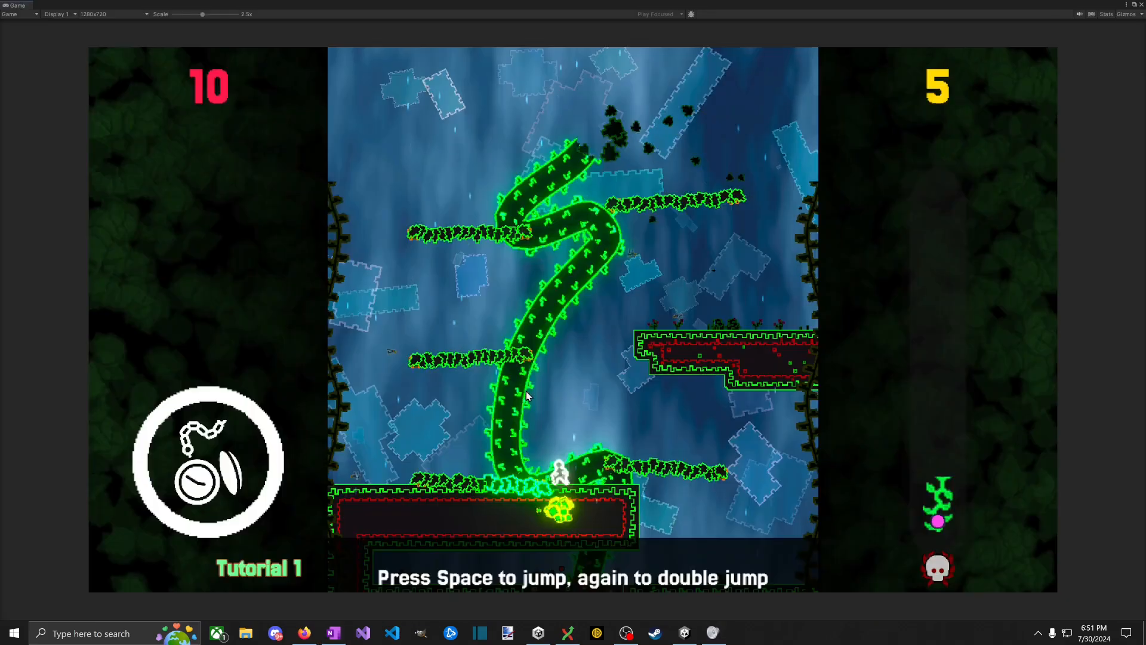
Step: Run both ways on the starting ledge and double jump up onto the leaf platform above it
{"action": "key", "text": "a"}
{"action": "key", "text": "d"}
{"action": "key", "text": "space"}
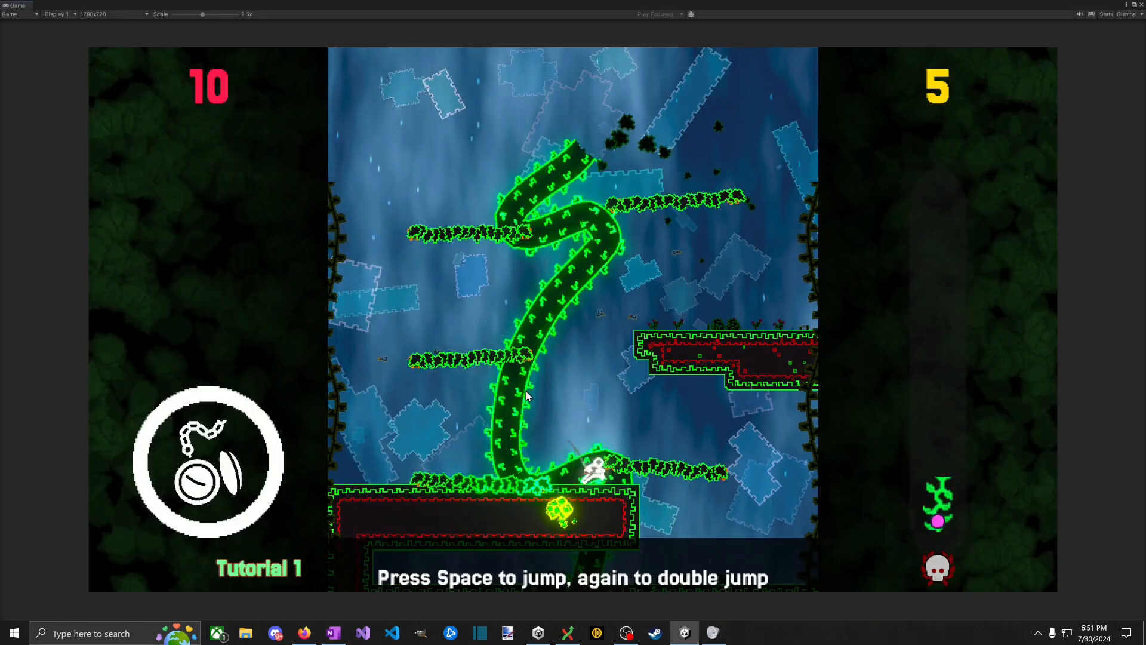
{"action": "key", "text": "space"}
{"action": "key", "text": "a"}
{"action": "key", "text": "space"}
{"action": "key", "text": "space"}
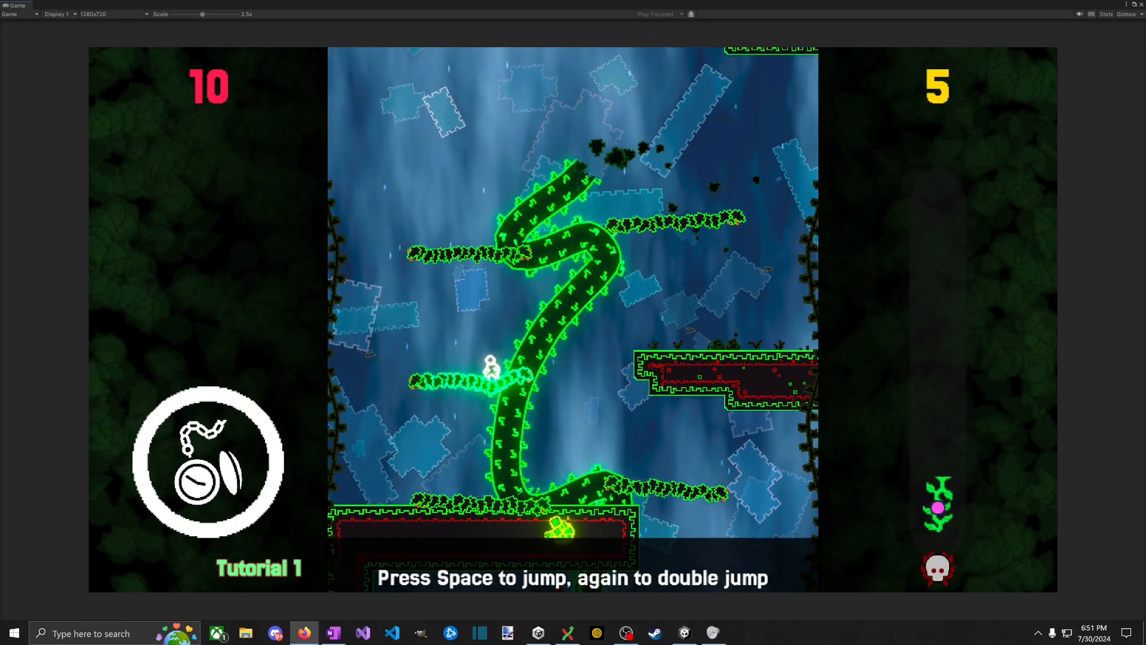
{"action": "left_click", "coordinate": [743, 299]}
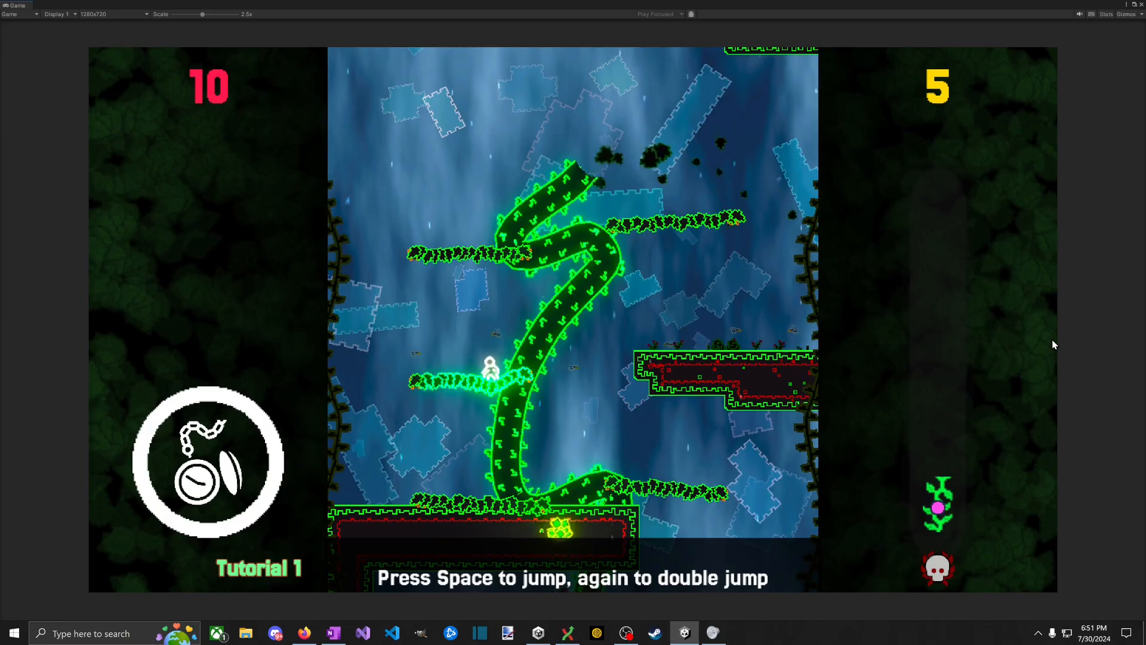
Step: Test low and high jumps between the leaf platforms and the first solid platform, returning down to the starting ledge
{"action": "key", "text": "space"}
{"action": "key", "text": "space"}
{"action": "key", "text": "space"}
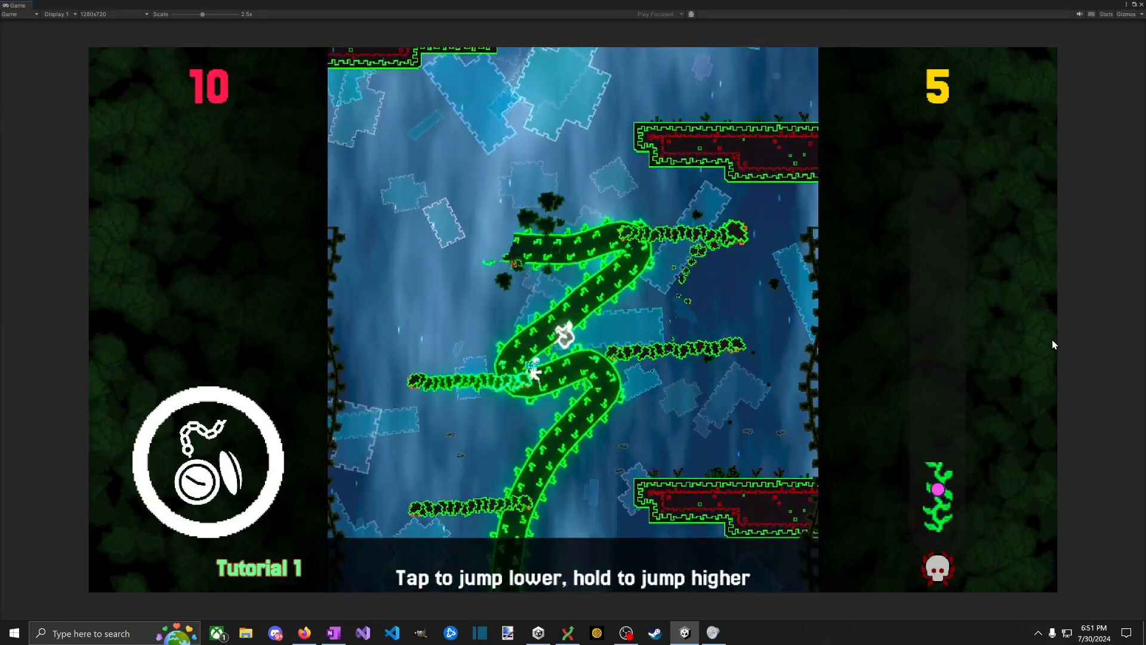
{"action": "key", "text": "space"}
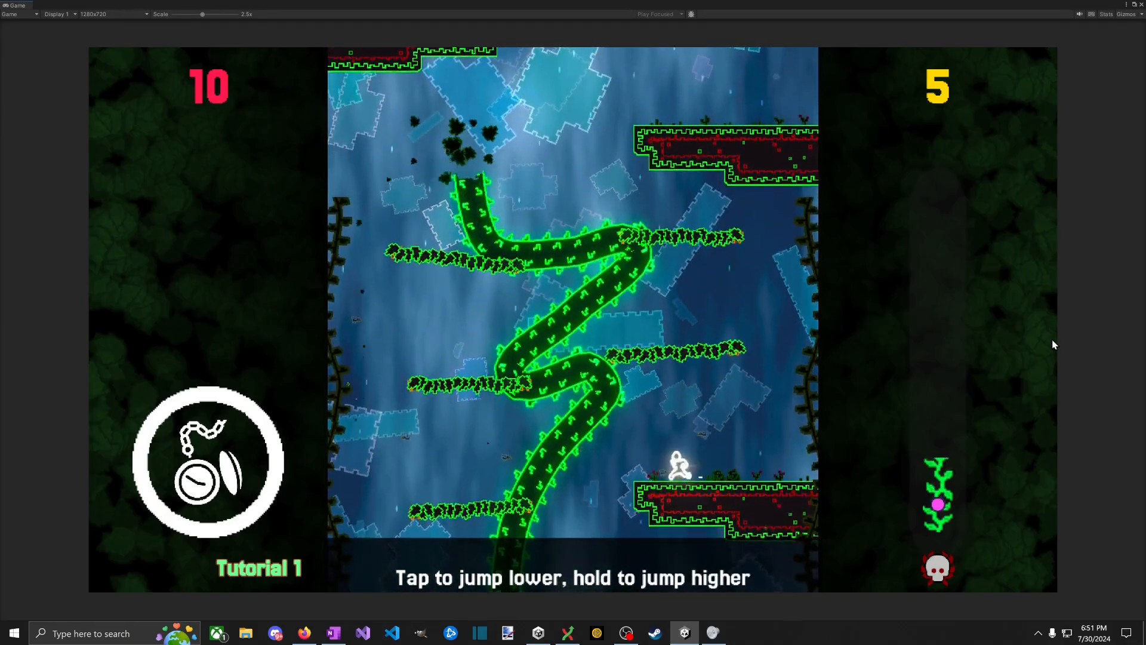
{"action": "key", "text": "space"}
{"action": "key", "text": "space"}
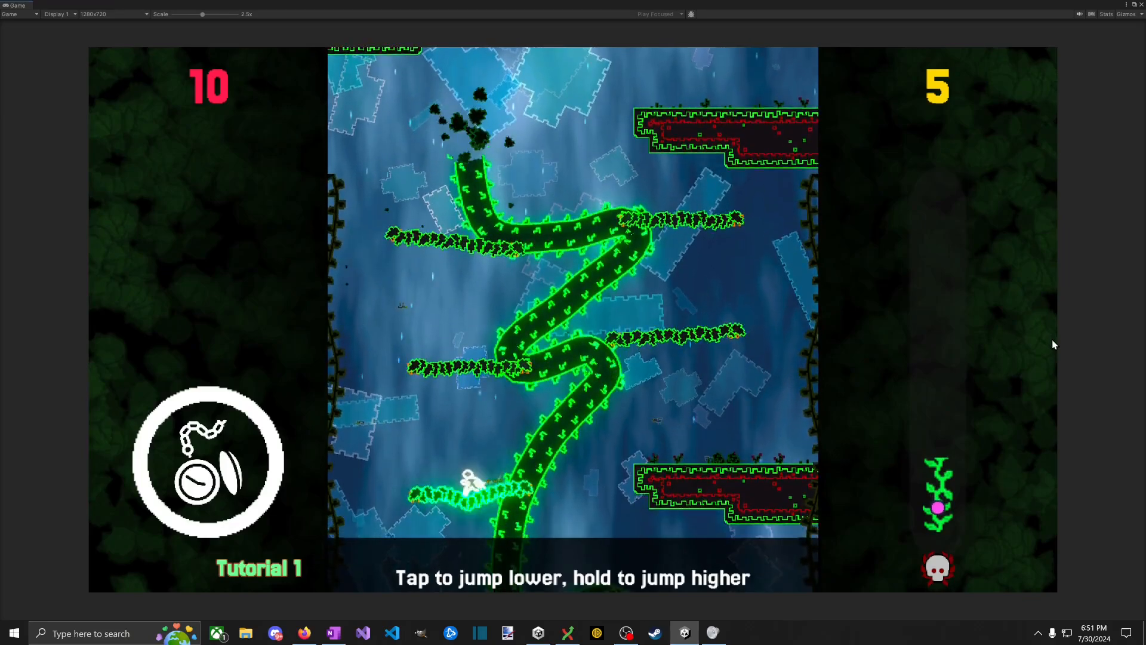
{"action": "key", "text": "space"}
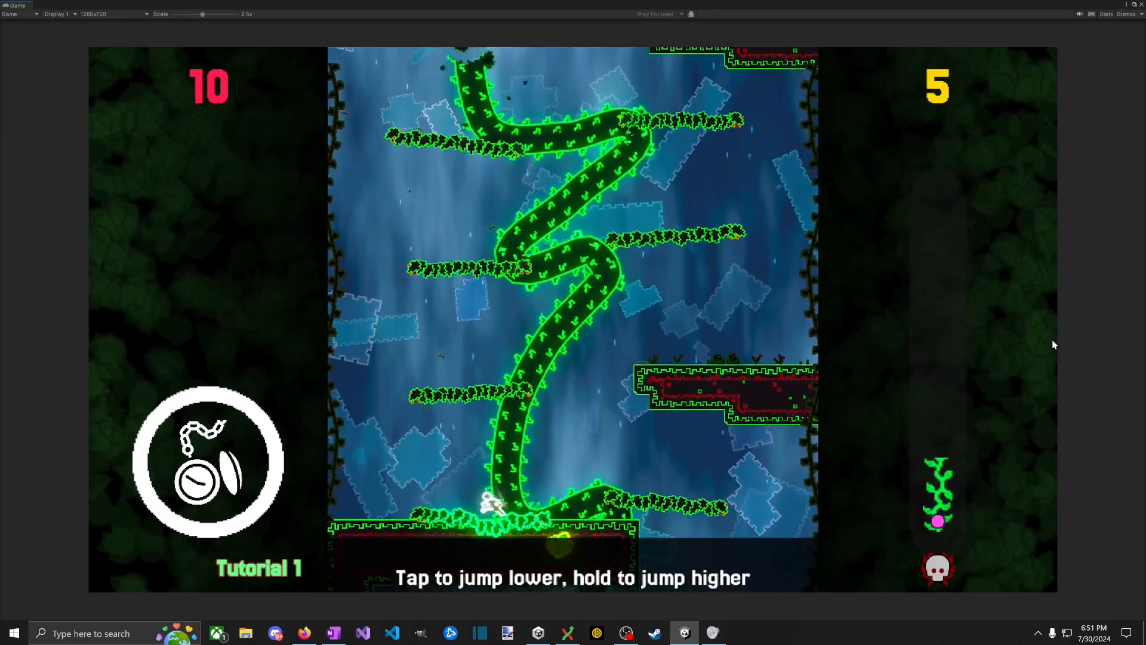
Step: Climb from the starting ledge up the vine by jumping through the leaf platforms past the second solid platform
{"action": "key", "text": "space"}
{"action": "key", "text": "space"}
{"action": "key", "text": "space"}
{"action": "key", "text": "space"}
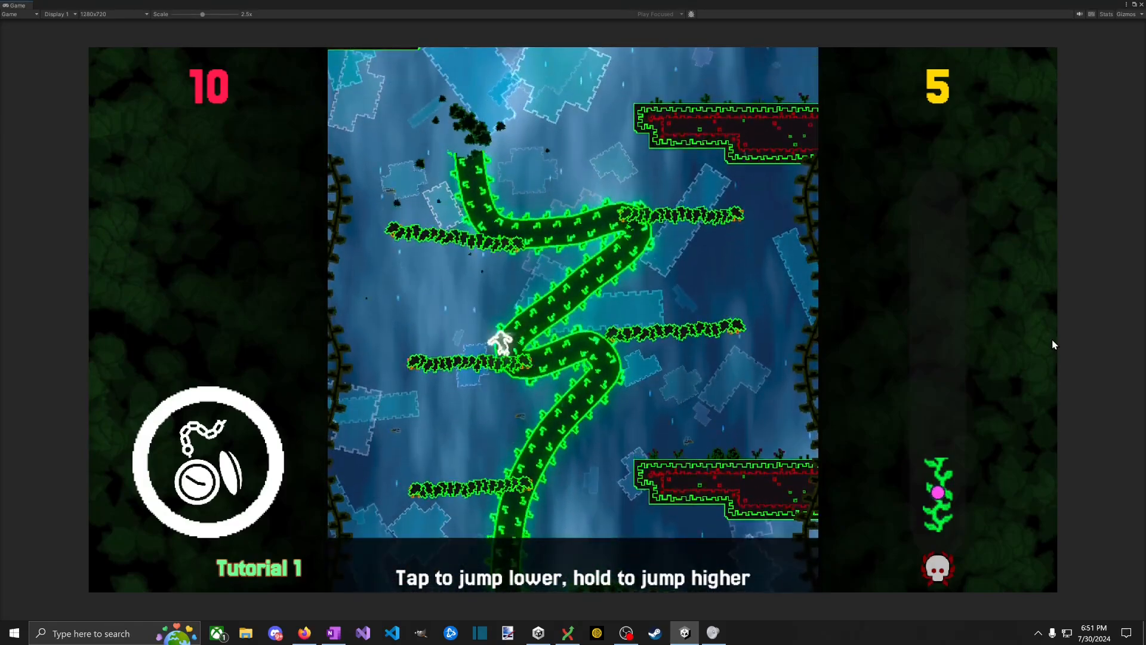
{"action": "key", "text": "space"}
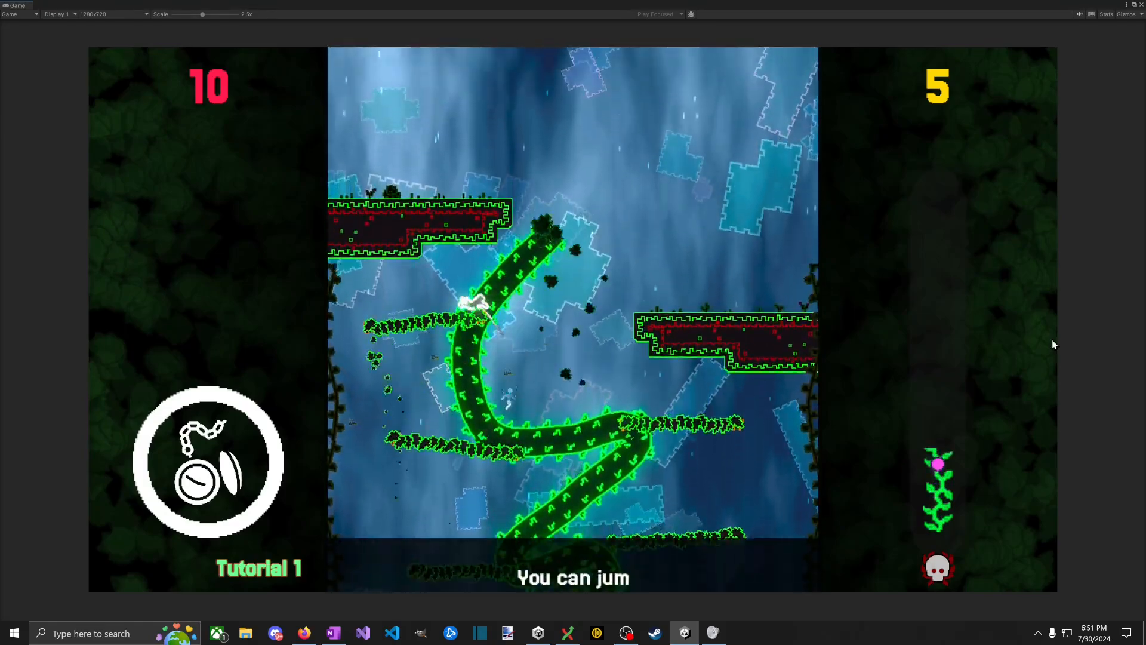
{"action": "key", "text": "space"}
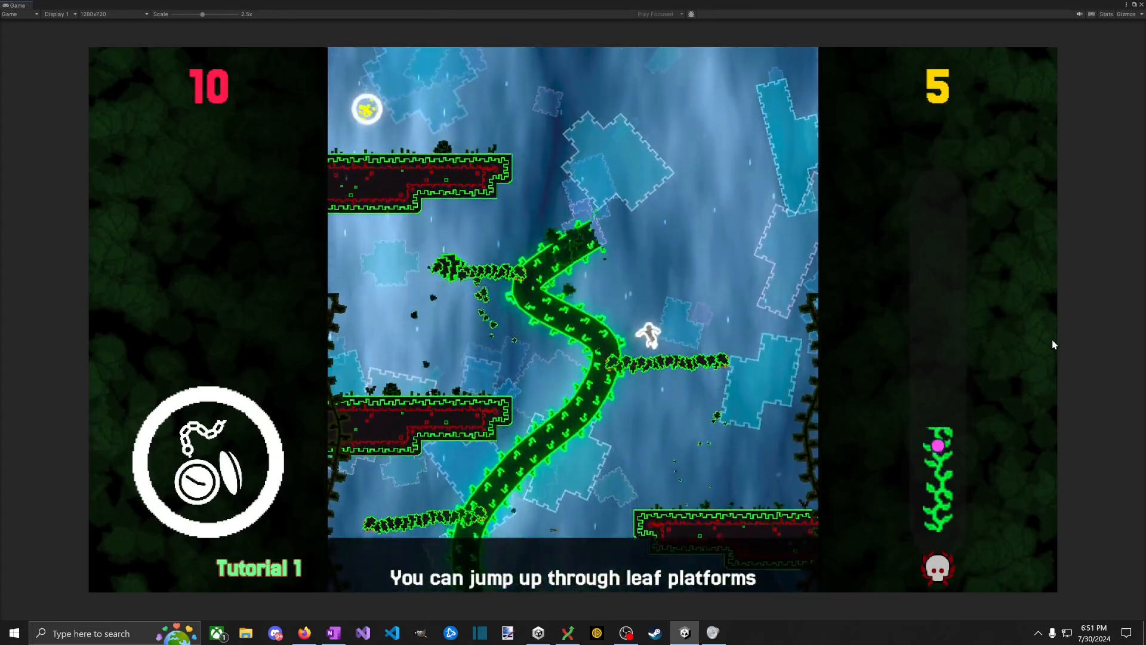
Step: Jump up the next leaf platforms and cross to the corner ledge of the solid platform holding the first ball of bits
{"action": "key", "text": "space"}
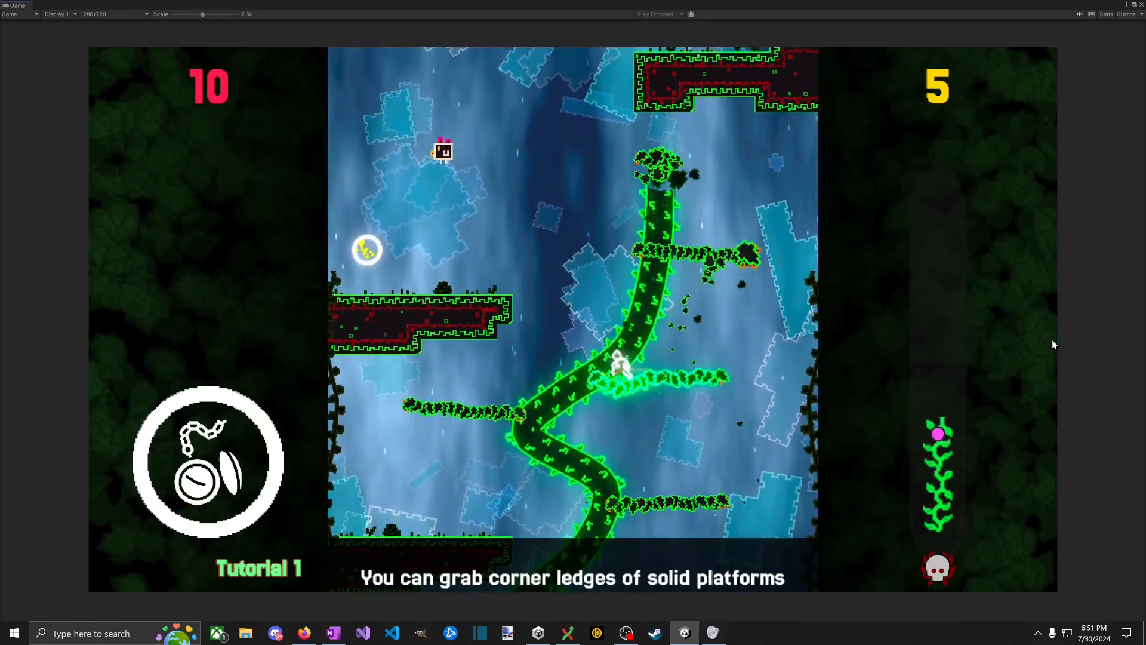
{"action": "key", "text": "space"}
{"action": "key", "text": "space"}
{"action": "key", "text": "space"}
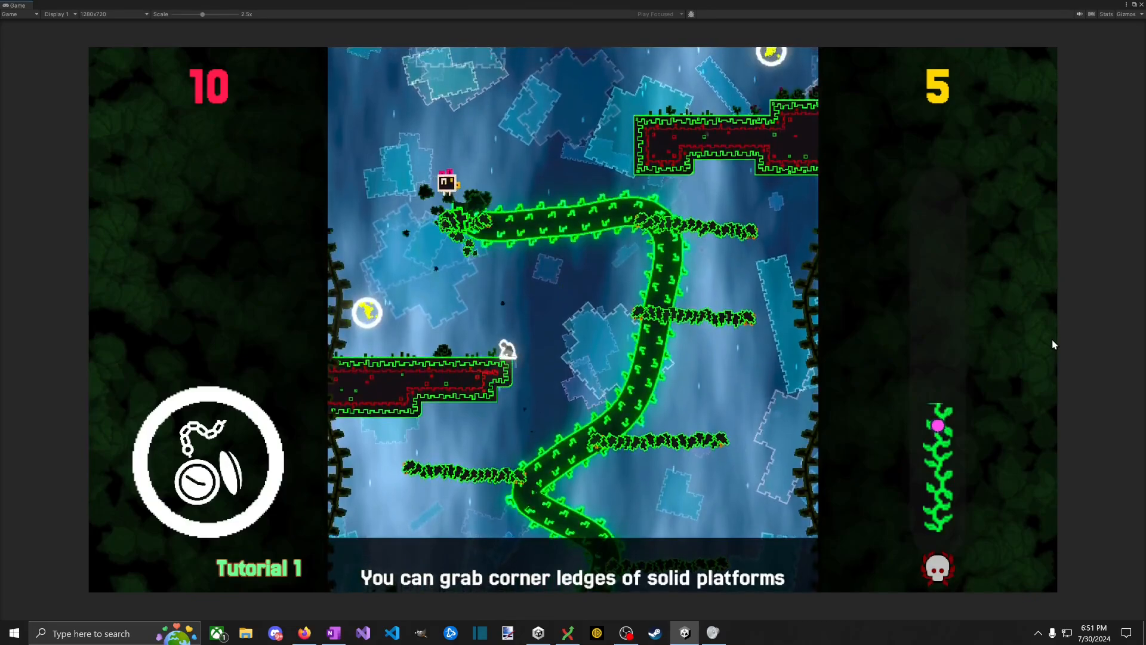
Step: Attack the first ball on the solid platform to break its bits free and collect the scattered bits
{"action": "key", "text": "Left"}
{"action": "key", "text": "Right"}
{"action": "key", "text": "space"}
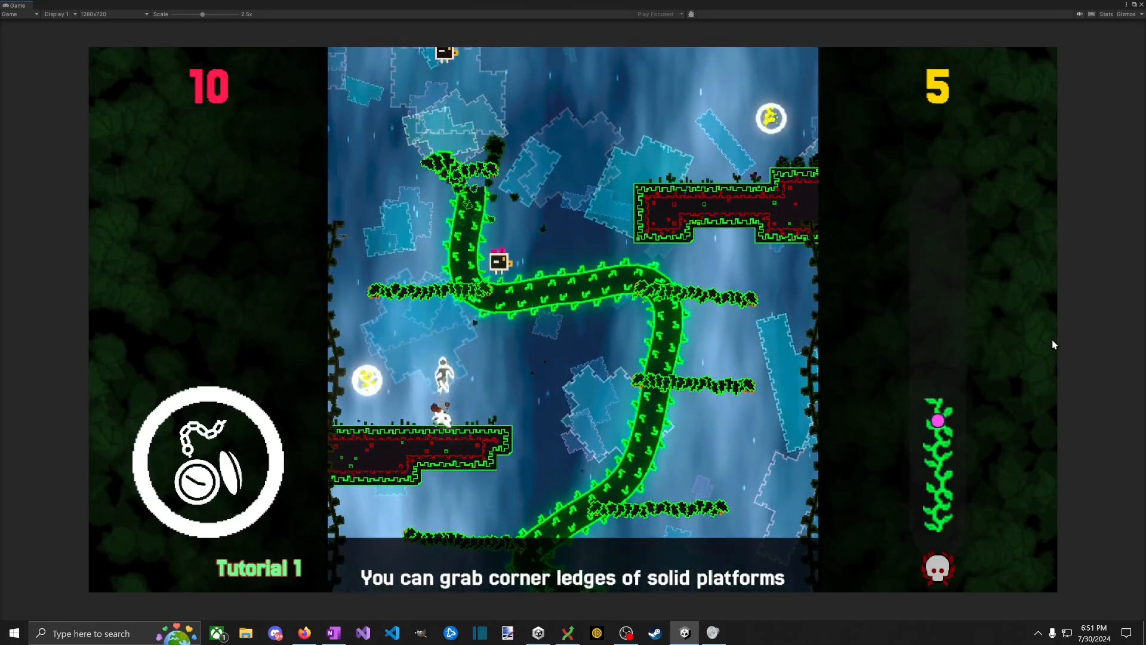
{"action": "key", "text": "space"}
{"action": "key", "text": "Right"}
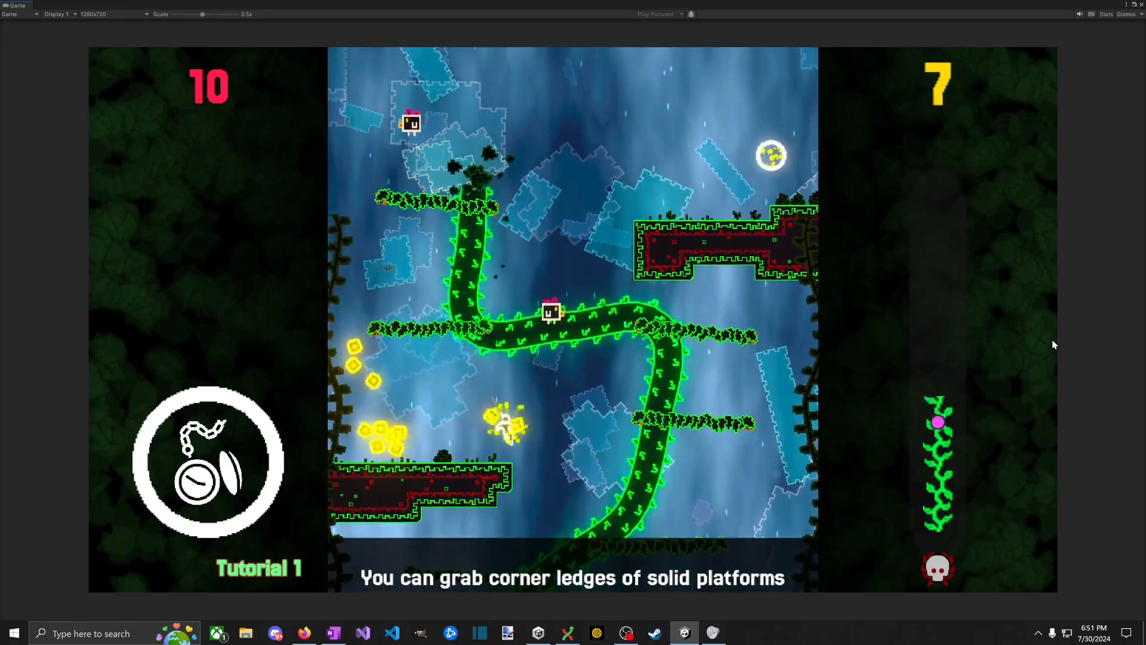
{"action": "key", "text": "Left"}
{"action": "key", "text": "a"}
{"action": "key", "text": "space"}
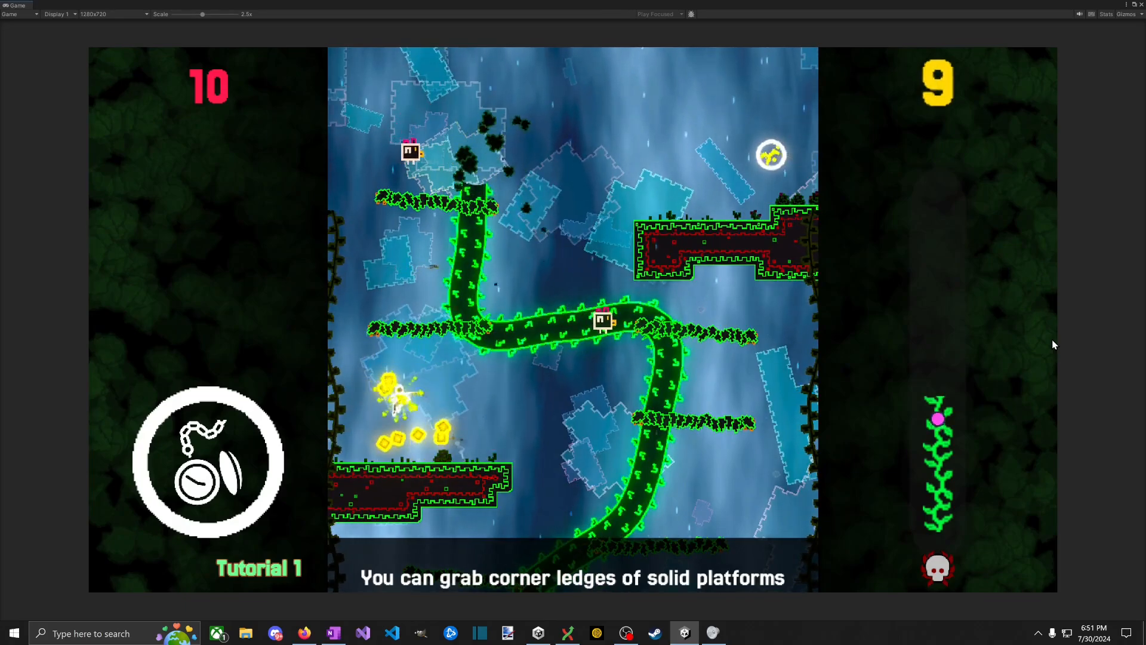
{"action": "key", "text": "d"}
{"action": "key", "text": "space"}
{"action": "key", "text": "space"}
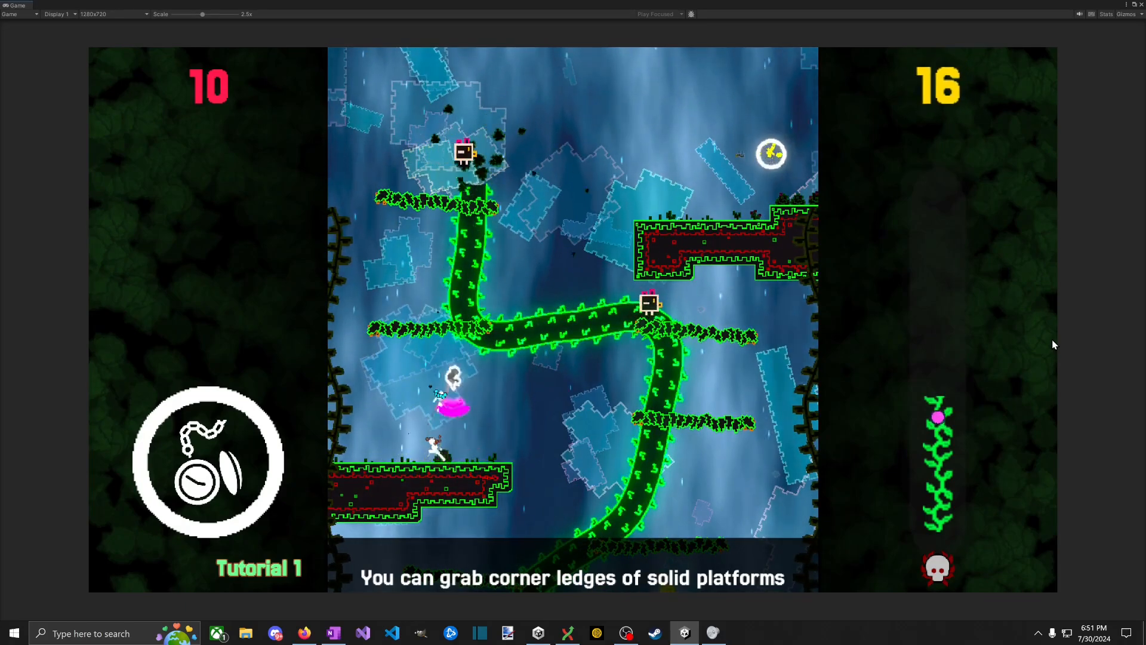
Step: Climb to the next vine bend and use double jump attacks to defeat the two enemies there
{"action": "key", "text": "space"}
{"action": "key", "text": "d"}
{"action": "key", "text": "space"}
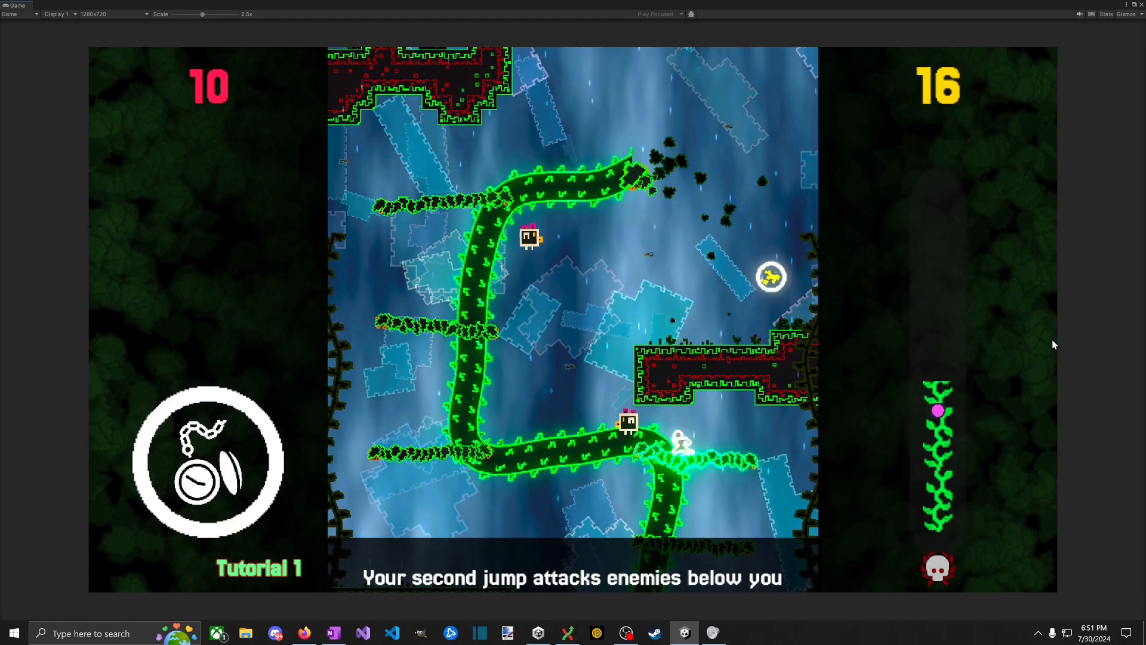
{"action": "key", "text": "a"}
{"action": "key", "text": "space"}
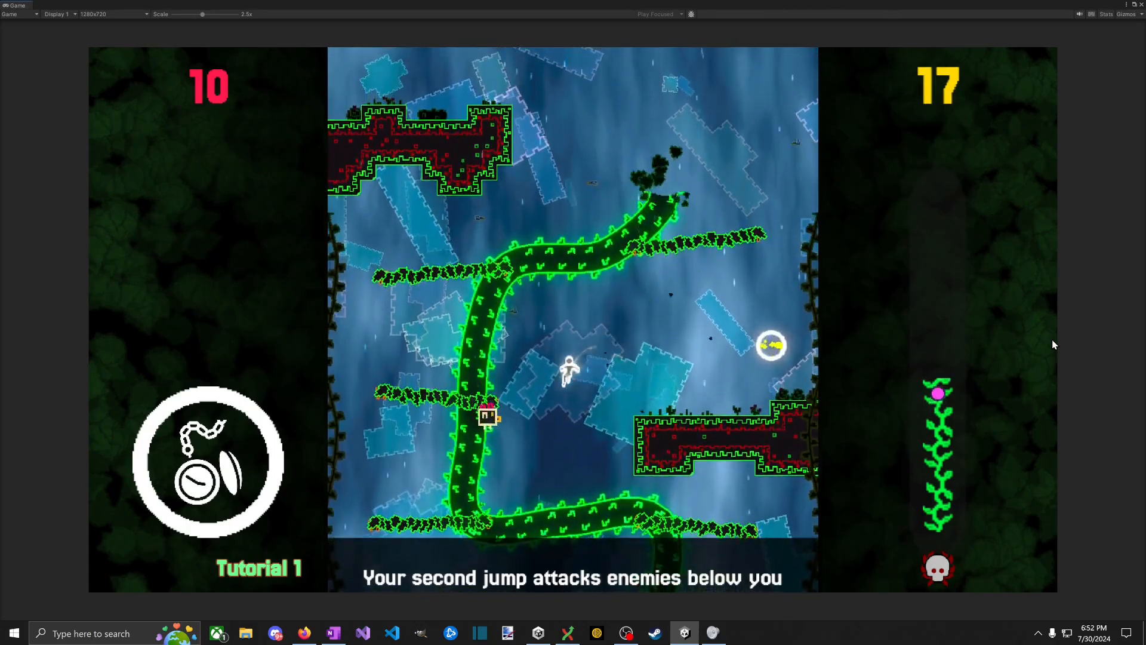
{"action": "key", "text": "d"}
{"action": "key", "text": "space"}
{"action": "key", "text": "space"}
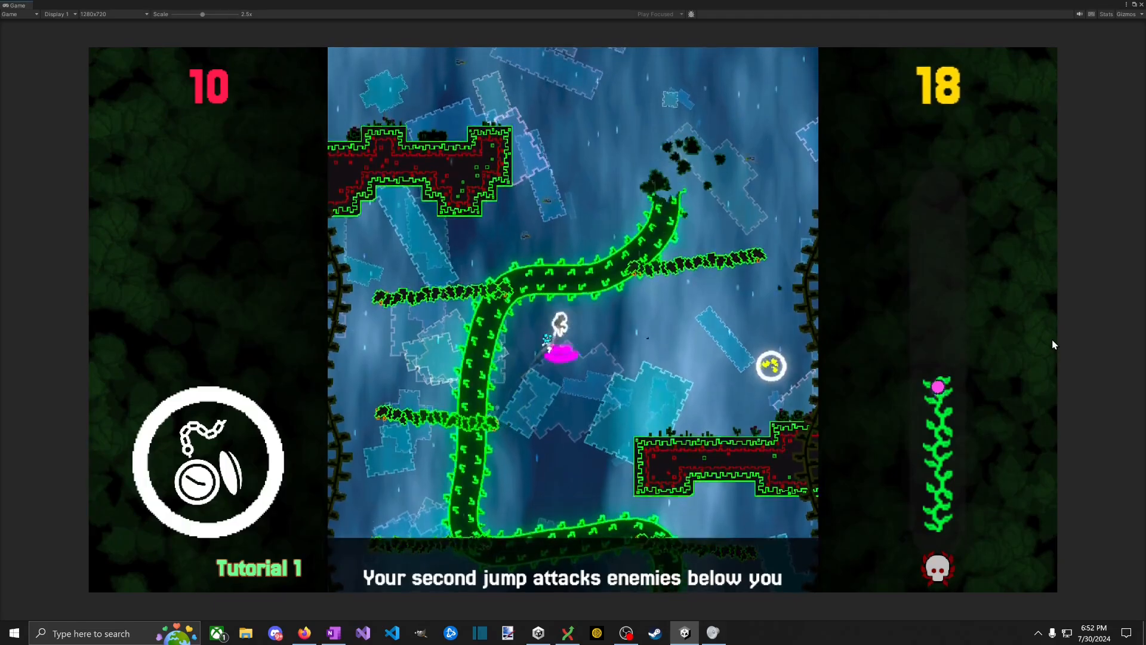
Step: Climb the leaf platforms past the tutorial messages about dashing and about things that cannot be dashed through
{"action": "key", "text": "a"}
{"action": "key", "text": "space"}
{"action": "key", "text": "space"}
{"action": "key", "text": "d"}
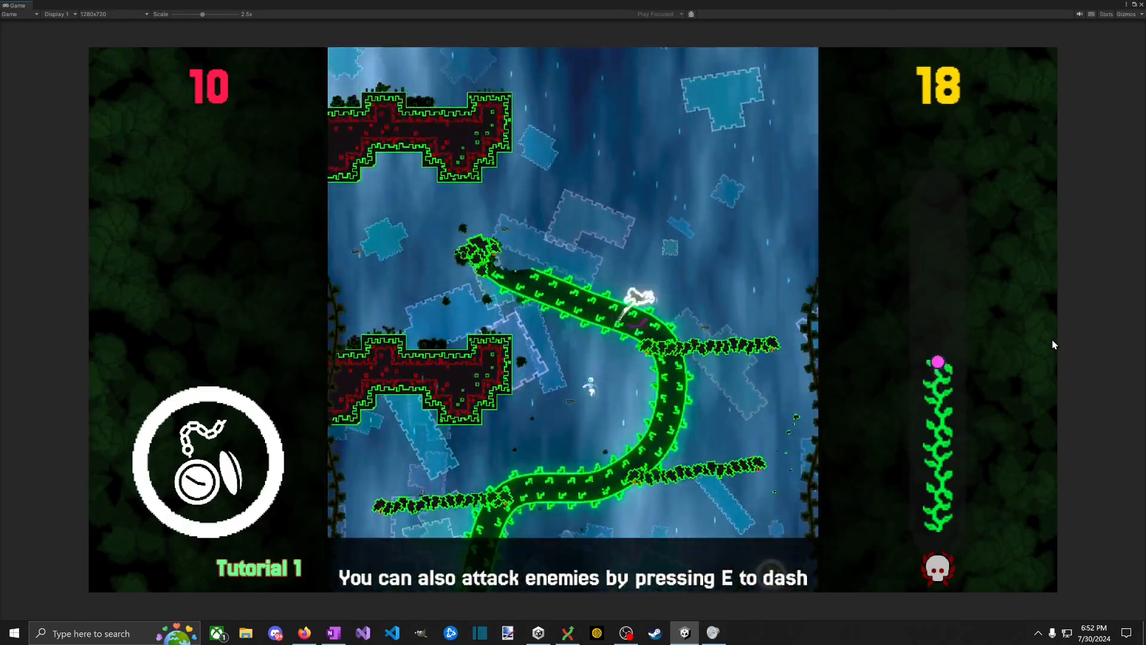
{"action": "key", "text": "space"}
{"action": "key", "text": "d"}
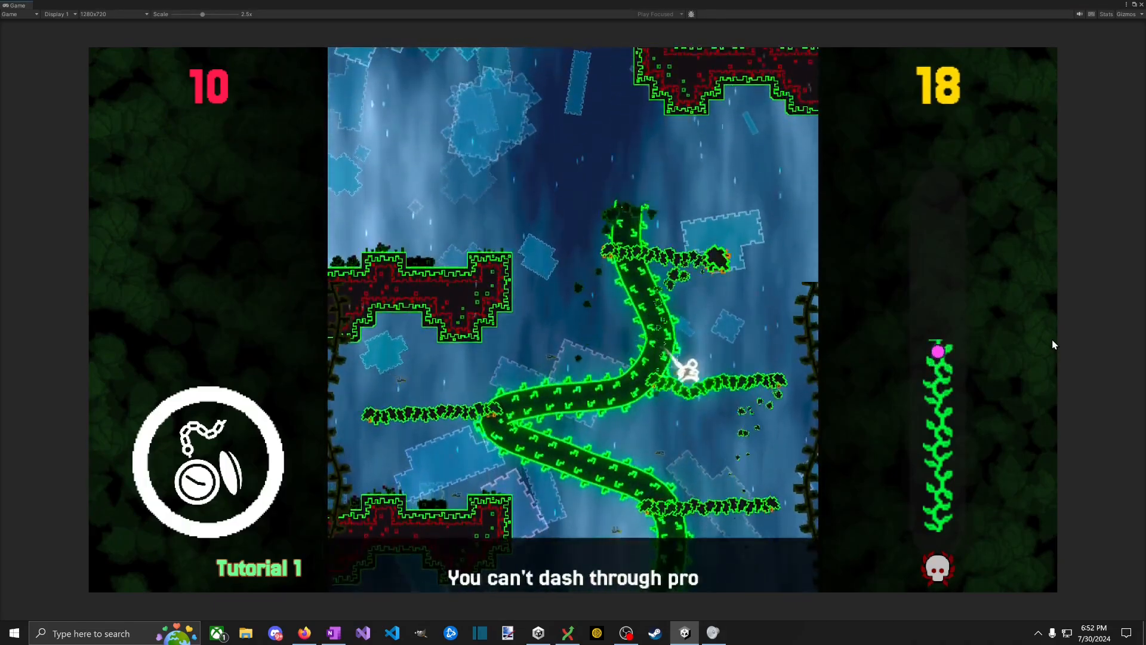
{"action": "key", "text": "space"}
{"action": "key", "text": "space"}
{"action": "key", "text": "a"}
{"action": "key", "text": "space"}
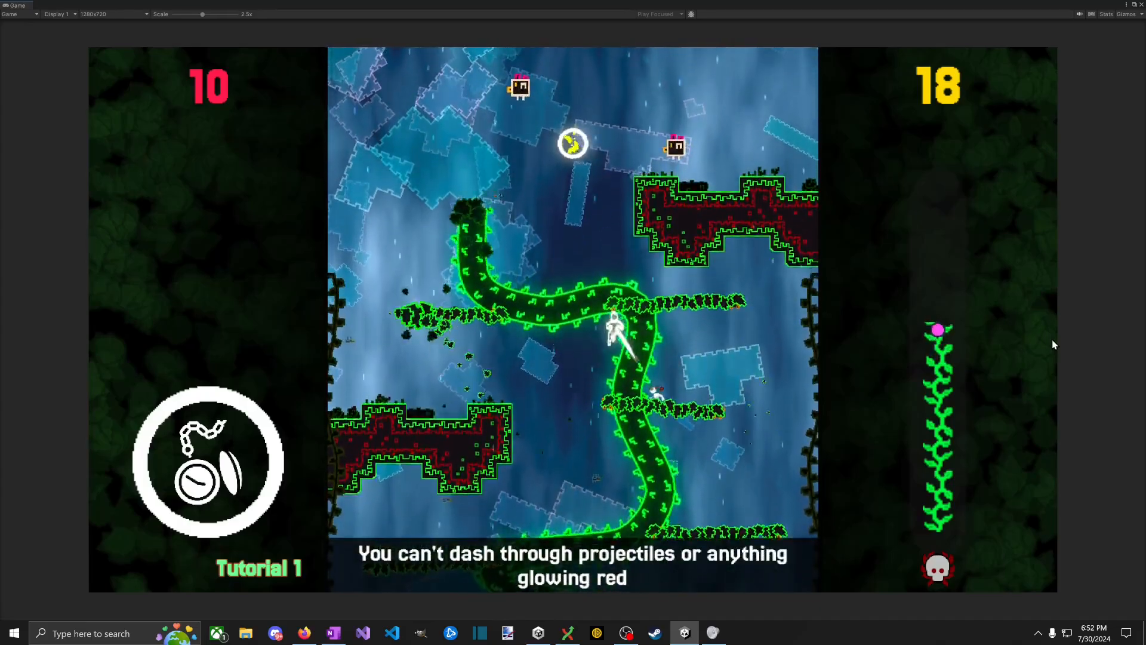
Step: Attack the enemies and the floating ball above the next leaf platforms, and collect the bits that break free
{"action": "key", "text": "space"}
{"action": "key", "text": "space"}
{"action": "key", "text": "d"}
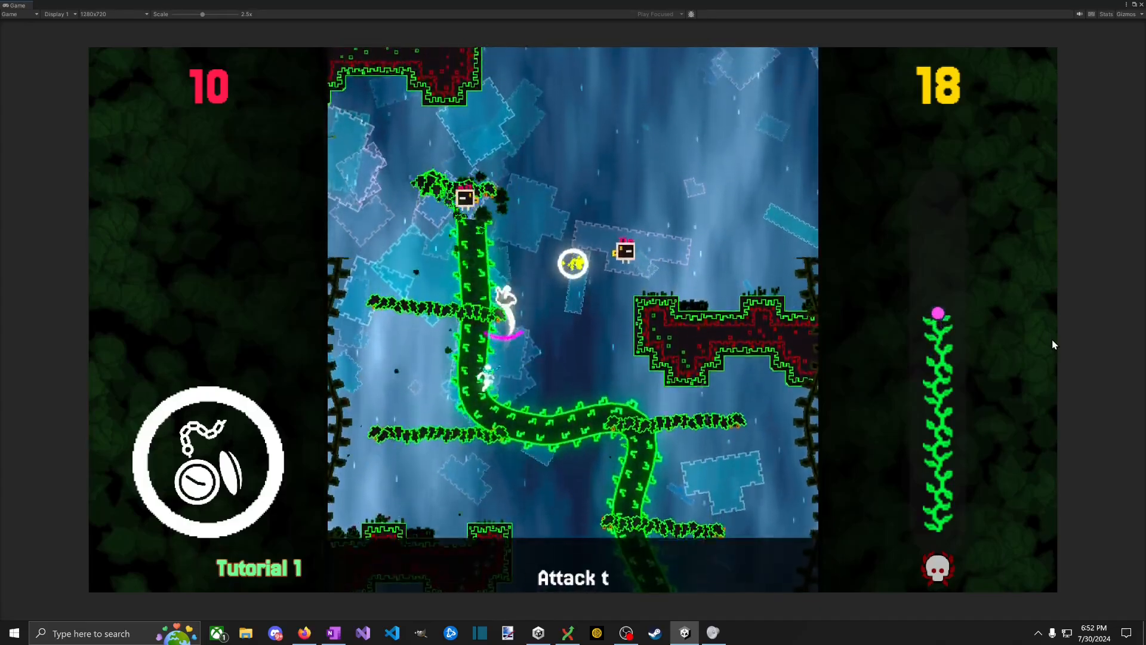
{"action": "key", "text": "a"}
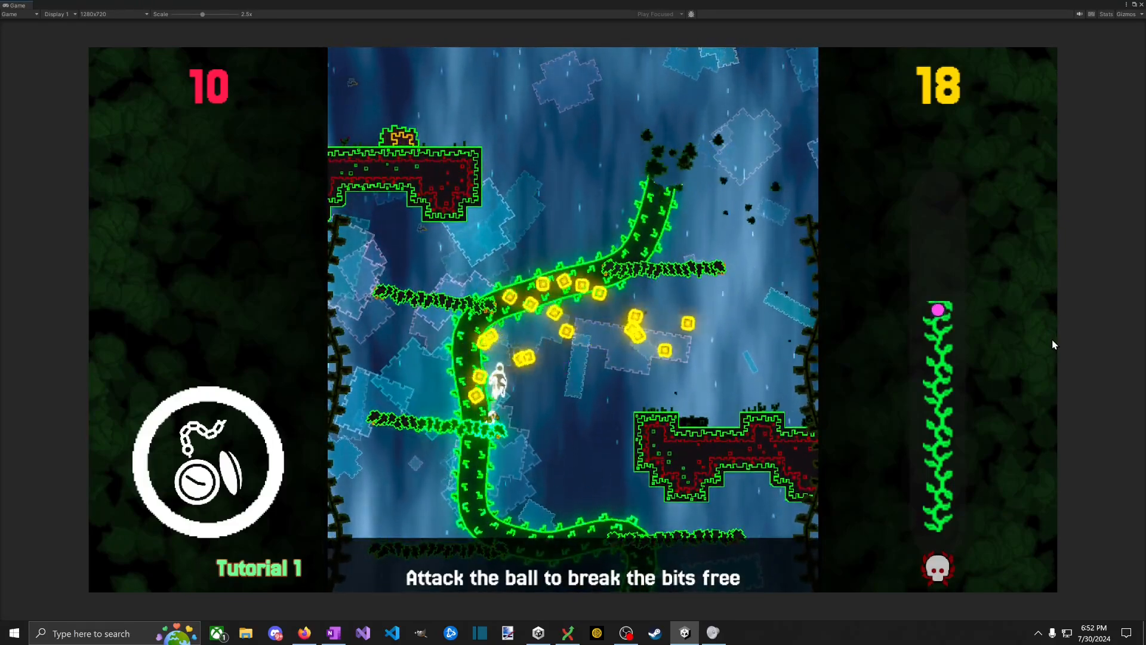
{"action": "key", "text": "d"}
{"action": "key", "text": "space"}
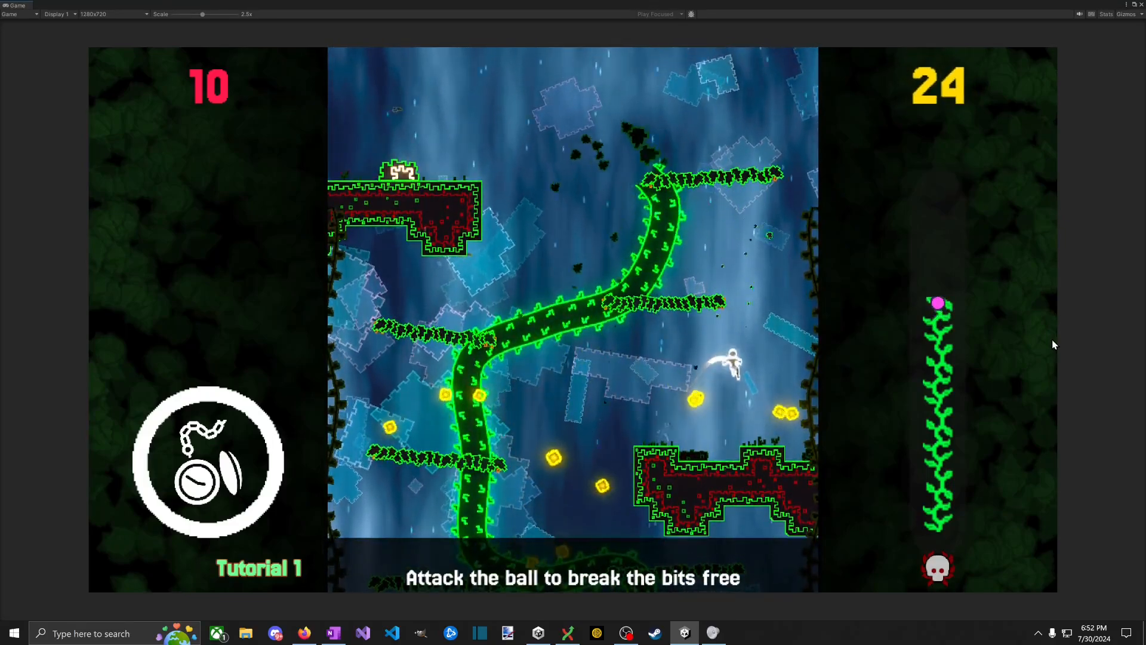
{"action": "key", "text": "space"}
{"action": "key", "text": "a"}
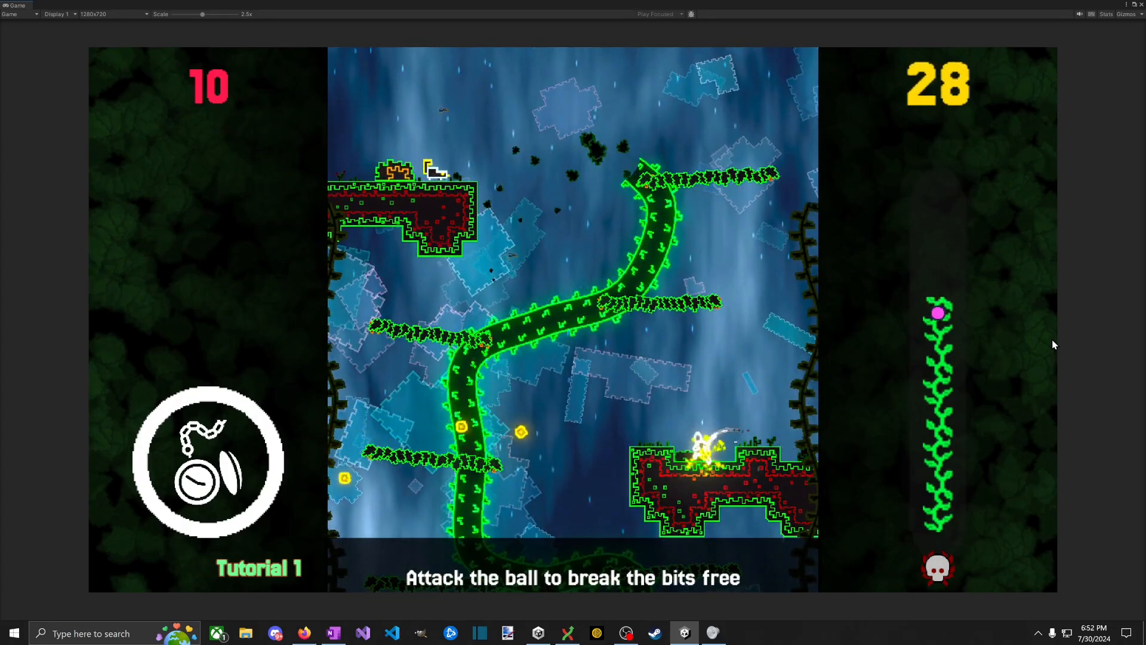
{"action": "key", "text": "a"}
{"action": "key", "text": "space"}
Step: Pause the game, note "Have burrower spawn at message point that talks about things you cant dash through" under Tutorial in OneNote, and resume play
{"action": "key", "text": "Escape"}
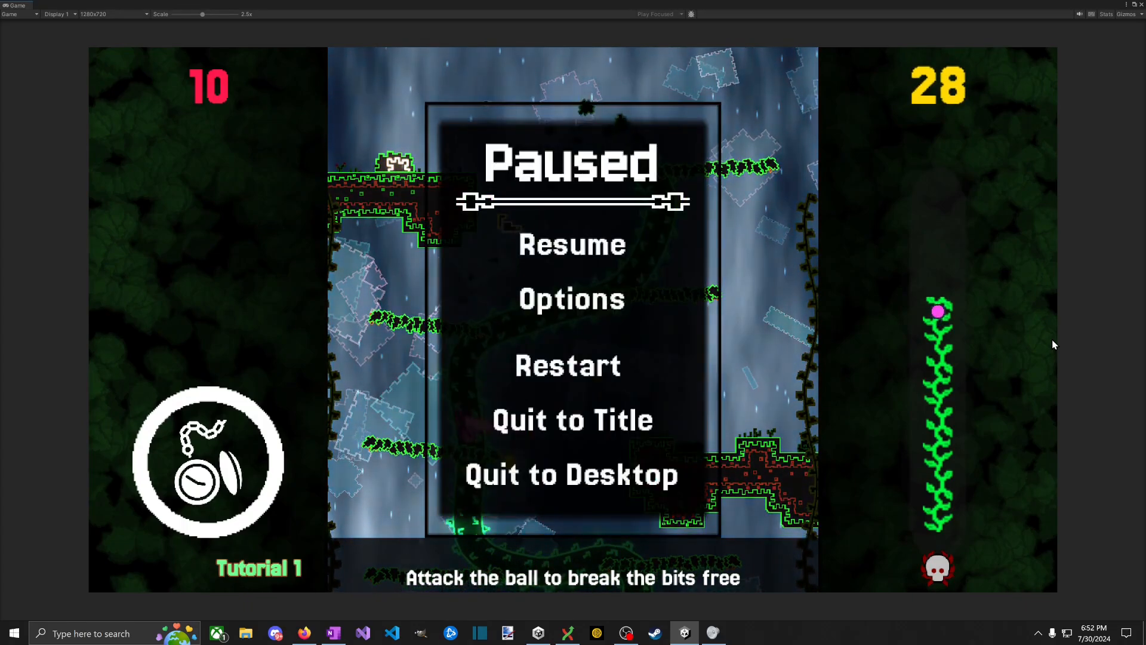
{"action": "key", "text": "alt+Tab"}
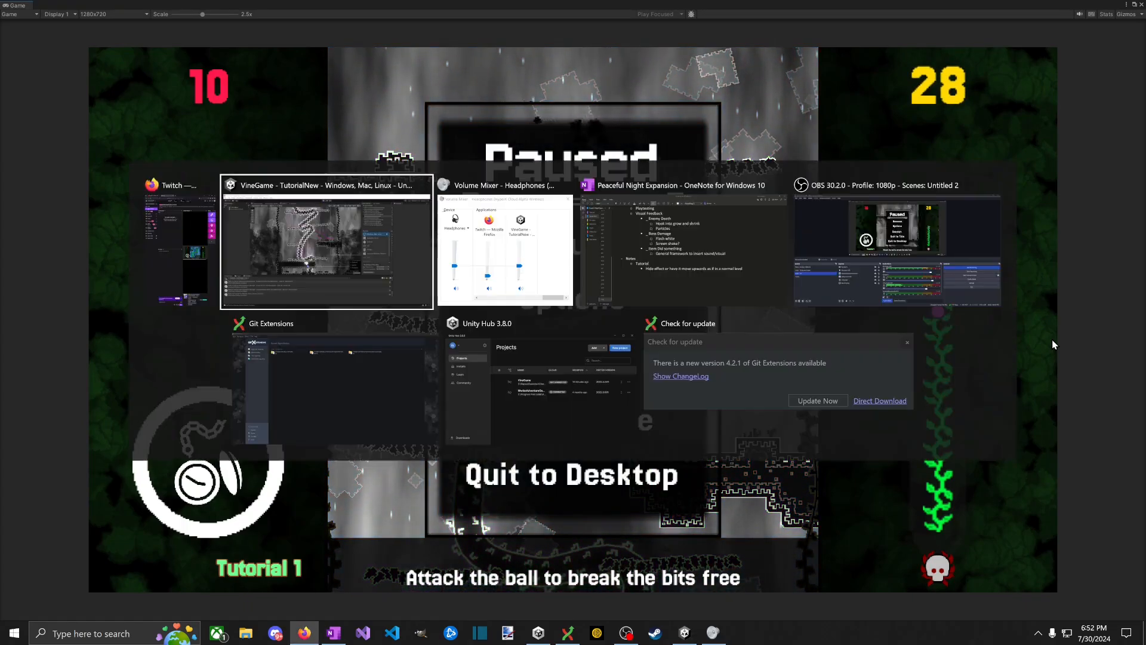
{"action": "key", "text": "alt+Tab"}
{"action": "key", "text": "alt+Tab"}
{"action": "key", "text": "Return"}
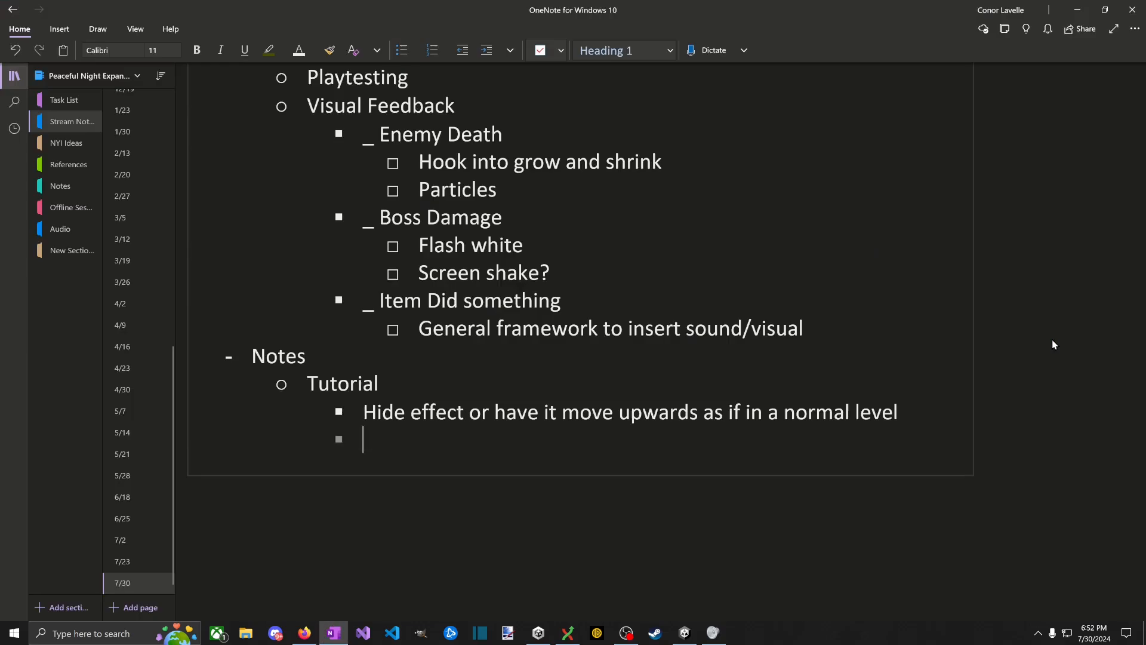
{"action": "type", "text": "Have burrower spawn at message point that talks"}
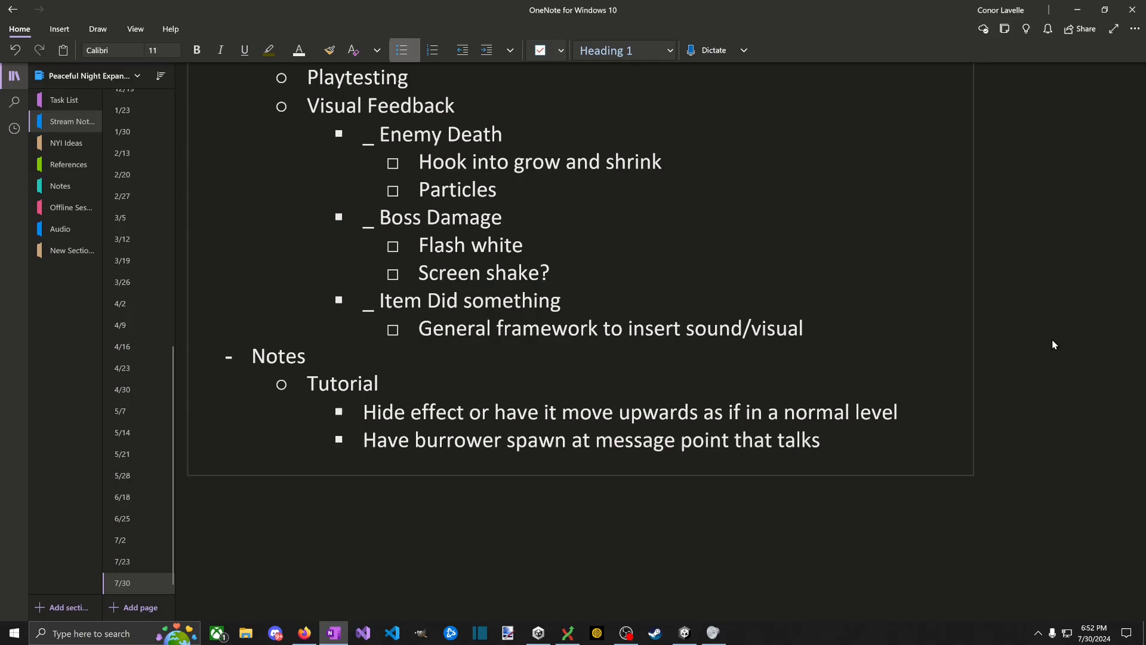
{"action": "type", "text": "you cant dash through"}
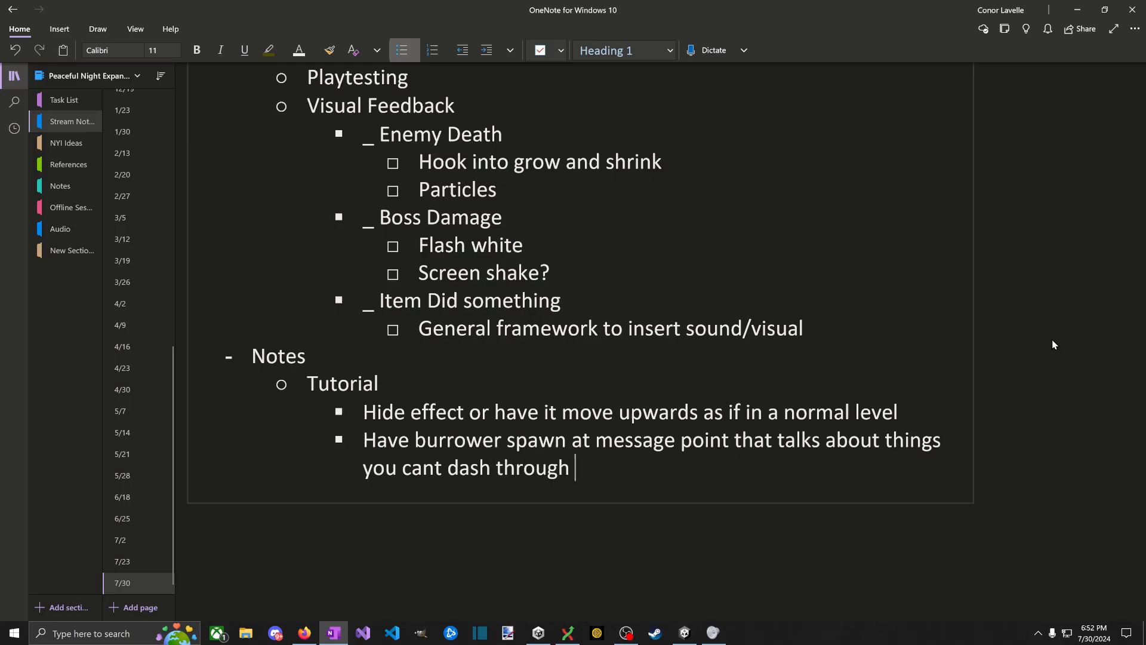
{"action": "key", "text": "alt+Tab"}
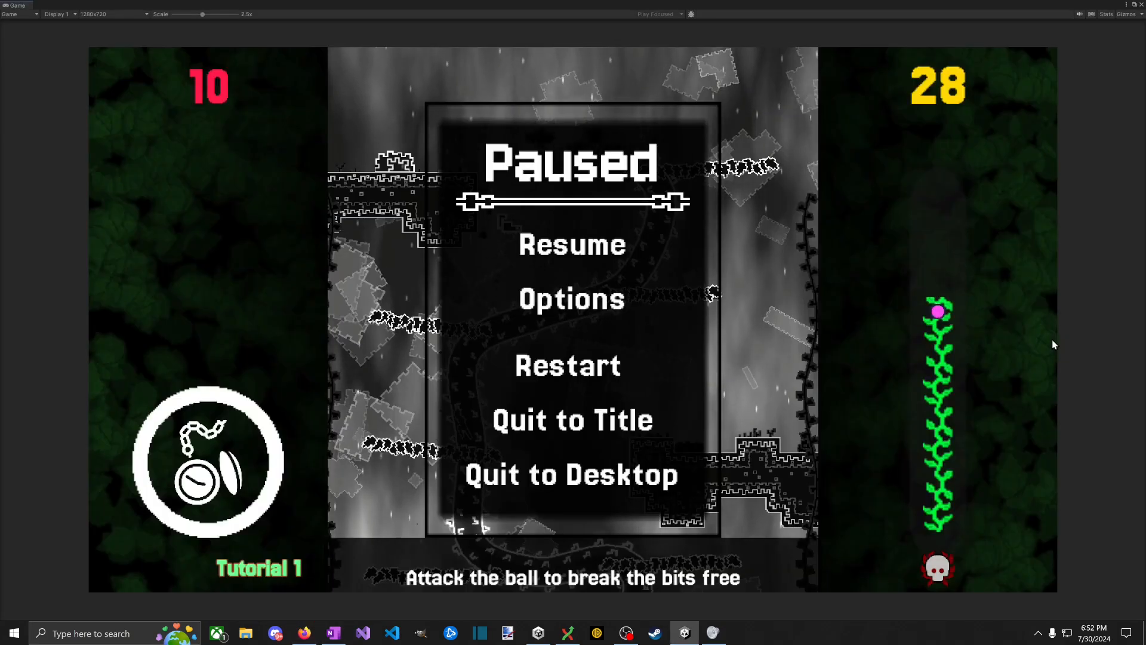
{"action": "key", "text": "Escape"}
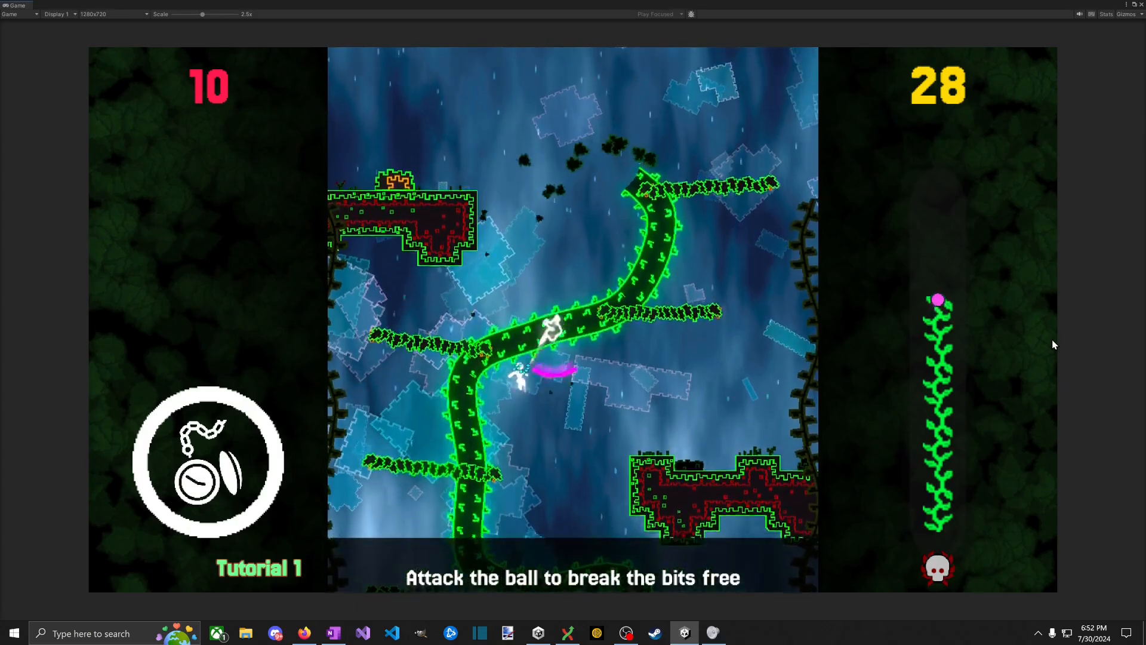
Step: Climb the leaf platforms around the next vine bends, past the tutorial message about using the active item
{"action": "key", "text": "d"}
{"action": "key", "text": "space"}
{"action": "key", "text": "space"}
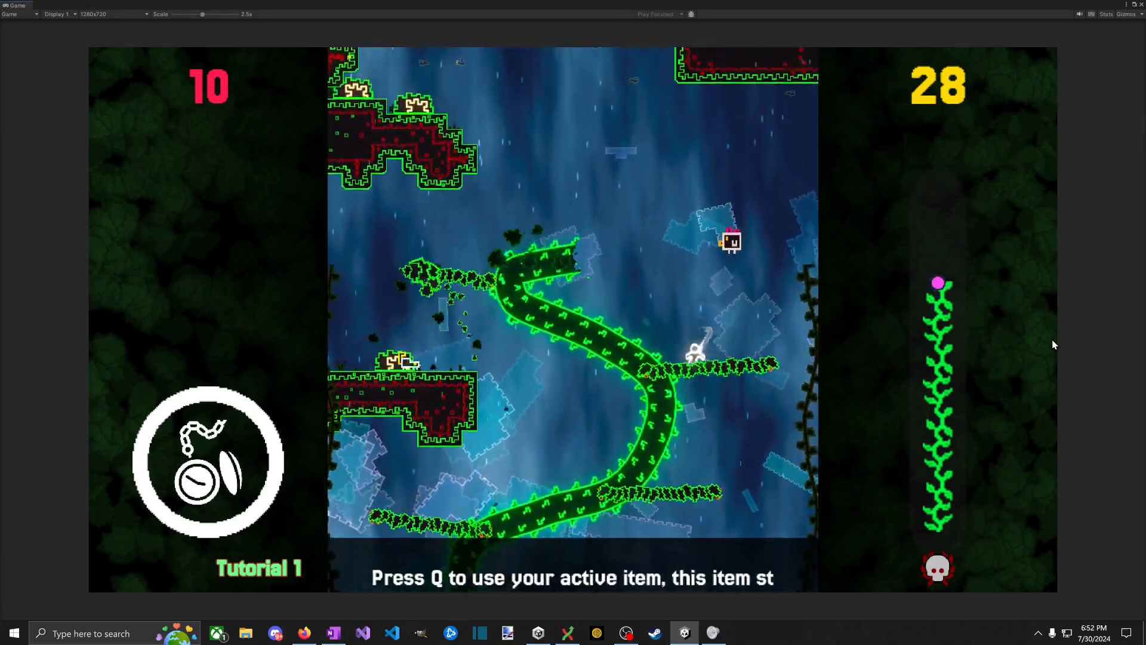
{"action": "key", "text": "a"}
{"action": "key", "text": "space"}
{"action": "key", "text": "space"}
{"action": "key", "text": "d"}
{"action": "key", "text": "a"}
{"action": "key", "text": "space"}
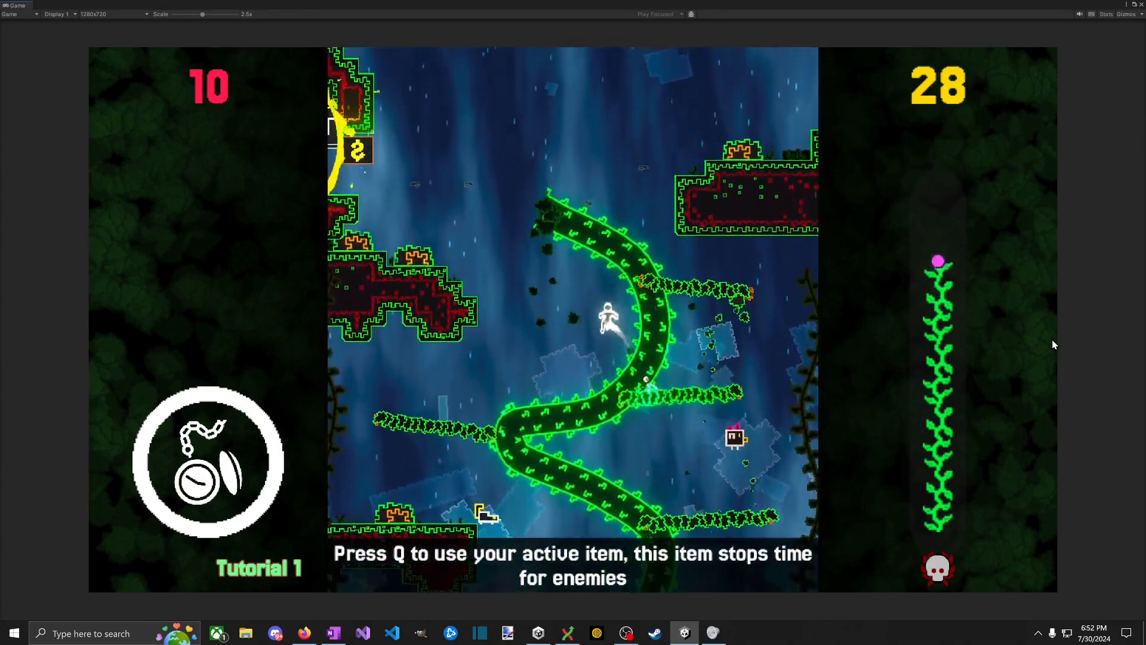
Step: Use the active item to stop time for enemies, and climb the vine past the tutorial message about shops
{"action": "key", "text": "space"}
{"action": "key", "text": "q"}
{"action": "key", "text": "space"}
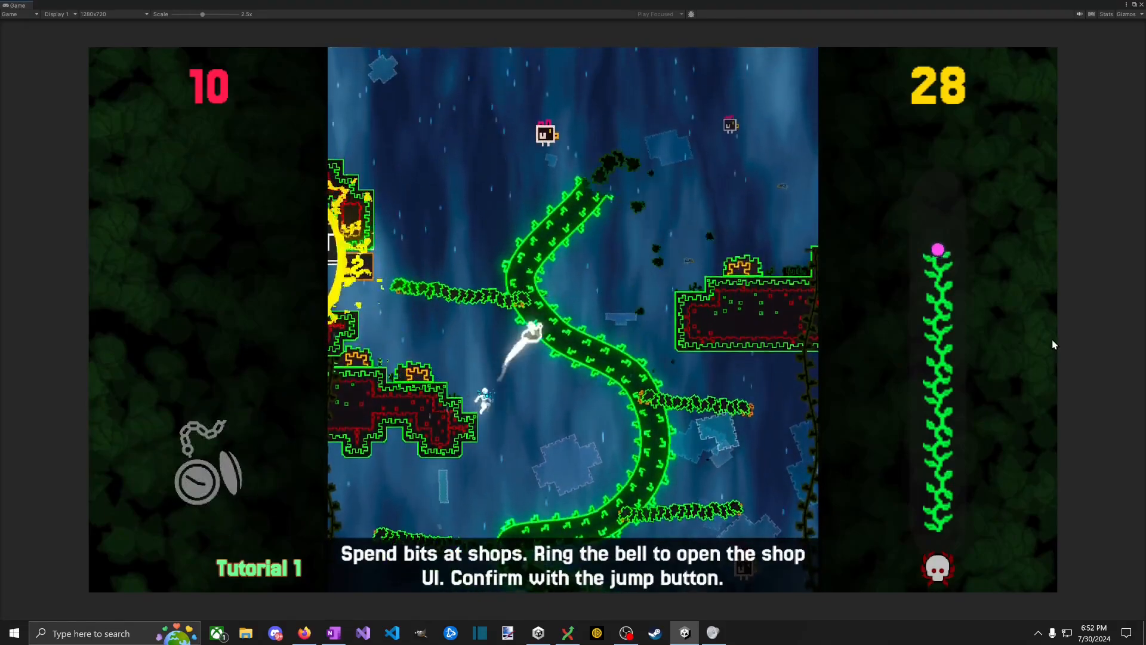
{"action": "key", "text": "d"}
{"action": "key", "text": "space"}
Step: Pause, note "Stretch out the message transition areas, just feels a bit too quick if youre ascending at a normal pace" under Tutorial in OneNote, and resume
{"action": "key", "text": "Escape"}
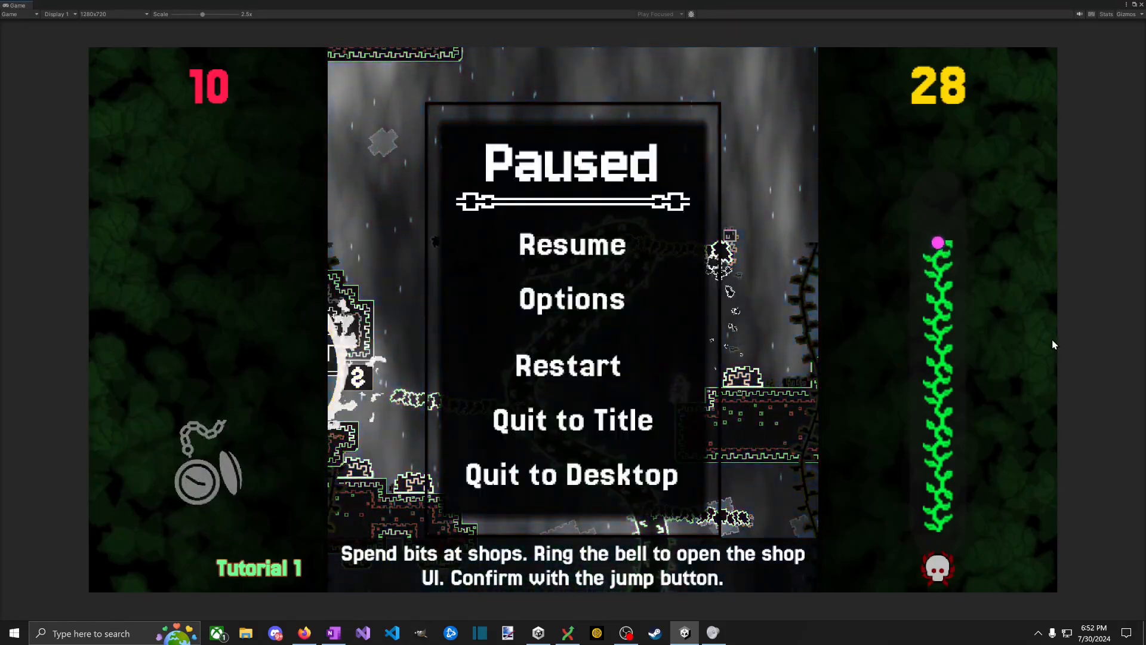
{"action": "key", "text": "alt+Tab"}
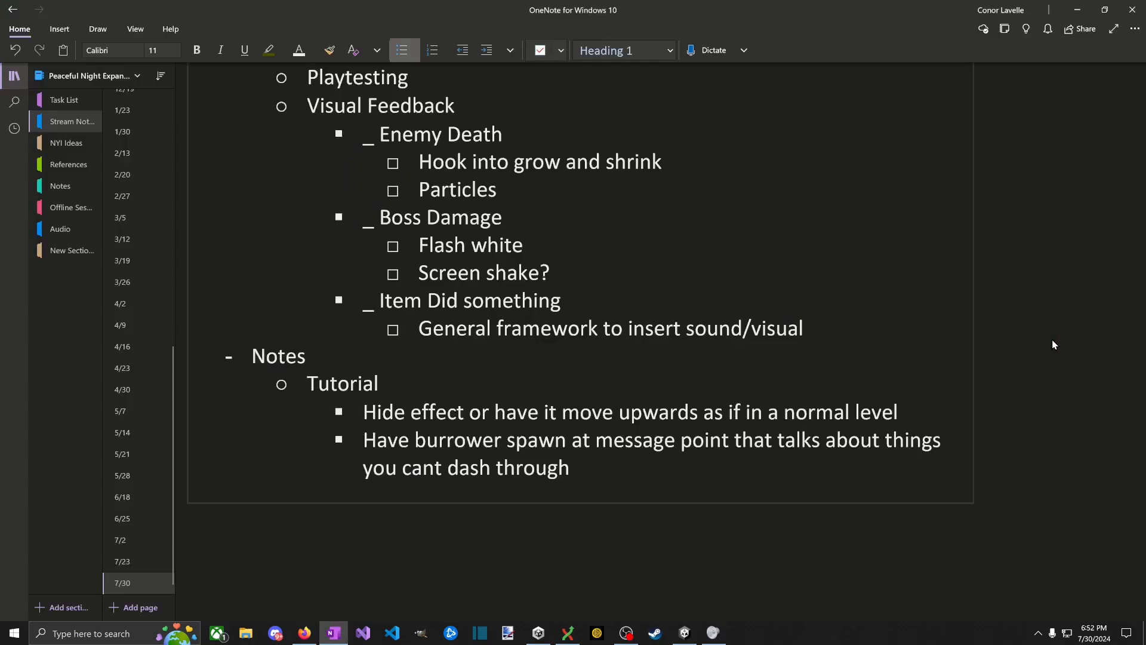
{"action": "key", "text": "Return"}
{"action": "type", "text": "Stretch out the message transition areas, just feels a bittoo"}
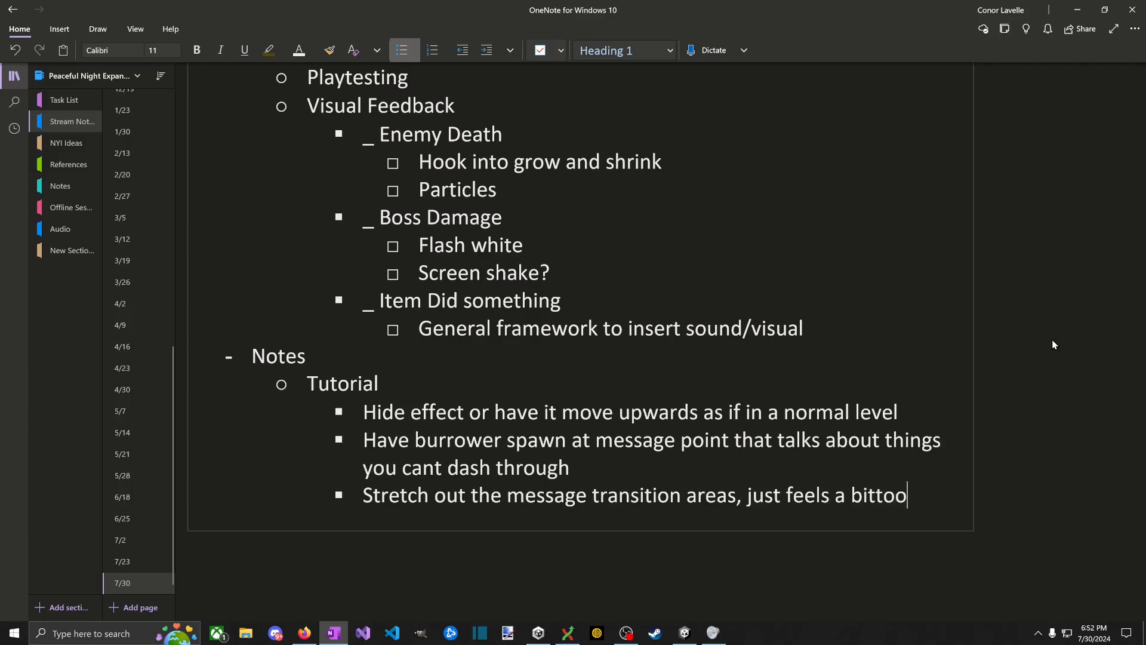
{"action": "type", "text": "k if youre ascending at a normal pace"}
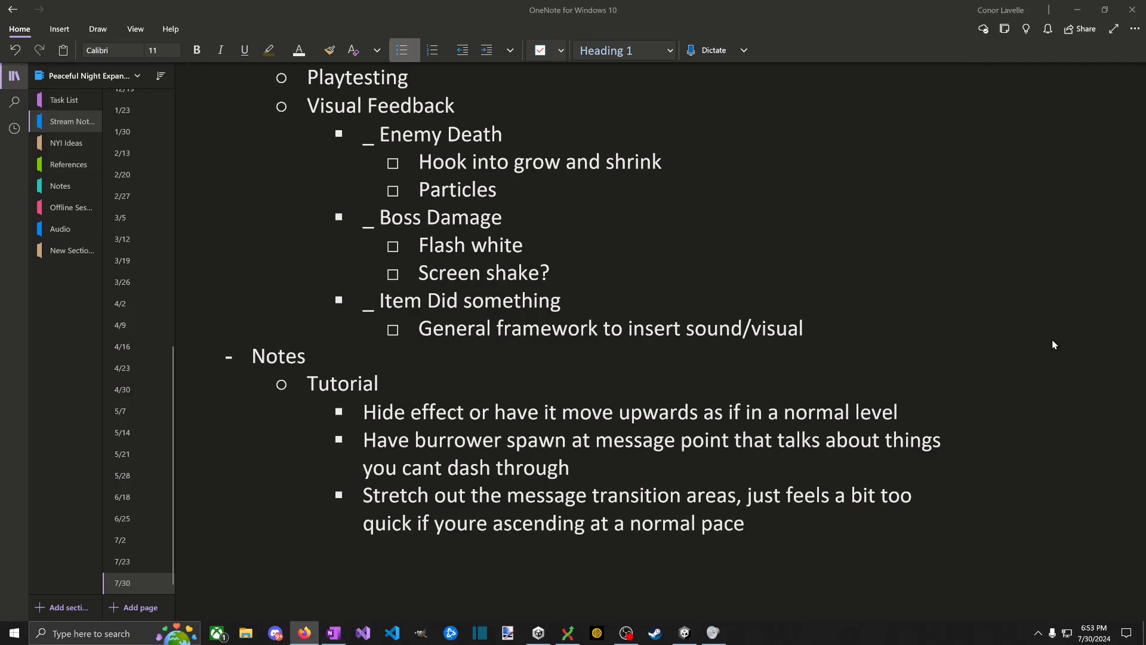
{"action": "key", "text": "alt+Tab"}
{"action": "key", "text": "Escape"}
Step: Climb past the group of flying enemies with double jump attacks and enter the green box to complete Tutorial 1
{"action": "key", "text": "space"}
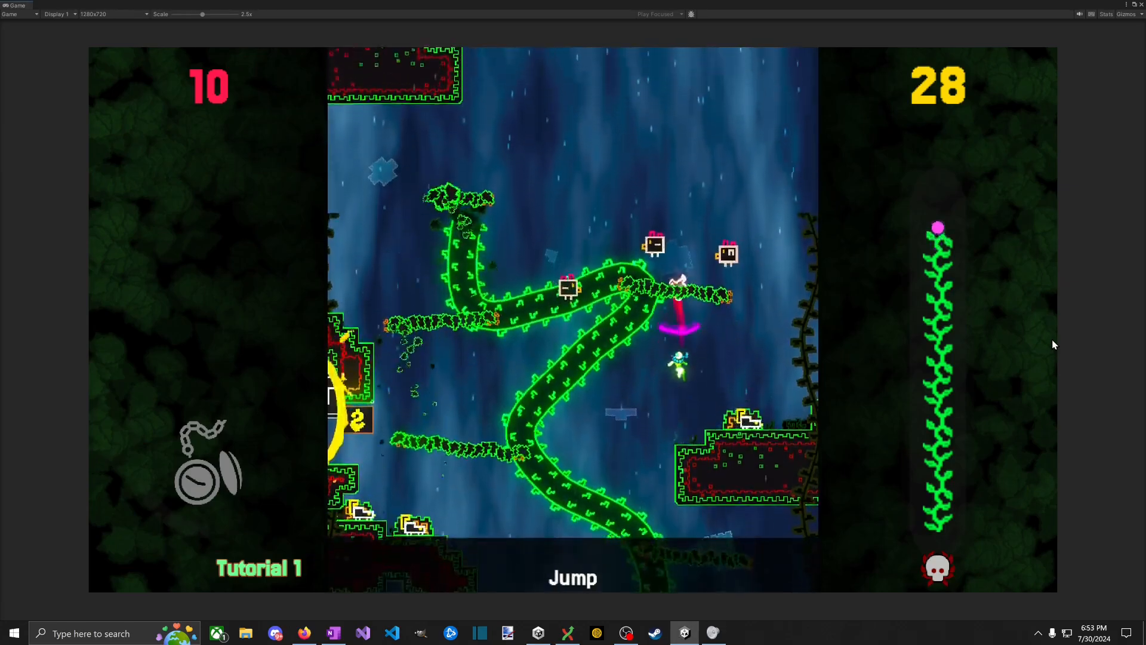
{"action": "key", "text": "space"}
{"action": "key", "text": "space"}
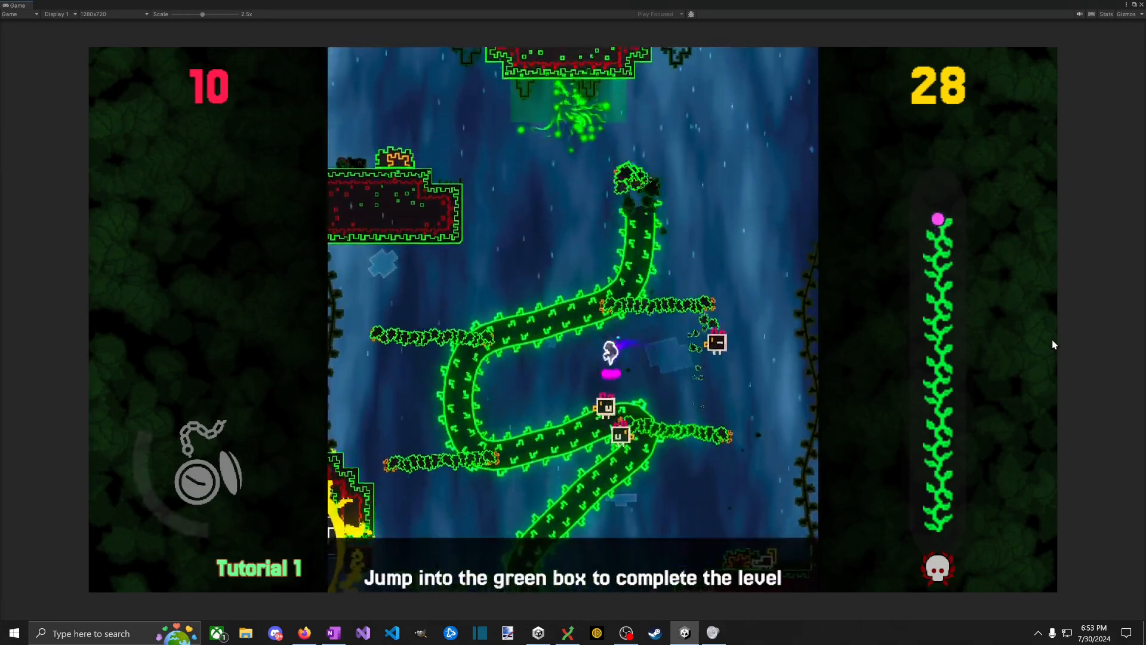
{"action": "key", "text": "space"}
{"action": "key", "text": "space"}
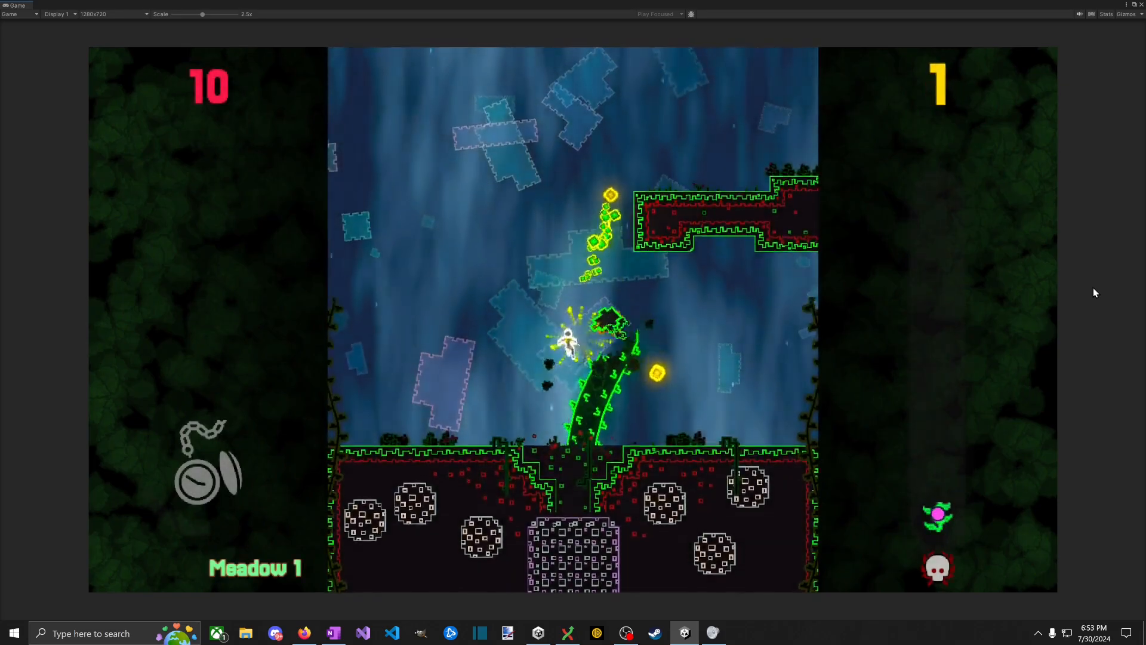
Step: Climb the first leaf platforms of Meadow 1 to the lowest stone ledge and collect the yellow bits around it
{"action": "key", "text": "Right"}
{"action": "key", "text": "space"}
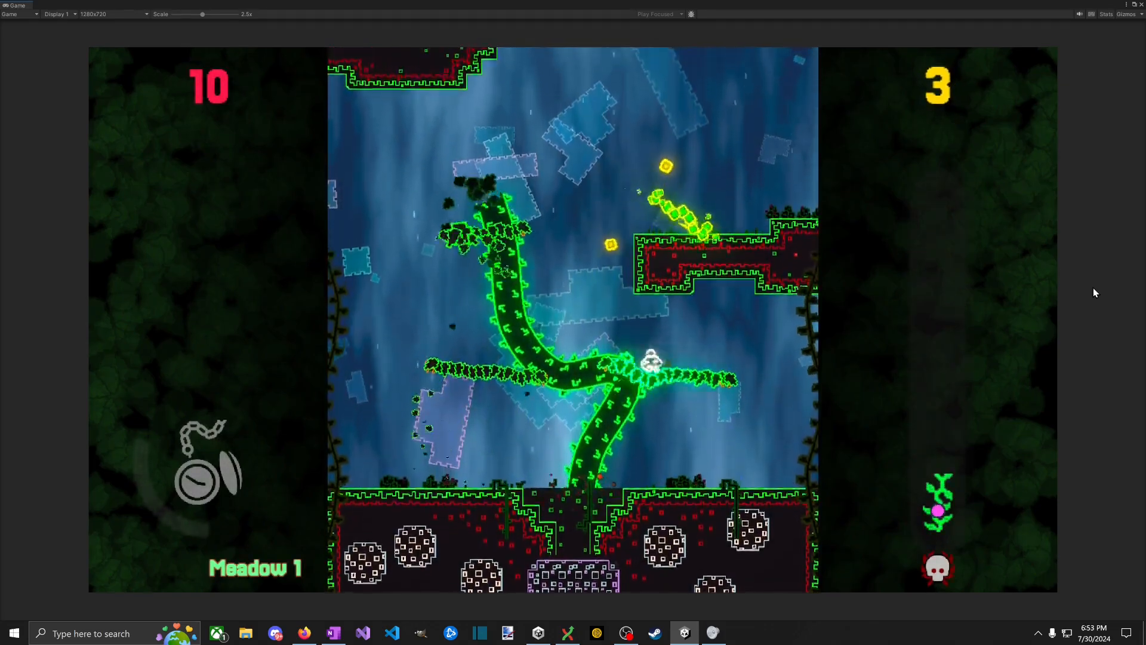
{"action": "key", "text": "space"}
{"action": "key", "text": "Right"}
{"action": "key", "text": "Right"}
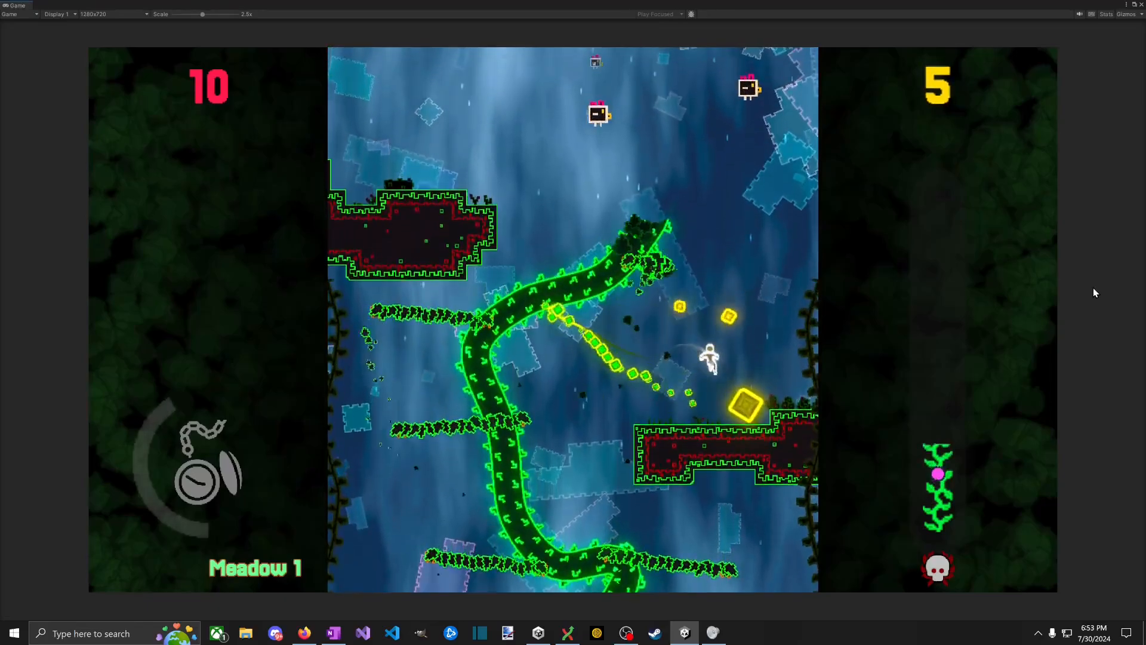
{"action": "key", "text": "Left"}
{"action": "key", "text": "space"}
{"action": "key", "text": "Left"}
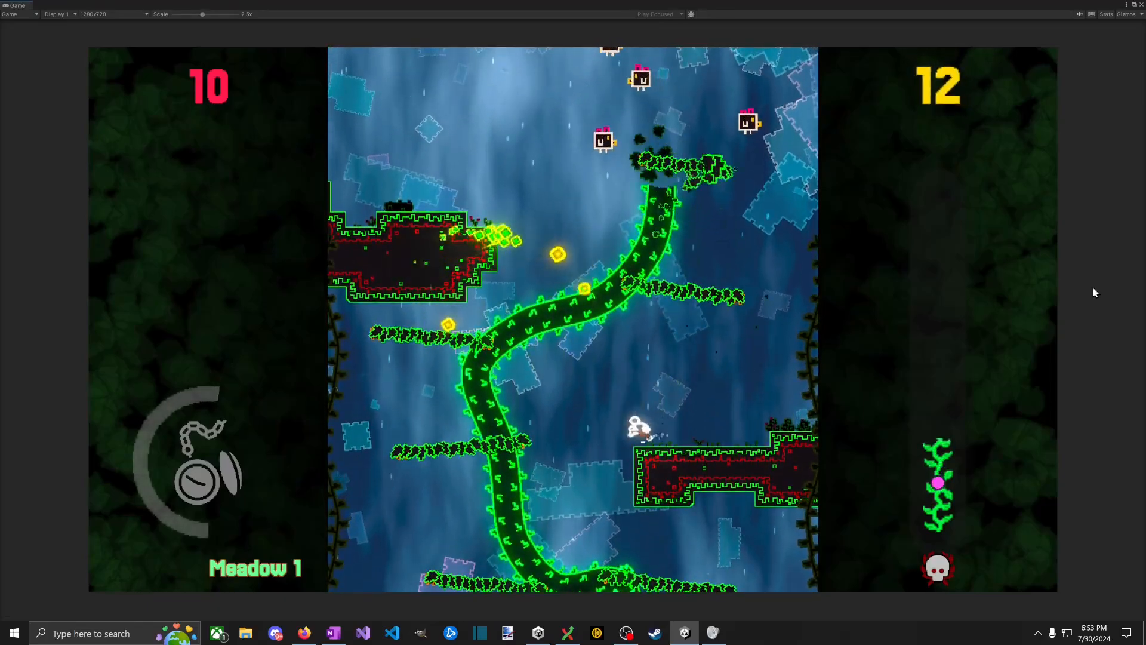
Step: Cross the vine to the opposite stone ledge, collecting bits beside the yellow worm, and jump toward the leaf platforms above
{"action": "key", "text": "space"}
{"action": "key", "text": "Left"}
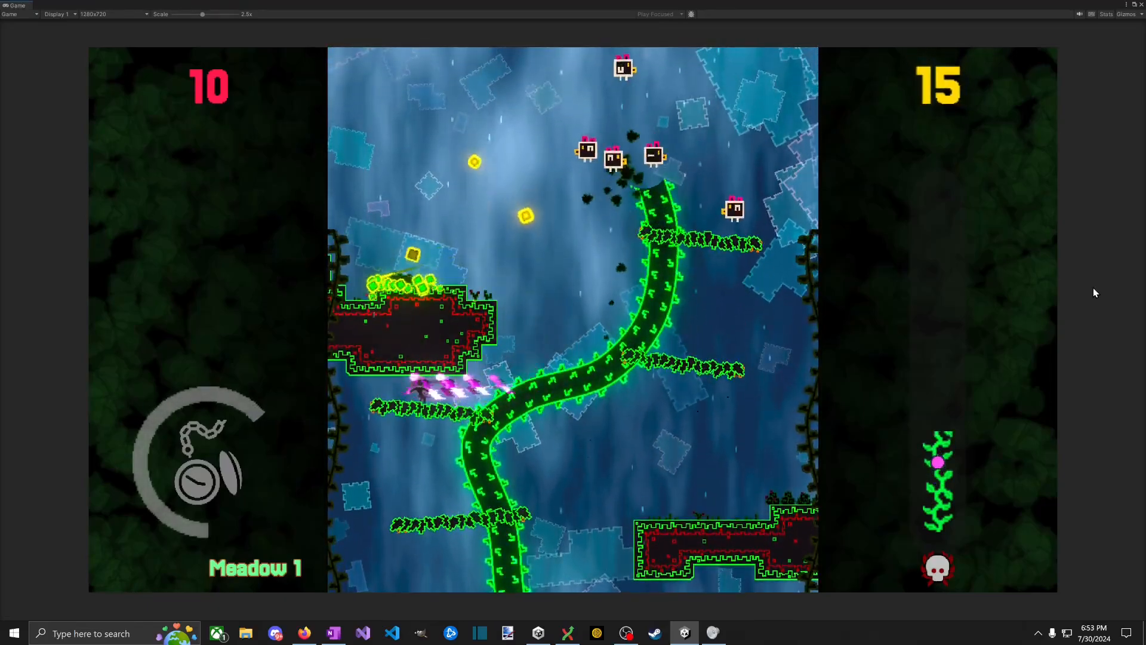
{"action": "key", "text": "Right"}
{"action": "key", "text": "space"}
{"action": "key", "text": "Left"}
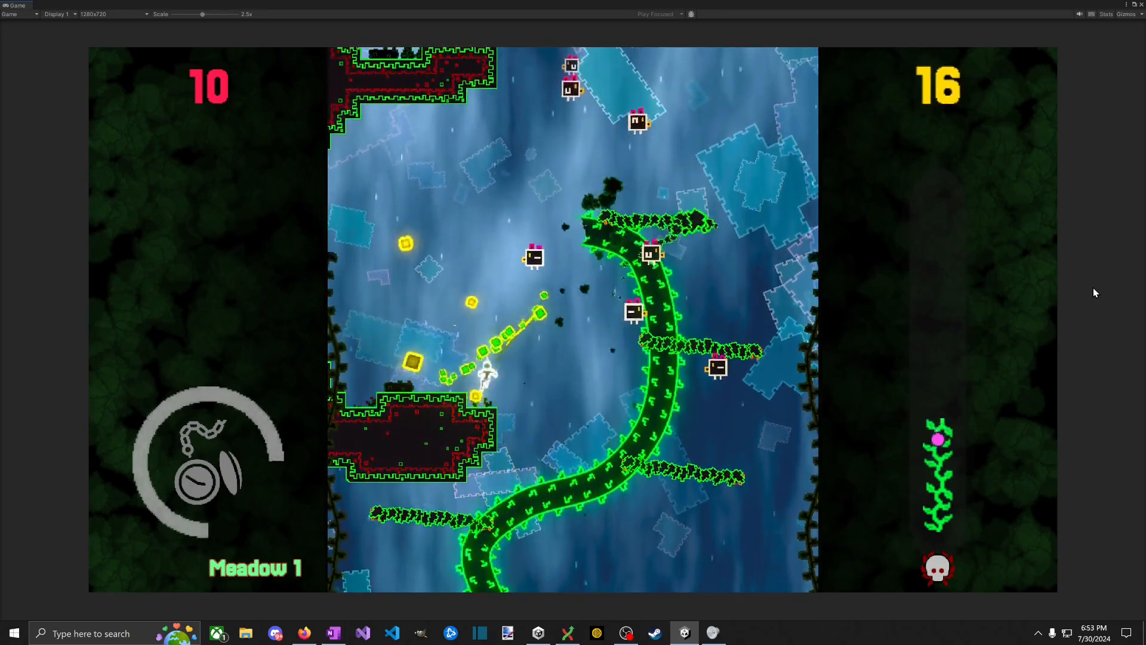
{"action": "key", "text": "space"}
{"action": "key", "text": "Left"}
{"action": "key", "text": "x"}
{"action": "key", "text": "space"}
{"action": "key", "text": "Left"}
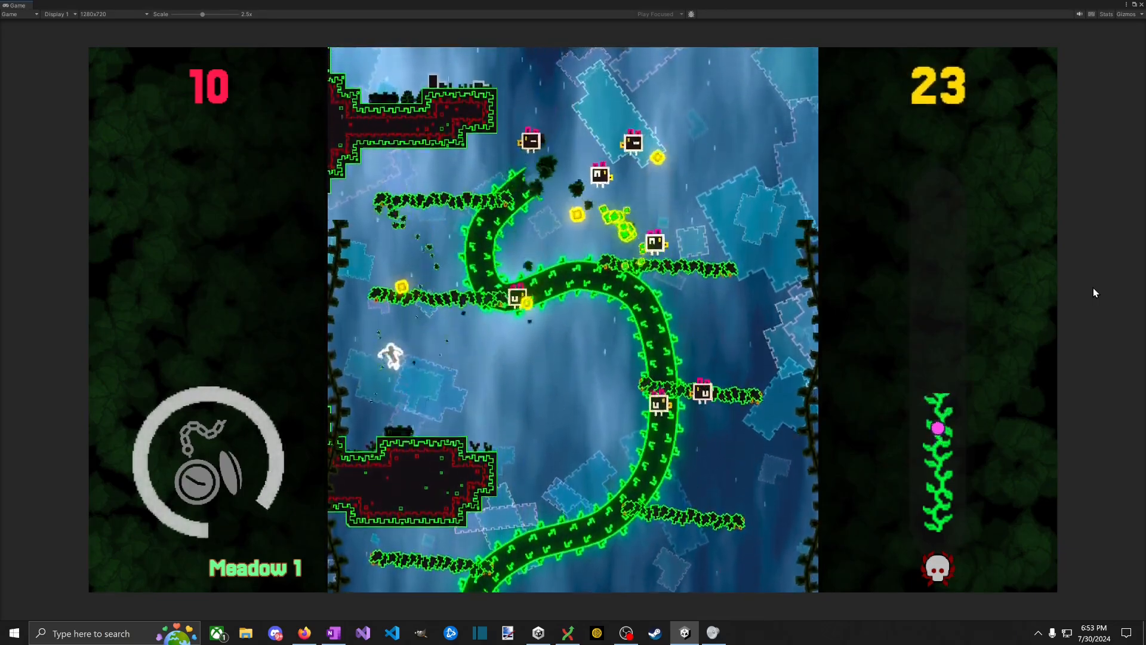
Step: Dash through the flying enemies at the vine bend above the ledge and land on its leaf platform
{"action": "key", "text": "Right"}
{"action": "key", "text": "space"}
{"action": "key", "text": "x"}
{"action": "key", "text": "Right"}
{"action": "key", "text": "Right"}
{"action": "key", "text": "x"}
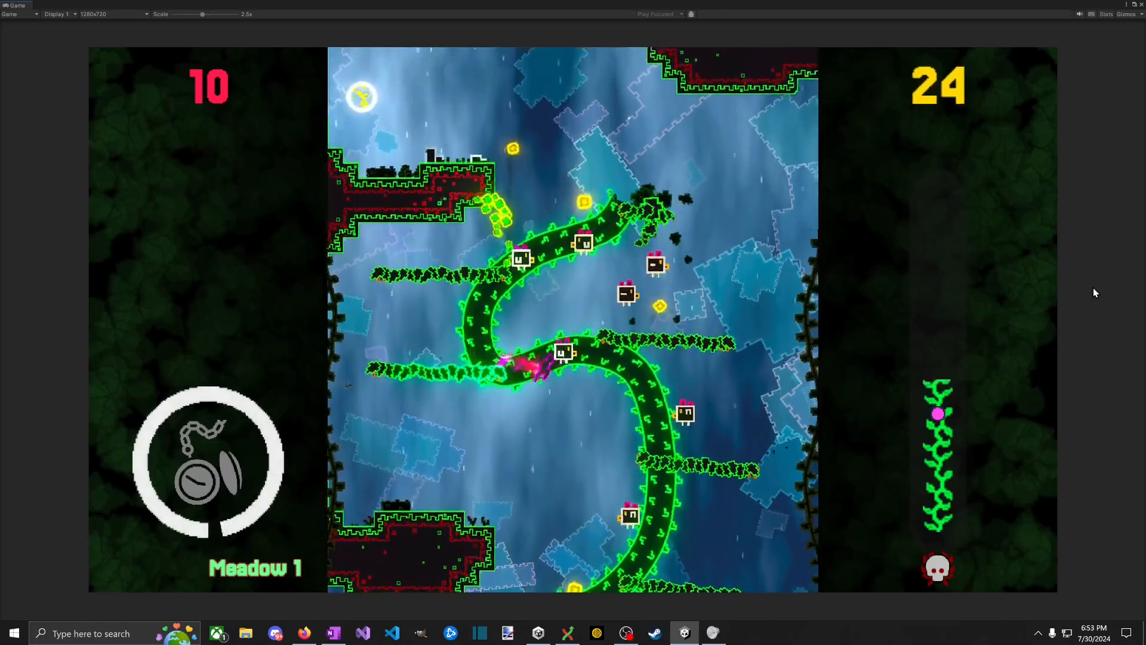
{"action": "key", "text": "space"}
{"action": "key", "text": "Left"}
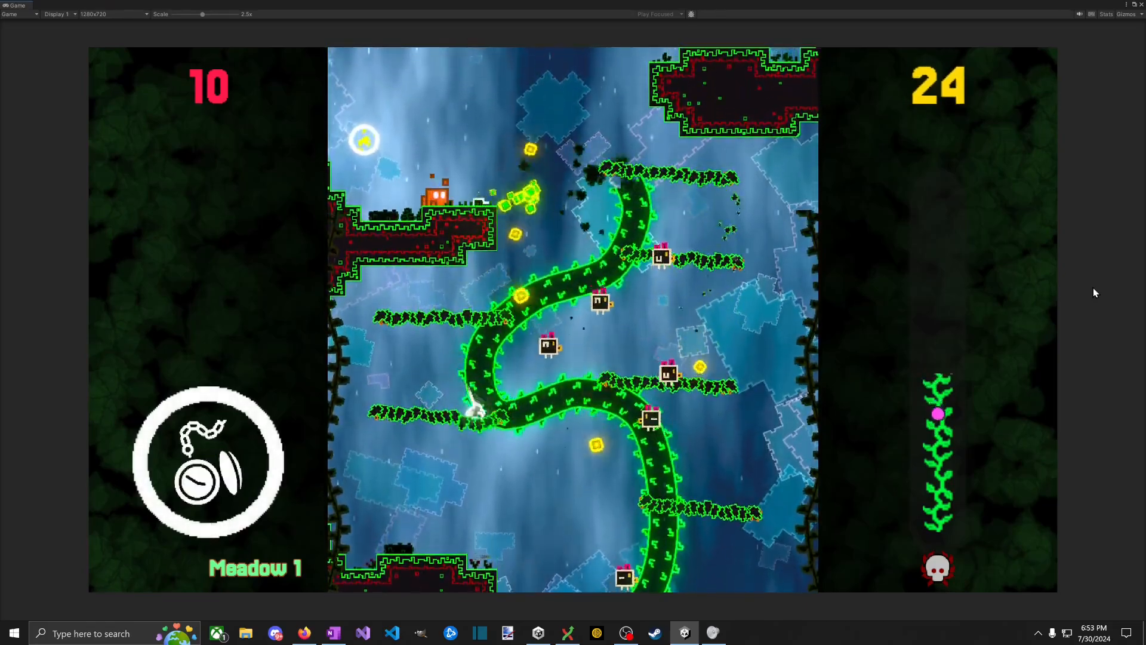
Step: Cross to the leaf platform on the vine's other side, collect nearby bits, and dash at the flying enemies below it
{"action": "key", "text": "Right"}
{"action": "key", "text": "space"}
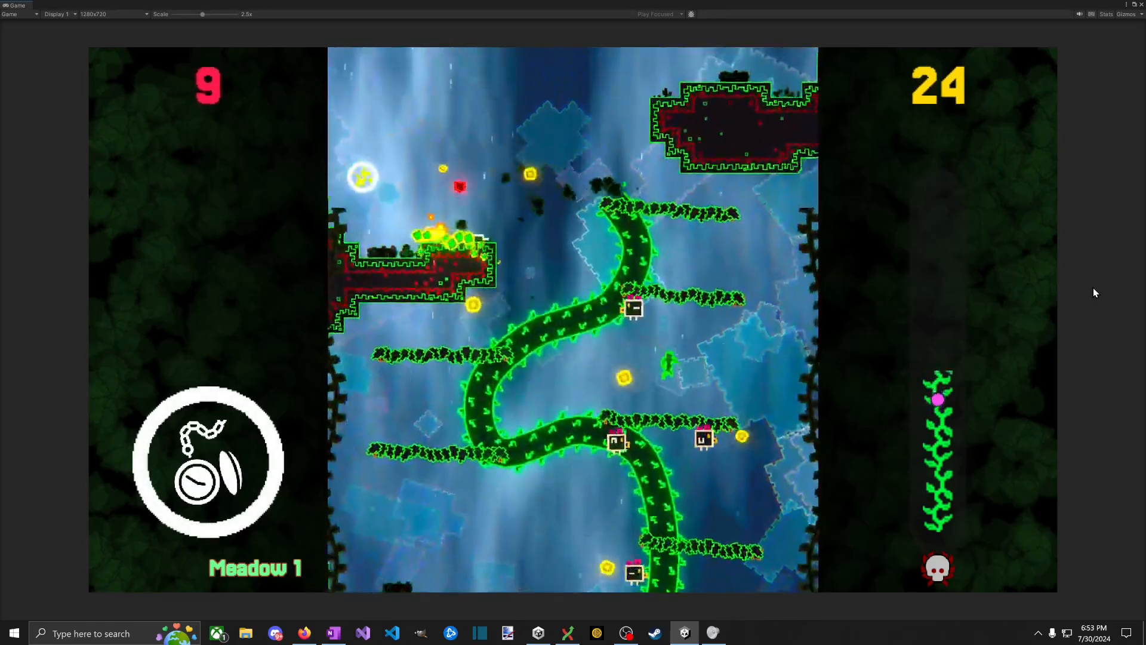
{"action": "key", "text": "Left"}
{"action": "key", "text": "x"}
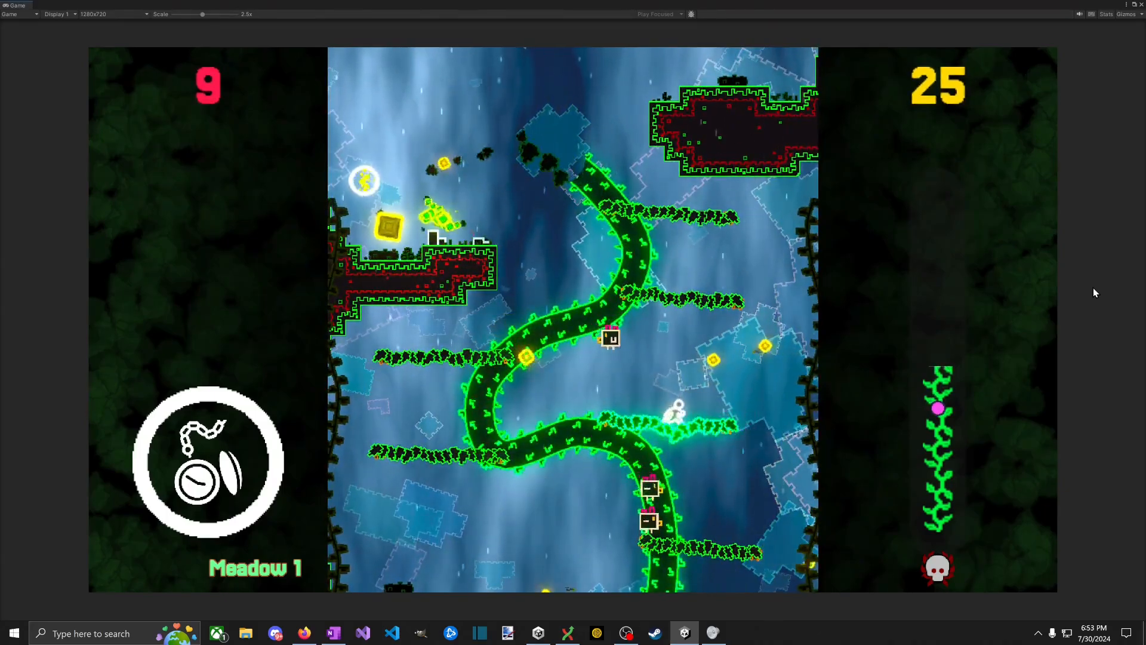
{"action": "key", "text": "Right"}
{"action": "key", "text": "space"}
{"action": "key", "text": "x"}
{"action": "key", "text": "space"}
{"action": "key", "text": "Left"}
{"action": "key", "text": "x"}
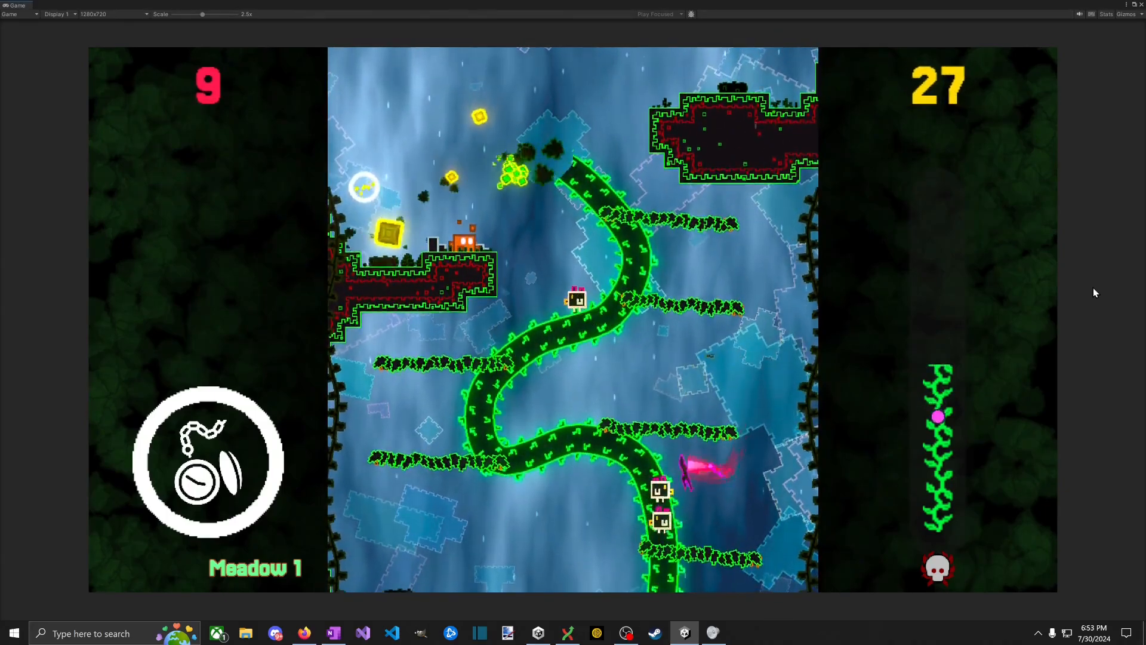
Step: Attack the enemies beneath the vine bend, drop toward the stone ledge, and climb back up to the higher leaf platforms
{"action": "key", "text": "x"}
{"action": "key", "text": "space"}
{"action": "key", "text": "Left"}
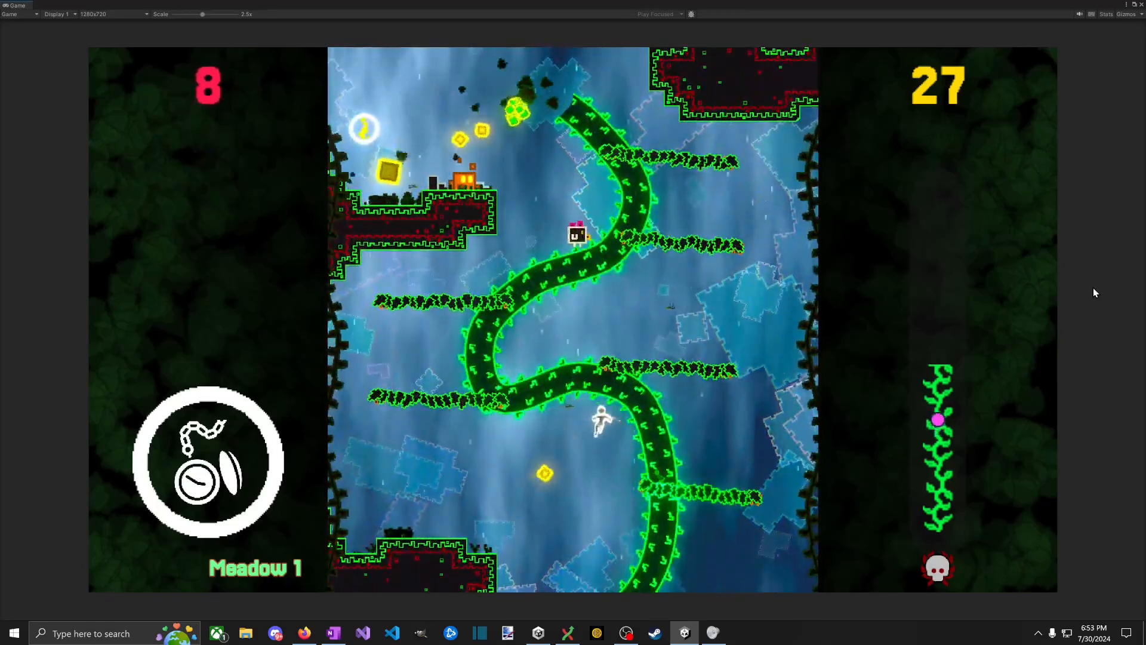
{"action": "key", "text": "x"}
{"action": "key", "text": "Left"}
{"action": "key", "text": "space"}
{"action": "key", "text": "space"}
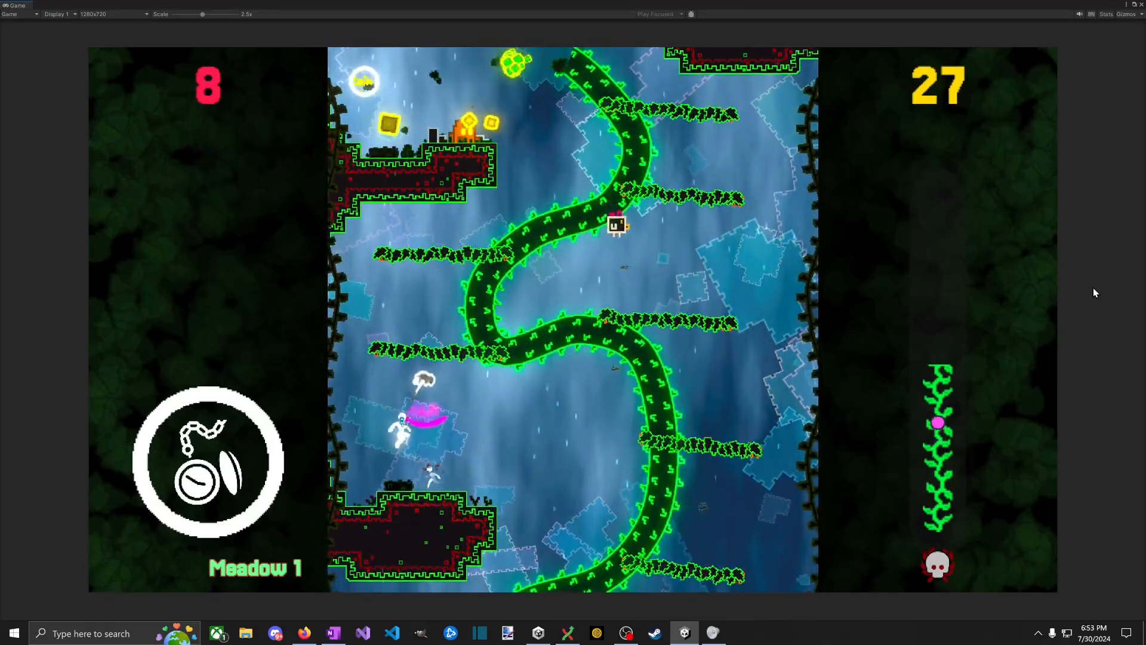
{"action": "key", "text": "Right"}
{"action": "key", "text": "space"}
{"action": "key", "text": "space"}
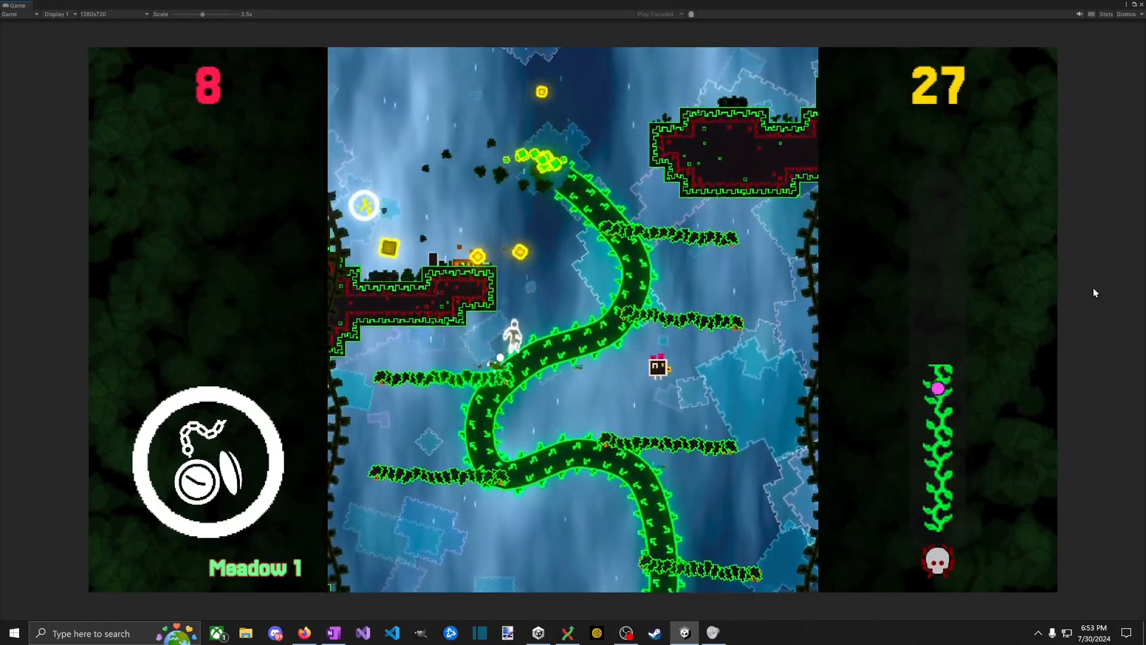
Step: Pause and restart the run, and start climbing the Meadow 1 vine with double jumps
{"action": "key", "text": "Escape"}
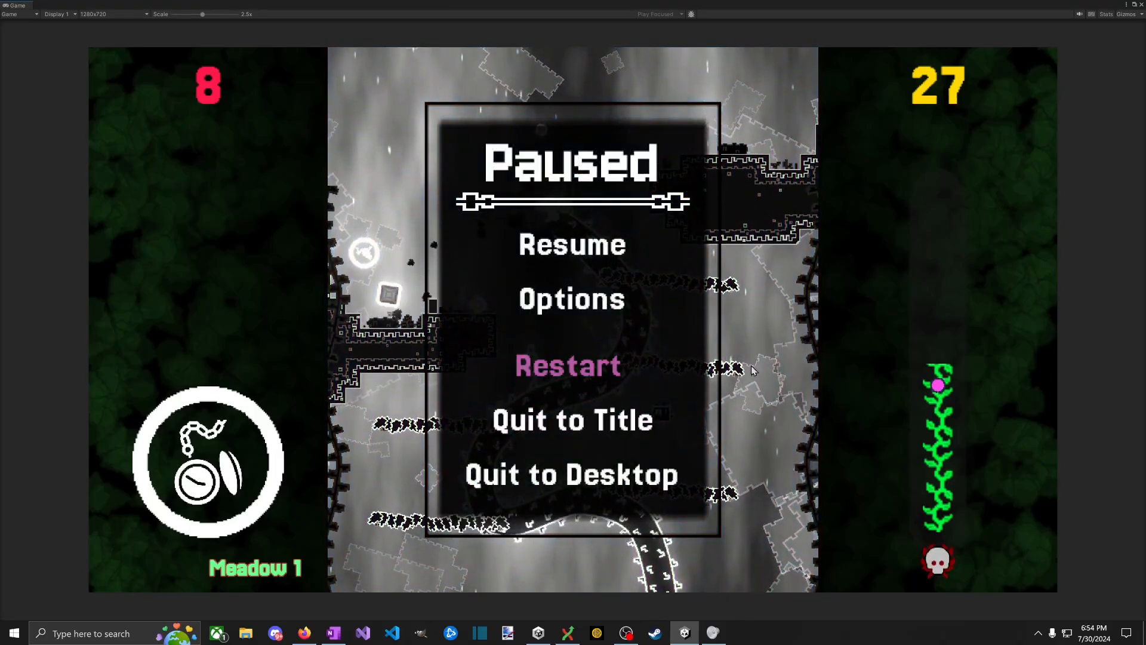
{"action": "key", "text": "Return"}
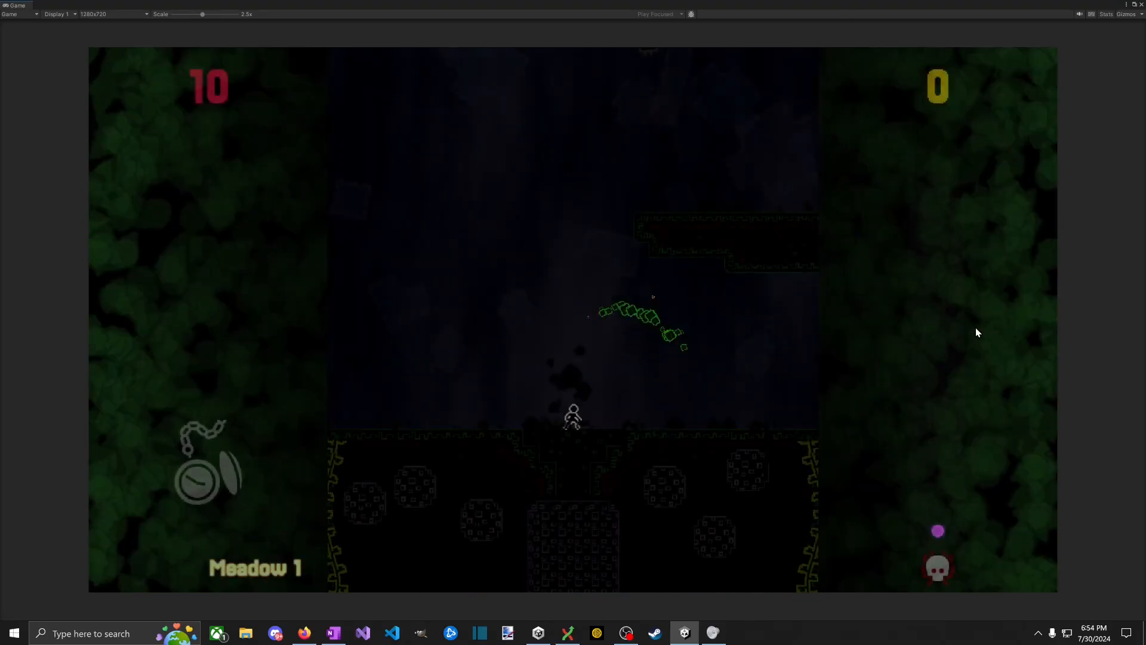
{"action": "key", "text": "Right"}
{"action": "key", "text": "space"}
{"action": "key", "text": "Left"}
{"action": "key", "text": "space"}
{"action": "key", "text": "Right"}
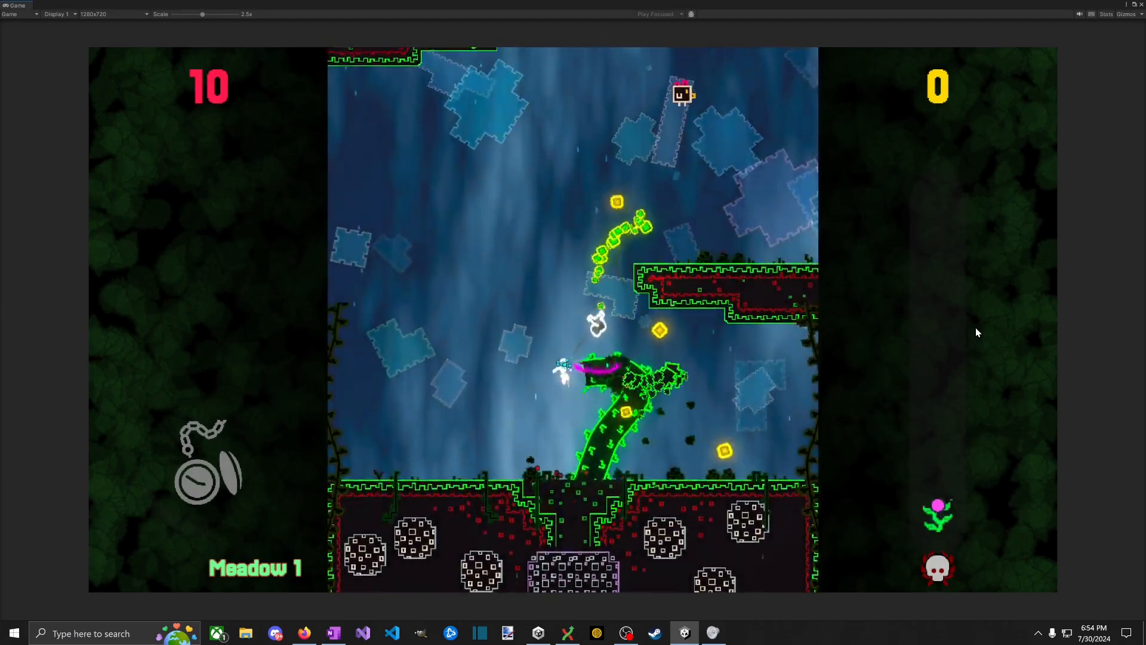
Step: Collect bits above the first stone ledge and climb across the vine to the second ledge beside the yellow worm
{"action": "key", "text": "space"}
{"action": "key", "text": "Left"}
{"action": "key", "text": "Right"}
{"action": "key", "text": "space"}
{"action": "key", "text": "Left"}
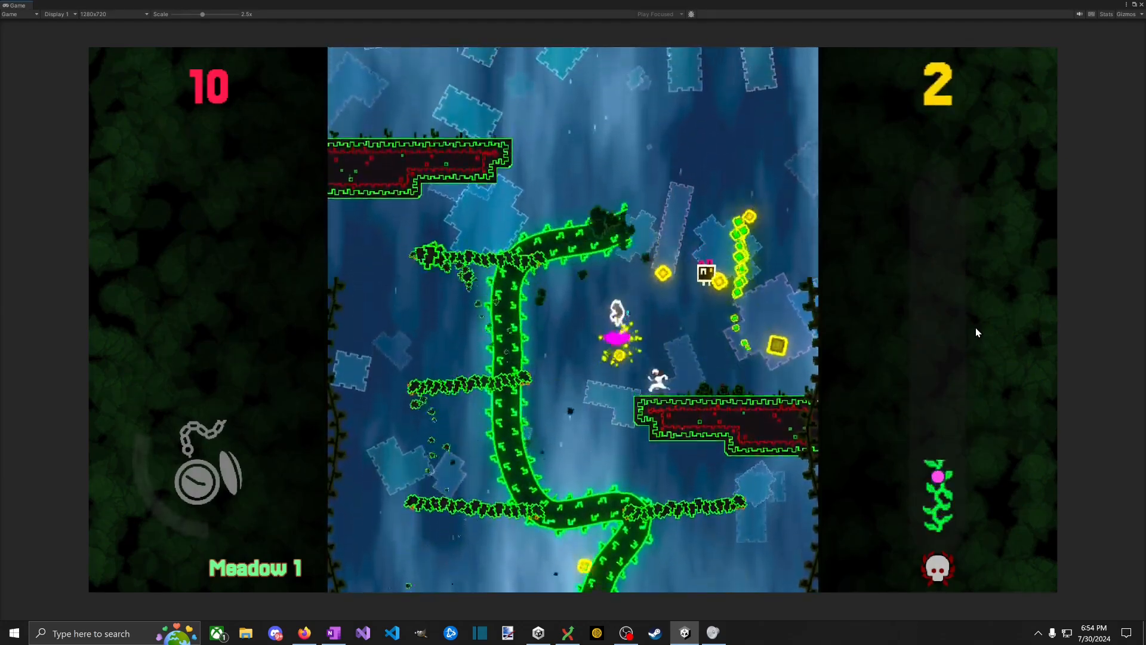
{"action": "key", "text": "space"}
{"action": "key", "text": "Left"}
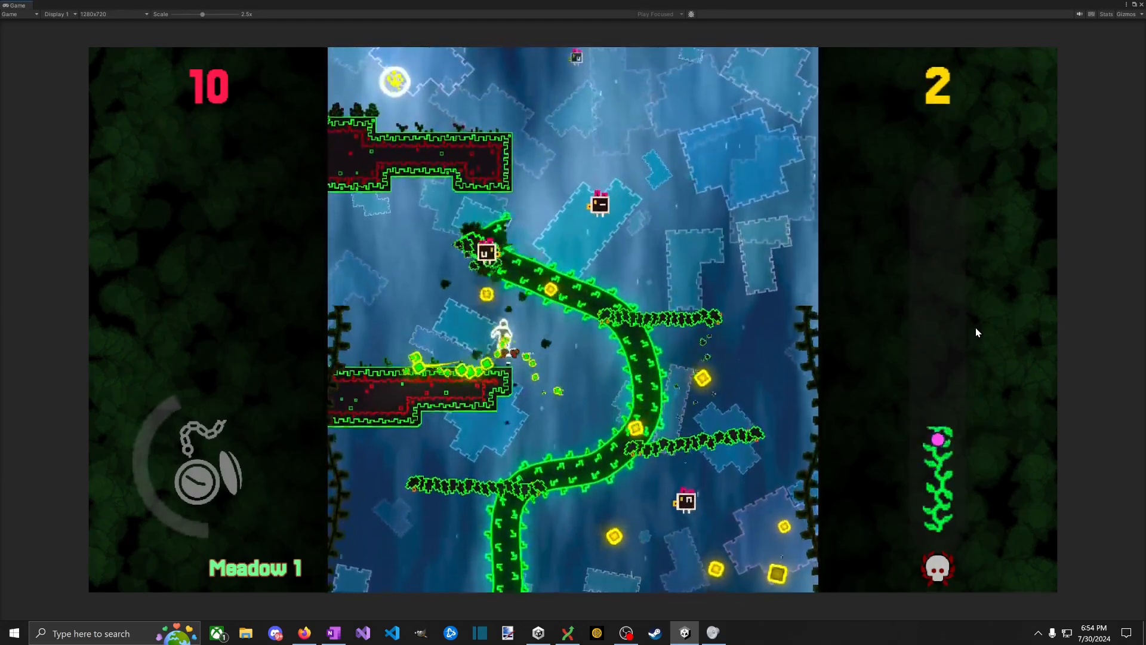
Step: Climb the leaf platforms above the second ledge with double jump attacks, passing the flying enemies and collecting bits
{"action": "key", "text": "Right"}
{"action": "key", "text": "space"}
{"action": "key", "text": "space"}
{"action": "key", "text": "Right"}
{"action": "key", "text": "space"}
{"action": "key", "text": "space"}
{"action": "key", "text": "Left"}
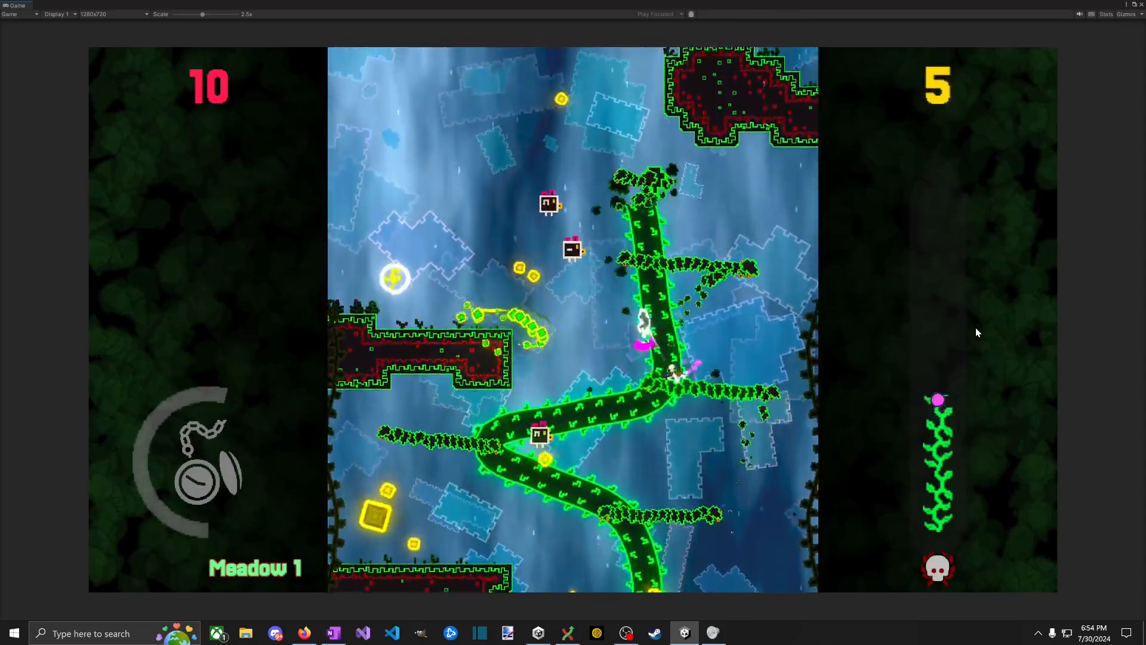
{"action": "key", "text": "Left"}
{"action": "key", "text": "space"}
{"action": "key", "text": "Left"}
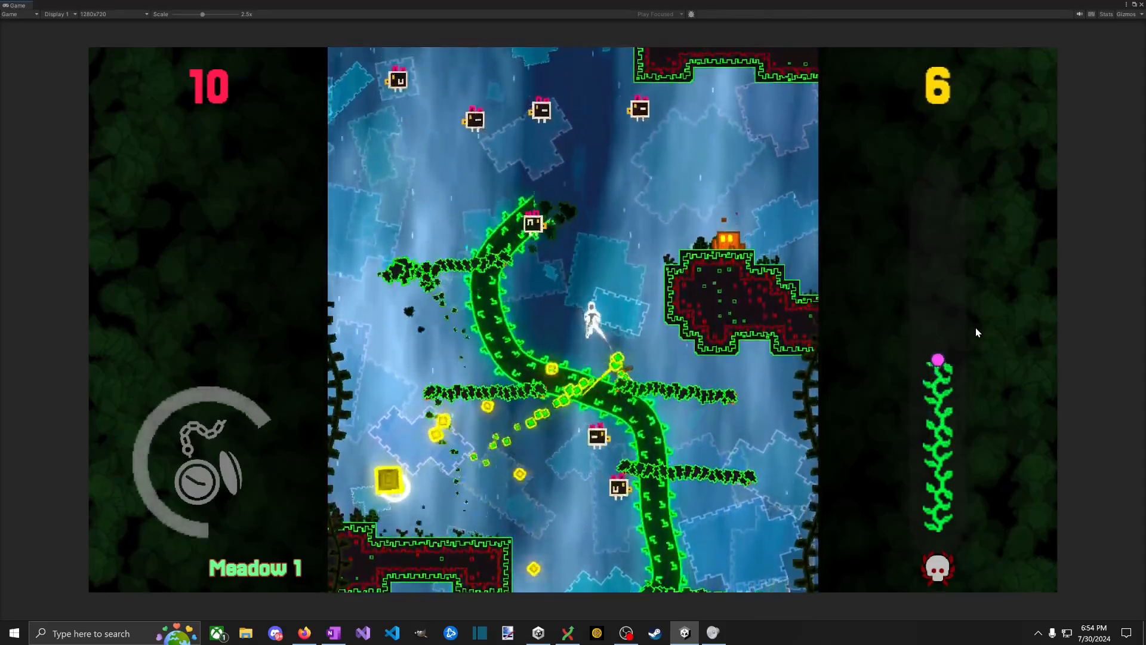
Step: Climb through the cluster of flying enemies, past the ledge with the orange creature, to the leaf platforms above
{"action": "key", "text": "space"}
{"action": "key", "text": "Left"}
{"action": "key", "text": "space"}
{"action": "key", "text": "space"}
{"action": "key", "text": "Right"}
{"action": "key", "text": "Left"}
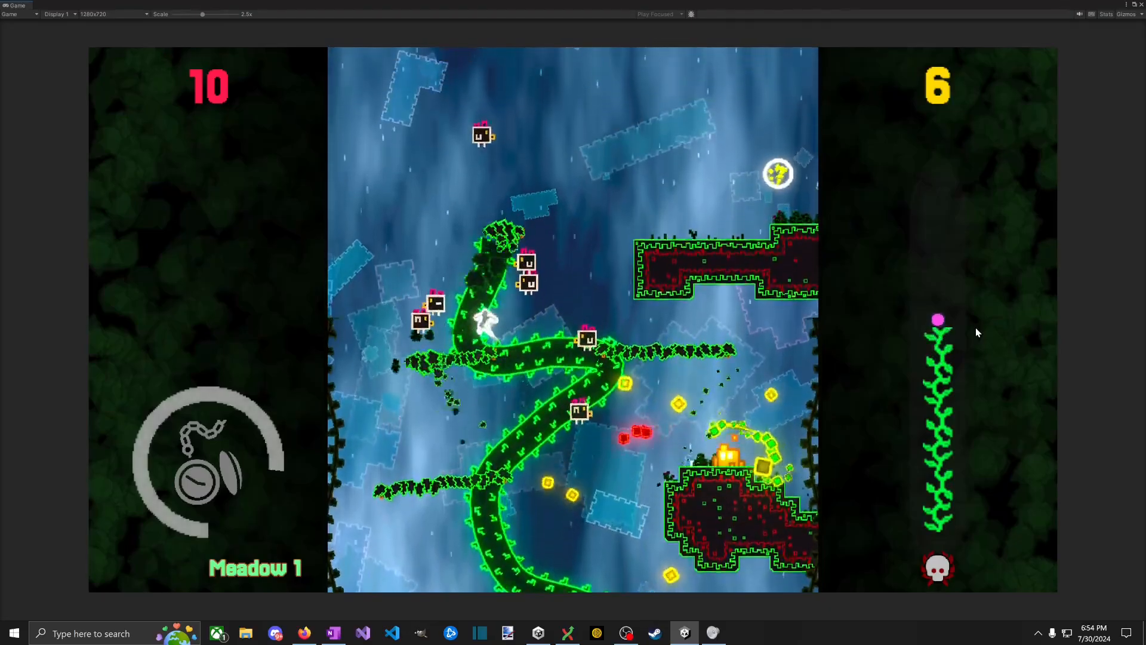
{"action": "key", "text": "space"}
{"action": "key", "text": "space"}
{"action": "key", "text": "space"}
{"action": "key", "text": "Left"}
{"action": "key", "text": "space"}
{"action": "key", "text": "space"}
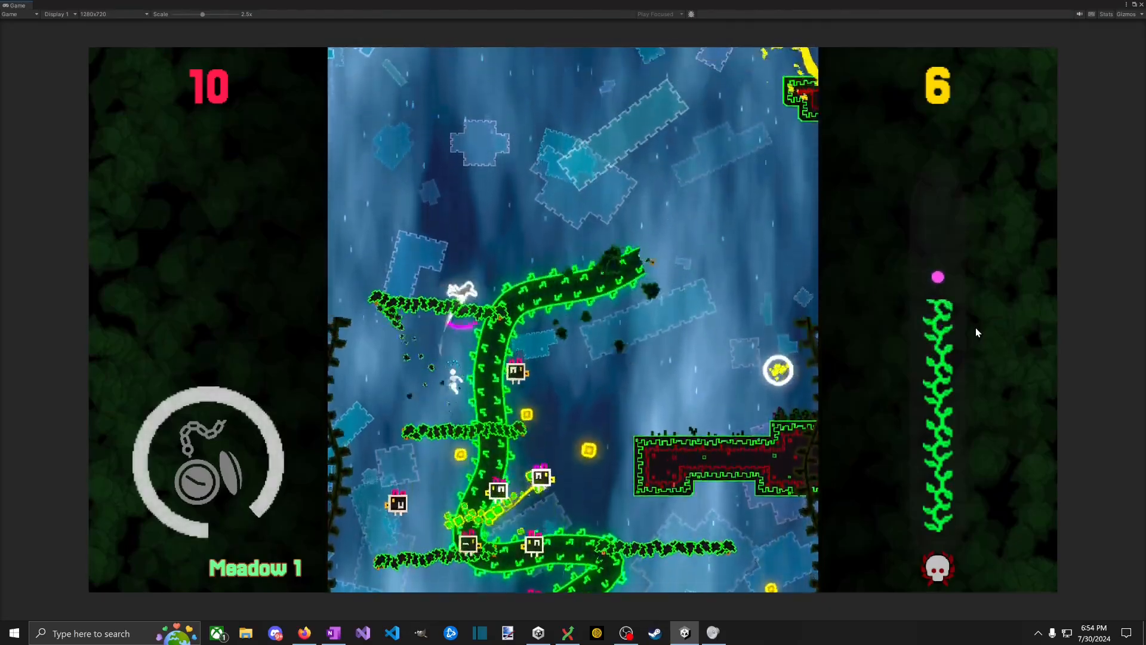
Step: Climb the winding vine of Meadow 1 past the stone ledge and glowing ring to the upper leaf platforms
{"action": "key", "text": "Right"}
{"action": "key", "text": "Right"}
{"action": "key", "text": "space"}
{"action": "key", "text": "space"}
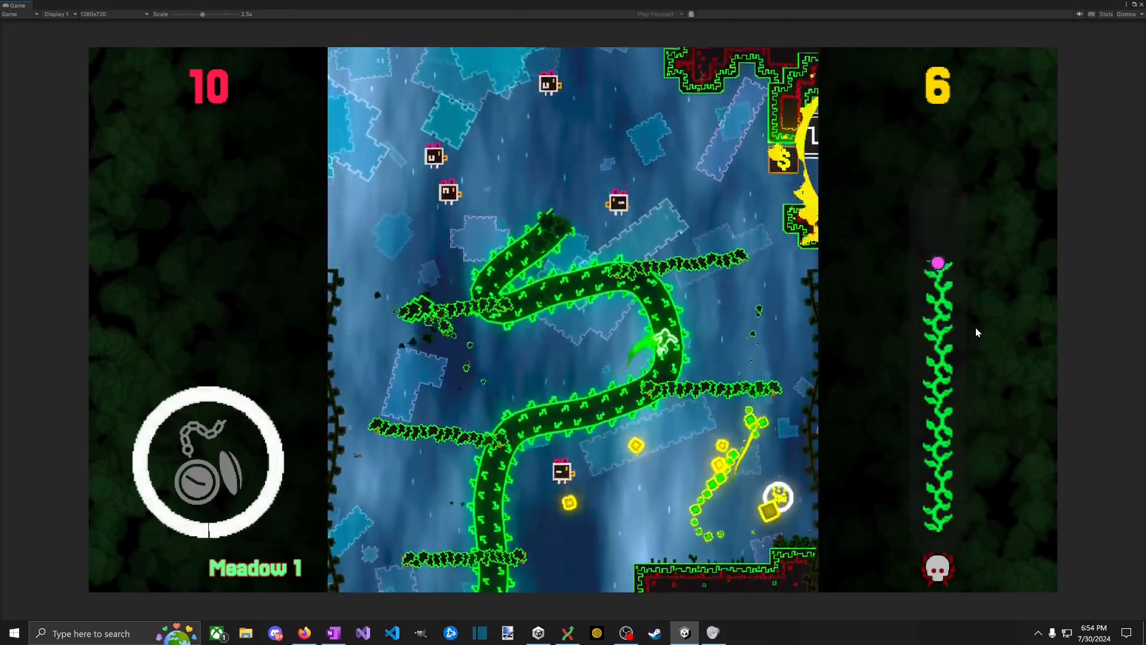
{"action": "key", "text": "Left"}
{"action": "key", "text": "space"}
{"action": "key", "text": "Left"}
{"action": "key", "text": "space"}
{"action": "key", "text": "space"}
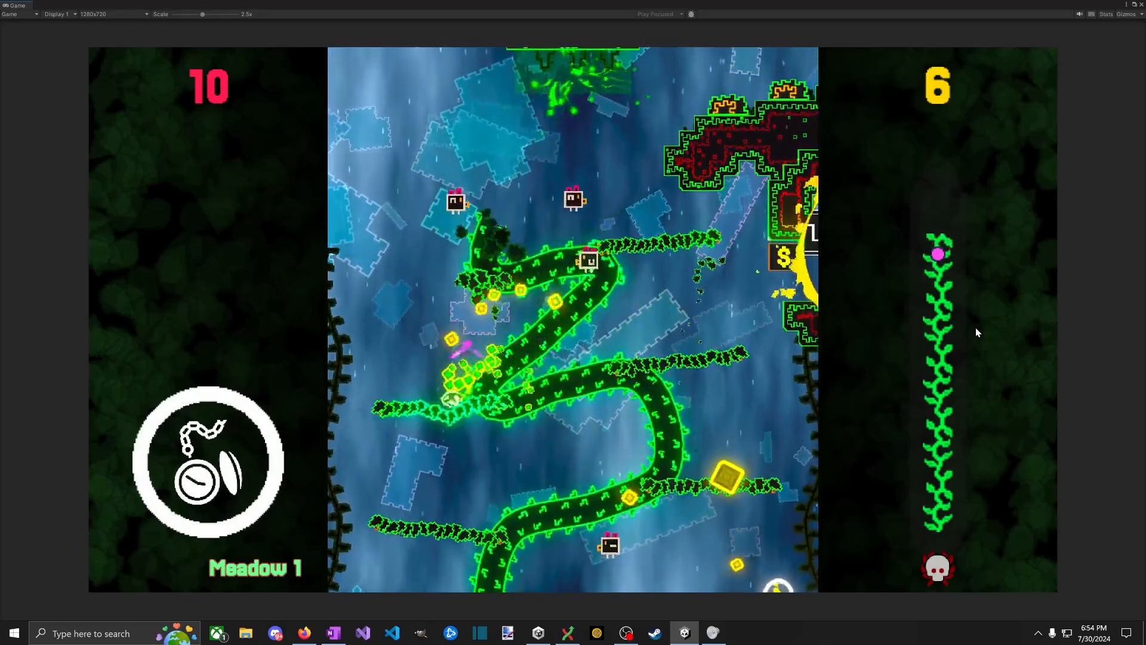
Step: Climb past the last flying enemies to the stone structure at the summit and finish Meadow 1
{"action": "key", "text": "space"}
{"action": "key", "text": "Right"}
{"action": "key", "text": "space"}
{"action": "key", "text": "space"}
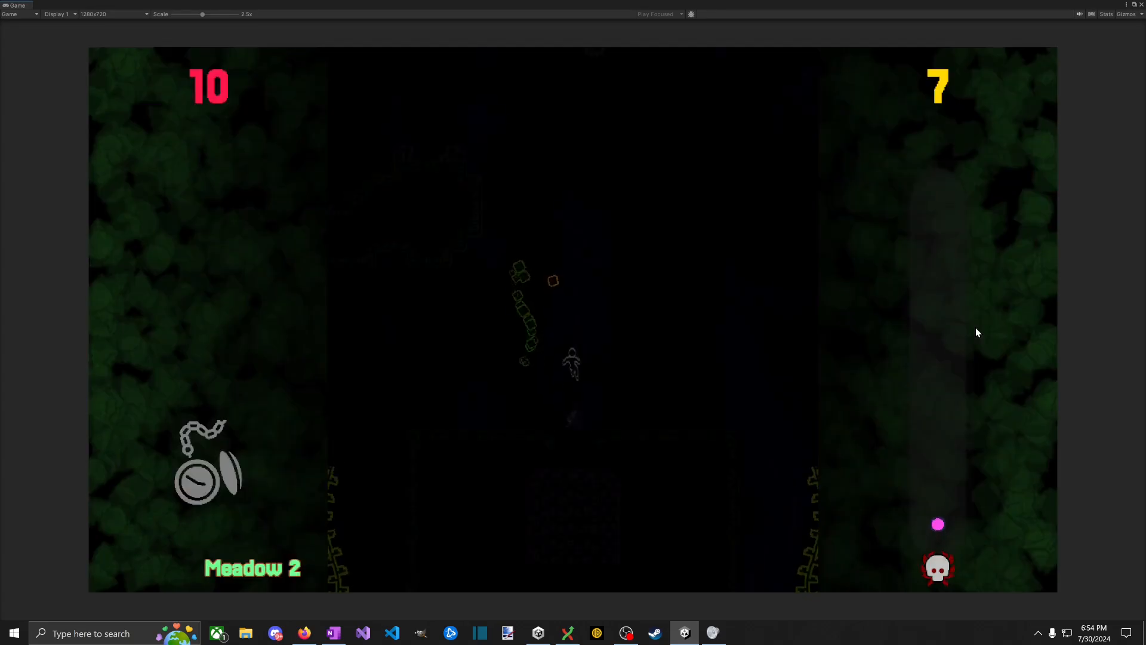
Step: Start Meadow 2, collecting bits while climbing the first vine bends to the leaf platform above the lowest stone ledge
{"action": "key", "text": "Left"}
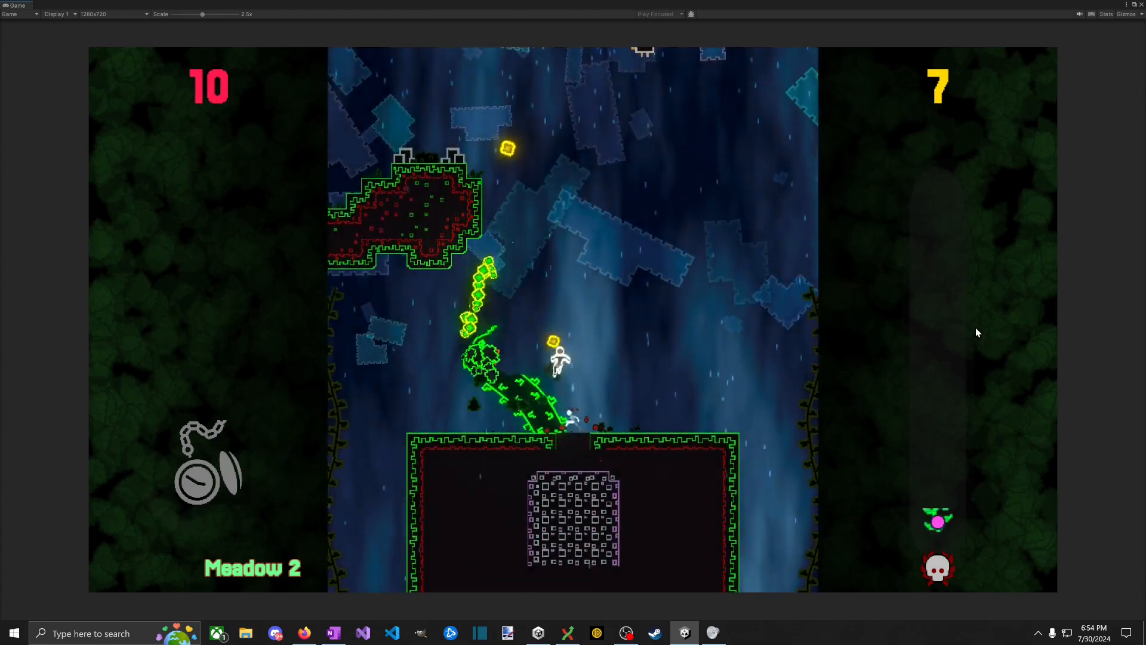
{"action": "key", "text": "space"}
{"action": "key", "text": "Right"}
{"action": "key", "text": "Right"}
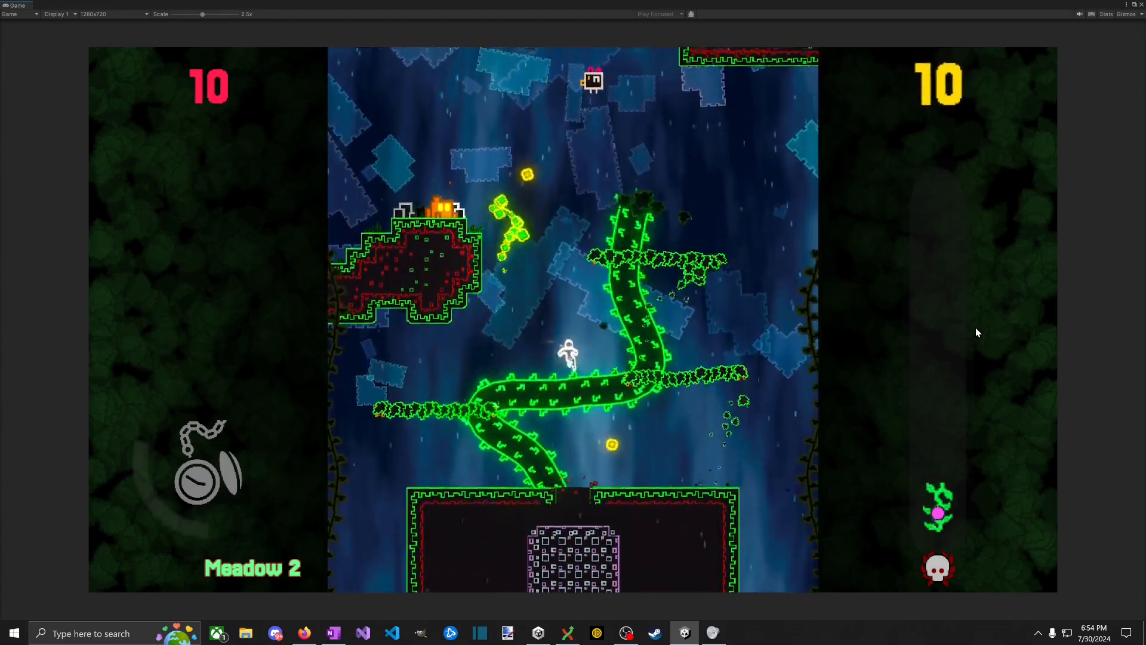
{"action": "key", "text": "space"}
{"action": "key", "text": "Left"}
{"action": "key", "text": "space"}
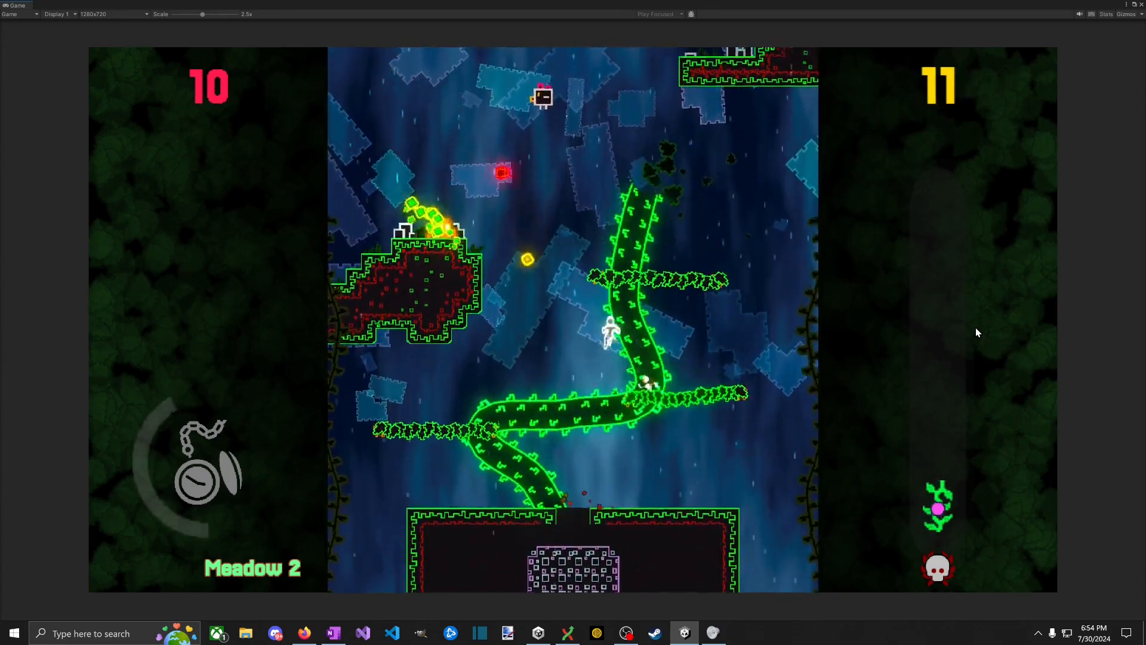
{"action": "key", "text": "Left"}
{"action": "key", "text": "space"}
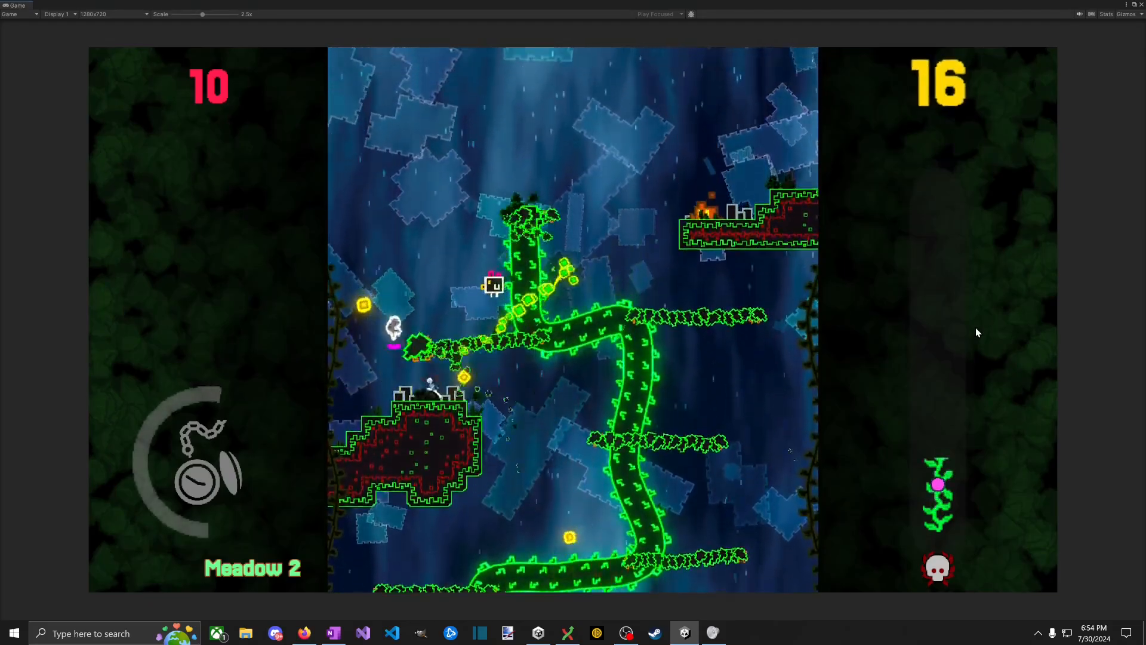
Step: Climb the leaf platforms past the first glowing ring and the stone ledge with the two burrows
{"action": "key", "text": "Right"}
{"action": "key", "text": "Left"}
{"action": "key", "text": "space"}
{"action": "key", "text": "Right"}
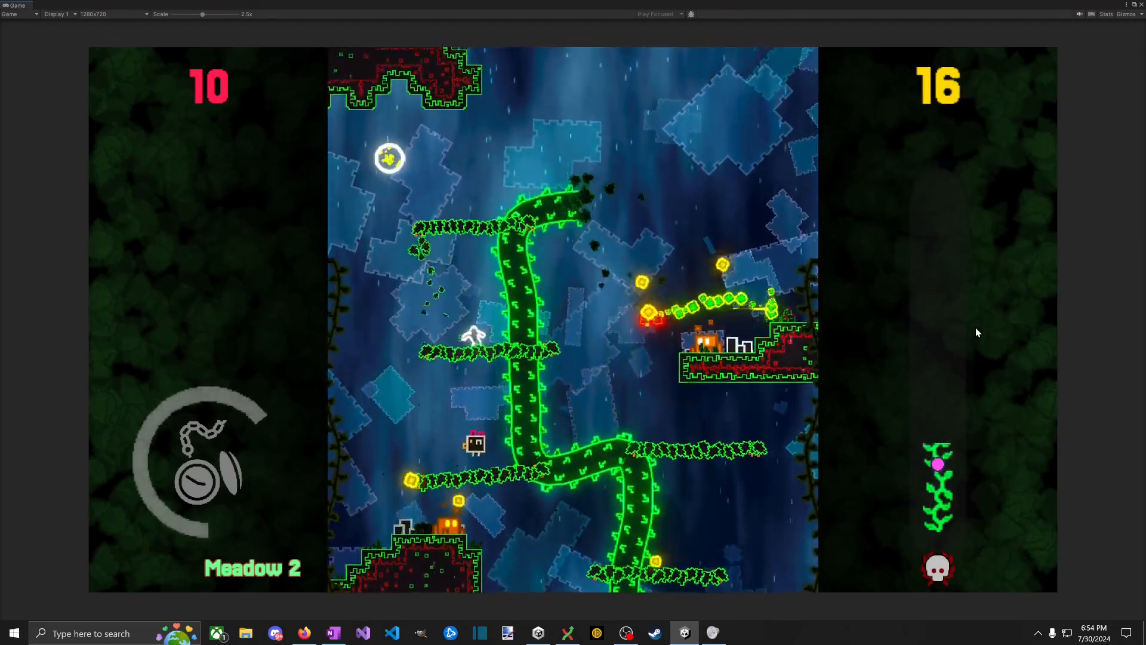
{"action": "key", "text": "space"}
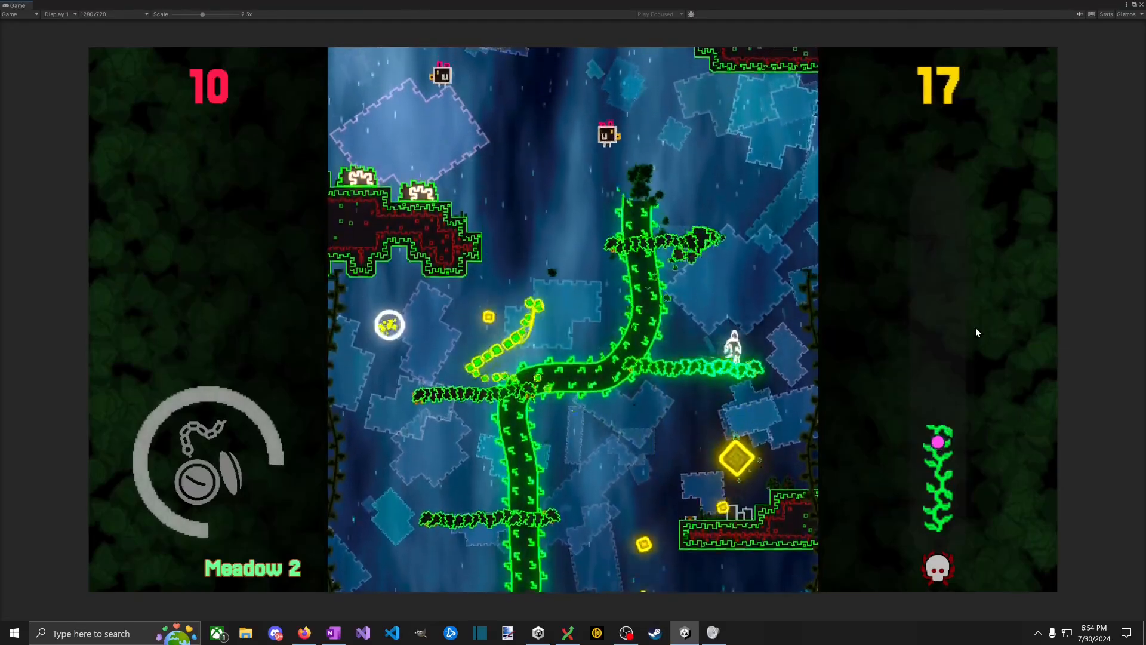
{"action": "key", "text": "space"}
{"action": "key", "text": "Left"}
{"action": "key", "text": "space"}
{"action": "key", "text": "Right"}
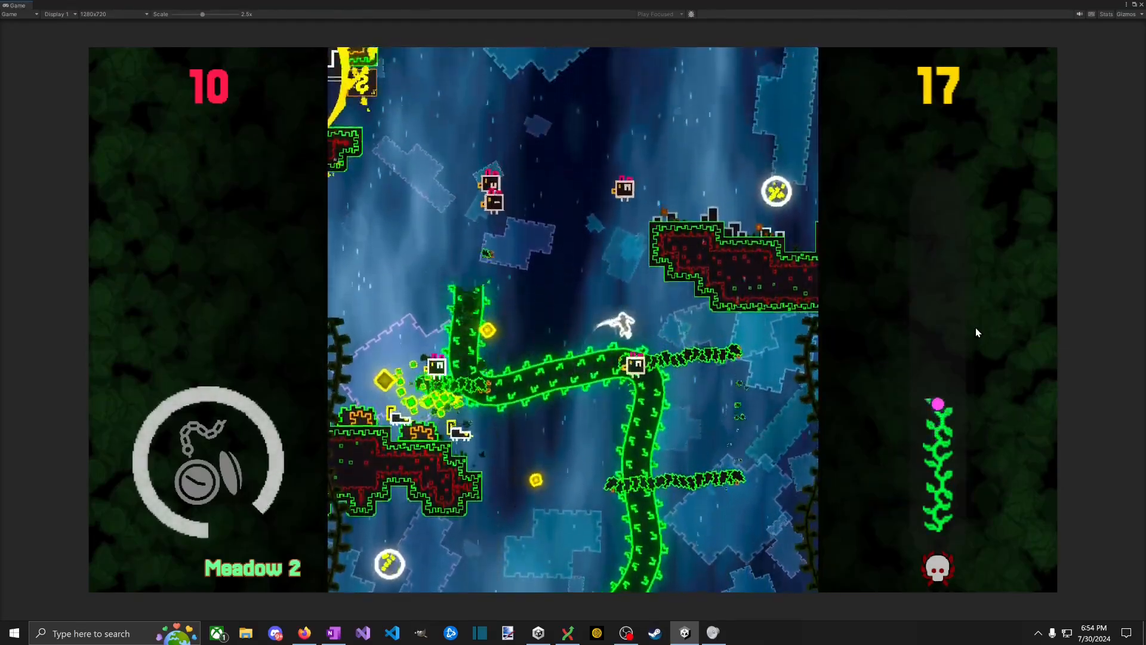
Step: Cross to the stone ledge with the second glowing ring and climb the vine bend above it past the flying enemies
{"action": "key", "text": "space"}
{"action": "key", "text": "Left"}
{"action": "key", "text": "space"}
{"action": "key", "text": "Right"}
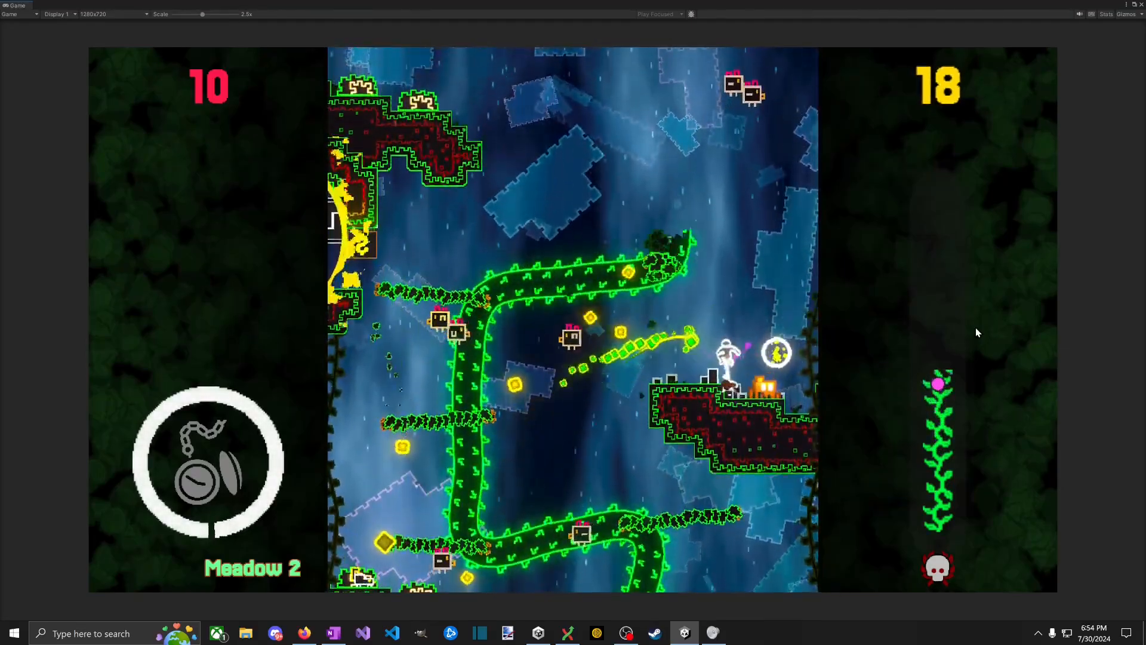
{"action": "key", "text": "Left"}
{"action": "key", "text": "space"}
{"action": "key", "text": "Left"}
{"action": "key", "text": "space"}
{"action": "key", "text": "Right"}
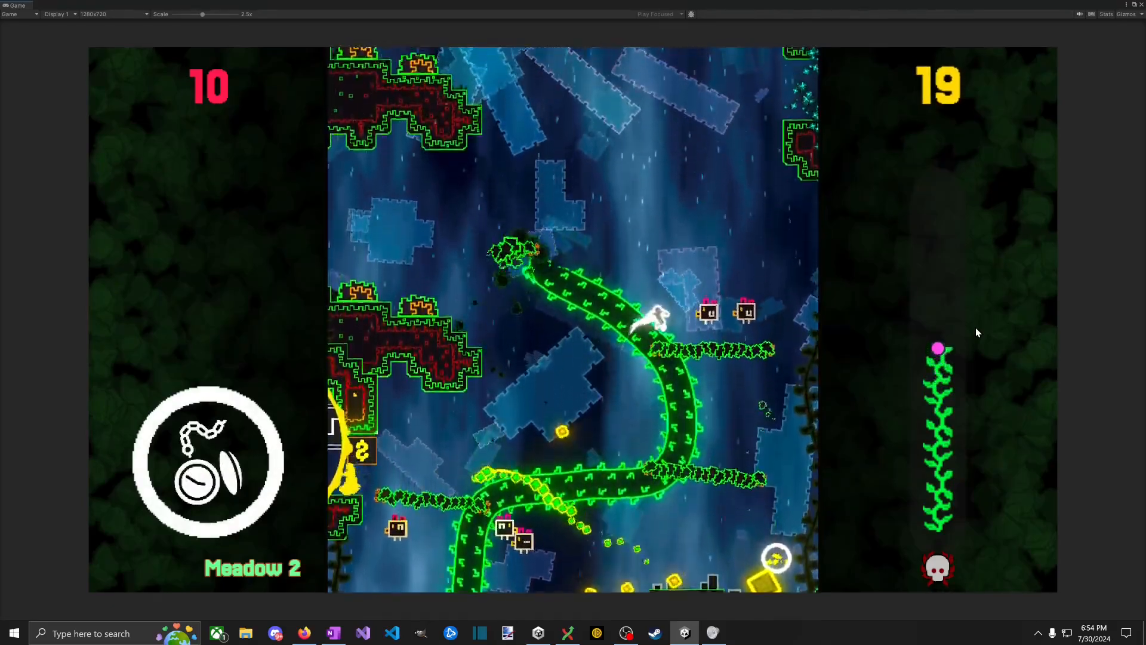
Step: Climb the leaf platforms beside the stacked burrow ledges with double jumps, avoiding the rats and flying enemies
{"action": "key", "text": "space"}
{"action": "key", "text": "Left"}
{"action": "key", "text": "space"}
{"action": "key", "text": "Right"}
{"action": "key", "text": "space"}
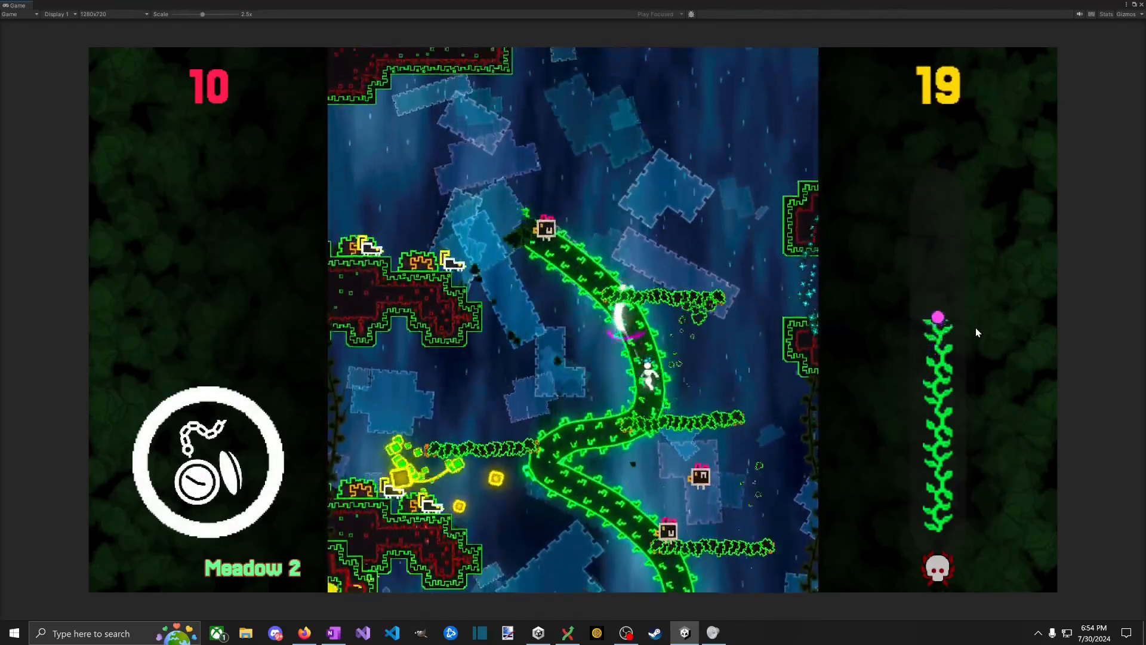
{"action": "key", "text": "Right"}
{"action": "key", "text": "space"}
{"action": "key", "text": "Left"}
{"action": "key", "text": "Right"}
{"action": "key", "text": "Left"}
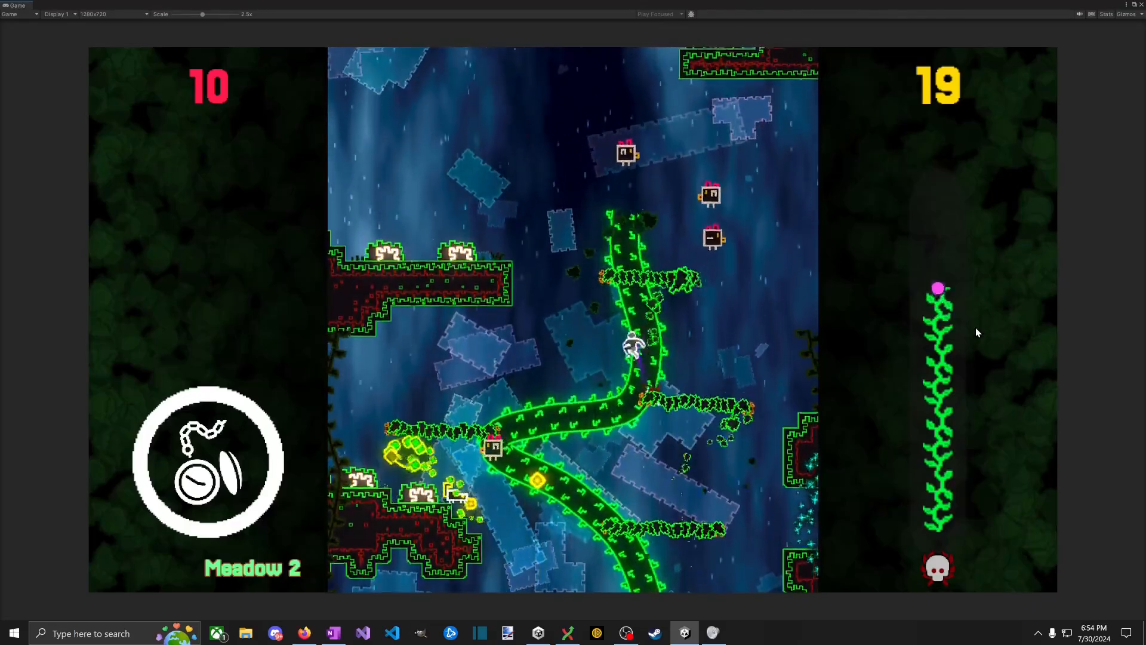
Step: Zigzag up the vine through the flying enemies above the last burrow ledge, collecting bits
{"action": "key", "text": "space"}
{"action": "key", "text": "Right"}
{"action": "key", "text": "space"}
{"action": "key", "text": "space"}
{"action": "key", "text": "Left"}
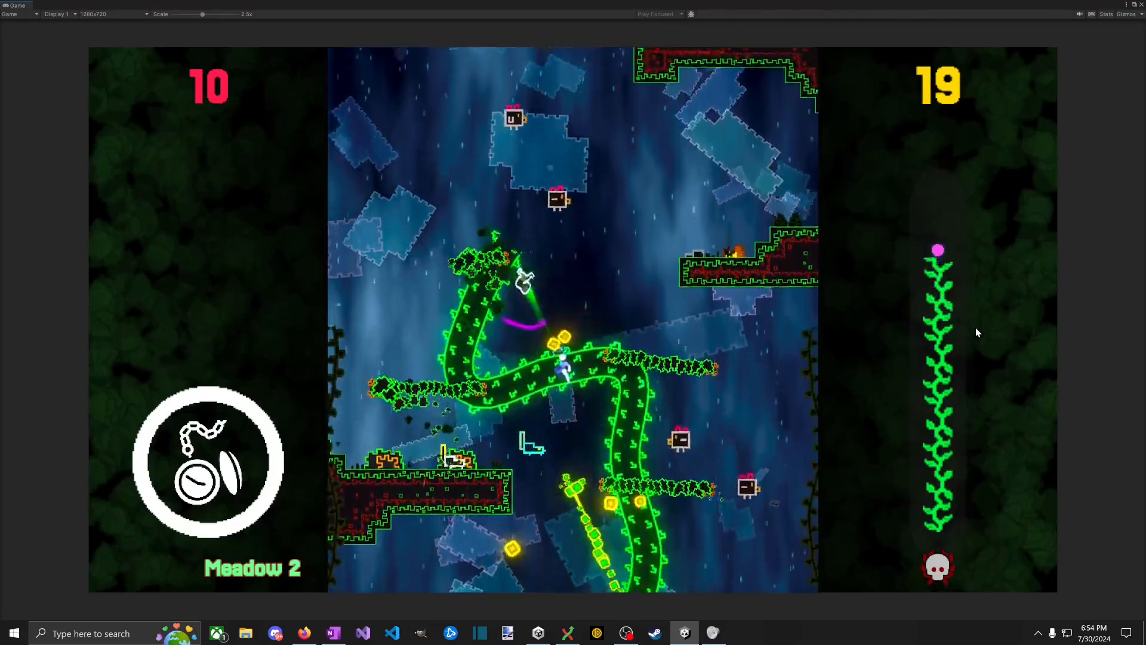
{"action": "key", "text": "Right"}
{"action": "key", "text": "space"}
{"action": "key", "text": "Left"}
{"action": "key", "text": "space"}
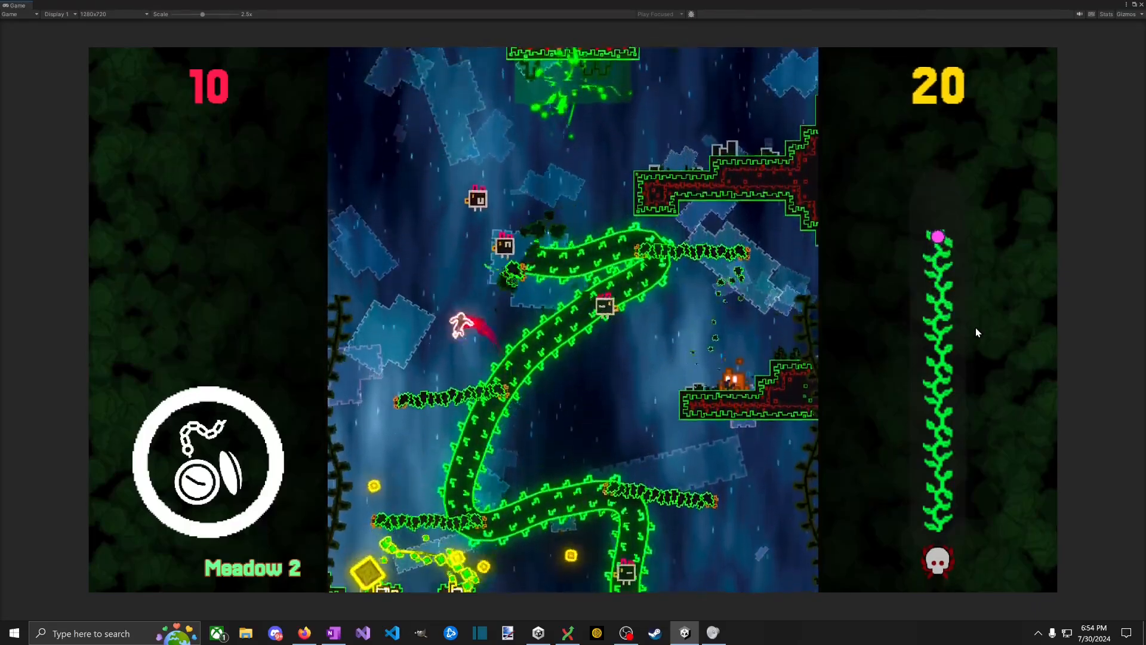
Step: Climb the final vine stretch below the large stone structure to finish Meadow 2 and reach the boss
{"action": "key", "text": "Right"}
{"action": "key", "text": "space"}
{"action": "key", "text": "Left"}
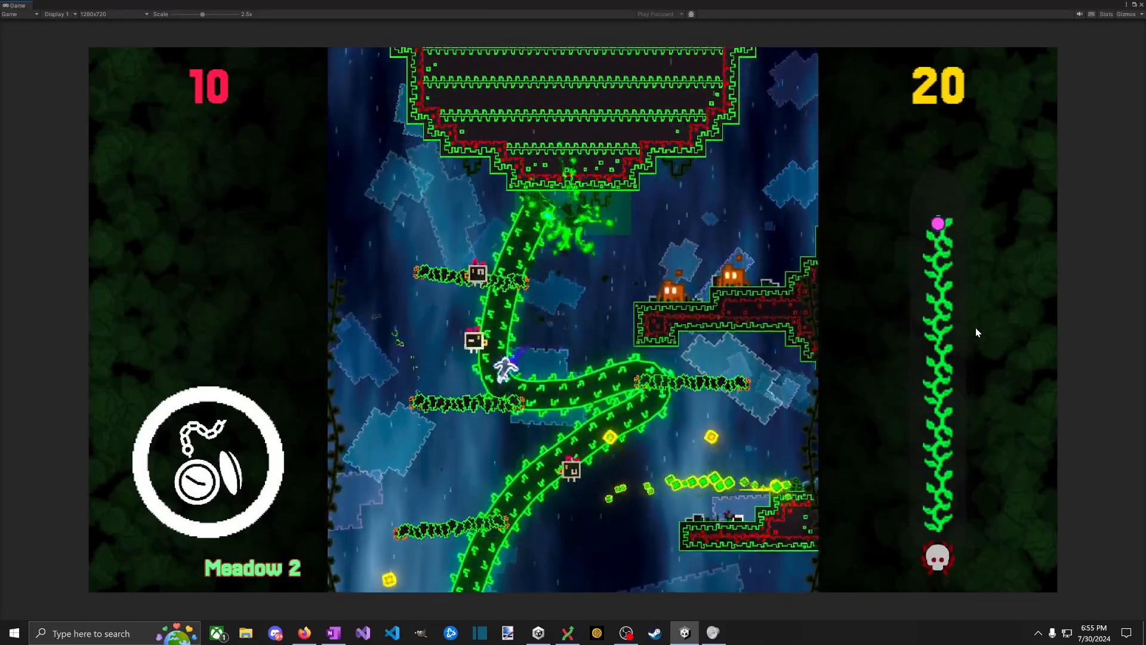
{"action": "key", "text": "space"}
{"action": "key", "text": "Right"}
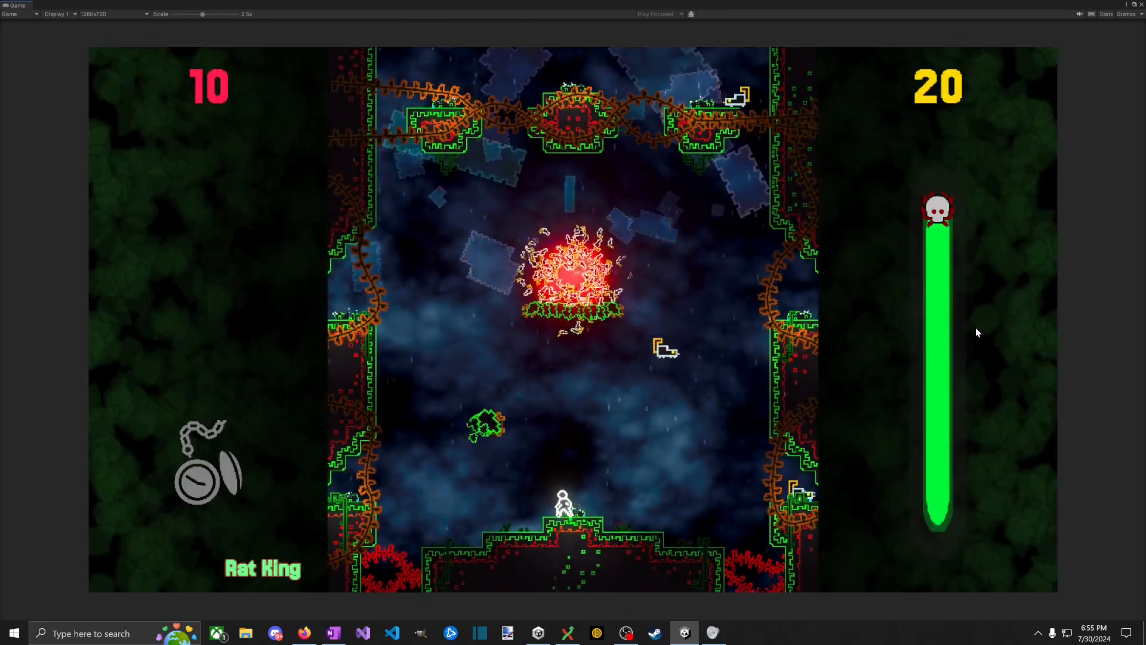
Step: Begin the Rat King fight by evading the rats on the ground and jumping onto a lower leaf platform
{"action": "key", "text": "Left"}
{"action": "key", "text": "Right"}
{"action": "key", "text": "space"}
{"action": "key", "text": "Left"}
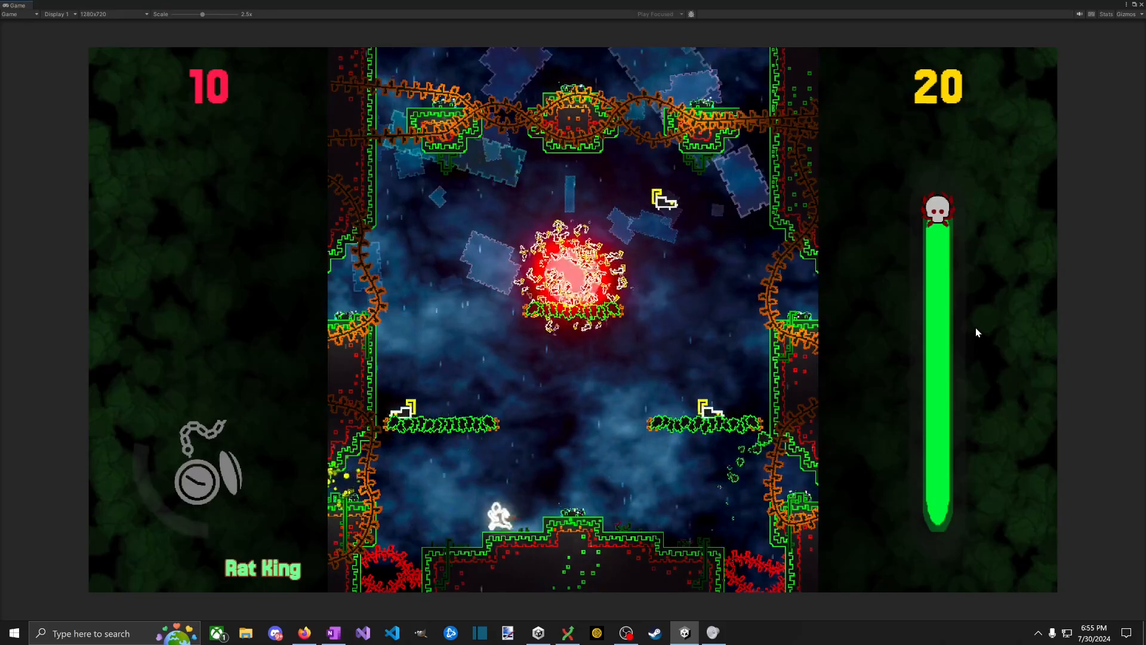
{"action": "key", "text": "Left"}
{"action": "key", "text": "space"}
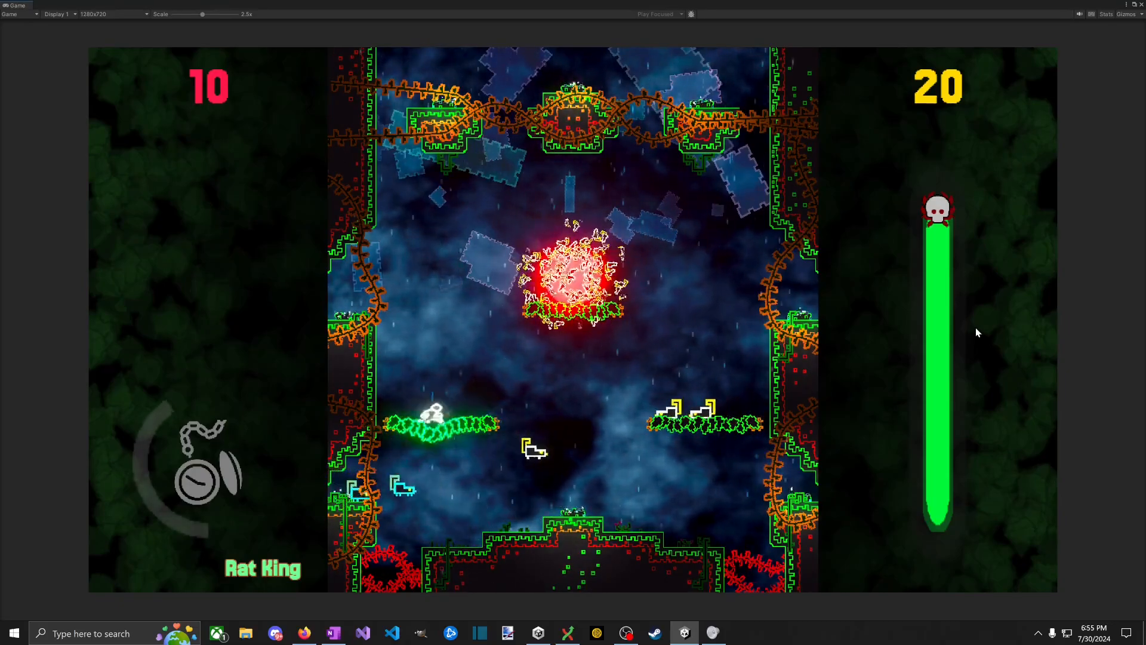
{"action": "key", "text": "Right"}
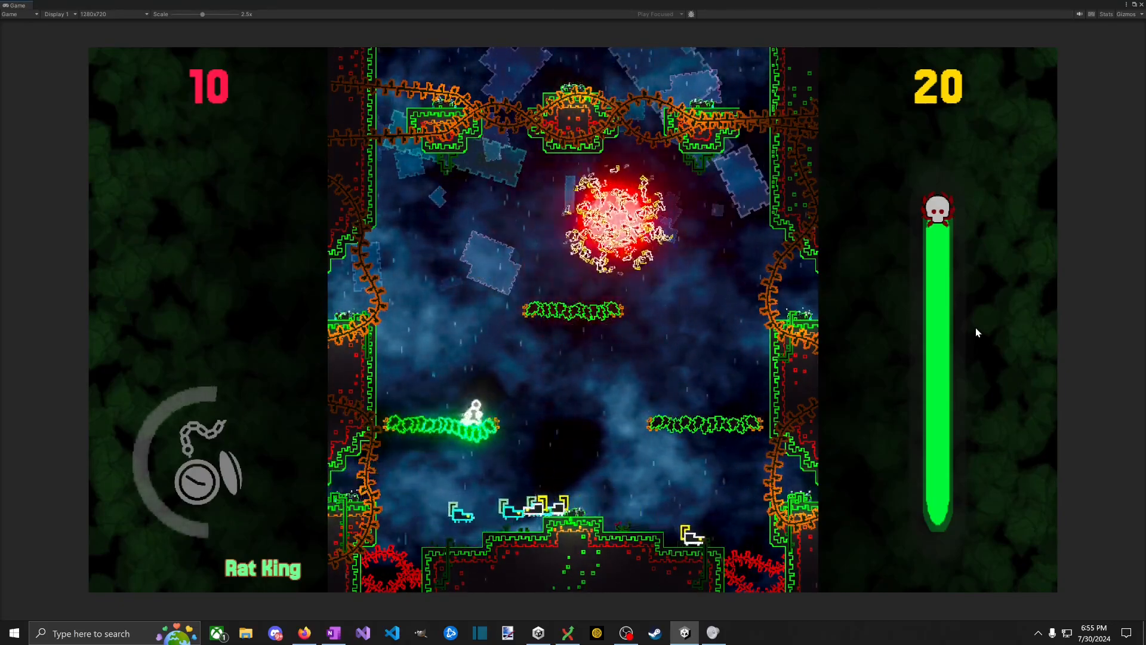
Step: Jump toward the Rat King, attack it, and stay airborne above the central leaf platform
{"action": "key", "text": "space"}
{"action": "key", "text": "space"}
{"action": "key", "text": "Left"}
{"action": "key", "text": "space"}
{"action": "key", "text": "Right"}
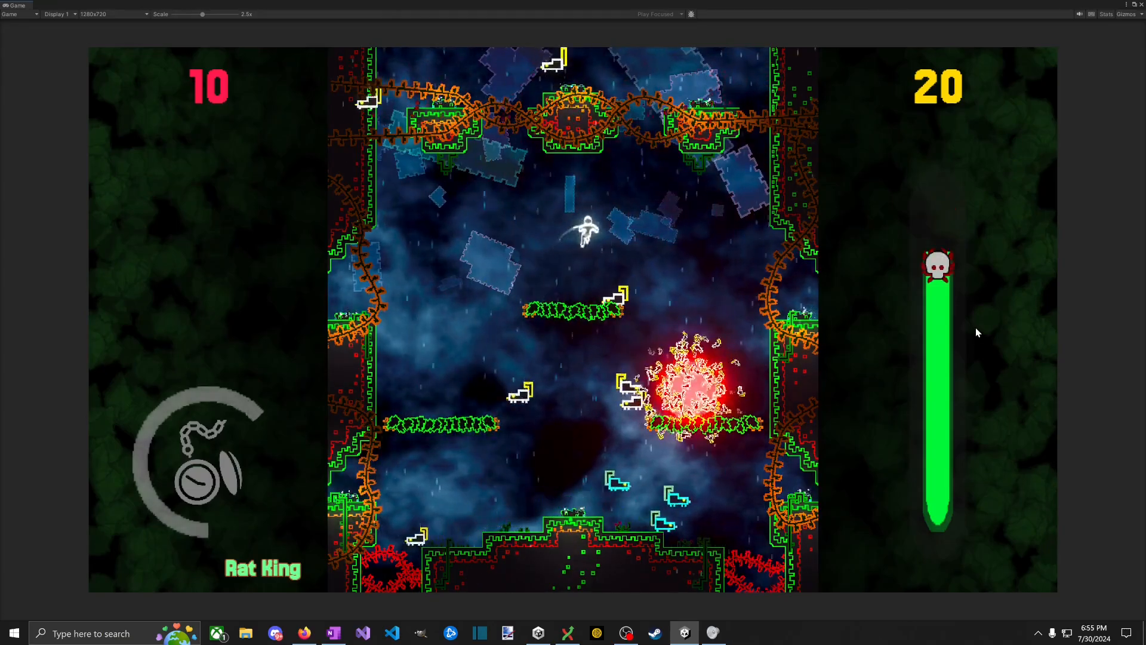
{"action": "key", "text": "Left"}
{"action": "key", "text": "space"}
{"action": "key", "text": "Right"}
{"action": "key", "text": "space"}
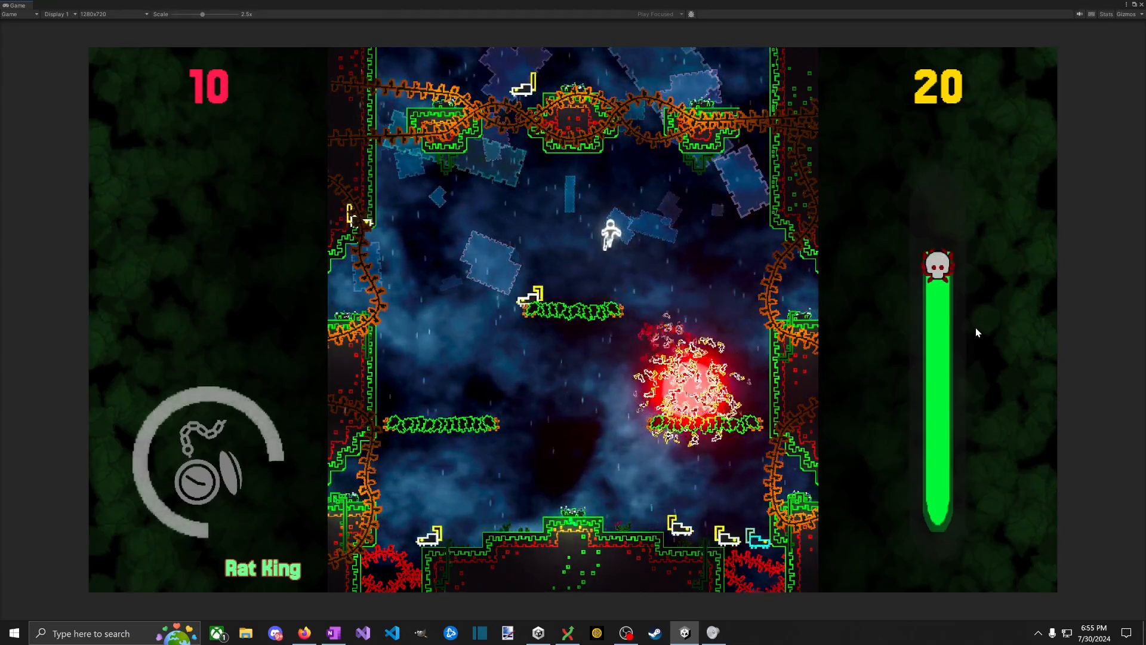
Step: Dodge back across the arena away from the Rat King and pause the fight
{"action": "key", "text": "Left"}
{"action": "key", "text": "Right"}
{"action": "key", "text": "space"}
{"action": "key", "text": "Left"}
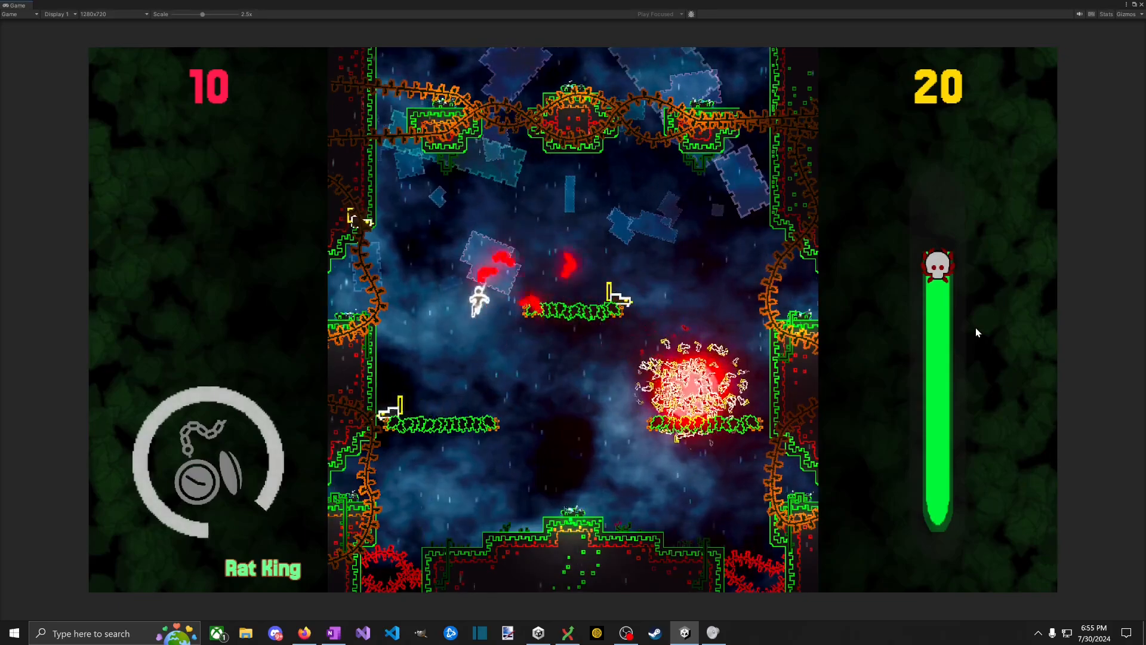
{"action": "key", "text": "space"}
{"action": "key", "text": "Escape"}
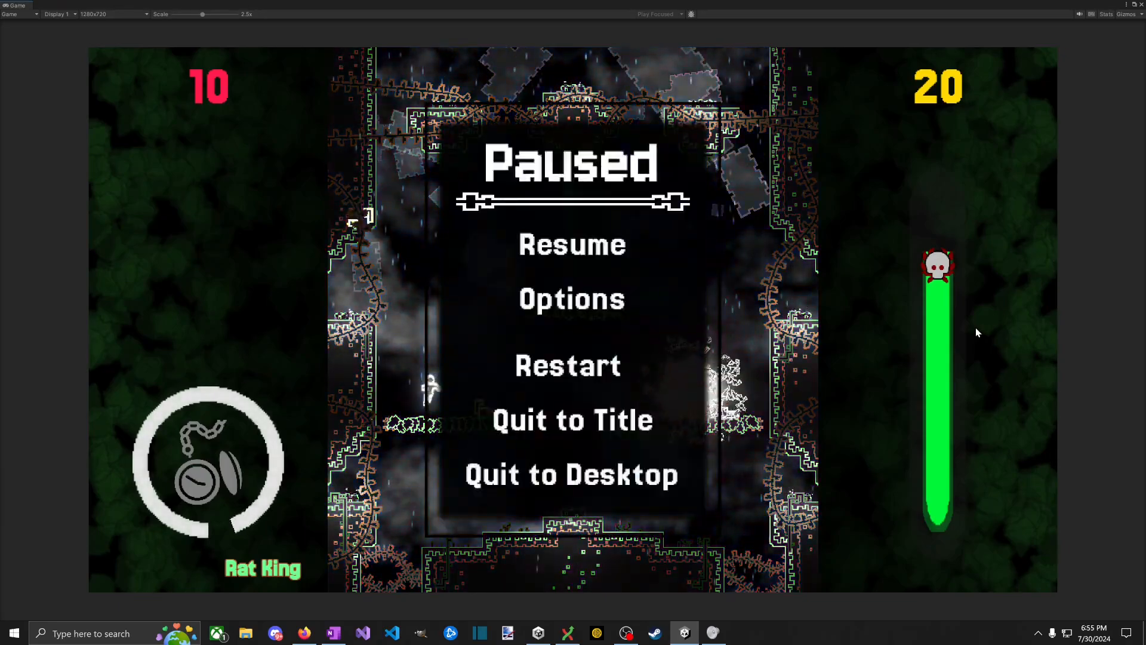
Step: Switch to OneNote and add a "Bosses" entry after the Tutorial items in the 7/30 notes
{"action": "key", "text": "alt+Tab"}
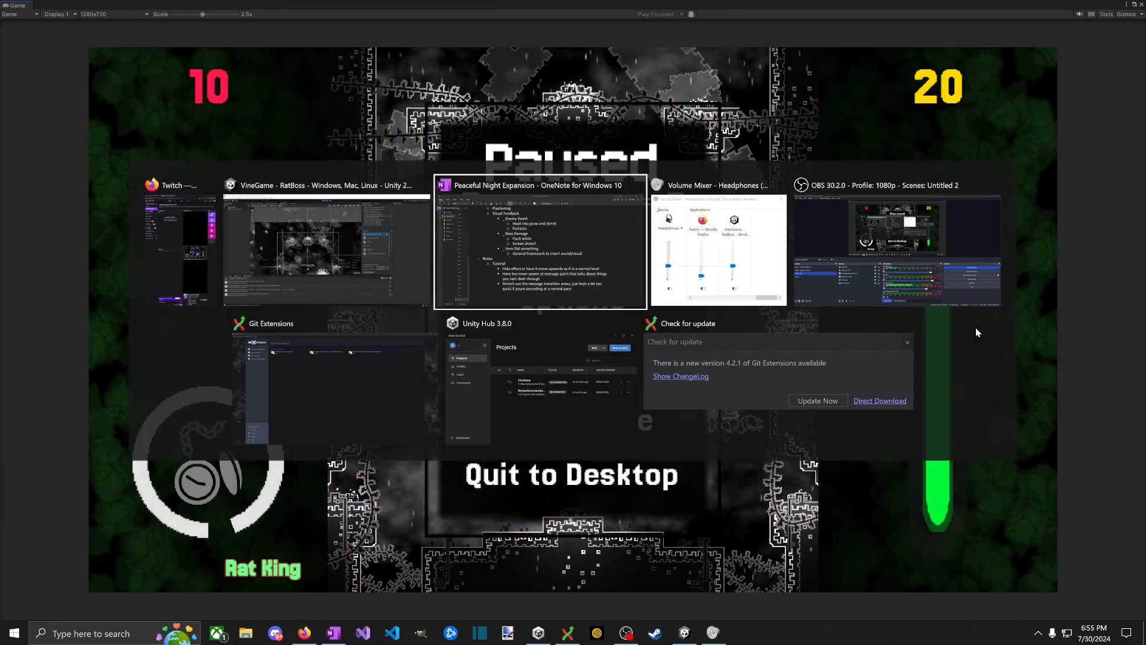
{"action": "key", "text": "Return"}
{"action": "key", "text": "shift+Tab"}
{"action": "type", "text": "Boss"}
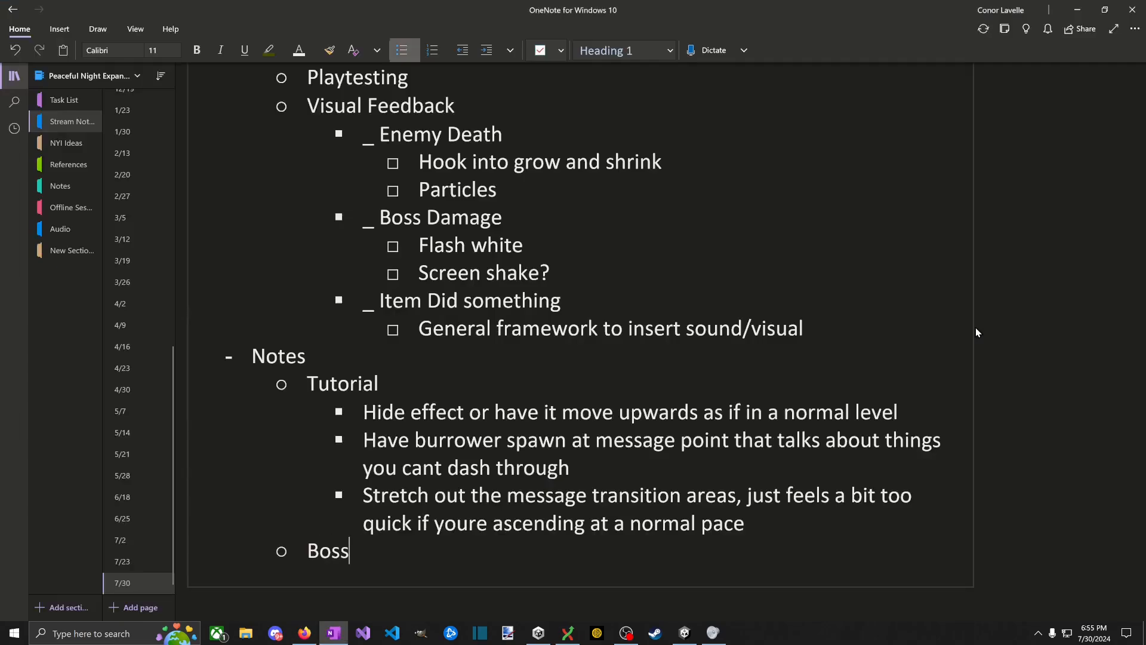
{"action": "type", "text": "es"}
{"action": "key", "text": "Return"}
{"action": "key", "text": "Tab"}
Step: Record "Rat boss ceiling fall guy got stuck in wall" as a note under Bosses
{"action": "type", "text": "Rat f"}
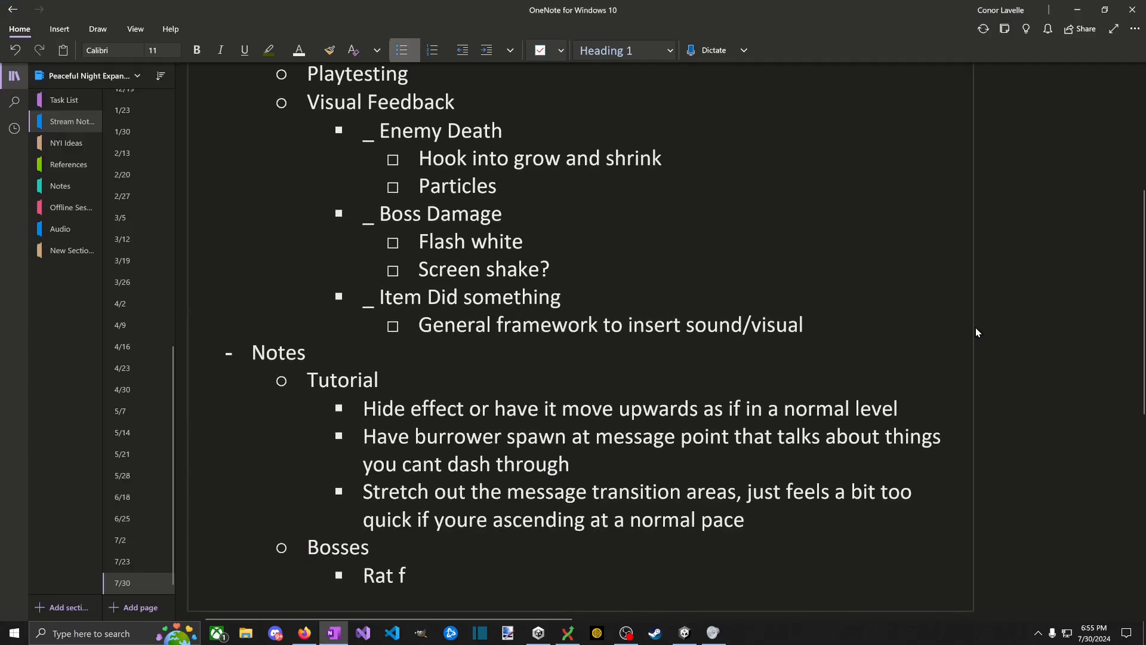
{"action": "key", "text": "BackSpace"}
{"action": "type", "text": "boss ceiling "}
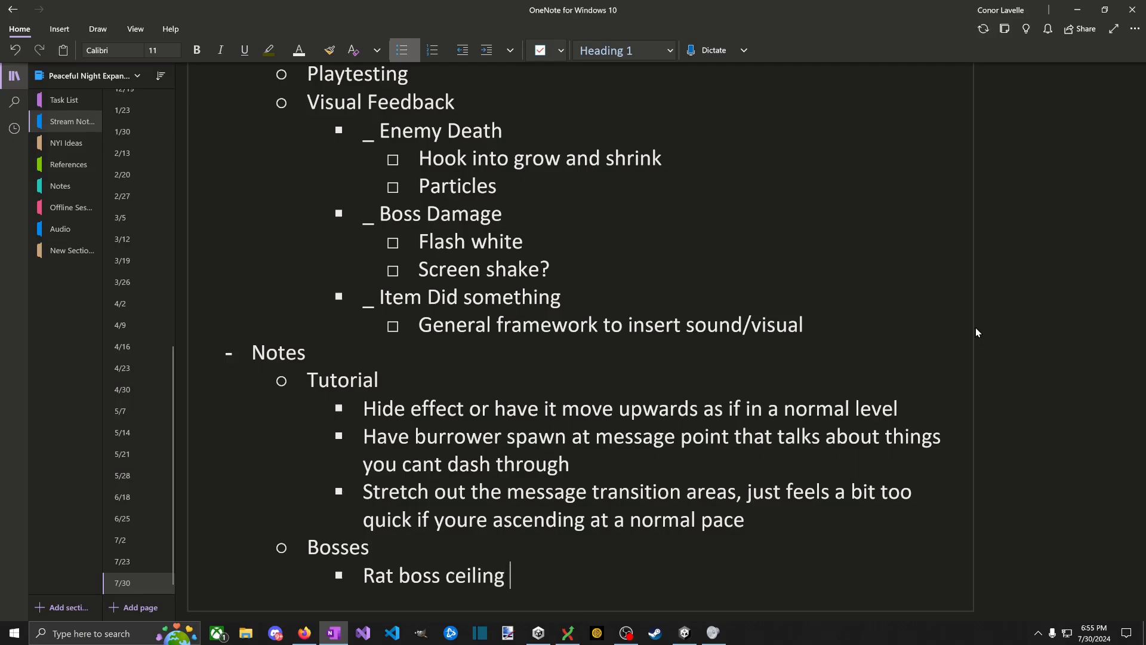
{"action": "type", "text": "fall gyui"}
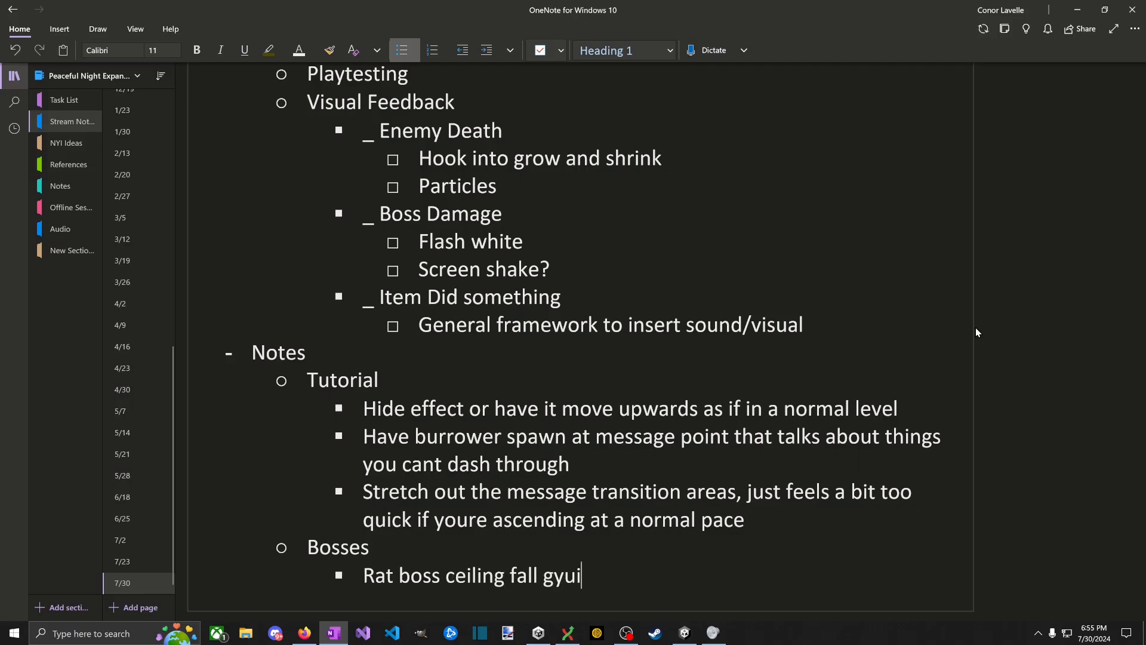
{"action": "key", "text": "BackSpace"}
{"action": "key", "text": "BackSpace"}
{"action": "key", "text": "BackSpace"}
{"action": "type", "text": "uy got stuck in wal;l"}
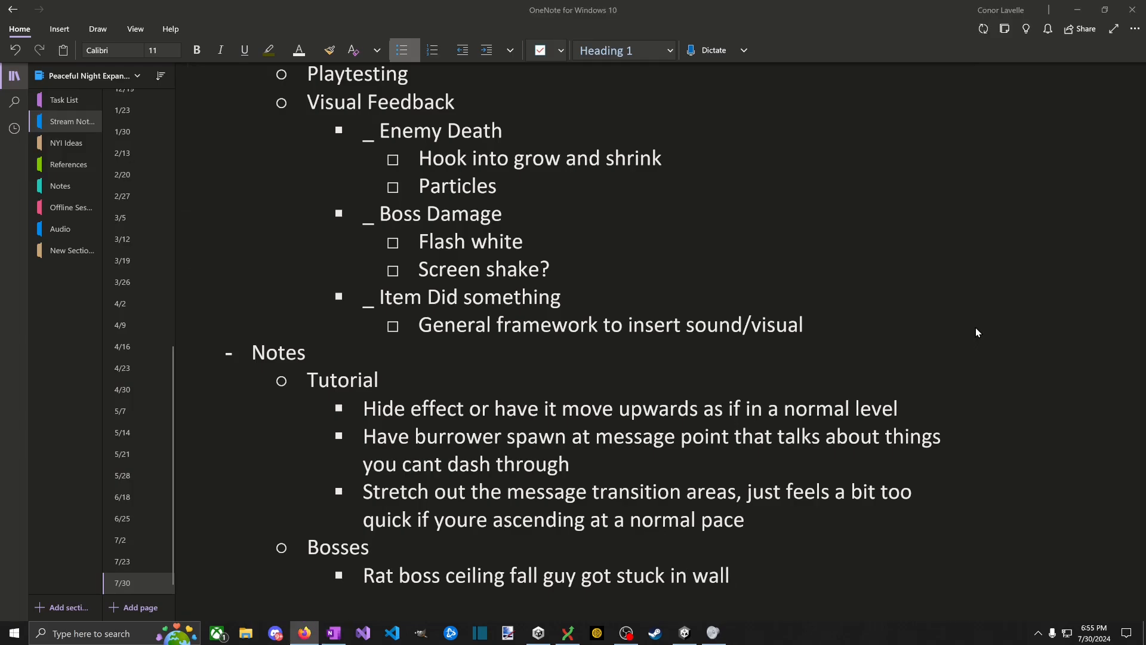
Step: Return to the Unity game, resume the Rat King fight, and attack the boss while jumping over the rats
{"action": "key", "text": "alt+Tab"}
{"action": "key", "text": "Escape"}
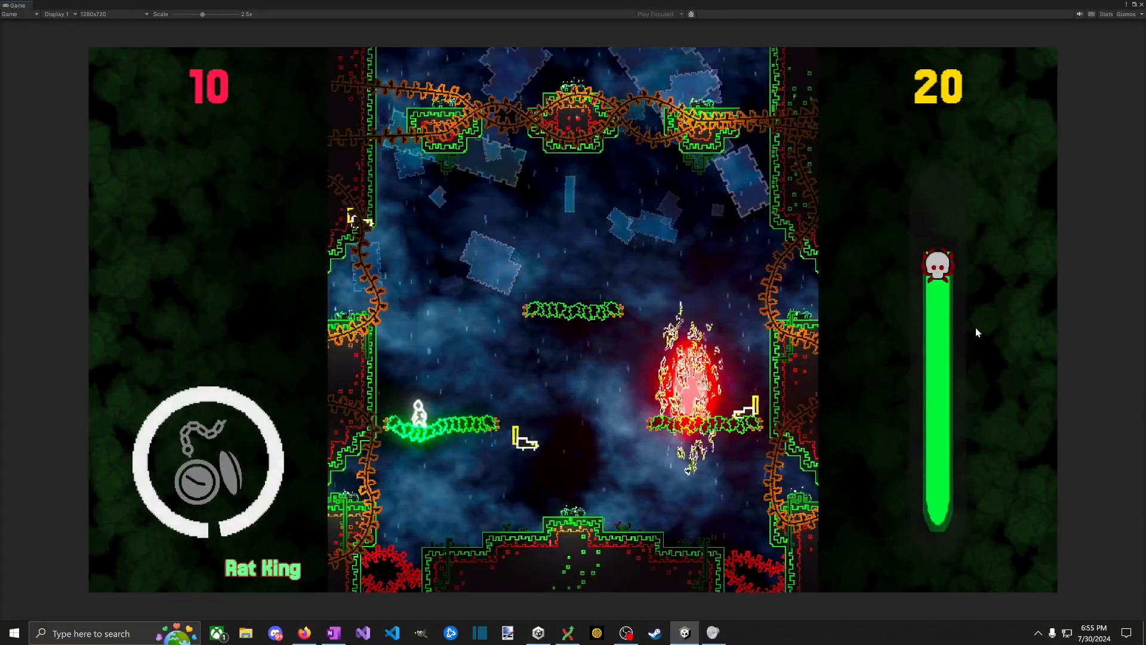
{"action": "key", "text": "space"}
{"action": "key", "text": "d"}
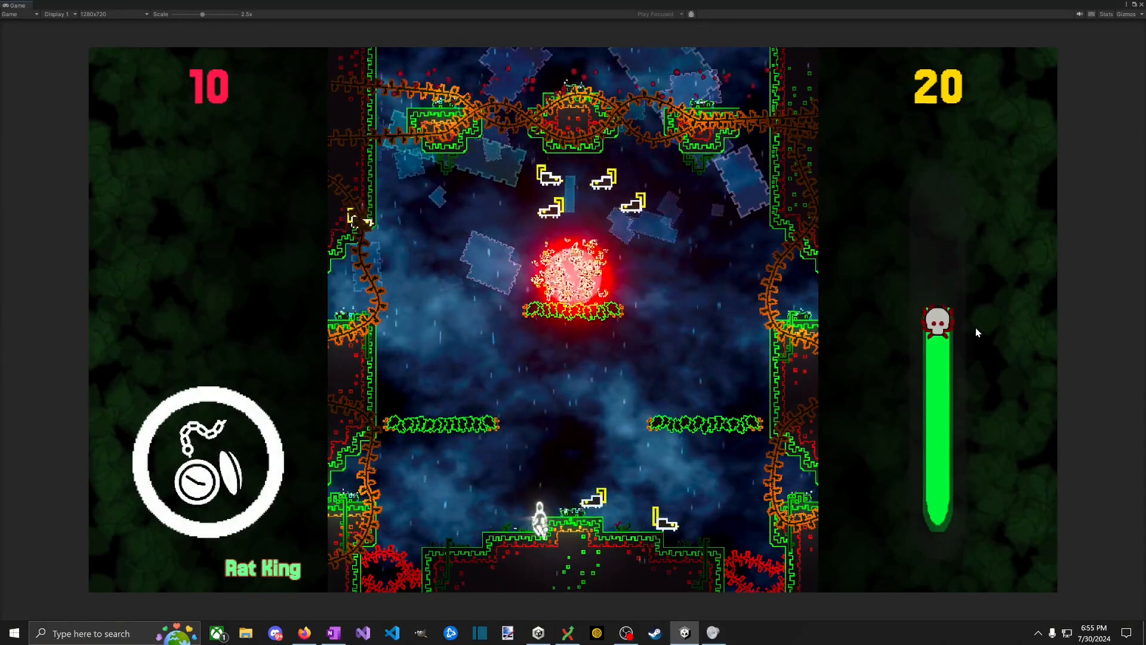
{"action": "key", "text": "space"}
{"action": "key", "text": "d"}
{"action": "key", "text": "a"}
{"action": "key", "text": "space"}
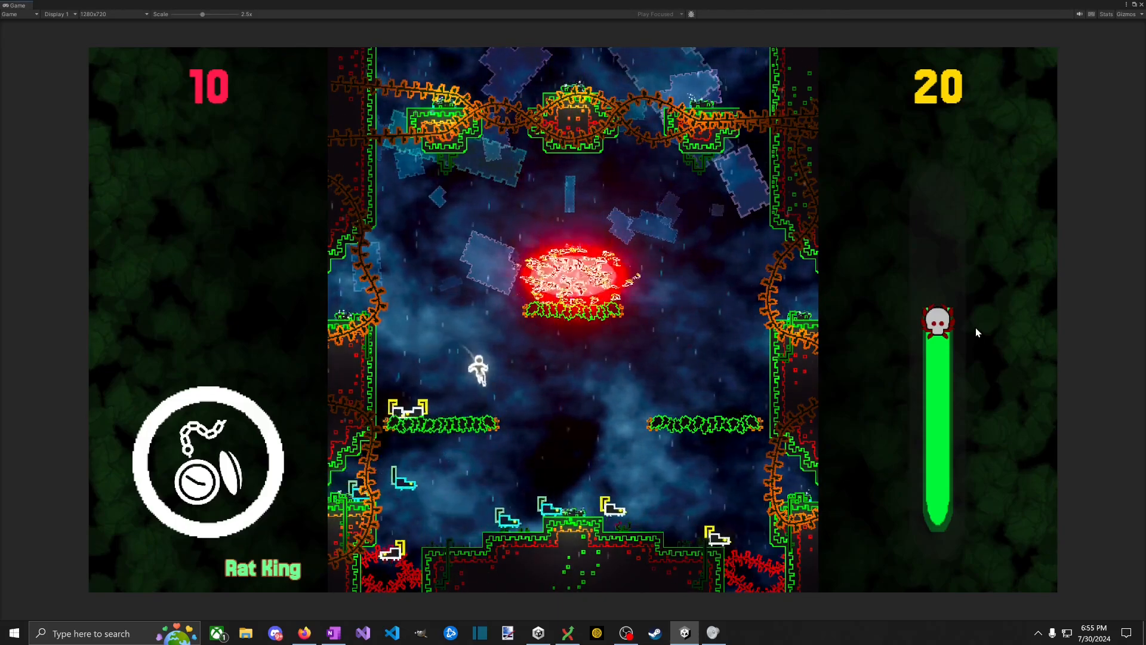
Step: Attack the Rat King again and dash through the air beside the central leaf platform
{"action": "key", "text": "d"}
{"action": "key", "text": "j"}
{"action": "key", "text": "a"}
{"action": "key", "text": "shift"}
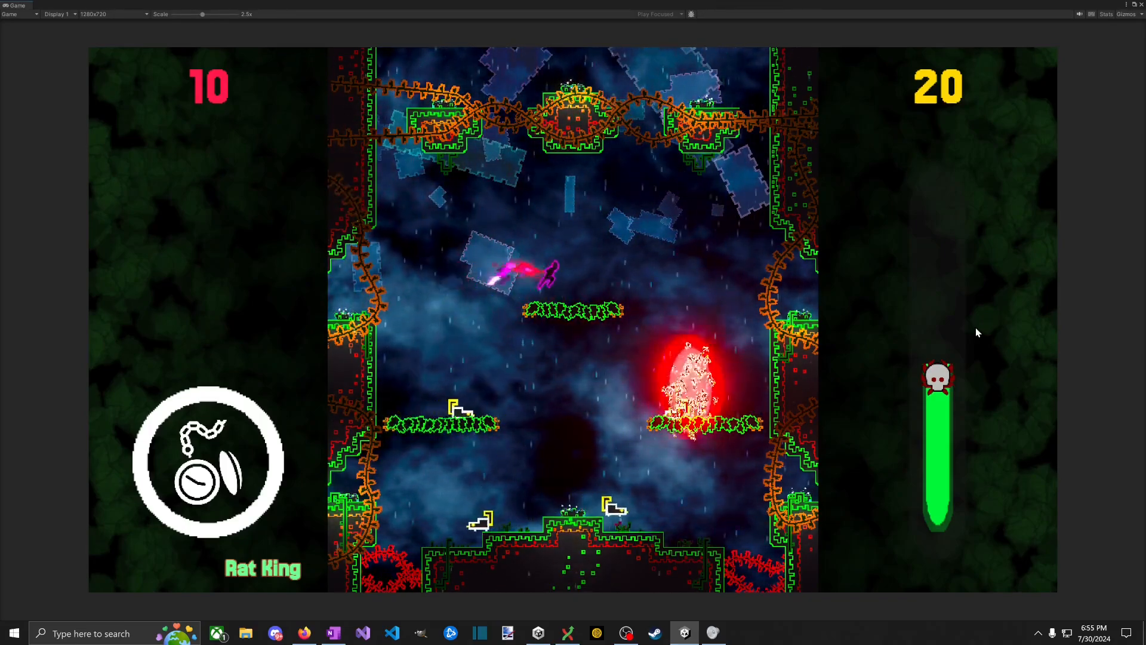
Step: Keep attacking the Rat King while jumping between the leaf platforms and dodging its rats until the boss is defeated
{"action": "key", "text": "a"}
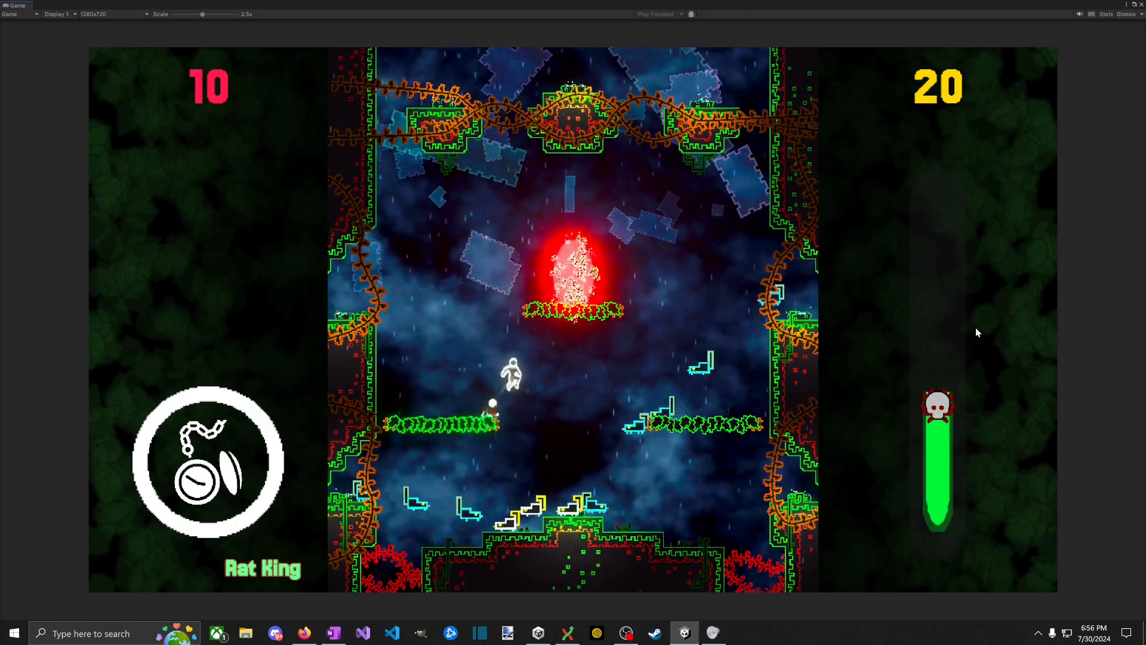
{"action": "key", "text": "space"}
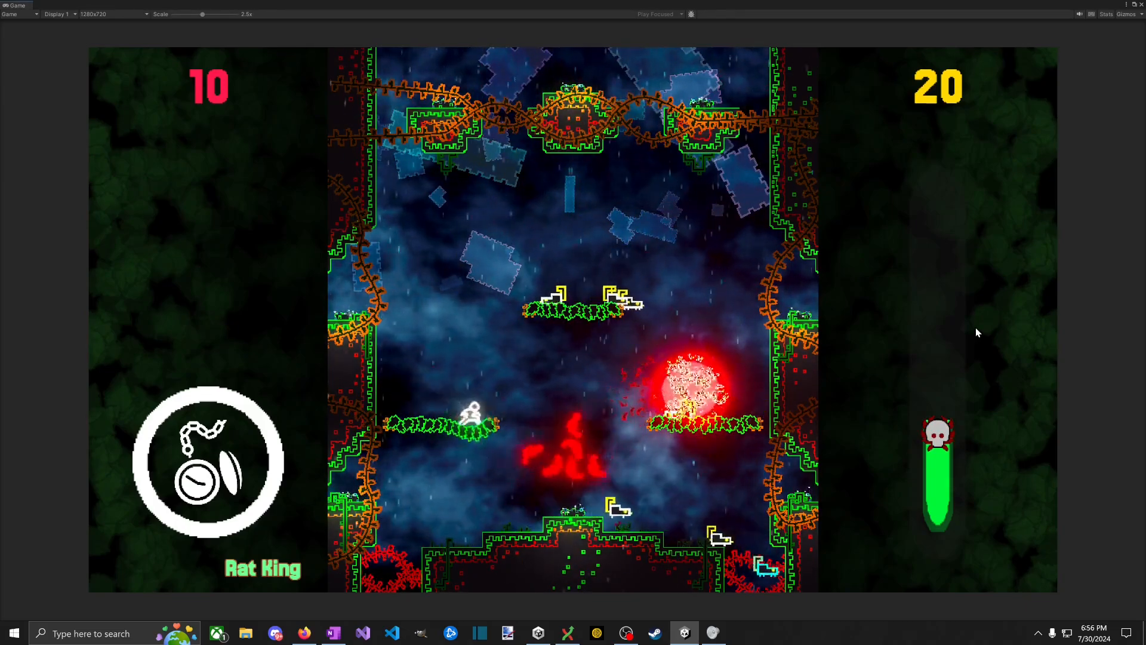
{"action": "key", "text": "space"}
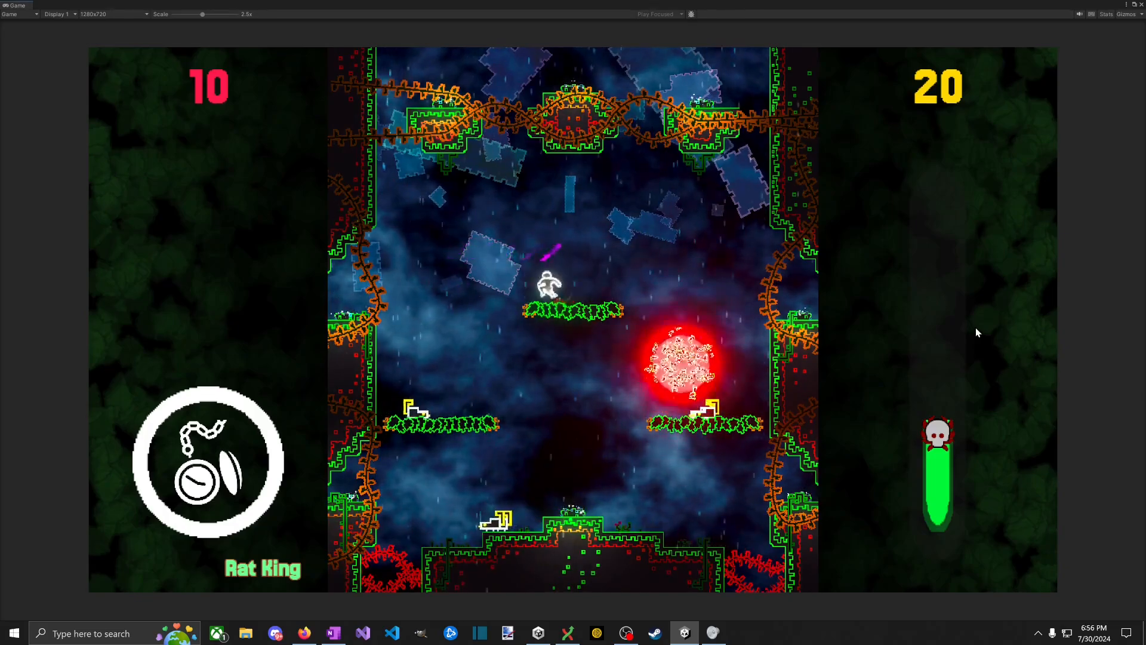
{"action": "key", "text": "space"}
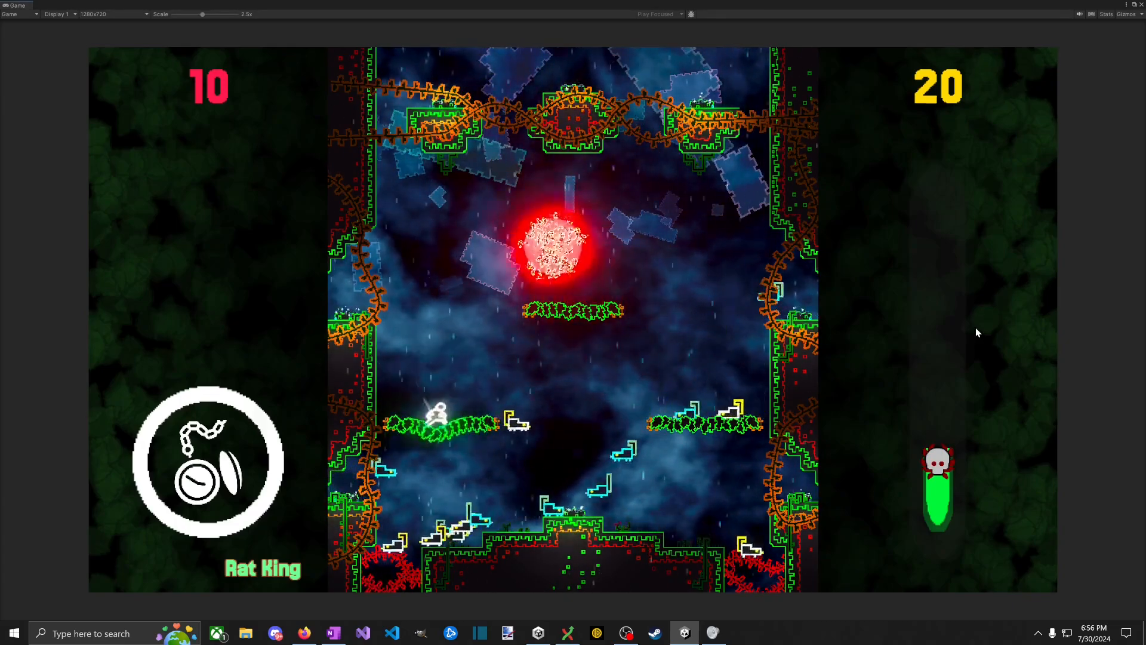
{"action": "key", "text": "space"}
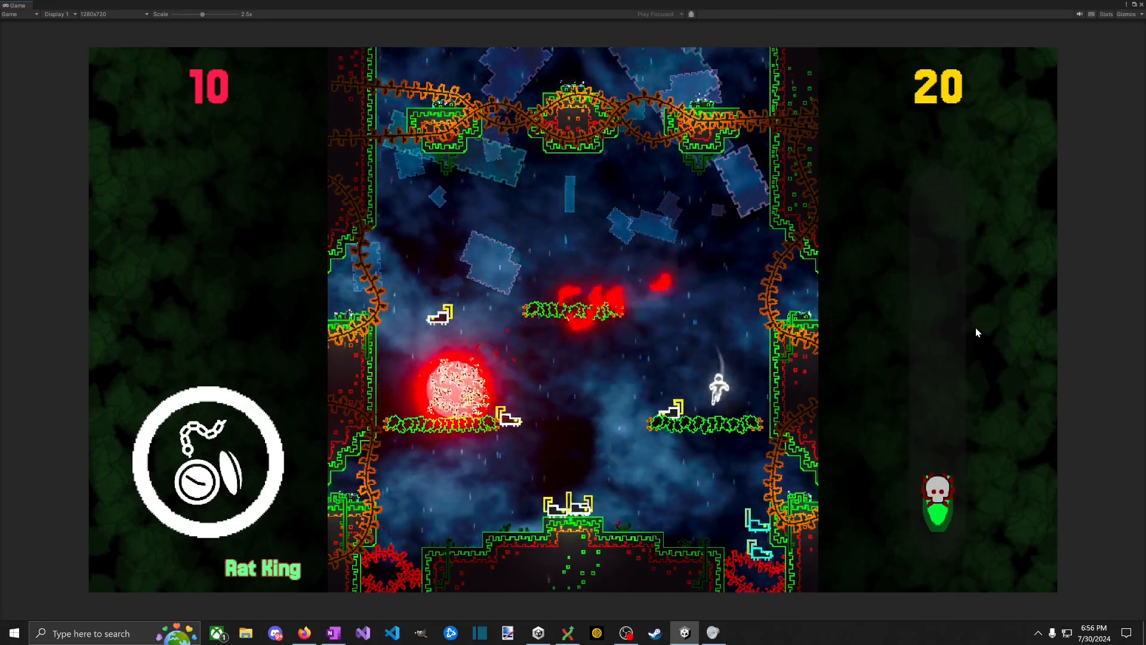
{"action": "key", "text": "Left"}
{"action": "key", "text": "space"}
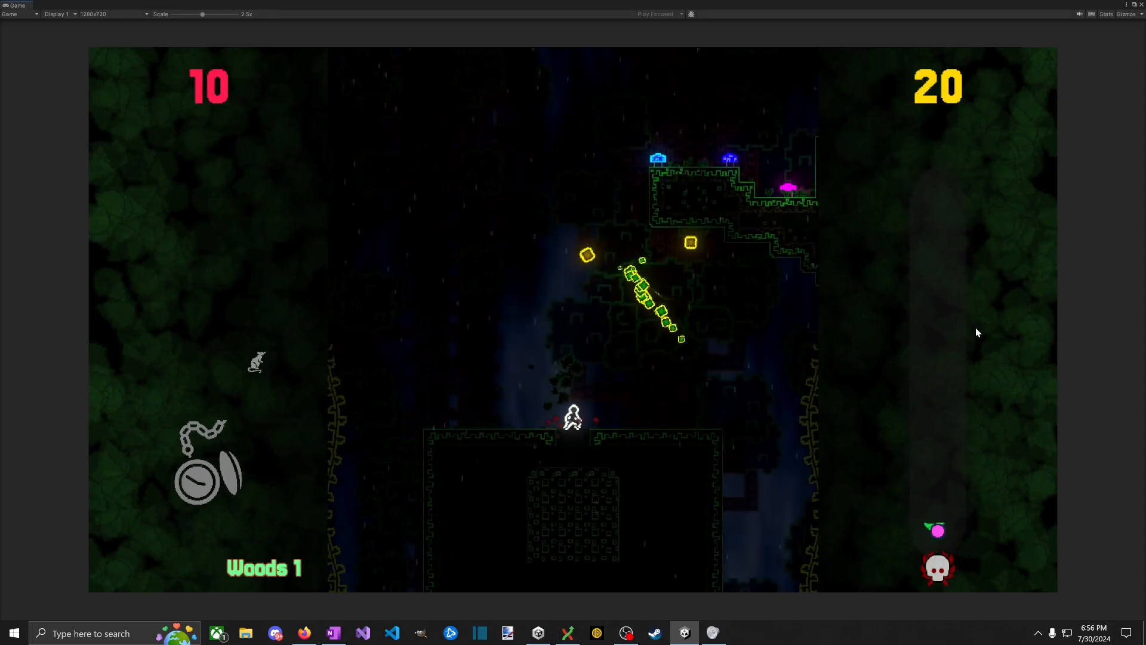
Step: Start Woods 1 by jumping onto the vine's first leaf platforms and collecting the nearby coins
{"action": "key", "text": "space"}
{"action": "key", "text": "d"}
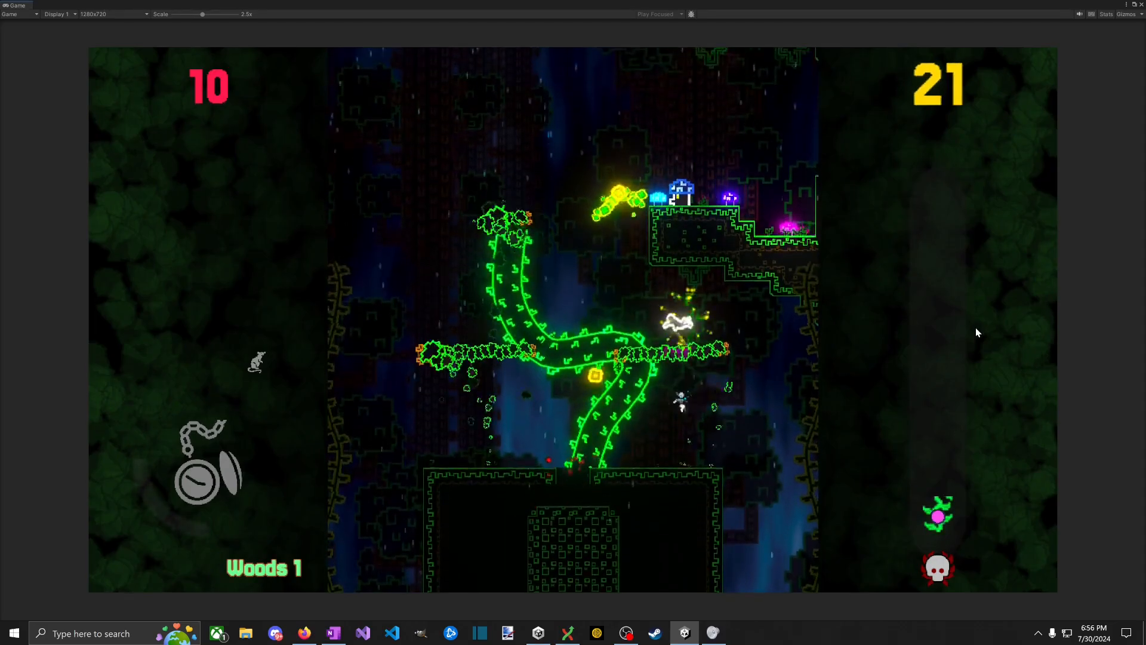
{"action": "key", "text": "a"}
{"action": "key", "text": "space"}
{"action": "key", "text": "space"}
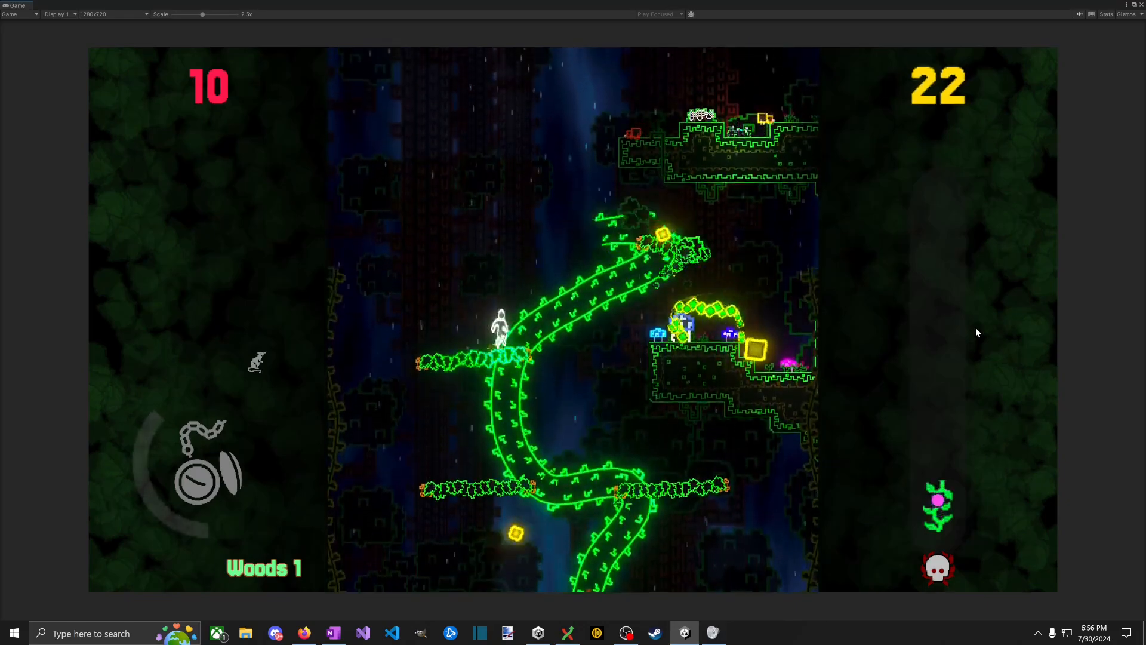
Step: Dash and jump up the leaf platforms opposite the first mushroom ledge in Woods 1
{"action": "key", "text": "space"}
{"action": "key", "text": "a"}
{"action": "key", "text": "space"}
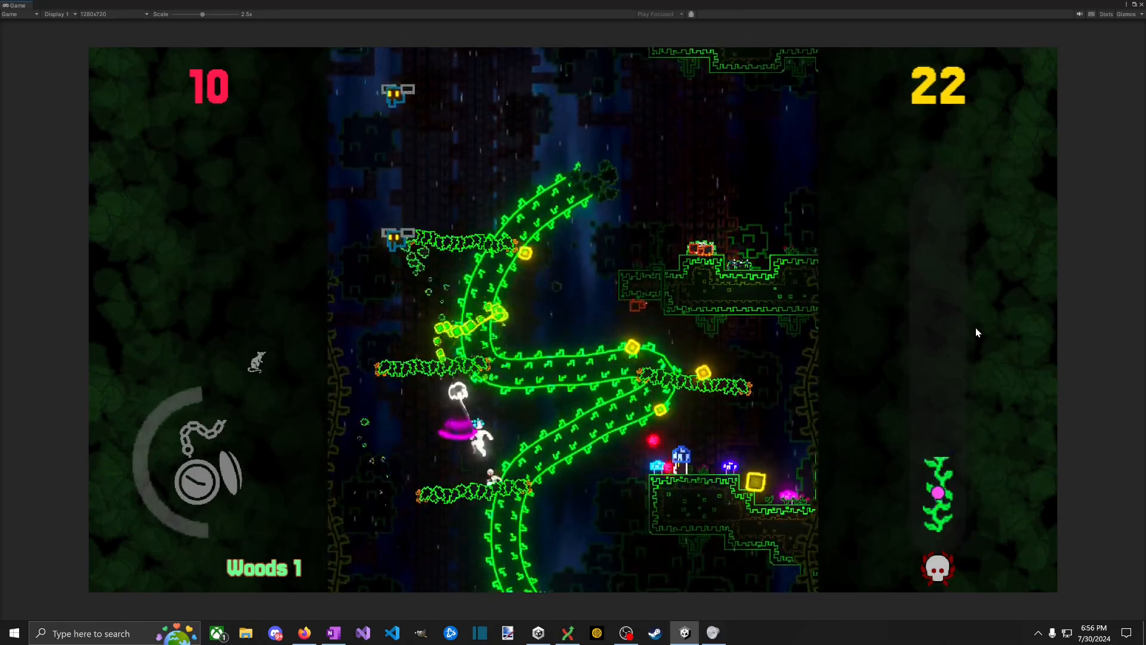
{"action": "key", "text": "space"}
{"action": "key", "text": "space"}
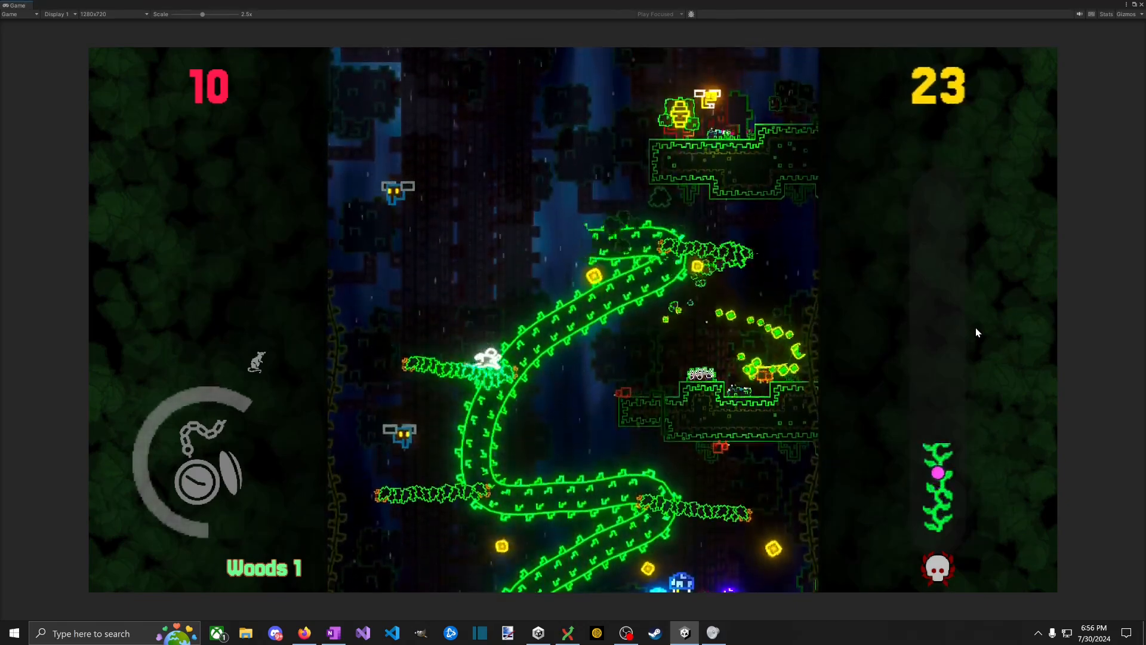
Step: Climb the vine past the first beehive ledge while avoiding the blue flying enemies
{"action": "key", "text": "space"}
{"action": "key", "text": "space"}
{"action": "key", "text": "a"}
{"action": "key", "text": "space"}
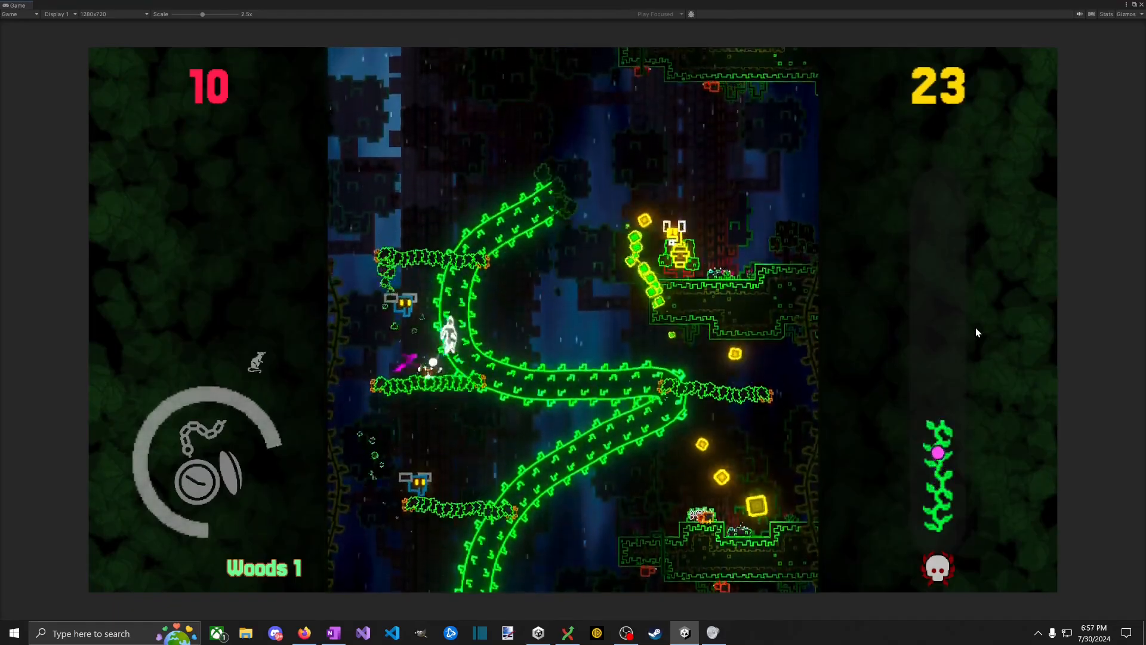
{"action": "key", "text": "space"}
{"action": "key", "text": "space"}
{"action": "key", "text": "space"}
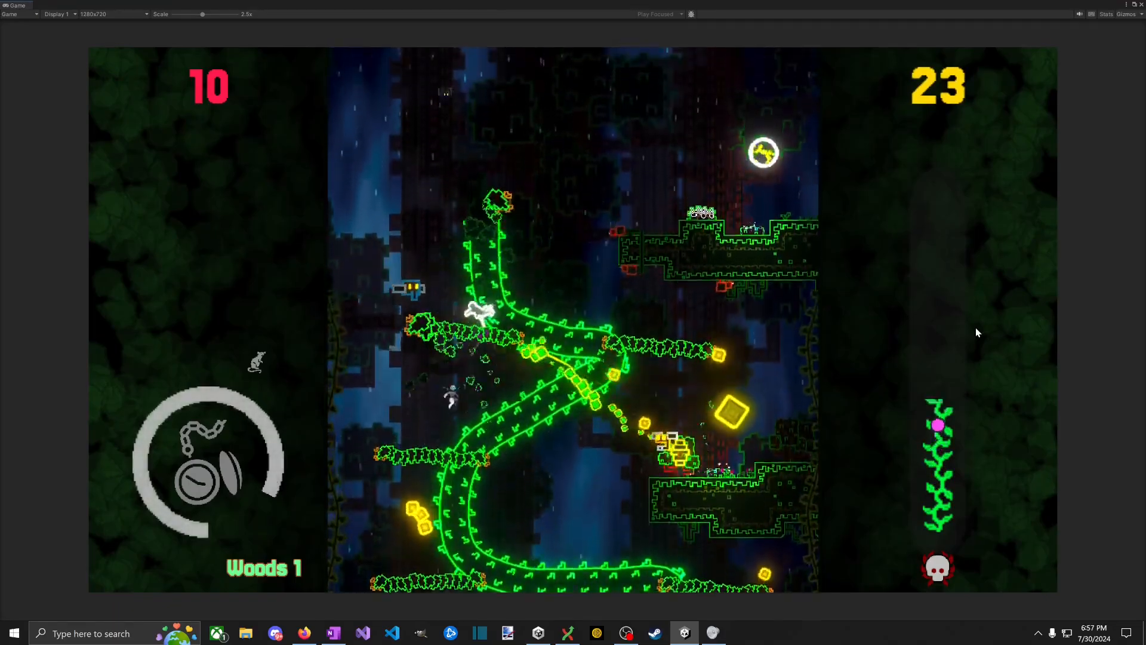
Step: Jump through the group of flying enemies and cross over to the leaf platform on the vine's opposite side
{"action": "key", "text": "space"}
{"action": "key", "text": "space"}
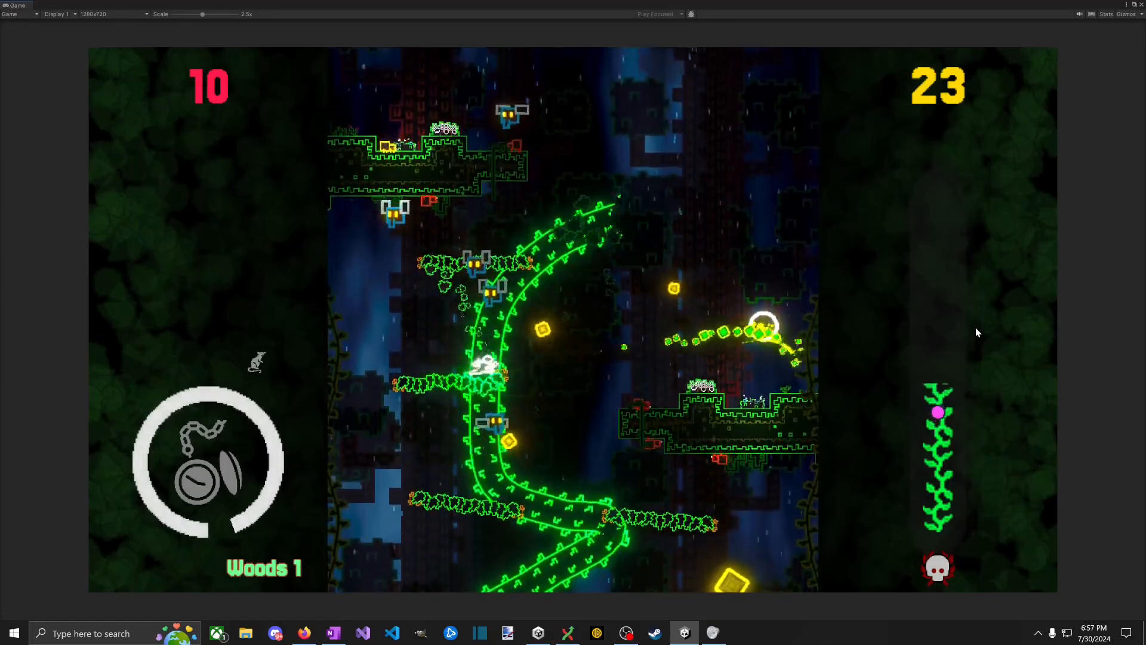
{"action": "key", "text": "space"}
{"action": "key", "text": "space"}
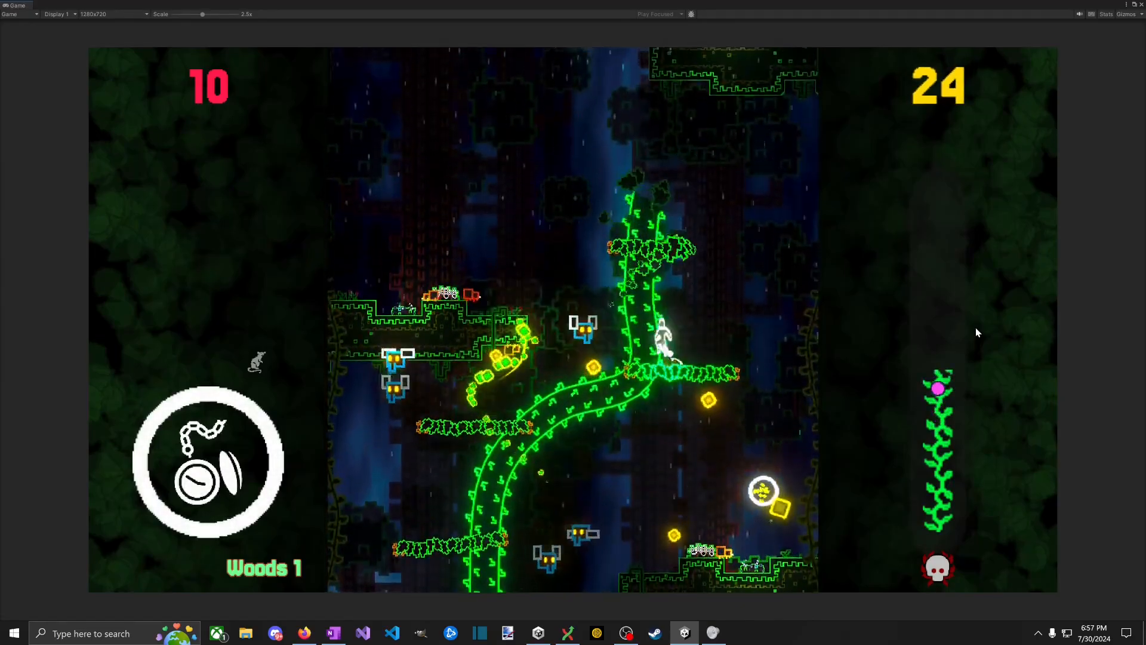
Step: Dash back across the bend in the vine, collect coins, and land on the leaf platform below the second beehive
{"action": "key", "text": "space"}
{"action": "key", "text": "space"}
{"action": "key", "text": "space"}
{"action": "key", "text": "space"}
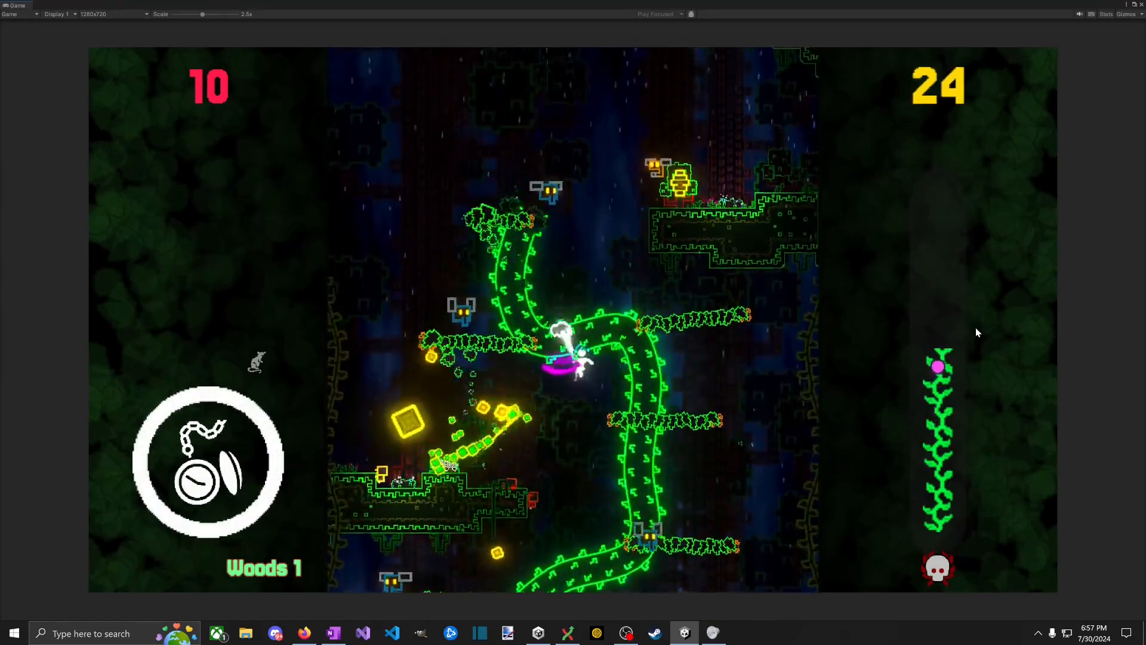
{"action": "key", "text": "space"}
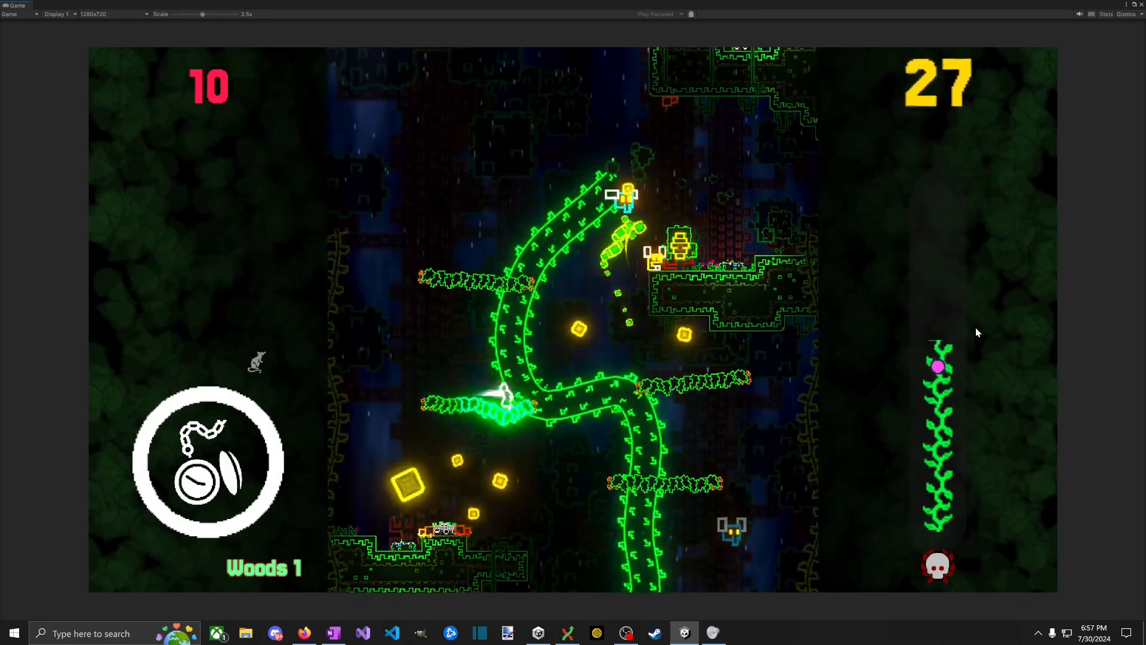
Step: Climb past the second beehive ledge and pick up a coin in the air level with the pink mushrooms
{"action": "key", "text": "space"}
{"action": "key", "text": "space"}
{"action": "key", "text": "space"}
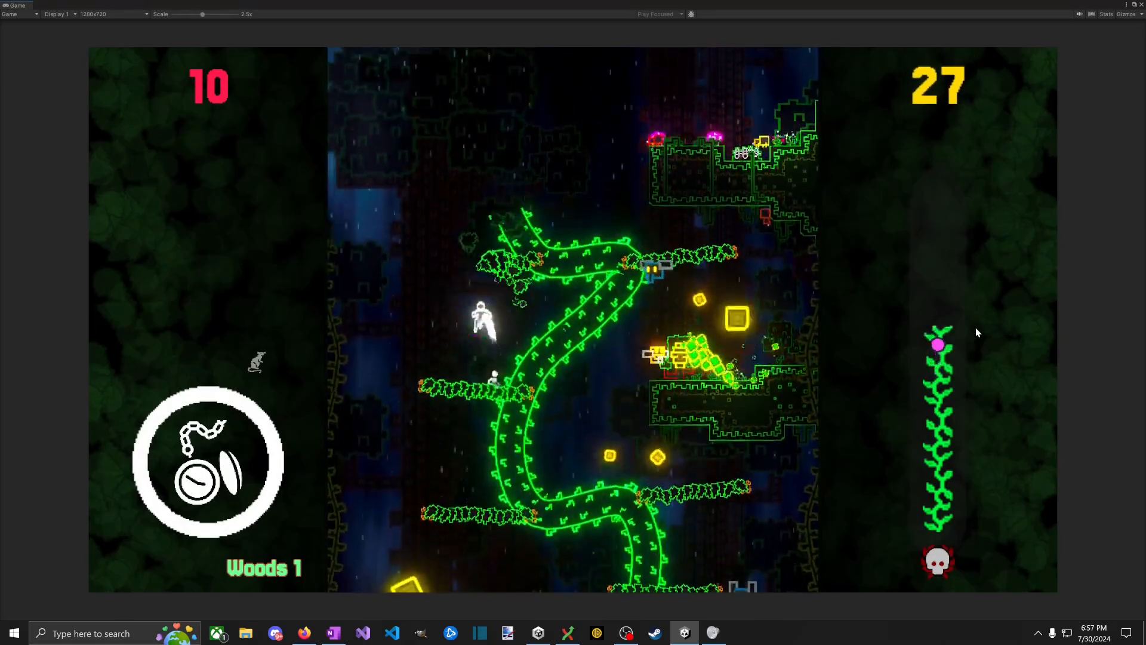
{"action": "key", "text": "space"}
{"action": "key", "text": "space"}
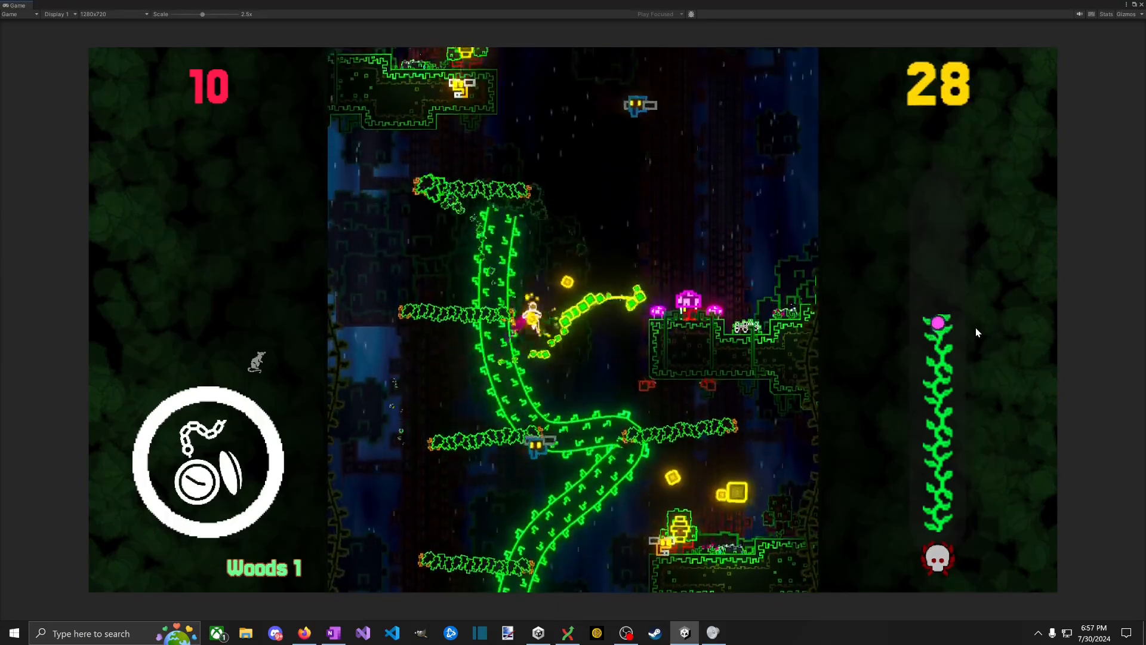
Step: Cross the vine and dive to the pink mushroom ledge to collect its coins, including the large one
{"action": "key", "text": "space"}
{"action": "key", "text": "space"}
{"action": "key", "text": "space"}
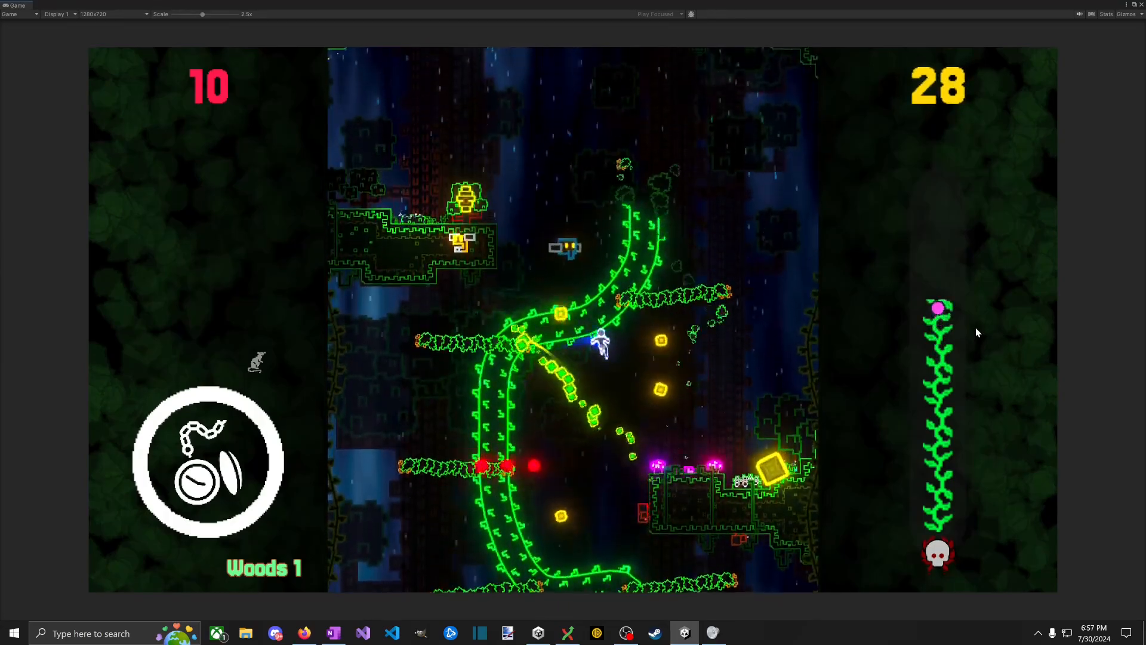
{"action": "key", "text": "space"}
{"action": "key", "text": "space"}
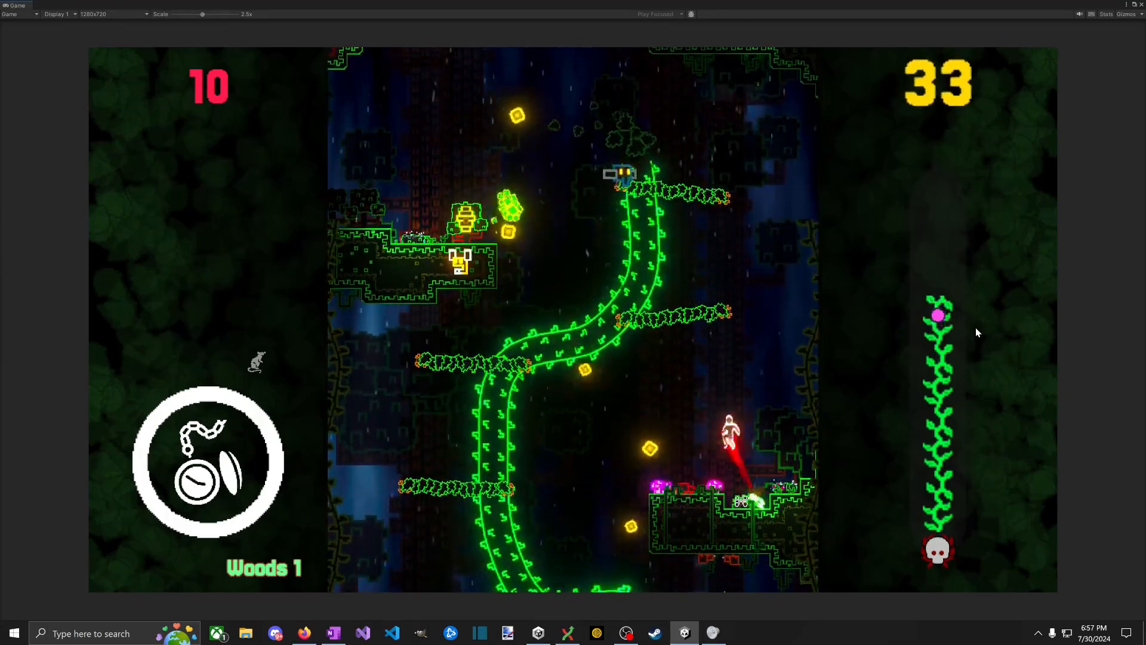
Step: Dash over to the third beehive ledge, collect its coins, and jump off toward the leaf platform above
{"action": "key", "text": "space"}
{"action": "key", "text": "space"}
{"action": "key", "text": "space"}
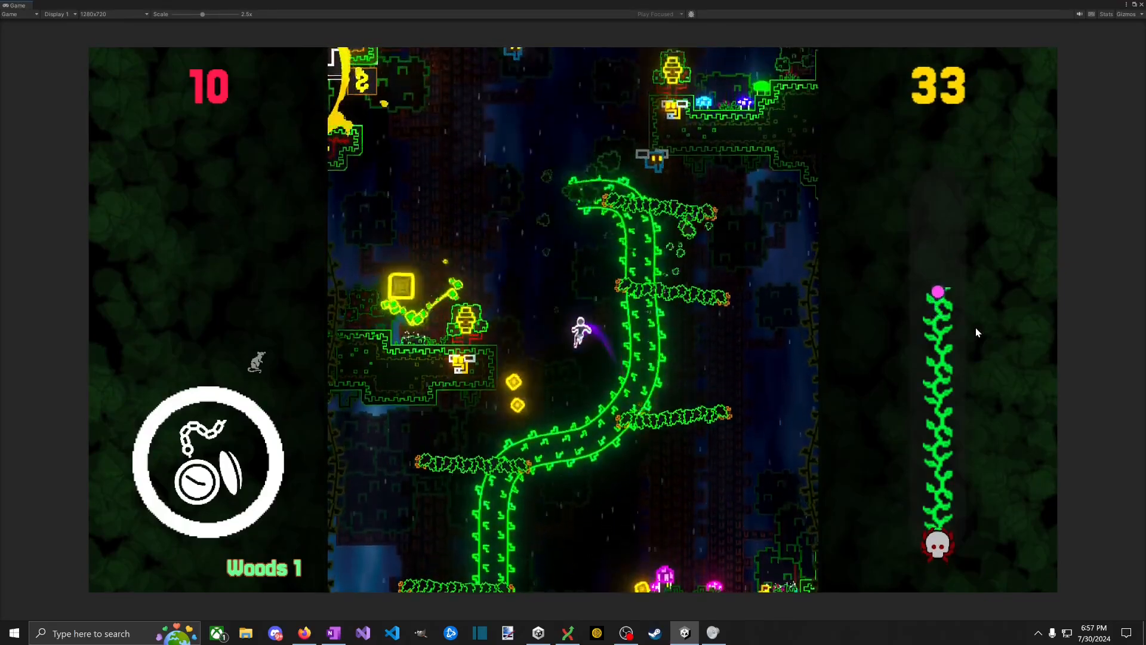
{"action": "key", "text": "space"}
{"action": "key", "text": "space"}
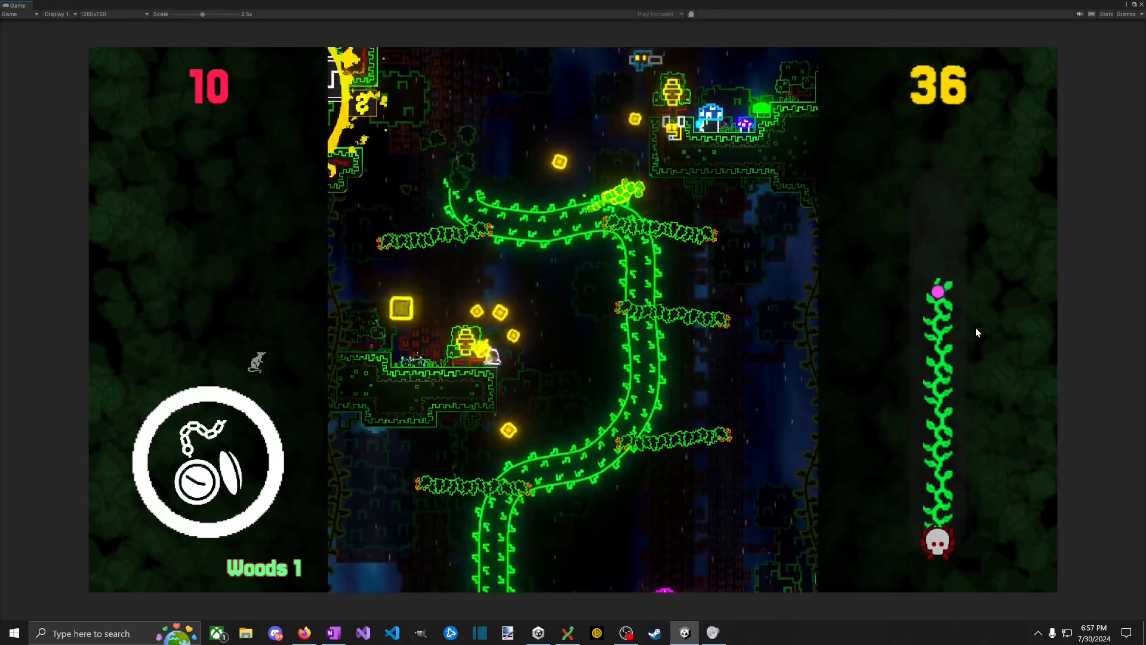
{"action": "key", "text": "space"}
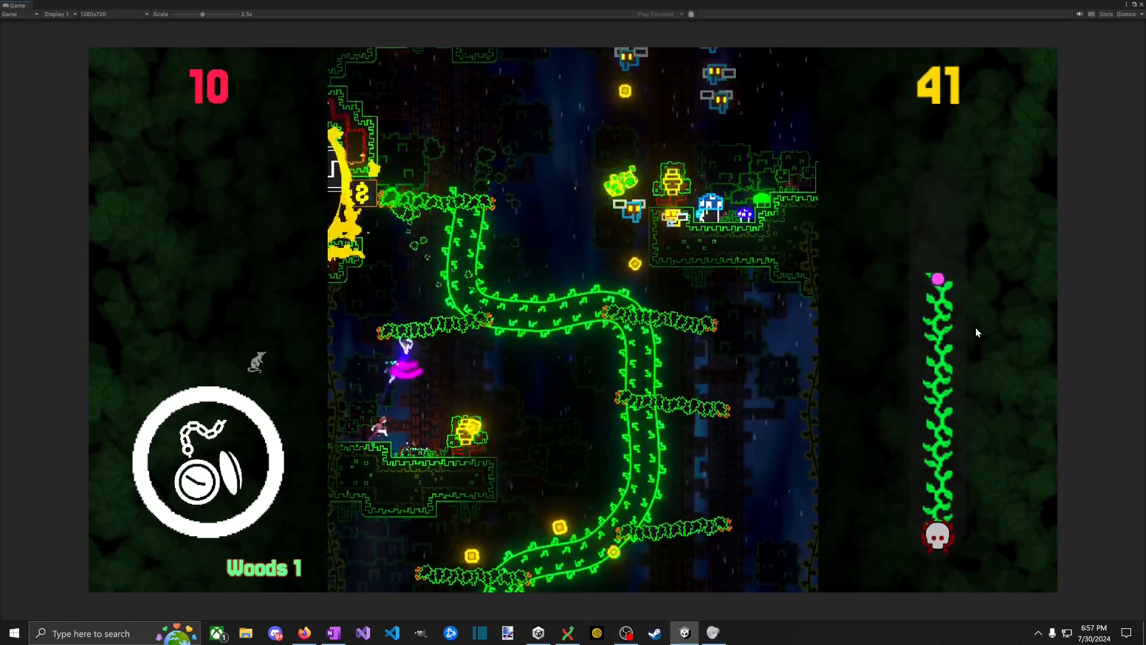
Step: Reach the leaf platform by the golden doorway, use the pocket watch ability, and cross beneath the flying enemies to the far side
{"action": "key", "text": "space"}
{"action": "key", "text": "space"}
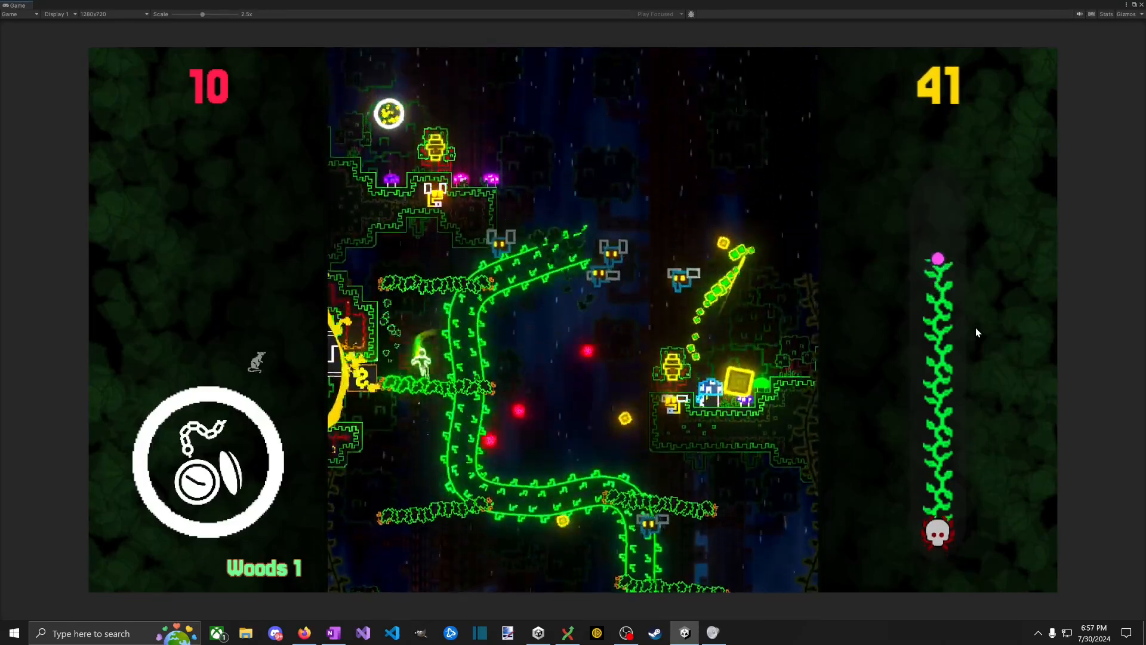
{"action": "key", "text": "space"}
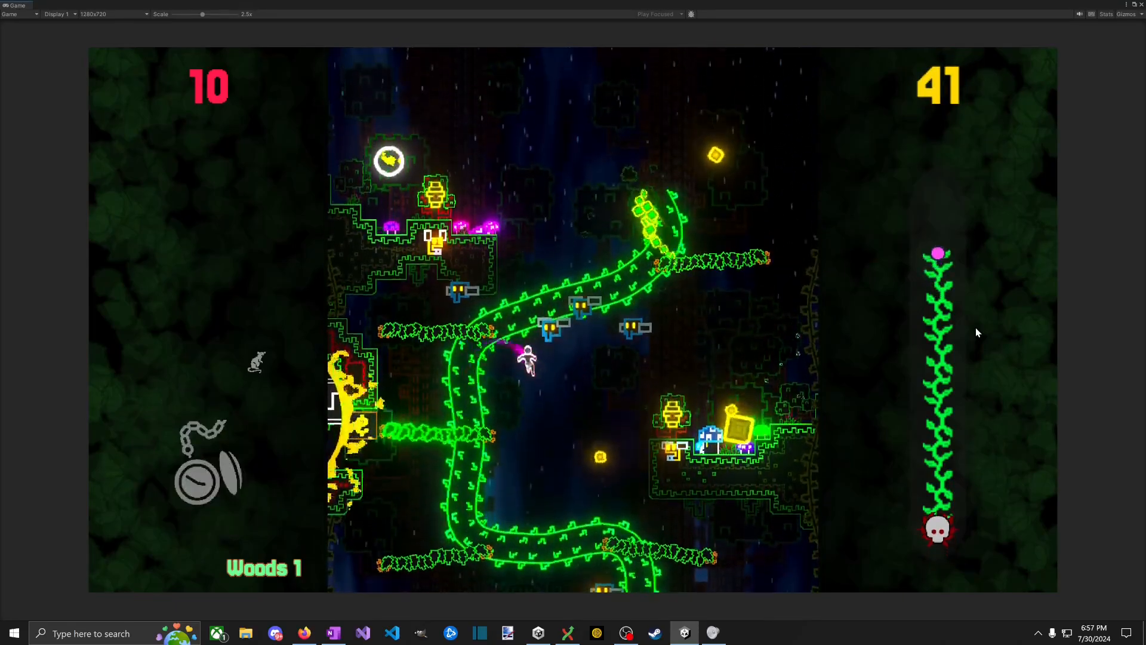
{"action": "key", "text": "space"}
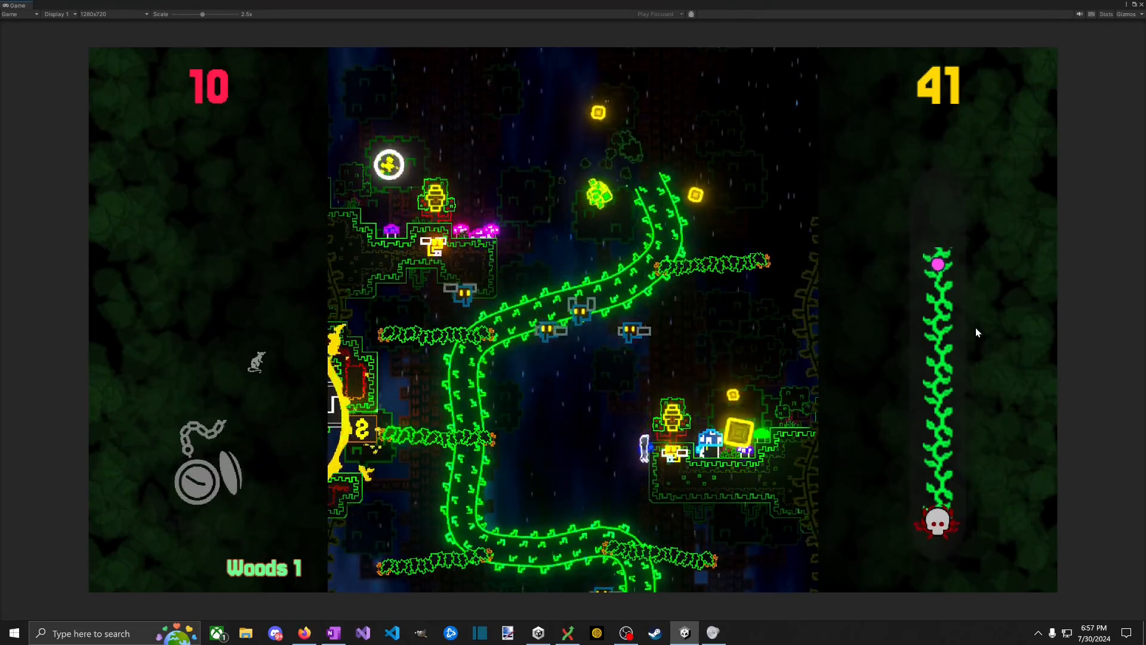
{"action": "key", "text": "space"}
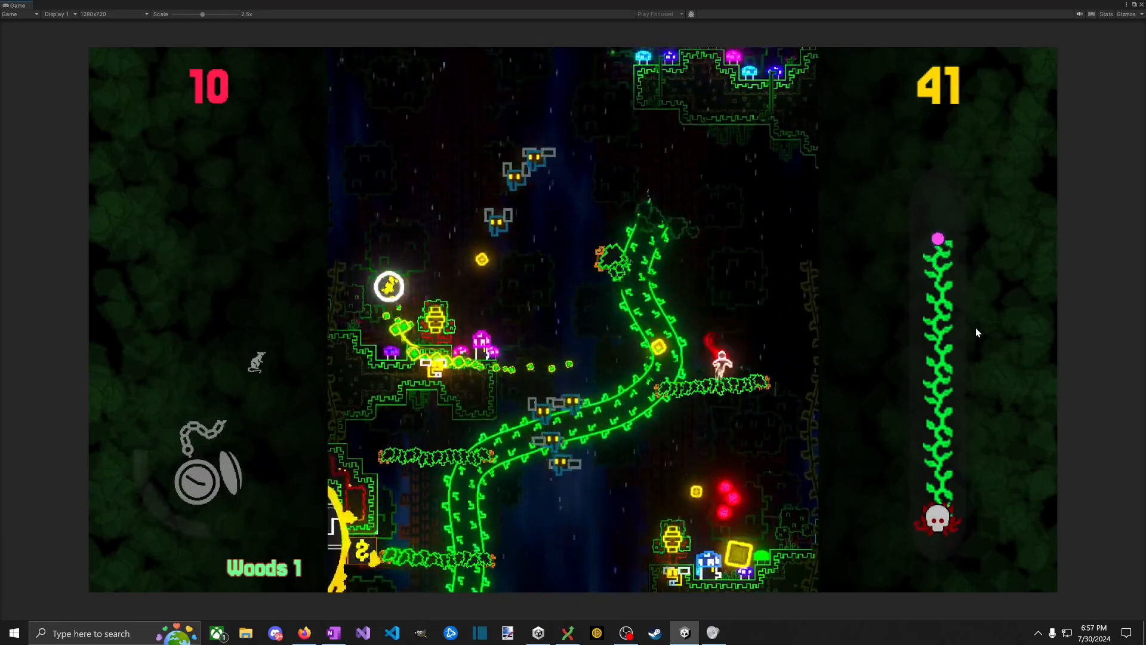
Step: Climb the last leaf platforms past the flying enemies to the exit overhead and complete Woods 1
{"action": "key", "text": "space"}
{"action": "key", "text": "space"}
{"action": "key", "text": "space"}
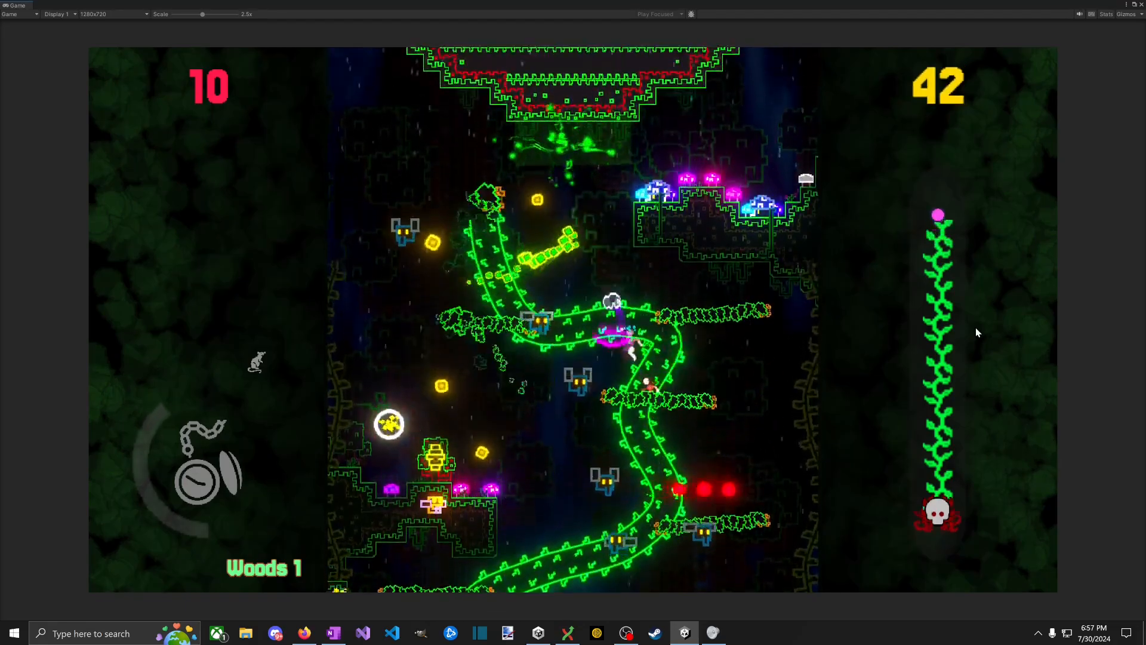
{"action": "key", "text": "space"}
{"action": "key", "text": "space"}
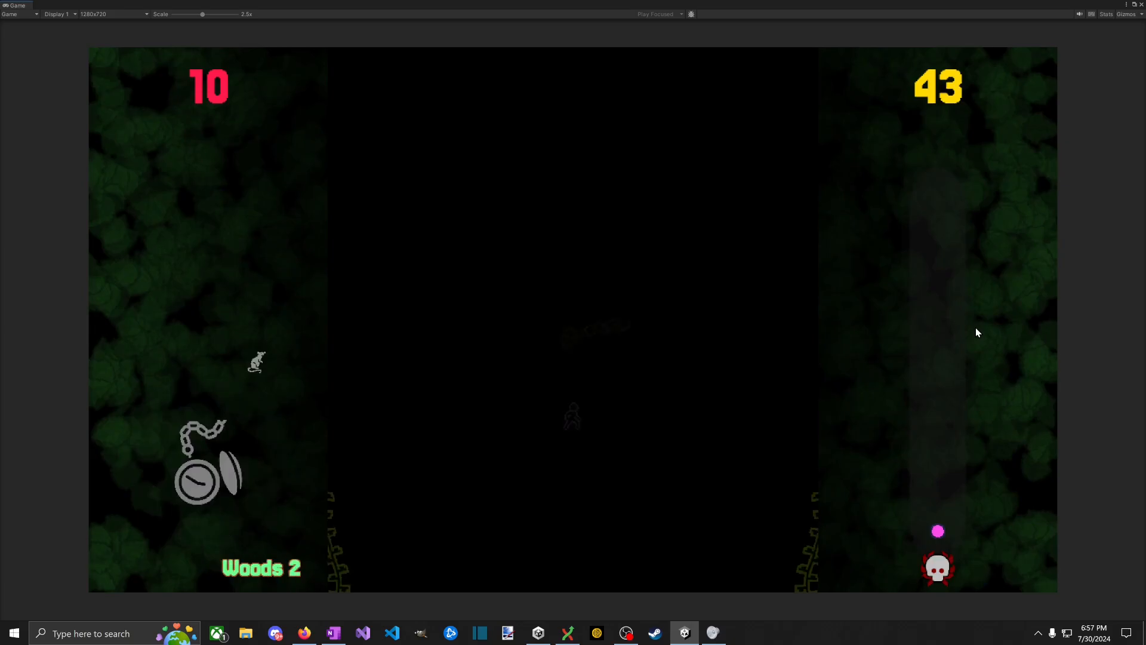
Step: Start Woods 2 by jumping off the ground block and dashing up to the vine's lowest leaf platforms for coins
{"action": "key", "text": "a"}
{"action": "key", "text": "space"}
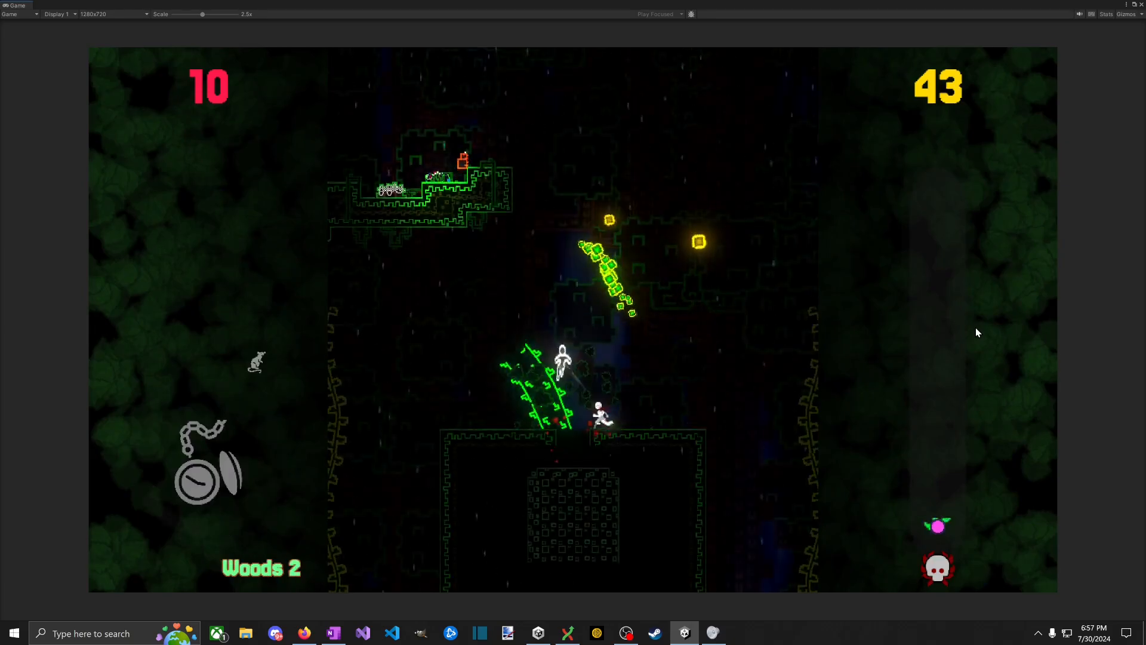
{"action": "key", "text": "d"}
{"action": "key", "text": "space"}
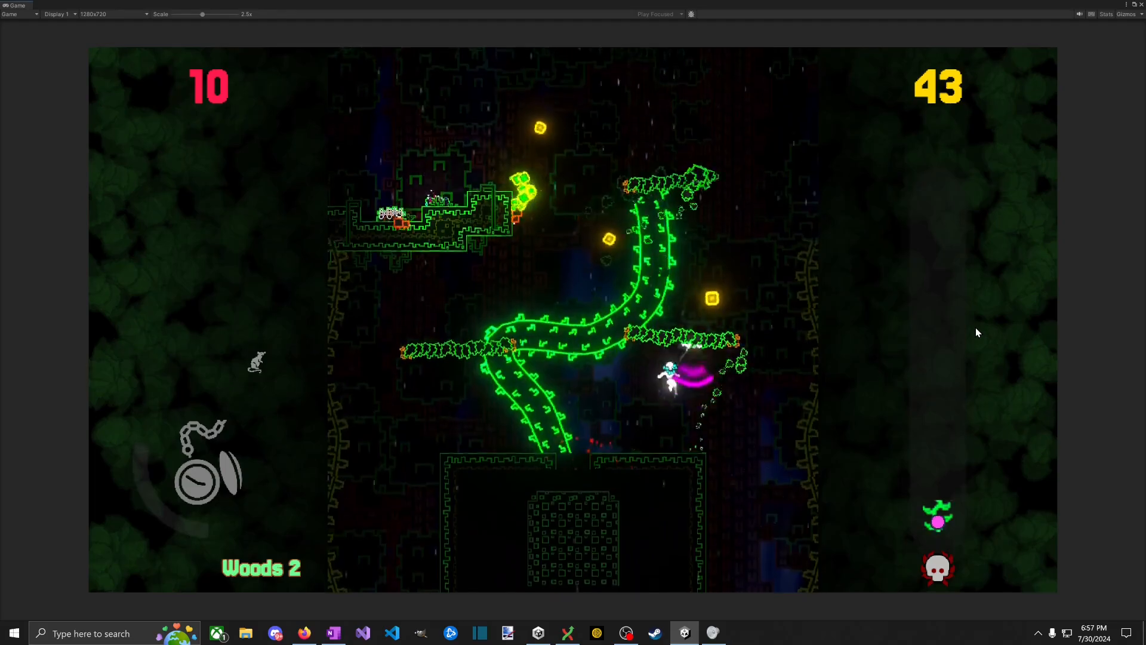
{"action": "key", "text": "space"}
{"action": "key", "text": "a"}
{"action": "key", "text": "a"}
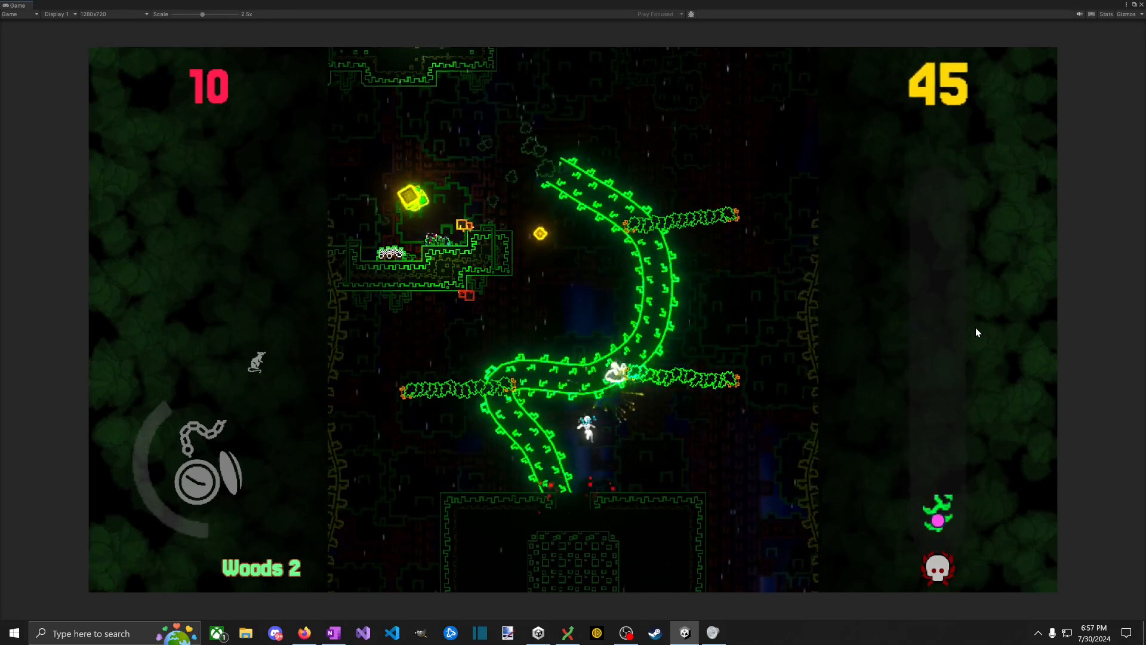
Step: Jump from the vine's leaf platform across to the first solid ledge in Woods 2
{"action": "key", "text": "d"}
{"action": "key", "text": "space"}
{"action": "key", "text": "a"}
{"action": "key", "text": "space"}
{"action": "key", "text": "a"}
{"action": "key", "text": "space"}
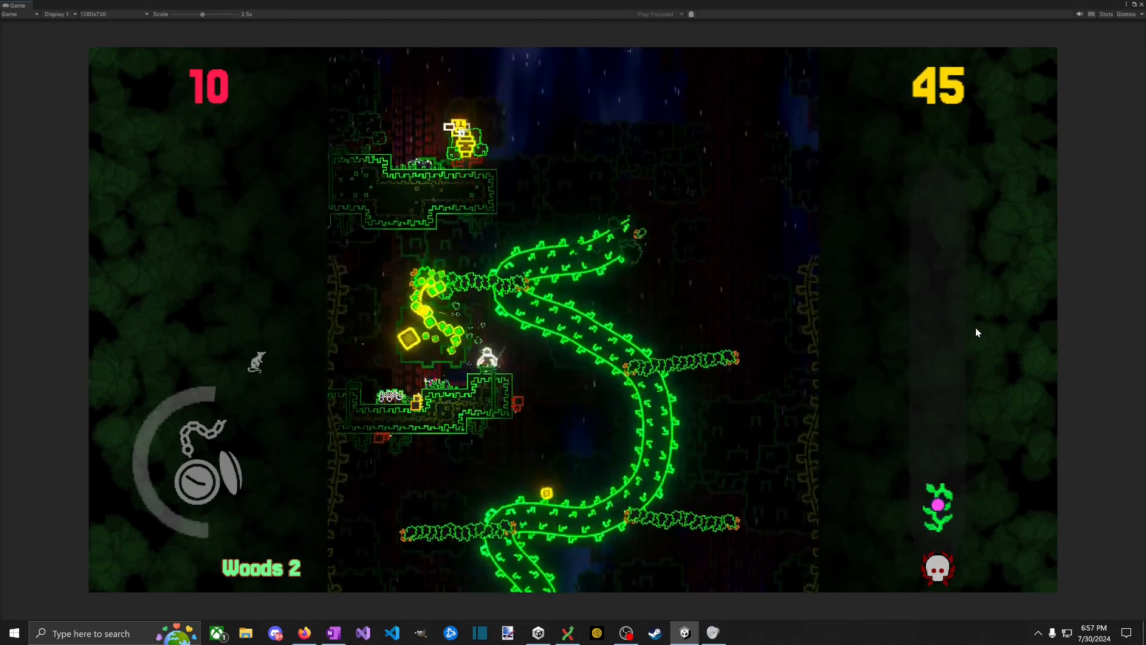
Step: Collect the large coin above the first ledge, climb the next leaf platform, and jump to the first beehive ledge in Woods 2
{"action": "key", "text": "space"}
{"action": "key", "text": "d"}
{"action": "key", "text": "space"}
{"action": "key", "text": "space"}
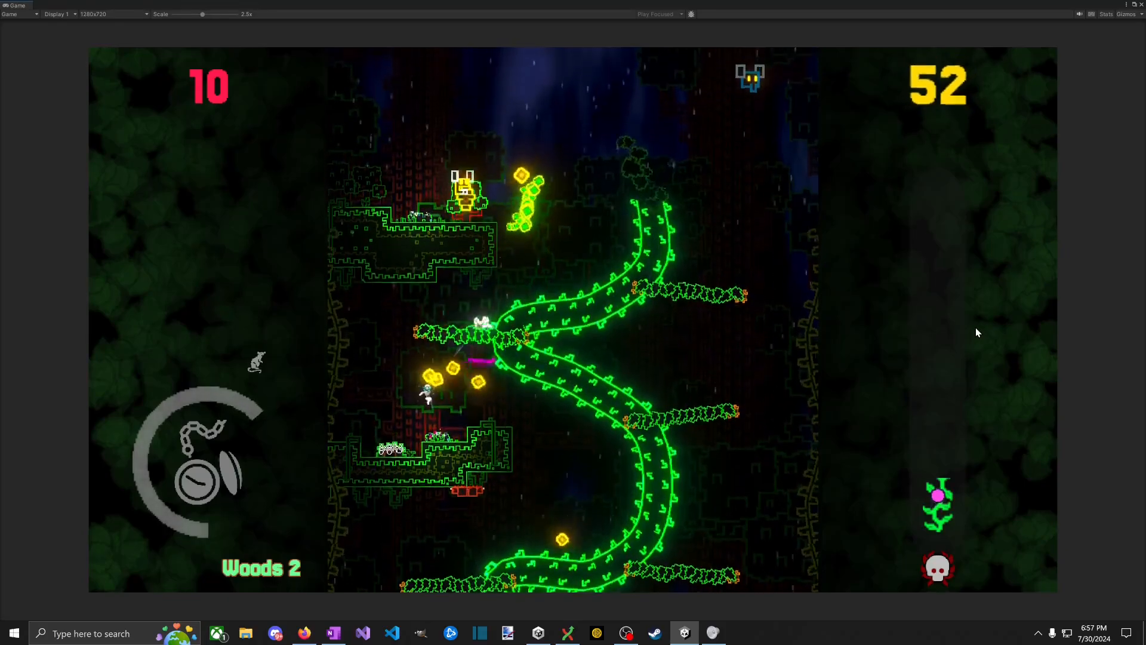
{"action": "key", "text": "space"}
{"action": "key", "text": "space"}
{"action": "key", "text": "a"}
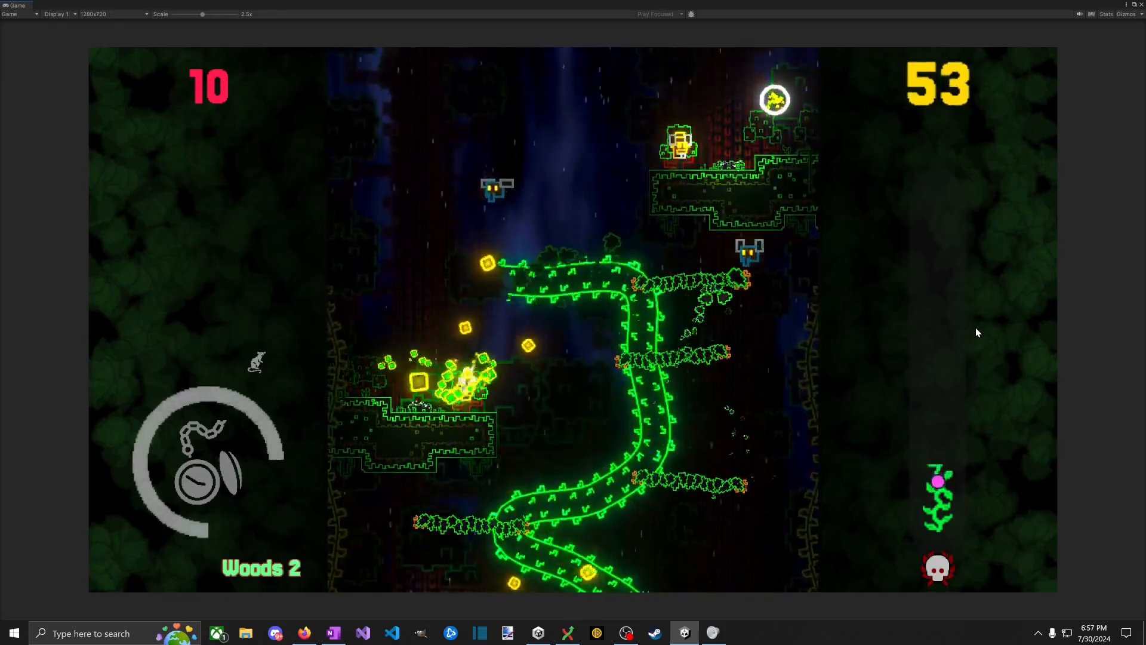
Step: Climb from the first beehive ledge up the vine to the leaf platforms on the opposite side of the second beehive ledge
{"action": "key", "text": "space"}
{"action": "key", "text": "space"}
{"action": "key", "text": "d"}
{"action": "key", "text": "space"}
{"action": "key", "text": "space"}
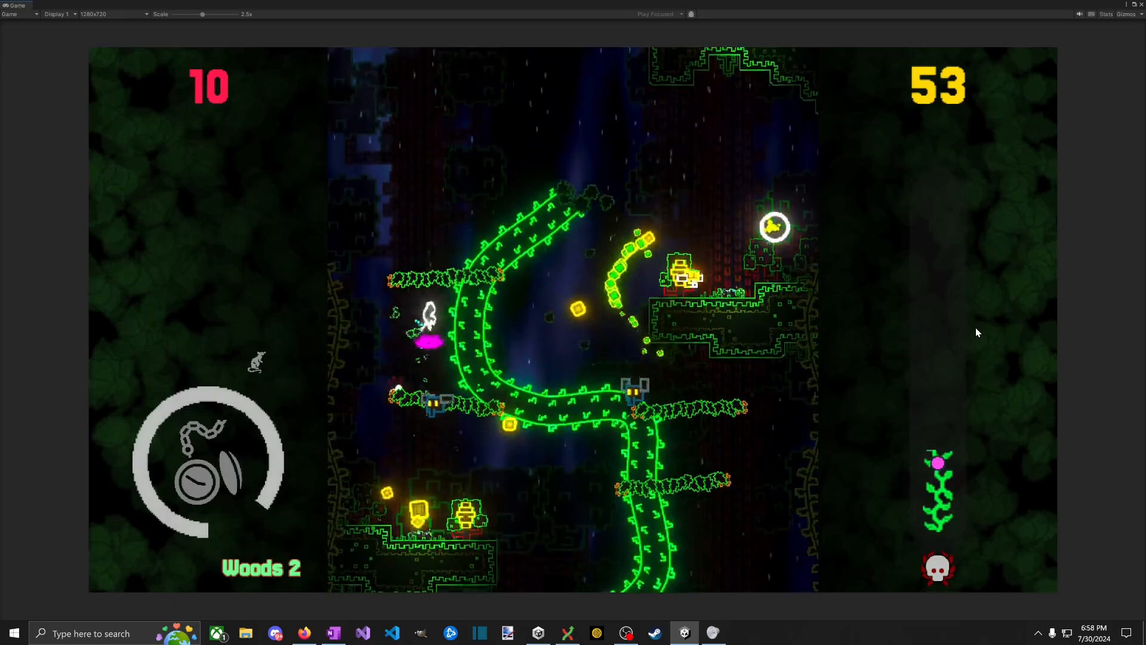
Step: Cross to the second beehive ledge, collect its large coin, and get onto the leaf platform above it
{"action": "key", "text": "d"}
{"action": "key", "text": "space"}
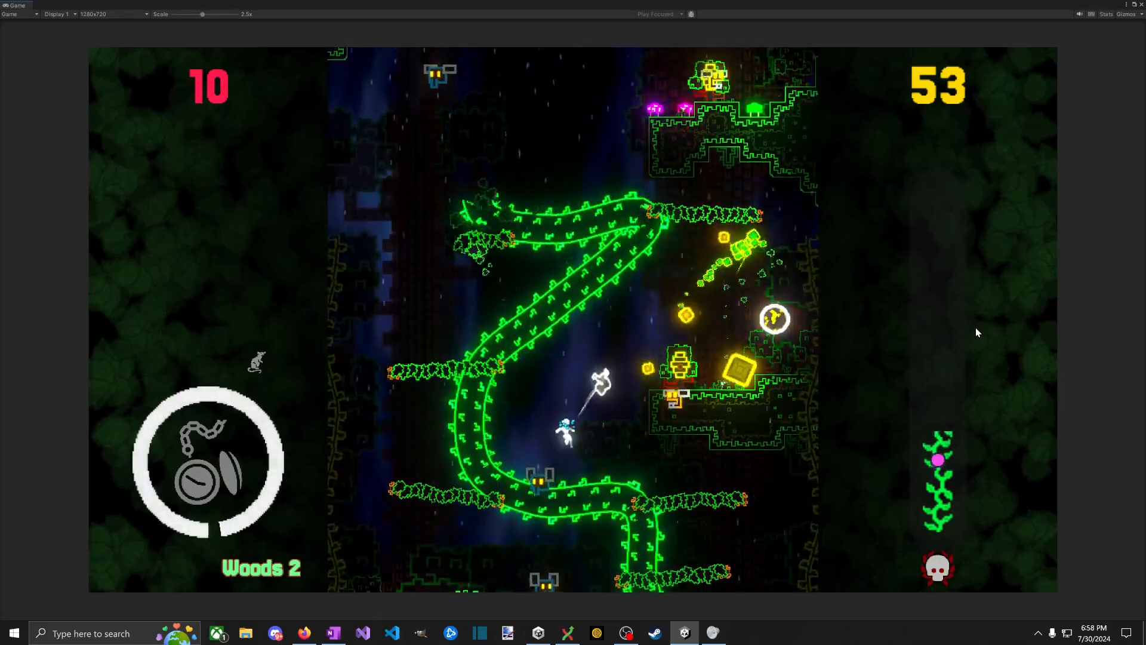
{"action": "key", "text": "a"}
{"action": "key", "text": "space"}
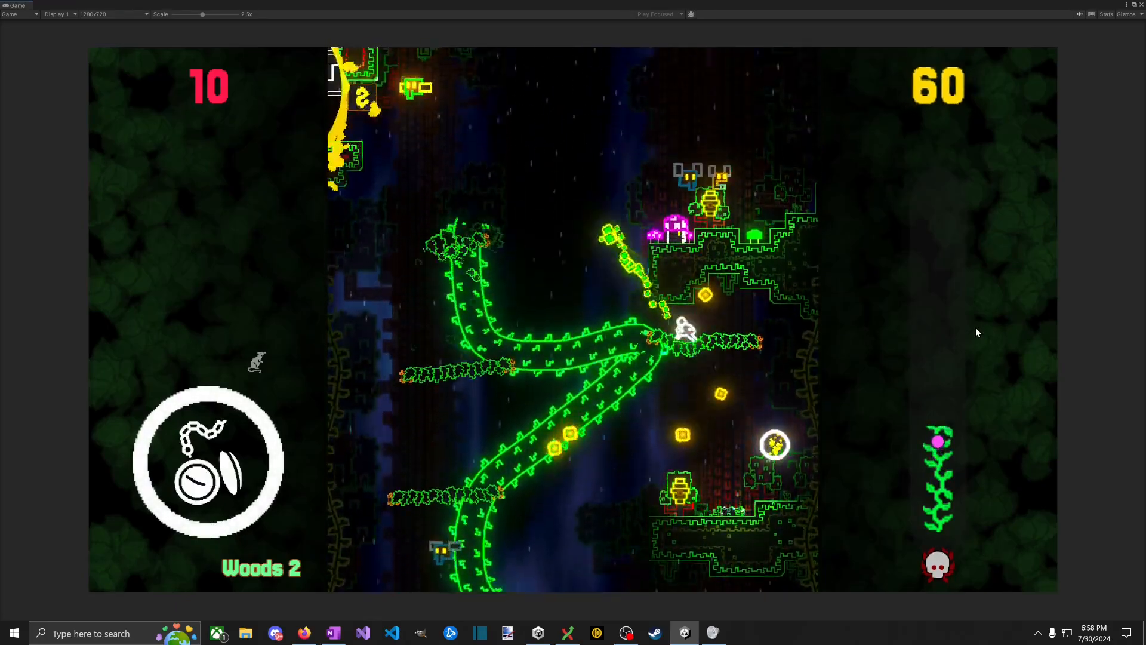
Step: Climb the leaf platforms between the pink and blue mushroom ledges to the vertical vine section below the next beehive ledge
{"action": "key", "text": "a"}
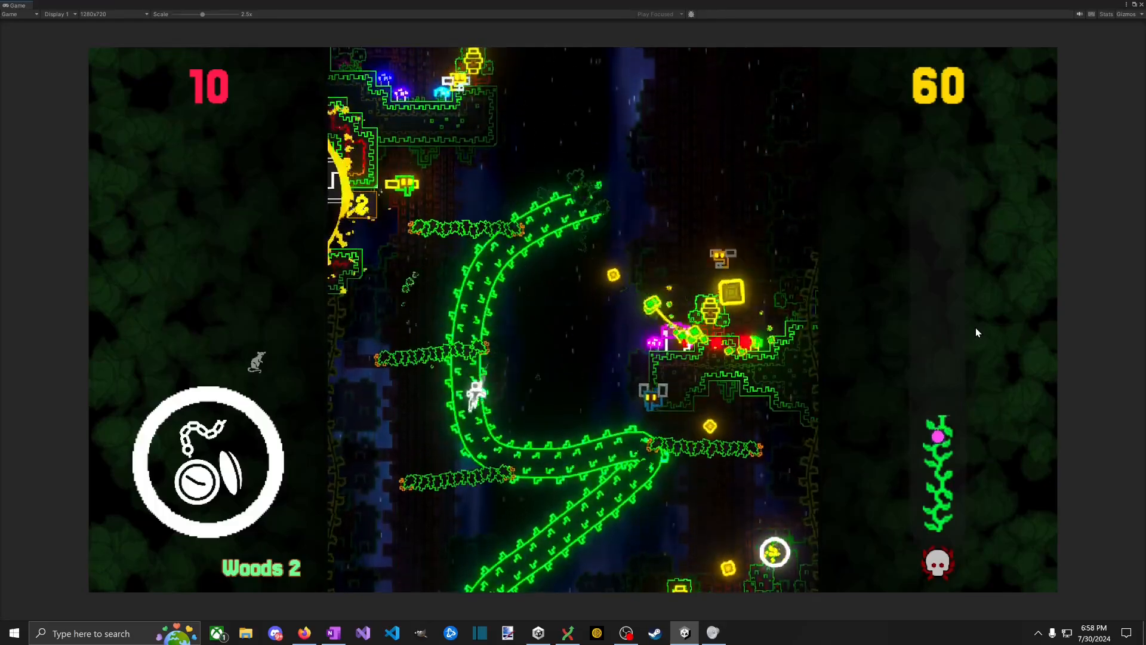
{"action": "key", "text": "space"}
{"action": "key", "text": "d"}
{"action": "key", "text": "space"}
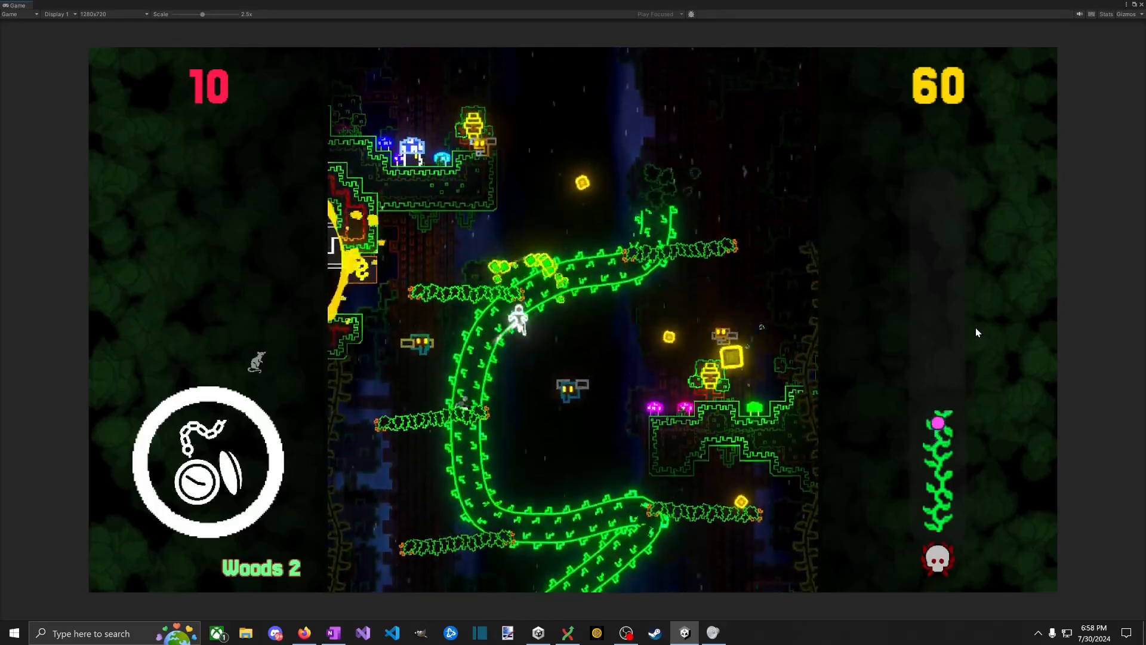
{"action": "key", "text": "space"}
{"action": "key", "text": "space"}
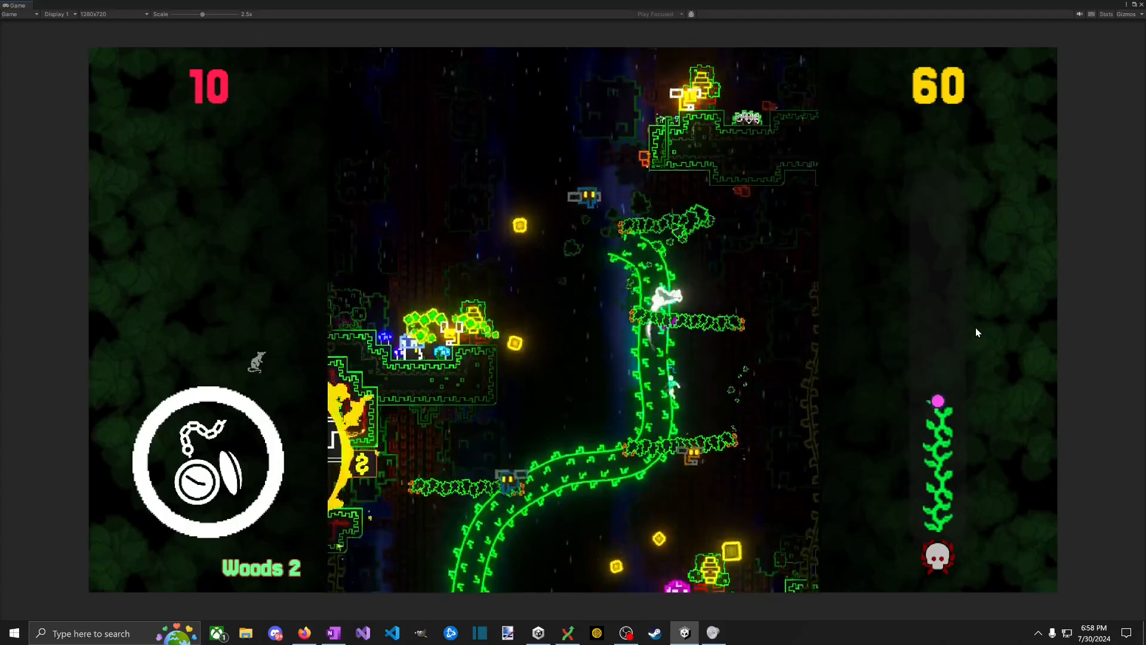
Step: Collect a small coin while crossing the vine and land on the leaf platform opposite the beehive ledge
{"action": "key", "text": "a"}
{"action": "key", "text": "space"}
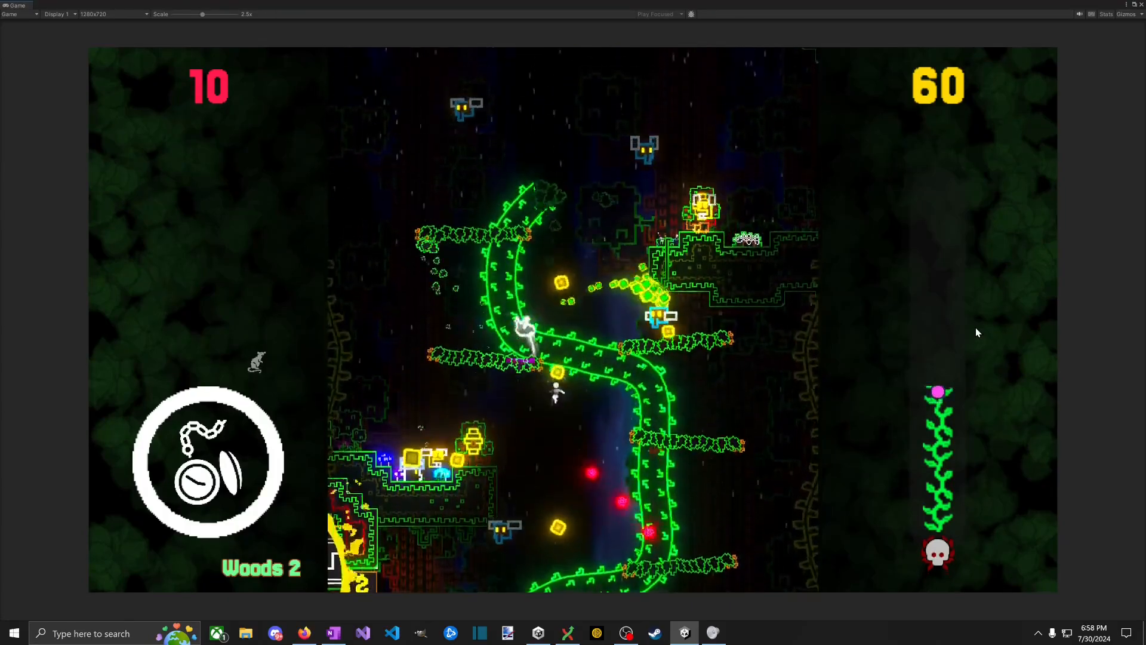
{"action": "key", "text": "d"}
{"action": "key", "text": "space"}
{"action": "key", "text": "a"}
{"action": "key", "text": "space"}
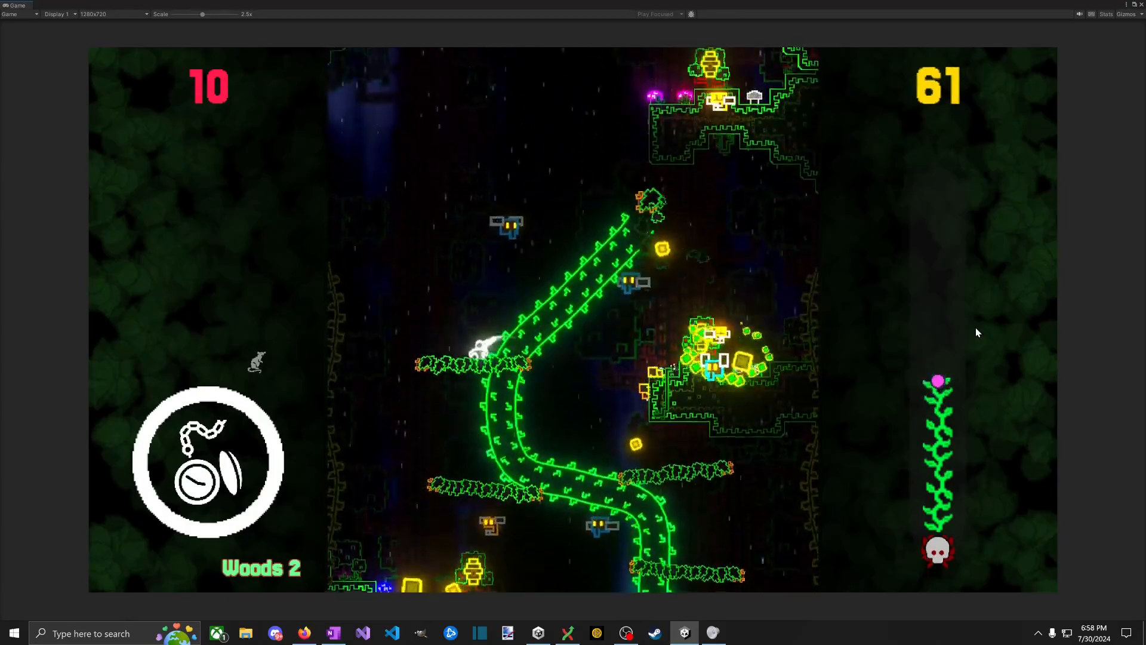
Step: Climb past the group of flying enemies, grab another coin, and reach the leaf platform opposite the pink-mushroom beehive ledge
{"action": "key", "text": "space"}
{"action": "key", "text": "a"}
{"action": "key", "text": "space"}
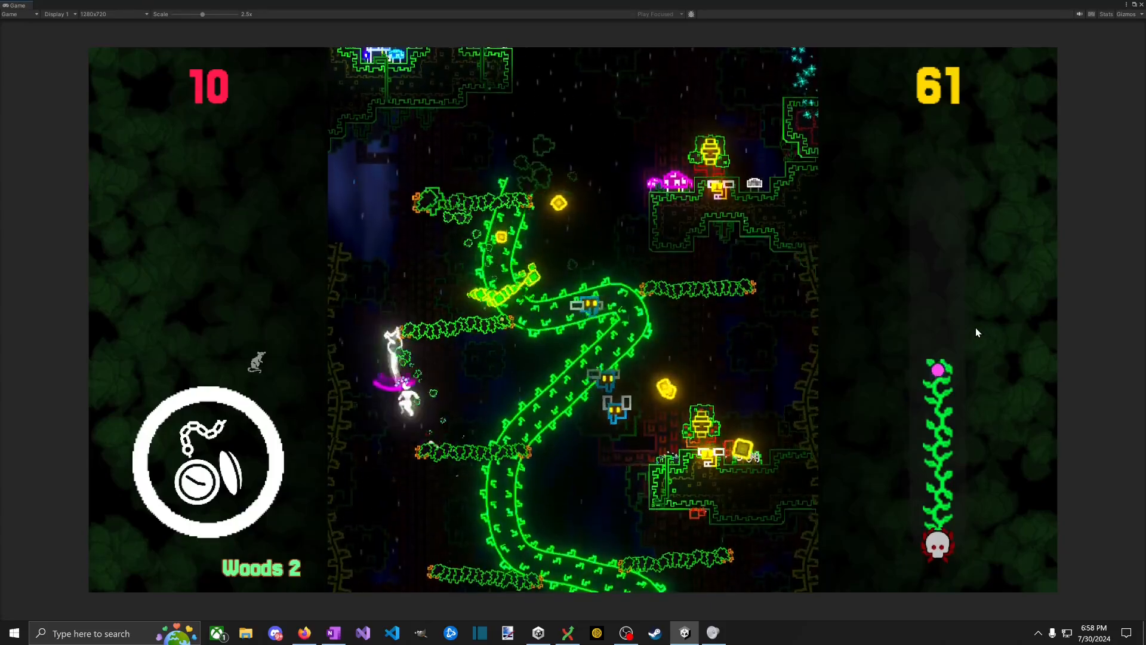
{"action": "key", "text": "d"}
{"action": "key", "text": "space"}
{"action": "key", "text": "space"}
{"action": "key", "text": "a"}
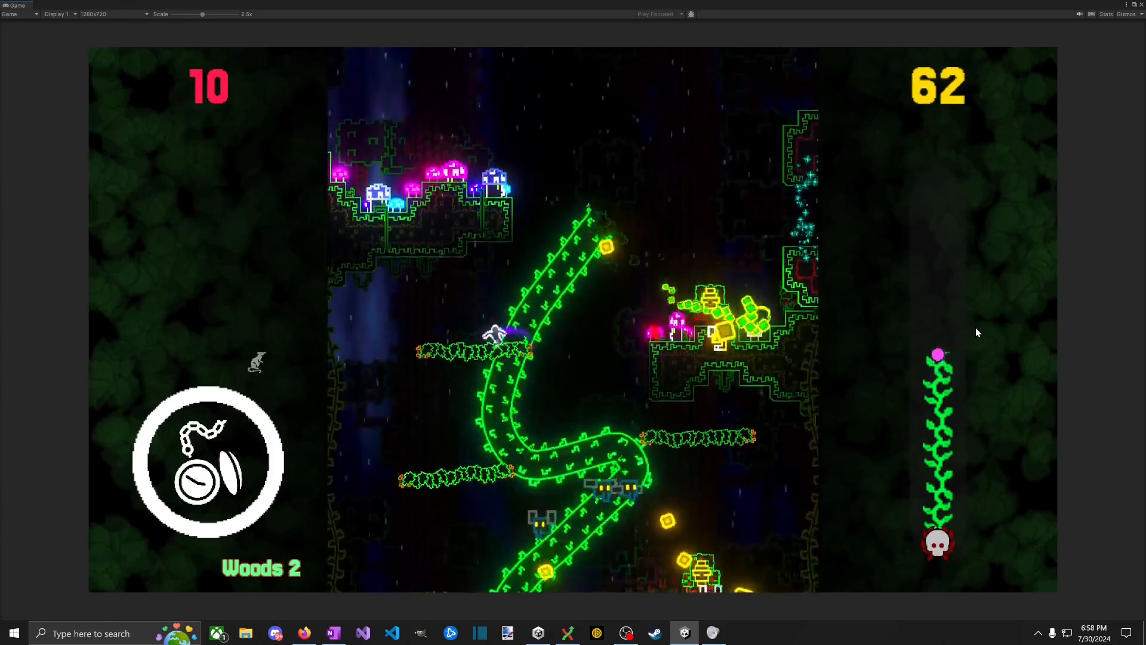
Step: Climb over the multicoloured mushroom ledge via the vine's leaf platforms toward the next beehive ledge and enemy swarm
{"action": "key", "text": "space"}
{"action": "key", "text": "d"}
{"action": "key", "text": "space"}
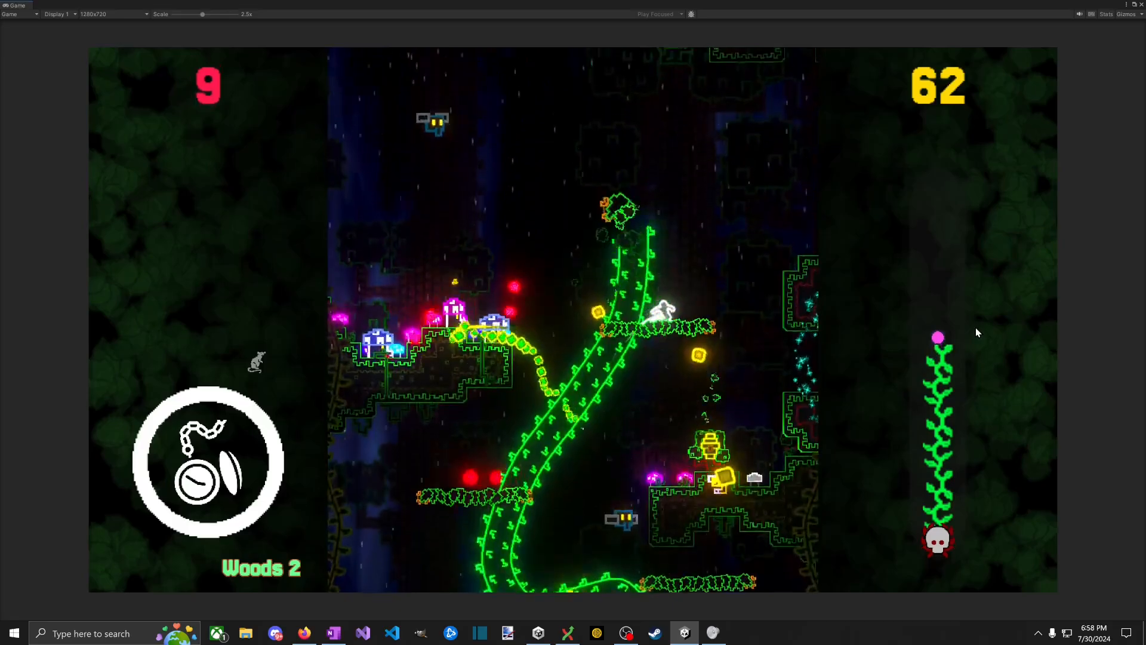
{"action": "key", "text": "space"}
{"action": "key", "text": "a"}
{"action": "key", "text": "space"}
{"action": "key", "text": "space"}
{"action": "key", "text": "a"}
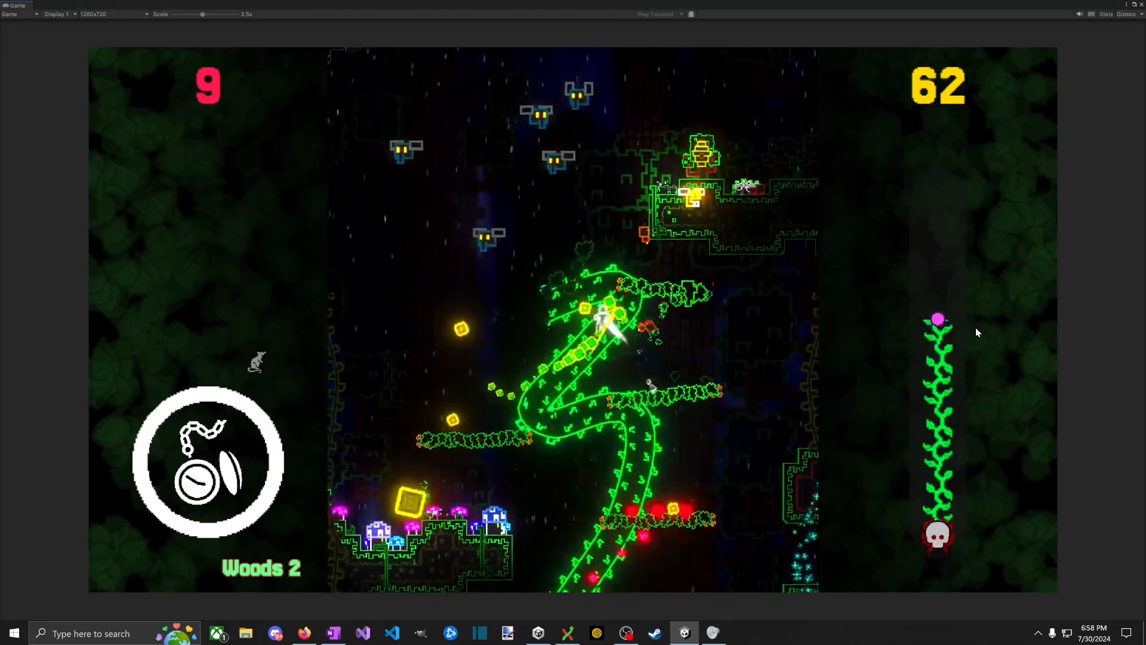
Step: Cross to the leaf platforms opposite the beehive ledge, collect a coin, and climb among the swarming flying enemies
{"action": "key", "text": "space"}
{"action": "key", "text": "space"}
{"action": "key", "text": "space"}
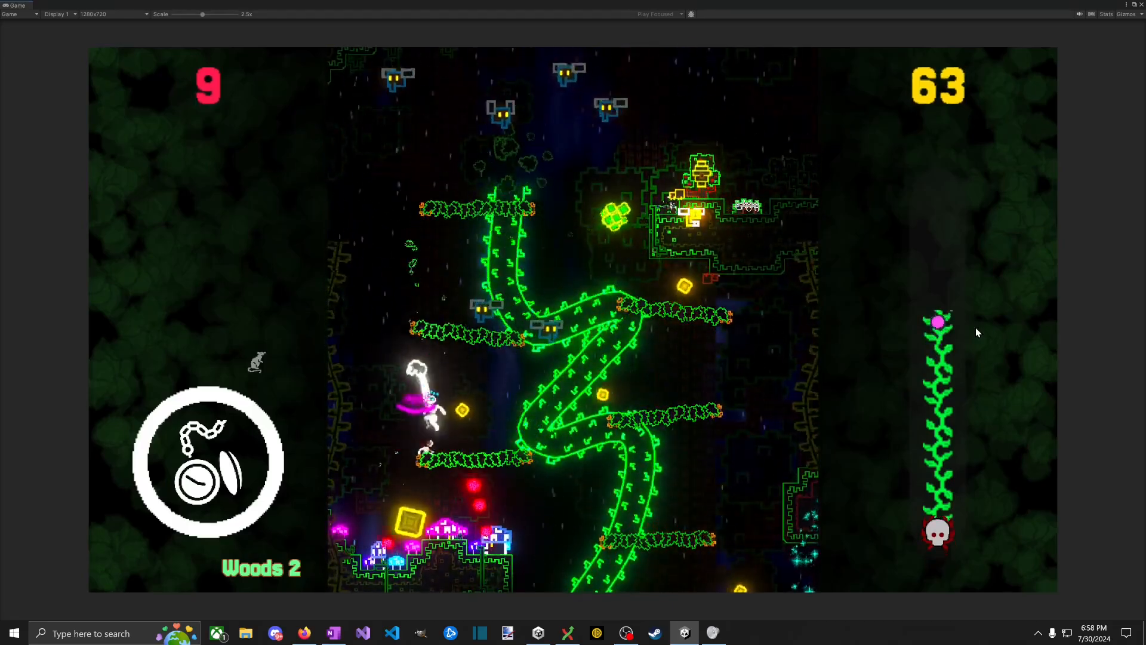
{"action": "key", "text": "space"}
{"action": "key", "text": "d"}
{"action": "key", "text": "d"}
{"action": "key", "text": "space"}
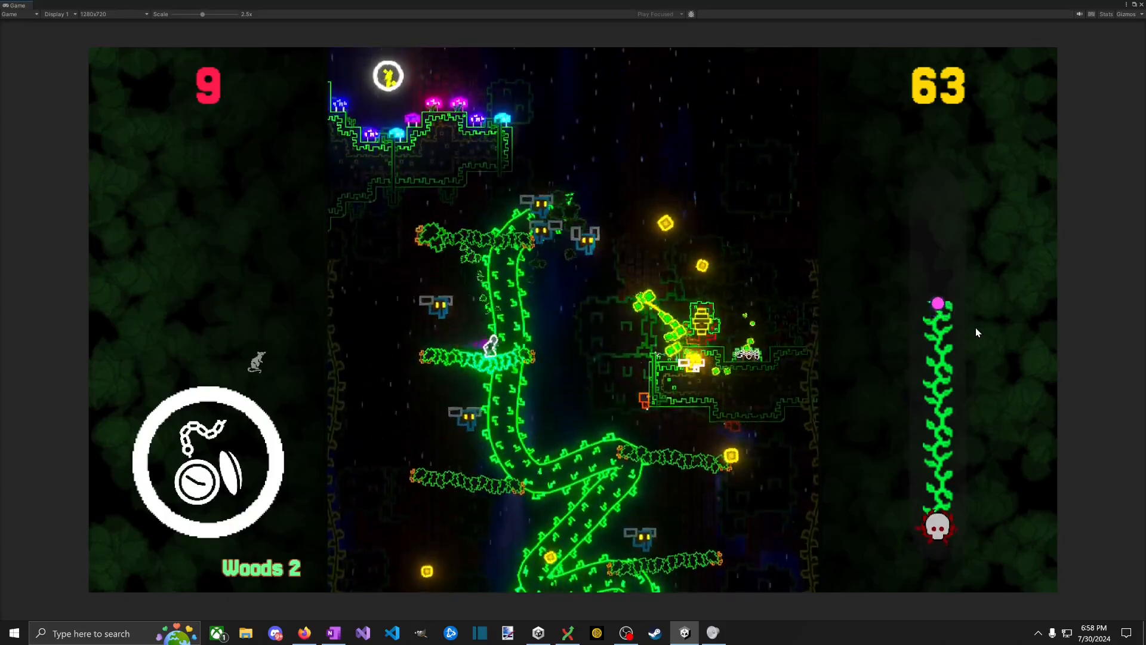
Step: Dash through the flying enemies past the circled pickup and climb to the leaf platform beside the large coin
{"action": "key", "text": "space"}
{"action": "key", "text": "space"}
{"action": "key", "text": "d"}
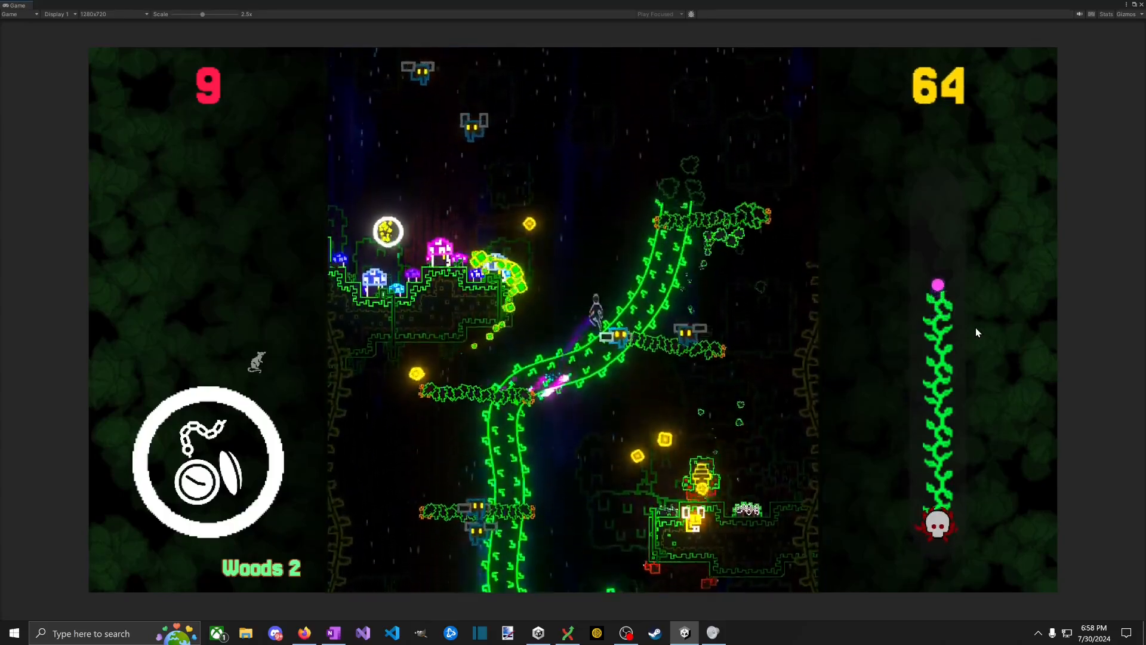
{"action": "key", "text": "space"}
{"action": "key", "text": "space"}
{"action": "key", "text": "space"}
{"action": "key", "text": "space"}
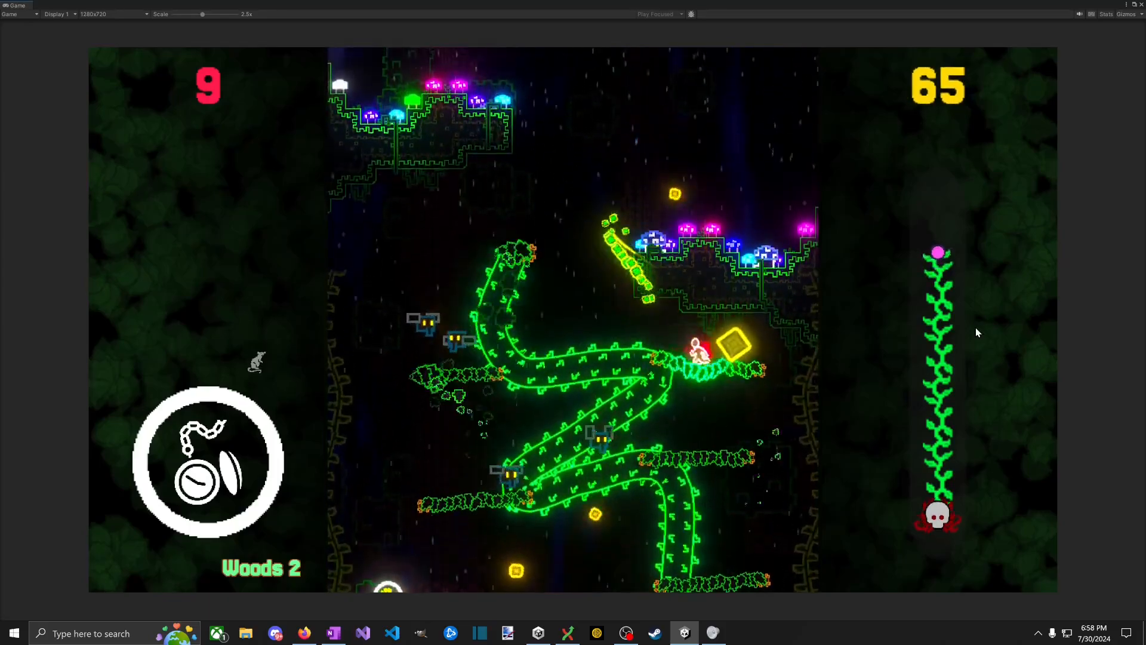
Step: Dash across the gap and climb past the paired mushroom ledges to the leaf platforms near the top of Woods 2
{"action": "key", "text": "space"}
{"action": "key", "text": "space"}
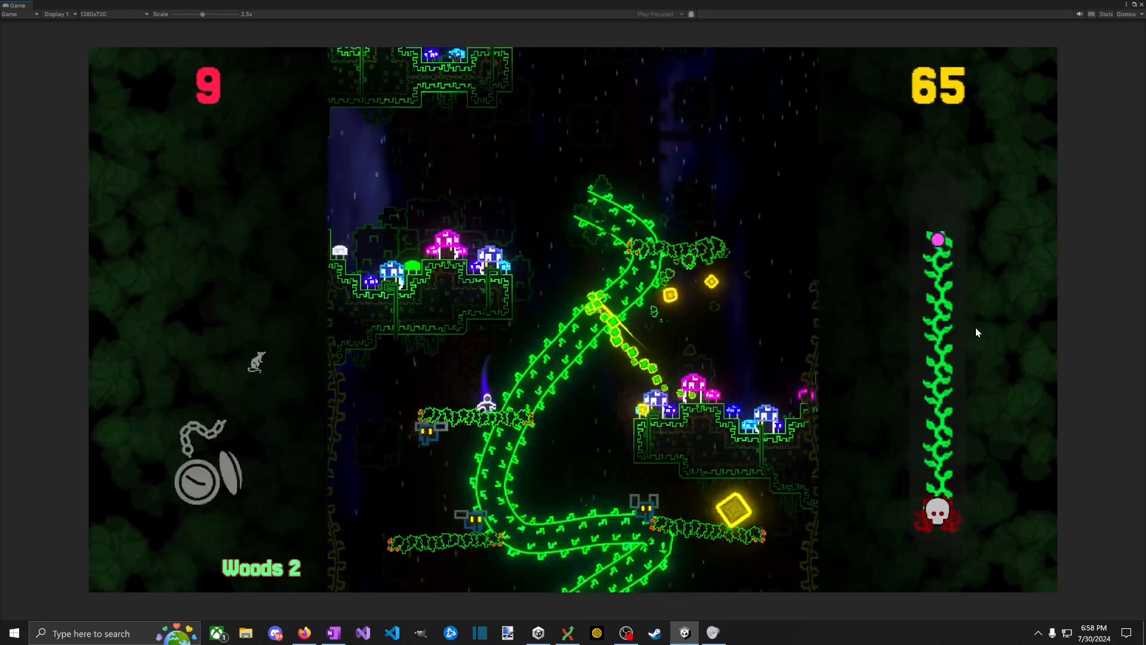
{"action": "key", "text": "space"}
{"action": "key", "text": "space"}
{"action": "key", "text": "space"}
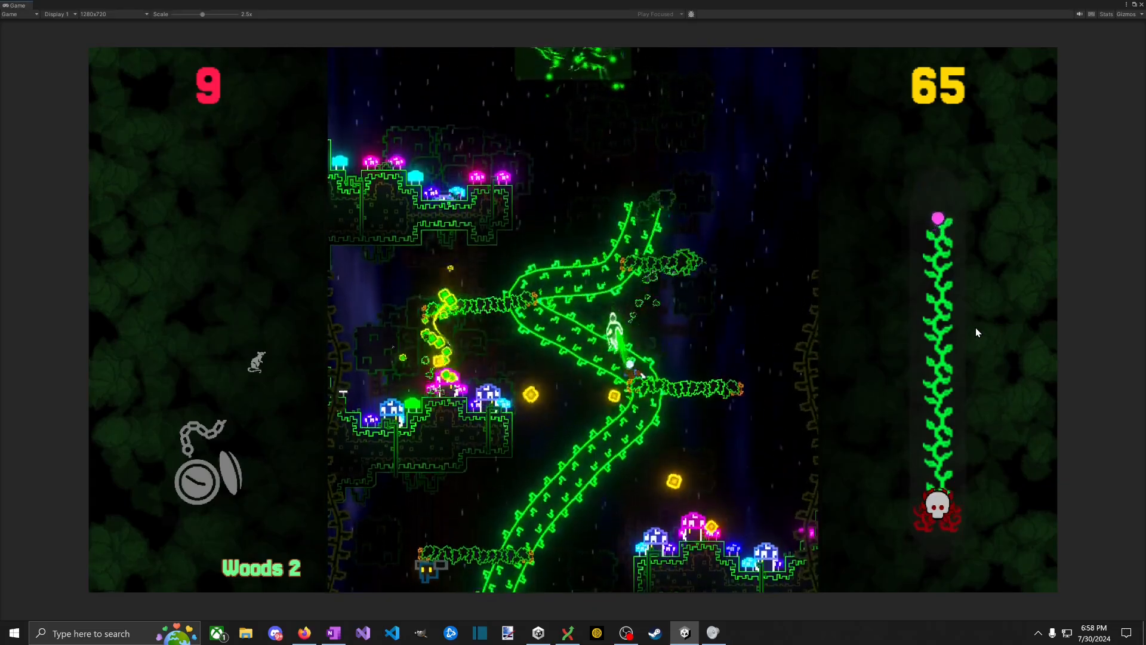
Step: Climb the last leaf platforms to the glowing exit under the overhead structure and complete Woods 2
{"action": "key", "text": "space"}
{"action": "key", "text": "space"}
{"action": "key", "text": "space"}
{"action": "key", "text": "space"}
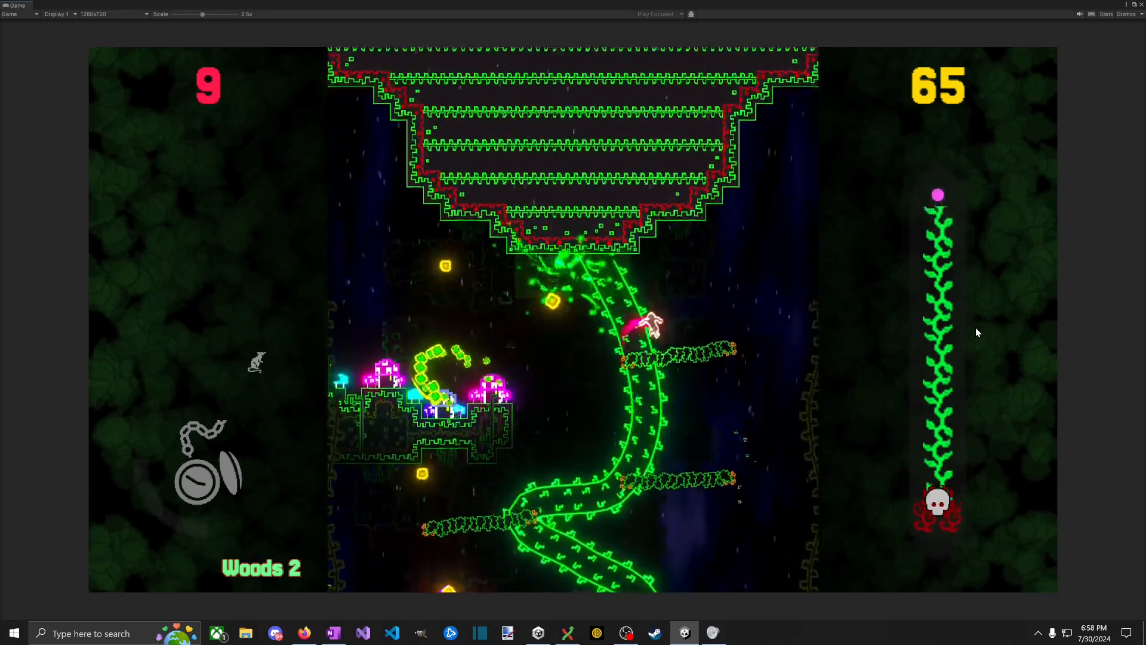
{"action": "key", "text": "space"}
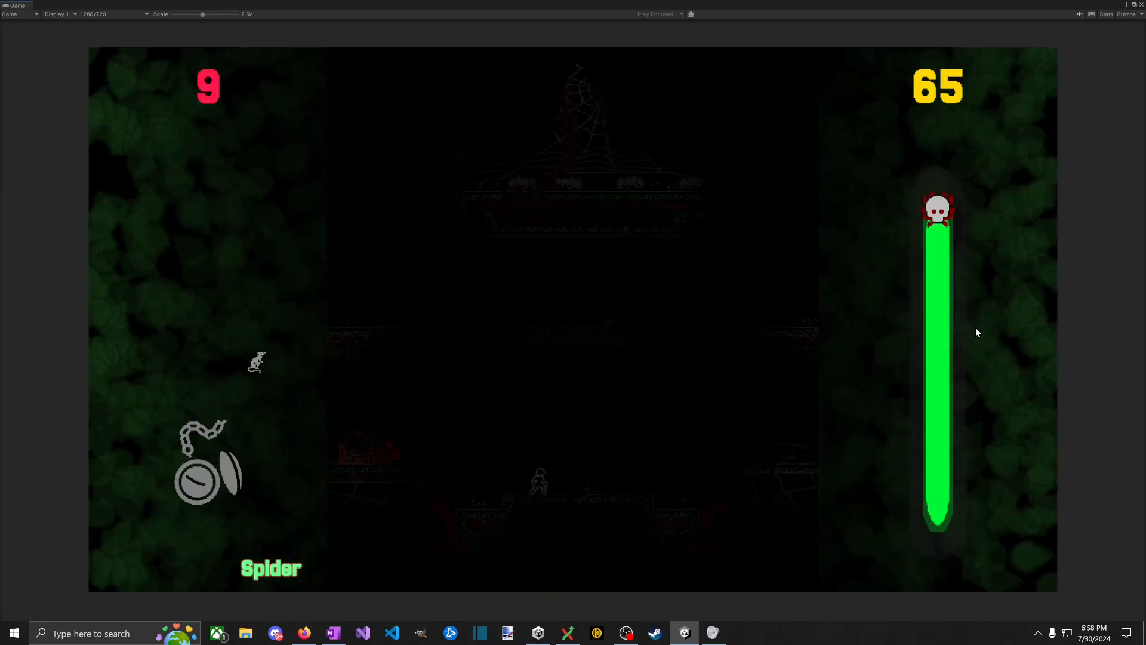
Step: Start the Spider boss fight by jumping around the central ground platform and landing a first hit on the spider
{"action": "key", "text": "Right"}
{"action": "key", "text": "space"}
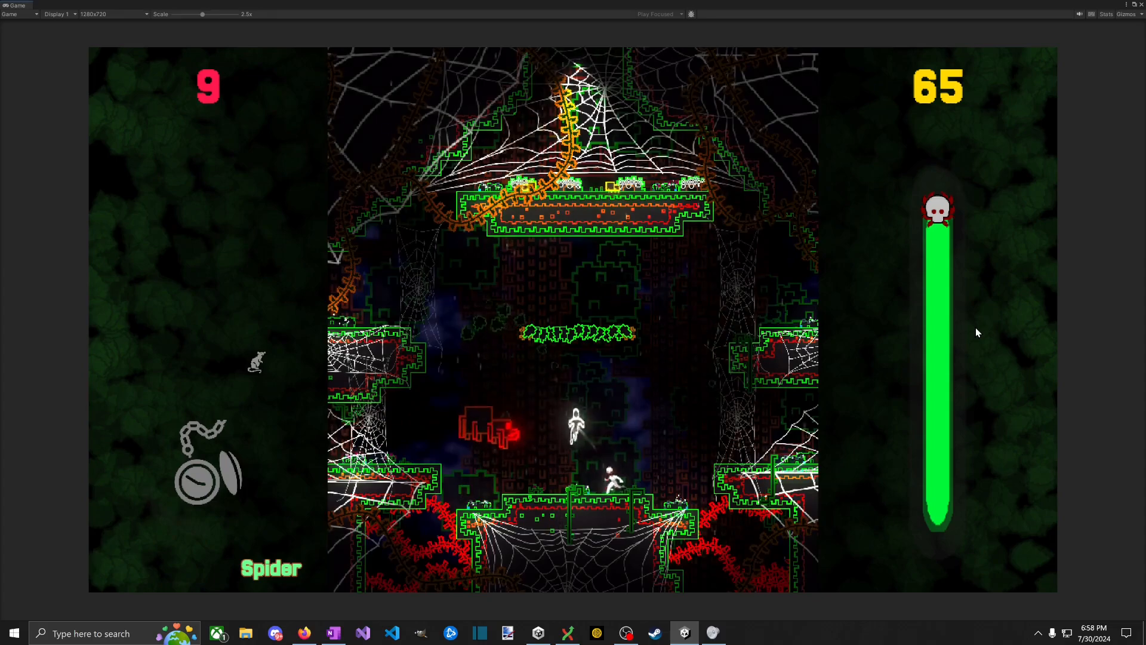
{"action": "key", "text": "Left"}
{"action": "key", "text": "x"}
{"action": "key", "text": "Left"}
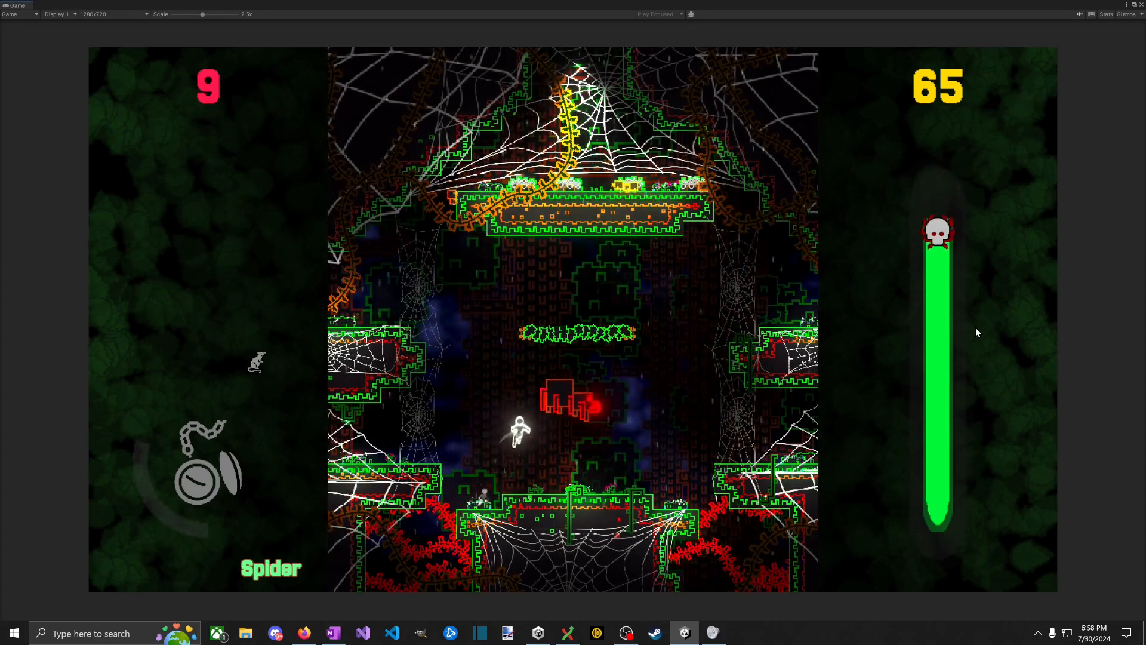
Step: Jump after the crossing spider and strike it again above the central ground platform
{"action": "key", "text": "Right"}
{"action": "key", "text": "x"}
{"action": "key", "text": "space"}
{"action": "key", "text": "Right"}
{"action": "key", "text": "x"}
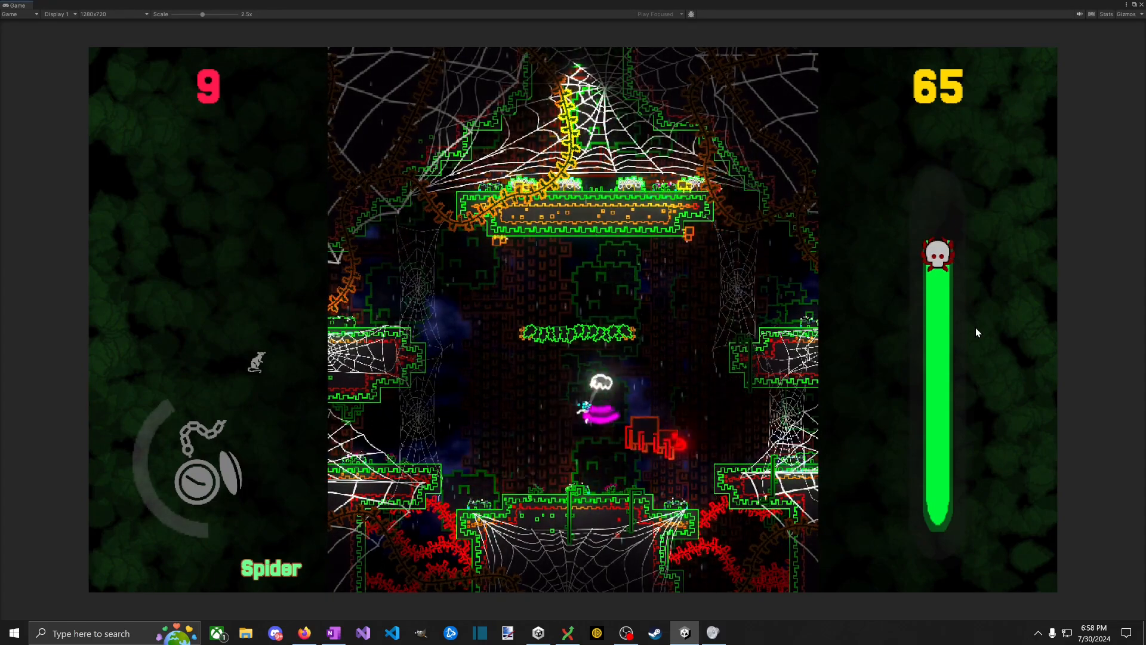
Step: Move back and forth on the central ground platform while the spider waits on the webbed side ledge
{"action": "key", "text": "Left"}
{"action": "key", "text": "Right"}
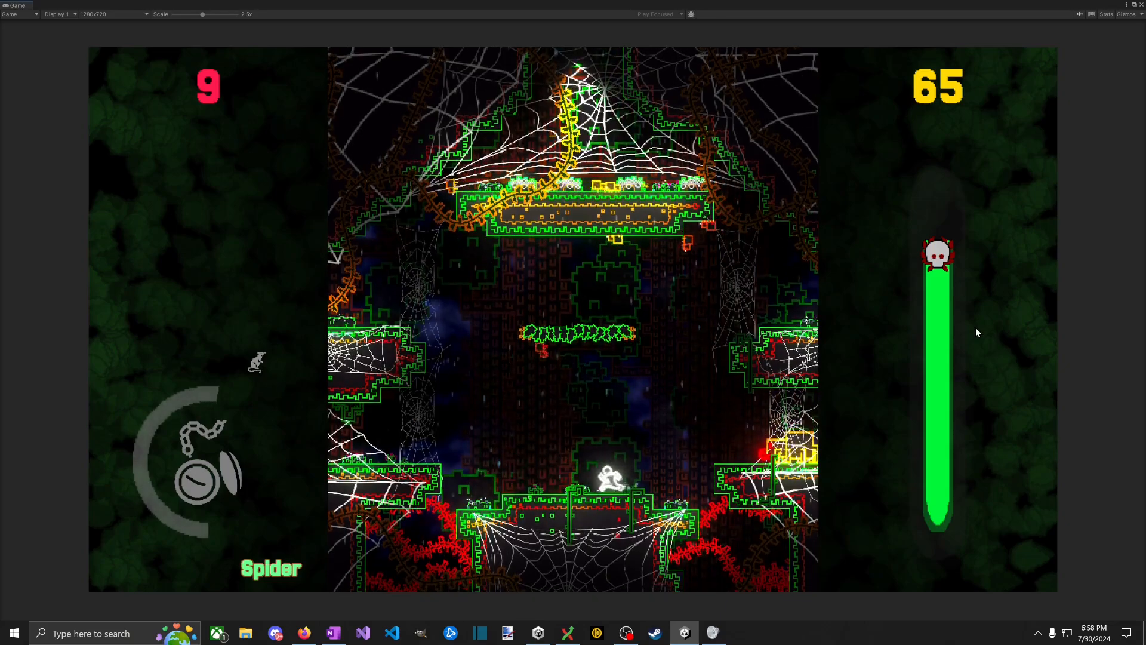
{"action": "key", "text": "Left"}
{"action": "key", "text": "space"}
{"action": "key", "text": "Right"}
{"action": "key", "text": "space"}
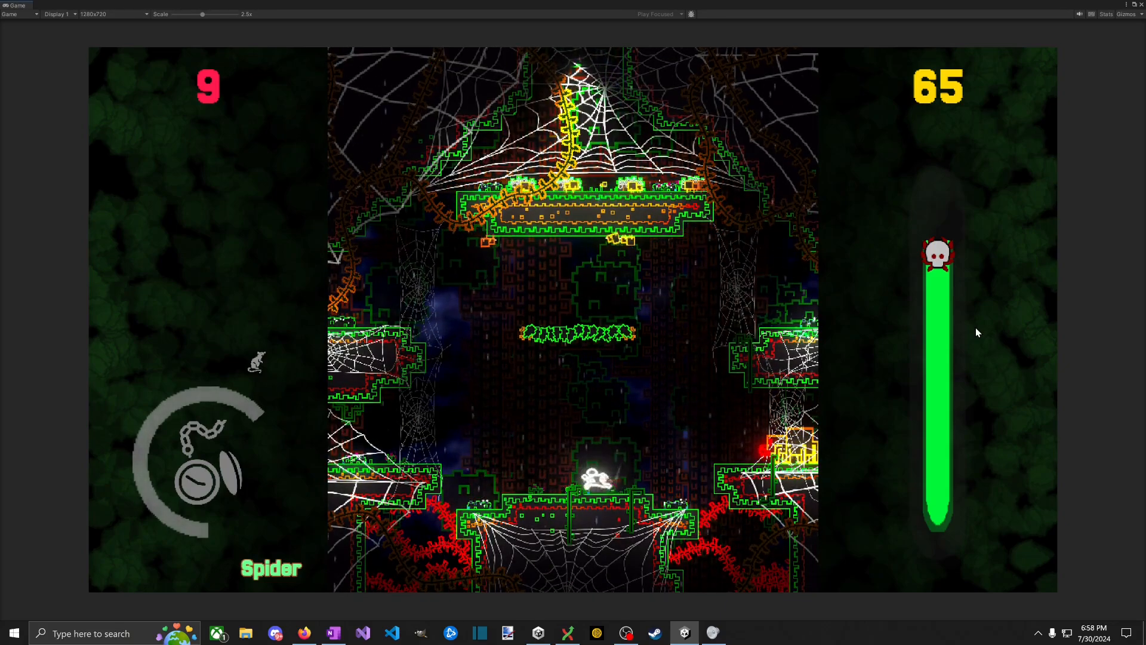
{"action": "key", "text": "Left"}
{"action": "key", "text": "Right"}
Step: Jump clear of the spider's red slash projectiles and return to the middle of the central platform
{"action": "key", "text": "space"}
{"action": "key", "text": "Left"}
{"action": "key", "text": "space"}
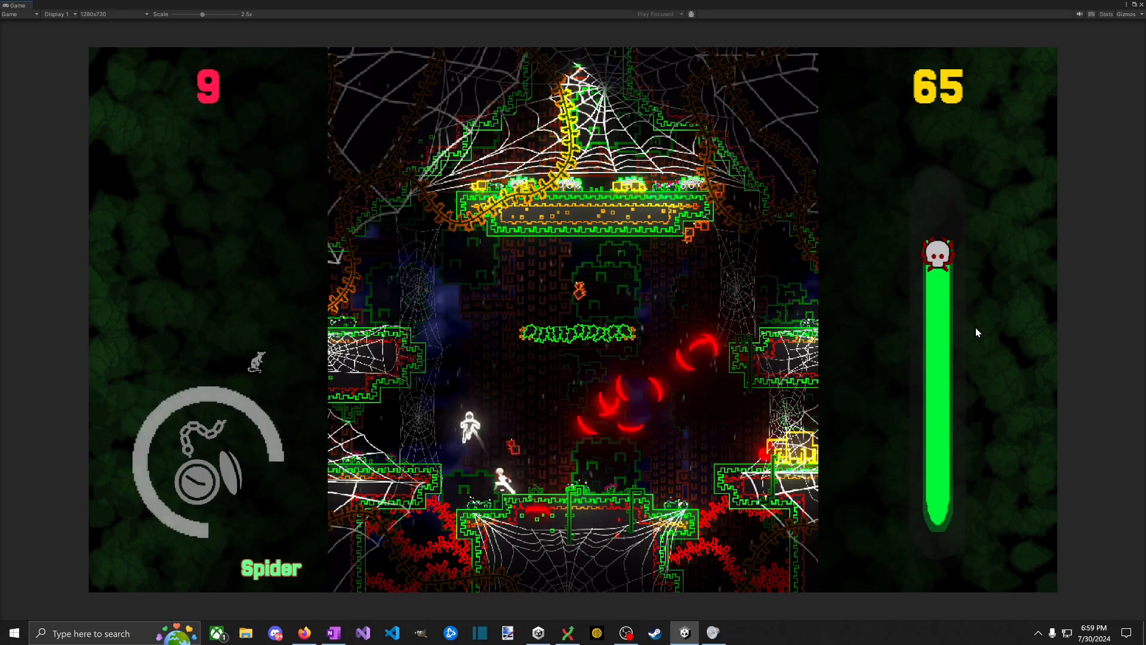
{"action": "key", "text": "Right"}
{"action": "key", "text": "space"}
{"action": "key", "text": "Right"}
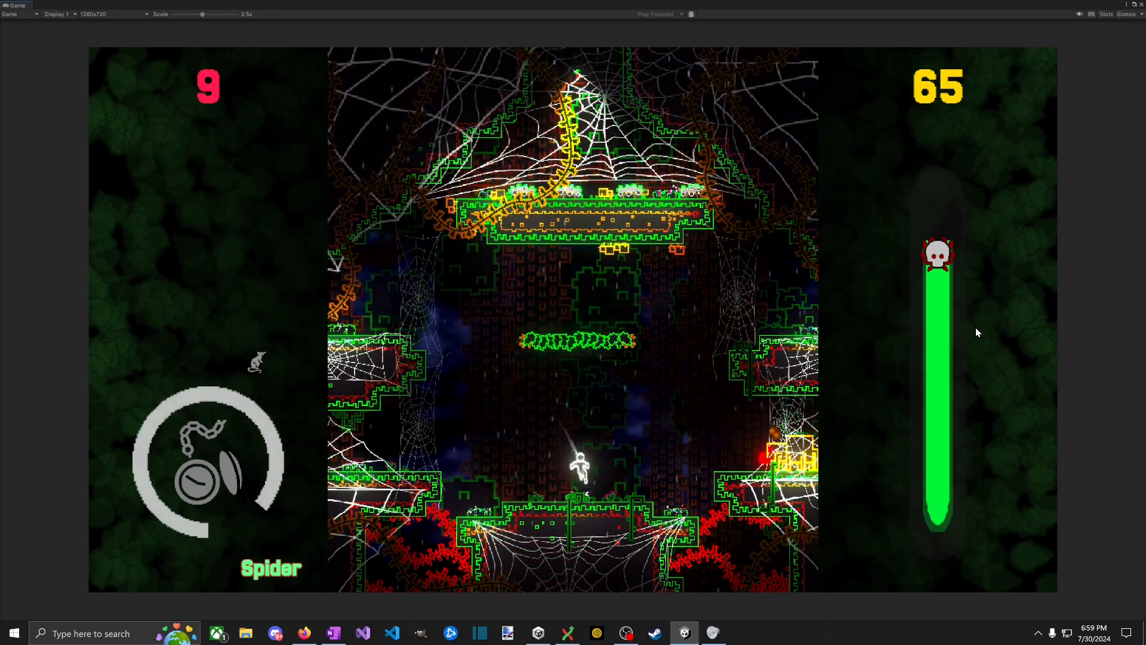
Step: Leap over the spider as it charges across the central platform and hit it twice
{"action": "key", "text": "Left"}
{"action": "key", "text": "space"}
{"action": "key", "text": "Right"}
{"action": "key", "text": "space"}
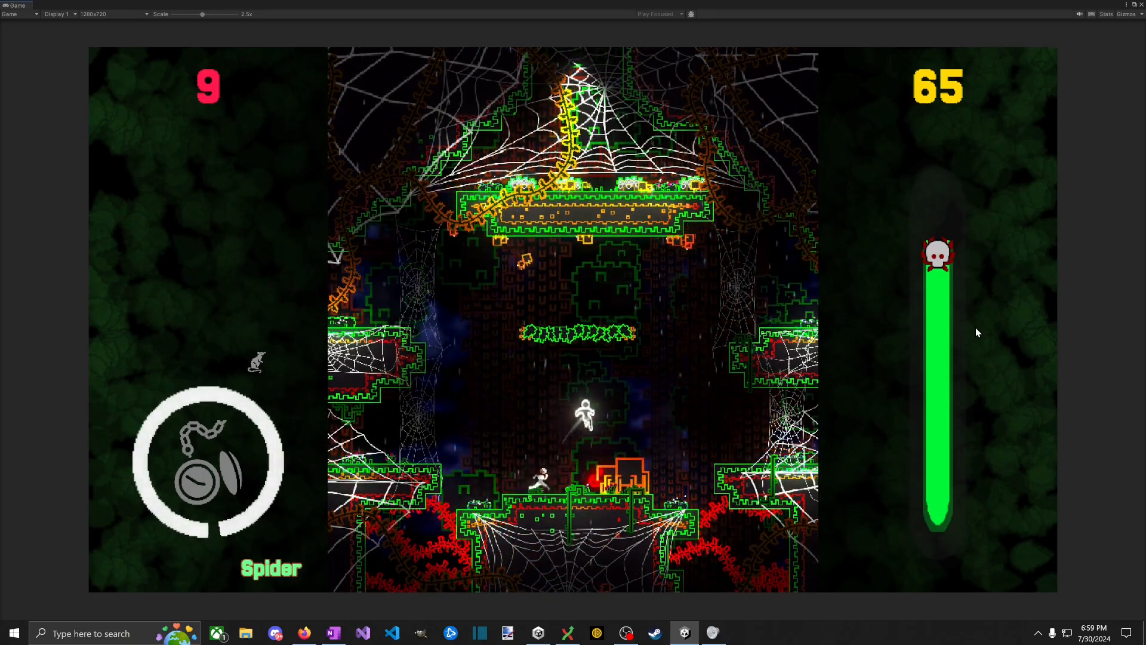
{"action": "key", "text": "space"}
{"action": "key", "text": "x"}
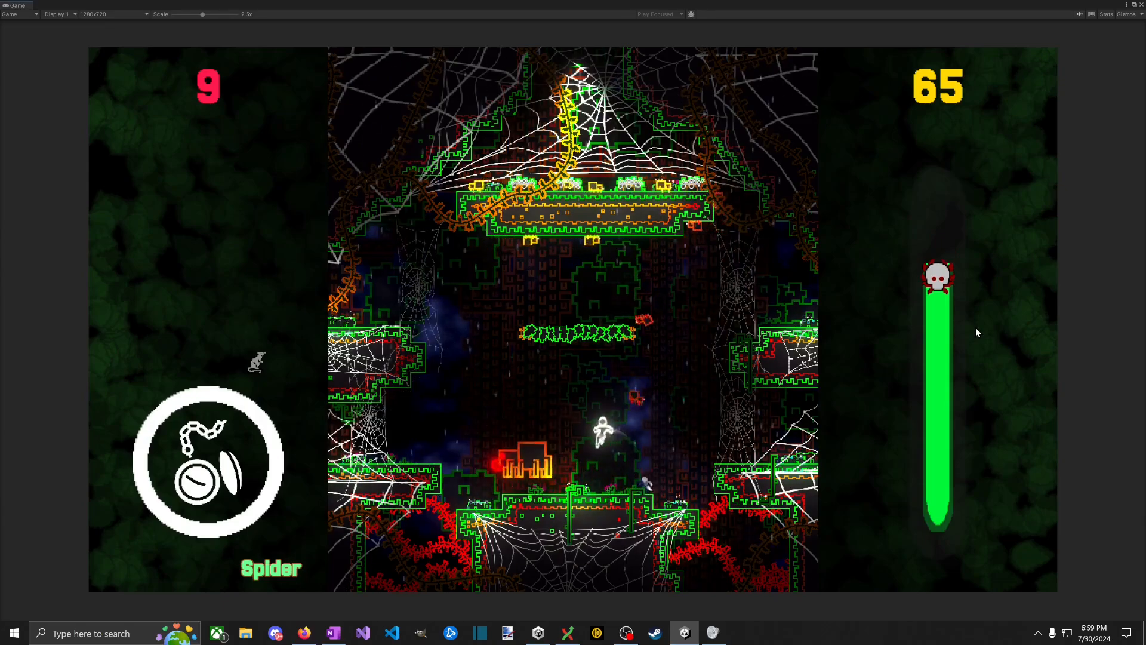
{"action": "key", "text": "x"}
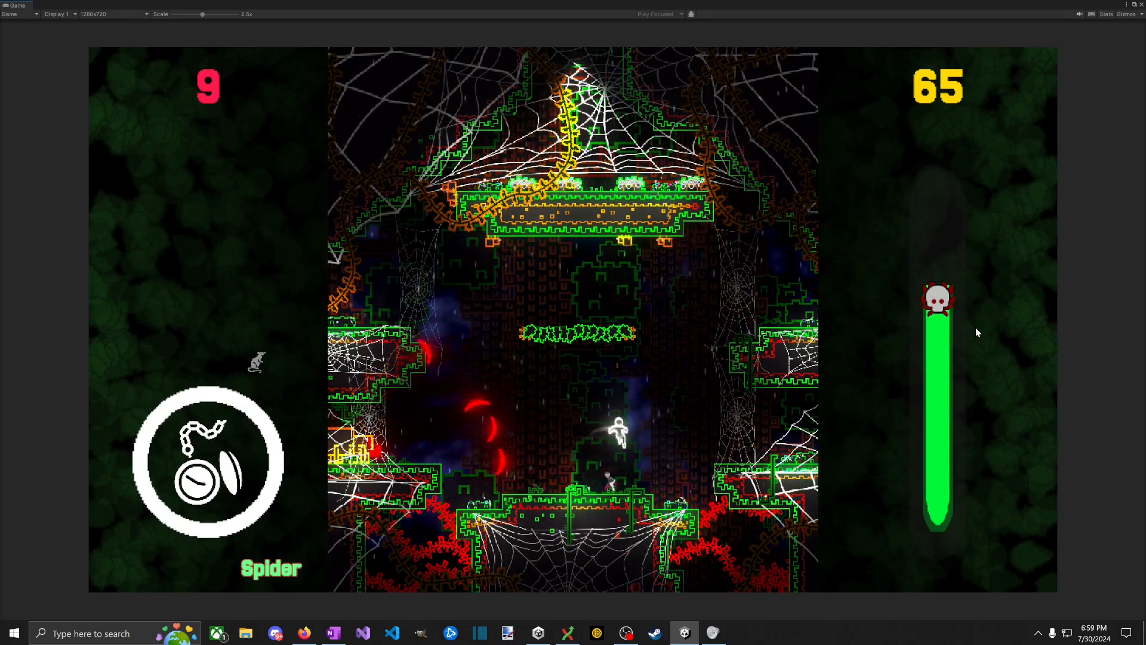
Step: Jump and dash through the spider as it crosses the arena, landing two more hits
{"action": "key", "text": "Left"}
{"action": "key", "text": "space"}
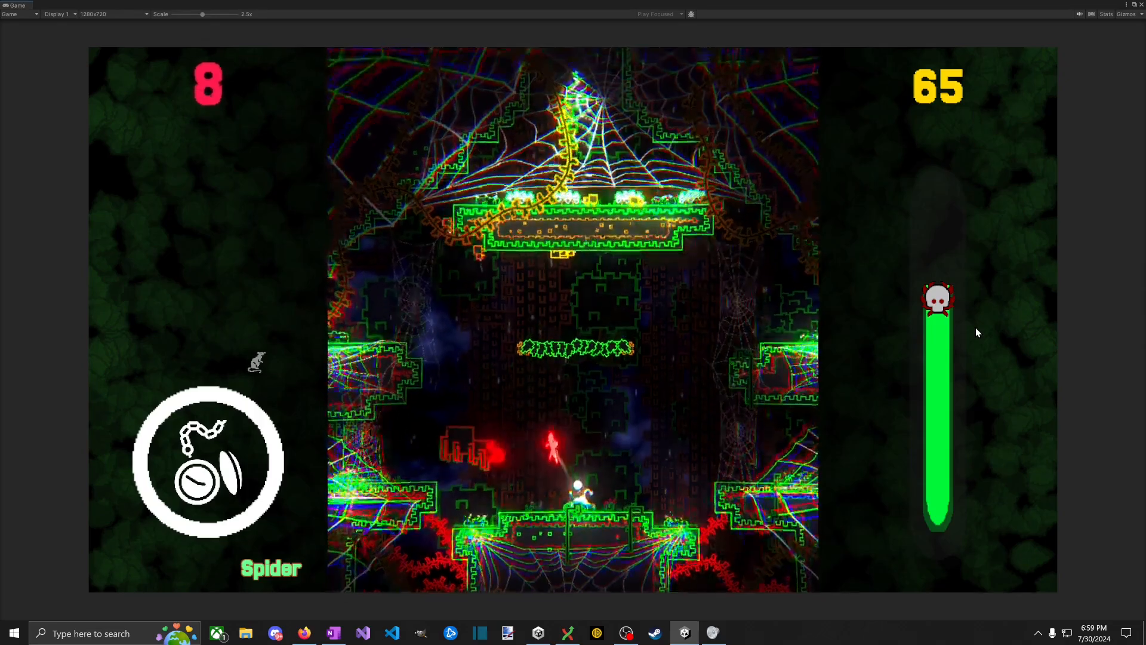
{"action": "key", "text": "Left"}
{"action": "key", "text": "space"}
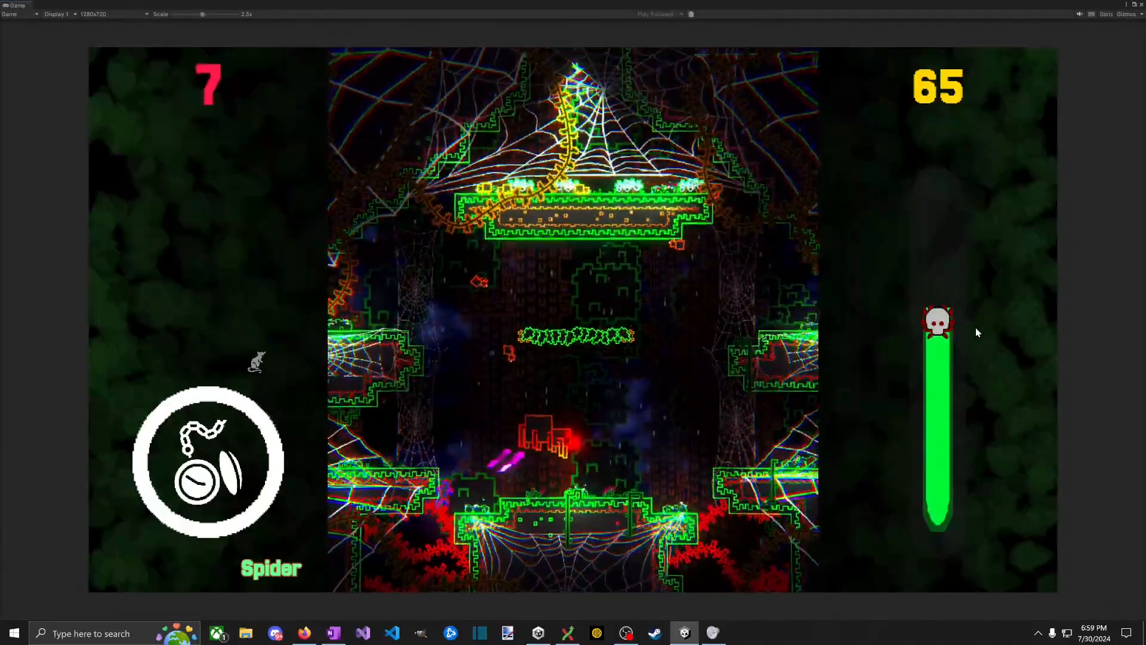
{"action": "key", "text": "Left"}
{"action": "key", "text": "space"}
{"action": "key", "text": "Right"}
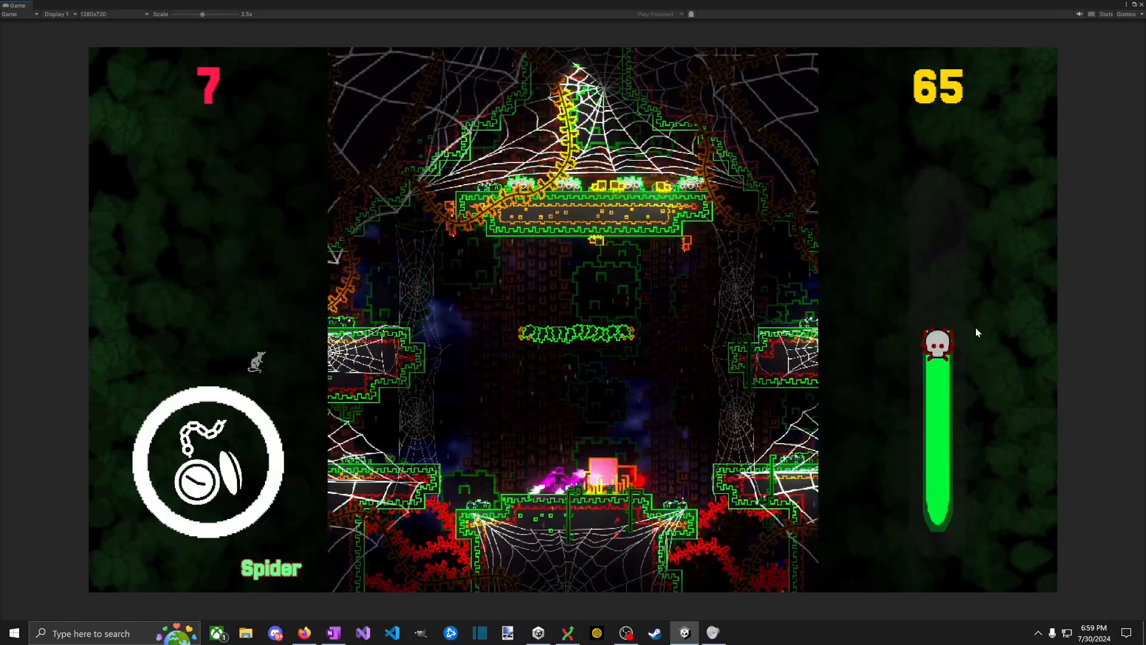
Step: Jump back and forth above the central platform to avoid the red slash projectiles fired from the lower side ledge
{"action": "key", "text": "space"}
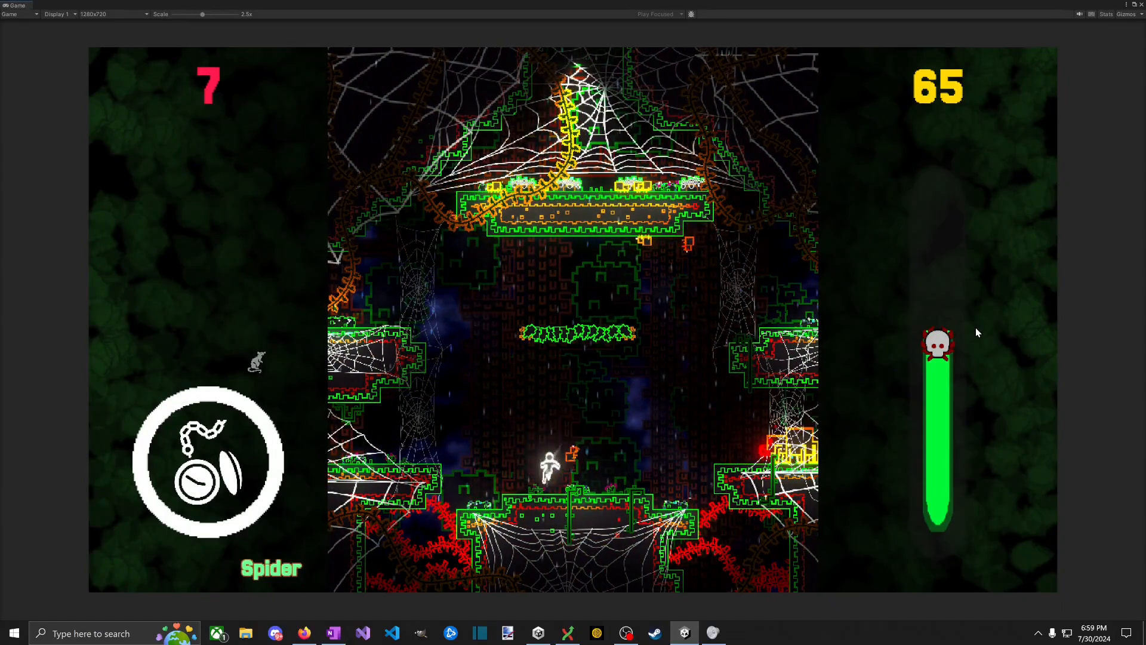
{"action": "key", "text": "Right"}
{"action": "key", "text": "space"}
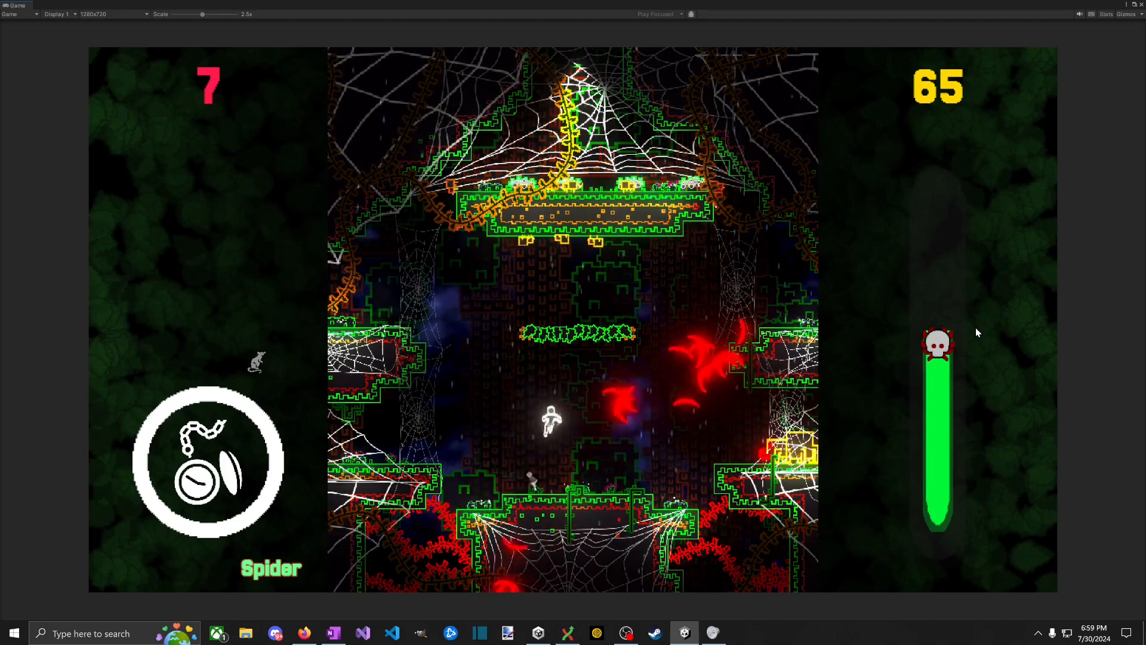
{"action": "key", "text": "Left"}
{"action": "key", "text": "space"}
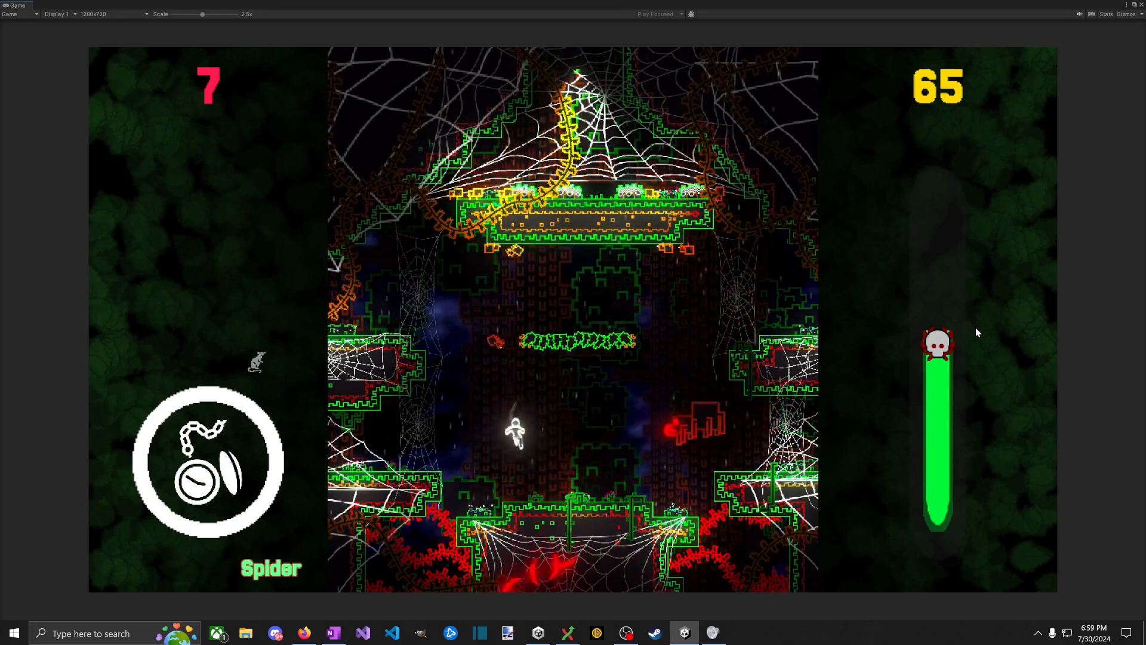
Step: Jump past the spider as it charges across the central platform and strike it three times
{"action": "key", "text": "Right"}
{"action": "key", "text": "space"}
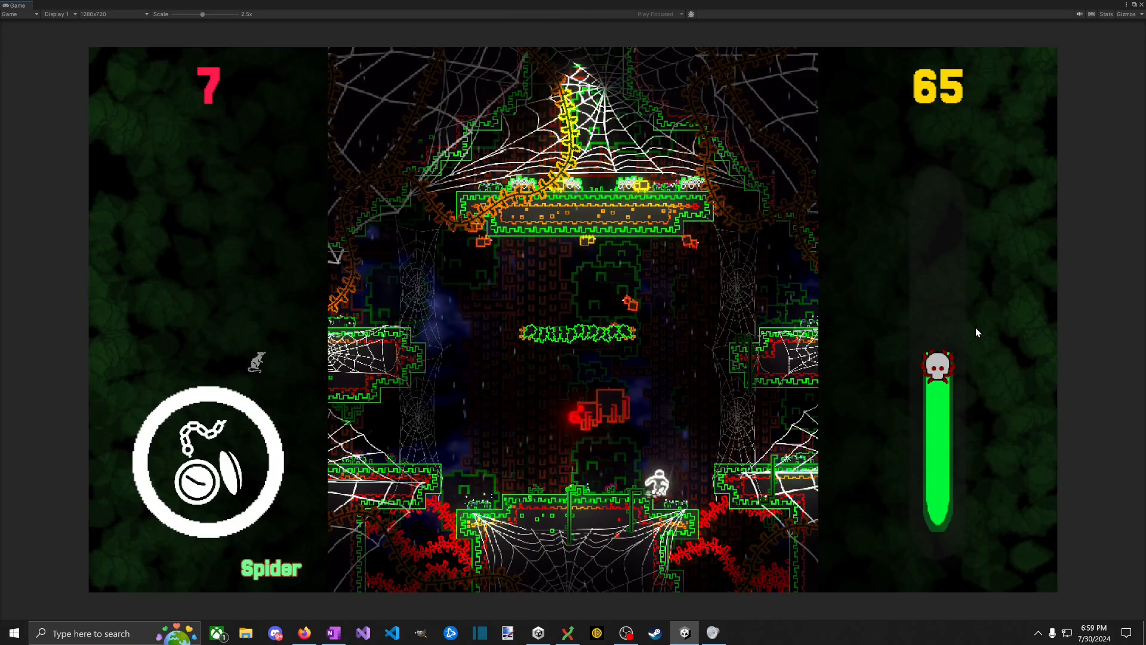
{"action": "key", "text": "Left"}
{"action": "key", "text": "x"}
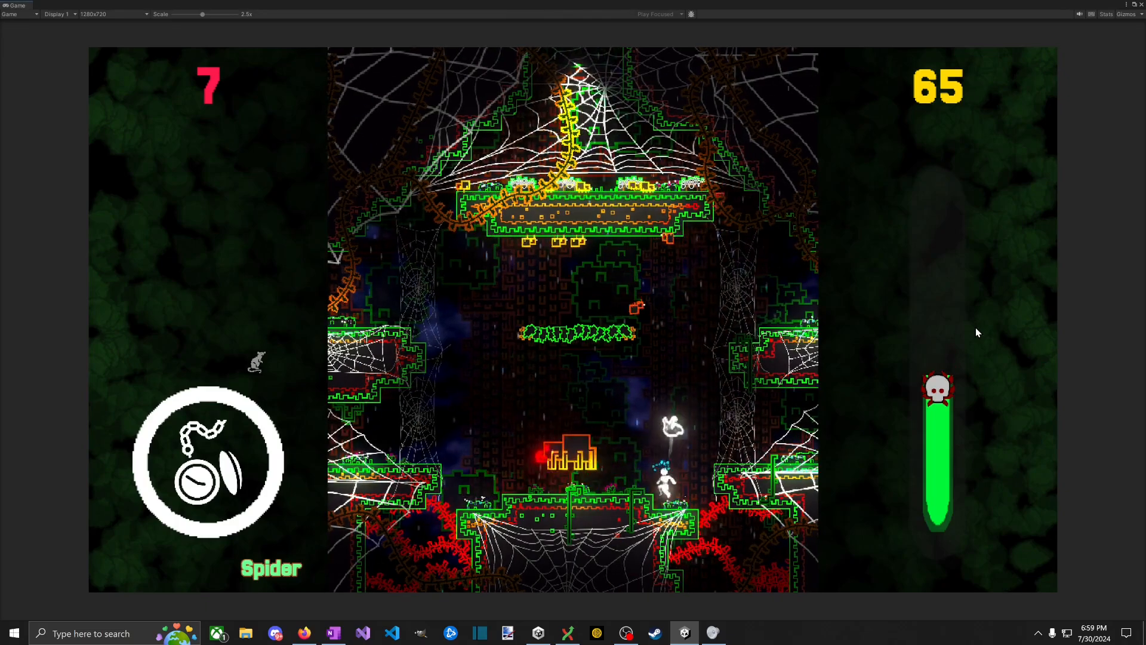
{"action": "key", "text": "space"}
{"action": "key", "text": "Left"}
{"action": "key", "text": "x"}
{"action": "key", "text": "Left"}
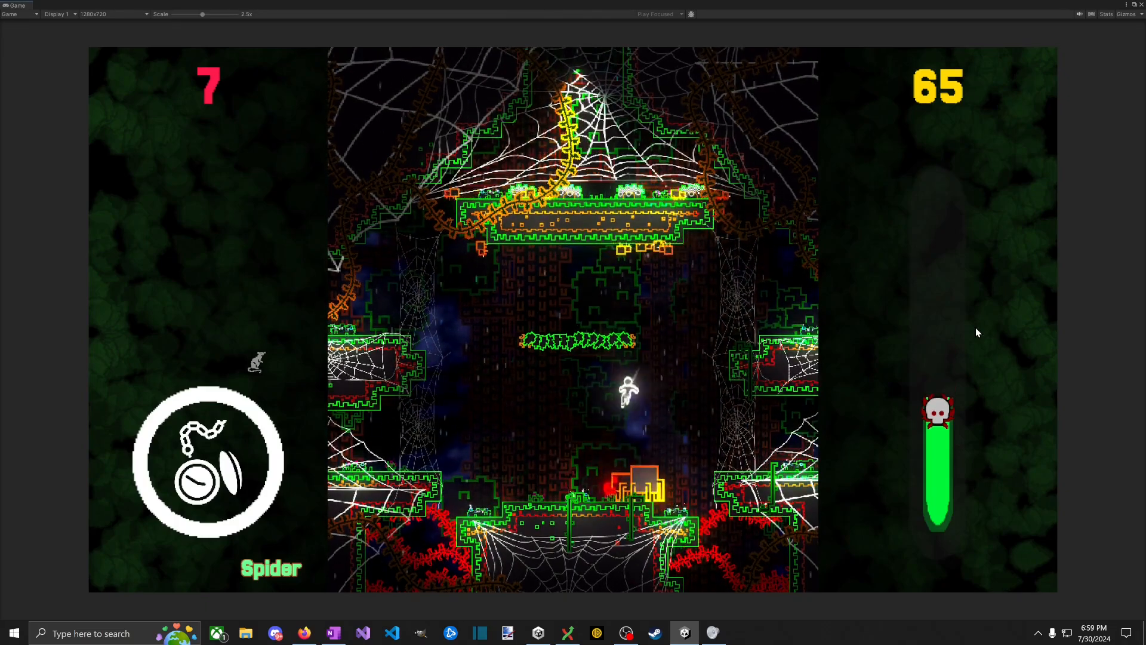
Step: Dodge the slash projectiles from the upper side ledge and jump around the spider as it drops onto the central platform
{"action": "key", "text": "Right"}
{"action": "key", "text": "space"}
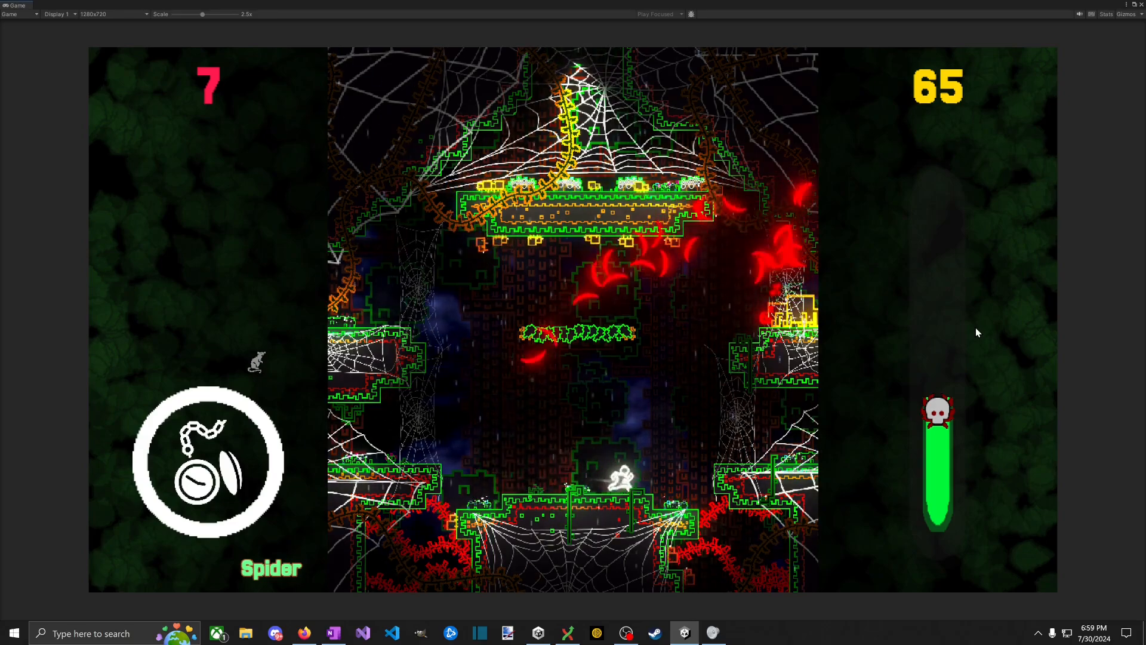
{"action": "key", "text": "Right"}
{"action": "key", "text": "space"}
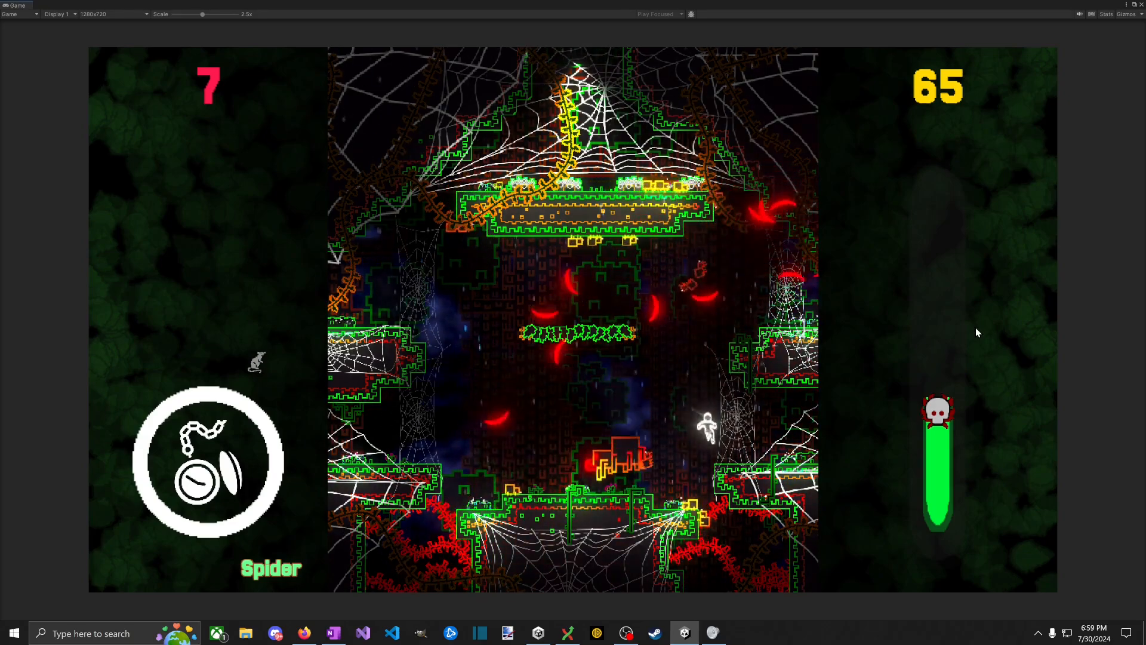
{"action": "key", "text": "Left"}
{"action": "key", "text": "space"}
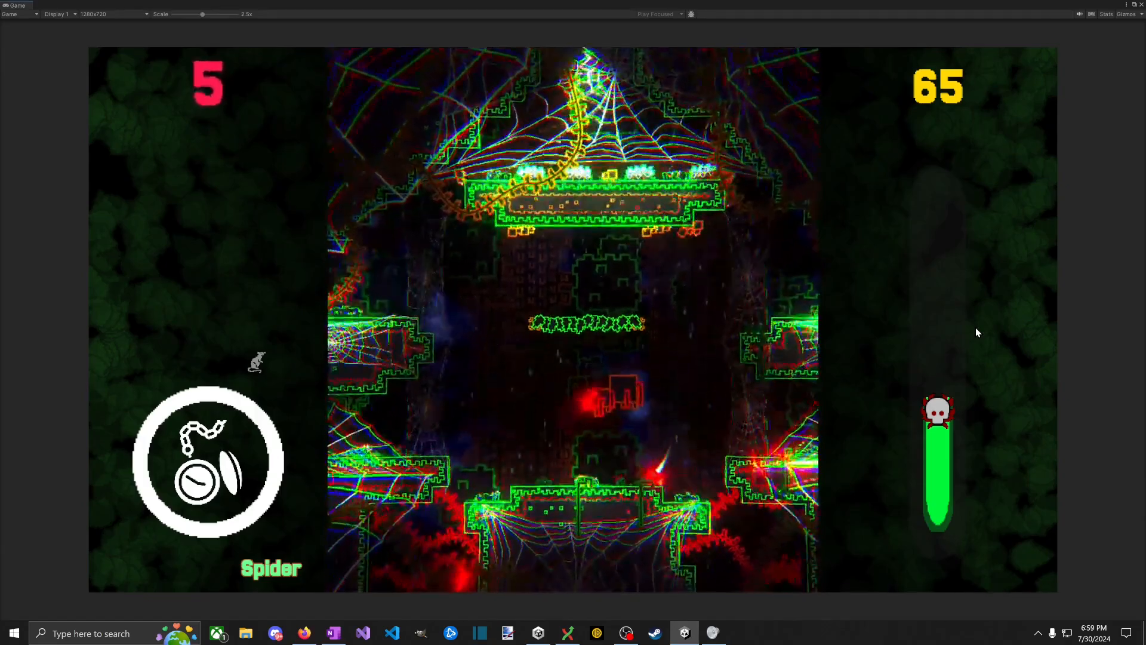
Step: Jump over the spider on the central platform and land two more hits on it
{"action": "key", "text": "Left"}
{"action": "key", "text": "space"}
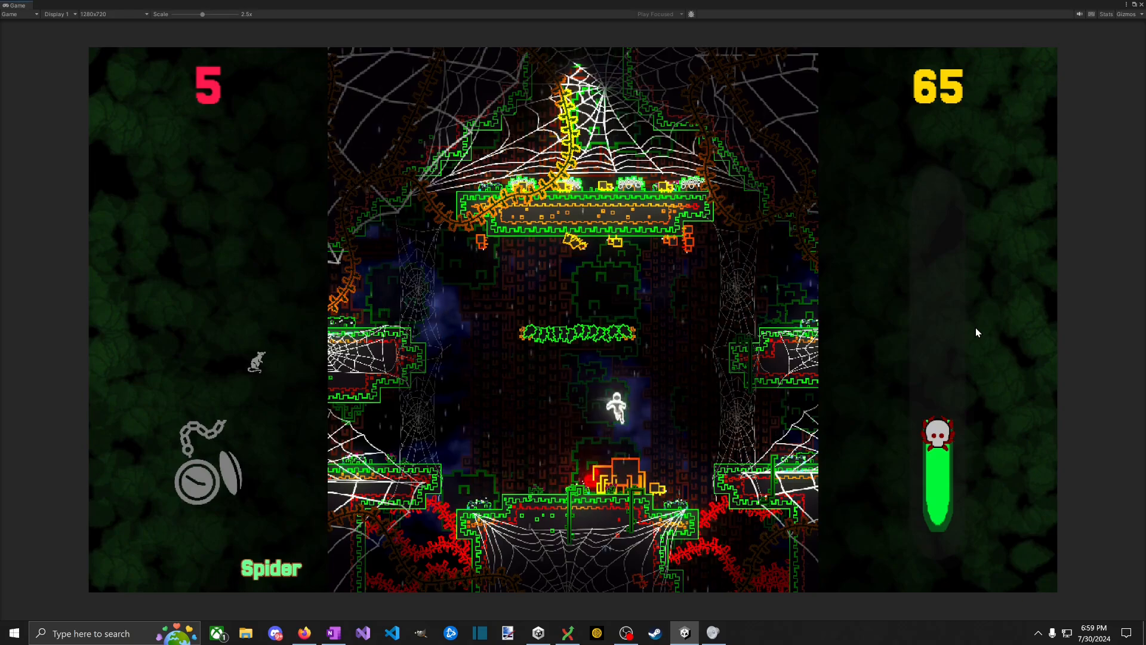
{"action": "key", "text": "Right"}
{"action": "key", "text": "space"}
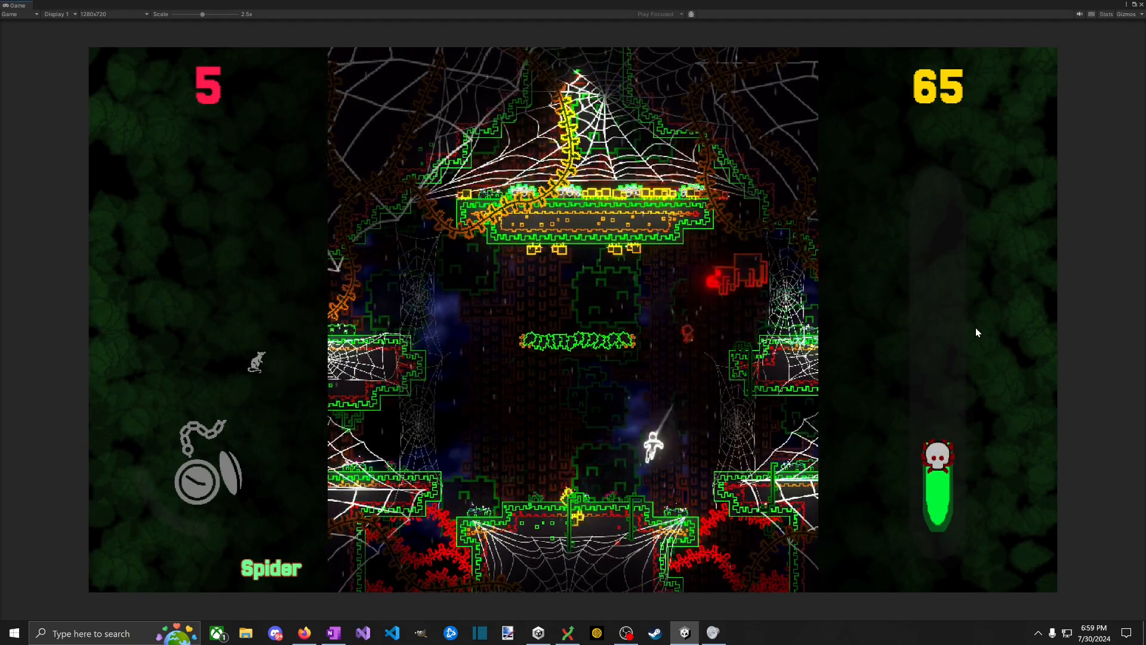
Step: Keep moving and jumping across the central platform to evade the spider's volley from the upper ledge
{"action": "key", "text": "Left"}
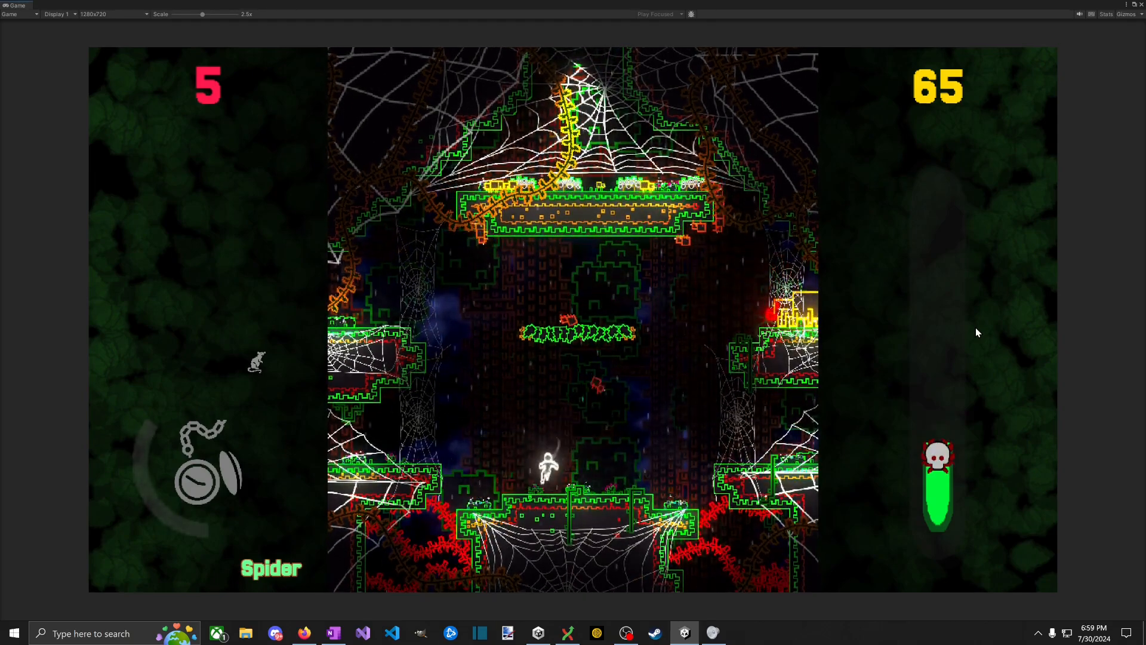
{"action": "key", "text": "Right"}
{"action": "key", "text": "space"}
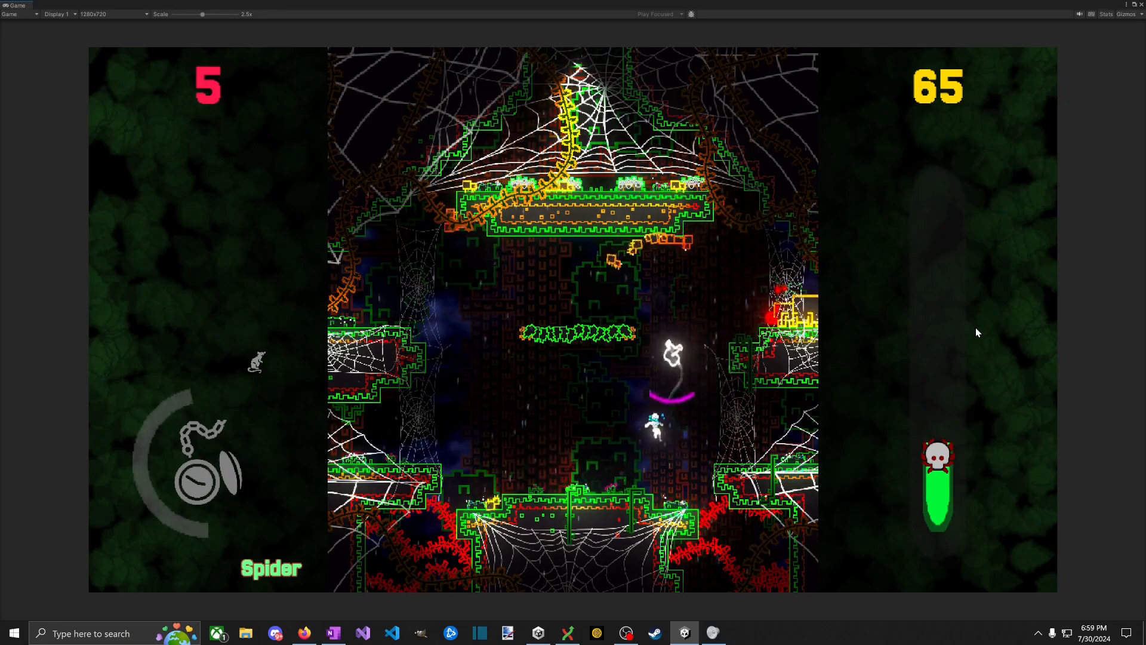
{"action": "key", "text": "Left"}
{"action": "key", "text": "space"}
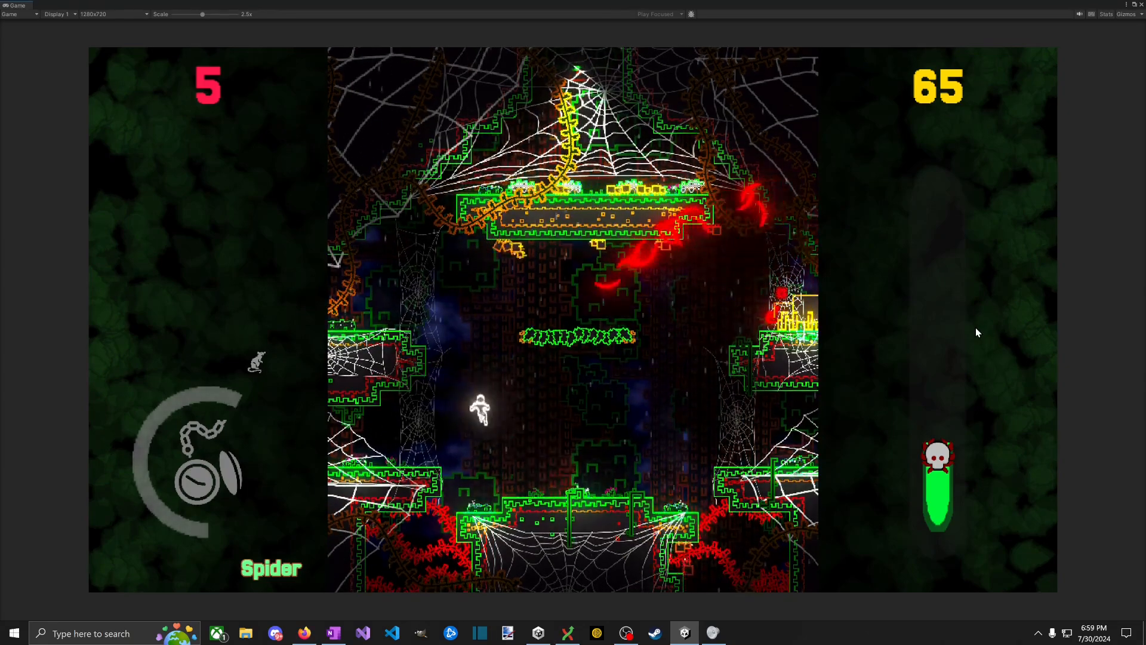
{"action": "key", "text": "Right"}
{"action": "key", "text": "space"}
{"action": "key", "text": "Left"}
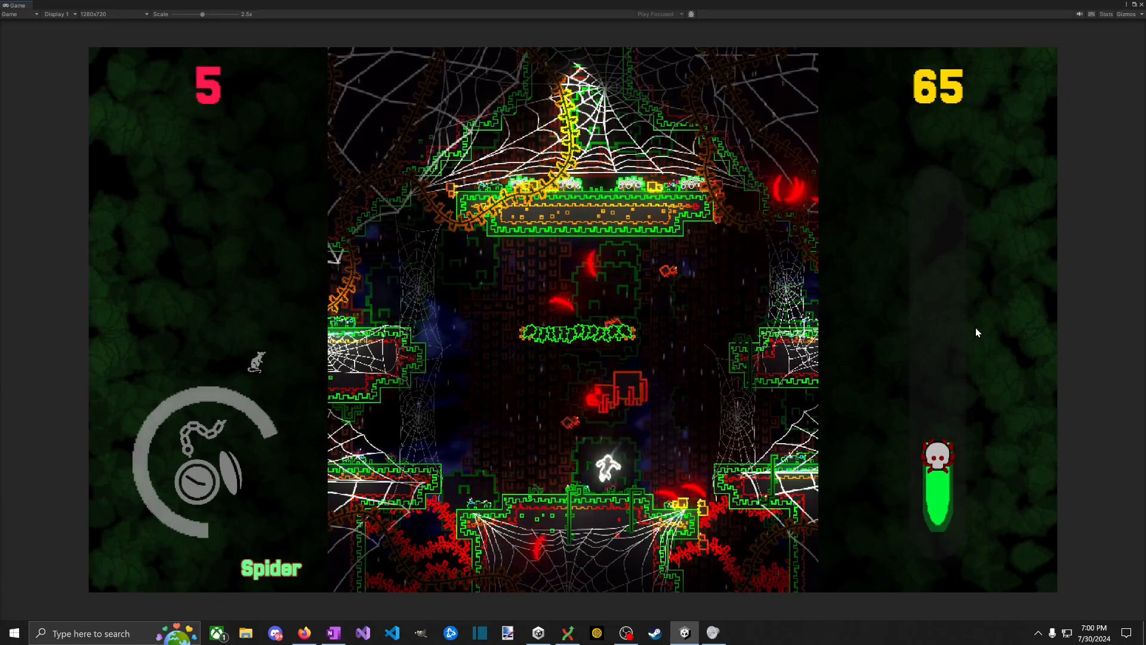
Step: Leap over the spider beneath the small vine platform and strike it until its health bar is nearly empty
{"action": "key", "text": "Right"}
{"action": "key", "text": "space"}
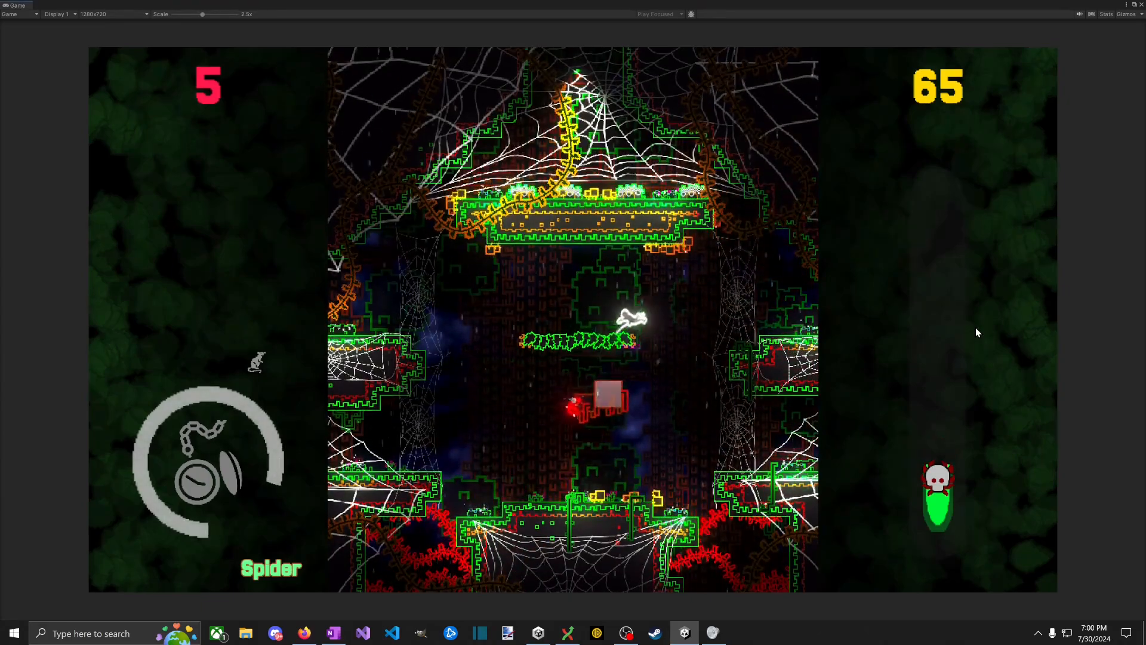
{"action": "key", "text": "space"}
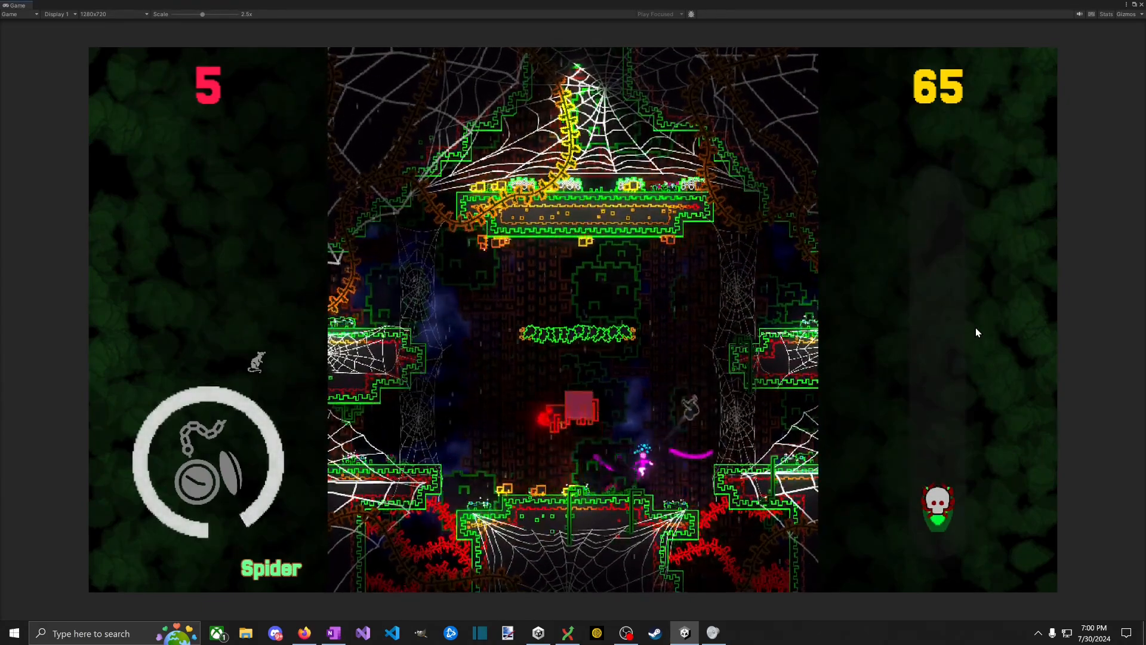
{"action": "key", "text": "Left"}
{"action": "key", "text": "Right"}
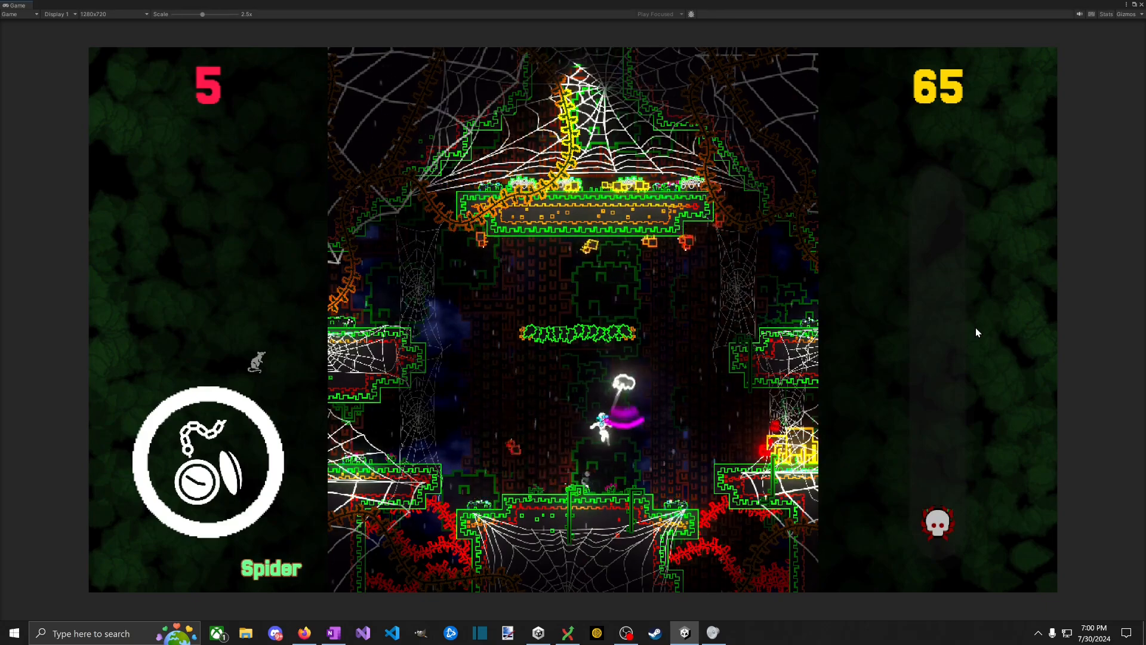
Step: Evade the projectiles from the lower ledge by jumping up to the small vine platform, dropping back beside the spider
{"action": "key", "text": "Right"}
{"action": "key", "text": "Left"}
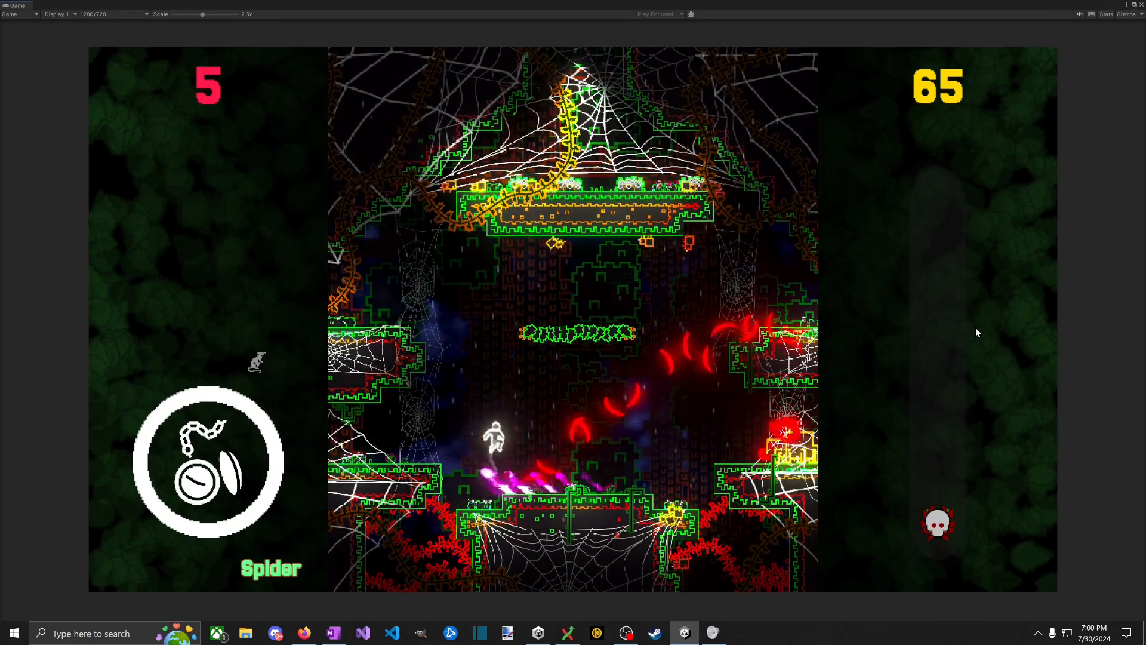
{"action": "key", "text": "Left"}
{"action": "key", "text": "space"}
{"action": "key", "text": "Right"}
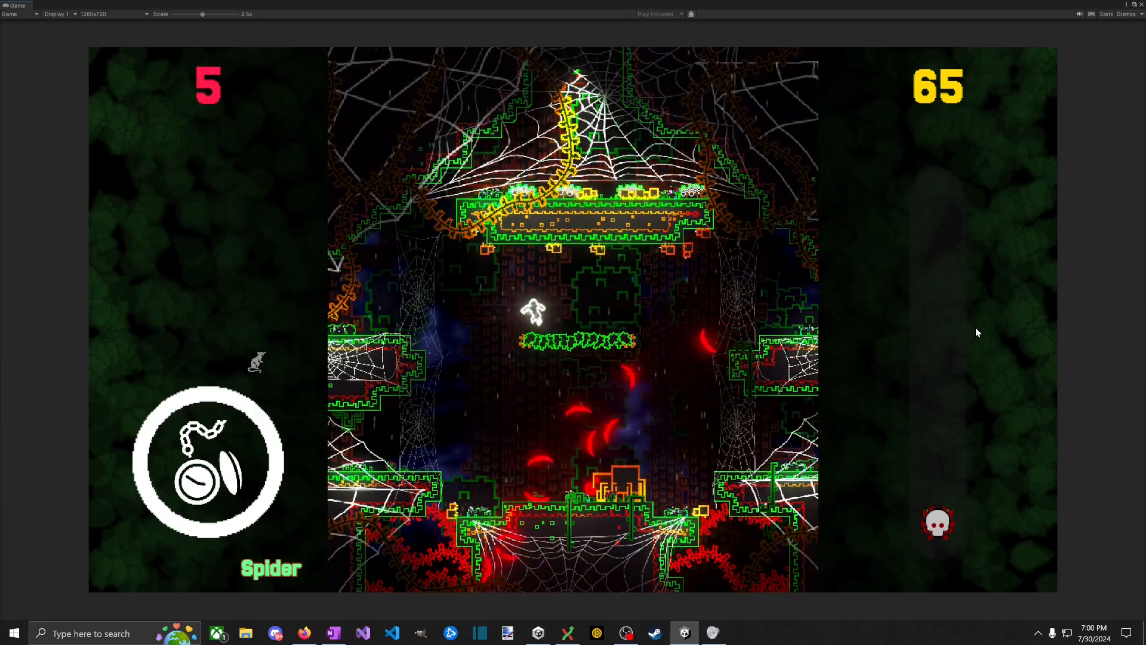
{"action": "key", "text": "space"}
{"action": "key", "text": "Right"}
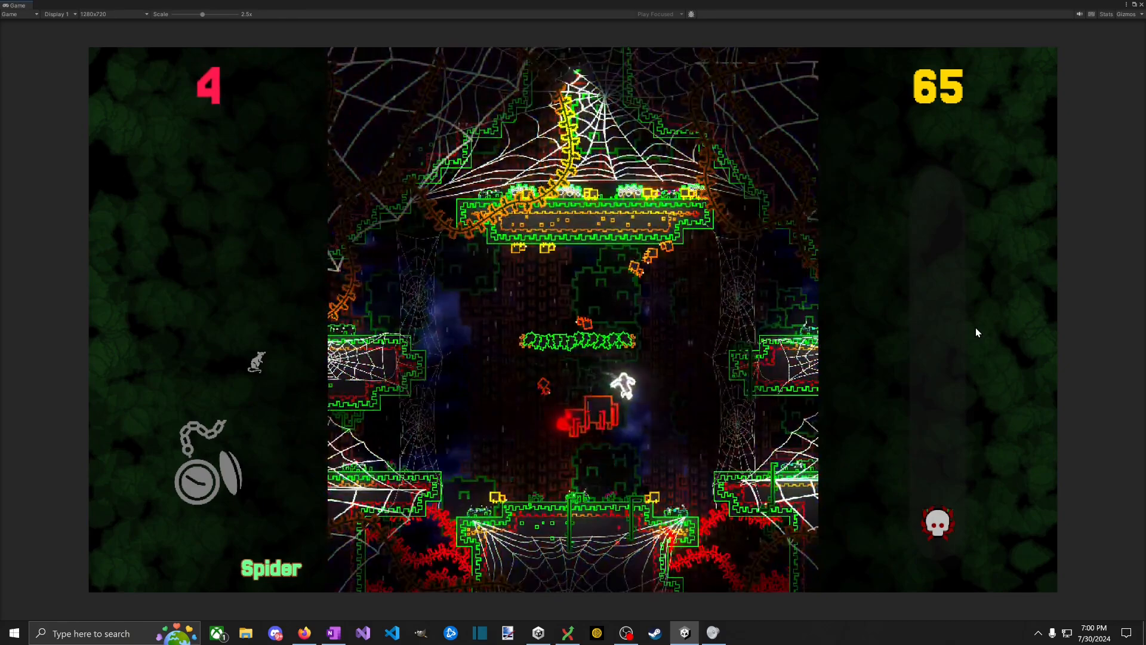
Step: Land the final blow on the spider and jump up to the green glow beneath the upper platform
{"action": "key", "text": "Right"}
{"action": "key", "text": "space"}
{"action": "key", "text": "Left"}
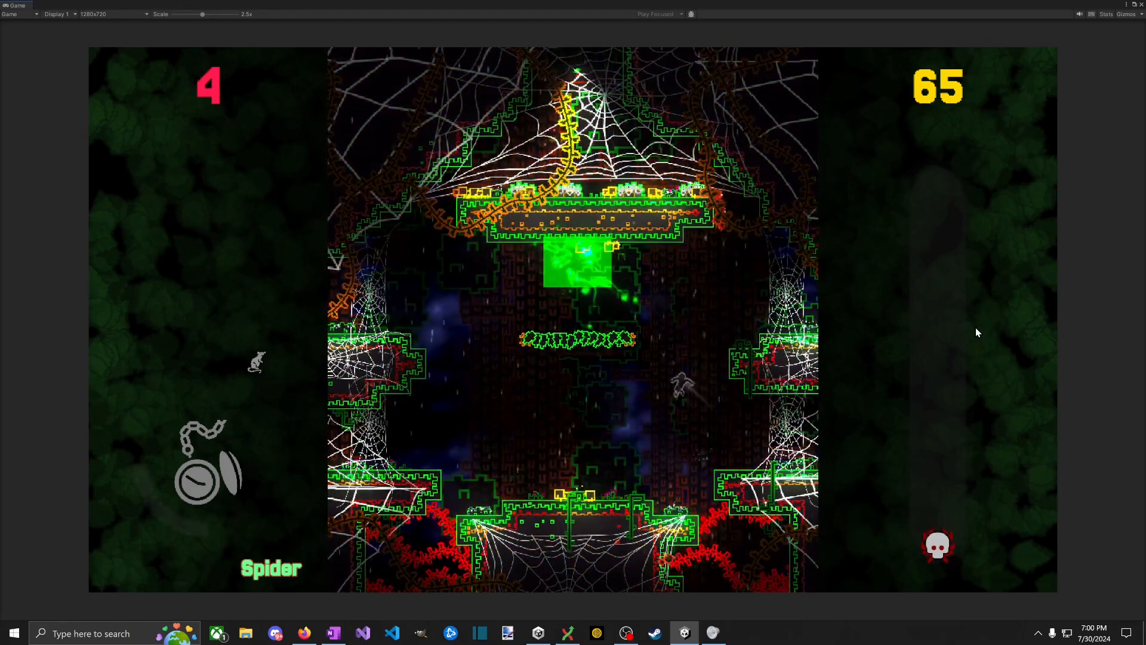
{"action": "key", "text": "space"}
{"action": "key", "text": "space"}
{"action": "key", "text": "Left"}
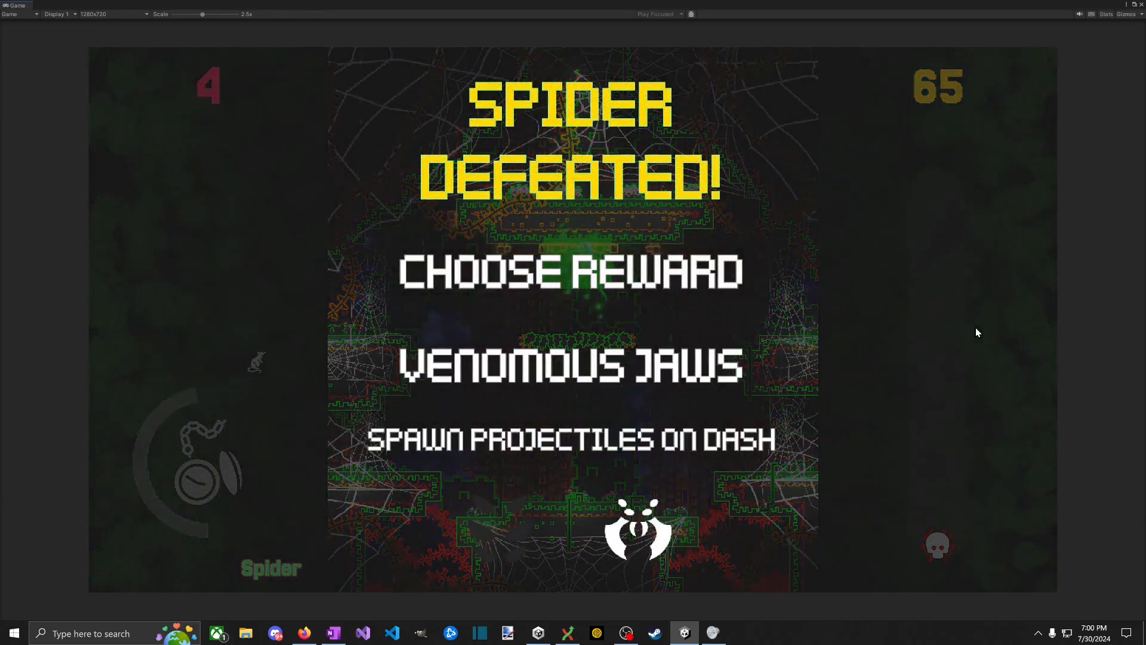
Step: Choose the Venomous Jaws reward and continue to the end of the demo
{"action": "key", "text": "Left"}
{"action": "key", "text": "Right"}
{"action": "key", "text": "Left"}
{"action": "key", "text": "space"}
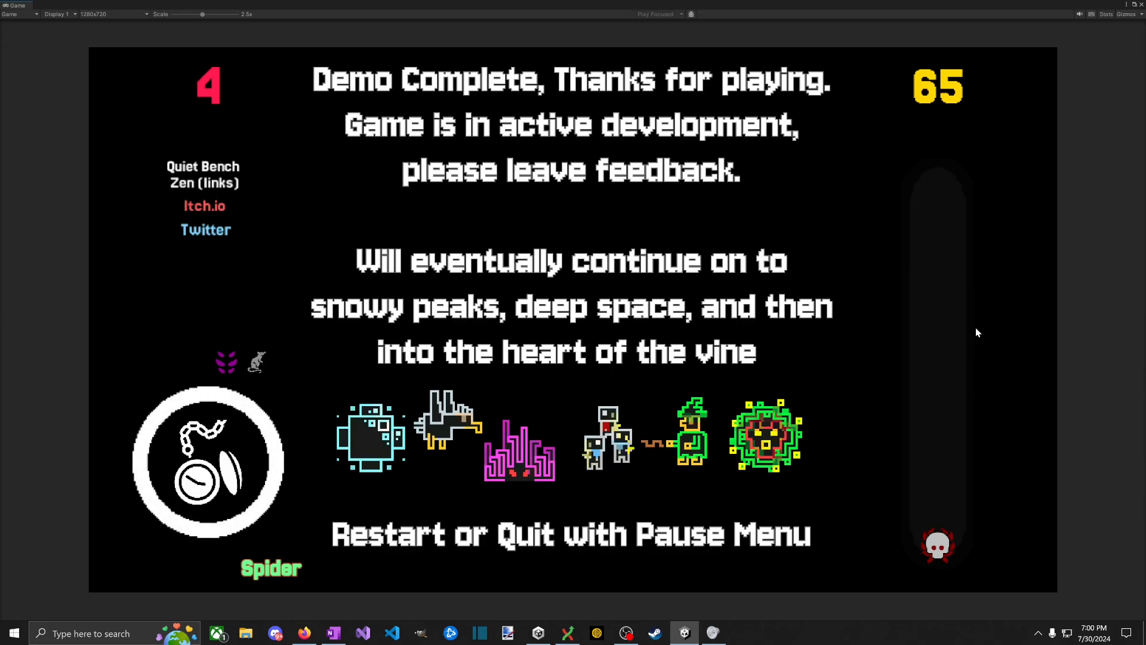
Step: Switch to OneNote and insert a "Balancing/Overall" bullet above Tutorial in the 7/30 notes
{"action": "key", "text": "alt+Tab"}
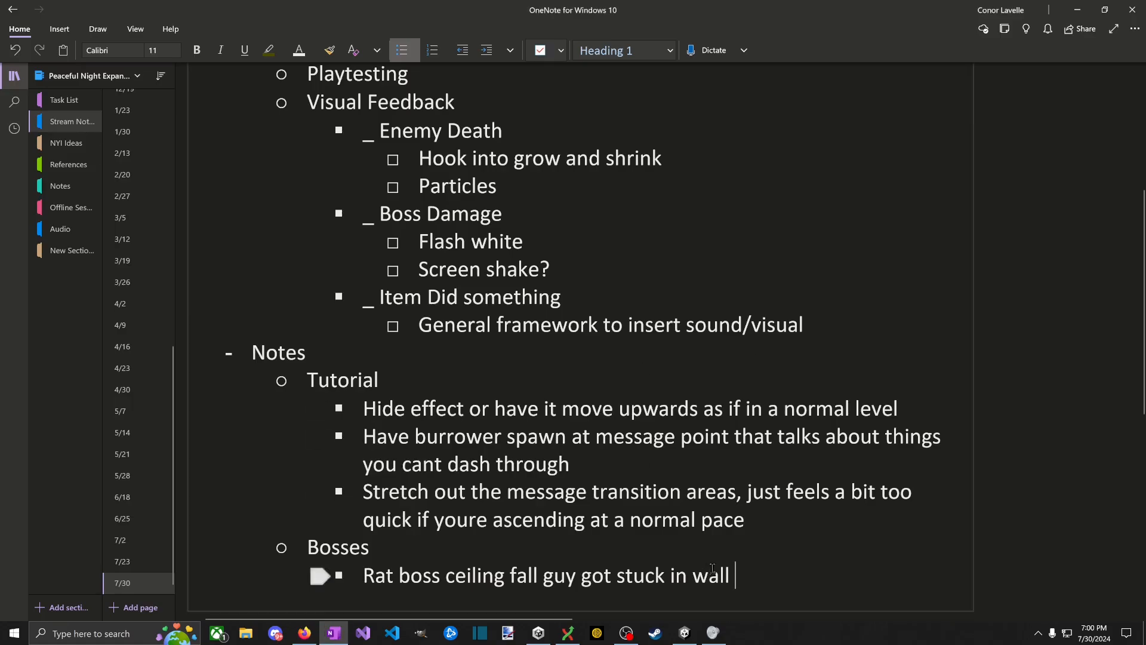
{"action": "scroll", "coordinate": [392, 187], "scroll_direction": "down", "scroll_amount": 2}
{"action": "left_click", "coordinate": [419, 272]}
{"action": "key", "text": "Up"}
{"action": "key", "text": "Return"}
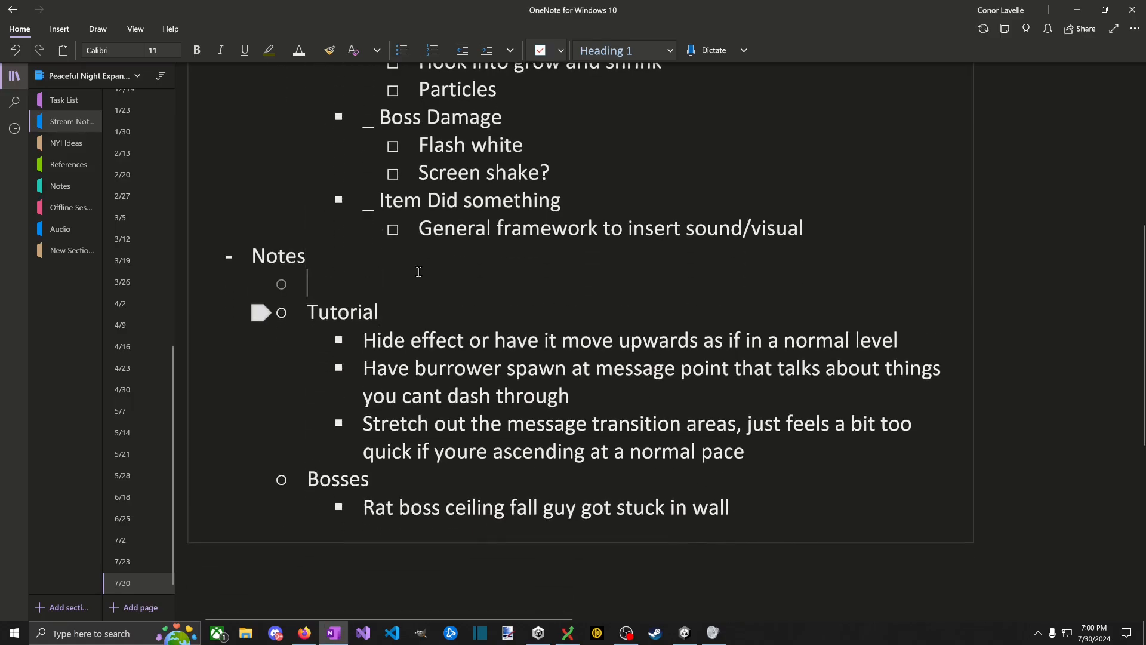
{"action": "type", "text": "Balancing/Overall"}
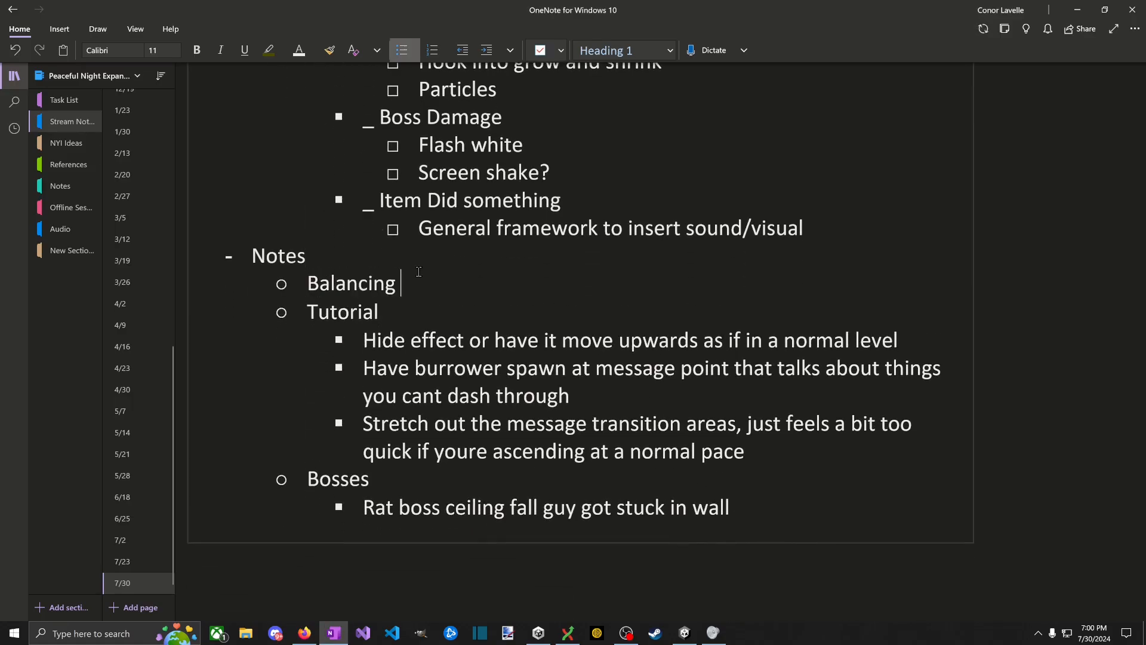
Step: Add a sub-bullet under Balancing/Overall: "The Winning strategy is ignoring all coins/monsters and just going straight up for the top always."
{"action": "key", "text": "Return"}
{"action": "key", "text": "Tab"}
{"action": "type", "text": "The wui"}
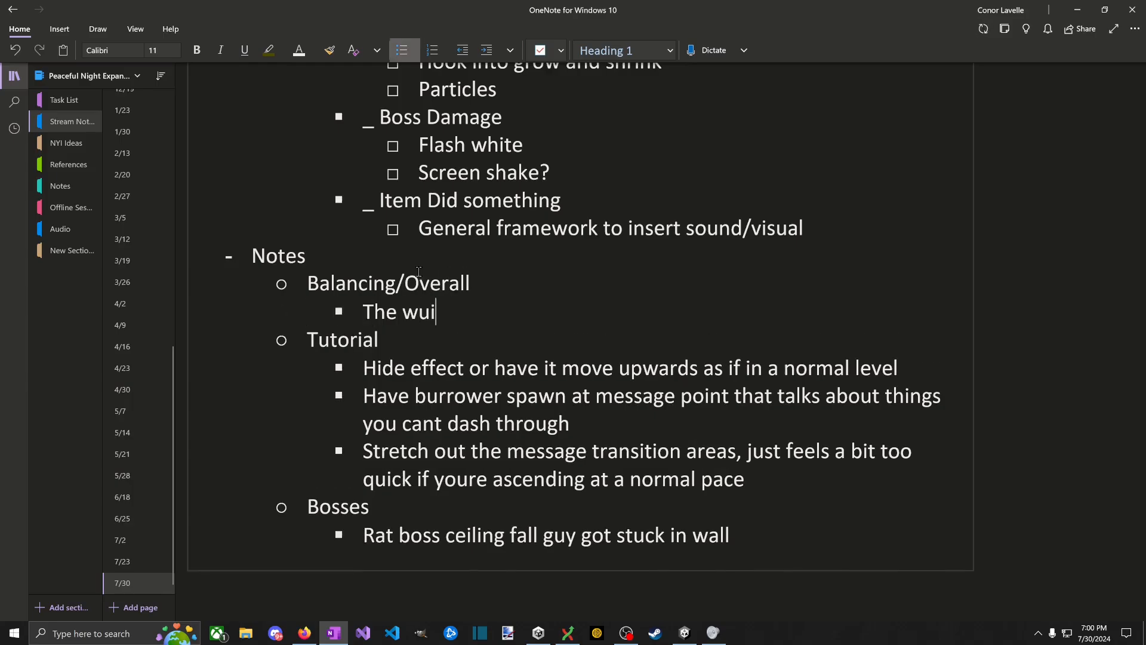
{"action": "key", "text": "BackSpace"}
{"action": "key", "text": "BackSpace"}
{"action": "key", "text": "BackSpace"}
{"action": "type", "text": "Winning"}
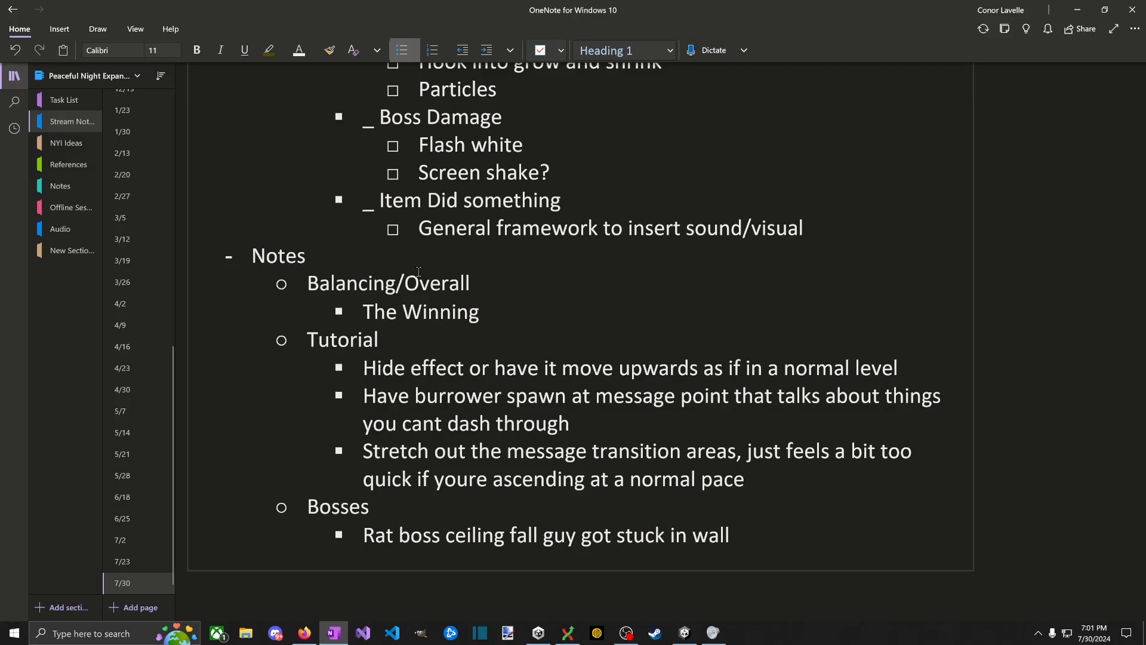
{"action": "type", "text": "strategy"}
{"action": "type", "text": "is ignoring "}
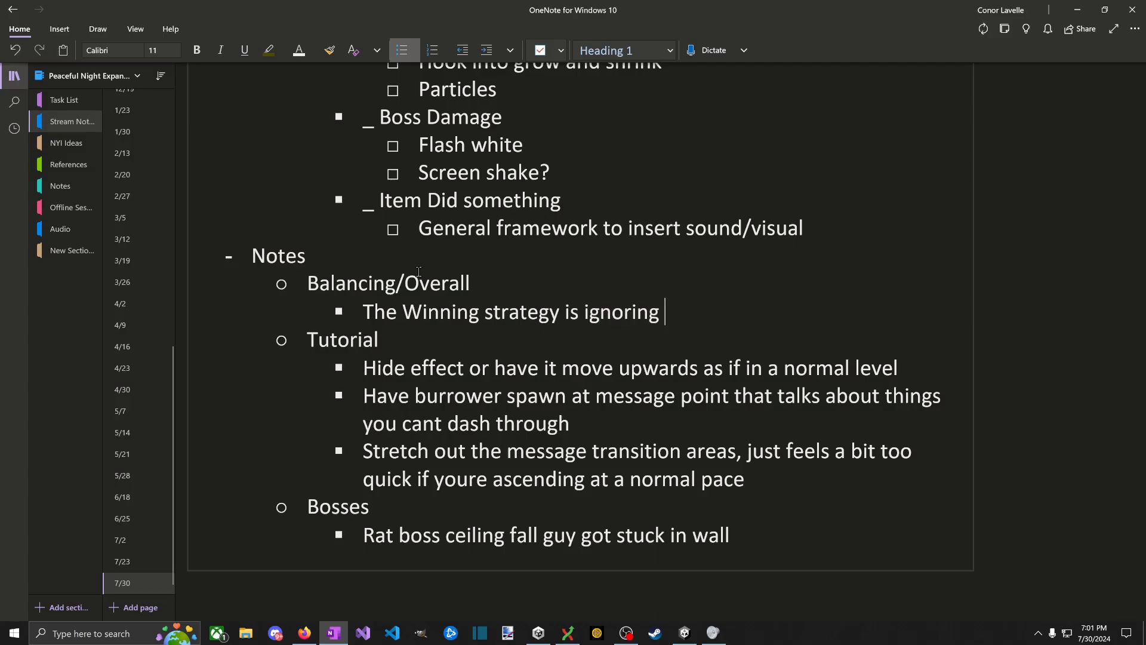
{"action": "type", "text": "all coins./"}
{"action": "key", "text": "BackSpace"}
{"action": "key", "text": "BackSpace"}
{"action": "type", "text": "/monsters and "}
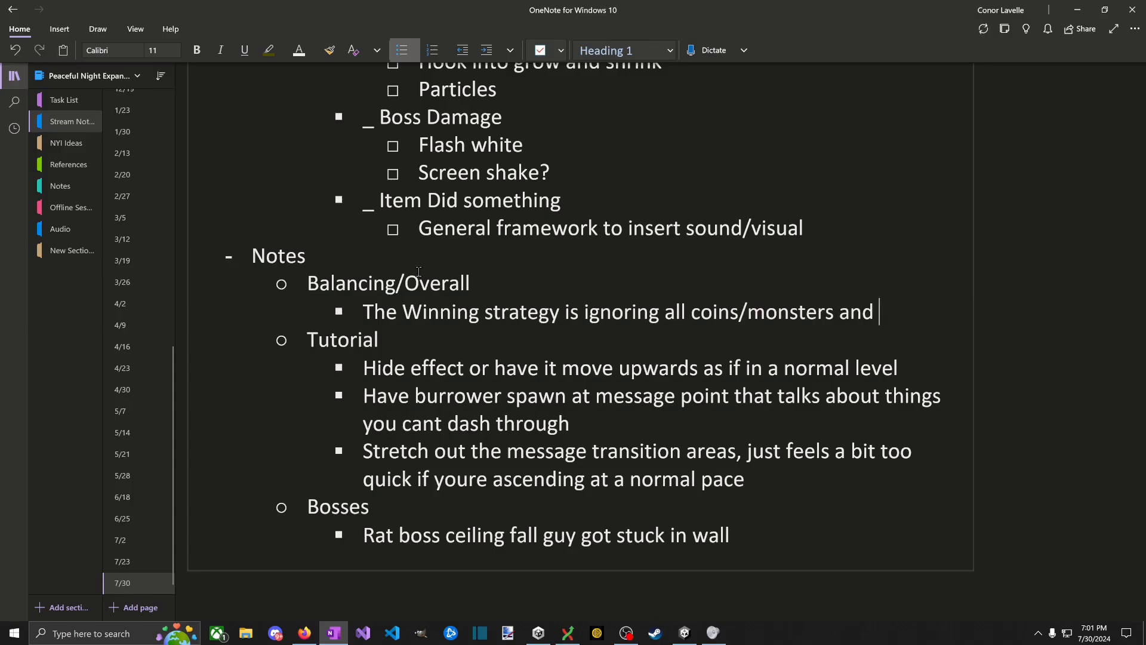
{"action": "type", "text": "just going straig"}
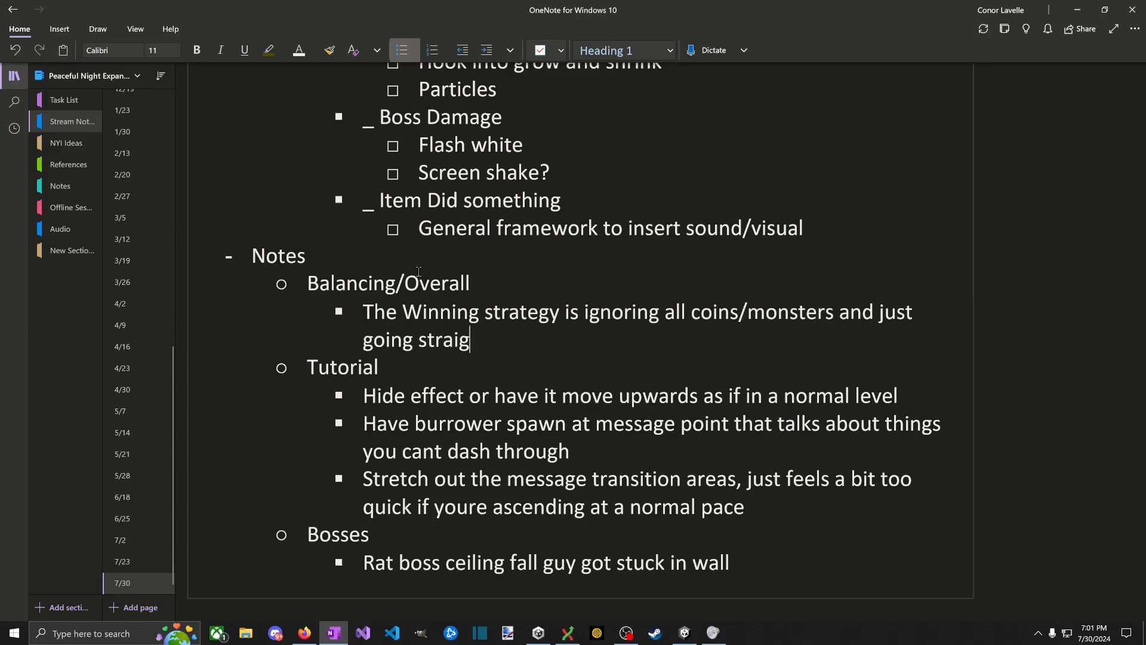
{"action": "type", "text": "ht up for the top always."}
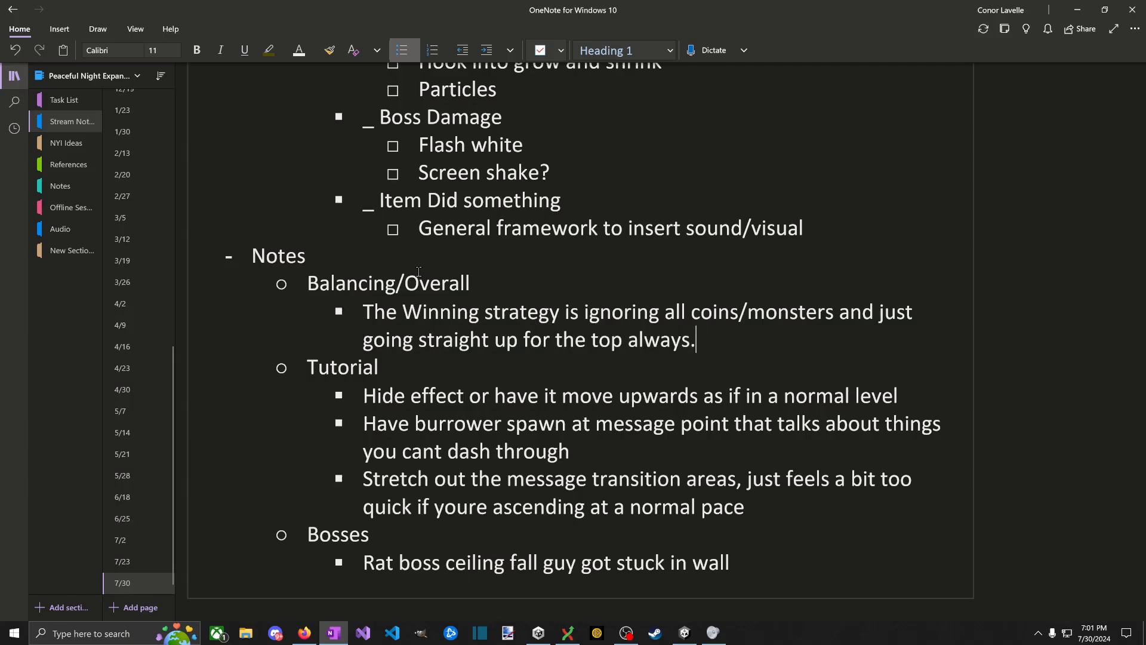
Step: Continue the Balancing/Overall sub-bullet with "This can be mitigated by makings items more appealing"
{"action": "type", "text": " This can be mitigated"}
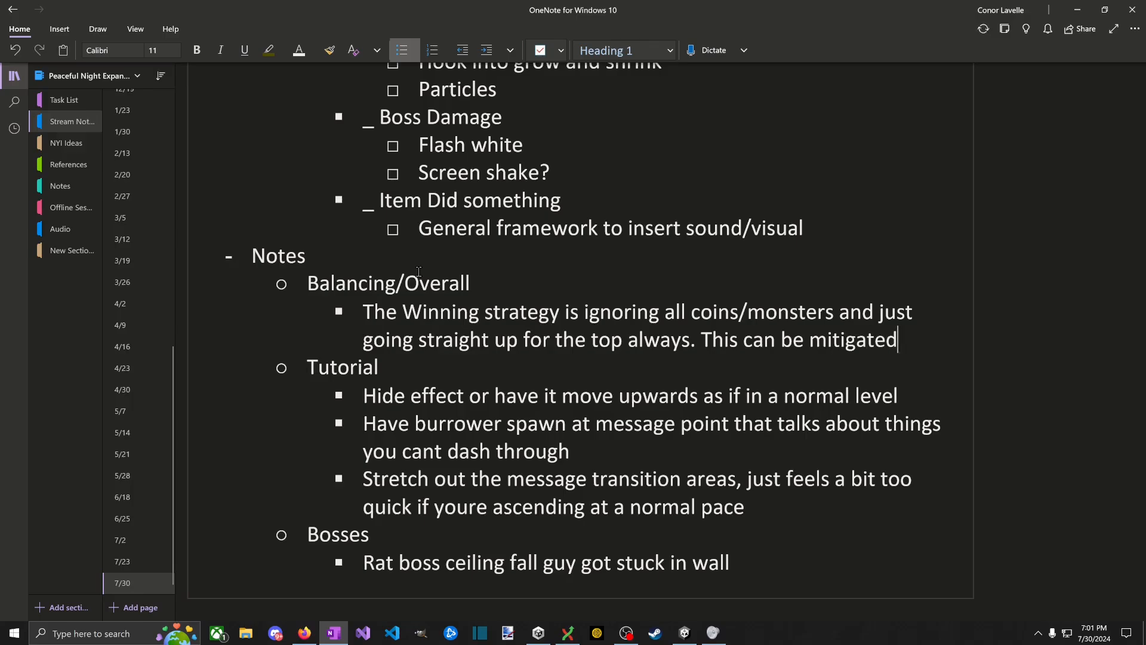
{"action": "type", "text": " by makign ite"}
{"action": "key", "text": "BackSpace"}
{"action": "key", "text": "BackSpace"}
{"action": "key", "text": "BackSpace"}
{"action": "key", "text": "BackSpace"}
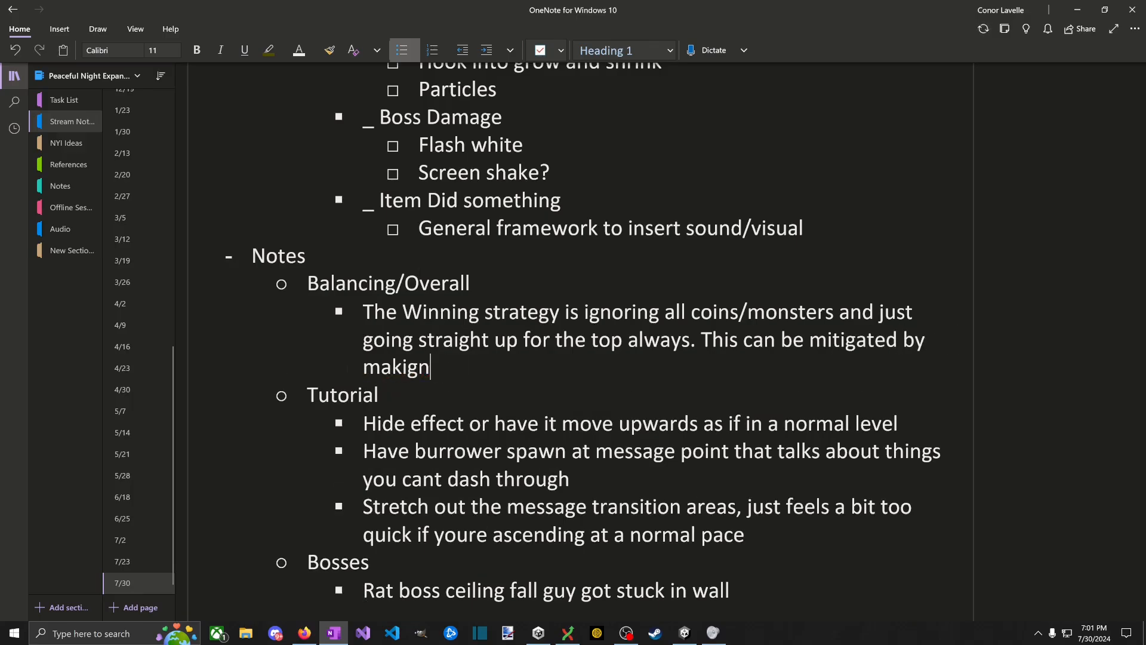
{"action": "key", "text": "BackSpace"}
{"action": "key", "text": "BackSpace"}
{"action": "type", "text": "ngs items mo"}
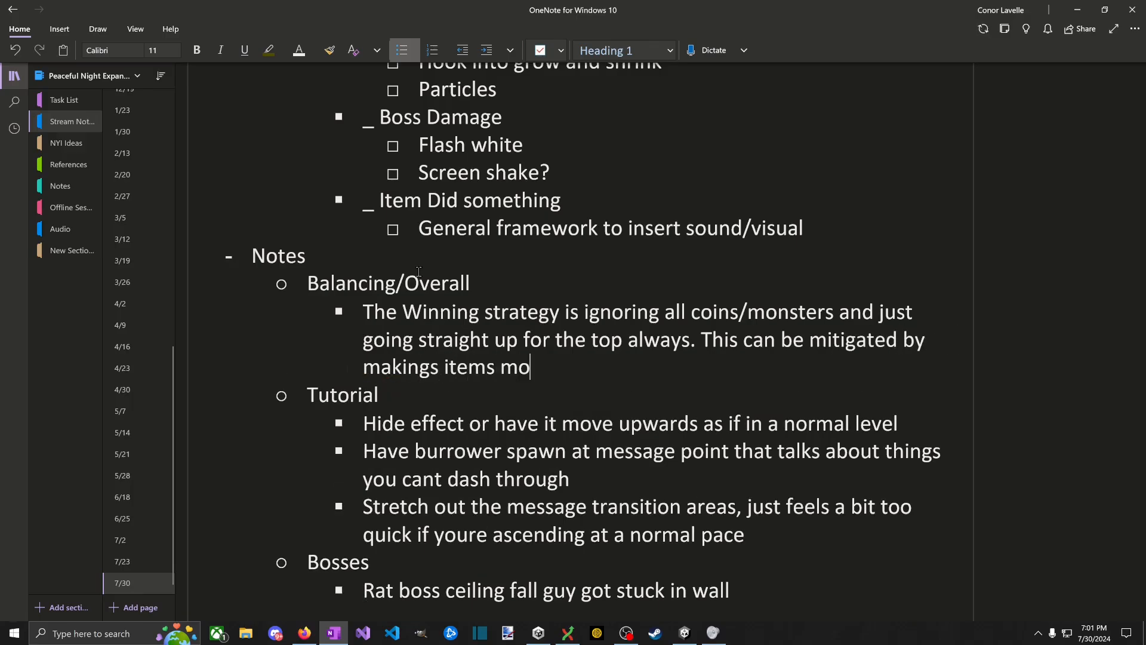
{"action": "type", "text": "re appealing,"}
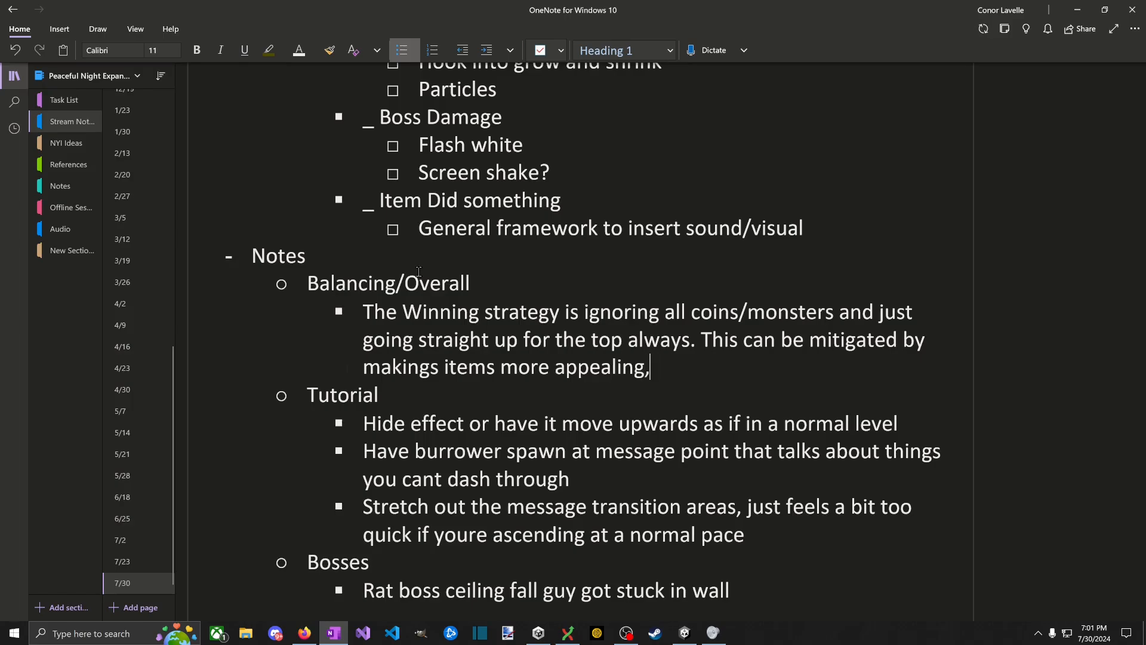
Step: Complete the mitigation sentence with "and killing monsters more rewarding."
{"action": "type", "text": " killing monsters"}
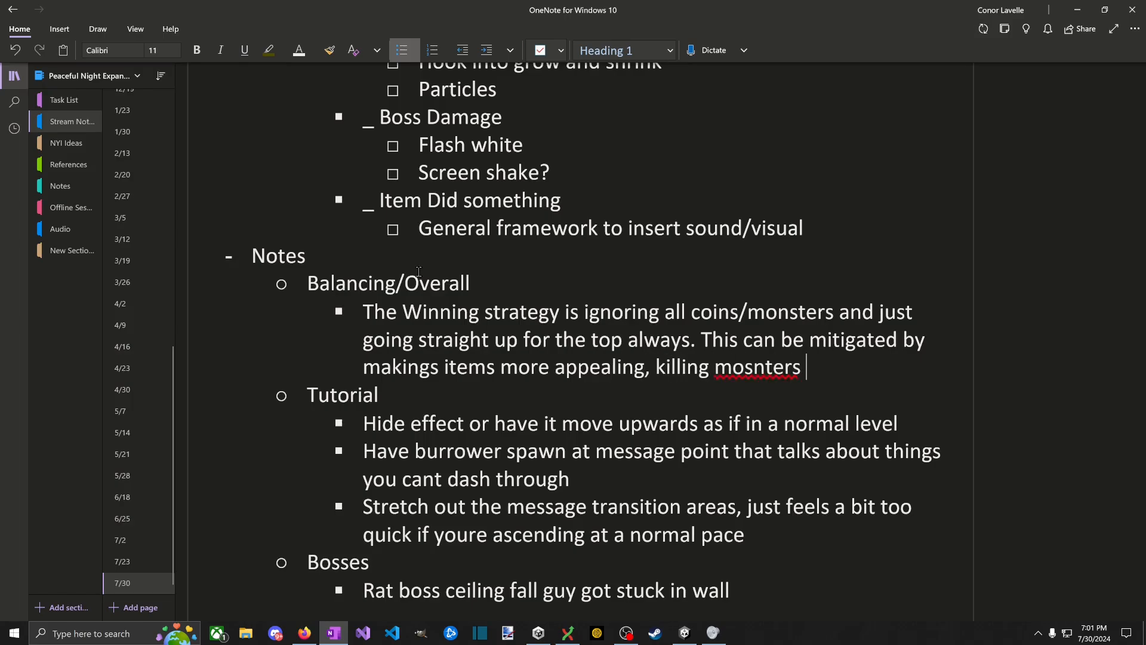
{"action": "key", "text": "BackSpace"}
{"action": "key", "text": "BackSpace"}
{"action": "key", "text": "BackSpace"}
{"action": "key", "text": "BackSpace"}
{"action": "key", "text": "BackSpace"}
{"action": "key", "text": "BackSpace"}
{"action": "key", "text": "BackSpace"}
{"action": "key", "text": "BackSpace"}
{"action": "type", "text": "osn"}
{"action": "key", "text": "BackSpace"}
{"action": "key", "text": "BackSpace"}
{"action": "type", "text": "nster"}
{"action": "key", "text": "BackSpace"}
{"action": "key", "text": "BackSpace"}
{"action": "key", "text": "BackSpace"}
{"action": "key", "text": "BackSpace"}
{"action": "key", "text": "BackSpace"}
{"action": "key", "text": "BackSpace"}
{"action": "key", "text": "BackSpace"}
{"action": "key", "text": "BackSpace"}
{"action": "key", "text": "BackSpace"}
{"action": "key", "text": "BackSpace"}
{"action": "key", "text": "BackSpace"}
{"action": "key", "text": "BackSpace"}
{"action": "key", "text": "BackSpace"}
{"action": "key", "text": "BackSpace"}
{"action": "key", "text": "BackSpace"}
{"action": "key", "text": "BackSpace"}
{"action": "key", "text": "Left"}
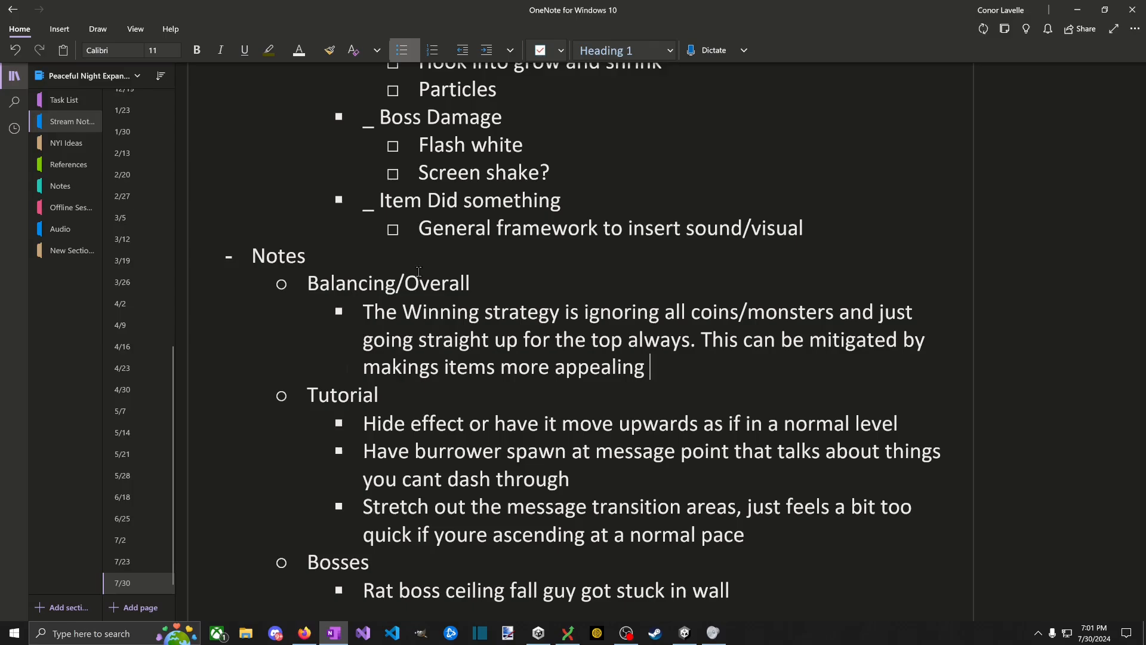
{"action": "type", "text": "and m"}
{"action": "key", "text": "BackSpace"}
{"action": "type", "text": "killing m"}
{"action": "key", "text": "Right"}
{"action": "type", "text": "ons"}
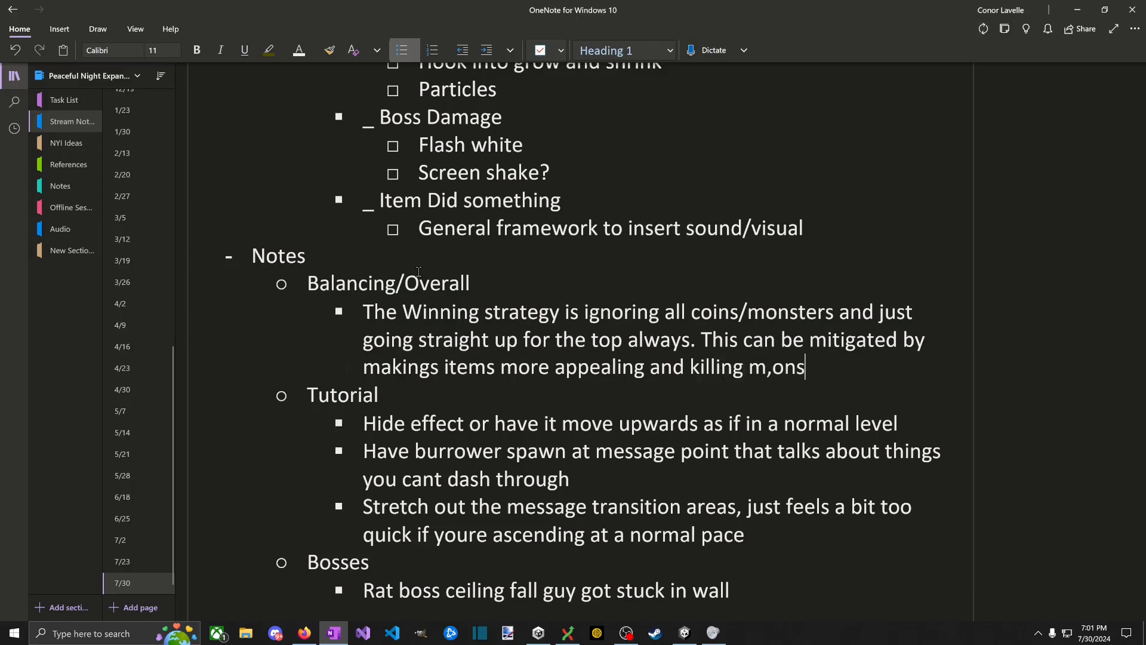
{"action": "key", "text": "BackSpace"}
{"action": "key", "text": "BackSpace"}
{"action": "key", "text": "BackSpace"}
{"action": "key", "text": "BackSpace"}
{"action": "type", "text": "onsters more r"}
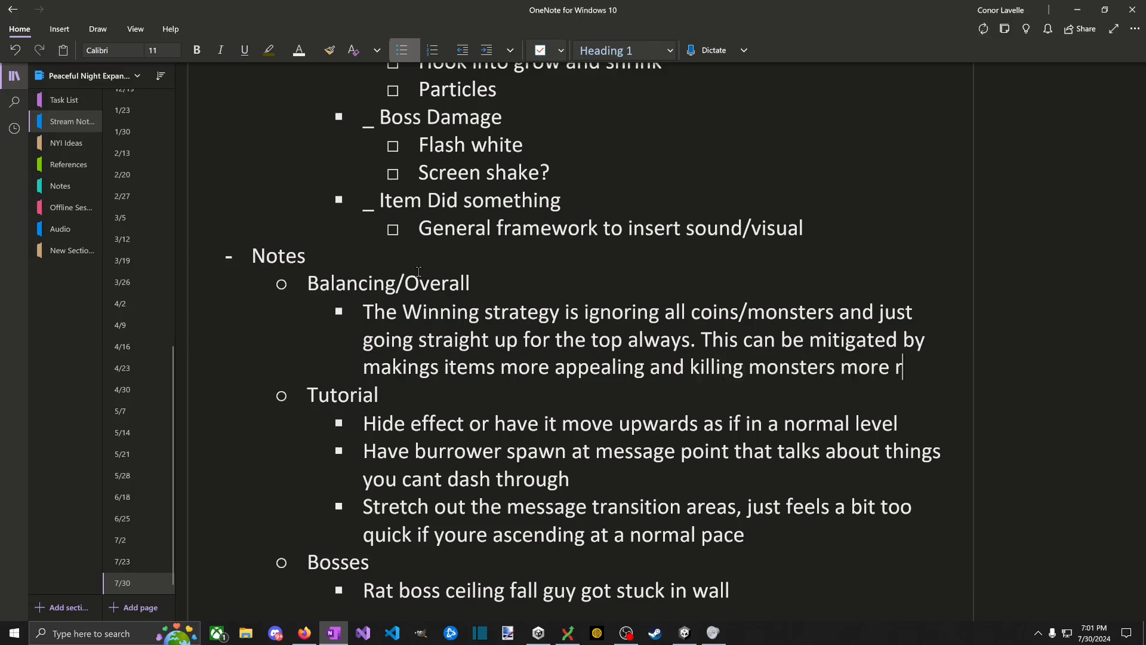
{"action": "type", "text": "ewarding. However,"}
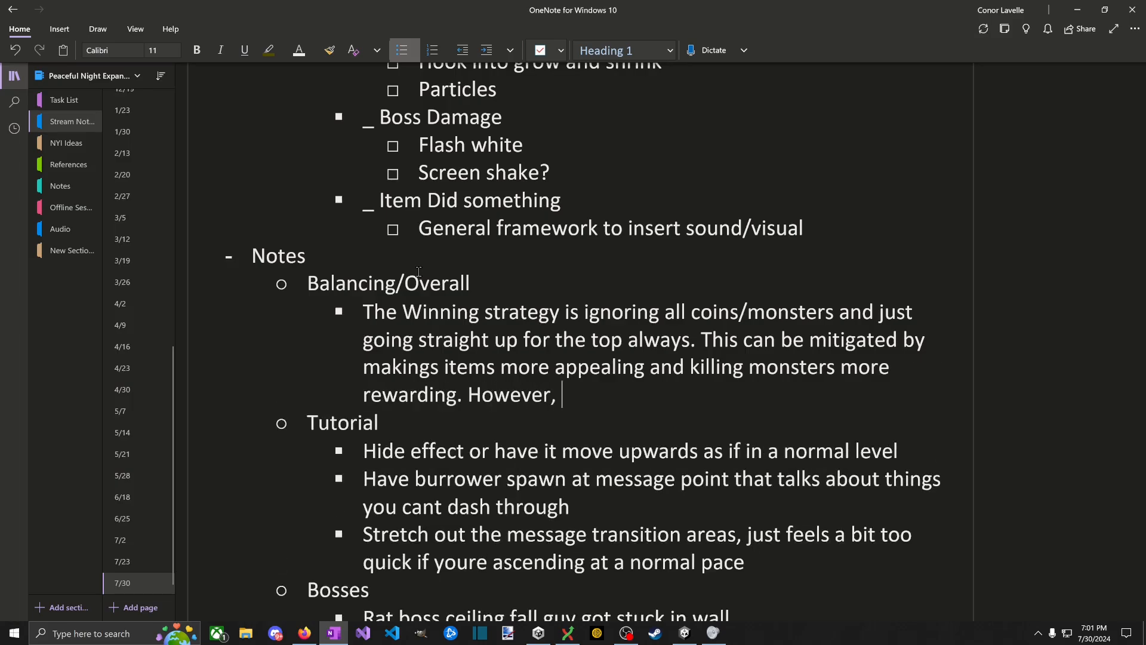
{"action": "key", "text": "BackSpace"}
{"action": "key", "text": "BackSpace"}
{"action": "key", "text": "BackSpace"}
{"action": "key", "text": "BackSpace"}
{"action": "key", "text": "BackSpace"}
{"action": "key", "text": "BackSpace"}
{"action": "key", "text": "BackSpace"}
{"action": "key", "text": "BackSpace"}
{"action": "key", "text": "BackSpace"}
{"action": "key", "text": "BackSpace"}
{"action": "key", "text": "Return"}
{"action": "type", "text": "Some"}
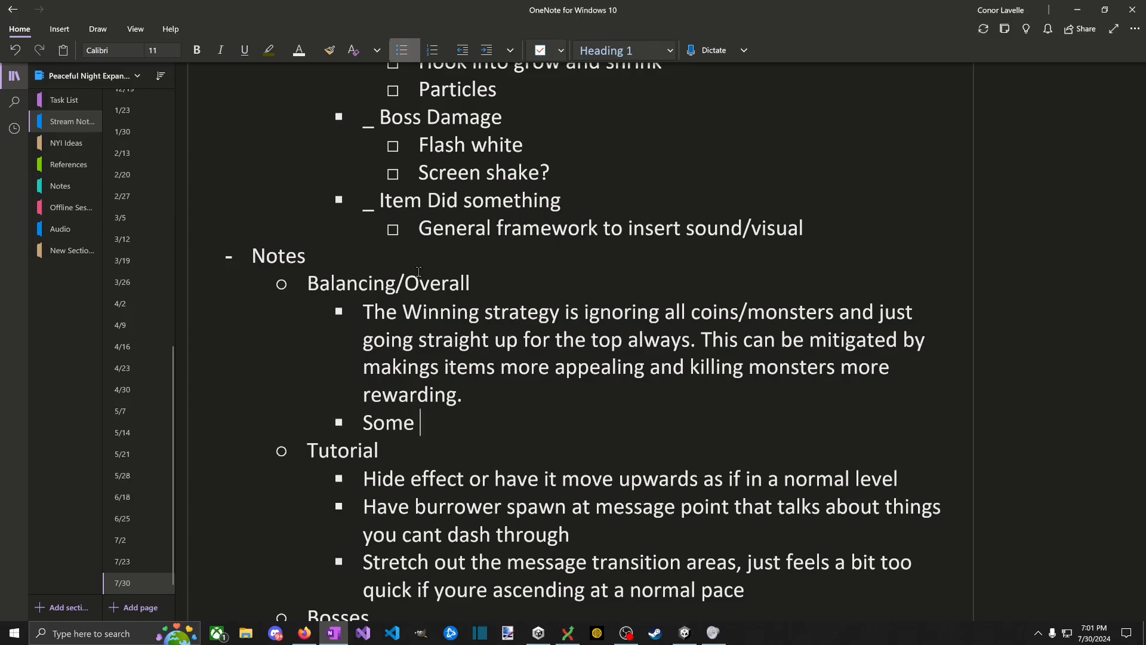
{"action": "key", "text": "BackSpace"}
{"action": "key", "text": "BackSpace"}
{"action": "key", "text": "BackSpace"}
{"action": "key", "text": "BackSpace"}
{"action": "key", "text": "BackSpace"}
{"action": "key", "text": "BackSpace"}
{"action": "key", "text": "BackSpace"}
{"action": "key", "text": "BackSpace"}
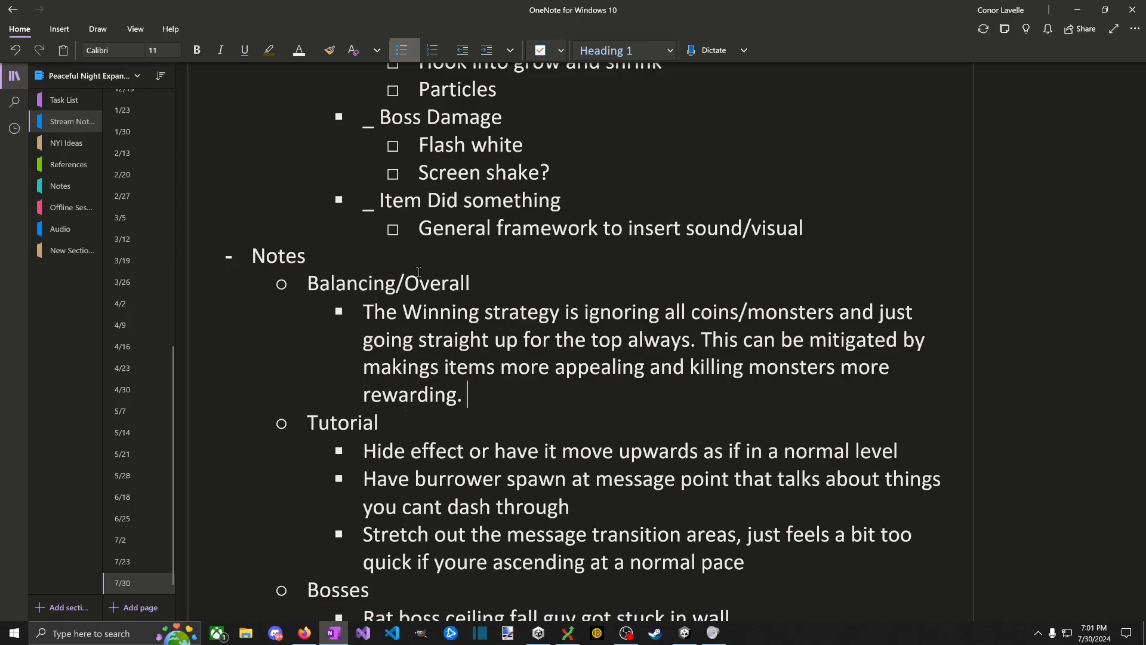
Step: Add to the same sub-bullet: "Some degree of this hopefully will be mitigated by higher difficulty later levels where"
{"action": "type", "text": "Some degree of this w"}
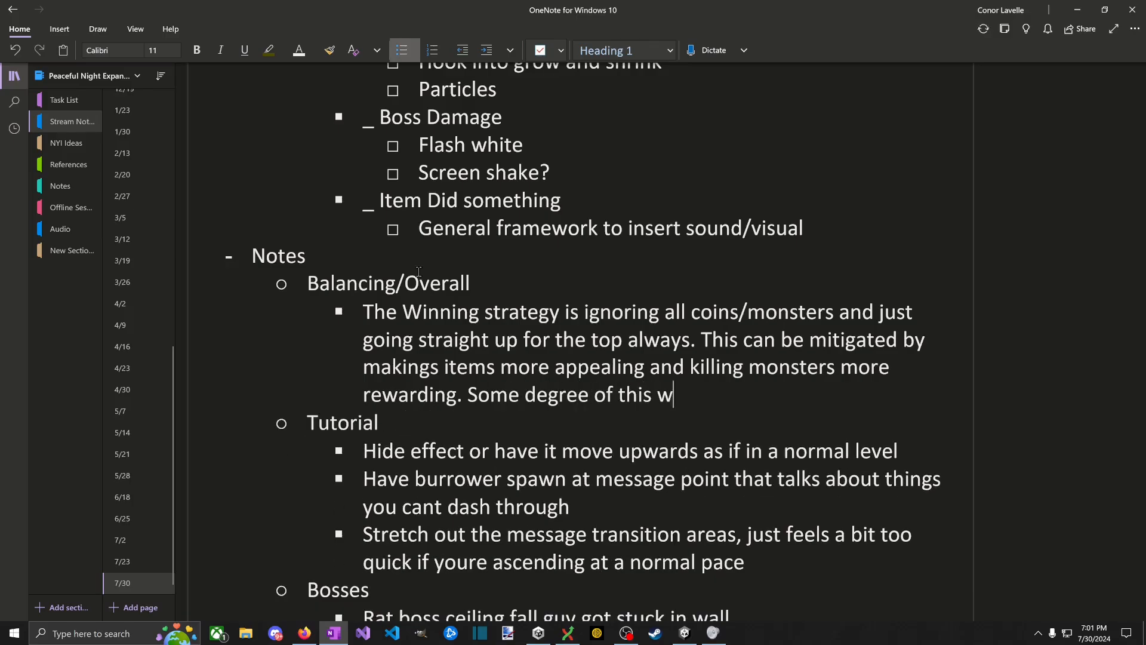
{"action": "key", "text": "BackSpace"}
{"action": "type", "text": "hopefully will be "}
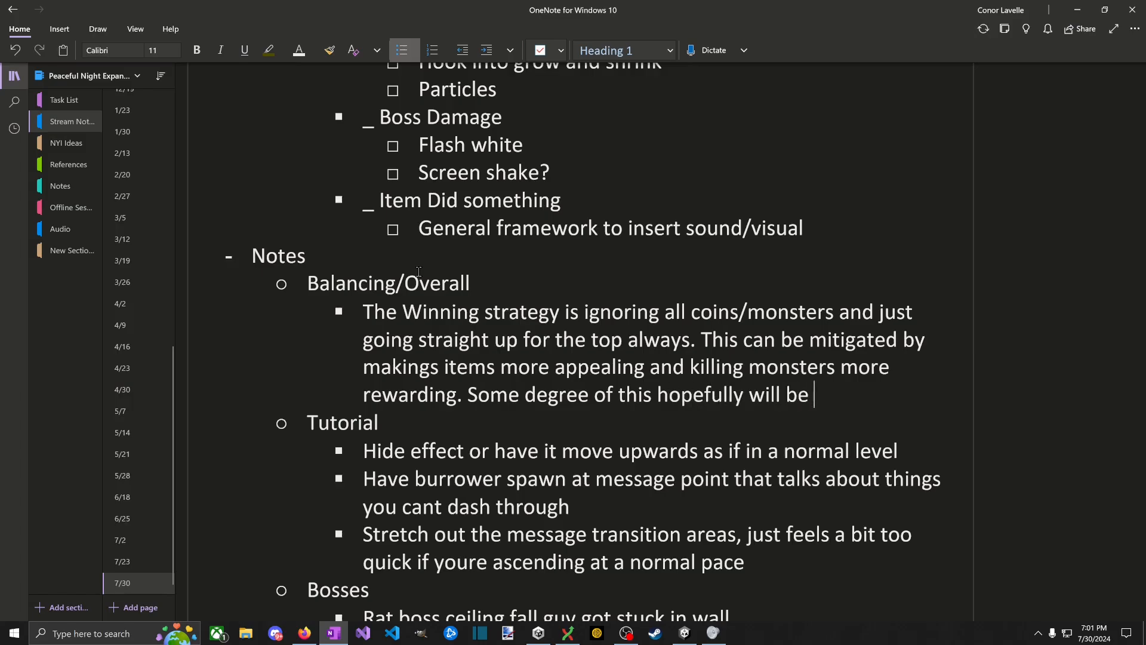
{"action": "type", "text": "mitigated by higher difficulty later leve"}
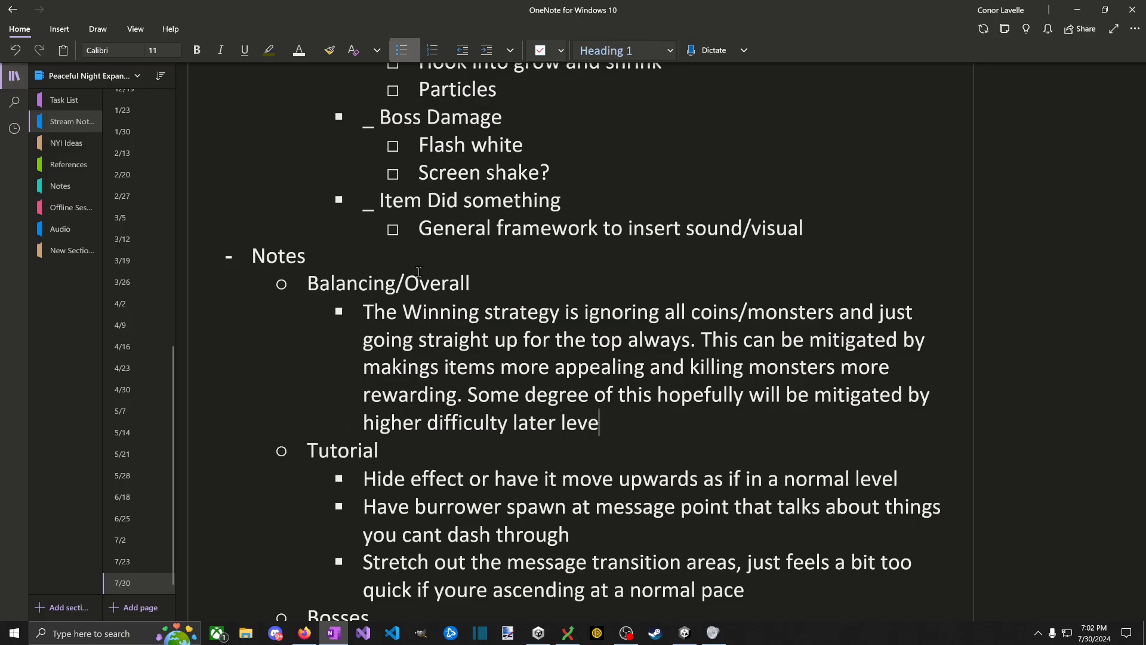
{"action": "type", "text": "ls where "}
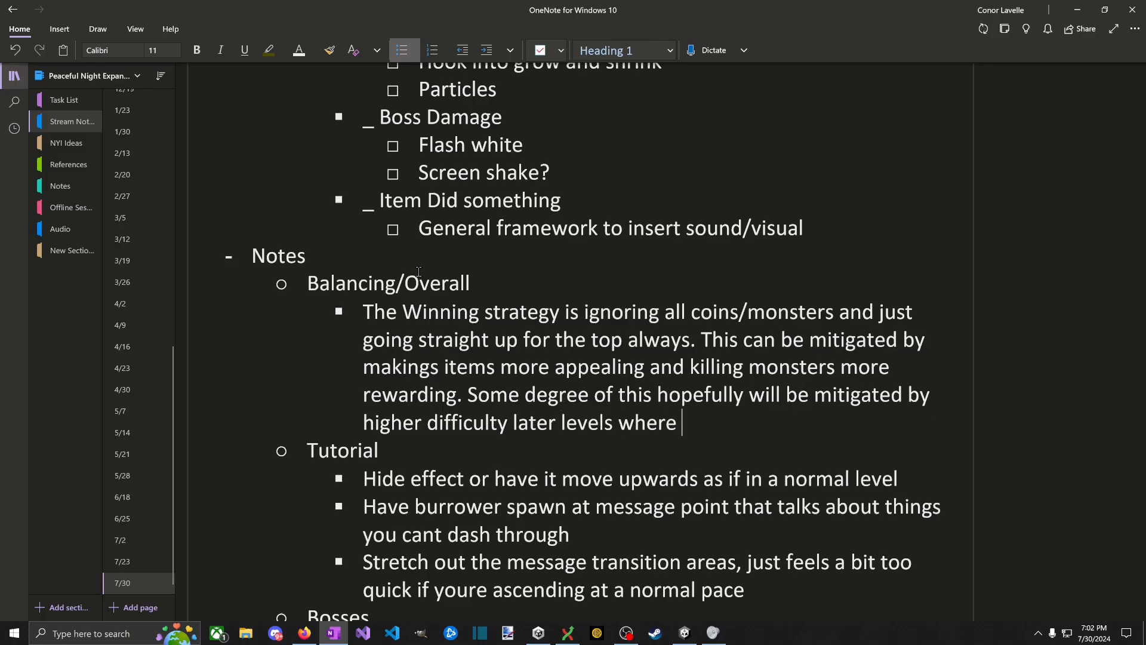
Step: Finish that sentence with "its more important to have collected some items and some money for healing."
{"action": "type", "text": "its more important to have col"}
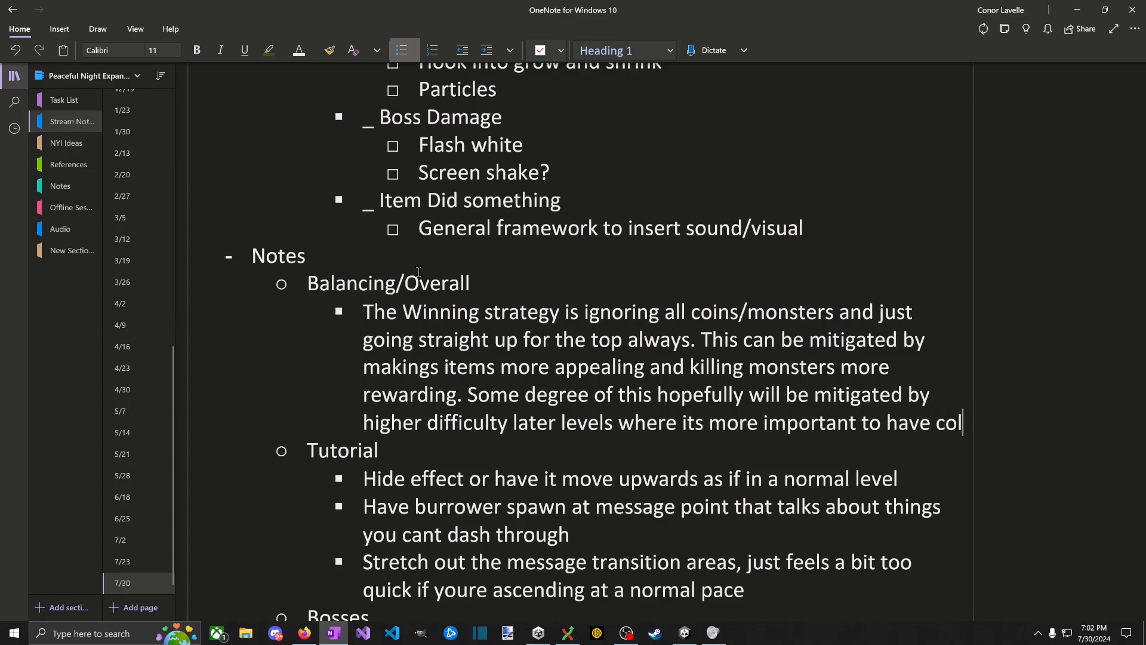
{"action": "type", "text": "elcte"}
{"action": "key", "text": "ctrl+BackSpace"}
{"action": "type", "text": "collected "}
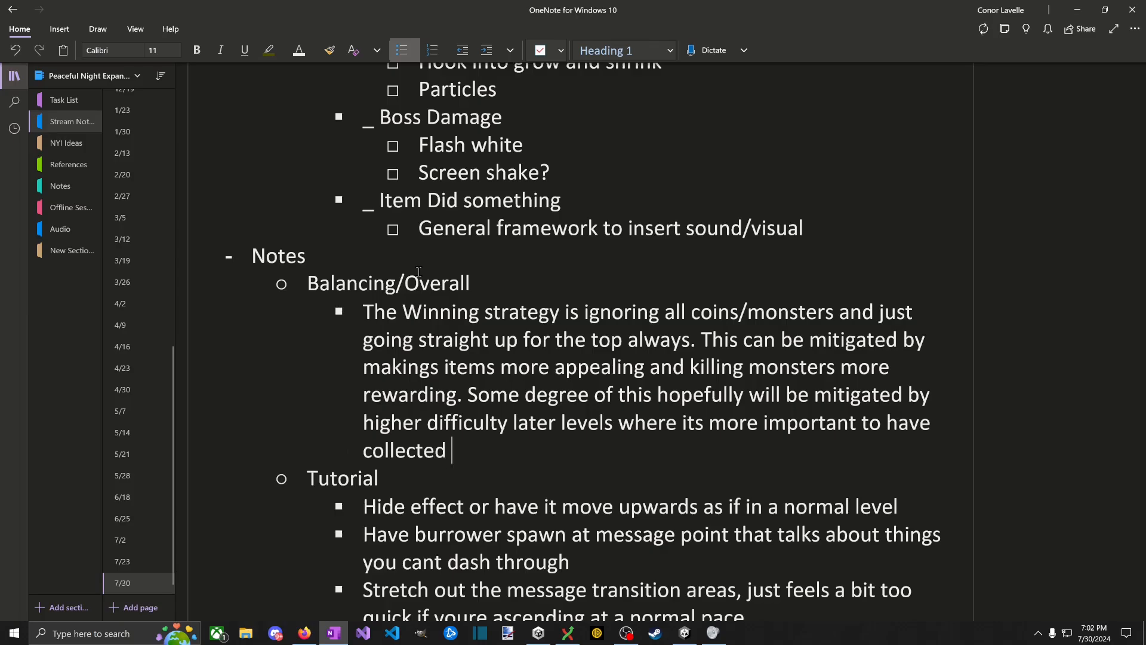
{"action": "type", "text": "some items and some mroen"}
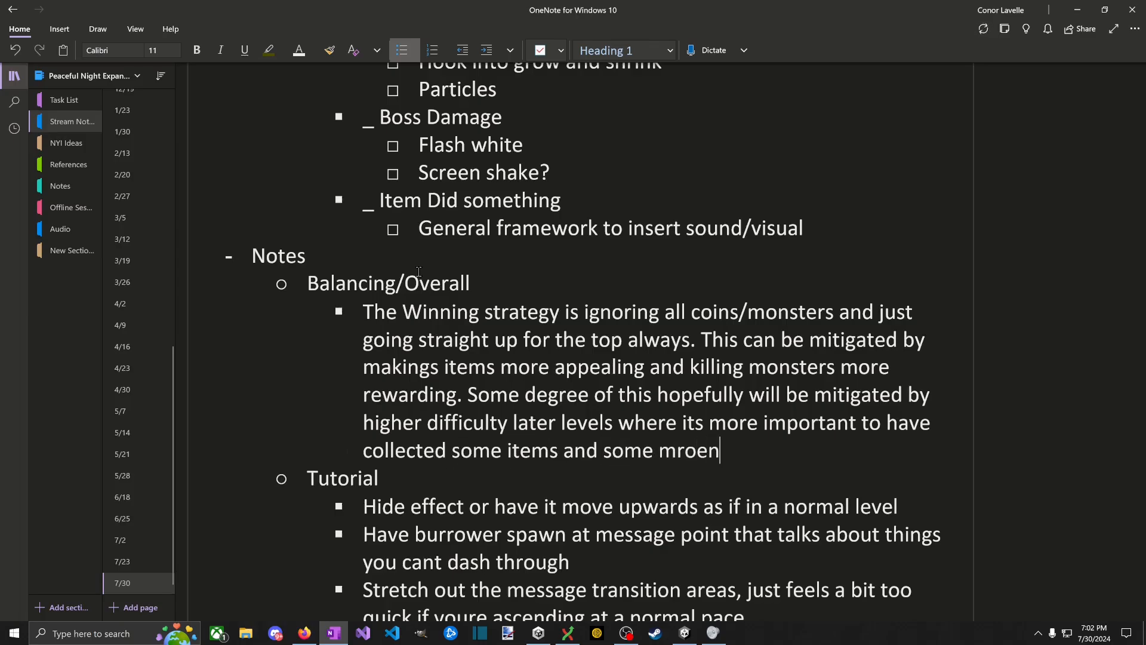
{"action": "key", "text": "BackSpace"}
{"action": "key", "text": "BackSpace"}
{"action": "key", "text": "BackSpace"}
{"action": "key", "text": "BackSpace"}
{"action": "type", "text": "oney for h"}
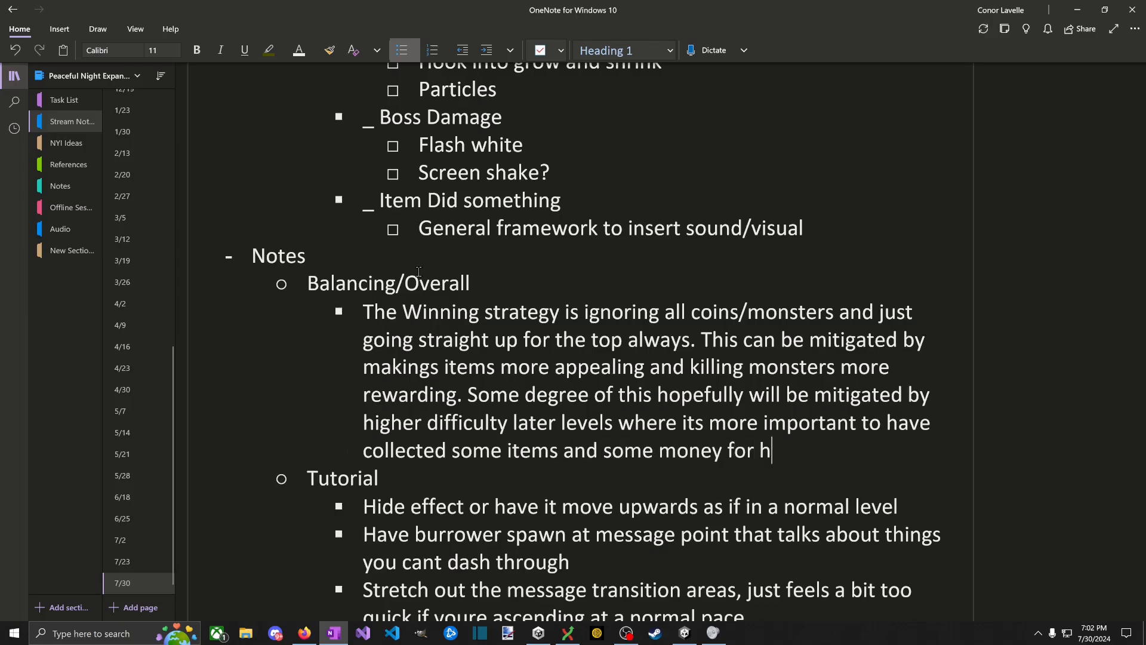
{"action": "type", "text": "ealingh."}
{"action": "key", "text": "BackSpace"}
{"action": "key", "text": "BackSpace"}
{"action": "type", "text": ". "}
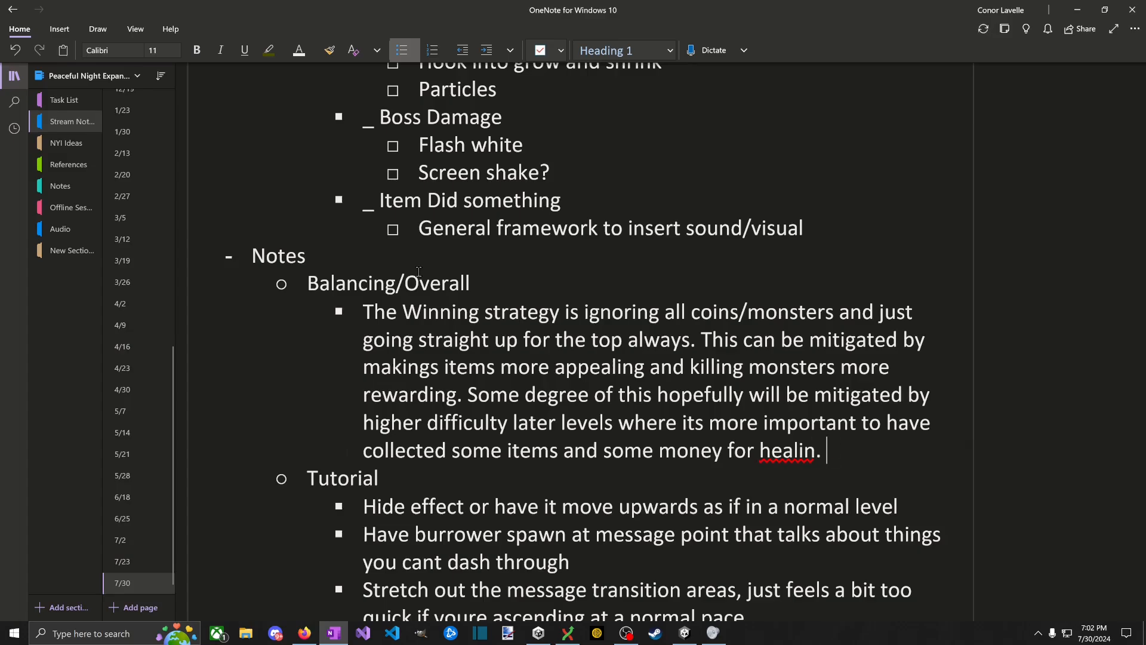
Step: Close the balancing note with "Still, this should be kept in mind when doing item/money rebalance as a part 0.3"
{"action": "type", "text": "Stil,"}
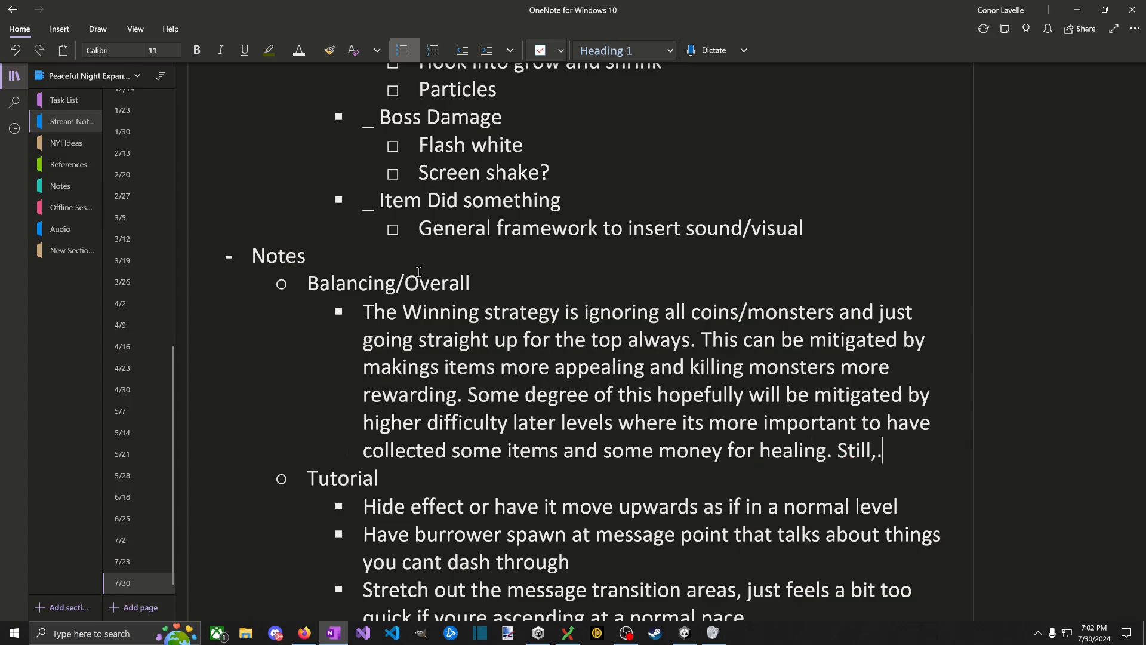
{"action": "type", "text": "."}
{"action": "key", "text": "BackSpace"}
{"action": "type", "text": "this should be "}
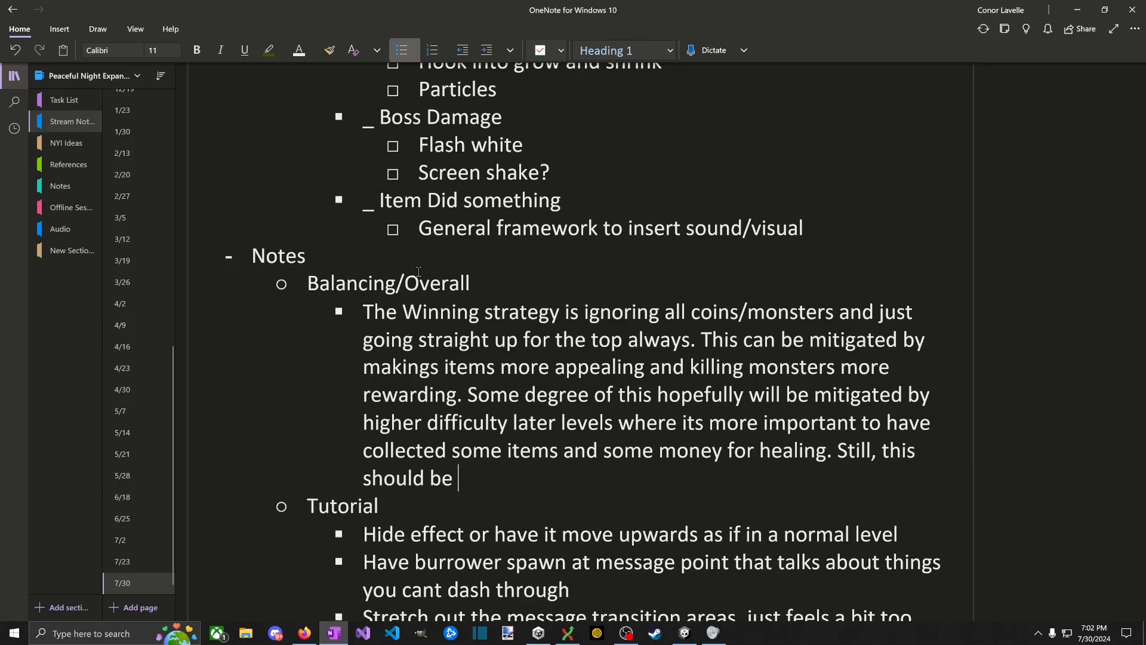
{"action": "type", "text": "kept in mind when doing"}
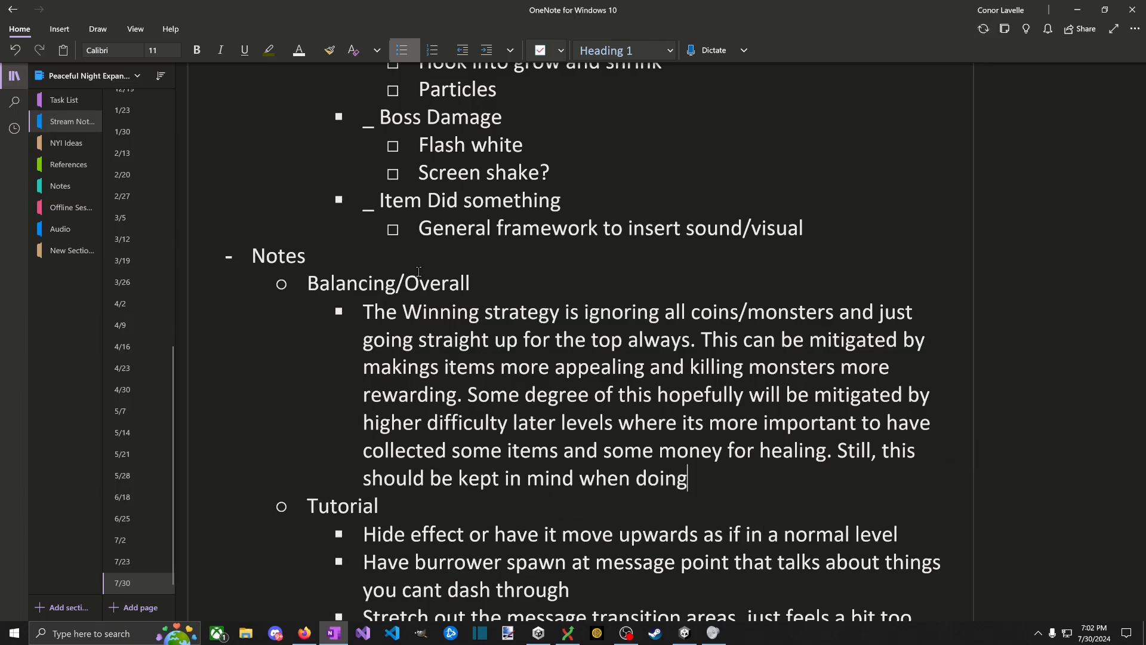
{"action": "type", "text": " item/onme"}
{"action": "key", "text": "BackSpace"}
{"action": "key", "text": "BackSpace"}
{"action": "key", "text": "BackSpace"}
{"action": "key", "text": "BackSpace"}
{"action": "type", "text": "money "}
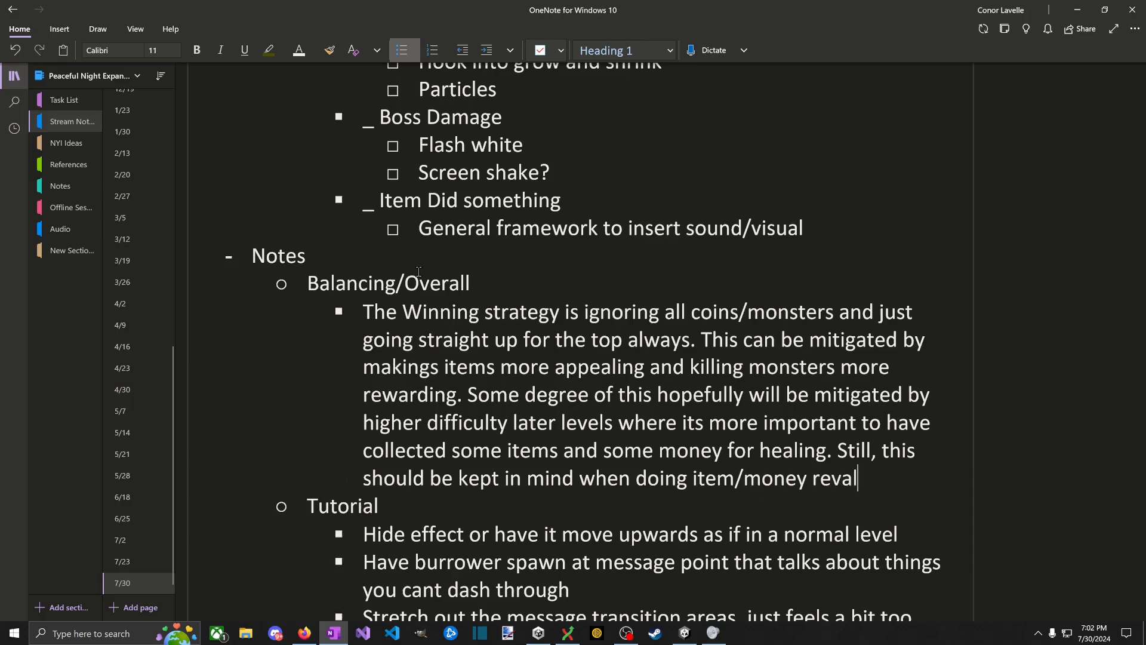
{"action": "type", "text": "reval"}
{"action": "key", "text": "BackSpace"}
{"action": "key", "text": "BackSpace"}
{"action": "key", "text": "BackSpace"}
{"action": "key", "text": "BackSpace"}
{"action": "type", "text": "ebalance as a part"}
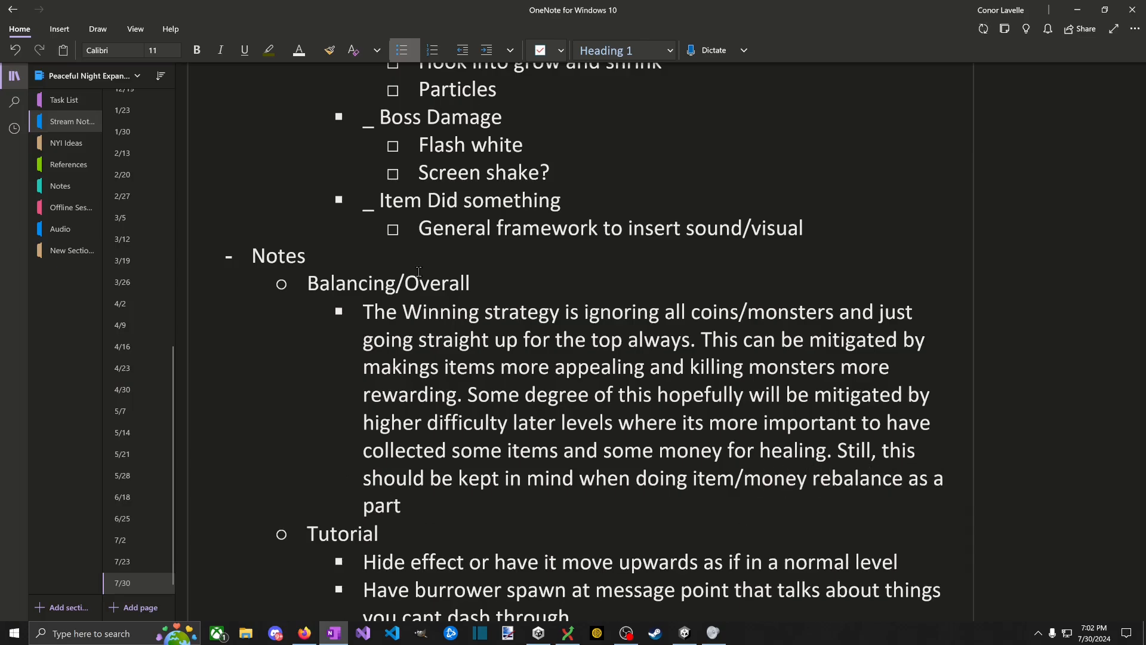
{"action": "type", "text": " 0.3"}
Step: Switch back to the game in Unity and restart the run from the demo-complete screen
{"action": "key", "text": "alt+Tab"}
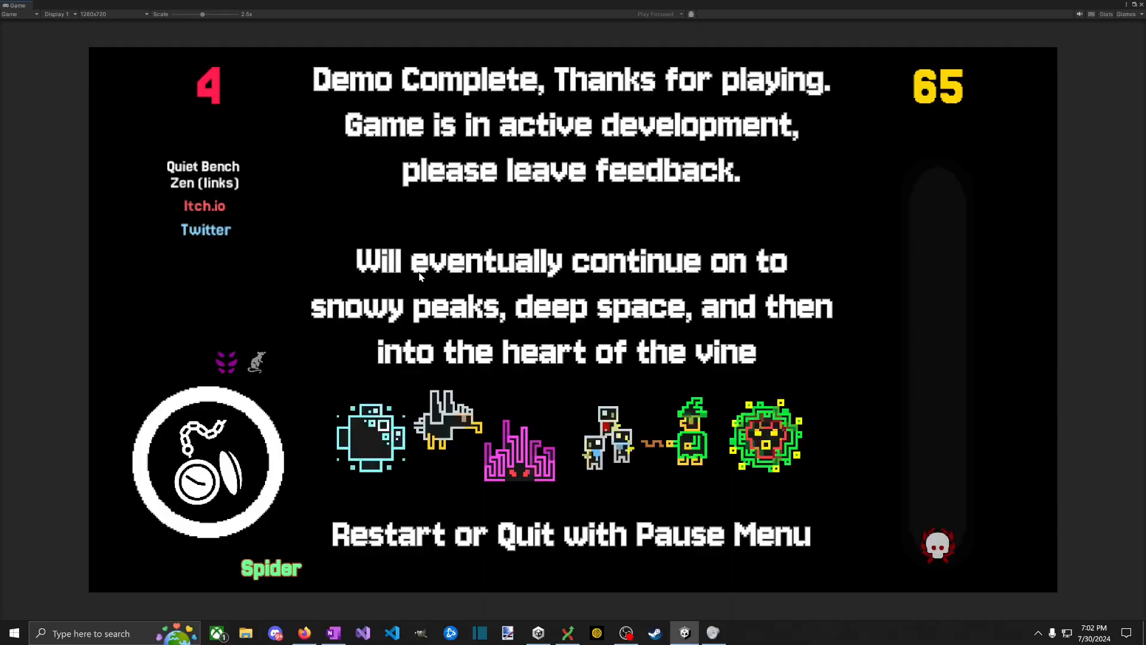
{"action": "key", "text": "Escape"}
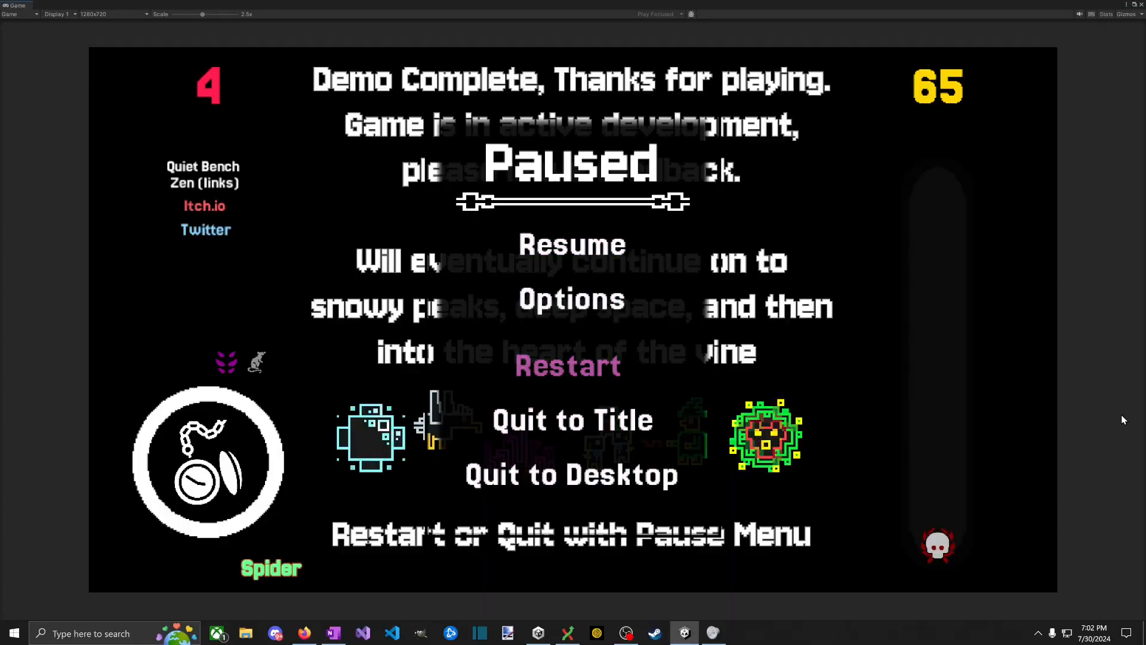
{"action": "key", "text": "Return"}
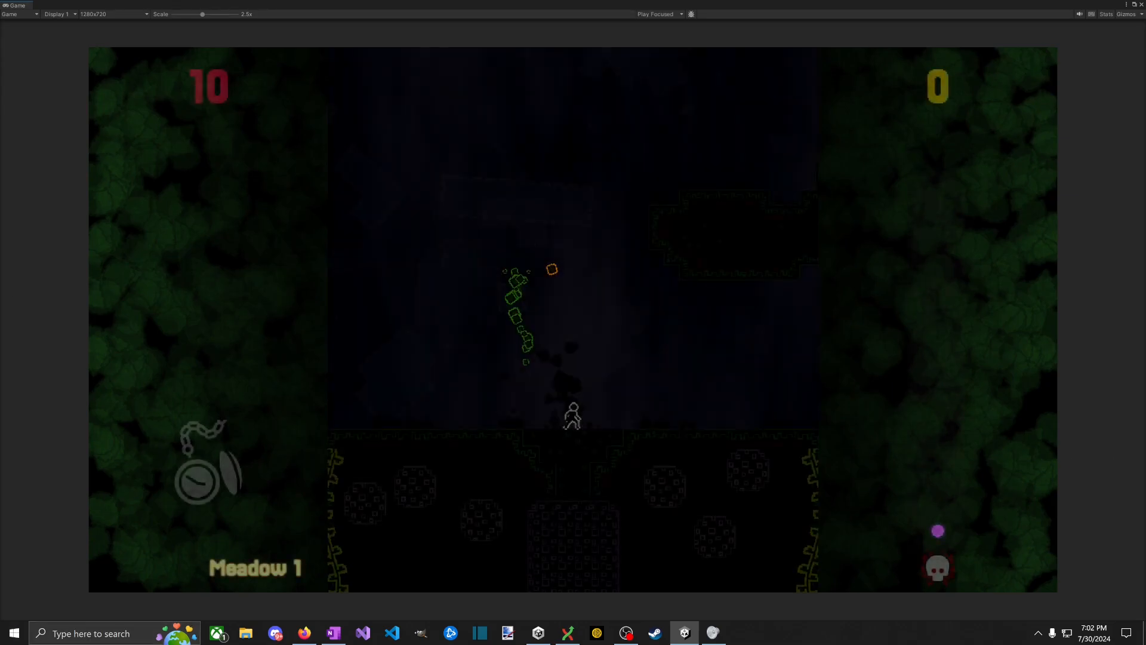
{"action": "key", "text": "alt+Tab"}
{"action": "left_click", "coordinate": [580, 34]}
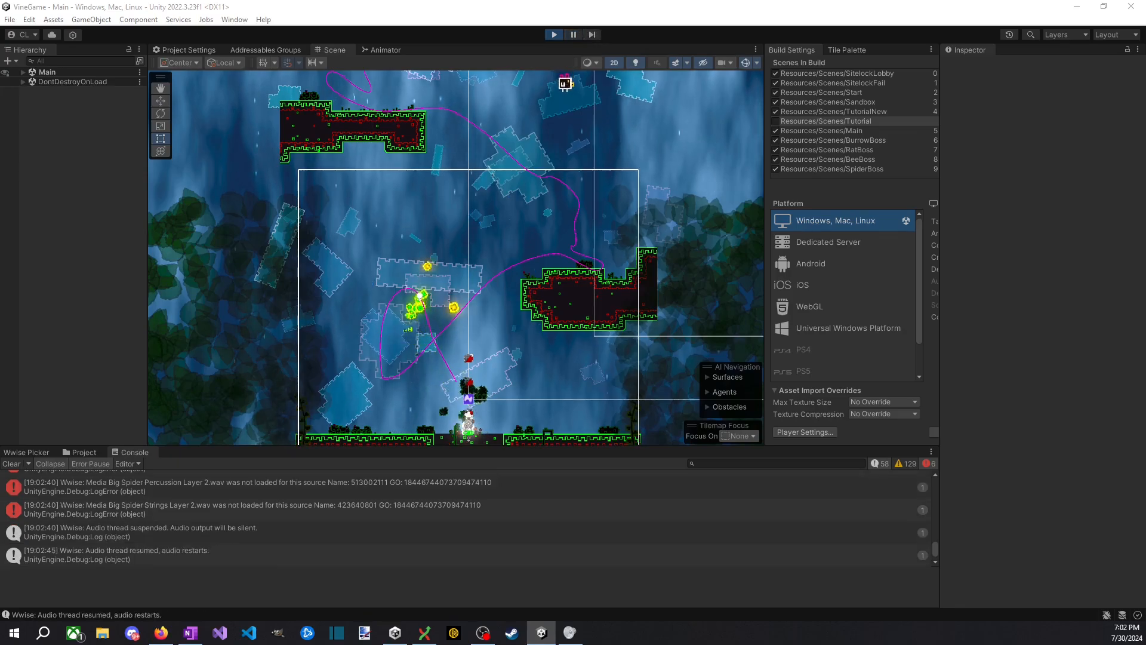
{"action": "key", "text": "alt+Tab"}
Step: Jump up the left side of the growing vine in Meadow 1, collecting the coins near its lower leaves
{"action": "key", "text": "space"}
{"action": "key", "text": "a"}
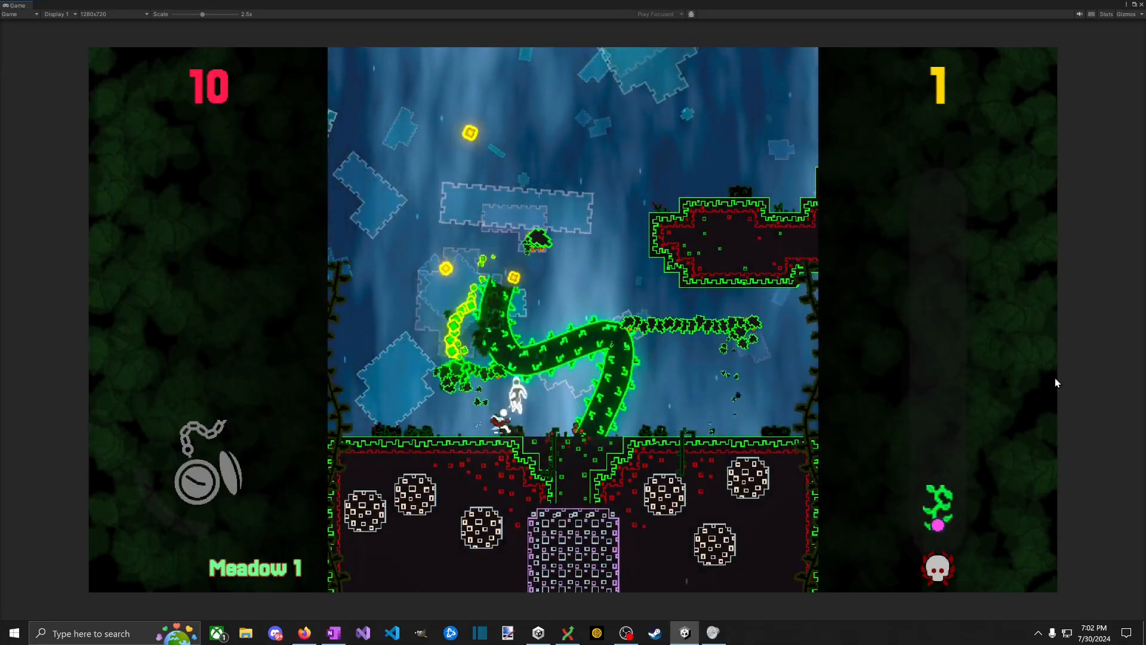
{"action": "key", "text": "a"}
{"action": "key", "text": "space"}
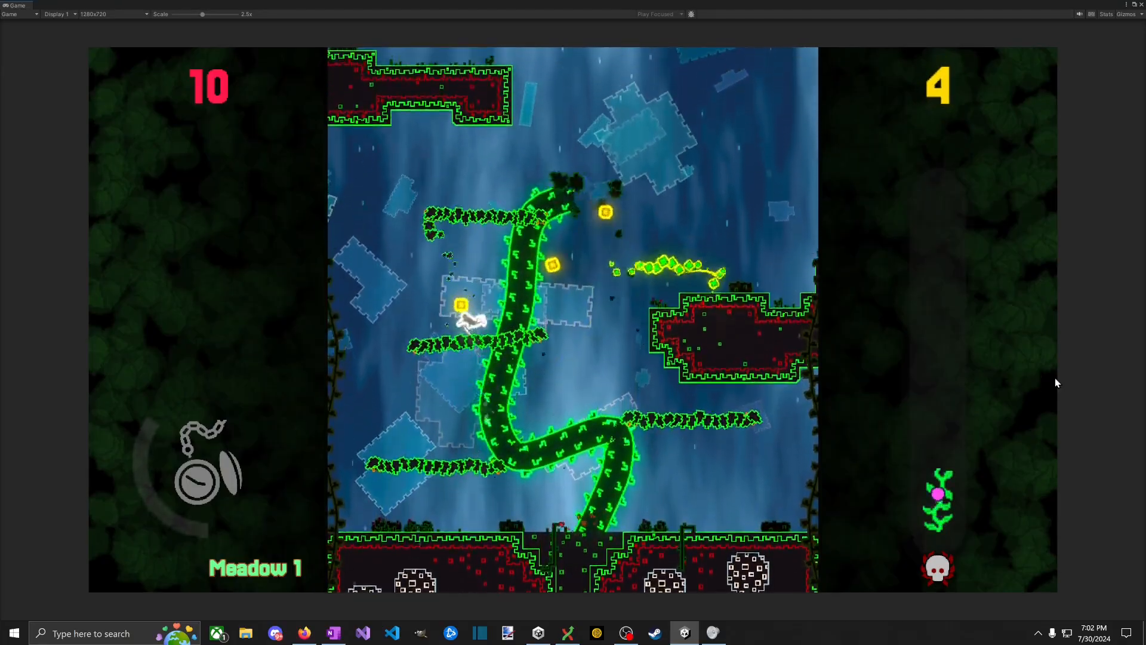
{"action": "key", "text": "space"}
{"action": "key", "text": "d"}
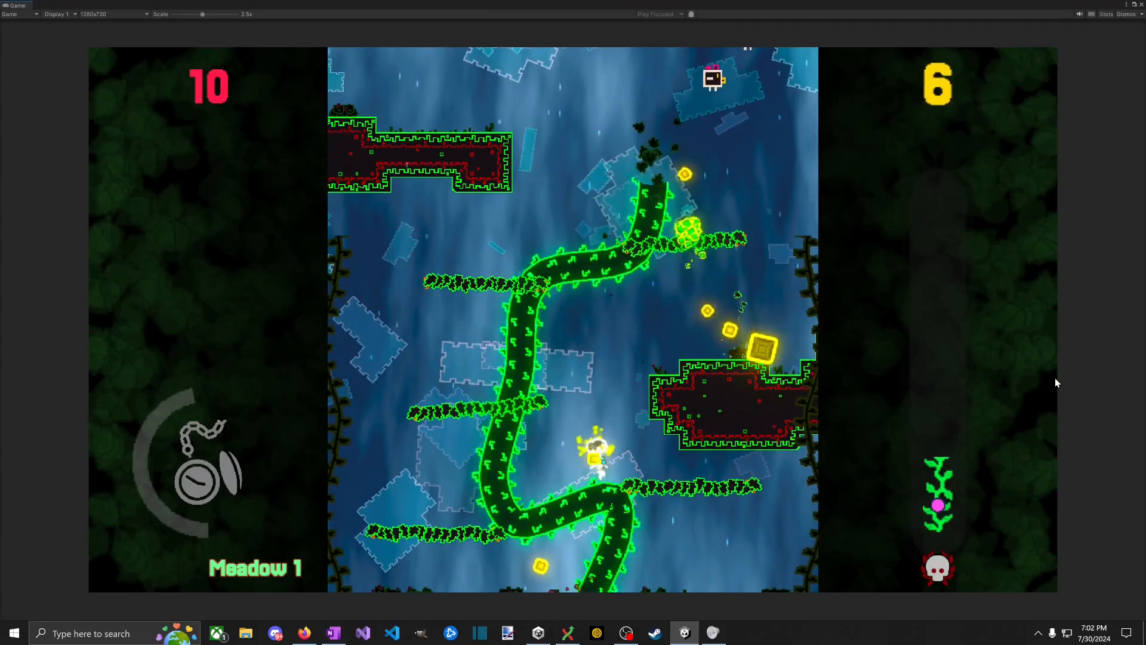
Step: Cross to the lower right leaf and jump onto the right stone ledge to collect its large coin
{"action": "key", "text": "a"}
{"action": "key", "text": "d"}
{"action": "key", "text": "space"}
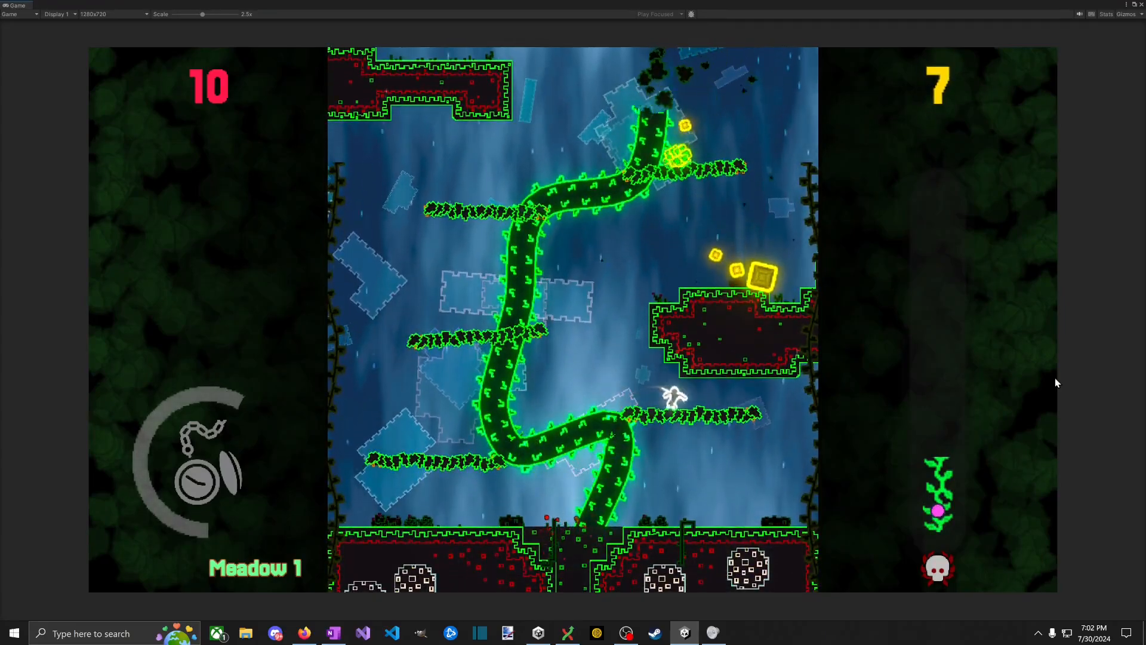
{"action": "key", "text": "a"}
{"action": "key", "text": "space"}
{"action": "key", "text": "d"}
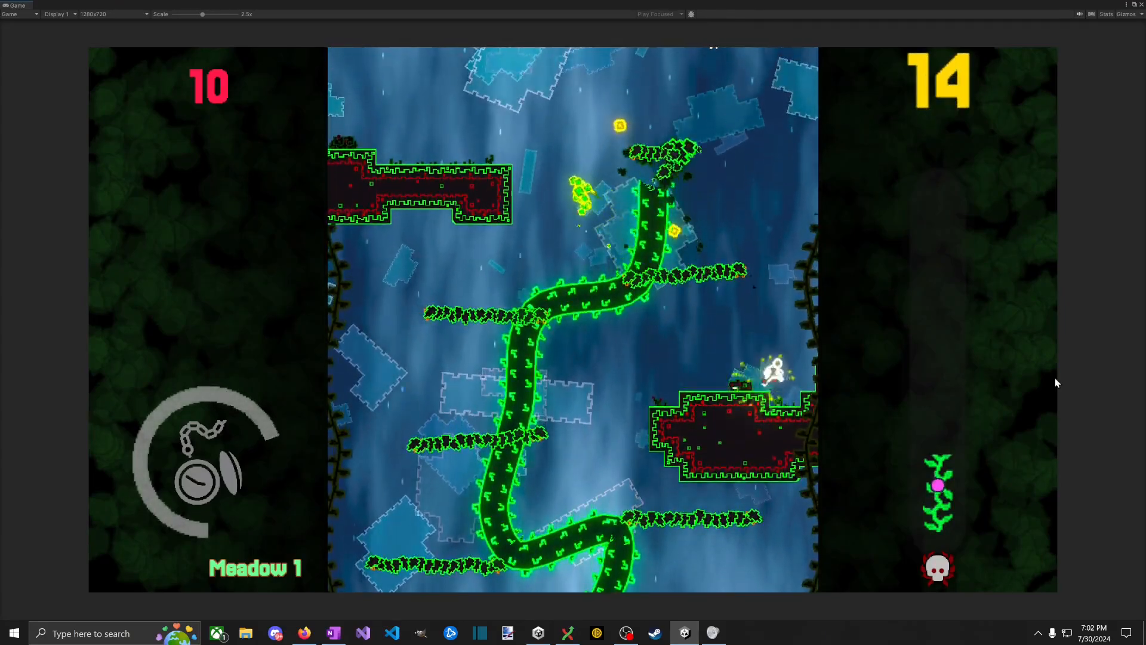
Step: Leap from the right ledge back to the vine and climb across it to the left stone ledge, collecting coins
{"action": "key", "text": "a"}
{"action": "key", "text": "space"}
{"action": "key", "text": "space"}
{"action": "key", "text": "space"}
{"action": "key", "text": "space"}
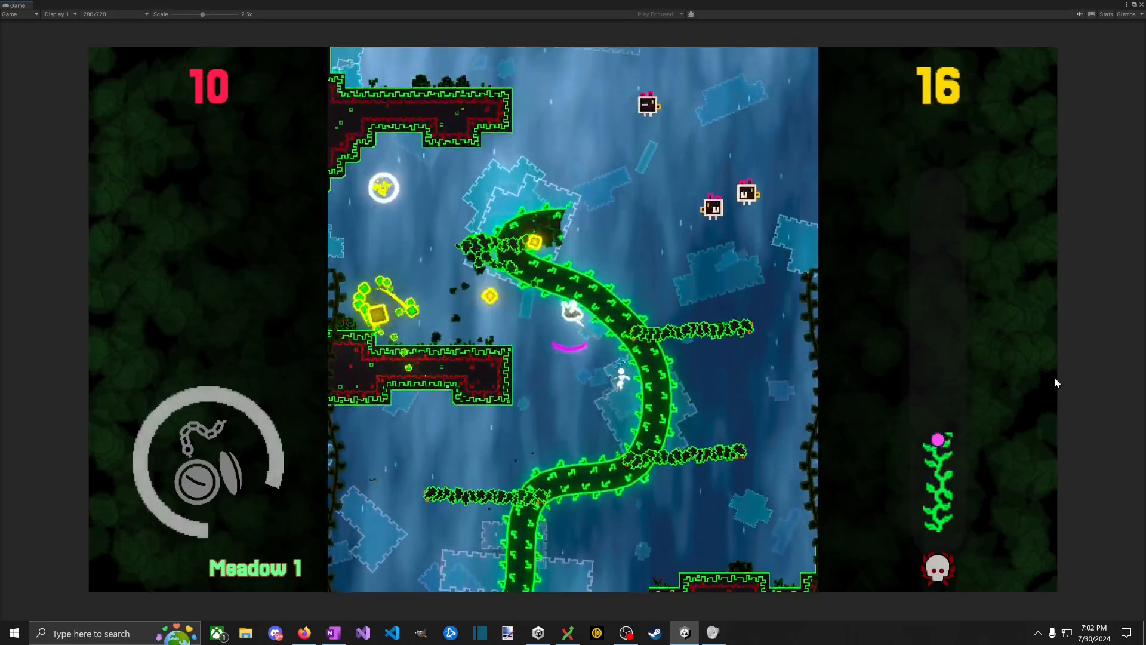
{"action": "key", "text": "d"}
{"action": "key", "text": "space"}
{"action": "key", "text": "a"}
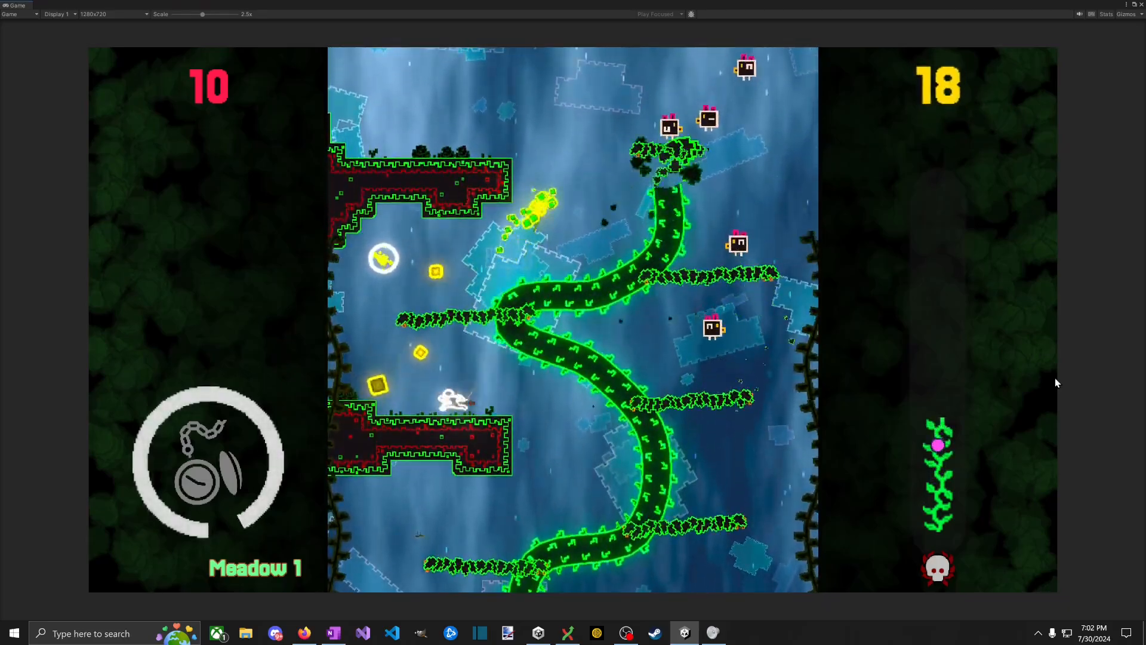
Step: Collect the large coin on the left ledge and jump past the leaf above to grab the ringed pickup
{"action": "key", "text": "space"}
{"action": "key", "text": "space"}
{"action": "key", "text": "space"}
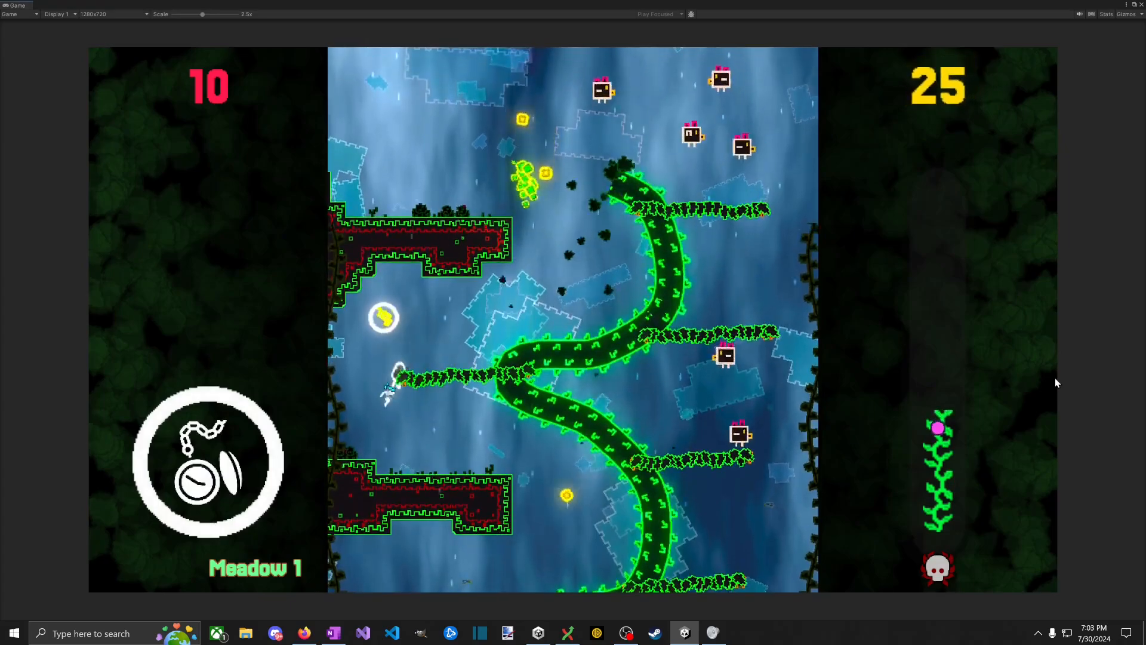
{"action": "key", "text": "a"}
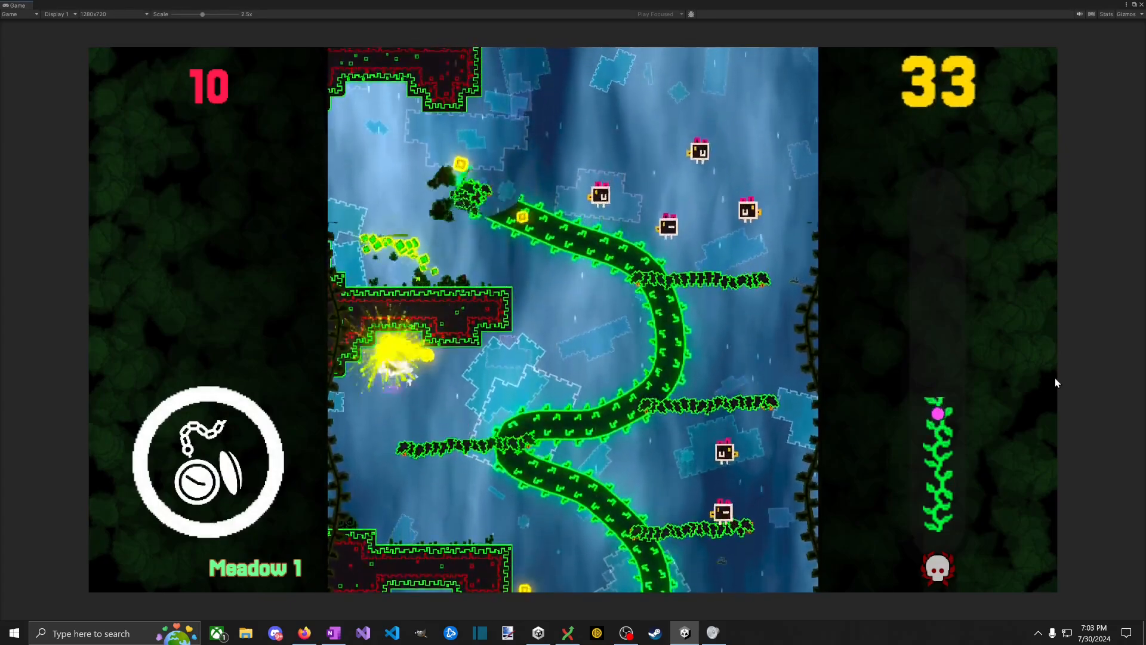
Step: Gather the coins scattered around the left leaf and the stone ledge beneath it
{"action": "key", "text": "d"}
{"action": "key", "text": "space"}
{"action": "key", "text": "a"}
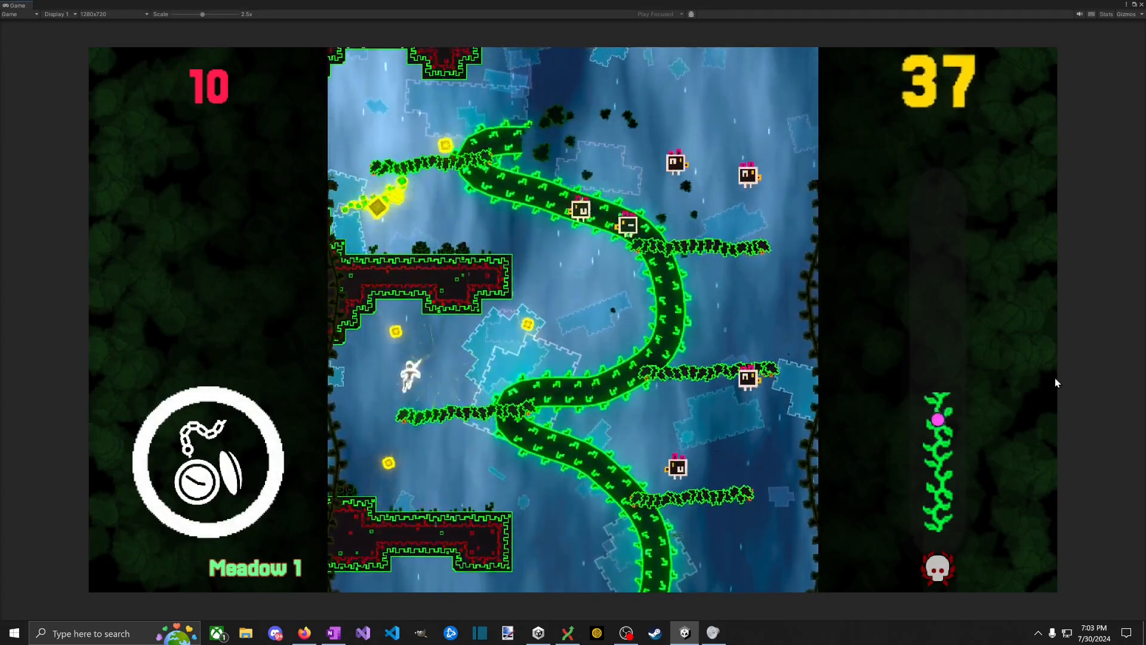
{"action": "key", "text": "space"}
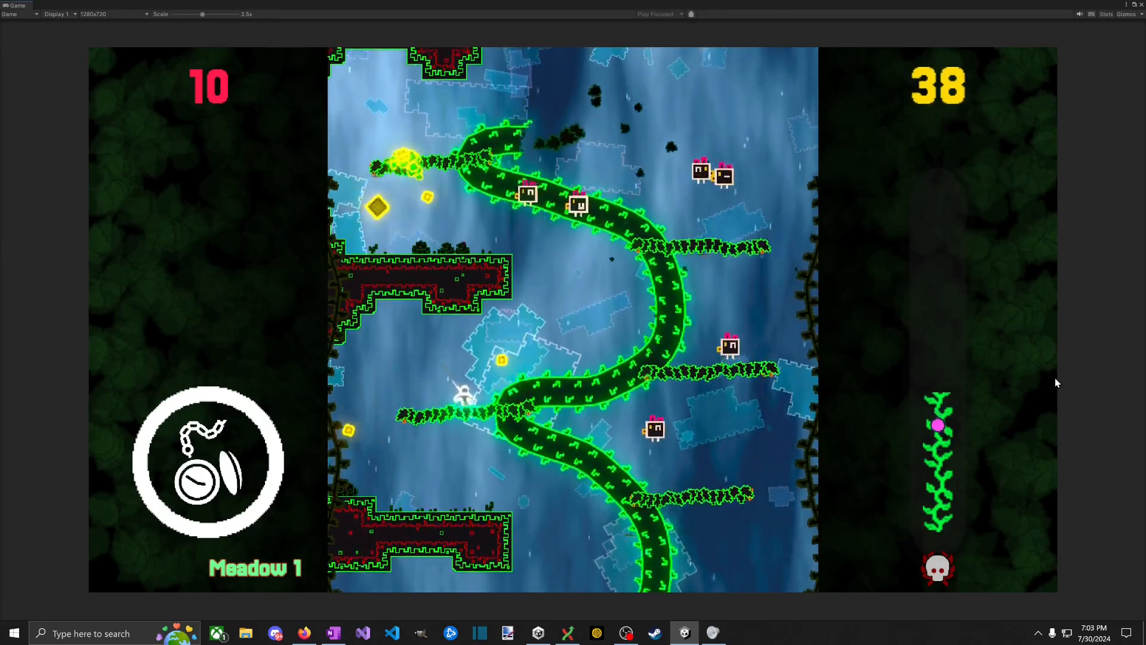
{"action": "key", "text": "space"}
{"action": "key", "text": "a"}
{"action": "key", "text": "d"}
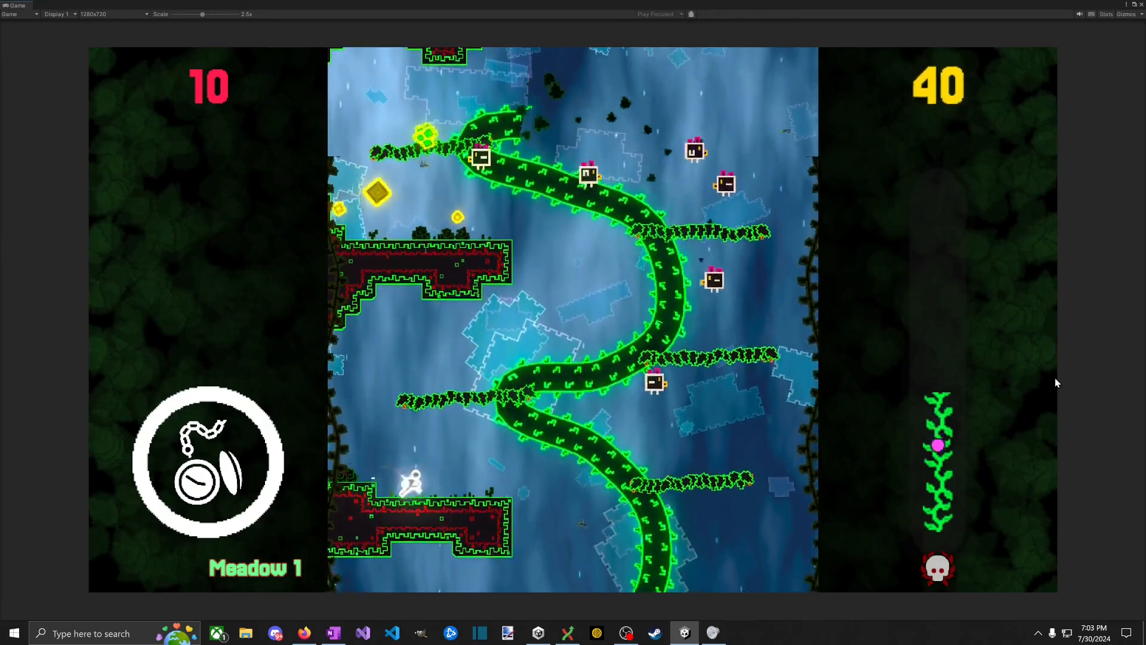
Step: Drop off the left ledge to the lower vine, collect the coin by the right leaf, and jump onto the right ledge
{"action": "key", "text": "d"}
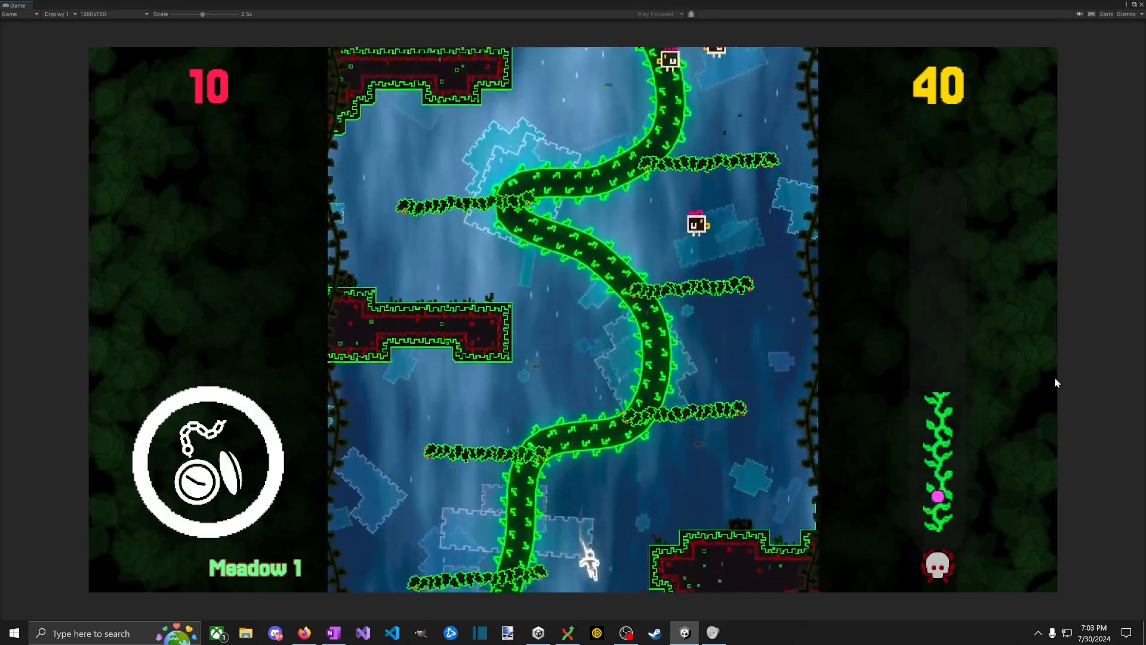
{"action": "key", "text": "a"}
{"action": "key", "text": "space"}
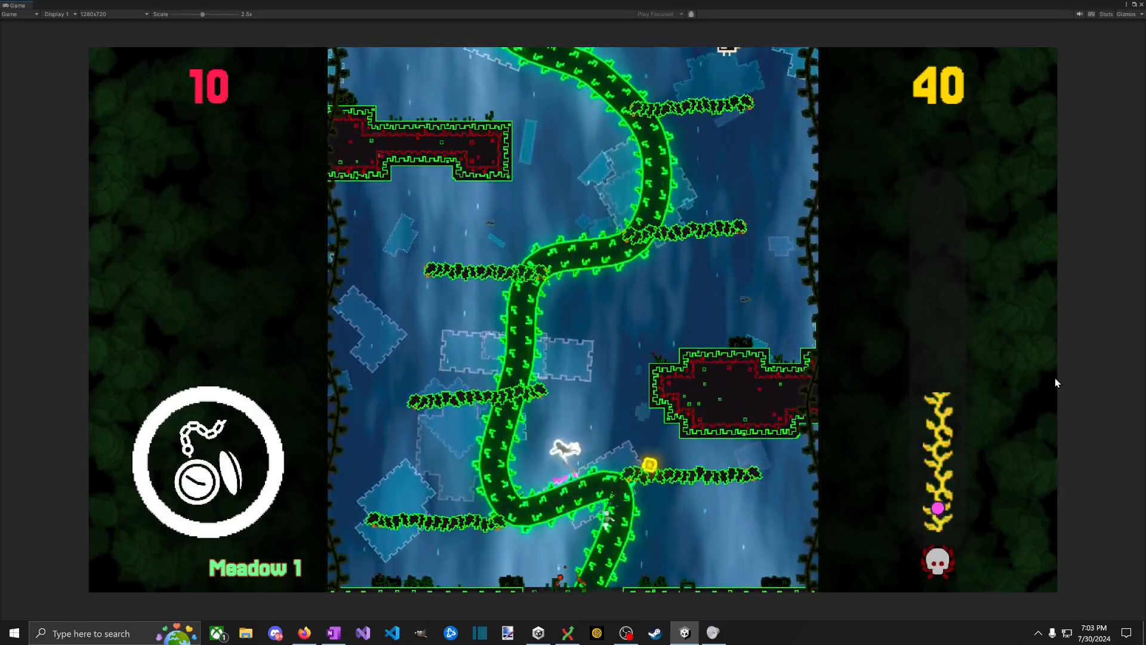
{"action": "key", "text": "d"}
{"action": "key", "text": "space"}
{"action": "key", "text": "space"}
{"action": "key", "text": "d"}
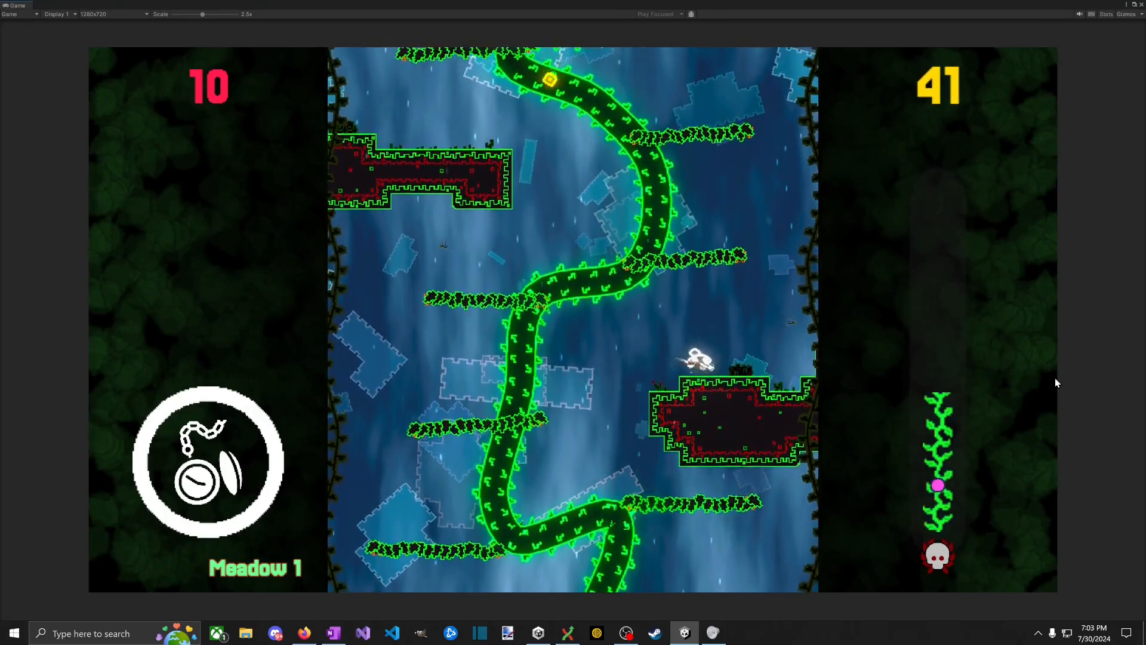
Step: Climb from the right ledge back up the vine to the right leaf below the flying enemies
{"action": "key", "text": "space"}
{"action": "key", "text": "space"}
{"action": "key", "text": "a"}
{"action": "key", "text": "space"}
{"action": "key", "text": "space"}
{"action": "key", "text": "d"}
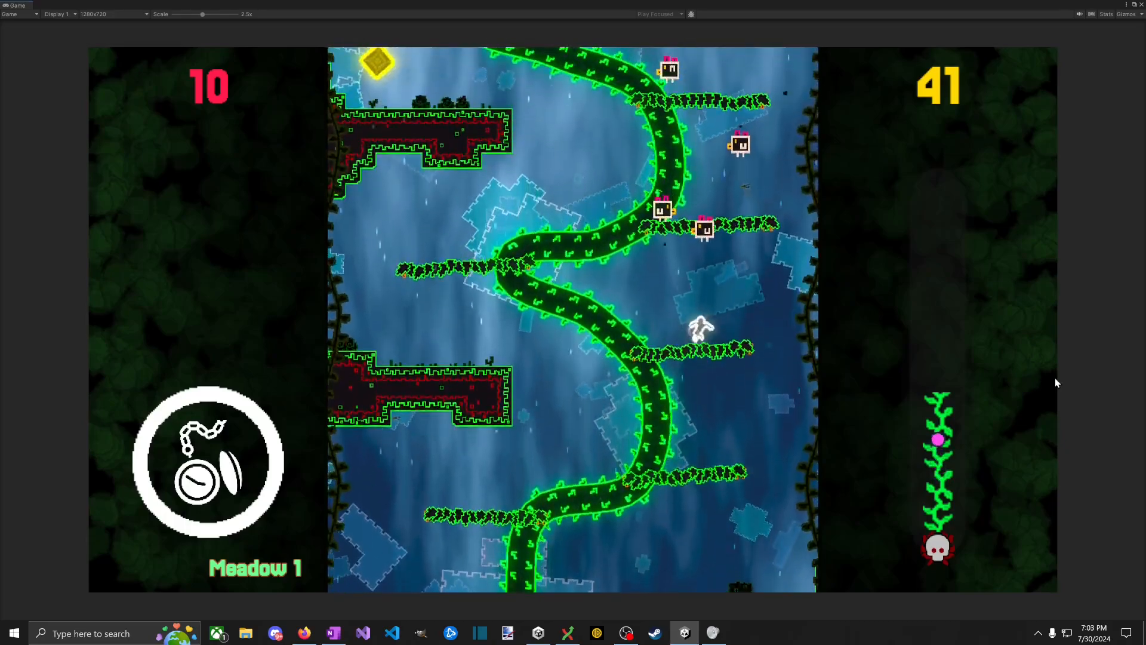
Step: Jump to the next right leaf and attack the nearest flying enemy, collecting a coin it drops
{"action": "key", "text": "space"}
{"action": "key", "text": "space"}
{"action": "key", "text": "a"}
{"action": "key", "text": "a"}
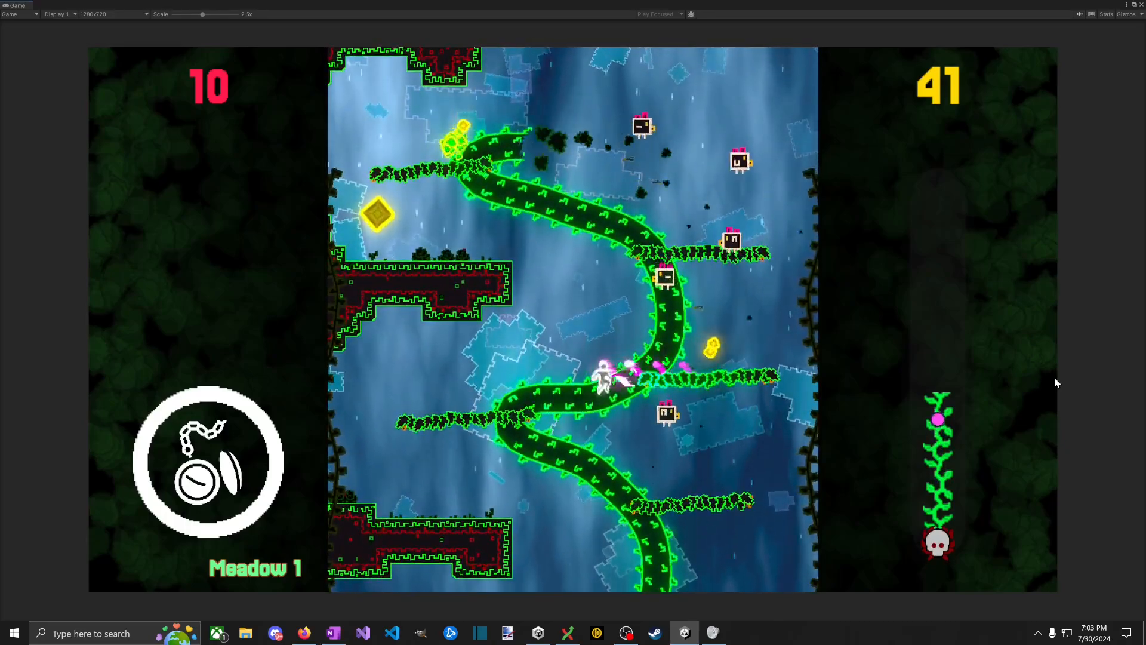
{"action": "key", "text": "d"}
{"action": "key", "text": "space"}
{"action": "key", "text": "a"}
{"action": "key", "text": "d"}
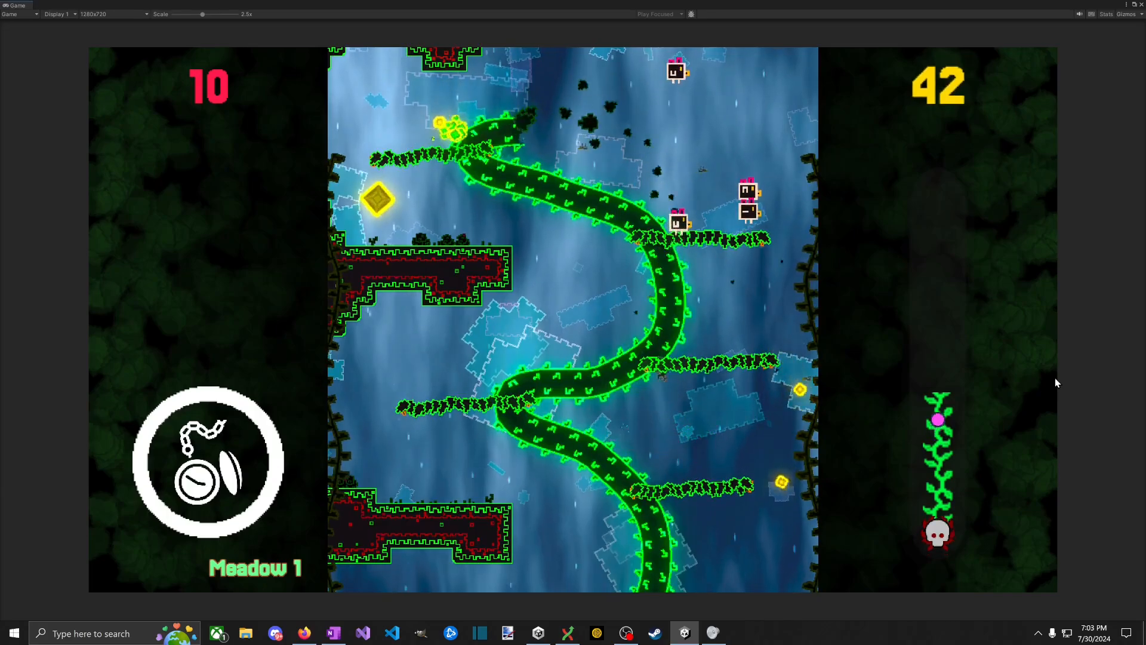
Step: Return to the right leaf by the vine bend and leap across to the middle left stone ledge
{"action": "key", "text": "d"}
{"action": "key", "text": "space"}
{"action": "key", "text": "space"}
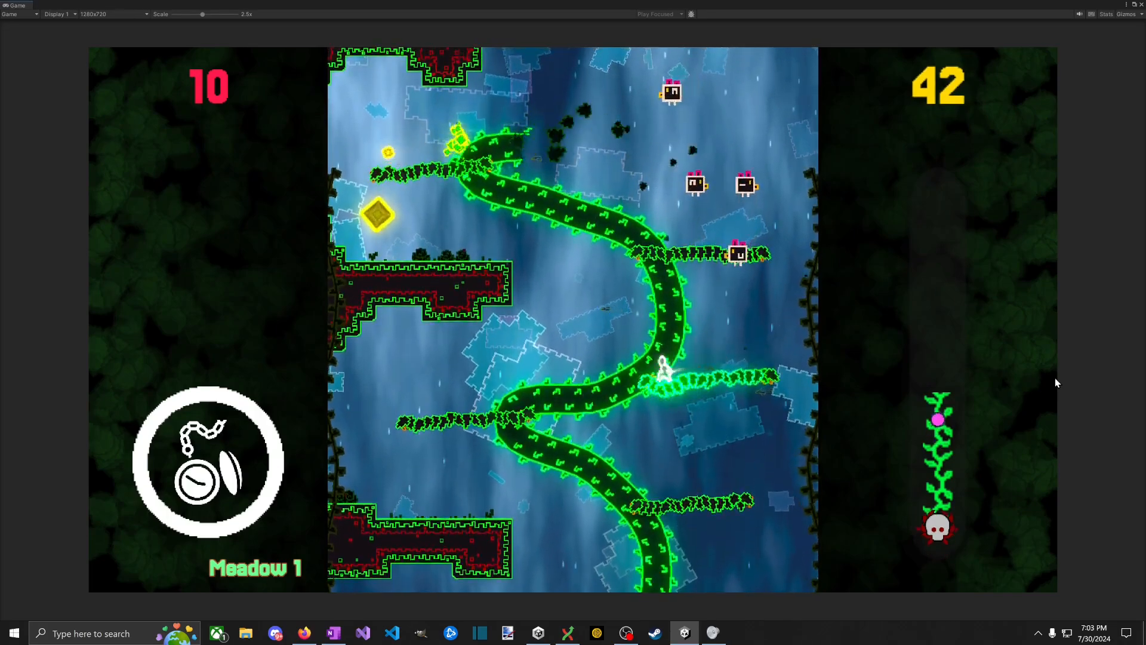
{"action": "key", "text": "space"}
{"action": "key", "text": "a"}
{"action": "key", "text": "space"}
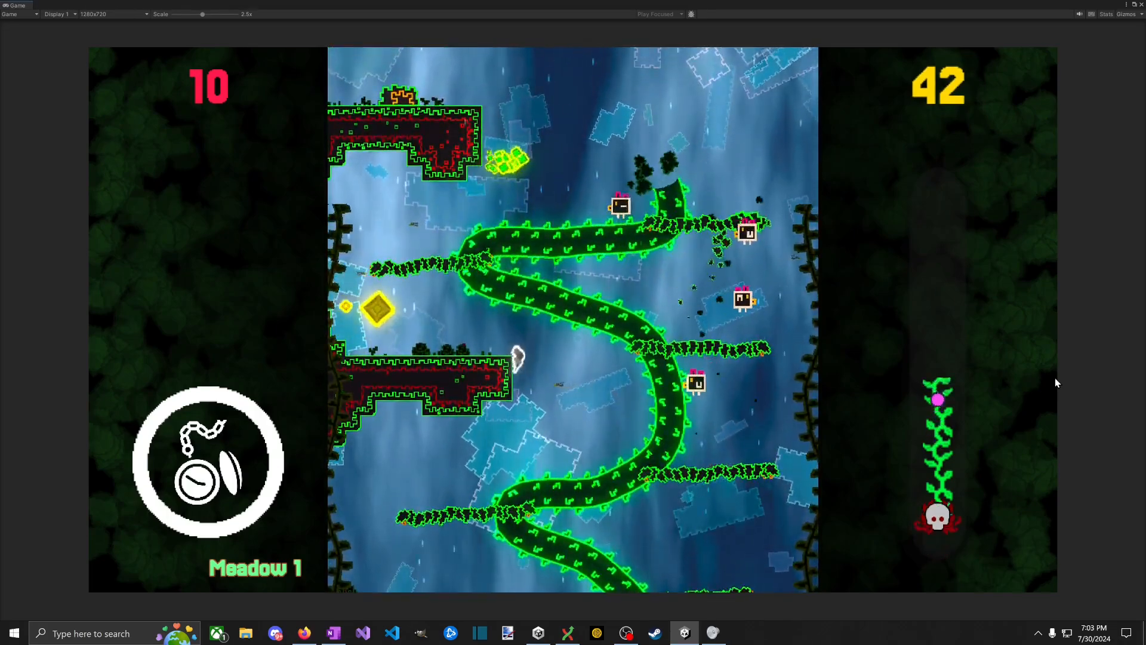
Step: Collect the large coin above the left ledge and jump over the left leaf onto the vine
{"action": "key", "text": "a"}
{"action": "key", "text": "space"}
{"action": "key", "text": "d"}
{"action": "key", "text": "space"}
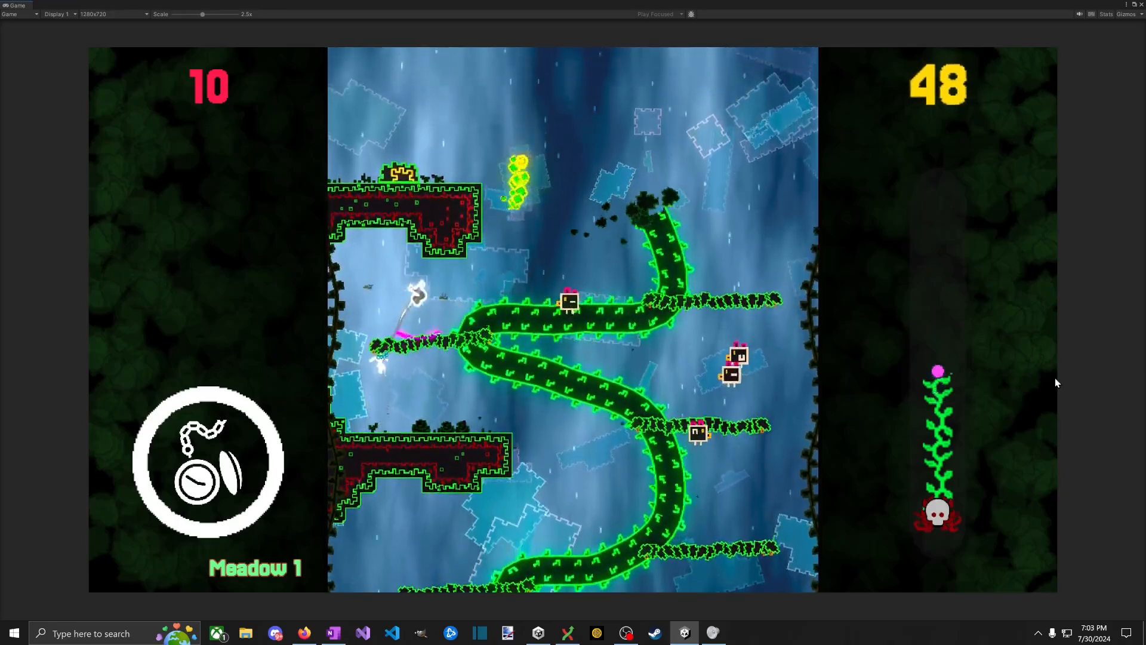
{"action": "key", "text": "d"}
{"action": "key", "text": "space"}
{"action": "key", "text": "a"}
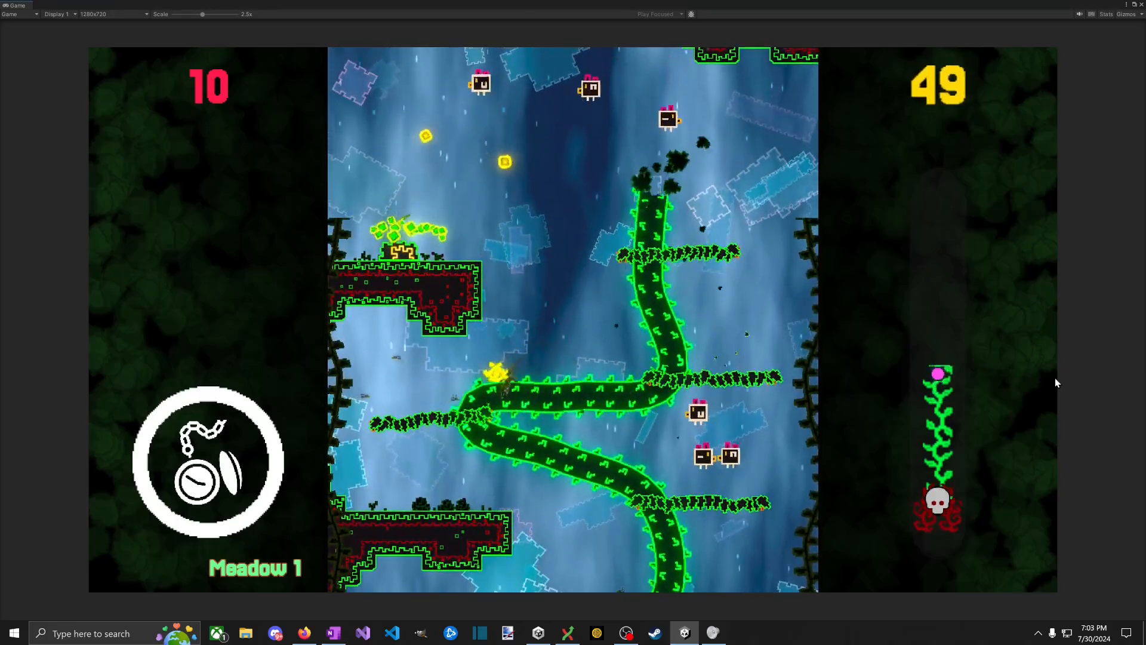
Step: Drop to the right leaf where the flying enemies gather and attack them on the way back up
{"action": "key", "text": "d"}
{"action": "key", "text": "space"}
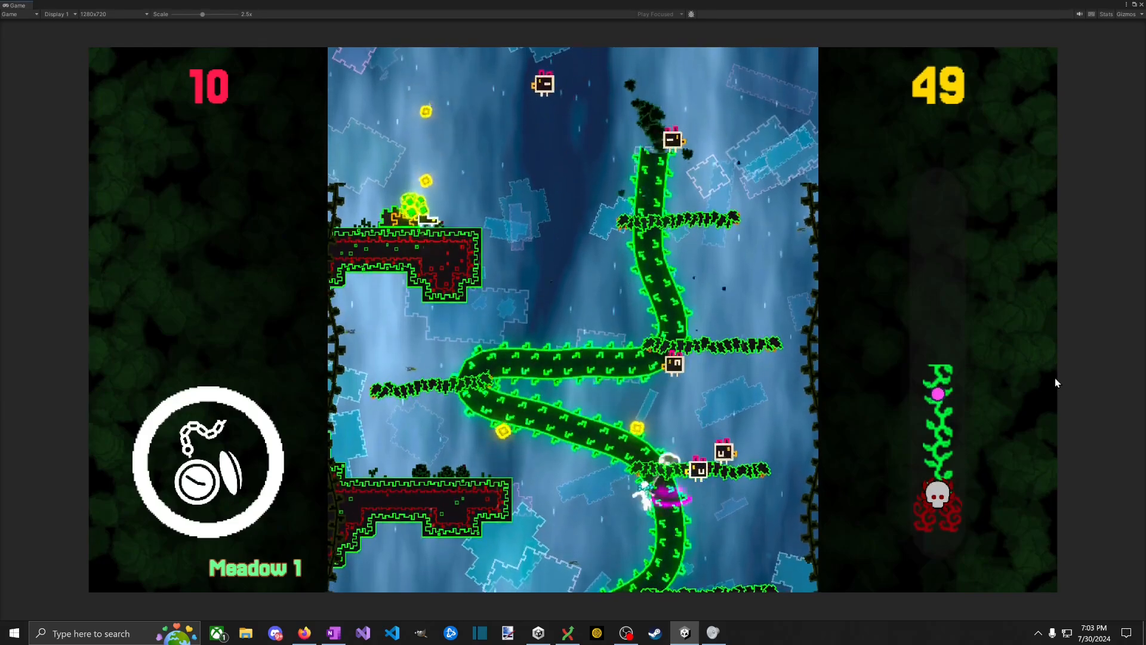
{"action": "key", "text": "space"}
{"action": "key", "text": "a"}
{"action": "key", "text": "space"}
{"action": "key", "text": "a"}
{"action": "key", "text": "shift"}
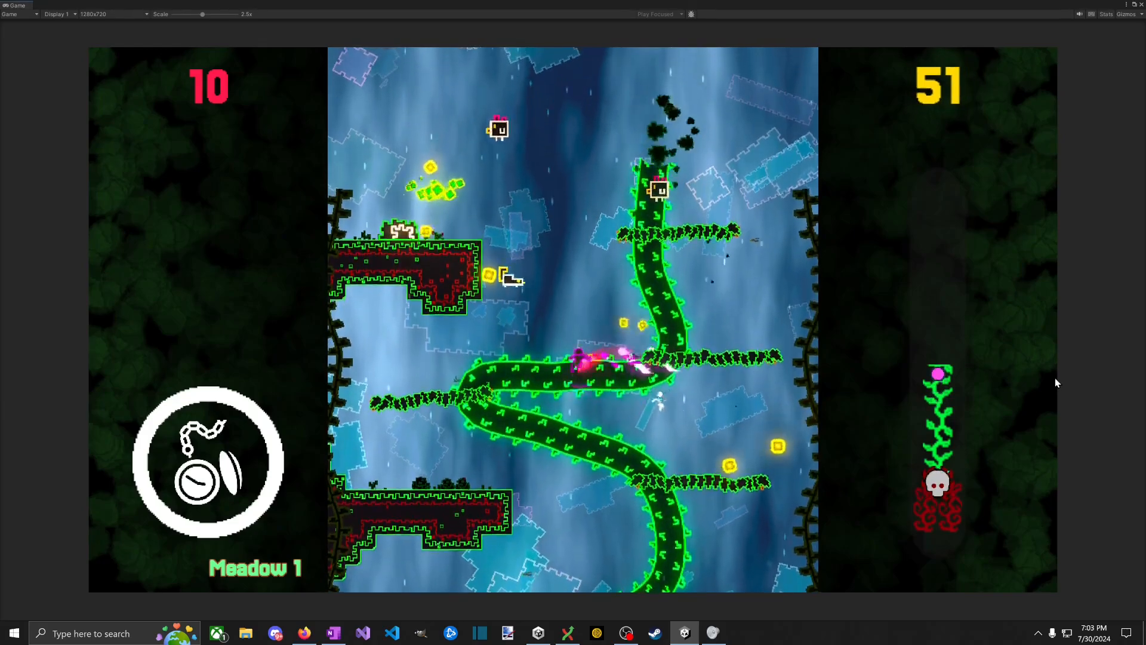
Step: Dash around the vine bend for the dropped coins and climb to the right leaf above
{"action": "key", "text": "d"}
{"action": "key", "text": "space"}
{"action": "key", "text": "space"}
{"action": "key", "text": "a"}
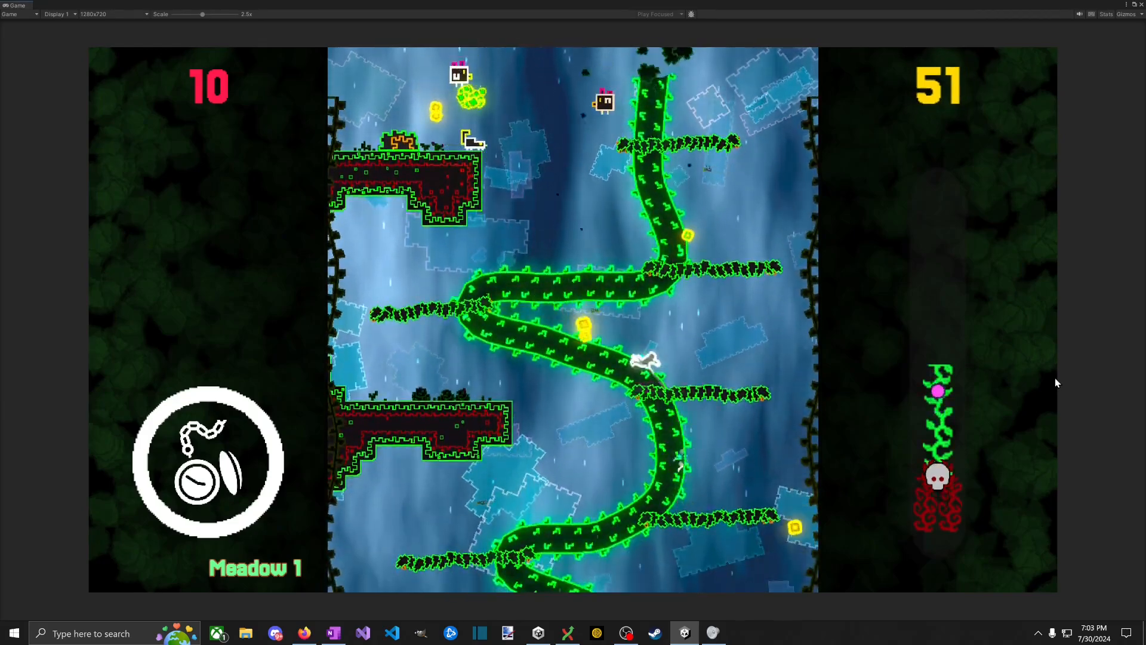
{"action": "key", "text": "shift"}
{"action": "key", "text": "d"}
{"action": "key", "text": "shift"}
{"action": "key", "text": "space"}
{"action": "key", "text": "space"}
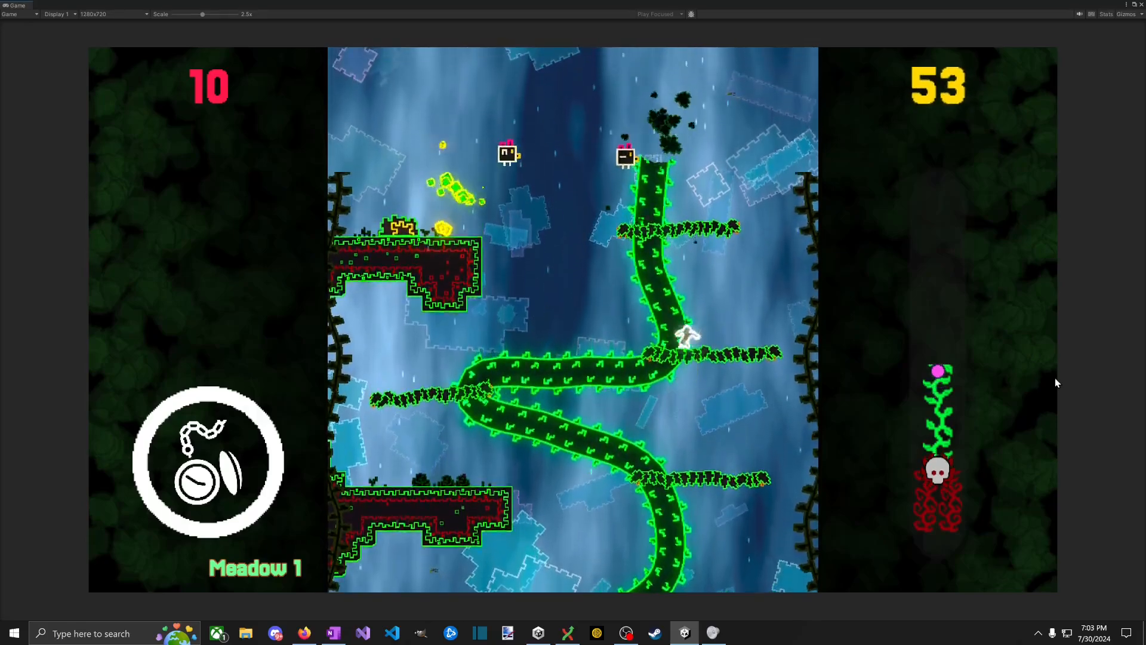
Step: Jump to the upper left stone ledge and take its large coin on the way to the leaf above
{"action": "key", "text": "a"}
{"action": "key", "text": "space"}
{"action": "key", "text": "space"}
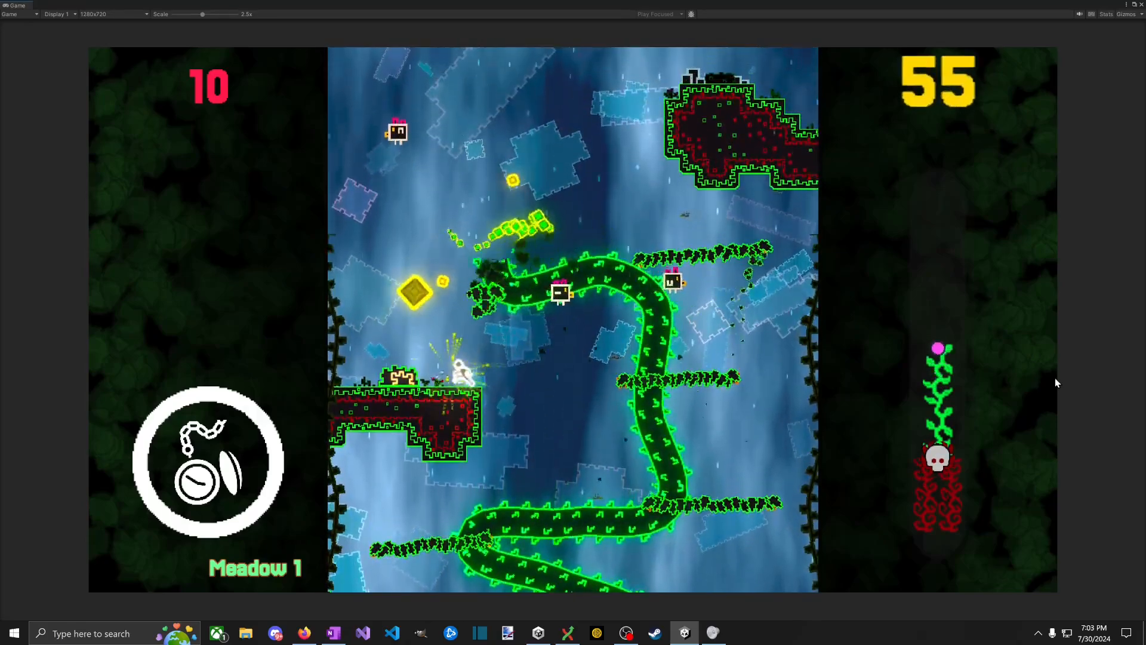
{"action": "key", "text": "shift"}
{"action": "key", "text": "d"}
{"action": "key", "text": "space"}
{"action": "key", "text": "space"}
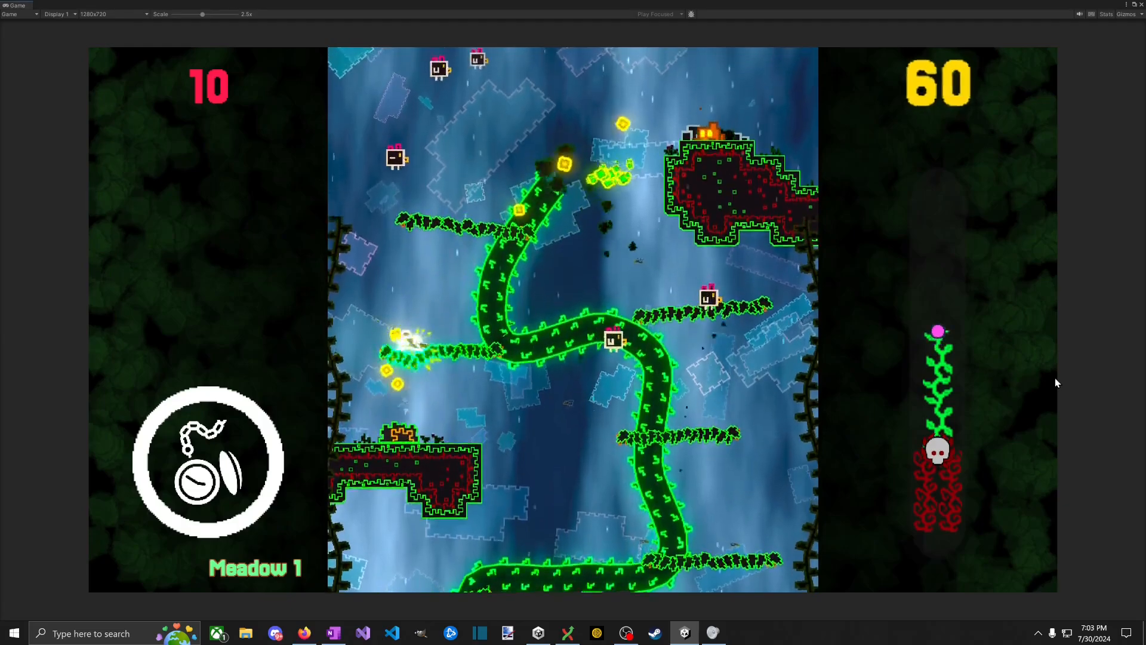
Step: Collect the coins around the left leaf and cross the vine to fight the flying enemies by the right leaf
{"action": "key", "text": "a"}
{"action": "key", "text": "d"}
{"action": "key", "text": "a"}
{"action": "key", "text": "space"}
{"action": "key", "text": "d"}
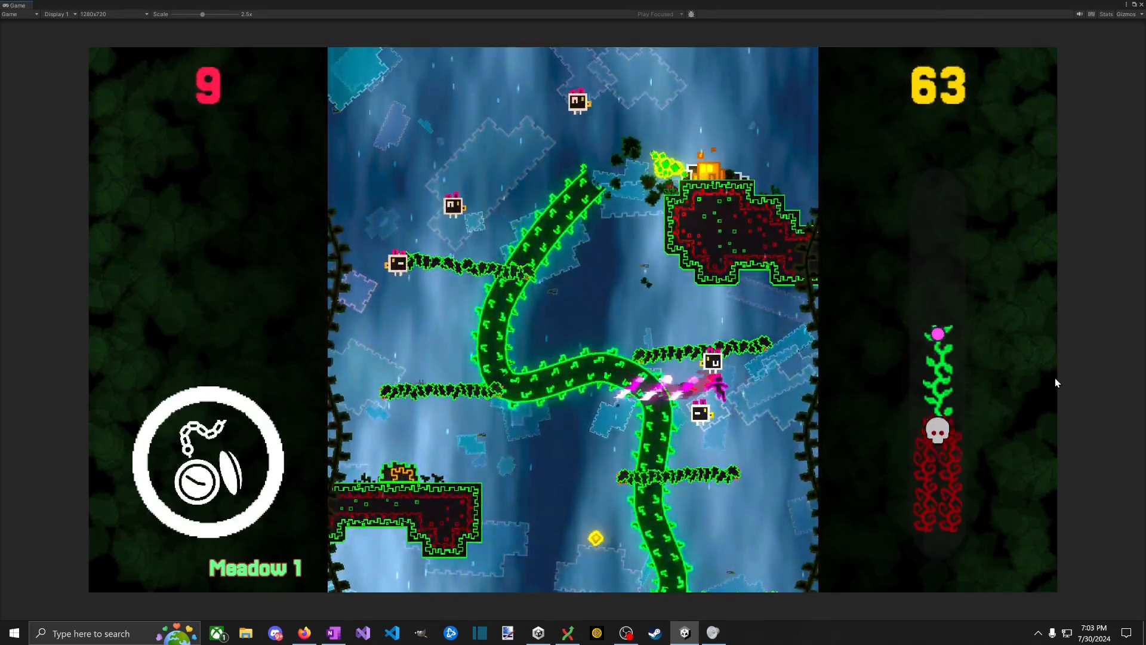
{"action": "key", "text": "a"}
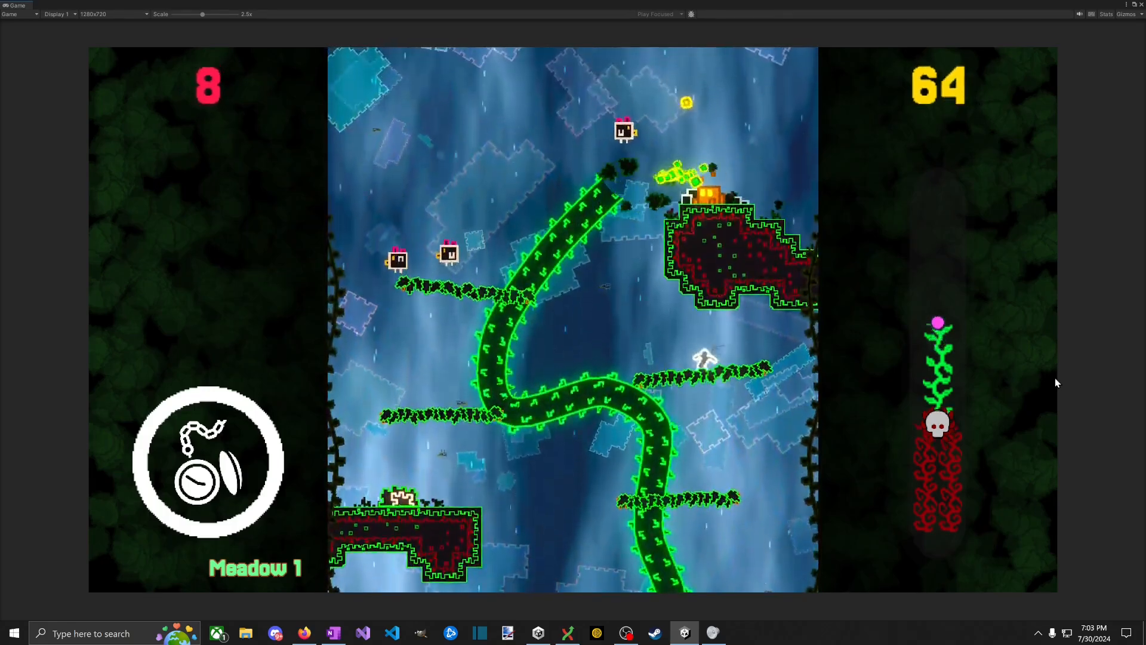
Step: Leap from the right leaf to the upper left leaf and attack the two flying enemies there
{"action": "key", "text": "a"}
{"action": "key", "text": "space"}
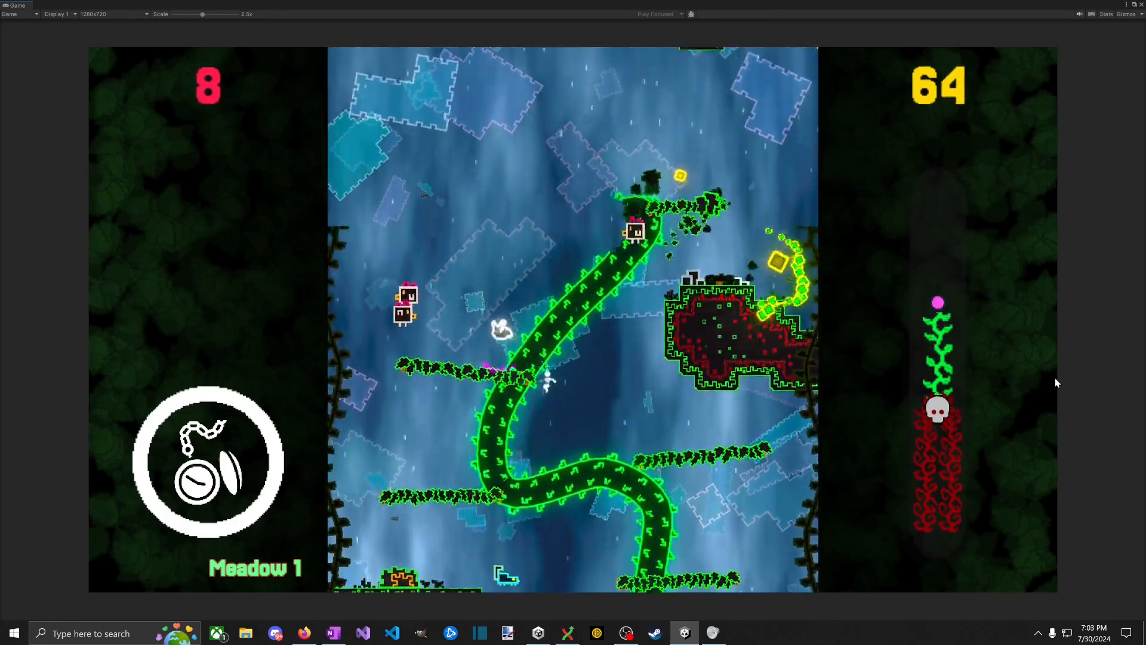
{"action": "key", "text": "a"}
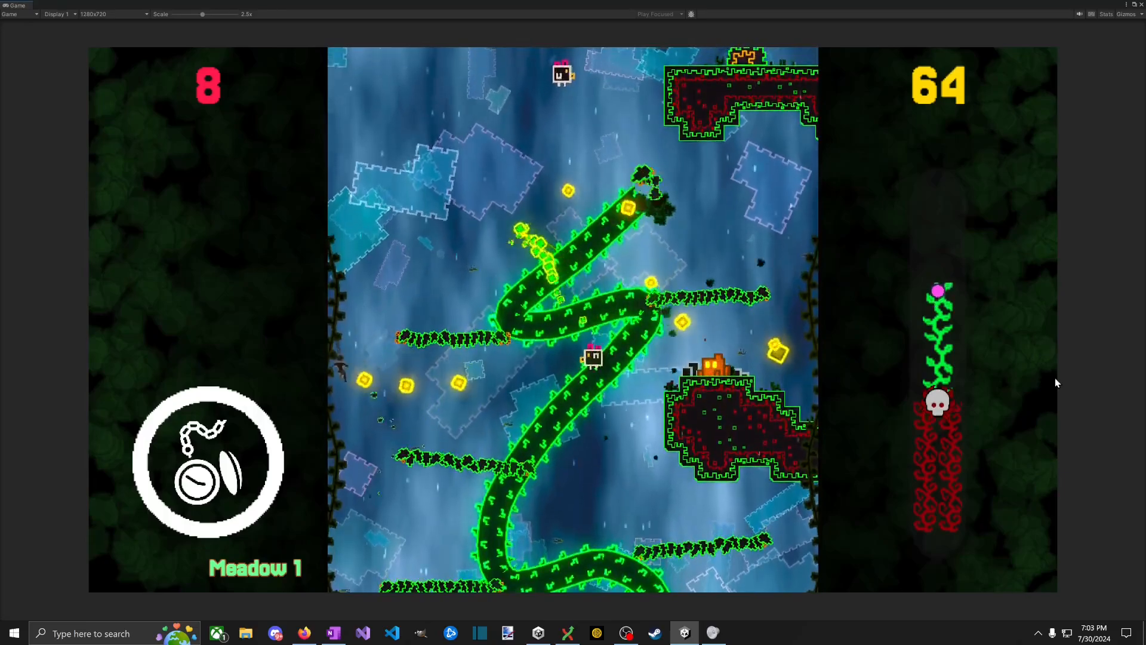
Step: Follow the dropped coins down to the lower left leaf, collect them, and jump back onto the vine
{"action": "key", "text": "d"}
{"action": "key", "text": "a"}
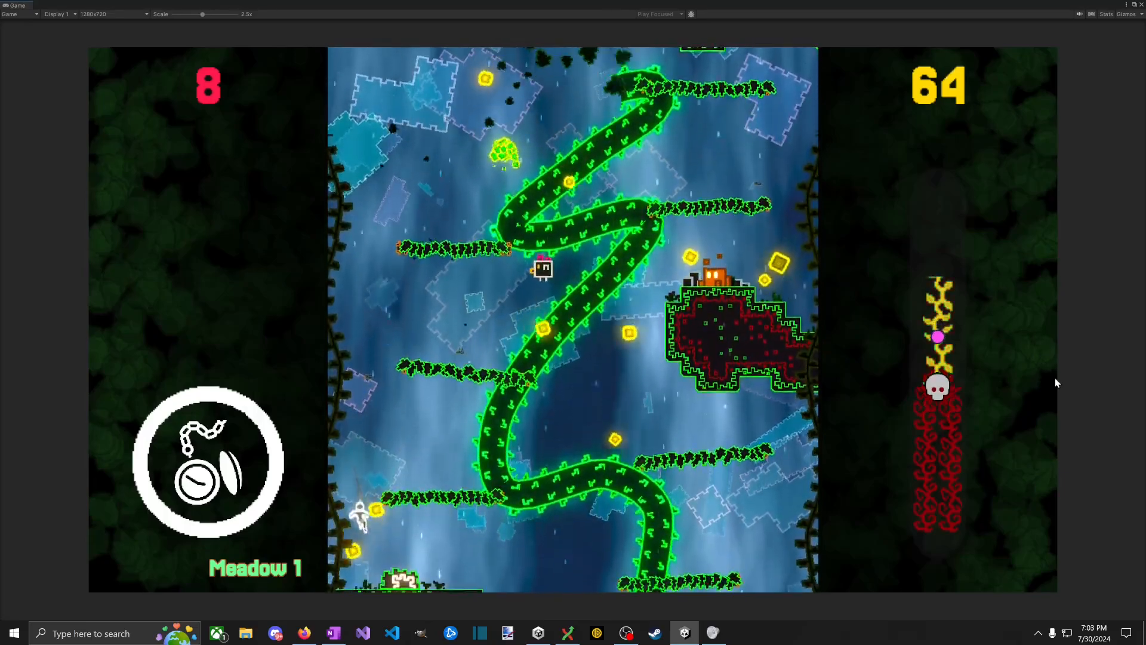
{"action": "key", "text": "space"}
{"action": "key", "text": "d"}
{"action": "key", "text": "space"}
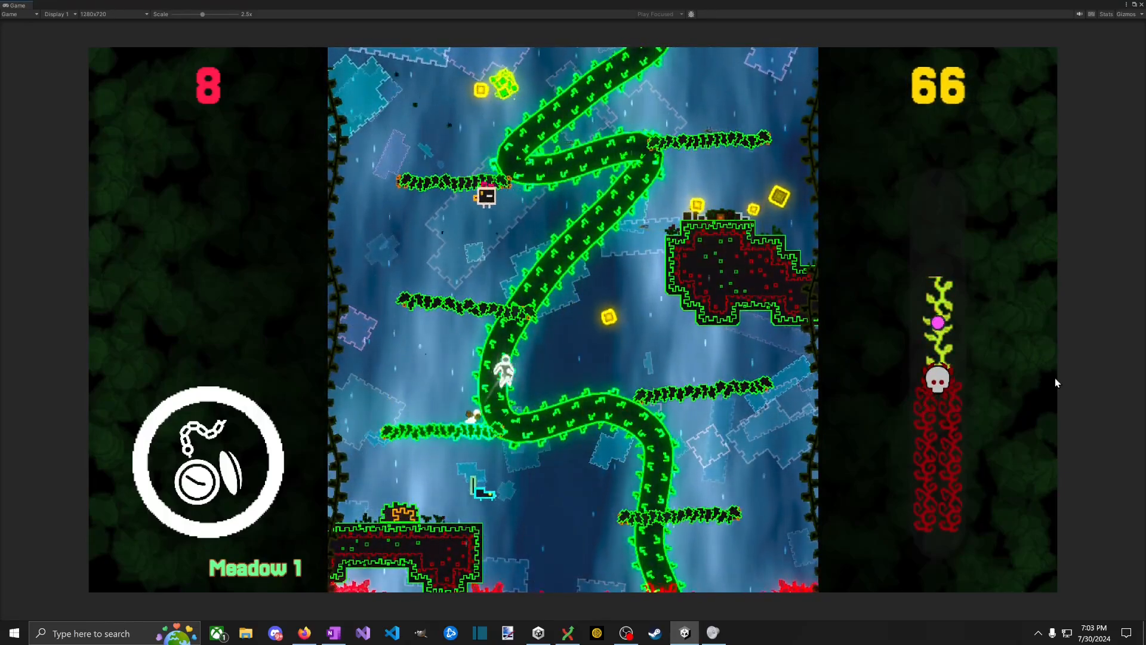
Step: Jump up the vine onto the right stone ledge with the orange structure and collect its large coin
{"action": "key", "text": "space"}
{"action": "key", "text": "d"}
{"action": "key", "text": "space"}
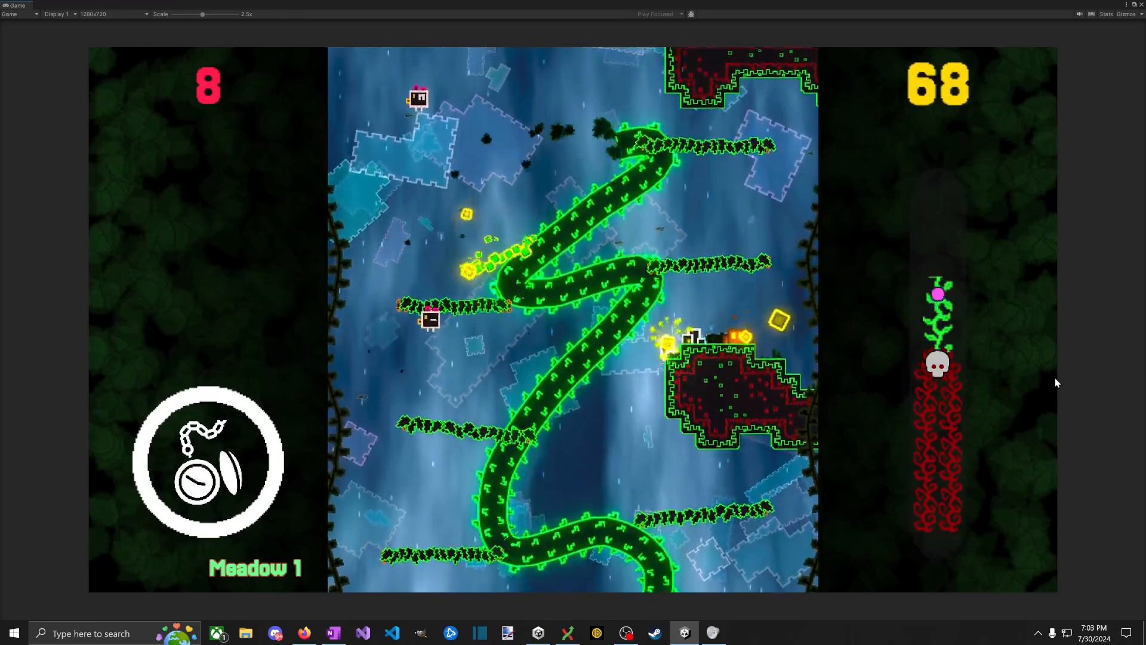
{"action": "key", "text": "space"}
{"action": "key", "text": "d"}
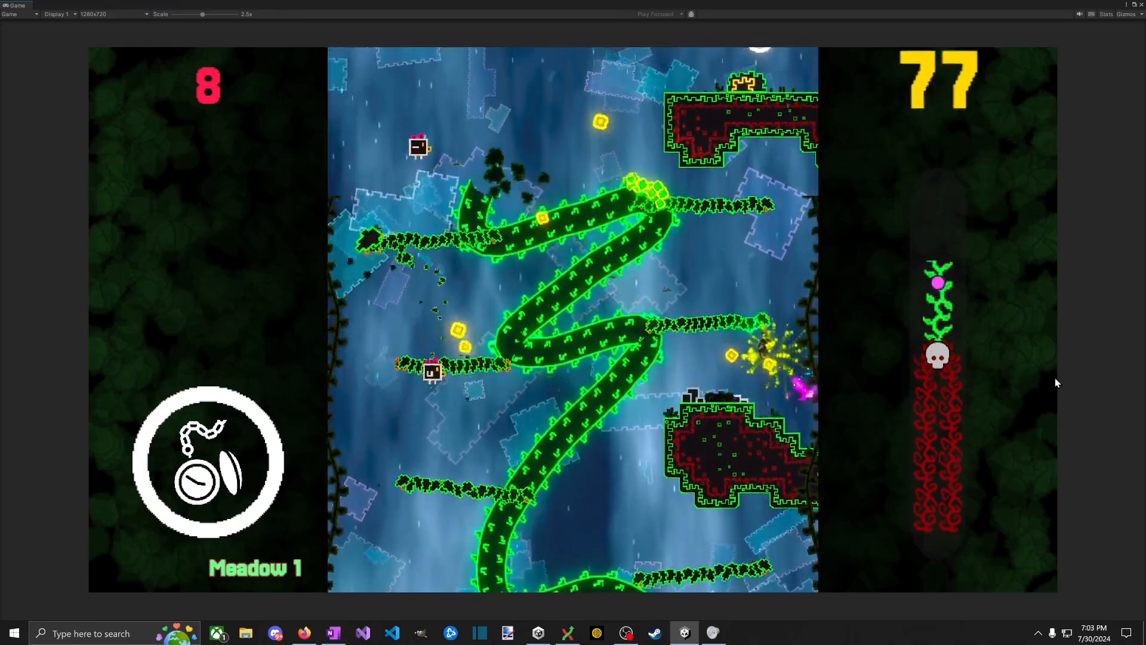
Step: Cross the vine from the right ledge to the left leaf, collecting the coins beside the flying enemy
{"action": "key", "text": "a"}
{"action": "key", "text": "space"}
{"action": "key", "text": "space"}
{"action": "key", "text": "a"}
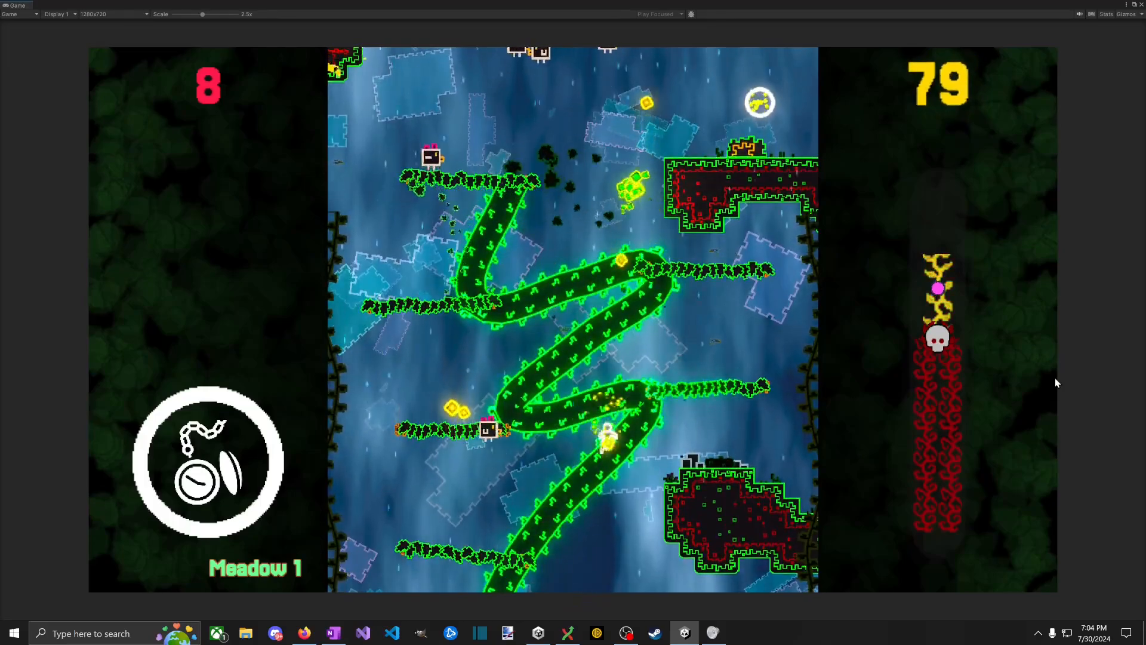
{"action": "key", "text": "space"}
{"action": "key", "text": "space"}
{"action": "key", "text": "a"}
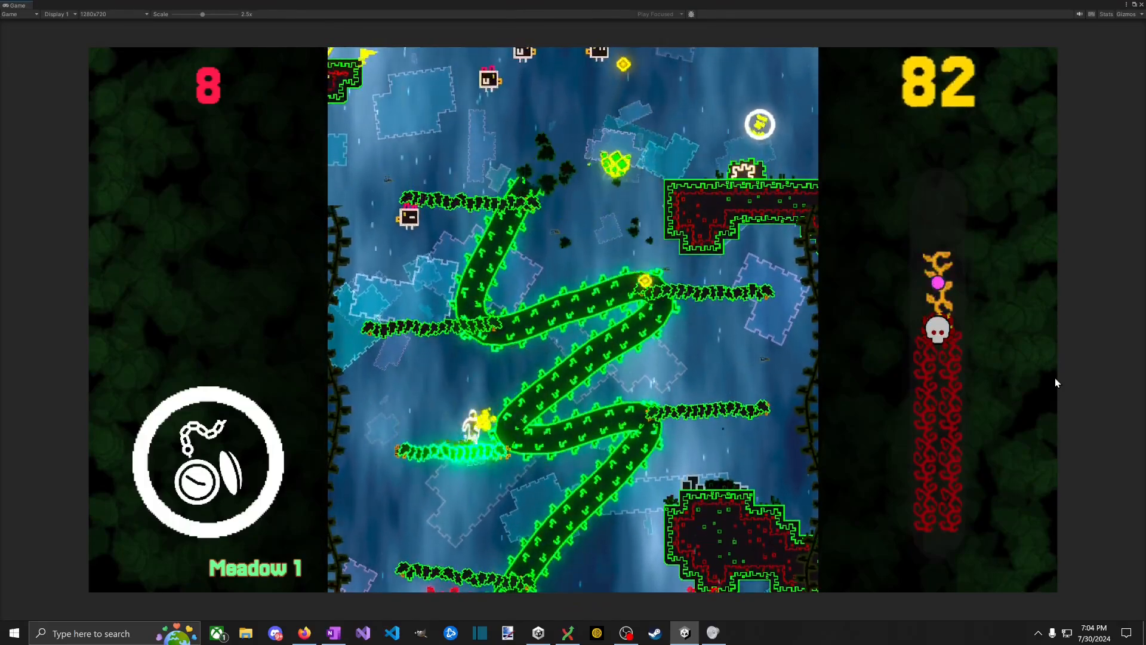
Step: Climb from the left leaf past the upper right ledge, grabbing its ringed pickup and reaching the highest right leaf
{"action": "key", "text": "space"}
{"action": "key", "text": "d"}
{"action": "key", "text": "space"}
{"action": "key", "text": "space"}
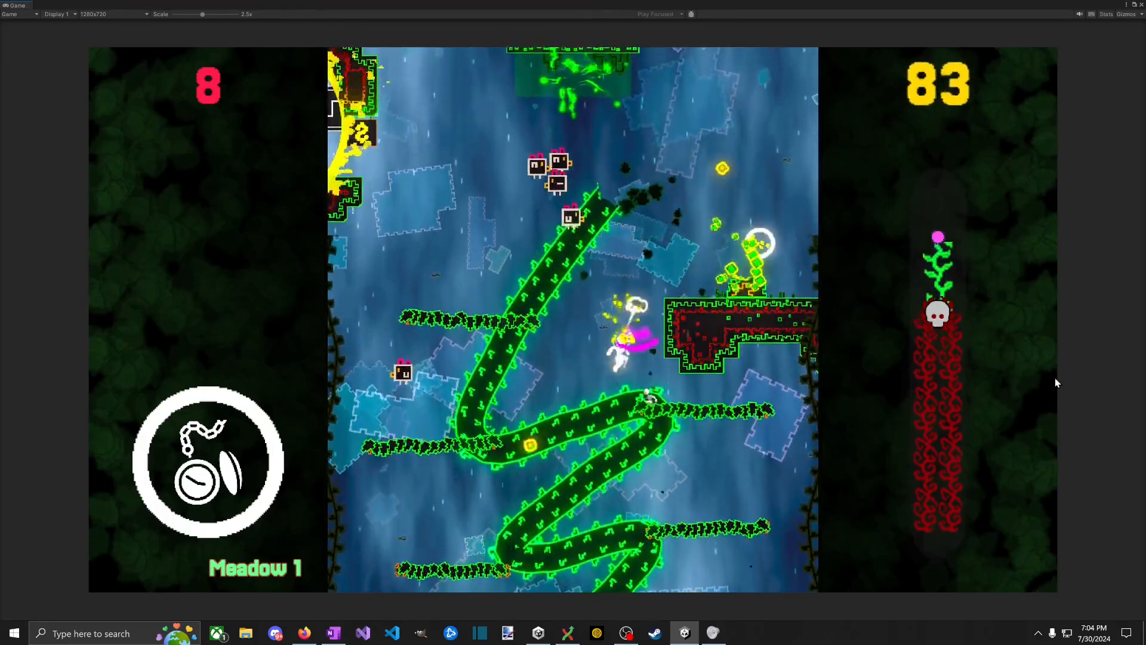
{"action": "key", "text": "d"}
{"action": "key", "text": "a"}
{"action": "key", "text": "d"}
{"action": "key", "text": "space"}
{"action": "key", "text": "a"}
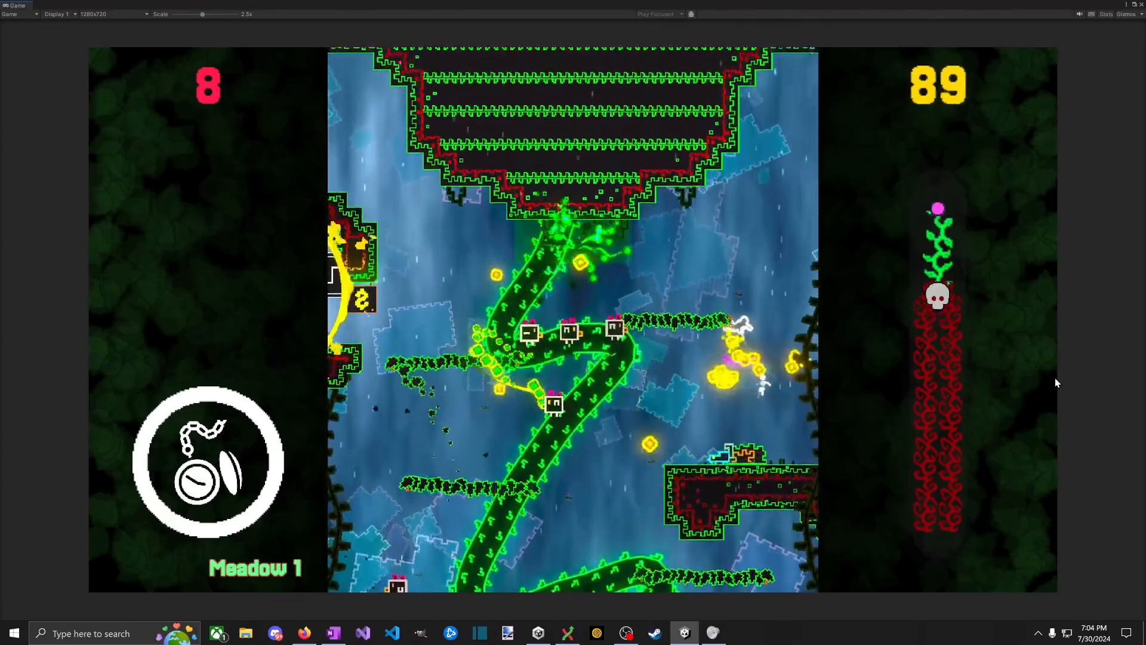
Step: Gather the scattered coins down at the right stone ledge and climb the vine into the exit above it, finishing Meadow 1
{"action": "key", "text": "space"}
{"action": "key", "text": "d"}
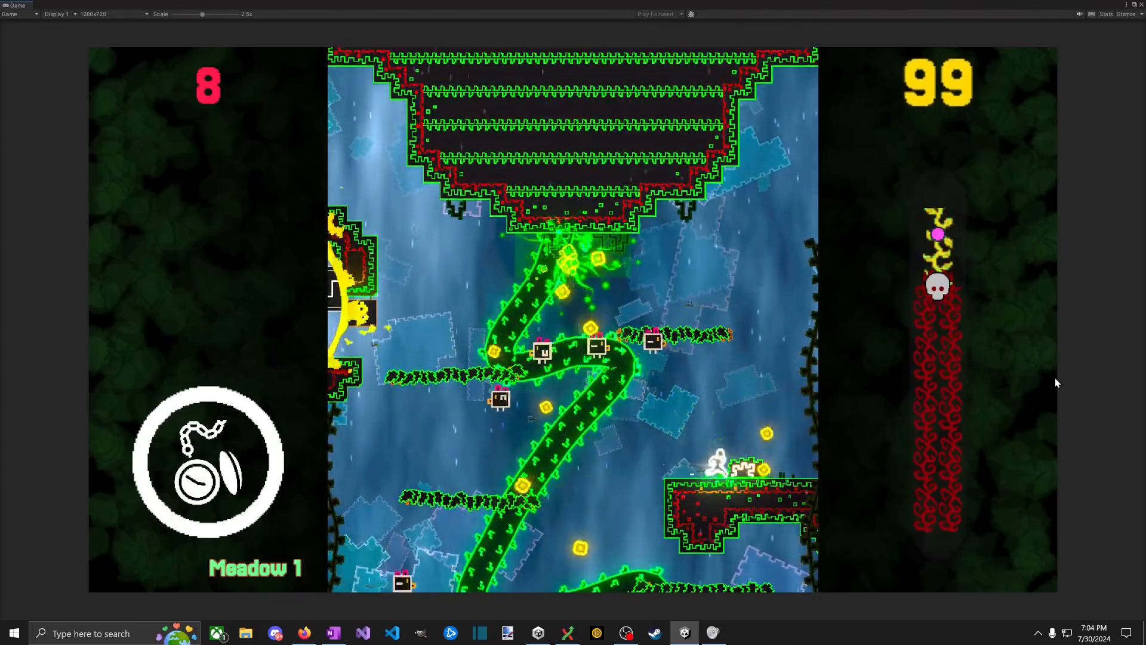
{"action": "key", "text": "space"}
{"action": "key", "text": "a"}
{"action": "key", "text": "space"}
{"action": "key", "text": "a"}
{"action": "key", "text": "space"}
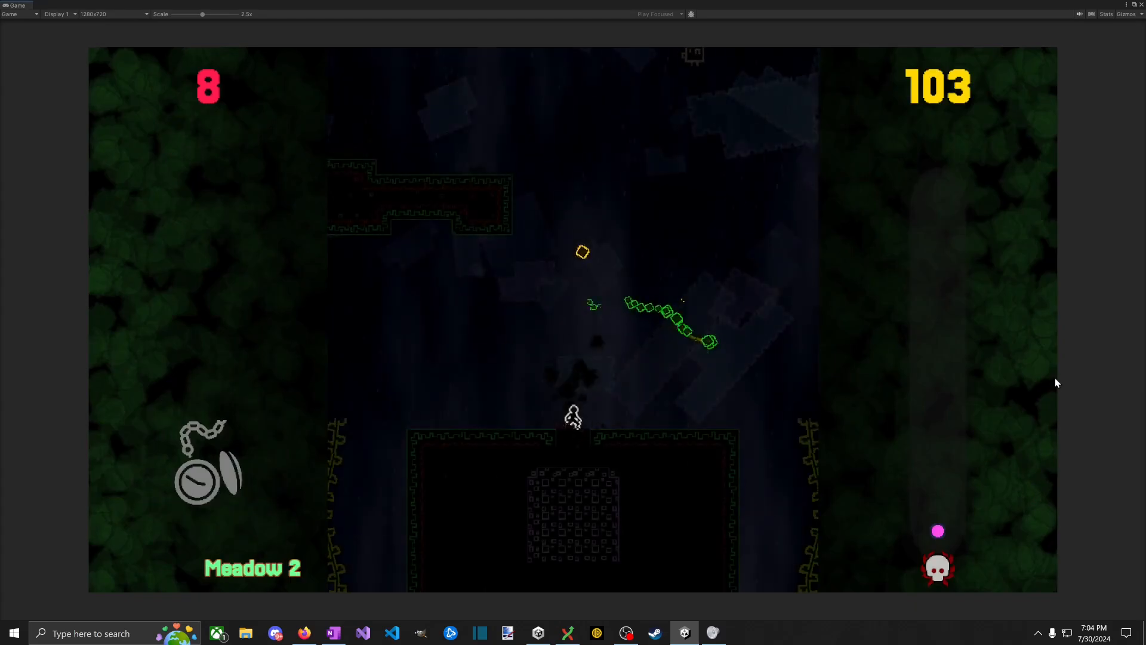
Step: Start Meadow 2 by climbing the growing vine from the ground, collecting coins on the way to the left stone ledge
{"action": "key", "text": "space"}
{"action": "key", "text": "Right"}
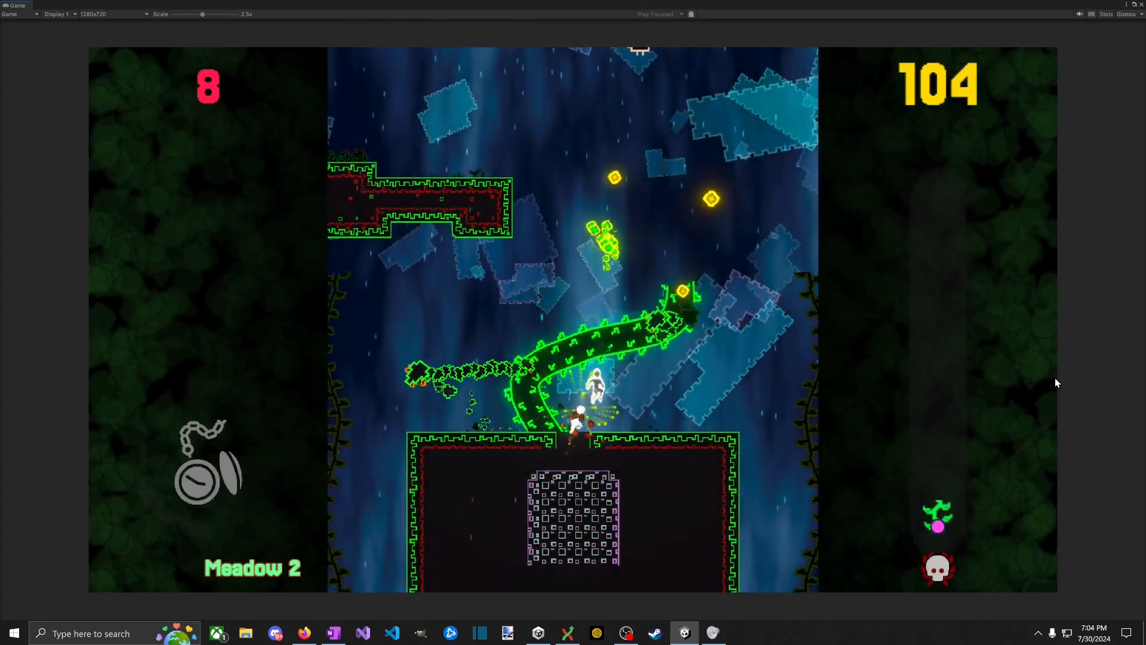
{"action": "key", "text": "Right"}
{"action": "key", "text": "space"}
{"action": "key", "text": "Left"}
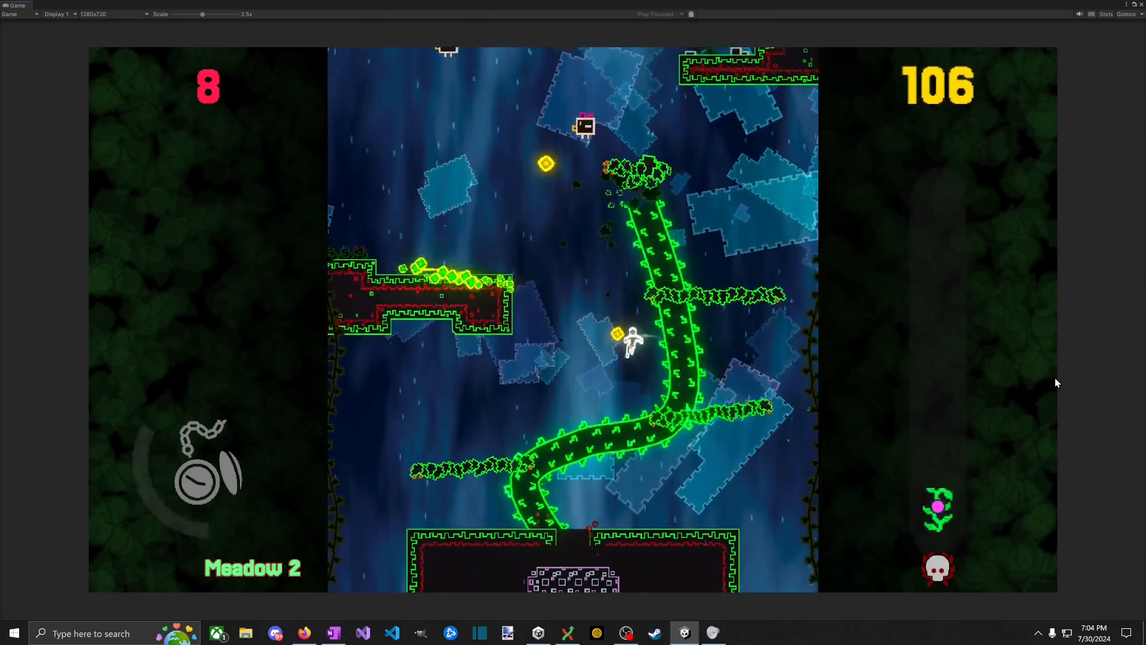
{"action": "key", "text": "space"}
{"action": "key", "text": "Left"}
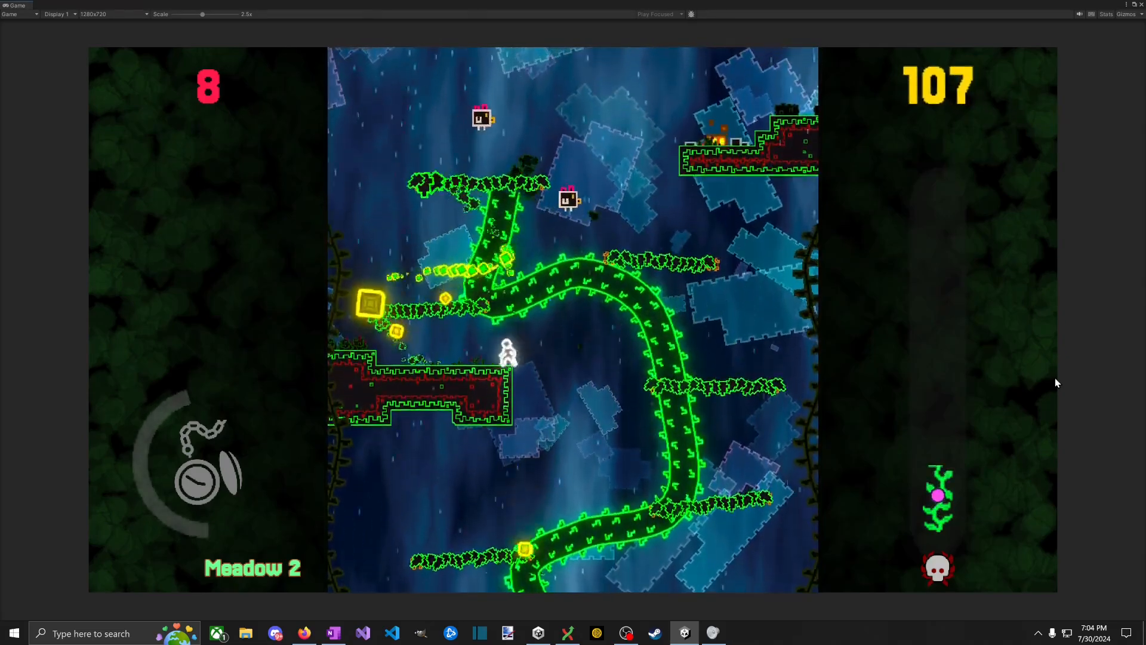
Step: Collect the large coin above the left stone ledge and drop back down to the starting ground after the fallen coins
{"action": "key", "text": "Left"}
{"action": "key", "text": "space"}
{"action": "key", "text": "Right"}
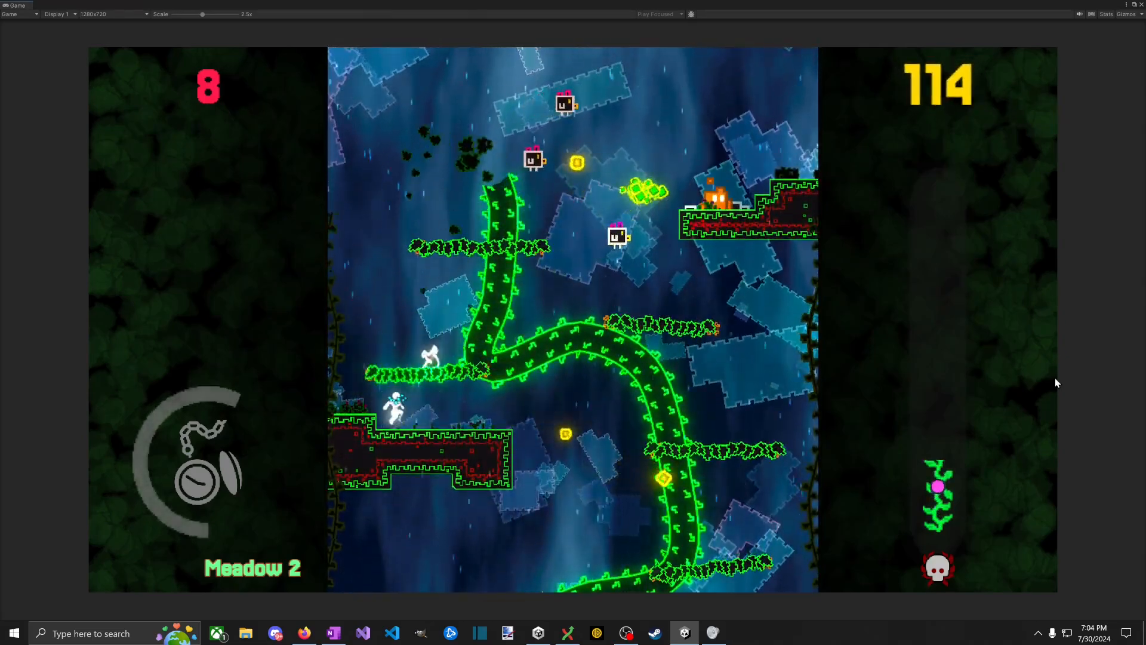
{"action": "key", "text": "Right"}
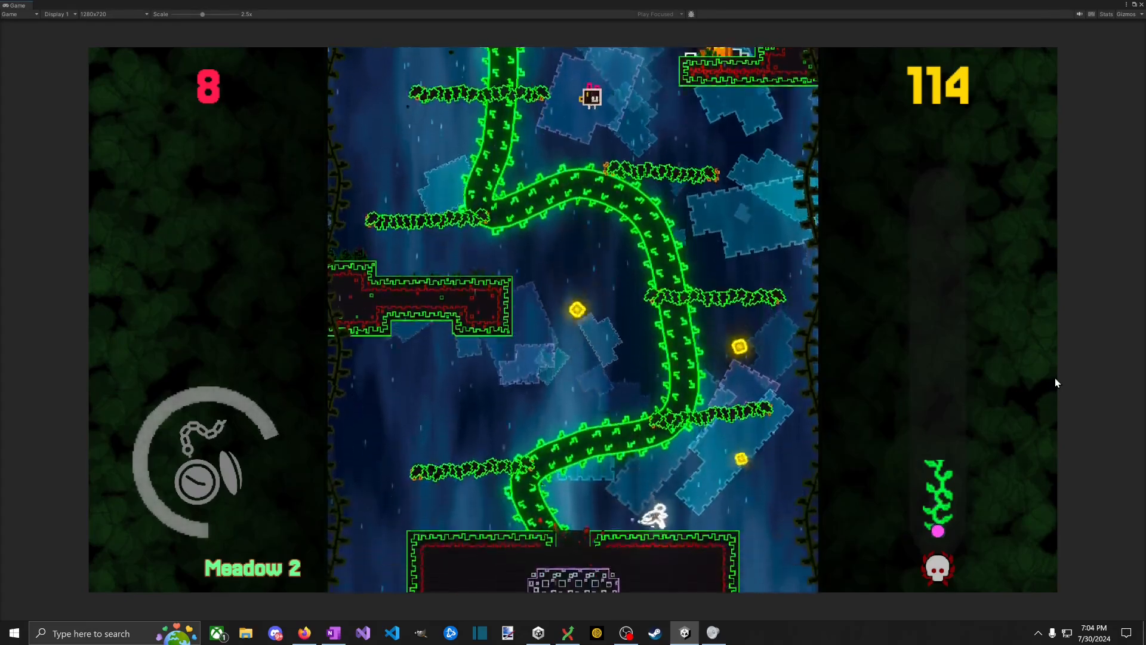
Step: Jump up from the starting ground to the lower right leaf of the vine, collecting the coins around it
{"action": "key", "text": "space"}
{"action": "key", "text": "Left"}
{"action": "key", "text": "space"}
{"action": "key", "text": "space"}
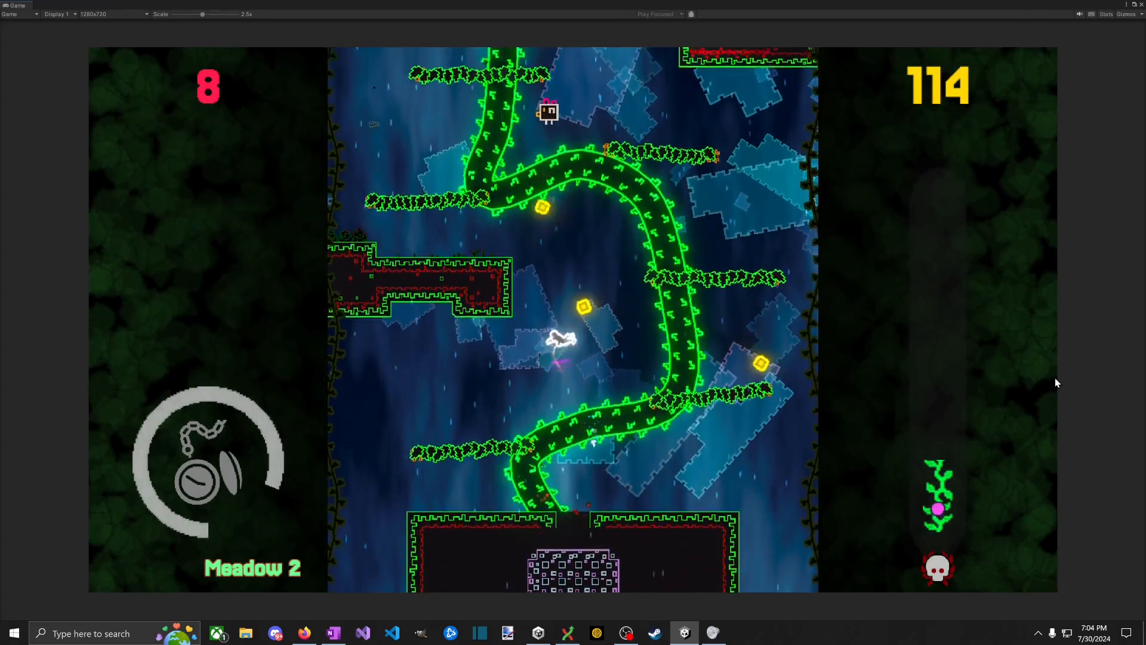
{"action": "key", "text": "Right"}
{"action": "key", "text": "shift"}
{"action": "key", "text": "space"}
{"action": "key", "text": "Left"}
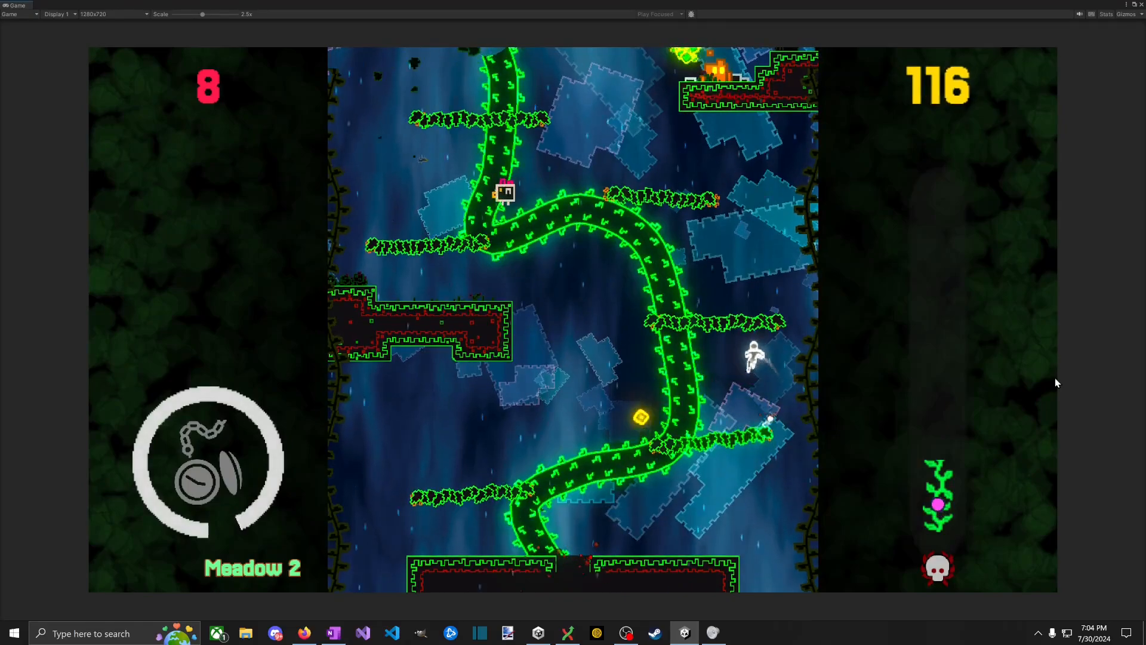
Step: Grab the coin beside the lower vine bend and jump up the stem towards the middle right leaf
{"action": "key", "text": "Left"}
{"action": "key", "text": "space"}
{"action": "key", "text": "Right"}
{"action": "key", "text": "Left"}
{"action": "key", "text": "space"}
{"action": "key", "text": "space"}
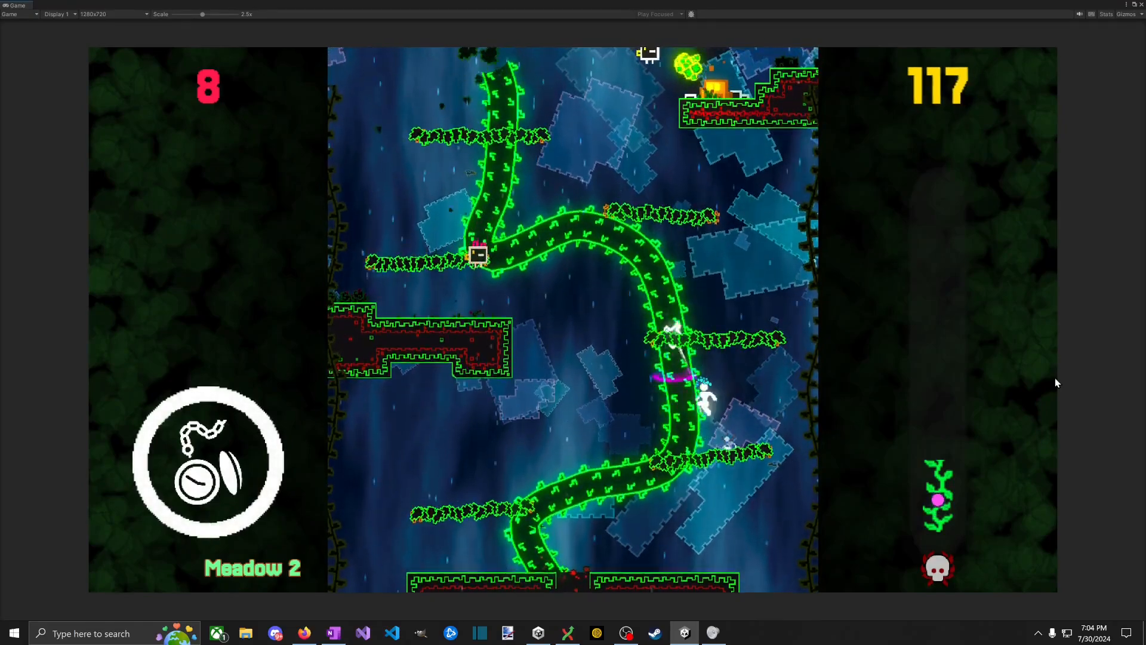
Step: Climb over the vine's upper right leaf and dash onto the right stone ledge, collecting its coins
{"action": "key", "text": "space"}
{"action": "key", "text": "Left"}
{"action": "key", "text": "space"}
{"action": "key", "text": "Right"}
{"action": "key", "text": "space"}
{"action": "key", "text": "Left"}
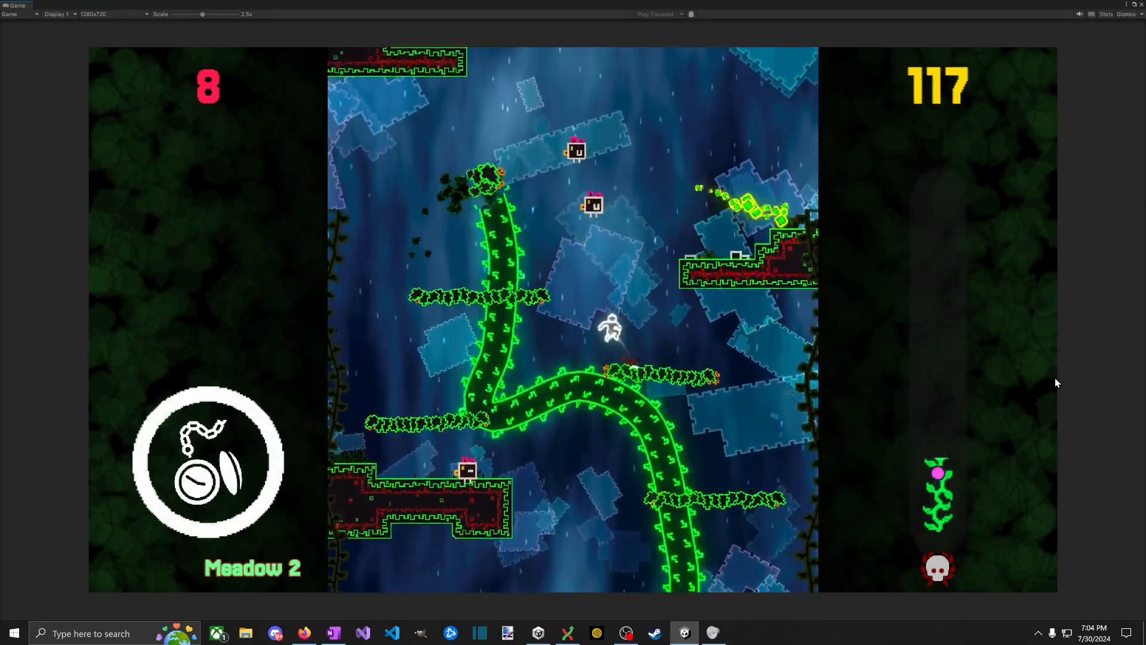
{"action": "key", "text": "space"}
{"action": "key", "text": "Right"}
{"action": "key", "text": "shift"}
{"action": "key", "text": "space"}
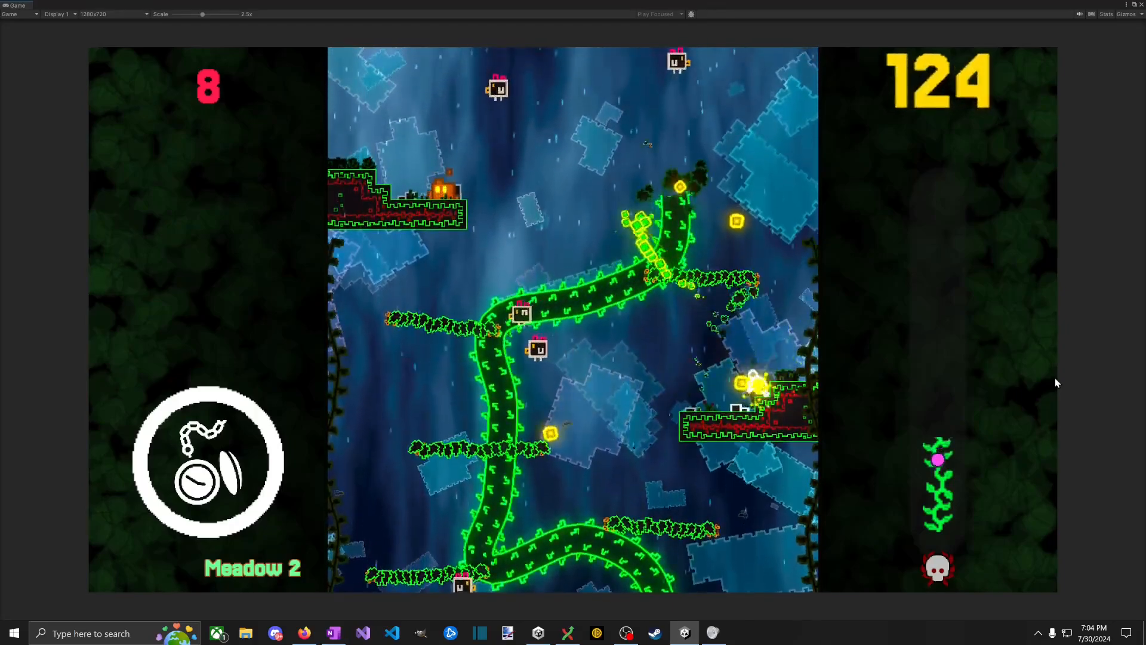
Step: Cross from the right ledge up the vine past the flying enemies and land on the left ledge with the orange structure
{"action": "key", "text": "space"}
{"action": "key", "text": "Left"}
{"action": "key", "text": "space"}
{"action": "key", "text": "Right"}
{"action": "key", "text": "Left"}
{"action": "key", "text": "space"}
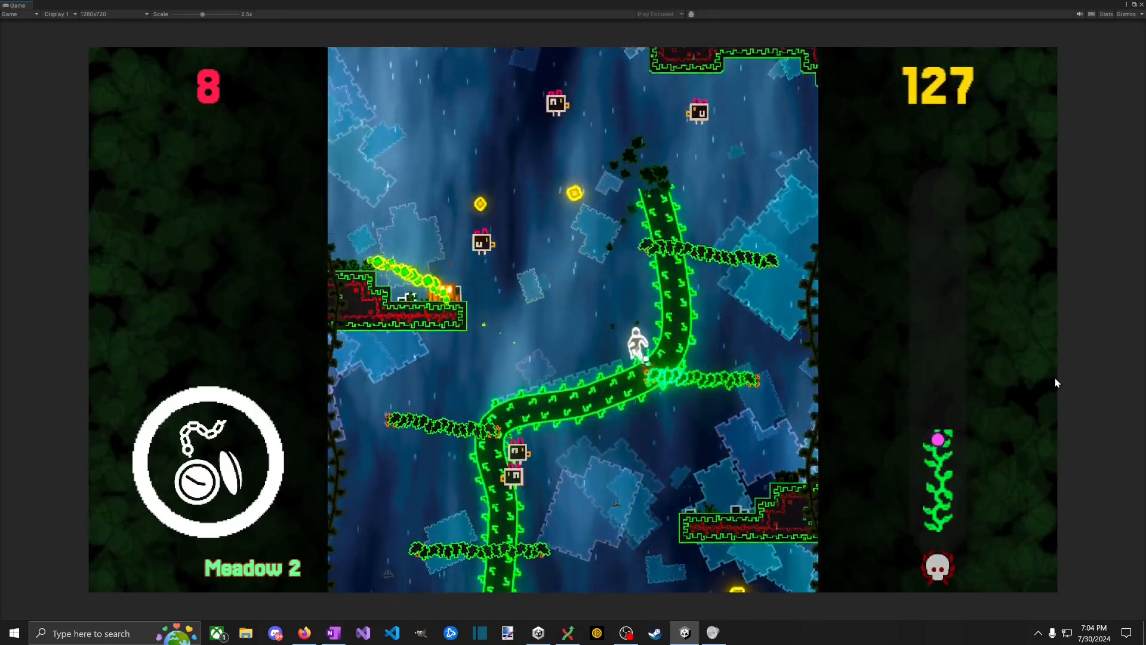
{"action": "key", "text": "Left"}
{"action": "key", "text": "space"}
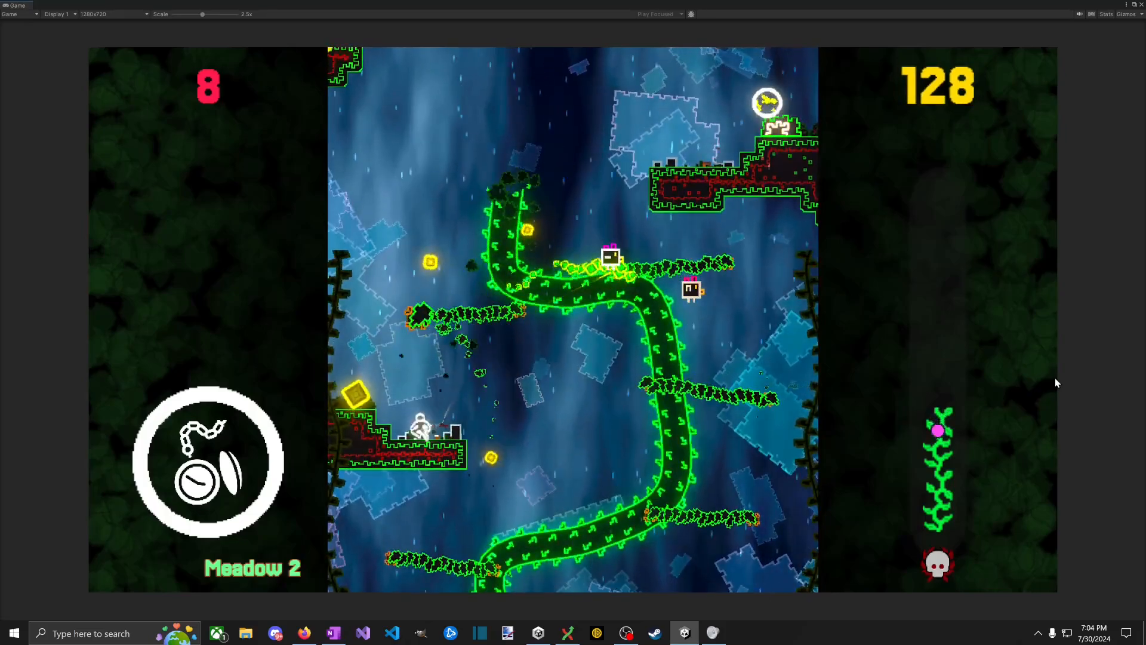
Step: Collect the large coin on the left ledge and dash back towards its orange structure
{"action": "key", "text": "space"}
{"action": "key", "text": "space"}
{"action": "key", "text": "Left"}
{"action": "key", "text": "Right"}
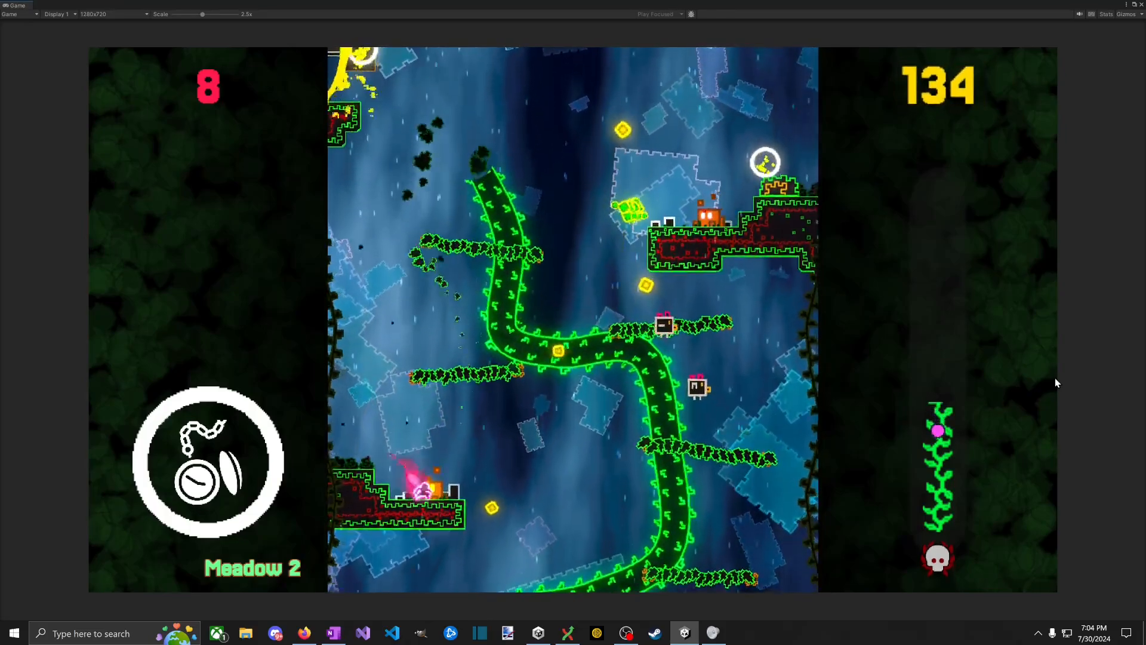
Step: Pause the game and, in the OneNote 7/30 notes, add "Darken/grey burrower/mushroom areas if enemy dead" under Enemy Death
{"action": "key", "text": "Escape"}
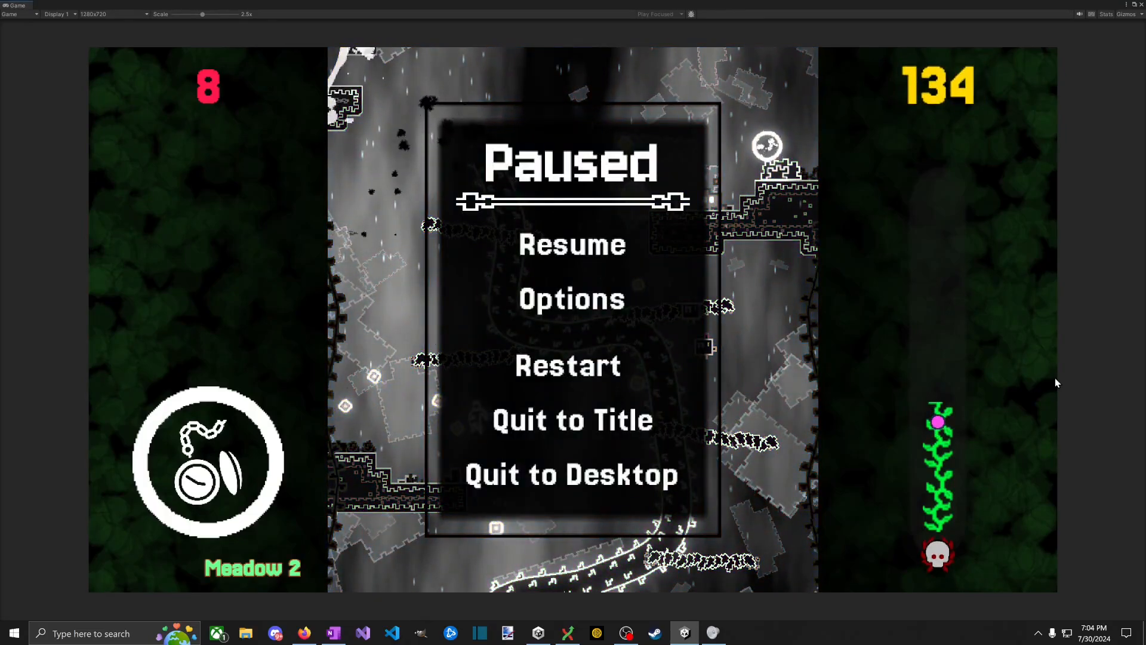
{"action": "key", "text": "alt+Tab"}
{"action": "scroll", "coordinate": [898, 548], "scroll_direction": "up", "scroll_amount": 5}
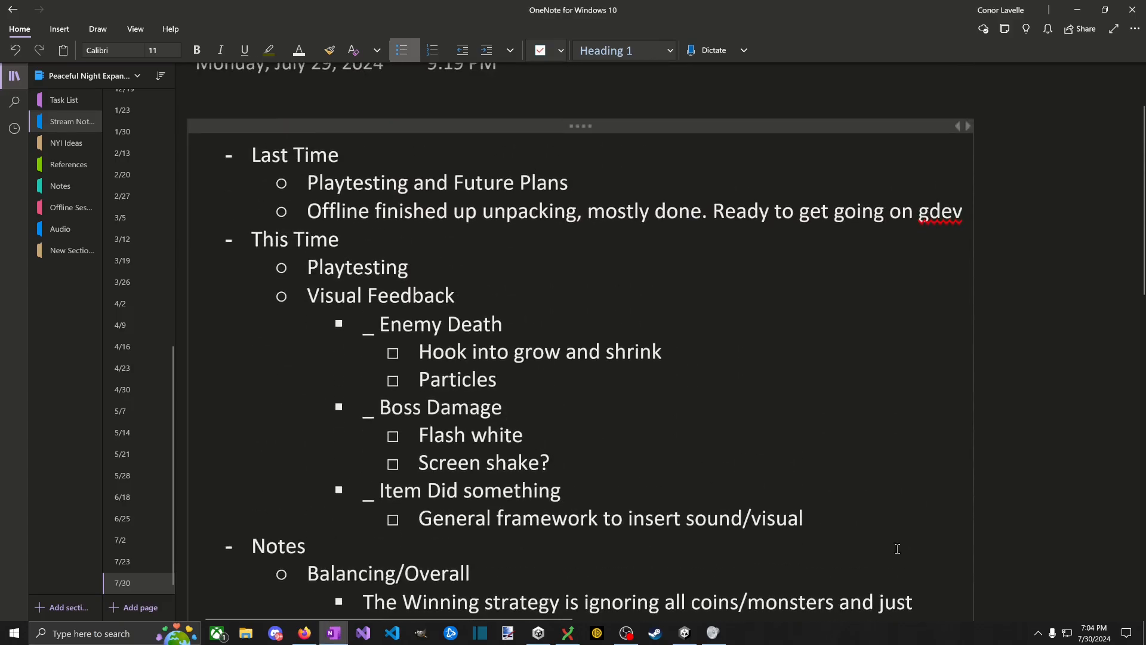
{"action": "key", "text": "Return"}
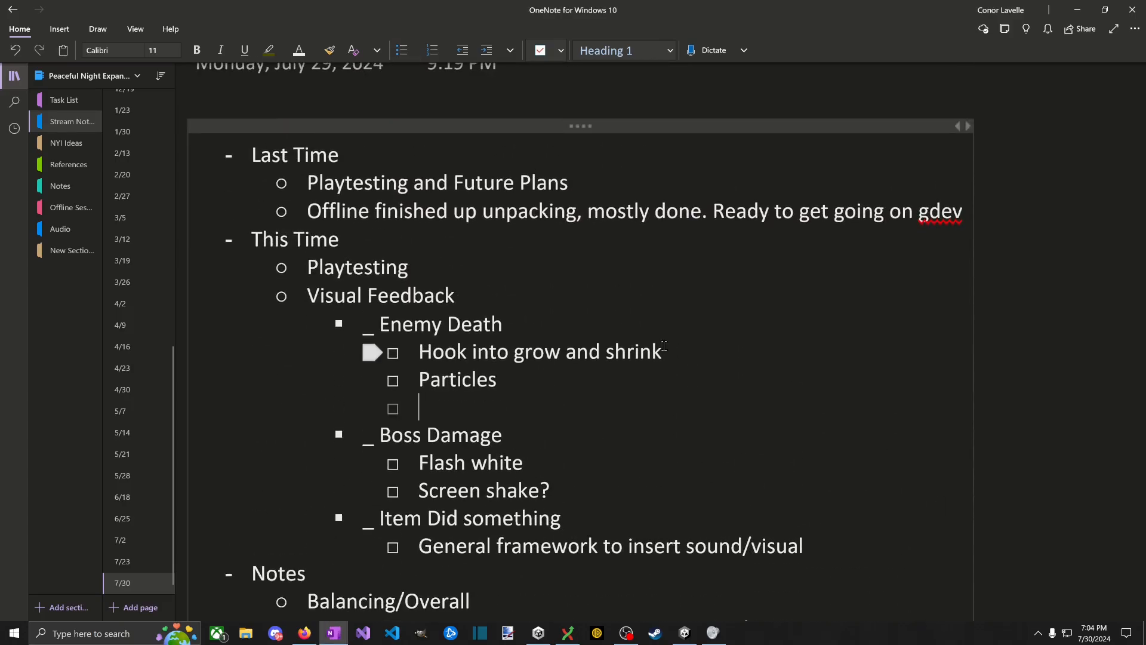
{"action": "type", "text": "Grey"}
{"action": "key", "text": "BackSpace"}
{"action": "type", "text": "dar"}
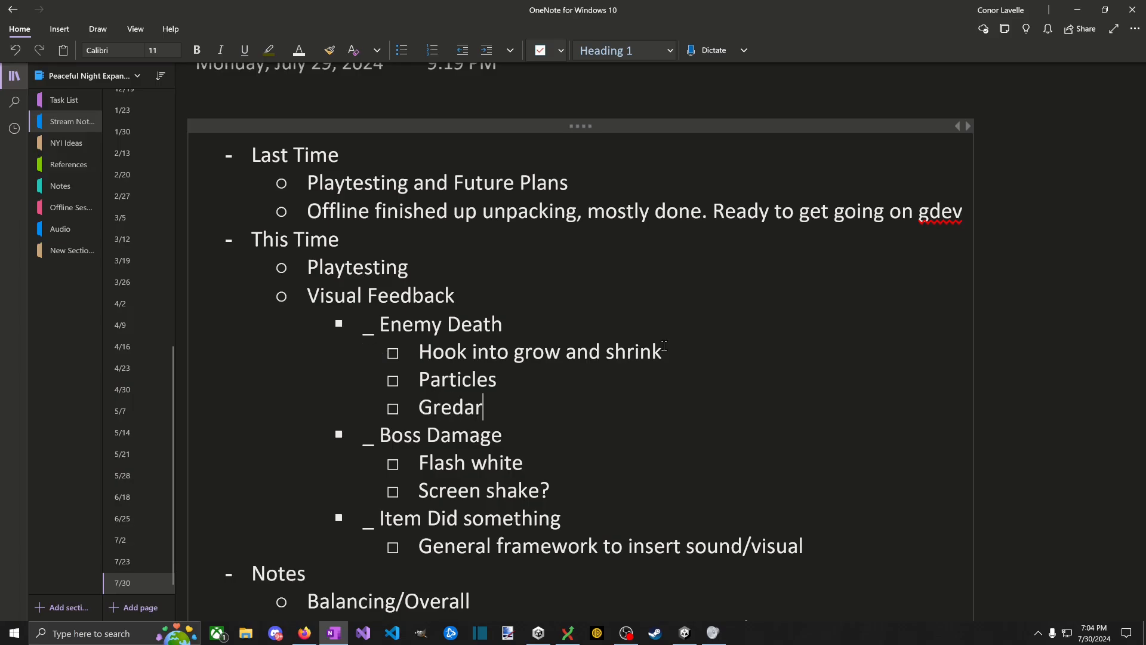
{"action": "key", "text": "ctrl+BackSpace"}
{"action": "type", "text": "darken/grewy"}
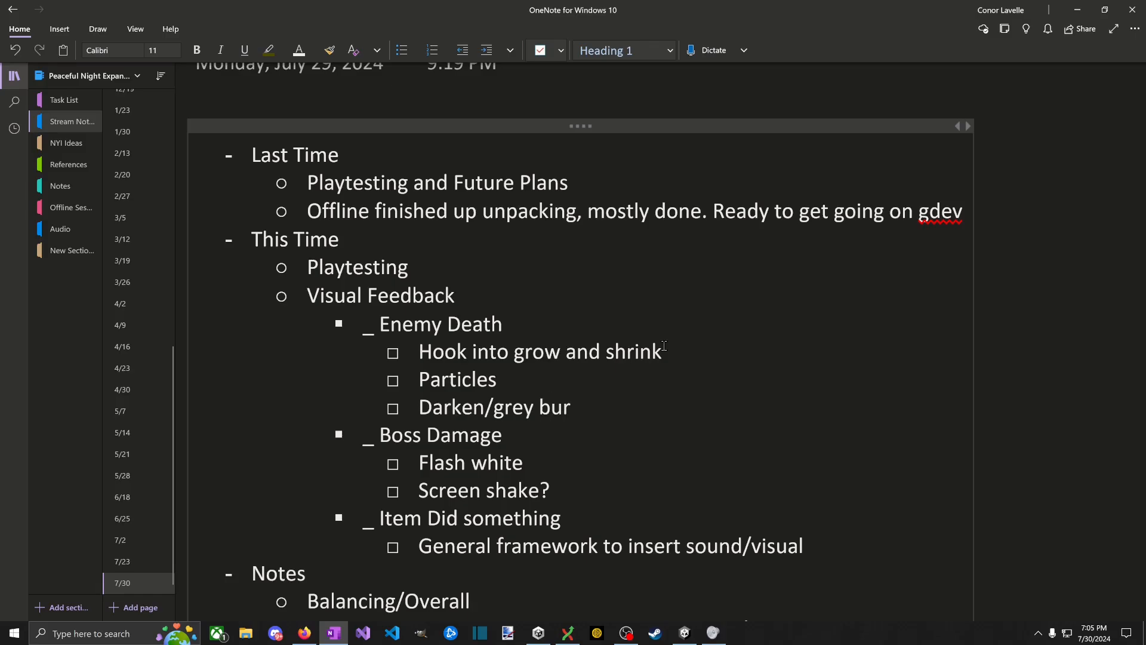
{"action": "type", "text": "ushroom areas if"}
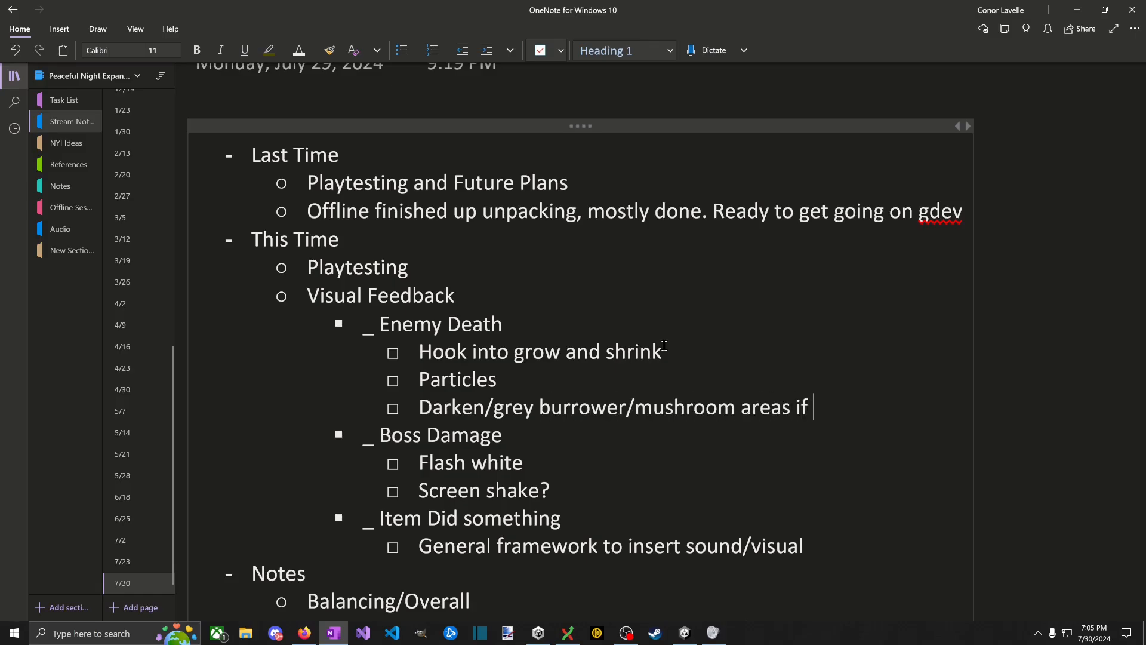
{"action": "type", "text": "enemy daad"}
Step: Switch back to the Unity game, resume play, and cross the vine to dash onto the upper right ledge
{"action": "key", "text": "alt+Tab"}
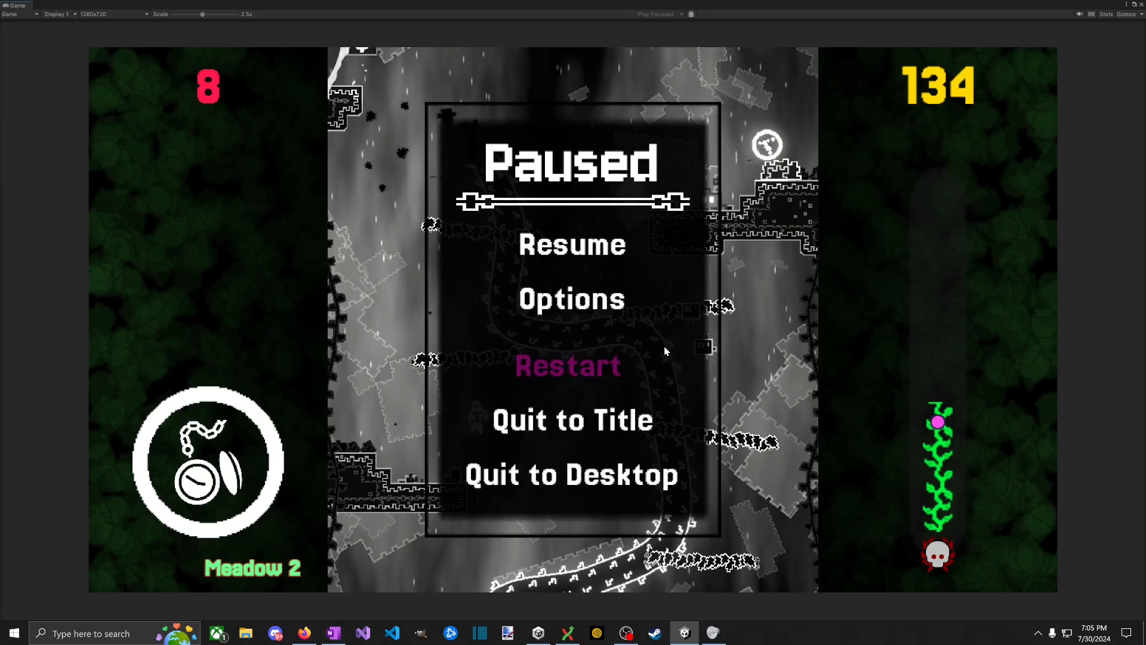
{"action": "left_click", "coordinate": [663, 226]}
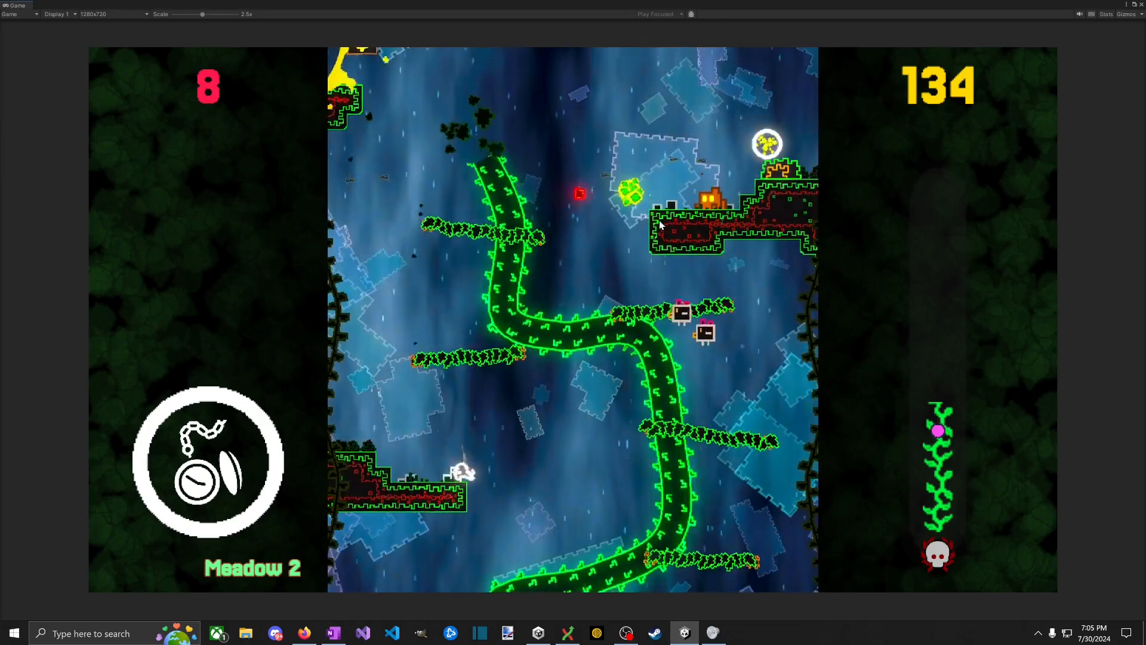
{"action": "key", "text": "Right"}
{"action": "key", "text": "space"}
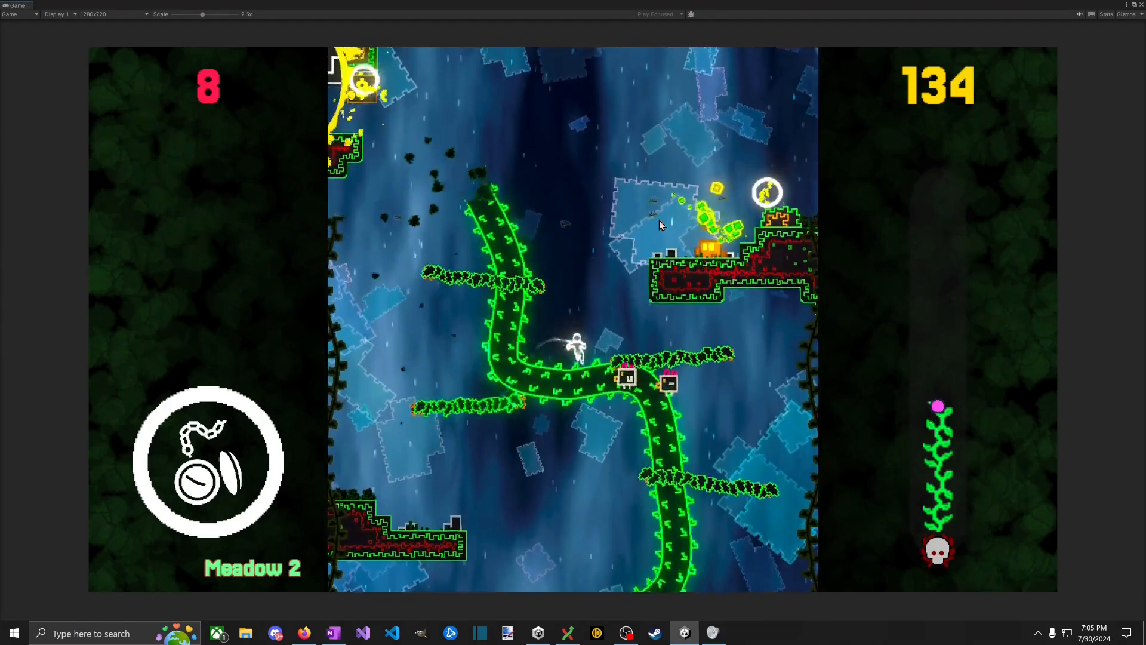
{"action": "key", "text": "space"}
{"action": "key", "text": "Left"}
{"action": "key", "text": "space"}
{"action": "key", "text": "Right"}
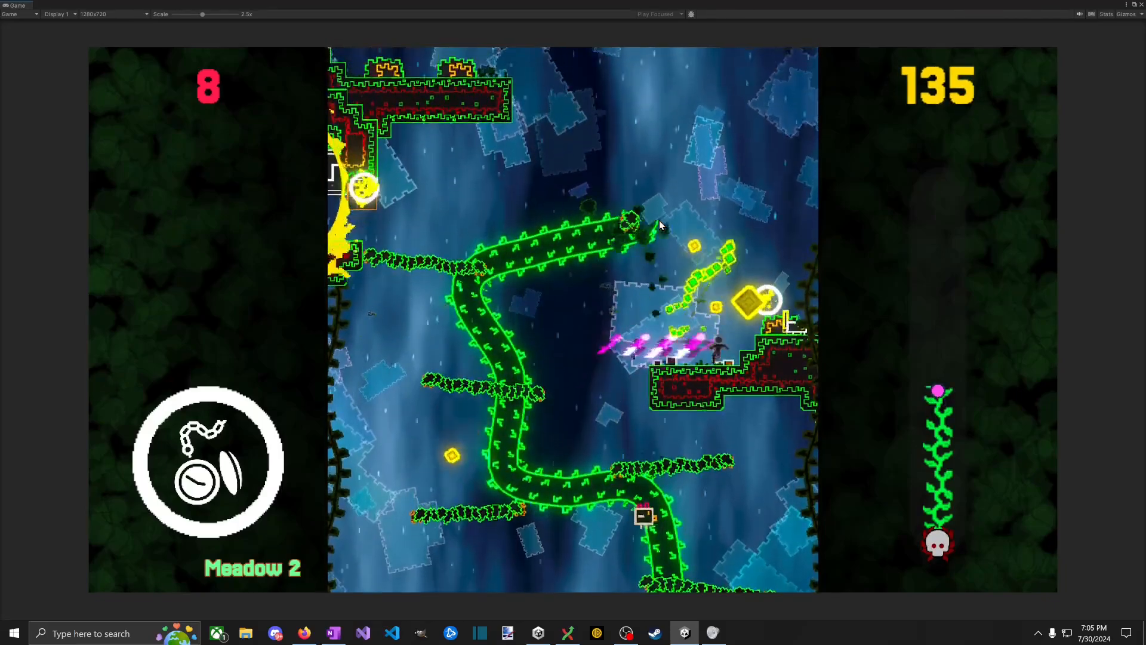
Step: Attack the enemies on the upper right ledge and collect the large coin and the ringed pickup there
{"action": "key", "text": "space"}
{"action": "key", "text": "Left"}
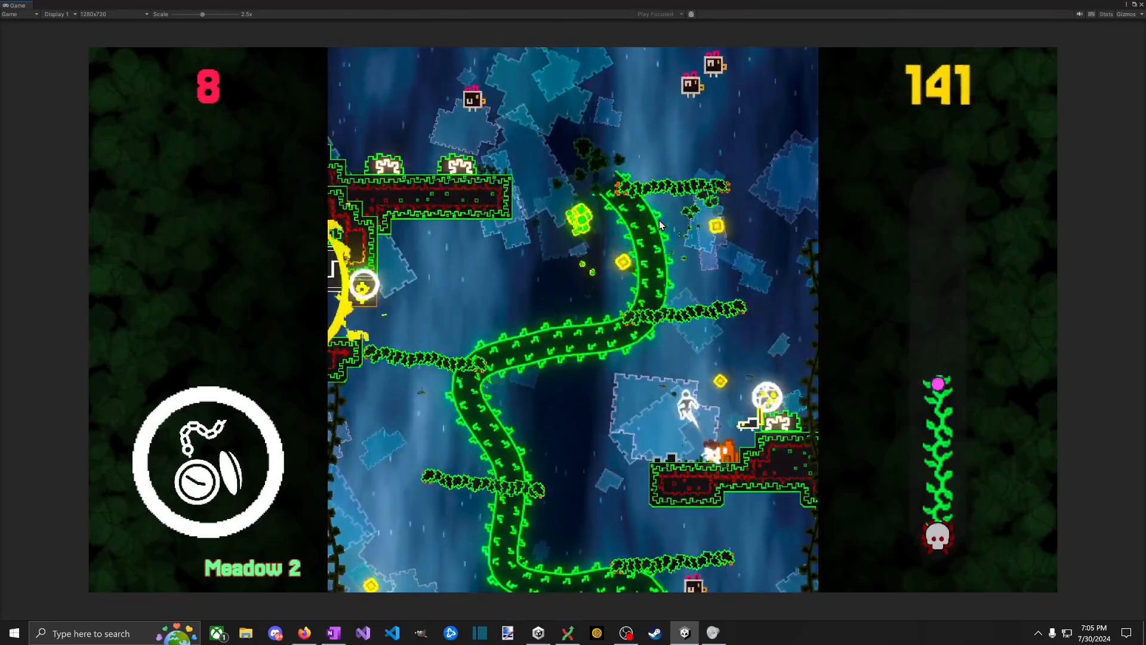
{"action": "key", "text": "space"}
{"action": "key", "text": "Right"}
{"action": "key", "text": "space"}
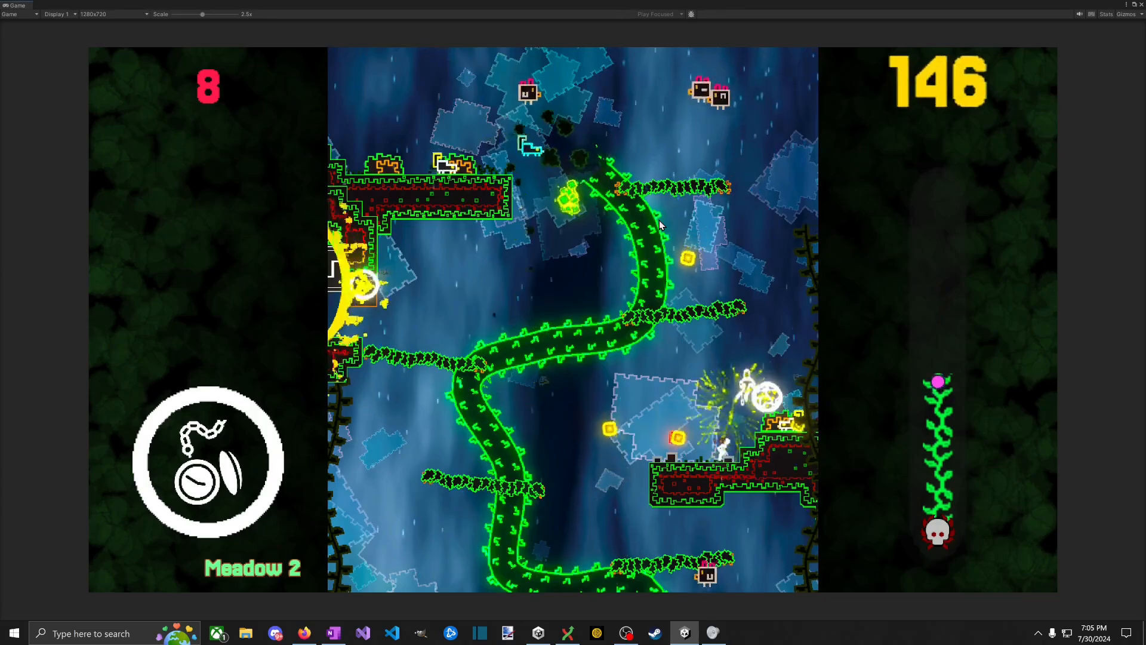
{"action": "key", "text": "Left"}
{"action": "key", "text": "Right"}
{"action": "key", "text": "space"}
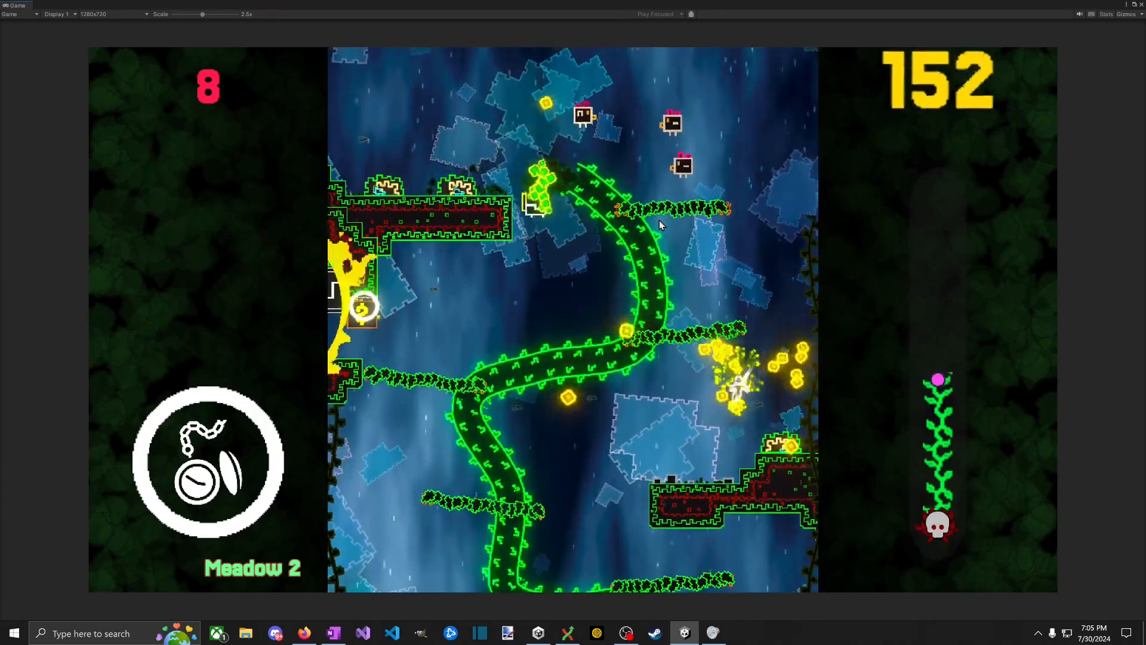
Step: Jump and dash back and forth over the upper right ledge, attacking the spawning enemies and gathering the dropped coins
{"action": "key", "text": "Left"}
{"action": "key", "text": "space"}
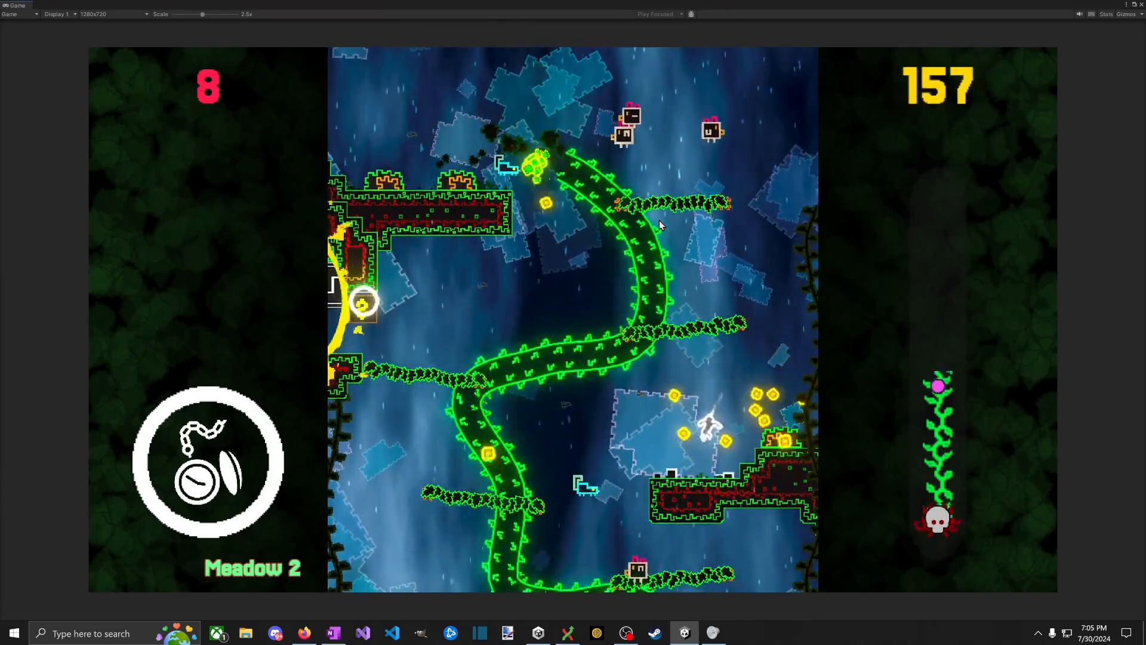
{"action": "key", "text": "Left"}
{"action": "key", "text": "Right"}
{"action": "key", "text": "space"}
{"action": "key", "text": "Right"}
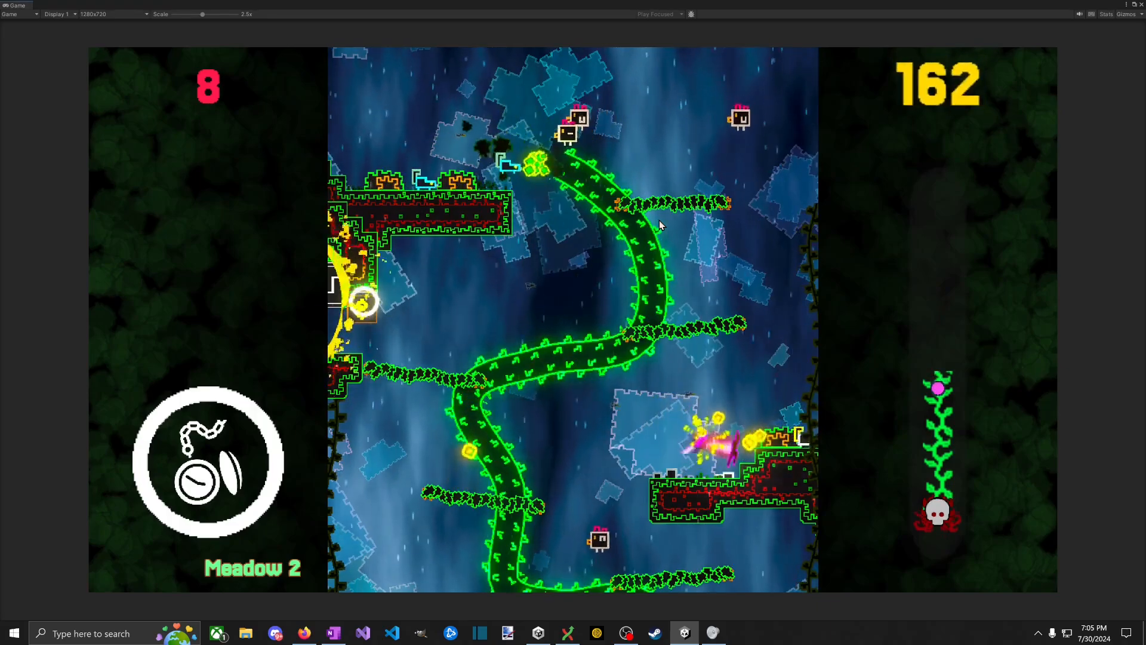
{"action": "key", "text": "Left"}
{"action": "key", "text": "space"}
{"action": "key", "text": "Right"}
{"action": "key", "text": "space"}
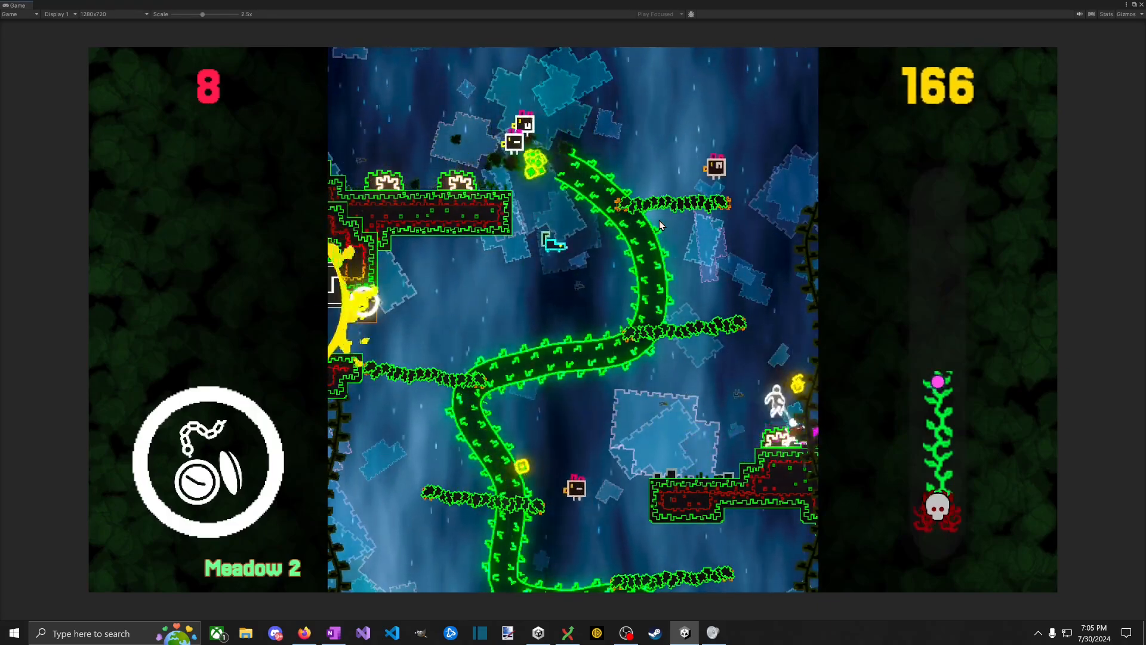
Step: Leave the right ledge across the vine, dash to the ringed pickup in the left alcove, and land on the leaf below
{"action": "key", "text": "Left"}
{"action": "key", "text": "Left"}
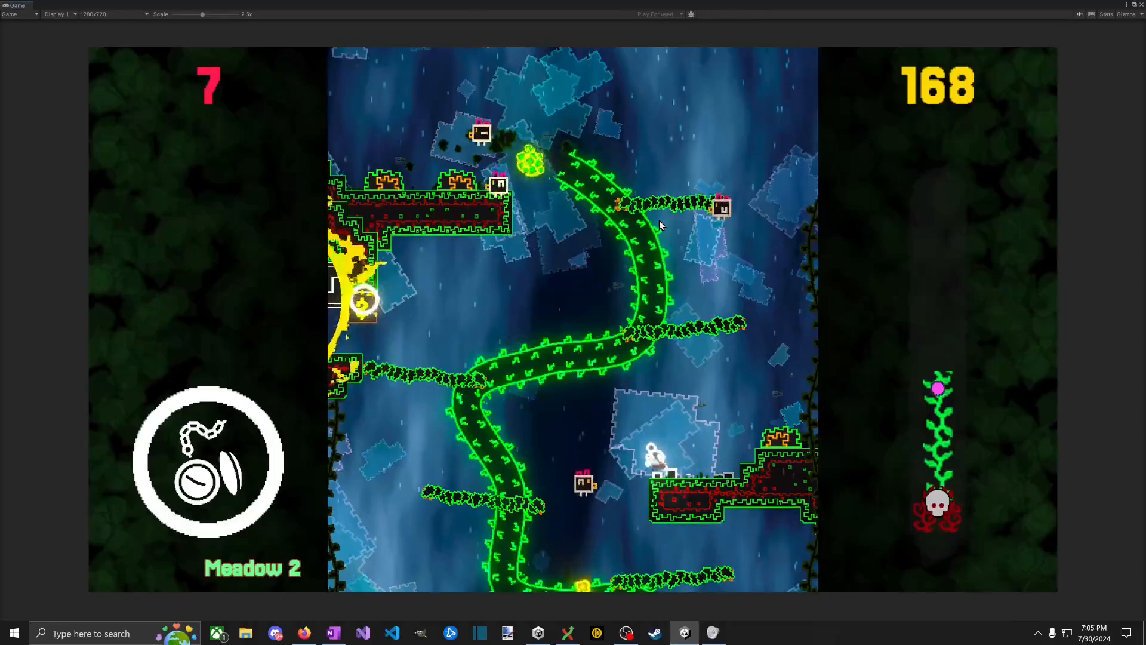
{"action": "key", "text": "space"}
{"action": "key", "text": "space"}
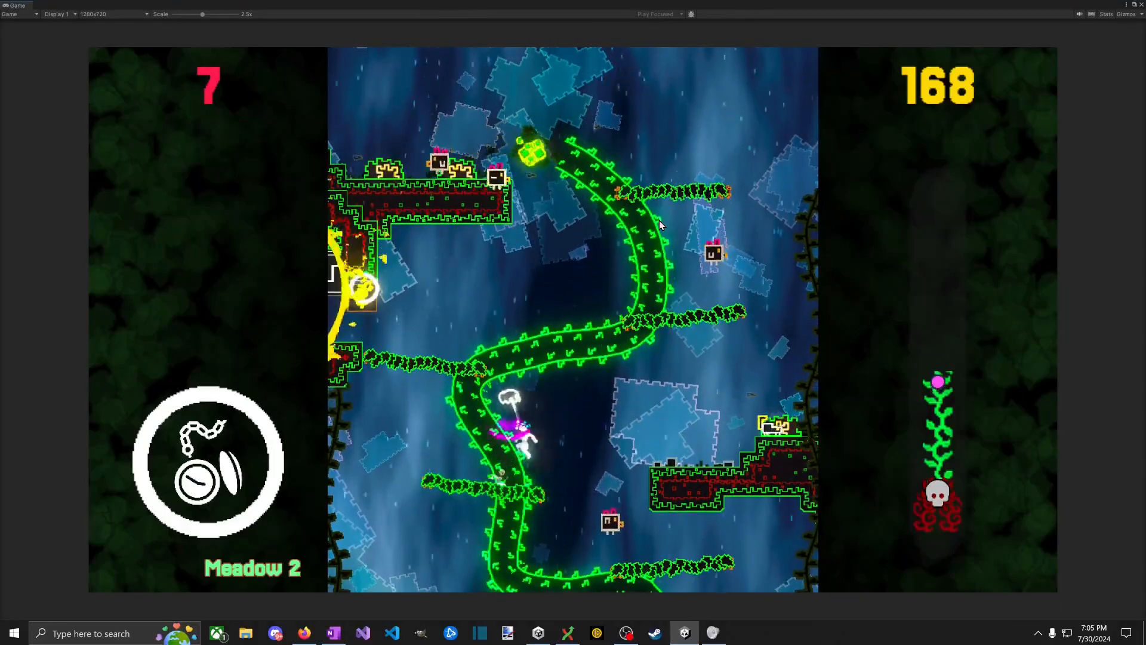
{"action": "key", "text": "Left"}
{"action": "key", "text": "Left"}
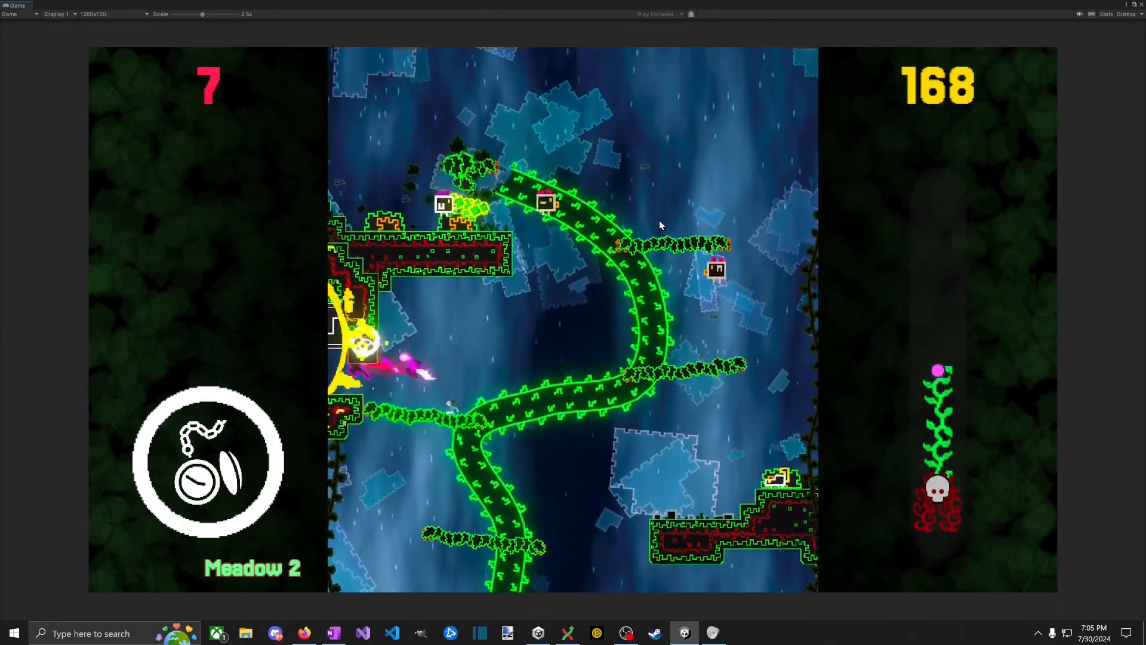
{"action": "key", "text": "Right"}
{"action": "key", "text": "space"}
{"action": "key", "text": "Left"}
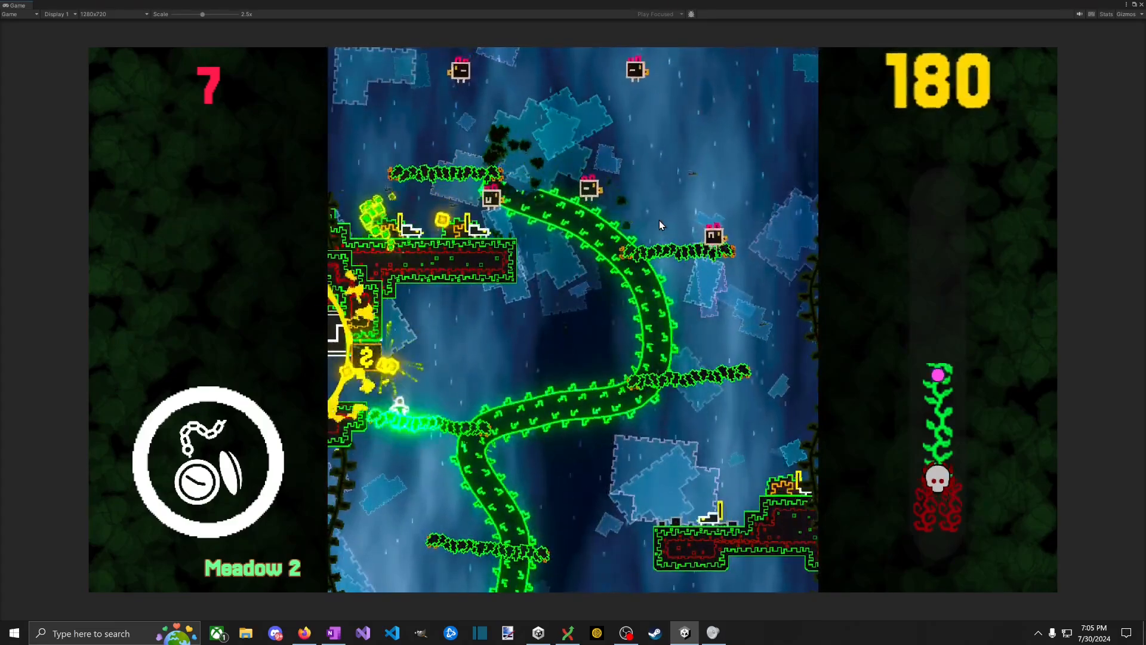
Step: Enter the shop in the left alcove and buy the Membership Card
{"action": "key", "text": "Up"}
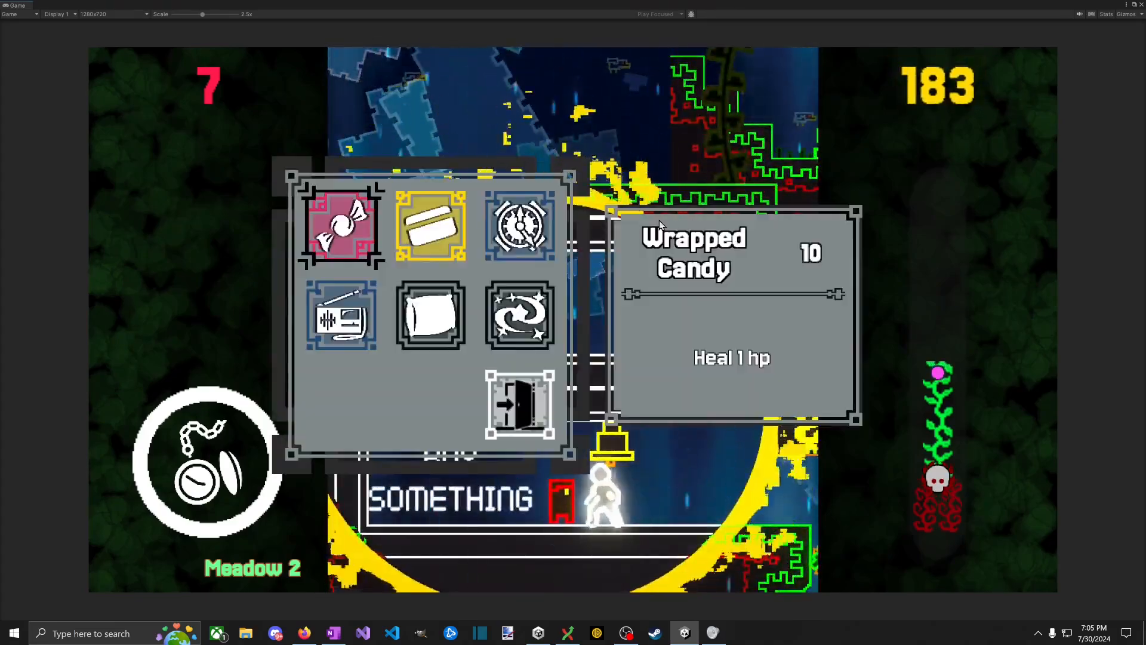
{"action": "key", "text": "Right"}
{"action": "key", "text": "Down"}
{"action": "key", "text": "Up"}
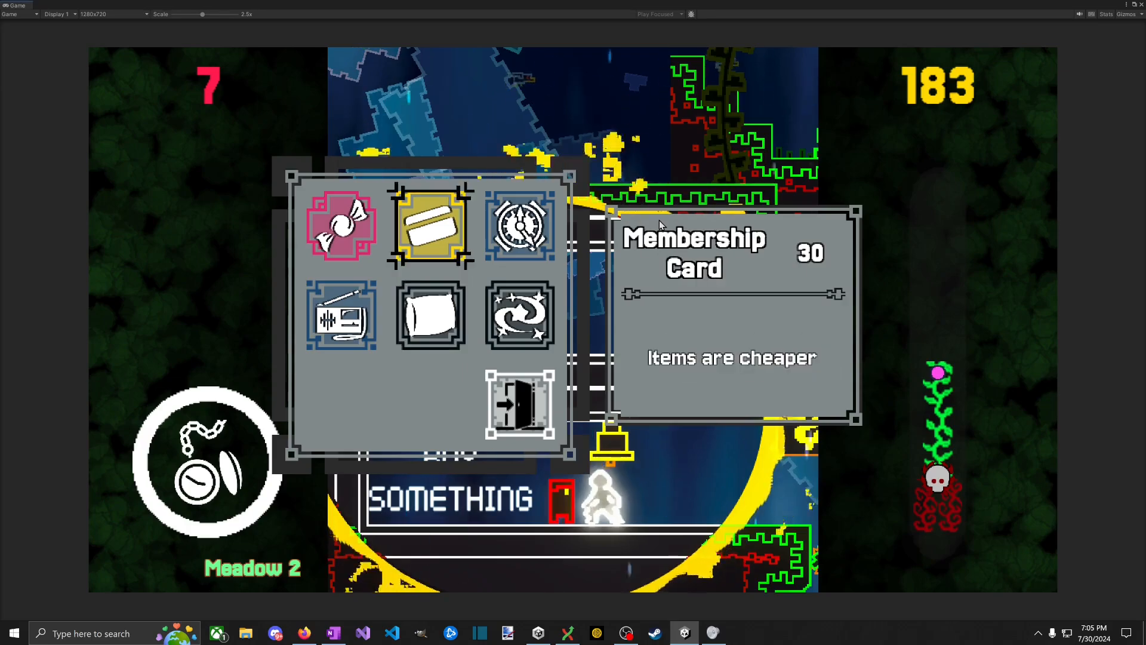
{"action": "key", "text": "space"}
Step: Buy the Delicate Timepiece and leave the shop
{"action": "key", "text": "Down"}
{"action": "key", "text": "Right"}
{"action": "key", "text": "Up"}
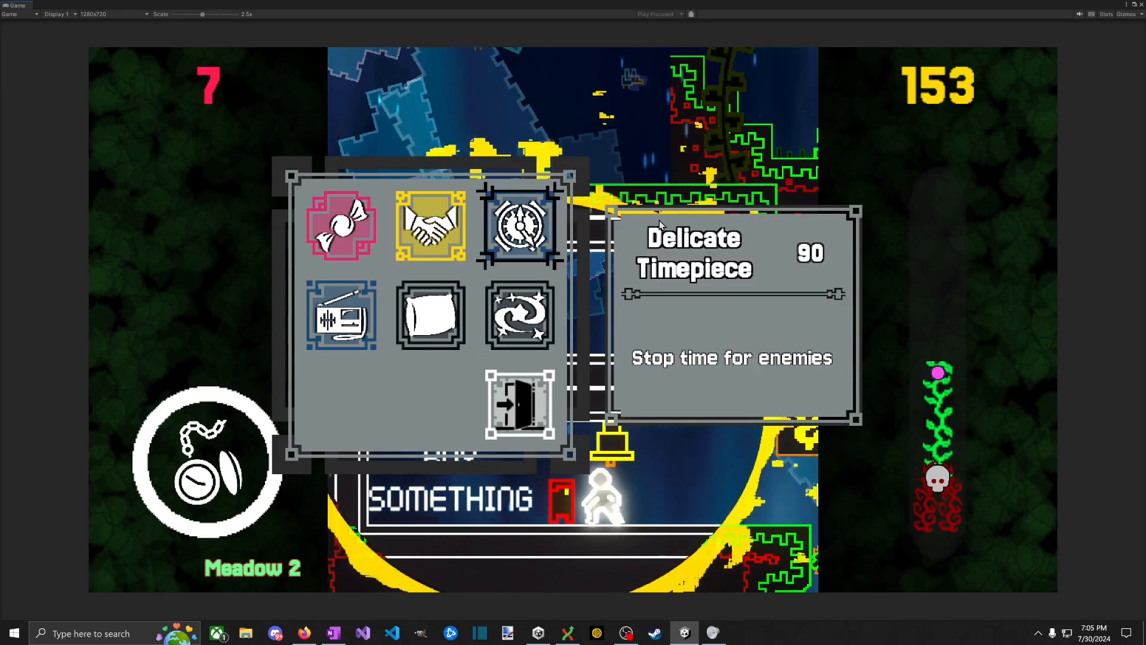
{"action": "key", "text": "space"}
{"action": "key", "text": "Down"}
{"action": "key", "text": "Down"}
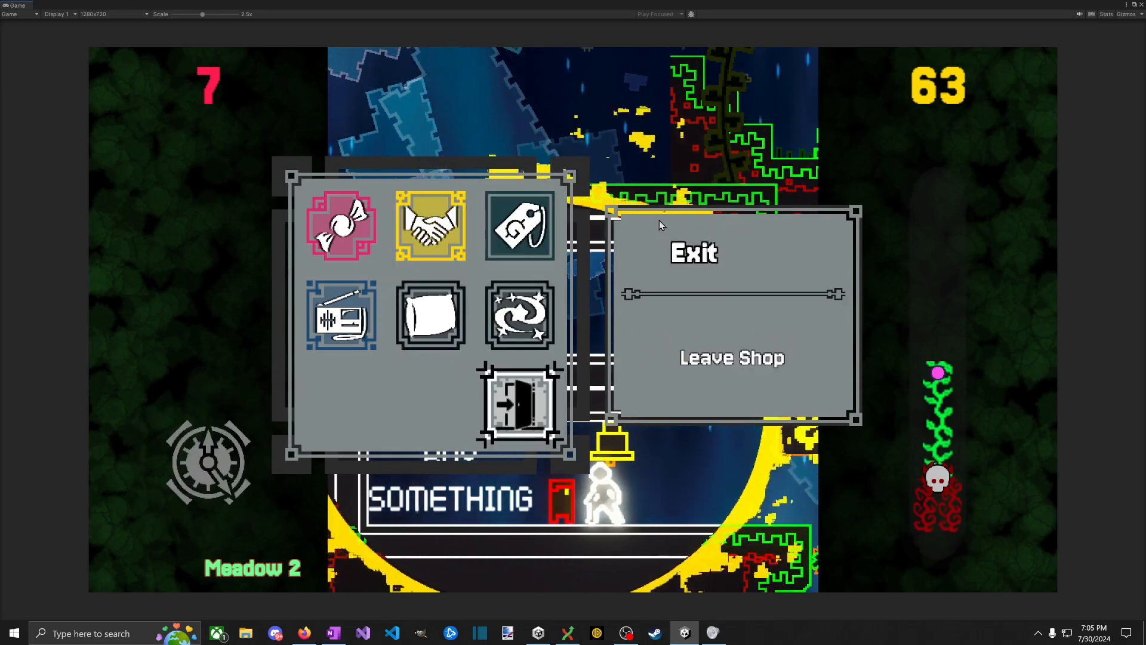
{"action": "key", "text": "space"}
Step: Head right from the shop leaf across the vine and jump up onto the leaf on the vine's right side
{"action": "key", "text": "Right"}
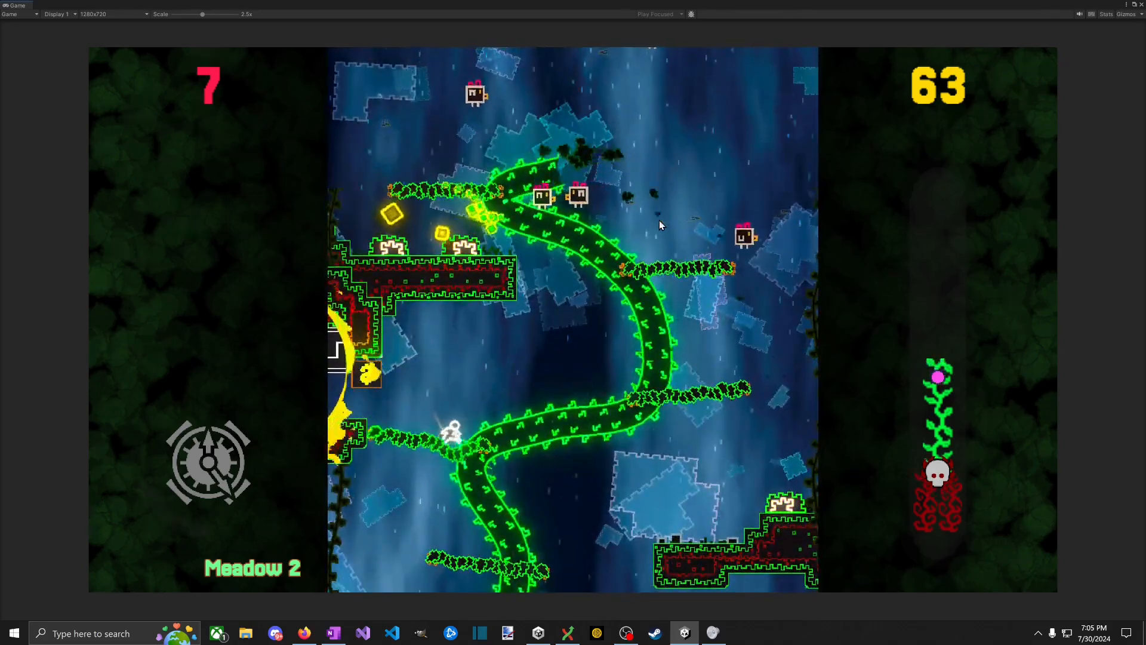
{"action": "key", "text": "space"}
{"action": "key", "text": "space"}
{"action": "key", "text": "Right"}
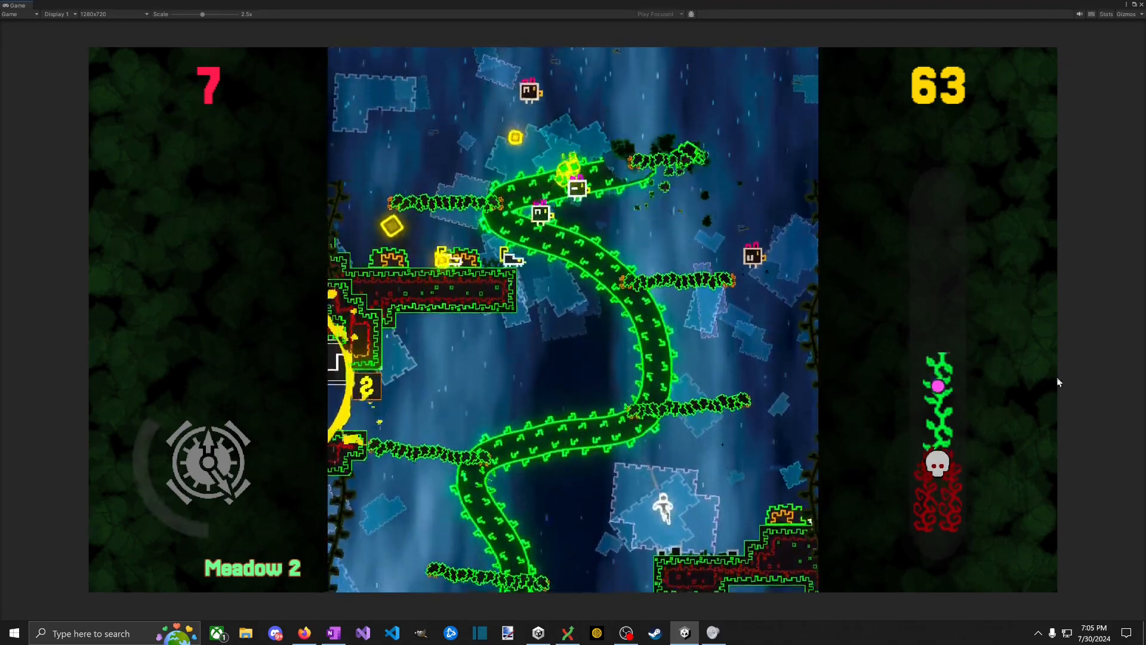
{"action": "key", "text": "space"}
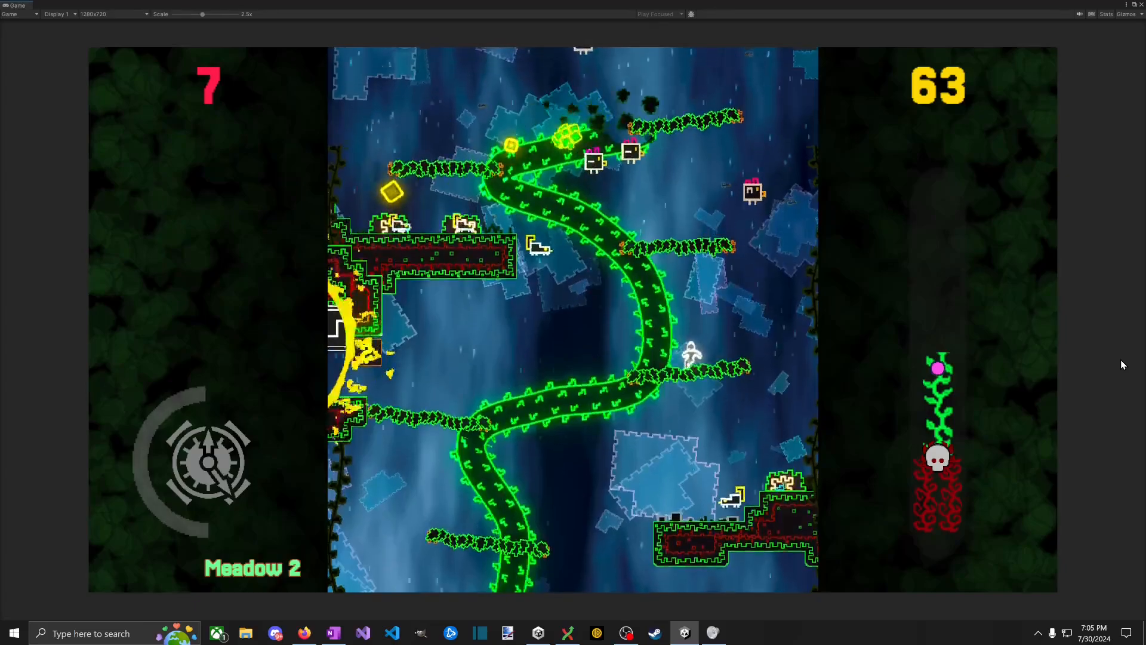
Step: Dash left across the vine to the left ledge and attack the enemies there for coins
{"action": "key", "text": "Left"}
{"action": "key", "text": "space"}
{"action": "key", "text": "Left"}
{"action": "key", "text": "space"}
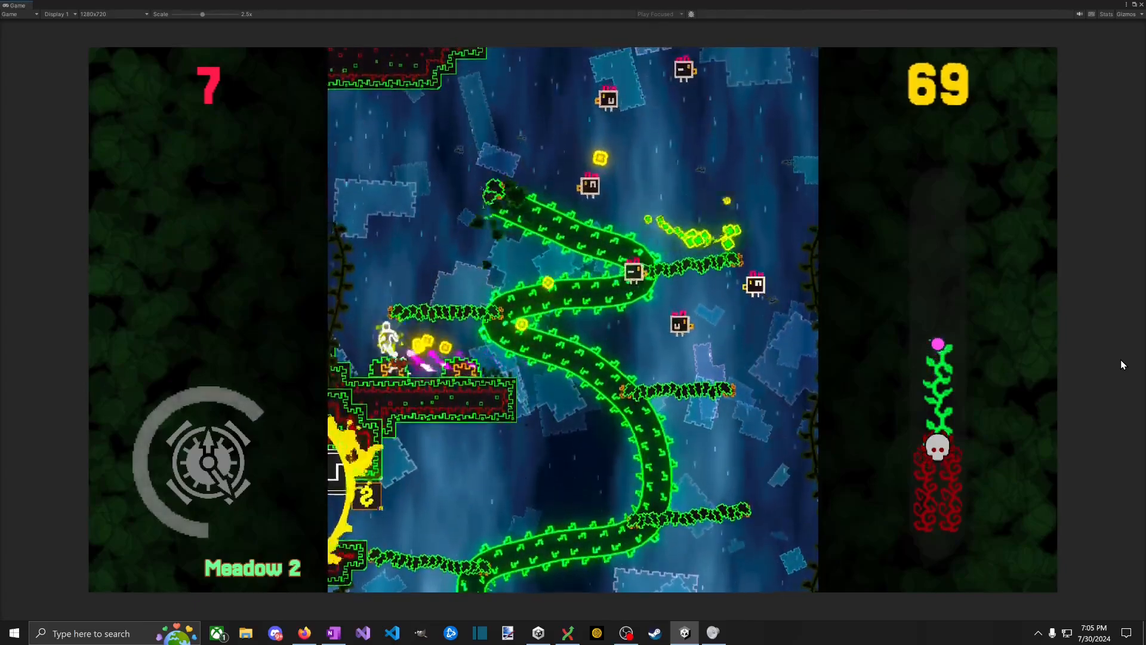
{"action": "key", "text": "space"}
{"action": "key", "text": "Right"}
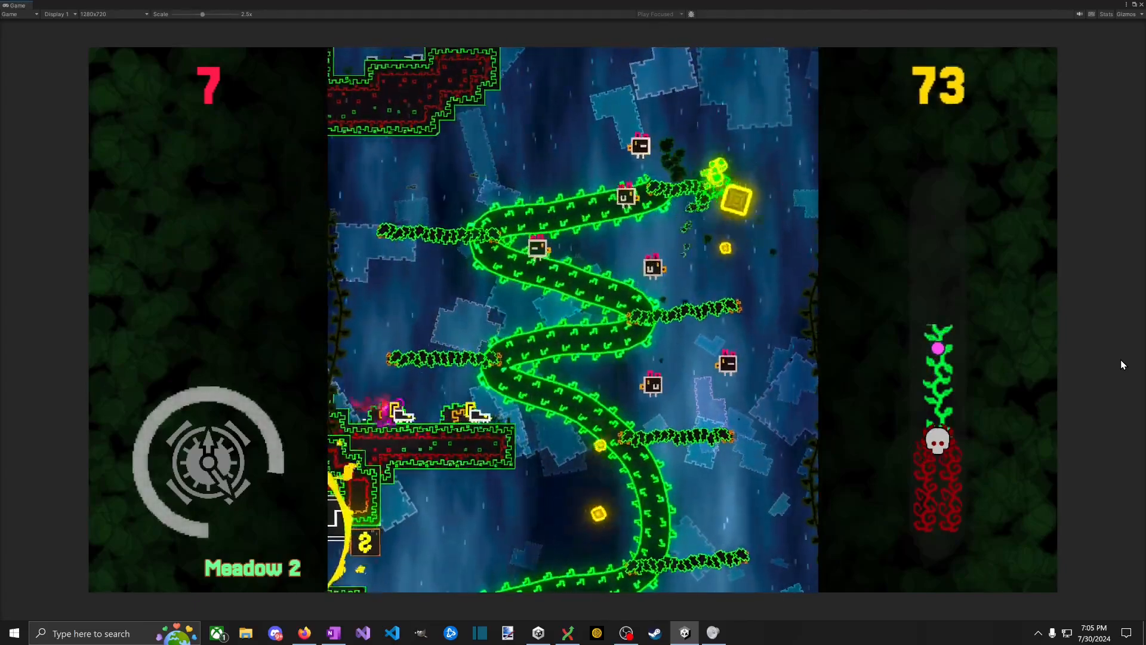
Step: Keep attacking the spawning enemies on the left ledge, gather their coins, and jump to the leaf above
{"action": "key", "text": "space"}
{"action": "key", "text": "Left"}
{"action": "key", "text": "Right"}
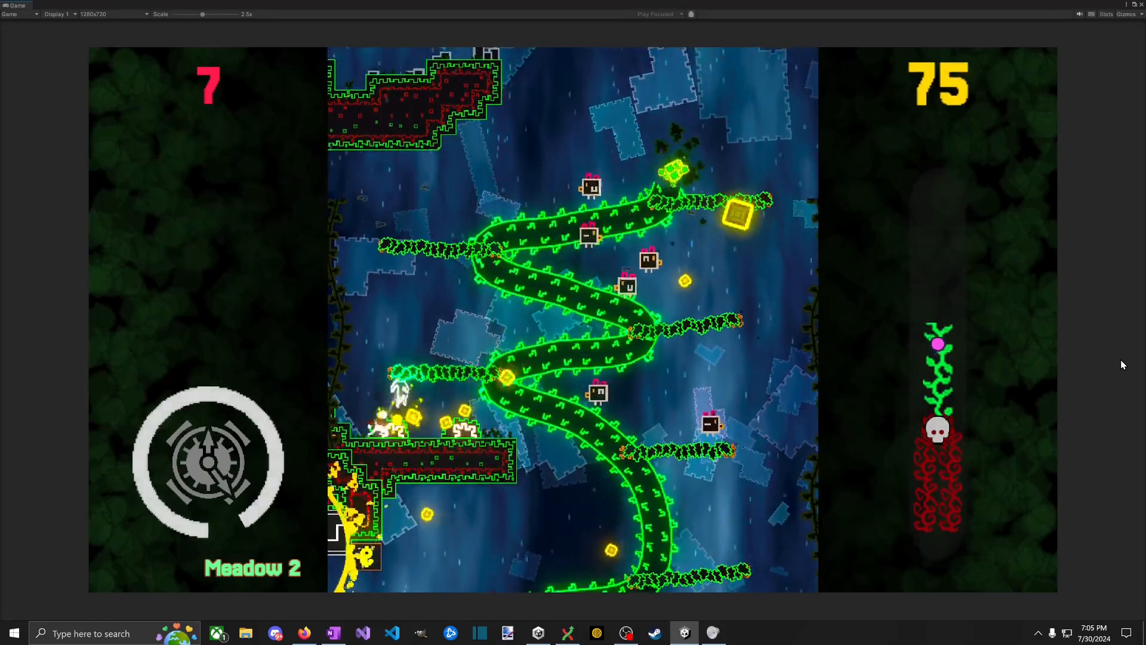
{"action": "key", "text": "space"}
{"action": "key", "text": "space"}
{"action": "key", "text": "Left"}
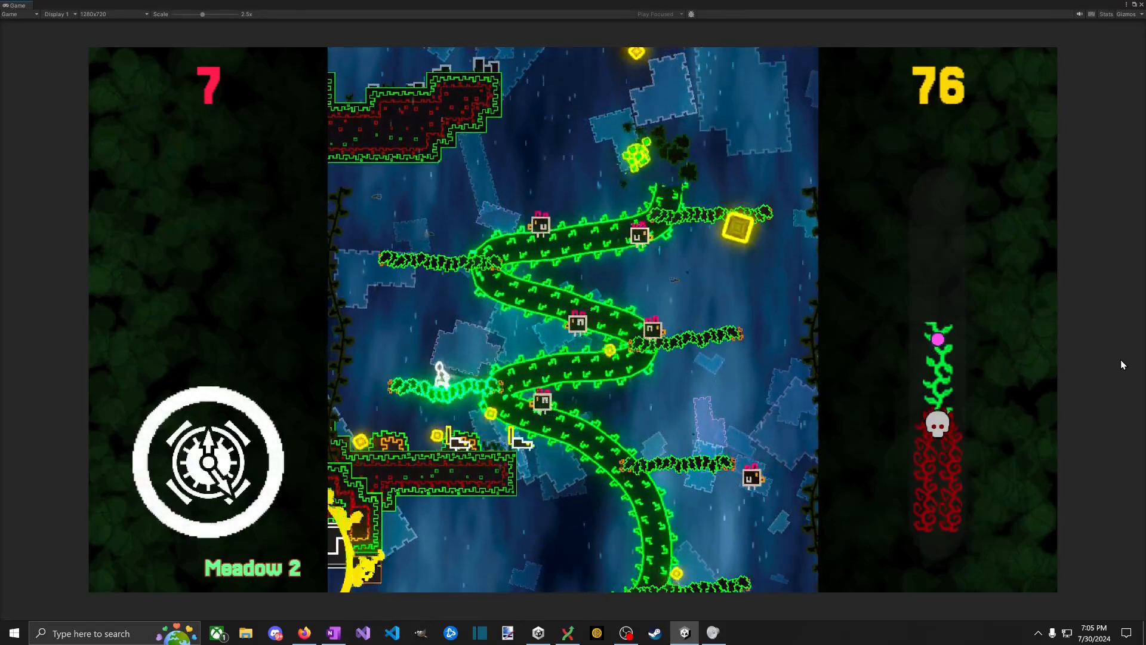
Step: Attack and collect coins above the left leaf, then dash right across the vine to the opposite leaf
{"action": "key", "text": "Right"}
{"action": "key", "text": "space"}
{"action": "key", "text": "space"}
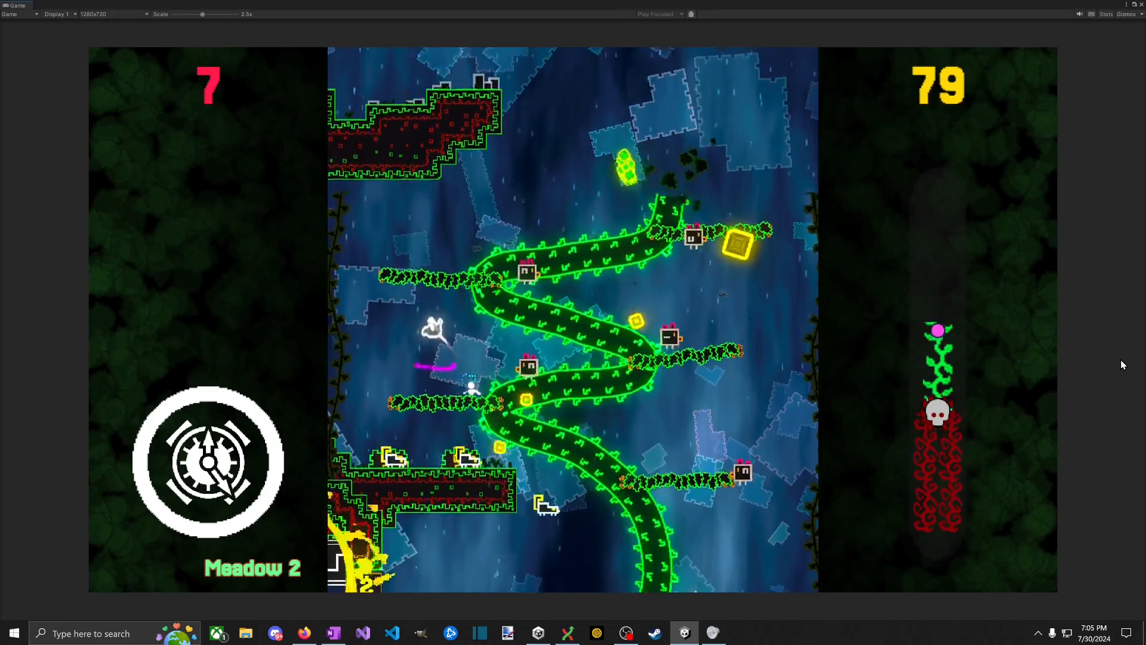
{"action": "key", "text": "Right"}
{"action": "key", "text": "Left"}
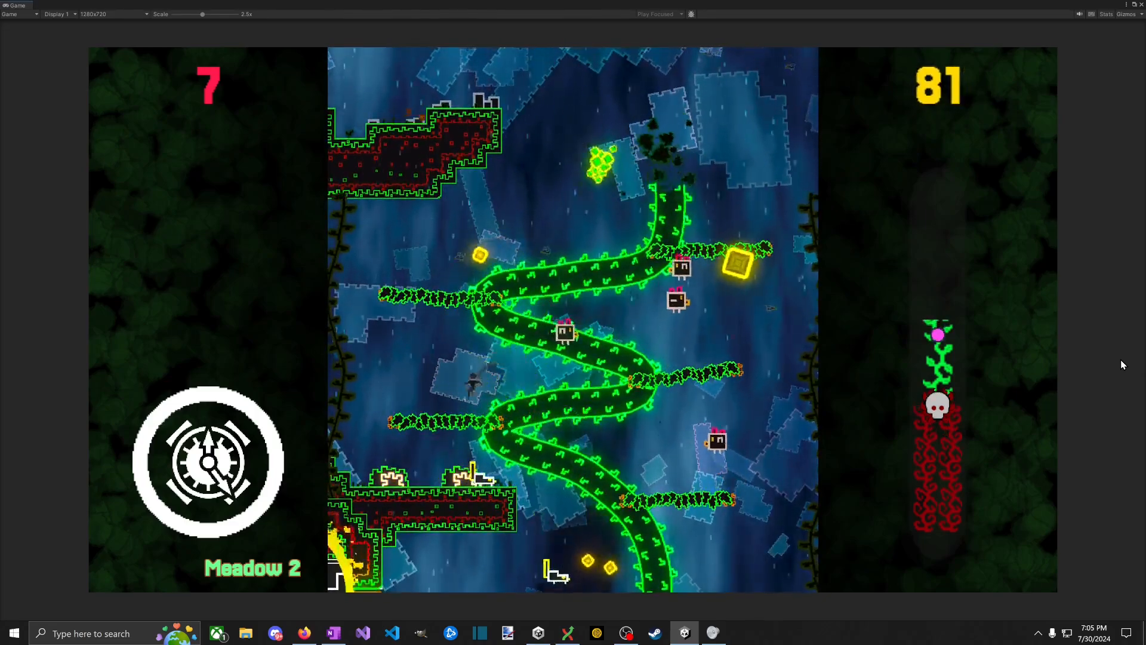
{"action": "key", "text": "space"}
{"action": "key", "text": "Right"}
{"action": "key", "text": "space"}
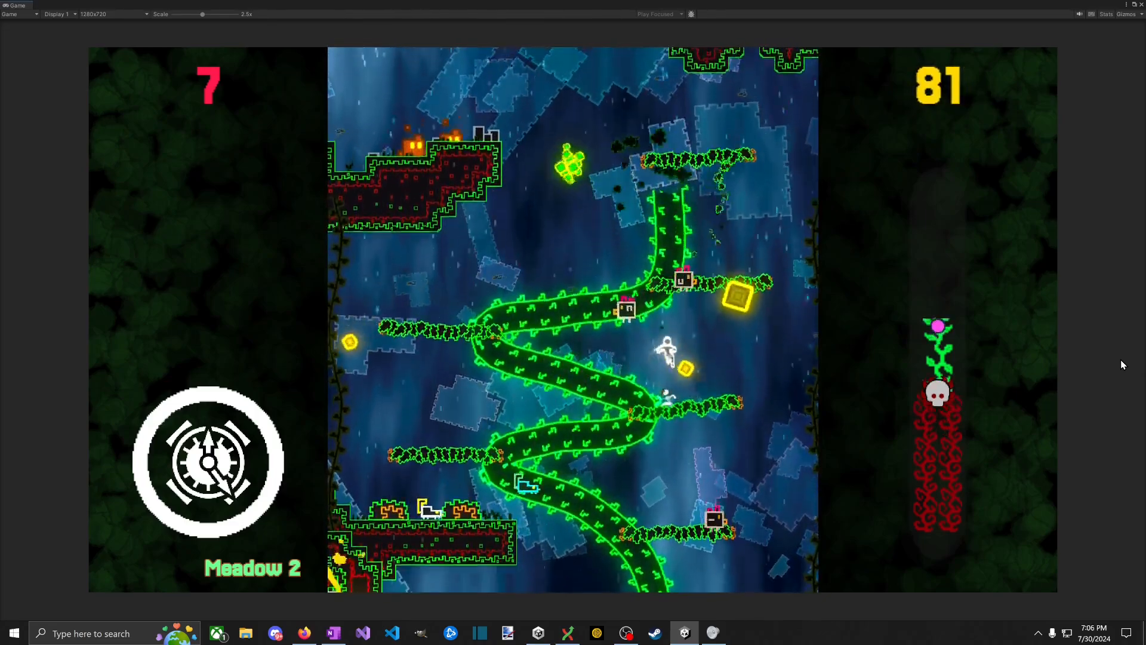
Step: Climb the leaves on the vine's right side, collecting the large coin and attacking nearby enemies
{"action": "key", "text": "Right"}
{"action": "key", "text": "space"}
{"action": "key", "text": "space"}
{"action": "key", "text": "Left"}
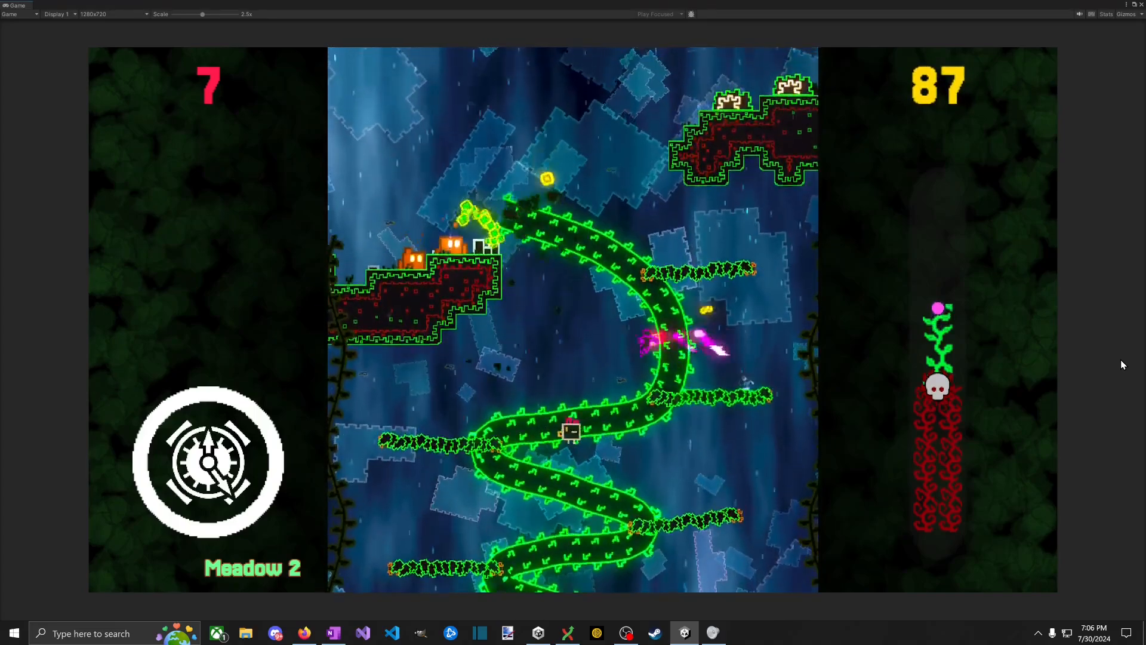
{"action": "key", "text": "Right"}
{"action": "key", "text": "Right"}
{"action": "key", "text": "space"}
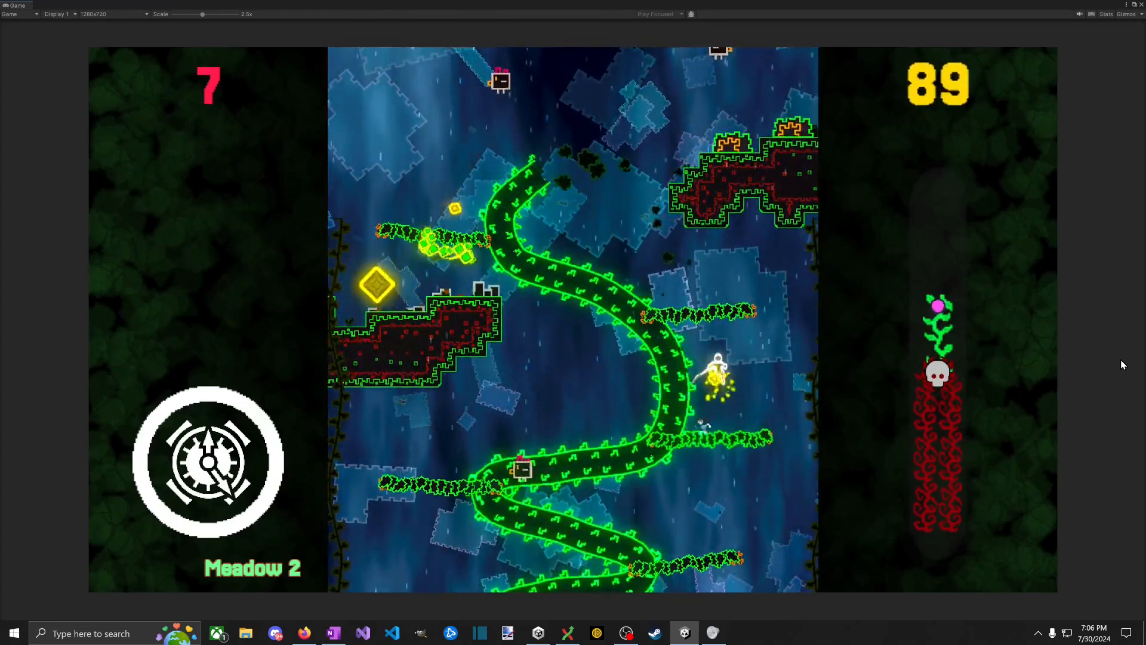
Step: Dash left across the vine to the fiery left ledge and collect the large coin there
{"action": "key", "text": "space"}
{"action": "key", "text": "Left"}
{"action": "key", "text": "space"}
{"action": "key", "text": "Left"}
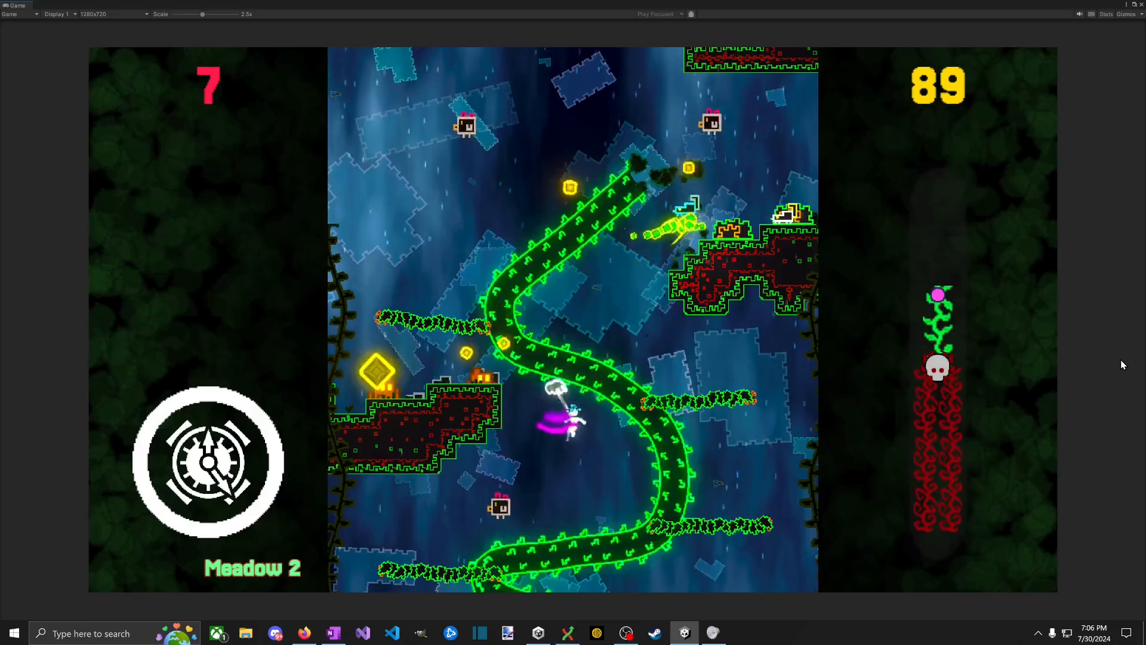
{"action": "key", "text": "space"}
{"action": "key", "text": "Left"}
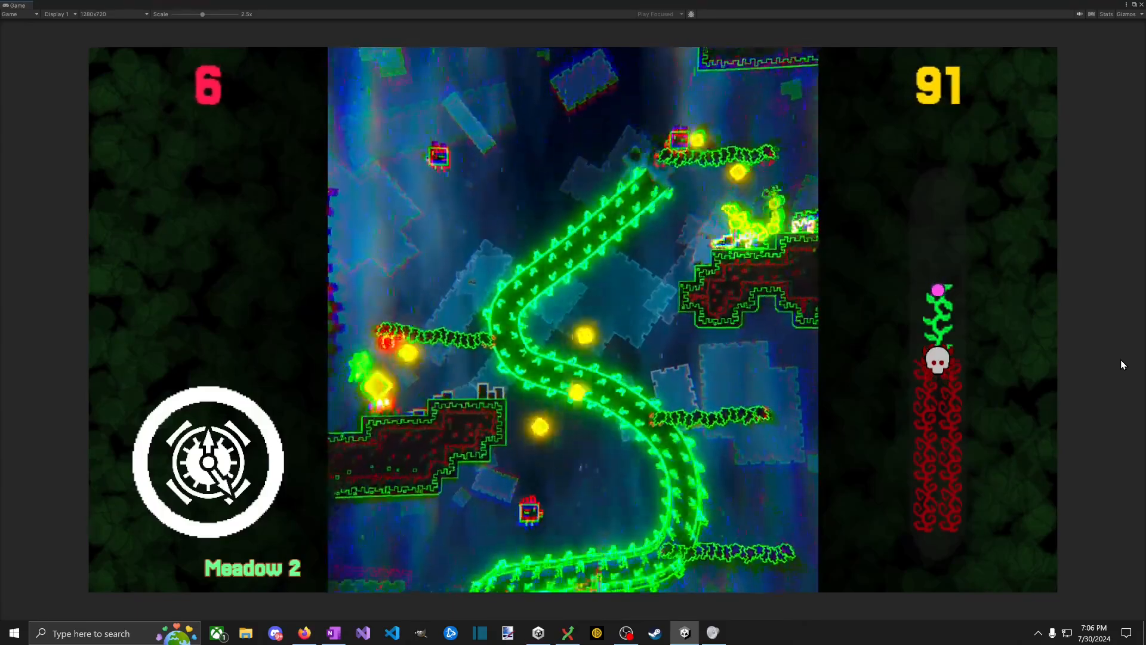
{"action": "key", "text": "Right"}
{"action": "key", "text": "Left"}
{"action": "key", "text": "Left"}
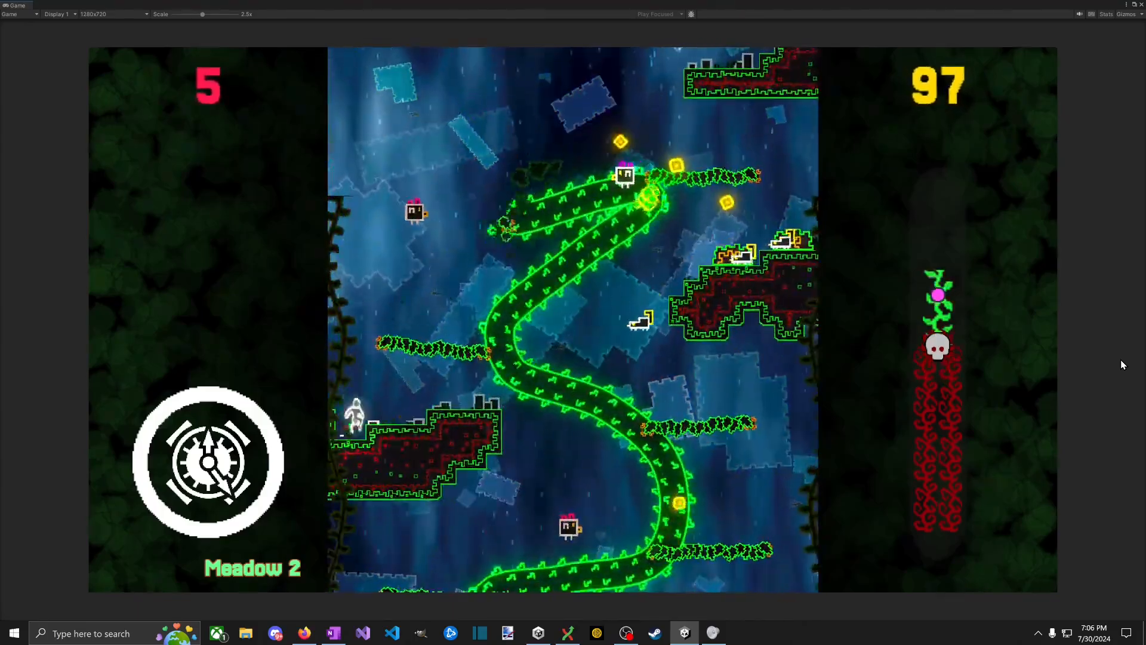
Step: Cross right to the ledge with the spawning enemies and jump up via the leaf toward the next ledge
{"action": "key", "text": "Right"}
{"action": "key", "text": "space"}
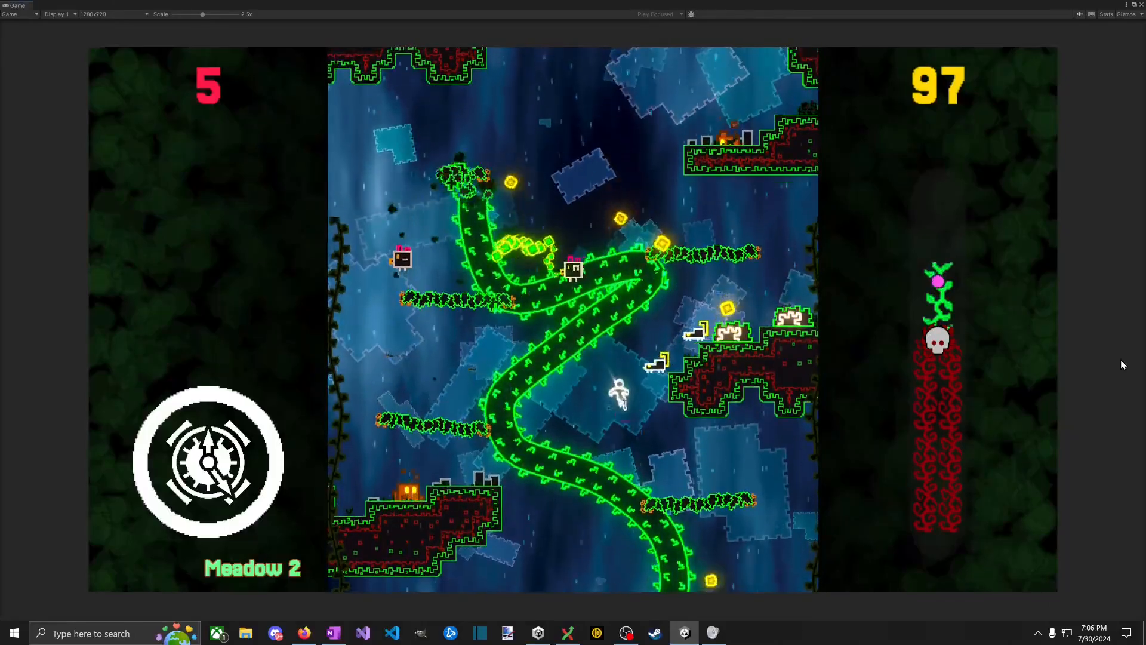
{"action": "key", "text": "Right"}
{"action": "key", "text": "space"}
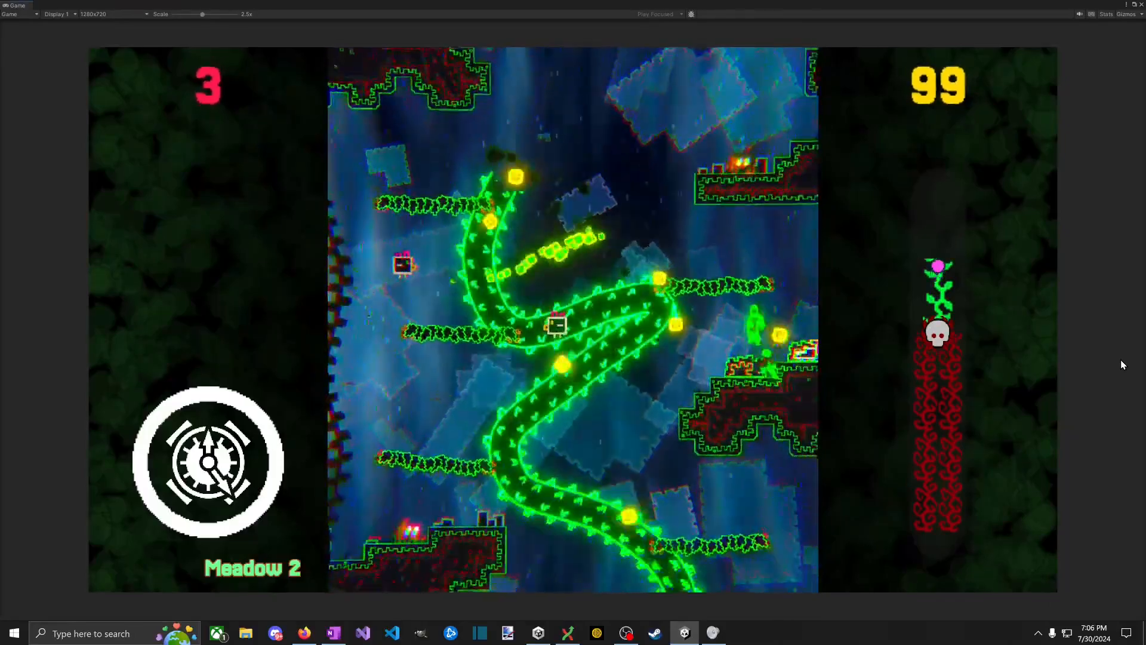
{"action": "key", "text": "Left"}
{"action": "key", "text": "space"}
{"action": "key", "text": "Right"}
{"action": "key", "text": "space"}
{"action": "key", "text": "Left"}
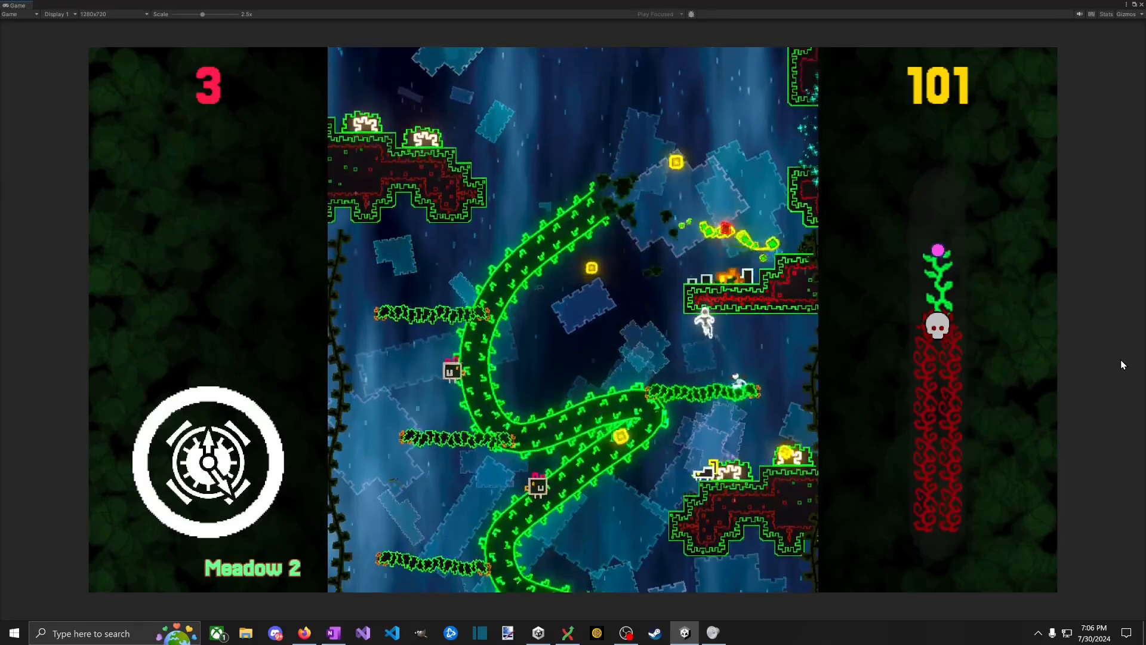
Step: Attack on the upper right ledge, gather the coins, and jump onto the leaf above it
{"action": "key", "text": "Left"}
{"action": "key", "text": "Right"}
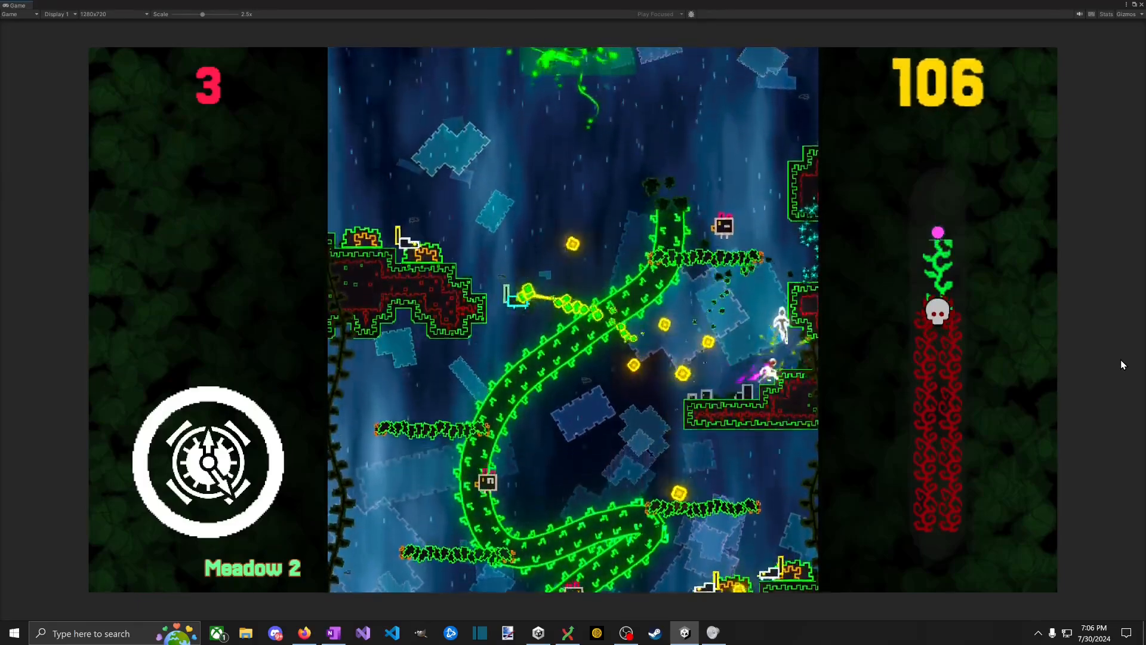
{"action": "key", "text": "Left"}
{"action": "key", "text": "Right"}
{"action": "key", "text": "space"}
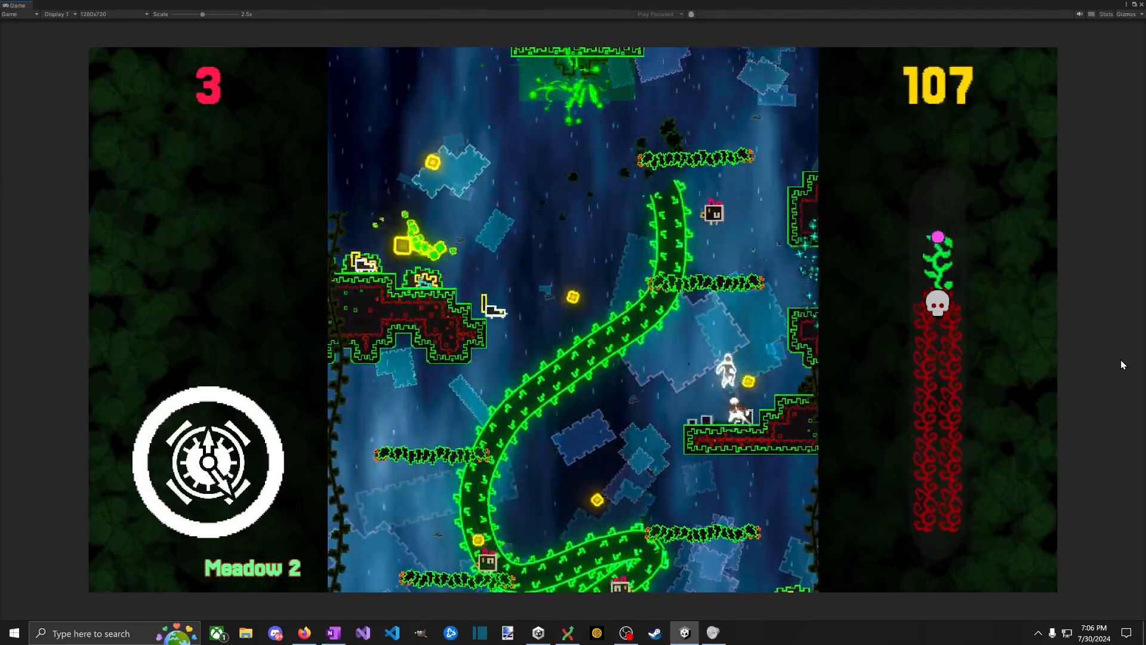
{"action": "key", "text": "Right"}
{"action": "key", "text": "space"}
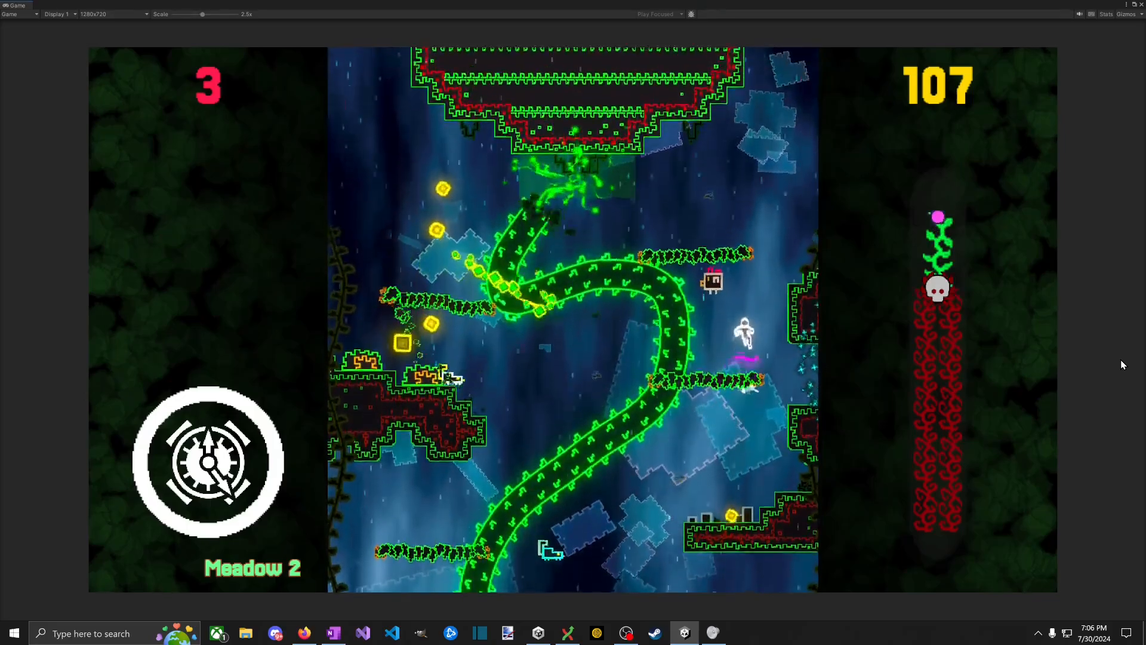
Step: Dash left across the vine below the large ceiling block, attack in midair, and turn back right
{"action": "key", "text": "Left"}
{"action": "key", "text": "space"}
{"action": "key", "text": "Left"}
{"action": "key", "text": "space"}
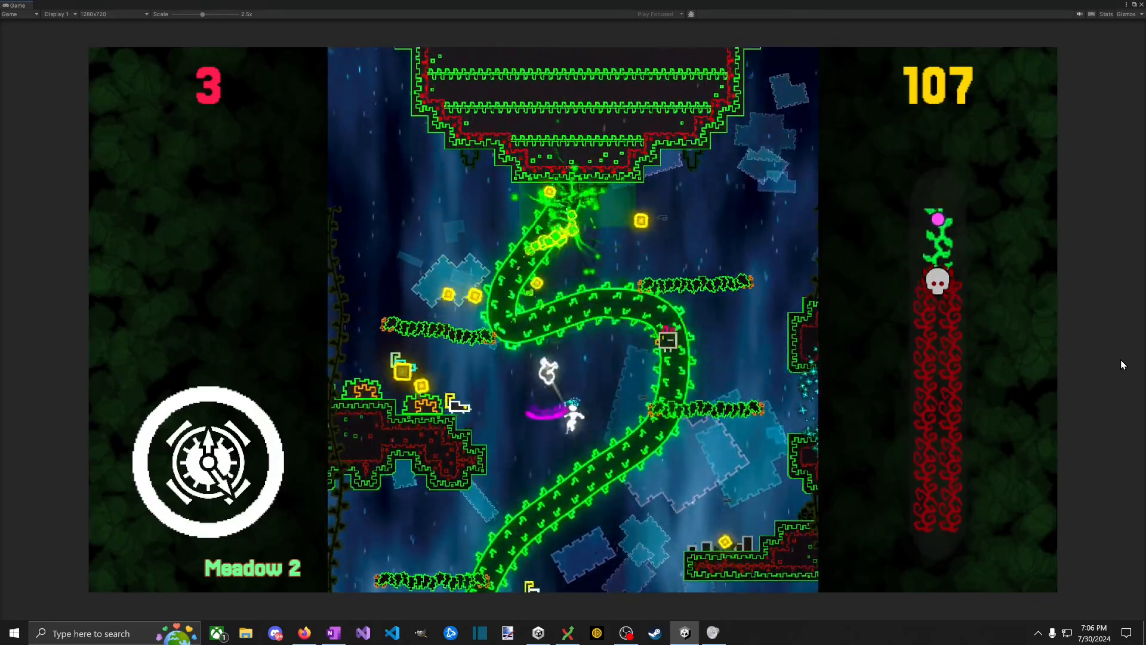
{"action": "key", "text": "Right"}
{"action": "key", "text": "space"}
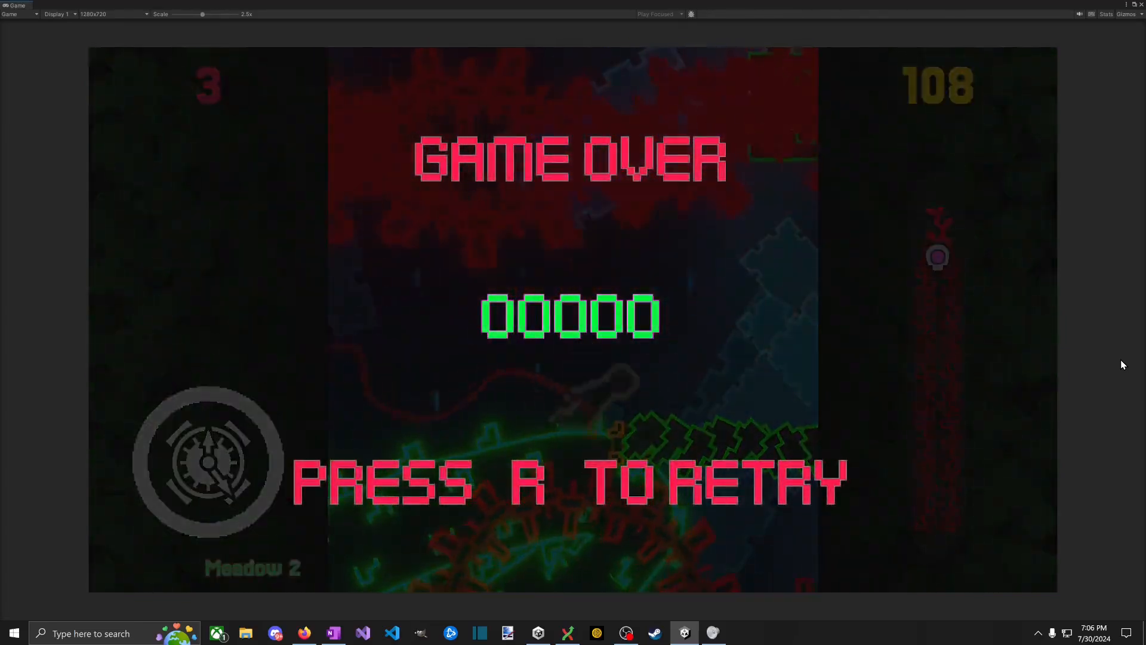
Step: Switch to the OneNote 7/30 notes and add a "Controller" heading between the Balancing/Overall and Tutorial sections
{"action": "key", "text": "alt+Tab"}
{"action": "scroll", "coordinate": [773, 432], "scroll_direction": "down", "scroll_amount": 10}
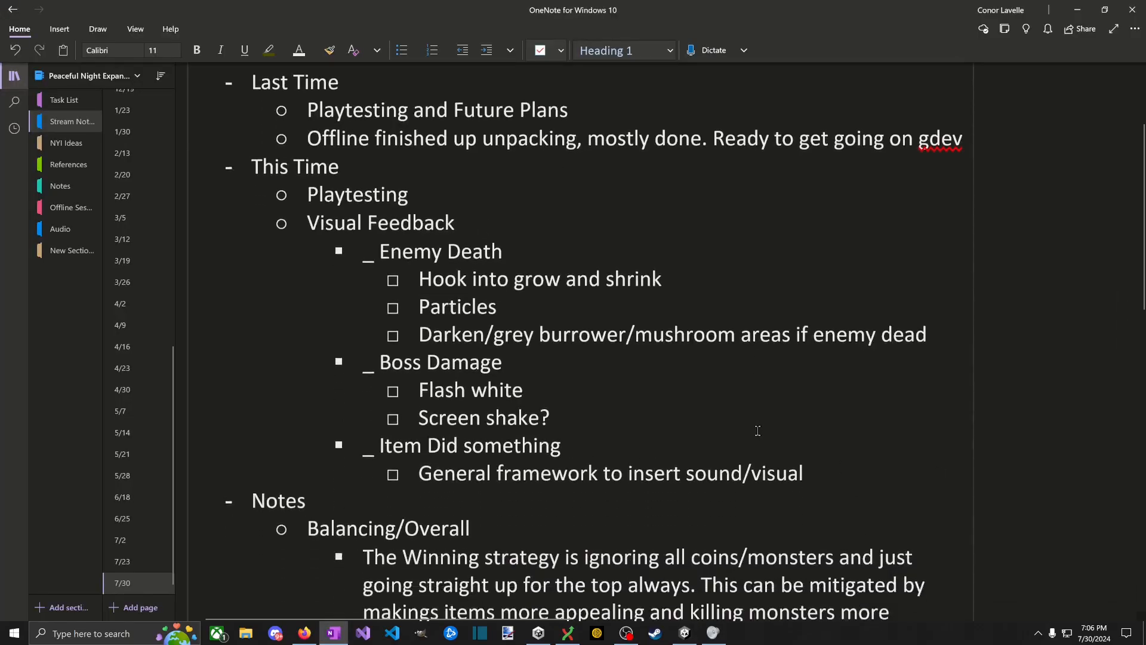
{"action": "left_click_drag", "start_coordinate": [572, 219], "coordinate": [553, 237]}
{"action": "left_click", "coordinate": [553, 237]}
{"action": "key", "text": "Return"}
{"action": "key", "text": "shift+Tab"}
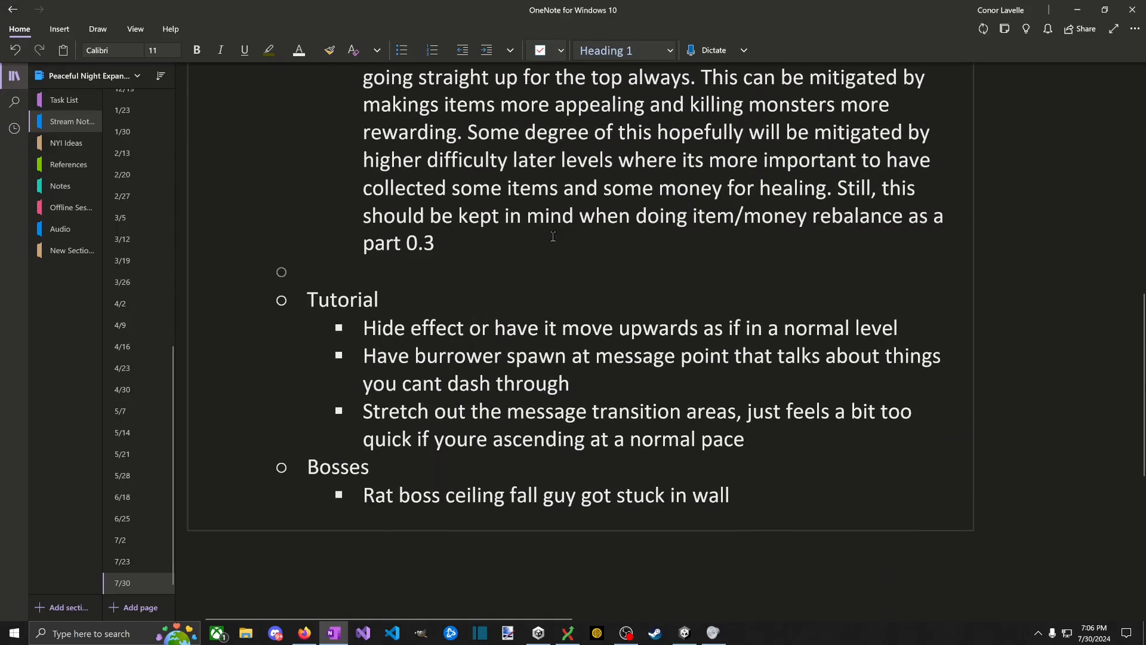
{"action": "type", "text": "Controller"}
Step: Add a sub-bullet under Controller noting "Dash bonk also happens on edge of leaf platforms"
{"action": "key", "text": "Return"}
{"action": "key", "text": "Tab"}
{"action": "type", "text": "Dashj"}
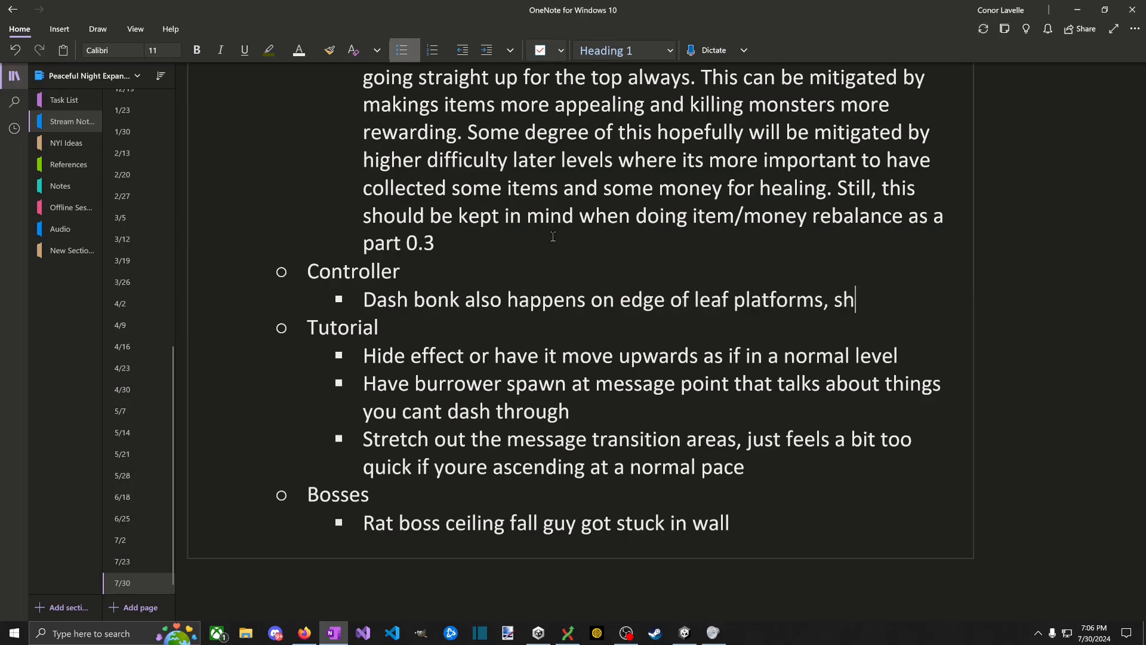
Step: Complete the Controller bullet about dash bonk with "shouldn't. Should be a bit more generous and bump you upwards atop that leaf platform"
{"action": "type", "text": "ould be "}
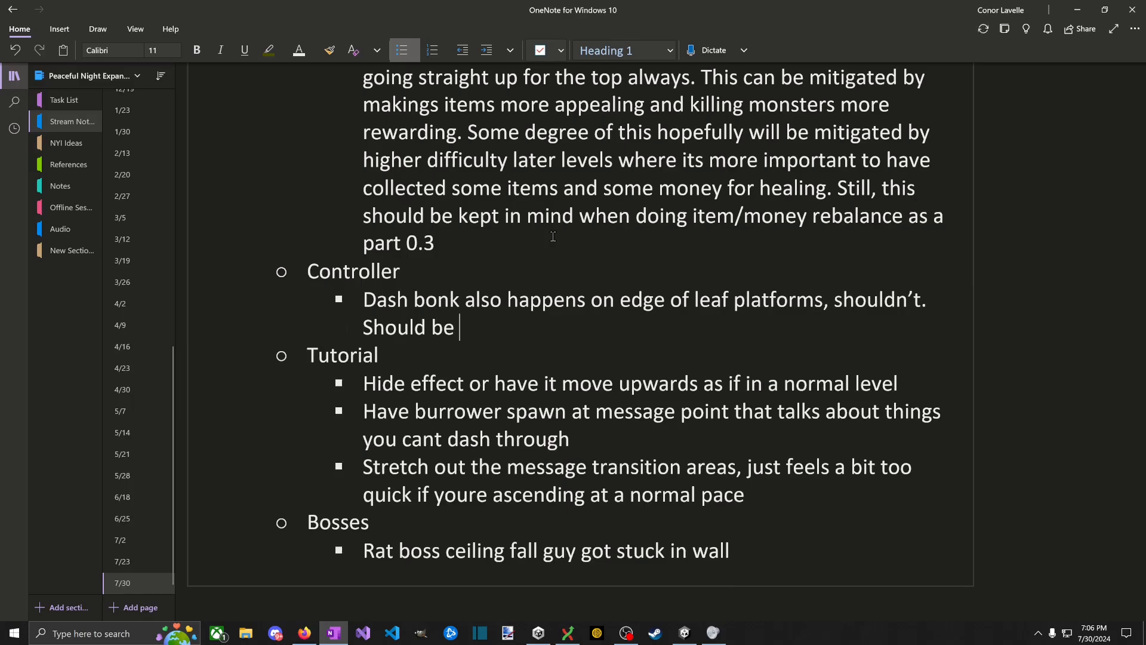
{"action": "type", "text": "a bit more generous and bump you"}
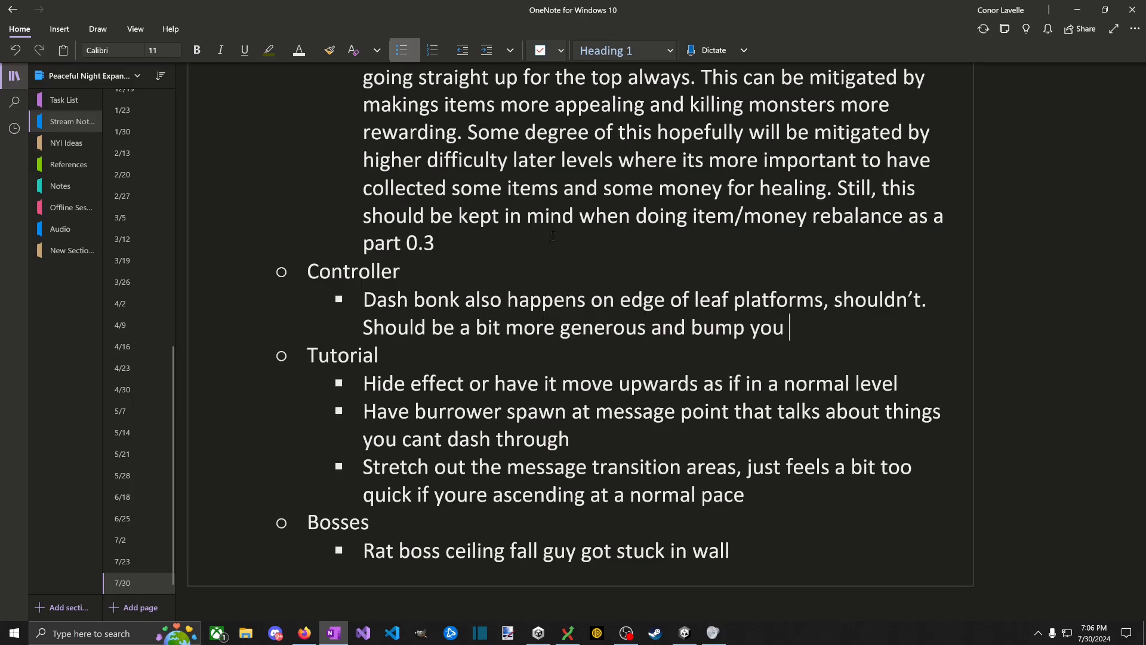
{"action": "type", "text": " upwarps atop"}
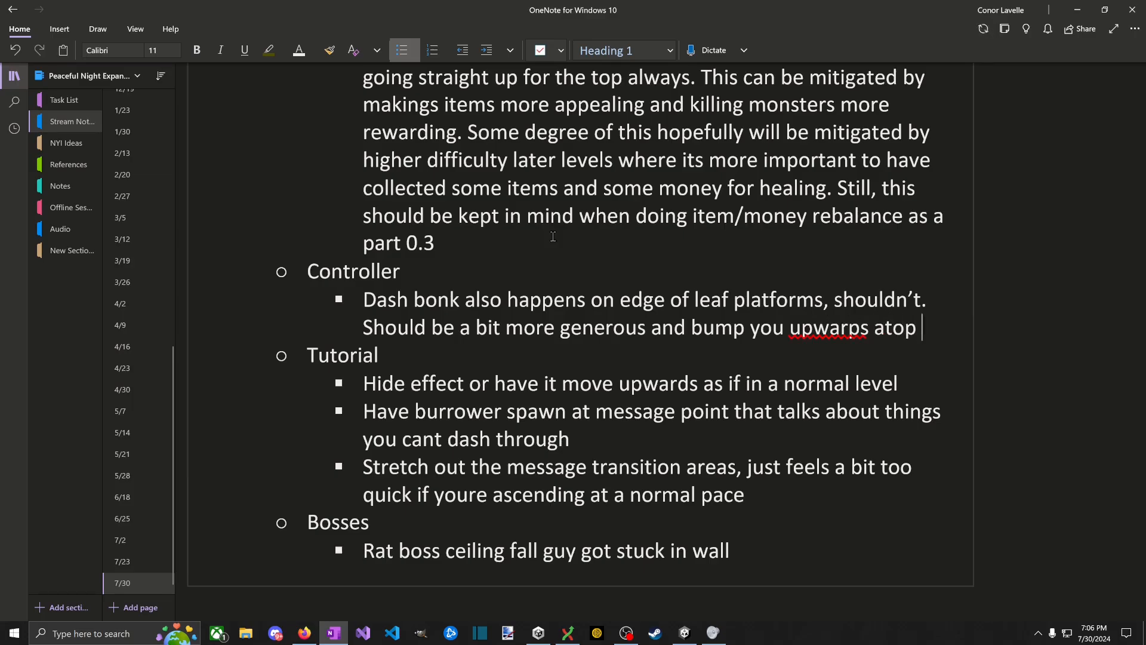
{"action": "key", "text": "ctrl+BackSpace"}
{"action": "key", "text": "ctrl+BackSpace"}
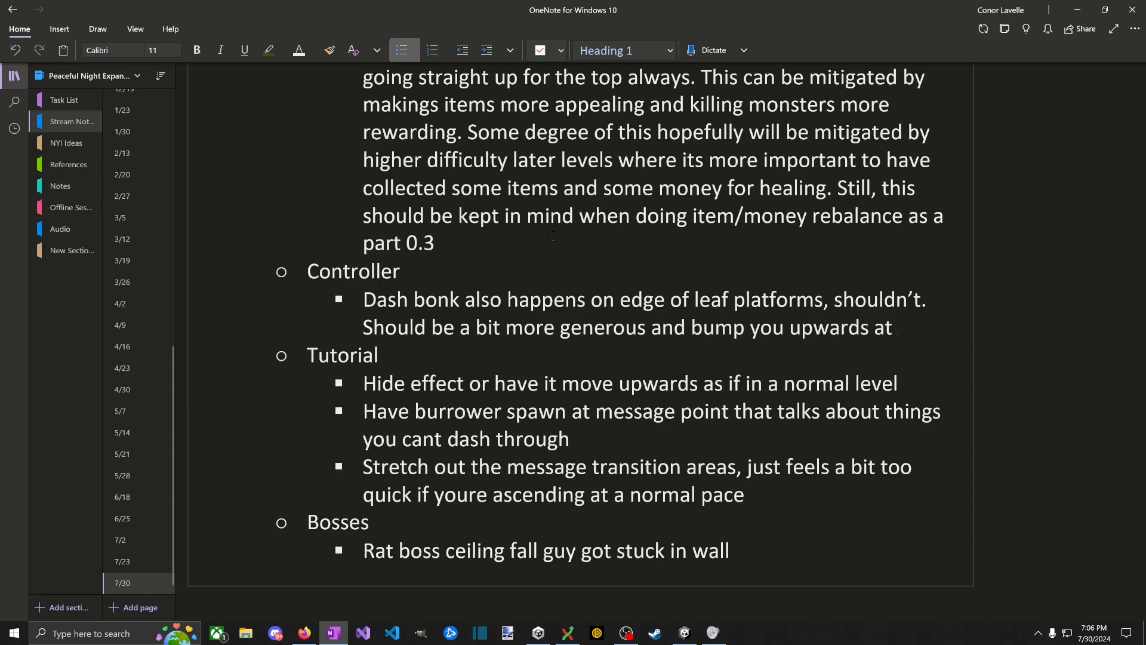
{"action": "type", "text": "upwards atop that leaf platform"}
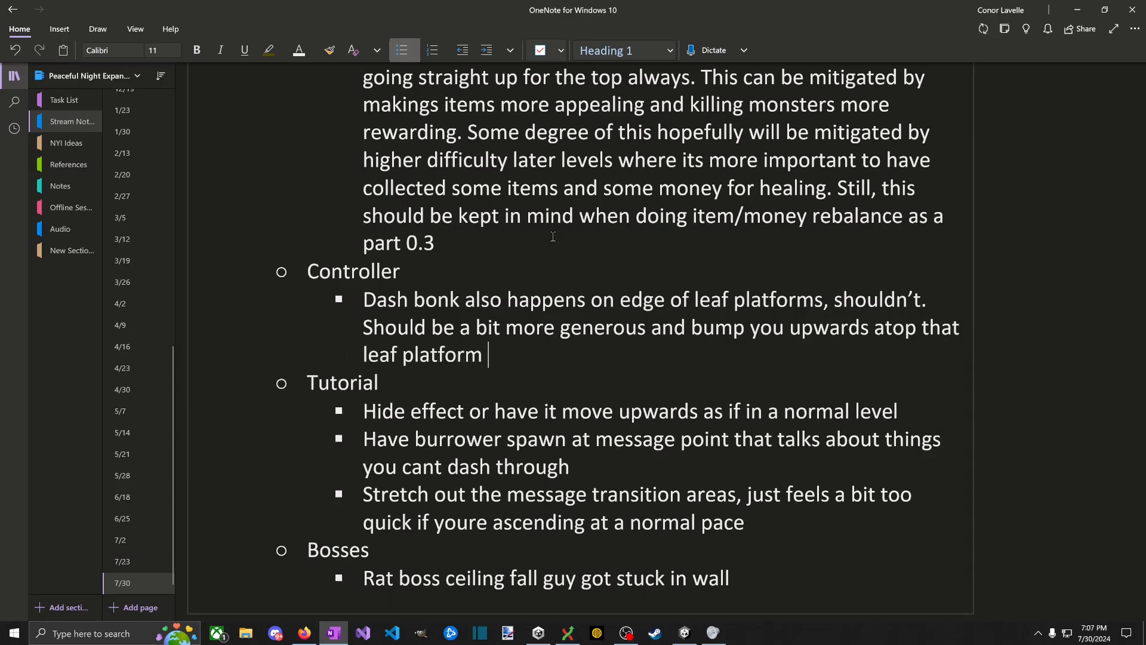
Step: Switch to the Unity game view, retry after the game over and start a new Meadow 1 run
{"action": "key", "text": "alt+Tab"}
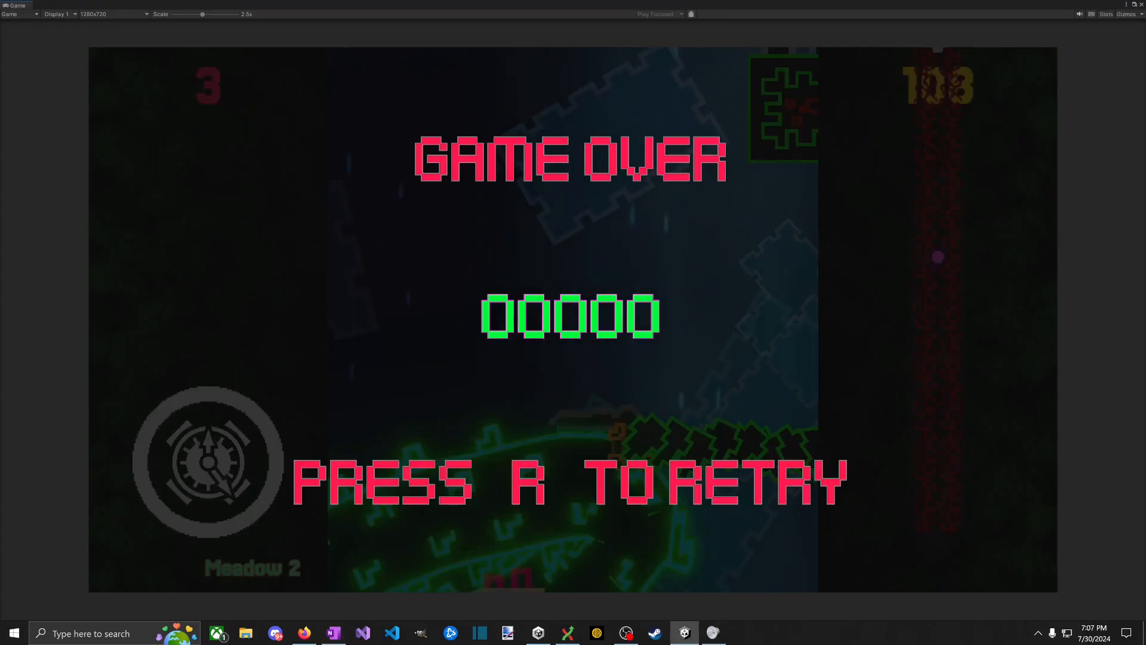
{"action": "key", "text": "r"}
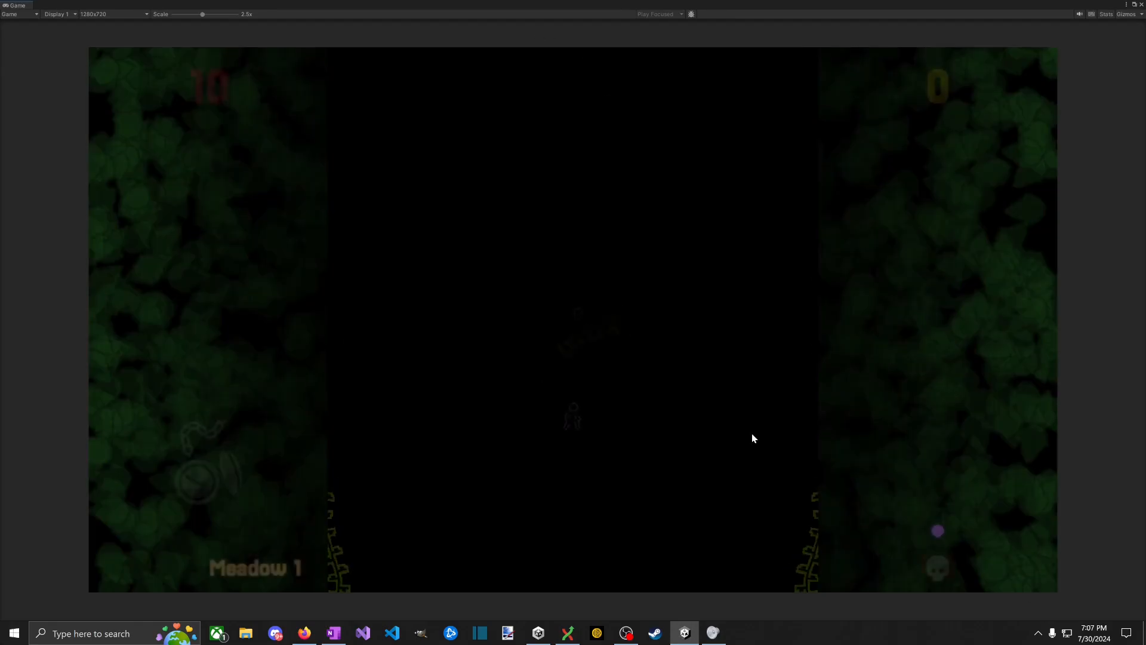
{"action": "key", "text": "space"}
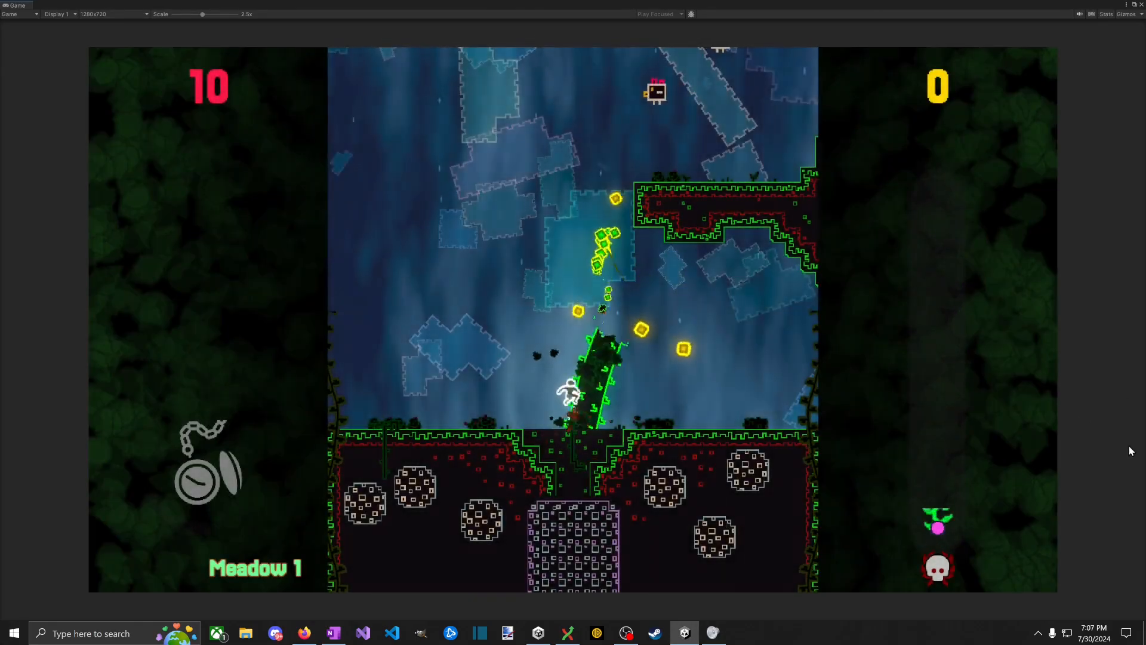
Step: Climb the growing vine from the ground past the first two rock ledges, gathering coins along the way
{"action": "key", "text": "Right"}
{"action": "key", "text": "space"}
{"action": "key", "text": "Left"}
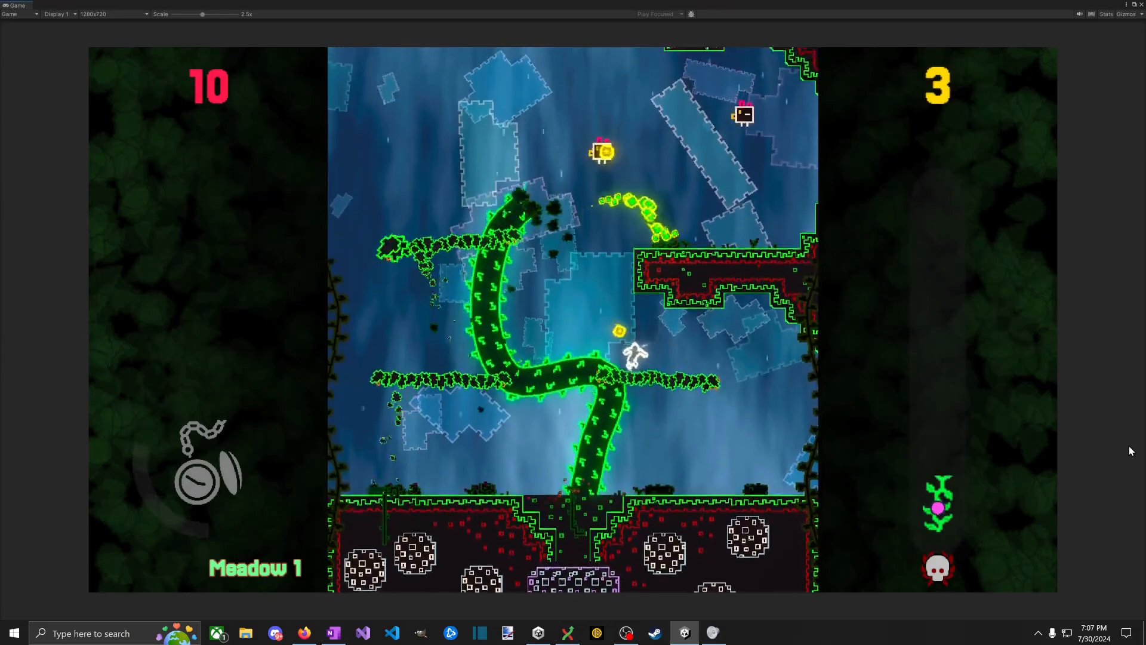
{"action": "key", "text": "space"}
{"action": "key", "text": "Right"}
{"action": "key", "text": "space"}
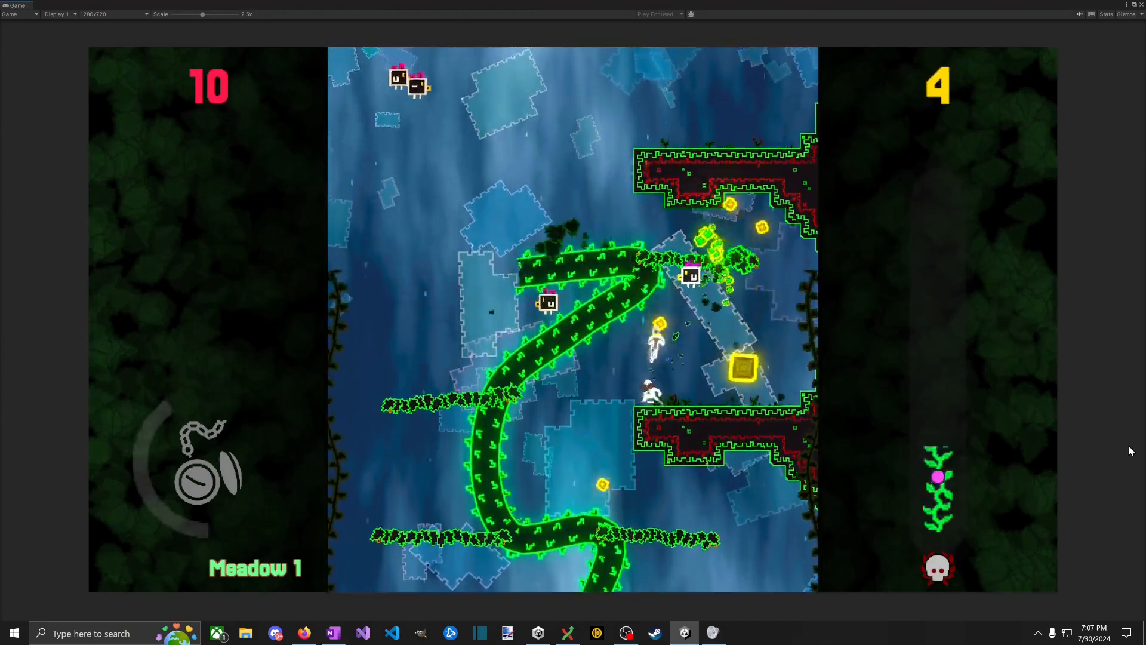
{"action": "key", "text": "space"}
{"action": "key", "text": "space"}
{"action": "key", "text": "Left"}
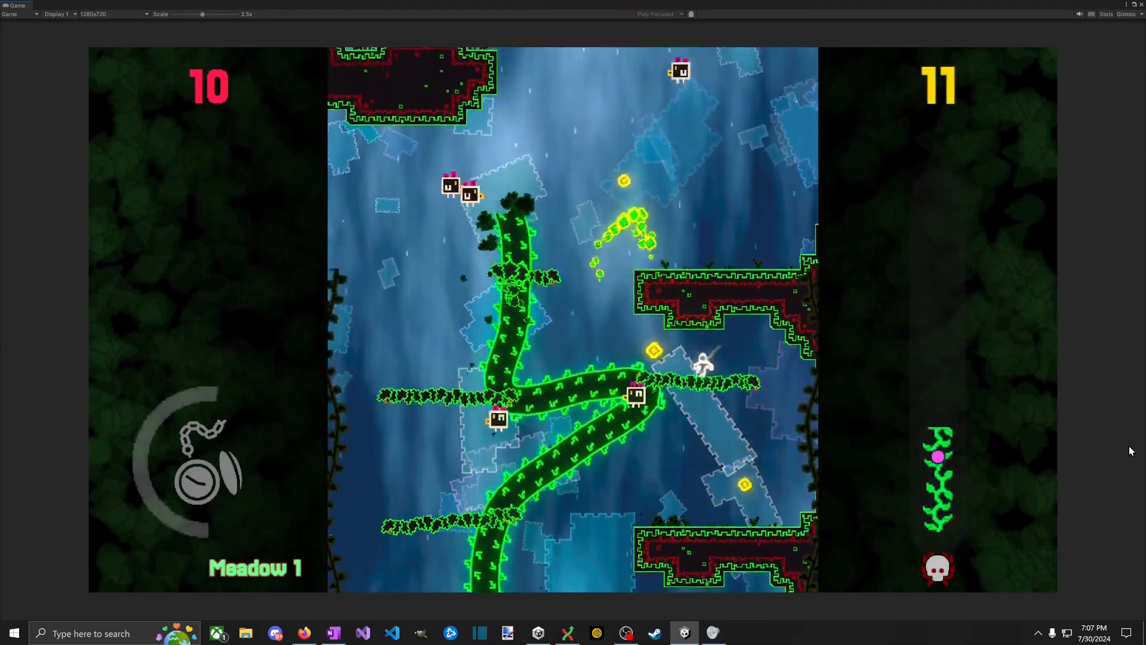
{"action": "key", "text": "space"}
{"action": "key", "text": "Right"}
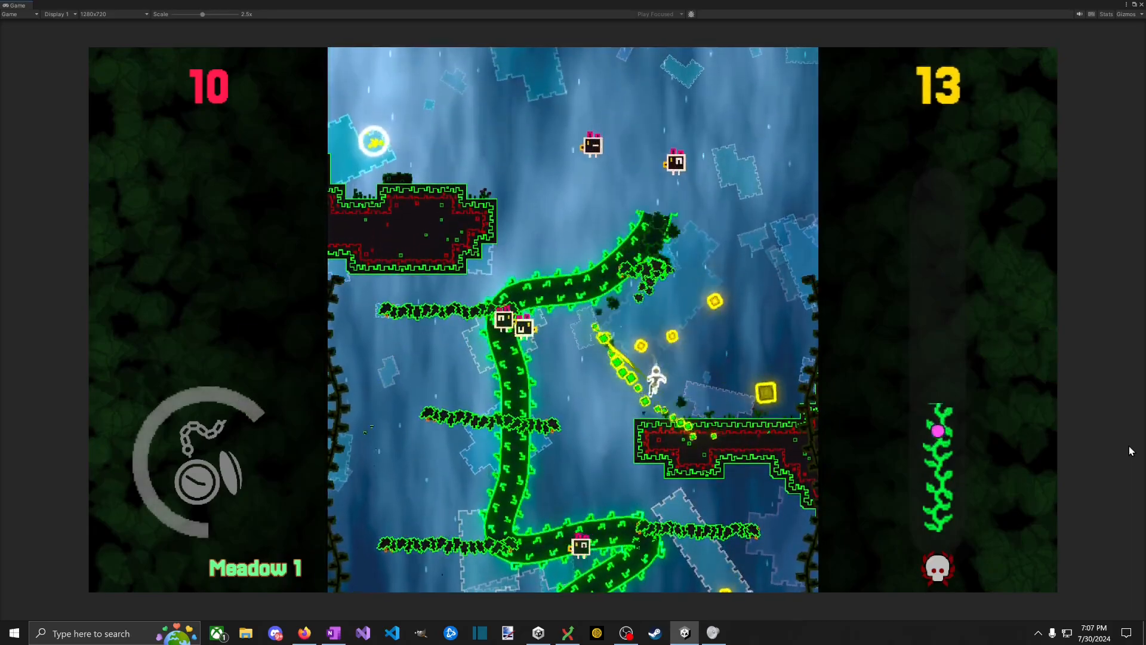
Step: Collect the coins around the second rock ledge, including the large coin near the level's right wall
{"action": "key", "text": "space"}
{"action": "key", "text": "Right"}
{"action": "key", "text": "space"}
{"action": "key", "text": "Left"}
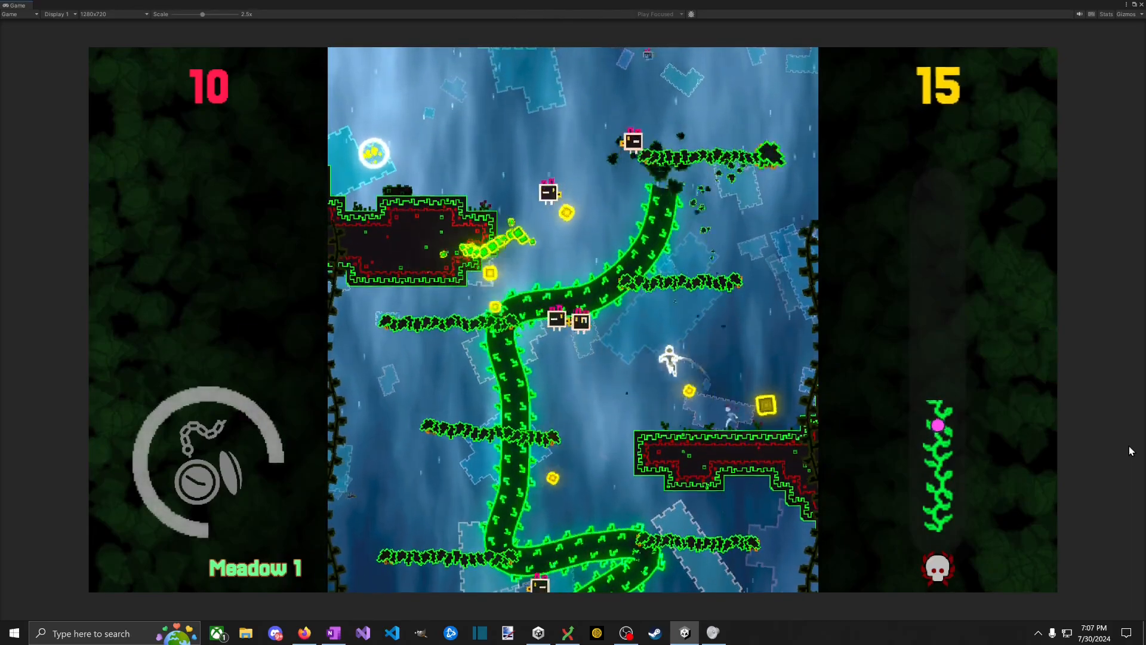
{"action": "key", "text": "Left"}
{"action": "key", "text": "Right"}
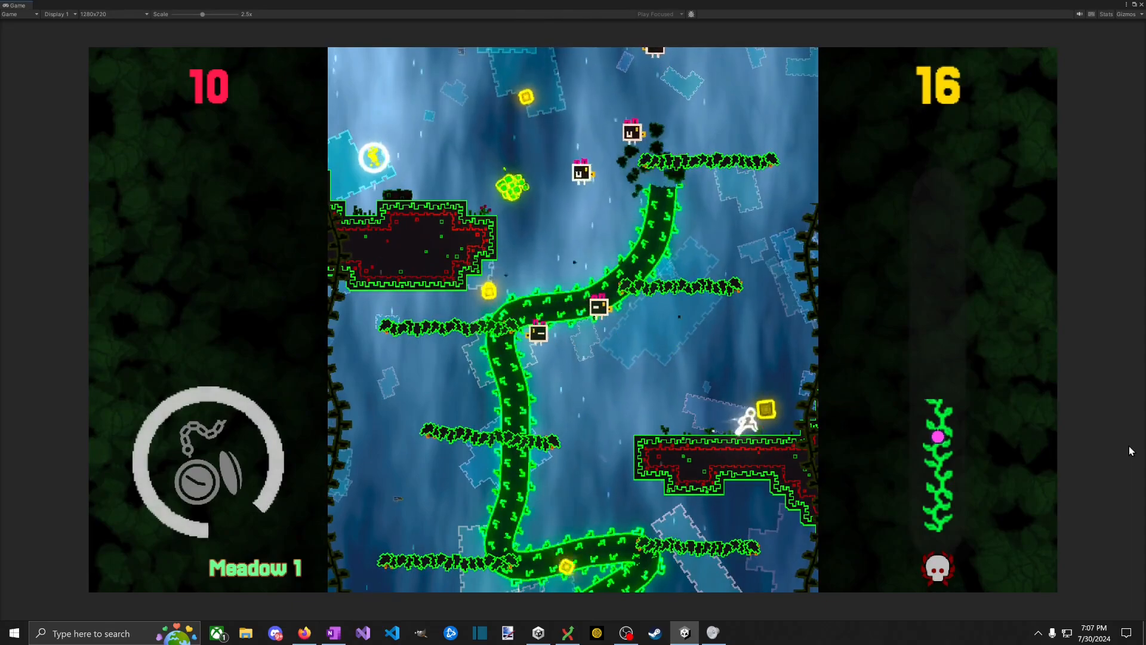
{"action": "key", "text": "Right"}
Step: Leap back toward the vine and dash-attack beneath its bend to gather the coins there
{"action": "key", "text": "Left"}
{"action": "key", "text": "Left"}
{"action": "key", "text": "space"}
{"action": "key", "text": "x"}
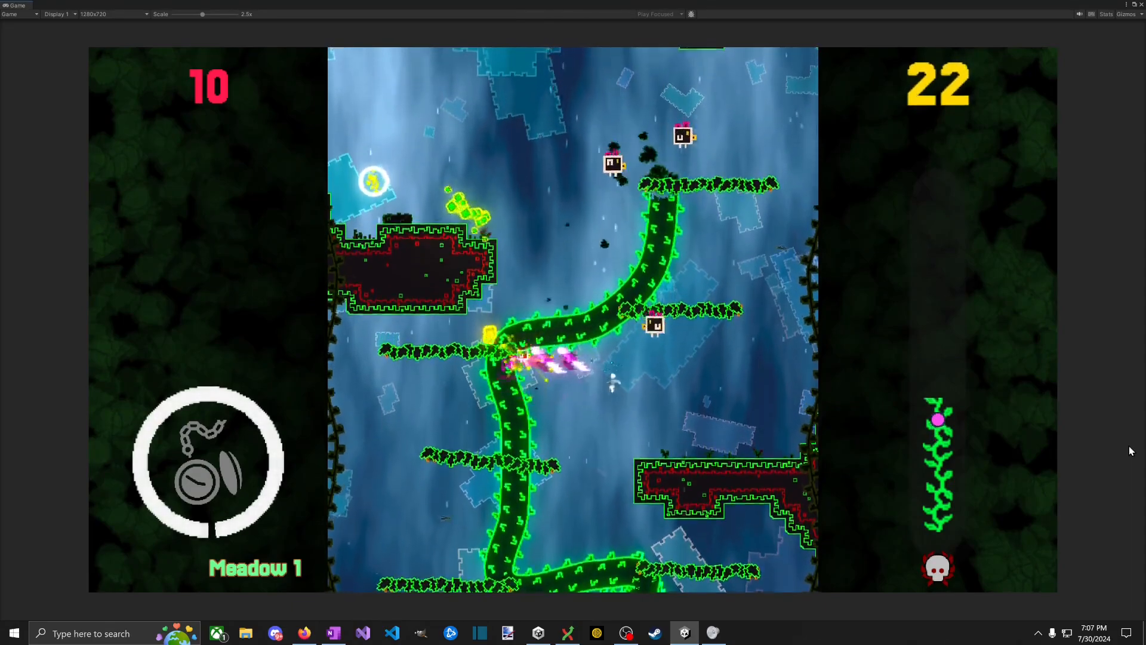
{"action": "key", "text": "Left"}
{"action": "key", "text": "Right"}
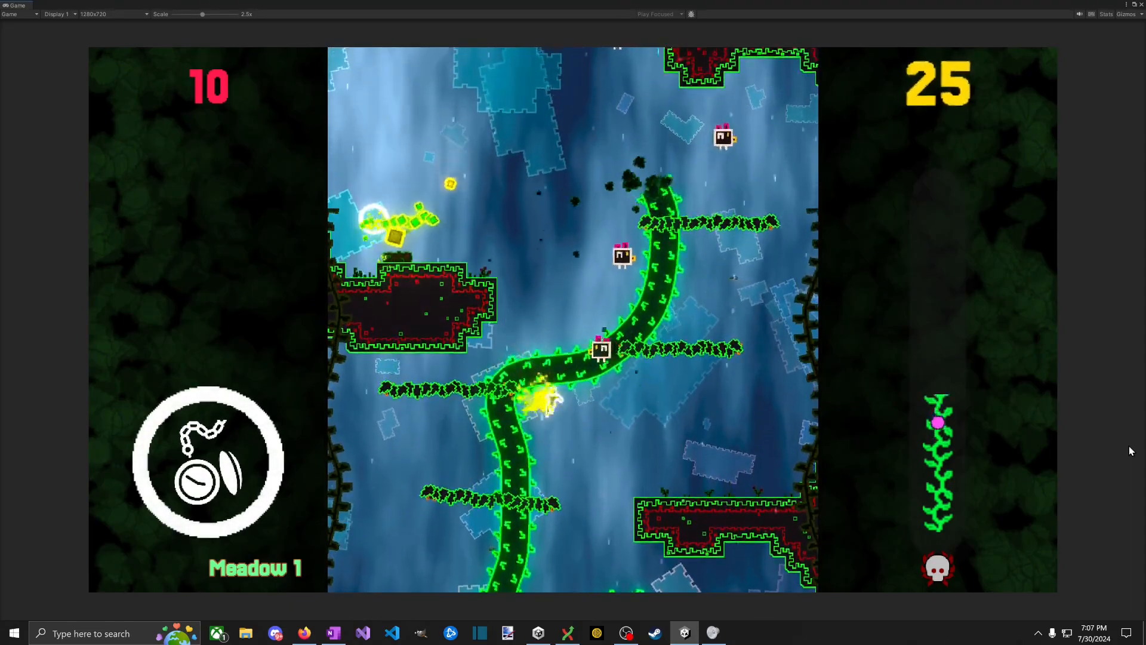
Step: Test jumping and dashing between the leaf platform and the rock ledge on the opposite side of the vine
{"action": "key", "text": "Left"}
{"action": "key", "text": "space"}
{"action": "key", "text": "space"}
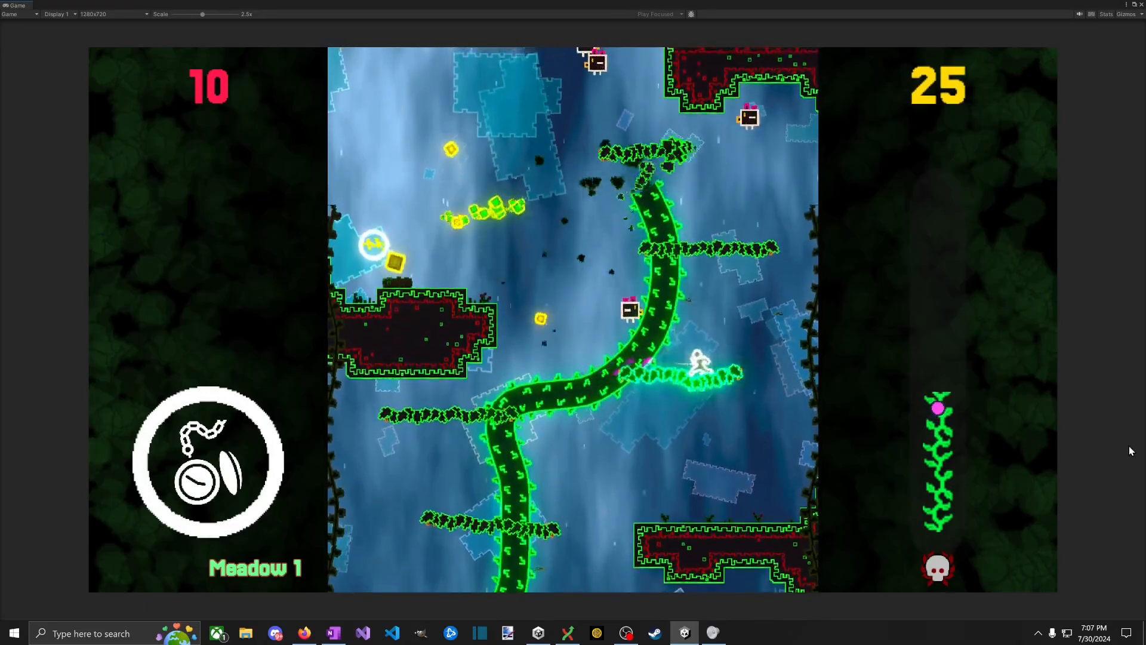
{"action": "key", "text": "Left"}
{"action": "key", "text": "space"}
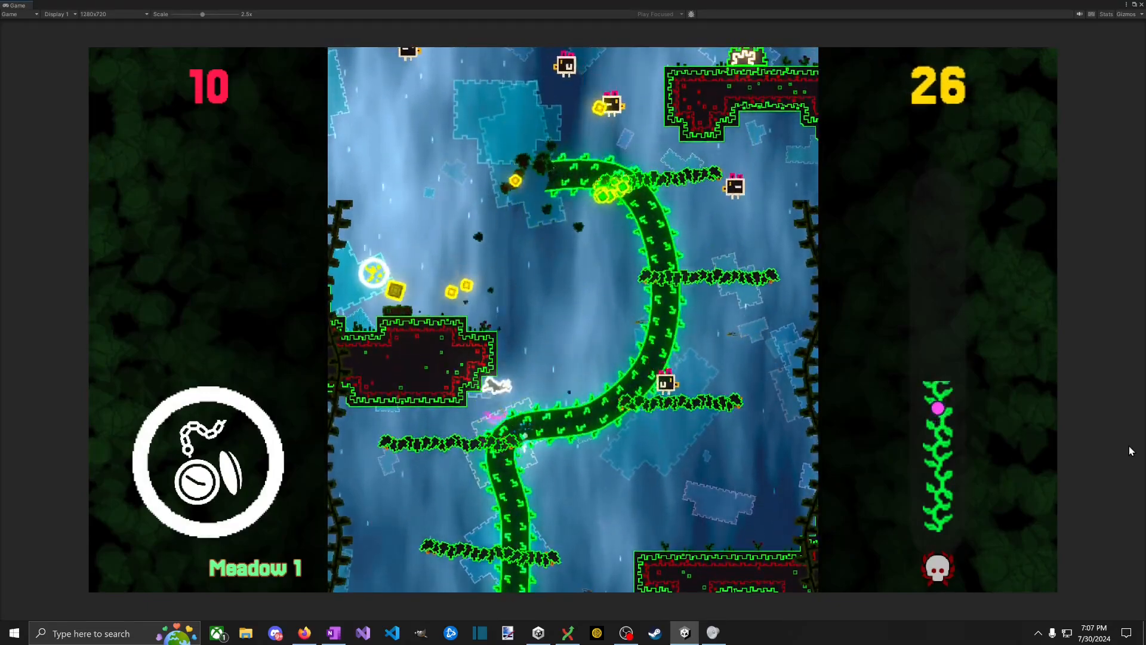
{"action": "key", "text": "Right"}
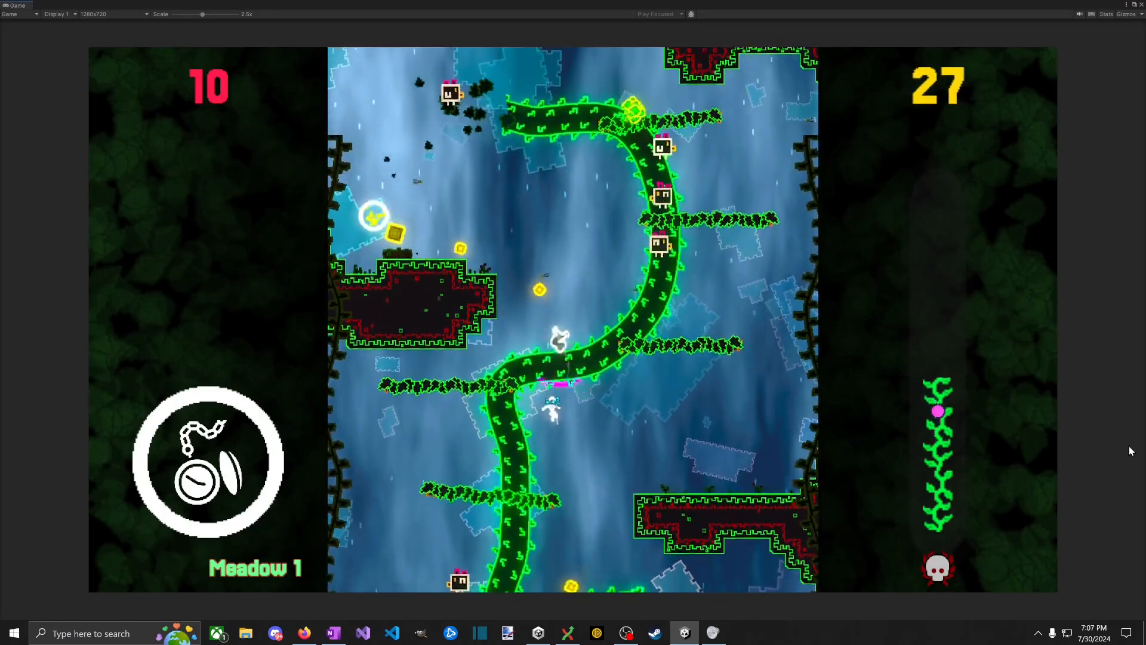
Step: Reach the rock ledge by the level's left wall, take its large coin, hit the glowing bubble and gather the coins
{"action": "key", "text": "Left"}
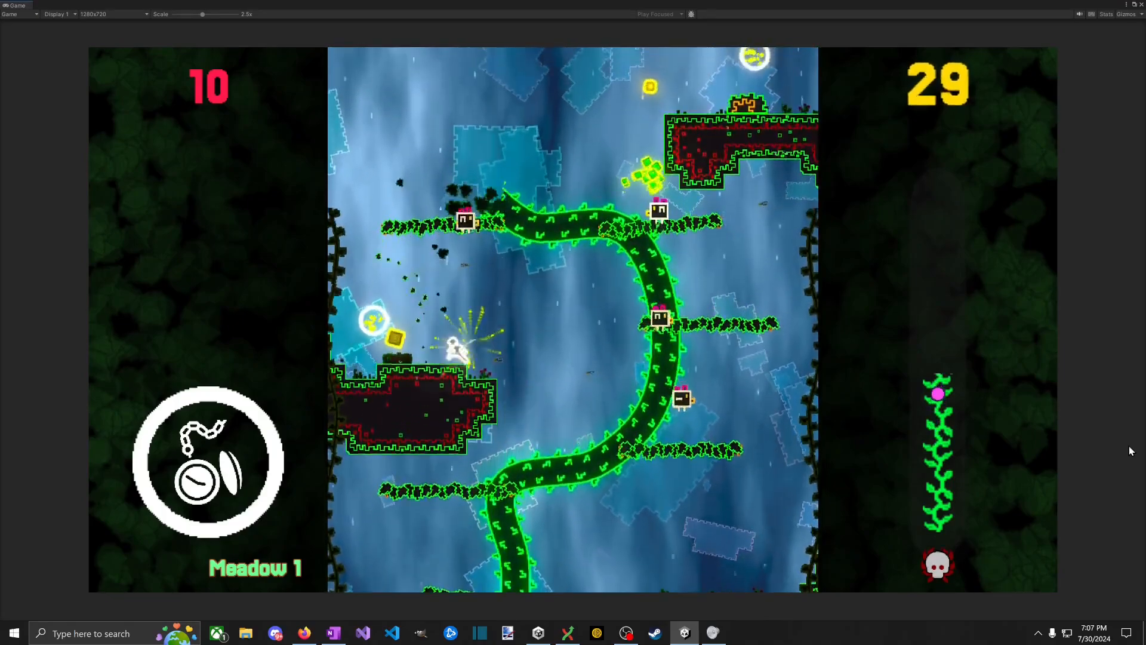
{"action": "key", "text": "Left"}
{"action": "key", "text": "space"}
{"action": "key", "text": "Right"}
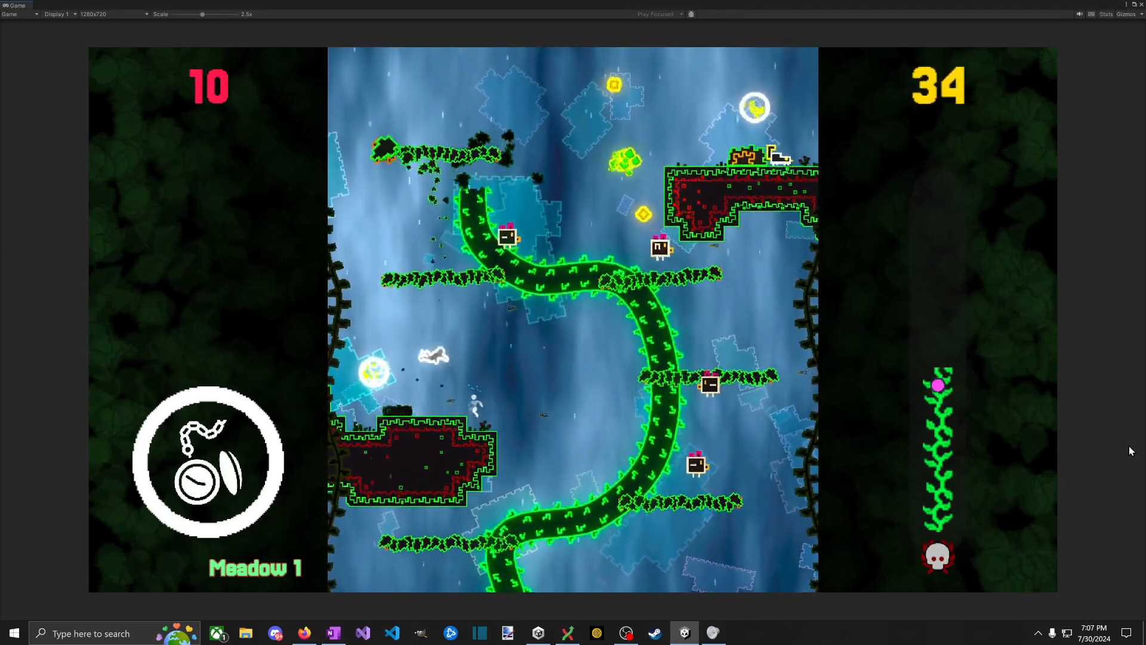
{"action": "key", "text": "space"}
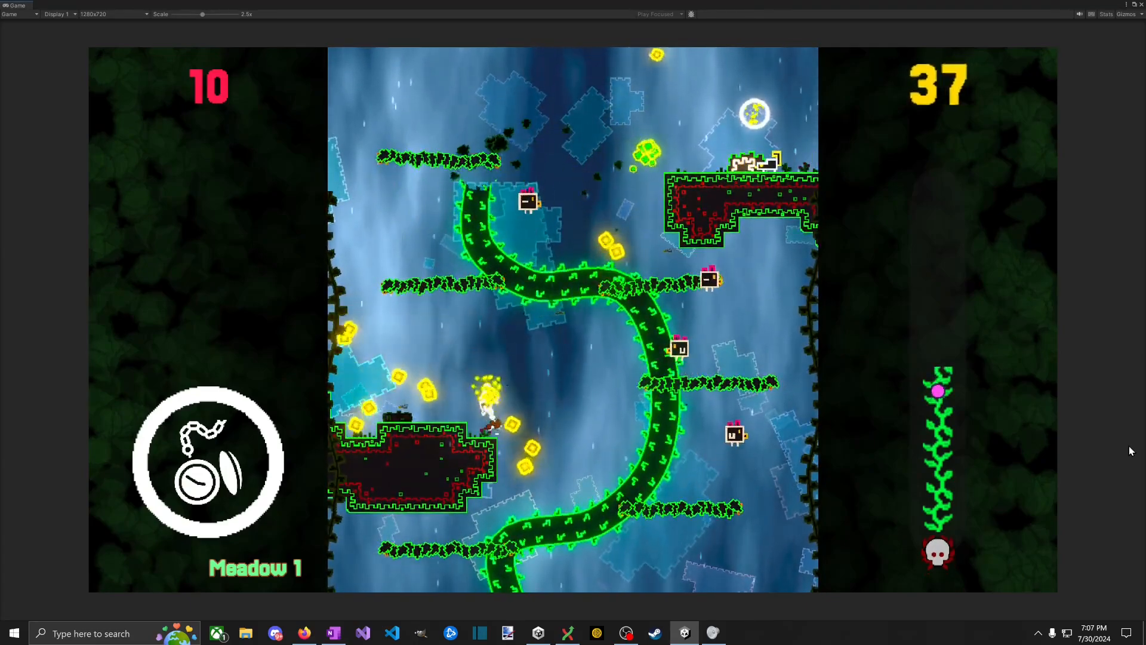
{"action": "key", "text": "Left"}
{"action": "key", "text": "Right"}
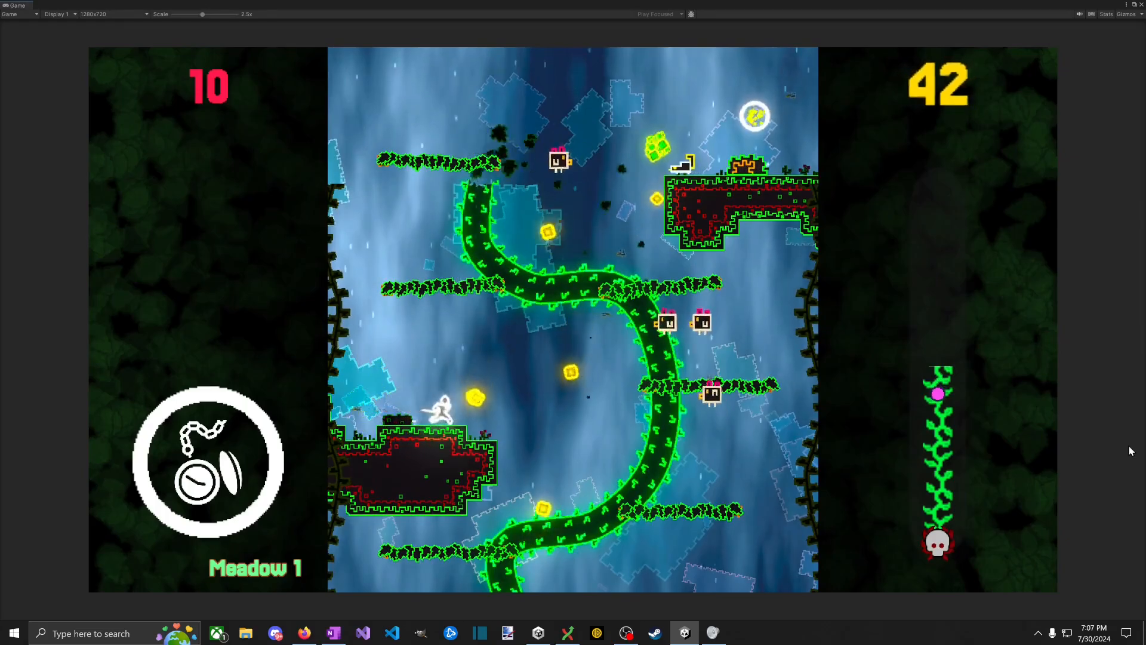
Step: Cross the vine to the higher rock ledge by the right wall and gather the coins around its glowing bubble
{"action": "key", "text": "space"}
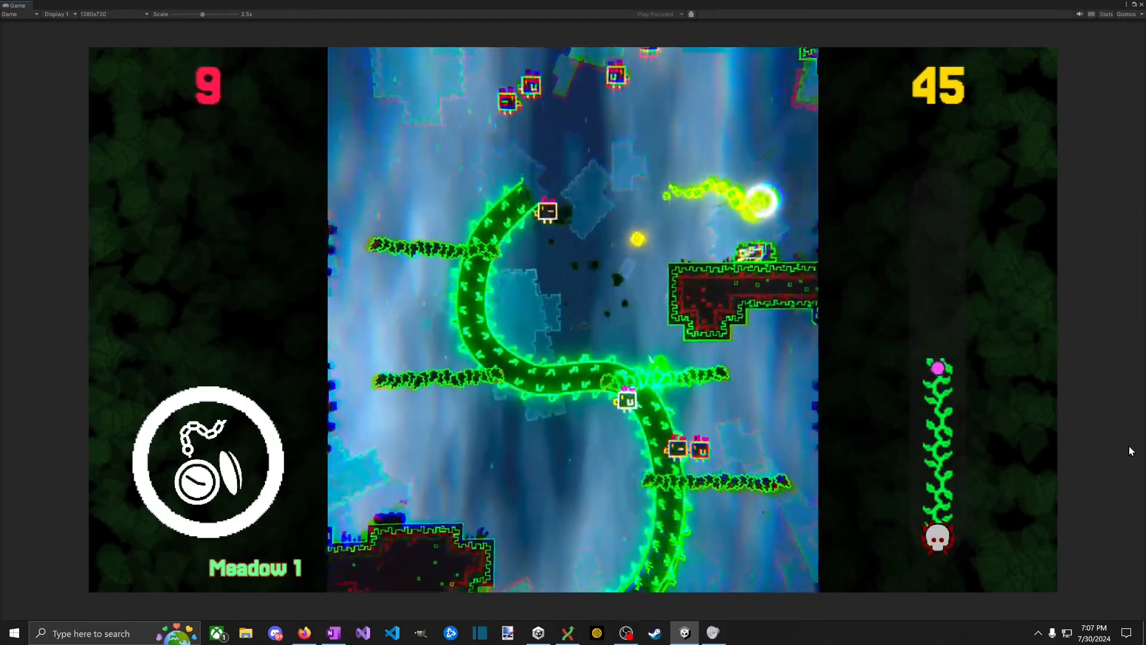
{"action": "key", "text": "space"}
{"action": "key", "text": "space"}
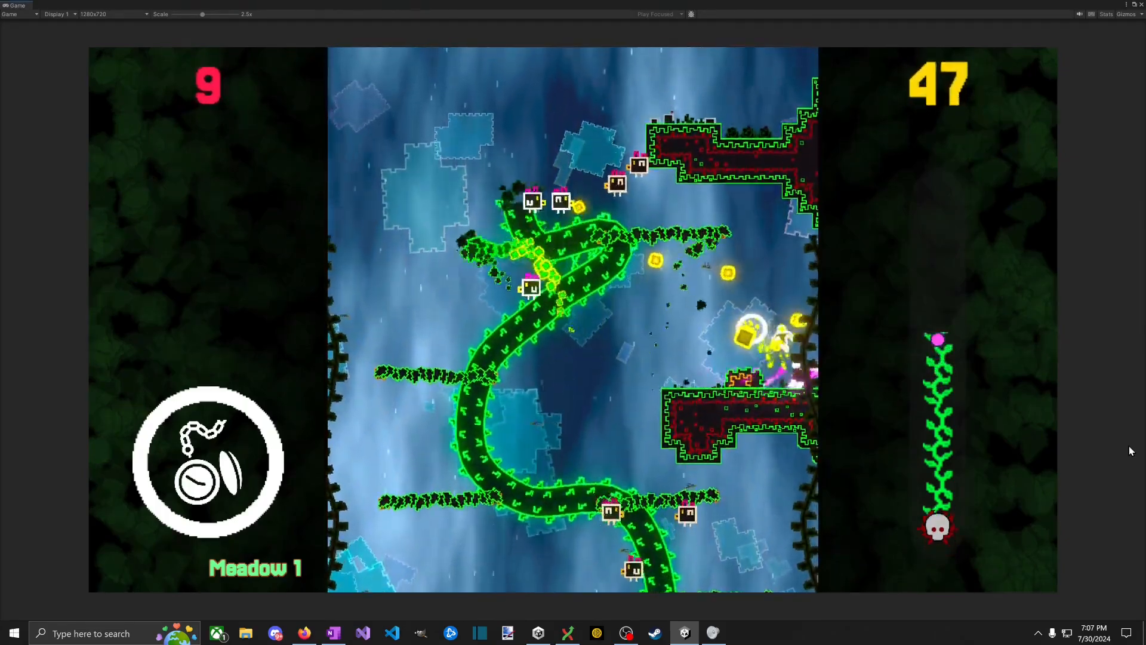
{"action": "key", "text": "Left"}
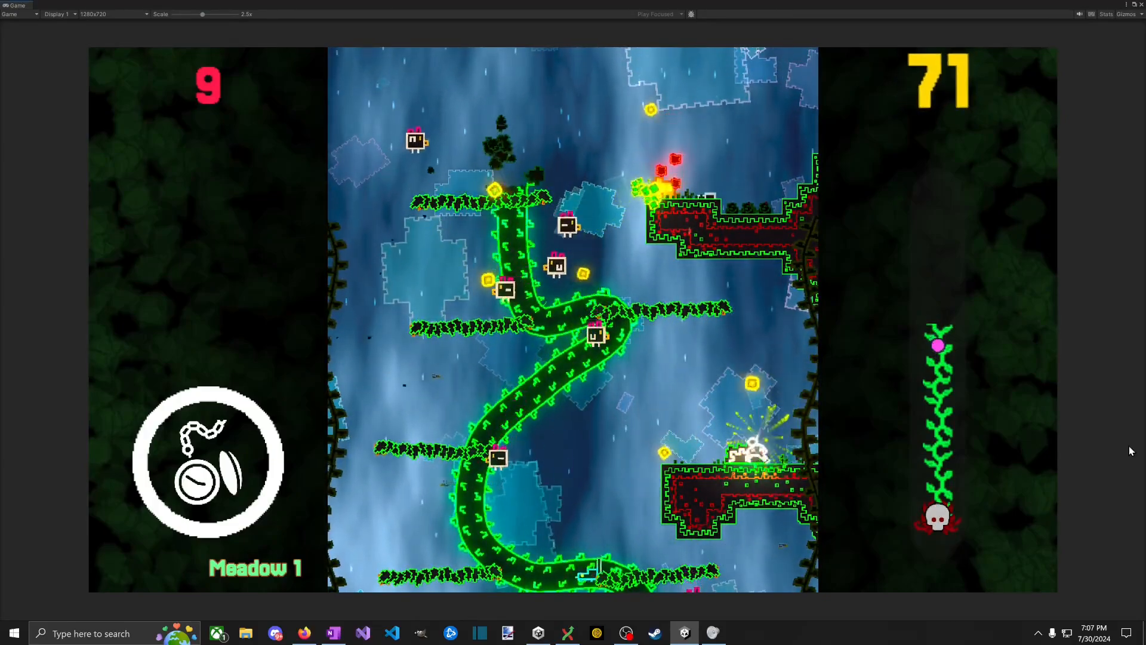
Step: Climb via the leaf platform to the next rock ledge, smash the orange structure and collect its coins
{"action": "key", "text": "space"}
{"action": "key", "text": "space"}
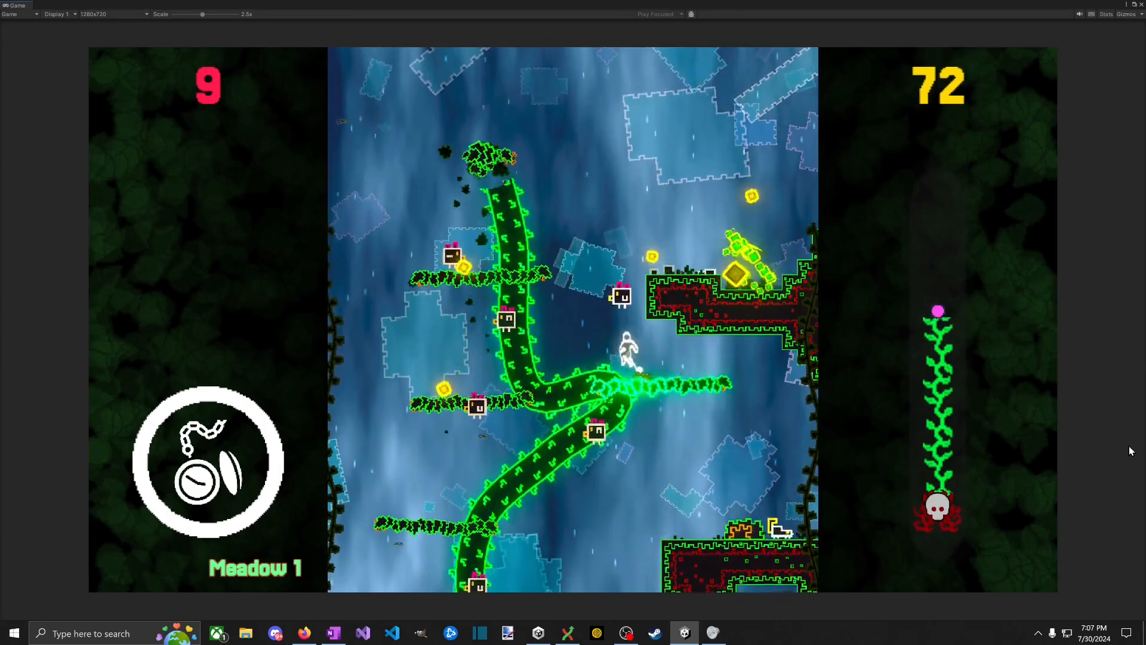
{"action": "key", "text": "shift"}
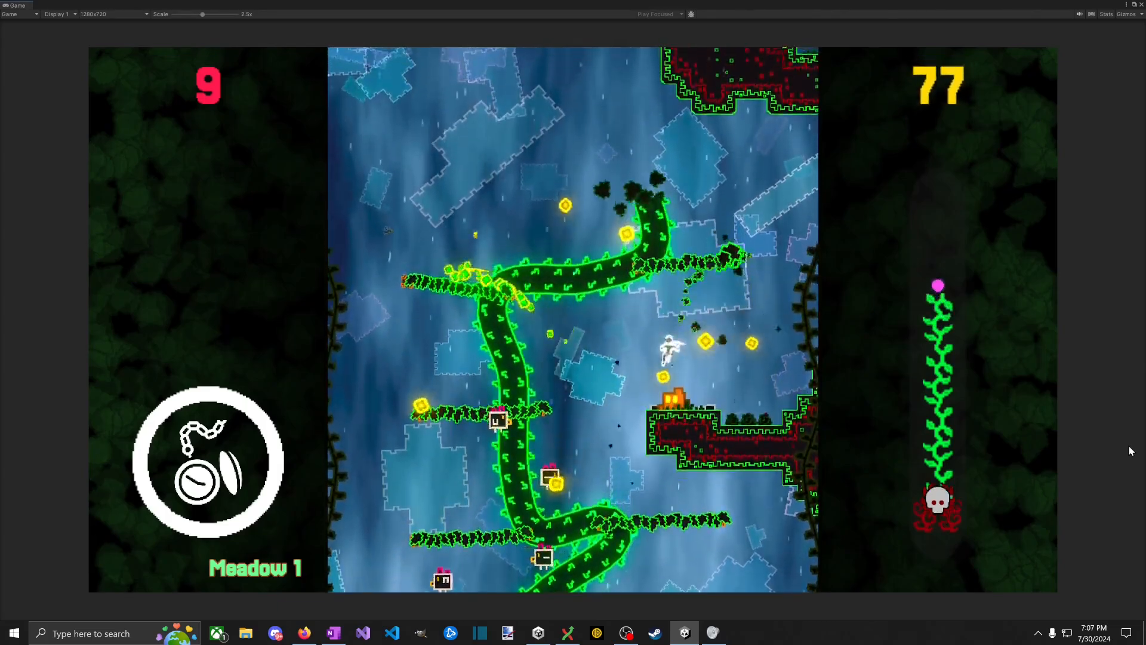
{"action": "key", "text": "space"}
{"action": "key", "text": "space"}
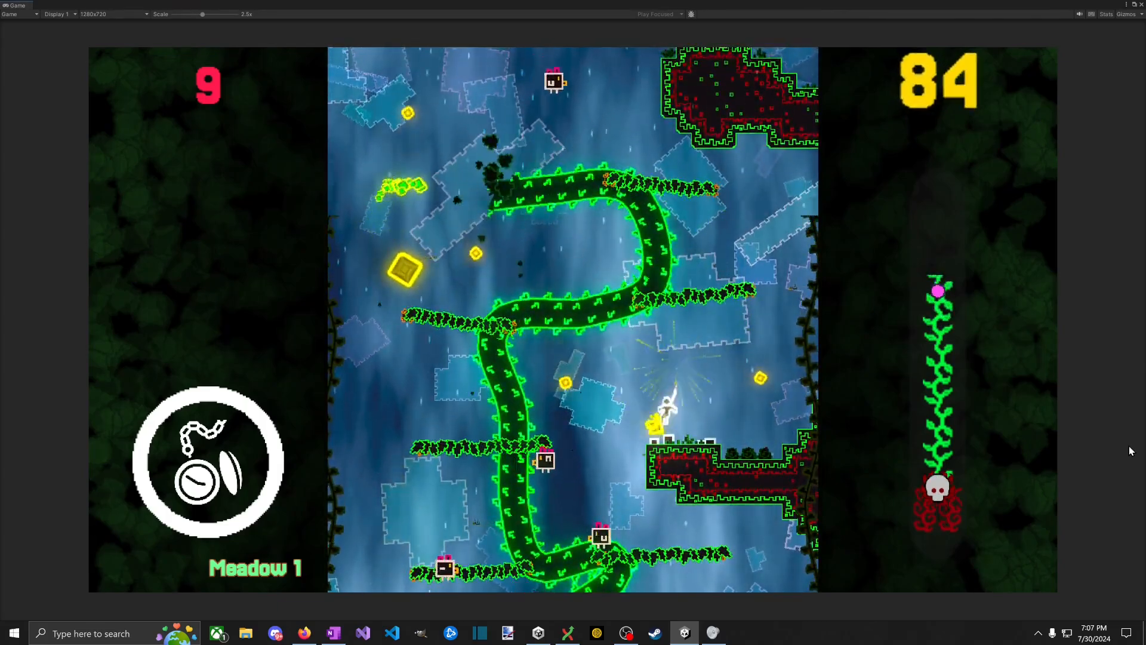
{"action": "key", "text": "Right"}
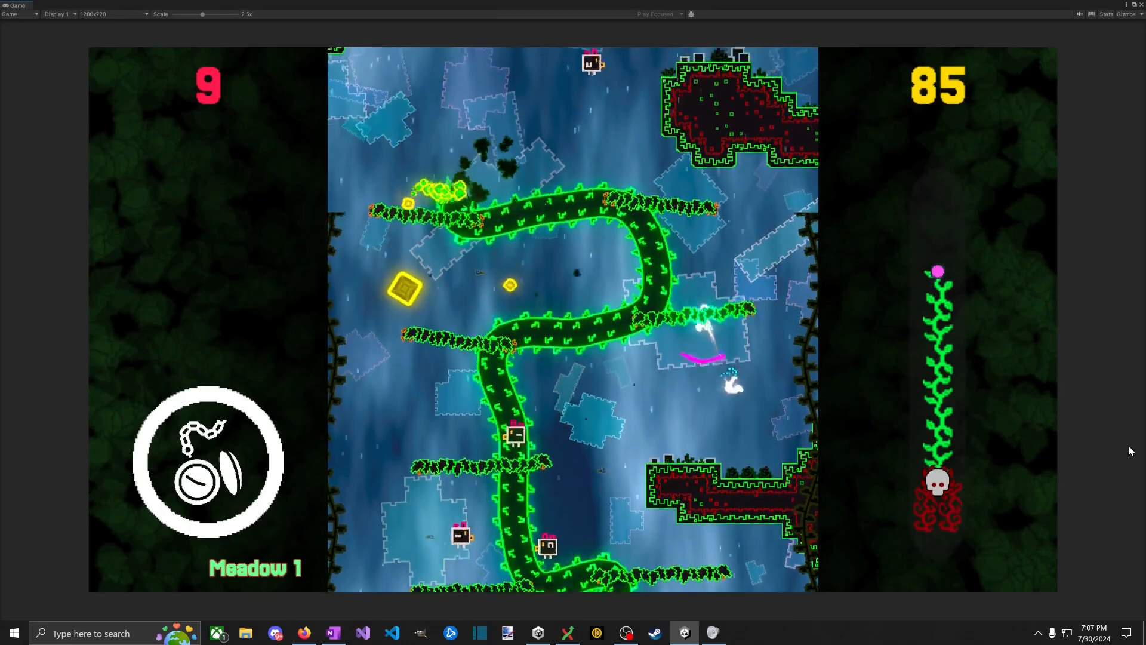
Step: Dash across the vine below its upper bend and climb onto the leaf platform on its left side
{"action": "key", "text": "Left"}
{"action": "key", "text": "space"}
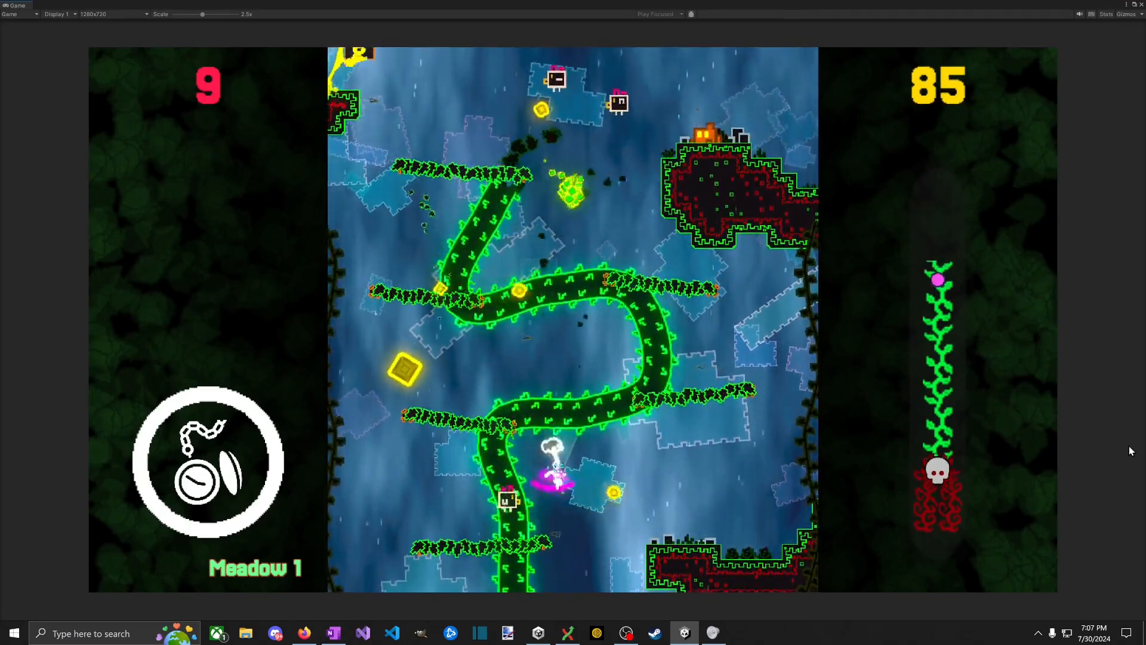
{"action": "key", "text": "space"}
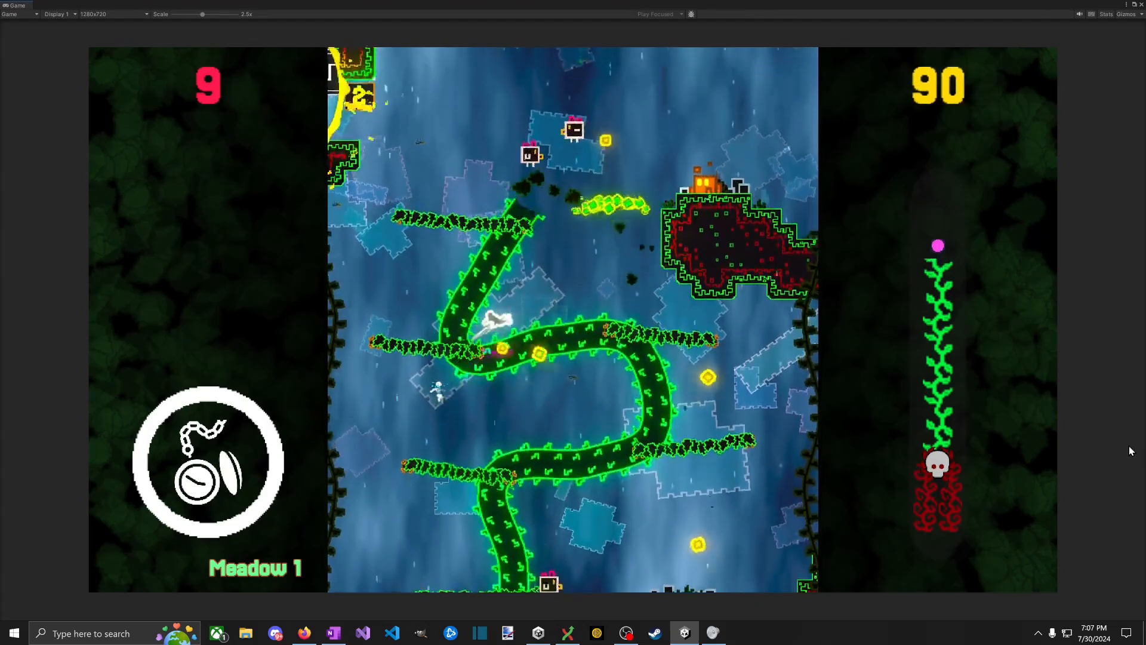
{"action": "key", "text": "Right"}
{"action": "key", "text": "Left"}
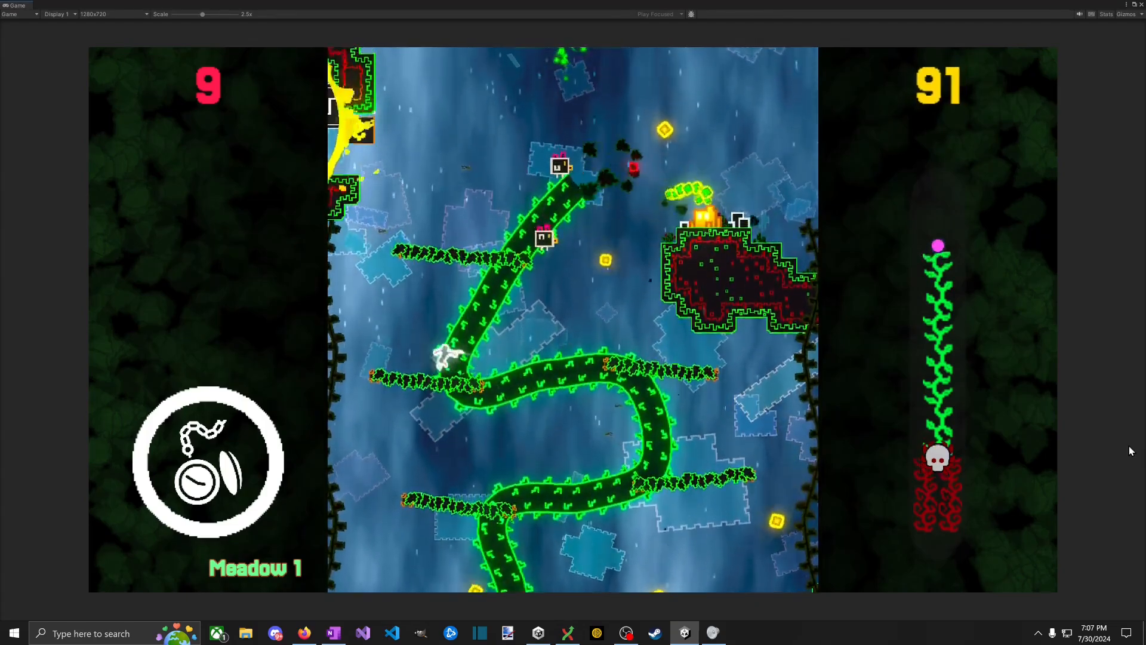
Step: Climb to the next leaf platform and dash across the vine at the flying enemies beneath the top structure
{"action": "key", "text": "Right"}
{"action": "key", "text": "space"}
{"action": "key", "text": "Left"}
{"action": "key", "text": "shift"}
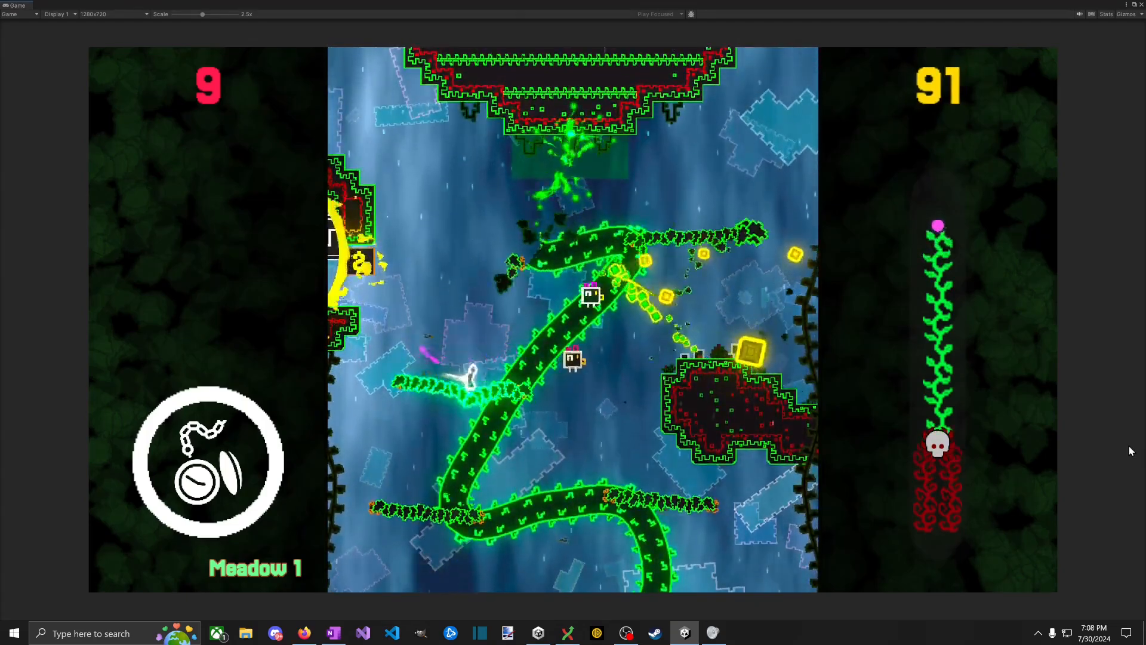
{"action": "key", "text": "Left"}
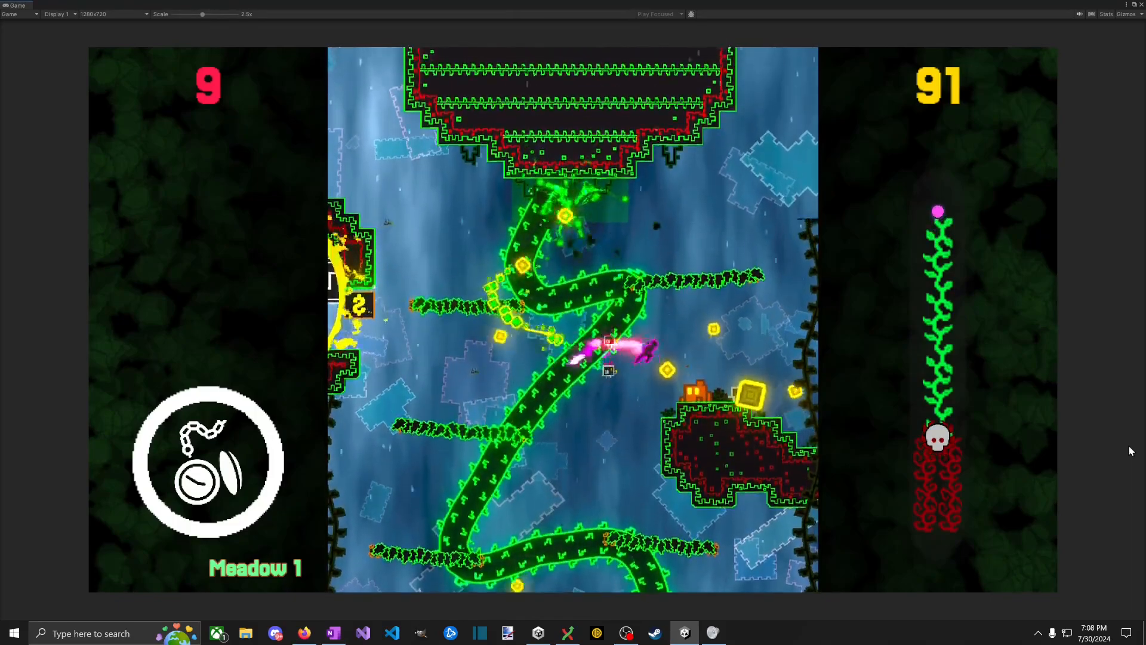
Step: Cross to the rock ledge by the right wall, smash its orange structure and gather the large coin
{"action": "key", "text": "Right"}
{"action": "key", "text": "space"}
{"action": "key", "text": "Left"}
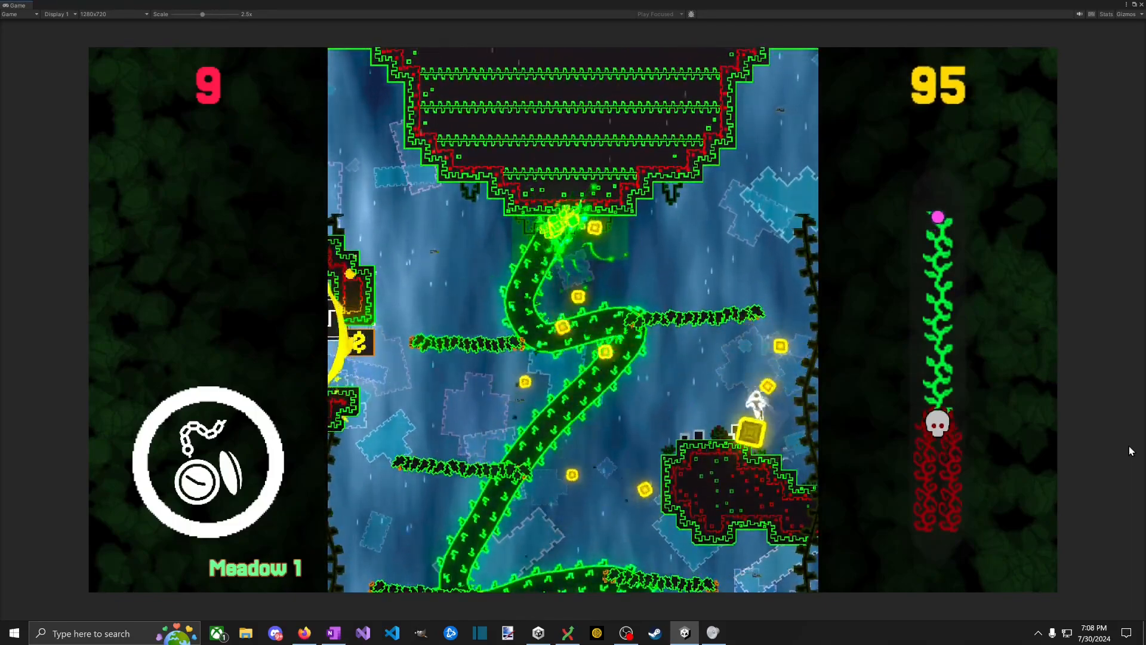
{"action": "key", "text": "Right"}
{"action": "key", "text": "space"}
{"action": "key", "text": "Left"}
{"action": "key", "text": "space"}
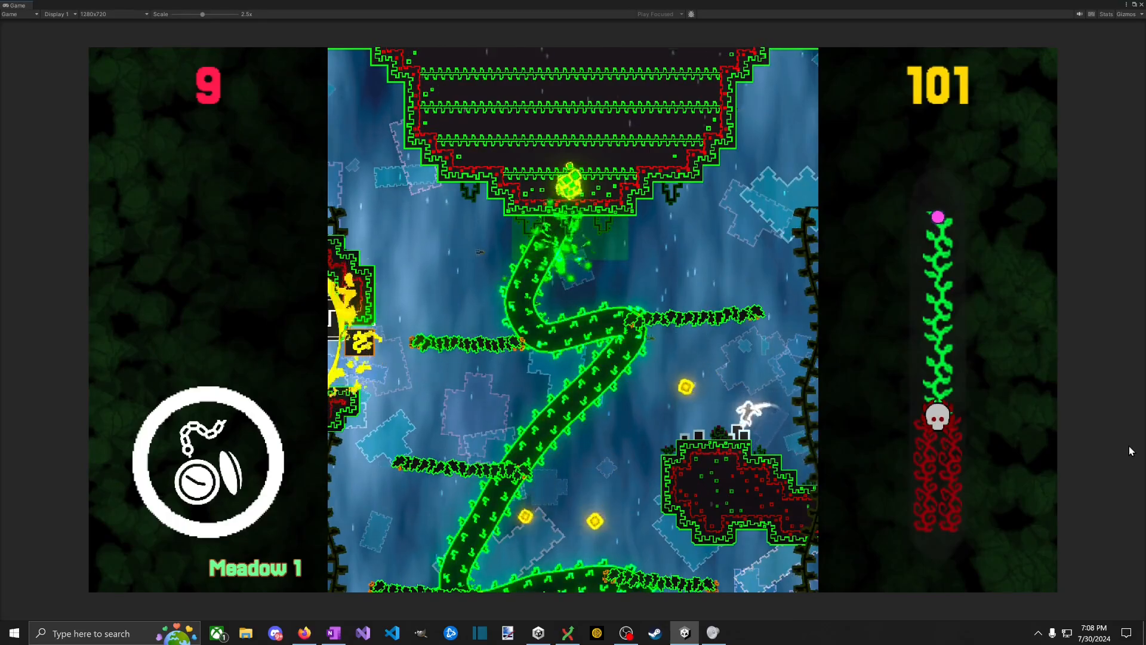
Step: Gather the coins beside the vine and climb via the leaf platform on its left side to the top structure
{"action": "key", "text": "Left"}
{"action": "key", "text": "space"}
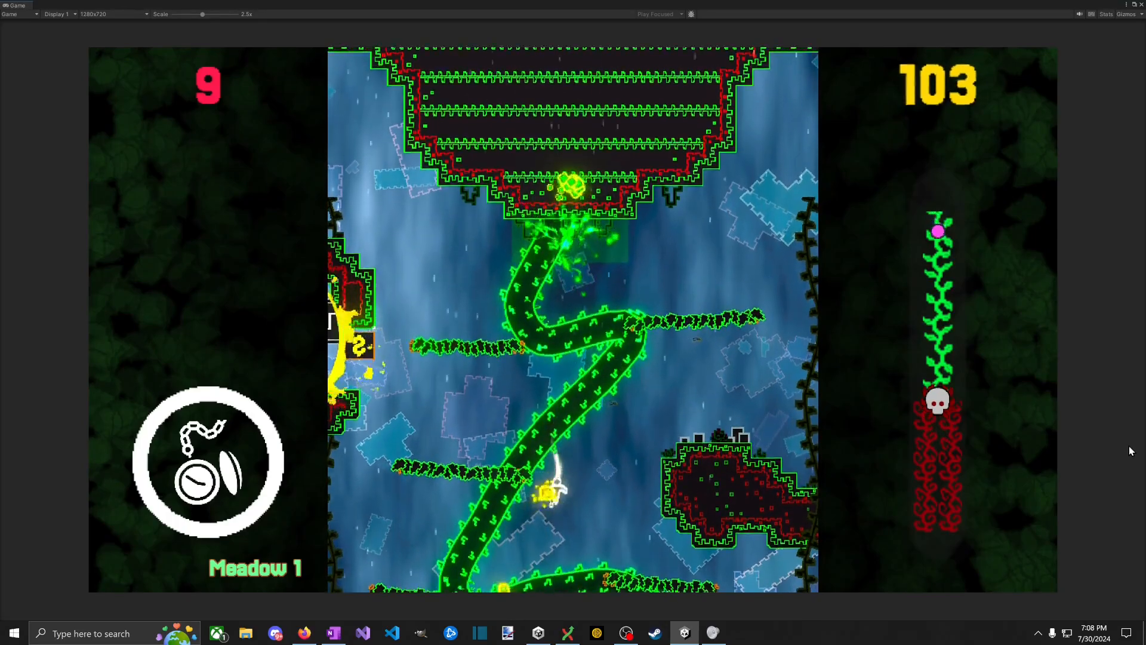
{"action": "key", "text": "space"}
{"action": "key", "text": "Left"}
{"action": "key", "text": "Right"}
{"action": "key", "text": "space"}
{"action": "key", "text": "space"}
{"action": "key", "text": "Left"}
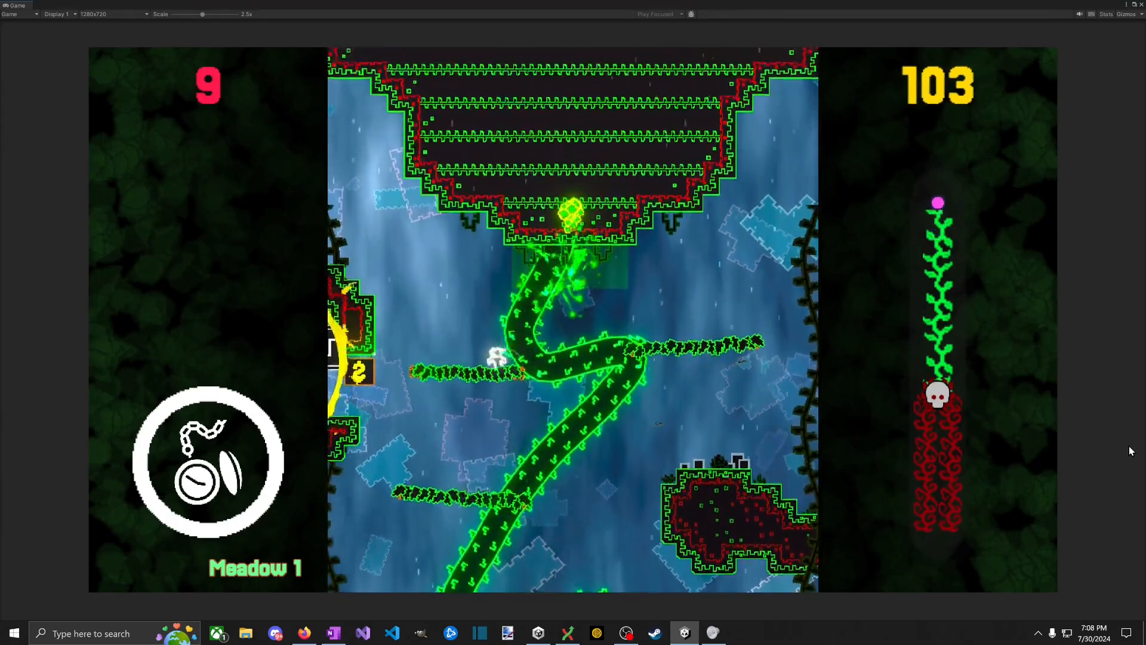
{"action": "key", "text": "Right"}
{"action": "key", "text": "space"}
Step: Switch to OneNote and start a Controller bullet reading "Potential feature add, getting a bunch of kills with a single jump/dash"
{"action": "key", "text": "alt+Tab"}
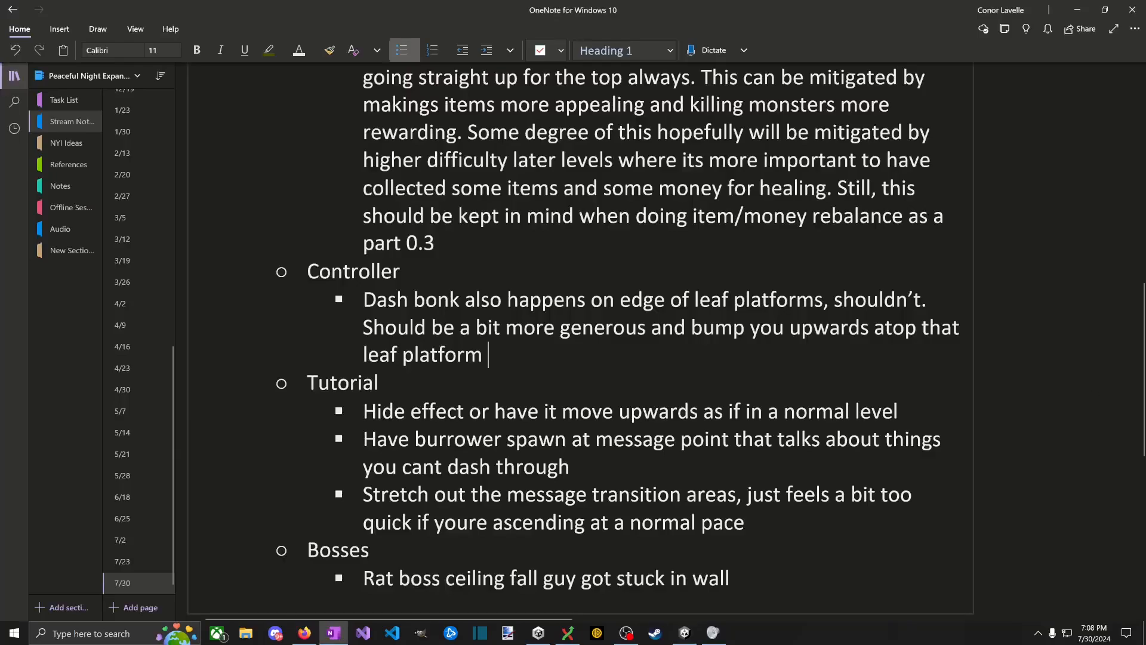
{"action": "key", "text": "Return"}
{"action": "type", "text": "Potential feature add,"}
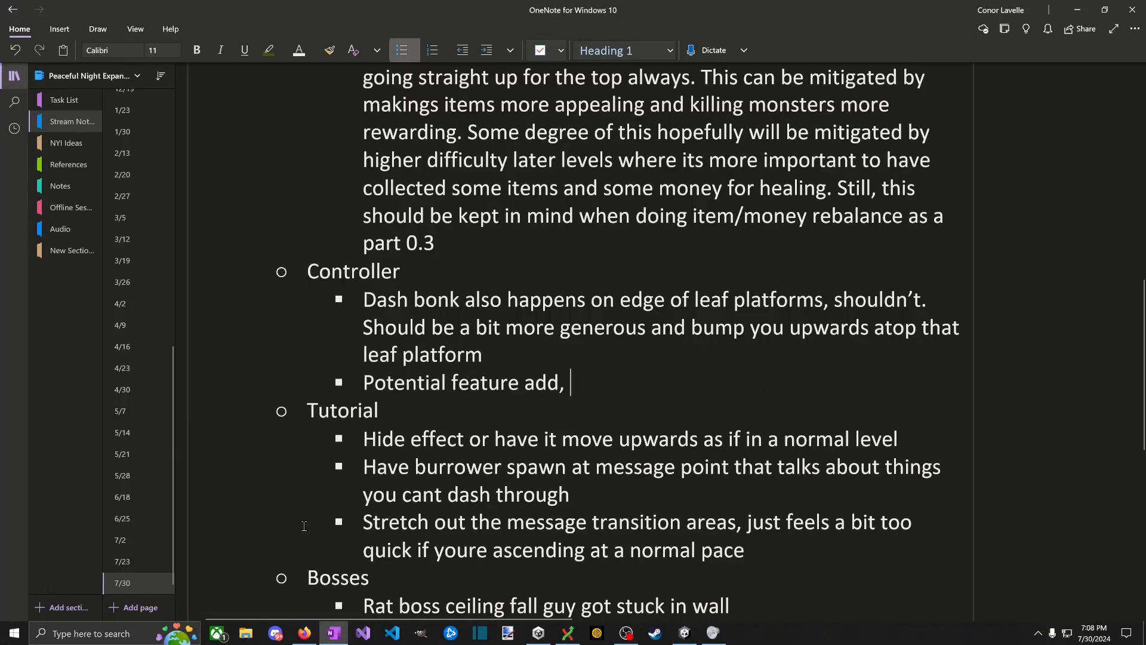
{"action": "type", "text": " getting a bunch of kills with a single j"}
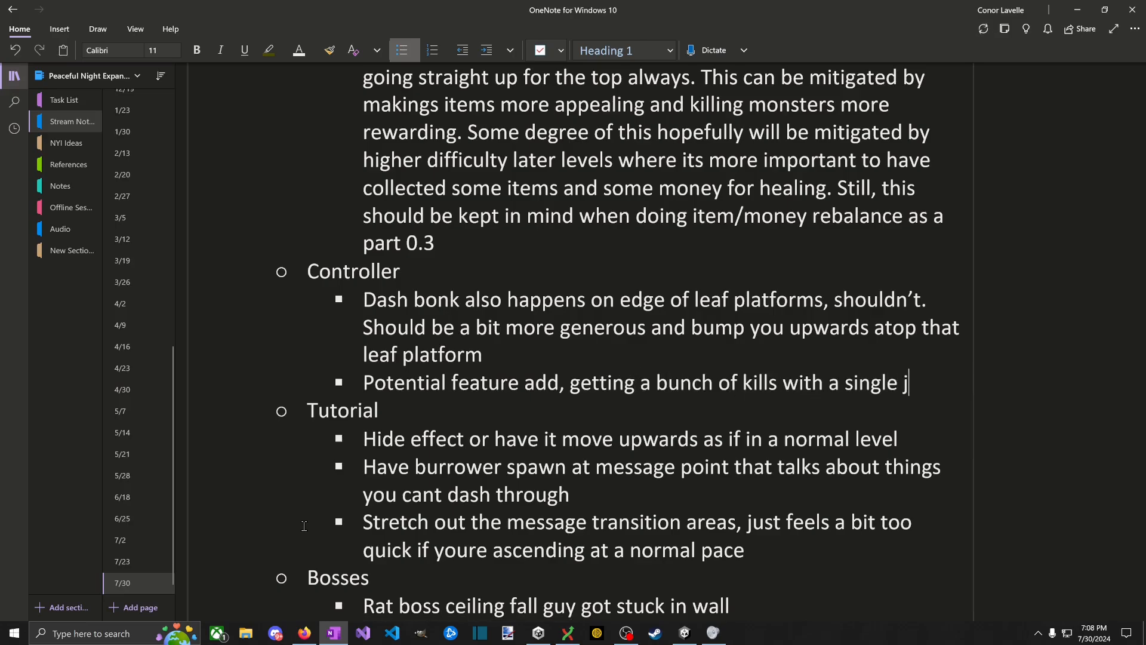
{"action": "type", "text": "ump/dash "}
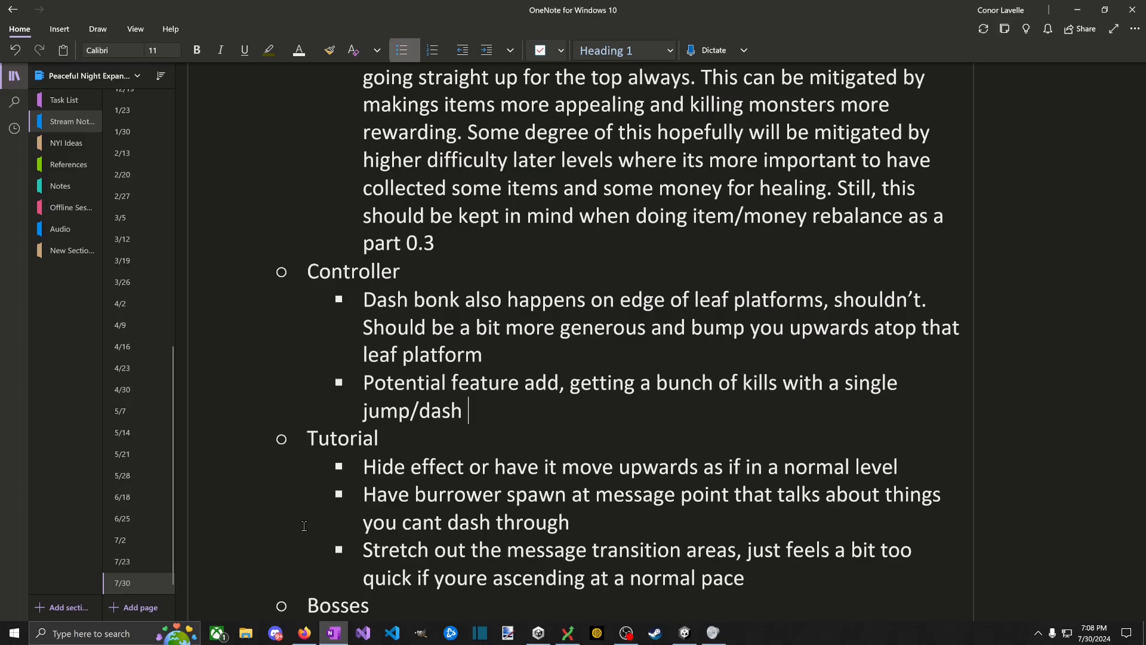
Step: Complete the bullet with "(measured in time off ground, reset when grounded) should maybe give more money"
{"action": "type", "text": "(measured in time off g"}
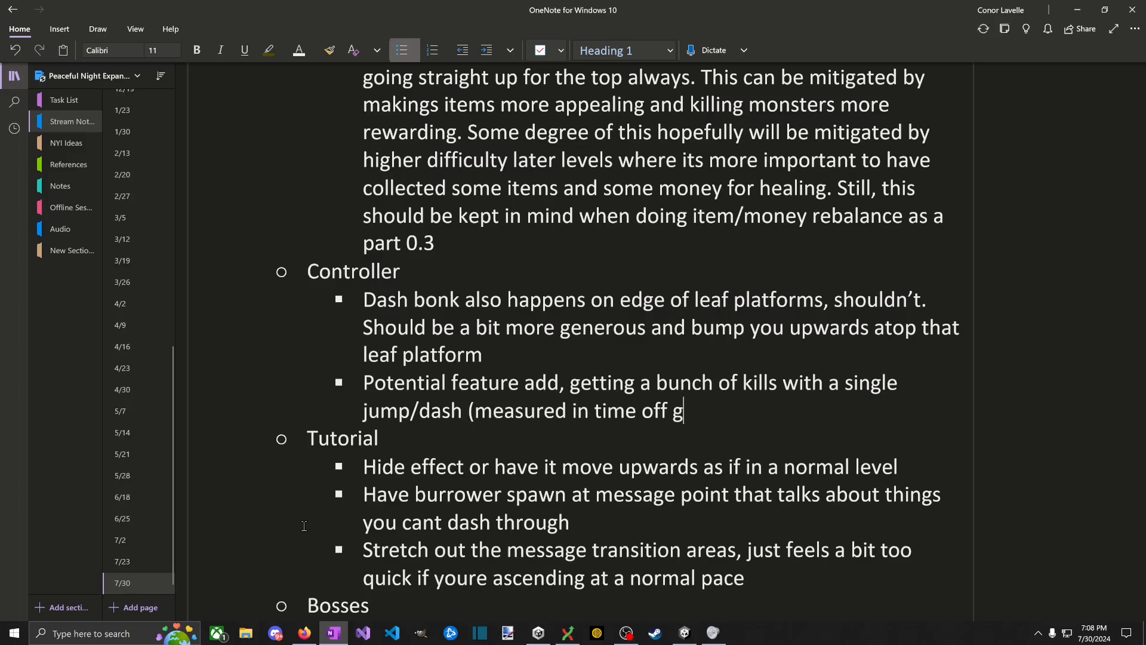
{"action": "type", "text": "round, reset when grounded) should maybe give more mon"}
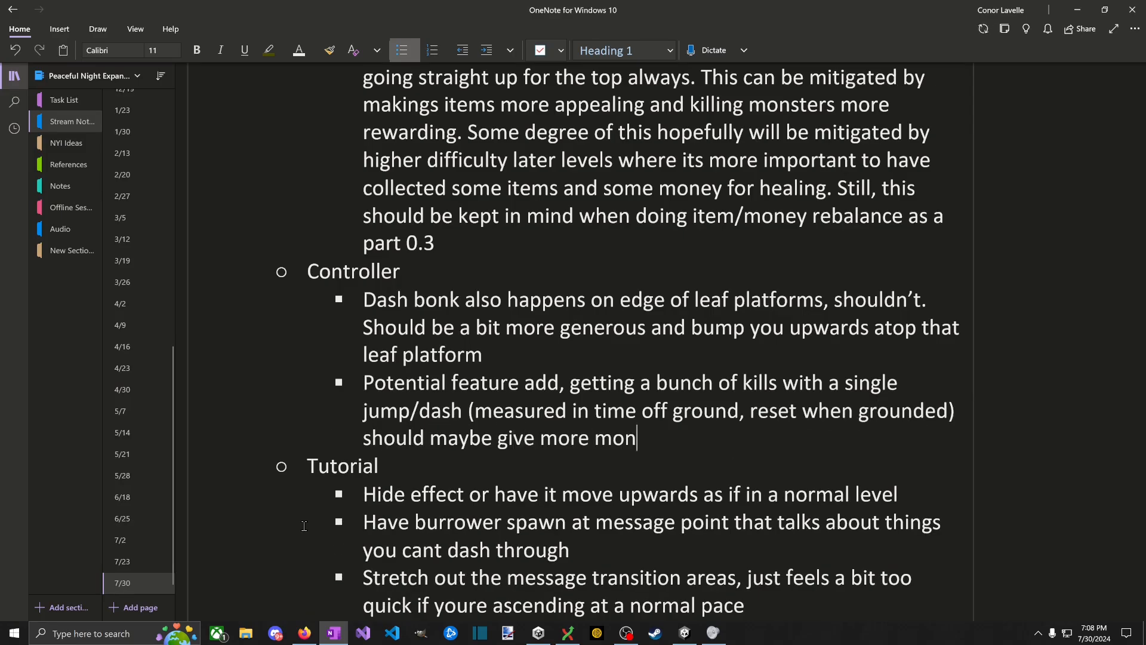
Step: Switch back to the game and climb onto the first leaf platform right of the vine in Meadow 2
{"action": "key", "text": "alt+Tab"}
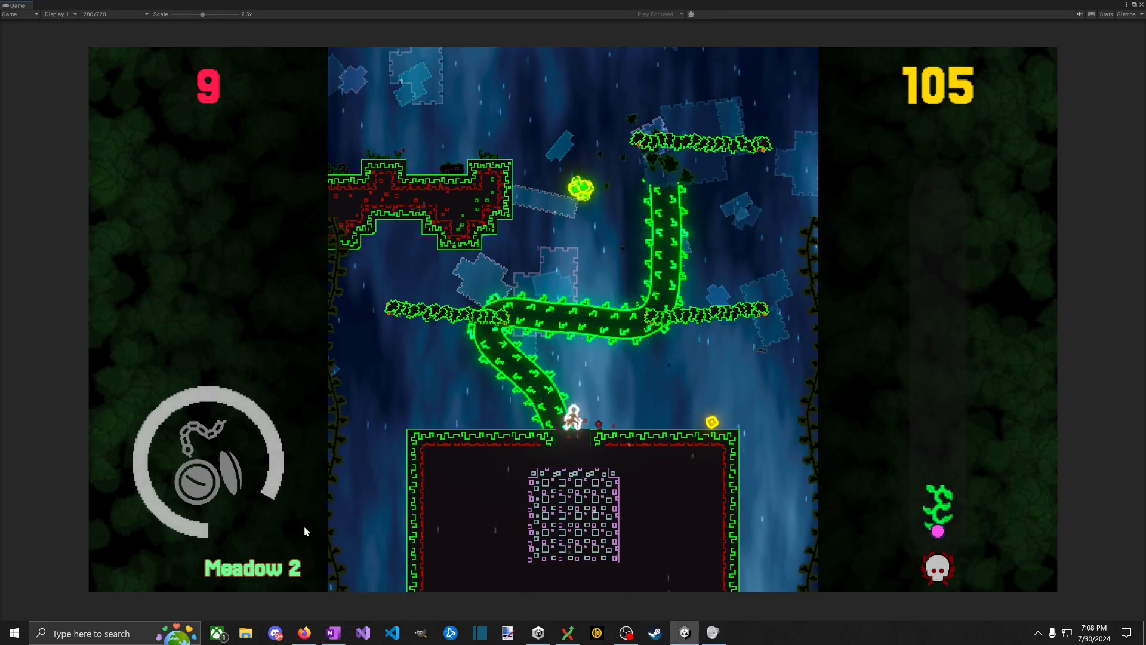
{"action": "key", "text": "d"}
{"action": "key", "text": "space"}
{"action": "key", "text": "space"}
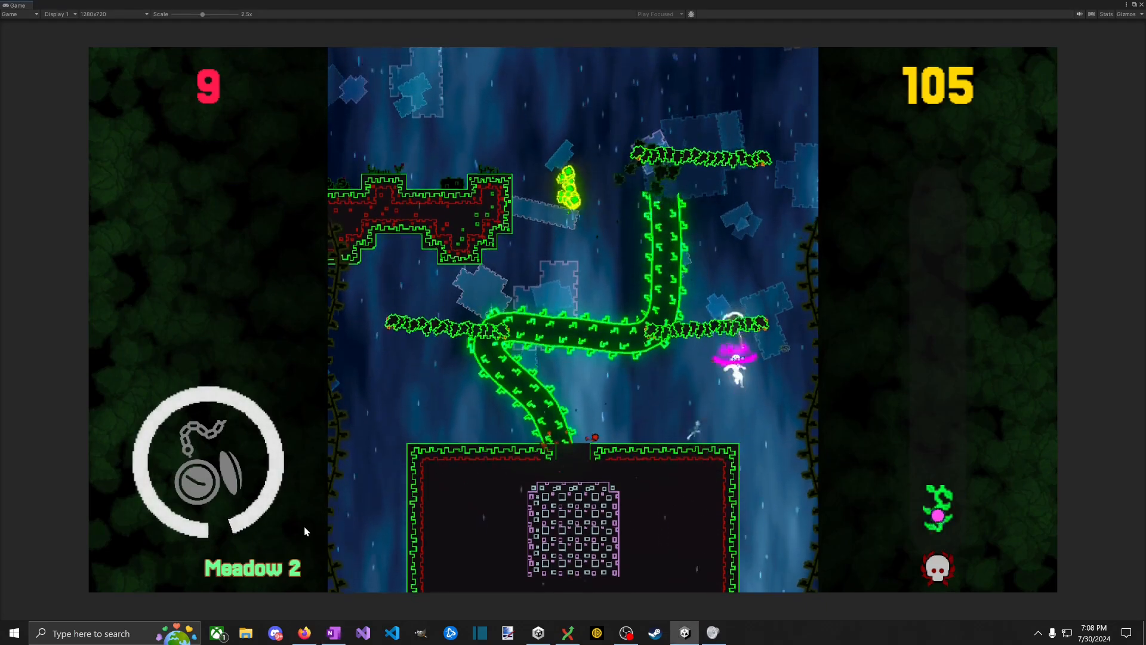
{"action": "key", "text": "a"}
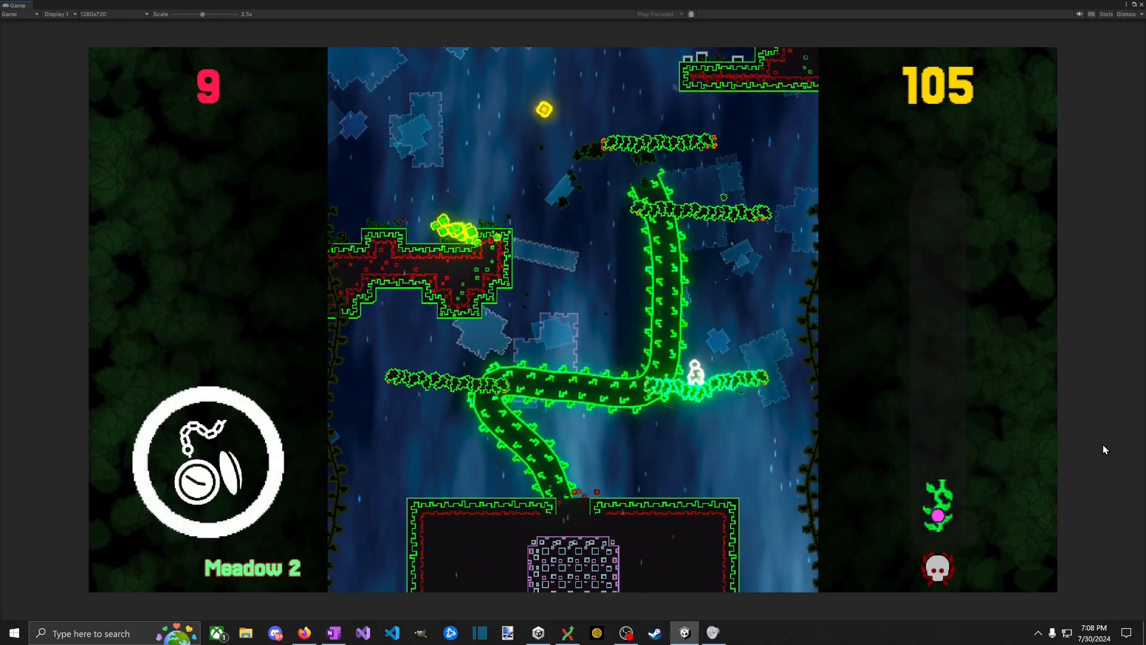
Step: Dash across the vine's horizontal stretch and climb to the rock ledge by the left wall
{"action": "key", "text": "space"}
{"action": "key", "text": "a"}
{"action": "key", "text": "space"}
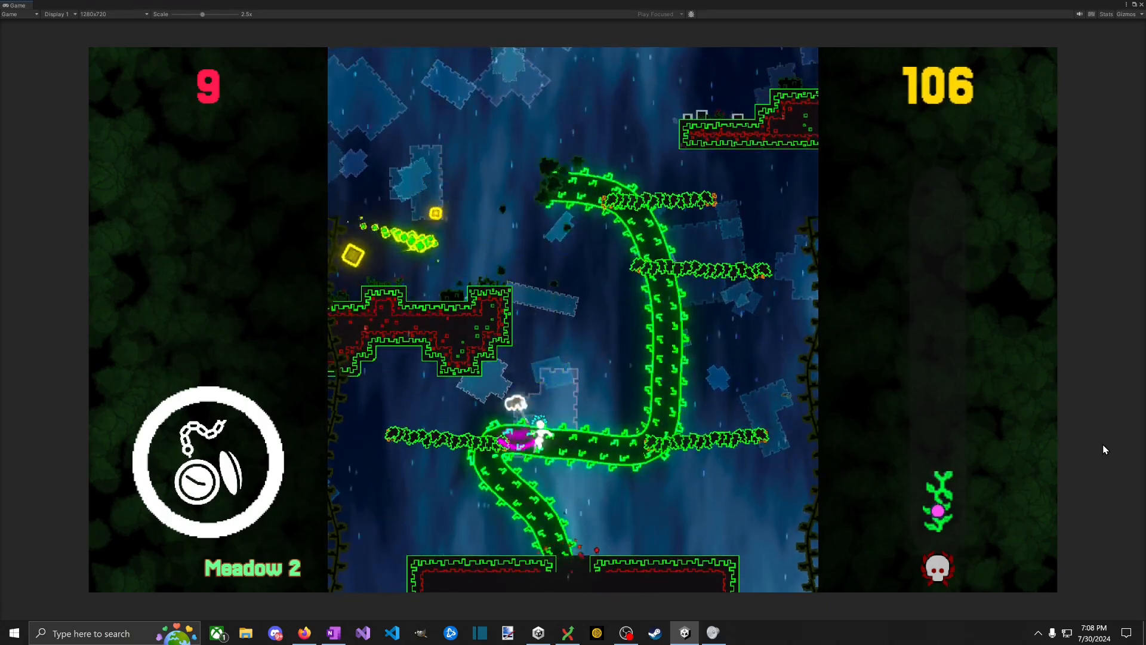
{"action": "key", "text": "a"}
{"action": "key", "text": "d"}
{"action": "key", "text": "space"}
{"action": "key", "text": "space"}
{"action": "key", "text": "a"}
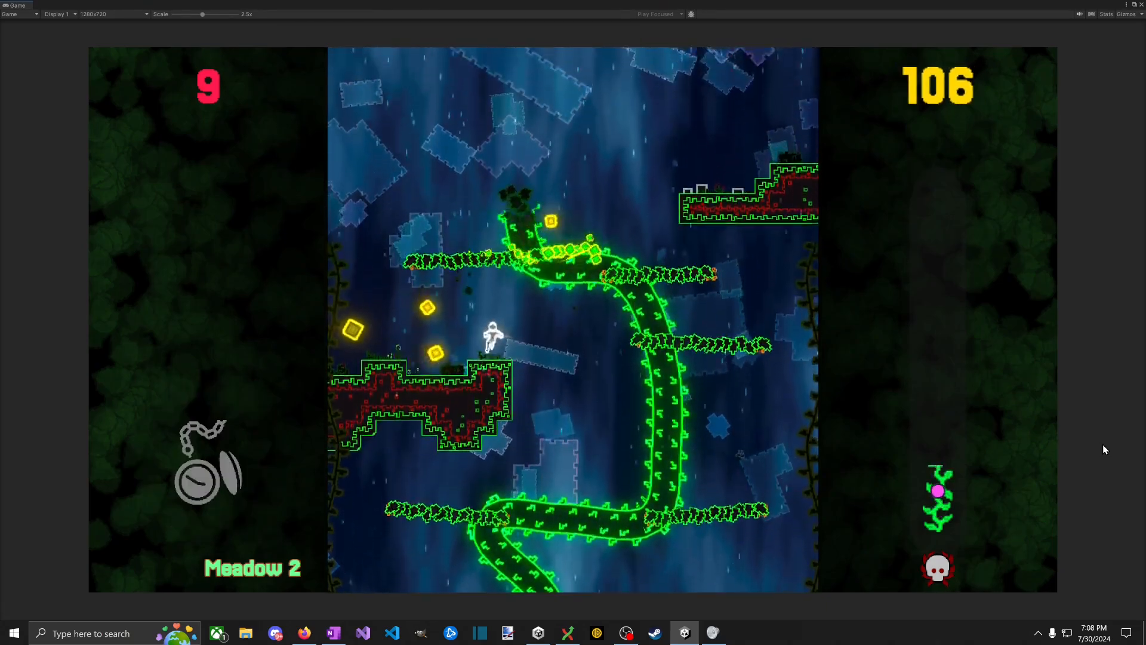
Step: Collect the coins on the left rock ledge, including the large one, and jump toward the leaf platform above
{"action": "key", "text": "a"}
{"action": "key", "text": "space"}
{"action": "key", "text": "d"}
{"action": "key", "text": "space"}
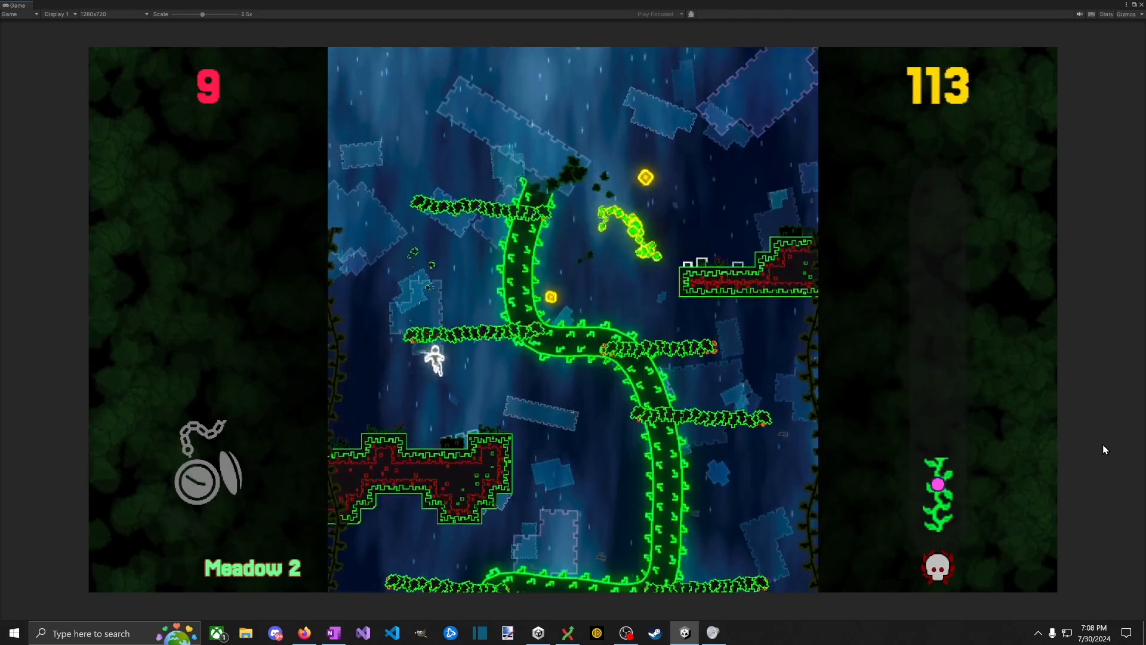
Step: Dash across the vine to the right-hand rock ledge, smash its orange structure and collect the large coin
{"action": "key", "text": "d"}
{"action": "key", "text": "space"}
{"action": "key", "text": "space"}
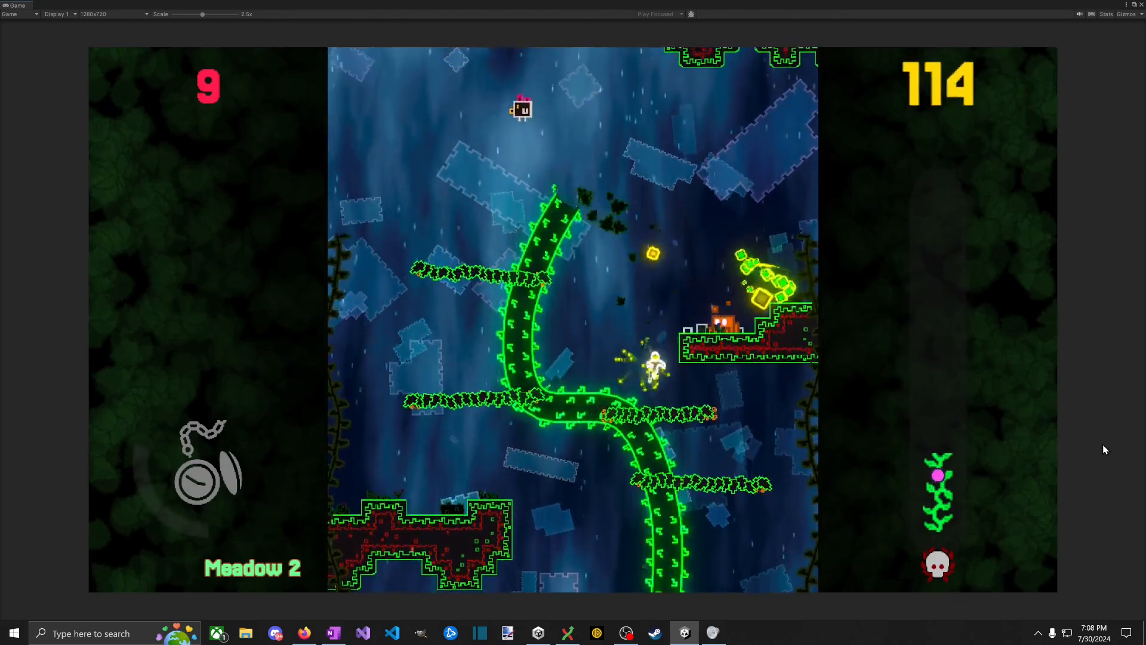
{"action": "key", "text": "space"}
{"action": "key", "text": "d"}
{"action": "key", "text": "space"}
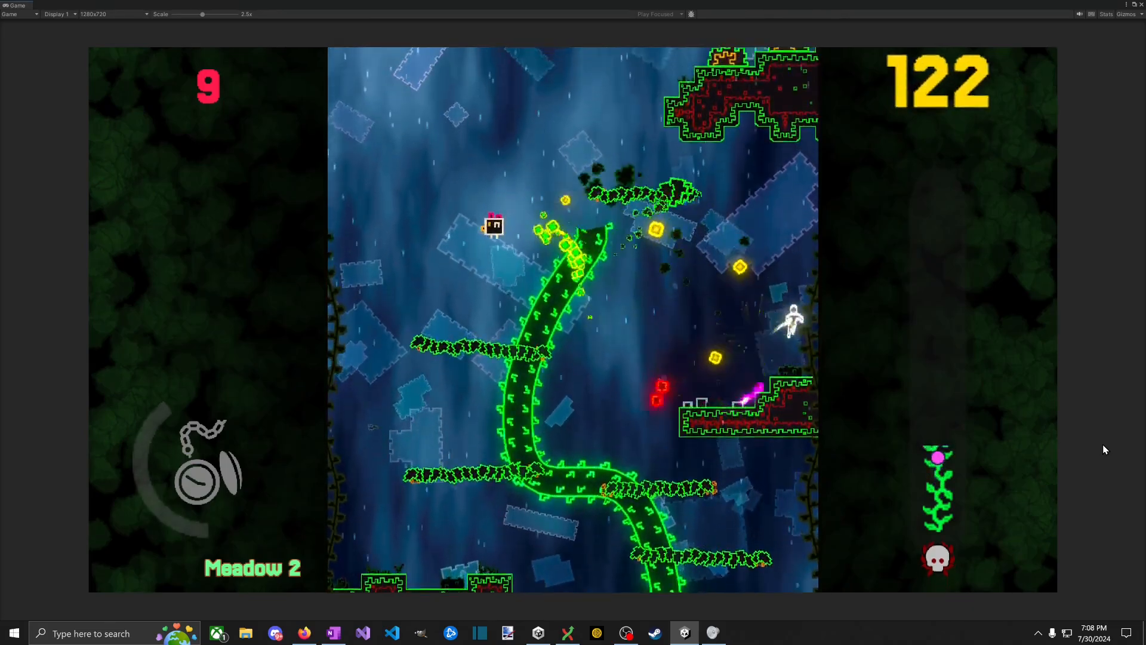
Step: Dash off the right ledge and climb across the vine to the leaf platform at its upper left bend
{"action": "key", "text": "a"}
{"action": "key", "text": "space"}
{"action": "key", "text": "space"}
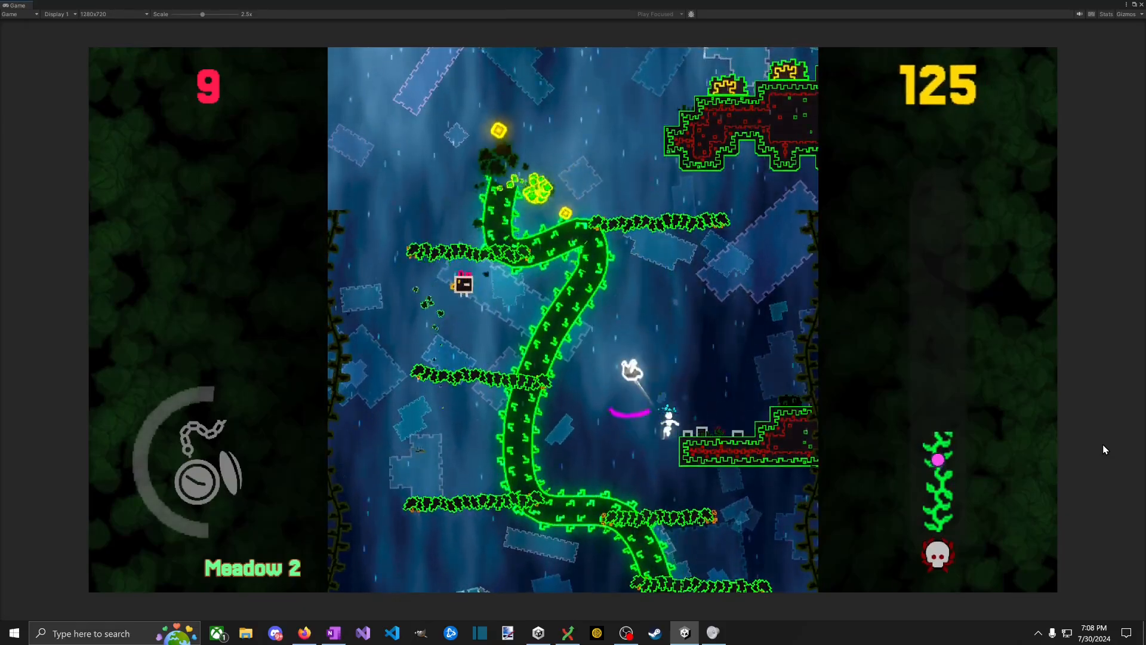
{"action": "key", "text": "a"}
{"action": "key", "text": "space"}
{"action": "key", "text": "space"}
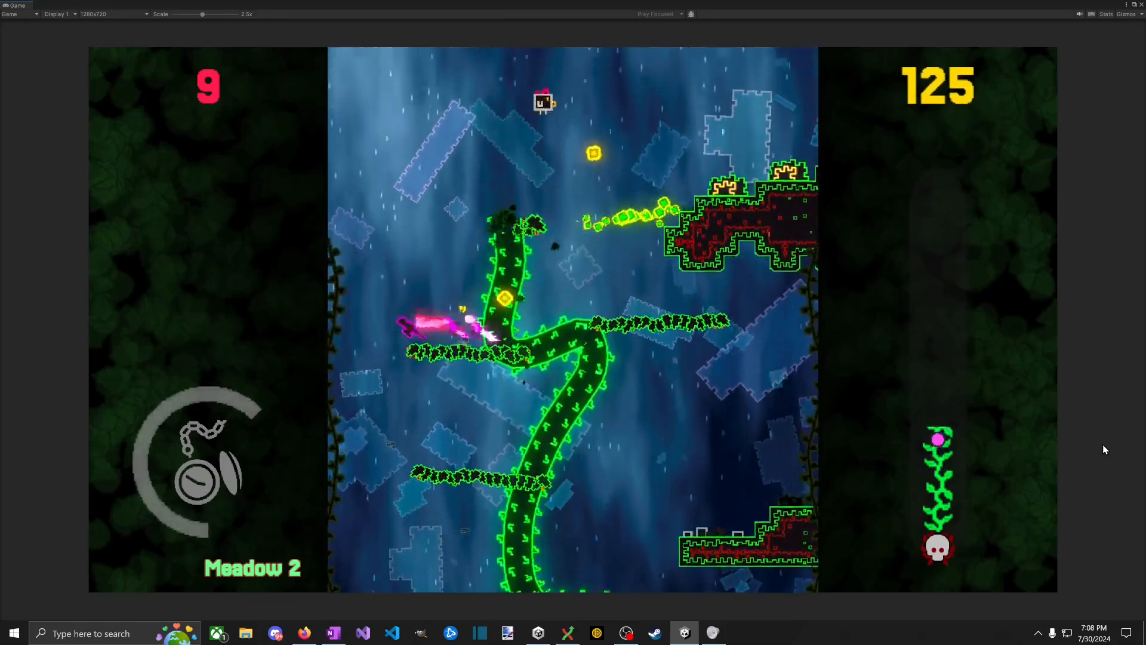
{"action": "key", "text": "a"}
{"action": "key", "text": "d"}
{"action": "key", "text": "space"}
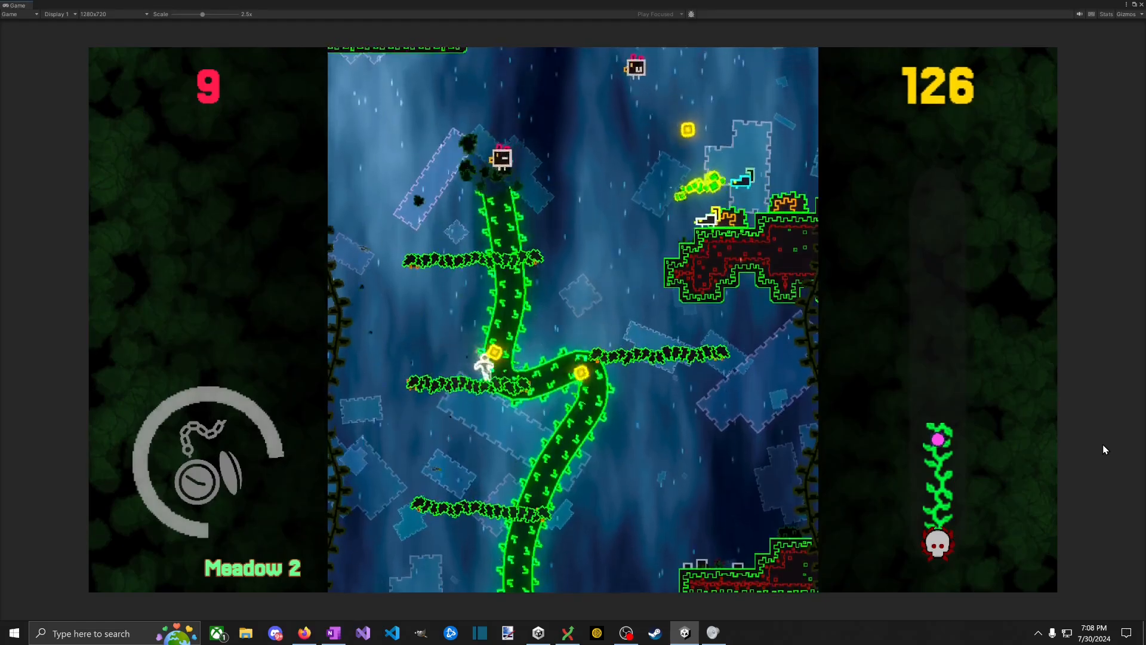
Step: Dash to the next rock ledge by the right wall and gather the large coin above its creatures
{"action": "key", "text": "d"}
{"action": "key", "text": "space"}
{"action": "key", "text": "space"}
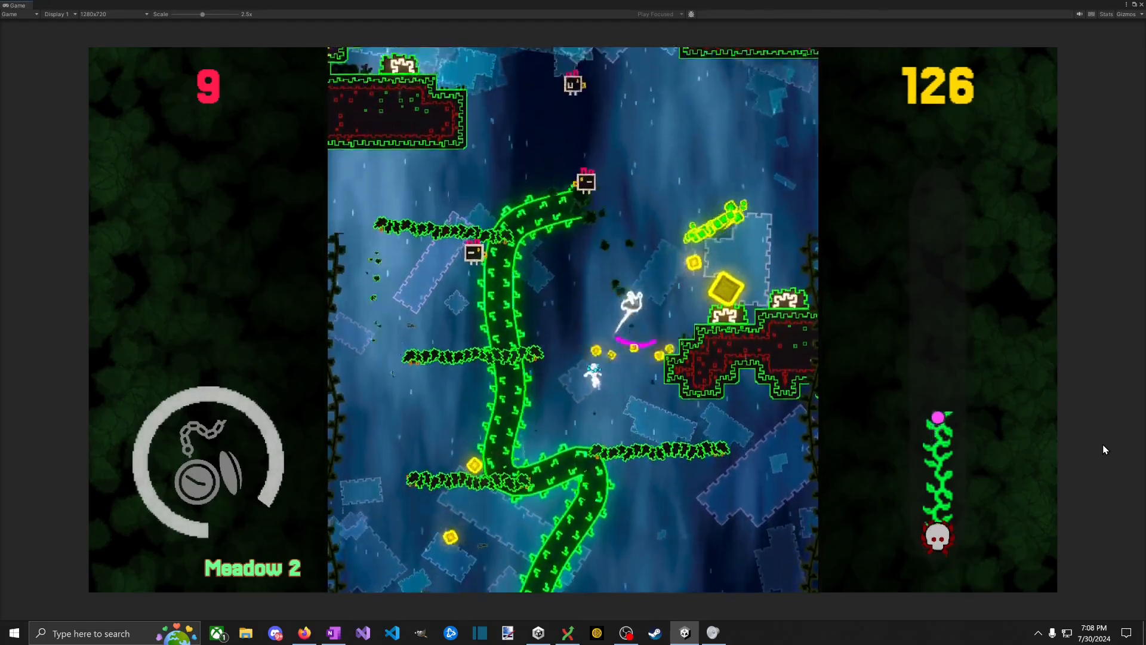
{"action": "key", "text": "d"}
{"action": "key", "text": "space"}
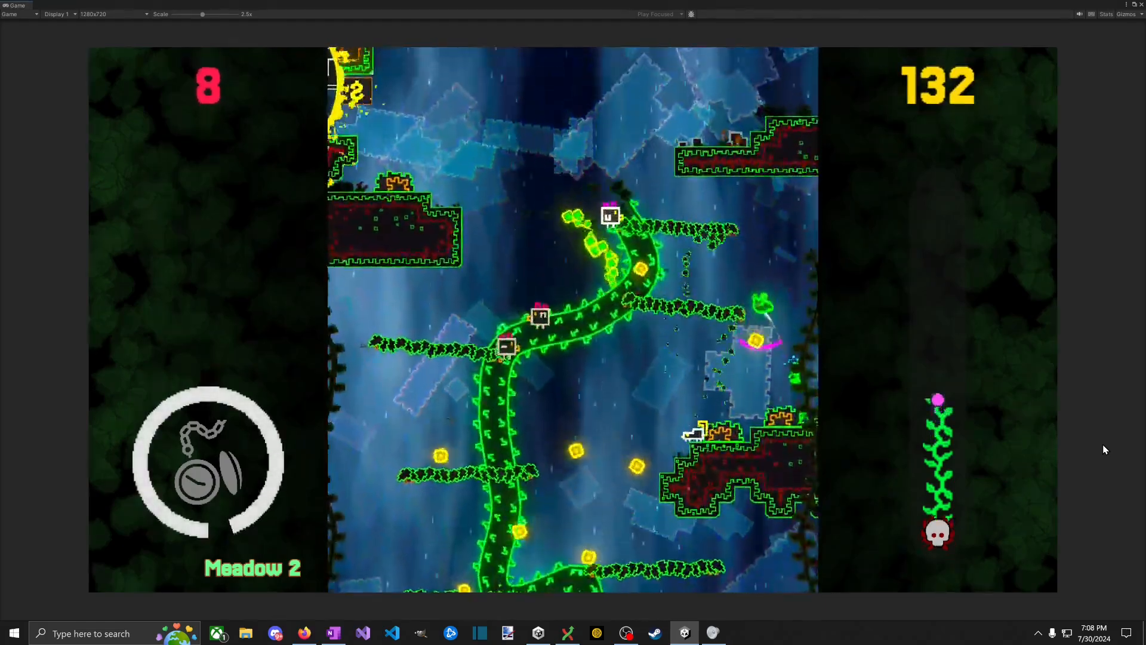
Step: Dash across the vine at the enemies and climb to the leaf platform joining the vine's right bend
{"action": "key", "text": "a"}
{"action": "key", "text": "space"}
{"action": "key", "text": "a"}
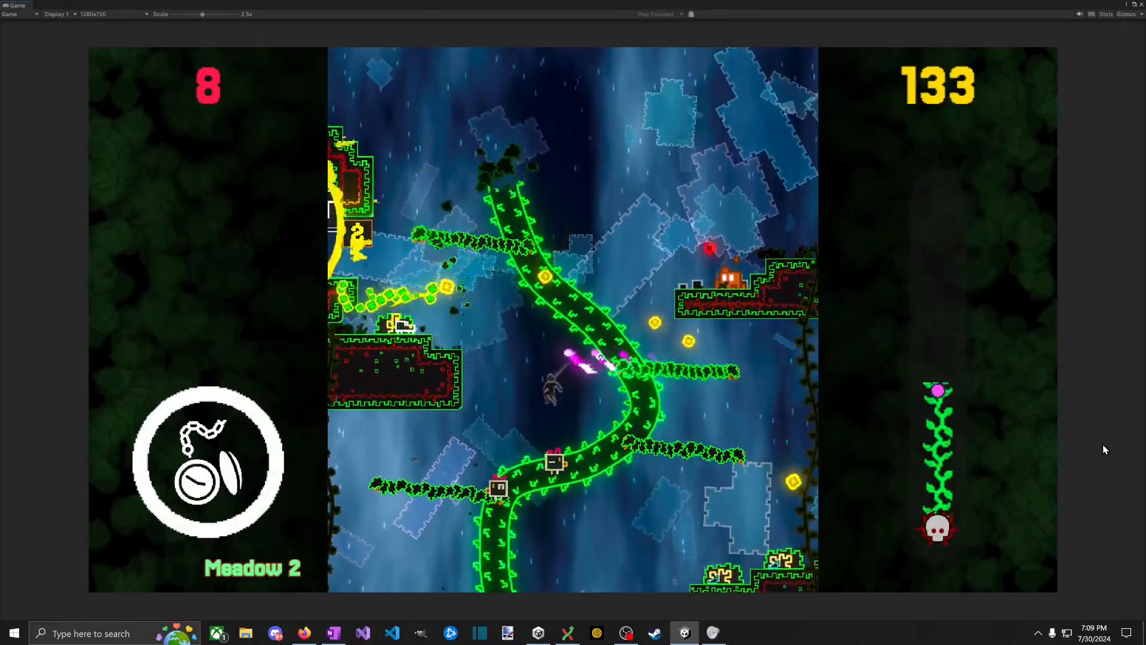
{"action": "key", "text": "d"}
{"action": "key", "text": "space"}
{"action": "key", "text": "a"}
{"action": "key", "text": "space"}
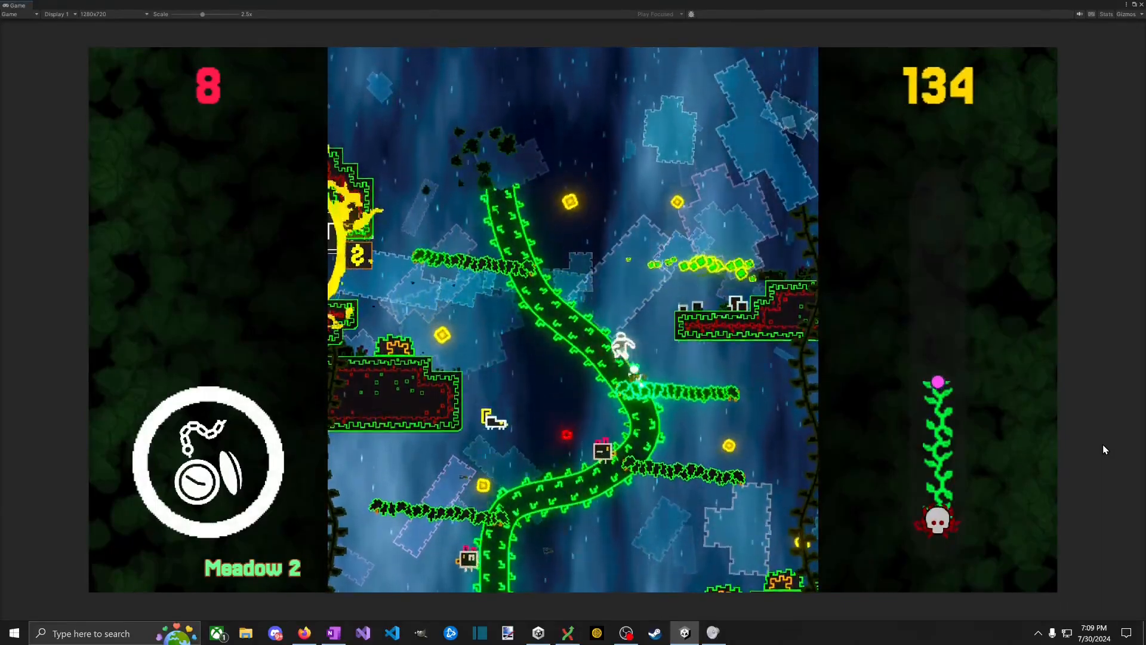
Step: Dash to the rock ledge by the left wall and enter the yellow shop bubble above it
{"action": "key", "text": "a"}
{"action": "key", "text": "space"}
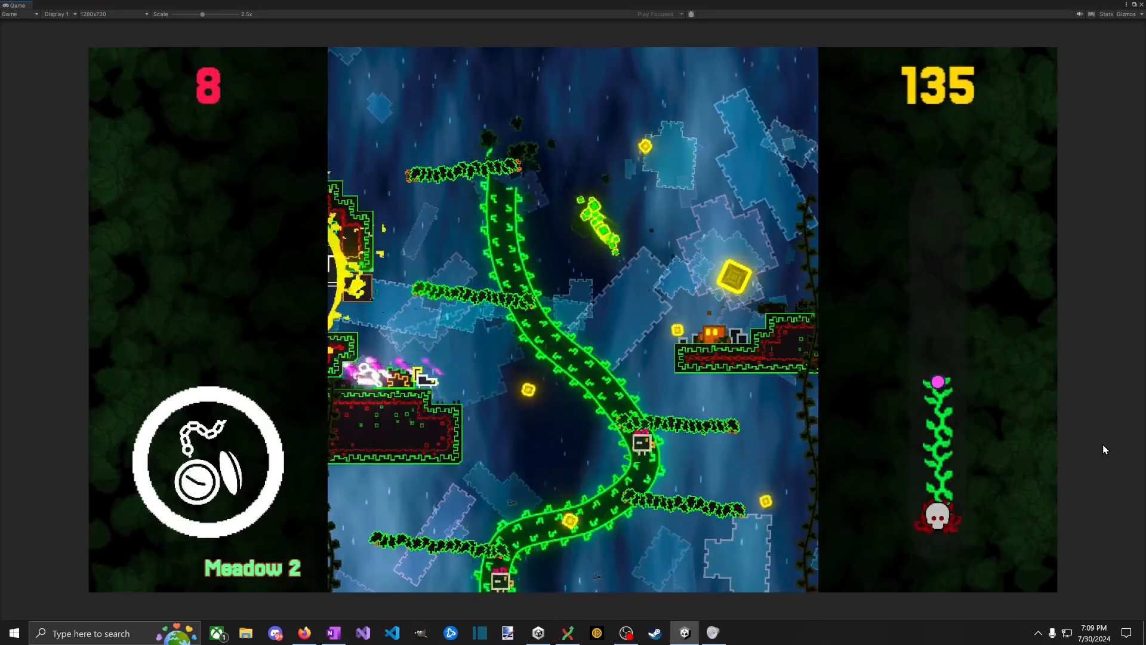
{"action": "key", "text": "space"}
{"action": "key", "text": "a"}
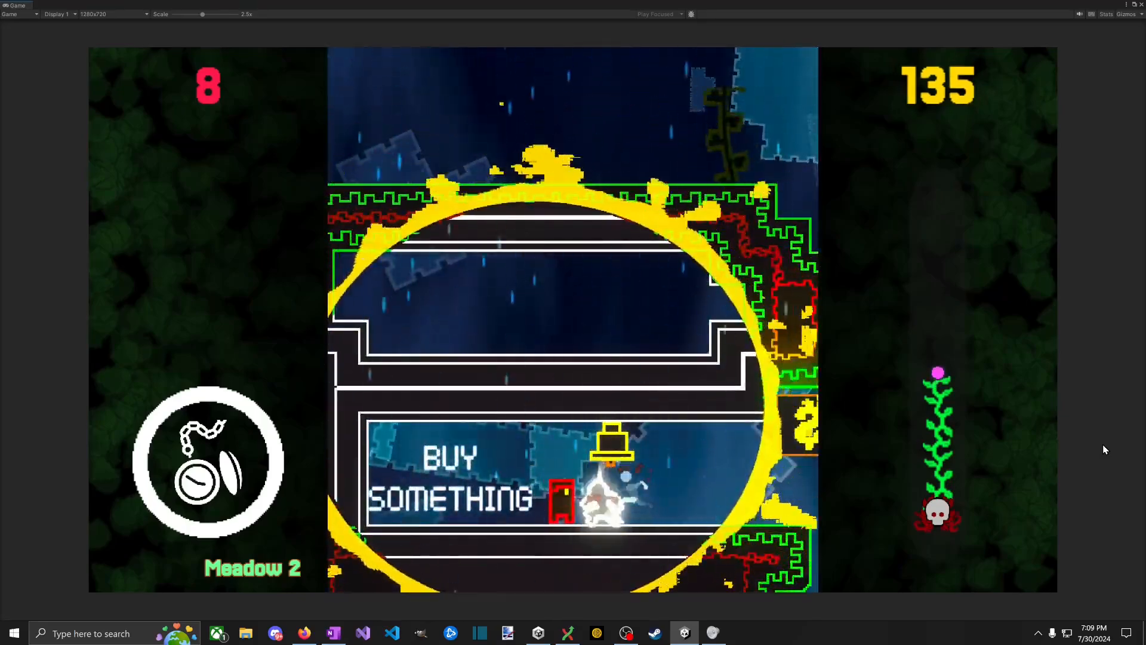
Step: Open the shop and inspect the costs and effects of the Wrapped Candy and Membership Card
{"action": "key", "text": "e"}
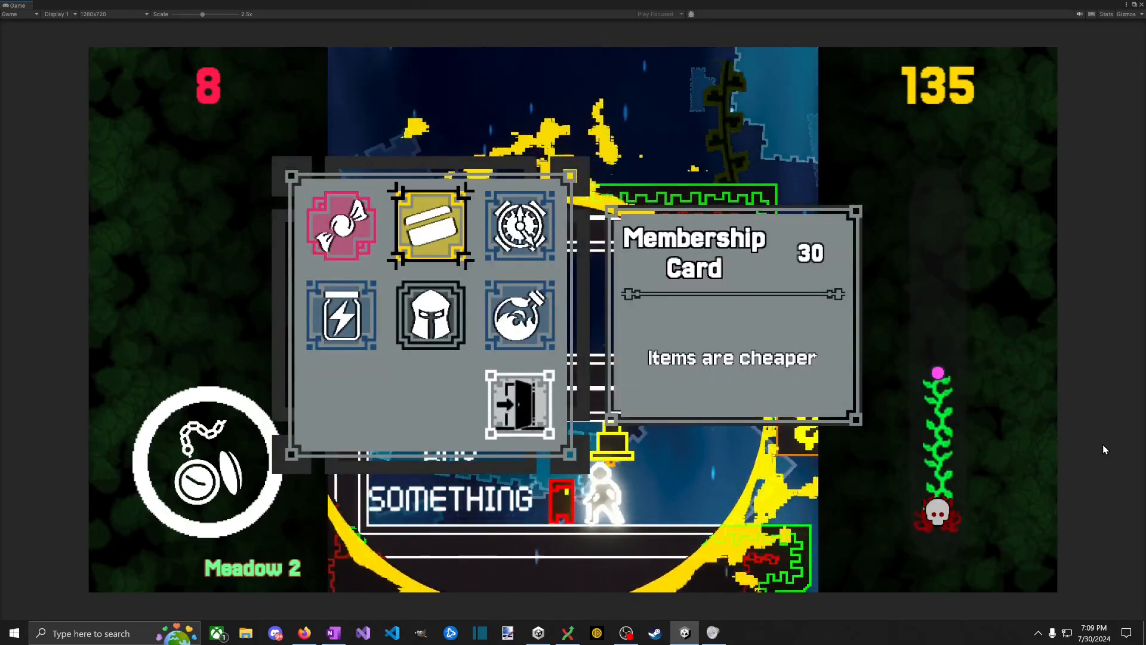
{"action": "key", "text": "a"}
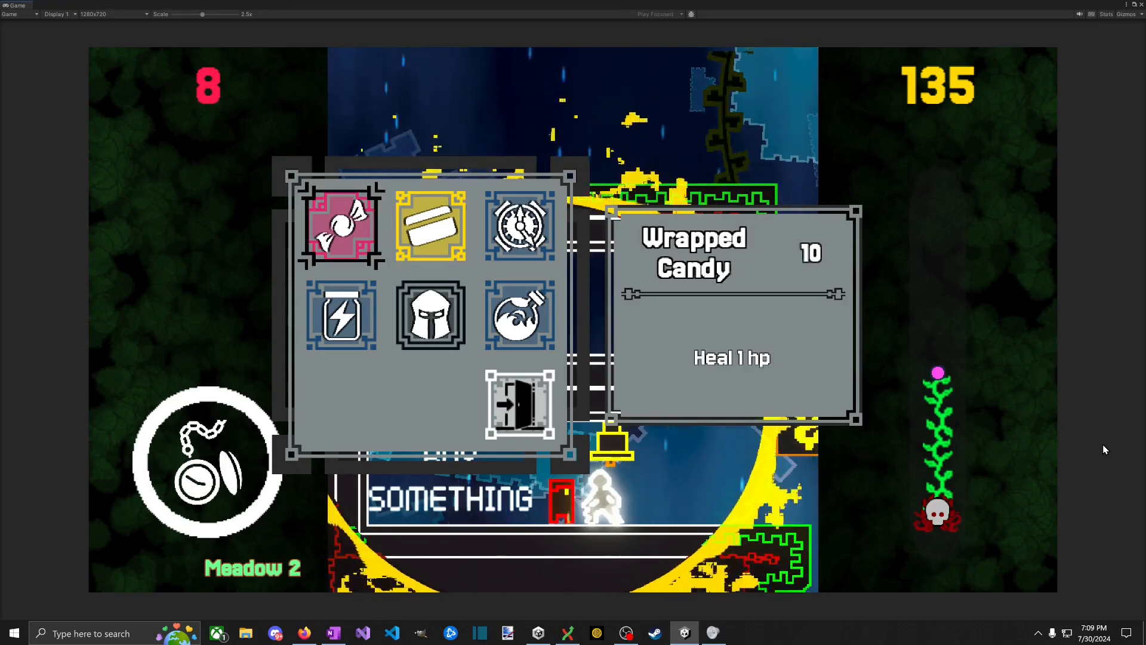
{"action": "key", "text": "d"}
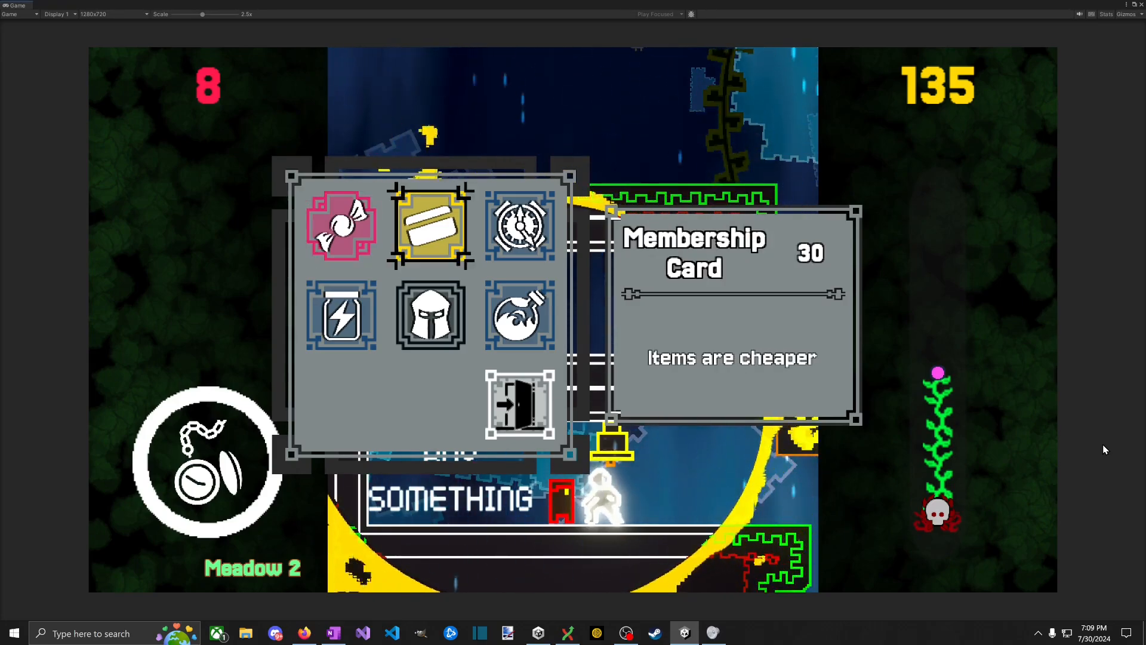
Step: Switch to OneNote and add a bullet below the "part 0.3" note reading "Shop costs should generally increase over time,"
{"action": "key", "text": "alt+Tab"}
{"action": "scroll", "coordinate": [696, 432], "scroll_direction": "down", "scroll_amount": 3}
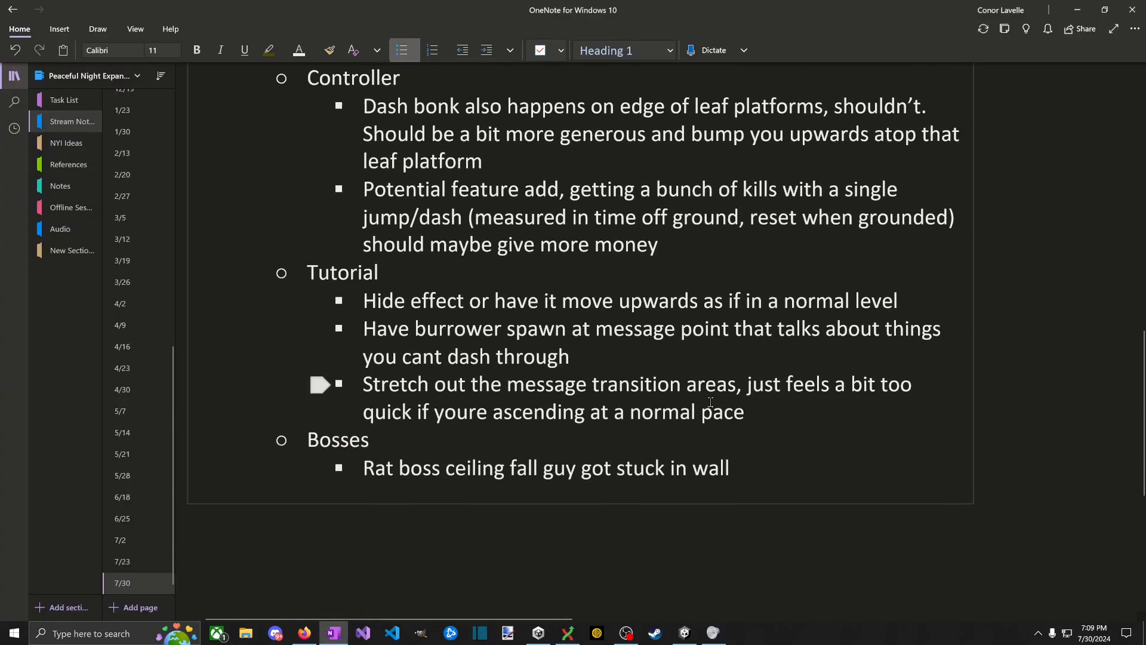
{"action": "scroll", "coordinate": [656, 433], "scroll_direction": "up", "scroll_amount": 7}
{"action": "scroll", "coordinate": [555, 442], "scroll_direction": "down", "scroll_amount": 4}
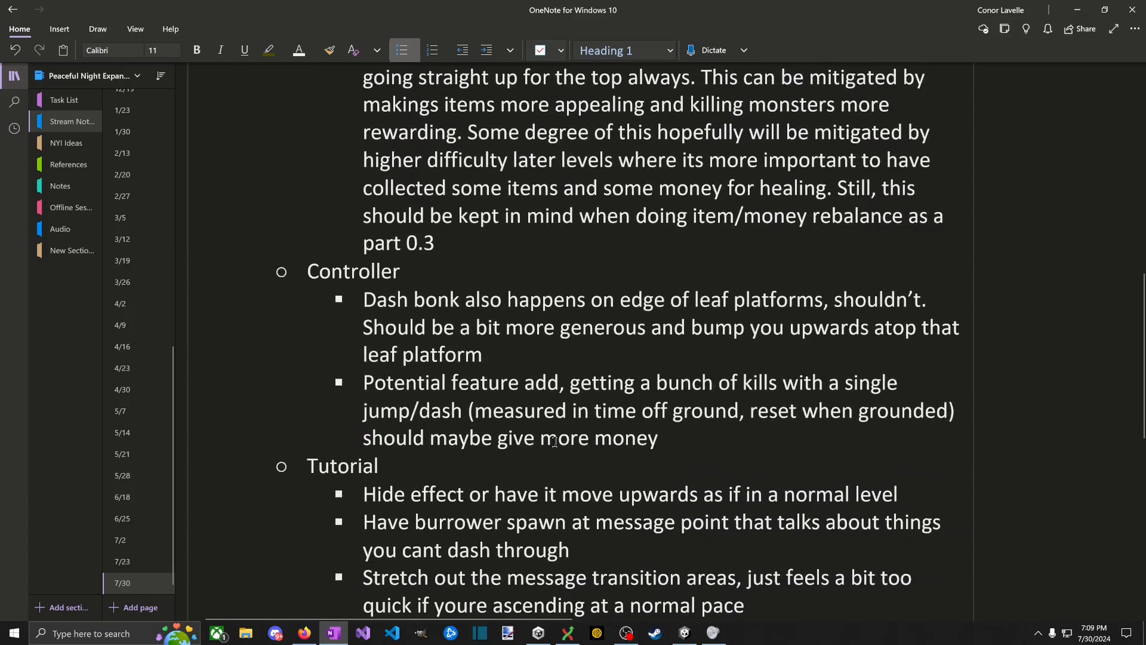
{"action": "left_click_drag", "start_coordinate": [531, 298], "coordinate": [530, 274]}
{"action": "left_click", "coordinate": [523, 239]}
{"action": "key", "text": "Return"}
{"action": "key", "text": "BackSpace"}
{"action": "key", "text": "Return"}
{"action": "type", "text": "D"}
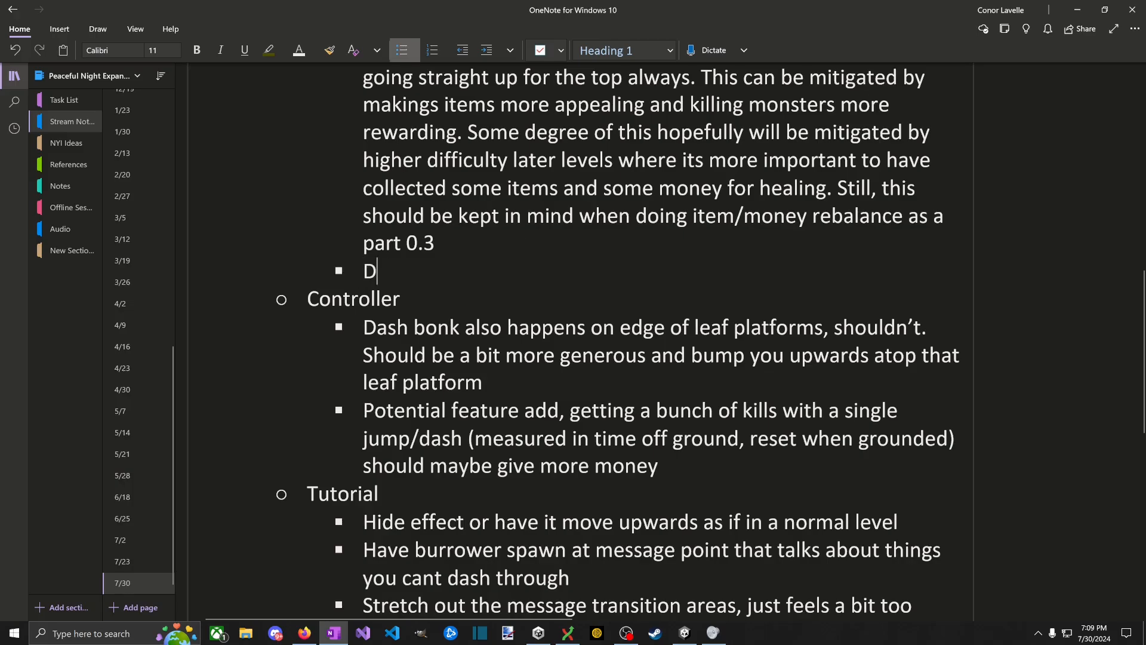
{"action": "key", "text": "BackSpace"}
{"action": "type", "text": "Shop costs should gen"}
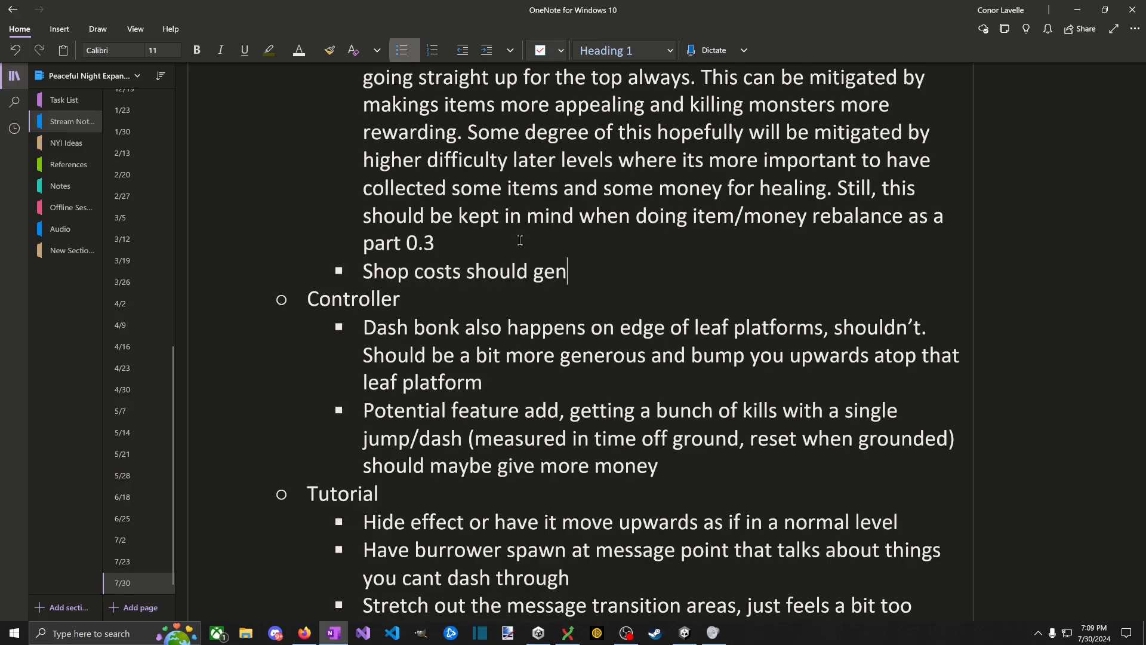
{"action": "type", "text": "erally increa"}
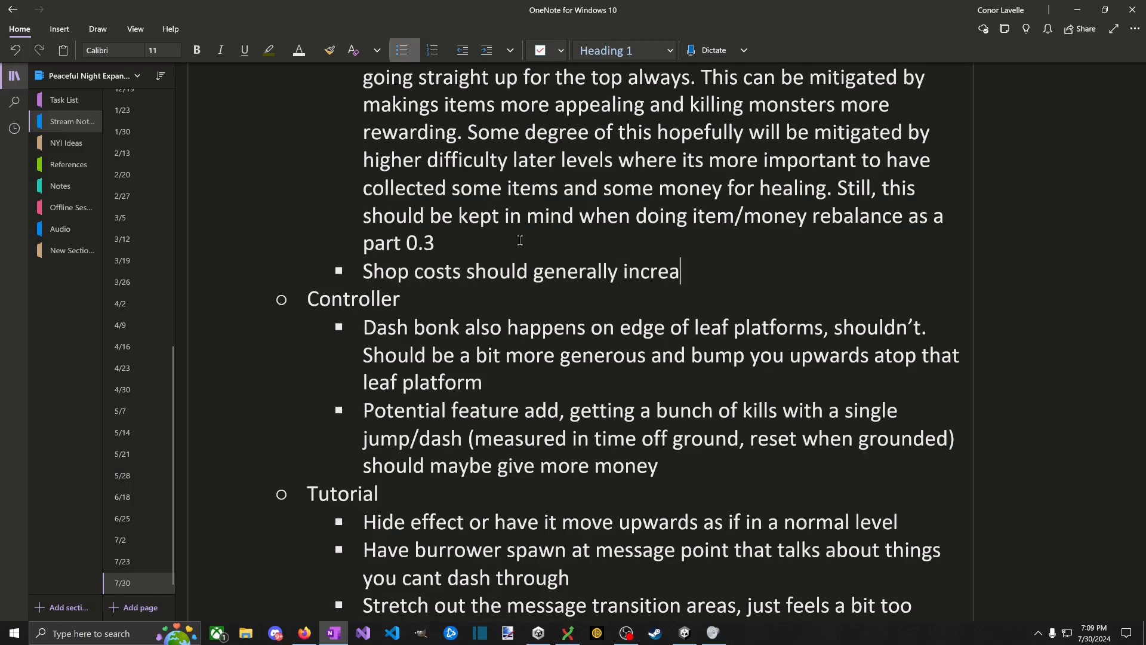
{"action": "type", "text": "se over time, o"}
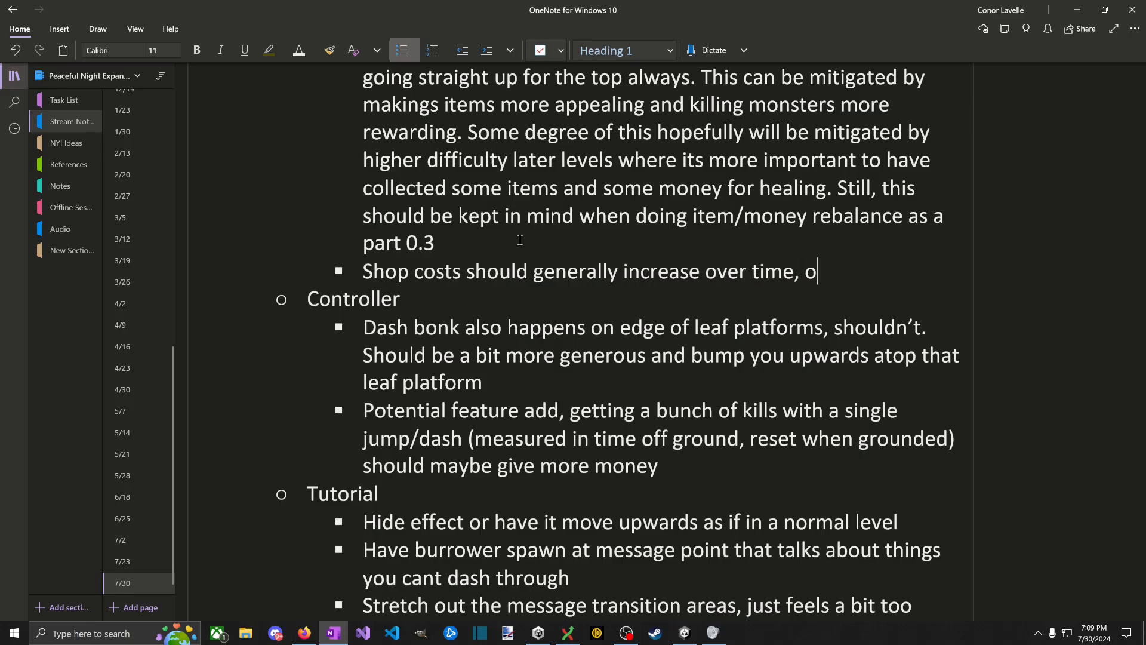
Step: Continue the shop costs bullet with "it never makes sense to buy discount early but that's the type of thing you want to reward."
{"action": "key", "text": "BackSpace"}
{"action": "type", "text": "it never makes sense to buy dis"}
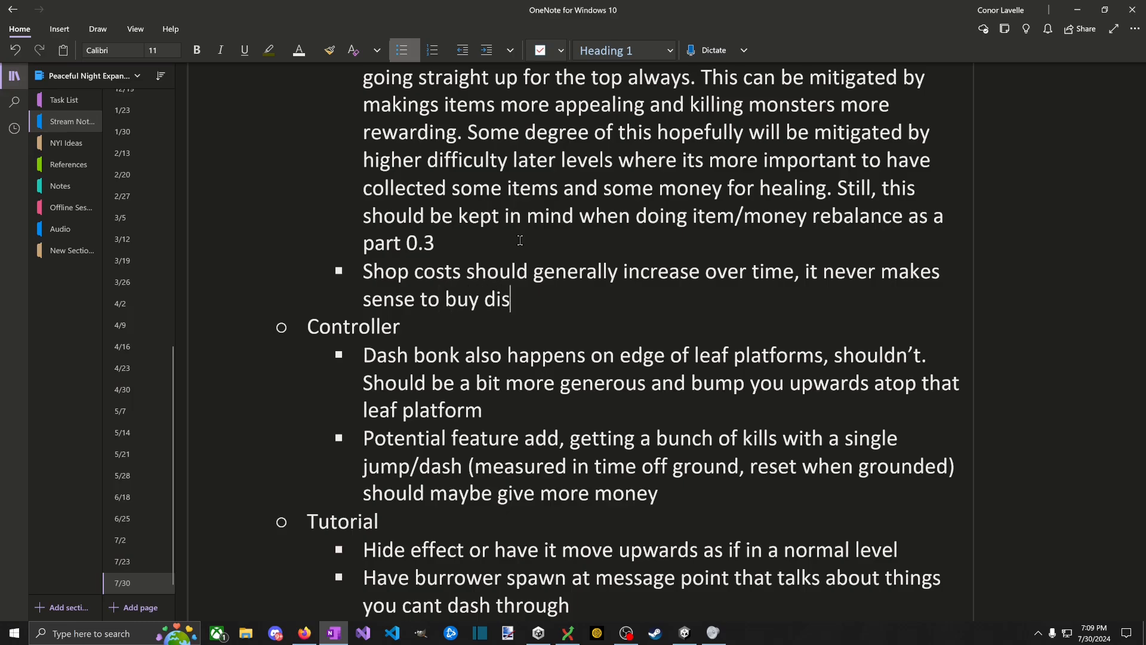
{"action": "type", "text": "count early but that's the tyope"}
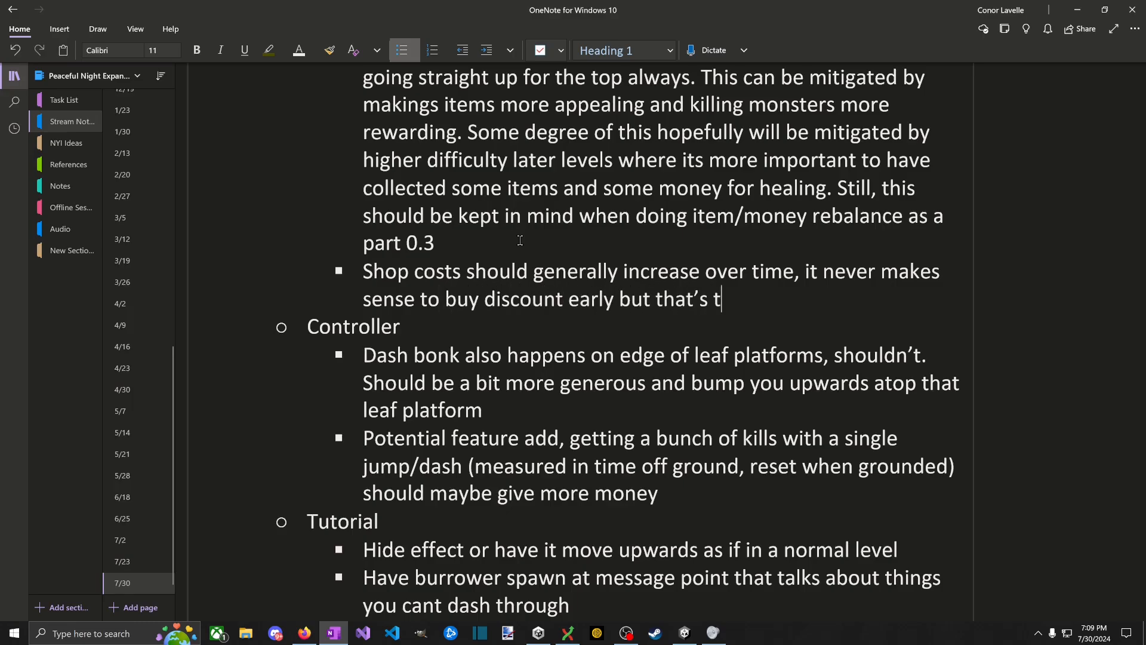
{"action": "key", "text": "BackSpace"}
{"action": "key", "text": "BackSpace"}
{"action": "key", "text": "BackSpace"}
{"action": "type", "text": "pe of thing you uwant"}
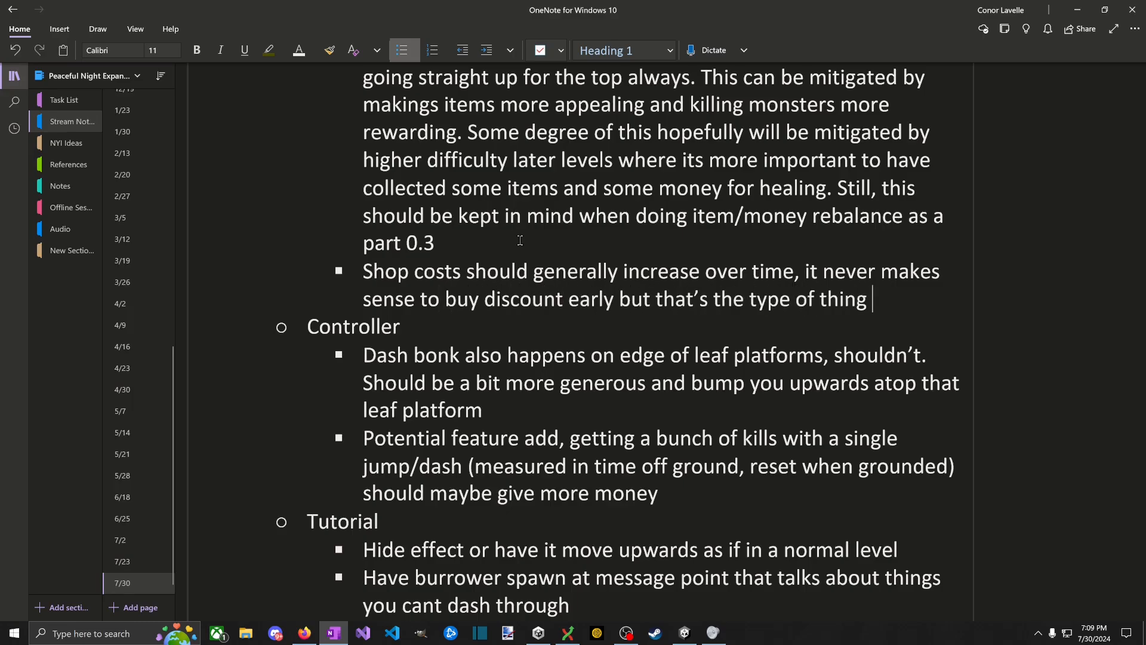
{"action": "key", "text": "ctrl+BackSpace"}
{"action": "type", "text": "want to "}
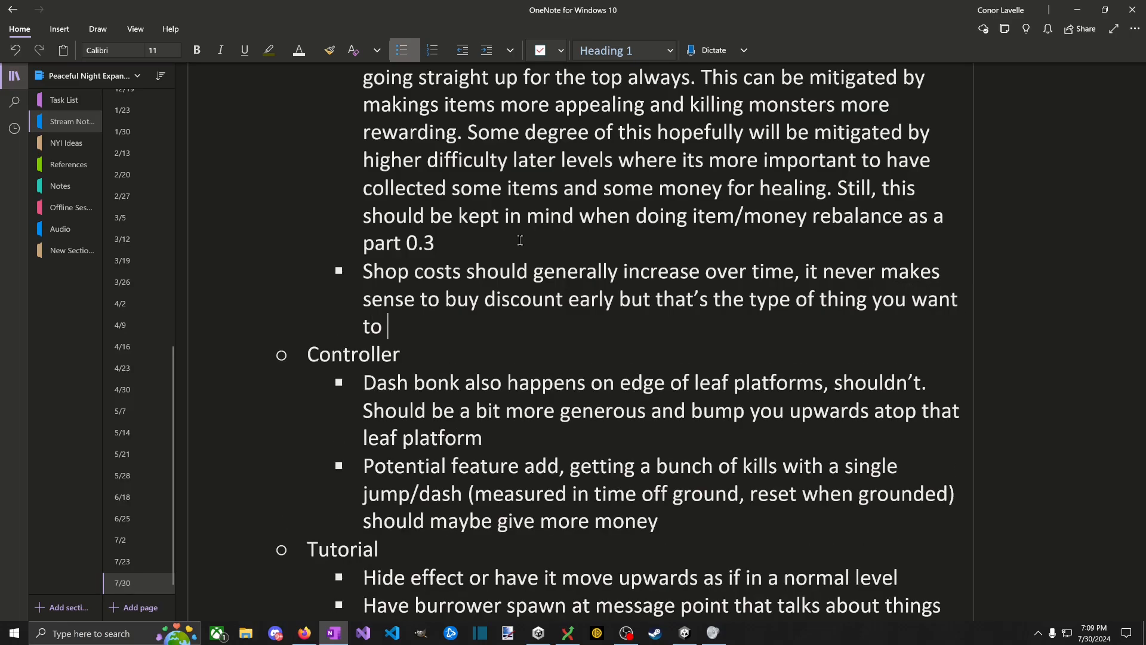
{"action": "type", "text": "reward. You w"}
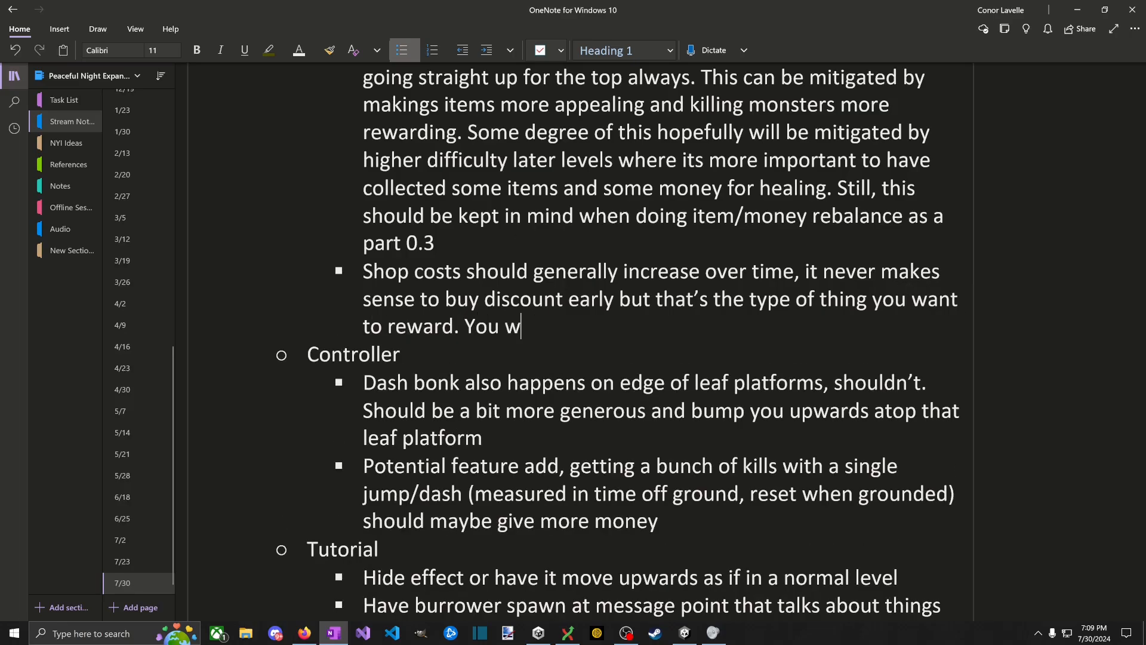
Step: Add "In squo, you should always wait for last second to get shop discount," to the shop costs bullet
{"action": "key", "text": "BackSpace"}
{"action": "type", "text": "shoul"}
{"action": "key", "text": "ctrl+BackSpace"}
{"action": "key", "text": "ctrl+BackSpace"}
{"action": "type", "text": "In squo,  you s"}
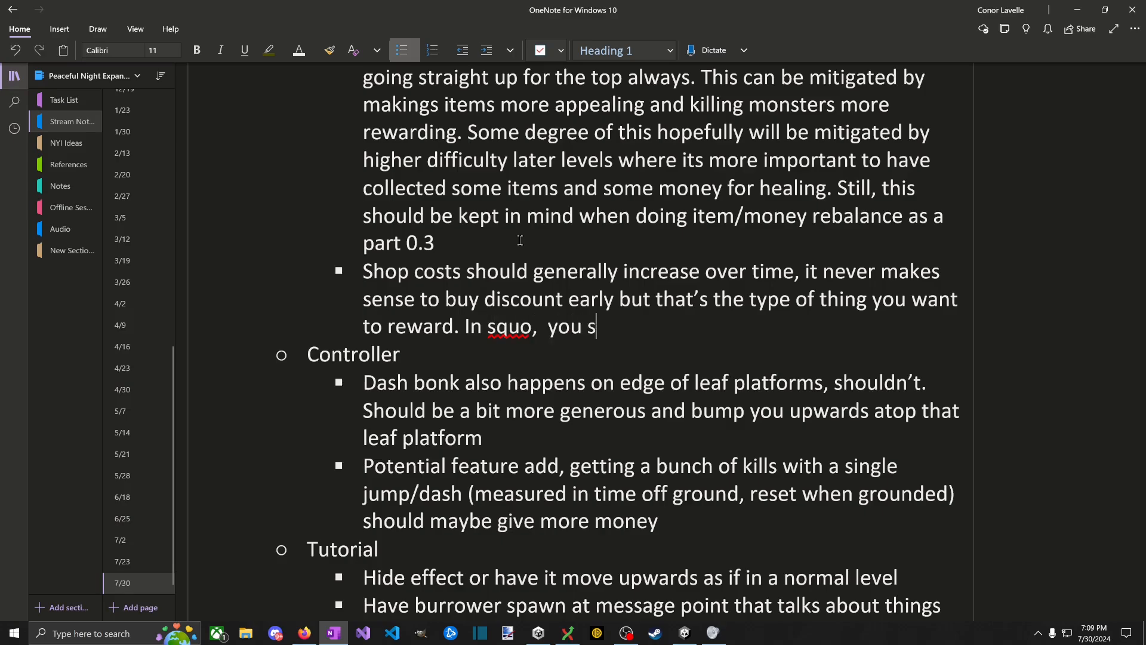
{"action": "type", "text": "hould always wait fgo"}
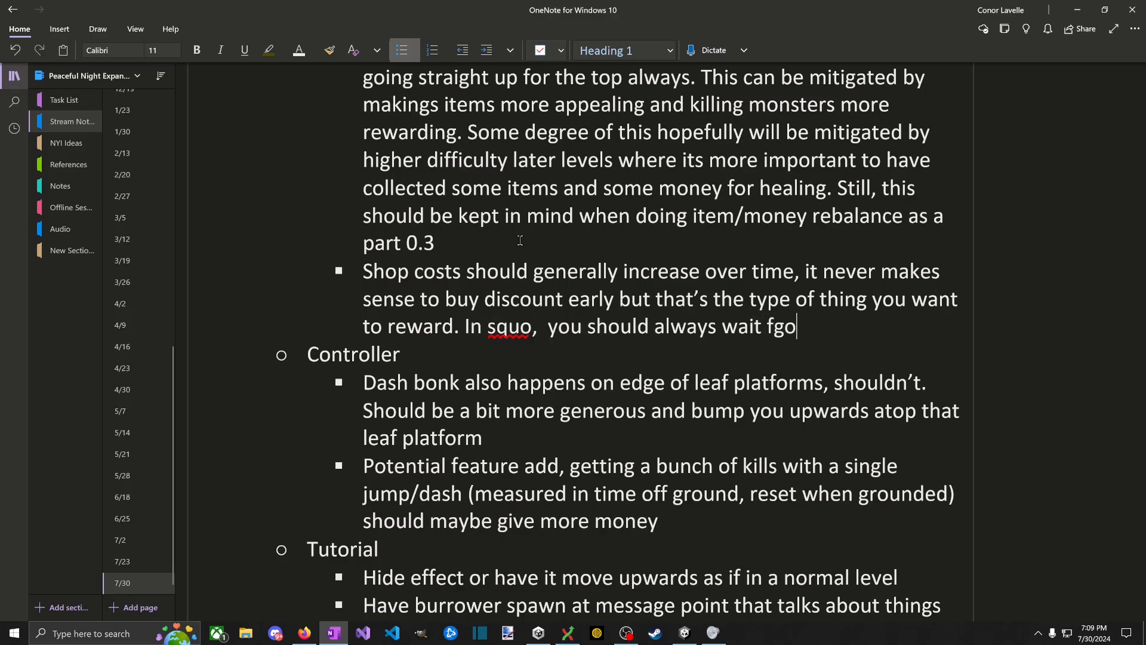
{"action": "key", "text": "BackSpace"}
{"action": "key", "text": "BackSpace"}
{"action": "type", "text": "or last second to g "}
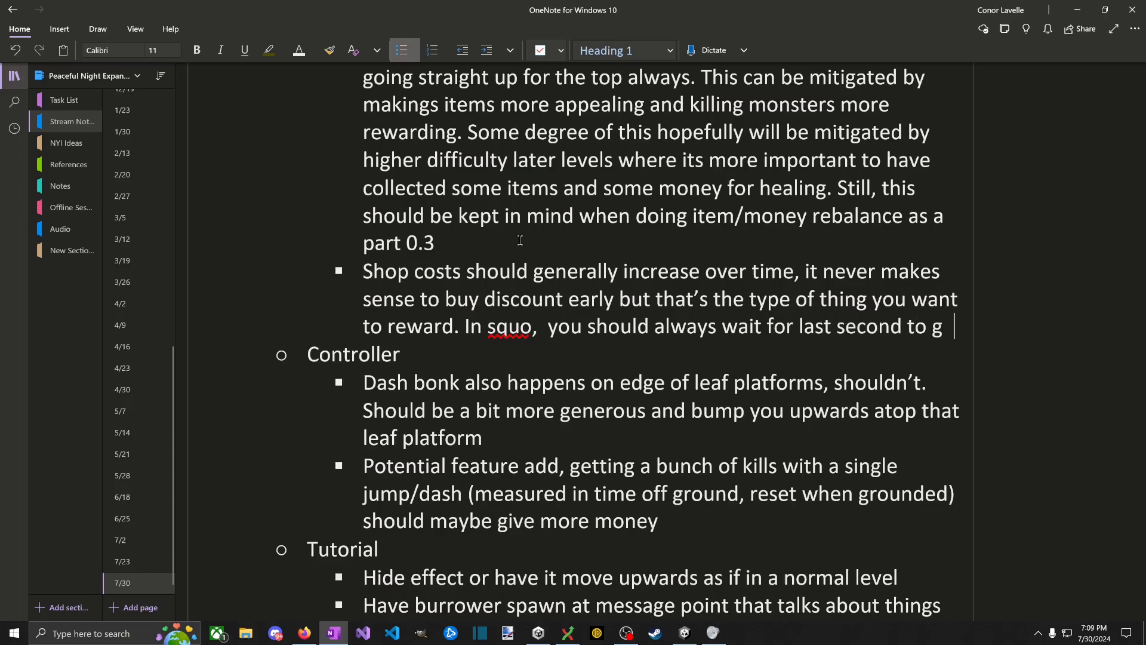
{"action": "type", "text": " shjop"}
{"action": "key", "text": "BackSpace"}
{"action": "key", "text": "BackSpace"}
{"action": "key", "text": "BackSpace"}
{"action": "type", "text": "o pdi"}
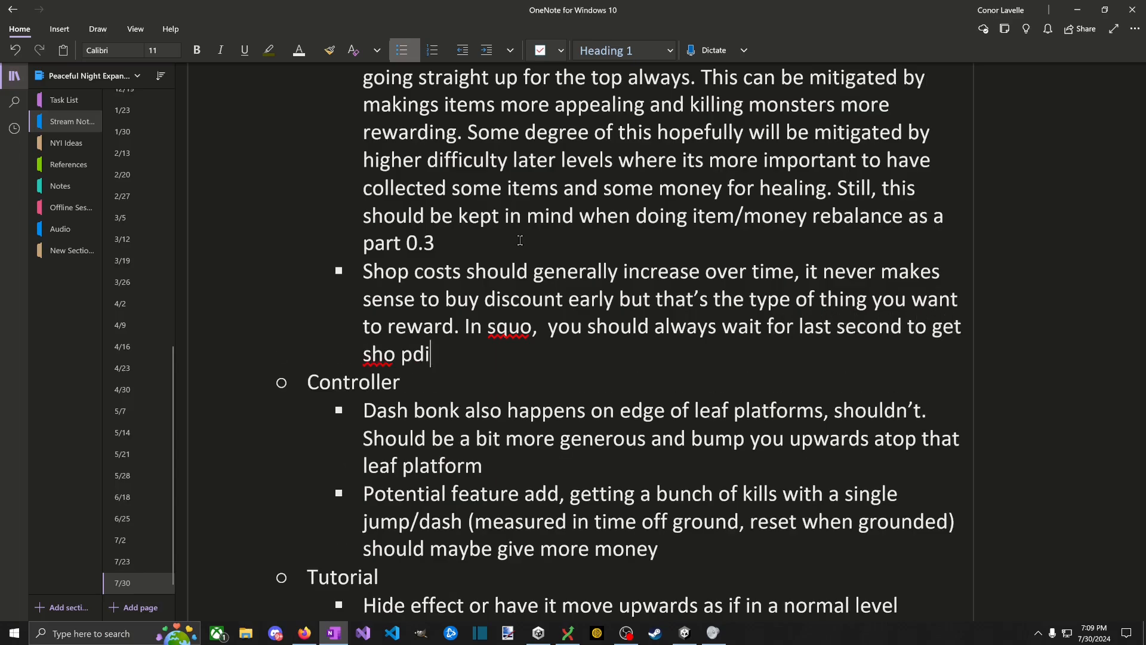
{"action": "key", "text": "BackSpace"}
{"action": "key", "text": "BackSpace"}
{"action": "key", "text": "BackSpace"}
{"action": "key", "text": "BackSpace"}
{"action": "type", "text": "p discount, b"}
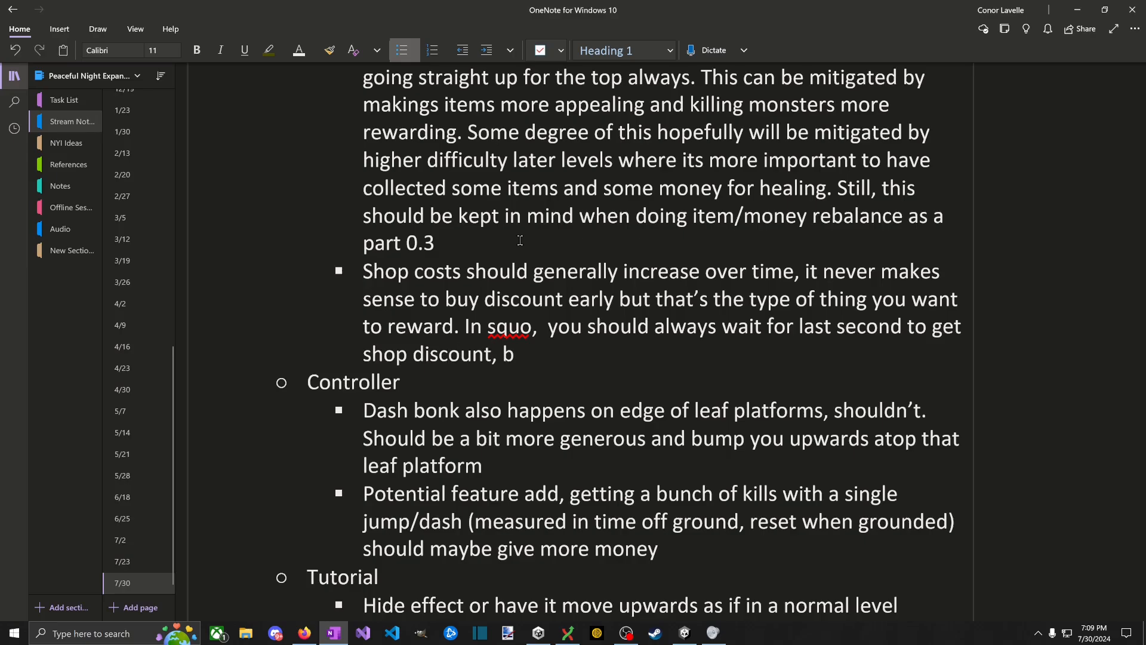
Step: Continue the bullet with "but would prefer encouraging player to invest in shop over time and having investment be cheaper in earlier levels would accomplish that"
{"action": "type", "text": "ut would prefer"}
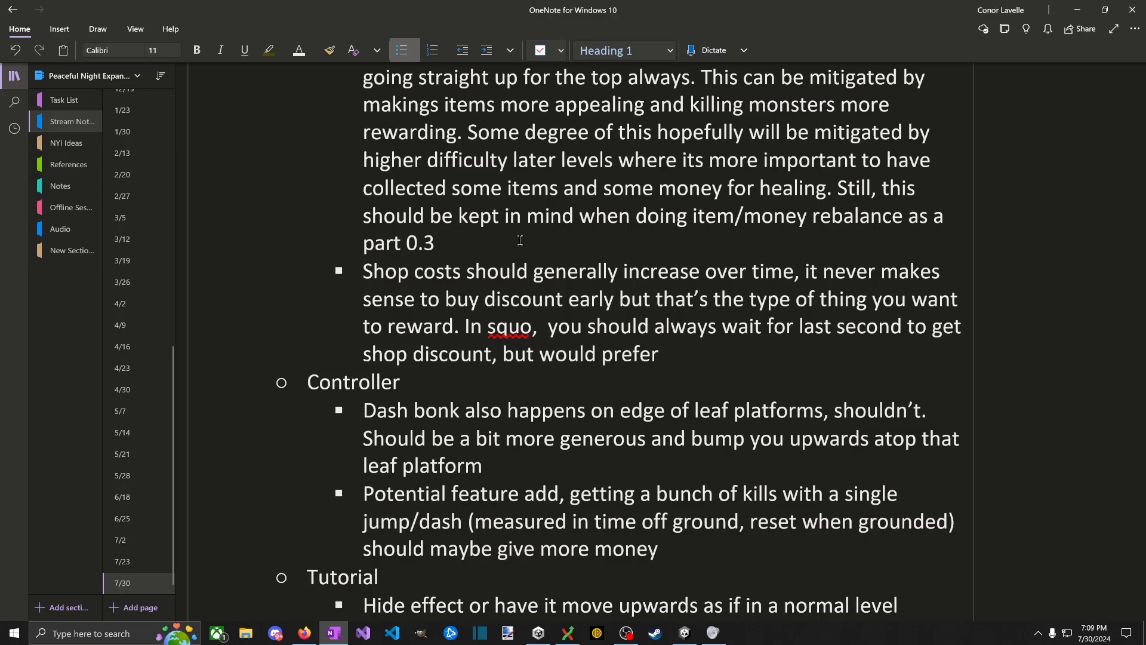
{"action": "type", "text": " encouraging pl"}
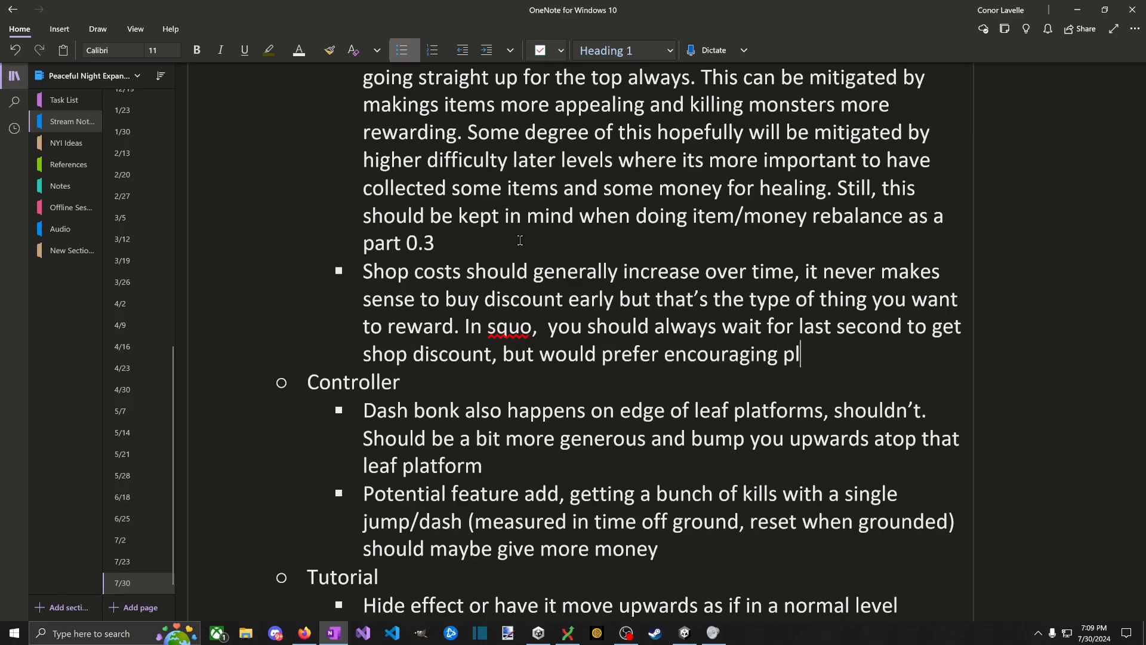
{"action": "type", "text": "ayer to invest in"}
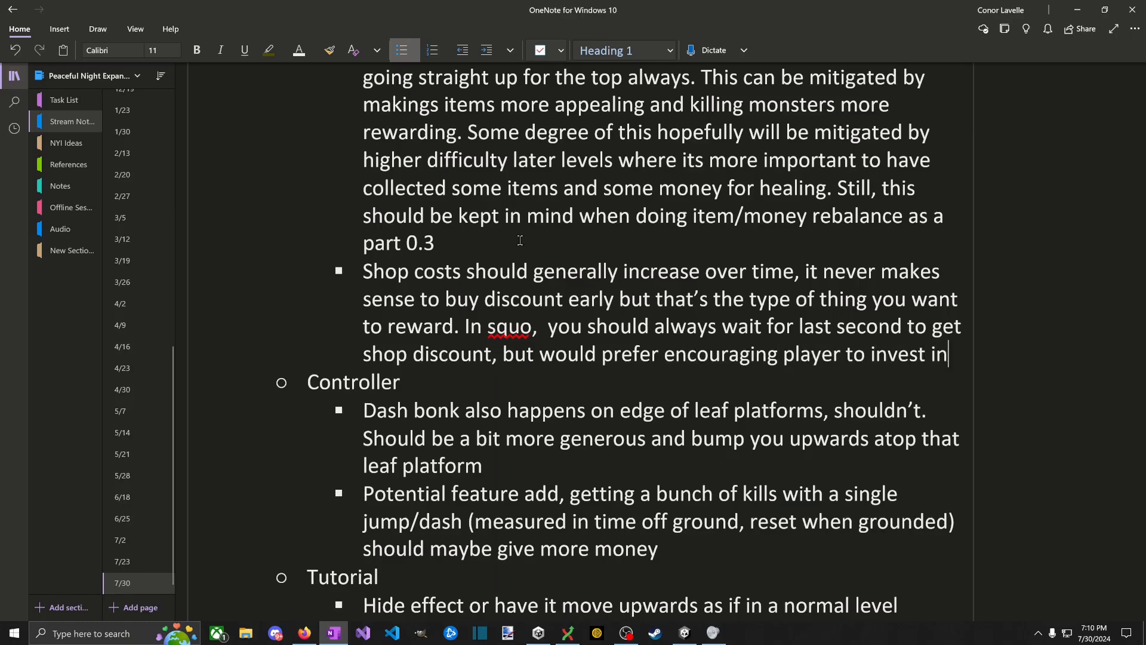
{"action": "type", "text": " shop over time a"}
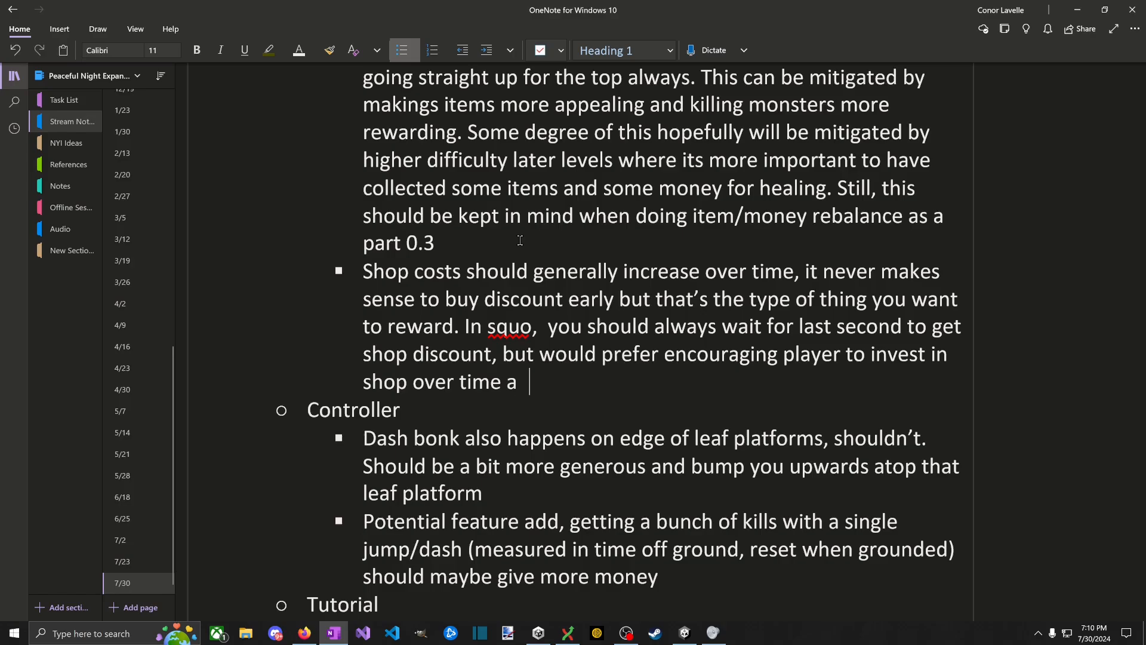
{"action": "type", "text": "nd having invest"}
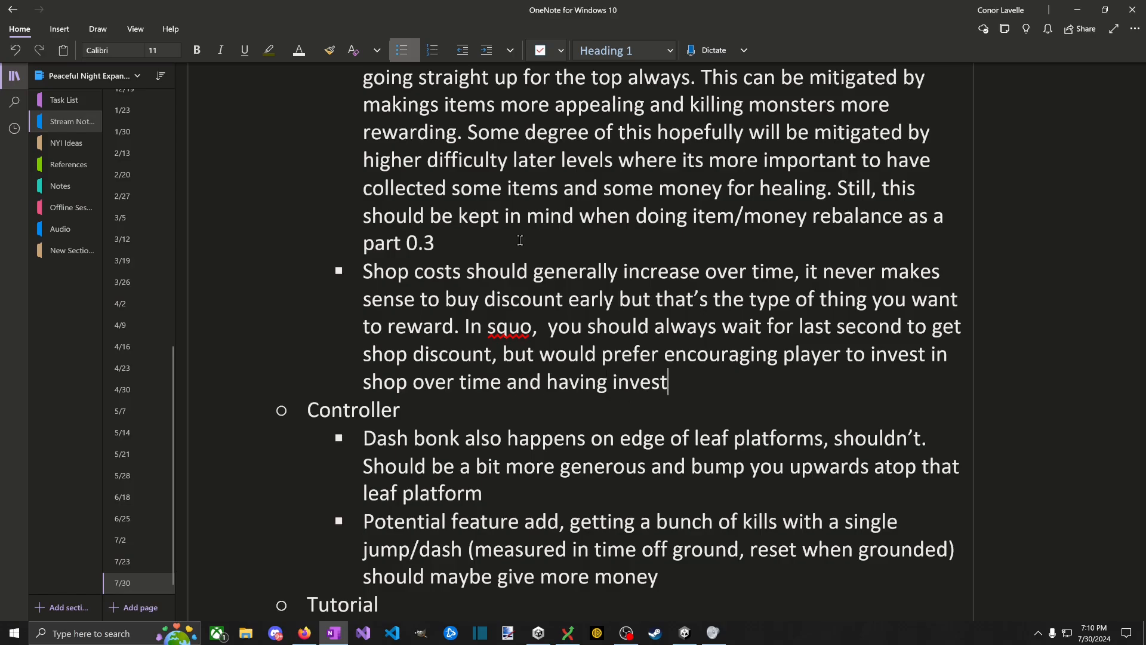
{"action": "type", "text": "ment be cheap"}
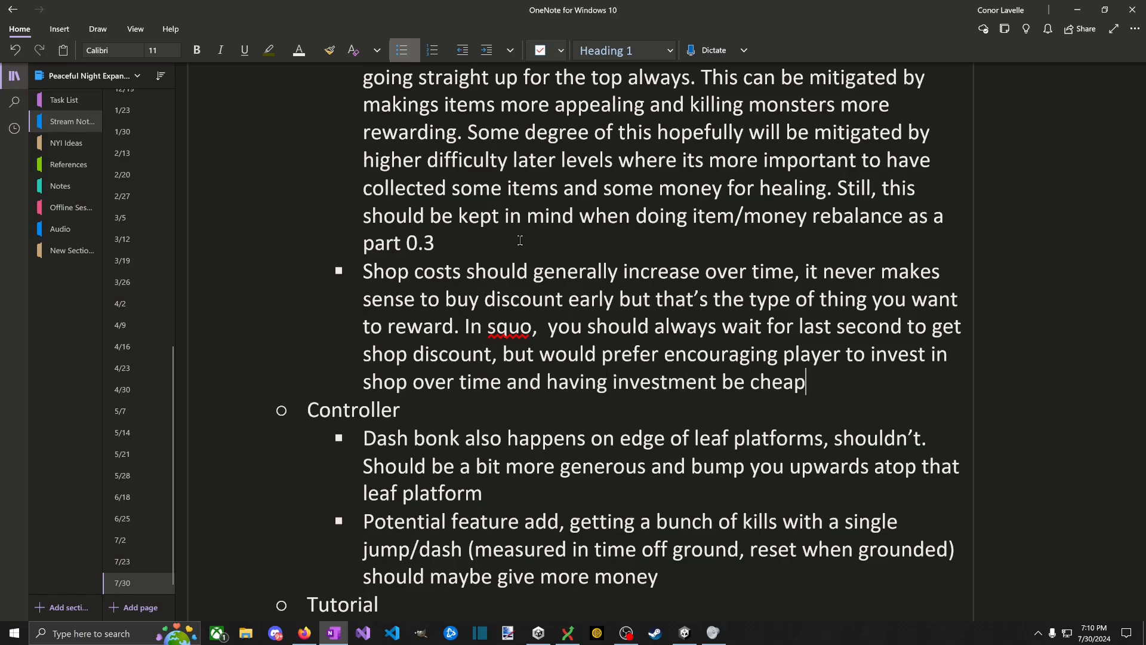
{"action": "type", "text": "er in earlier levbel"}
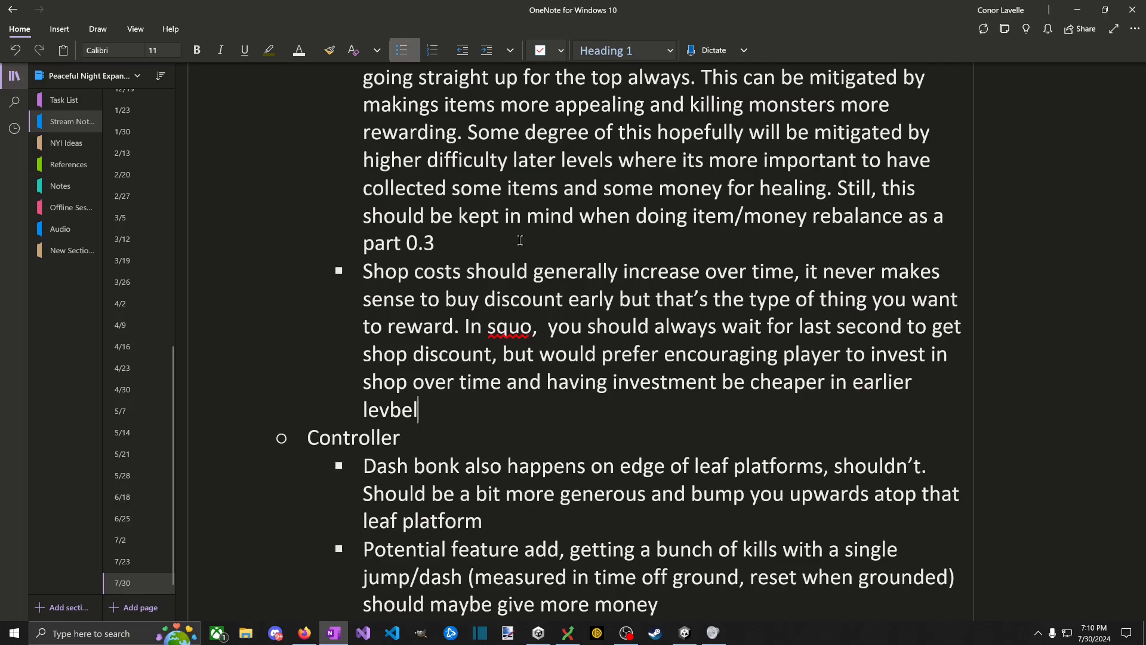
{"action": "key", "text": "BackSpace"}
{"action": "key", "text": "BackSpace"}
{"action": "key", "text": "BackSpace"}
{"action": "type", "text": "els would accomplish that"}
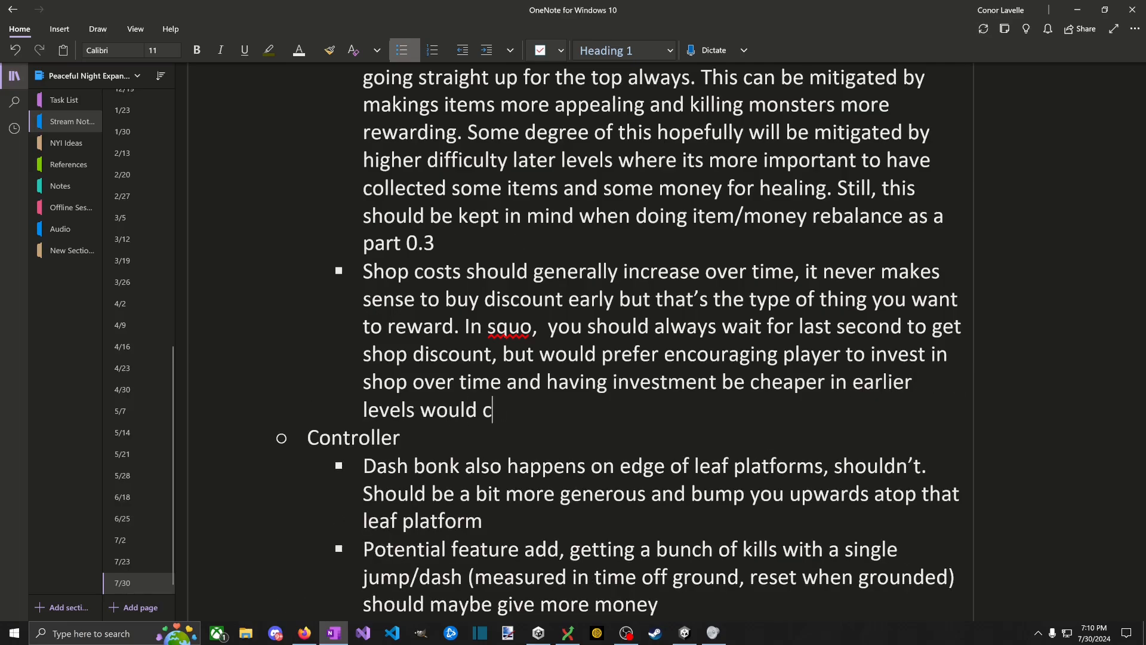
Step: Switch to the game, pause it at the open shop, and return to the OneNote stream notes
{"action": "key", "text": "alt+Tab"}
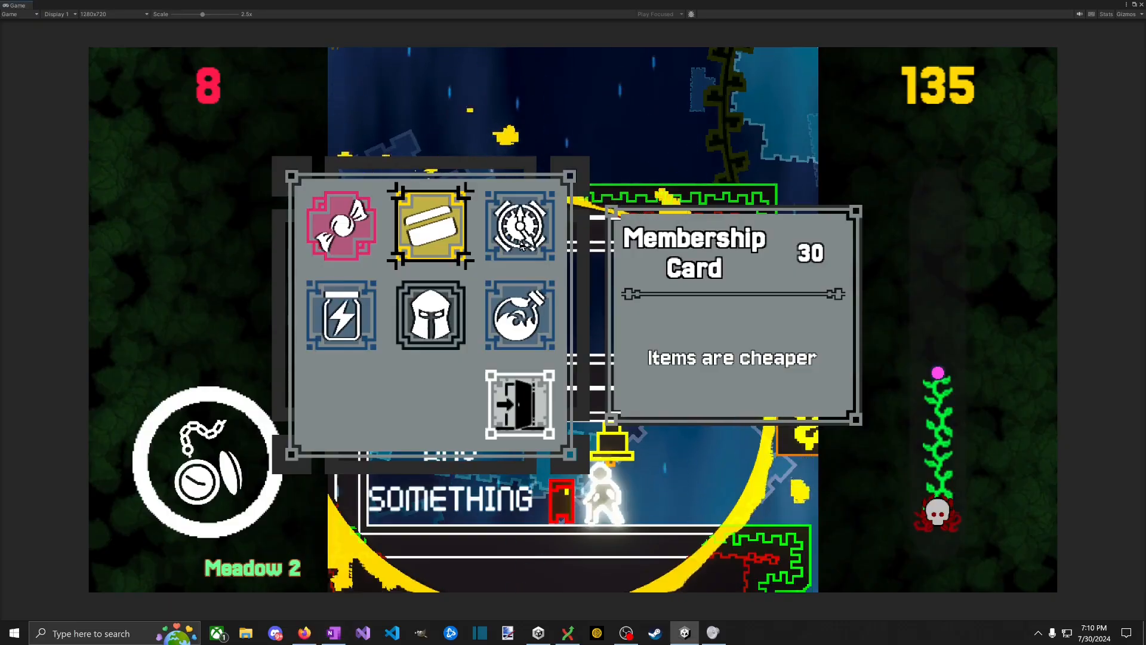
{"action": "key", "text": "Escape"}
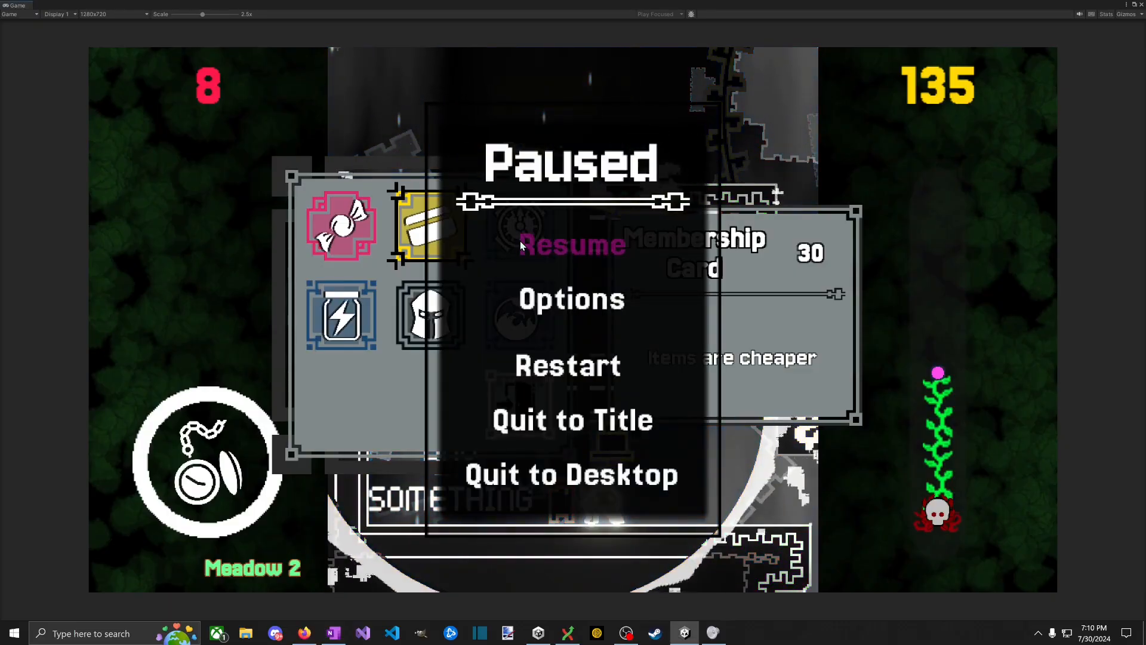
{"action": "key", "text": "alt+Tab"}
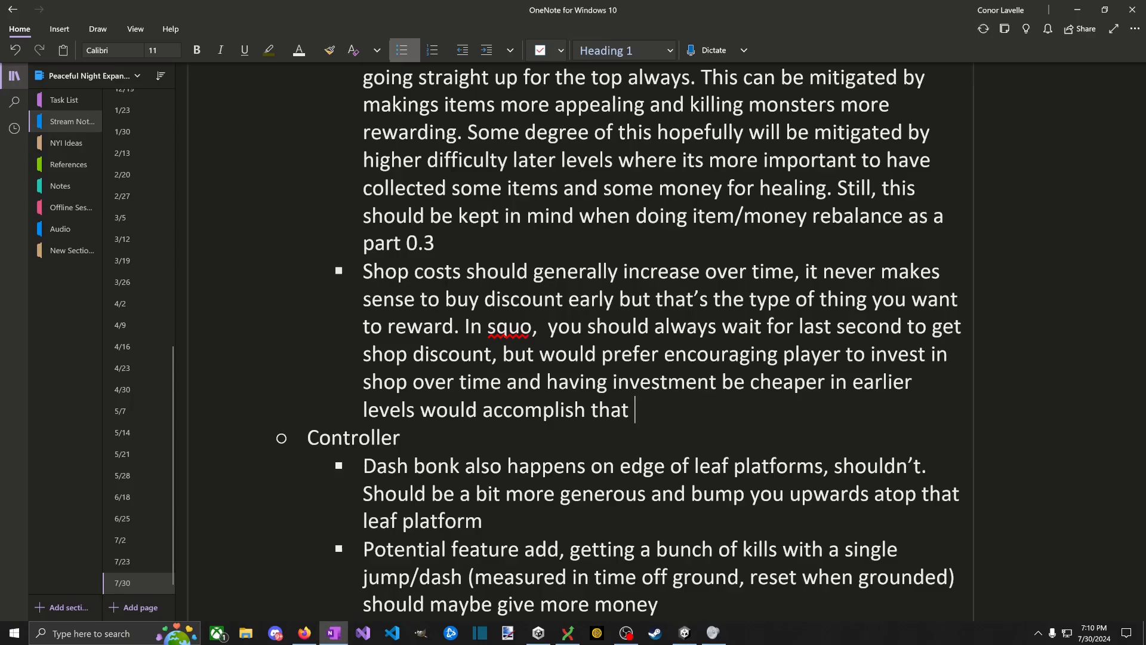
Step: End the sentence and add "In general probably gives some additional flexibility to item design in that you" to the shop costs bullet
{"action": "key", "text": "BackSpace"}
{"action": "type", "text": ". UIn"}
{"action": "key", "text": "BackSpace"}
{"action": "key", "text": "BackSpace"}
{"action": "type", "text": "ish that. In general probably giv"}
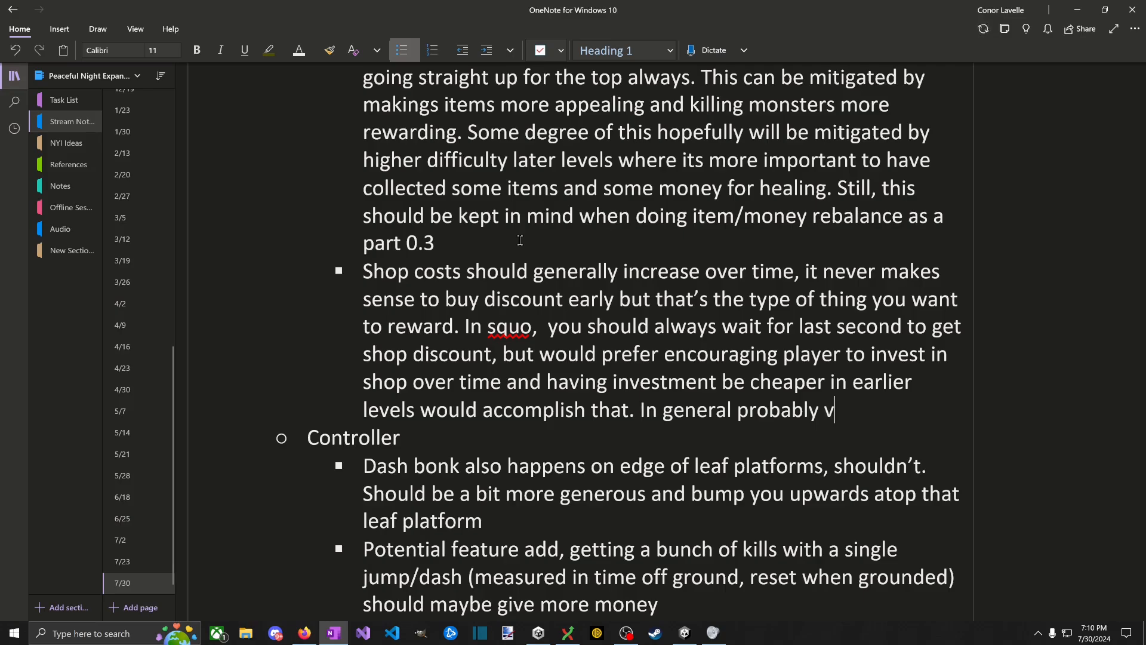
{"action": "key", "text": "BackSpace"}
{"action": "type", "text": "givse some"}
{"action": "key", "text": "BackSpace"}
{"action": "key", "text": "BackSpace"}
{"action": "key", "text": "BackSpace"}
{"action": "key", "text": "BackSpace"}
{"action": "key", "text": "BackSpace"}
{"action": "key", "text": "BackSpace"}
{"action": "key", "text": "BackSpace"}
{"action": "type", "text": "es some additional flexibiolit"}
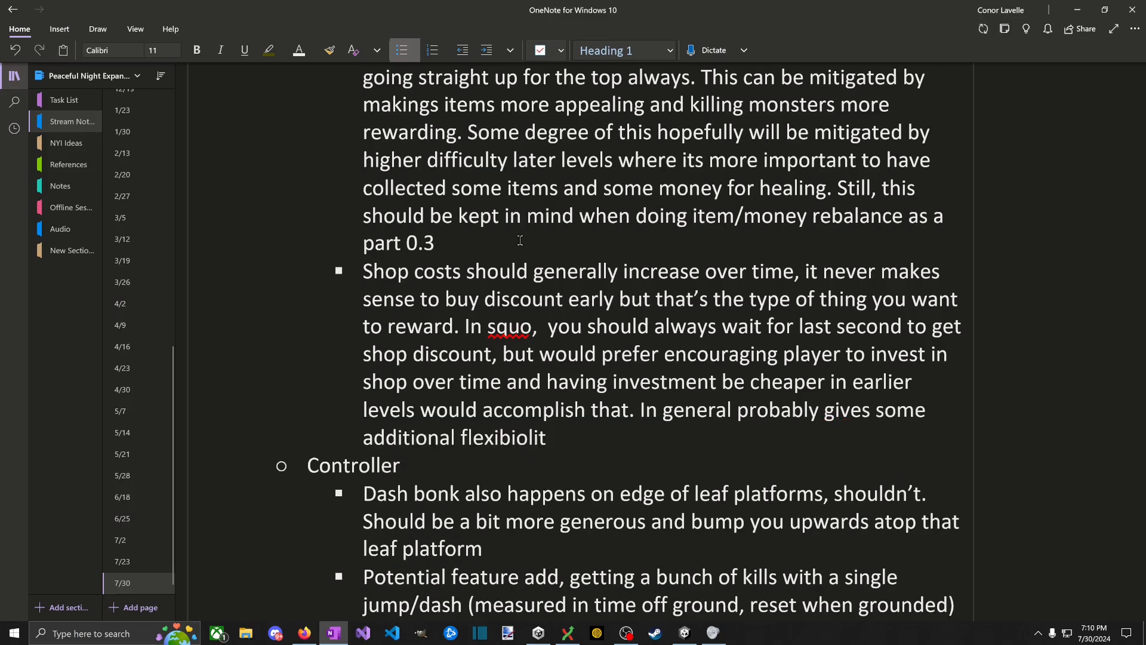
{"action": "key", "text": "BackSpace"}
{"action": "key", "text": "BackSpace"}
{"action": "key", "text": "BackSpace"}
{"action": "key", "text": "BackSpace"}
{"action": "type", "text": "lity to item de"}
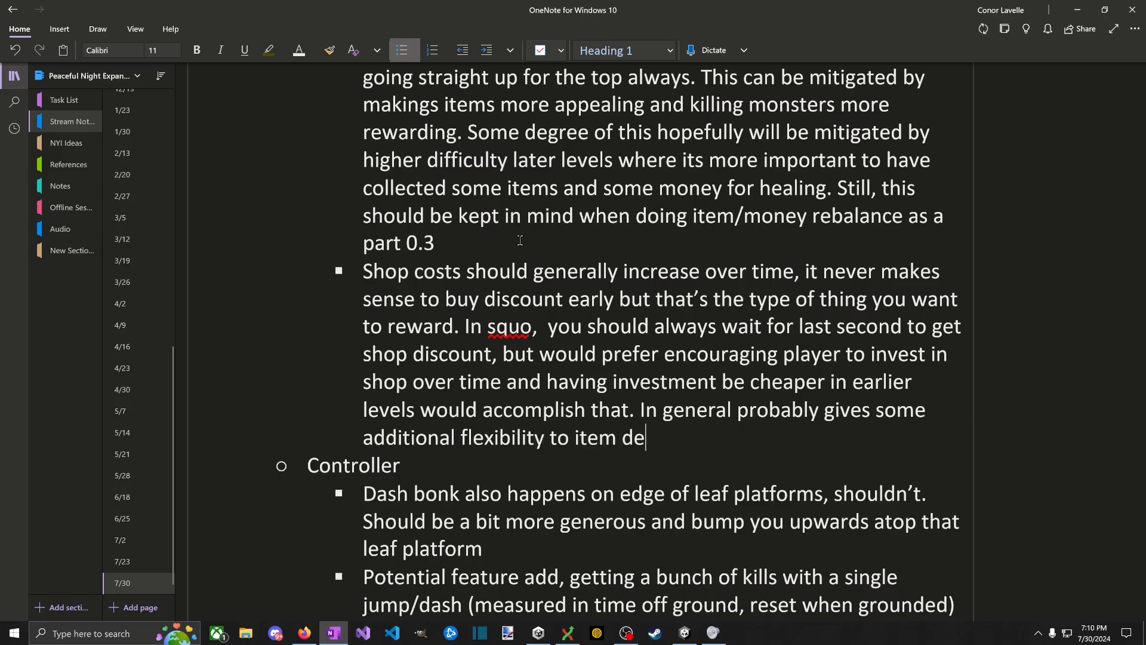
{"action": "type", "text": "sign in that you"}
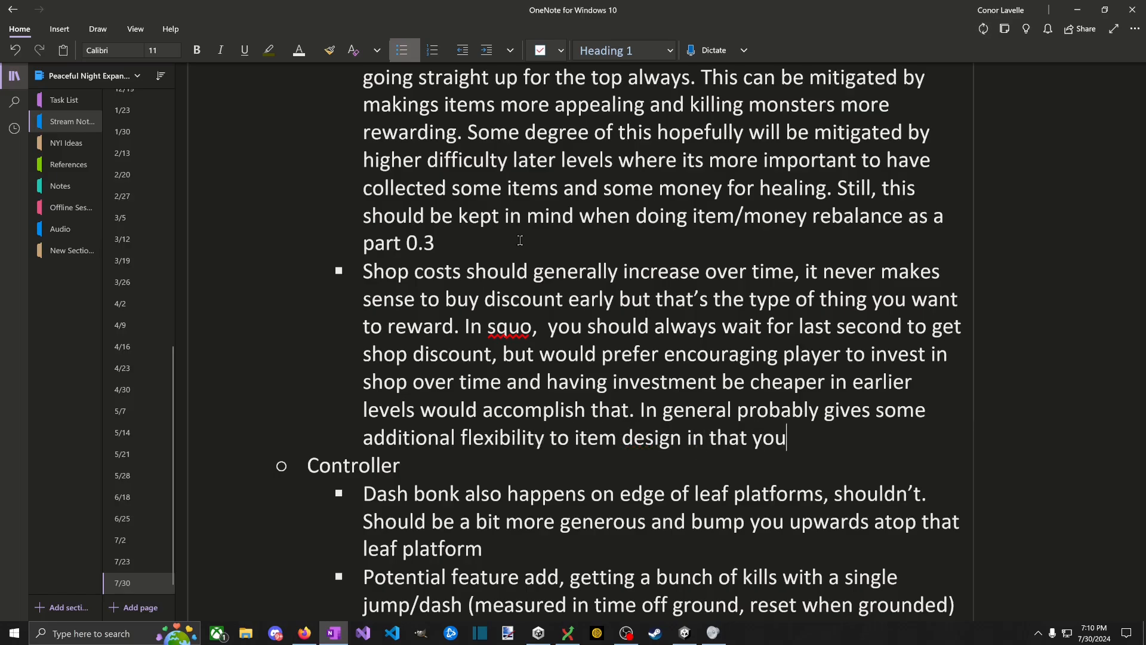
Step: Continue the shop costs bullet with "can increase money gain over time without it being such that"
{"action": "type", "text": " can increas"}
{"action": "type", "text": "se mo"}
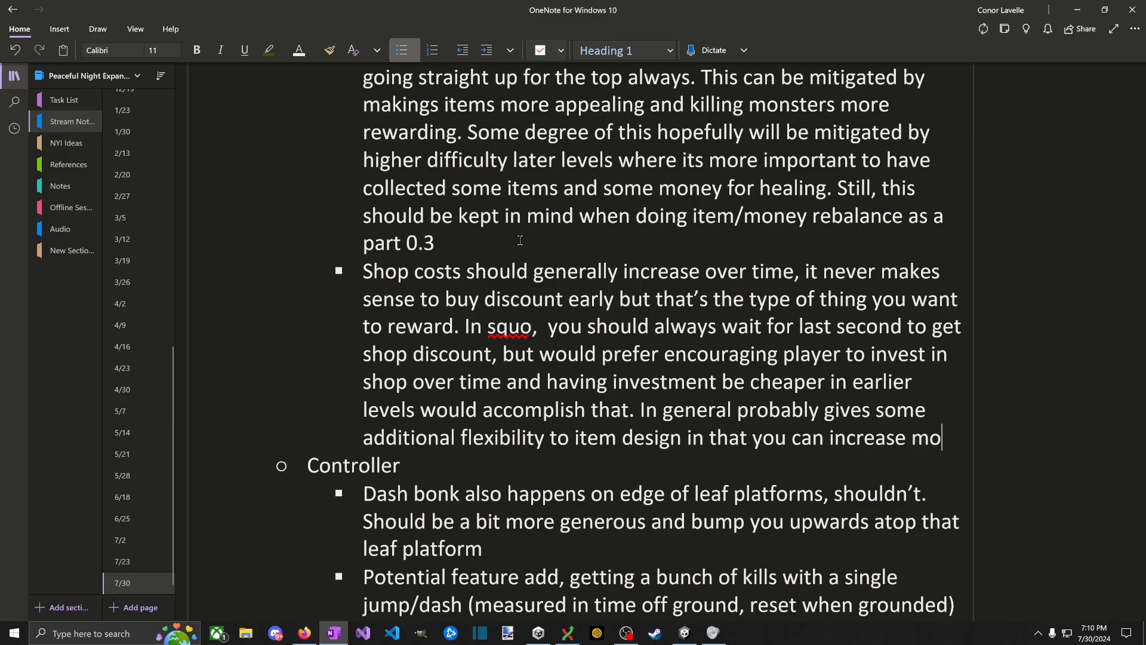
{"action": "type", "text": "ney gain over time without it being "}
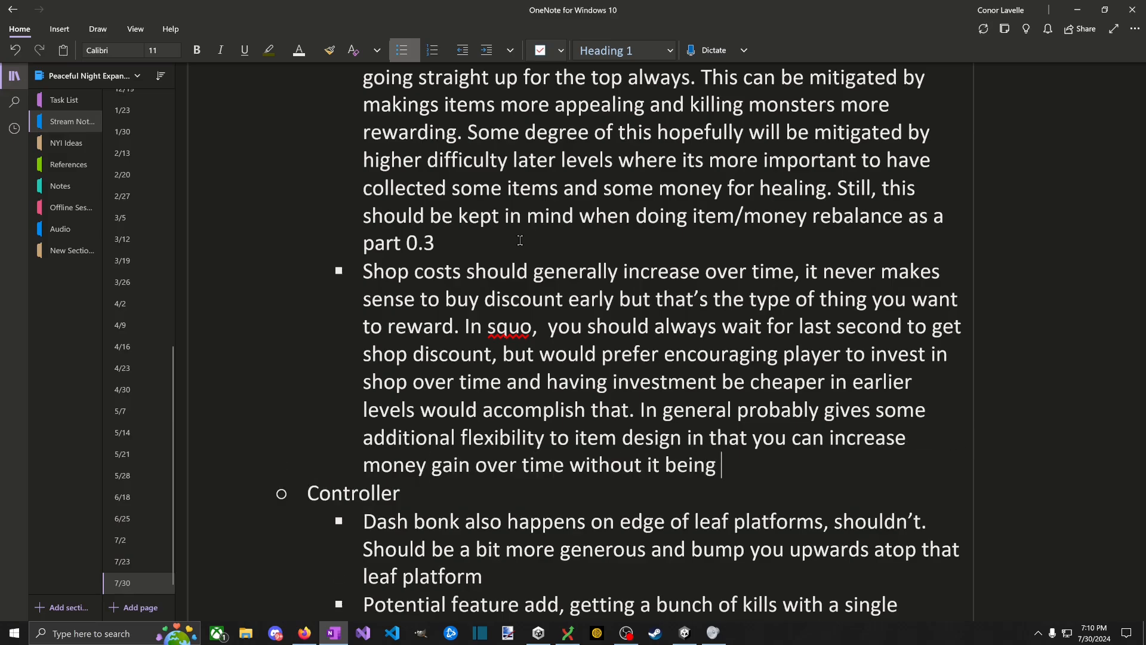
{"action": "type", "text": "such that "}
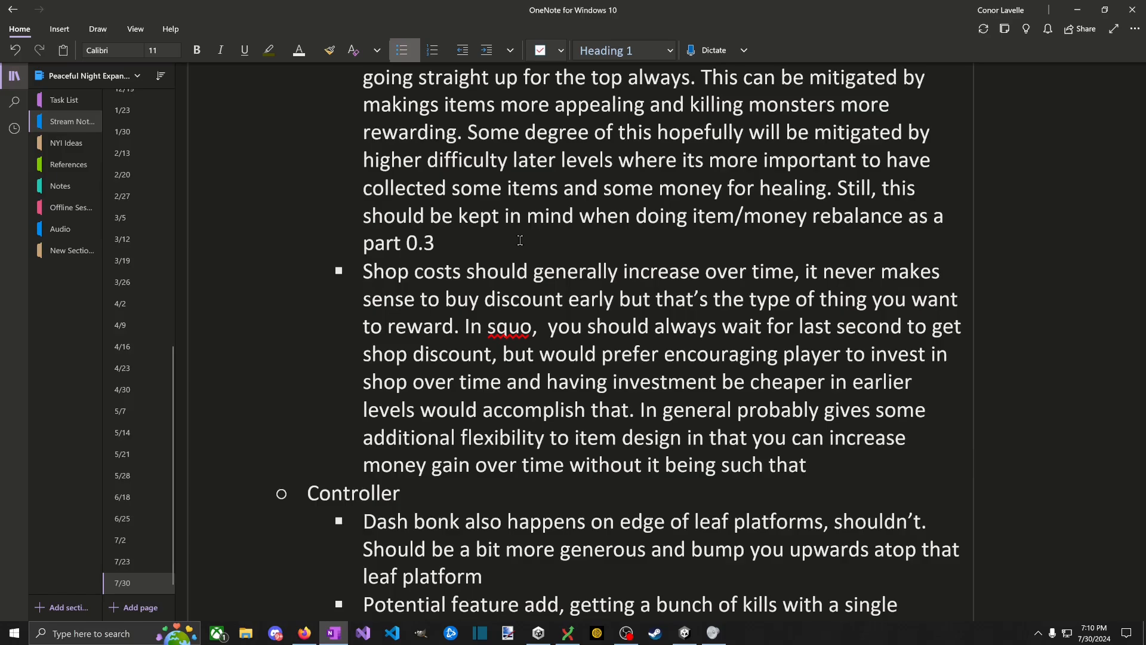
Step: Complete the shop costs bullet with "later level shops can be completely bought out via one-size-fits-all prices"
{"action": "type", "text": "late r level shops c"}
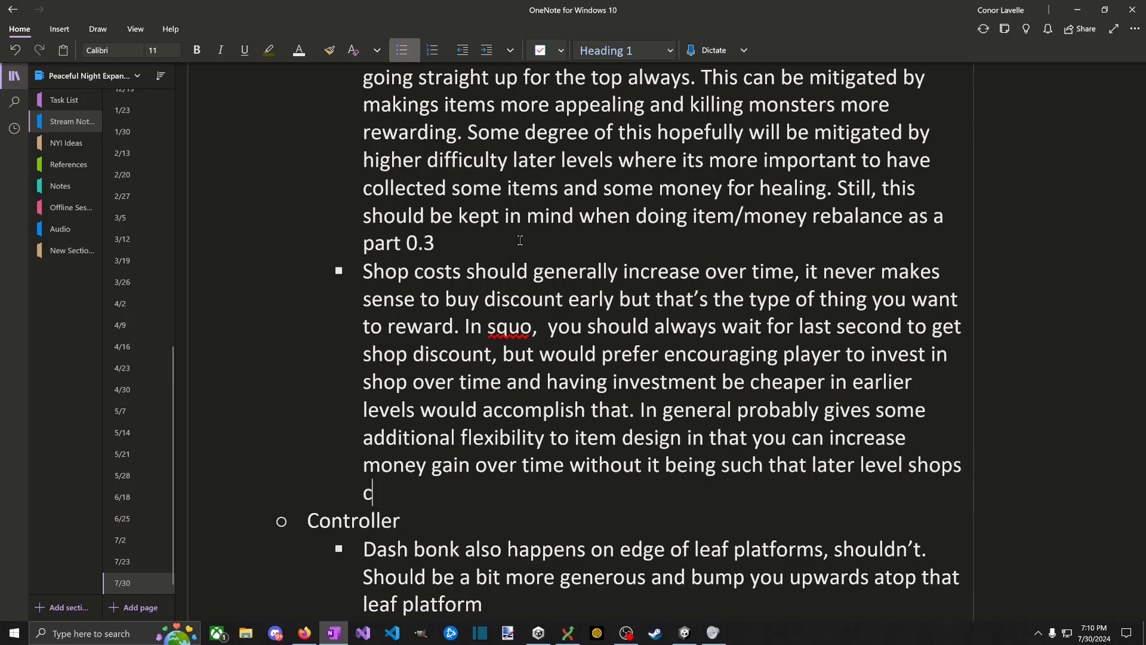
{"action": "type", "text": "an be completely"}
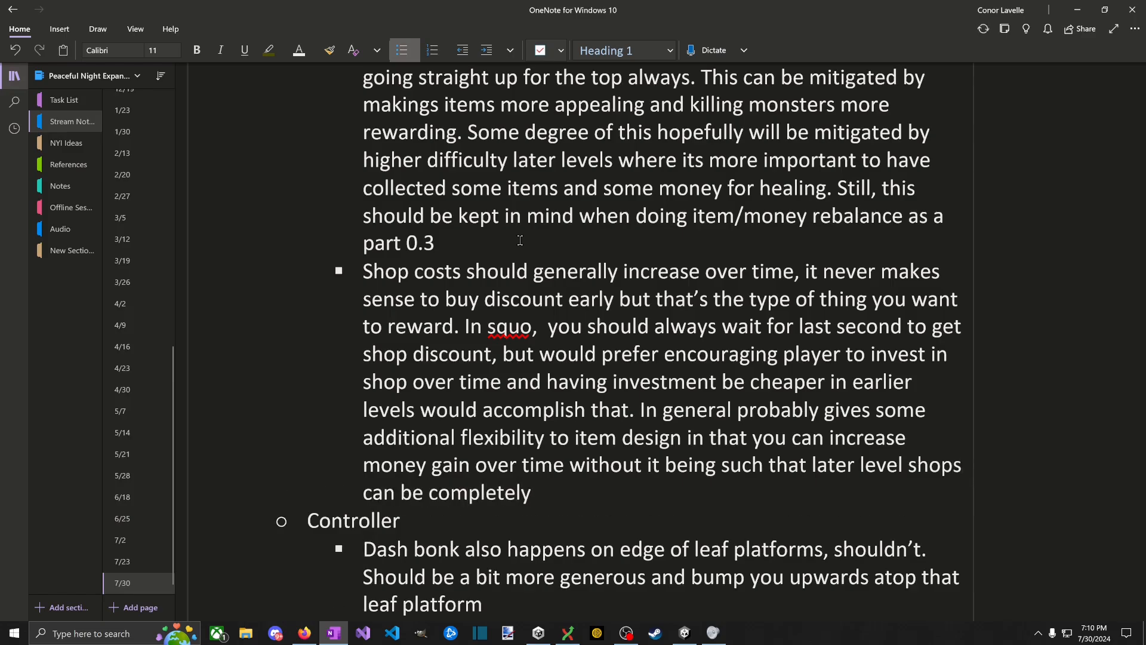
{"action": "type", "text": " bought out vi"}
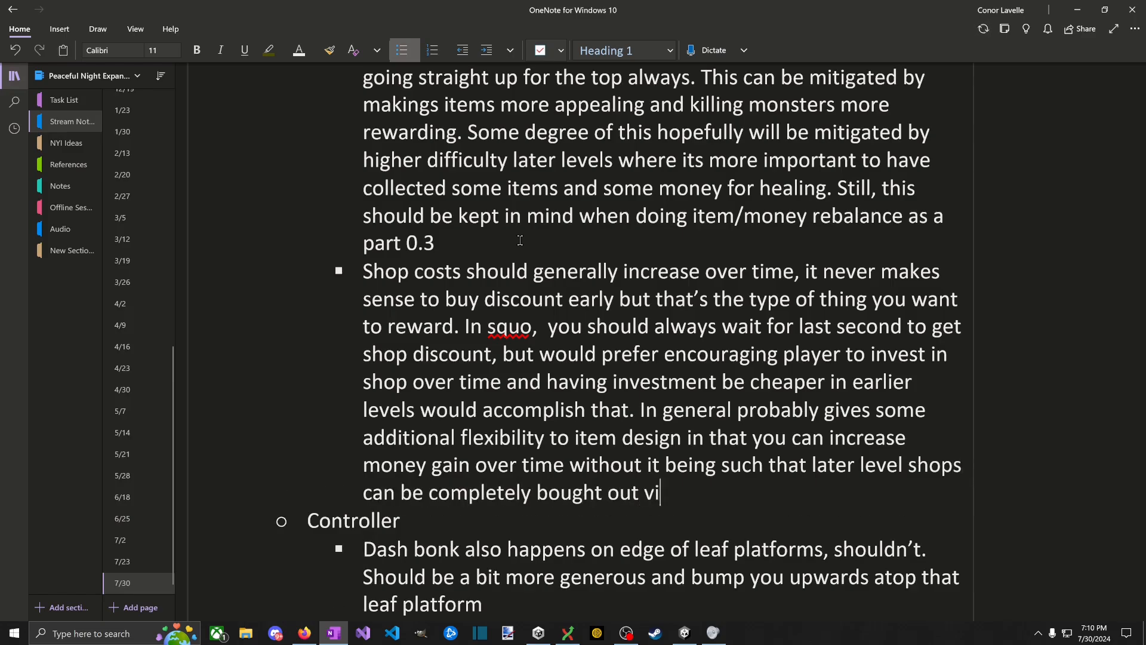
{"action": "type", "text": "a one-size-fits"}
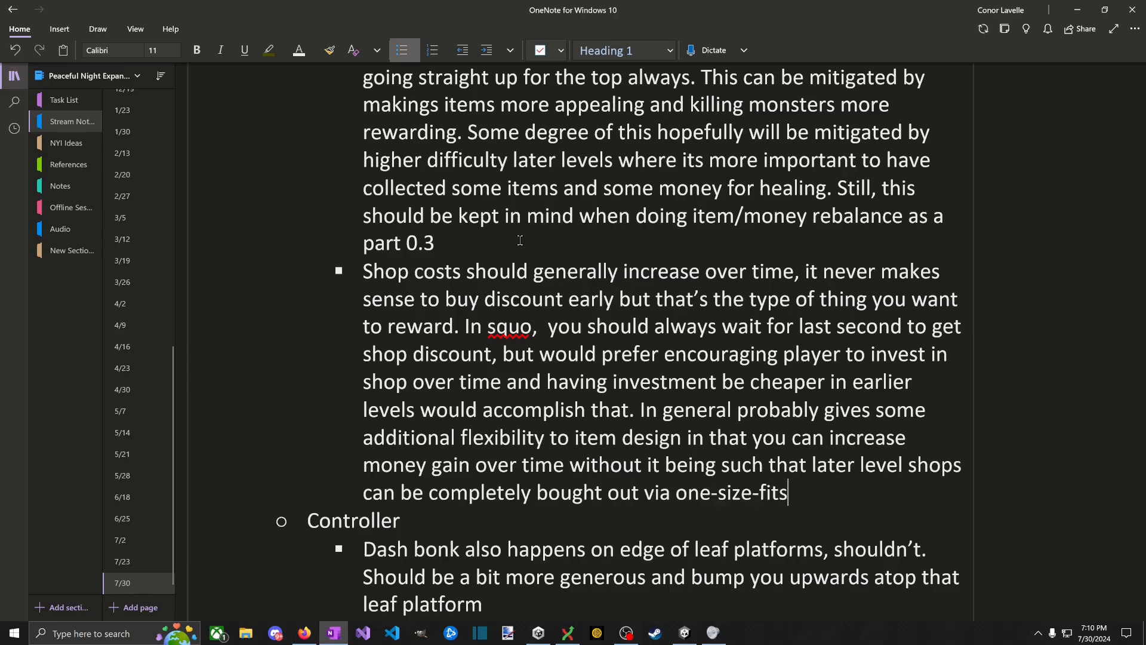
{"action": "type", "text": "-all prices"}
Step: Switch to the game, resume it, compare the Sturdy Helmet, Bottled Fire and other shop items, and leave the shop without buying
{"action": "key", "text": "alt+Tab"}
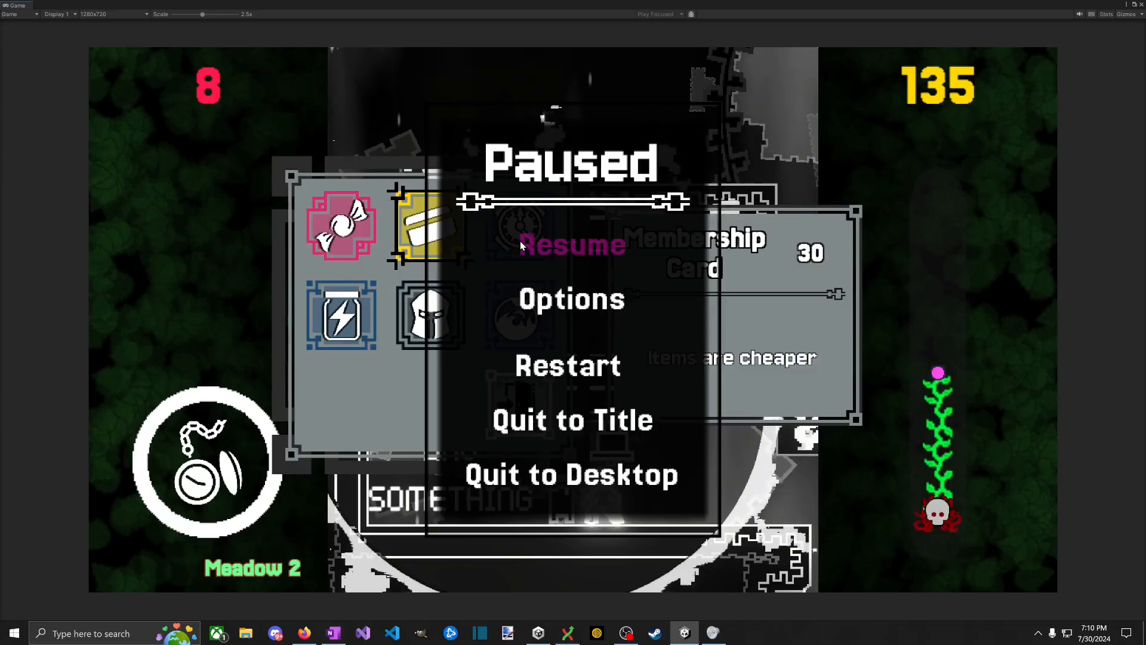
{"action": "left_click", "coordinate": [521, 241]}
{"action": "key", "text": "Right"}
{"action": "key", "text": "Left"}
{"action": "key", "text": "Down"}
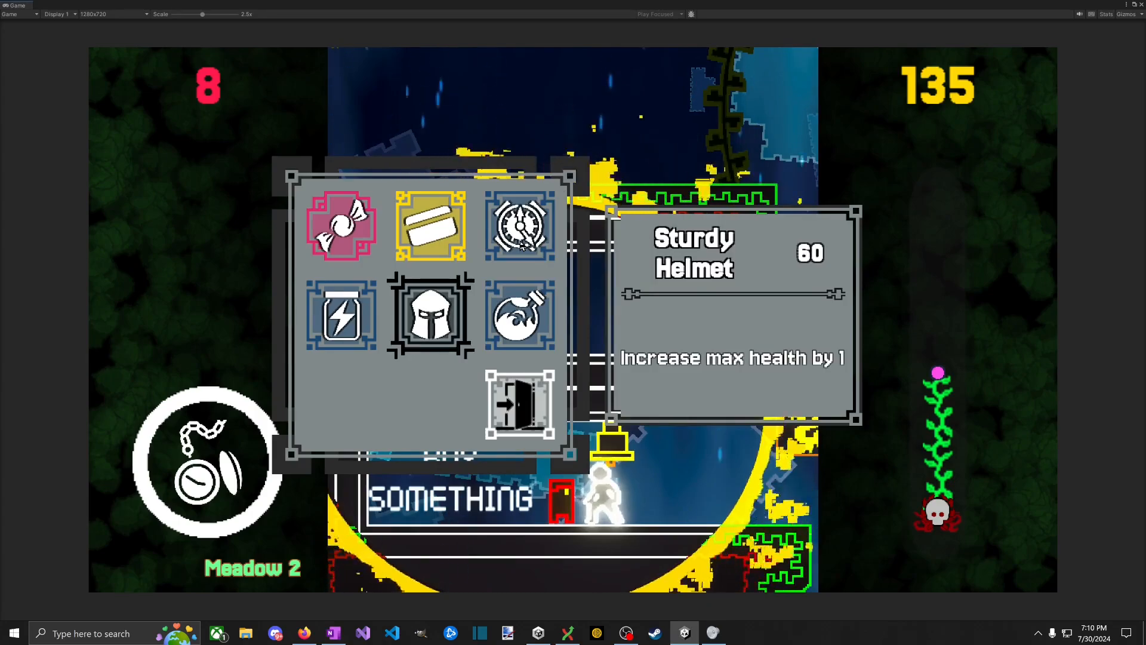
{"action": "key", "text": "Up"}
{"action": "key", "text": "Down"}
{"action": "key", "text": "Right"}
{"action": "key", "text": "Down"}
{"action": "key", "text": "Up"}
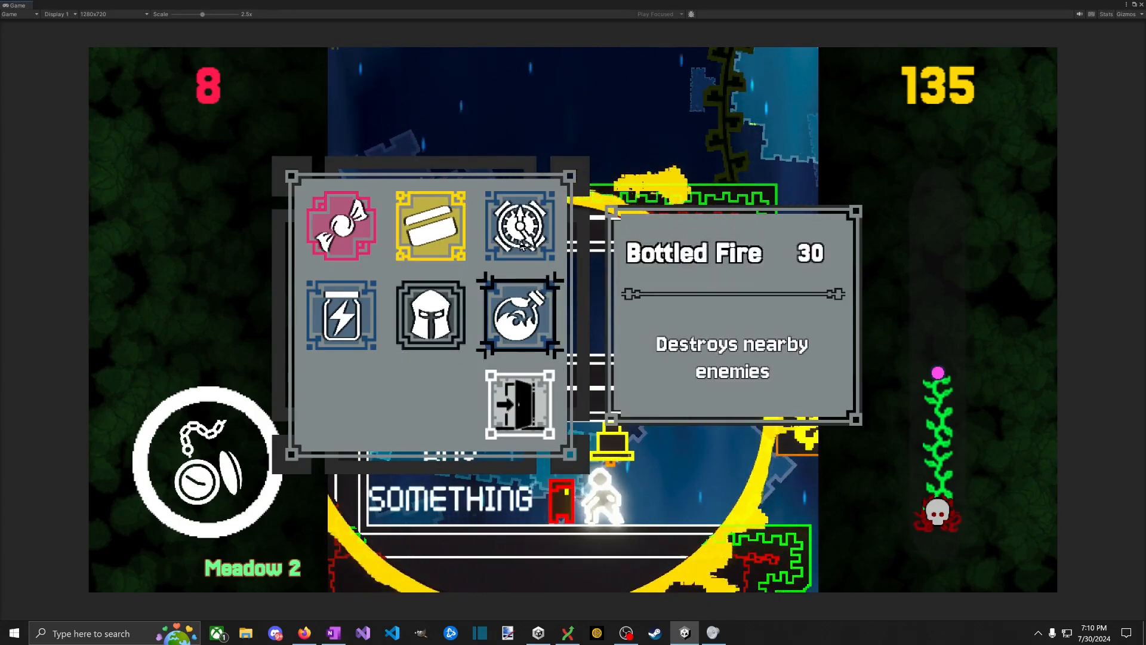
{"action": "key", "text": "Escape"}
Step: Climb from the Meadow 2 shop entrance over the beanstalk's leaf platforms, collecting coins on the way
{"action": "key", "text": "Right"}
{"action": "key", "text": "space"}
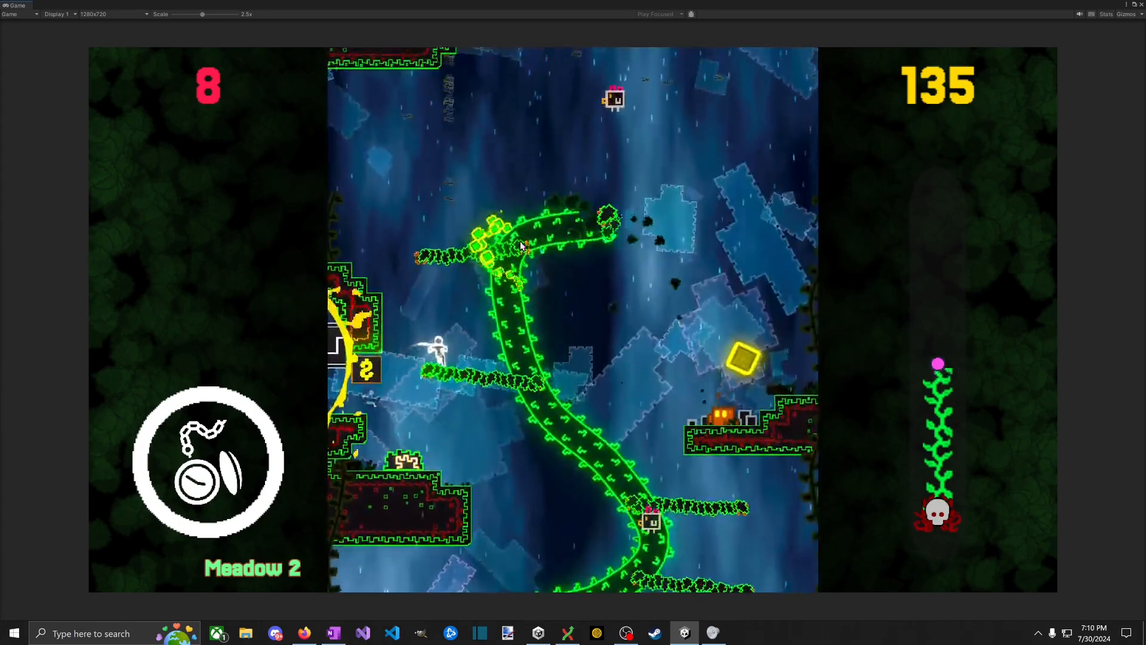
{"action": "key", "text": "space"}
{"action": "key", "text": "Left"}
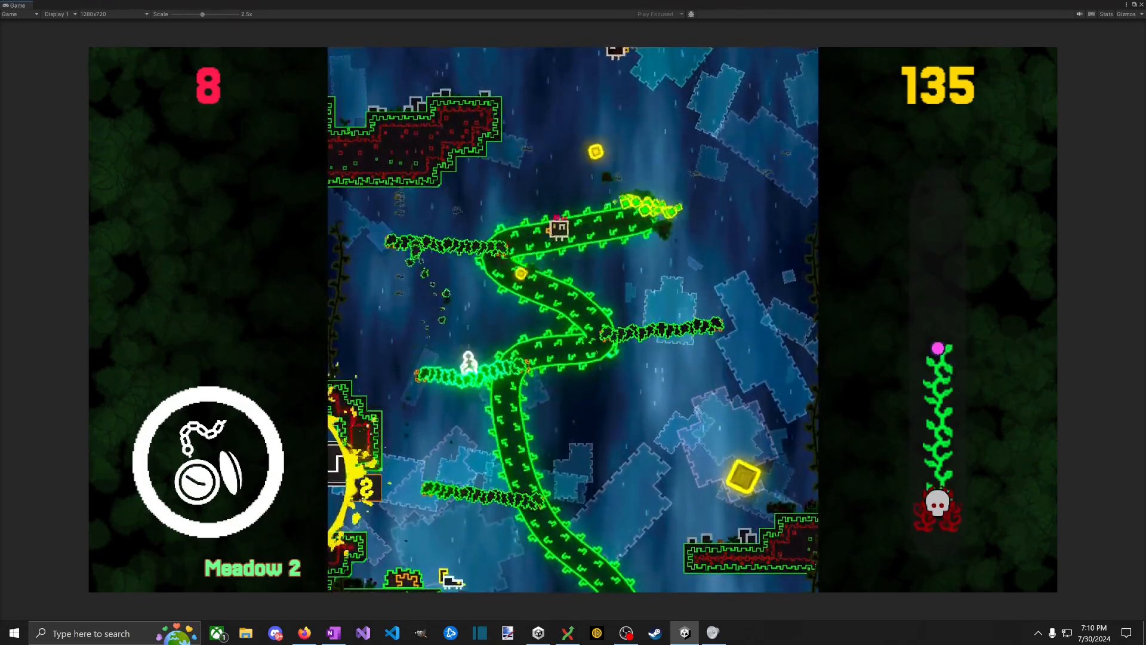
{"action": "key", "text": "Right"}
{"action": "key", "text": "space"}
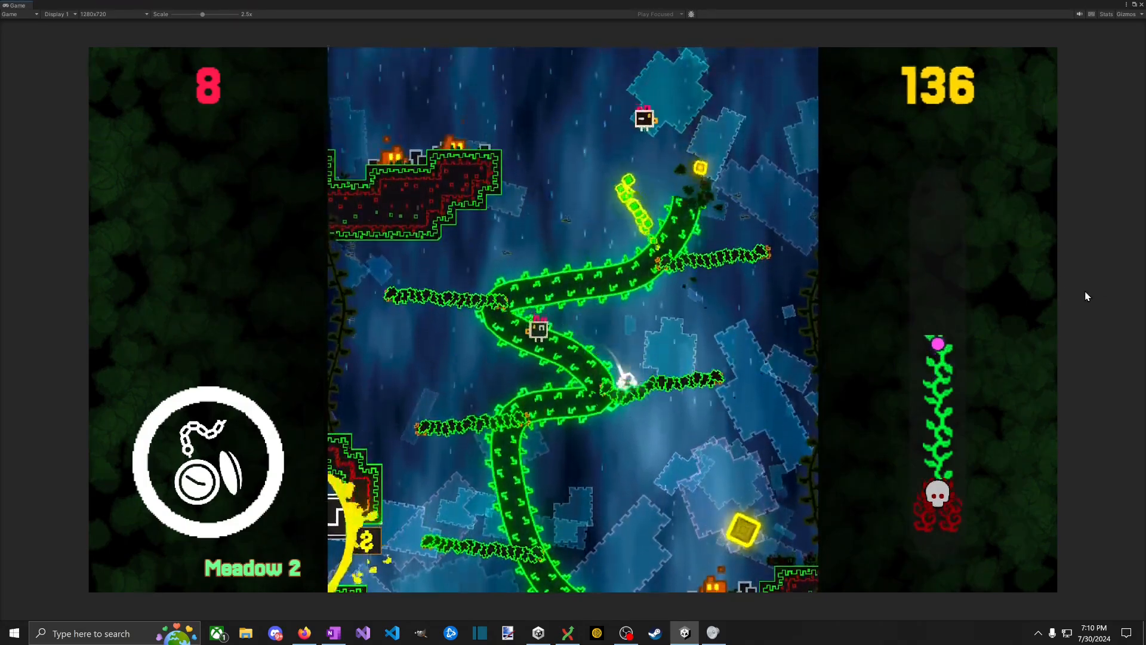
Step: Drop to the ledge across the beanstalk from the shop, collect the large coin and smash the glowing house
{"action": "key", "text": "Right"}
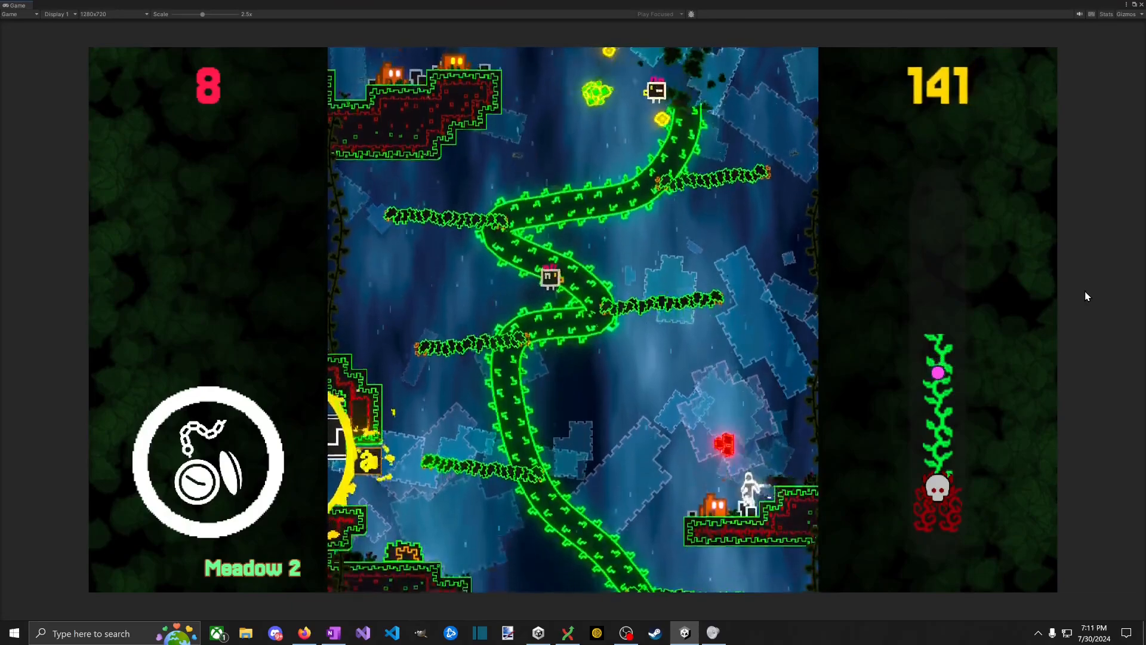
{"action": "key", "text": "Left"}
{"action": "key", "text": "shift"}
{"action": "key", "text": "Right"}
{"action": "key", "text": "space"}
{"action": "key", "text": "Left"}
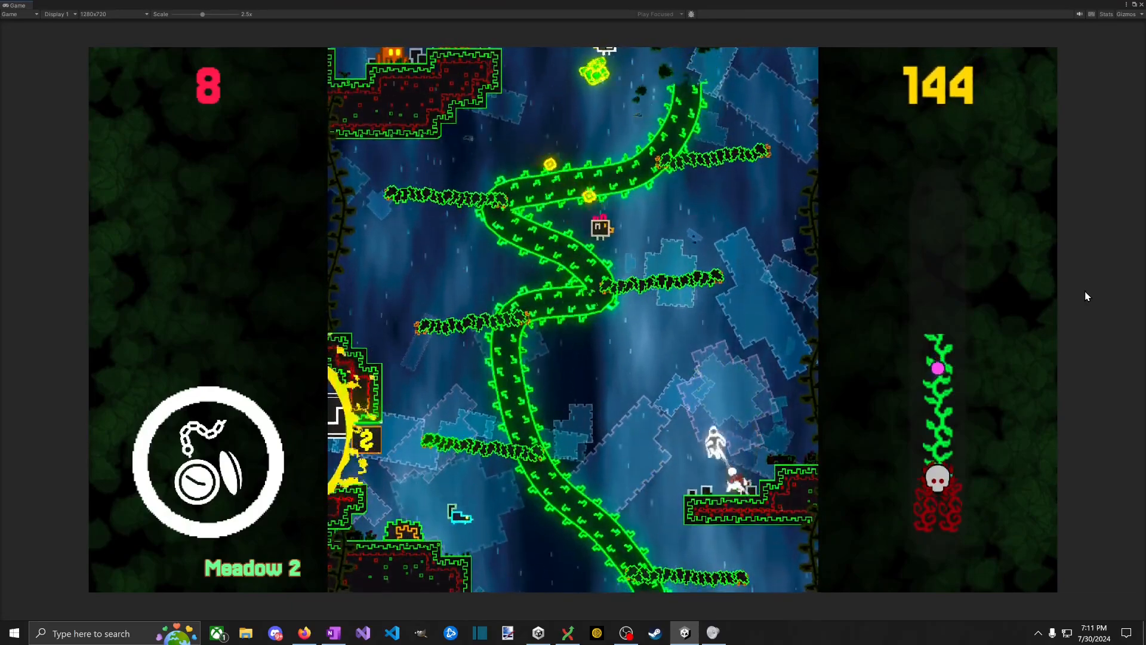
Step: Return to the beanstalk and climb past the ledge with two glowing houses to the higher leaf platforms
{"action": "key", "text": "Left"}
{"action": "key", "text": "space"}
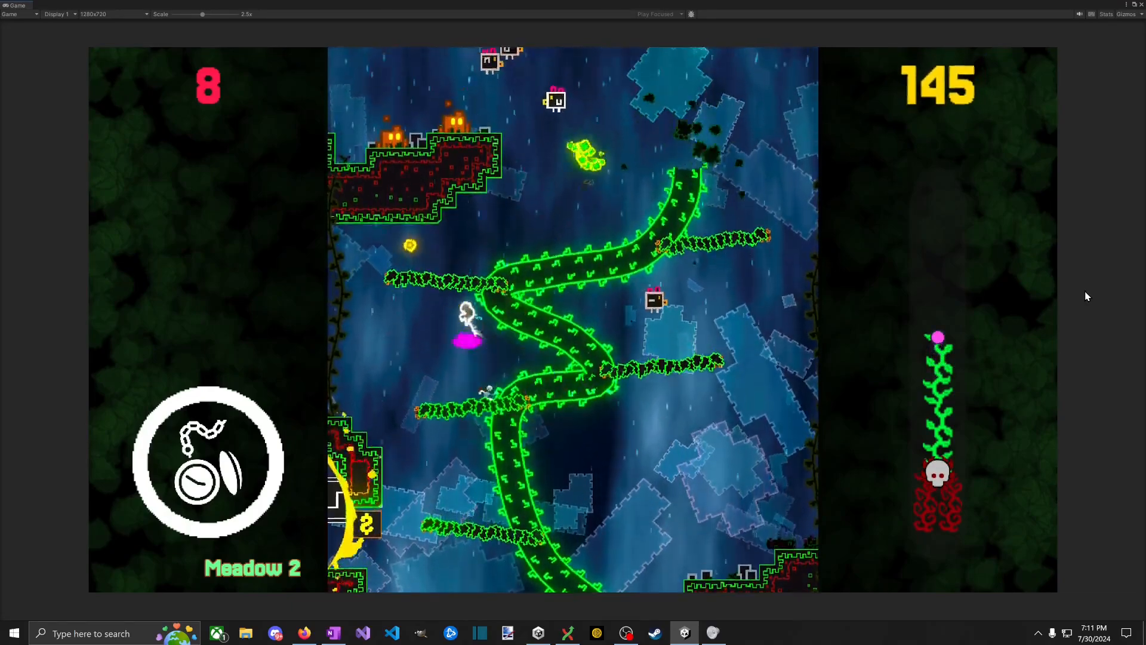
{"action": "key", "text": "Right"}
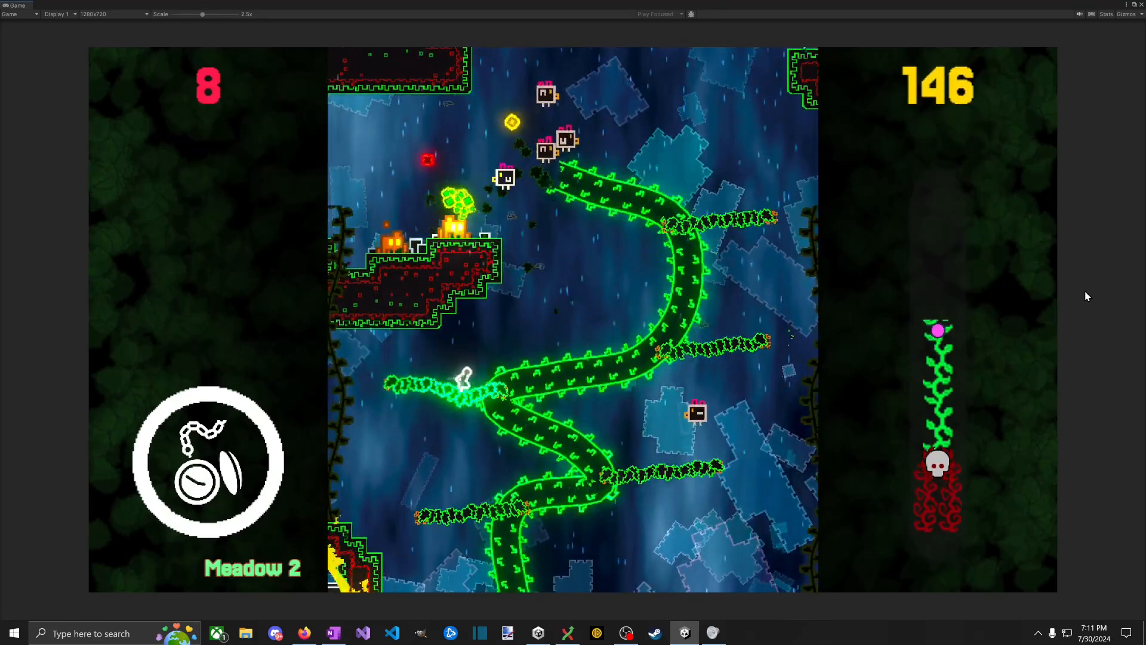
{"action": "key", "text": "space"}
{"action": "key", "text": "space"}
{"action": "key", "text": "Left"}
{"action": "key", "text": "space"}
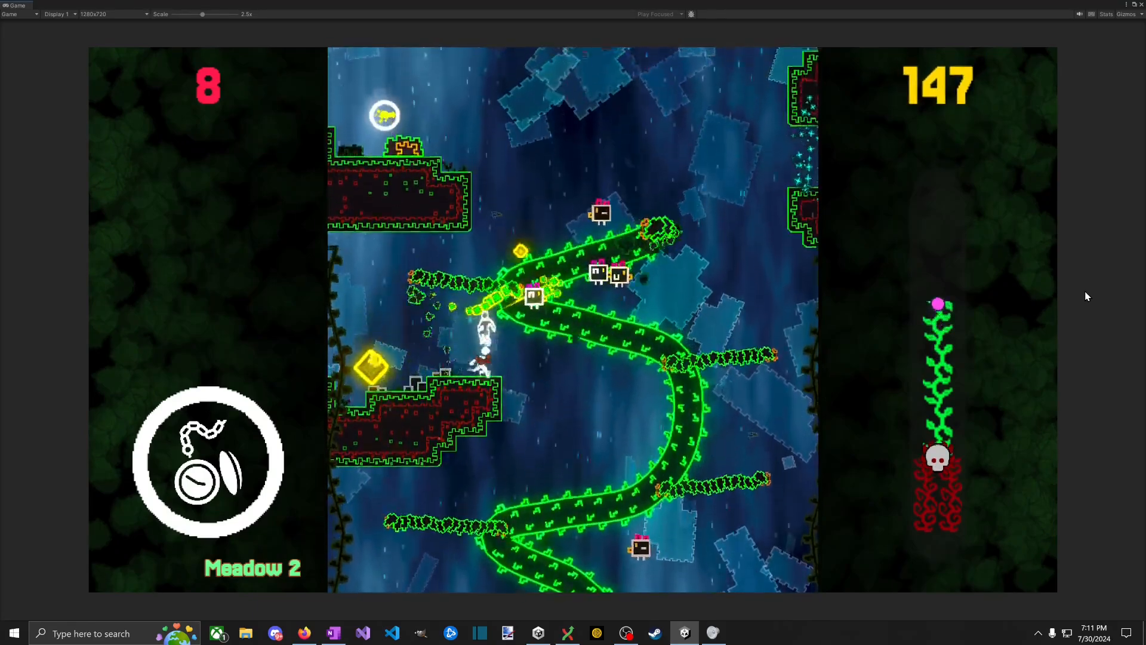
{"action": "key", "text": "Right"}
{"action": "key", "text": "Right"}
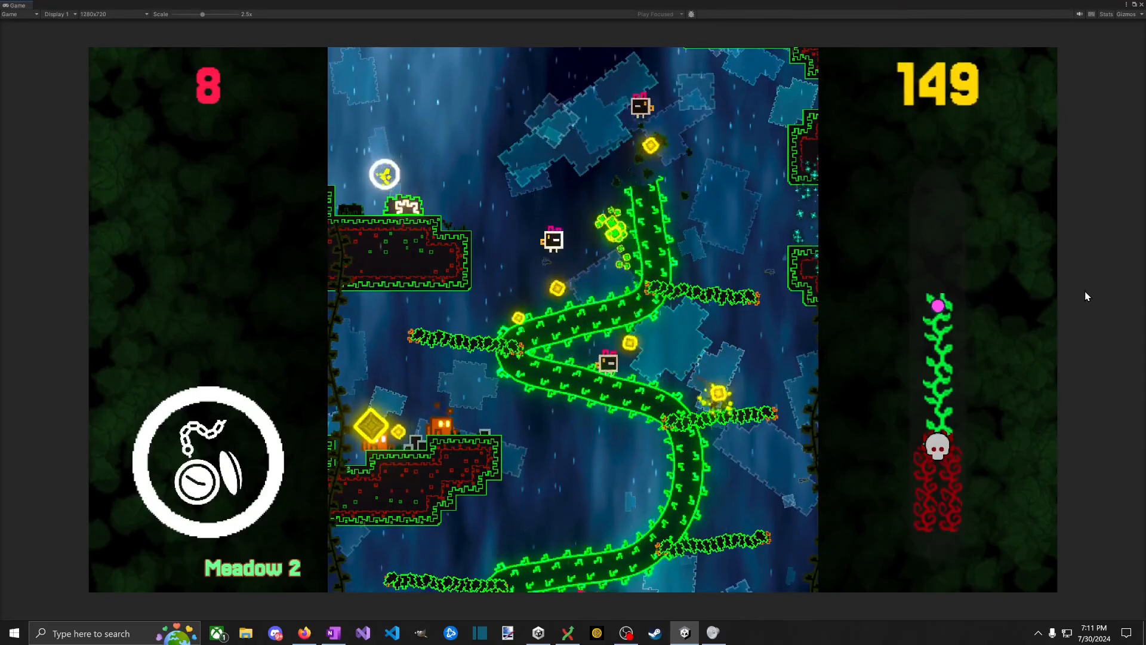
Step: Enter the sparkling side cave, buy the 40-coin offer and return to the beanstalk
{"action": "key", "text": "space"}
{"action": "key", "text": "Right"}
{"action": "key", "text": "space"}
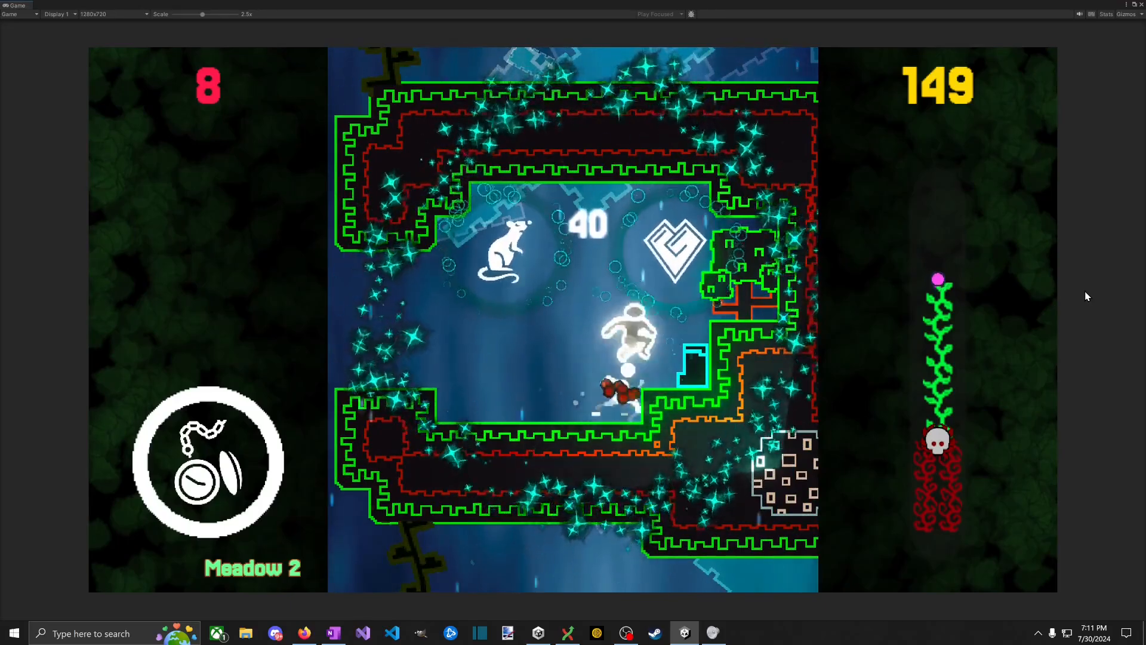
{"action": "key", "text": "space"}
{"action": "key", "text": "Left"}
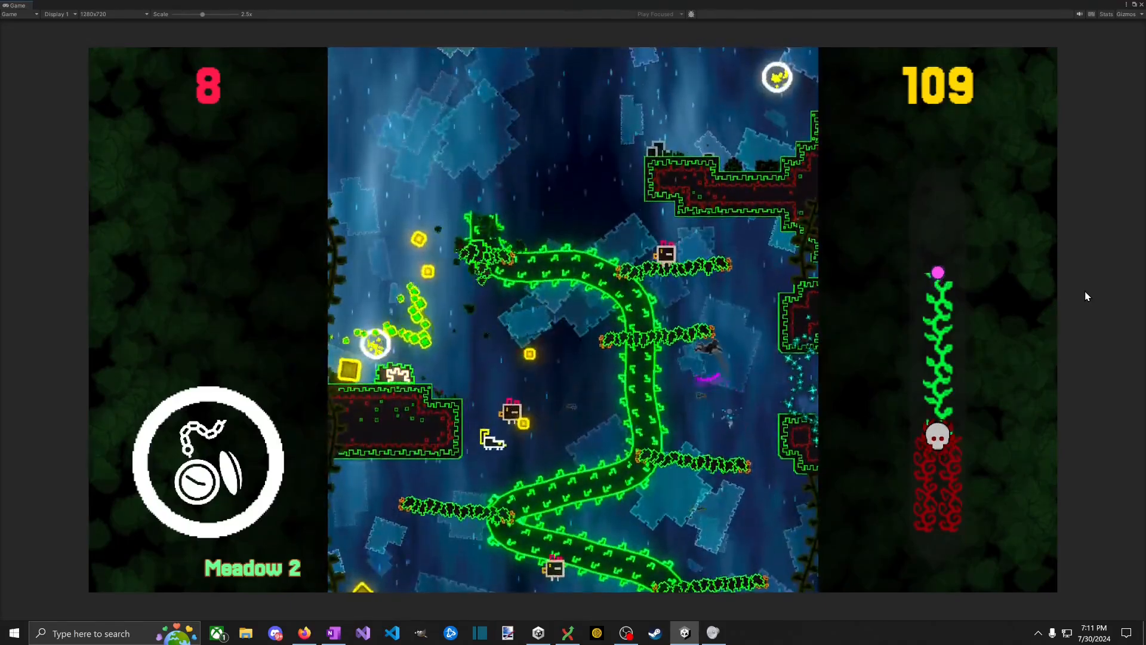
Step: Recover from the fall and climb back up the beanstalk to the ledge with the circled coin pickup
{"action": "key", "text": "Right"}
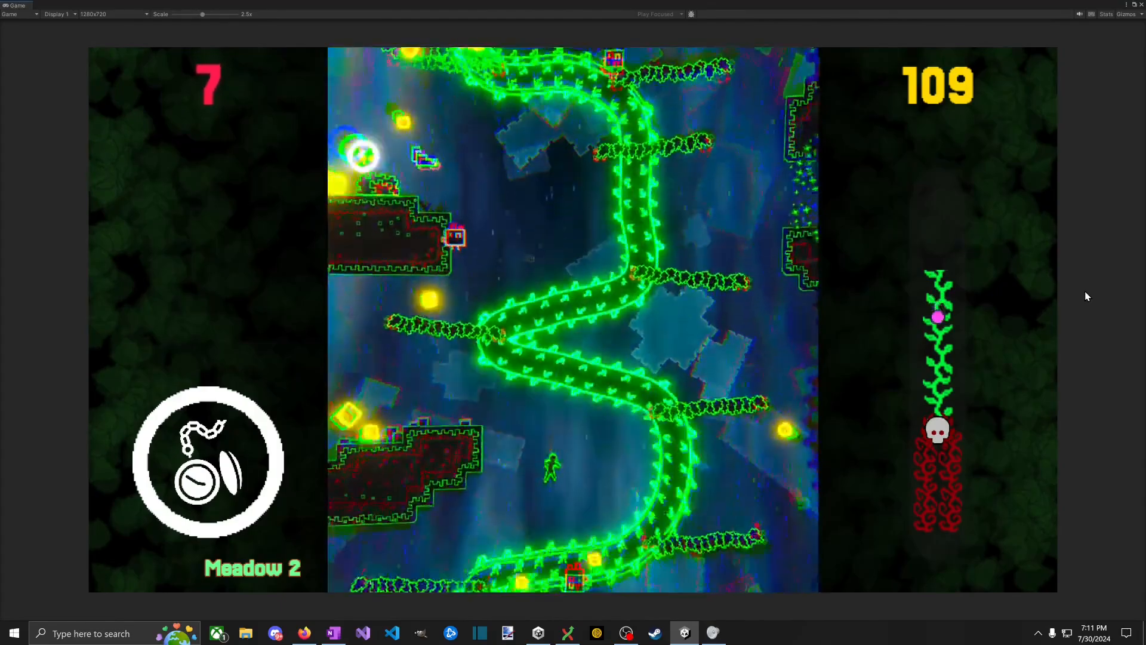
{"action": "key", "text": "Right"}
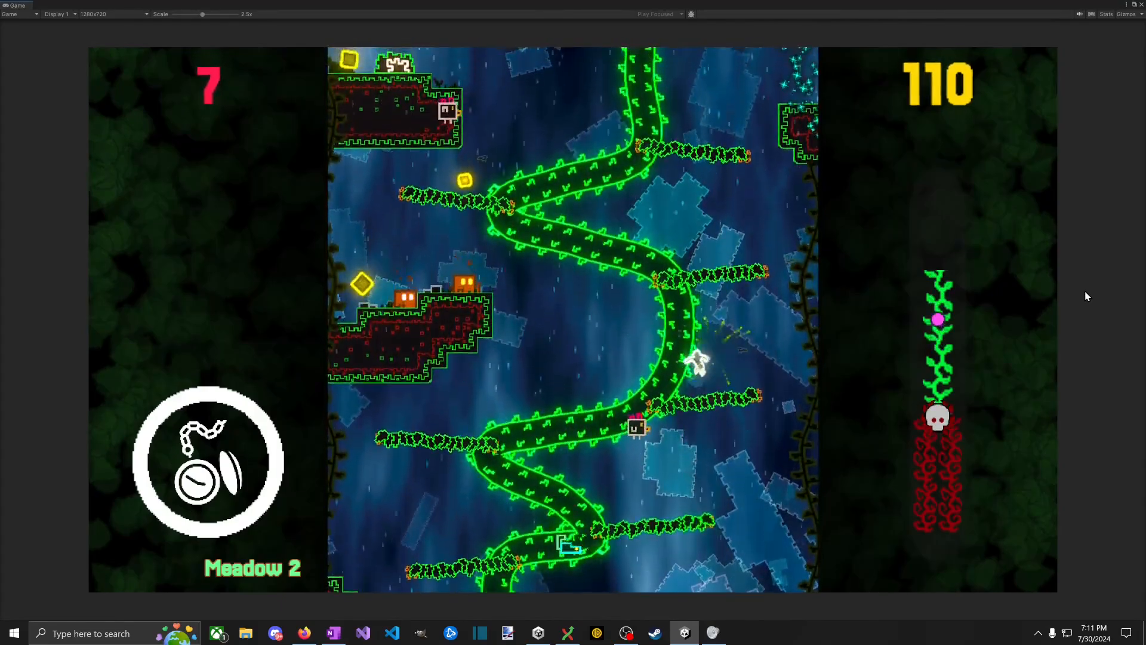
{"action": "key", "text": "space"}
{"action": "key", "text": "space"}
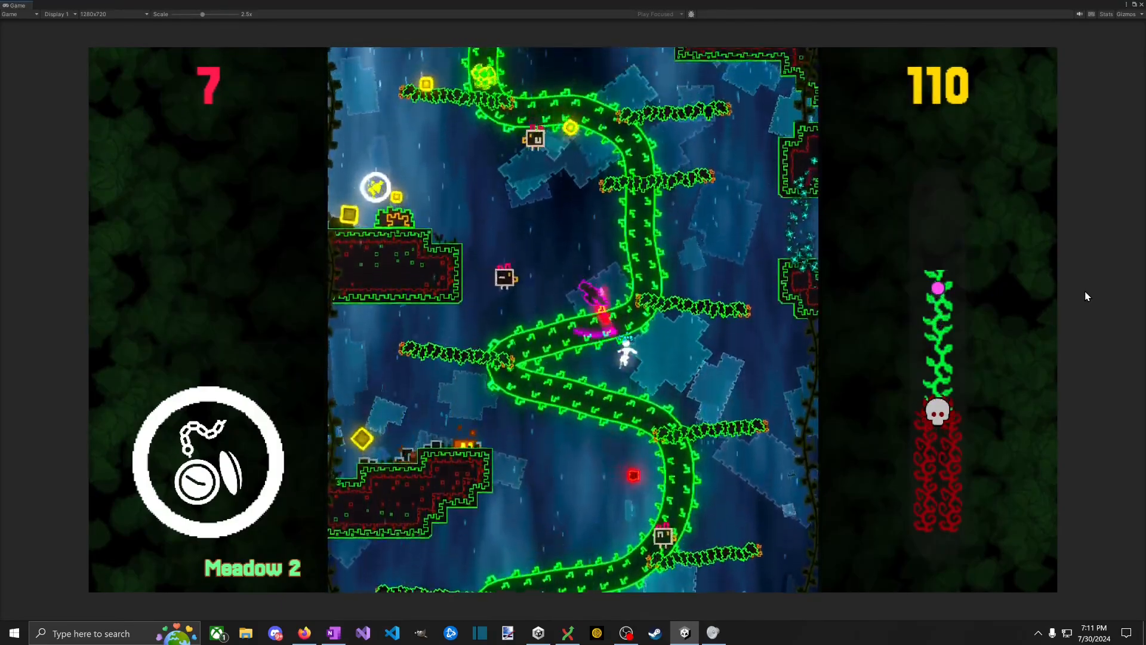
{"action": "key", "text": "Left"}
{"action": "key", "text": "space"}
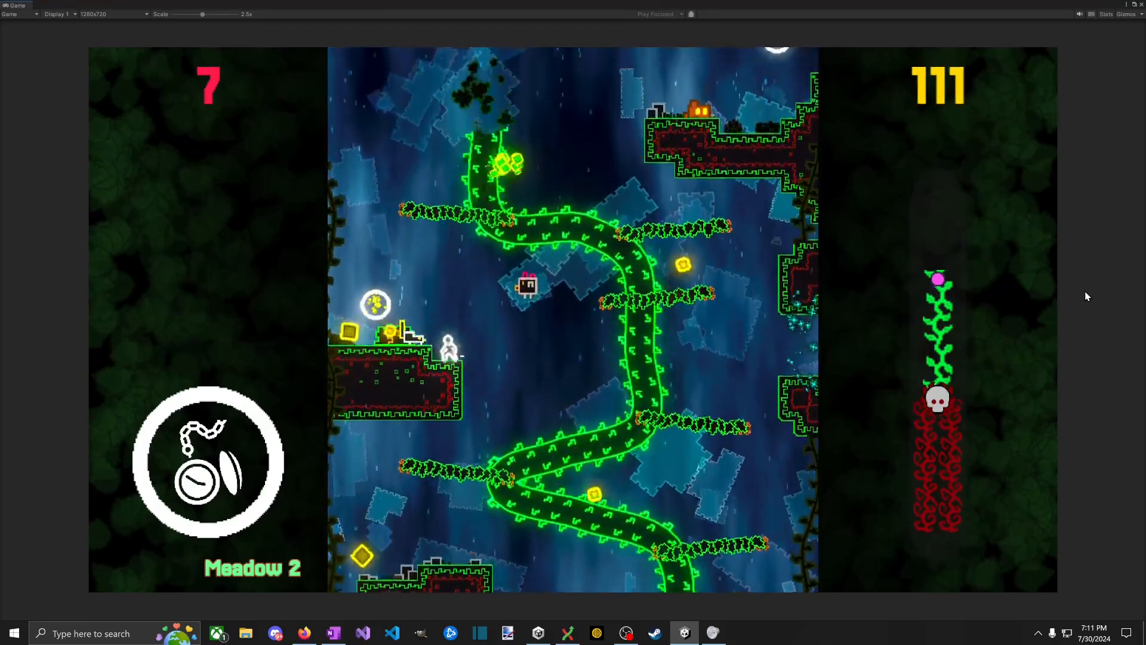
Step: Trigger the circled coin pickup above the ledge and gather the large coin and scattered coins
{"action": "key", "text": "space"}
{"action": "key", "text": "Left"}
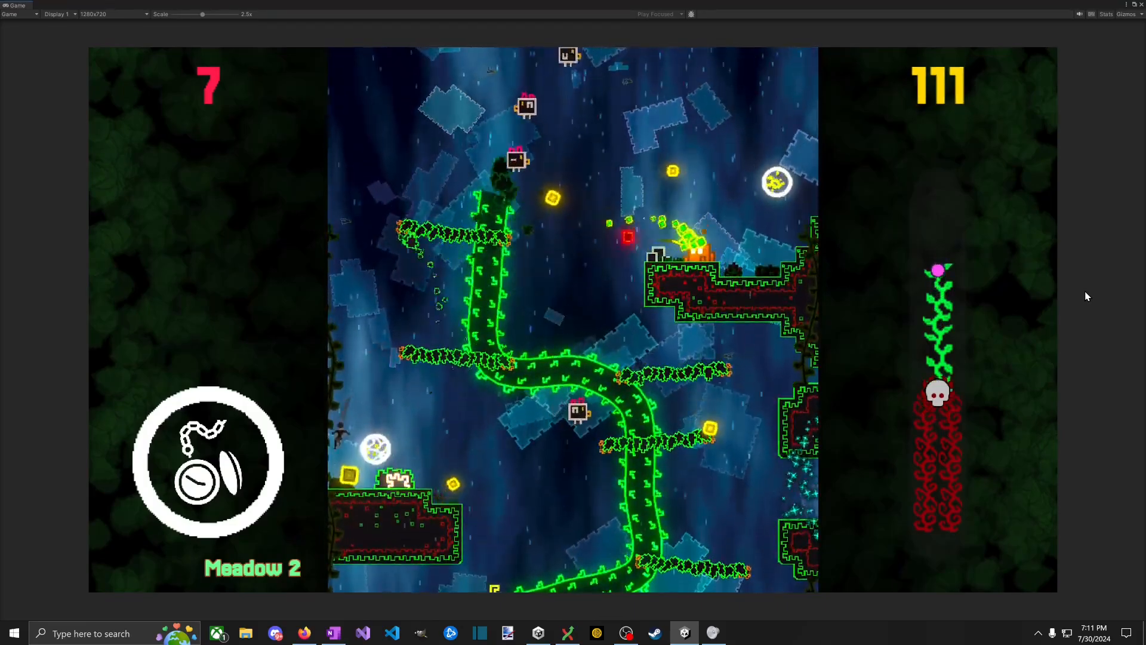
{"action": "key", "text": "space"}
{"action": "key", "text": "x"}
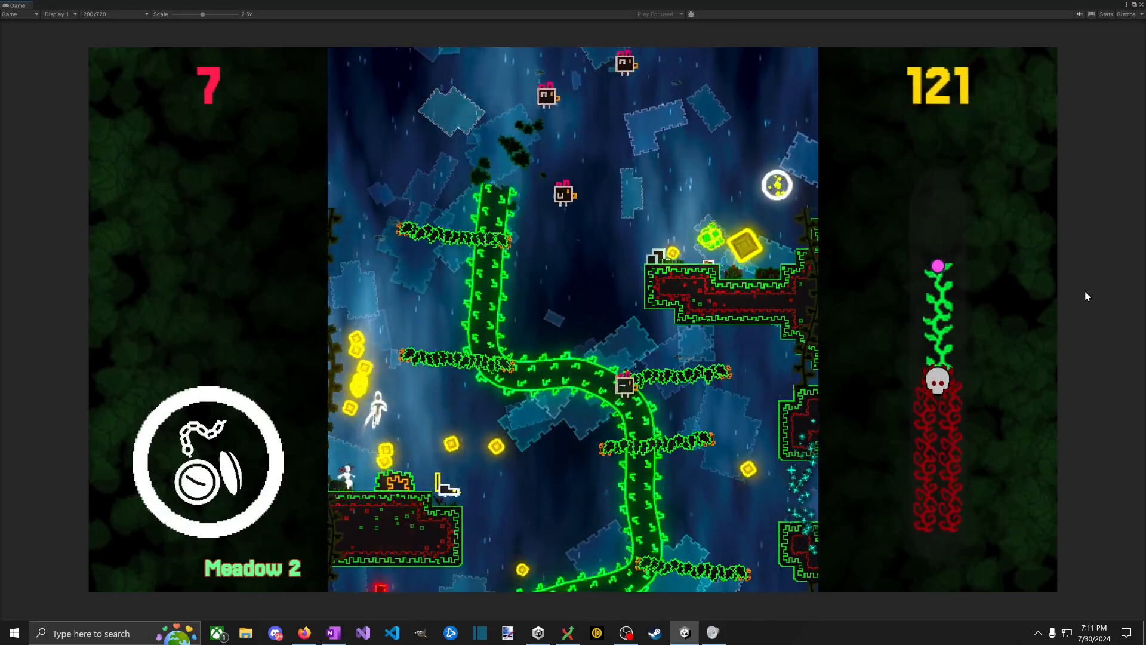
{"action": "key", "text": "space"}
{"action": "key", "text": "Left"}
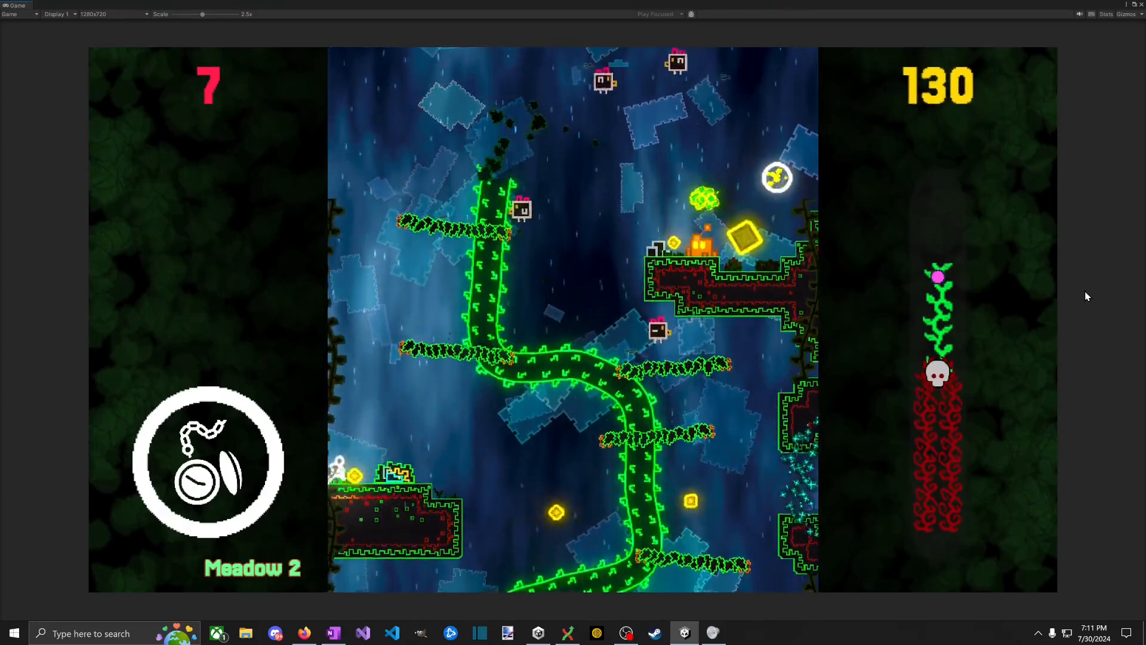
Step: Jump over the leaf platforms across the beanstalk to the opposite upper ledge and smash its glowing house
{"action": "key", "text": "Right"}
{"action": "key", "text": "space"}
{"action": "key", "text": "space"}
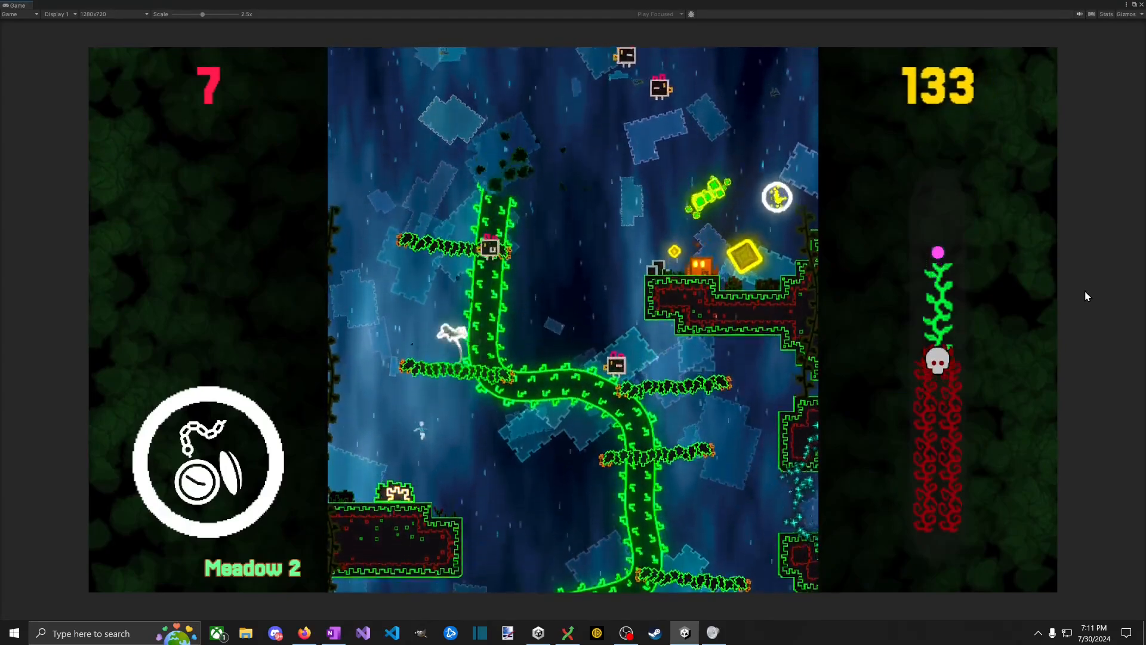
{"action": "key", "text": "Right"}
{"action": "key", "text": "space"}
{"action": "key", "text": "space"}
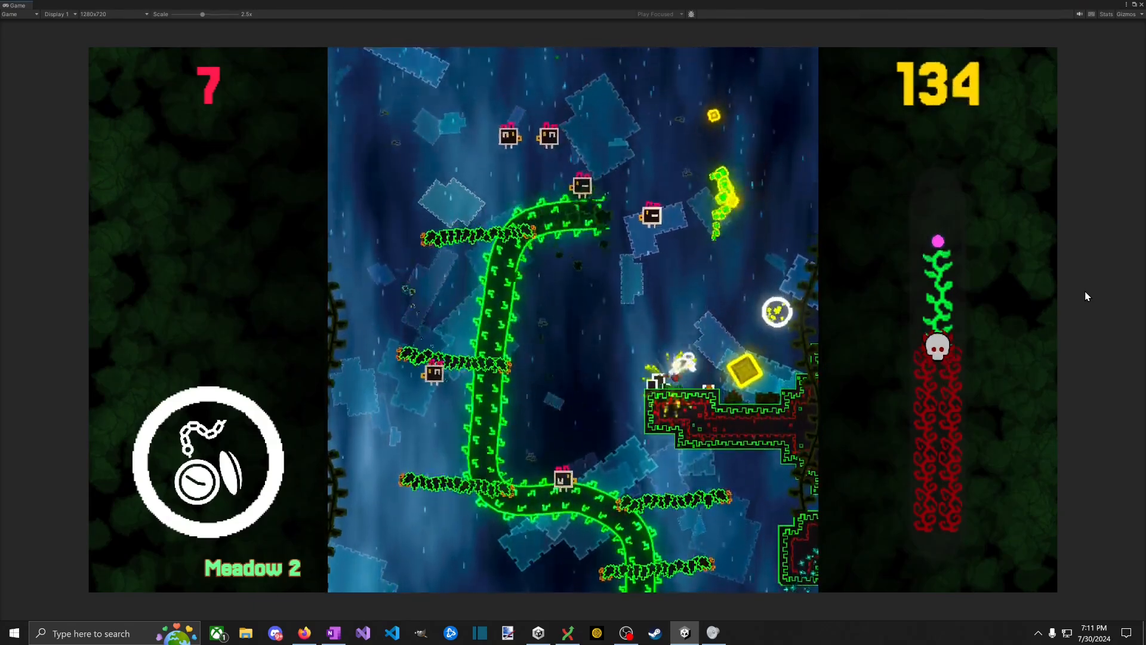
Step: Collect the large coin on the upper ledge, trigger the circled coin pickup and gather the coins it releases
{"action": "key", "text": "space"}
{"action": "key", "text": "Right"}
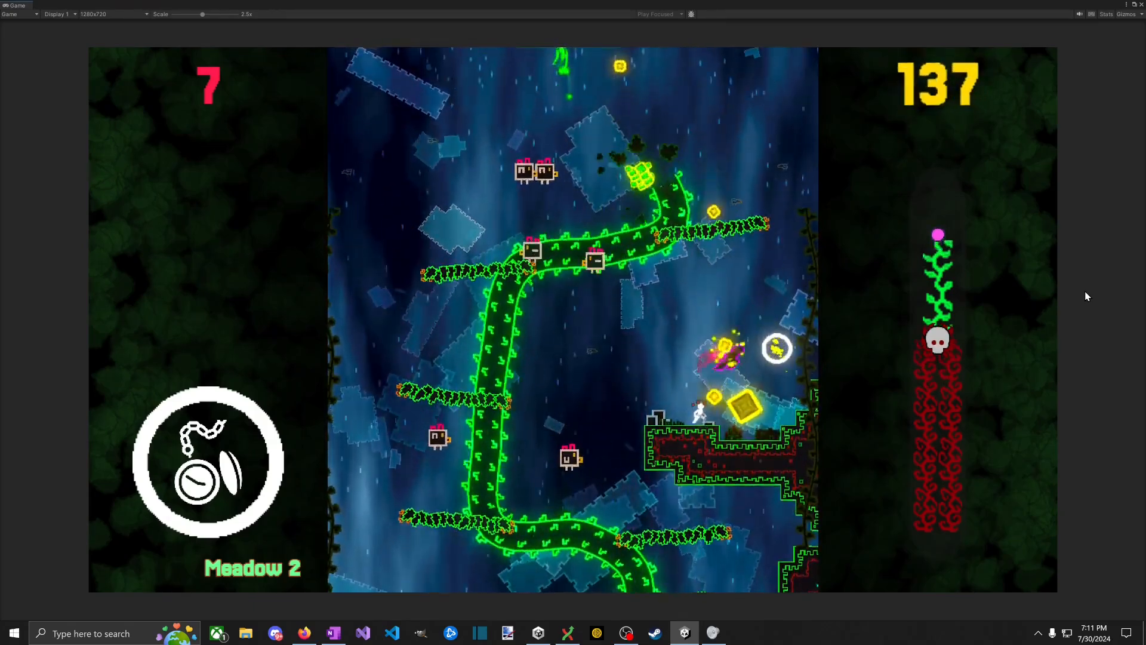
{"action": "key", "text": "space"}
{"action": "key", "text": "space"}
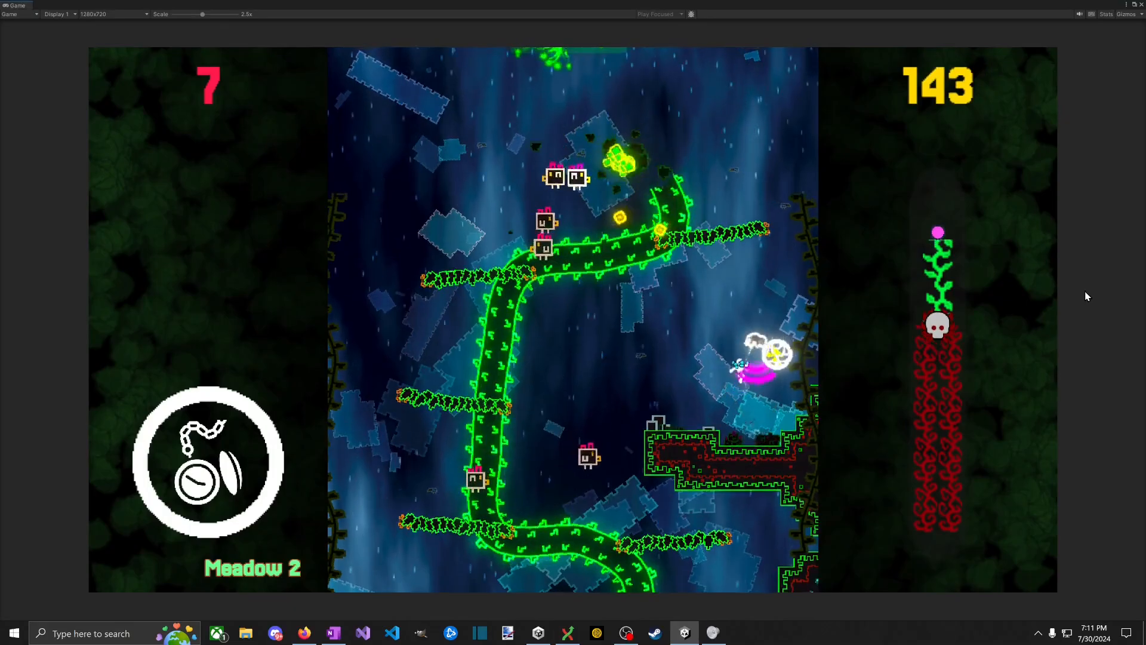
{"action": "key", "text": "Left"}
{"action": "key", "text": "space"}
{"action": "key", "text": "Left"}
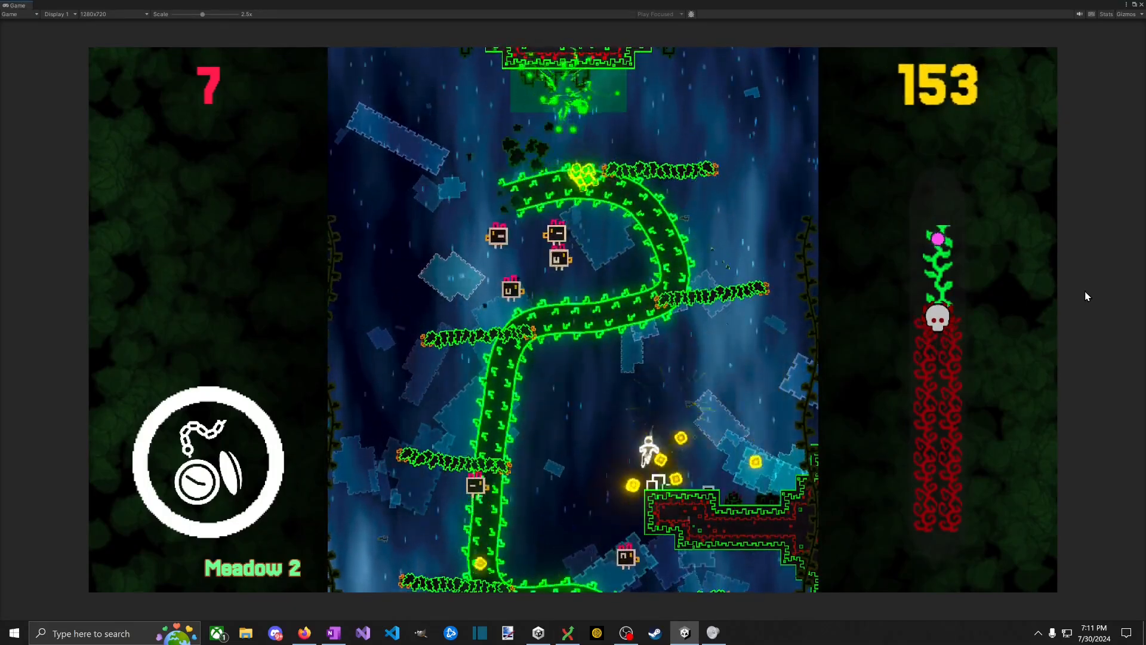
Step: Bounce off the enemy beside the ledge and climb to the leaf platform near the top of the beanstalk
{"action": "key", "text": "space"}
{"action": "key", "text": "Right"}
{"action": "key", "text": "space"}
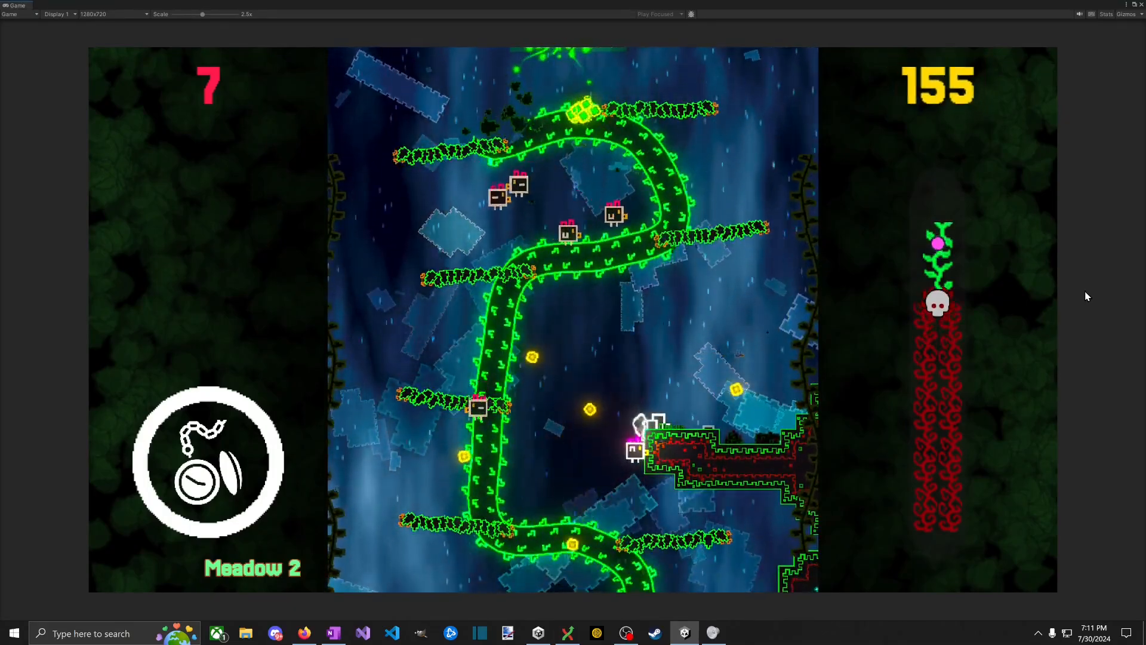
{"action": "key", "text": "space"}
{"action": "key", "text": "space"}
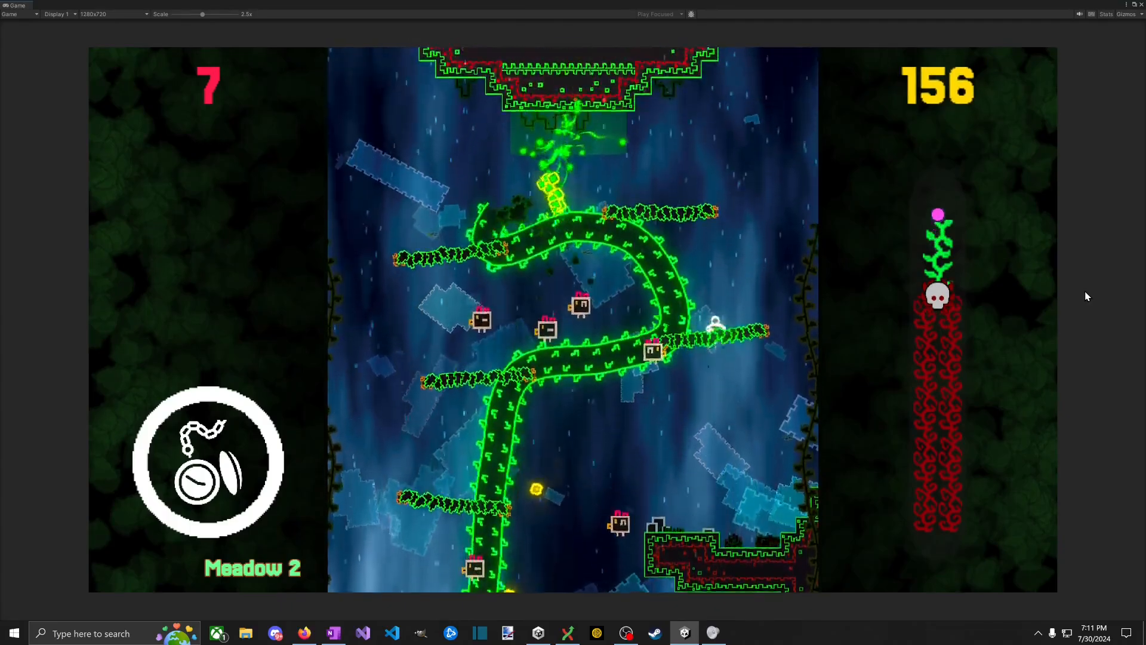
Step: Cross beneath the beanstalk's bend to the opposite leaf platform, striking the enemies on the way and gathering the coins they drop
{"action": "key", "text": "Left"}
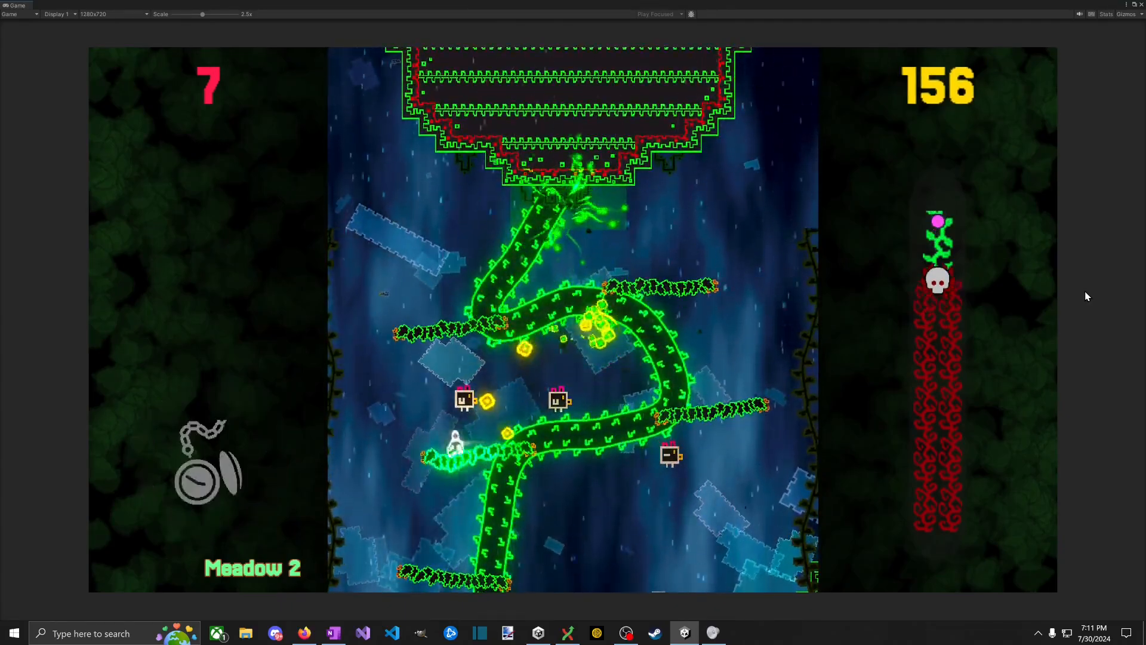
{"action": "key", "text": "space"}
{"action": "key", "text": "Right"}
{"action": "key", "text": "Left"}
{"action": "key", "text": "Right"}
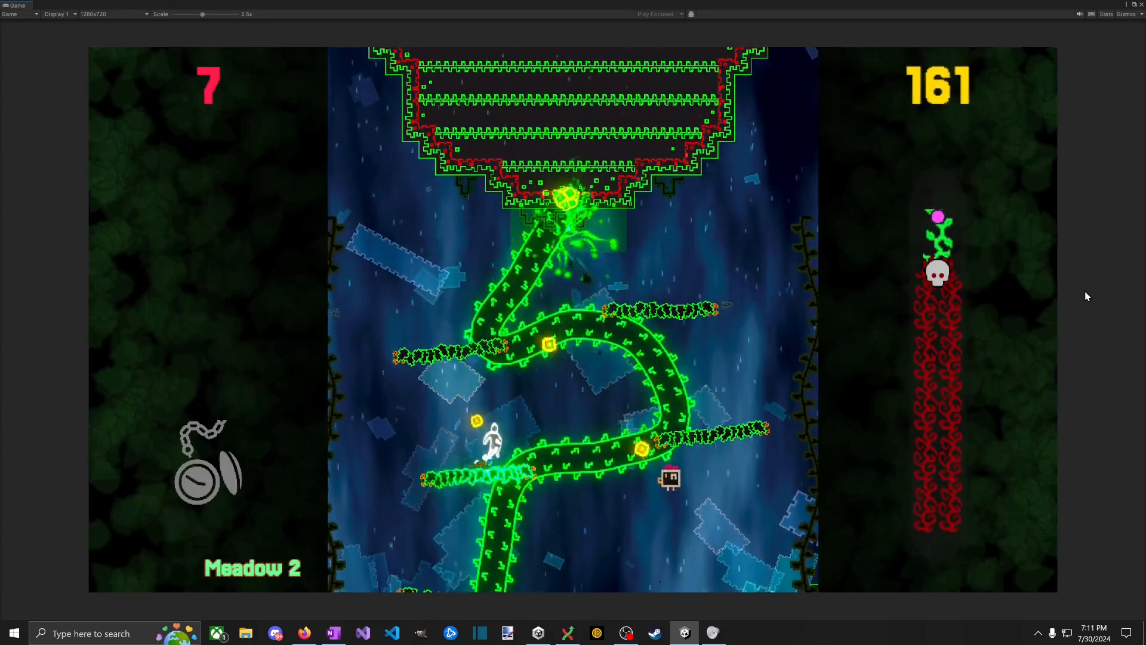
Step: Dash at the last enemy below the beanstalk's bend and climb on to leave Meadow 2 for the boss arena
{"action": "key", "text": "space"}
{"action": "key", "text": "Left"}
{"action": "key", "text": "d"}
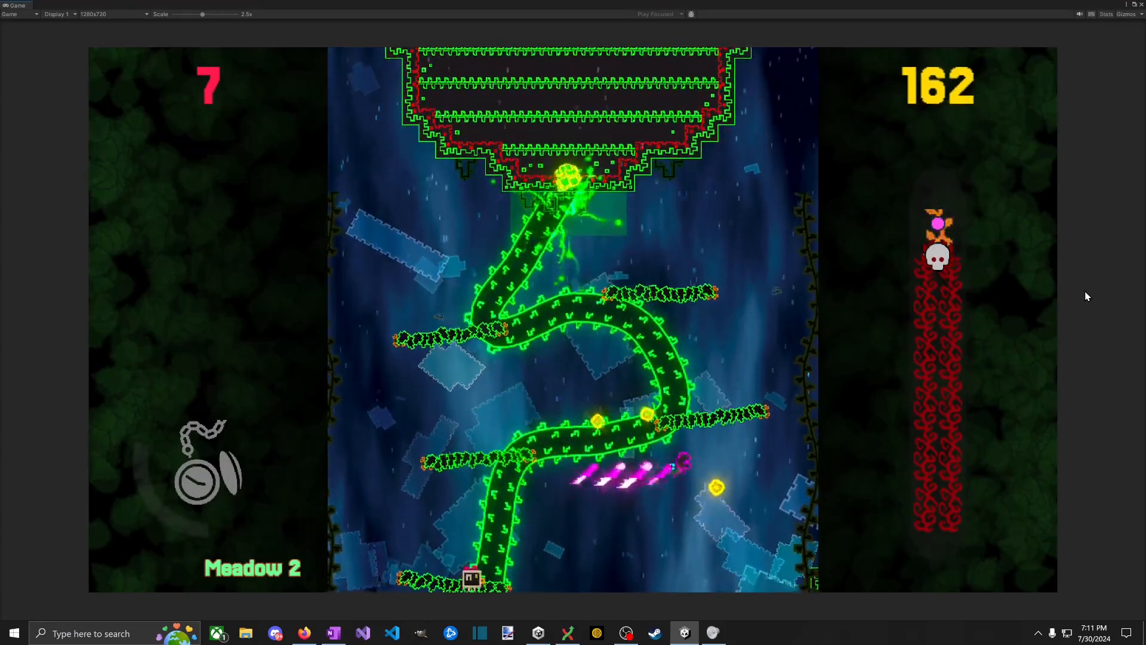
{"action": "key", "text": "space"}
{"action": "key", "text": "a"}
{"action": "key", "text": "space"}
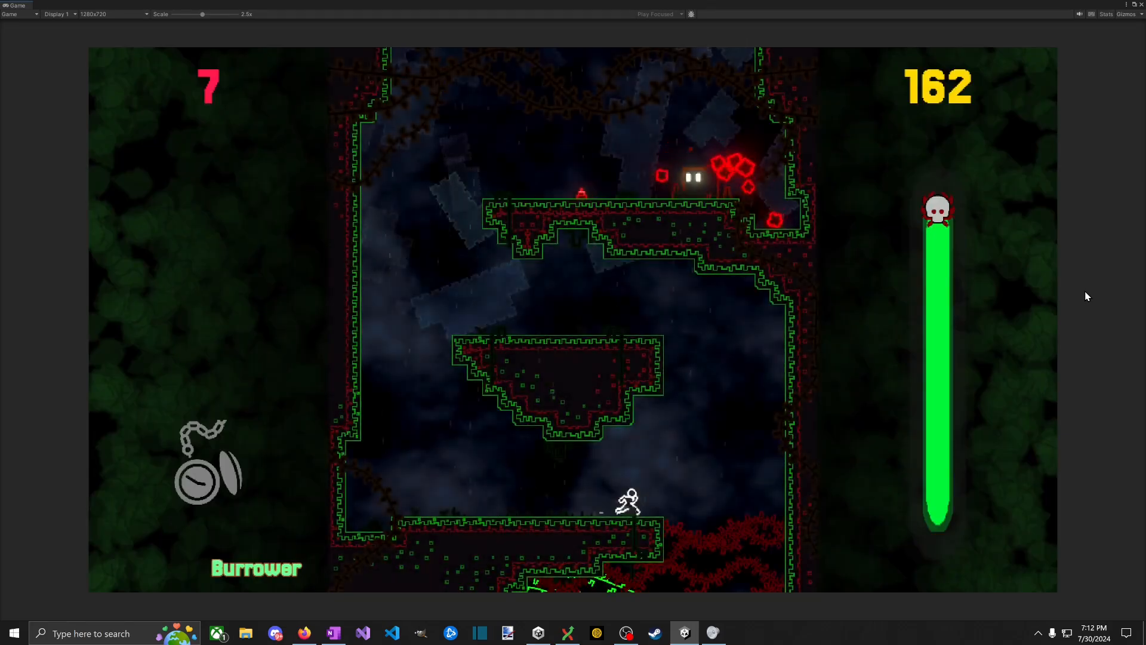
Step: Climb from the Burrower arena's floor over the first leaf platform and leap across to the one by the opposite wall
{"action": "key", "text": "a"}
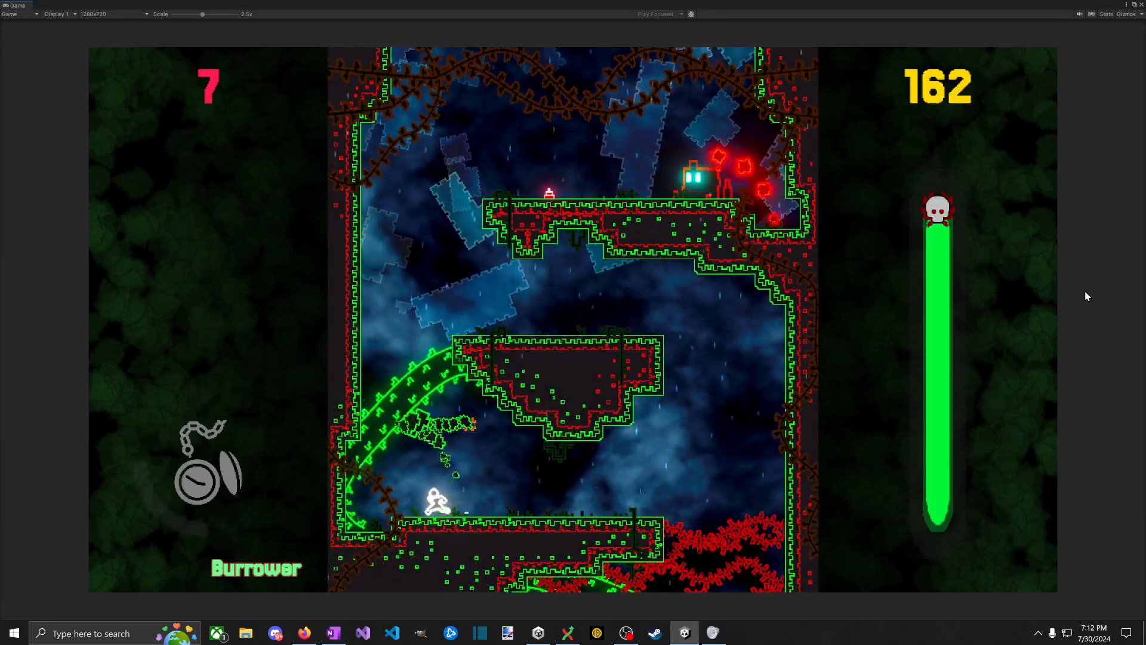
{"action": "key", "text": "space"}
{"action": "key", "text": "a"}
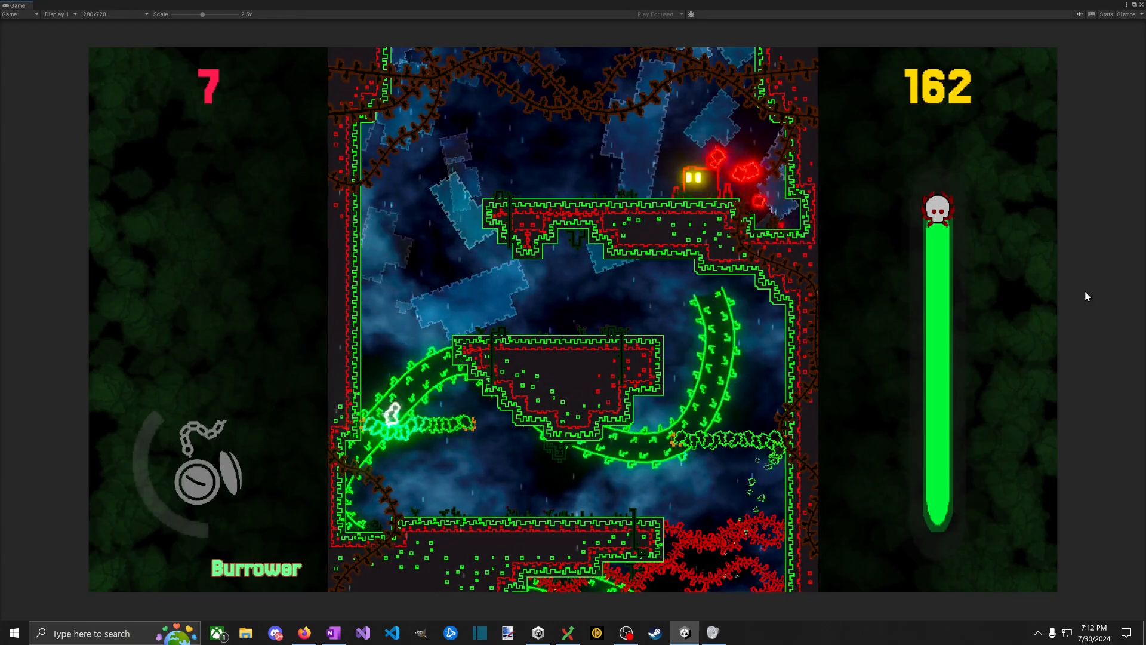
{"action": "key", "text": "d"}
{"action": "key", "text": "space"}
{"action": "key", "text": "space"}
{"action": "key", "text": "d"}
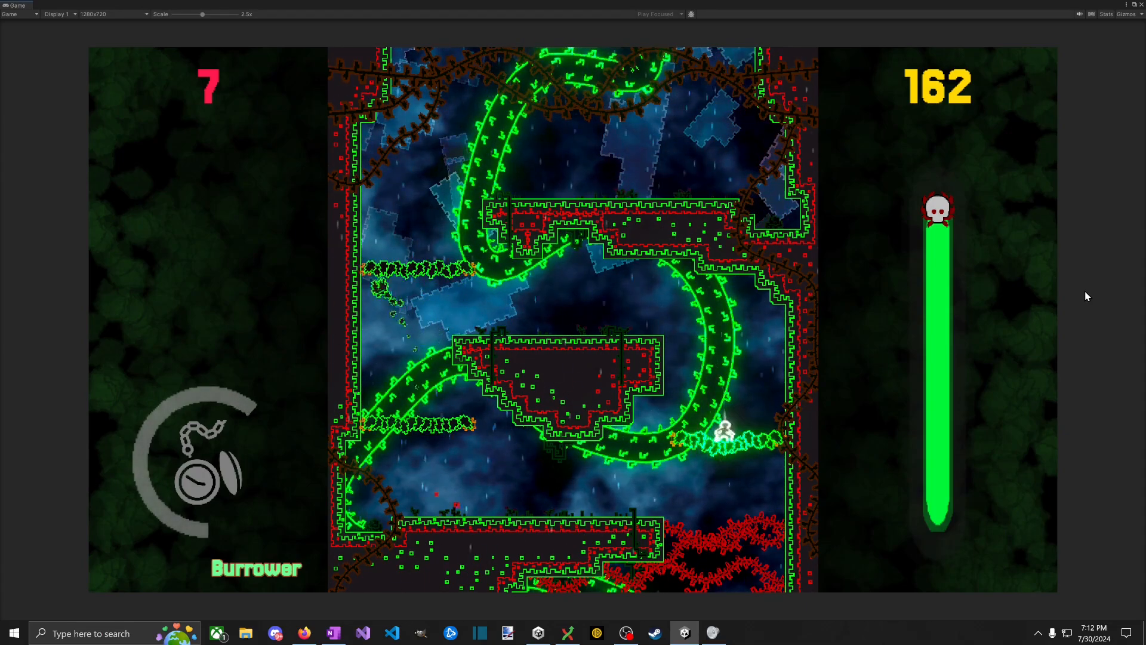
Step: Drop from the leaf platform to the arena floor and strike the Burrower while jumping over its spike
{"action": "key", "text": "space"}
{"action": "key", "text": "a"}
{"action": "key", "text": "a"}
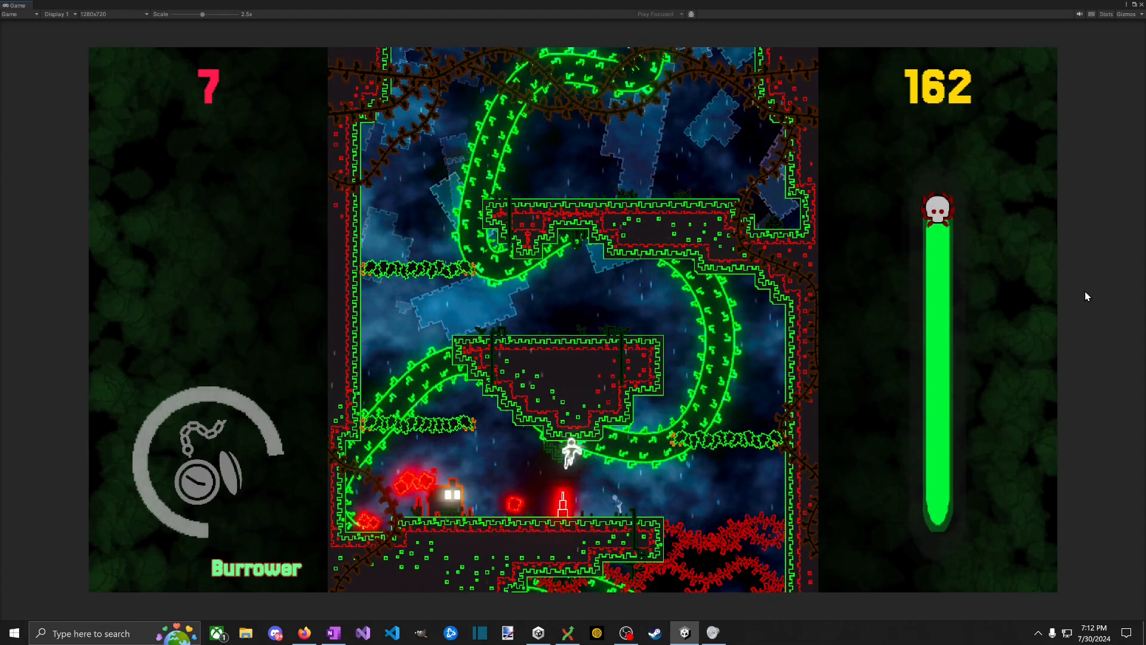
{"action": "key", "text": "space"}
{"action": "key", "text": "a"}
{"action": "key", "text": "d"}
{"action": "key", "text": "space"}
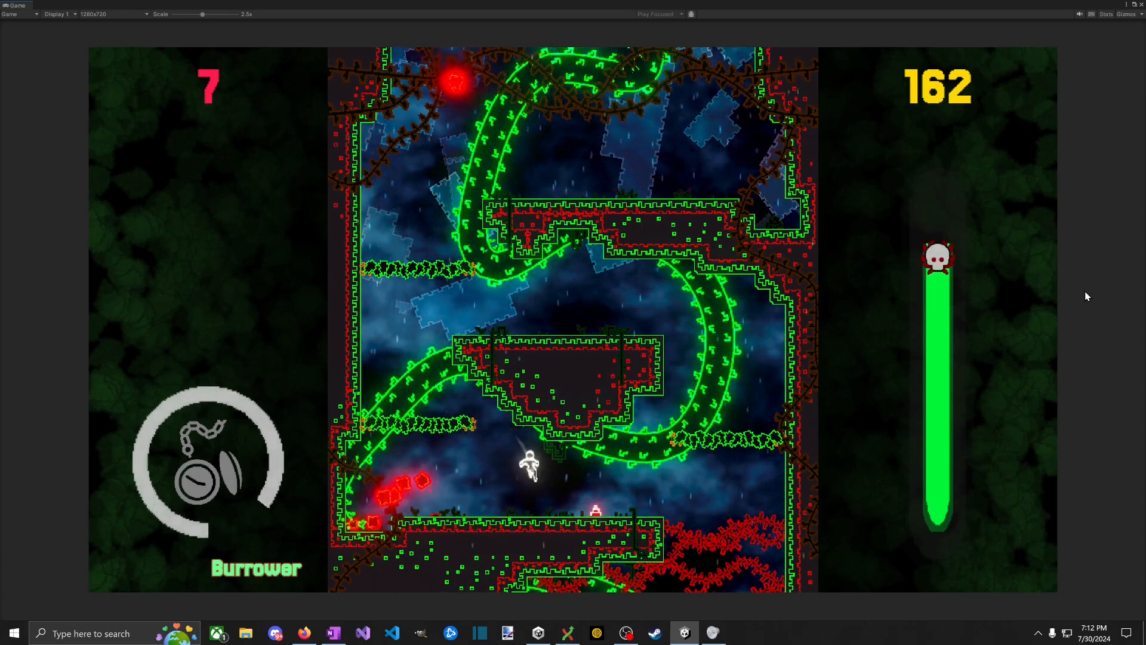
{"action": "key", "text": "a"}
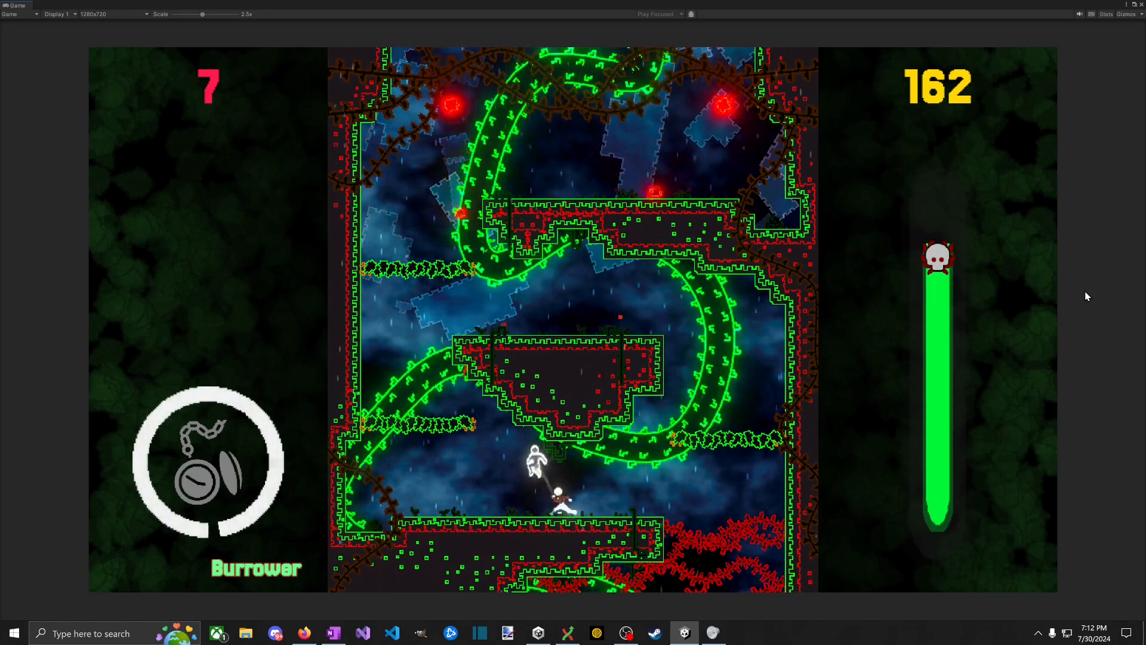
Step: Strike the Burrower on the central island and again on the arena floor
{"action": "key", "text": "space"}
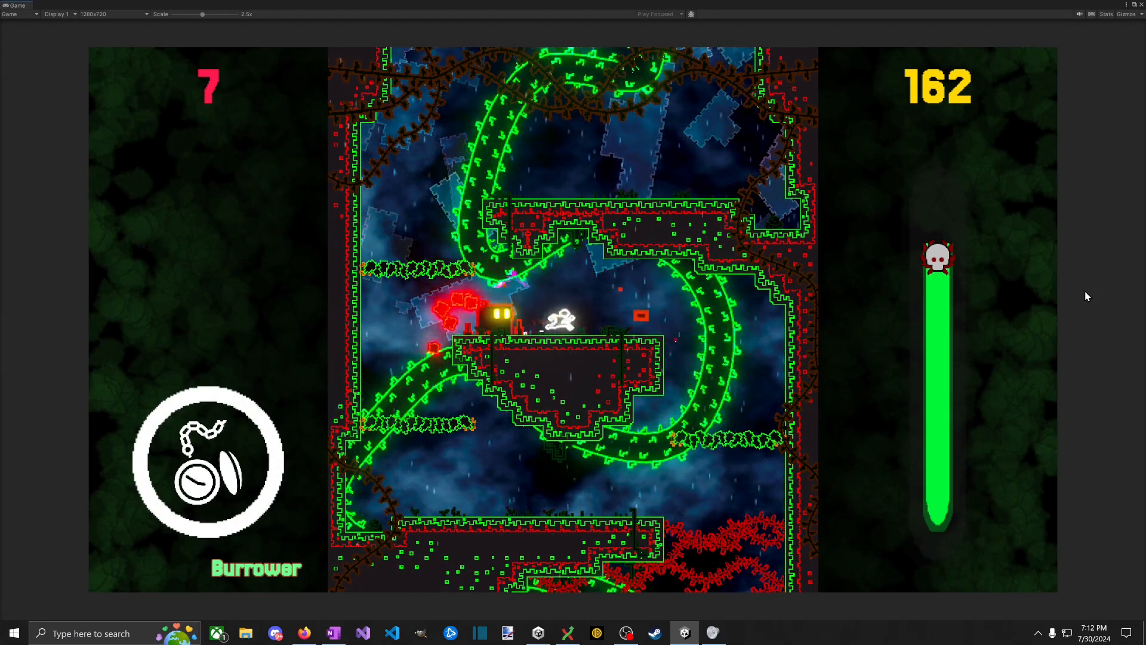
{"action": "key", "text": "a"}
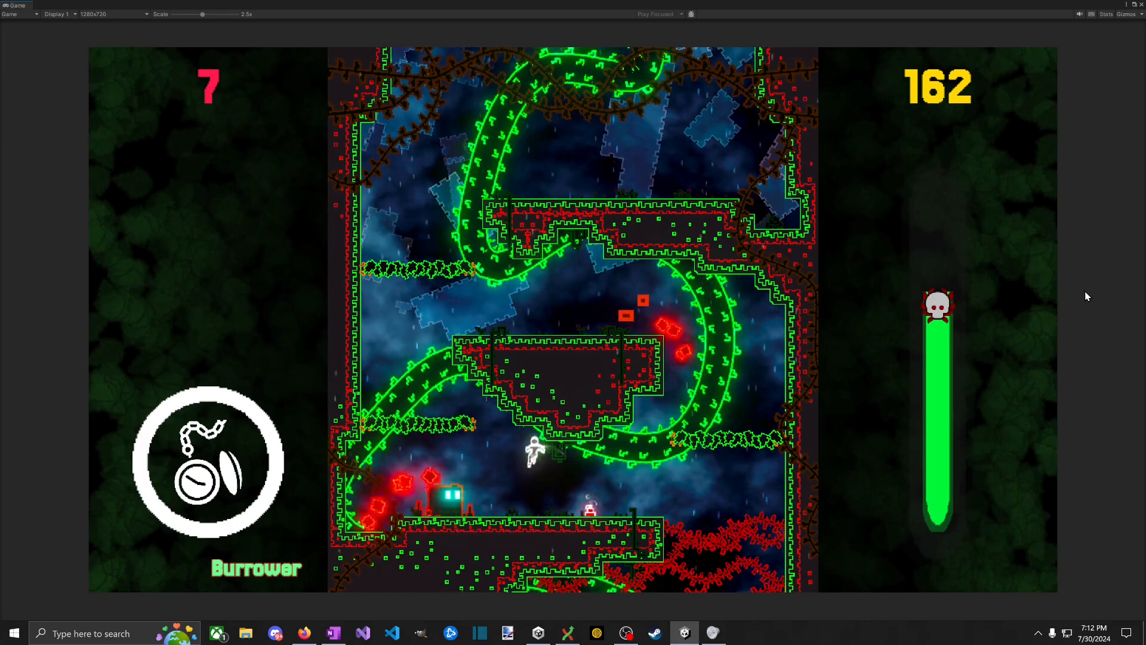
{"action": "key", "text": "d"}
{"action": "key", "text": "space"}
{"action": "key", "text": "a"}
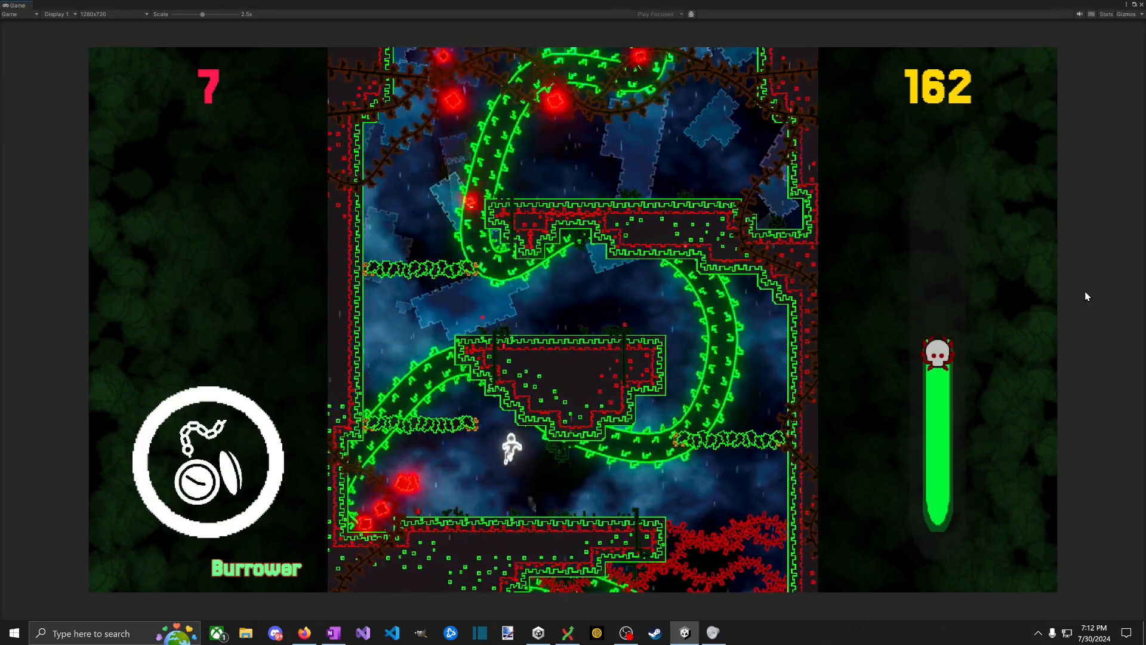
Step: Leap from the leaf platform over the central island's Burrower and keep striking it back on the arena floor
{"action": "key", "text": "d"}
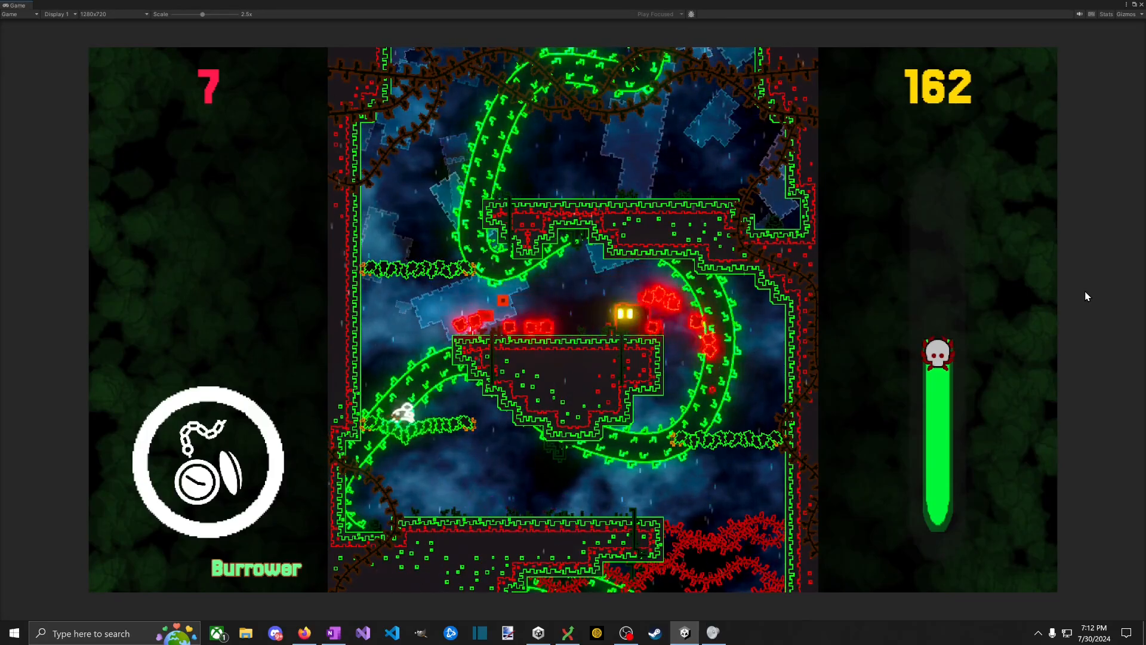
{"action": "key", "text": "space"}
{"action": "key", "text": "d"}
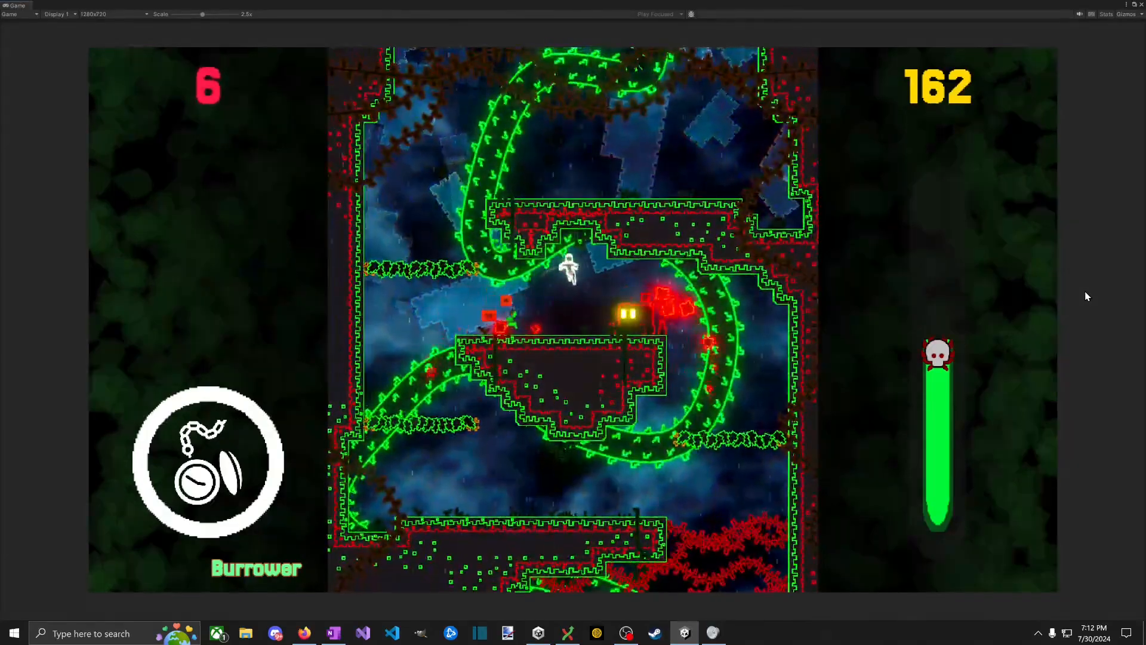
{"action": "key", "text": "a"}
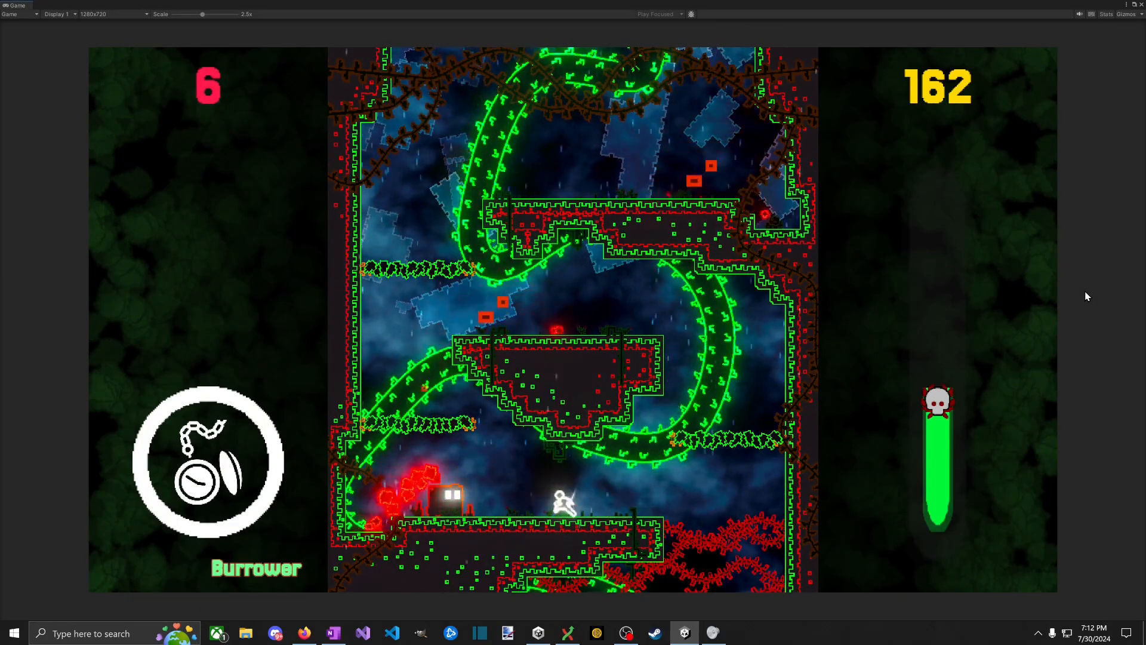
{"action": "key", "text": "space"}
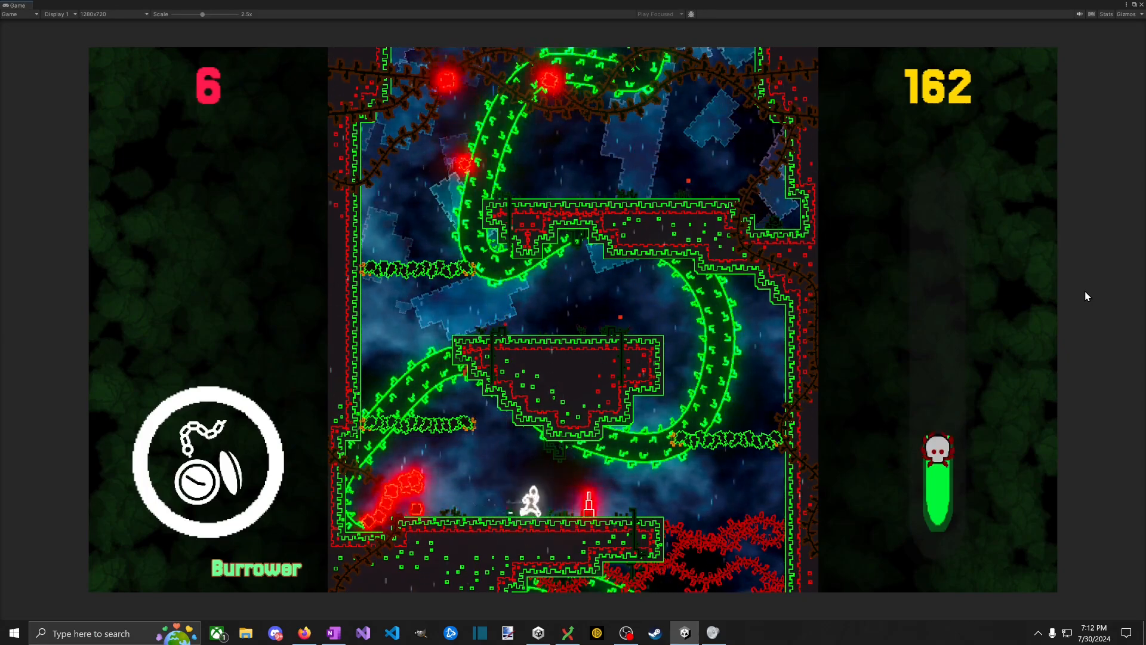
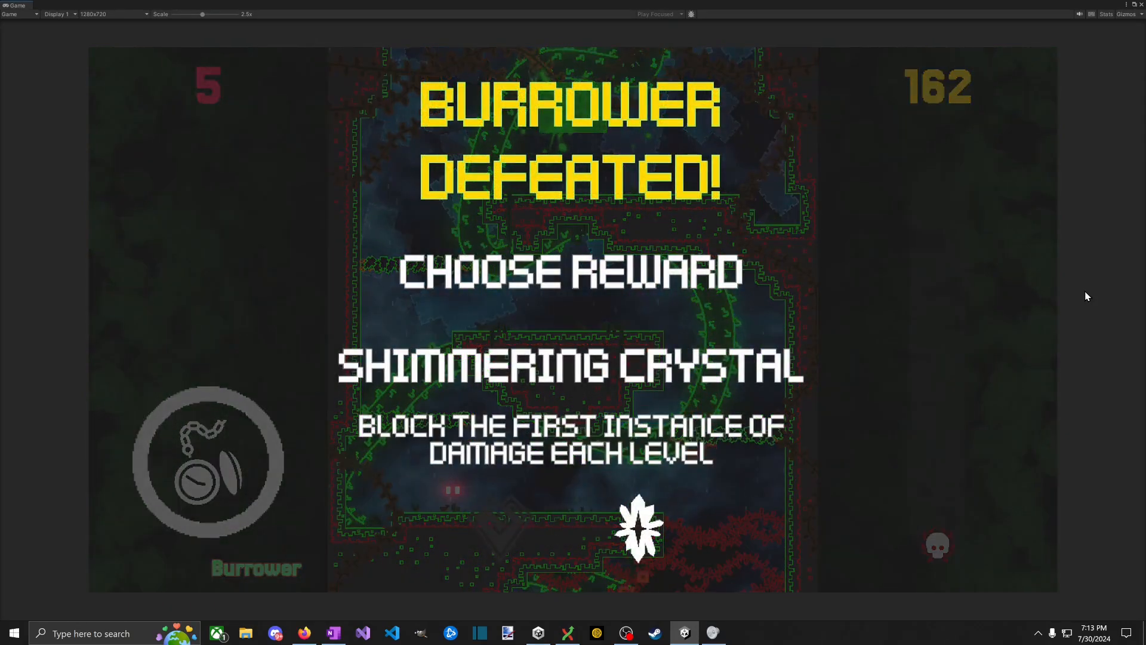
Step: Compare the boss rewards and take the Shimmering Crystal, which blocks the first damage of each level
{"action": "key", "text": "Left"}
{"action": "key", "text": "Right"}
{"action": "key", "text": "space"}
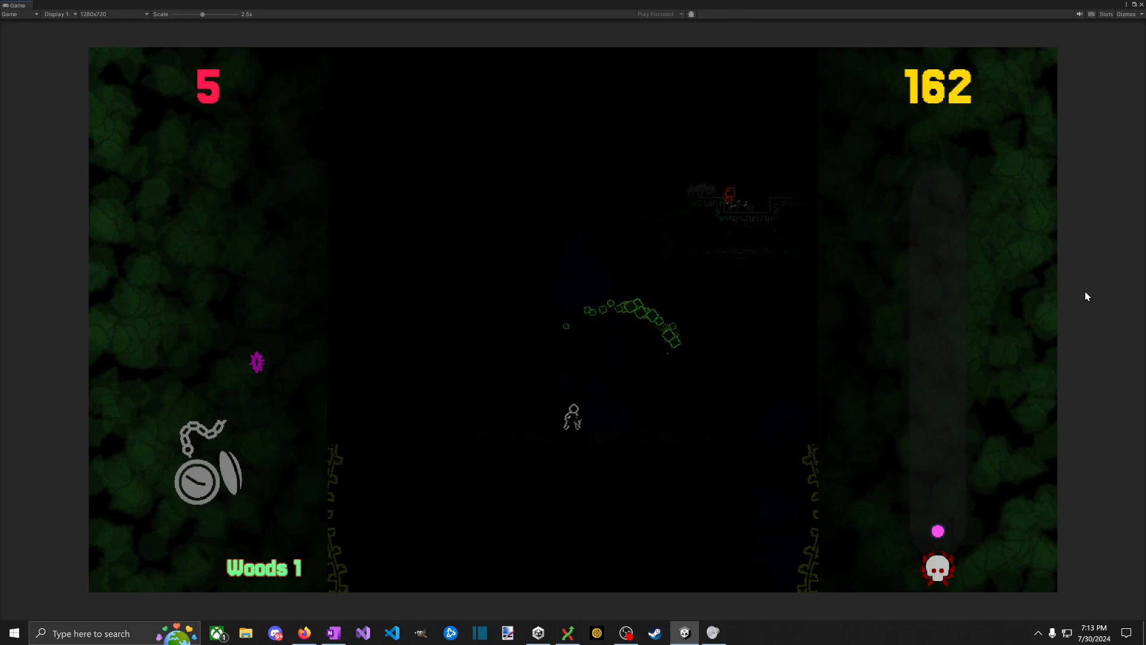
Step: Start Woods 1 by jumping onto the beanstalk's first leaf platform and gathering the coins beside it
{"action": "key", "text": "Right"}
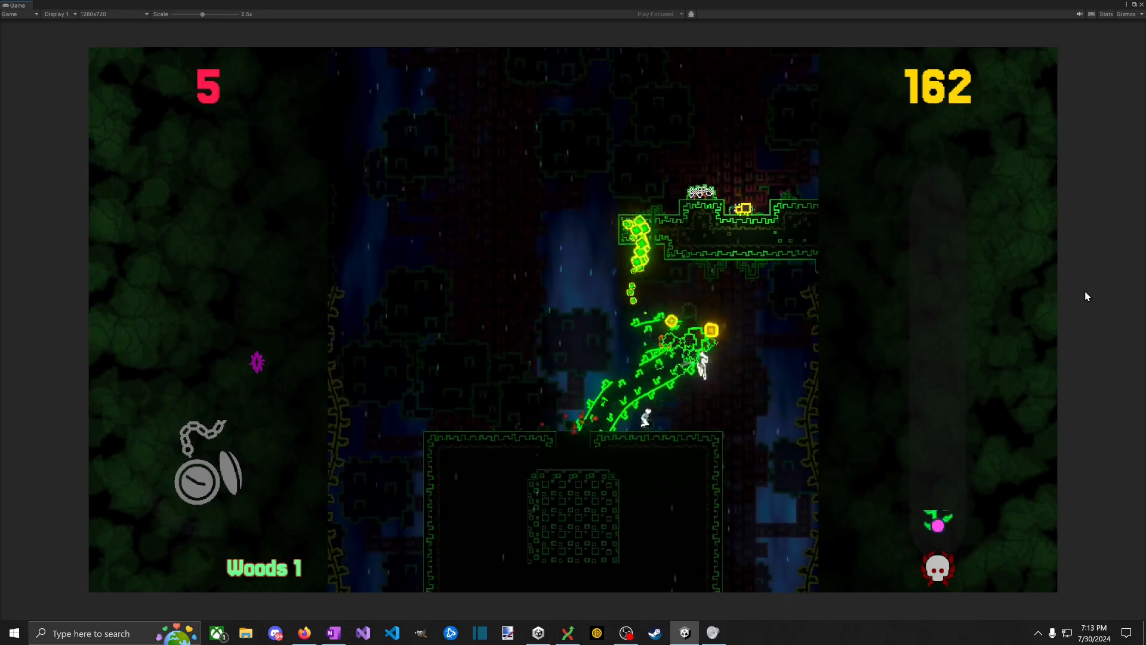
{"action": "key", "text": "space"}
{"action": "key", "text": "Left"}
{"action": "key", "text": "Left"}
{"action": "key", "text": "space"}
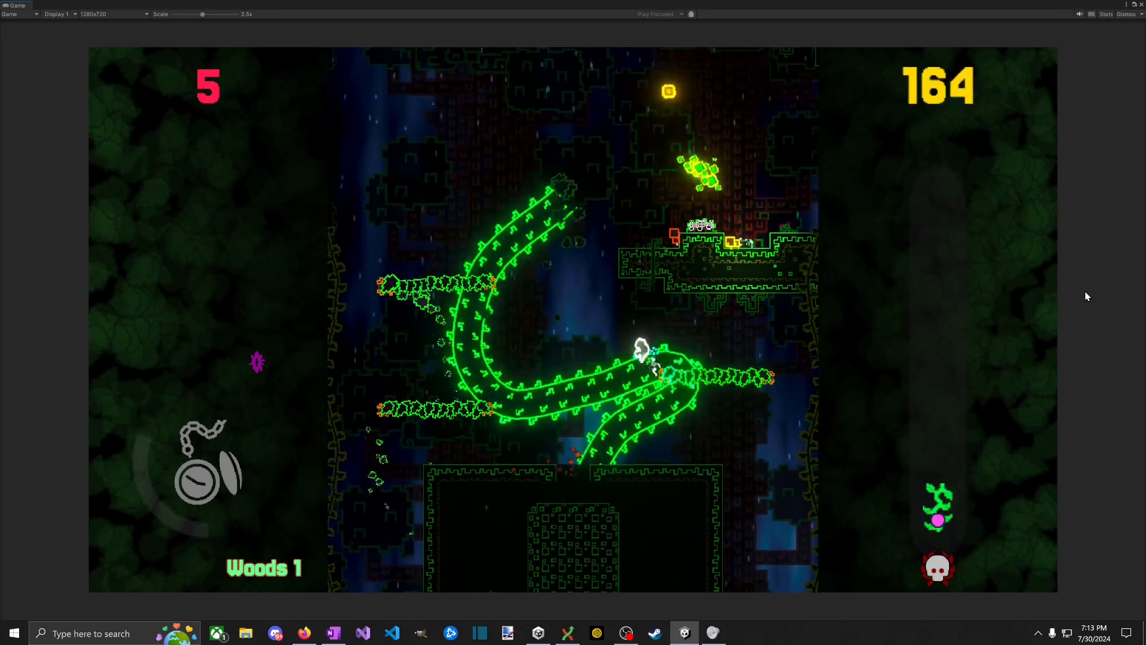
Step: Leap from the first leaf platform to the ledge above and collect its large coin and nearby scattered coins
{"action": "key", "text": "Right"}
{"action": "key", "text": "Right"}
{"action": "key", "text": "space"}
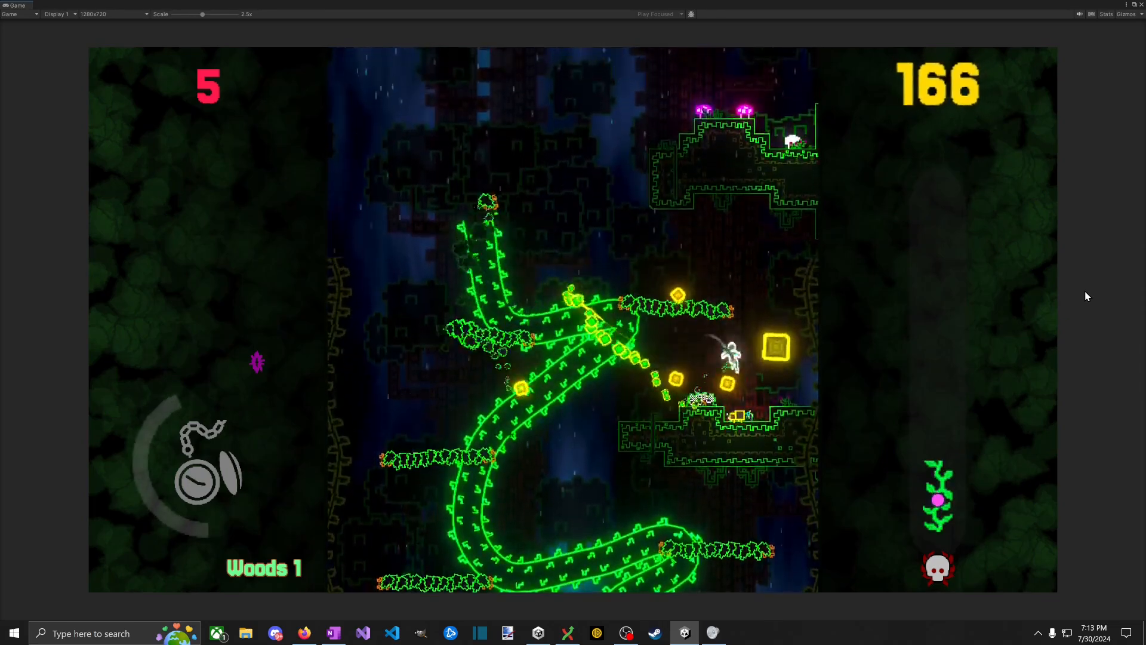
{"action": "key", "text": "Left"}
{"action": "key", "text": "Left"}
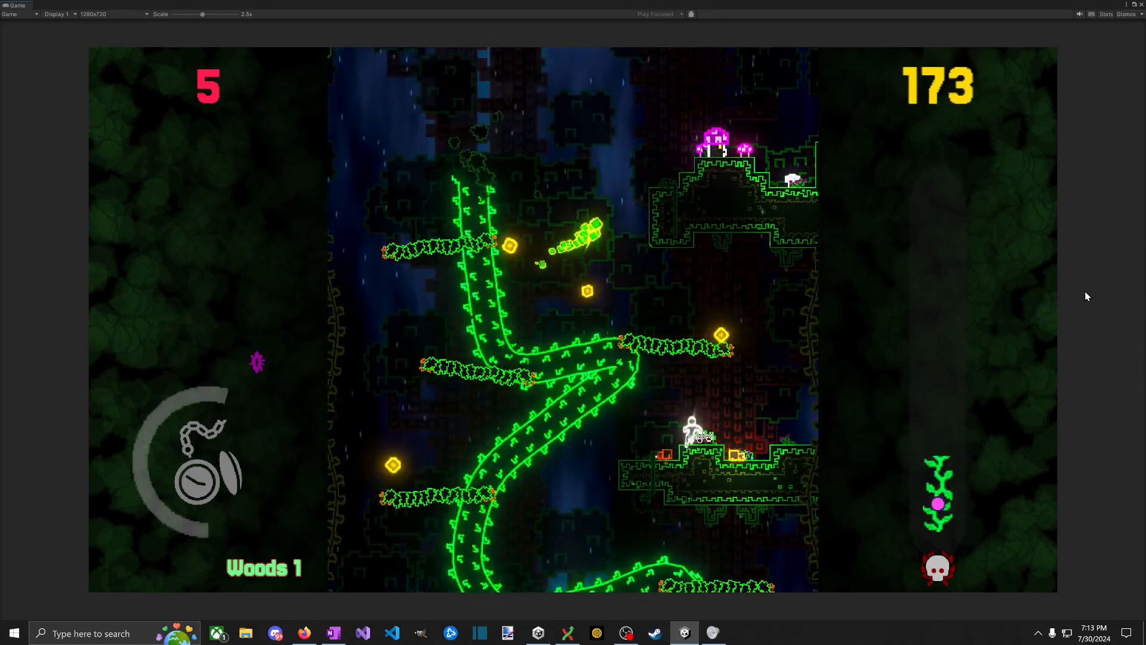
Step: Gather a loose coin around the ledge and jump to the leaf platform directly above it
{"action": "key", "text": "Right"}
{"action": "key", "text": "space"}
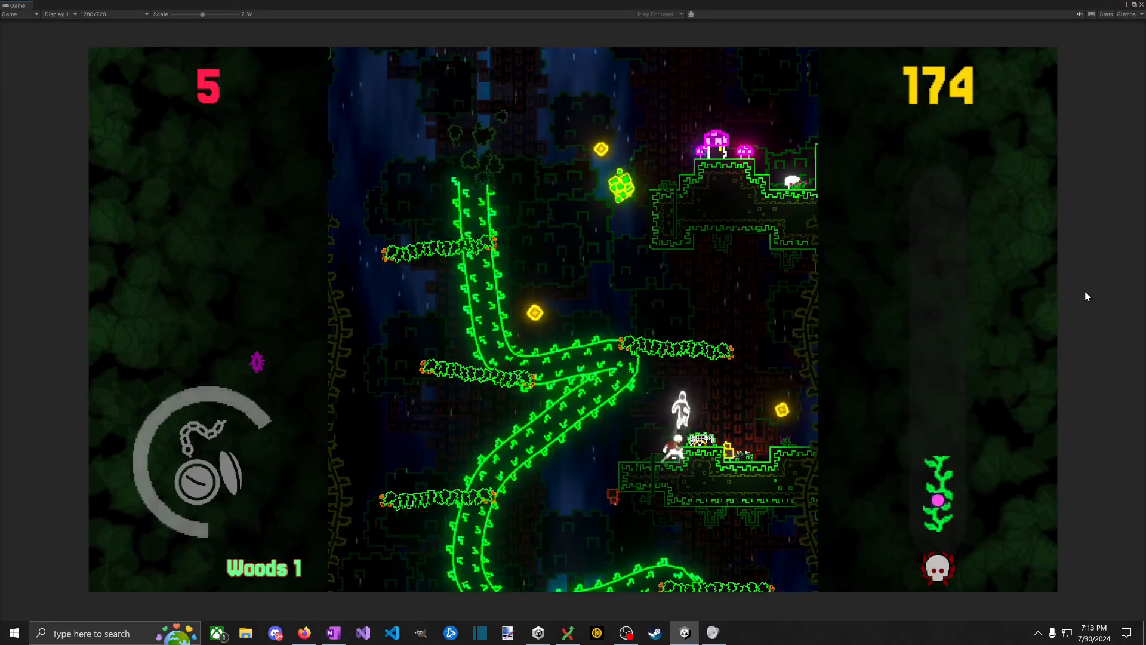
{"action": "key", "text": "Right"}
{"action": "key", "text": "space"}
{"action": "key", "text": "Left"}
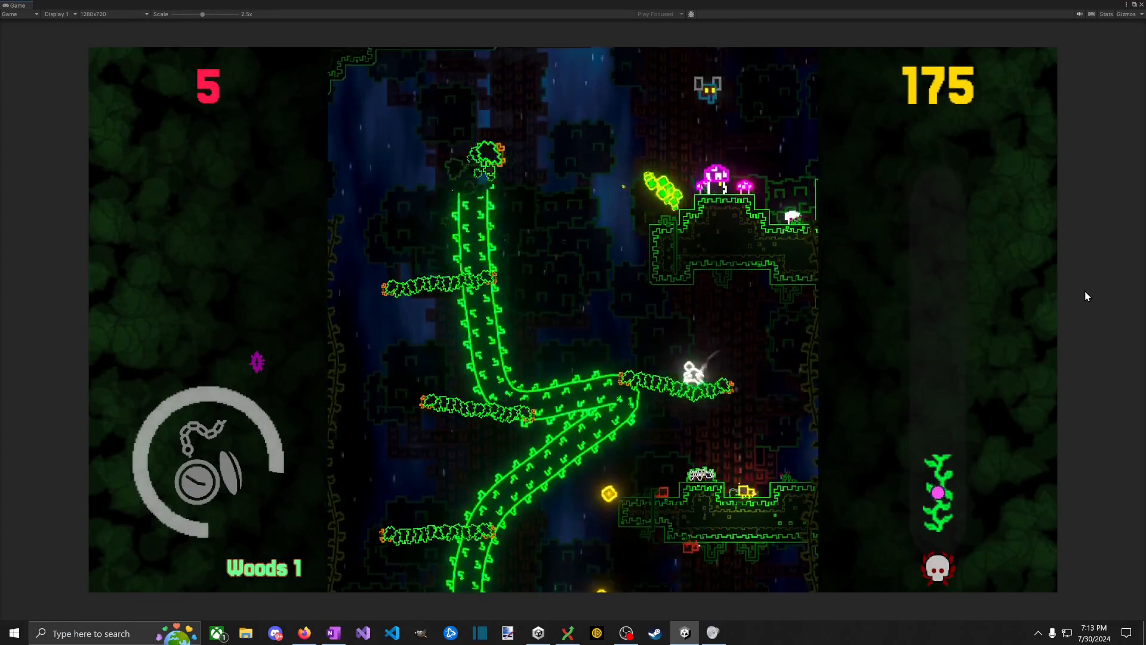
Step: Cross the beanstalk over the opposite leaf platforms and dash back to the pink mushroom ledge
{"action": "key", "text": "space"}
{"action": "key", "text": "space"}
{"action": "key", "text": "Left"}
{"action": "key", "text": "space"}
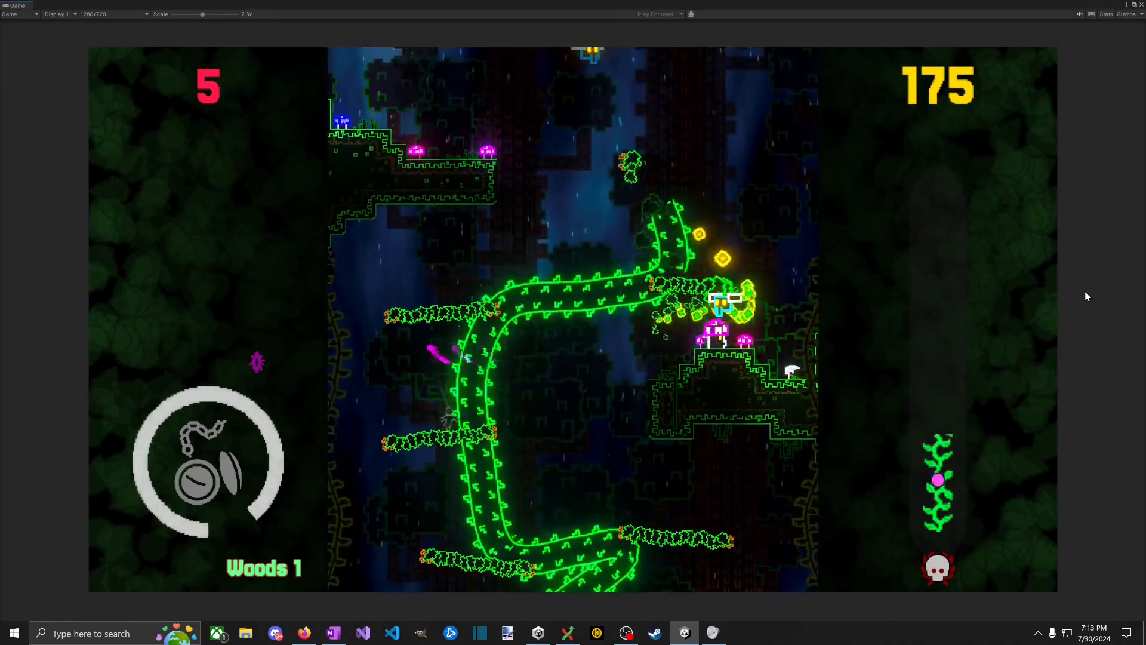
{"action": "key", "text": "Right"}
{"action": "key", "text": "space"}
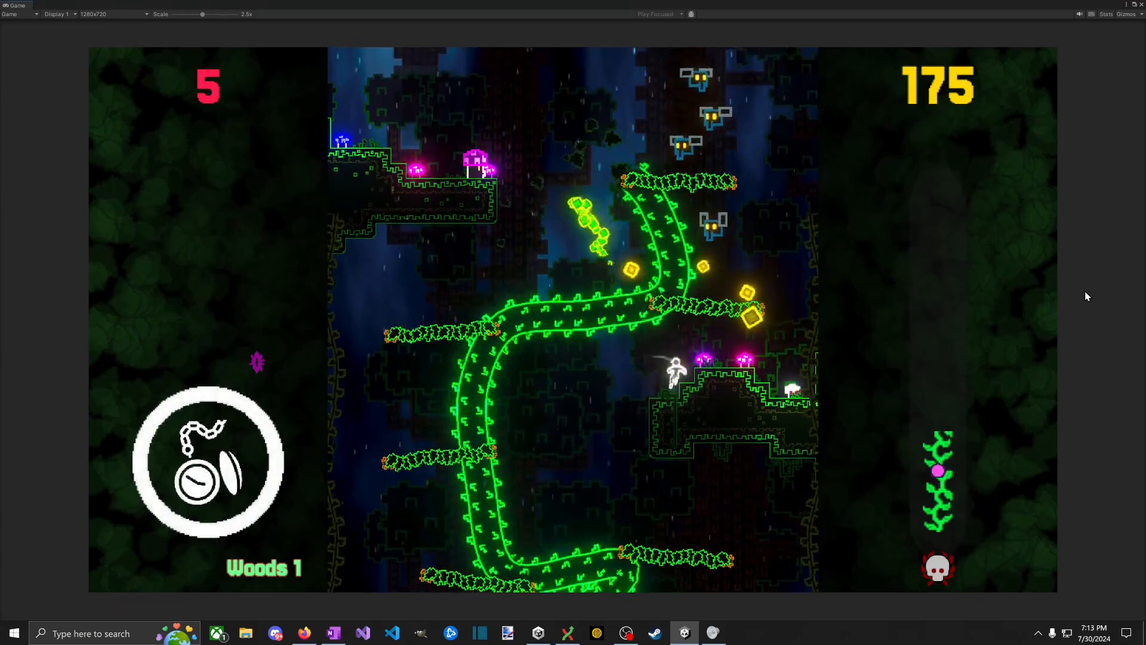
Step: Collect the large coin and small coins above the mushroom ledge and jump up past the leaf platform
{"action": "key", "text": "Right"}
{"action": "key", "text": "space"}
{"action": "key", "text": "Left"}
{"action": "key", "text": "Right"}
{"action": "key", "text": "space"}
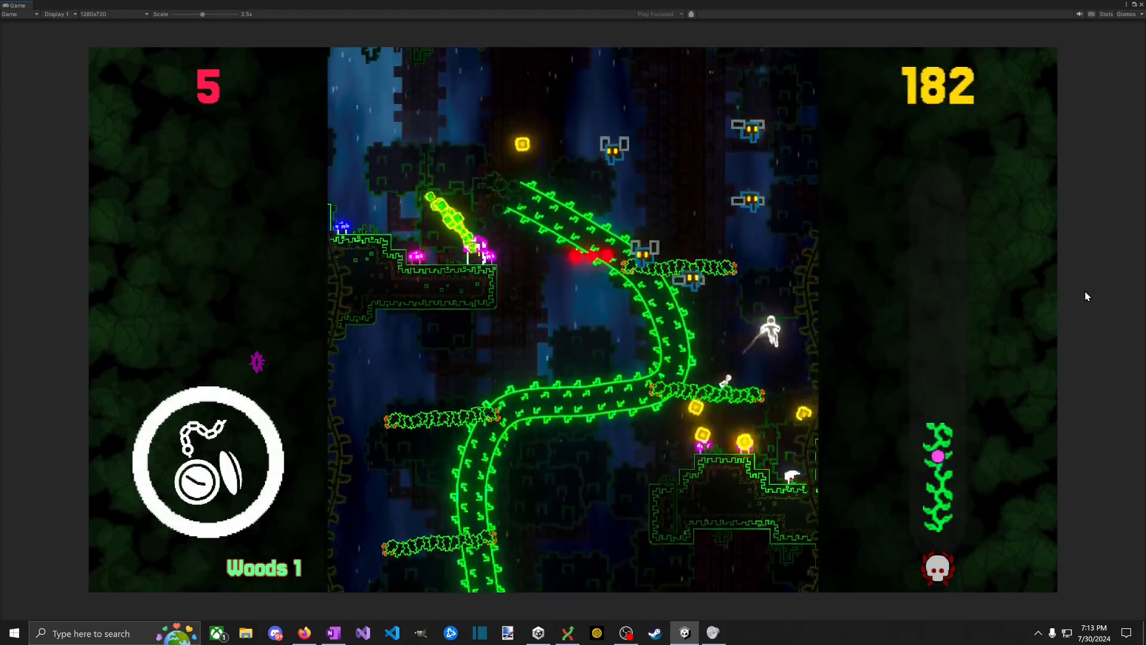
Step: Drop beside the pink mushroom ledge to gather its coins and climb back to the leaf platform above
{"action": "key", "text": "Left"}
{"action": "key", "text": "space"}
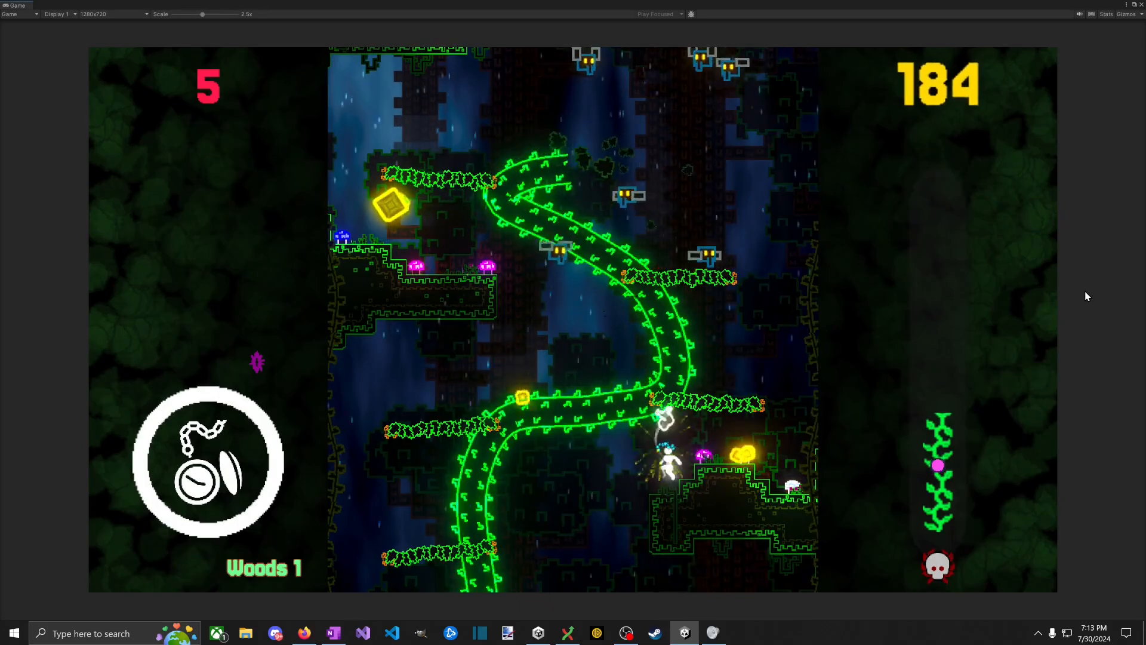
{"action": "key", "text": "Right"}
{"action": "key", "text": "space"}
{"action": "key", "text": "Left"}
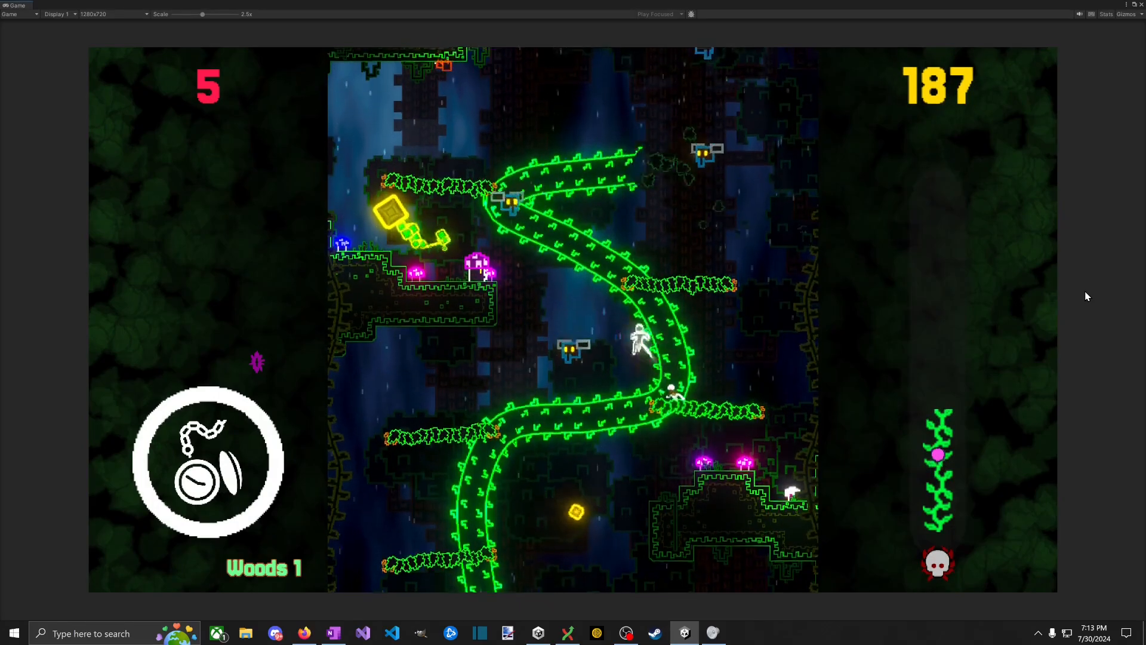
Step: Gather the coins along the beanstalk's level stretch and bounce off the leaf platform at its far end
{"action": "key", "text": "Left"}
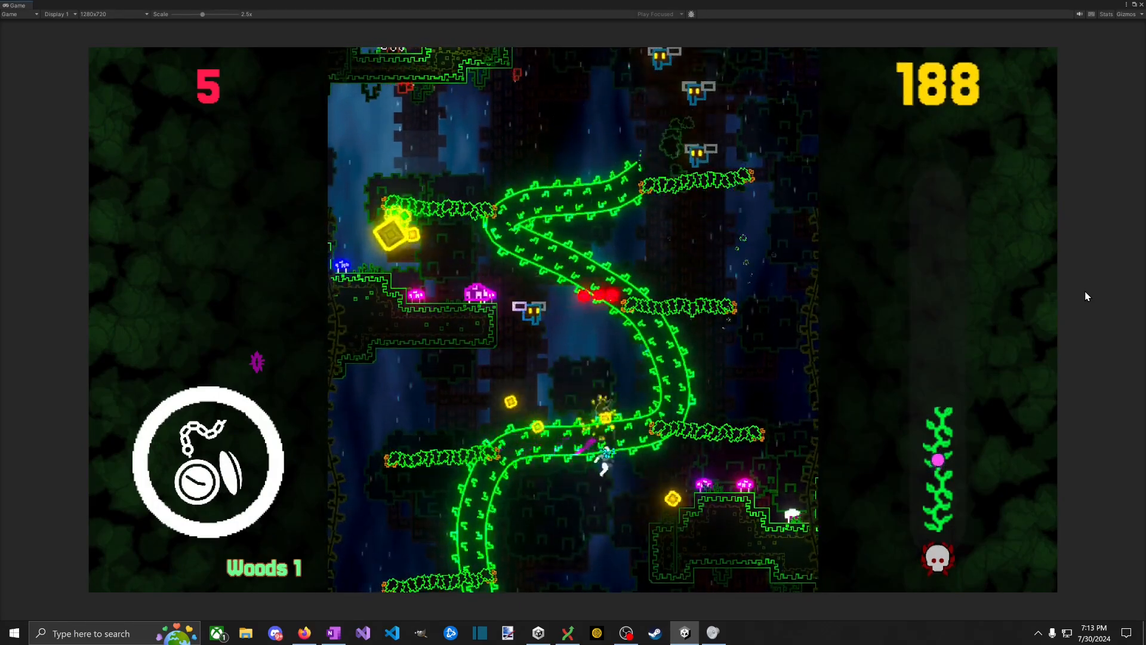
{"action": "key", "text": "space"}
{"action": "key", "text": "Left"}
{"action": "key", "text": "space"}
{"action": "key", "text": "Right"}
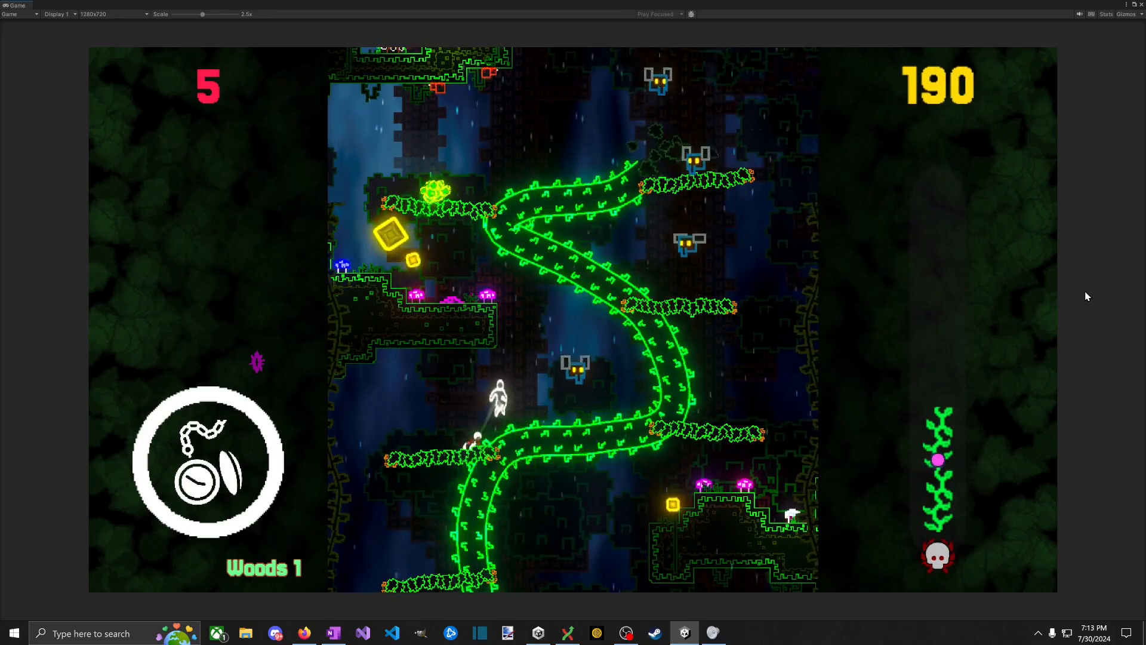
Step: Climb over the flying enemies' zone, collect the large coin above the opposite mushroom ledge and land on the leaf platform
{"action": "key", "text": "space"}
{"action": "key", "text": "space"}
{"action": "key", "text": "Left"}
{"action": "key", "text": "space"}
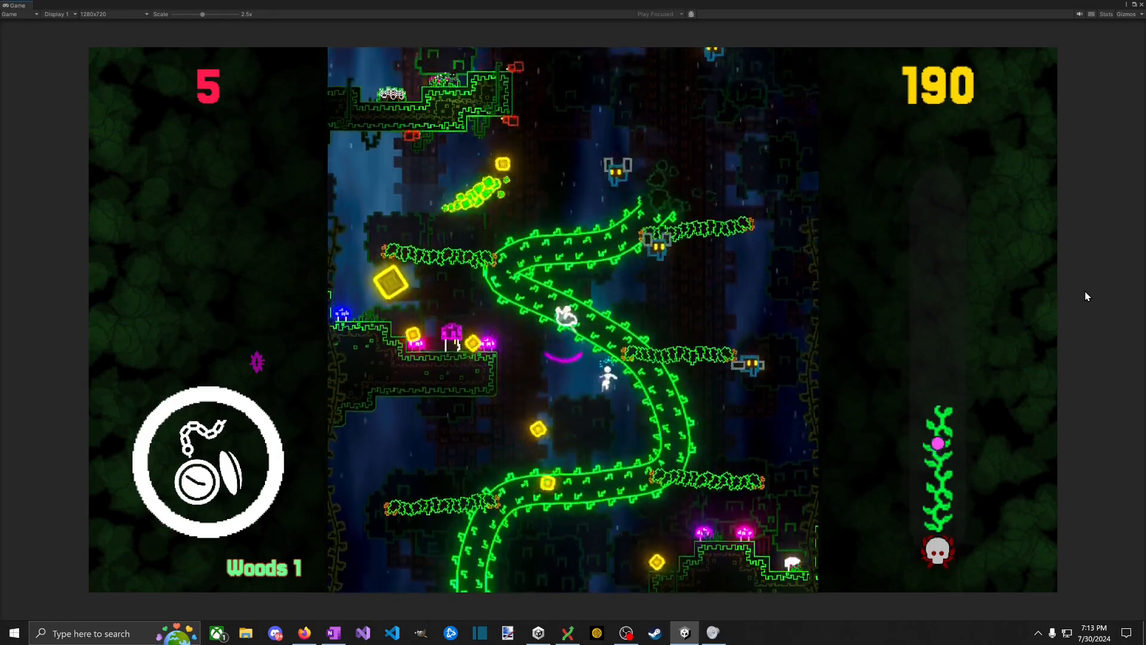
{"action": "key", "text": "space"}
{"action": "key", "text": "Right"}
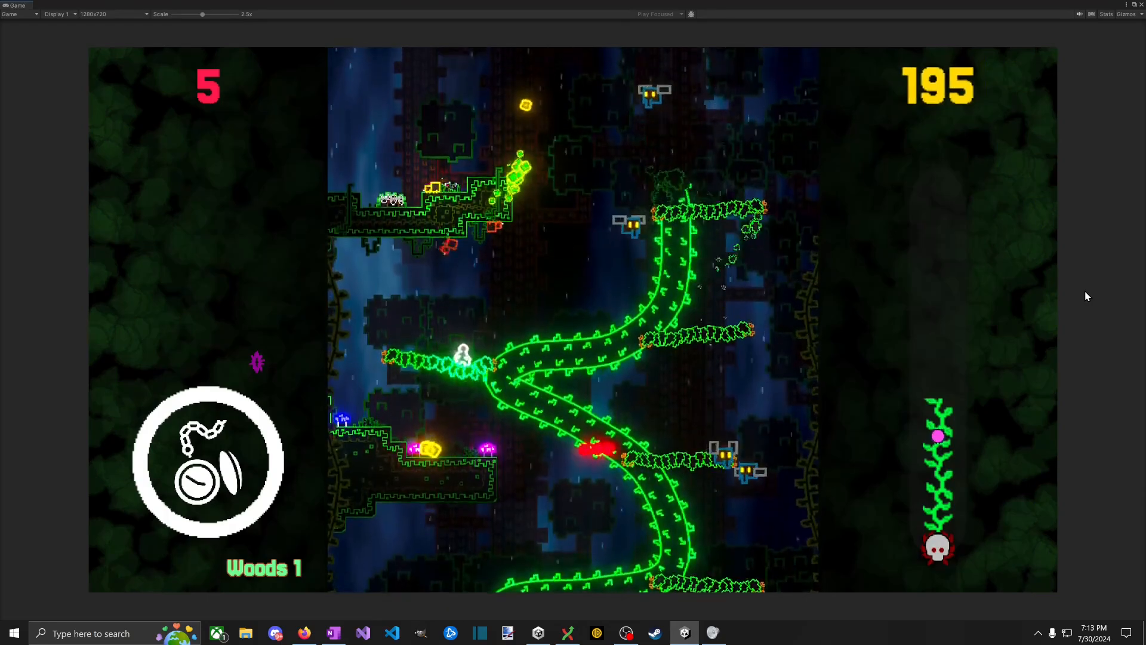
Step: Jump off the leaf platform and climb through the gap between the beanstalk and the flower ledge
{"action": "key", "text": "space"}
{"action": "key", "text": "Left"}
{"action": "key", "text": "space"}
{"action": "key", "text": "Right"}
{"action": "key", "text": "space"}
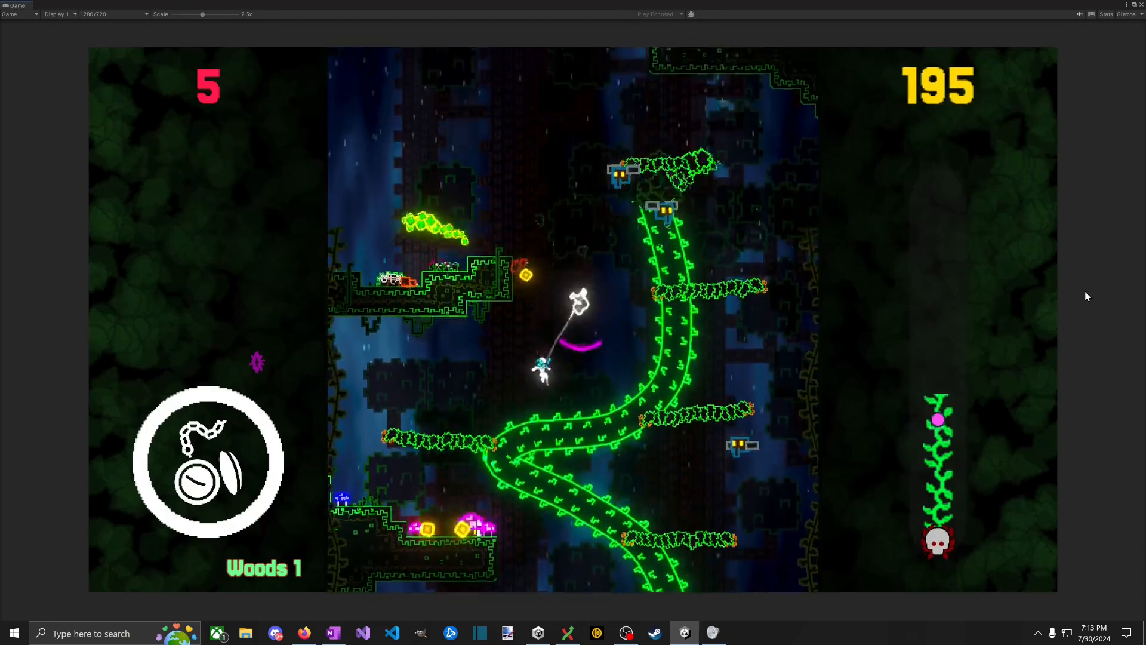
{"action": "key", "text": "space"}
{"action": "key", "text": "Left"}
{"action": "key", "text": "space"}
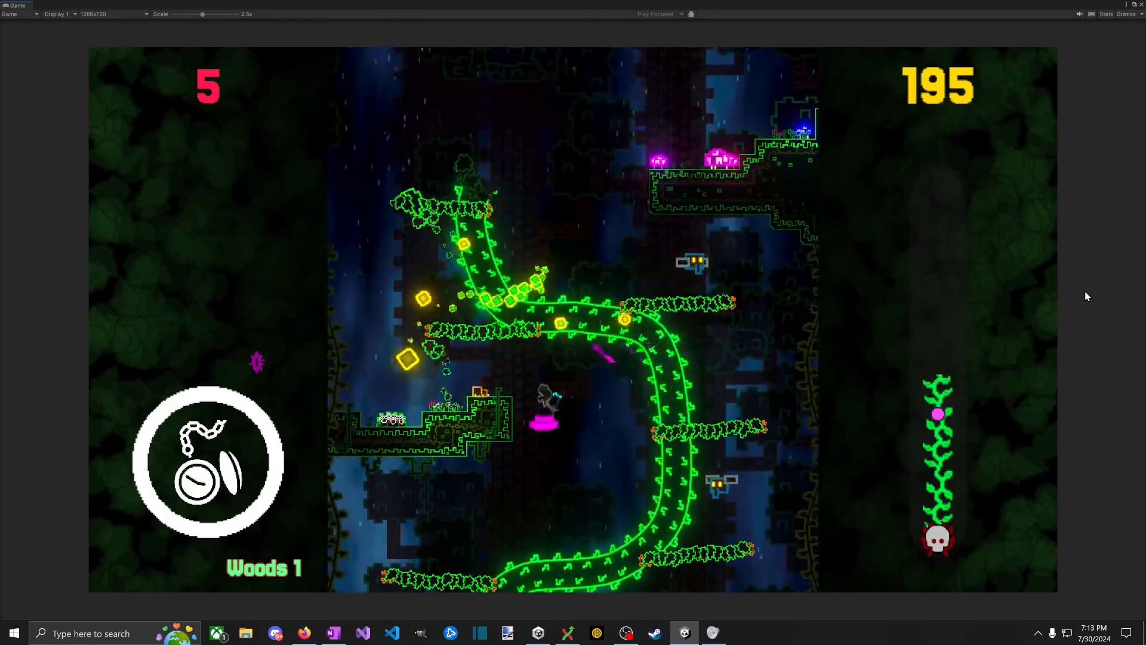
Step: Collect the coins above the flower ledge, land on the ledge and jump back to the leaf platform above it
{"action": "key", "text": "Left"}
{"action": "key", "text": "space"}
{"action": "key", "text": "Left"}
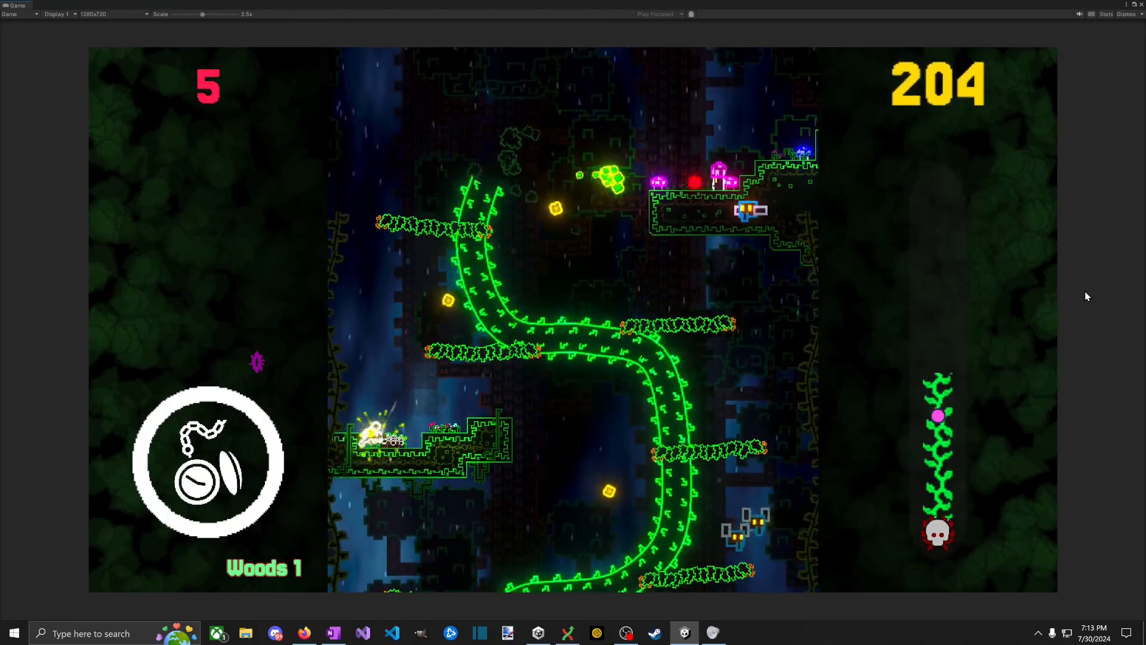
{"action": "key", "text": "space"}
{"action": "key", "text": "Right"}
{"action": "key", "text": "space"}
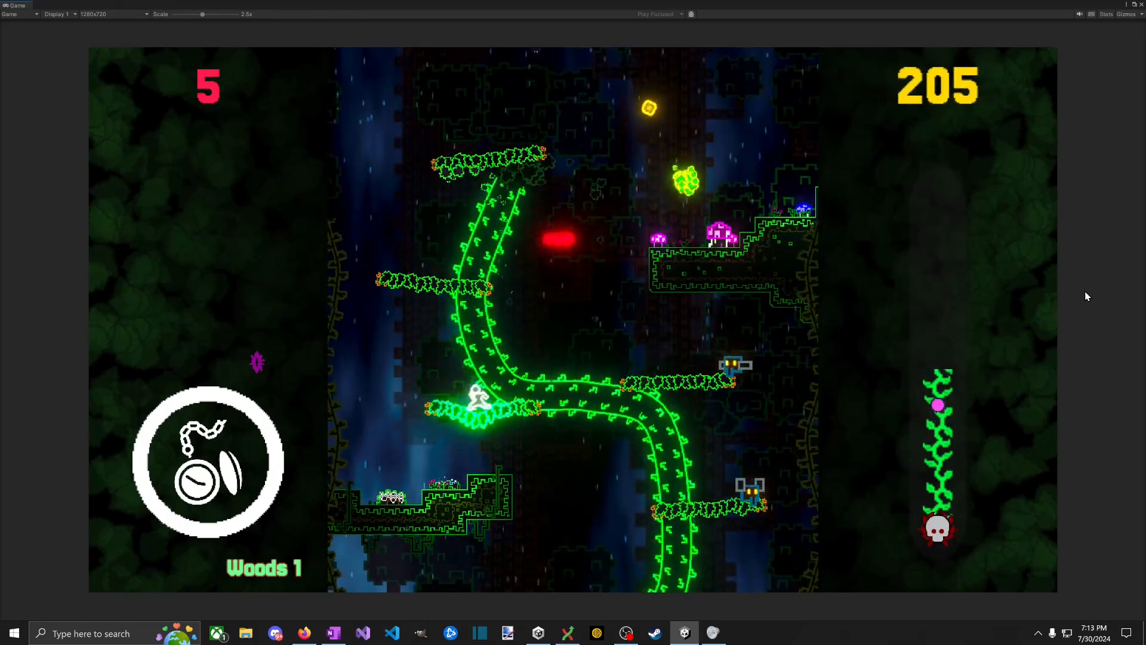
Step: Climb beside the curved beanstalk and dash across to the pink mushroom ledge to collect its coins
{"action": "key", "text": "Left"}
{"action": "key", "text": "space"}
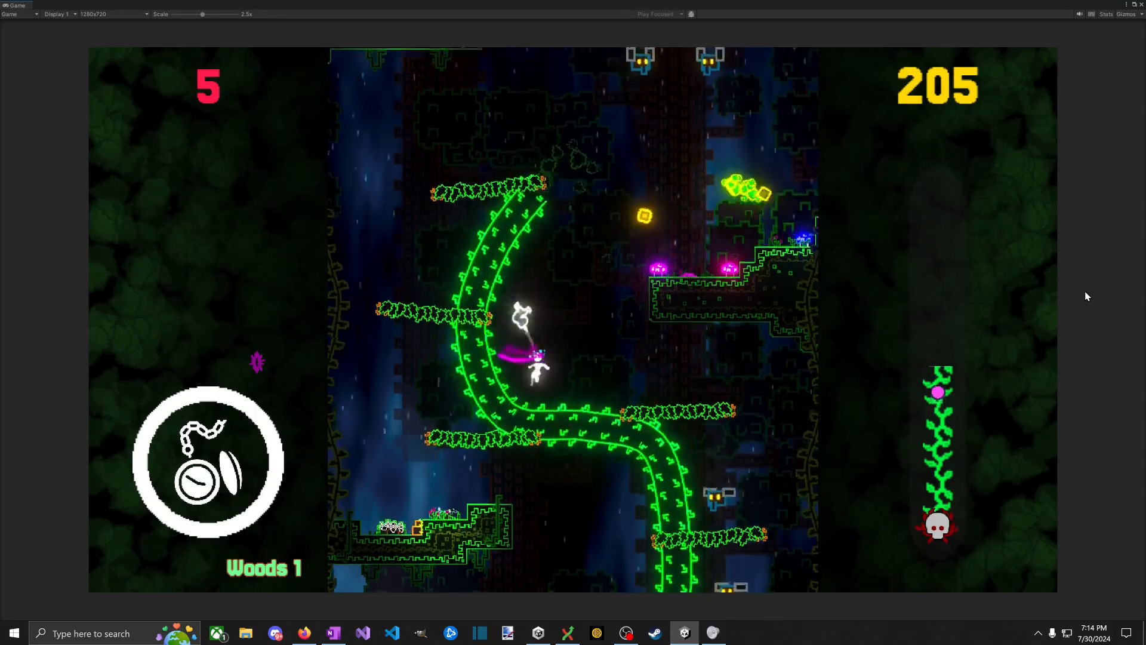
{"action": "key", "text": "Left"}
{"action": "key", "text": "Right"}
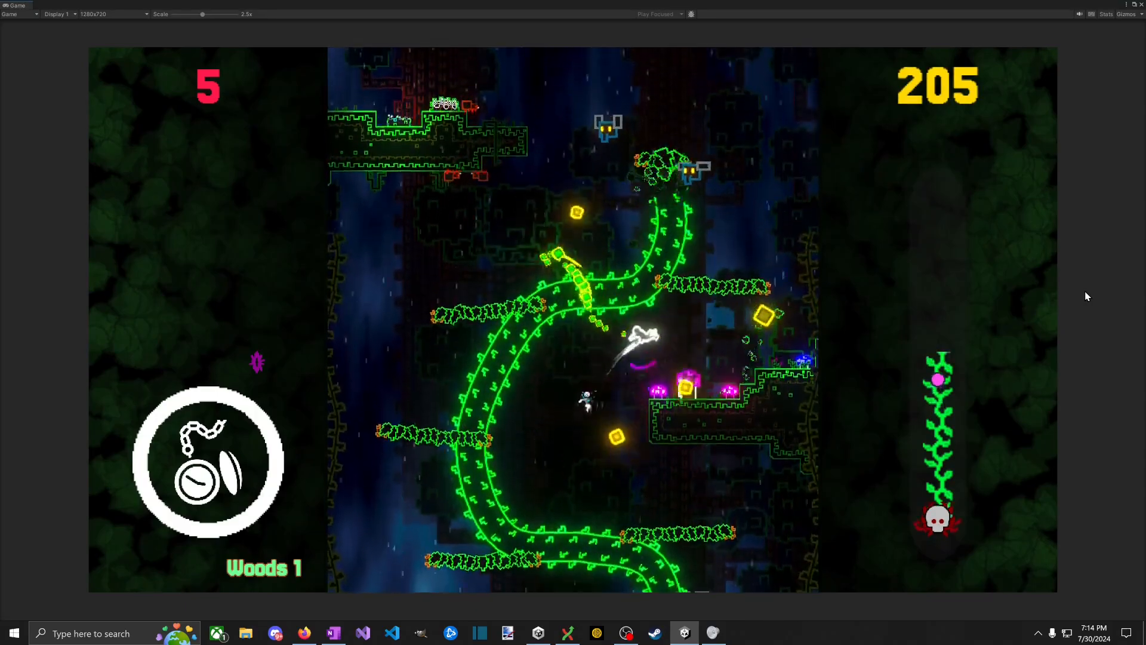
{"action": "key", "text": "Right"}
{"action": "key", "text": "space"}
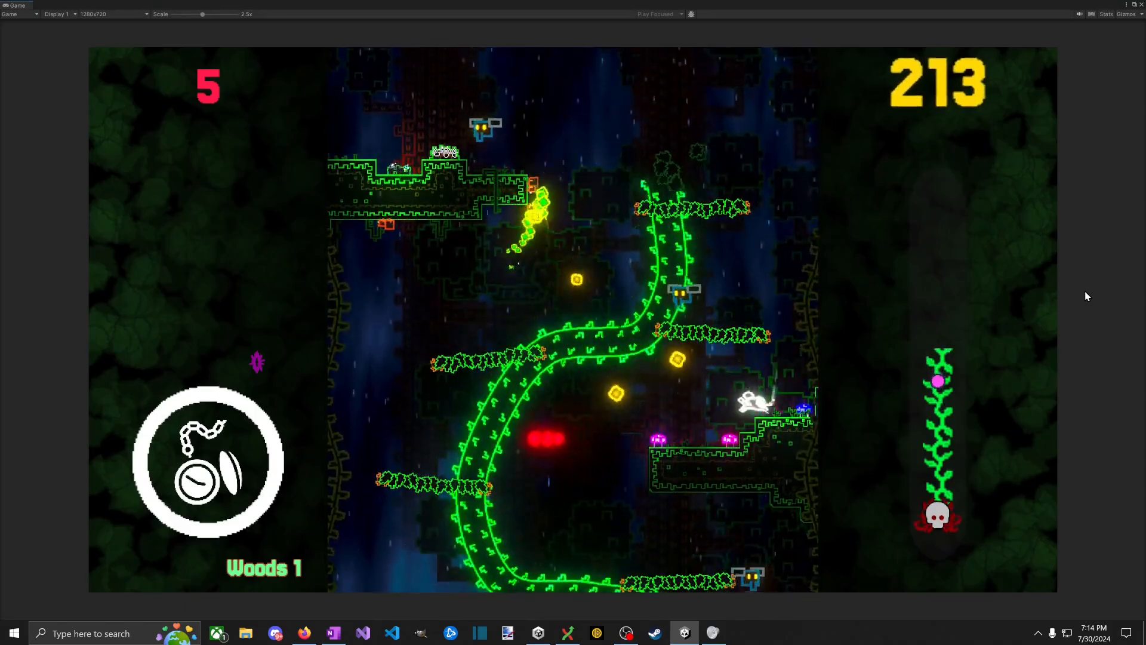
Step: Gather the coins over the leaf platform above the mushroom ledge and drop toward the opening beneath the beanstalk
{"action": "key", "text": "Left"}
{"action": "key", "text": "space"}
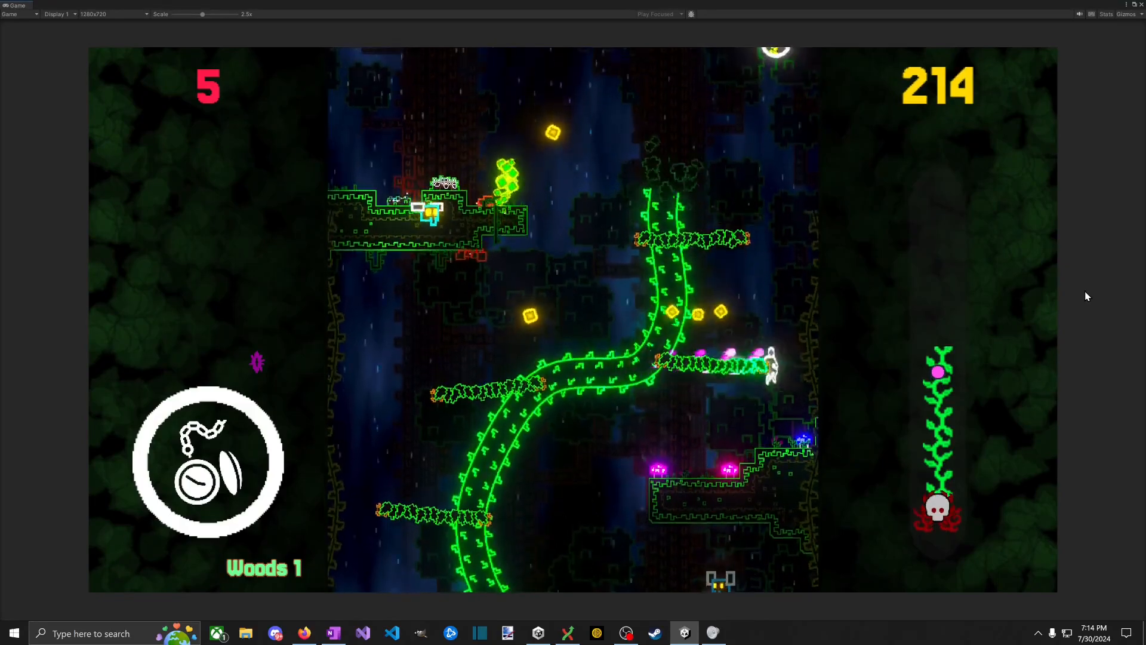
{"action": "key", "text": "Left"}
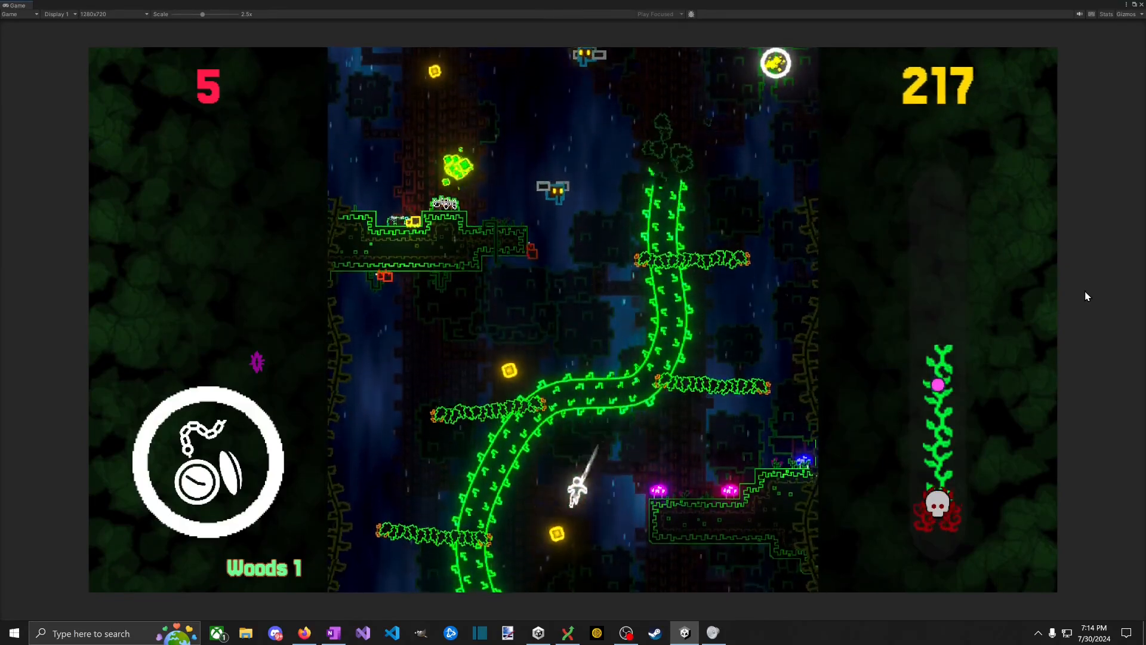
Step: Chase the falling coins to the far wall below the flower ledge and jump back toward the beanstalk
{"action": "key", "text": "space"}
{"action": "key", "text": "space"}
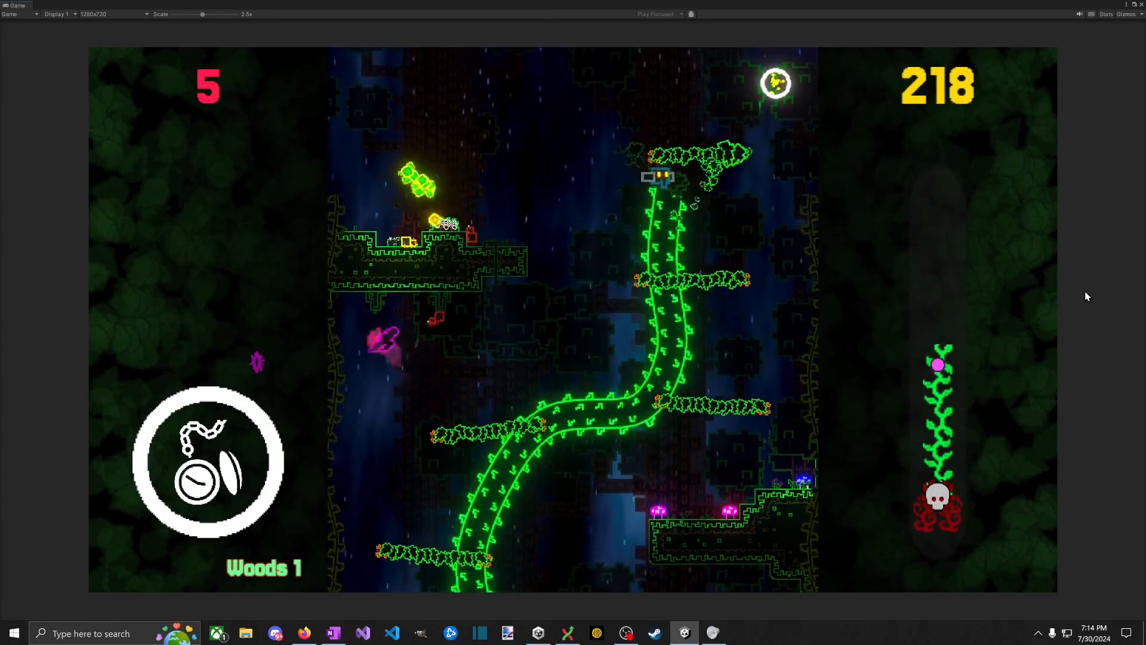
{"action": "key", "text": "Left"}
{"action": "key", "text": "space"}
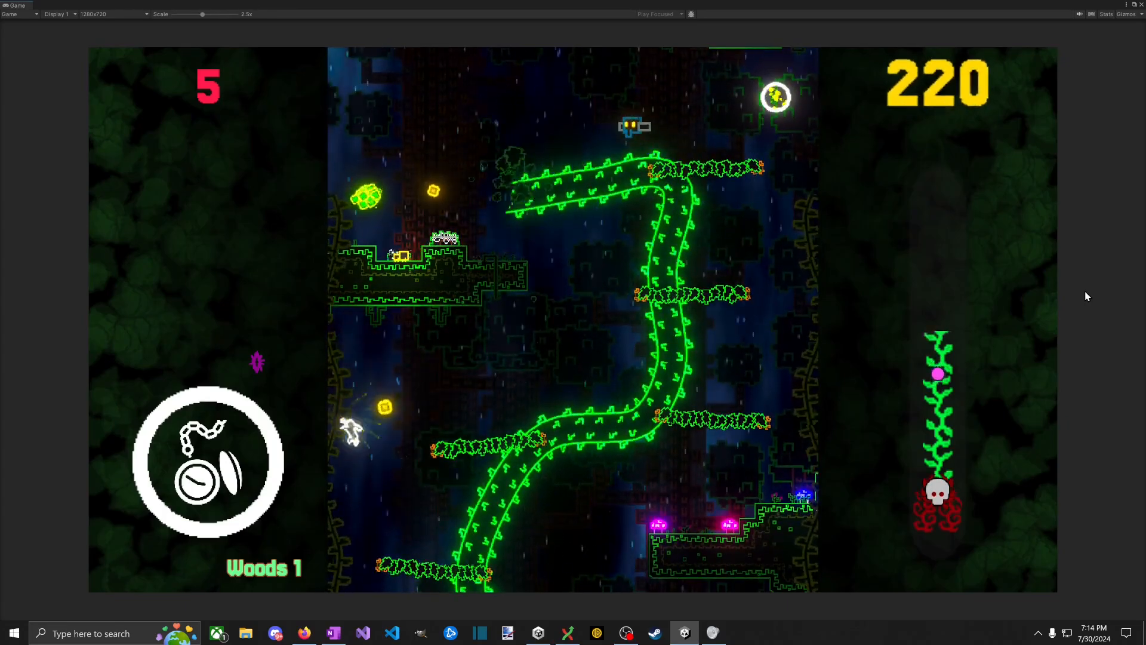
{"action": "key", "text": "space"}
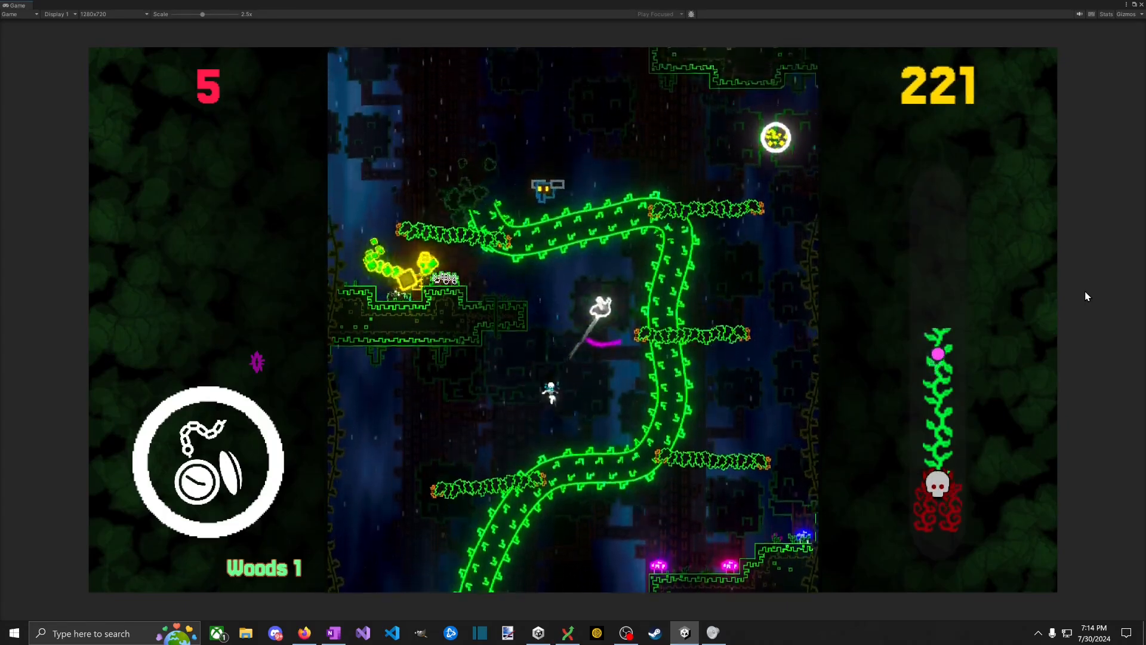
Step: Climb to the leaf platform below the beehive ledge and dash at the flying enemies there
{"action": "key", "text": "space"}
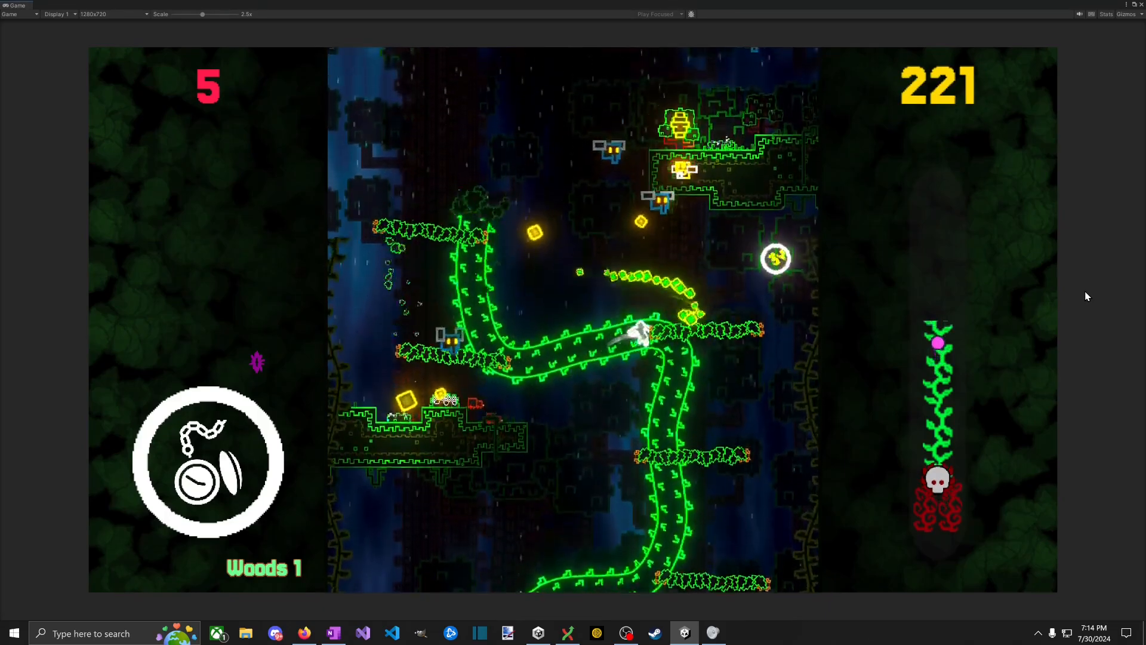
{"action": "key", "text": "space"}
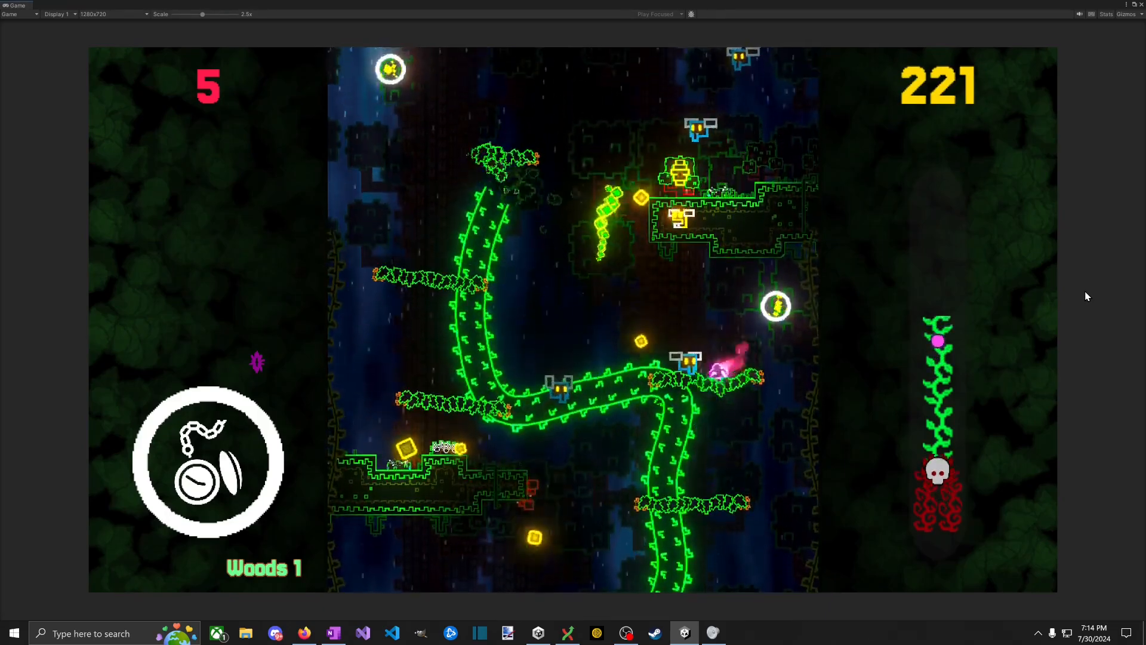
{"action": "key", "text": "space"}
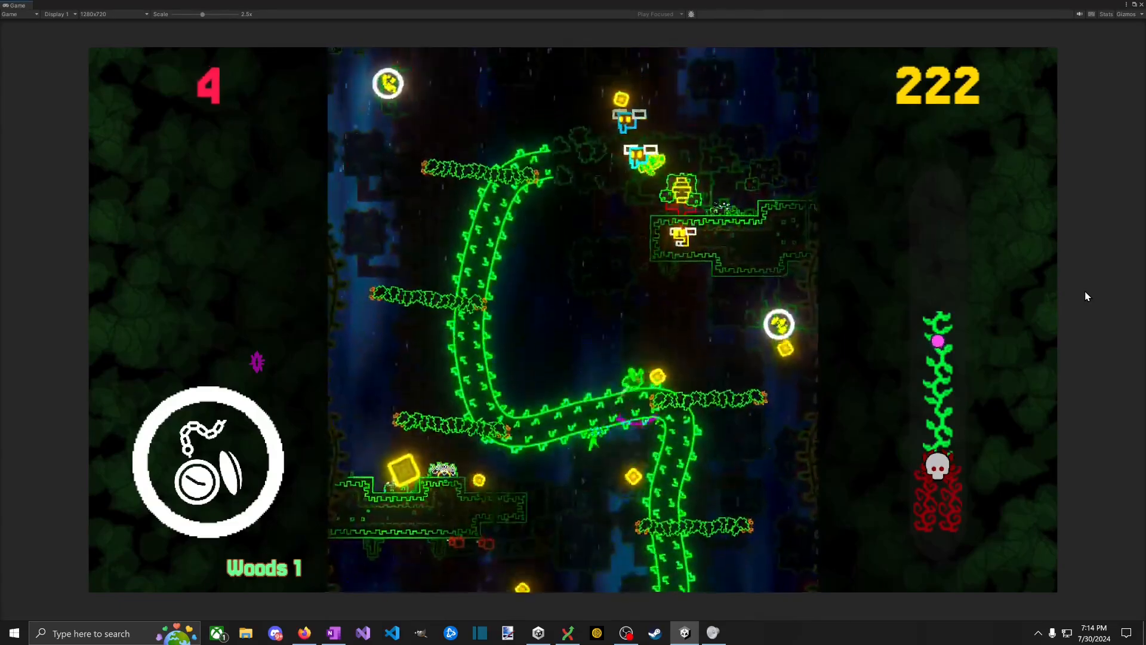
Step: Use the time-stop watch, break the floating bubble for its coins and climb beside the beanstalk past the beehive ledge
{"action": "key", "text": "space"}
{"action": "key", "text": "space"}
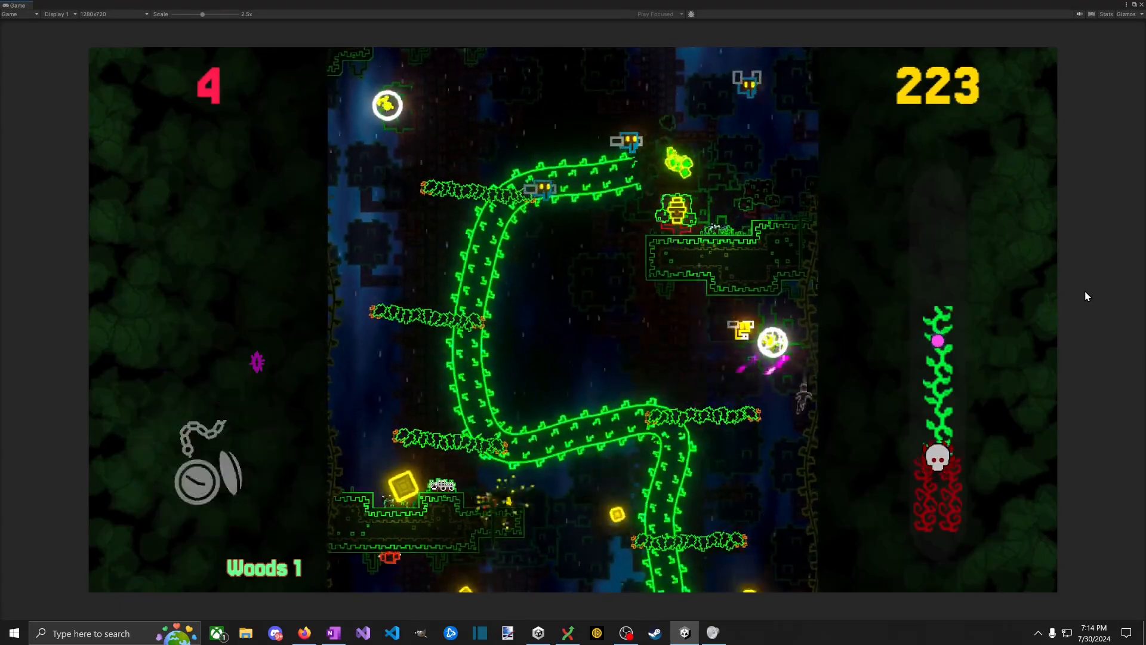
{"action": "key", "text": "space"}
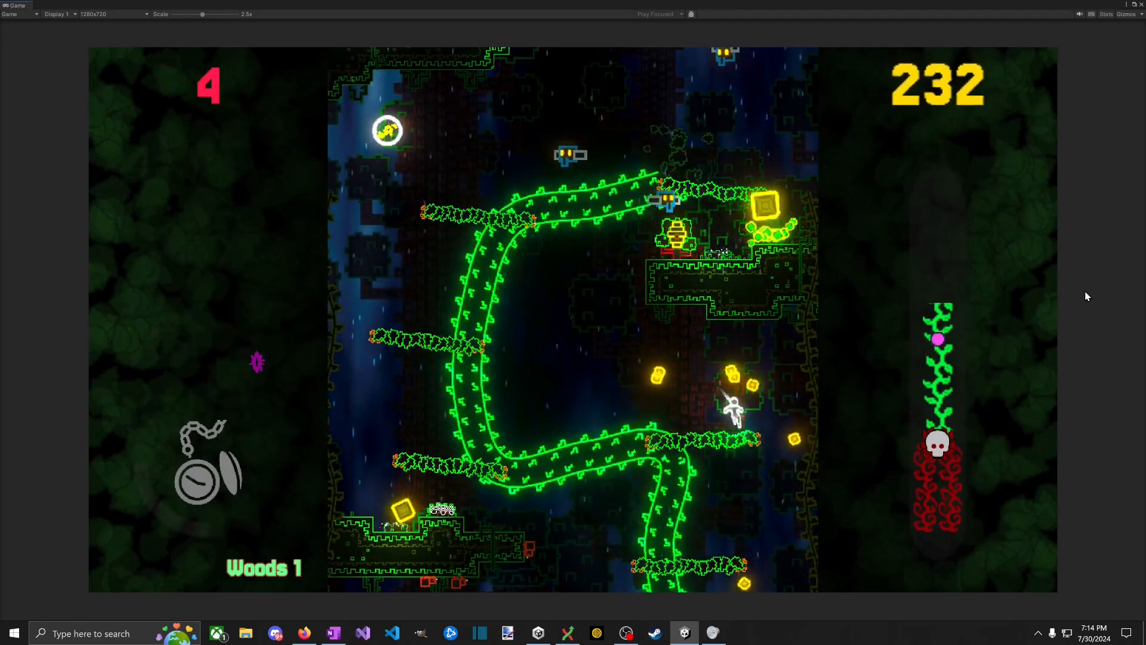
{"action": "key", "text": "Left"}
{"action": "key", "text": "space"}
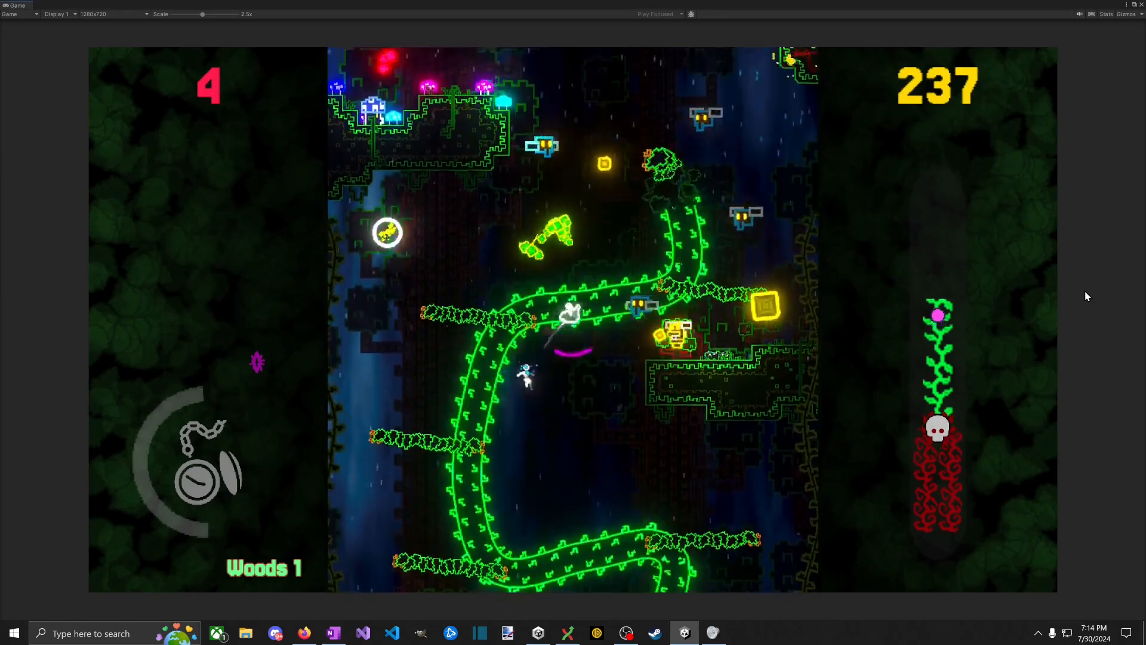
Step: Pause the game, switch to OneNote and add "More consistent enemy death behavior during time stop" under Enemy Death
{"action": "key", "text": "Escape"}
{"action": "key", "text": "alt+Tab"}
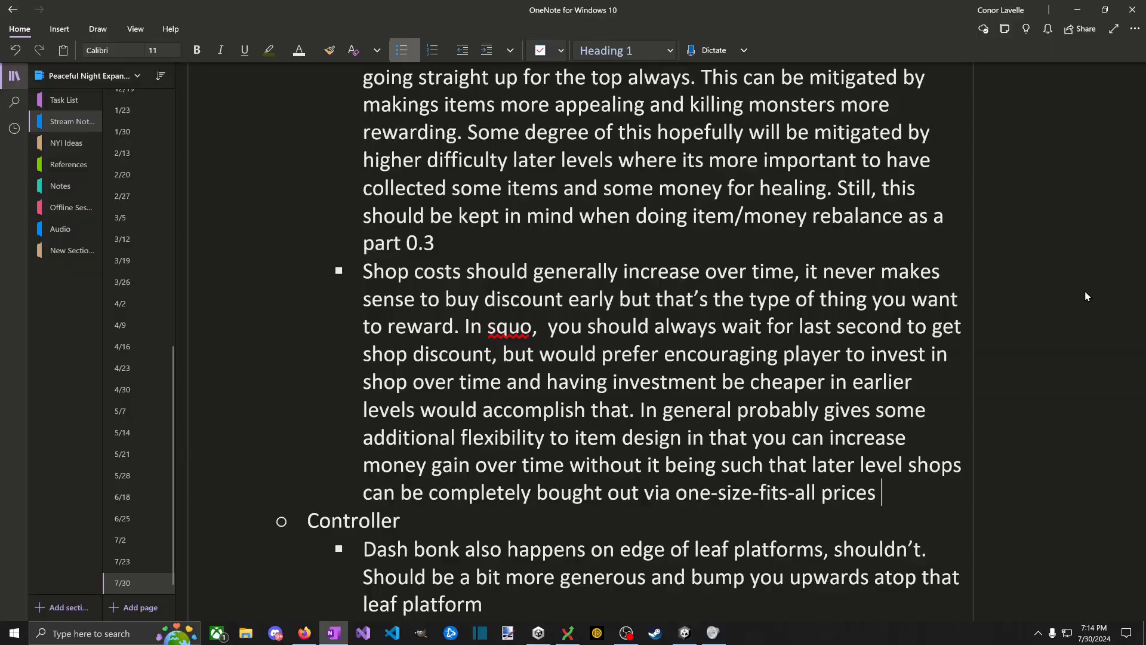
{"action": "scroll", "coordinate": [510, 323], "scroll_direction": "up", "scroll_amount": 8}
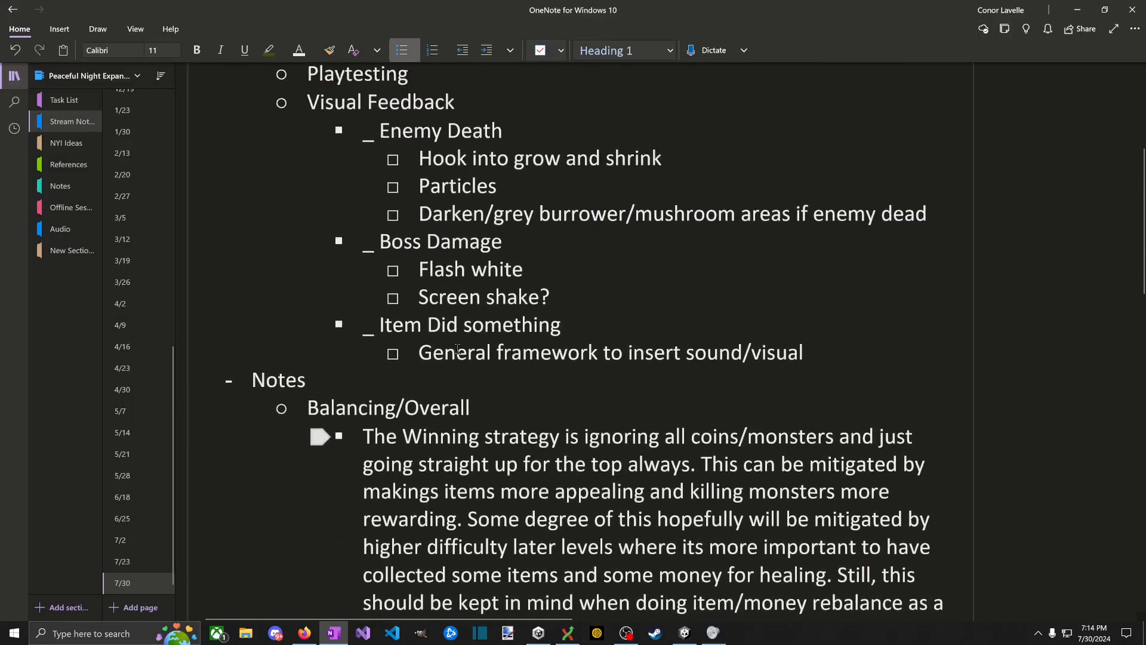
{"action": "left_click", "coordinate": [937, 402]}
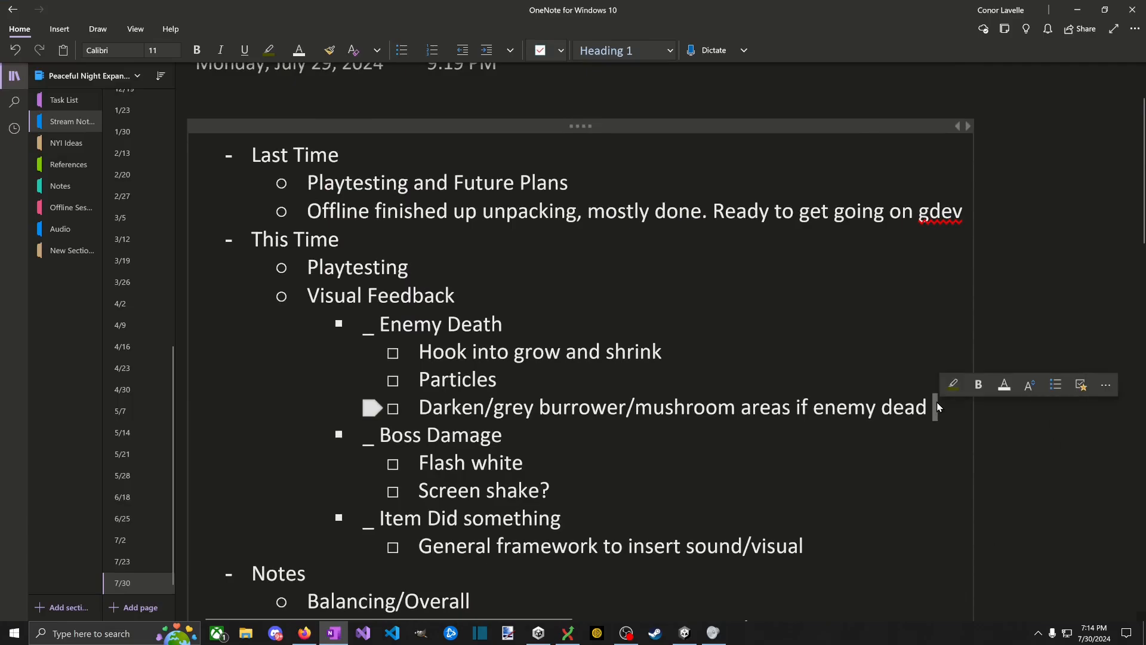
{"action": "key", "text": "Return"}
{"action": "type", "text": "More consisten"}
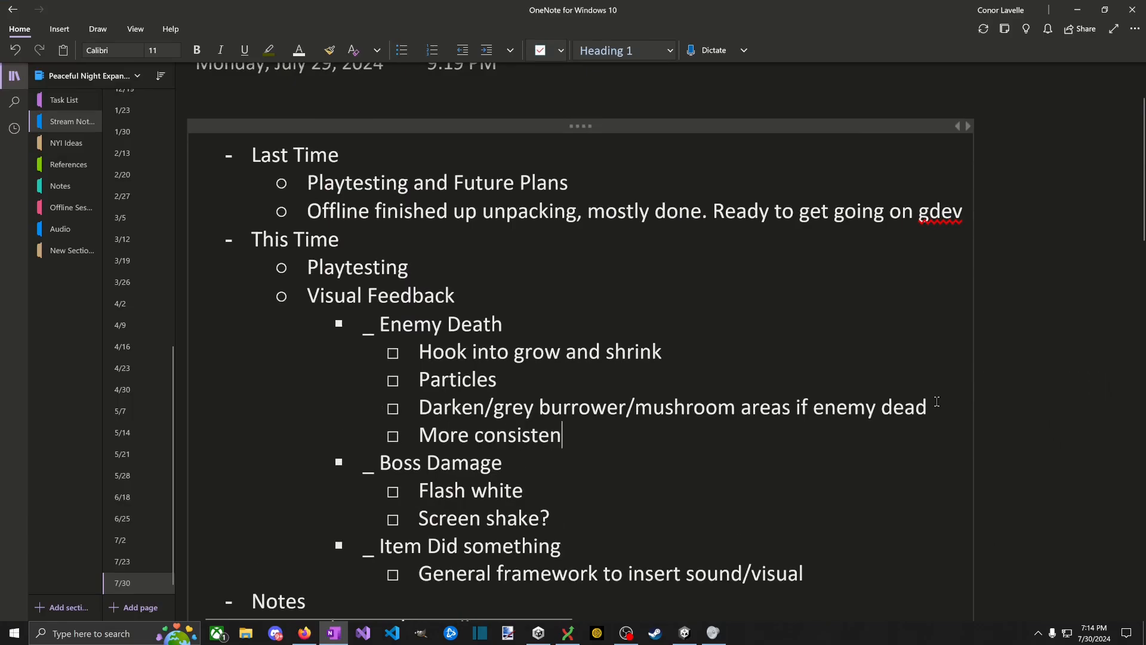
{"action": "type", "text": "t enemy "}
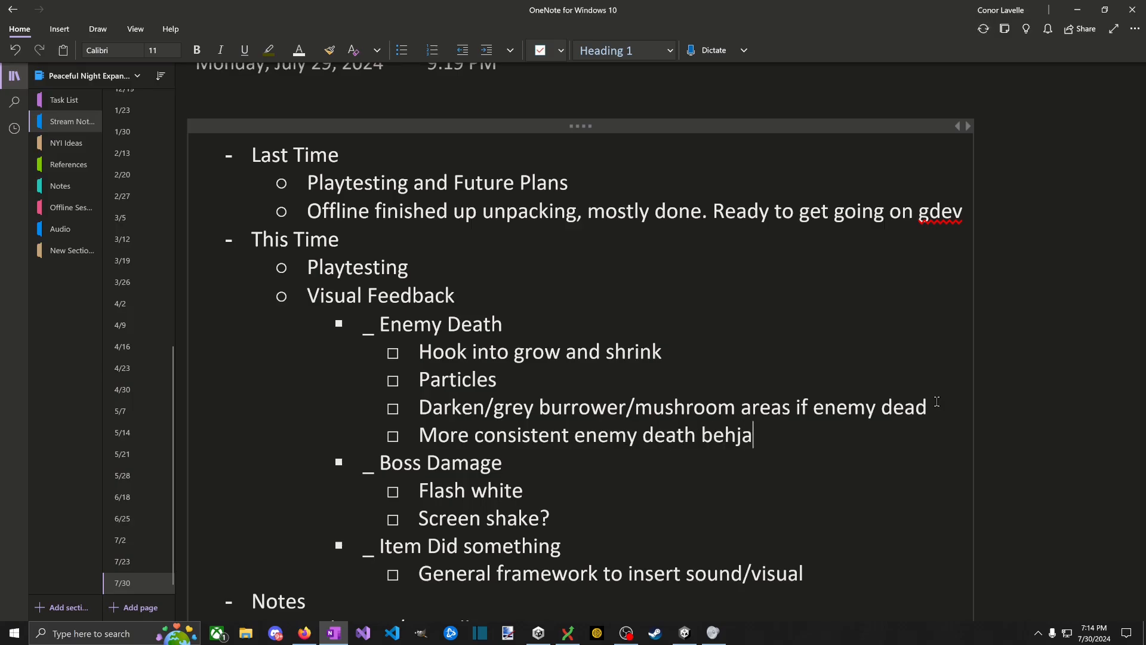
{"action": "type", "text": "death behavior during time stop"}
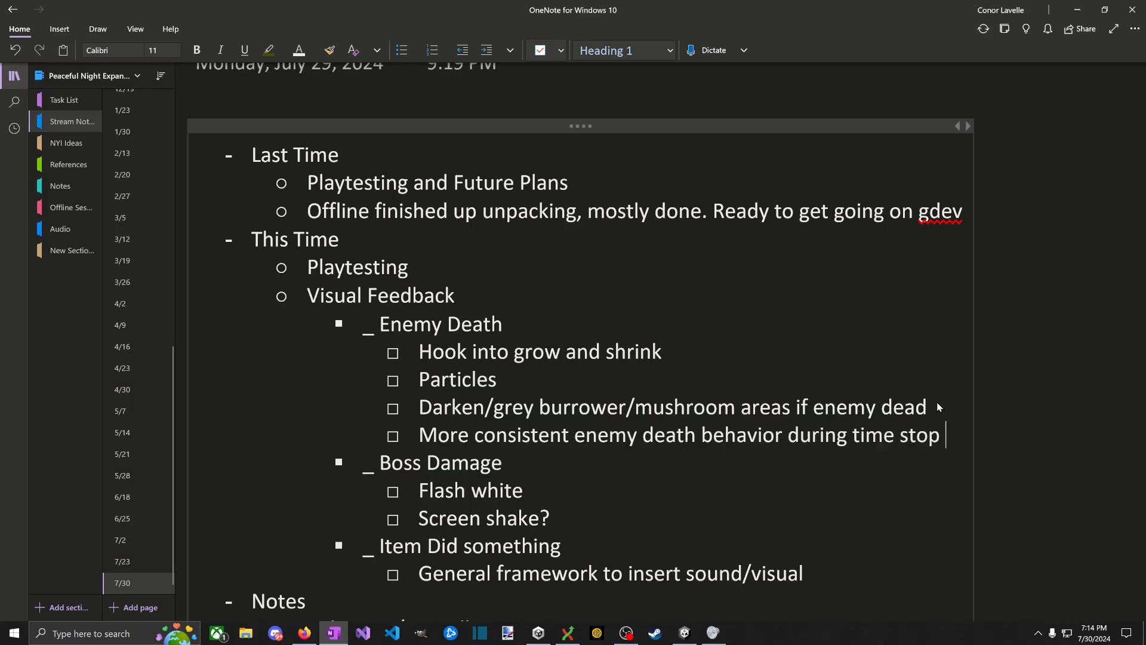
Step: Switch back to the Unity game, resume play and climb from the leaf platform above the beehive
{"action": "key", "text": "alt+Tab"}
{"action": "key", "text": "Escape"}
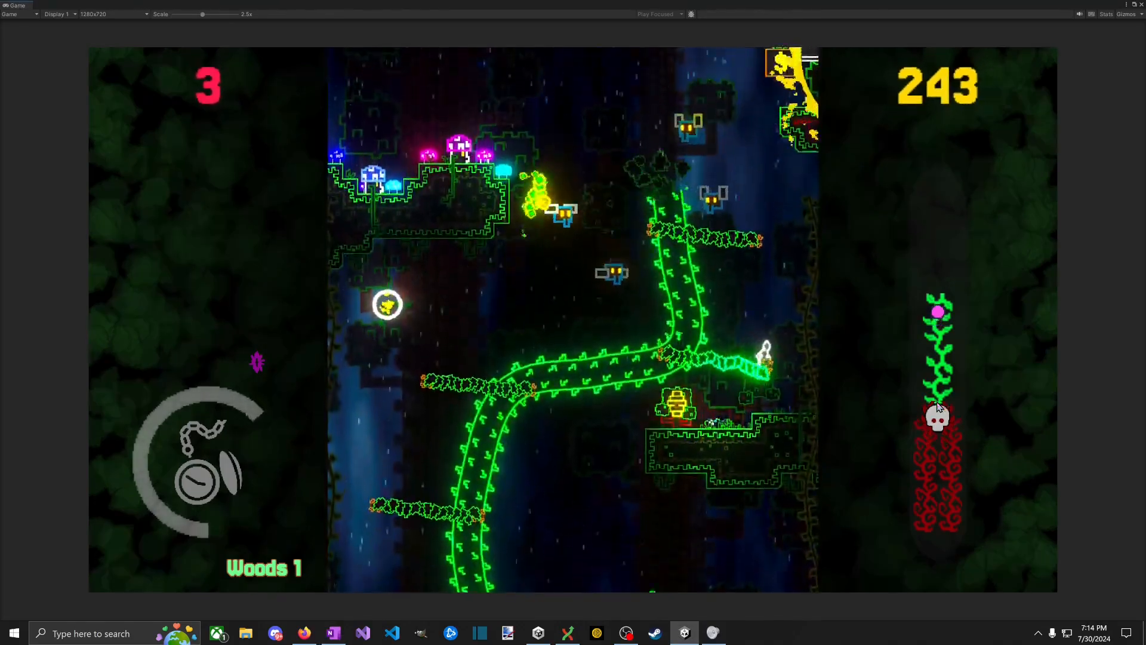
{"action": "key", "text": "space"}
{"action": "key", "text": "space"}
{"action": "key", "text": "a"}
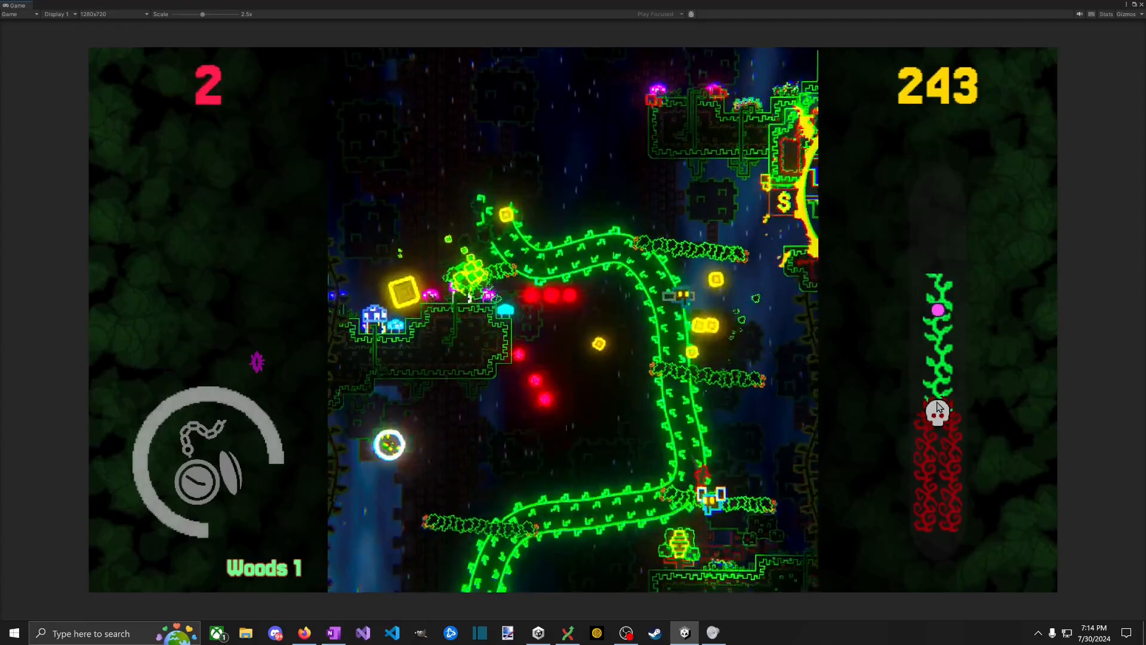
Step: Jump from the next leaf platform across the beanstalk to the coin above the blue and pink mushroom ledge
{"action": "key", "text": "space"}
{"action": "key", "text": "space"}
{"action": "key", "text": "a"}
{"action": "key", "text": "a"}
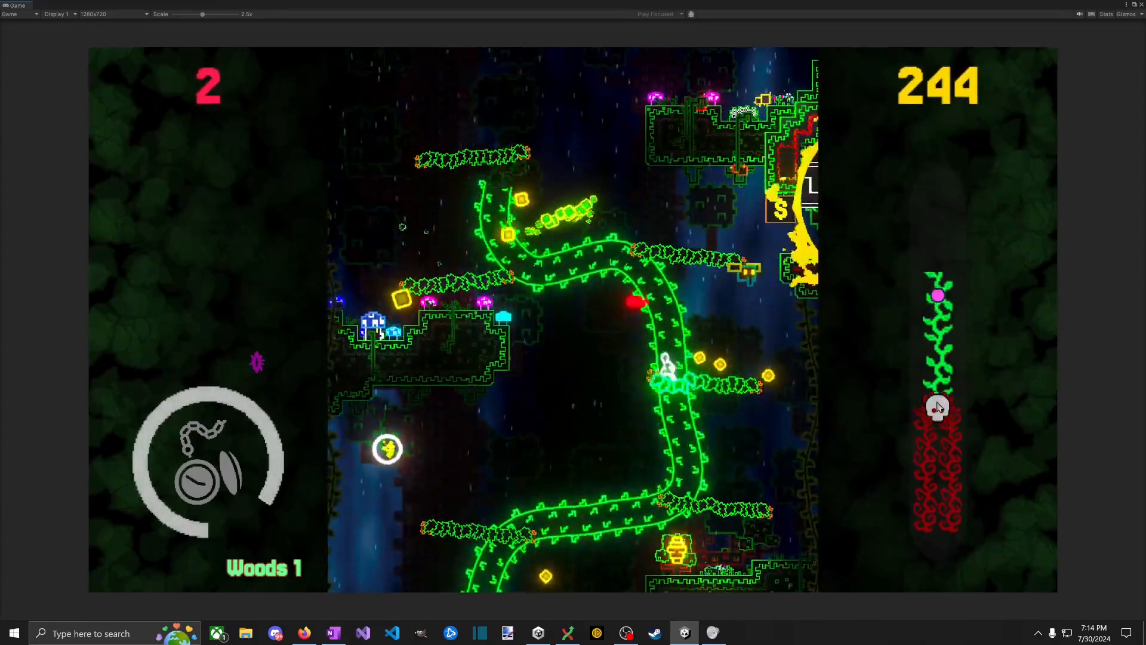
{"action": "key", "text": "space"}
{"action": "key", "text": "space"}
{"action": "key", "text": "a"}
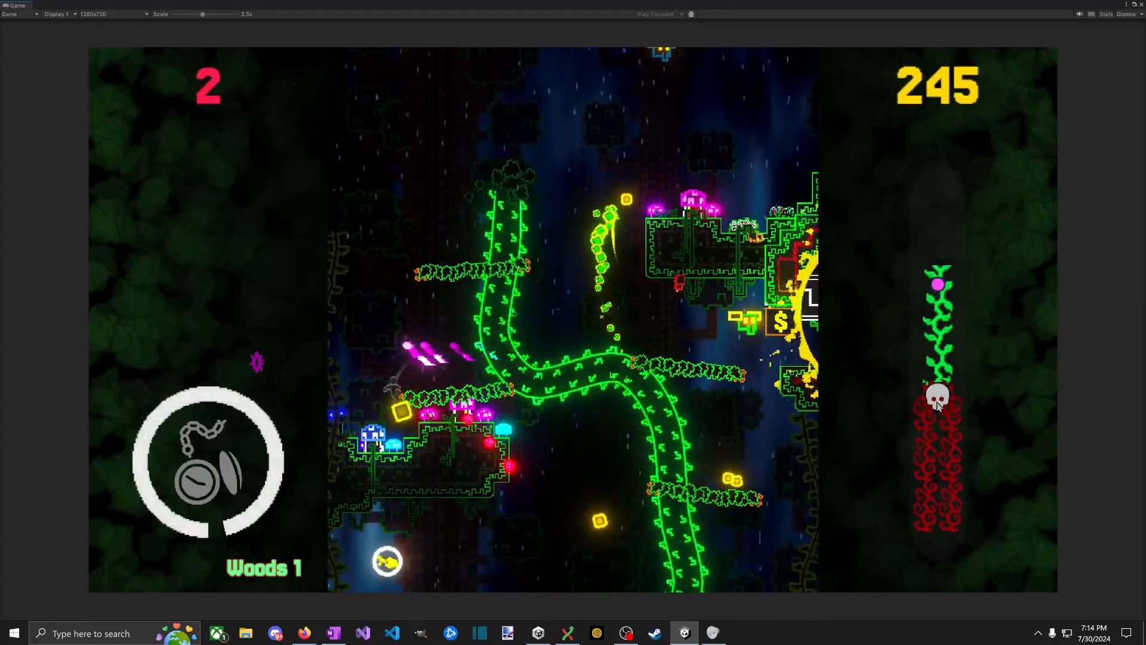
Step: Collect the large coin, cross back past the beanstalk and reach the shop entrance marked with the dollar sign
{"action": "key", "text": "space"}
{"action": "key", "text": "d"}
{"action": "key", "text": "d"}
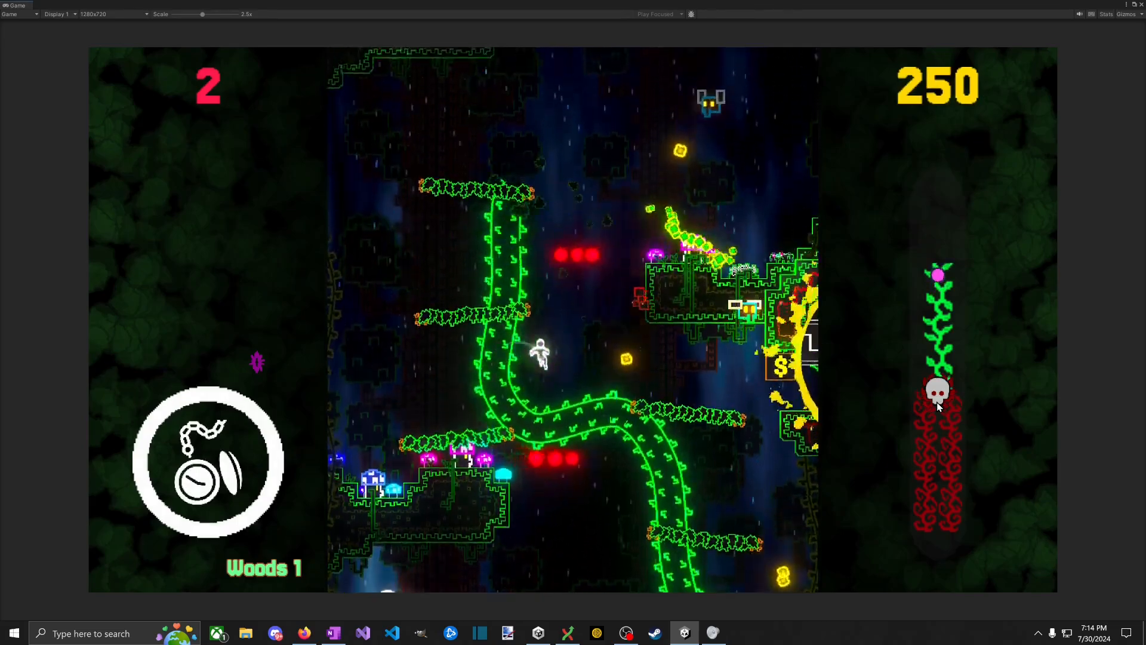
{"action": "key", "text": "space"}
{"action": "key", "text": "d"}
{"action": "key", "text": "space"}
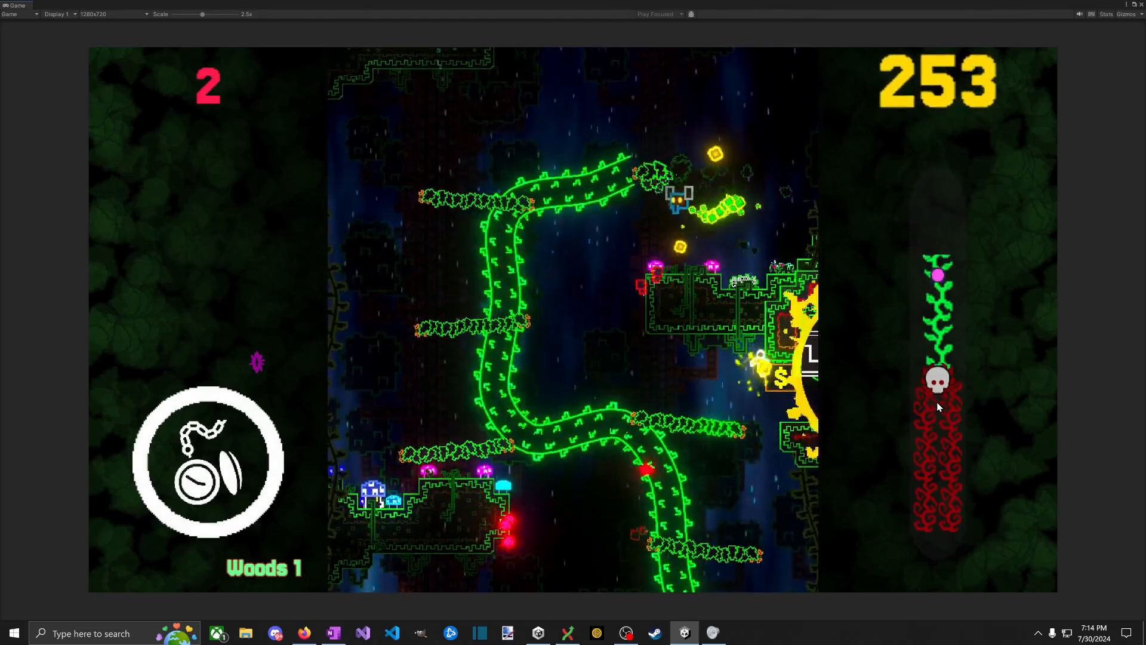
Step: Enter the shop and buy the yellow card item
{"action": "key", "text": "e"}
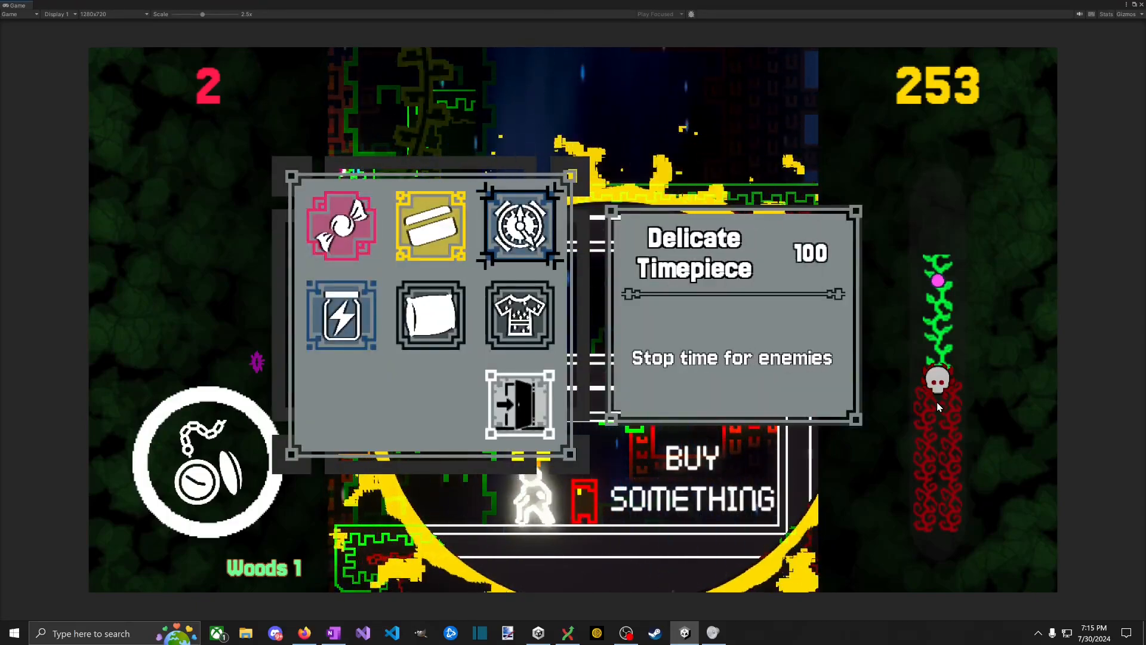
{"action": "key", "text": "a"}
{"action": "key", "text": "space"}
{"action": "key", "text": "space"}
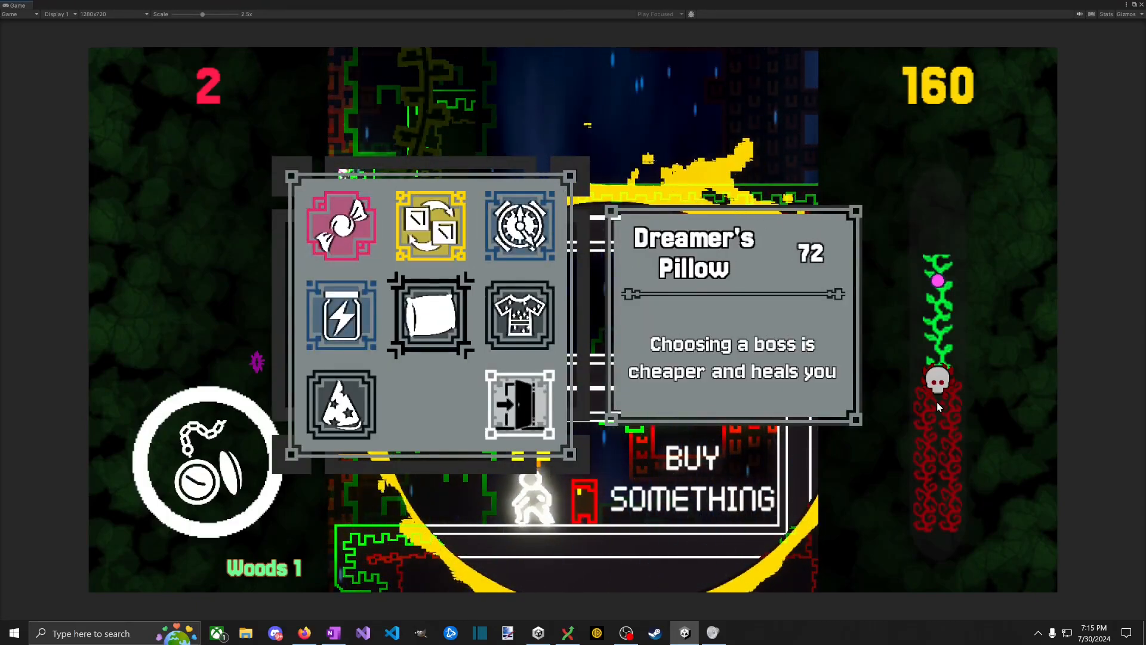
Step: Compare the shop's Dreamer's Pillow, Chainmail, Delicate Timepiece and Supply Chains by price and effect
{"action": "key", "text": "a"}
{"action": "key", "text": "d"}
{"action": "key", "text": "d"}
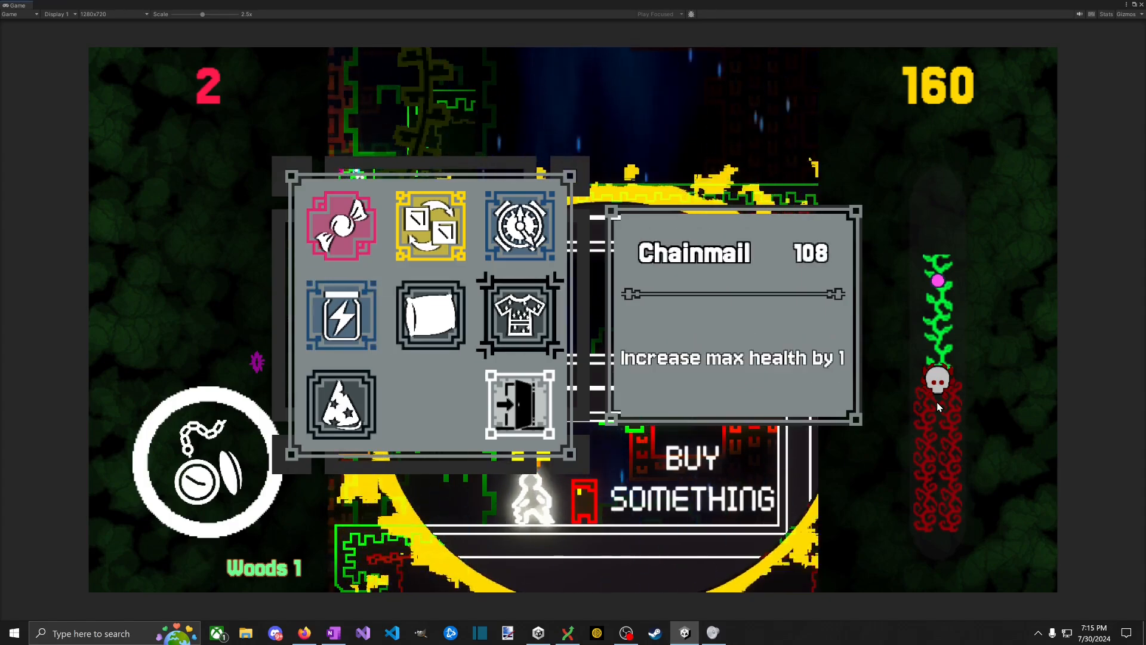
{"action": "key", "text": "a"}
{"action": "key", "text": "a"}
{"action": "key", "text": "d"}
{"action": "key", "text": "d"}
{"action": "key", "text": "w"}
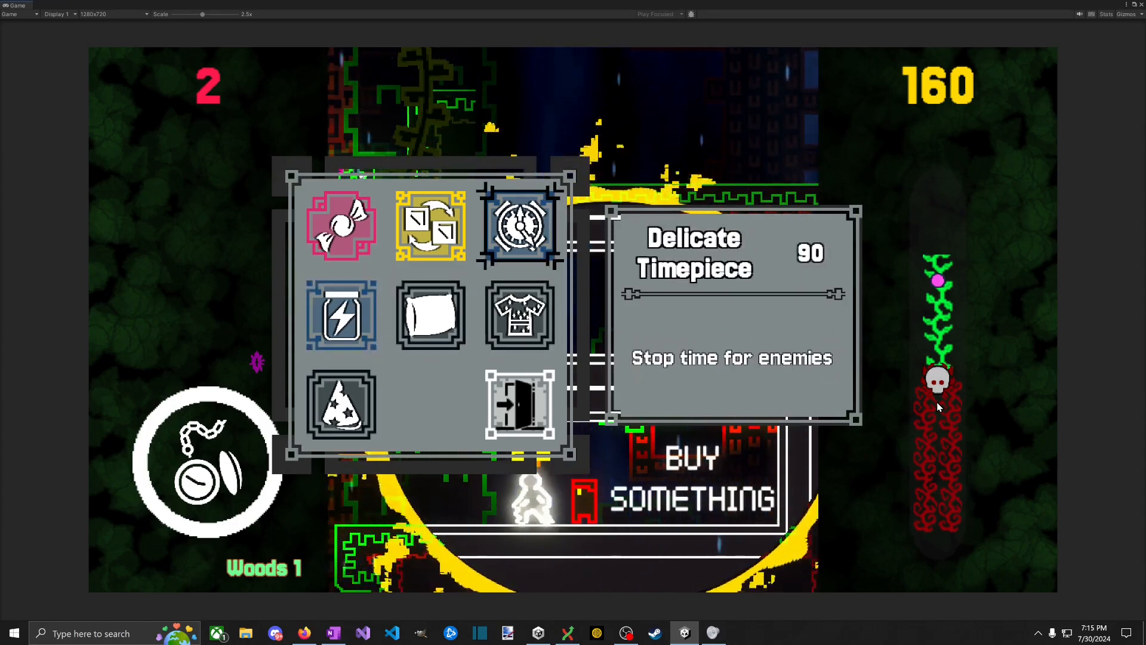
{"action": "key", "text": "s"}
{"action": "key", "text": "a"}
{"action": "key", "text": "w"}
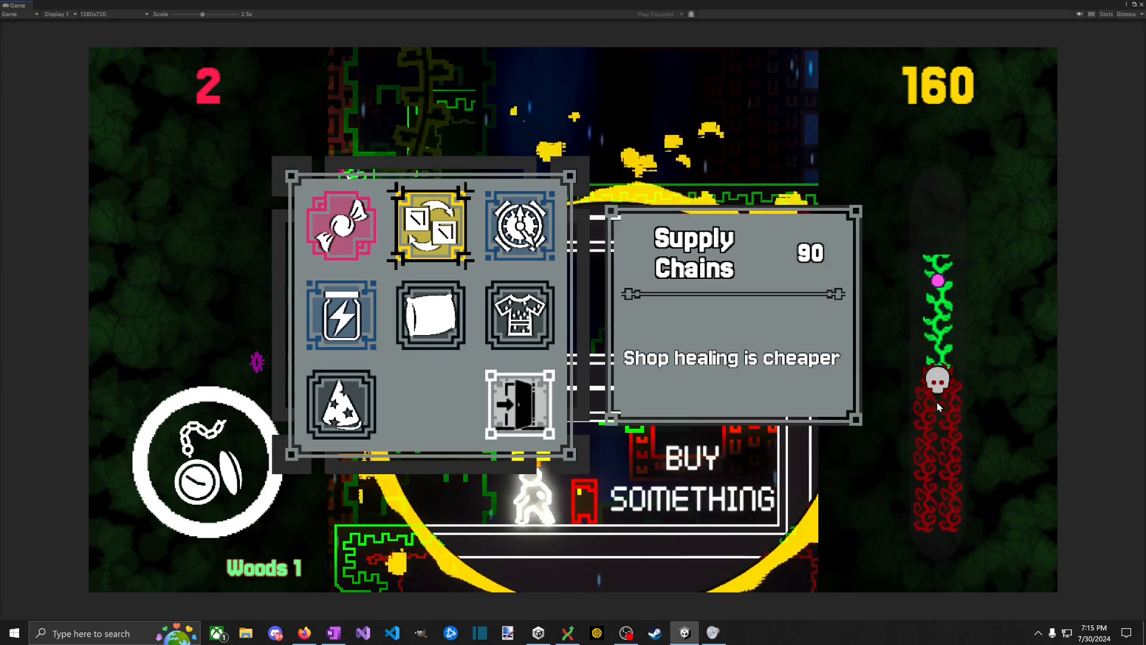
Step: Buy the candy and the Warm Cookie from the shop's healing slot, and leave the shop
{"action": "key", "text": "Right"}
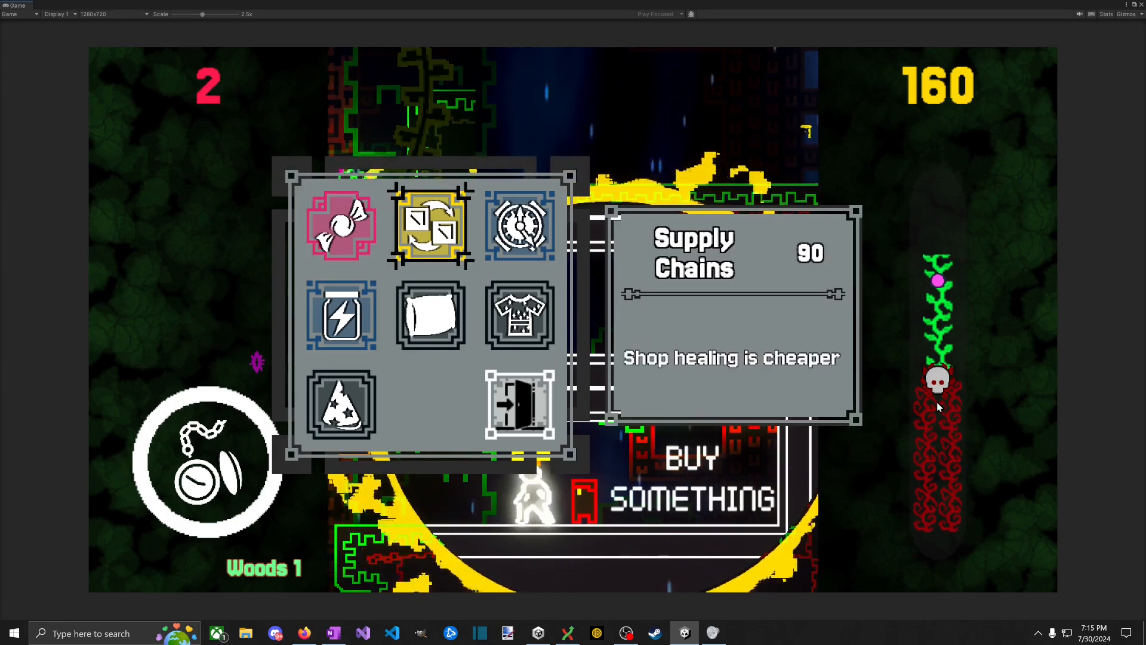
{"action": "key", "text": "Left"}
{"action": "key", "text": "Return"}
{"action": "key", "text": "Return"}
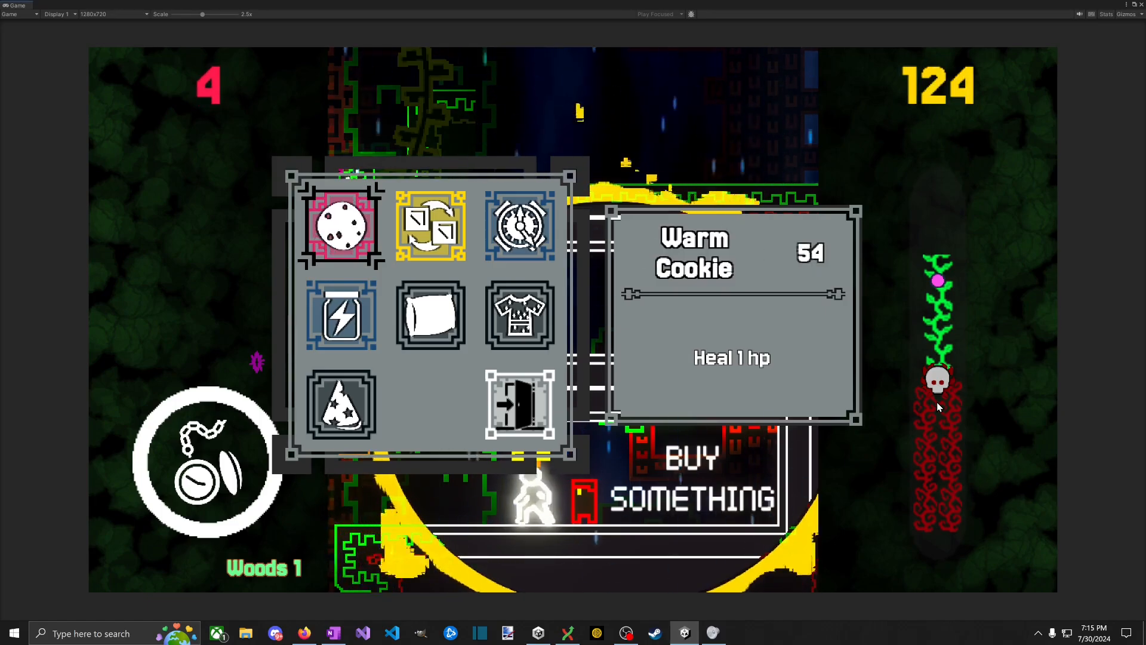
{"action": "key", "text": "Return"}
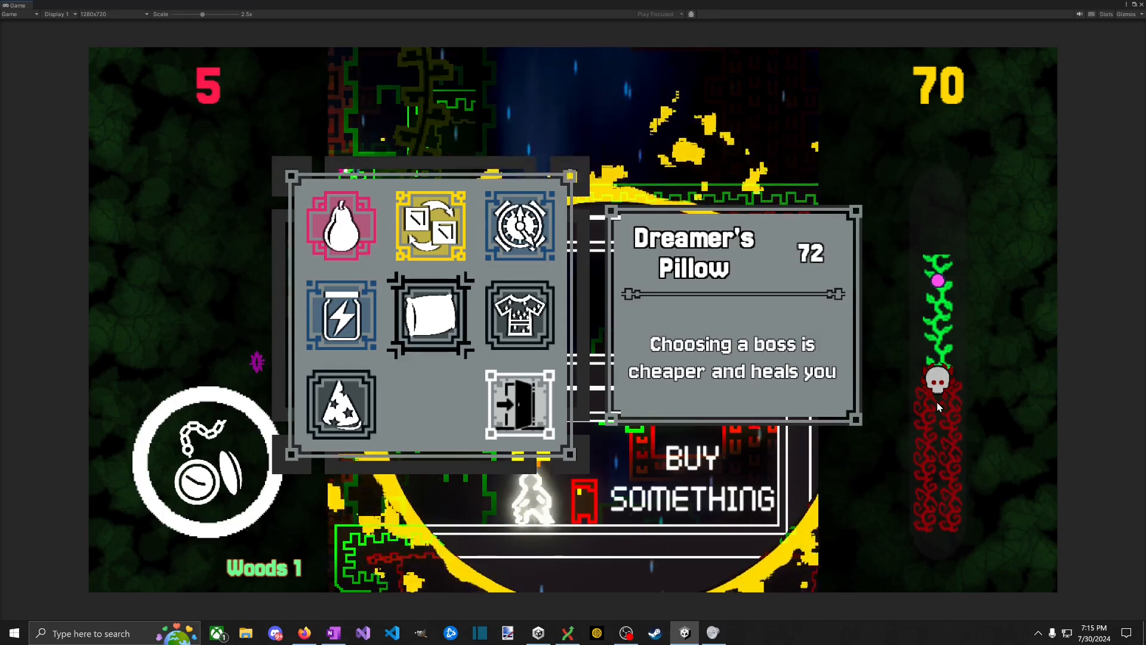
{"action": "key", "text": "Escape"}
Step: Return from the shop to the beanstalk and climb past its leaf platforms toward the yellow hive ledge
{"action": "key", "text": "Left"}
{"action": "key", "text": "space"}
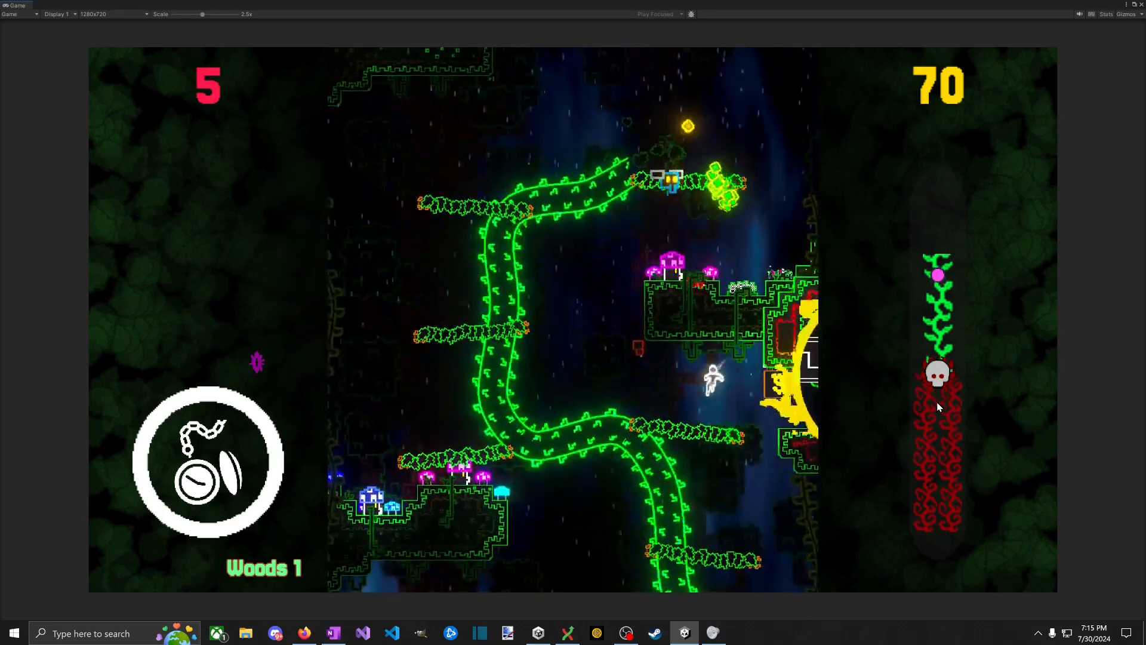
{"action": "key", "text": "Left"}
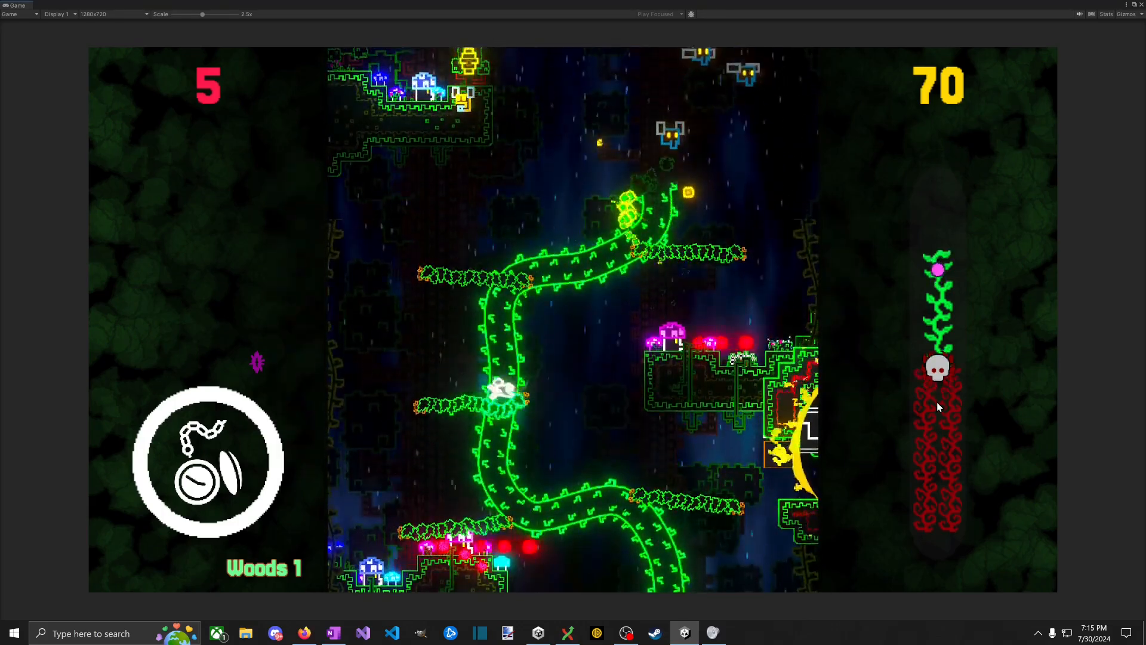
{"action": "key", "text": "space"}
{"action": "key", "text": "space"}
{"action": "key", "text": "Right"}
{"action": "key", "text": "space"}
{"action": "key", "text": "space"}
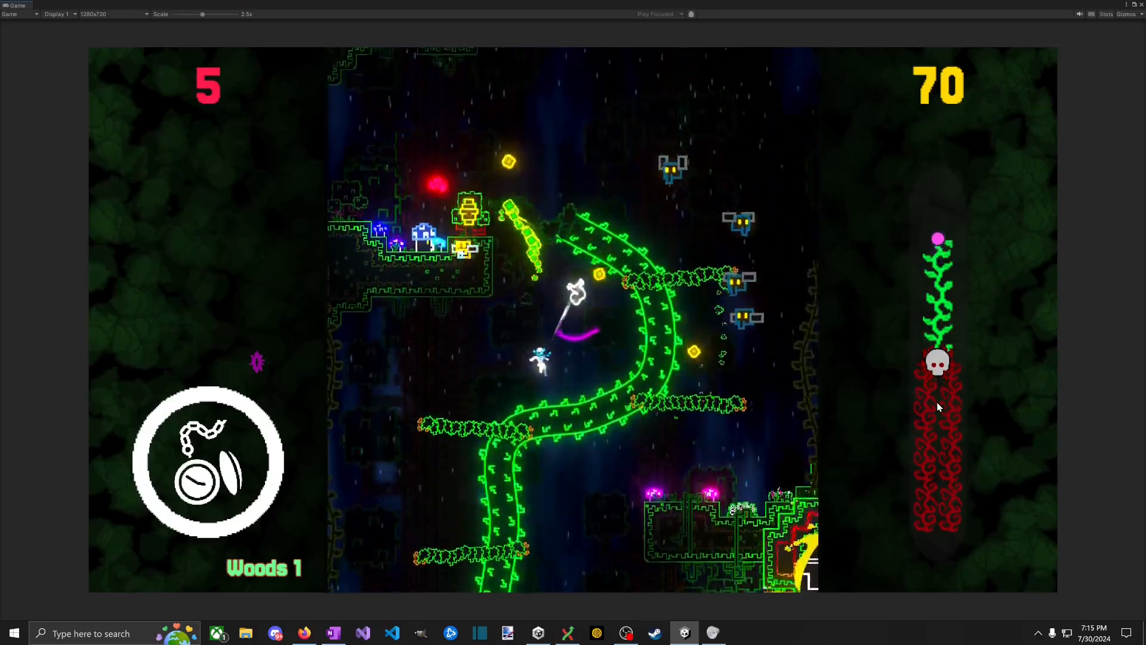
Step: Fight through the flying enemies beside the hive ledge and climb to the coins by the beanstalk's upper bend
{"action": "key", "text": "Left"}
{"action": "key", "text": "space"}
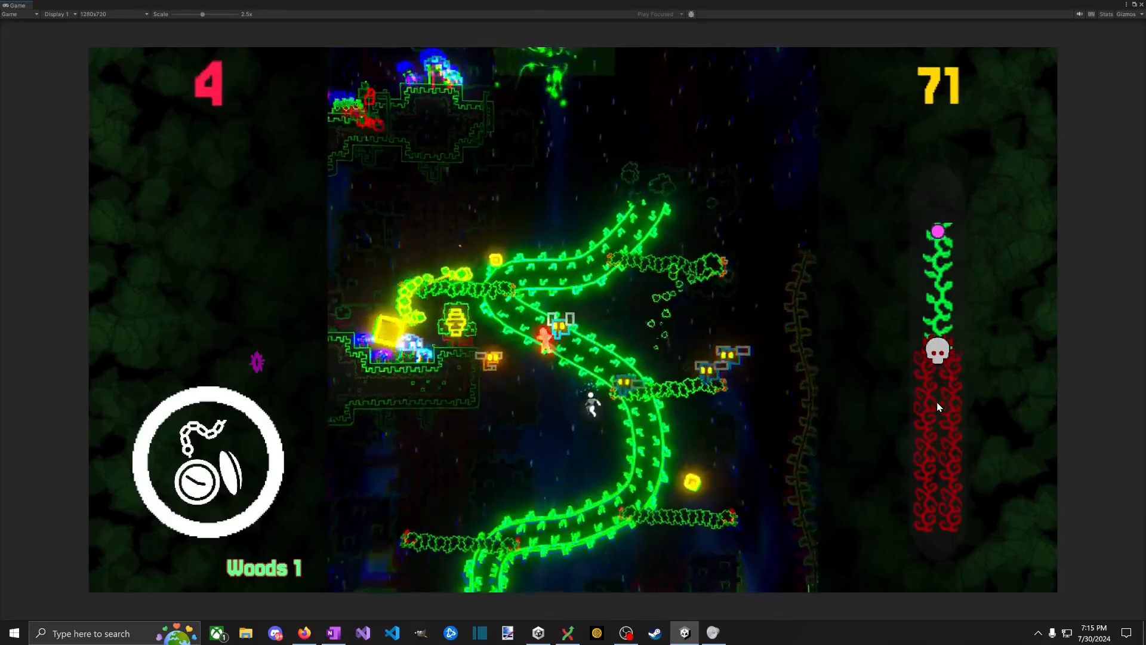
{"action": "key", "text": "Right"}
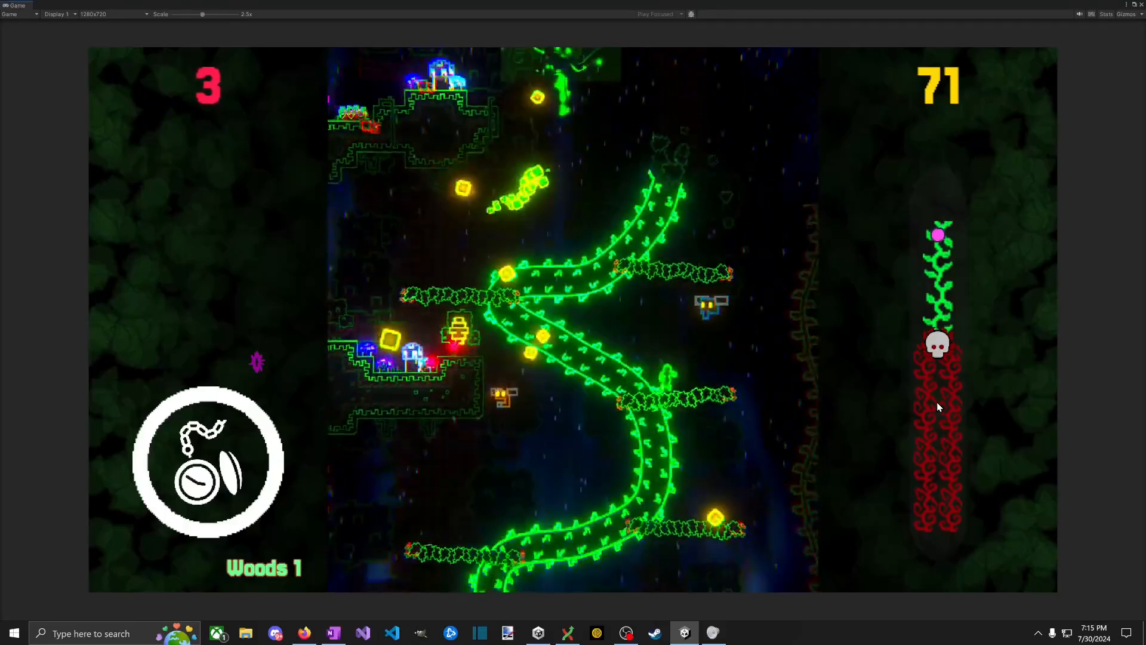
{"action": "key", "text": "space"}
{"action": "key", "text": "Left"}
{"action": "key", "text": "space"}
{"action": "key", "text": "Right"}
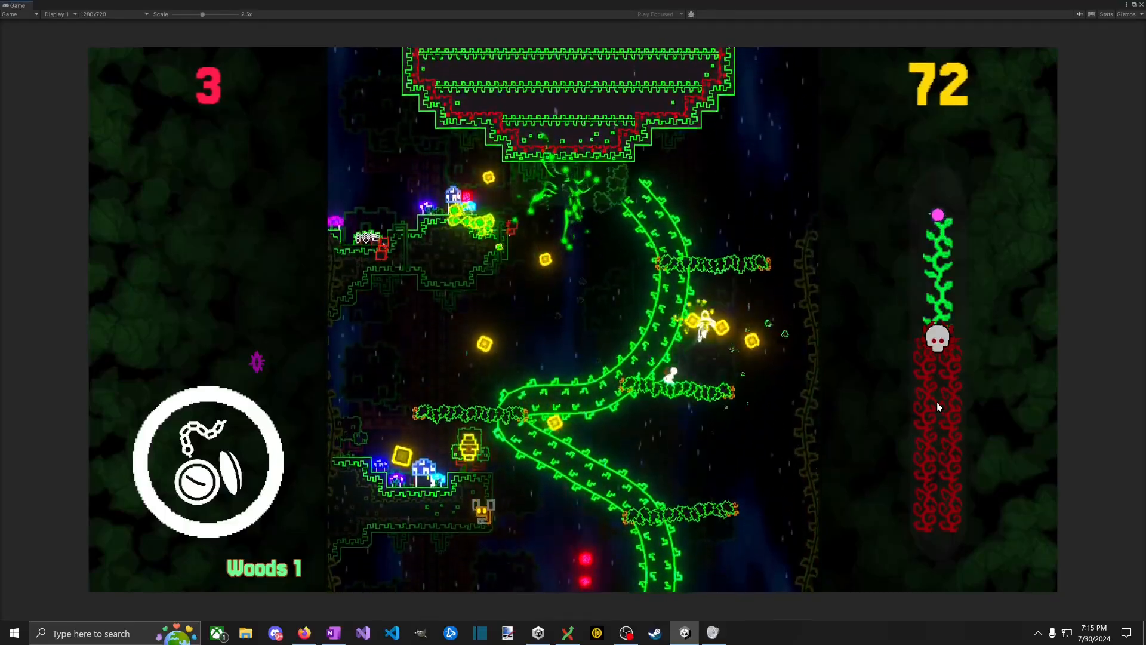
Step: Climb from the last leaf platforms into the large green structure above the beanstalk to finish Woods 1
{"action": "key", "text": "space"}
{"action": "key", "text": "space"}
{"action": "key", "text": "Left"}
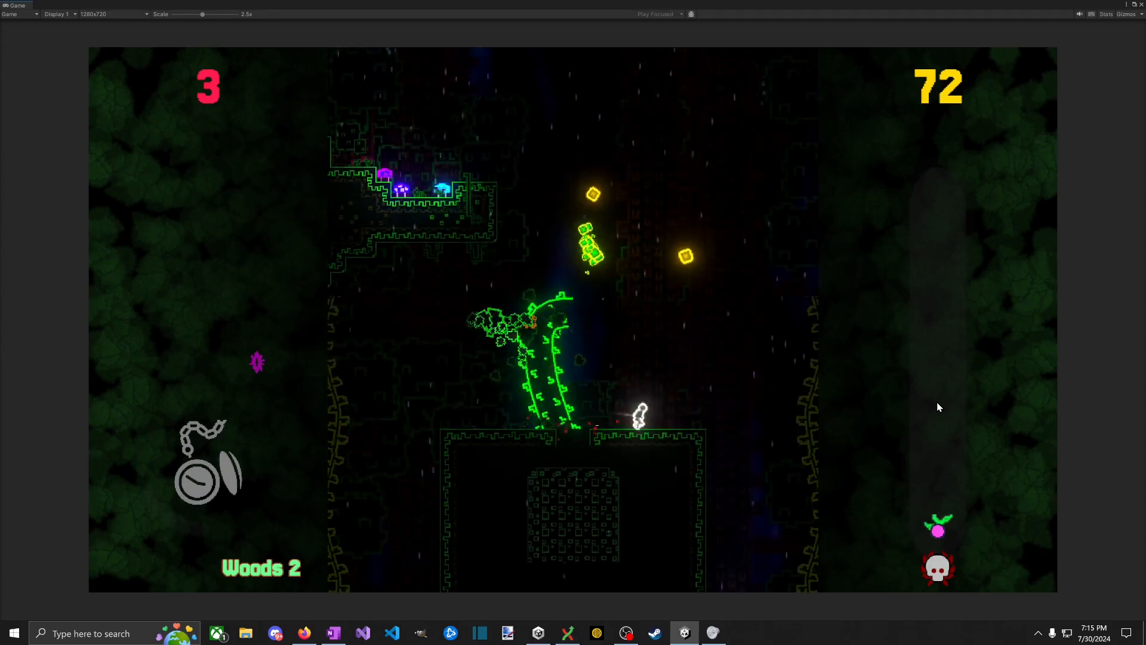
Step: Start Woods 2 by jumping up the first leaf platforms and collecting the coins beside the beanstalk
{"action": "key", "text": "space"}
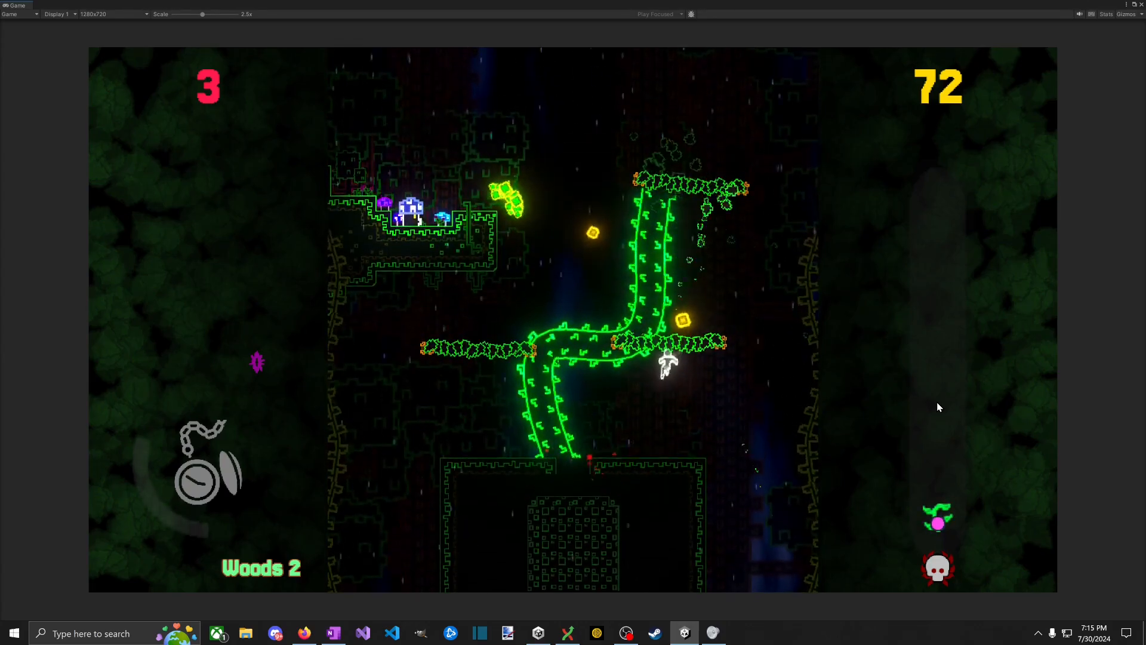
{"action": "key", "text": "space"}
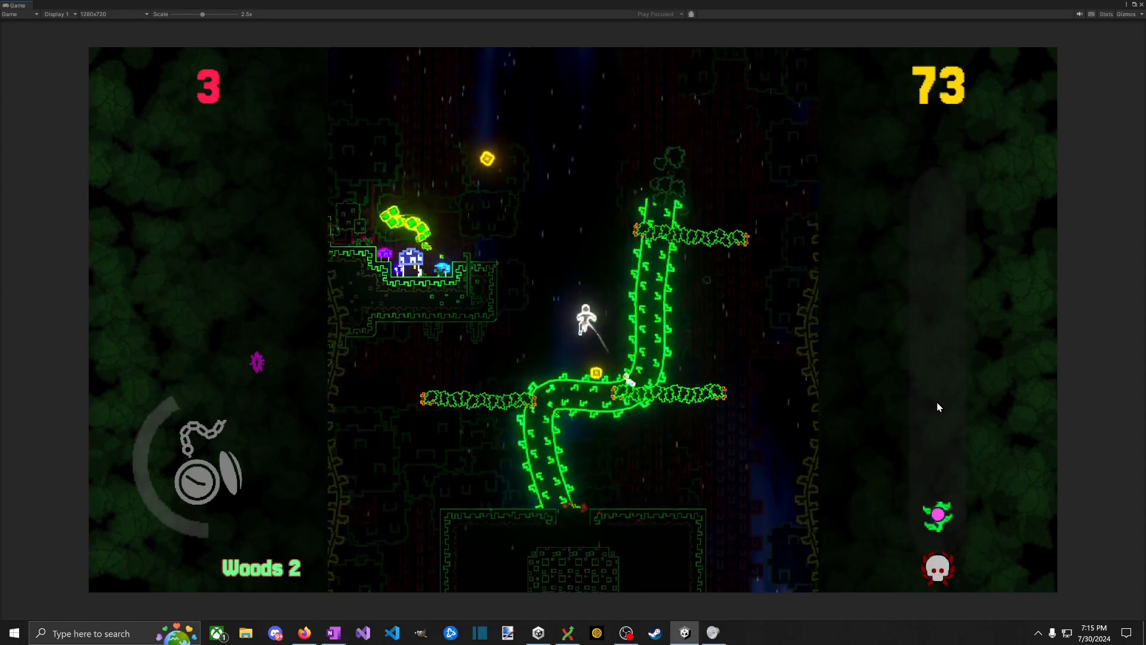
{"action": "key", "text": "space"}
{"action": "key", "text": "Left"}
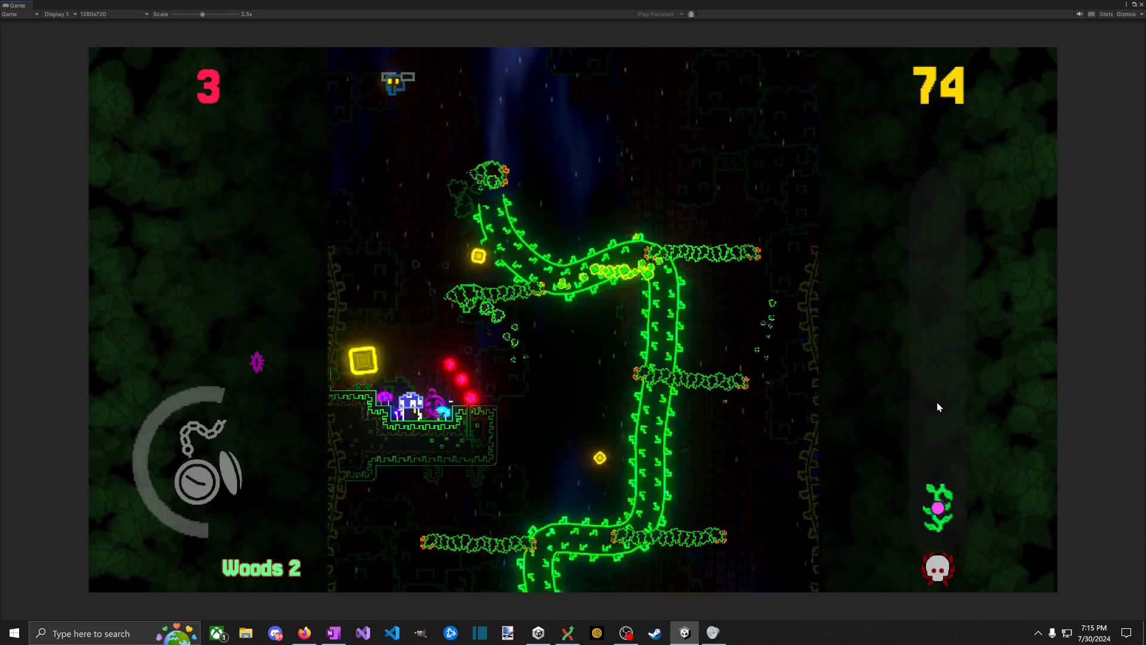
Step: Collect the large coin on the first mushroom ledge of Woods 2 and smash the blue mushroom there
{"action": "key", "text": "Left"}
{"action": "key", "text": "Right"}
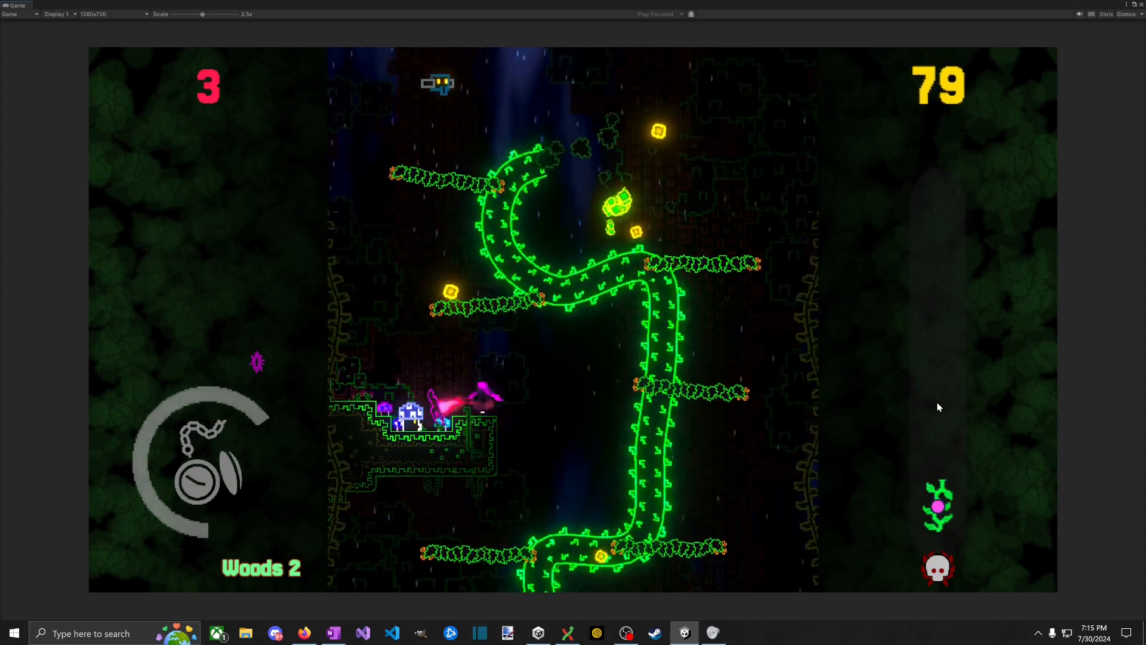
{"action": "key", "text": "Left"}
{"action": "key", "text": "space"}
{"action": "key", "text": "Right"}
{"action": "key", "text": "Left"}
{"action": "key", "text": "space"}
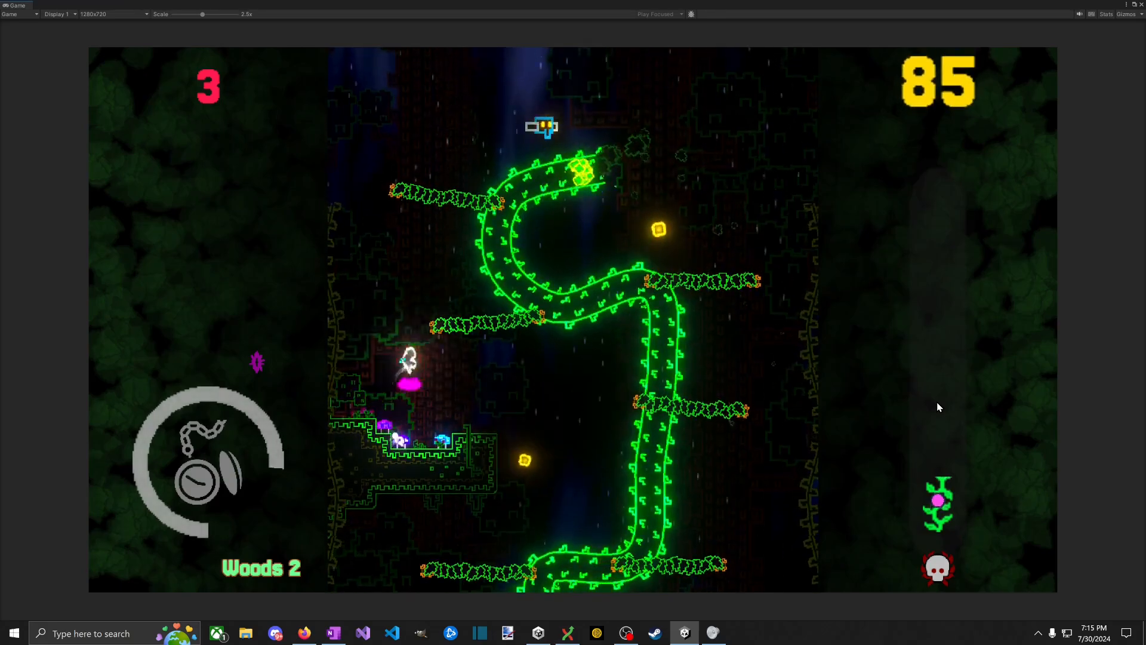
Step: Jump back across to the beanstalk's leaf platform and climb through the next bend past the flying enemies
{"action": "key", "text": "Right"}
{"action": "key", "text": "Right"}
{"action": "key", "text": "space"}
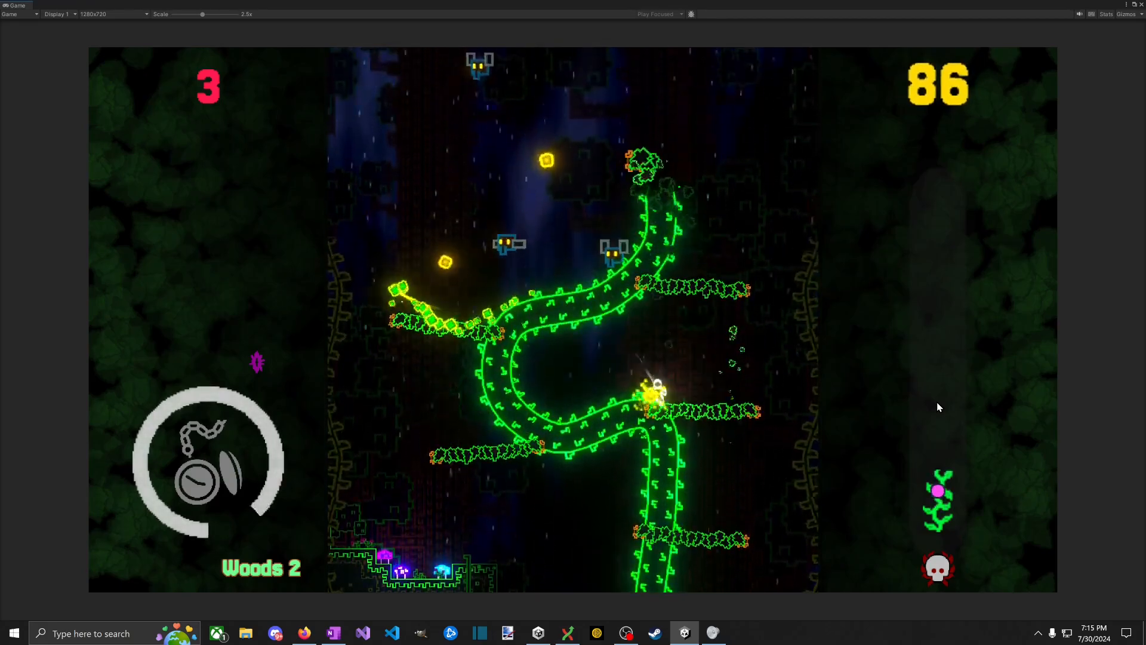
{"action": "key", "text": "space"}
{"action": "key", "text": "space"}
{"action": "key", "text": "Left"}
{"action": "key", "text": "space"}
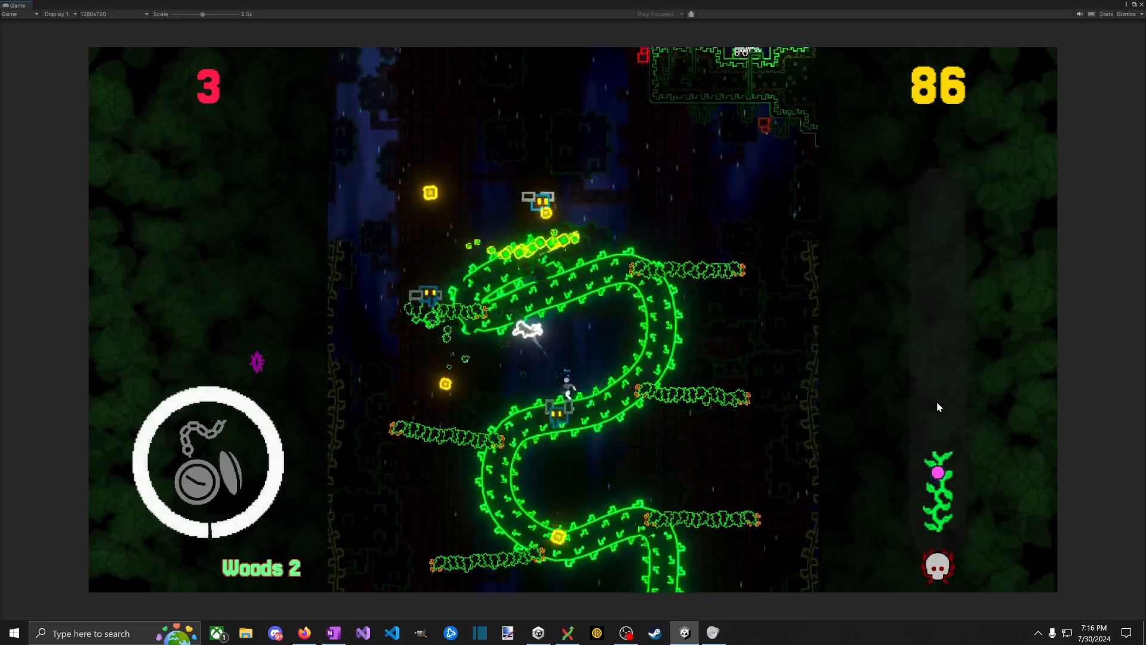
Step: Dodge the flying enemy by the lower leaf platform and climb to the beanstalk's diagonal section, collecting coins
{"action": "key", "text": "Right"}
{"action": "key", "text": "Left"}
{"action": "key", "text": "space"}
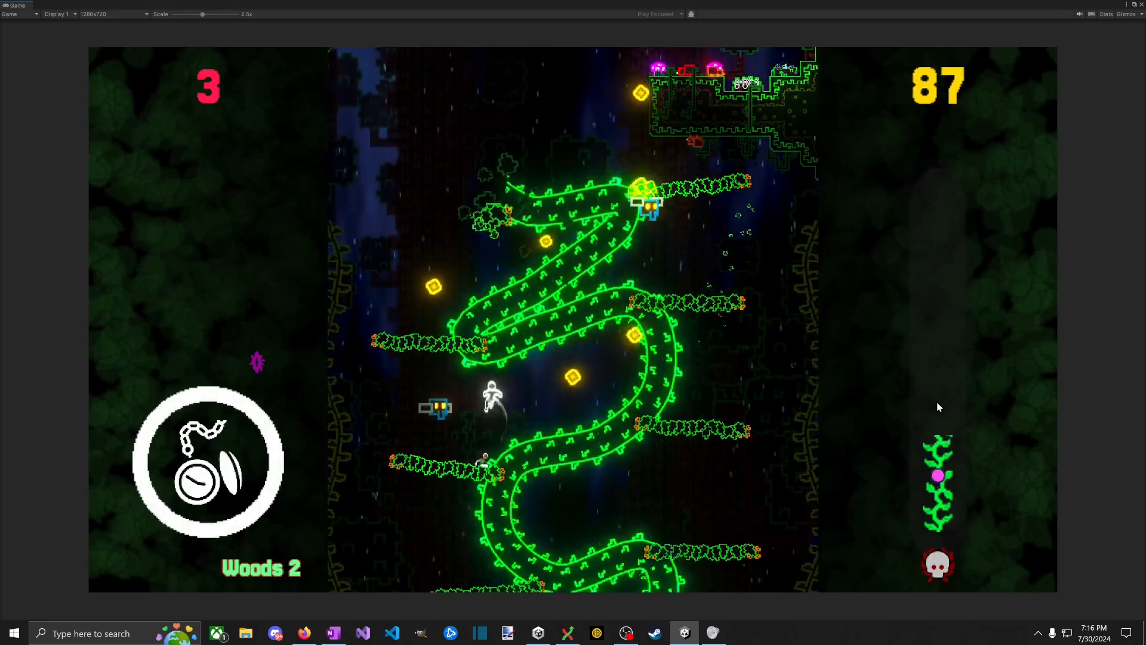
{"action": "key", "text": "Right"}
{"action": "key", "text": "space"}
{"action": "key", "text": "space"}
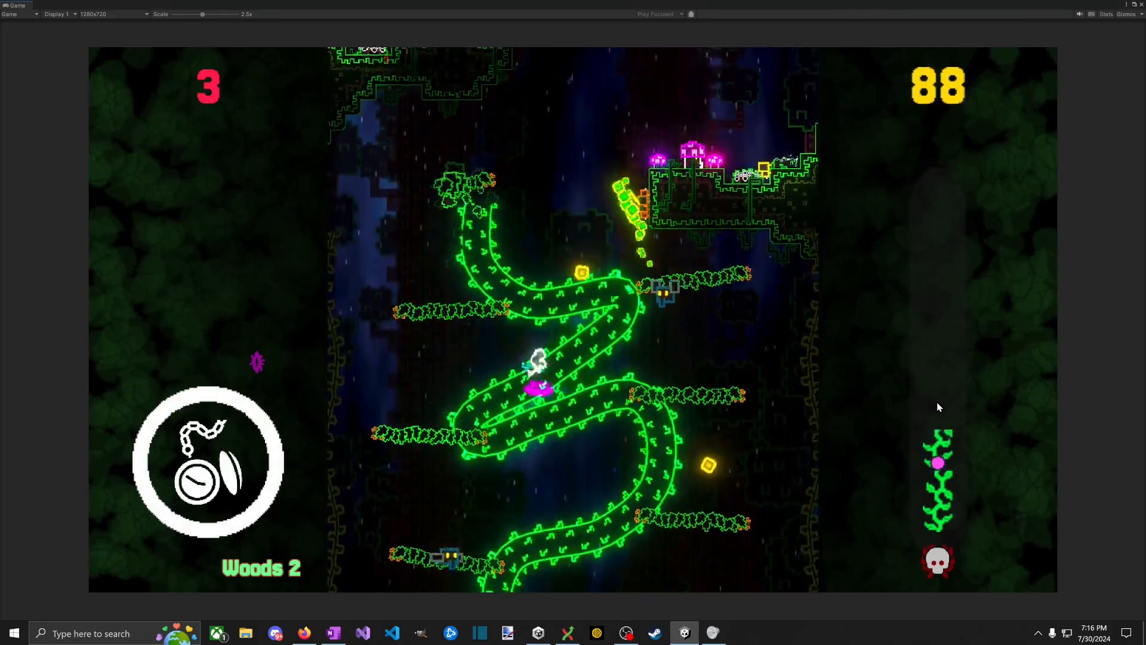
Step: Reach the leaf platform directly beneath the pink mushroom ledge and collect the coins around it
{"action": "key", "text": "Left"}
{"action": "key", "text": "Right"}
{"action": "key", "text": "space"}
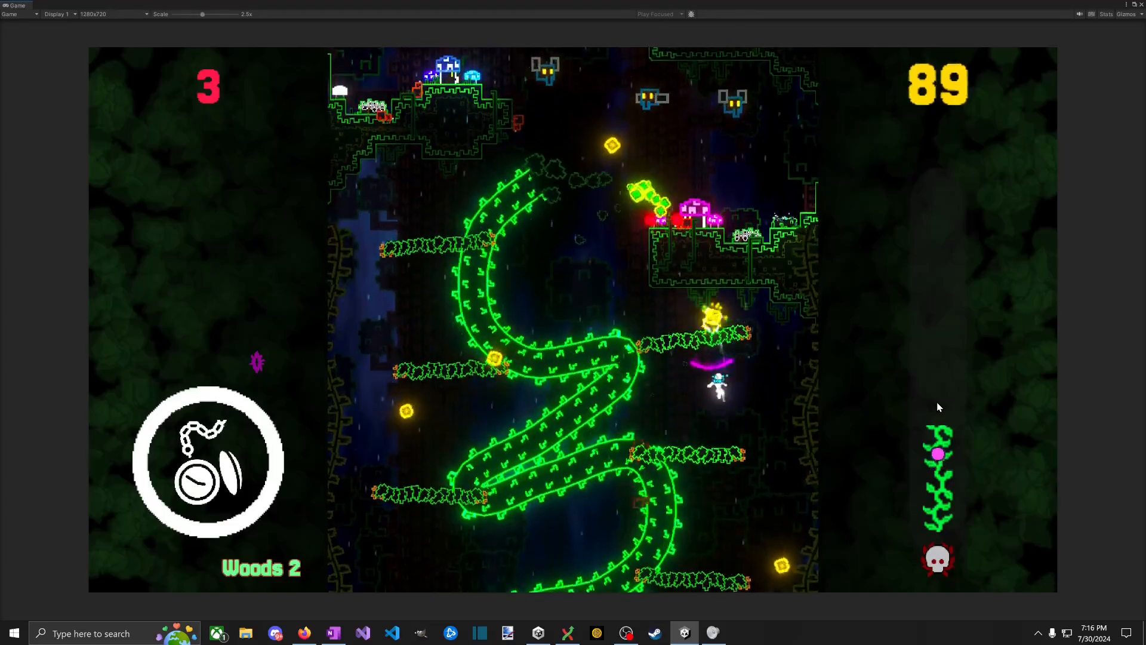
{"action": "key", "text": "Left"}
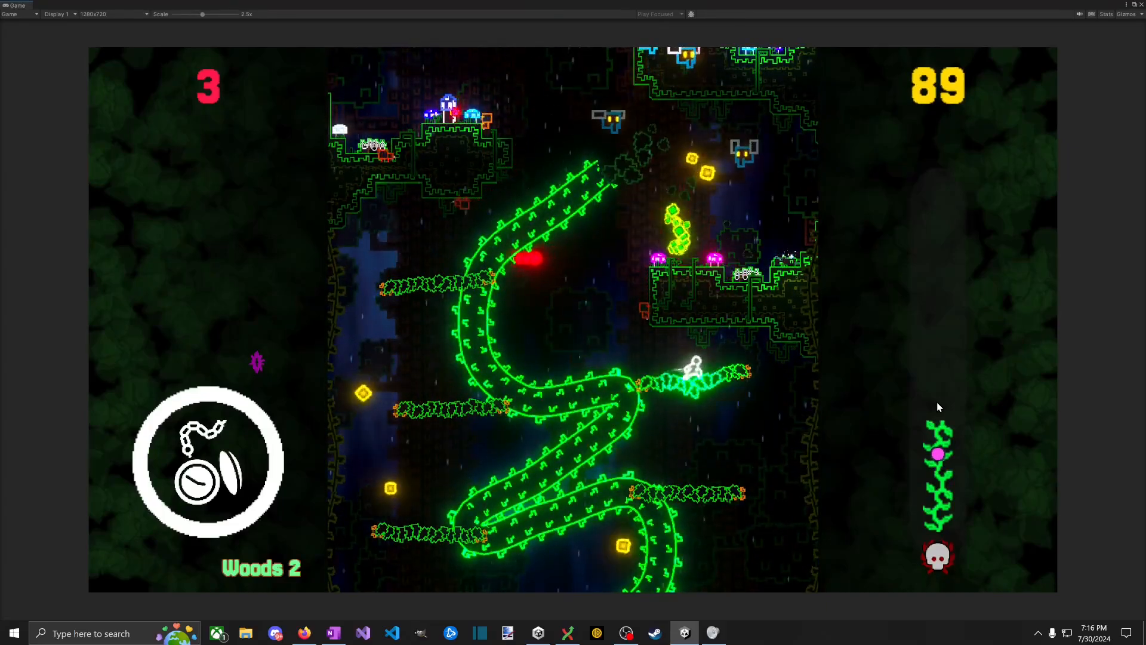
{"action": "key", "text": "Right"}
{"action": "key", "text": "space"}
{"action": "key", "text": "Right"}
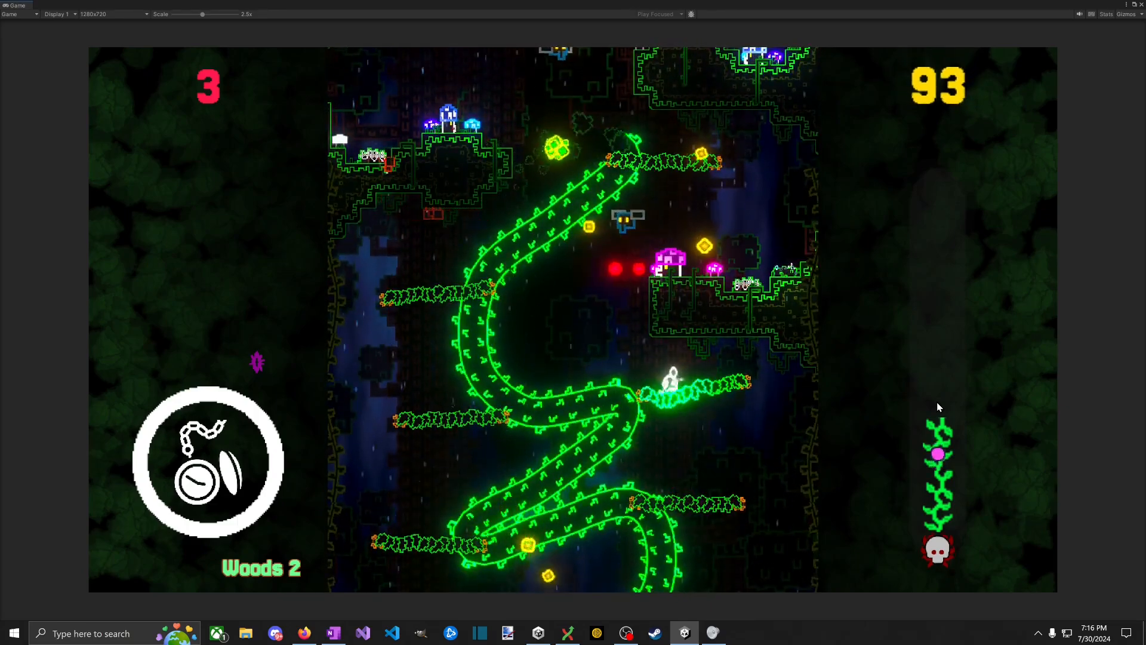
Step: Use the pocket watch ability and jump up the side onto the pink mushroom ledge to collect its coins
{"action": "key", "text": "Left"}
{"action": "key", "text": "shift"}
{"action": "key", "text": "space"}
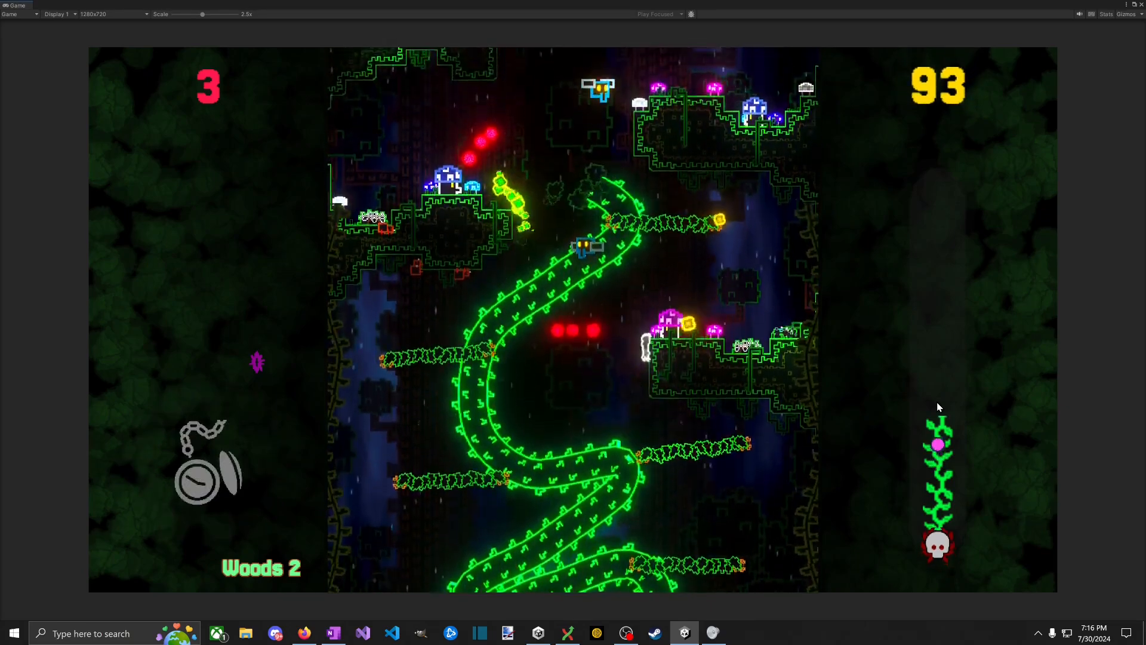
{"action": "key", "text": "Right"}
{"action": "key", "text": "Left"}
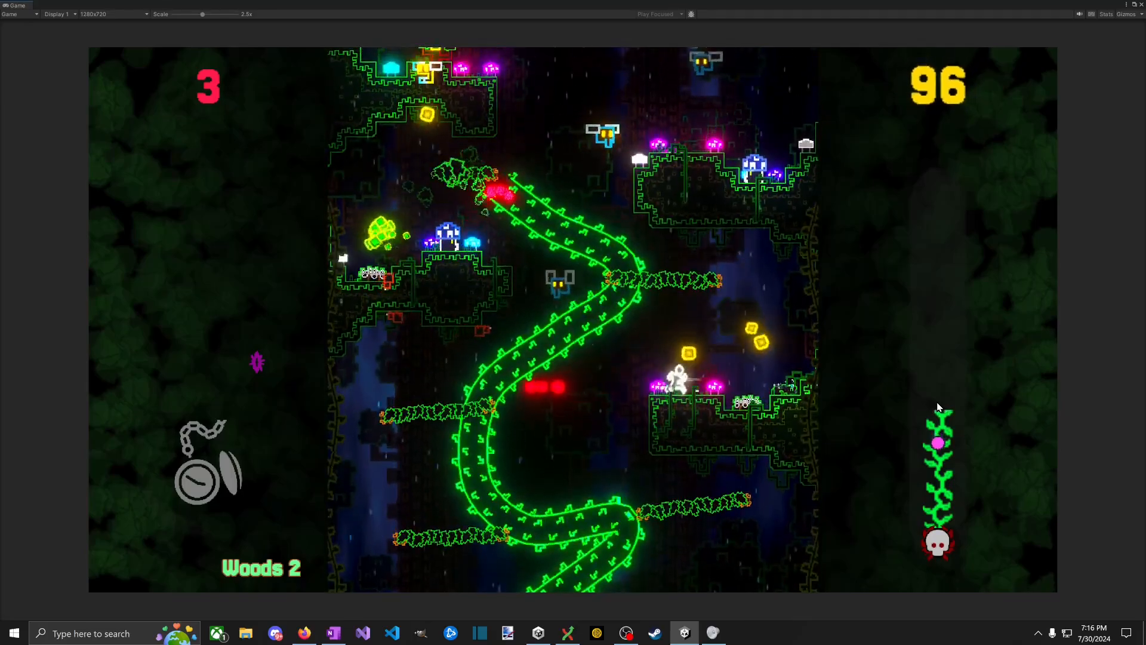
Step: Collect the remaining coins on the pink mushroom ledge and jump up from it
{"action": "key", "text": "Right"}
{"action": "key", "text": "space"}
{"action": "key", "text": "Left"}
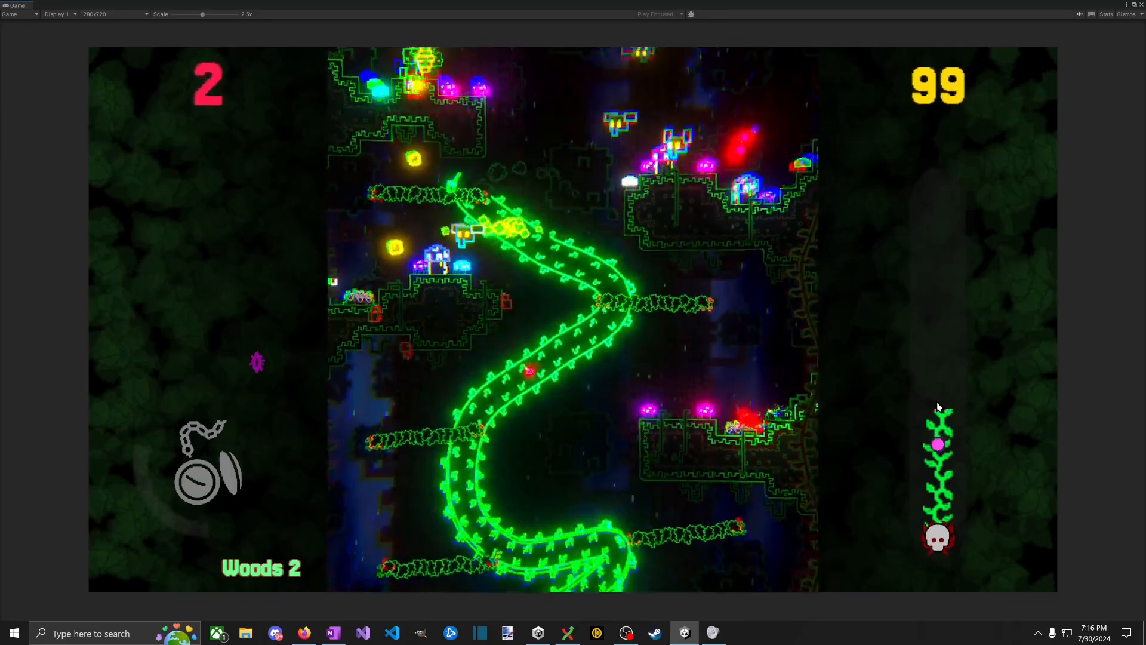
{"action": "key", "text": "Left"}
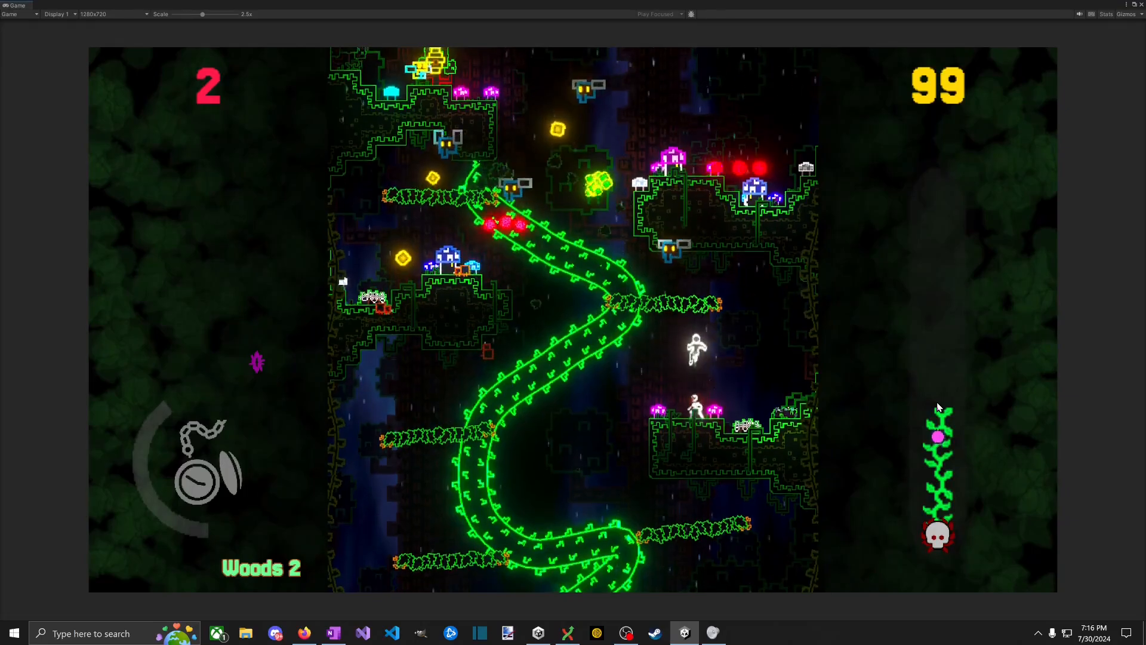
Step: Cross the beanstalk to the blue mushroom ledge, smash the blue mushroom and collect coins at the ledge's far end
{"action": "key", "text": "Left"}
{"action": "key", "text": "space"}
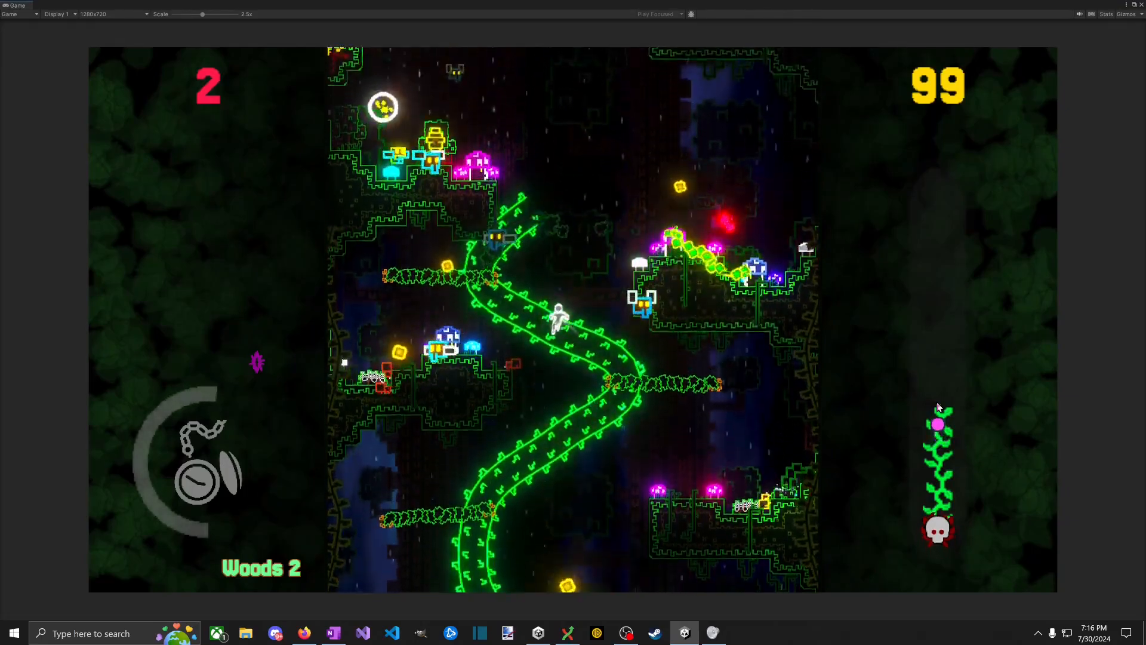
{"action": "key", "text": "Left"}
{"action": "key", "text": "space"}
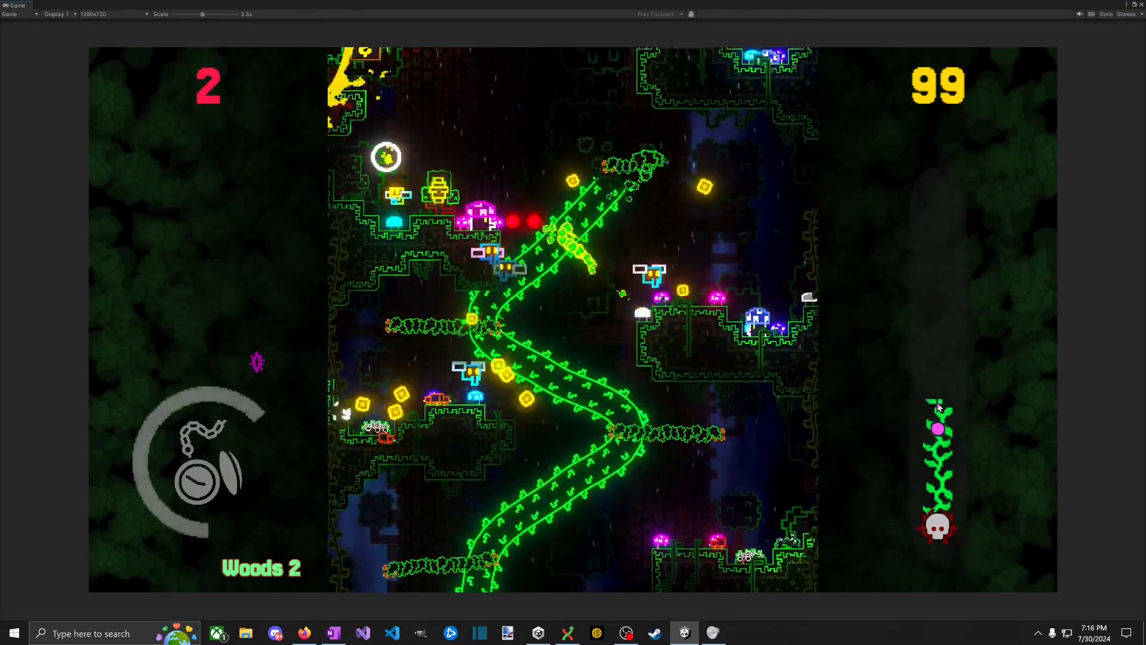
{"action": "key", "text": "Right"}
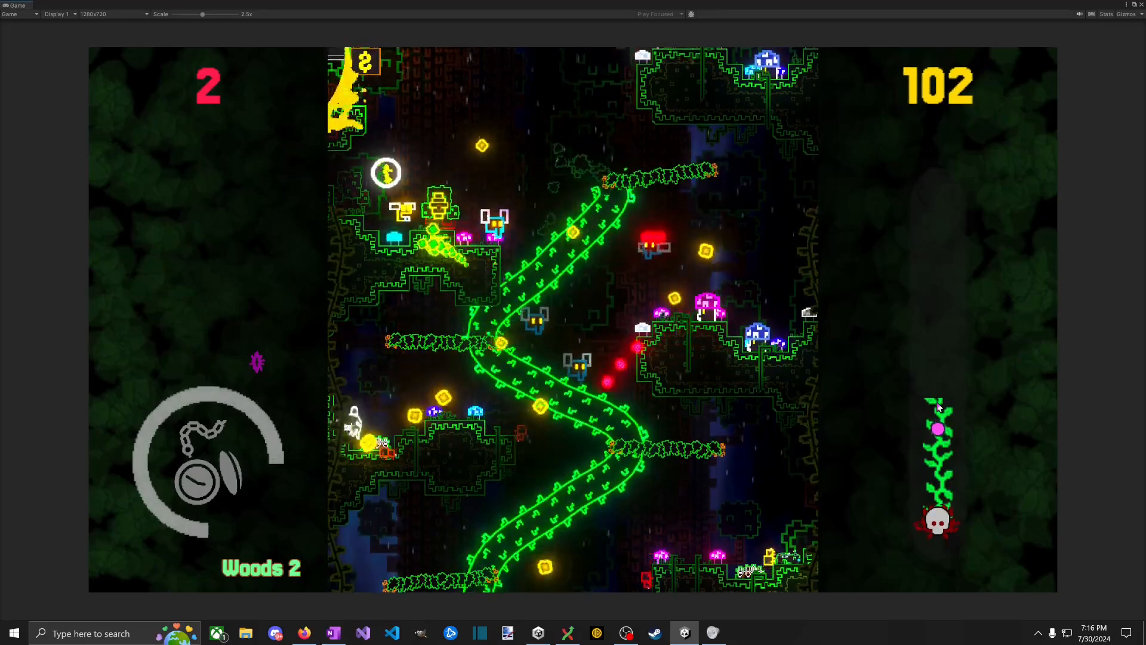
Step: Cross back over the beanstalk's leaf platform to the opposite ledge and attack beside its blue mushroom
{"action": "key", "text": "Right"}
{"action": "key", "text": "space"}
{"action": "key", "text": "Right"}
{"action": "key", "text": "space"}
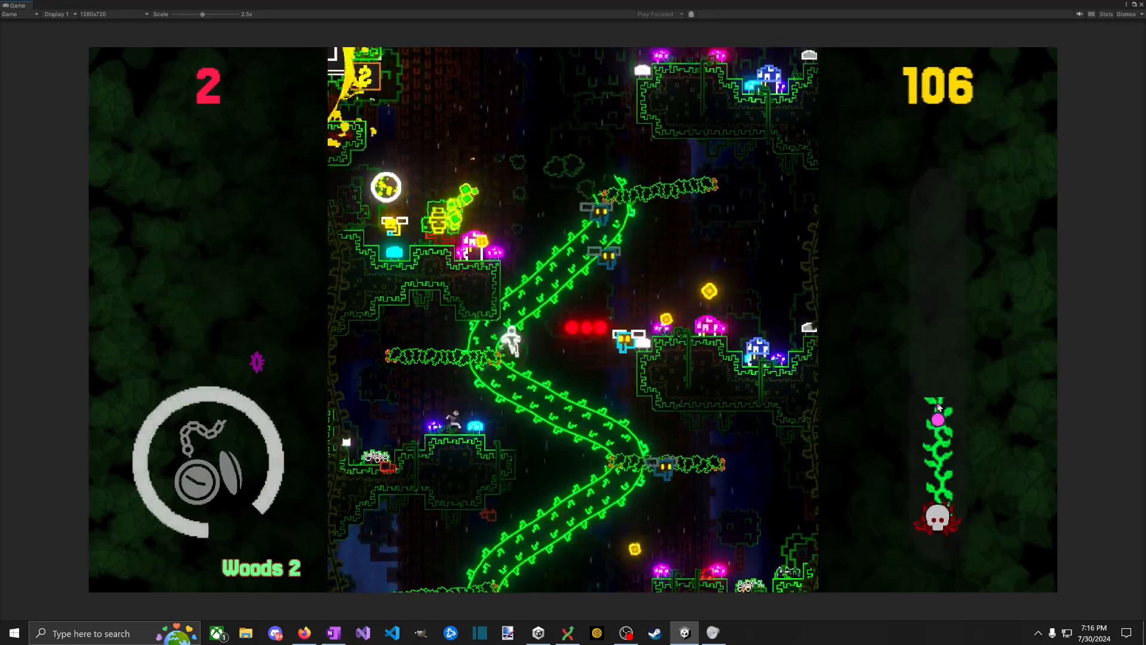
{"action": "key", "text": "Right"}
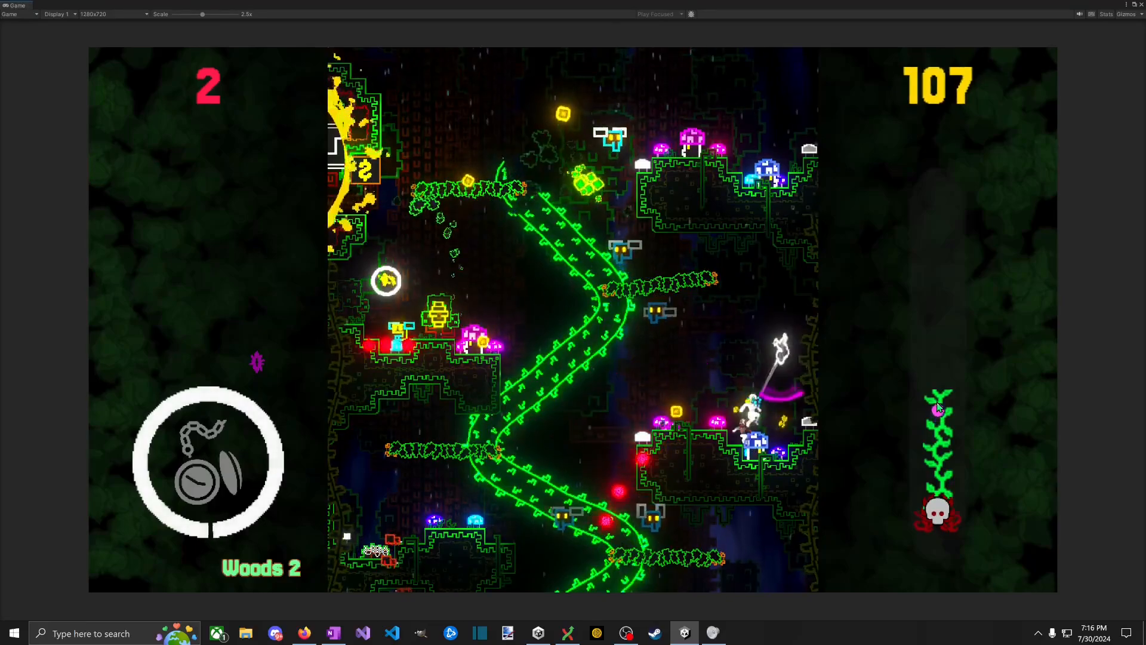
Step: Smash the ledge's blue and pink mushrooms for coins and dash off its edge toward the beanstalk
{"action": "key", "text": "space"}
{"action": "key", "text": "Left"}
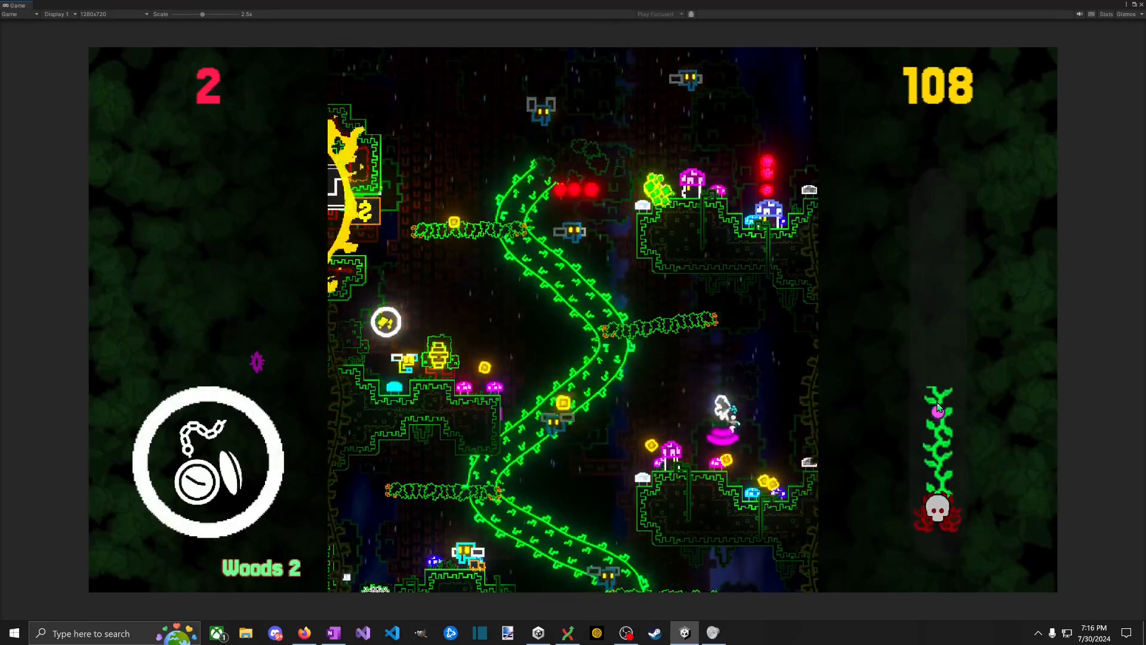
{"action": "key", "text": "Left"}
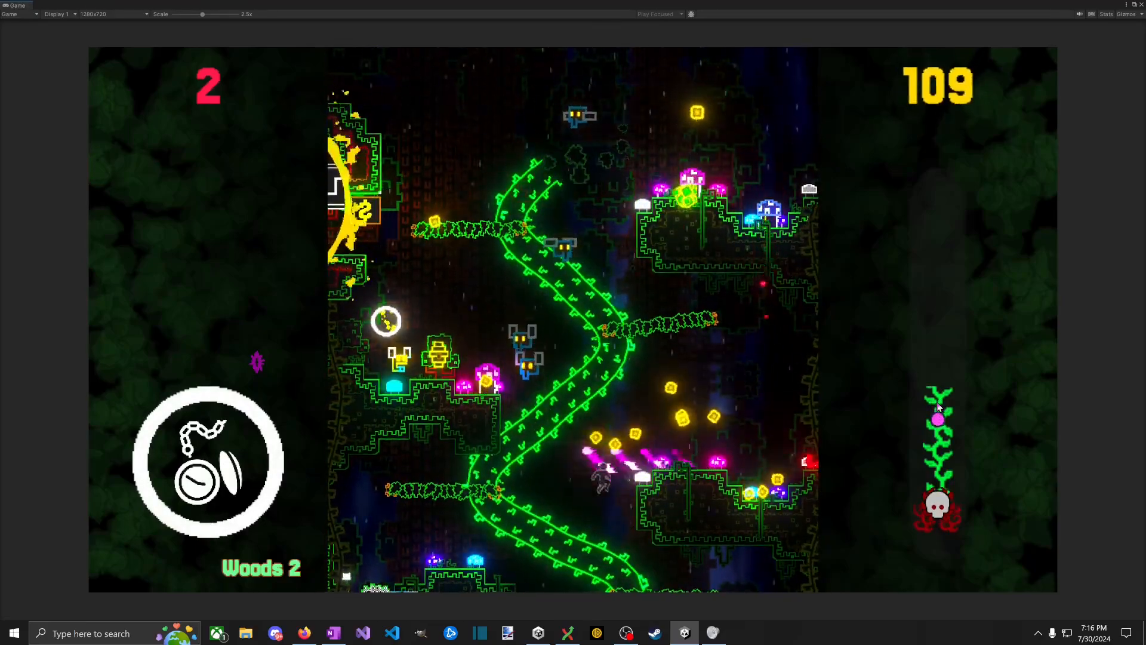
Step: Climb to the leaf platform above the ledge, cross to the hive ledge and attack the yellow hive
{"action": "key", "text": "Left"}
{"action": "key", "text": "space"}
{"action": "key", "text": "space"}
{"action": "key", "text": "Right"}
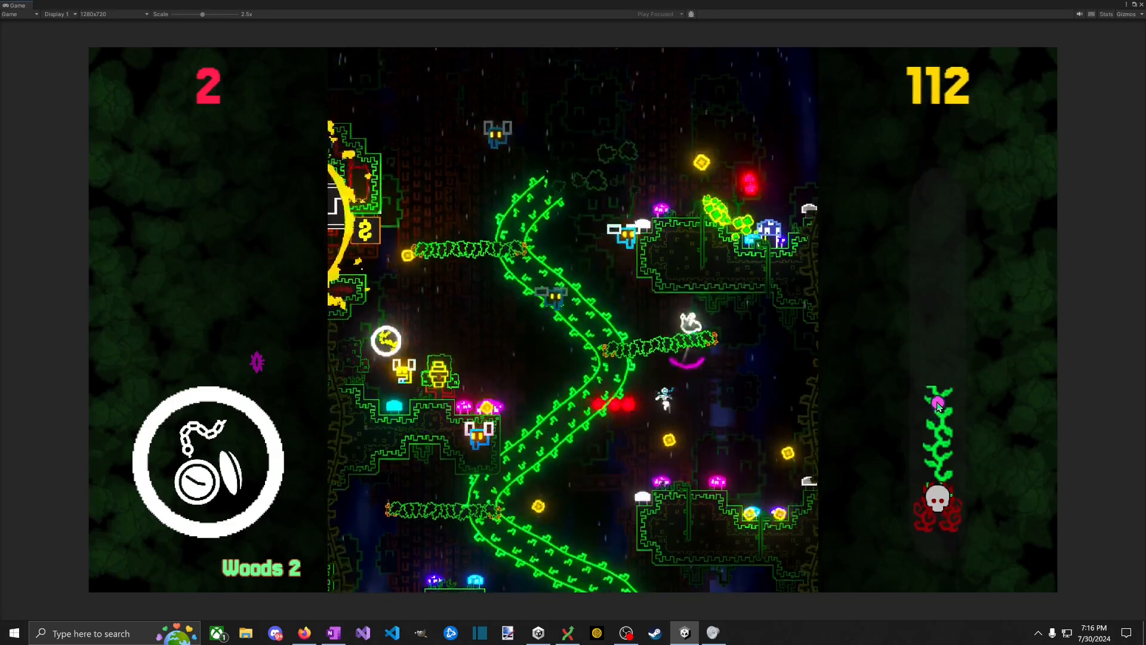
{"action": "key", "text": "Left"}
{"action": "key", "text": "Left"}
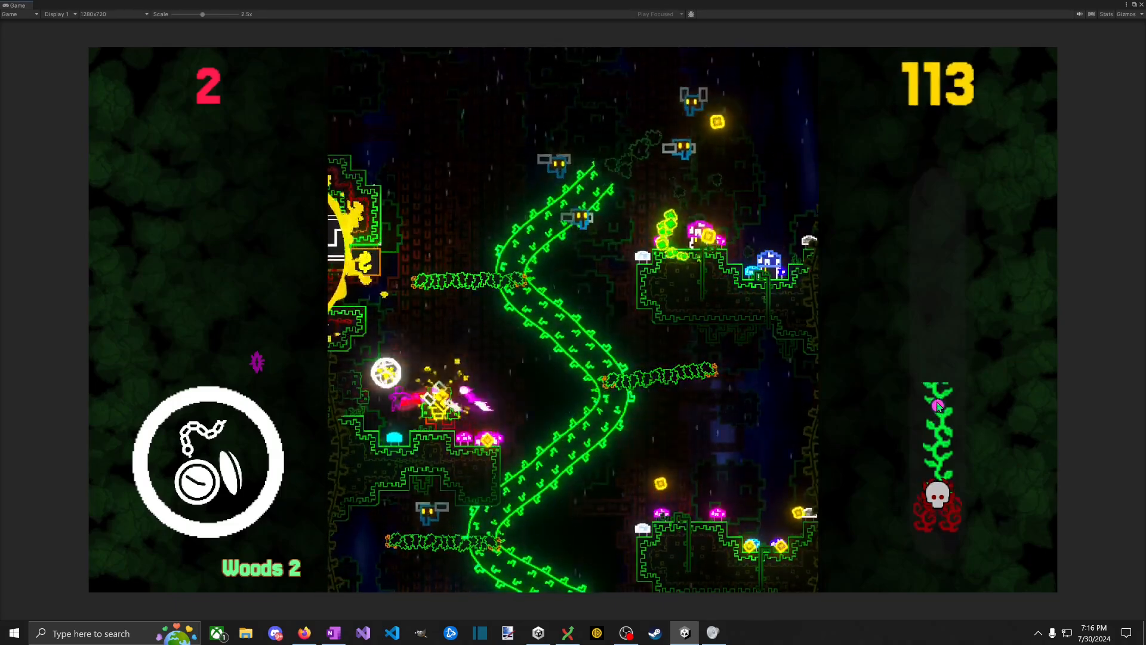
Step: Attack around the yellow hive and break the ringed coin orb beside it to release its coins
{"action": "key", "text": "space"}
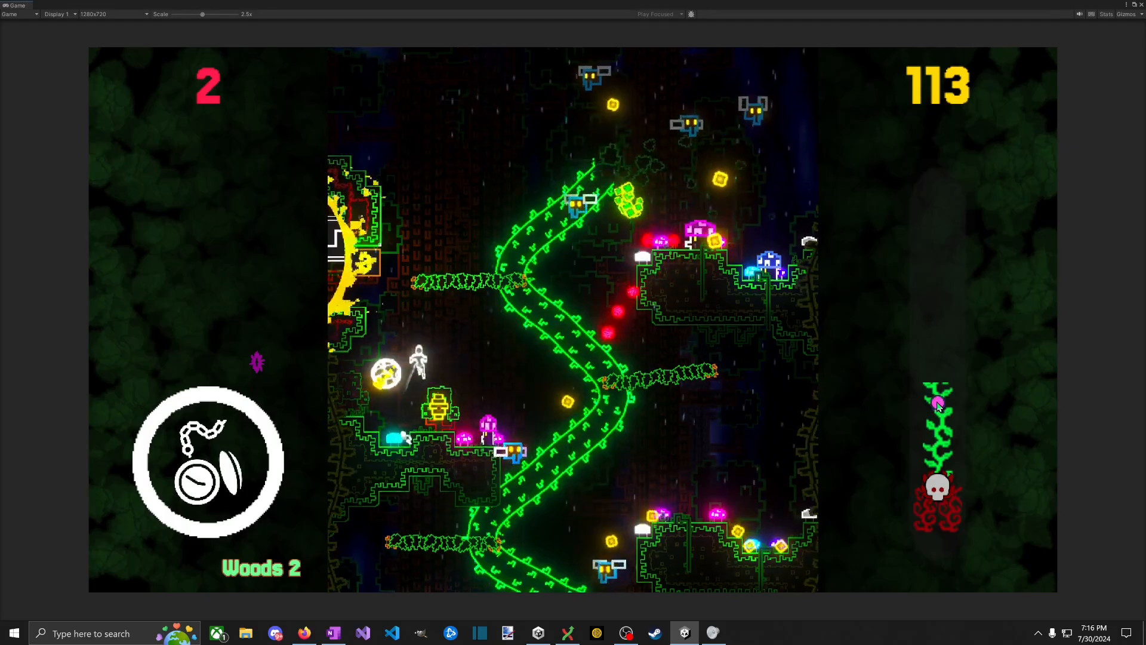
{"action": "key", "text": "Right"}
{"action": "key", "text": "space"}
{"action": "key", "text": "Left"}
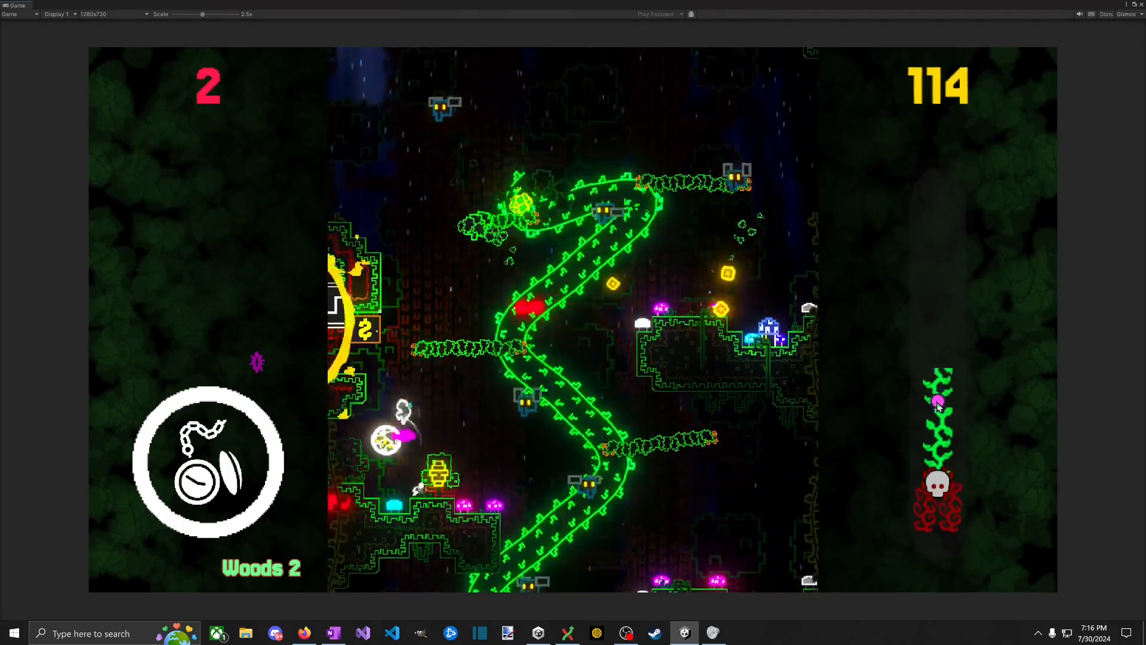
{"action": "key", "text": "Right"}
{"action": "key", "text": "space"}
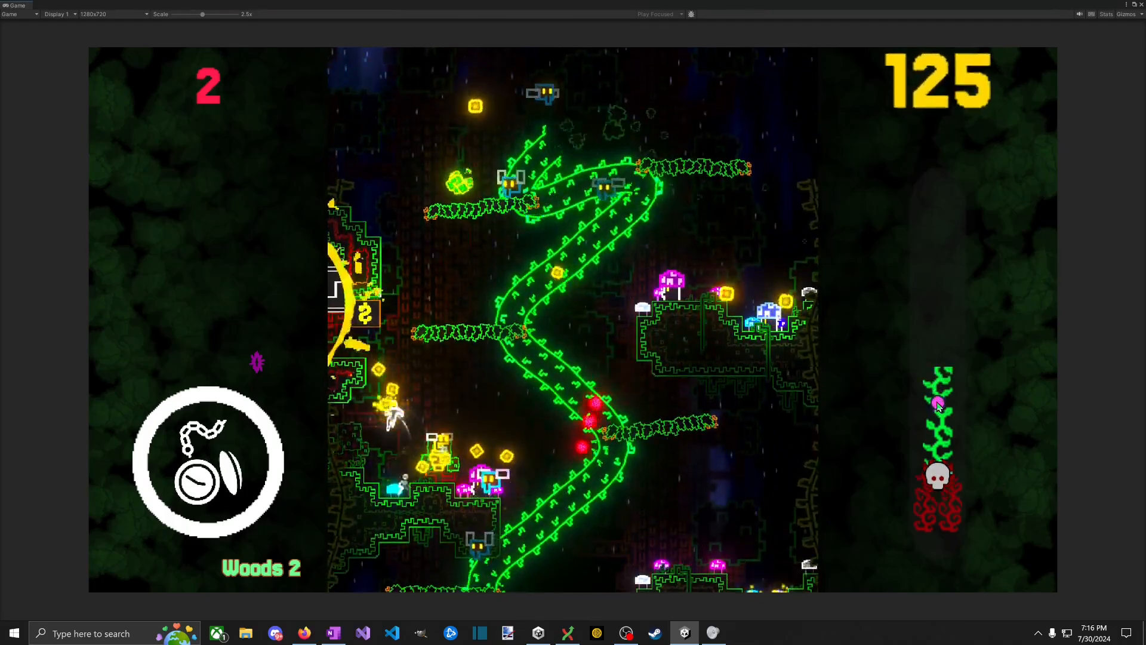
Step: Collect the released coins and fight the enemies above the hive ledge while climbing toward the shop
{"action": "key", "text": "space"}
{"action": "key", "text": "Right"}
{"action": "key", "text": "Left"}
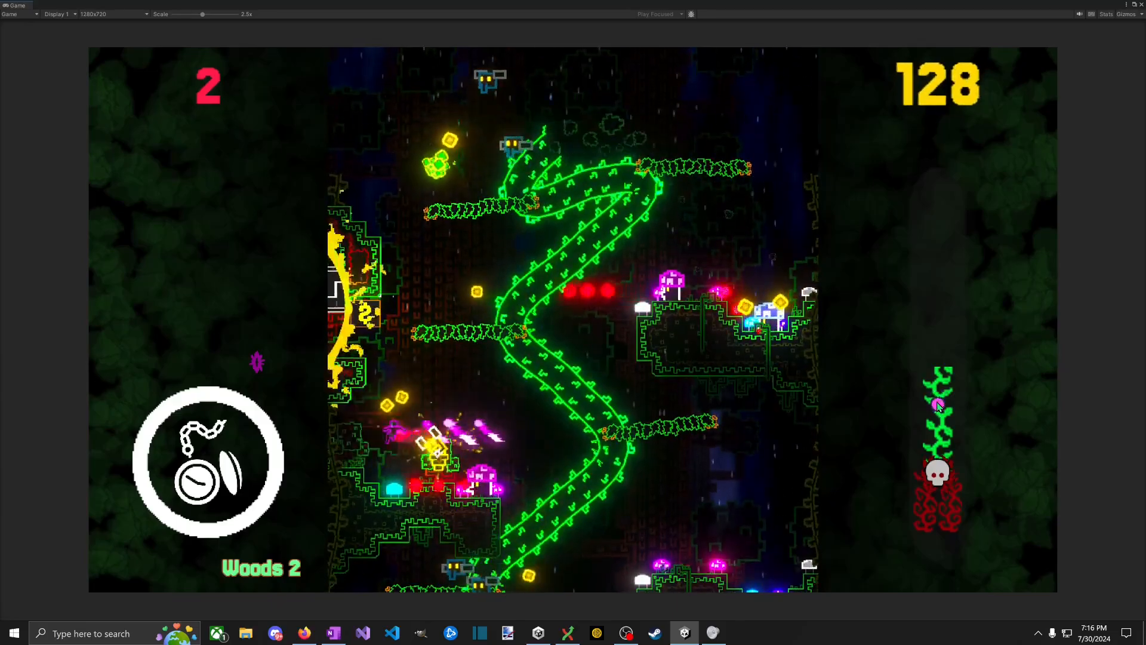
{"action": "key", "text": "space"}
{"action": "key", "text": "Left"}
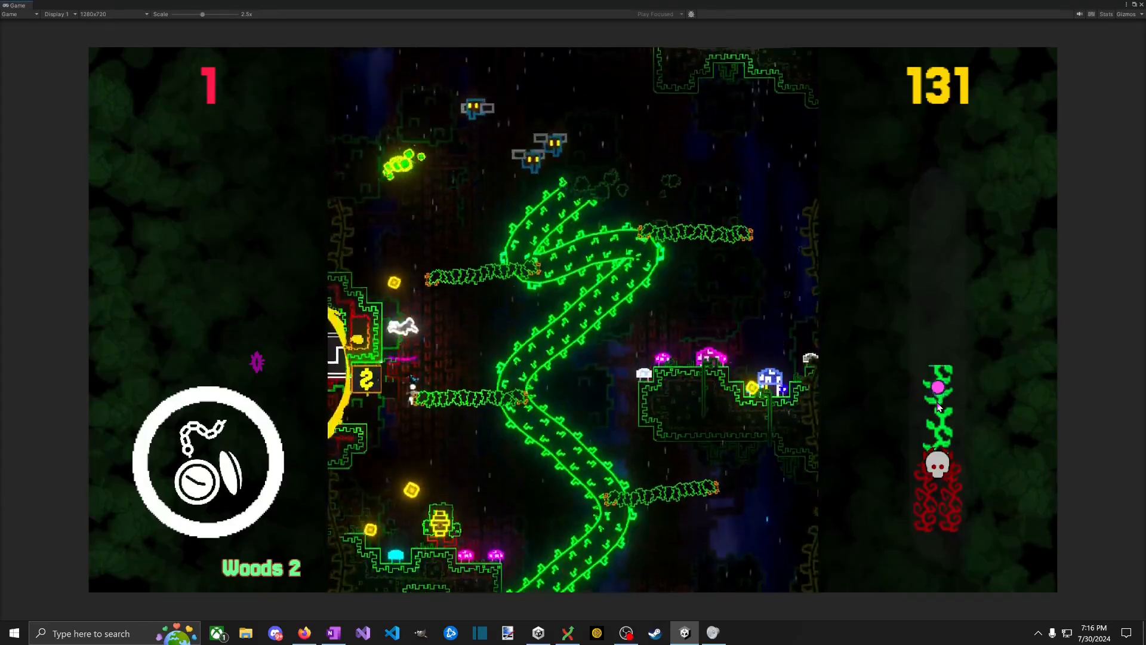
Step: Gather coins around the leaf platforms above the shop and drop back down into the shop entrance
{"action": "key", "text": "Right"}
{"action": "key", "text": "space"}
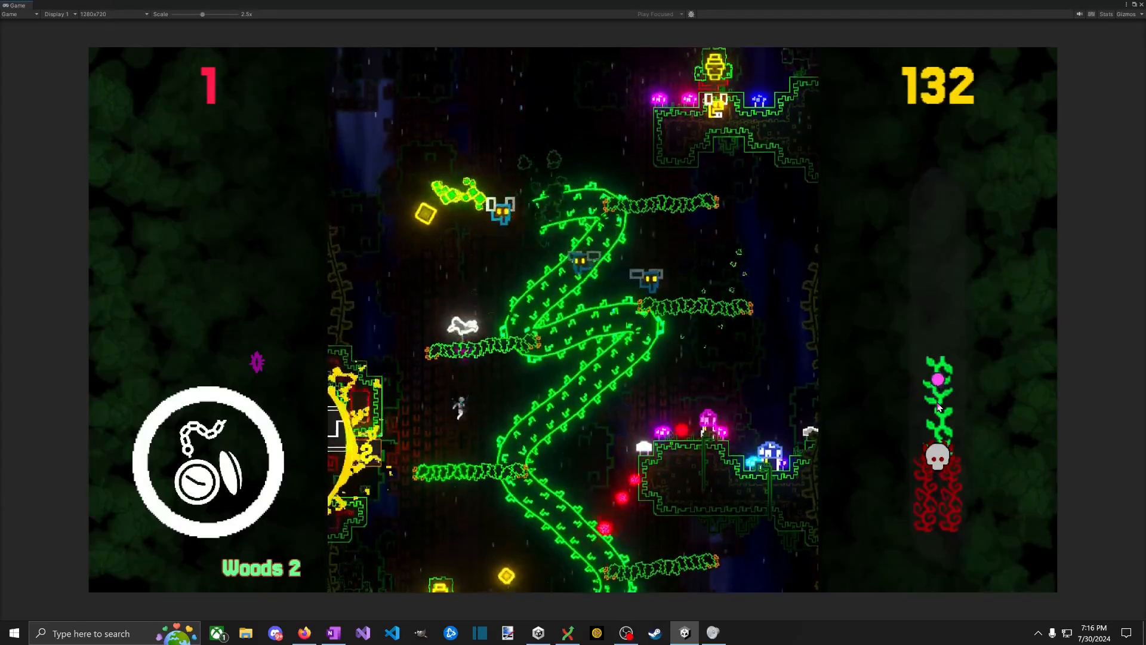
{"action": "key", "text": "Left"}
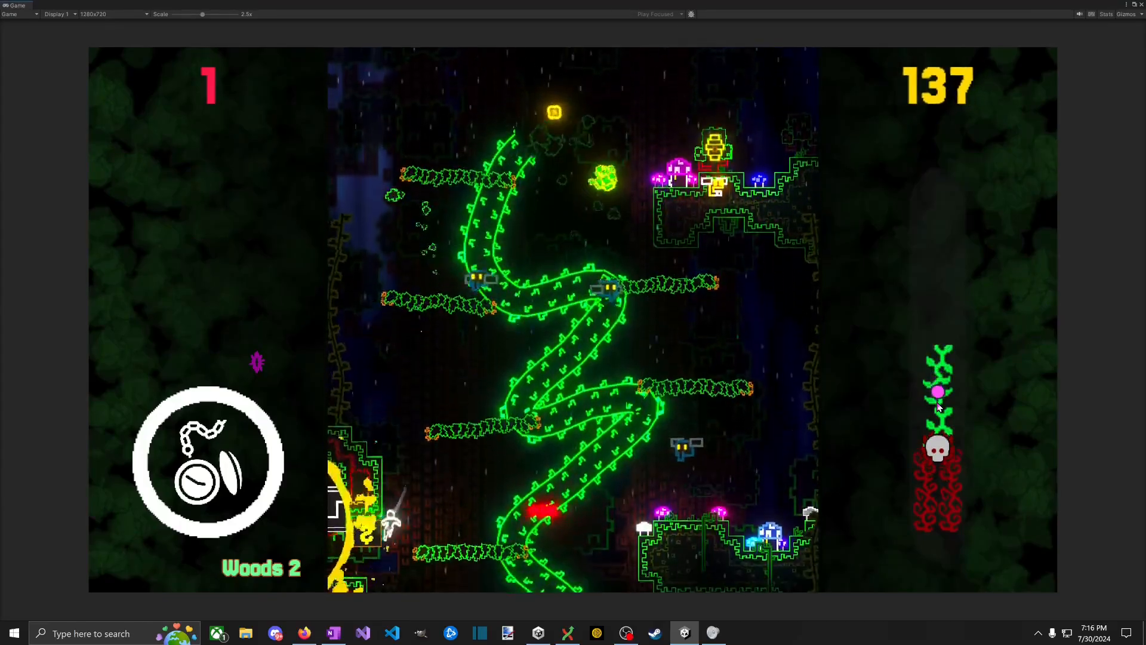
{"action": "key", "text": "Left"}
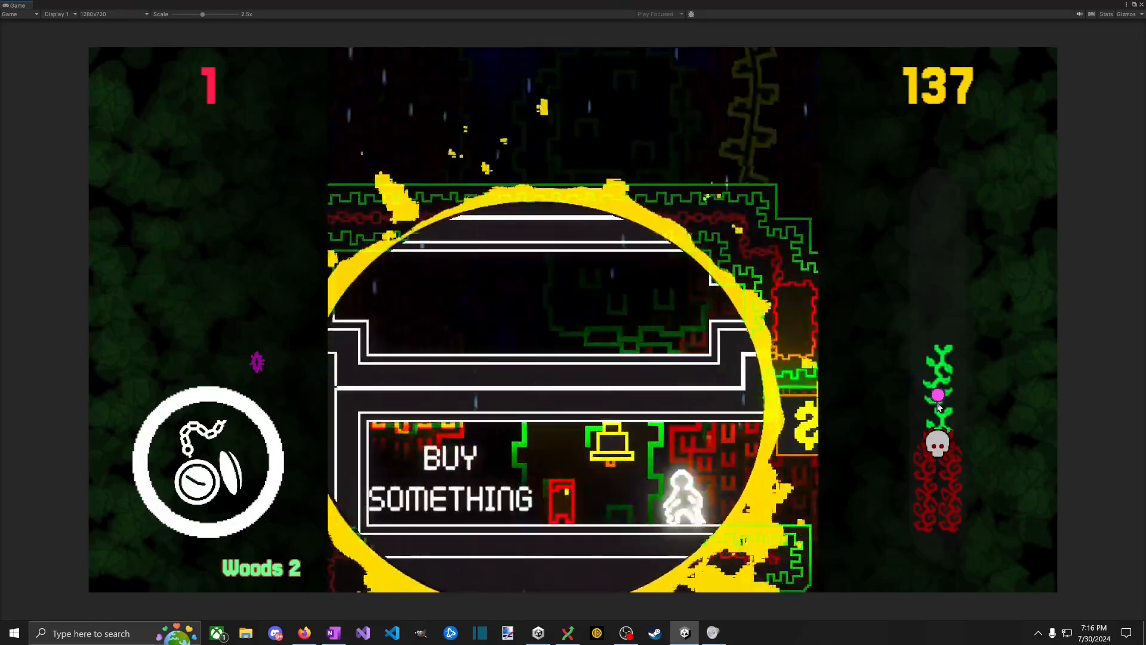
Step: Buy the pear healing item from the shop and leave for the beanstalk
{"action": "key", "text": "e"}
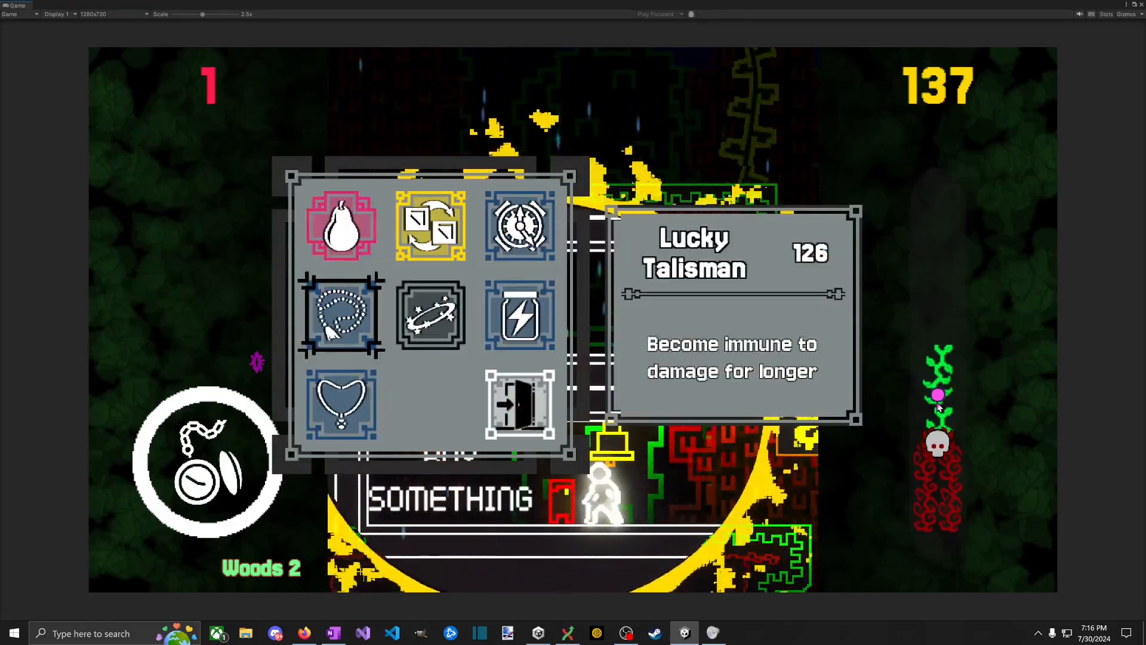
{"action": "key", "text": "e"}
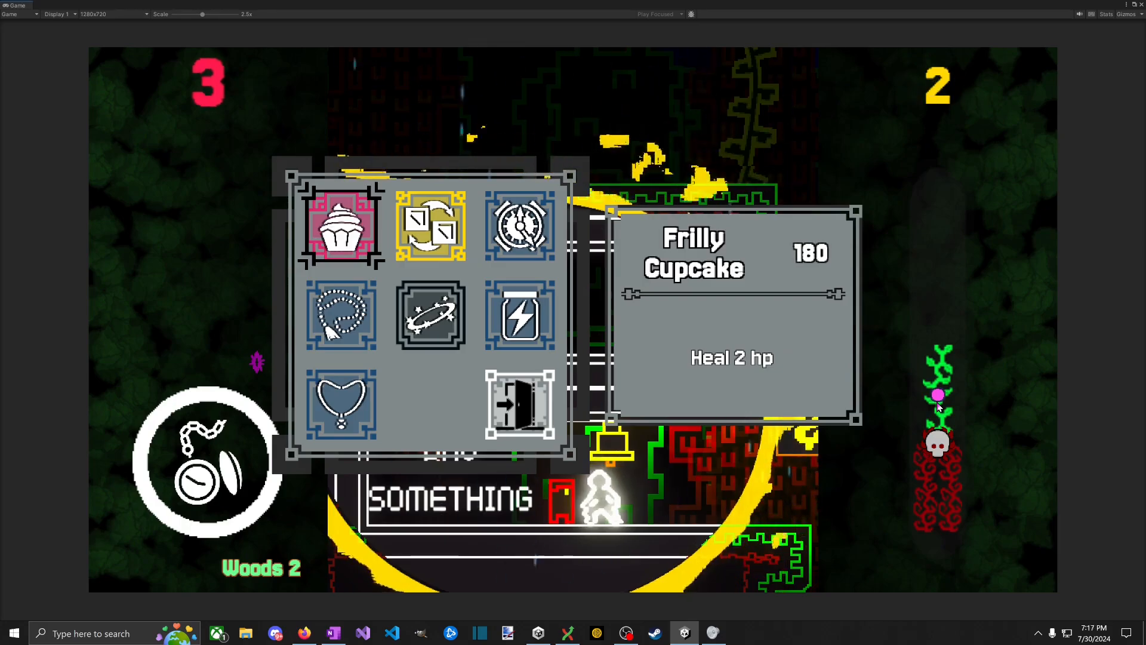
{"action": "key", "text": "e"}
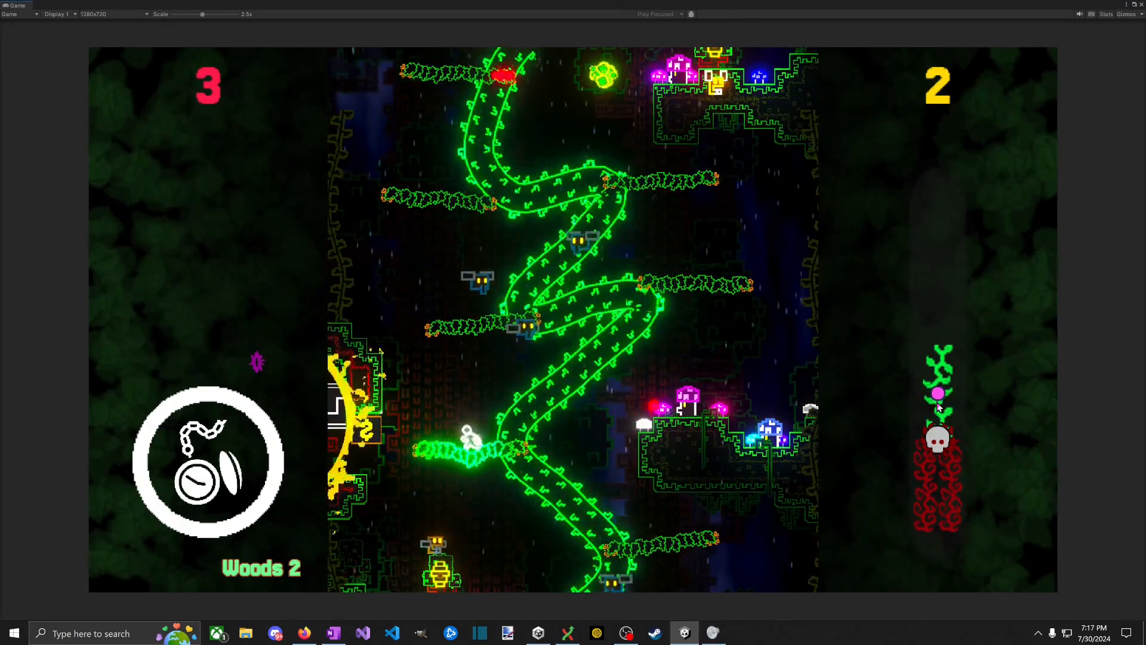
Step: Fight the flying enemies outside the shop and climb to the higher leaf platform on the same side
{"action": "key", "text": "space"}
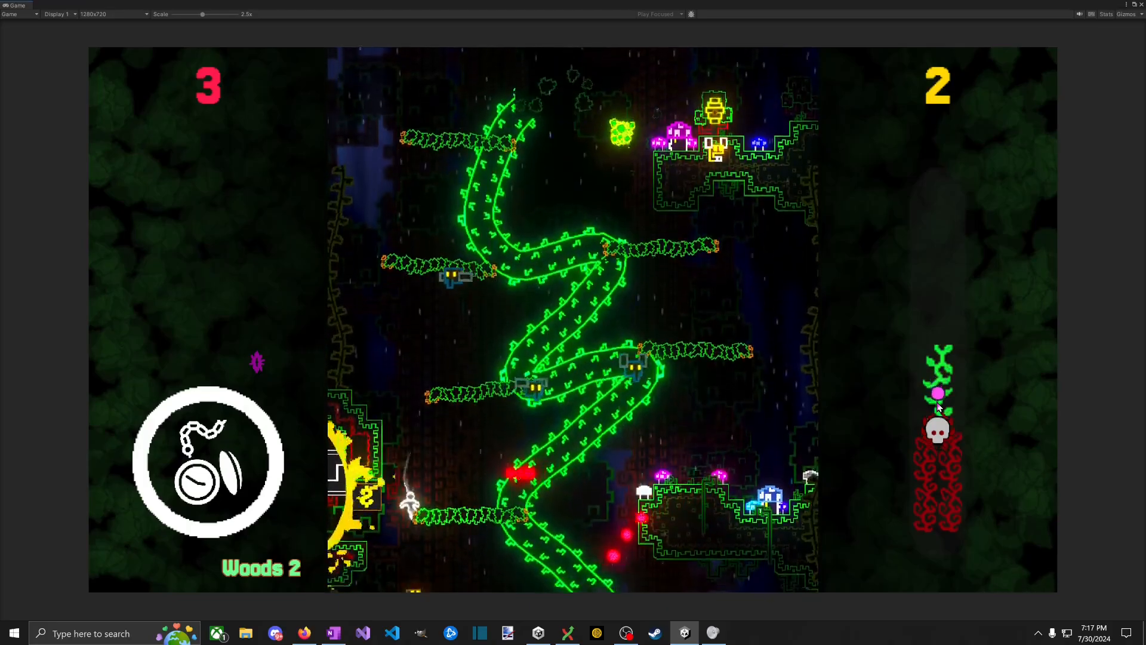
{"action": "key", "text": "d"}
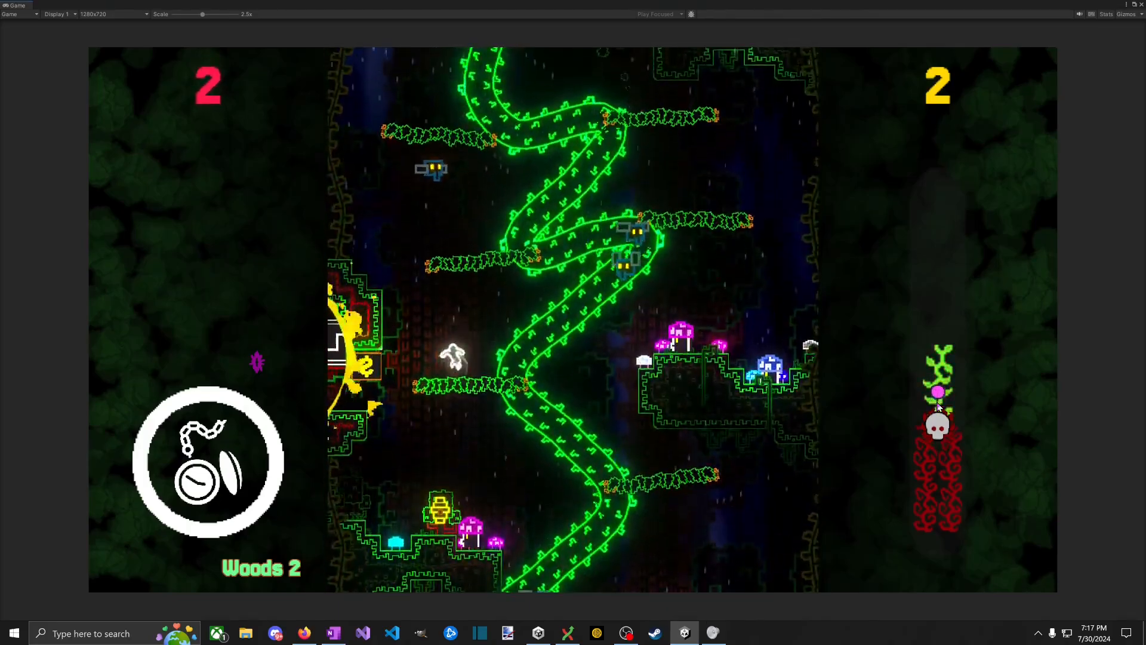
{"action": "key", "text": "a"}
{"action": "key", "text": "space"}
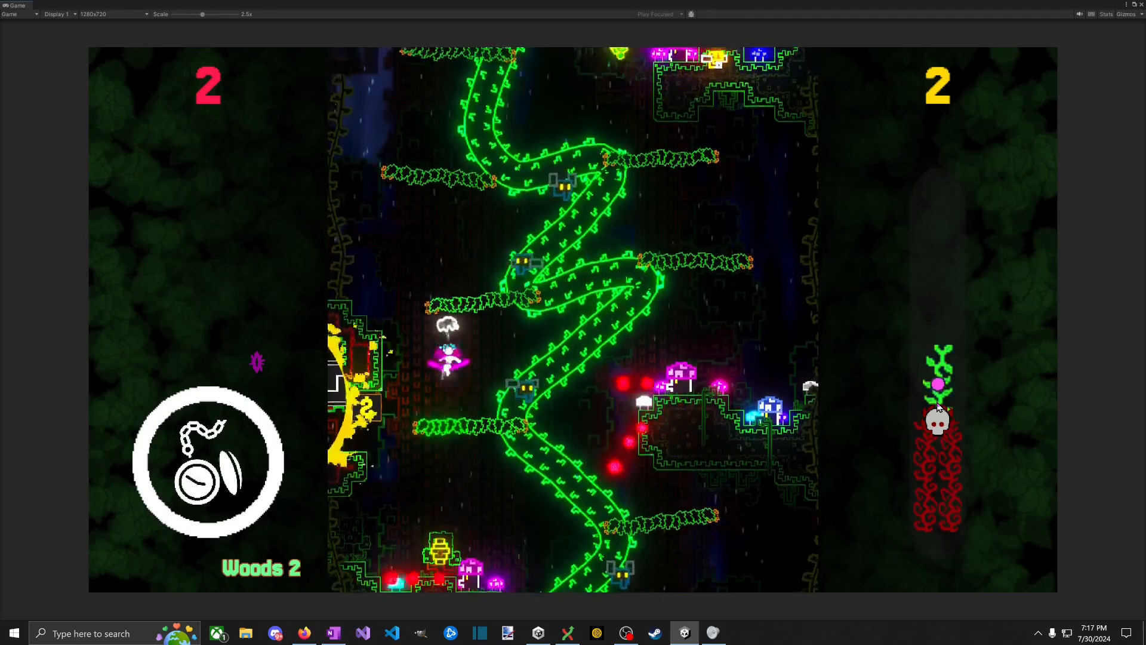
{"action": "key", "text": "space"}
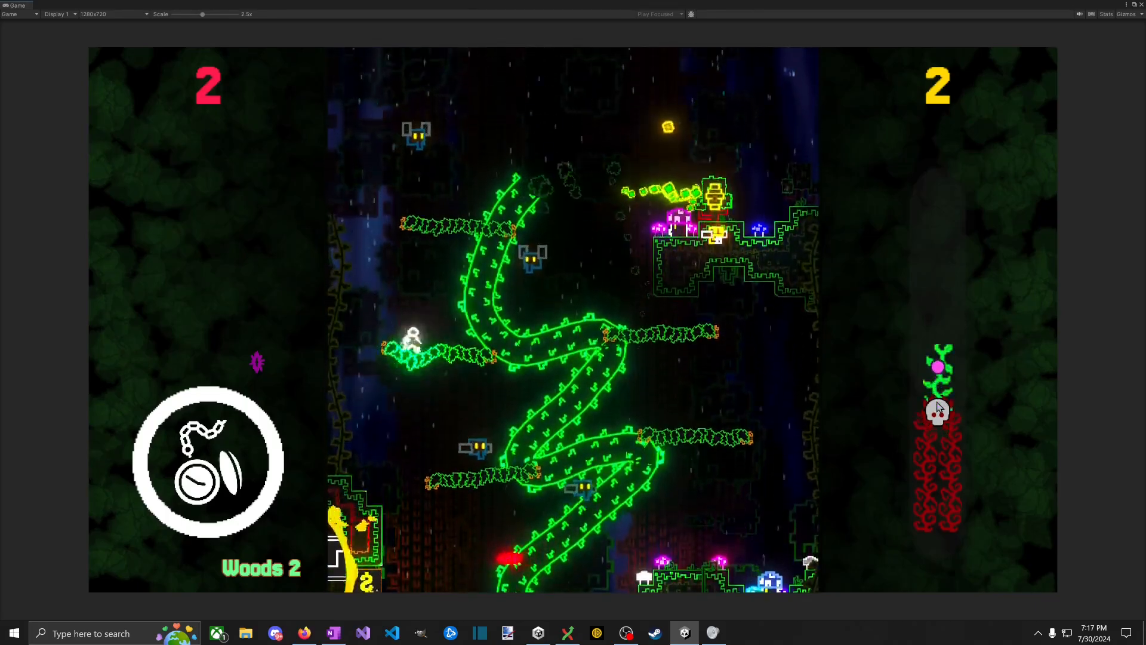
Step: Climb past the curved beanstalk section and cross to the ledge of pink and blue mushrooms
{"action": "key", "text": "d"}
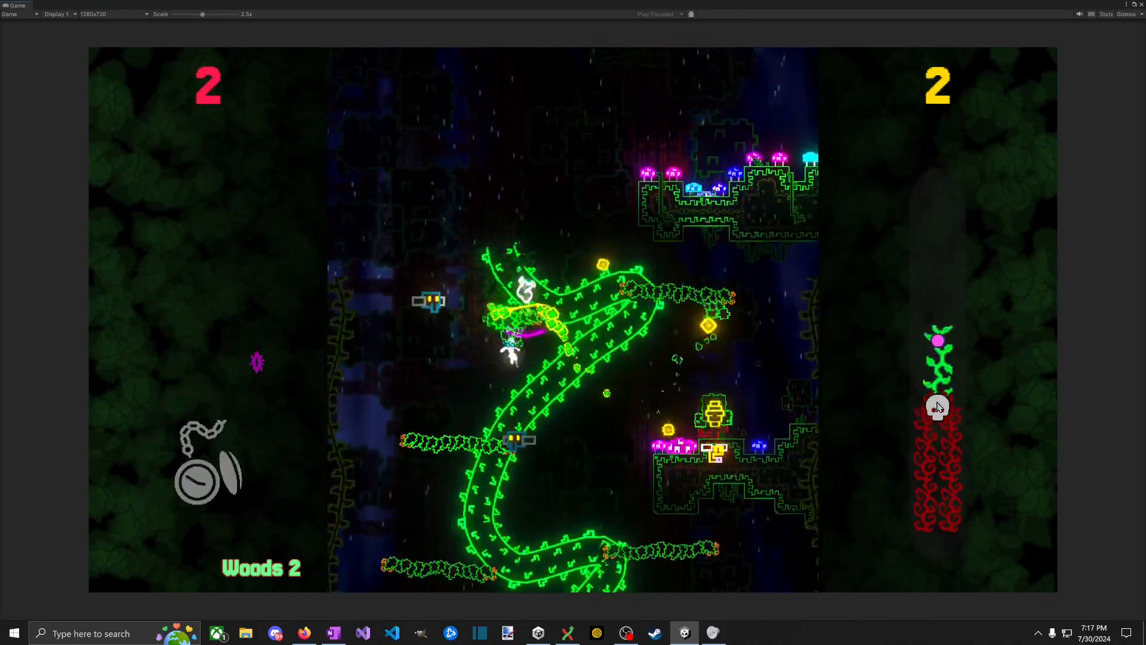
{"action": "key", "text": "space"}
{"action": "key", "text": "a"}
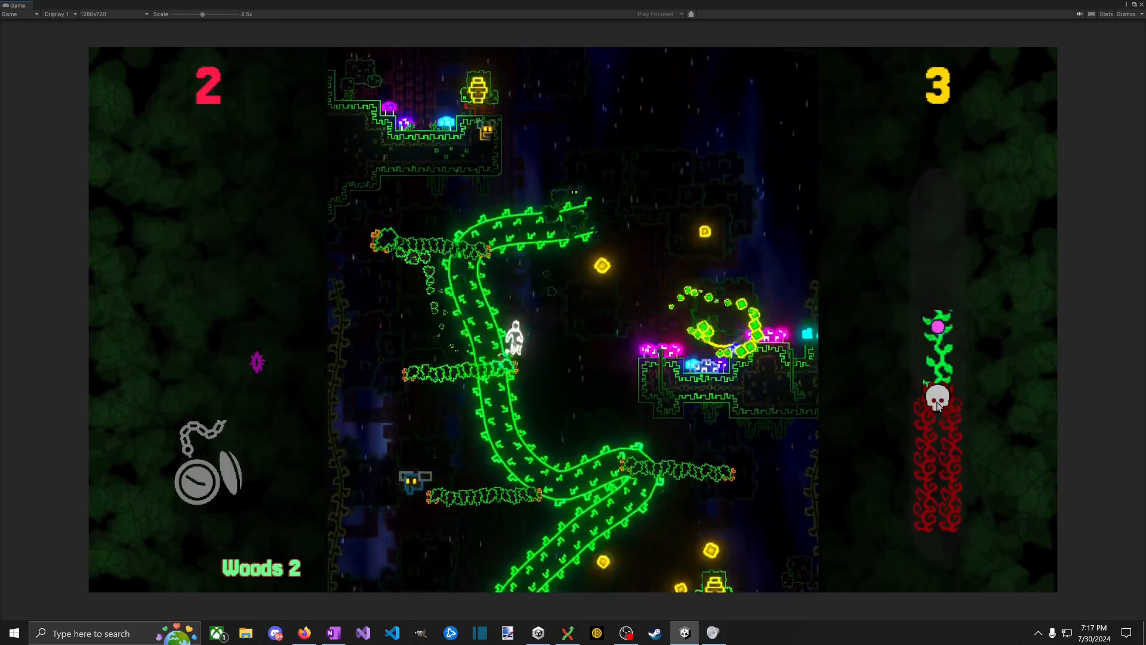
{"action": "key", "text": "space"}
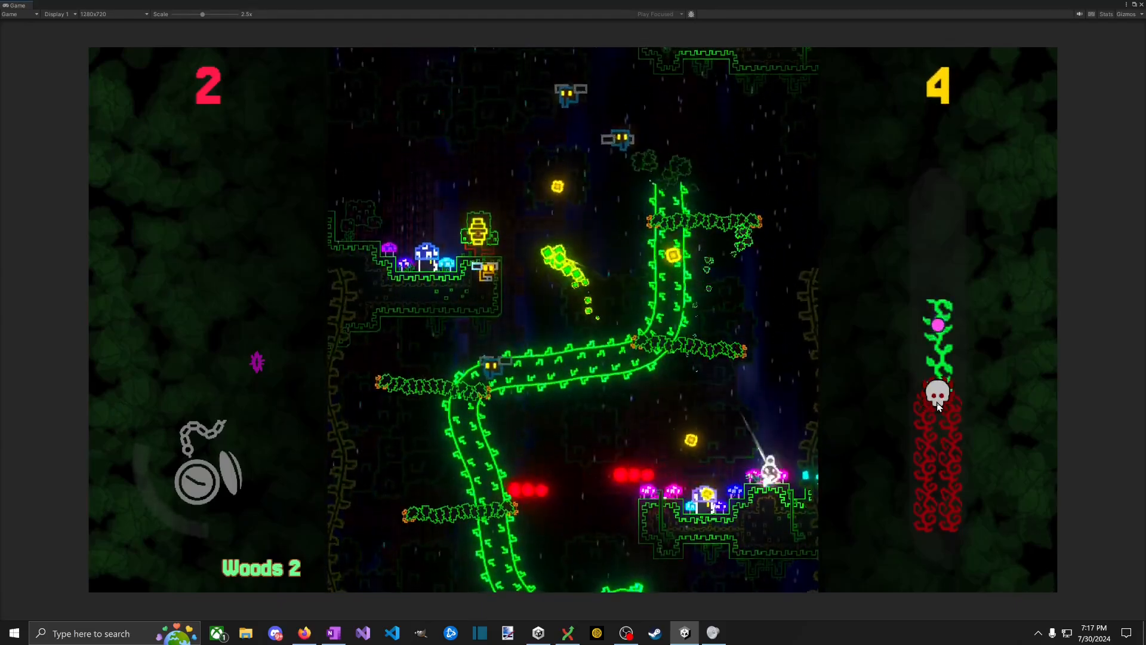
Step: Leave the mushroom ledge and climb the vertical beanstalk section to the leaf platform below the next mushroom ledge
{"action": "key", "text": "space"}
{"action": "key", "text": "a"}
{"action": "key", "text": "space"}
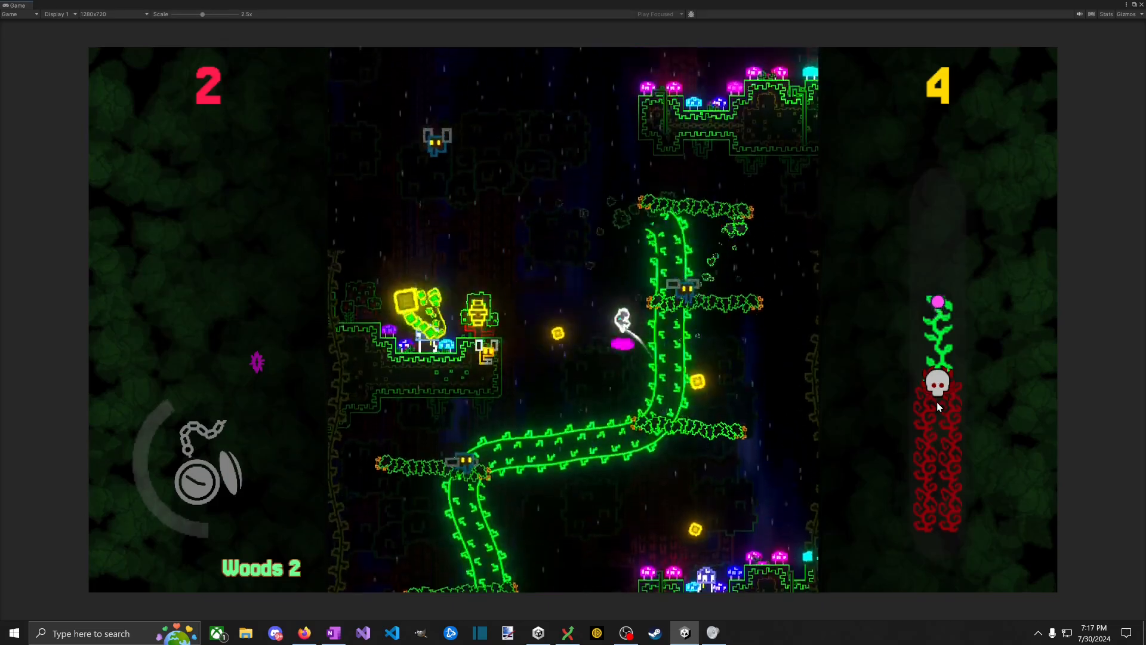
{"action": "key", "text": "d"}
{"action": "key", "text": "space"}
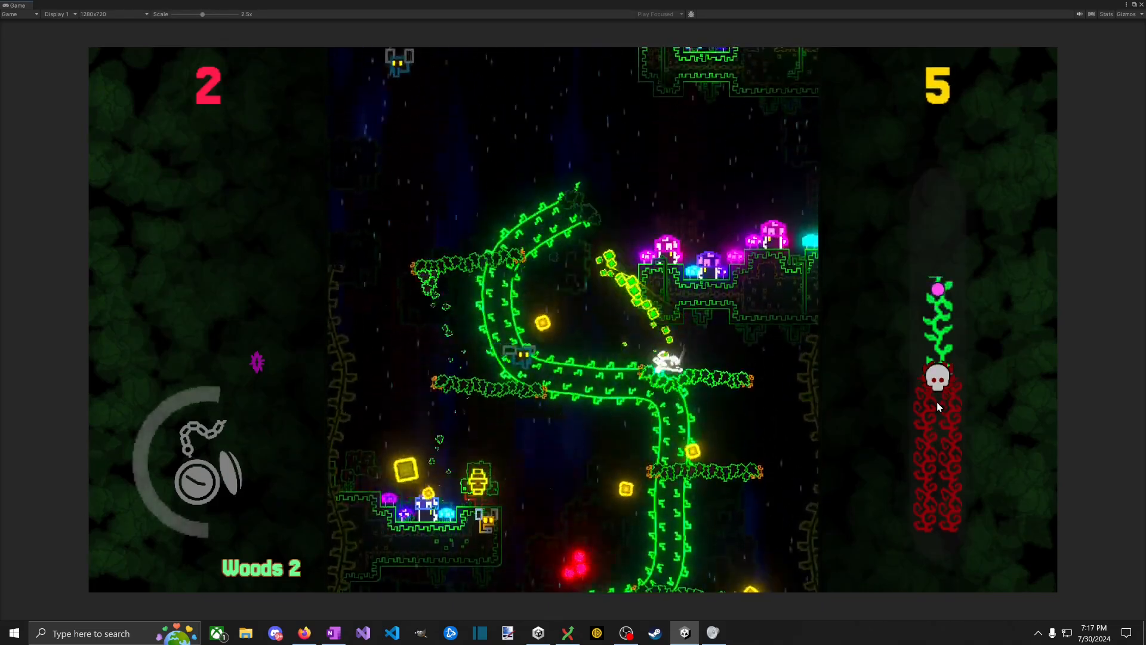
Step: Zigzag up the next beanstalk bends by dashing between leaf platforms, striking a flying enemy on the way
{"action": "key", "text": "a"}
{"action": "key", "text": "space"}
{"action": "key", "text": "a"}
{"action": "key", "text": "space"}
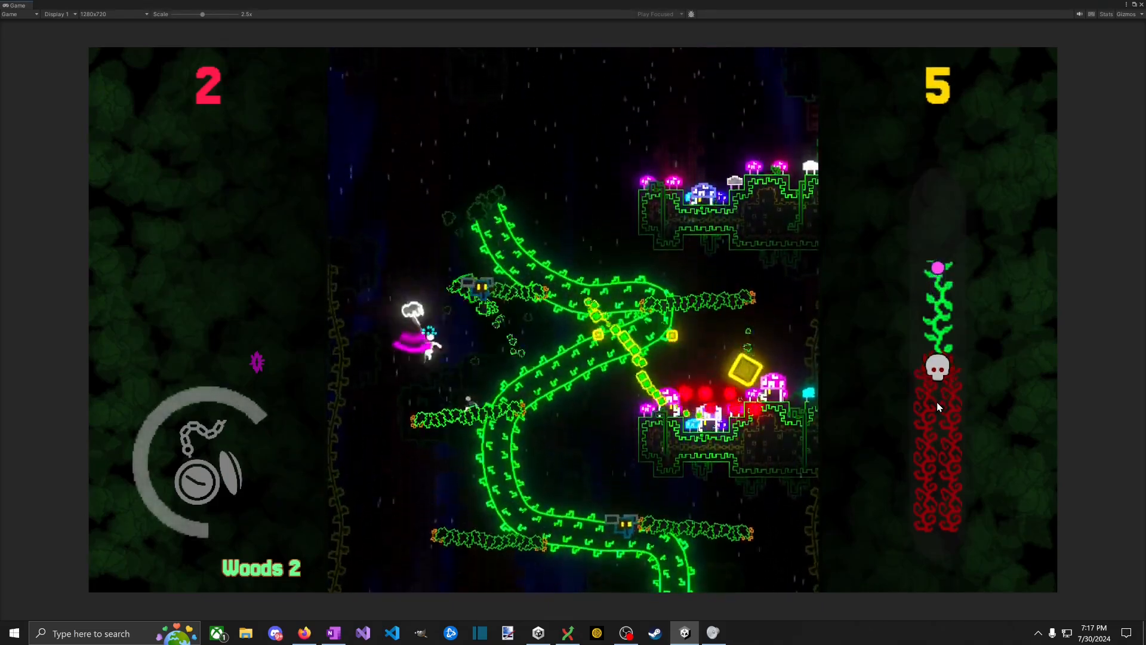
{"action": "key", "text": "d"}
{"action": "key", "text": "space"}
{"action": "key", "text": "a"}
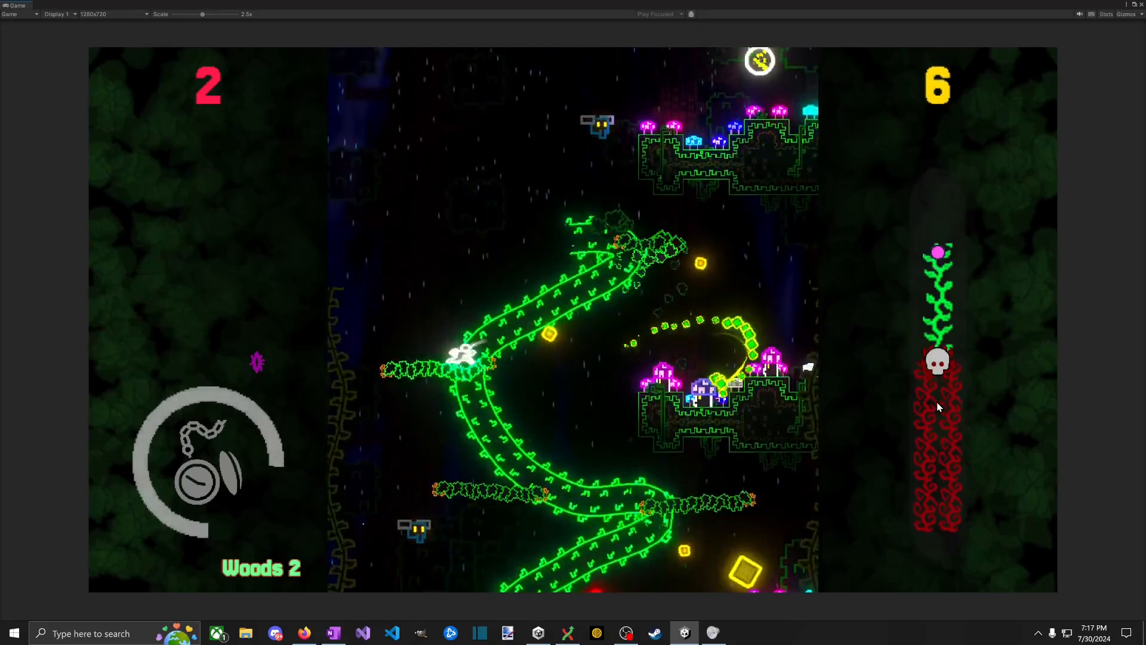
Step: Climb past the ledge with the ringed coin orb to the leaf platform beneath the level's end structure
{"action": "key", "text": "d"}
{"action": "key", "text": "space"}
{"action": "key", "text": "a"}
{"action": "key", "text": "space"}
{"action": "key", "text": "d"}
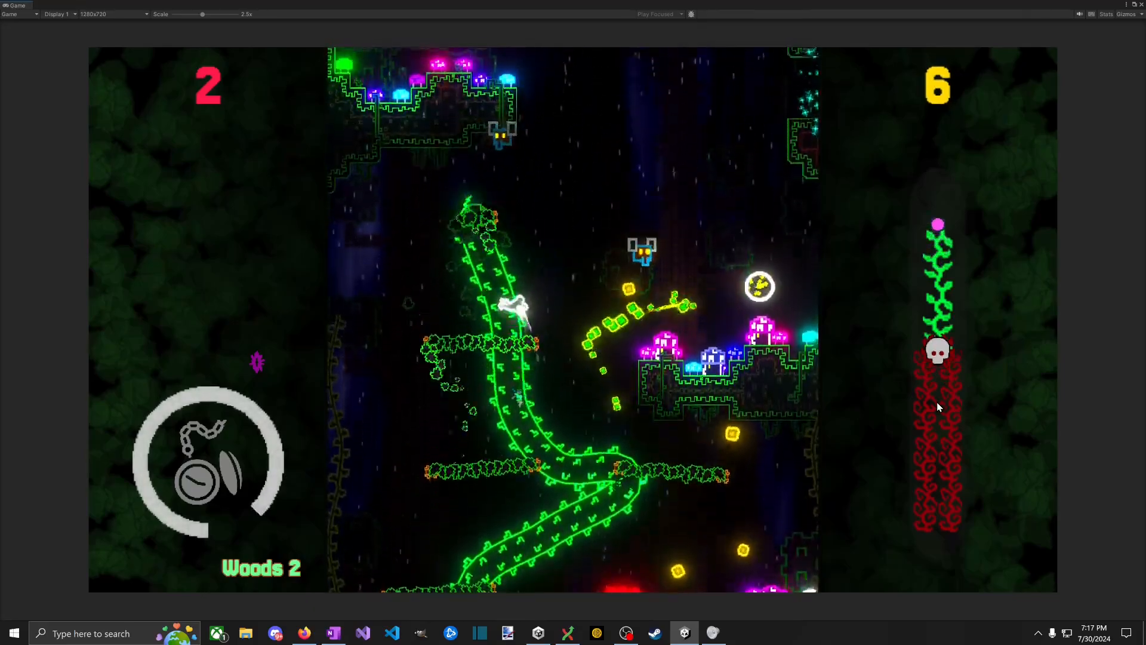
{"action": "key", "text": "space"}
{"action": "key", "text": "d"}
{"action": "key", "text": "space"}
{"action": "key", "text": "d"}
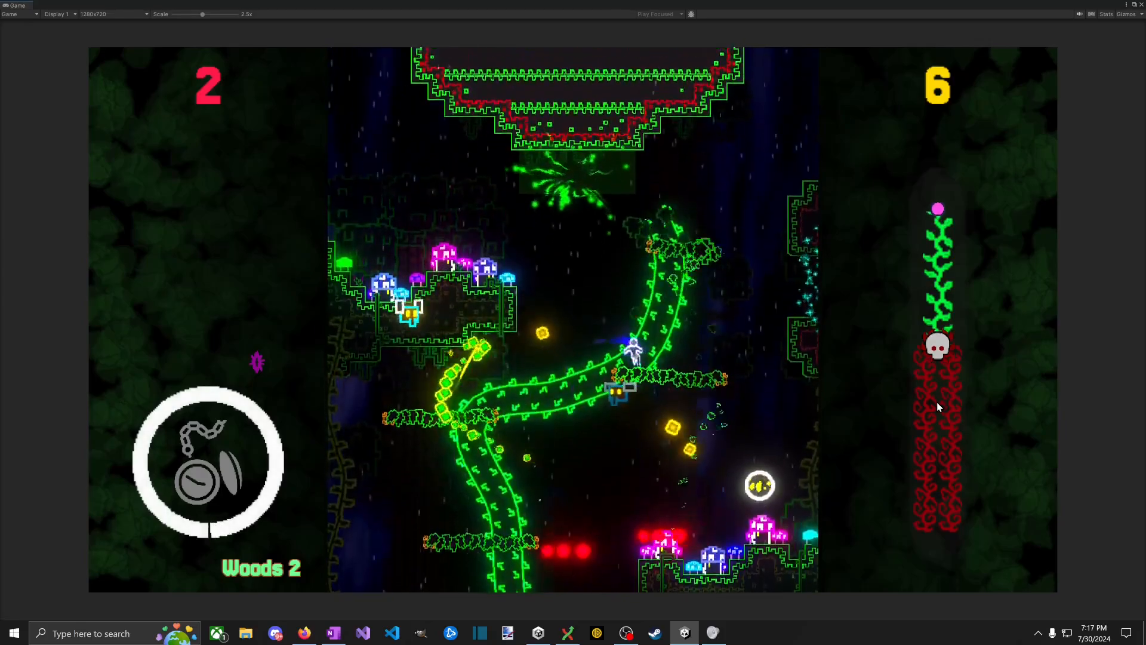
Step: Fight enemies beside the leaf platform and break the ringed coin orb above the mushroom ledge
{"action": "key", "text": "space"}
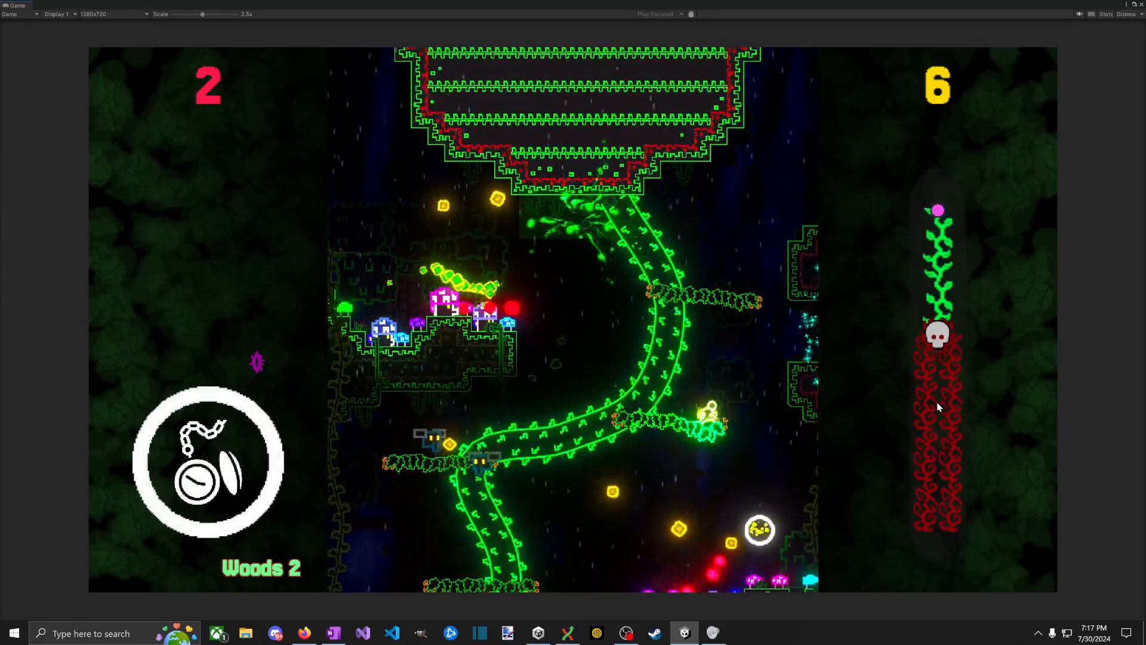
{"action": "key", "text": "space"}
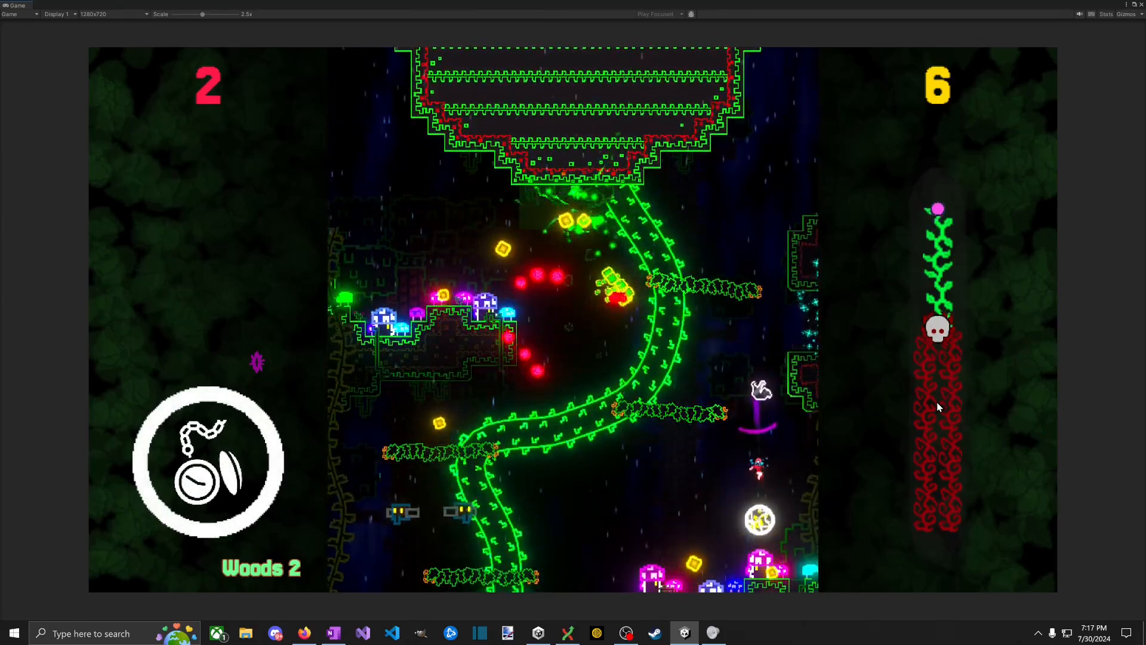
{"action": "key", "text": "a"}
{"action": "key", "text": "space"}
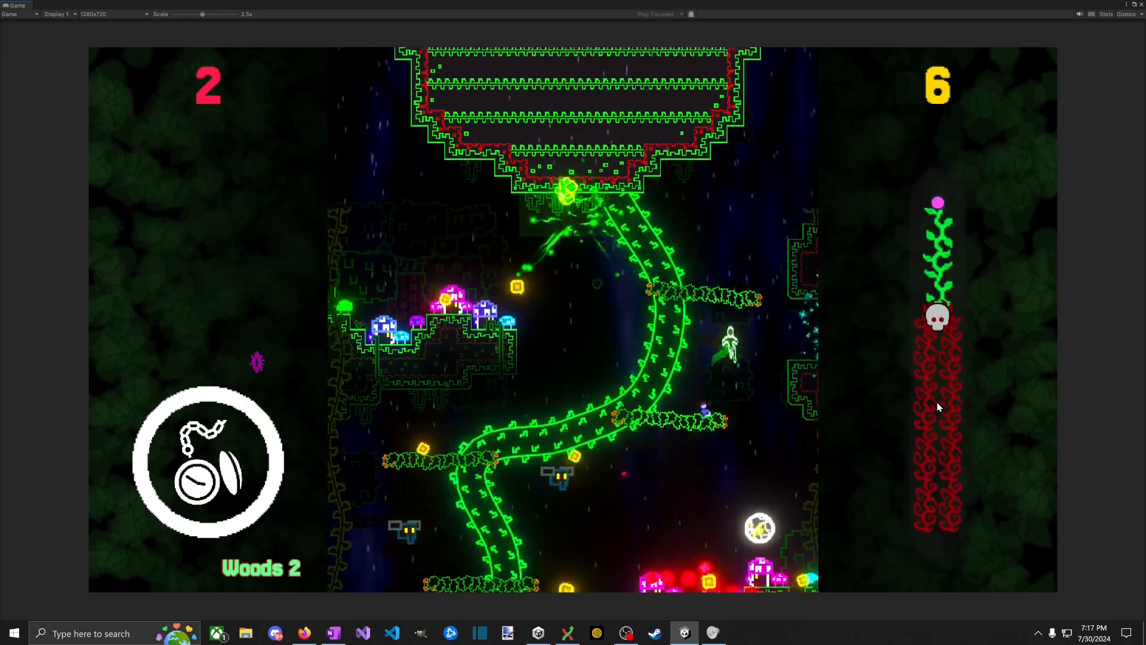
{"action": "key", "text": "space"}
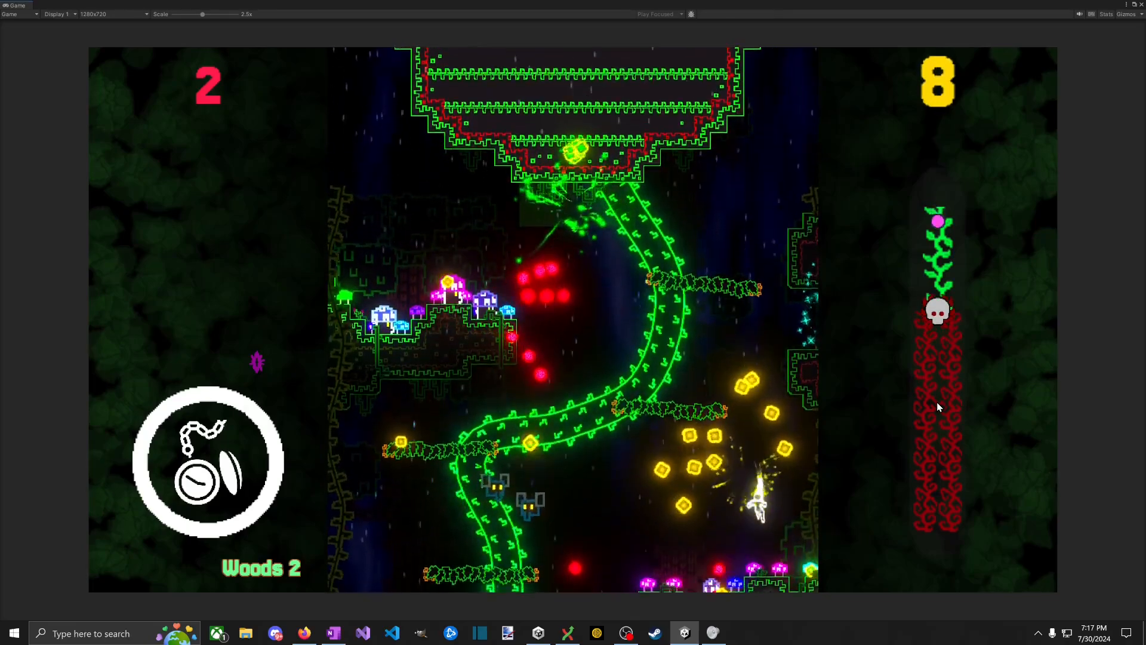
Step: Collect the coins scattered from the orb around the mushroom ledge
{"action": "key", "text": "space"}
{"action": "key", "text": "space"}
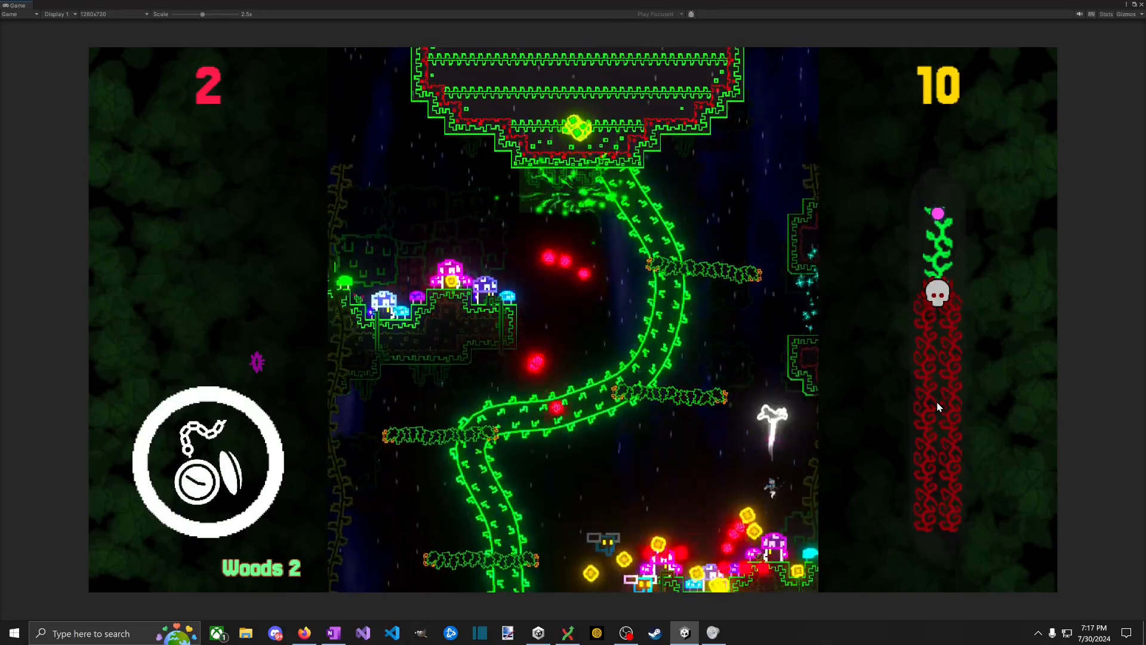
{"action": "key", "text": "space"}
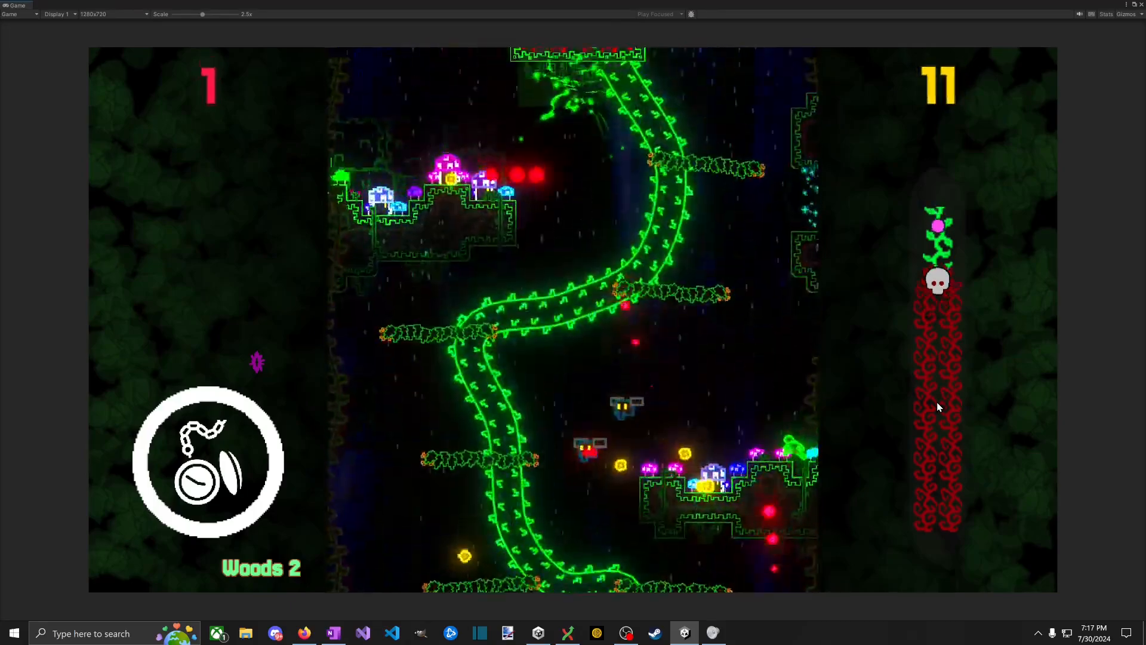
Step: Return to the beanstalk and climb to its top beneath the end structure to clear Woods 2
{"action": "key", "text": "space"}
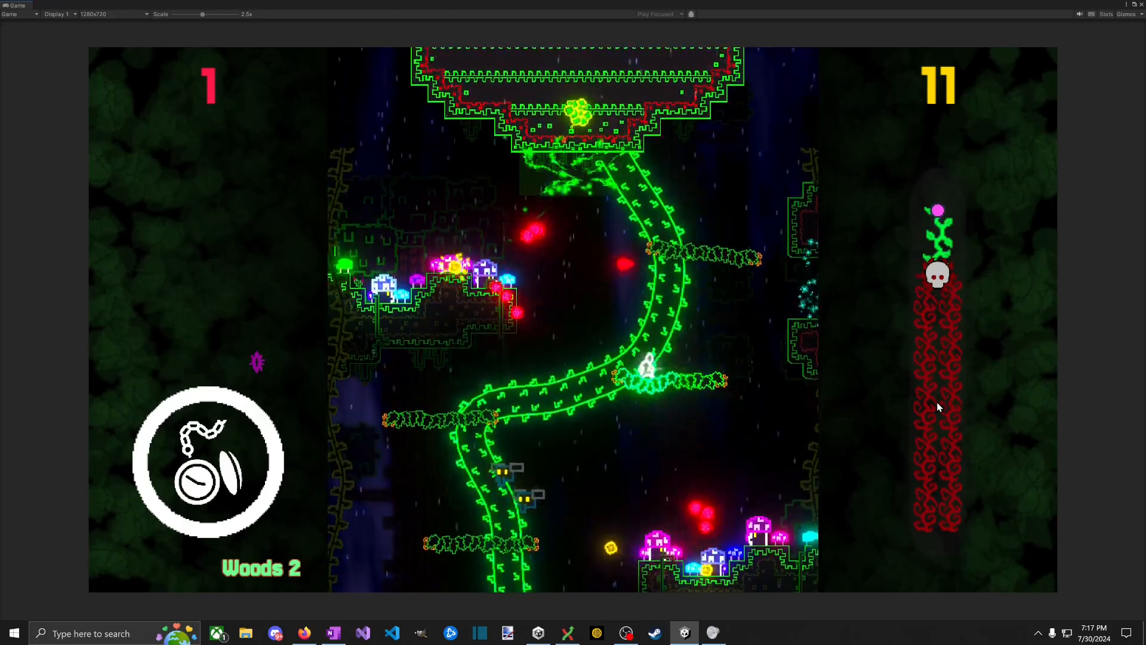
{"action": "key", "text": "space"}
{"action": "key", "text": "space"}
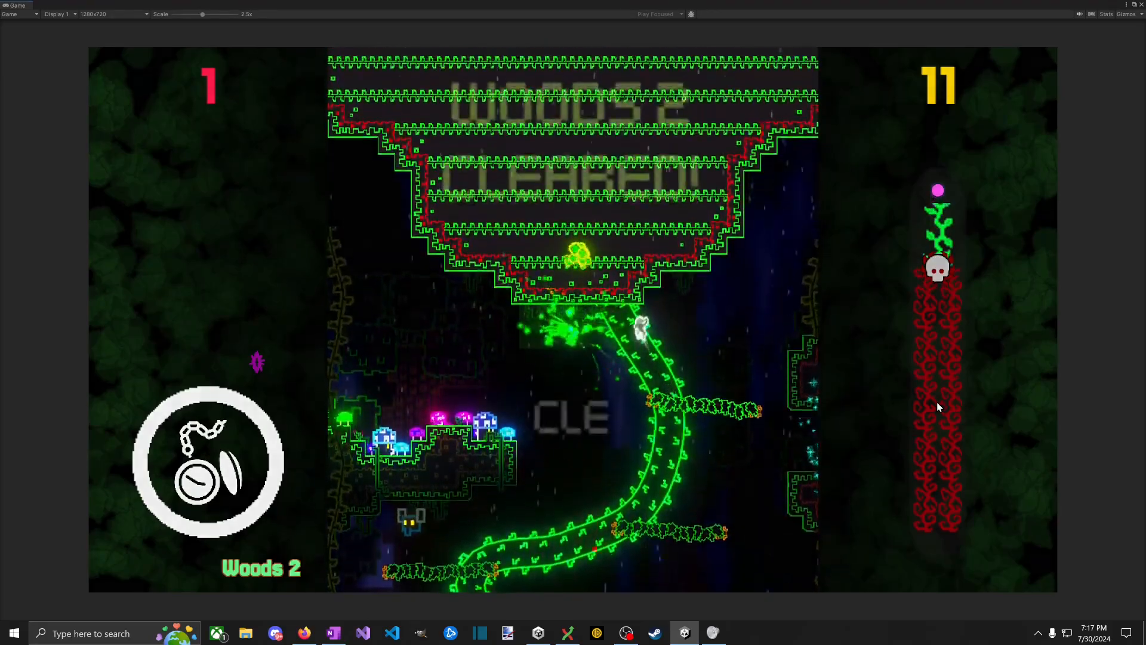
Step: Pause the game and switch to the 7/30 stream notes in OneNote, at the shop and controller feedback
{"action": "key", "text": "Escape"}
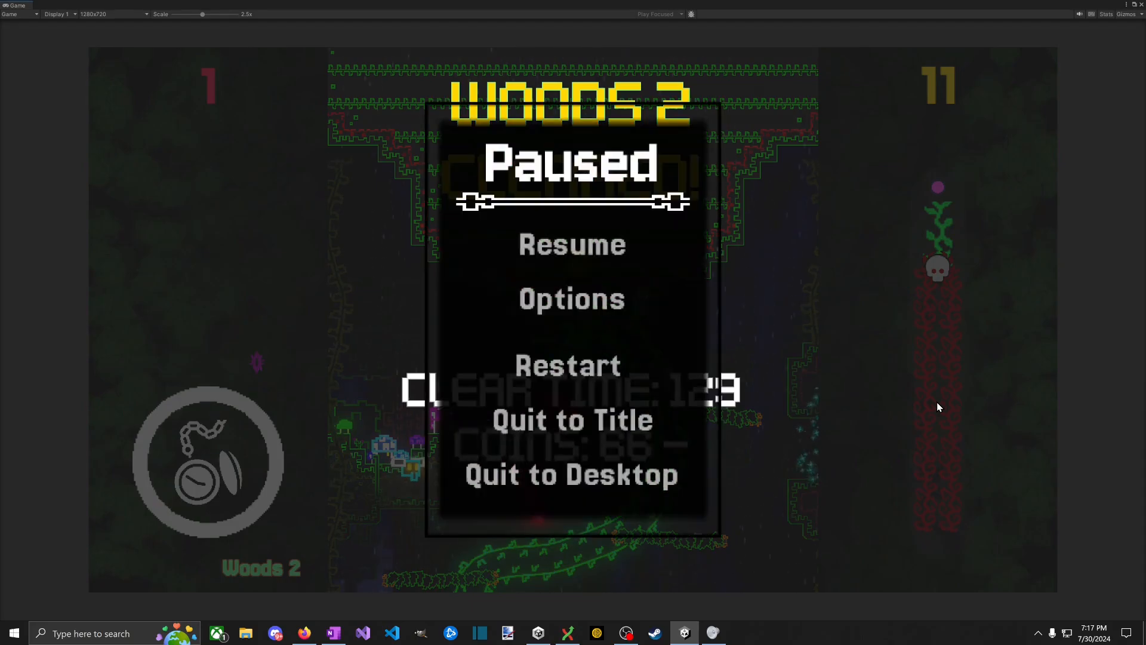
{"action": "key", "text": "alt+Tab"}
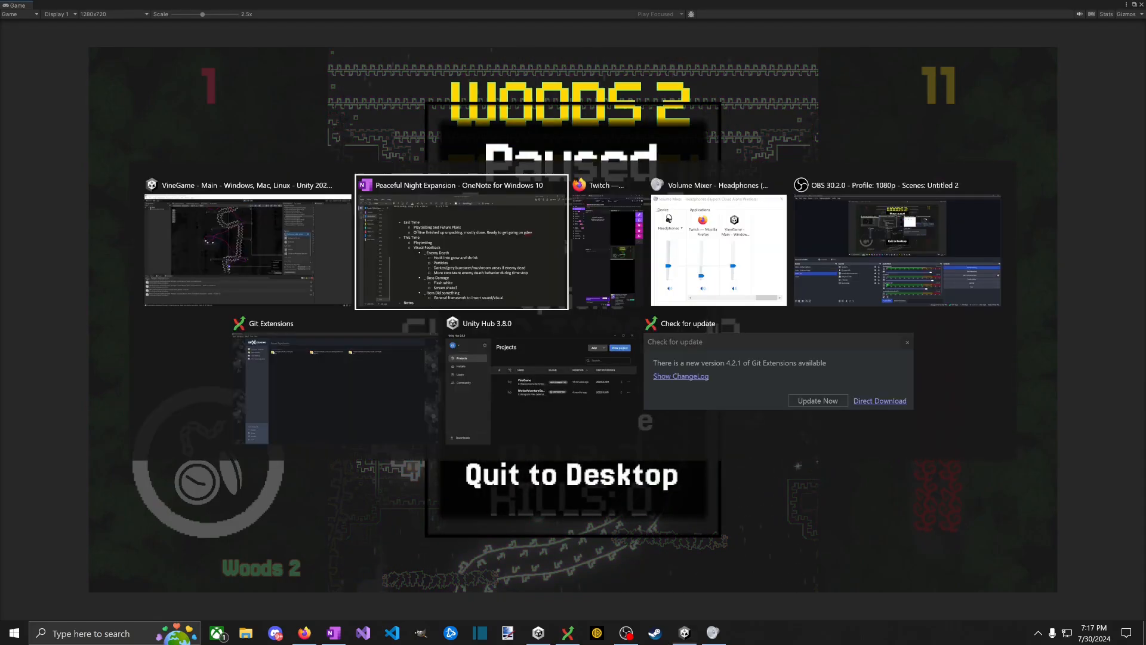
{"action": "scroll", "coordinate": [702, 578], "scroll_direction": "down", "scroll_amount": 15}
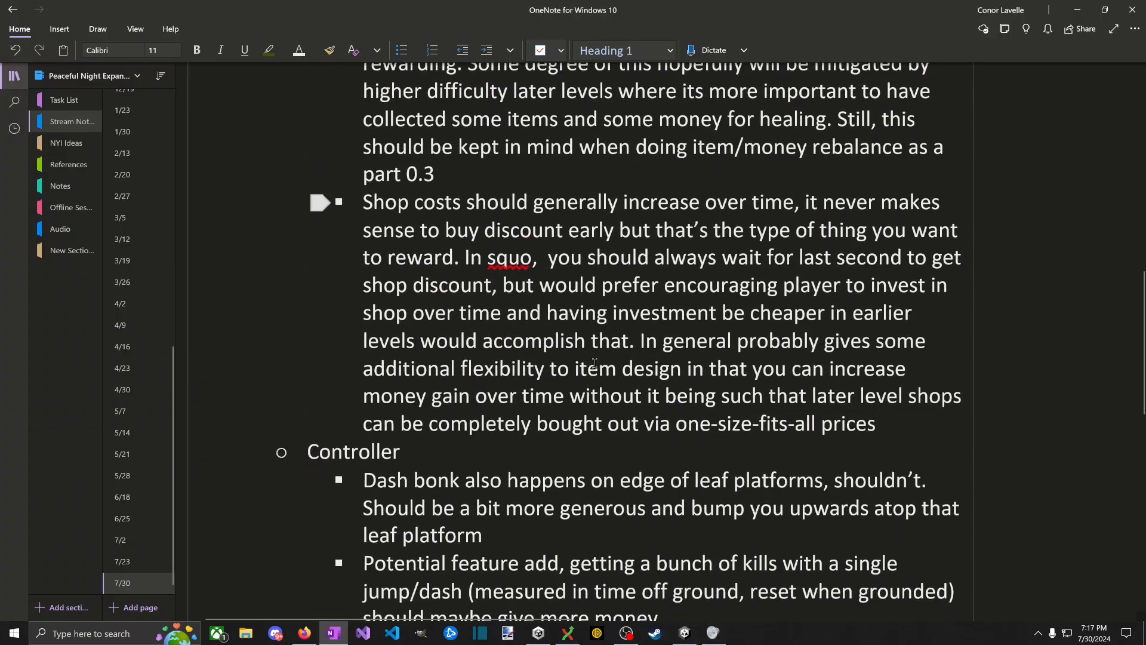
Step: Review the shop and controller feedback in the 7/30 notes, then switch to the game in Unity and pause the Wasp Queen fight
{"action": "scroll", "coordinate": [560, 423], "scroll_direction": "up", "scroll_amount": 8}
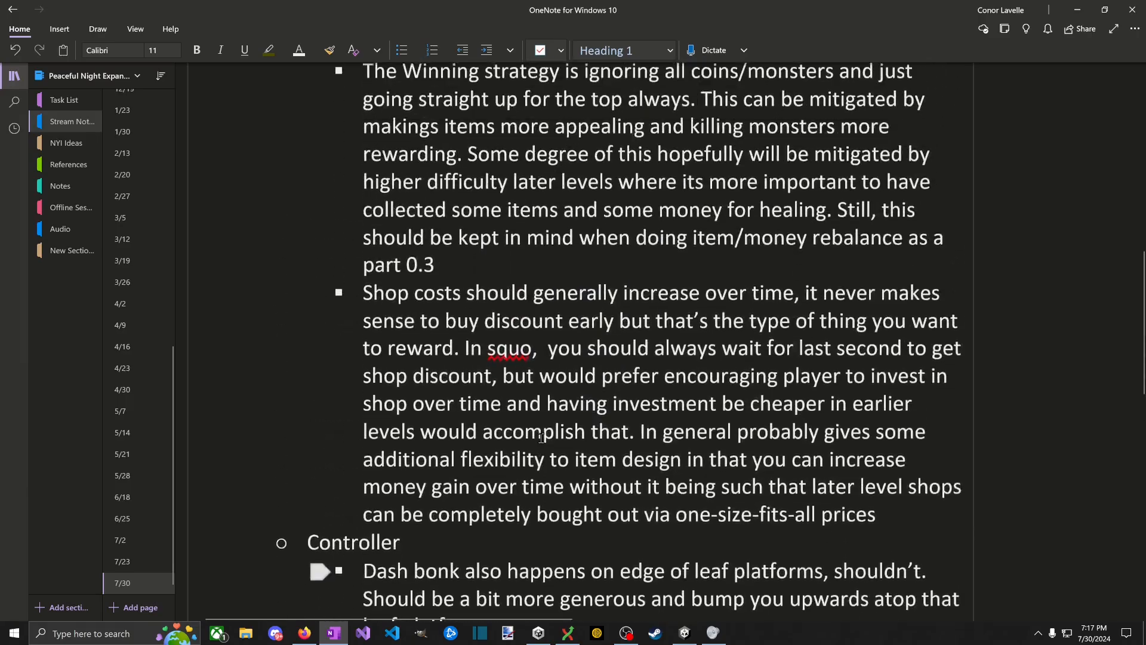
{"action": "scroll", "coordinate": [573, 431], "scroll_direction": "down", "scroll_amount": 5}
{"action": "scroll", "coordinate": [574, 432], "scroll_direction": "down", "scroll_amount": 1}
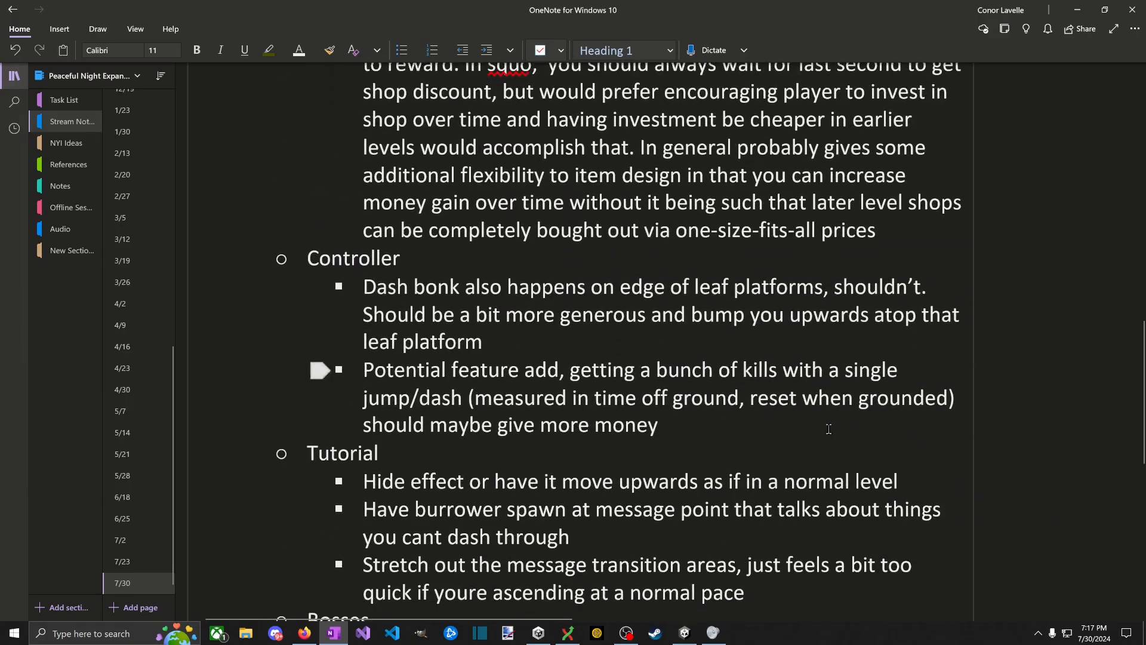
{"action": "key", "text": "alt+Tab"}
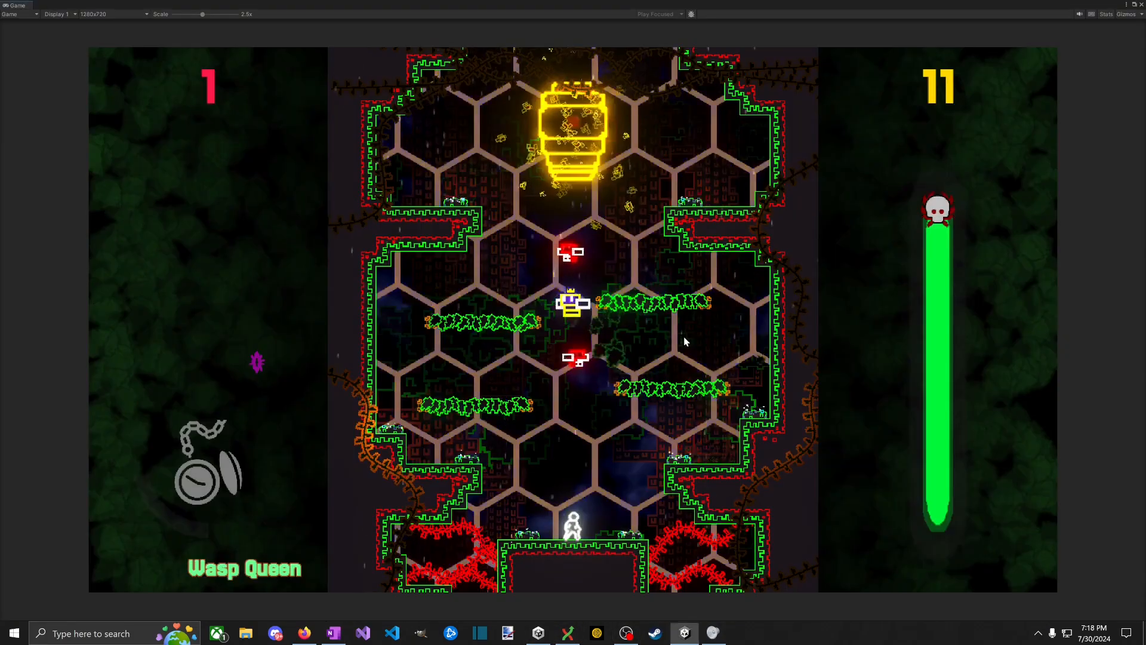
{"action": "key", "text": "Escape"}
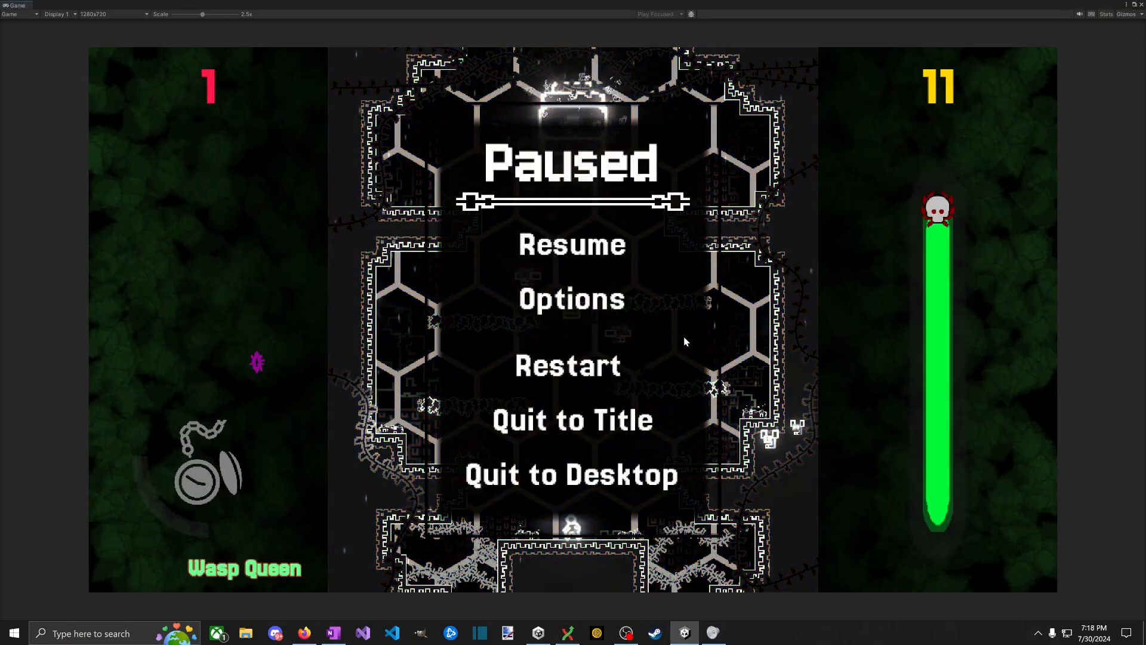
Step: Switch to OneNote and add an "Items" heading with a sub-bullet between the shop costs note and the Controller section
{"action": "key", "text": "alt+Tab"}
{"action": "scroll", "coordinate": [601, 306], "scroll_direction": "down", "scroll_amount": 1}
{"action": "scroll", "coordinate": [587, 335], "scroll_direction": "up", "scroll_amount": 4}
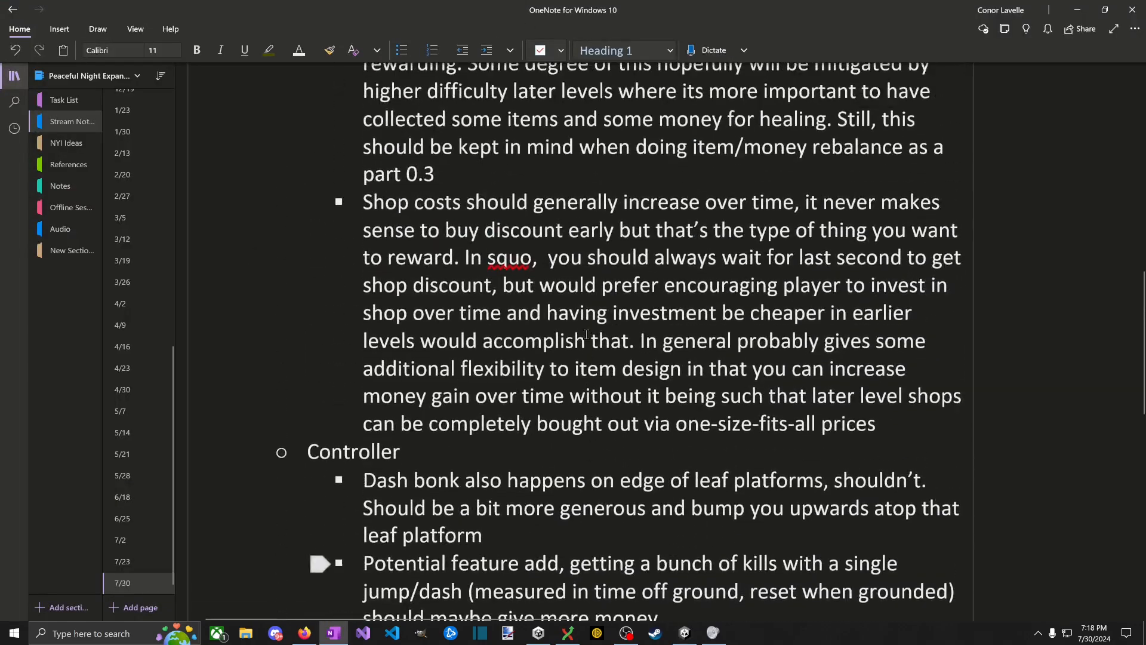
{"action": "scroll", "coordinate": [586, 335], "scroll_direction": "down", "scroll_amount": 7}
{"action": "scroll", "coordinate": [500, 348], "scroll_direction": "up", "scroll_amount": 7}
{"action": "scroll", "coordinate": [500, 347], "scroll_direction": "up", "scroll_amount": 1}
{"action": "scroll", "coordinate": [500, 348], "scroll_direction": "down", "scroll_amount": 1}
{"action": "left_click", "coordinate": [932, 437]}
{"action": "key", "text": "Return"}
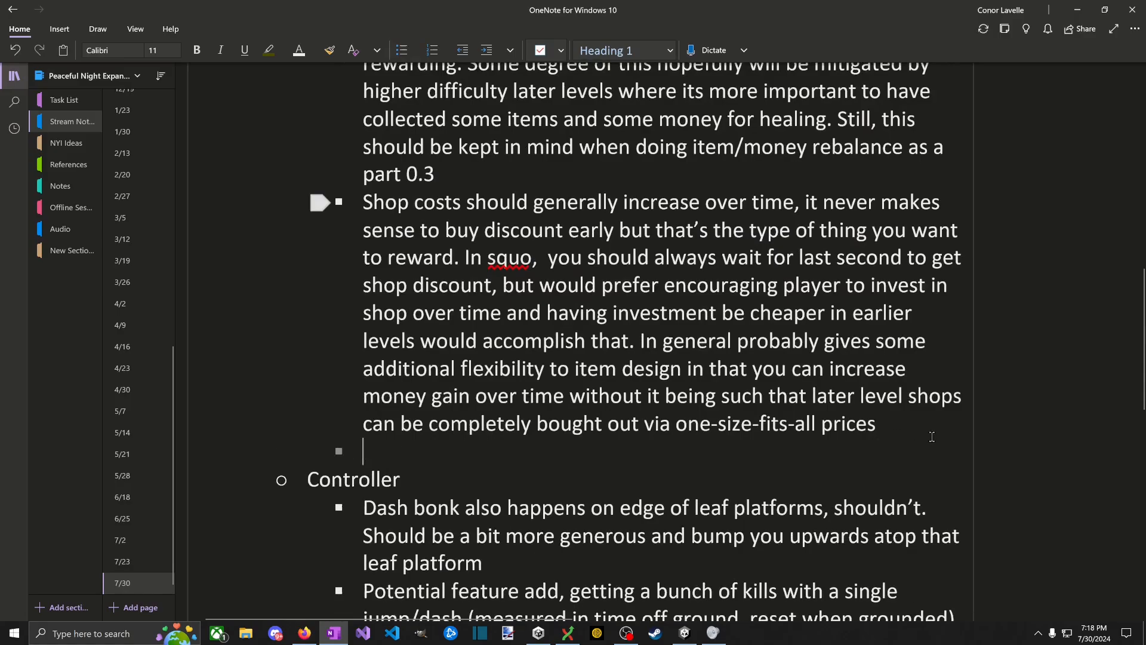
{"action": "key", "text": "shift+Tab"}
{"action": "type", "text": "Items"}
{"action": "key", "text": "Return"}
{"action": "key", "text": "Tab"}
Step: Write the Items note "Extra eyes spider reward may not be being cleared between playtthroughs."
{"action": "type", "text": "Ext"}
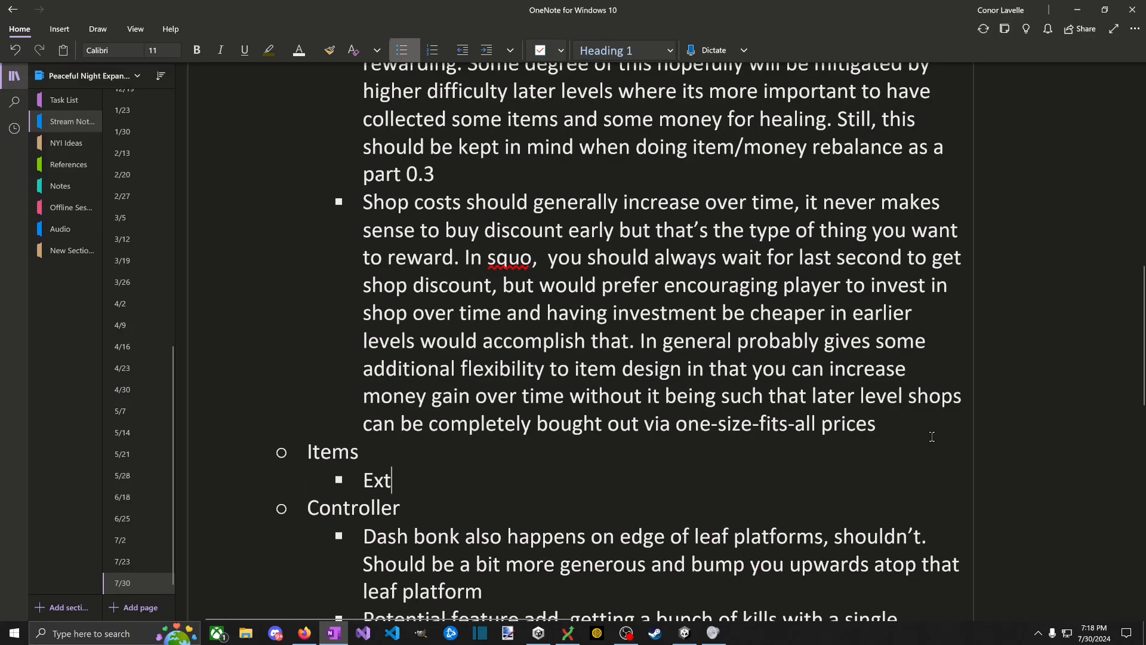
{"action": "type", "text": "ra eye"}
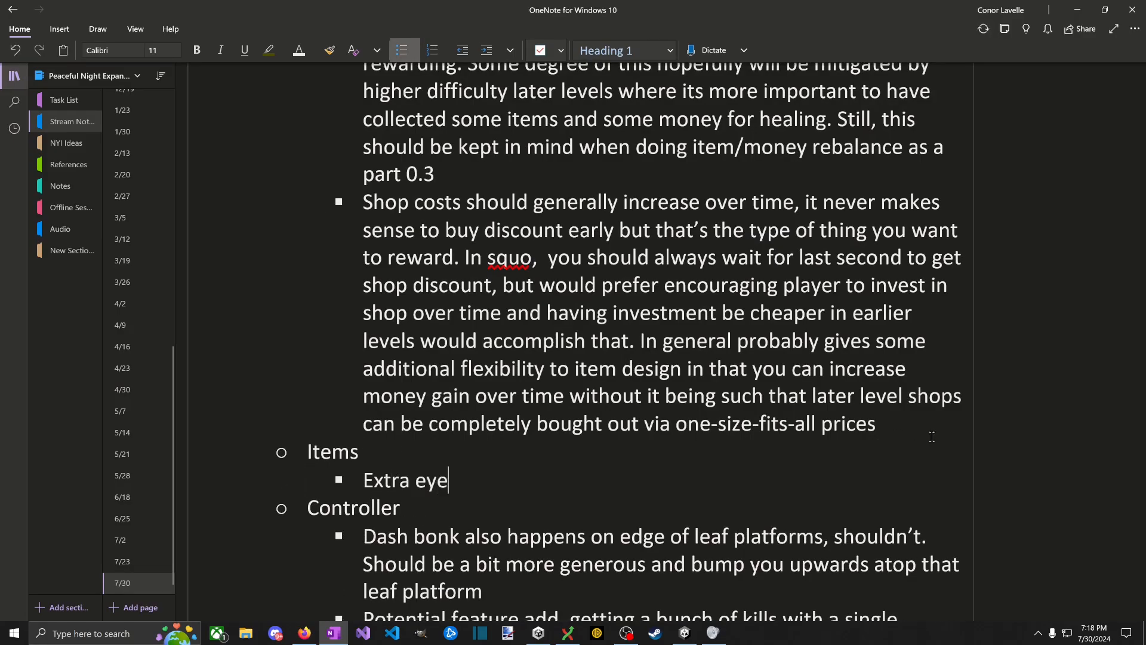
{"action": "type", "text": "s spider reward m"}
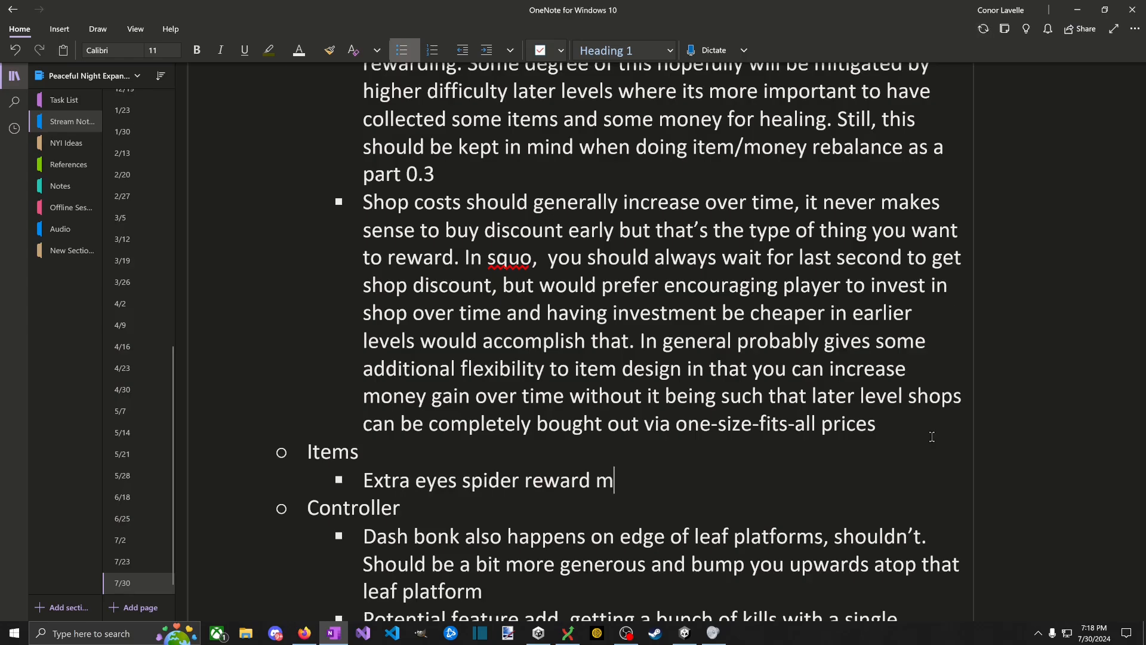
{"action": "type", "text": "ay nto"}
{"action": "key", "text": "BackSpace"}
{"action": "key", "text": "BackSpace"}
{"action": "key", "text": "BackSpace"}
{"action": "type", "text": "not be "}
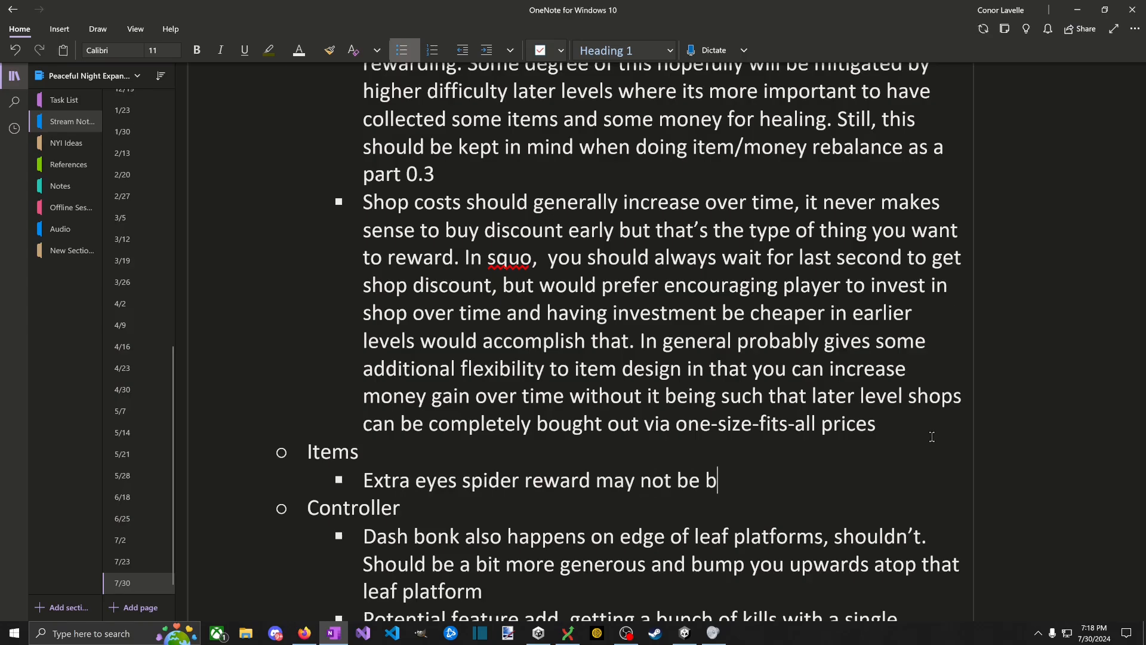
{"action": "type", "text": "being cleared b"}
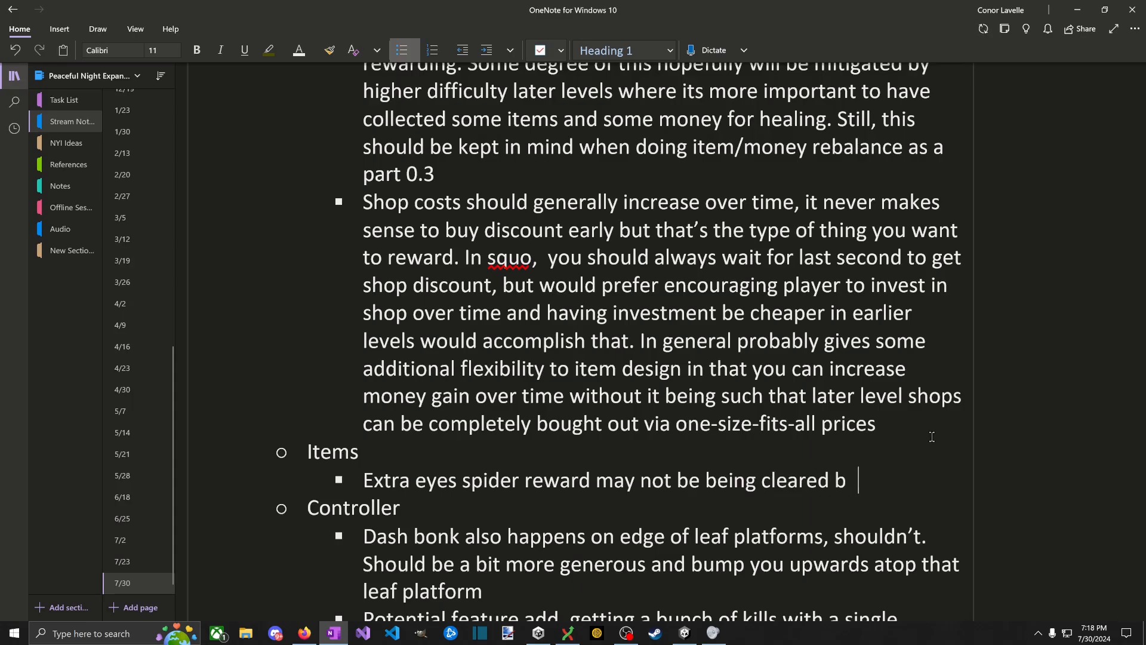
{"action": "type", "text": "etween play"}
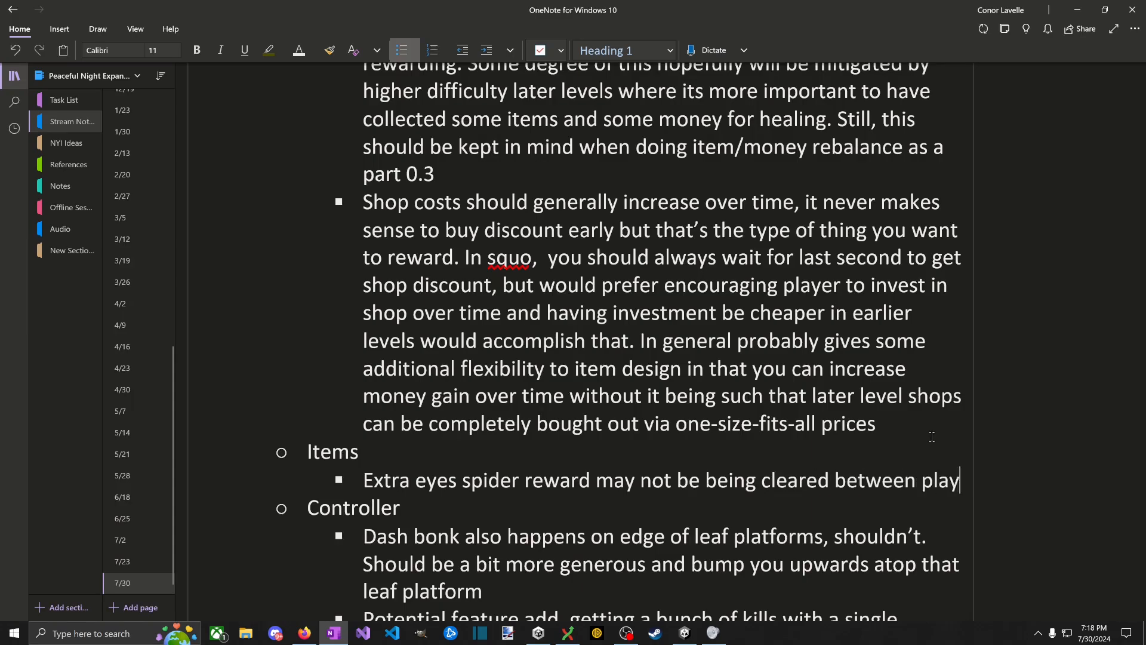
{"action": "type", "text": "tthroughs. No"}
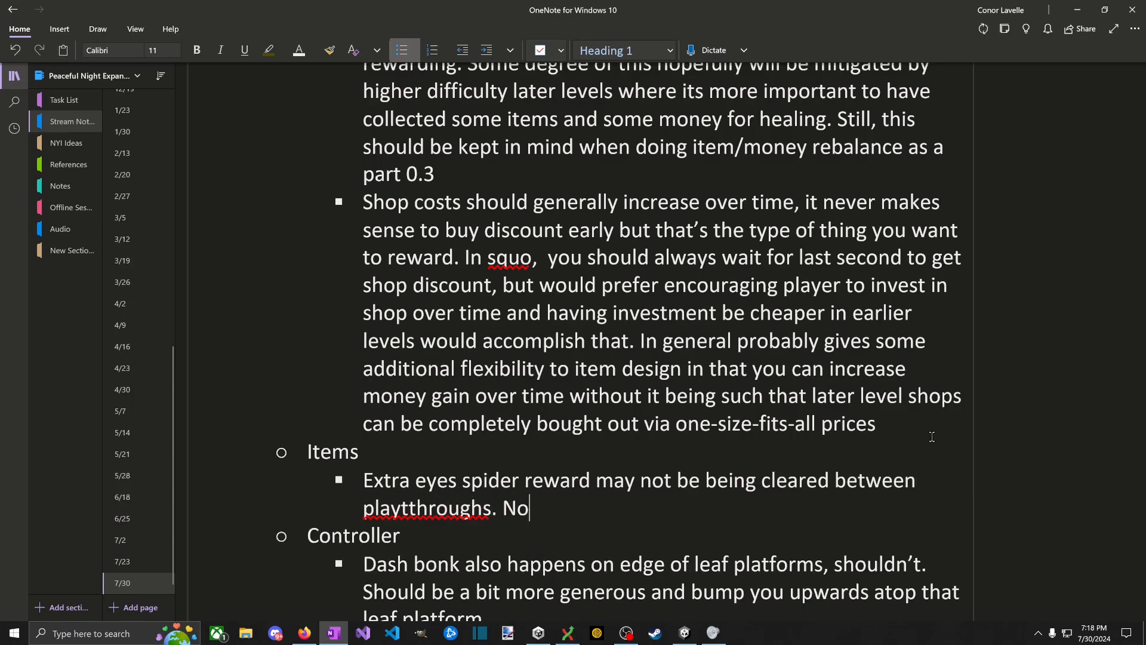
Step: Complete the spider reward note with "Noticing bullets slow down somewhat unexpectedly even on restart"
{"action": "type", "text": "tincg bullet"}
{"action": "key", "text": "ctrl+BackSpace"}
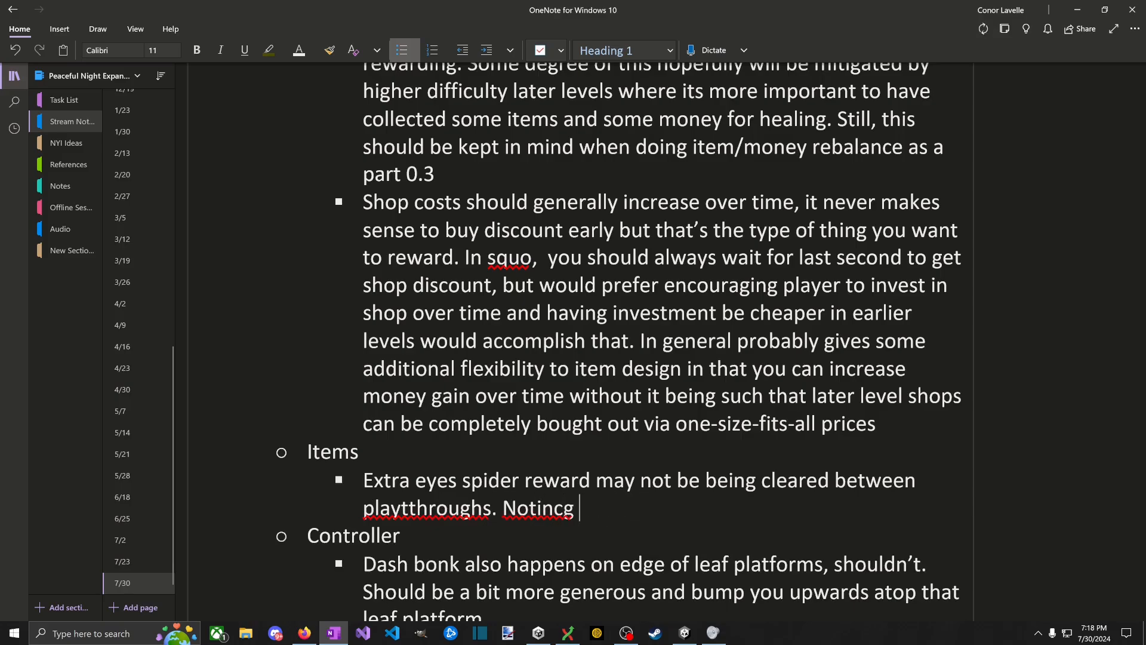
{"action": "key", "text": "ctrl+BackSpace"}
{"action": "type", "text": "Nopticin"}
{"action": "key", "text": "ctrl+BackSpace"}
{"action": "type", "text": "Noticnig b"}
{"action": "key", "text": "ctrl+BackSpace"}
{"action": "key", "text": "ctrl+BackSpace"}
{"action": "type", "text": "Noticing "}
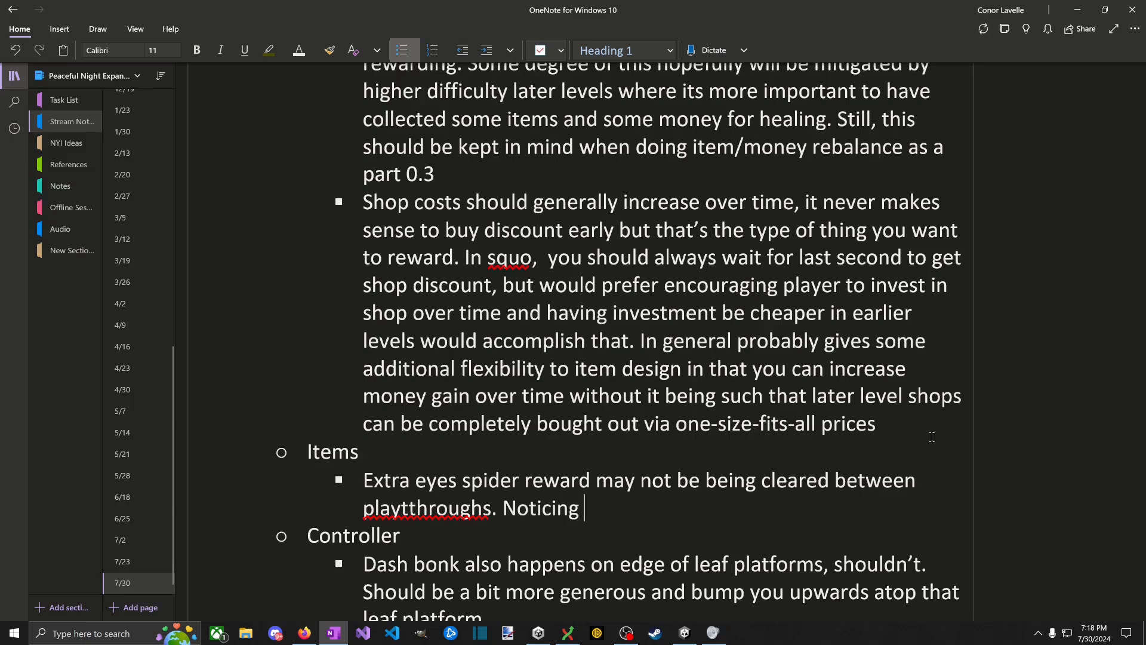
{"action": "type", "text": "bullets slow down "}
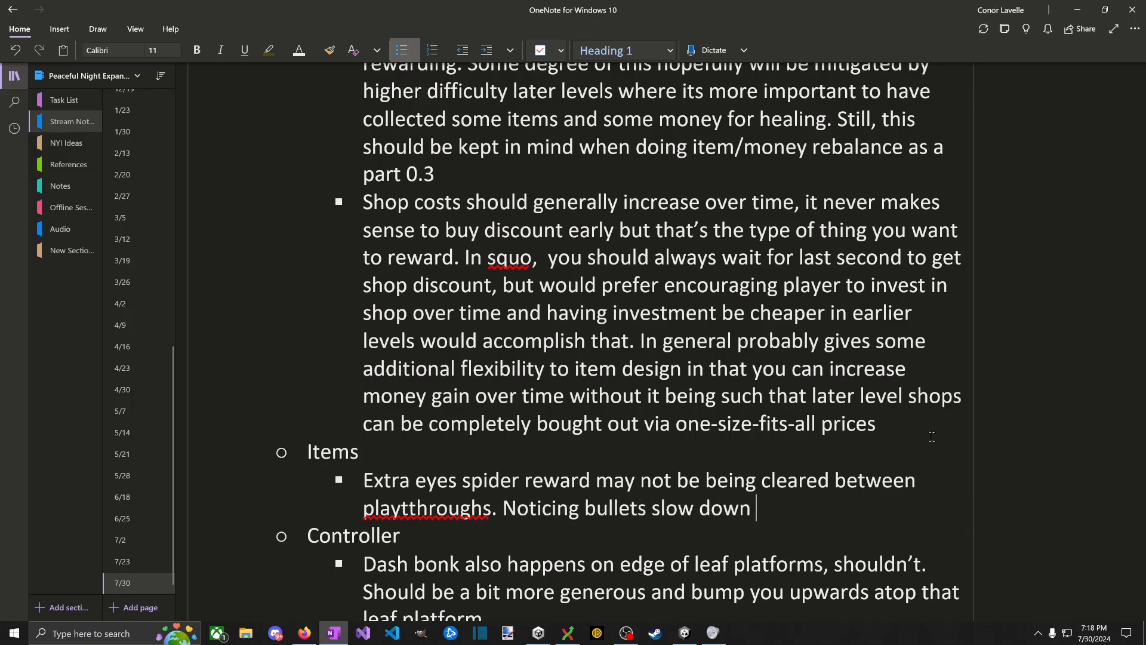
{"action": "type", "text": "somewhat"}
{"action": "type", "text": "unexpec"}
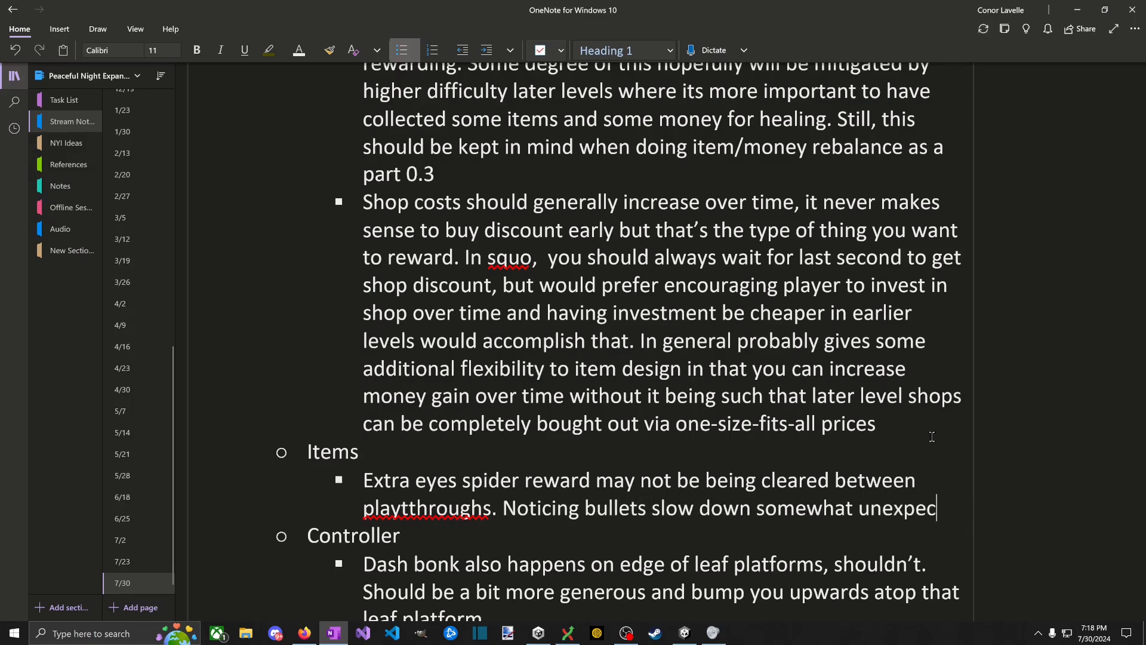
{"action": "type", "text": "tedly even on restart"}
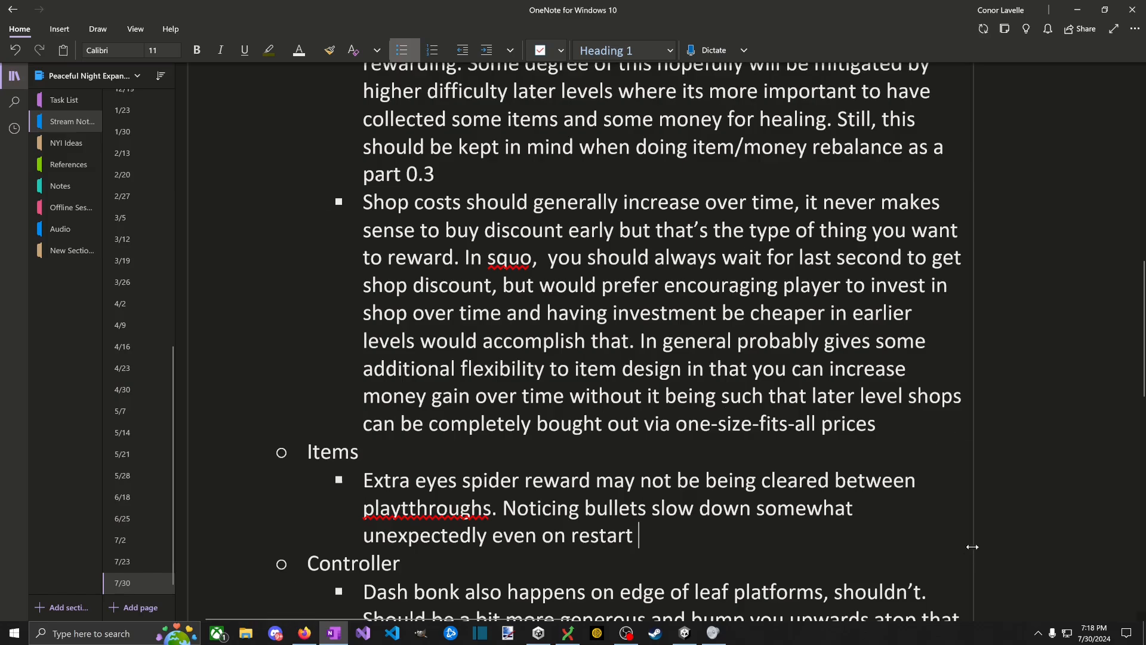
Step: Switch to the game in Unity, resume the Wasp Queen fight and dodge the wasps on the arena floor
{"action": "left_click", "coordinate": [685, 633]}
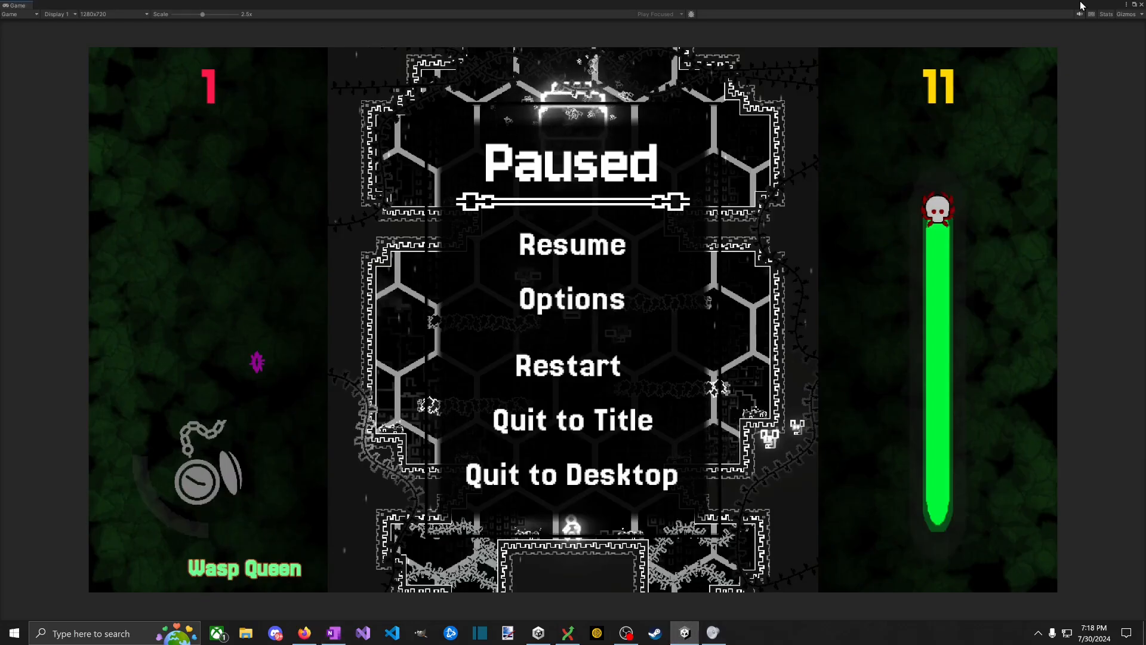
{"action": "key", "text": "Escape"}
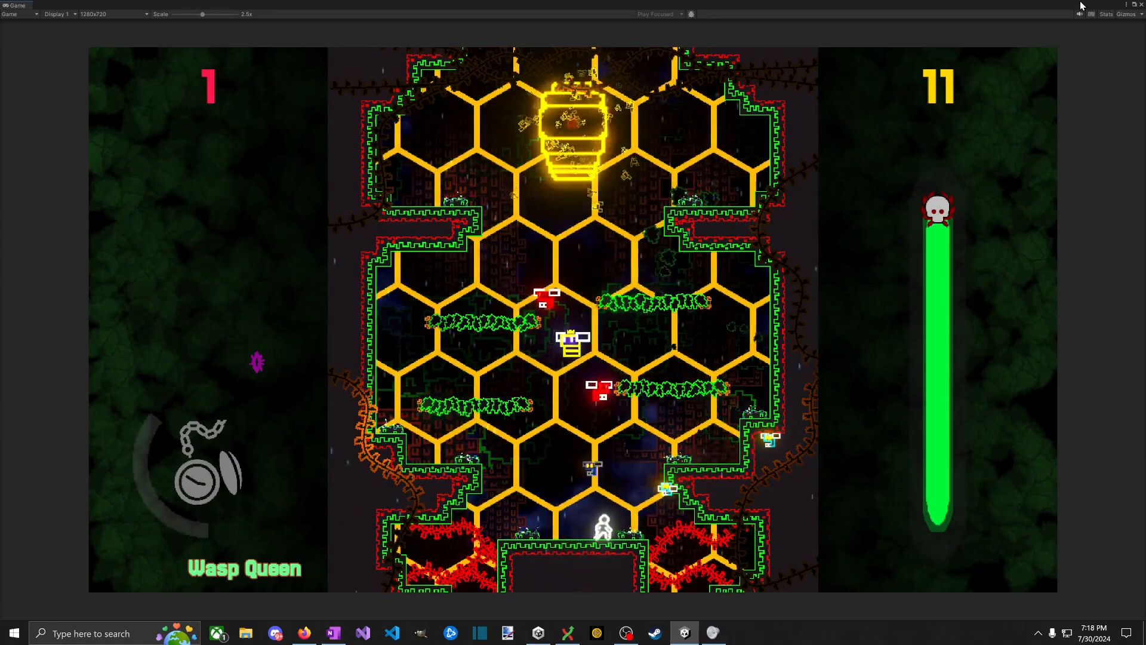
{"action": "key", "text": "Left"}
{"action": "key", "text": "Right"}
{"action": "key", "text": "space"}
{"action": "key", "text": "Left"}
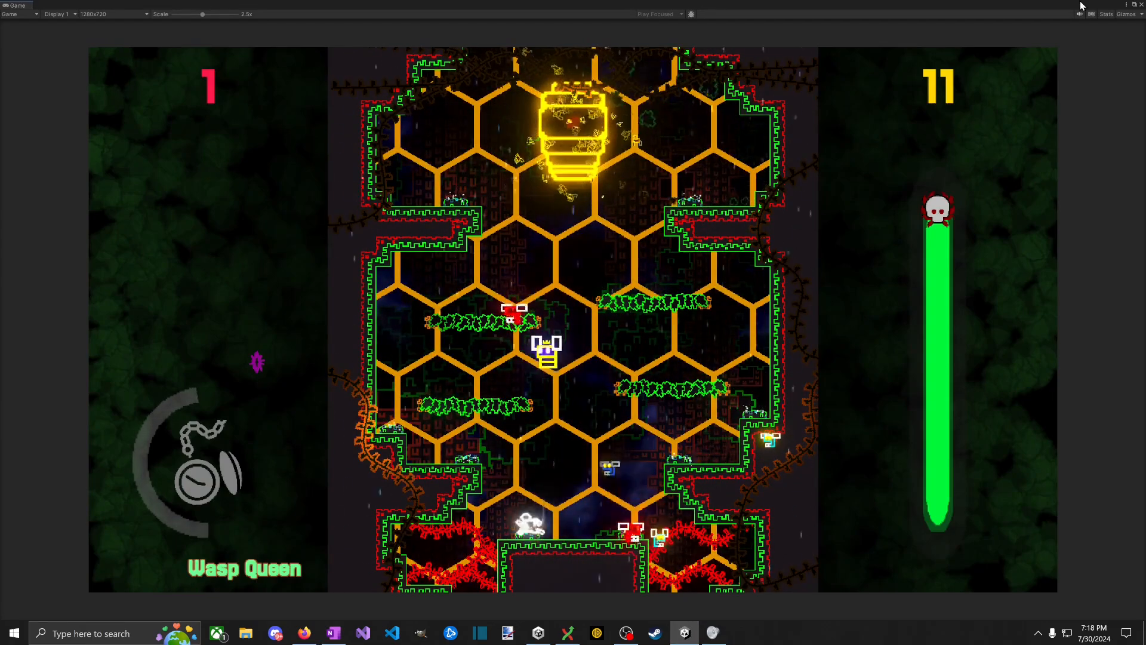
Step: Jump from the arena floor past the wasps onto the upper-right leaf platform
{"action": "key", "text": "space"}
{"action": "key", "text": "Left"}
{"action": "key", "text": "Right"}
{"action": "key", "text": "space"}
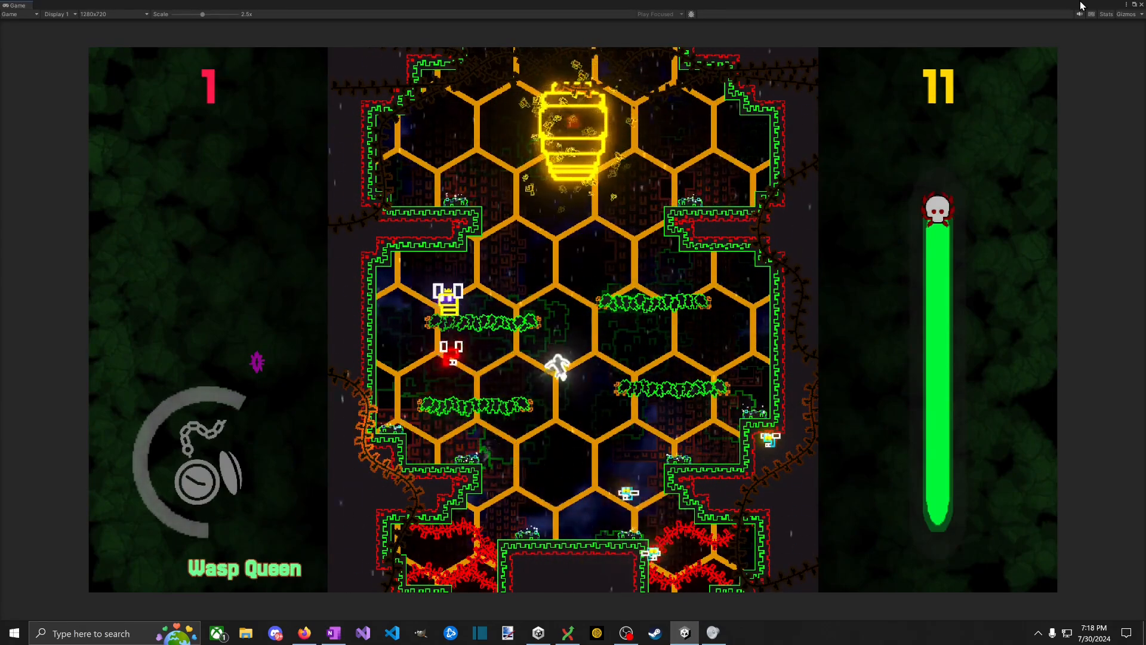
{"action": "key", "text": "Right"}
{"action": "key", "text": "space"}
{"action": "key", "text": "space"}
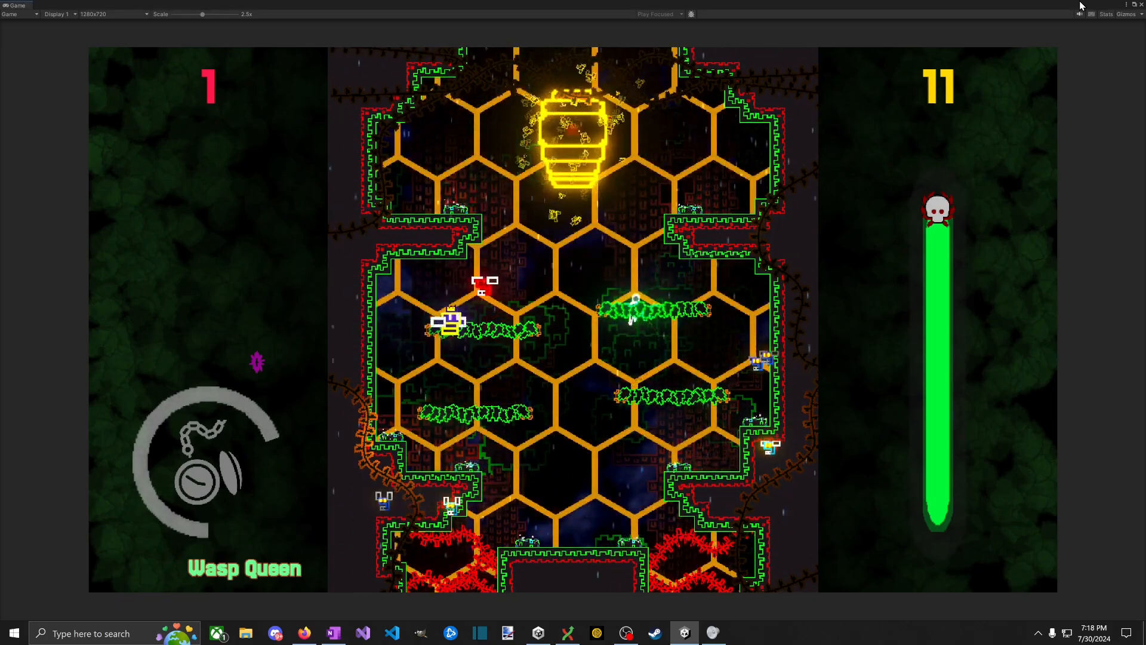
Step: Cross from the upper-right leaf platform, attack the Wasp Queen near the upper-left one, and drop back toward the arena floor
{"action": "key", "text": "space"}
{"action": "key", "text": "Left"}
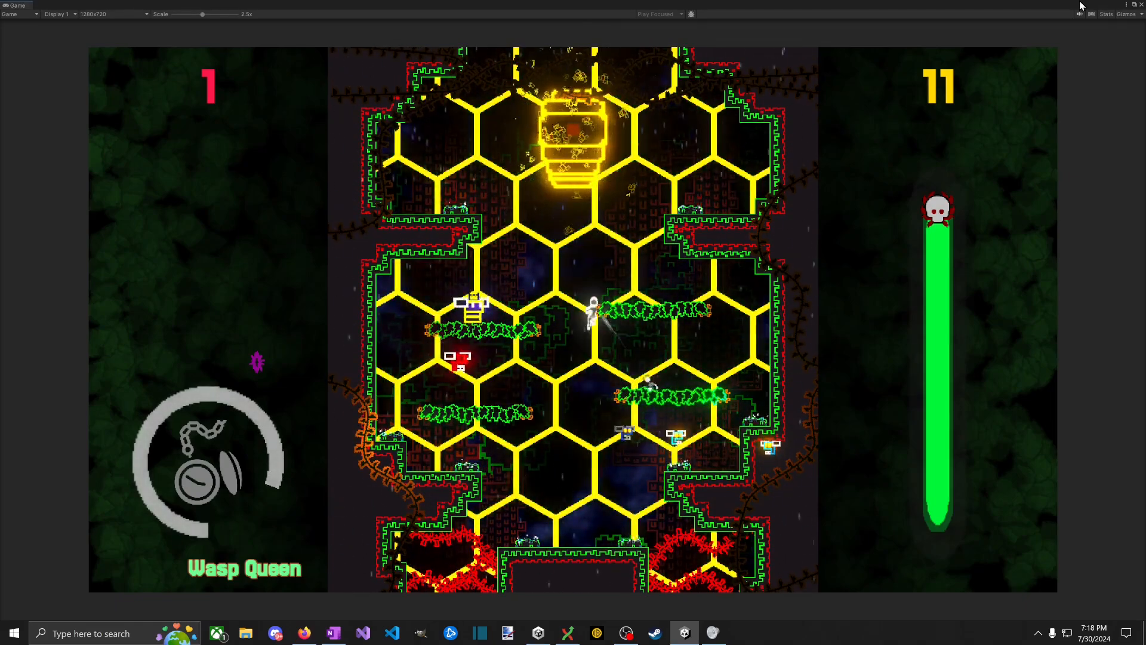
{"action": "key", "text": "space"}
{"action": "key", "text": "Right"}
{"action": "key", "text": "space"}
{"action": "key", "text": "Left"}
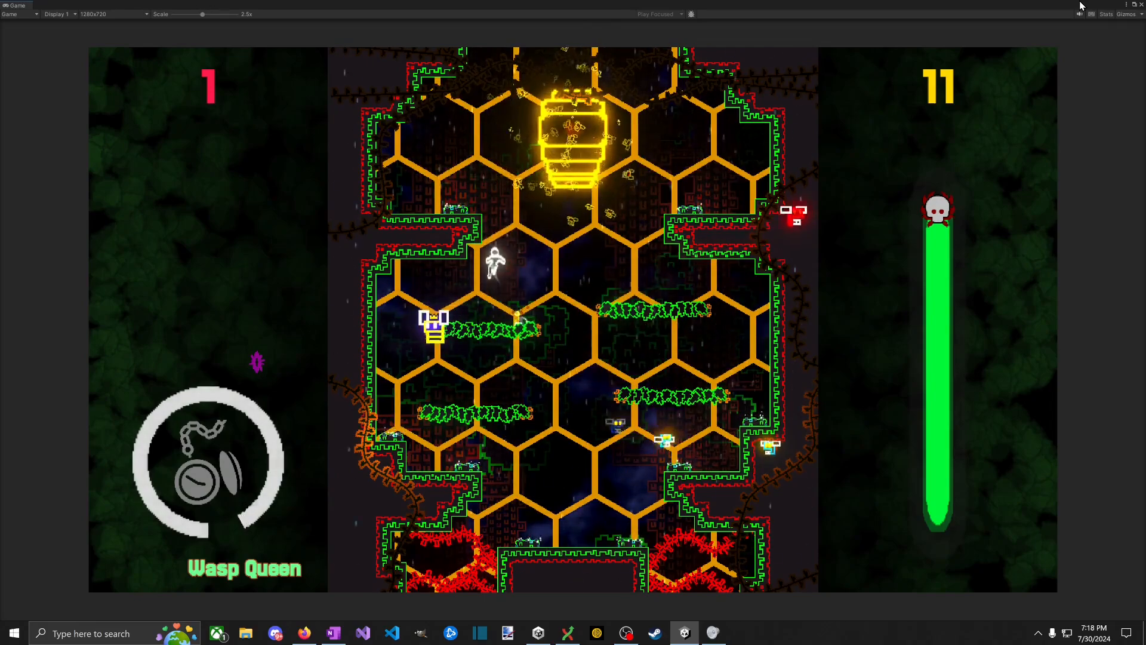
{"action": "key", "text": "Left"}
{"action": "key", "text": "Right"}
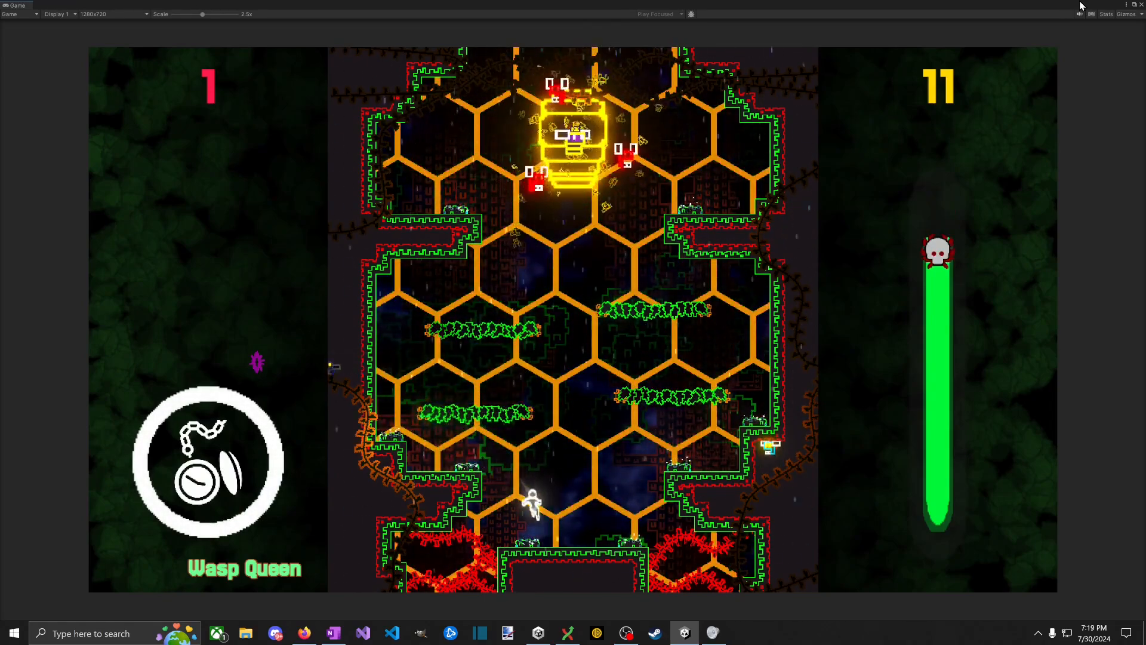
Step: Evade the sweeping column of red wasps by way of the lower-left leaf platform and return to the arena's center
{"action": "key", "text": "Right"}
{"action": "key", "text": "Right"}
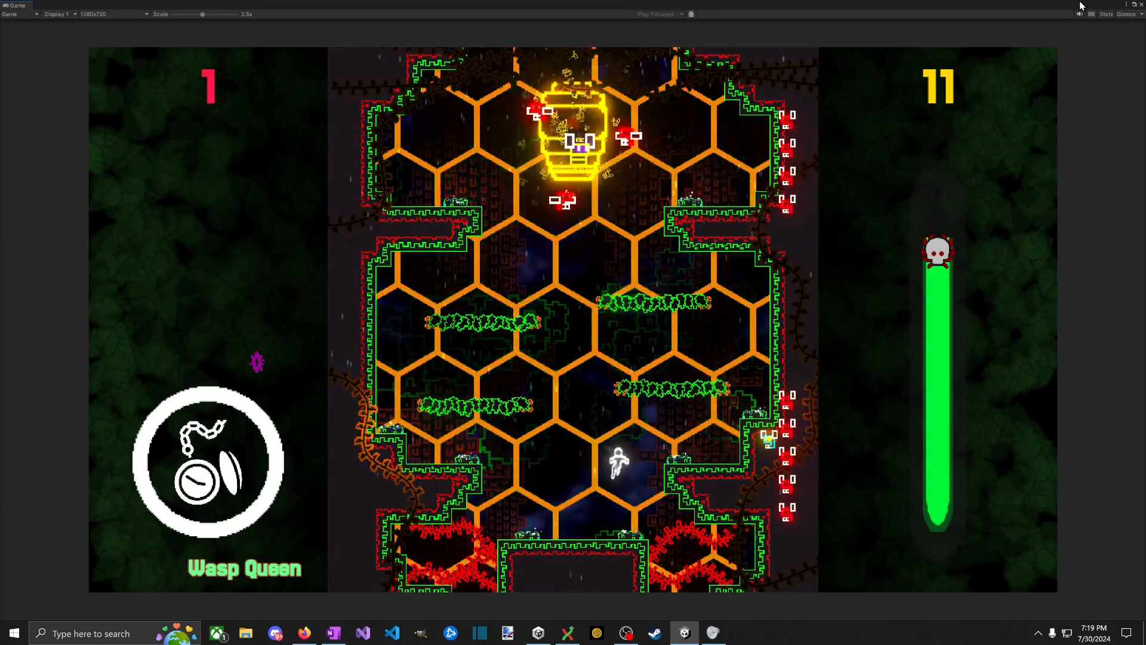
{"action": "key", "text": "space"}
{"action": "key", "text": "Left"}
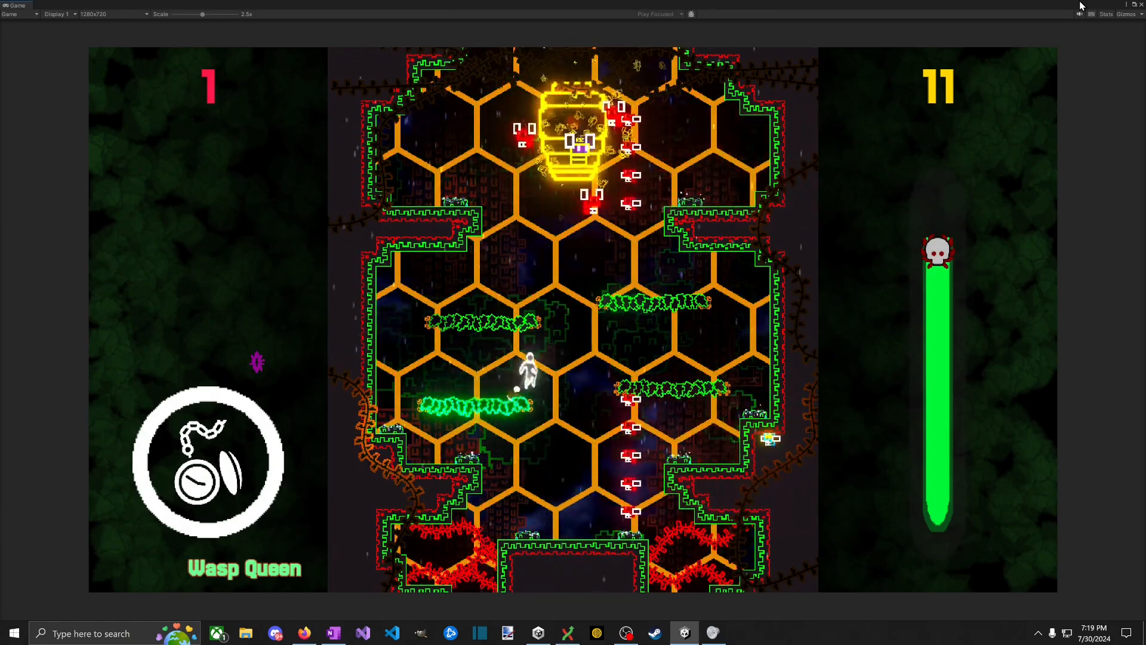
{"action": "key", "text": "Right"}
{"action": "key", "text": "Left"}
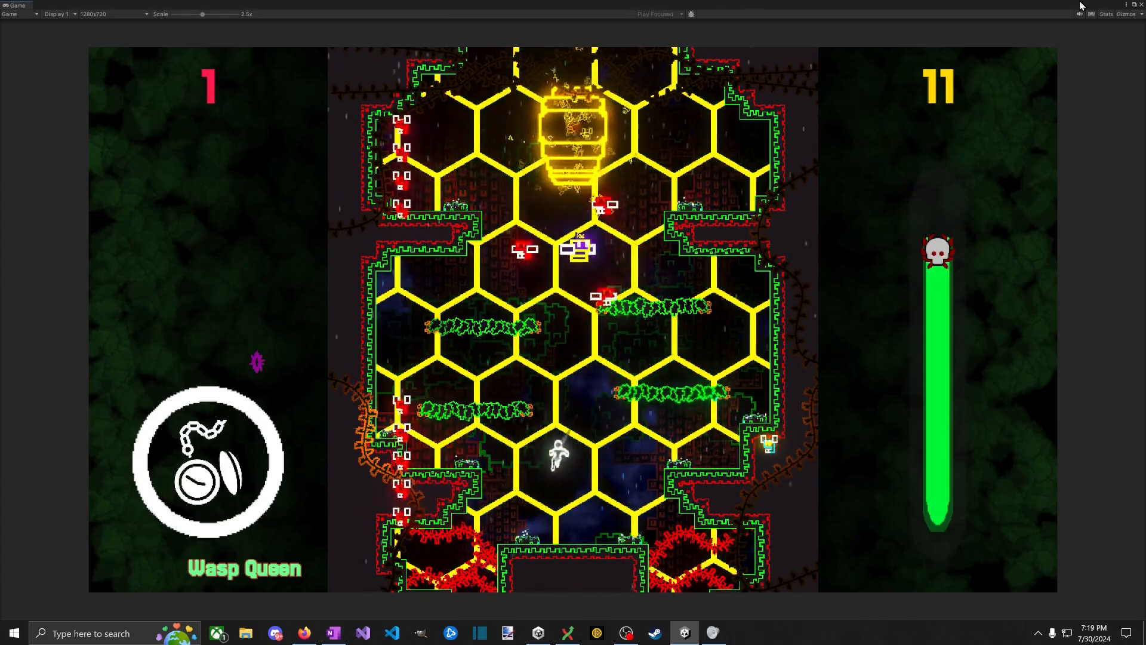
Step: Jump between the right-hand leaf platforms around the Wasp Queen while avoiding her orbiting wasps
{"action": "key", "text": "Left"}
{"action": "key", "text": "space"}
{"action": "key", "text": "Right"}
{"action": "key", "text": "space"}
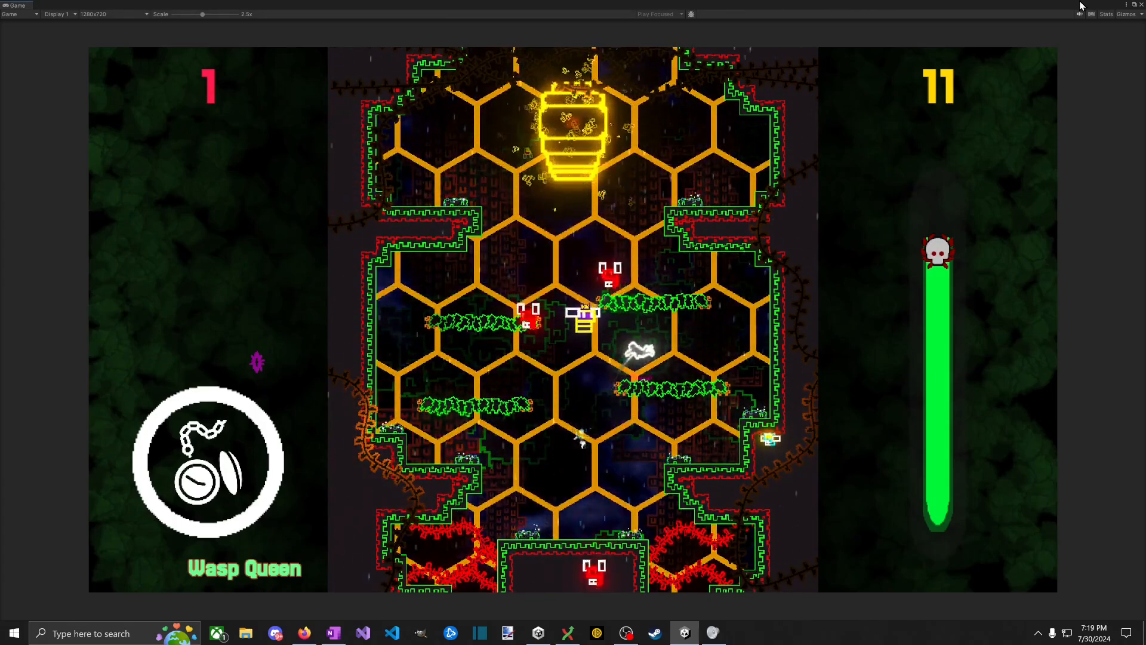
{"action": "key", "text": "Left"}
{"action": "key", "text": "space"}
{"action": "key", "text": "Right"}
{"action": "key", "text": "space"}
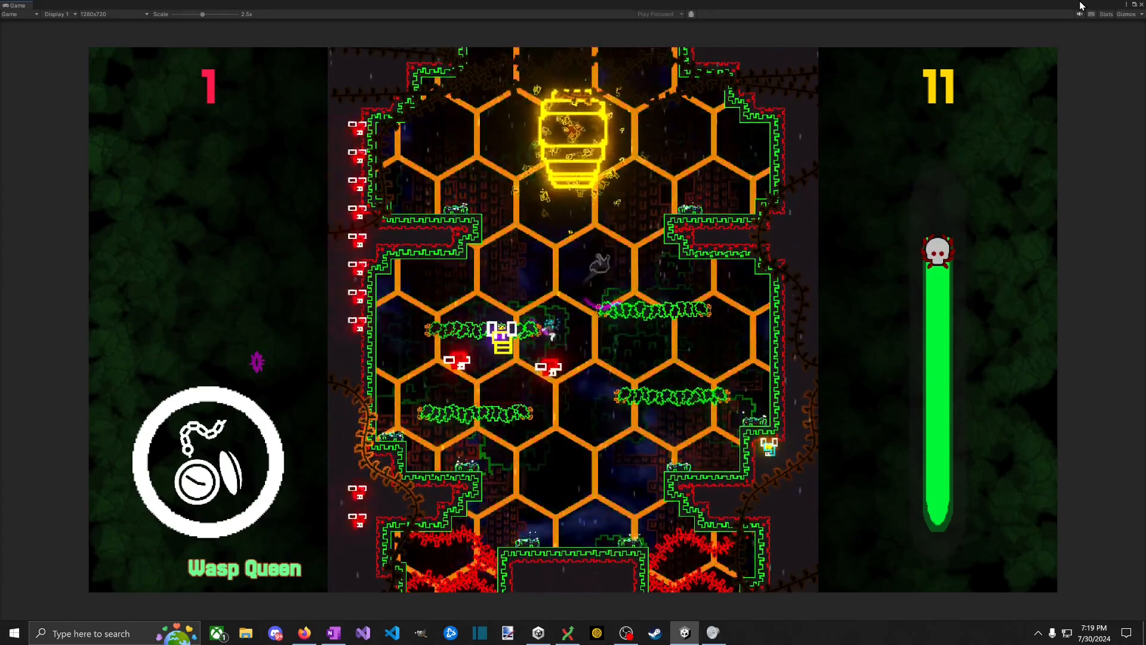
Step: Dodge the next wasp column from the lower-right leaf platform, drop to the floor and jump toward the Wasp Queen to attack
{"action": "key", "text": "Left"}
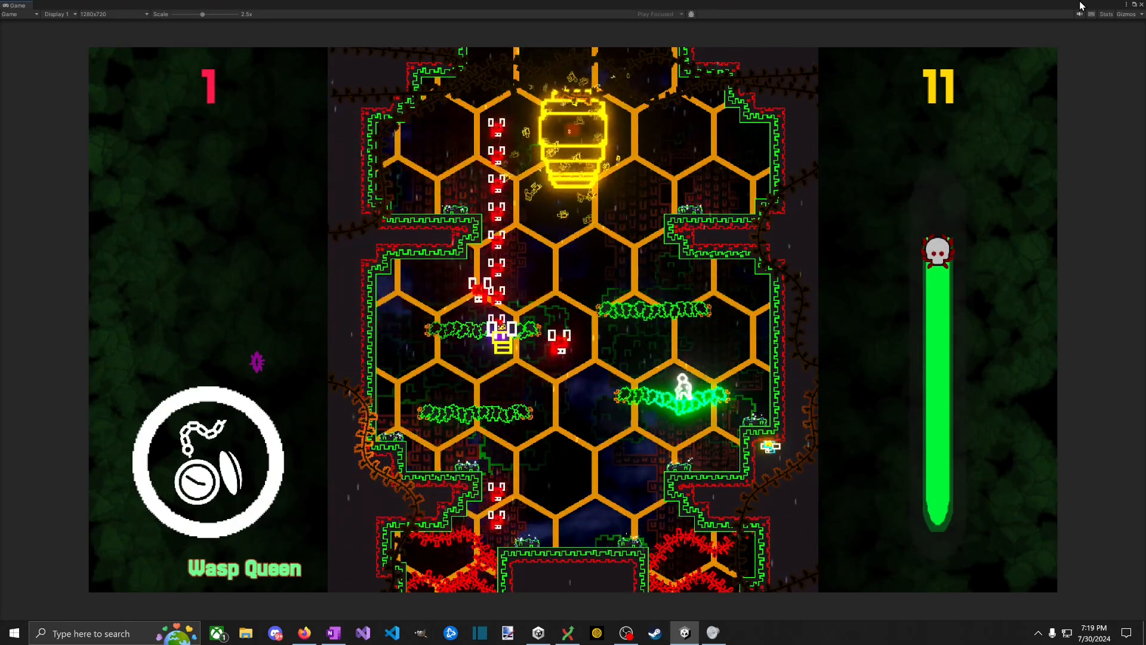
{"action": "key", "text": "Right"}
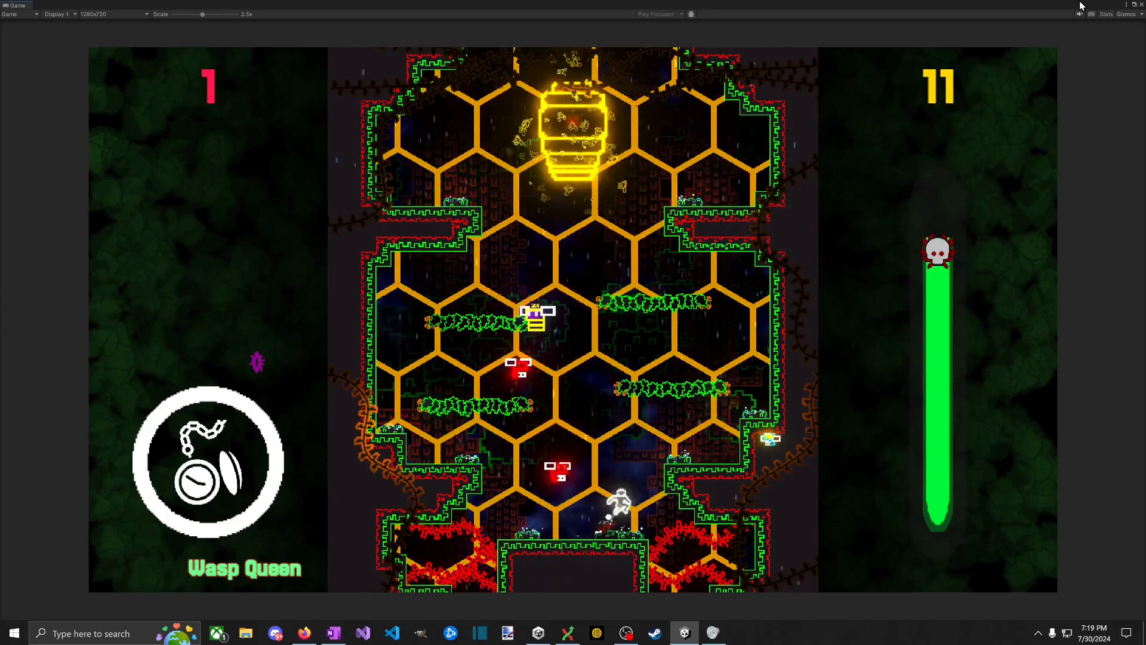
{"action": "key", "text": "Left"}
{"action": "key", "text": "space"}
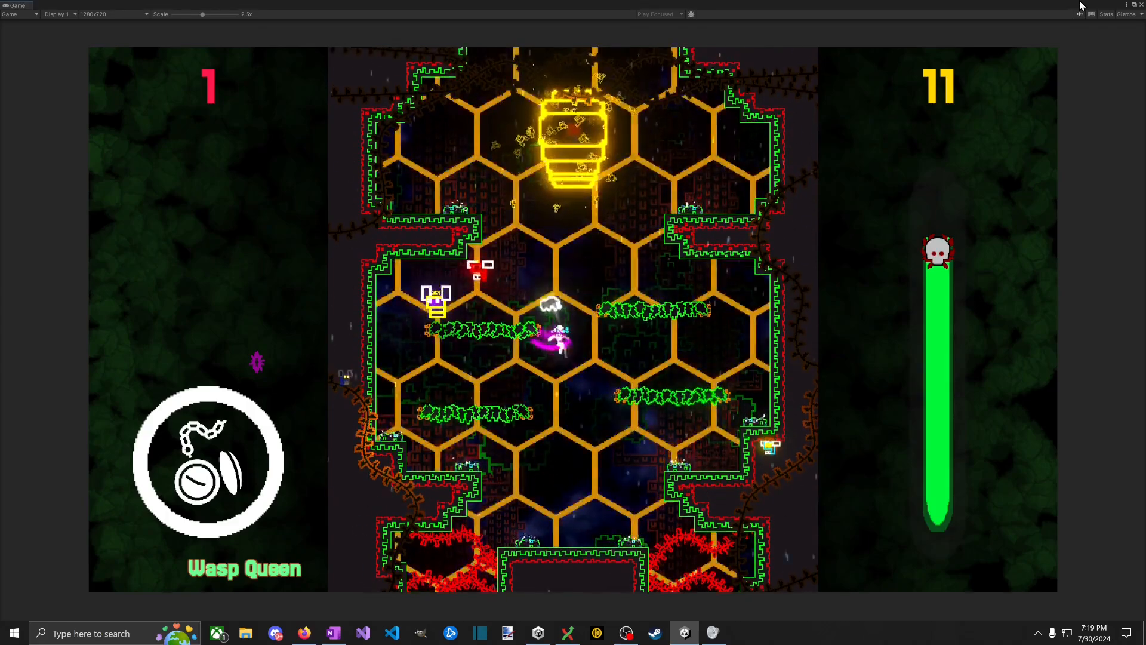
{"action": "key", "text": "x"}
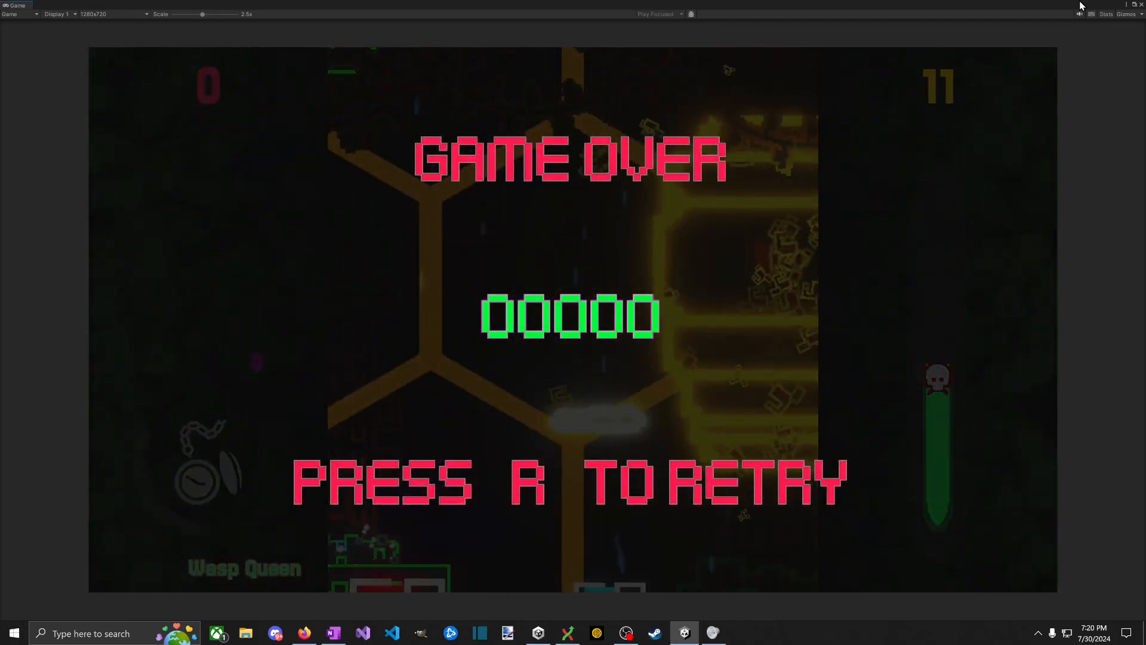
Step: Retry after the game over and quit the new run to the title screen
{"action": "key", "text": "r"}
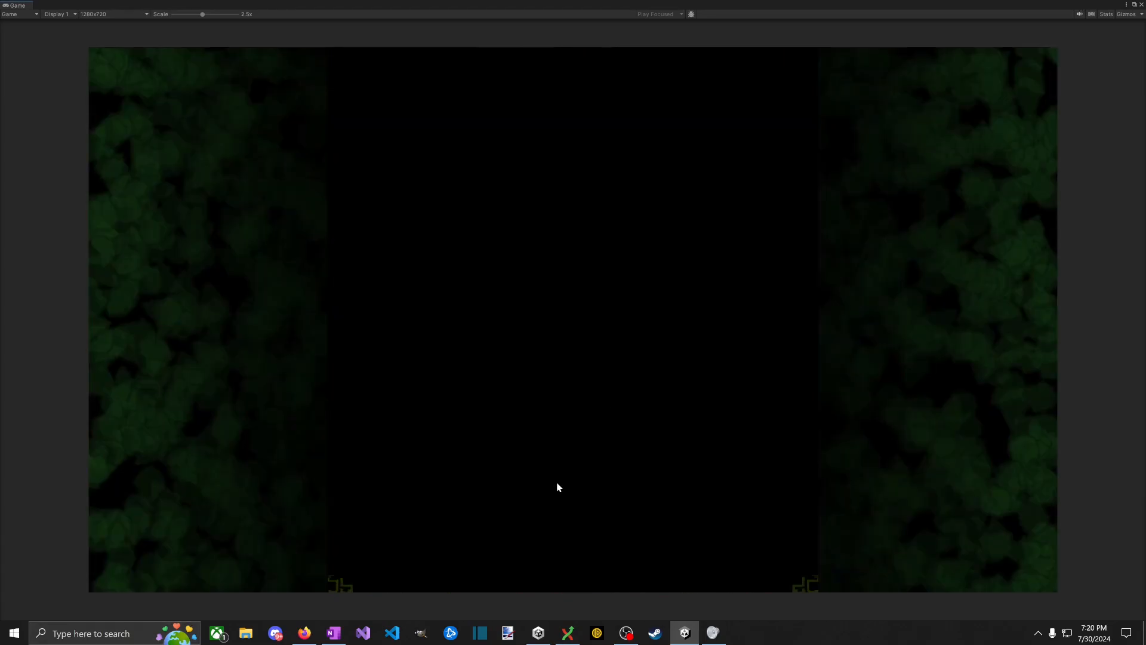
{"action": "key", "text": "Escape"}
{"action": "left_click", "coordinate": [557, 466]}
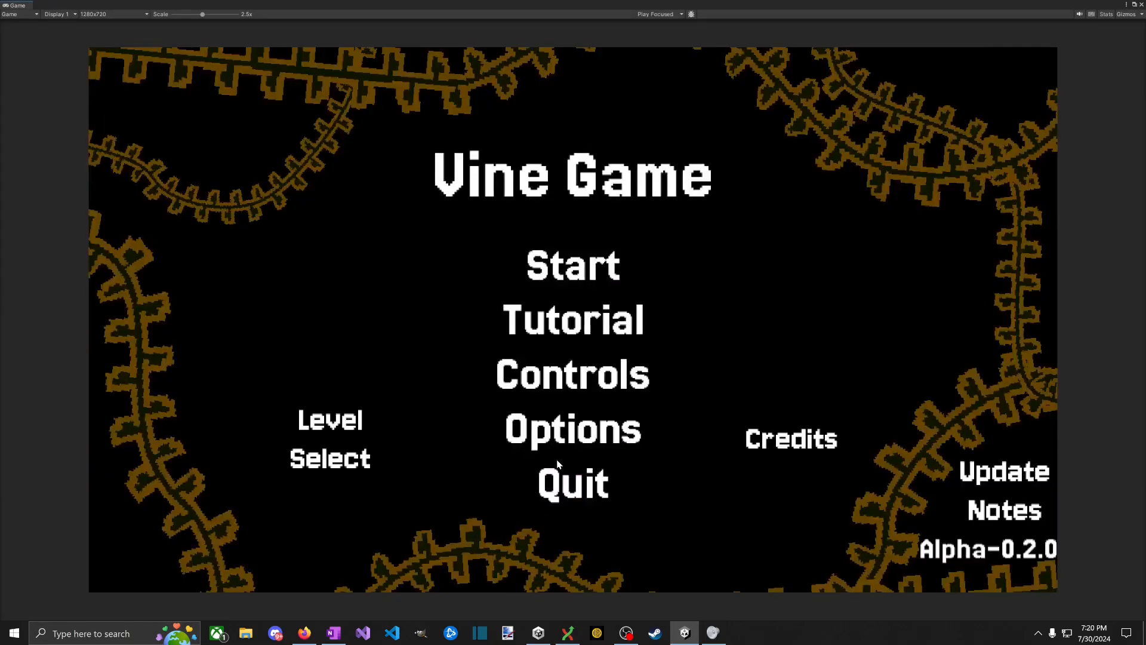
Step: Switch to the OneNote page for 7/30 and mark the Playtesting item under This Time as done with an X
{"action": "key", "text": "alt+Tab"}
{"action": "scroll", "coordinate": [432, 148], "scroll_direction": "up", "scroll_amount": 8}
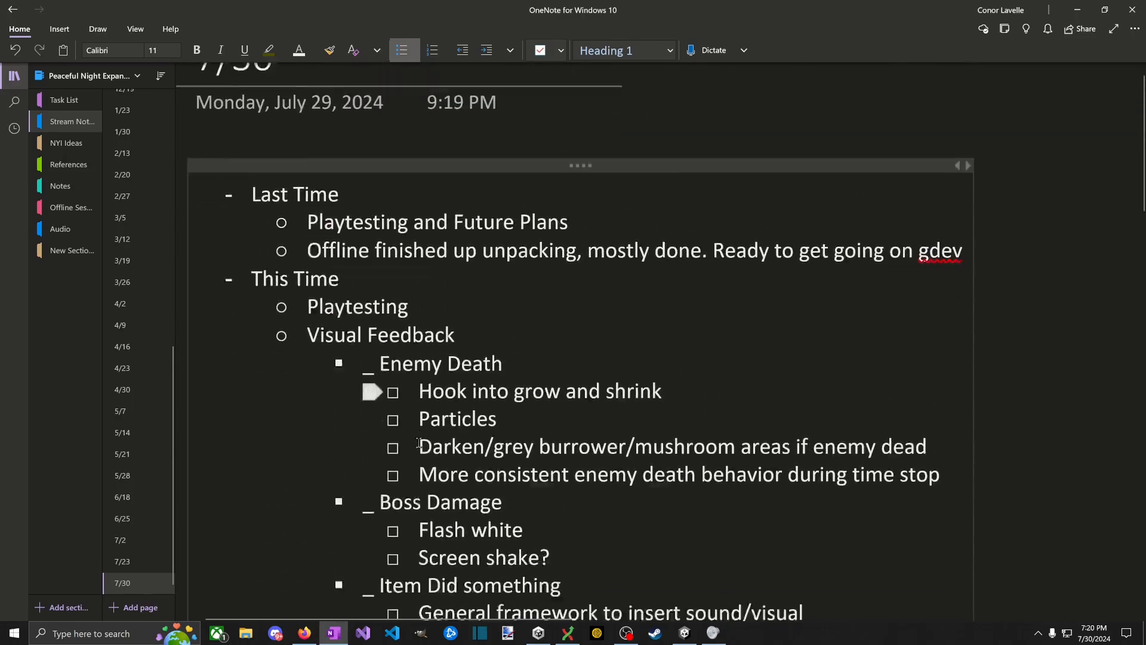
{"action": "scroll", "coordinate": [433, 148], "scroll_direction": "down", "scroll_amount": 2}
{"action": "scroll", "coordinate": [432, 148], "scroll_direction": "up", "scroll_amount": 2}
{"action": "left_click", "coordinate": [318, 190]}
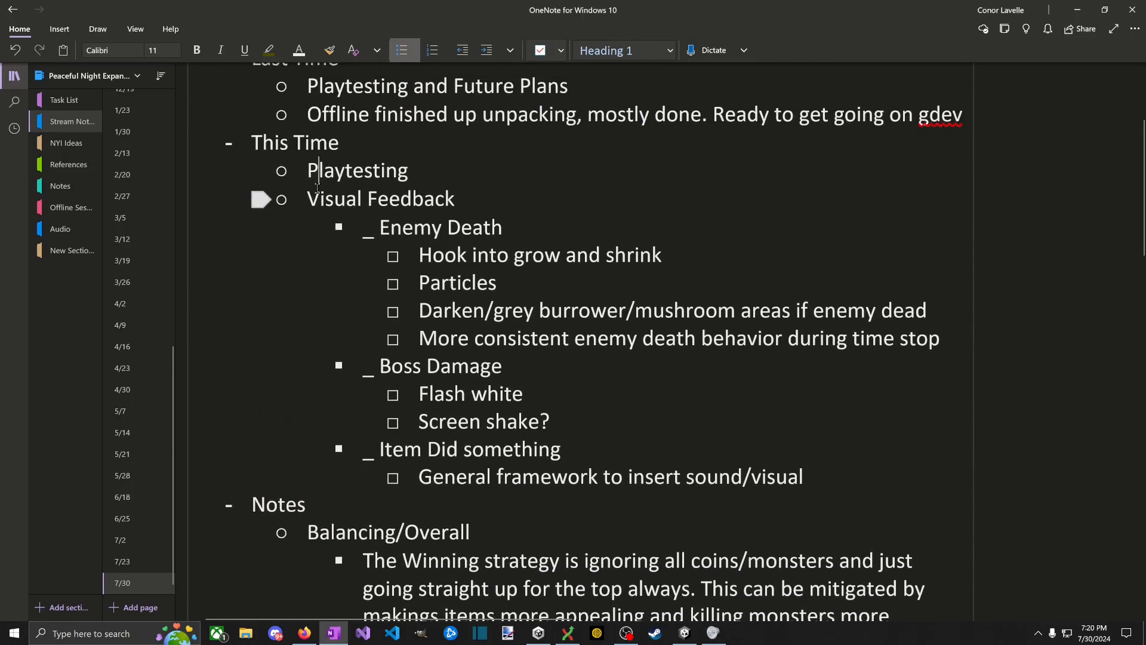
{"action": "type", "text": "_"}
{"action": "key", "text": "Left"}
{"action": "key", "text": "Left"}
{"action": "key", "text": "Delete"}
{"action": "type", "text": "X"}
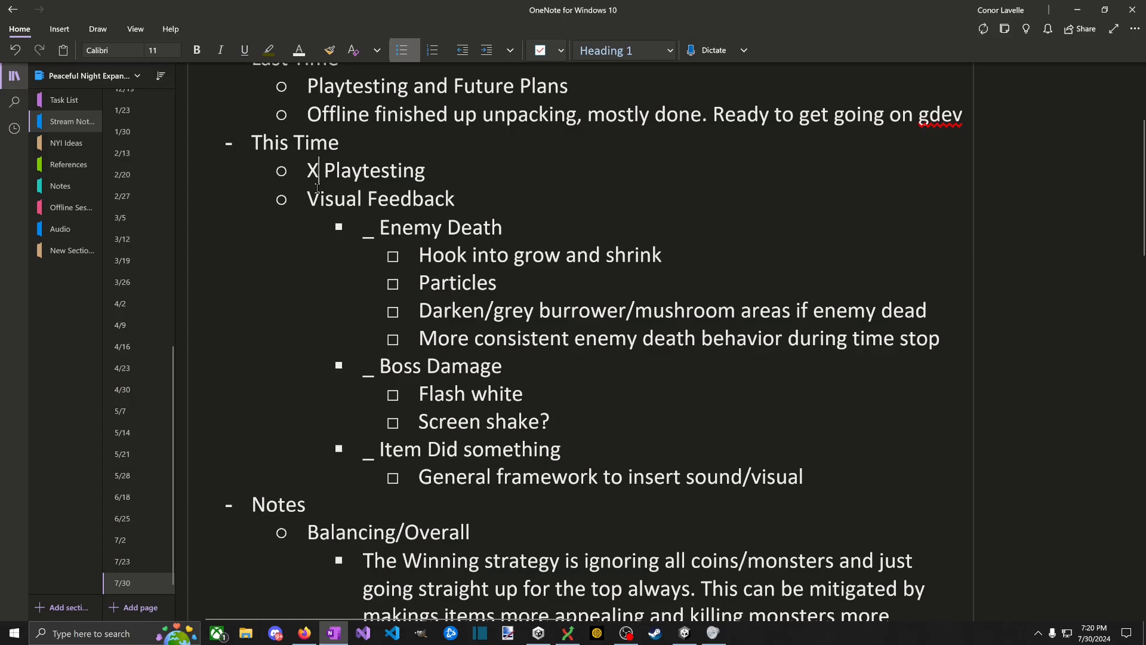
{"action": "key", "text": "BackSpace"}
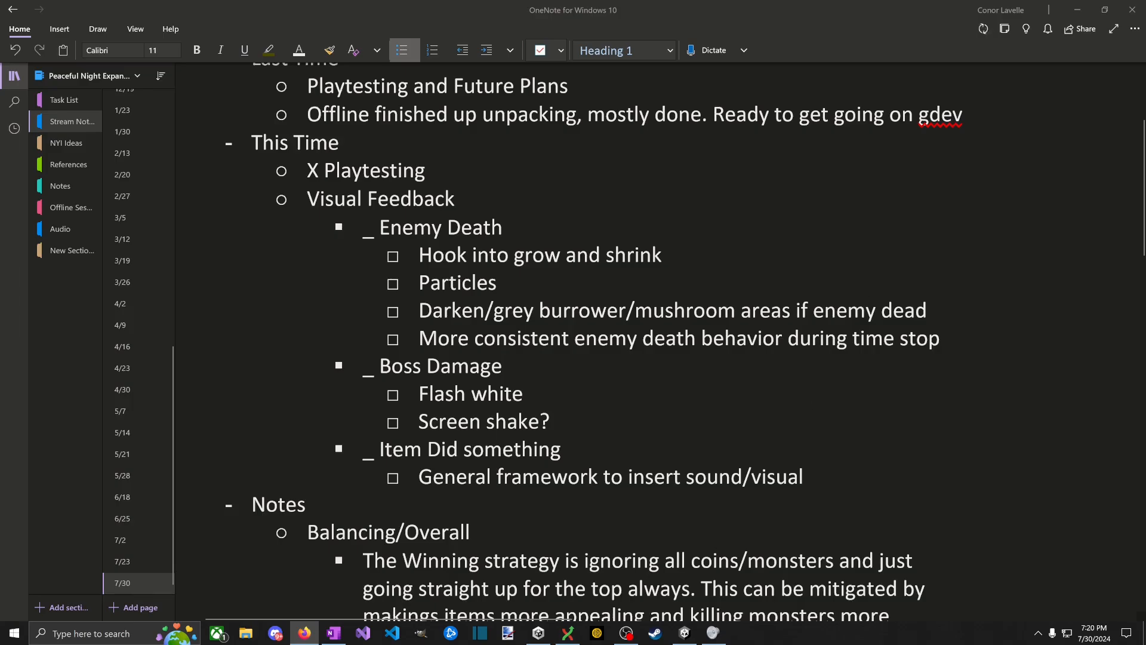
Step: Move "More consistent enemy death behavior during time stop" above the "Darken/grey burrower/mushroom areas" item and remove the leftover blank line
{"action": "left_click", "coordinate": [508, 222]}
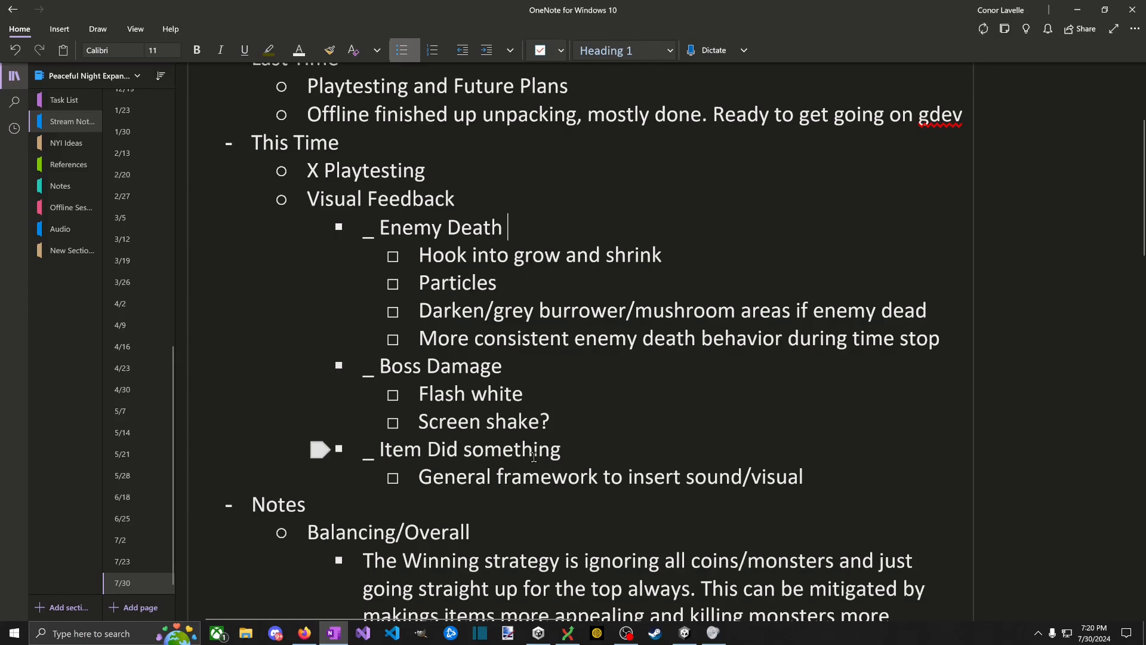
{"action": "triple_click", "coordinate": [534, 339]}
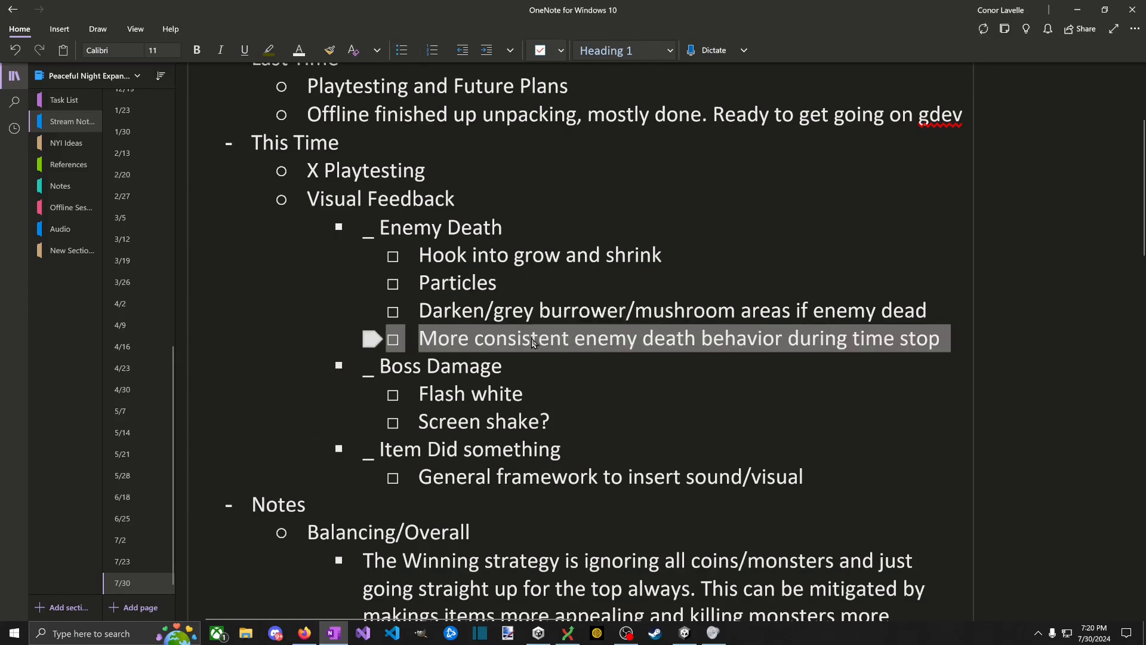
{"action": "key", "text": "ctrl+x"}
{"action": "left_click", "coordinate": [578, 293]}
{"action": "key", "text": "ctrl+v"}
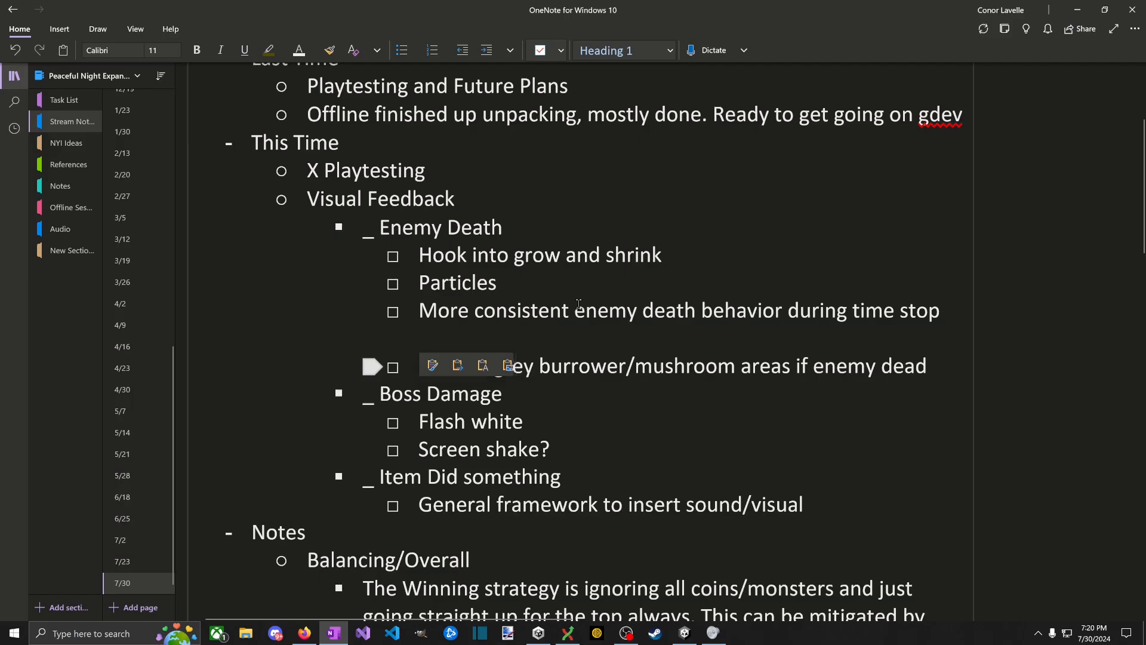
{"action": "key", "text": "BackSpace"}
{"action": "key", "text": "BackSpace"}
{"action": "key", "text": "BackSpace"}
{"action": "key", "text": "BackSpace"}
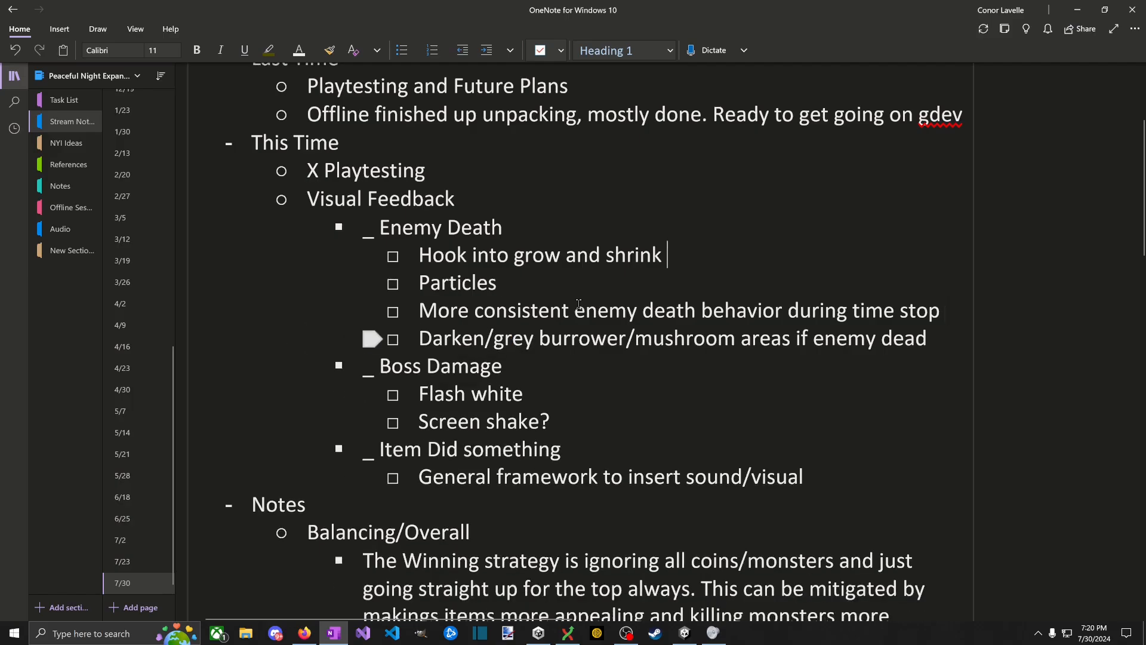
Step: Prefix each of the four Enemy Death sub-items with an underscore placeholder
{"action": "type", "text": "_"}
{"action": "key", "text": "Down"}
{"action": "key", "text": "Home"}
{"action": "type", "text": "_"}
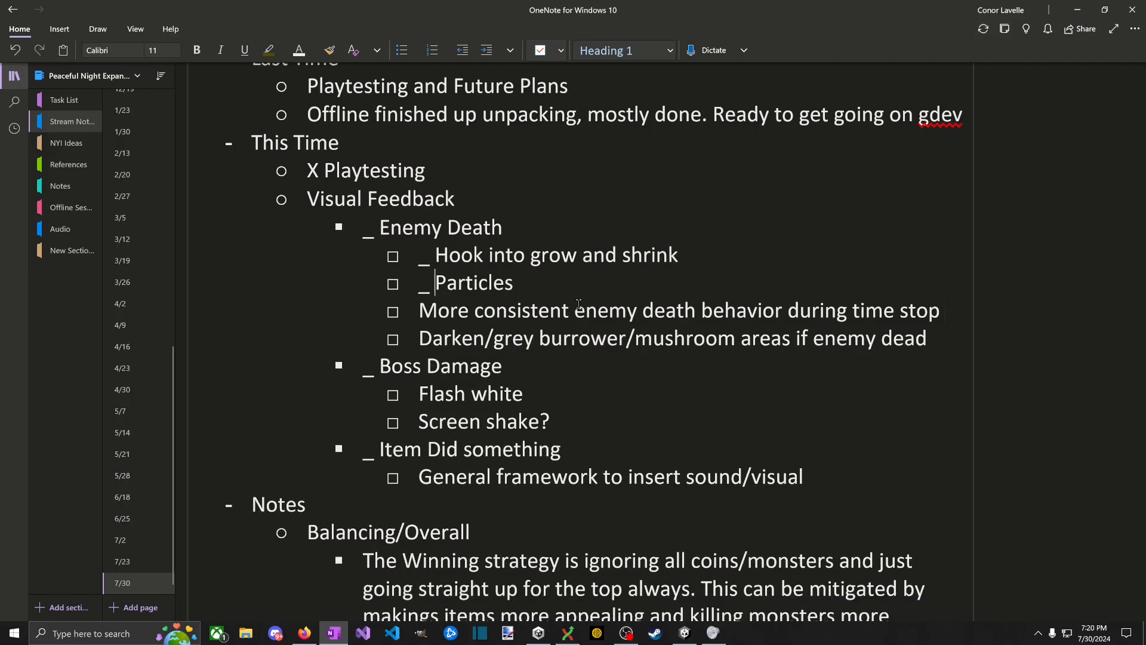
{"action": "key", "text": "Down"}
{"action": "key", "text": "Home"}
{"action": "type", "text": "_ "}
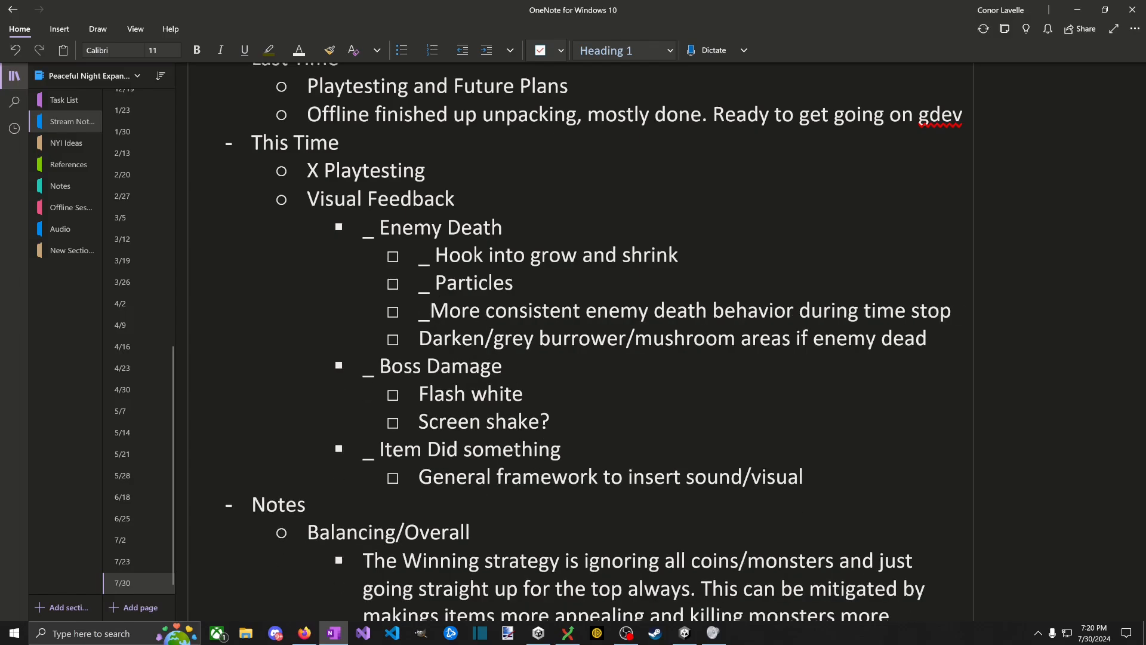
{"action": "type", "text": "_"}
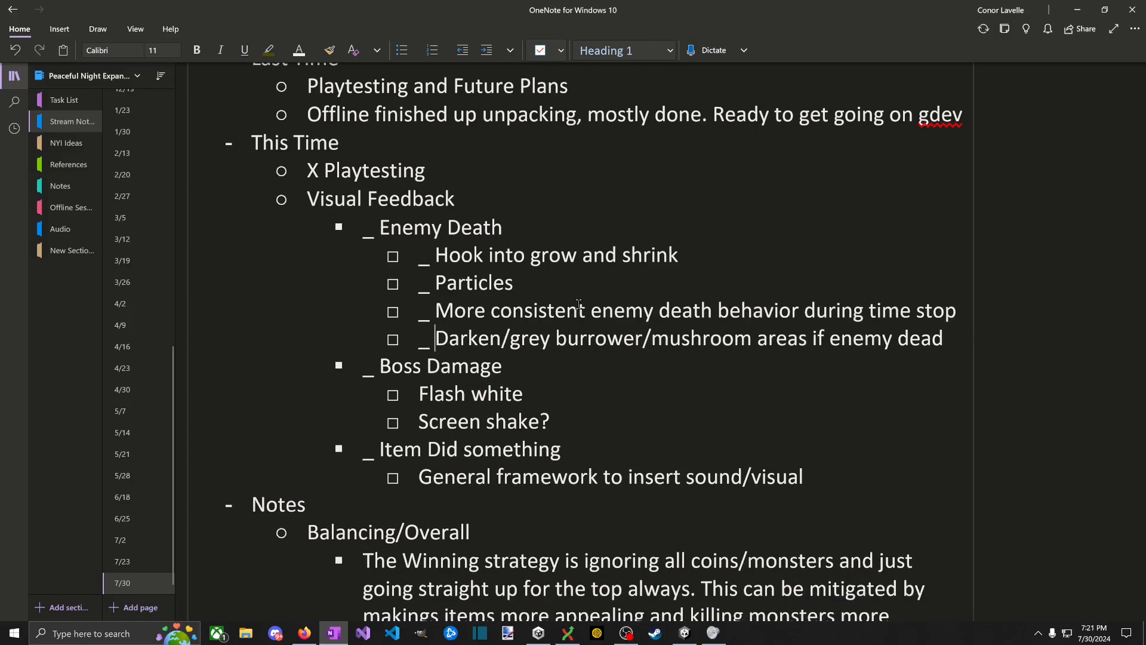
Step: Switch to the Unity game window and stop play mode
{"action": "key", "text": "alt+Tab"}
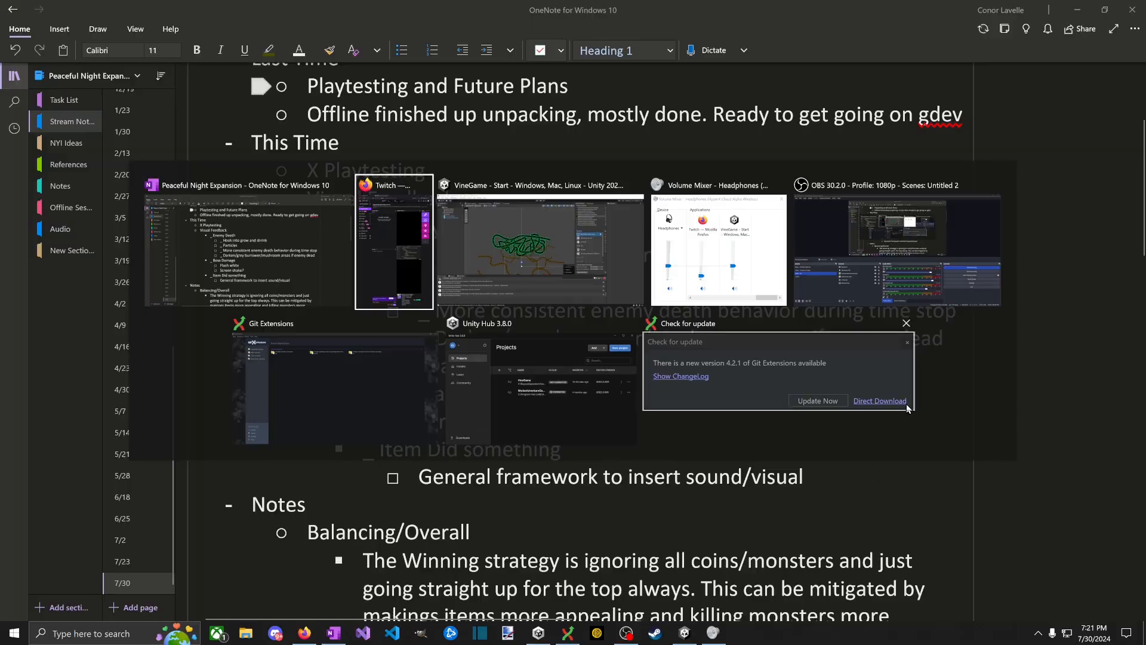
{"action": "key", "text": "alt+Tab"}
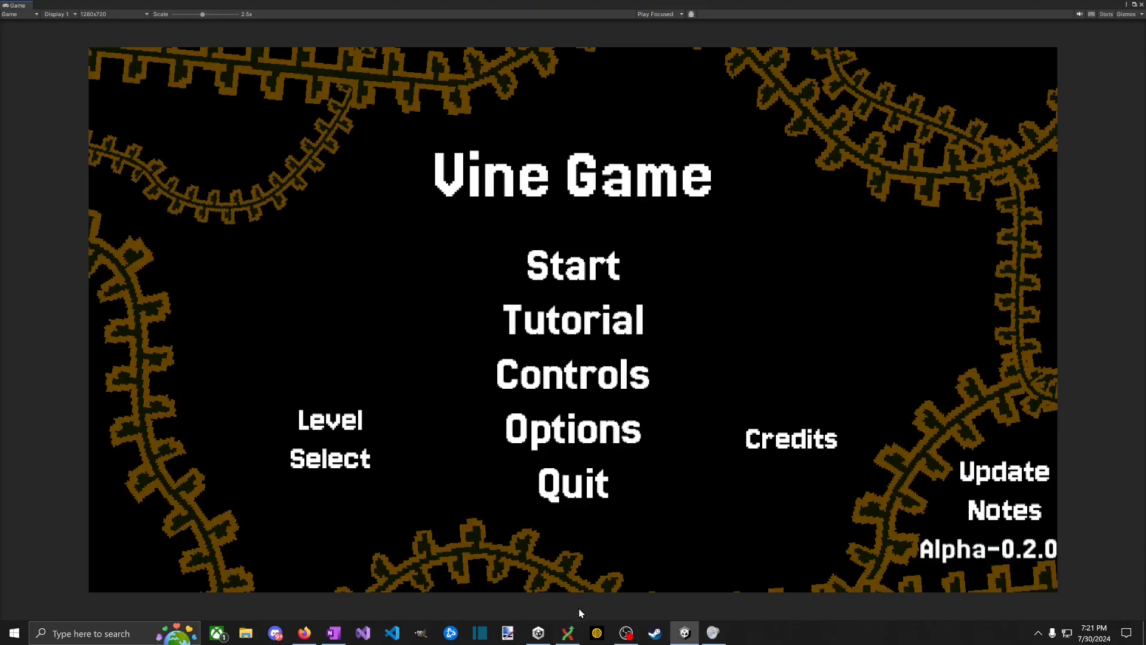
{"action": "key", "text": "ctrl+p"}
{"action": "left_click", "coordinate": [733, 464]}
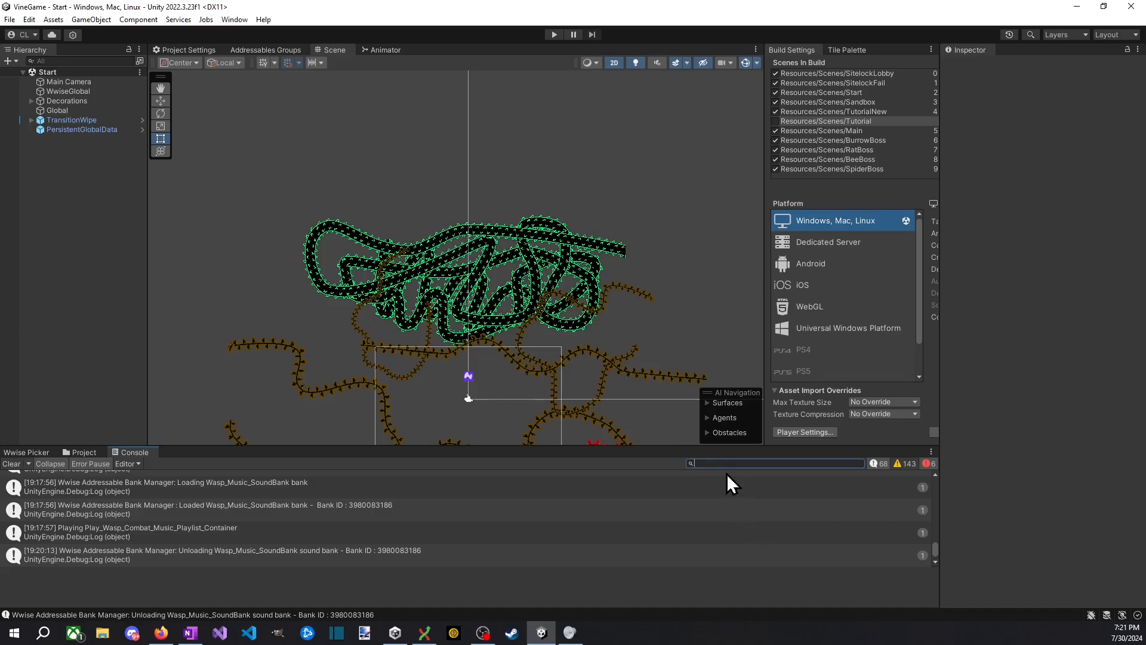
{"action": "type", "text": "sand"}
{"action": "key", "text": "BackSpace"}
{"action": "key", "text": "BackSpace"}
{"action": "key", "text": "BackSpace"}
{"action": "key", "text": "BackSpace"}
Step: Search the project assets for "sandbo", open the Sandbox scene and run it in play mode
{"action": "left_click", "coordinate": [84, 453]}
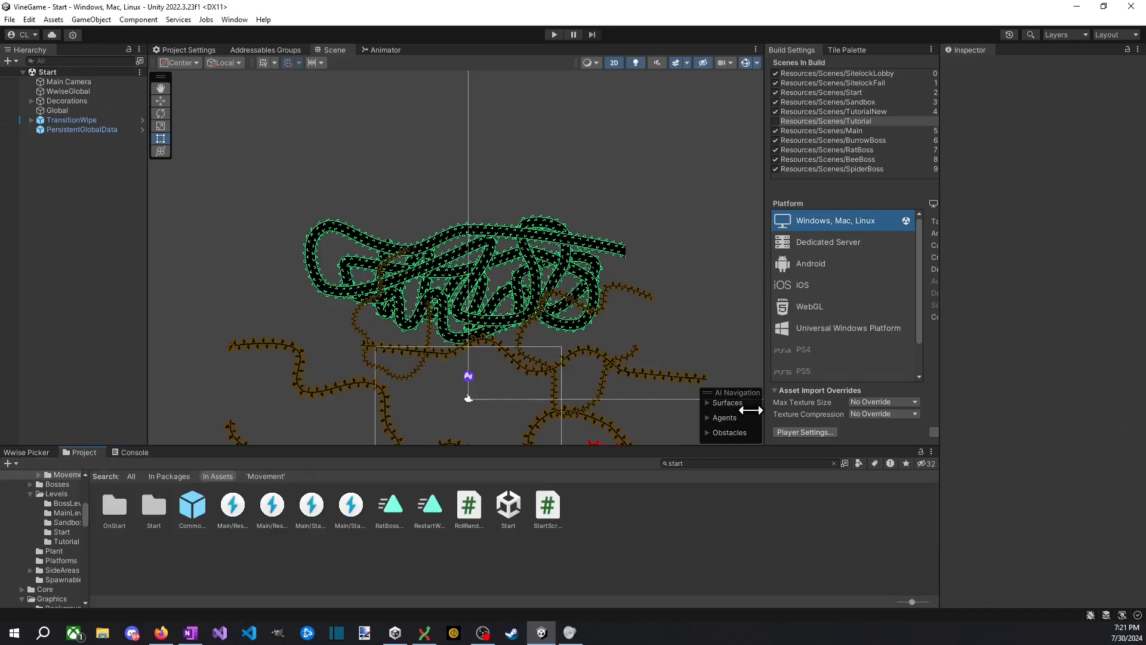
{"action": "left_click", "coordinate": [705, 464]}
{"action": "type", "text": "sa"}
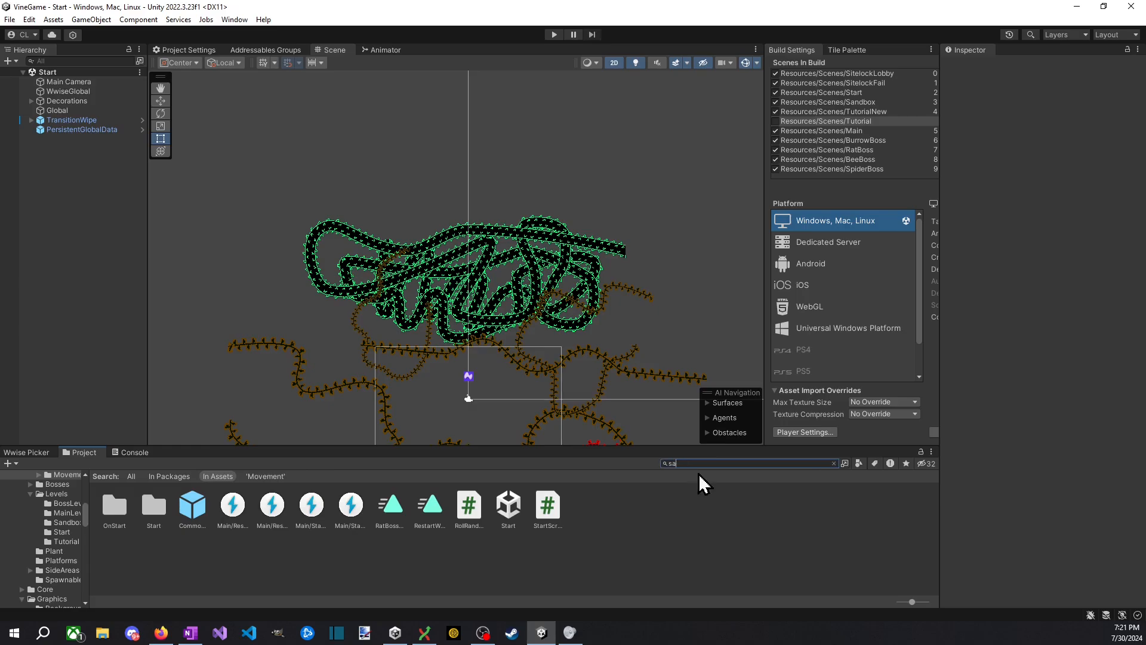
{"action": "type", "text": "ndbo"}
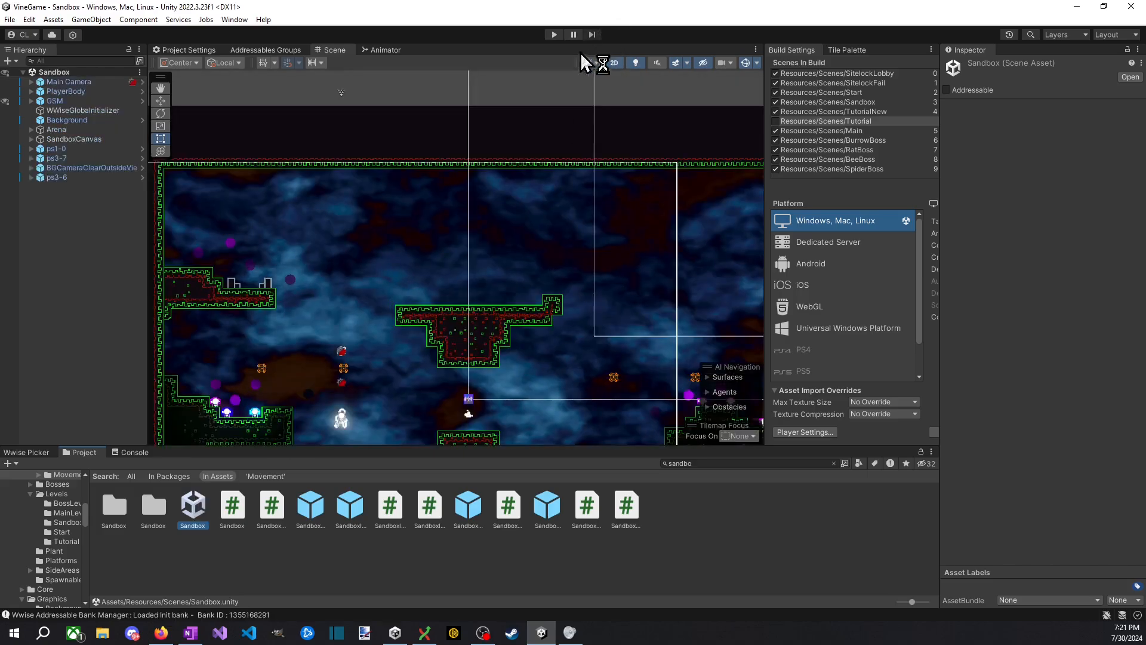
{"action": "left_click", "coordinate": [555, 34]}
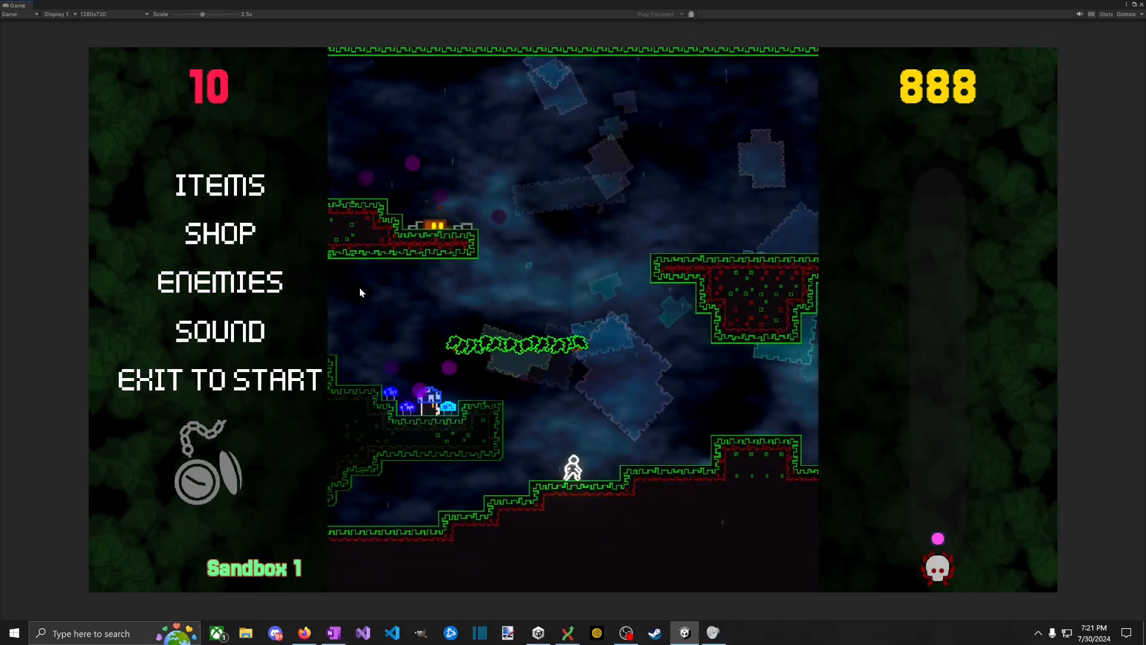
Step: Open the sandbox's enemy spawn list, playtest around the vine and pink mushroom platforms while gathering coins, and quit the game
{"action": "left_click", "coordinate": [220, 282]}
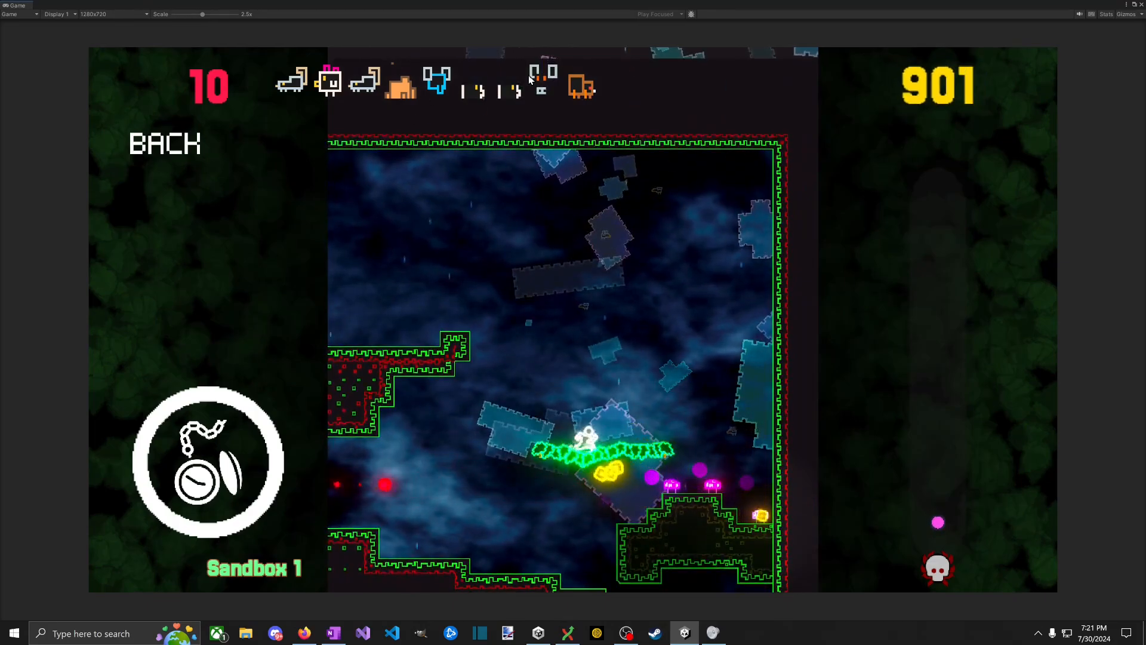
{"action": "key", "text": "Right"}
{"action": "key", "text": "space"}
{"action": "key", "text": "Left"}
{"action": "key", "text": "space"}
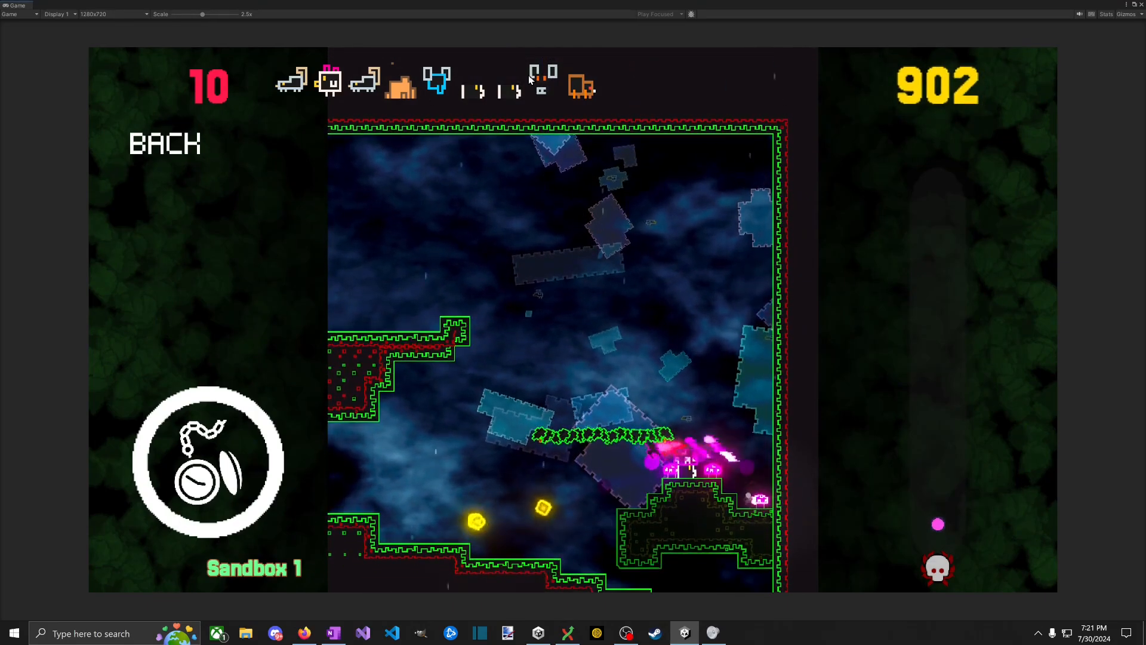
{"action": "key", "text": "Left"}
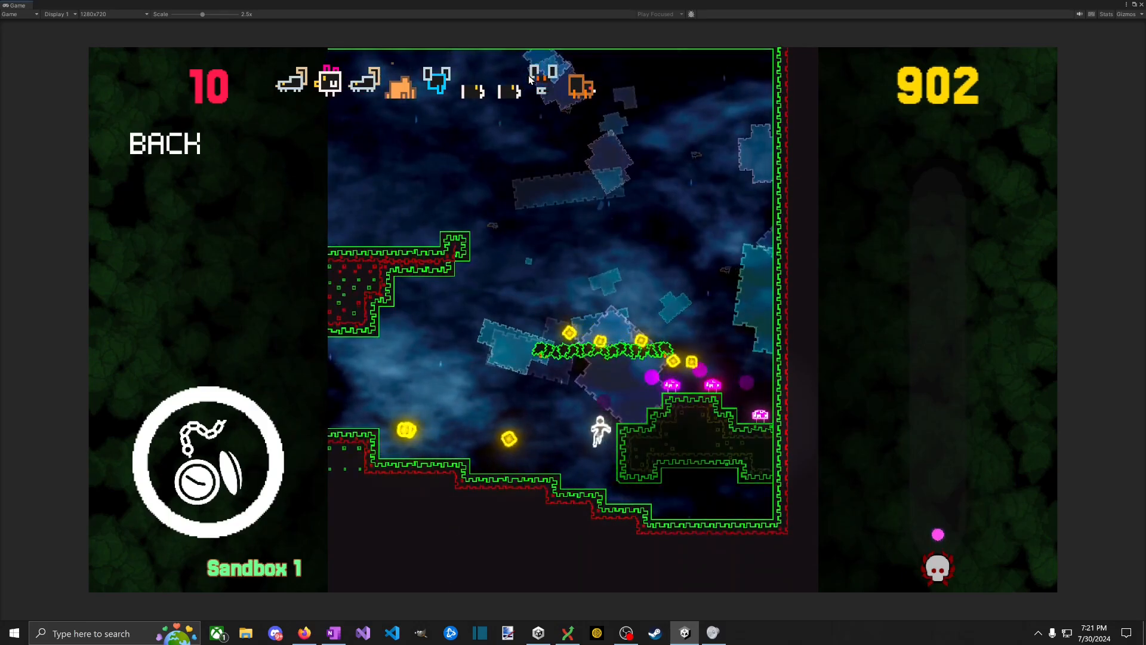
{"action": "key", "text": "Left"}
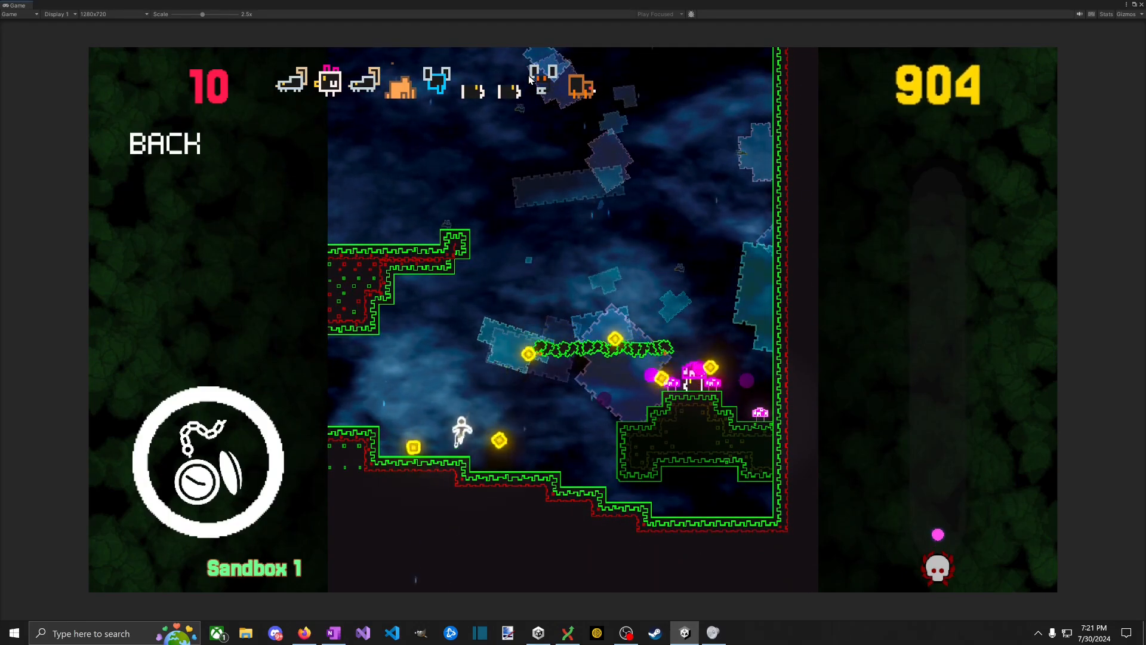
{"action": "key", "text": "Escape"}
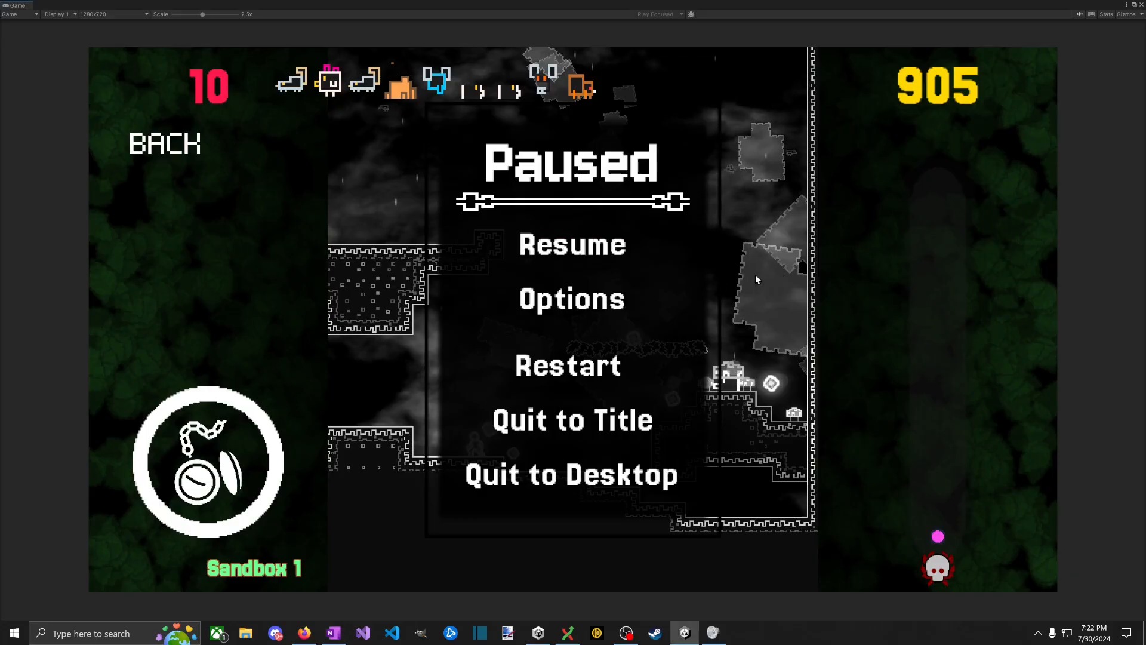
{"action": "left_click", "coordinate": [646, 474]}
Step: Check the task notes, search the Unity project for "chicken", open the Chicken prefab and examine its movement and death components
{"action": "key", "text": "alt+Tab"}
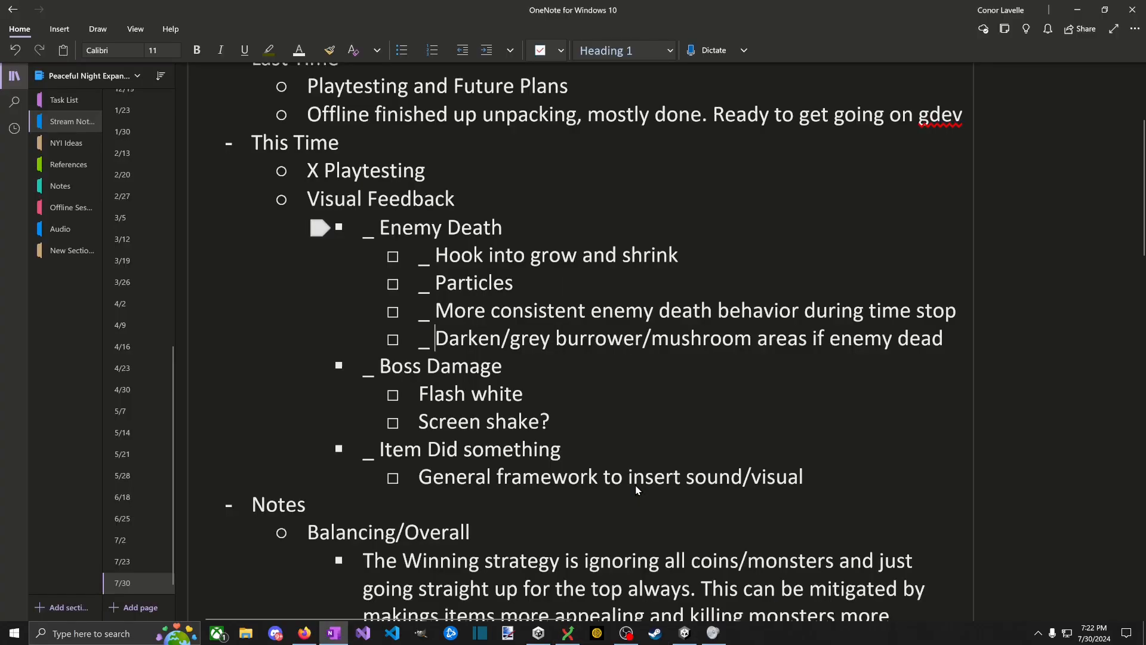
{"action": "key", "text": "alt+Tab"}
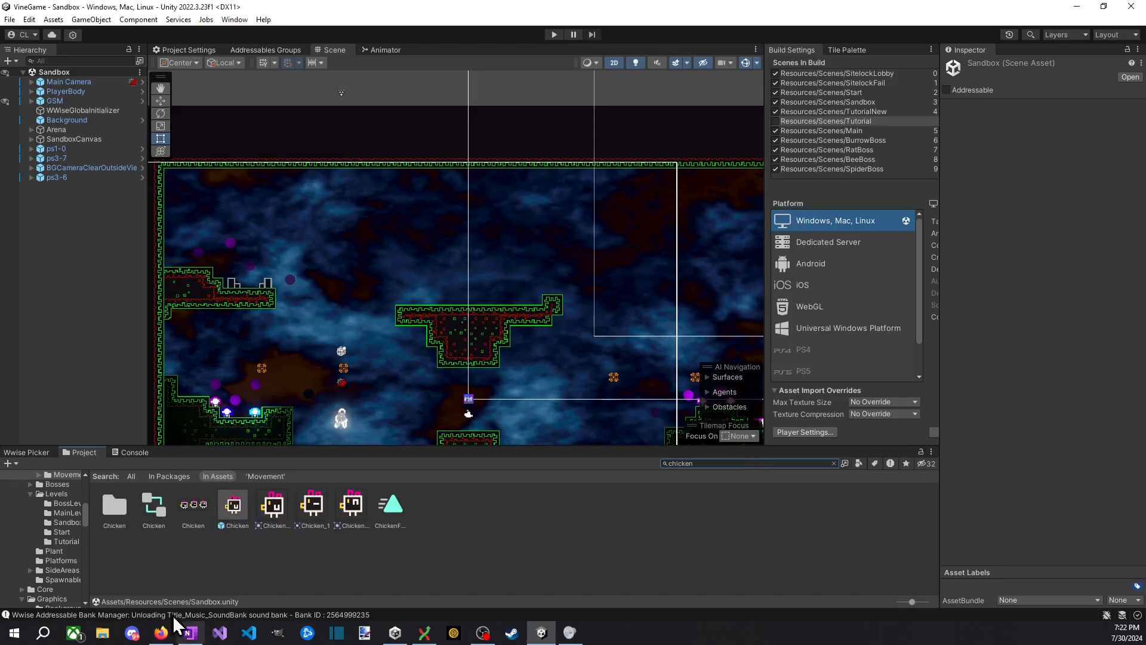
{"action": "double_click", "coordinate": [234, 508]}
{"action": "scroll", "coordinate": [993, 422], "scroll_direction": "down", "scroll_amount": 15}
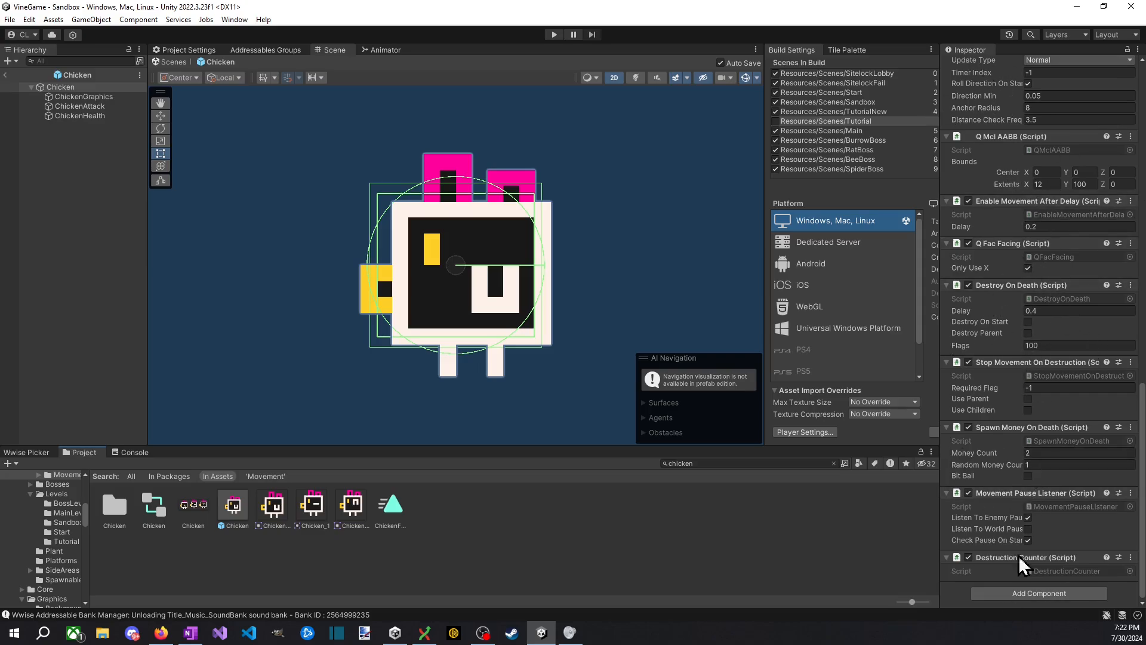
{"action": "scroll", "coordinate": [1009, 531], "scroll_direction": "up", "scroll_amount": 5}
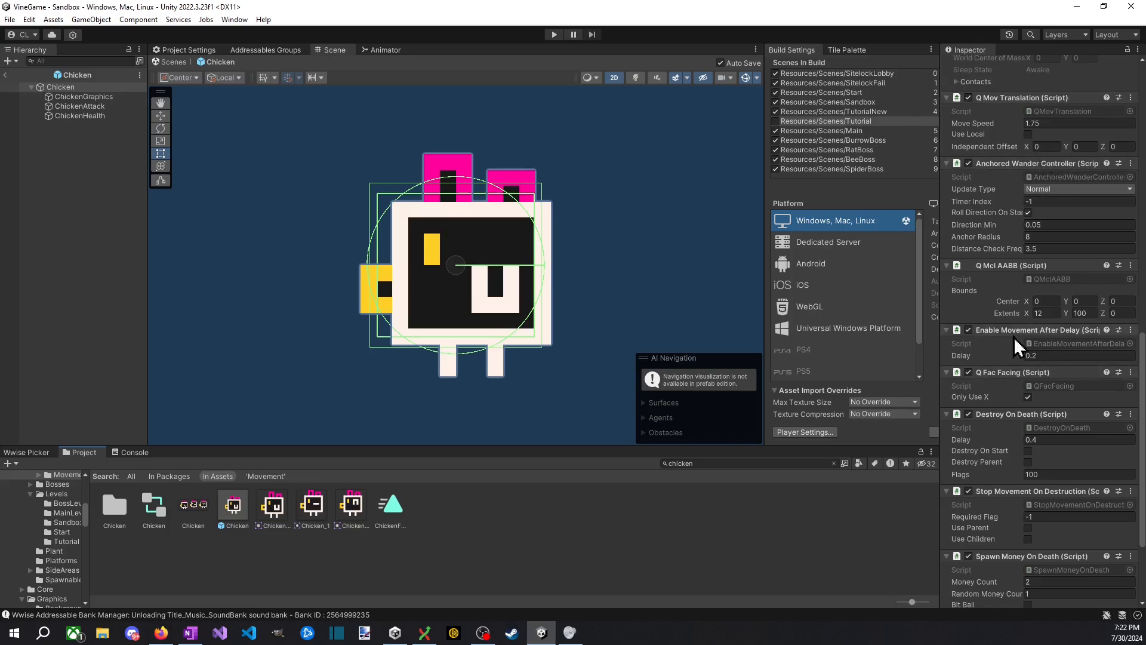
{"action": "scroll", "coordinate": [1014, 336], "scroll_direction": "up", "scroll_amount": 7}
{"action": "scroll", "coordinate": [1029, 375], "scroll_direction": "up", "scroll_amount": 5}
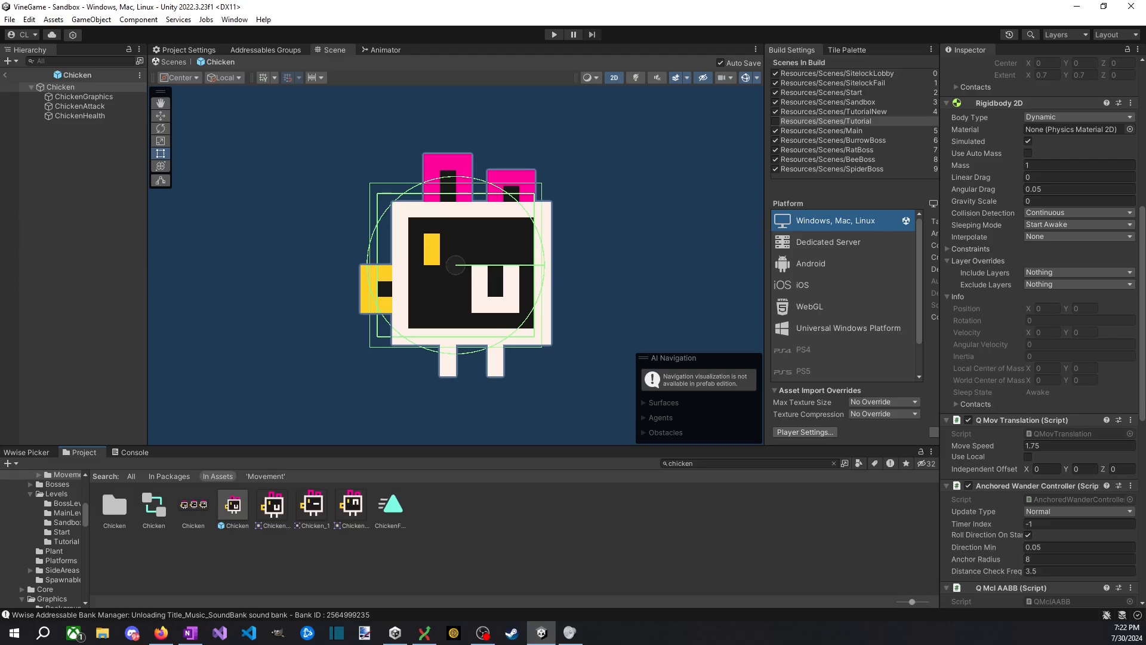
{"action": "key", "text": "ctrl+p"}
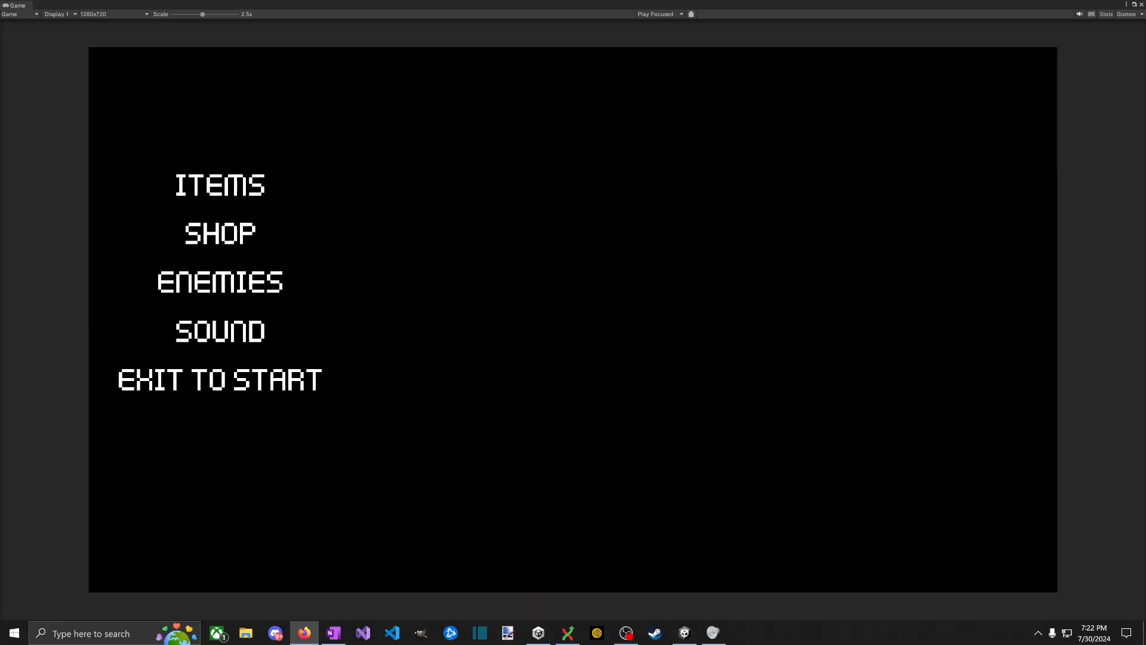
{"action": "key", "text": "ctrl+p"}
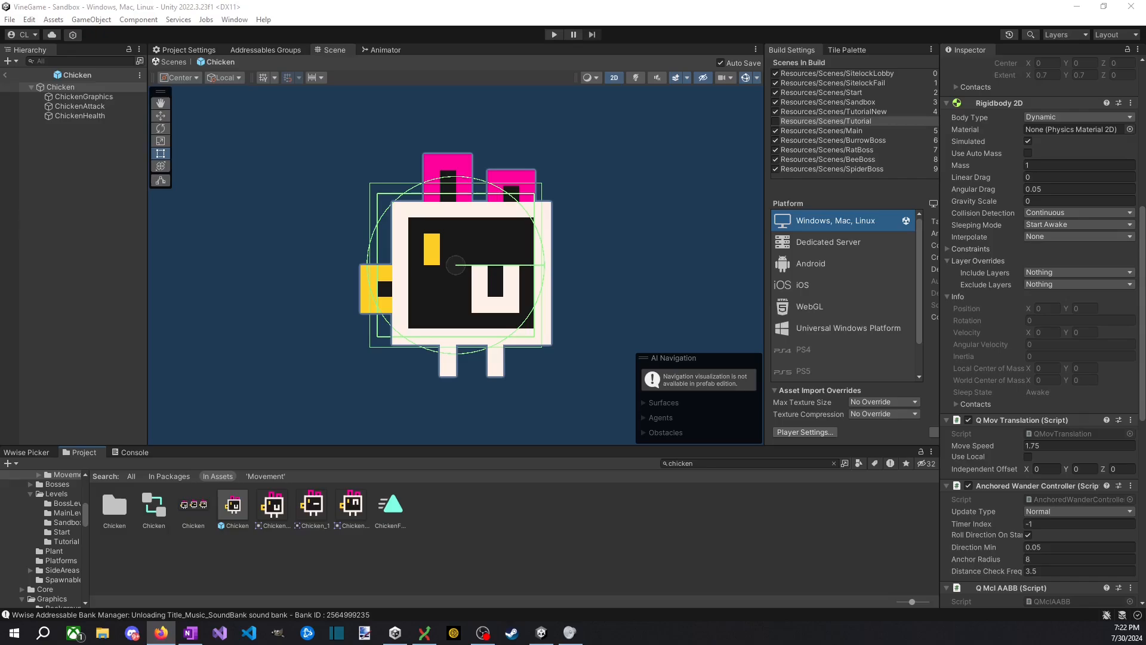
{"action": "key", "text": "ctrl+p"}
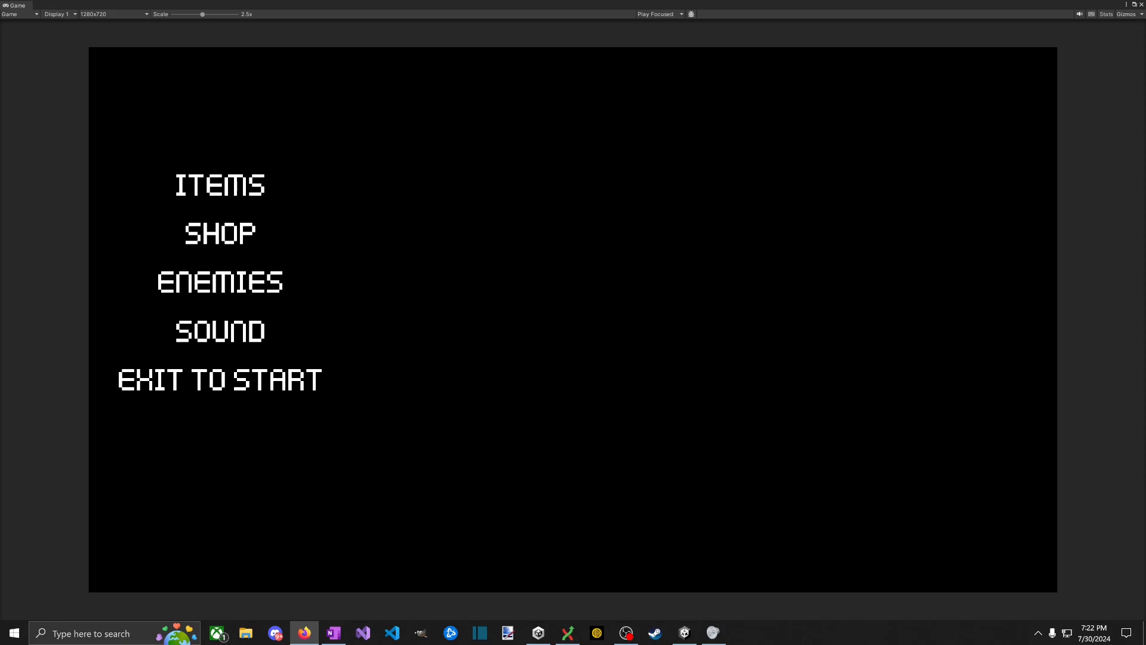
{"action": "key", "text": "ctrl+p"}
{"action": "key", "text": "super+Tab"}
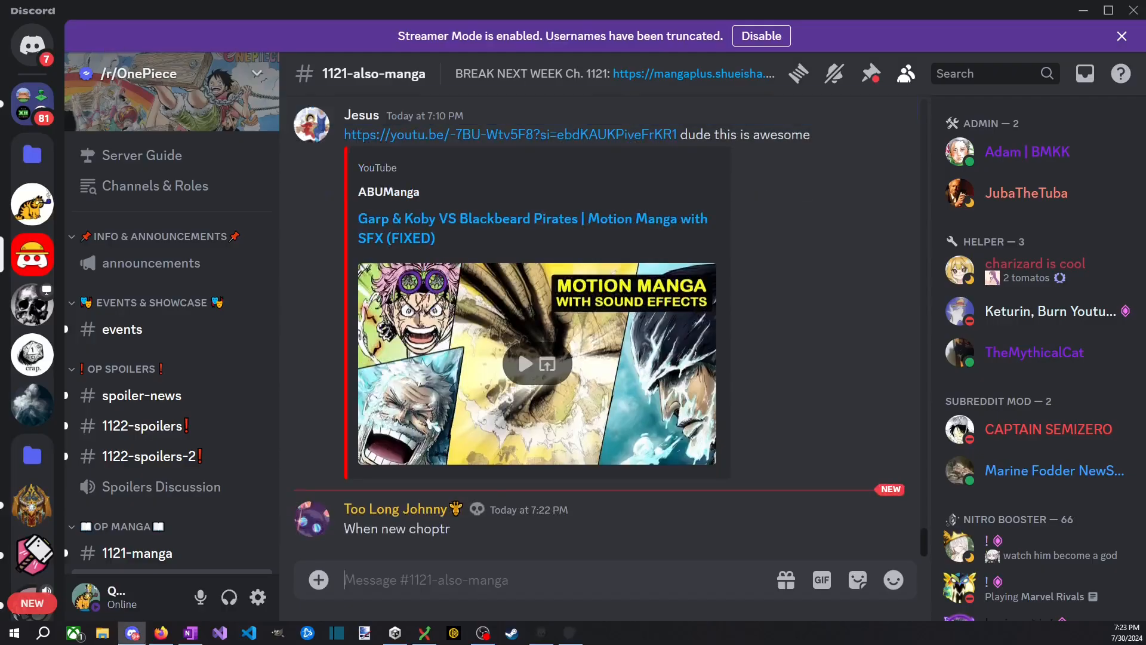
{"action": "key", "text": "super+Tab"}
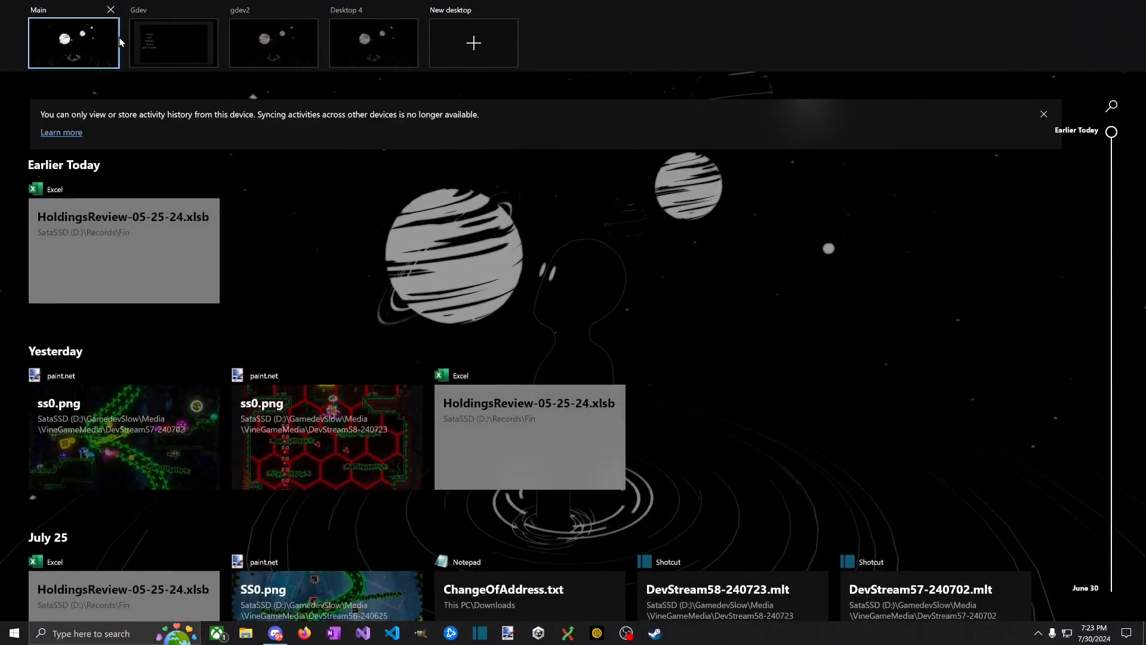
{"action": "left_click", "coordinate": [240, 41]}
{"action": "key", "text": "super+Tab"}
{"action": "left_click", "coordinate": [183, 51]}
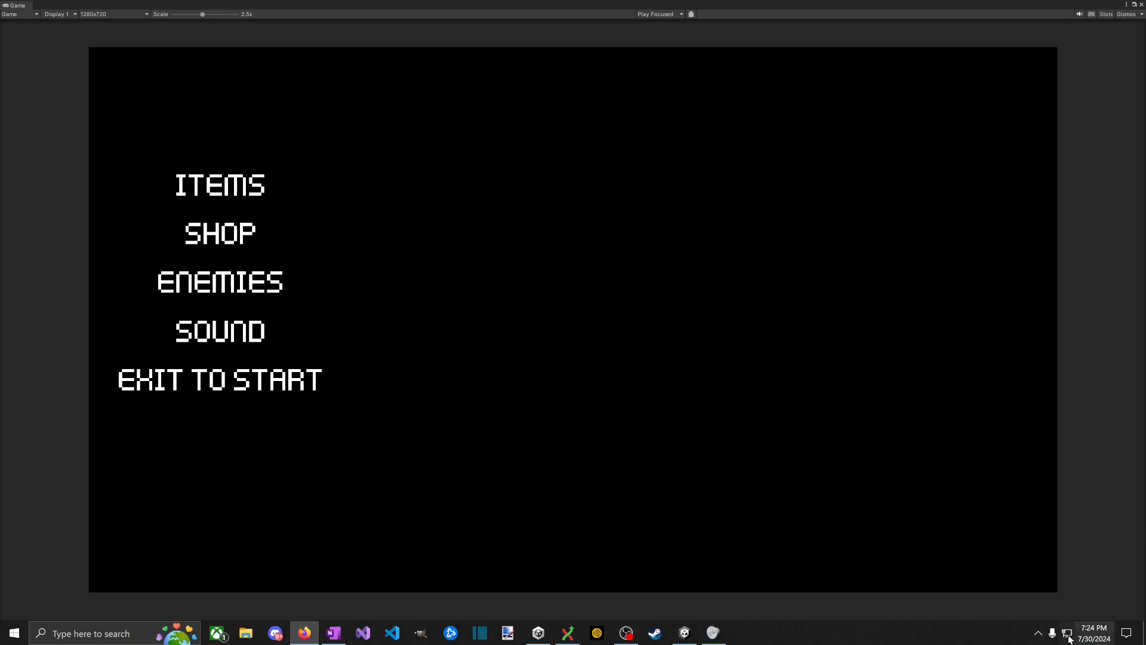
Step: Open the Windows volume mixer and adjust the YouTube Music volume to about the same level as VineGame
{"action": "left_click", "coordinate": [1039, 633]}
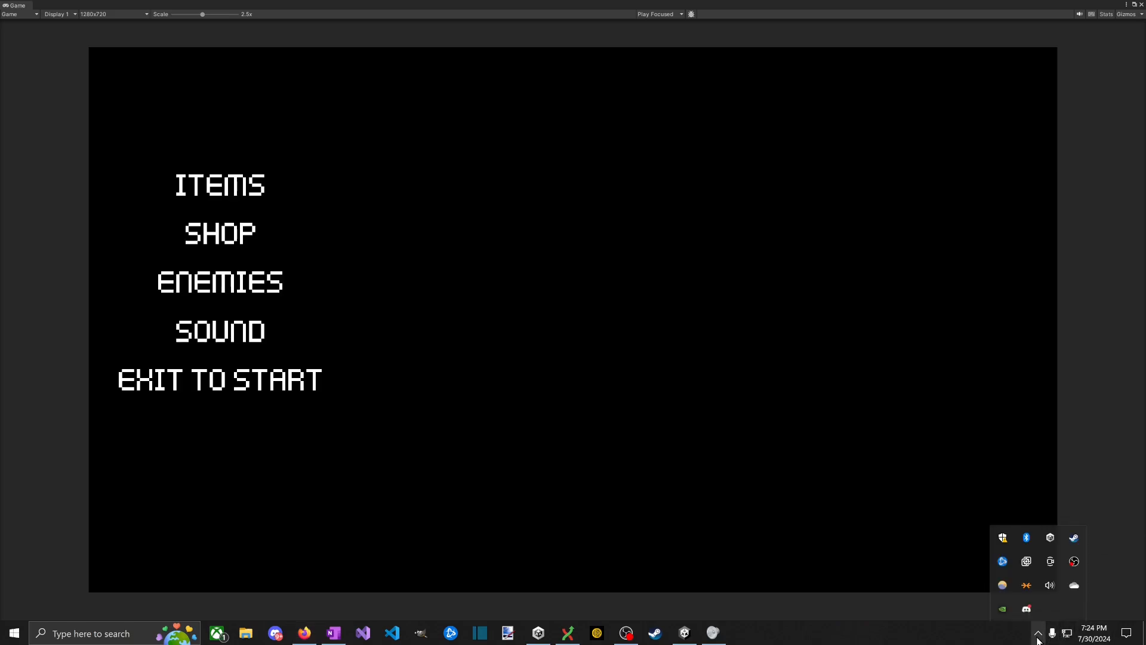
{"action": "right_click", "coordinate": [1050, 585]}
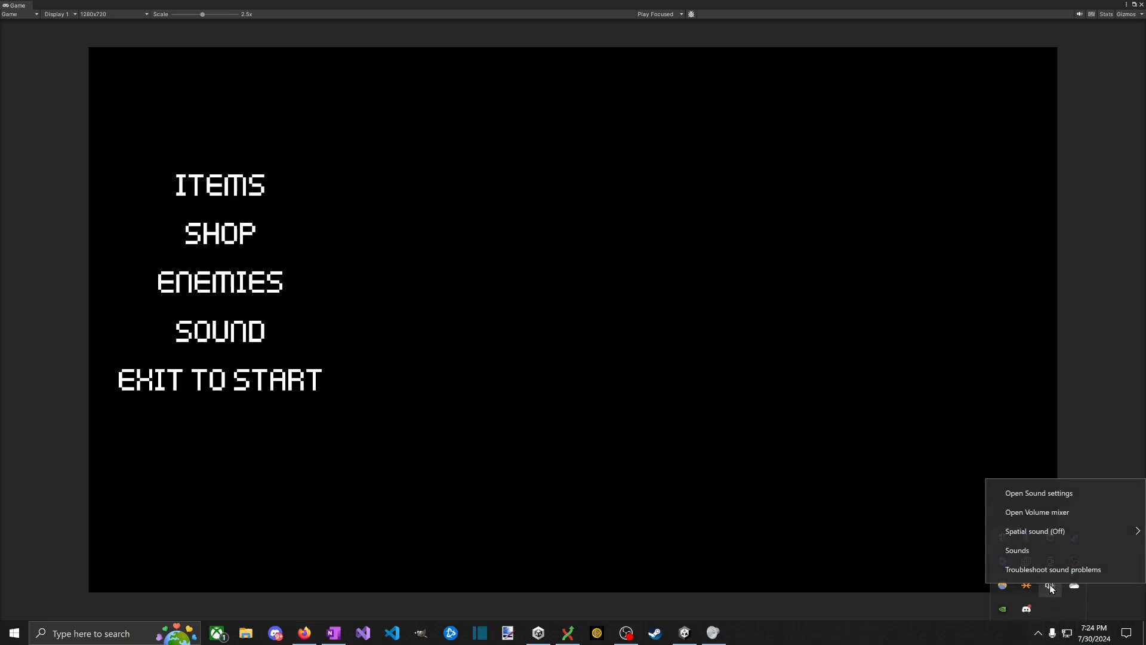
{"action": "left_click", "coordinate": [1070, 512]}
{"action": "left_click_drag", "start_coordinate": [1090, 601], "coordinate": [1048, 603]}
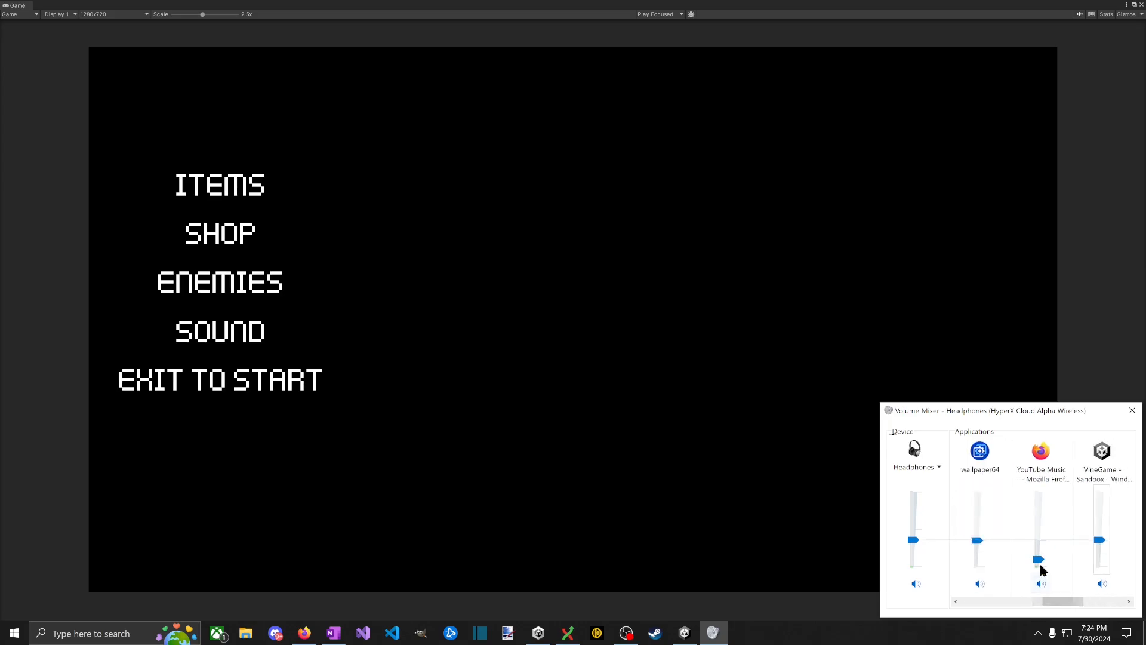
{"action": "scroll", "coordinate": [1042, 560], "scroll_direction": "up", "scroll_amount": 5}
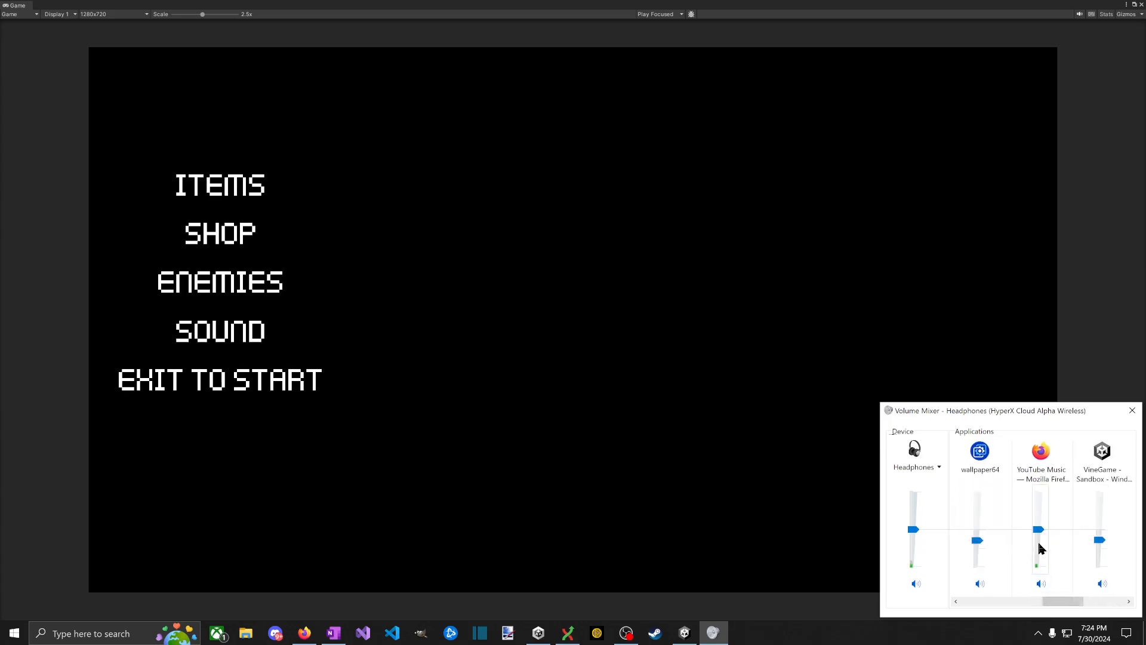
{"action": "scroll", "coordinate": [1043, 554], "scroll_direction": "down", "scroll_amount": 5}
{"action": "scroll", "coordinate": [1039, 555], "scroll_direction": "up", "scroll_amount": 5}
{"action": "scroll", "coordinate": [1043, 546], "scroll_direction": "down", "scroll_amount": 4}
{"action": "left_click_drag", "start_coordinate": [1044, 545], "coordinate": [1035, 549]}
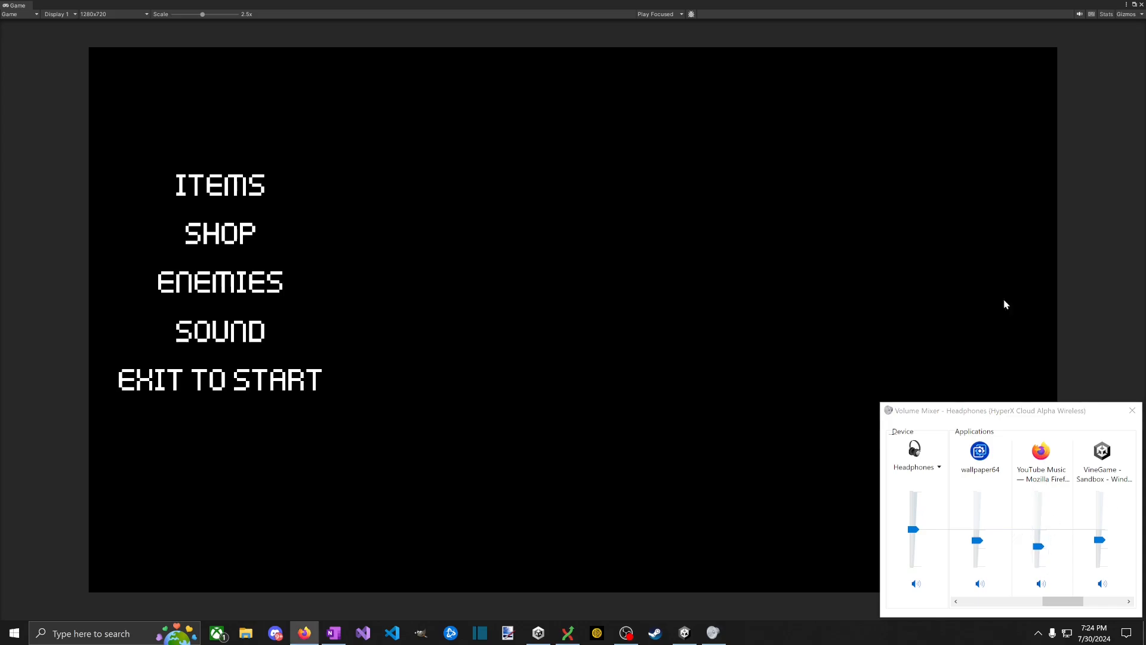
{"action": "left_click_drag", "start_coordinate": [1040, 552], "coordinate": [1038, 541]}
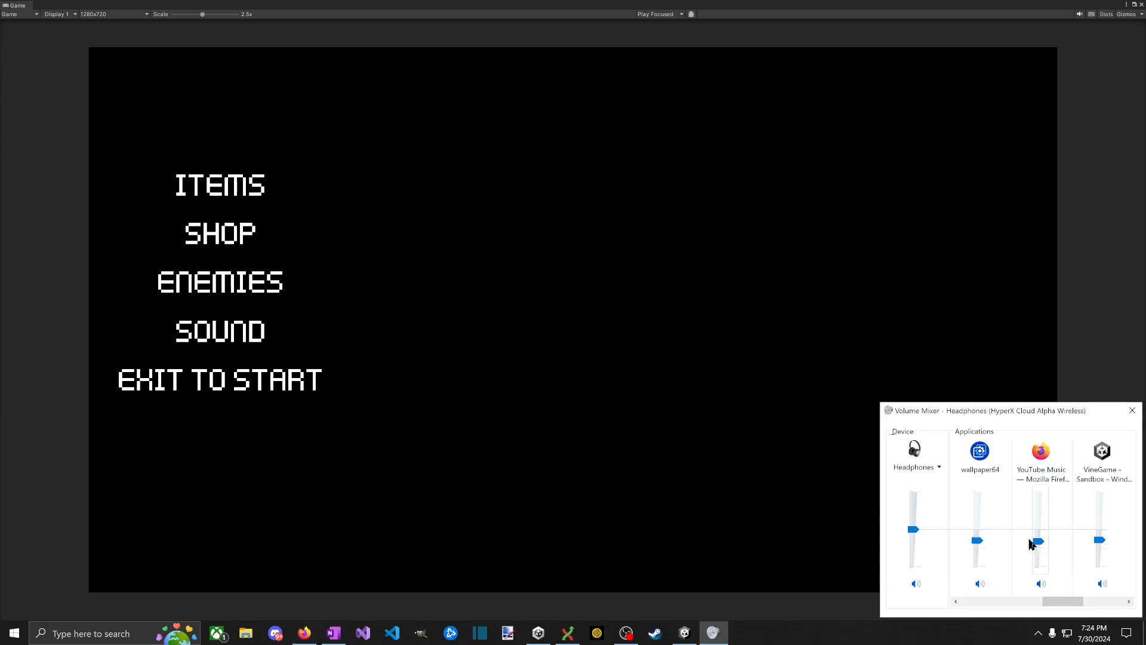
Step: Set the headphones volume to about 44 and raise the YouTube Music and VineGame levels slightly
{"action": "left_click", "coordinate": [914, 529]}
{"action": "left_click_drag", "start_coordinate": [914, 529], "coordinate": [912, 511]}
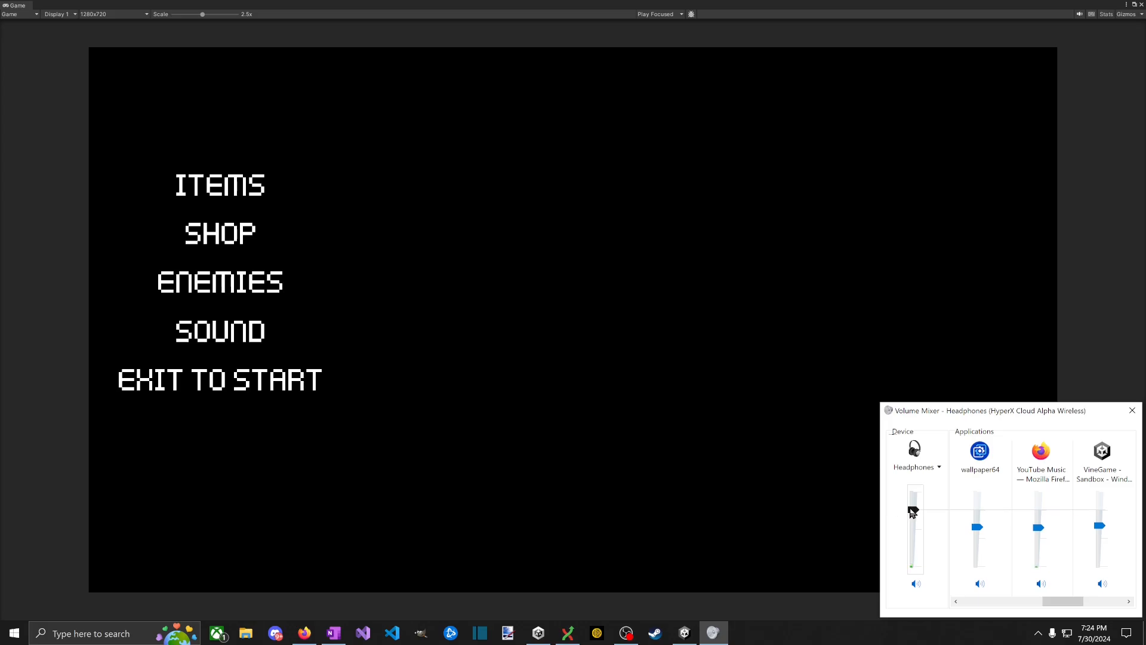
{"action": "key", "text": "XF86AudioLowerVolume"}
{"action": "key", "text": "XF86AudioLowerVolume"}
{"action": "key", "text": "XF86AudioLowerVolume"}
{"action": "key", "text": "XF86AudioLowerVolume"}
{"action": "key", "text": "XF86AudioLowerVolume"}
{"action": "key", "text": "XF86AudioLowerVolume"}
{"action": "key", "text": "XF86AudioLowerVolume"}
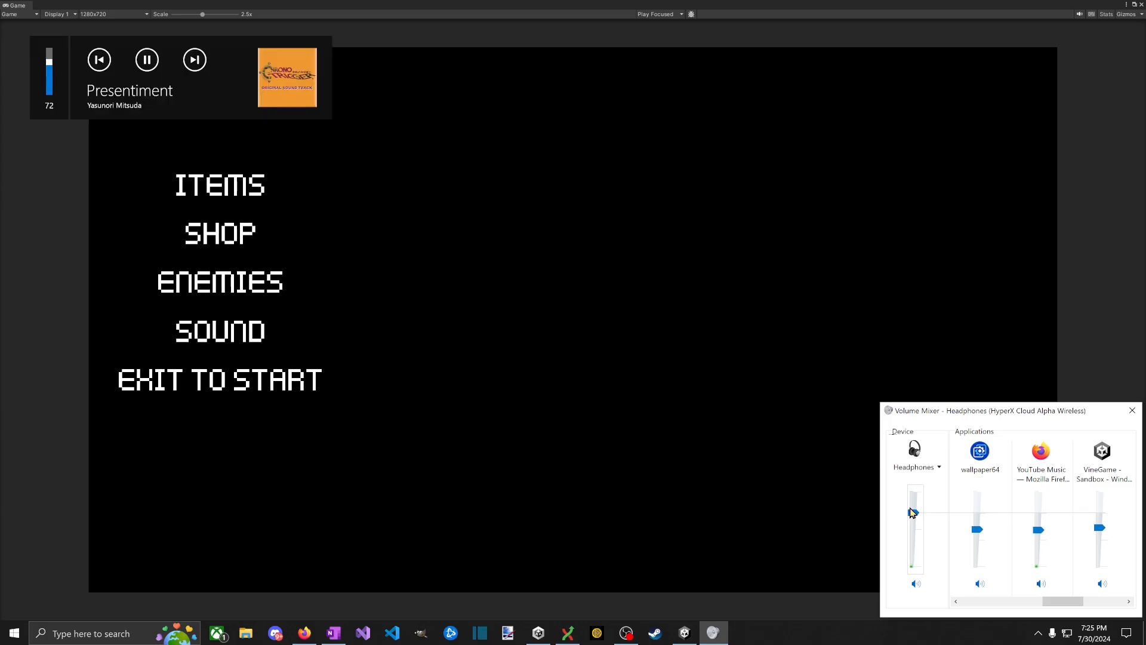
{"action": "key", "text": "XF86AudioLowerVolume"}
{"action": "key", "text": "XF86AudioLowerVolume"}
{"action": "key", "text": "XF86AudioLowerVolume"}
{"action": "key", "text": "XF86AudioLowerVolume"}
{"action": "key", "text": "XF86AudioLowerVolume"}
{"action": "key", "text": "XF86AudioLowerVolume"}
{"action": "key", "text": "XF86AudioLowerVolume"}
{"action": "key", "text": "XF86AudioLowerVolume"}
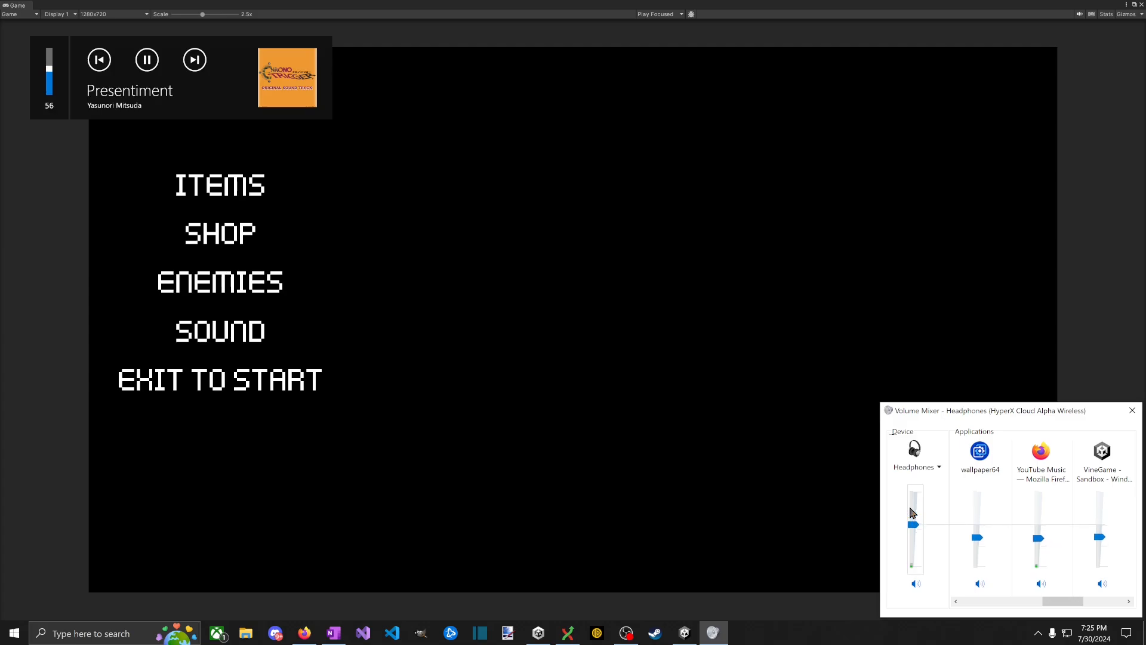
{"action": "key", "text": "XF86AudioLowerVolume"}
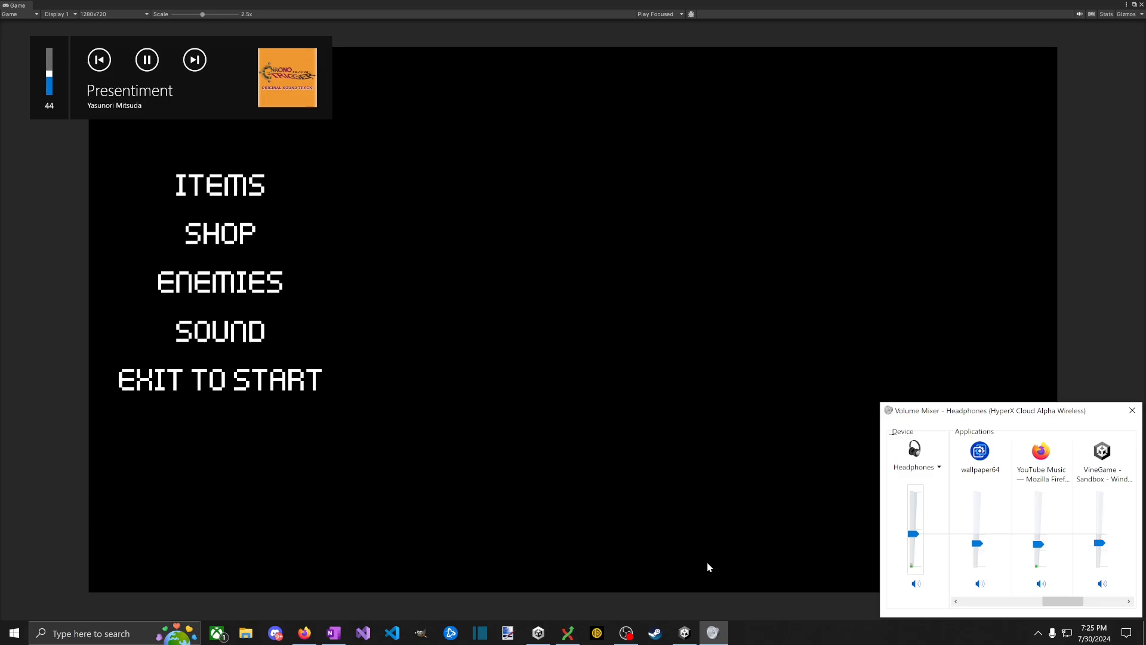
{"action": "key", "text": "XF86AudioLowerVolume"}
{"action": "key", "text": "XF86AudioLowerVolume"}
{"action": "key", "text": "XF86AudioLowerVolume"}
{"action": "key", "text": "XF86AudioLowerVolume"}
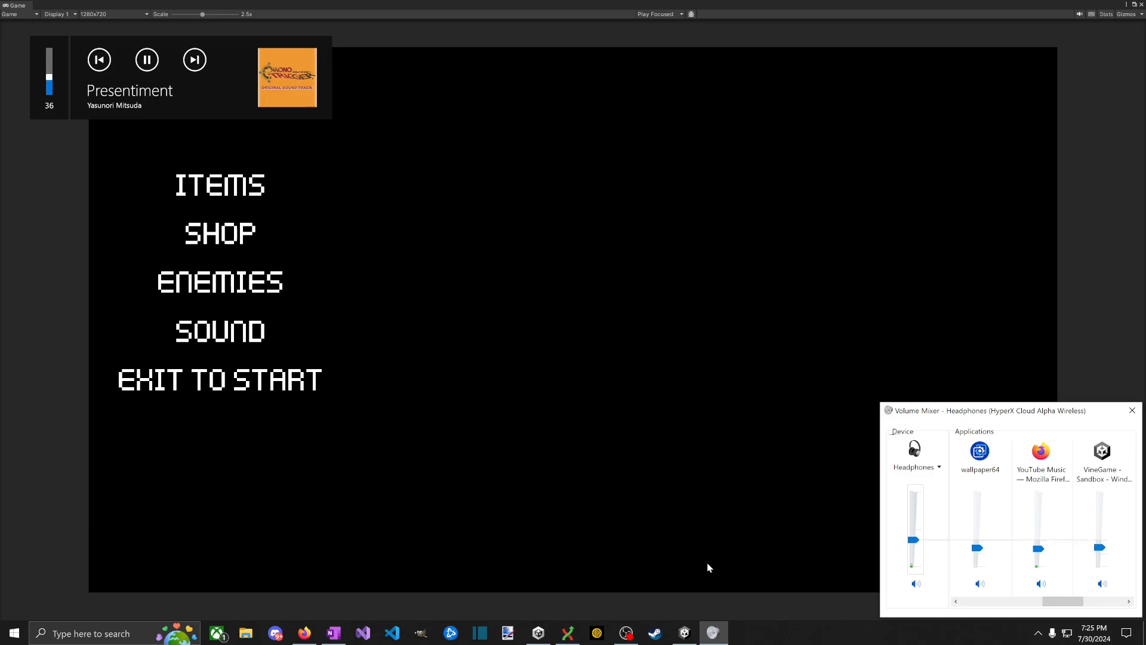
{"action": "key", "text": "XF86AudioRaiseVolume"}
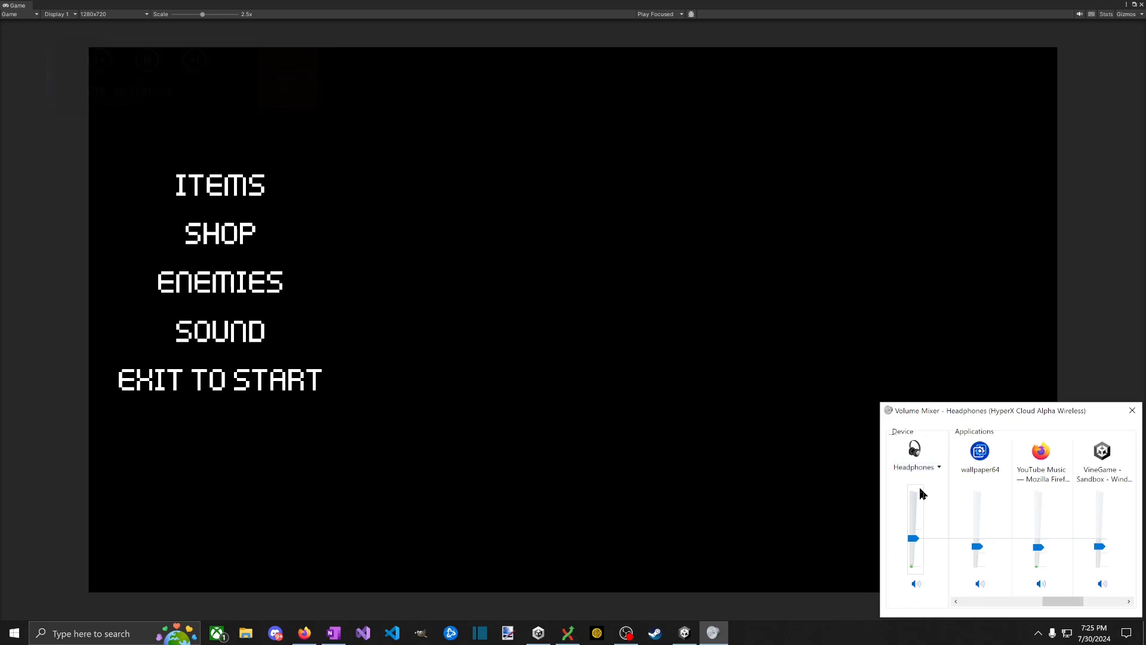
{"action": "left_click_drag", "start_coordinate": [914, 538], "coordinate": [914, 533]}
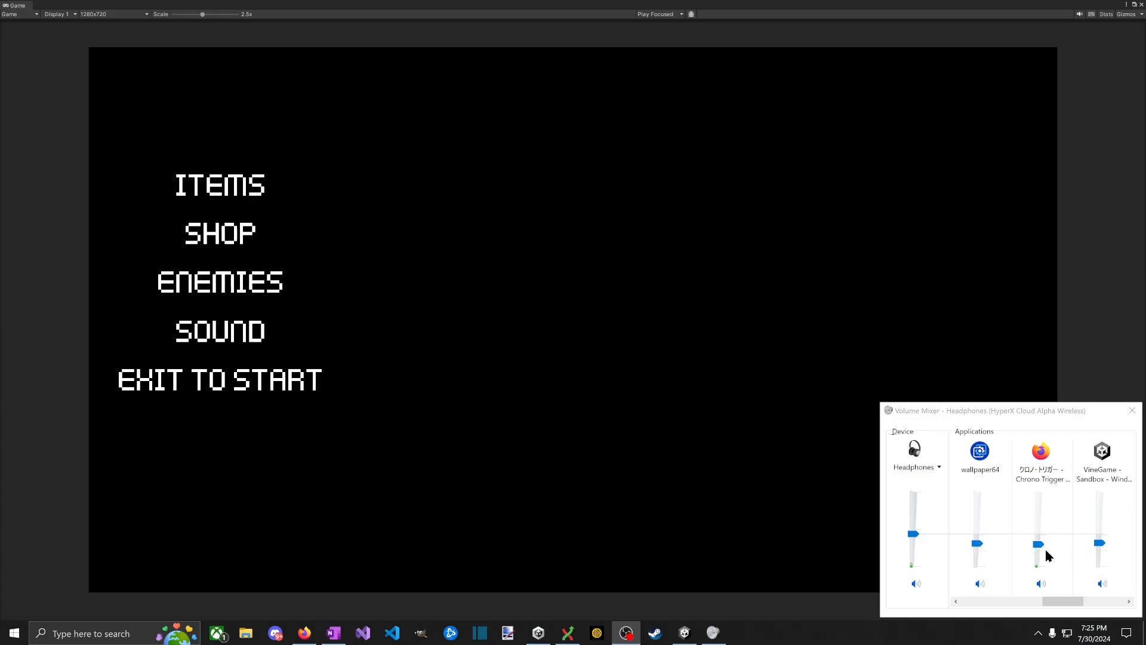
{"action": "left_click_drag", "start_coordinate": [1040, 546], "coordinate": [1100, 539]}
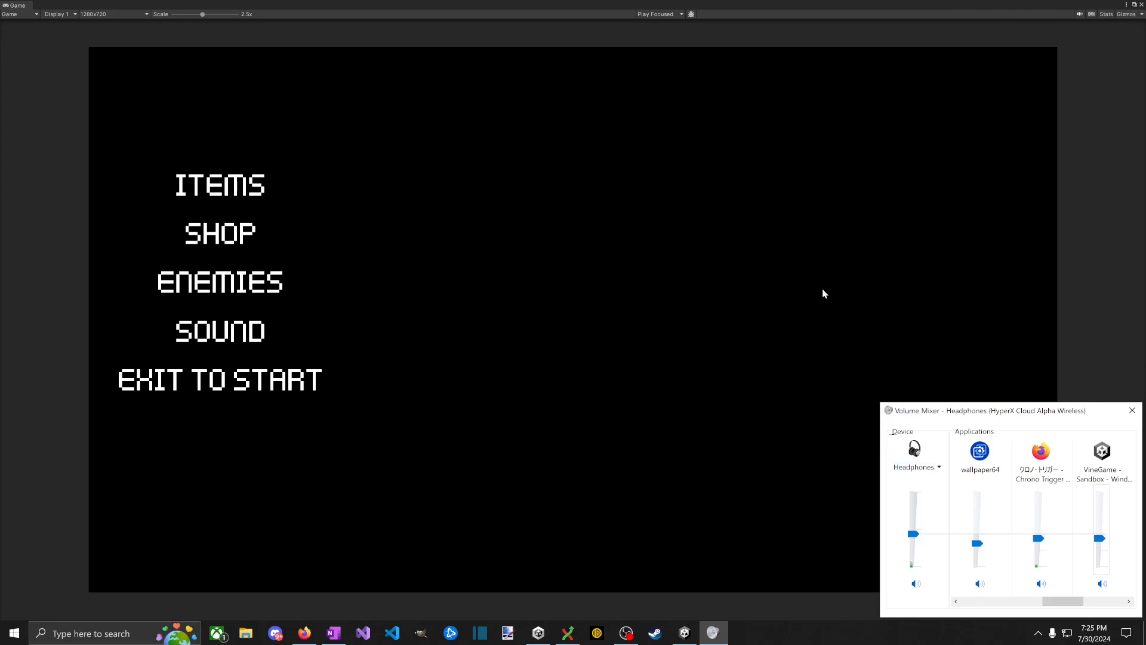
Step: Return to the Unity editor and check the console log
{"action": "left_click", "coordinate": [575, 317]}
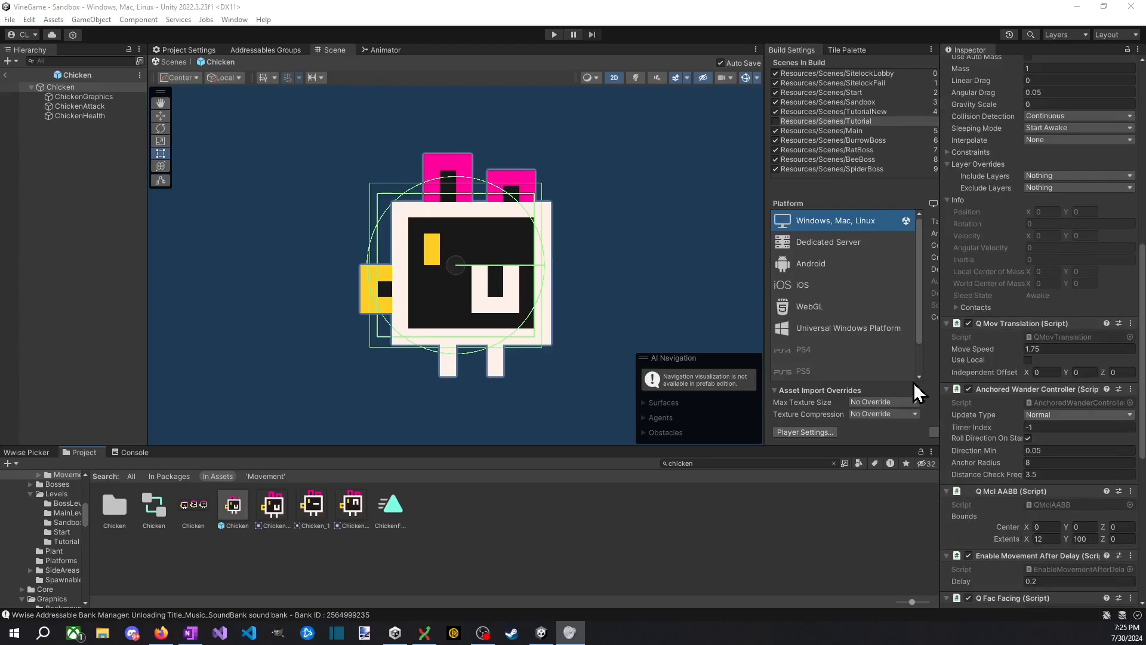
{"action": "left_click", "coordinate": [430, 574]}
{"action": "left_click", "coordinate": [131, 453]}
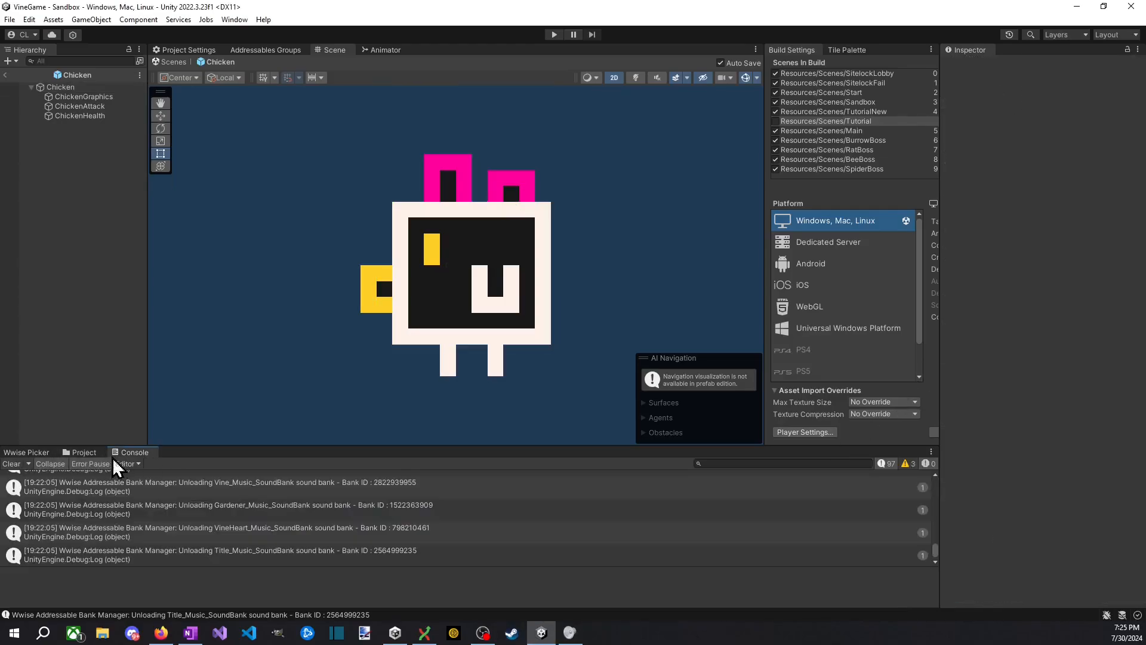
{"action": "left_click", "coordinate": [81, 452]}
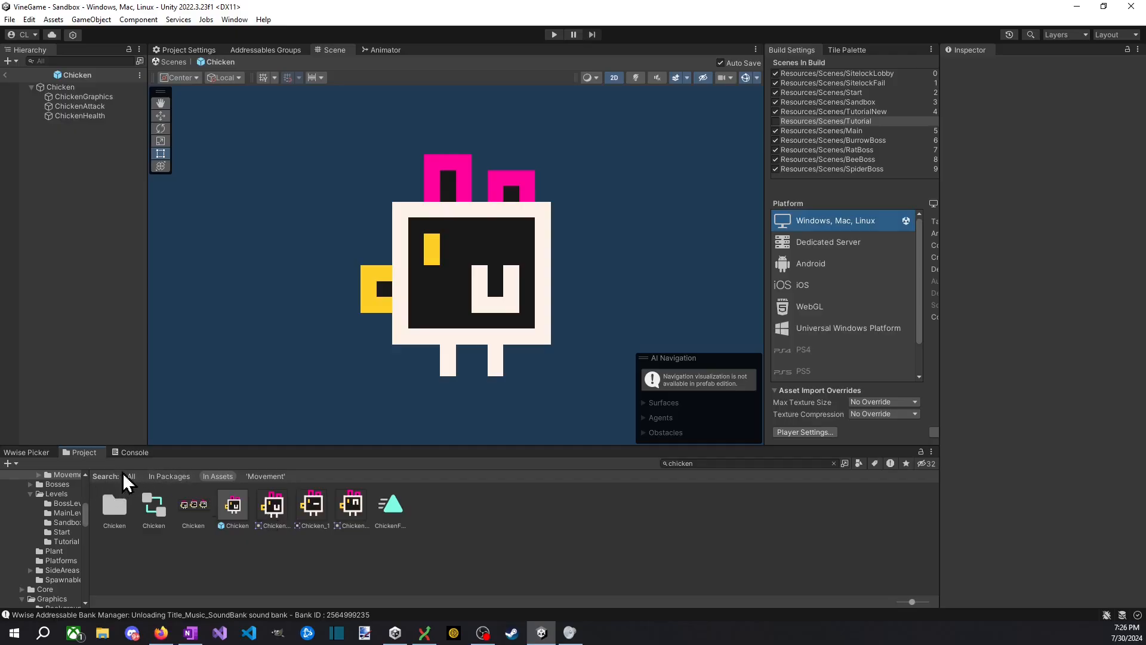
{"action": "left_click", "coordinate": [131, 477]}
{"action": "left_click", "coordinate": [131, 452]}
Step: Browse the project assets to the Scripts/Misc/OnDestroy folder
{"action": "left_click", "coordinate": [82, 452]}
{"action": "scroll", "coordinate": [42, 518], "scroll_direction": "up", "scroll_amount": 5}
{"action": "left_click", "coordinate": [218, 476]}
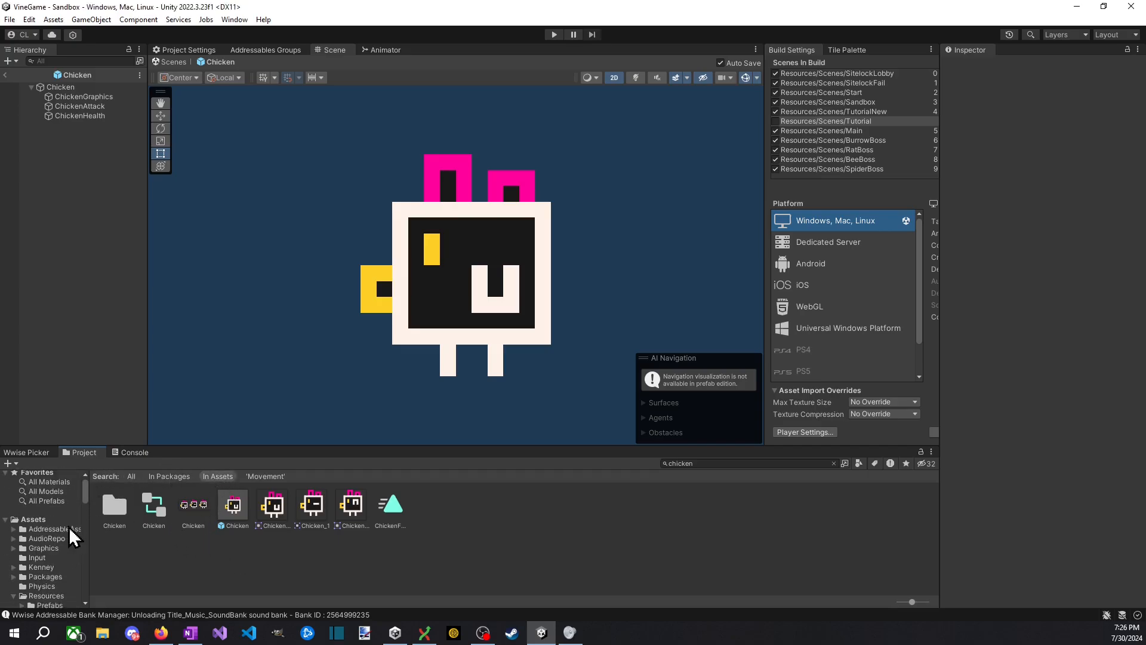
{"action": "left_click", "coordinate": [46, 522]}
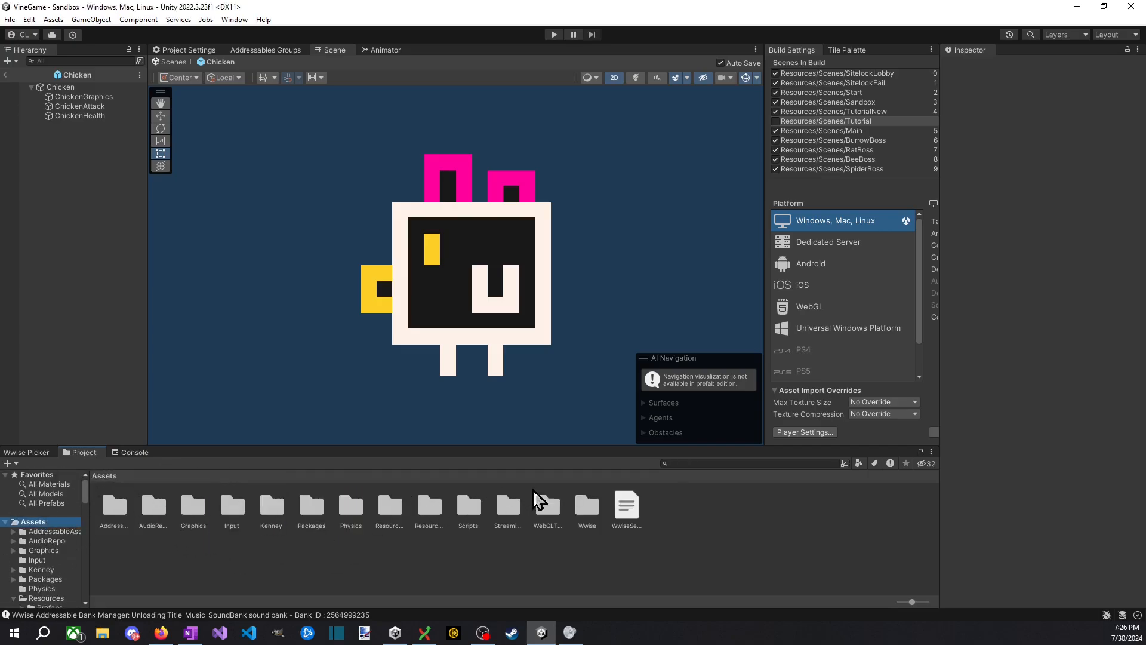
{"action": "double_click", "coordinate": [467, 508]}
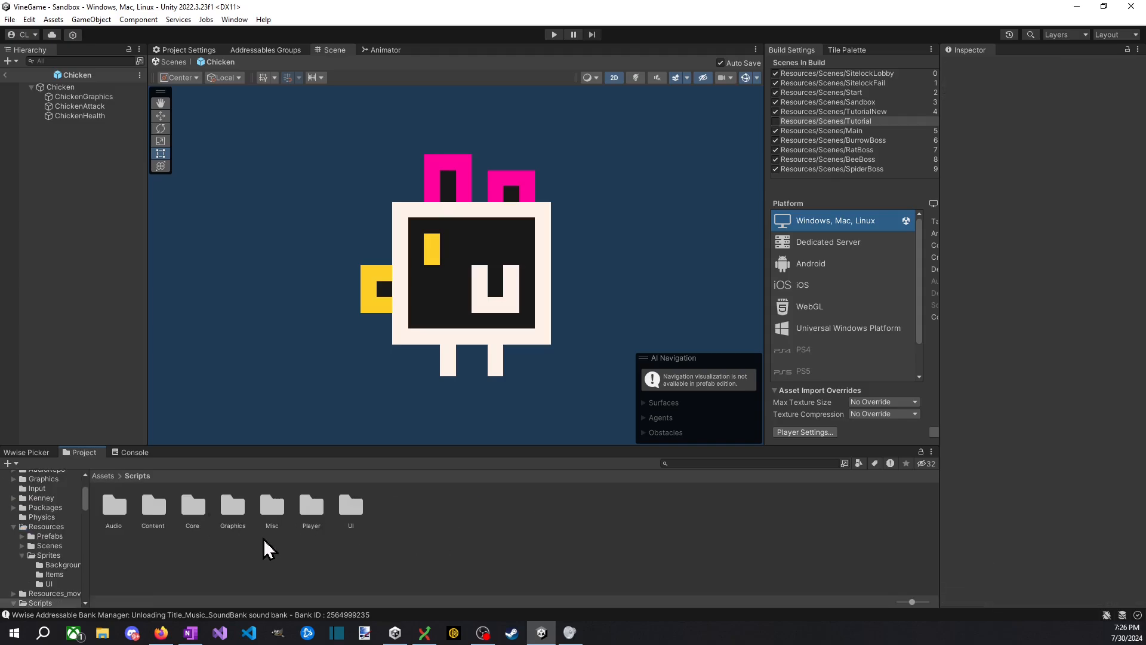
{"action": "double_click", "coordinate": [257, 515]}
{"action": "left_click", "coordinate": [115, 506]}
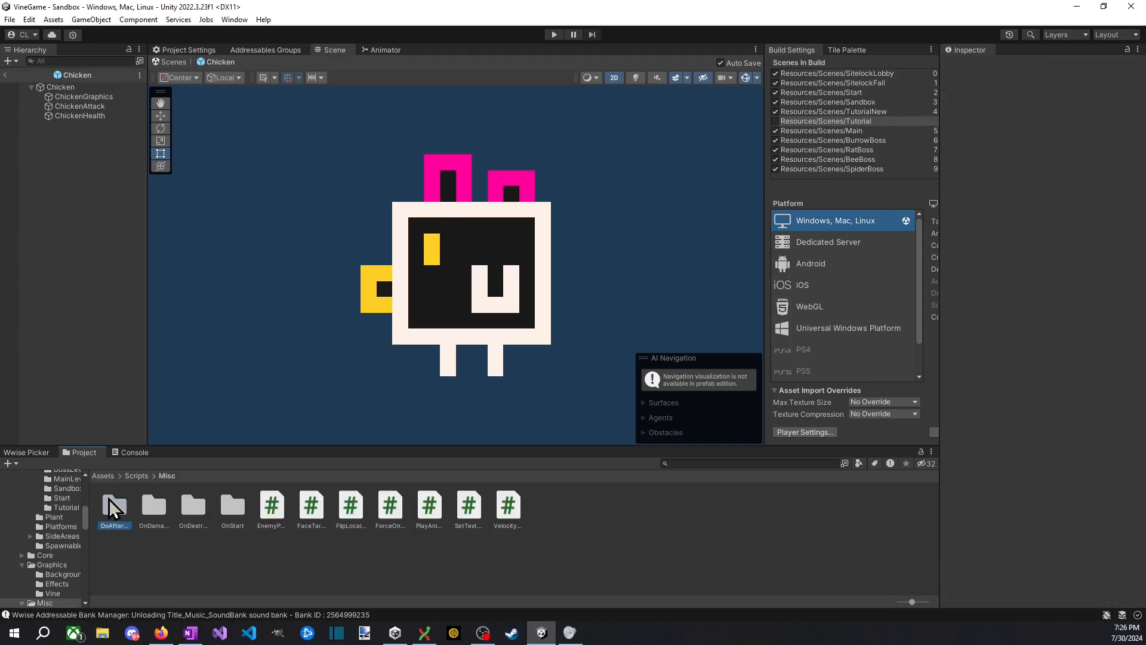
{"action": "left_click", "coordinate": [151, 517]}
{"action": "left_click", "coordinate": [186, 513]}
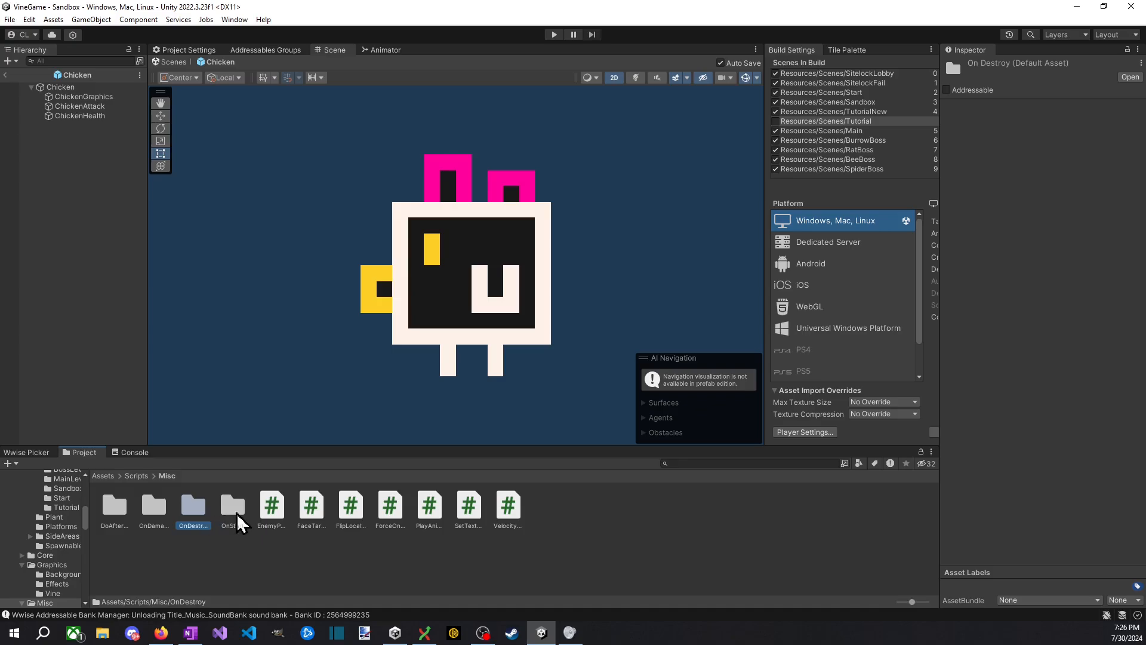
{"action": "left_click", "coordinate": [234, 514]}
{"action": "double_click", "coordinate": [193, 512]}
Step: Examine the code of the existing destroy callback, spawn and animation scripts in the OnDestroy folder
{"action": "left_click", "coordinate": [126, 511]}
{"action": "left_click", "coordinate": [148, 513]}
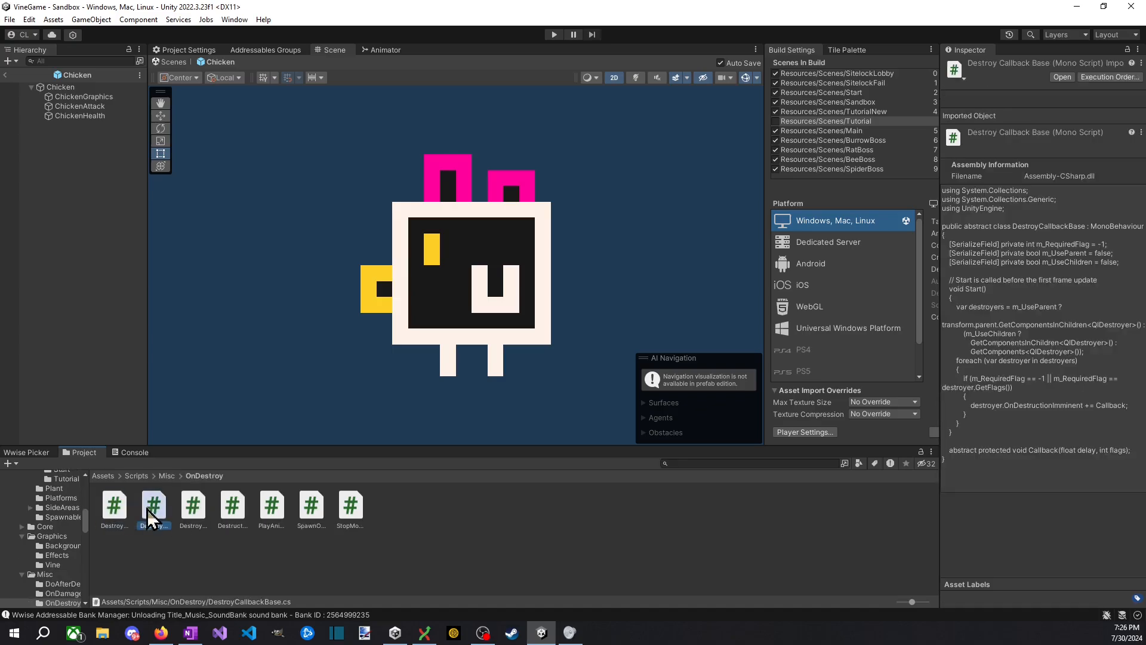
{"action": "left_click", "coordinate": [200, 516]}
{"action": "left_click", "coordinate": [156, 513]}
{"action": "left_click", "coordinate": [221, 520]}
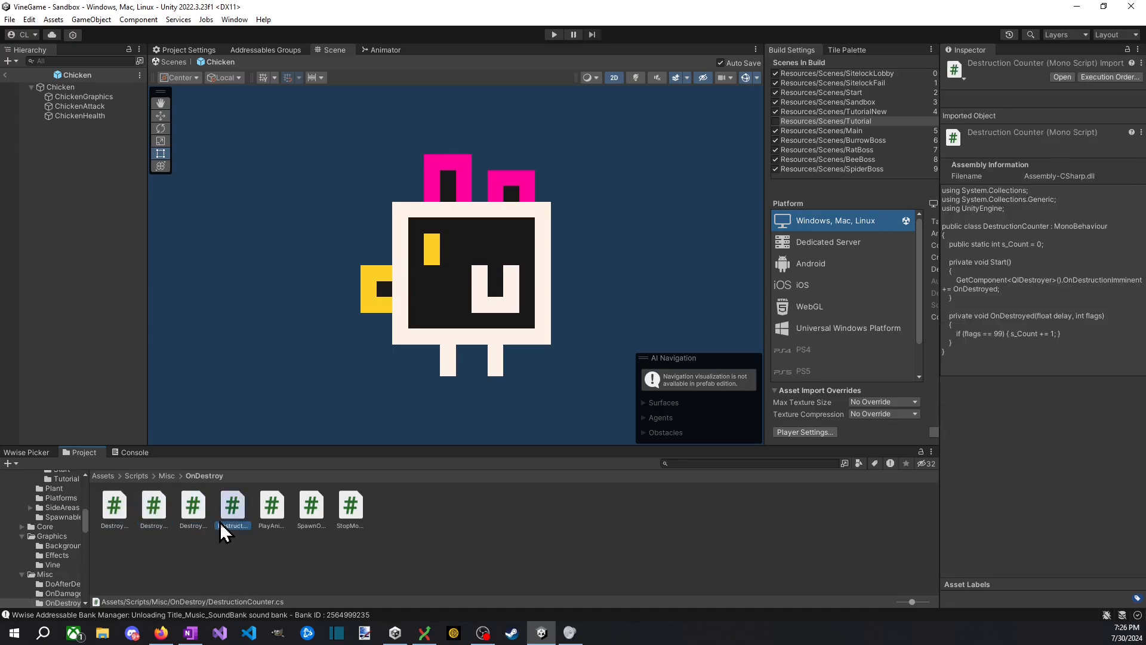
{"action": "left_click", "coordinate": [268, 517]}
{"action": "left_click", "coordinate": [351, 520]}
{"action": "left_click", "coordinate": [307, 512]}
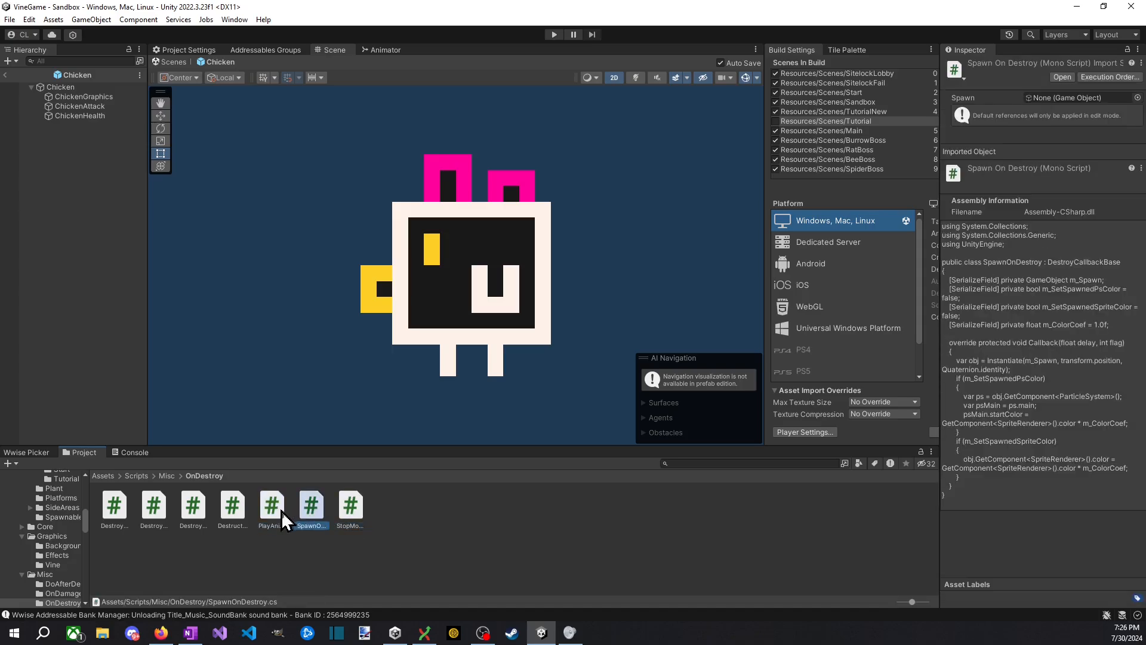
{"action": "left_click", "coordinate": [263, 512]}
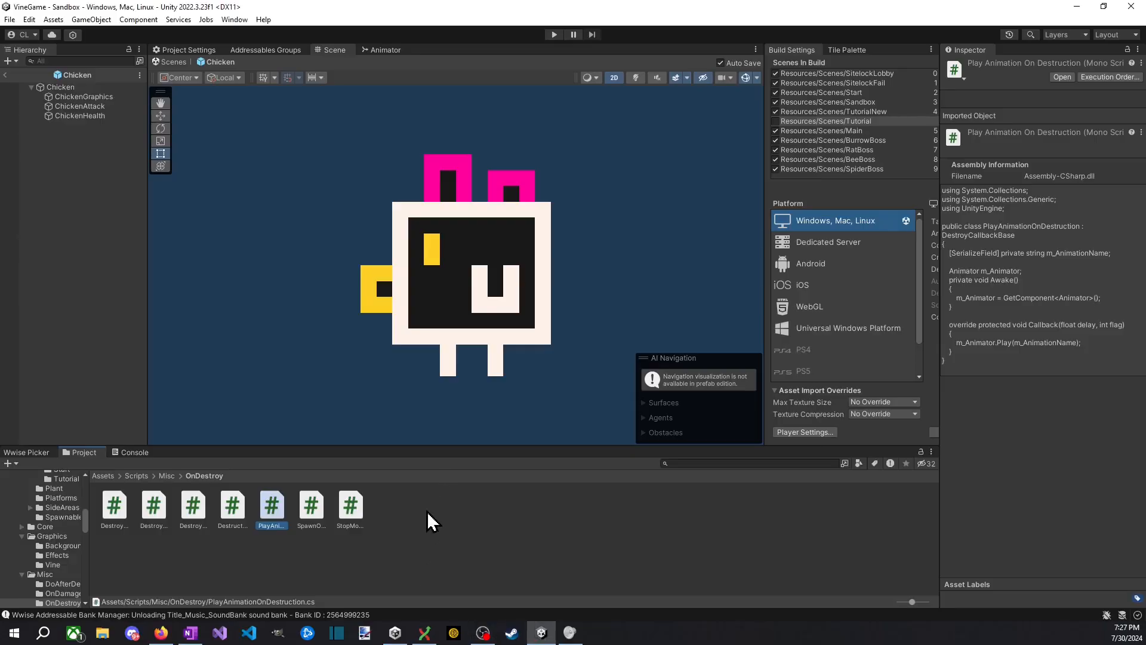
Step: Create a new C# script in the OnDestroy folder, keeping its default name
{"action": "right_click", "coordinate": [427, 514]}
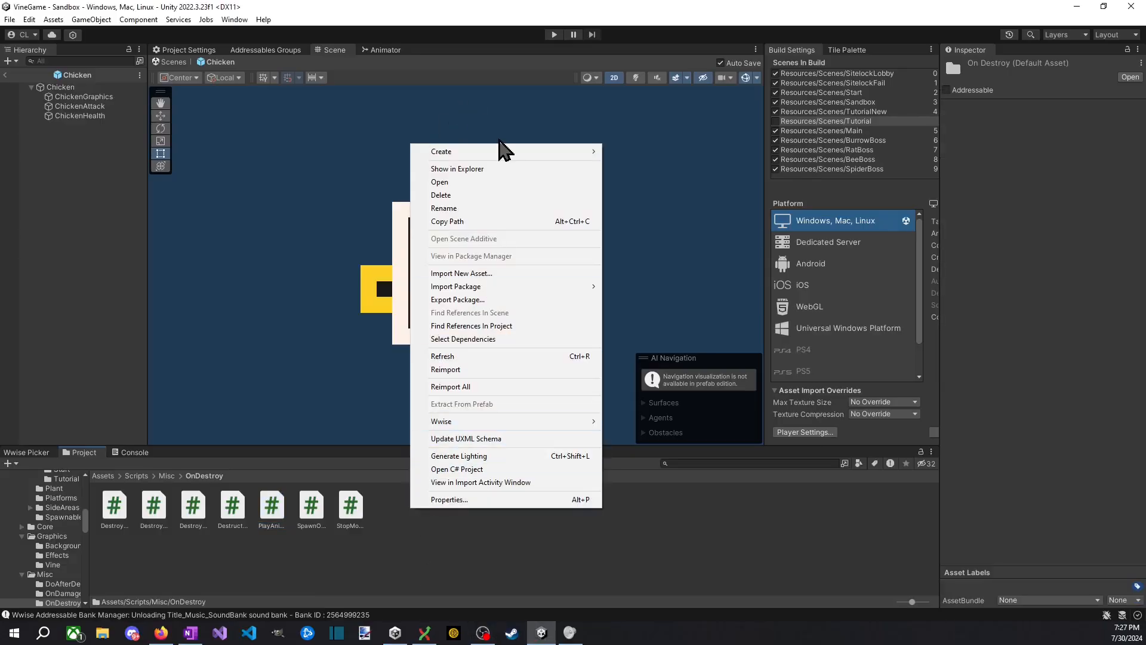
{"action": "left_click", "coordinate": [635, 161]}
{"action": "right_click", "coordinate": [469, 517]}
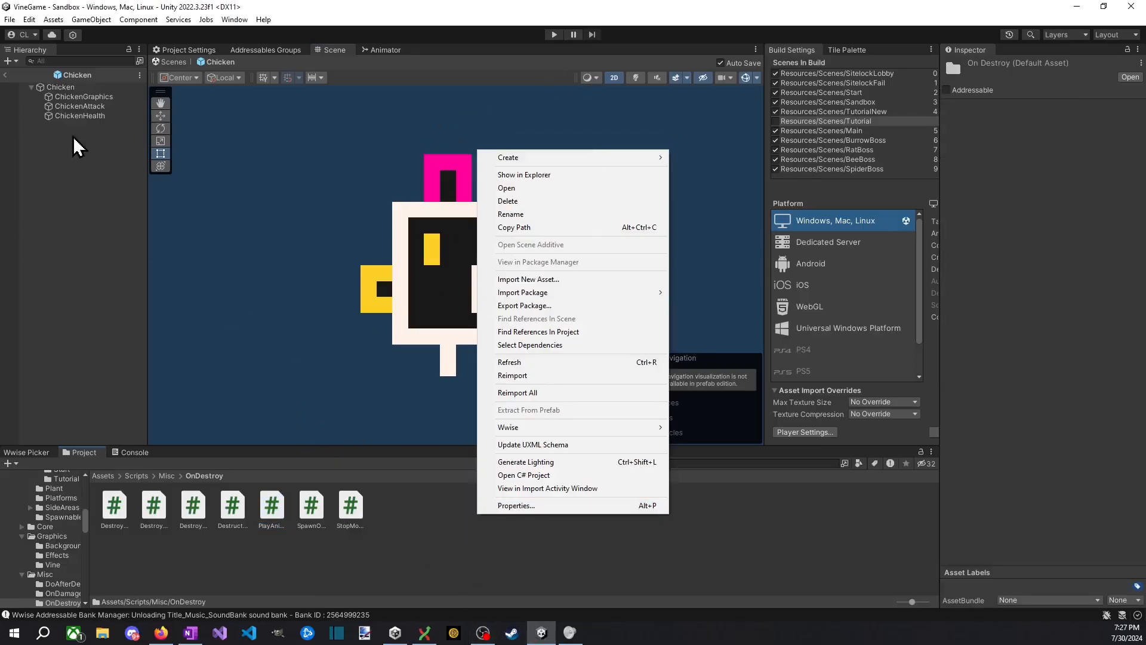
{"action": "left_click", "coordinate": [79, 89]}
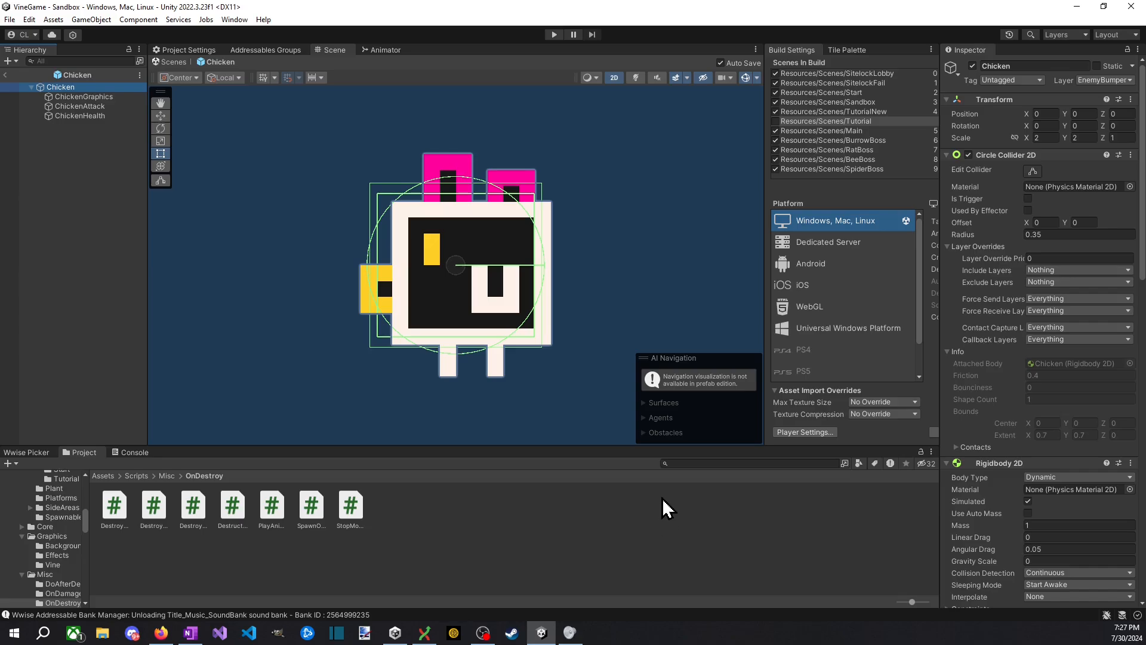
{"action": "right_click", "coordinate": [457, 492]}
{"action": "left_click", "coordinate": [542, 123]}
{"action": "right_click", "coordinate": [554, 532]}
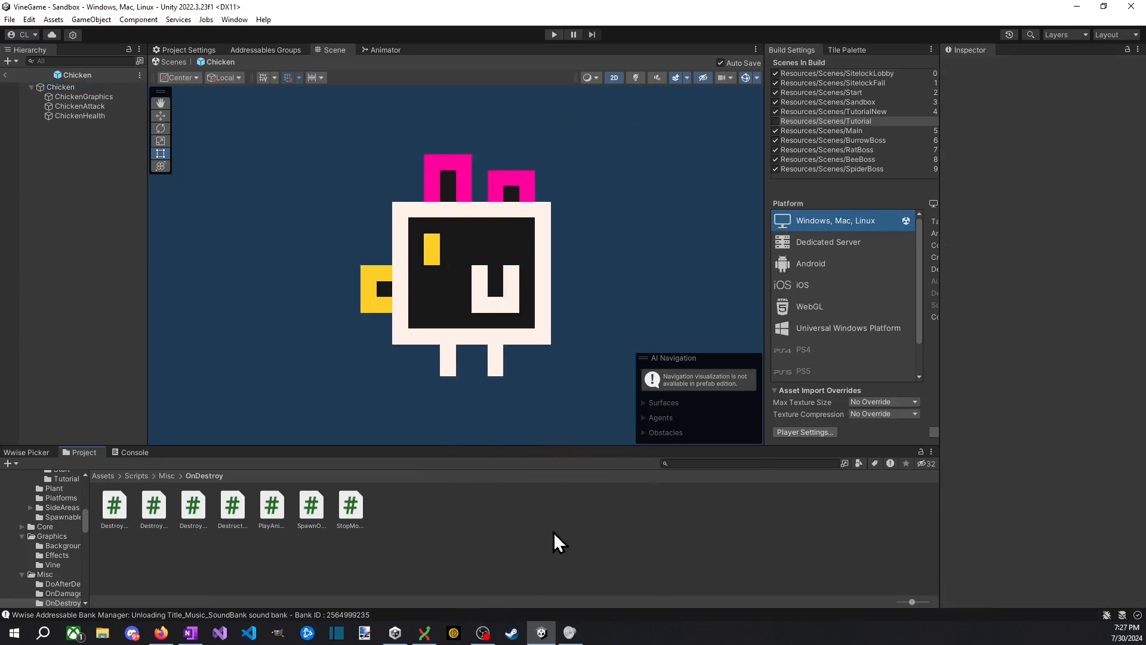
{"action": "right_click", "coordinate": [554, 532]}
{"action": "mouse_move", "coordinate": [548, 175]}
{"action": "left_click", "coordinate": [776, 66]}
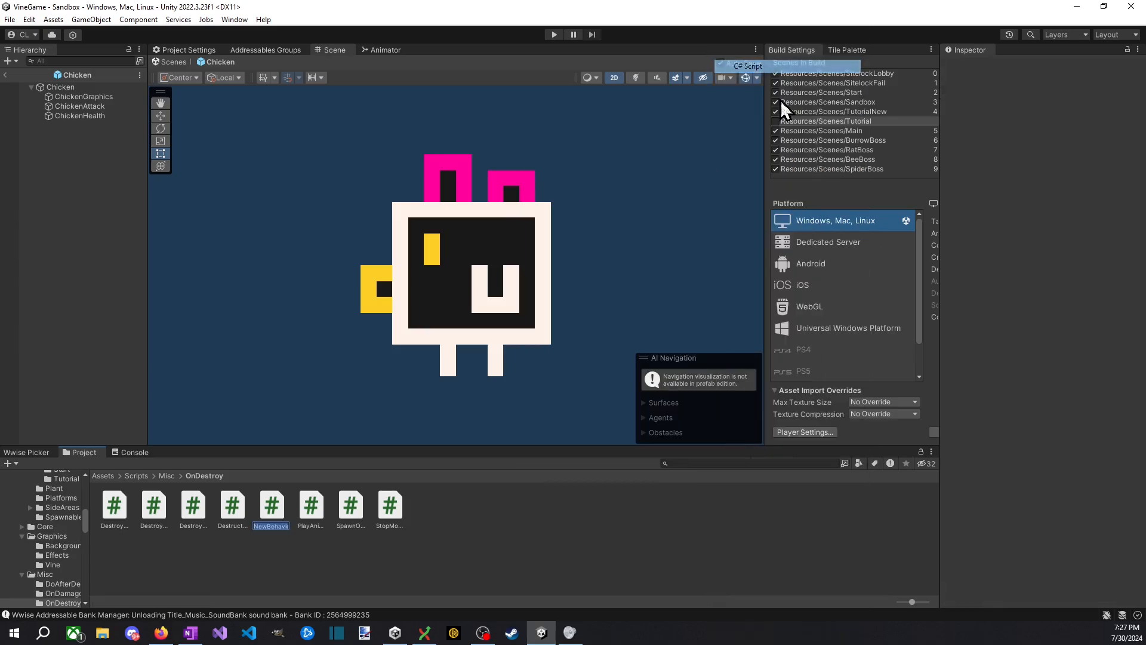
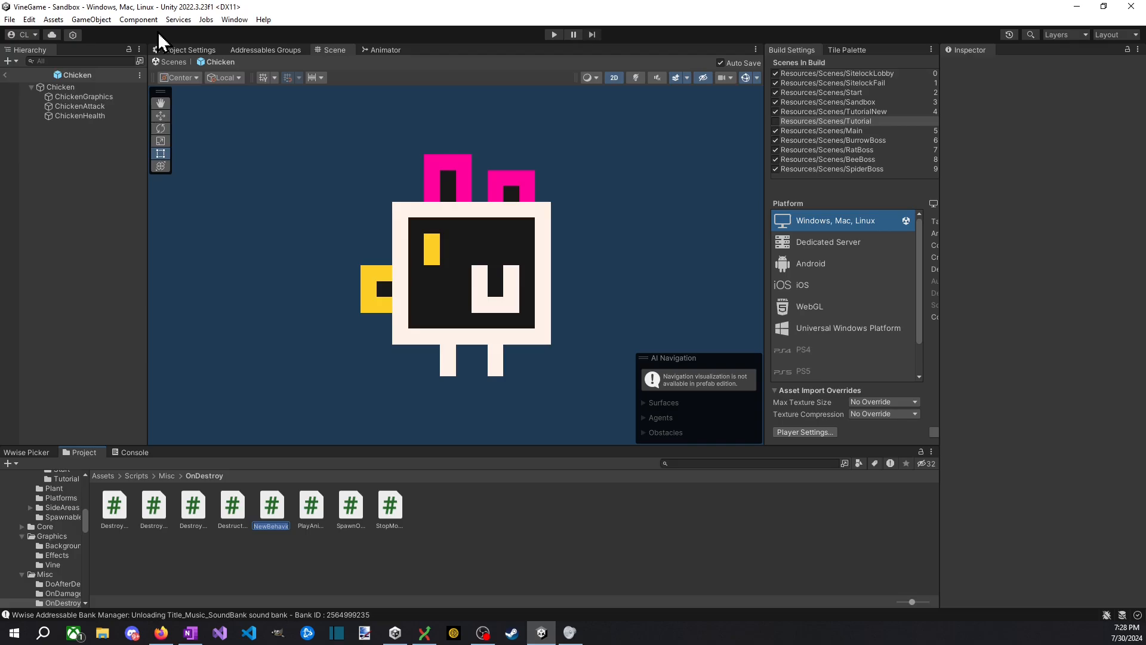
{"action": "key", "text": "ctrl+p"}
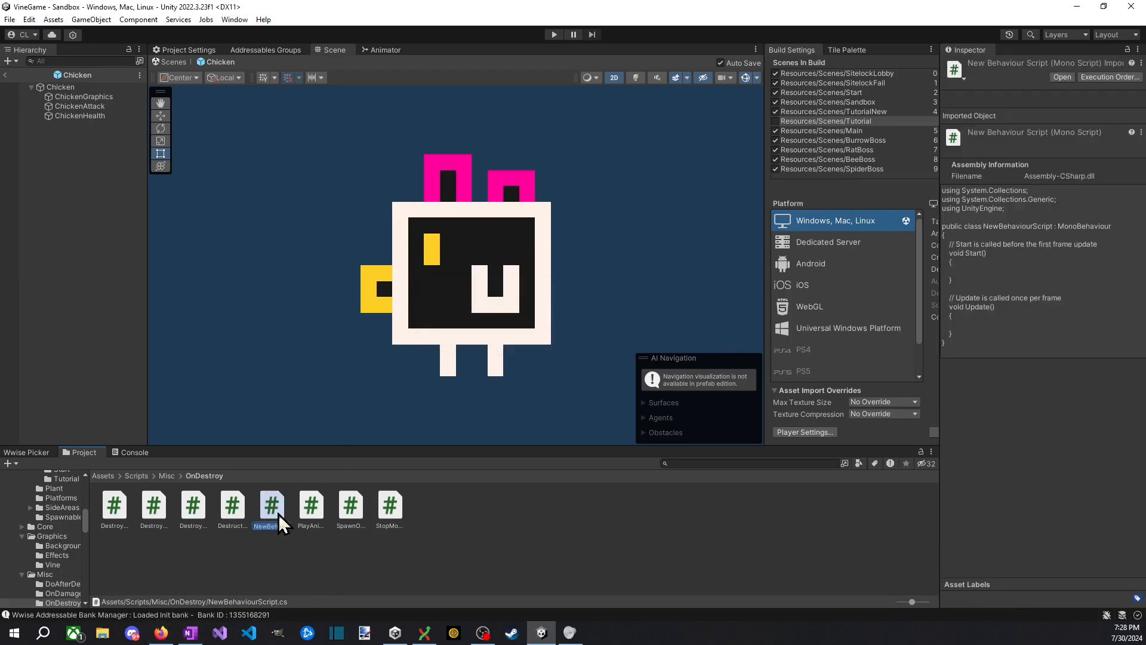
Step: Name the new script in the OnDestroy folder SpinOnDeath and open it for editing in Visual Studio
{"action": "type", "text": "eath"}
{"action": "key", "text": "Return"}
{"action": "key", "text": "Return"}
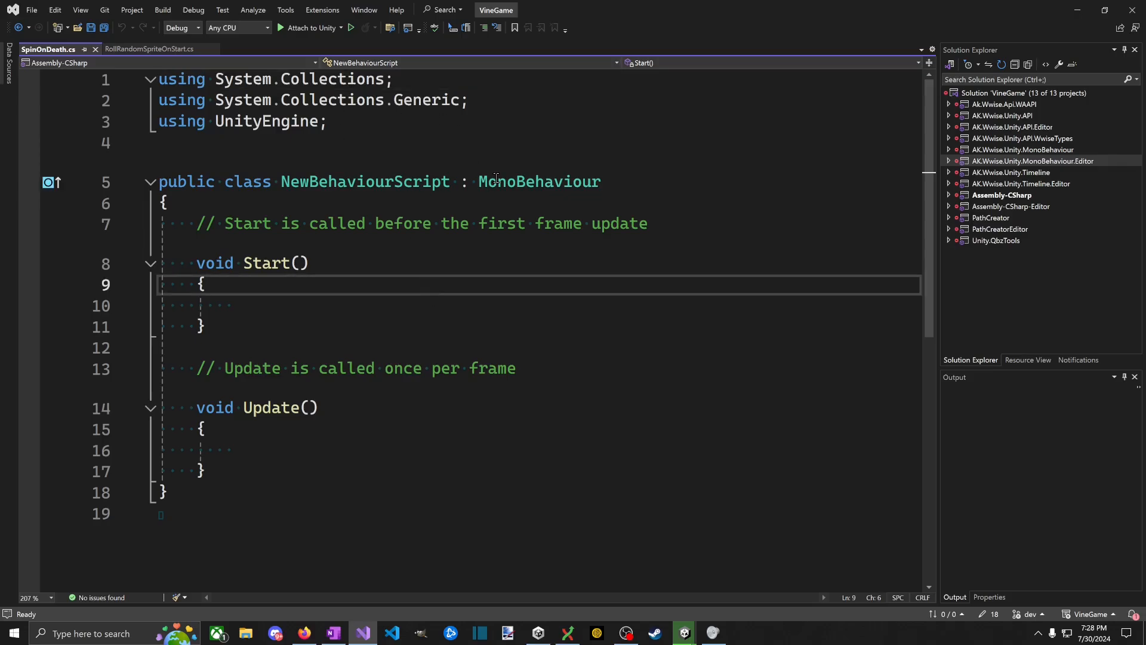
Step: Rename the NewBehaviourScript class to SpinOnDeath
{"action": "double_click", "coordinate": [398, 190]}
{"action": "type", "text": "SpinO"}
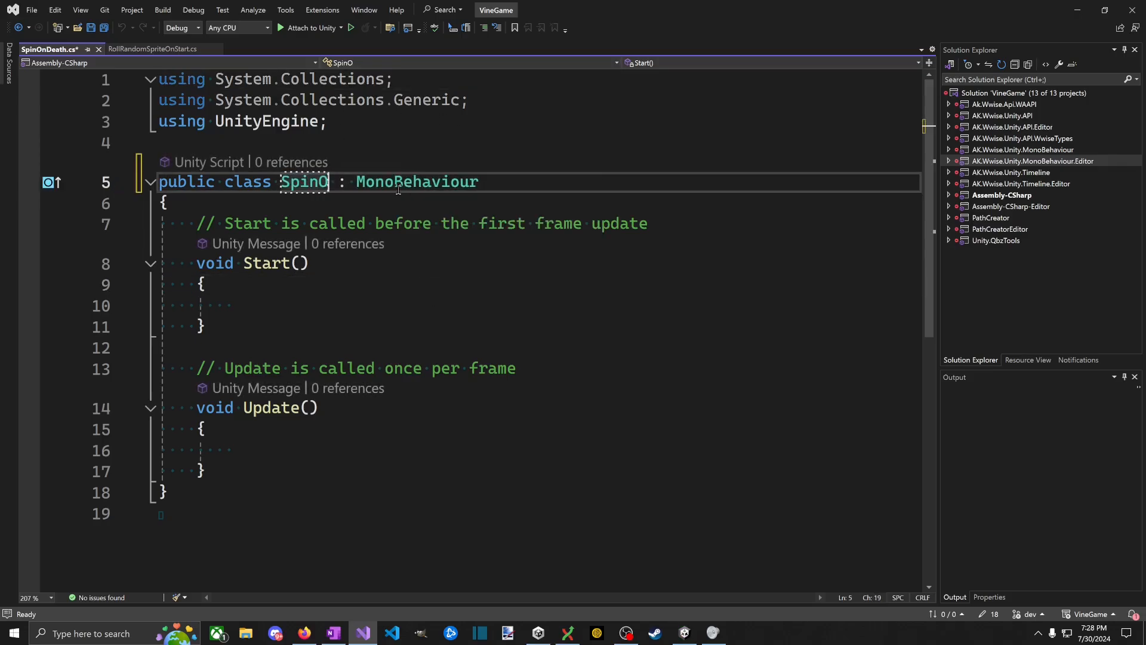
{"action": "type", "text": "nDeath"}
{"action": "key", "text": "ctrl+z"}
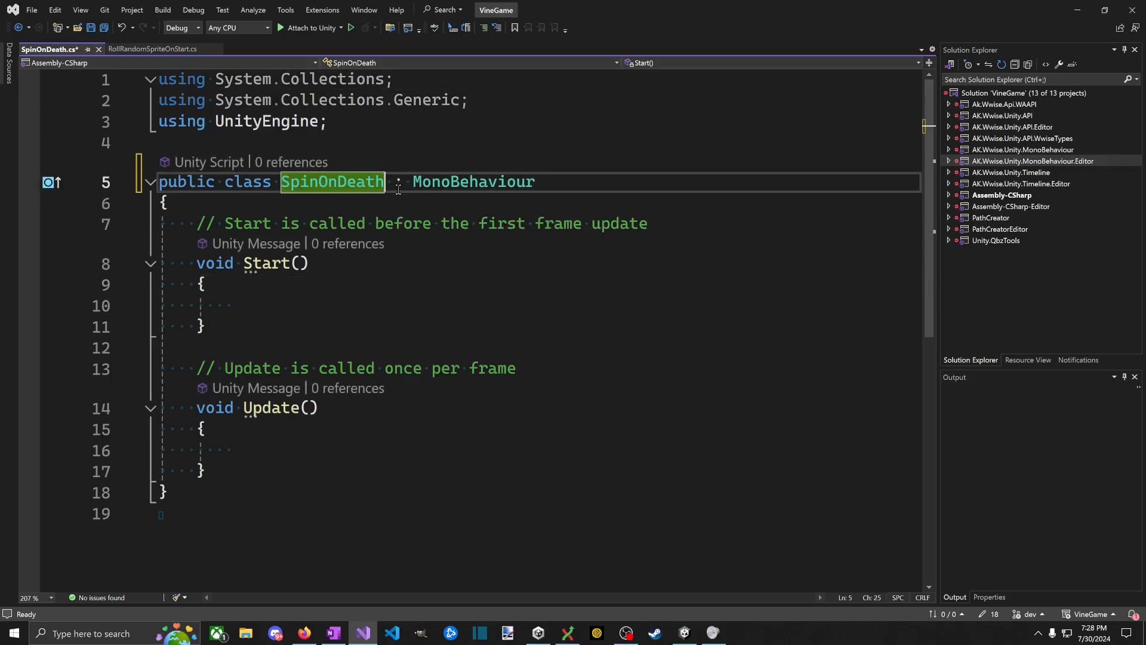
Step: Try DestroyOnDeath in place of MonoBehaviour as the base class of SpinOnDeath
{"action": "key", "text": "ctrl+Right"}
{"action": "key", "text": "ctrl+Right"}
{"action": "key", "text": "ctrl+shift+Right"}
{"action": "key", "text": "BackSpace"}
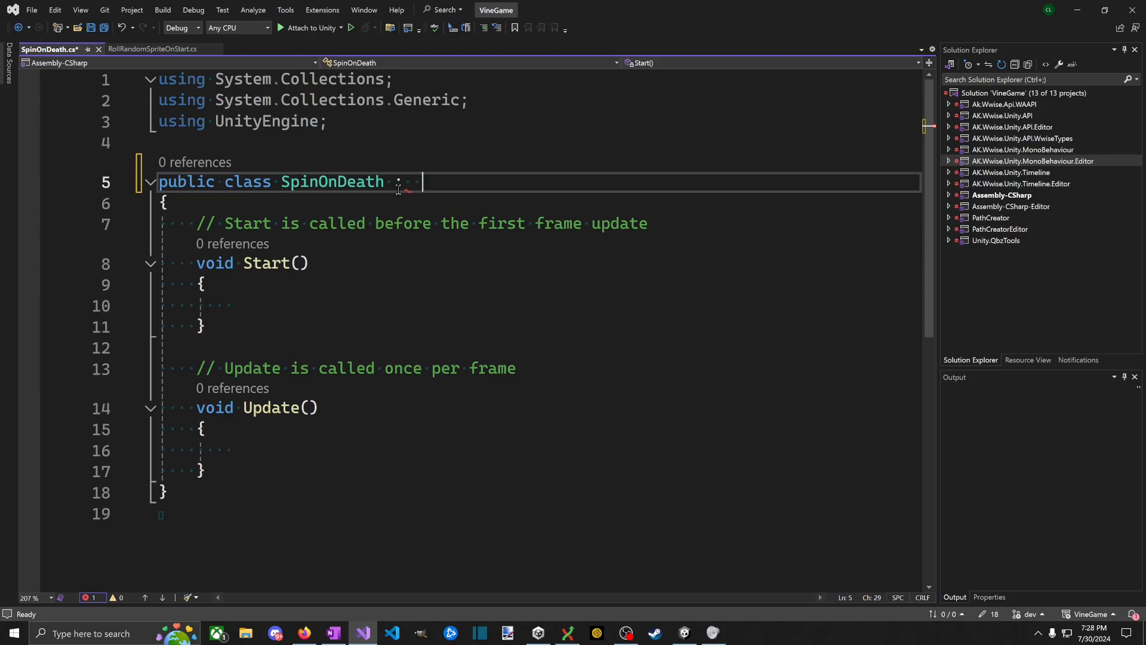
{"action": "type", "text": "OnDeath"}
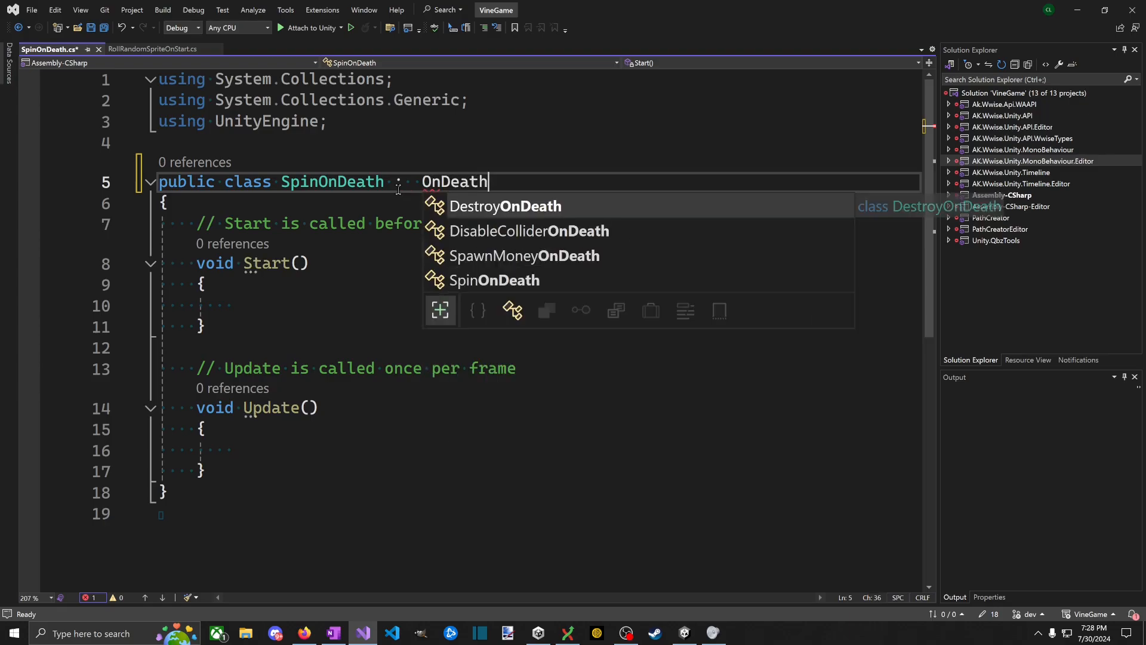
{"action": "key", "text": "Tab"}
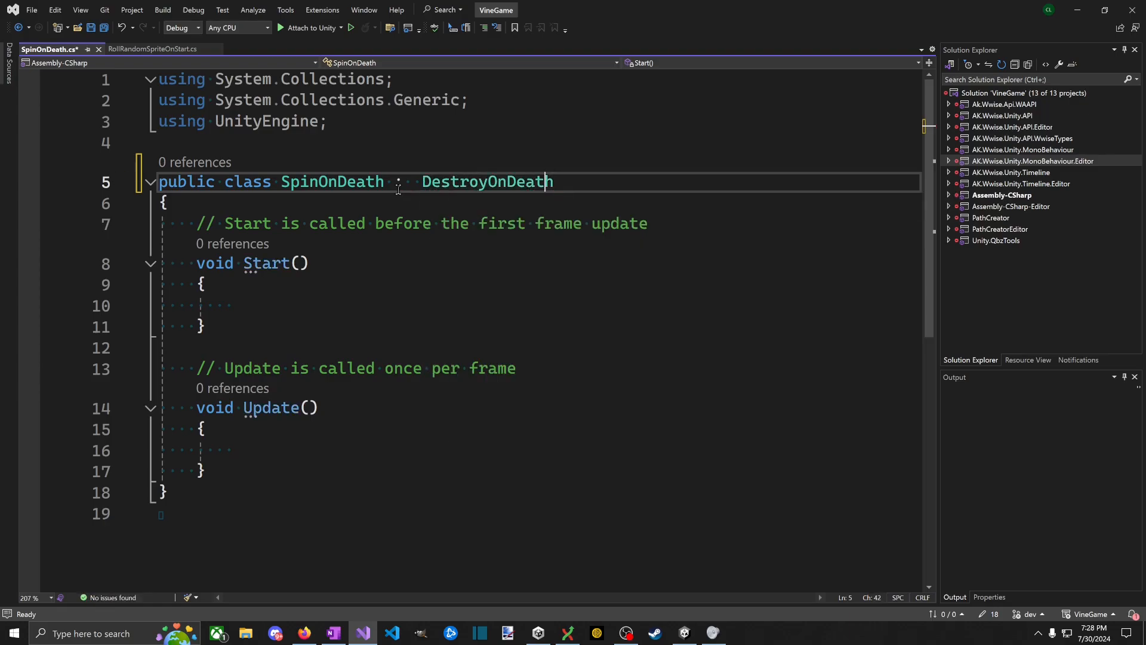
Step: Go to the definition of DestroyOnDeath to check its base class, and return to the SpinOnDeath script
{"action": "key", "text": "F12"}
{"action": "double_click", "coordinate": [492, 181]}
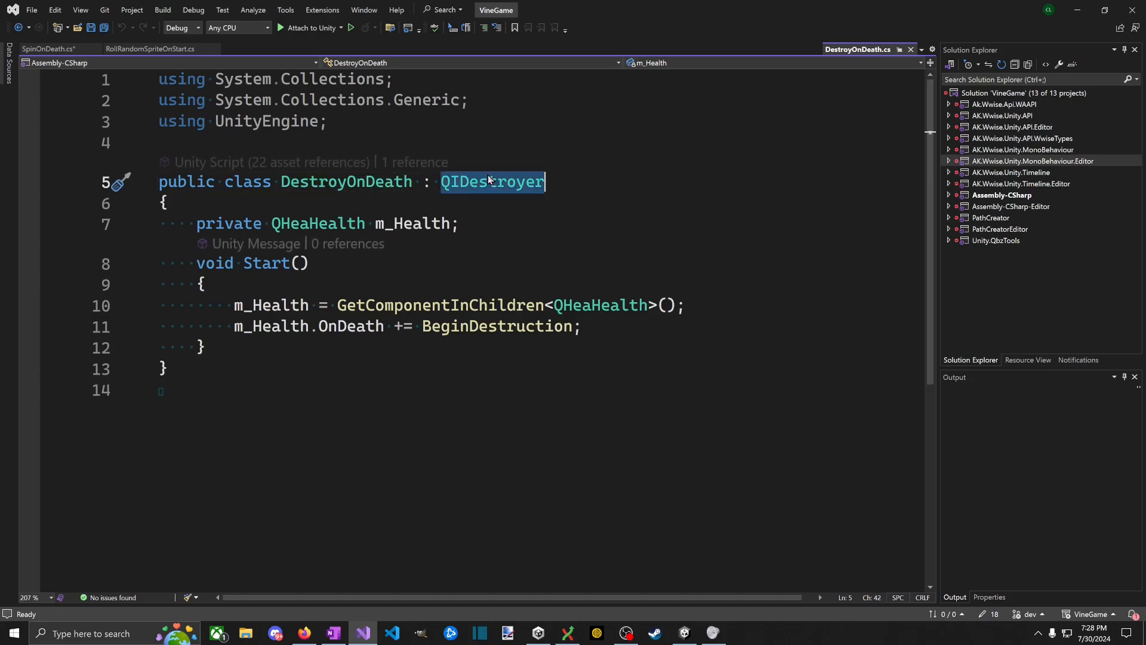
{"action": "left_click", "coordinate": [19, 27]}
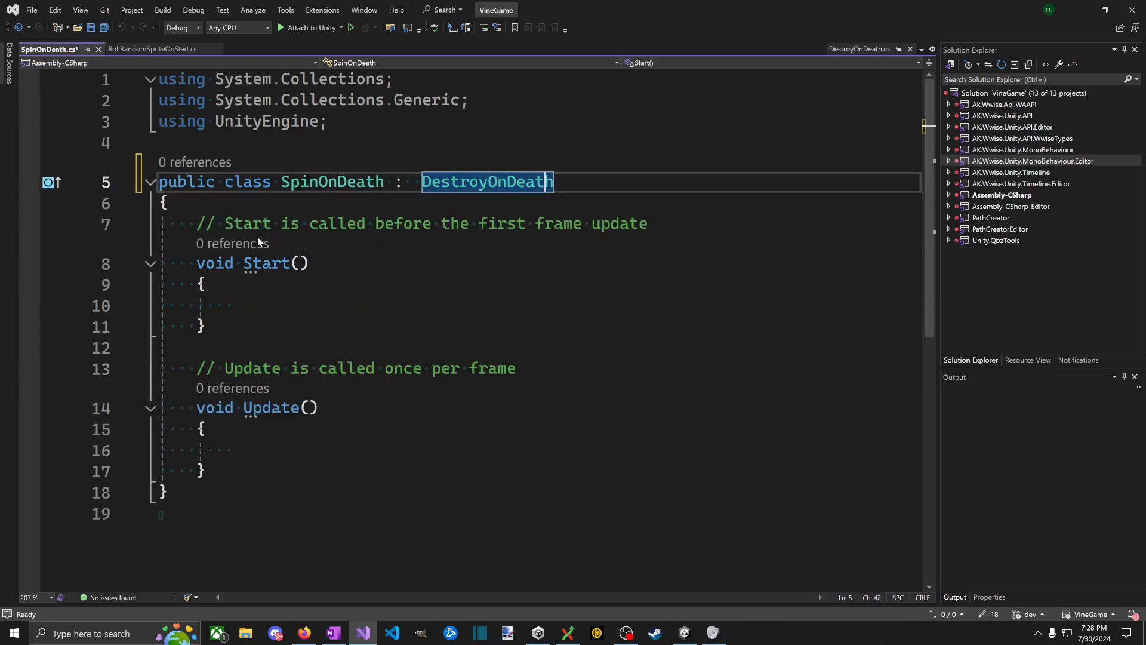
Step: Remove the DestroyOnDeath base class and undo the edits back to MonoBehaviour
{"action": "key", "text": "BackSpace"}
{"action": "key", "text": "BackSpace"}
{"action": "key", "text": "BackSpace"}
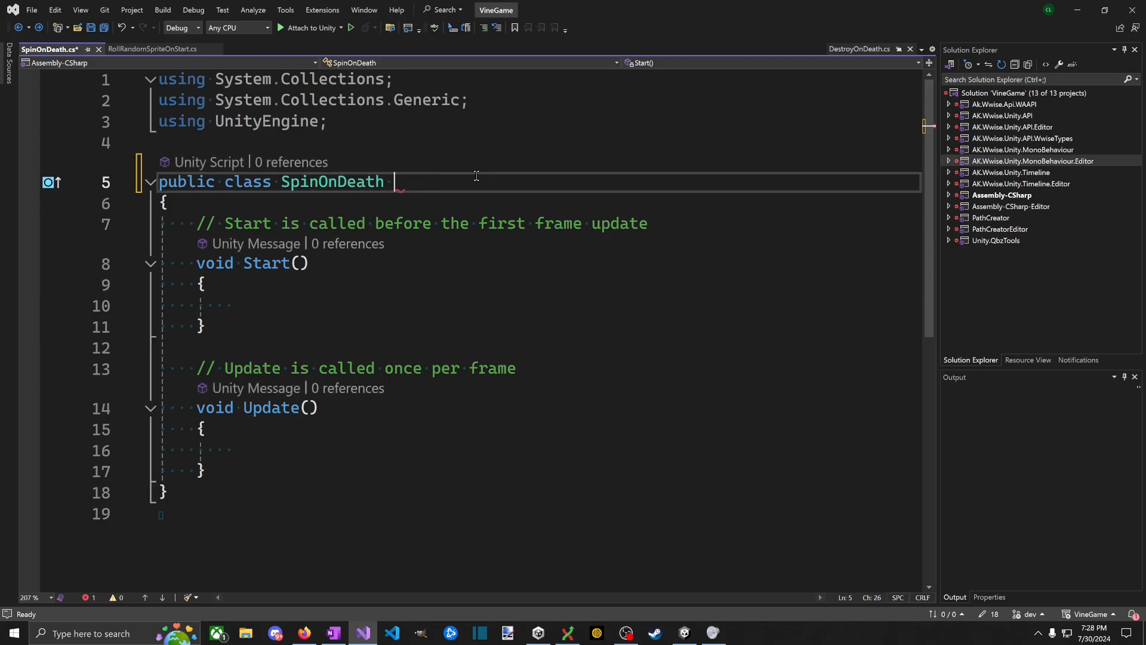
{"action": "key", "text": "ctrl+z"}
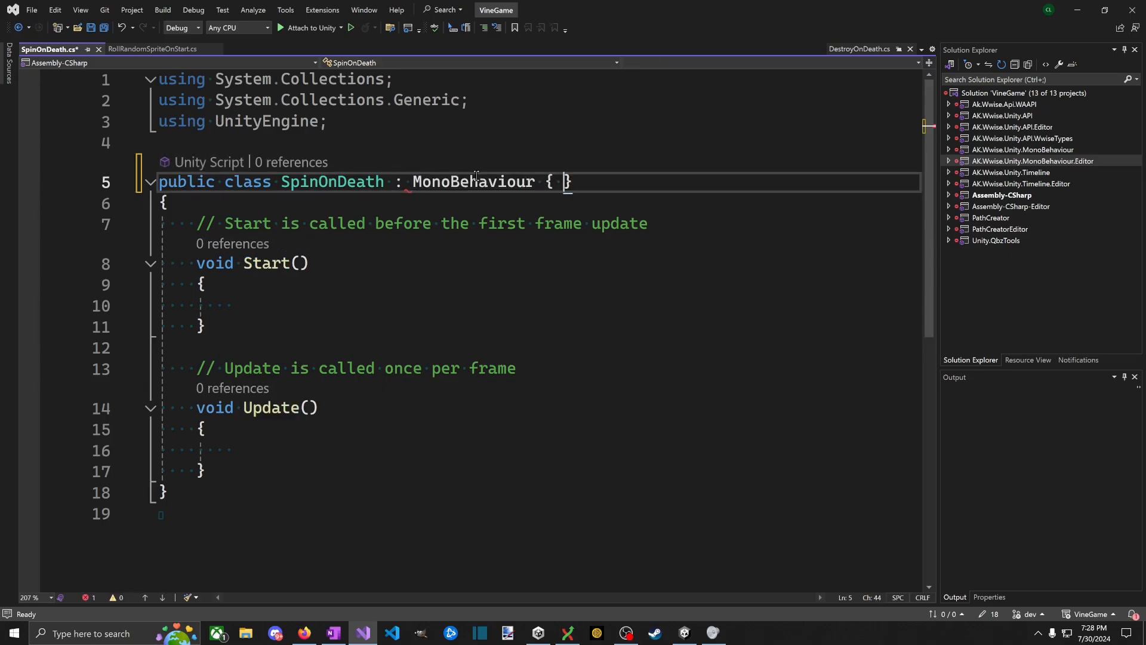
{"action": "key", "text": "ctrl+z"}
Step: Insert new lines at the start of the SpinOnDeath class body and begin a private field declaration there
{"action": "key", "text": "Down"}
{"action": "key", "text": "Down"}
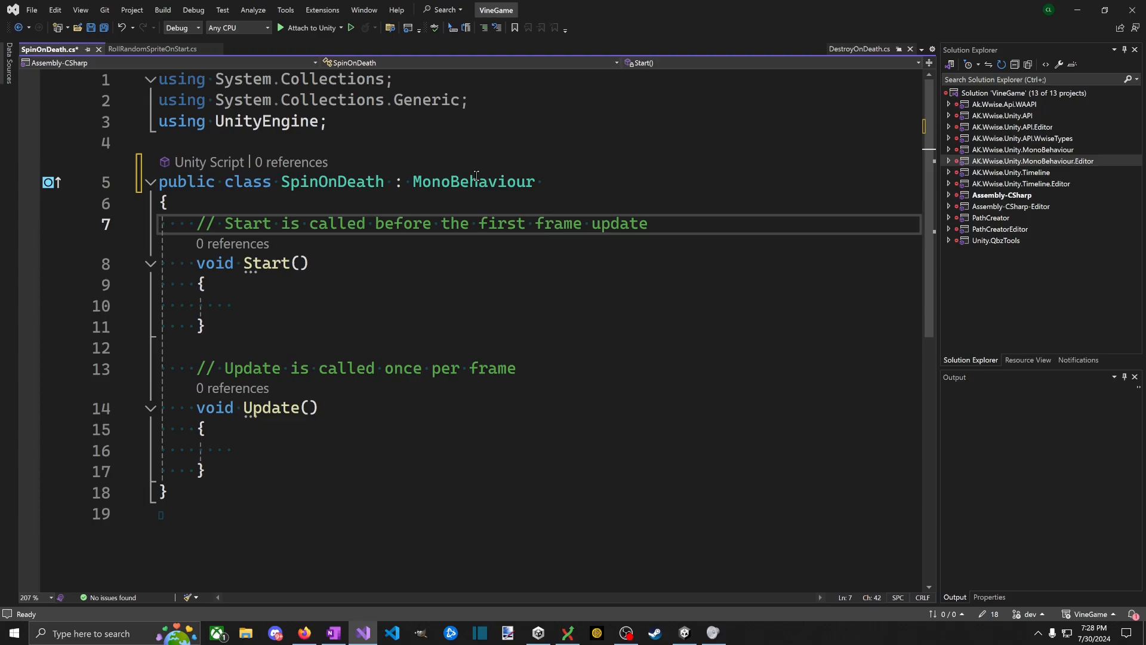
{"action": "key", "text": "Up"}
{"action": "key", "text": "Return"}
{"action": "key", "text": "Return"}
{"action": "key", "text": "Up"}
{"action": "type", "text": "private C"}
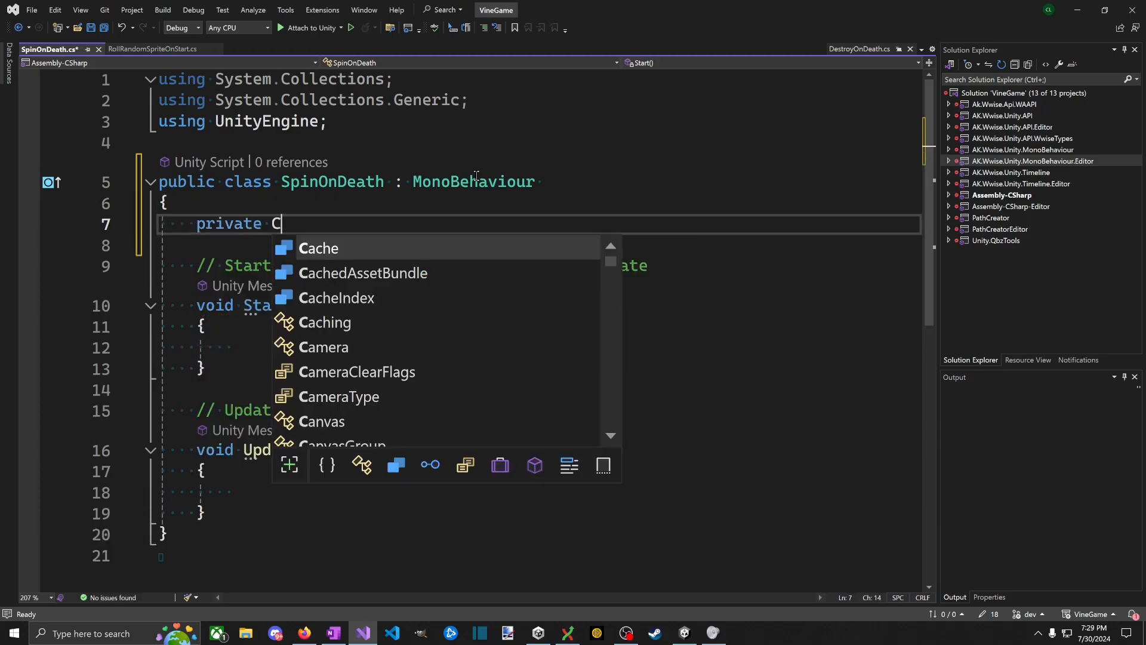
{"action": "key", "text": "BackSpace"}
{"action": "type", "text": "QHea"}
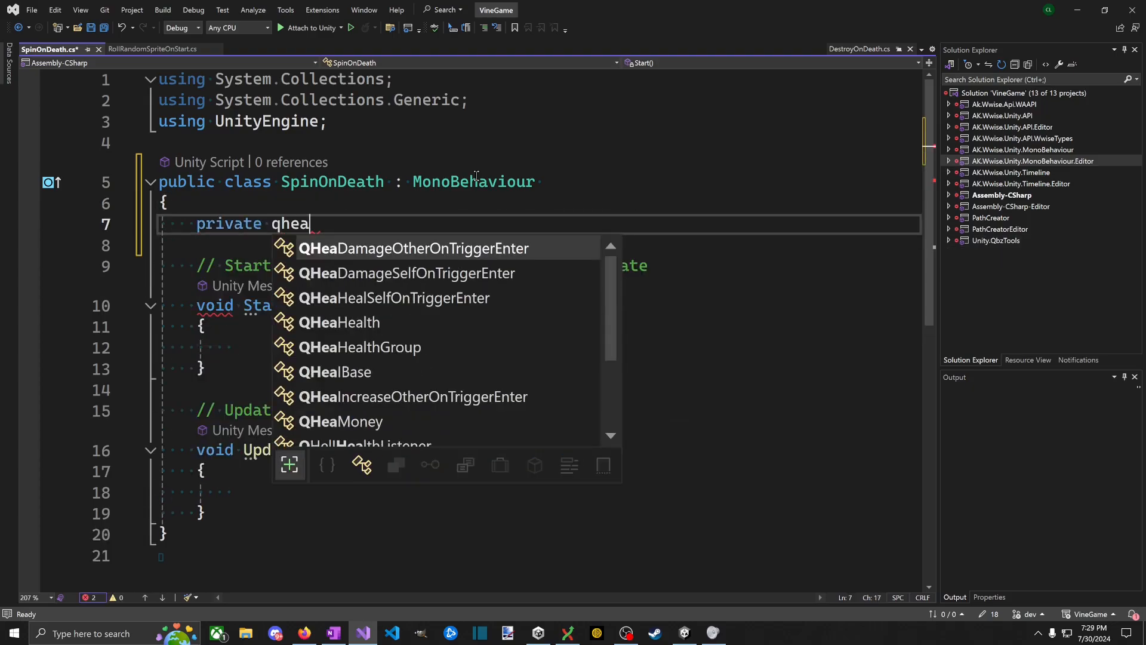
{"action": "type", "text": "Health m_"}
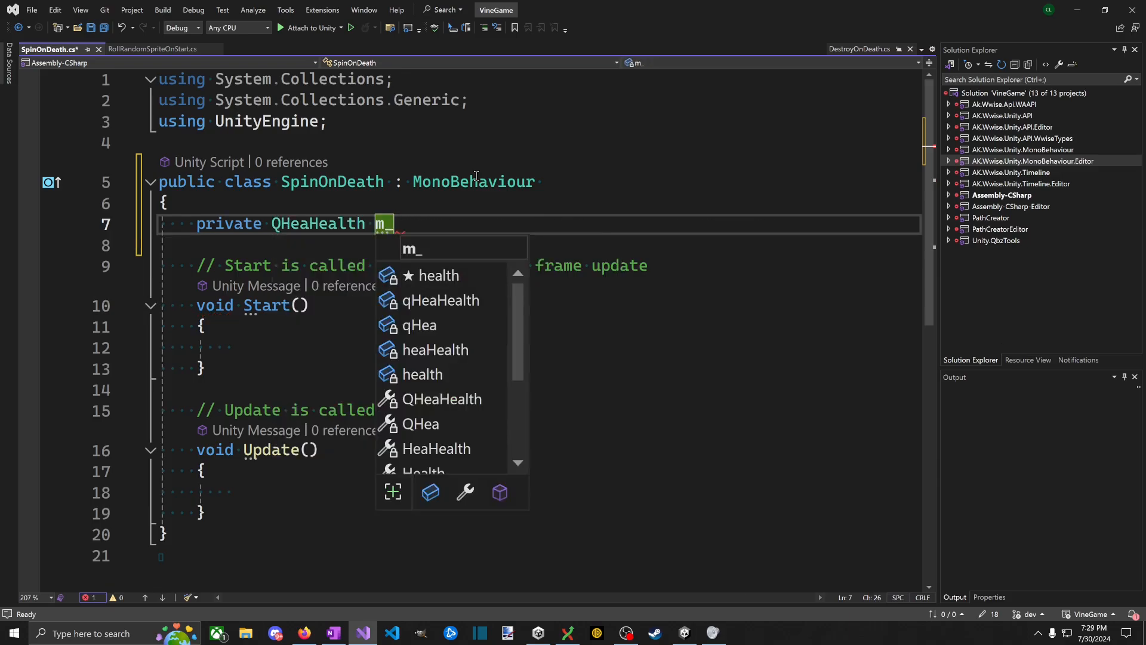
{"action": "key", "text": "ctrl+BackSpace"}
{"action": "key", "text": "ctrl+BackSpace"}
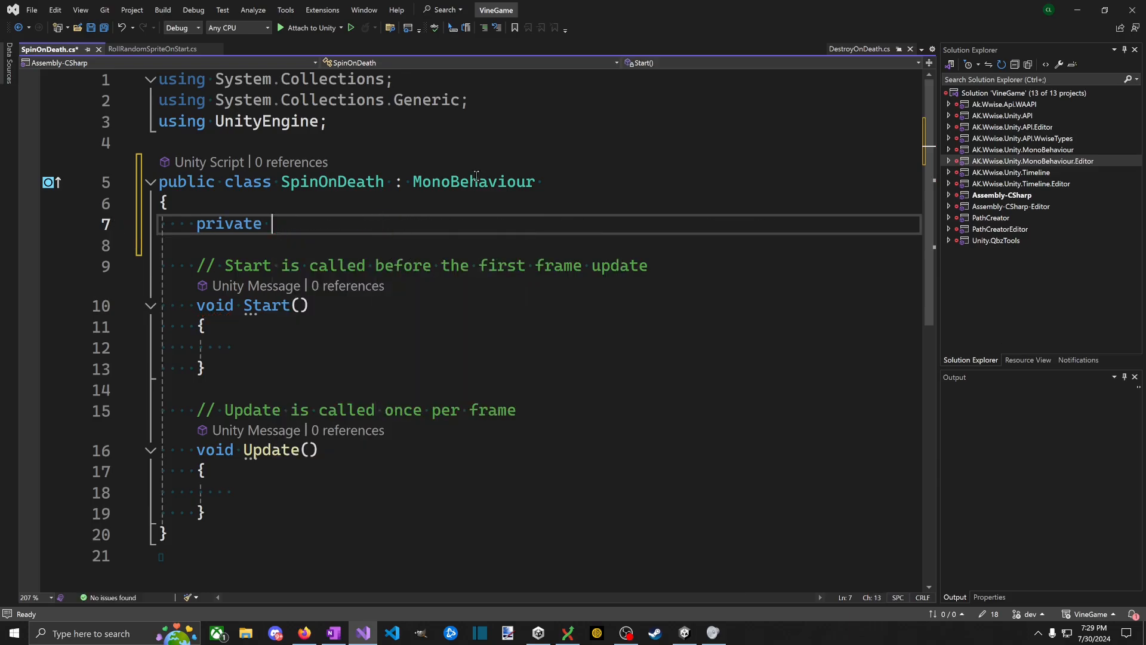
Step: Complete the private field declaration as QIDestroyer m_Destroyer and save the script
{"action": "type", "text": "QID"}
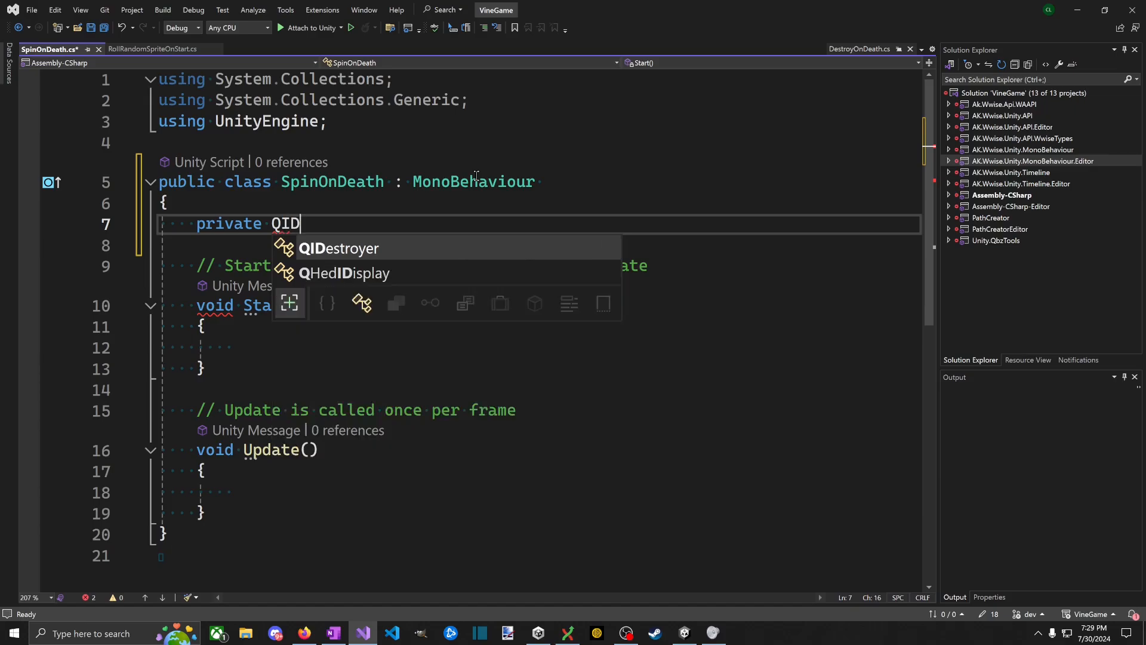
{"action": "type", "text": "estroyer m_Destro"}
{"action": "key", "text": "BackSpace"}
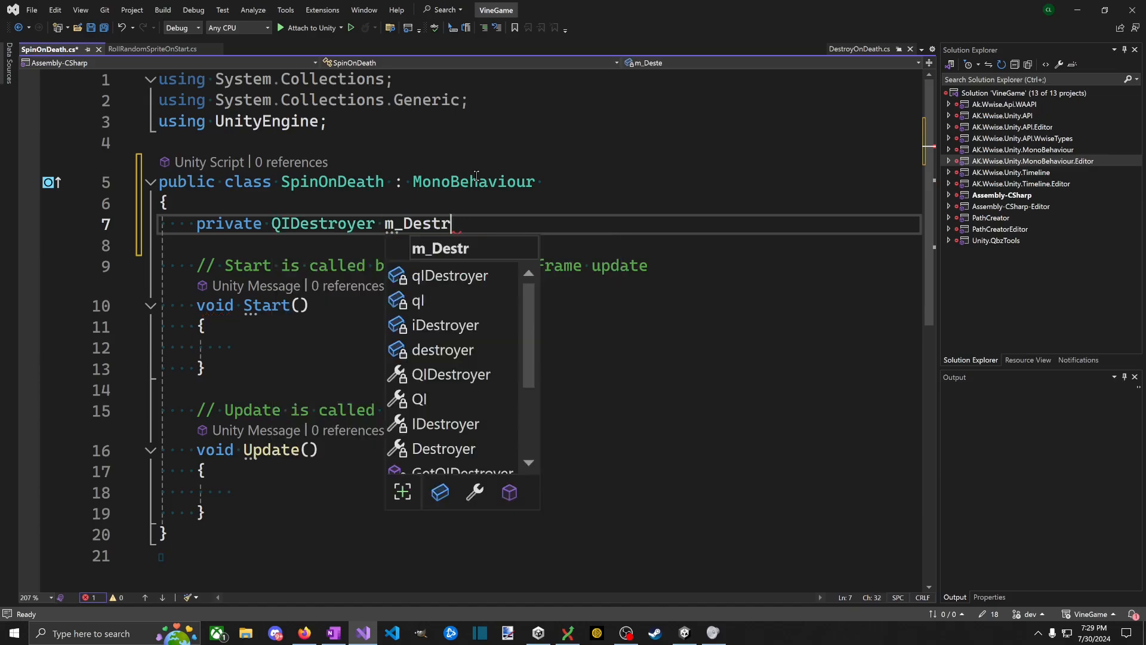
{"action": "type", "text": "oyer;"}
{"action": "key", "text": "ctrl+s"}
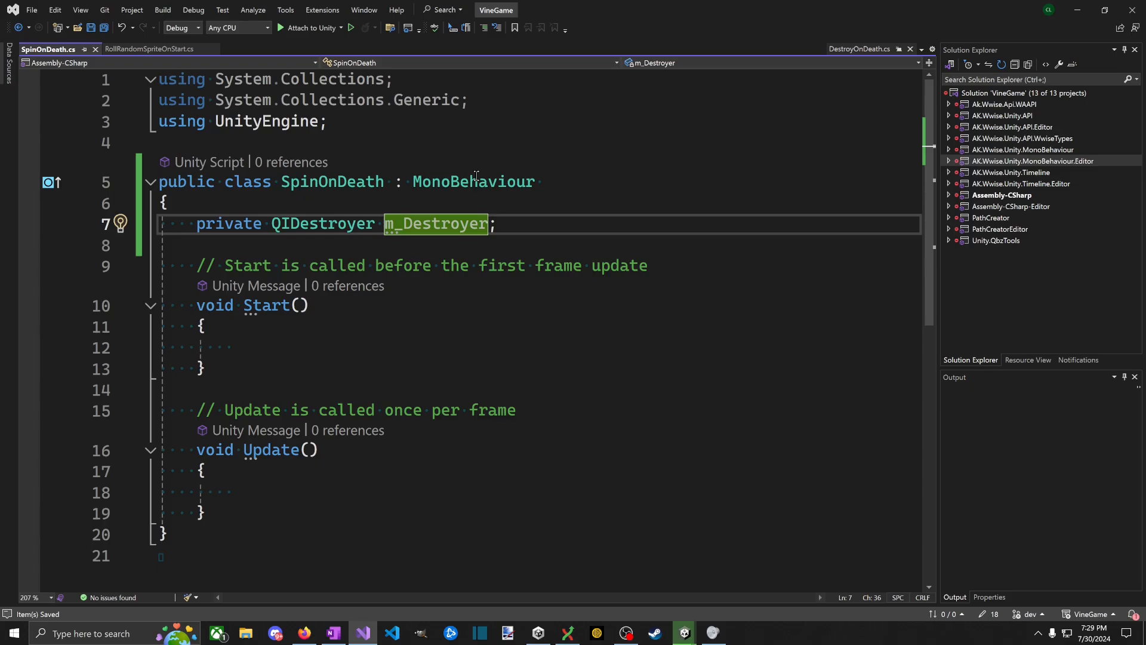
Step: Replace the QIDestroyer m_Destroyer declaration with a private QHeaHealth field named m_Health
{"action": "key", "text": "ctrl+Left"}
{"action": "key", "text": "ctrl+Left"}
{"action": "key", "text": "ctrl+shift+Right"}
{"action": "type", "text": "QID"}
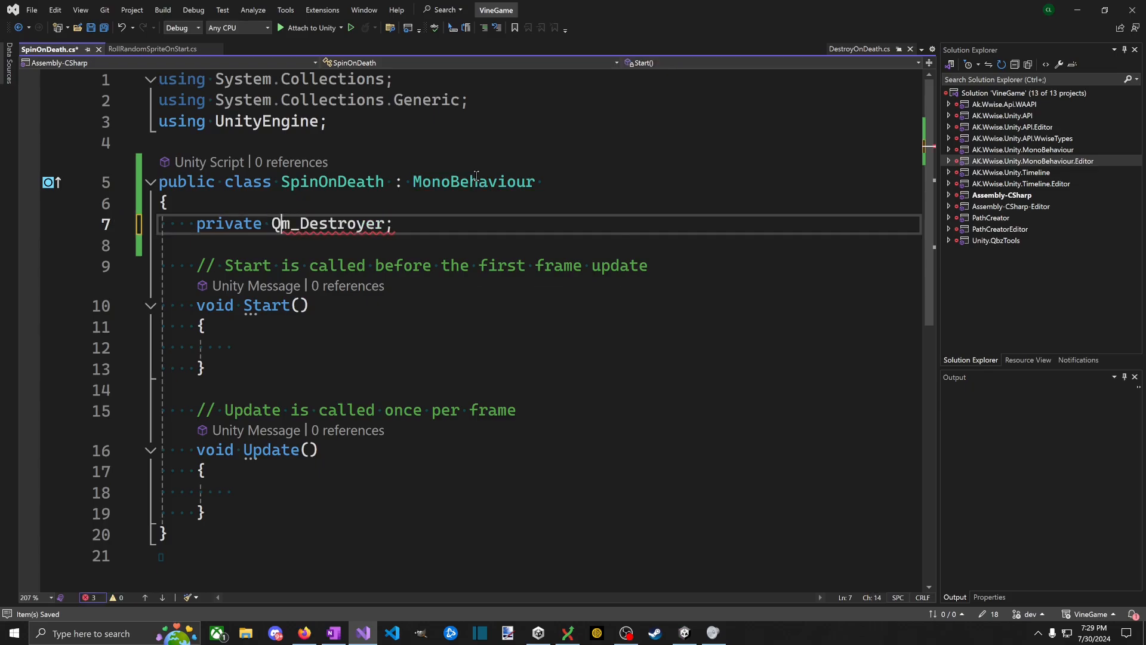
{"action": "key", "text": "BackSpace"}
{"action": "key", "text": "BackSpace"}
{"action": "key", "text": "BackSpace"}
{"action": "key", "text": "shift+End"}
{"action": "key", "text": "Delete"}
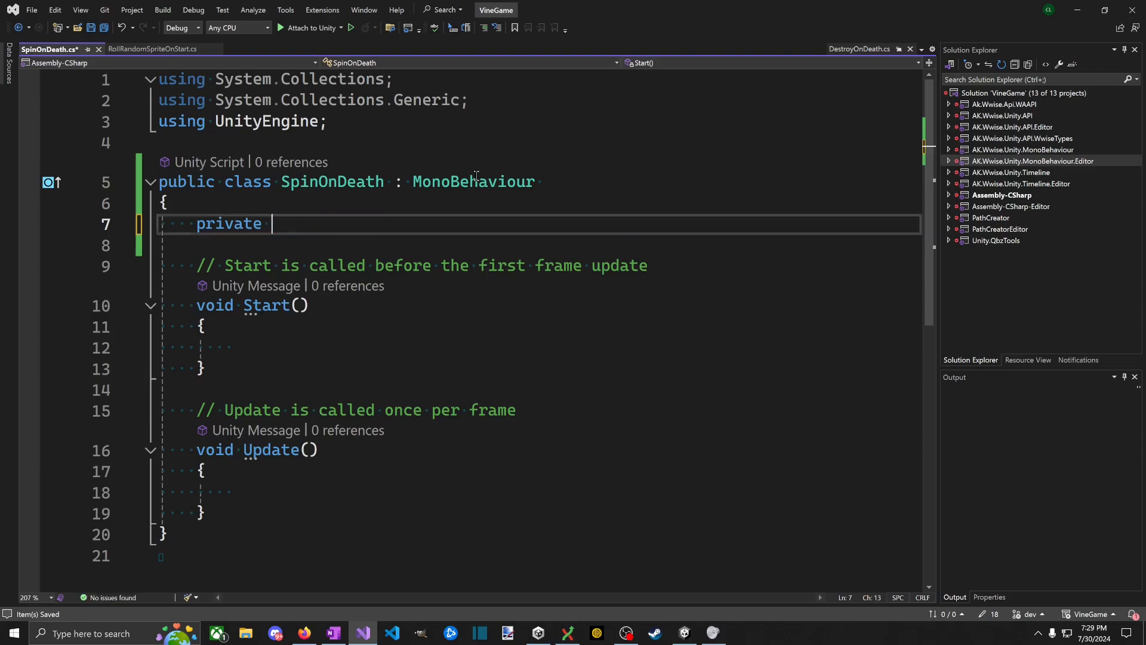
{"action": "type", "text": "QHeaHealth m_H"}
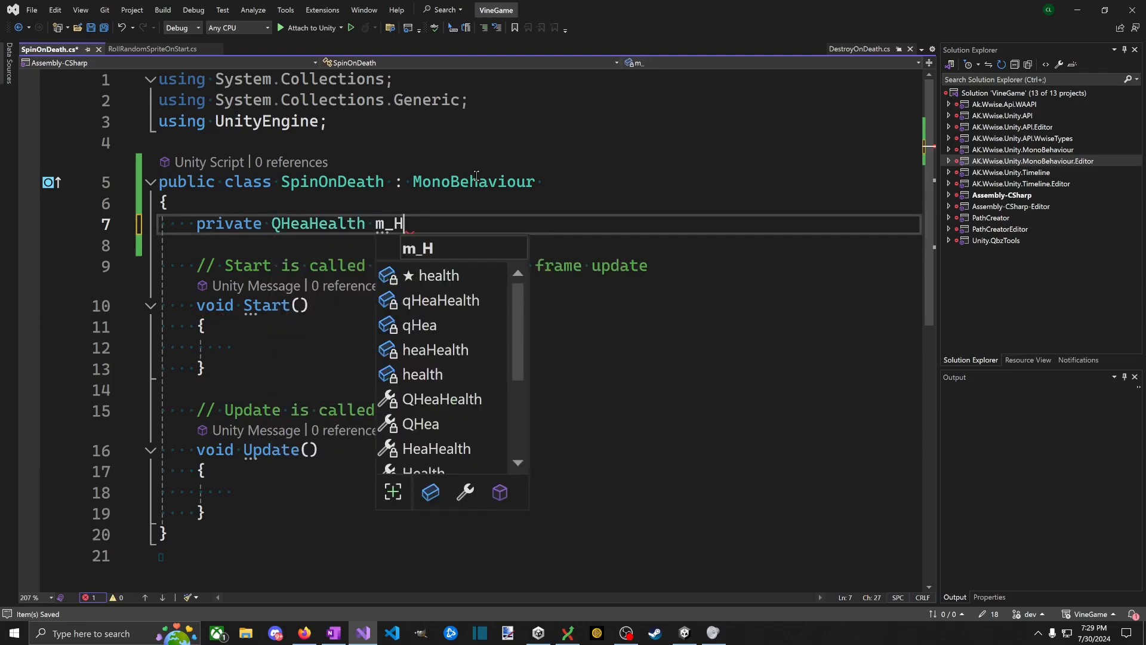
{"action": "type", "text": "ealth;"}
Step: Copy the m_Health field name into the body of the Start method and begin an assignment to it
{"action": "scroll", "coordinate": [369, 313], "scroll_direction": "up", "scroll_amount": 2, "text": "ctrl"}
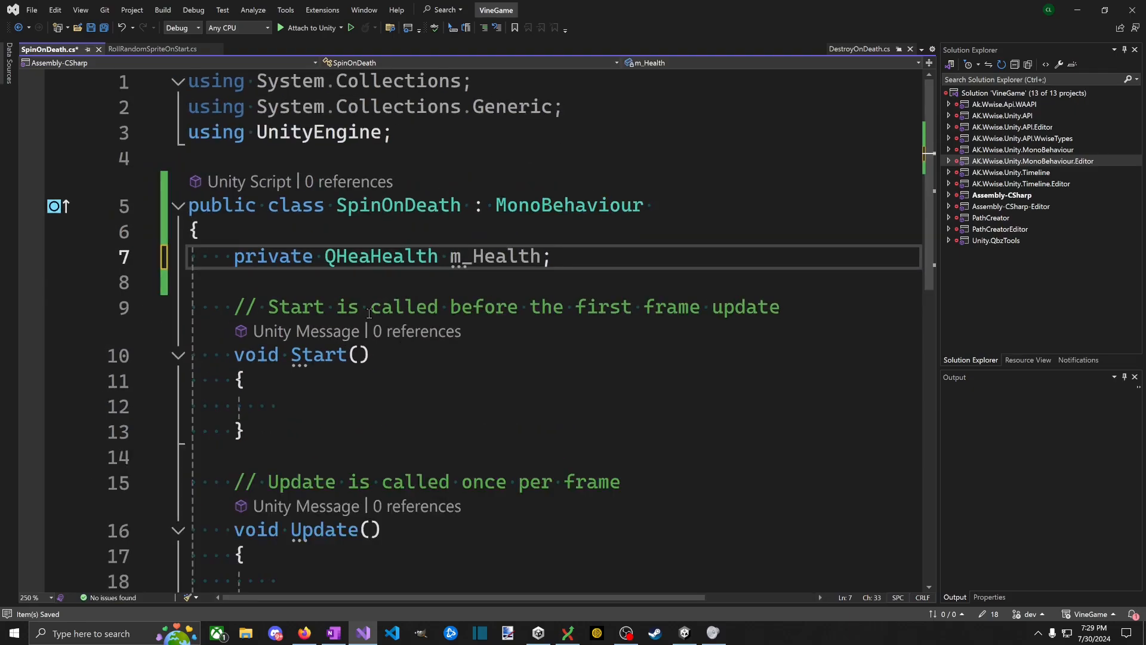
{"action": "key", "text": "Left"}
{"action": "key", "text": "ctrl+shift+Left"}
{"action": "key", "text": "ctrl+c"}
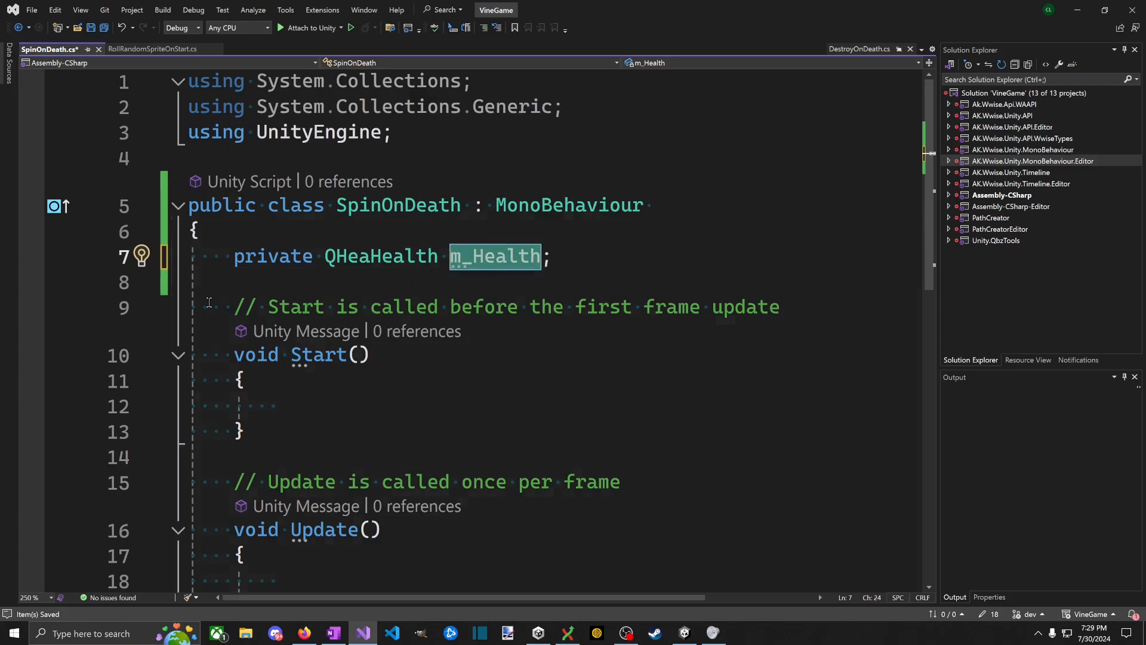
{"action": "scroll", "coordinate": [437, 332], "scroll_direction": "down", "scroll_amount": 1}
{"action": "left_click", "coordinate": [437, 332]}
{"action": "key", "text": "ctrl+v"}
{"action": "type", "text": "= "}
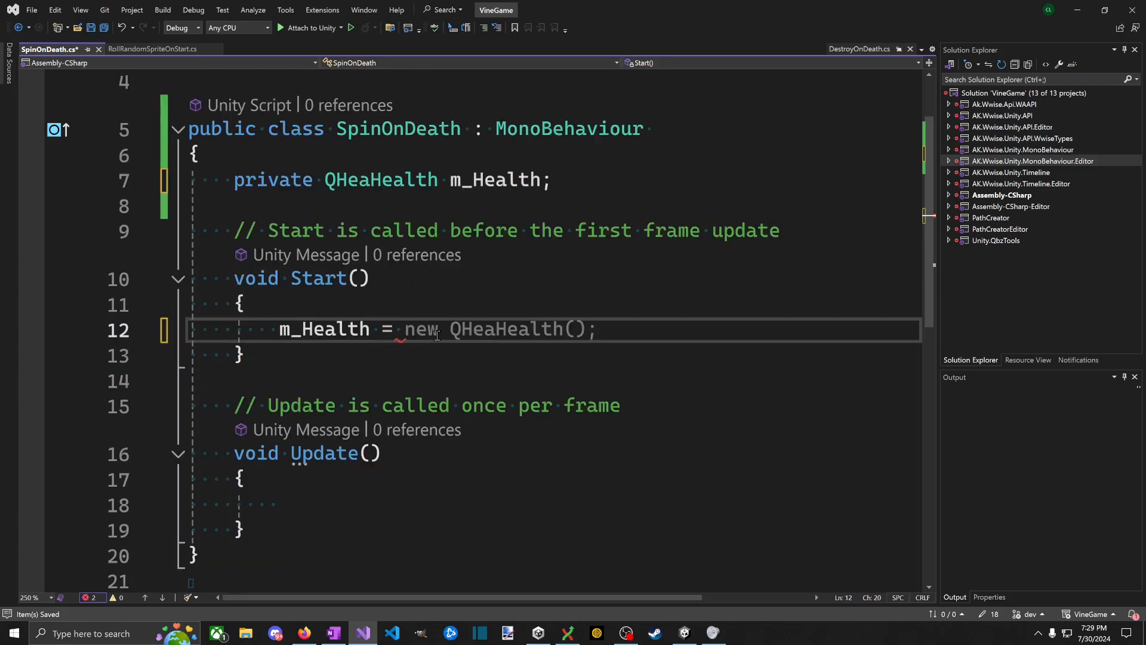
{"action": "type", "text": "GetC"}
{"action": "key", "text": "Down"}
{"action": "key", "text": "Down"}
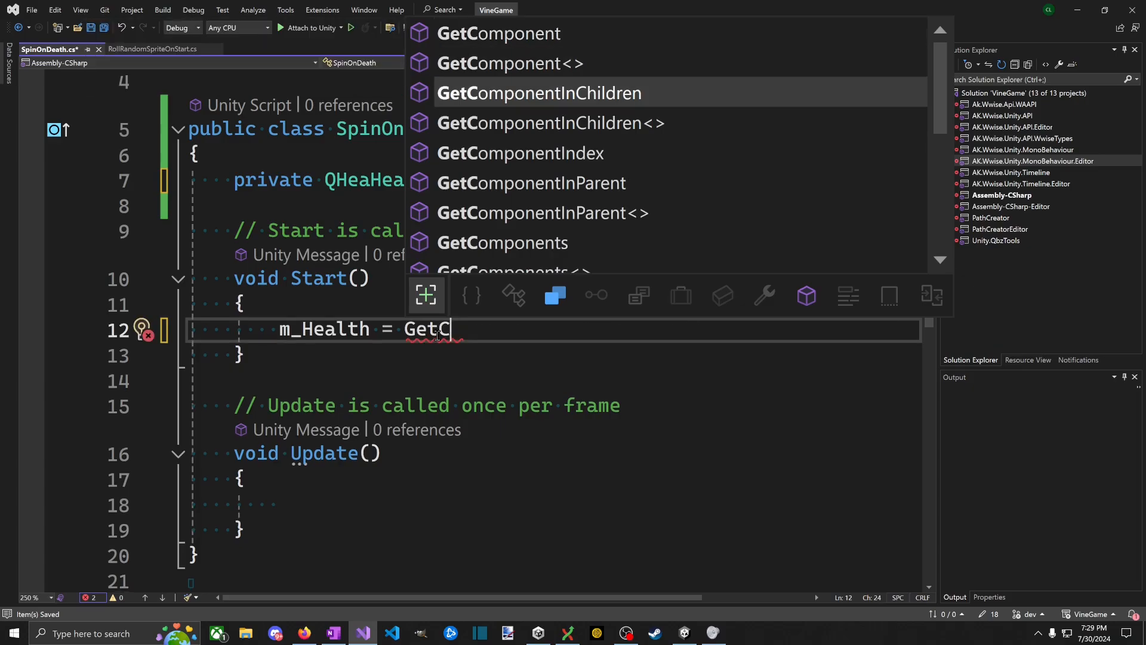
{"action": "key", "text": "Down"}
{"action": "key", "text": "Up"}
{"action": "key", "text": "BackSpace"}
{"action": "key", "text": "BackSpace"}
{"action": "key", "text": "BackSpace"}
{"action": "key", "text": "BackSpace"}
Step: Complete the m_Health assignment with Utility.GetComponentInTree<QHeaHealth>(); and save the script
{"action": "type", "text": "Utility.GetC"}
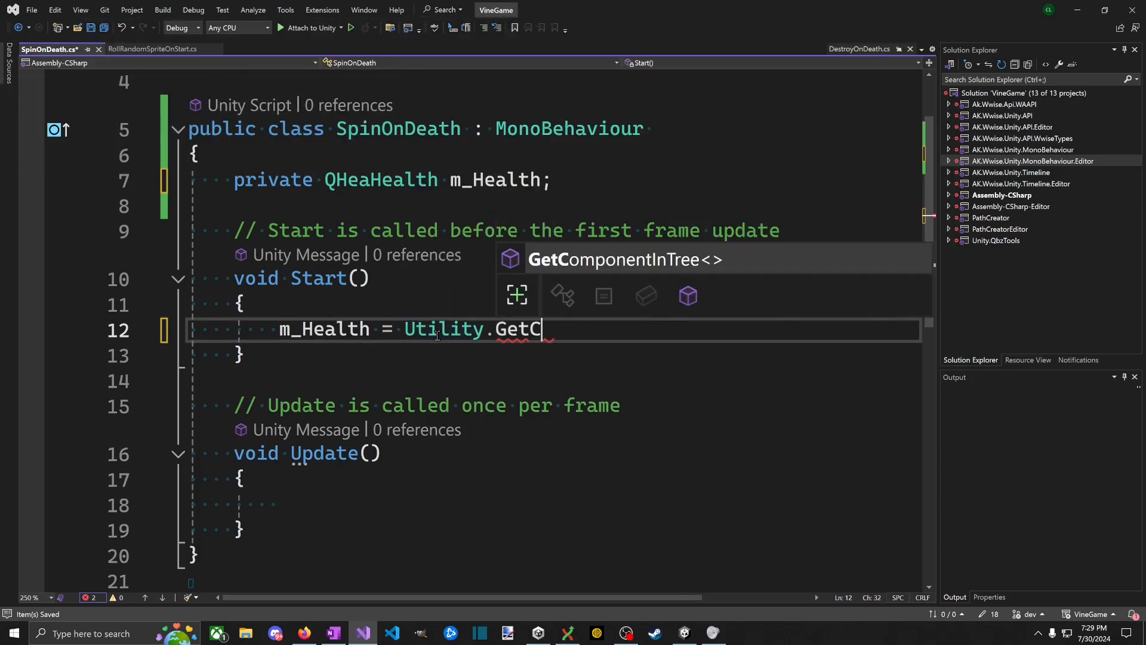
{"action": "key", "text": "Tab"}
{"action": "type", "text": "<Q"}
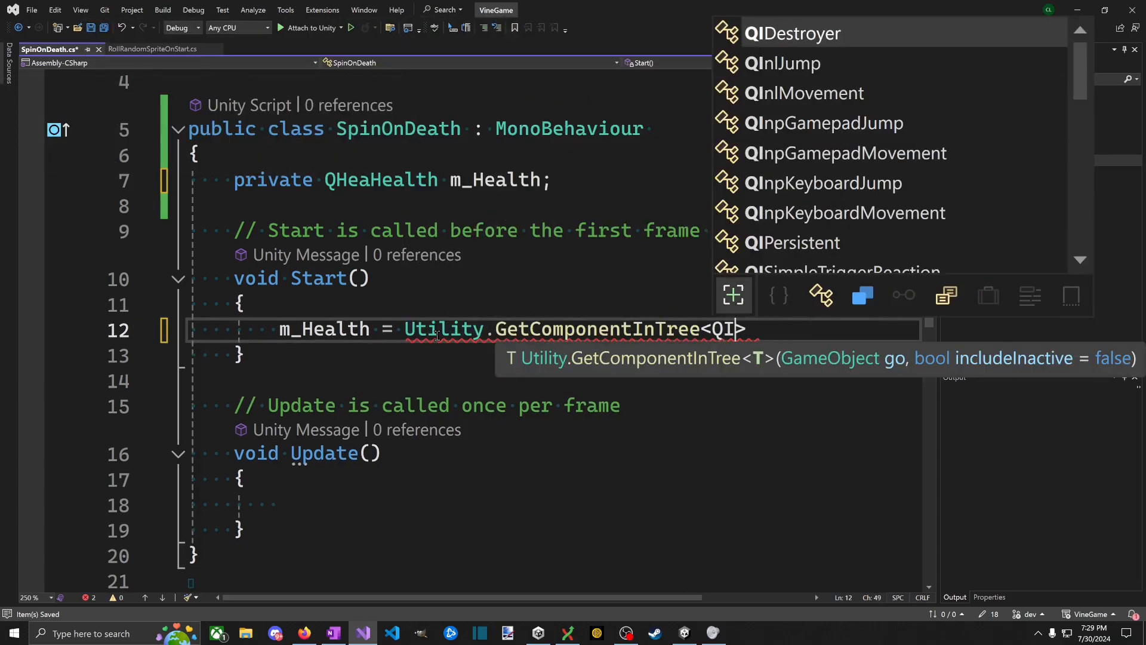
{"action": "type", "text": "HeaHealth>"}
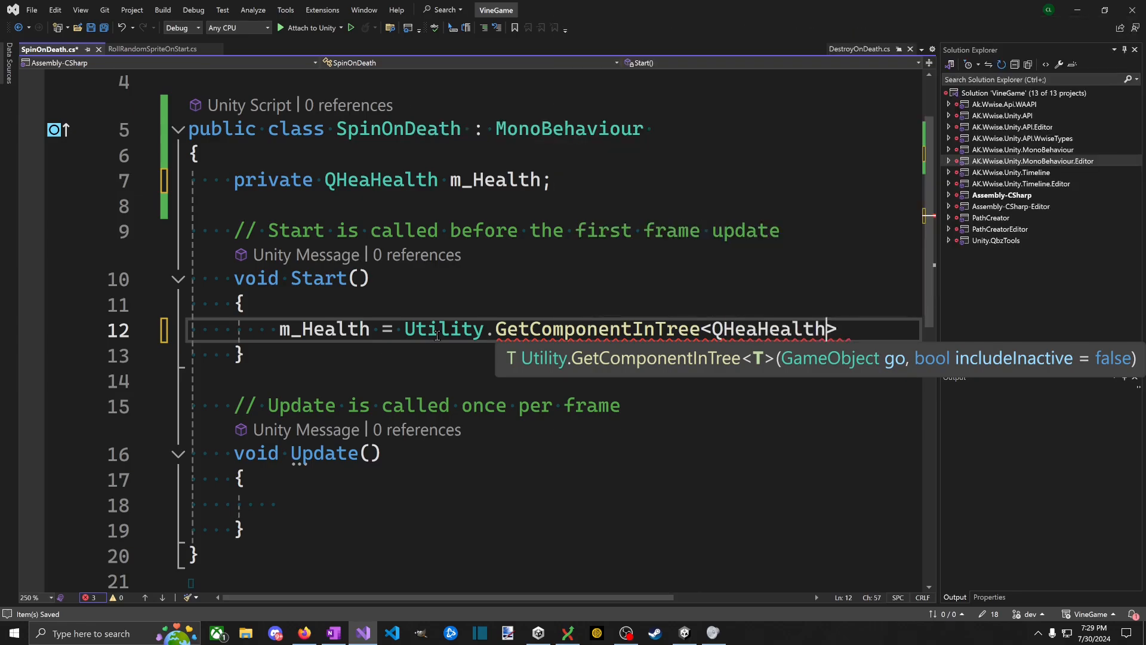
{"action": "type", "text": "();"}
{"action": "key", "text": "ctrl+s"}
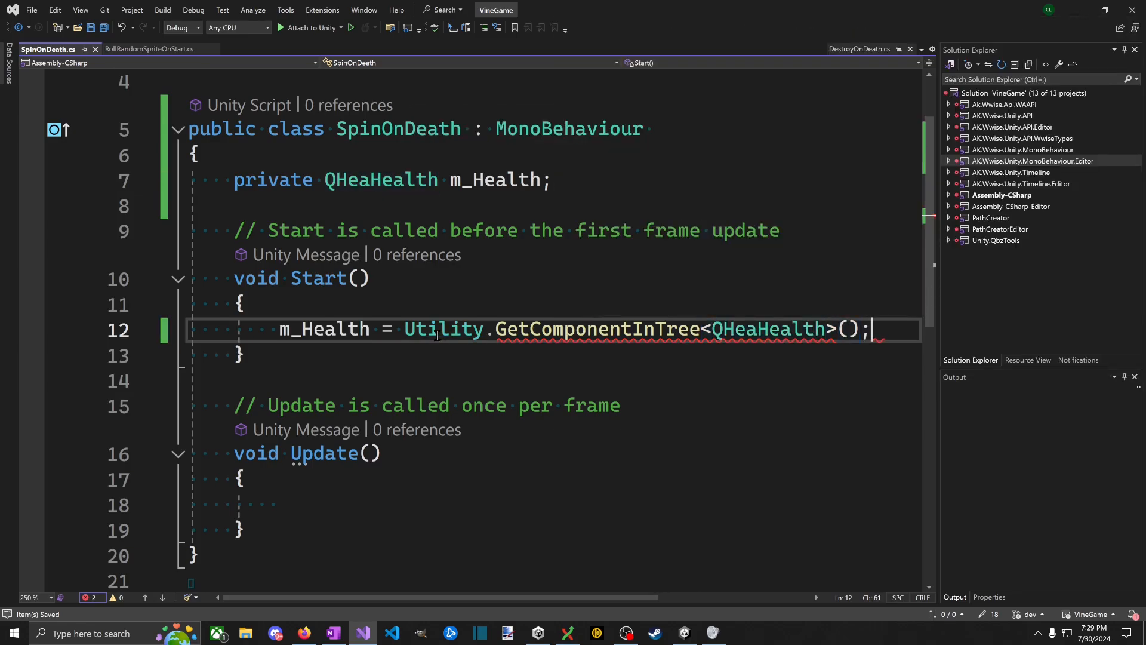
Step: Pass gameObject as the argument of the GetComponentInTree call
{"action": "key", "text": "Down"}
{"action": "key", "text": "Up"}
{"action": "type", "text": "g"}
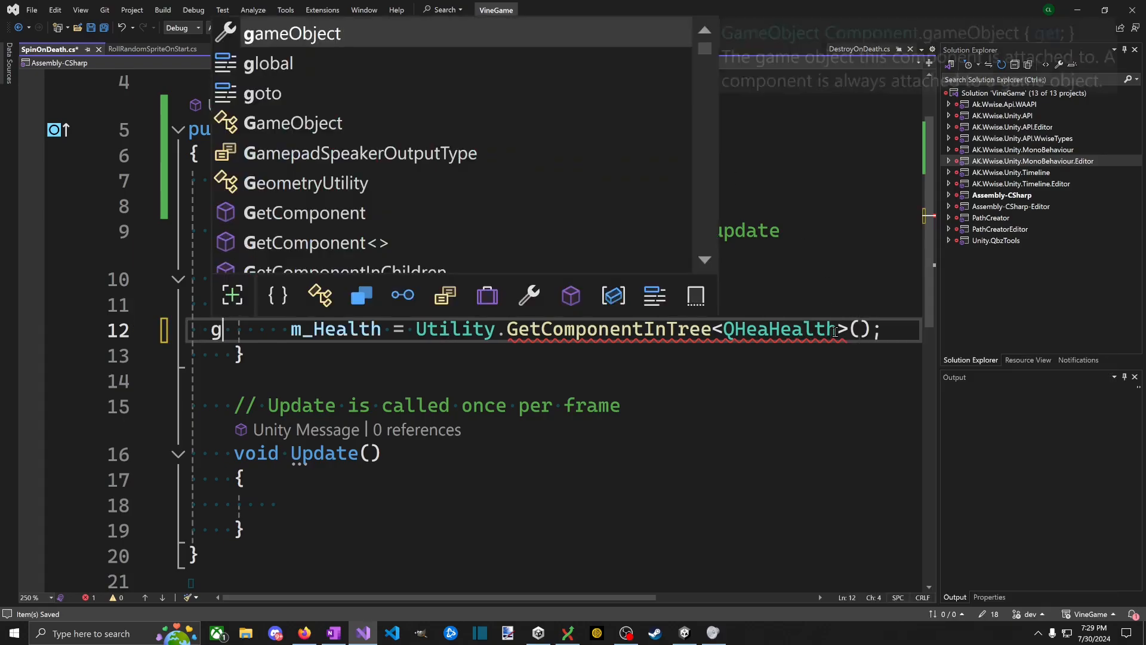
{"action": "key", "text": "BackSpace"}
{"action": "key", "text": "Left"}
{"action": "type", "text": "gameObject"}
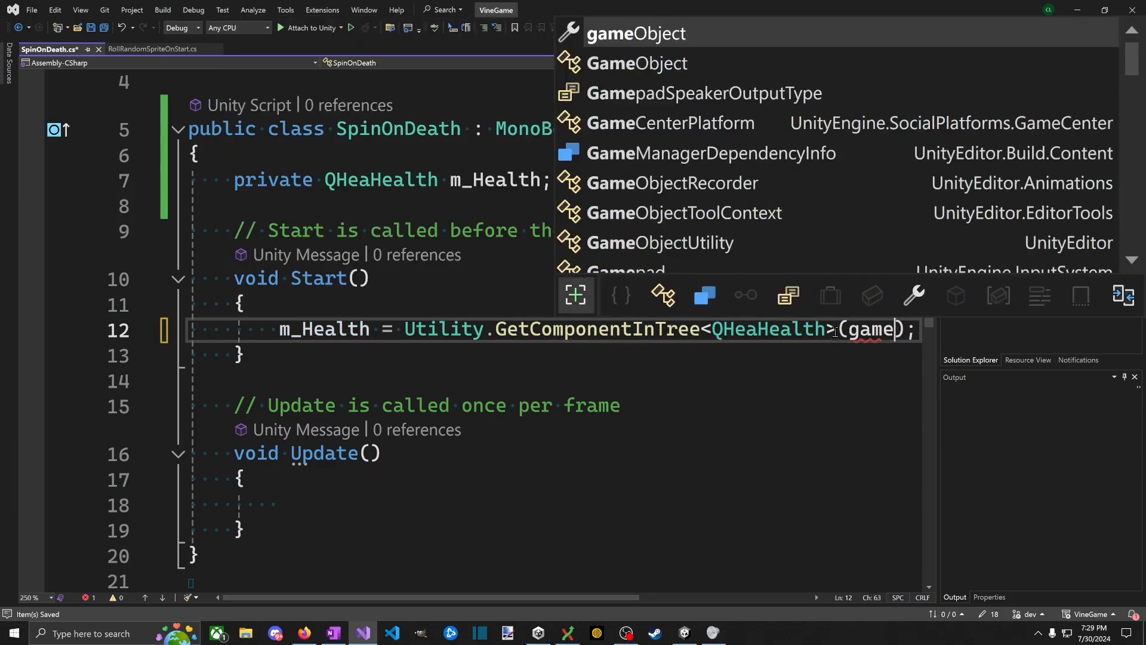
Step: Delete the empty Update method together with the comment above it
{"action": "key", "text": "Down"}
{"action": "key", "text": "Down"}
{"action": "key", "text": "Down"}
{"action": "key", "text": "Down"}
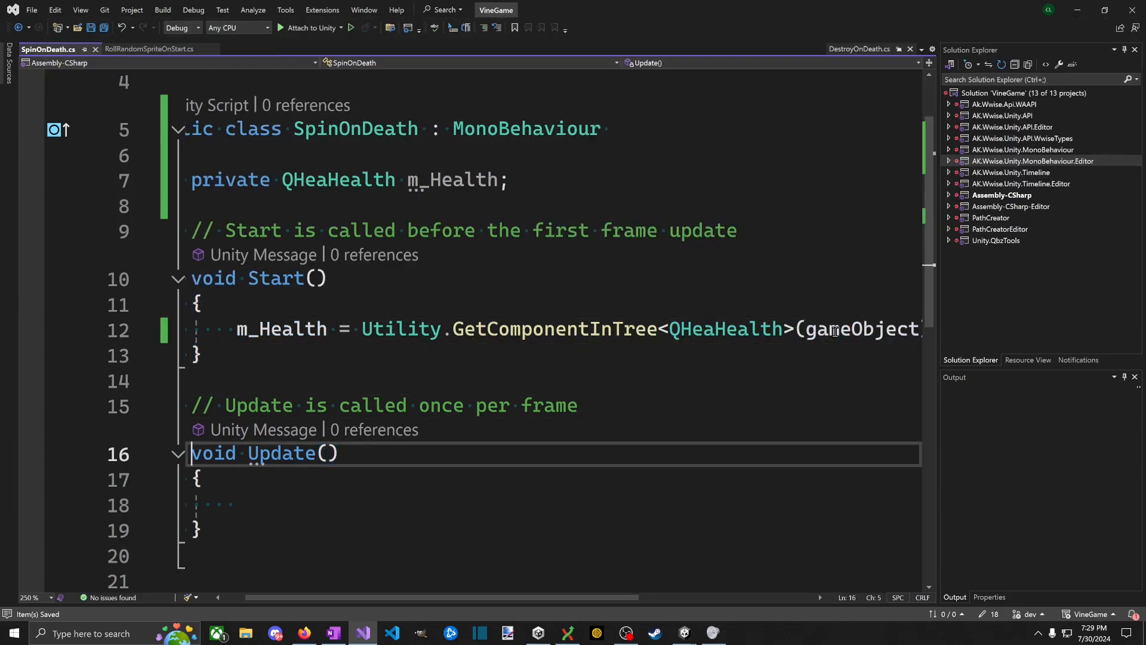
{"action": "key", "text": "Home"}
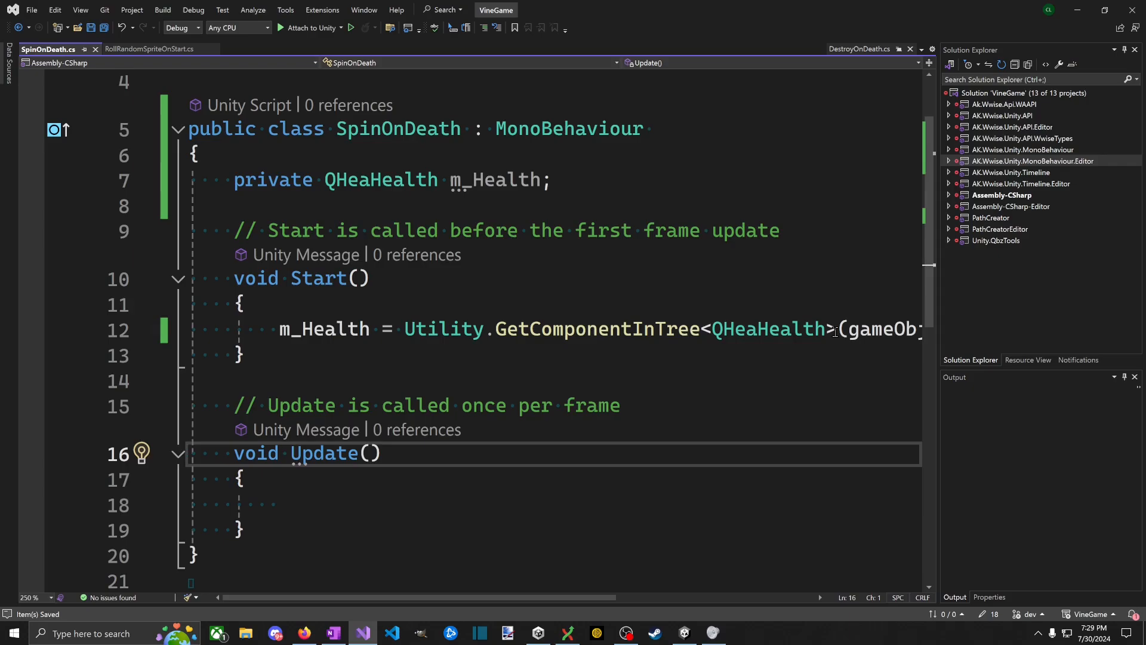
{"action": "double_click", "coordinate": [261, 405]}
{"action": "left_click", "coordinate": [261, 405]}
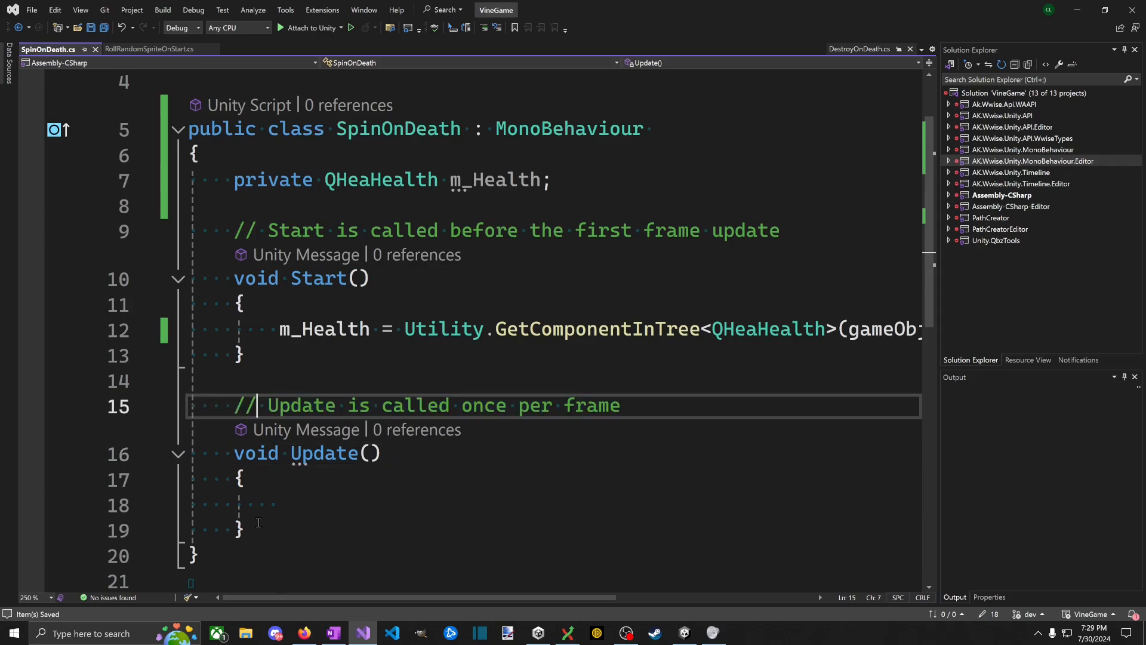
{"action": "left_click_drag", "start_coordinate": [259, 523], "coordinate": [141, 376]}
{"action": "key", "text": "BackSpace"}
{"action": "key", "text": "BackSpace"}
{"action": "key", "text": "Up"}
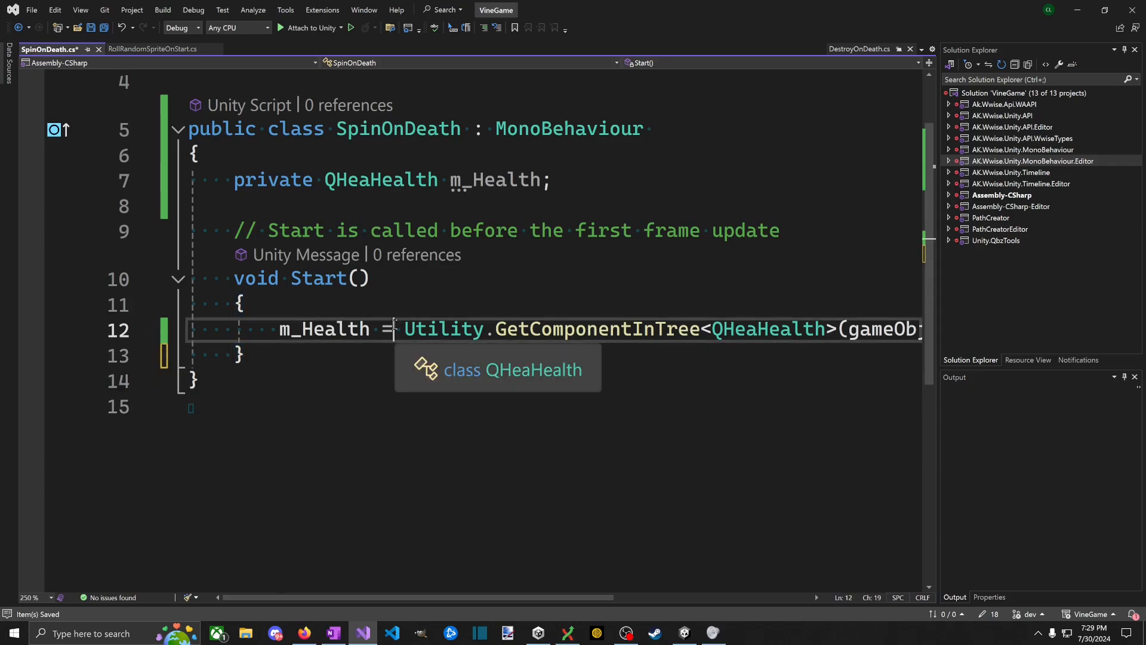
Step: Add a line after the m_Health assignment in Start that begins subscribing to m_Health.OnDeath with +=
{"action": "key", "text": "End"}
{"action": "key", "text": "Return"}
{"action": "type", "text": "m_Health.On"}
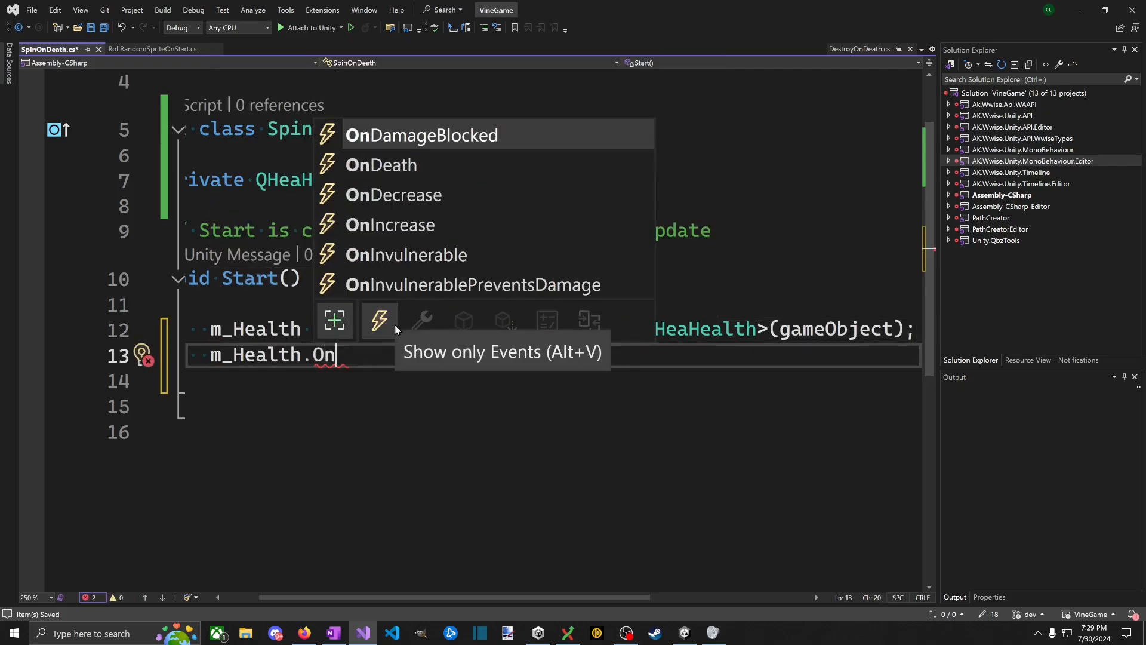
{"action": "key", "text": "Down"}
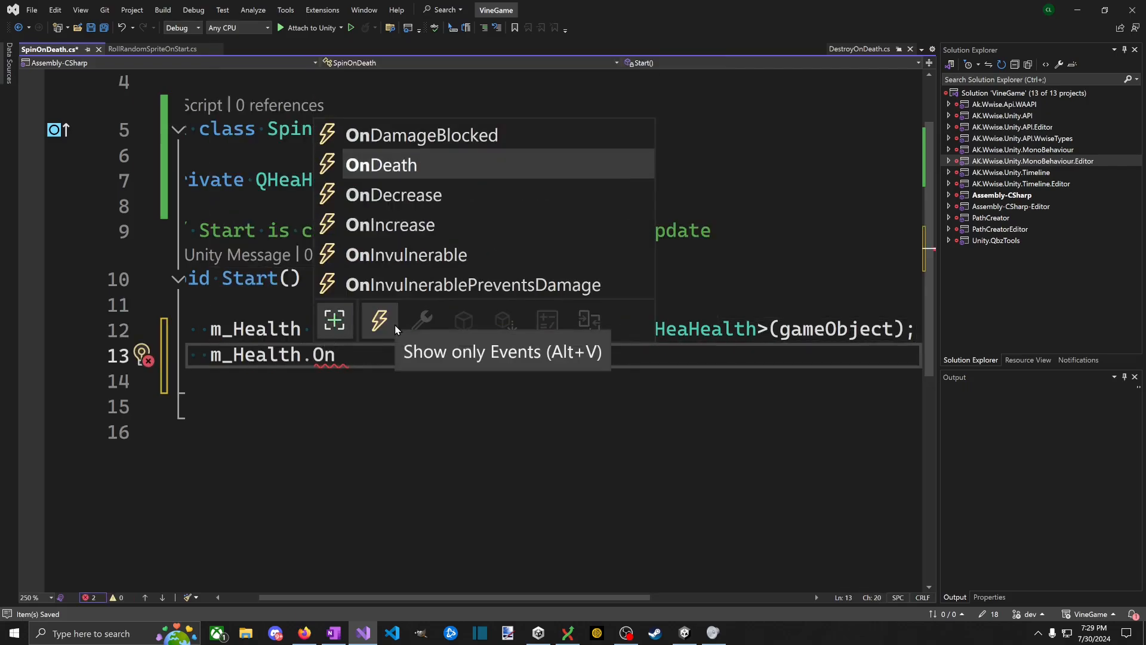
{"action": "type", "text": "Death"}
{"action": "key", "text": "BackSpace"}
{"action": "key", "text": "BackSpace"}
{"action": "type", "text": "+= "}
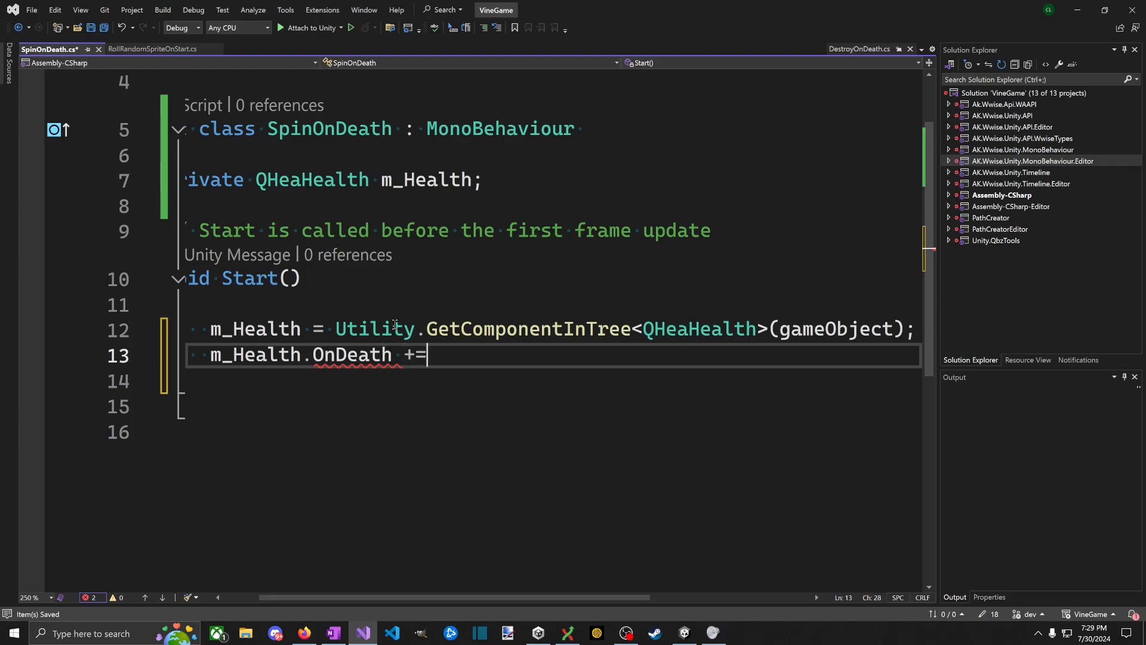
{"action": "type", "text": "`"}
{"action": "key", "text": "Tab"}
{"action": "type", "text": "+="}
{"action": "key", "text": "Tab"}
{"action": "type", "text": "OnDeath"}
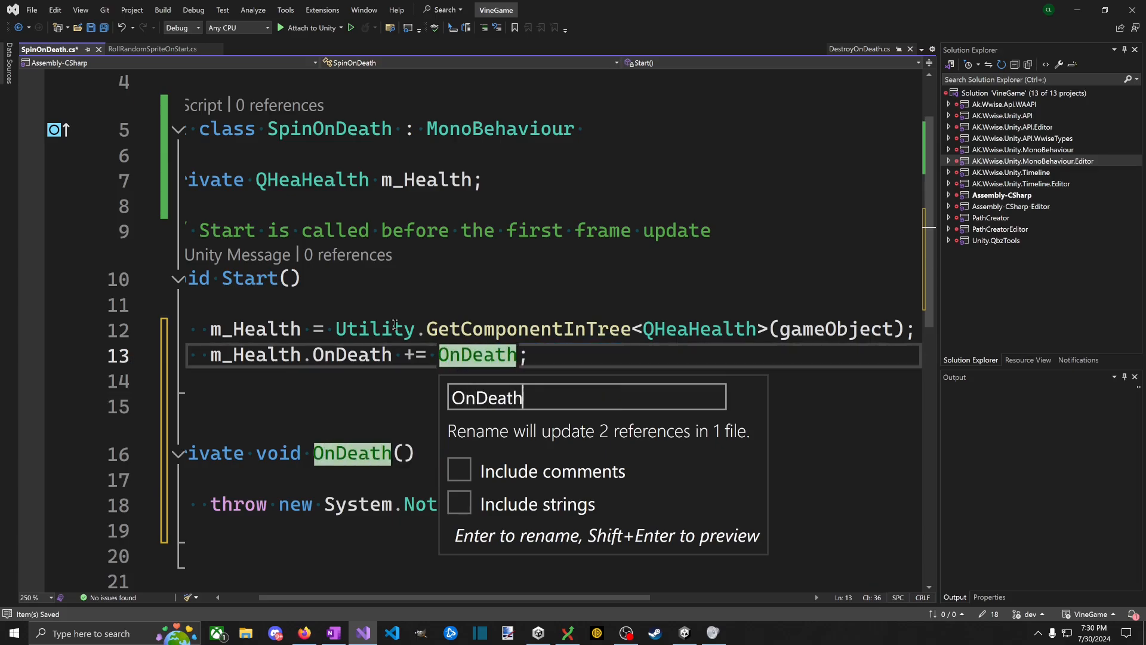
{"action": "key", "text": "Escape"}
{"action": "key", "text": "ctrl+z"}
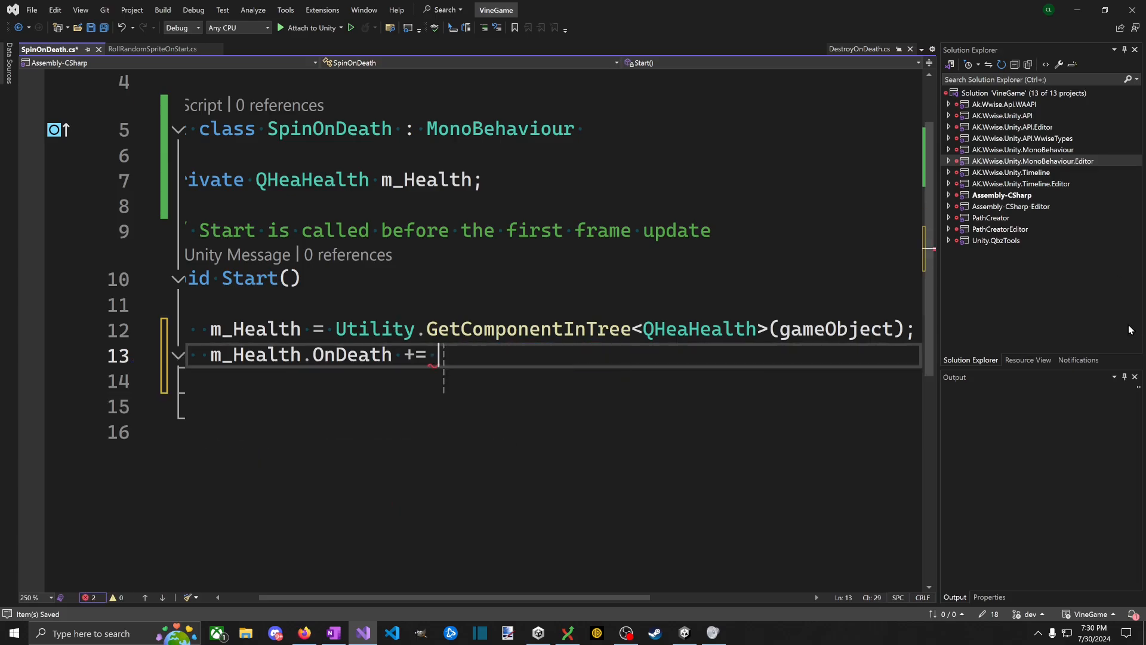
{"action": "type", "text": "="}
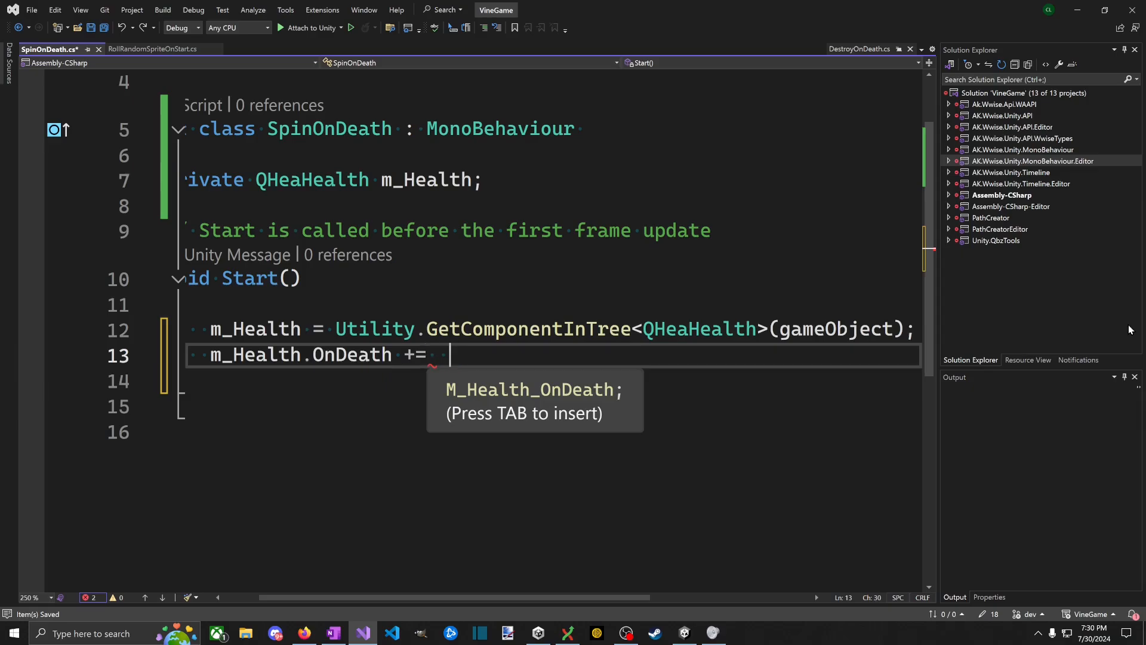
{"action": "key", "text": "BackSpace"}
{"action": "key", "text": "BackSpace"}
{"action": "key", "text": "BackSpace"}
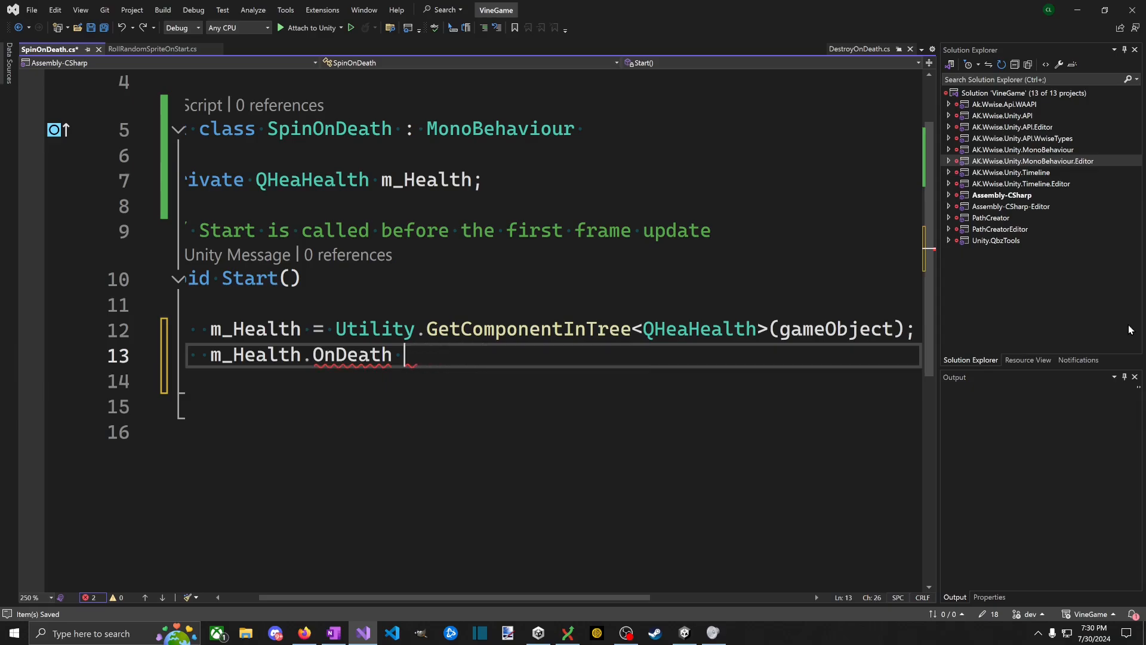
{"action": "type", "text": "+= On"}
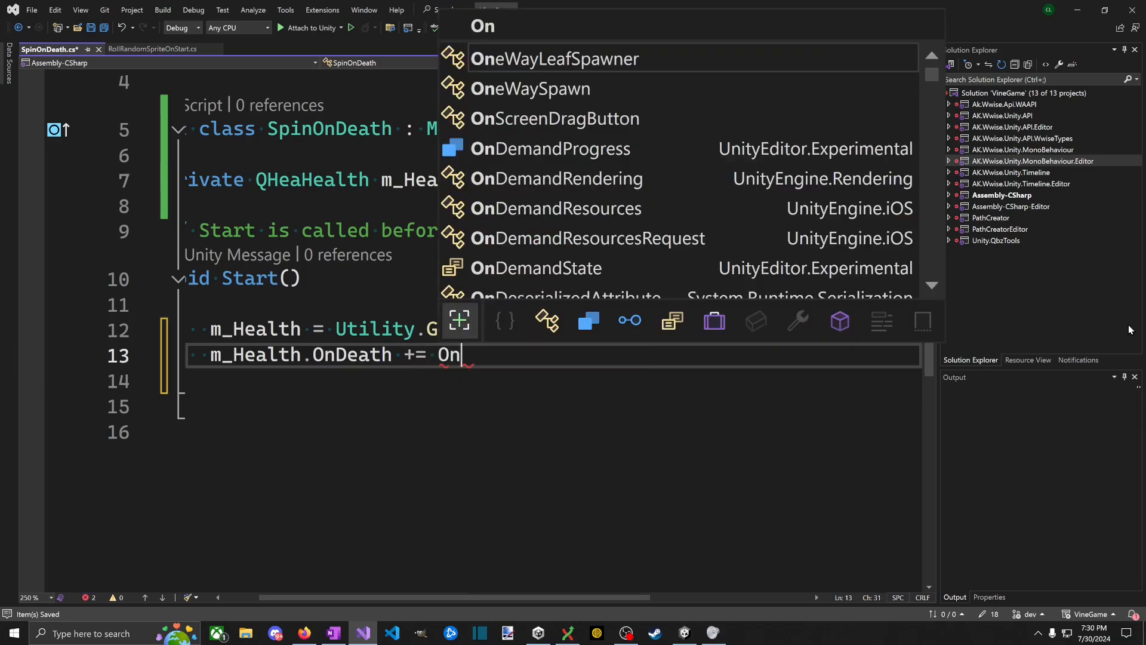
{"action": "key", "text": "Left"}
{"action": "key", "text": "Left"}
{"action": "key", "text": "BackSpace"}
{"action": "key", "text": "BackSpace"}
{"action": "key", "text": "BackSpace"}
{"action": "key", "text": "BackSpace"}
Step: Complete the += subscription to m_Health.OnDeath with a generated handler method, and rename that handler OnDeath
{"action": "type", "text": "+"}
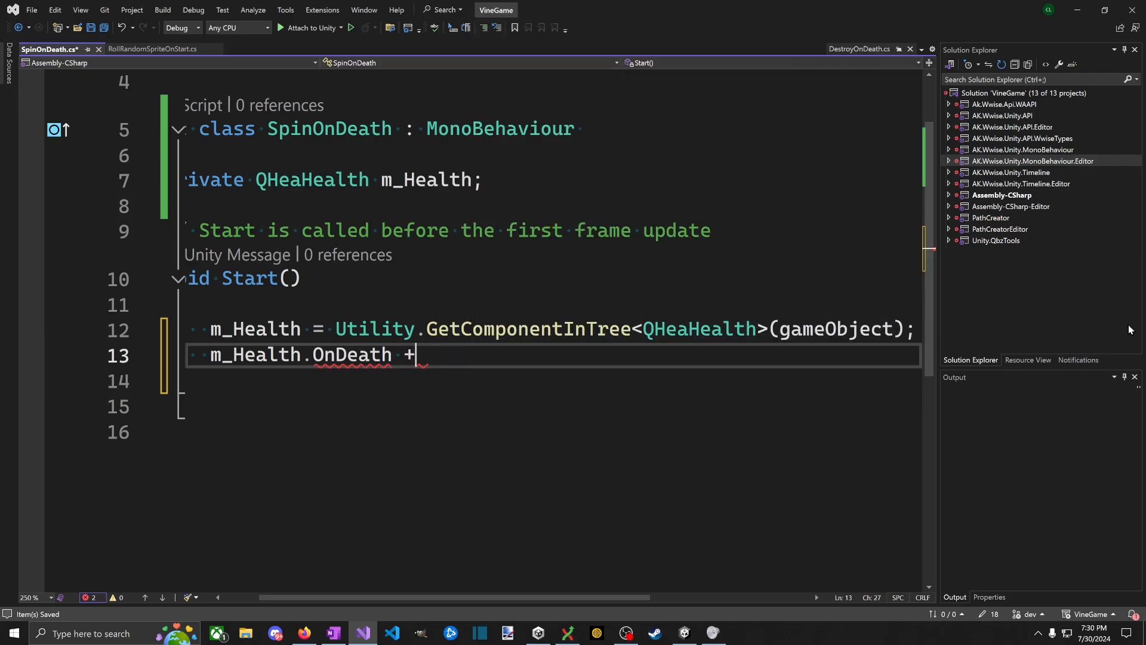
{"action": "type", "text": "="}
{"action": "key", "text": "Tab"}
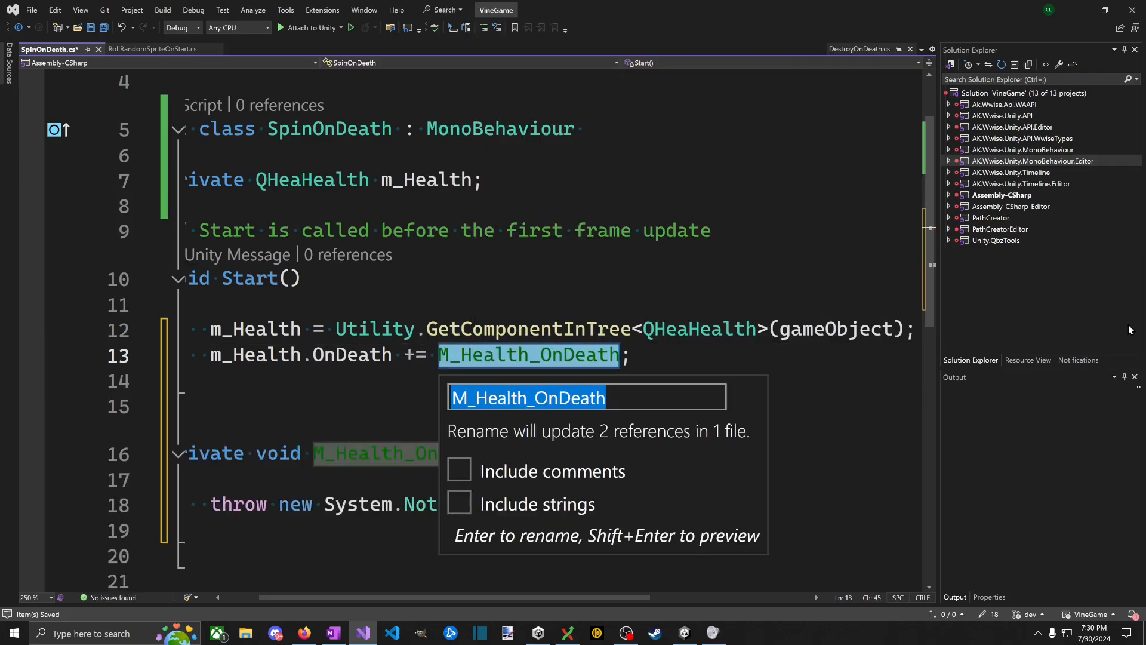
{"action": "type", "text": "OnDeath"}
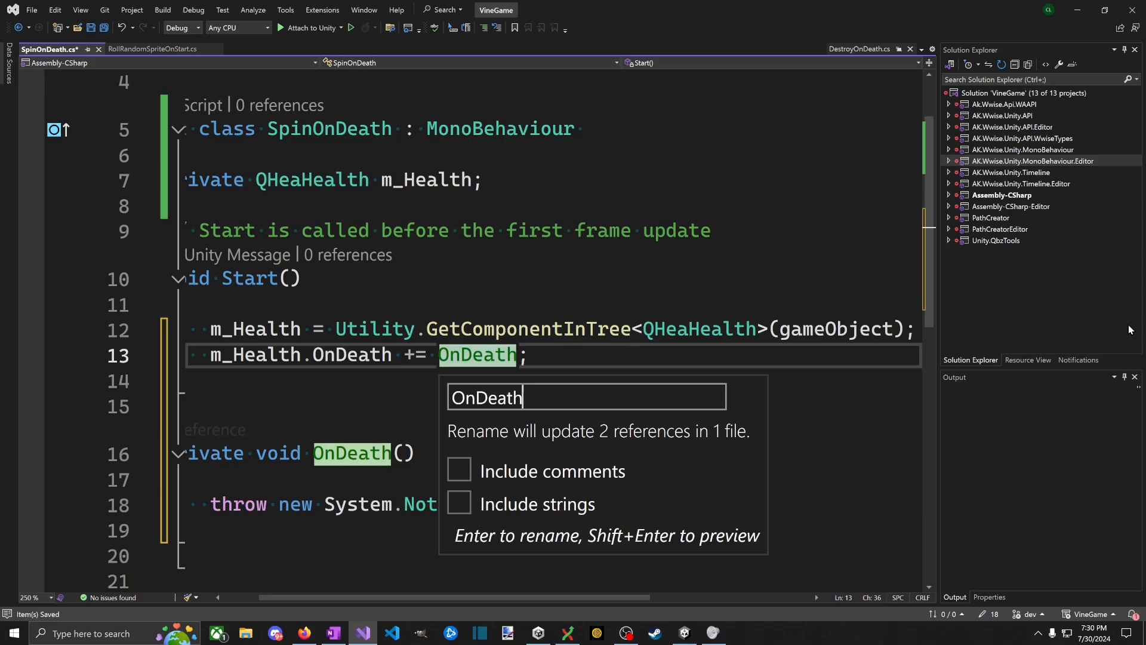
{"action": "key", "text": "Return"}
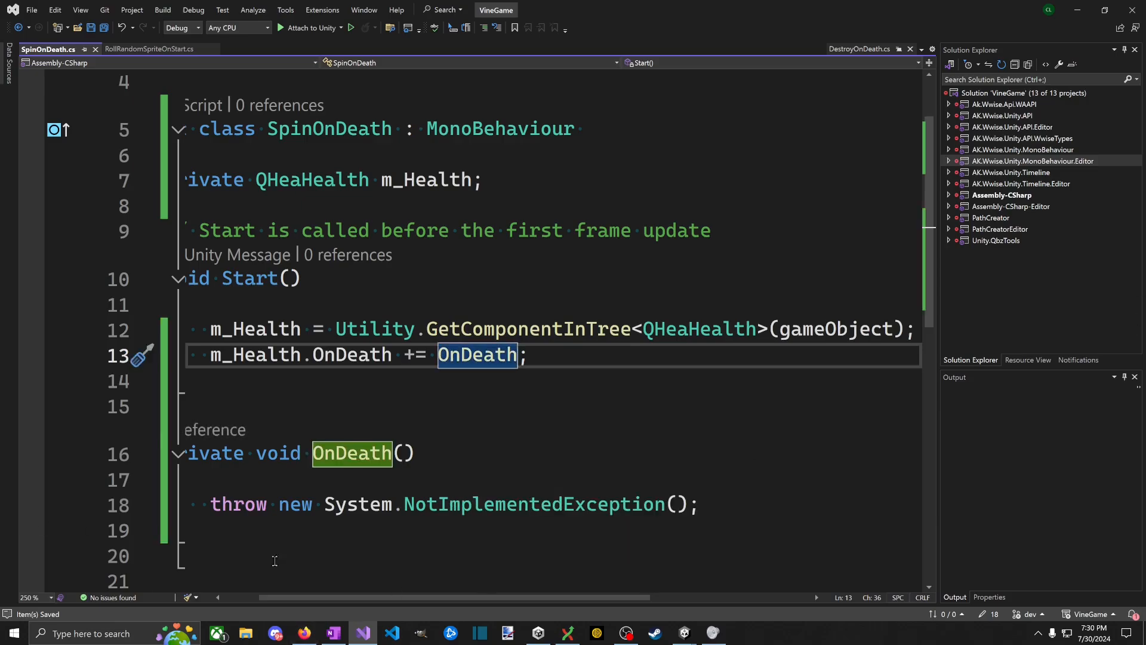
Step: Insert extra blank lines between the Start method and the OnDeath method
{"action": "left_click_drag", "start_coordinate": [276, 534], "coordinate": [382, 408]}
{"action": "left_click", "coordinate": [346, 399]}
{"action": "type", "text": "\\"}
{"action": "key", "text": "Return"}
{"action": "key", "text": "Return"}
{"action": "key", "text": "Up"}
{"action": "key", "text": "Up"}
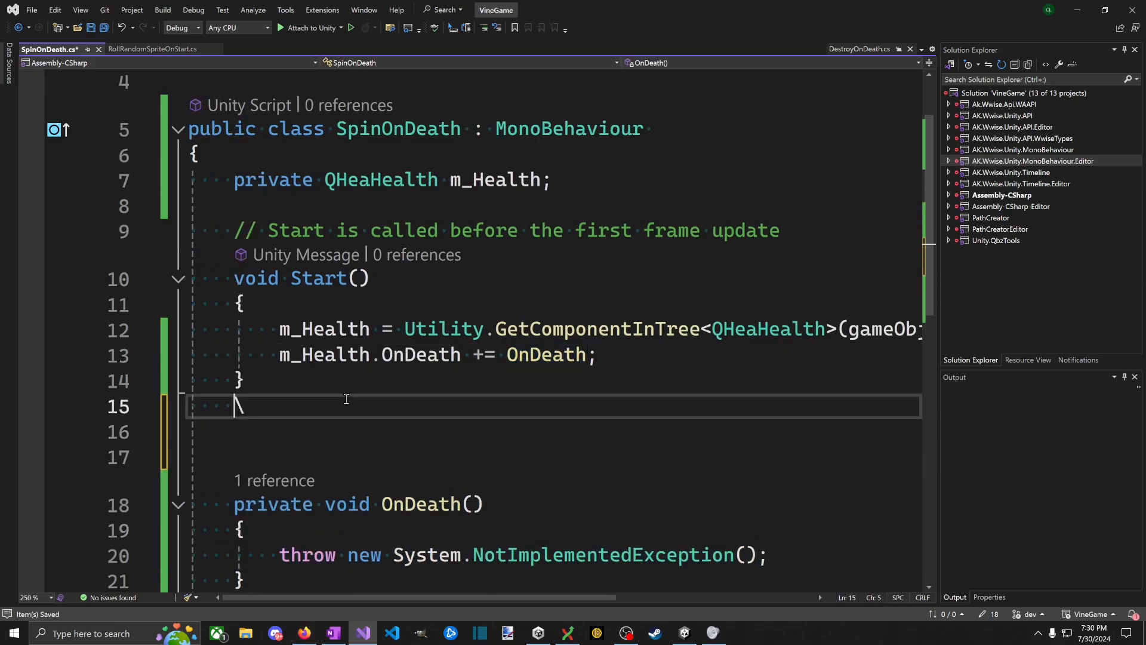
Step: Add the private modifier to the Start method declaration
{"action": "key", "text": "Up"}
{"action": "key", "text": "Up"}
{"action": "key", "text": "Up"}
{"action": "key", "text": "Up"}
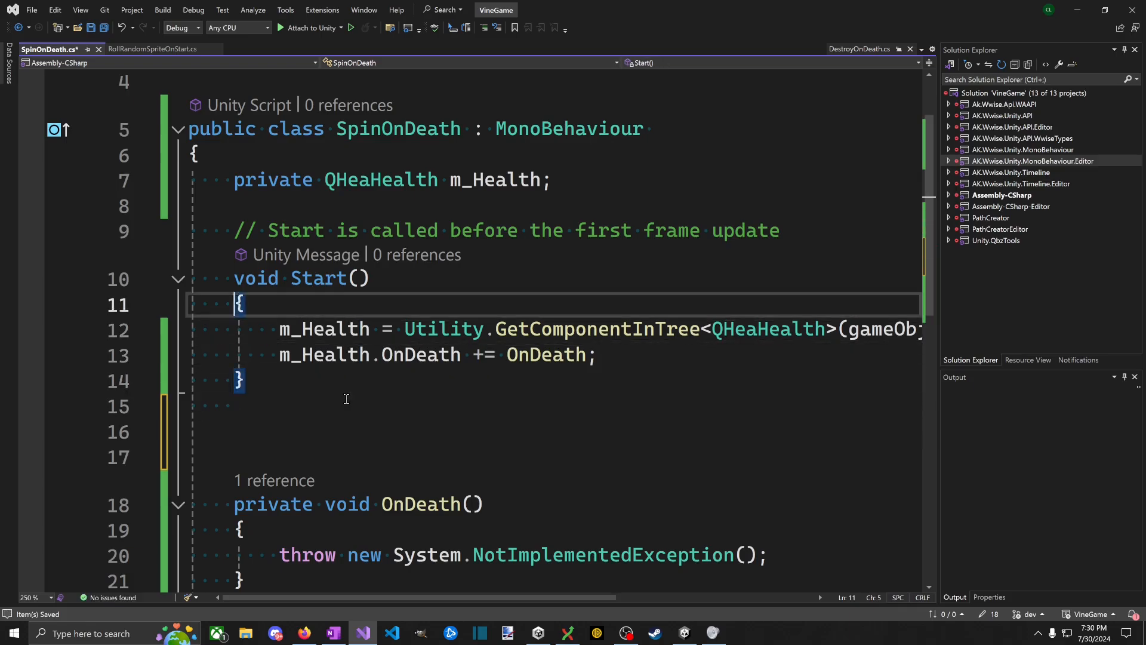
{"action": "key", "text": "Up"}
{"action": "type", "text": "private"}
Step: Delete the comment line above the Start method, keeping one blank line below the m_Health field
{"action": "key", "text": "Up"}
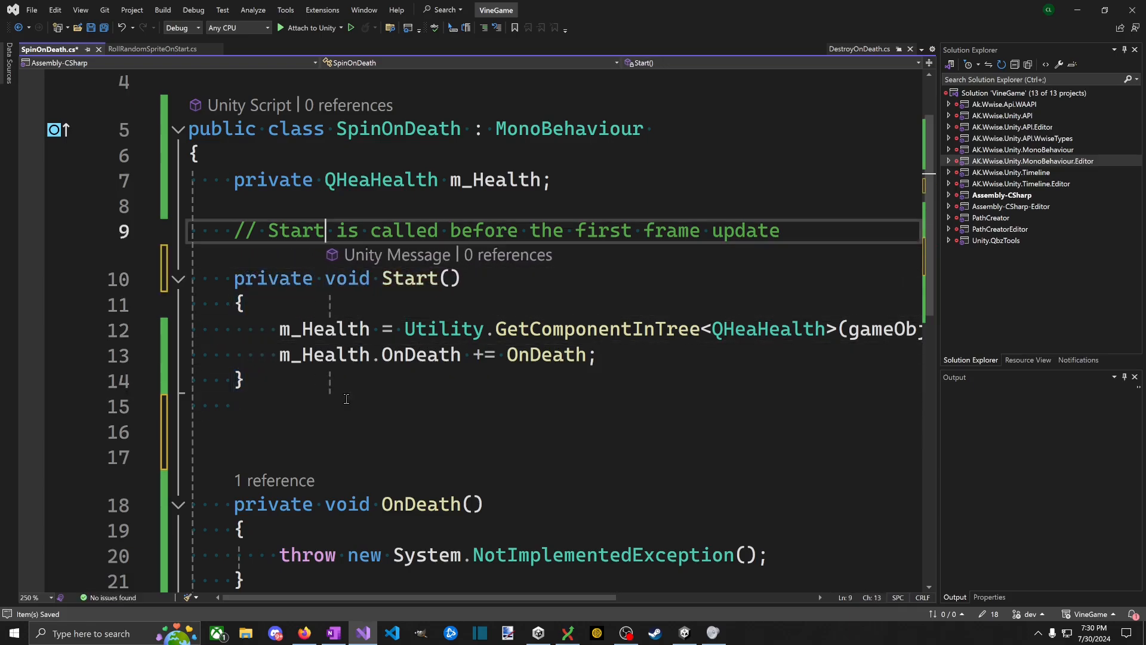
{"action": "key", "text": "Up"}
{"action": "key", "text": "Down"}
{"action": "key", "text": "Home"}
{"action": "key", "text": "shift+End"}
{"action": "key", "text": "BackSpace"}
{"action": "key", "text": "BackSpace"}
{"action": "key", "text": "BackSpace"}
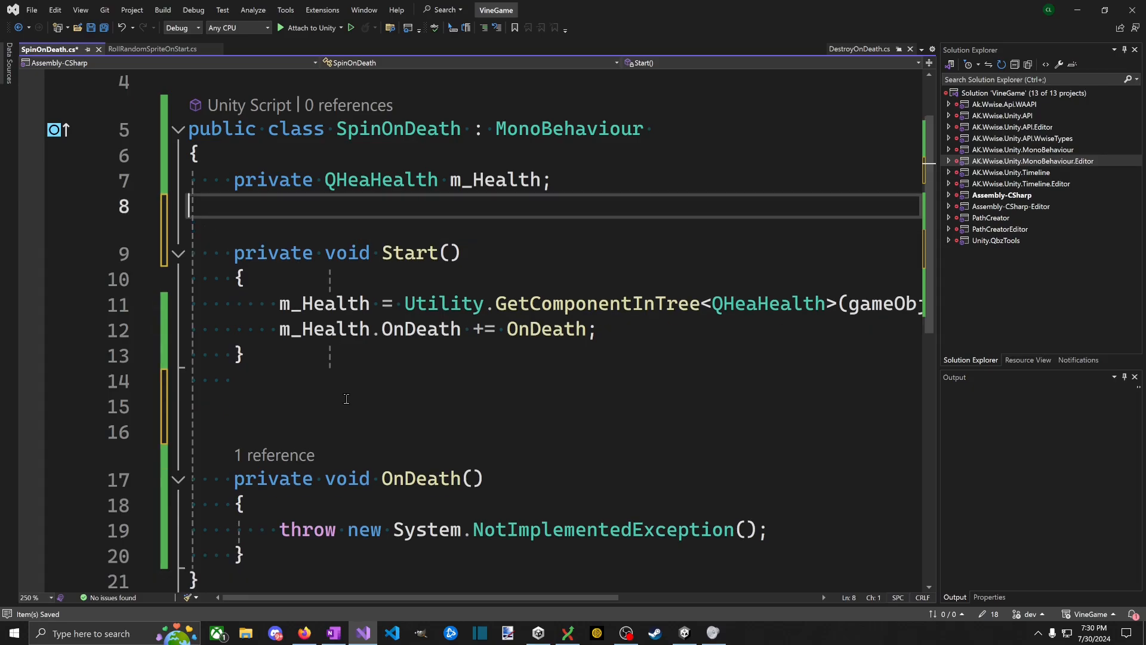
Step: Add an empty private void OnDestroy() method between the Start and OnDeath methods
{"action": "key", "text": "Down"}
{"action": "key", "text": "Down"}
{"action": "key", "text": "Down"}
{"action": "key", "text": "Down"}
{"action": "key", "text": "Down"}
{"action": "key", "text": "Down"}
{"action": "key", "text": "Down"}
{"action": "key", "text": "Down"}
{"action": "key", "text": "Up"}
{"action": "type", "text": "pr"}
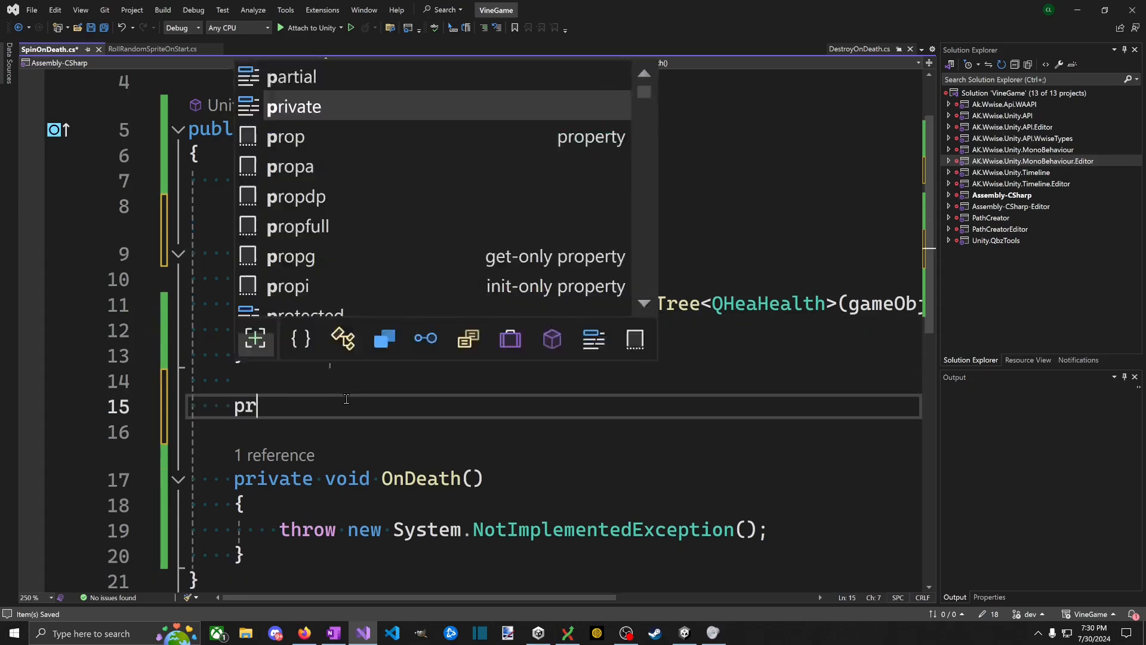
{"action": "type", "text": "ivate void O"}
{"action": "key", "text": "Tab"}
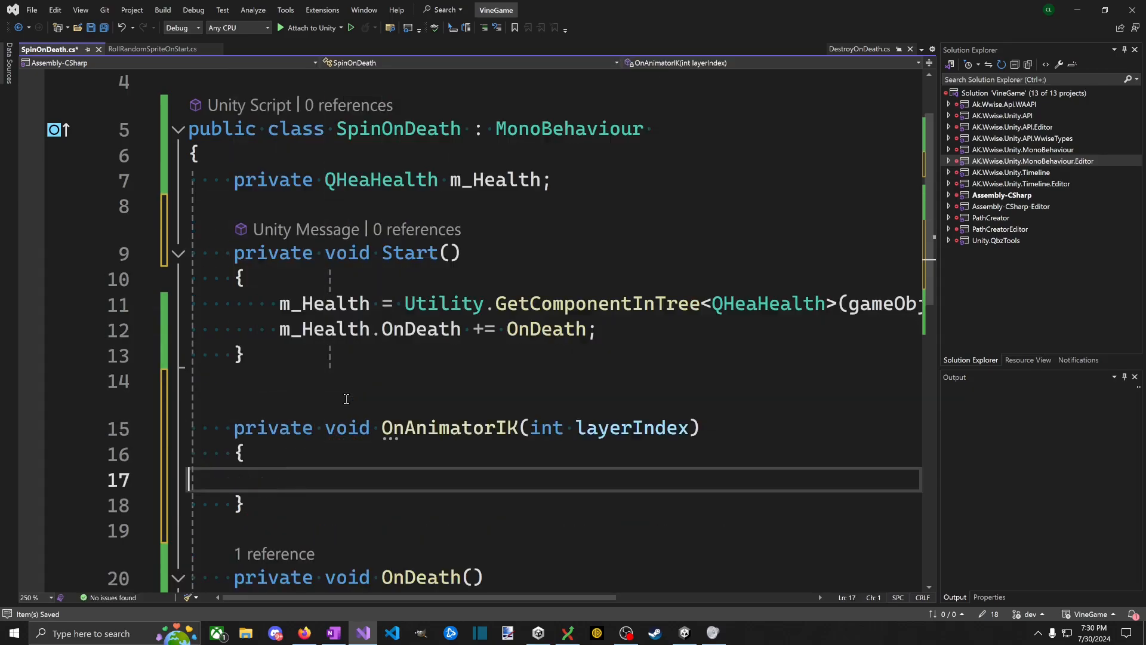
{"action": "key", "text": "ctrl+z"}
{"action": "key", "text": "BackSpace"}
{"action": "type", "text": "Destye"}
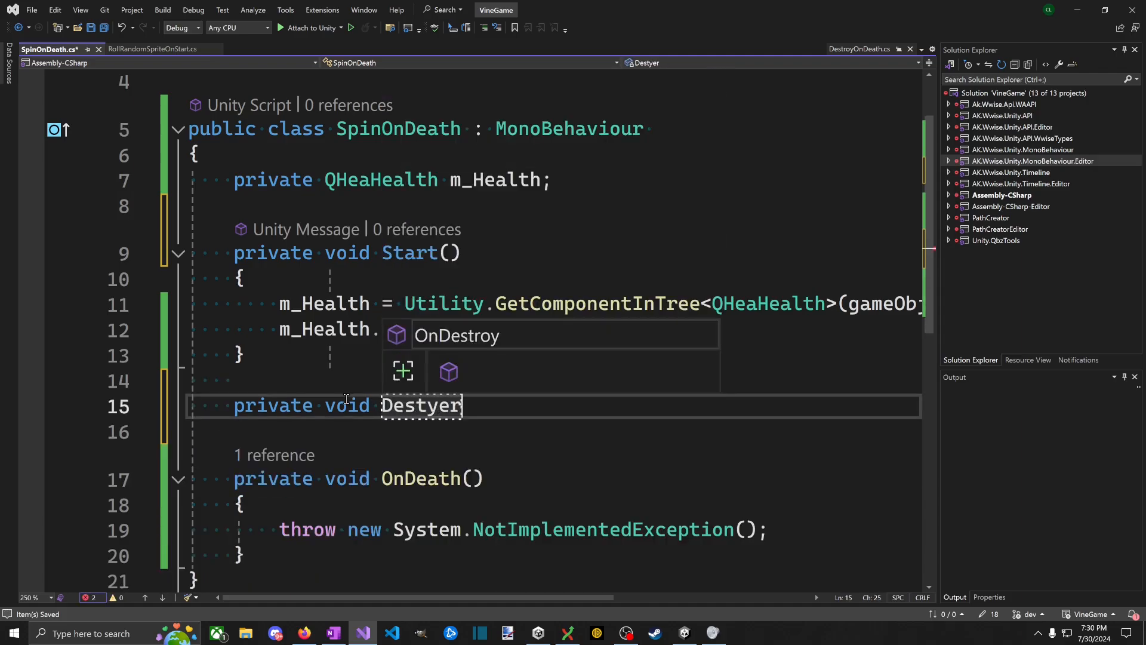
{"action": "key", "text": "Tab"}
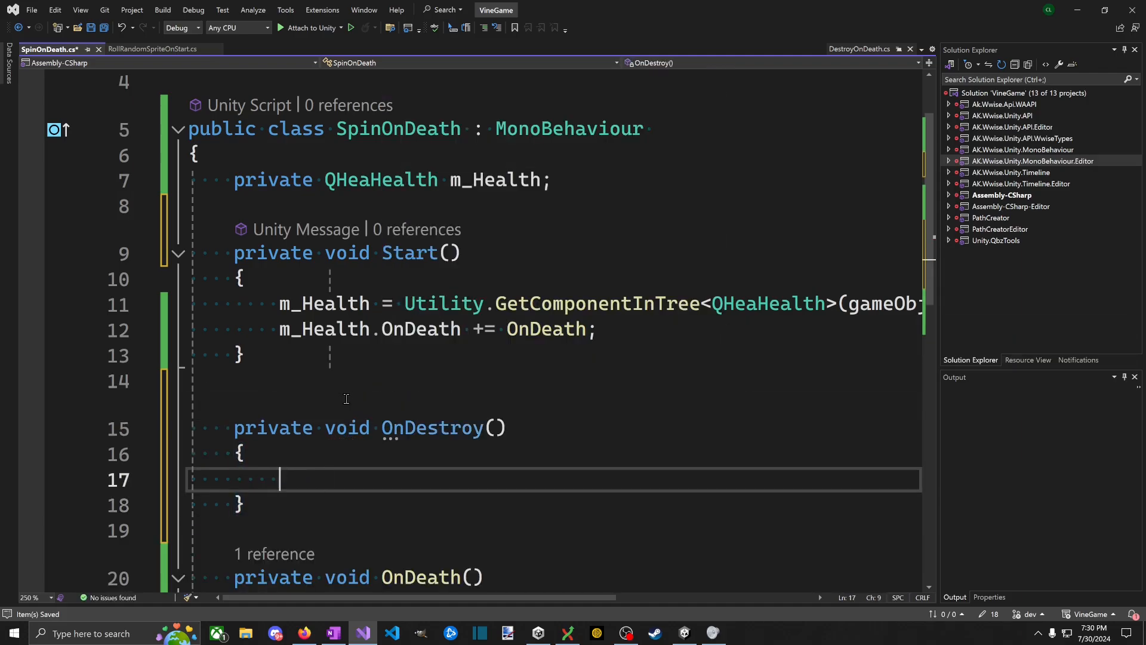
Step: Unsubscribe the handler in the OnDestroy body with m_Health.OnDeath -= OnDeath;
{"action": "type", "text": "m_Health.OP"}
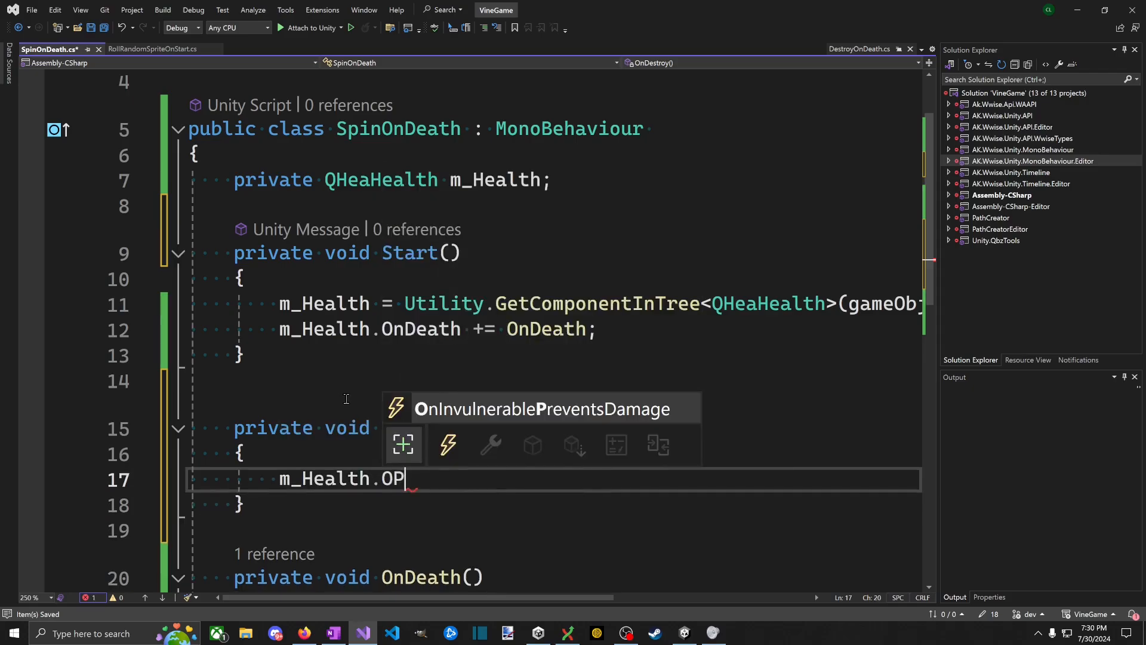
{"action": "key", "text": "BackSpace"}
{"action": "key", "text": "BackSpace"}
{"action": "key", "text": "Tab"}
{"action": "key", "text": "Tab"}
{"action": "key", "text": "Down"}
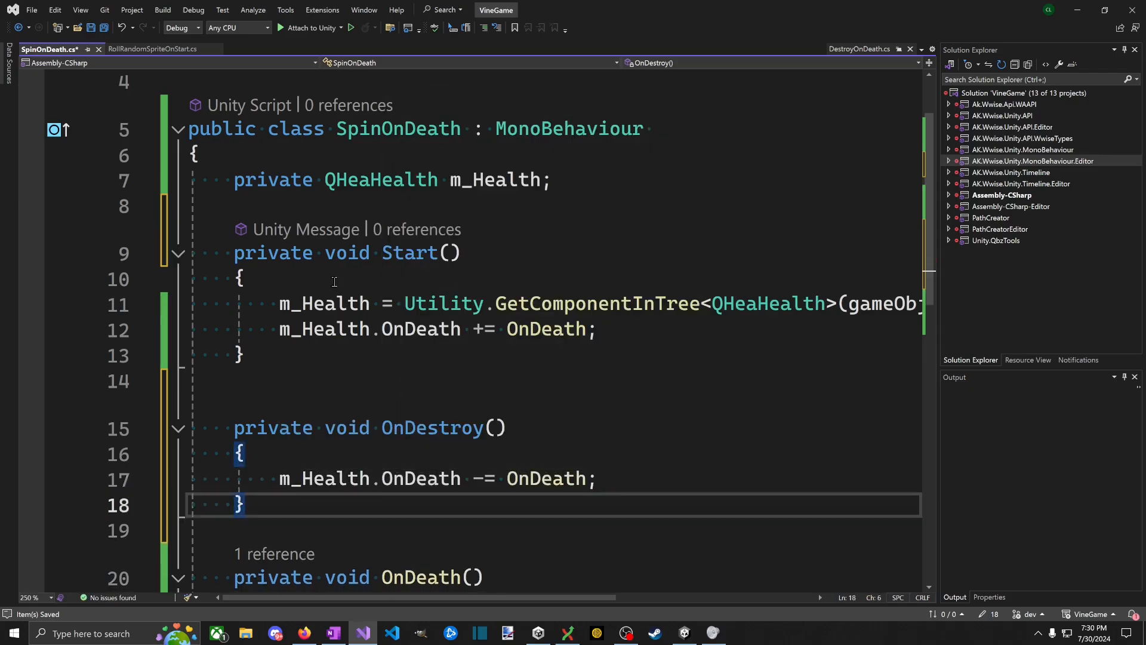
{"action": "scroll", "coordinate": [453, 309], "scroll_direction": "down", "scroll_amount": 1}
{"action": "left_click", "coordinate": [447, 304]}
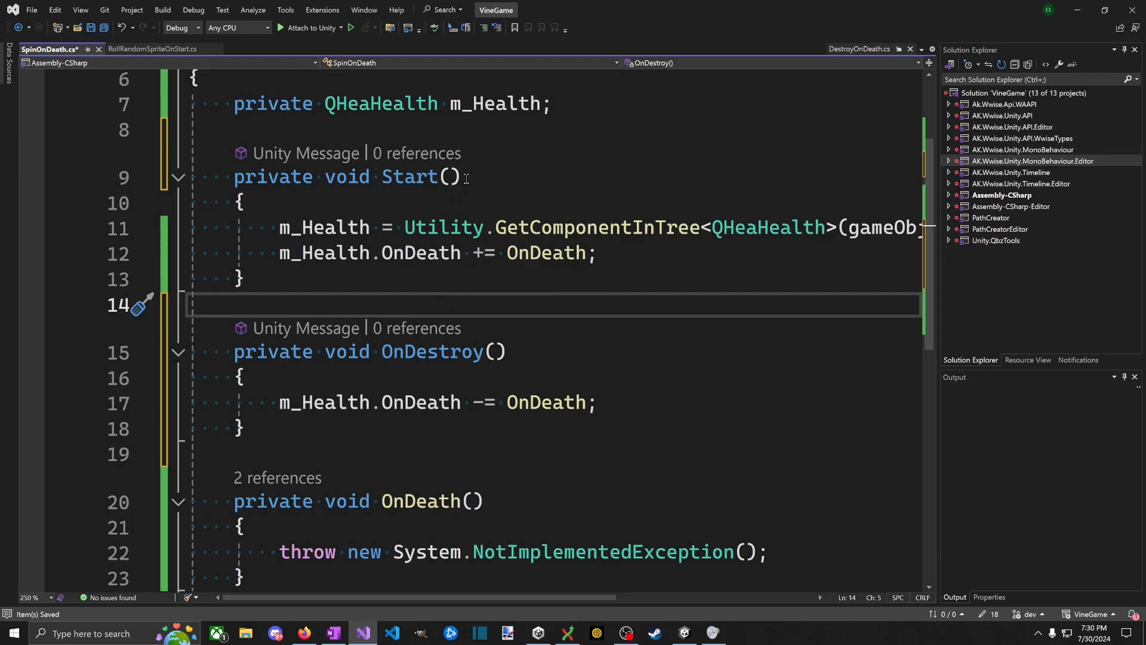
{"action": "scroll", "coordinate": [804, 237], "scroll_direction": "down", "scroll_amount": 2}
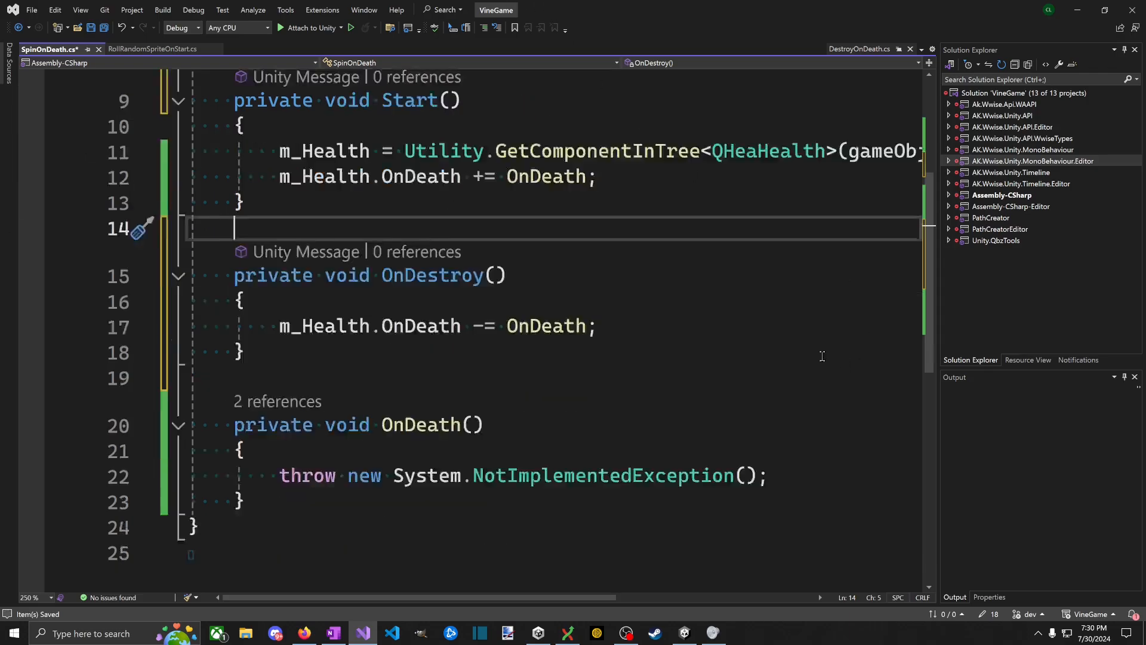
{"action": "left_click", "coordinate": [418, 431]}
{"action": "triple_click", "coordinate": [479, 410]}
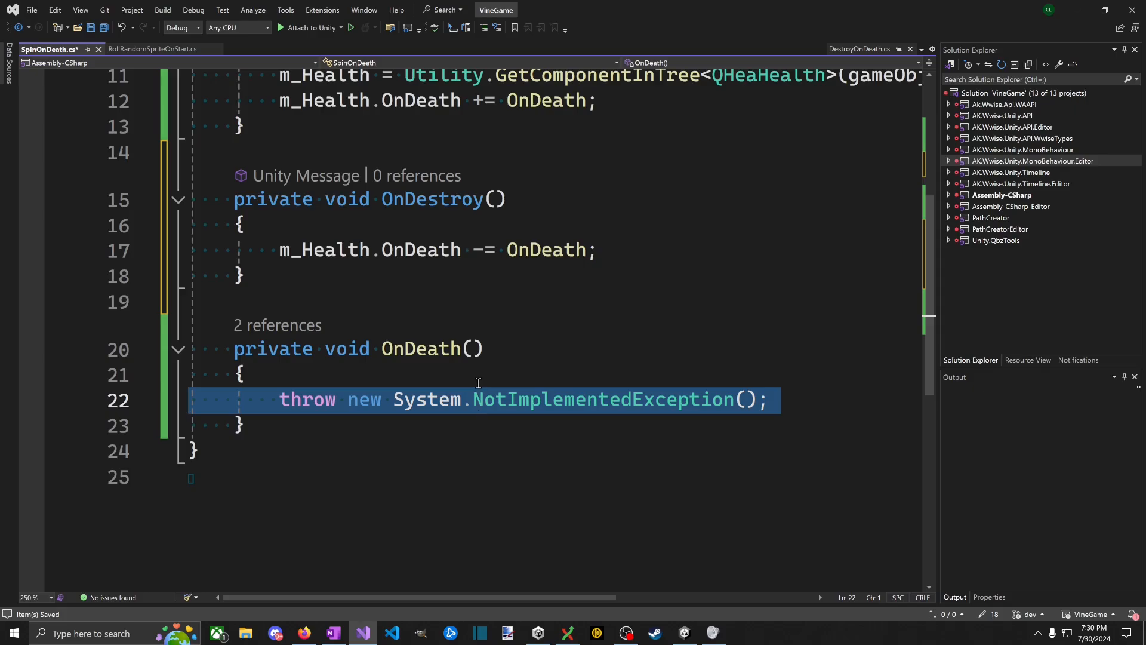
{"action": "left_click", "coordinate": [508, 376]}
{"action": "left_click", "coordinate": [581, 443]}
{"action": "left_click", "coordinate": [591, 436]}
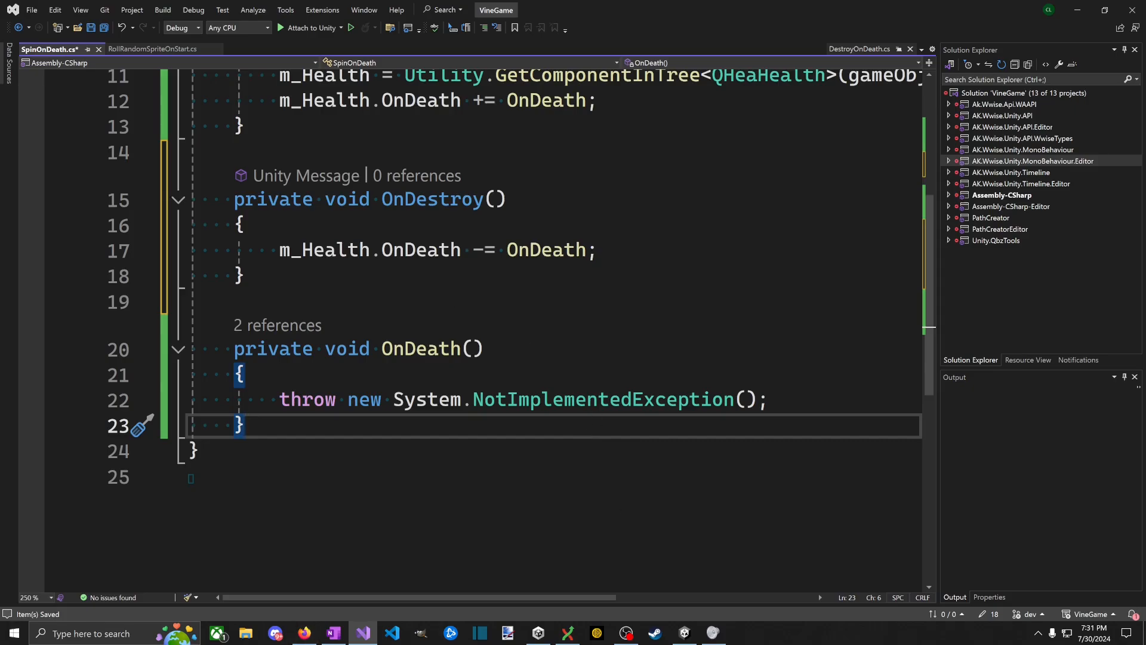
Step: Switch to Unity and examine the Rigidbody 2D component on the Chicken prefab's root object
{"action": "key", "text": "alt+Tab"}
{"action": "left_click", "coordinate": [80, 87]}
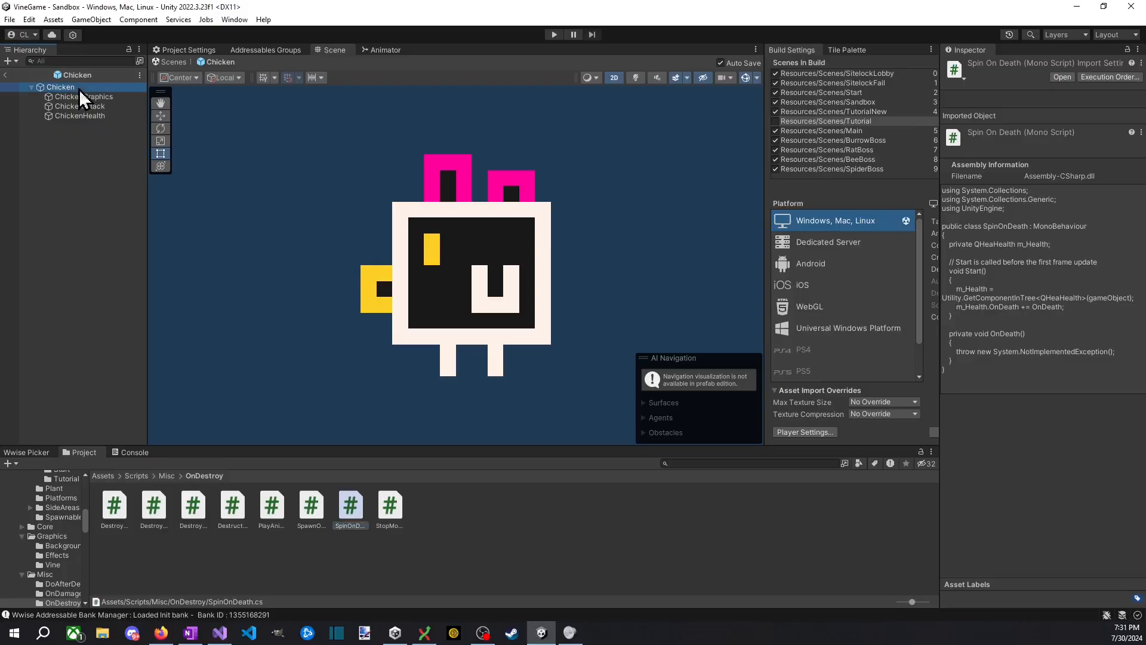
{"action": "scroll", "coordinate": [991, 174], "scroll_direction": "down", "scroll_amount": 10}
{"action": "scroll", "coordinate": [955, 164], "scroll_direction": "down", "scroll_amount": 5}
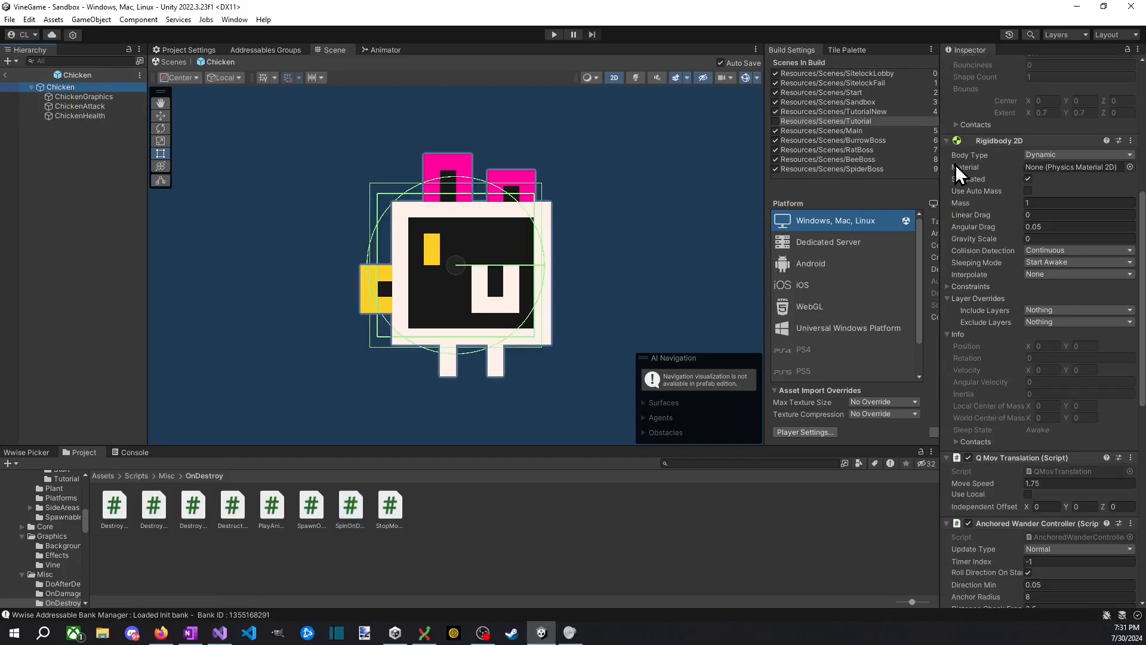
{"action": "scroll", "coordinate": [1074, 235], "scroll_direction": "up", "scroll_amount": 8}
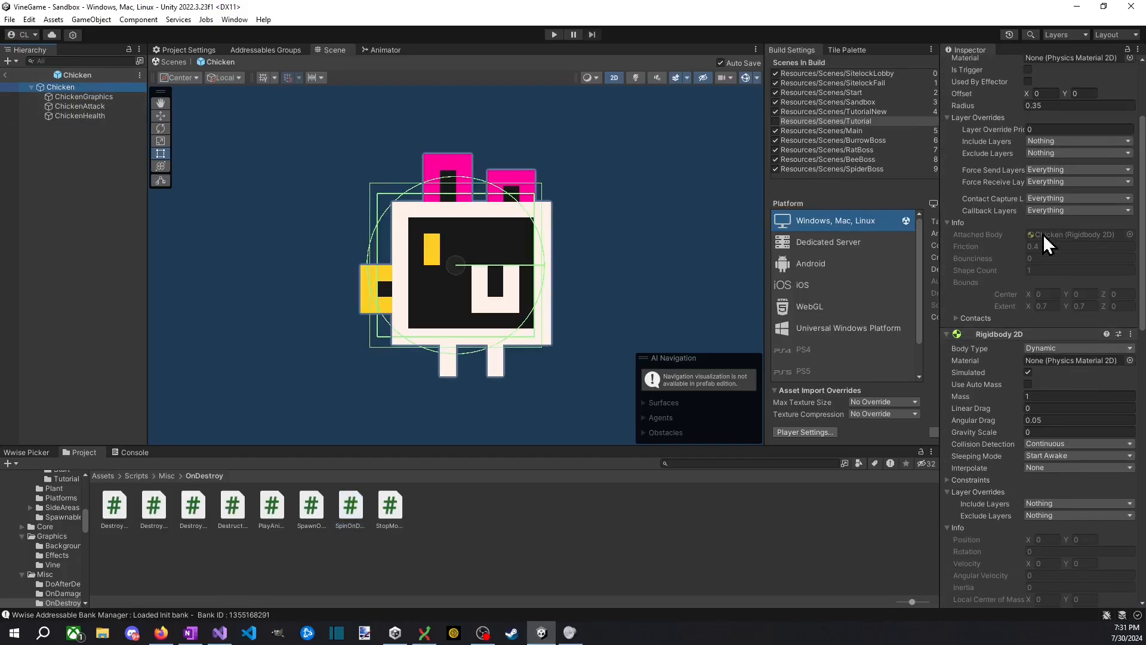
{"action": "scroll", "coordinate": [1043, 234], "scroll_direction": "down", "scroll_amount": 9}
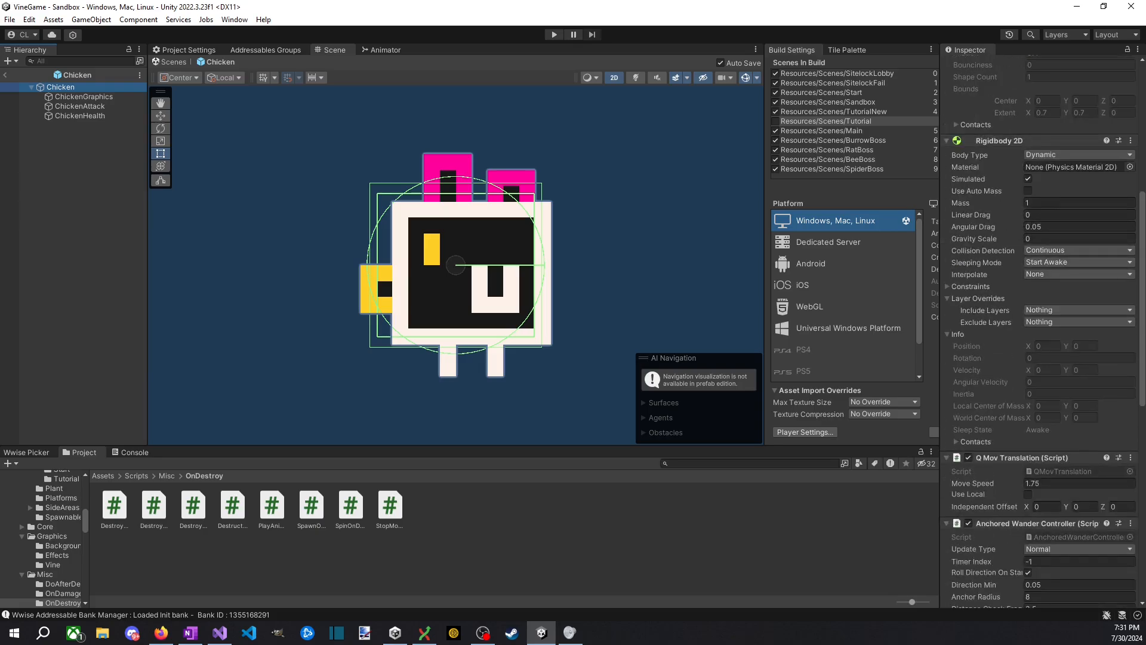
Step: Return to Visual Studio and declare private Rigidbody2D m_Rigidbody; directly below the m_Health field
{"action": "left_click", "coordinate": [219, 632]}
{"action": "left_click", "coordinate": [631, 281]}
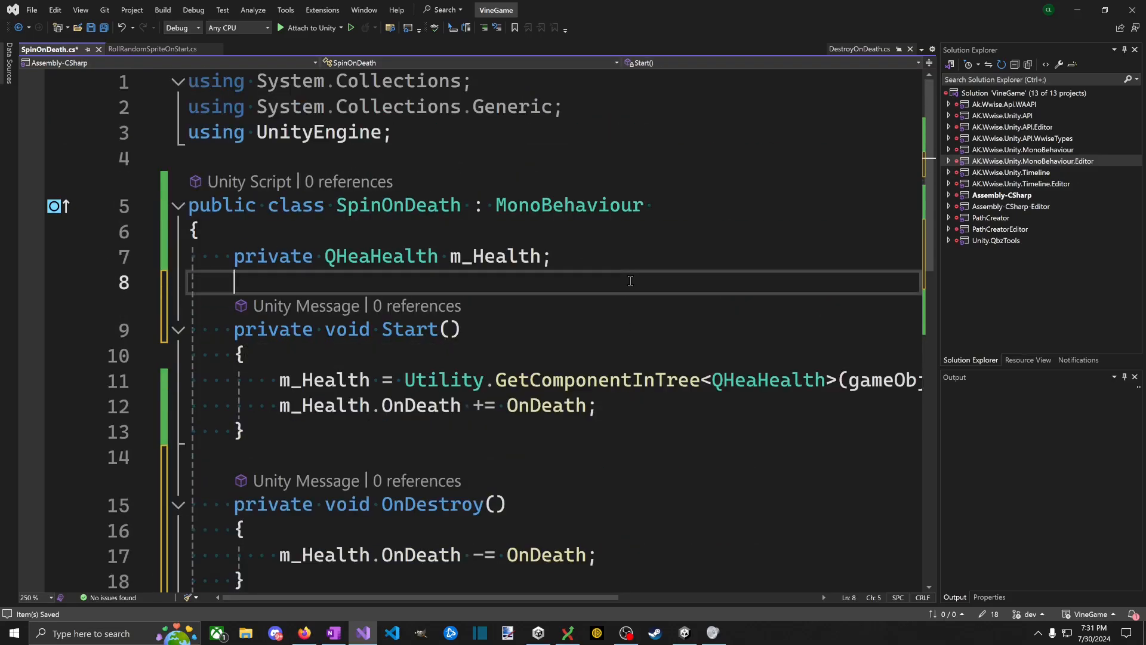
{"action": "key", "text": "Return"}
{"action": "key", "text": "Up"}
{"action": "type", "text": "private[r"}
{"action": "key", "text": "BackSpace"}
{"action": "key", "text": "BackSpace"}
{"action": "type", "text": "m"}
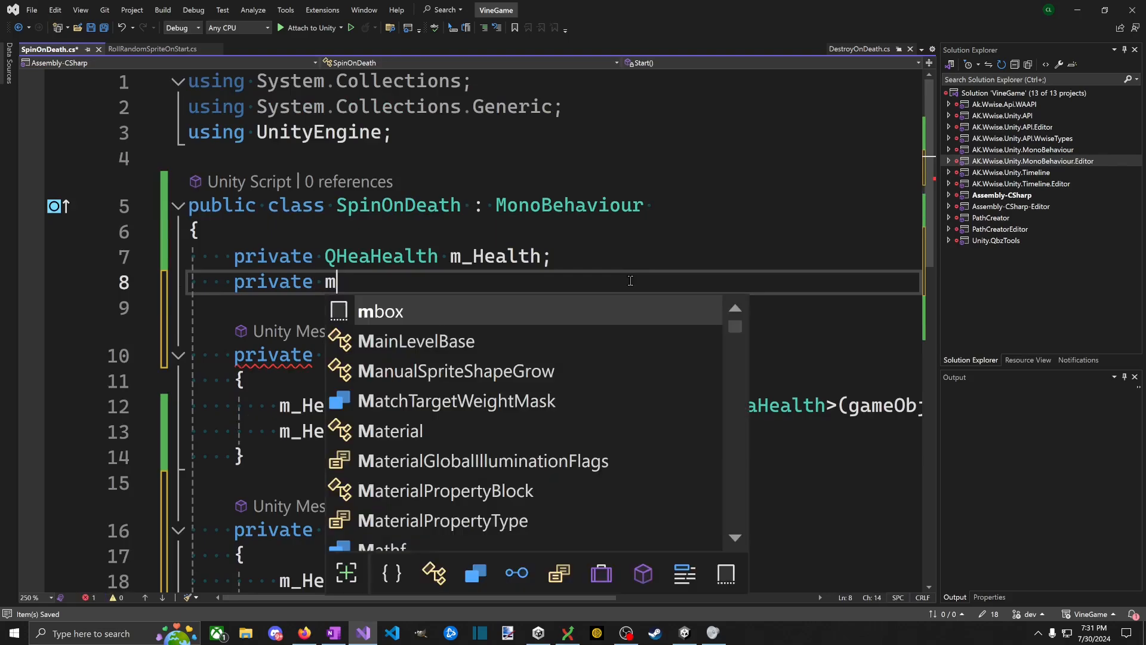
{"action": "key", "text": "BackSpace"}
{"action": "type", "text": "Rig"}
{"action": "key", "text": "Down"}
{"action": "key", "text": "Tab"}
{"action": "key", "text": "Tab"}
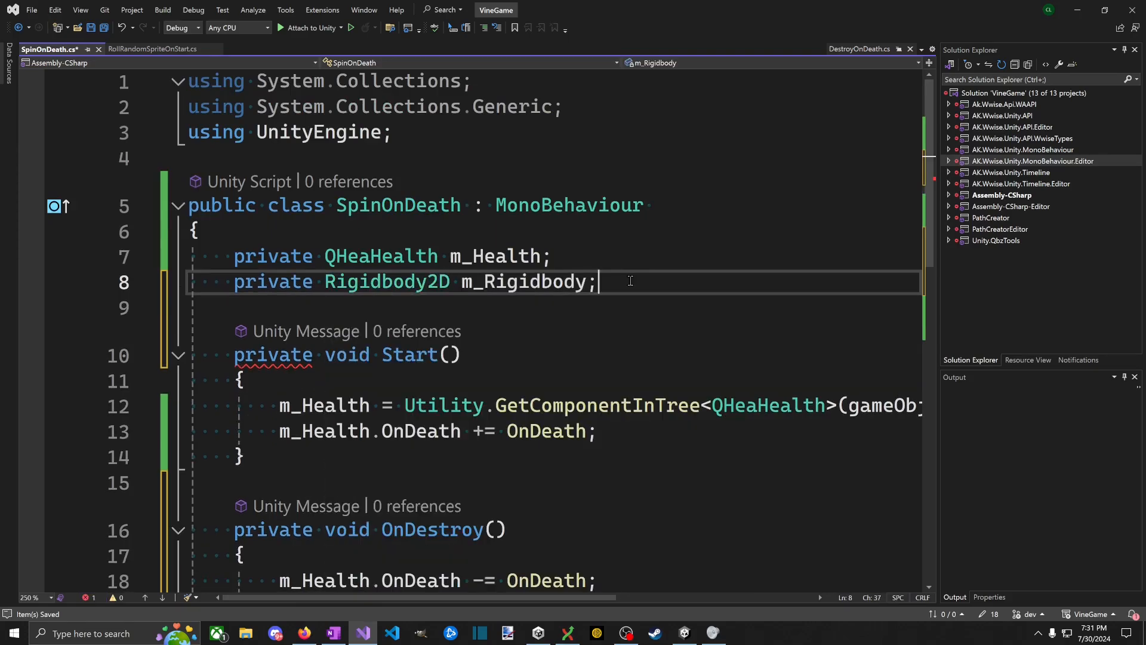
{"action": "scroll", "coordinate": [659, 297], "scroll_direction": "down", "scroll_amount": 6}
{"action": "left_click", "coordinate": [754, 224]}
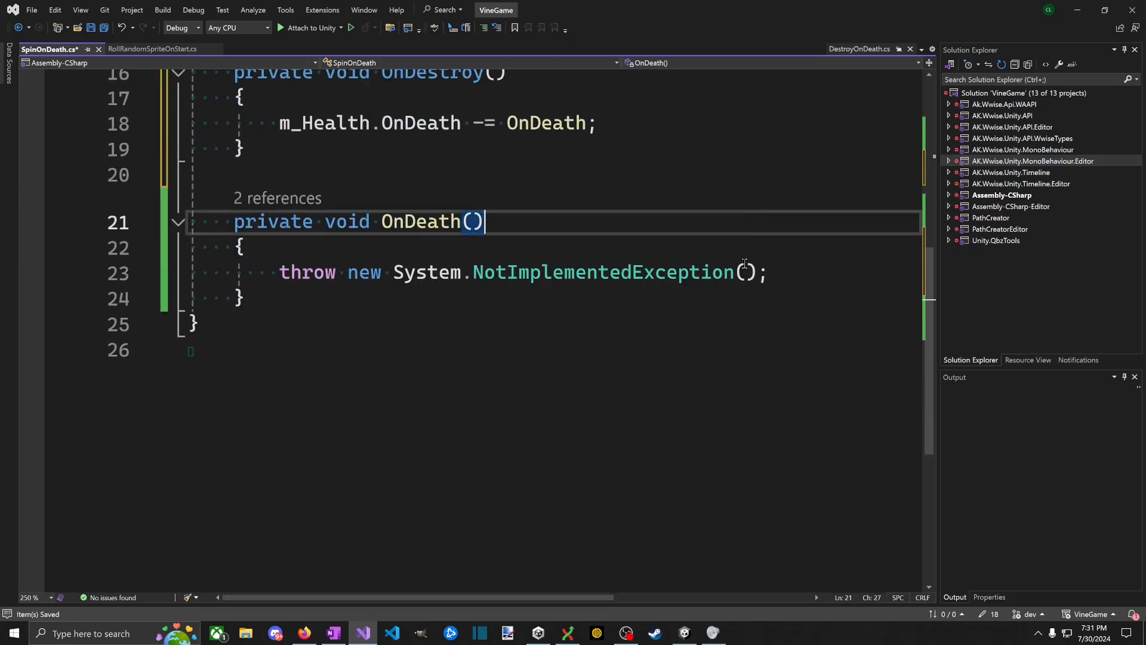
{"action": "scroll", "coordinate": [744, 264], "scroll_direction": "up", "scroll_amount": 3}
{"action": "left_click", "coordinate": [735, 302]}
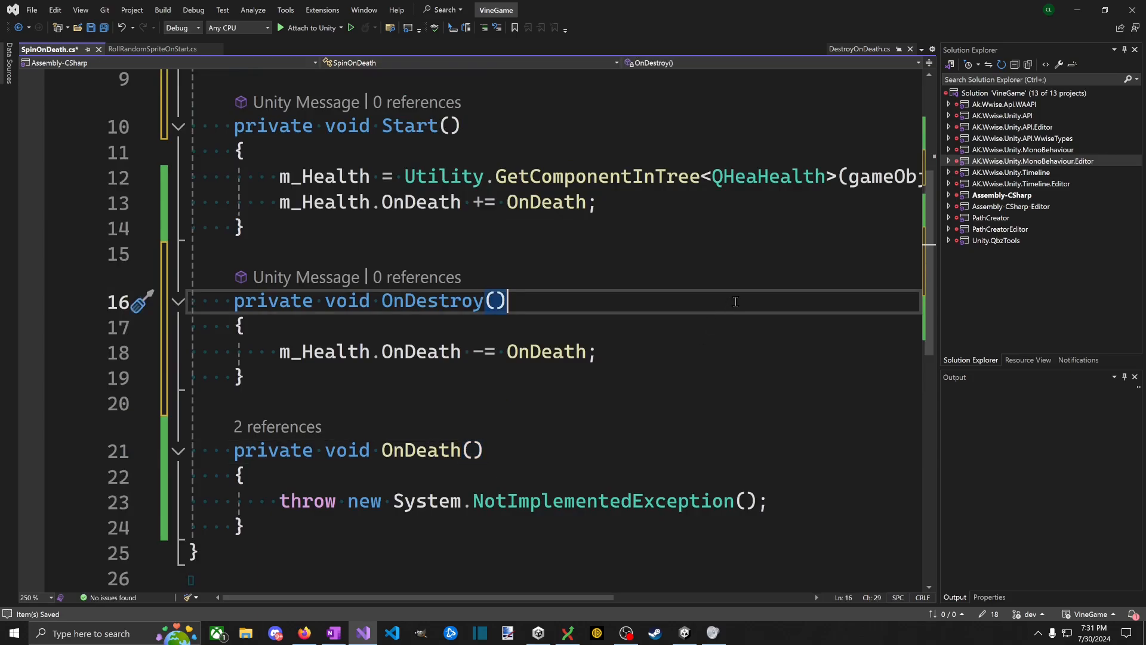
Step: Replace the NotImplementedException throw in OnDeath with an if statement checking m_Rigidbody != null
{"action": "left_click", "coordinate": [644, 349]}
{"action": "left_click", "coordinate": [826, 505]}
{"action": "key", "text": "shift+Home"}
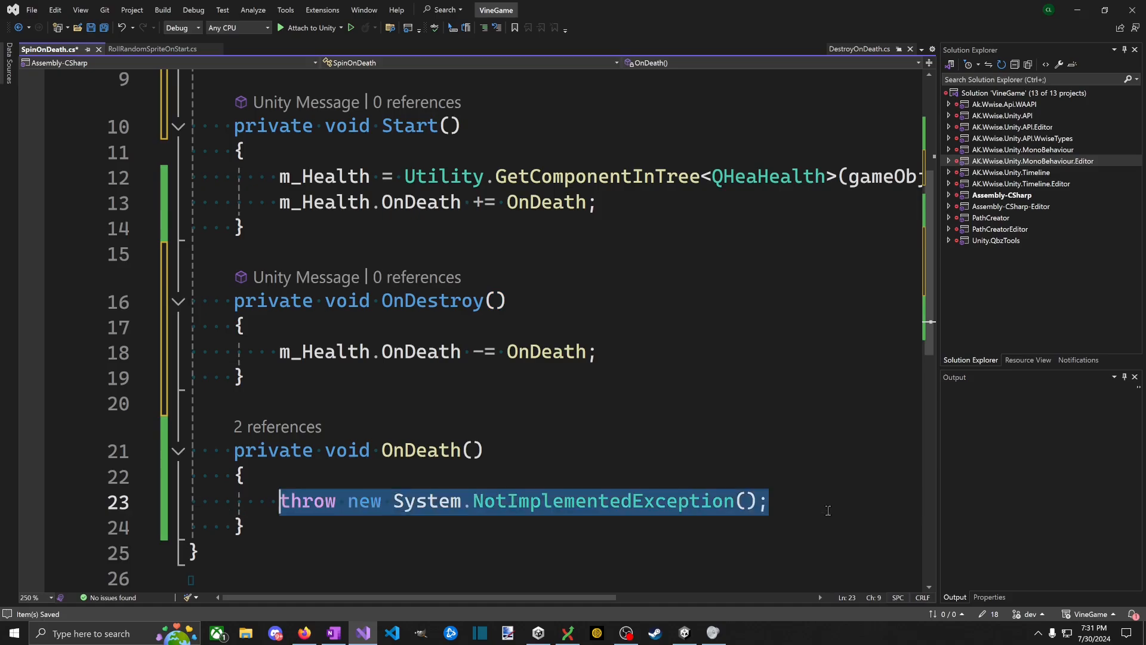
{"action": "type", "text": "if (m_Rigidbody != nu"}
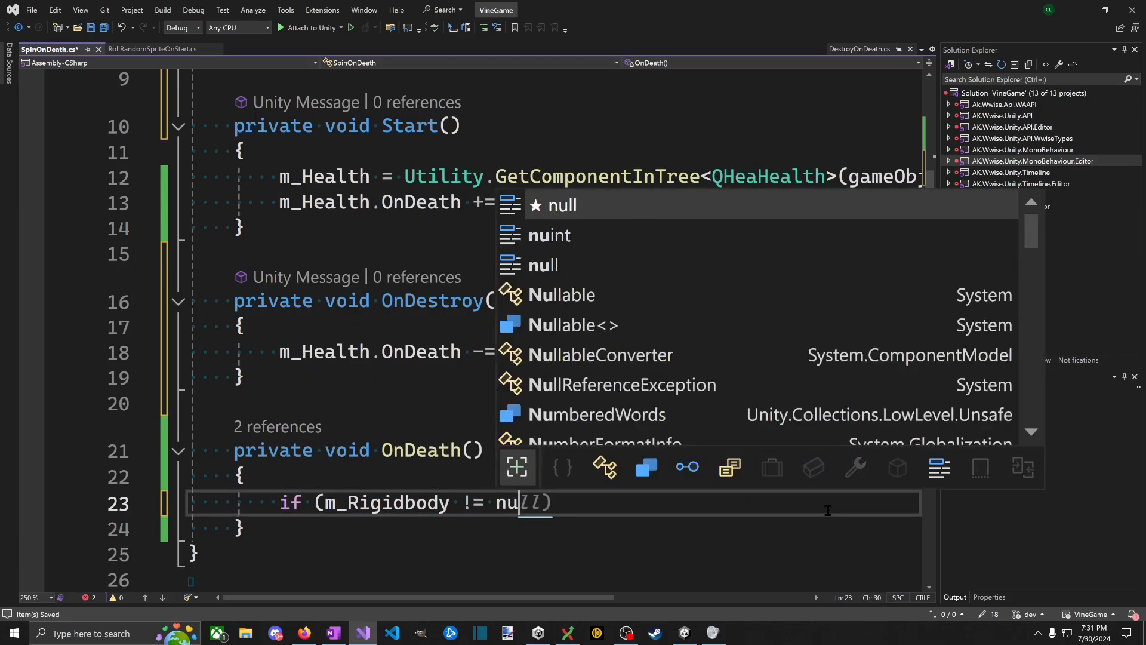
{"action": "type", "text": "ll) ;"}
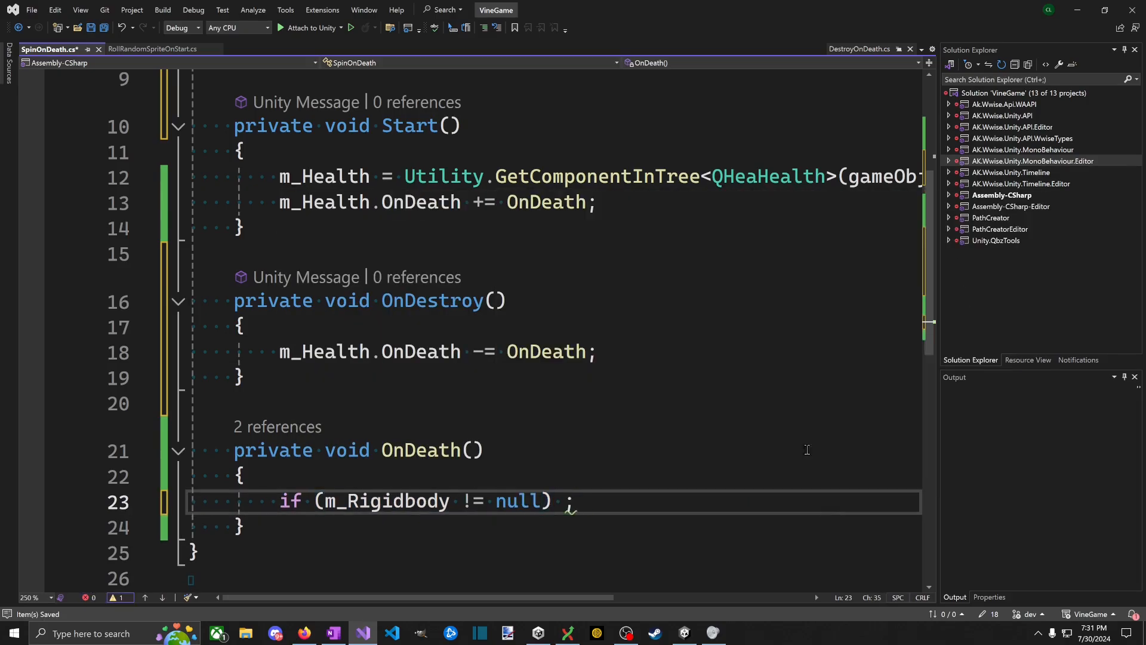
Step: At the end of Start, assign m_Rigidbody = Utility.GetComponentInTree<Rigidbody2D>(gameObject);
{"action": "left_click", "coordinate": [526, 187]}
{"action": "key", "text": "Down"}
{"action": "key", "text": "End"}
{"action": "key", "text": "Return"}
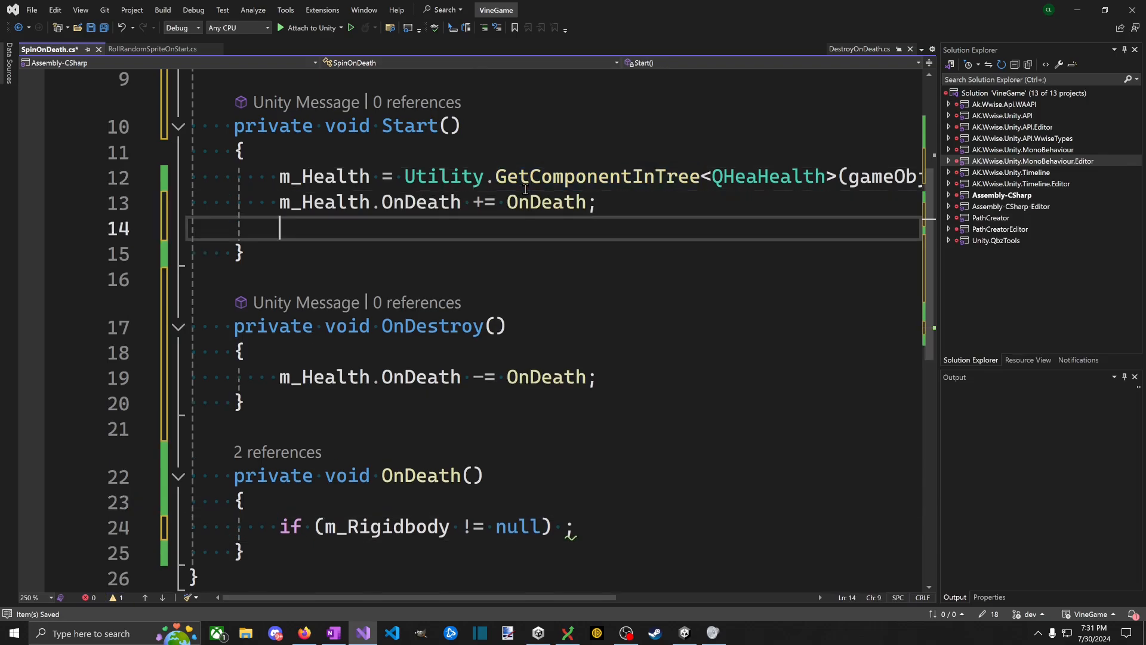
{"action": "type", "text": "m_R"}
{"action": "key", "text": "Return"}
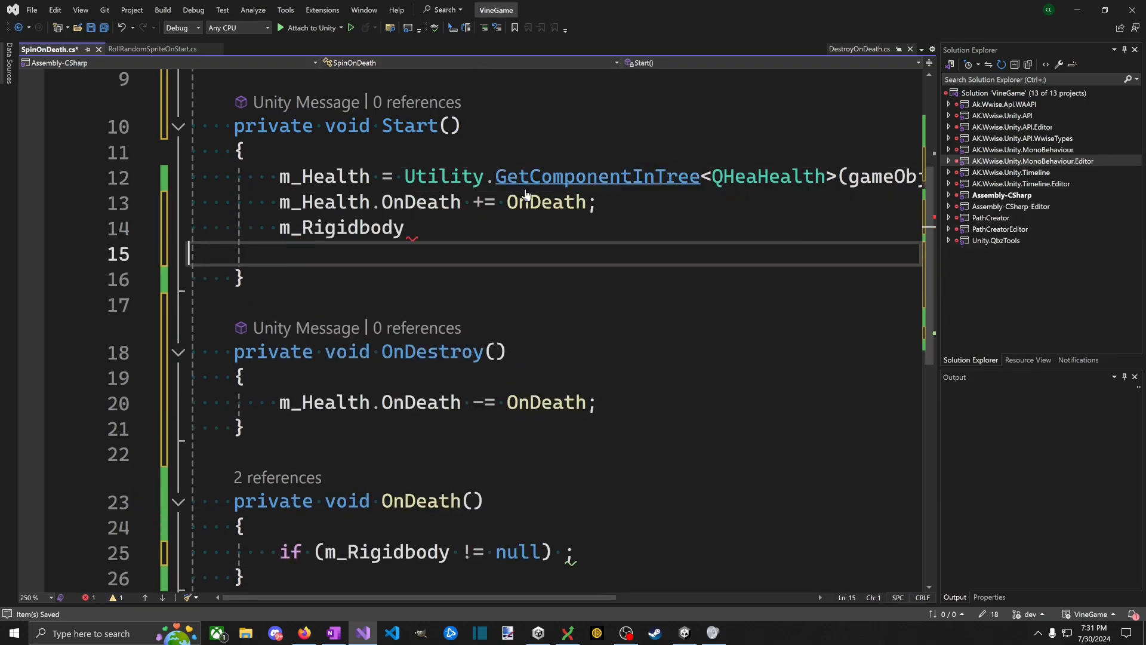
{"action": "key", "text": "BackSpace"}
{"action": "type", "text": "= Utilt"}
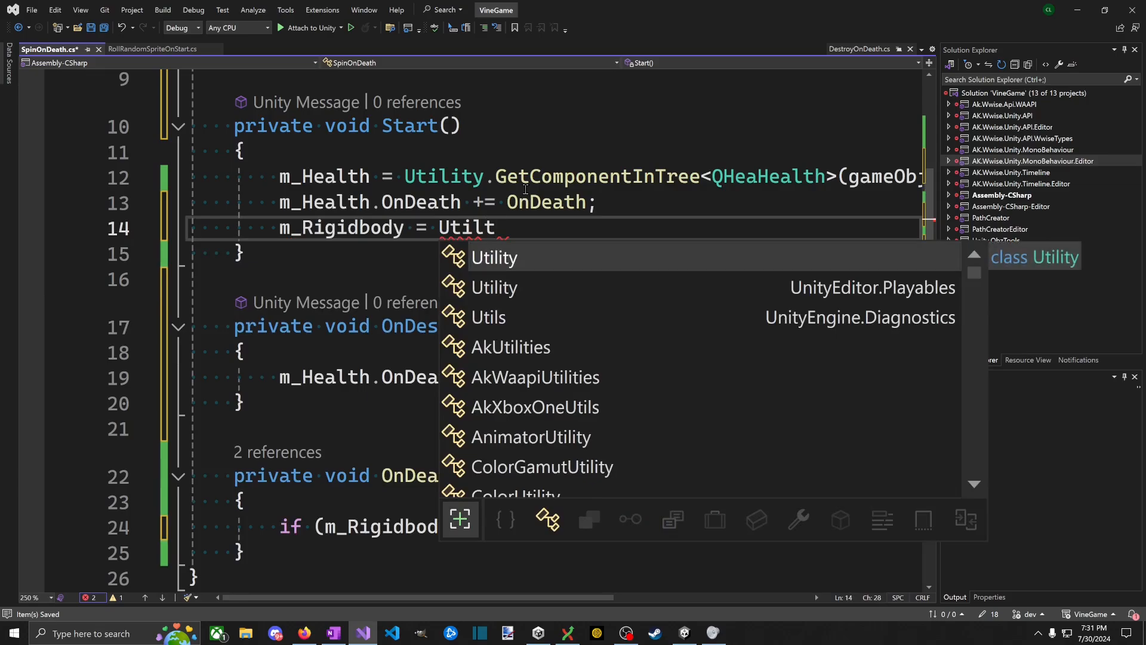
{"action": "key", "text": "BackSpace"}
{"action": "type", "text": "ity.GetC"}
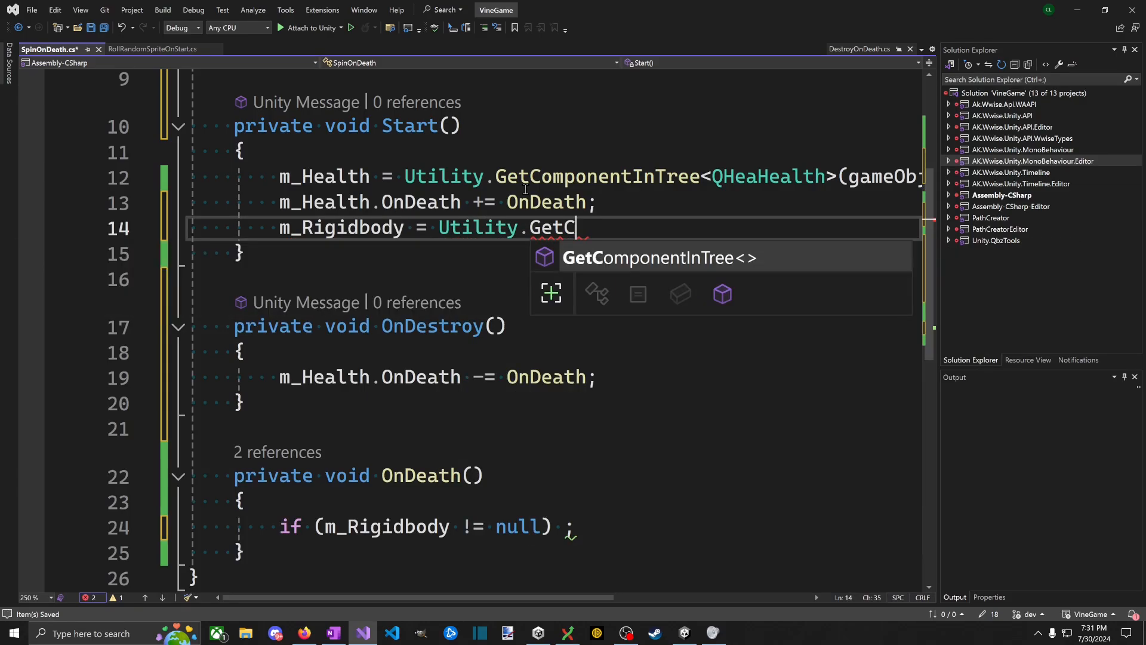
{"action": "type", "text": "<Q"}
{"action": "key", "text": "BackSpace"}
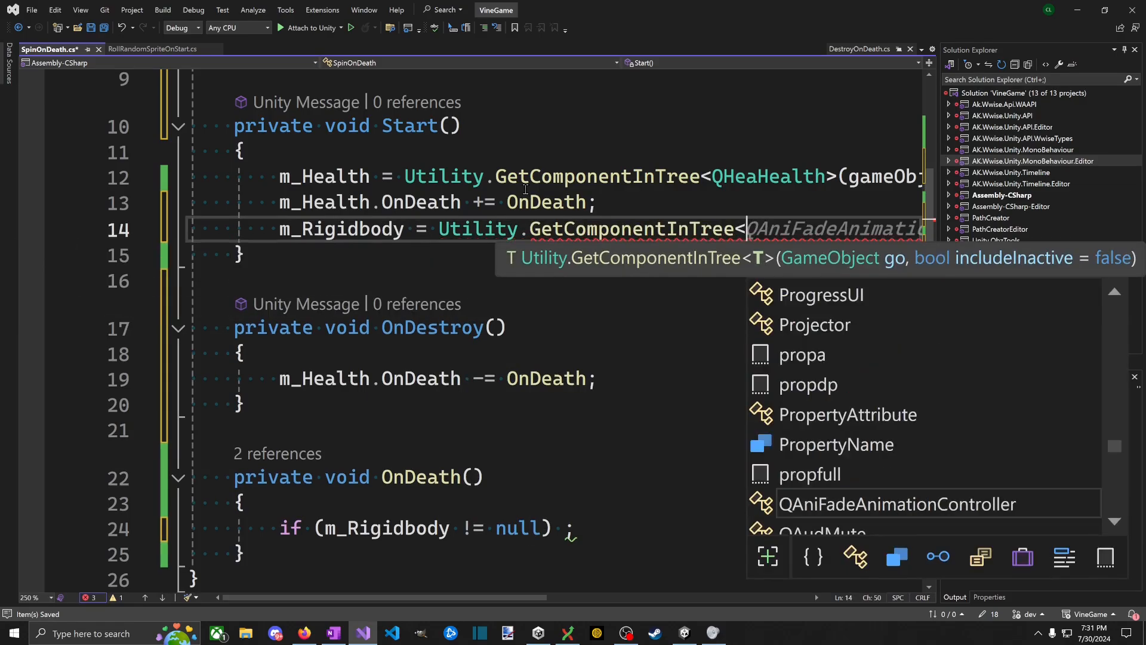
{"action": "type", "text": "Rih"}
{"action": "key", "text": "BackSpace"}
{"action": "type", "text": "gidbody2D"}
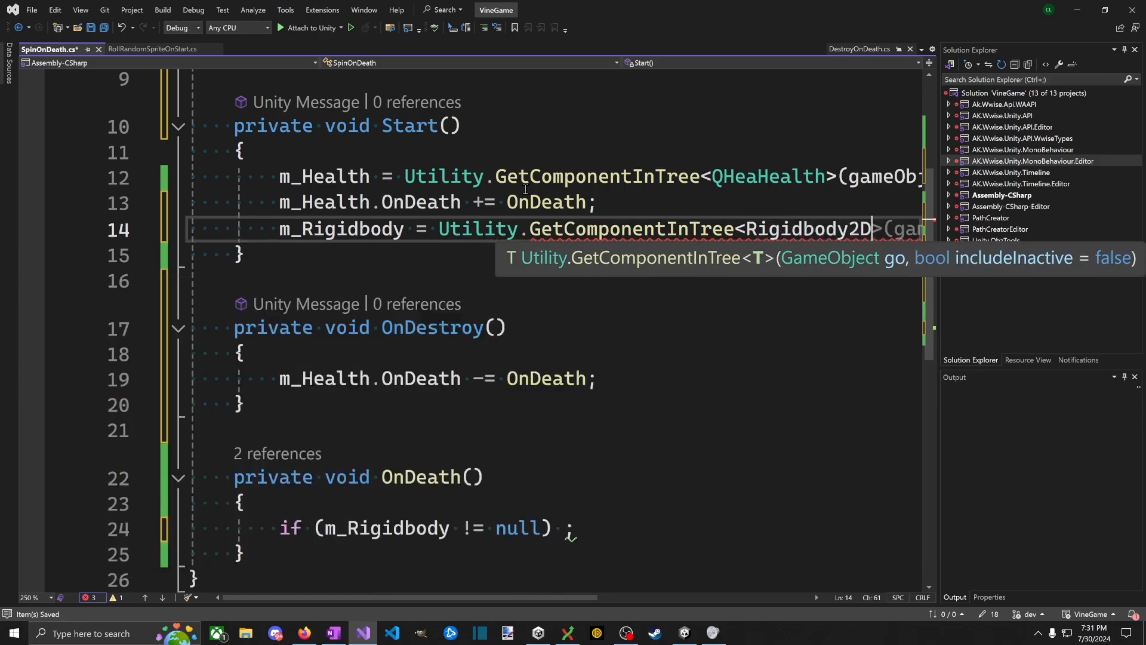
{"action": "type", "text": ">(game"}
{"action": "key", "text": "Tab"}
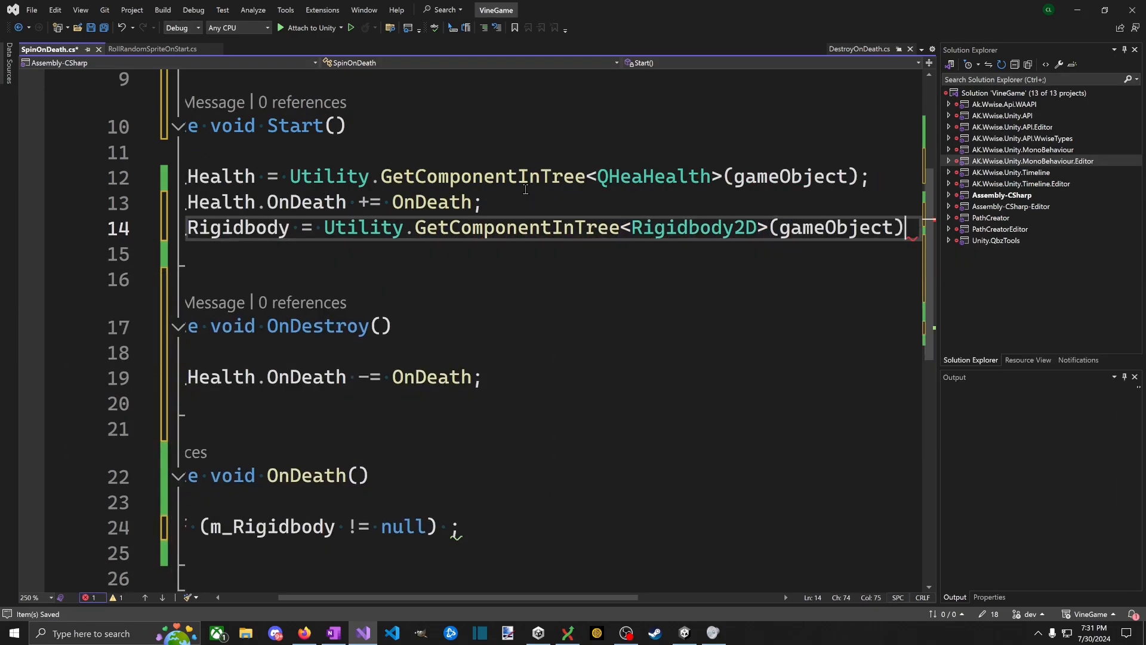
{"action": "type", "text": ";"}
{"action": "key", "text": "Down"}
{"action": "key", "text": "Up"}
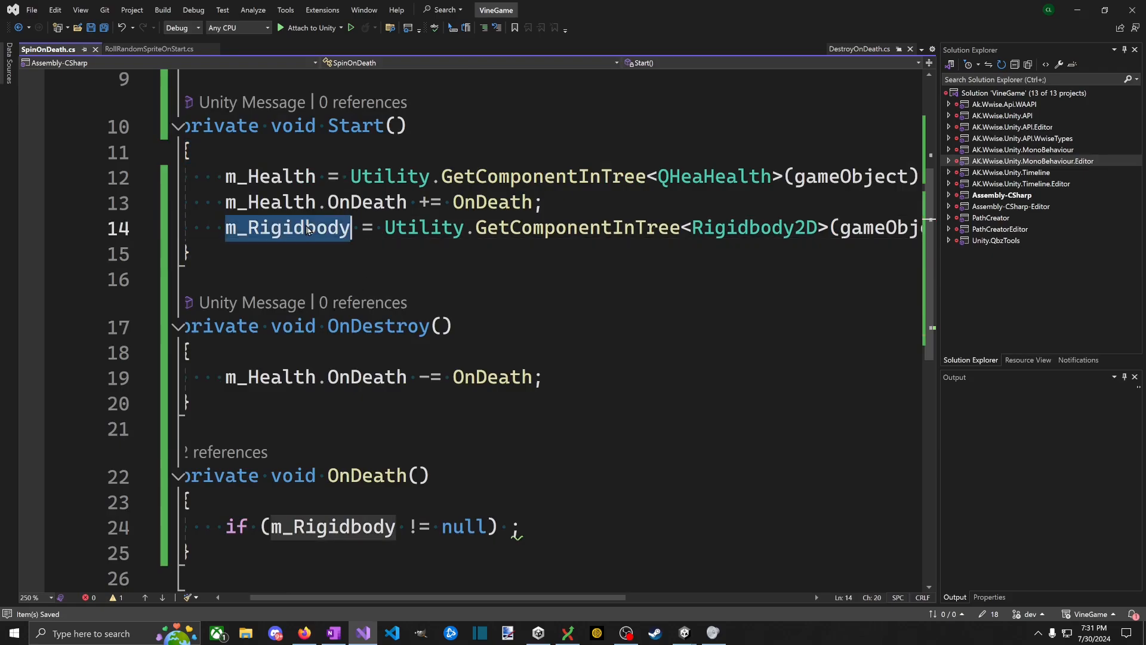
Step: Replace the stray semicolon after the m_Rigidbody null check in OnDeath with an empty multi-line brace block
{"action": "key", "text": "Down"}
{"action": "key", "text": "Down"}
{"action": "key", "text": "Down"}
{"action": "key", "text": "Down"}
{"action": "key", "text": "Down"}
{"action": "key", "text": "Down"}
{"action": "key", "text": "Down"}
{"action": "key", "text": "Down"}
{"action": "key", "text": "Down"}
{"action": "key", "text": "Down"}
{"action": "key", "text": "Down"}
{"action": "key", "text": "Up"}
{"action": "key", "text": "Up"}
{"action": "key", "text": "Down"}
{"action": "key", "text": "End"}
{"action": "key", "text": "BackSpace"}
{"action": "key", "text": "BackSpace"}
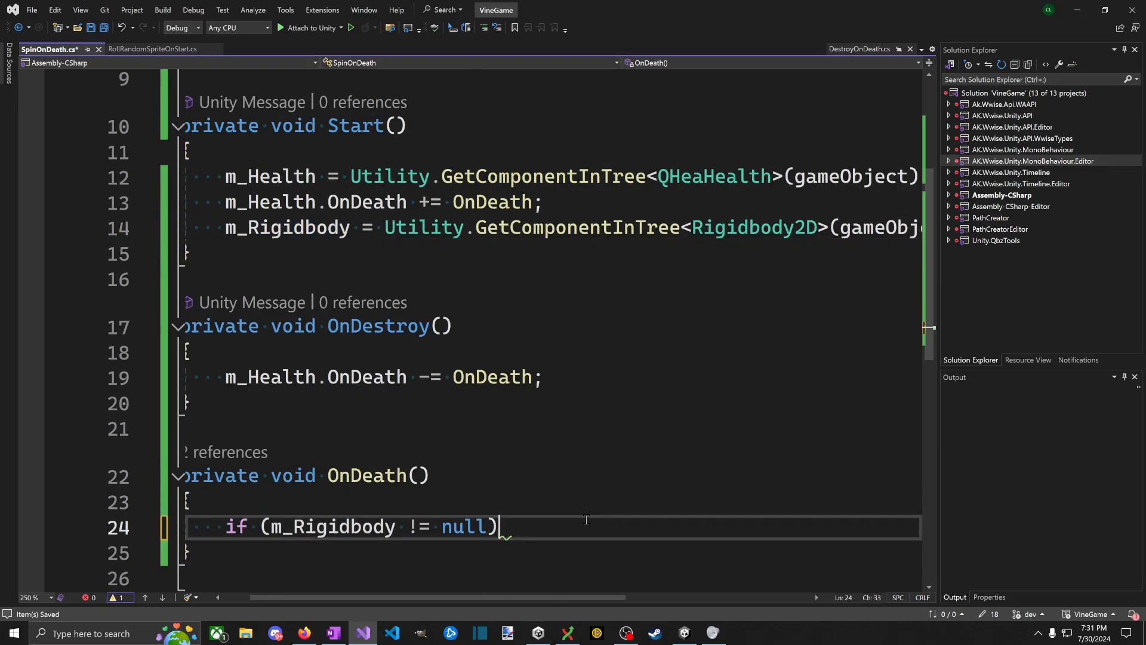
{"action": "key", "text": "Return"}
{"action": "type", "text": "Packages{"}
{"action": "key", "text": "Return"}
{"action": "key", "text": "BackSpace"}
{"action": "key", "text": "BackSpace"}
{"action": "key", "text": "BackSpace"}
{"action": "scroll", "coordinate": [592, 453], "scroll_direction": "down", "scroll_amount": 7}
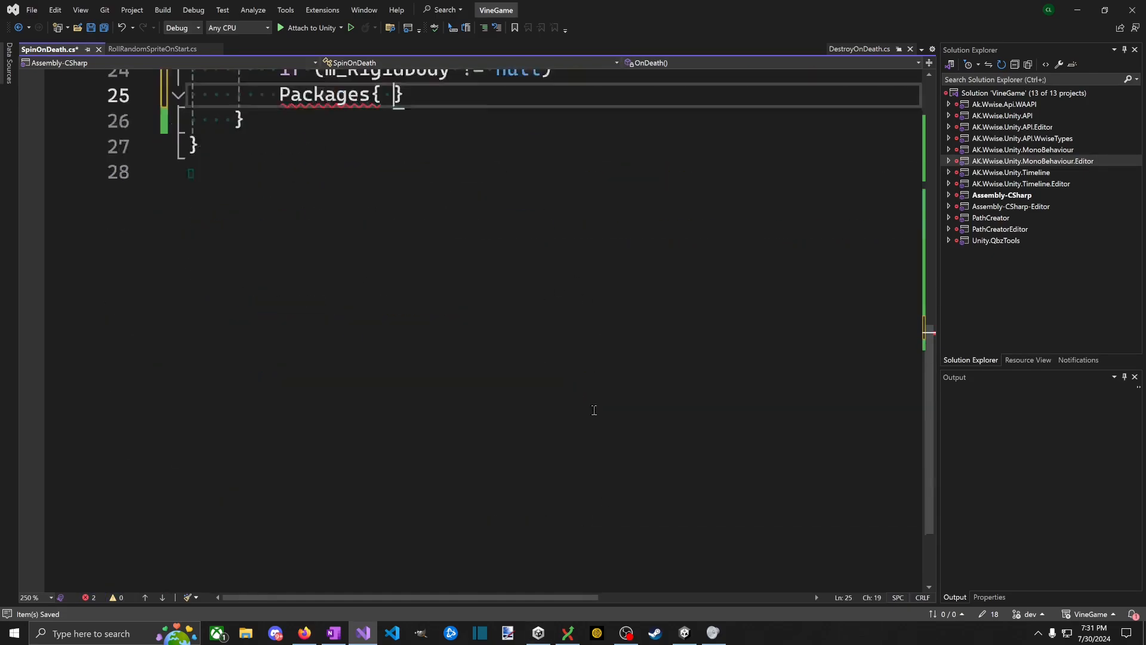
{"action": "scroll", "coordinate": [669, 466], "scroll_direction": "up", "scroll_amount": 6}
{"action": "key", "text": "Left"}
{"action": "key", "text": "Left"}
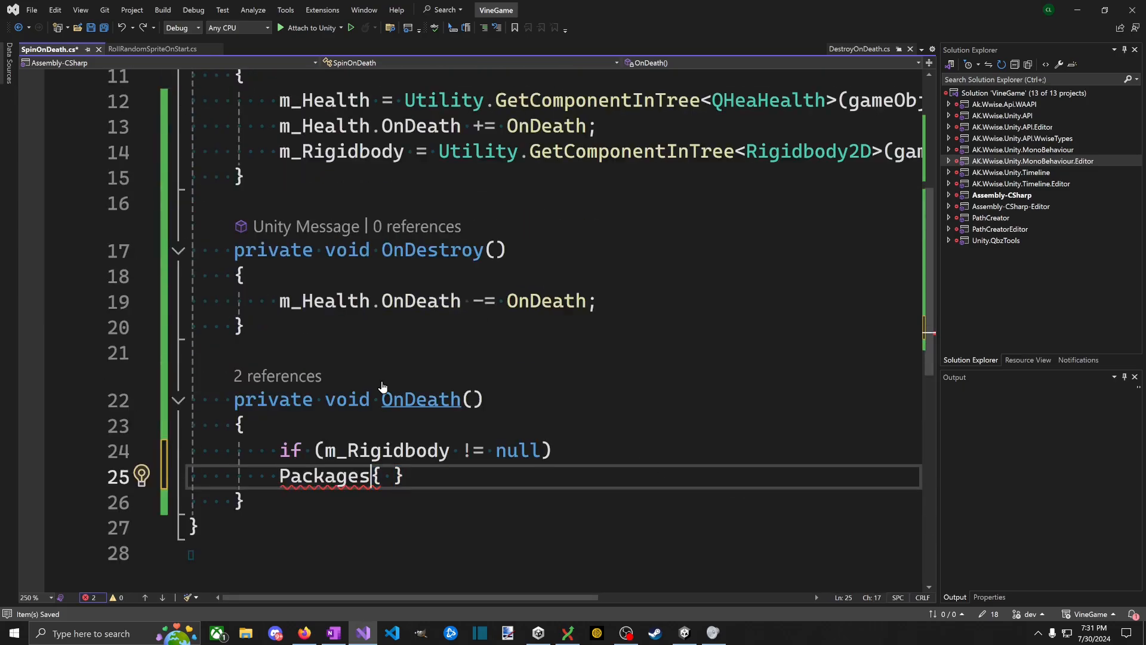
{"action": "key", "text": "ctrl+BackSpace"}
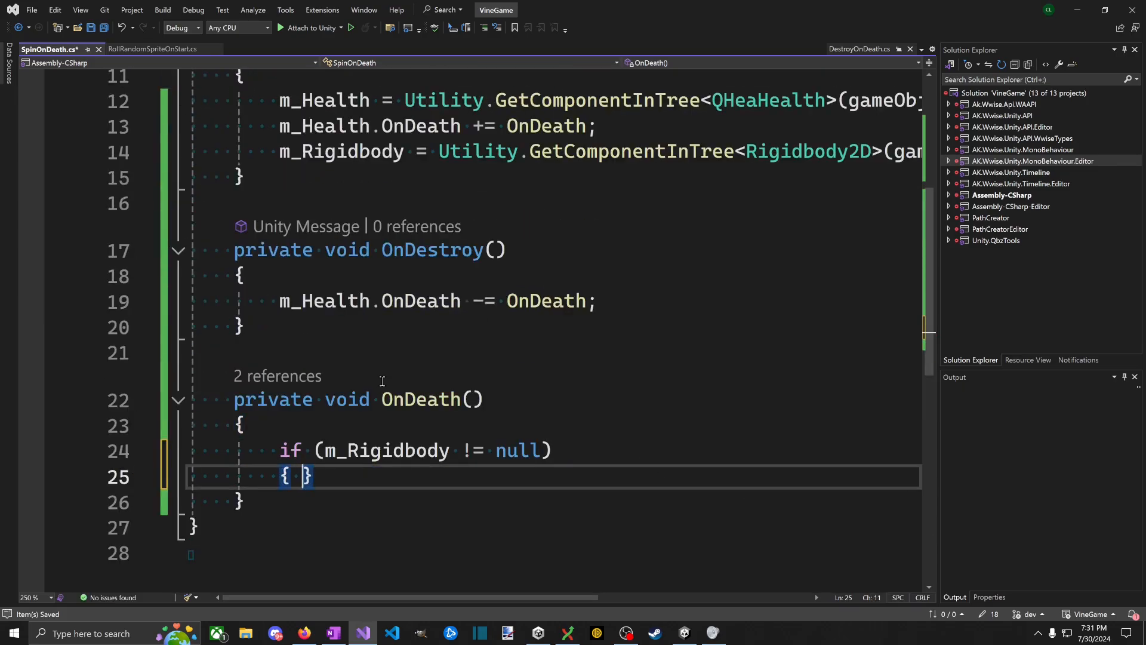
{"action": "key", "text": "Right"}
{"action": "key", "text": "Return"}
{"action": "key", "text": "Return"}
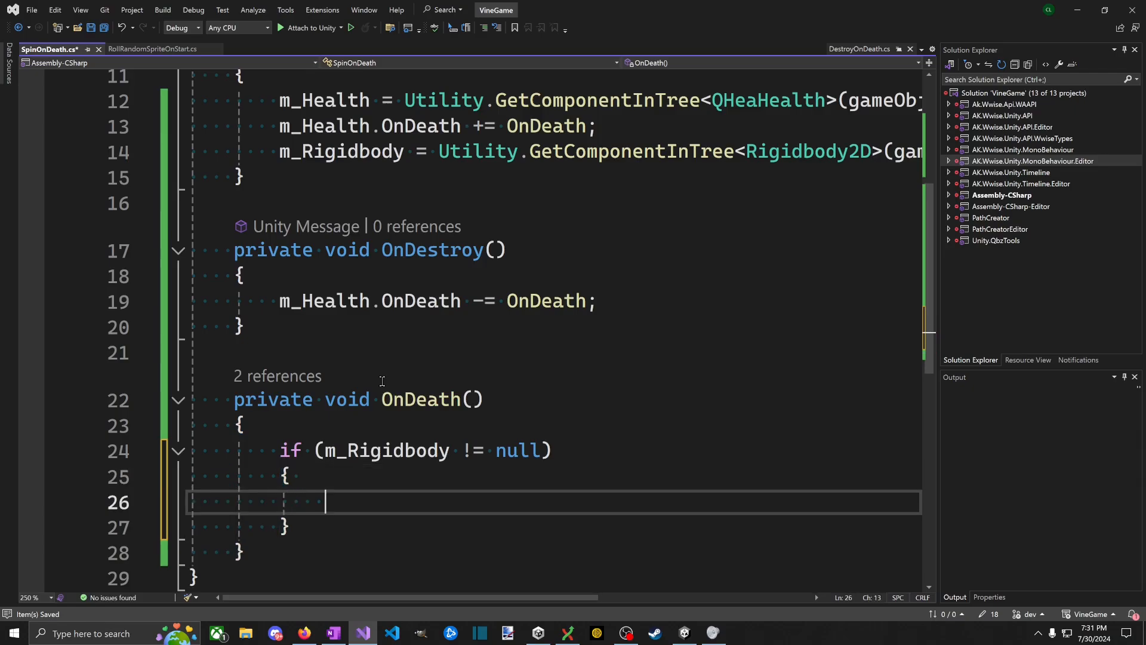
Step: Inside the null-check block, call m_Rigidbody.AddTorque(10.0f); and save the script
{"action": "type", "text": "m_Rigidbody.Add"}
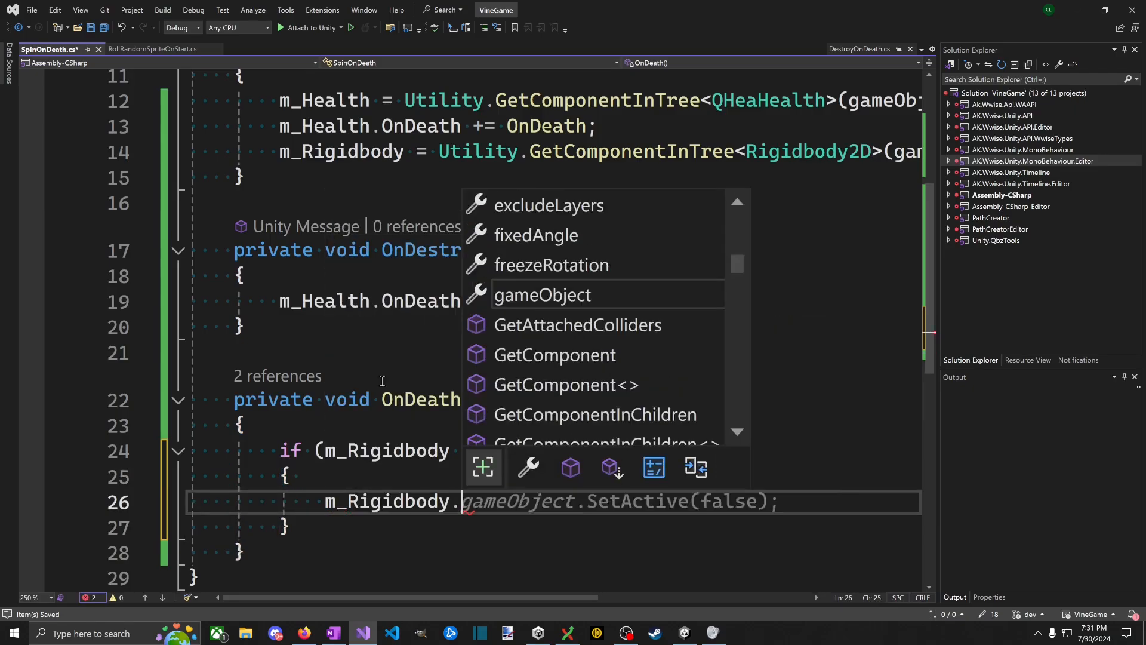
{"action": "key", "text": "Down"}
{"action": "key", "text": "Down"}
{"action": "key", "text": "Down"}
{"action": "type", "text": "()"}
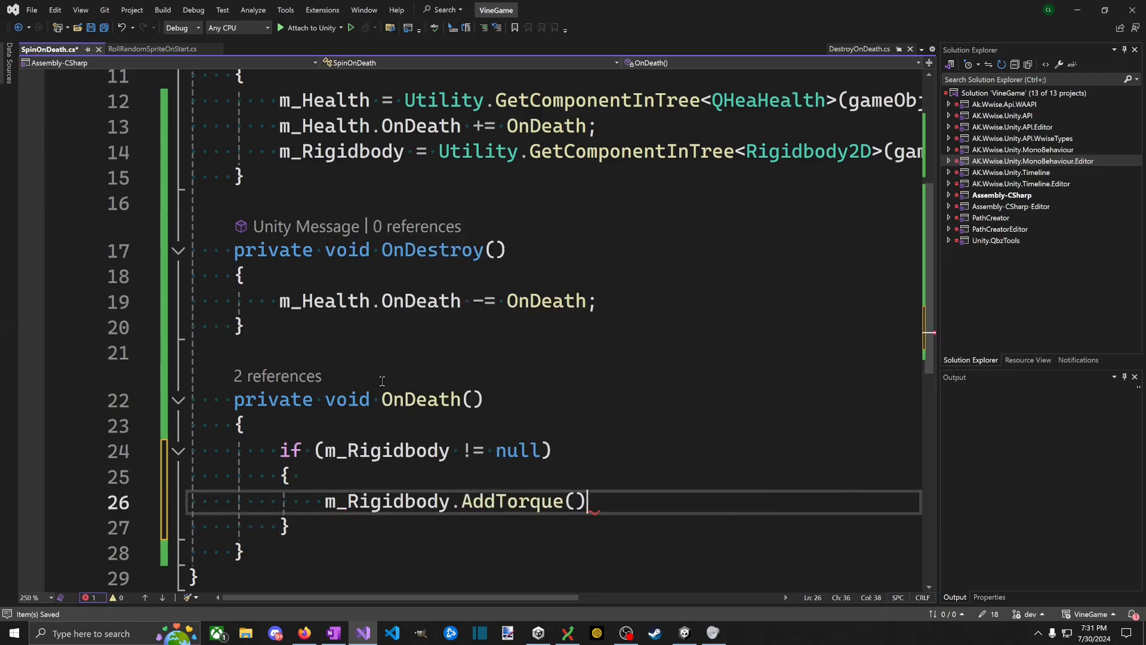
{"action": "type", "text": "10.0f"}
{"action": "key", "text": "ctrl+s"}
{"action": "type", "text": ");"}
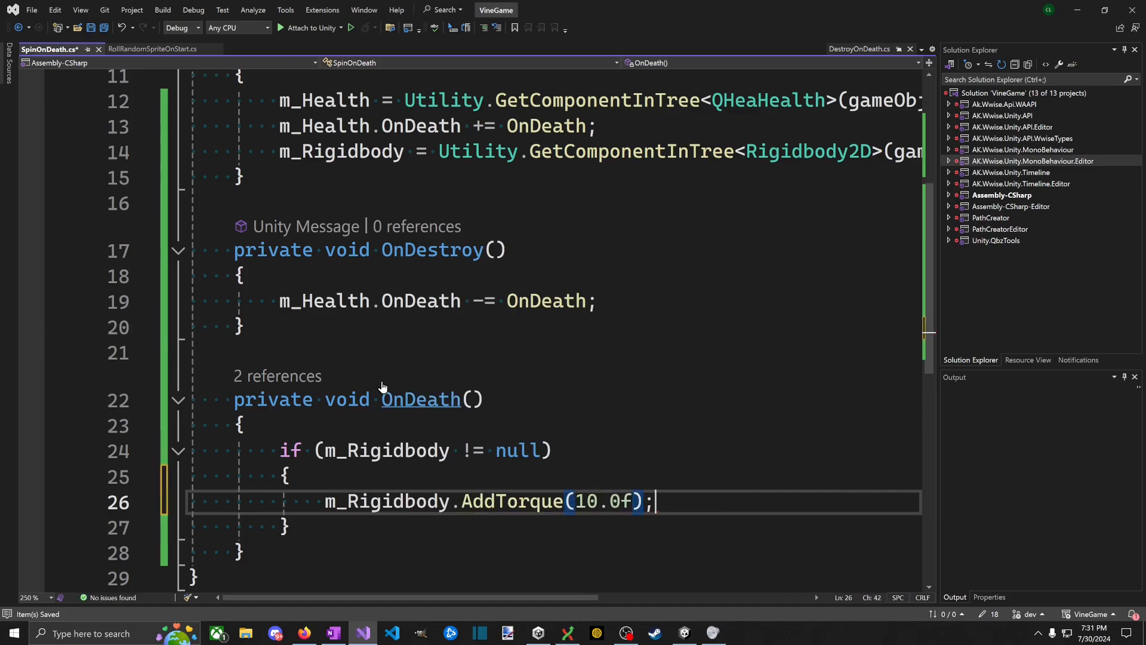
{"action": "key", "text": "ctrl+s"}
{"action": "key", "text": "Down"}
{"action": "scroll", "coordinate": [578, 512], "scroll_direction": "down", "scroll_amount": 1}
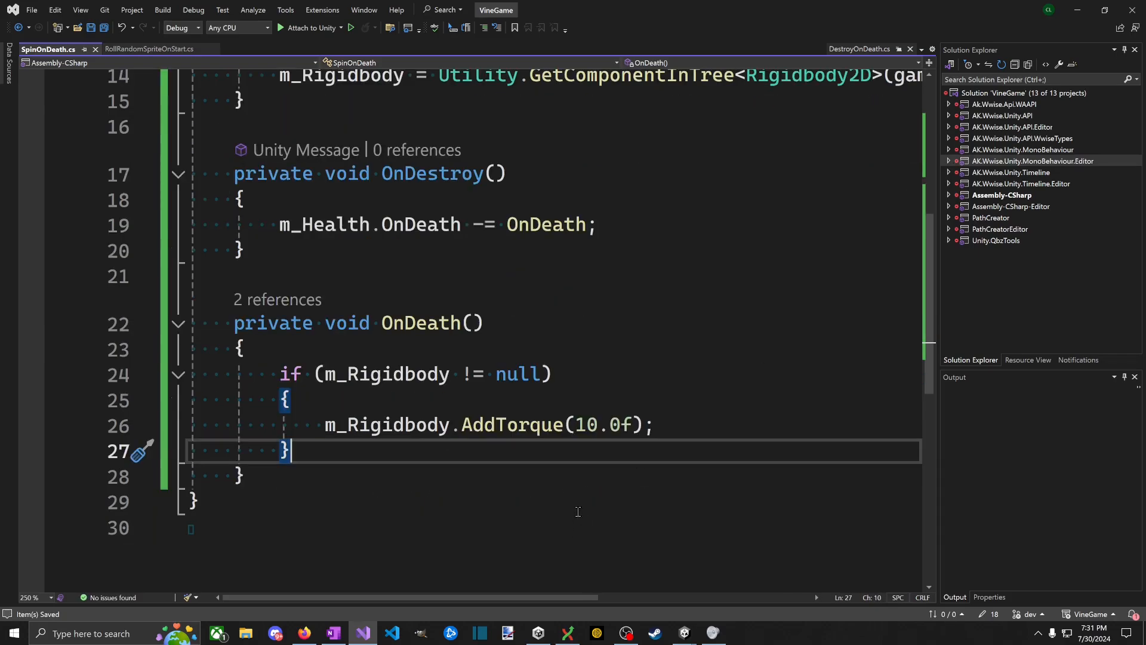
Step: Add ForceMode2D.Impulse as the second argument of the AddTorque call
{"action": "left_click", "coordinate": [637, 433]}
{"action": "type", "text": ","}
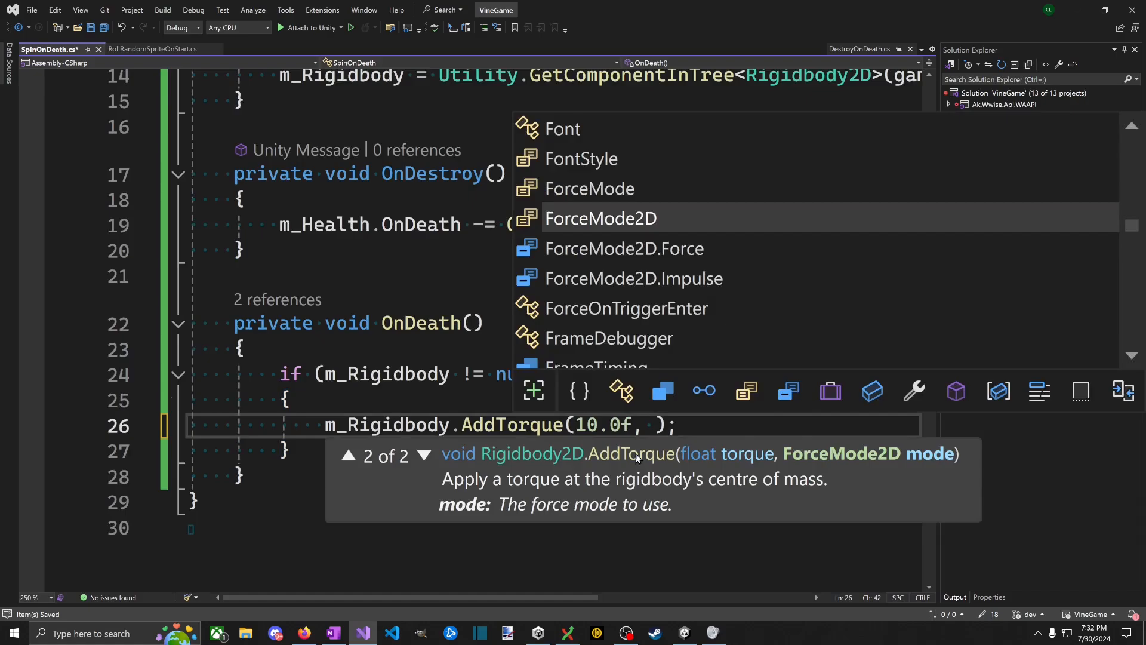
{"action": "key", "text": "End"}
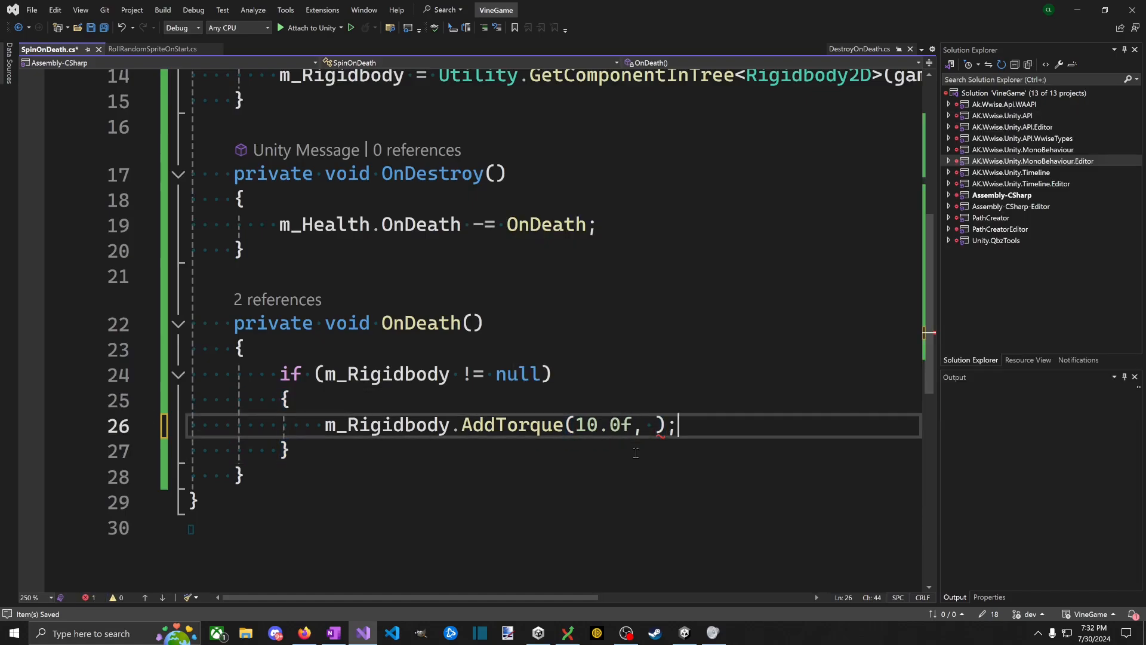
{"action": "type", "text": "For"}
{"action": "key", "text": "Down"}
{"action": "key", "text": "Down"}
{"action": "key", "text": "Down"}
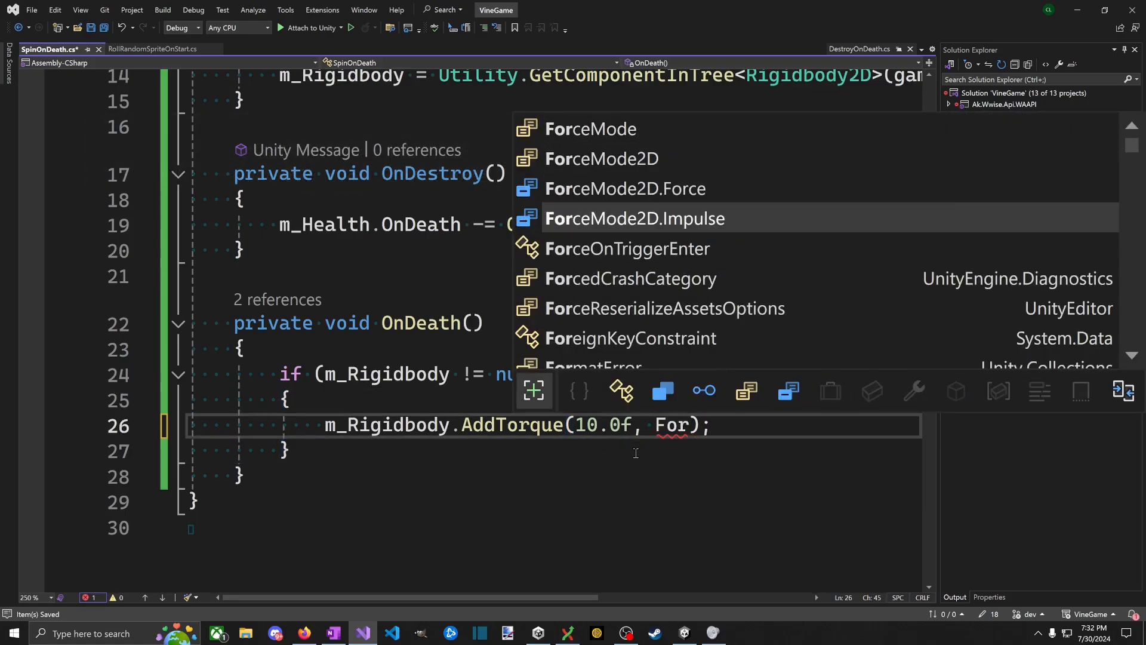
{"action": "key", "text": "Tab"}
Step: Add an else branch with an empty brace block after the m_Rigidbody null check
{"action": "key", "text": "Down"}
{"action": "key", "text": "Down"}
{"action": "key", "text": "Up"}
{"action": "key", "text": "Return"}
{"action": "type", "text": "else;"}
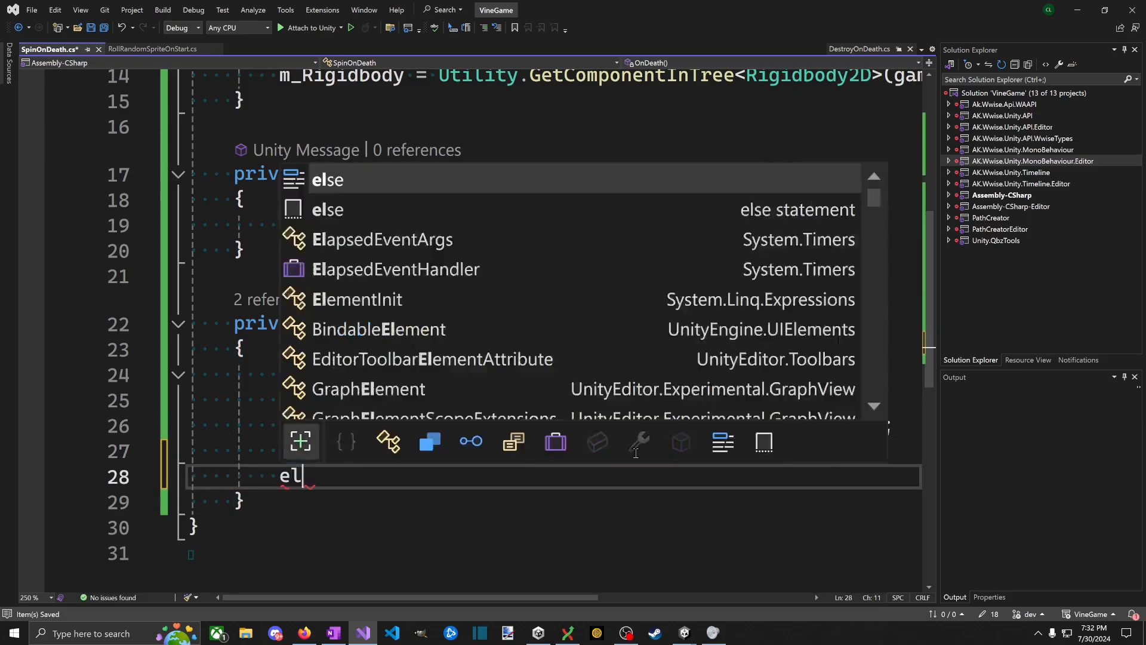
{"action": "key", "text": "Return"}
{"action": "type", "text": "{"}
{"action": "key", "text": "Return"}
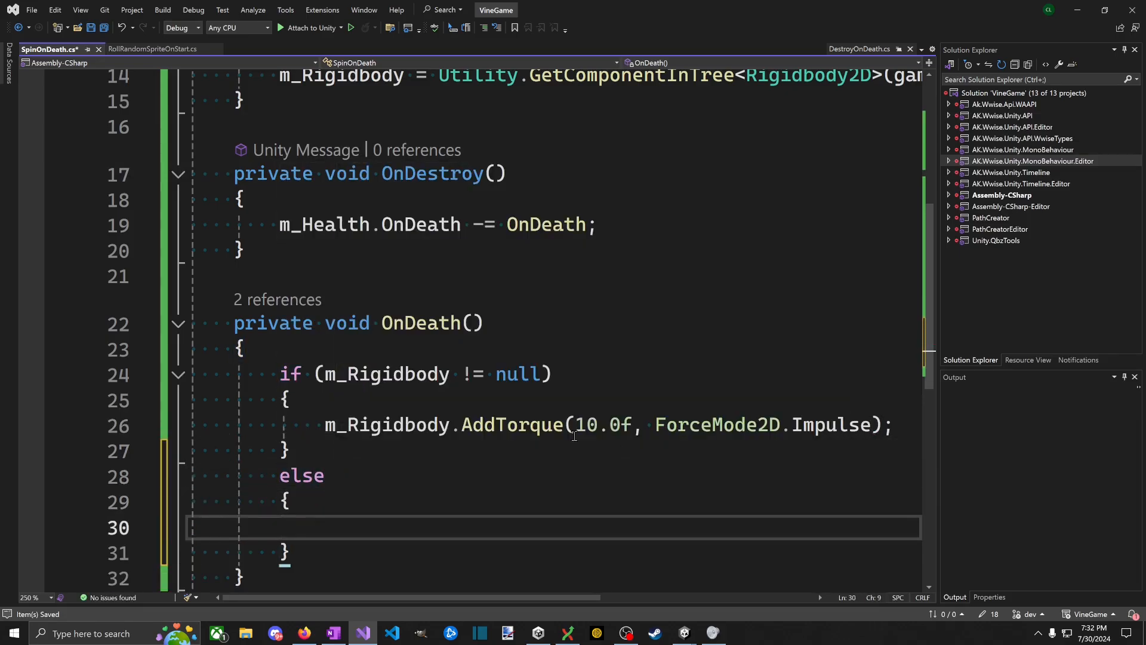
Step: Declare private bool m_TranslationSpinning = false; directly below the m_Rigidbody field
{"action": "scroll", "coordinate": [575, 435], "scroll_direction": "up", "scroll_amount": 3}
{"action": "left_click", "coordinate": [587, 132]}
{"action": "key", "text": "Return"}
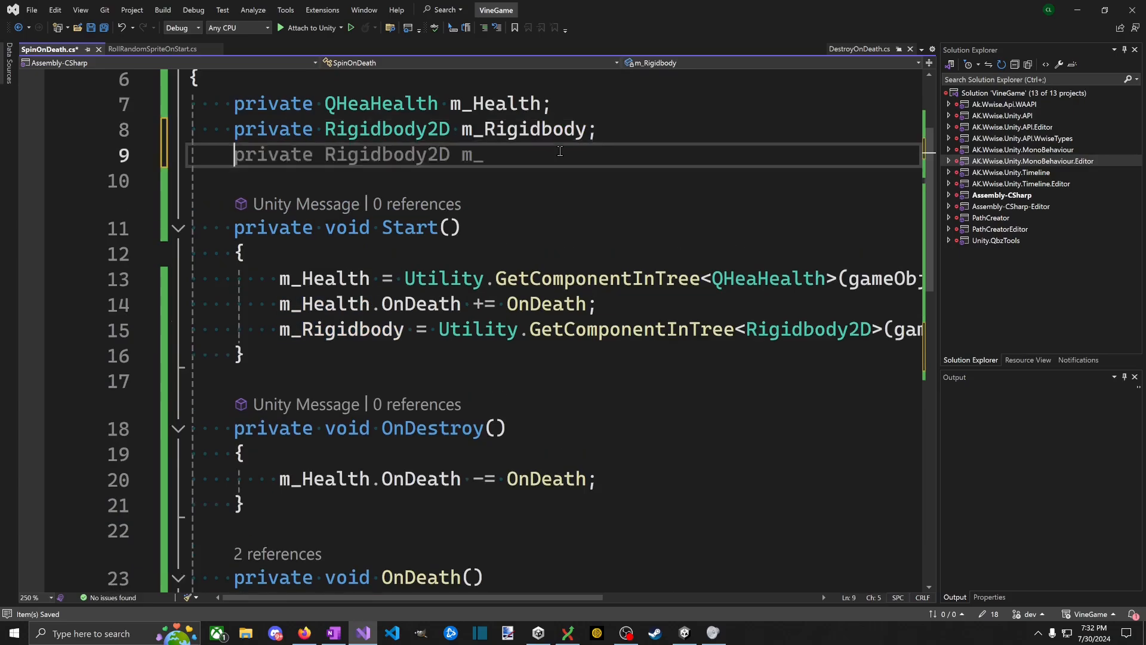
{"action": "type", "text": "[rivat"}
{"action": "key", "text": "BackSpace"}
{"action": "key", "text": "BackSpace"}
{"action": "key", "text": "BackSpace"}
{"action": "key", "text": "BackSpace"}
{"action": "key", "text": "BackSpace"}
{"action": "key", "text": "BackSpace"}
{"action": "type", "text": "pribate"}
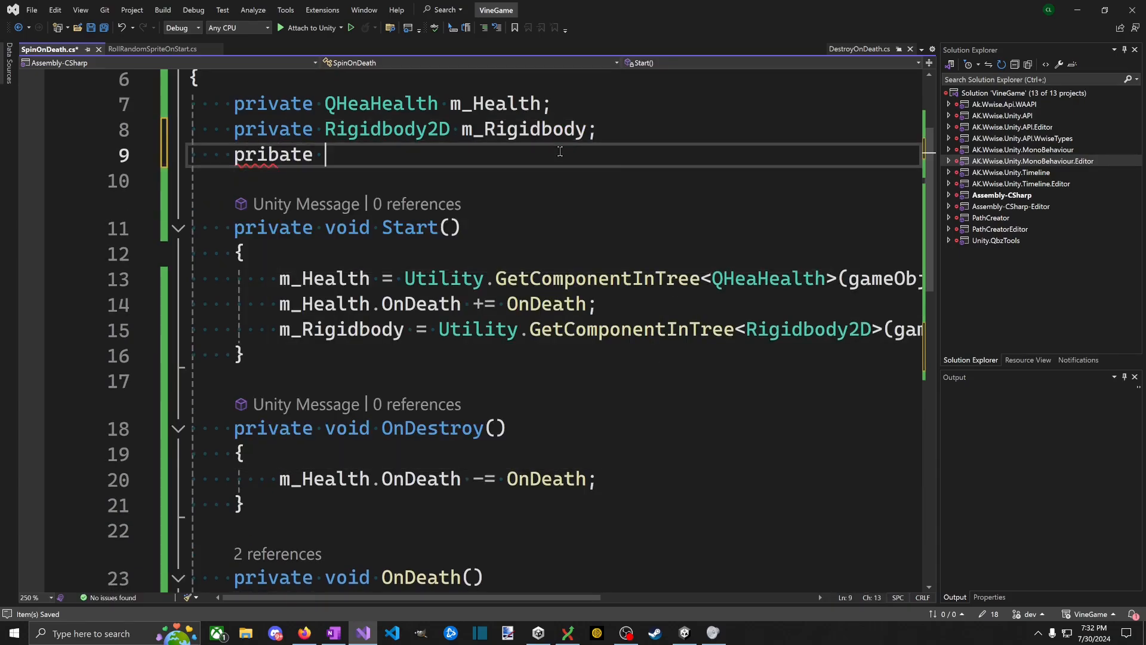
{"action": "key", "text": "BackSpace"}
{"action": "key", "text": "BackSpace"}
{"action": "key", "text": "BackSpace"}
{"action": "key", "text": "BackSpace"}
{"action": "key", "text": "BackSpace"}
{"action": "key", "text": "BackSpace"}
{"action": "key", "text": "BackSpace"}
{"action": "type", "text": "rivaet bo"}
{"action": "key", "text": "BackSpace"}
{"action": "key", "text": "BackSpace"}
{"action": "key", "text": "BackSpace"}
{"action": "key", "text": "BackSpace"}
{"action": "key", "text": "BackSpace"}
{"action": "type", "text": "te bool m"}
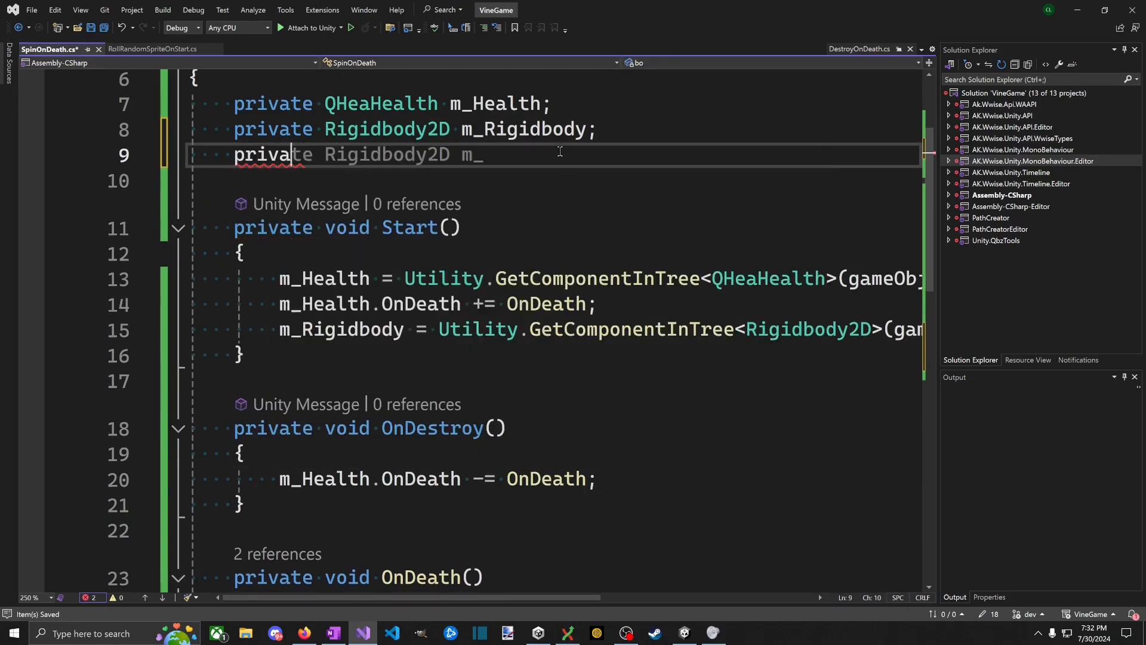
{"action": "type", "text": "_R"}
{"action": "key", "text": "BackSpace"}
{"action": "type", "text": "Tra"}
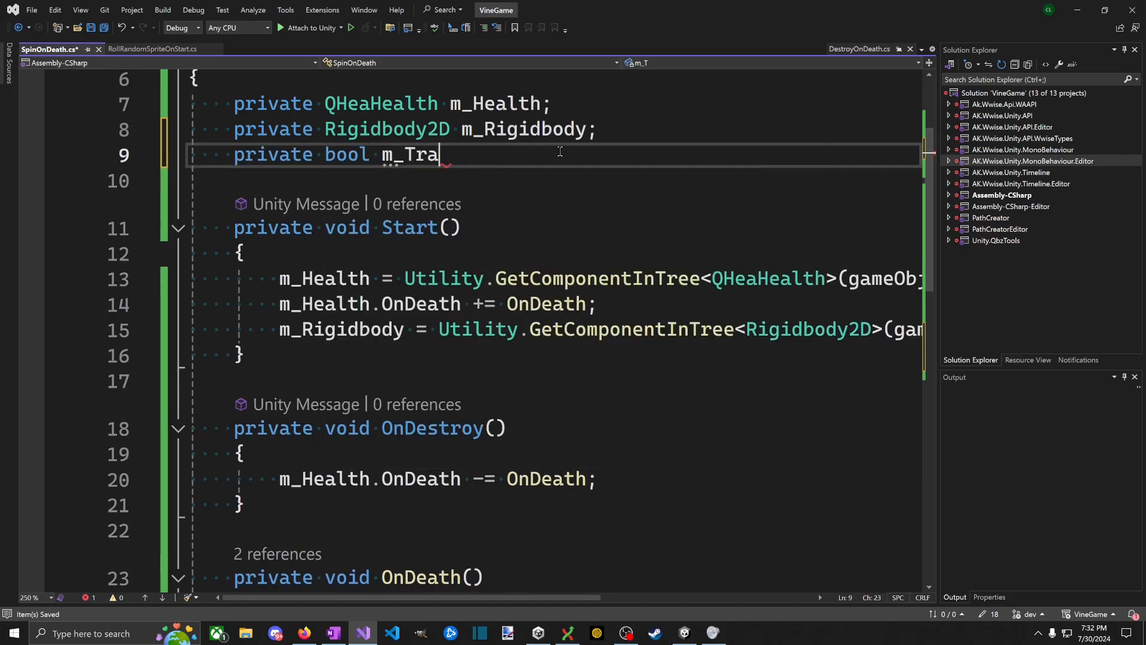
{"action": "type", "text": "nslationSpinning = false;"}
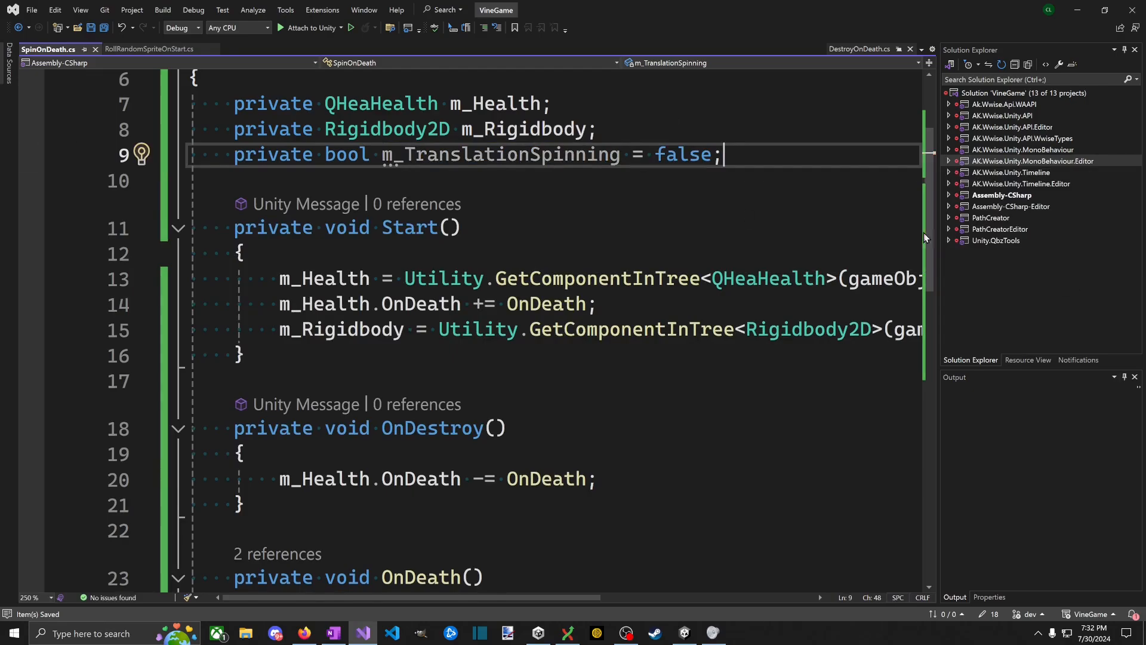
Step: Set m_TranslationSpinning = true; inside the else block of OnDeath
{"action": "scroll", "coordinate": [743, 293], "scroll_direction": "down", "scroll_amount": 4}
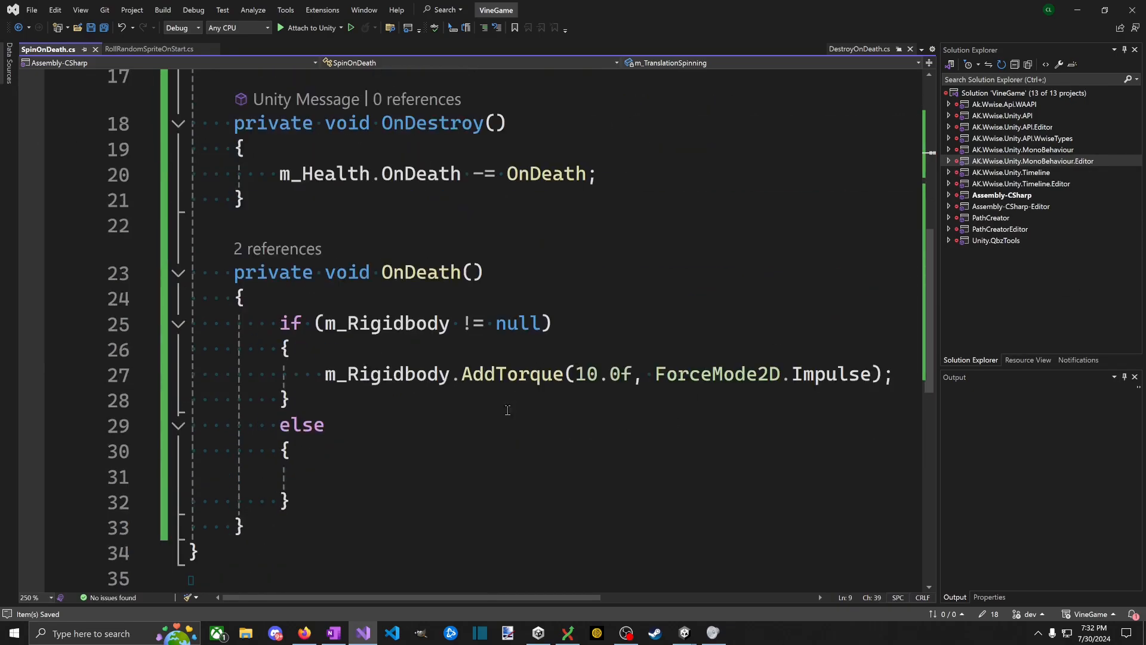
{"action": "left_click", "coordinate": [500, 493]}
{"action": "left_click", "coordinate": [530, 479]}
{"action": "type", "text": "m_TranslationSpinning = "}
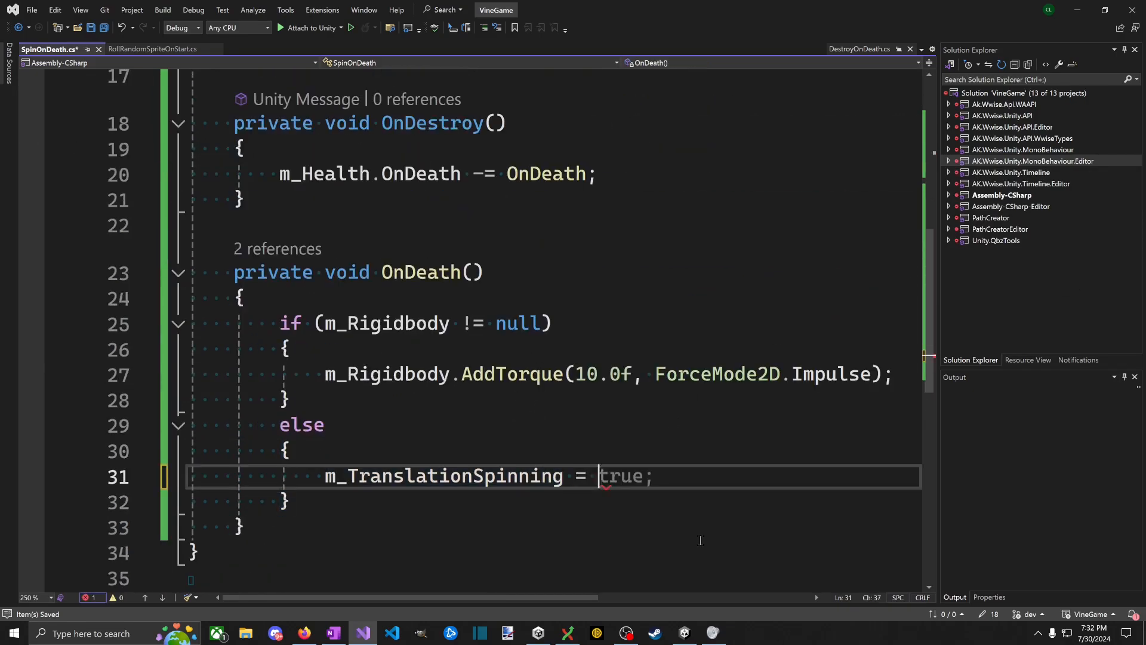
{"action": "type", "text": "tru"}
{"action": "key", "text": "Tab"}
{"action": "key", "text": "Down"}
{"action": "key", "text": "Down"}
{"action": "key", "text": "Down"}
{"action": "key", "text": "Up"}
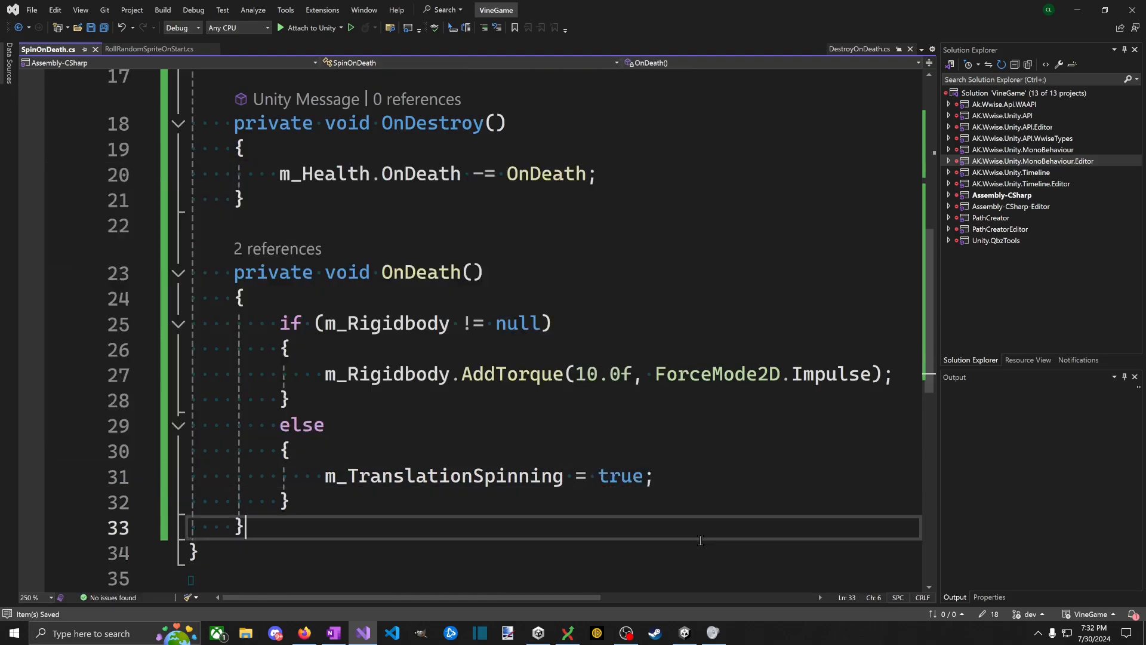
Step: Add an empty private void Update() method below OnDeath and save the script
{"action": "key", "text": "Return"}
{"action": "key", "text": "Return"}
{"action": "type", "text": "privat"}
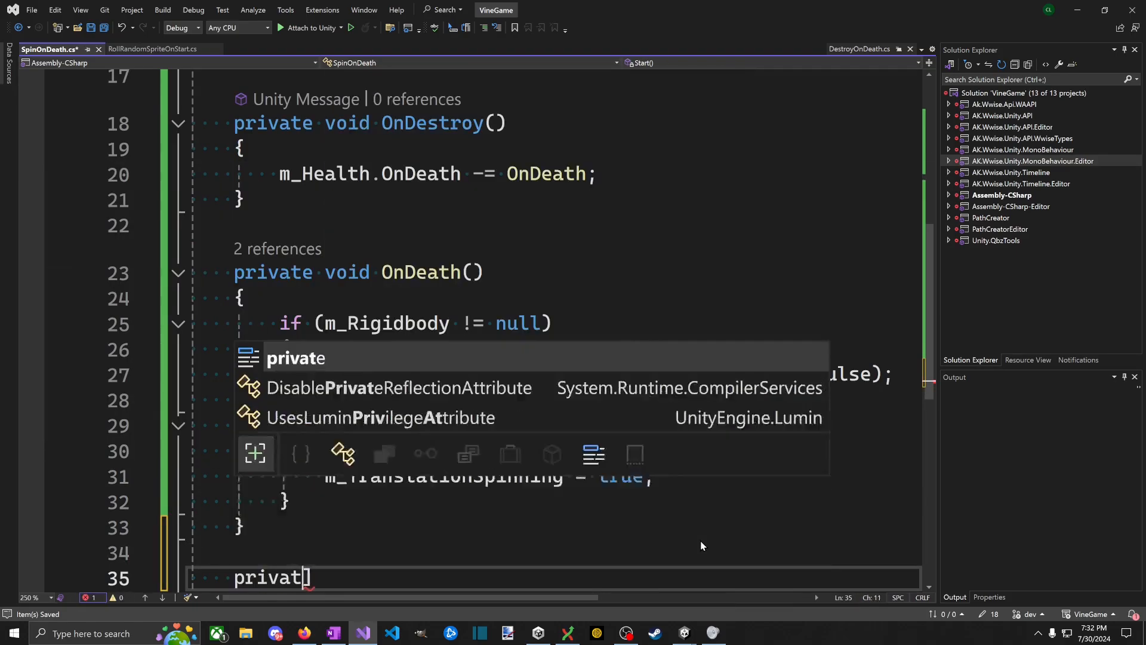
{"action": "type", "text": "e voidf"}
{"action": "key", "text": "BackSpace"}
{"action": "key", "text": "BackSpace"}
{"action": "type", "text": "Uop"}
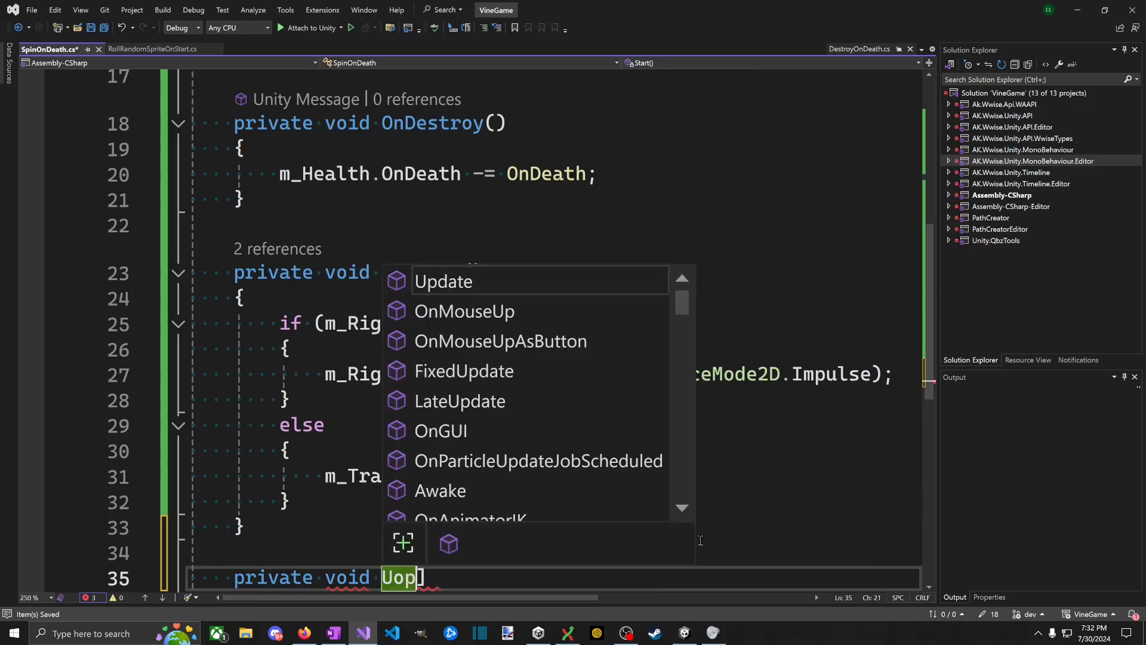
{"action": "key", "text": "BackSpace"}
{"action": "key", "text": "BackSpace"}
{"action": "key", "text": "BackSpace"}
{"action": "type", "text": "U"}
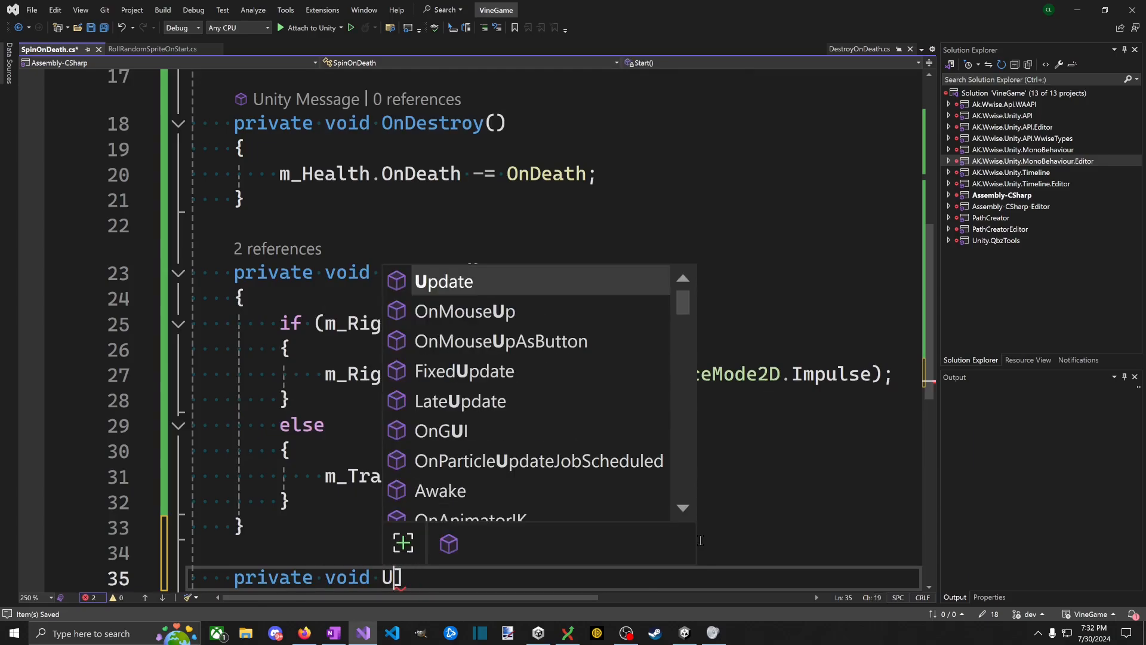
{"action": "key", "text": "Tab"}
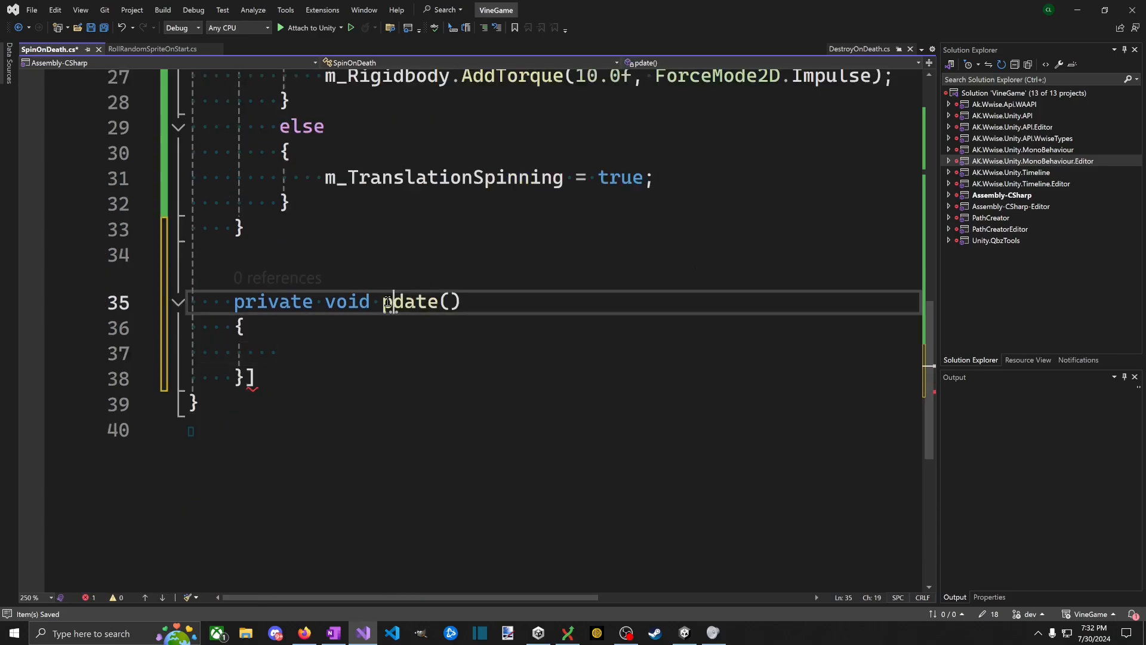
{"action": "key", "text": "ctrl+s"}
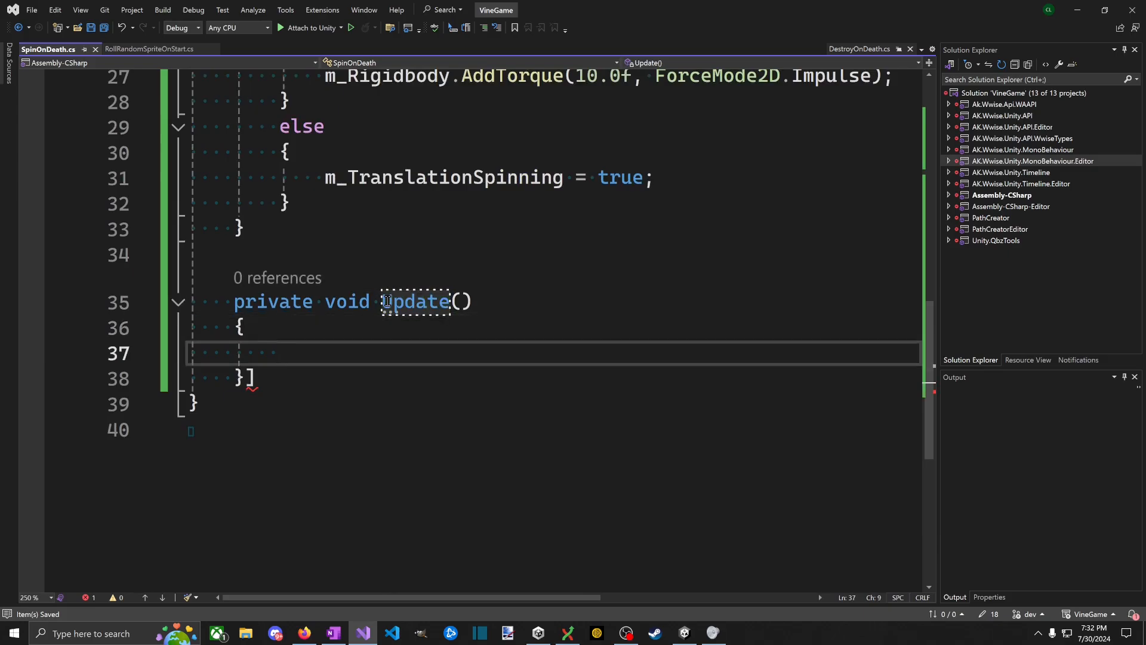
Step: Delete the stray square bracket after Update's closing brace and return to the method's empty body line
{"action": "key", "text": "Down"}
{"action": "key", "text": "BackSpace"}
{"action": "key", "text": "Up"}
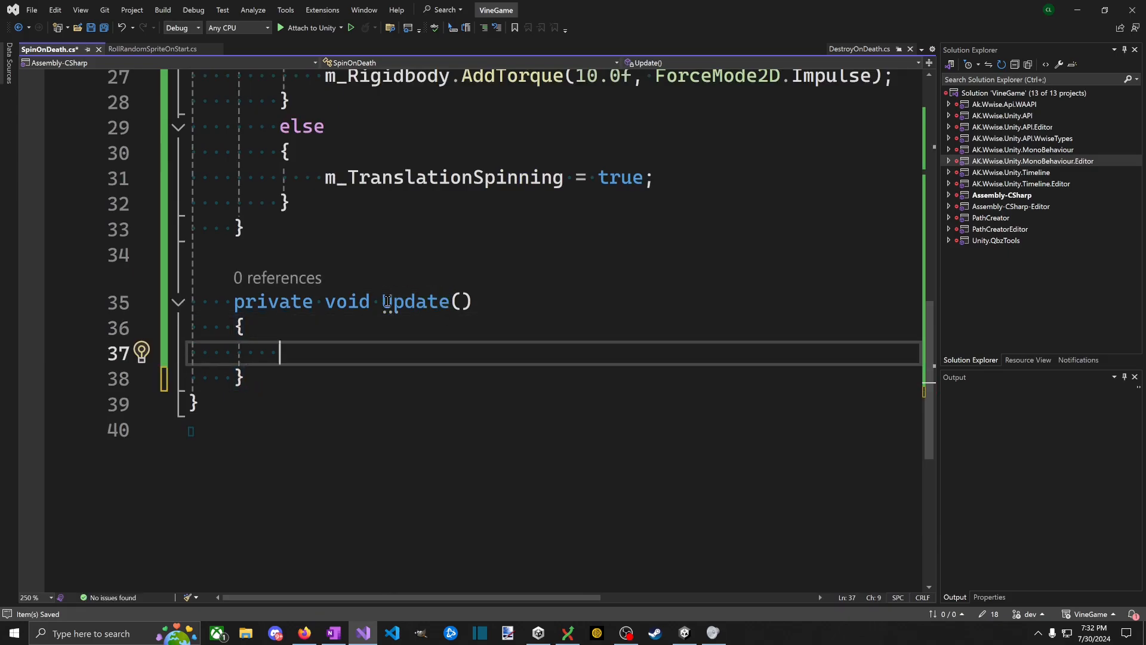
Step: Add an if (m_TranslationSpinning) check with an empty brace block inside Update
{"action": "type", "text": "if (m_"}
{"action": "key", "text": "Tab"}
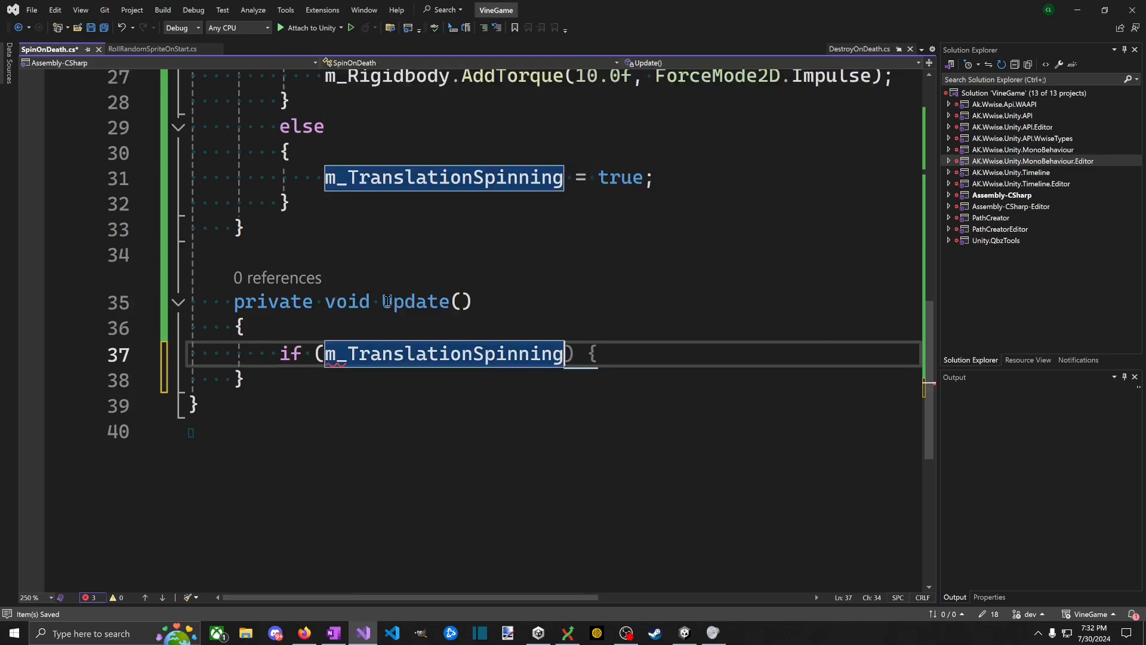
{"action": "type", "text": ")"}
{"action": "key", "text": "Return"}
{"action": "type", "text": "Packages{"}
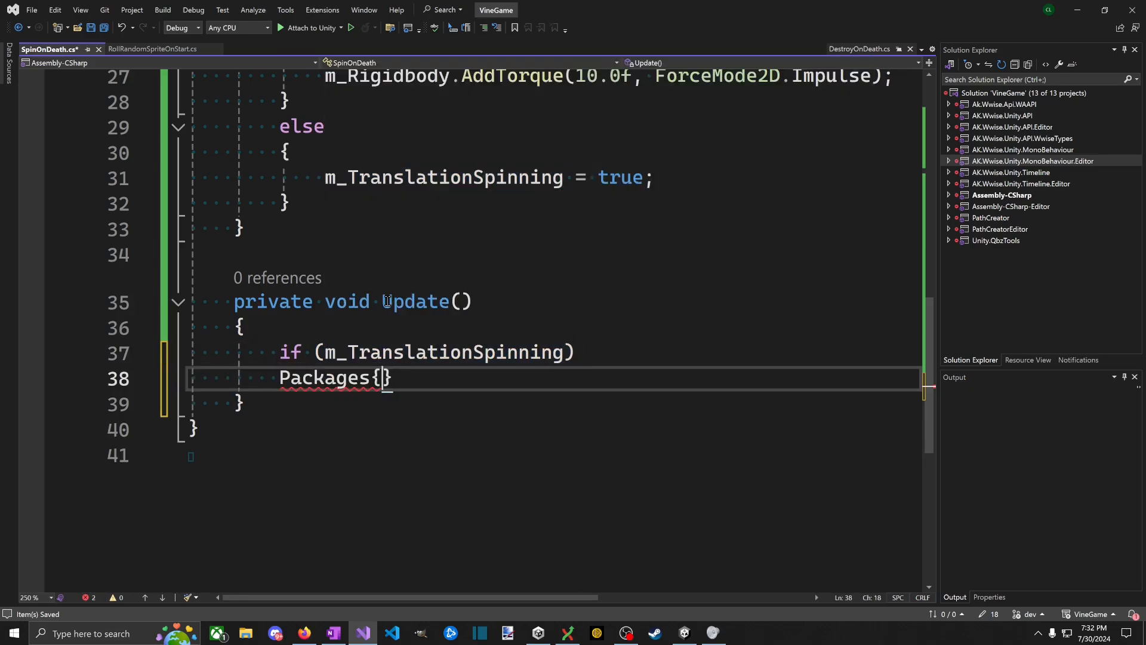
{"action": "key", "text": "ctrl+BackSpace"}
{"action": "key", "text": "ctrl+BackSpace"}
{"action": "type", "text": "{"}
{"action": "key", "text": "Return"}
{"action": "key", "text": "Up"}
{"action": "key", "text": "Right"}
{"action": "key", "text": "Return"}
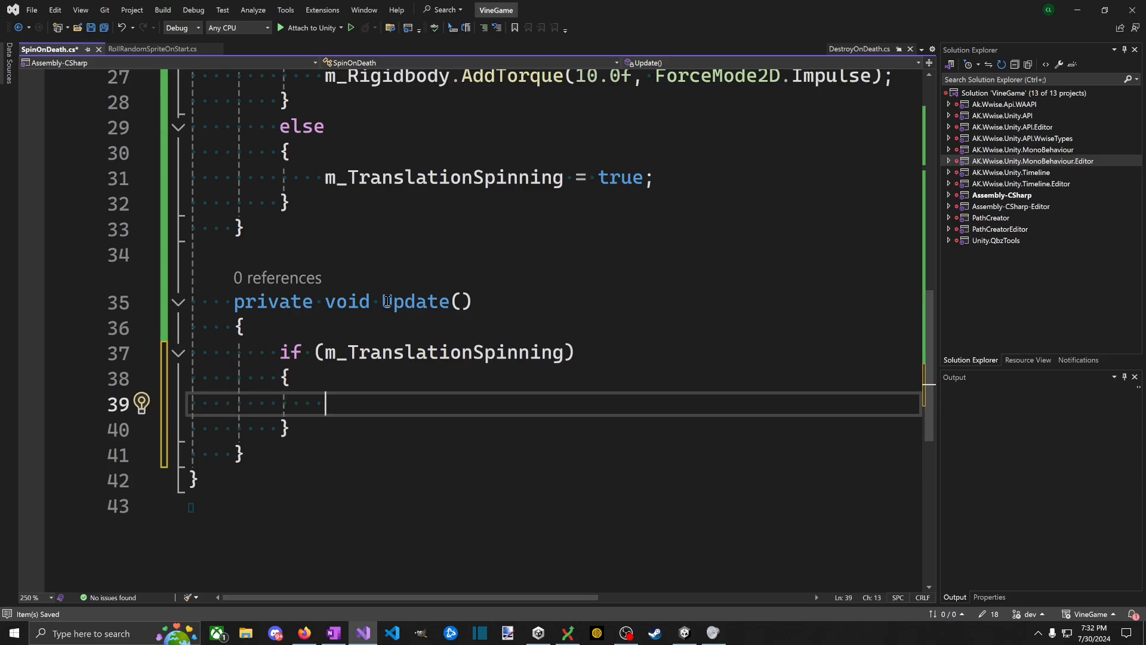
Step: Declare var rot = transform.rotation.eulerAngles.z; inside the m_TranslationSpinning block, followed by a blank line
{"action": "type", "text": "var rot"}
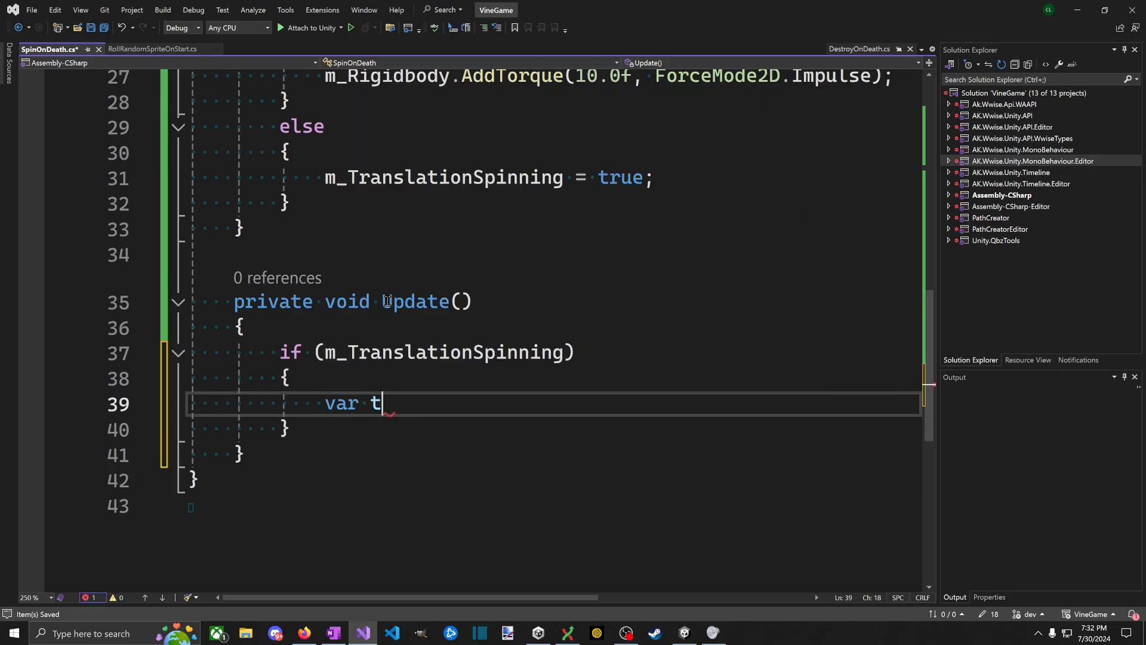
{"action": "type", "text": " = transform."}
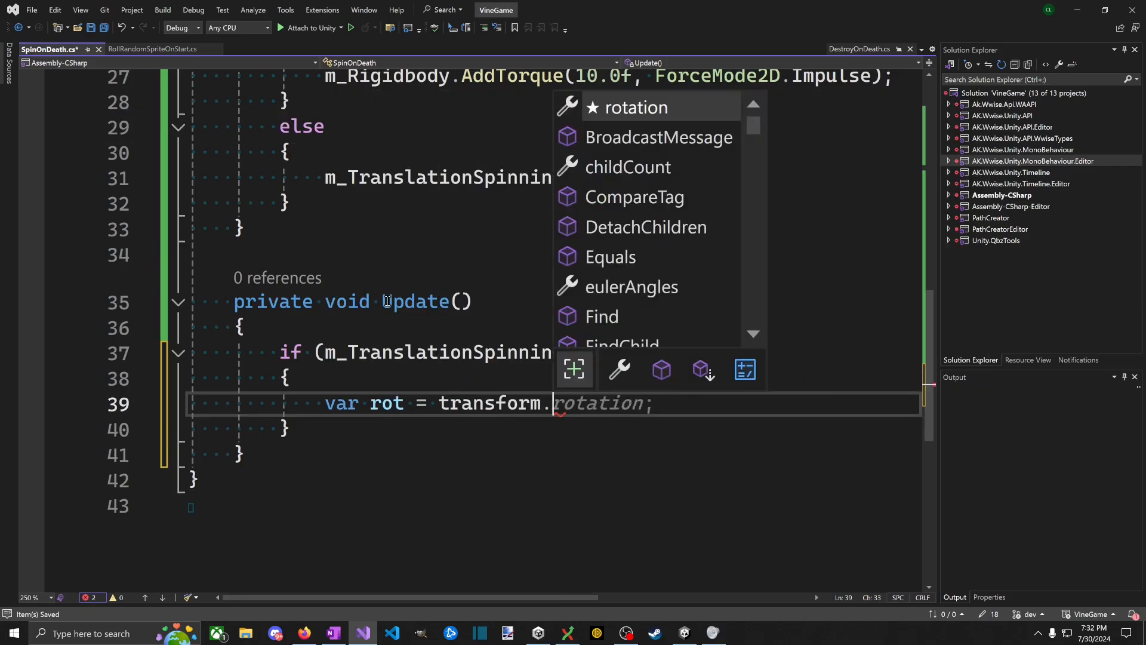
{"action": "type", "text": "rotation.eul"}
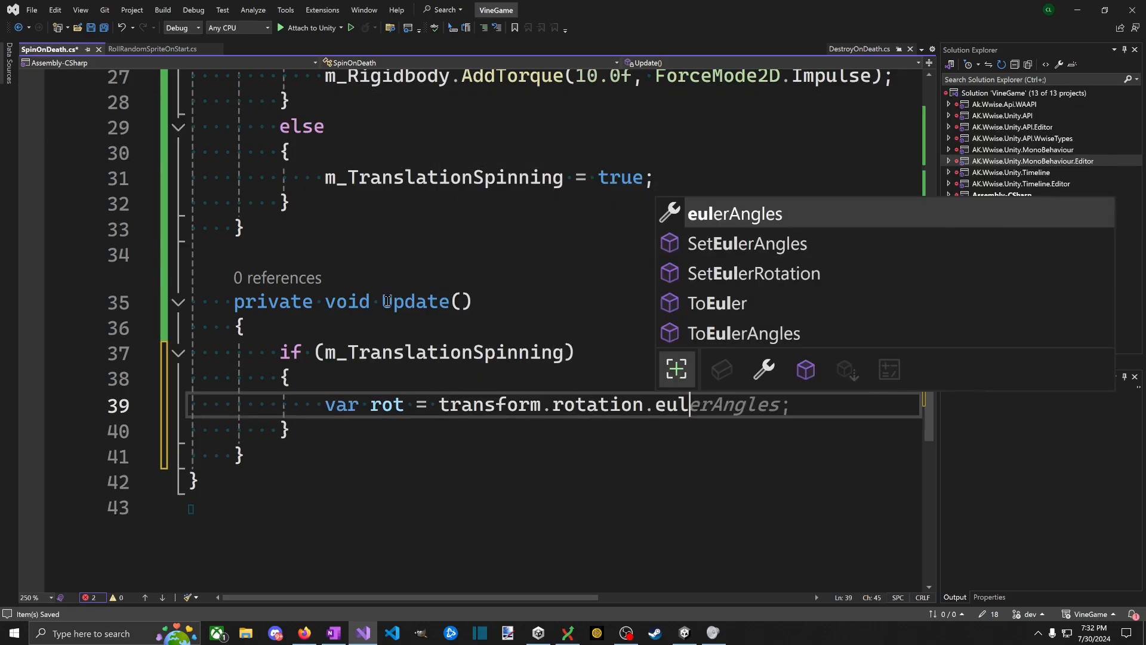
{"action": "type", "text": "erAngles.z;"}
{"action": "key", "text": "Return"}
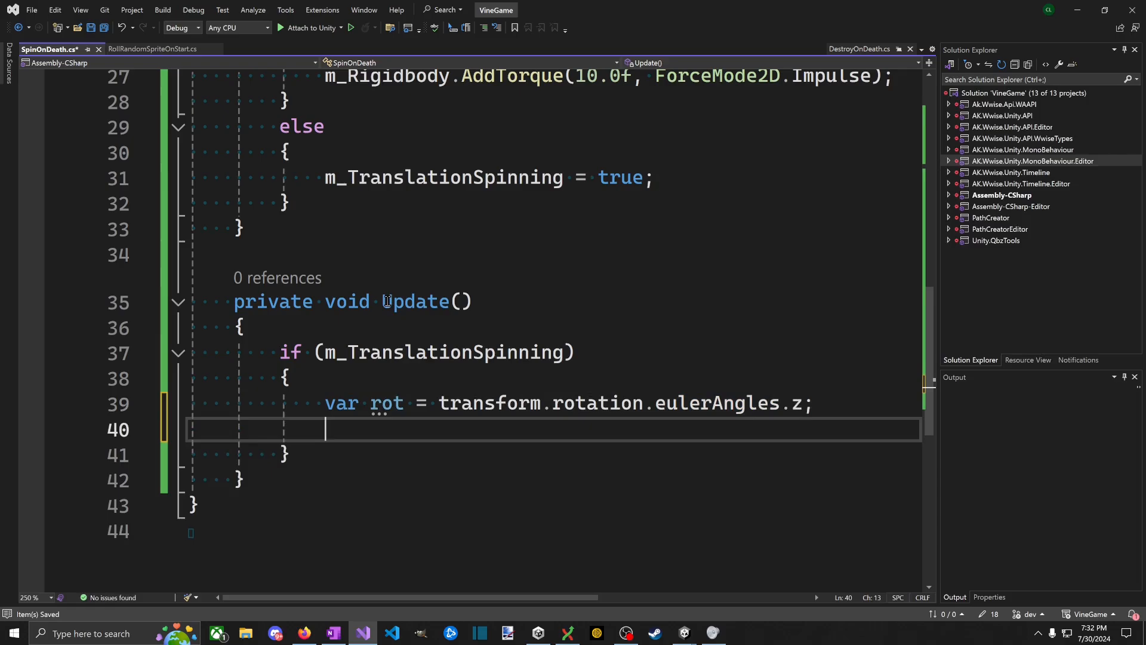
Step: Declare const float rotSpeed = 10.0f; directly above the rot variable and save the script
{"action": "key", "text": "Up"}
{"action": "key", "text": "Up"}
{"action": "key", "text": "End"}
{"action": "key", "text": "Return"}
{"action": "type", "text": "con"}
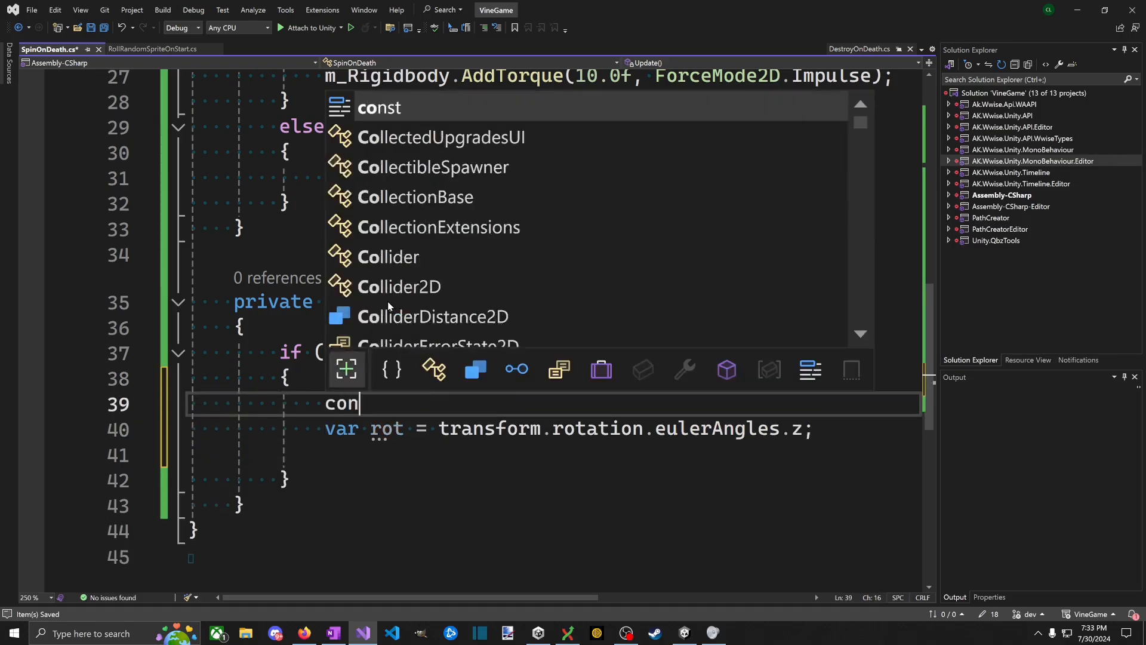
{"action": "type", "text": "st float ro"}
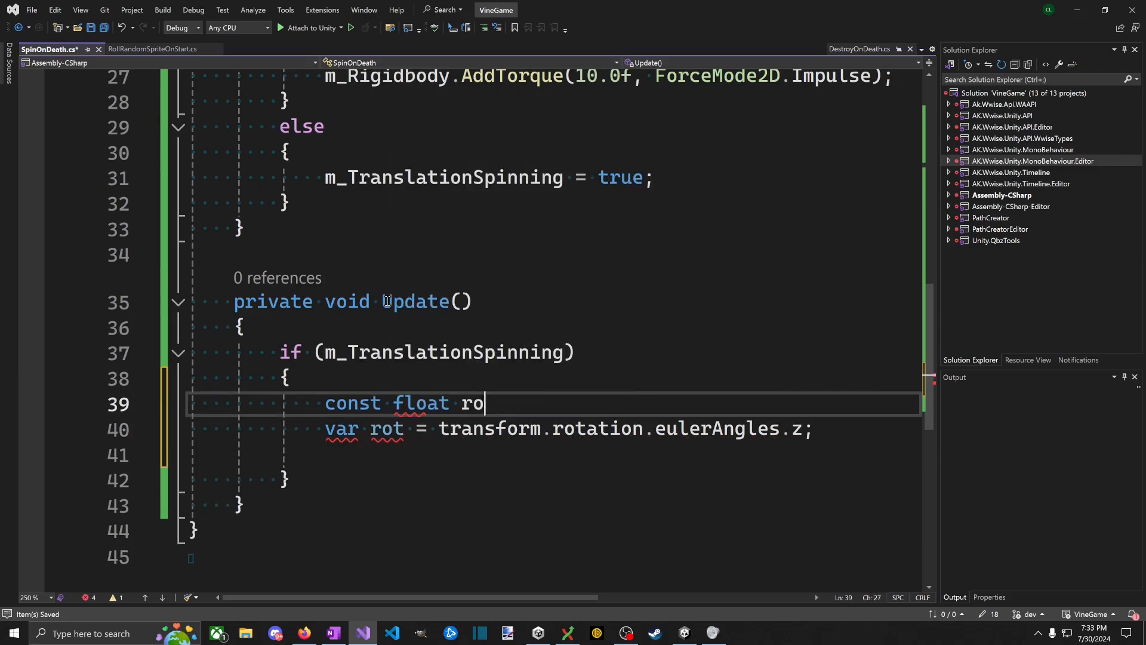
{"action": "type", "text": "tSpeed =  10.0f;"}
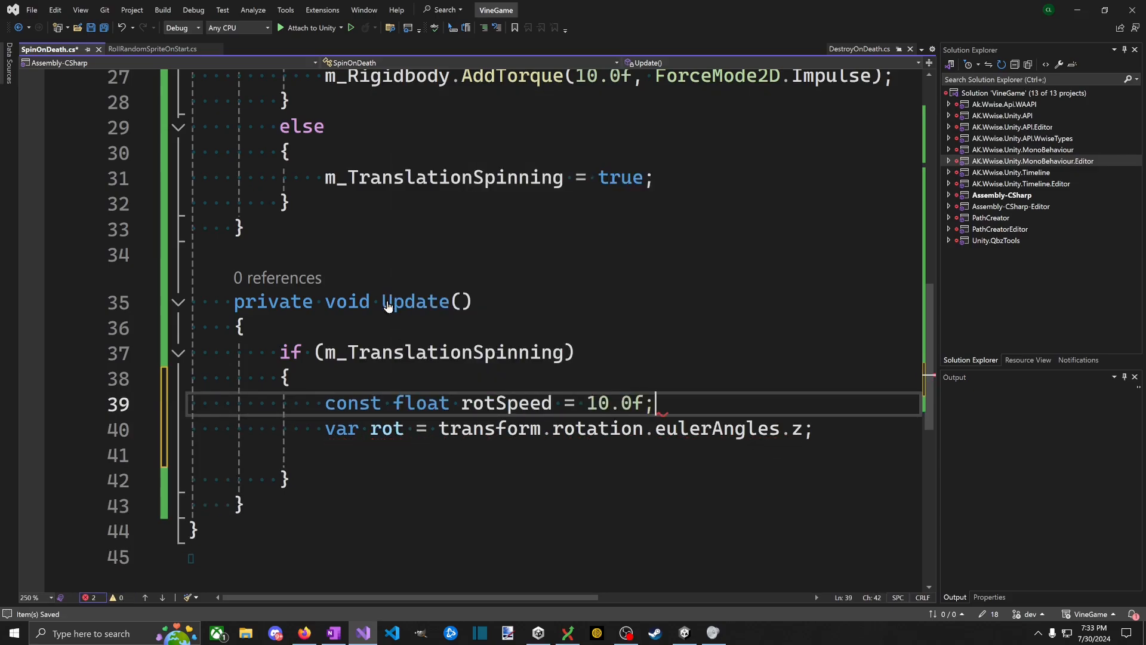
{"action": "key", "text": "ctrl+s"}
Step: Add rot += rotSpeed * Time.deltaTime; below the rot declaration and save the script
{"action": "key", "text": "Down"}
{"action": "key", "text": "Down"}
{"action": "key", "text": "Down"}
{"action": "key", "text": "Up"}
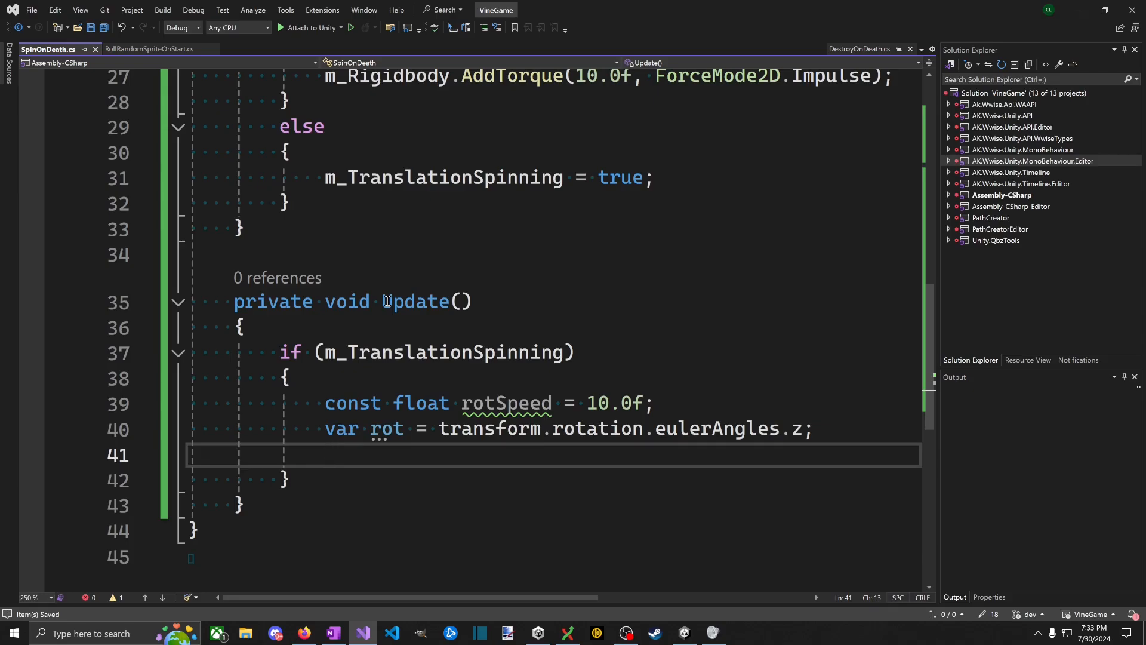
{"action": "type", "text": "rot "}
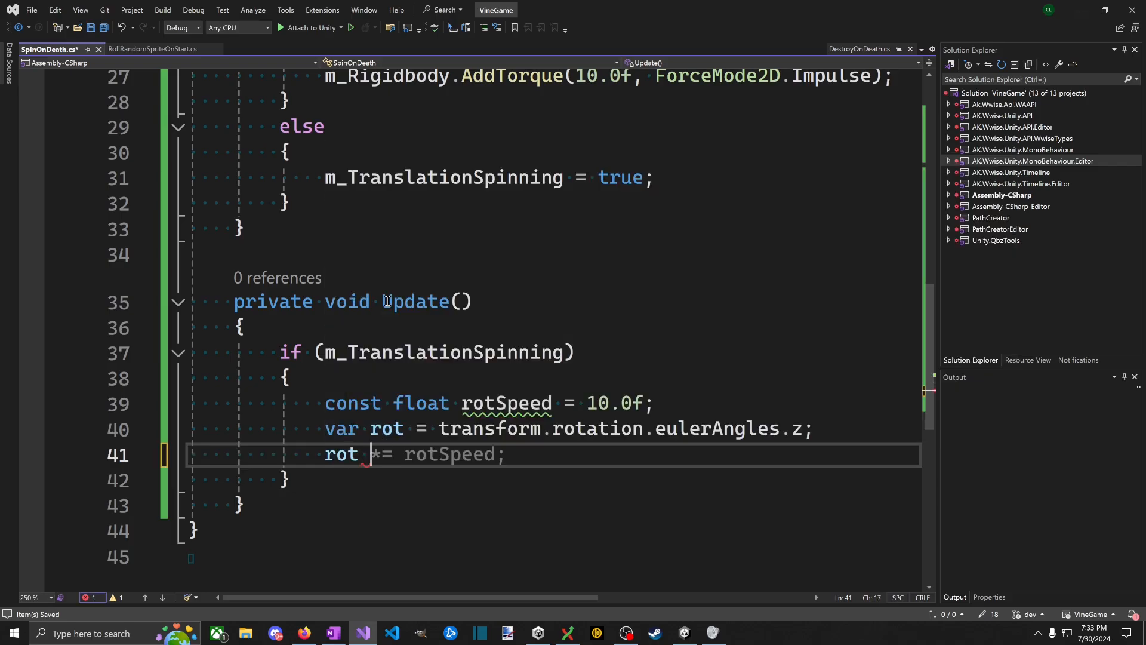
{"action": "type", "text": "+="}
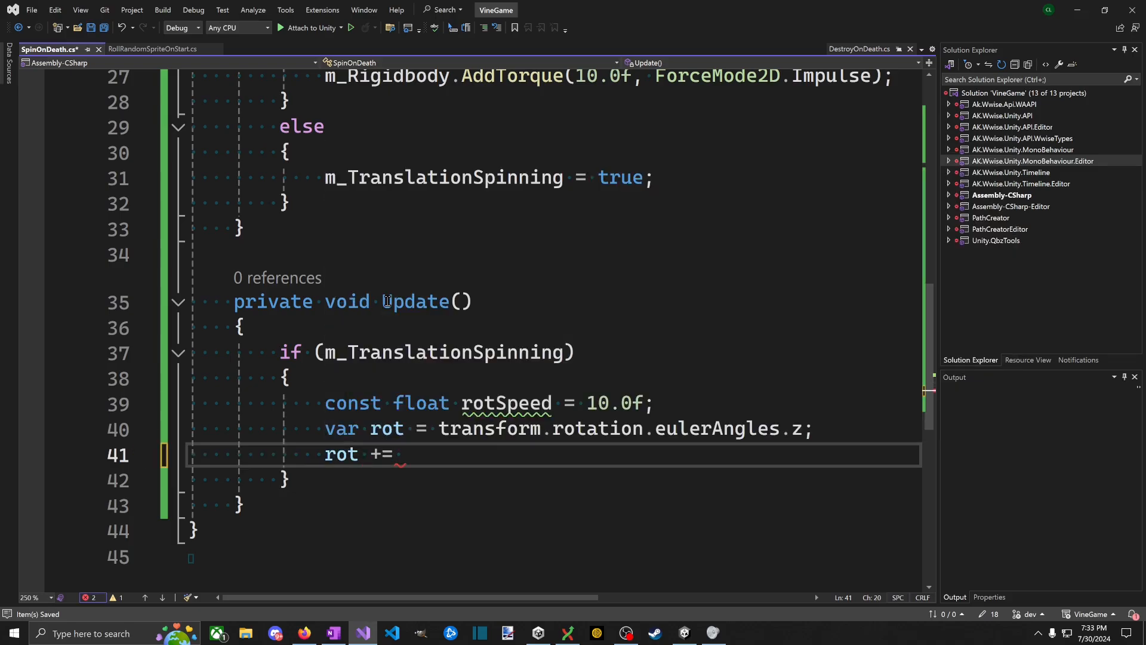
{"action": "key", "text": "BackSpace"}
{"action": "key", "text": "BackSpace"}
{"action": "type", "text": "rop"}
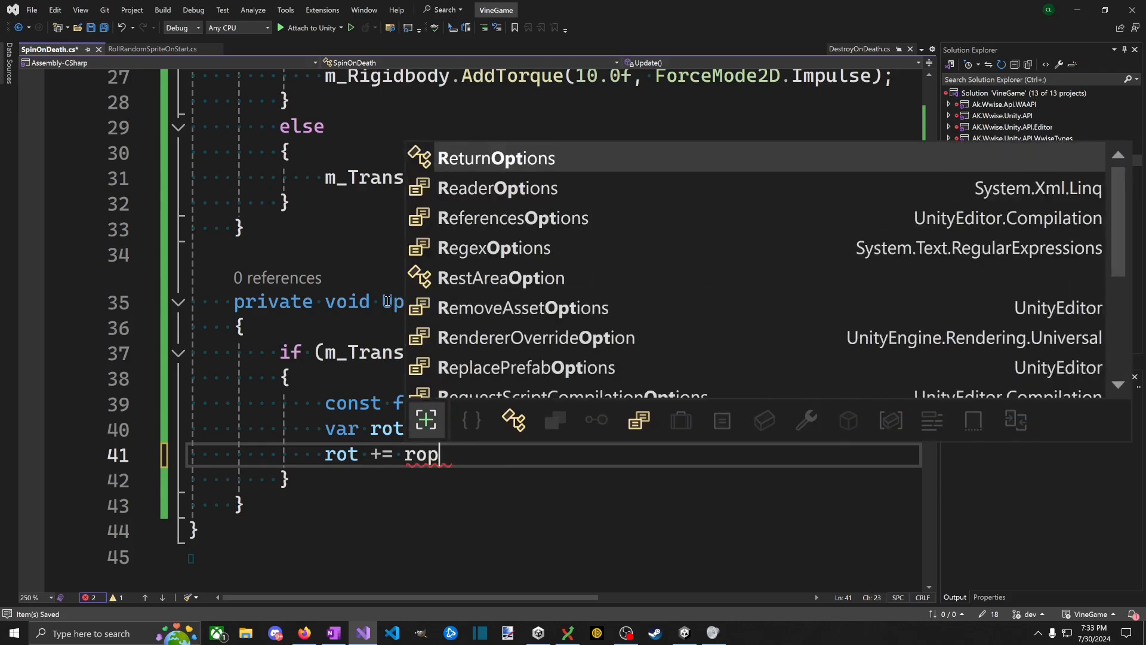
{"action": "key", "text": "BackSpace"}
{"action": "type", "text": "t"}
{"action": "key", "text": "Down"}
{"action": "type", "text": "* Time.deltaTime;"}
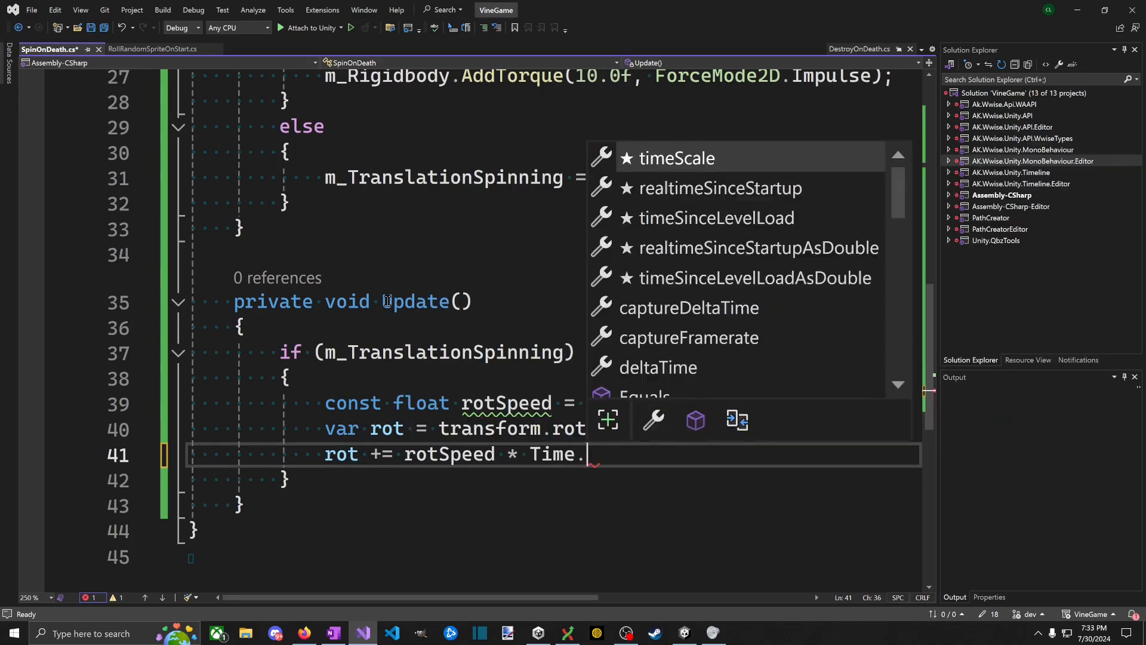
{"action": "key", "text": "ctrl+s"}
Step: Start a transform.rotation assignment below the rot increment, using Quaternion.Euler with 0f and rotSpeed as the first two arguments
{"action": "key", "text": "Return"}
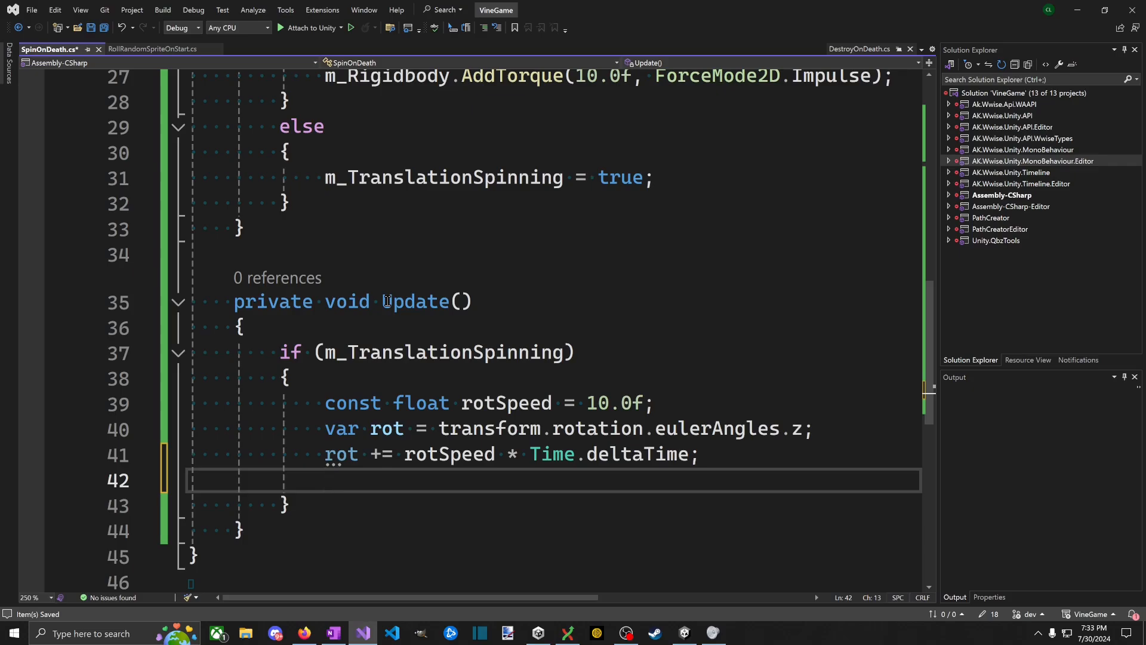
{"action": "type", "text": "tran"}
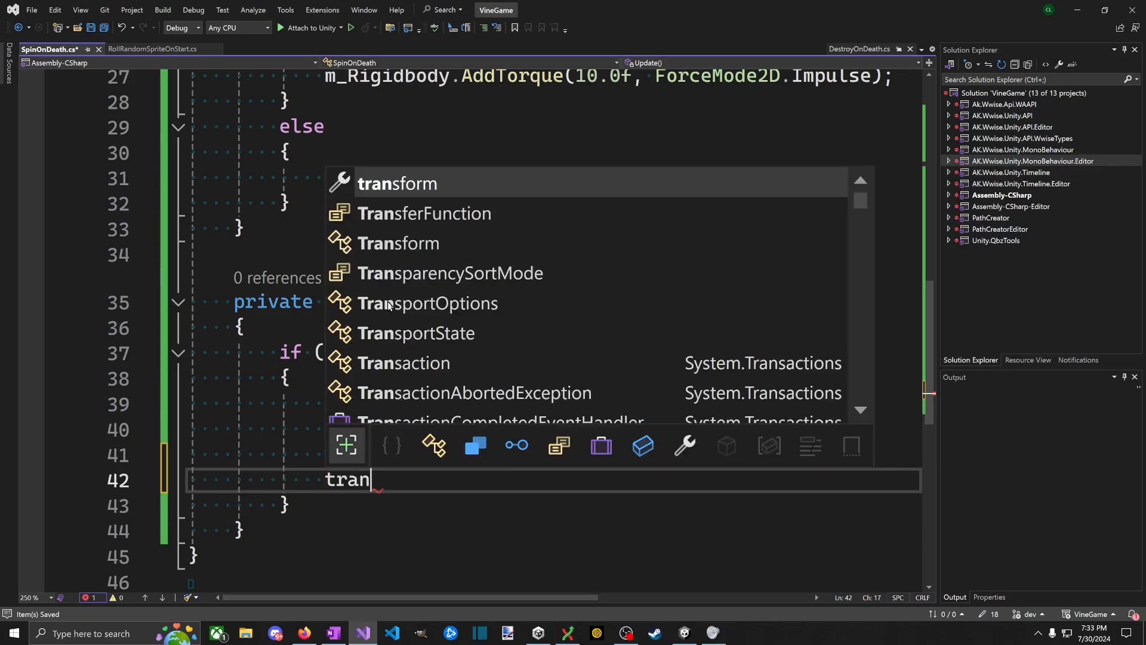
{"action": "type", "text": "sform.rotation"}
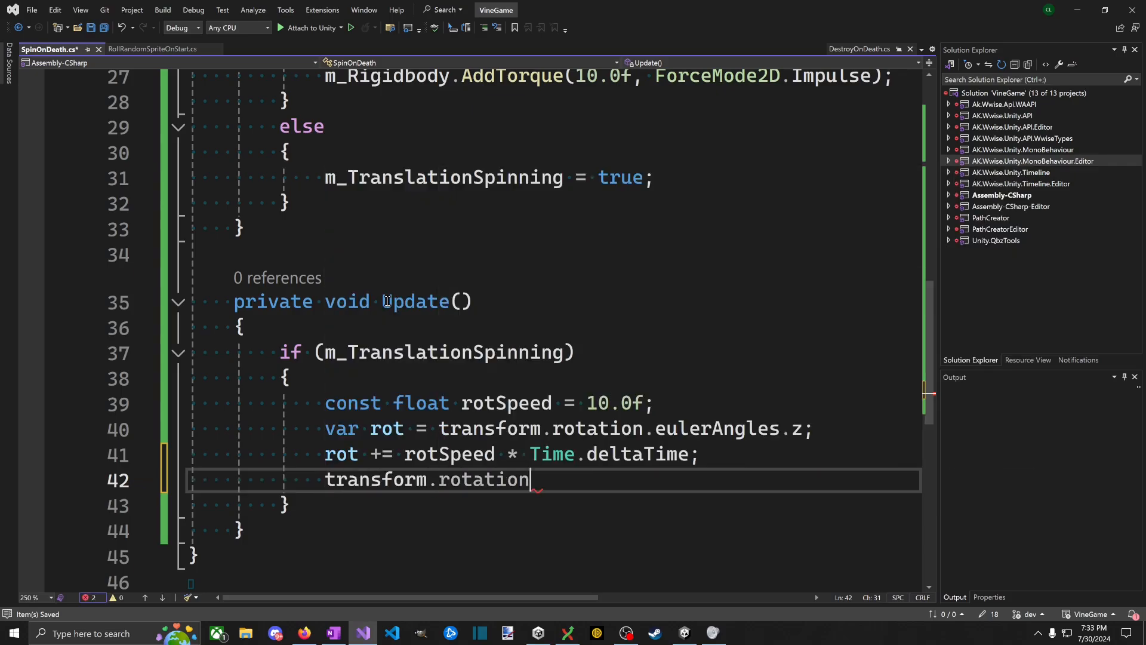
{"action": "type", "text": " = Quaternion.E"}
{"action": "key", "text": "BackSpace"}
{"action": "type", "text": "Quaternion.Euler(0f, rotSpeed,"}
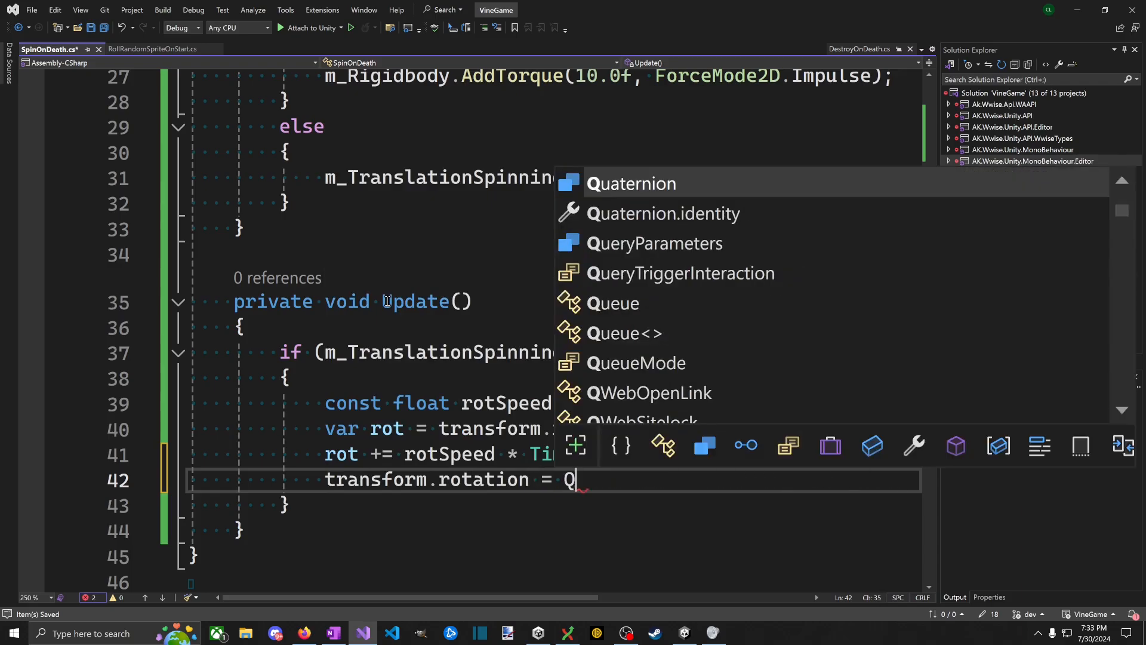
Step: Replace the second Quaternion.Euler argument with 0.0f, pass rotSpeed as the third, and close the statement with a semicolon
{"action": "key", "text": "BackSpace"}
{"action": "key", "text": "BackSpace"}
{"action": "key", "text": "BackSpace"}
{"action": "key", "text": "BackSpace"}
{"action": "key", "text": "BackSpace"}
{"action": "key", "text": "BackSpace"}
{"action": "key", "text": "BackSpace"}
{"action": "key", "text": "BackSpace"}
{"action": "key", "text": "BackSpace"}
{"action": "key", "text": "BackSpace"}
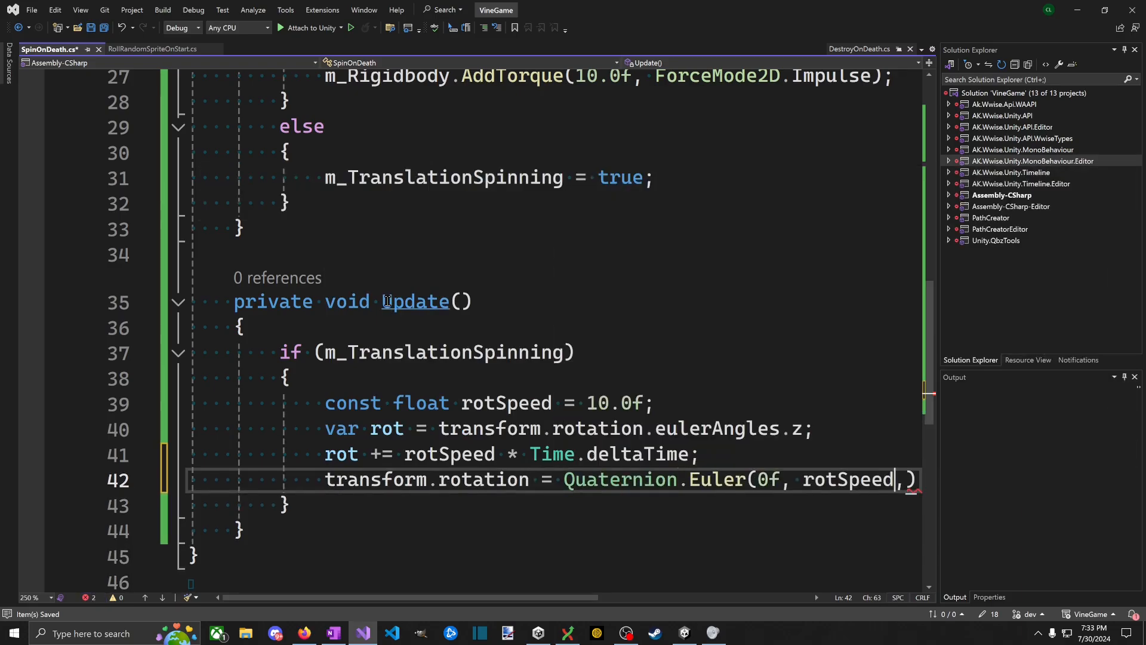
{"action": "type", "text": "0.0f, "}
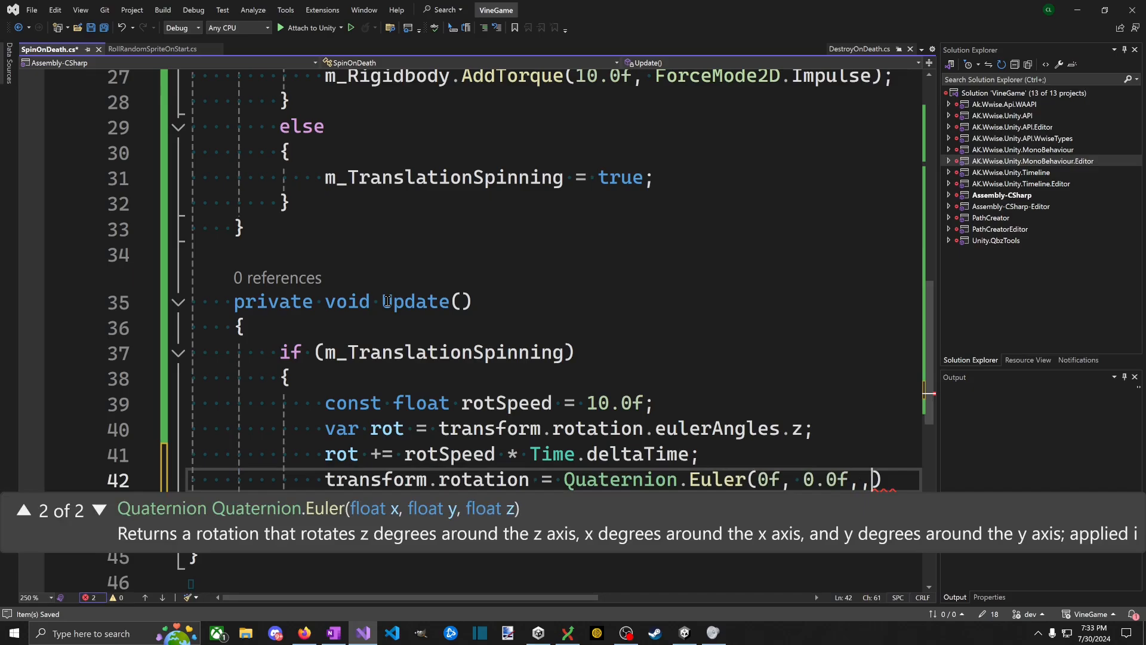
{"action": "type", "text": "rot"}
{"action": "key", "text": "Down"}
{"action": "key", "text": "Down"}
{"action": "type", "text": ")"}
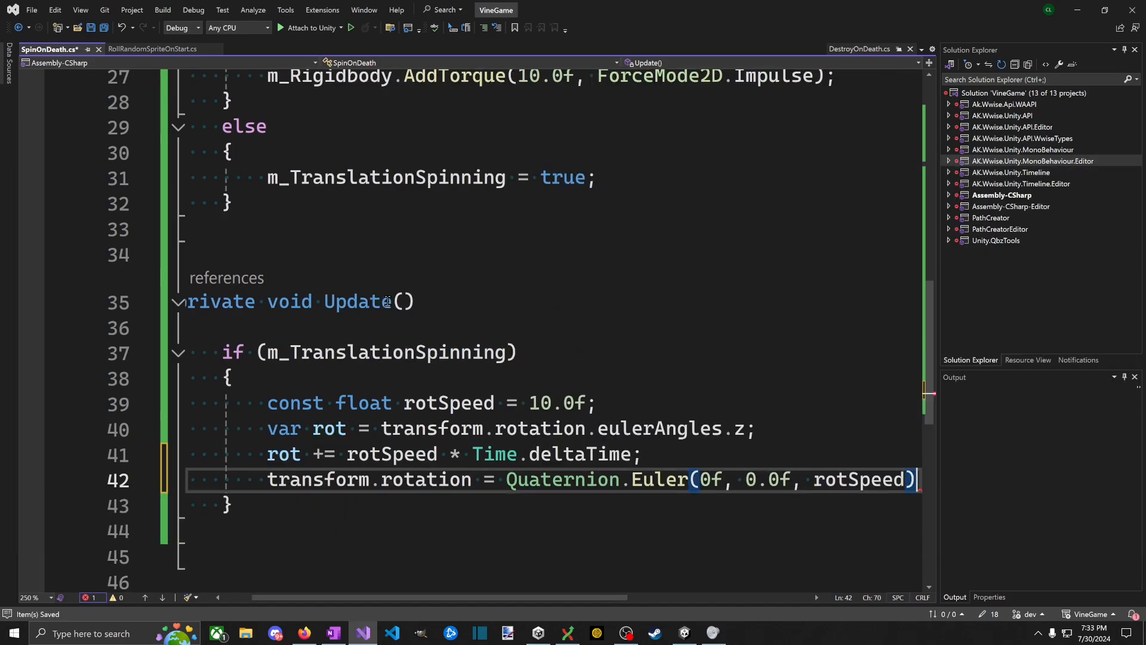
{"action": "type", "text": ";"}
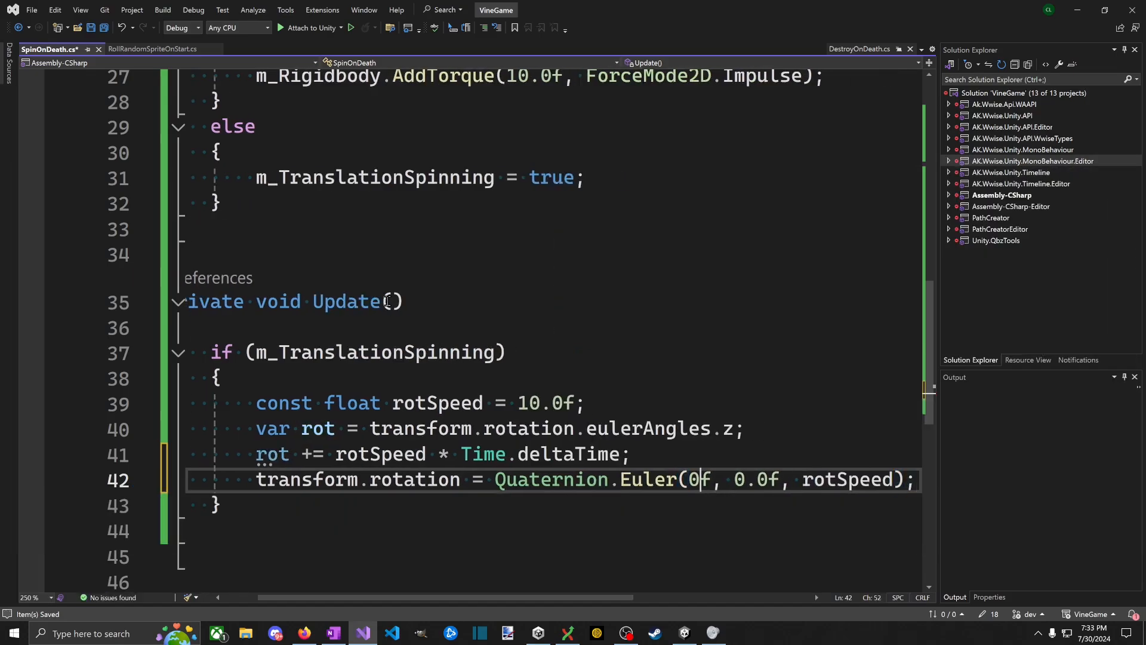
Step: Shorten the second Quaternion.Euler argument to 0f and save the script
{"action": "key", "text": "Delete"}
{"action": "key", "text": "Delete"}
{"action": "key", "text": "ctrl+s"}
{"action": "key", "text": "Down"}
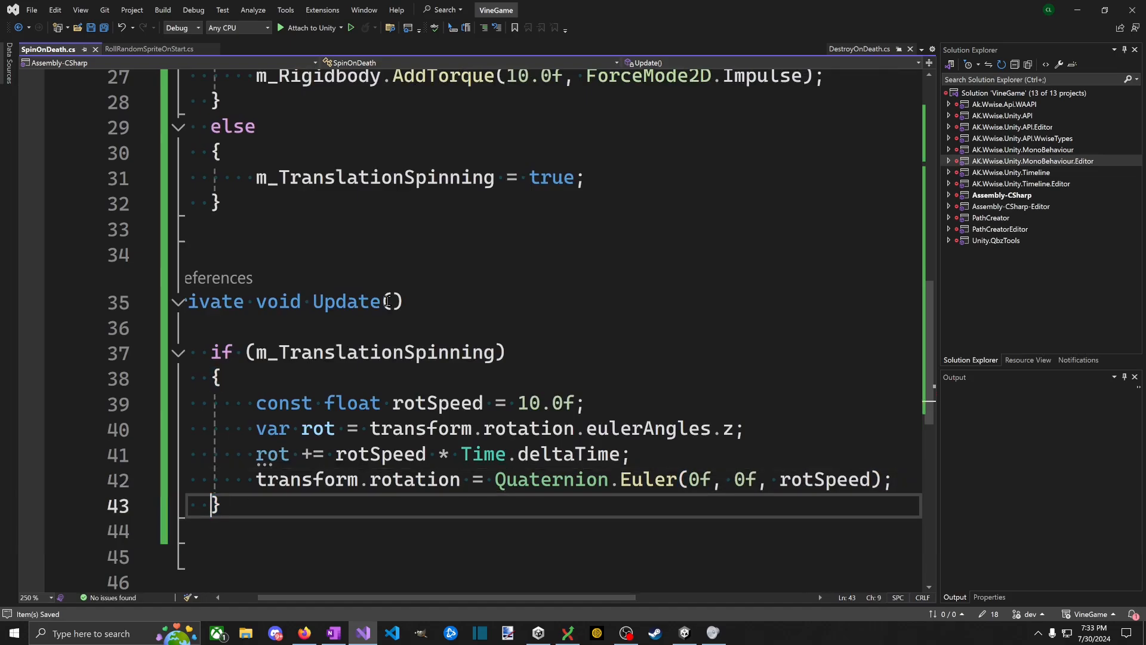
Step: Switch to the Unity editor and show the console output after the scripts recompile
{"action": "key", "text": "alt+Tab"}
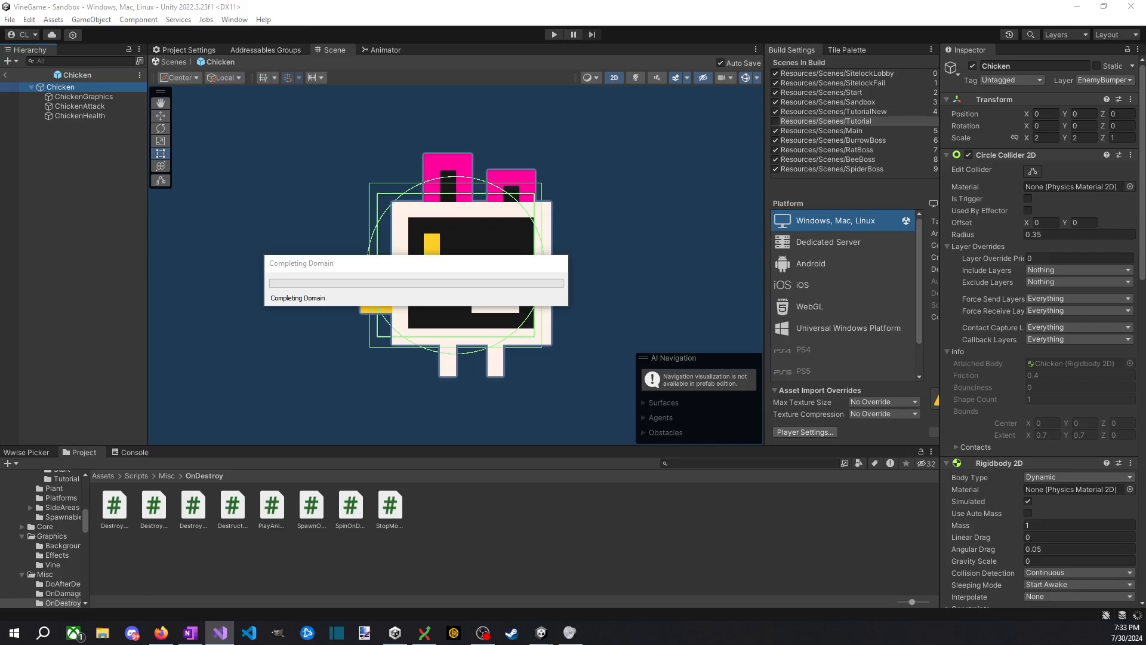
{"action": "left_click", "coordinate": [131, 453]}
{"action": "scroll", "coordinate": [376, 558], "scroll_direction": "up", "scroll_amount": 3}
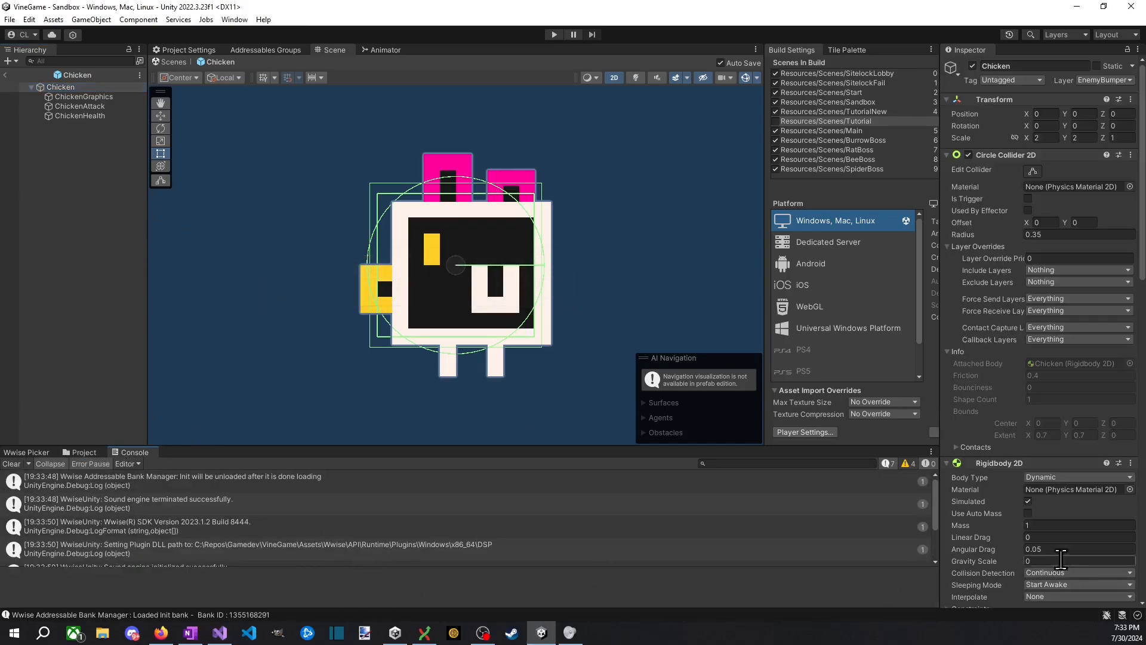
Step: Add the Spin On Death script as a component to the Chicken prefab's root object
{"action": "scroll", "coordinate": [1061, 558], "scroll_direction": "down", "scroll_amount": 15}
{"action": "left_click", "coordinate": [1050, 599]}
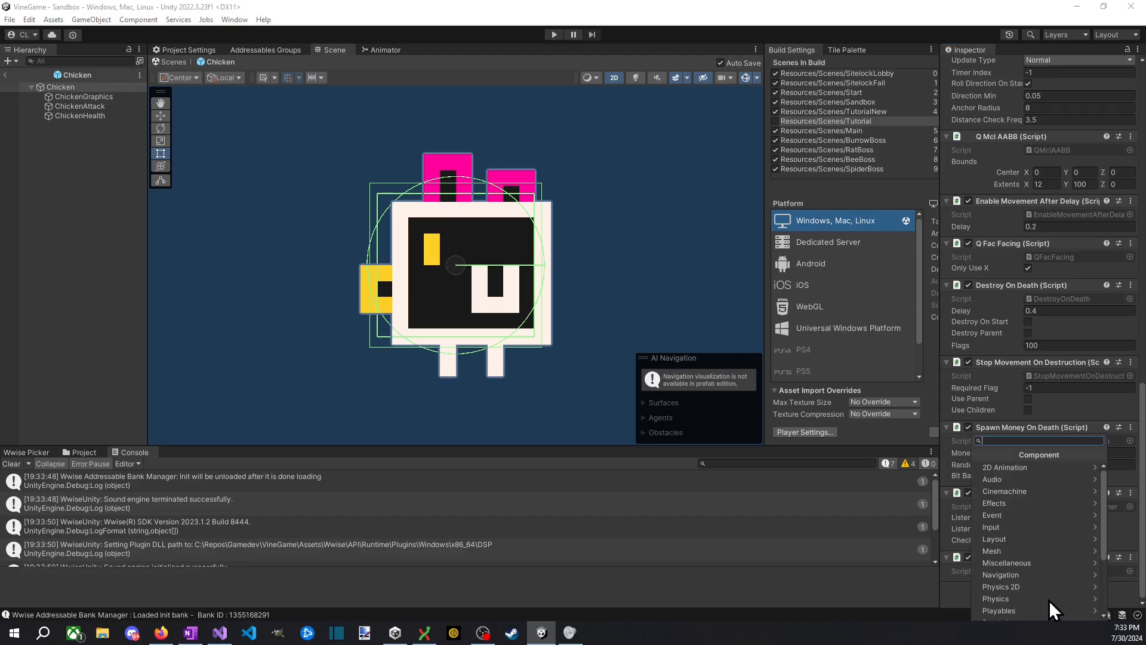
{"action": "key", "text": "alt+Tab"}
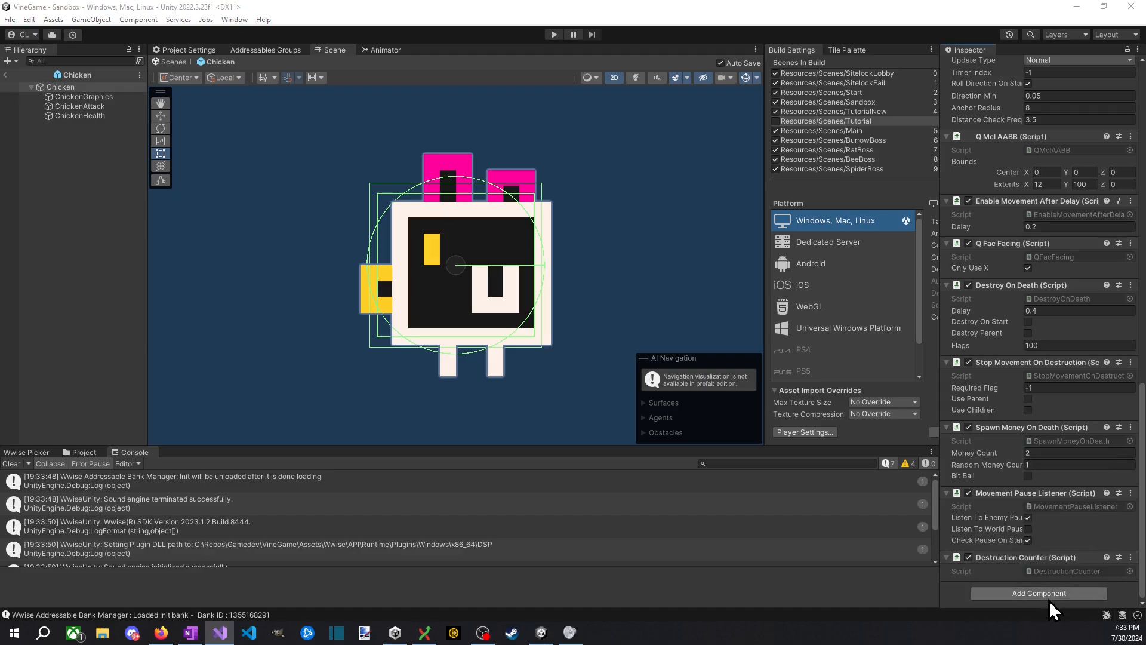
{"action": "key", "text": "alt+Tab"}
{"action": "left_click", "coordinate": [1049, 599]}
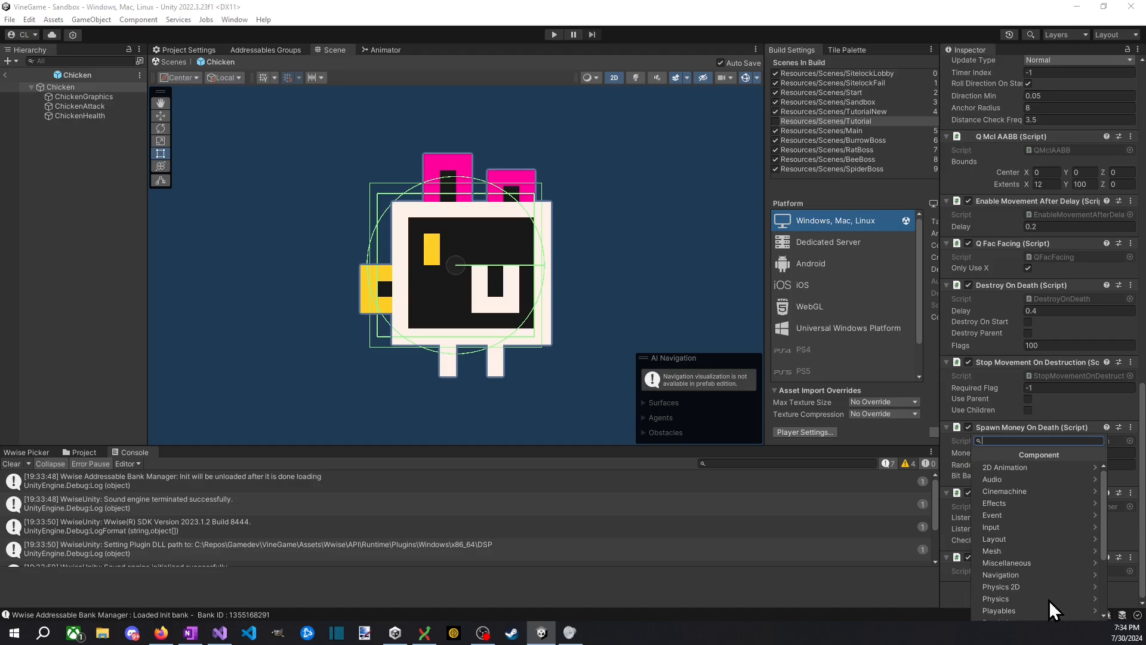
{"action": "type", "text": "spin"}
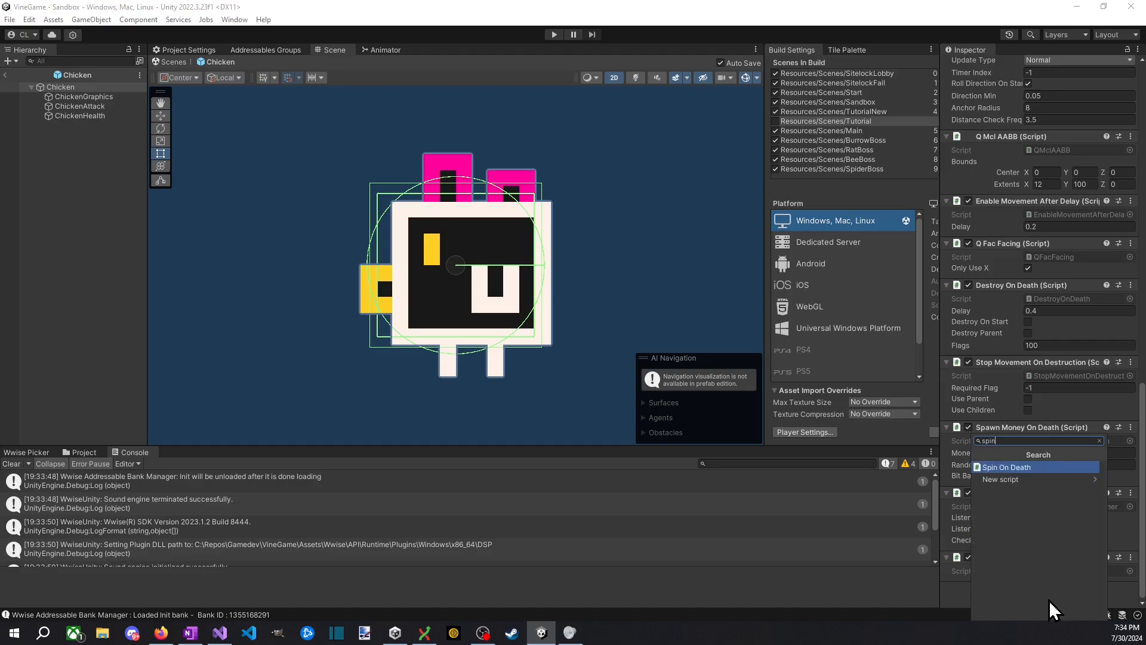
{"action": "key", "text": "Return"}
{"action": "scroll", "coordinate": [1069, 577], "scroll_direction": "down", "scroll_amount": 2}
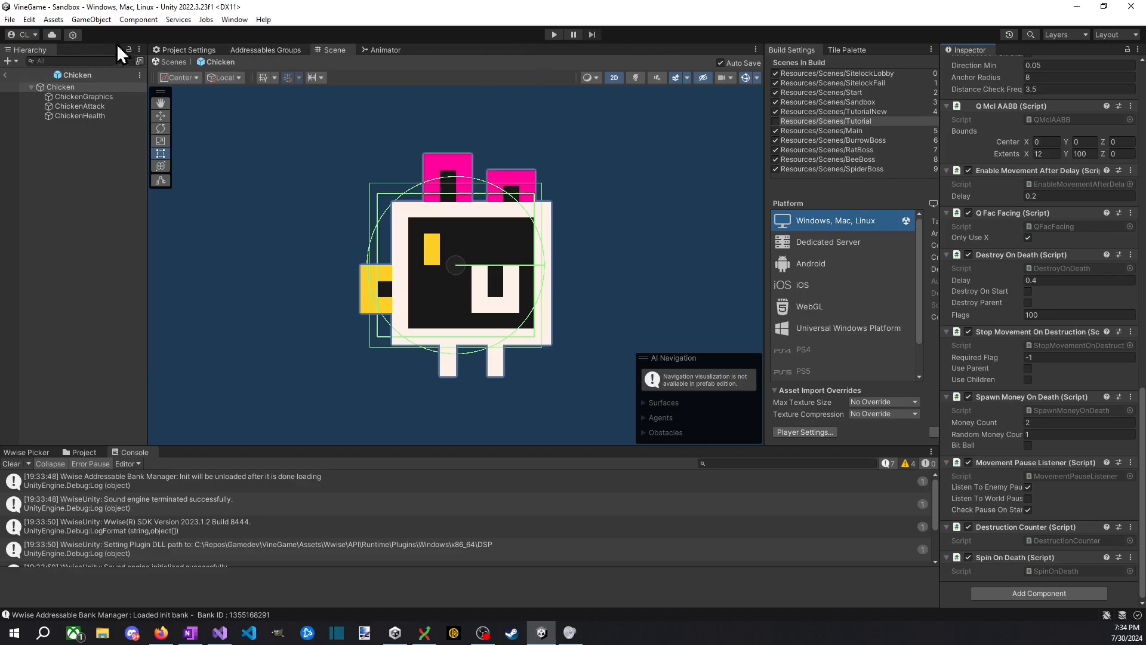
Step: Run the Sandbox scene in play mode and open the game's Enemies list for spawning chickens
{"action": "left_click", "coordinate": [553, 35]}
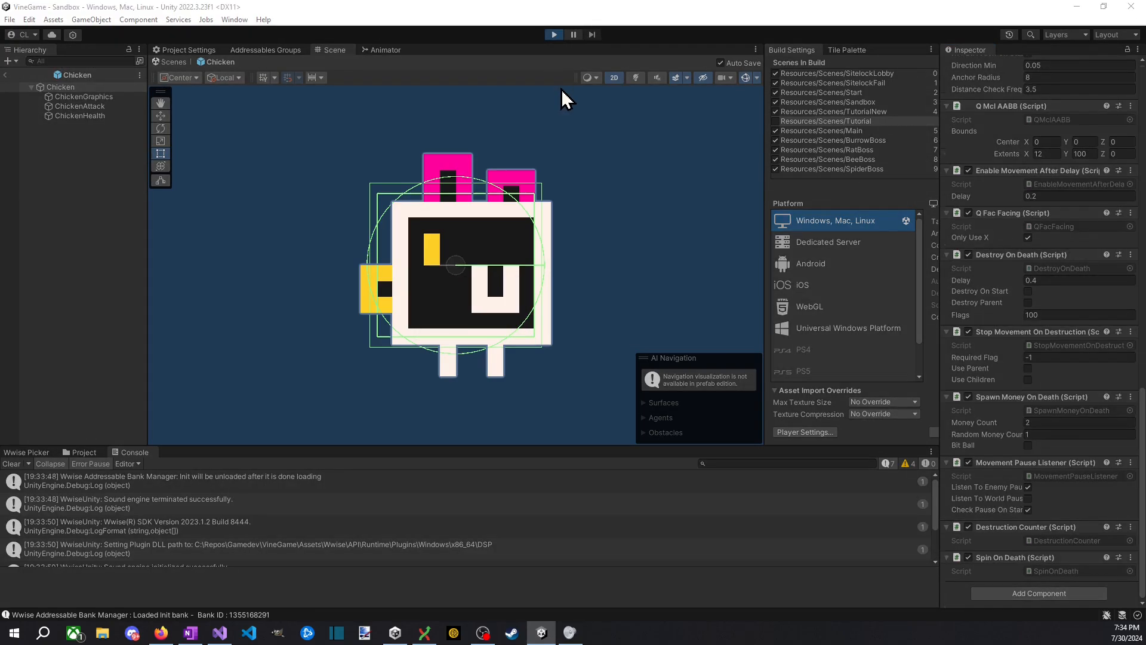
{"action": "left_click", "coordinate": [8, 76]}
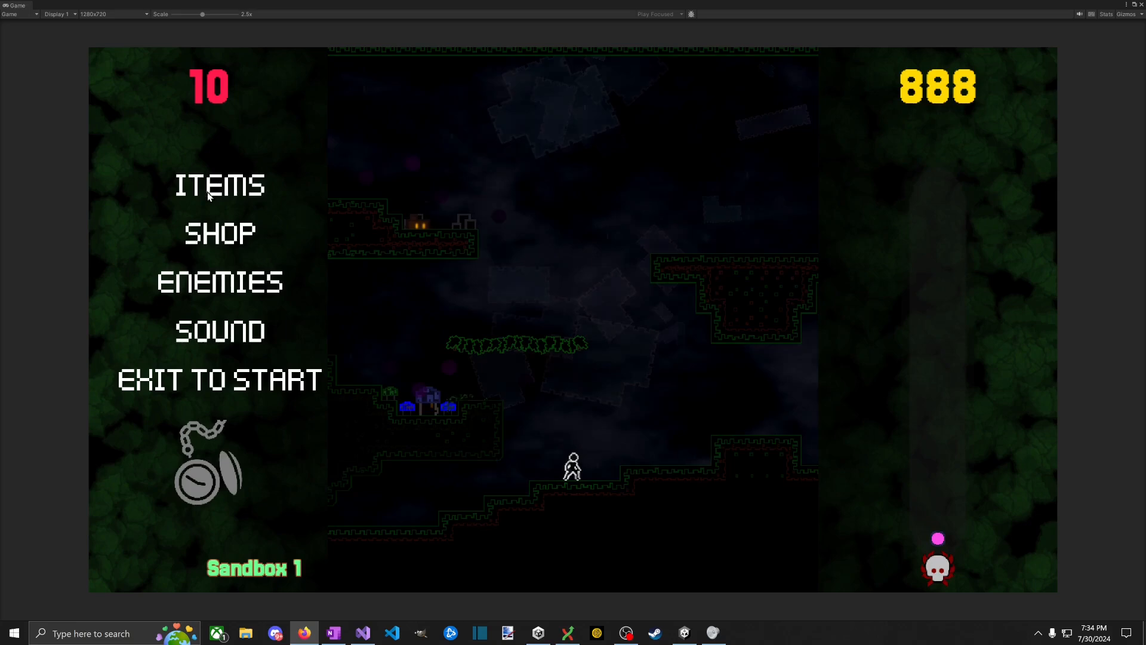
{"action": "left_click", "coordinate": [220, 283]}
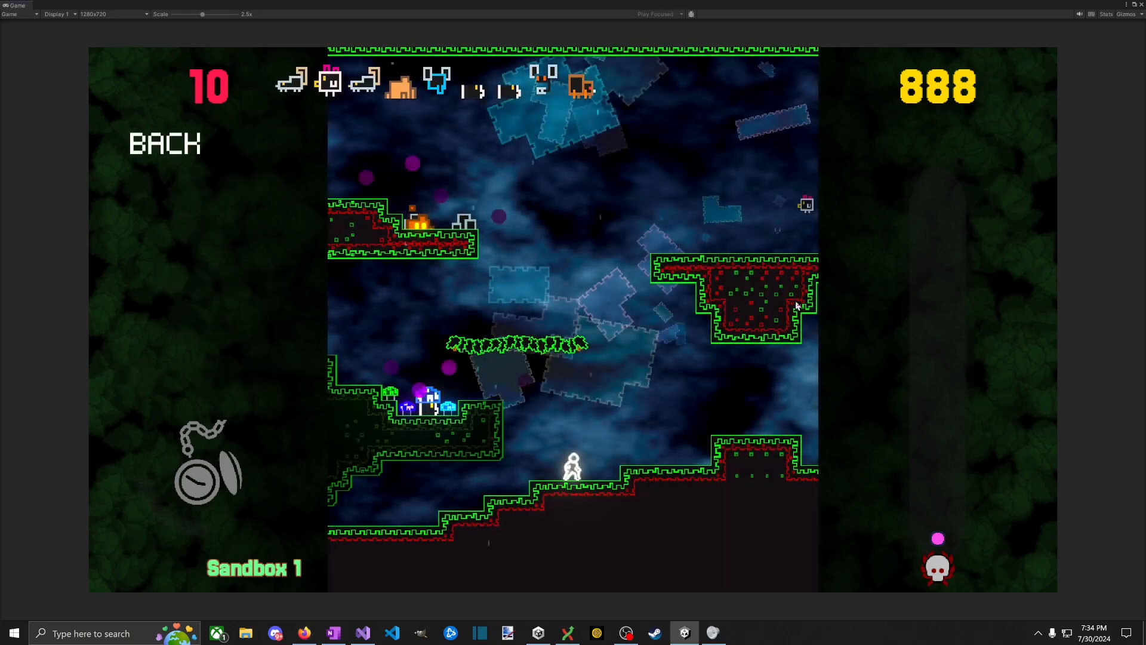
Step: Play the sandbox level, moving and jumping around the spawned chickens to test their death behaviour
{"action": "key", "text": "d"}
{"action": "key", "text": "space"}
{"action": "key", "text": "space"}
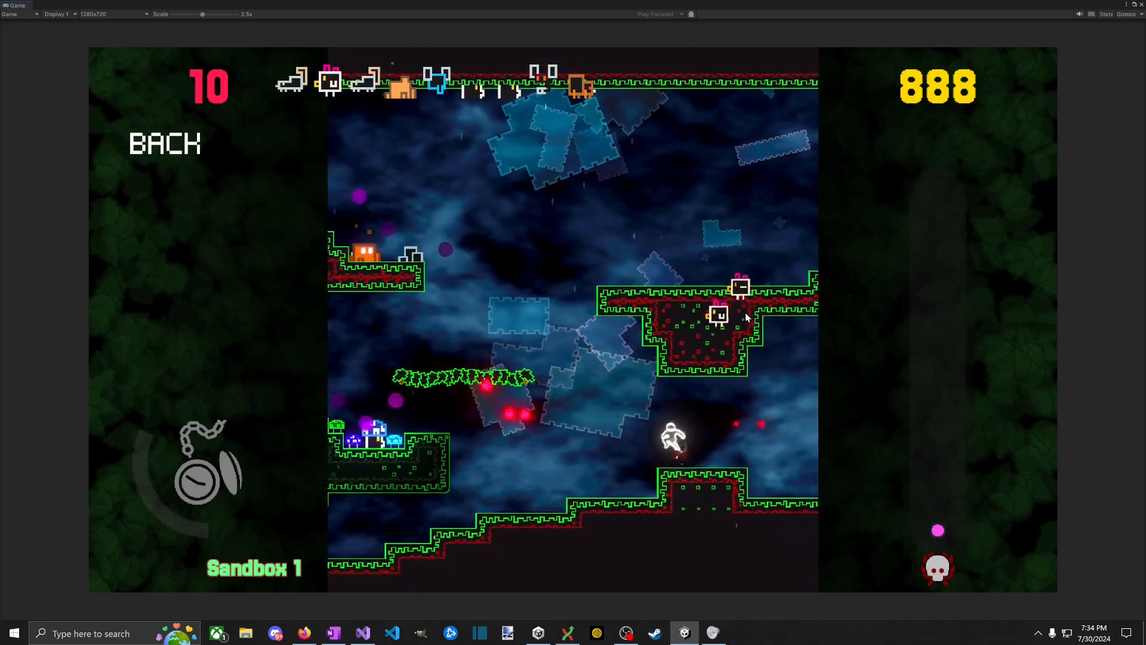
{"action": "key", "text": "space"}
{"action": "key", "text": "a"}
{"action": "key", "text": "d"}
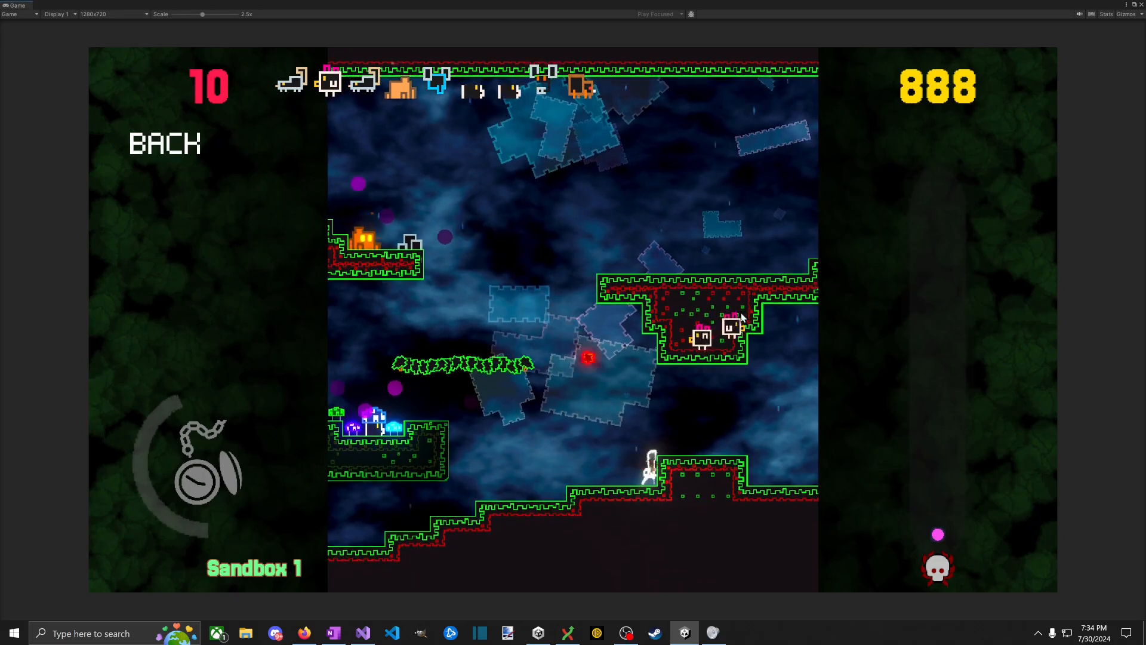
{"action": "key", "text": "space"}
{"action": "key", "text": "a"}
{"action": "key", "text": "space"}
{"action": "key", "text": "a"}
{"action": "key", "text": "space"}
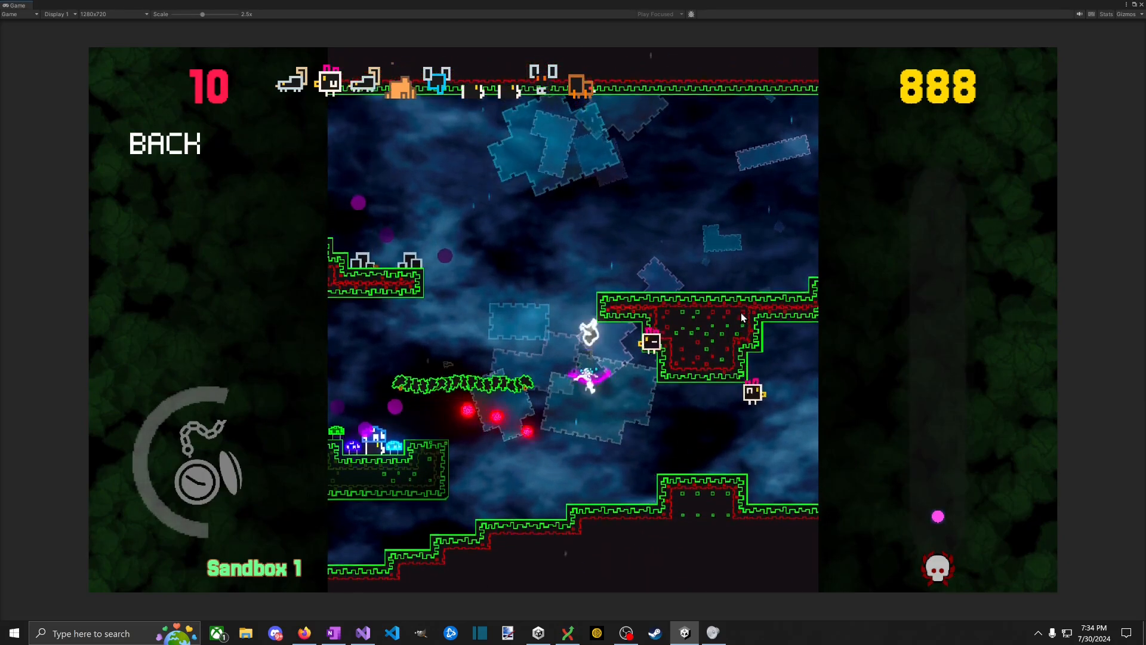
{"action": "key", "text": "d"}
{"action": "key", "text": "space"}
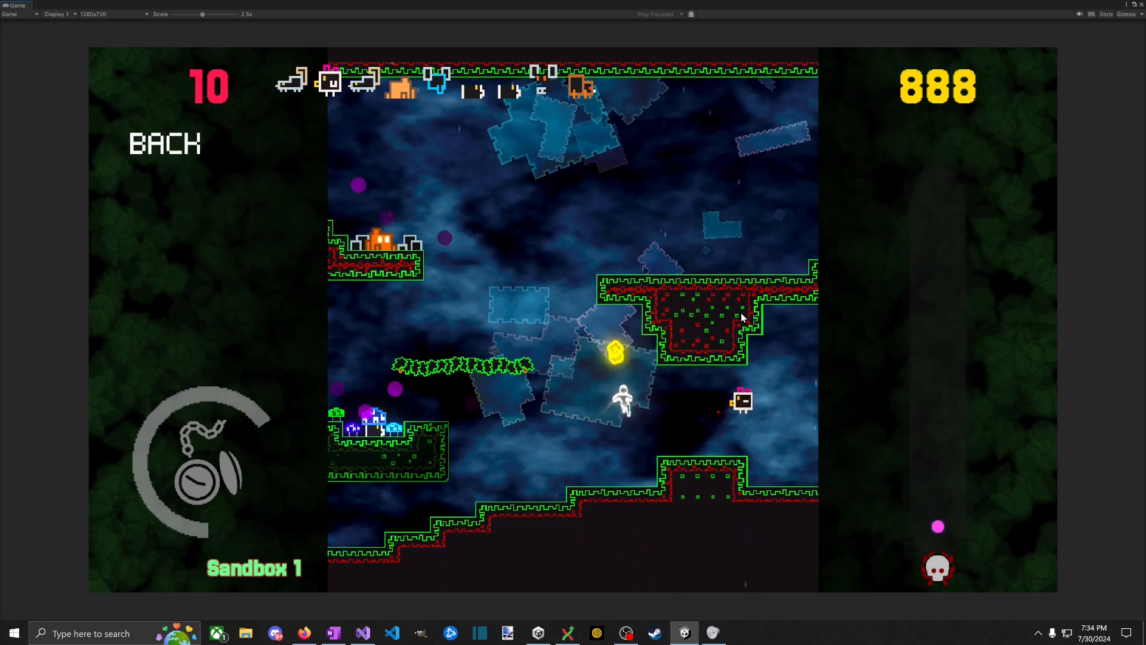
{"action": "key", "text": "space"}
{"action": "key", "text": "a"}
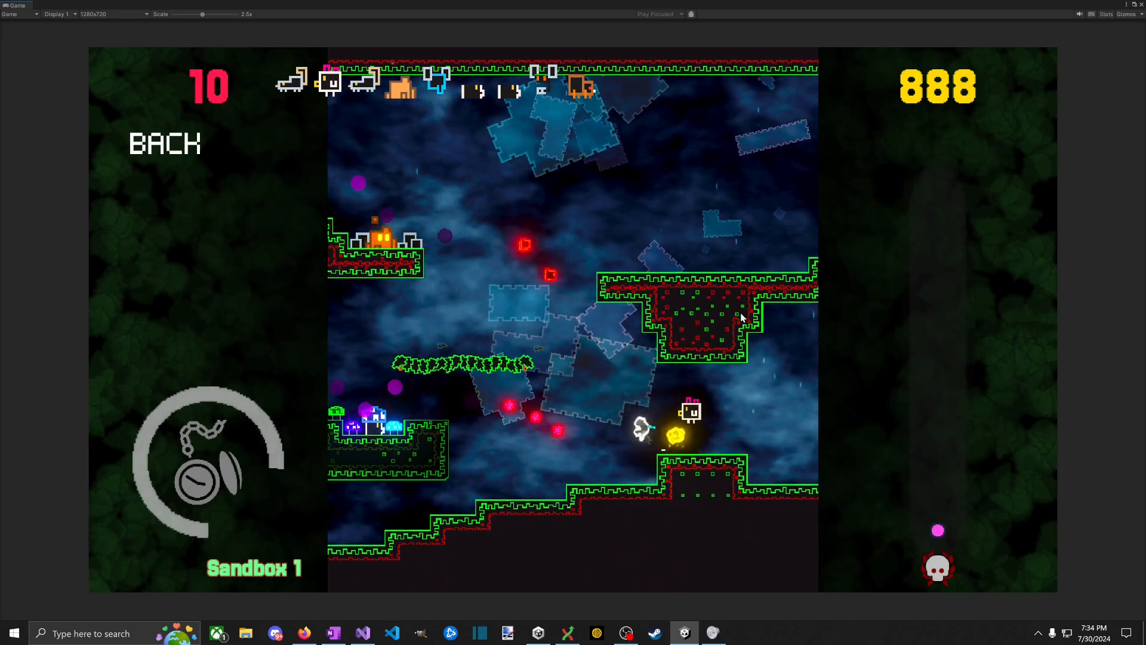
{"action": "key", "text": "space"}
{"action": "key", "text": "space"}
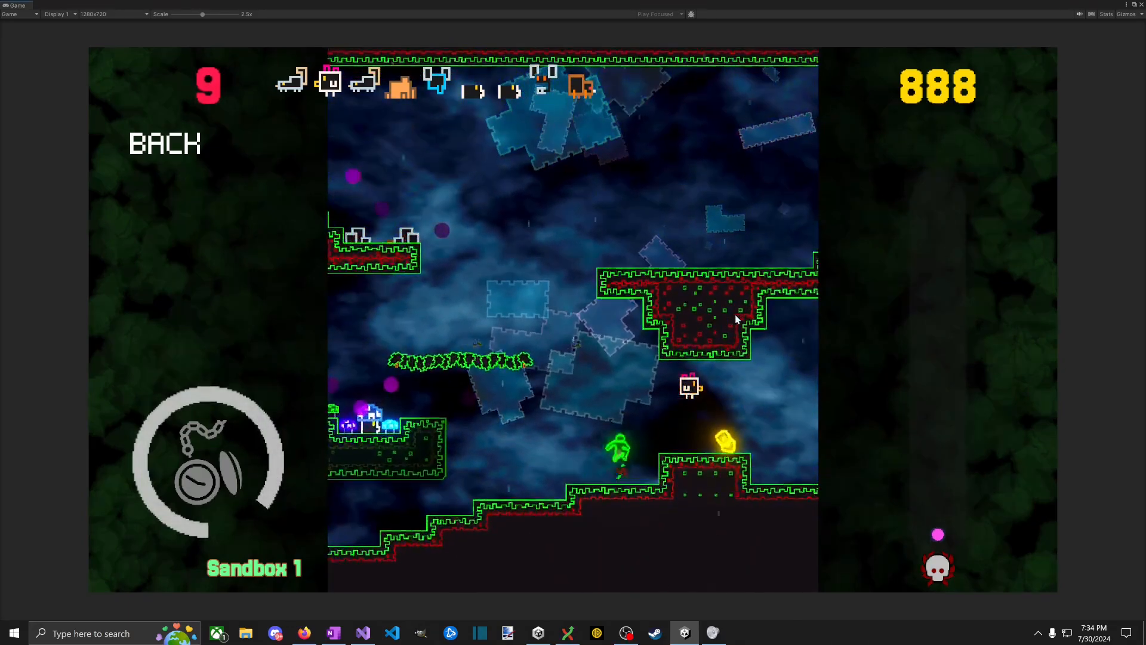
{"action": "key", "text": "space"}
{"action": "key", "text": "d"}
{"action": "key", "text": "a"}
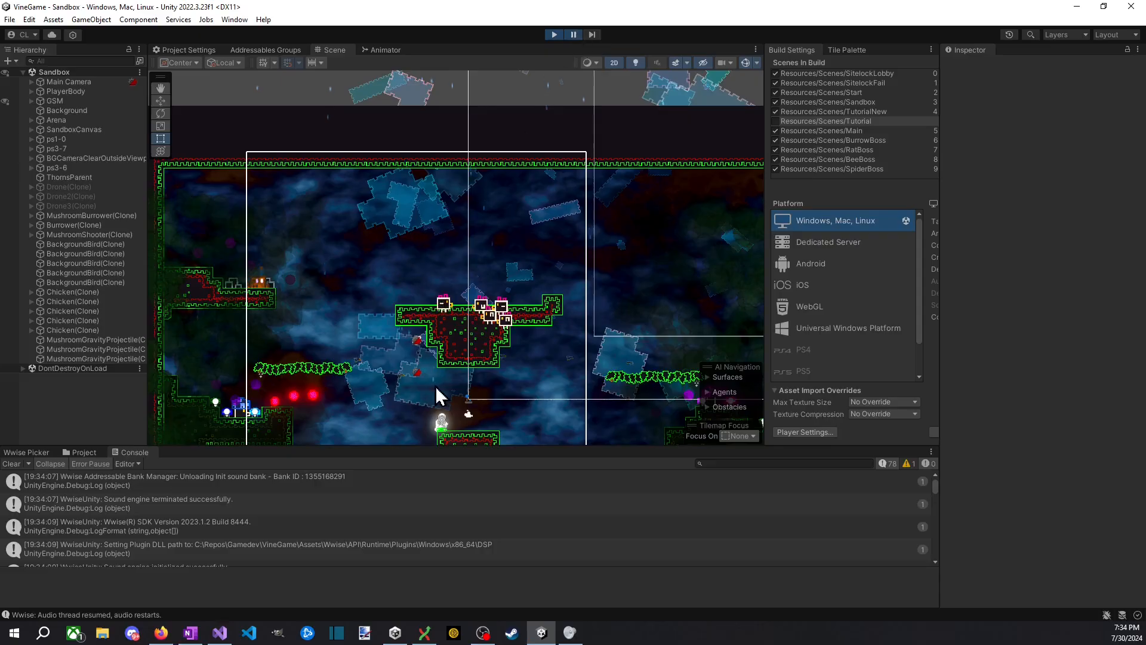
Step: Select one of the spawned Chicken(Clone) objects in the paused scene and examine its components down to Spin On Death
{"action": "scroll", "coordinate": [468, 304], "scroll_direction": "up", "scroll_amount": 9}
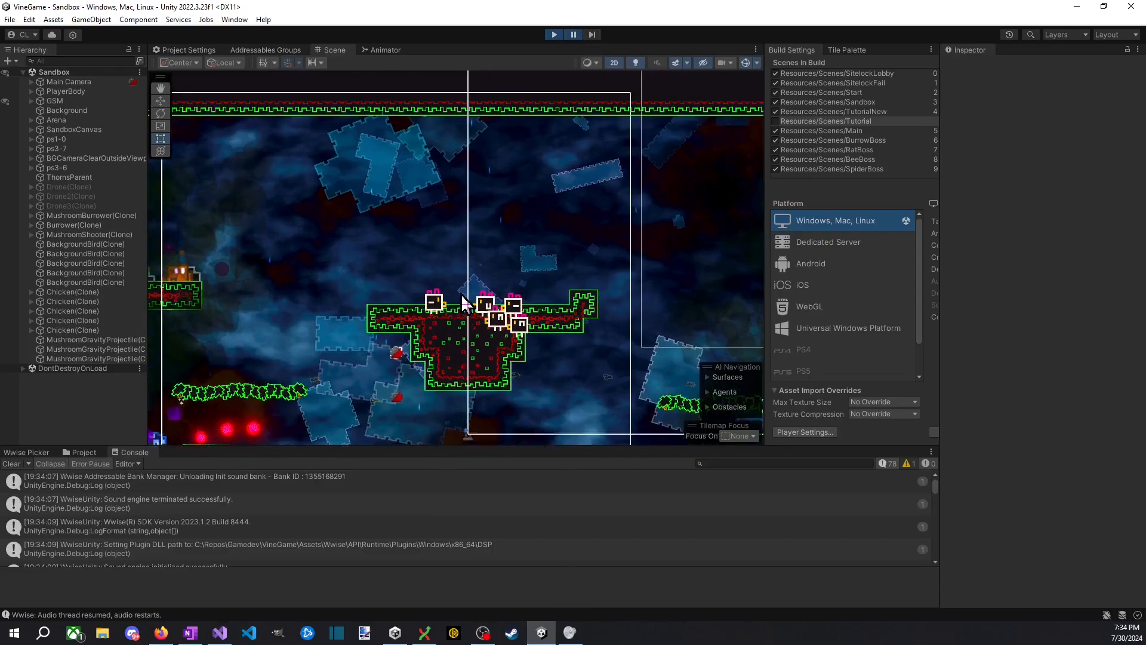
{"action": "left_click", "coordinate": [439, 295]}
{"action": "left_click", "coordinate": [439, 296]}
{"action": "left_click", "coordinate": [439, 296]}
{"action": "left_click", "coordinate": [439, 295]}
{"action": "left_click", "coordinate": [439, 295]}
{"action": "left_click", "coordinate": [439, 296]}
{"action": "left_click", "coordinate": [442, 305]}
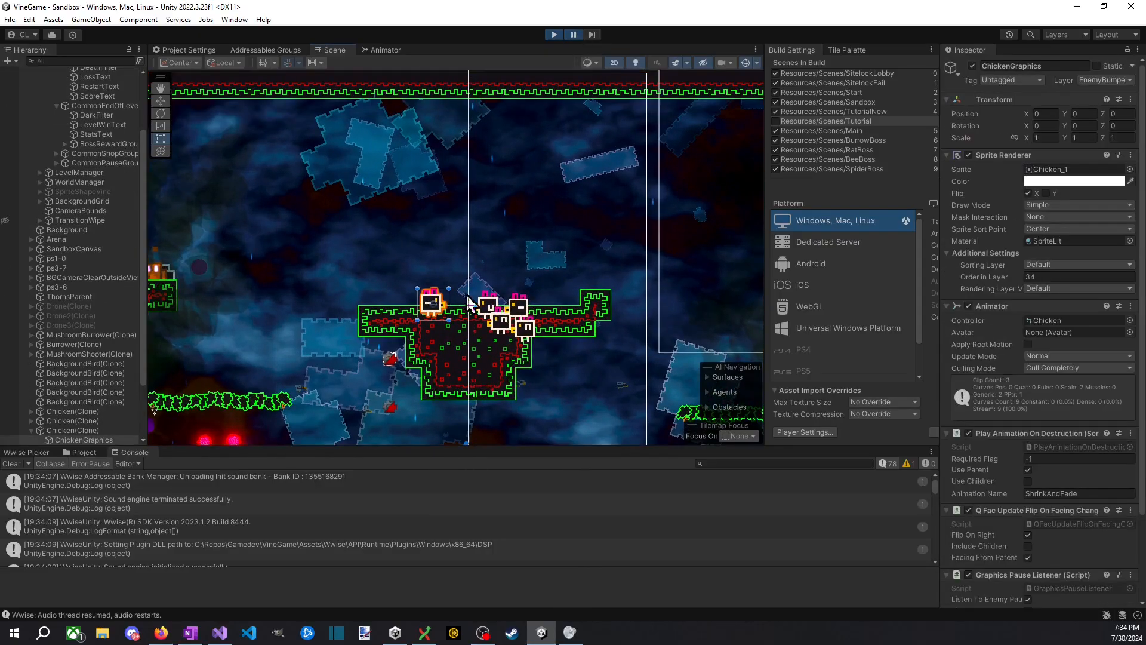
{"action": "scroll", "coordinate": [1069, 382], "scroll_direction": "down", "scroll_amount": 5}
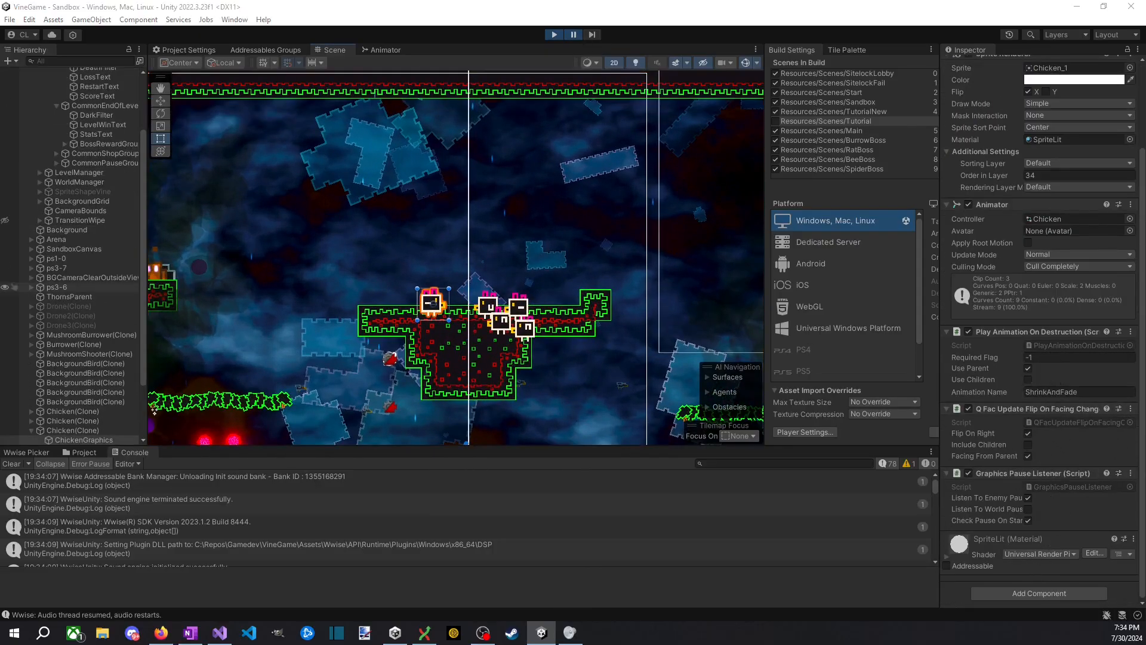
{"action": "scroll", "coordinate": [114, 358], "scroll_direction": "down", "scroll_amount": 3}
{"action": "left_click", "coordinate": [90, 359]}
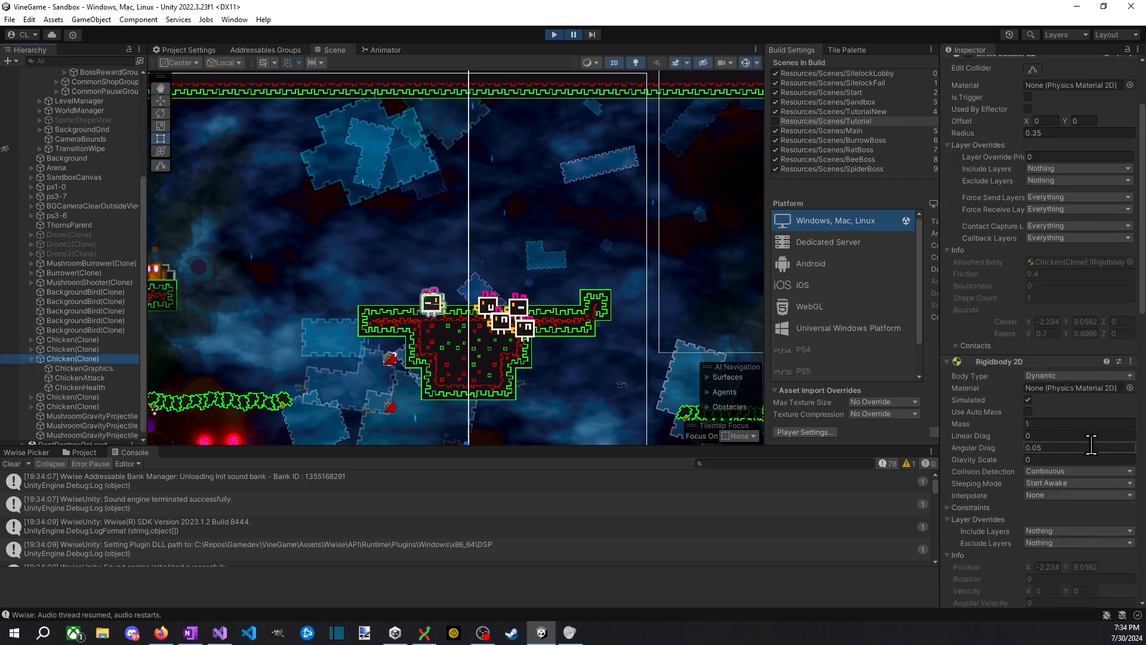
{"action": "scroll", "coordinate": [1092, 460], "scroll_direction": "down", "scroll_amount": 10}
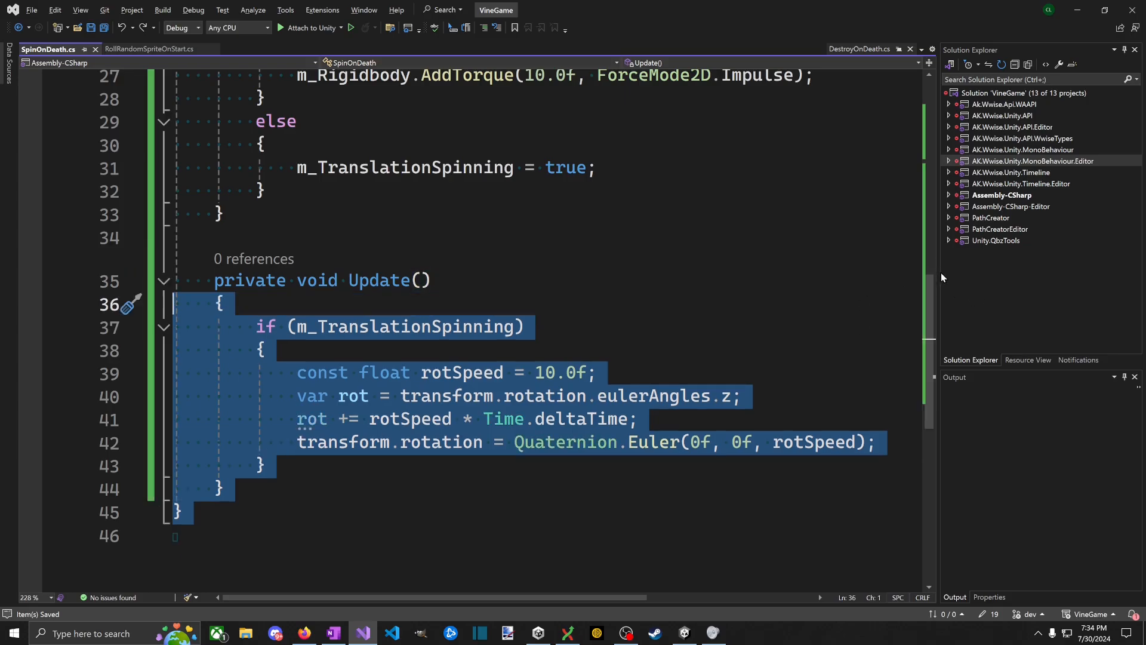
Step: Switch to Visual Studio and narrow the Solution Explorer to widen the code area of the SpinOnDeath script
{"action": "left_click_drag", "start_coordinate": [942, 277], "coordinate": [1022, 278]}
{"action": "left_click", "coordinate": [1050, 365]}
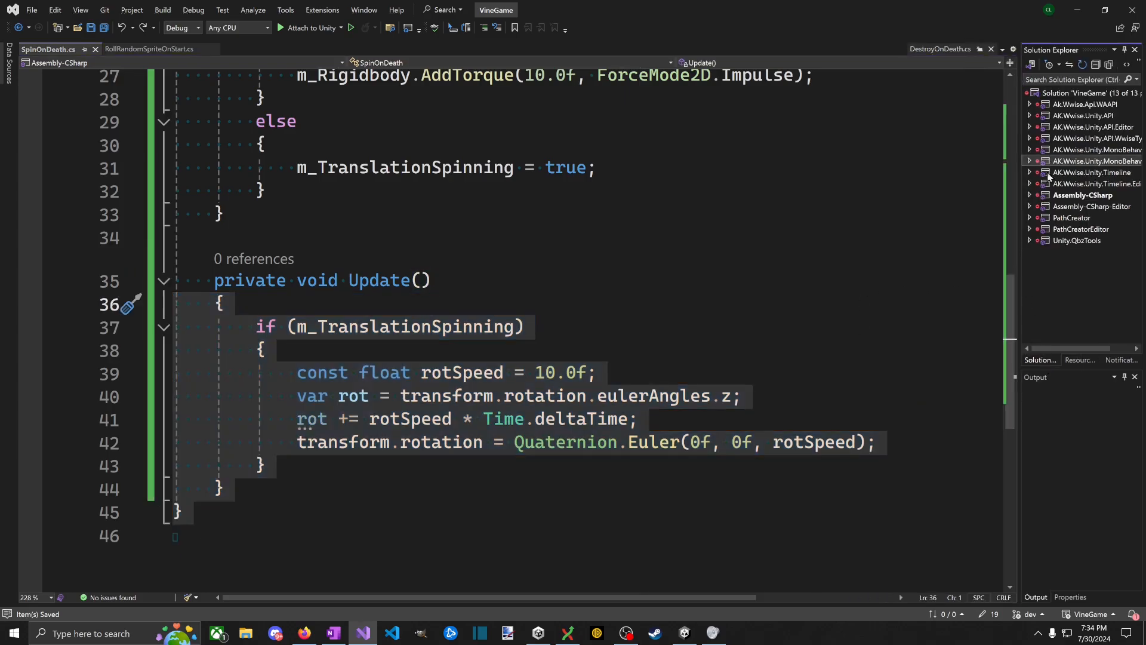
{"action": "scroll", "coordinate": [529, 398], "scroll_direction": "up", "scroll_amount": 7}
{"action": "left_click", "coordinate": [558, 425]}
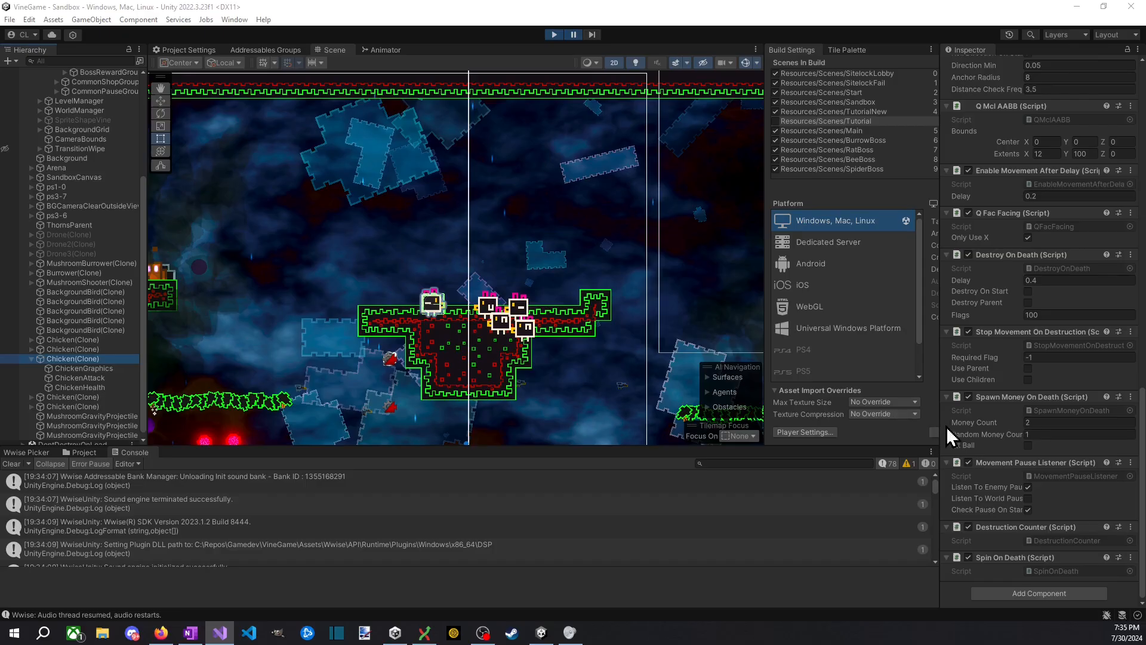
Step: Set the AddTorque impulse in OnDeath to 100.0f and save the SpinOnDeath script
{"action": "scroll", "coordinate": [950, 438], "scroll_direction": "up", "scroll_amount": 5}
{"action": "scroll", "coordinate": [950, 439], "scroll_direction": "up", "scroll_amount": 5}
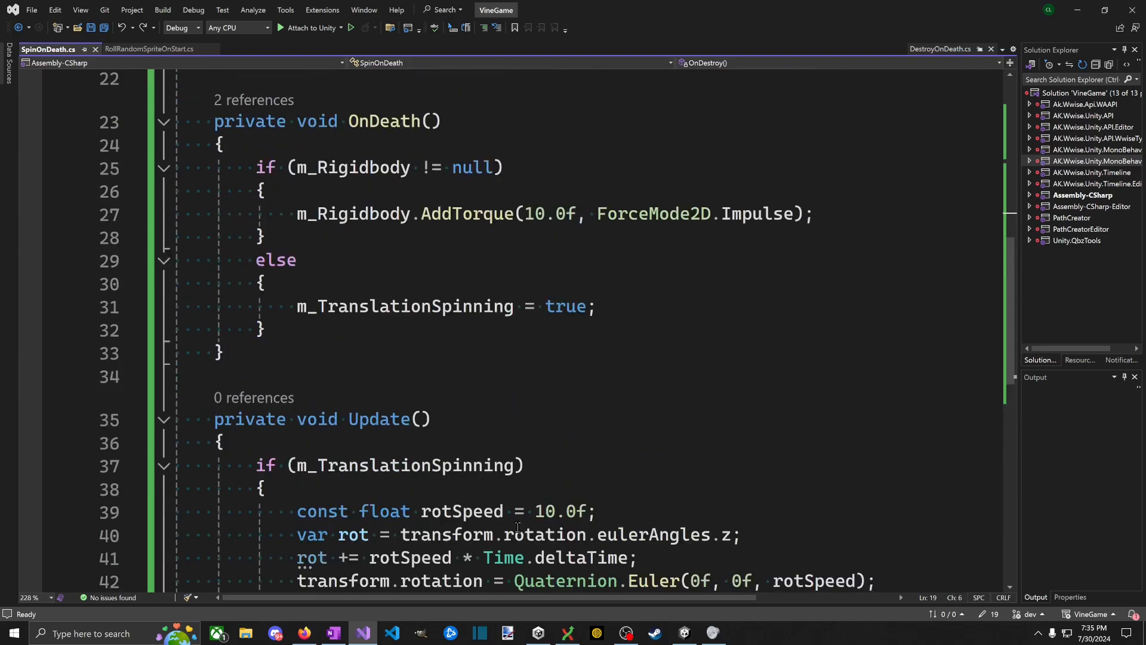
{"action": "scroll", "coordinate": [519, 528], "scroll_direction": "down", "scroll_amount": 4}
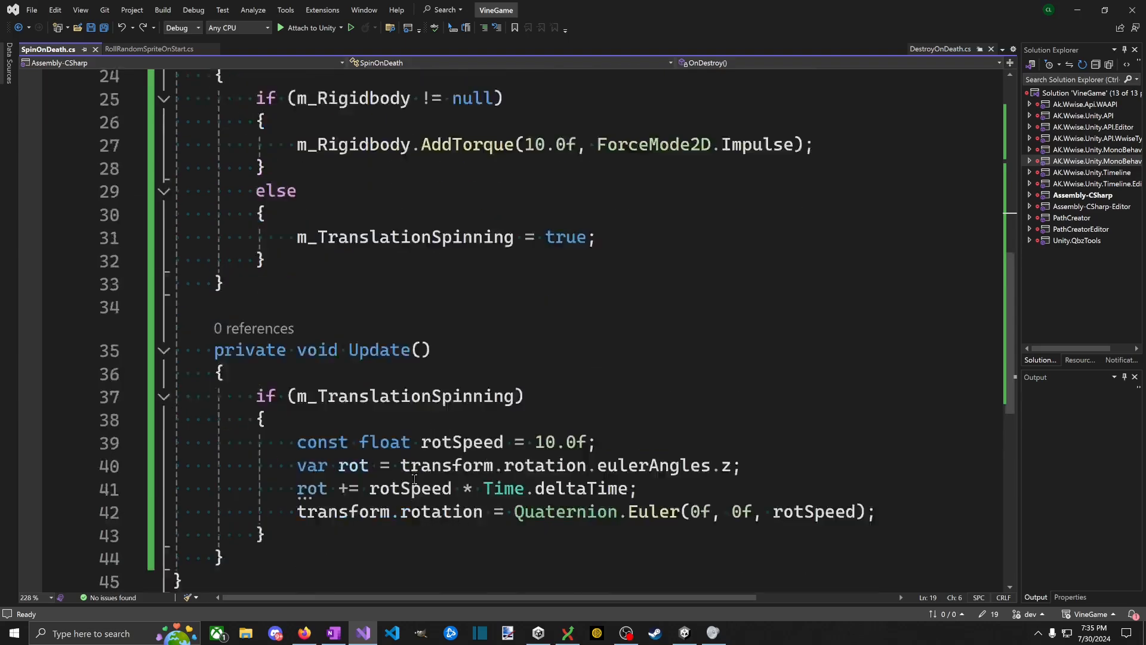
{"action": "left_click", "coordinate": [677, 288]}
{"action": "left_click", "coordinate": [890, 309]}
{"action": "scroll", "coordinate": [613, 352], "scroll_direction": "up", "scroll_amount": 6}
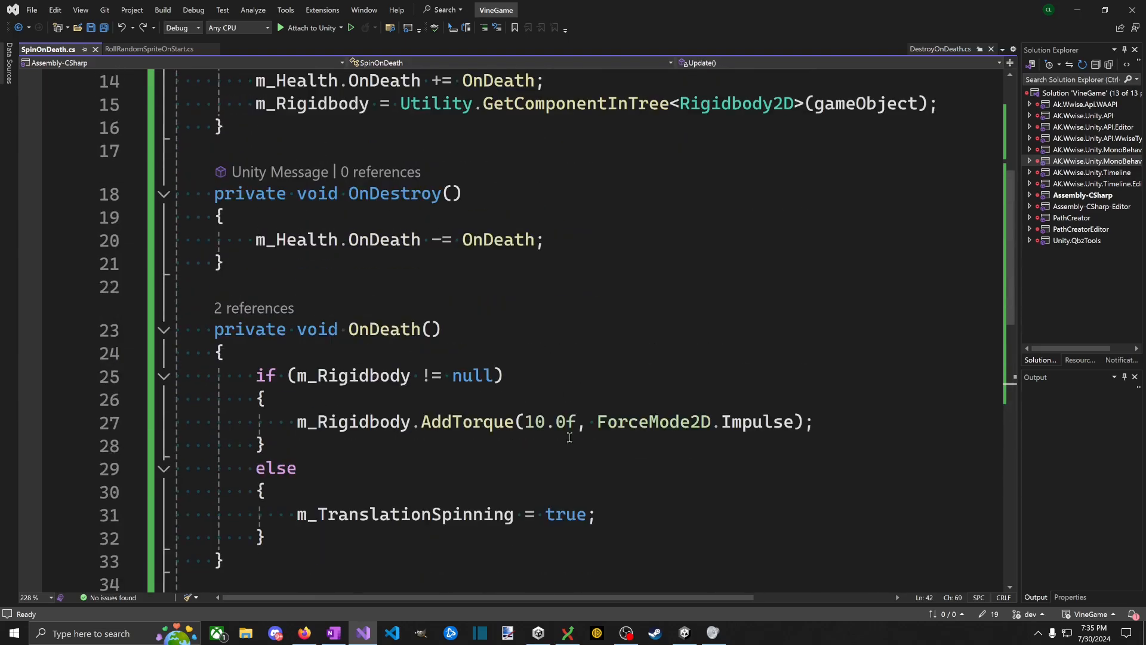
{"action": "left_click", "coordinate": [611, 403]}
{"action": "left_click", "coordinate": [546, 422]}
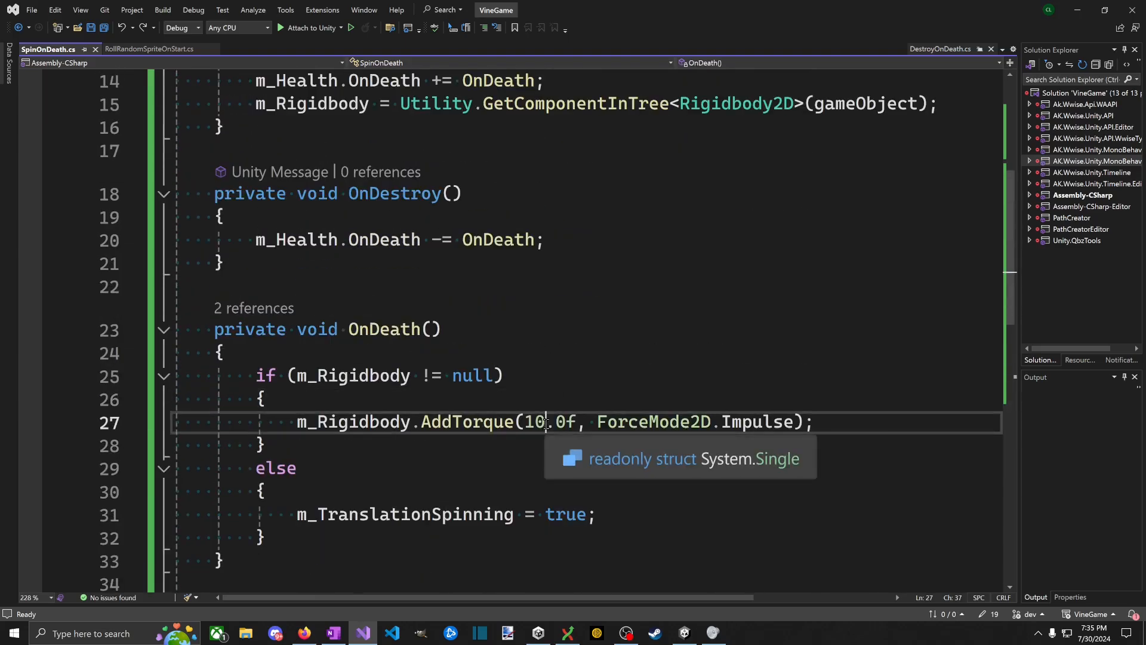
{"action": "type", "text": "0"}
{"action": "key", "text": "ctrl+s"}
Step: Switch to Unity, search the project assets for "chick", open the Chicken prefab and expand its Rigidbody 2D constraints
{"action": "key", "text": "alt+Tab"}
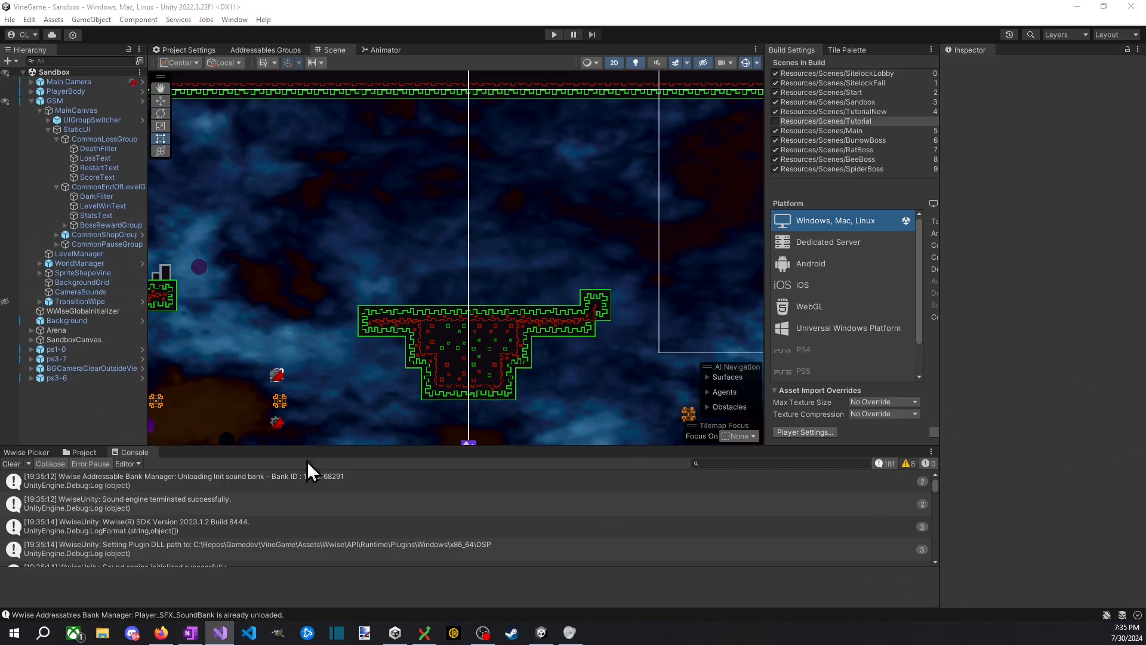
{"action": "left_click", "coordinate": [75, 452]}
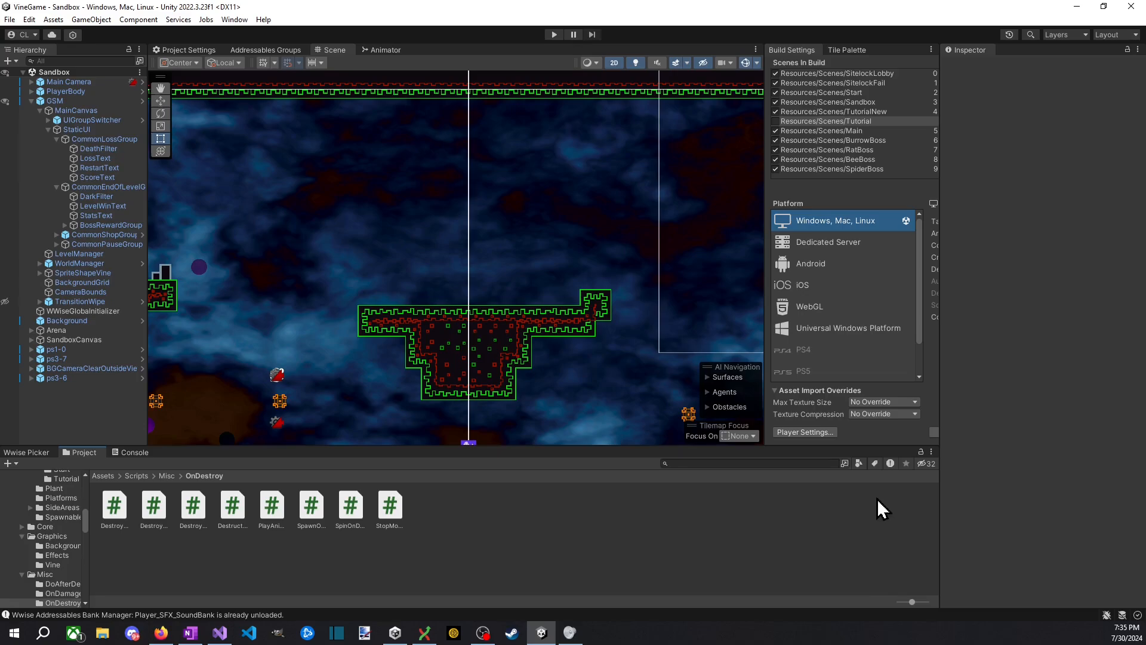
{"action": "type", "text": "chick"}
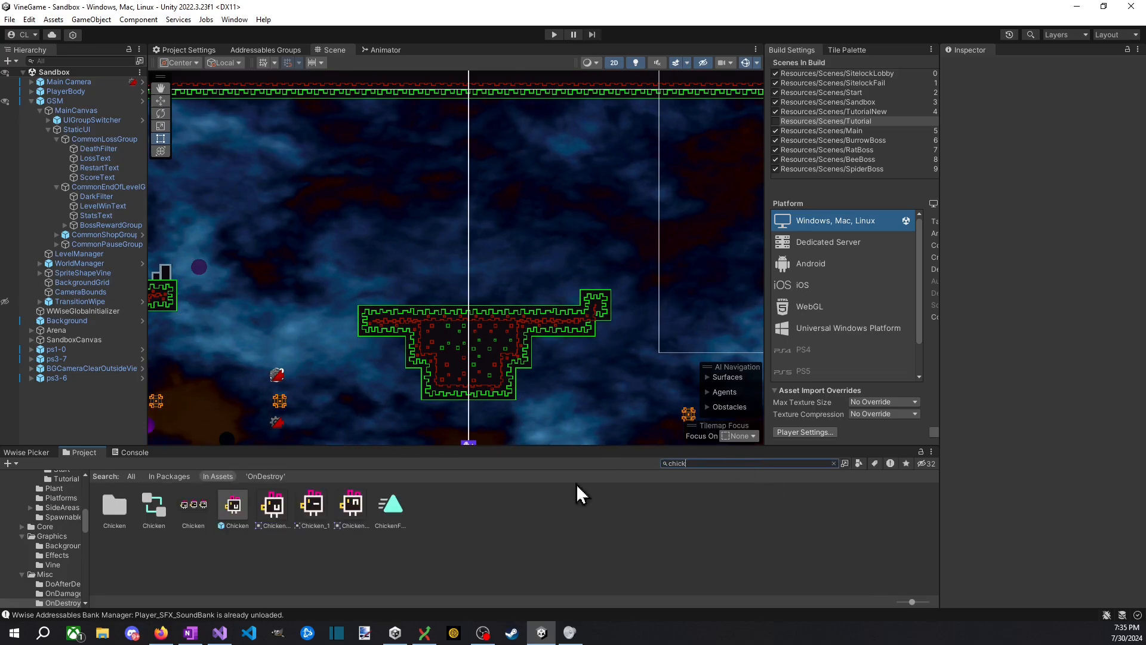
{"action": "double_click", "coordinate": [231, 518]}
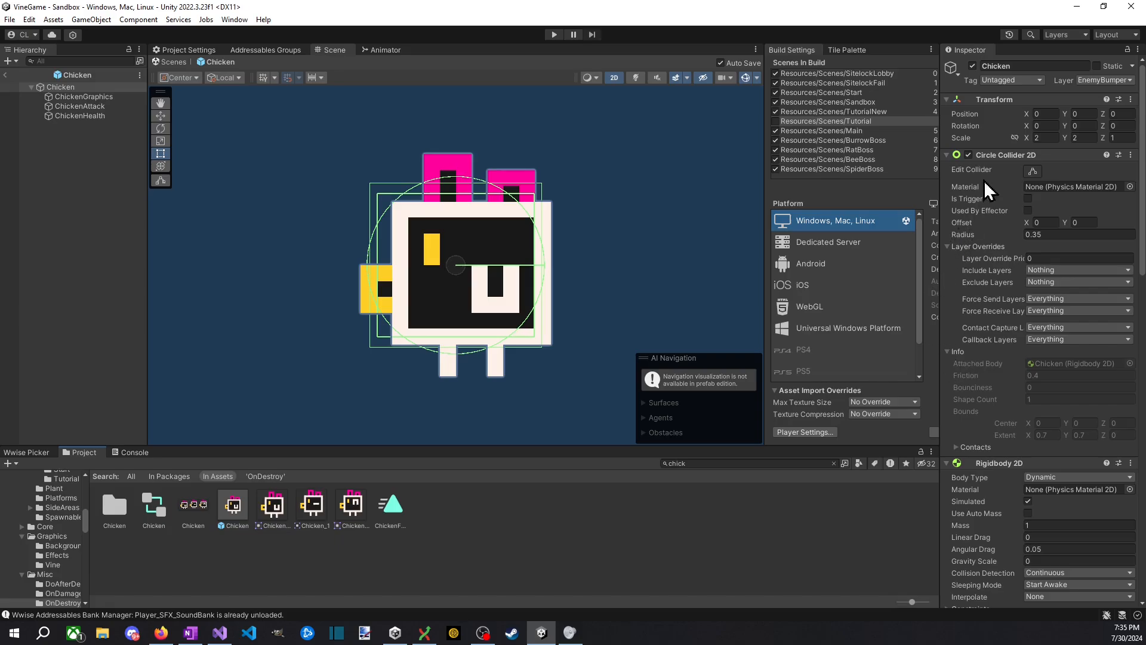
{"action": "scroll", "coordinate": [974, 334], "scroll_direction": "down", "scroll_amount": 5}
{"action": "scroll", "coordinate": [982, 385], "scroll_direction": "down", "scroll_amount": 5}
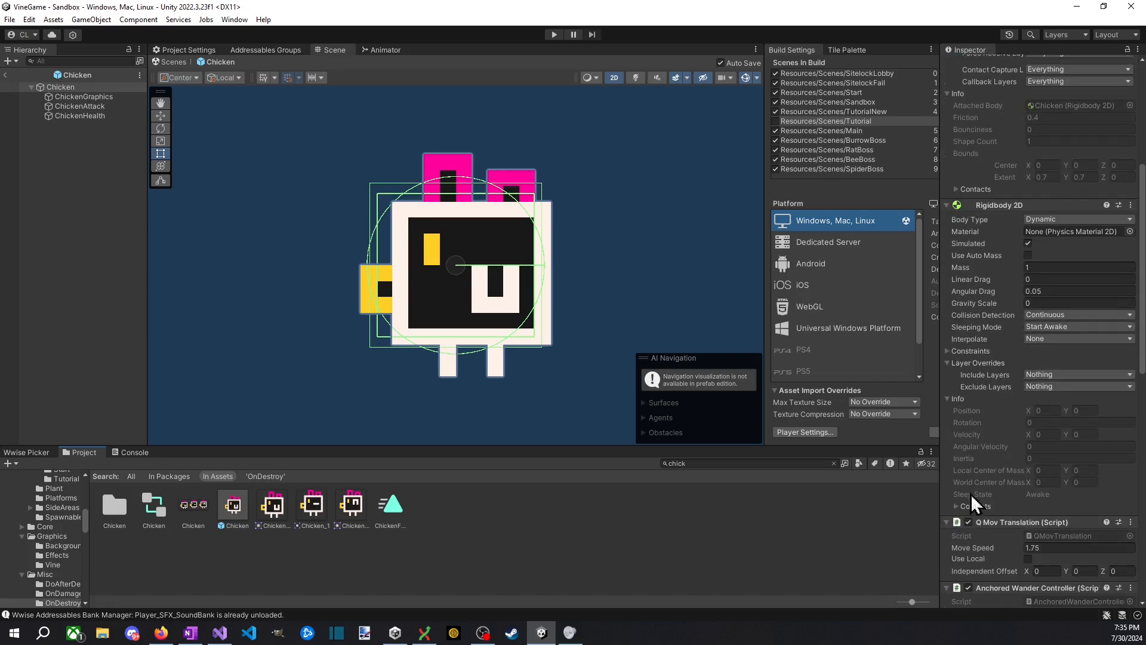
{"action": "left_click", "coordinate": [947, 352]}
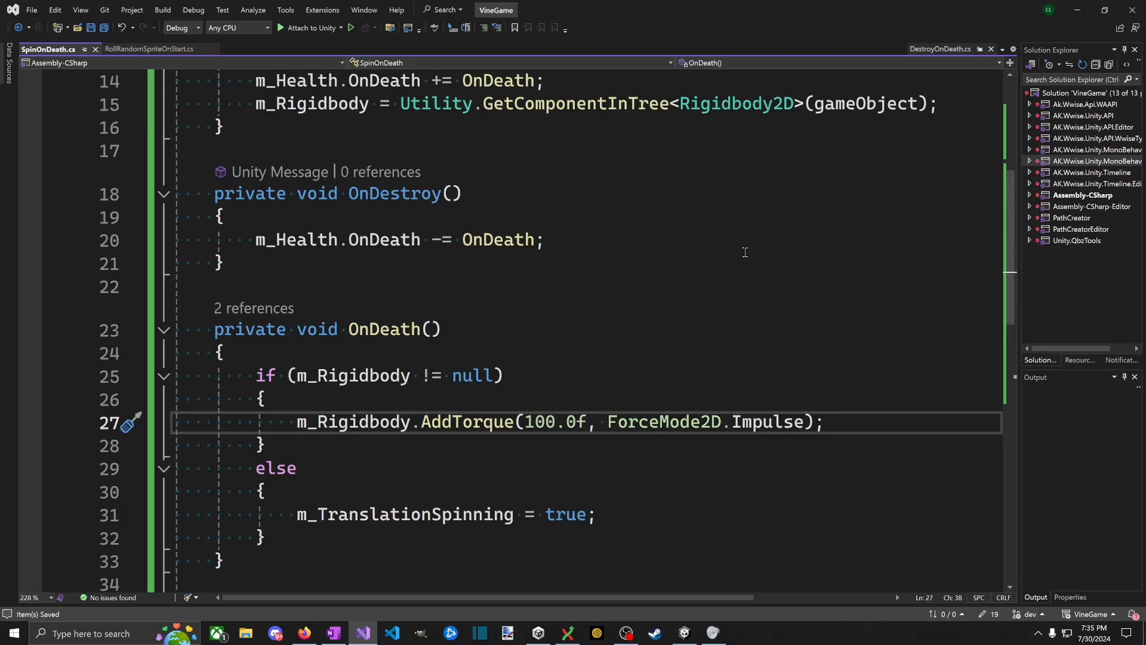
Step: Review the SpinOnDeath script, insert an empty line above the AddTorque call in OnDeath and set its impulse to 10.0f
{"action": "scroll", "coordinate": [745, 252], "scroll_direction": "up", "scroll_amount": 4}
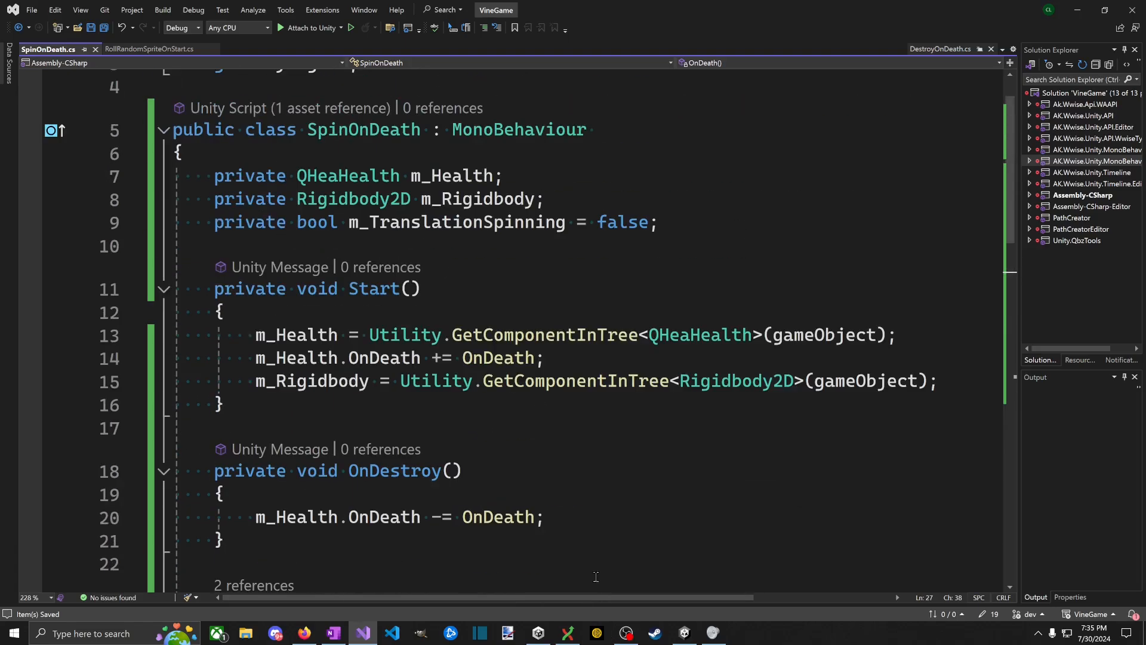
{"action": "left_click", "coordinate": [435, 381]}
{"action": "left_click", "coordinate": [636, 335]}
{"action": "scroll", "coordinate": [781, 511], "scroll_direction": "down", "scroll_amount": 4}
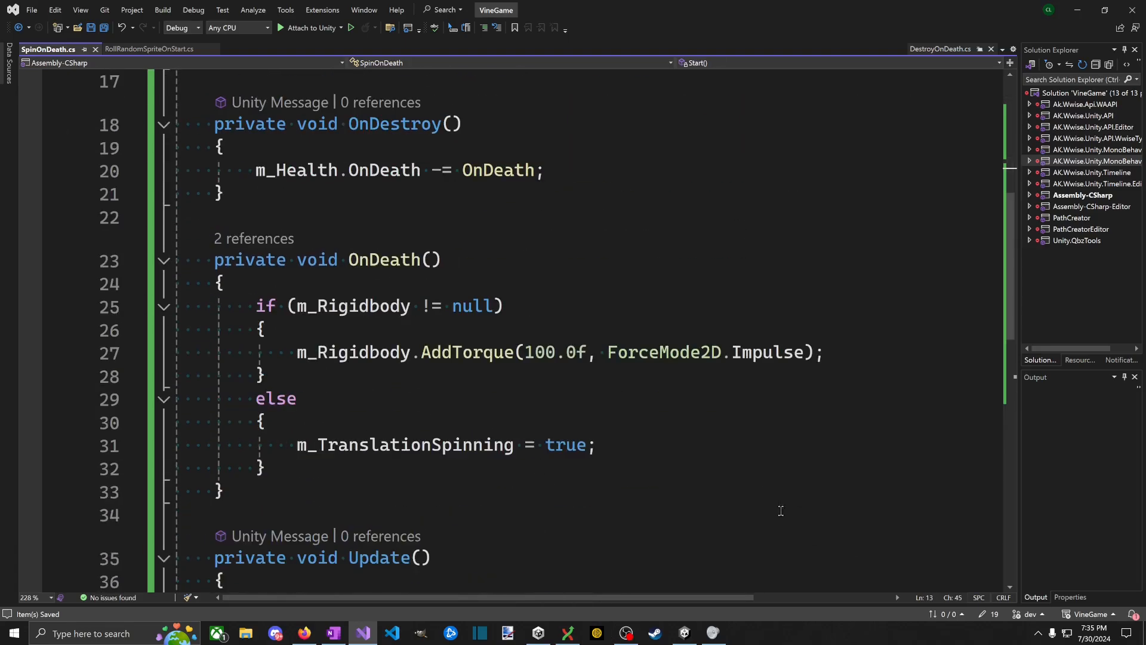
{"action": "left_click", "coordinate": [830, 337]}
{"action": "key", "text": "Return"}
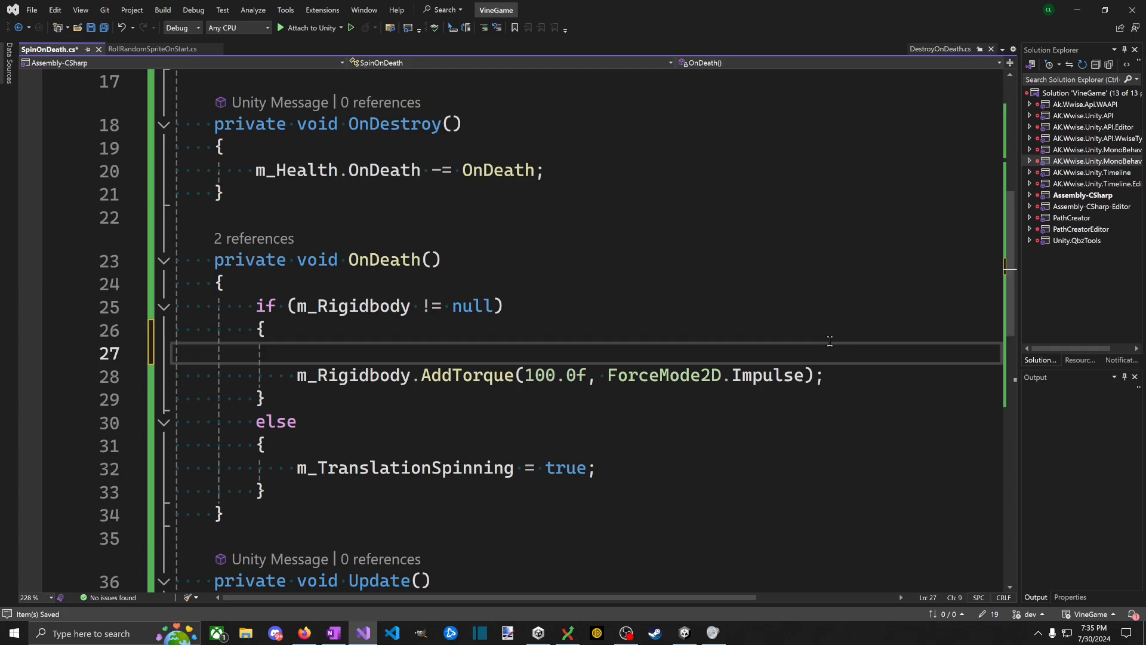
{"action": "left_click", "coordinate": [536, 375]}
{"action": "key", "text": "Delete"}
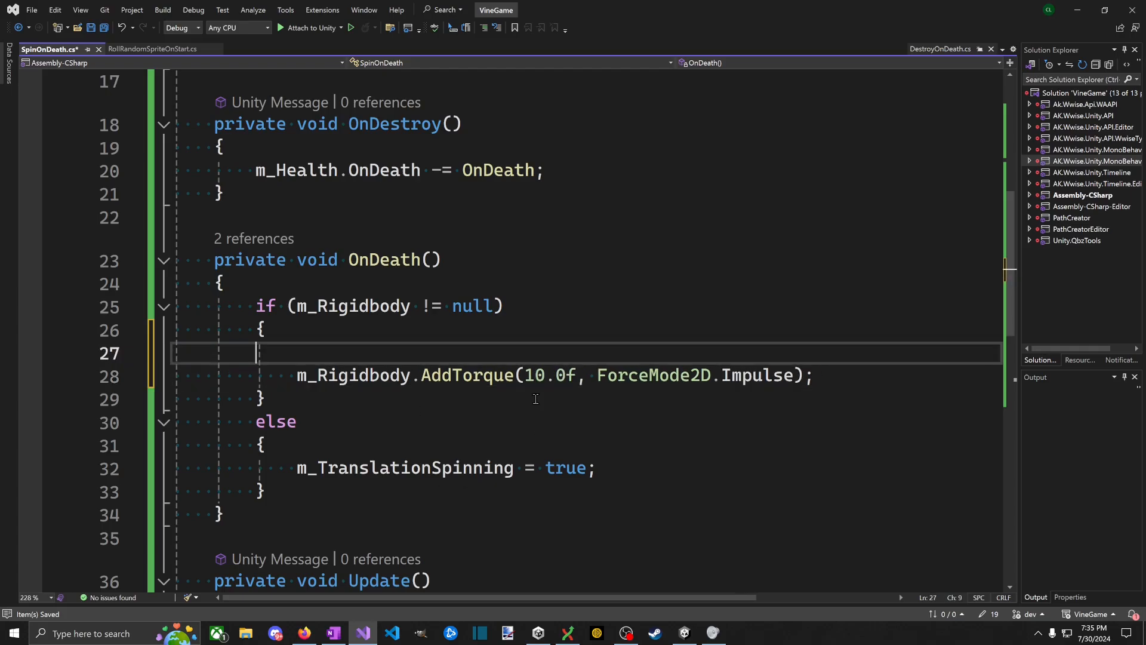
Step: Begin a new statement with m_Rigidbody.constraints on the empty line above the AddTorque call
{"action": "key", "text": "Up"}
{"action": "type", "text": "m_Rigidbody/"}
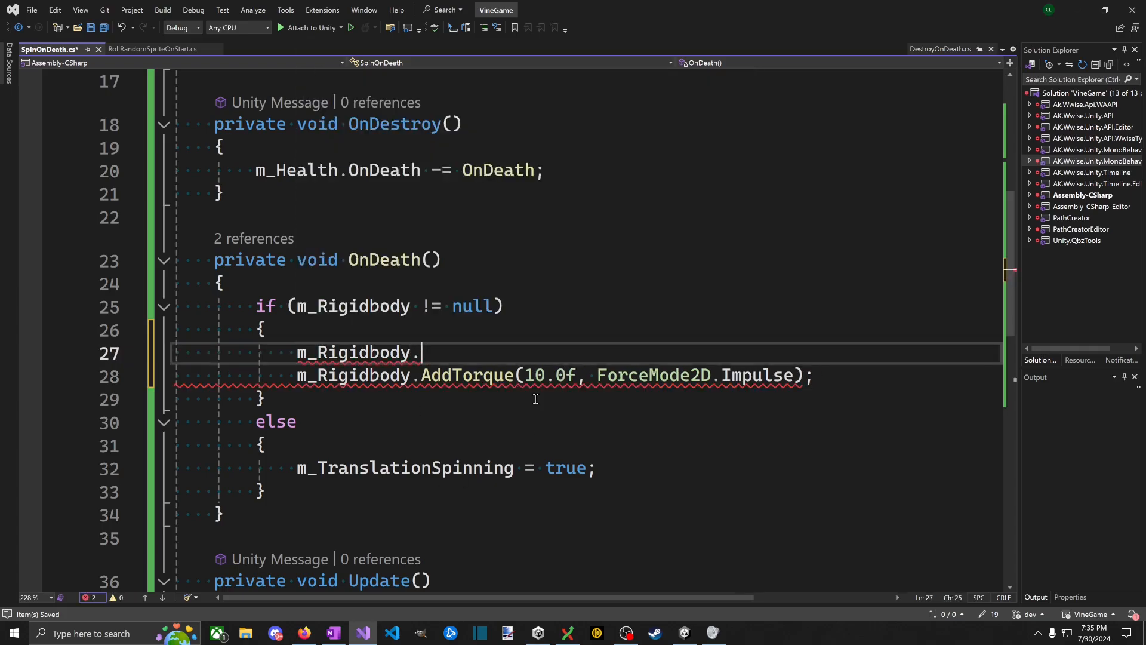
{"action": "type", "text": "constraints."}
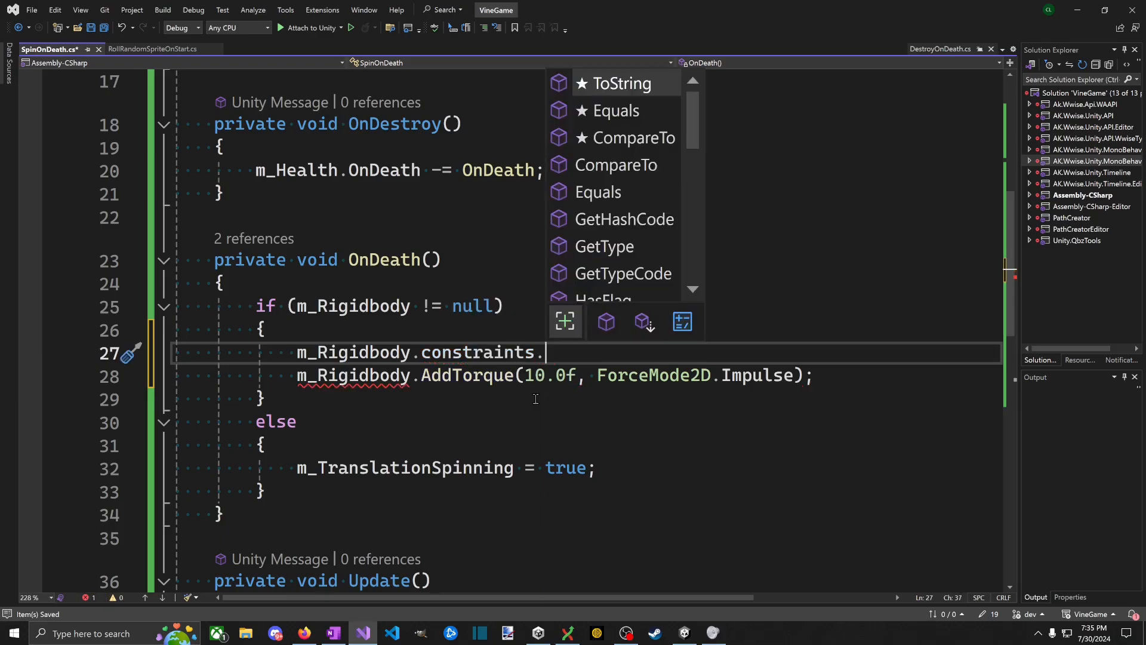
{"action": "key", "text": "BackSpace"}
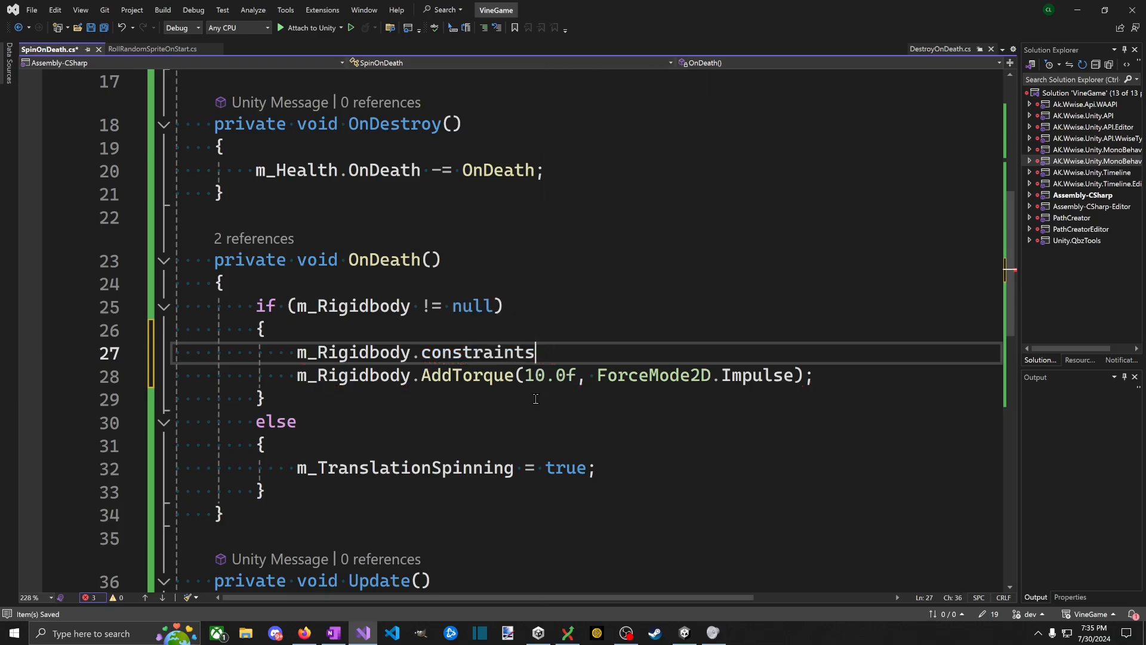
{"action": "type", "text": ".lco"}
{"action": "key", "text": "BackSpace"}
{"action": "key", "text": "BackSpace"}
{"action": "key", "text": "BackSpace"}
{"action": "key", "text": "BackSpace"}
{"action": "type", "text": "loc"}
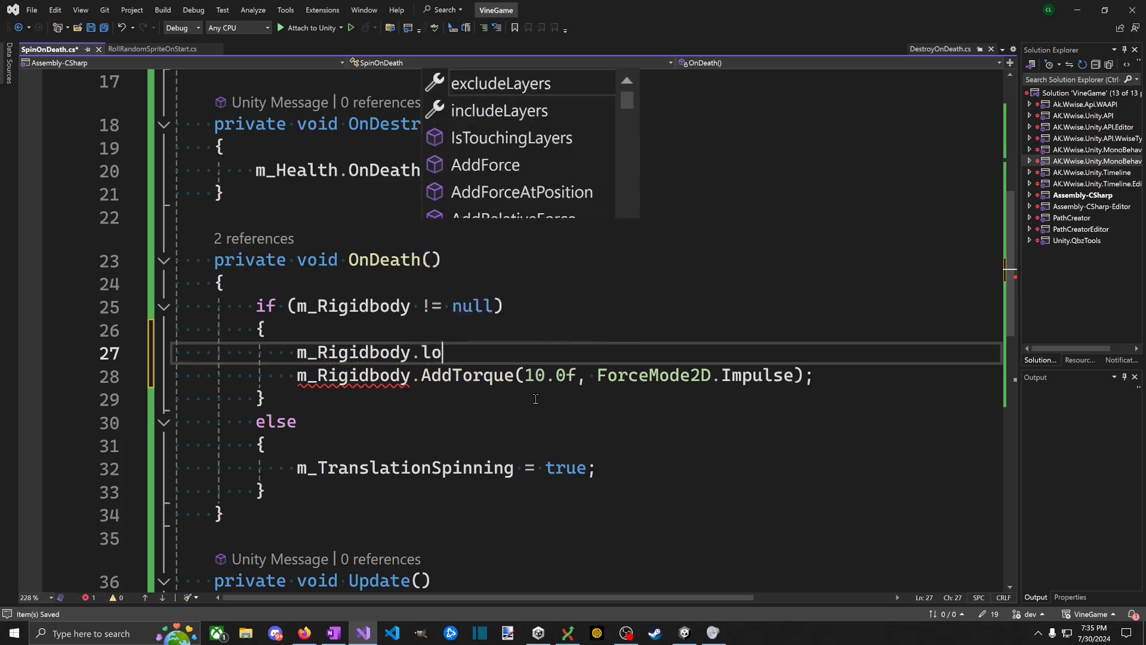
{"action": "key", "text": "BackSpace"}
{"action": "key", "text": "BackSpace"}
{"action": "key", "text": "BackSpace"}
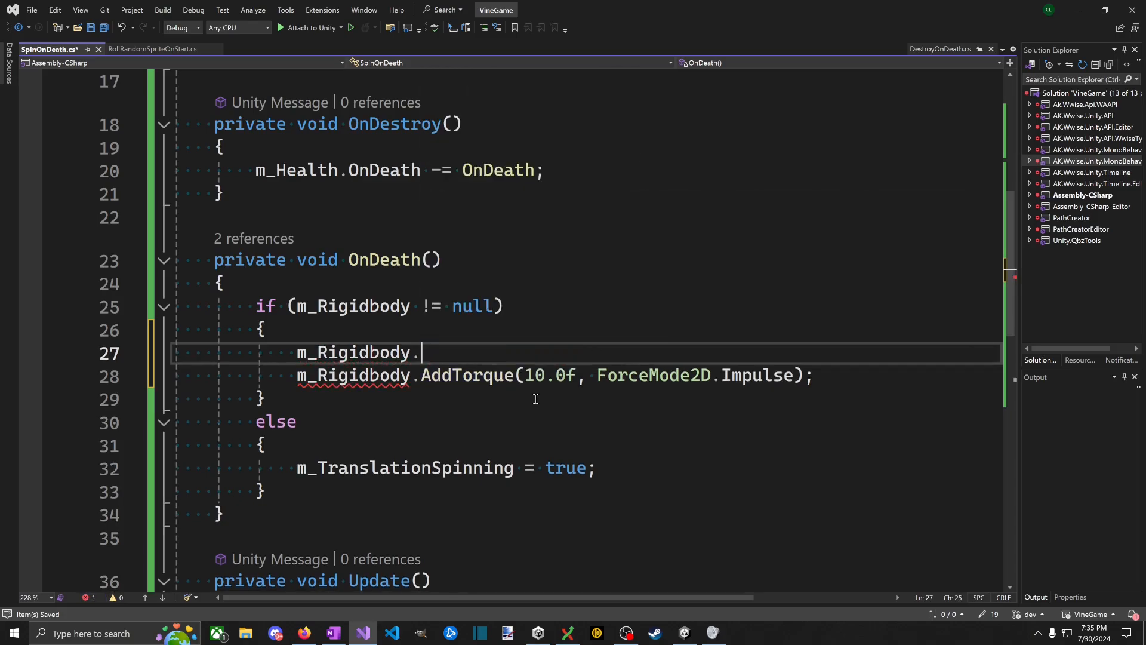
{"action": "type", "text": "conpst"}
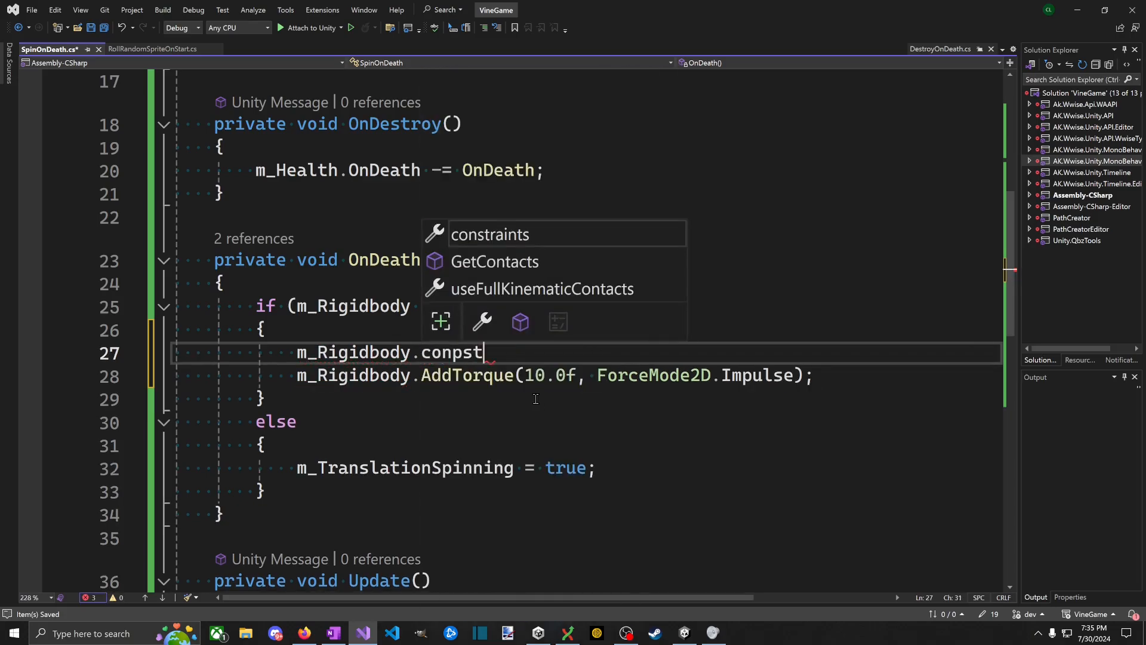
{"action": "key", "text": "Tab"}
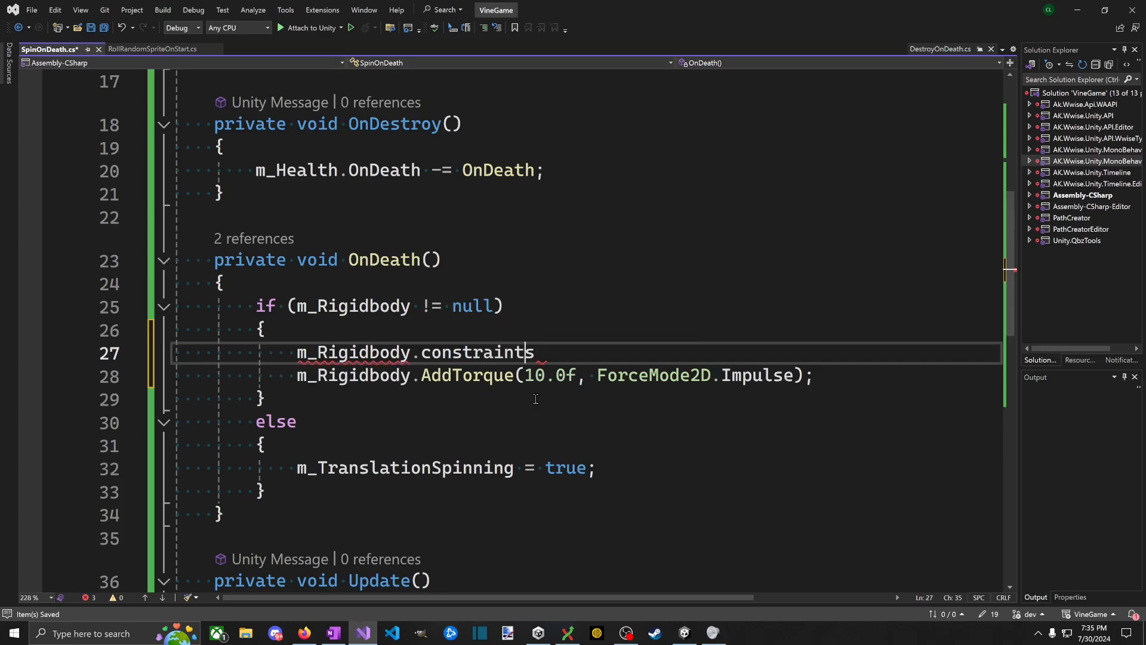
Step: Examine the definition of the Rigidbody2D constraints property and the flags of the RigidbodyConstraints2D enum
{"action": "key", "text": "F12"}
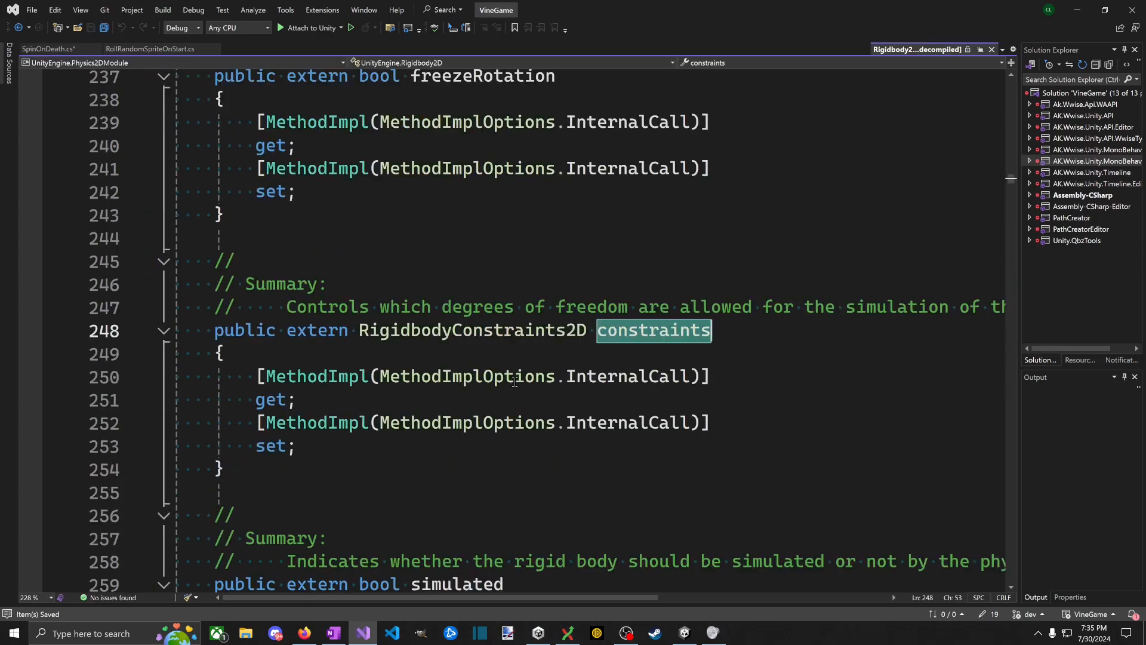
{"action": "left_click", "coordinate": [391, 324], "text": "ctrl"}
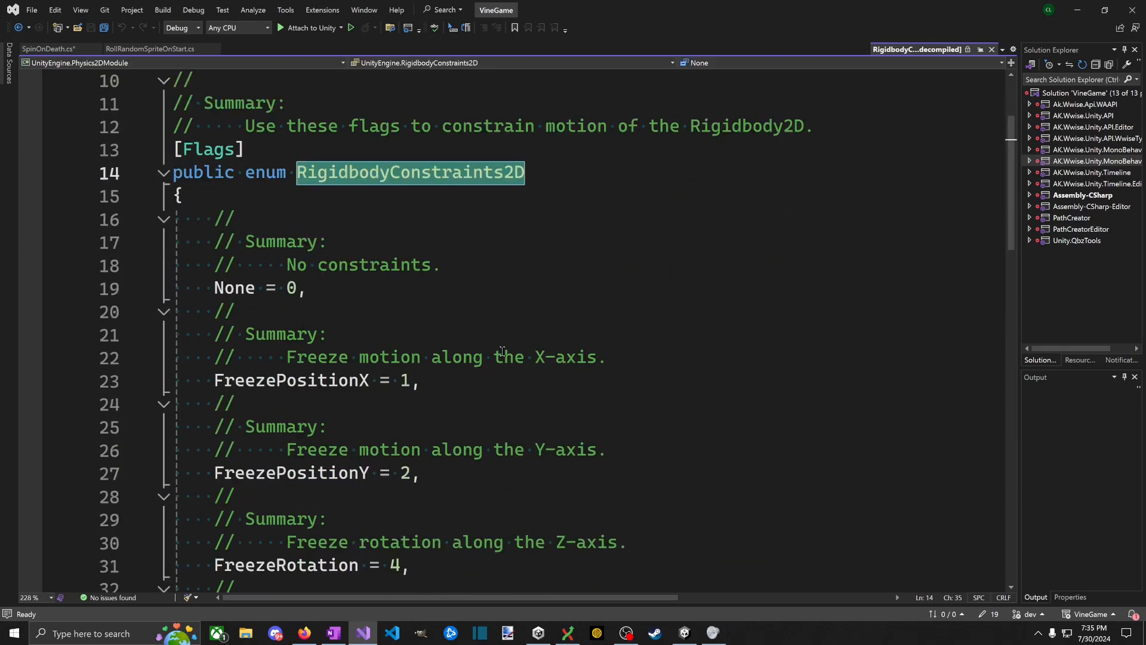
{"action": "scroll", "coordinate": [502, 352], "scroll_direction": "down", "scroll_amount": 6}
{"action": "scroll", "coordinate": [471, 364], "scroll_direction": "up", "scroll_amount": 5}
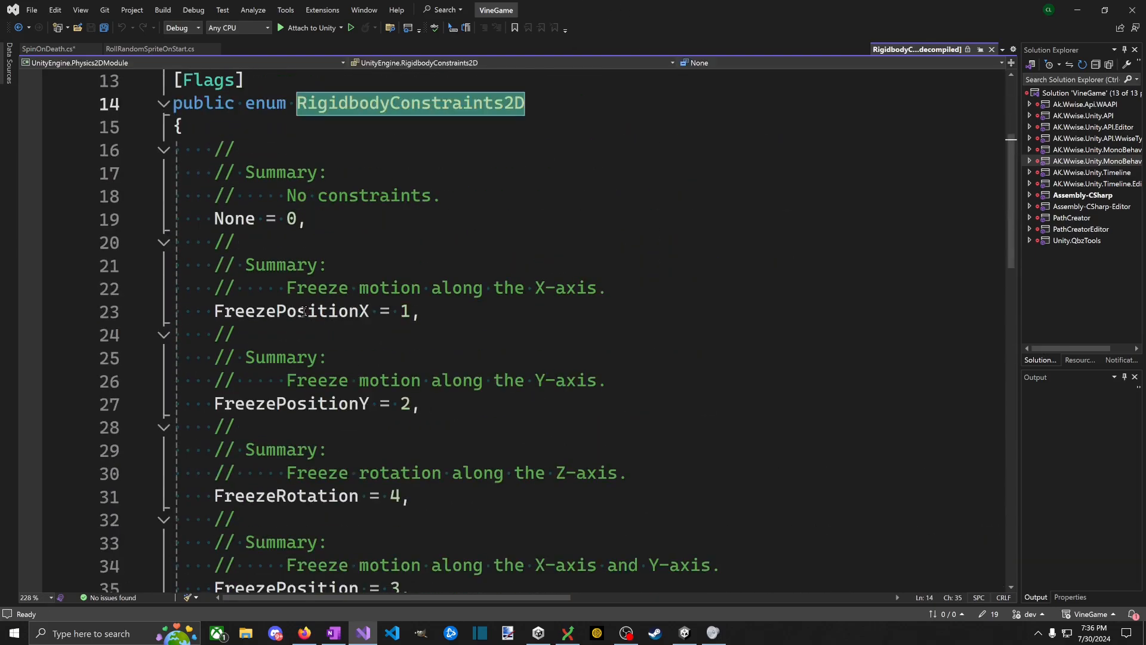
{"action": "left_click", "coordinate": [218, 219]}
{"action": "left_click", "coordinate": [18, 28]}
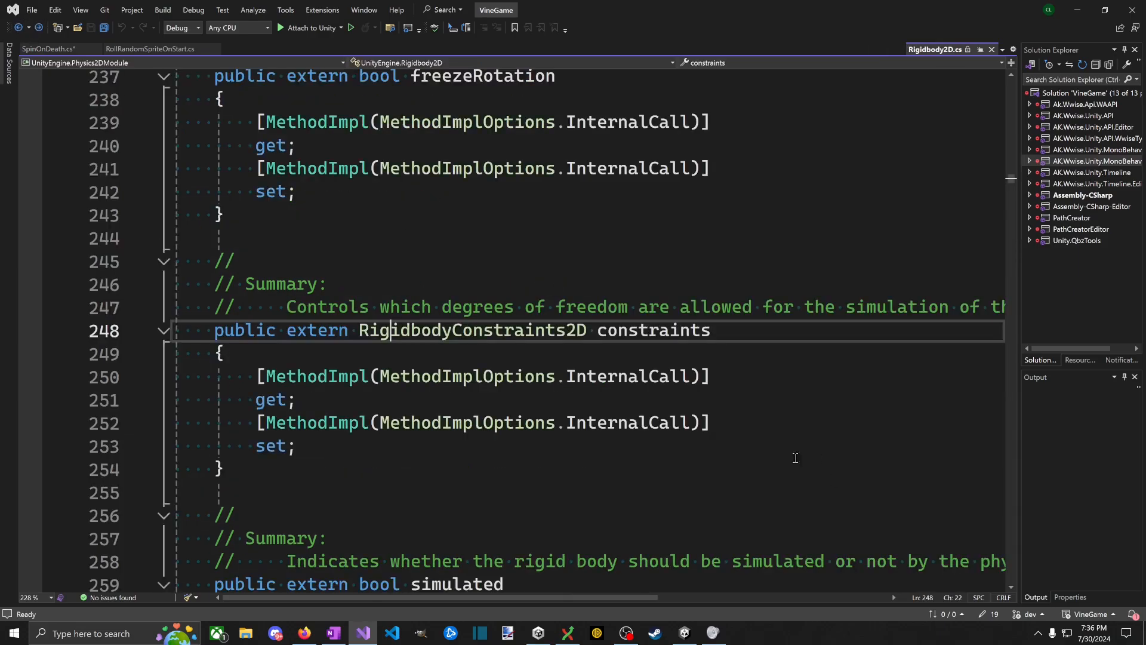
Step: Return to the SpinOnDeath script, assign RigidbodyConstraints2D.None to m_Rigidbody.constraints and save the file
{"action": "left_click", "coordinate": [48, 48]}
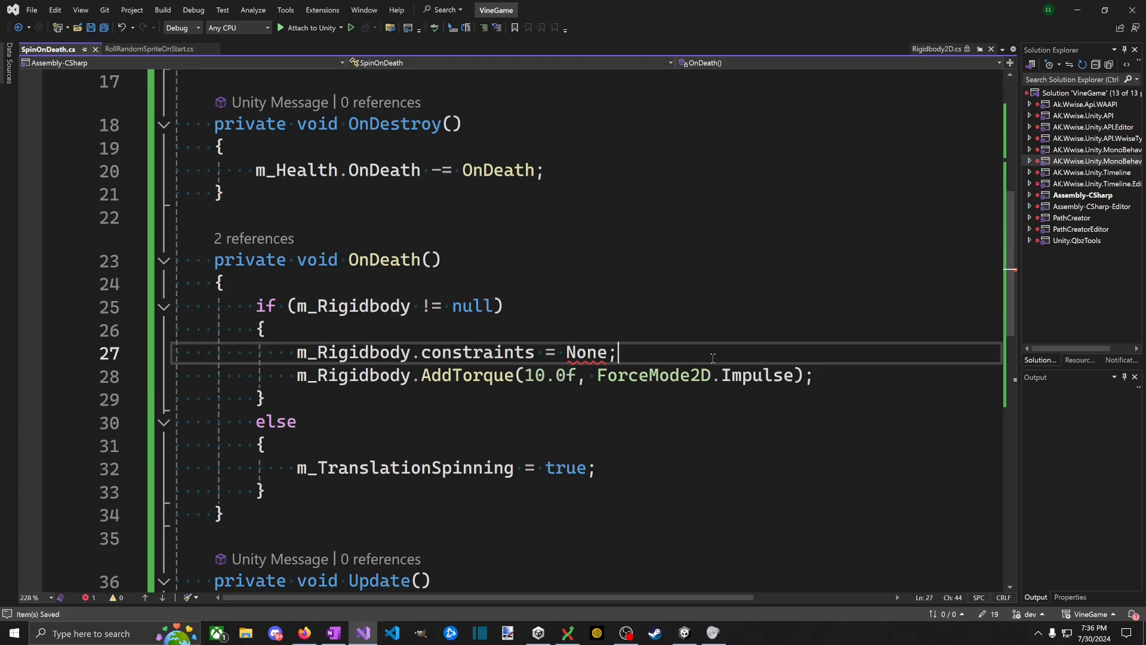
{"action": "key", "text": "Down"}
{"action": "key", "text": "Left"}
{"action": "key", "text": "Up"}
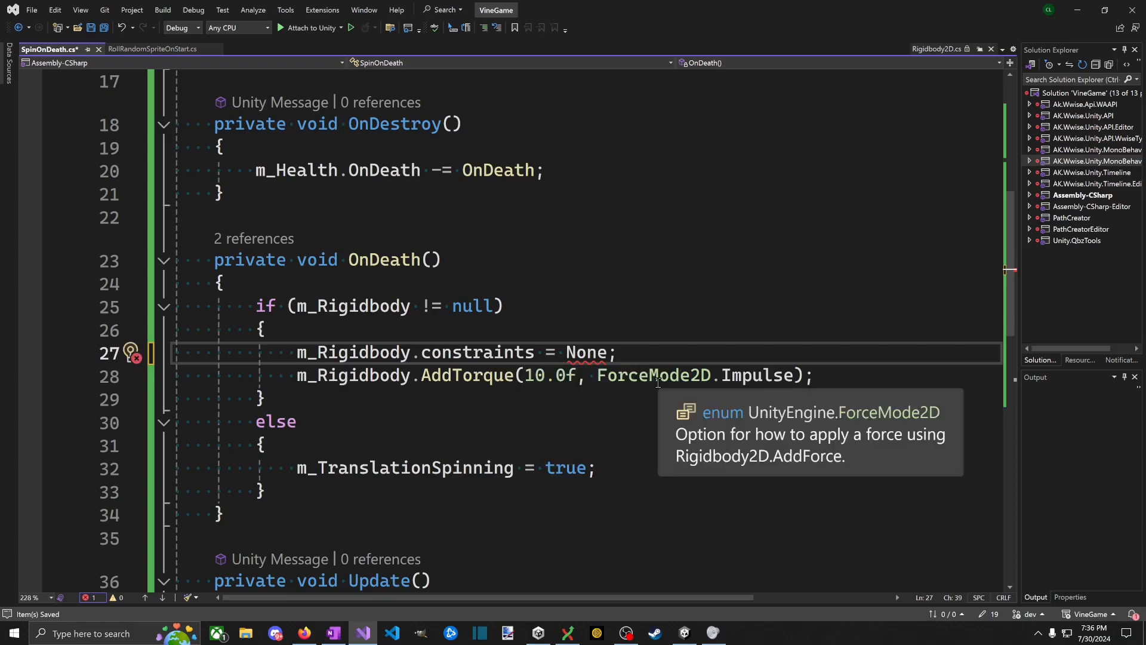
{"action": "type", "text": "RigidBodyConstraints2D."}
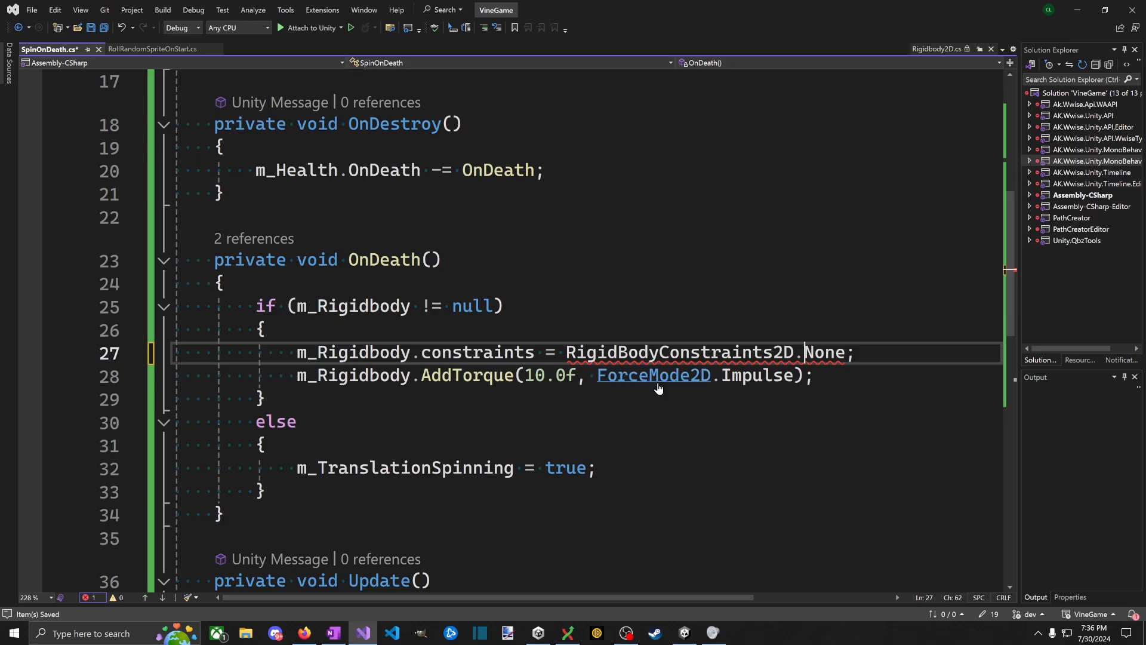
{"action": "left_click", "coordinate": [627, 351]}
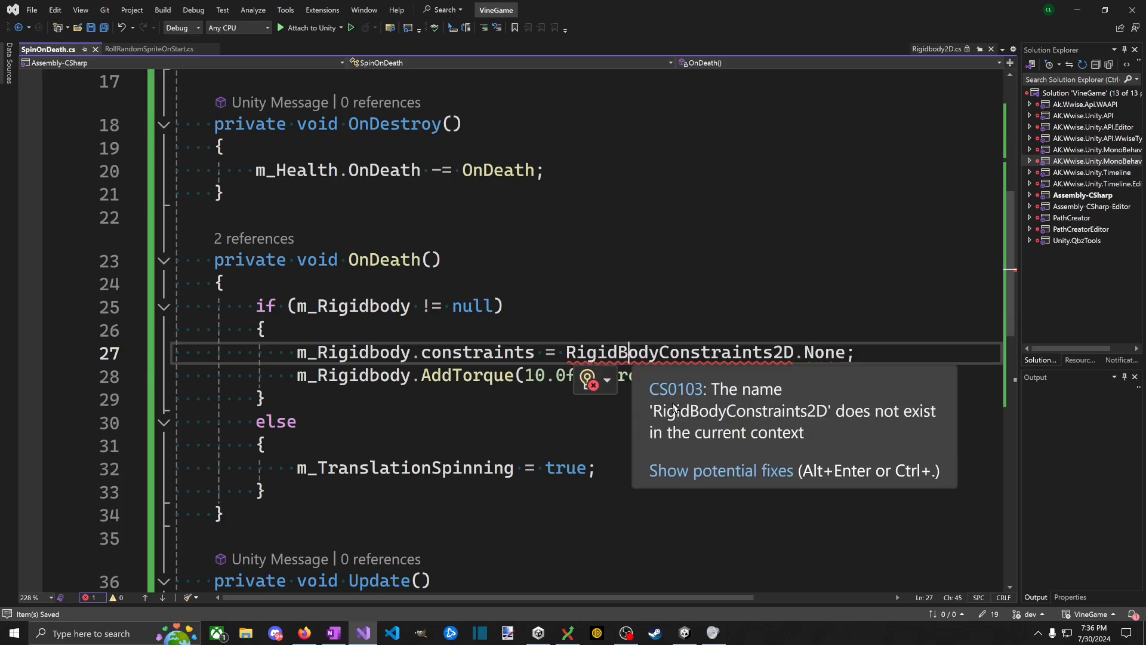
{"action": "key", "text": "BackSpace"}
{"action": "type", "text": "b"}
{"action": "key", "text": "ctrl+s"}
{"action": "key", "text": "alt+Tab"}
{"action": "left_click", "coordinate": [736, 515]}
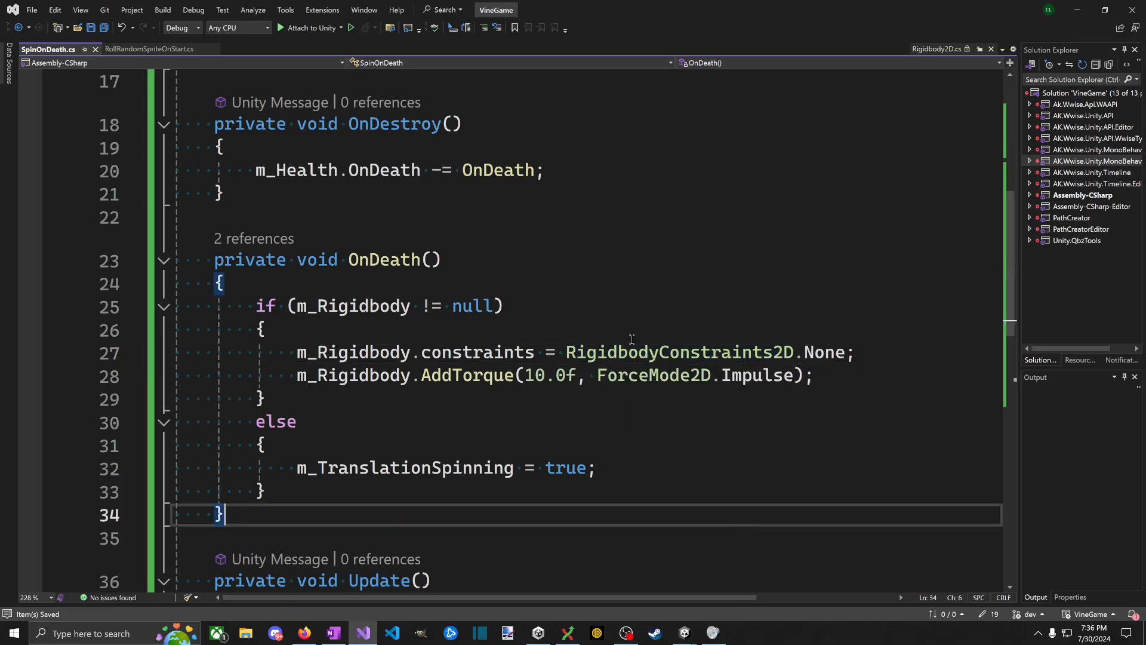
Step: Add the comment "// Disable rotation lock" above the constraints assignment and save the script
{"action": "left_click", "coordinate": [651, 315]}
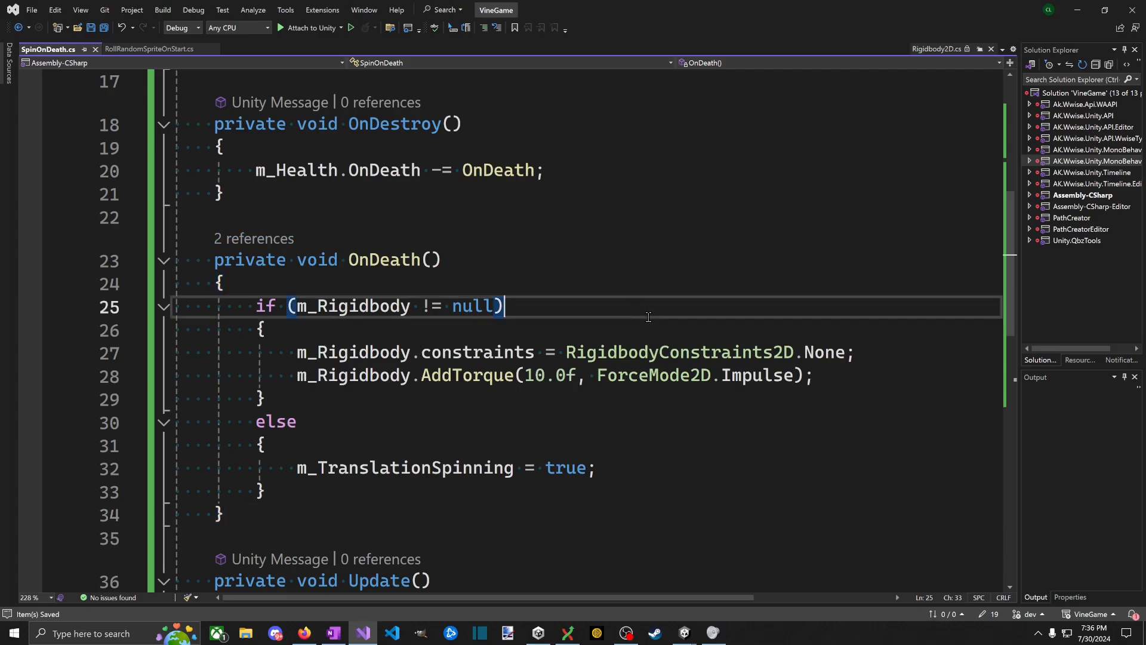
{"action": "key", "text": "Down"}
{"action": "key", "text": "Return"}
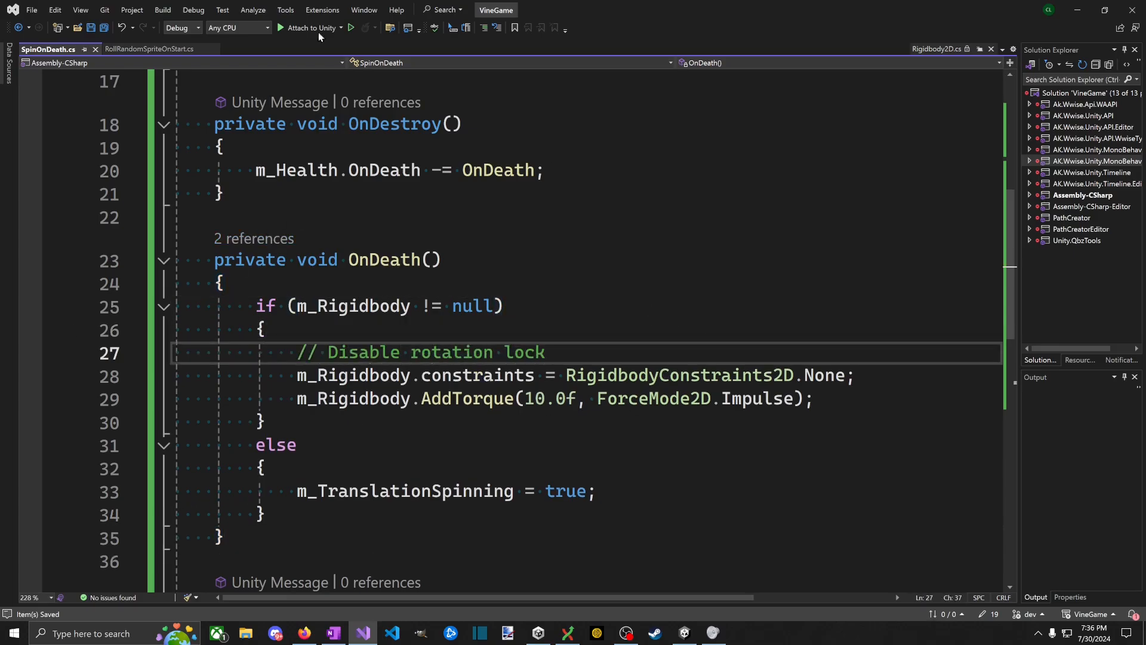
Step: Switch to Unity, leave the Chicken prefab and run the Sandbox scene in play mode
{"action": "key", "text": "alt+Tab"}
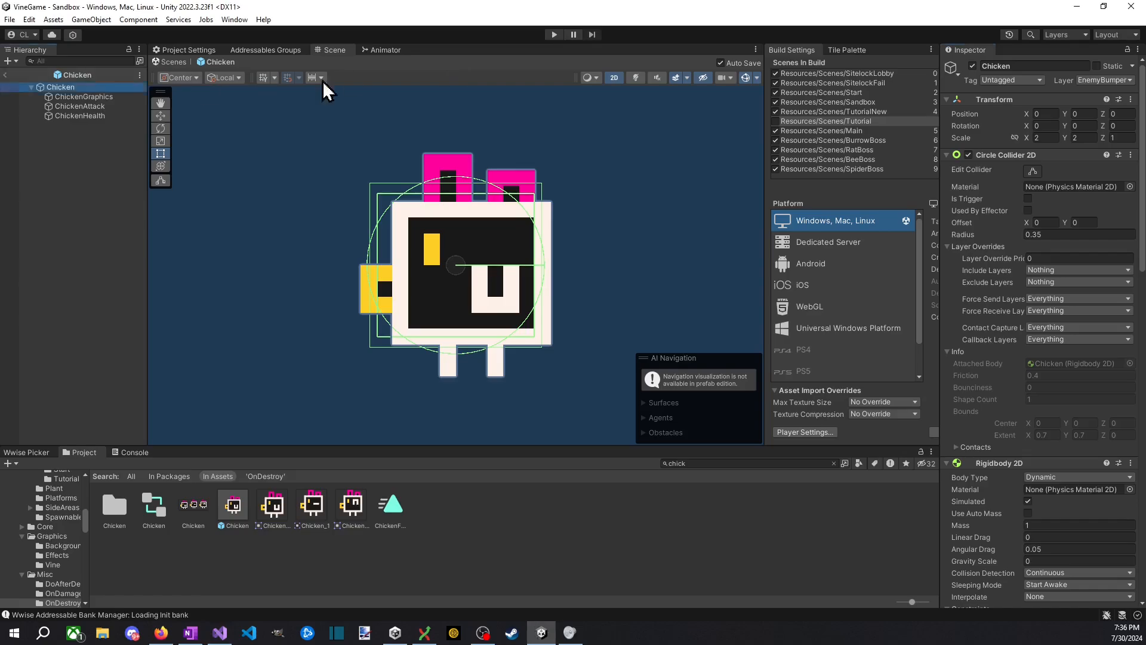
{"action": "left_click", "coordinate": [5, 75]}
{"action": "left_click", "coordinate": [554, 34]}
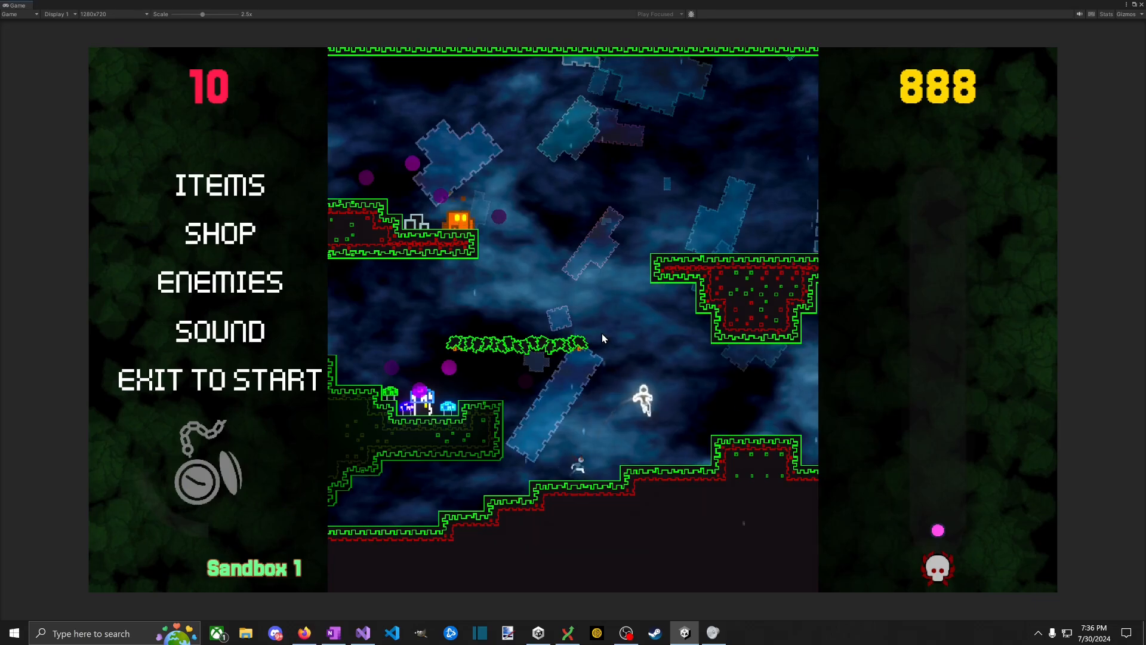
Step: Move the player through the sandbox and spawn several chickens from the game's enemies list
{"action": "key", "text": "d"}
{"action": "key", "text": "space"}
{"action": "key", "text": "a"}
{"action": "key", "text": "space"}
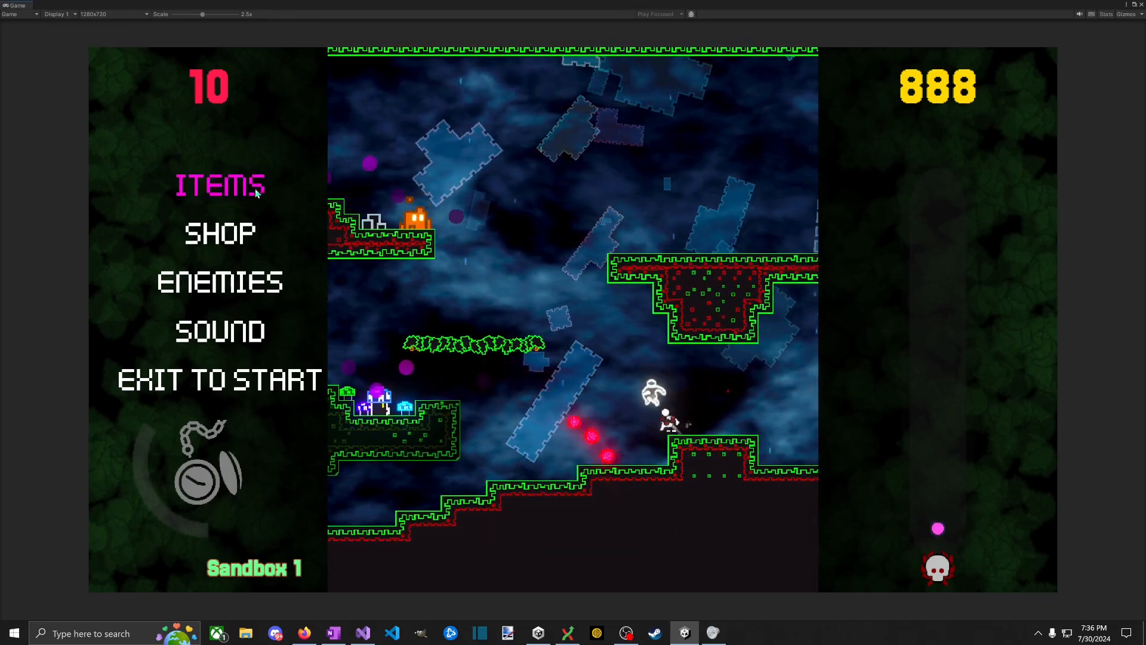
{"action": "key", "text": "space"}
{"action": "left_click", "coordinate": [256, 283]}
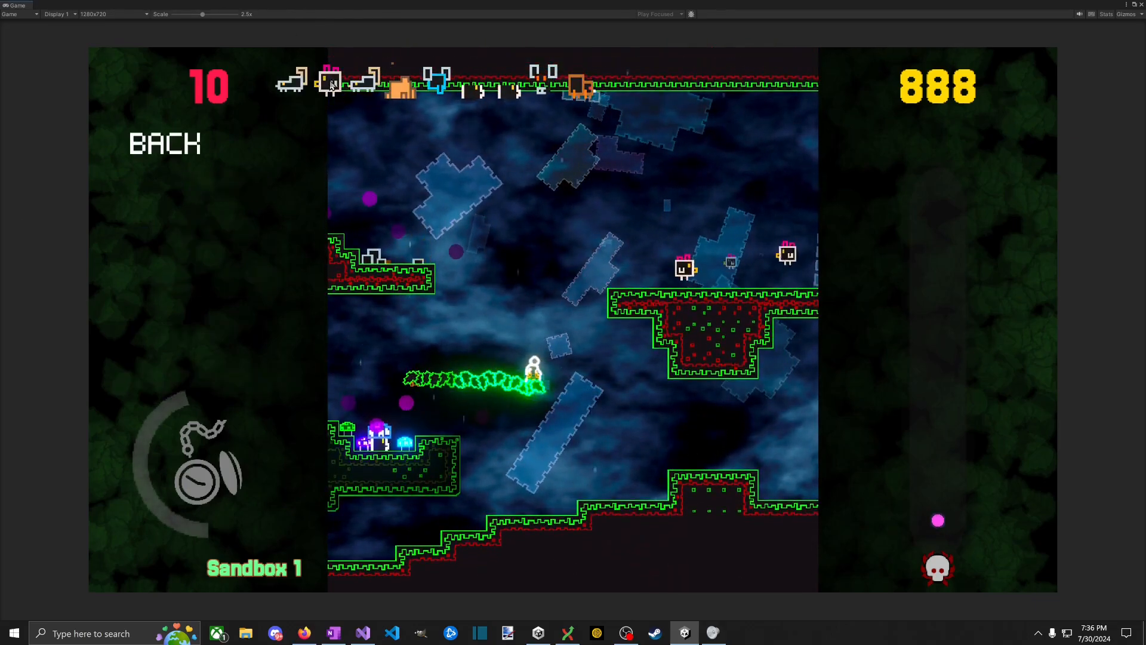
{"action": "left_click", "coordinate": [332, 86]}
Step: Attack the spawned chickens with the player to test the death spin, and stop play mode
{"action": "key", "text": "space"}
{"action": "key", "text": "d"}
{"action": "key", "text": "space"}
{"action": "left_click", "coordinate": [653, 380]}
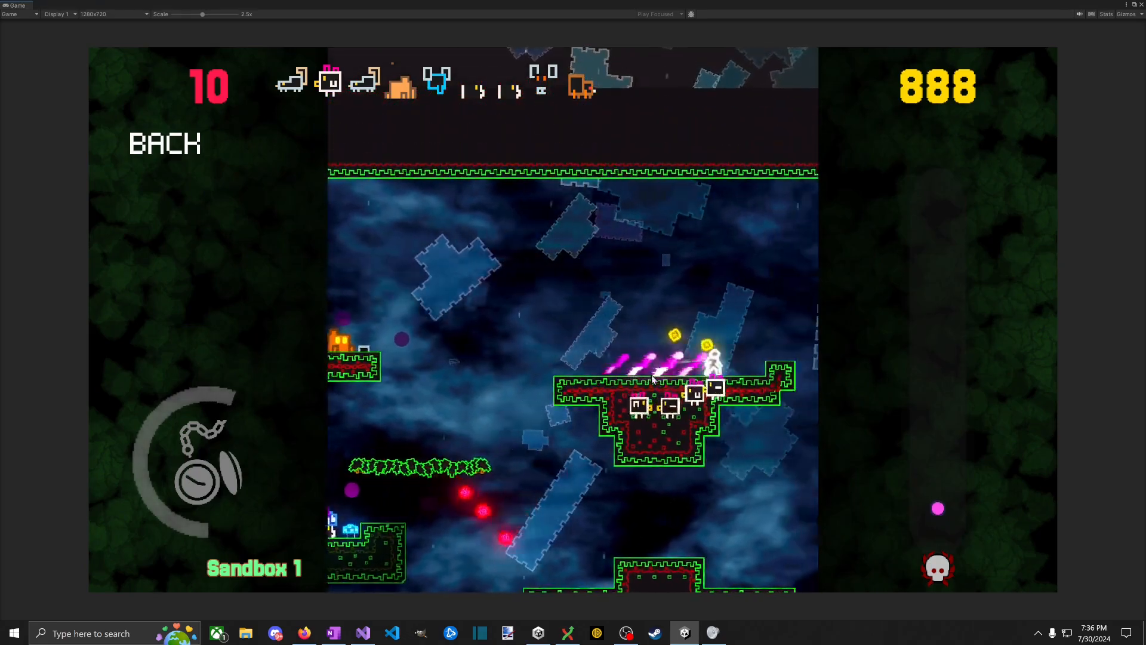
{"action": "key", "text": "d"}
{"action": "key", "text": "space"}
{"action": "key", "text": "a"}
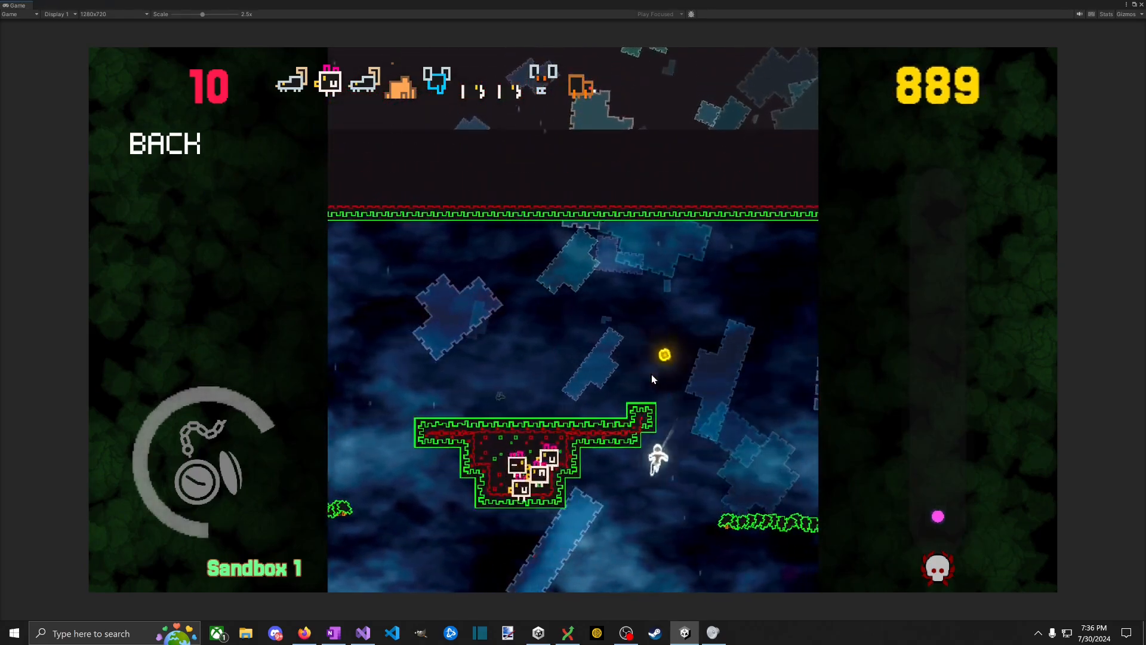
{"action": "left_click", "coordinate": [652, 375]}
{"action": "key", "text": "space"}
{"action": "left_click", "coordinate": [652, 375]}
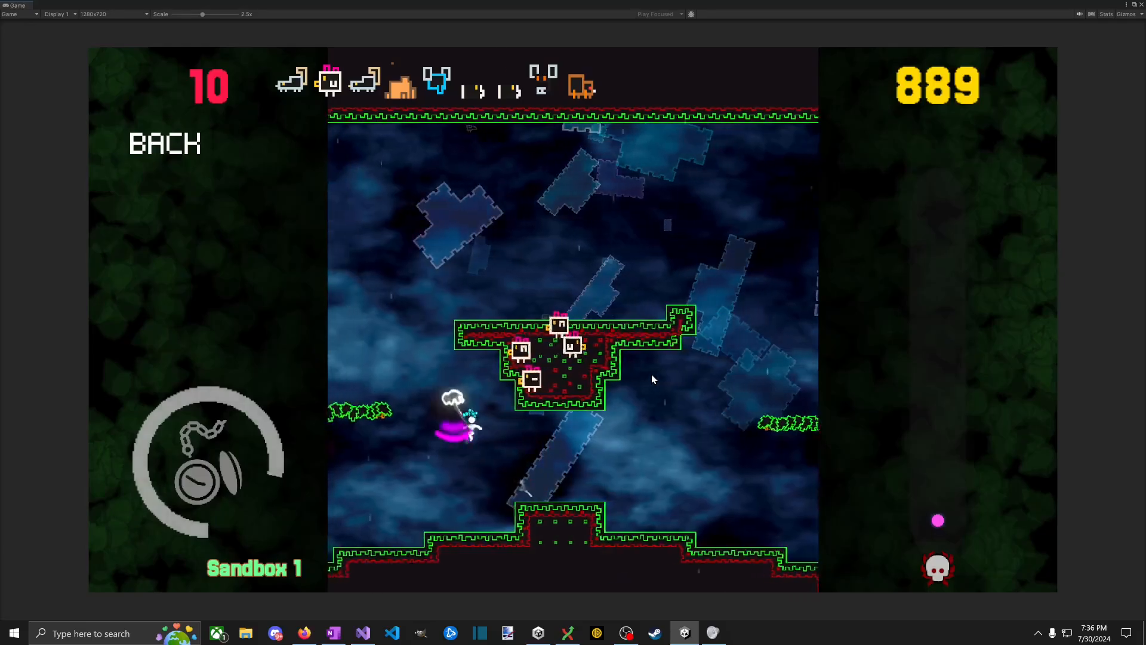
{"action": "key", "text": "space"}
{"action": "left_click", "coordinate": [652, 379]}
{"action": "key", "text": "a"}
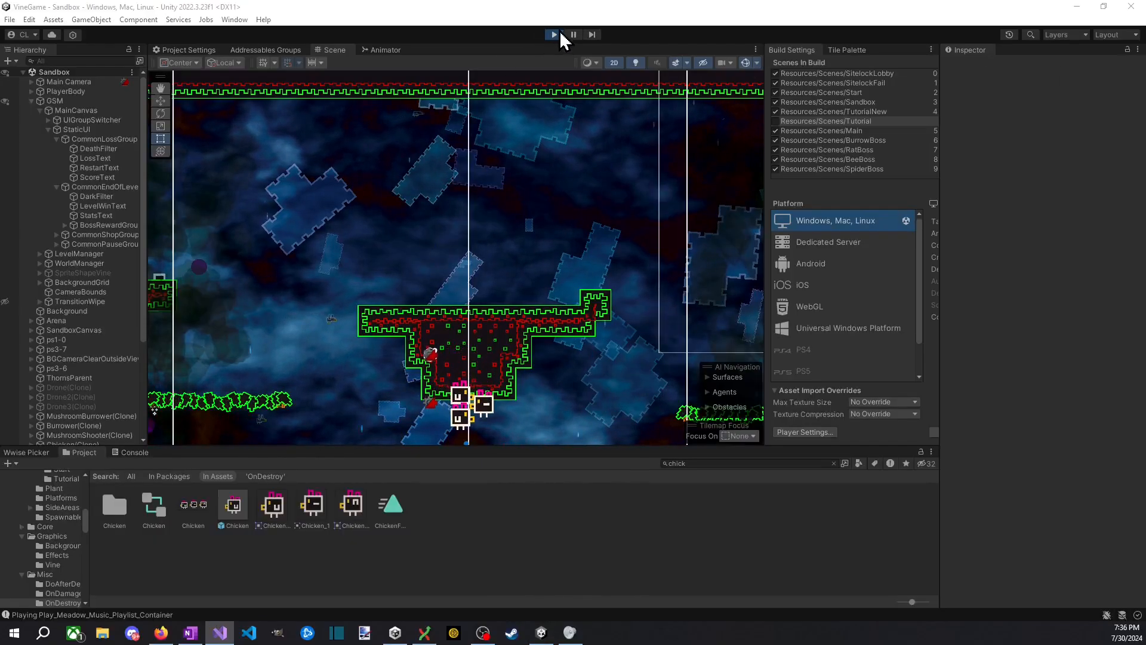
{"action": "left_click", "coordinate": [554, 34]}
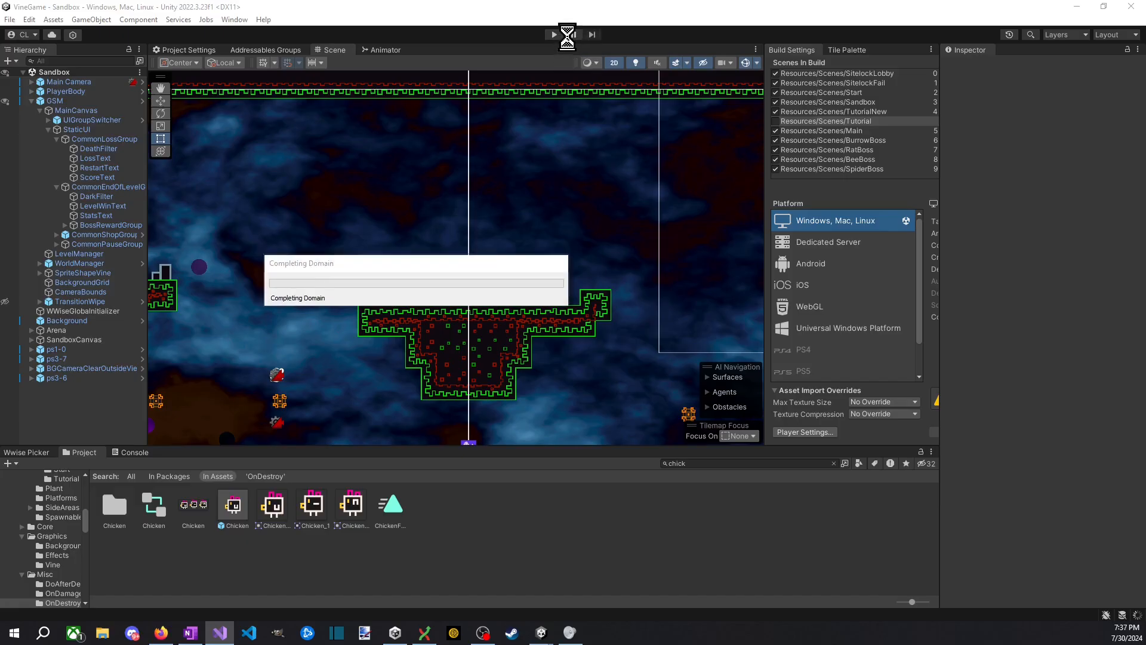
Step: Run the Sandbox scene in play mode and move the player up to the spawned chickens at the central platform
{"action": "left_click", "coordinate": [554, 35]}
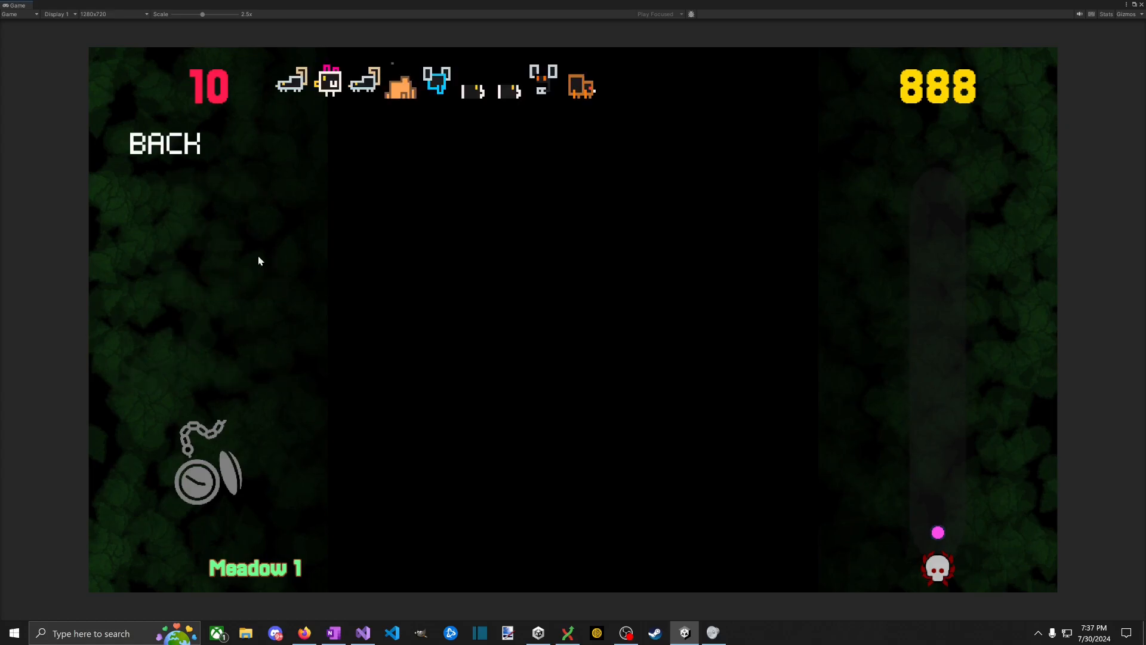
{"action": "key", "text": "d"}
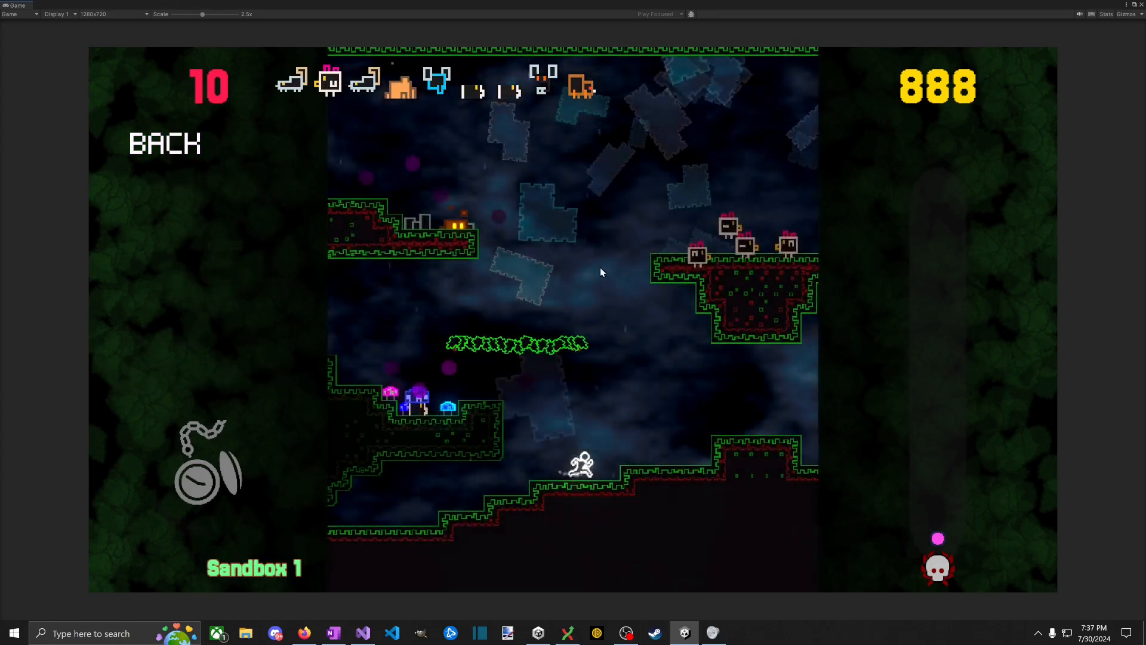
{"action": "key", "text": "space"}
{"action": "key", "text": "space"}
{"action": "key", "text": "a"}
{"action": "key", "text": "d"}
{"action": "key", "text": "space"}
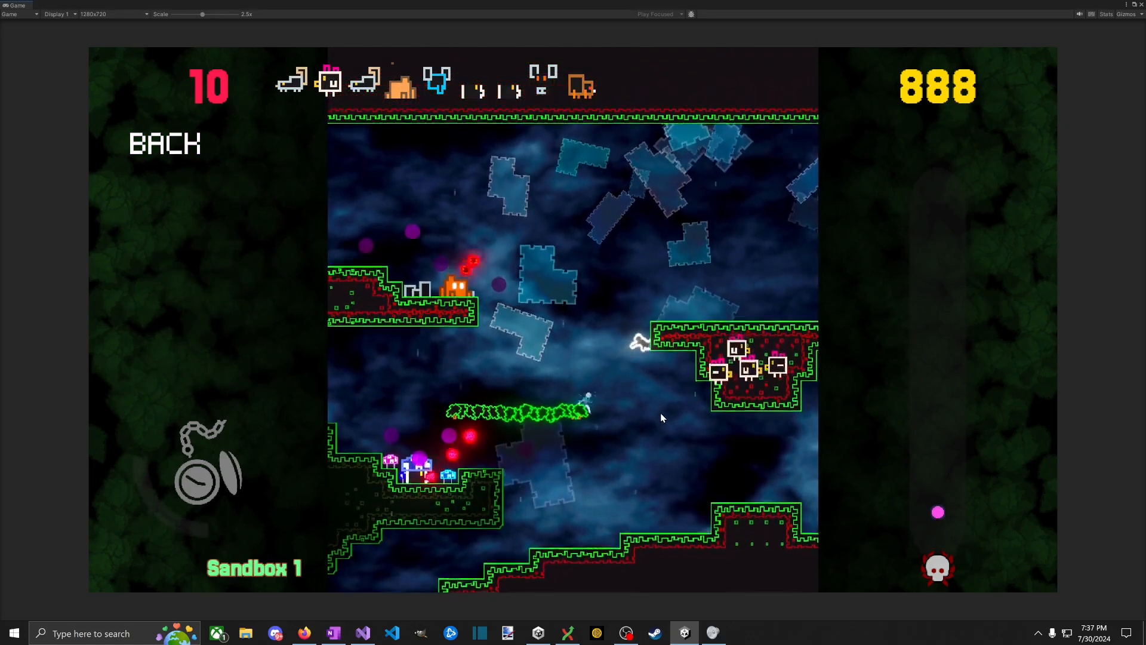
Step: Attack the first chicken beside the central platform with the player to test its death spin
{"action": "key", "text": "space"}
{"action": "key", "text": "a"}
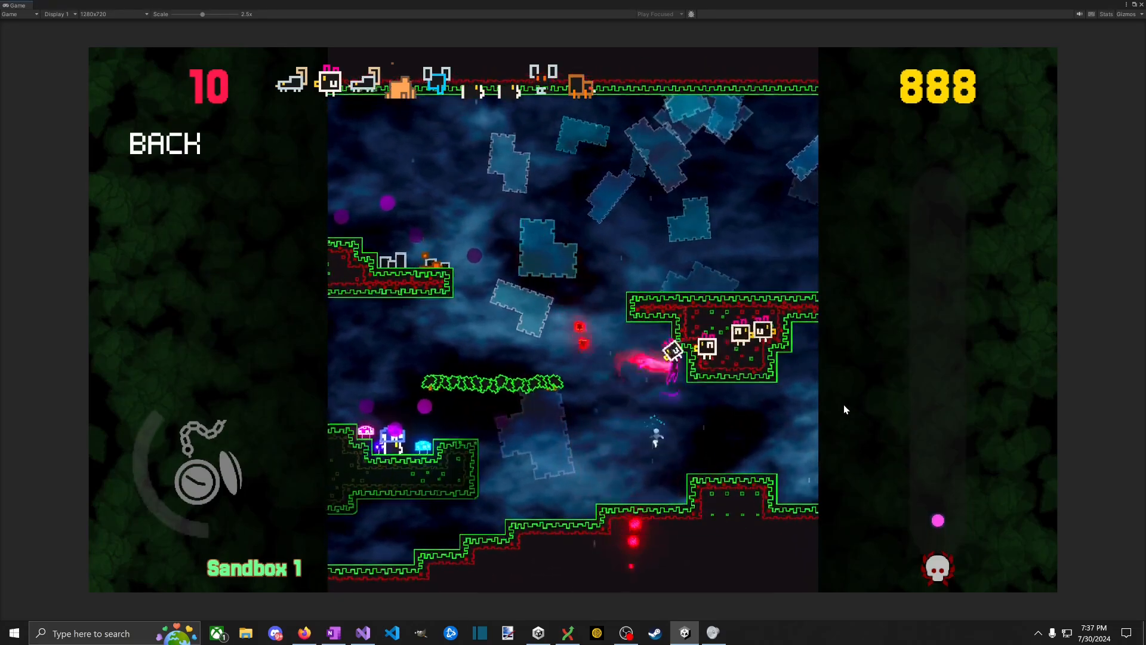
{"action": "key", "text": "space"}
{"action": "key", "text": "space"}
{"action": "key", "text": "a"}
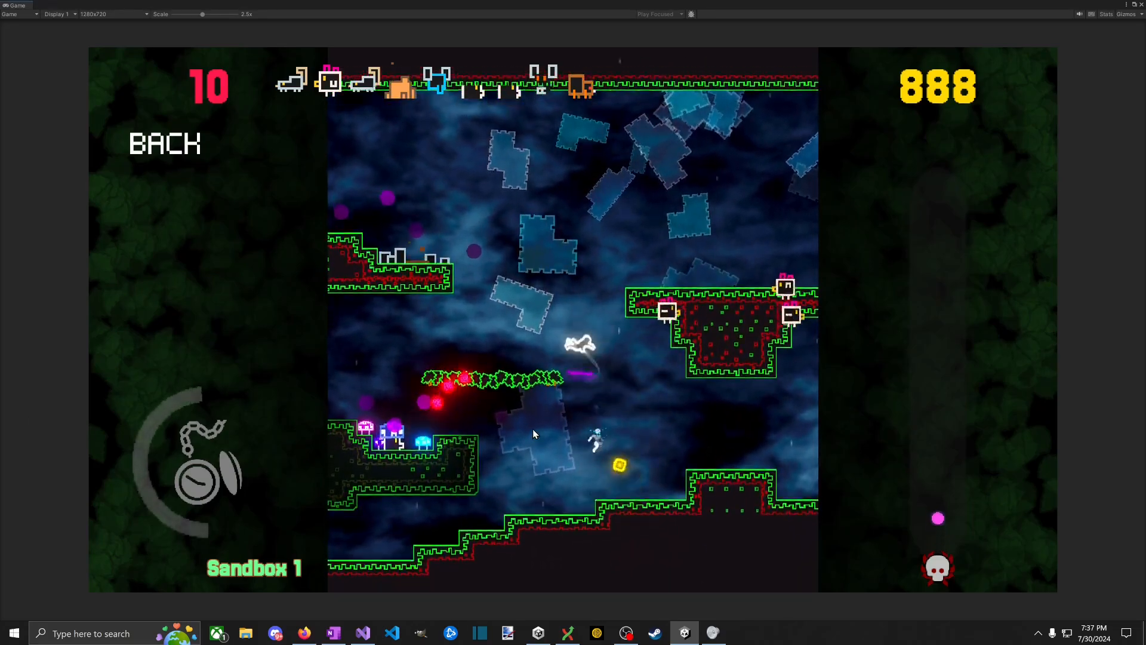
{"action": "key", "text": "d"}
{"action": "key", "text": "space"}
{"action": "key", "text": "space"}
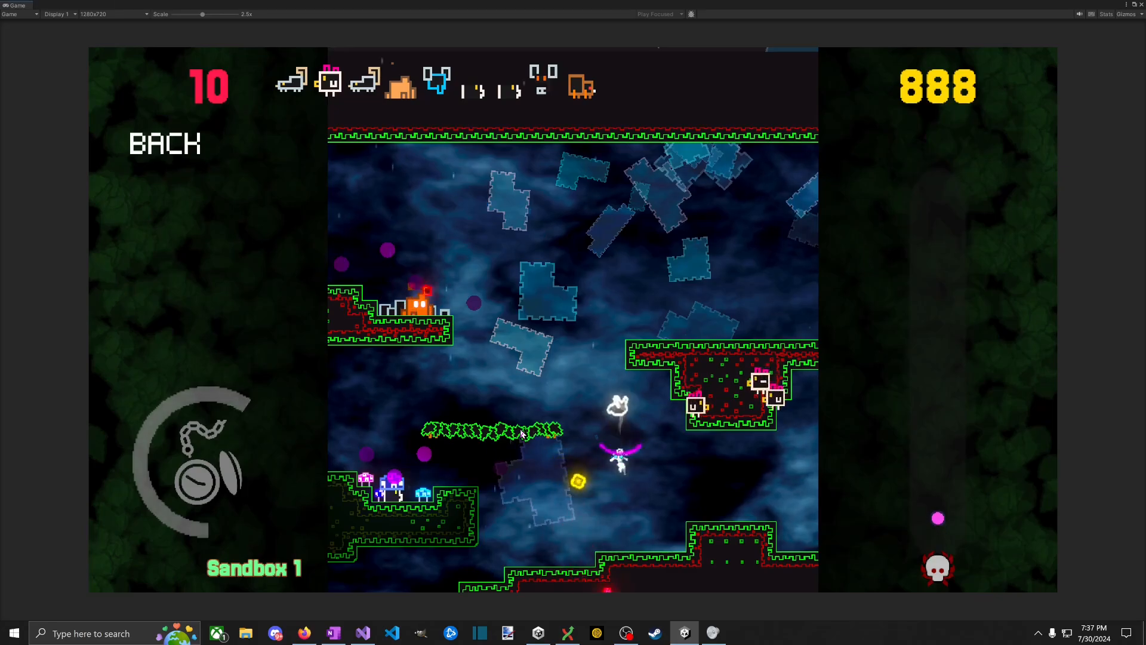
Step: Attack the remaining chickens below the platform to test their death spin, collecting the dropped coins
{"action": "key", "text": "a"}
{"action": "key", "text": "d"}
{"action": "key", "text": "space"}
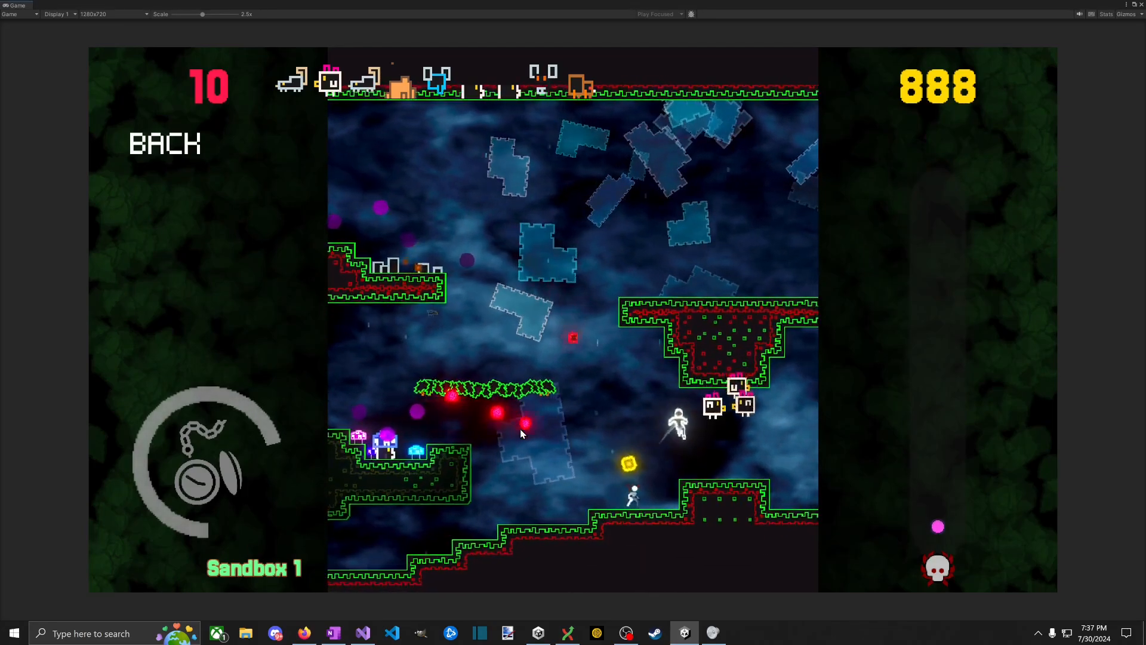
{"action": "key", "text": "space"}
{"action": "key", "text": "space"}
{"action": "key", "text": "a"}
{"action": "key", "text": "space"}
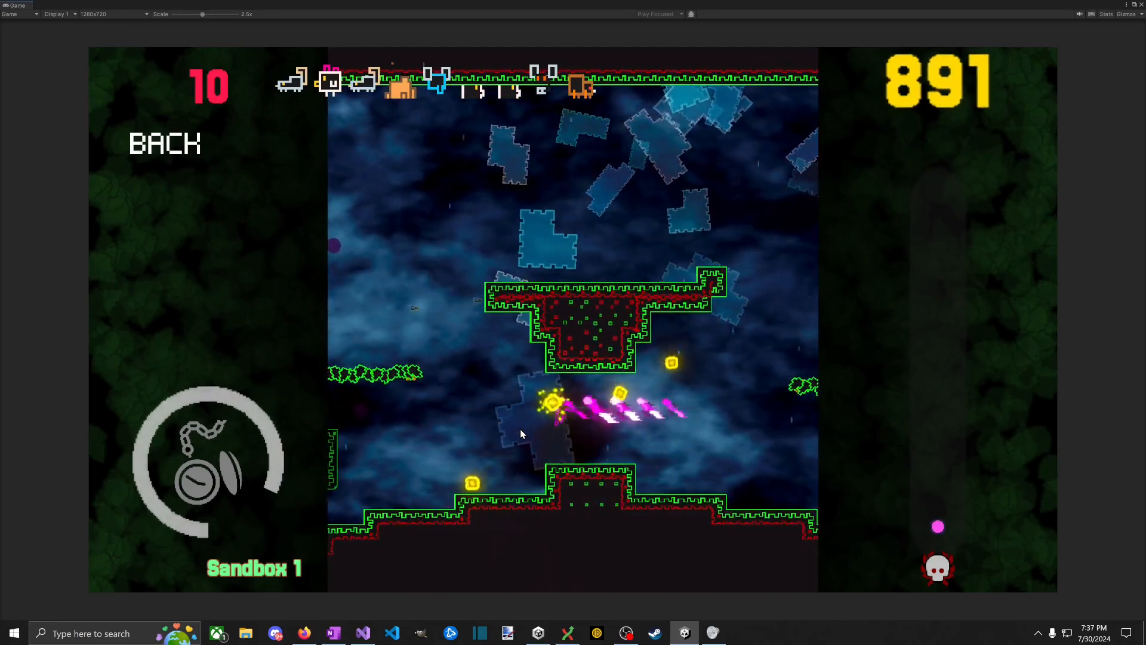
{"action": "key", "text": "d"}
{"action": "key", "text": "space"}
{"action": "key", "text": "d"}
{"action": "key", "text": "space"}
{"action": "key", "text": "space"}
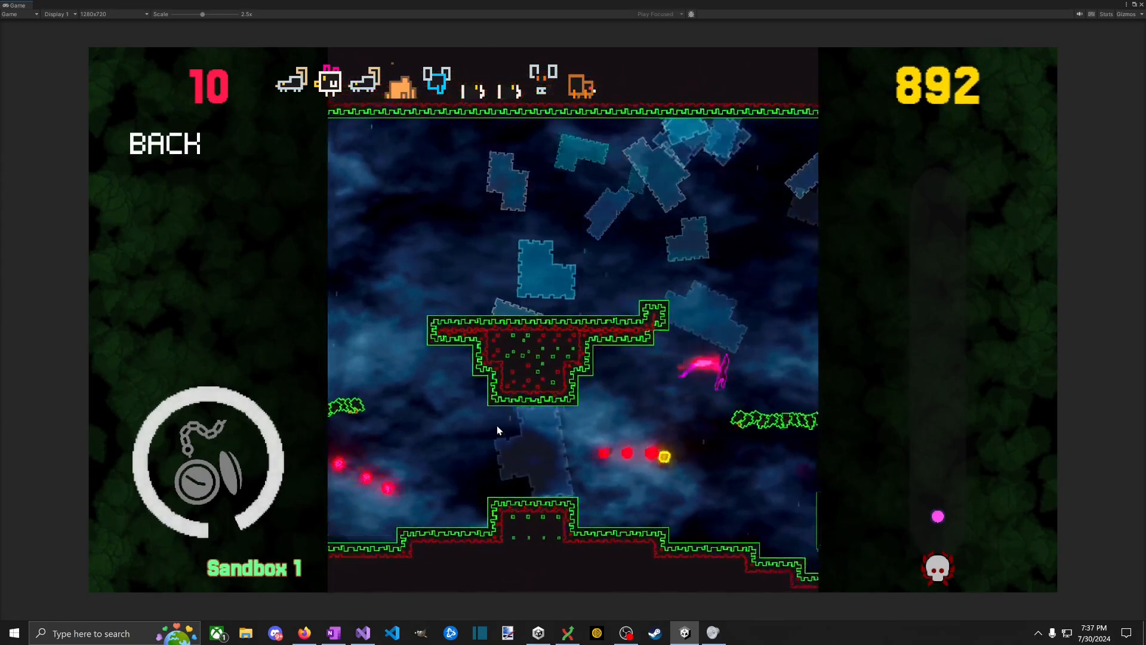
{"action": "key", "text": "a"}
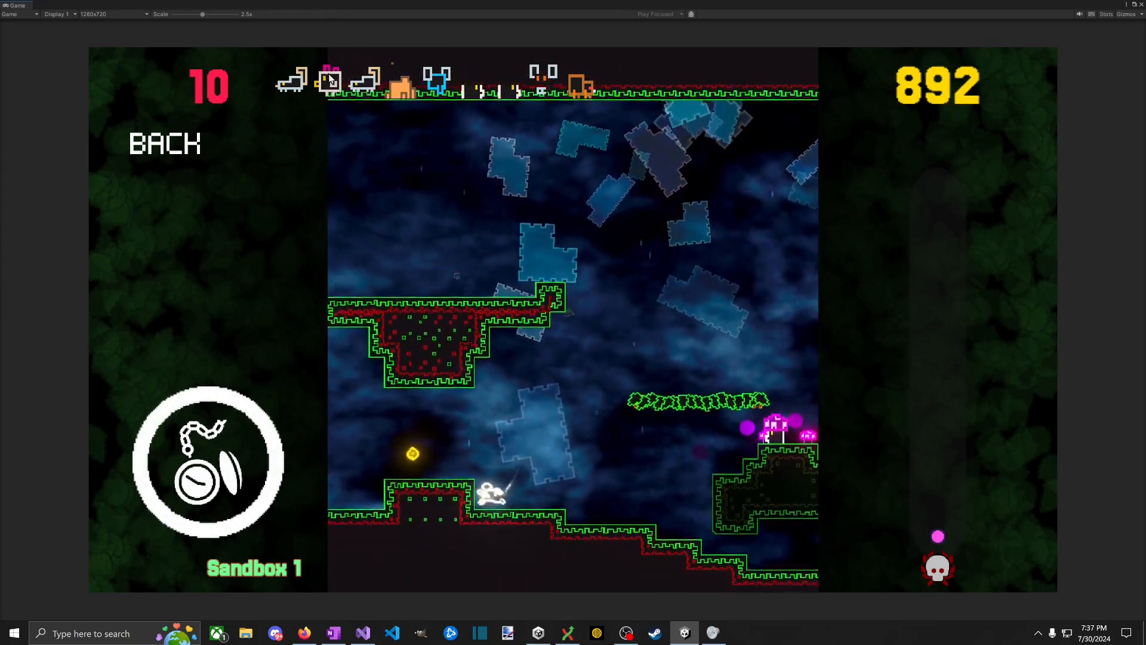
Step: Spawn another group of chickens from the game's enemies list and move the player back toward the platform
{"action": "left_click", "coordinate": [330, 80]}
{"action": "left_click", "coordinate": [326, 82]}
{"action": "key", "text": "a"}
{"action": "key", "text": "space"}
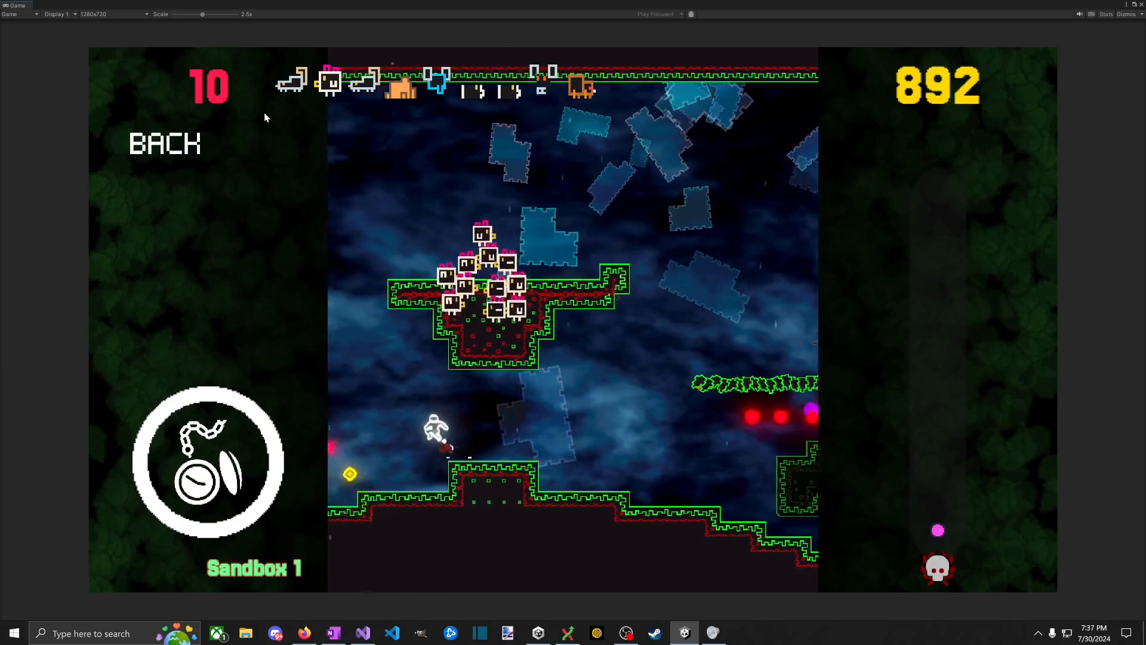
Step: Attack the new chickens from above the platform to check their death spin, and stop play mode
{"action": "key", "text": "space"}
{"action": "key", "text": "d"}
{"action": "key", "text": "space"}
{"action": "key", "text": "space"}
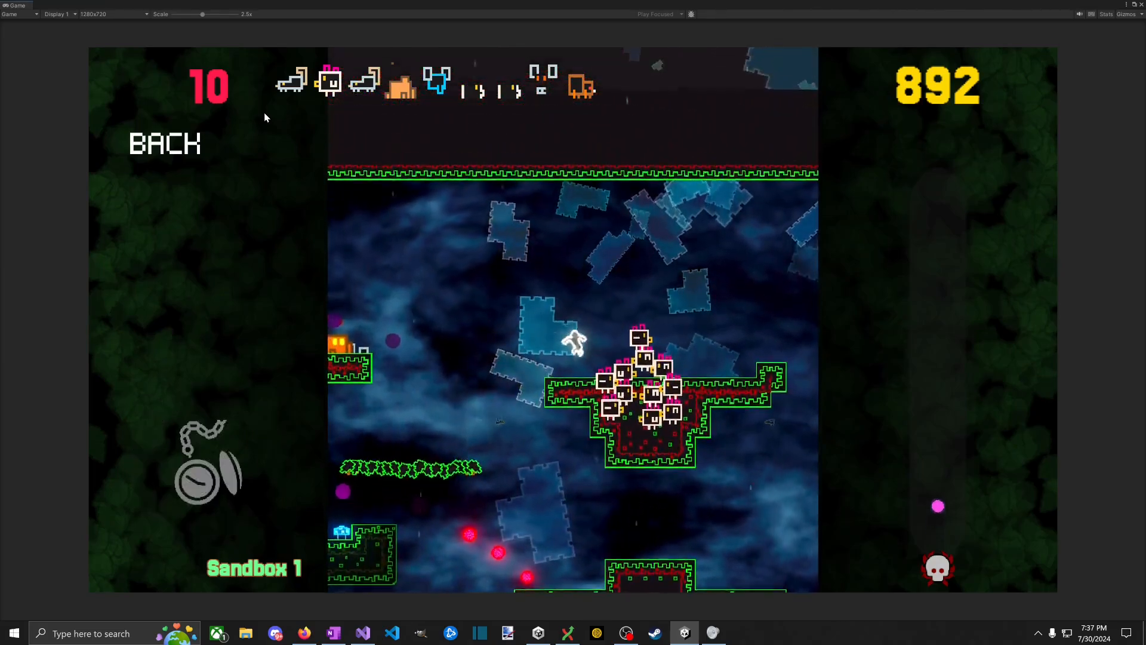
{"action": "key", "text": "space"}
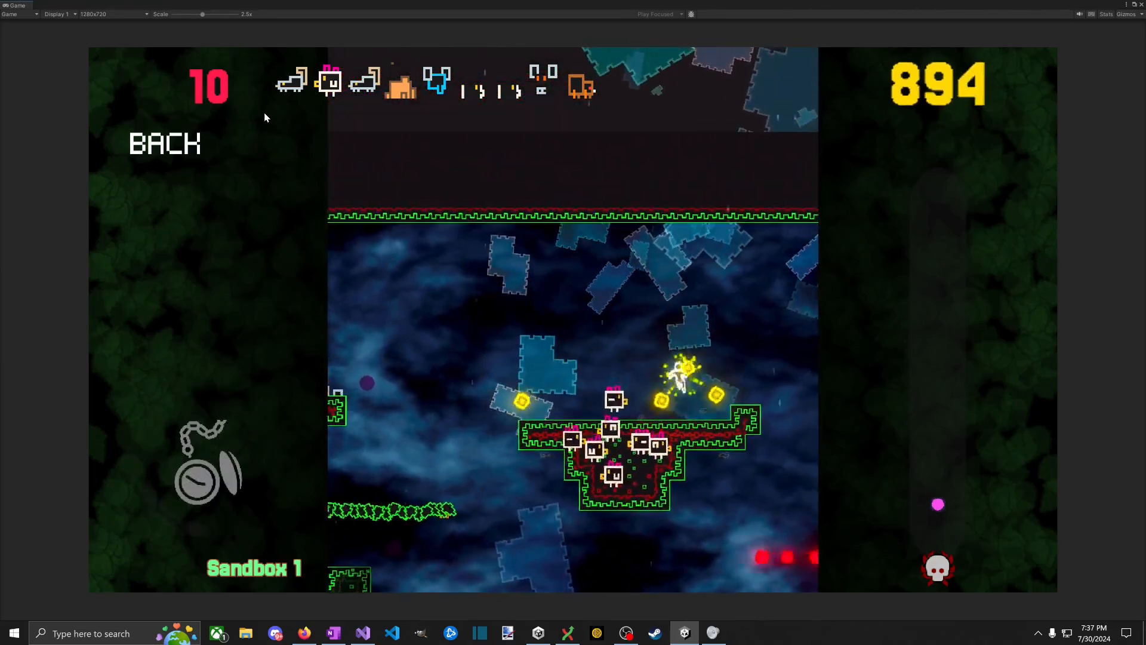
{"action": "key", "text": "a"}
{"action": "key", "text": "d"}
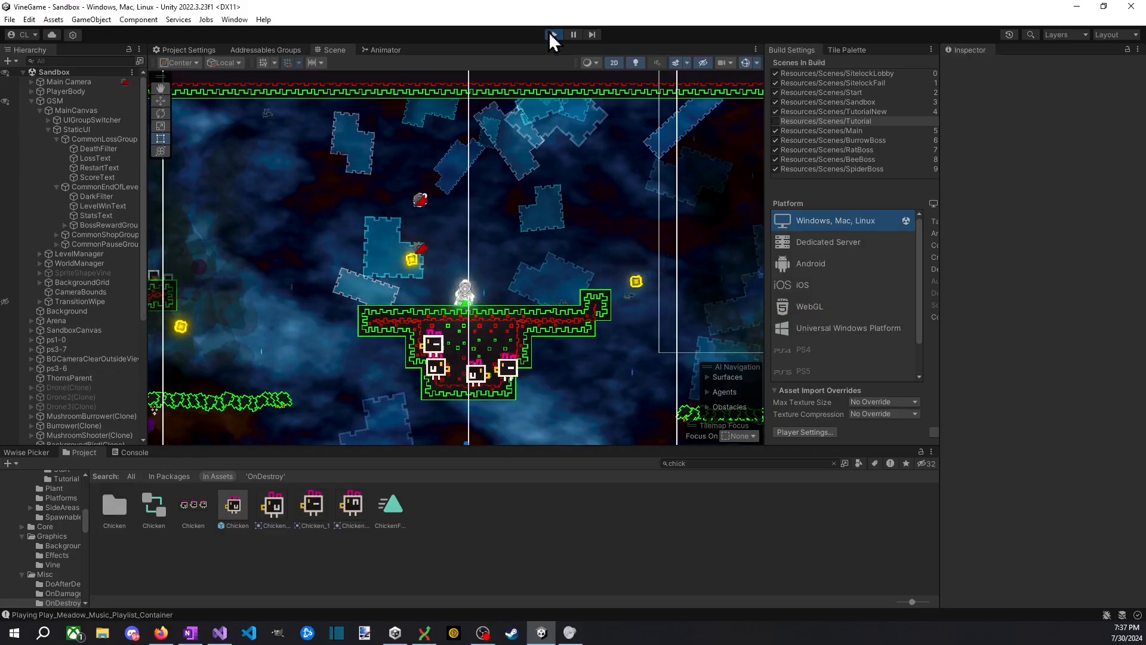
{"action": "left_click", "coordinate": [554, 36]}
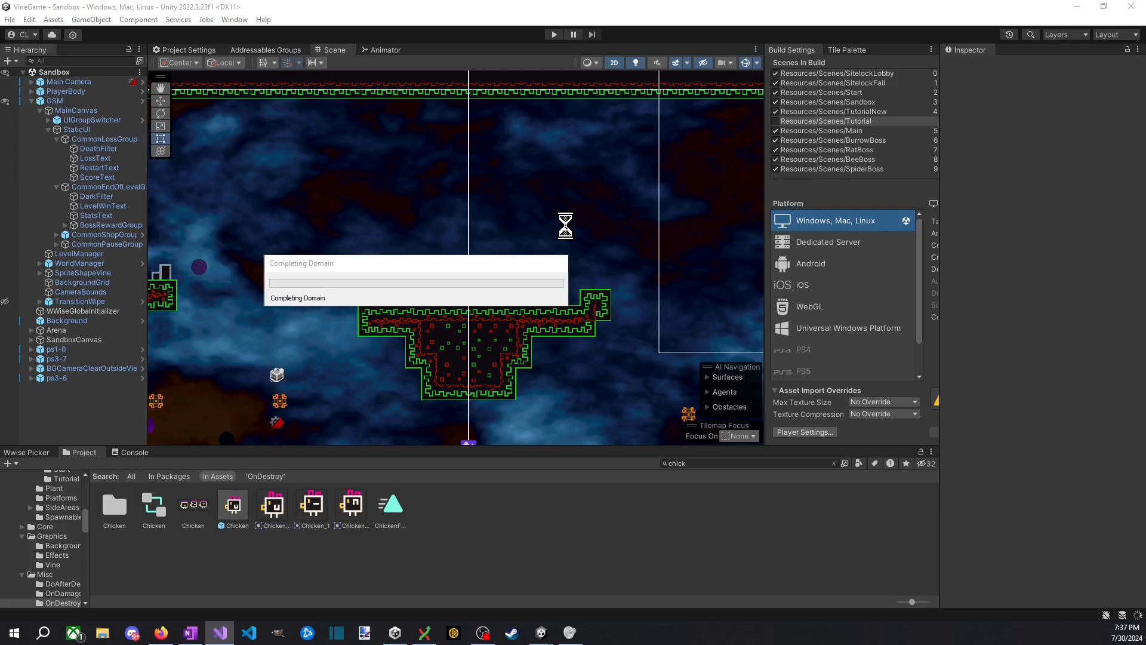
Step: Run the Sandbox scene again, spawn chickens from the game's enemies list and send the player toward them
{"action": "left_click", "coordinate": [554, 34]}
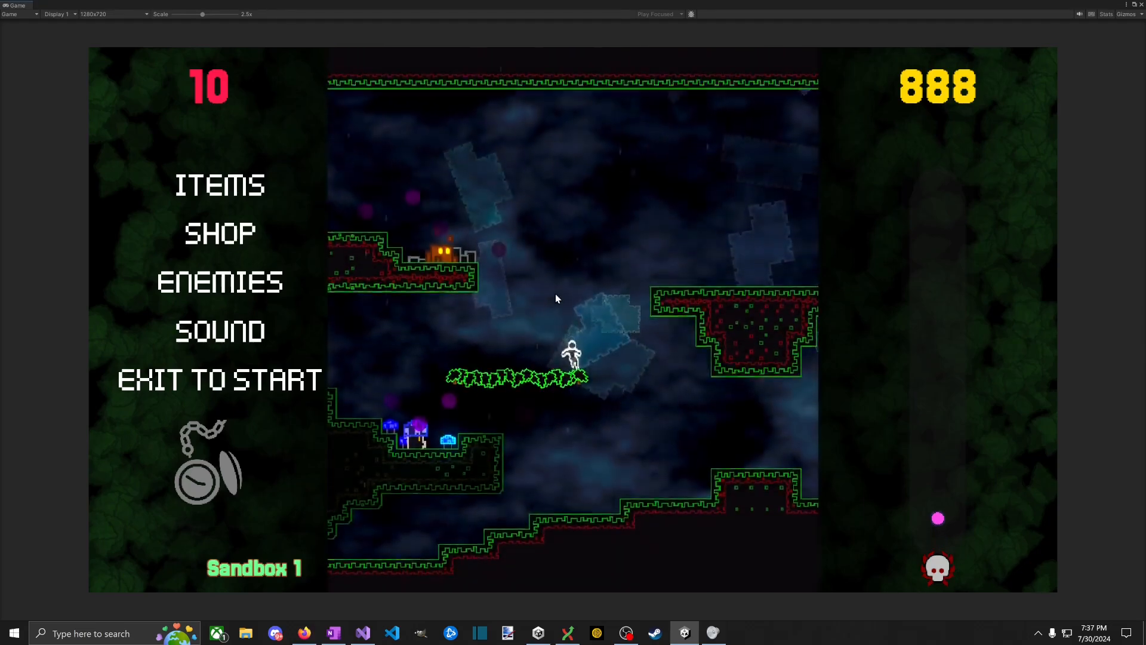
{"action": "left_click", "coordinate": [220, 282]}
{"action": "left_click", "coordinate": [336, 85]}
{"action": "key", "text": "space"}
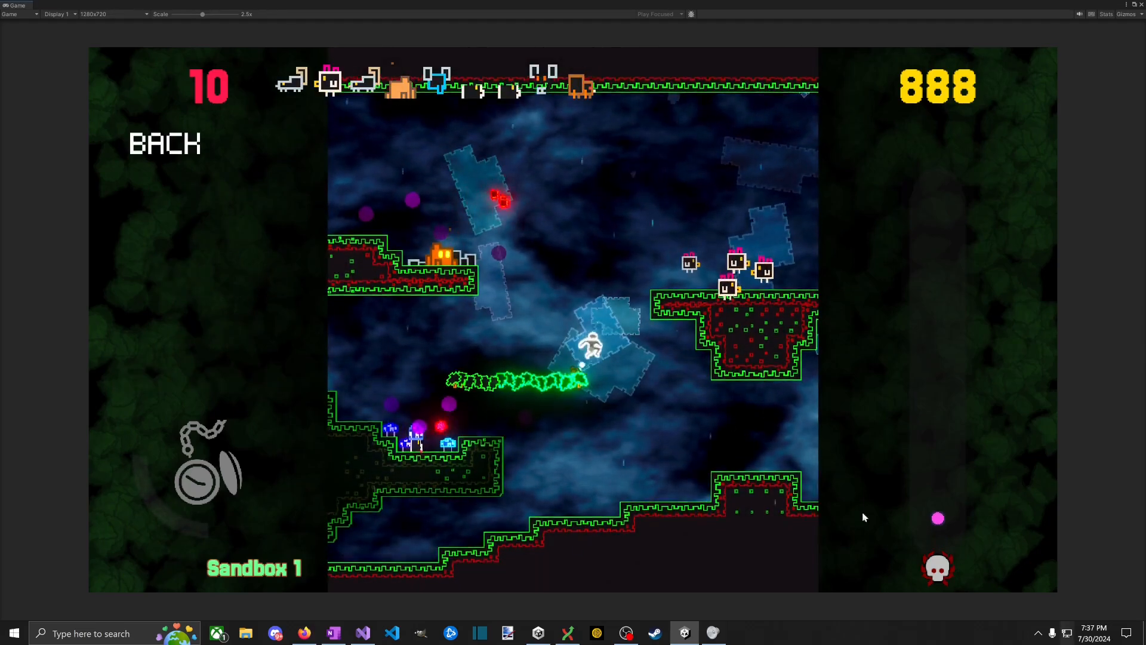
{"action": "key", "text": "d"}
{"action": "key", "text": "a"}
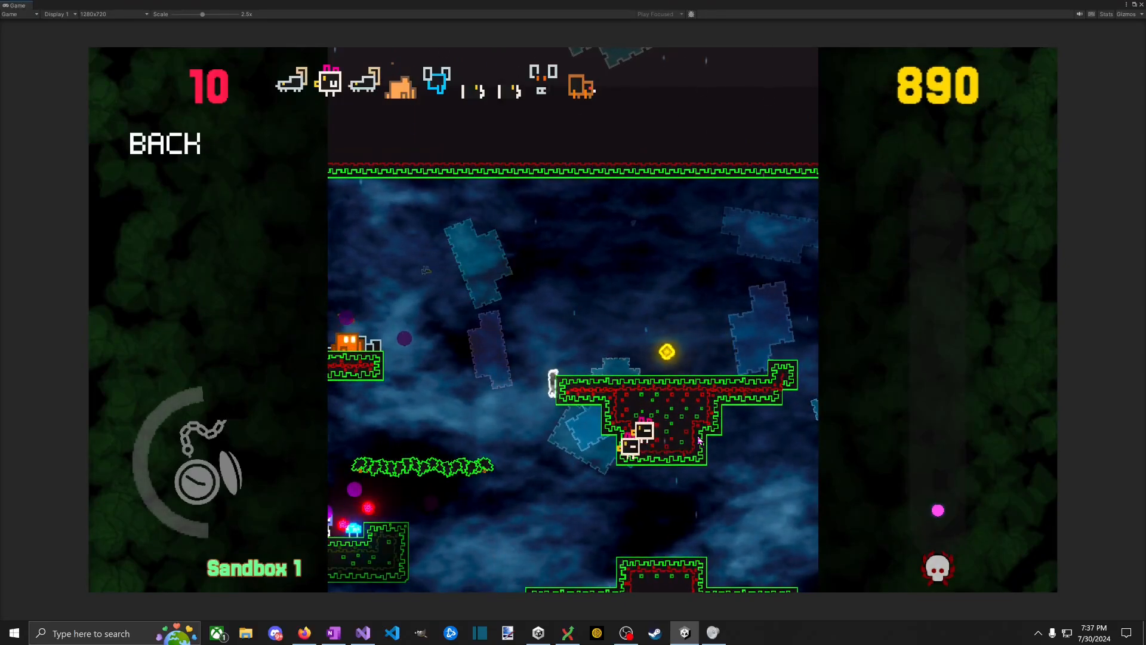
Step: Attack the chickens around the platform to test the death spin, and decline enabling debug mode in Unity
{"action": "key", "text": "space"}
{"action": "key", "text": "a"}
{"action": "key", "text": "d"}
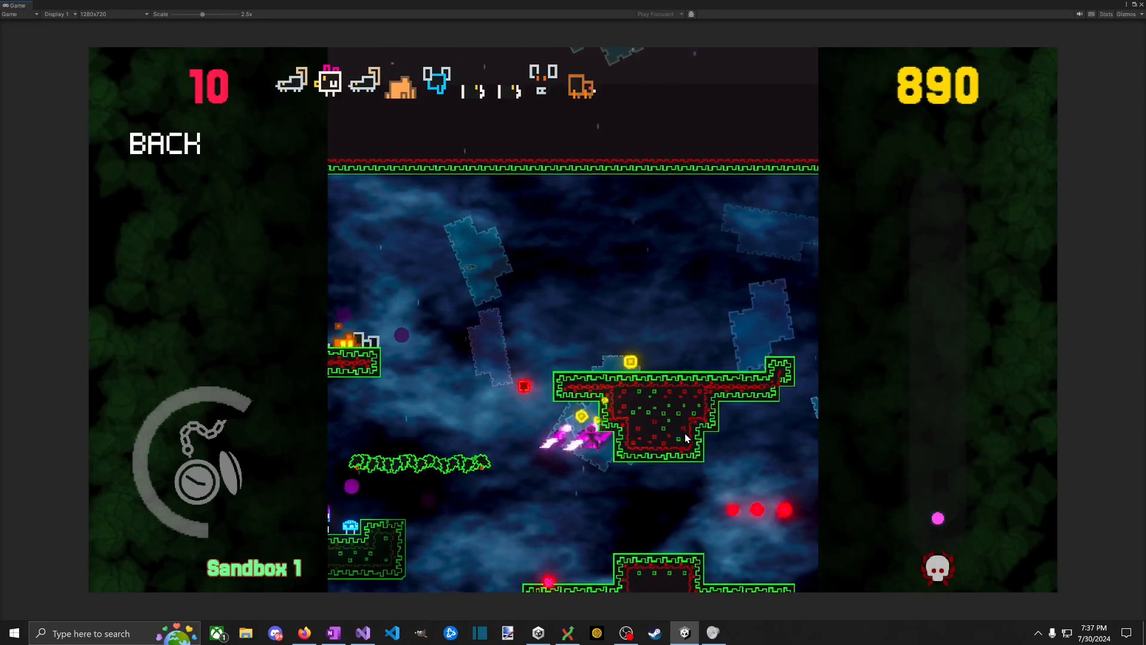
{"action": "key", "text": "a"}
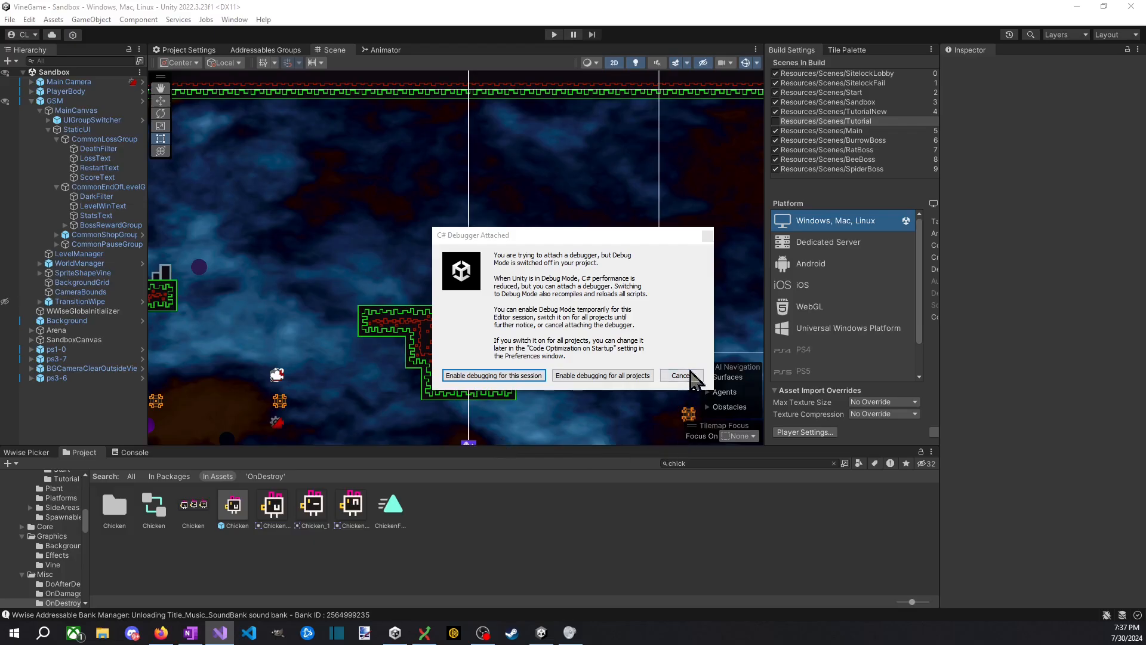
{"action": "left_click", "coordinate": [687, 375]}
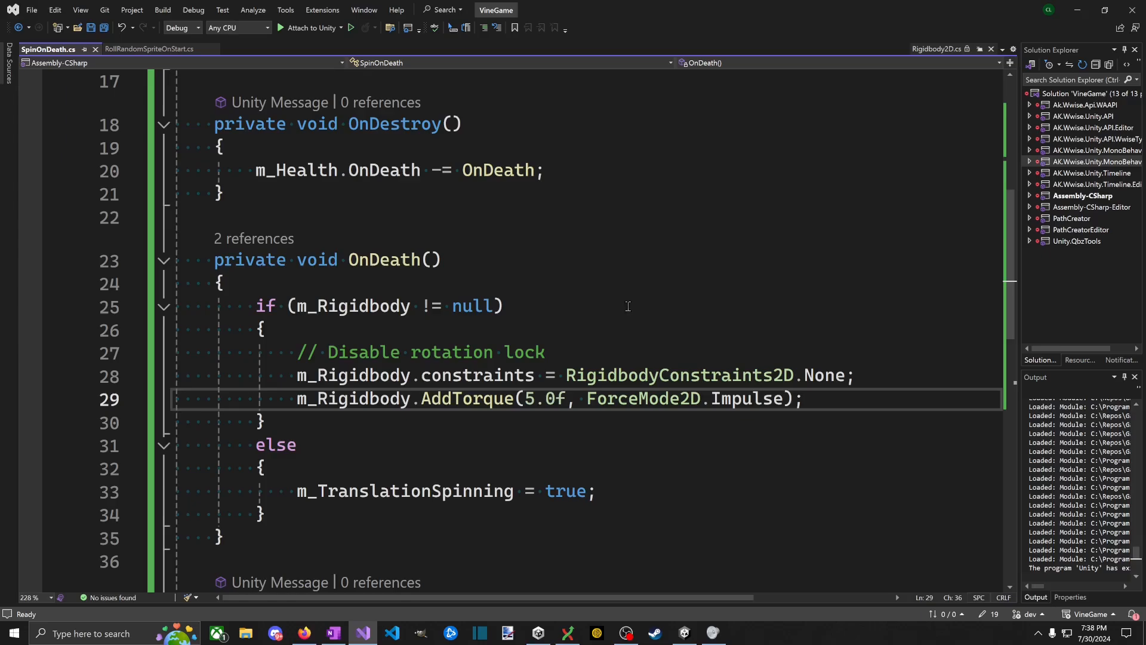
Step: In Visual Studio, set the AddTorque impulse in the OnDeath method to 3
{"action": "key", "text": "BackSpace"}
{"action": "type", "text": "3"}
{"action": "key", "text": "Right"}
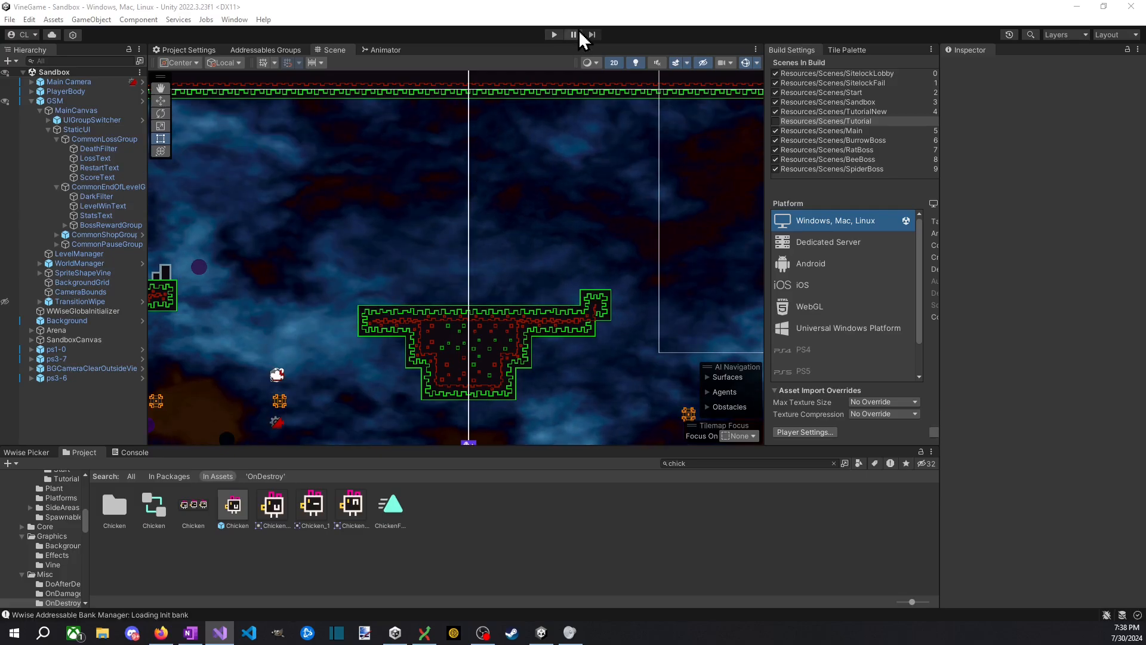
Step: Switch to Unity, run the Sandbox scene and spawn chickens from the game's enemies list
{"action": "left_click", "coordinate": [552, 35]}
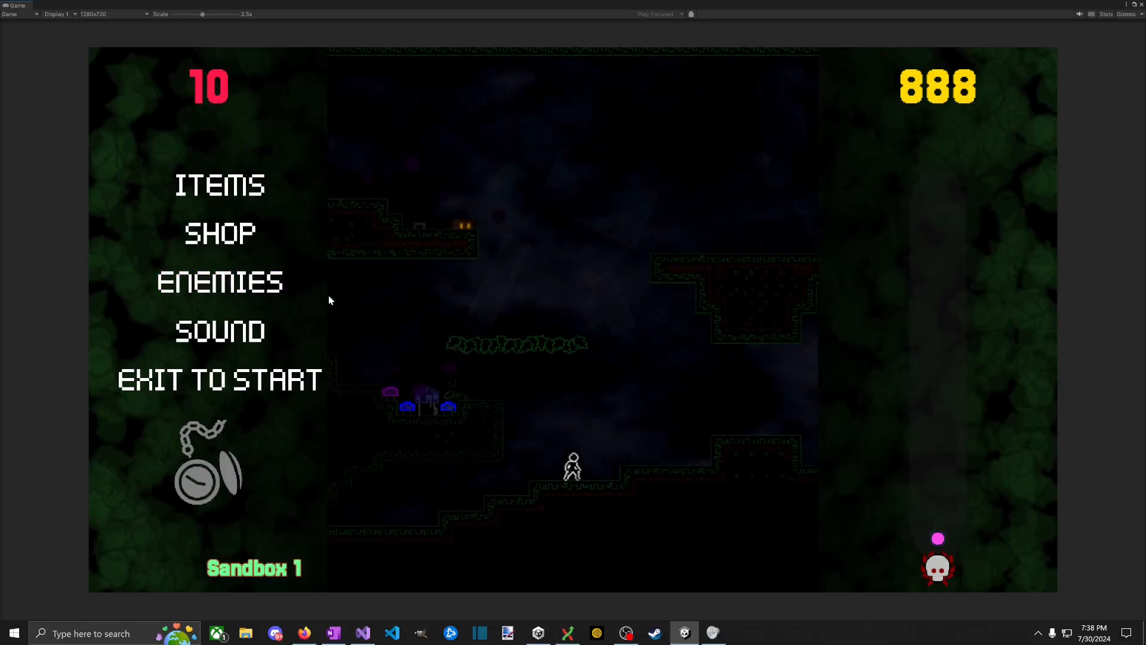
{"action": "left_click", "coordinate": [328, 296]}
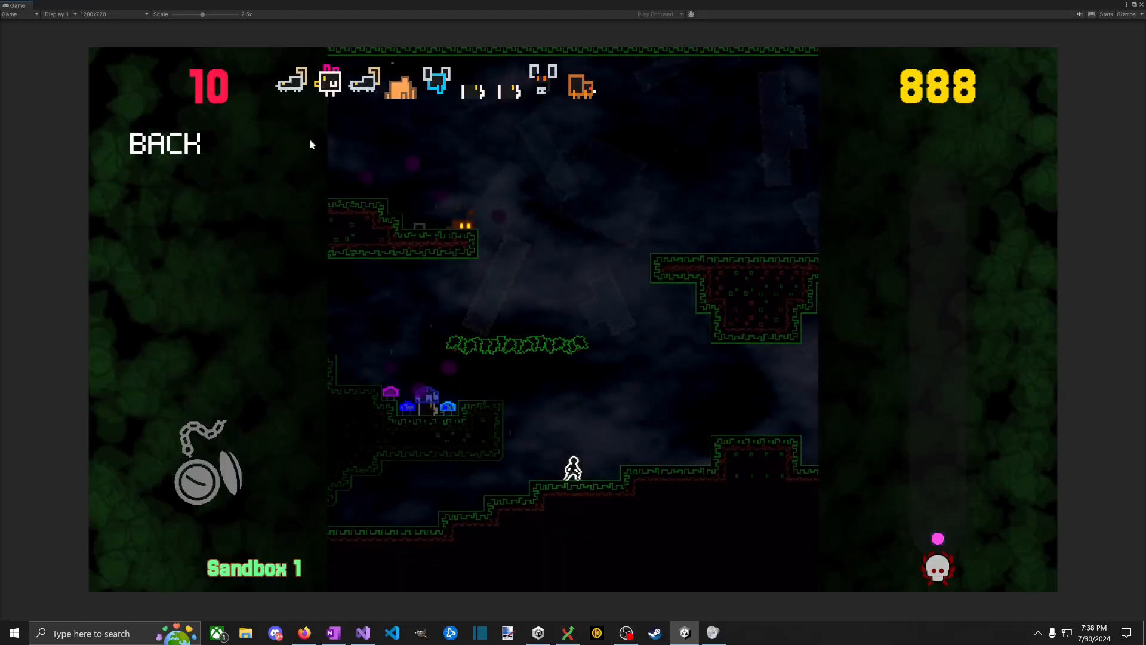
{"action": "left_click", "coordinate": [332, 77]}
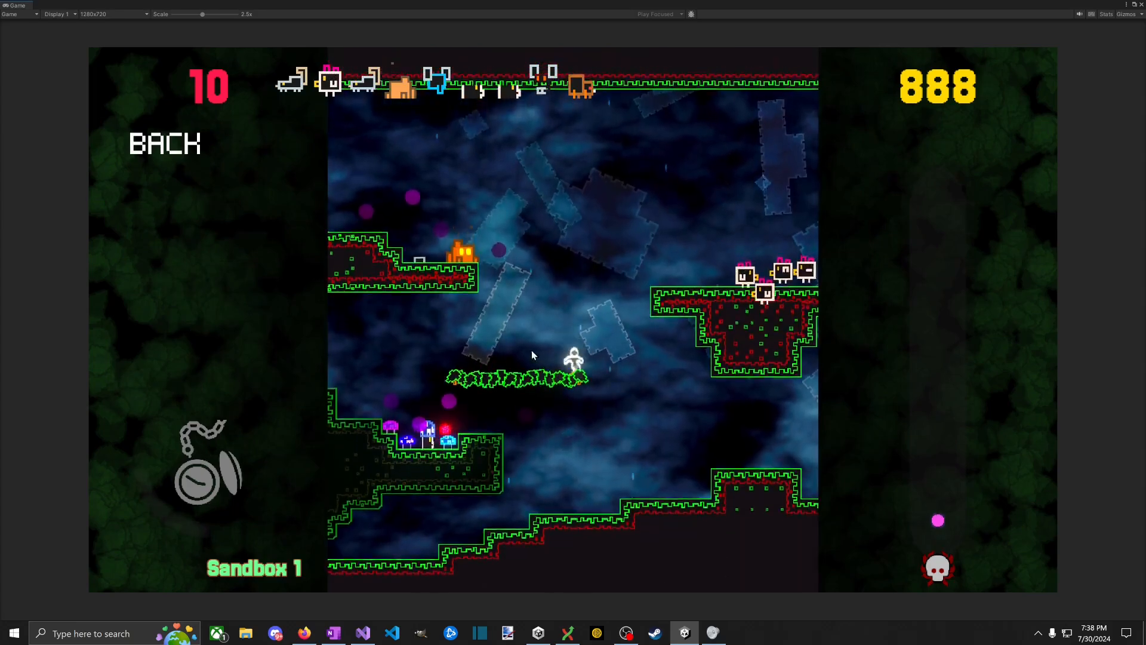
{"action": "key", "text": "d"}
{"action": "key", "text": "space"}
{"action": "key", "text": "a"}
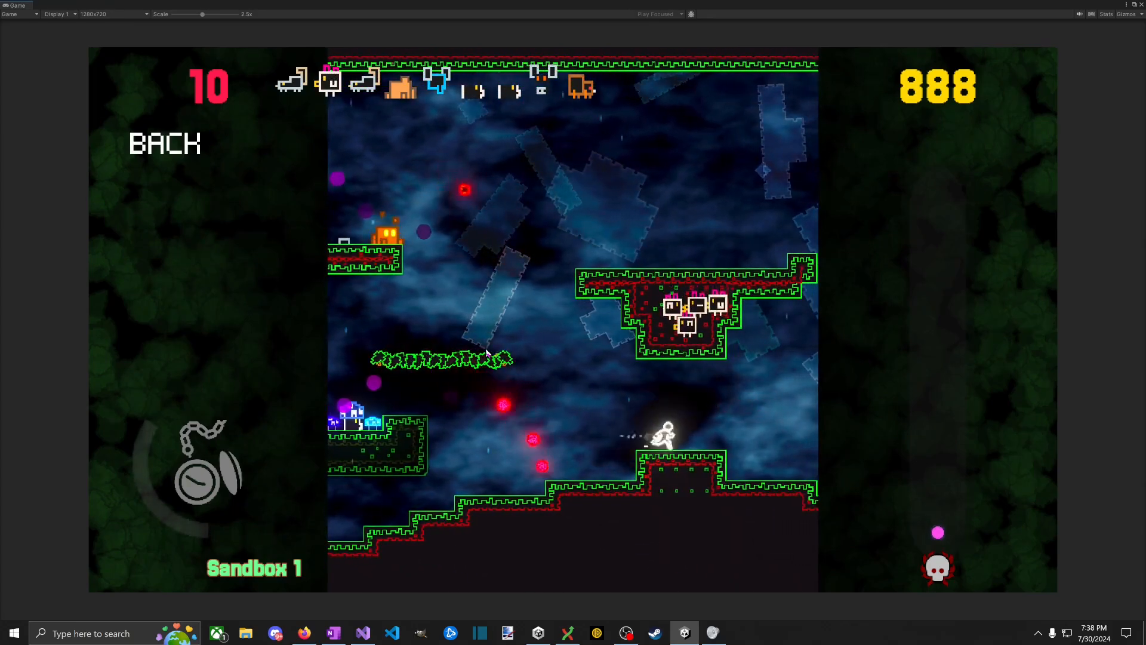
Step: Move the player past the platform and attack the nearest chickens to test the adjusted death spin
{"action": "key", "text": "d"}
{"action": "key", "text": "d"}
{"action": "key", "text": "space"}
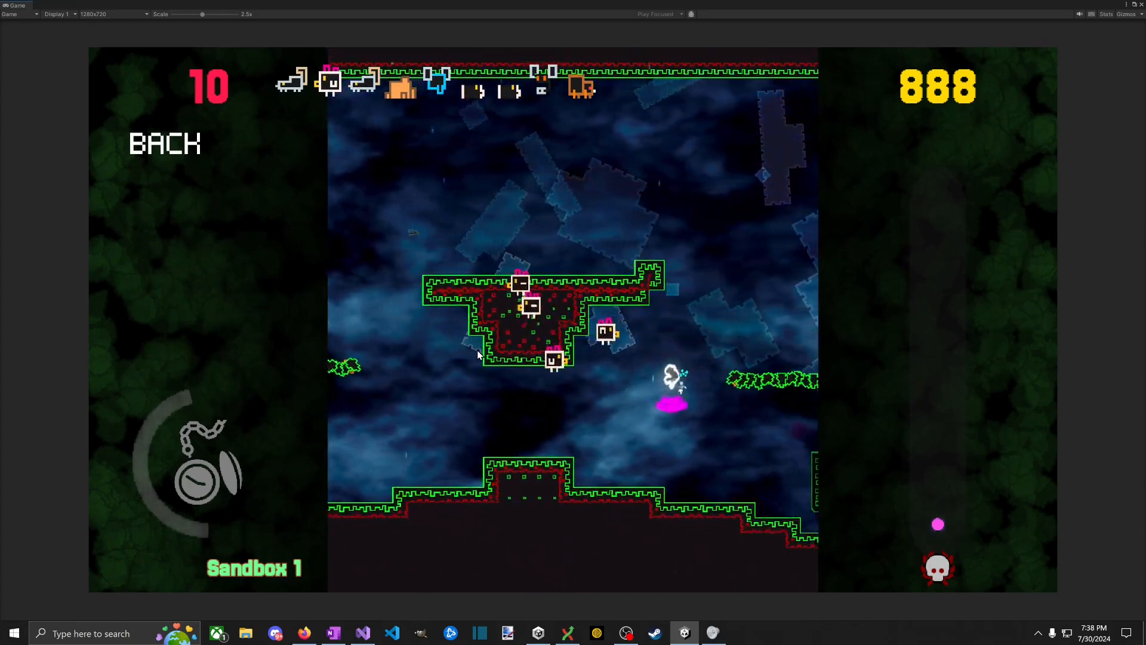
{"action": "key", "text": "a"}
{"action": "key", "text": "space"}
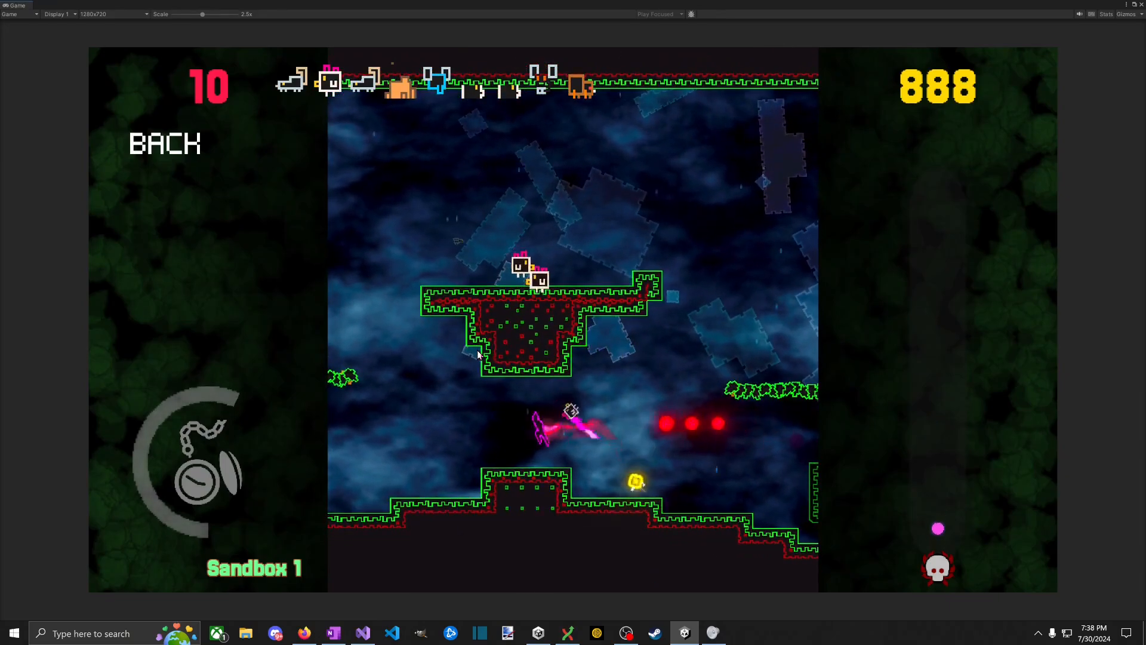
{"action": "key", "text": "a"}
{"action": "key", "text": "space"}
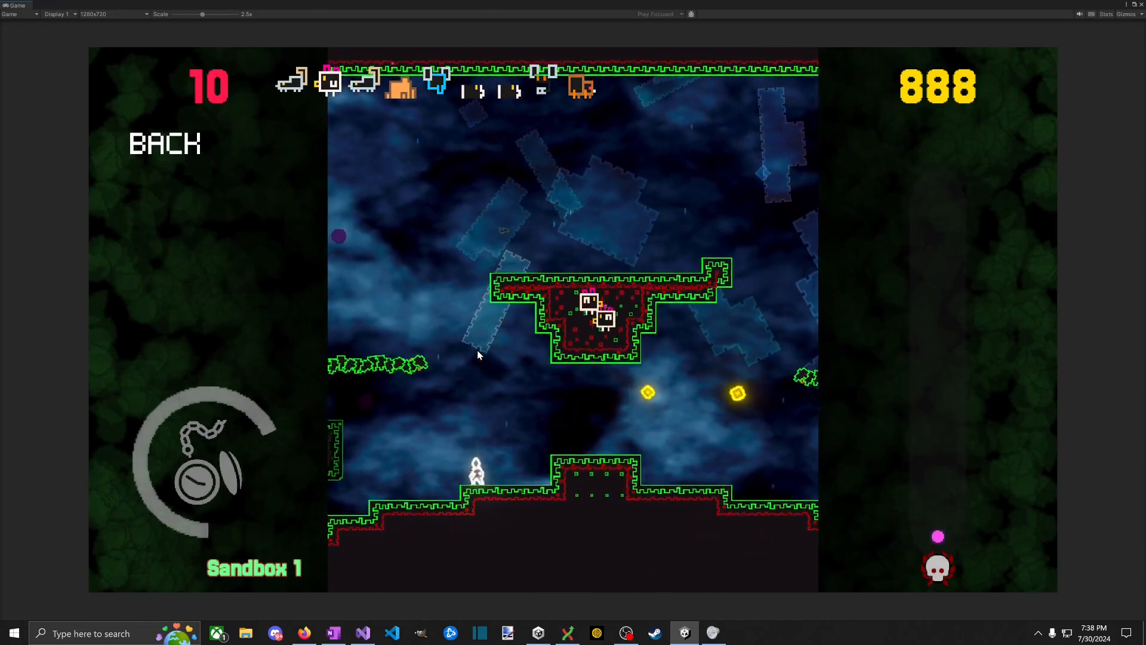
Step: Attack the last chickens under the platform to check the adjusted death spin, and stop play mode
{"action": "key", "text": "d"}
{"action": "key", "text": "space"}
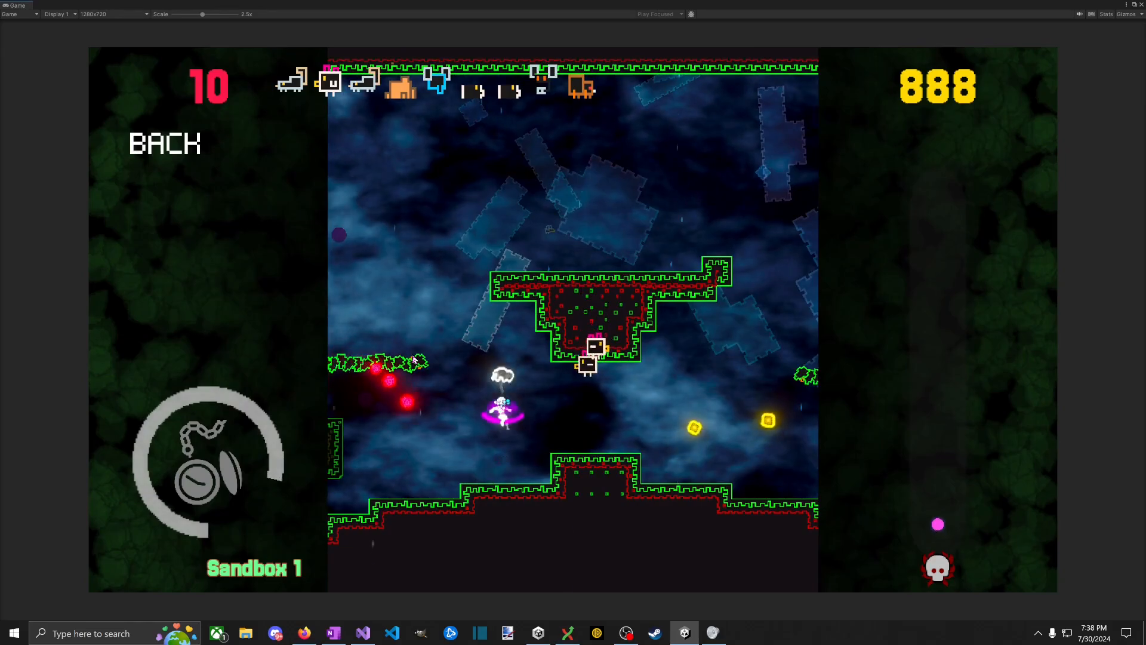
{"action": "key", "text": "d"}
{"action": "key", "text": "d"}
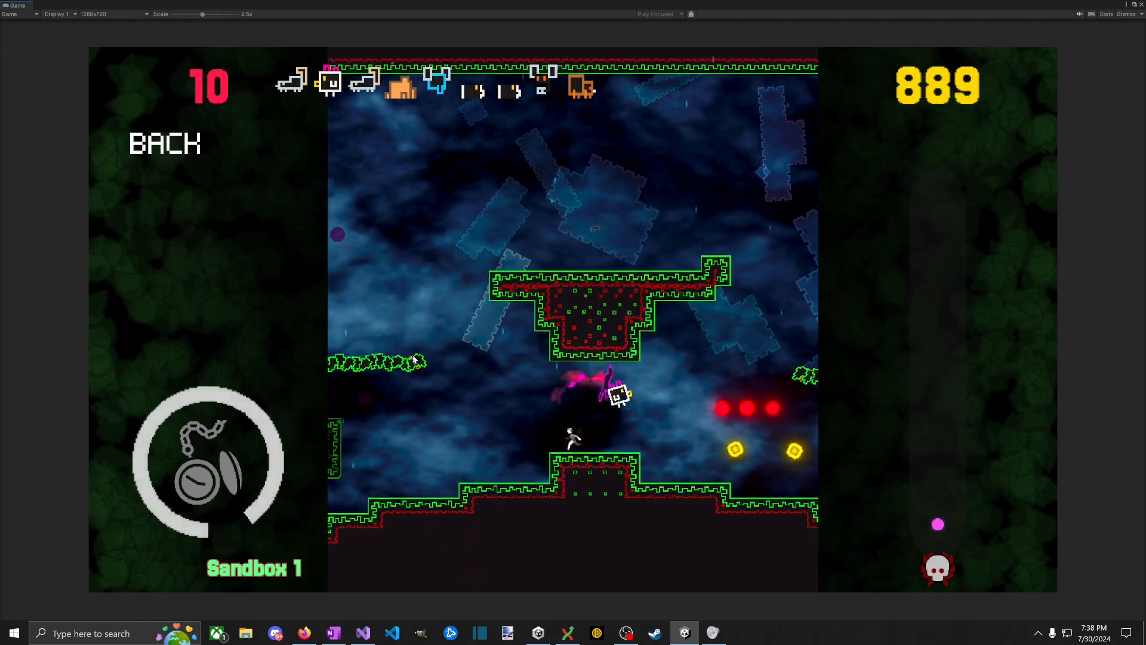
{"action": "key", "text": "space"}
{"action": "key", "text": "d"}
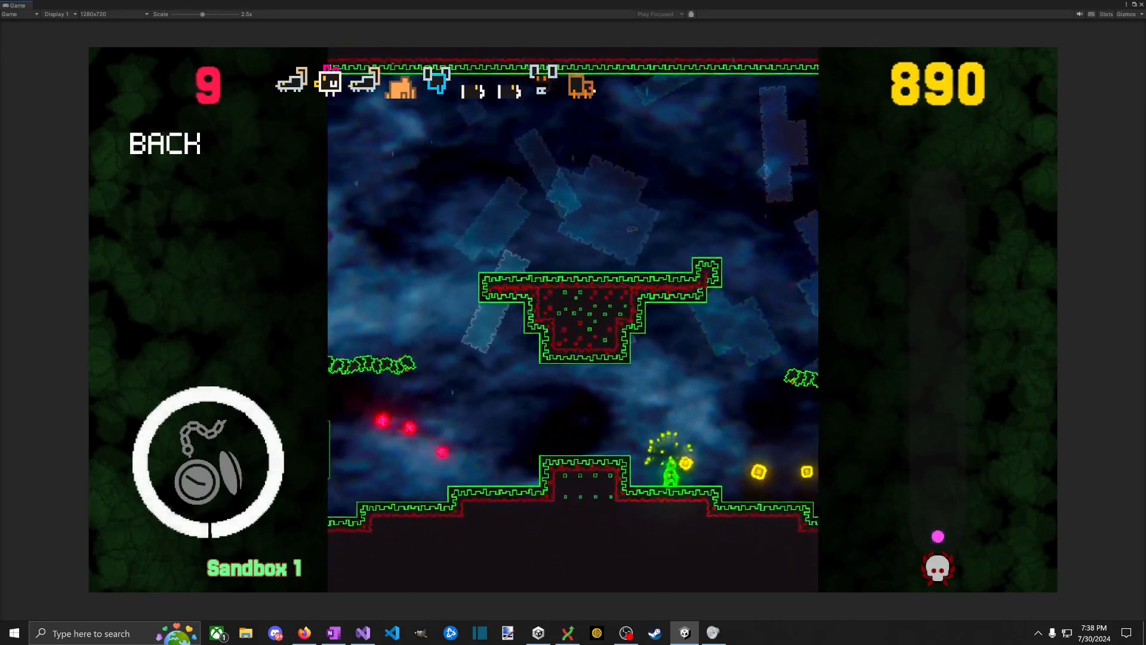
{"action": "left_click", "coordinate": [554, 35]}
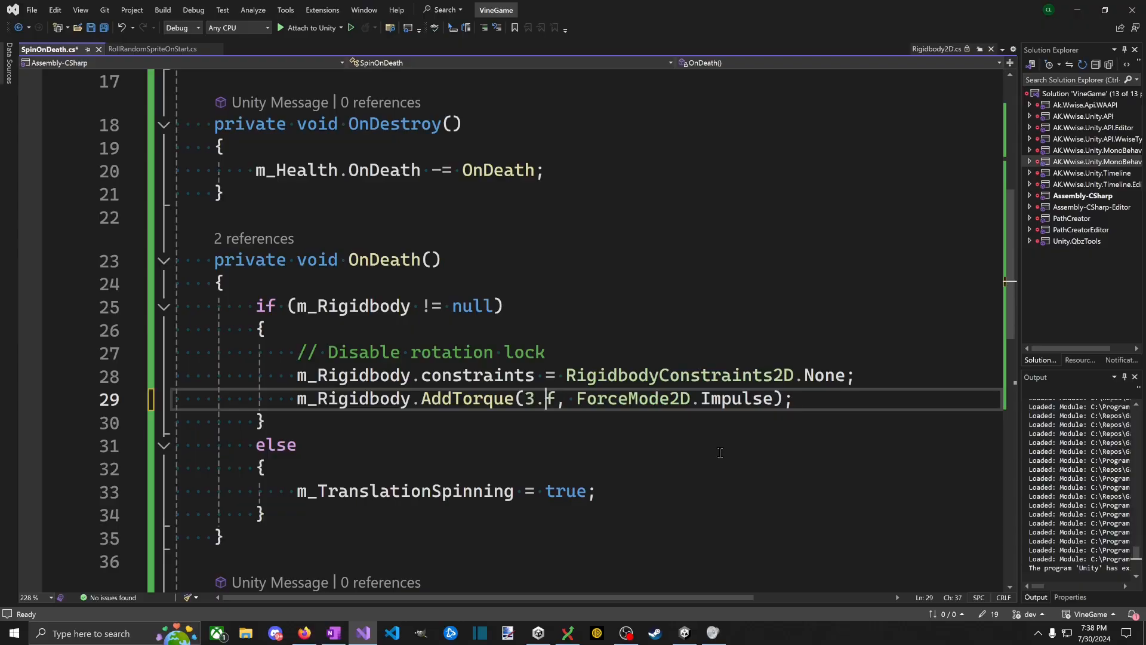
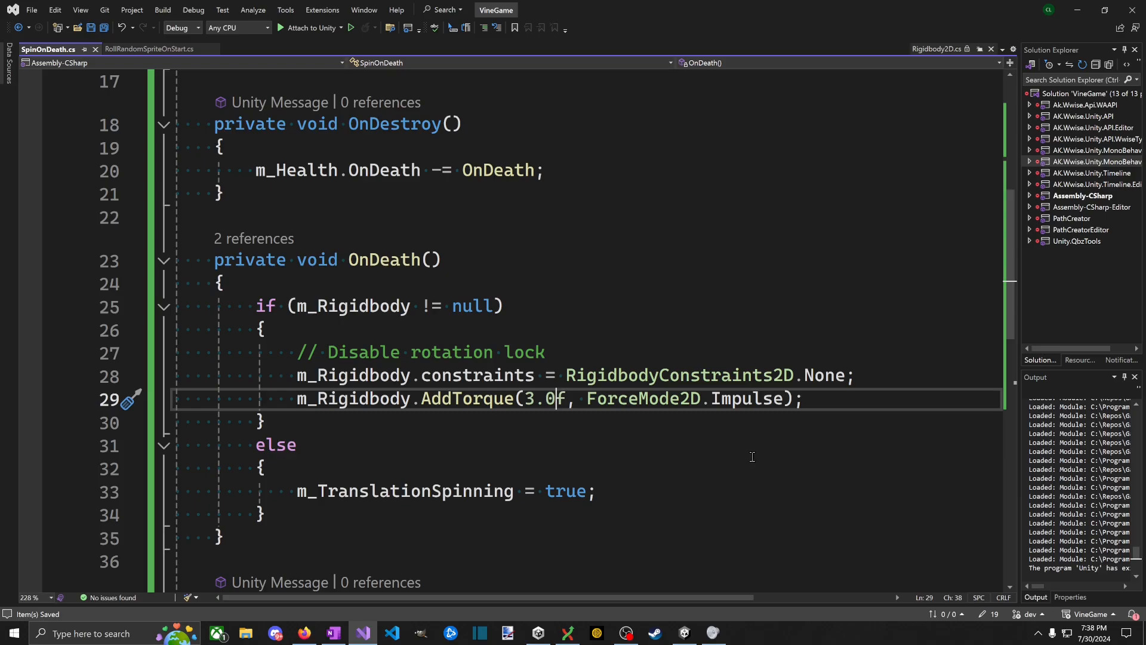
{"action": "scroll", "coordinate": [570, 360], "scroll_direction": "up", "scroll_amount": 1}
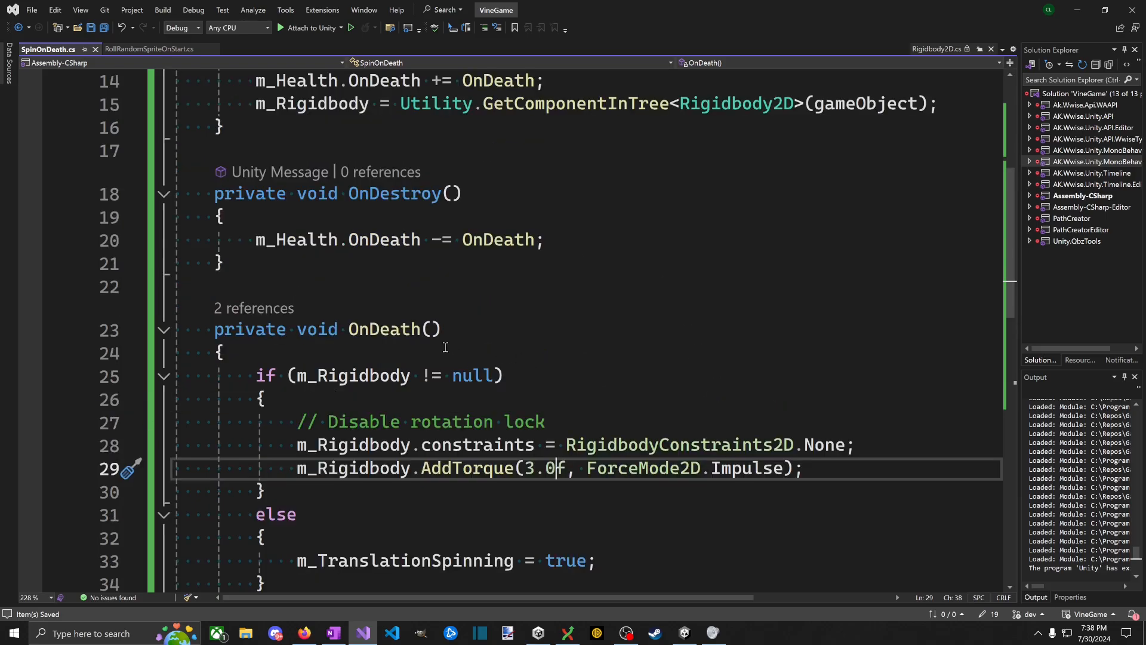
Step: Switch to paint.net and sketch a vertical divider, with a stick figure hitting a ball to the right and a clockwise spin arrow on the left half
{"action": "scroll", "coordinate": [446, 347], "scroll_direction": "down", "scroll_amount": 1}
{"action": "left_click", "coordinate": [876, 370]}
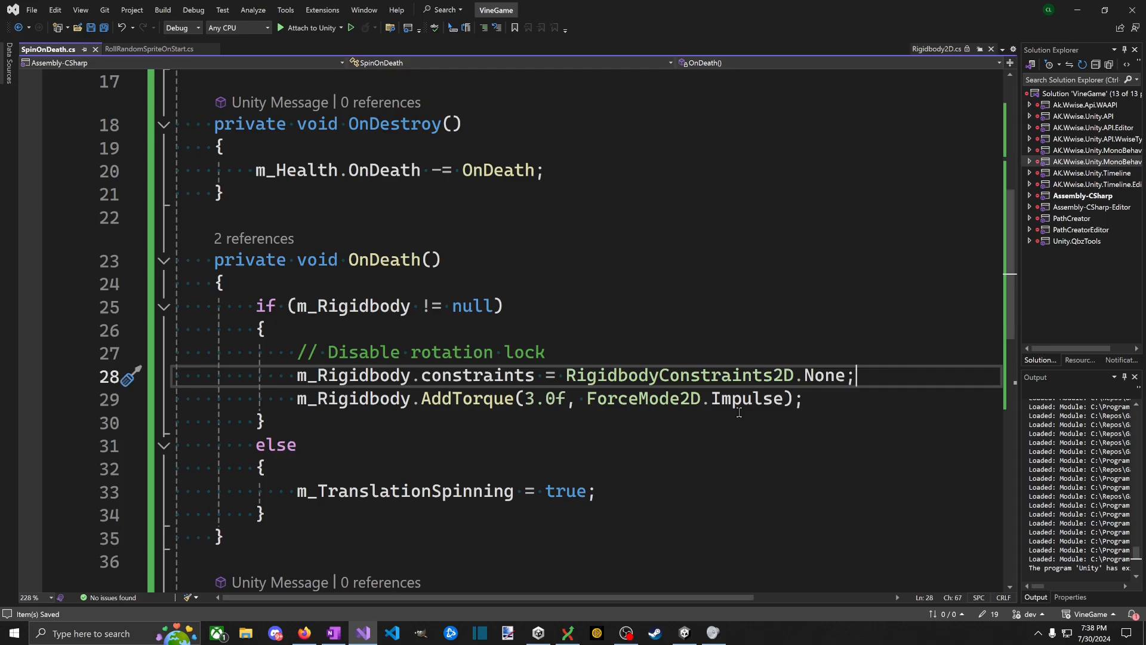
{"action": "key", "text": "super"}
{"action": "type", "text": "paint"}
{"action": "key", "text": "Return"}
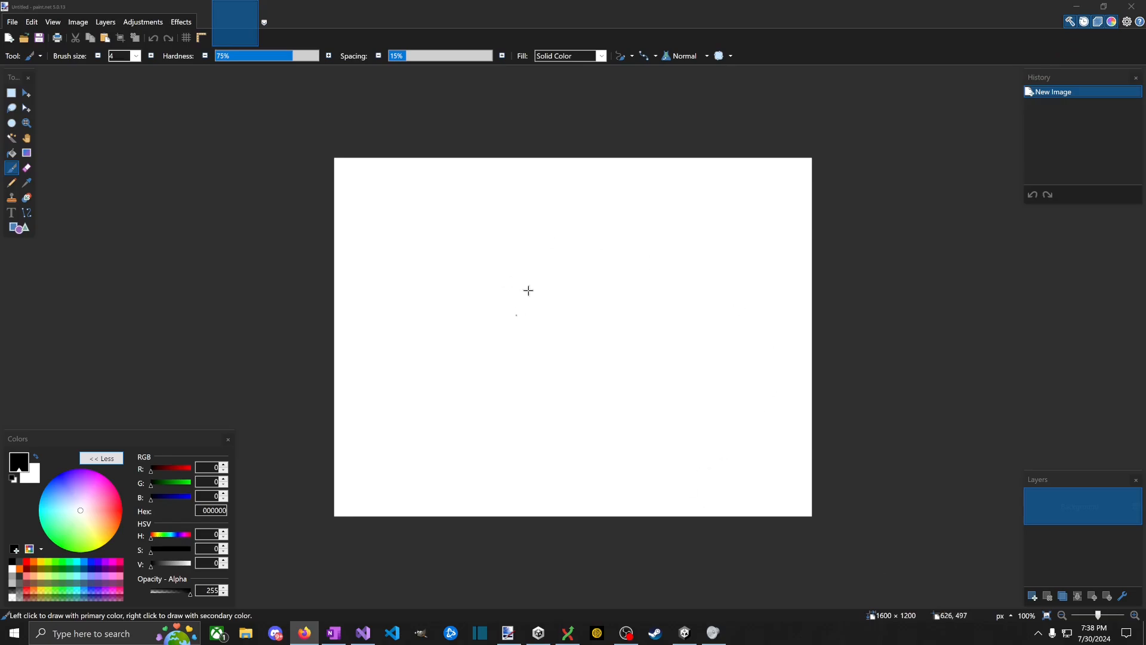
{"action": "left_click_drag", "start_coordinate": [564, 152], "coordinate": [597, 537]}
{"action": "mouse_move", "coordinate": [416, 329]}
{"action": "left_mouse_down"}
{"action": "mouse_move", "coordinate": [400, 360]}
{"action": "mouse_move", "coordinate": [428, 354]}
{"action": "left_mouse_up"}
{"action": "left_click_drag", "start_coordinate": [416, 288], "coordinate": [436, 327]}
{"action": "key", "text": "ctrl+z"}
{"action": "mouse_move", "coordinate": [419, 278]}
{"action": "left_mouse_down"}
{"action": "mouse_move", "coordinate": [418, 329]}
{"action": "mouse_move", "coordinate": [444, 272]}
{"action": "mouse_move", "coordinate": [432, 292]}
{"action": "left_mouse_up"}
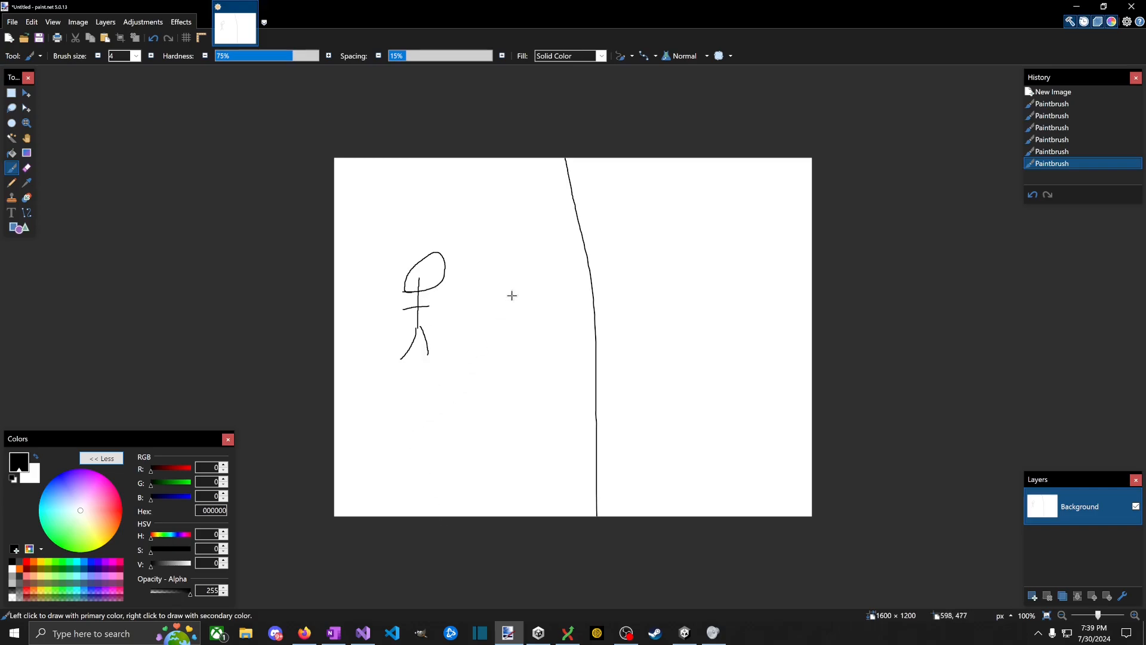
{"action": "mouse_move", "coordinate": [502, 285]}
{"action": "left_mouse_down"}
{"action": "mouse_move", "coordinate": [490, 333]}
{"action": "mouse_move", "coordinate": [482, 307]}
{"action": "left_mouse_up"}
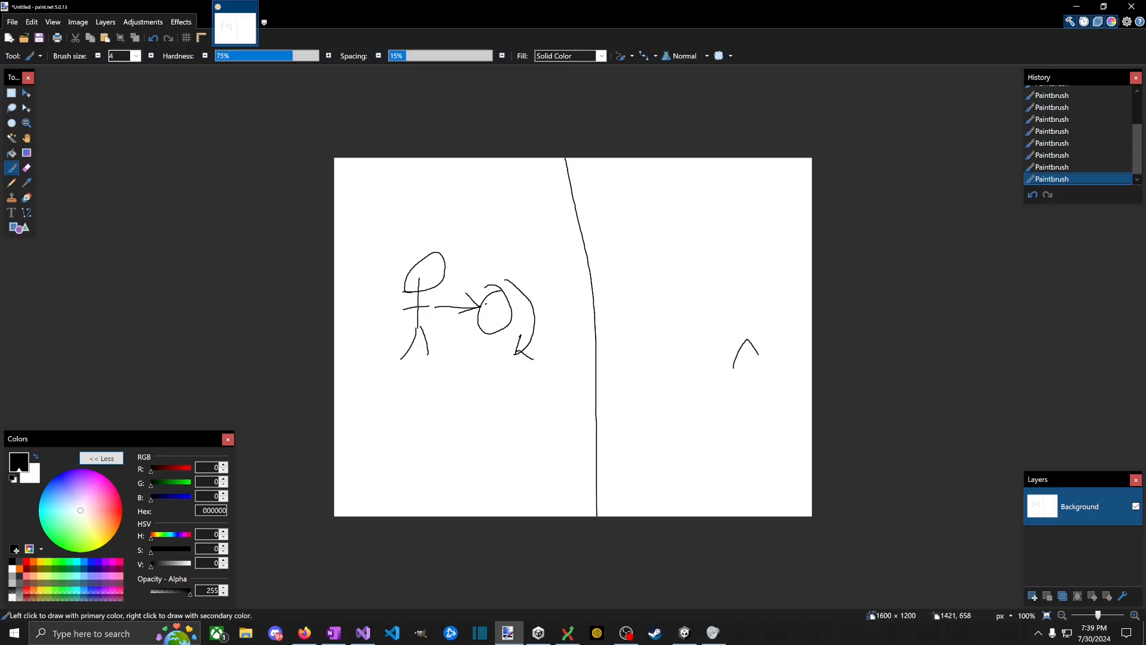
Step: On the right half of the canvas, sketch the mirrored stick figure hitting a ball to the left with a counterclockwise spin arrow
{"action": "left_click_drag", "start_coordinate": [744, 325], "coordinate": [741, 293]}
{"action": "left_click_drag", "start_coordinate": [732, 322], "coordinate": [759, 317]}
{"action": "left_click_drag", "start_coordinate": [701, 302], "coordinate": [631, 327]}
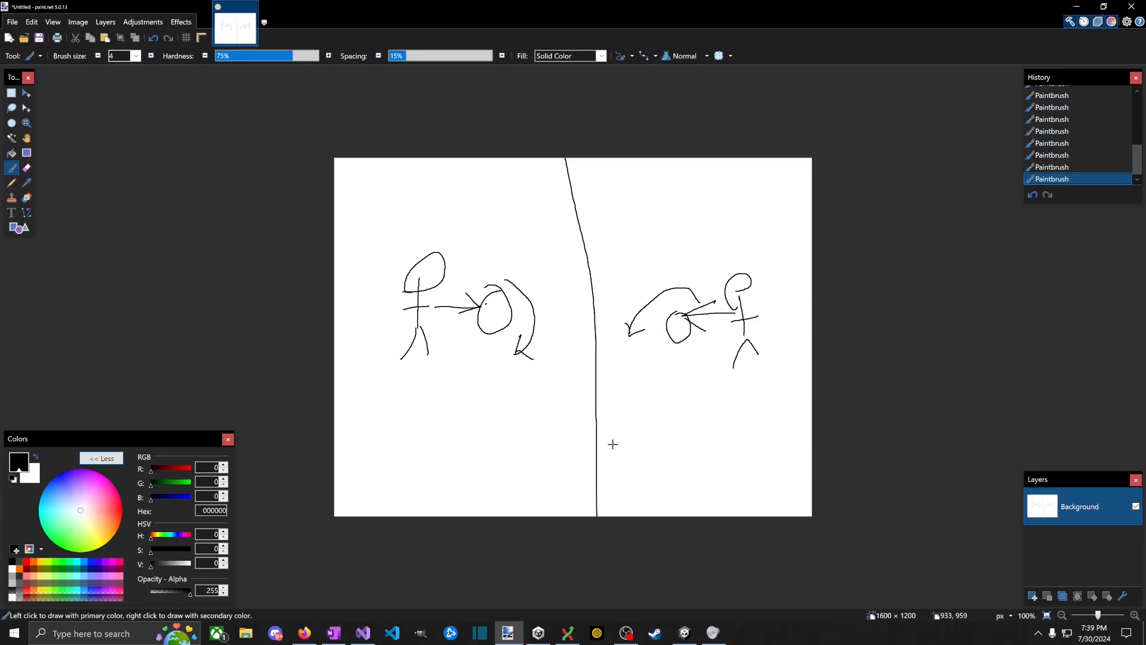
Step: Return to Visual Studio, set the AddTorque impulse in OnDeath to 2.75f, and save the script
{"action": "key", "text": "alt+Tab"}
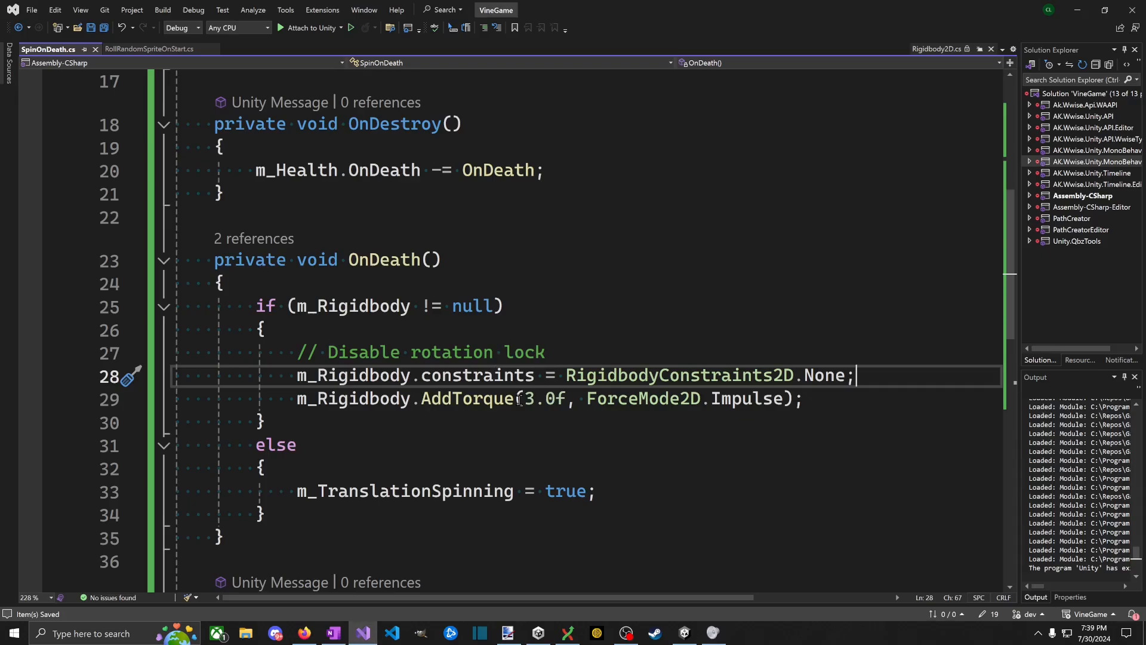
{"action": "left_click", "coordinate": [525, 396]}
{"action": "key", "text": "Delete"}
{"action": "type", "text": "2"}
{"action": "key", "text": "Right"}
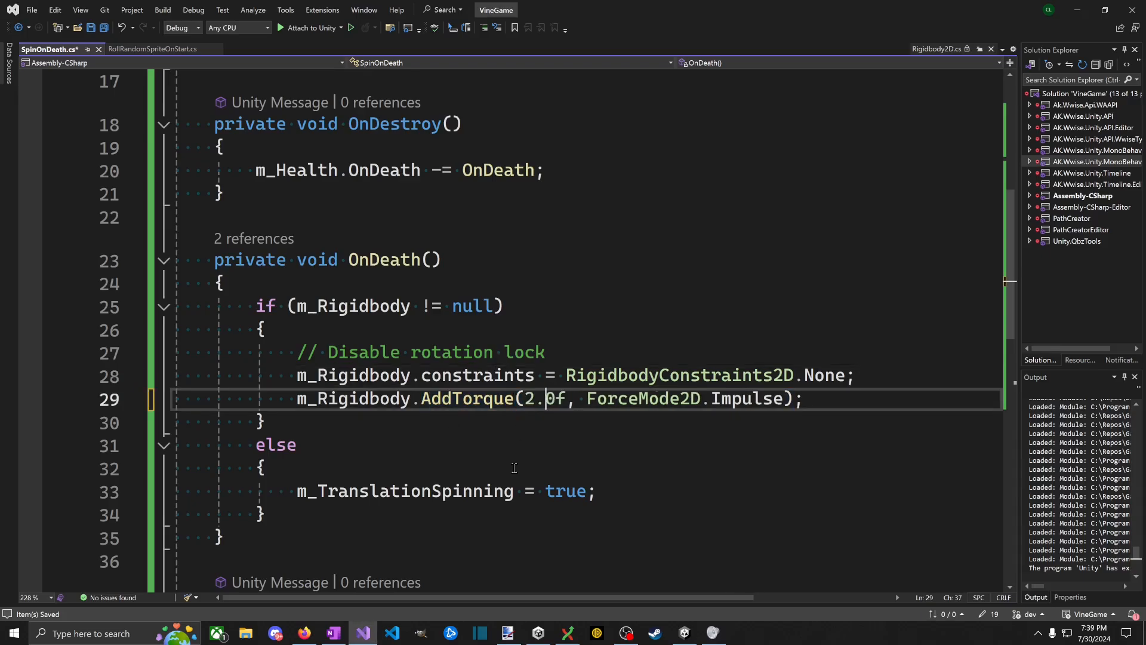
{"action": "key", "text": "Delete"}
{"action": "type", "text": "654"}
{"action": "key", "text": "BackSpace"}
{"action": "key", "text": "BackSpace"}
{"action": "key", "text": "BackSpace"}
{"action": "type", "text": "75"}
{"action": "key", "text": "ctrl+s"}
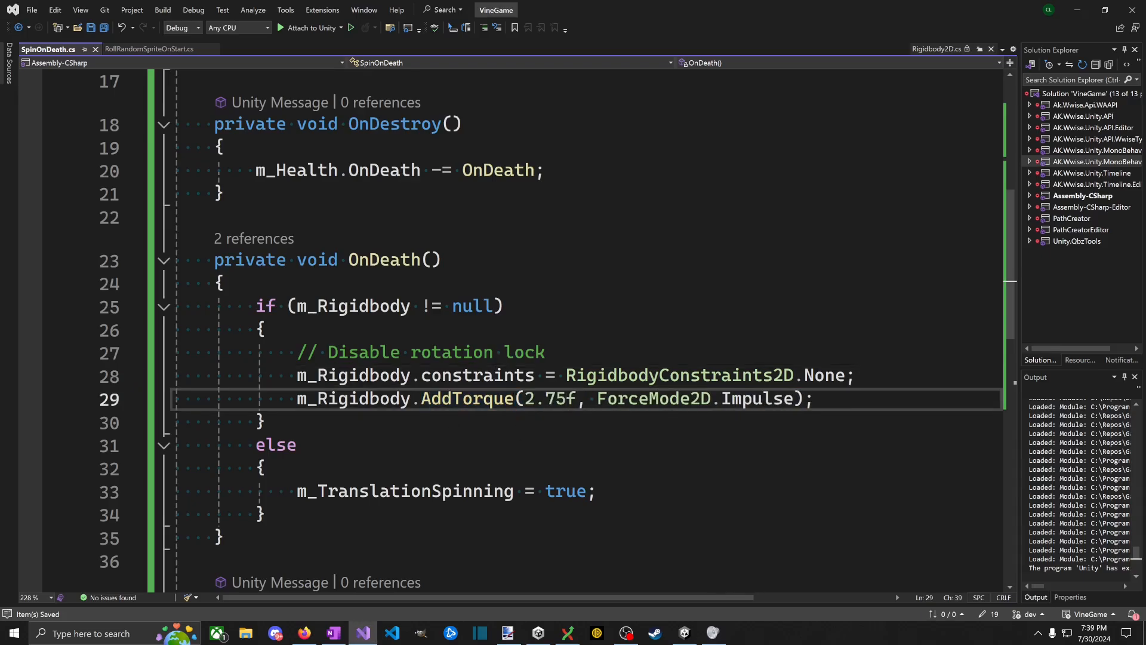
Step: Start the Sandbox scene in Unity, and in paint.net sketch a horizontal divider and a figure hitting a ball diagonally downward beneath it
{"action": "key", "text": "alt+Tab"}
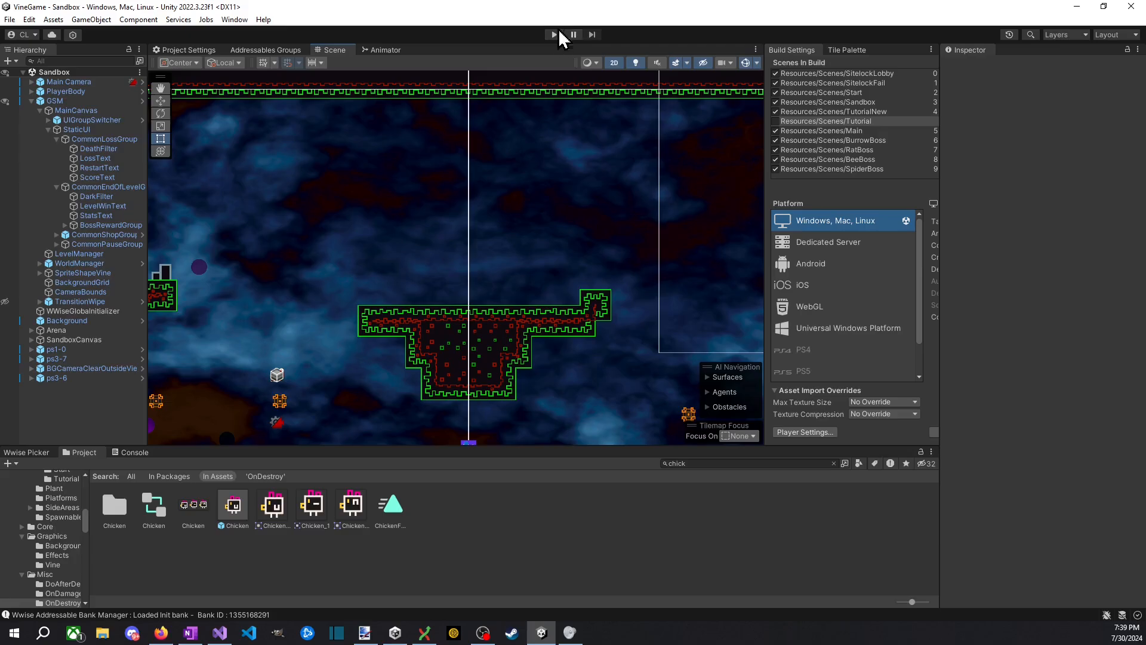
{"action": "left_click", "coordinate": [557, 35]}
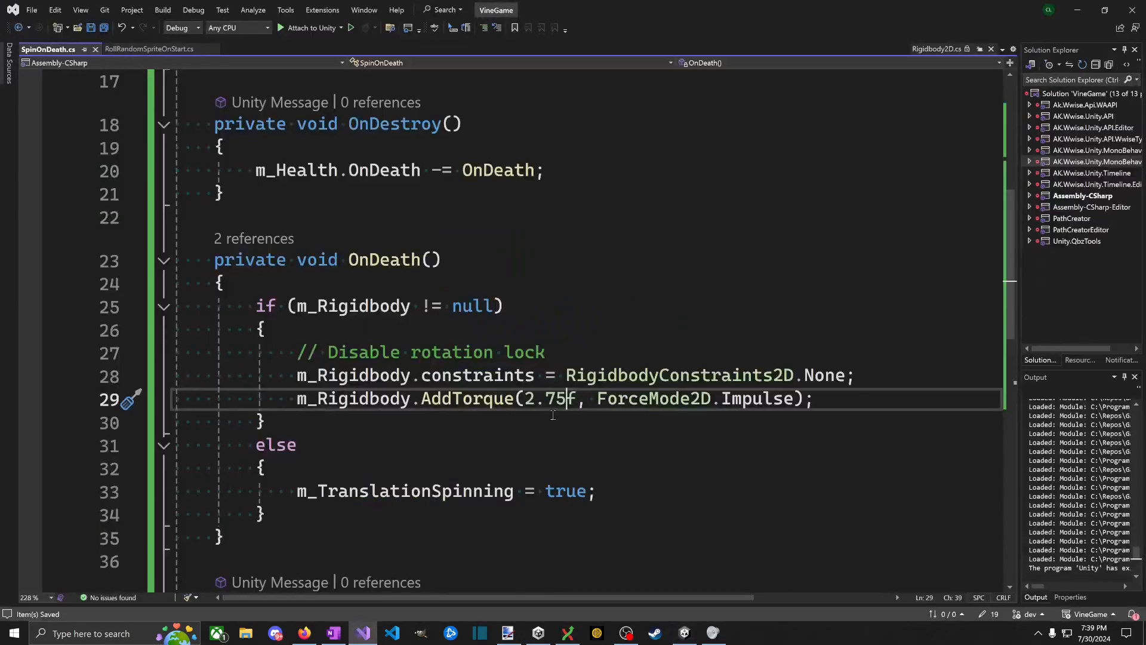
{"action": "key", "text": "alt+Tab"}
{"action": "left_click_drag", "start_coordinate": [333, 388], "coordinate": [812, 406]}
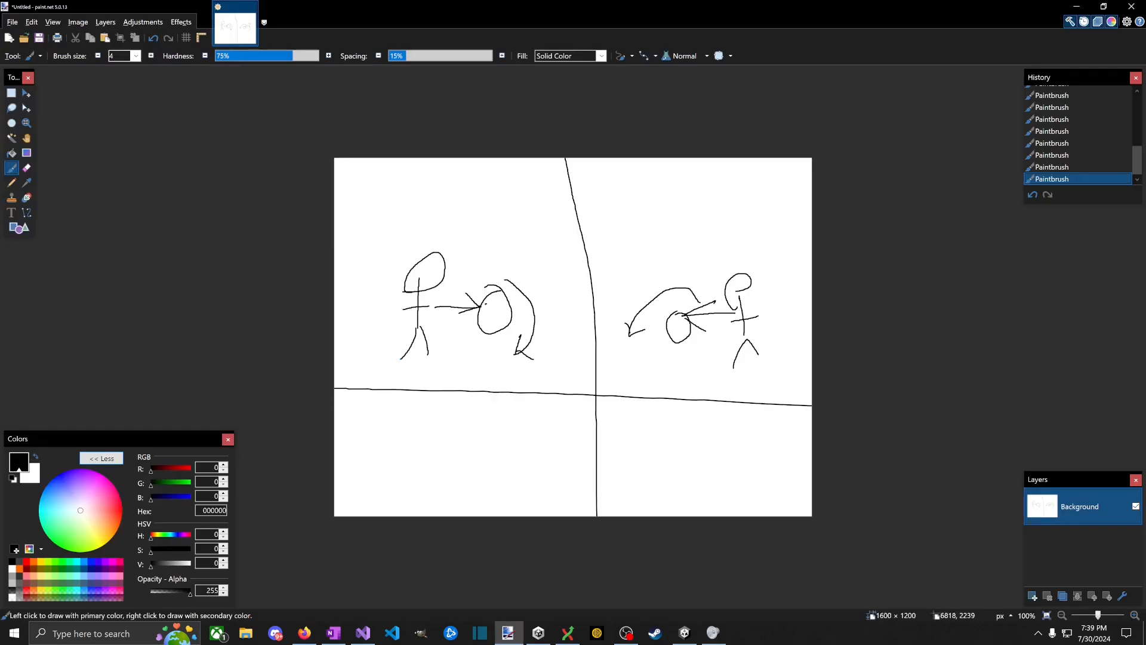
{"action": "left_click_drag", "start_coordinate": [432, 423], "coordinate": [430, 387]}
{"action": "mouse_move", "coordinate": [421, 421]}
{"action": "left_mouse_down"}
{"action": "mouse_move", "coordinate": [457, 420]}
{"action": "mouse_move", "coordinate": [535, 466]}
{"action": "left_mouse_up"}
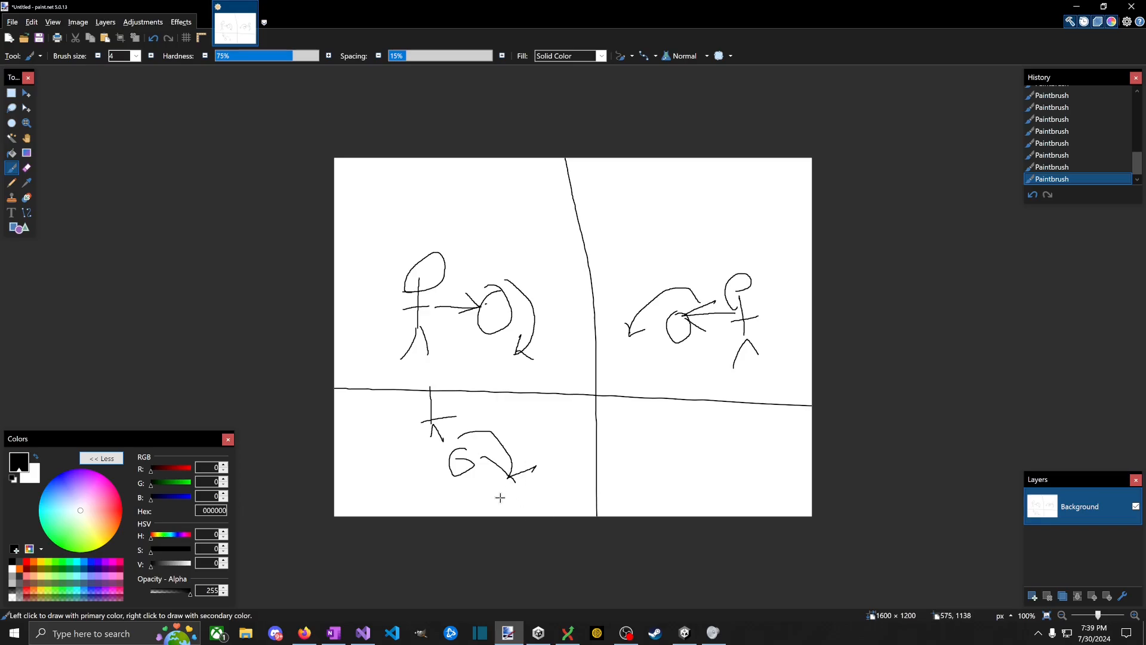
Step: Switch to the running Unity game, spawn a chicken from the enemies list, and attack it to test the death spin
{"action": "key", "text": "alt+Tab"}
{"action": "key", "text": "alt+Tab"}
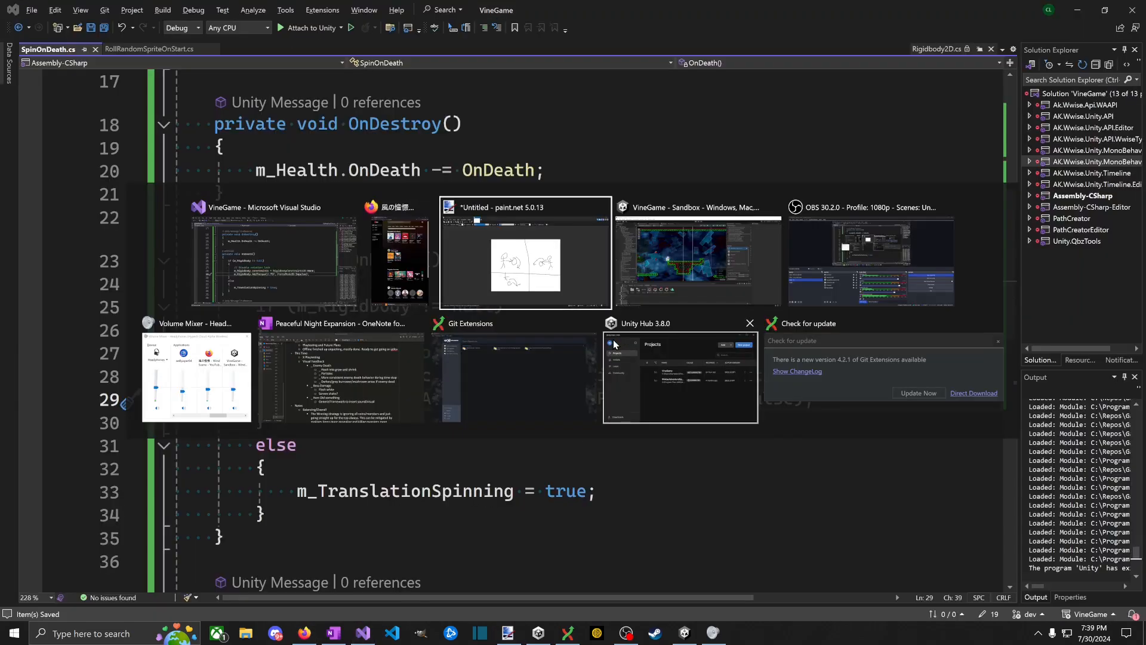
{"action": "key", "text": "alt+Tab"}
{"action": "left_click", "coordinate": [263, 276]}
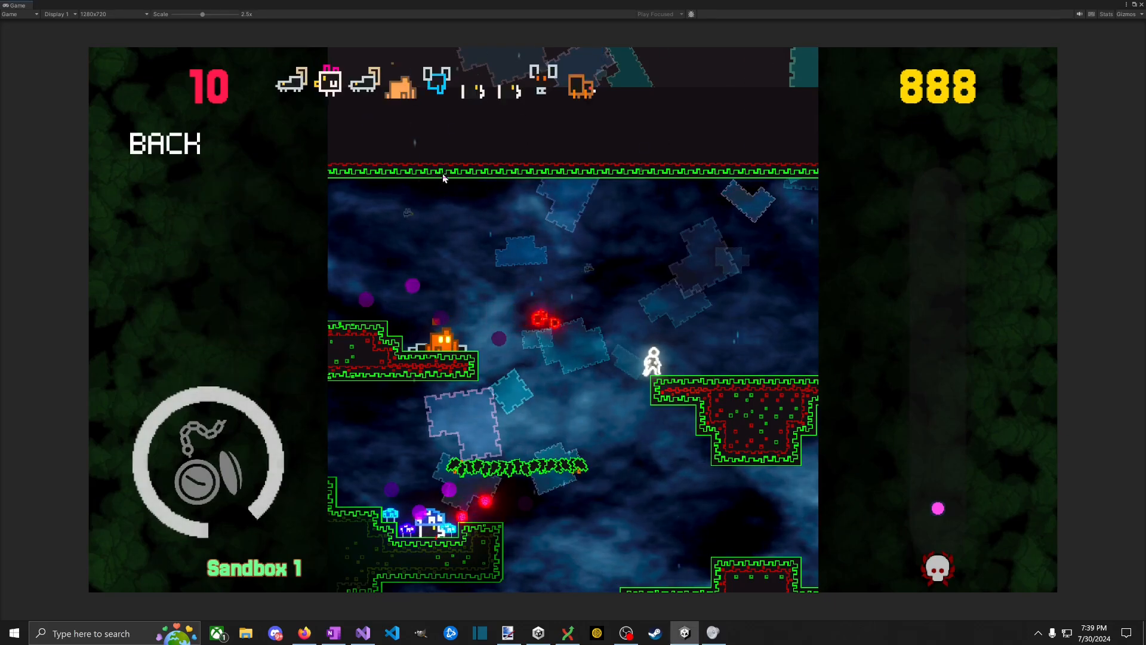
{"action": "left_click", "coordinate": [328, 85]}
{"action": "key", "text": "d"}
{"action": "left_click", "coordinate": [787, 364]}
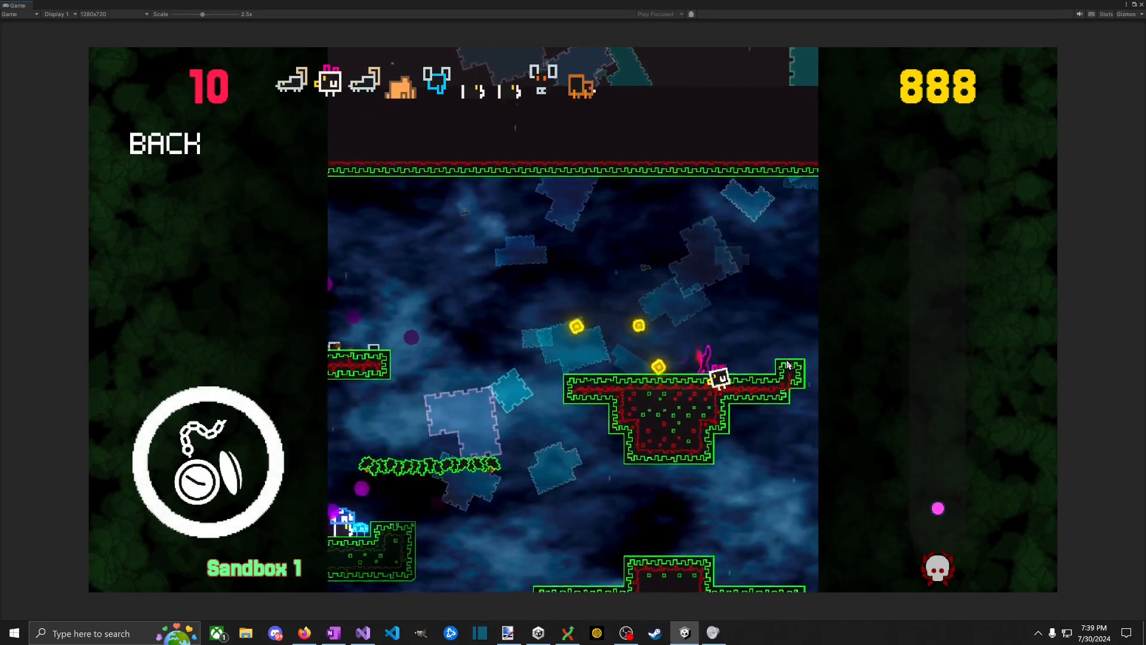
Step: Stop and rerun the Sandbox scene in Unity, and switch to paint.net to review the spin direction sketch
{"action": "key", "text": "alt+Tab"}
{"action": "key", "text": "alt+Tab"}
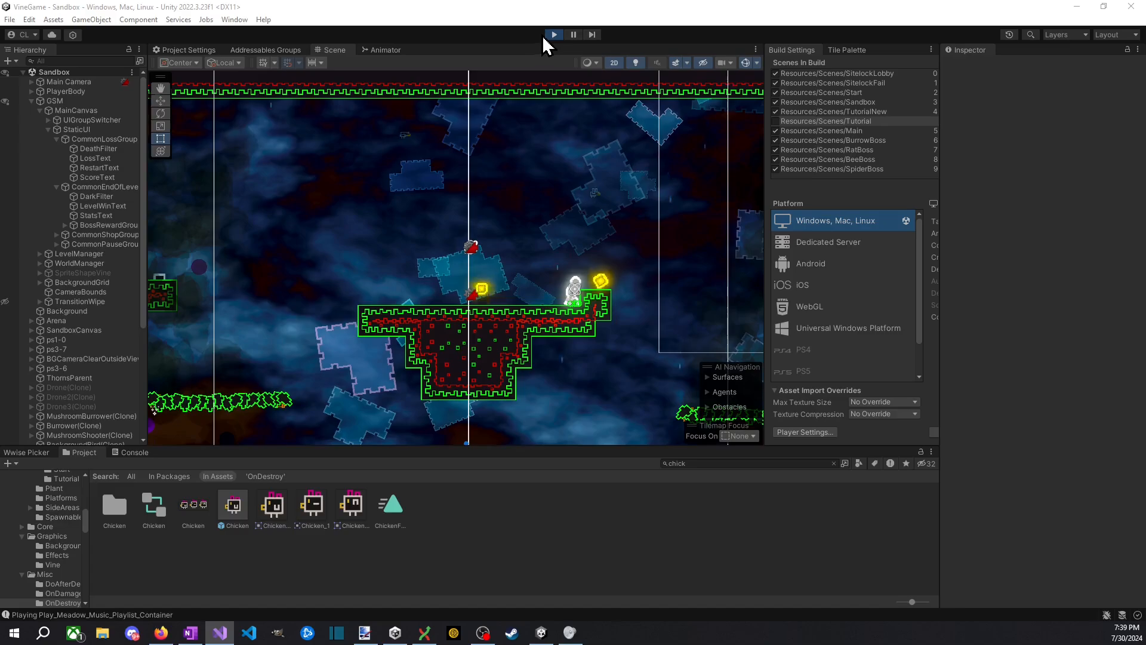
{"action": "key", "text": "alt+Tab"}
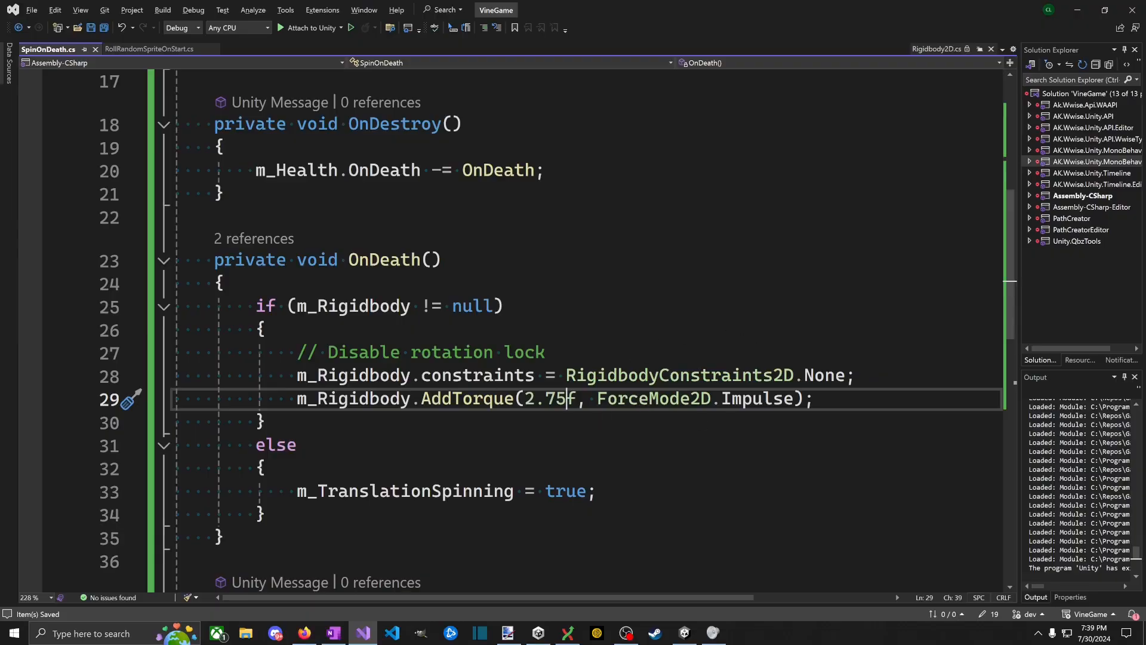
{"action": "key", "text": "alt+Tab"}
{"action": "left_click", "coordinate": [557, 34]}
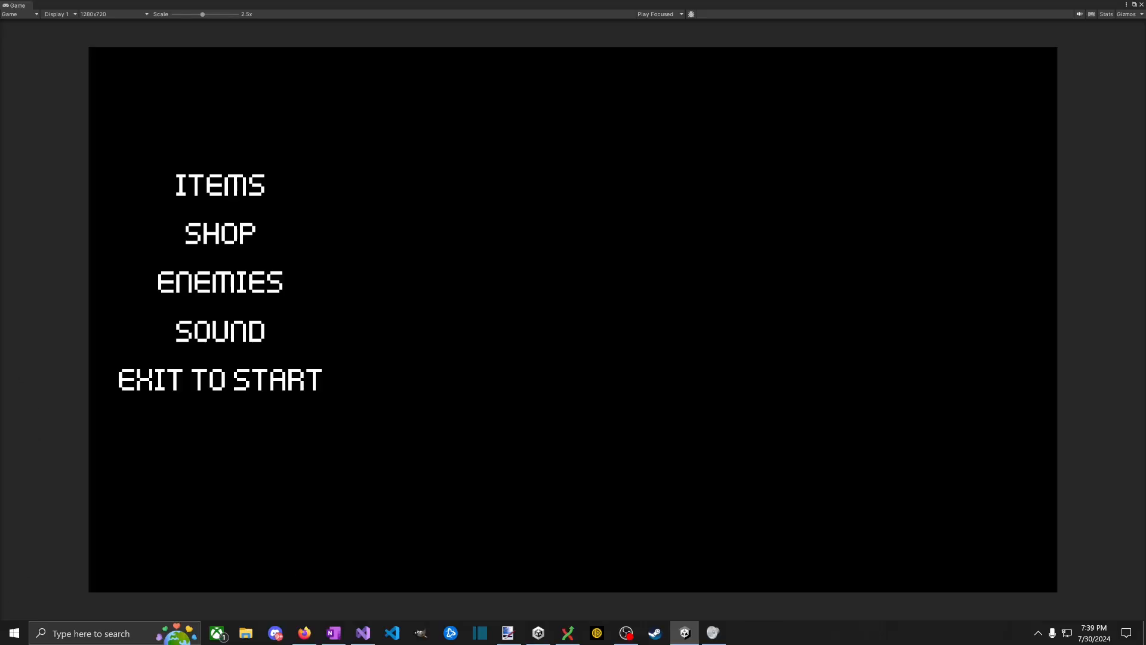
{"action": "key", "text": "alt+Tab"}
{"action": "key", "text": "alt+Tab"}
{"action": "key", "text": "alt+Tab"}
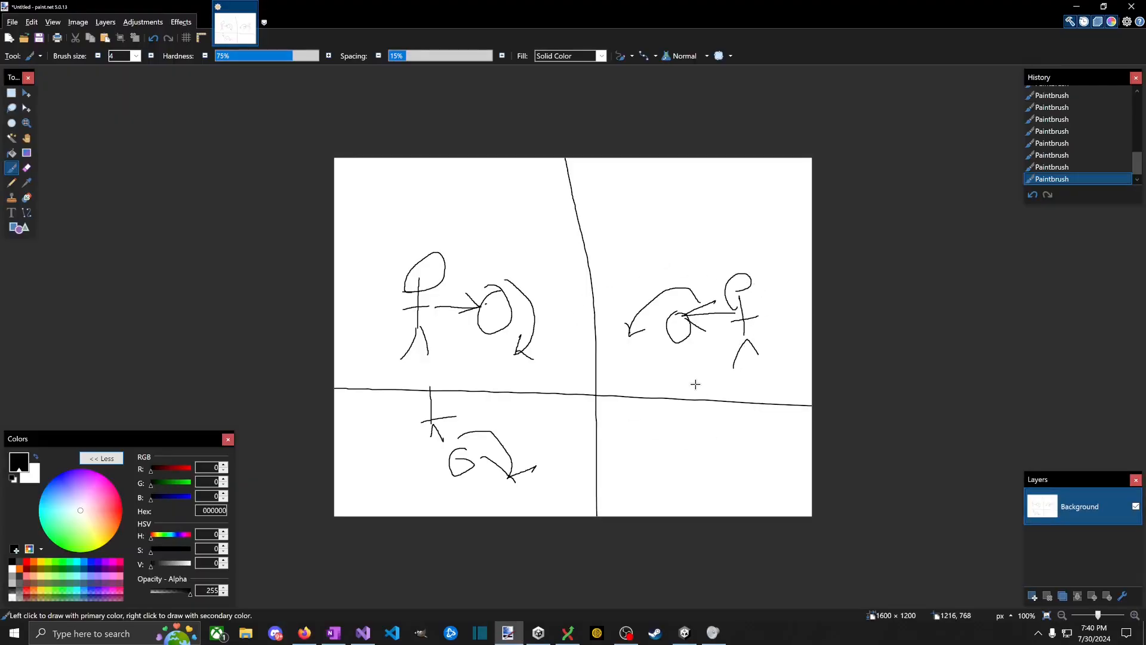
Step: Switch to Visual Studio and insert two blank lines at the start of the m_Rigidbody null-check block in OnDeath
{"action": "key", "text": "alt+Tab"}
{"action": "key", "text": "alt+Tab"}
{"action": "key", "text": "alt+Tab"}
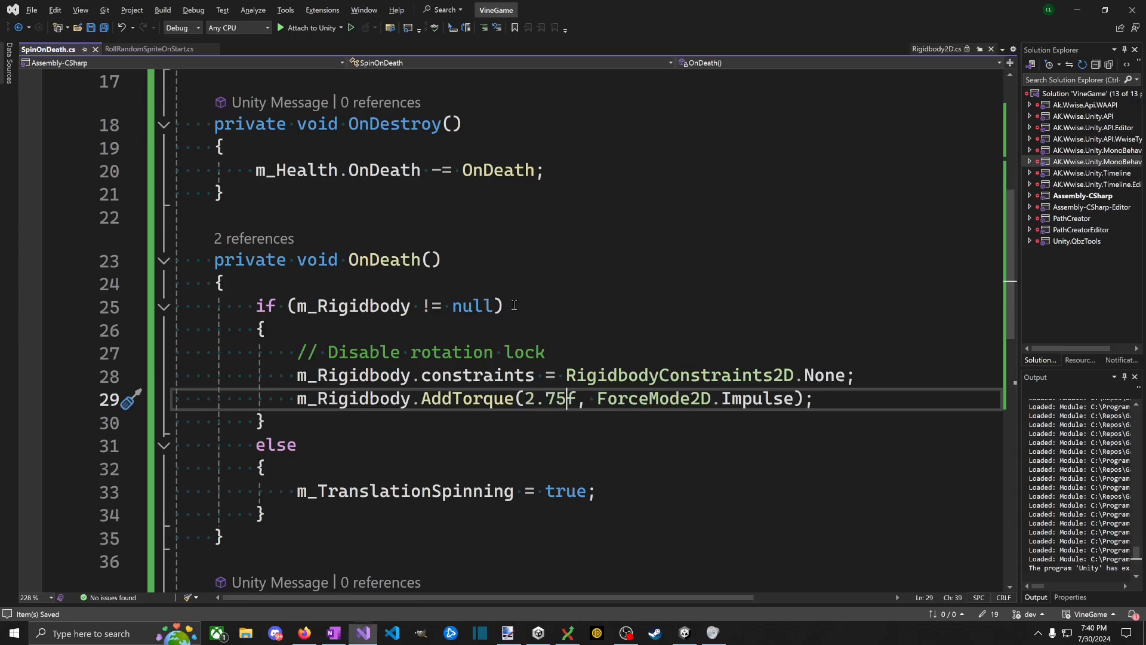
{"action": "key", "text": "Up"}
{"action": "key", "text": "Up"}
{"action": "key", "text": "Up"}
{"action": "key", "text": "Return"}
{"action": "key", "text": "Return"}
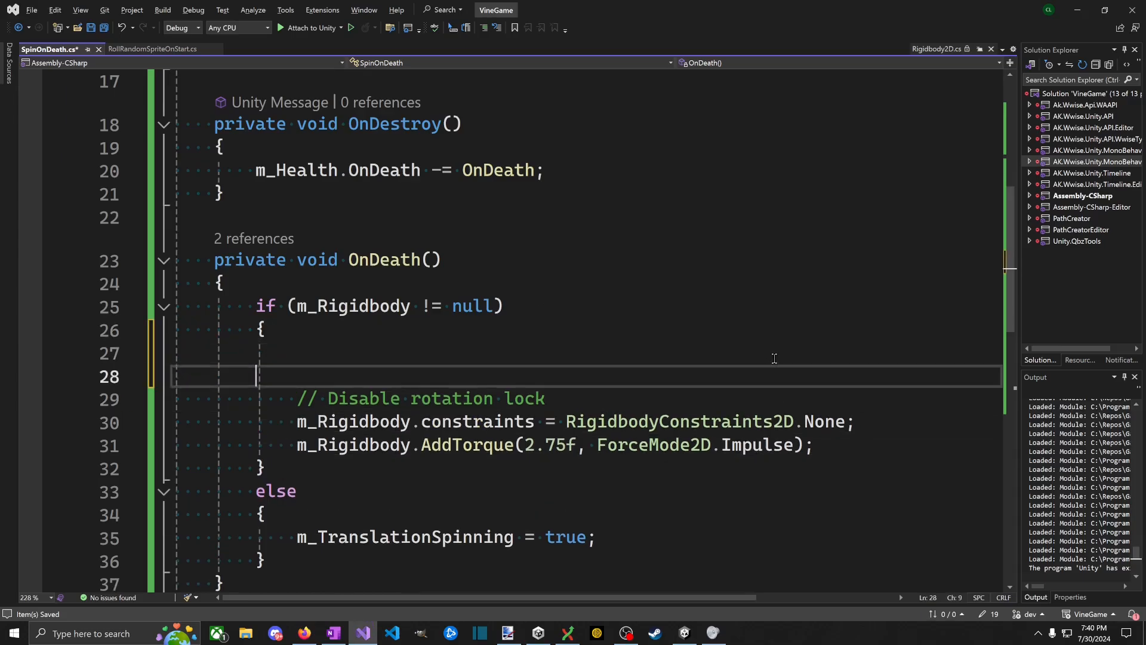
Step: Add an if statement checking QGsmPlatform.s_Player != null with an empty braced body above the rotation lock comment
{"action": "key", "text": "Up"}
{"action": "type", "text": "if ("}
{"action": "type", "text": "QGsm"}
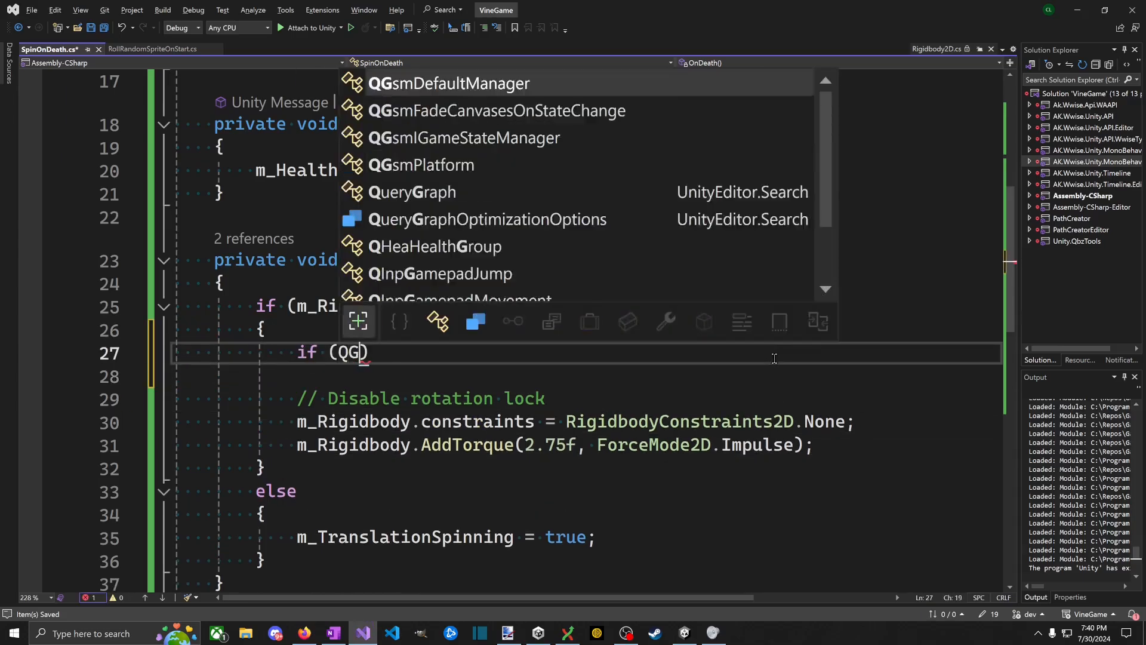
{"action": "key", "text": "Down"}
{"action": "key", "text": "Down"}
{"action": "key", "text": "Down"}
{"action": "type", "text": ".s"}
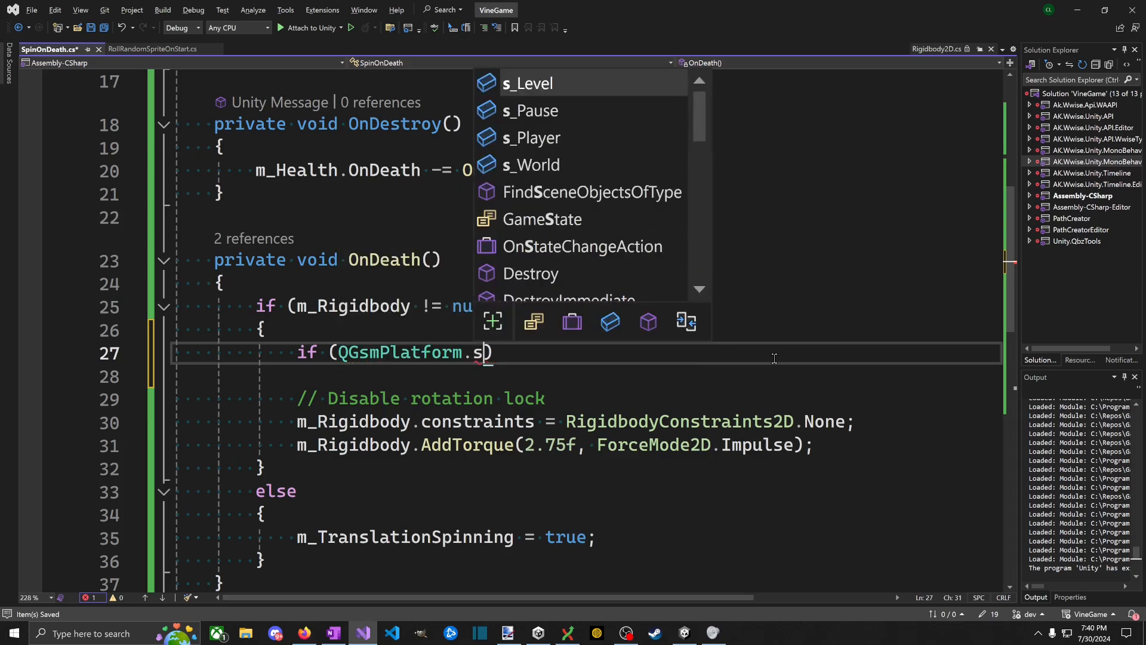
{"action": "key", "text": "Down"}
{"action": "key", "text": "Down"}
{"action": "key", "text": "Tab"}
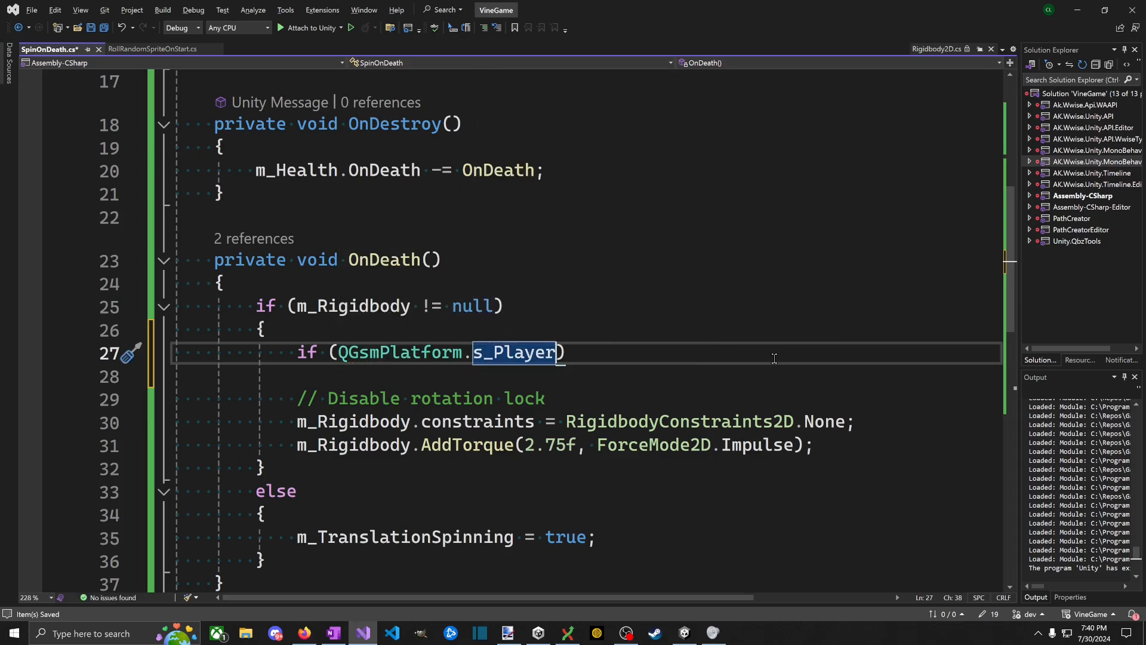
{"action": "type", "text": "!= null"}
{"action": "key", "text": "End"}
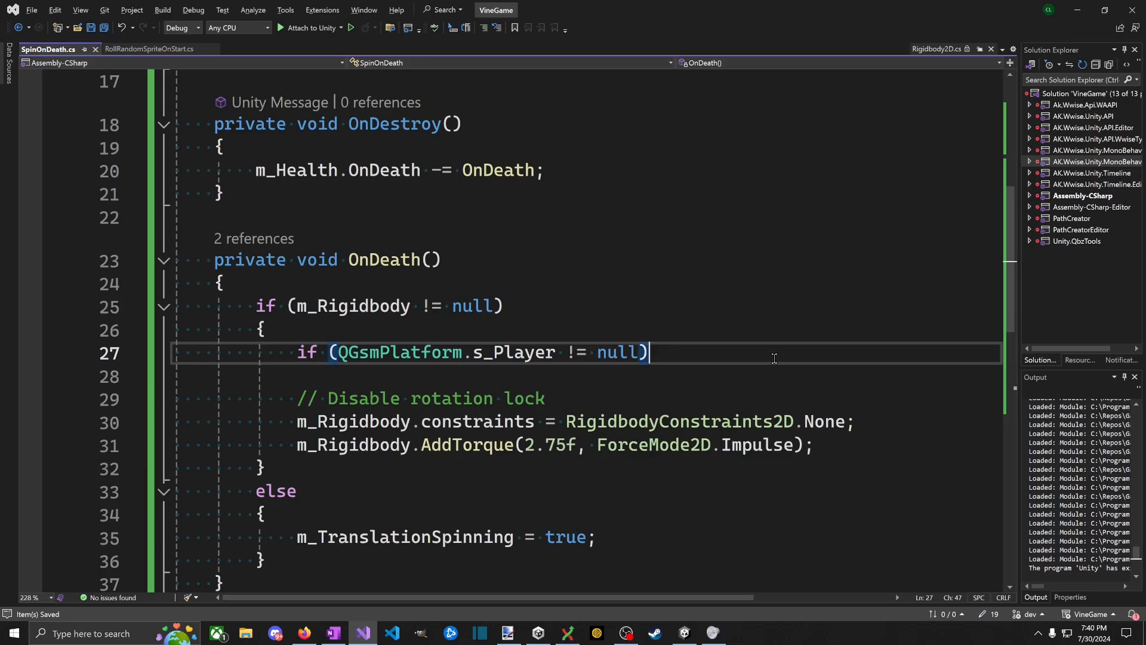
{"action": "key", "text": "Return"}
{"action": "type", "text": "{"}
{"action": "key", "text": "Return"}
Step: Insert an empty line above the s_Player null check inside the m_Rigidbody block
{"action": "key", "text": "Up"}
{"action": "key", "text": "Up"}
{"action": "key", "text": "Up"}
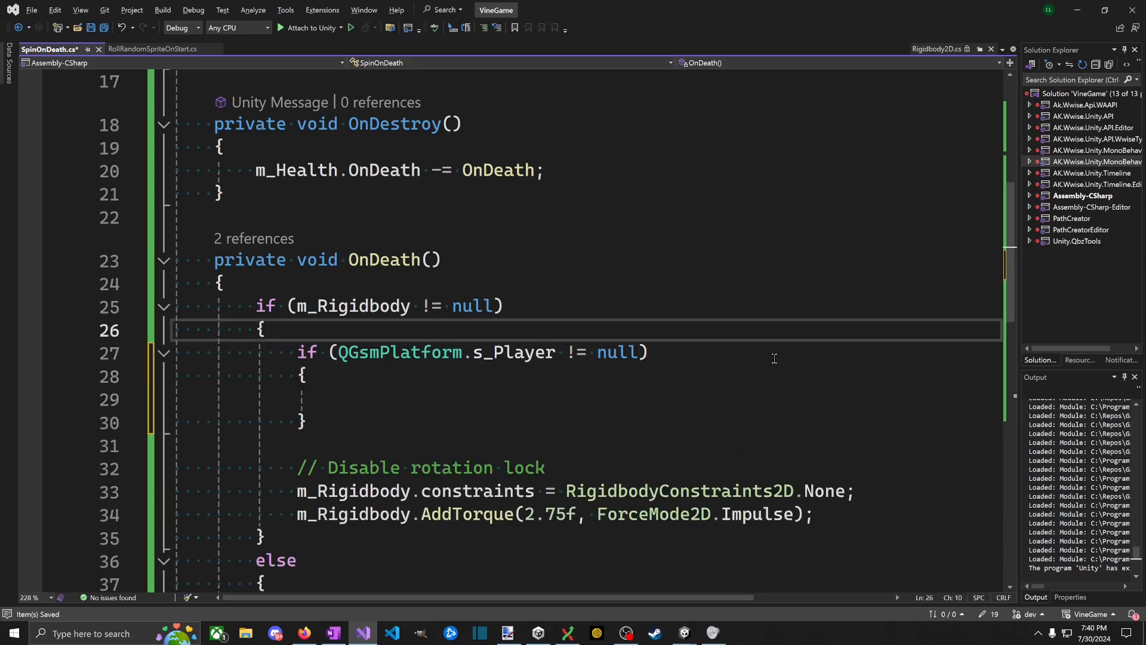
{"action": "key", "text": "Down"}
{"action": "key", "text": "Down"}
{"action": "key", "text": "Up"}
{"action": "key", "text": "Up"}
{"action": "key", "text": "Return"}
{"action": "type", "text": "floa"}
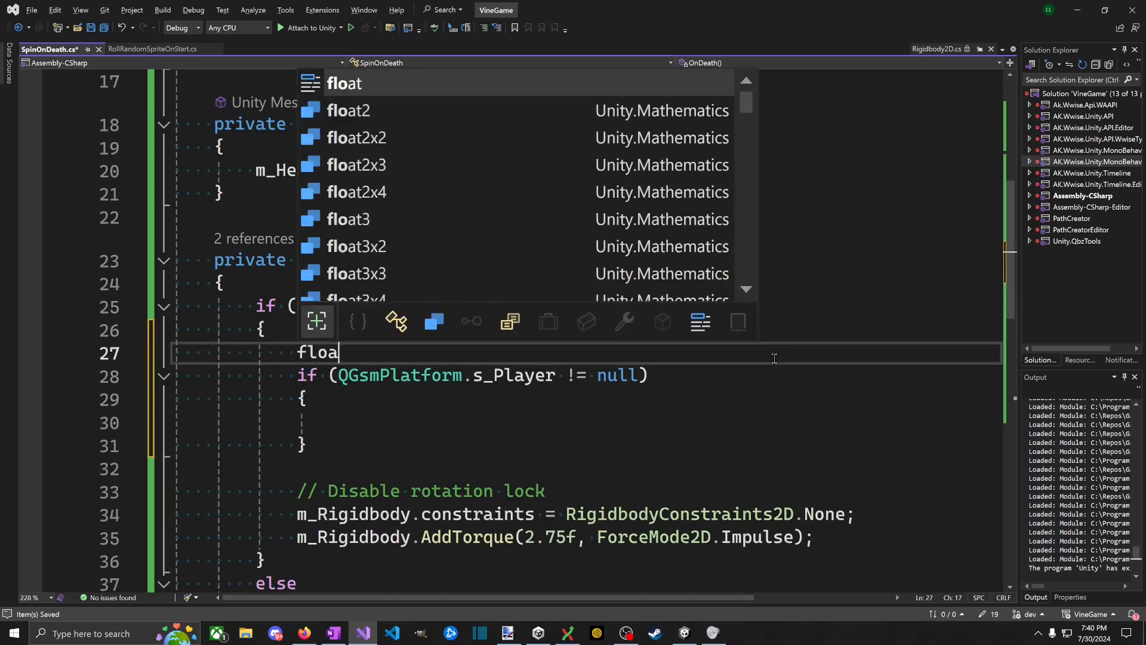
{"action": "type", "text": "t base"}
{"action": "key", "text": "BackSpace"}
{"action": "key", "text": "BackSpace"}
{"action": "key", "text": "BackSpace"}
{"action": "key", "text": "BackSpace"}
{"action": "key", "text": "BackSpace"}
{"action": "key", "text": "BackSpace"}
{"action": "key", "text": "BackSpace"}
{"action": "key", "text": "BackSpace"}
{"action": "key", "text": "BackSpace"}
{"action": "key", "text": "BackSpace"}
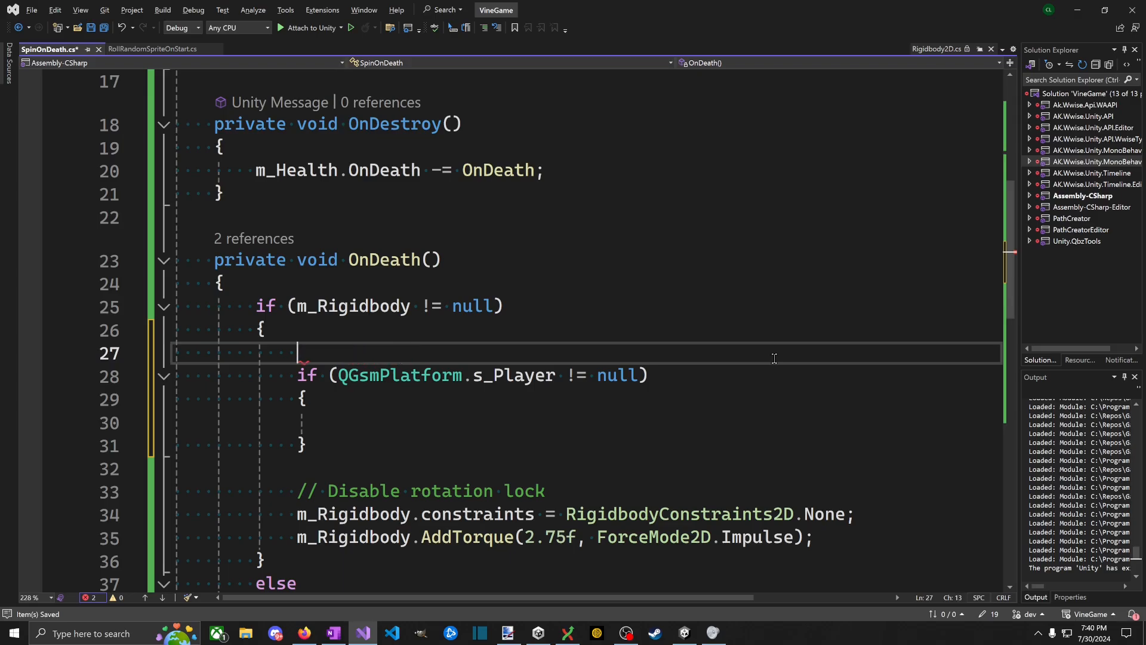
Step: Declare const float kBaseTorque = 2.75f above the player check and save the script
{"action": "type", "text": "const float kBase"}
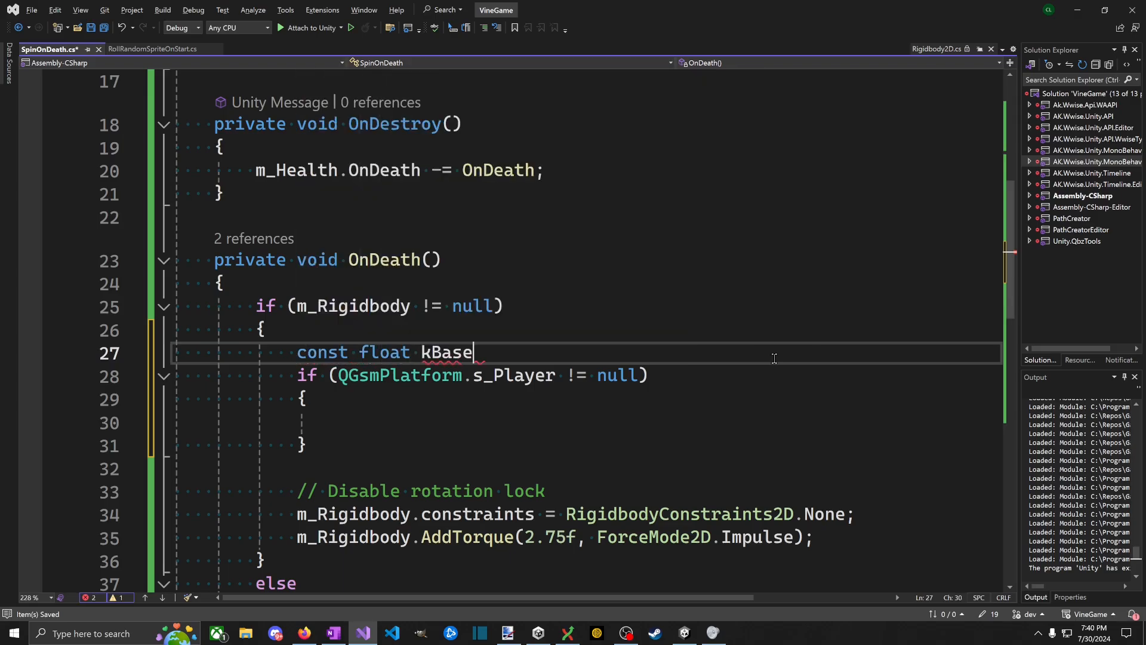
{"action": "type", "text": "Torque = 2.75f;"}
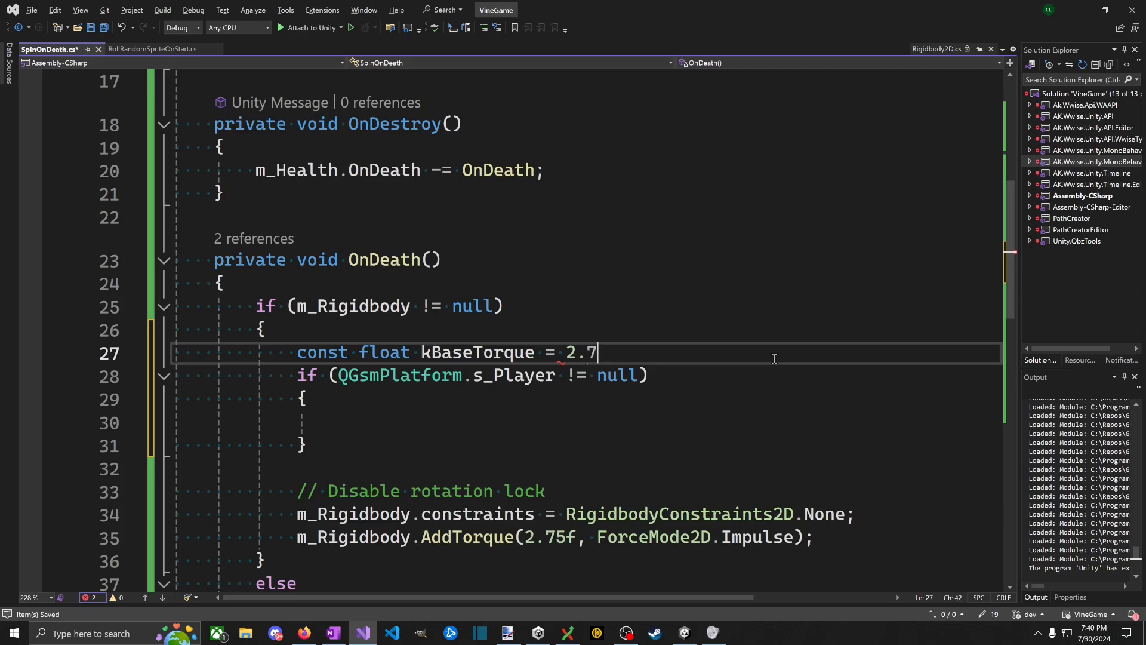
{"action": "key", "text": "ctrl+s"}
Step: Copy QGsmPlatform.s_Player from the null check into the empty body below it and append a member-access dot
{"action": "key", "text": "Down"}
{"action": "key", "text": "Down"}
{"action": "key", "text": "Down"}
{"action": "key", "text": "Tab"}
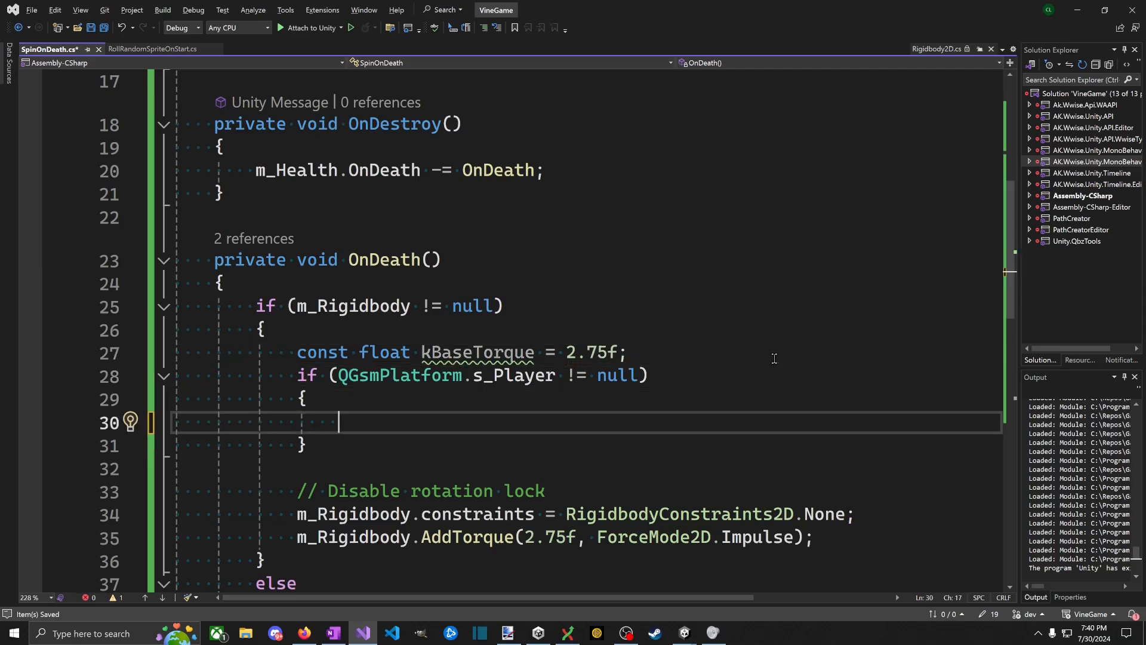
{"action": "key", "text": "Up"}
{"action": "key", "text": "Up"}
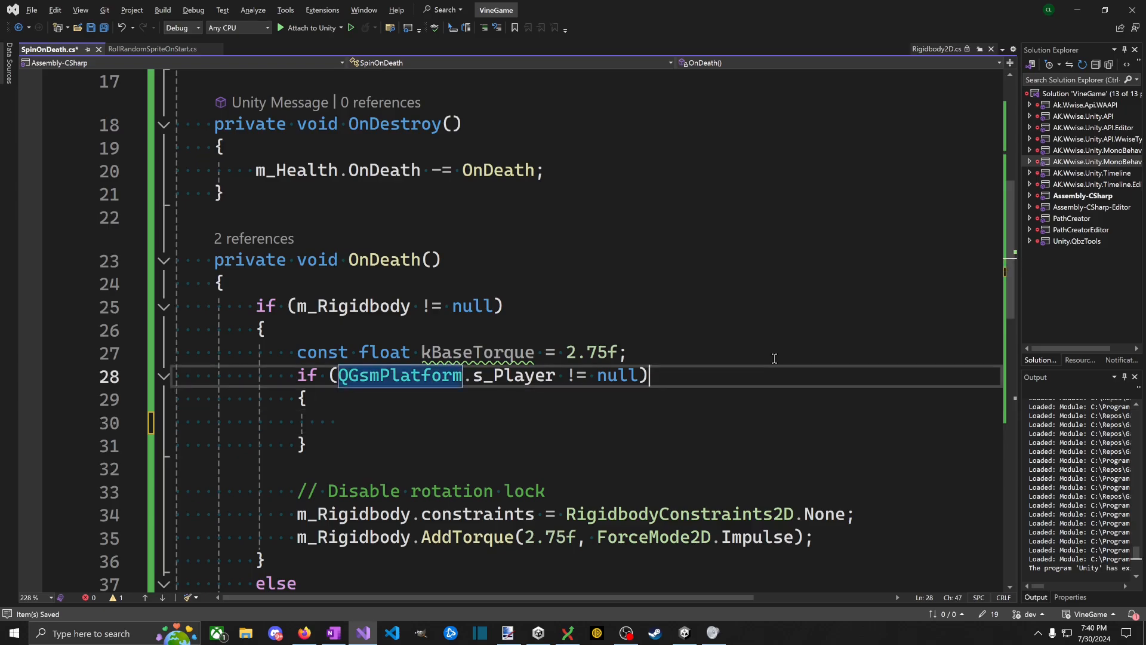
{"action": "key", "text": "Down"}
{"action": "key", "text": "Down"}
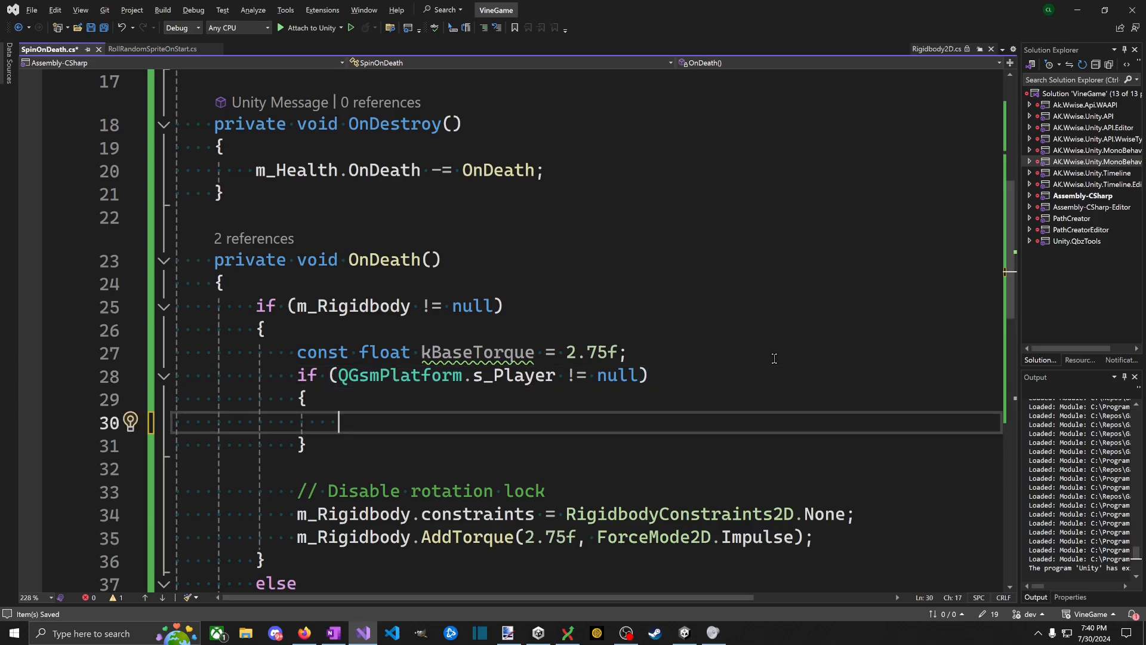
{"action": "left_click", "coordinate": [389, 376]}
{"action": "left_click_drag", "start_coordinate": [381, 376], "coordinate": [513, 379]}
{"action": "key", "text": "ctrl+c"}
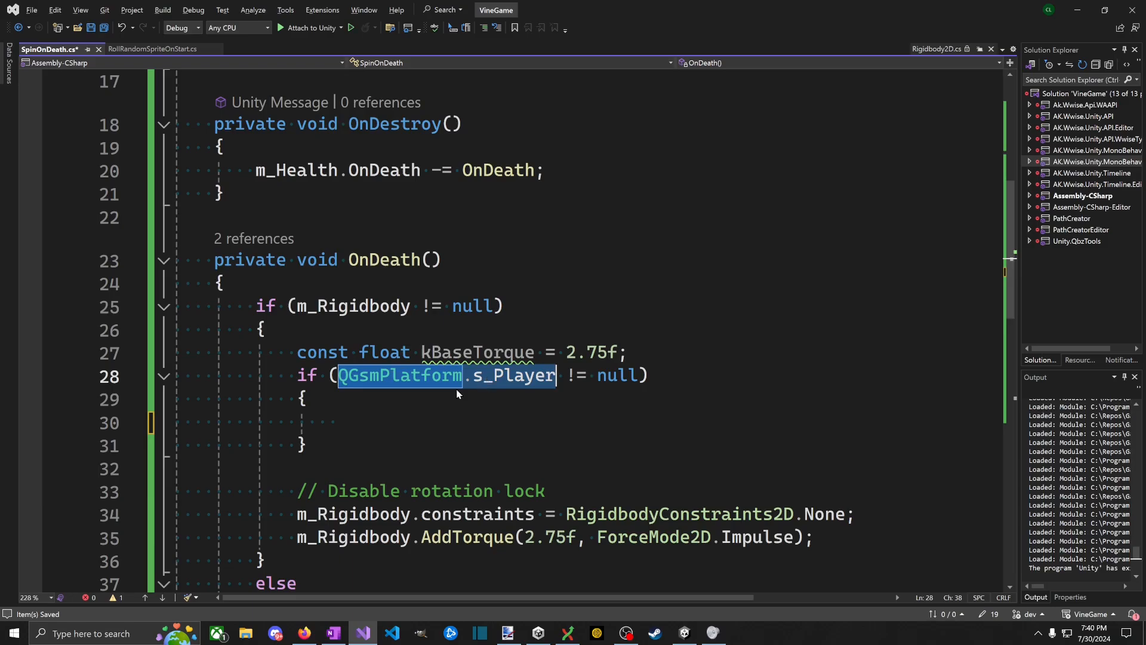
{"action": "left_click", "coordinate": [404, 428]}
{"action": "key", "text": "ctrl+v"}
{"action": "type", "text": "."}
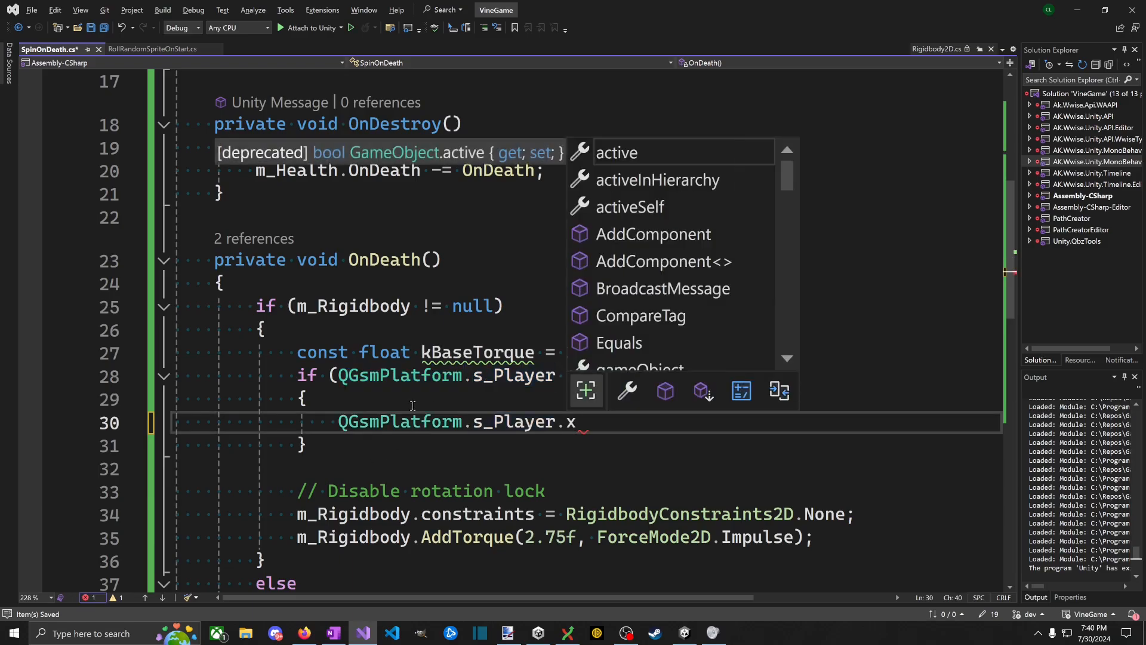
Step: Complete the expression as QGsmPlatform.s_Player.transform.position.x - transform.position.x;
{"action": "type", "text": "trans"}
{"action": "key", "text": "Tab"}
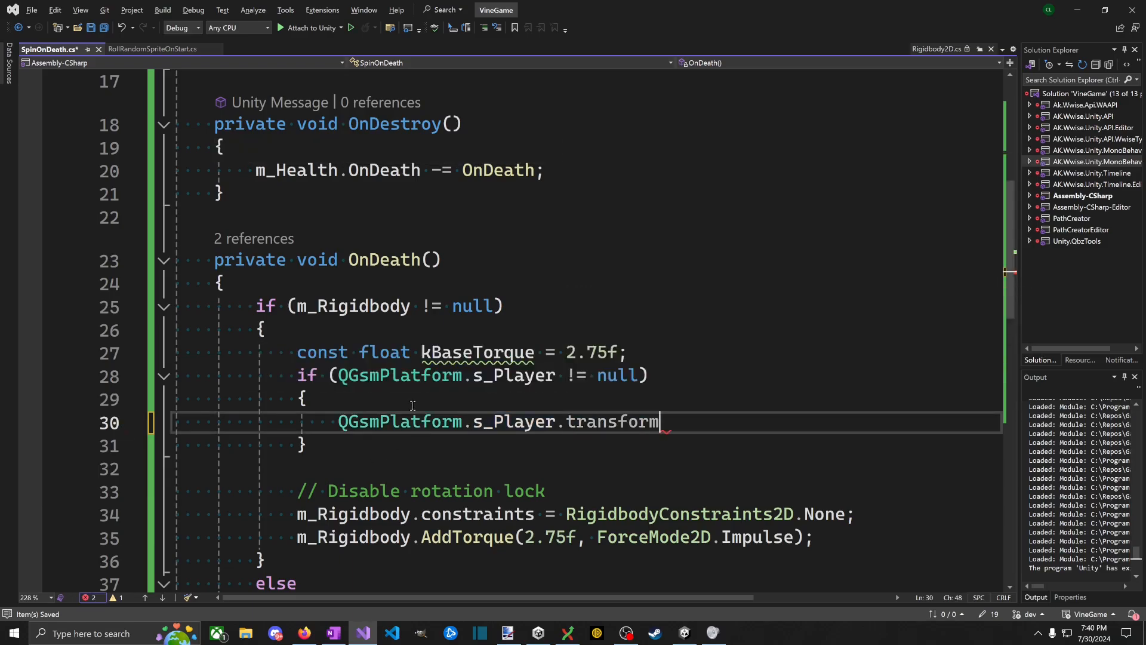
{"action": "type", "text": ".position.x "}
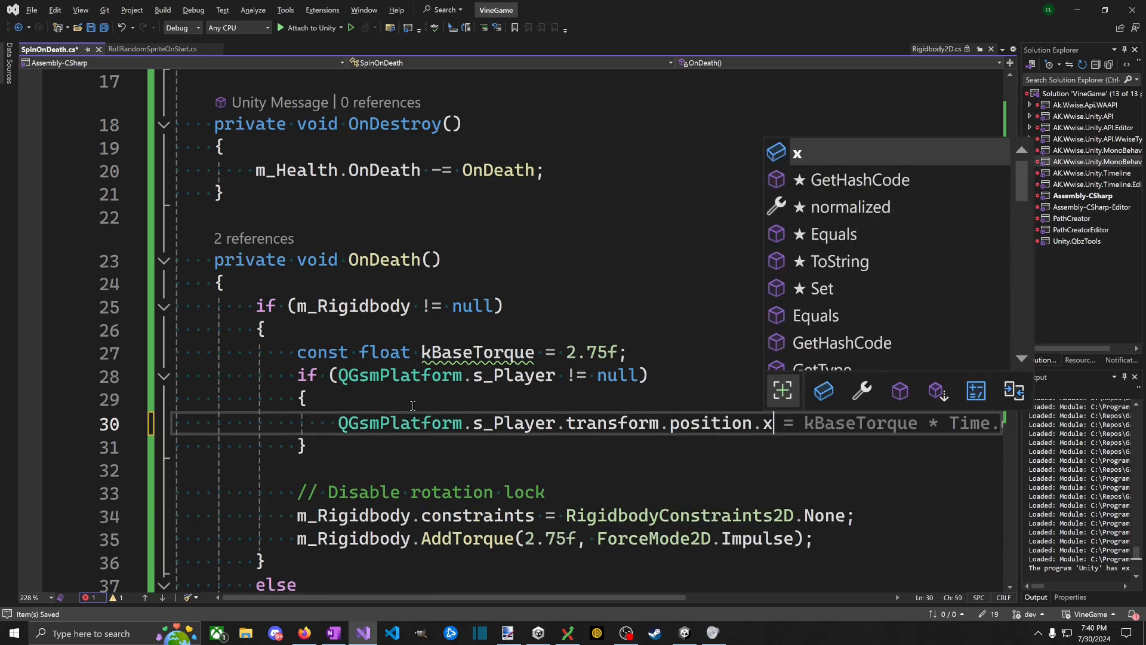
{"action": "type", "text": "- transform."}
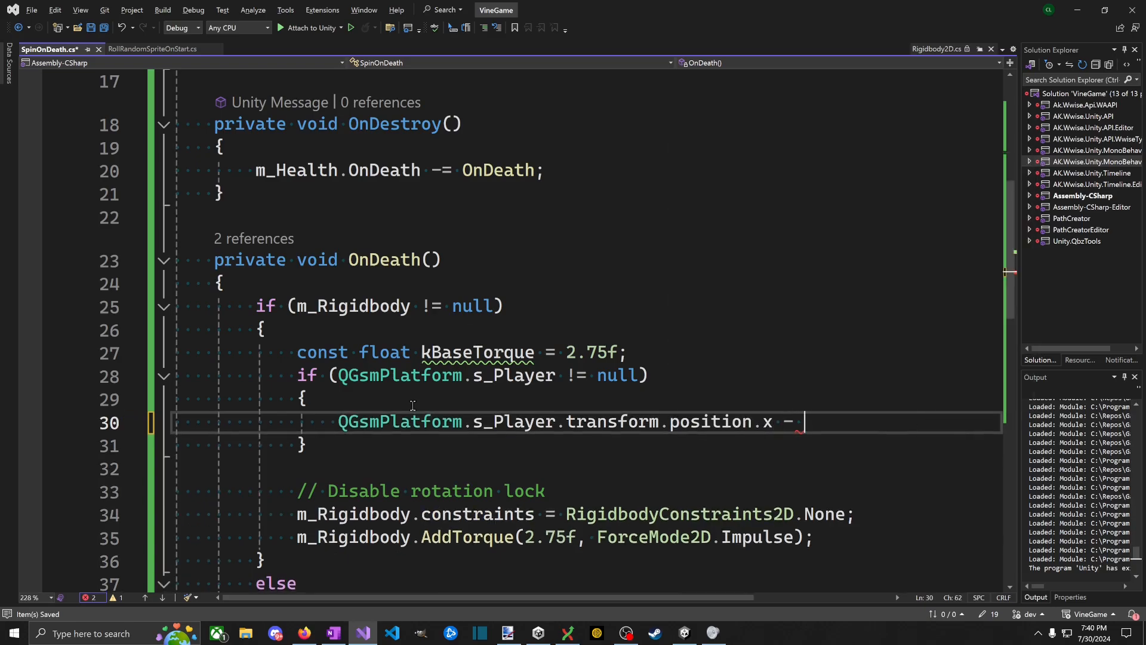
{"action": "type", "text": "position.x;"}
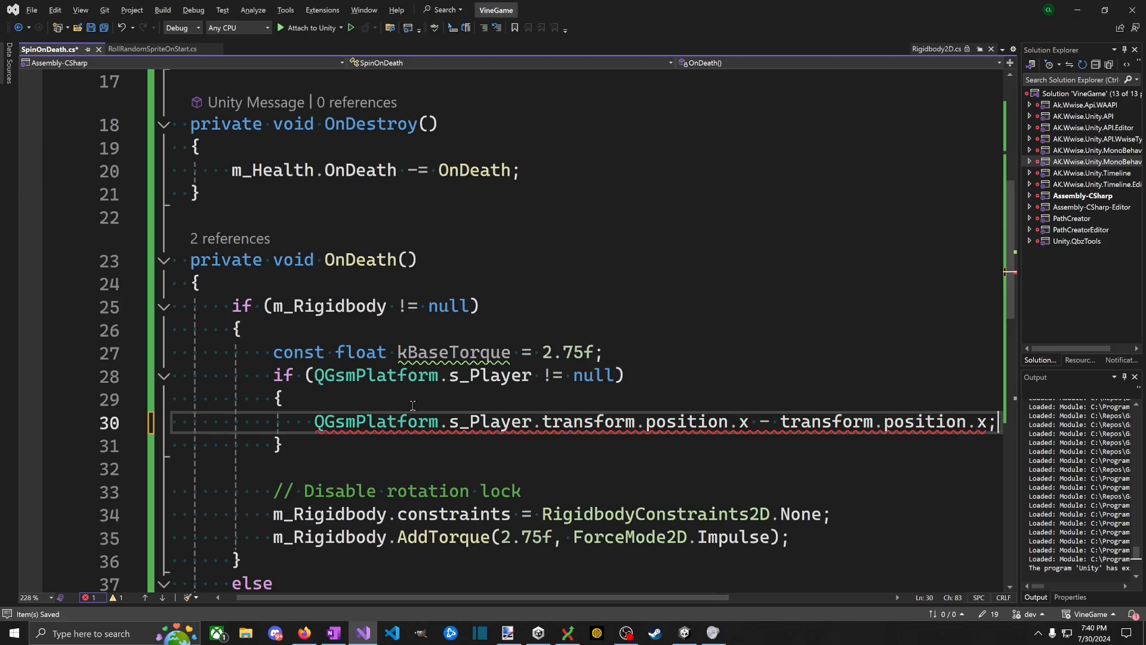
Step: Assign the position difference to a new variable, float dx, and add an empty line below it
{"action": "key", "text": "Home"}
{"action": "type", "text": "f"}
{"action": "type", "text": "loat dxg"}
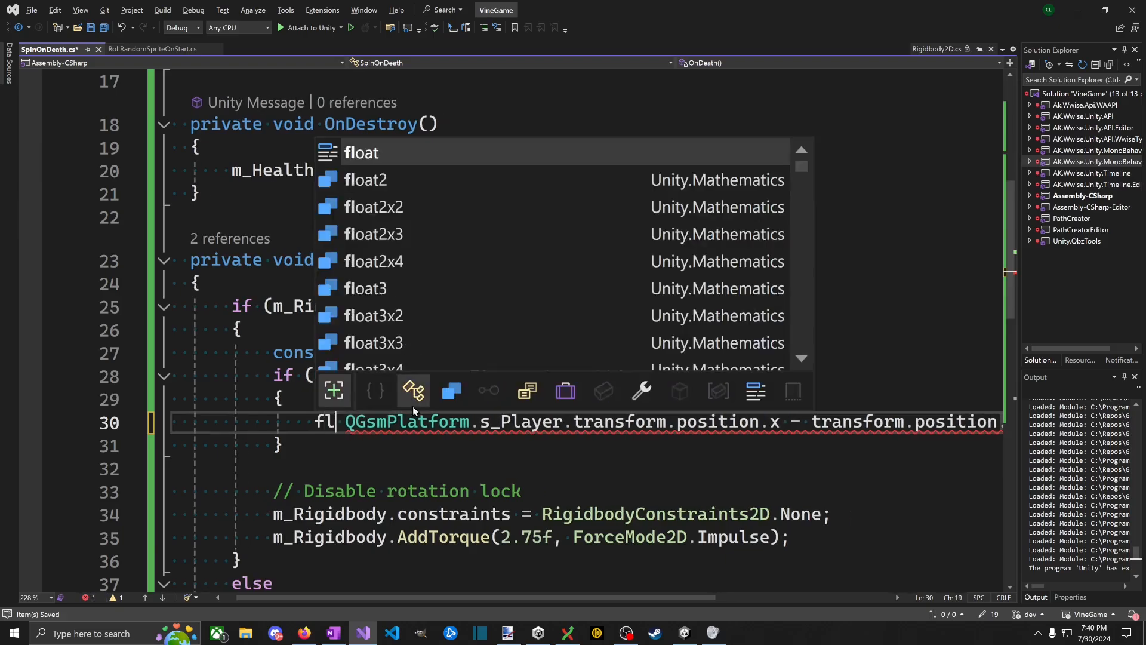
{"action": "key", "text": "BackSpace"}
{"action": "key", "text": "BackSpace"}
{"action": "type", "text": "x ="}
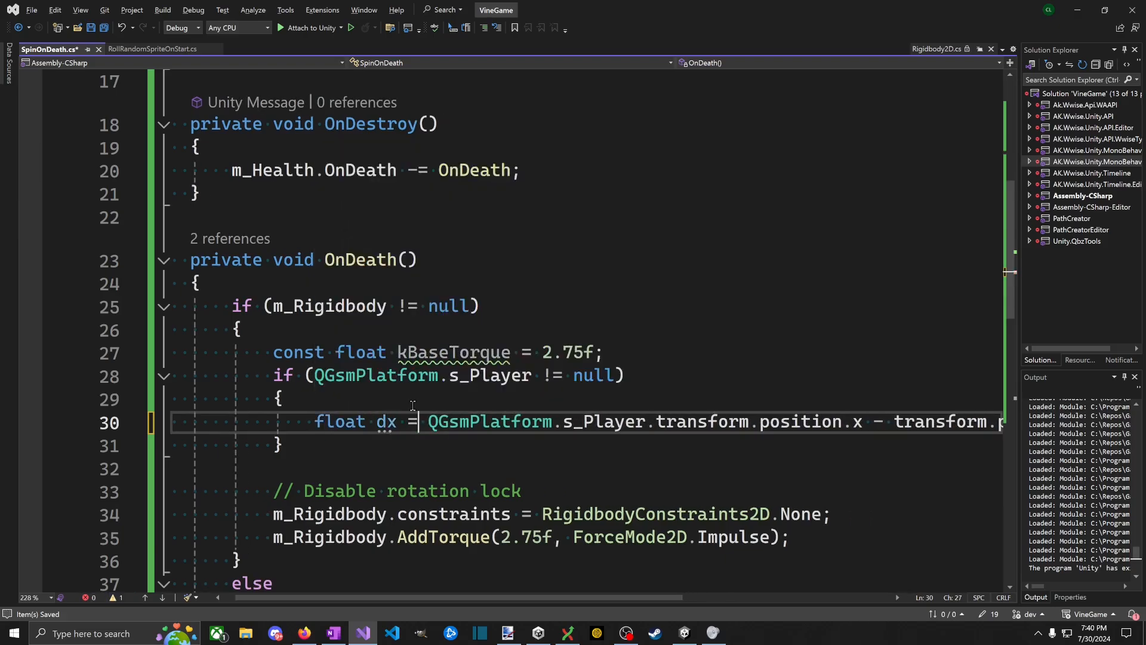
{"action": "key", "text": "End"}
{"action": "key", "text": "Return"}
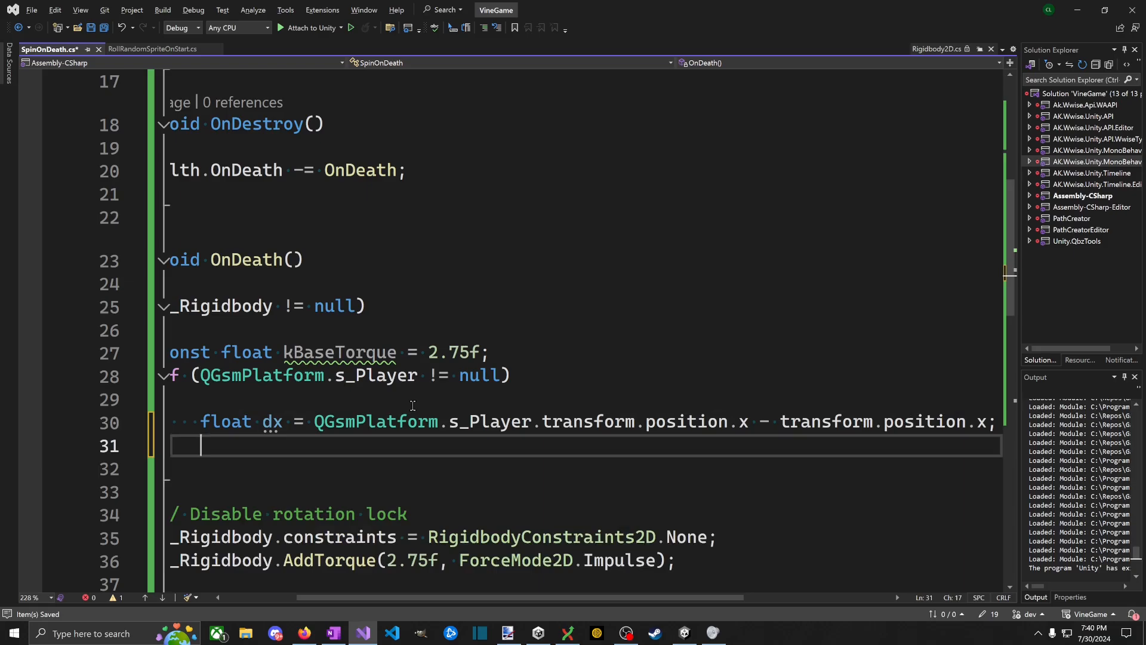
{"action": "type", "text": "if ("}
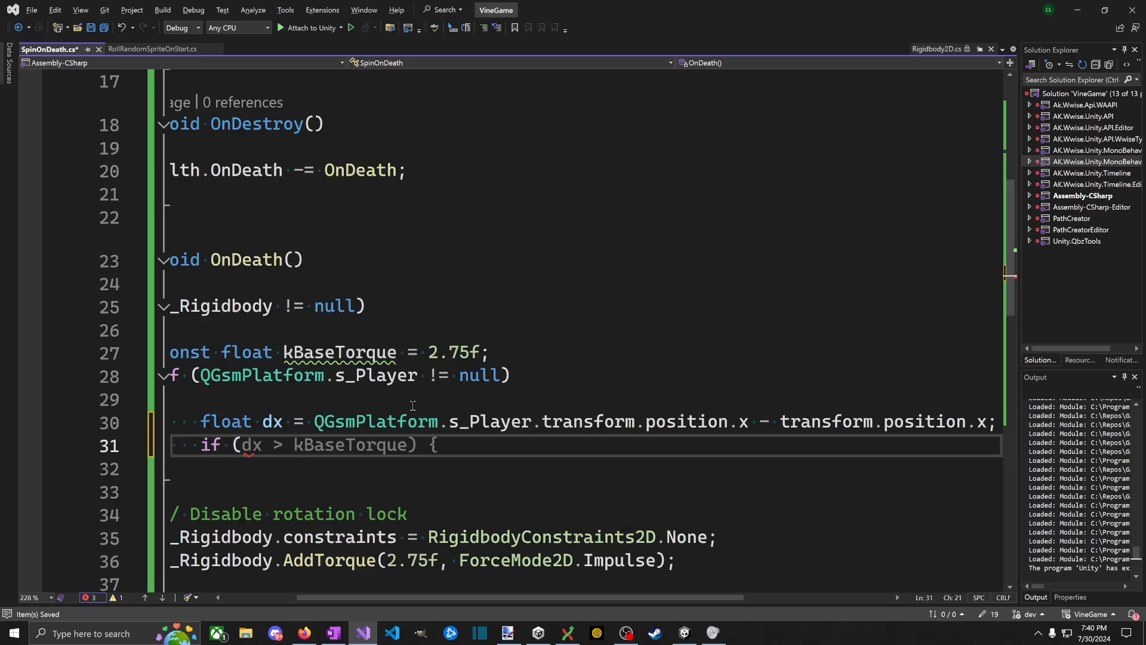
{"action": "key", "text": "alt+Tab"}
{"action": "key", "text": "alt+Tab"}
{"action": "key", "text": "alt+Tab"}
{"action": "key", "text": "alt+Tab"}
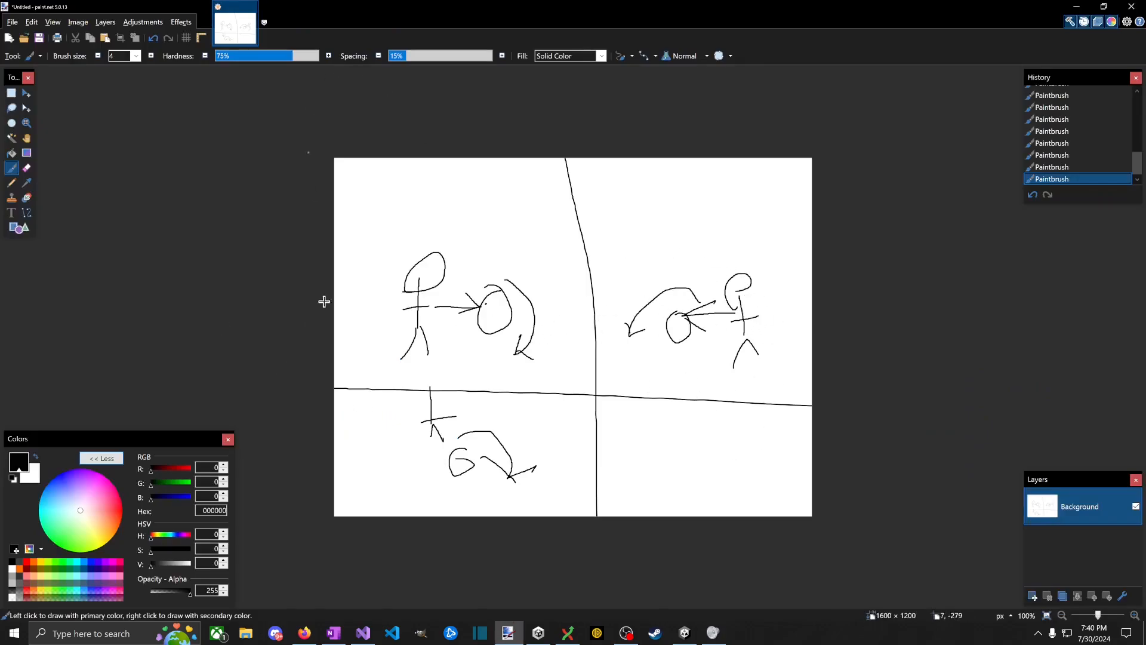
{"action": "key", "text": "alt+Tab"}
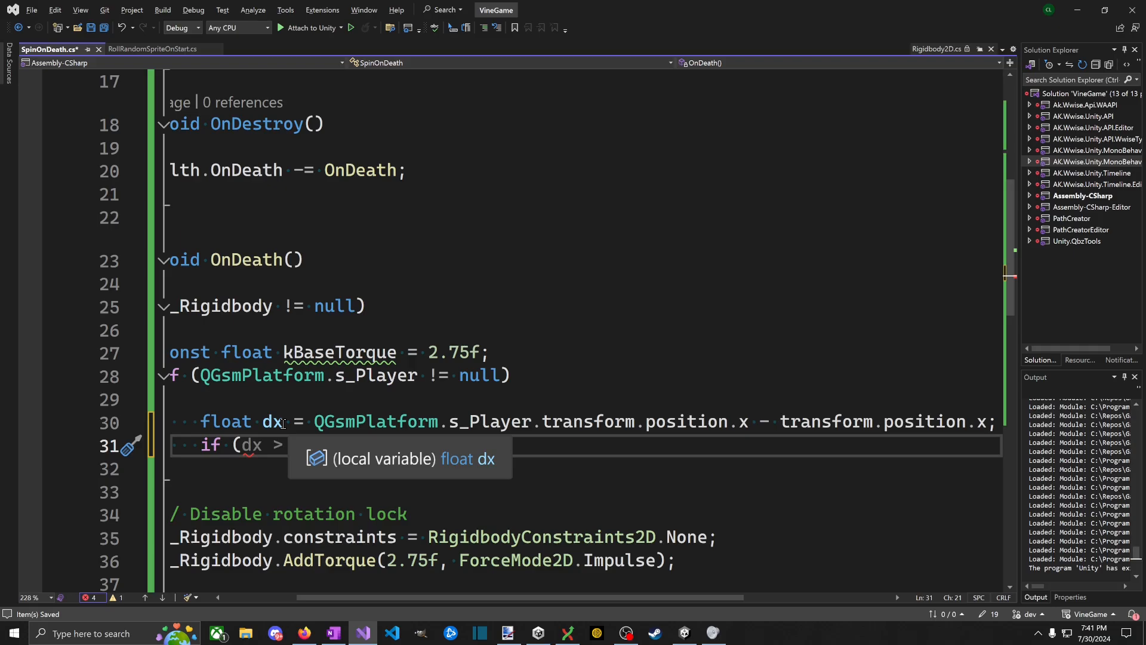
{"action": "type", "text": "d"}
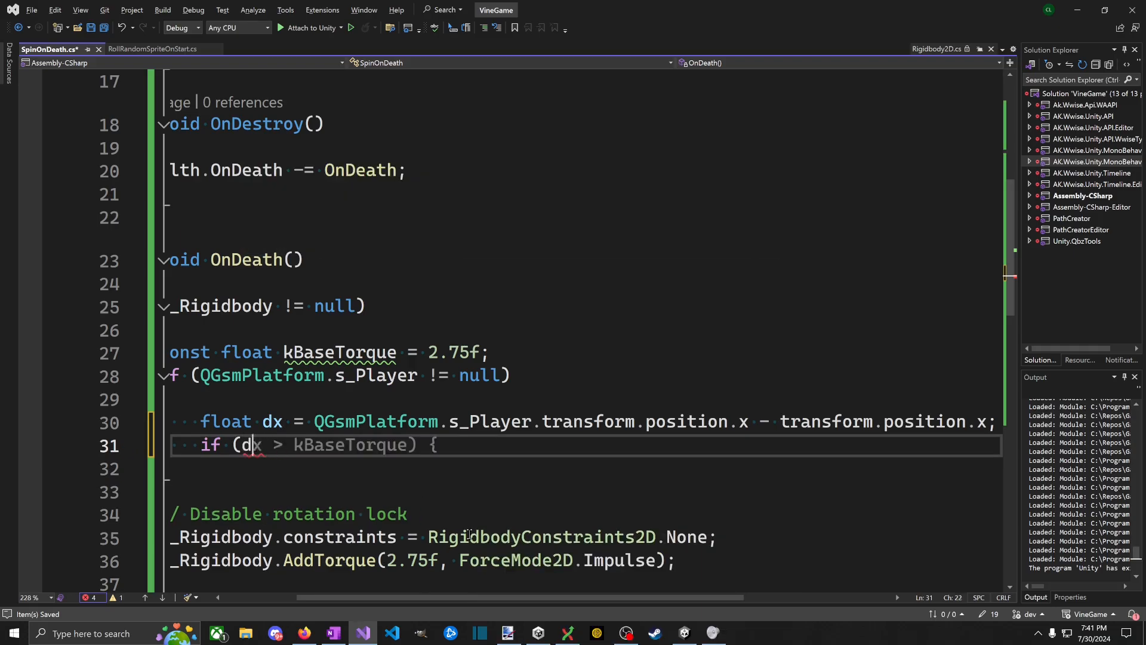
{"action": "type", "text": "x < 0.0f)"}
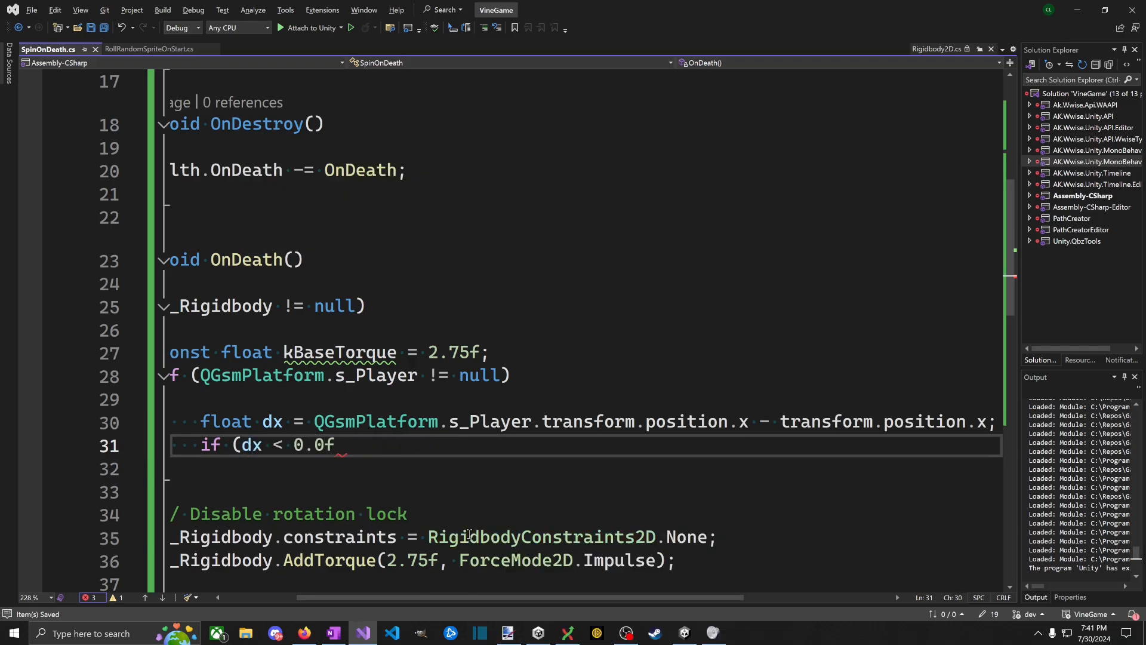
{"action": "key", "text": "Escape"}
{"action": "key", "text": "Up"}
{"action": "key", "text": "Up"}
{"action": "key", "text": "Up"}
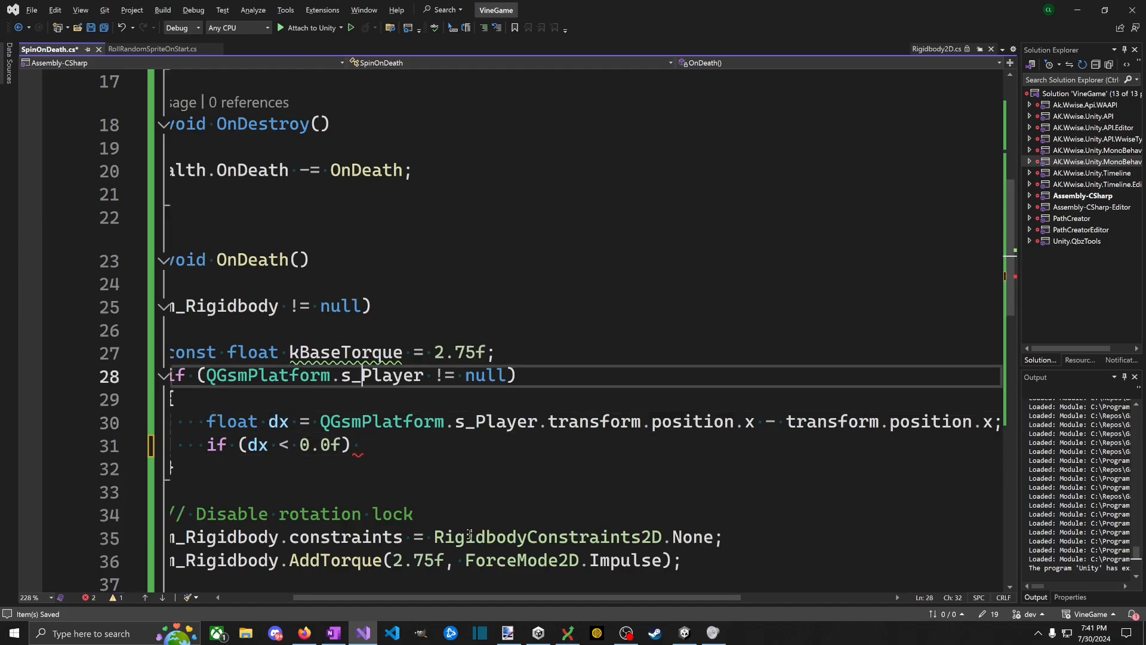
{"action": "key", "text": "Down"}
{"action": "key", "text": "Down"}
{"action": "key", "text": "Down"}
{"action": "key", "text": "shift+Home"}
{"action": "key", "text": "BackSpace"}
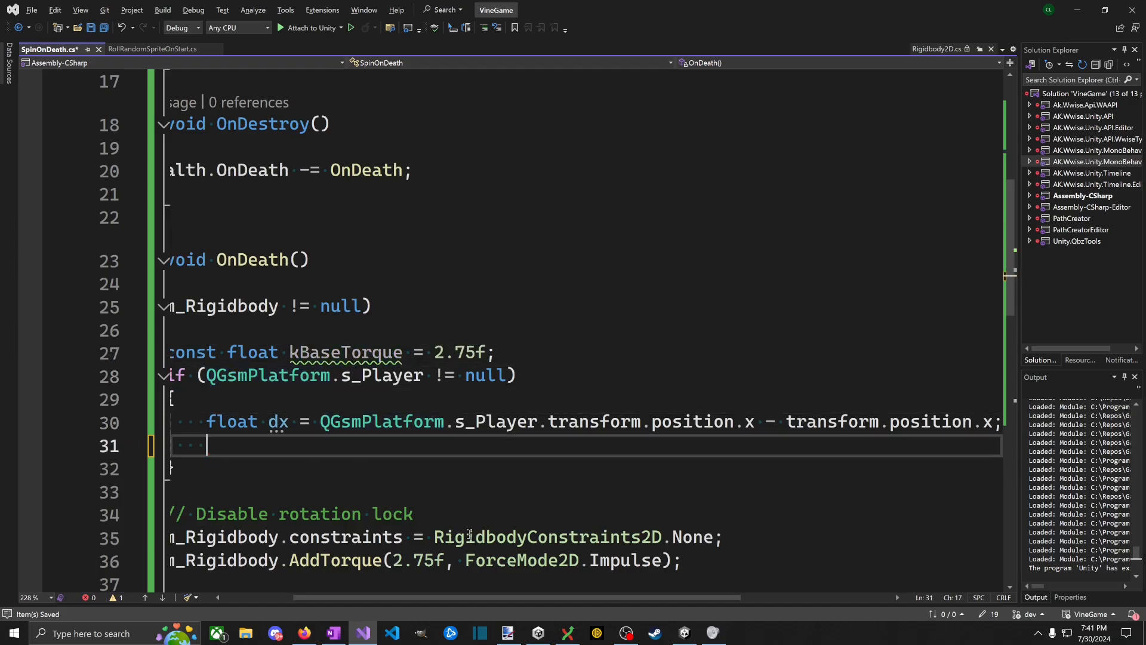
Step: Declare float torque = kBaseTorque; on a new line directly below the kBaseTorque constant
{"action": "key", "text": "Up"}
{"action": "key", "text": "Up"}
{"action": "key", "text": "Up"}
{"action": "key", "text": "Up"}
{"action": "key", "text": "Return"}
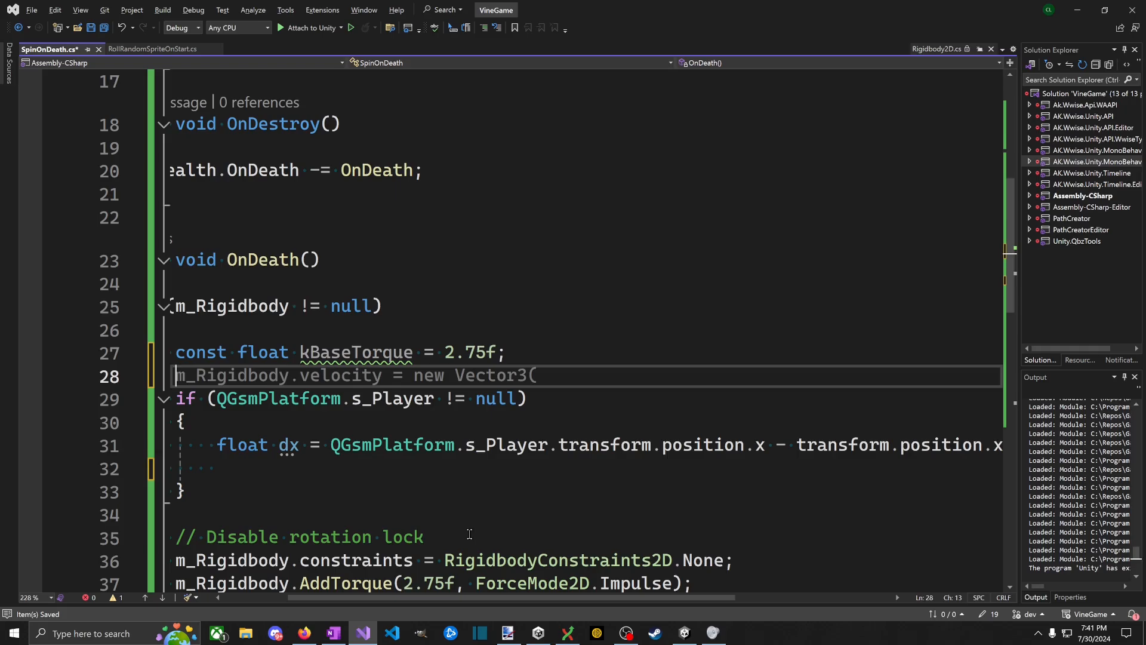
{"action": "type", "text": "float torque ="}
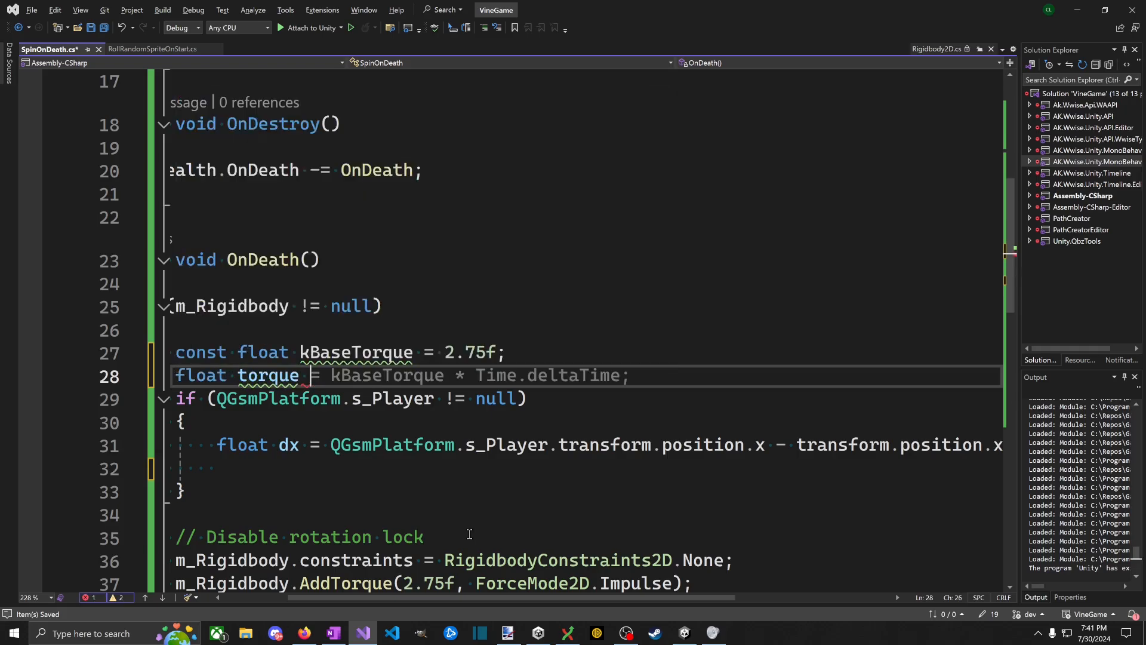
{"action": "key", "text": "Tab"}
{"action": "key", "text": "BackSpace"}
{"action": "key", "text": "BackSpace"}
{"action": "key", "text": "BackSpace"}
{"action": "key", "text": "BackSpace"}
{"action": "key", "text": "BackSpace"}
{"action": "key", "text": "BackSpace"}
{"action": "key", "text": "BackSpace"}
{"action": "key", "text": "BackSpace"}
{"action": "key", "text": "BackSpace"}
{"action": "key", "text": "BackSpace"}
{"action": "key", "text": "BackSpace"}
{"action": "key", "text": "BackSpace"}
{"action": "key", "text": "BackSpace"}
{"action": "key", "text": "BackSpace"}
{"action": "key", "text": "BackSpace"}
{"action": "key", "text": "BackSpace"}
{"action": "key", "text": "BackSpace"}
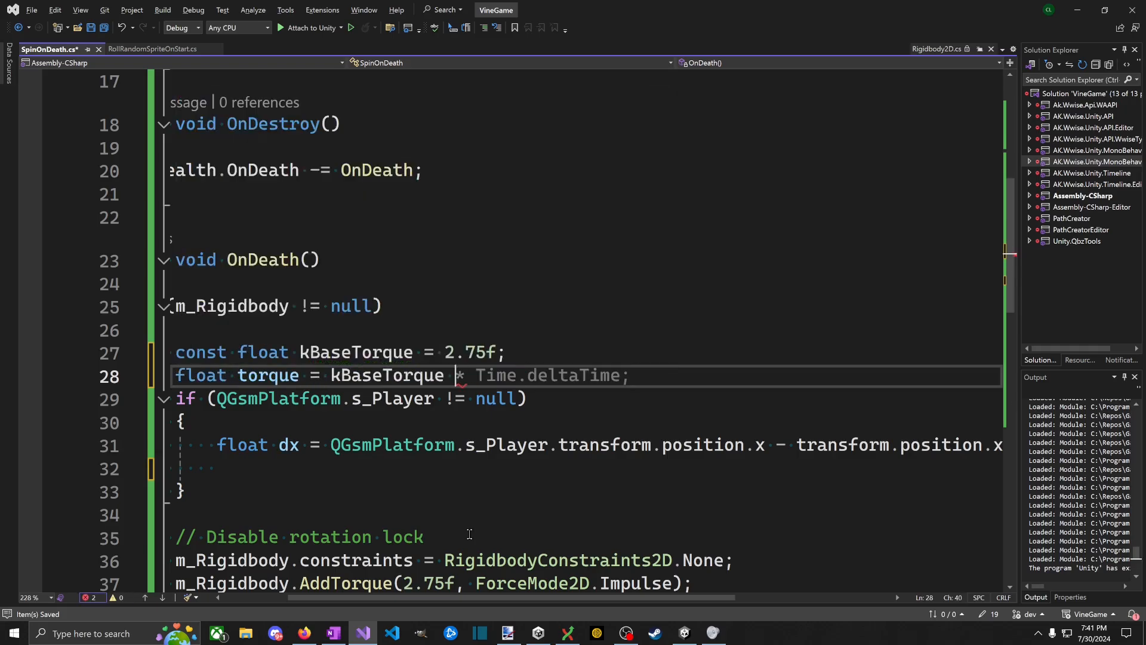
{"action": "type", "text": ";"}
Step: Add the condition if (dx < 0) on the empty line below the dx declaration
{"action": "key", "text": "Down"}
{"action": "key", "text": "Down"}
{"action": "key", "text": "Down"}
{"action": "key", "text": "Down"}
{"action": "key", "text": "Down"}
{"action": "key", "text": "Up"}
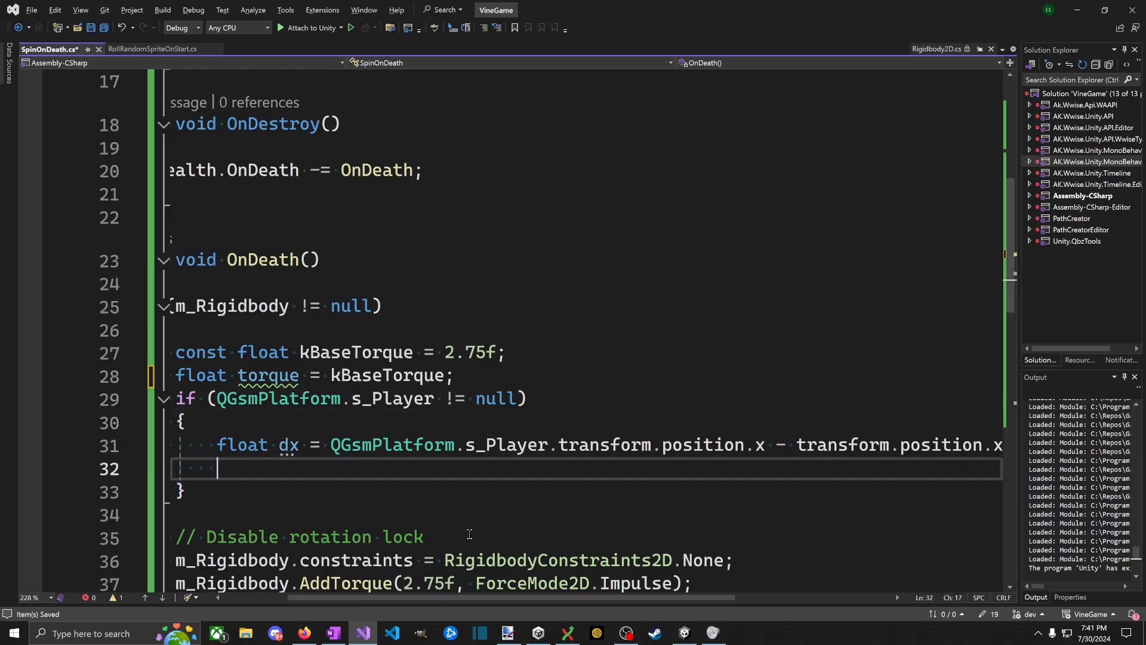
{"action": "type", "text": "if dx "}
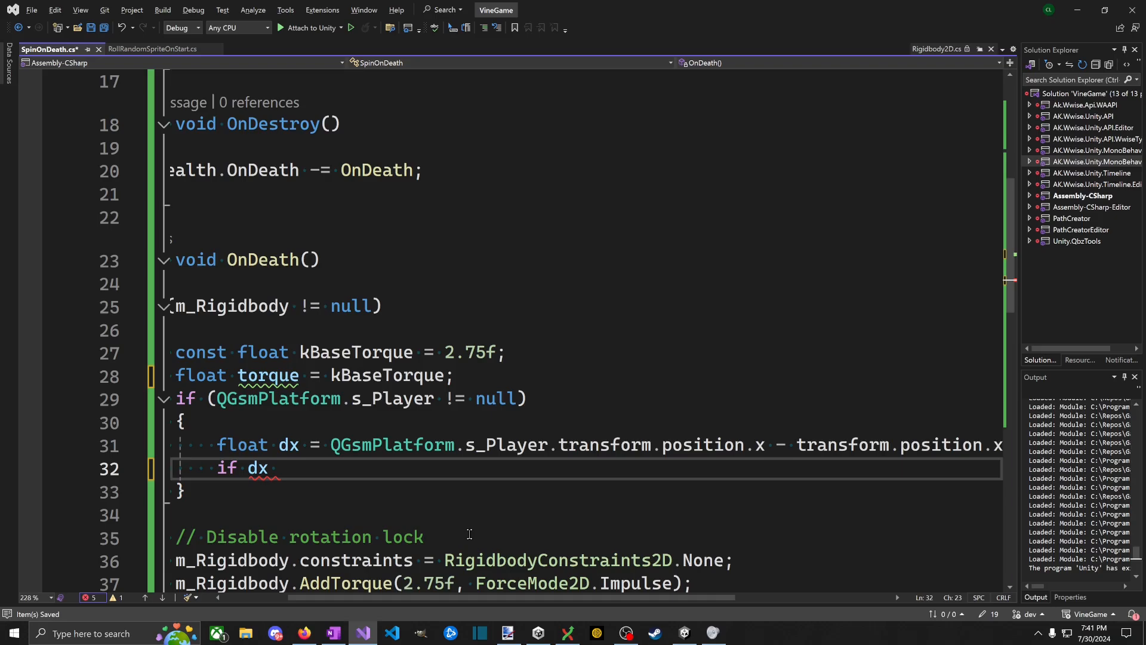
{"action": "type", "text": "<"}
{"action": "key", "text": "BackSpace"}
{"action": "key", "text": "BackSpace"}
{"action": "key", "text": "BackSpace"}
{"action": "key", "text": "BackSpace"}
{"action": "key", "text": "BackSpace"}
{"action": "type", "text": "(dx < 0) "}
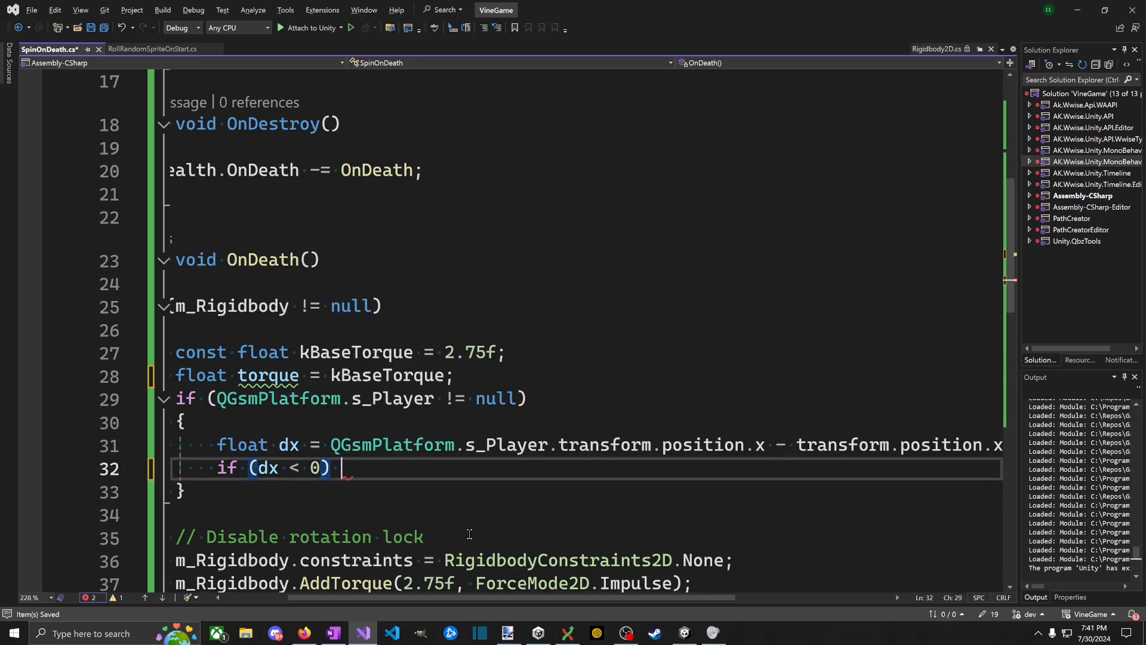
Step: Give the dx < 0 condition the one-line body { torque *= -1f; } and save the script
{"action": "type", "text": "{ tor"}
{"action": "key", "text": "ctrl+BackSpace"}
{"action": "type", "text": "{ tor"}
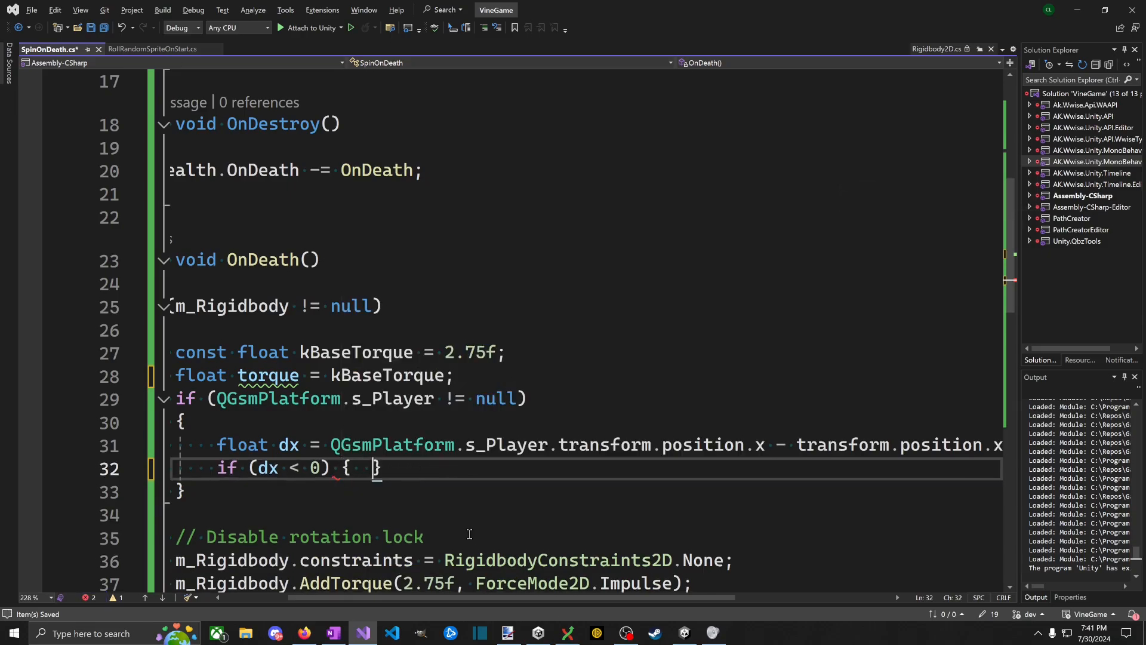
{"action": "key", "text": "Tab"}
{"action": "type", "text": "*= "}
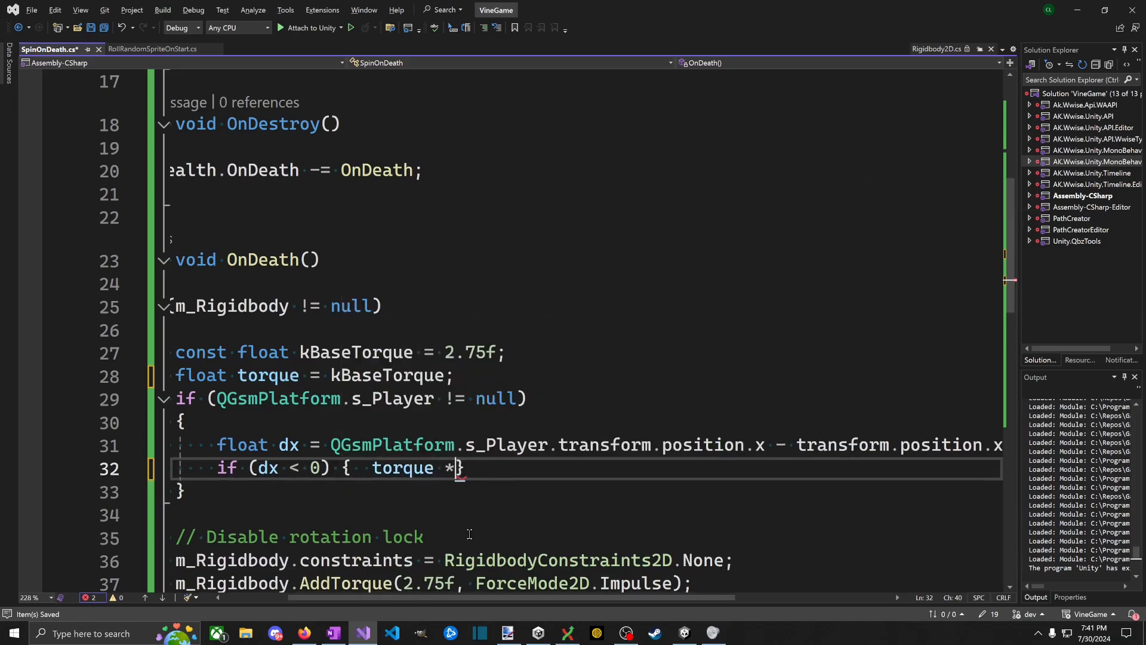
{"action": "type", "text": "-1f;"}
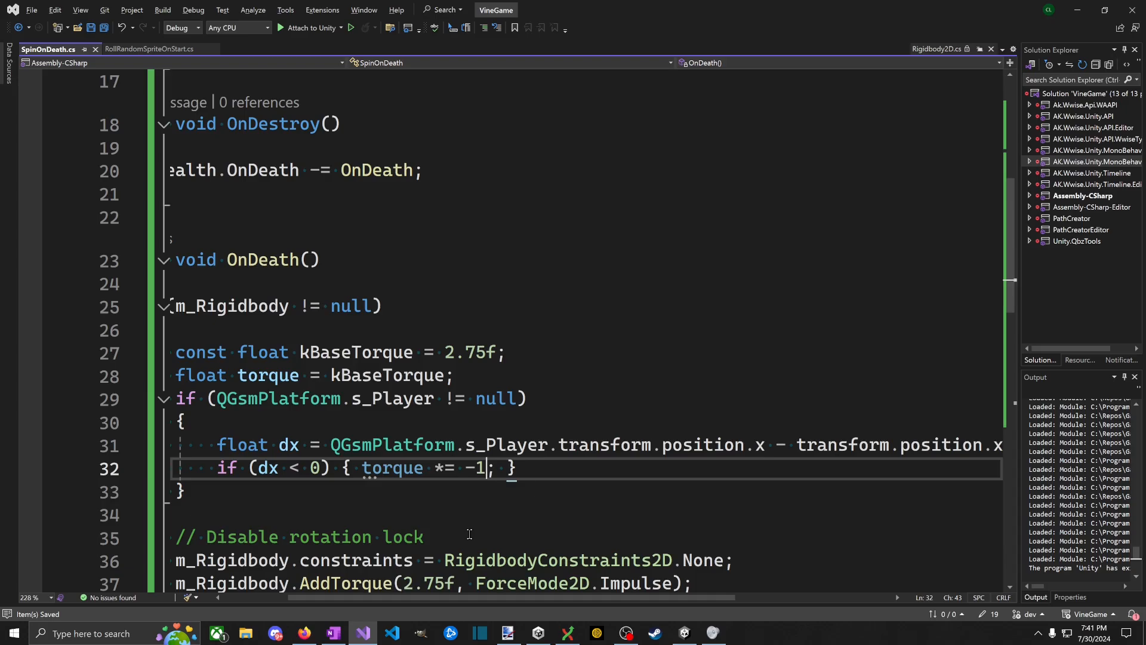
{"action": "key", "text": "Down"}
{"action": "key", "text": "Home"}
{"action": "key", "text": "Home"}
{"action": "key", "text": "ctrl+s"}
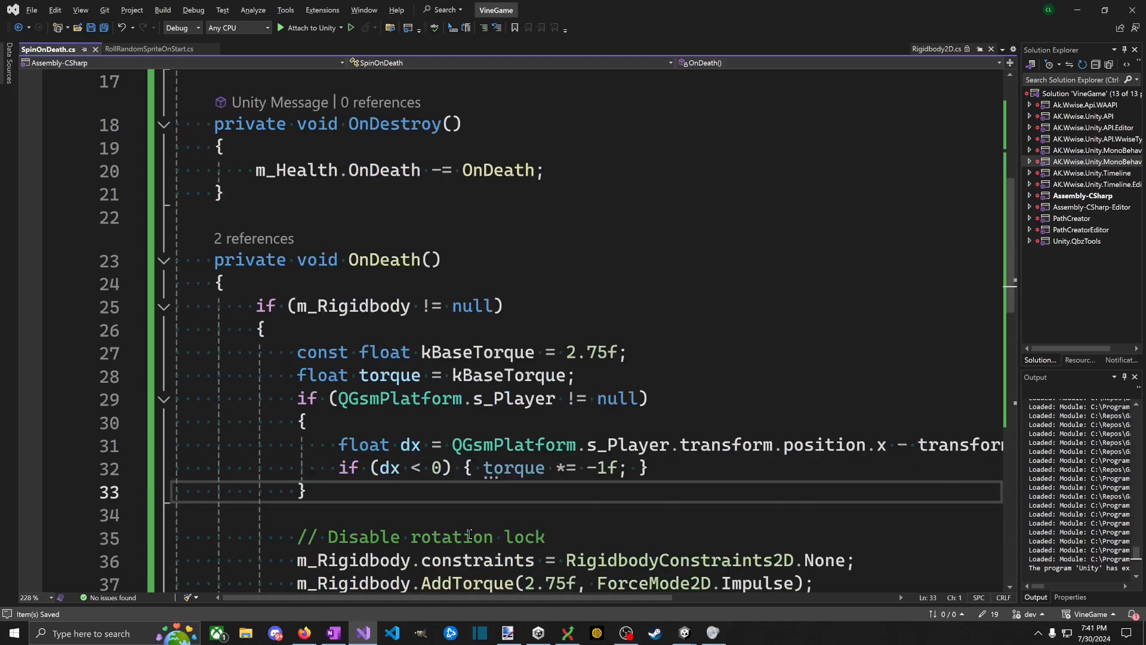
Step: Replace the 2.75f argument of the AddTorque call with the torque variable
{"action": "scroll", "coordinate": [561, 383], "scroll_direction": "down", "scroll_amount": 1}
{"action": "double_click", "coordinate": [514, 398]}
{"action": "key", "text": "ctrl+c"}
{"action": "double_click", "coordinate": [550, 514]}
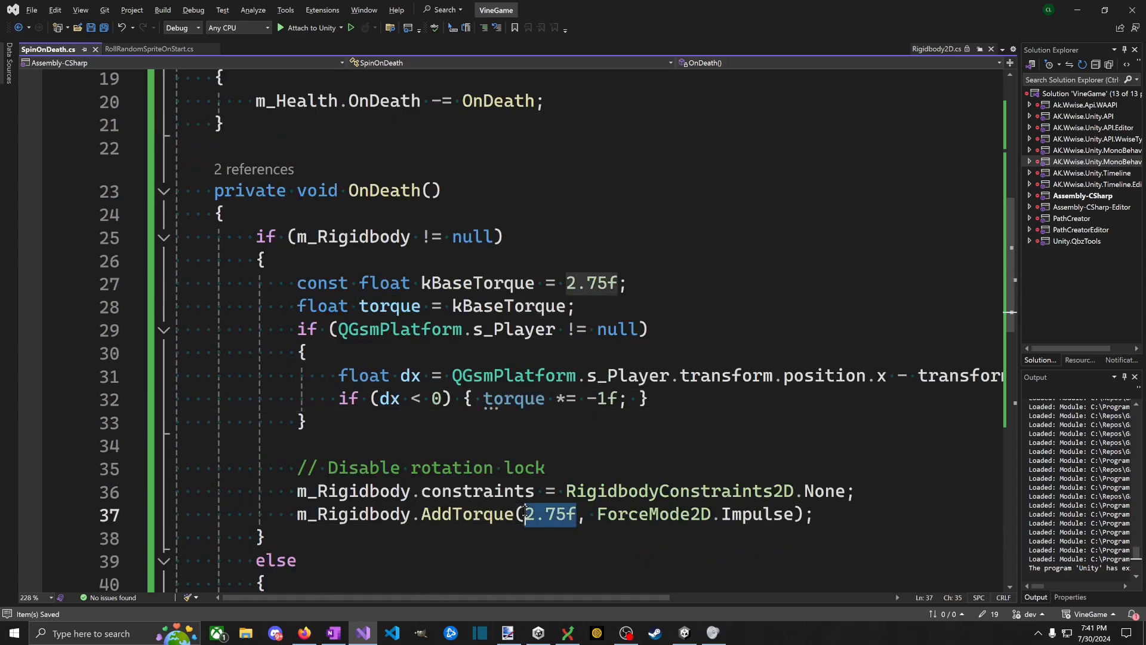
{"action": "key", "text": "ctrl+v"}
{"action": "key", "text": "Up"}
{"action": "key", "text": "Up"}
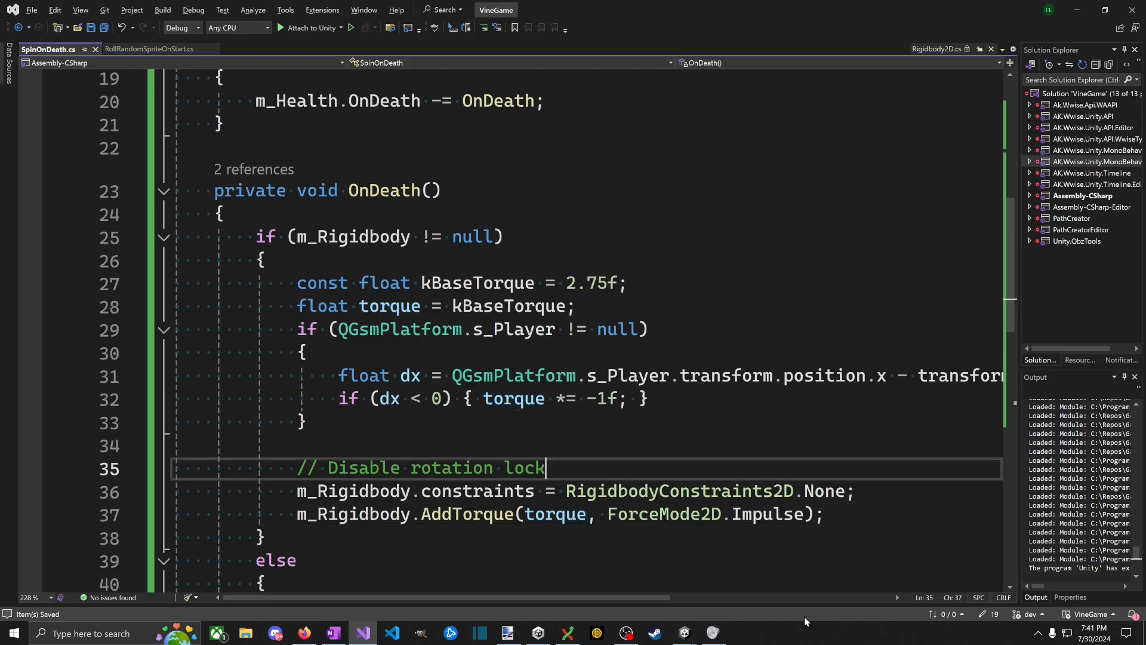
{"action": "key", "text": "Down"}
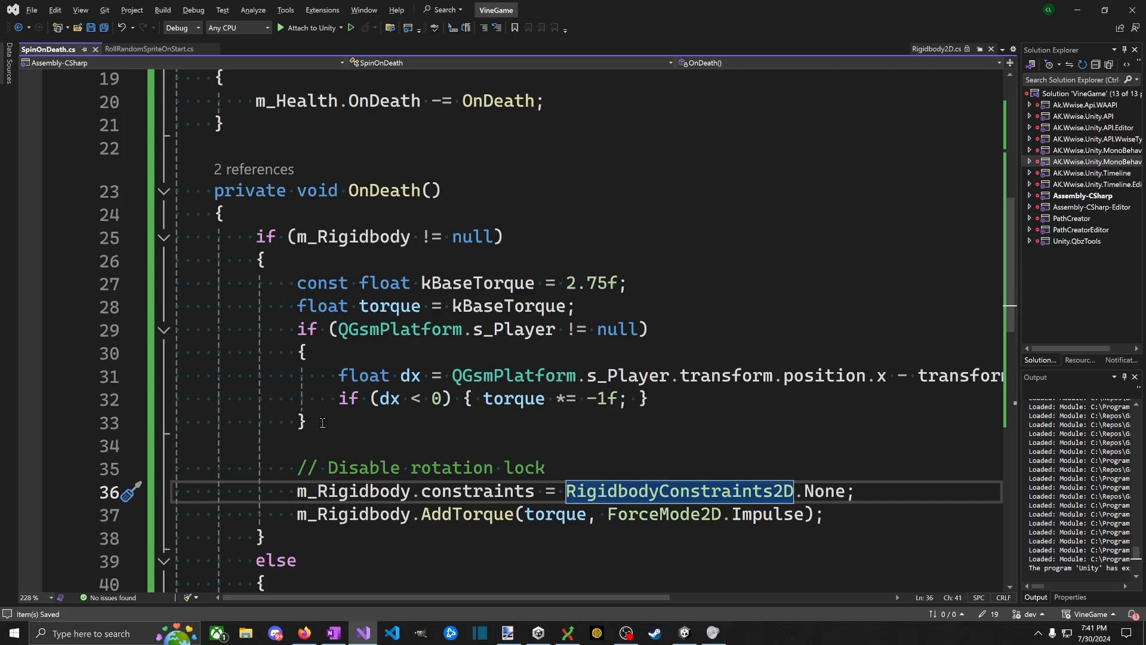
Step: Move the whole QGsmPlatform.s_Player null-check block above the m_Rigidbody null check at the start of OnDeath
{"action": "left_click_drag", "start_coordinate": [308, 423], "coordinate": [147, 326]}
{"action": "key", "text": "Delete"}
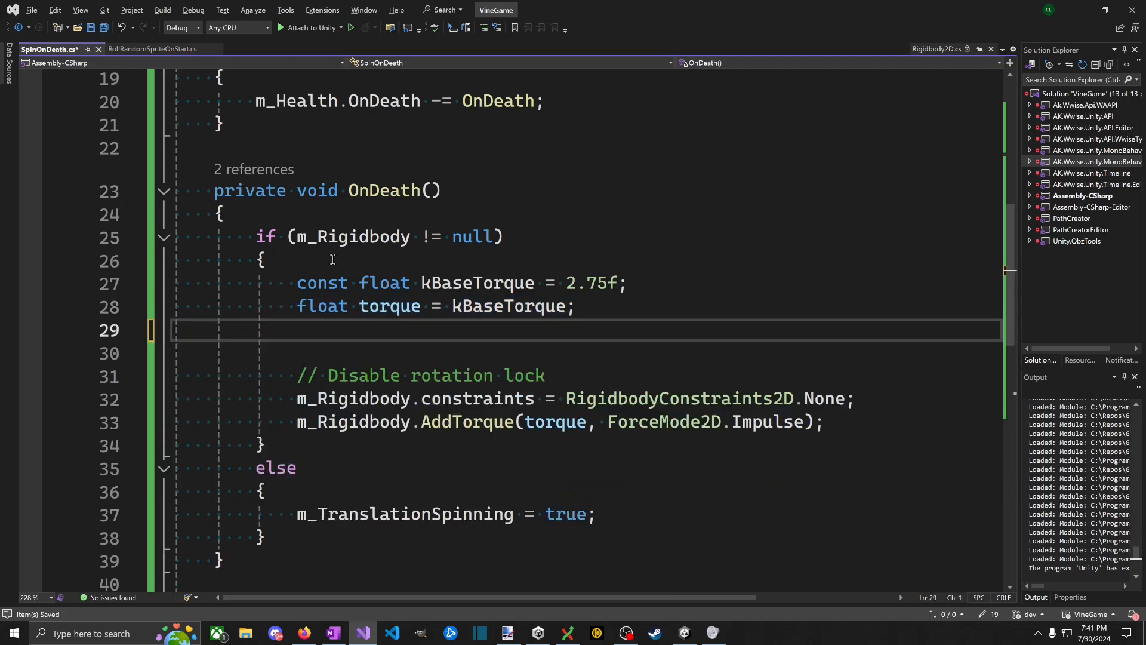
{"action": "key", "text": "BackSpace"}
{"action": "key", "text": "Up"}
{"action": "key", "text": "Up"}
{"action": "key", "text": "Up"}
{"action": "key", "text": "Up"}
{"action": "key", "text": "Return"}
{"action": "key", "text": "ctrl+v"}
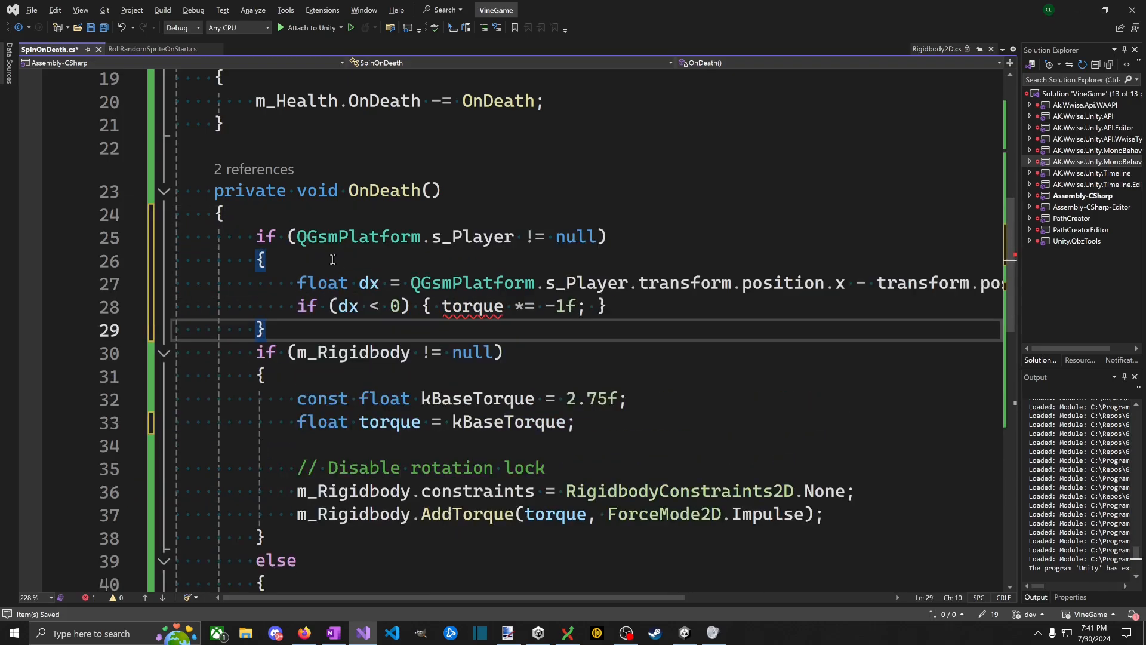
Step: Undo moving the QGsmPlatform.s_Player null-check block, restoring it inside the m_Rigidbody block below the torque declaration
{"action": "triple_click", "coordinate": [401, 430]}
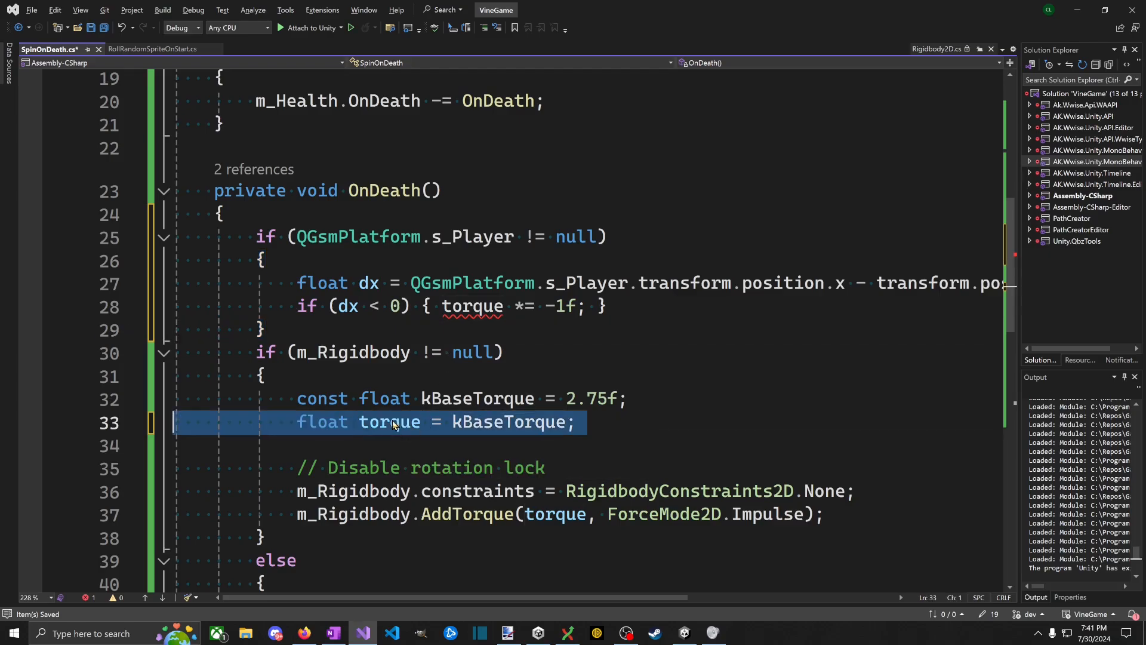
{"action": "left_click_drag", "start_coordinate": [393, 425], "coordinate": [383, 399]}
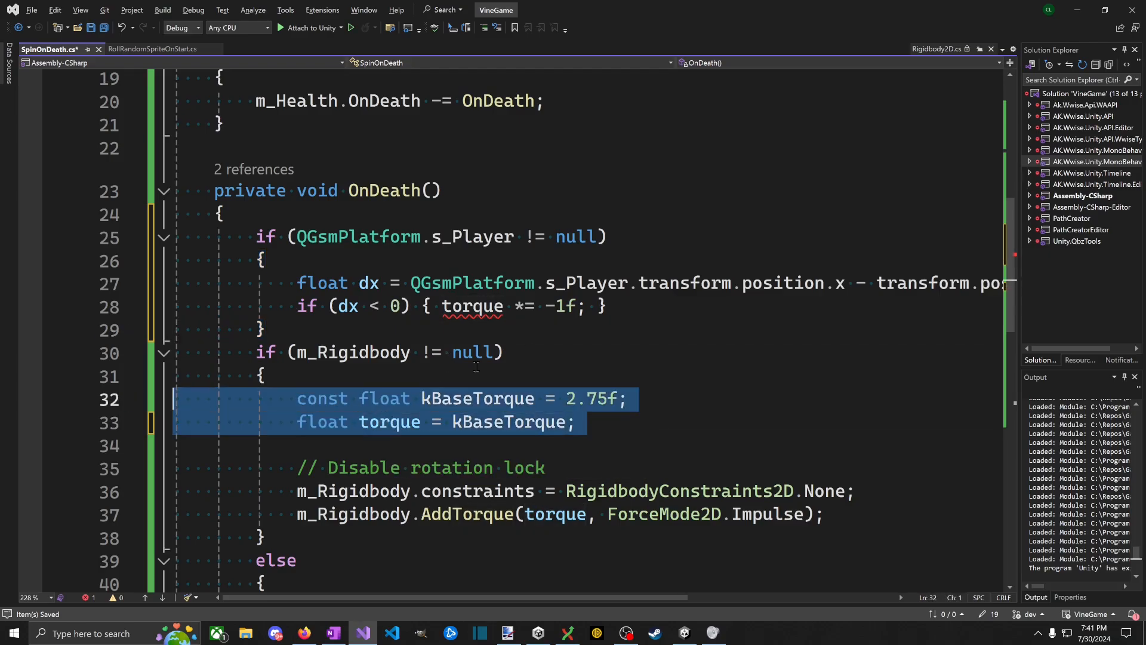
{"action": "left_click", "coordinate": [549, 410]}
{"action": "key", "text": "ctrl+z"}
{"action": "key", "text": "ctrl+z"}
{"action": "key", "text": "ctrl+z"}
{"action": "key", "text": "ctrl+z"}
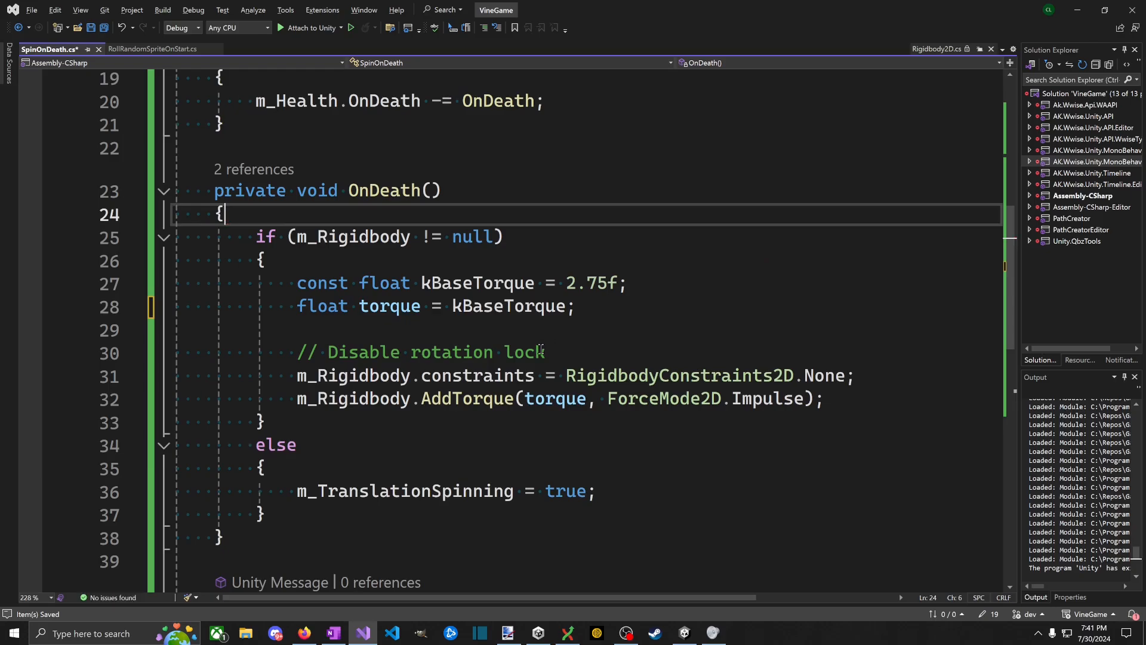
{"action": "key", "text": "ctrl+y"}
{"action": "key", "text": "ctrl+y"}
Step: Add the comment "// TODO consider this when reach an enemy who doesnt have rb" above m_TranslationSpinning in the else block and save
{"action": "scroll", "coordinate": [396, 501], "scroll_direction": "down", "scroll_amount": 2}
{"action": "left_click", "coordinate": [430, 446]}
{"action": "key", "text": "Return"}
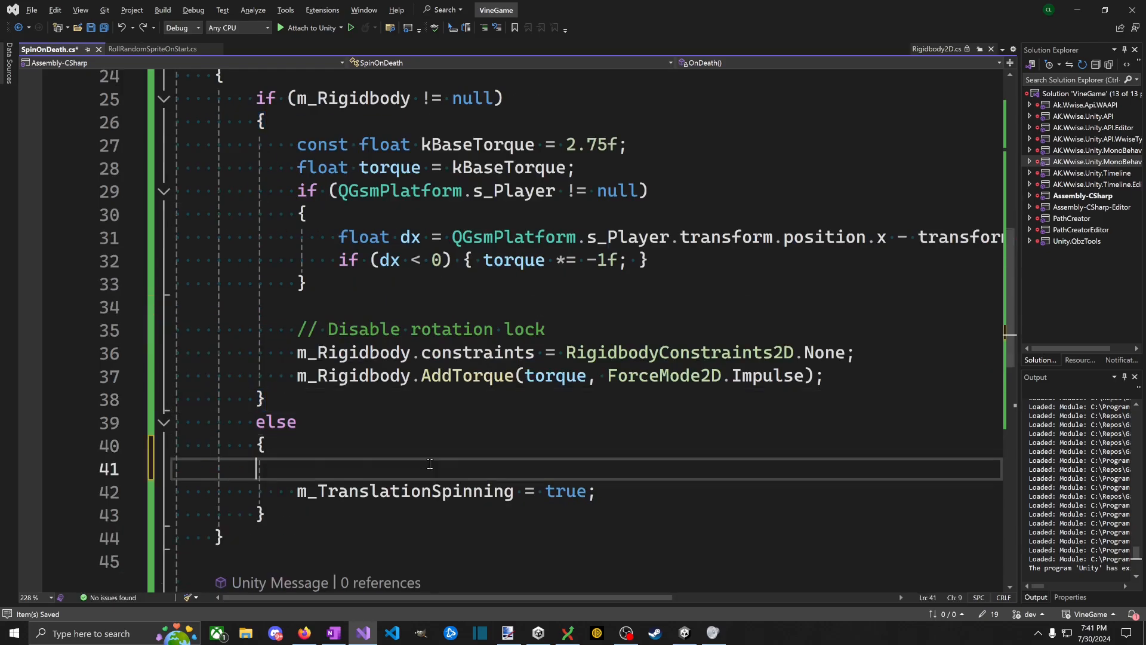
{"action": "key", "text": "Return"}
{"action": "left_click", "coordinate": [429, 464]}
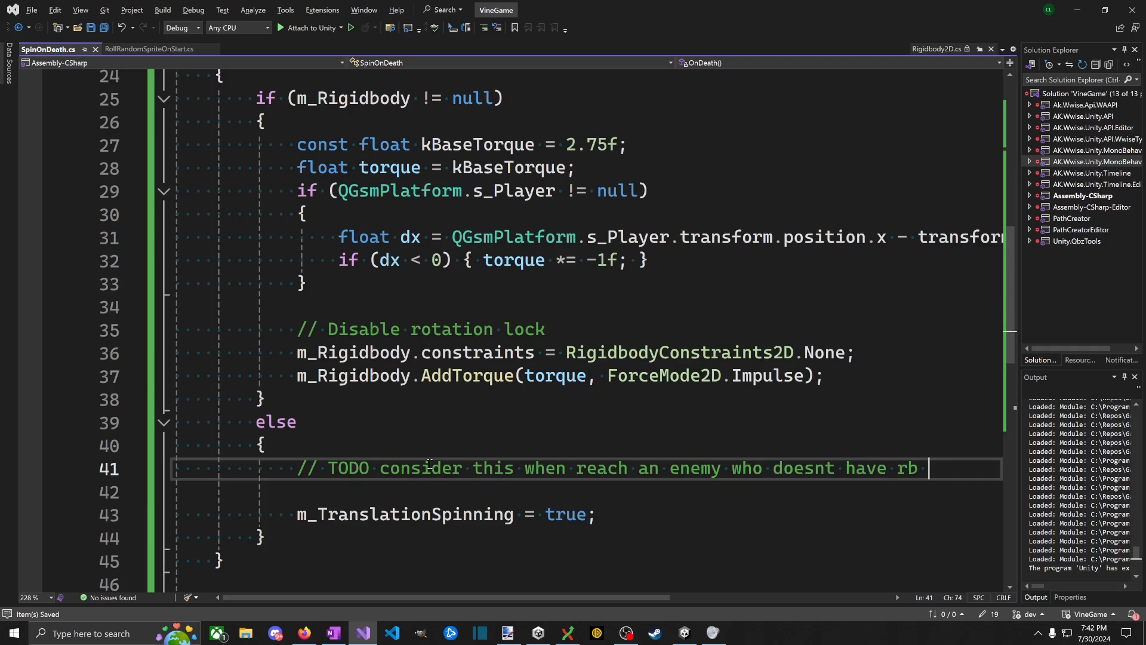
Step: Switch to Unity and playtest the Sandbox scene, spawning and killing chickens from the Enemies list, then stop the game
{"action": "key", "text": "super+Tab"}
{"action": "key", "text": "super+Tab"}
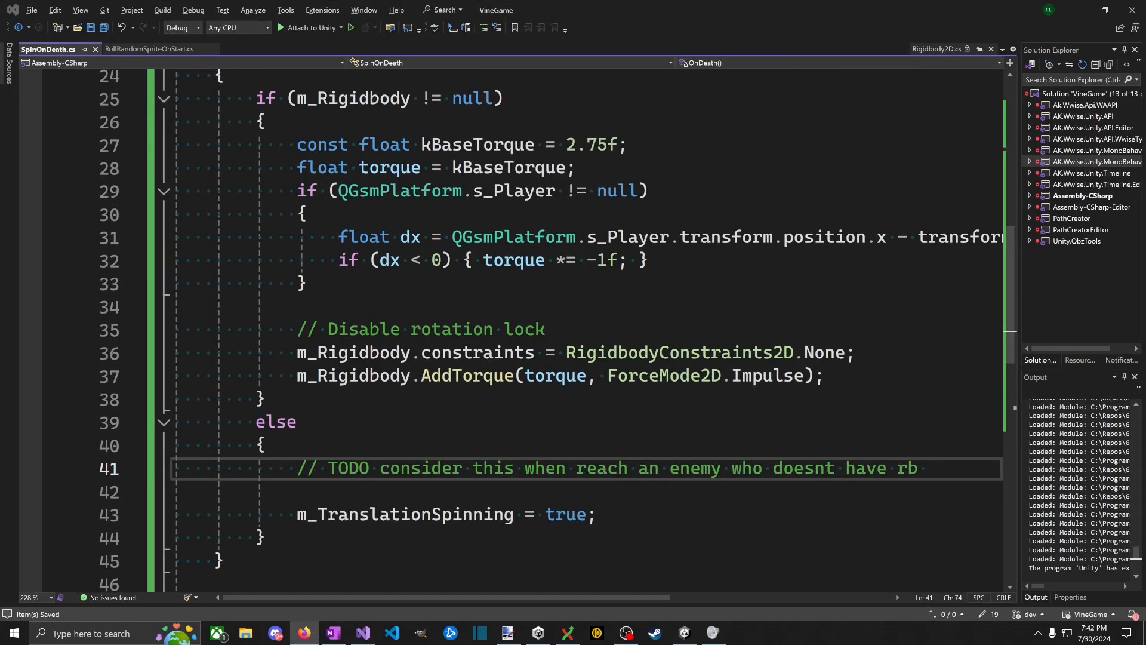
{"action": "key", "text": "alt+Tab"}
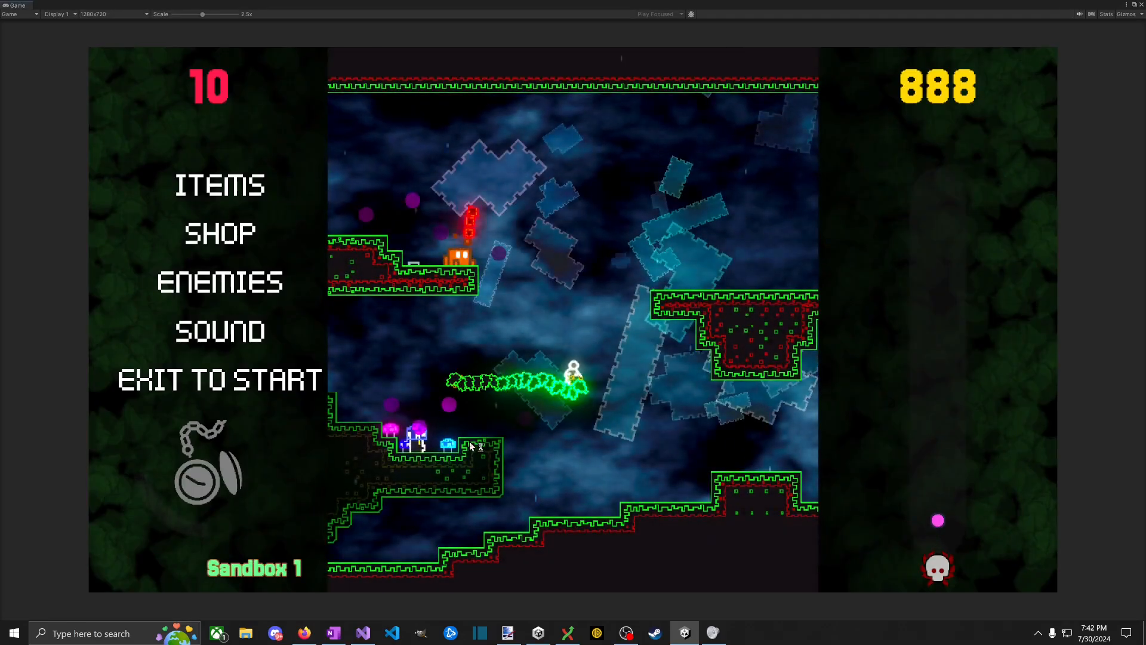
{"action": "left_click", "coordinate": [220, 283]}
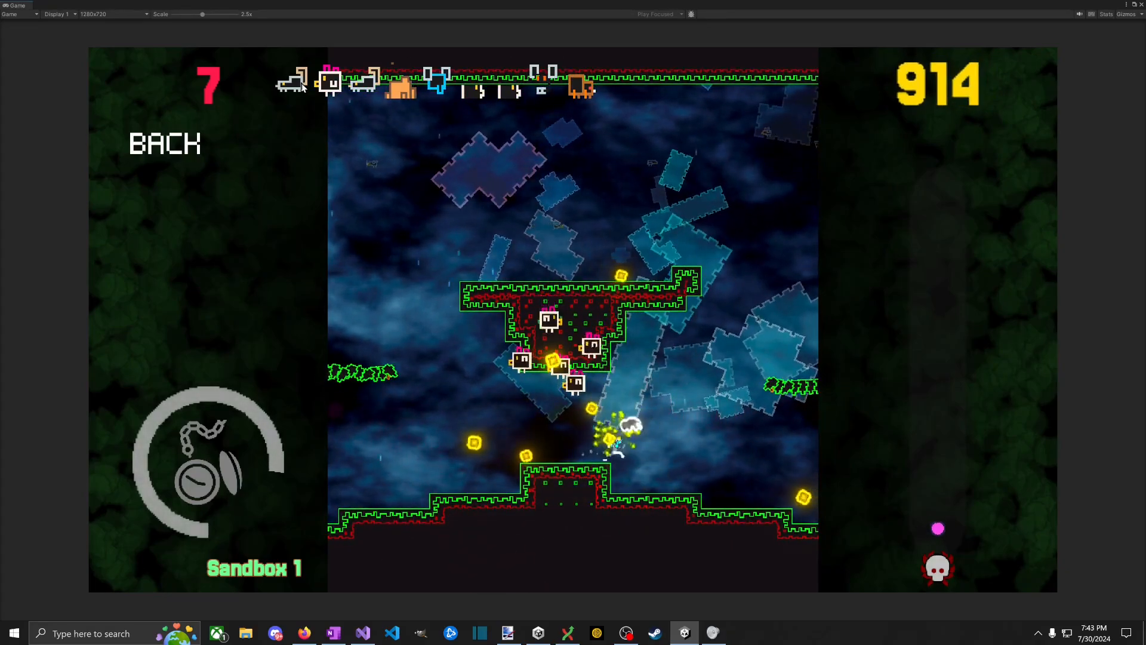
{"action": "key", "text": "ctrl+p"}
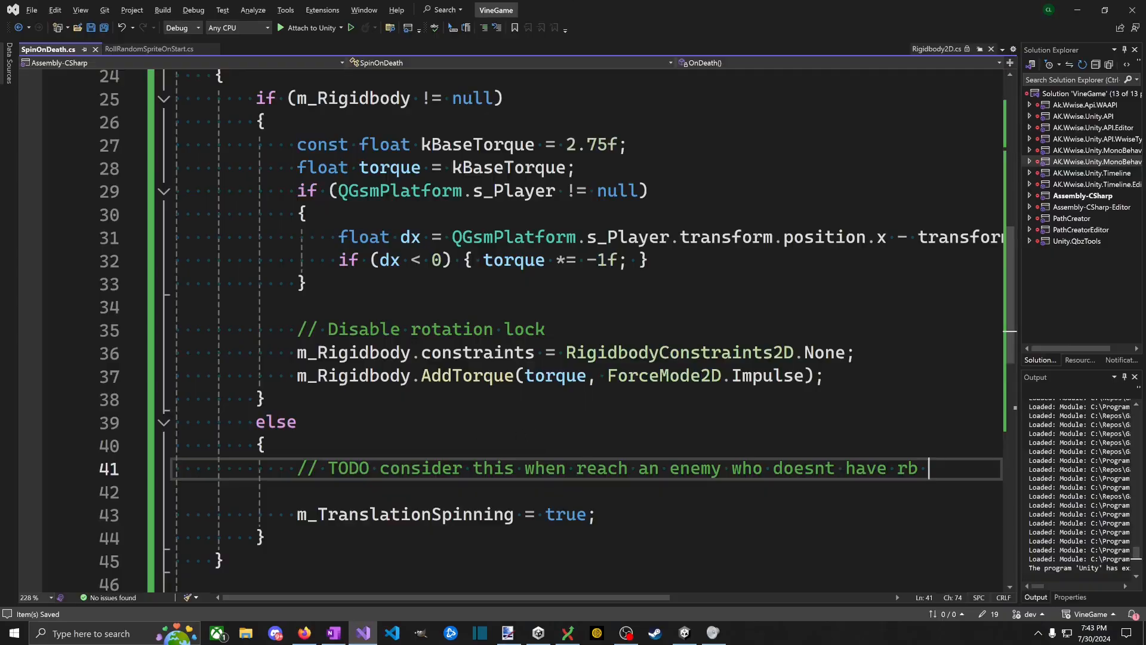
Step: Set the Destroy On Death delay of the Chicken prefab to 0.65
{"action": "left_click", "coordinate": [234, 504]}
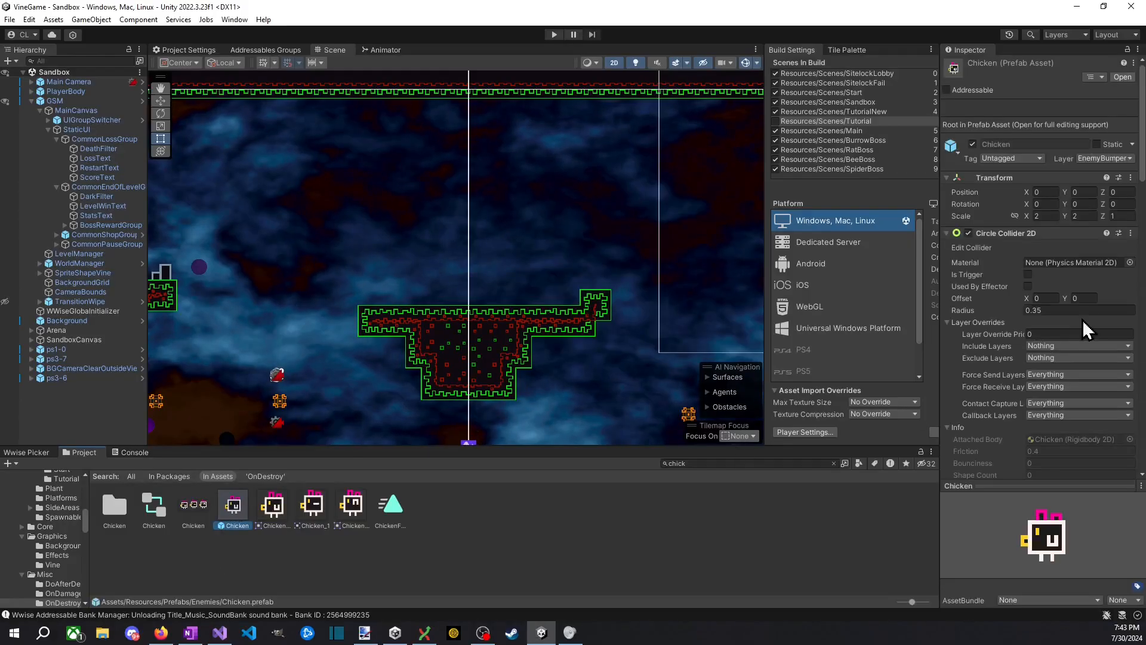
{"action": "scroll", "coordinate": [1075, 335], "scroll_direction": "down", "scroll_amount": 10}
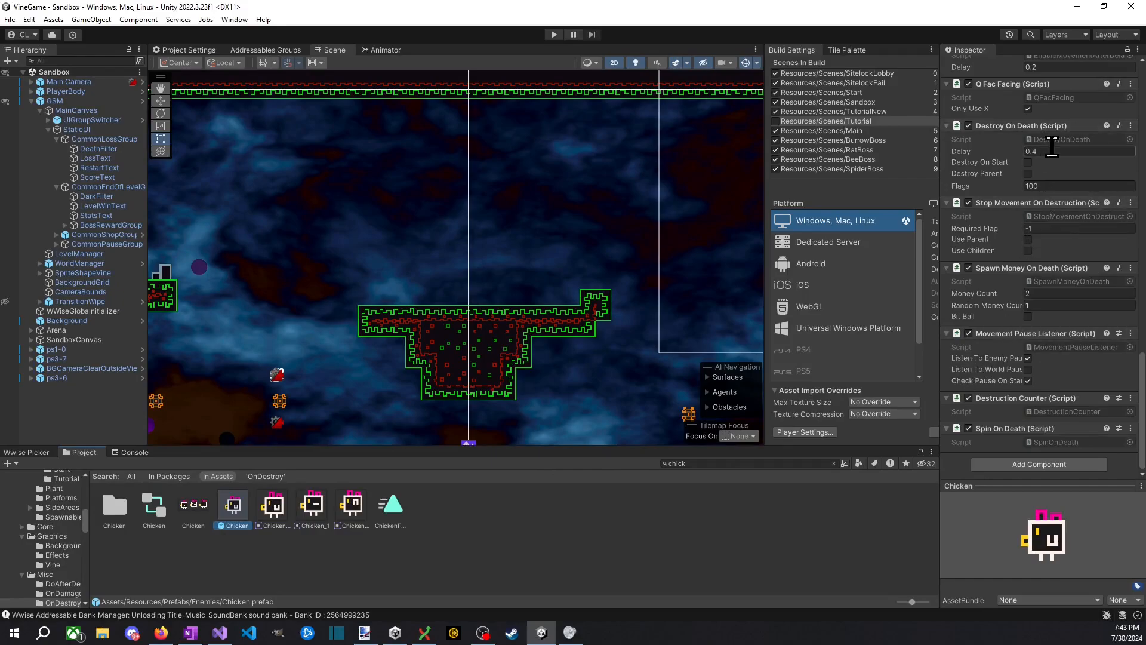
{"action": "type", "text": "0.6"}
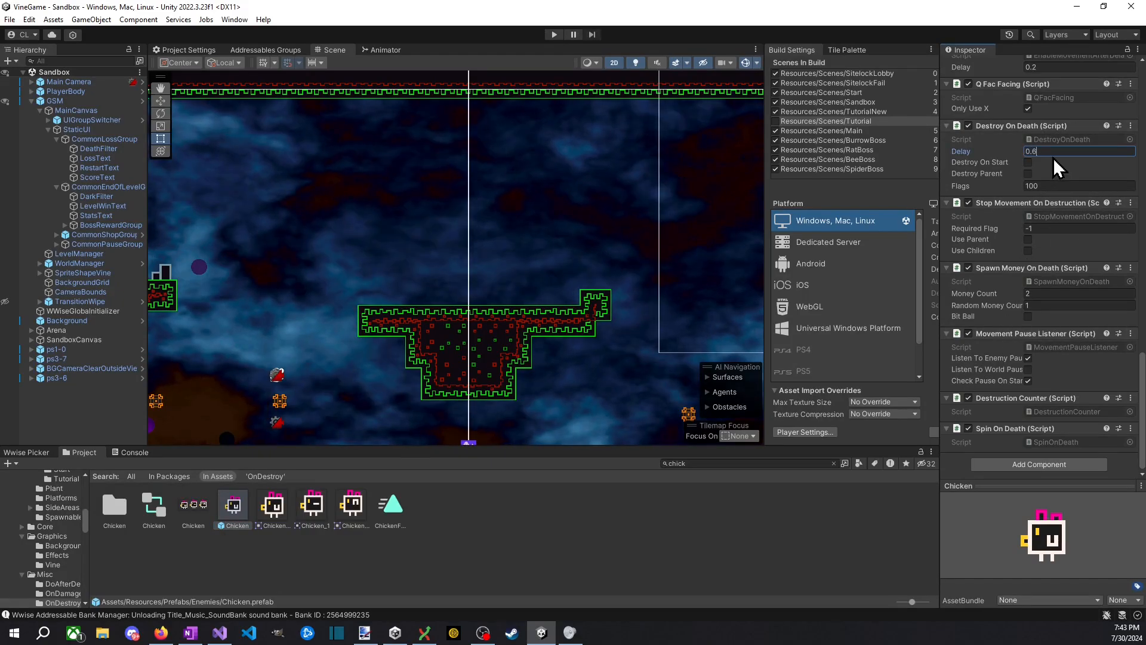
{"action": "type", "text": "5"}
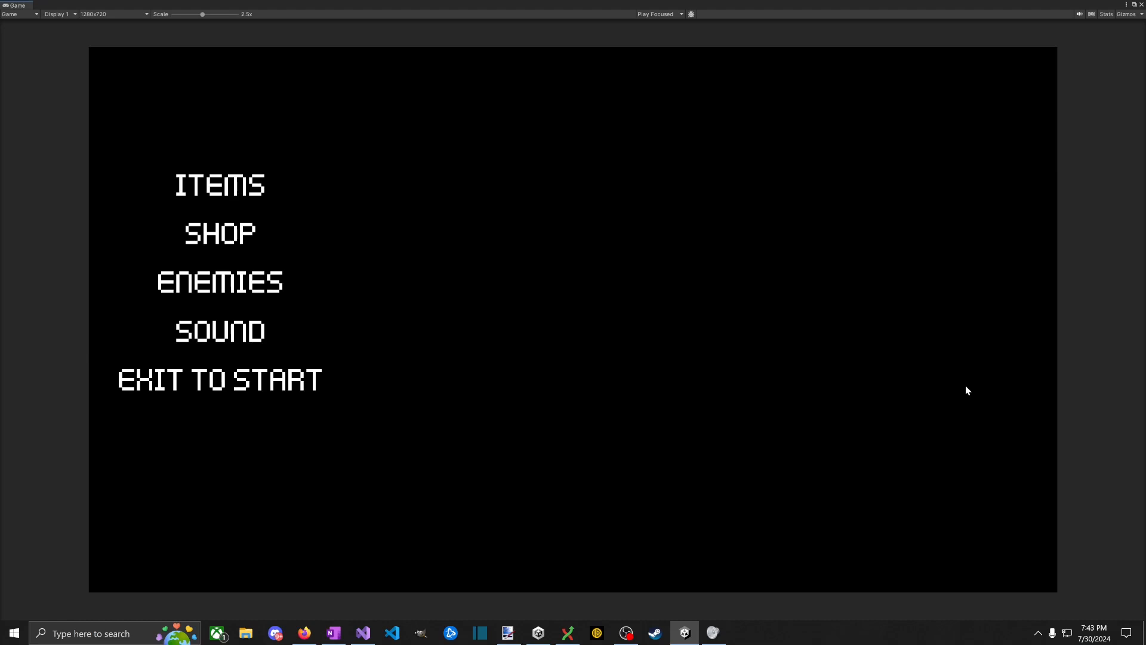
Step: Run the Sandbox scene again and spawn a group of chickens from the in-game Enemies list
{"action": "left_click", "coordinate": [553, 36]}
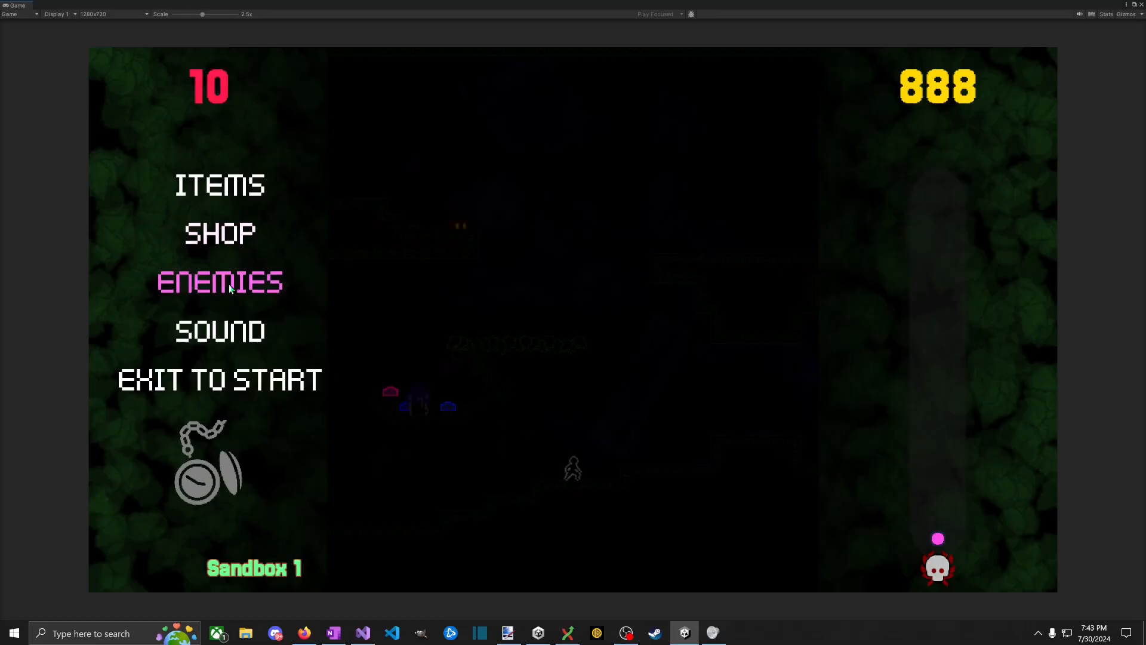
{"action": "left_click", "coordinate": [226, 283]}
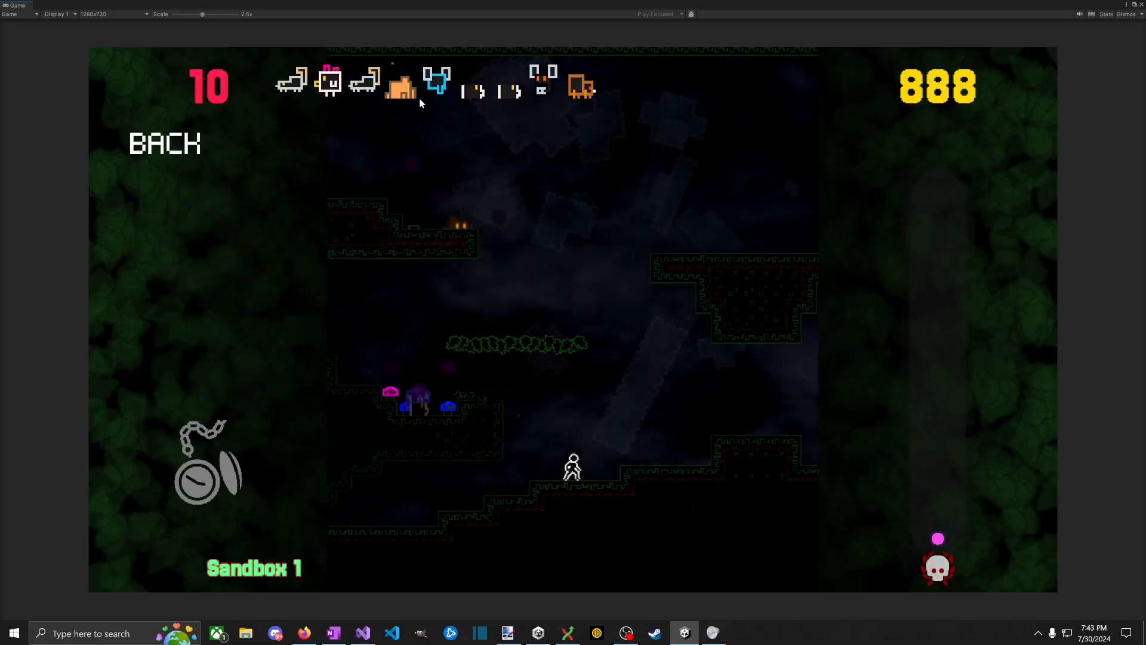
{"action": "left_click", "coordinate": [337, 88]}
Step: Move around and attack the spawned chickens from both sides to check their death spin, then stop the game
{"action": "key", "text": "d"}
{"action": "key", "text": "space"}
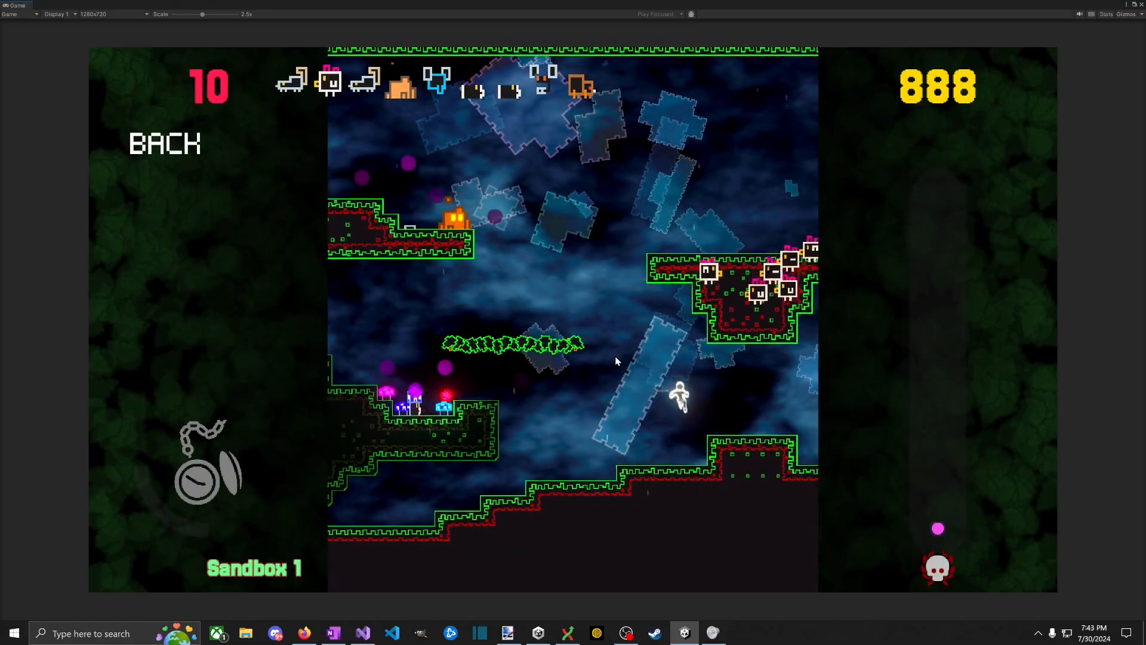
{"action": "key", "text": "a"}
{"action": "key", "text": "space"}
{"action": "key", "text": "a"}
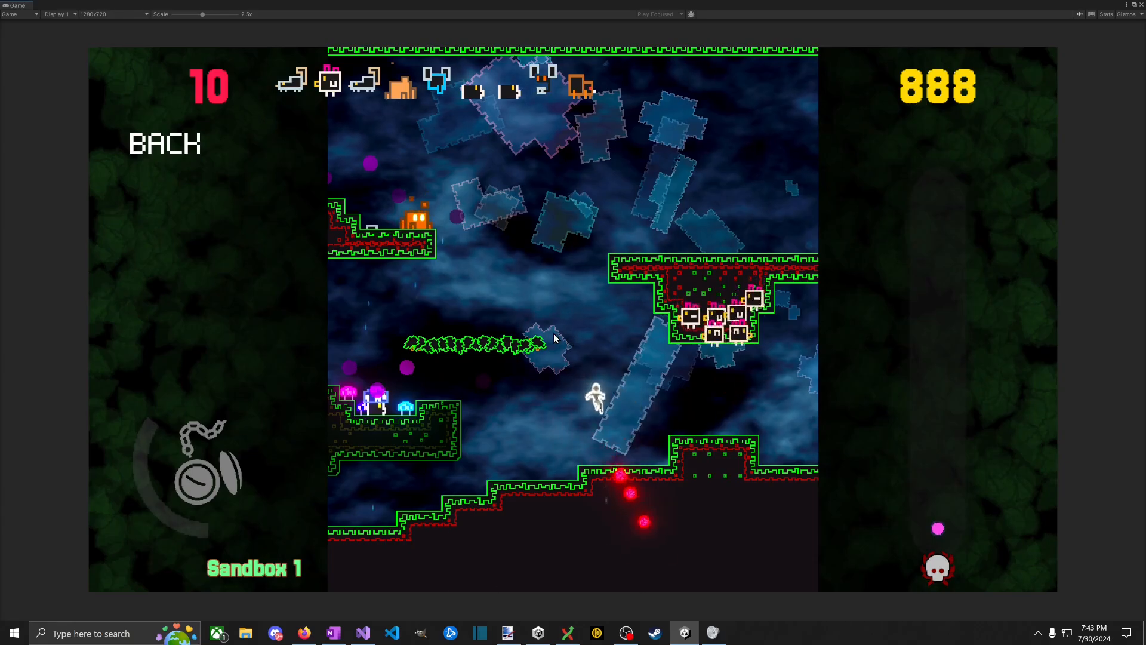
{"action": "key", "text": "d"}
{"action": "key", "text": "space"}
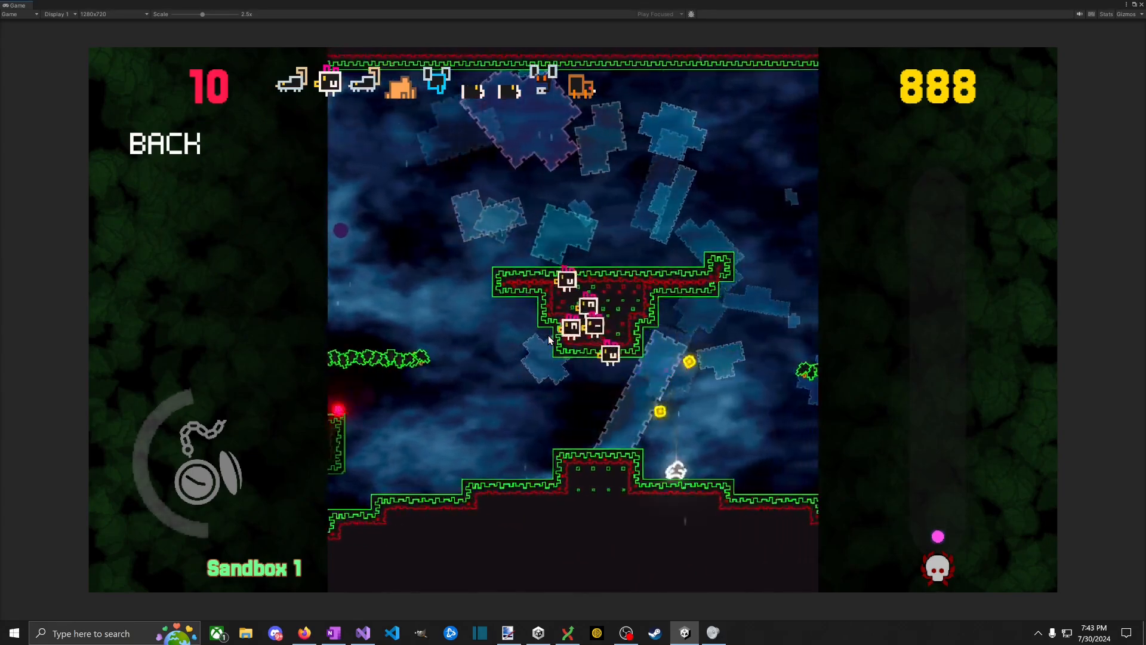
{"action": "key", "text": "a"}
{"action": "key", "text": "space"}
{"action": "left_click", "coordinate": [546, 337]}
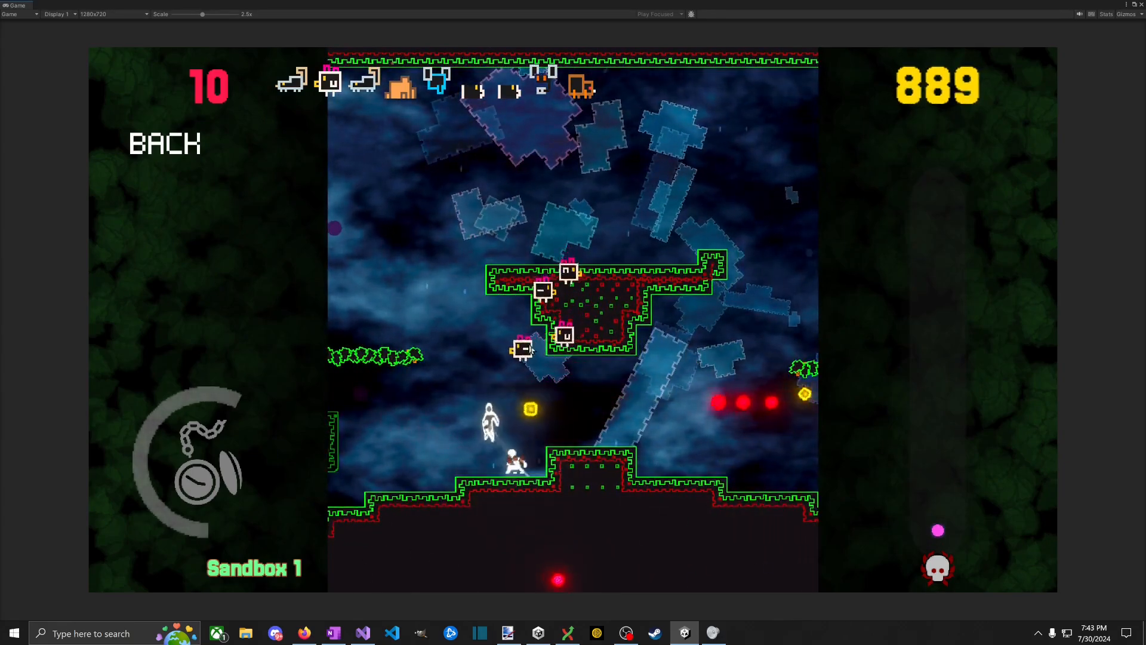
{"action": "key", "text": "a"}
{"action": "key", "text": "space"}
{"action": "left_click", "coordinate": [525, 352]}
{"action": "key", "text": "space"}
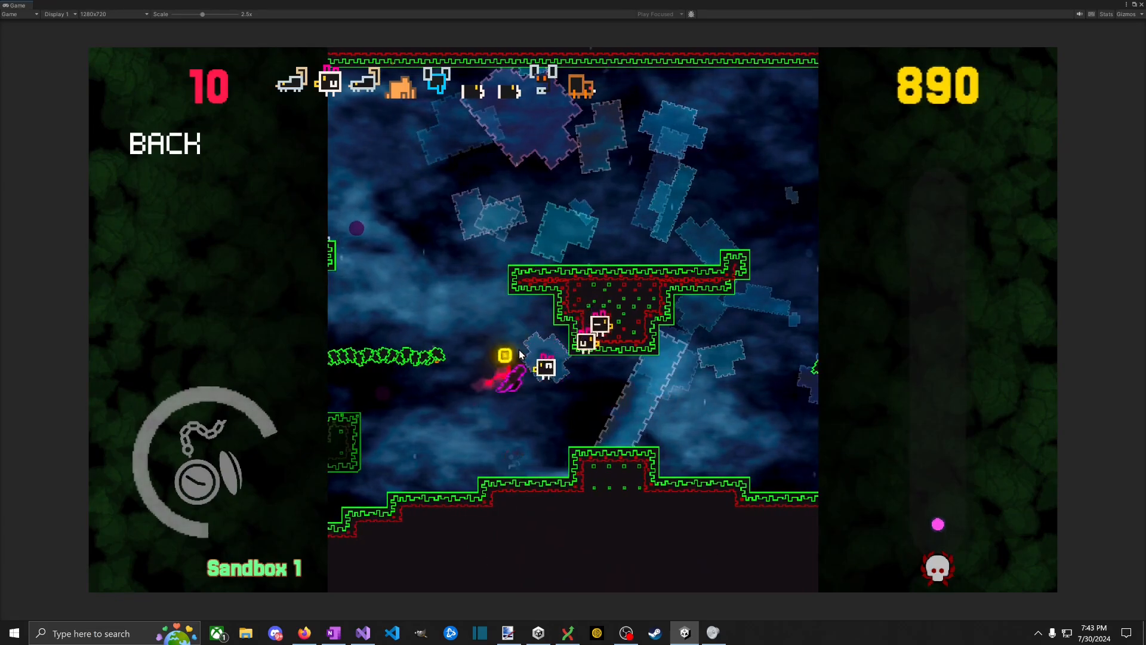
{"action": "left_click", "coordinate": [507, 356]}
{"action": "key", "text": "d"}
{"action": "key", "text": "space"}
{"action": "left_click", "coordinate": [503, 360]}
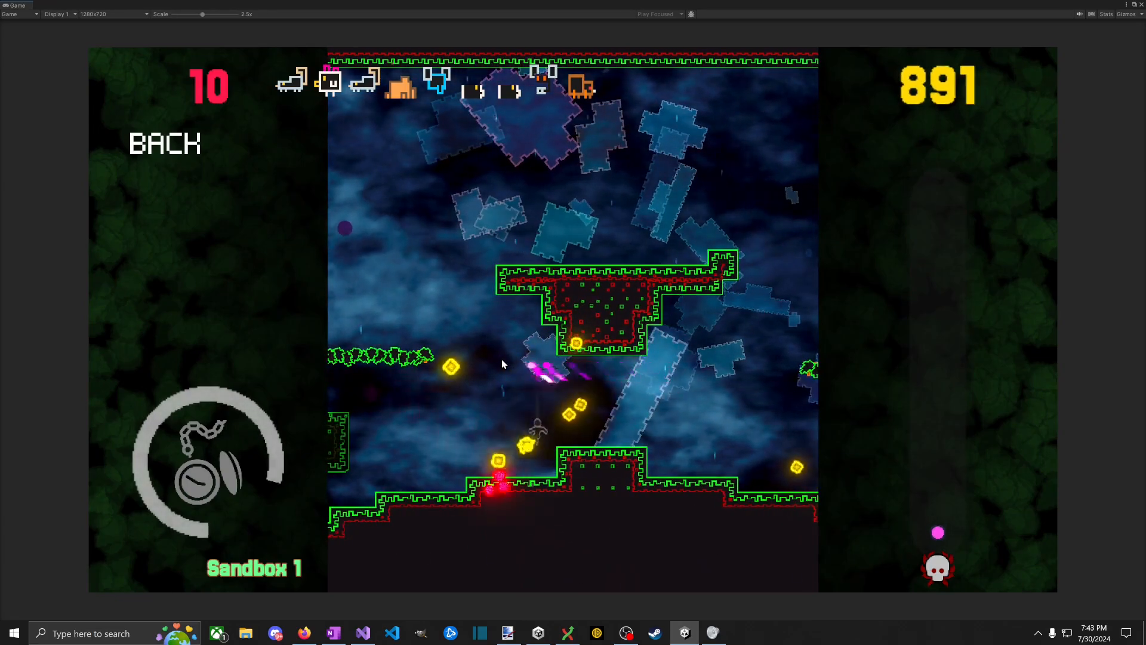
{"action": "key", "text": "a"}
{"action": "left_click", "coordinate": [553, 34]}
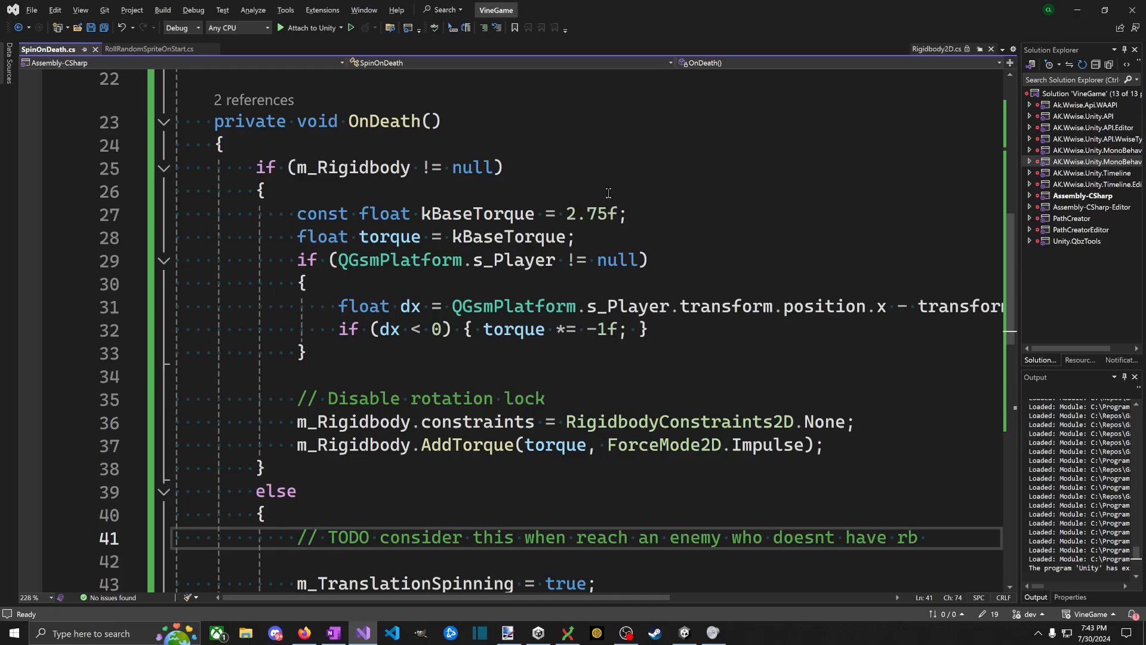
Step: Set the kBaseTorque constant in SpinOnDeath to 2.25f and save the script
{"action": "left_click", "coordinate": [595, 213]}
{"action": "key", "text": "BackSpace"}
{"action": "type", "text": "2"}
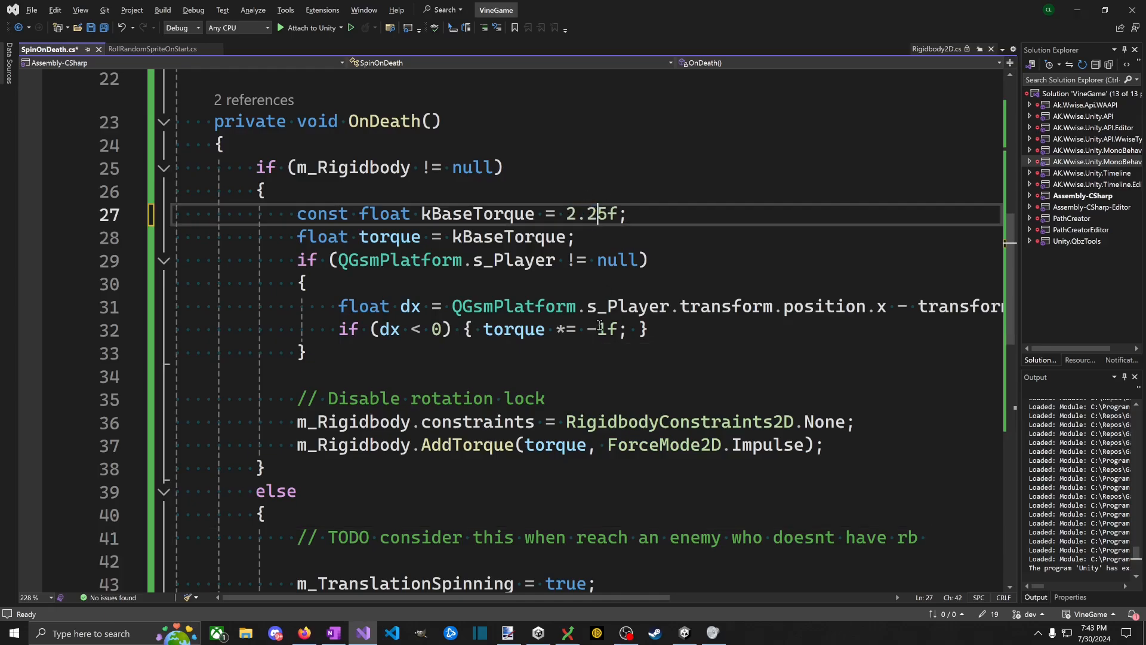
{"action": "left_click_drag", "start_coordinate": [723, 305], "coordinate": [713, 307]}
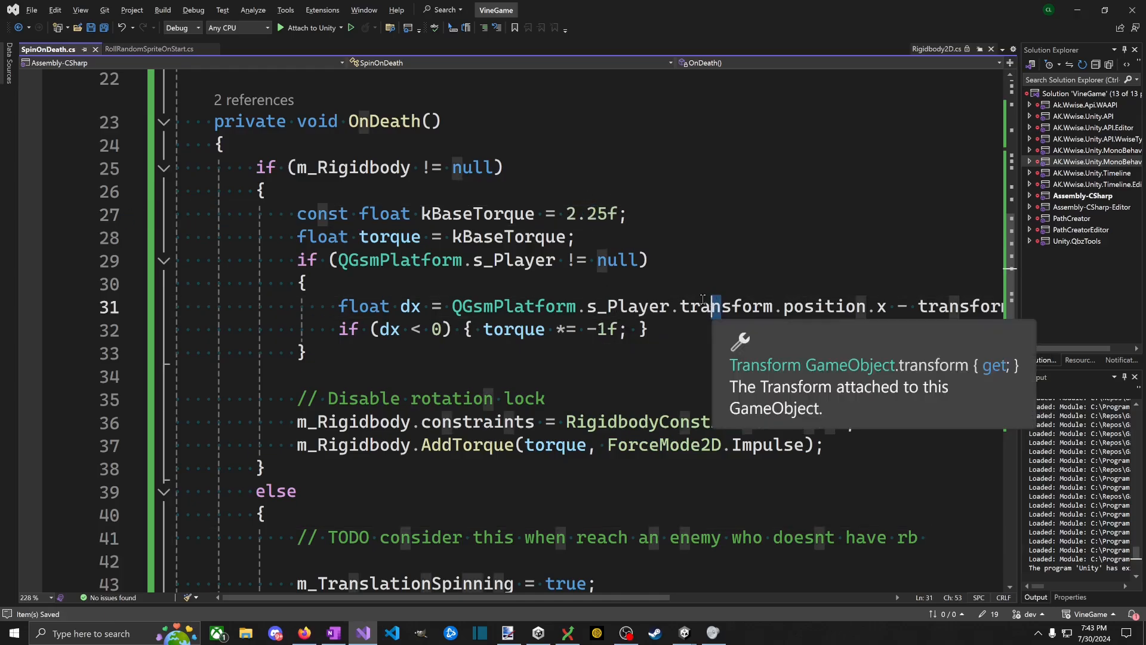
{"action": "left_click", "coordinate": [581, 308]}
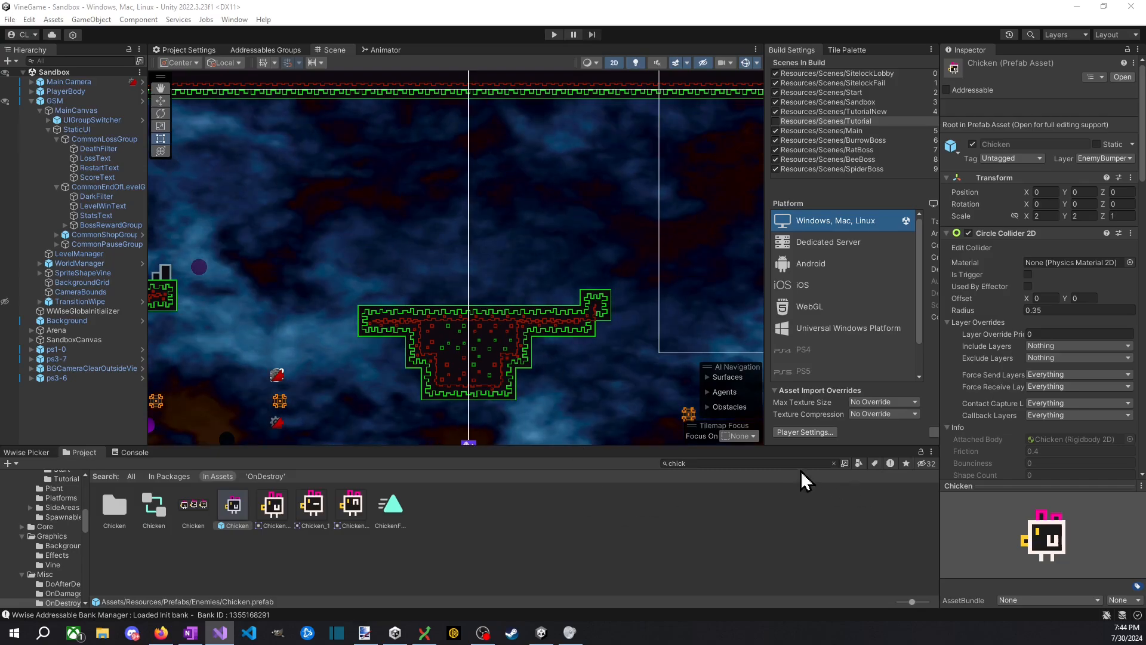
Step: Clear the project asset search and select the Rat prefab in the Prefabs/Enemies folder in Unity
{"action": "left_click", "coordinate": [786, 463]}
{"action": "type", "text": "rats"}
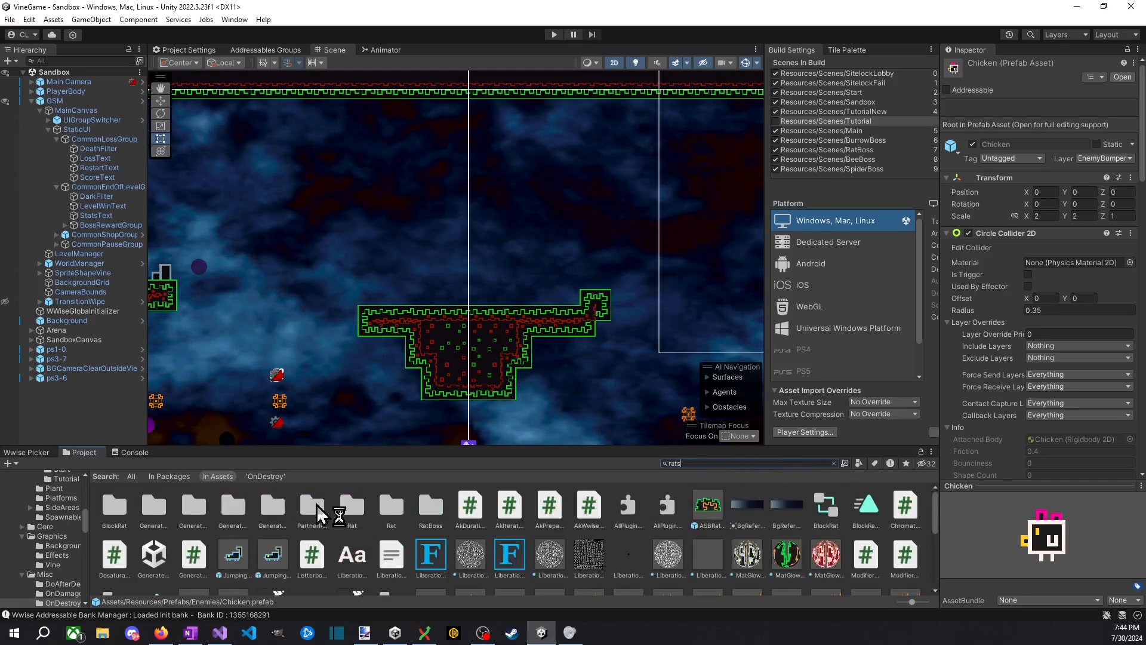
{"action": "key", "text": "BackSpace"}
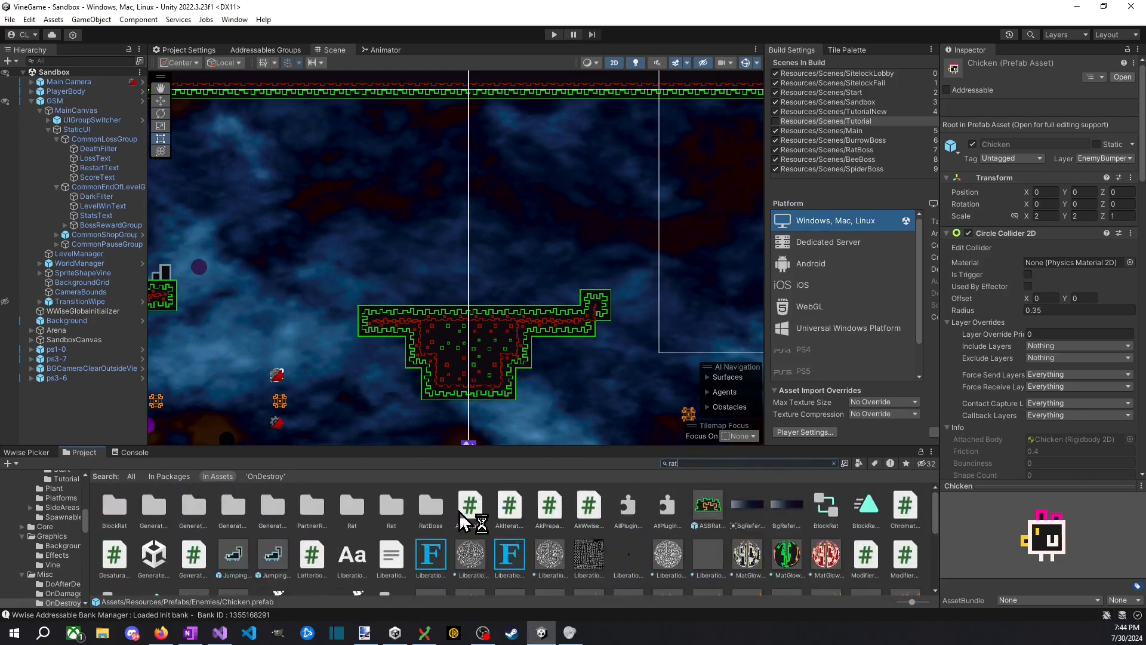
{"action": "key", "text": "BackSpace"}
{"action": "key", "text": "BackSpace"}
{"action": "key", "text": "BackSpace"}
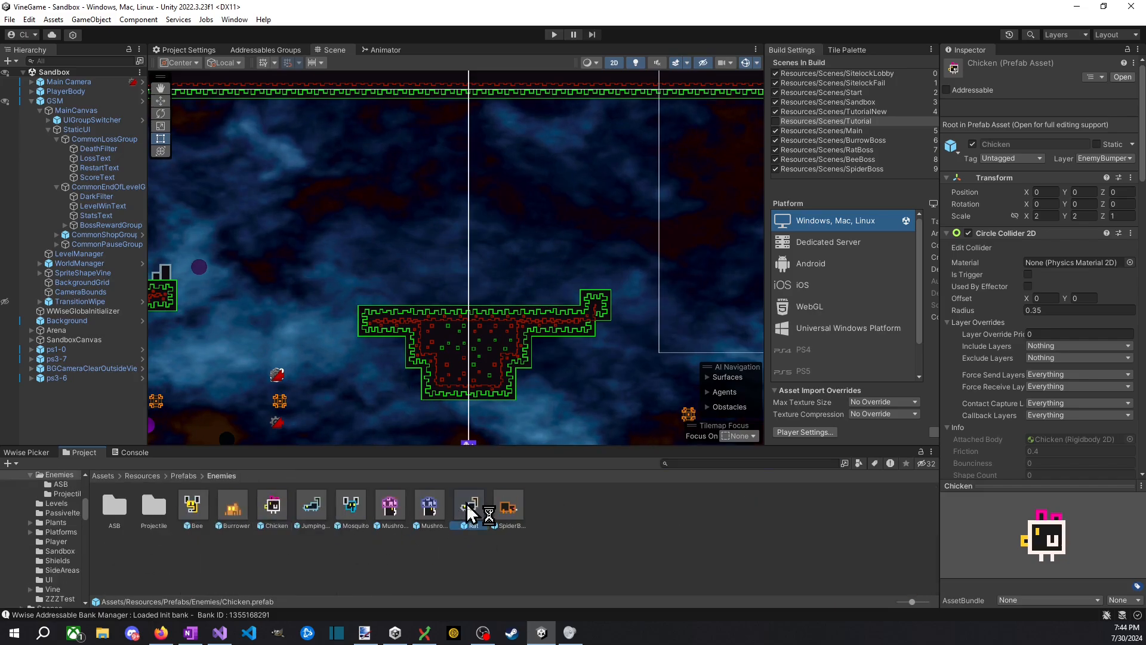
Step: Review the Rat prefab's Rigidbody 2D and other components, then add the Spin On Death component to it
{"action": "scroll", "coordinate": [1020, 418], "scroll_direction": "down", "scroll_amount": 10}
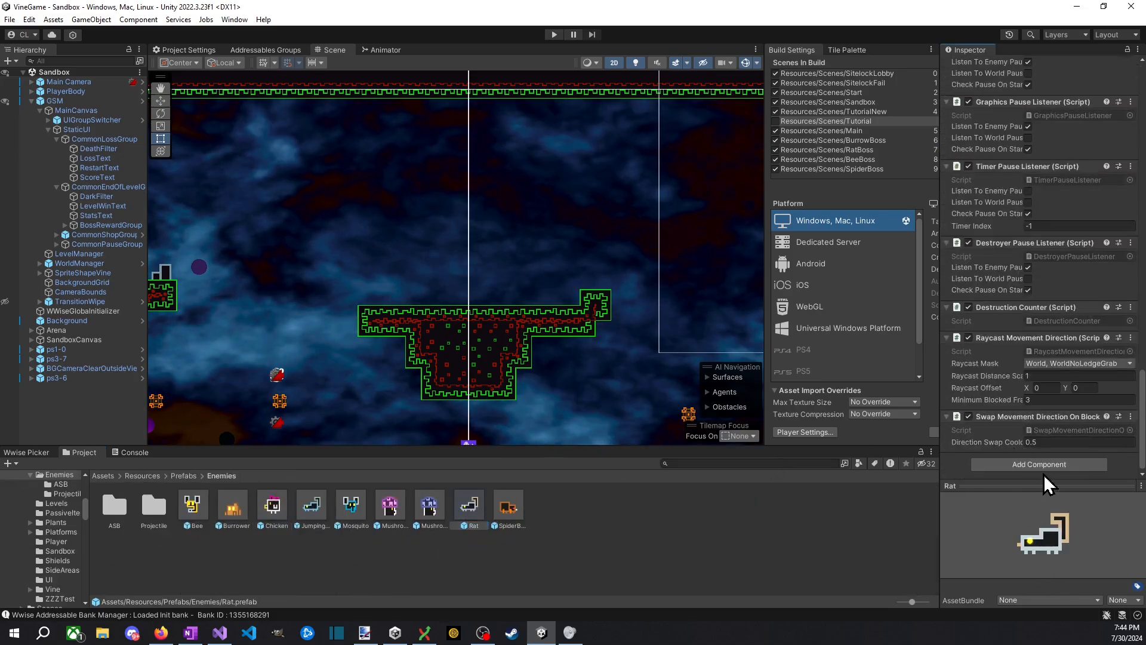
{"action": "scroll", "coordinate": [1015, 388], "scroll_direction": "up", "scroll_amount": 10}
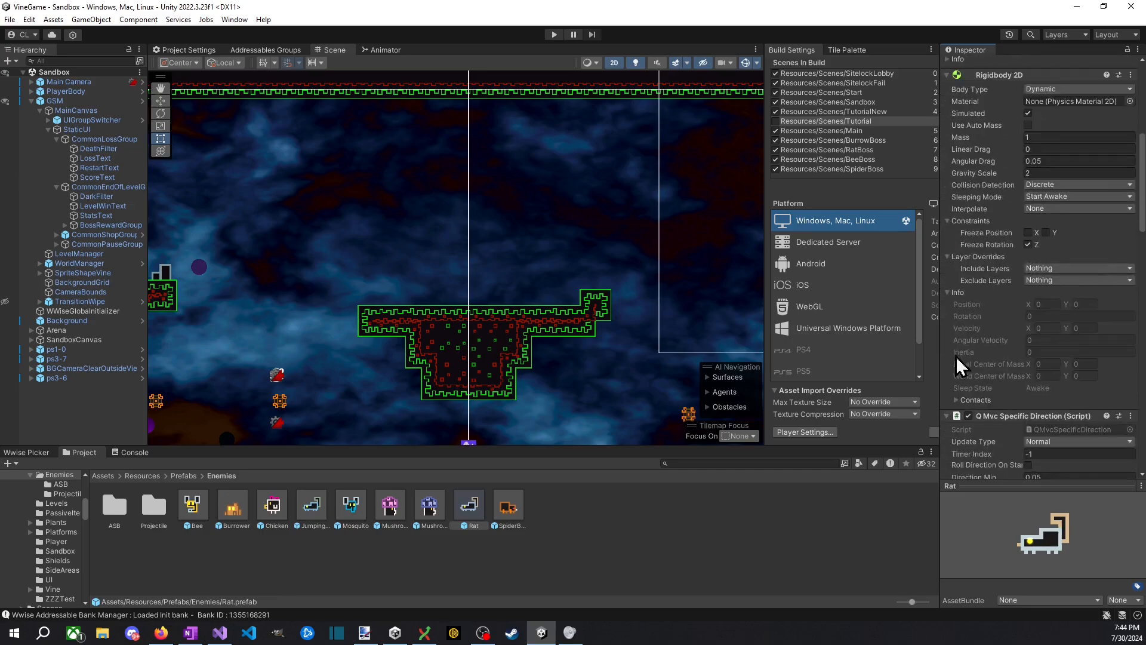
{"action": "scroll", "coordinate": [1016, 376], "scroll_direction": "down", "scroll_amount": 10}
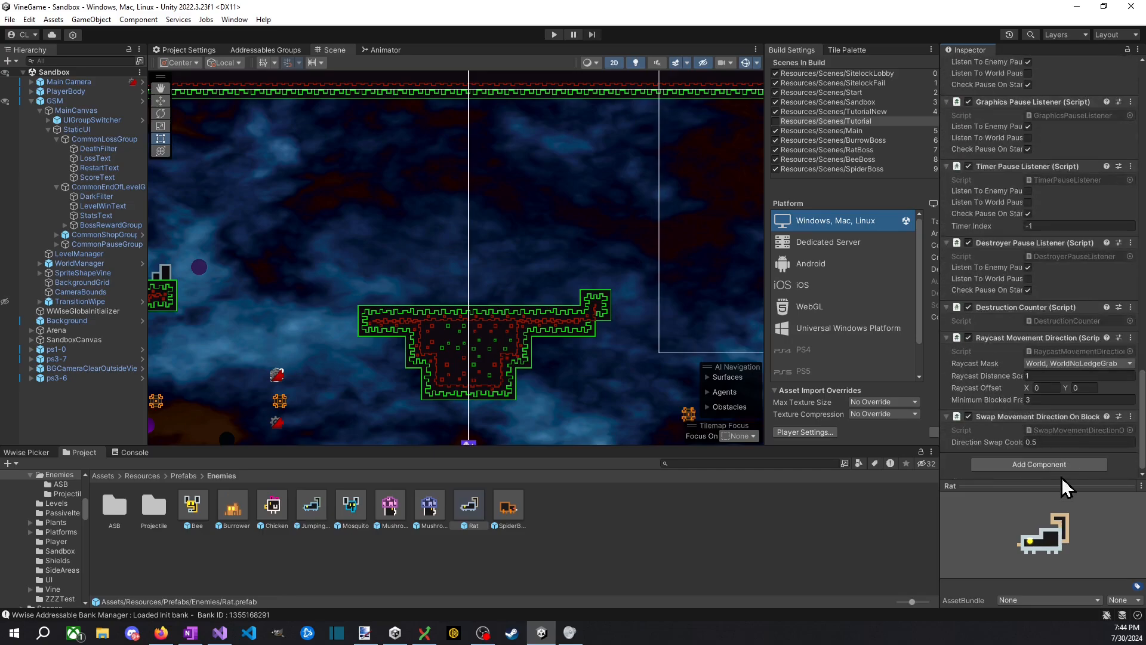
{"action": "left_click", "coordinate": [1048, 459]}
{"action": "type", "text": "spin"}
{"action": "key", "text": "Return"}
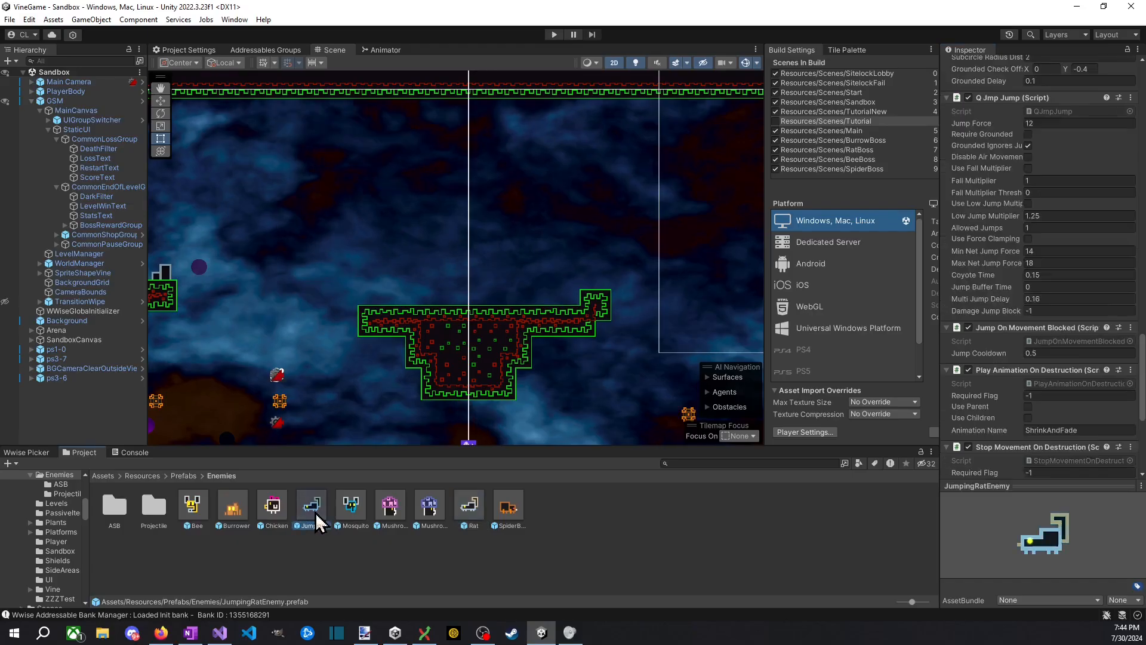
Step: Open the JumpingRatEnemy prefab and add the Spin On Death component to its root object
{"action": "double_click", "coordinate": [313, 509]}
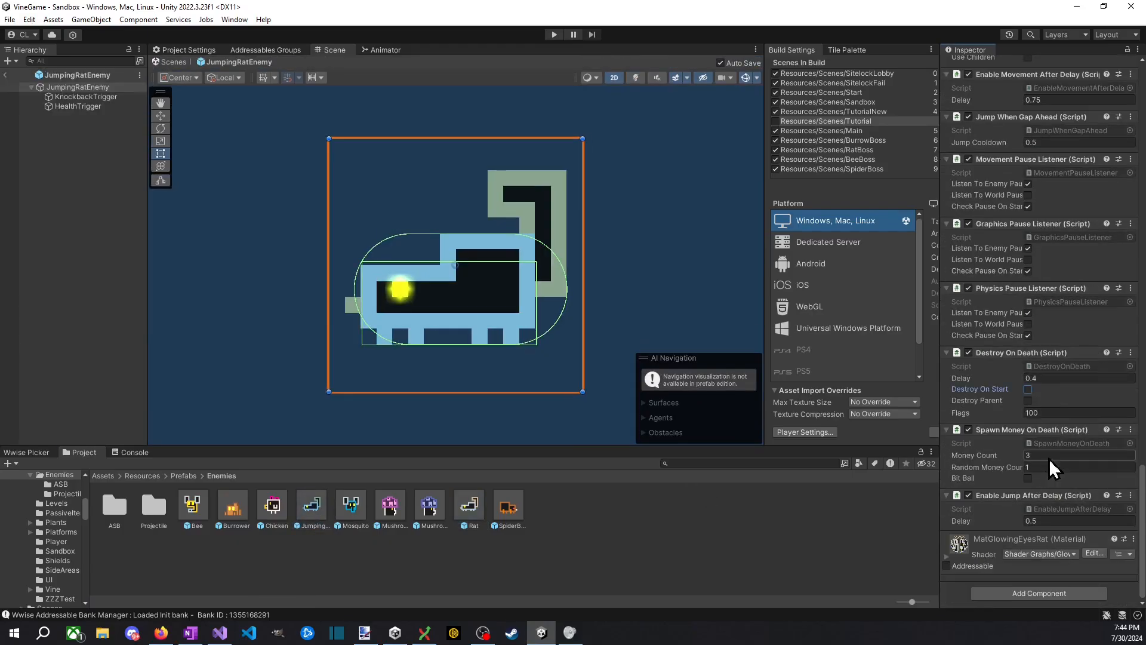
{"action": "left_click", "coordinate": [1045, 598]}
{"action": "type", "text": "sp"}
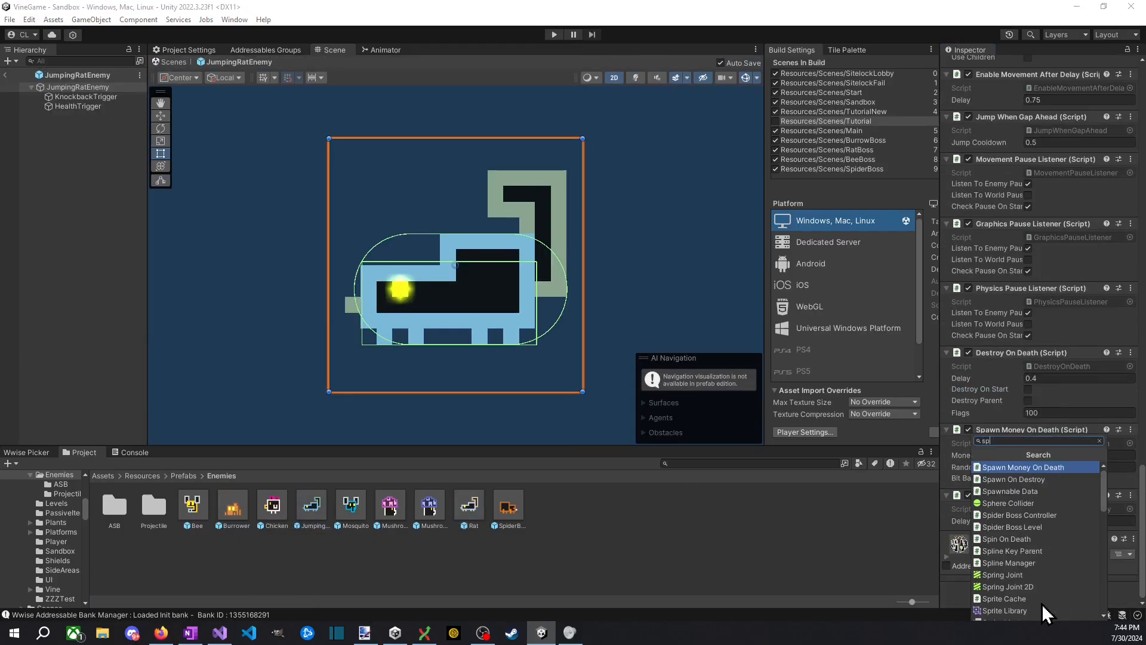
{"action": "type", "text": "aen"}
{"action": "key", "text": "BackSpace"}
{"action": "key", "text": "BackSpace"}
{"action": "type", "text": "en"}
{"action": "key", "text": "BackSpace"}
{"action": "key", "text": "BackSpace"}
{"action": "key", "text": "BackSpace"}
{"action": "key", "text": "BackSpace"}
{"action": "type", "text": "o"}
{"action": "key", "text": "BackSpace"}
{"action": "type", "text": "pi"}
{"action": "key", "text": "Return"}
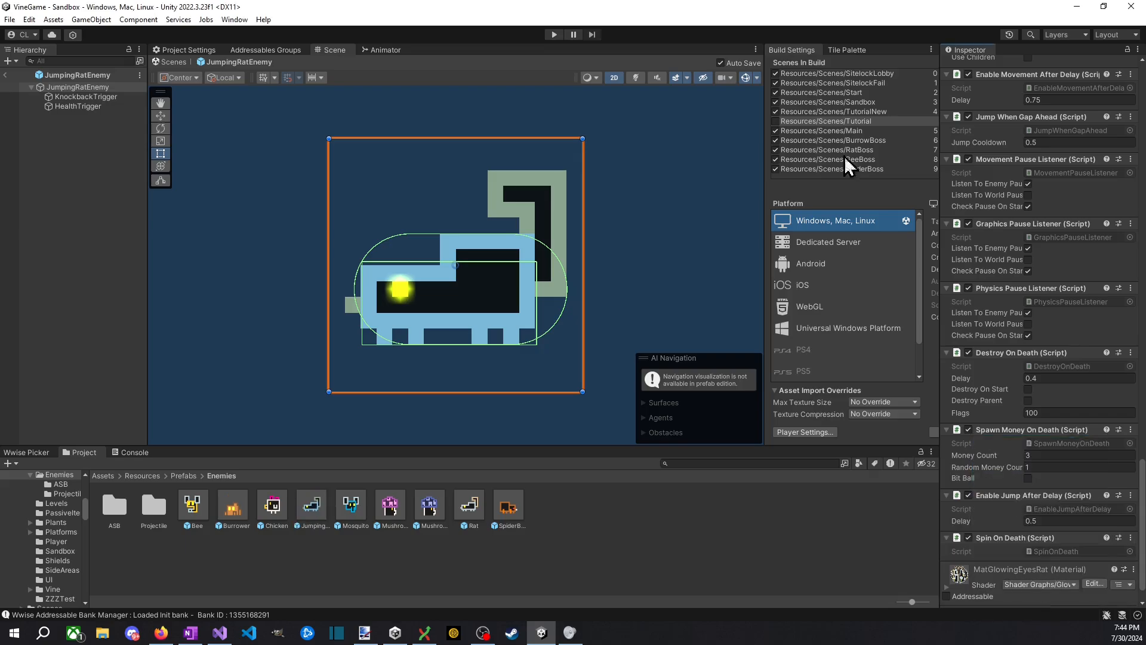
Step: Playtest the Sandbox scene with the in-game menu closed, open the Rat prefab and stop play mode
{"action": "left_click", "coordinate": [553, 34]}
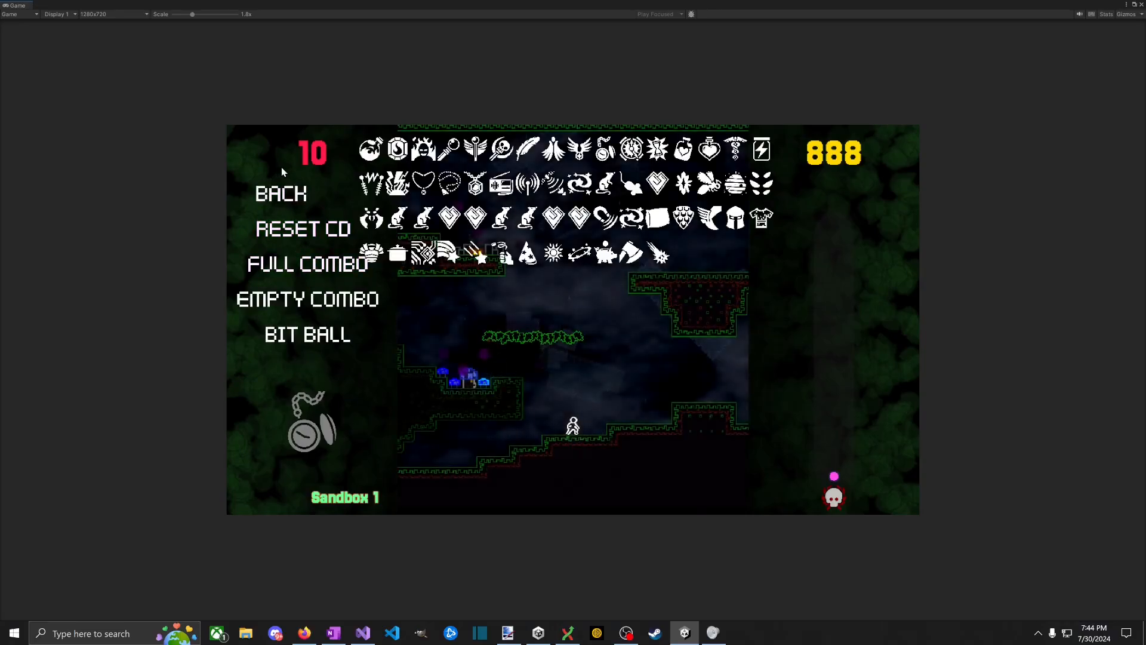
{"action": "left_click", "coordinate": [281, 193]}
{"action": "left_click", "coordinate": [320, 292]}
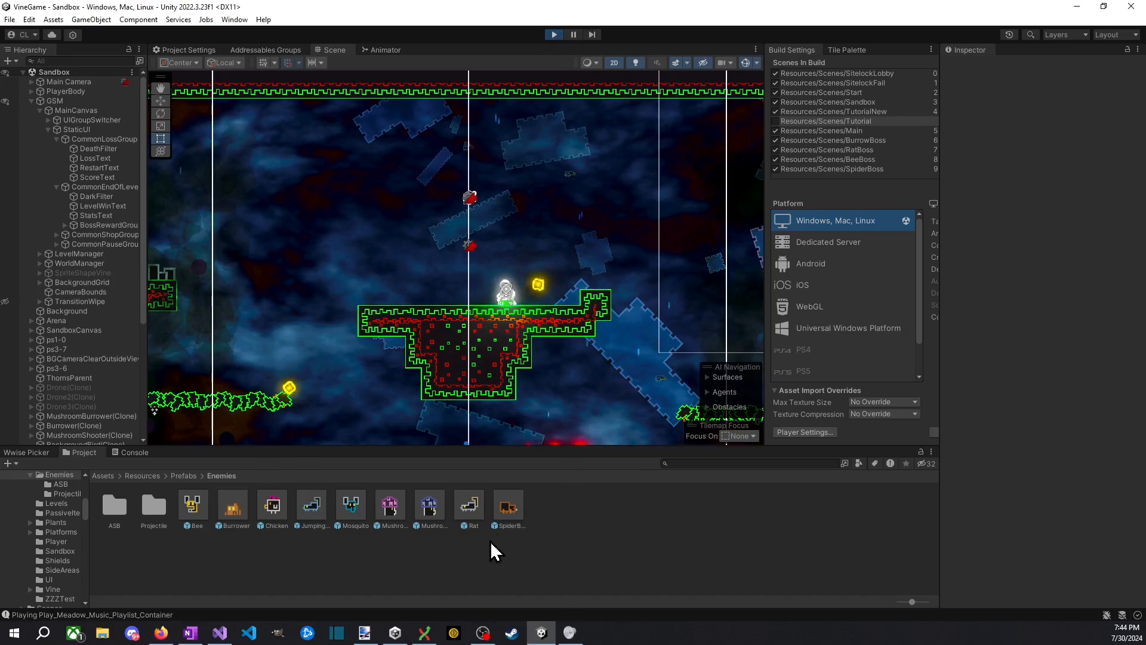
{"action": "double_click", "coordinate": [469, 509]}
{"action": "left_click", "coordinate": [554, 34]}
Step: Examine the components on the Rat prefab's root object, including Destroy On Death, Stop Movement On Destruction and the pause listeners
{"action": "scroll", "coordinate": [991, 471], "scroll_direction": "down", "scroll_amount": 10}
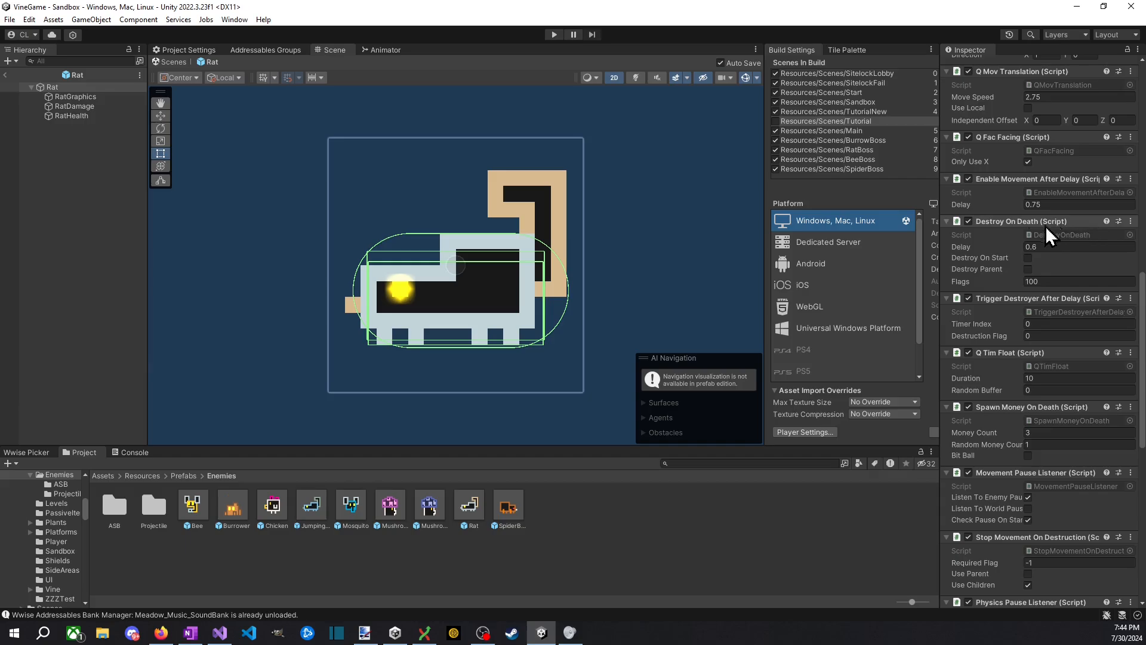
{"action": "scroll", "coordinate": [1046, 488], "scroll_direction": "down", "scroll_amount": 8}
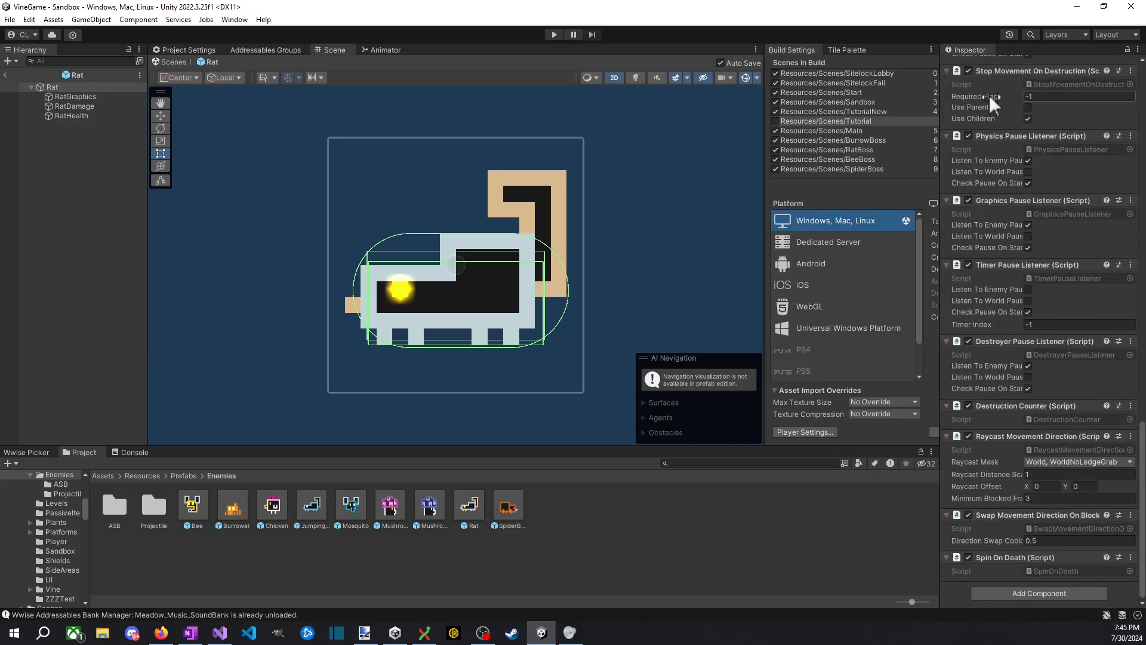
{"action": "scroll", "coordinate": [1084, 383], "scroll_direction": "up", "scroll_amount": 6}
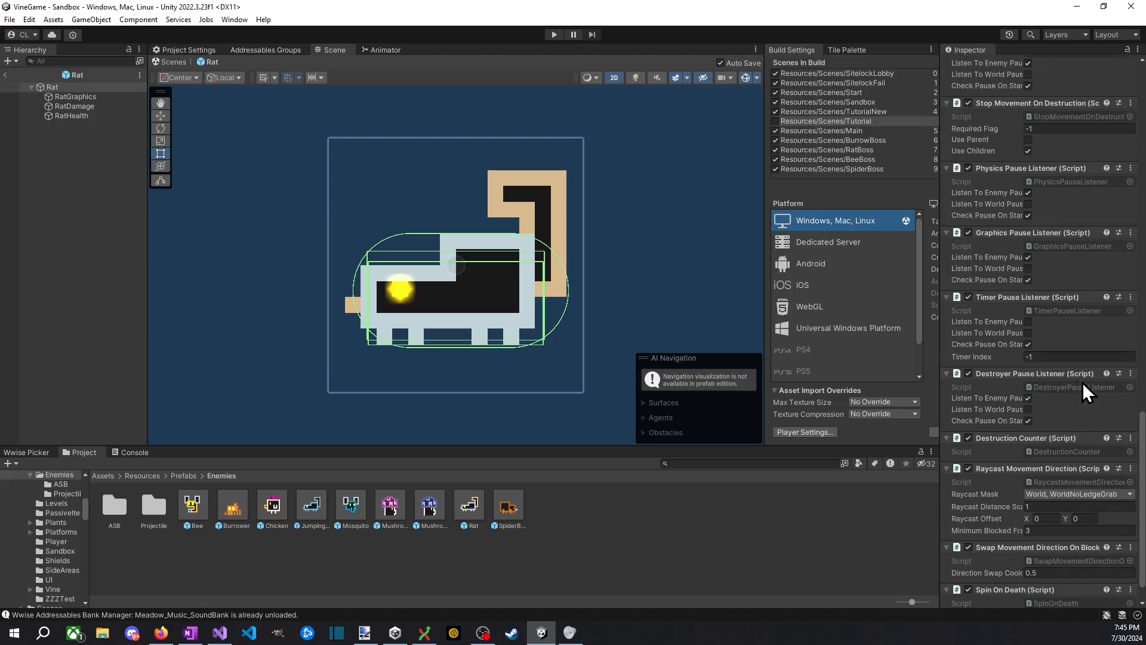
{"action": "scroll", "coordinate": [1057, 435], "scroll_direction": "up", "scroll_amount": 6}
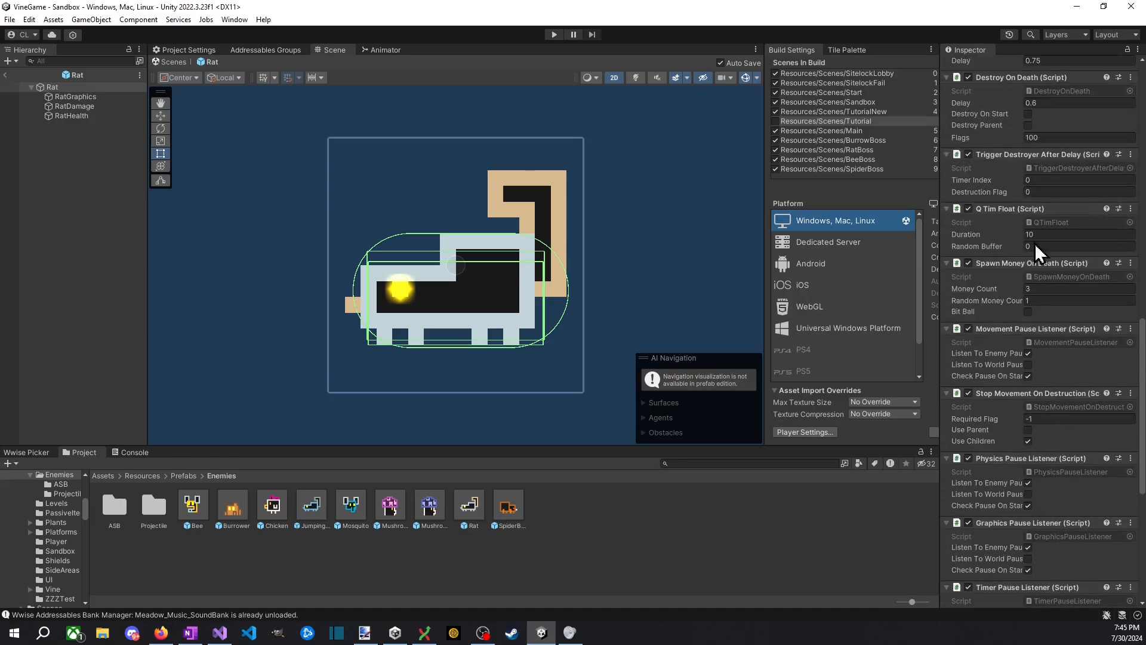
{"action": "scroll", "coordinate": [1068, 358], "scroll_direction": "up", "scroll_amount": 6}
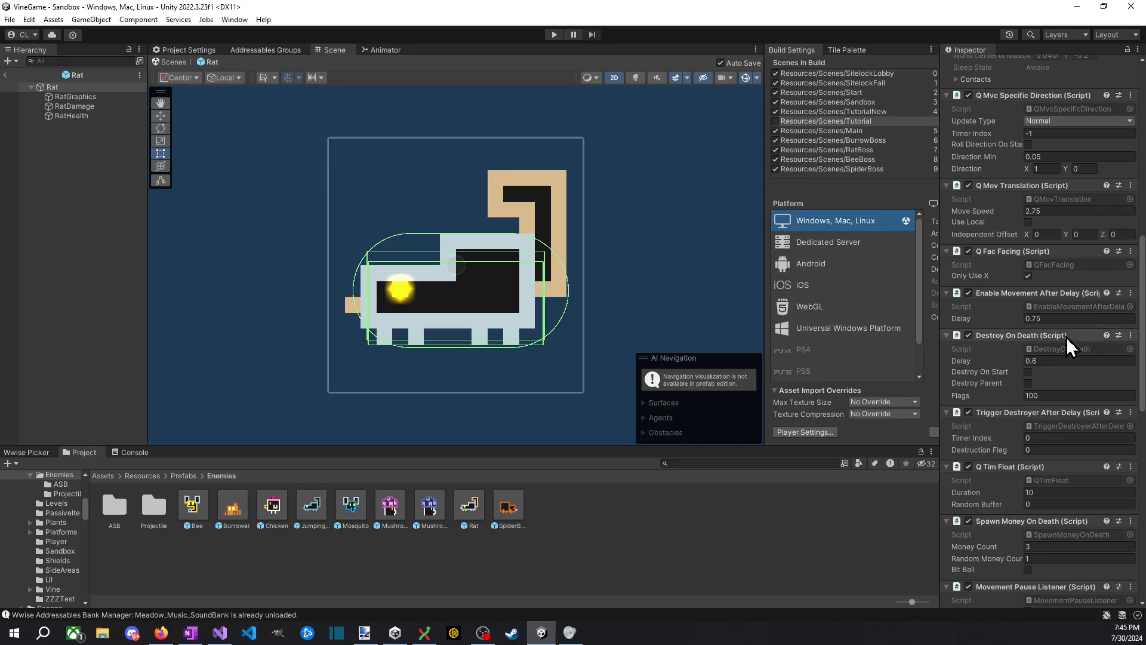
{"action": "scroll", "coordinate": [1045, 268], "scroll_direction": "up", "scroll_amount": 6}
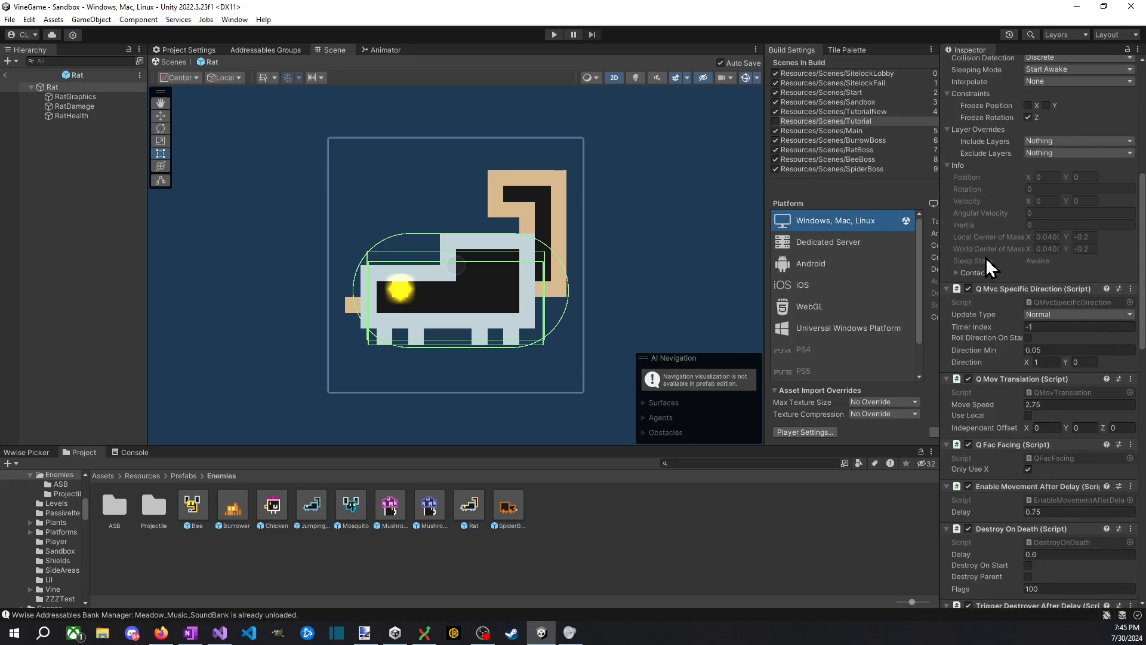
{"action": "scroll", "coordinate": [991, 257], "scroll_direction": "up", "scroll_amount": 4}
{"action": "scroll", "coordinate": [974, 266], "scroll_direction": "down", "scroll_amount": 20}
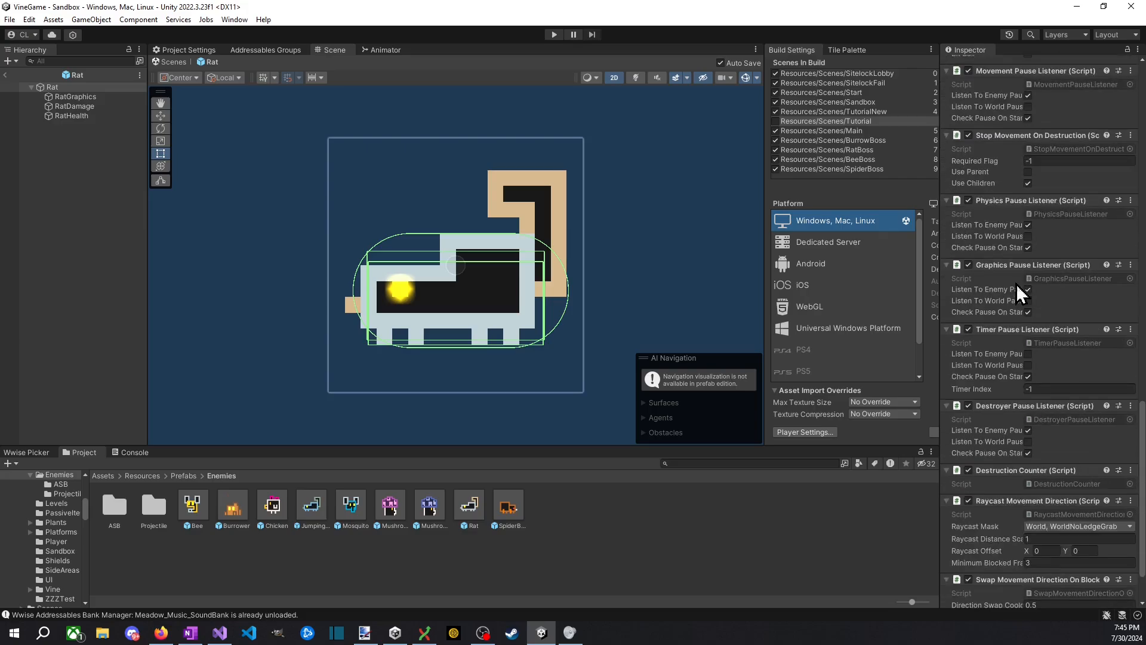
{"action": "scroll", "coordinate": [1051, 550], "scroll_direction": "down", "scroll_amount": 3}
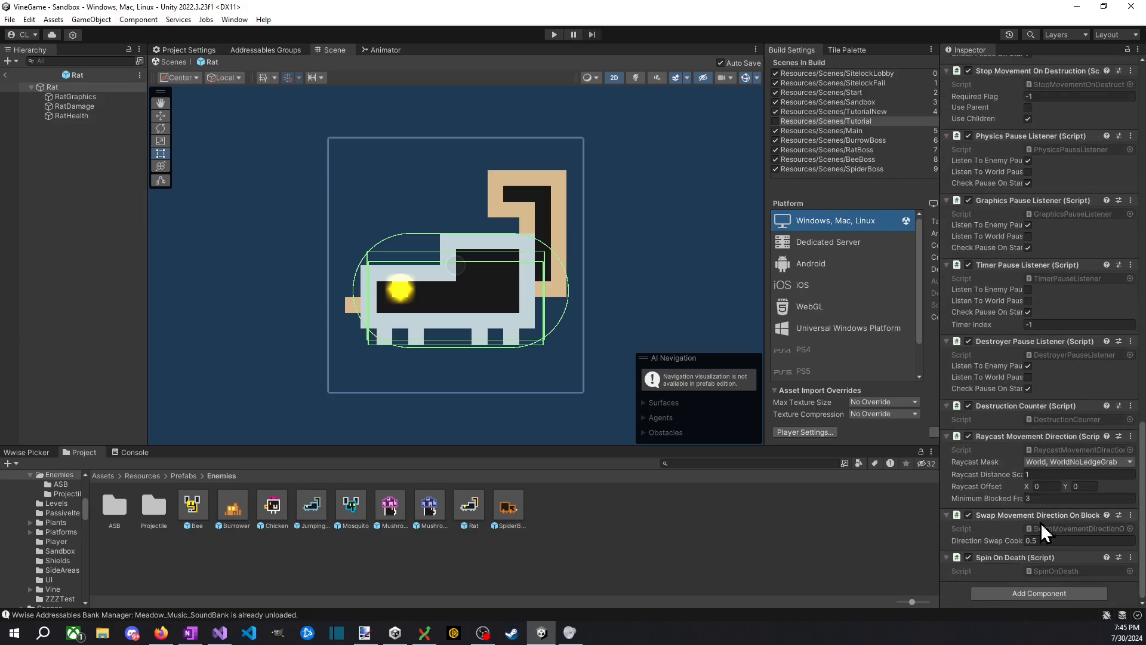
{"action": "scroll", "coordinate": [1041, 510], "scroll_direction": "up", "scroll_amount": 20}
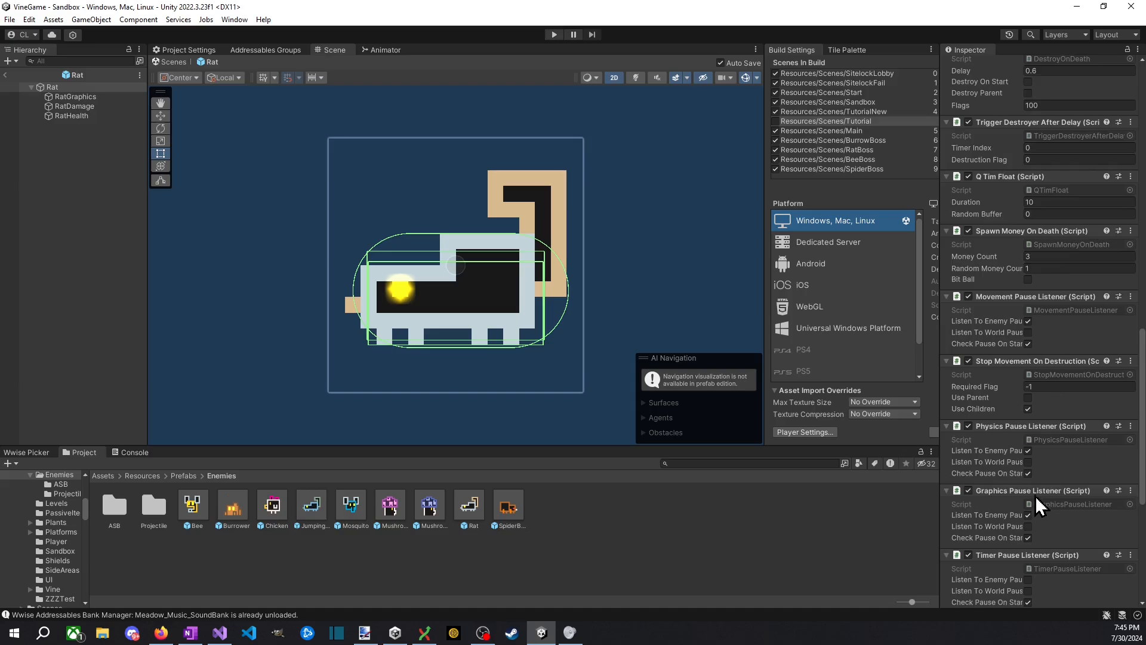
{"action": "scroll", "coordinate": [1009, 418], "scroll_direction": "down", "scroll_amount": 5}
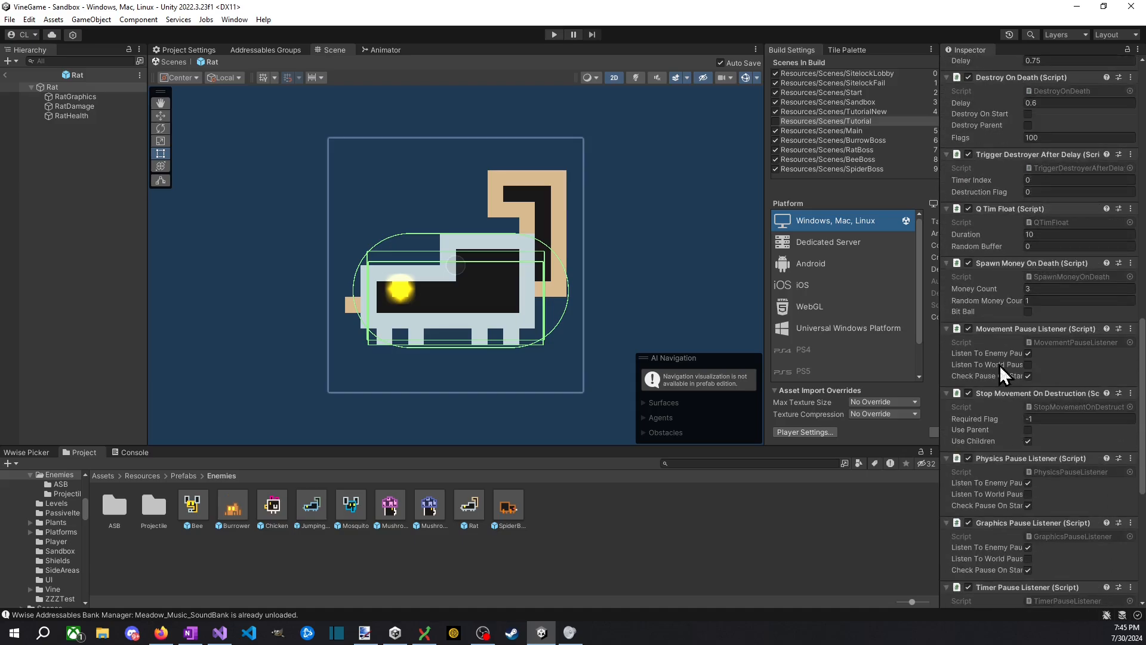
{"action": "scroll", "coordinate": [999, 367], "scroll_direction": "down", "scroll_amount": 5}
{"action": "scroll", "coordinate": [1005, 375], "scroll_direction": "down", "scroll_amount": 2}
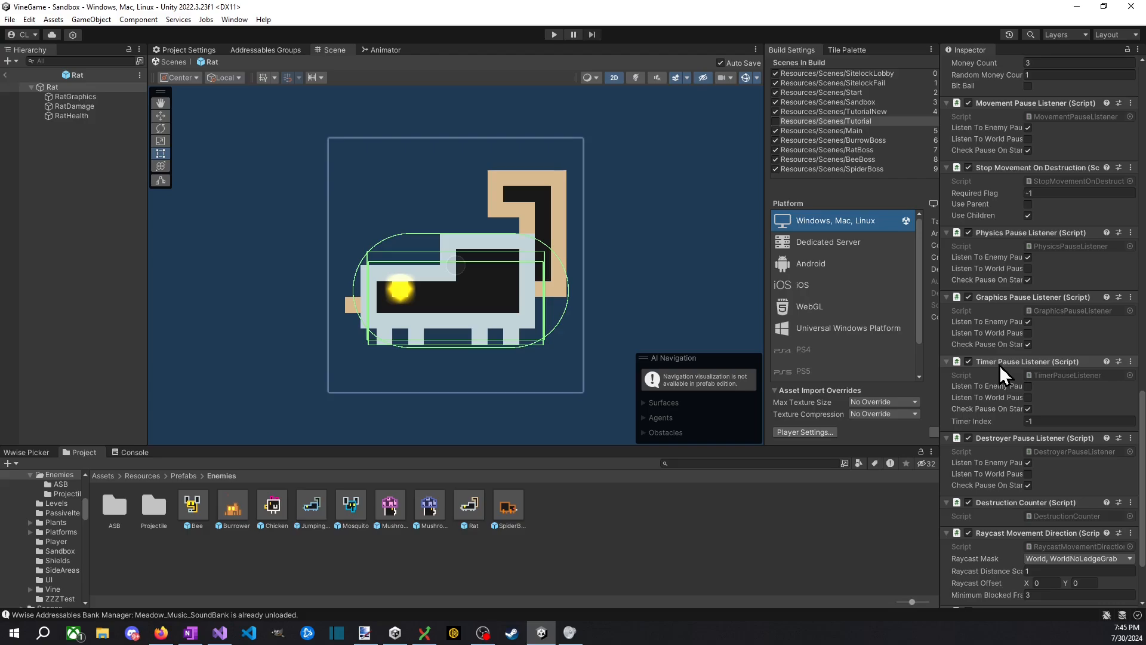
{"action": "scroll", "coordinate": [1000, 364], "scroll_direction": "up", "scroll_amount": 4}
{"action": "scroll", "coordinate": [1005, 375], "scroll_direction": "up", "scroll_amount": 4}
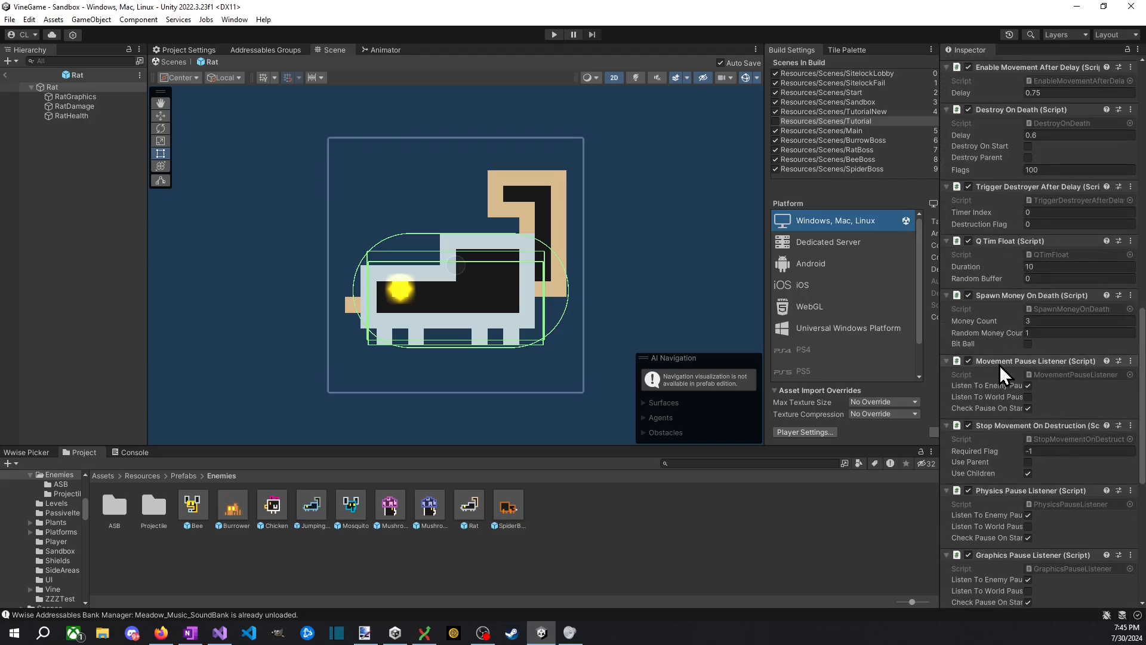
{"action": "scroll", "coordinate": [1012, 203], "scroll_direction": "up", "scroll_amount": 5}
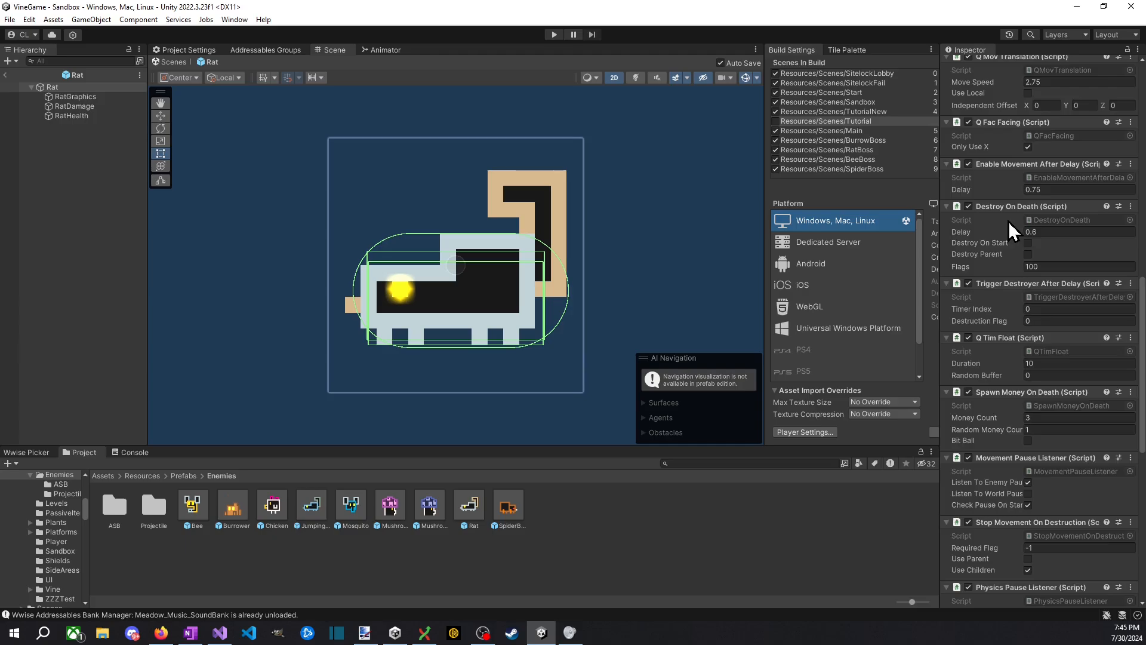
{"action": "scroll", "coordinate": [1006, 226], "scroll_direction": "up", "scroll_amount": 6}
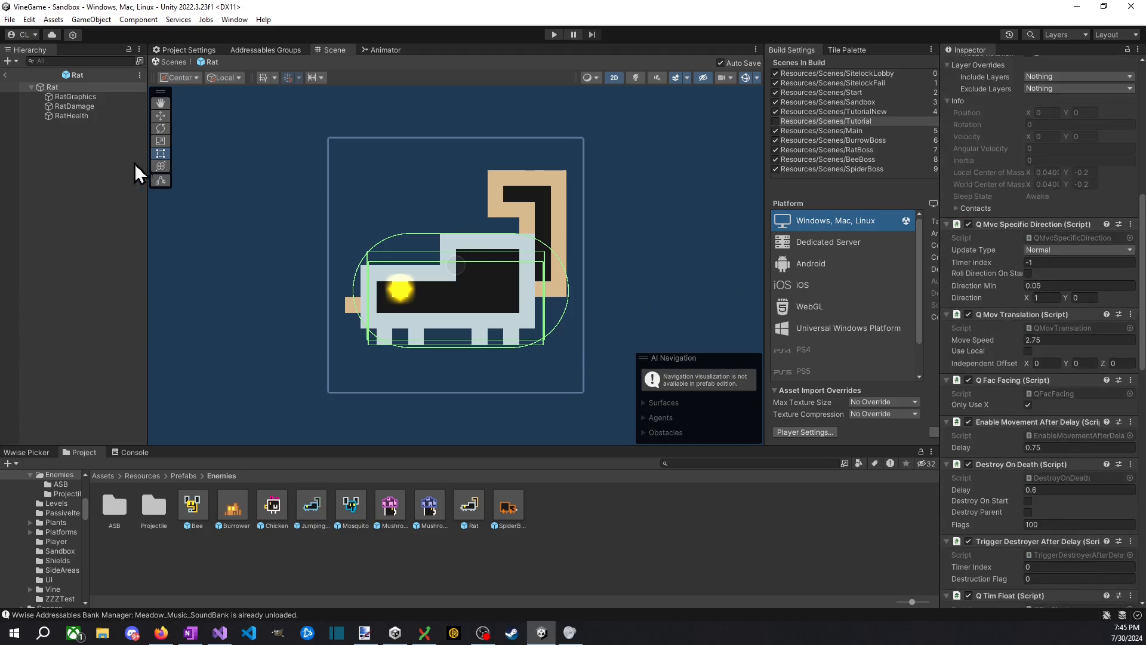
Step: Inspect RatGraphics' Play Animation On Destruction script and Animator settings, and locate both the script and the Rat controller in the project
{"action": "left_click", "coordinate": [86, 96]}
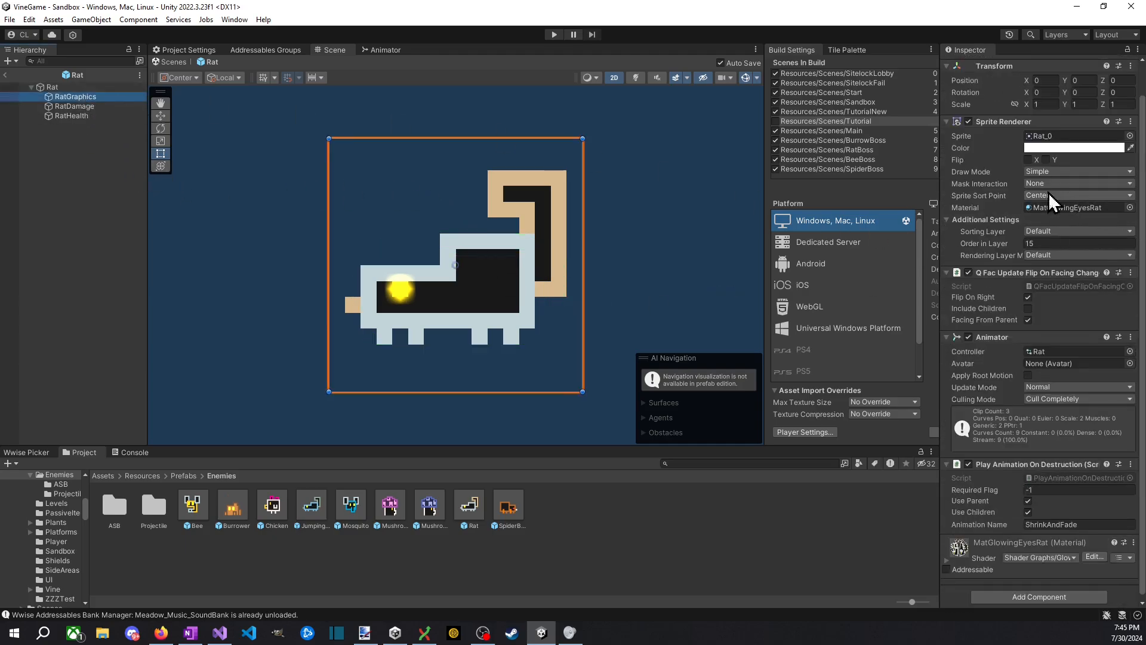
{"action": "left_click", "coordinate": [1072, 478]}
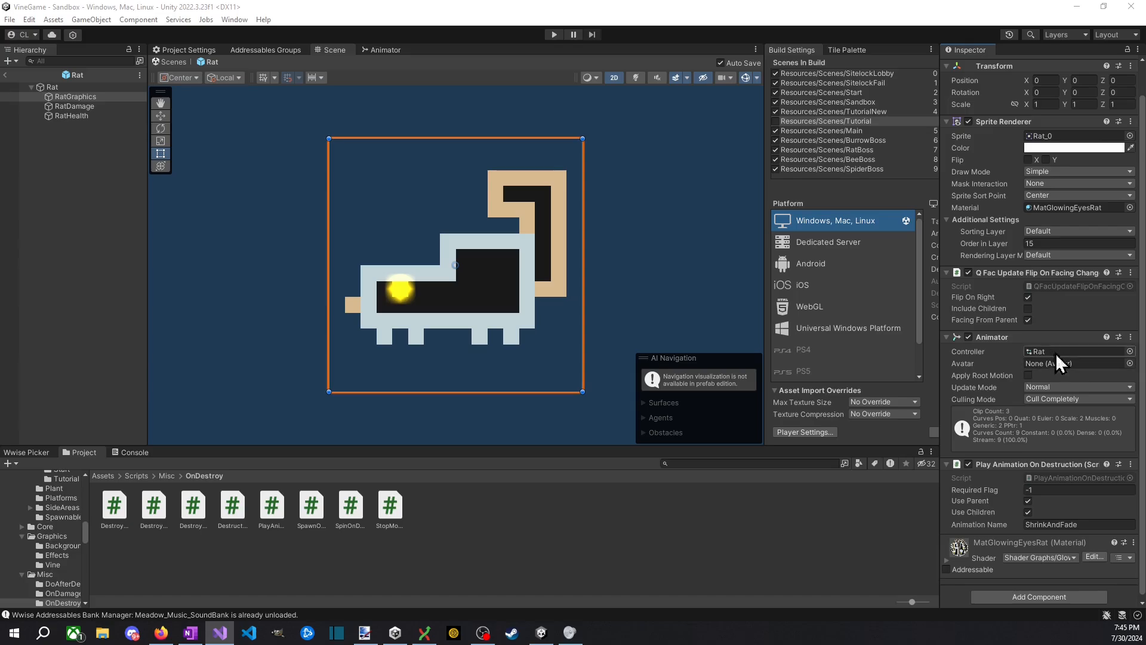
{"action": "left_click", "coordinate": [1033, 337]}
{"action": "left_click", "coordinate": [1028, 353]}
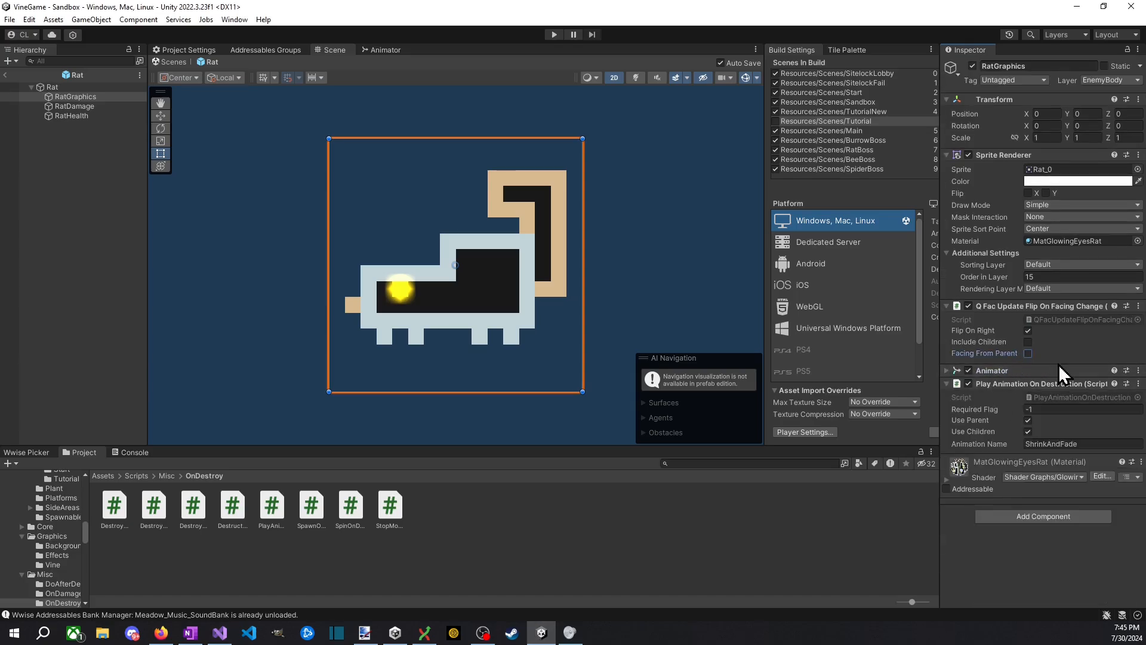
{"action": "left_click", "coordinate": [948, 371]}
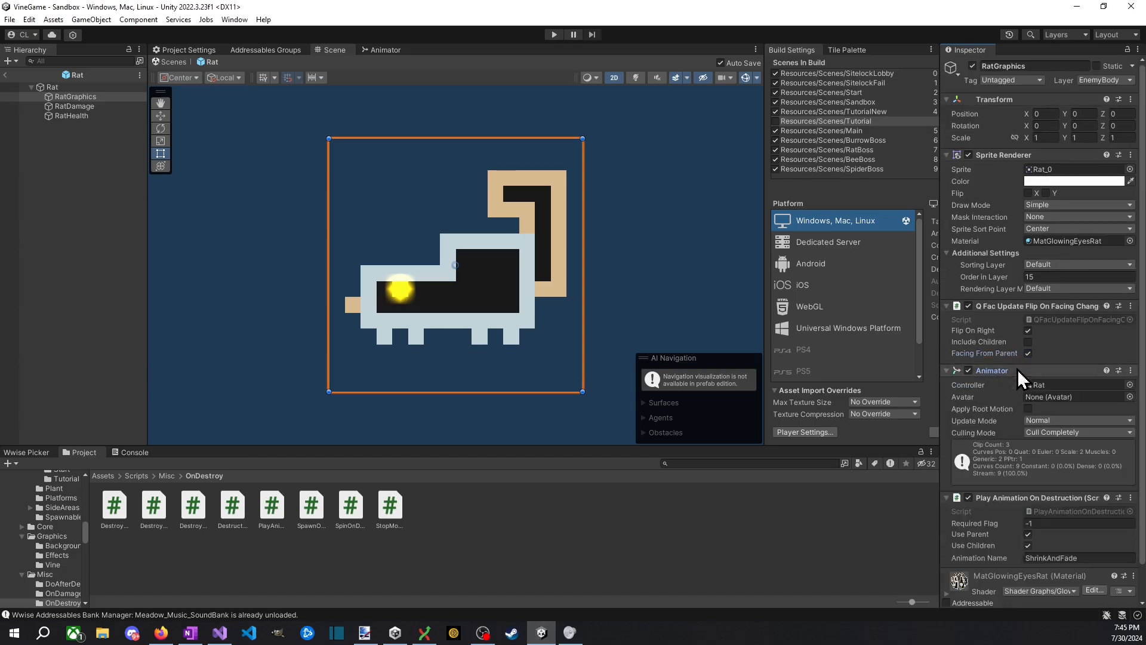
{"action": "left_click", "coordinate": [1050, 386]}
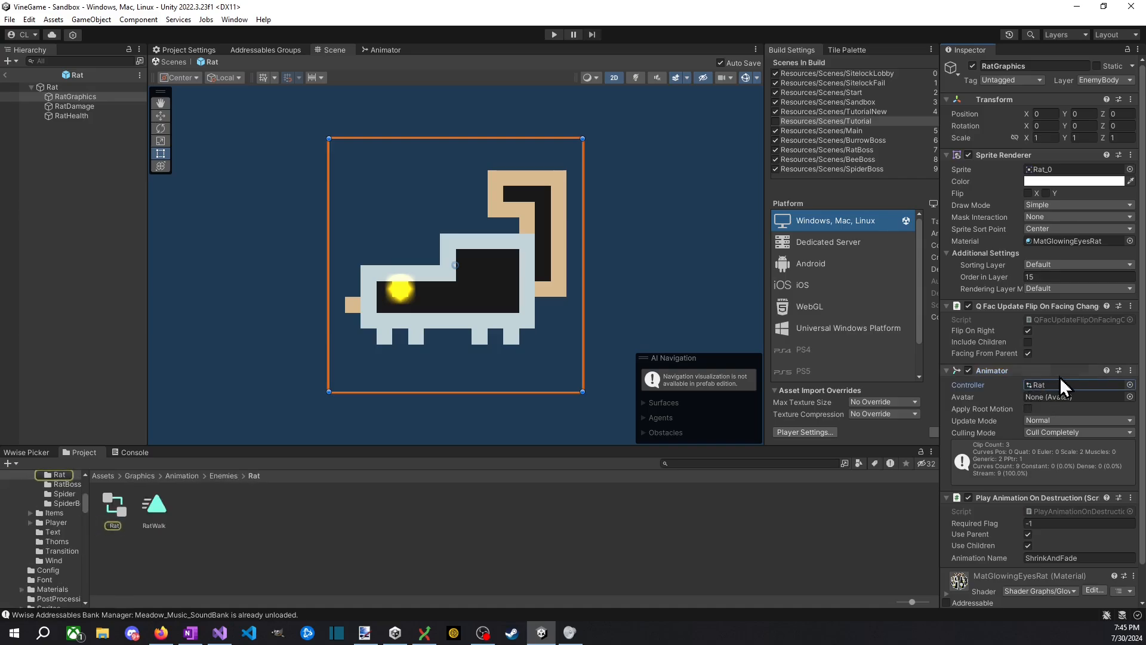
{"action": "left_click", "coordinate": [1130, 385]}
{"action": "key", "text": "Escape"}
Step: Examine the RatWalk, ShrinkAndFade and GrowAndAppear states in the Rat animator controller
{"action": "left_click", "coordinate": [385, 50]}
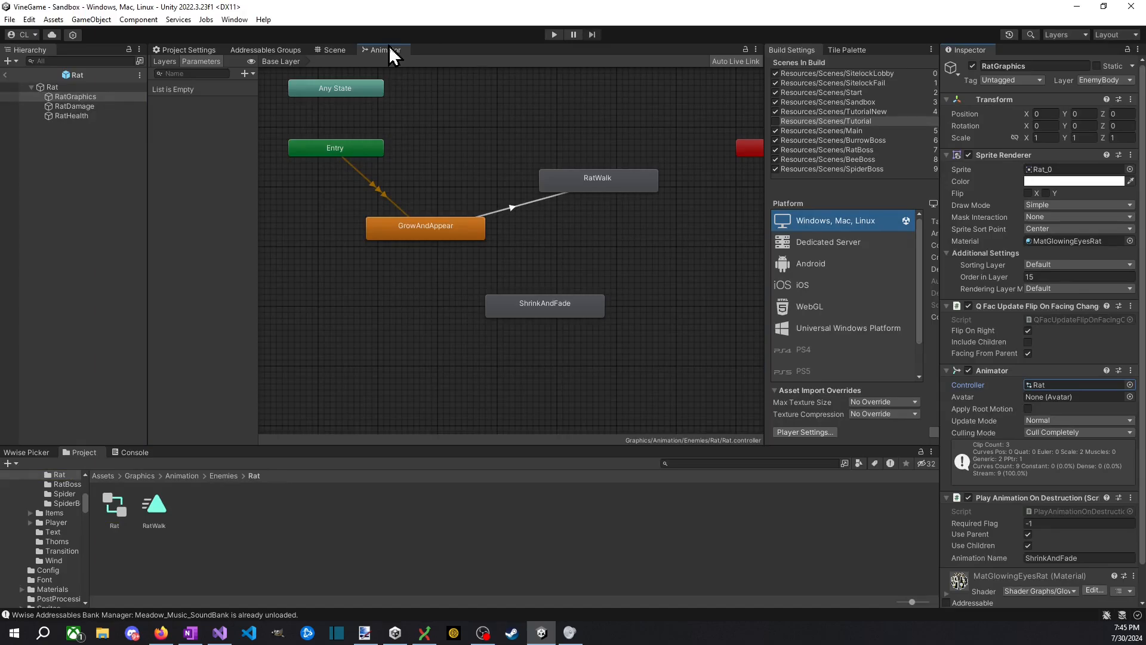
{"action": "left_click", "coordinate": [599, 190]}
{"action": "left_click", "coordinate": [576, 307]}
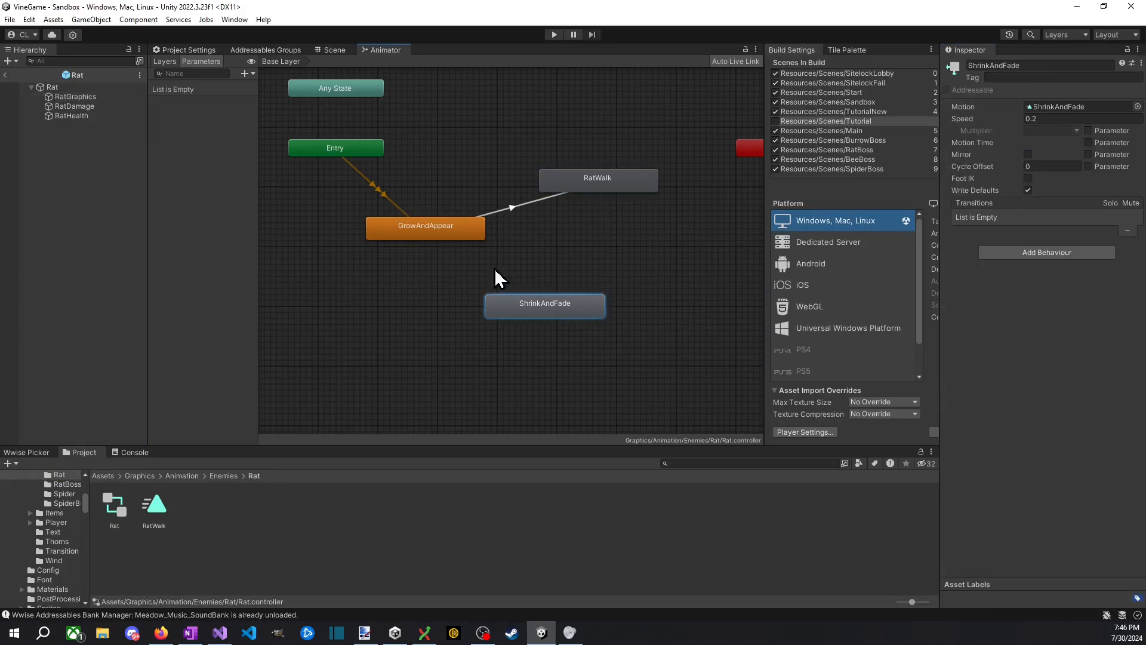
{"action": "left_click", "coordinate": [433, 233]}
{"action": "left_click", "coordinate": [539, 311]}
{"action": "left_click", "coordinate": [455, 249]}
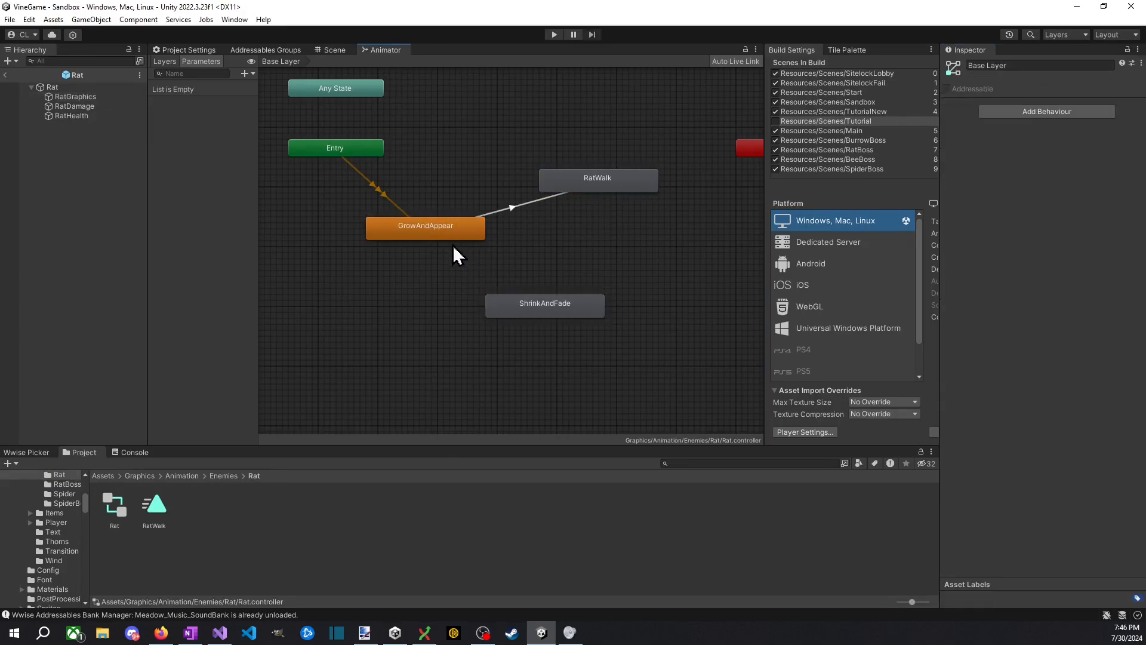
{"action": "left_click", "coordinate": [472, 237]}
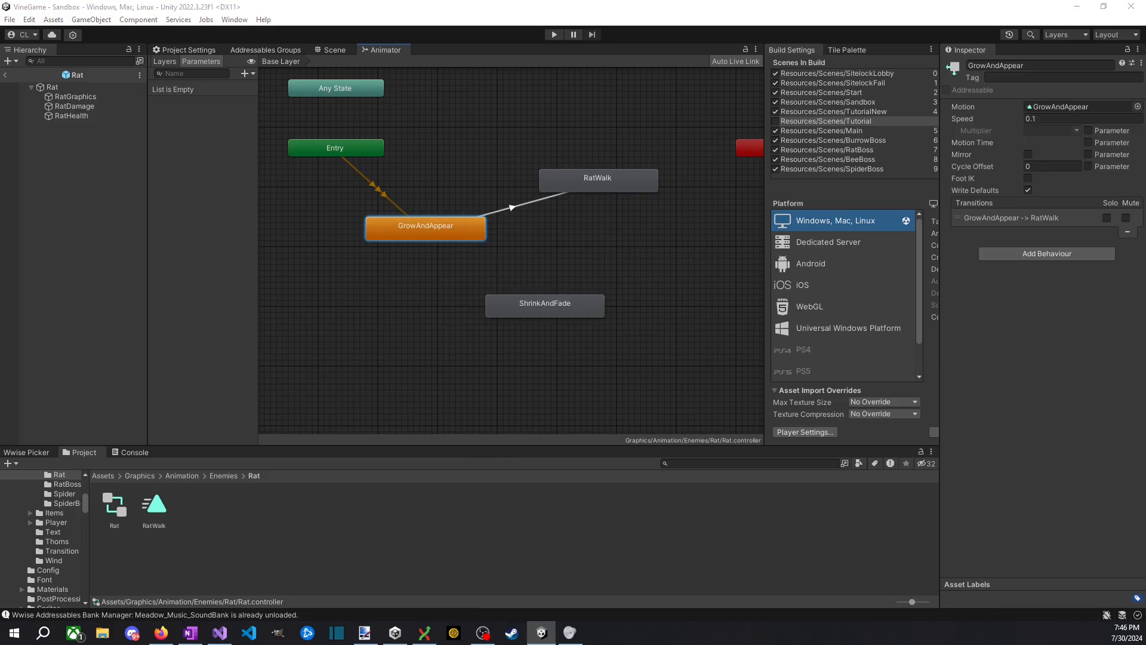
Step: Add the Grow And Shrink component to the Rat prefab's root object
{"action": "left_click", "coordinate": [66, 87]}
{"action": "scroll", "coordinate": [993, 435], "scroll_direction": "down", "scroll_amount": 10}
{"action": "scroll", "coordinate": [1089, 580], "scroll_direction": "down", "scroll_amount": 2}
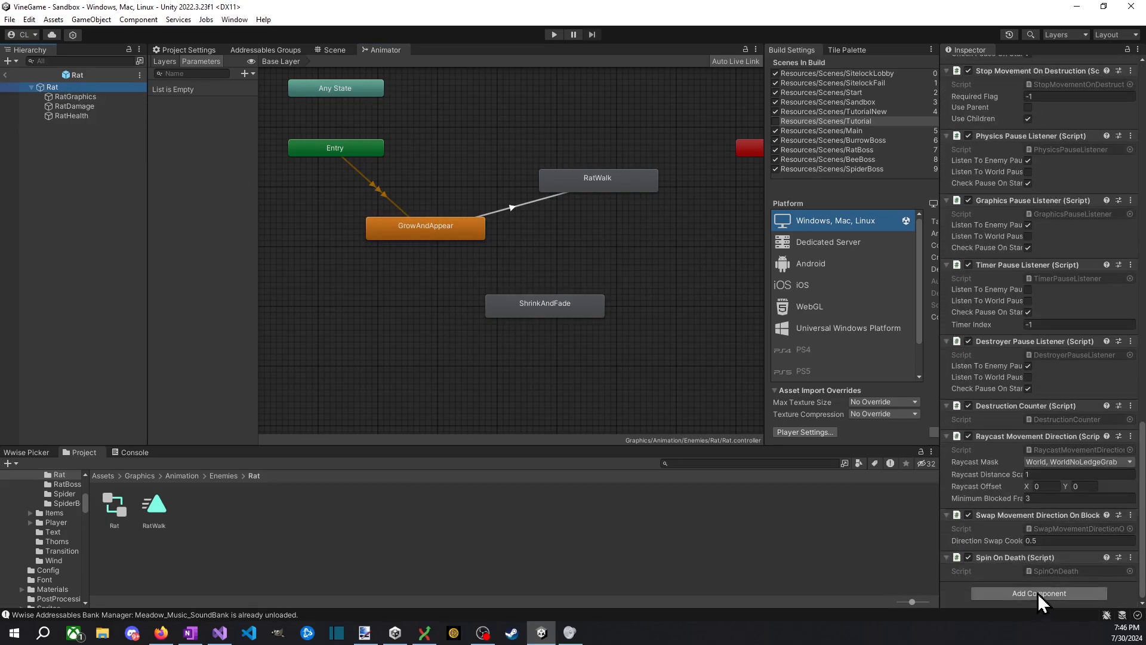
{"action": "left_click", "coordinate": [1037, 600]}
{"action": "type", "text": "grow"}
{"action": "key", "text": "Return"}
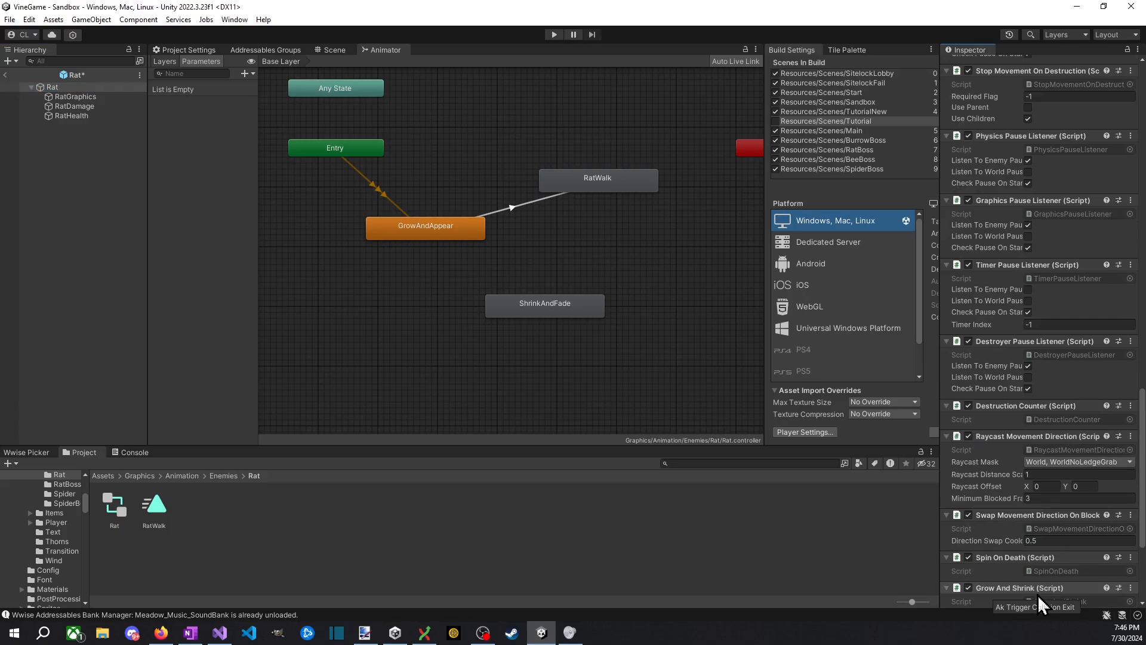
{"action": "scroll", "coordinate": [1100, 376], "scroll_direction": "down", "scroll_amount": 5}
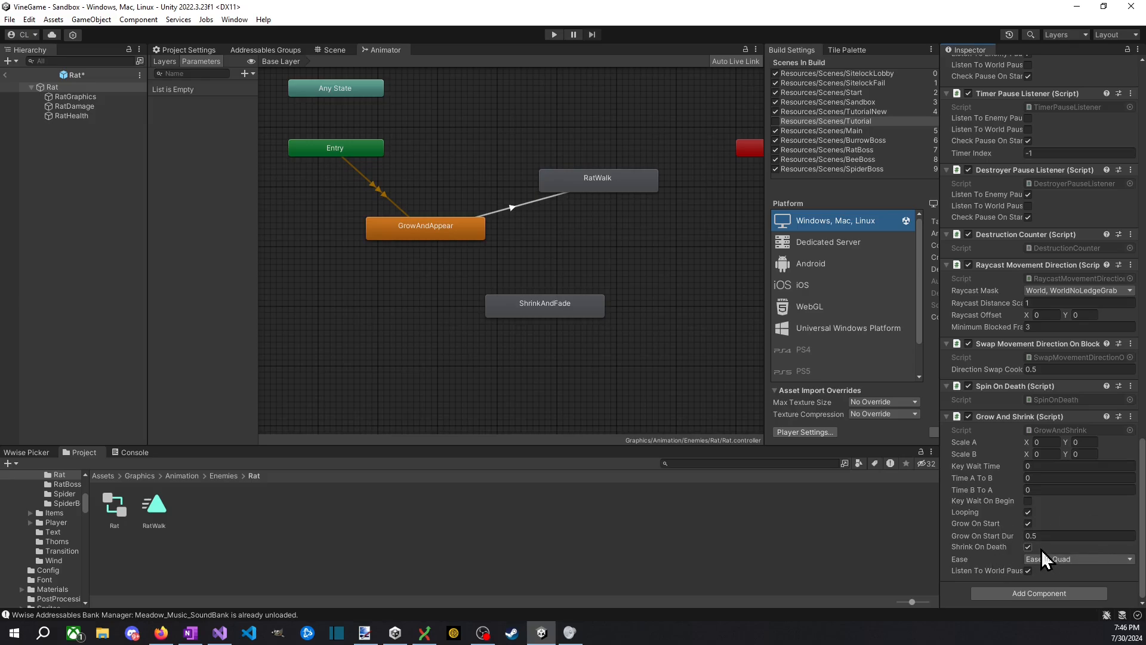
Step: Set Scale A and Scale B of the Rat's Grow And Shrink component to 2 on both X and Y
{"action": "scroll", "coordinate": [1075, 298], "scroll_direction": "up", "scroll_amount": 20}
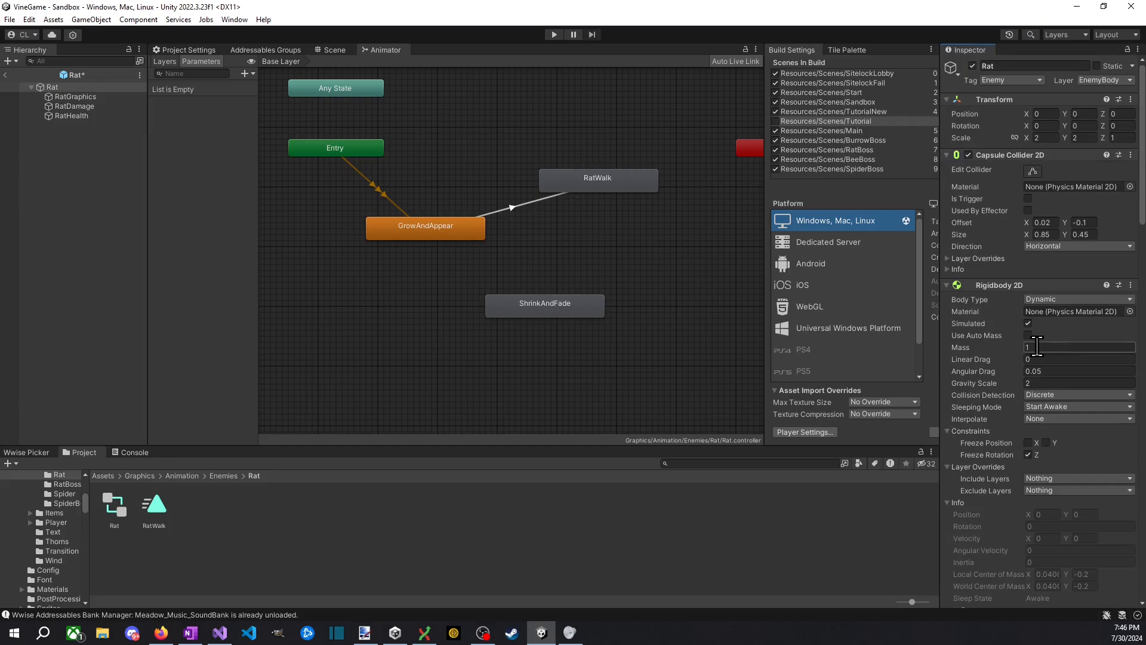
{"action": "scroll", "coordinate": [1038, 346], "scroll_direction": "down", "scroll_amount": 20}
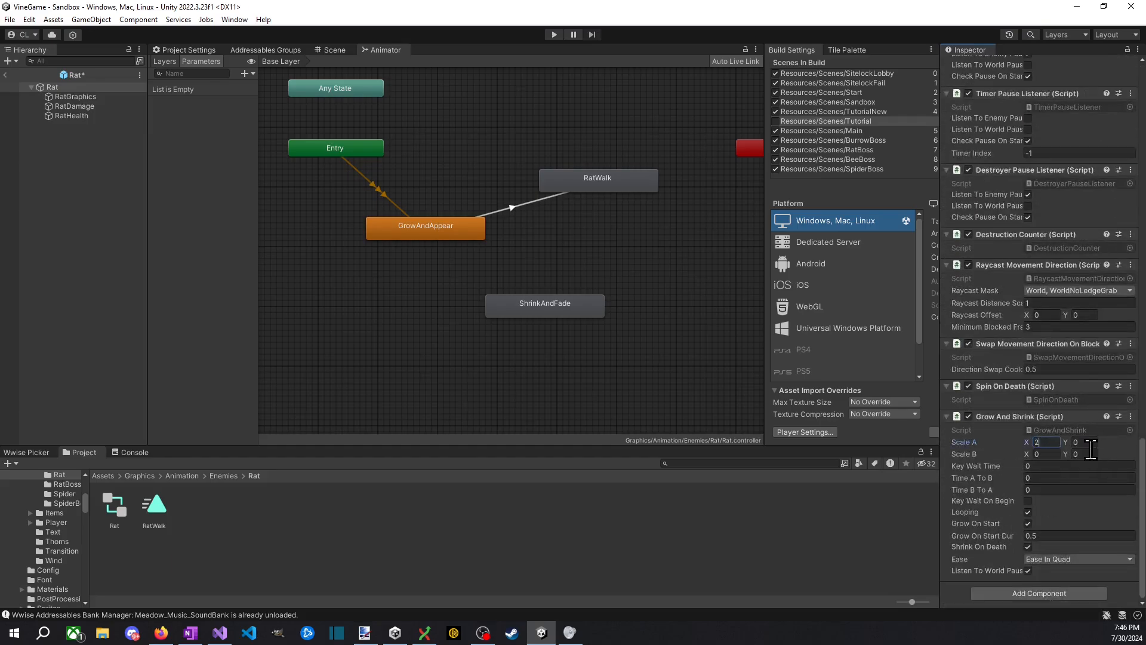
{"action": "key", "text": "Tab"}
{"action": "type", "text": "2"}
{"action": "key", "text": "Tab"}
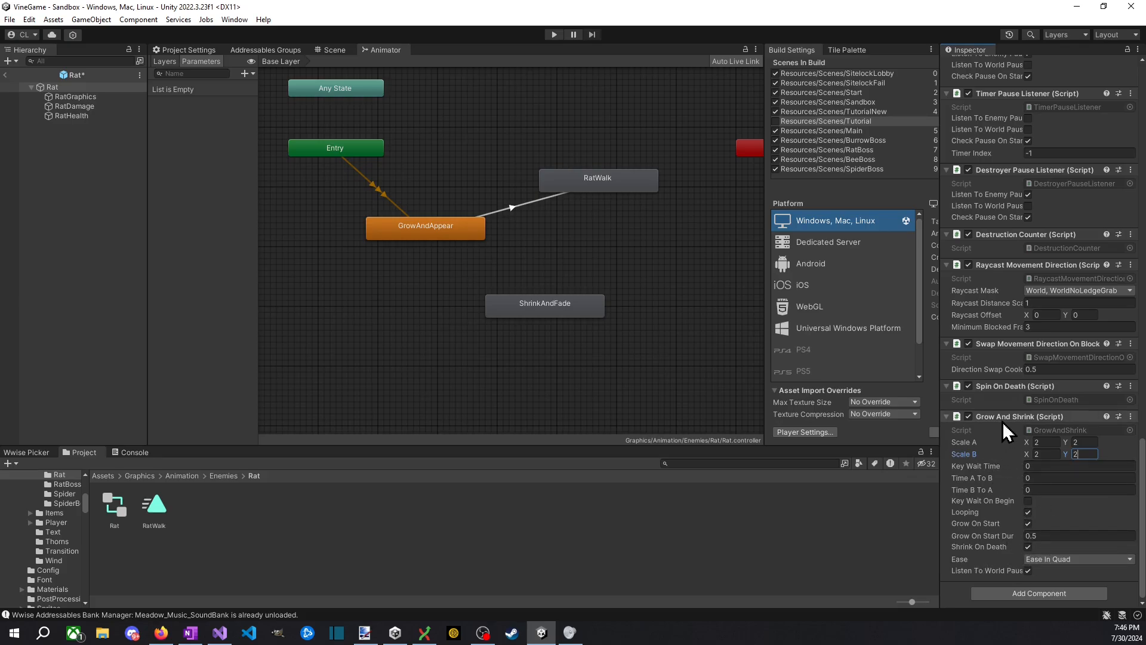
Step: Check the RatGraphics components and make RatWalk the default state of the Rat animator controller
{"action": "left_click", "coordinate": [75, 96]}
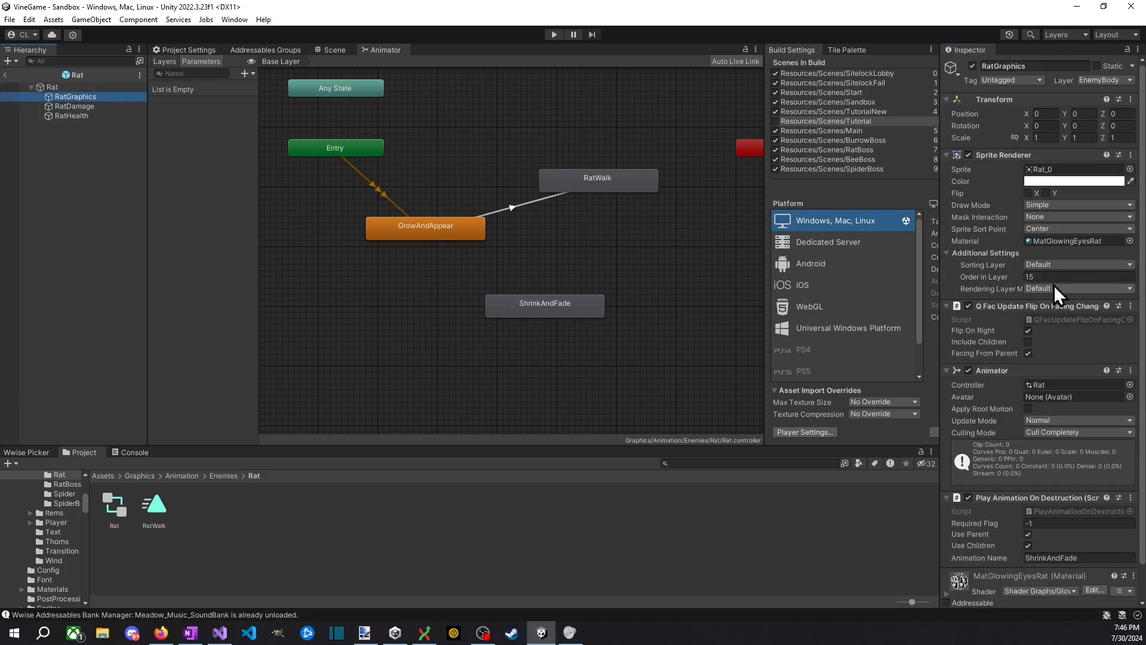
{"action": "scroll", "coordinate": [1069, 322], "scroll_direction": "down", "scroll_amount": 1}
{"action": "left_click", "coordinate": [52, 87]}
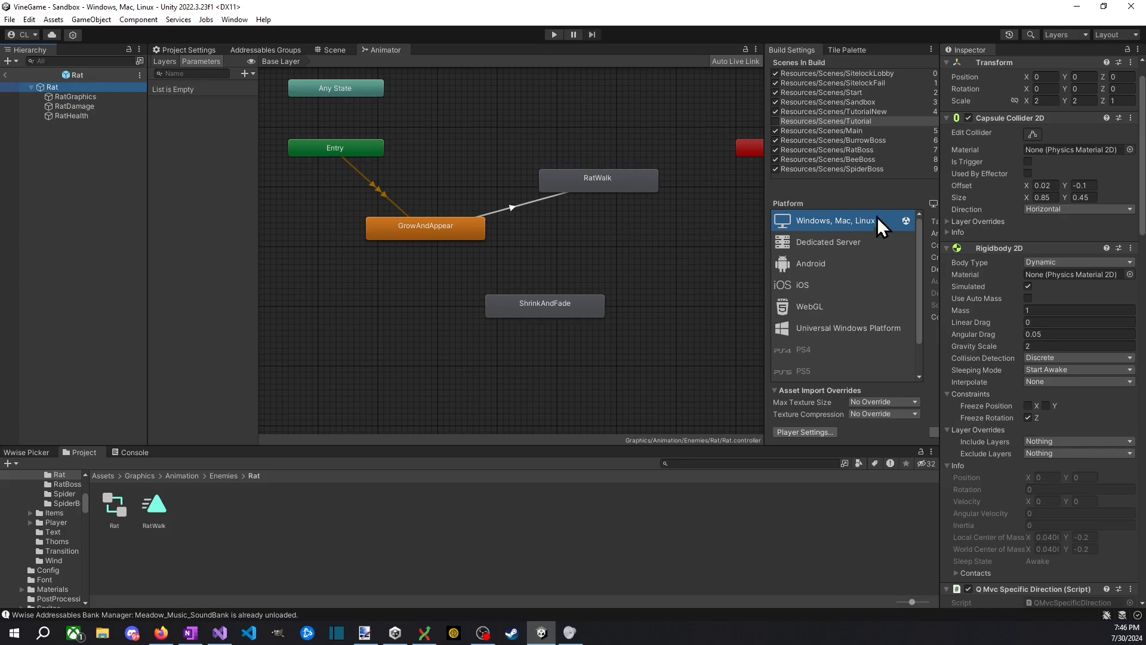
{"action": "left_click", "coordinate": [446, 228]}
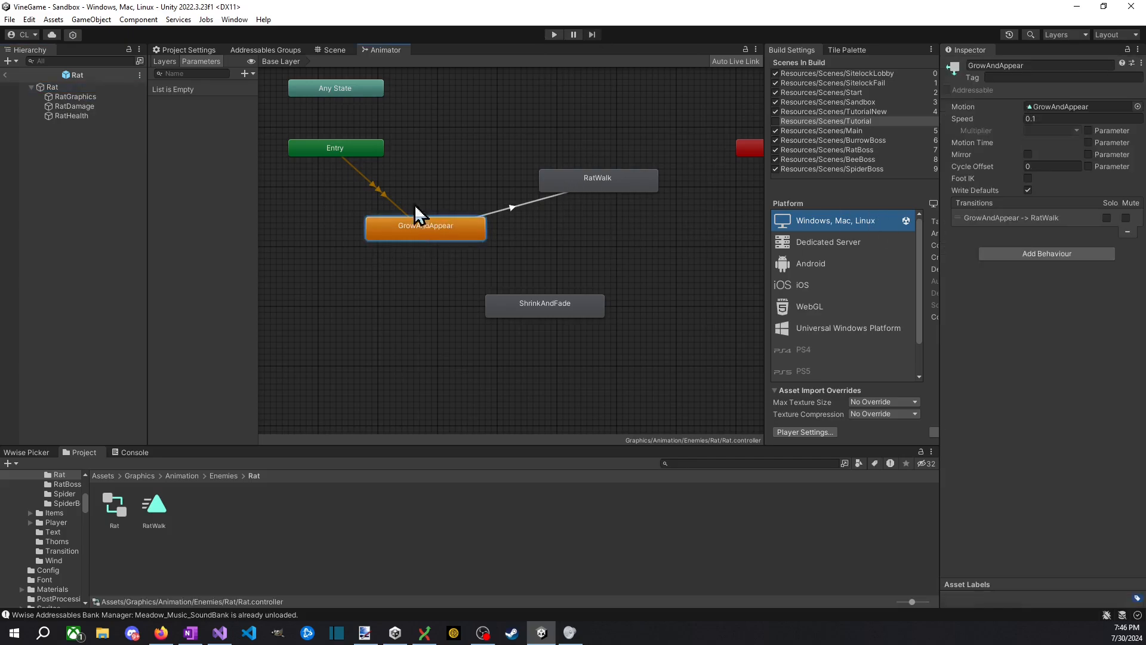
{"action": "right_click", "coordinate": [578, 188]}
{"action": "left_click", "coordinate": [611, 213]}
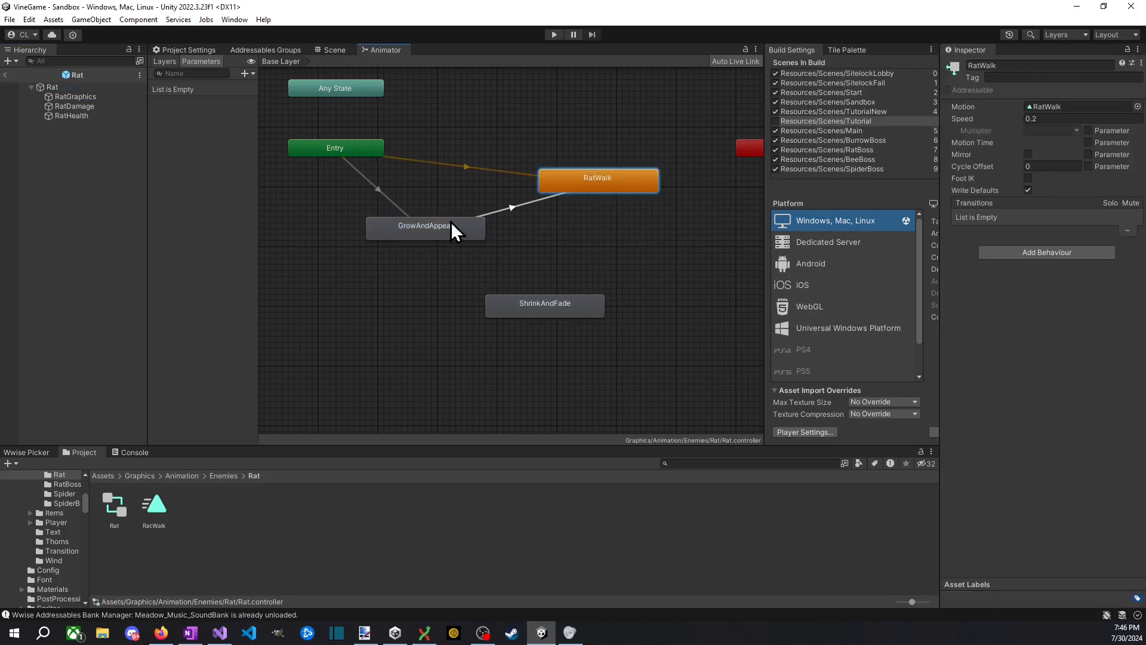
Step: Move the GrowAndAppear state down to the left of ShrinkAndFade in the Rat animator controller, and play-test the Sandbox scene
{"action": "left_click_drag", "start_coordinate": [433, 237], "coordinate": [398, 341]}
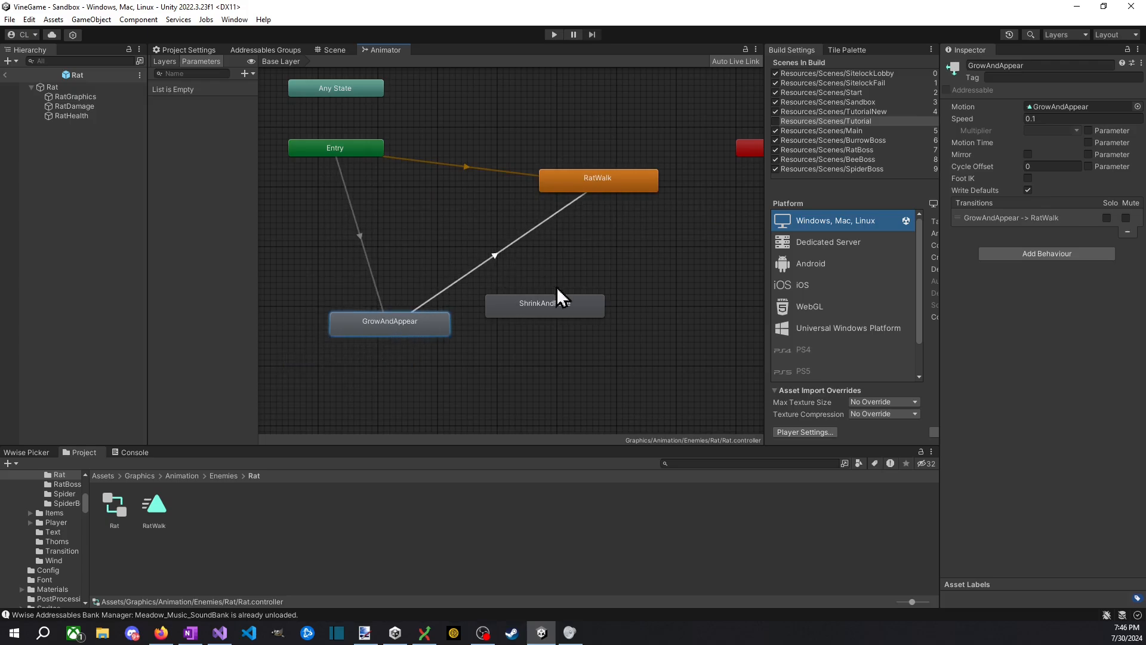
{"action": "left_click", "coordinate": [554, 34]}
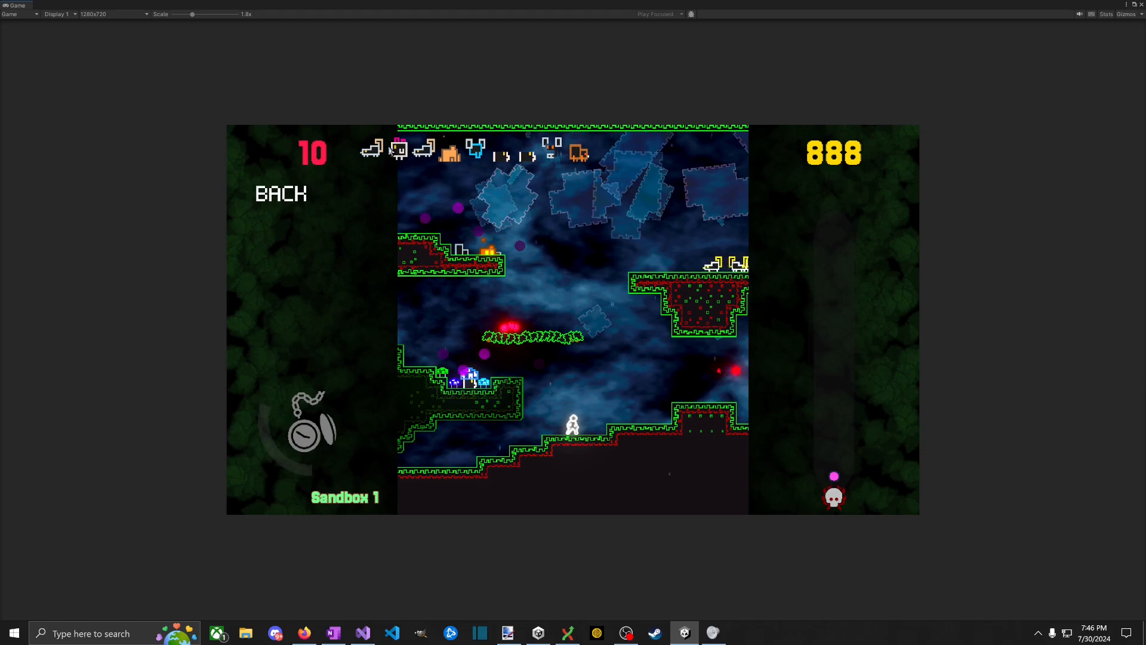
{"action": "key", "text": "d"}
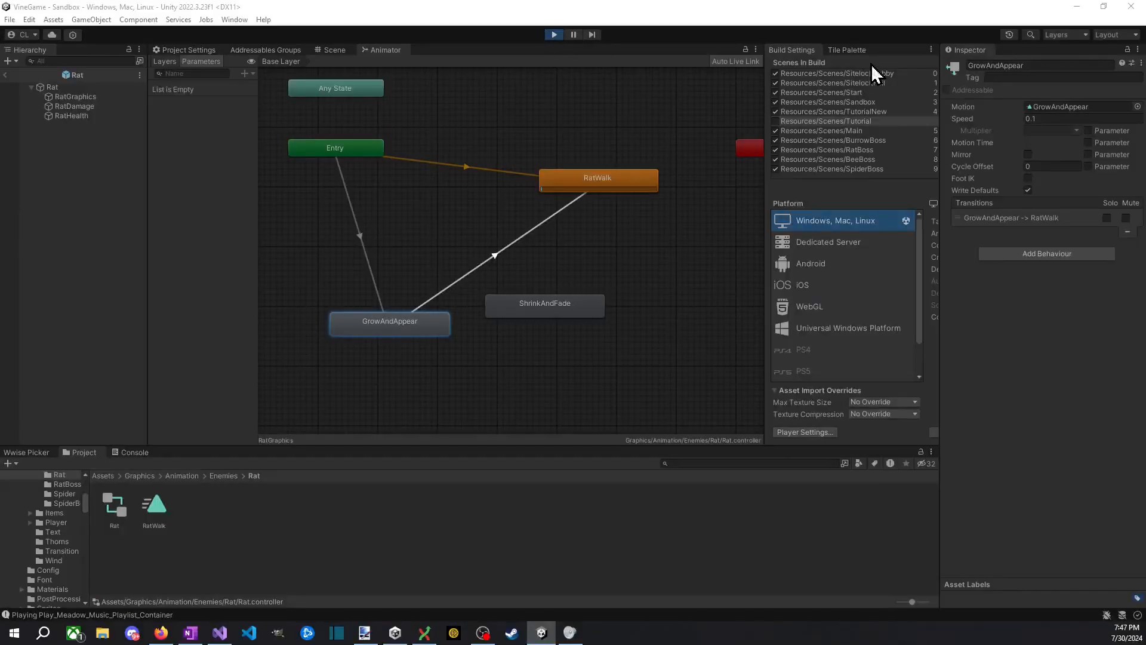
{"action": "left_click", "coordinate": [556, 34]}
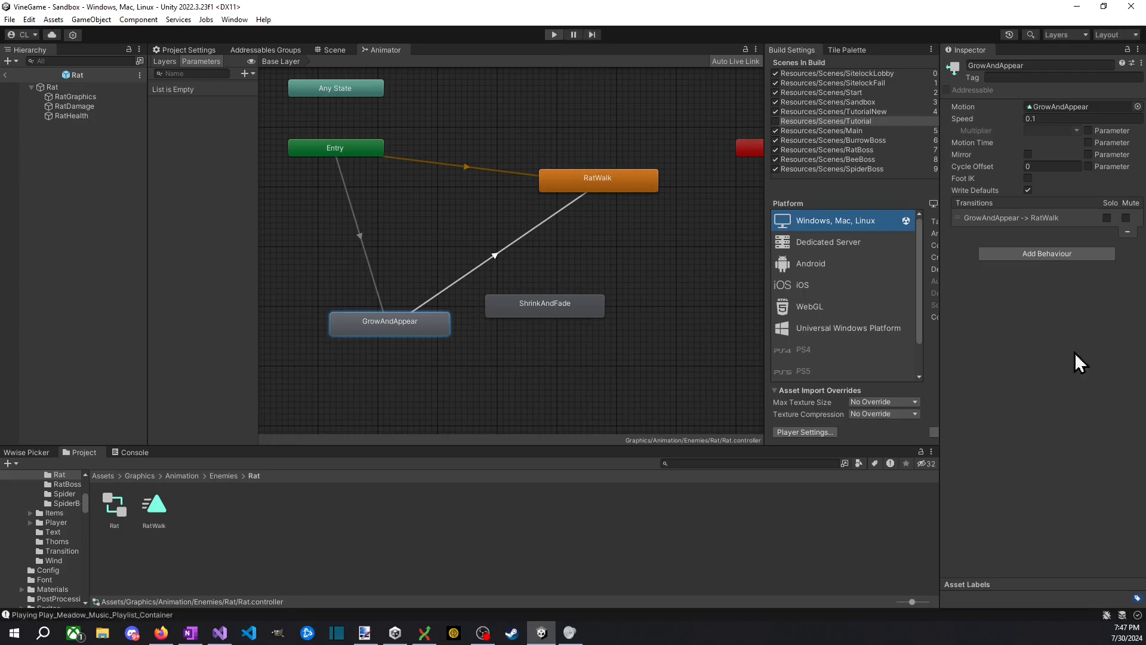
Step: Examine the Grow And Shrink component settings on the Rat prefab's root object
{"action": "left_click", "coordinate": [99, 88]}
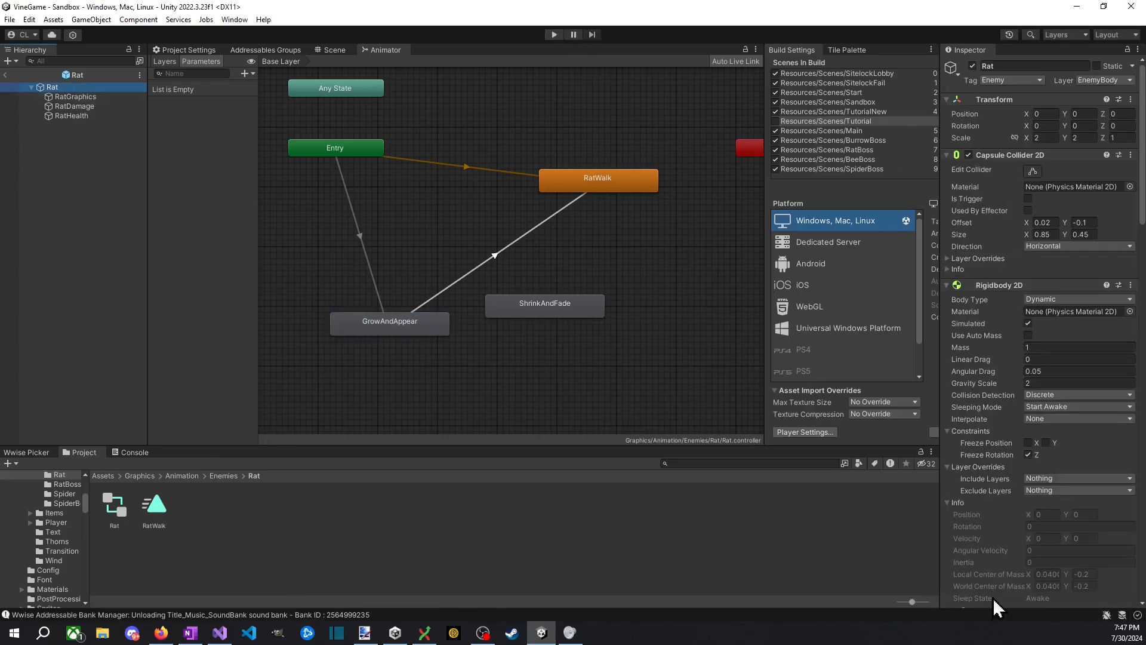
{"action": "scroll", "coordinate": [1027, 549], "scroll_direction": "down", "scroll_amount": 20}
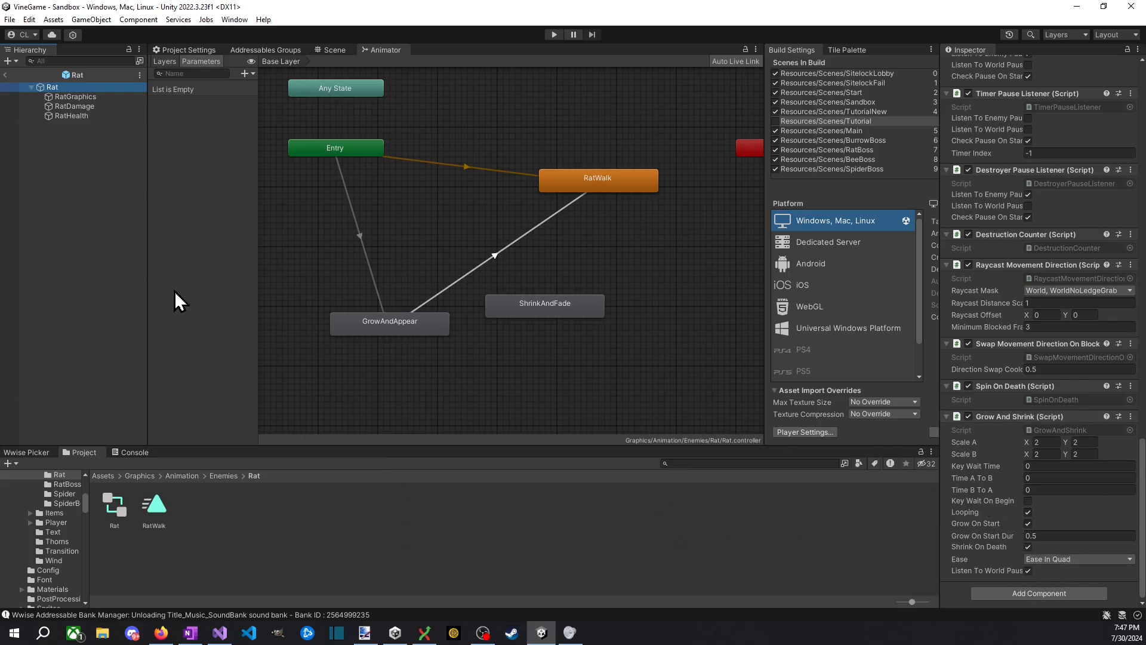
Step: Remove the Play Animation On Destruction component from the RatGraphics object
{"action": "left_click", "coordinate": [81, 97]}
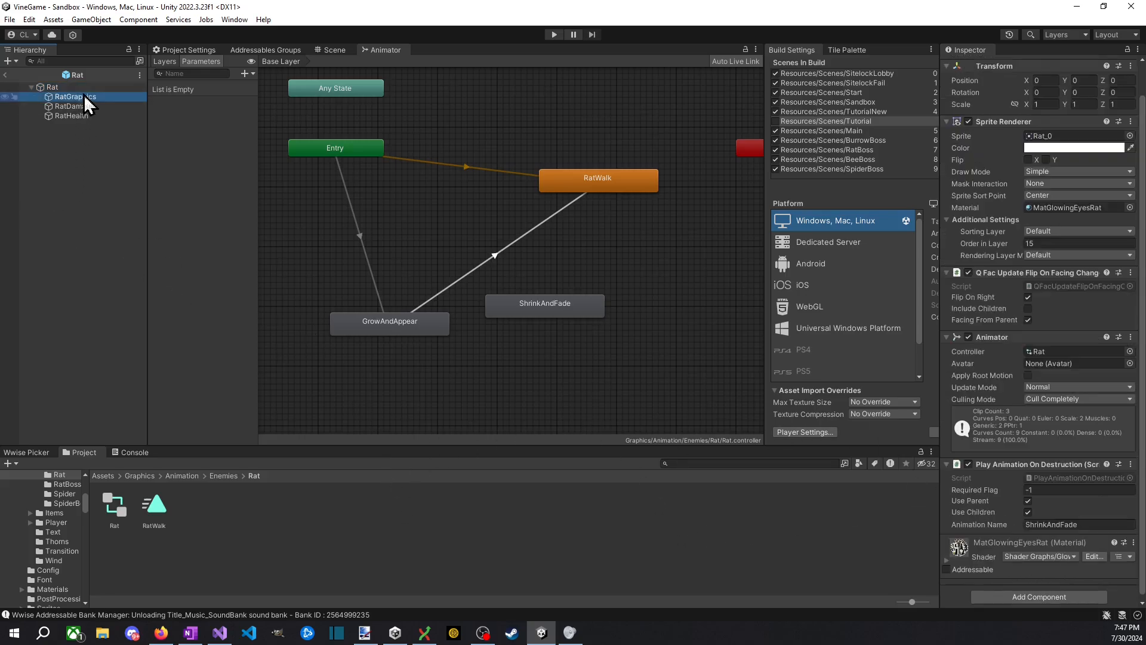
{"action": "right_click", "coordinate": [1061, 460]}
{"action": "left_click", "coordinate": [1009, 486]}
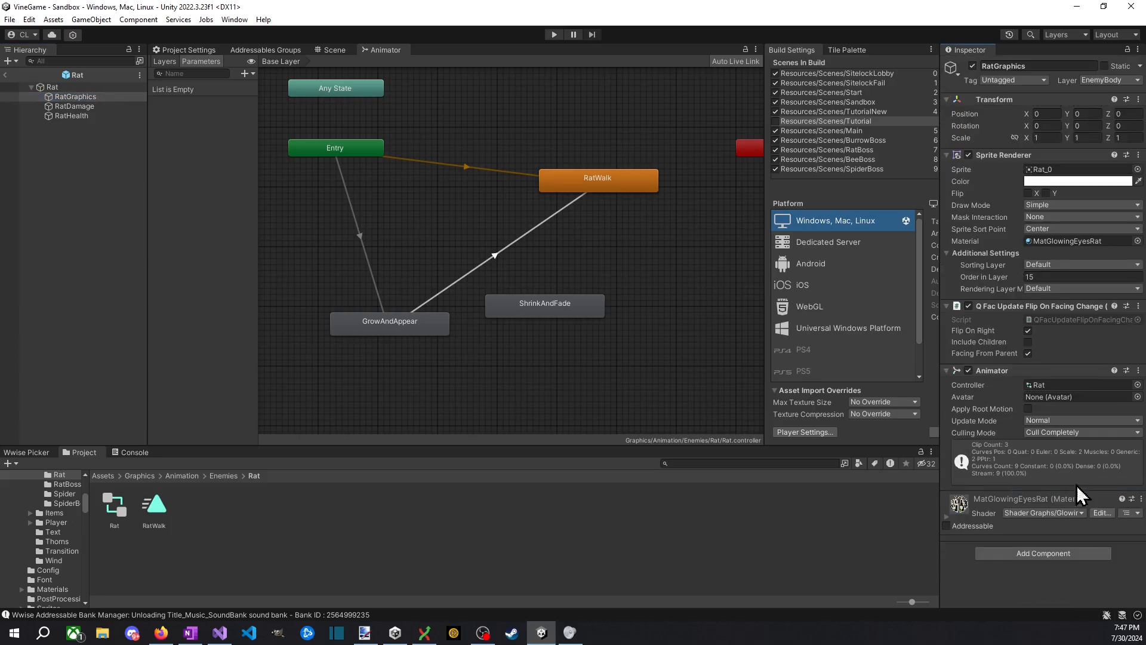
Step: Delete the GrowAndAppear and ShrinkAndFade states from the Rat animator controller
{"action": "left_click", "coordinate": [421, 327]}
{"action": "key", "text": "Delete"}
{"action": "left_click", "coordinate": [546, 306]}
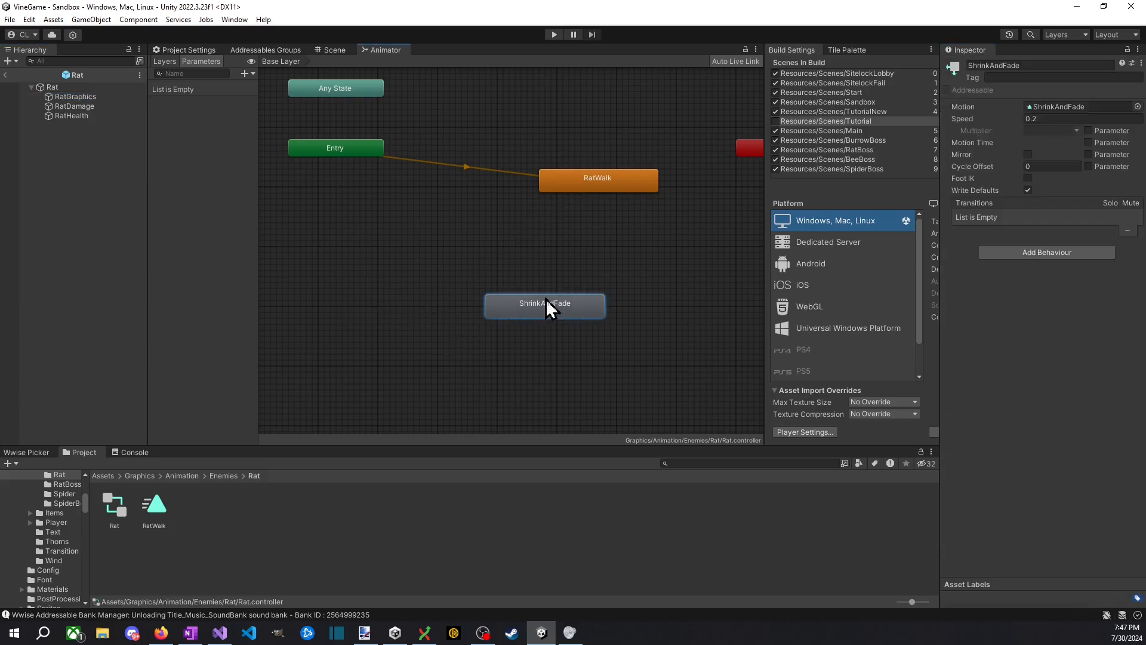
{"action": "key", "text": "Delete"}
Step: Play-test the Sandbox scene using the in-game Enemies list, and stop play mode
{"action": "left_click", "coordinate": [554, 35]}
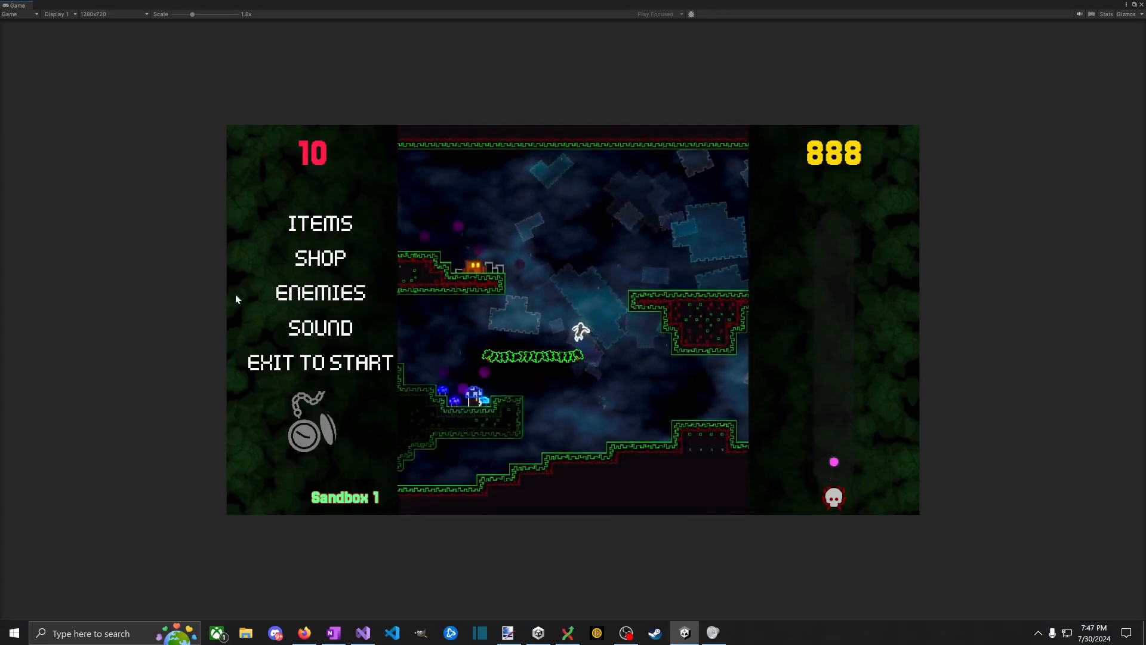
{"action": "left_click", "coordinate": [330, 291]}
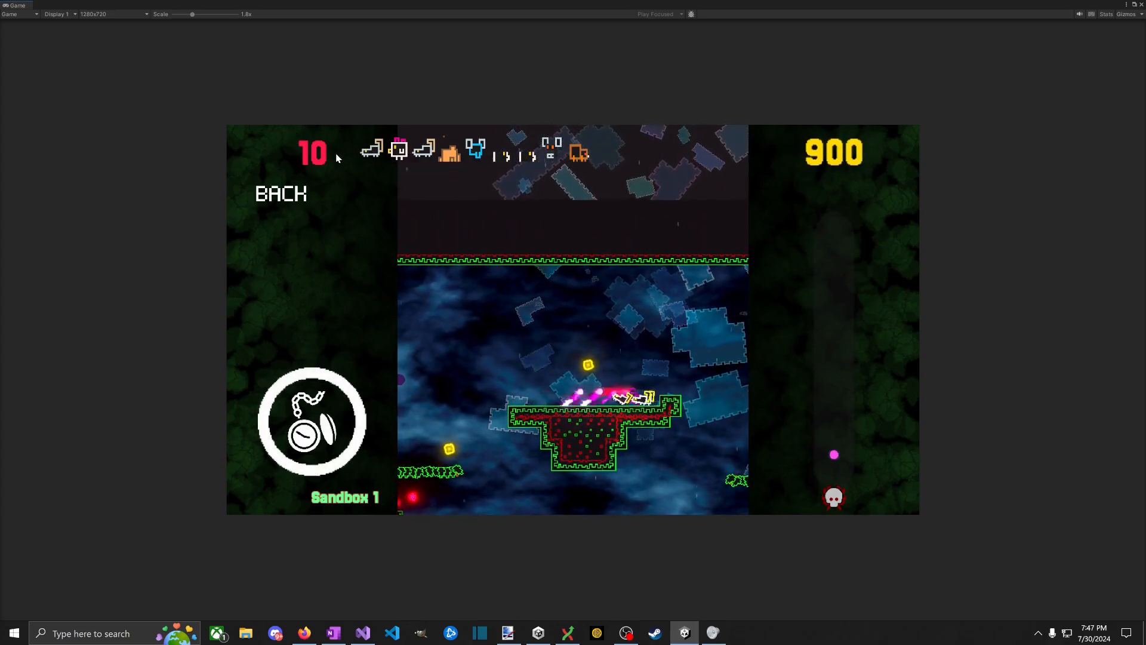
{"action": "key", "text": "ctrl+p"}
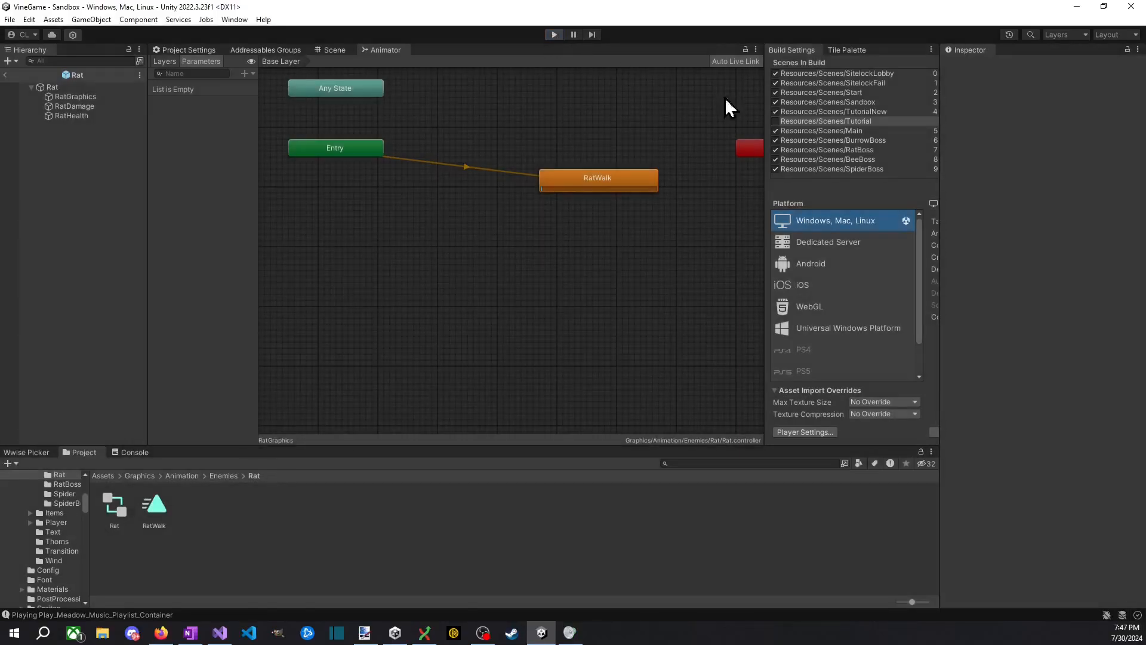
Step: Set the Delay of the Rat prefab root's Destroy On Death component to 1.5
{"action": "left_click", "coordinate": [46, 88]}
{"action": "scroll", "coordinate": [1005, 385], "scroll_direction": "down", "scroll_amount": 5}
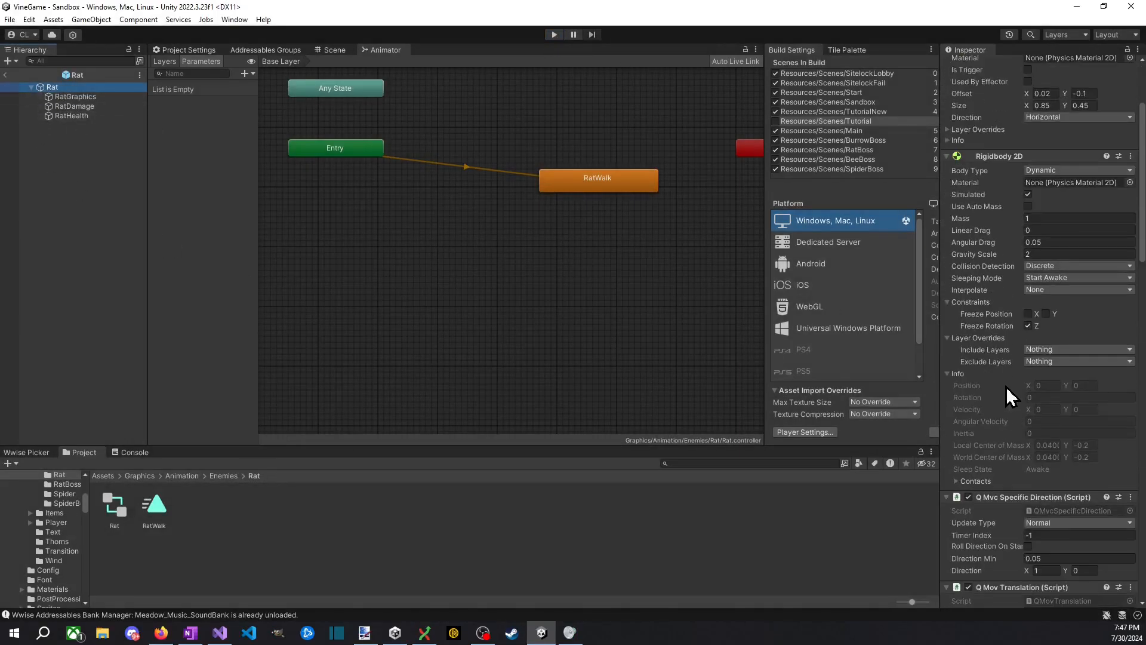
{"action": "scroll", "coordinate": [1005, 386], "scroll_direction": "down", "scroll_amount": 15}
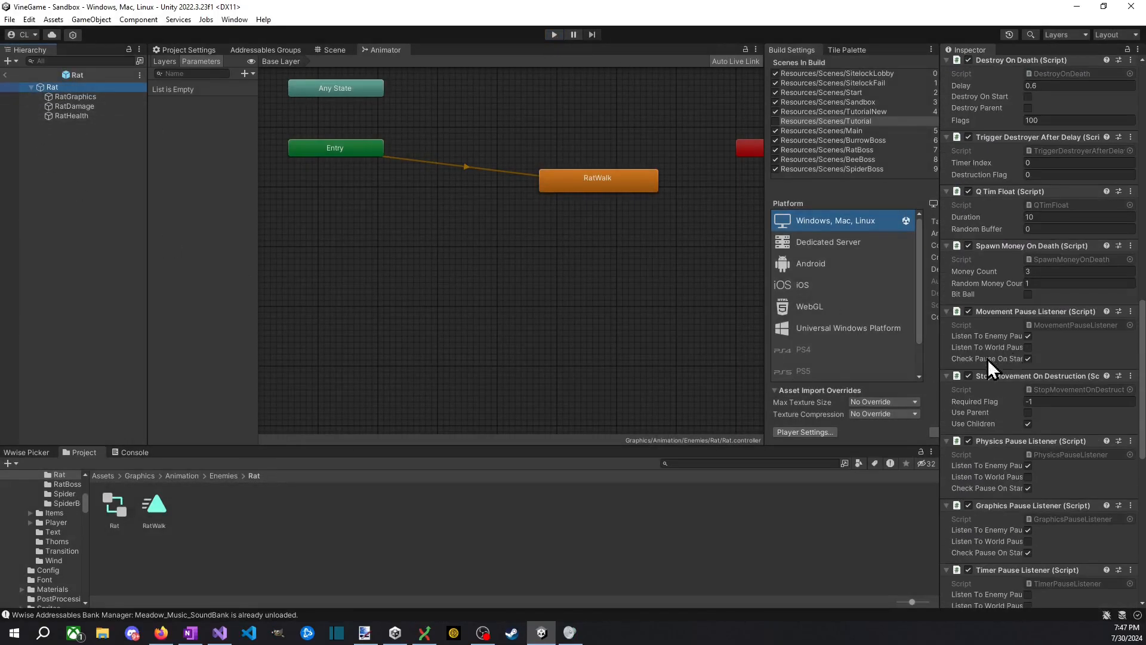
{"action": "scroll", "coordinate": [1063, 389], "scroll_direction": "down", "scroll_amount": 5}
{"action": "scroll", "coordinate": [1051, 418], "scroll_direction": "down", "scroll_amount": 10}
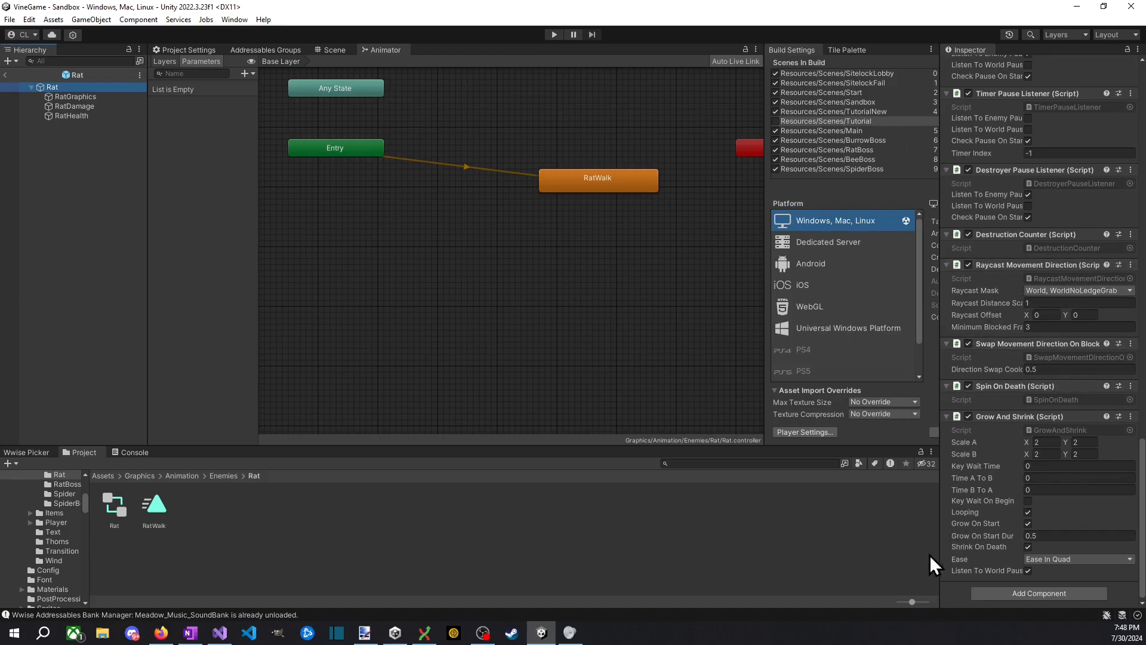
{"action": "scroll", "coordinate": [991, 266], "scroll_direction": "up", "scroll_amount": 15}
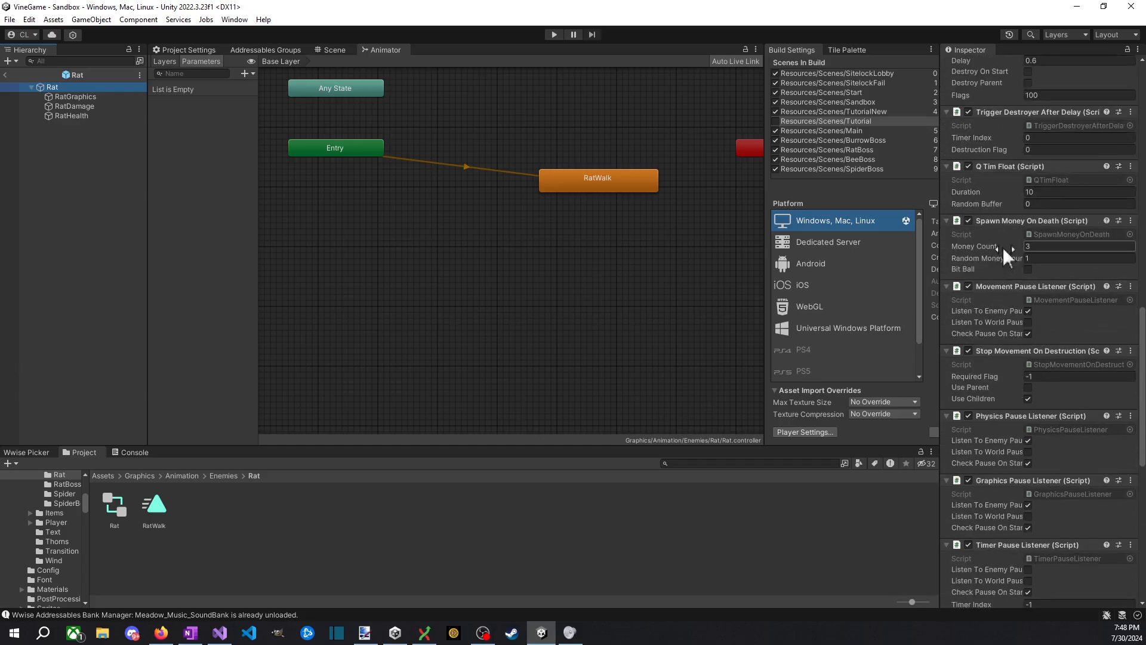
{"action": "scroll", "coordinate": [1008, 240], "scroll_direction": "up", "scroll_amount": 5}
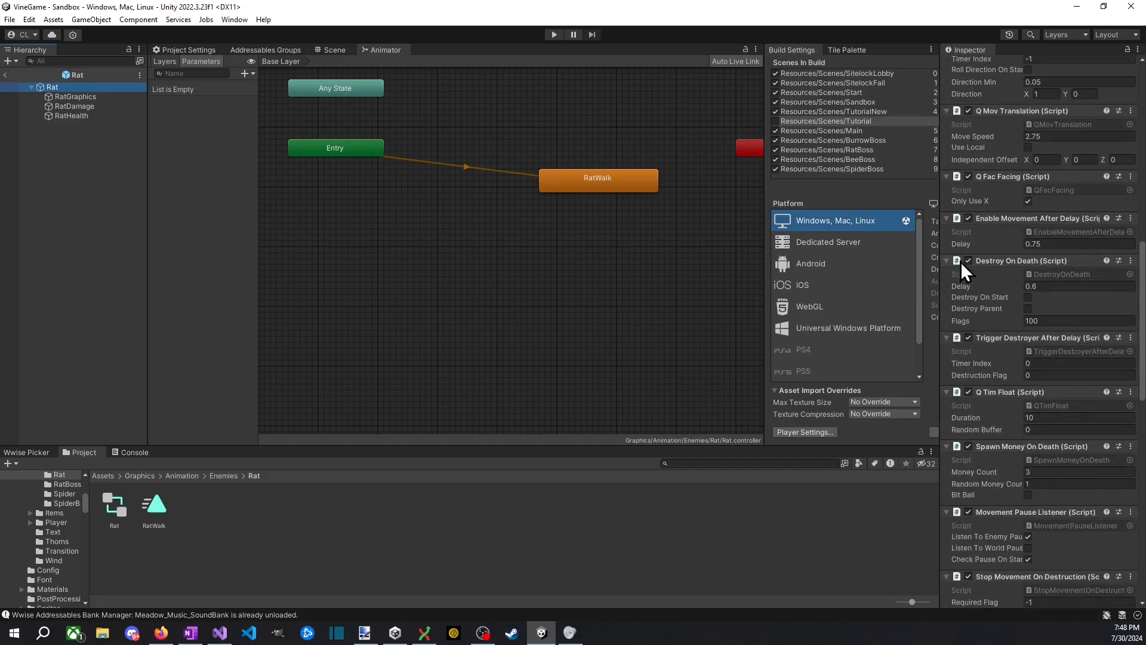
{"action": "left_click", "coordinate": [1083, 287]}
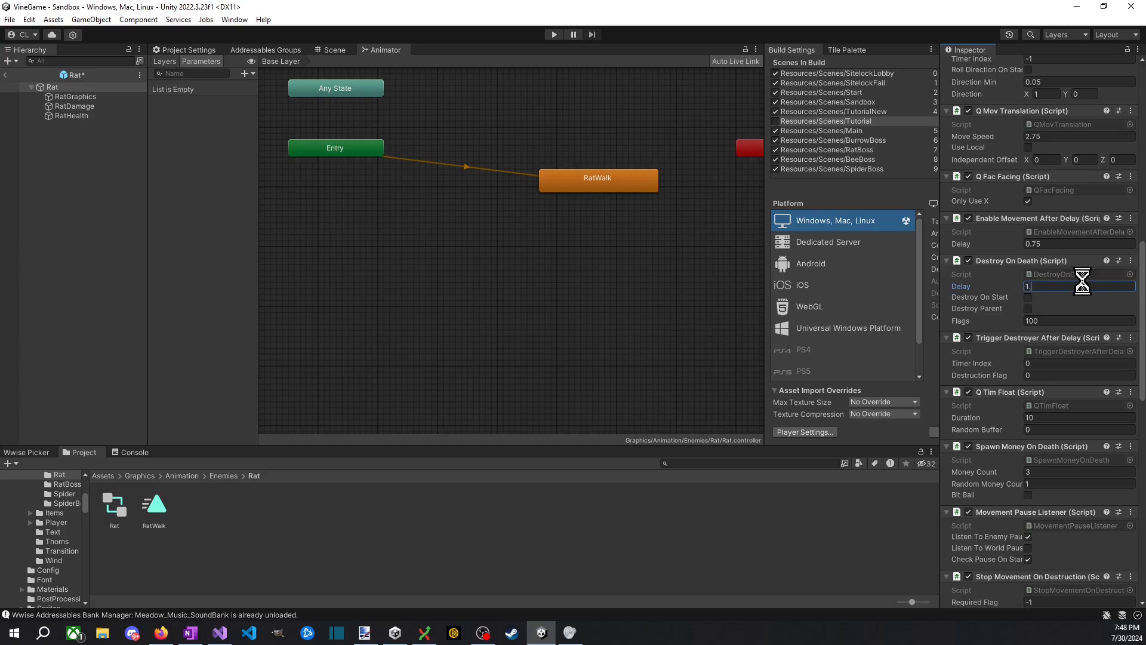
{"action": "type", "text": "1.5"}
Step: Run the game again to check the rat's longer death delay through the Enemies list, and end the test
{"action": "left_click", "coordinate": [552, 34]}
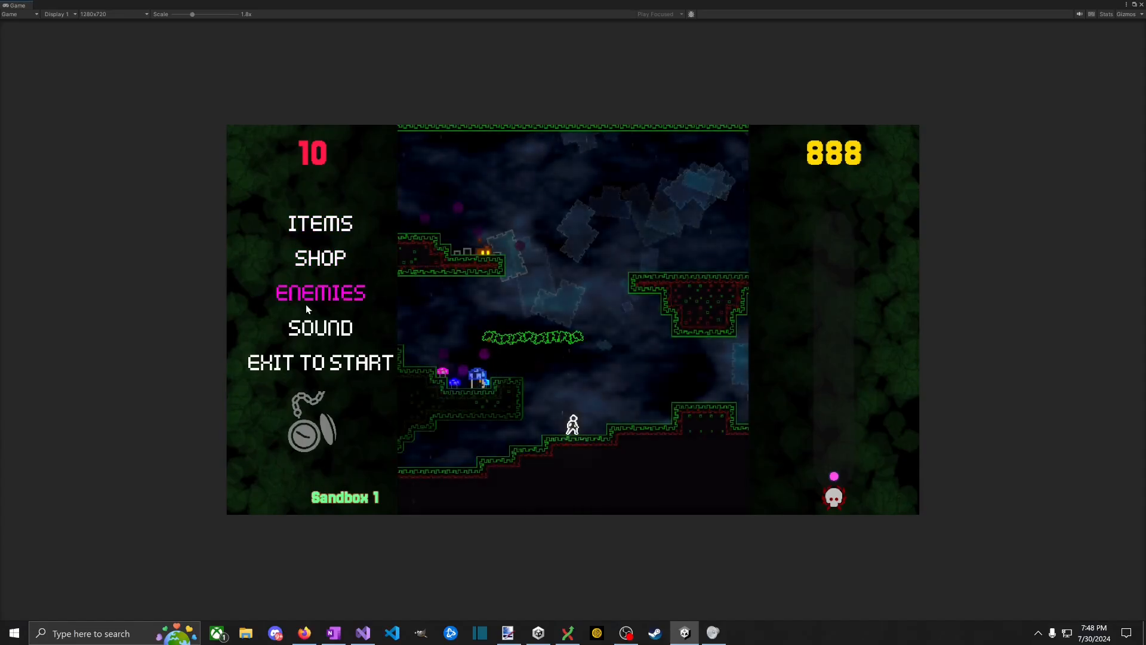
{"action": "left_click", "coordinate": [281, 298]}
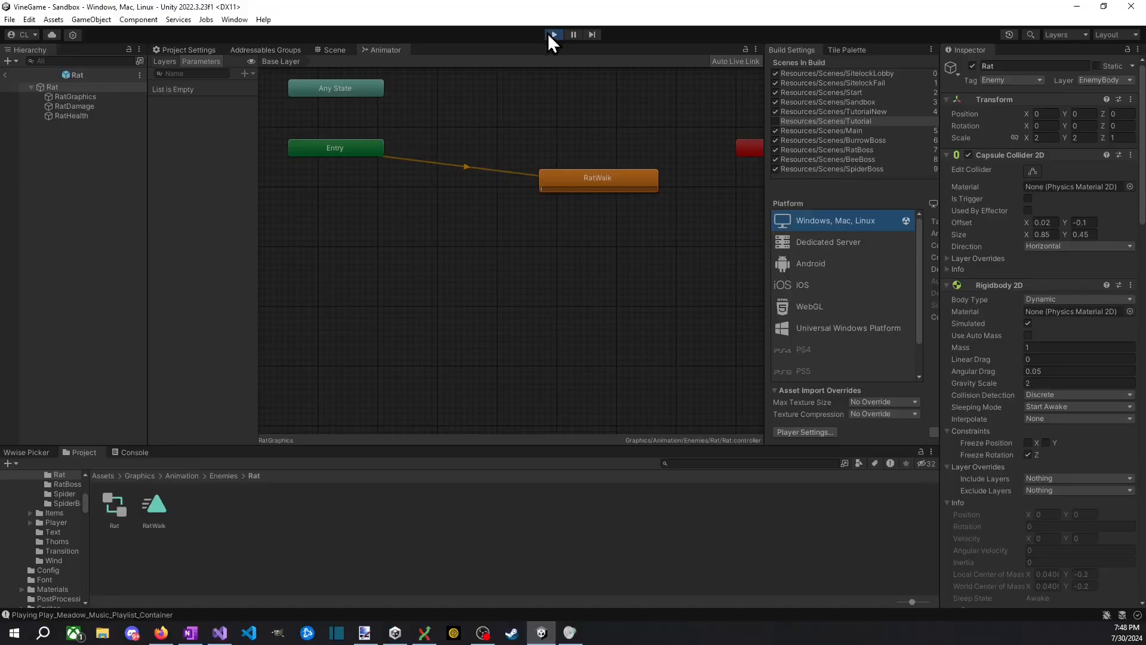
{"action": "left_click", "coordinate": [550, 34]}
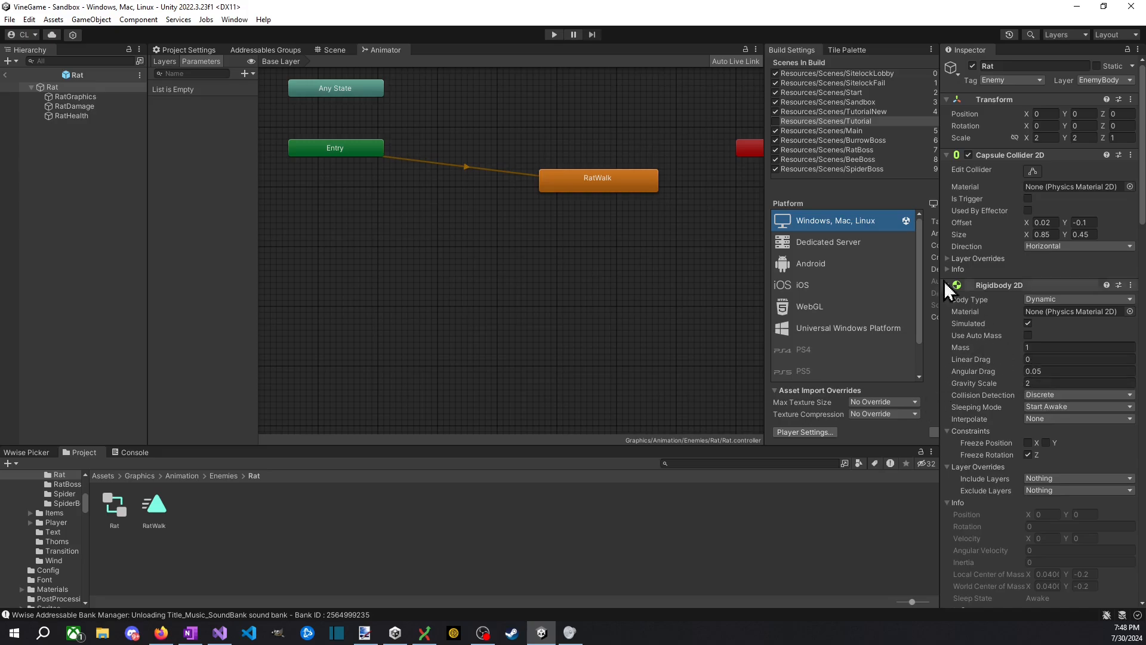
Step: Search the project for chicken, open the Chicken prefab and examine its root components
{"action": "left_click", "coordinate": [752, 464]}
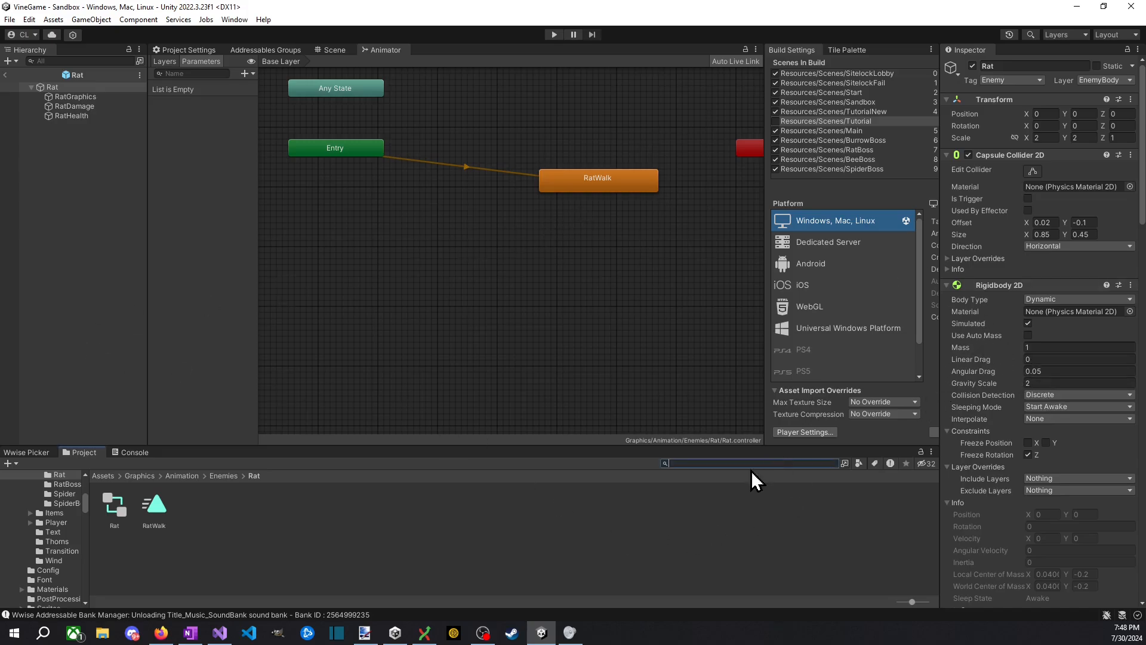
{"action": "type", "text": "chicken"}
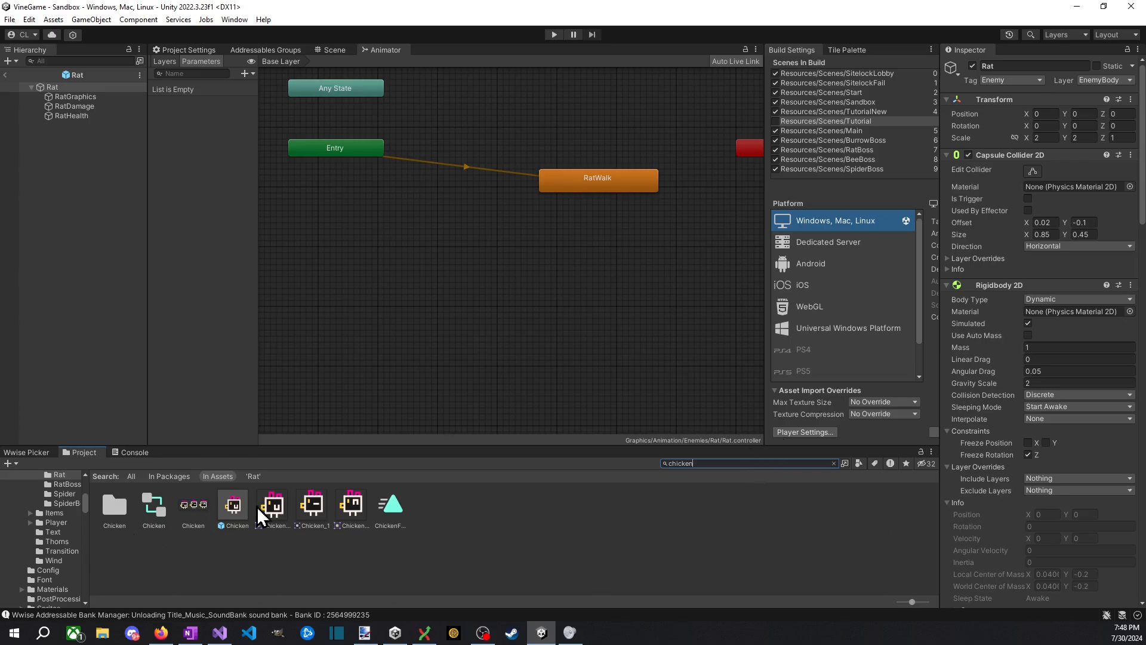
{"action": "double_click", "coordinate": [237, 507]}
{"action": "scroll", "coordinate": [1063, 417], "scroll_direction": "down", "scroll_amount": 6}
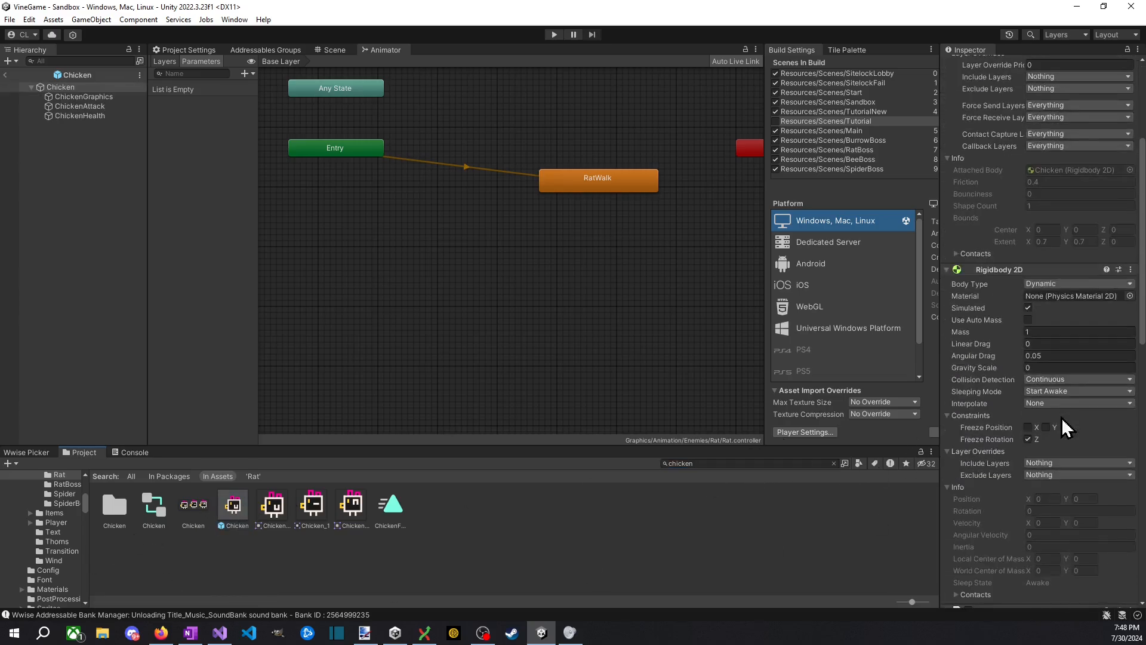
{"action": "scroll", "coordinate": [1062, 418], "scroll_direction": "up", "scroll_amount": 6}
{"action": "scroll", "coordinate": [1049, 428], "scroll_direction": "down", "scroll_amount": 3}
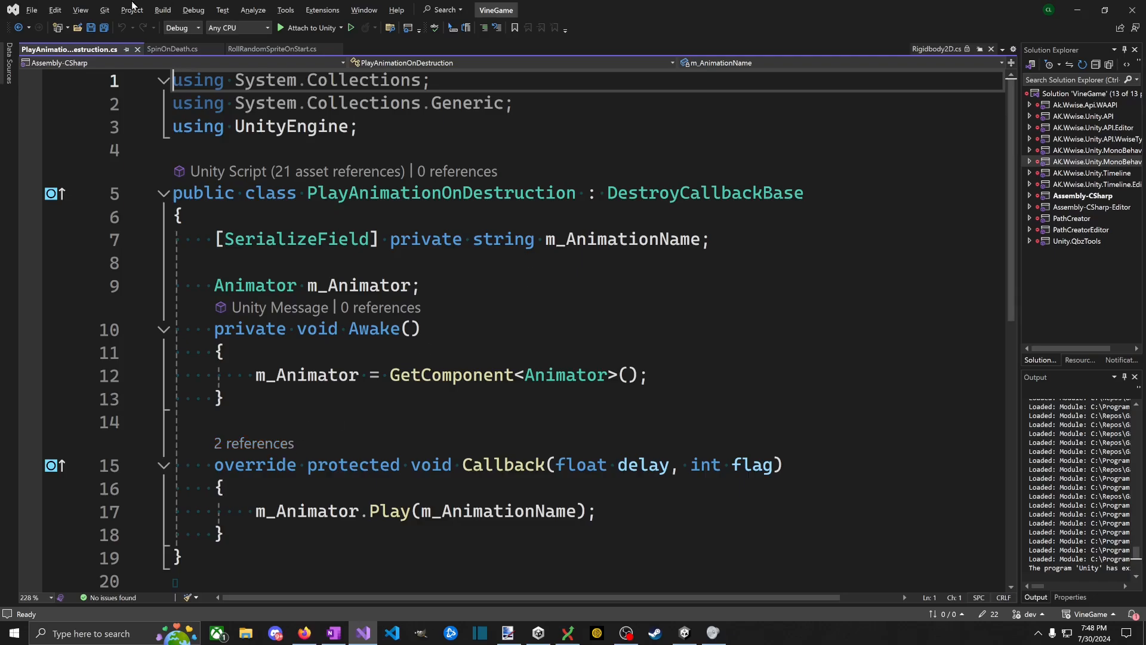
Step: In SpinOnDeath.cs, add a [SerializeField] attribute on a new line below the m_TranslationSpinning declaration
{"action": "left_click", "coordinate": [186, 47]}
{"action": "scroll", "coordinate": [326, 366], "scroll_direction": "up", "scroll_amount": 7}
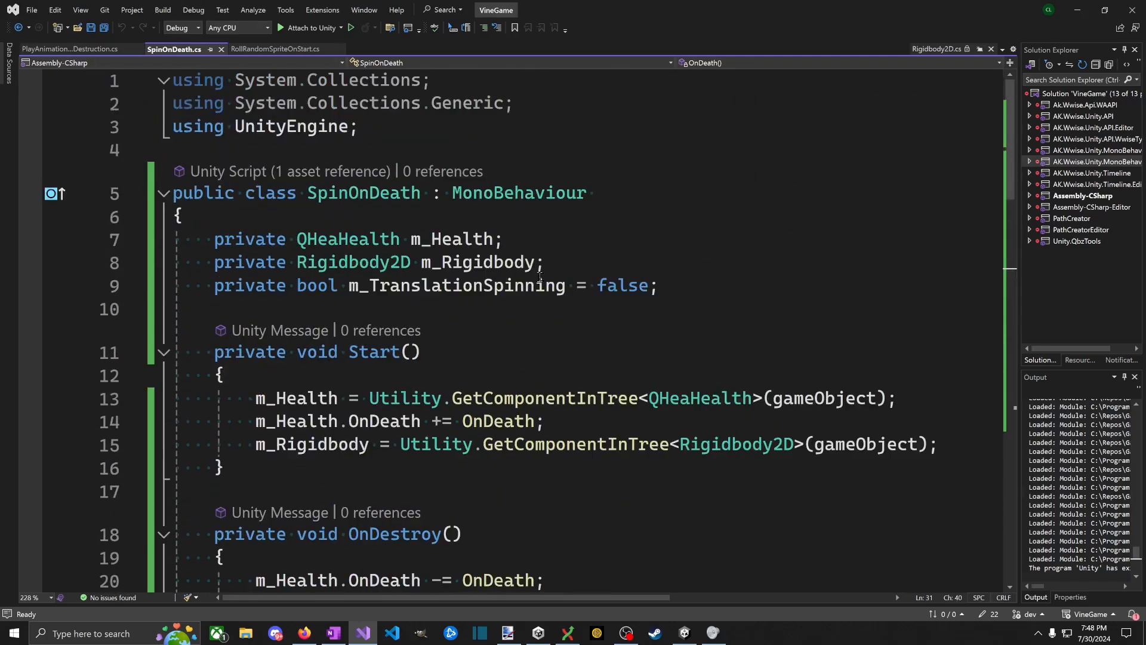
{"action": "left_click", "coordinate": [693, 286]}
{"action": "key", "text": "Return"}
{"action": "key", "text": "Return"}
{"action": "type", "text": "[S"}
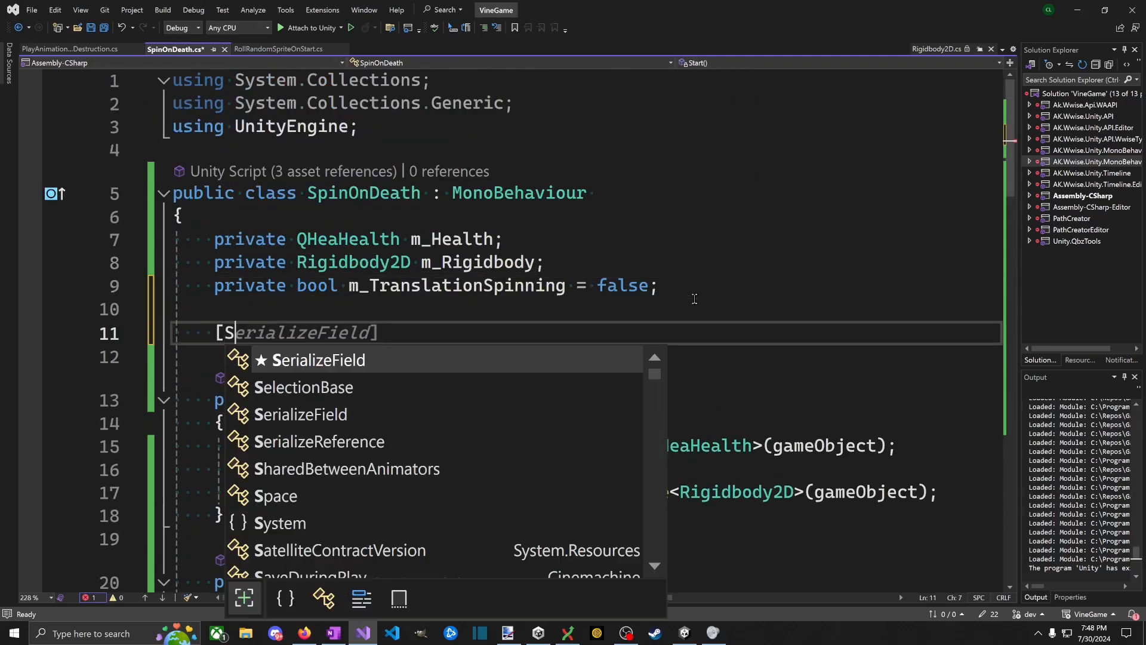
{"action": "type", "text": "e"}
{"action": "key", "text": "Tab"}
{"action": "type", "text": "] "}
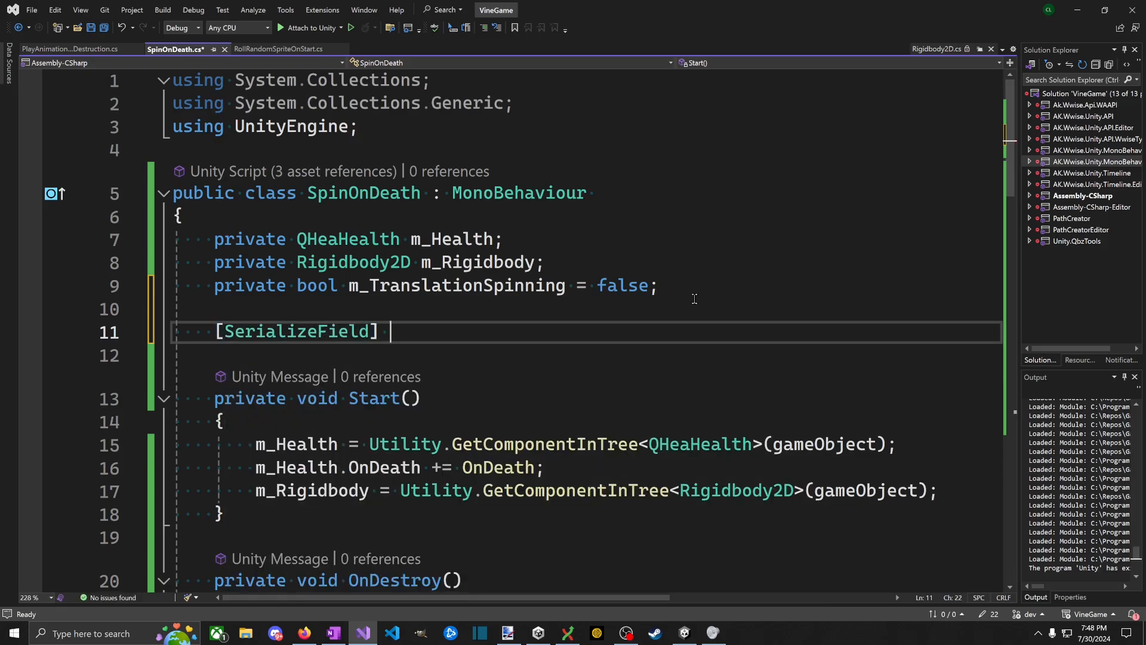
Step: Complete the serialized field as float m_SpinSpeed = 1.0f; and save the script
{"action": "type", "text": "fl"}
{"action": "key", "text": "BackSpace"}
{"action": "key", "text": "BackSpace"}
{"action": "type", "text": "m_"}
{"action": "key", "text": "BackSpace"}
{"action": "key", "text": "BackSpace"}
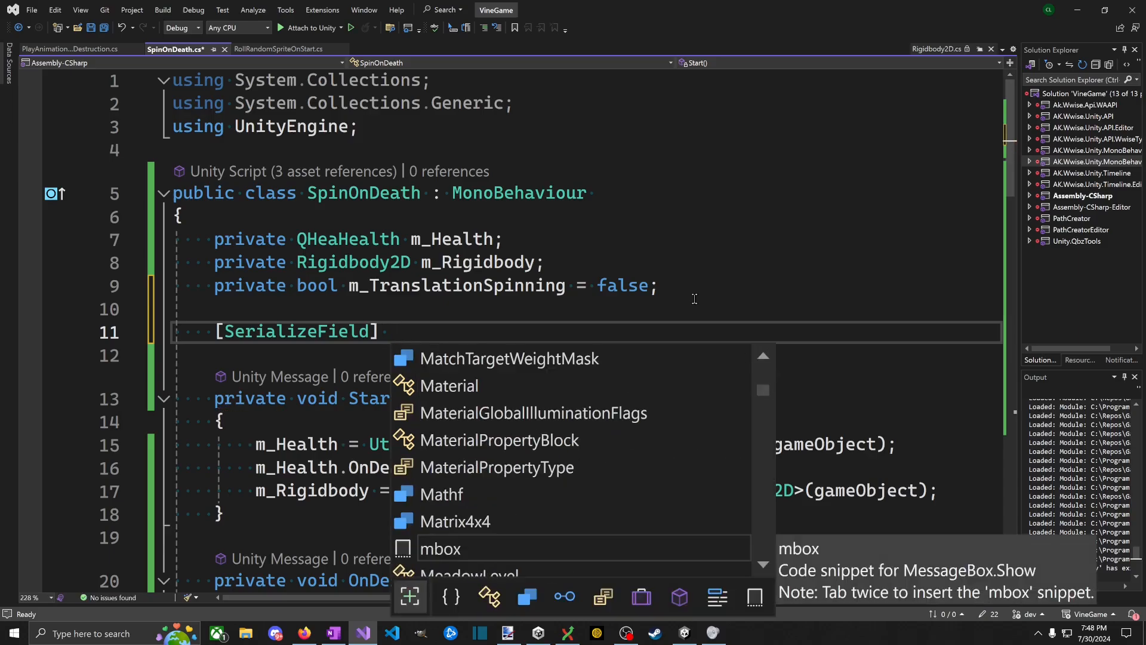
{"action": "type", "text": "float m_S"}
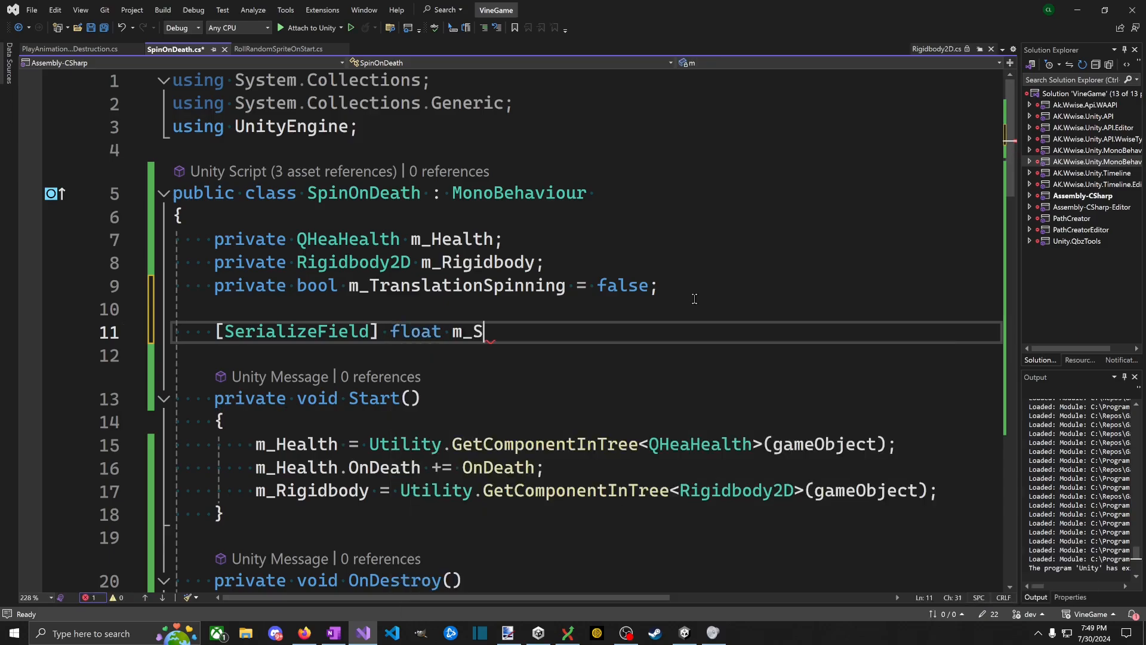
{"action": "type", "text": "pinSpeed ="}
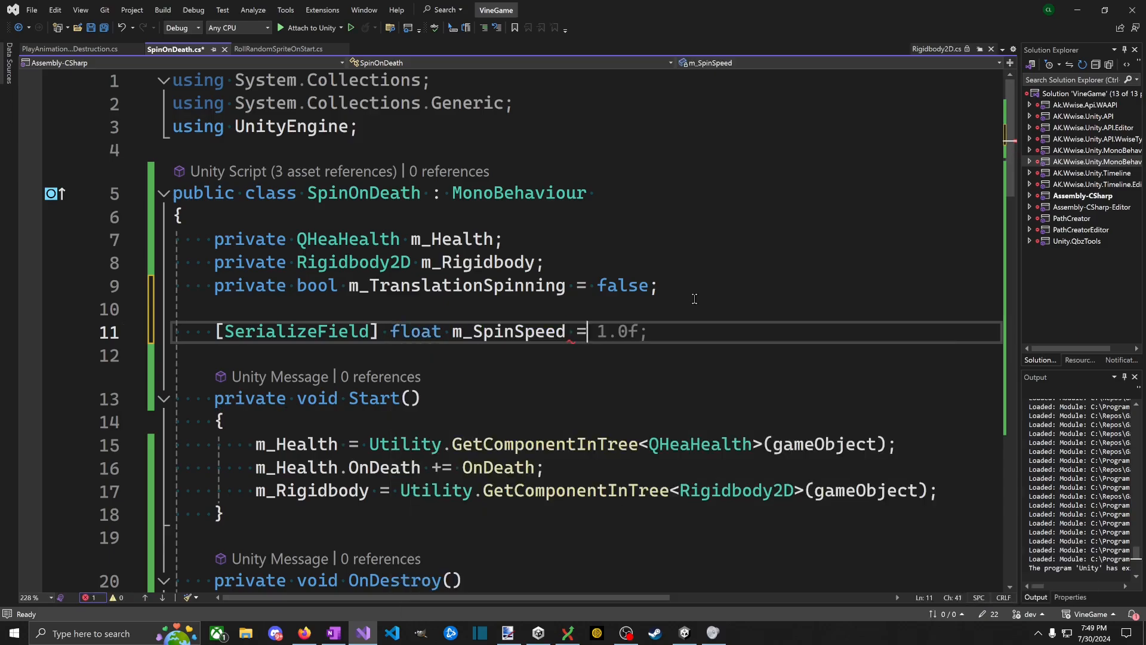
{"action": "type", "text": " 1.0f;"}
{"action": "key", "text": "ctrl+s"}
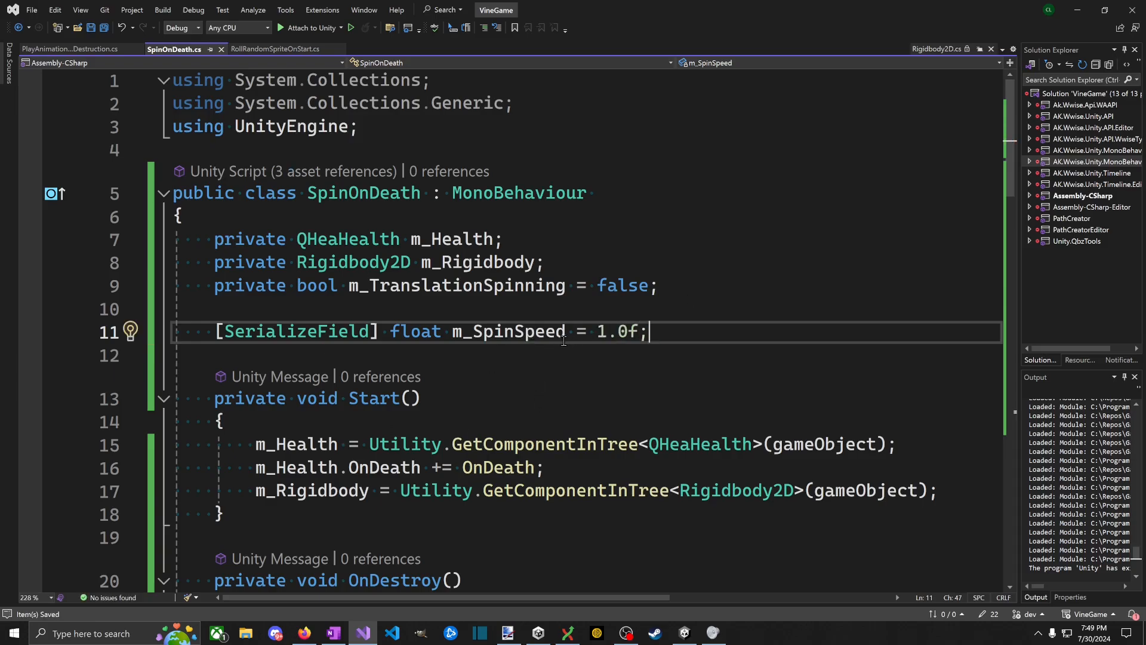
Step: Rename the m_SpinSpeed field to m_SpinSpeedMultiplier in its declaration
{"action": "key", "text": "Down"}
{"action": "key", "text": "Down"}
{"action": "key", "text": "Up"}
{"action": "key", "text": "Home"}
{"action": "key", "text": "Up"}
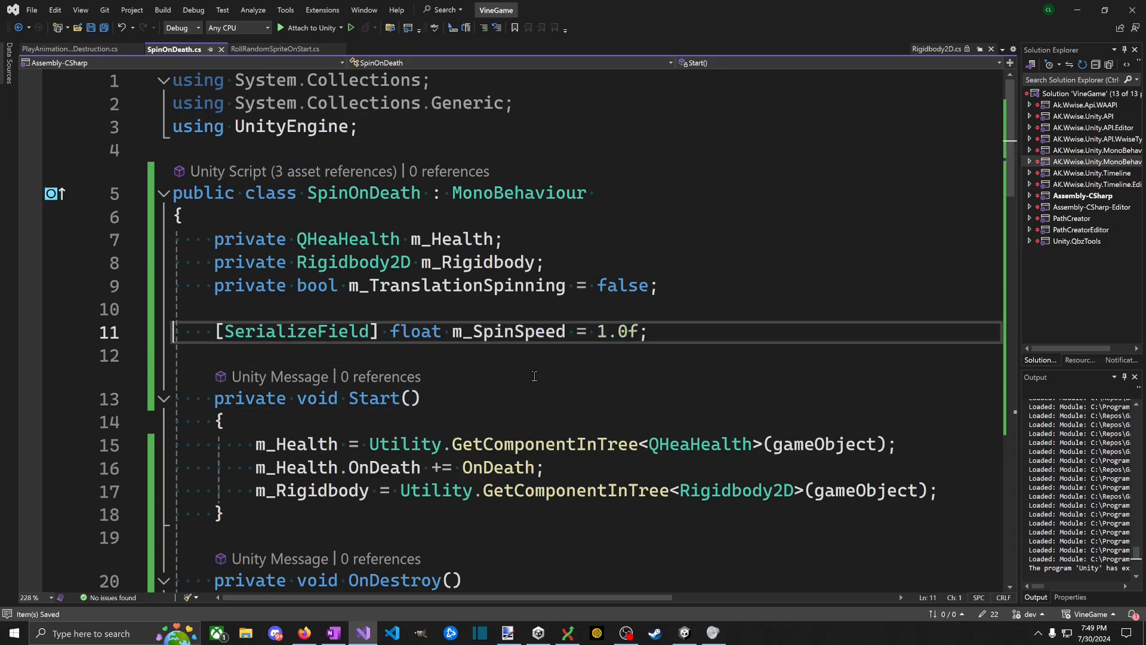
{"action": "key", "text": "End"}
{"action": "key", "text": "ctrl+Left"}
{"action": "key", "text": "ctrl+Left"}
{"action": "type", "text": "Multiplier"}
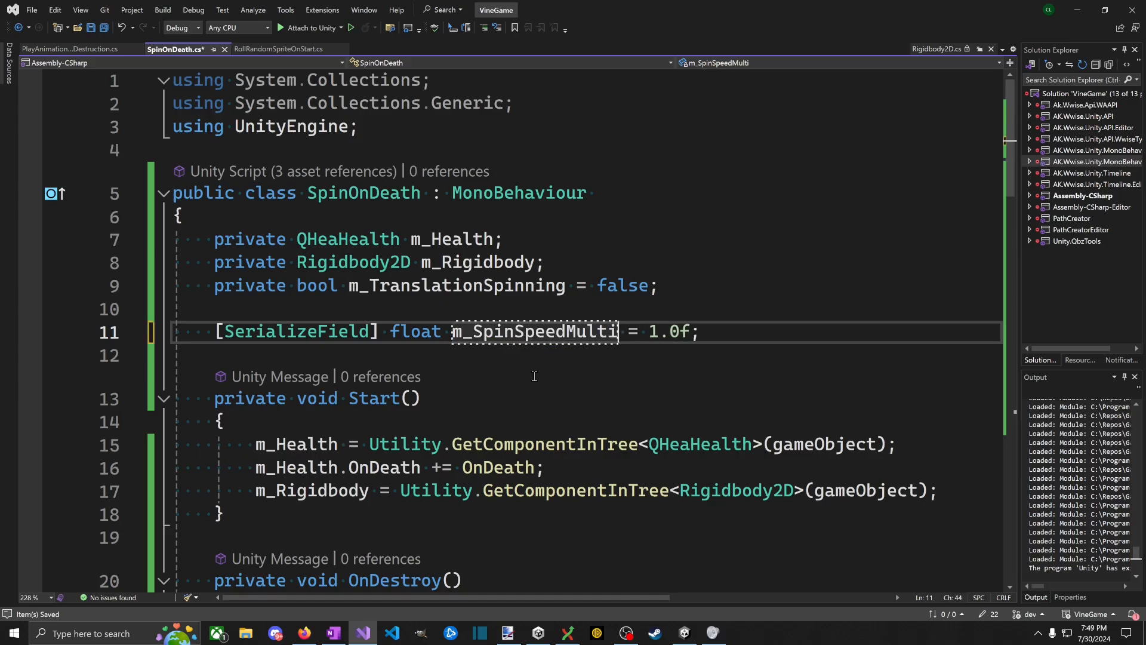
Step: In OnDeath, set torque to kBaseTorque * m_SpinSpeedMultiplier and save the script
{"action": "scroll", "coordinate": [606, 424], "scroll_direction": "down", "scroll_amount": 6}
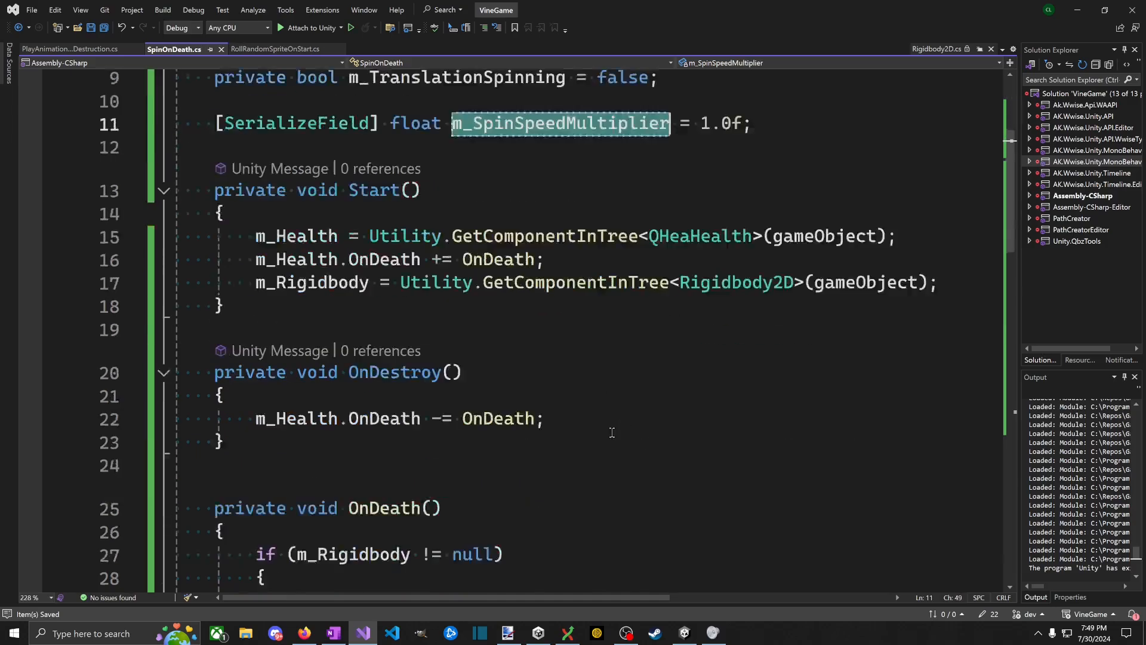
{"action": "left_click", "coordinate": [786, 445]}
{"action": "left_click", "coordinate": [599, 424]}
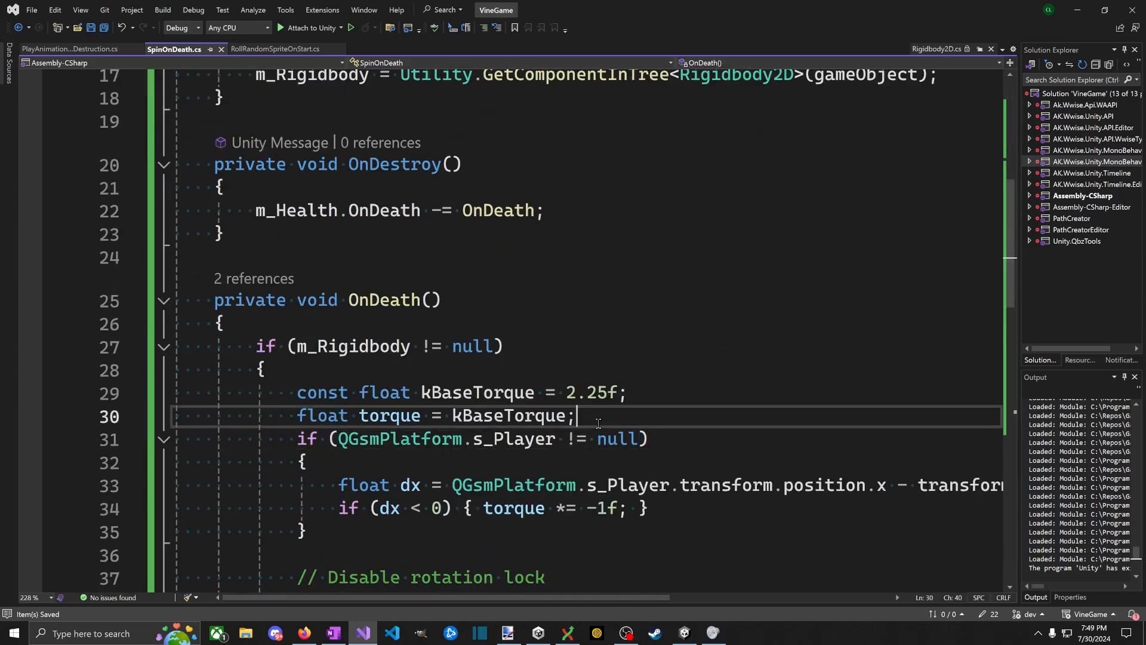
{"action": "type", "text": "*"}
{"action": "type", "text": "m_SpinSpeedMultiplier"}
{"action": "key", "text": "ctrl+s"}
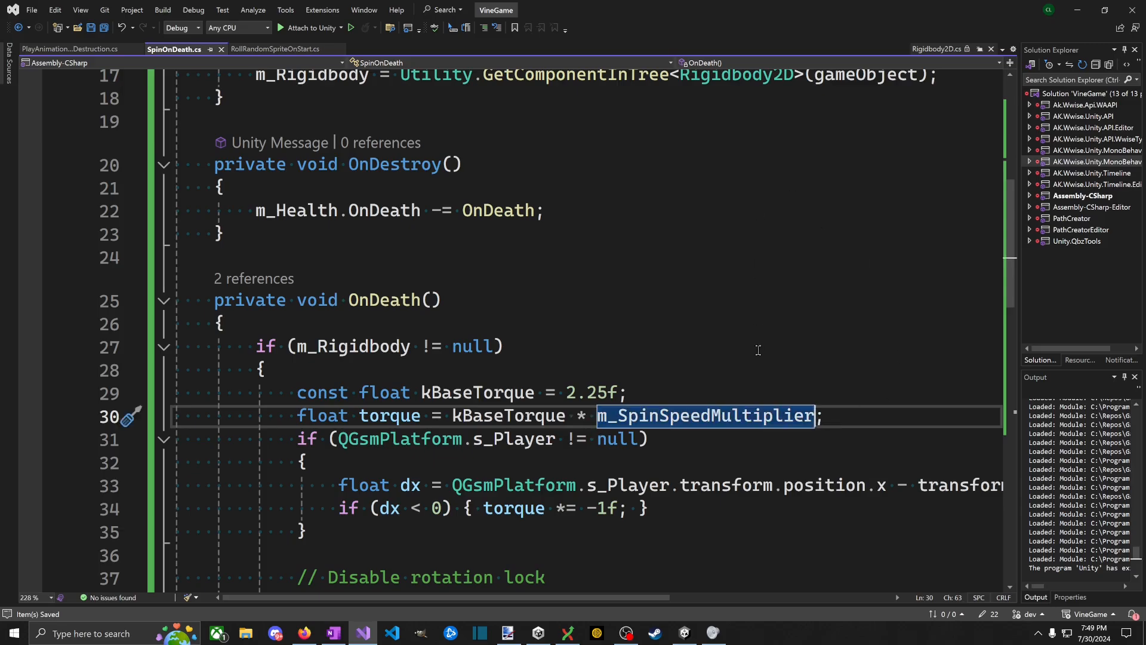
{"action": "left_click_drag", "start_coordinate": [758, 351], "coordinate": [757, 325]}
Step: Switch to Unity, leave the Chicken prefab for the Sandbox scene, and search the project for chick
{"action": "key", "text": "alt+Tab"}
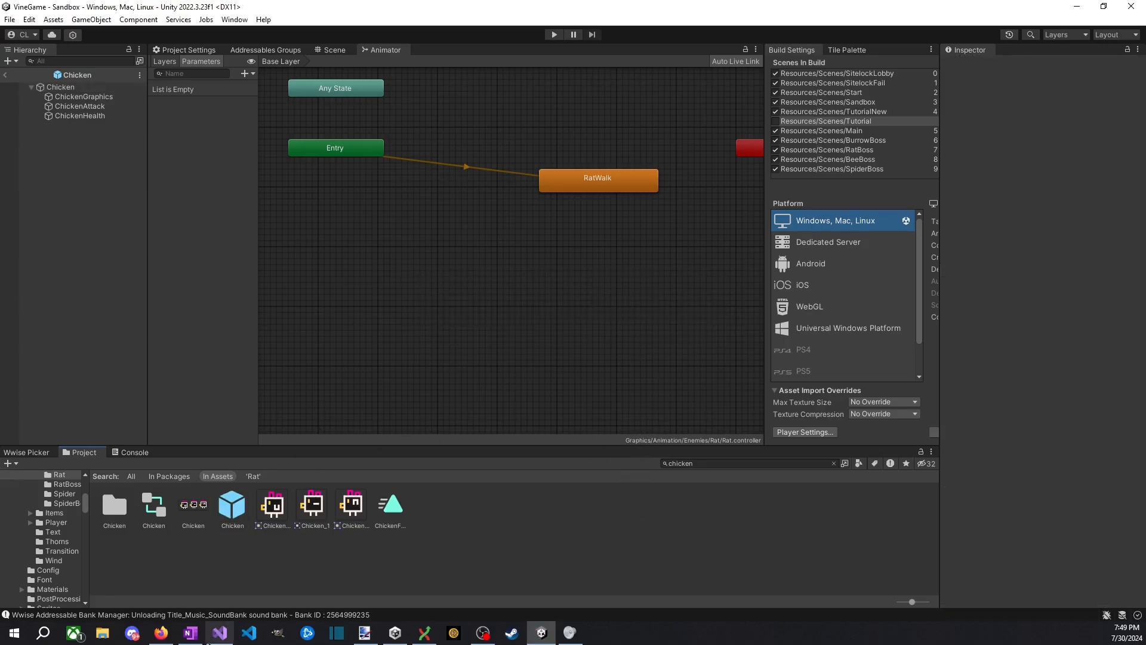
{"action": "left_click", "coordinate": [6, 75]}
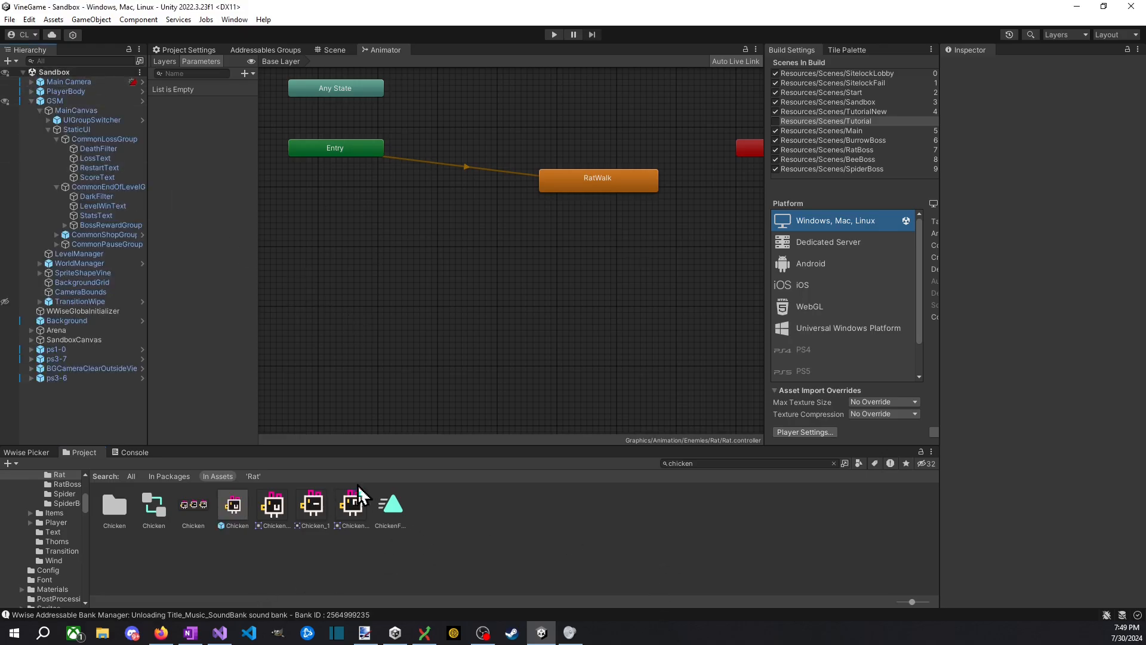
{"action": "left_click", "coordinate": [708, 464]}
{"action": "key", "text": "BackSpace"}
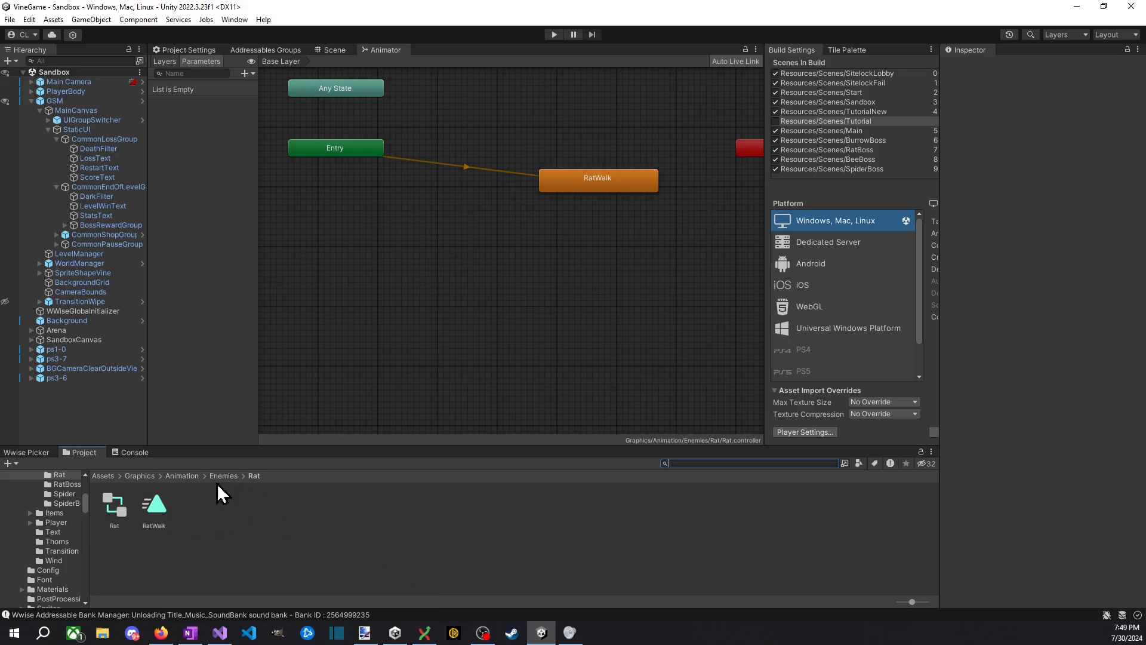
{"action": "type", "text": "chick"}
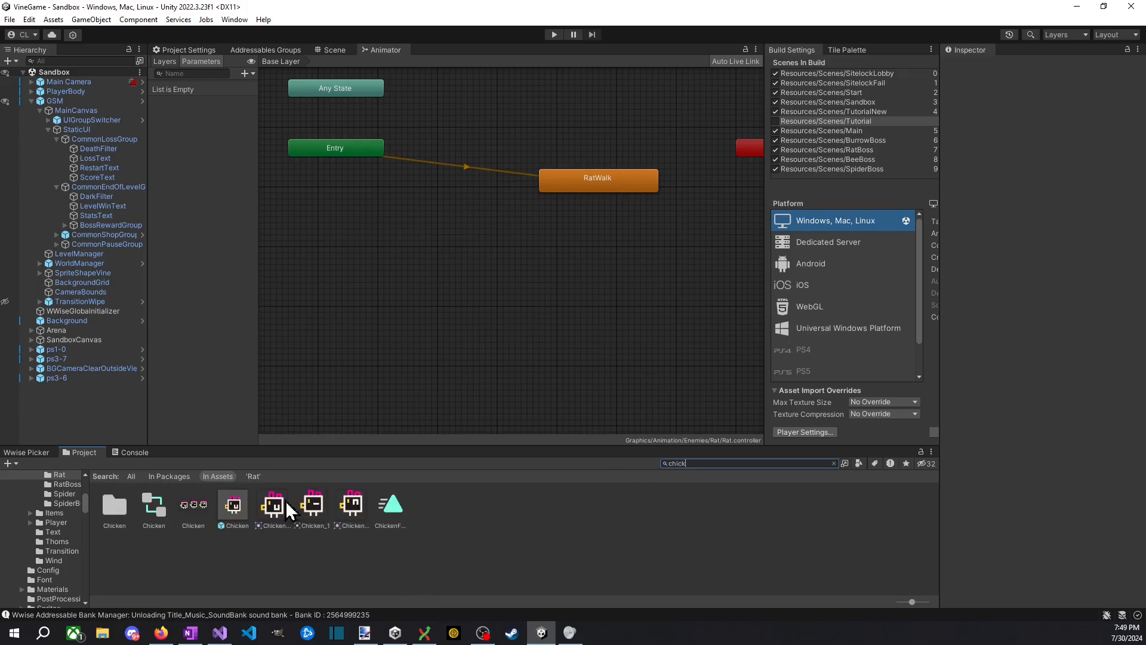
Step: Select the Rat prefab in the Enemies prefabs folder and set its Destroy On Death delay to 0.65
{"action": "left_click", "coordinate": [232, 513]}
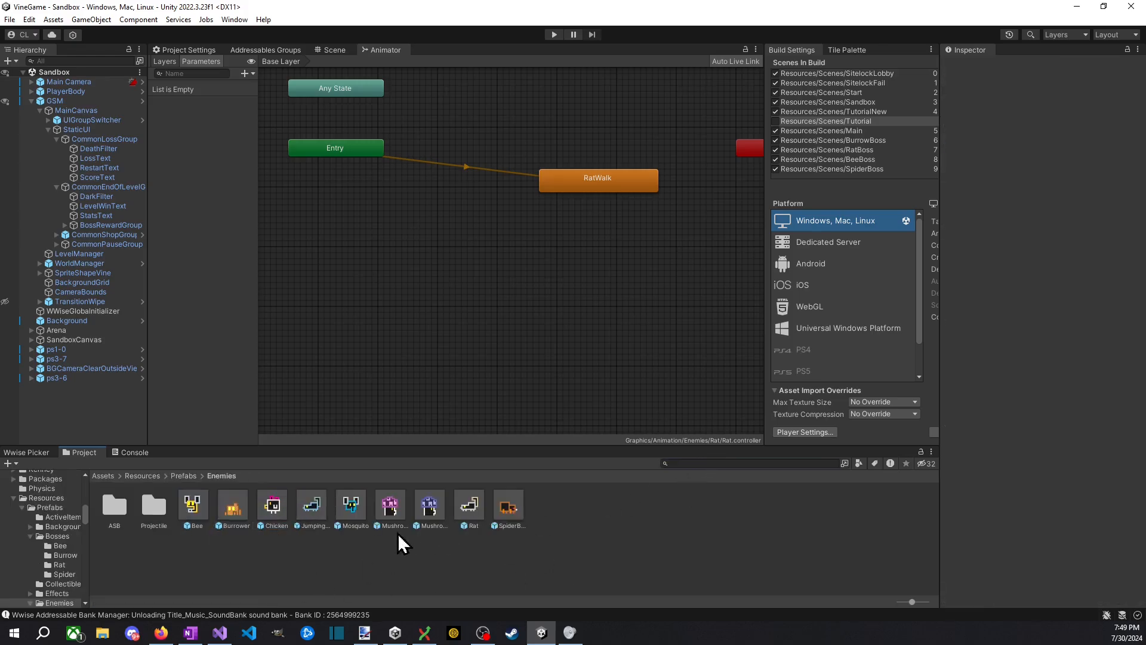
{"action": "left_click", "coordinate": [469, 508]}
{"action": "scroll", "coordinate": [1027, 358], "scroll_direction": "down", "scroll_amount": 5}
{"action": "scroll", "coordinate": [1009, 329], "scroll_direction": "down", "scroll_amount": 15}
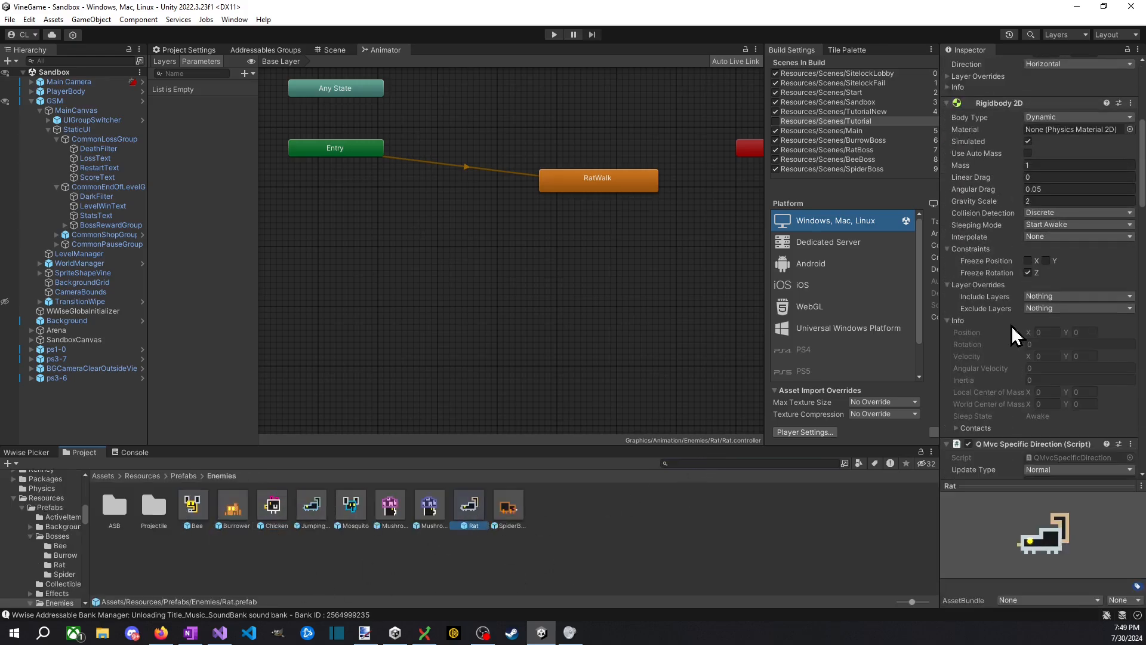
{"action": "scroll", "coordinate": [1033, 376], "scroll_direction": "down", "scroll_amount": 5}
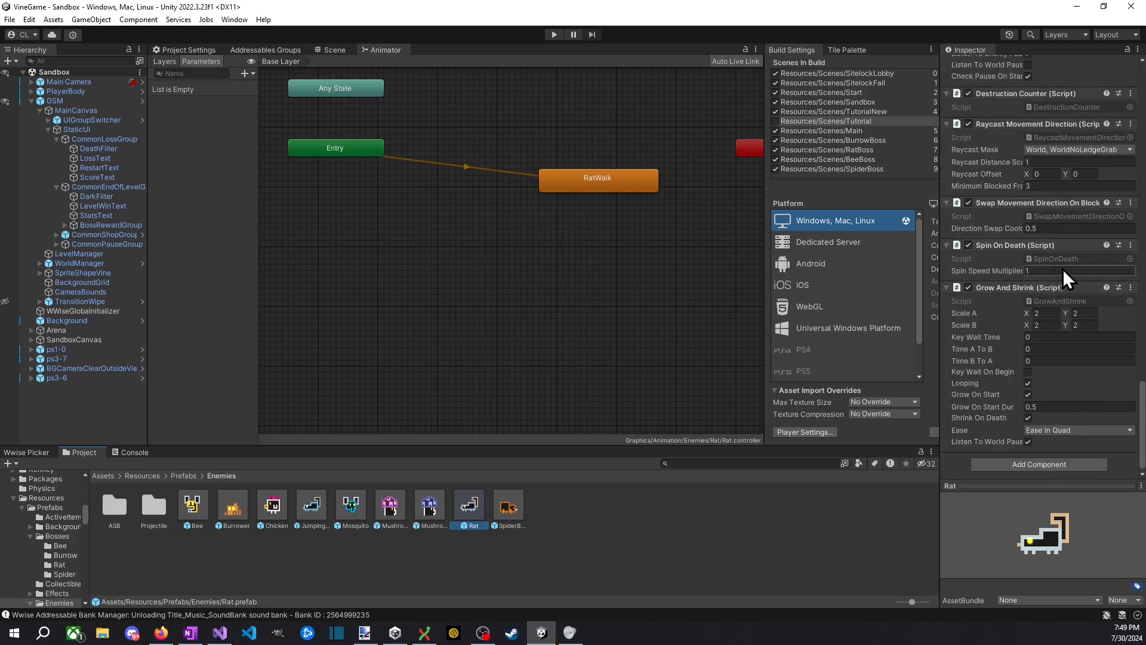
{"action": "scroll", "coordinate": [1048, 298], "scroll_direction": "up", "scroll_amount": 5}
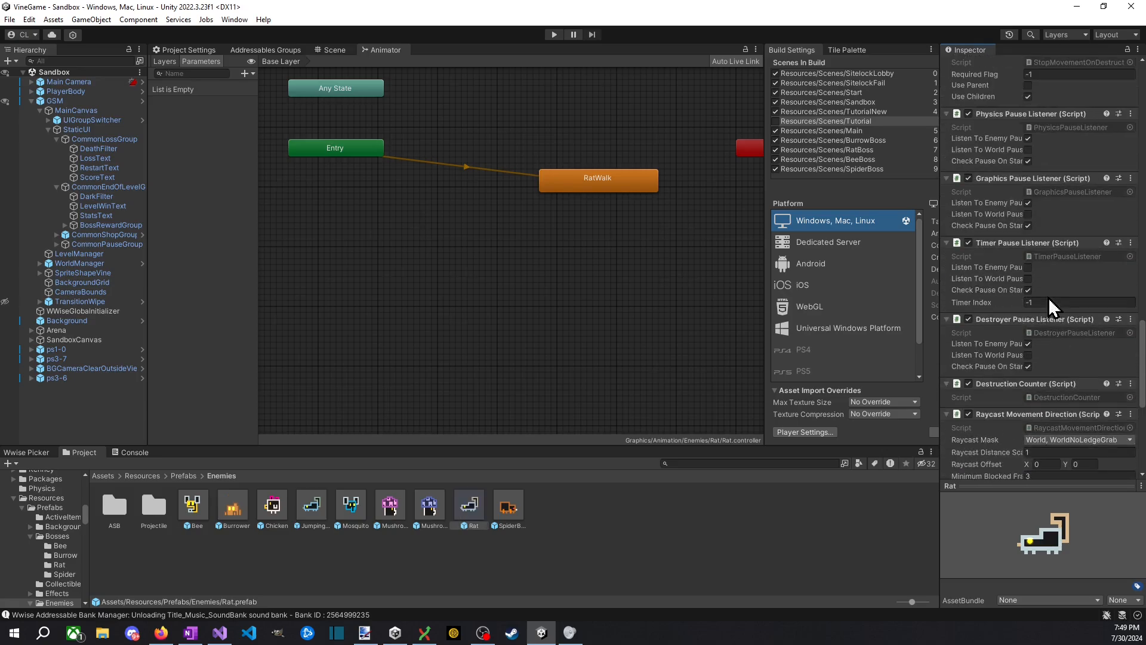
{"action": "scroll", "coordinate": [1058, 289], "scroll_direction": "up", "scroll_amount": 5}
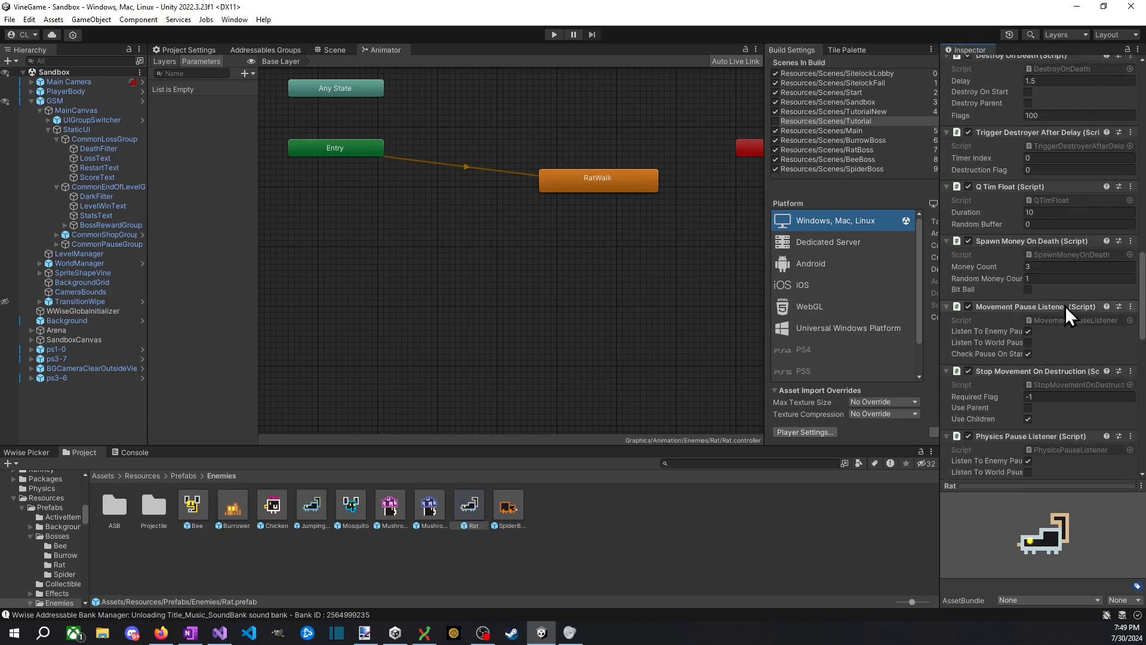
{"action": "scroll", "coordinate": [1069, 269], "scroll_direction": "up", "scroll_amount": 4}
{"action": "left_click", "coordinate": [1069, 210]}
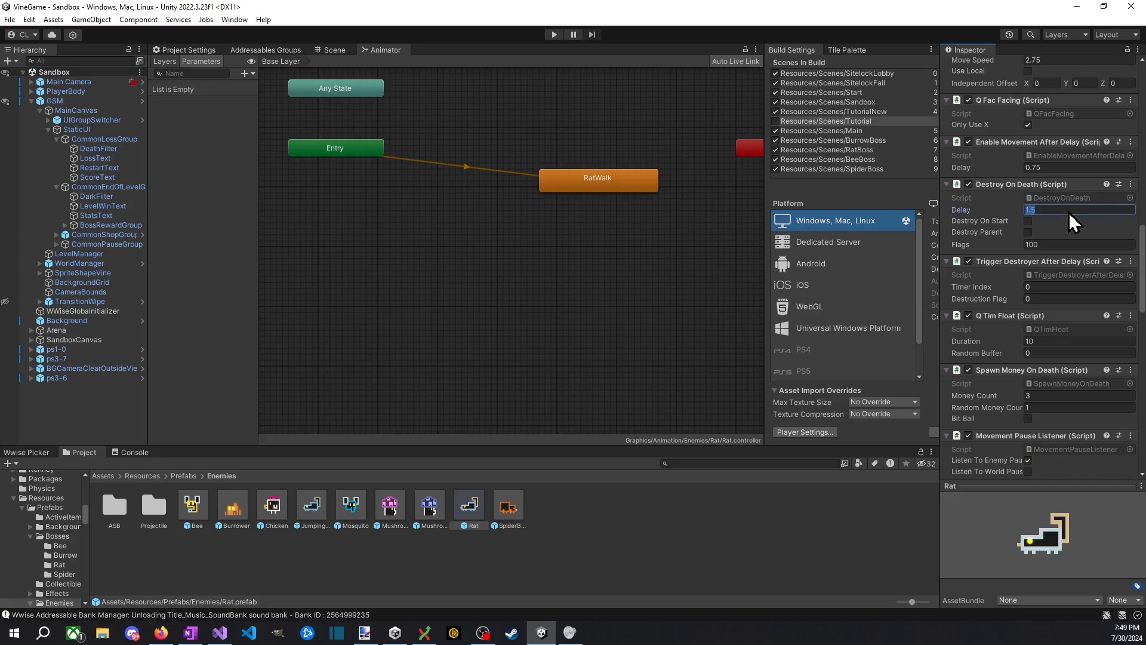
{"action": "type", "text": "0.65"}
Step: Play-test the Sandbox scene by moving the player through the arena and attacking spawned rats to check their death spin
{"action": "left_click", "coordinate": [553, 35]}
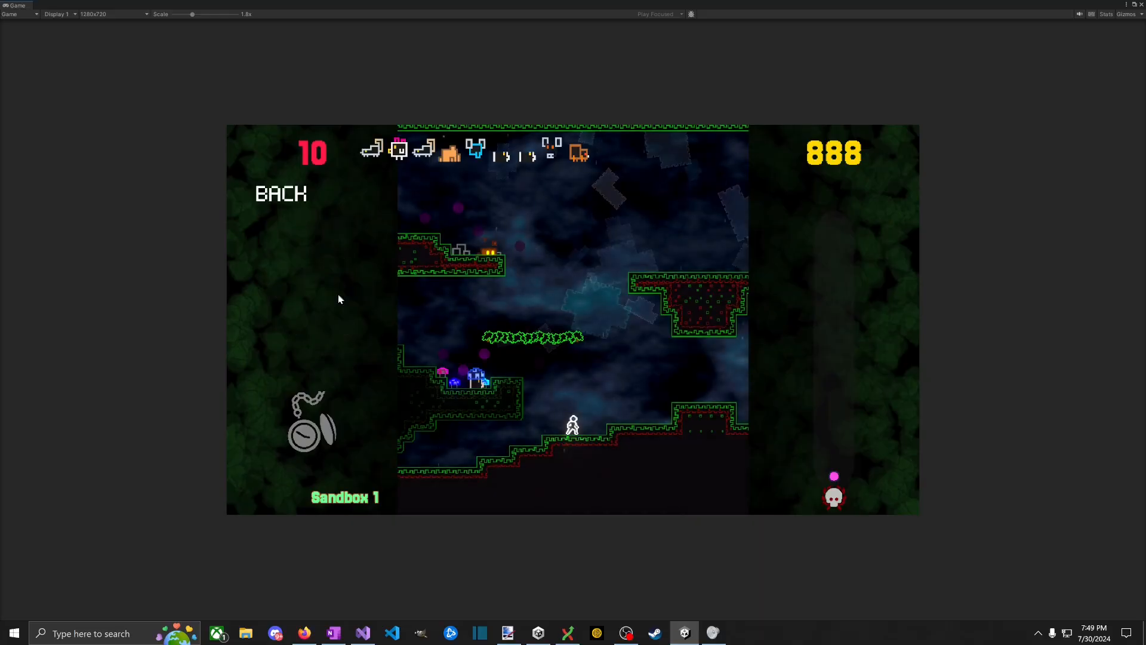
{"action": "key", "text": "space"}
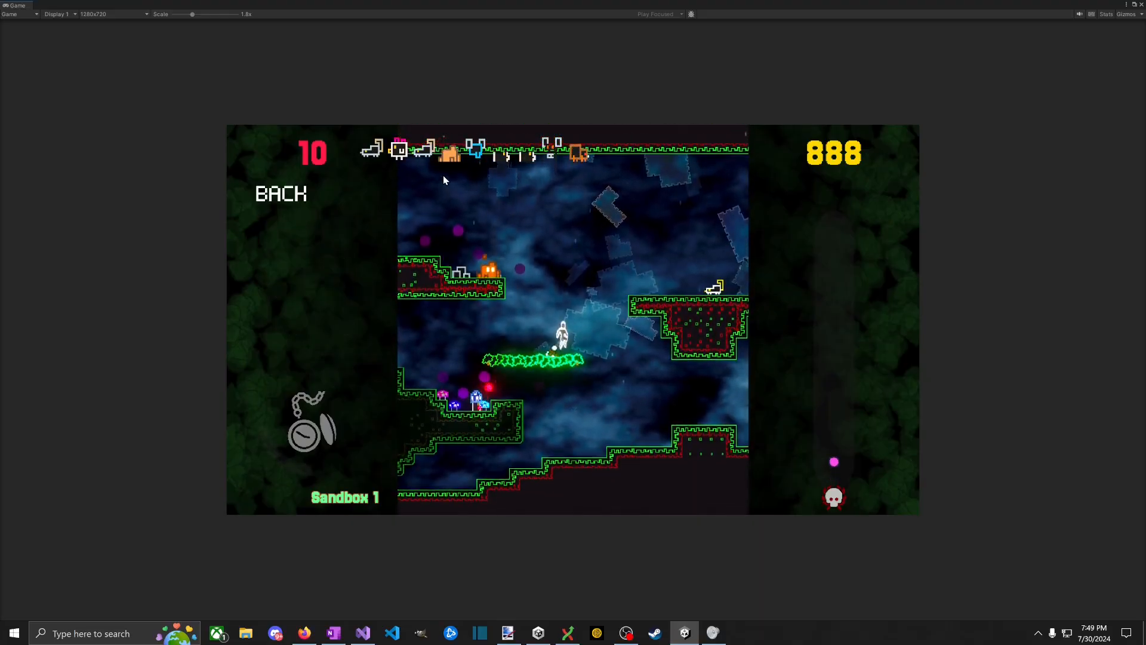
{"action": "key", "text": "space"}
{"action": "key", "text": "d"}
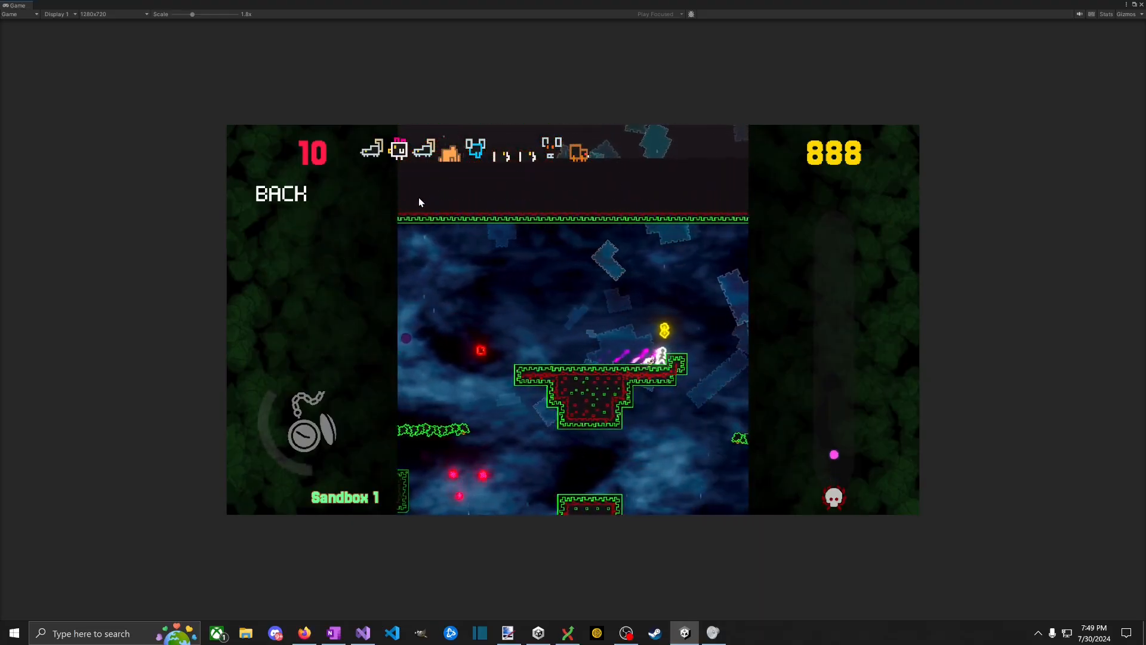
{"action": "key", "text": "a"}
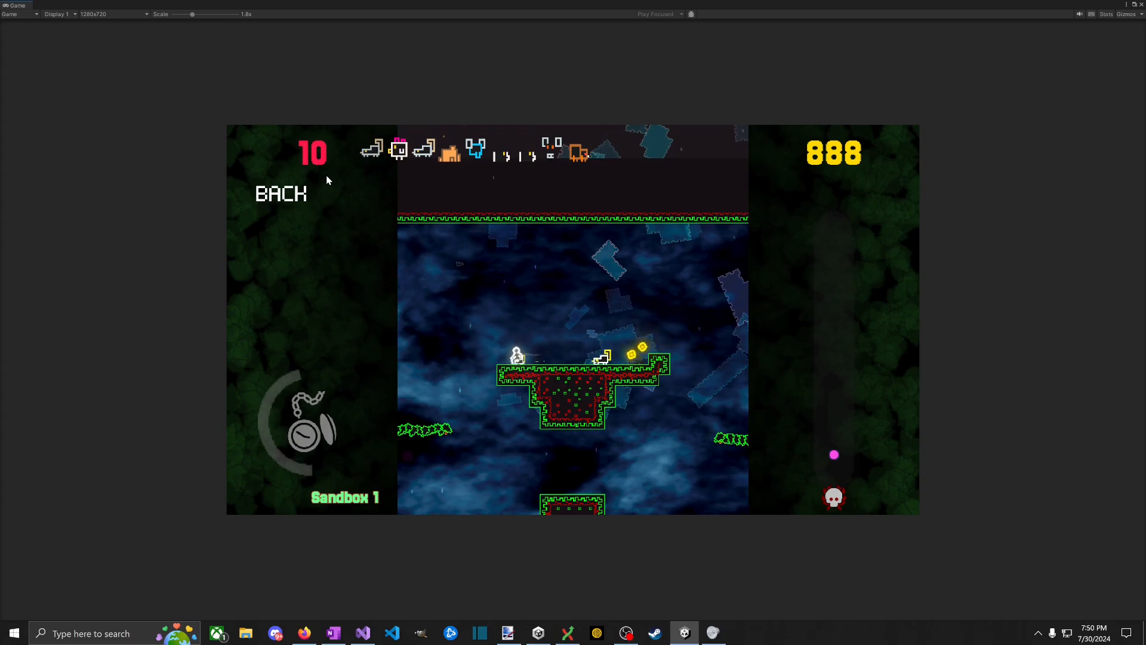
{"action": "key", "text": "d"}
{"action": "key", "text": "a"}
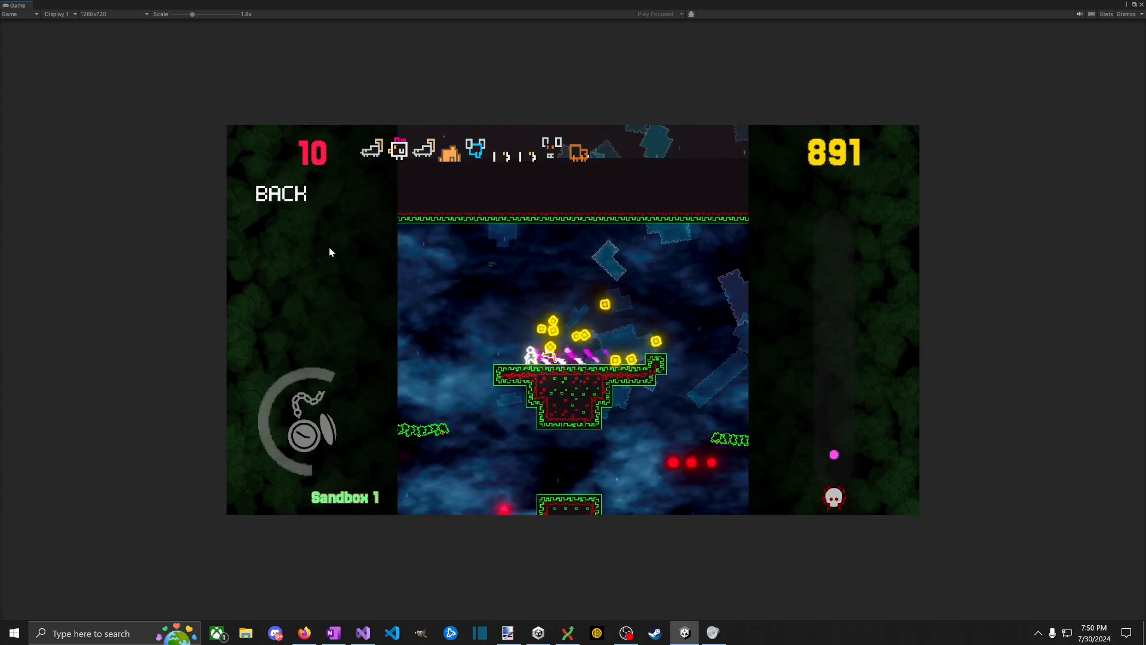
{"action": "key", "text": "d"}
{"action": "key", "text": "a"}
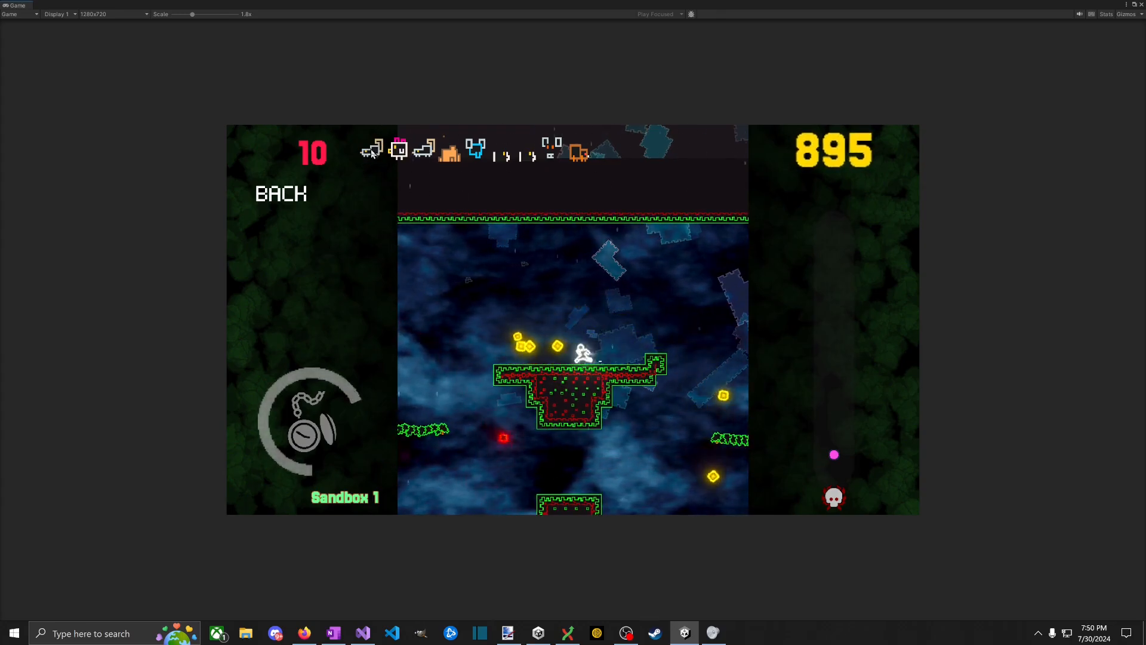
{"action": "key", "text": "d"}
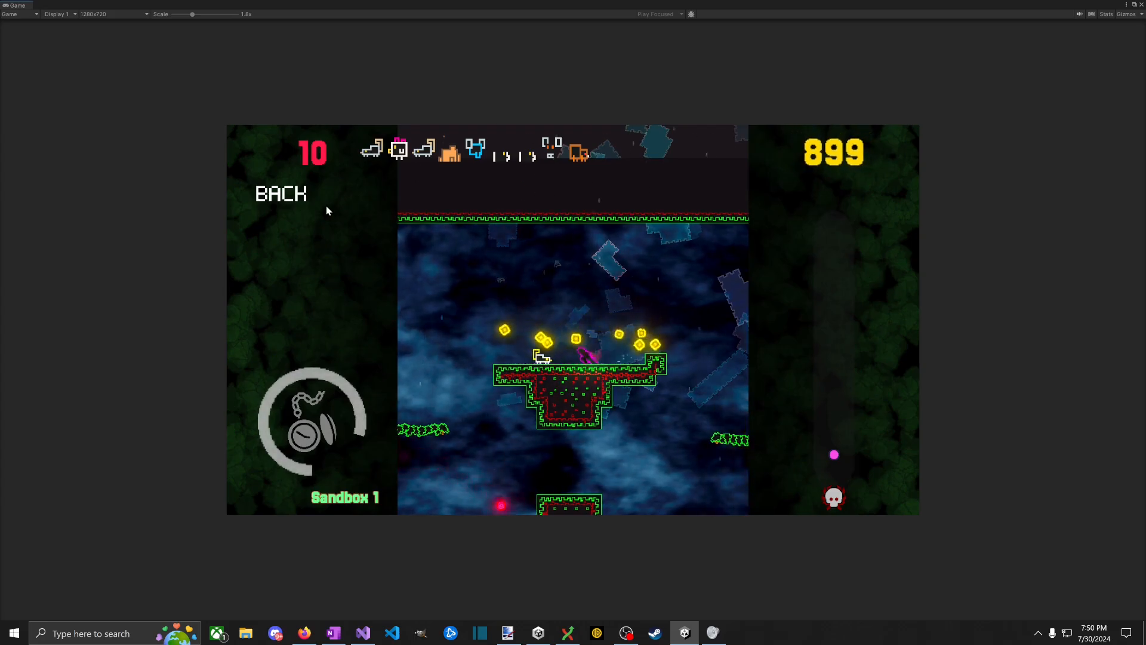
{"action": "key", "text": "a"}
{"action": "key", "text": "d"}
{"action": "key", "text": "space"}
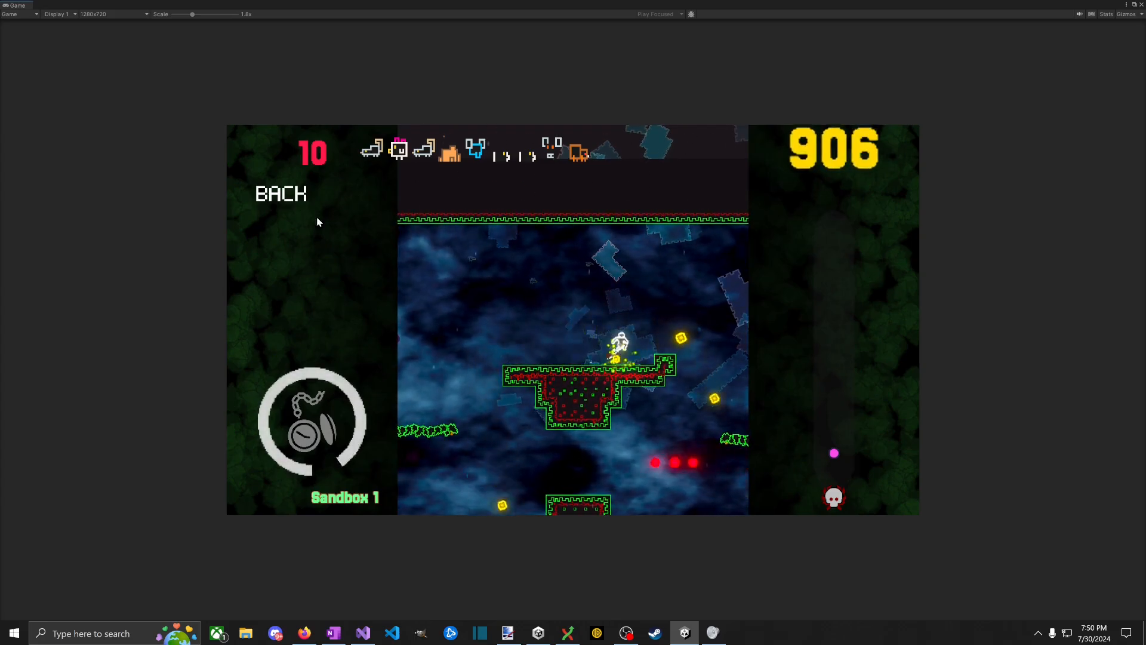
{"action": "key", "text": "a"}
{"action": "key", "text": "space"}
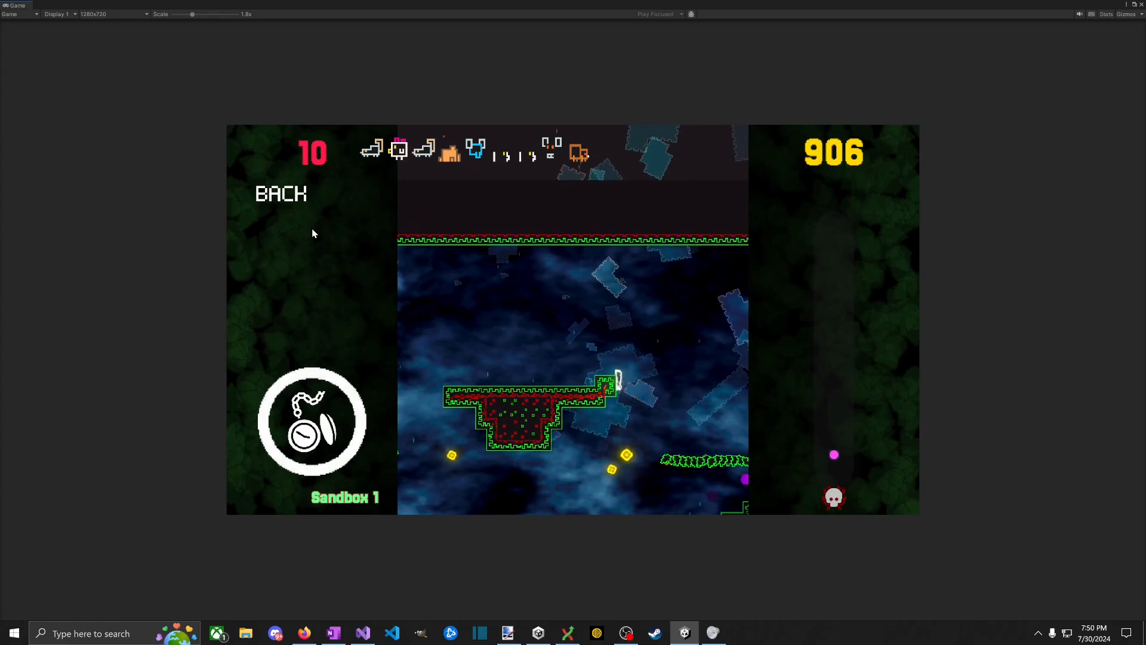
{"action": "key", "text": "d"}
{"action": "key", "text": "a"}
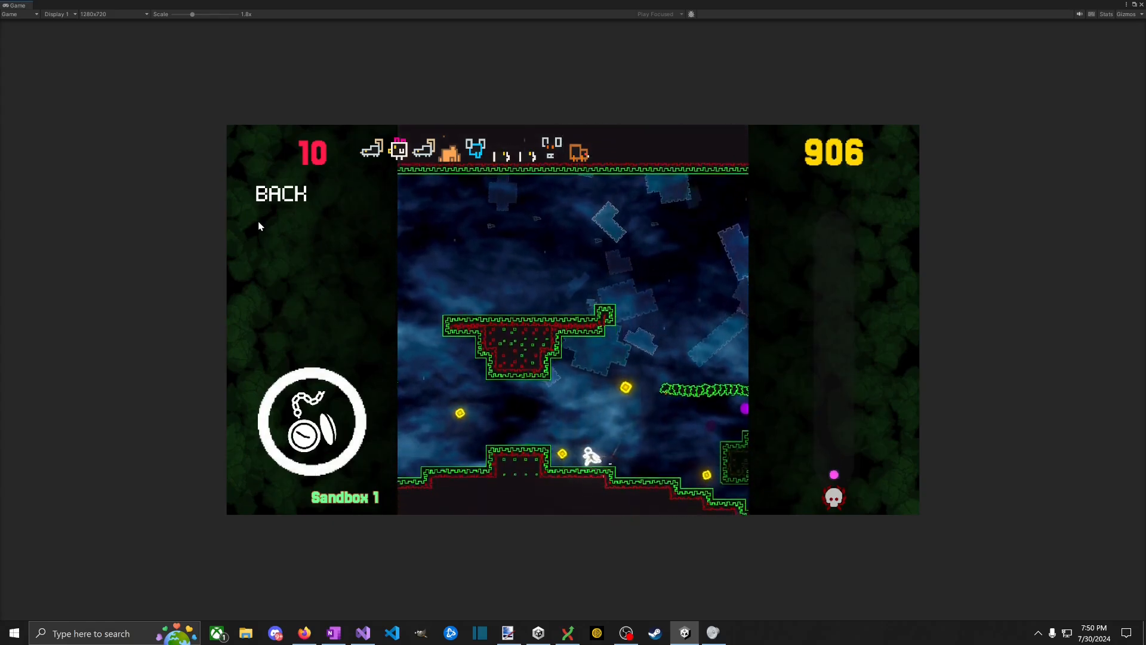
{"action": "key", "text": "space"}
{"action": "key", "text": "a"}
{"action": "key", "text": "space"}
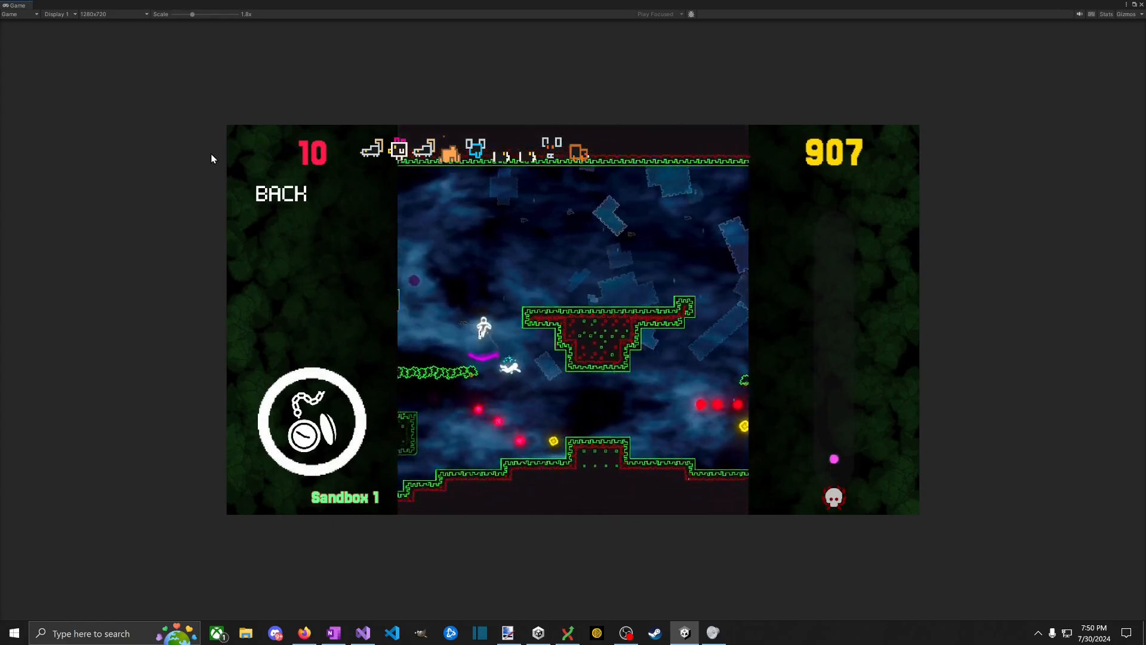
{"action": "key", "text": "d"}
{"action": "key", "text": "space"}
Step: Spawn chickens in the running sandbox, attack them to check their death behaviour, and quit the game from its pause screen
{"action": "left_click", "coordinate": [396, 152]}
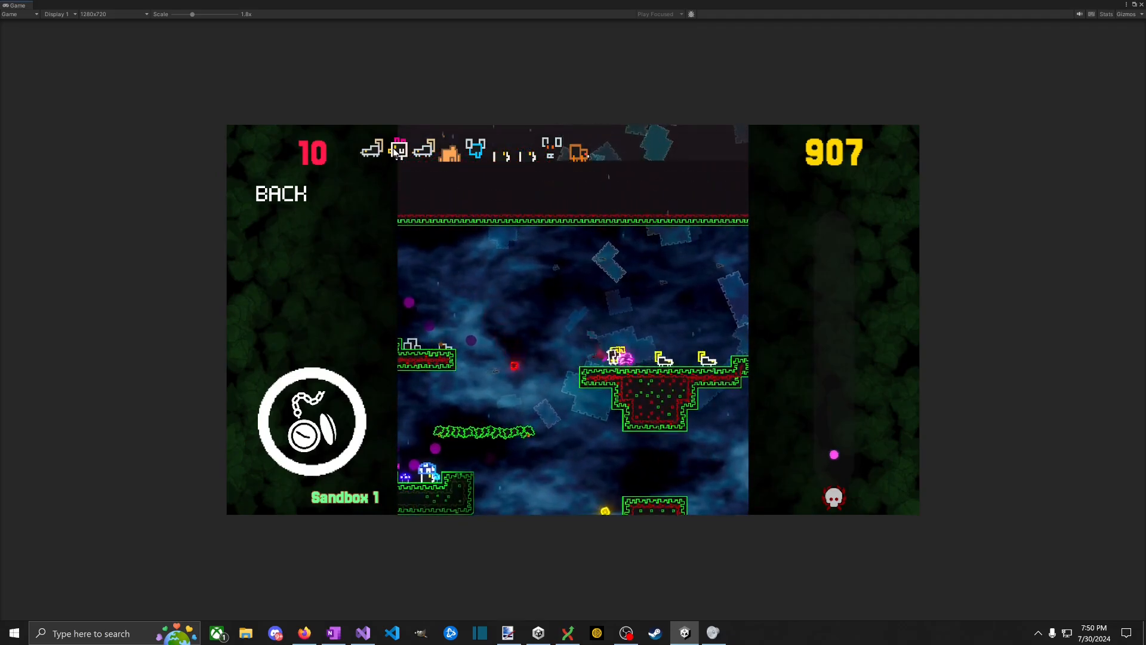
{"action": "left_click", "coordinate": [395, 152]}
{"action": "key", "text": "space"}
{"action": "key", "text": "d"}
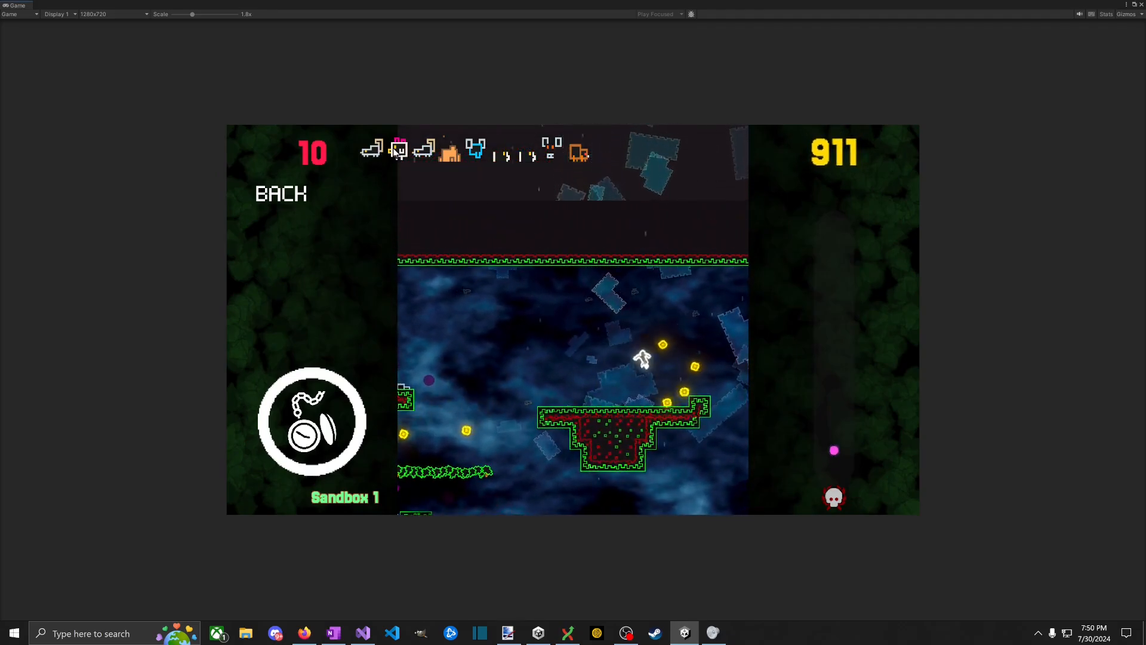
{"action": "key", "text": "Escape"}
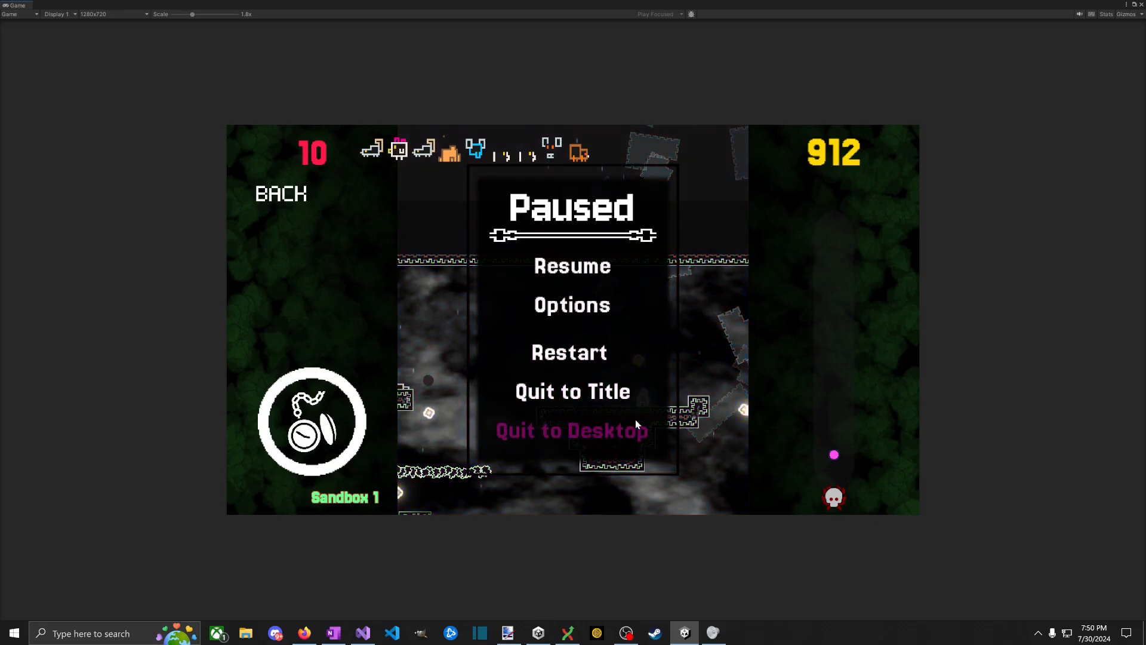
{"action": "left_click", "coordinate": [572, 431]}
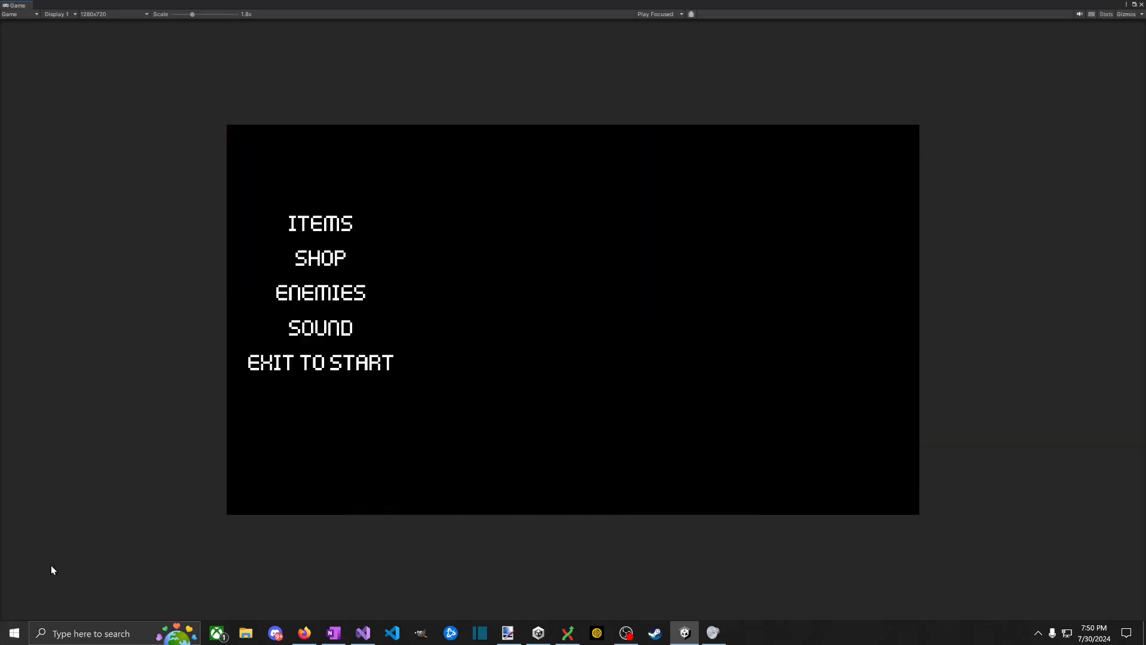
Step: Open the JumpingRatEnemy prefab and set its Destroy On Death delay to 0.65
{"action": "double_click", "coordinate": [314, 505]}
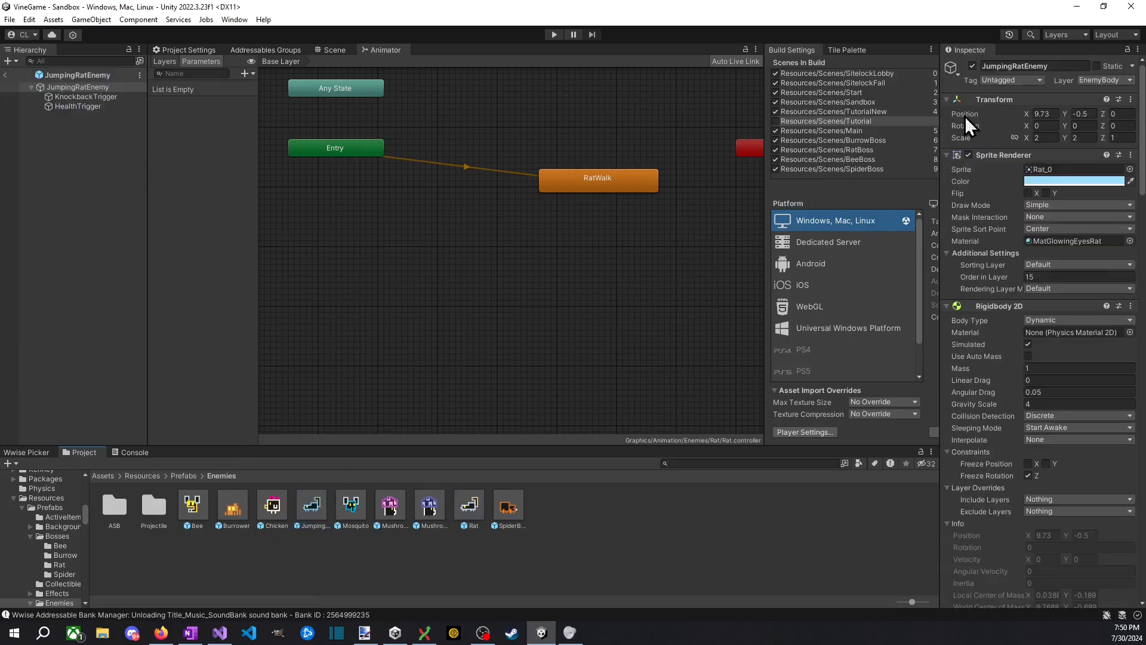
{"action": "scroll", "coordinate": [1044, 512], "scroll_direction": "down", "scroll_amount": 20}
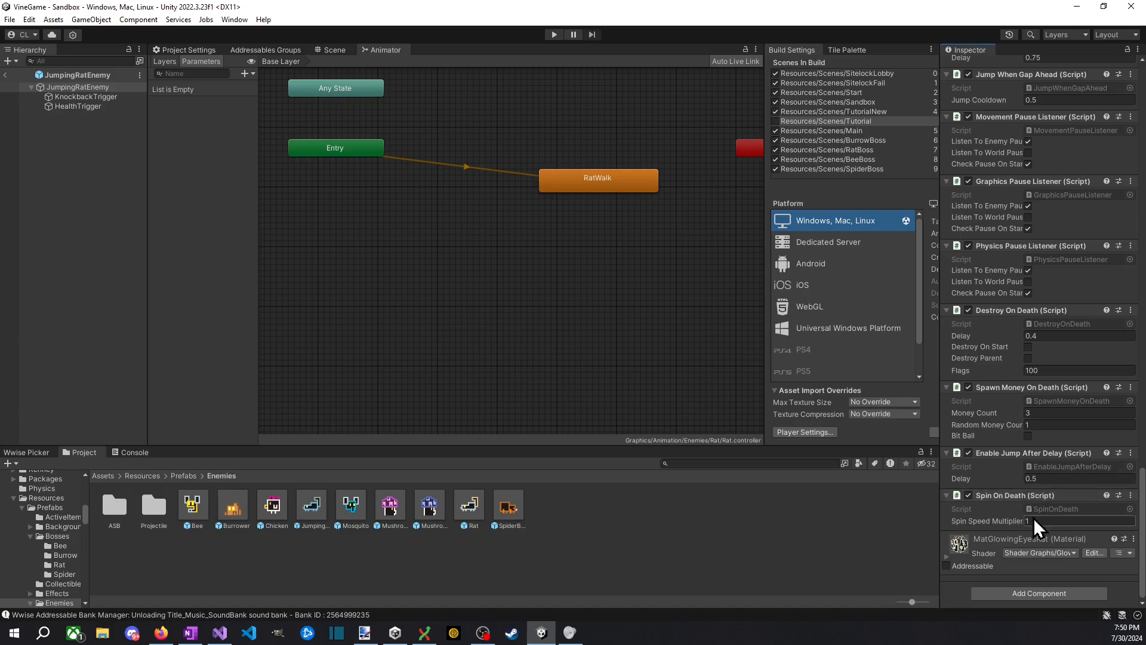
{"action": "scroll", "coordinate": [1042, 477], "scroll_direction": "up", "scroll_amount": 10}
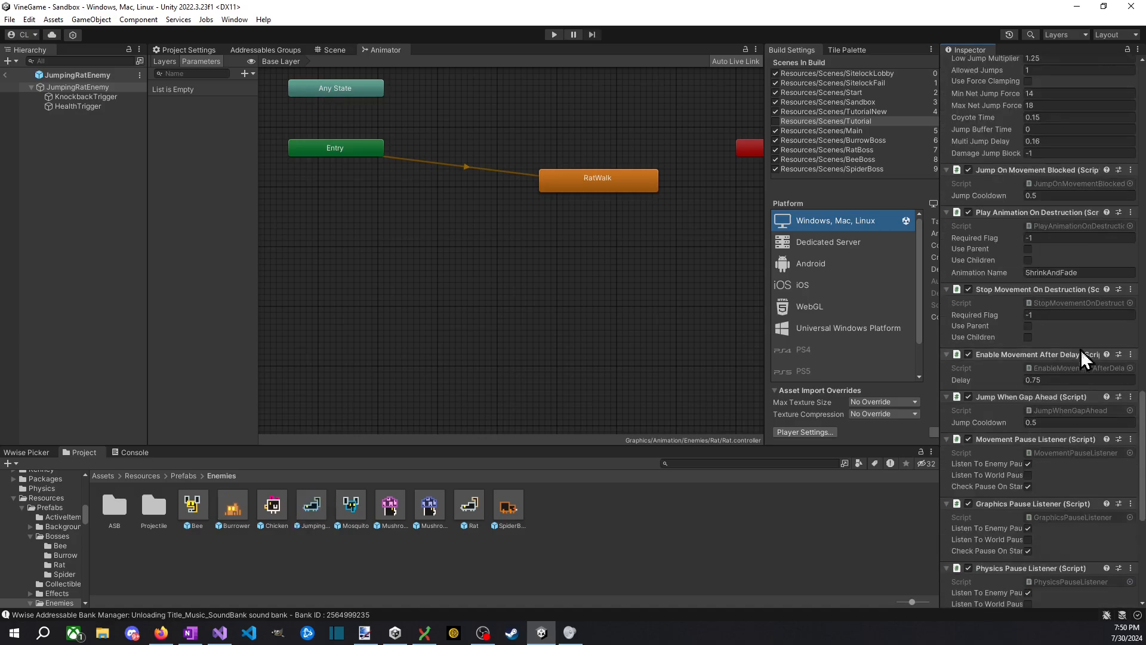
{"action": "scroll", "coordinate": [1062, 388], "scroll_direction": "up", "scroll_amount": 2}
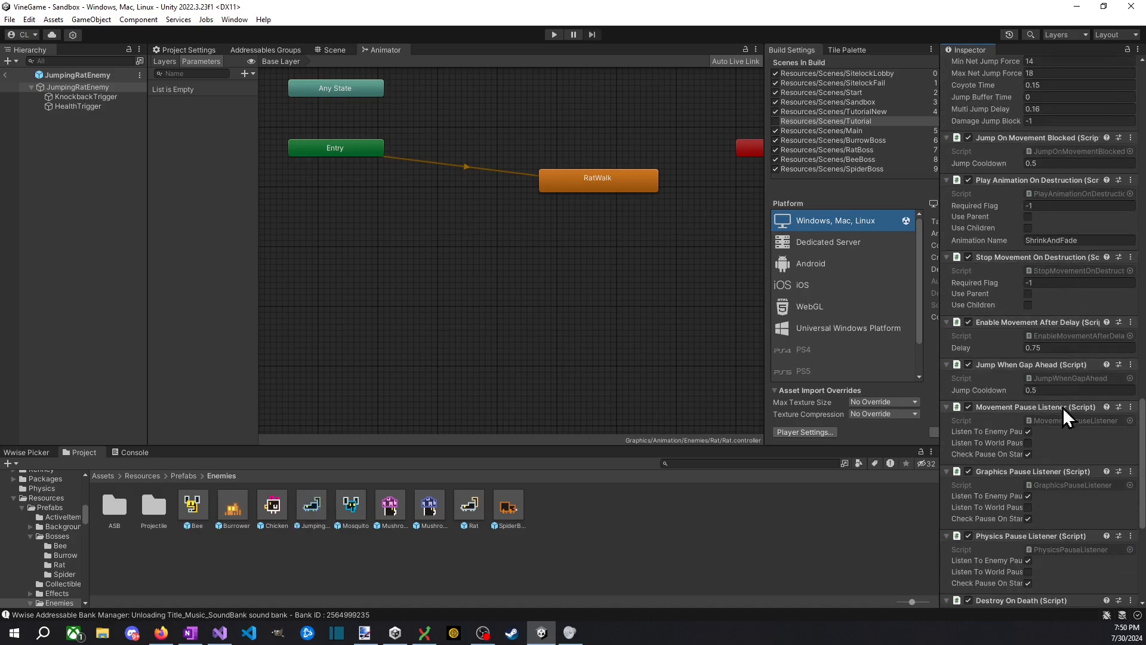
{"action": "scroll", "coordinate": [1076, 308], "scroll_direction": "up", "scroll_amount": 9}
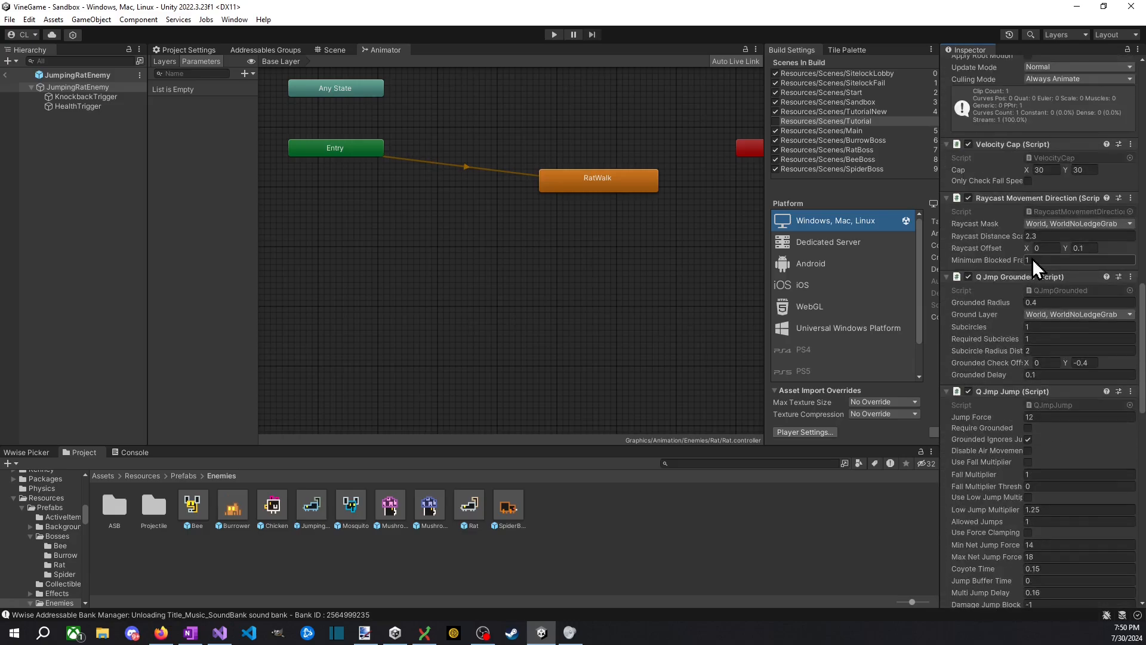
{"action": "scroll", "coordinate": [1037, 335], "scroll_direction": "down", "scroll_amount": 1}
{"action": "scroll", "coordinate": [1038, 335], "scroll_direction": "down", "scroll_amount": 12}
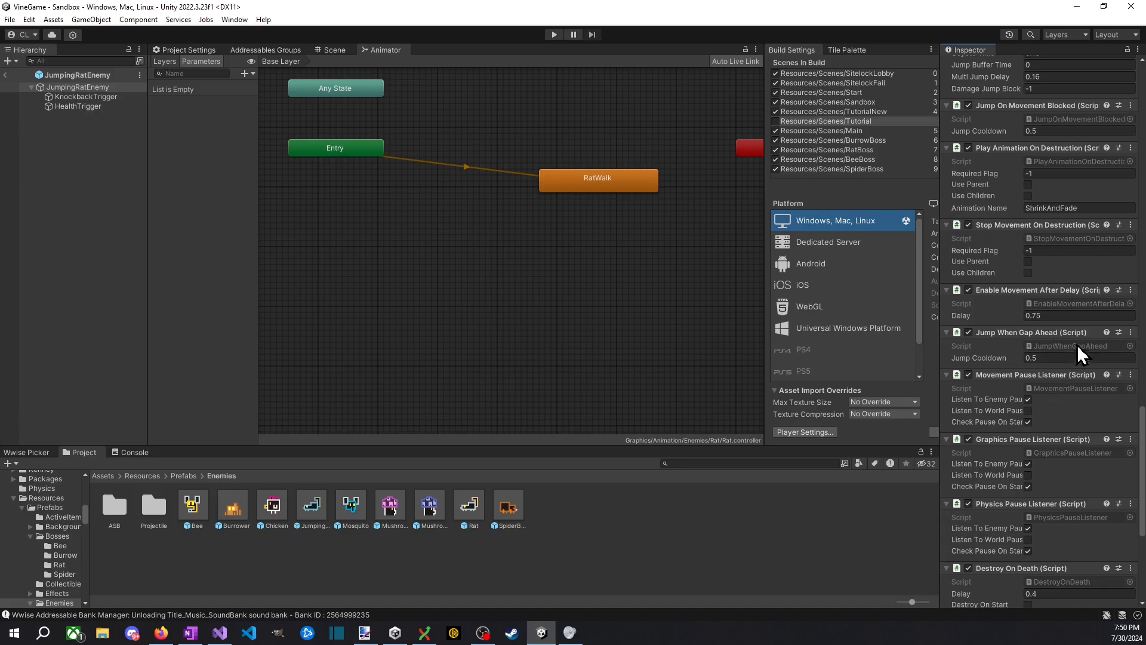
{"action": "scroll", "coordinate": [1075, 406], "scroll_direction": "down", "scroll_amount": 5}
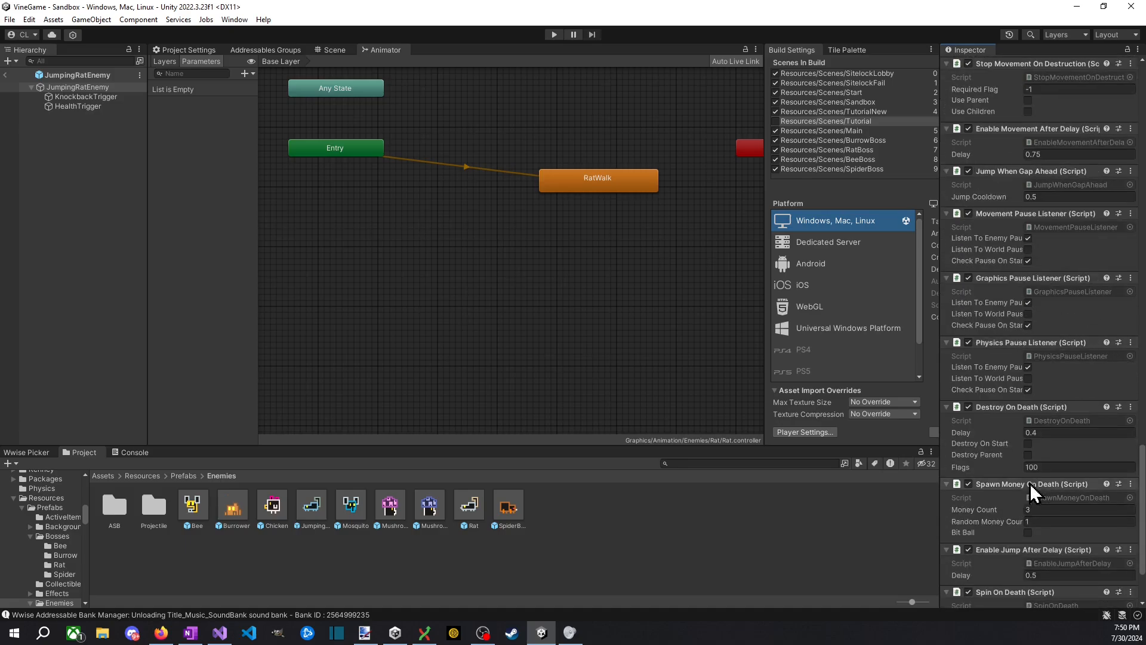
{"action": "left_click", "coordinate": [1068, 421]}
{"action": "left_click", "coordinate": [1059, 431]}
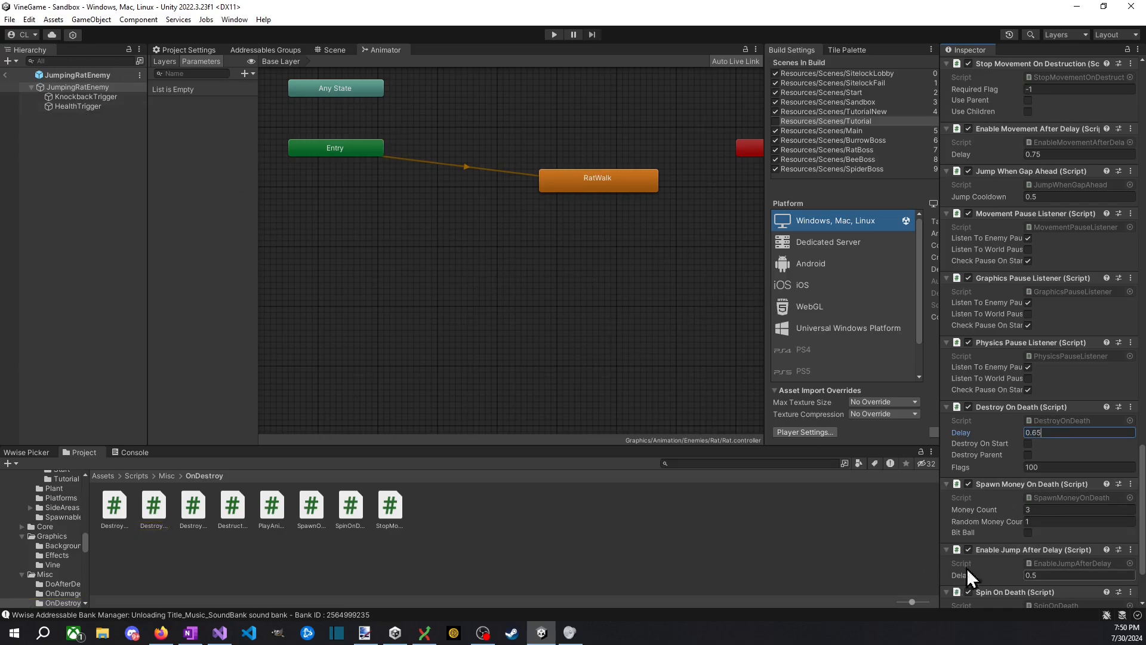
Step: Review the JumpingRatEnemy prefab's components, especially Play Animation On Destruction and its neighbouring movement and jump scripts
{"action": "scroll", "coordinate": [1038, 566], "scroll_direction": "down", "scroll_amount": 3}
{"action": "scroll", "coordinate": [1036, 565], "scroll_direction": "up", "scroll_amount": 4}
{"action": "scroll", "coordinate": [1034, 590], "scroll_direction": "up", "scroll_amount": 3}
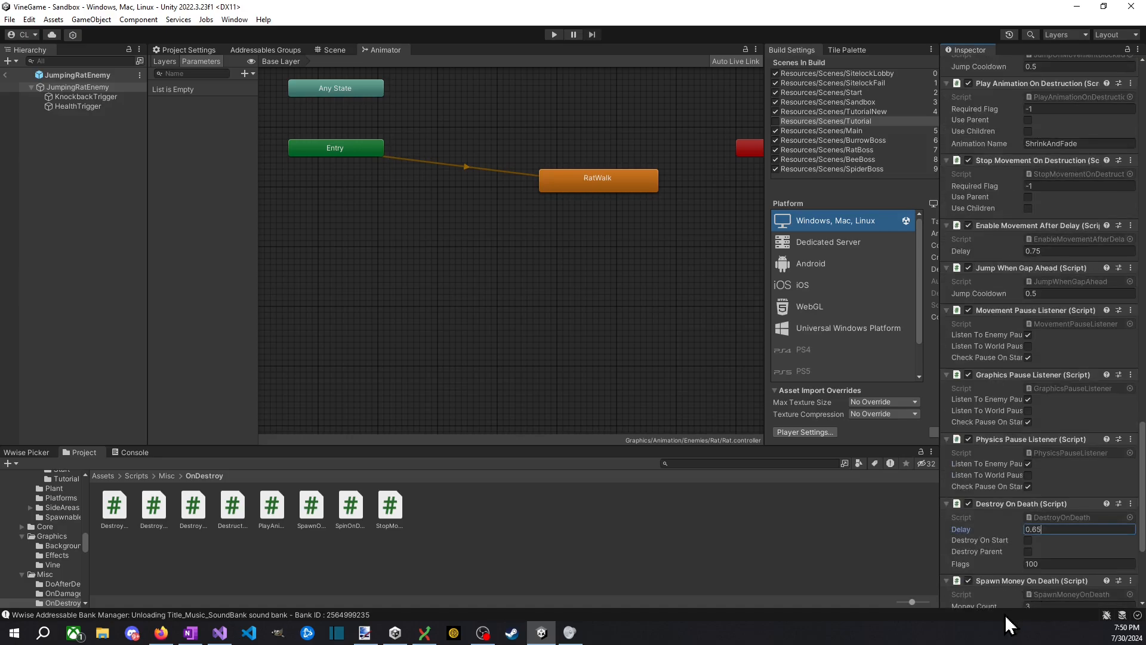
{"action": "scroll", "coordinate": [994, 472], "scroll_direction": "up", "scroll_amount": 1}
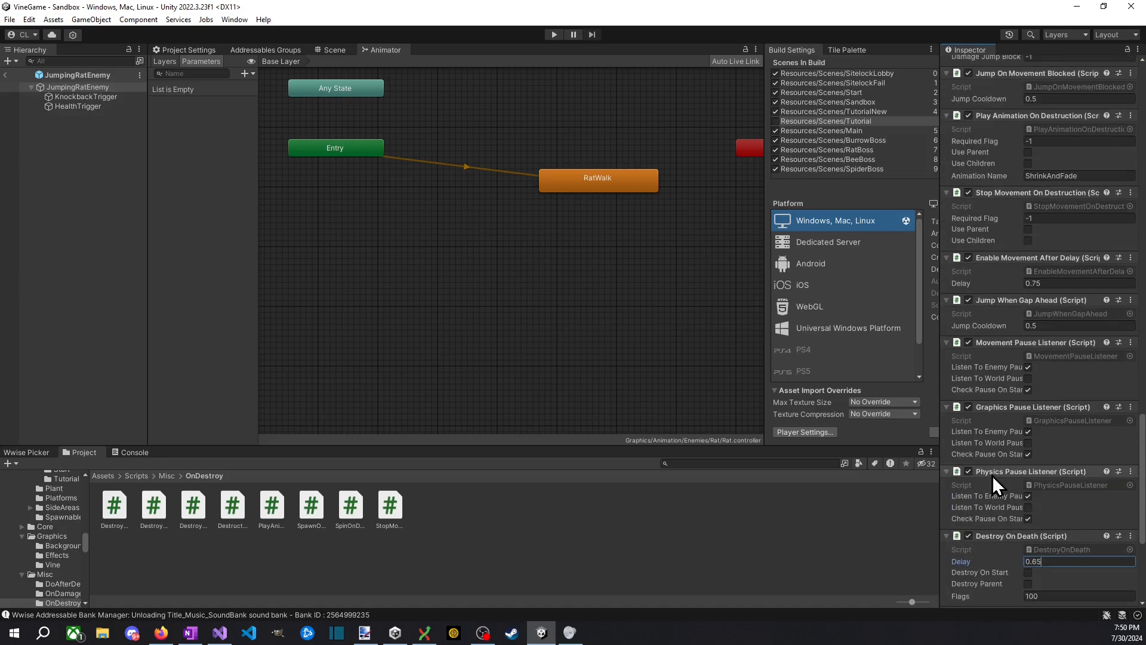
{"action": "scroll", "coordinate": [1003, 479], "scroll_direction": "up", "scroll_amount": 6}
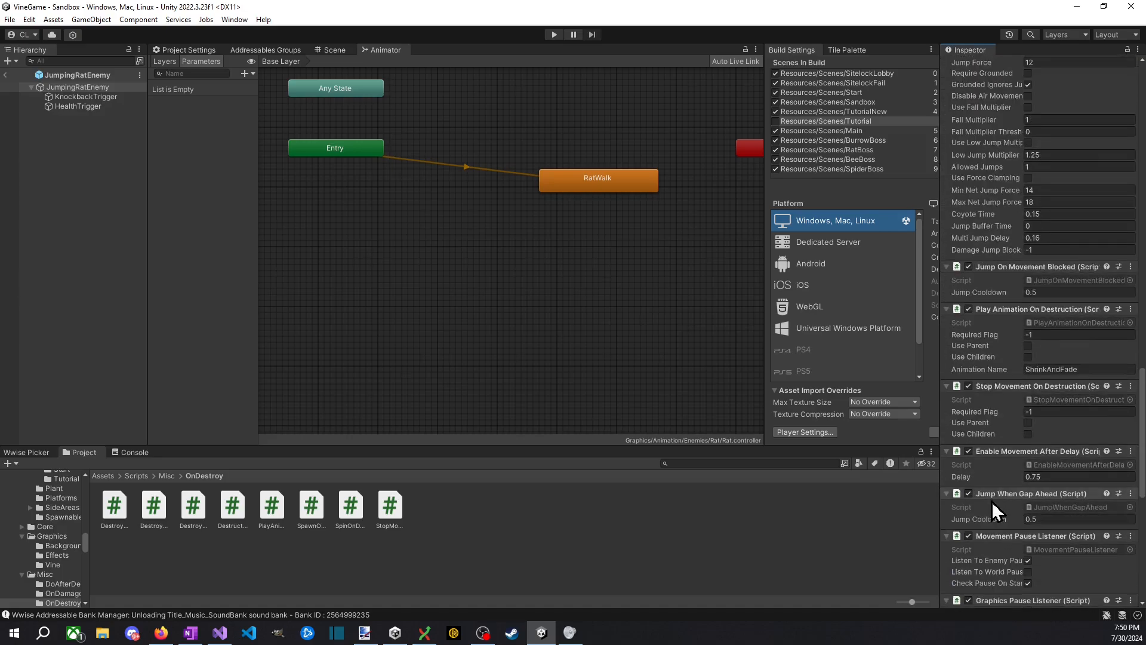
{"action": "right_click", "coordinate": [1009, 322]}
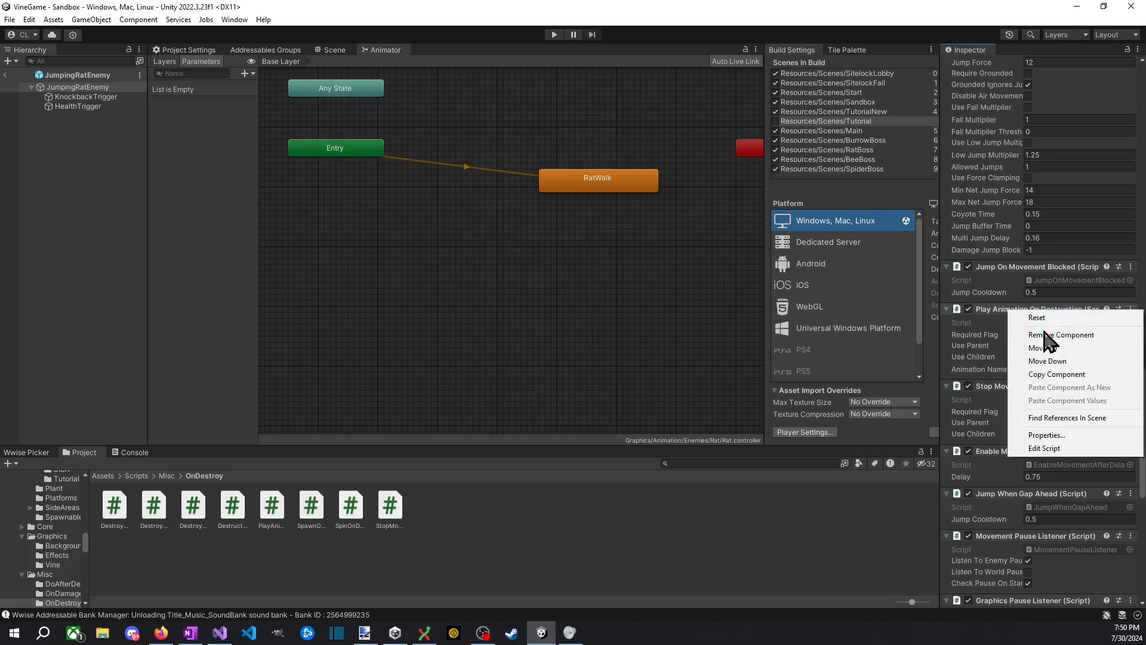
{"action": "left_click", "coordinate": [989, 337]}
{"action": "scroll", "coordinate": [985, 382], "scroll_direction": "up", "scroll_amount": 15}
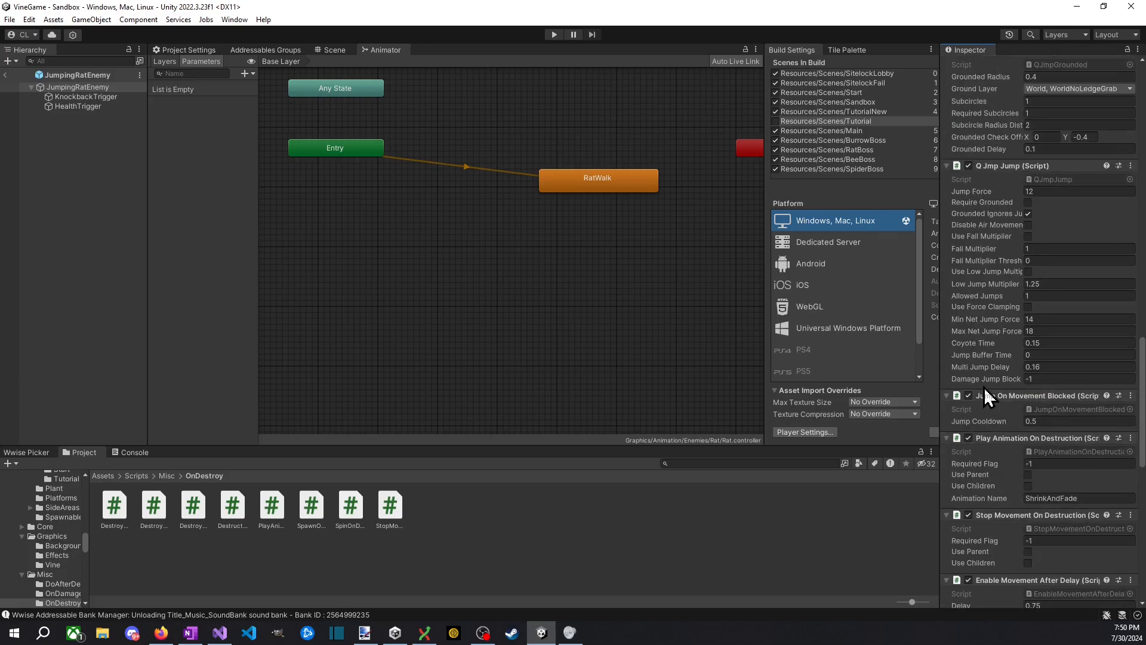
{"action": "scroll", "coordinate": [1015, 480], "scroll_direction": "down", "scroll_amount": 15}
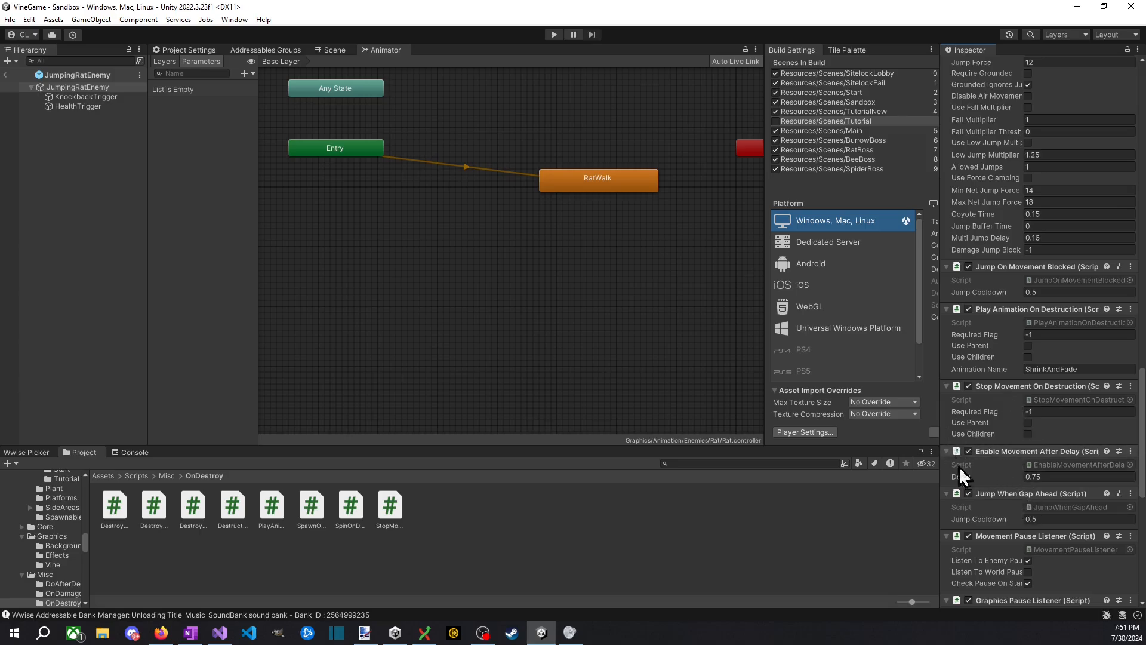
Step: Remove the Play Animation On Destruction component from the JumpingRatEnemy prefab
{"action": "right_click", "coordinate": [1063, 311]}
{"action": "left_click", "coordinate": [1093, 330]}
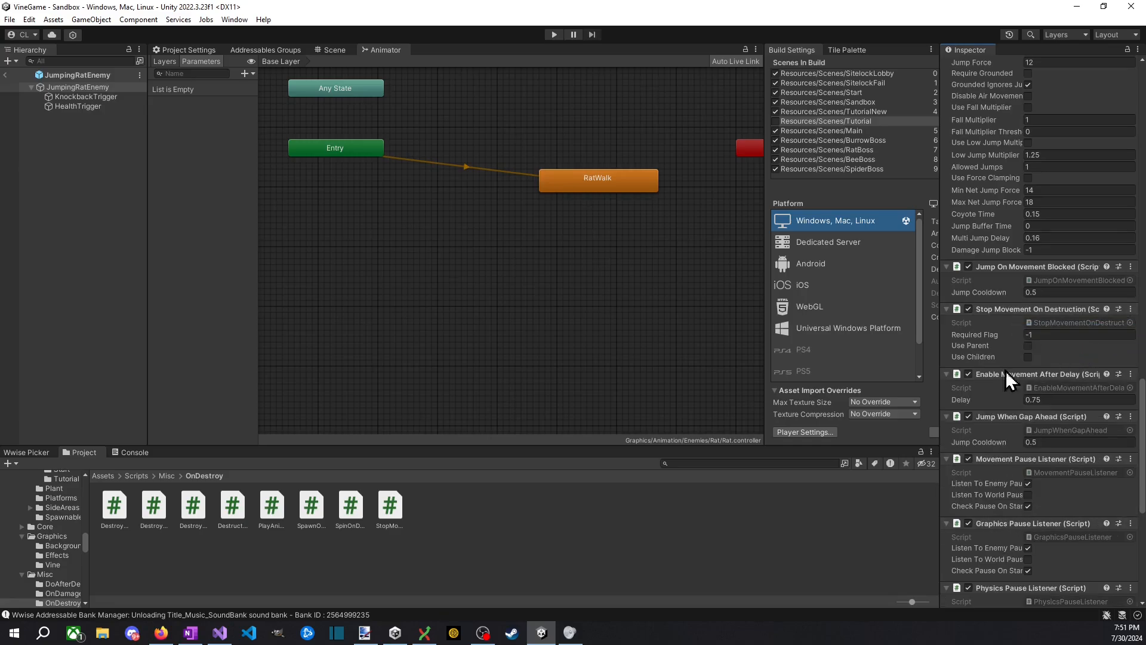
Step: Run the Sandbox scene, open its enemies list, and check the JumpingRatEnemy prefab's component list
{"action": "left_click", "coordinate": [554, 35]}
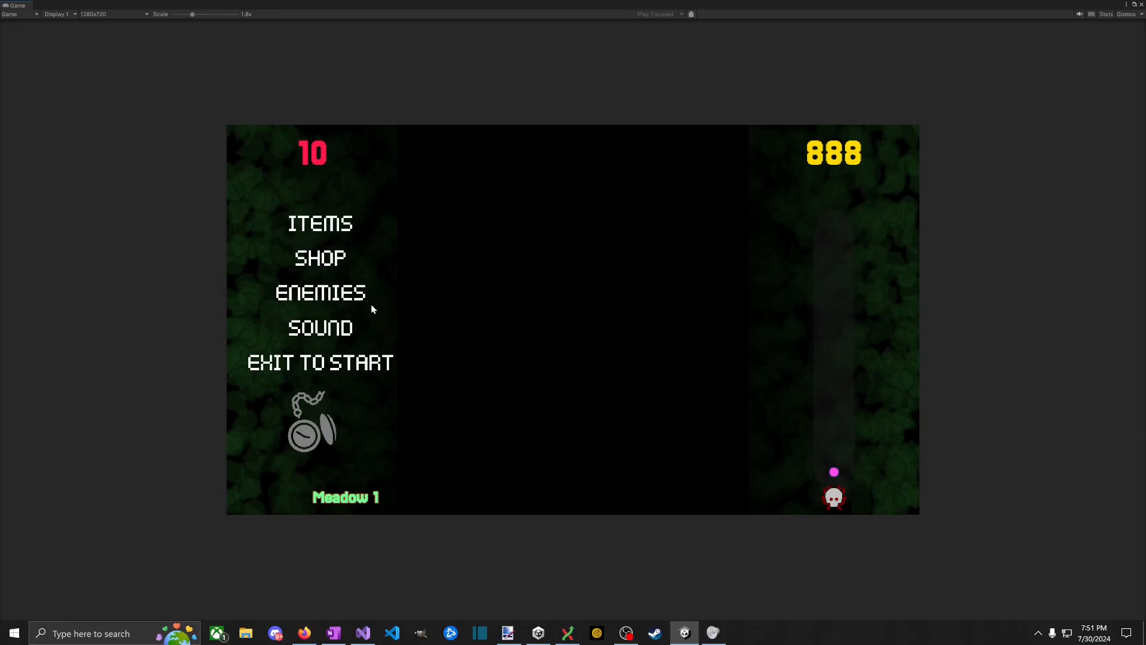
{"action": "left_click", "coordinate": [367, 299]}
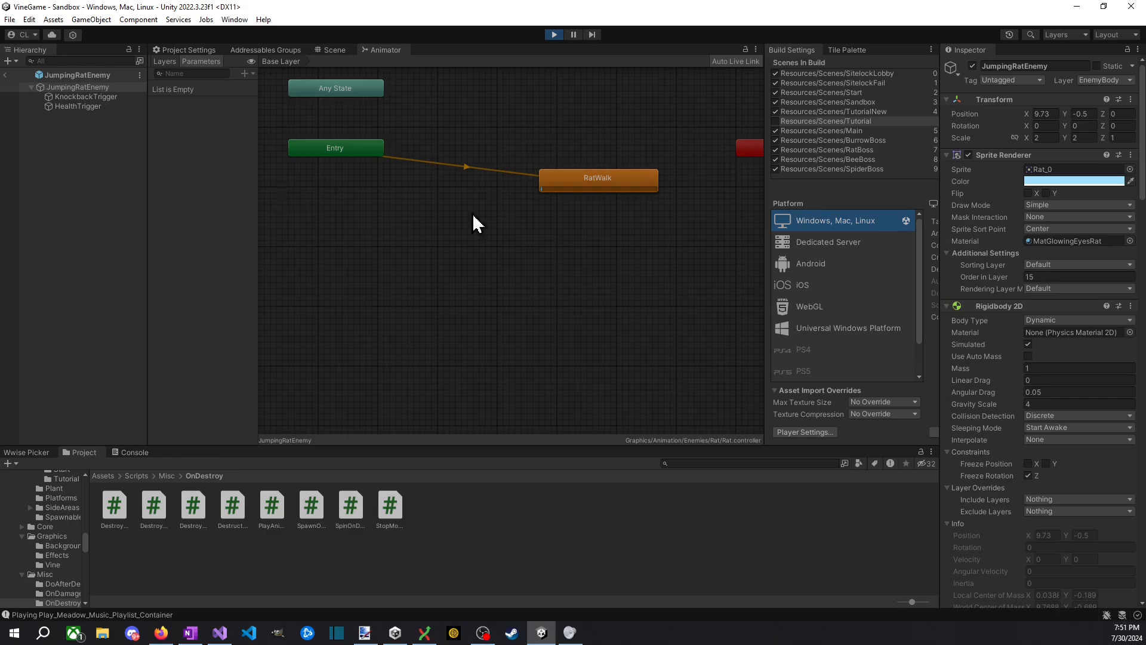
{"action": "scroll", "coordinate": [474, 223], "scroll_direction": "down", "scroll_amount": 4}
{"action": "scroll", "coordinate": [1029, 409], "scroll_direction": "down", "scroll_amount": 15}
{"action": "scroll", "coordinate": [1009, 591], "scroll_direction": "down", "scroll_amount": 10}
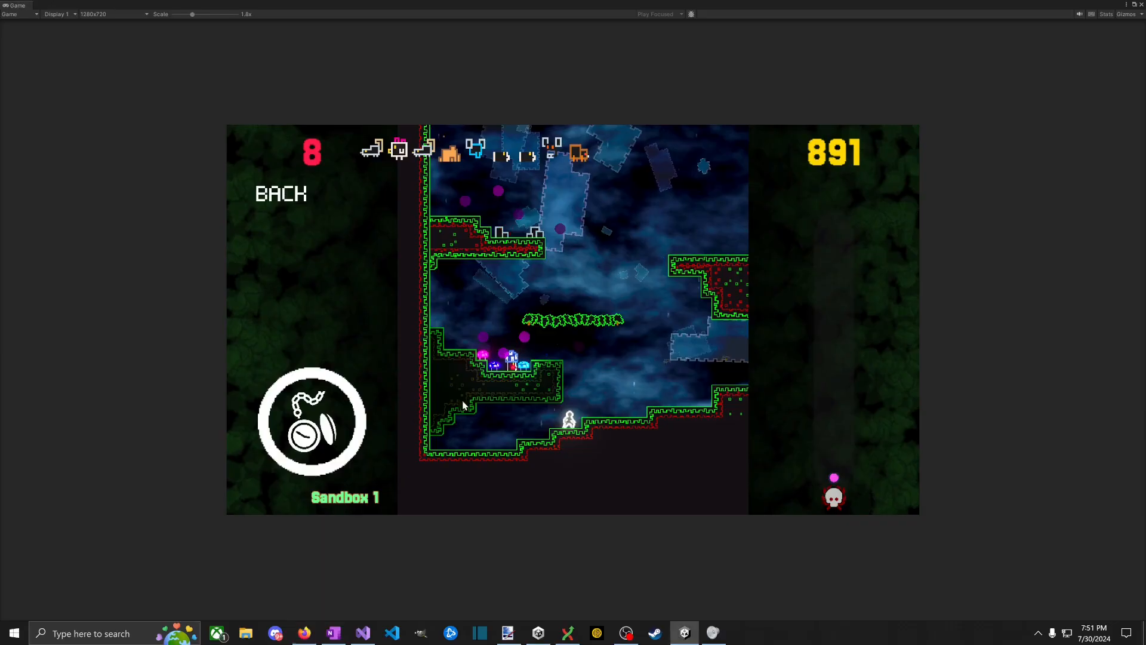
Step: Move and jump the player through the arena to attack jumping rats and check their death spin, and stop the game
{"action": "key", "text": "d"}
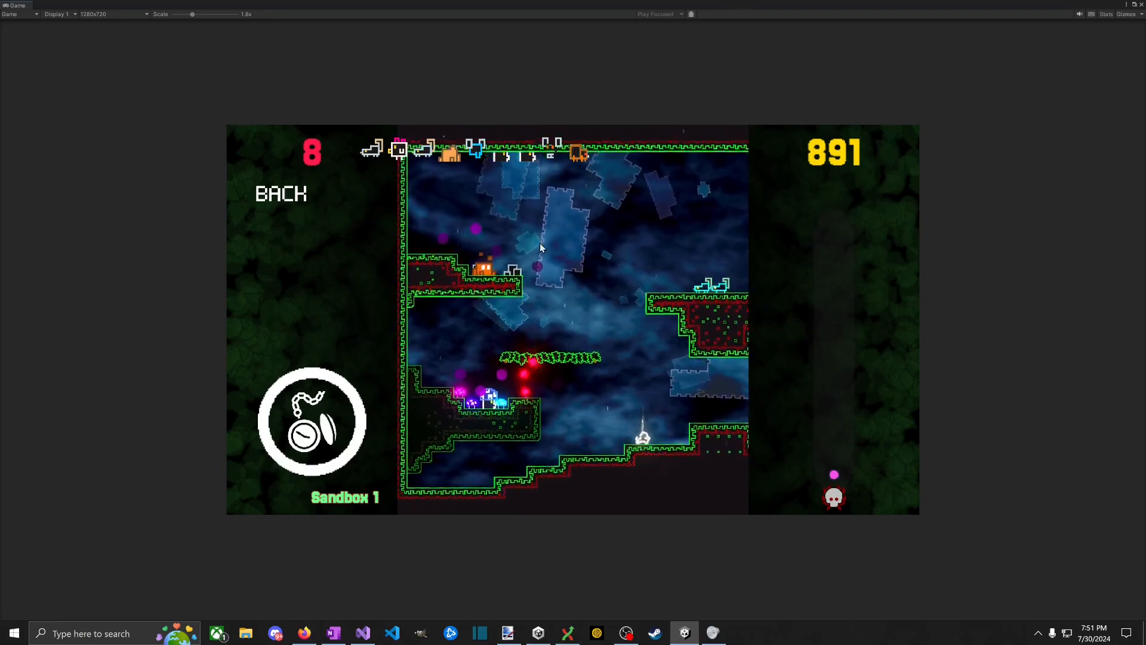
{"action": "key", "text": "space"}
{"action": "key", "text": "a"}
{"action": "key", "text": "space"}
{"action": "key", "text": "d"}
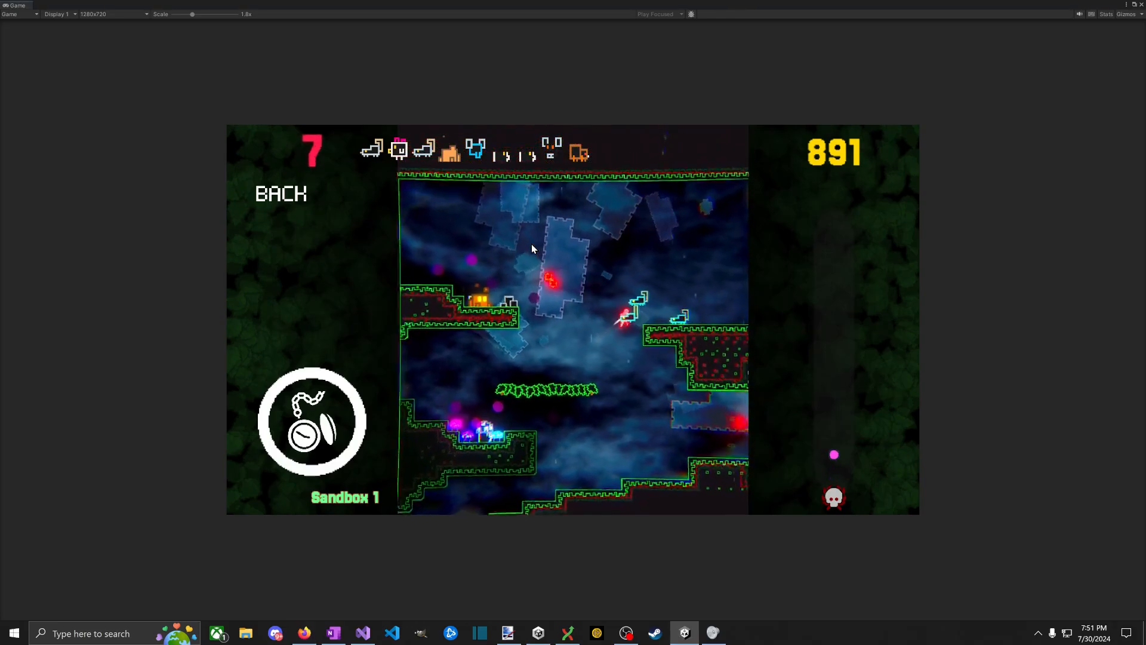
{"action": "key", "text": "a"}
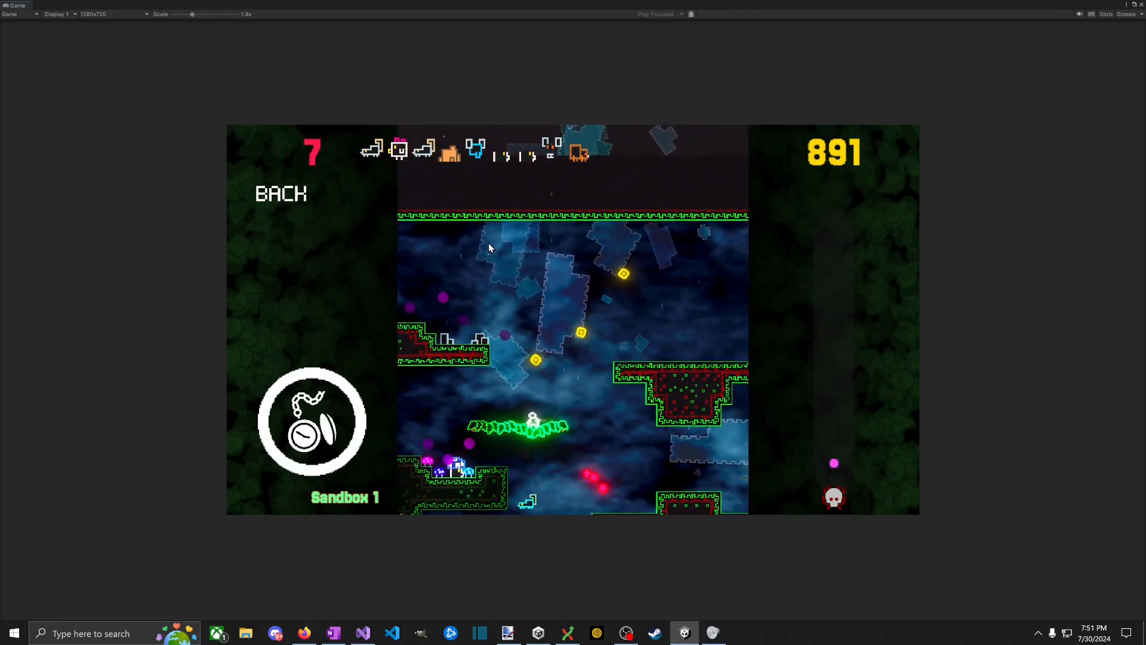
{"action": "key", "text": "space"}
{"action": "key", "text": "d"}
{"action": "key", "text": "space"}
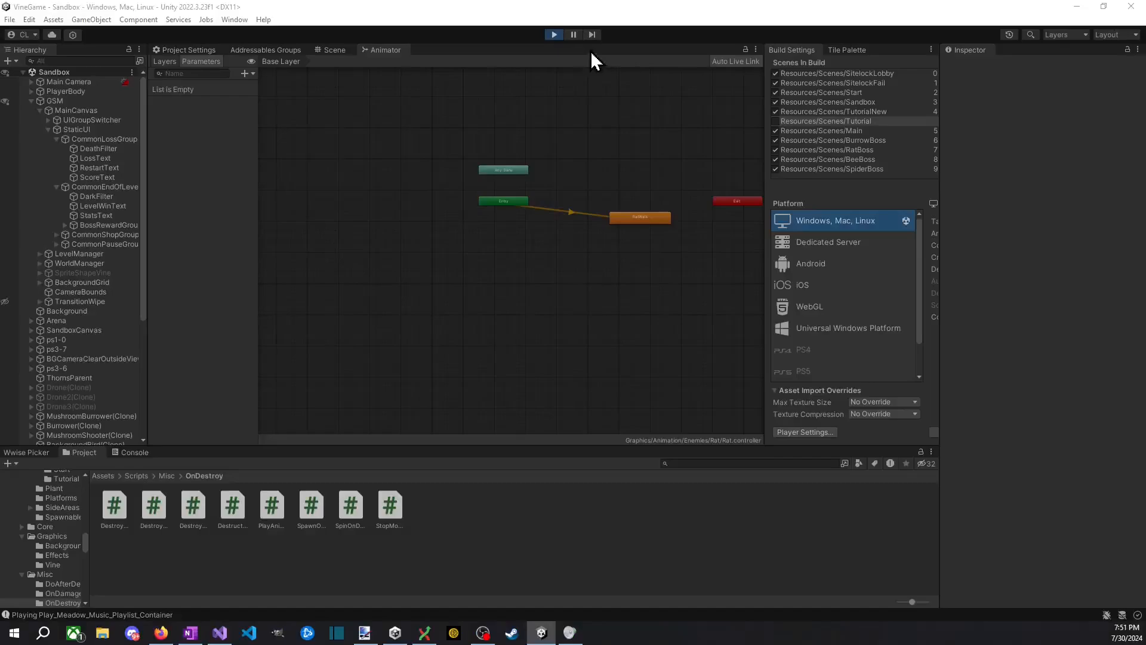
{"action": "left_click", "coordinate": [554, 37]}
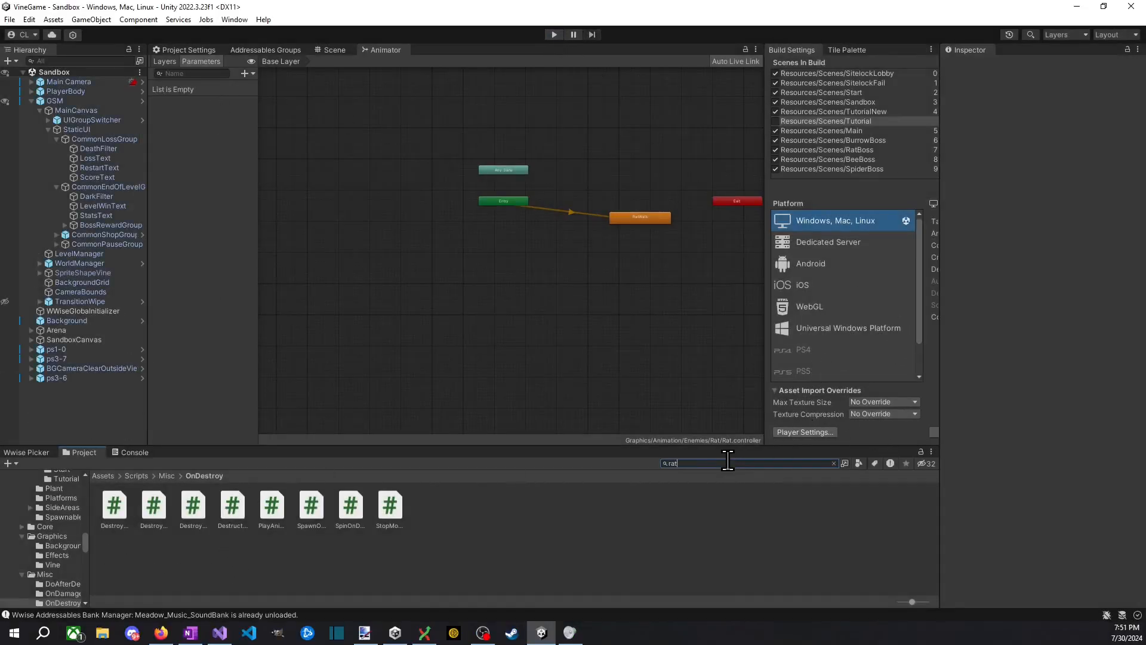
Step: Search the project for "rate", select the JumpingRatEnemy prefab, and clear the search to show its Enemies folder
{"action": "type", "text": "ratb"}
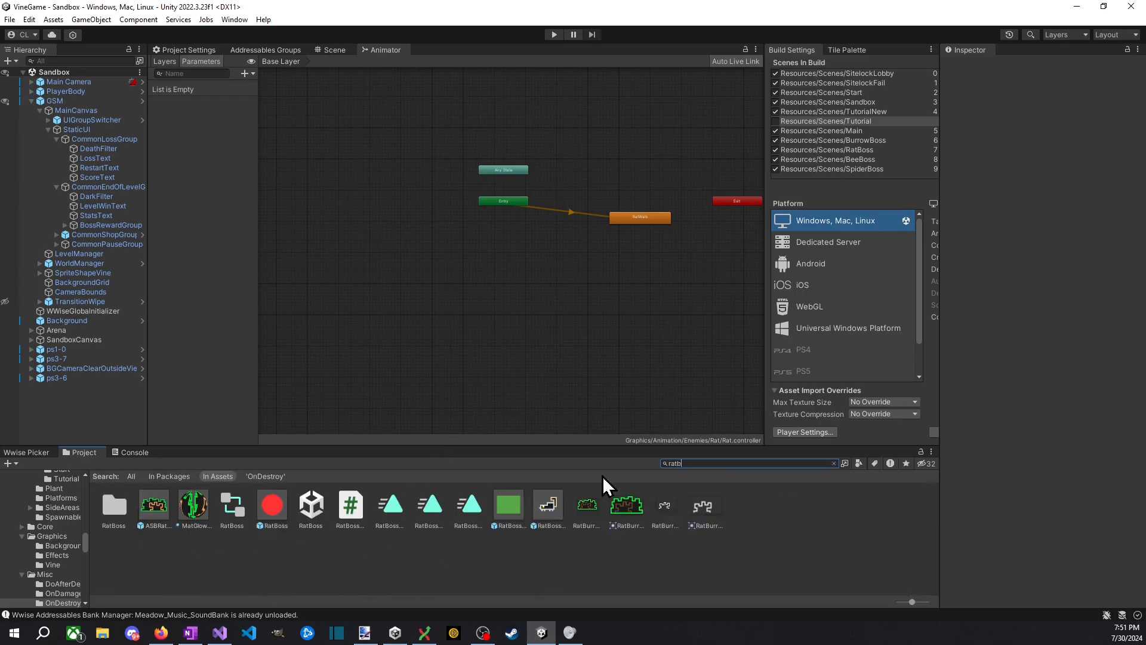
{"action": "key", "text": "BackSpace"}
{"action": "type", "text": "e"}
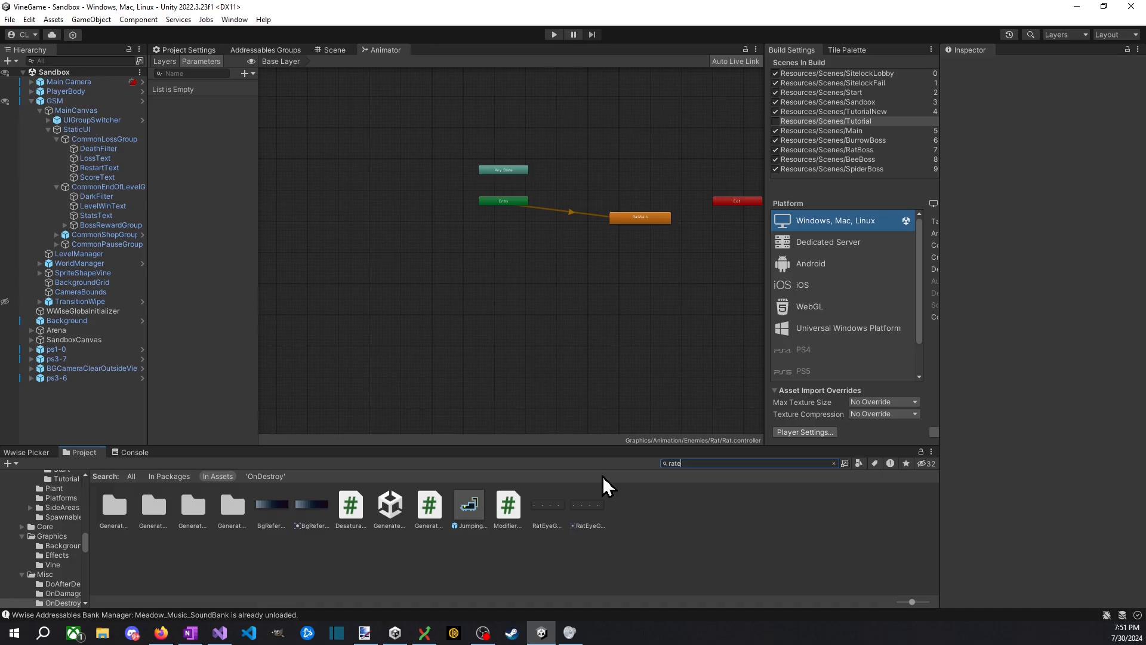
{"action": "left_click", "coordinate": [462, 505]}
{"action": "left_click", "coordinate": [834, 463]}
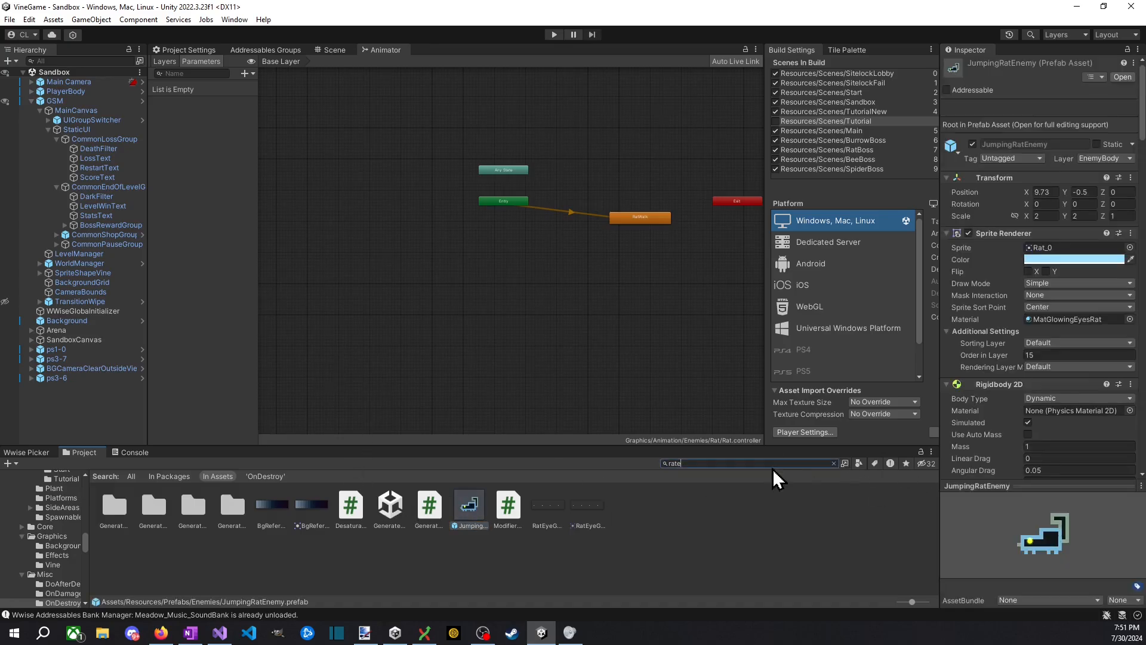
Step: Add the Grow And Shrink script to the JumpingRatEnemy prefab
{"action": "scroll", "coordinate": [955, 388], "scroll_direction": "down", "scroll_amount": 10}
{"action": "scroll", "coordinate": [1034, 403], "scroll_direction": "up", "scroll_amount": 15}
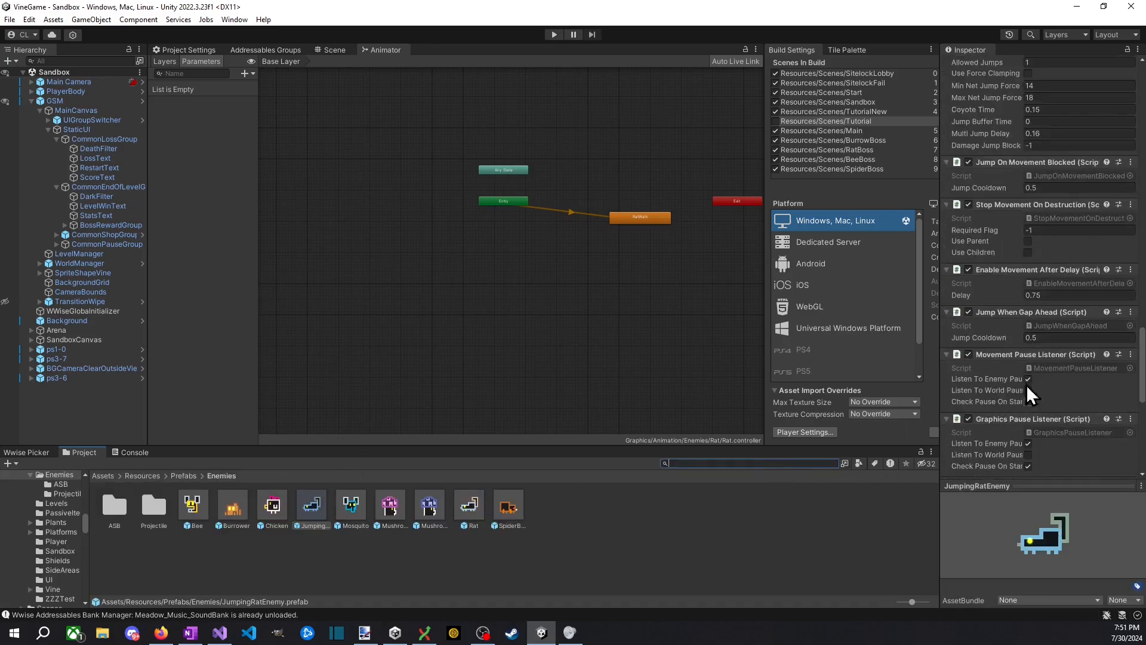
{"action": "scroll", "coordinate": [1051, 411], "scroll_direction": "down", "scroll_amount": 15}
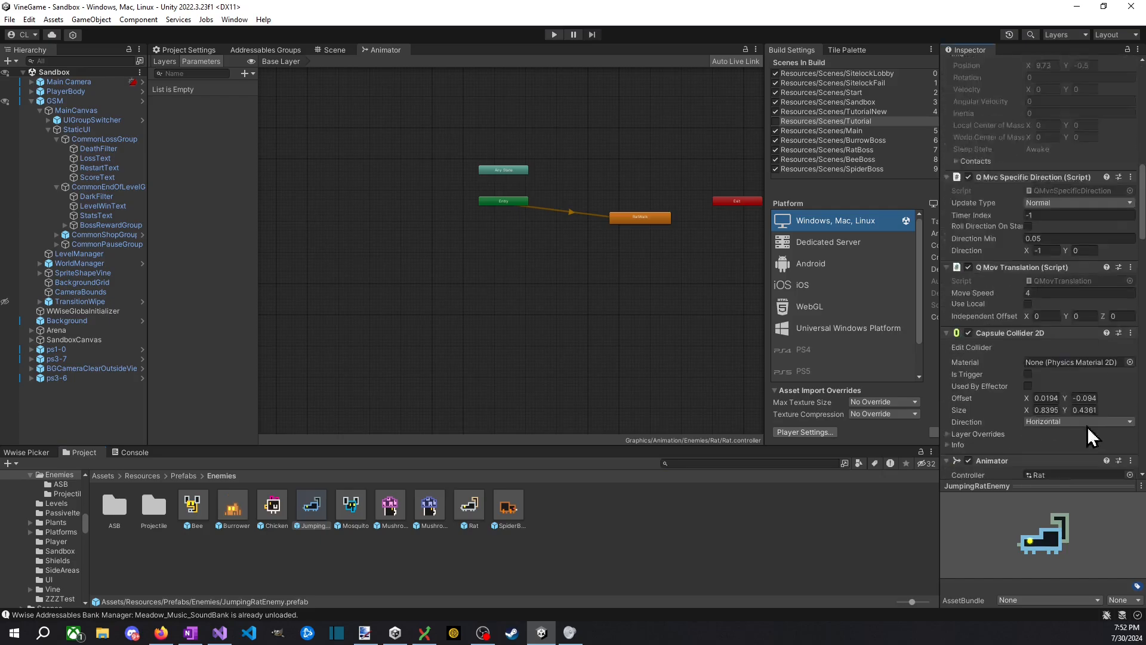
{"action": "left_click", "coordinate": [1054, 466]}
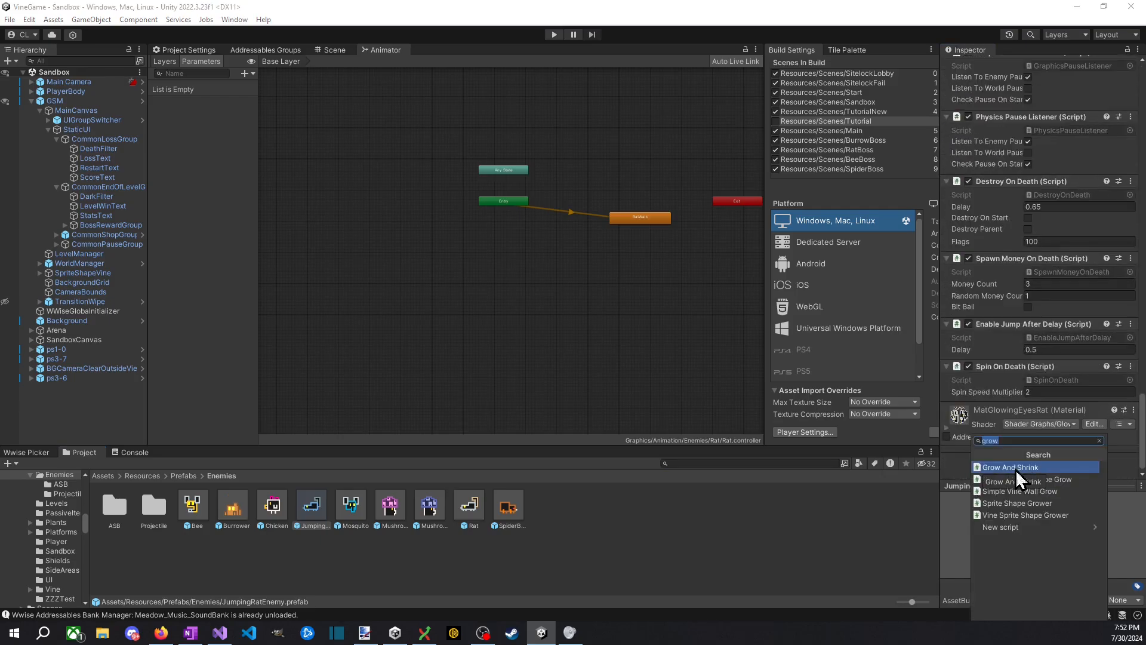
{"action": "left_click", "coordinate": [1017, 470]}
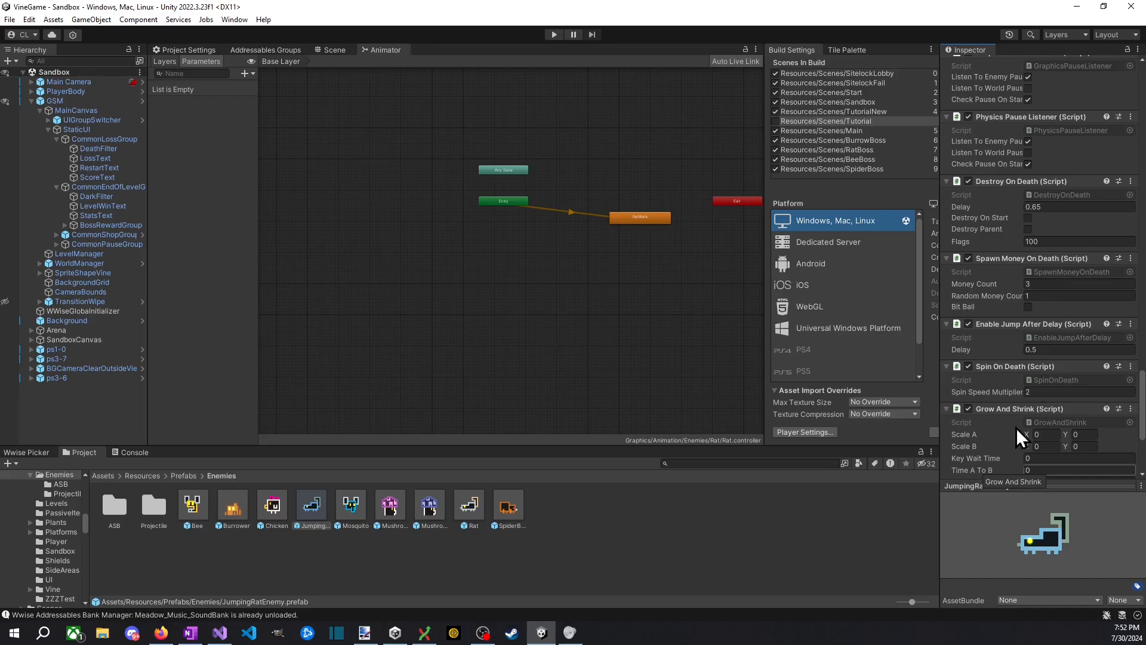
Step: Set both Scale A and Scale B of JumpingRatEnemy's Grow And Shrink script to 2 in X and Y
{"action": "scroll", "coordinate": [1030, 418], "scroll_direction": "down", "scroll_amount": 2}
{"action": "key", "text": "Tab"}
{"action": "type", "text": "2"}
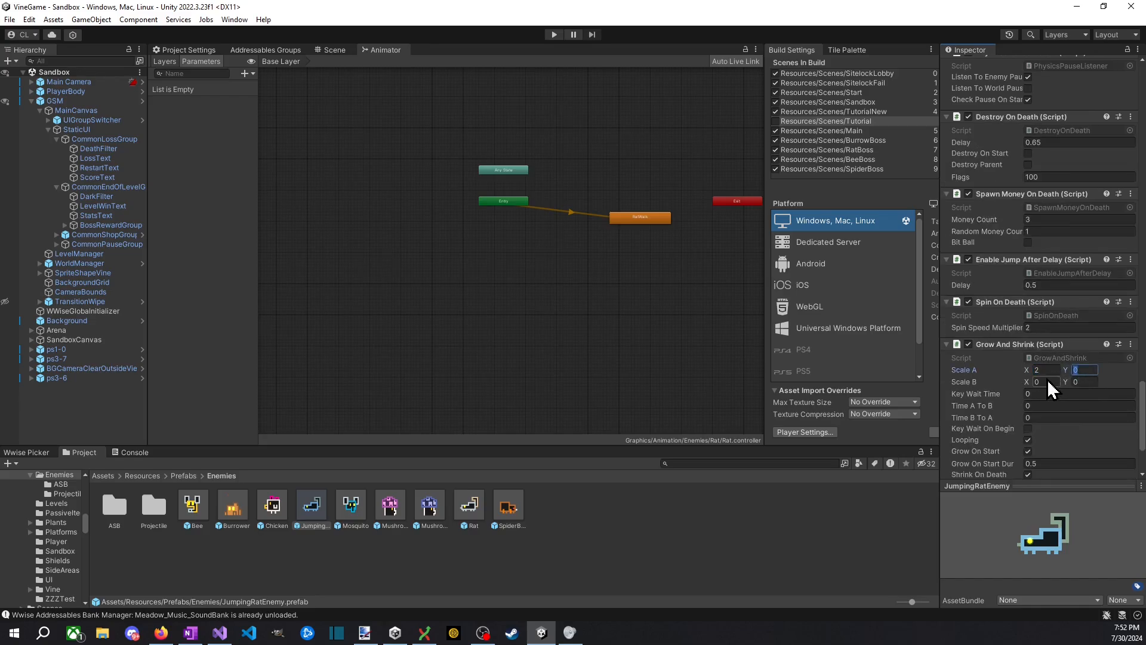
{"action": "key", "text": "Tab"}
{"action": "type", "text": "2"}
{"action": "key", "text": "Tab"}
{"action": "type", "text": "2"}
{"action": "scroll", "coordinate": [1004, 422], "scroll_direction": "down", "scroll_amount": 3}
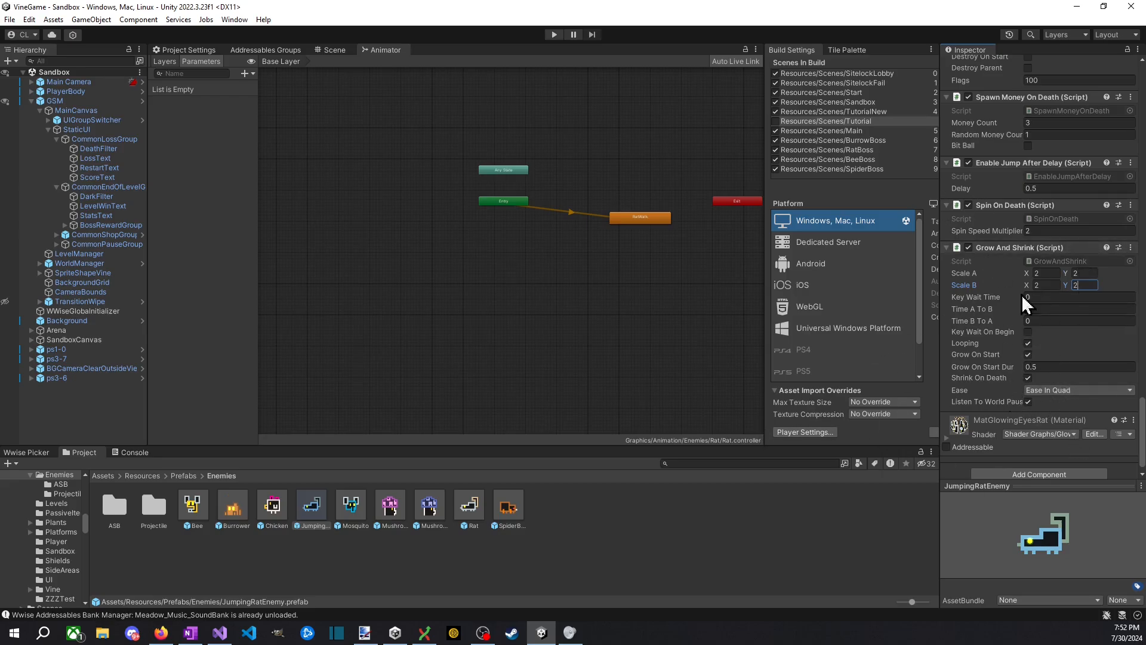
Step: Run the Sandbox scene, open its enemies list, and spawn several rats and jumping rats
{"action": "left_click", "coordinate": [554, 34]}
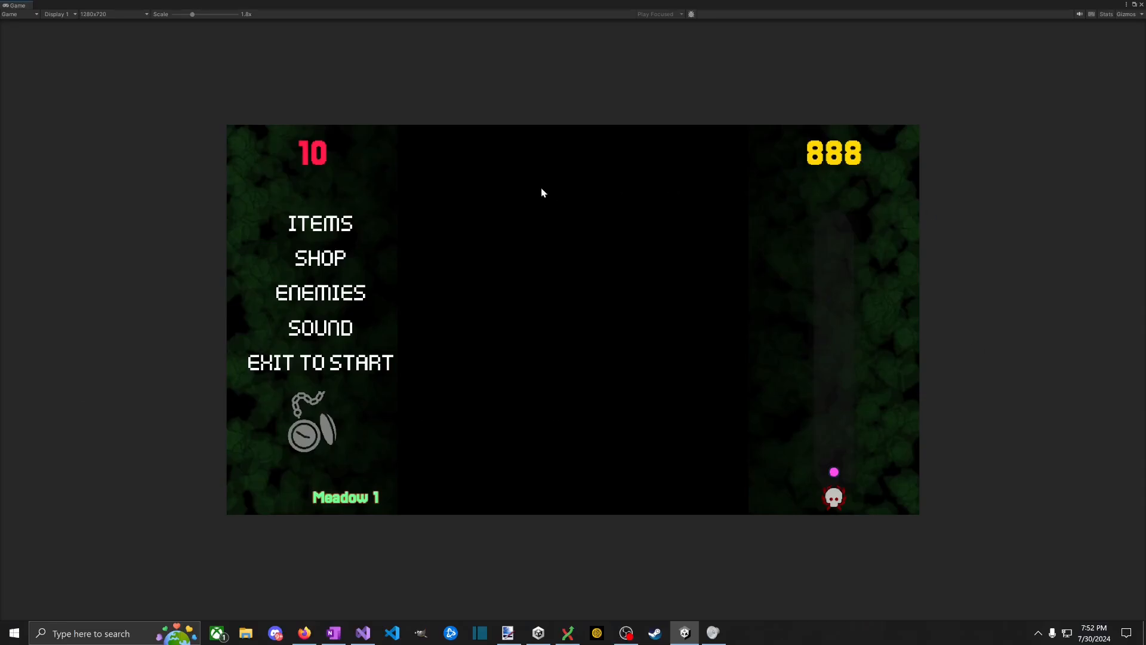
{"action": "left_click", "coordinate": [299, 297]}
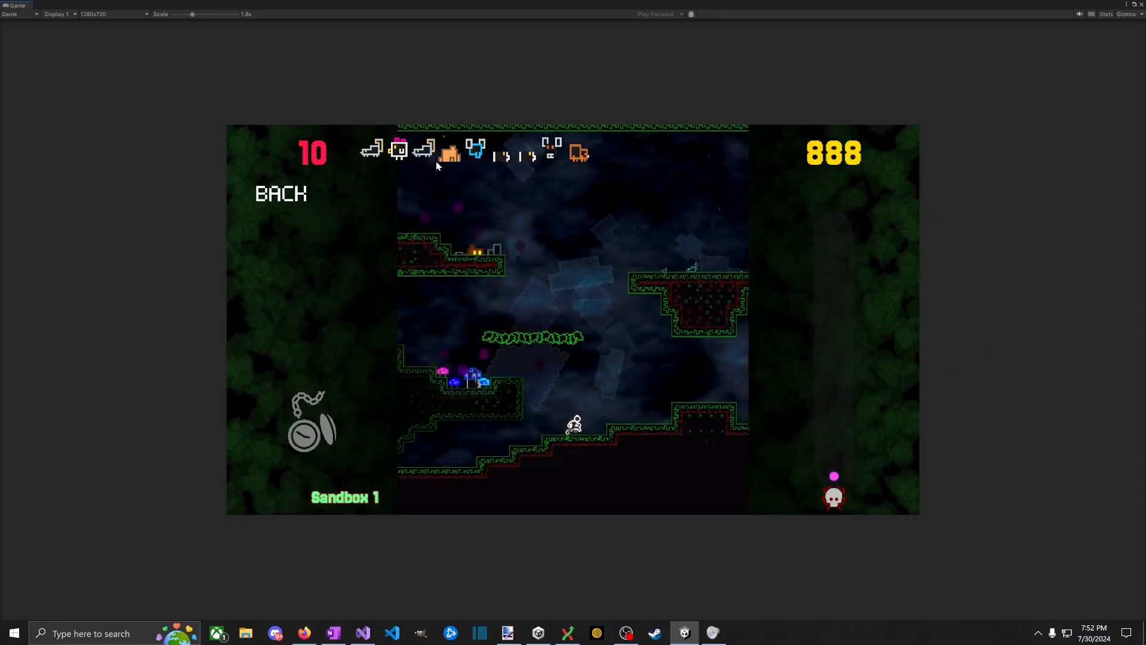
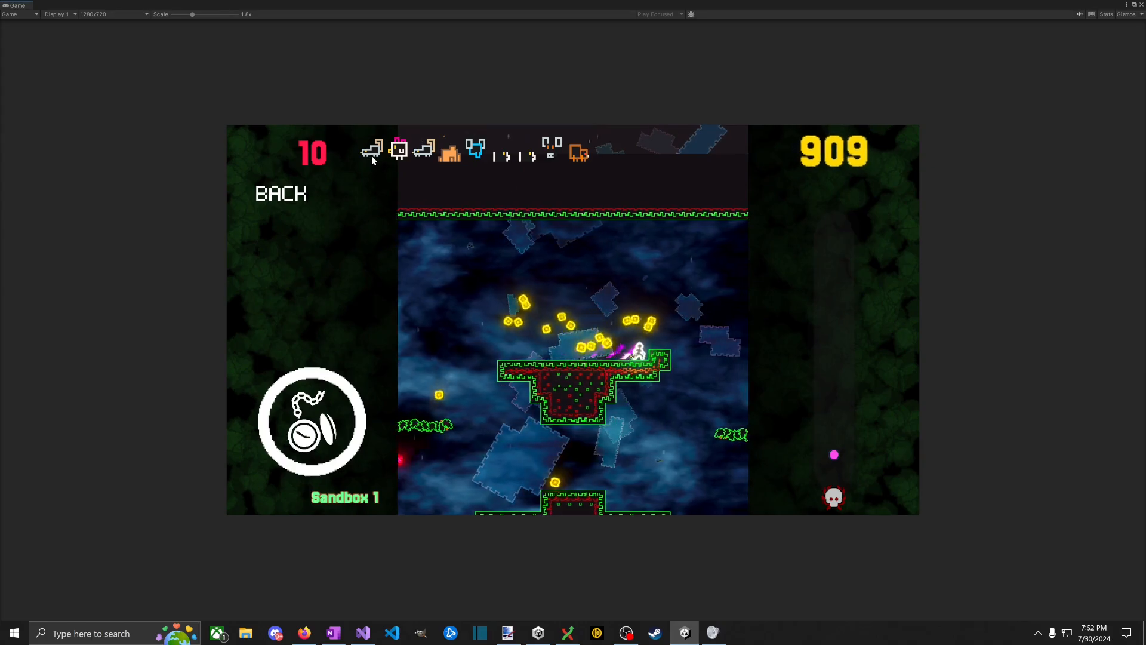
{"action": "left_click", "coordinate": [418, 159]}
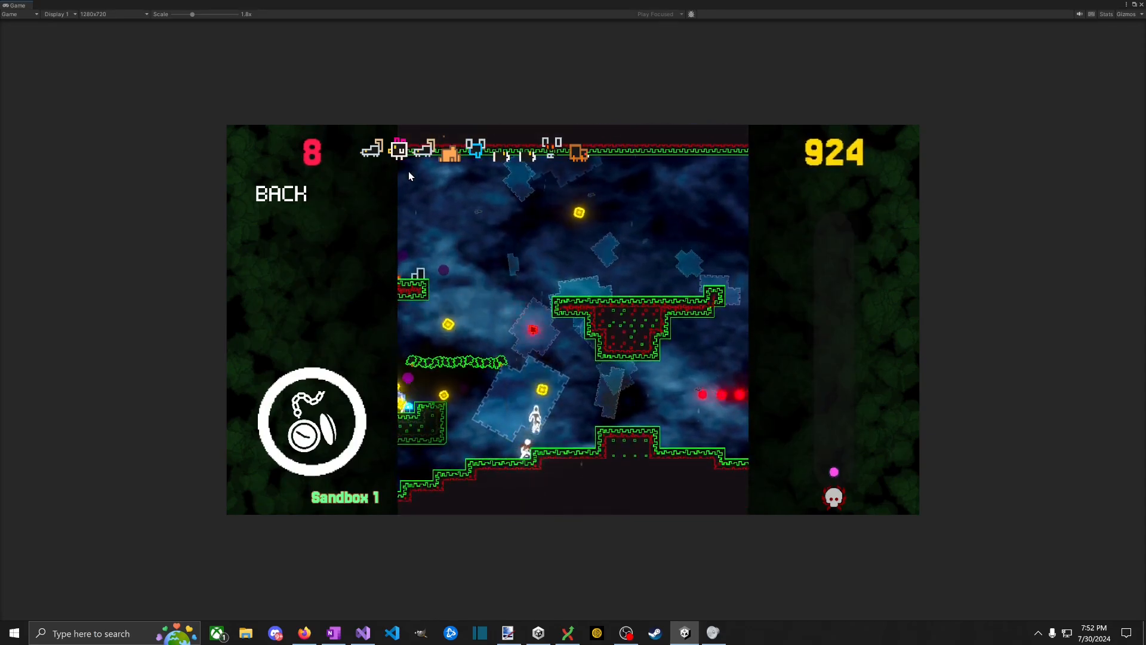
{"action": "left_click", "coordinate": [381, 147]}
{"action": "left_click", "coordinate": [381, 148]}
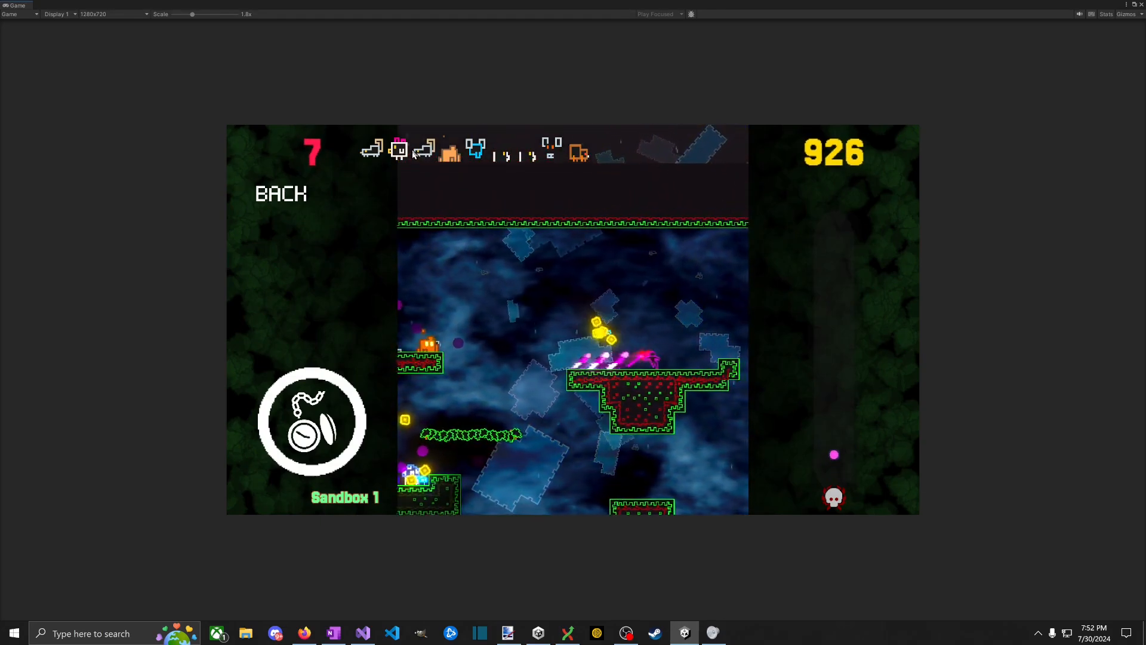
{"action": "left_click", "coordinate": [422, 154]}
{"action": "left_click", "coordinate": [422, 154]}
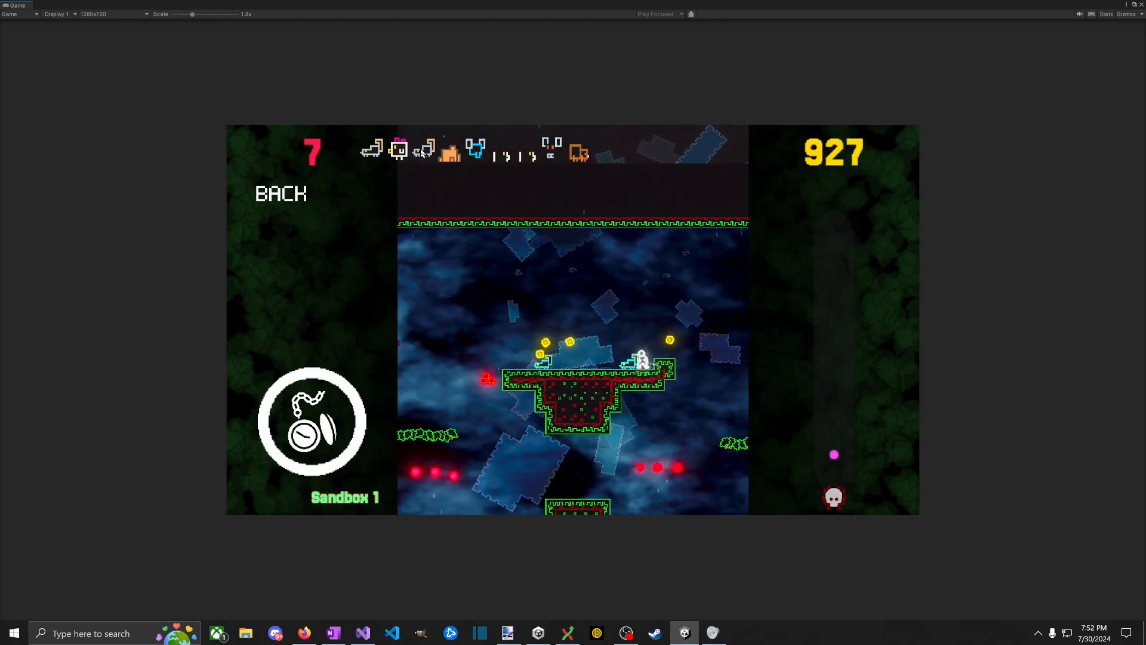
Step: Attack the spawned jumping rats to check their shrinking death spin, spawning another jumping rat and a regular rat
{"action": "key", "text": "Left"}
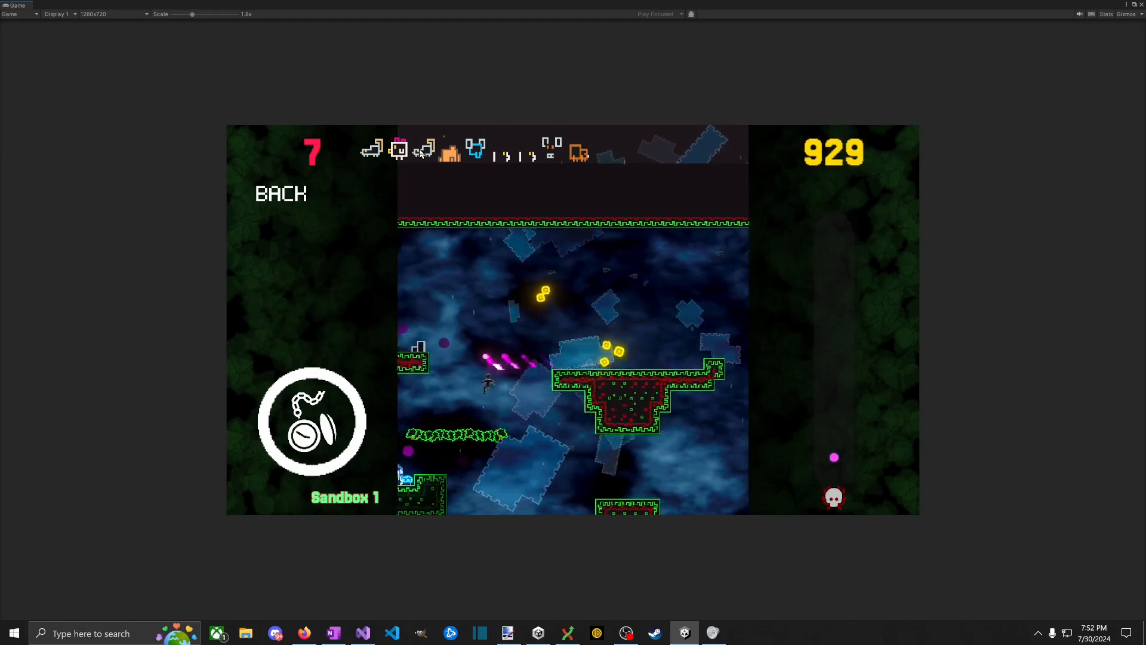
{"action": "key", "text": "space"}
{"action": "key", "text": "d"}
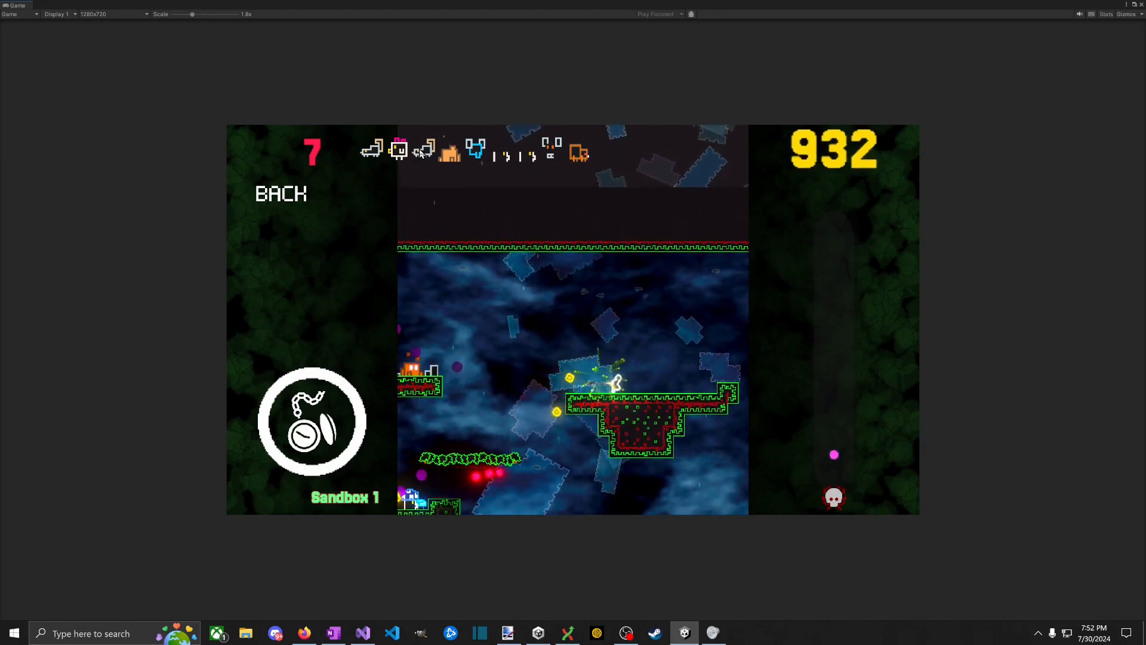
{"action": "key", "text": "a"}
{"action": "left_click", "coordinate": [420, 151]}
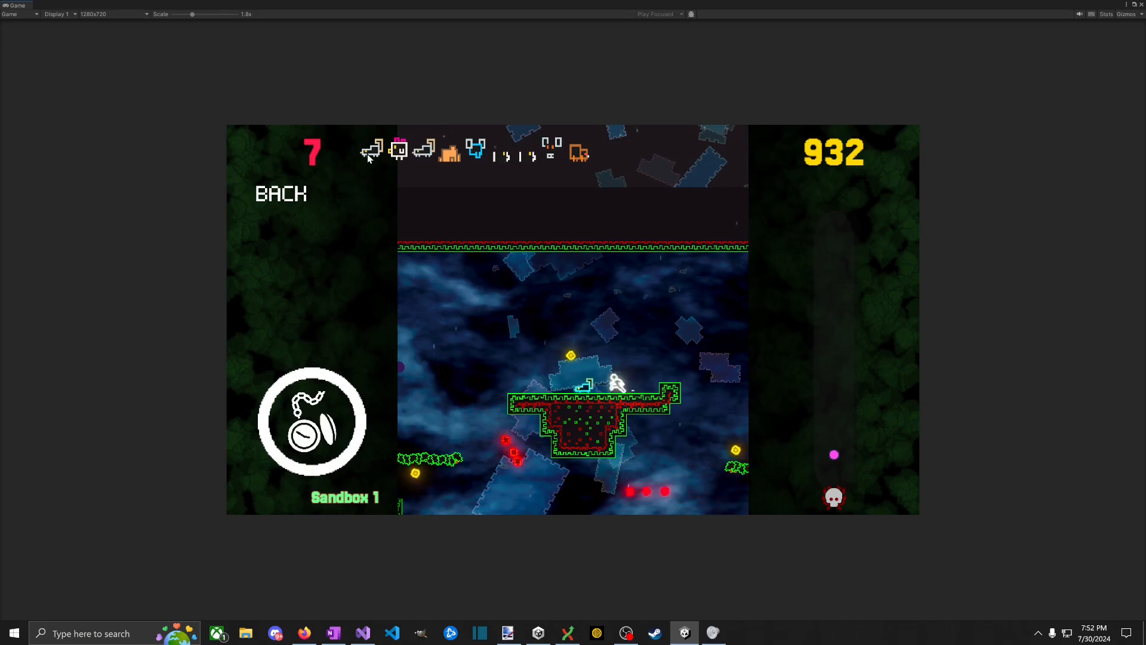
{"action": "left_click", "coordinate": [369, 156]}
{"action": "key", "text": "a"}
{"action": "key", "text": "space"}
{"action": "key", "text": "space"}
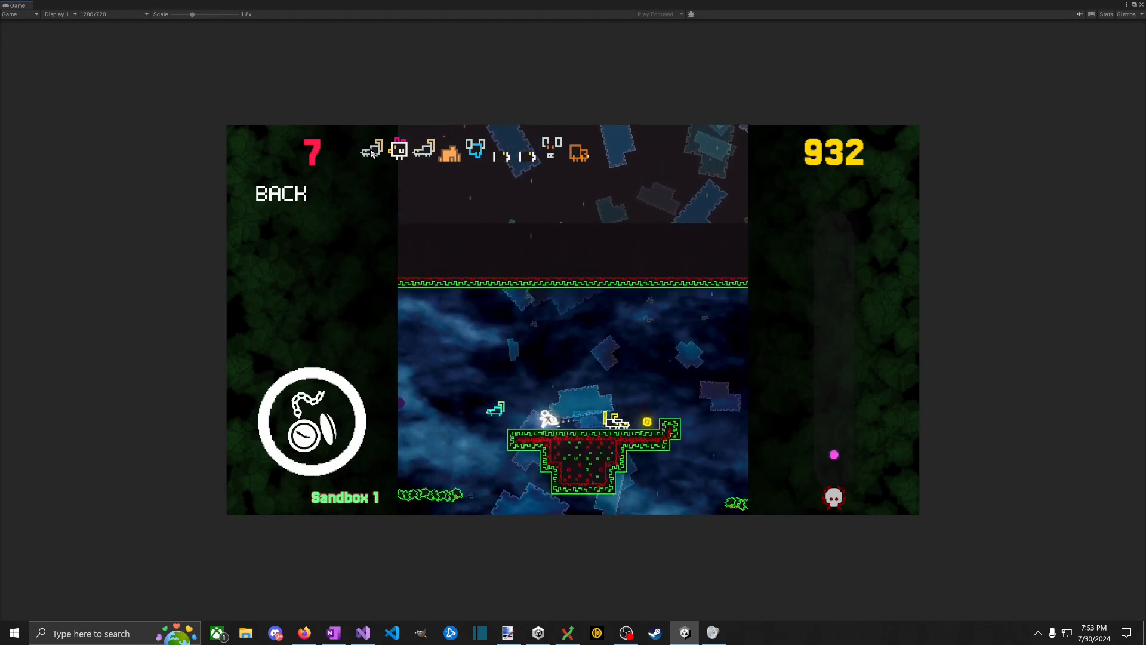
Step: Attack the regular rat from the vine platform to compare its death spin, and stop the game
{"action": "key", "text": "a"}
{"action": "key", "text": "d"}
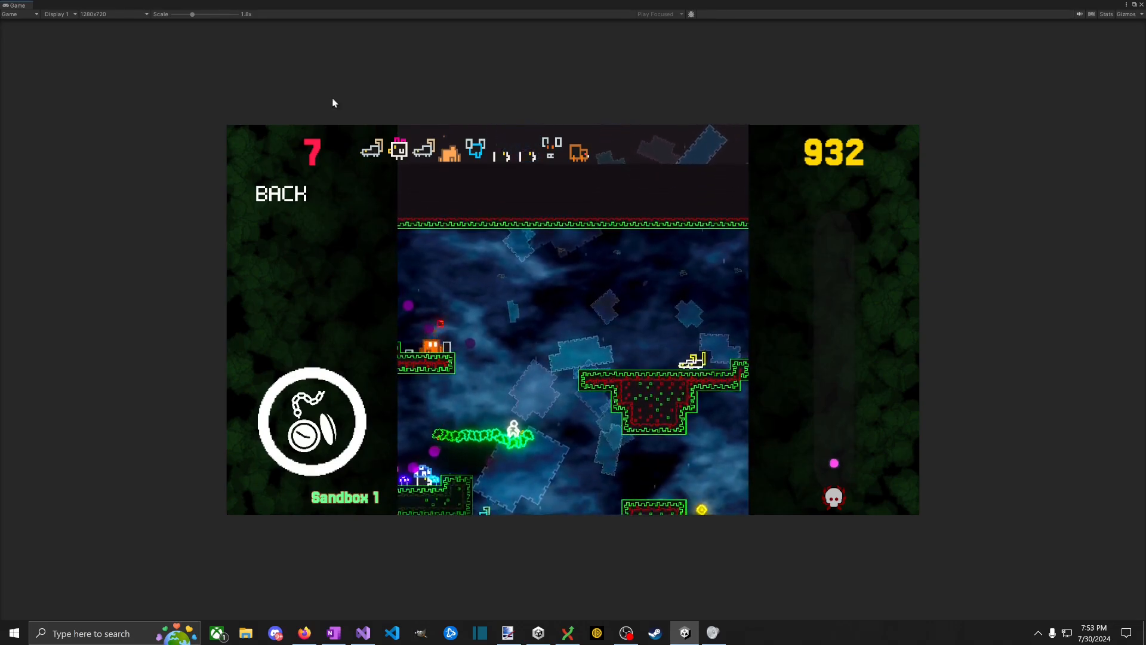
{"action": "key", "text": "a"}
{"action": "key", "text": "d"}
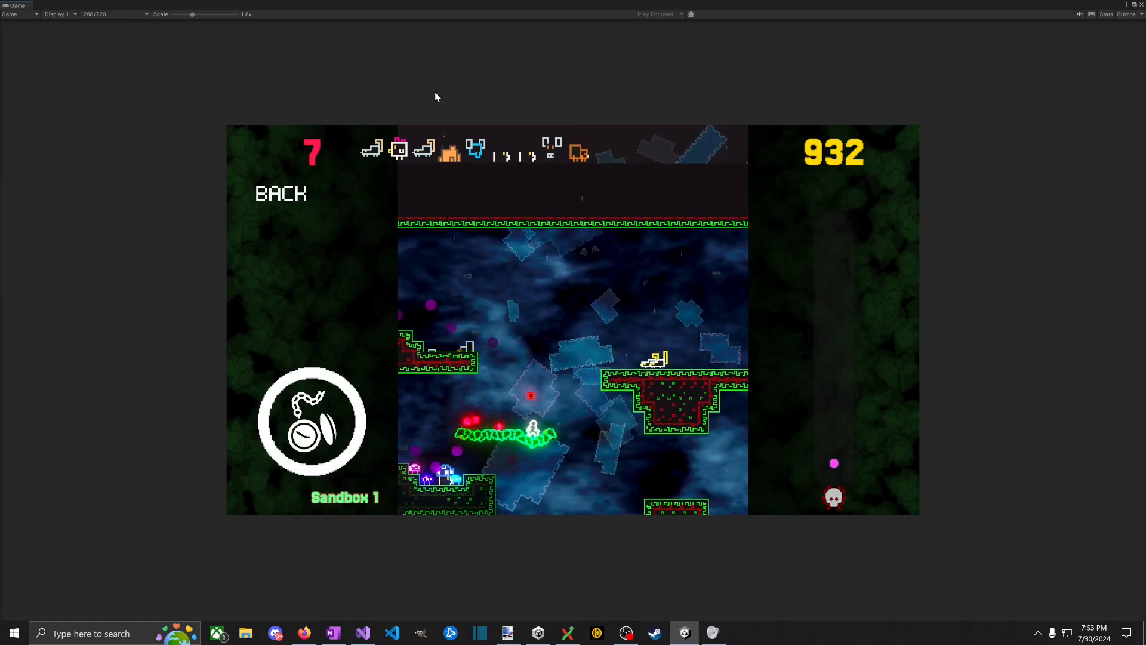
{"action": "key", "text": "space"}
{"action": "key", "text": "d"}
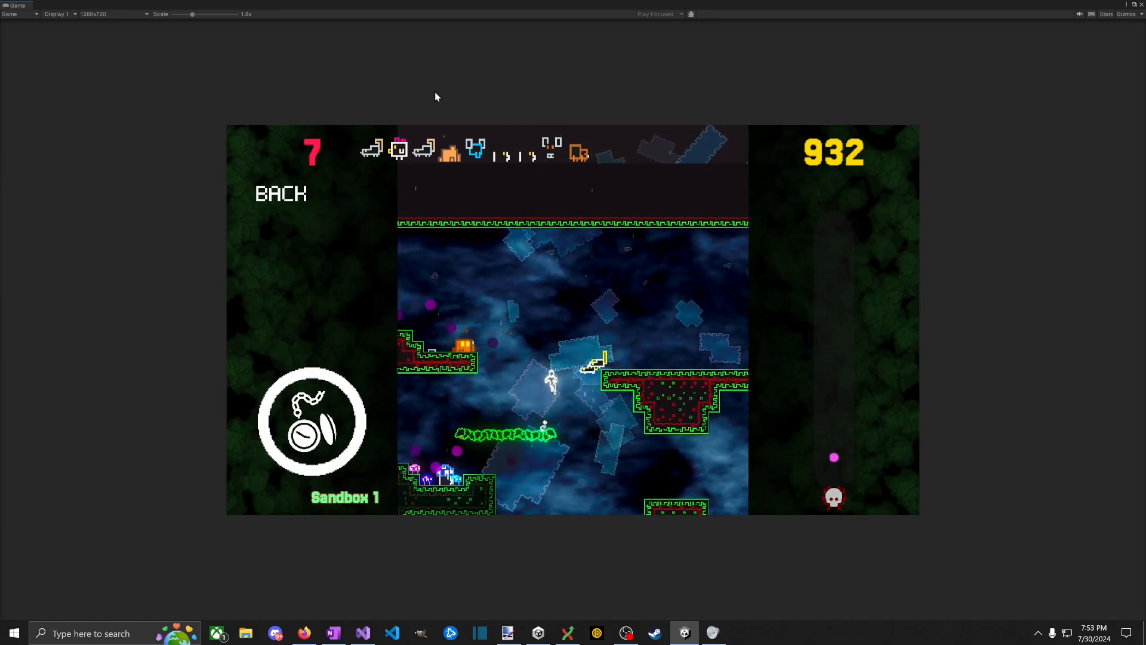
{"action": "key", "text": "a"}
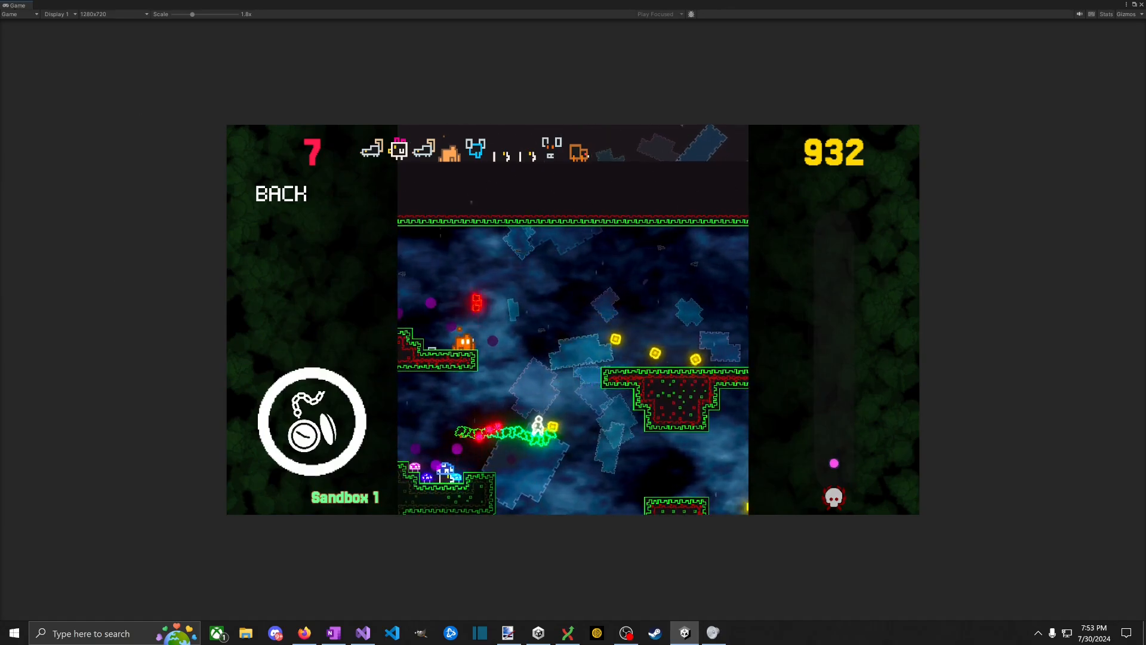
{"action": "key", "text": "ctrl+p"}
Step: Switch to Visual Studio and review the torque calculation and Rigidbody handling in the OnDeath method of SpinOnDeath.cs
{"action": "key", "text": "alt+Tab"}
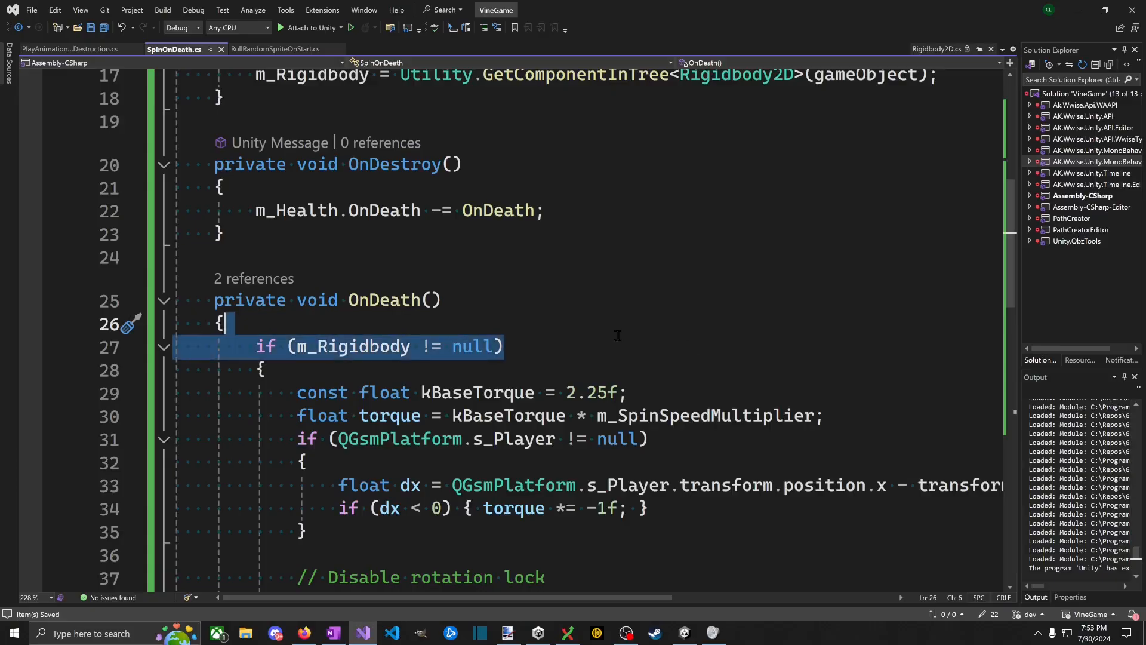
{"action": "scroll", "coordinate": [886, 330], "scroll_direction": "up", "scroll_amount": 5}
{"action": "scroll", "coordinate": [887, 330], "scroll_direction": "down", "scroll_amount": 8}
{"action": "scroll", "coordinate": [887, 330], "scroll_direction": "up", "scroll_amount": 3}
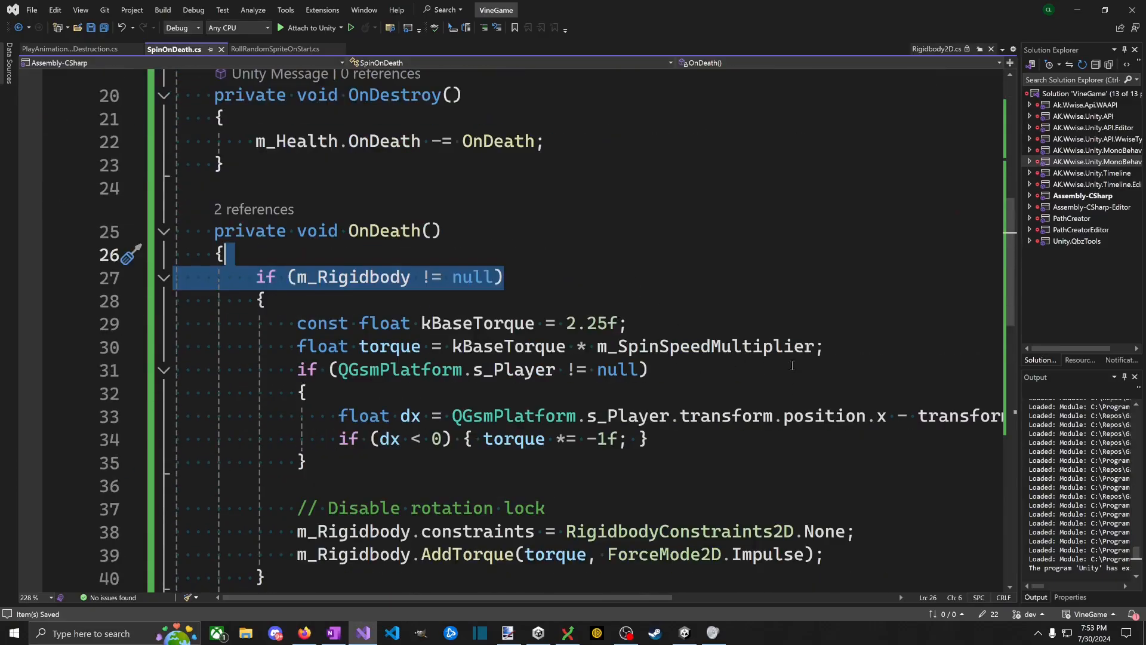
{"action": "left_click", "coordinate": [746, 323]}
{"action": "left_click", "coordinate": [793, 345]}
{"action": "left_click", "coordinate": [746, 371]}
{"action": "left_click", "coordinate": [707, 345]}
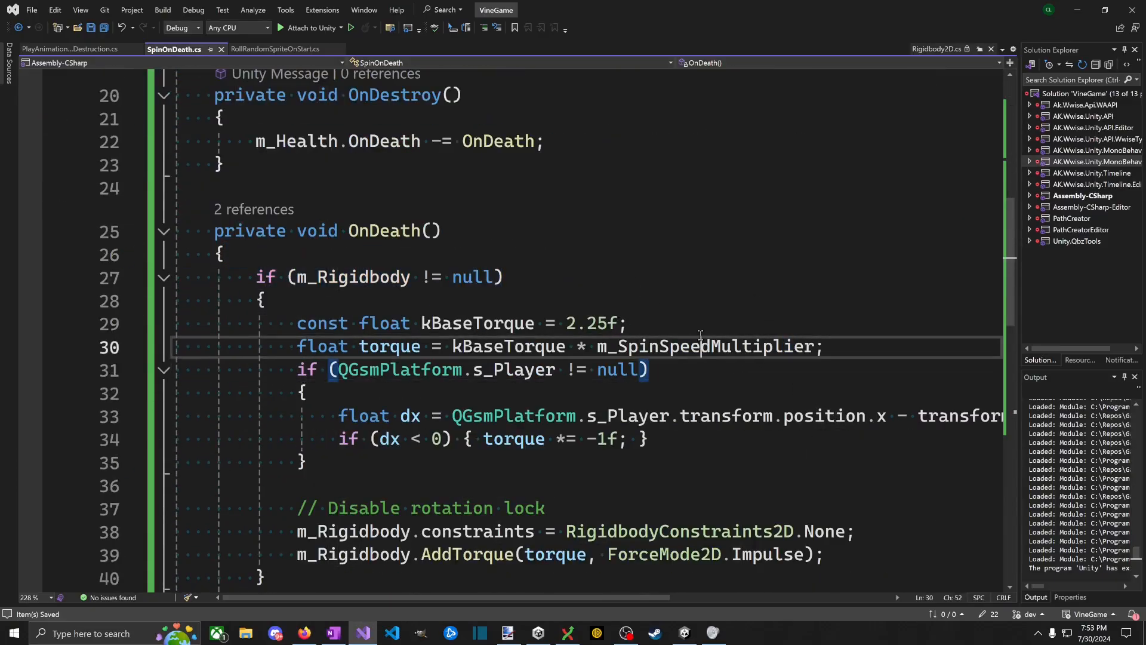
Step: Change the torque calculation in OnDeath to (kBaseTorque * m_SpinSpeedMultiplier) / m_Rigidbody.gravityScale and save the script
{"action": "left_click", "coordinate": [693, 327]}
{"action": "key", "text": "Down"}
{"action": "type", "text": ")"}
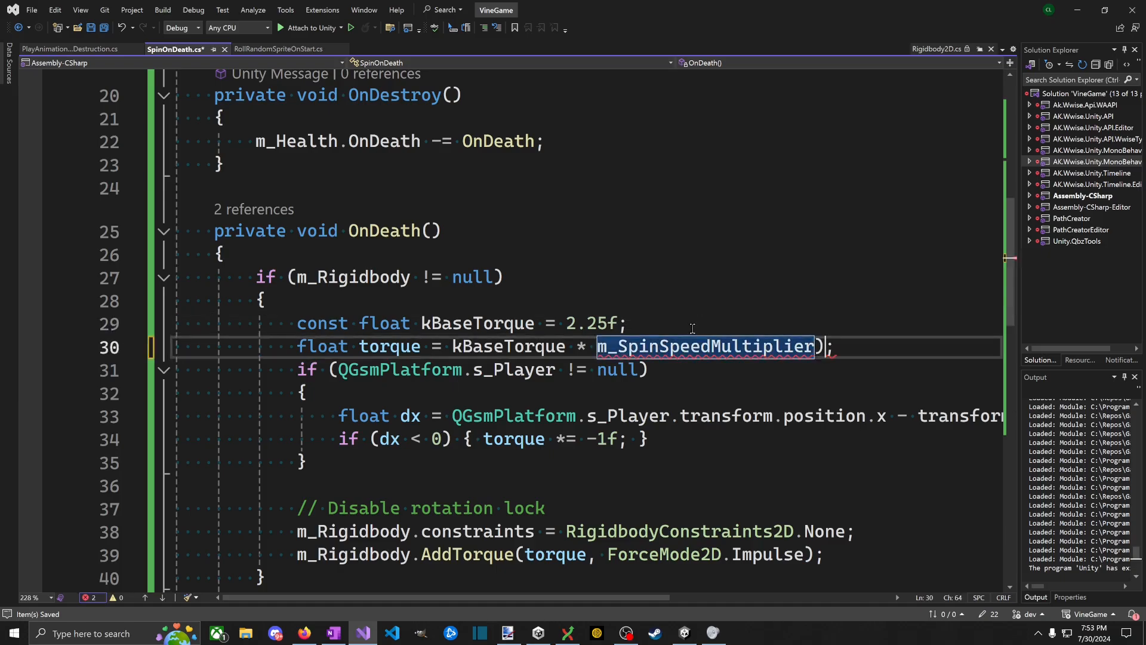
{"action": "key", "text": "Home"}
{"action": "type", "text": "("}
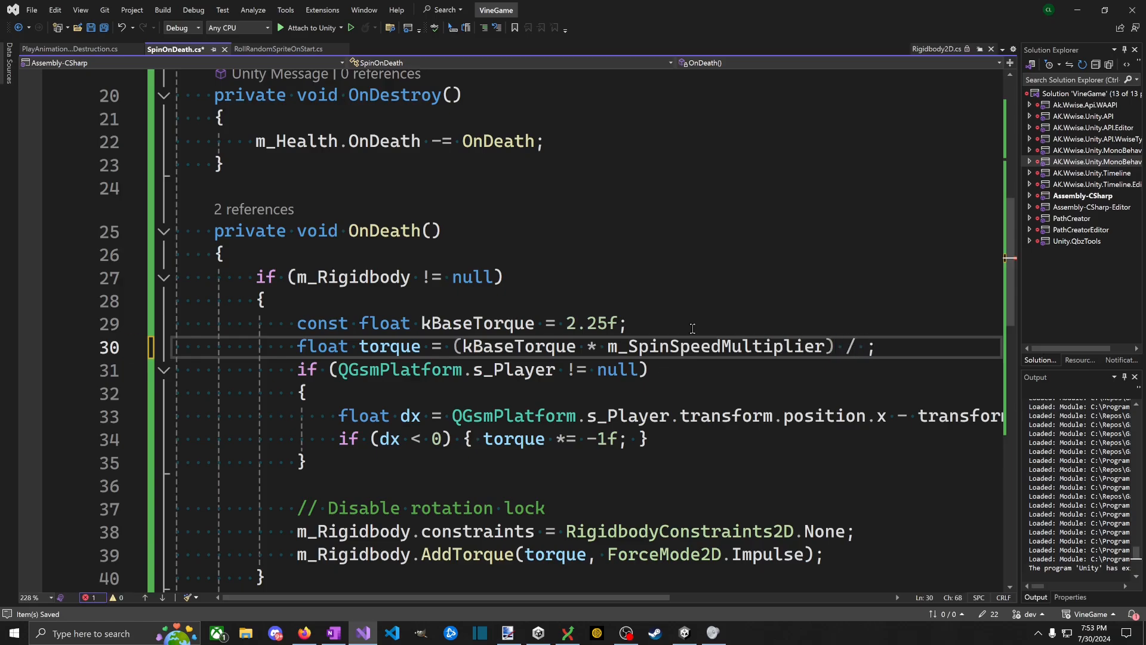
{"action": "type", "text": "m_Rigidbody.position/"}
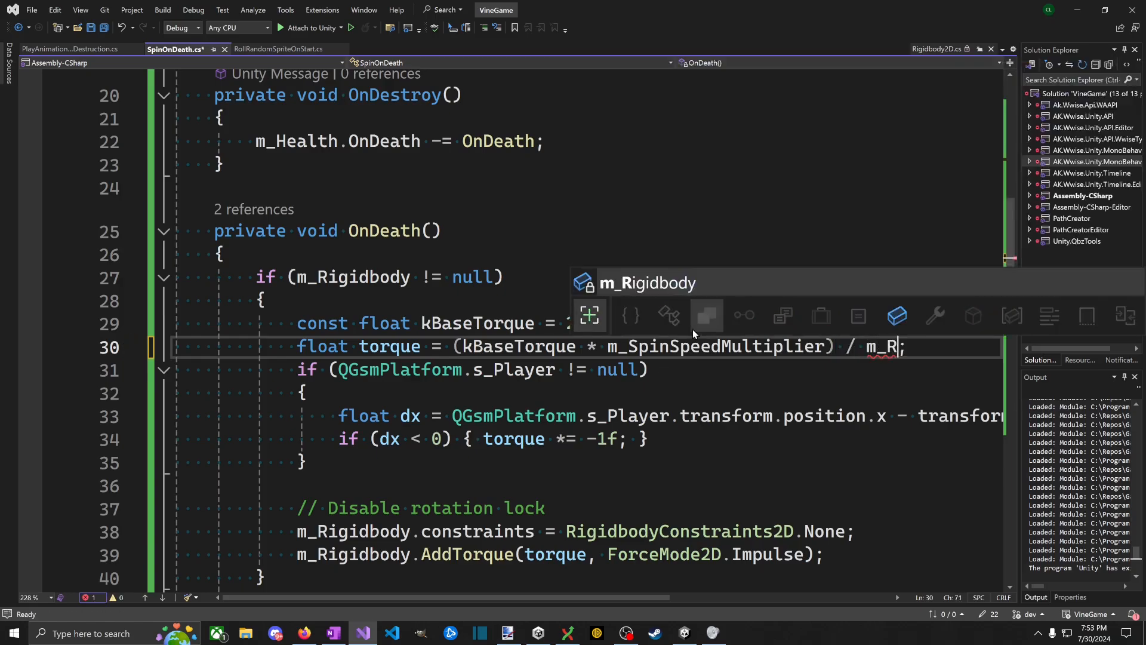
{"action": "key", "text": "ctrl+BackSpace"}
{"action": "type", "text": "grav"}
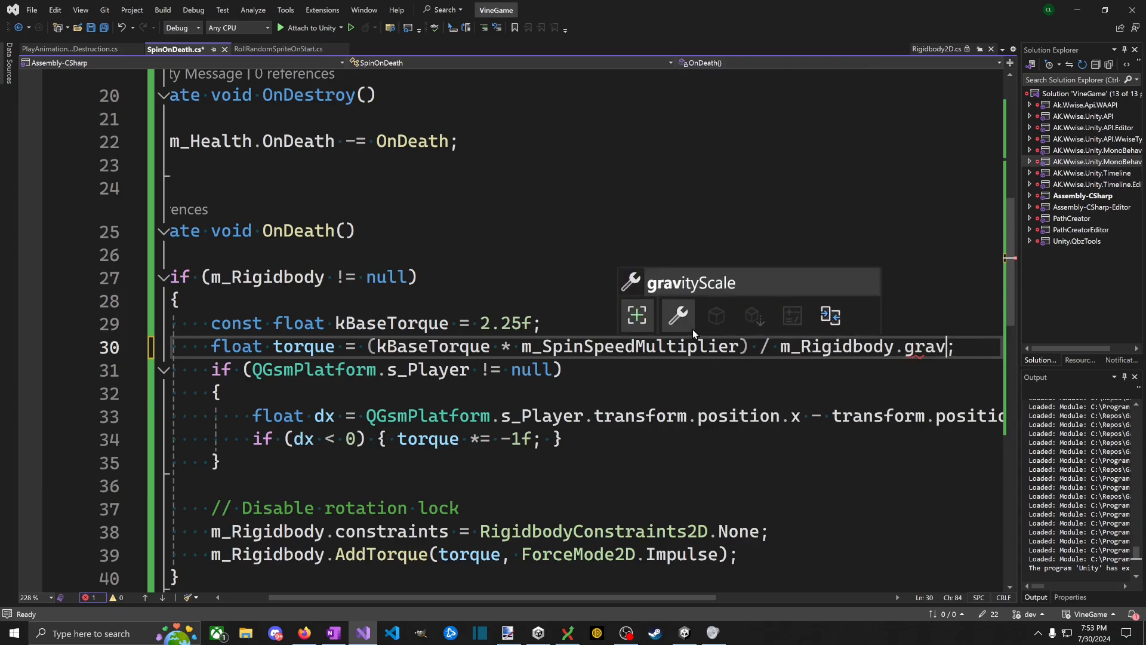
{"action": "key", "text": "Tab"}
{"action": "key", "text": "ctrl+s"}
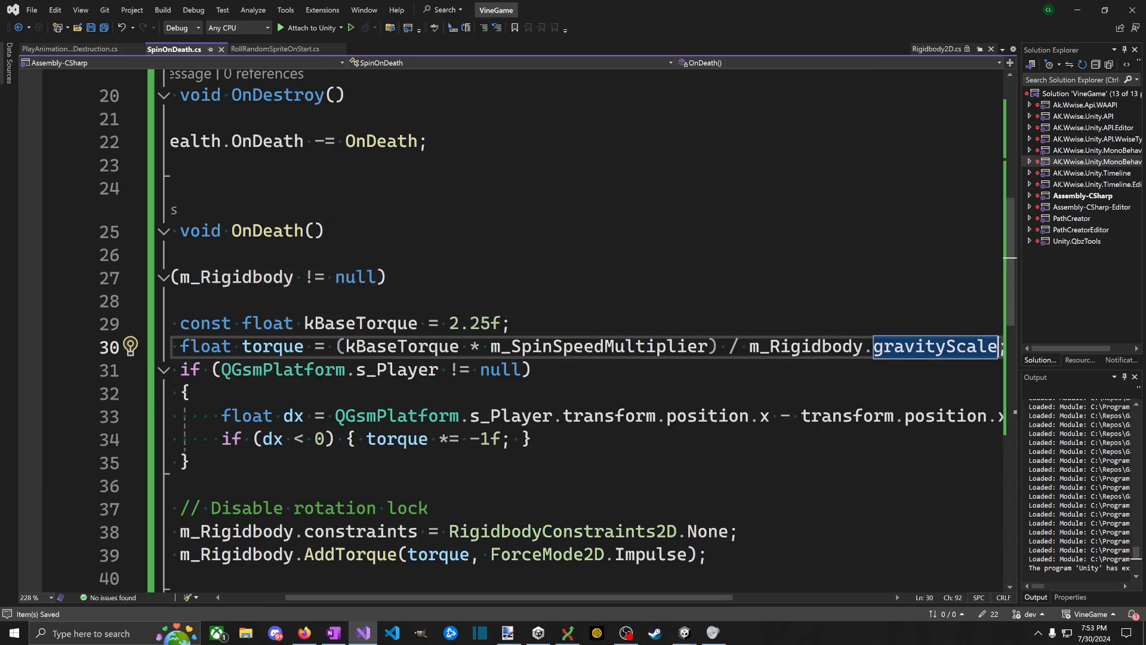
Step: Switch to Unity, run the Sandbox scene, and open its enemies list
{"action": "key", "text": "alt+Tab"}
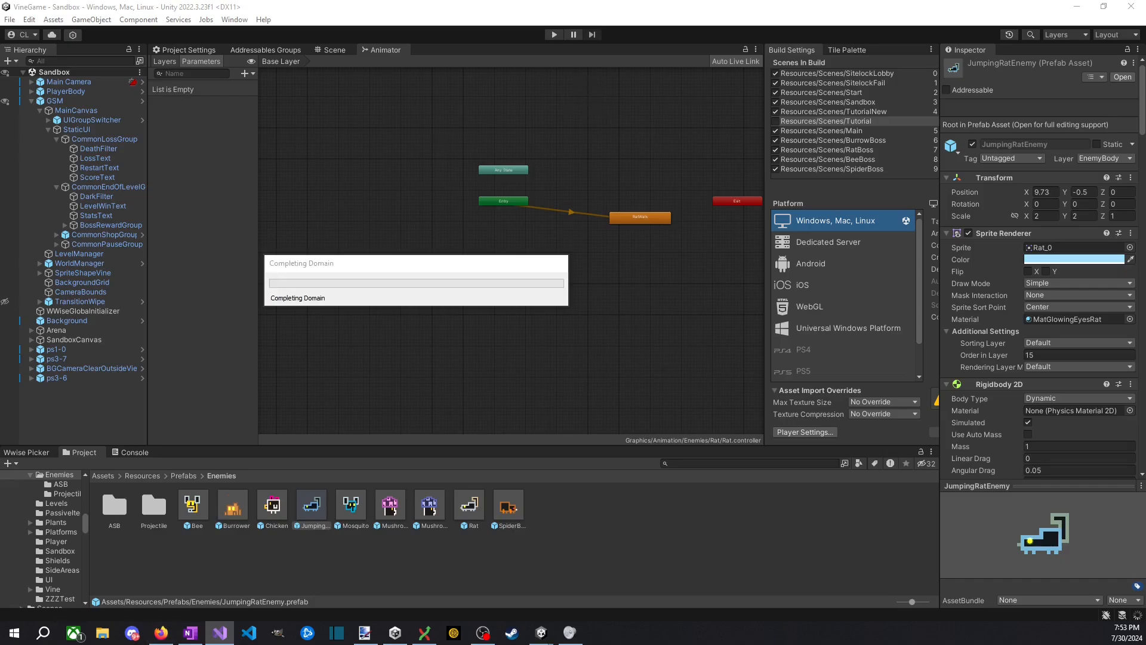
{"action": "left_click", "coordinate": [553, 35]}
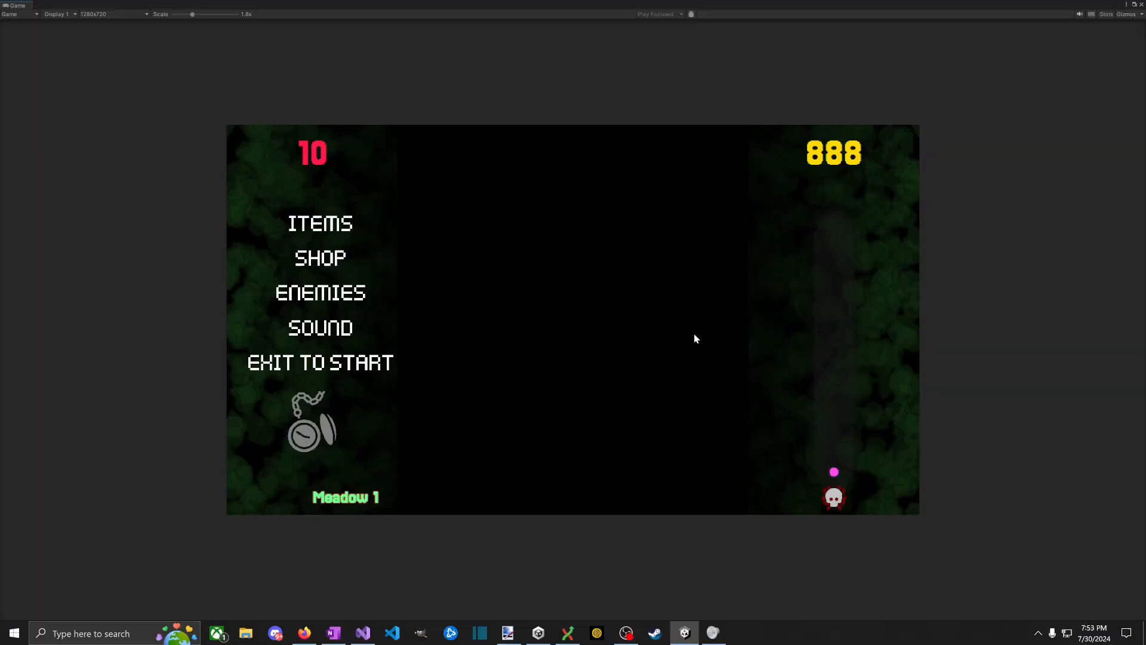
{"action": "key", "text": "space"}
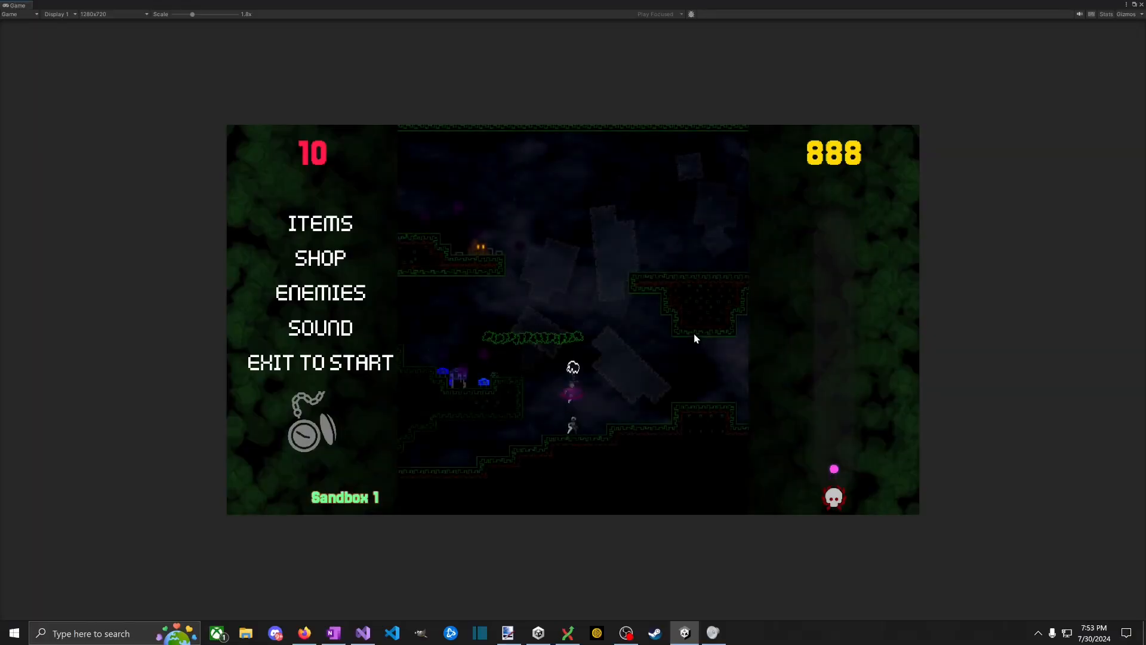
{"action": "key", "text": "a"}
{"action": "left_click", "coordinate": [334, 293]}
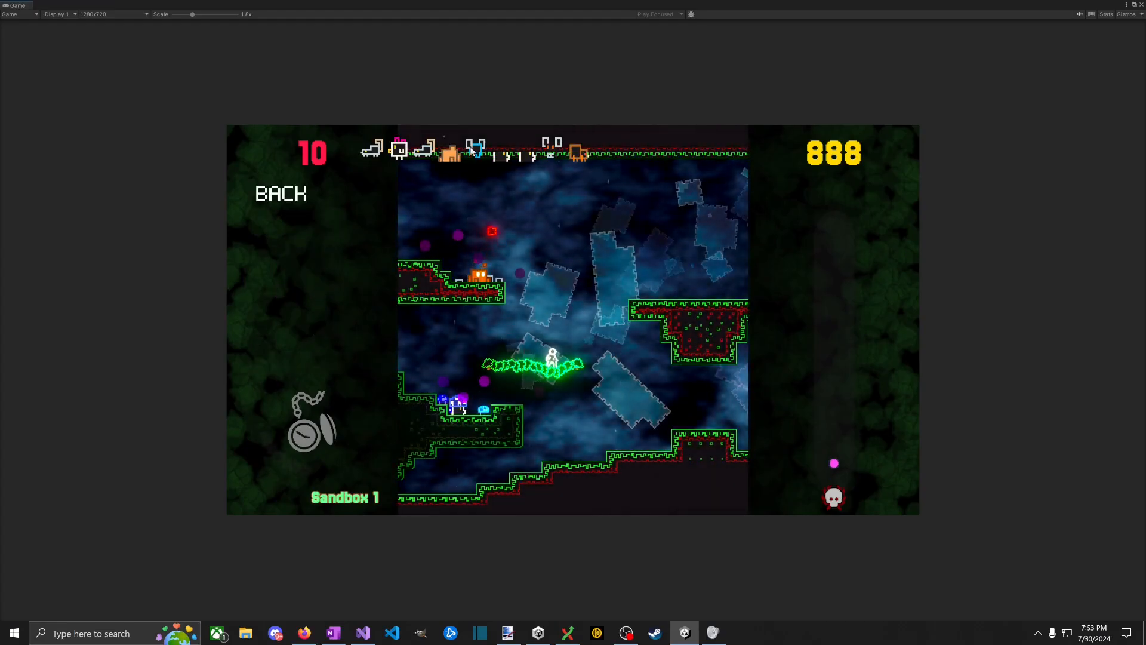
Step: Attack rats on the raised ledge beyond the vine platform to check their death spin
{"action": "key", "text": "d"}
{"action": "key", "text": "space"}
{"action": "key", "text": "d"}
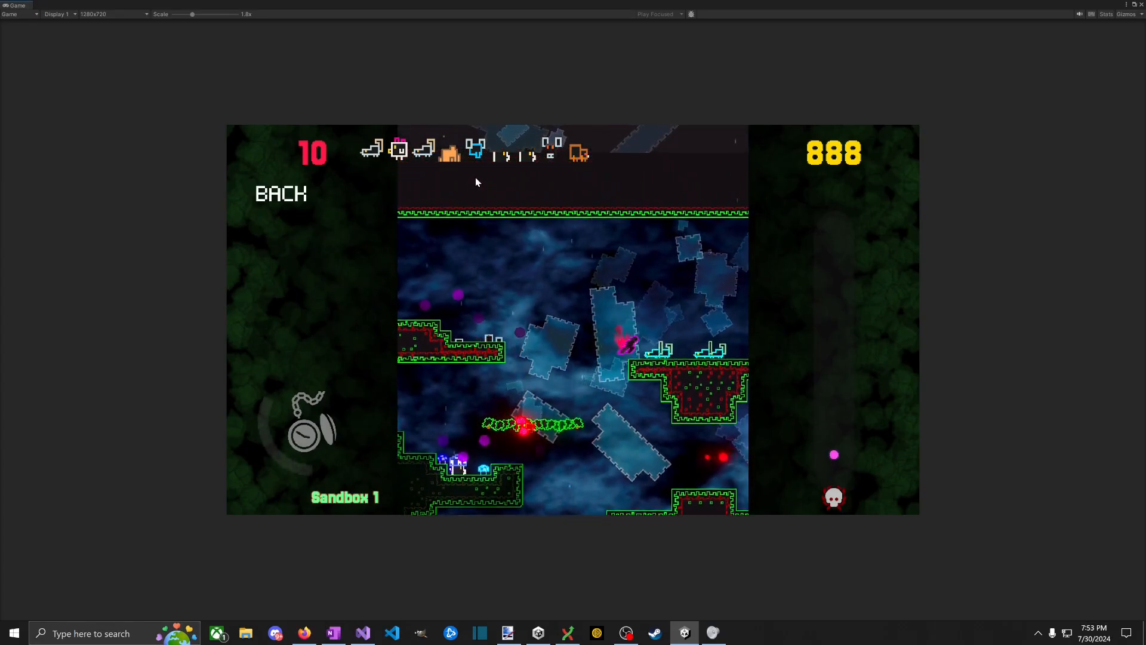
{"action": "key", "text": "a"}
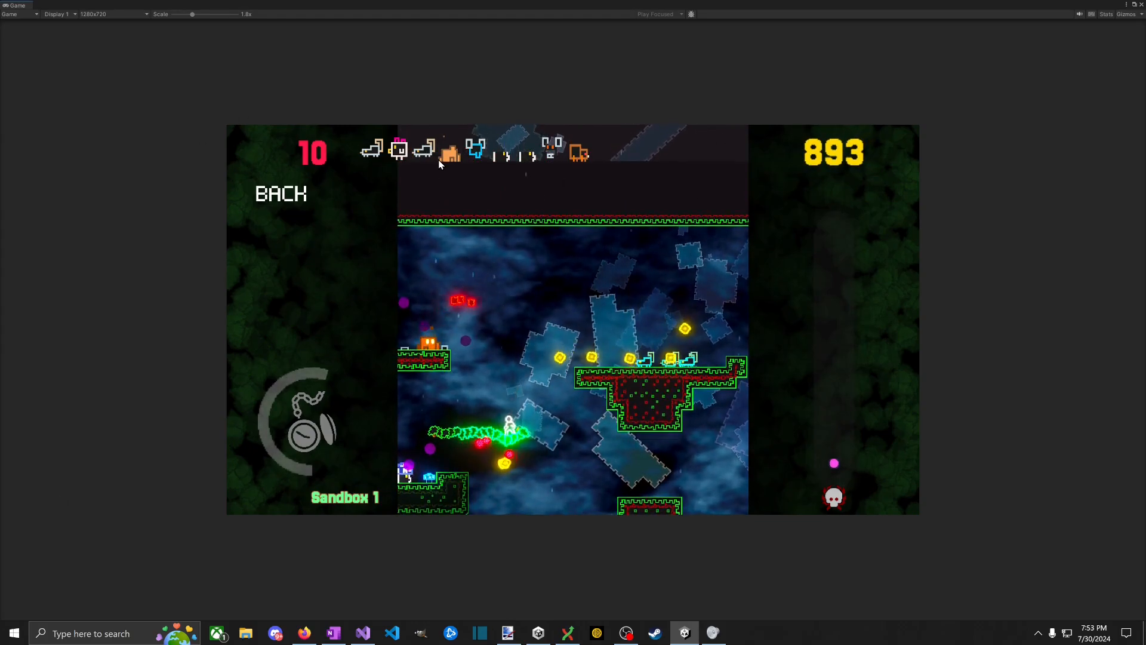
Step: Attack more rats around the vine platform and lower ground to compare their death spins, and stop the game
{"action": "key", "text": "a"}
{"action": "key", "text": "d"}
{"action": "key", "text": "space"}
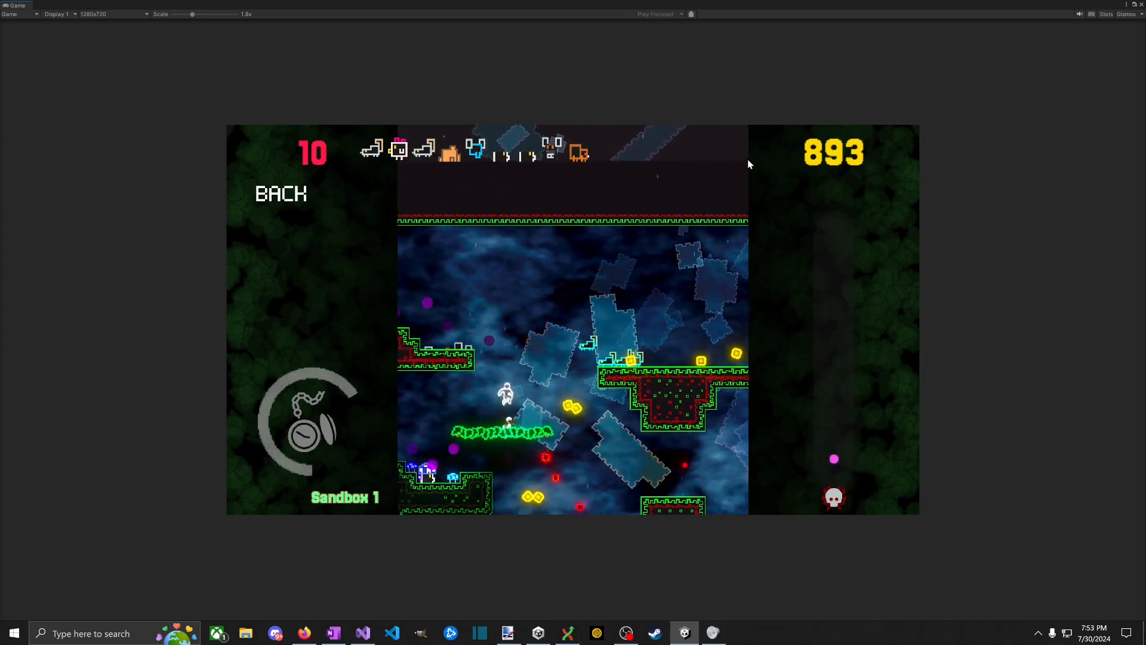
{"action": "key", "text": "d"}
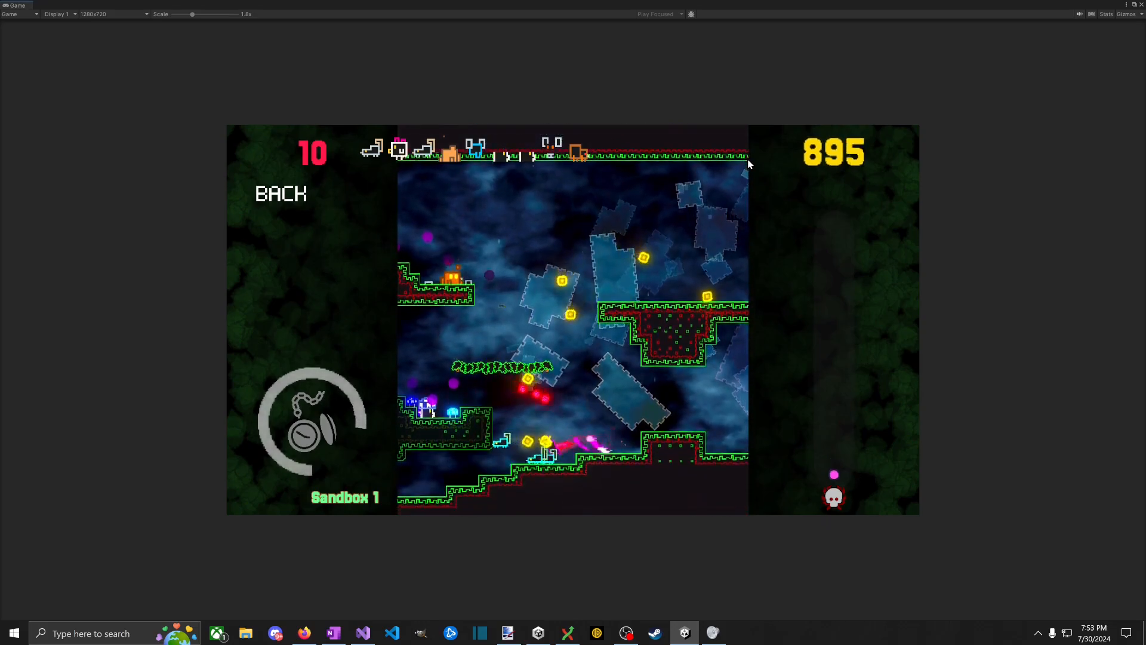
{"action": "key", "text": "a"}
{"action": "key", "text": "d"}
{"action": "key", "text": "space"}
{"action": "key", "text": "ctrl+p"}
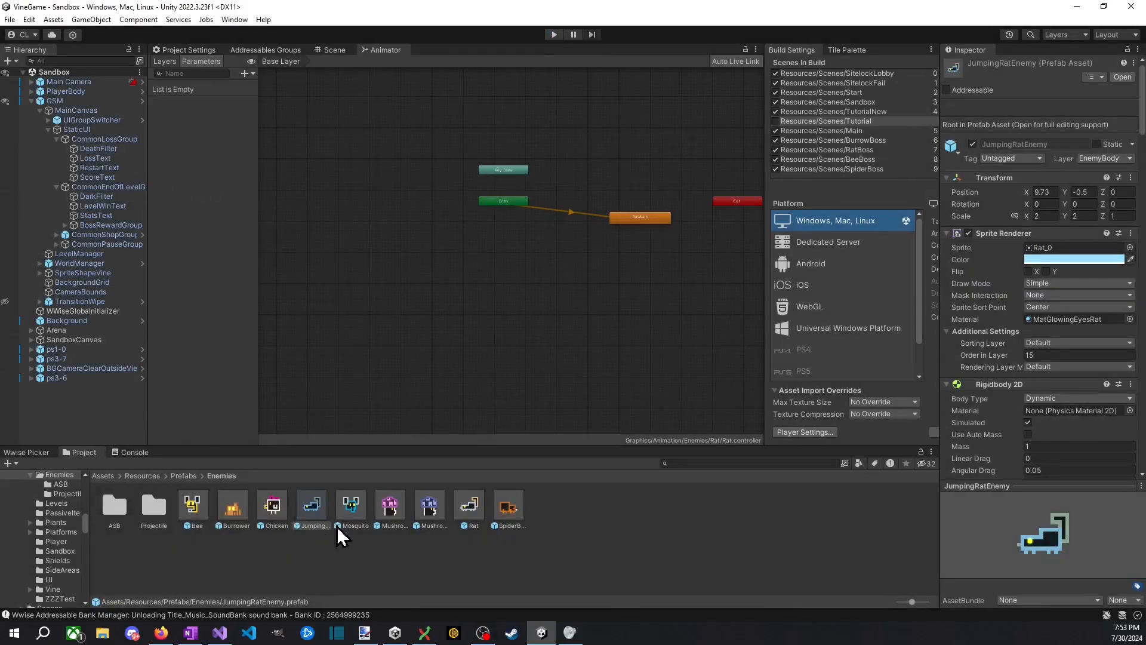
Step: Open the Rat prefab and examine its Rigidbody 2D, pause listener, Spin On Death and Grow And Shrink components
{"action": "double_click", "coordinate": [469, 508]}
{"action": "scroll", "coordinate": [1056, 375], "scroll_direction": "down", "scroll_amount": 10}
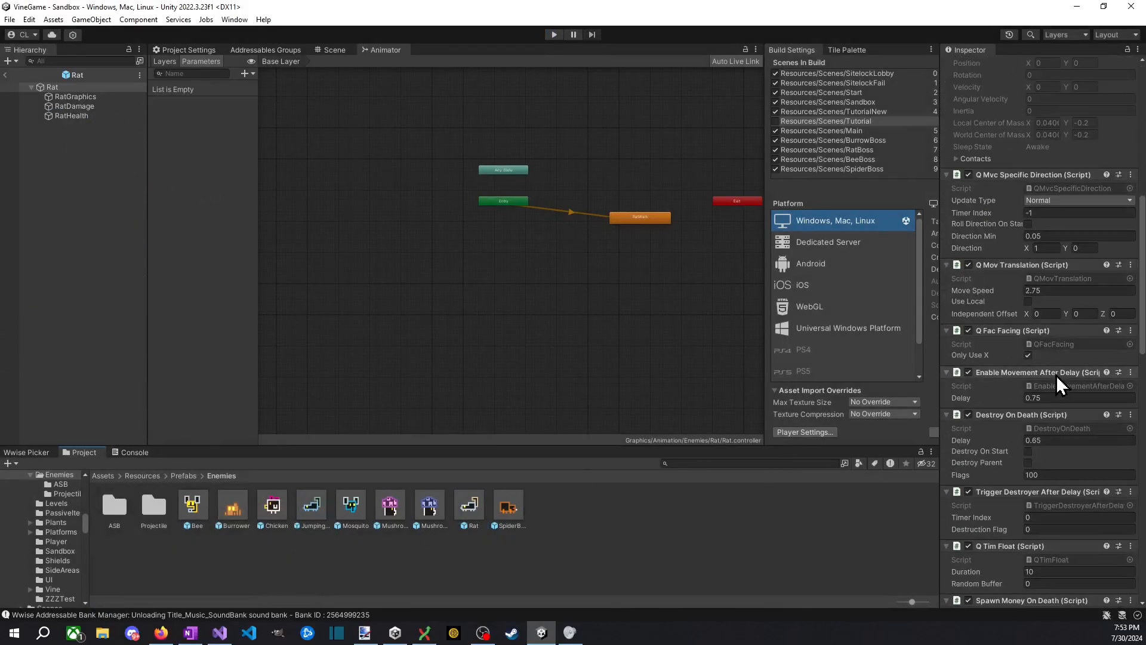
{"action": "scroll", "coordinate": [1052, 368], "scroll_direction": "down", "scroll_amount": 5}
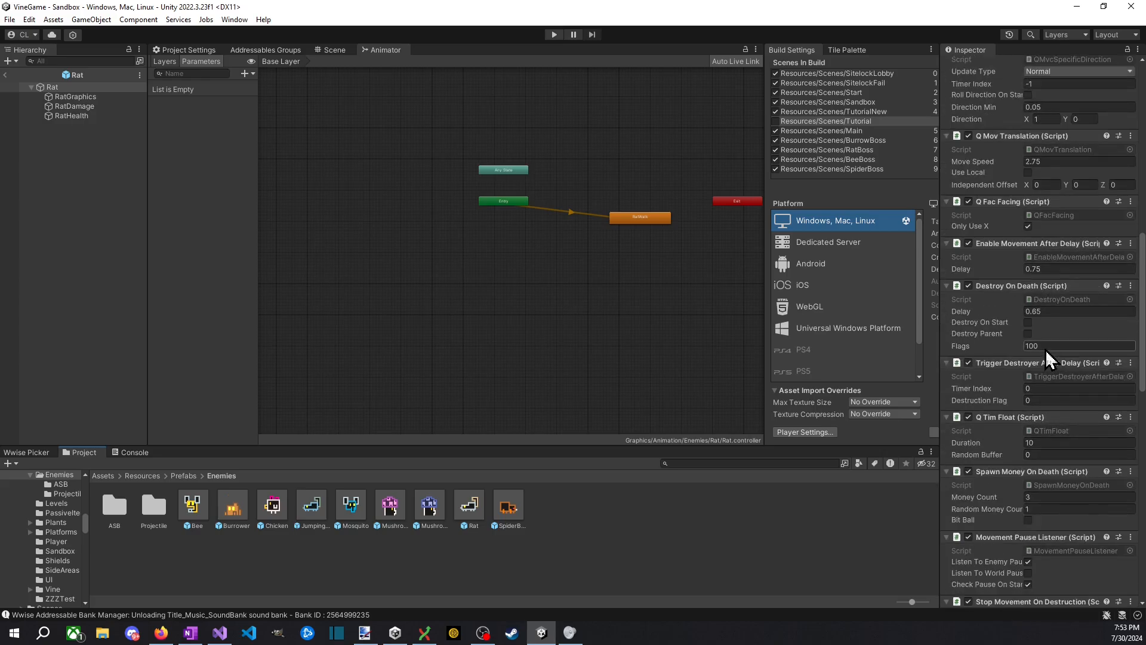
{"action": "scroll", "coordinate": [1046, 357], "scroll_direction": "down", "scroll_amount": 20}
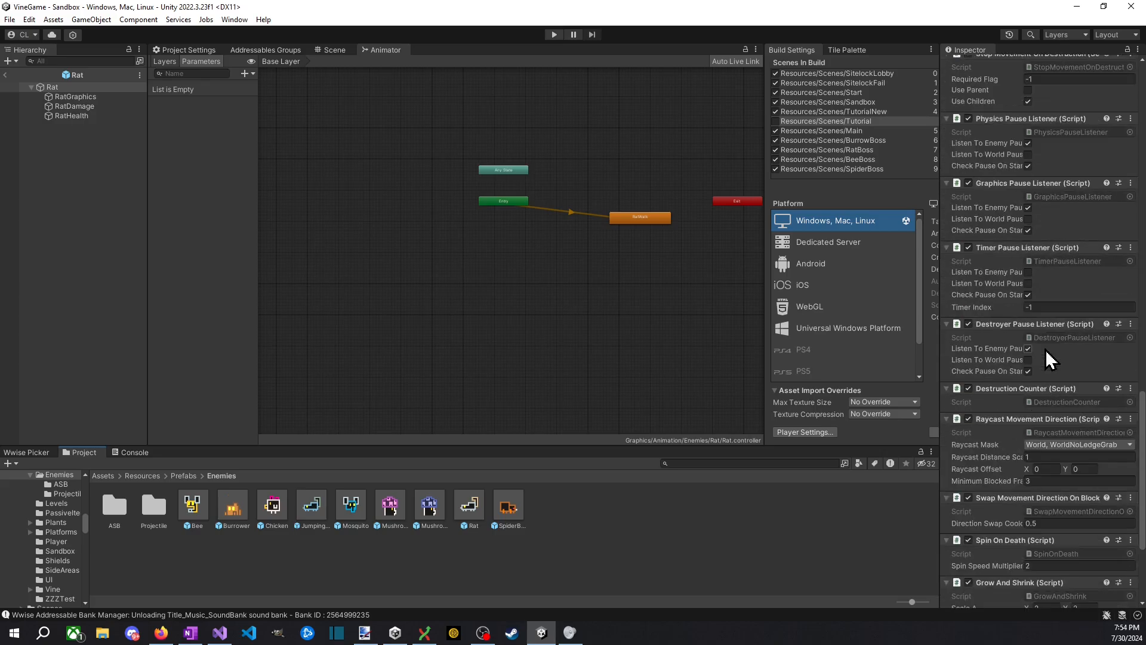
{"action": "scroll", "coordinate": [1045, 349], "scroll_direction": "down", "scroll_amount": 7}
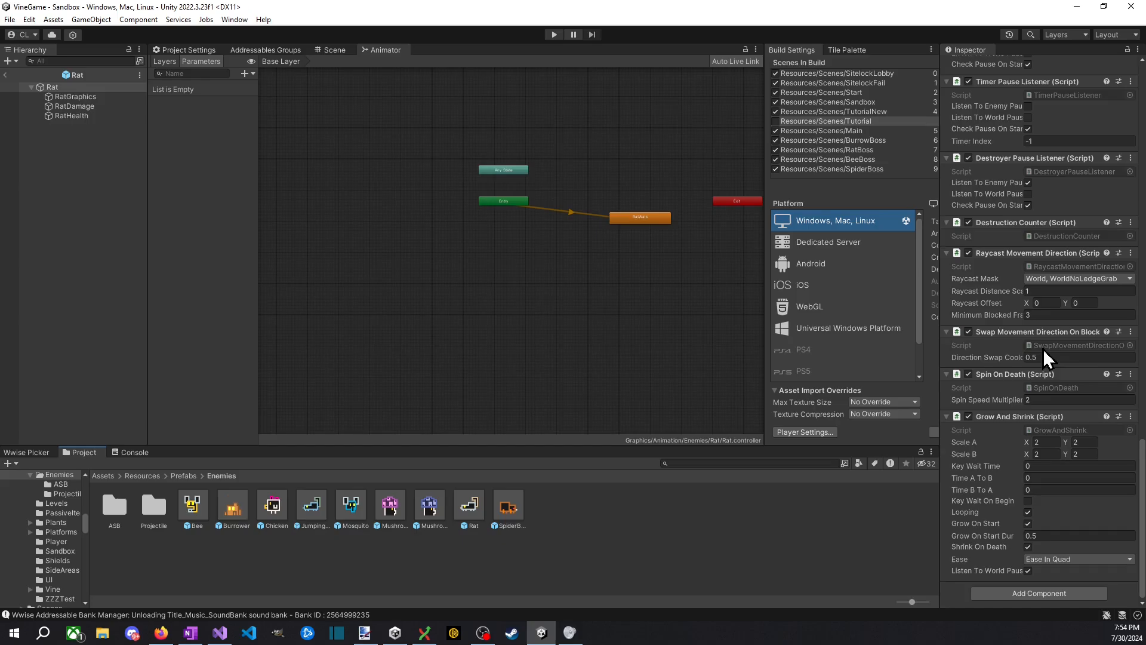
{"action": "scroll", "coordinate": [1044, 350], "scroll_direction": "up", "scroll_amount": 11}
{"action": "scroll", "coordinate": [1042, 352], "scroll_direction": "up", "scroll_amount": 9}
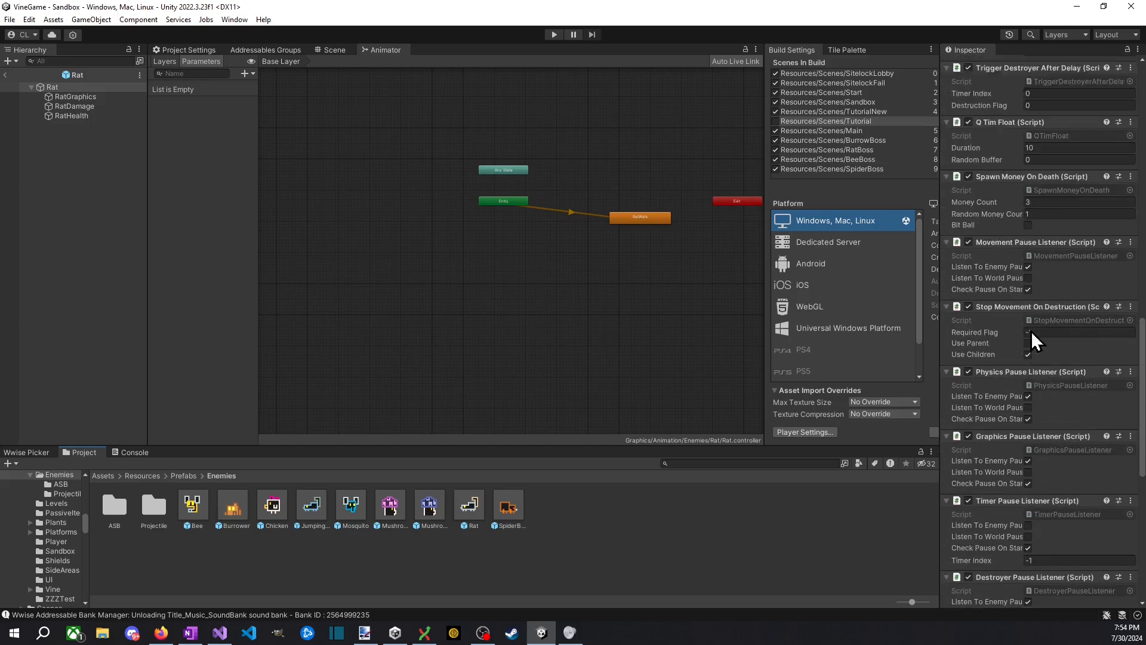
{"action": "scroll", "coordinate": [1033, 341], "scroll_direction": "up", "scroll_amount": 6}
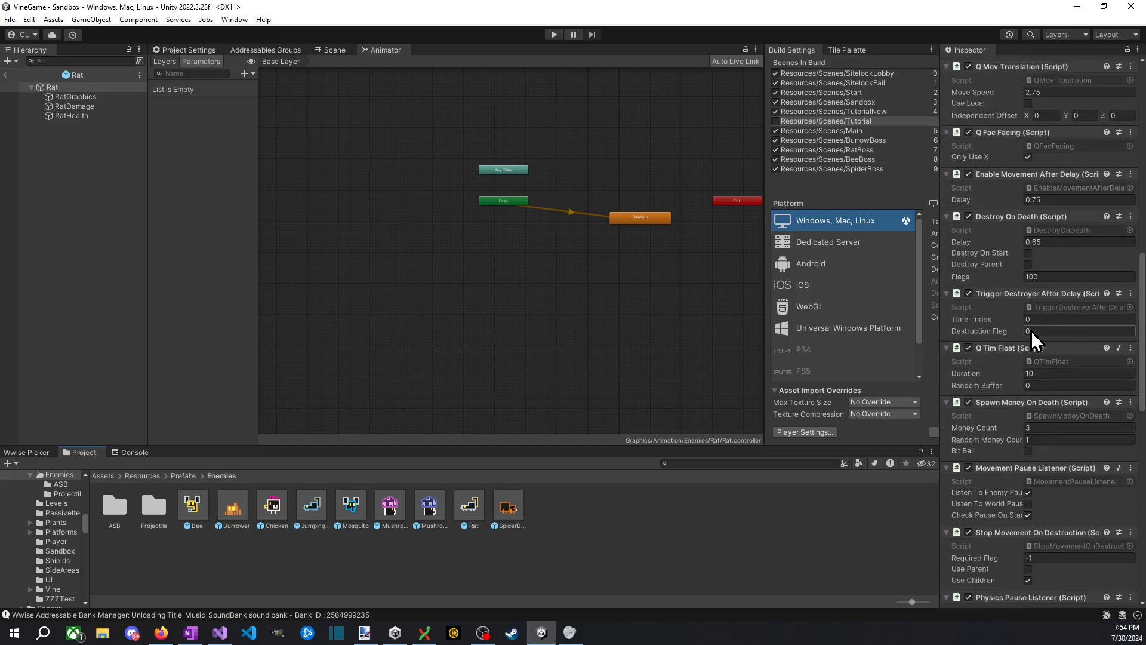
{"action": "scroll", "coordinate": [1030, 331], "scroll_direction": "up", "scroll_amount": 9}
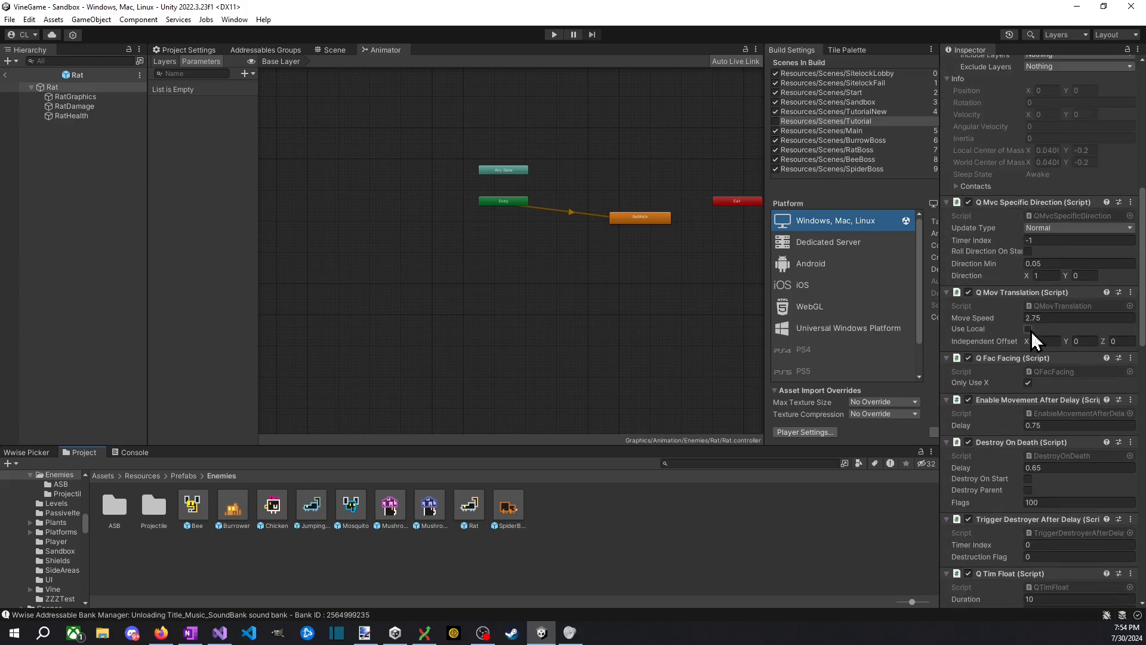
{"action": "scroll", "coordinate": [1035, 339], "scroll_direction": "up", "scroll_amount": 14}
{"action": "scroll", "coordinate": [1035, 339], "scroll_direction": "down", "scroll_amount": 6}
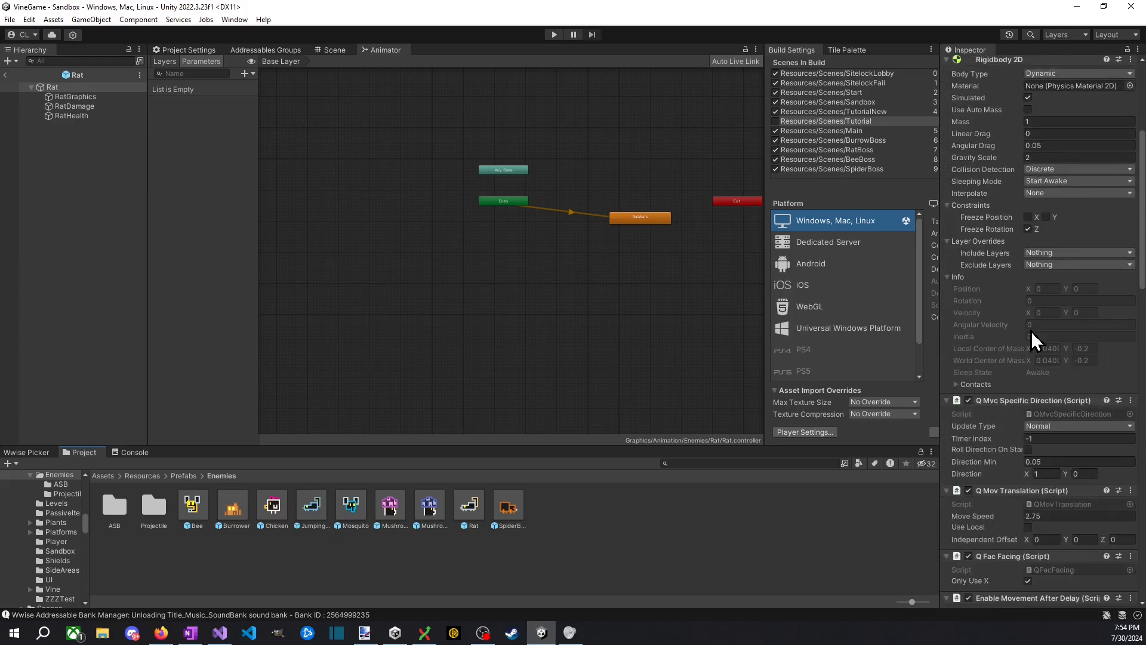
{"action": "scroll", "coordinate": [1035, 339], "scroll_direction": "down", "scroll_amount": 8}
{"action": "scroll", "coordinate": [1031, 339], "scroll_direction": "down", "scroll_amount": 9}
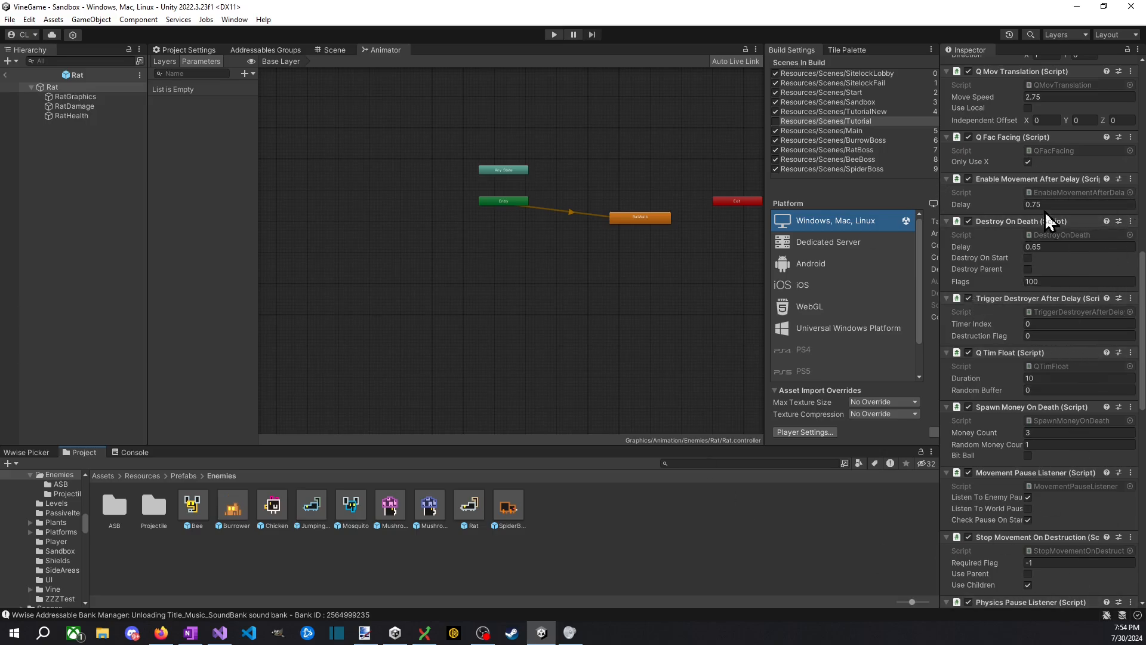
{"action": "scroll", "coordinate": [1044, 212], "scroll_direction": "down", "scroll_amount": 9}
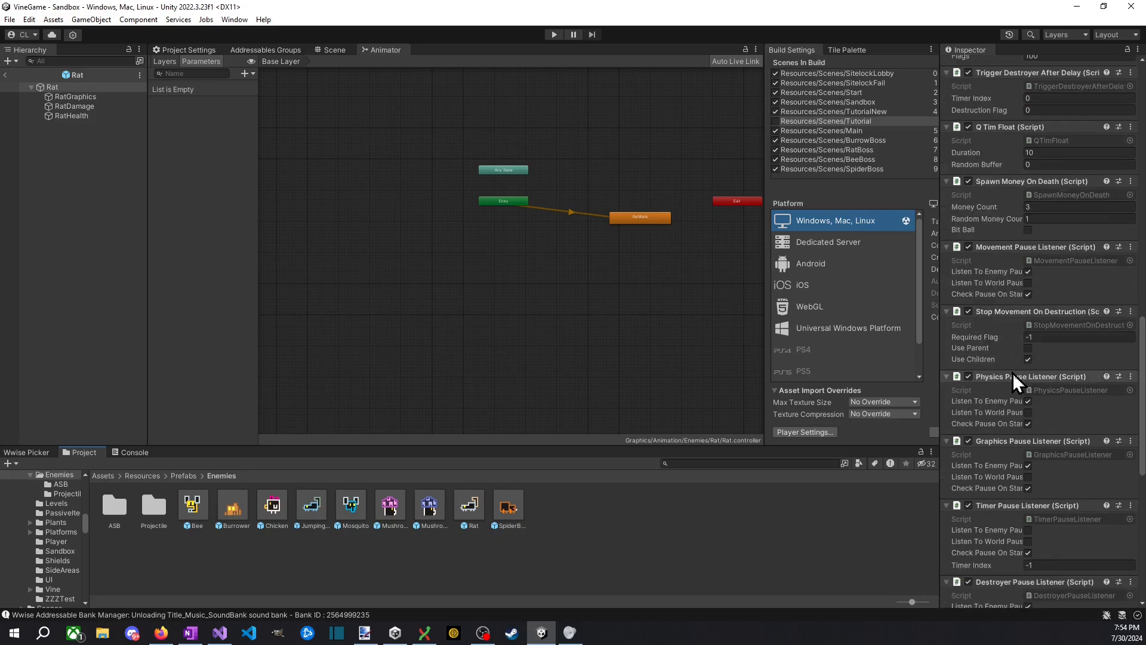
{"action": "scroll", "coordinate": [1013, 372], "scroll_direction": "down", "scroll_amount": 6}
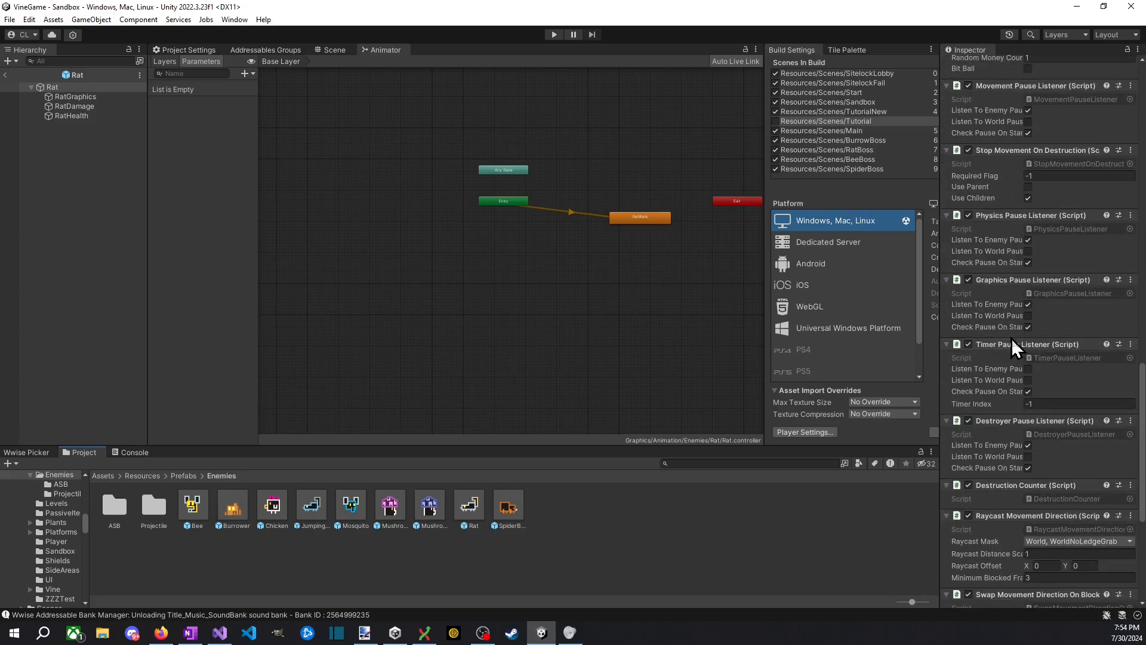
{"action": "scroll", "coordinate": [1012, 339], "scroll_direction": "down", "scroll_amount": 3}
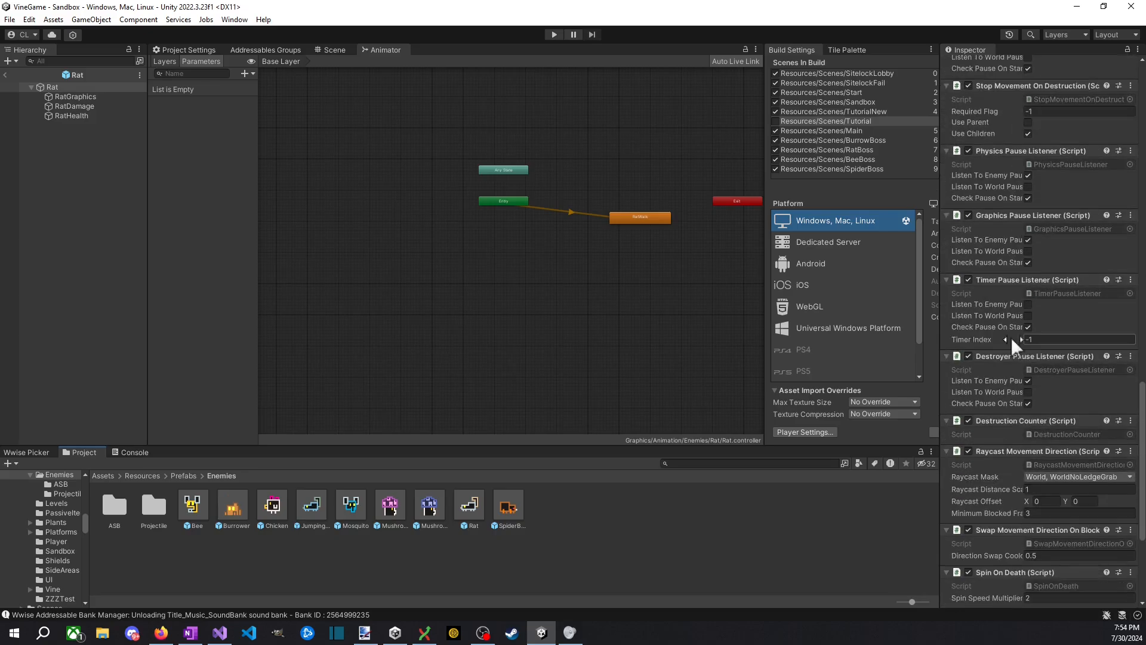
{"action": "scroll", "coordinate": [1021, 292], "scroll_direction": "down", "scroll_amount": 4}
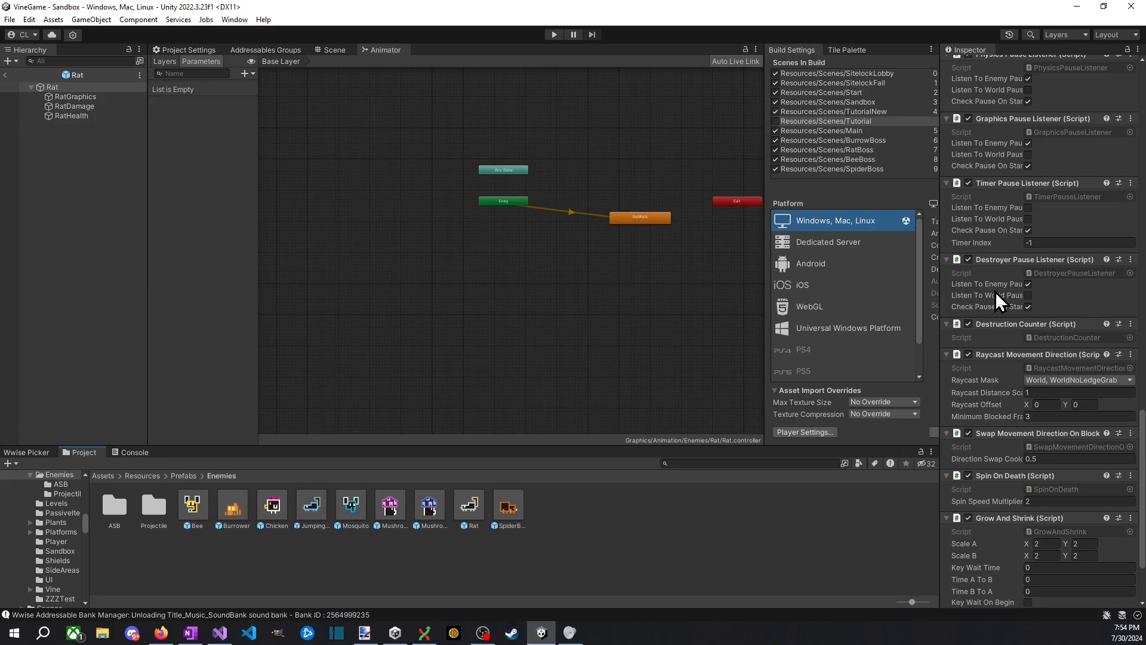
Step: Switch to Visual Studio and review the gravity scale division in the torque line of SpinOnDeath.cs
{"action": "key", "text": "alt+Tab"}
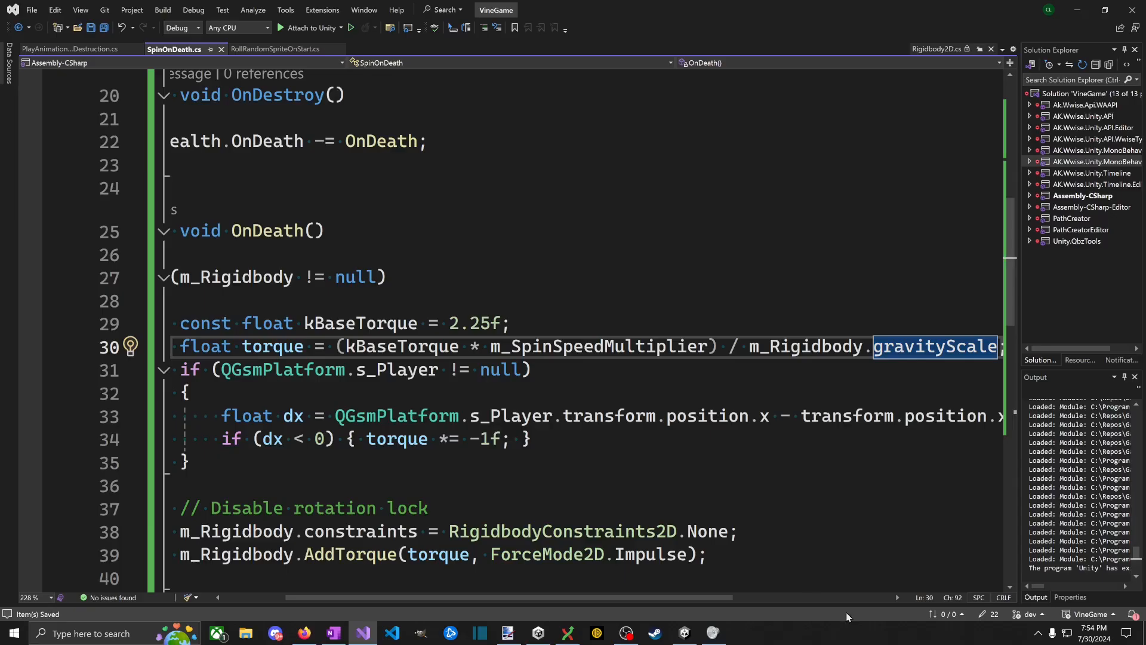
{"action": "left_click_drag", "start_coordinate": [567, 463], "coordinate": [38, 368]}
{"action": "left_click", "coordinate": [858, 349]}
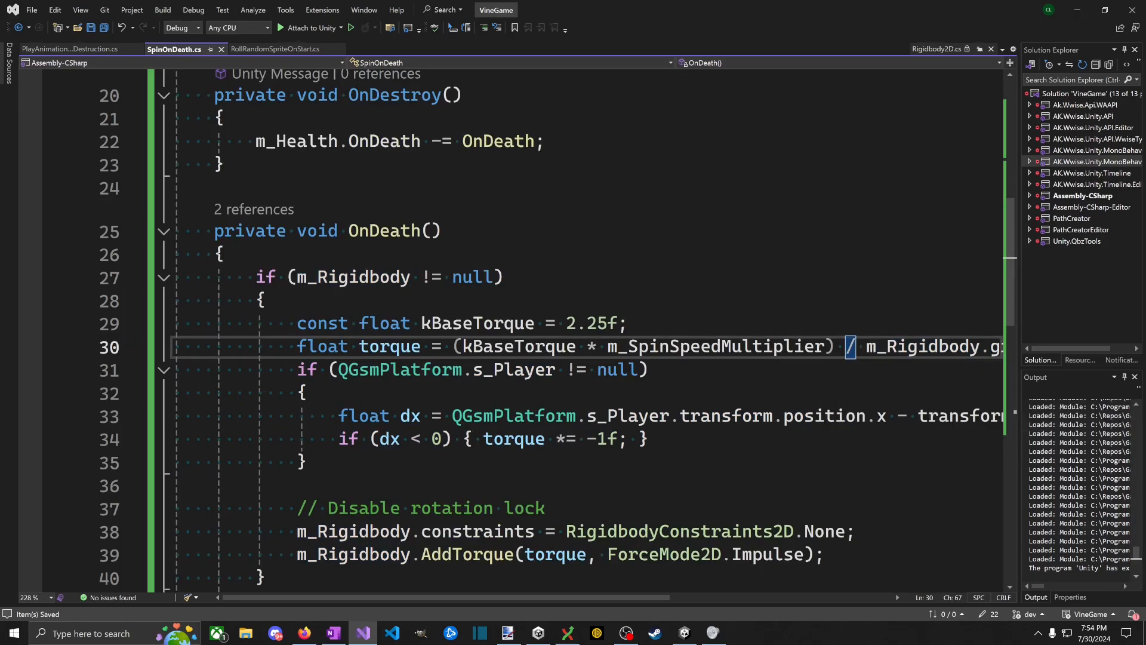
Step: Return to Unity and recheck the Rat prefab's Rigidbody 2D constraints, movement scripts and death-related components
{"action": "key", "text": "alt+Tab"}
{"action": "key", "text": "alt+Tab"}
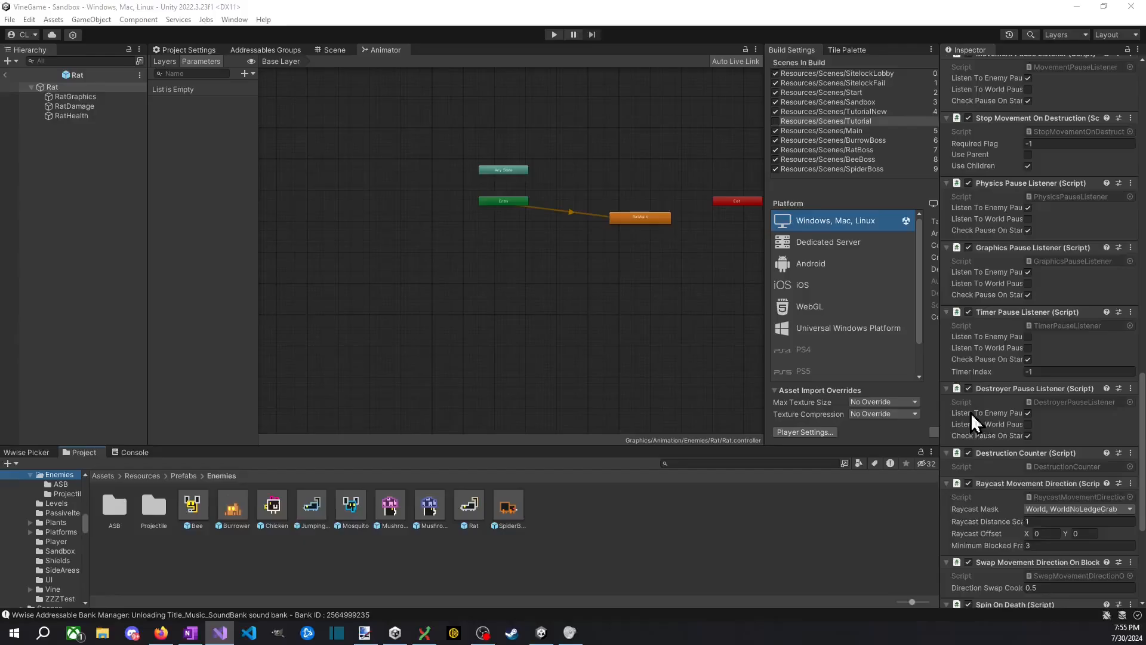
{"action": "scroll", "coordinate": [972, 418], "scroll_direction": "up", "scroll_amount": 20}
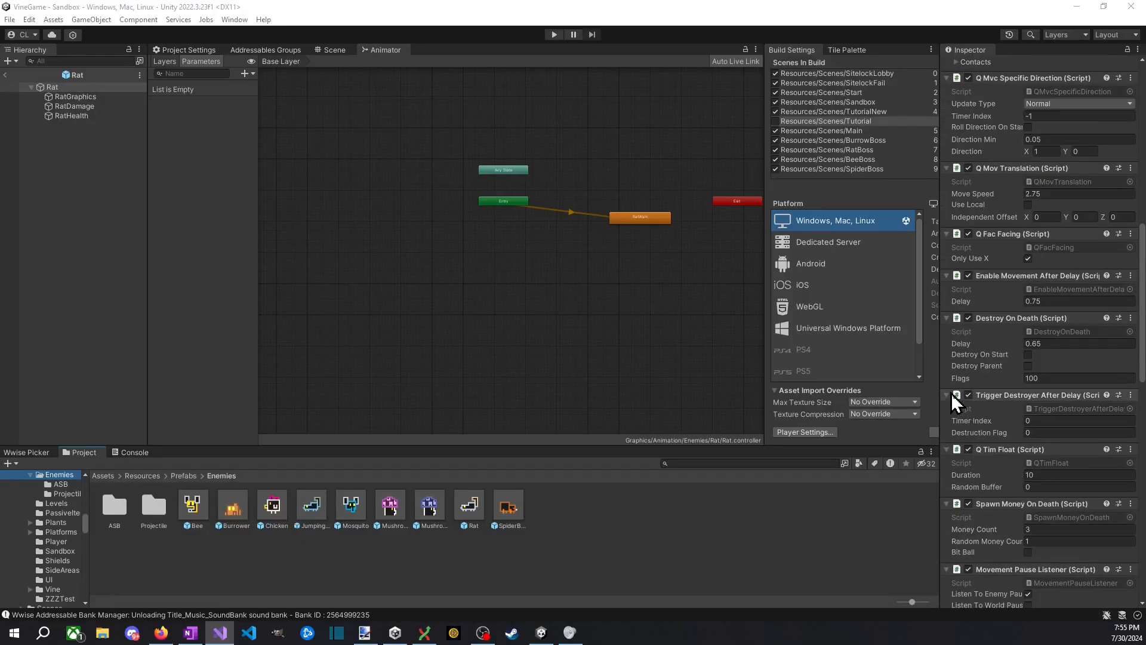
{"action": "scroll", "coordinate": [1086, 454], "scroll_direction": "up", "scroll_amount": 10}
{"action": "scroll", "coordinate": [1067, 469], "scroll_direction": "down", "scroll_amount": 3}
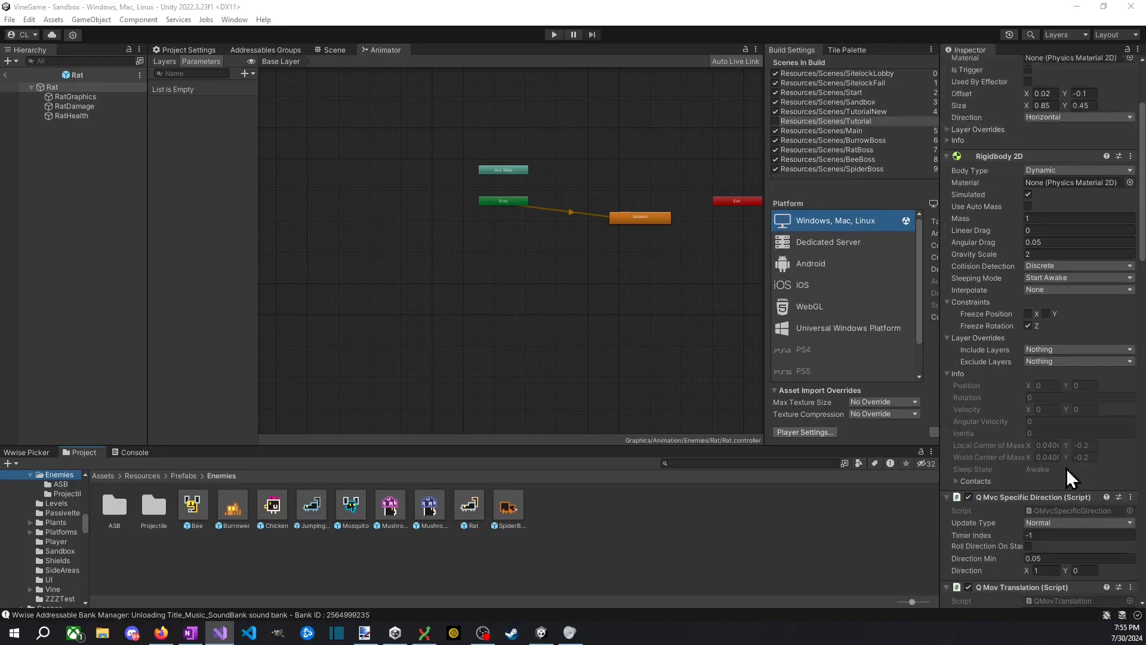
{"action": "scroll", "coordinate": [1039, 412], "scroll_direction": "down", "scroll_amount": 5}
{"action": "scroll", "coordinate": [1059, 449], "scroll_direction": "up", "scroll_amount": 2}
{"action": "scroll", "coordinate": [1066, 453], "scroll_direction": "down", "scroll_amount": 5}
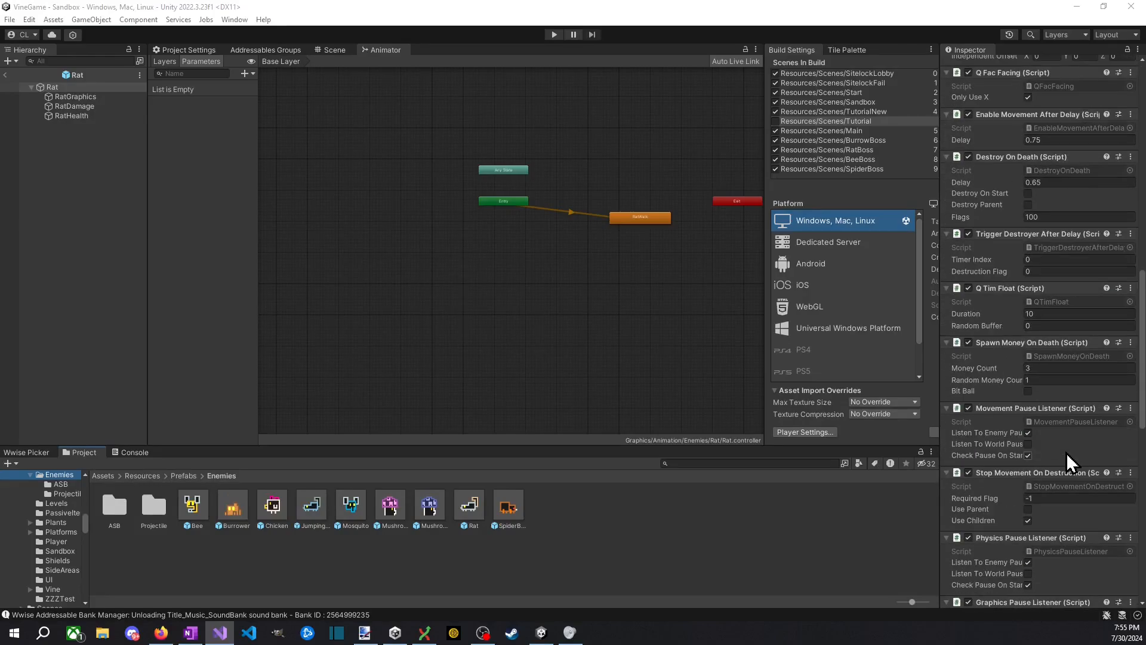
{"action": "scroll", "coordinate": [1067, 453], "scroll_direction": "down", "scroll_amount": 2}
{"action": "scroll", "coordinate": [1058, 441], "scroll_direction": "down", "scroll_amount": 8}
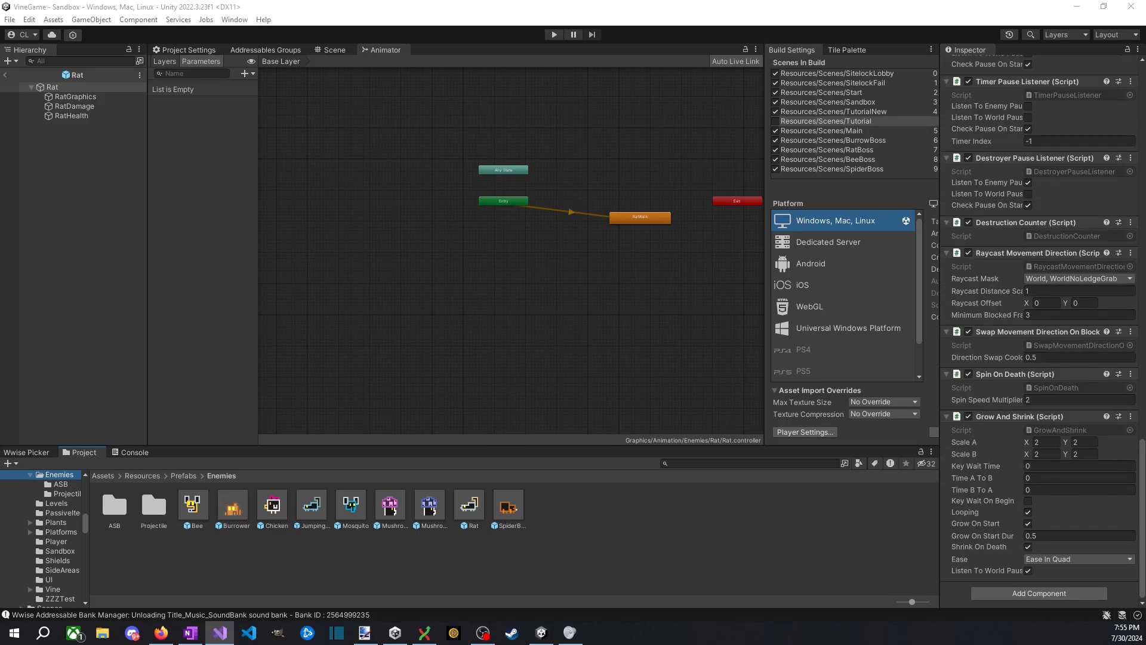
Step: Switch to Visual Studio and duplicate the private Rigidbody2D m_Rigidbody field declaration in SpinOnDeath.cs
{"action": "left_click", "coordinate": [219, 633]}
{"action": "left_click", "coordinate": [596, 285]}
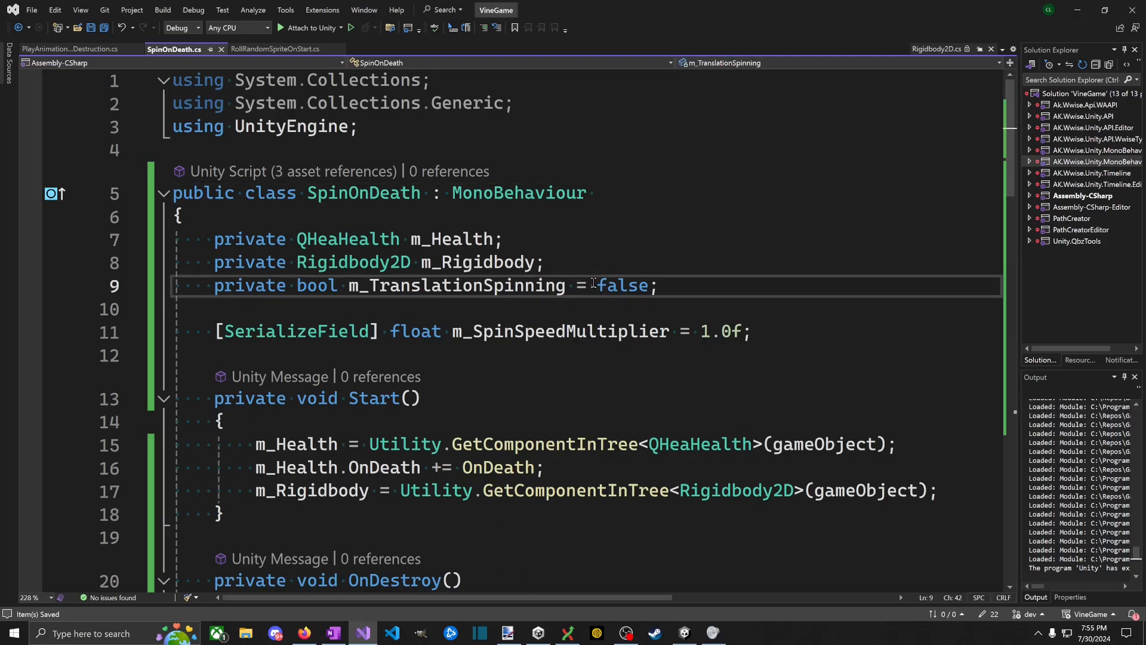
{"action": "key", "text": "Up"}
{"action": "key", "text": "shift+Home"}
{"action": "key", "text": "ctrl+c"}
{"action": "key", "text": "End"}
{"action": "key", "text": "Return"}
{"action": "key", "text": "ctrl+v"}
{"action": "key", "text": "ctrl+Home"}
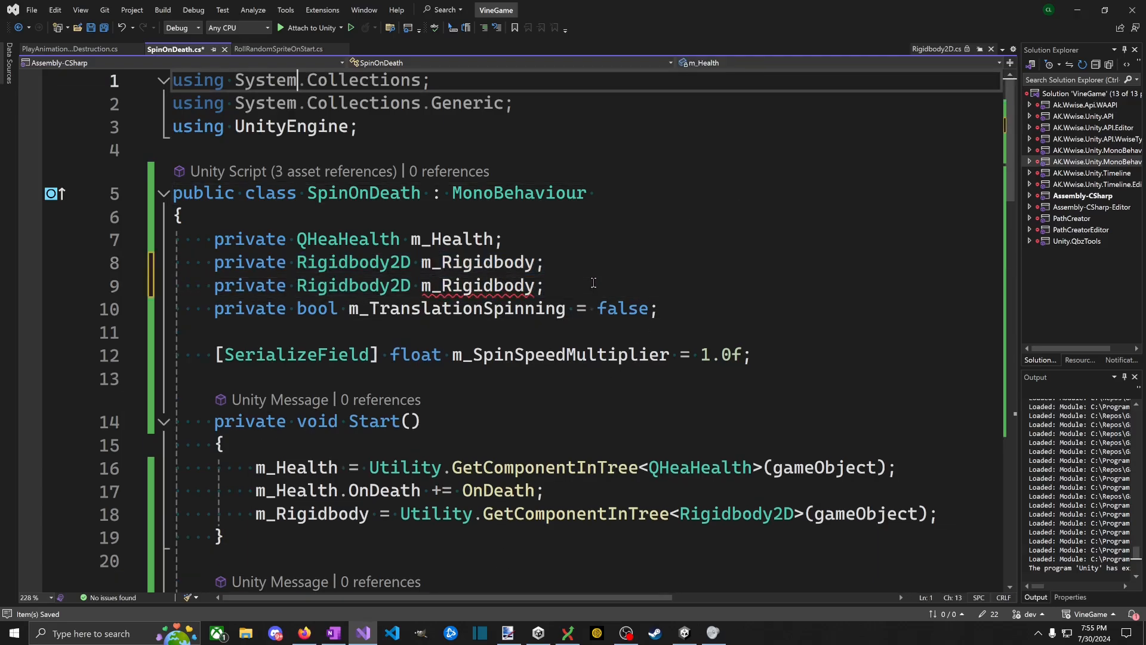
Step: Clear the type and name from the duplicated field declaration, keeping its private modifier
{"action": "key", "text": "Down"}
{"action": "key", "text": "Down"}
{"action": "key", "text": "Down"}
{"action": "key", "text": "Down"}
{"action": "key", "text": "Down"}
{"action": "key", "text": "Down"}
{"action": "key", "text": "Down"}
{"action": "key", "text": "Down"}
{"action": "key", "text": "Down"}
{"action": "key", "text": "Right"}
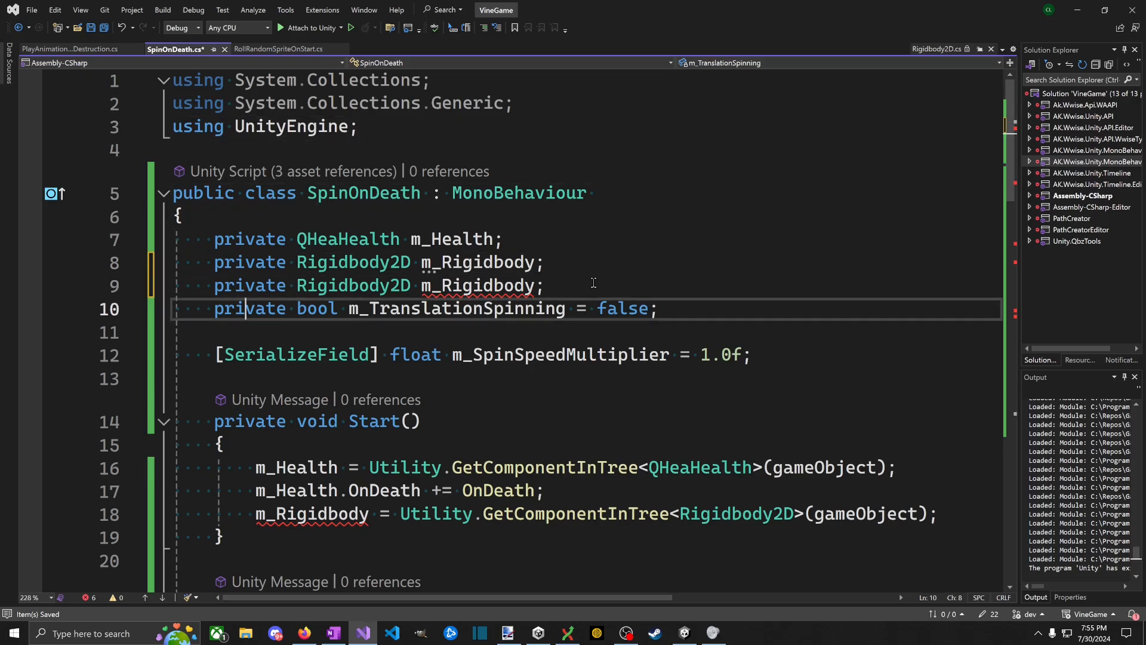
{"action": "key", "text": "ctrl+Right"}
{"action": "key", "text": "Up"}
{"action": "key", "text": "ctrl+shift+Right"}
{"action": "key", "text": "ctrl+shift+Right"}
{"action": "key", "text": "Delete"}
Step: Declare the cleared field as QJmpGrounded m_Grounded
{"action": "type", "text": "m"}
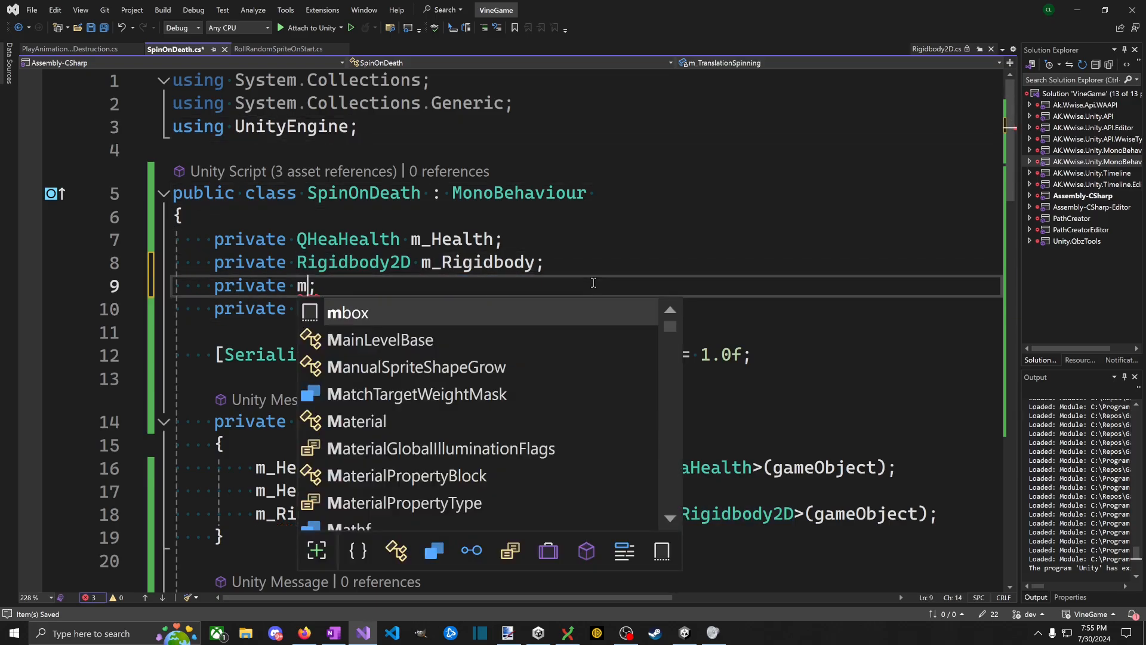
{"action": "key", "text": "BackSpace"}
{"action": "type", "text": "m_Gr"}
{"action": "key", "text": "BackSpace"}
{"action": "key", "text": "BackSpace"}
{"action": "key", "text": "BackSpace"}
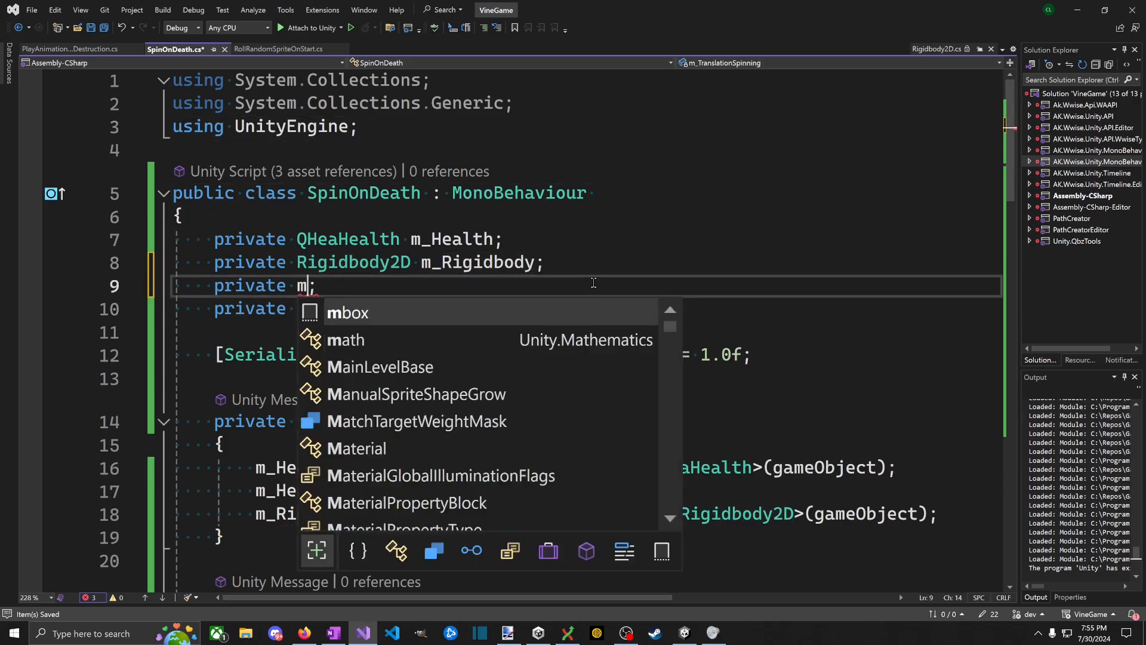
{"action": "key", "text": "BackSpace"}
{"action": "type", "text": "Grounded"}
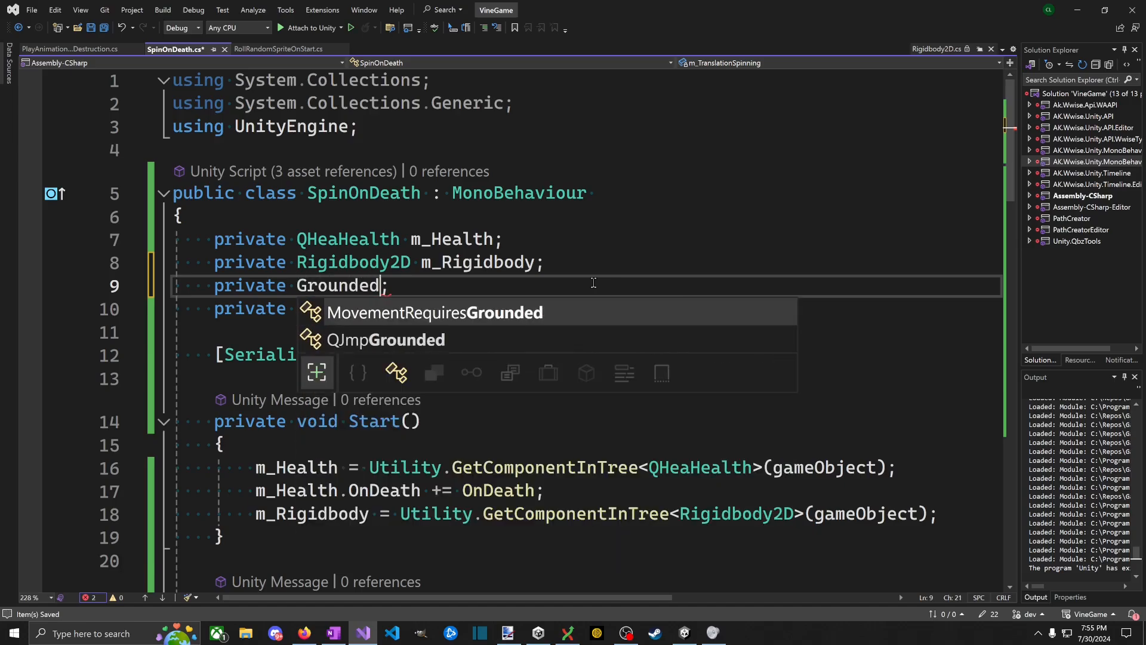
{"action": "key", "text": "Down"}
{"action": "type", "text": ","}
{"action": "type", "text": "mp"}
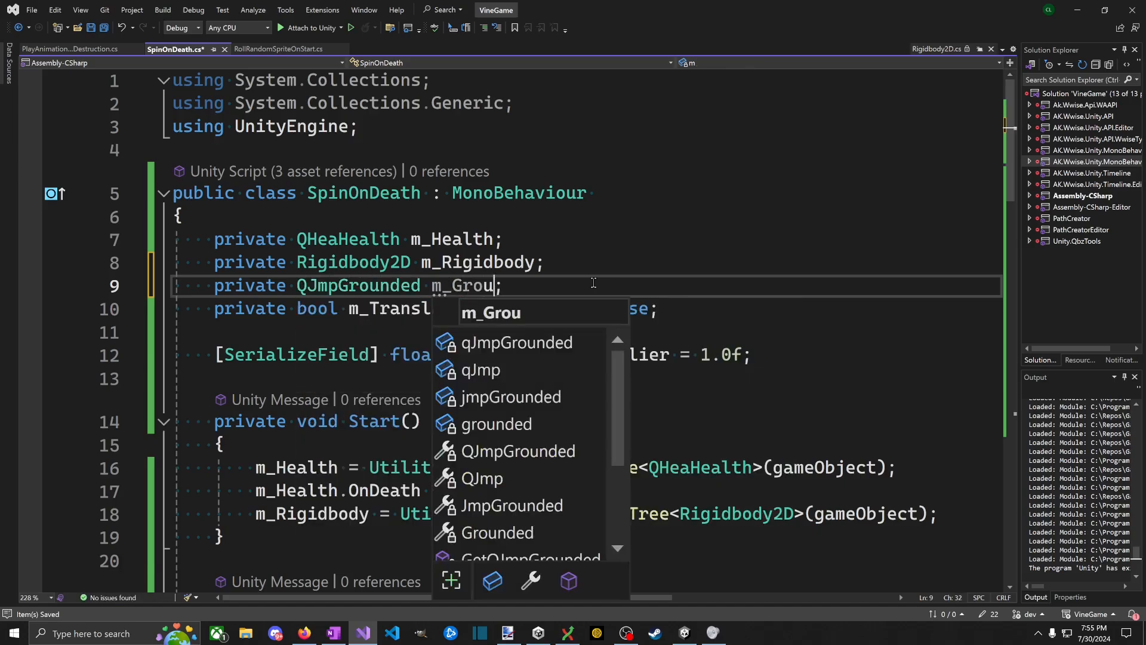
{"action": "type", "text": "_Grounded"}
{"action": "key", "text": "ctrl+Left"}
Step: Reduce the torque calculation in OnDeath to kBaseTorque * m_SpinSpeedMultiplier, removing the parentheses and the gravity scale division
{"action": "scroll", "coordinate": [618, 382], "scroll_direction": "down", "scroll_amount": 5}
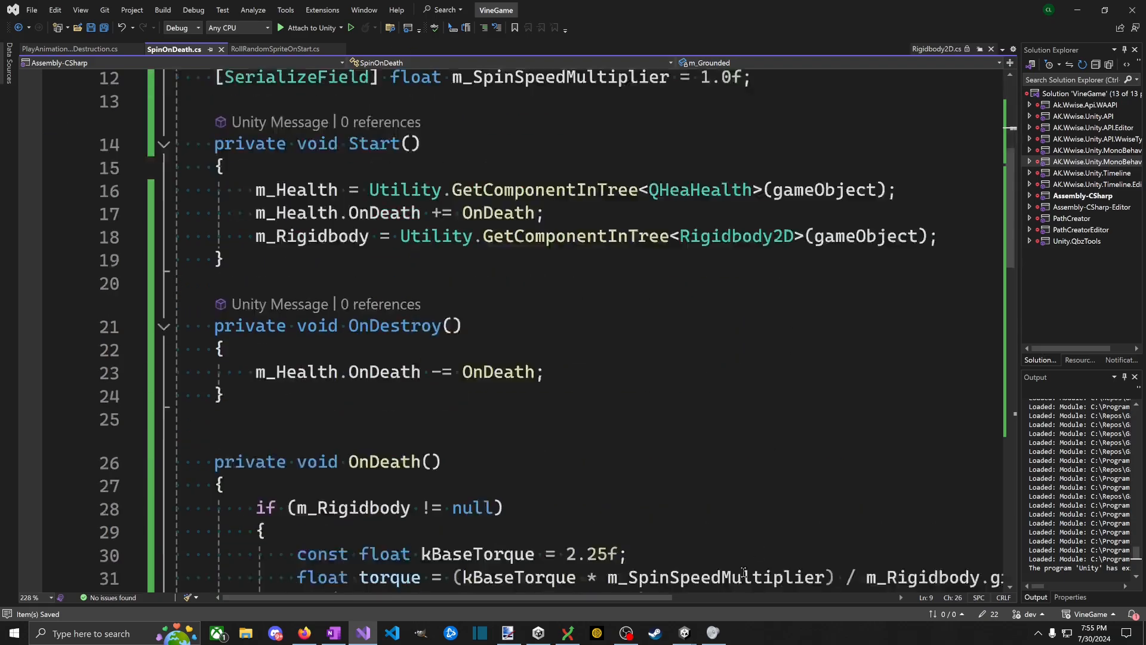
{"action": "left_click", "coordinate": [528, 280]}
{"action": "scroll", "coordinate": [750, 352], "scroll_direction": "down", "scroll_amount": 4}
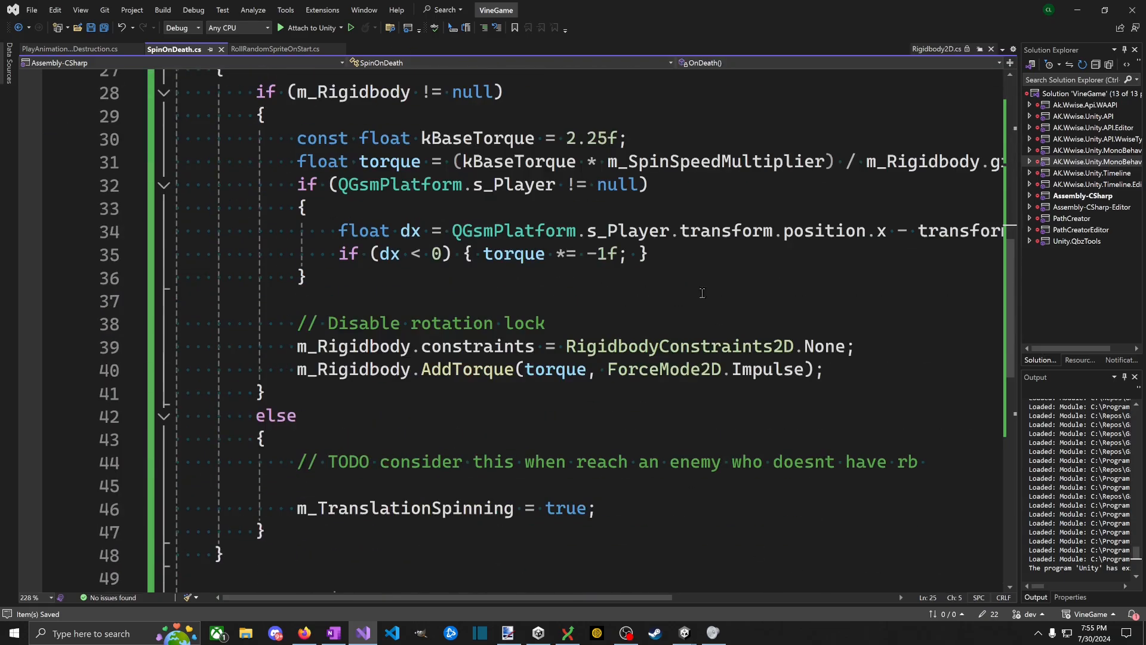
{"action": "scroll", "coordinate": [740, 273], "scroll_direction": "up", "scroll_amount": 4}
{"action": "left_click", "coordinate": [836, 509]}
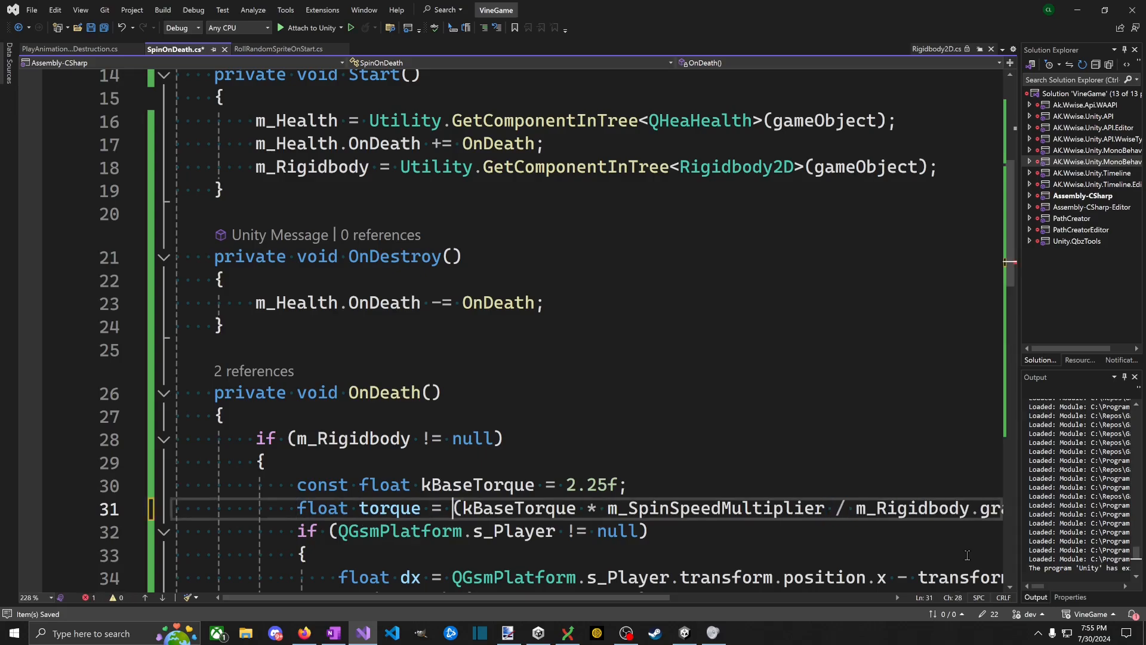
{"action": "key", "text": "Delete"}
{"action": "key", "text": "ctrl+Right"}
{"action": "key", "text": "ctrl+Right"}
{"action": "key", "text": "ctrl+Right"}
{"action": "key", "text": "ctrl+Right"}
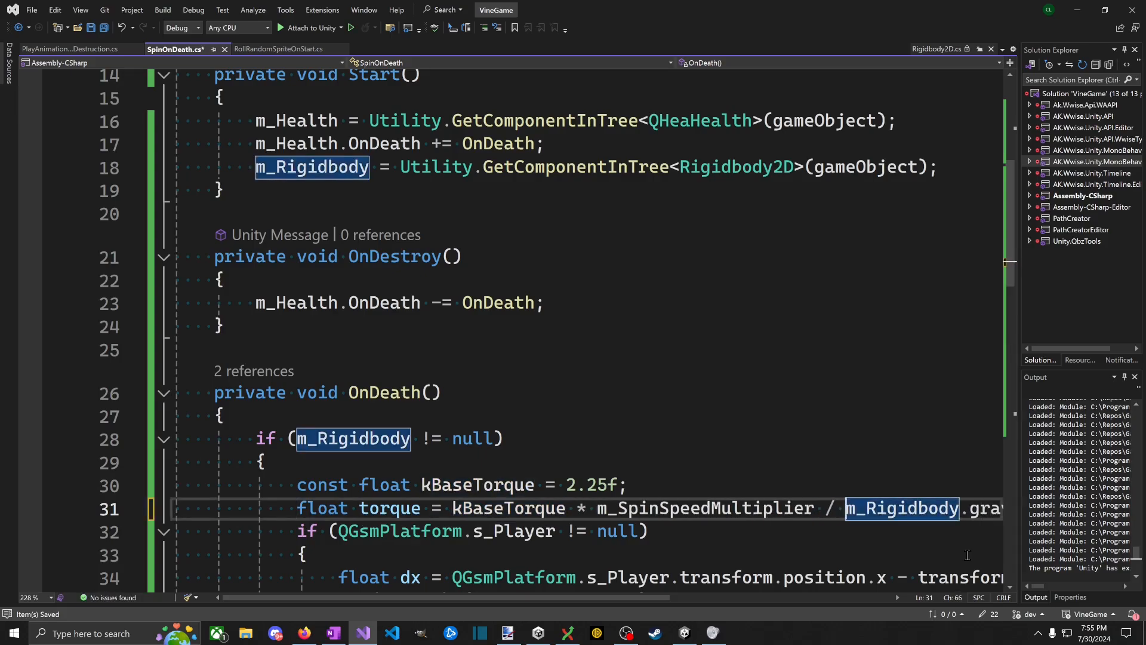
{"action": "key", "text": "ctrl+Left"}
{"action": "key", "text": "shift+End"}
{"action": "key", "text": "Delete"}
{"action": "key", "text": "Return"}
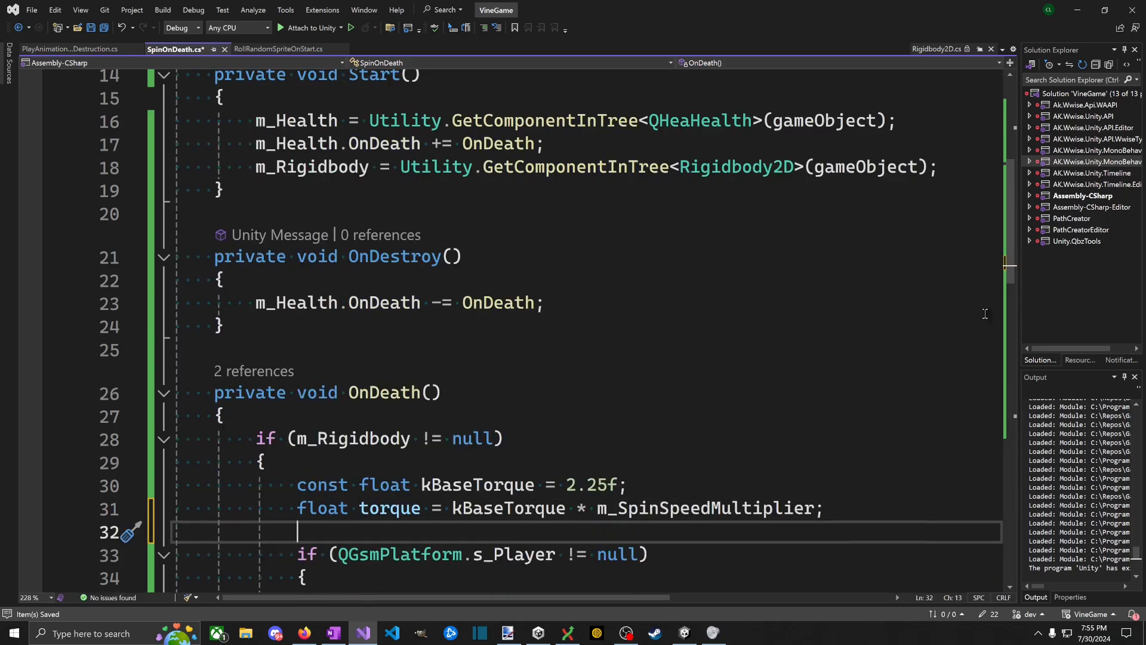
{"action": "scroll", "coordinate": [755, 265], "scroll_direction": "down", "scroll_amount": 4}
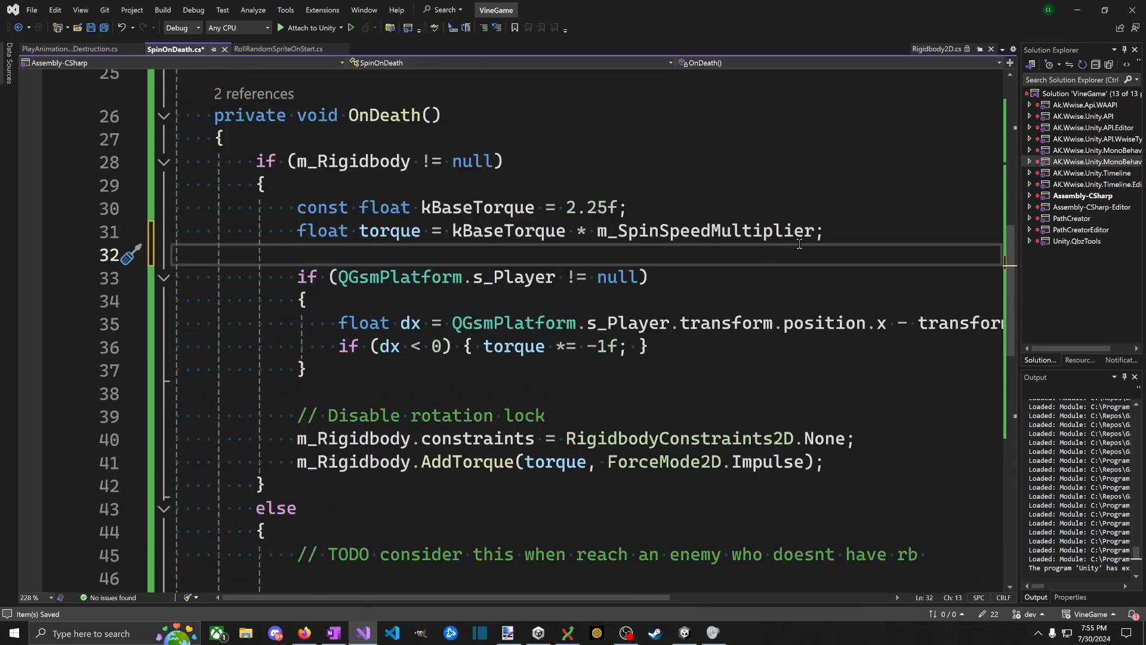
{"action": "key", "text": "Delete"}
Step: Add an if (m_Grounded != null) block after the player direction check in OnDeath
{"action": "key", "text": "Down"}
{"action": "key", "text": "Down"}
{"action": "key", "text": "Down"}
{"action": "key", "text": "Down"}
{"action": "key", "text": "End"}
{"action": "key", "text": "Return"}
{"action": "type", "text": "if"}
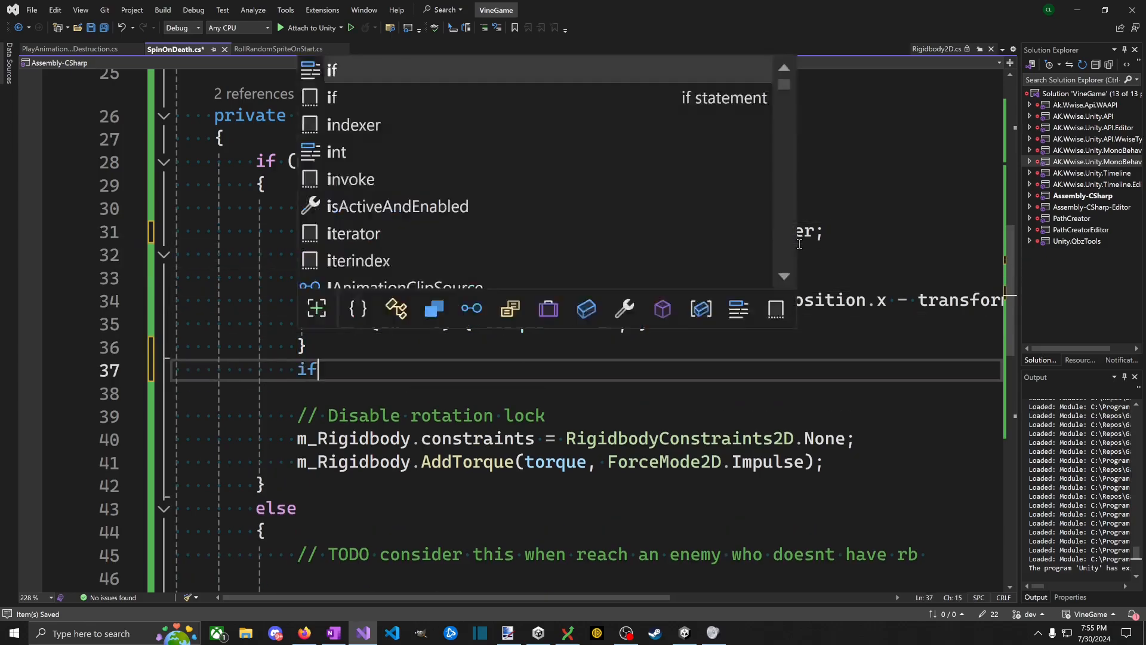
{"action": "type", "text": " (m_Grounded"}
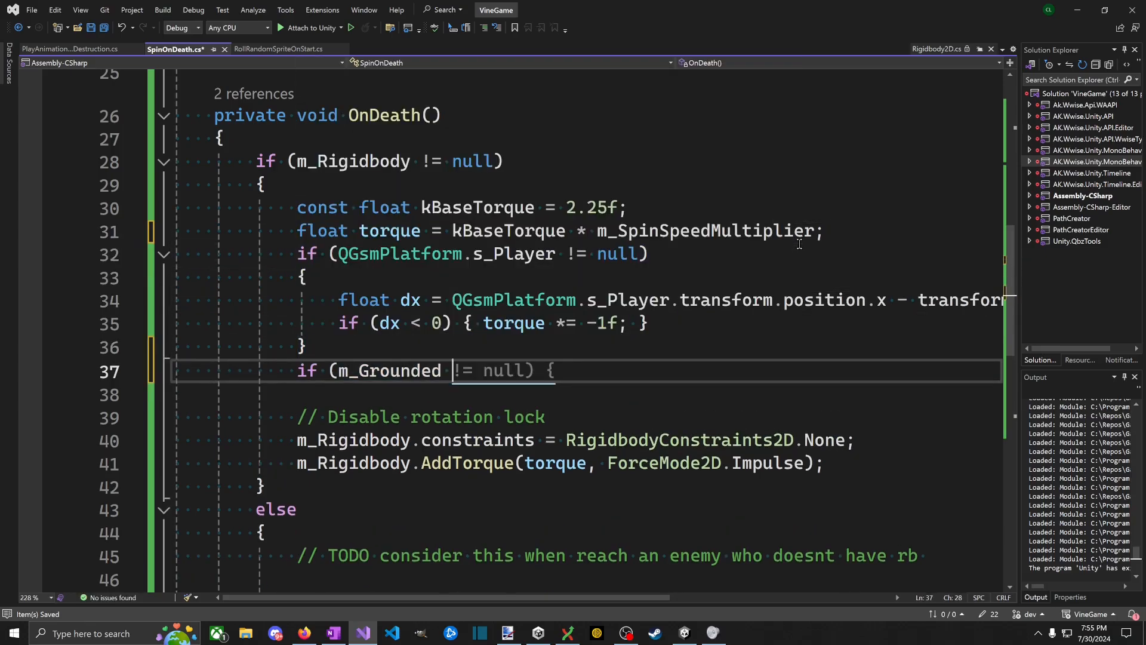
{"action": "type", "text": " != null)"}
{"action": "key", "text": "Return"}
{"action": "type", "text": "{"}
{"action": "key", "text": "Return"}
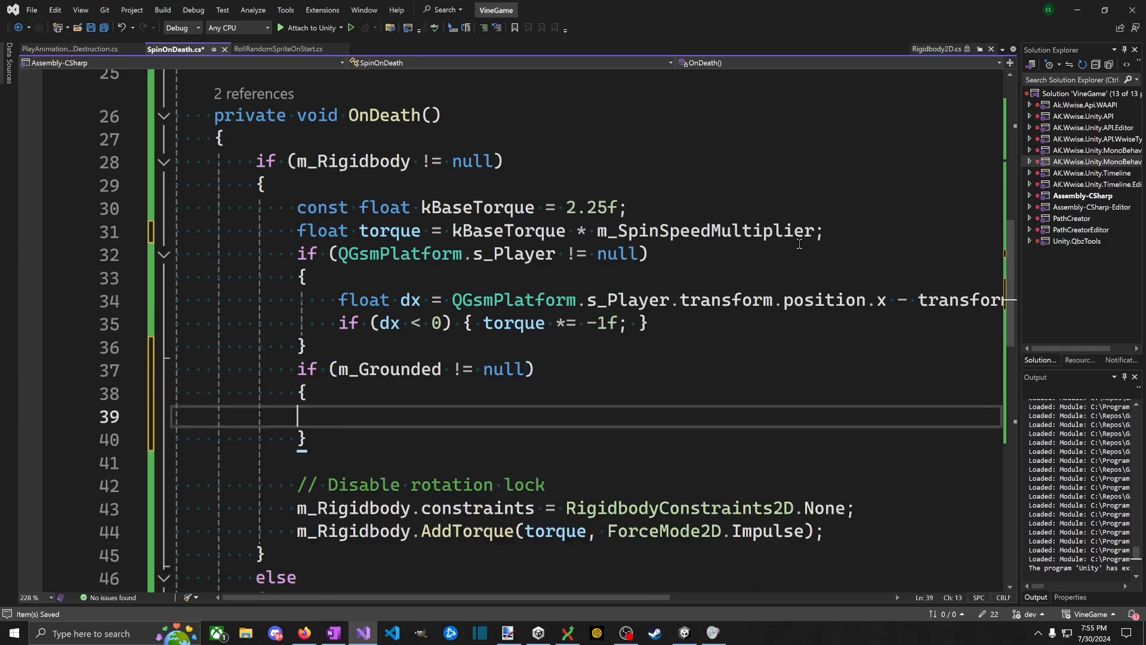
Step: Extend the new block's condition with && !m_Grounded and tidy its opening brace
{"action": "key", "text": "shift+Home"}
{"action": "key", "text": "shift+Up"}
{"action": "key", "text": "BackSpace"}
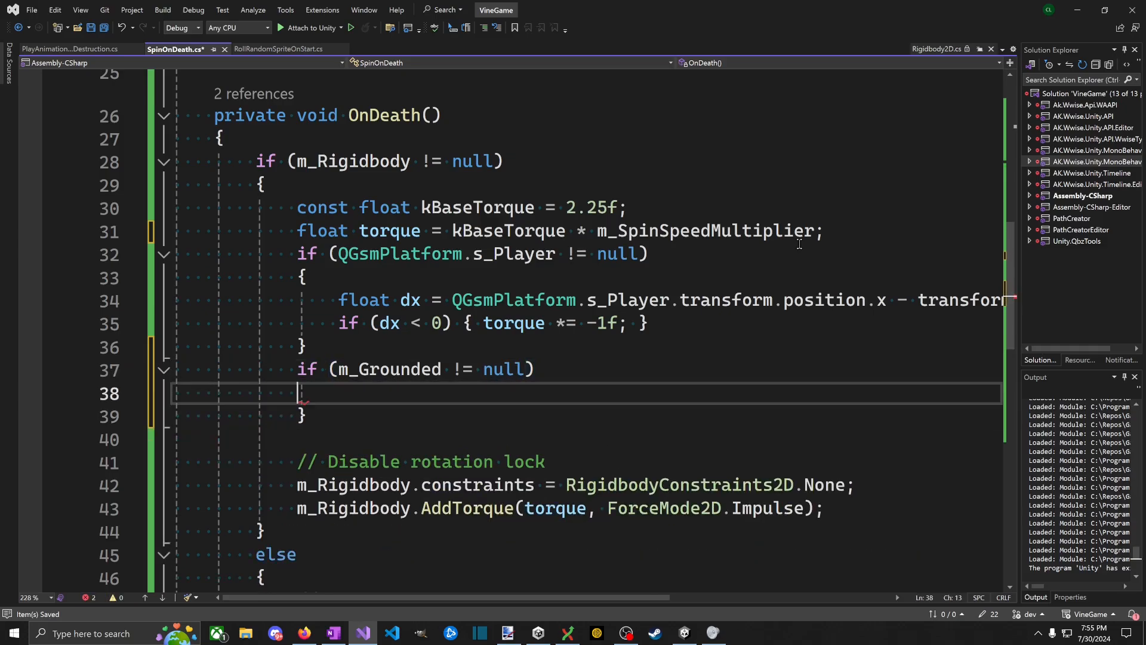
{"action": "key", "text": "Up"}
{"action": "key", "text": "End"}
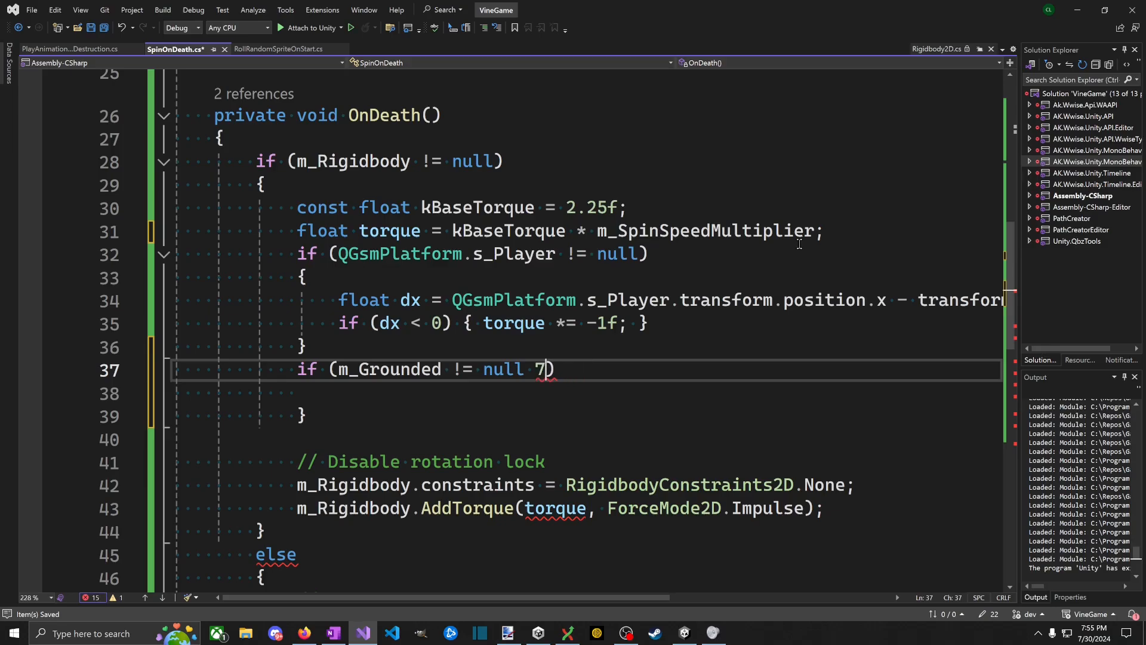
{"action": "type", "text": "&& !m_G"}
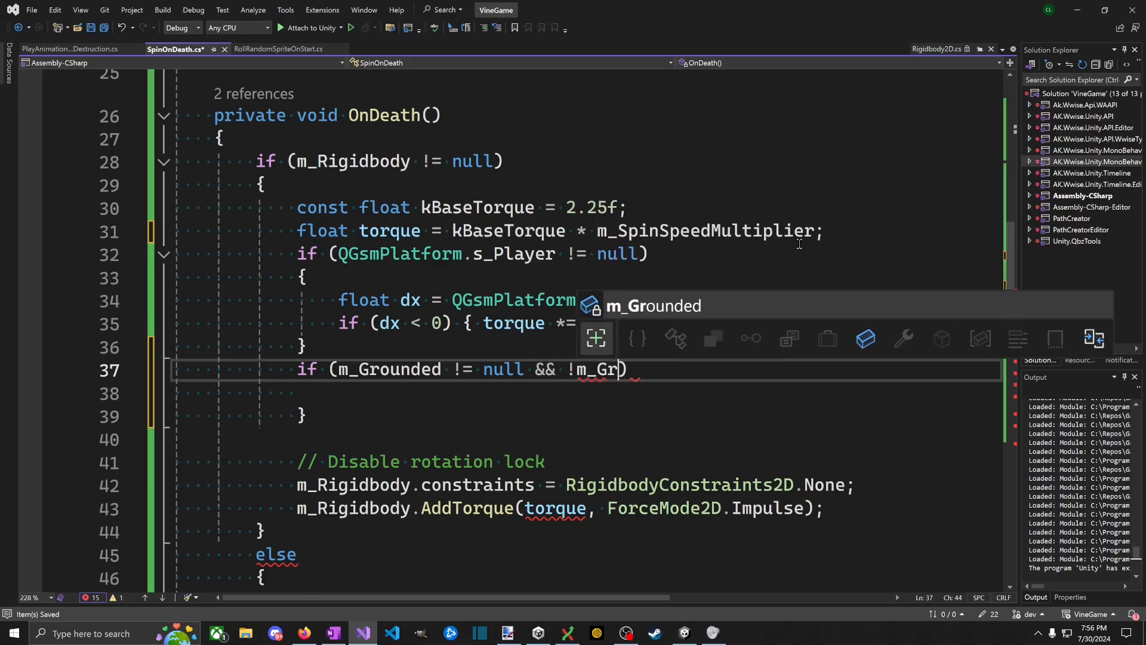
{"action": "type", "text": "r"}
{"action": "key", "text": "Tab"}
{"action": "key", "text": "Down"}
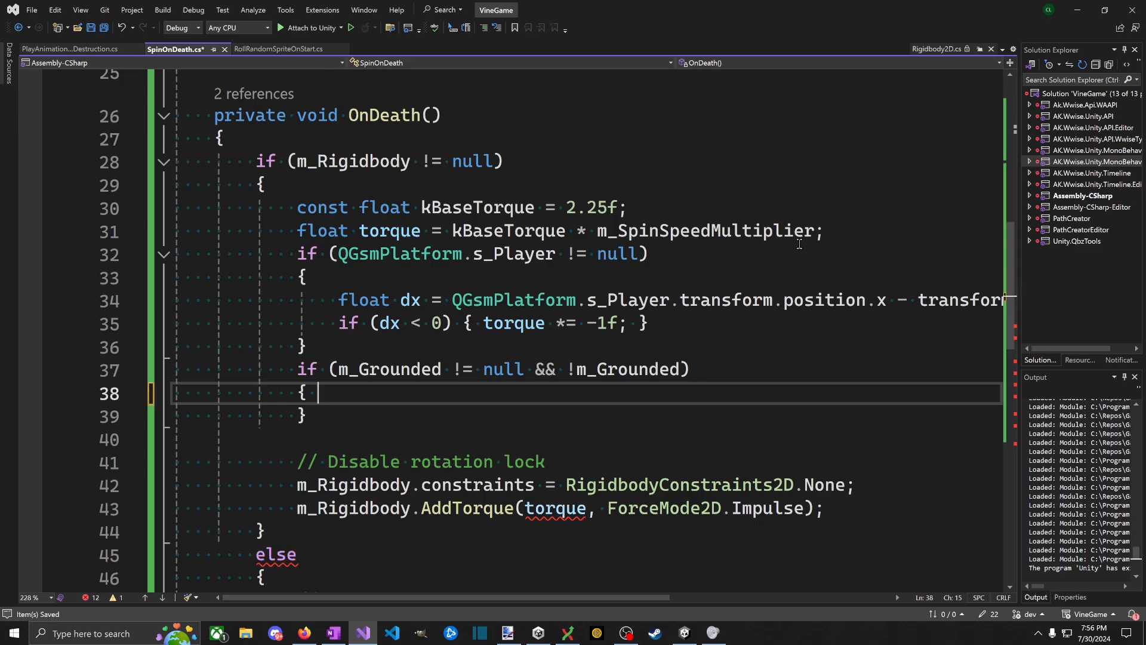
Step: Inside the m_Grounded block, divide the torque with torque /= m_Rigidbody.gravityScale; and save the script
{"action": "key", "text": "Return"}
{"action": "key", "text": "Tab"}
{"action": "type", "text": "t"}
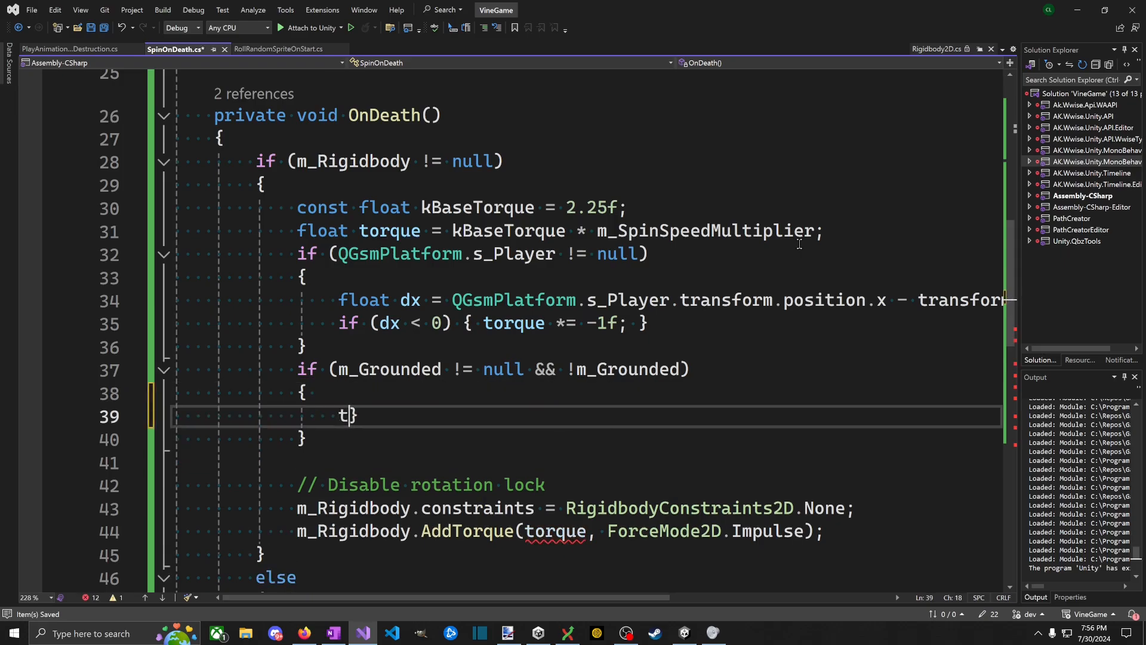
{"action": "type", "text": "rp"}
{"action": "key", "text": "BackSpace"}
{"action": "key", "text": "BackSpace"}
{"action": "type", "text": "opr"}
{"action": "key", "text": "BackSpace"}
{"action": "key", "text": "BackSpace"}
{"action": "type", "text": "r"}
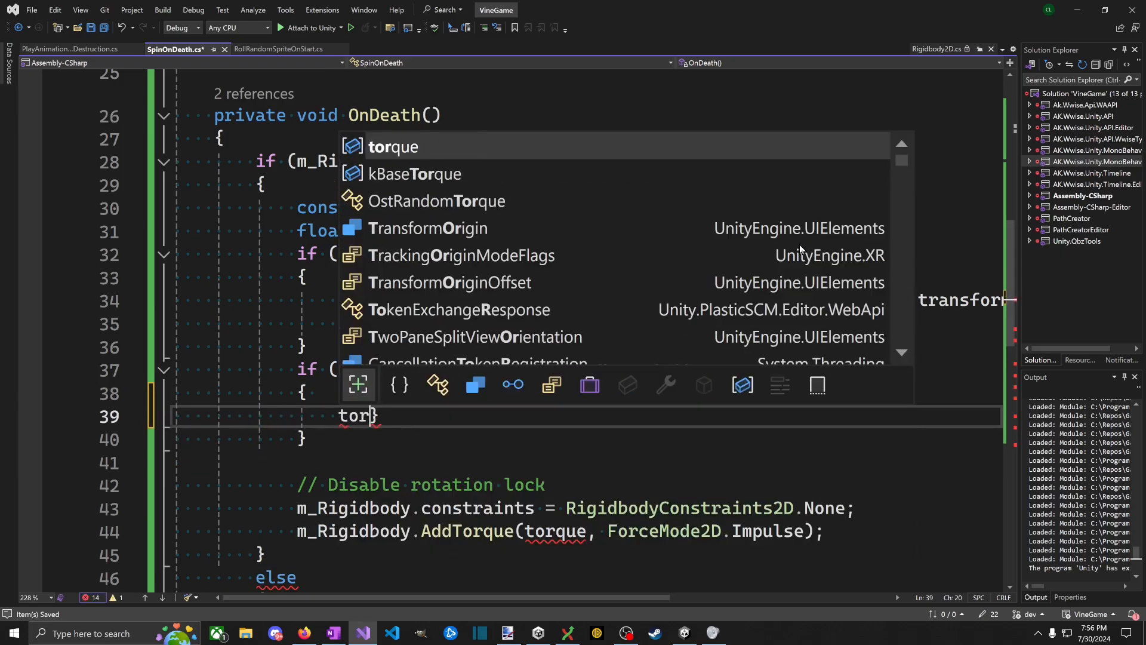
{"action": "type", "text": "que /"}
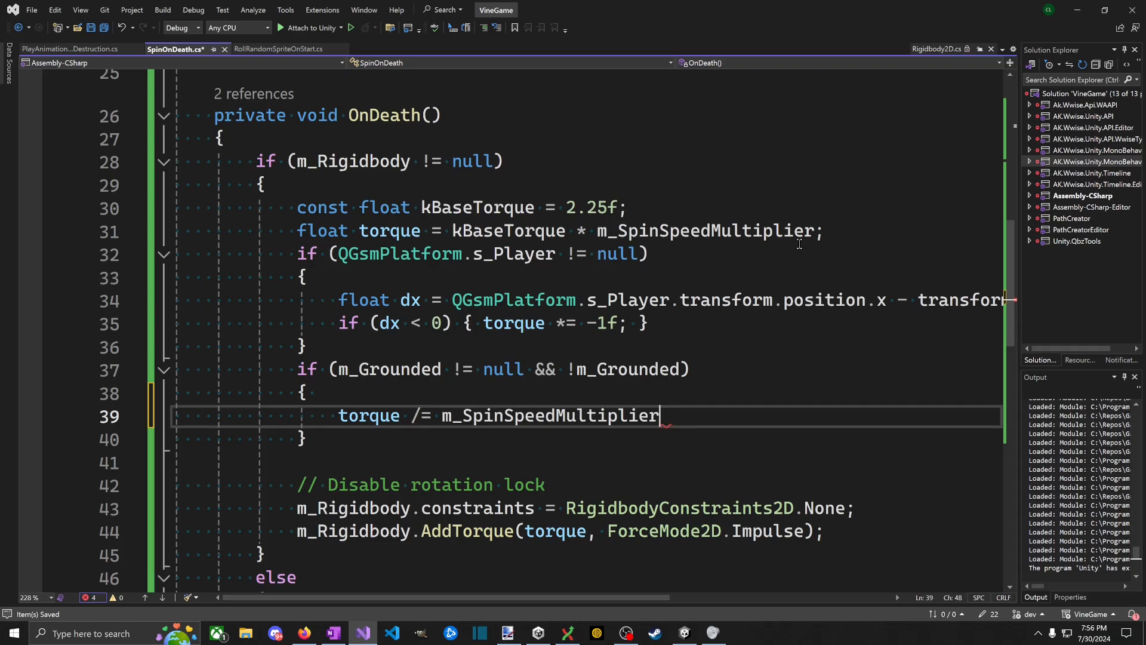
{"action": "type", "text": "= m_T"}
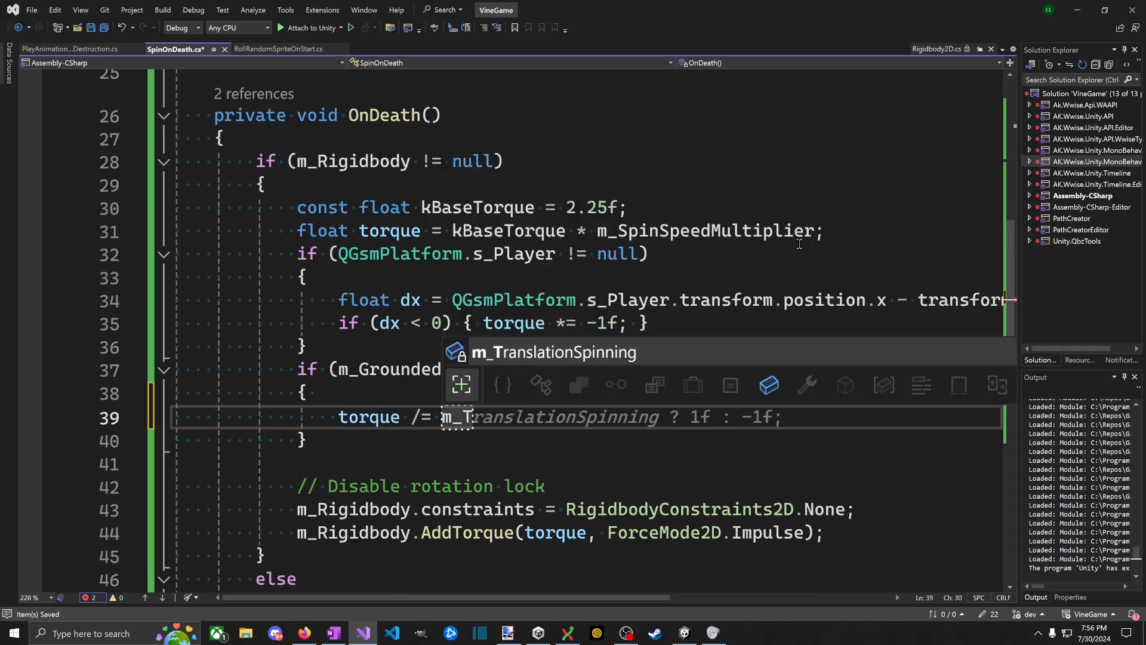
{"action": "key", "text": "BackSpace"}
{"action": "type", "text": "R"}
{"action": "key", "text": "Tab"}
{"action": "type", "text": ".gra"}
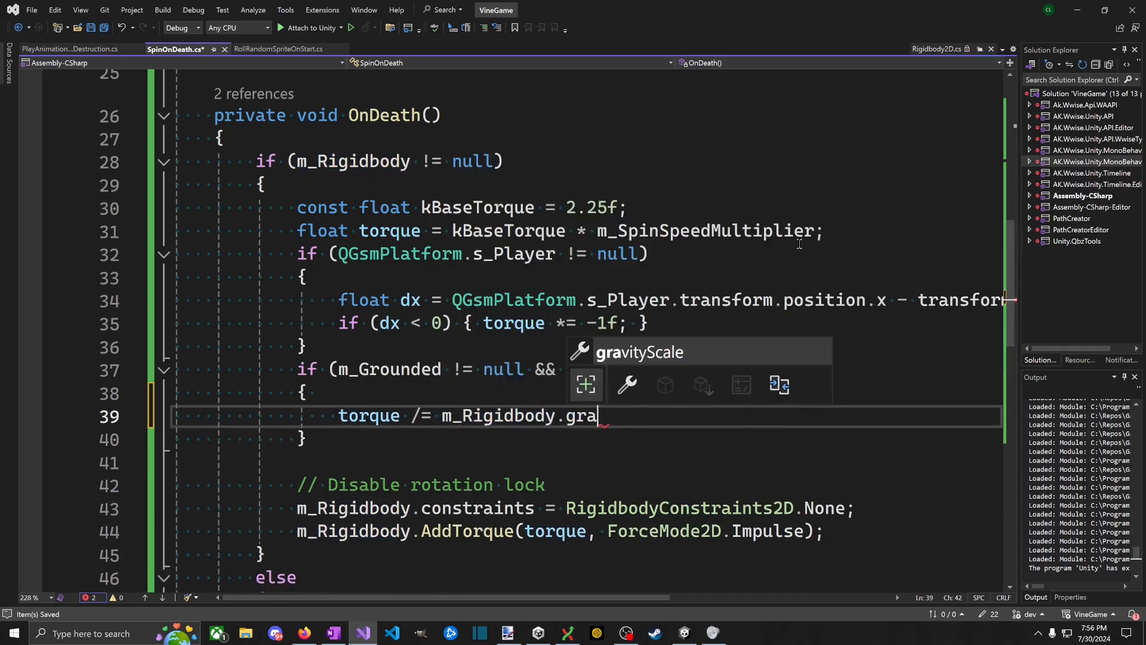
{"action": "key", "text": "Tab"}
{"action": "type", "text": ";'"}
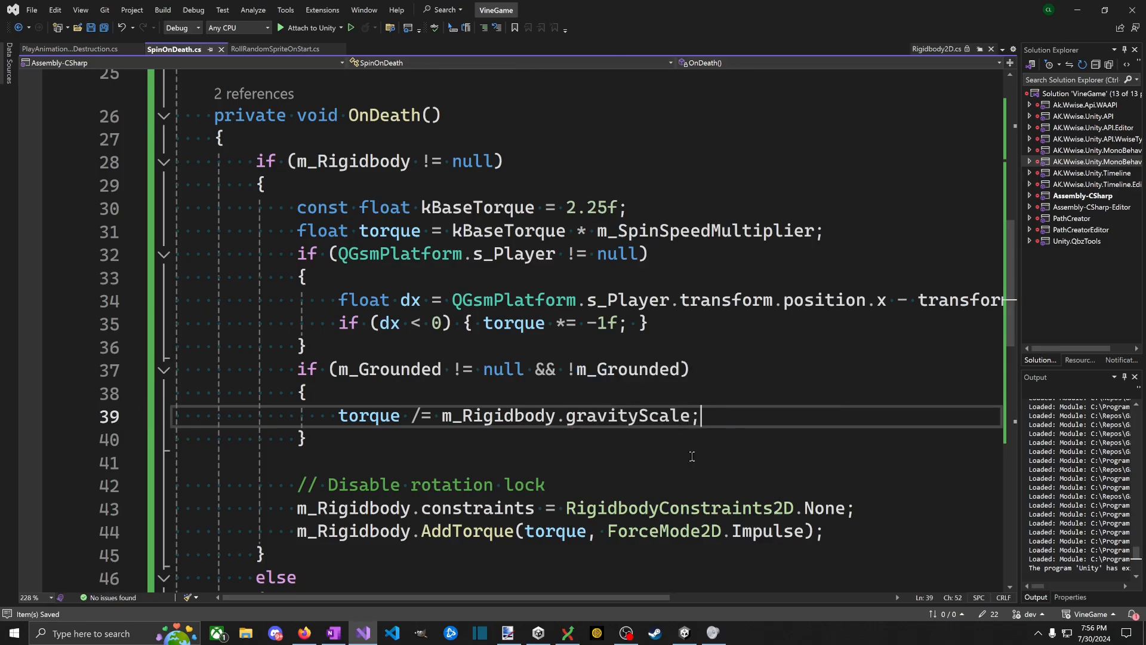
Step: Change the second part of the condition to !m_Grounded.IsGrounded() and save the script
{"action": "left_click", "coordinate": [663, 441]}
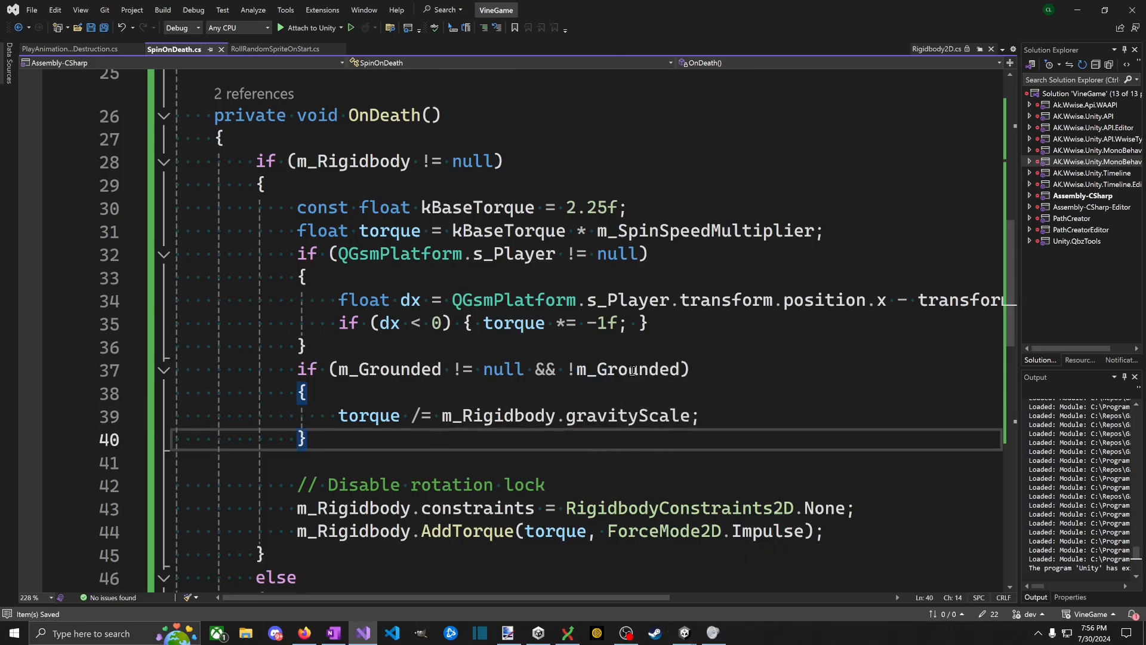
{"action": "left_click", "coordinate": [573, 369]}
{"action": "key", "text": "Left"}
{"action": "type", "text": ".IS"}
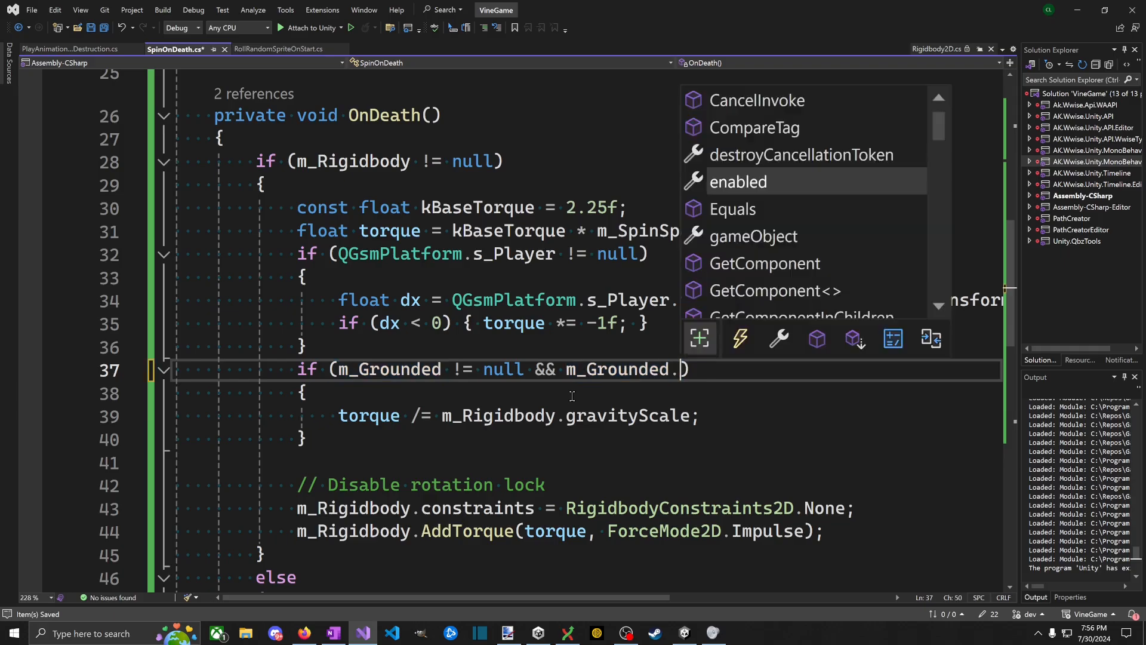
{"action": "type", "text": "G("}
{"action": "key", "text": "Left"}
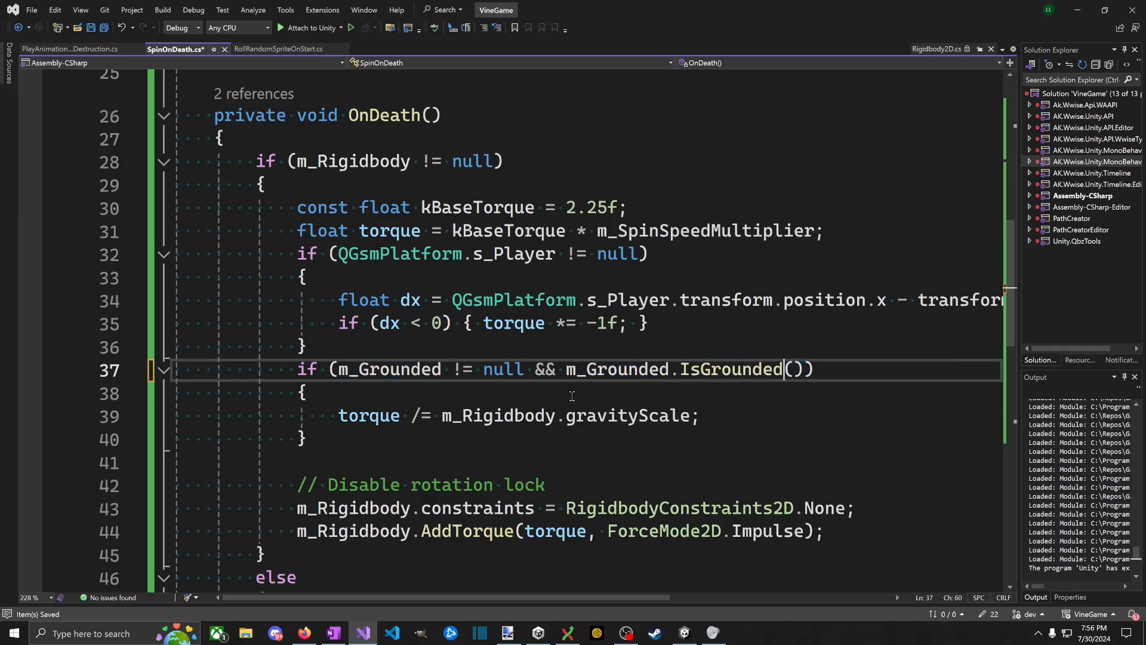
{"action": "type", "text": "!"}
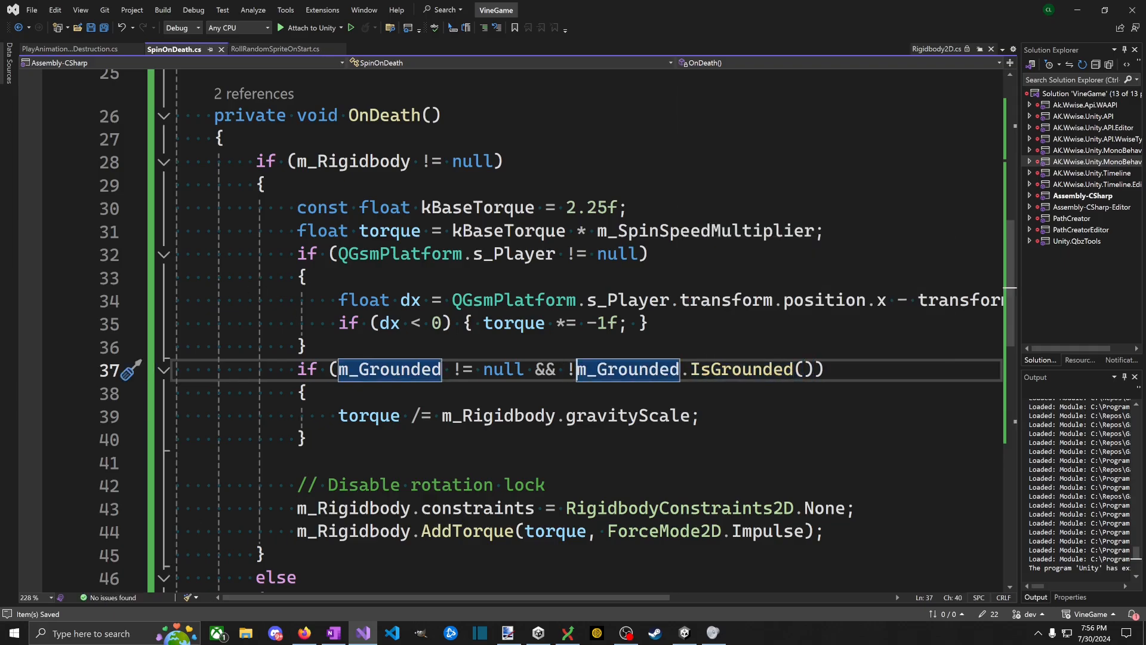
Step: Switch to Unity, open the enemies list in the running sandbox and enlarge the Game view scale to 2.6x
{"action": "key", "text": "alt+Tab"}
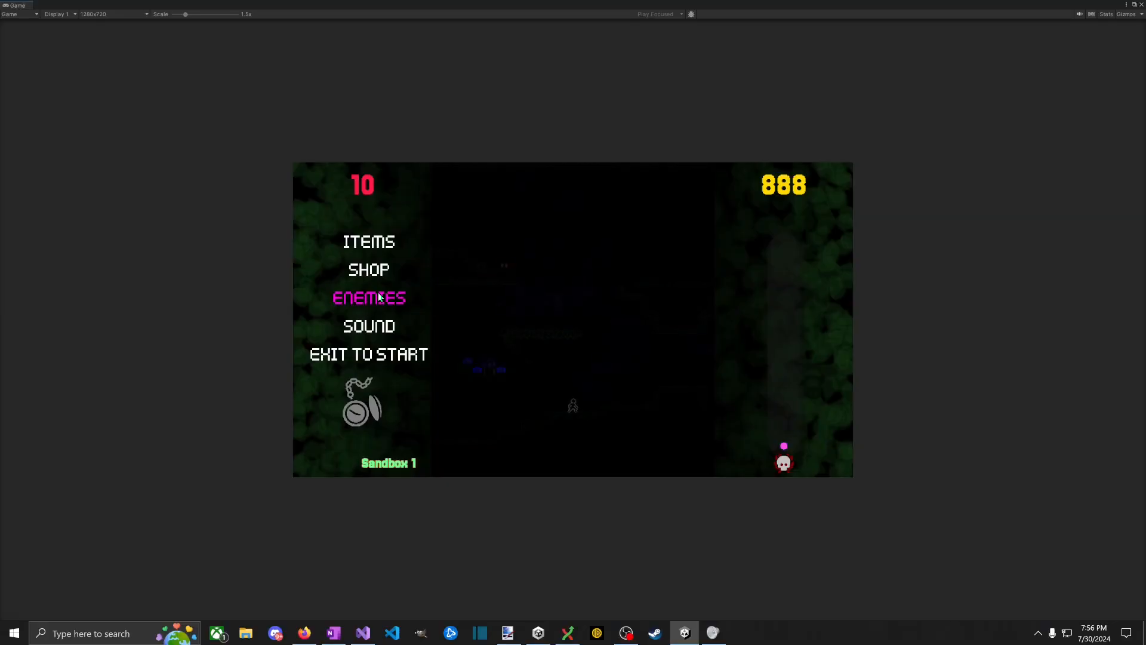
{"action": "left_click", "coordinate": [378, 295]}
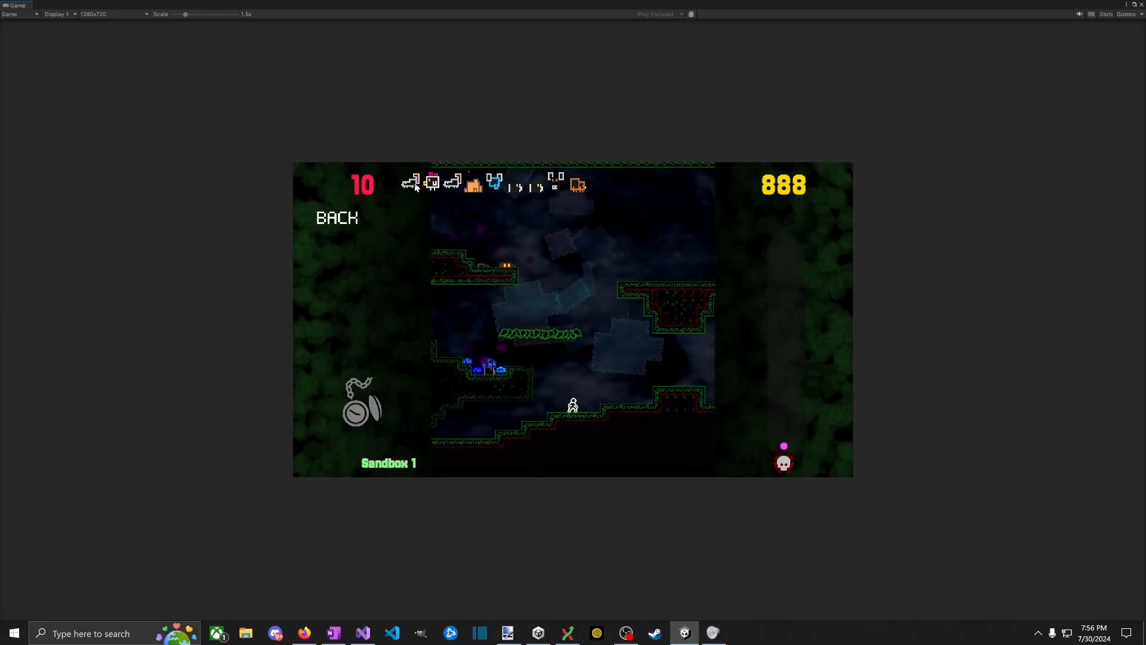
{"action": "left_click_drag", "start_coordinate": [185, 13], "coordinate": [203, 13]}
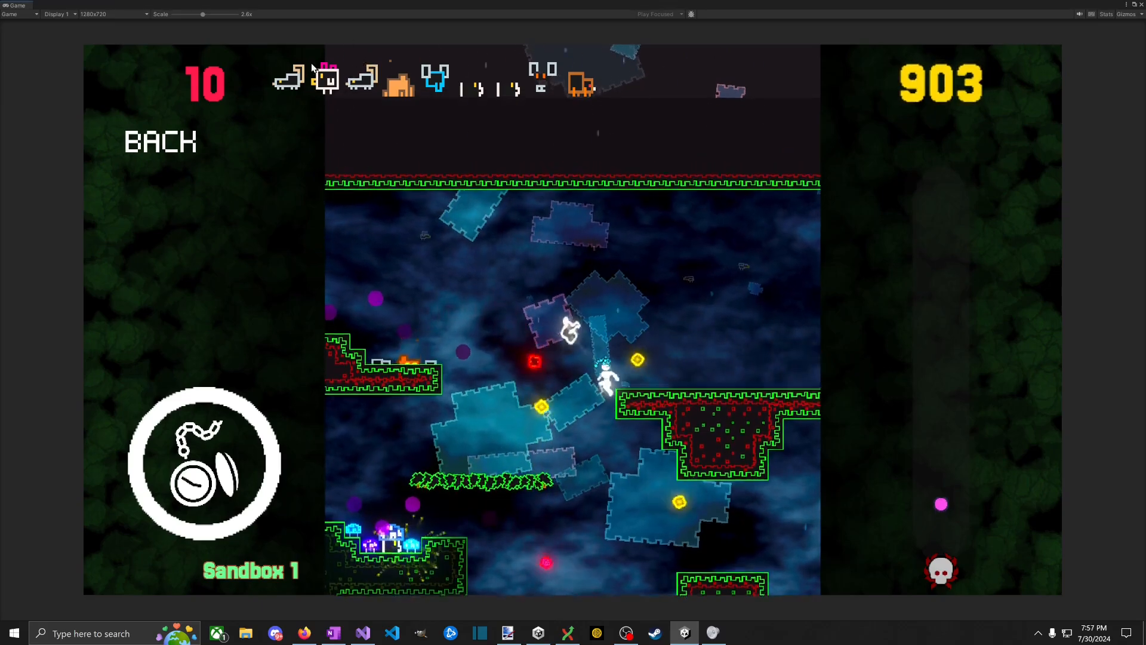
Step: Switch to Visual Studio and review how m_Grounded is used in the torque condition of OnDeath
{"action": "key", "text": "alt+Tab"}
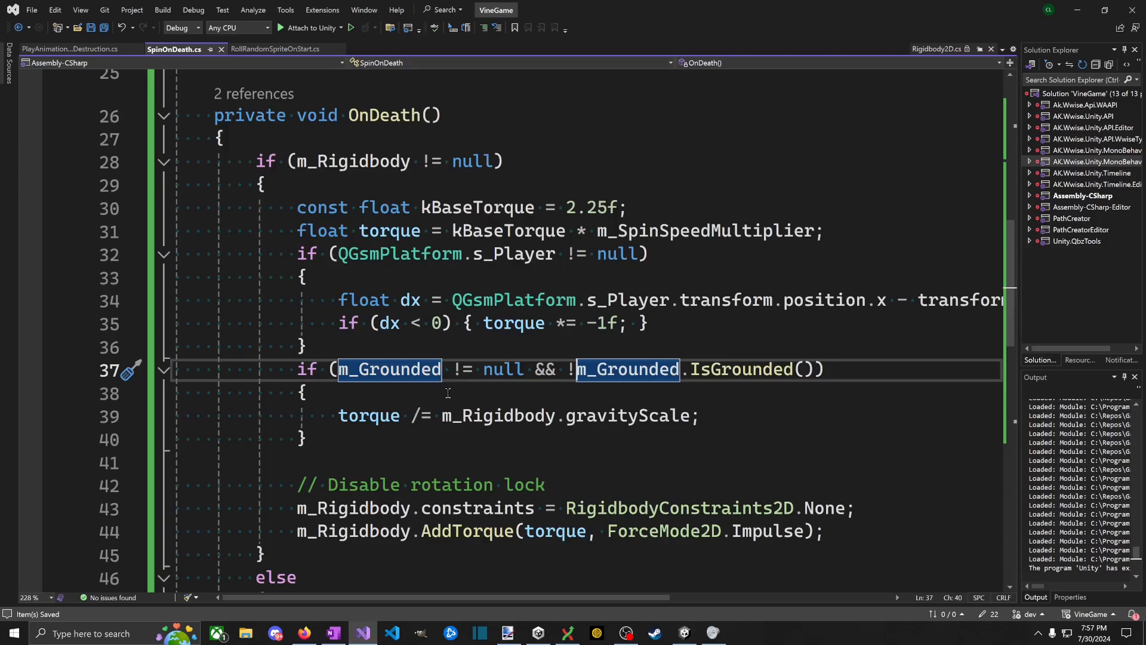
{"action": "double_click", "coordinate": [392, 371]}
{"action": "scroll", "coordinate": [577, 290], "scroll_direction": "up", "scroll_amount": 3, "text": "ctrl"}
{"action": "scroll", "coordinate": [572, 329], "scroll_direction": "up", "scroll_amount": 2}
{"action": "scroll", "coordinate": [578, 321], "scroll_direction": "down", "scroll_amount": 4}
{"action": "scroll", "coordinate": [581, 317], "scroll_direction": "down", "scroll_amount": 1, "text": "ctrl"}
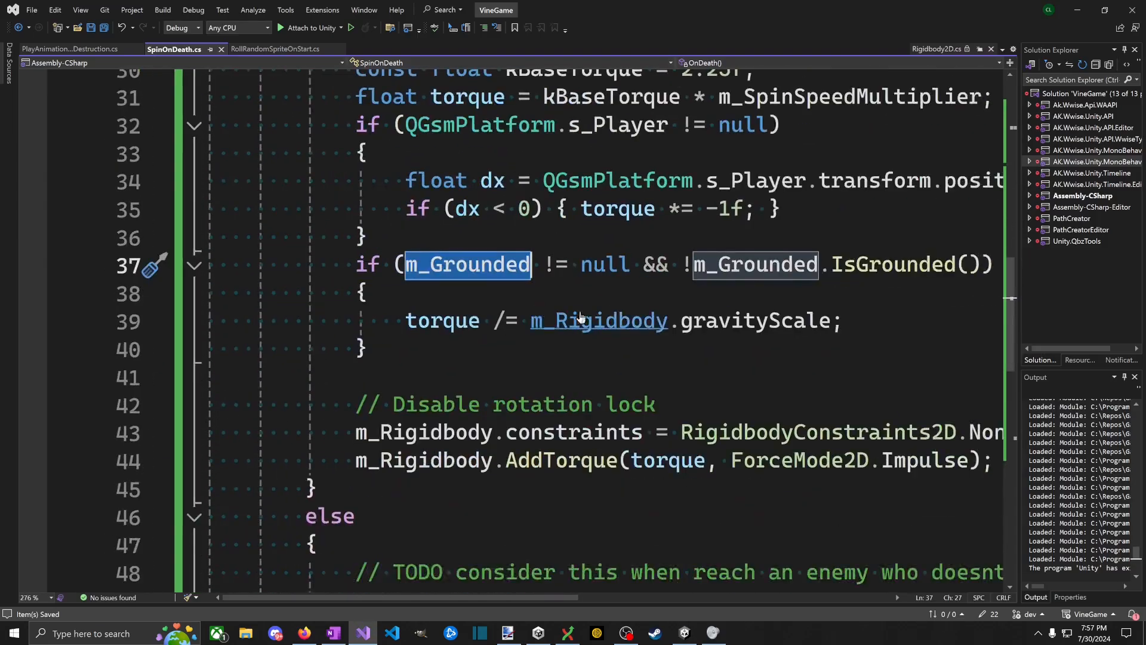
Step: In SpinOnDeath's Start(), duplicate the m_Rigidbody assignment on a new line below and rename the copy's variable to m_Grounded
{"action": "key", "text": "alt+Tab"}
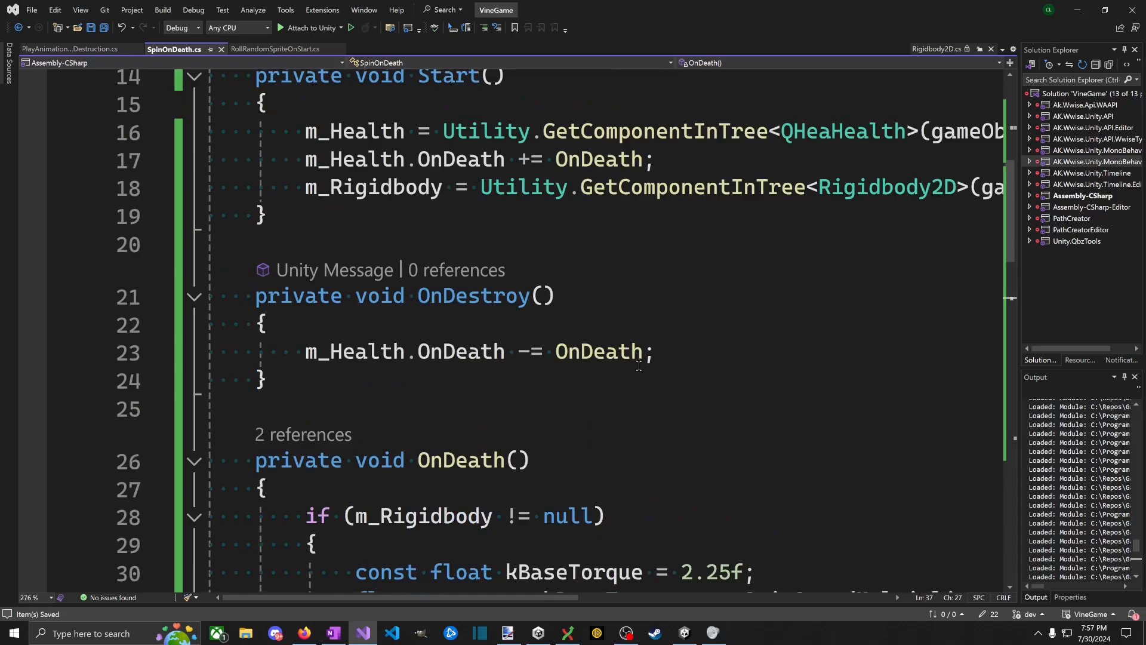
{"action": "scroll", "coordinate": [651, 200], "scroll_direction": "down", "scroll_amount": 2, "text": "ctrl"}
{"action": "left_click", "coordinate": [674, 173]}
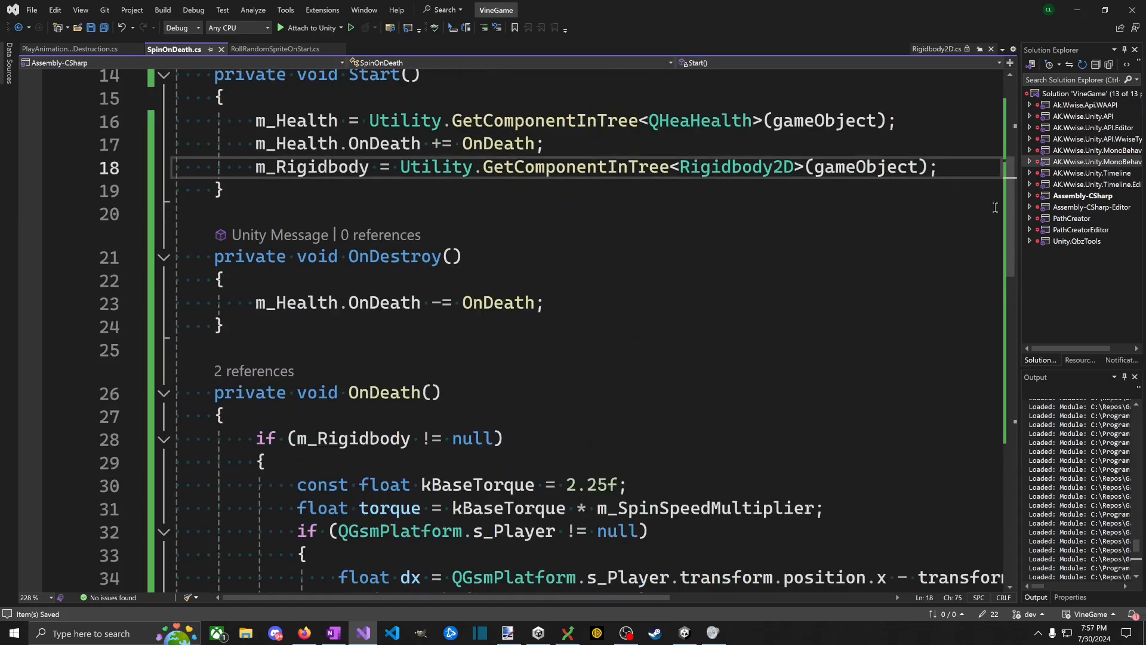
{"action": "key", "text": "shift+Home"}
{"action": "key", "text": "ctrl+c"}
{"action": "key", "text": "End"}
{"action": "key", "text": "Return"}
{"action": "key", "text": "ctrl+v"}
{"action": "key", "text": "Home"}
{"action": "key", "text": "ctrl+shift+Right"}
{"action": "type", "text": "m"}
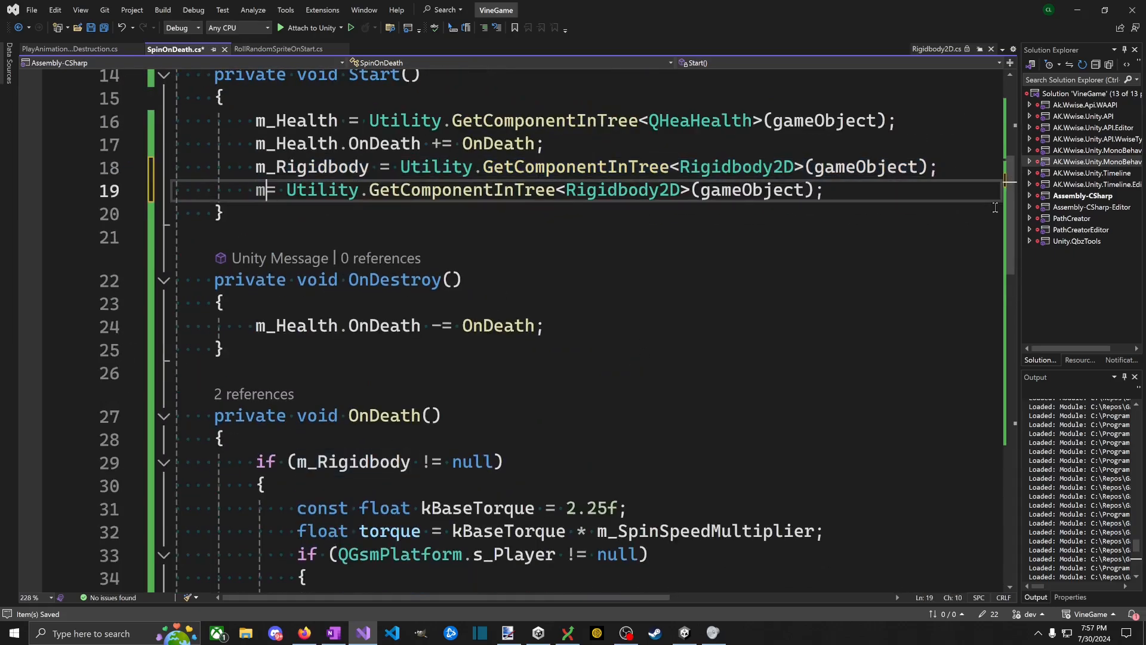
{"action": "type", "text": "_Grounded"}
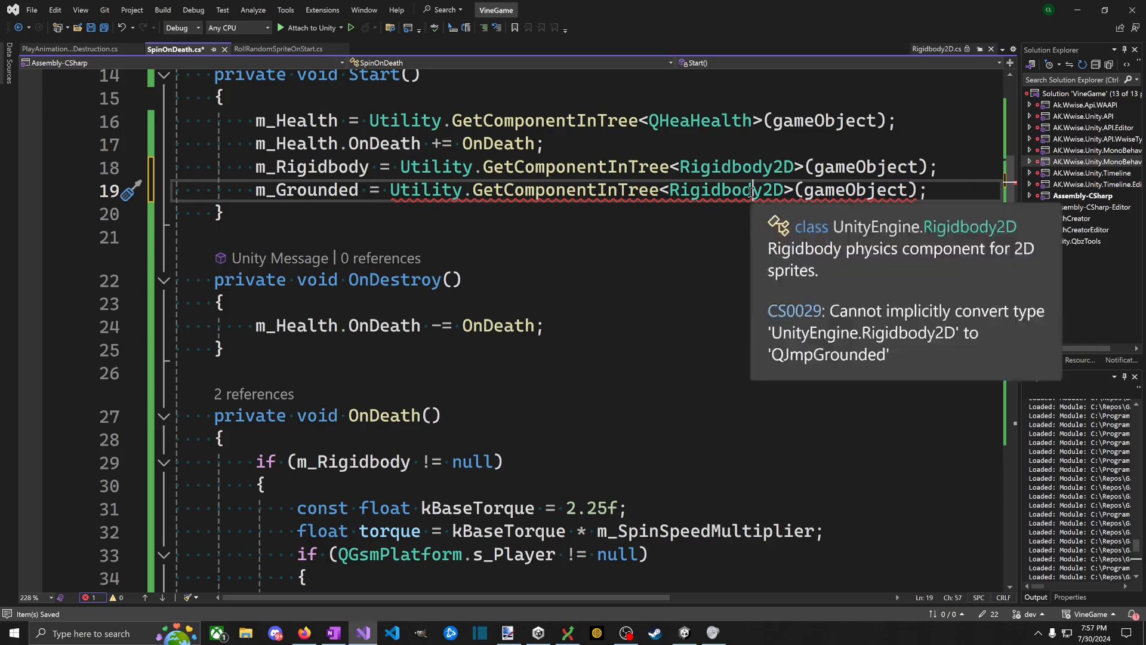
Step: Change the m_Grounded line's component type to QJmpGrounded and save the script
{"action": "double_click", "coordinate": [739, 191]}
{"action": "type", "text": "QGr"}
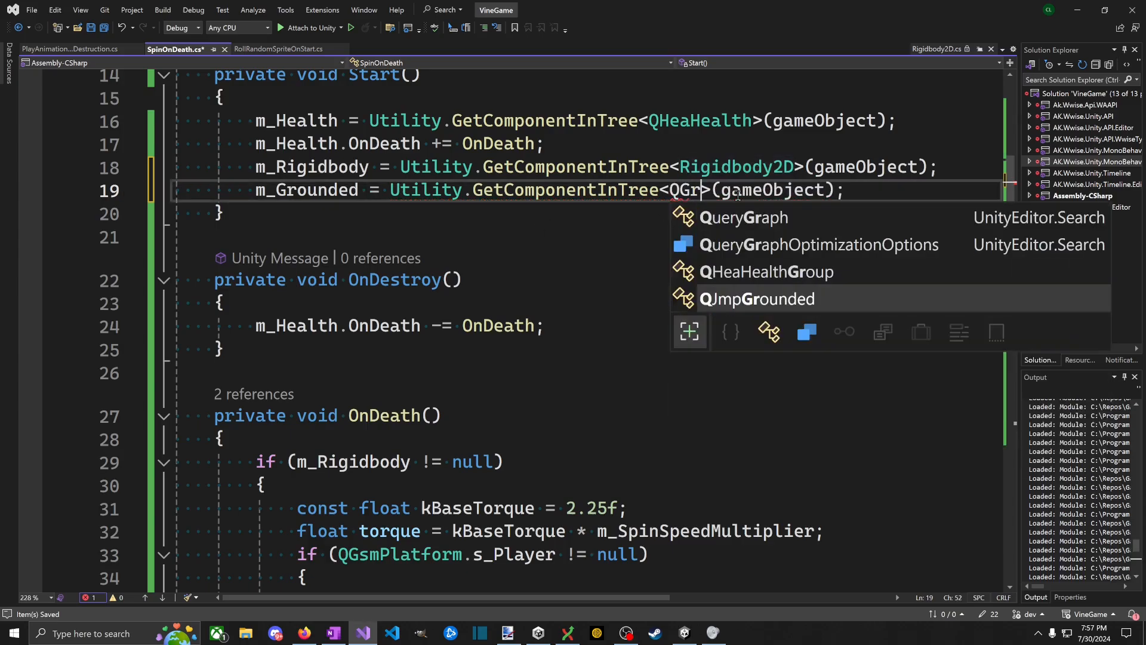
{"action": "key", "text": "Tab"}
{"action": "key", "text": "ctrl+super+s"}
{"action": "key", "text": "Escape"}
{"action": "left_click", "coordinate": [808, 457]}
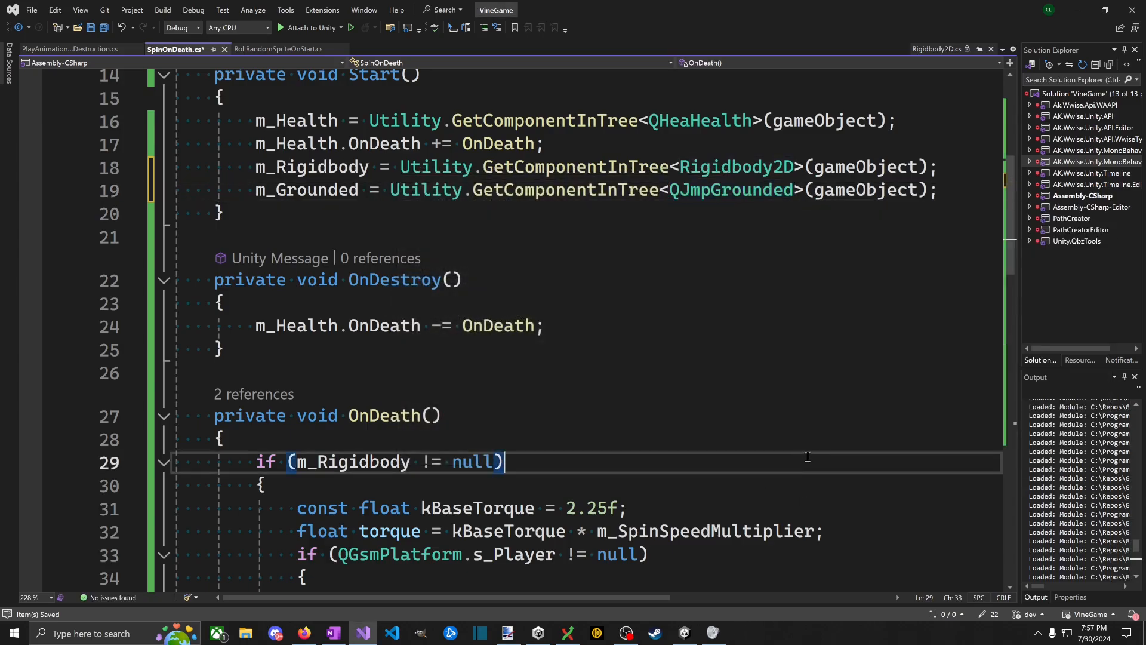
Step: Switch to Unity, run the sandbox scene in Play mode and open the enemies list
{"action": "key", "text": "alt+Tab"}
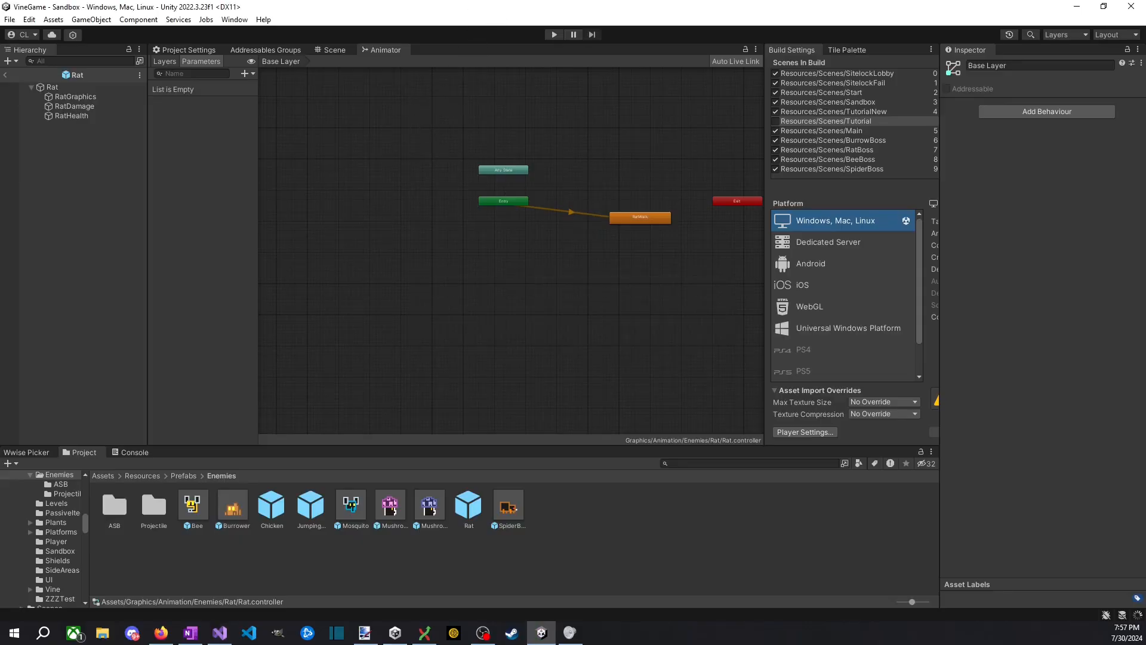
{"action": "left_click", "coordinate": [554, 35]}
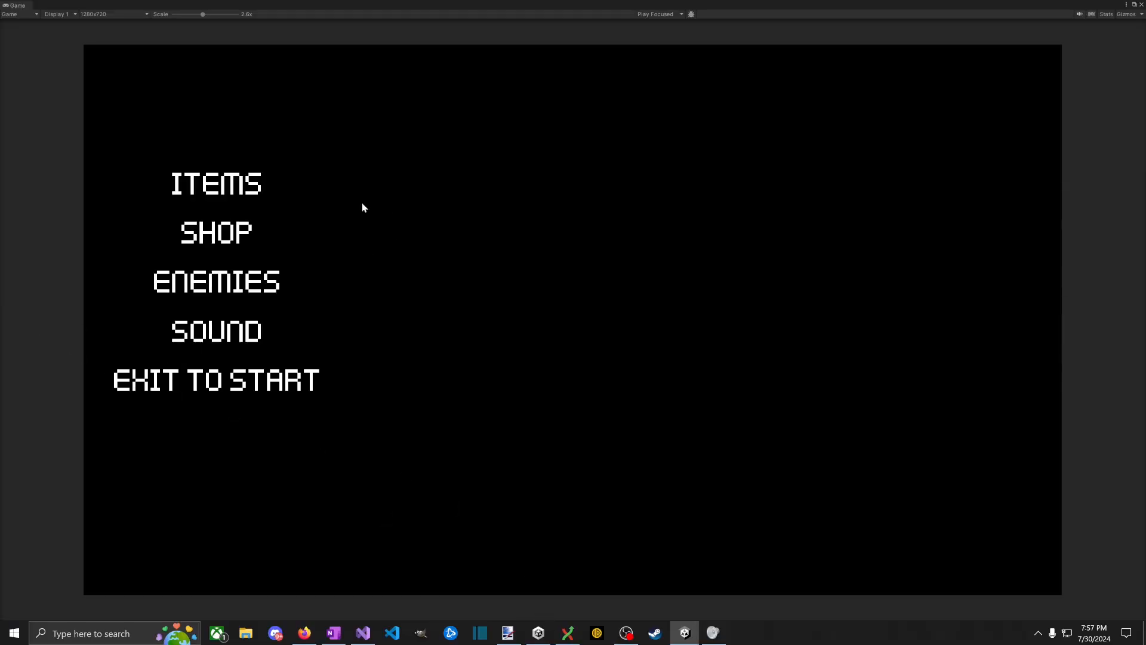
{"action": "left_click", "coordinate": [216, 209]}
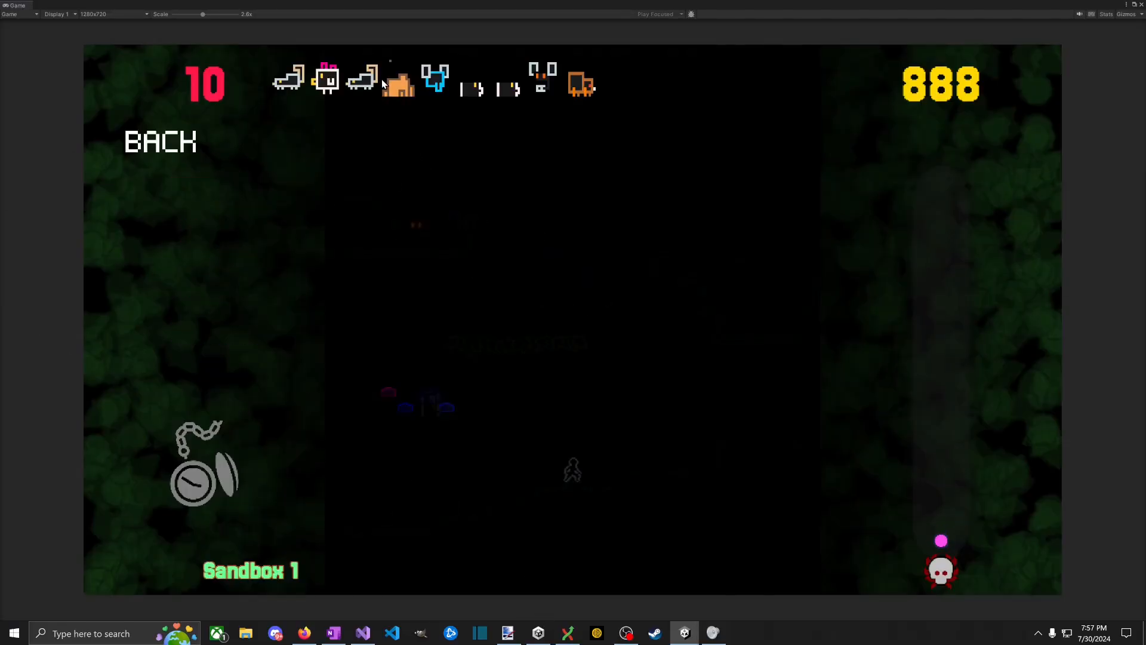
Step: Spawn jumping rats in the sandbox and kill them on the ground and in mid-air to check their death spin
{"action": "key", "text": "space"}
{"action": "key", "text": "space"}
{"action": "key", "text": "a"}
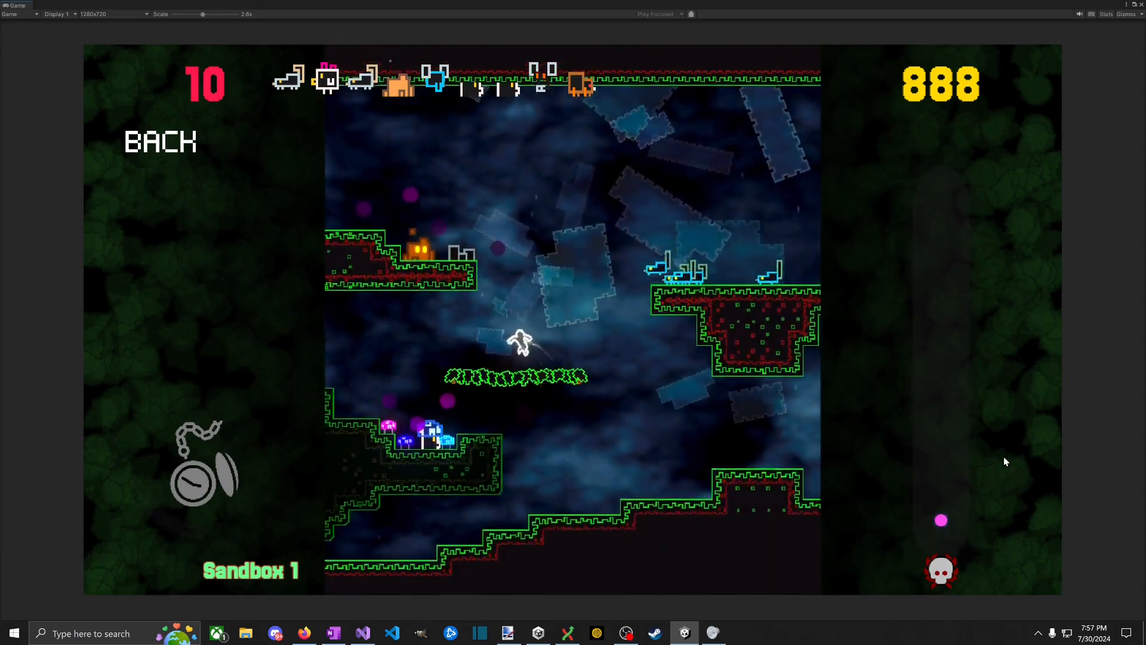
{"action": "key", "text": "d"}
{"action": "key", "text": "a"}
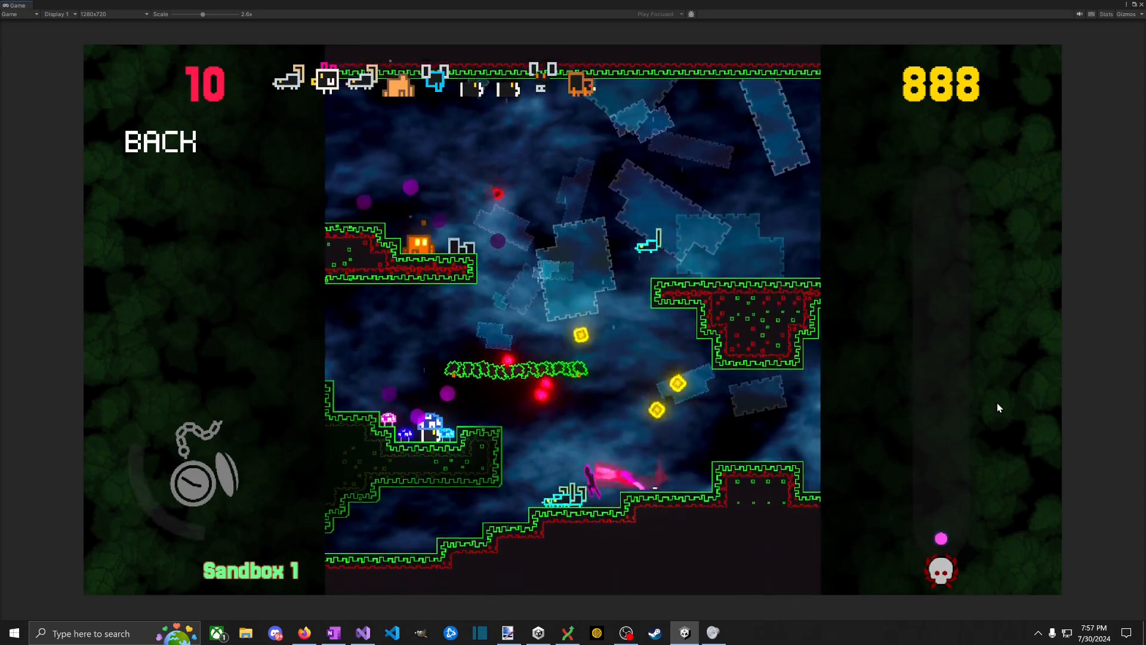
{"action": "key", "text": "space"}
{"action": "key", "text": "a"}
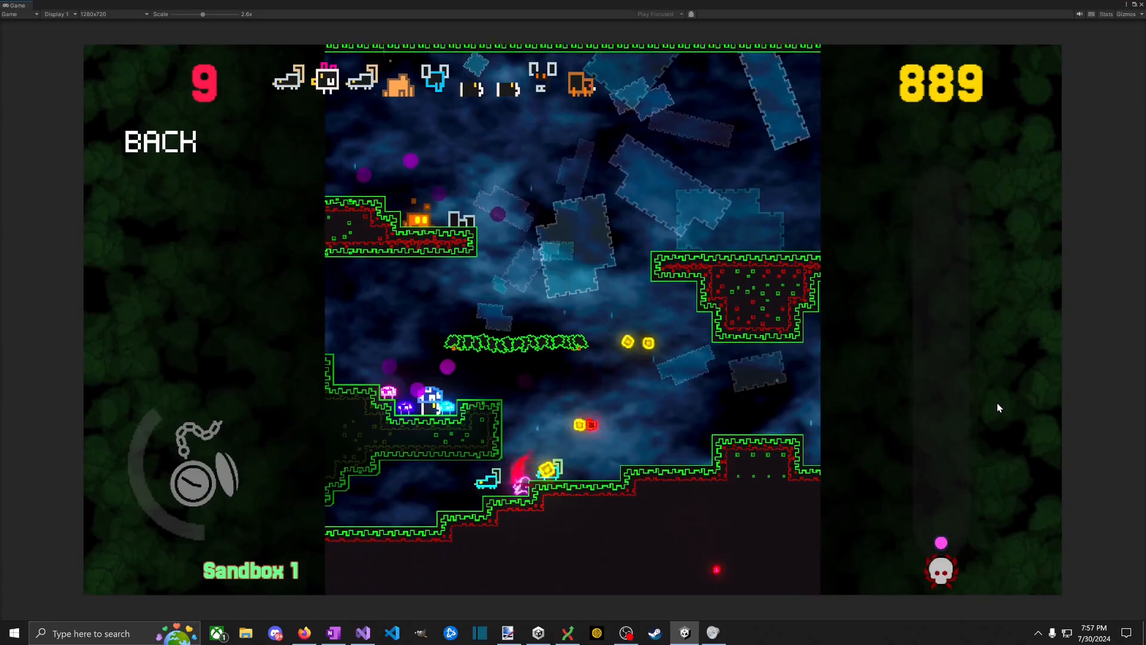
{"action": "key", "text": "space"}
{"action": "key", "text": "d"}
{"action": "key", "text": "space"}
{"action": "key", "text": "space"}
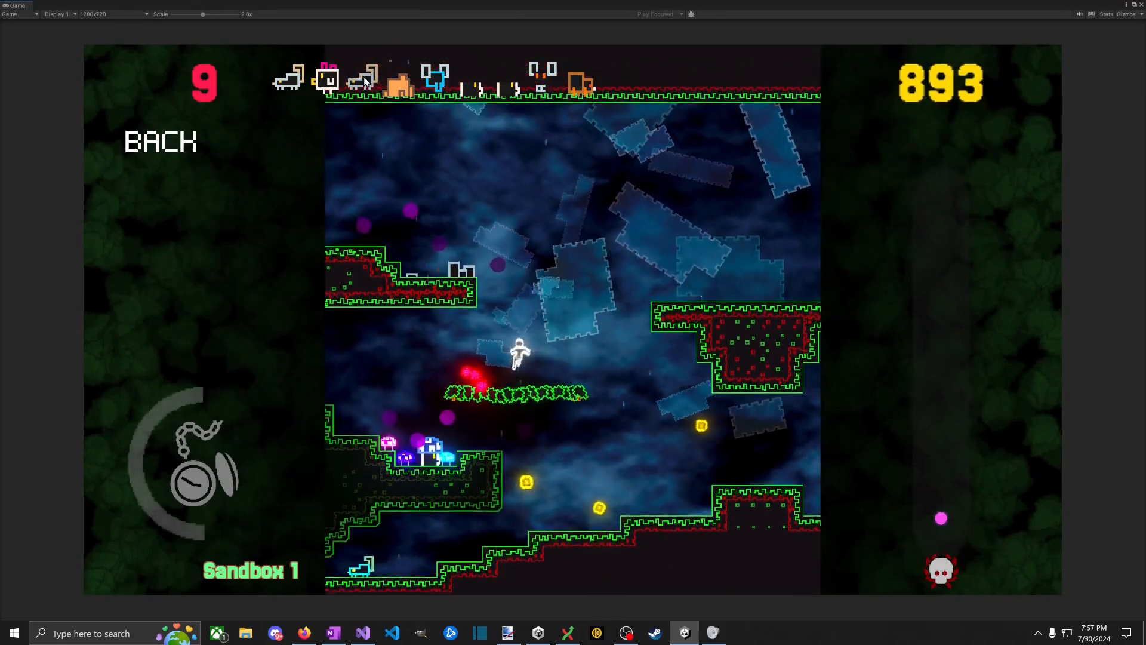
{"action": "key", "text": "d"}
{"action": "left_click", "coordinate": [368, 89]}
{"action": "key", "text": "space"}
{"action": "key", "text": "d"}
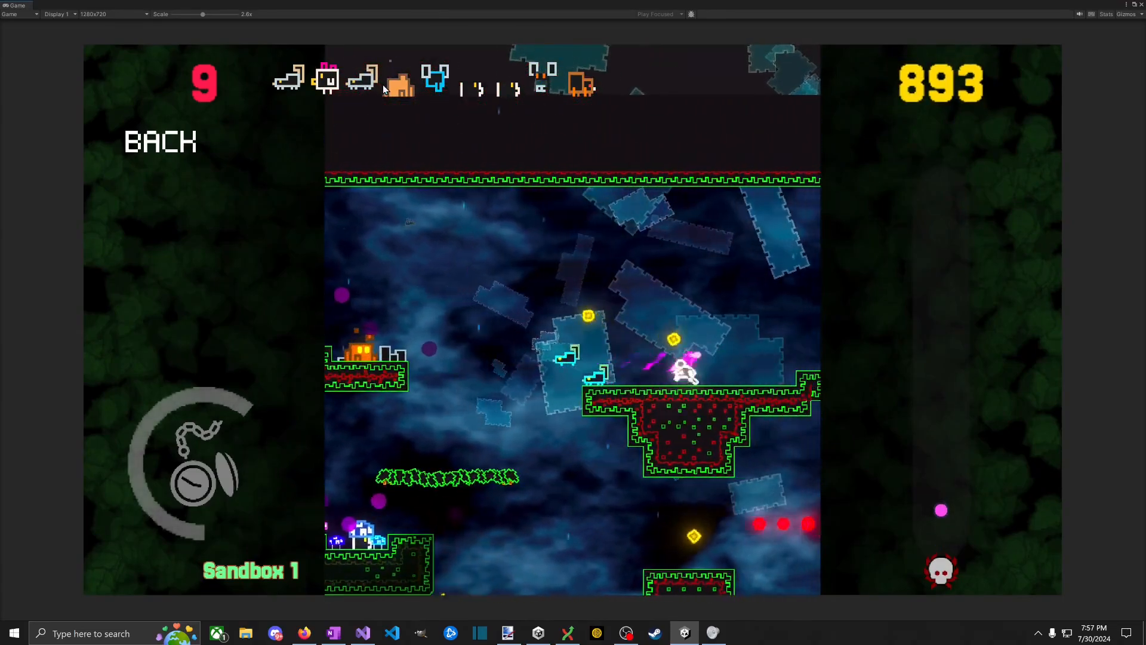
{"action": "key", "text": "a"}
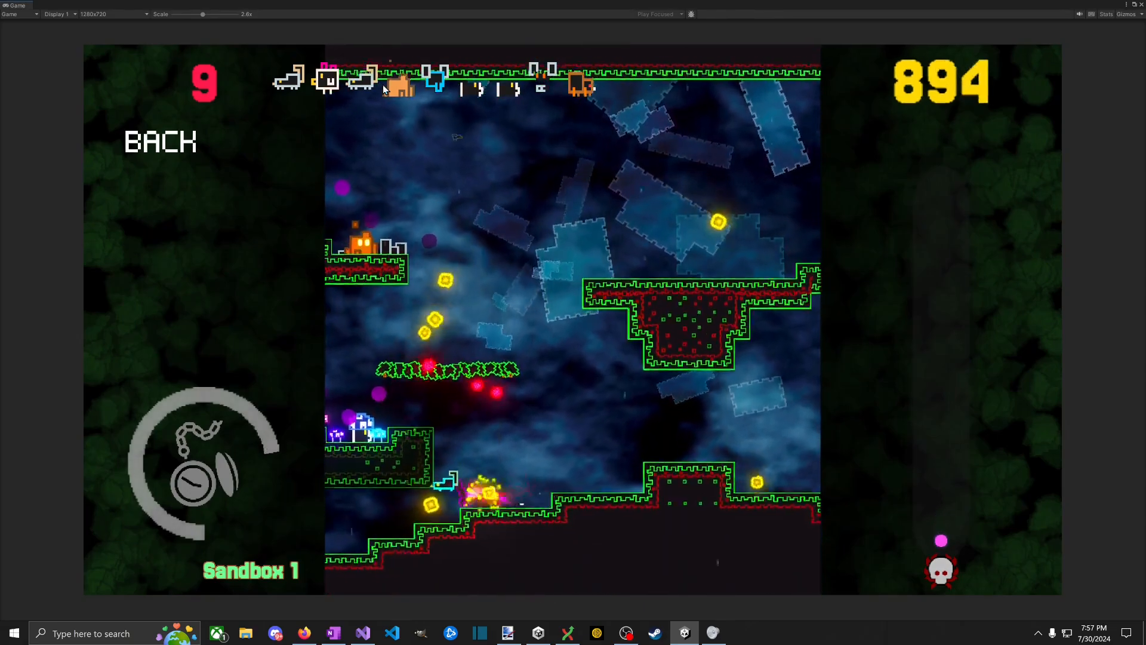
{"action": "key", "text": "a"}
{"action": "key", "text": "a"}
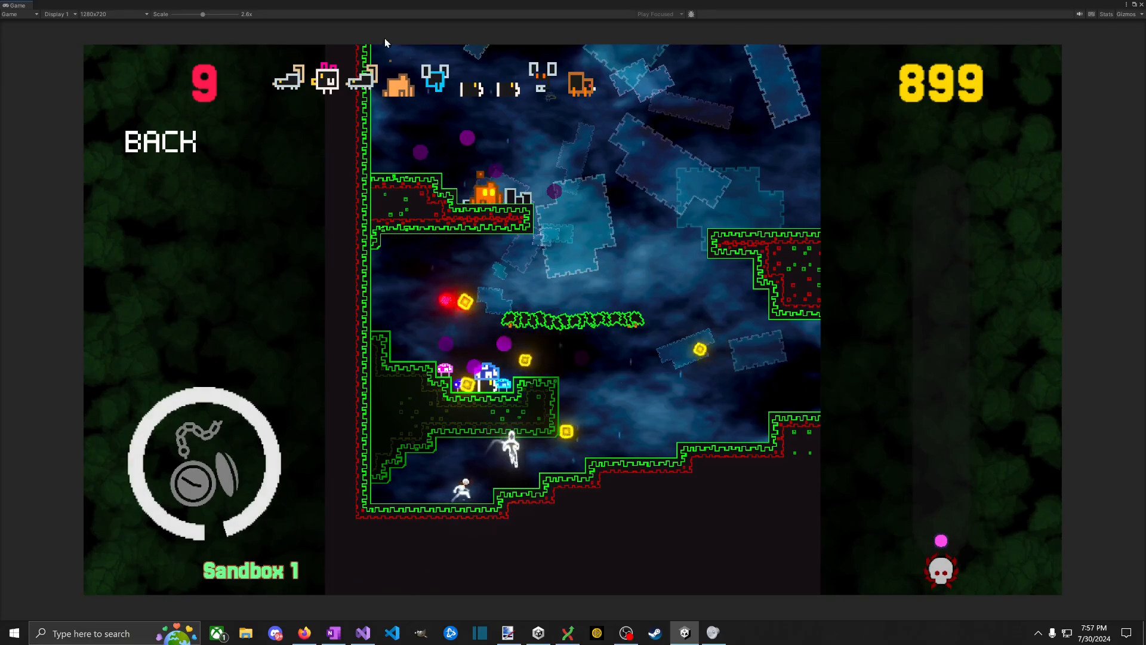
{"action": "key", "text": "d"}
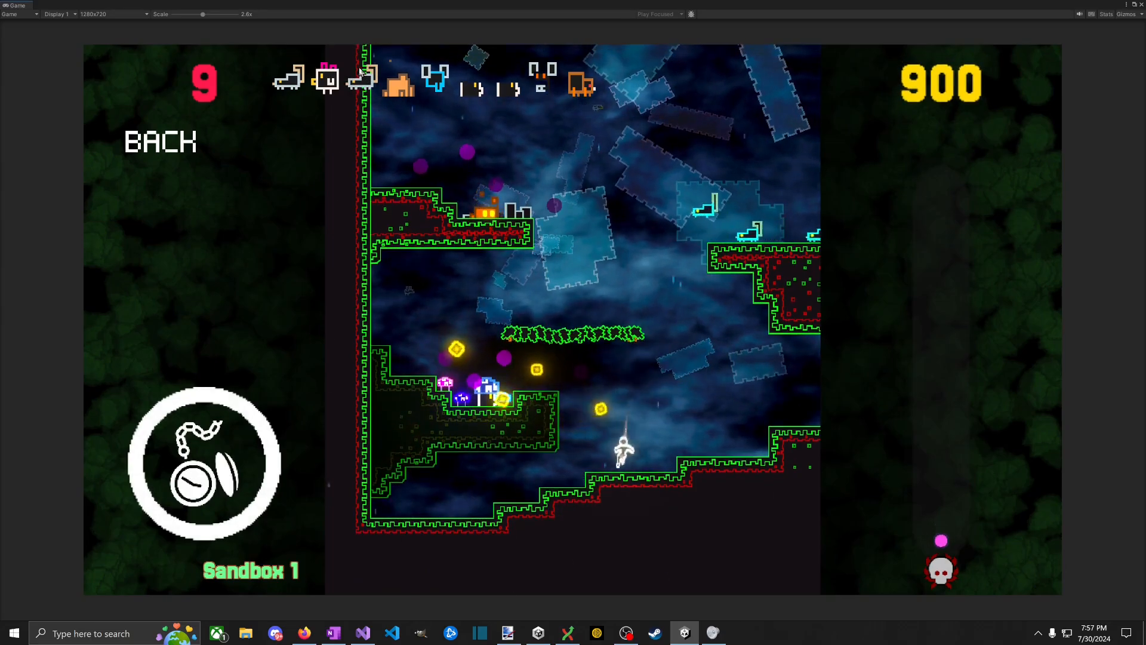
{"action": "key", "text": "space"}
{"action": "key", "text": "d"}
{"action": "key", "text": "a"}
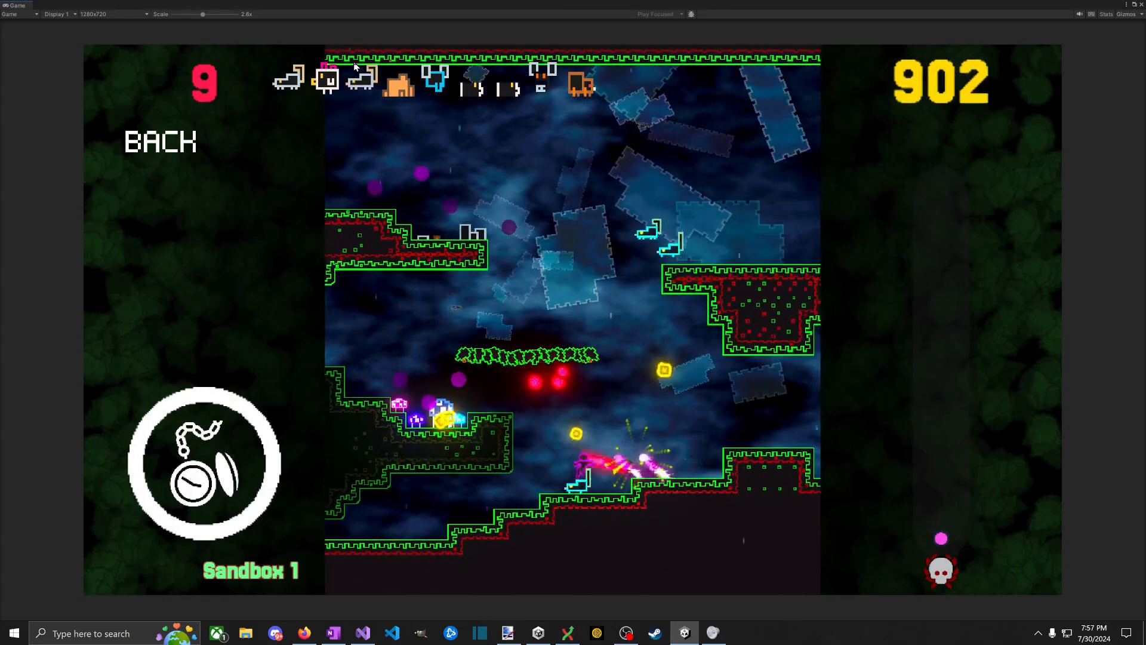
{"action": "key", "text": "a"}
{"action": "key", "text": "d"}
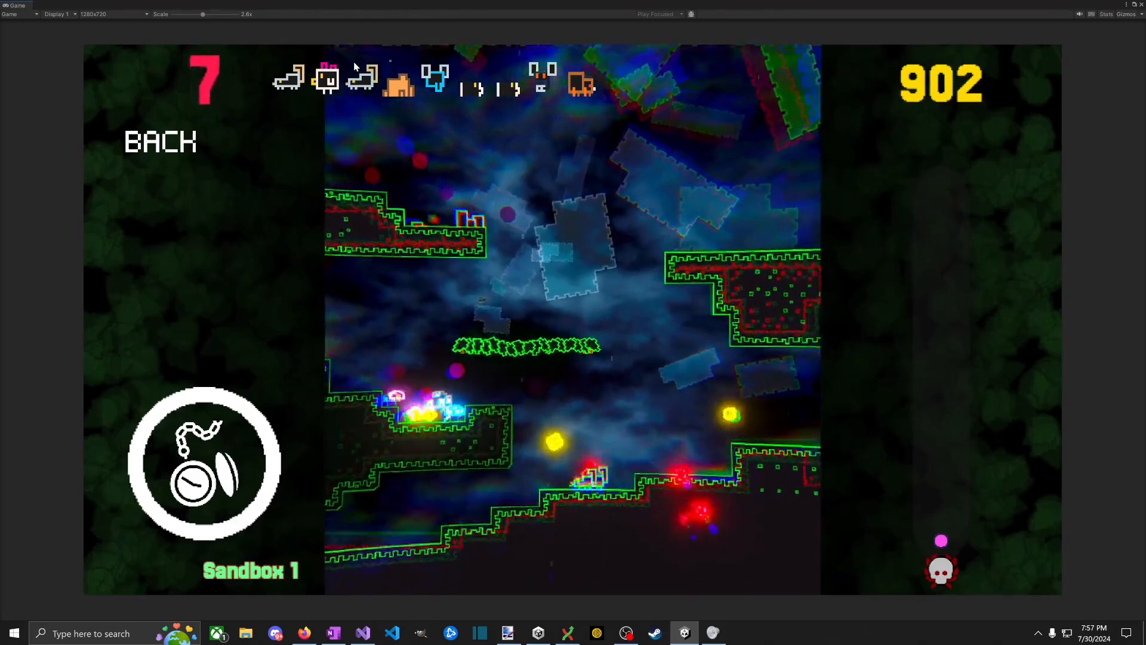
{"action": "key", "text": "a"}
{"action": "key", "text": "space"}
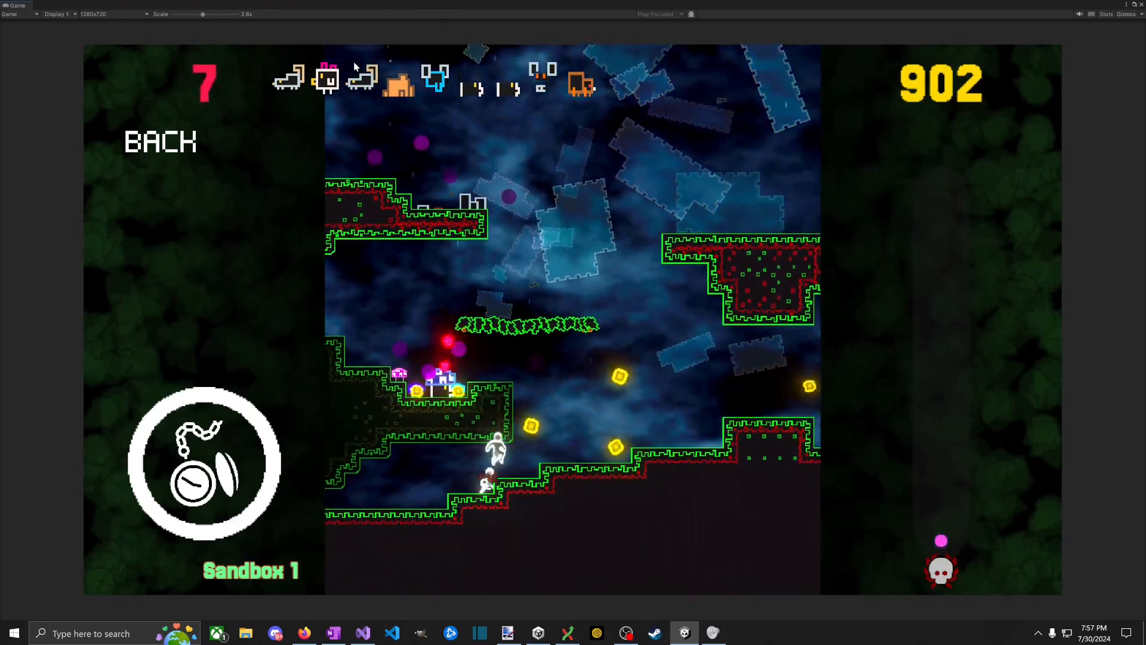
{"action": "key", "text": "d"}
{"action": "key", "text": "space"}
{"action": "key", "text": "space"}
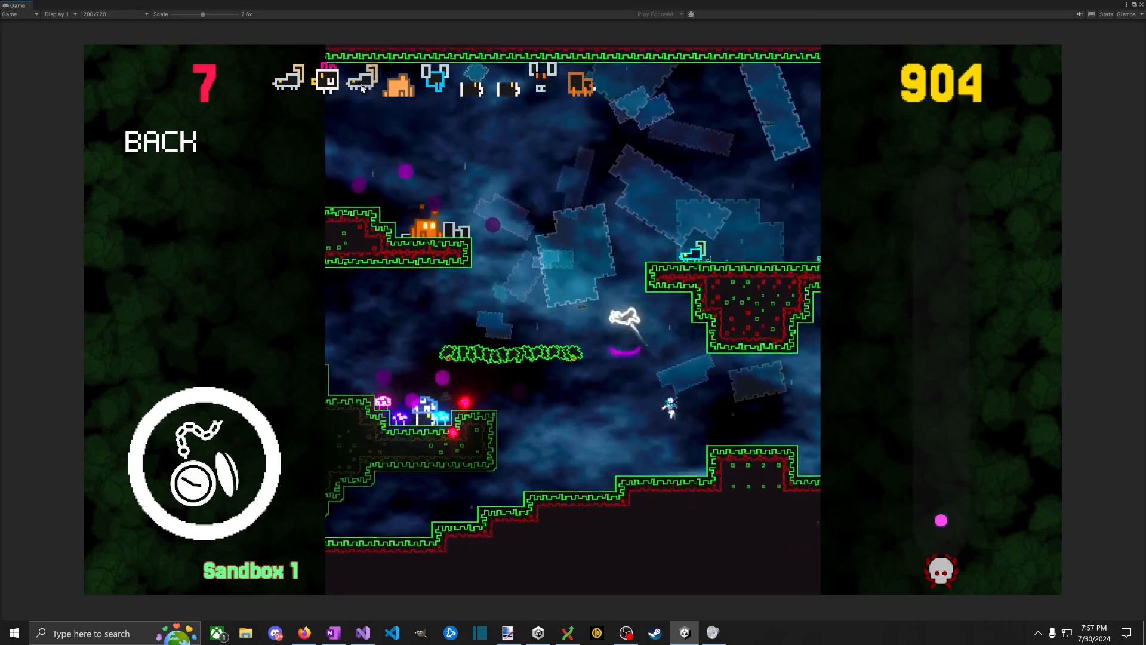
{"action": "key", "text": "a"}
{"action": "key", "text": "space"}
{"action": "key", "text": "d"}
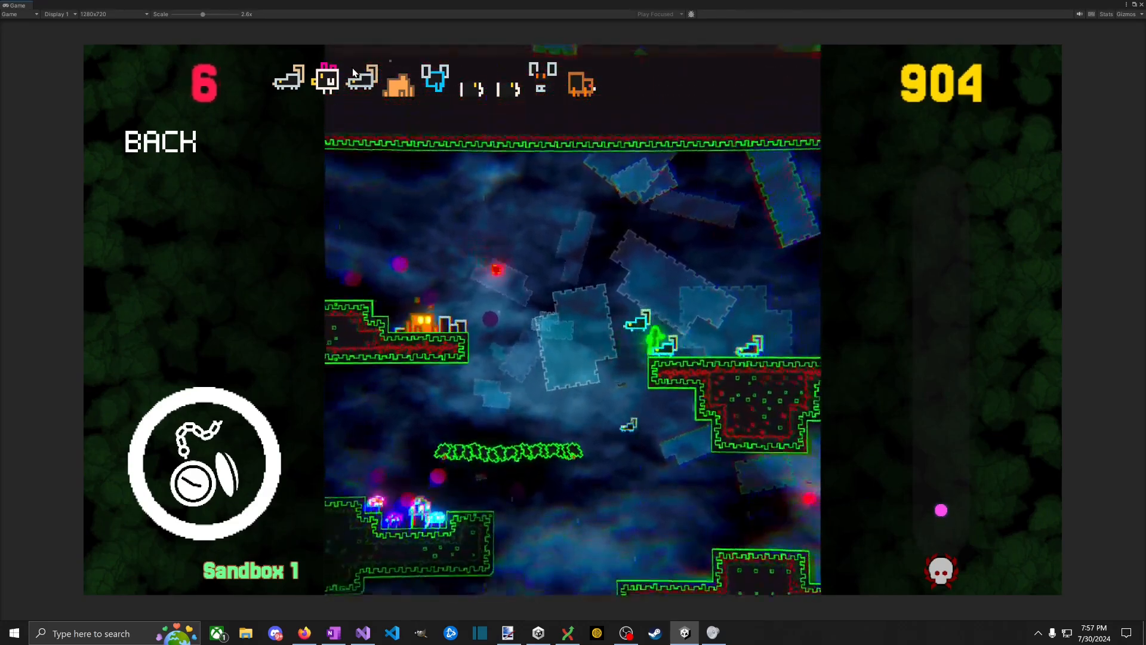
{"action": "key", "text": "d"}
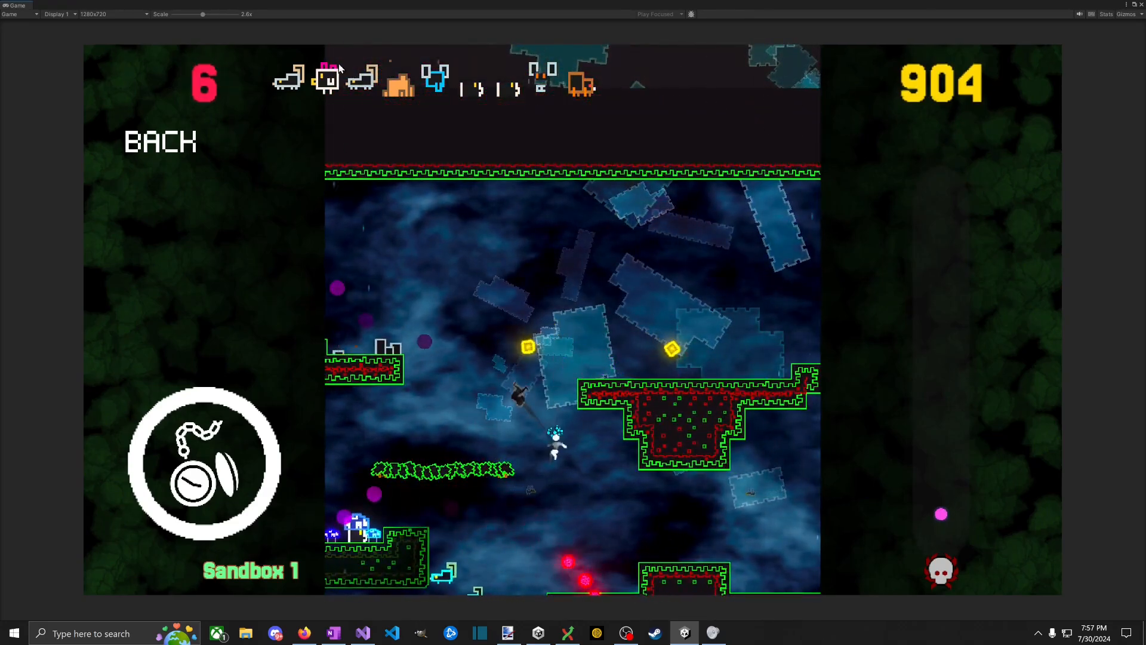
{"action": "key", "text": "a"}
{"action": "key", "text": "space"}
{"action": "key", "text": "d"}
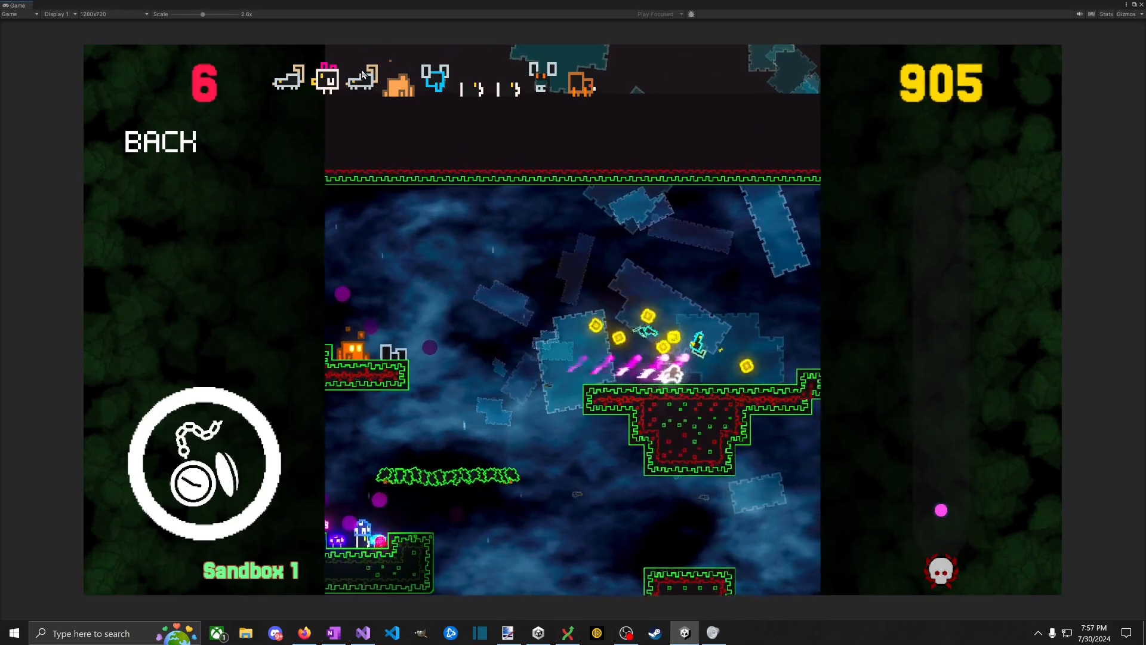
{"action": "key", "text": "d"}
{"action": "key", "text": "a"}
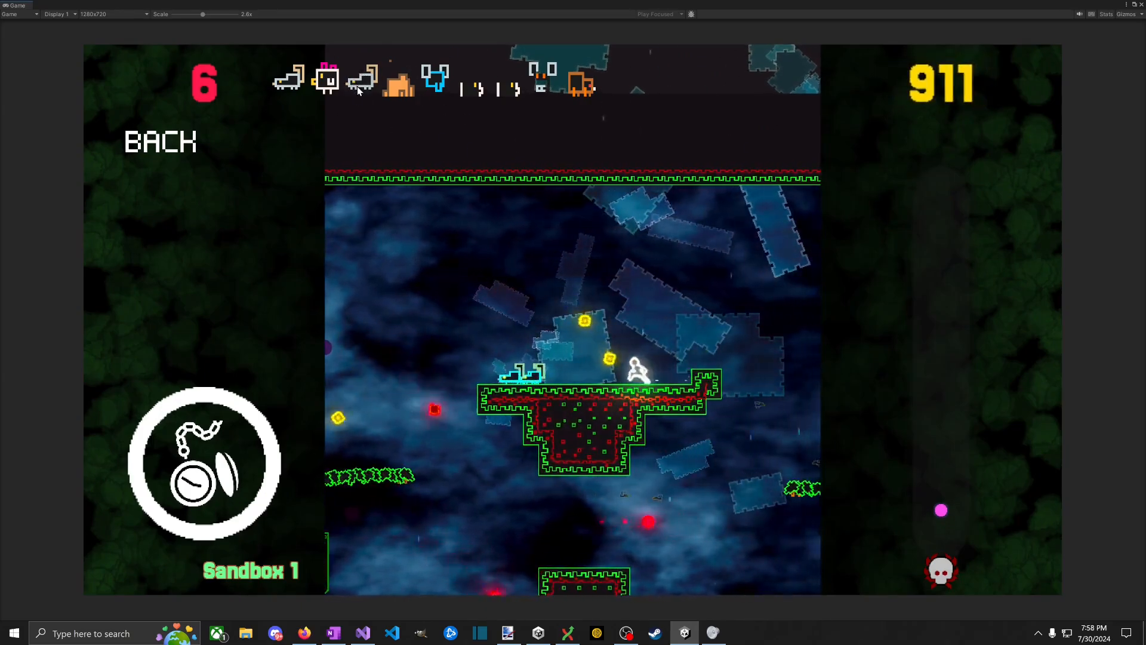
{"action": "key", "text": "a"}
{"action": "key", "text": "d"}
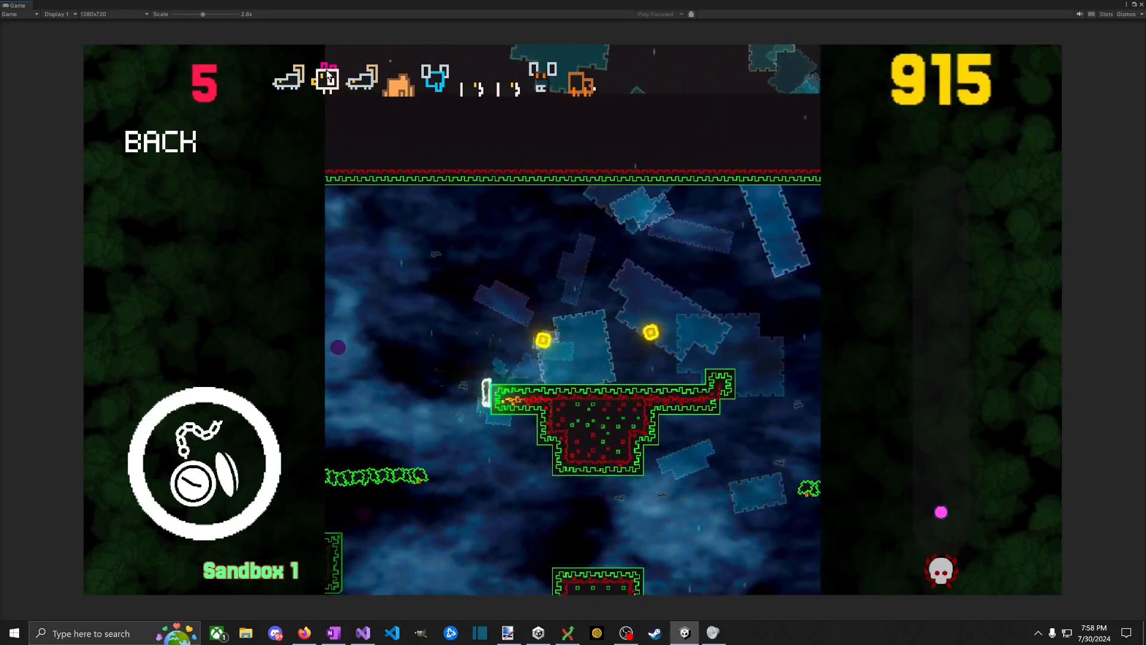
Step: Spawn regular rats on the raised platform and attack them from both sides to check their death spin
{"action": "key", "text": "space"}
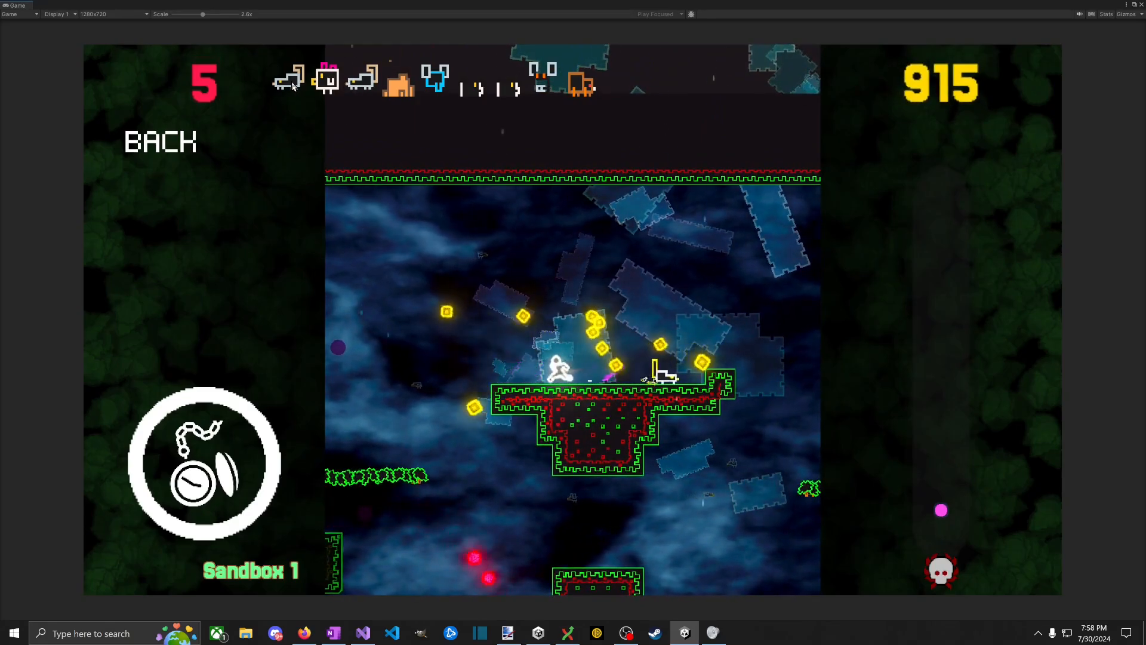
{"action": "key", "text": "d"}
{"action": "key", "text": "d"}
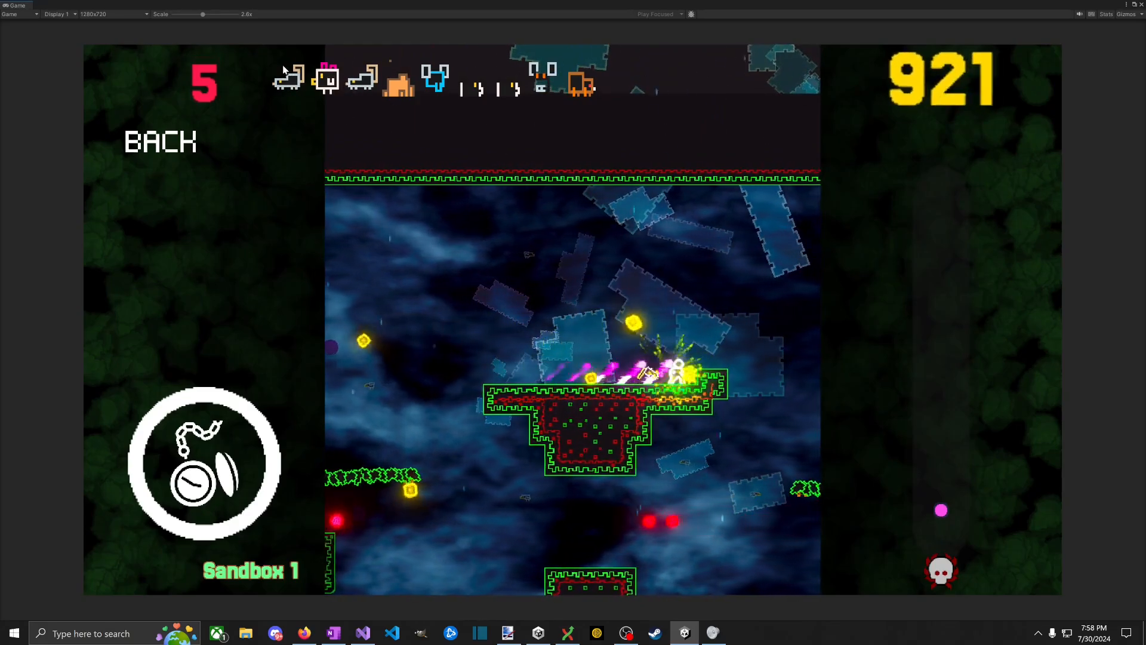
{"action": "left_click", "coordinate": [292, 86]}
{"action": "key", "text": "a"}
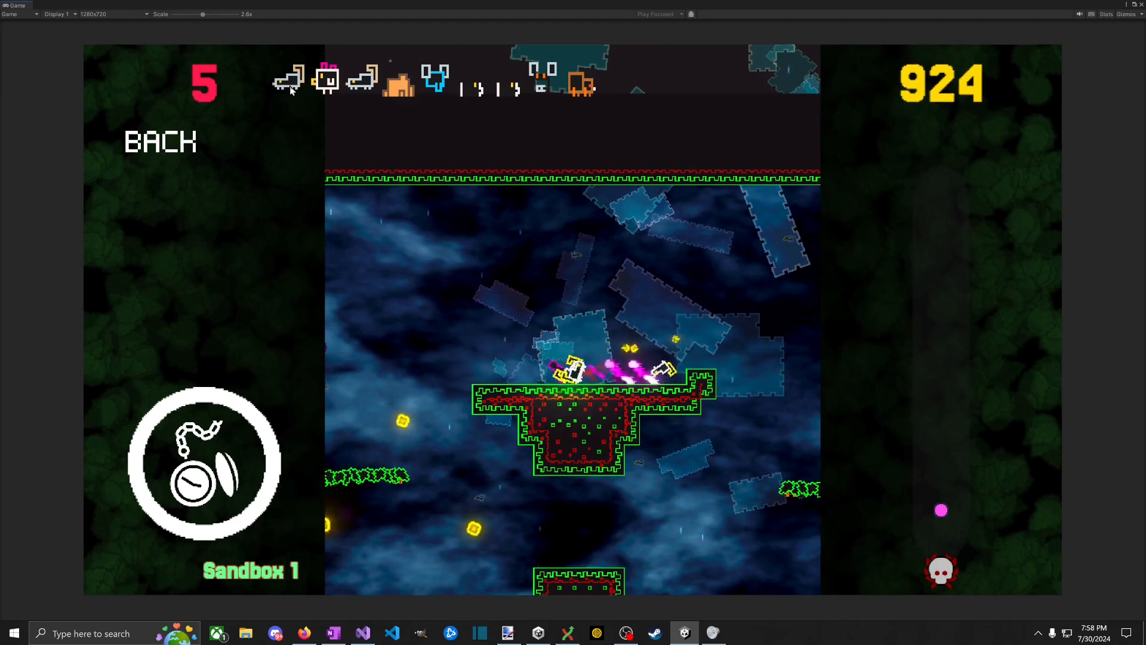
{"action": "key", "text": "space"}
{"action": "left_click", "coordinate": [290, 85]}
{"action": "key", "text": "a"}
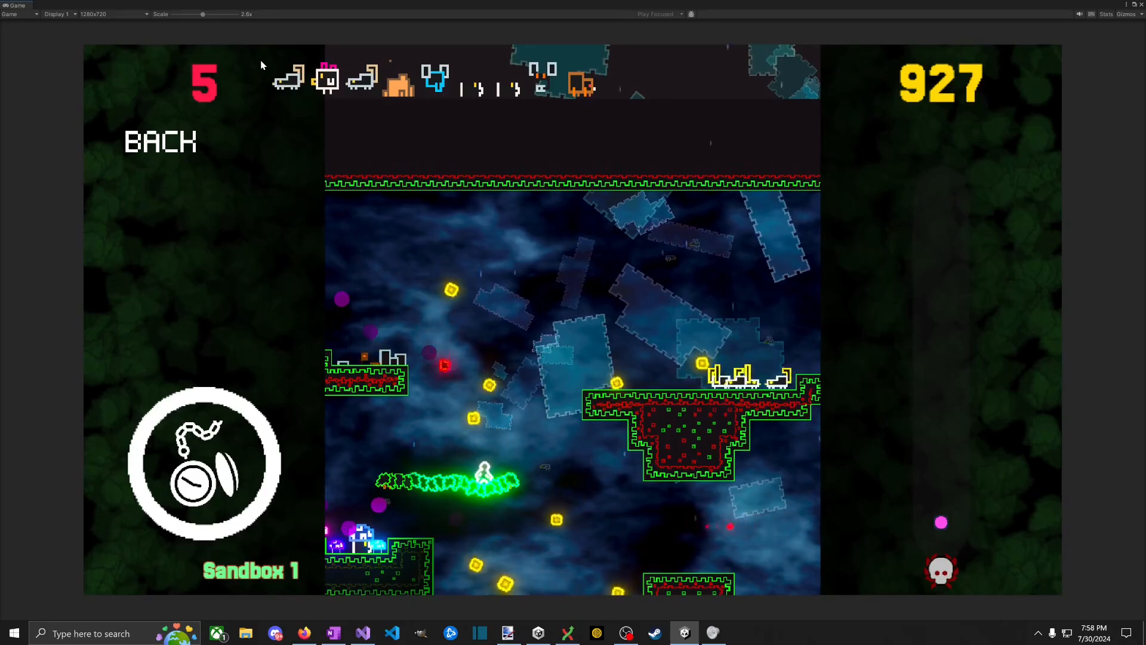
{"action": "key", "text": "d"}
{"action": "key", "text": "s"}
{"action": "key", "text": "a"}
{"action": "key", "text": "space"}
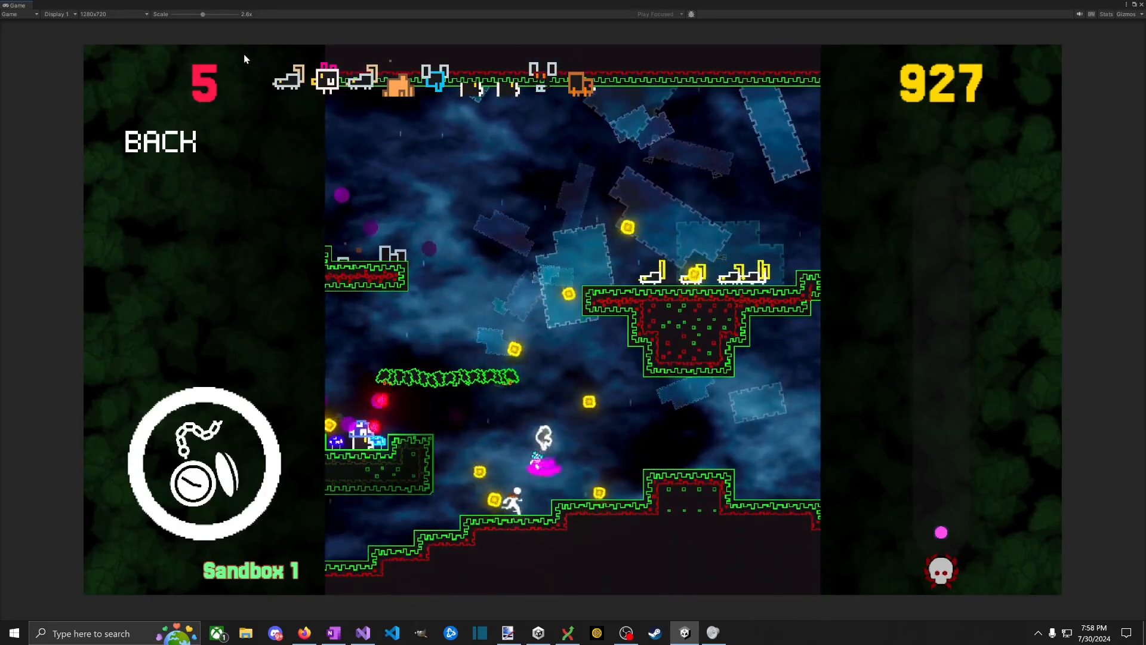
{"action": "key", "text": "d"}
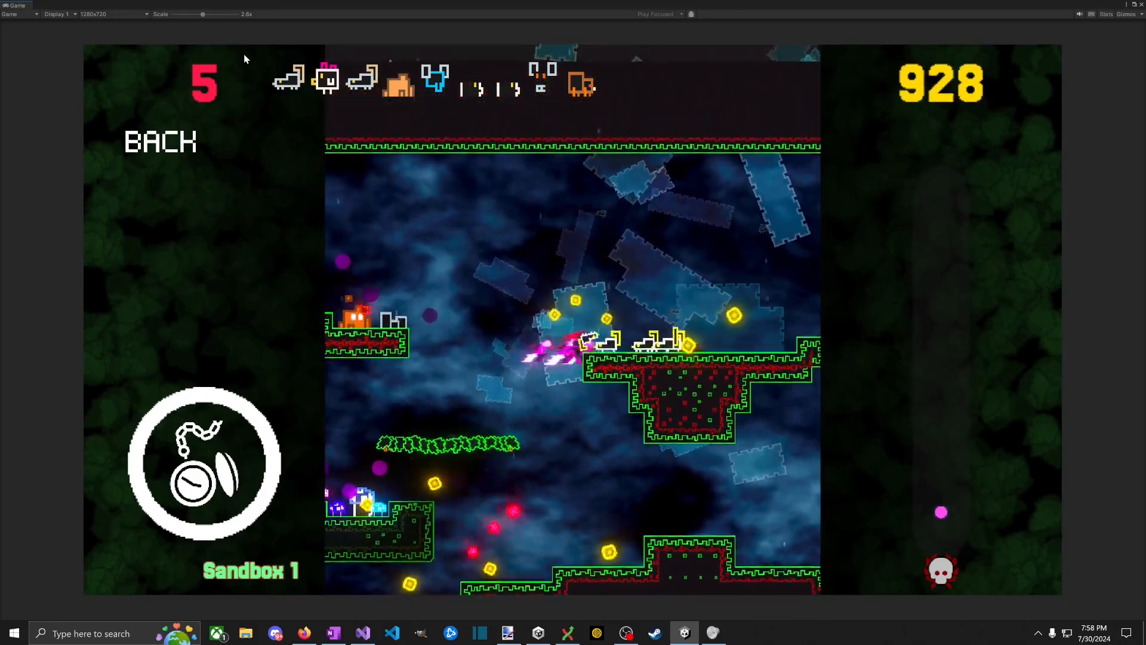
{"action": "key", "text": "a"}
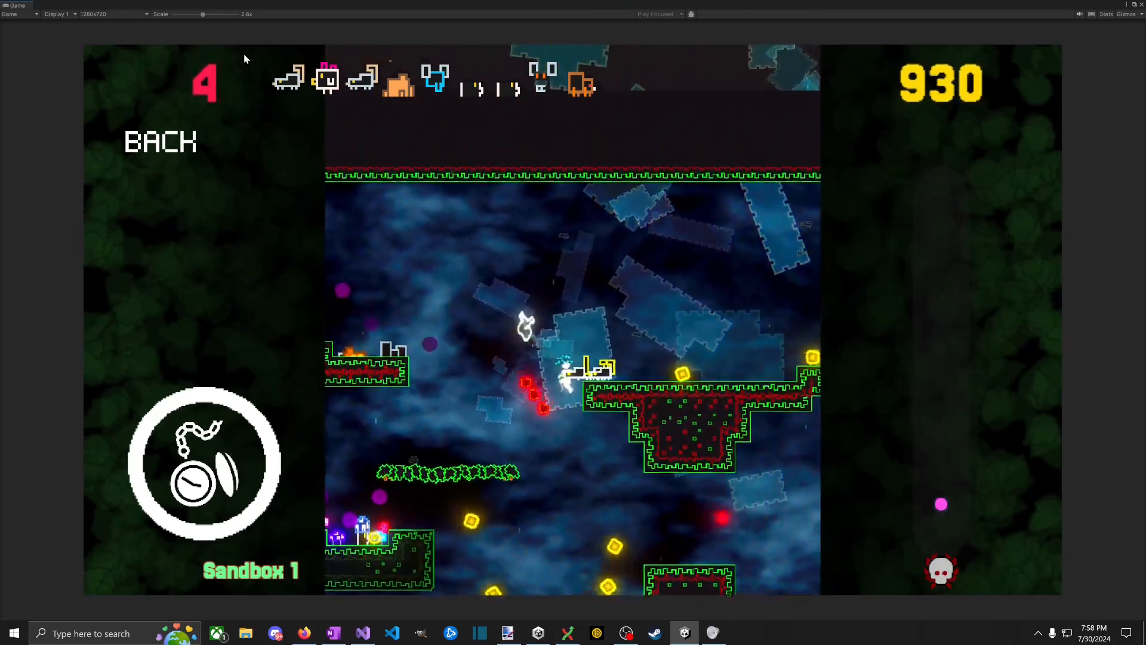
{"action": "key", "text": "d"}
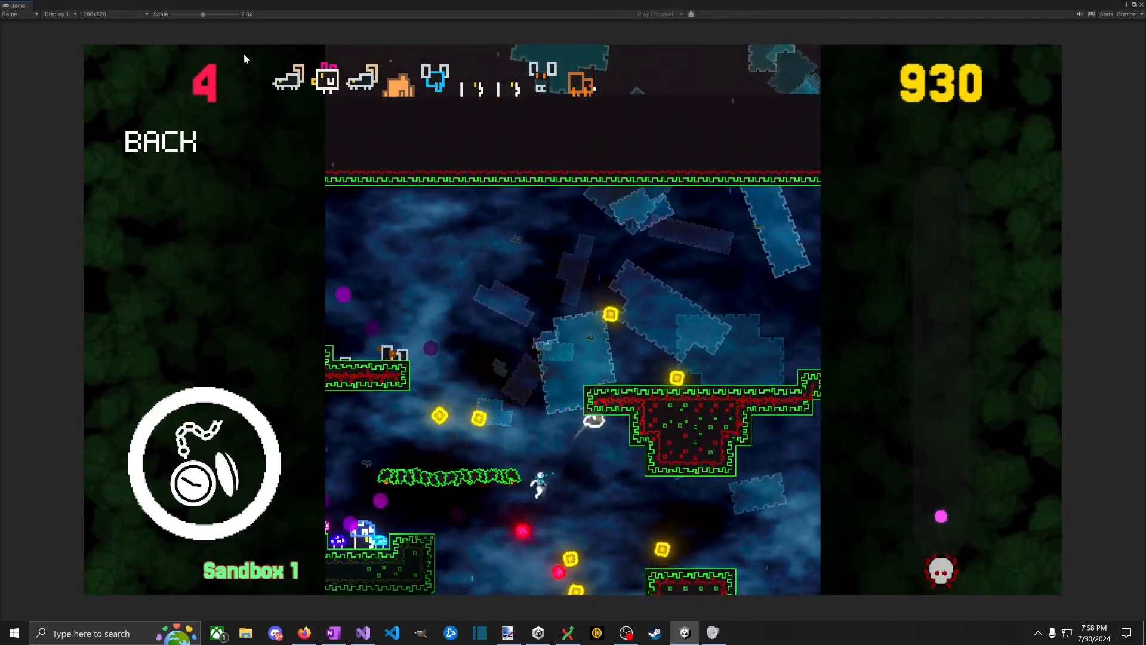
{"action": "key", "text": "d"}
{"action": "key", "text": "a"}
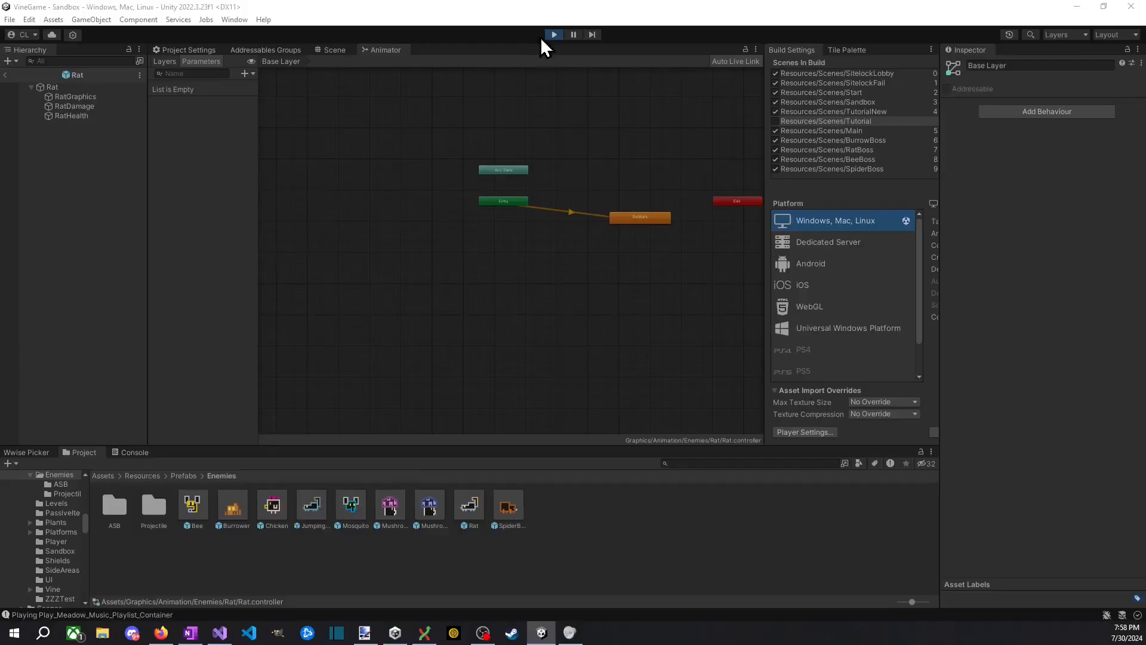
Step: Stop Play mode and set the Rat prefab's Rigidbody 2D gravity scale to 1
{"action": "left_click", "coordinate": [552, 35]}
{"action": "key", "text": "alt+Tab"}
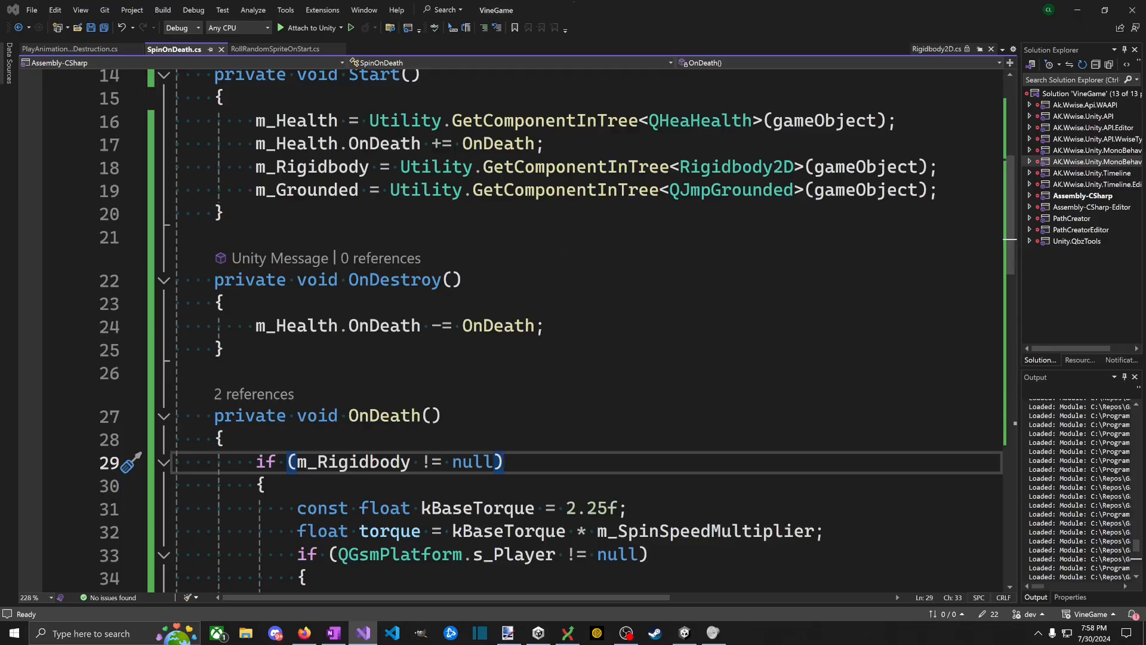
{"action": "left_click", "coordinate": [475, 503]}
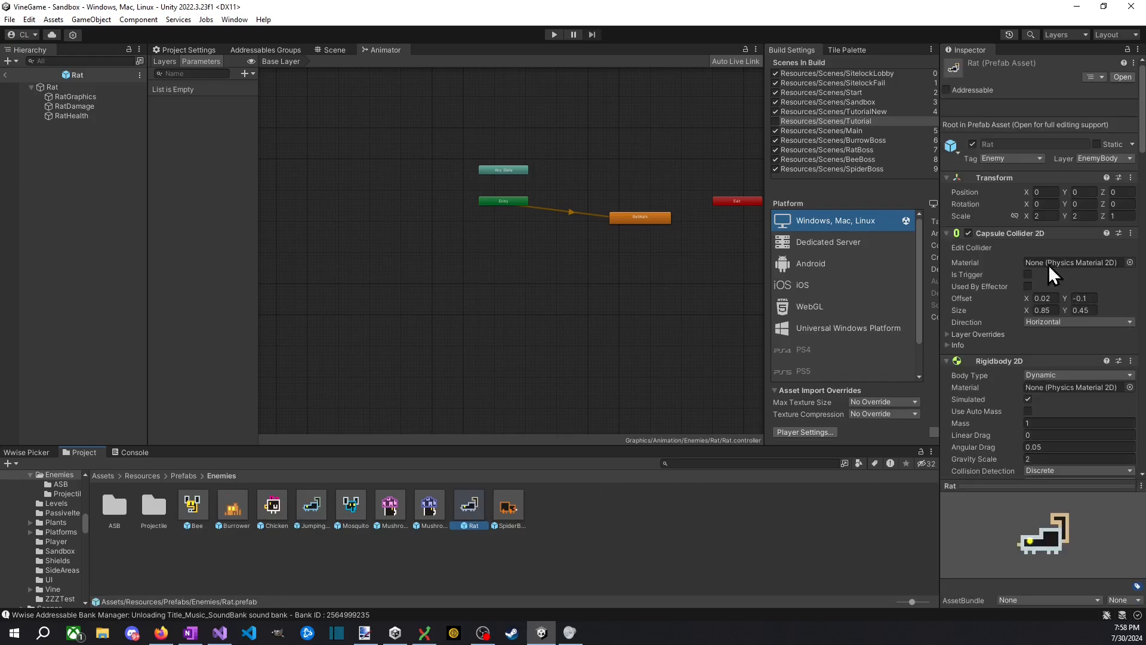
{"action": "scroll", "coordinate": [1049, 281], "scroll_direction": "down", "scroll_amount": 10}
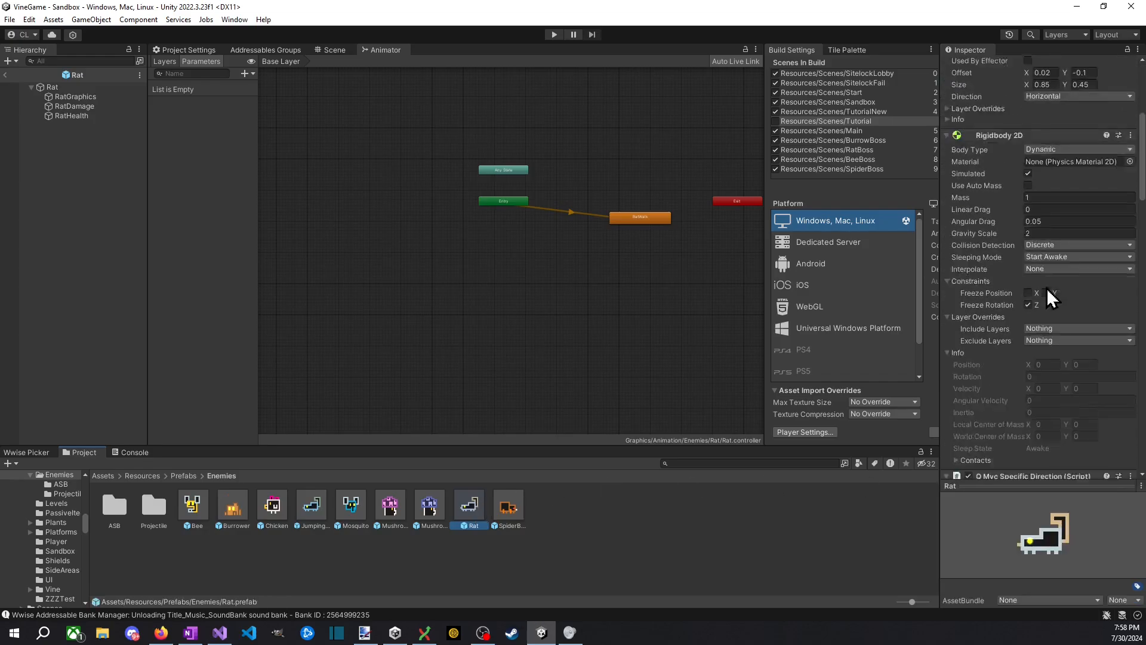
{"action": "scroll", "coordinate": [1048, 288], "scroll_direction": "up", "scroll_amount": 6}
{"action": "scroll", "coordinate": [1045, 274], "scroll_direction": "down", "scroll_amount": 2}
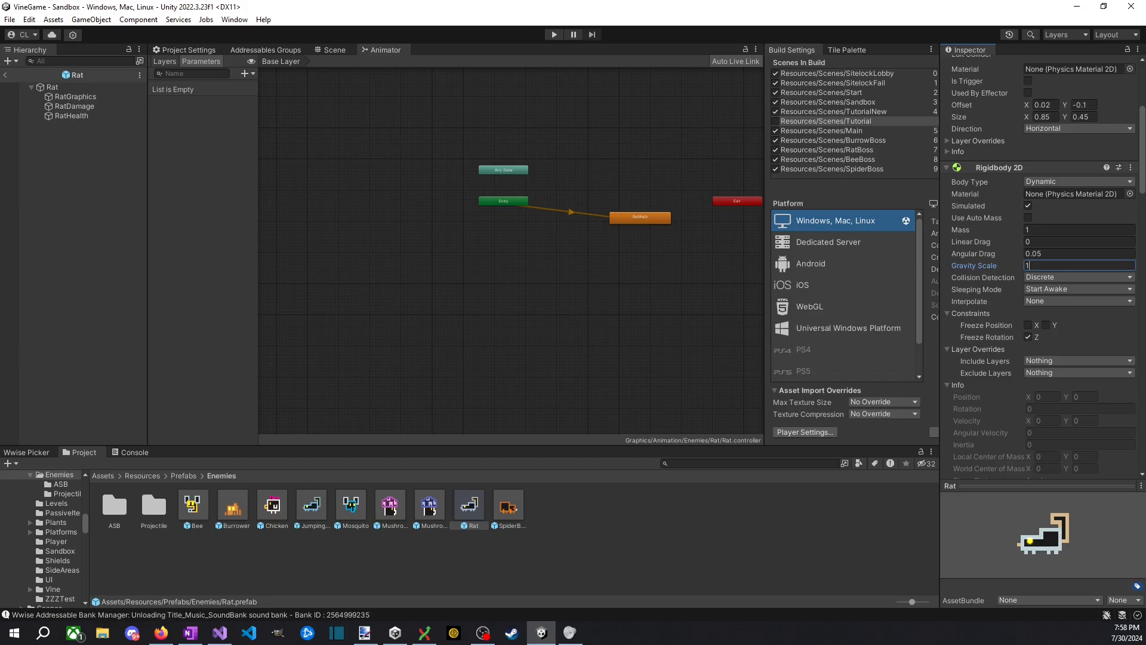
Step: Run the sandbox scene, spawn regular rats and attack them around the platforms to check their death spin with the new gravity scale
{"action": "left_click", "coordinate": [554, 34]}
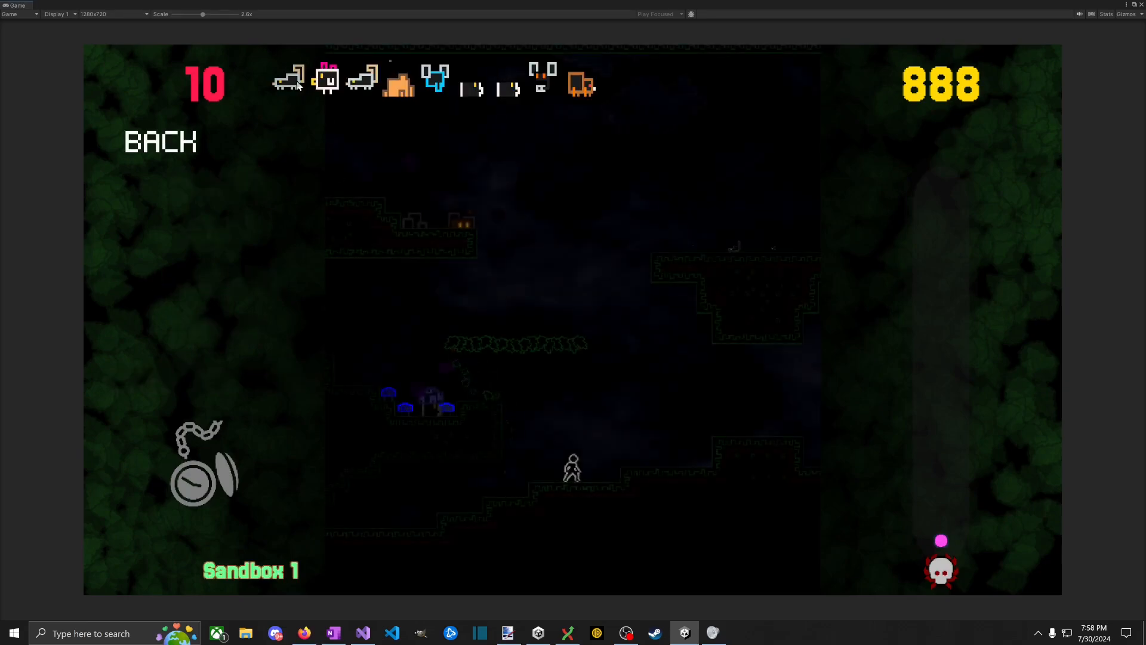
{"action": "key", "text": "d"}
{"action": "key", "text": "space"}
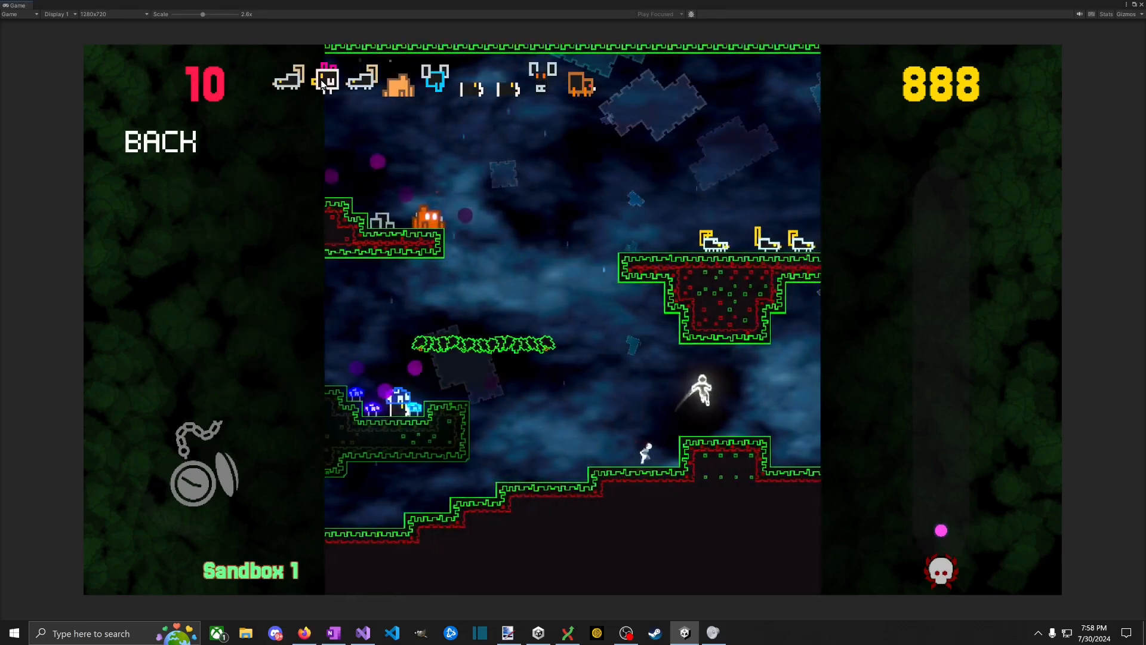
{"action": "key", "text": "a"}
{"action": "key", "text": "space"}
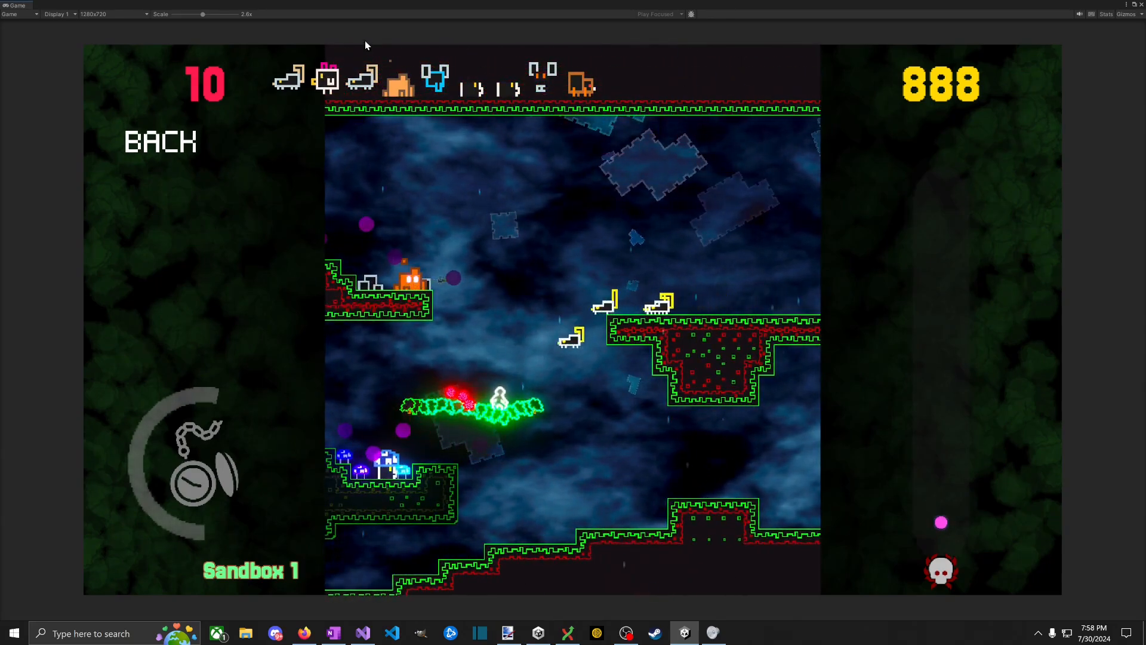
{"action": "key", "text": "d"}
{"action": "key", "text": "space"}
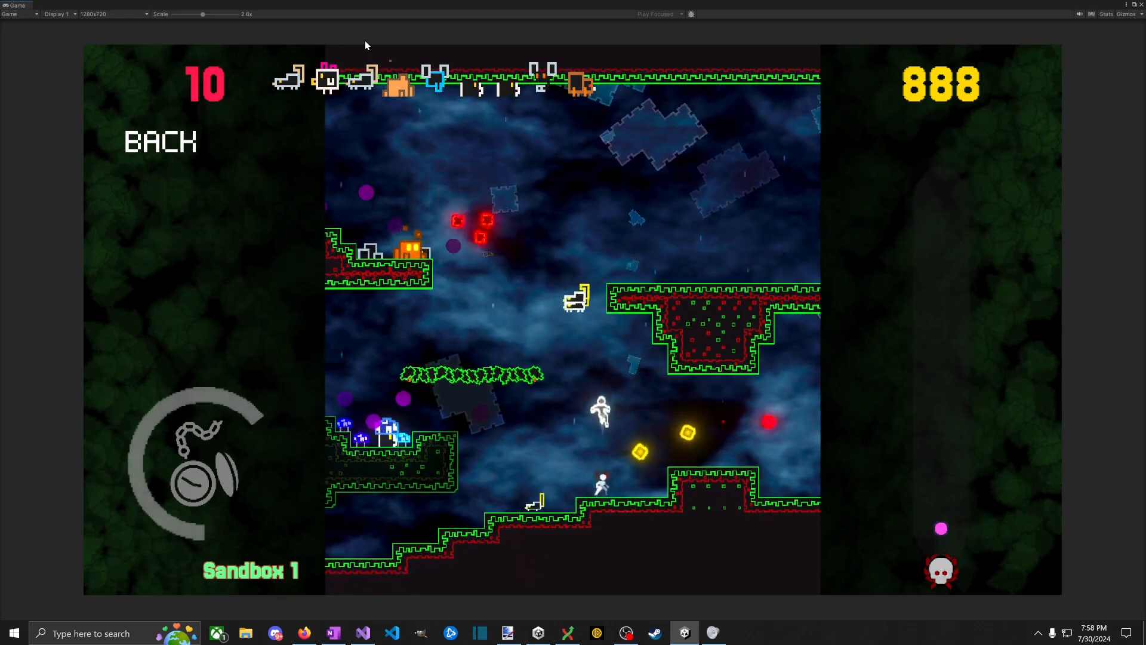
{"action": "key", "text": "d"}
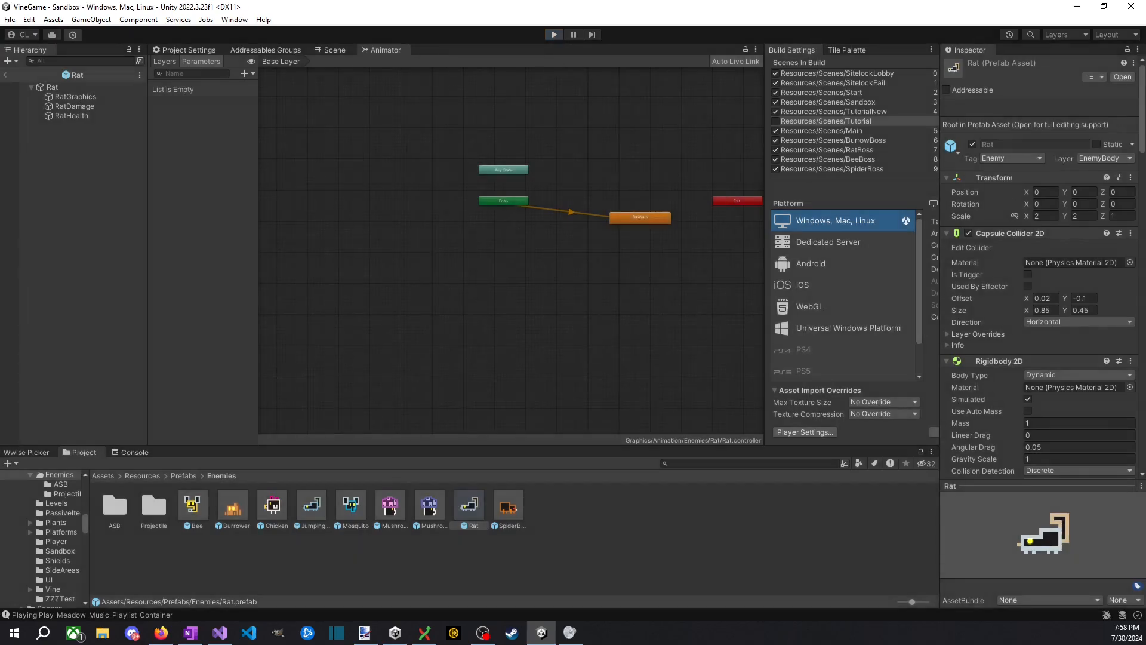
Step: Stop the playtest, review the Rat prefab's movement and physics components, and open its Gravity Scale for editing
{"action": "scroll", "coordinate": [1054, 465], "scroll_direction": "down", "scroll_amount": 2}
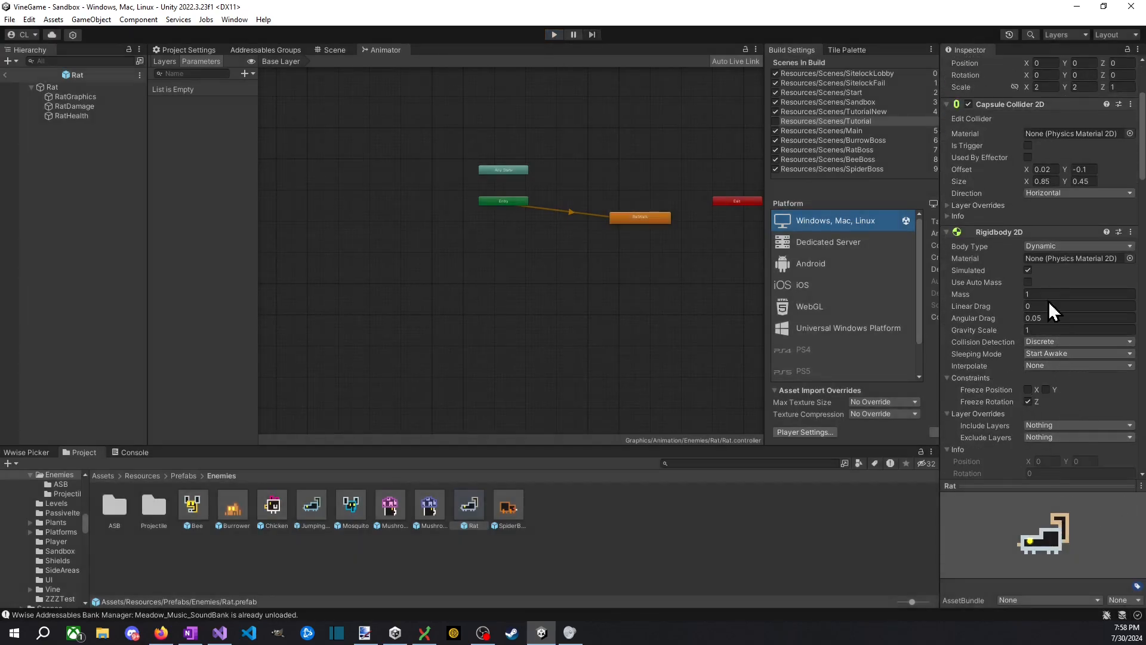
{"action": "scroll", "coordinate": [1050, 279], "scroll_direction": "down", "scroll_amount": 1}
{"action": "scroll", "coordinate": [1049, 279], "scroll_direction": "down", "scroll_amount": 6}
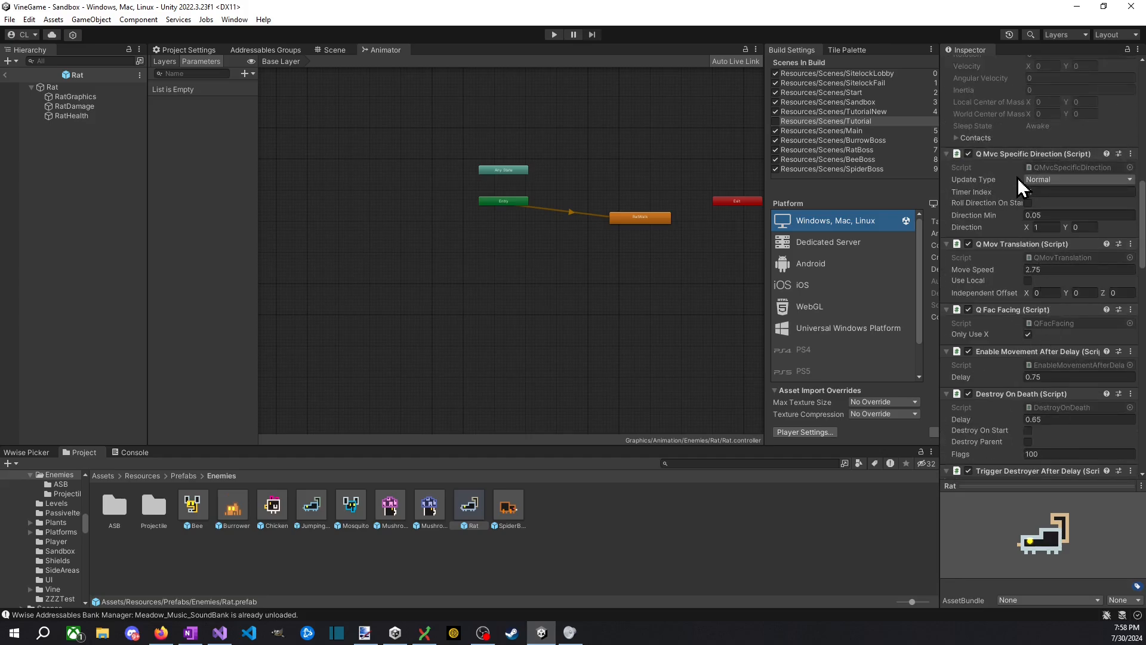
{"action": "scroll", "coordinate": [1078, 325], "scroll_direction": "up", "scroll_amount": 6}
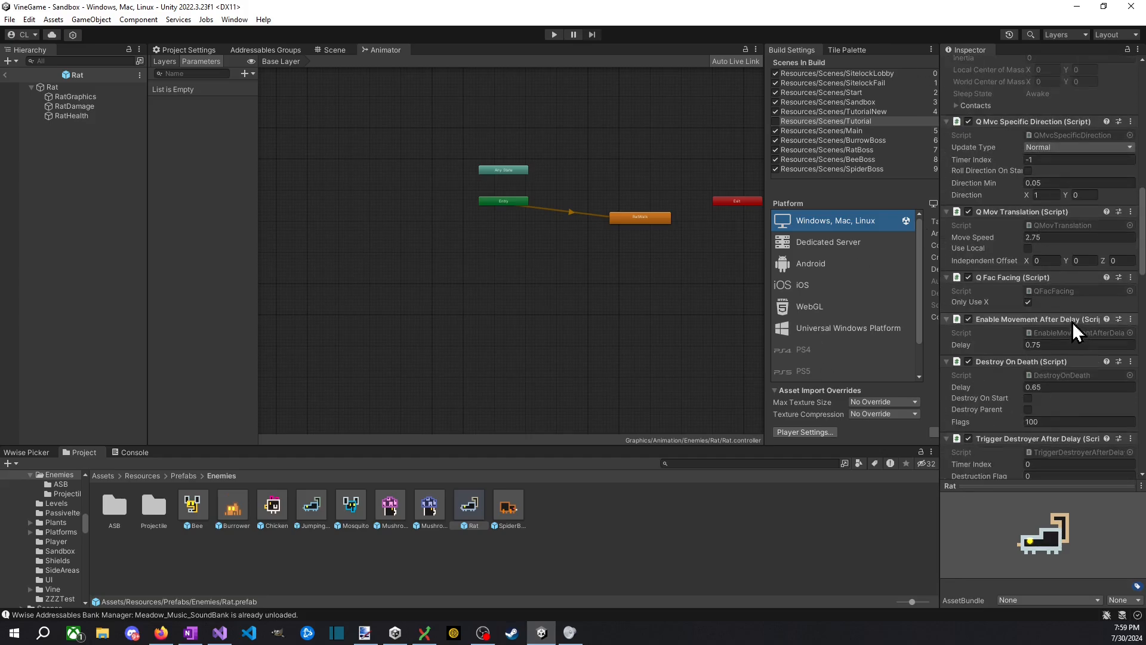
{"action": "scroll", "coordinate": [1055, 345], "scroll_direction": "up", "scroll_amount": 1}
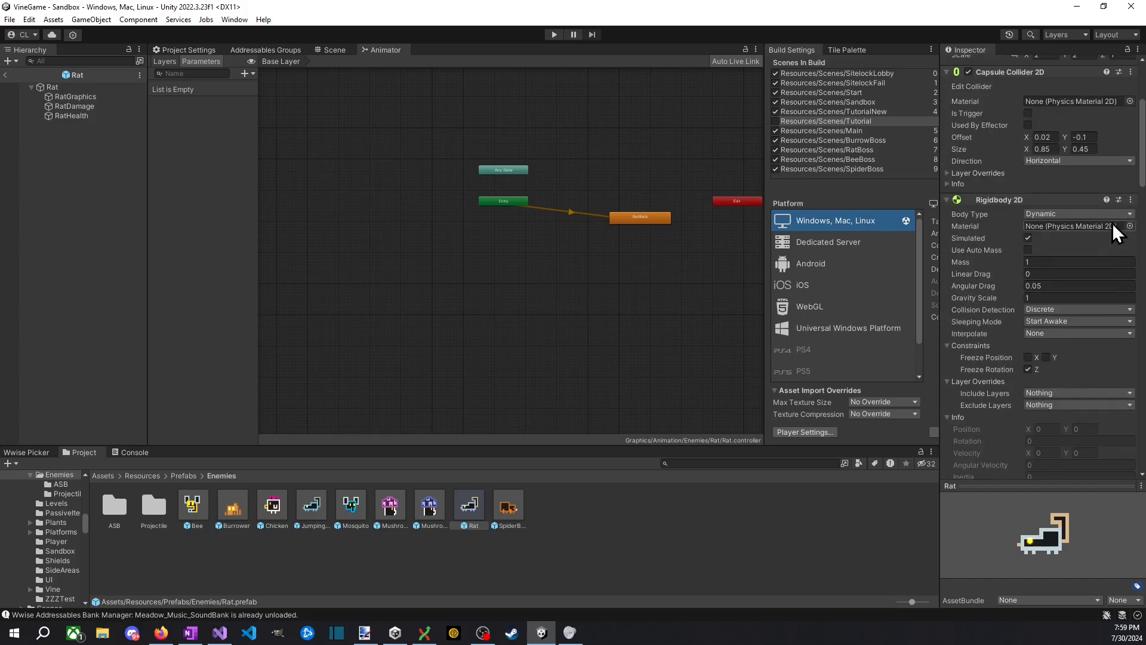
{"action": "left_click", "coordinate": [1039, 309]}
{"action": "left_click", "coordinate": [1035, 299]}
Step: Switch to Visual Studio and duplicate the serialized m_SpinSpeedMultiplier field declaration in the SpinOnDeath script
{"action": "key", "text": "alt+Tab"}
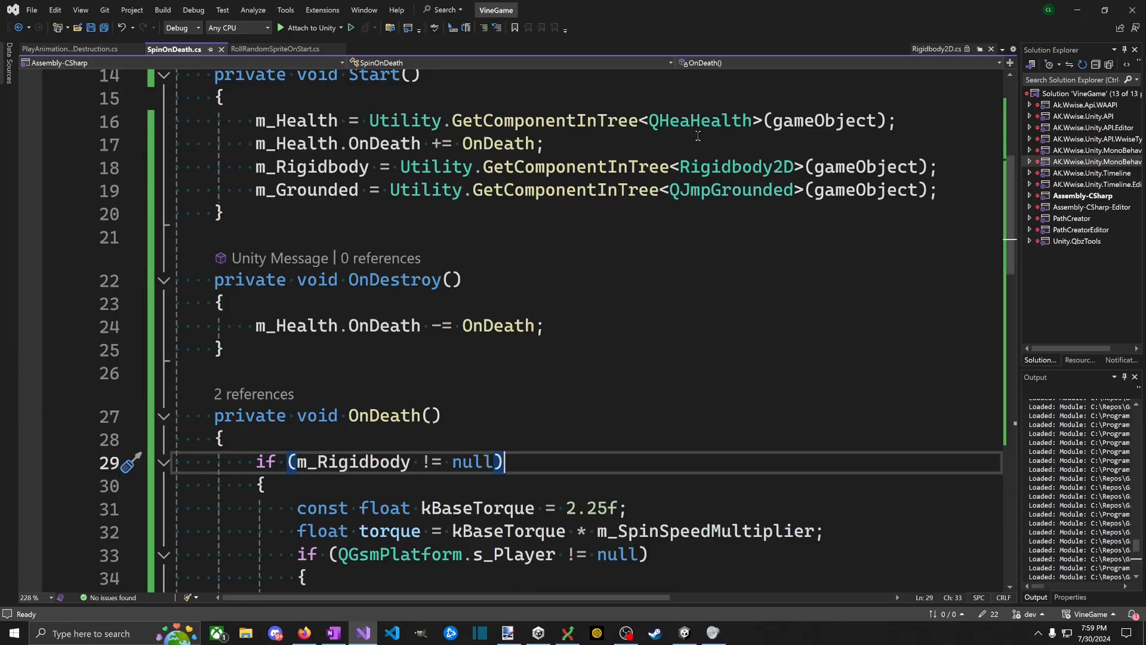
{"action": "scroll", "coordinate": [324, 353], "scroll_direction": "down", "scroll_amount": 5}
{"action": "scroll", "coordinate": [484, 424], "scroll_direction": "up", "scroll_amount": 2}
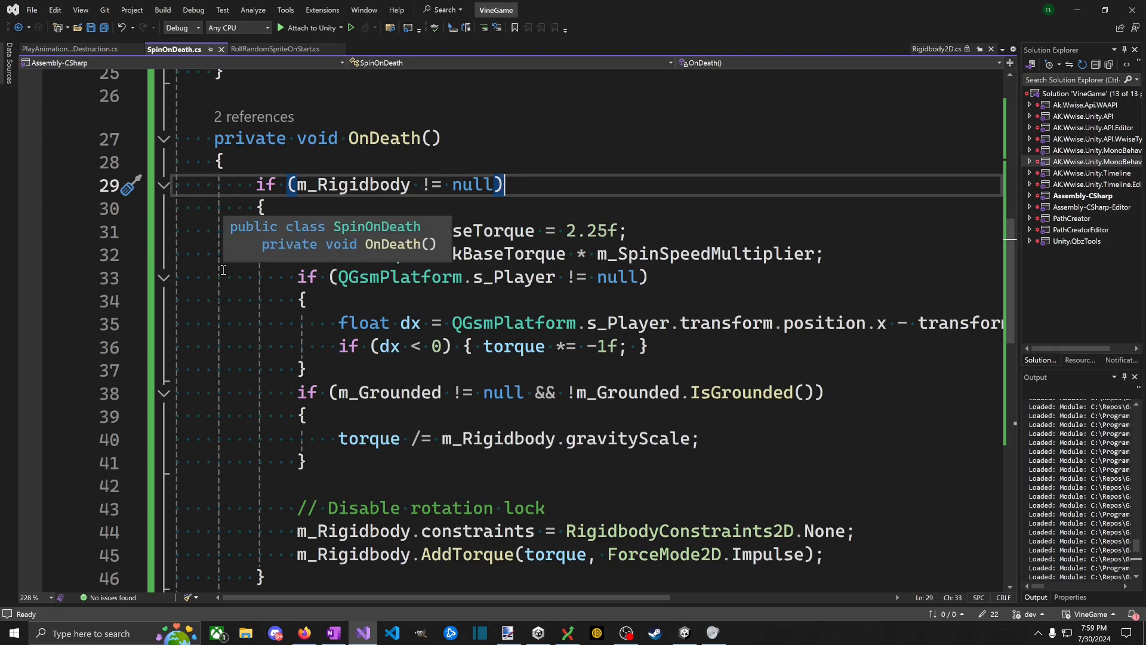
{"action": "scroll", "coordinate": [577, 421], "scroll_direction": "up", "scroll_amount": 8}
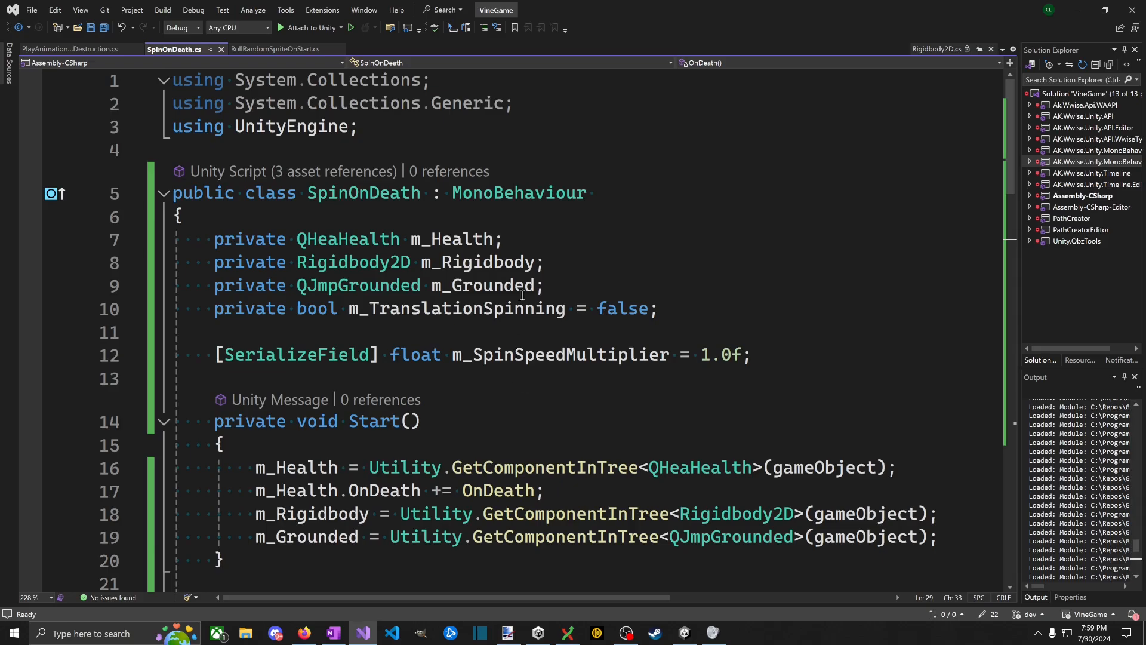
{"action": "left_click", "coordinate": [771, 295]}
{"action": "left_click", "coordinate": [819, 362]}
{"action": "key", "text": "shift+Home"}
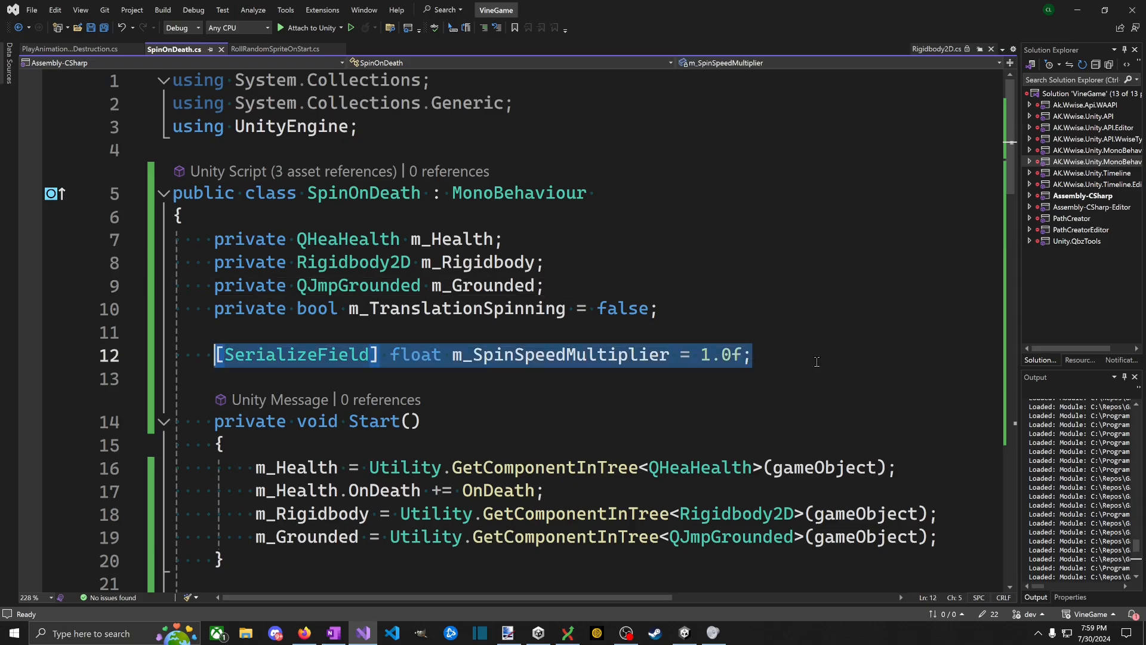
{"action": "key", "text": "ctrl+x"}
{"action": "key", "text": "ctrl+v"}
{"action": "key", "text": "Return"}
{"action": "key", "text": "ctrl+v"}
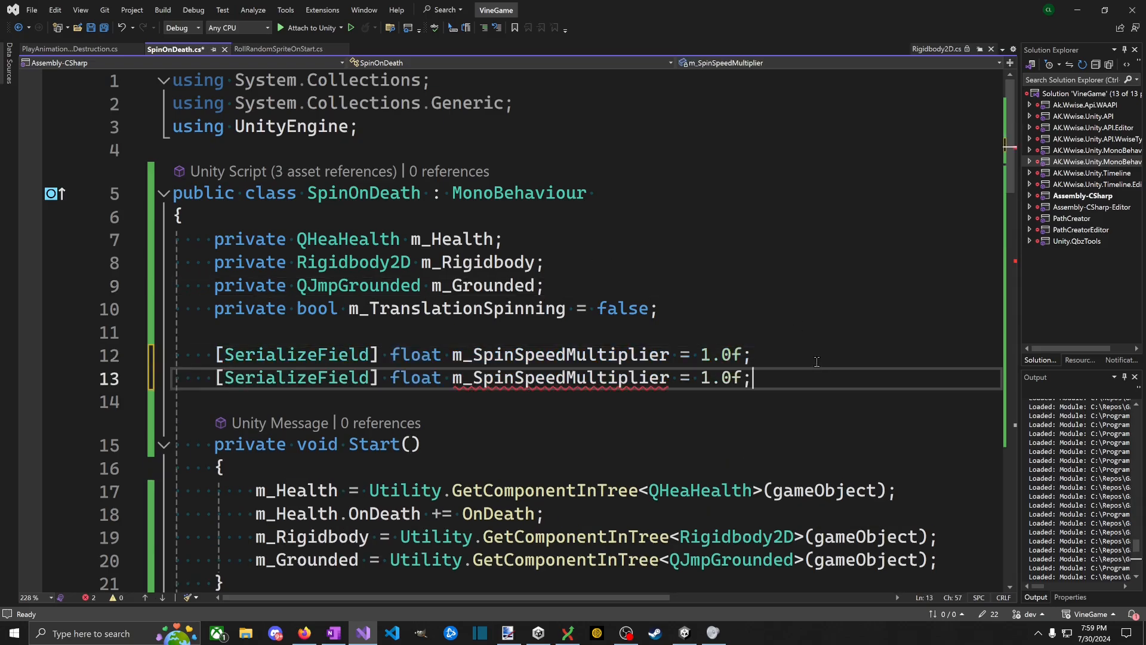
Step: Rename the duplicated field to m_NotGroundedMultiplier, set its default to 0.4f and save the script
{"action": "key", "text": "Home"}
{"action": "key", "text": "ctrl+Right"}
{"action": "key", "text": "ctrl+Right"}
{"action": "key", "text": "ctrl+Right"}
{"action": "key", "text": "ctrl+Right"}
{"action": "key", "text": "ctrl+shift+Right"}
{"action": "key", "text": "BackSpace"}
{"action": "type", "text": "m_"}
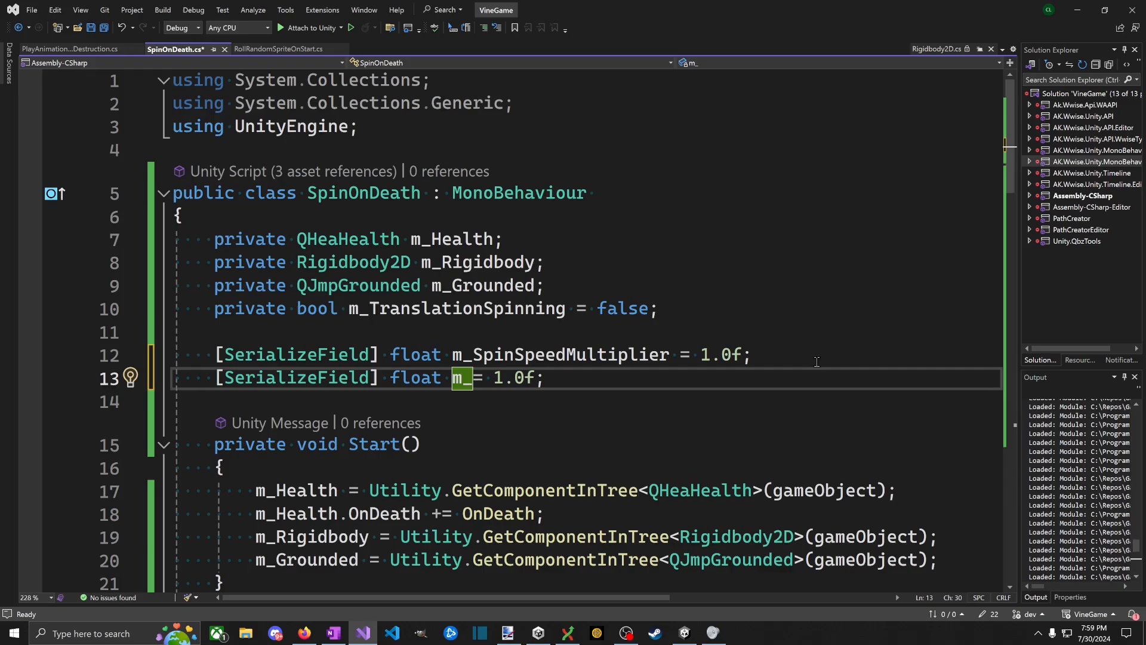
{"action": "type", "text": "NotGrounded"}
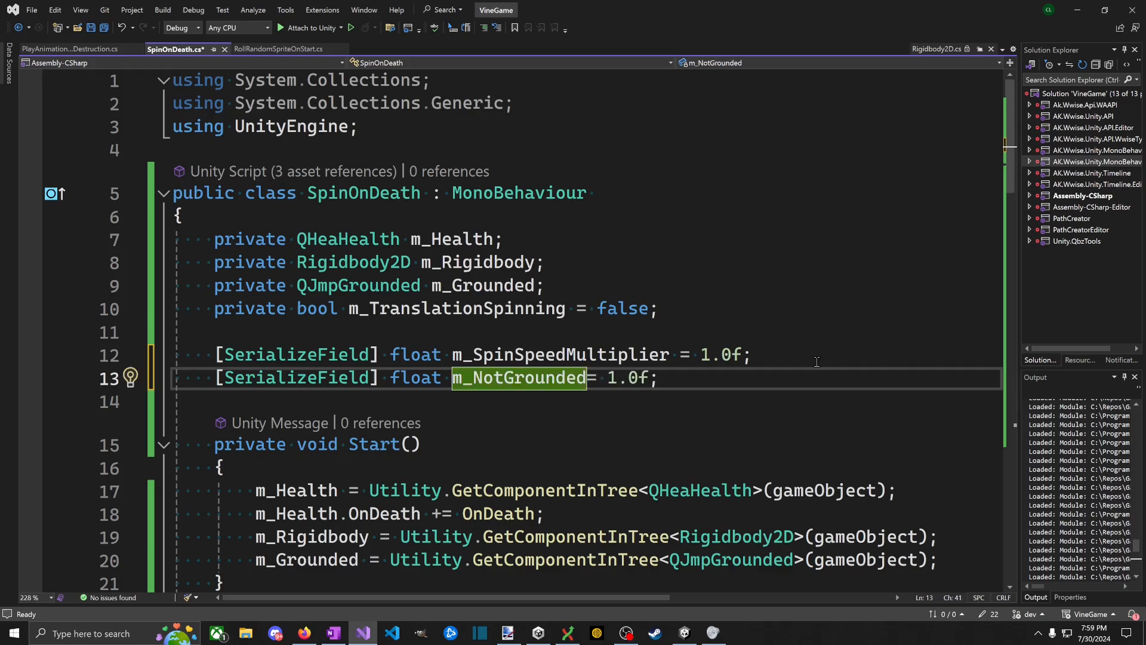
{"action": "type", "text": "Multipl"}
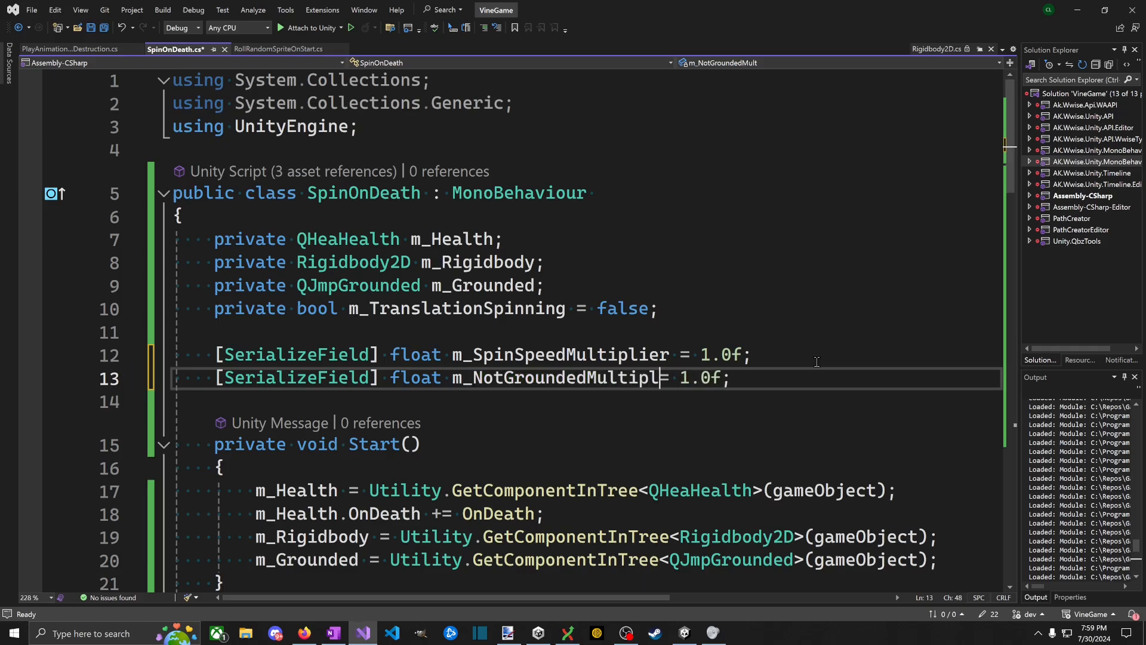
{"action": "type", "text": "ier"}
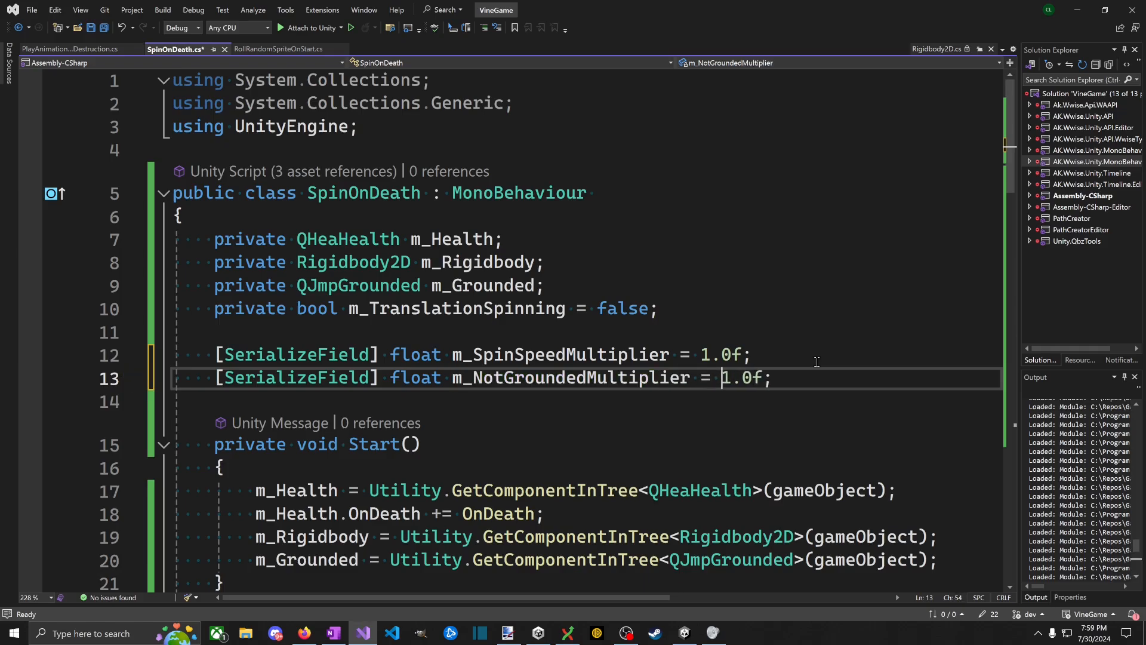
{"action": "key", "text": "Delete"}
{"action": "type", "text": "0"}
{"action": "key", "text": "ctrl+s"}
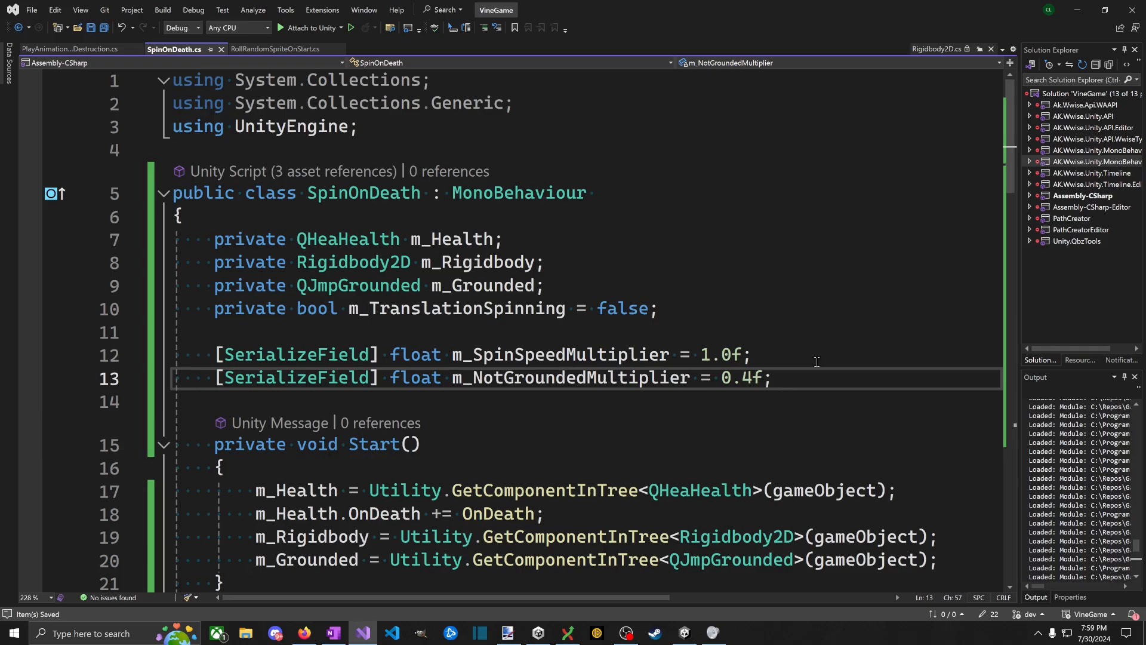
Step: Make the airborne branch of OnDeath multiply torque by m_NotGroundedMultiplier instead of dividing by the gravity scale, and save
{"action": "double_click", "coordinate": [567, 378]}
{"action": "key", "text": "ctrl+c"}
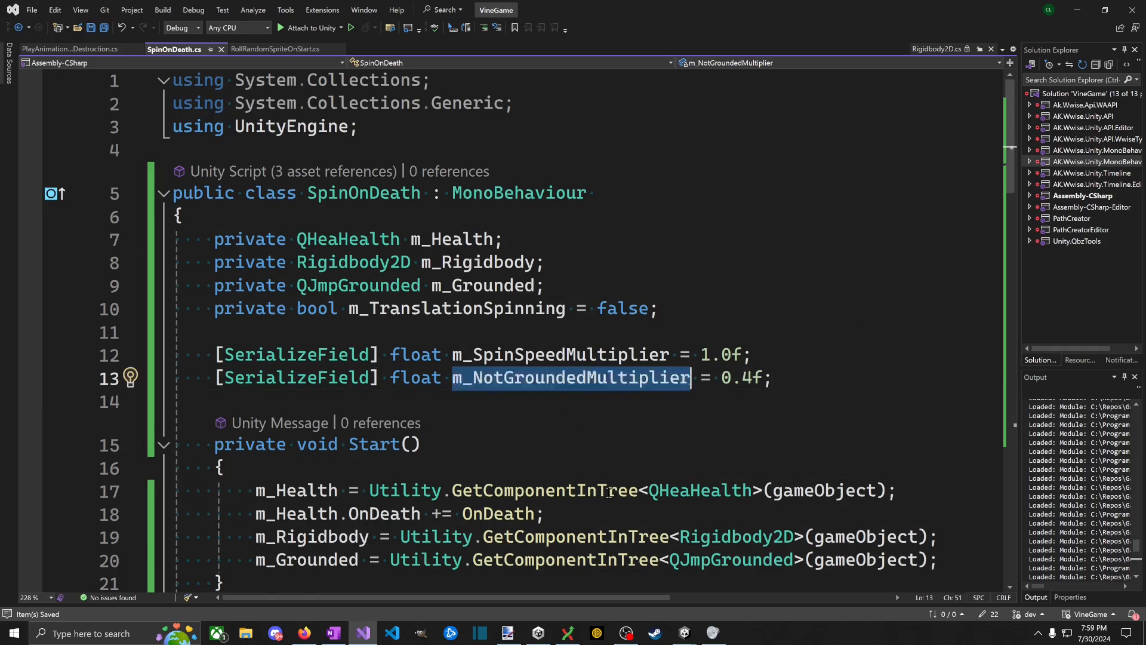
{"action": "scroll", "coordinate": [632, 349], "scroll_direction": "down", "scroll_amount": 12}
{"action": "scroll", "coordinate": [644, 217], "scroll_direction": "up", "scroll_amount": 4}
{"action": "left_click_drag", "start_coordinate": [421, 463], "coordinate": [428, 468]}
{"action": "key", "text": "Down"}
{"action": "key", "text": "Up"}
{"action": "key", "text": "BackSpace"}
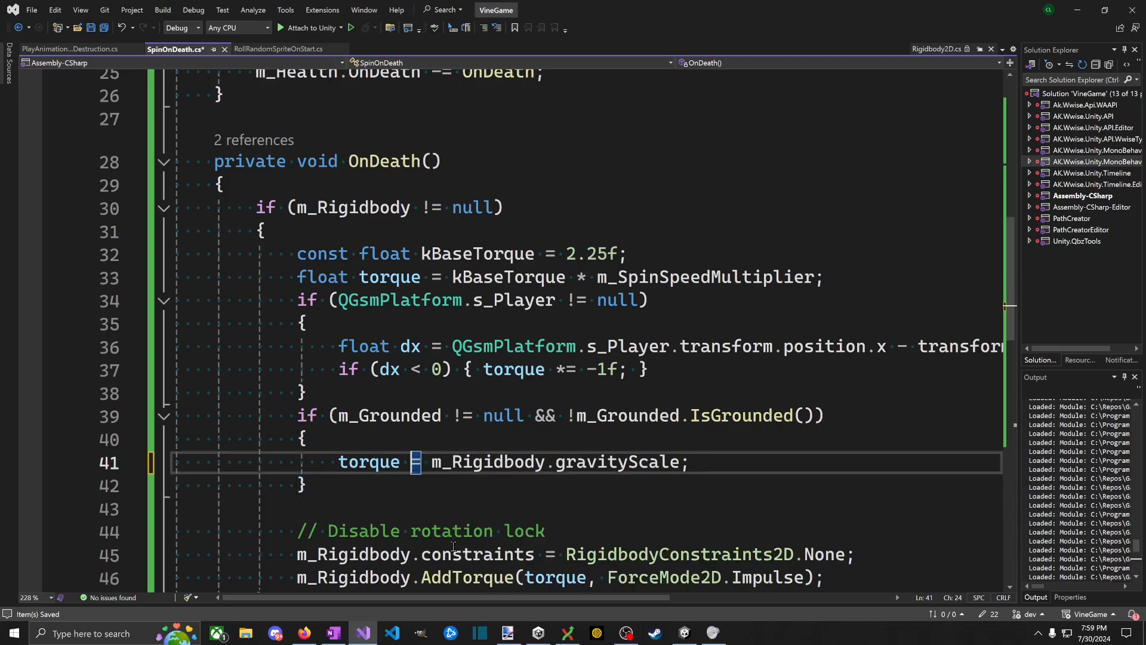
{"action": "type", "text": "*"}
{"action": "key", "text": "ctrl+Right"}
{"action": "key", "text": "ctrl+Right"}
{"action": "key", "text": "shift+alt+equal"}
{"action": "key", "text": "shift+alt+equal"}
{"action": "key", "text": "ctrl+v"}
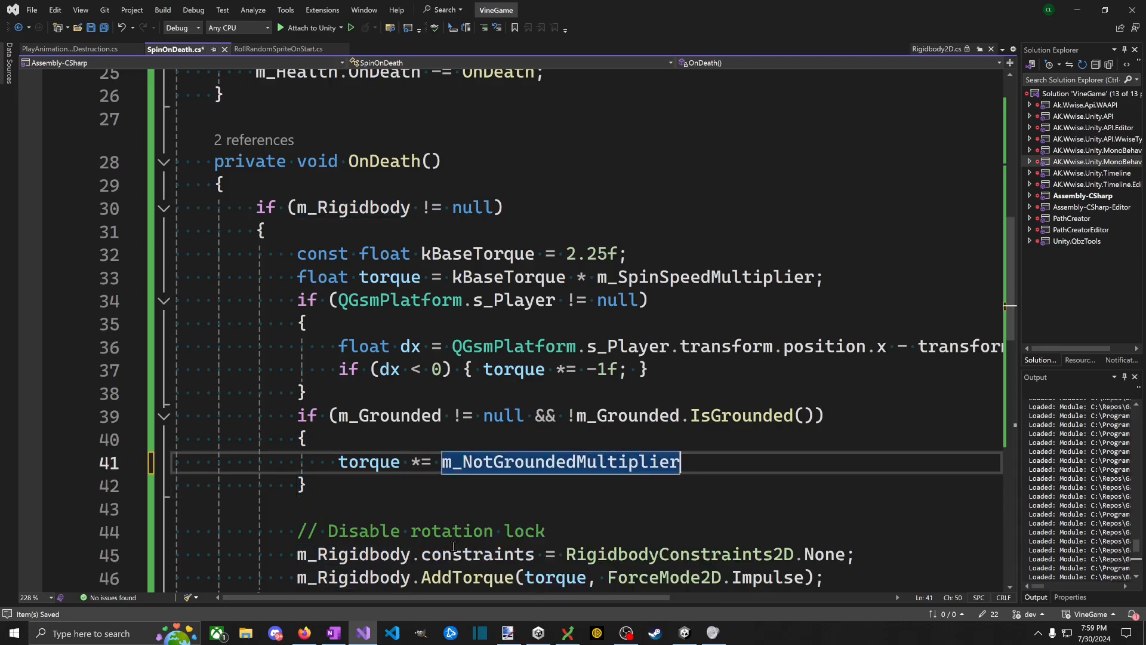
{"action": "key", "text": "End"}
{"action": "double_click", "coordinate": [739, 265]}
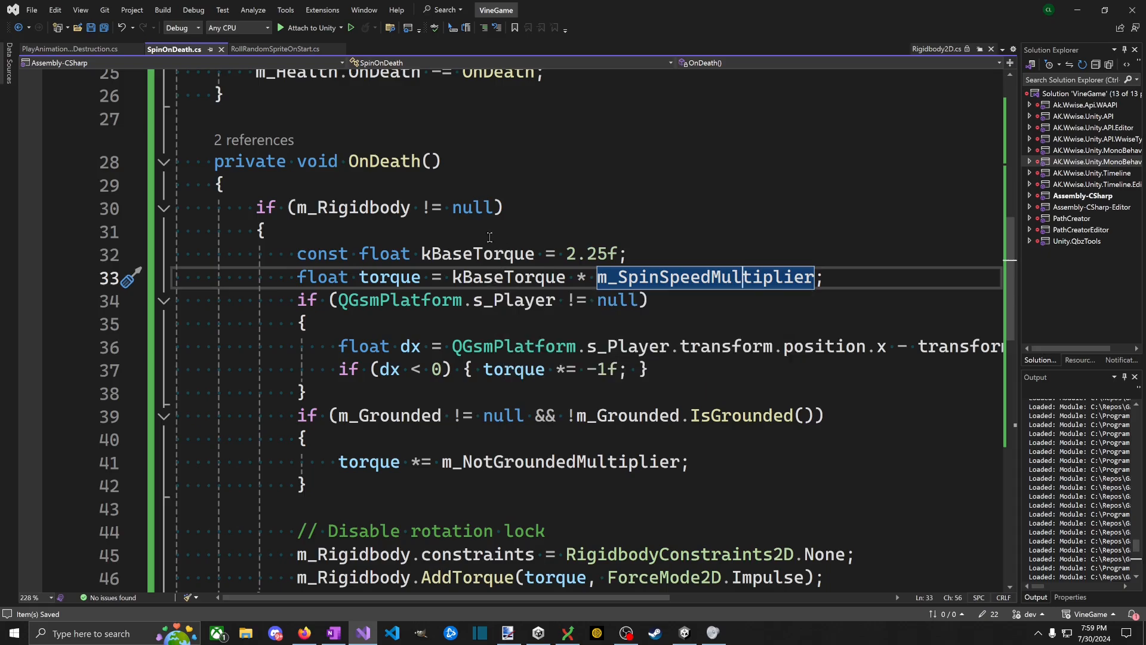
{"action": "left_click", "coordinate": [445, 272]}
{"action": "left_click", "coordinate": [541, 485]}
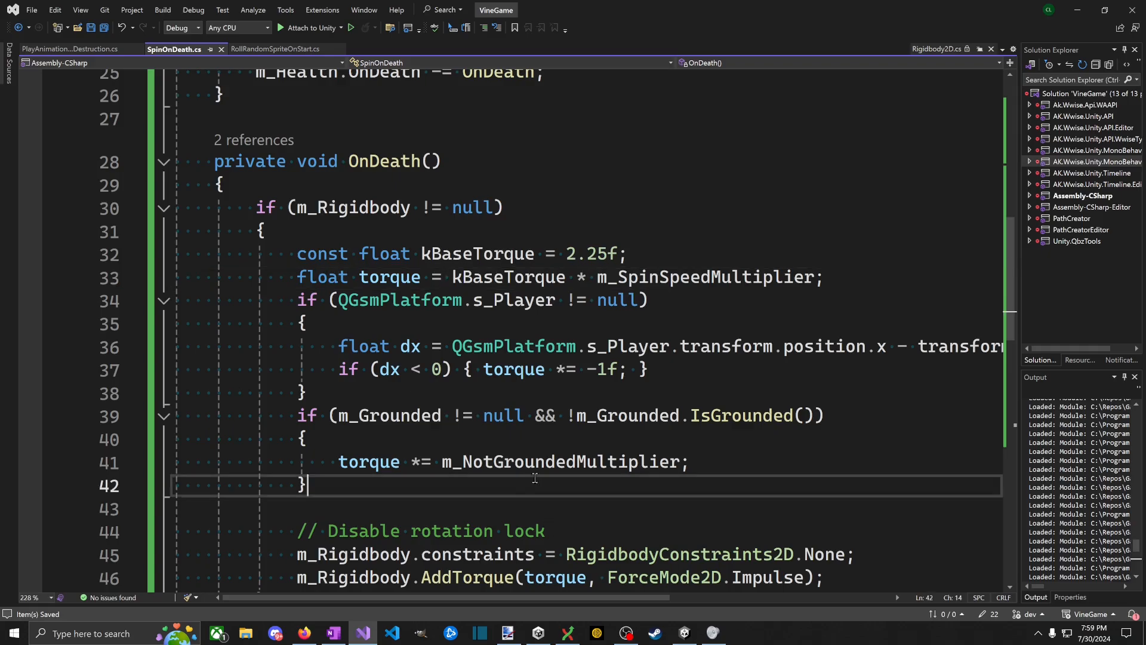
{"action": "scroll", "coordinate": [527, 439], "scroll_direction": "down", "scroll_amount": 3}
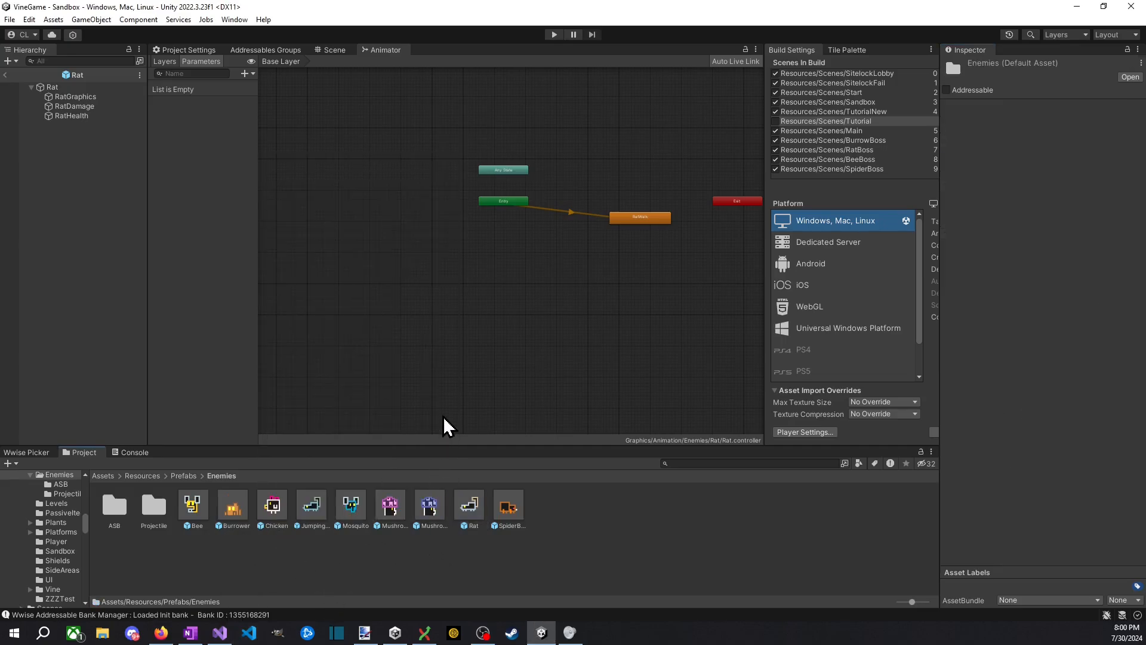
Step: Switch to Unity, open the Mosquito prefab and look through the components on its root object
{"action": "double_click", "coordinate": [361, 524]}
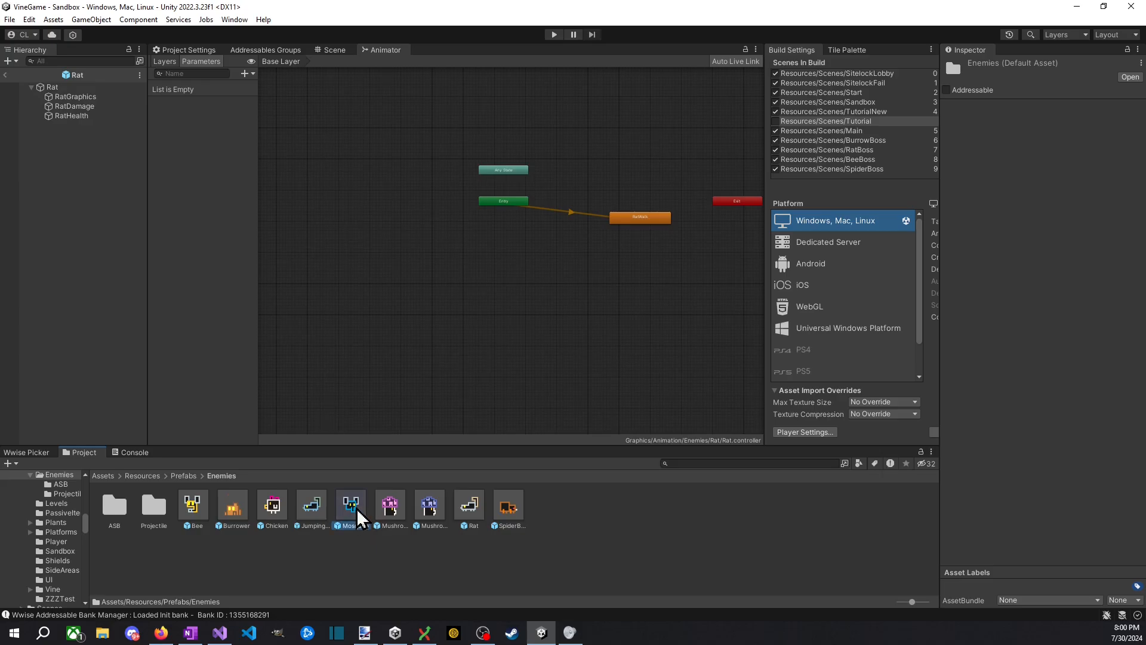
{"action": "scroll", "coordinate": [1027, 414], "scroll_direction": "down", "scroll_amount": 15}
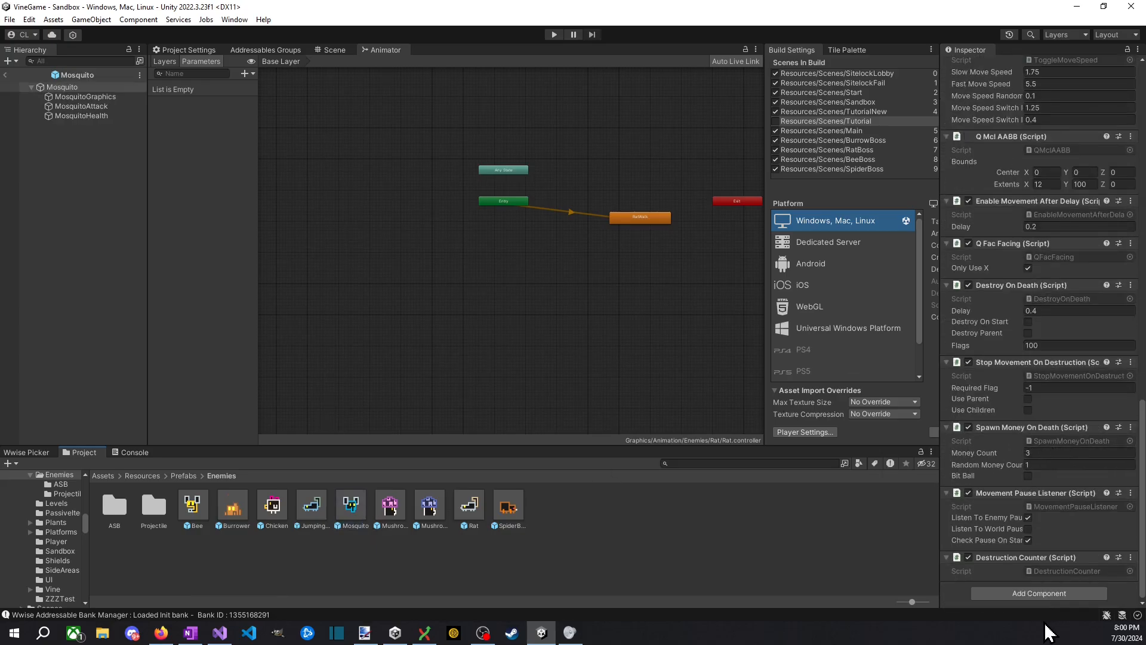
{"action": "left_click", "coordinate": [1037, 594]}
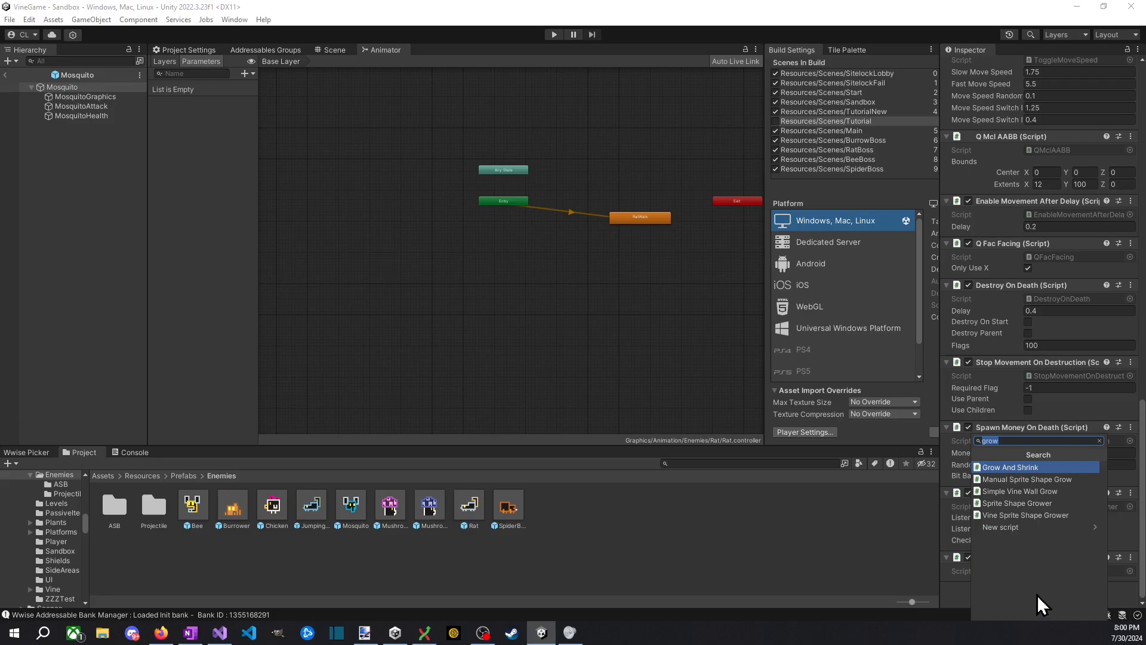
{"action": "key", "text": "BackSpace"}
{"action": "left_click", "coordinate": [603, 261]}
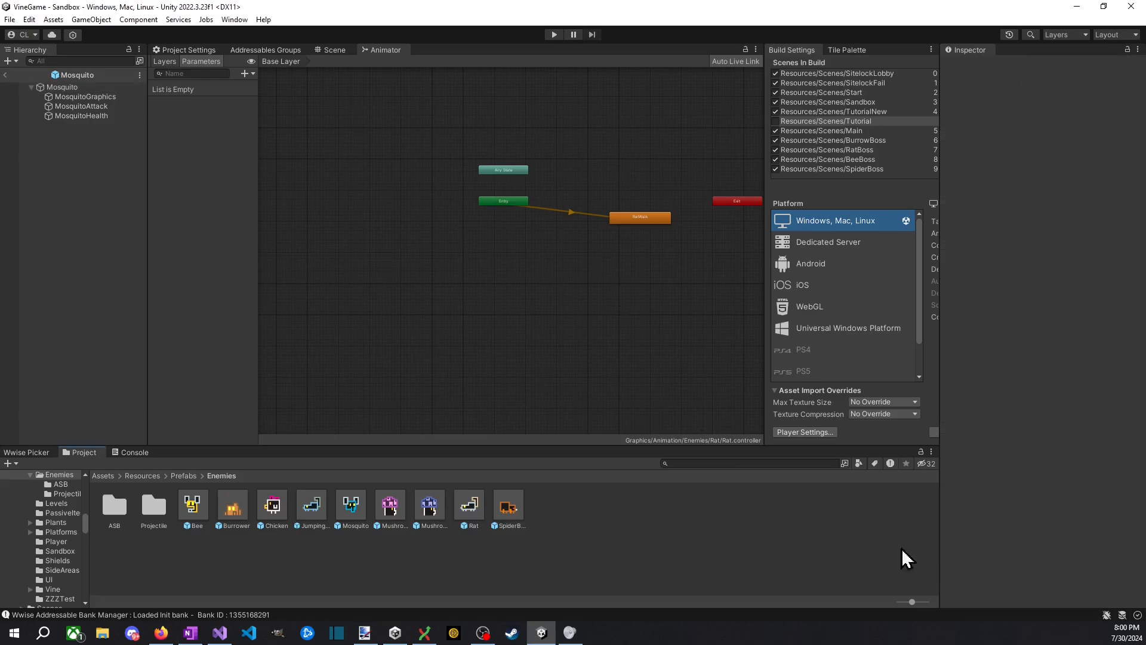
Step: Select the MosquitoGraphics object inside the Mosquito prefab to show its animator states and components
{"action": "left_click", "coordinate": [352, 507]}
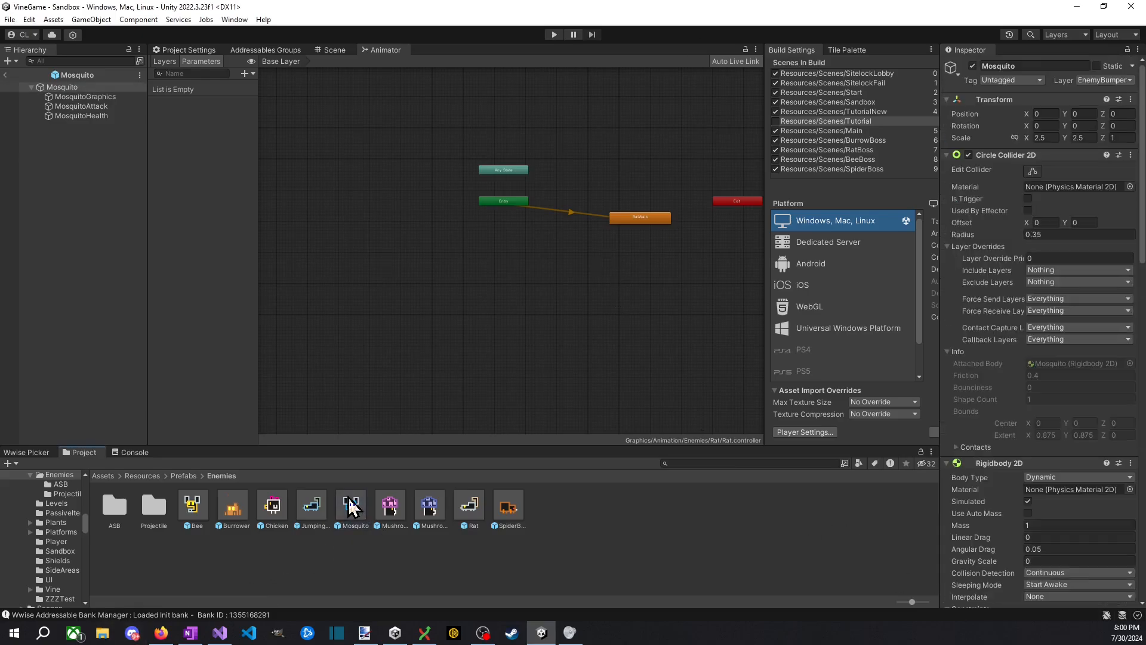
{"action": "left_click", "coordinate": [83, 97]}
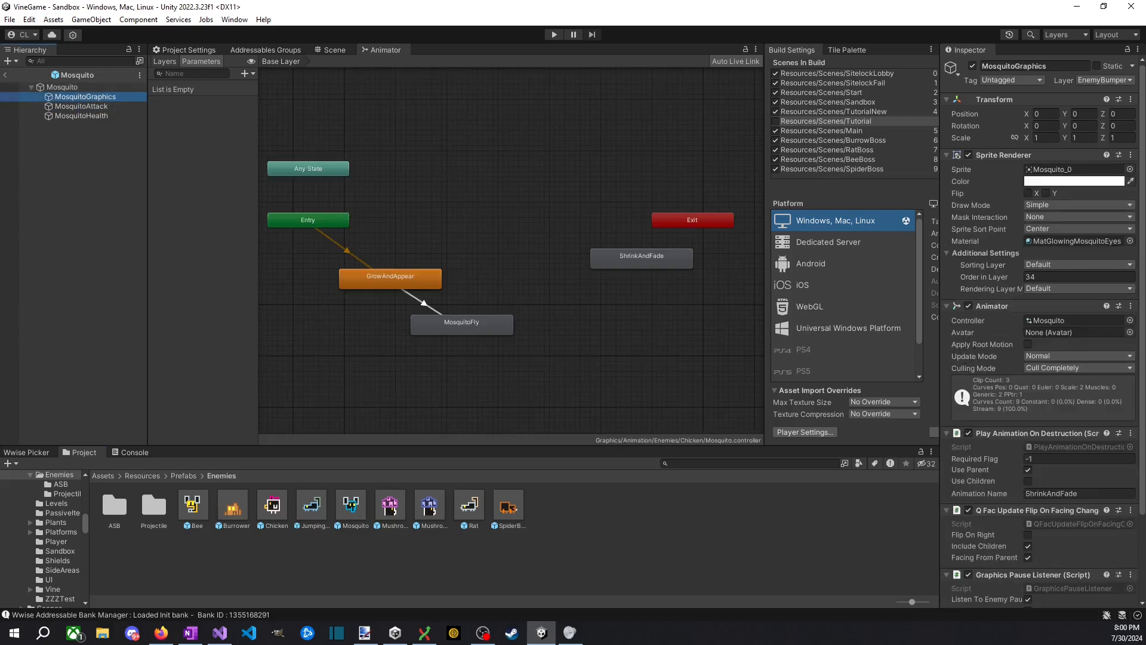
Step: Delete the GrowAndAppear and ShrinkAndFade states from the Mosquito animator controller, keeping MosquitoFly as the only motion state
{"action": "left_click", "coordinate": [402, 276]}
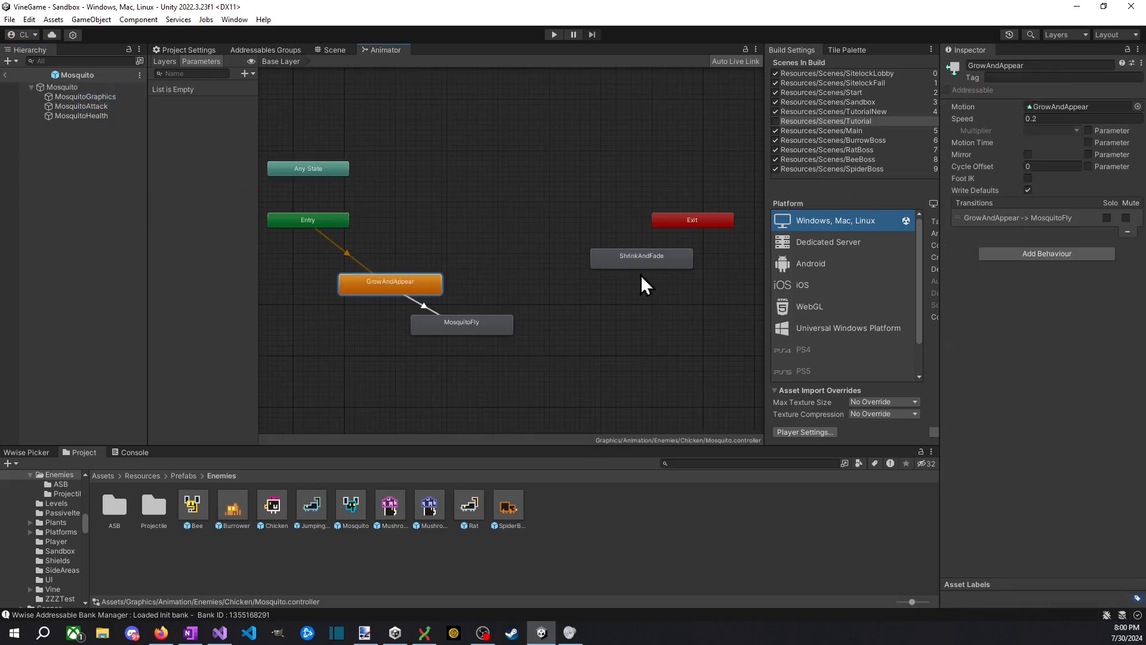
{"action": "key", "text": "Delete"}
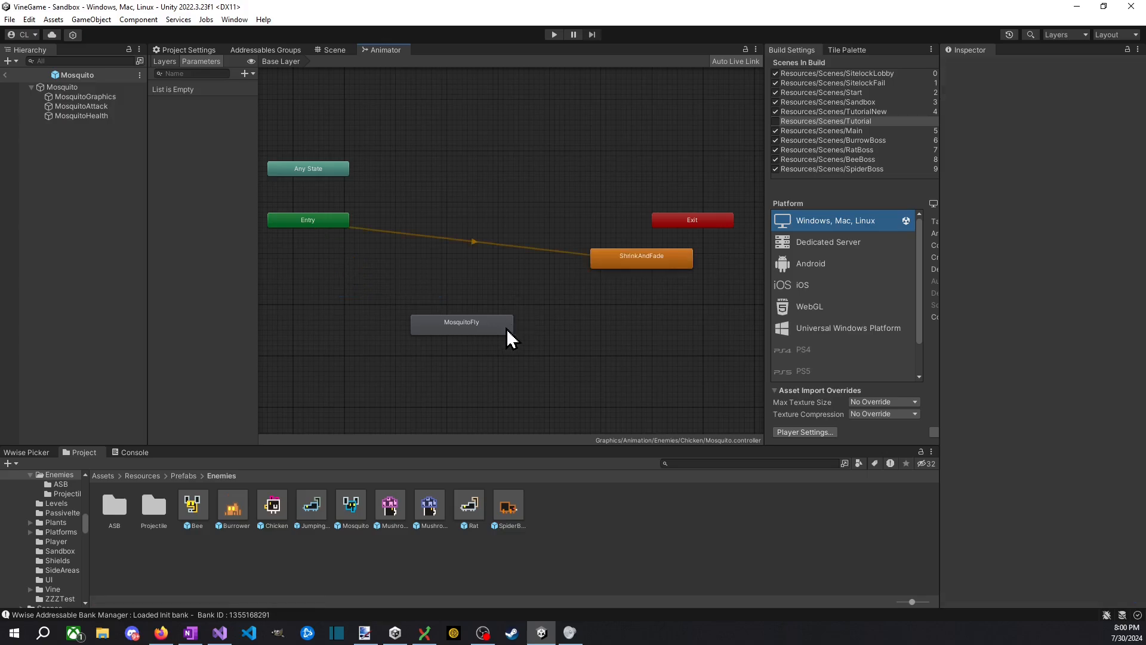
{"action": "left_click", "coordinate": [645, 263]}
{"action": "key", "text": "Delete"}
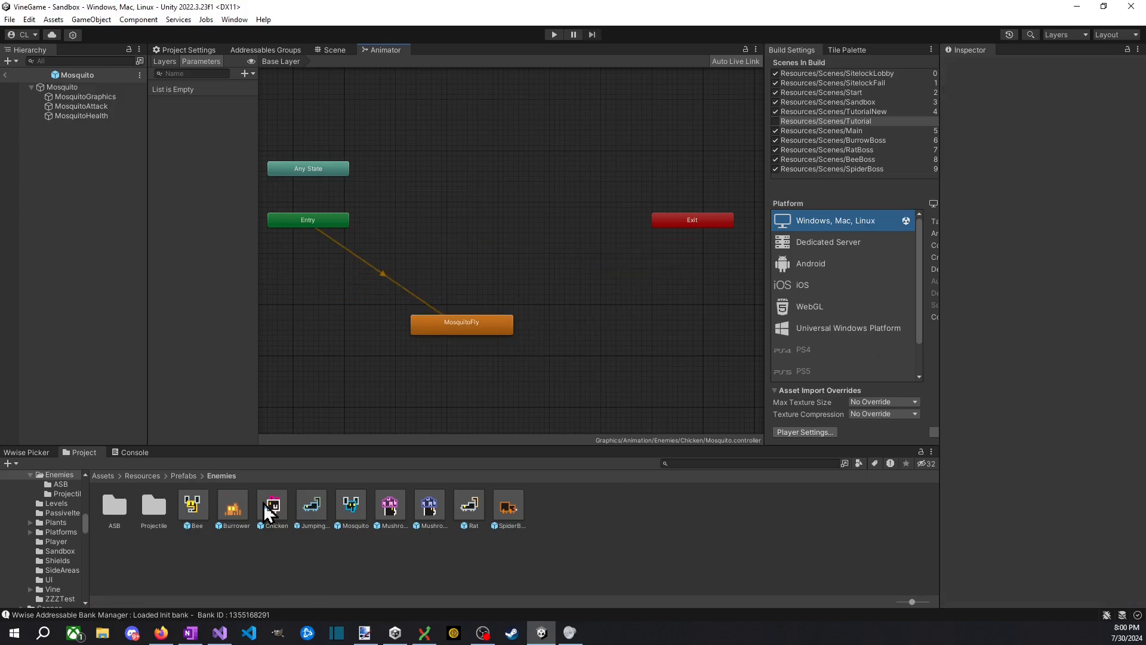
Step: Add the Grow And Shrink script component to the root of the Mosquito prefab
{"action": "left_click", "coordinate": [349, 512]}
{"action": "scroll", "coordinate": [979, 371], "scroll_direction": "down", "scroll_amount": 10}
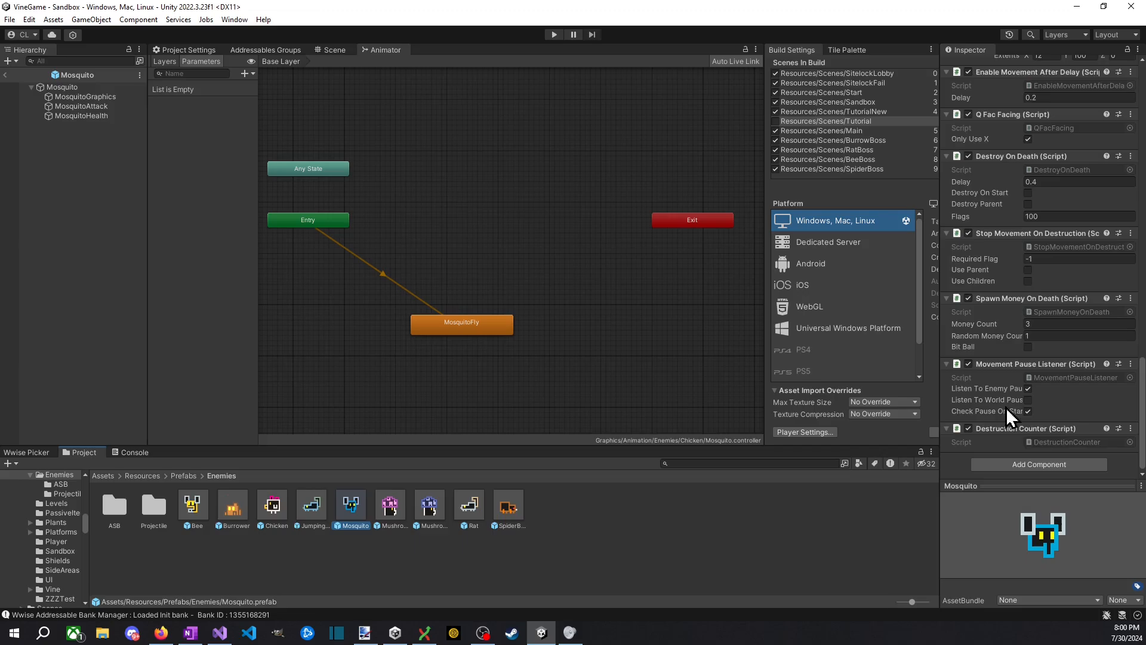
{"action": "left_click", "coordinate": [1019, 465]}
{"action": "type", "text": "grow"}
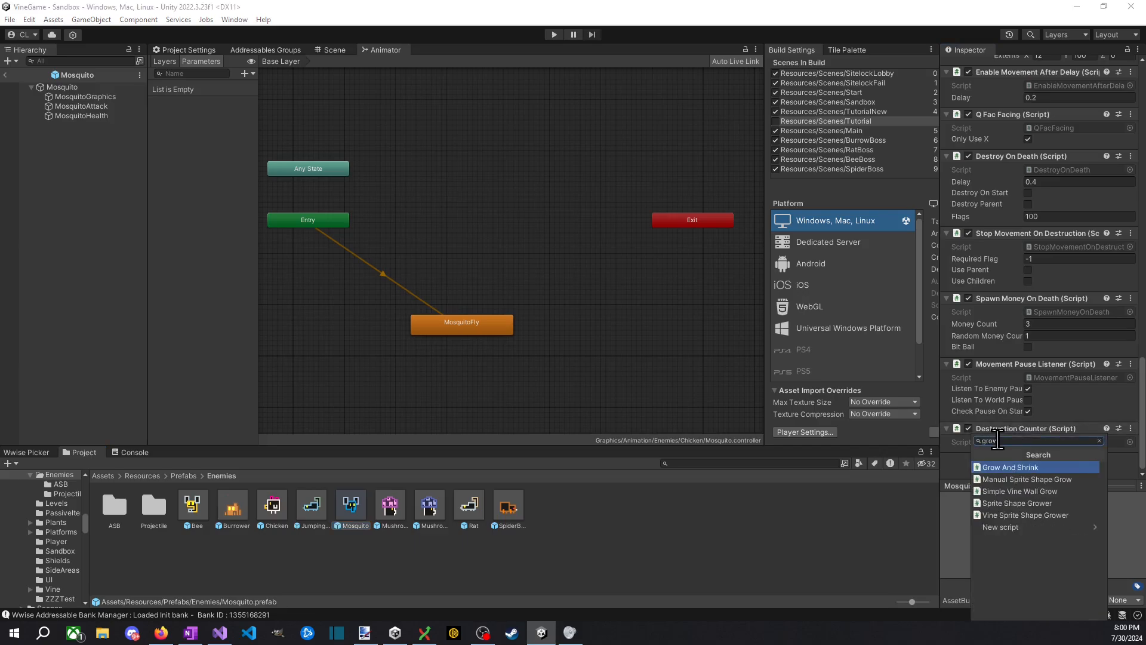
{"action": "key", "text": "Return"}
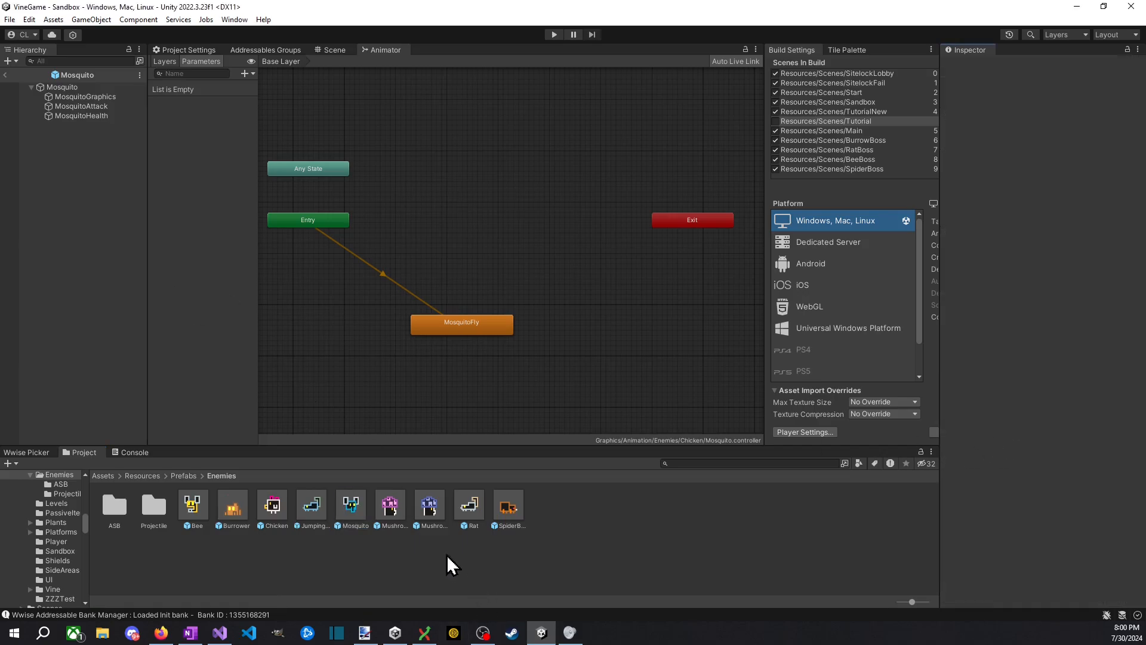
Step: Remove the Play Animation On Destruction component from the MosquitoGraphics object
{"action": "left_click", "coordinate": [91, 98]}
{"action": "scroll", "coordinate": [1051, 466], "scroll_direction": "down", "scroll_amount": 3}
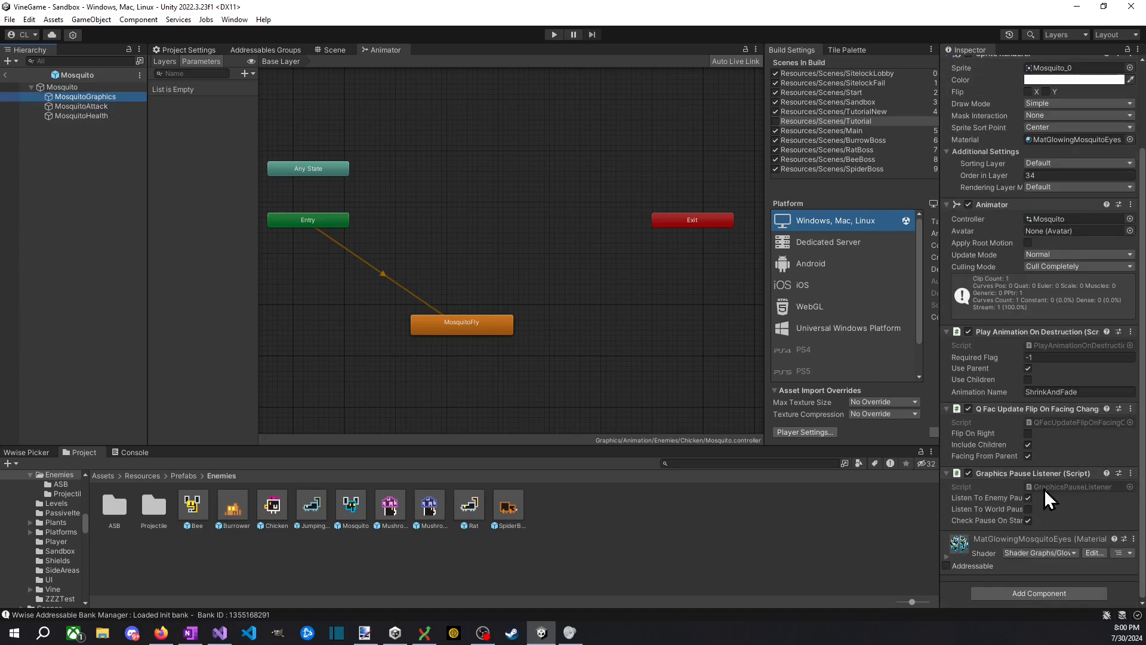
{"action": "right_click", "coordinate": [1002, 333]}
{"action": "left_click", "coordinate": [1069, 353]}
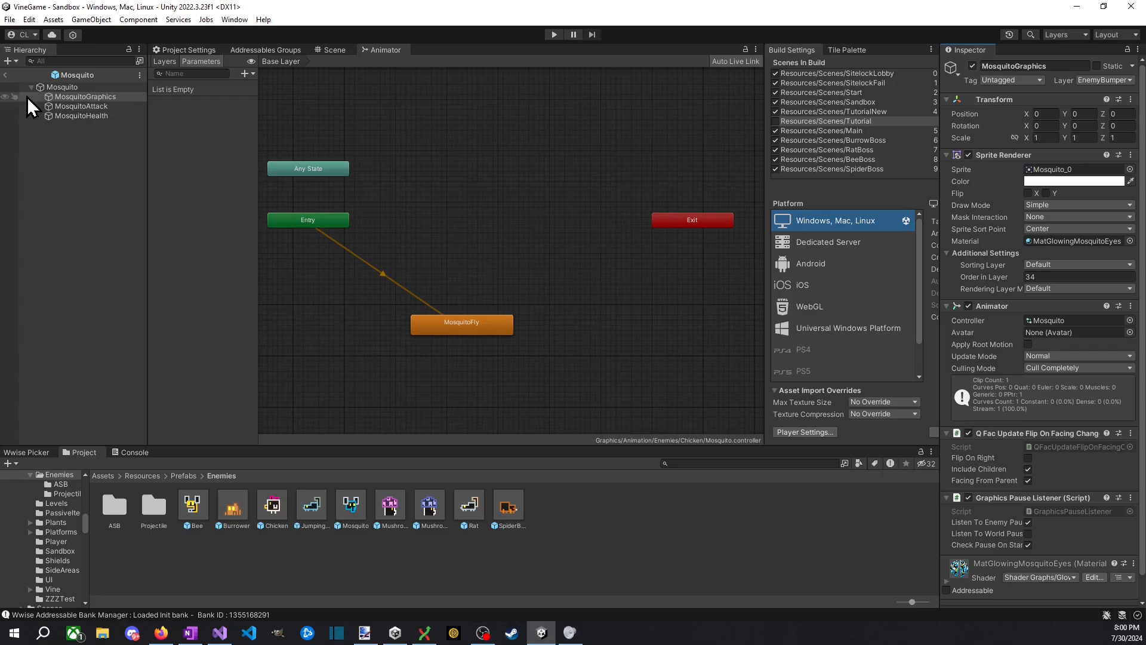
Step: On the Mosquito root's Grow And Shrink component, set Scale A and Scale B to 2.5 in both X and Y
{"action": "left_click", "coordinate": [82, 87]}
{"action": "scroll", "coordinate": [1010, 549], "scroll_direction": "down", "scroll_amount": 5}
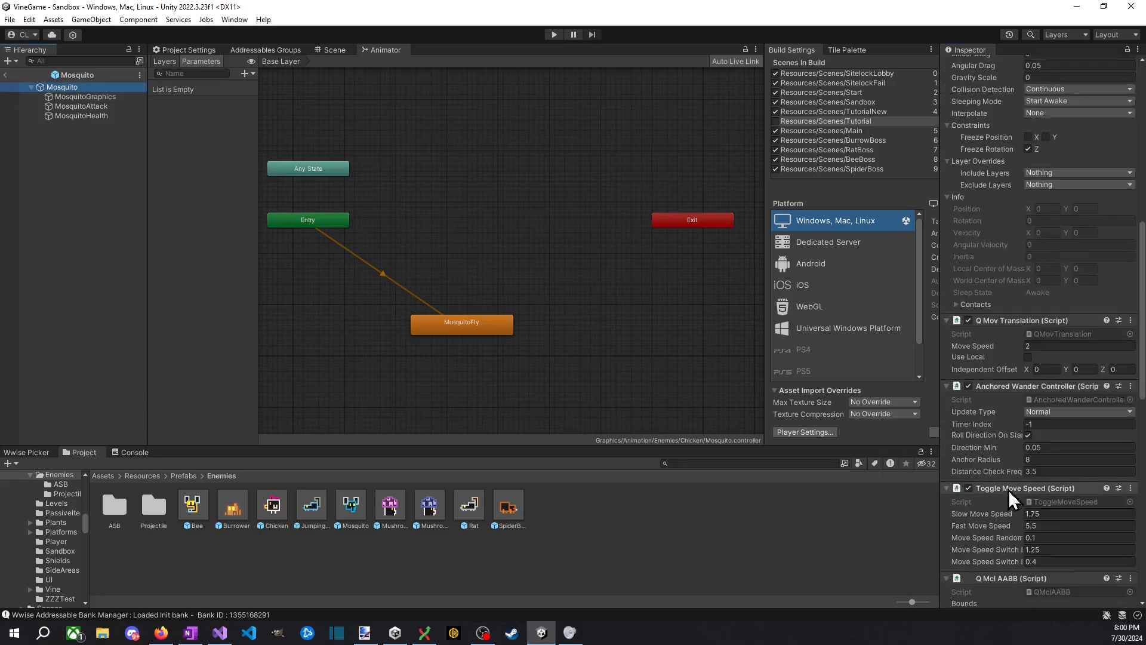
{"action": "scroll", "coordinate": [1039, 239], "scroll_direction": "up", "scroll_amount": 10}
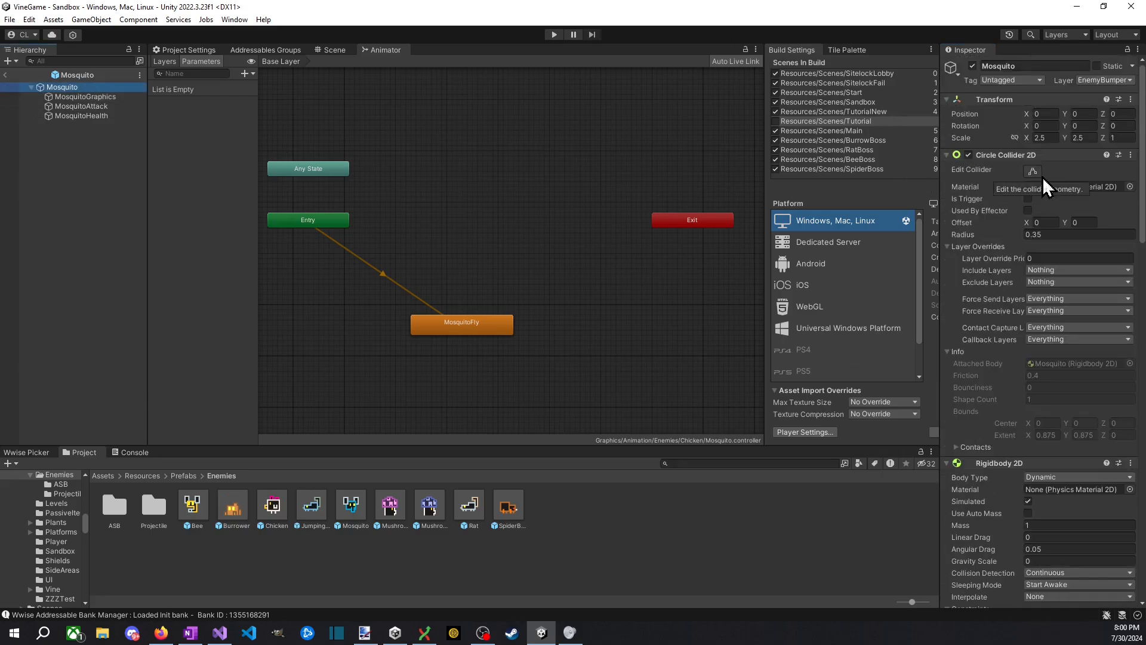
{"action": "scroll", "coordinate": [1039, 251], "scroll_direction": "down", "scroll_amount": 15}
{"action": "left_click", "coordinate": [1046, 442]}
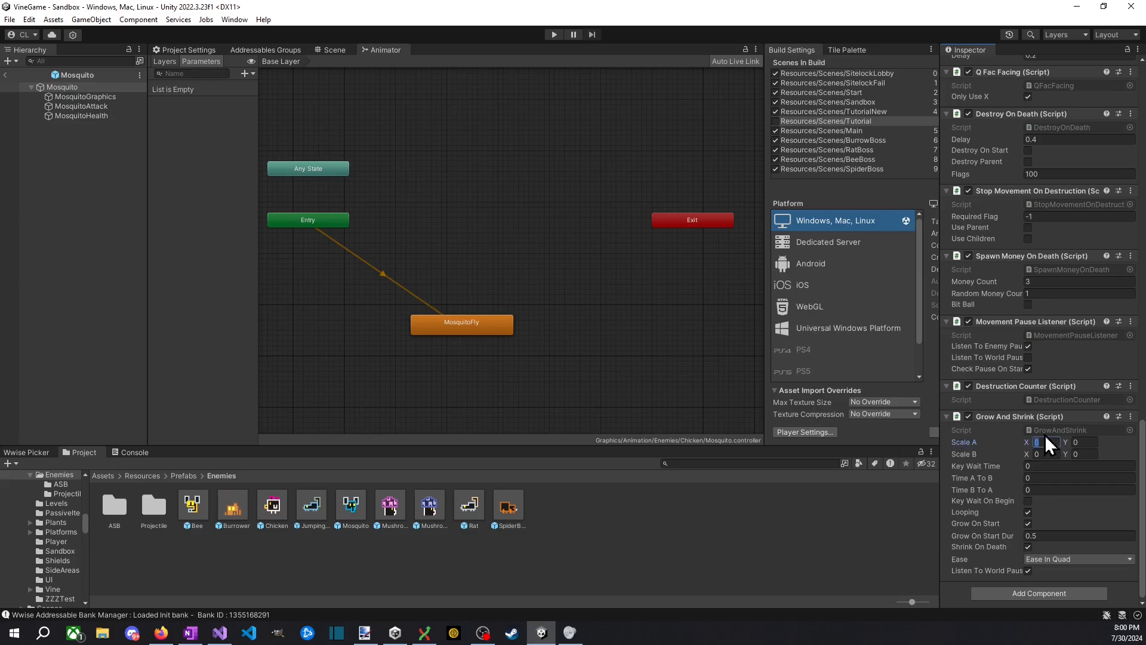
{"action": "type", "text": "2"}
{"action": "type", "text": "2.5"}
{"action": "key", "text": "Tab"}
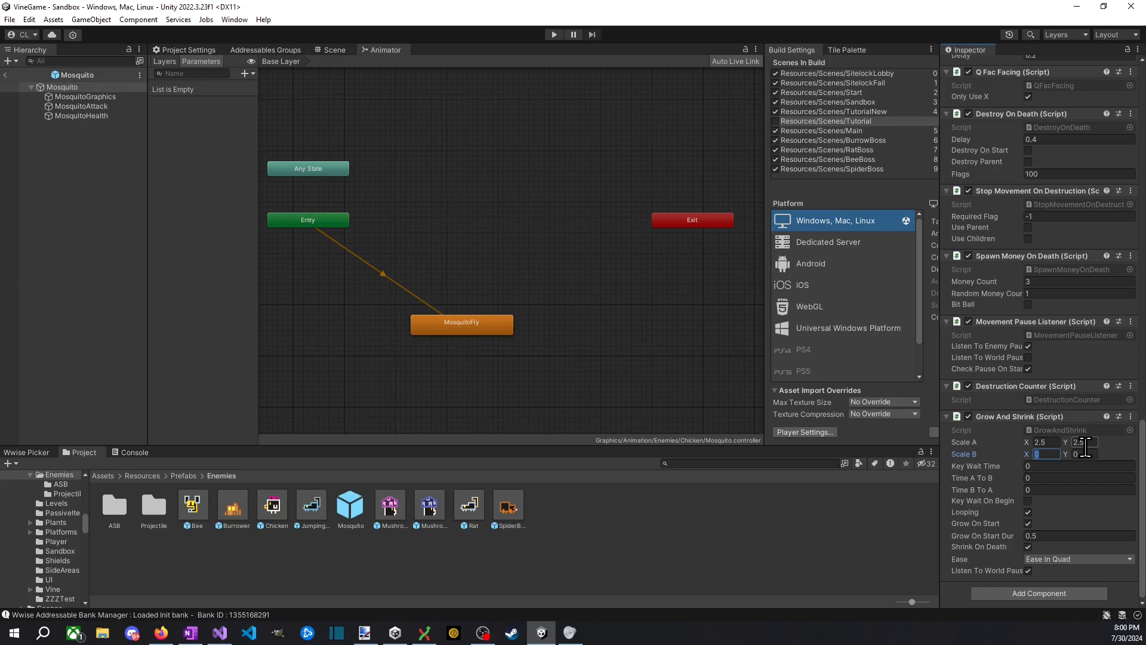
{"action": "type", "text": "2.5"}
{"action": "key", "text": "Tab"}
{"action": "type", "text": "2"}
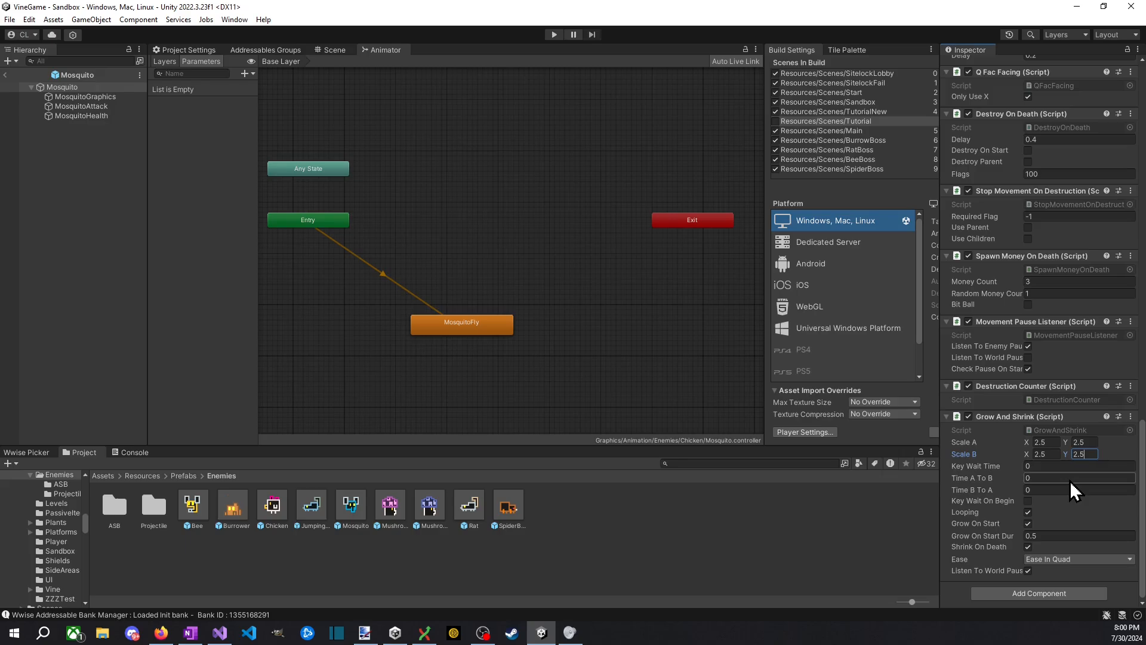
Step: Add the Spin On Death script component to the Mosquito root and save the prefab
{"action": "left_click", "coordinate": [998, 595]}
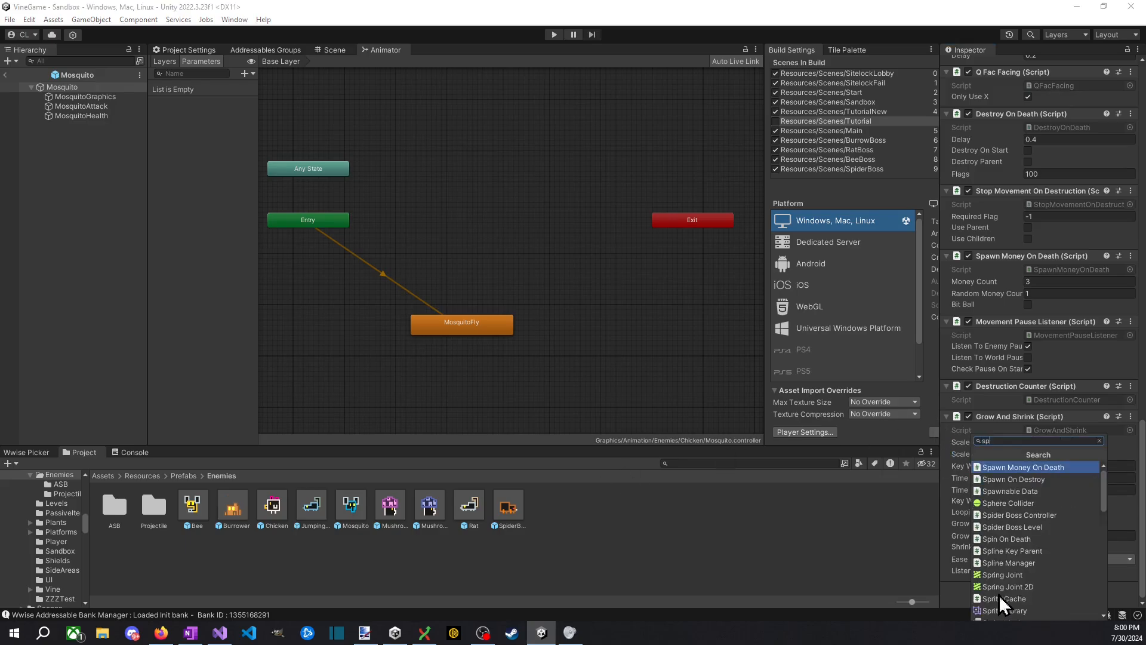
{"action": "type", "text": "spin"}
{"action": "key", "text": "Return"}
{"action": "key", "text": "ctrl+s"}
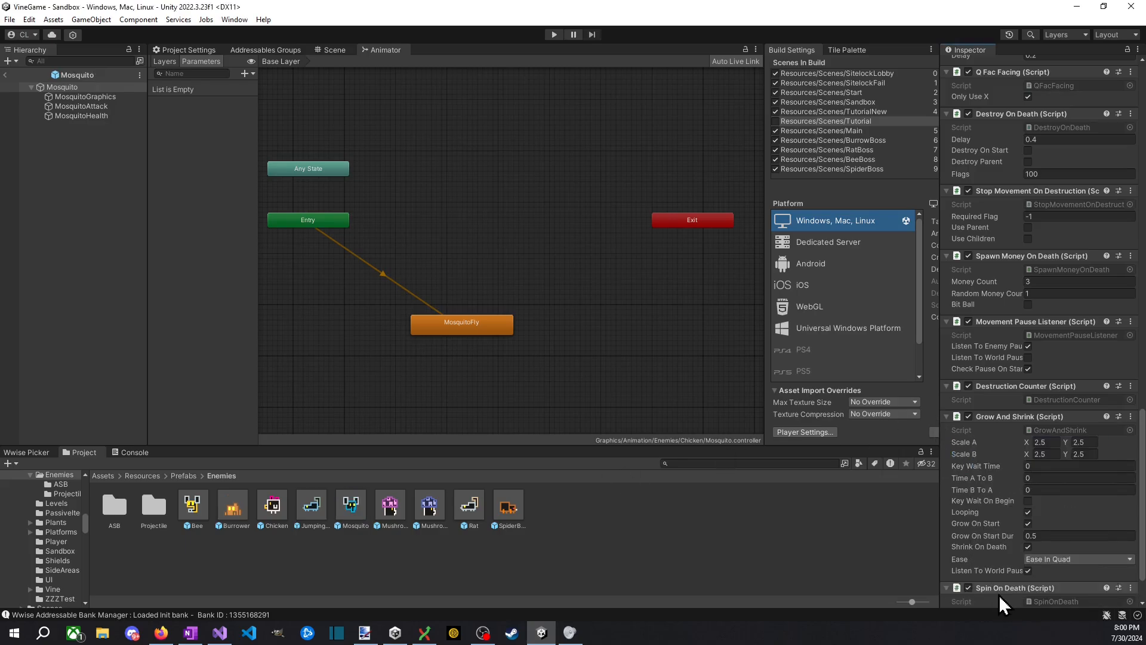
{"action": "scroll", "coordinate": [986, 352], "scroll_direction": "down", "scroll_amount": 3}
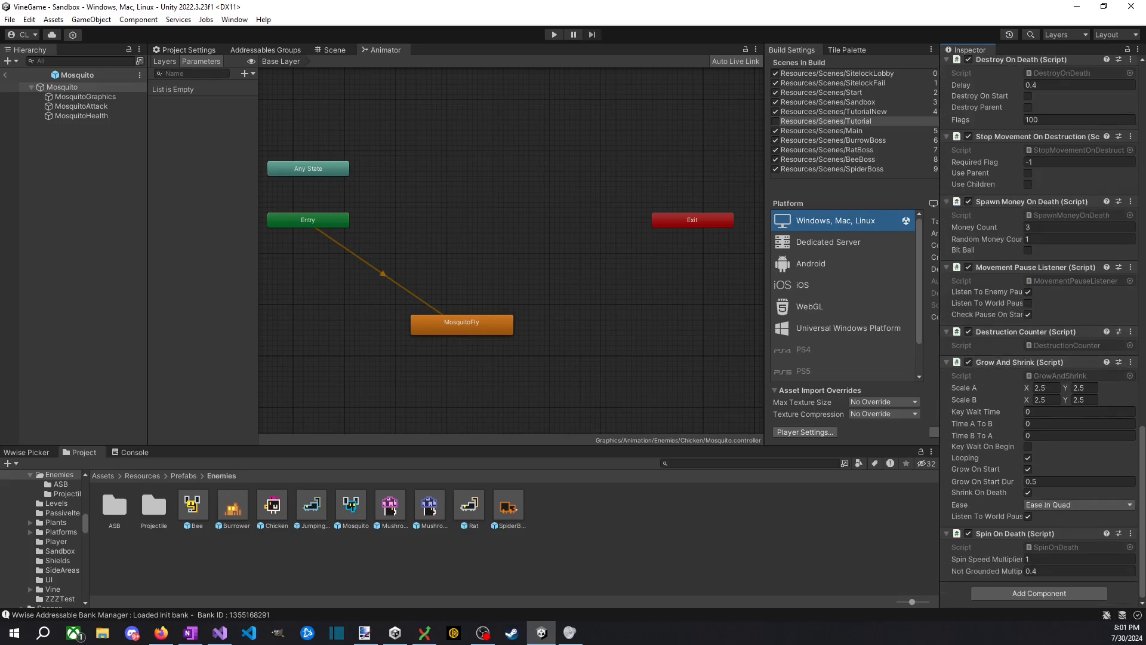
Step: Run the game, open the sandbox's Enemies list, and attack spawned mosquitoes to check their death behaviour
{"action": "left_click", "coordinate": [554, 34]}
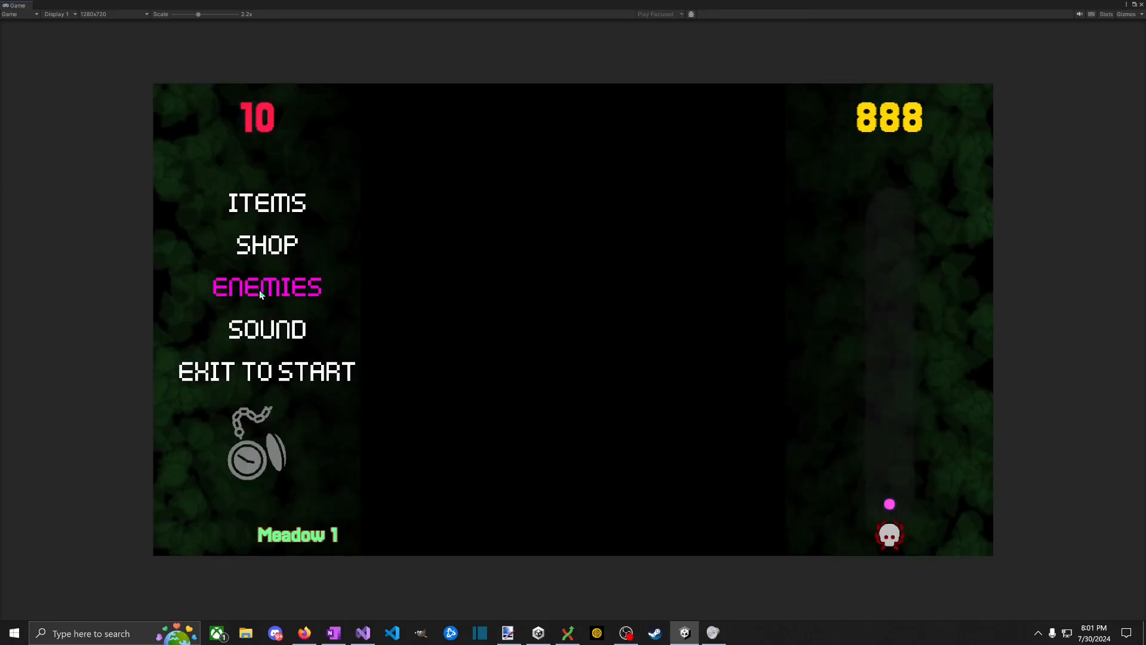
{"action": "left_click", "coordinate": [260, 292]}
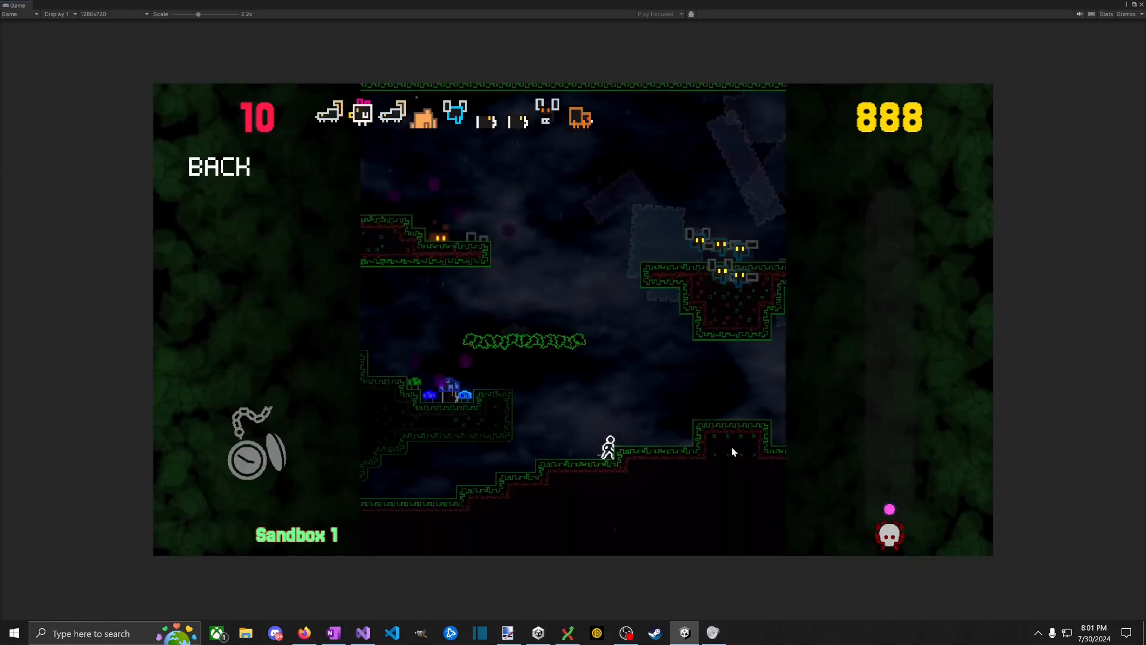
{"action": "key", "text": "d"}
{"action": "key", "text": "space"}
{"action": "left_click", "coordinate": [706, 411]}
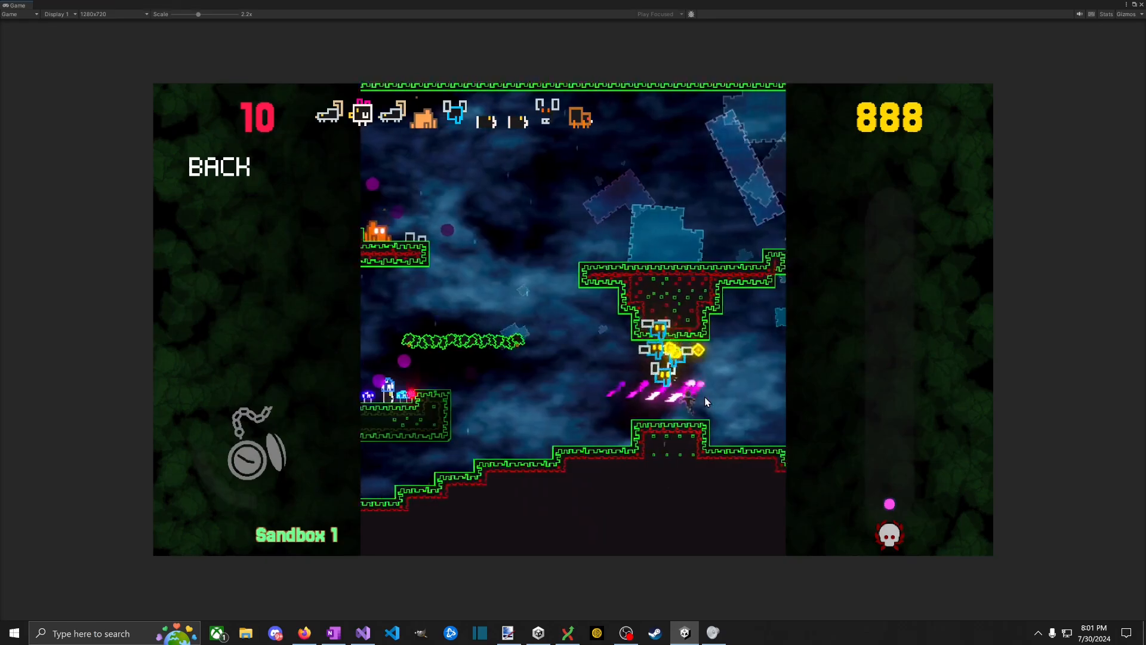
{"action": "key", "text": "d"}
{"action": "left_click", "coordinate": [707, 401]}
{"action": "key", "text": "a"}
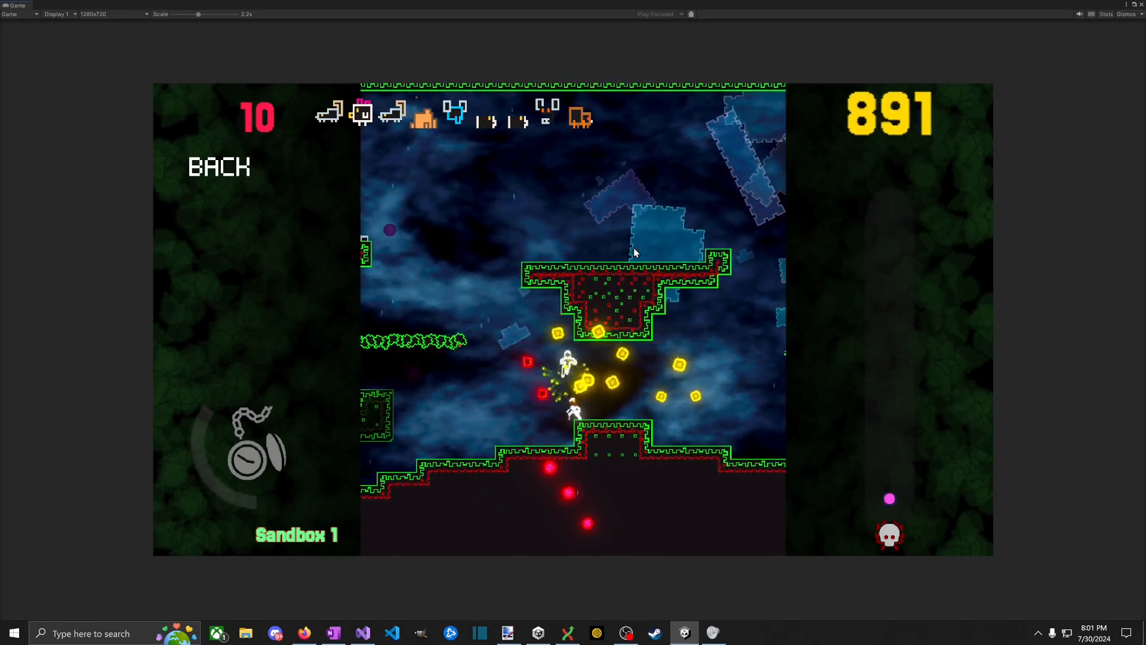
Step: Spawn chickens in the sandbox, attack them to compare their death spin, and stop the running game
{"action": "left_click", "coordinate": [363, 113]}
{"action": "key", "text": "space"}
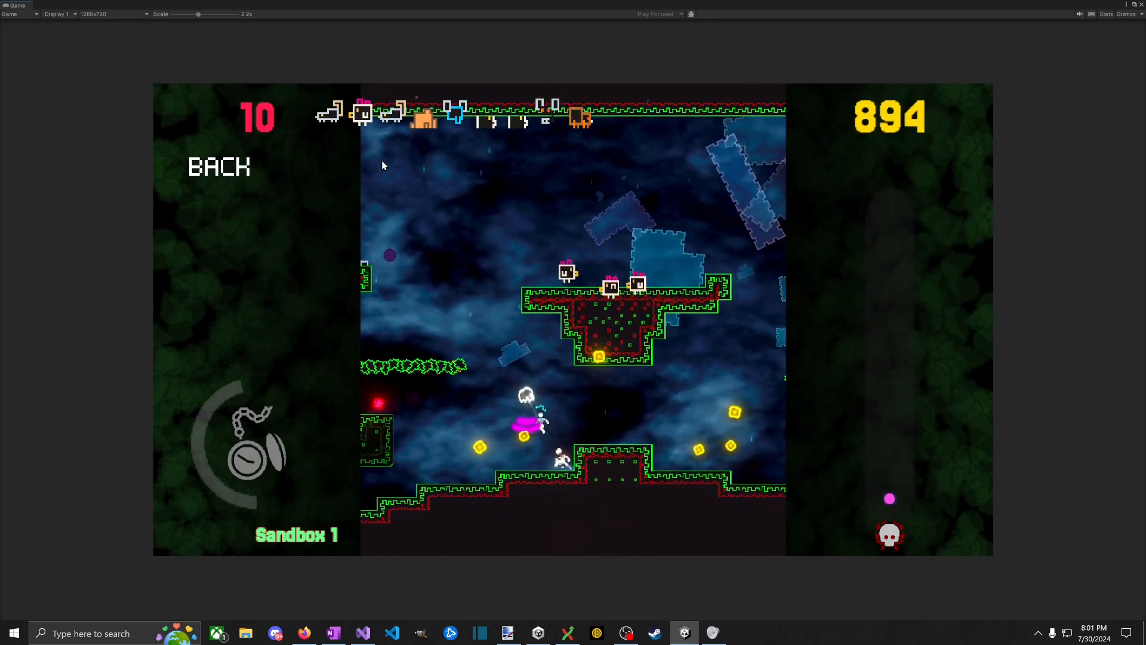
{"action": "key", "text": "a"}
{"action": "key", "text": "space"}
{"action": "key", "text": "d"}
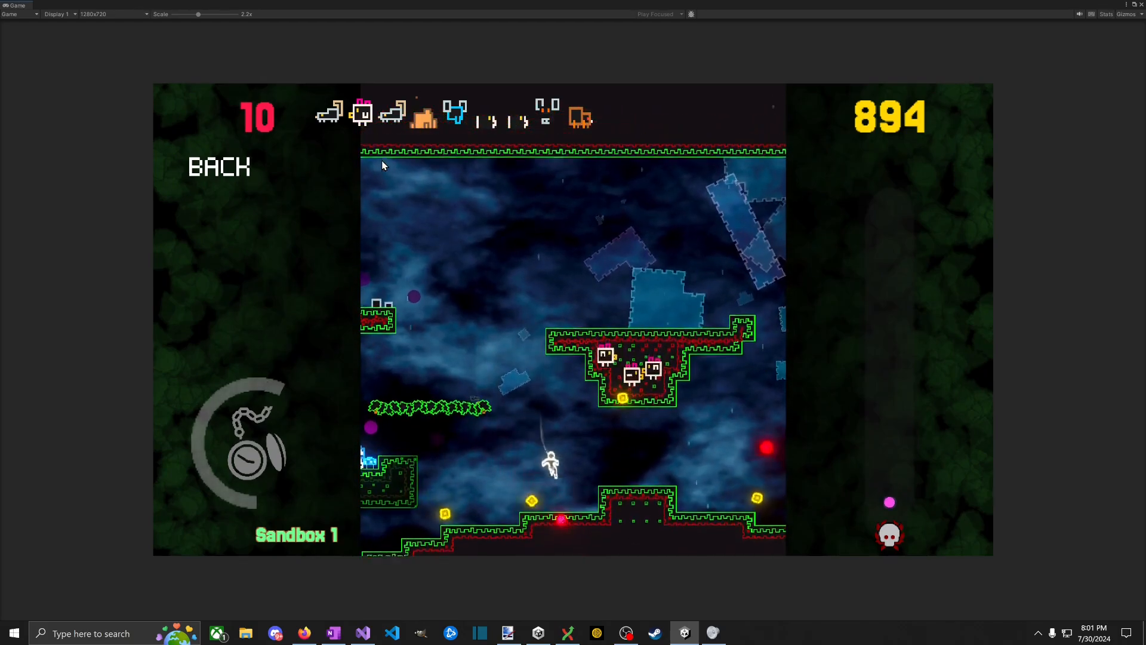
{"action": "key", "text": "d"}
{"action": "key", "text": "space"}
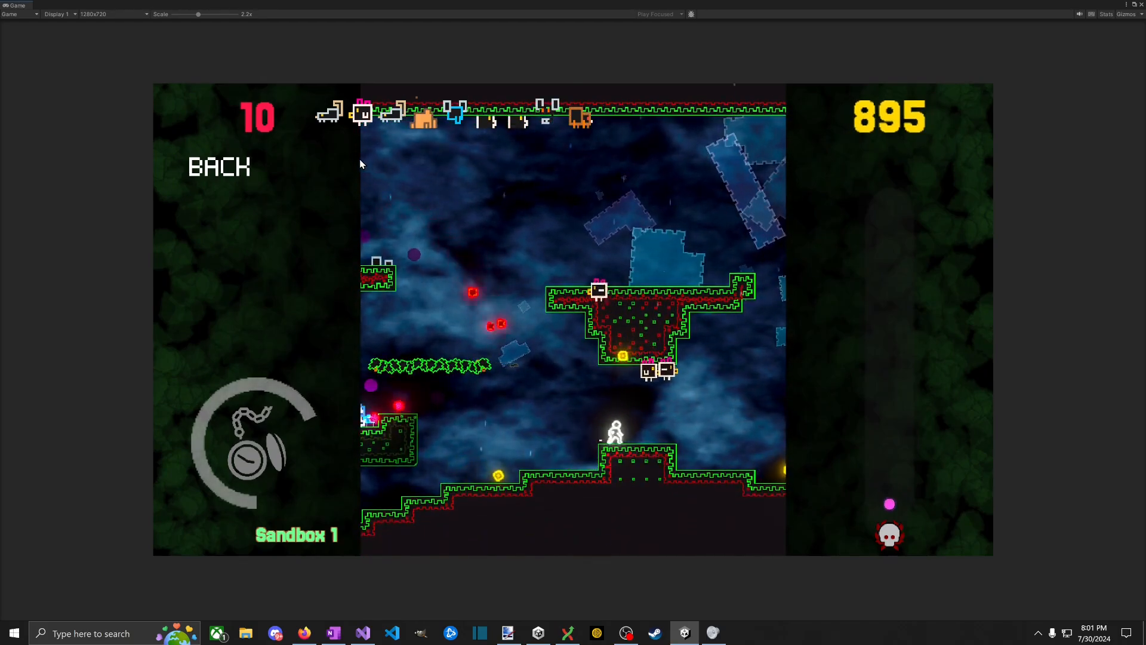
{"action": "key", "text": "space"}
{"action": "key", "text": "d"}
{"action": "key", "text": "a"}
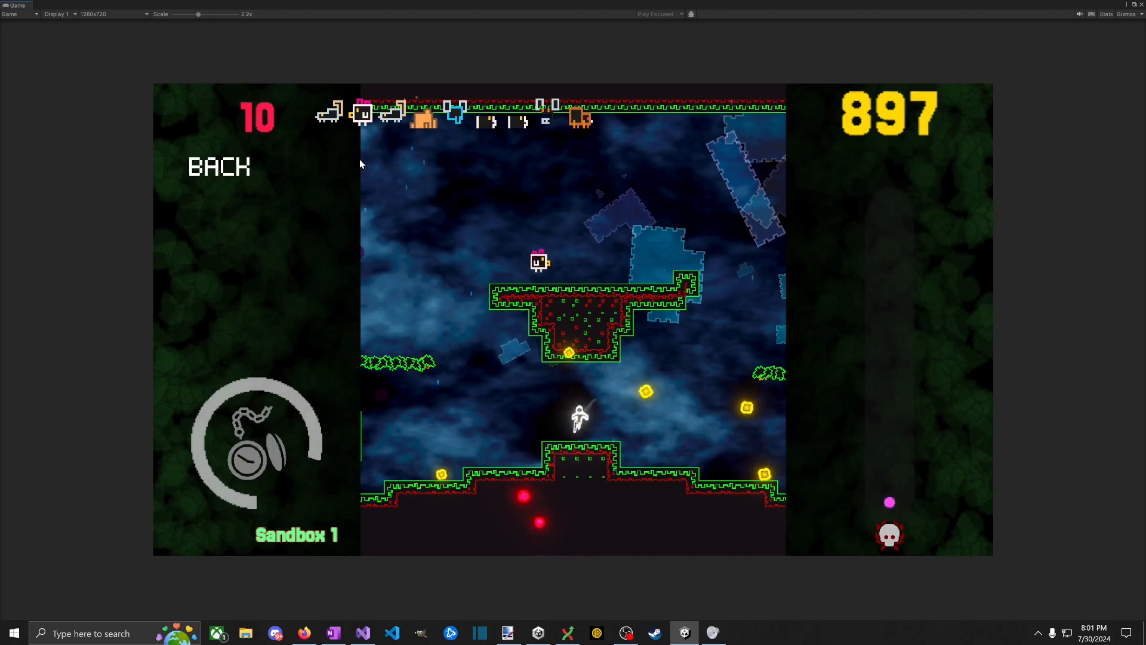
{"action": "key", "text": "a"}
{"action": "key", "text": "space"}
{"action": "key", "text": "d"}
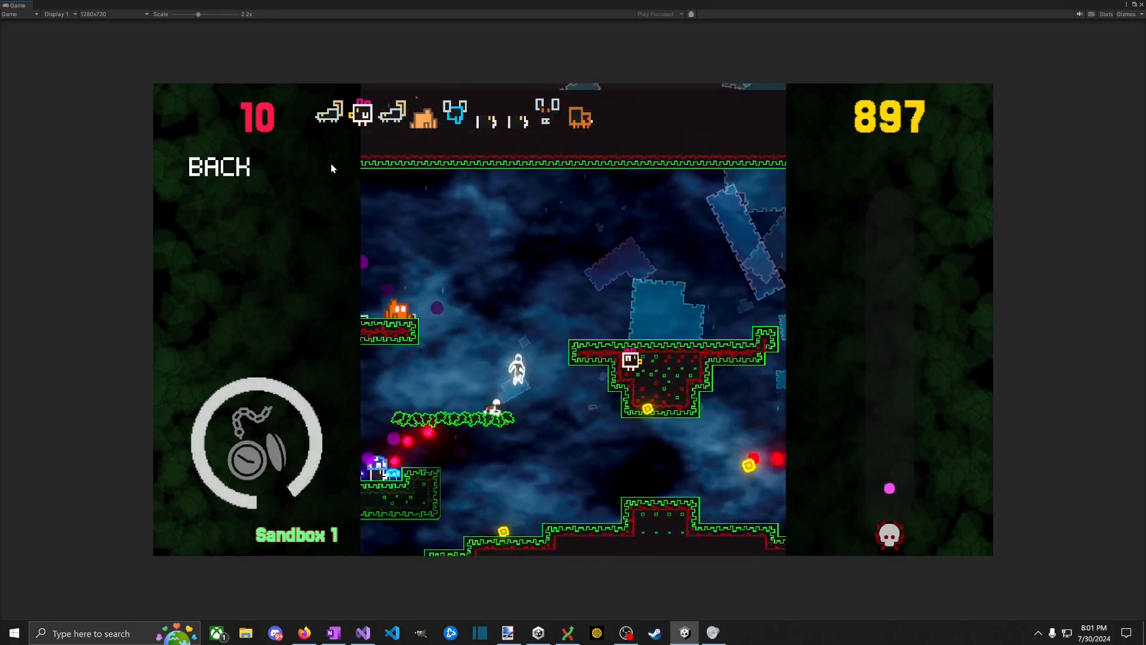
{"action": "key", "text": "d"}
{"action": "key", "text": "d"}
{"action": "key", "text": "space"}
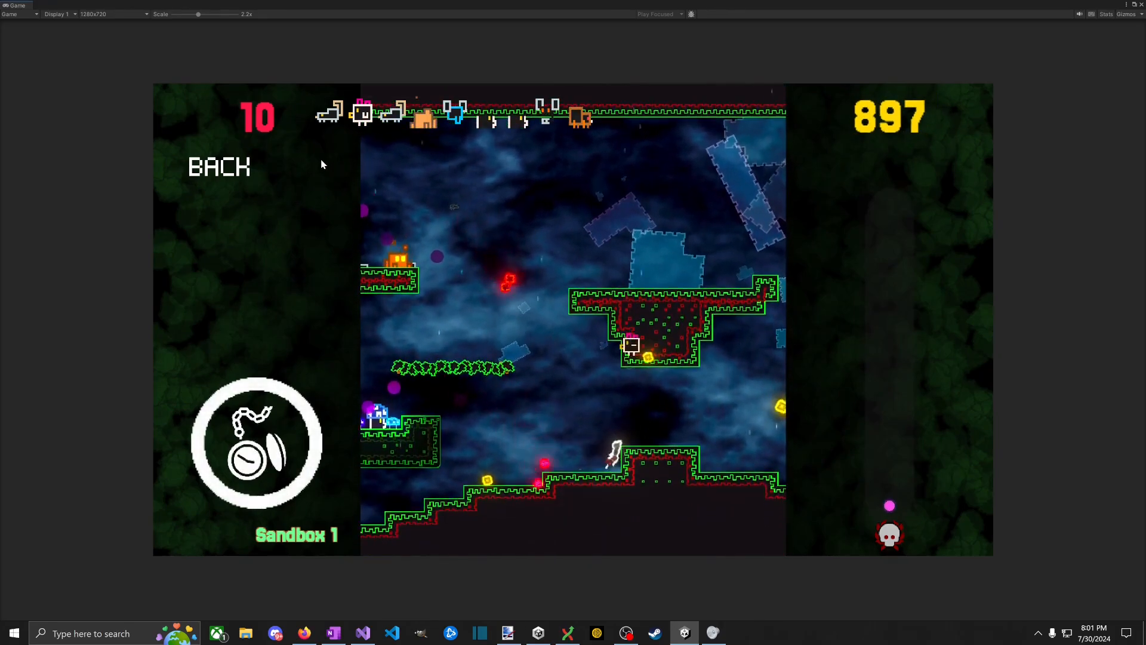
{"action": "key", "text": "space"}
{"action": "key", "text": "a"}
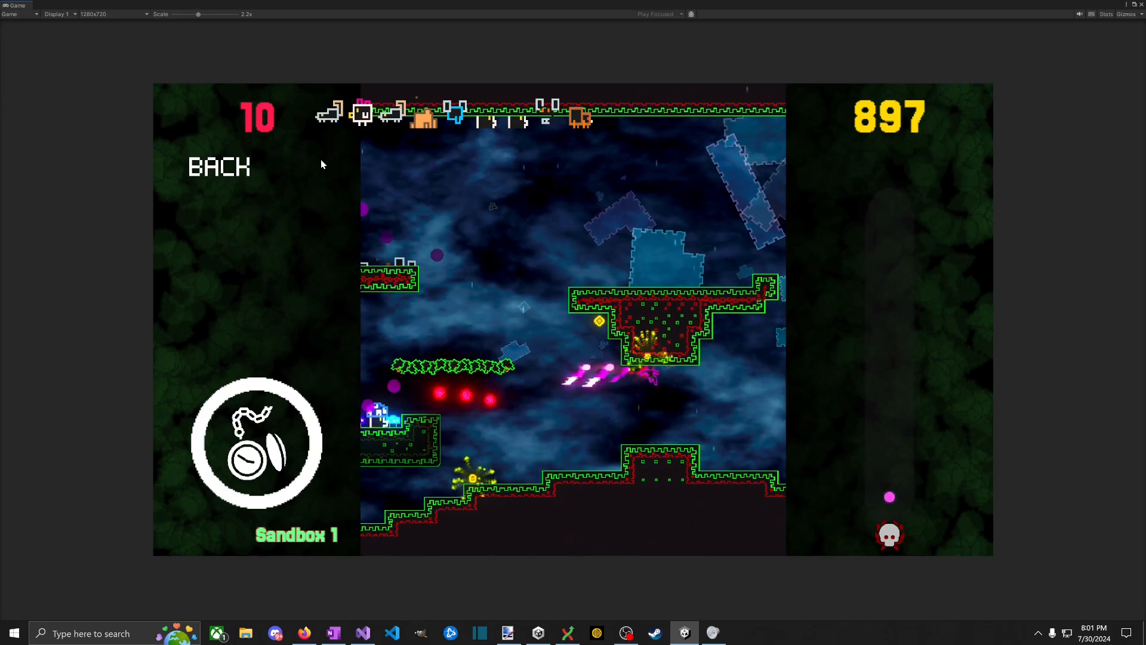
{"action": "key", "text": "a"}
{"action": "key", "text": "space"}
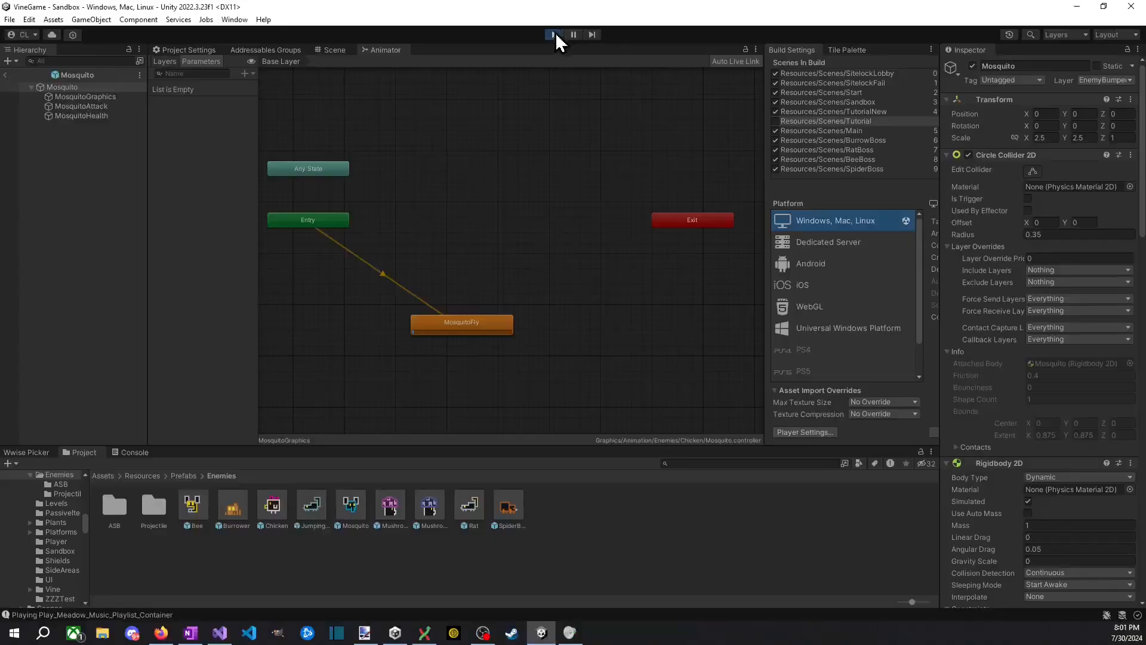
{"action": "left_click", "coordinate": [555, 34]}
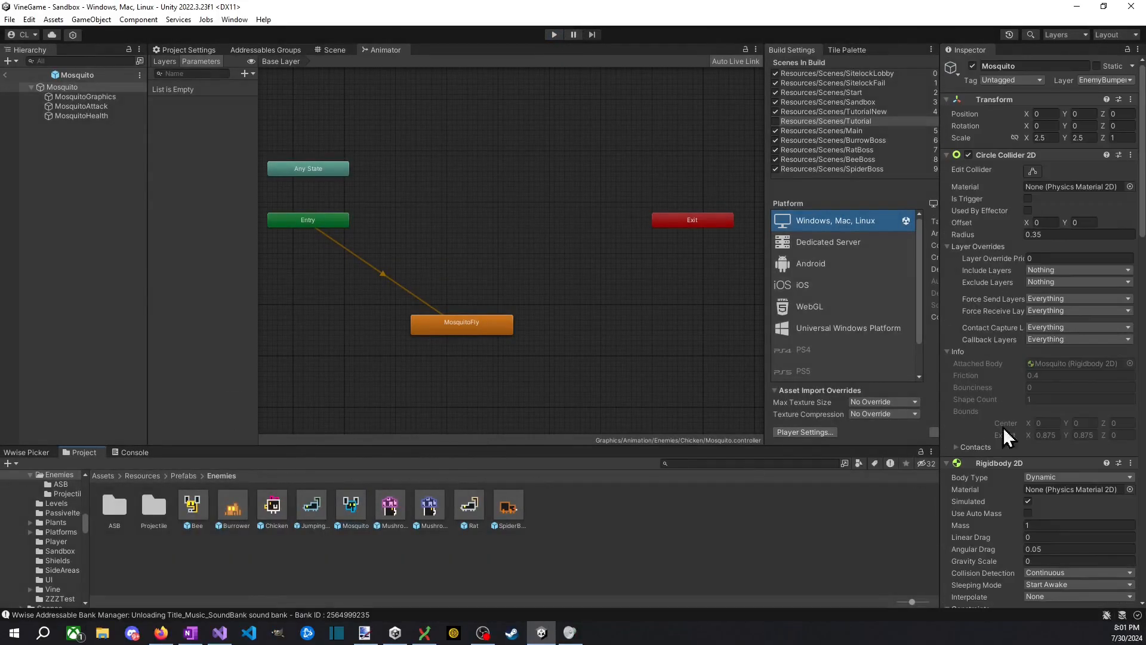
Step: Set the Destroy On Death delay of the Mosquito prefab to 0.65
{"action": "scroll", "coordinate": [1027, 412], "scroll_direction": "down", "scroll_amount": 15}
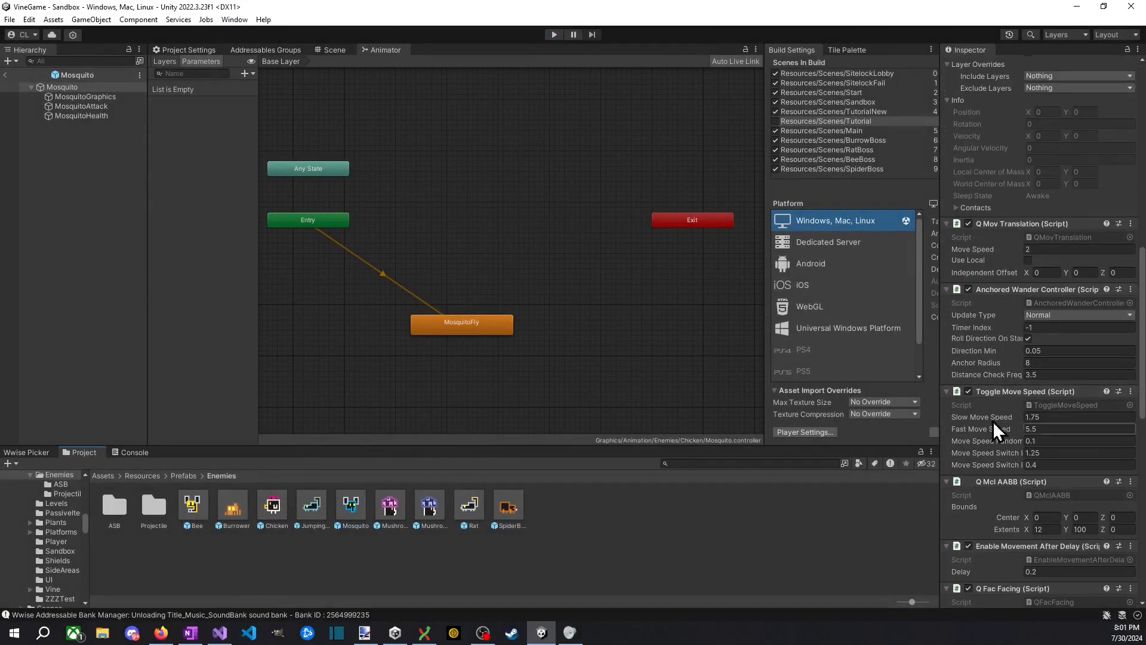
{"action": "scroll", "coordinate": [993, 421], "scroll_direction": "down", "scroll_amount": 5}
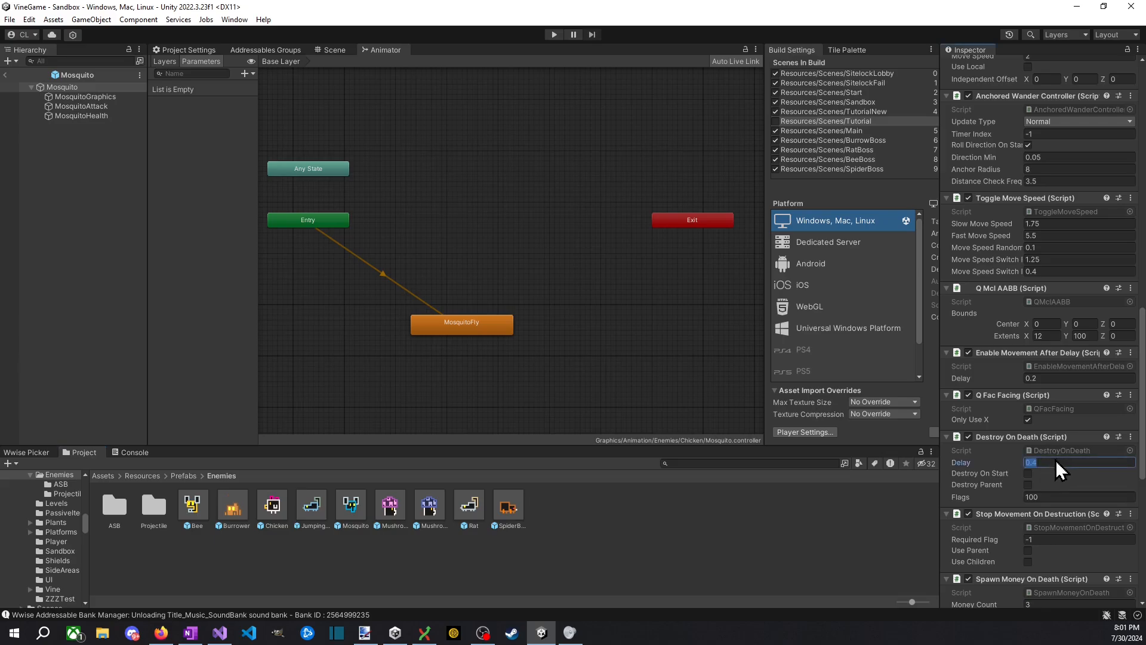
{"action": "type", "text": "0.65"}
Step: Open the Chicken prefab and set its Destroy On Death delay to 0.75
{"action": "double_click", "coordinate": [274, 507]}
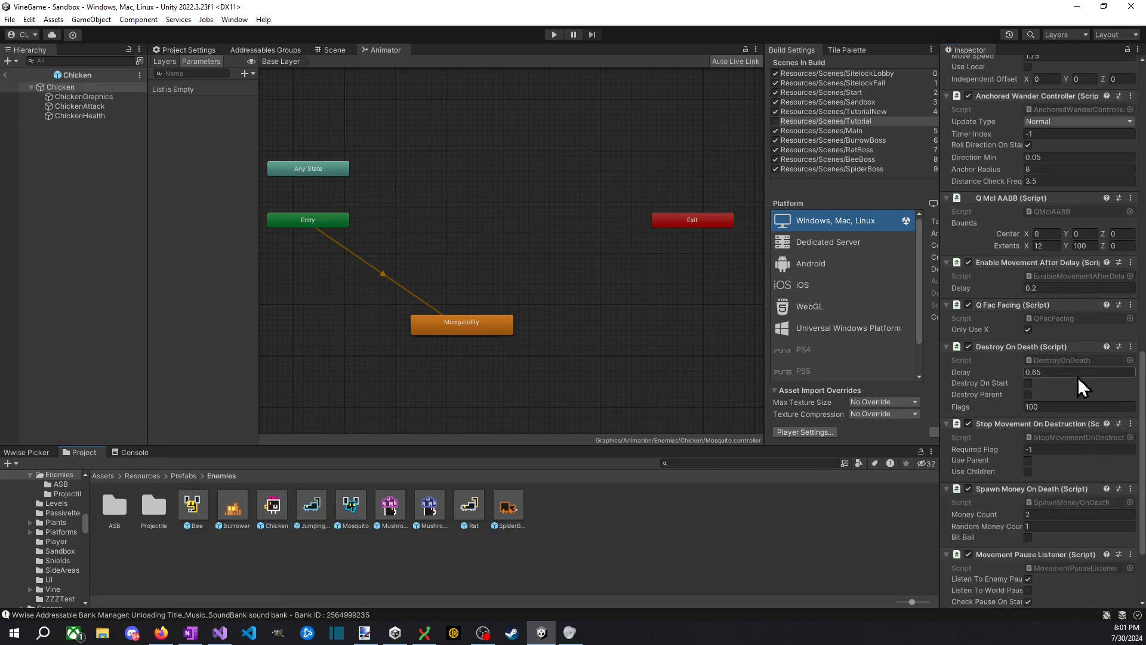
{"action": "type", "text": "9"}
{"action": "key", "text": "BackSpace"}
{"action": "type", "text": "0.75"}
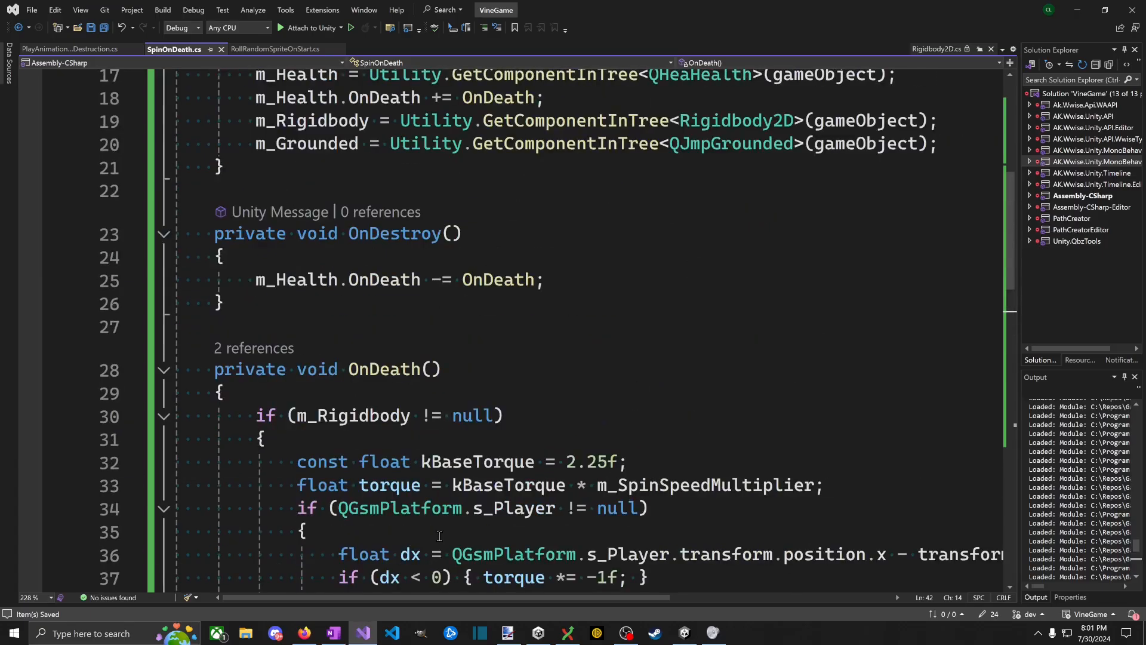
Step: Switch to Visual Studio and edit the kBaseTorque constant in the OnDeath method of SpinOnDeath.cs
{"action": "scroll", "coordinate": [439, 535], "scroll_direction": "down", "scroll_amount": 1}
{"action": "left_click", "coordinate": [598, 392]}
{"action": "key", "text": "BackSpace"}
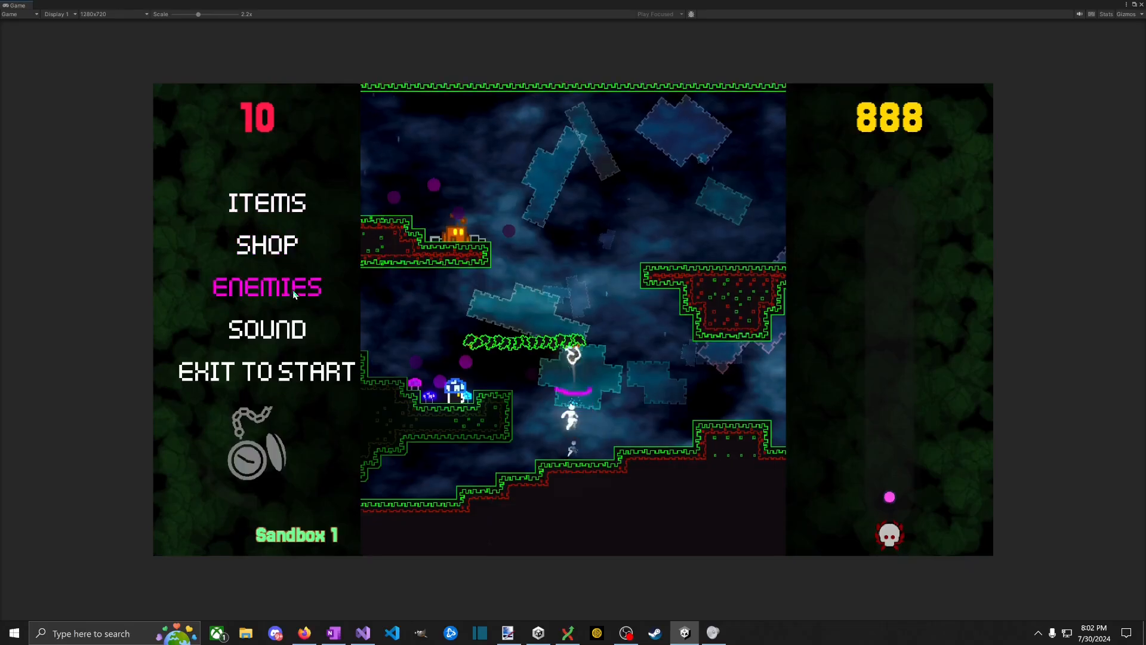
Step: Open the Enemies list in the running sandbox and fight spawned enemies to test the adjusted death spin
{"action": "key", "text": "Return"}
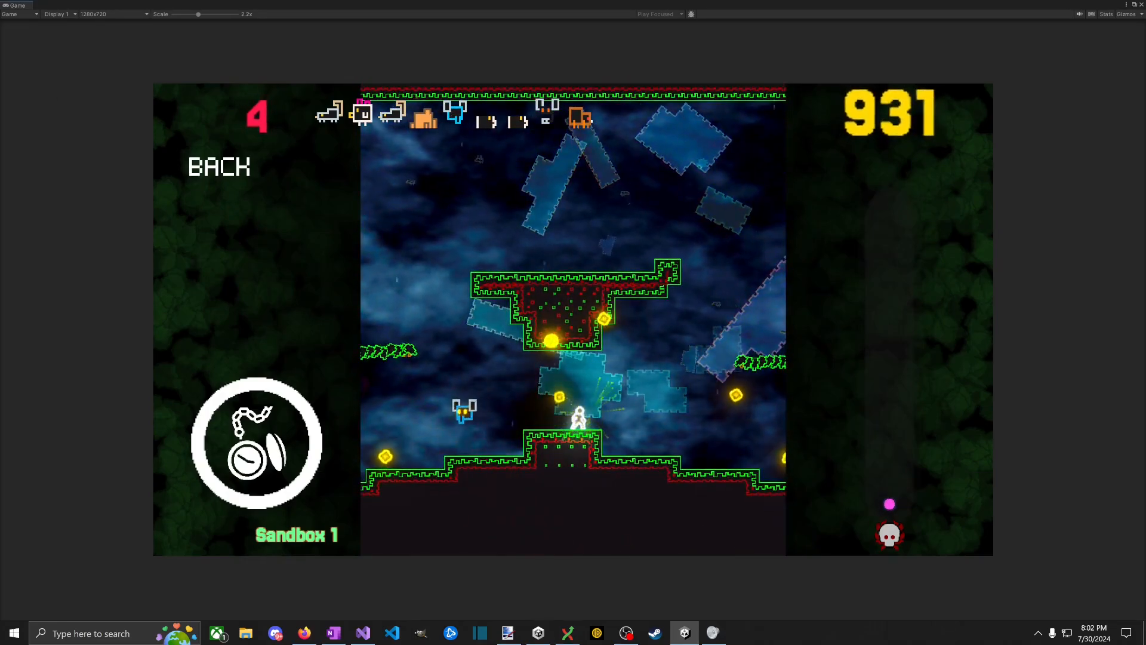
Step: Stop the playtest, open the Mosquito prefab and set the Spin Speed Multiplier of its Spin On Death script to 1.25
{"action": "key", "text": "ctrl+p"}
{"action": "double_click", "coordinate": [346, 511]}
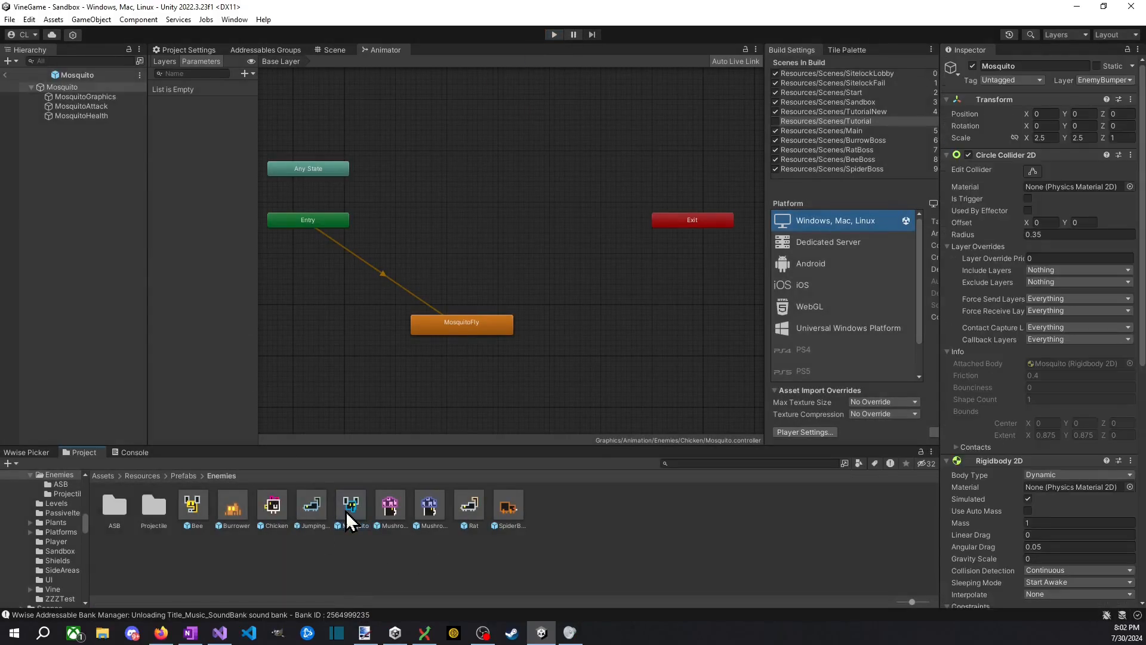
{"action": "scroll", "coordinate": [1015, 382], "scroll_direction": "down", "scroll_amount": 15}
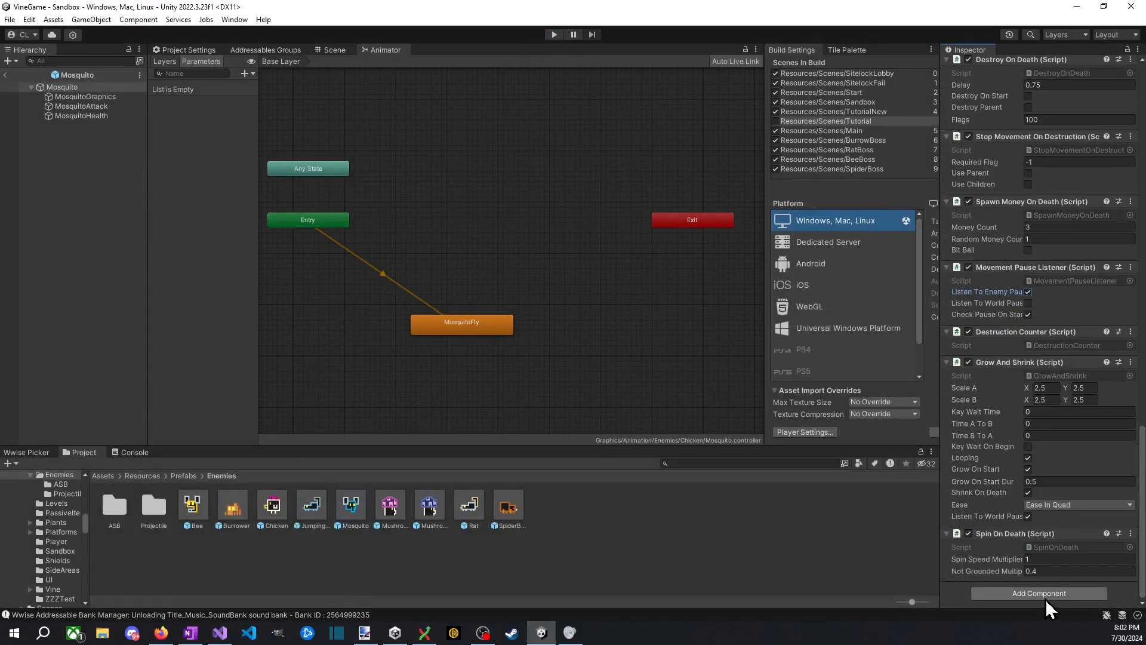
{"action": "type", "text": "1.25"}
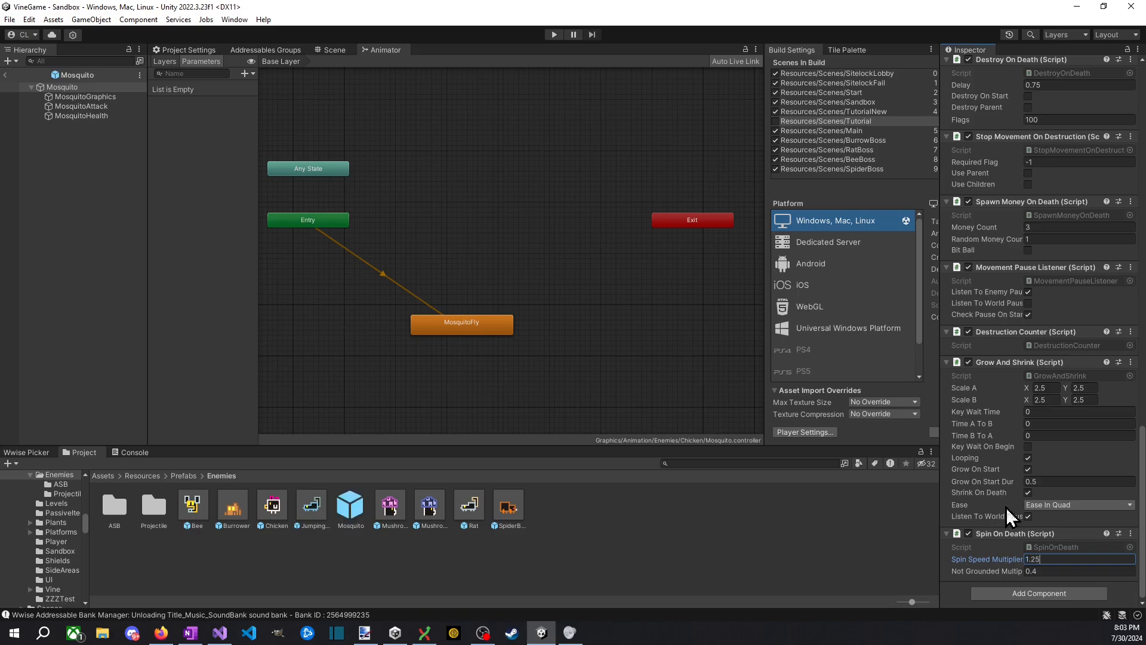
Step: Playtest the sandbox and kill the spawned mosquitoes to judge the adjusted death spin
{"action": "left_click", "coordinate": [553, 34]}
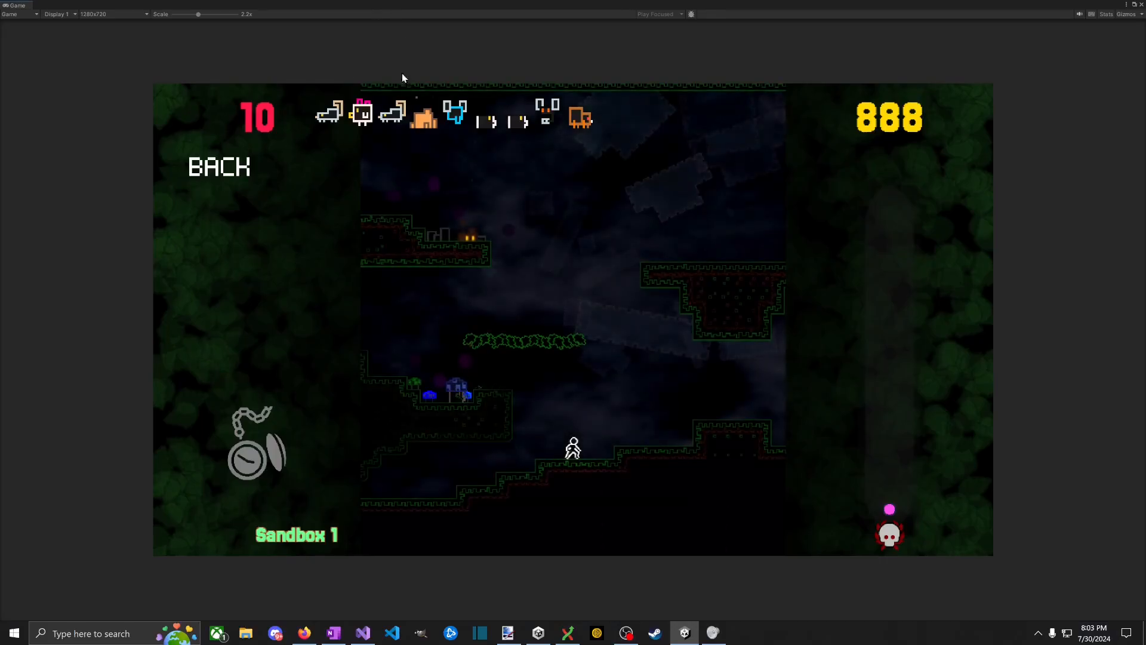
{"action": "key", "text": "space"}
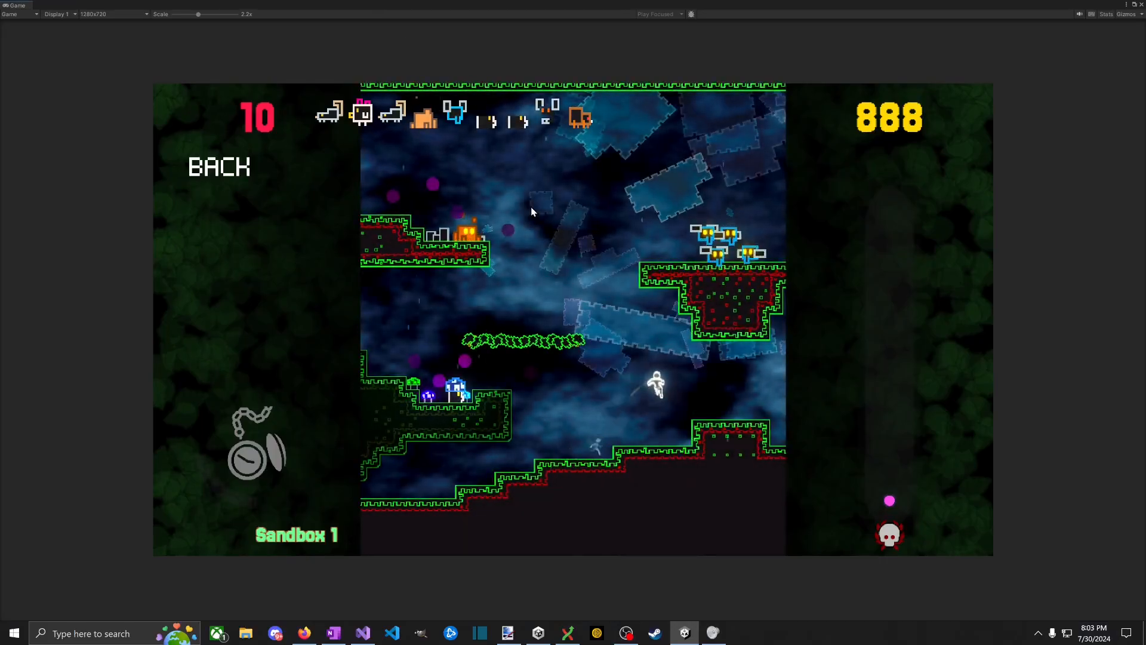
{"action": "key", "text": "space"}
{"action": "key", "text": "shift"}
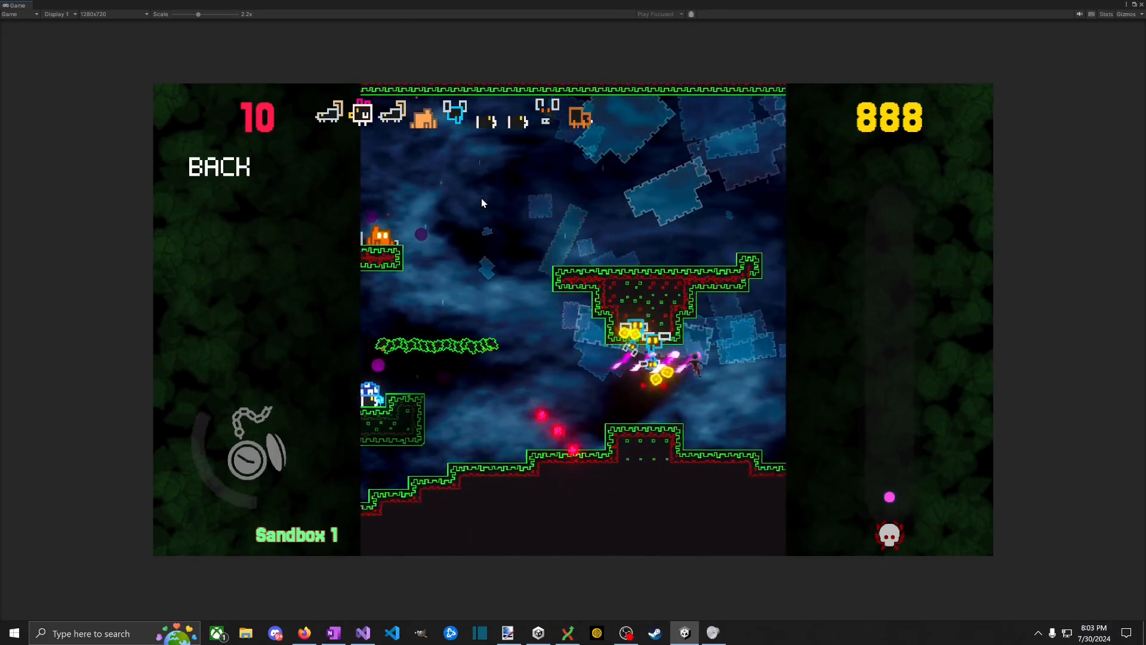
{"action": "key", "text": "space"}
{"action": "key", "text": "shift"}
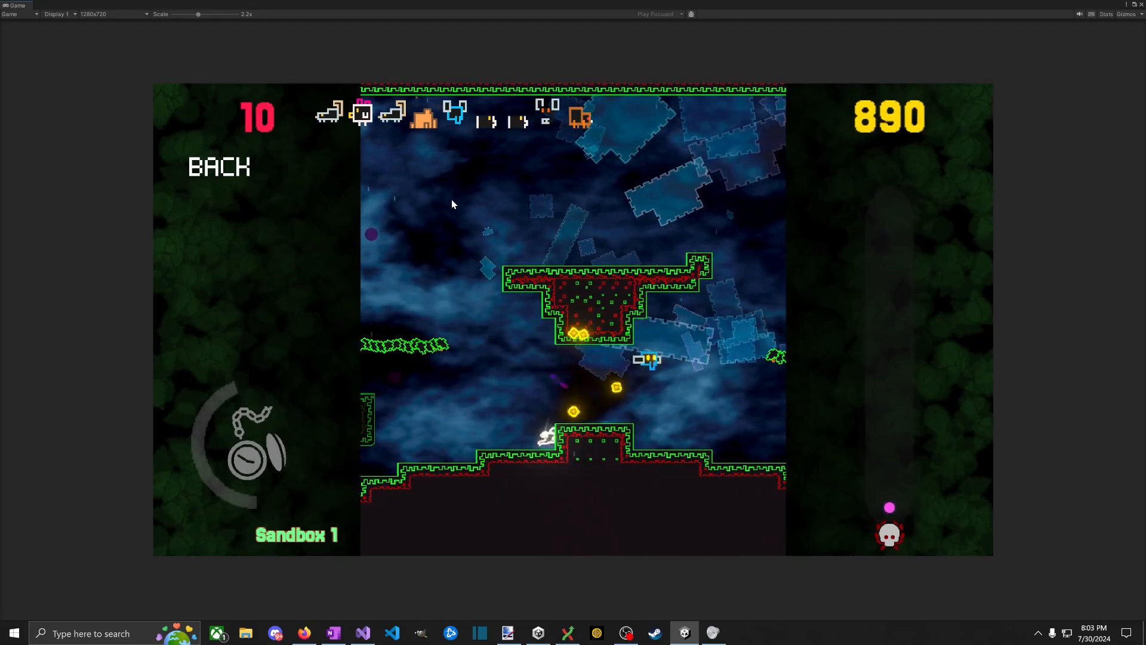
{"action": "key", "text": "space"}
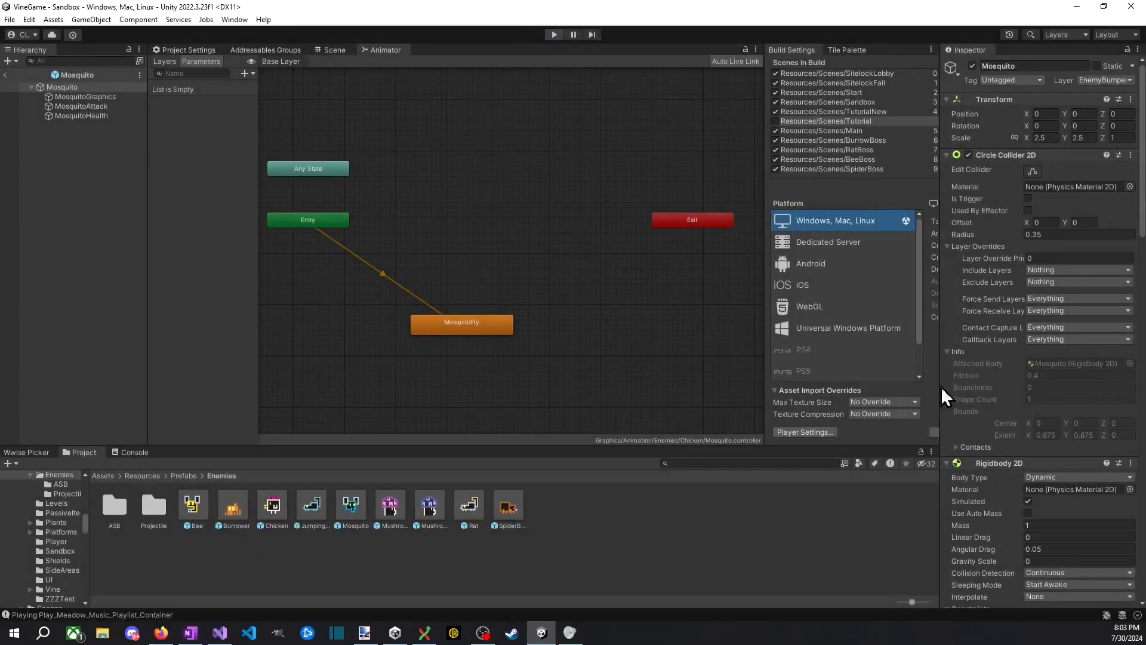
Step: Set the Mosquito's Spin Speed Multiplier in Spin On Death to 2
{"action": "scroll", "coordinate": [1011, 474], "scroll_direction": "down", "scroll_amount": 10}
{"action": "left_click", "coordinate": [1051, 560]}
{"action": "type", "text": "2"}
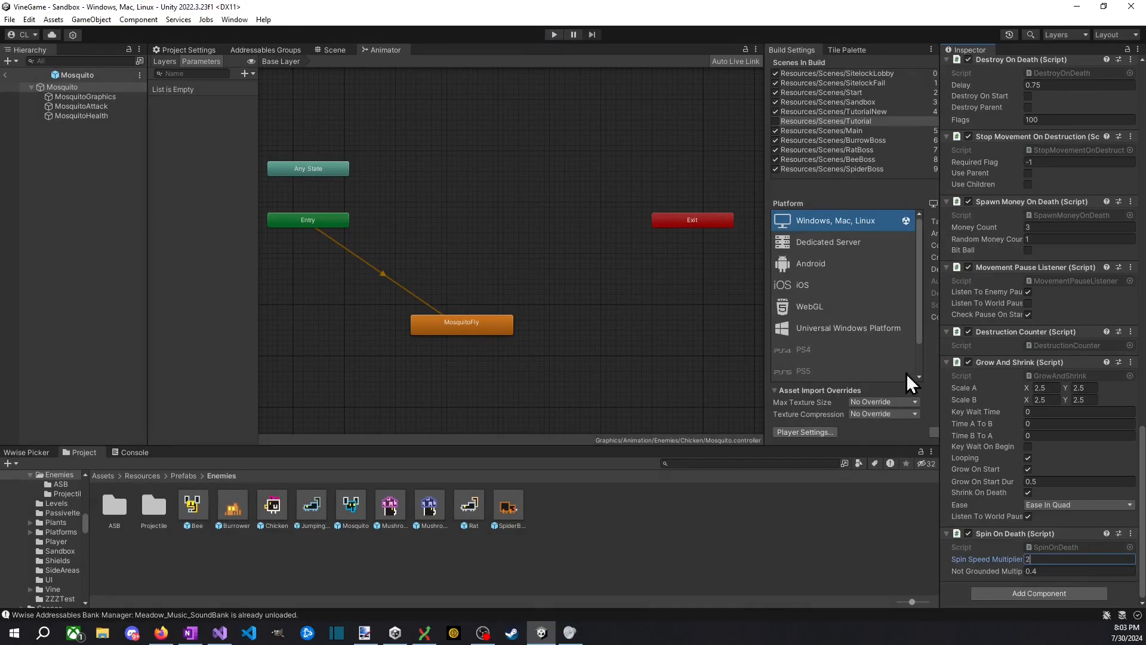
Step: Run the sandbox again, attack the mosquitoes to check the faster death spin, and stop the game
{"action": "left_click", "coordinate": [553, 35]}
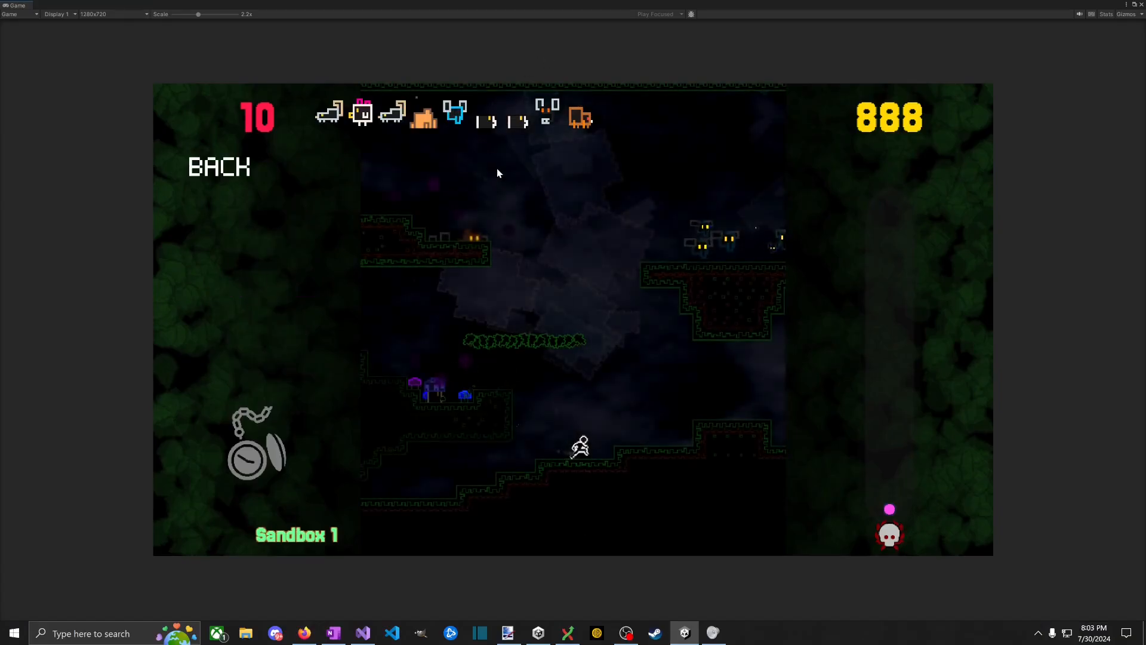
{"action": "key", "text": "Right"}
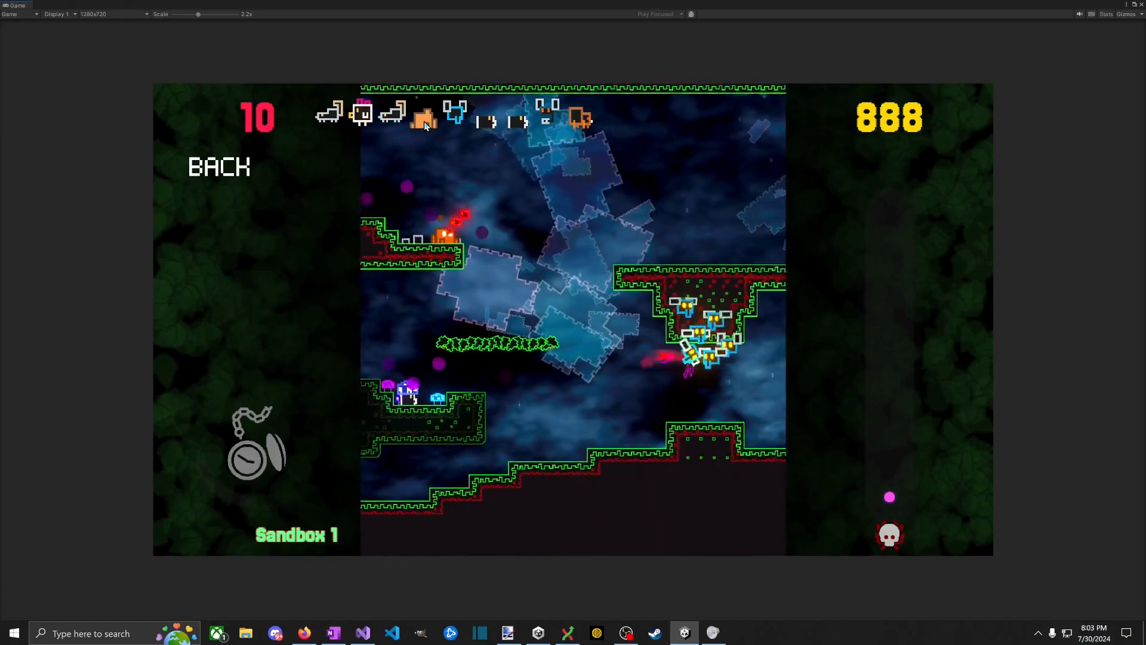
{"action": "key", "text": "Right"}
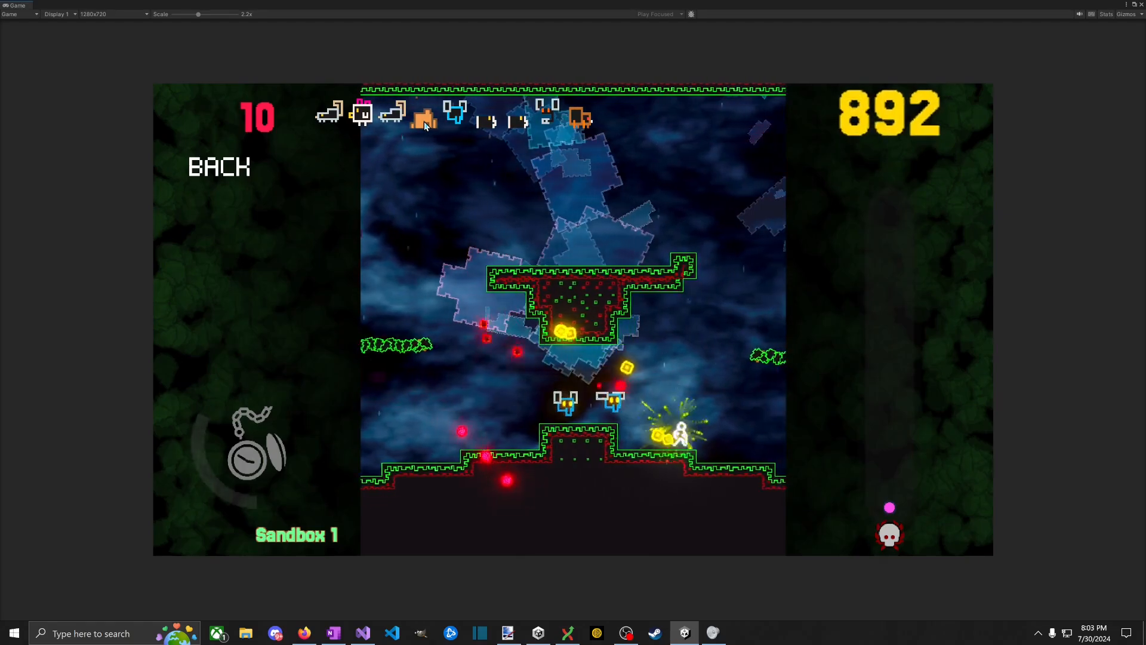
{"action": "key", "text": "Left"}
{"action": "key", "text": "space"}
{"action": "key", "text": "ctrl+p"}
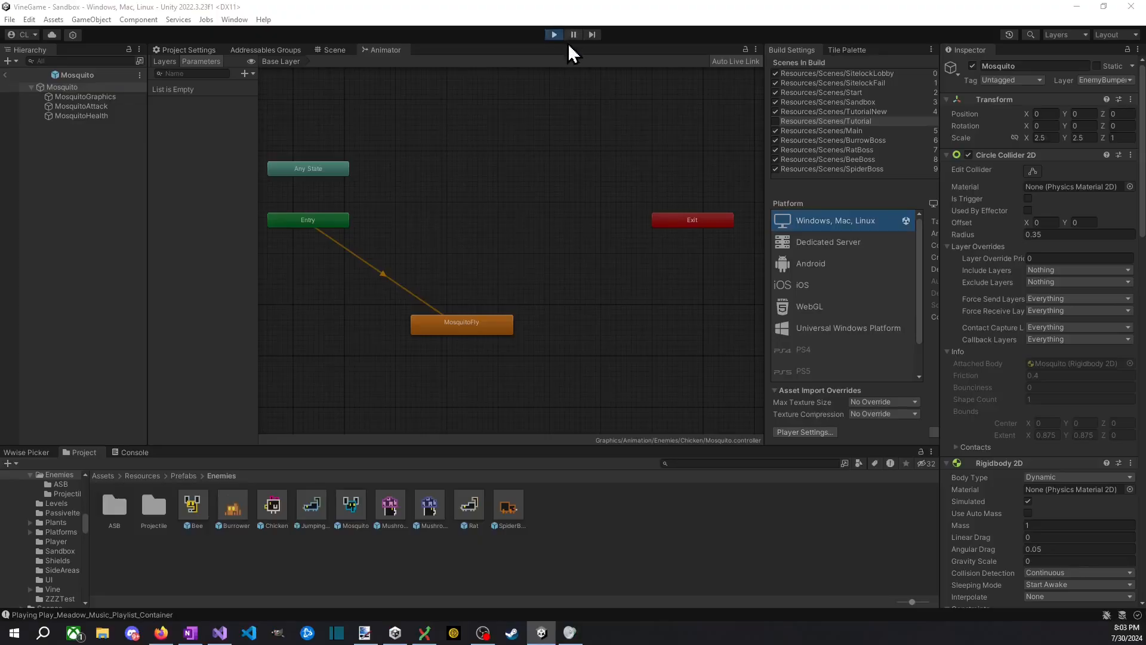
Step: Examine the Sprite Renderer, Animator and script settings of the MosquitoGraphics child object
{"action": "scroll", "coordinate": [1016, 323], "scroll_direction": "down", "scroll_amount": 10}
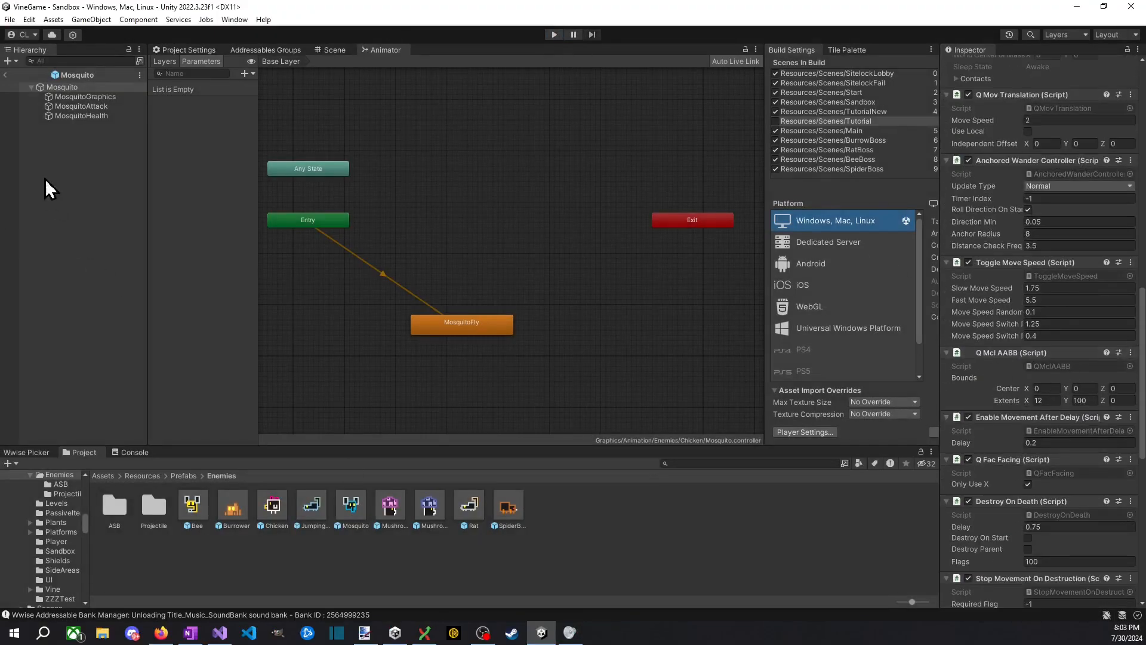
{"action": "left_click", "coordinate": [132, 97]}
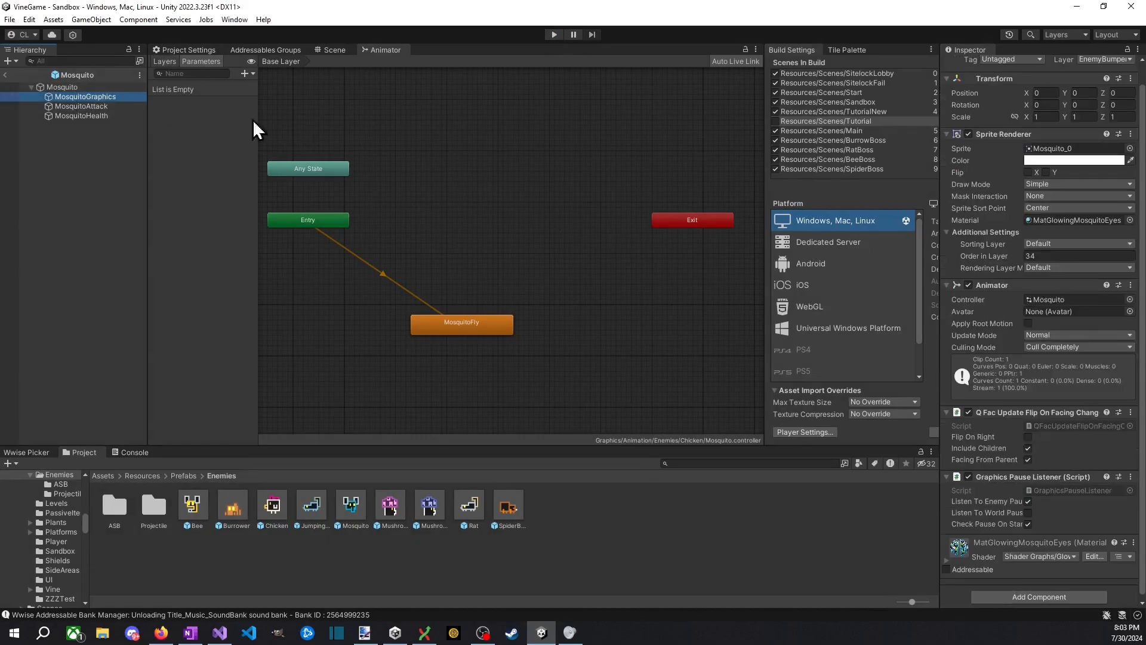
{"action": "scroll", "coordinate": [1024, 315], "scroll_direction": "up", "scroll_amount": 2}
{"action": "scroll", "coordinate": [1027, 317], "scroll_direction": "down", "scroll_amount": 2}
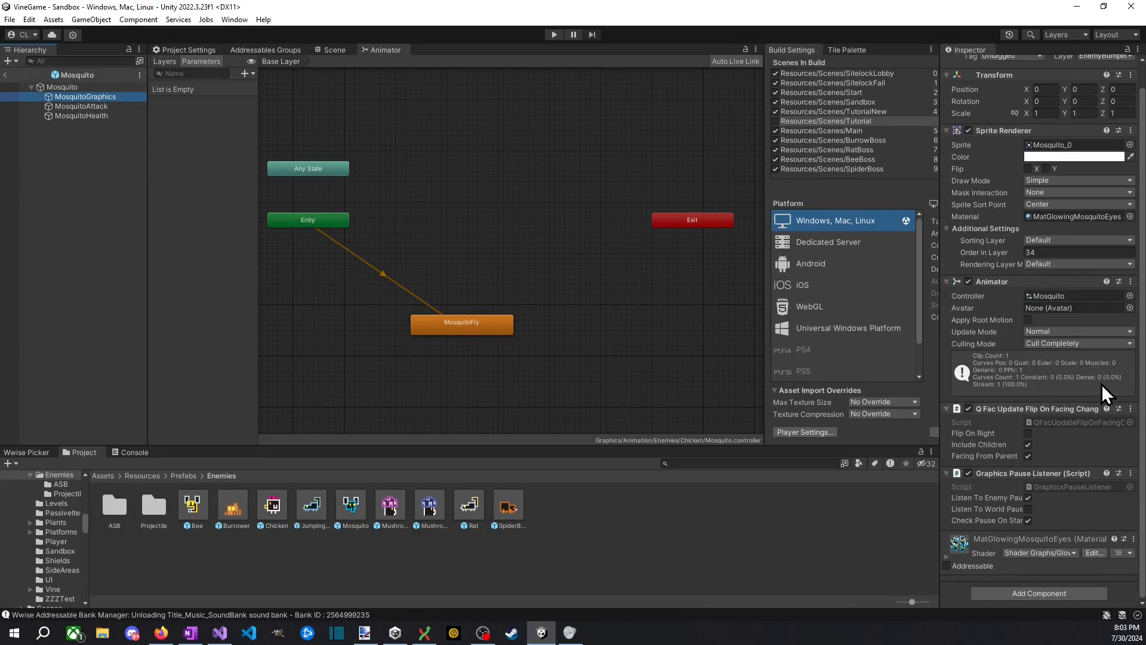
{"action": "scroll", "coordinate": [1094, 376], "scroll_direction": "up", "scroll_amount": 2}
{"action": "scroll", "coordinate": [1094, 377], "scroll_direction": "down", "scroll_amount": 2}
Step: On the root Mosquito object, set the Destroy On Death delay to 0.7 and the Spin Speed Multiplier to 1.5
{"action": "left_click", "coordinate": [84, 87]}
{"action": "scroll", "coordinate": [1040, 306], "scroll_direction": "down", "scroll_amount": 5}
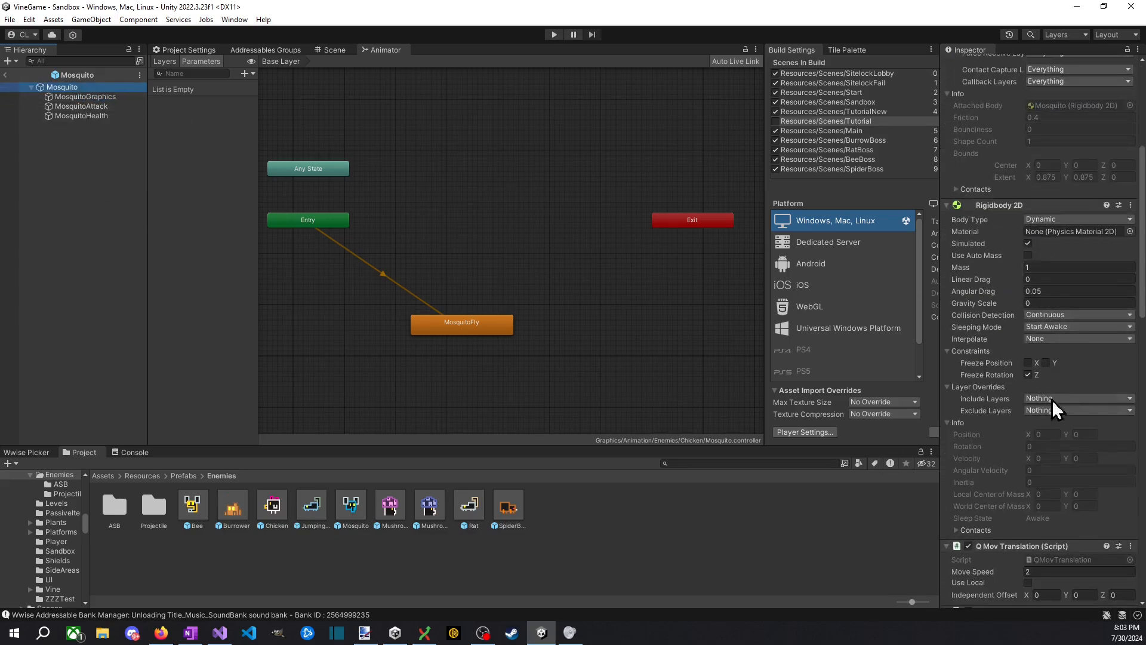
{"action": "scroll", "coordinate": [1048, 376], "scroll_direction": "down", "scroll_amount": 4}
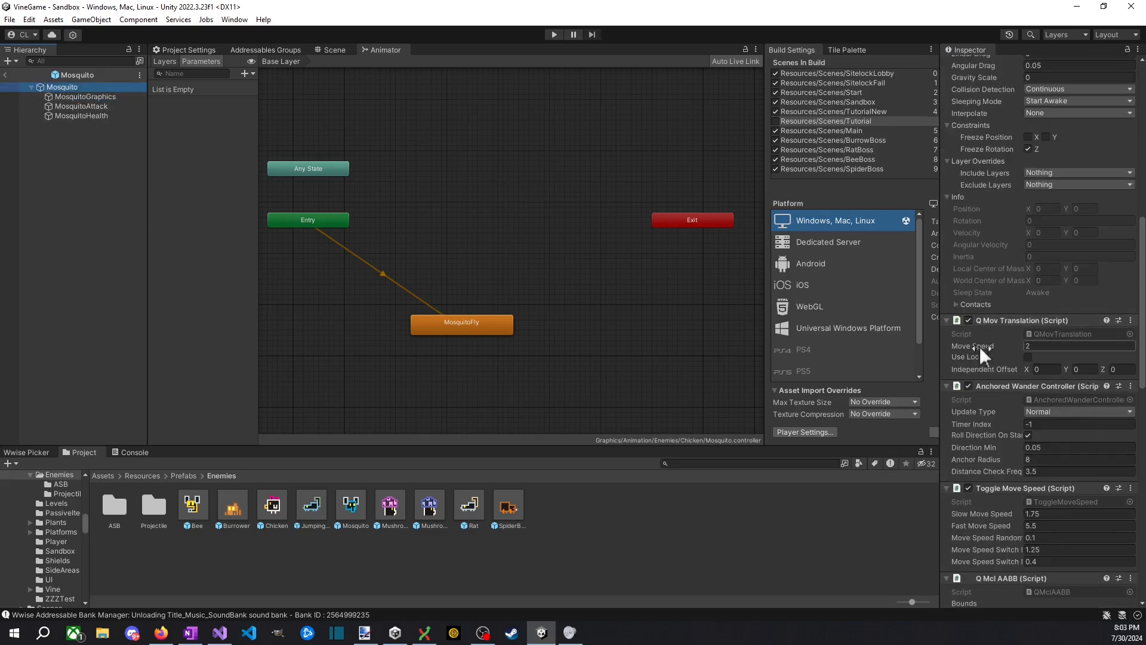
{"action": "scroll", "coordinate": [1051, 403], "scroll_direction": "down", "scroll_amount": 3}
{"action": "scroll", "coordinate": [1044, 454], "scroll_direction": "down", "scroll_amount": 3}
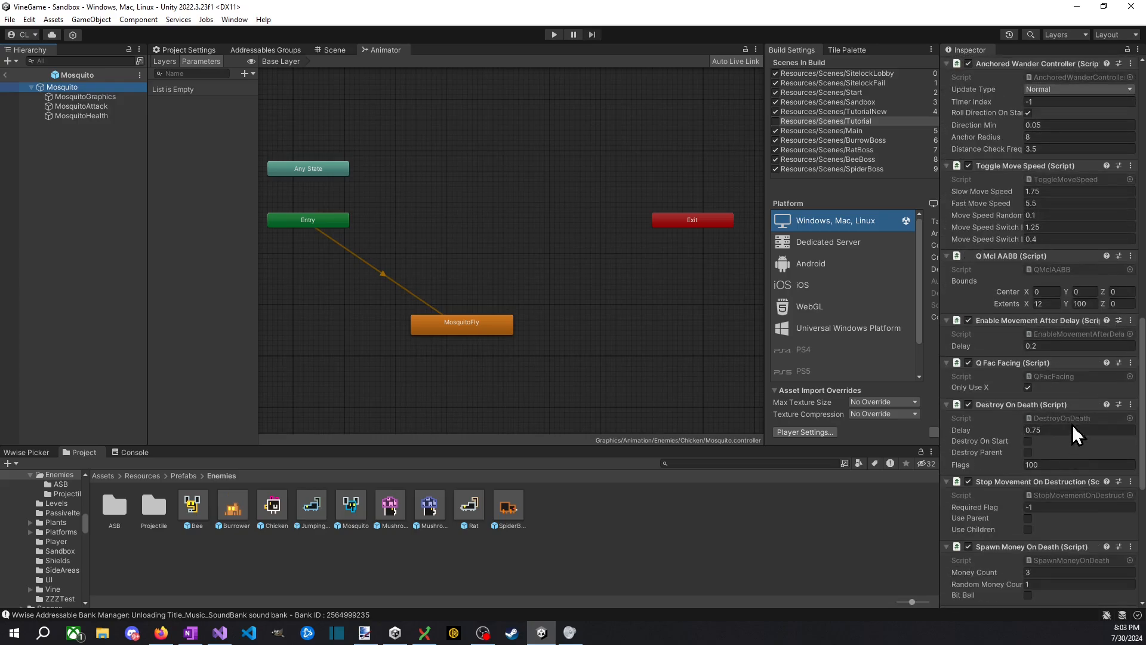
{"action": "left_click", "coordinate": [979, 405]}
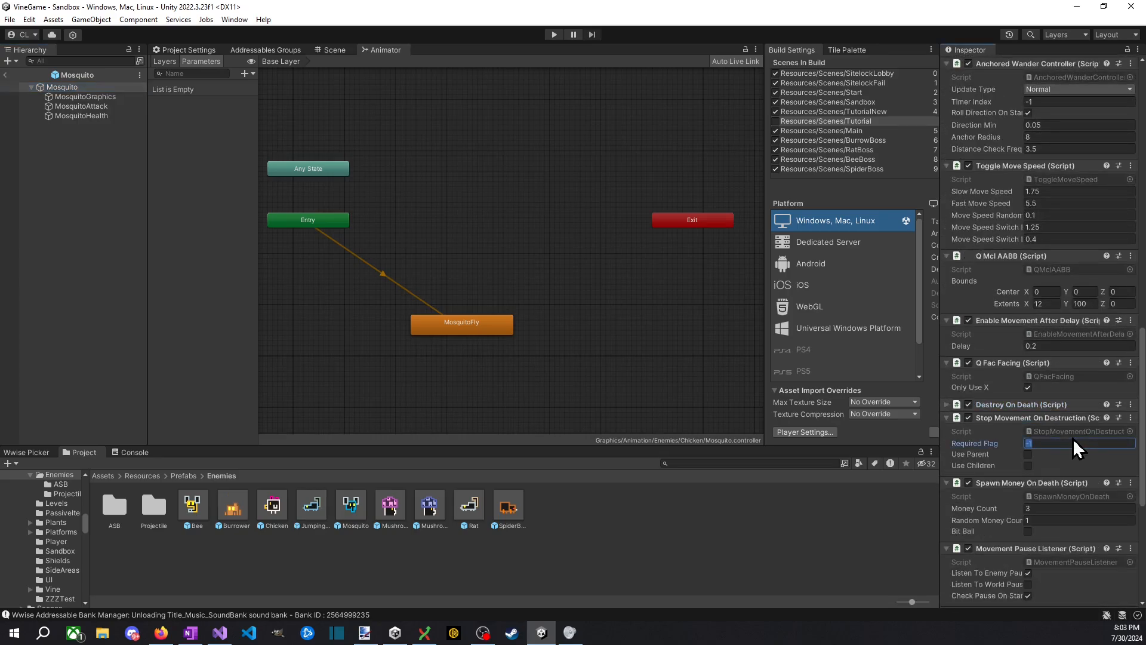
{"action": "left_click", "coordinate": [1058, 402]}
{"action": "left_click", "coordinate": [1051, 430]}
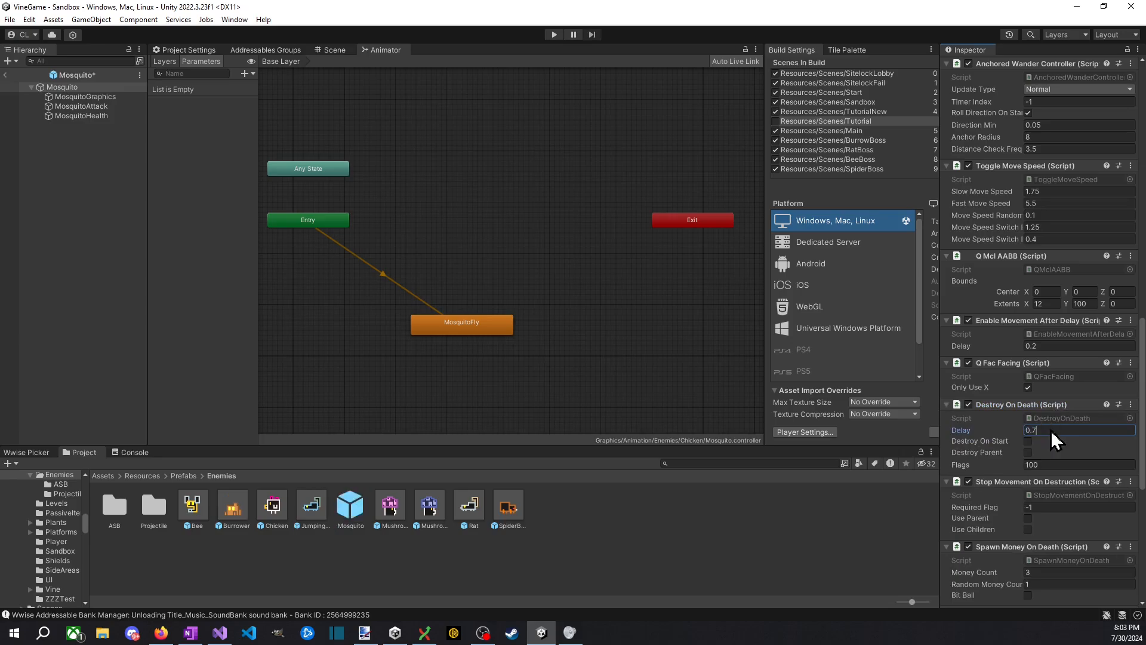
{"action": "type", "text": "0.7"}
{"action": "scroll", "coordinate": [1099, 399], "scroll_direction": "down", "scroll_amount": 6}
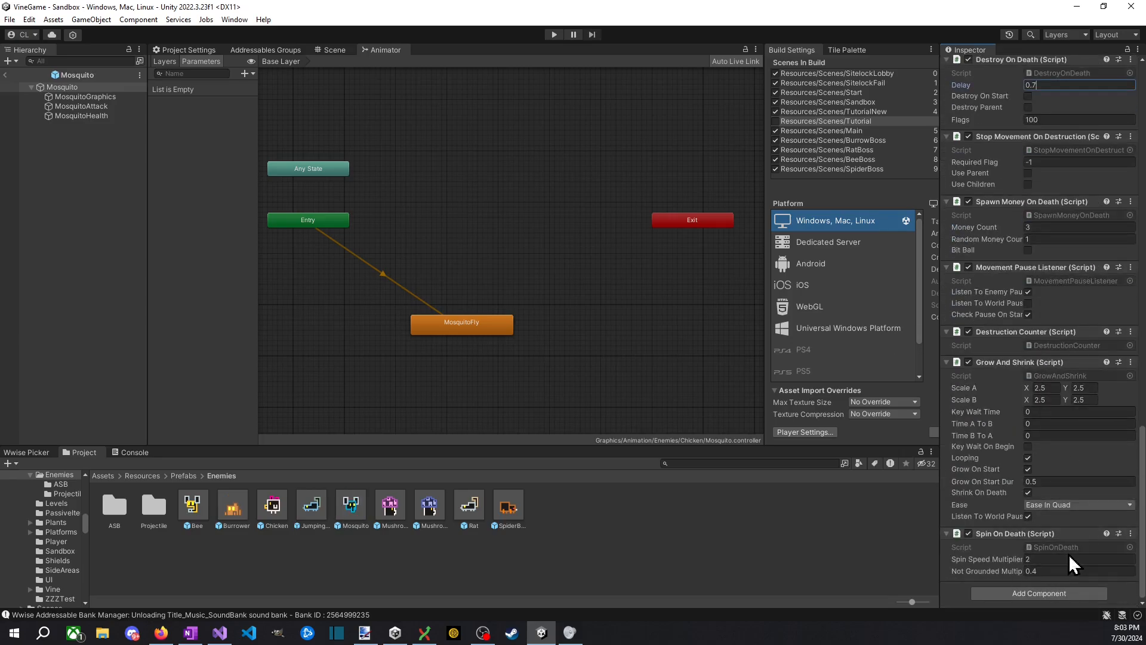
{"action": "left_click", "coordinate": [1067, 559]}
Step: Playtest the sandbox with mosquitoes spawned from the Enemies list, then stop and review the Mosquito's death settings
{"action": "left_click", "coordinate": [554, 34]}
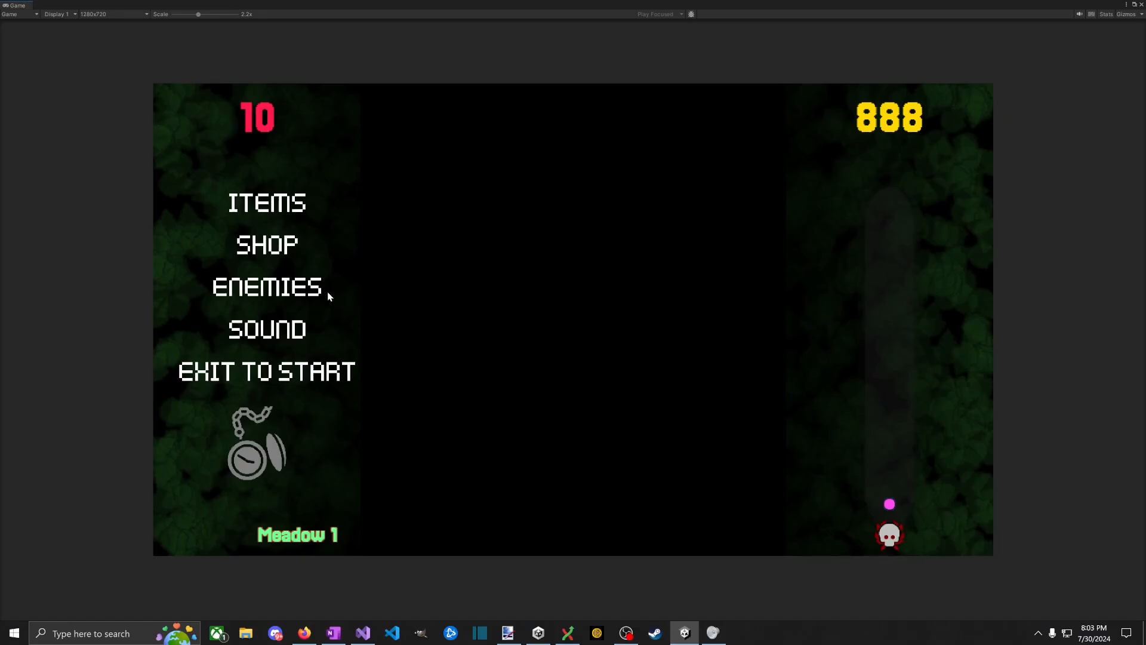
{"action": "left_click", "coordinate": [328, 292]}
{"action": "left_click", "coordinate": [453, 111]}
{"action": "key", "text": "d"}
{"action": "key", "text": "space"}
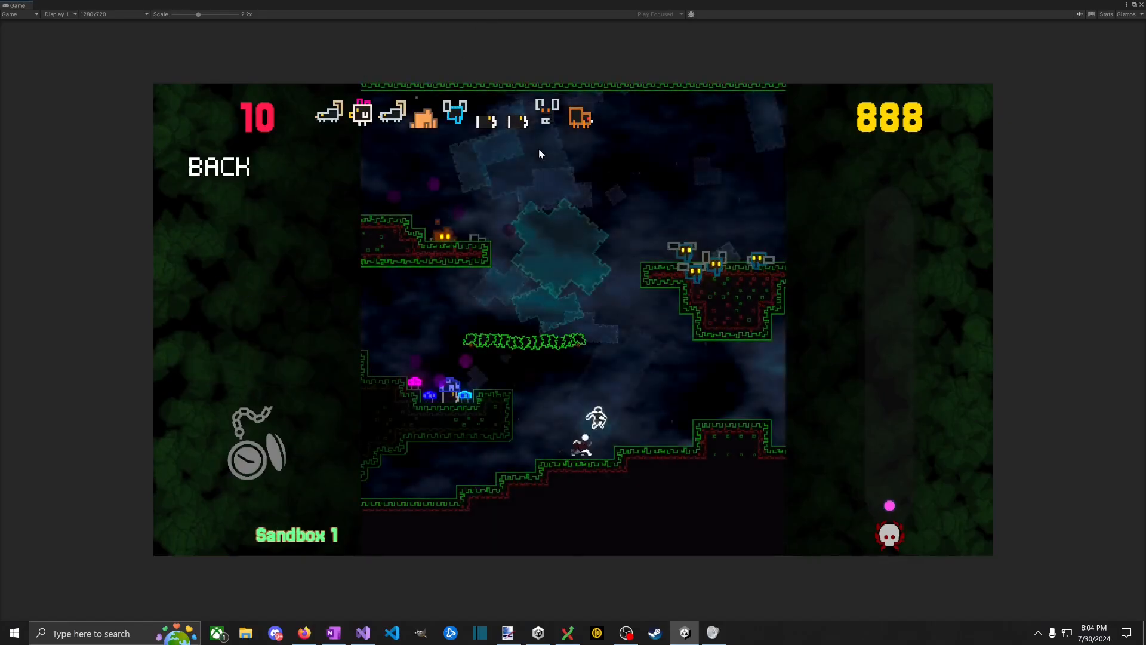
{"action": "key", "text": "d"}
{"action": "key", "text": "space"}
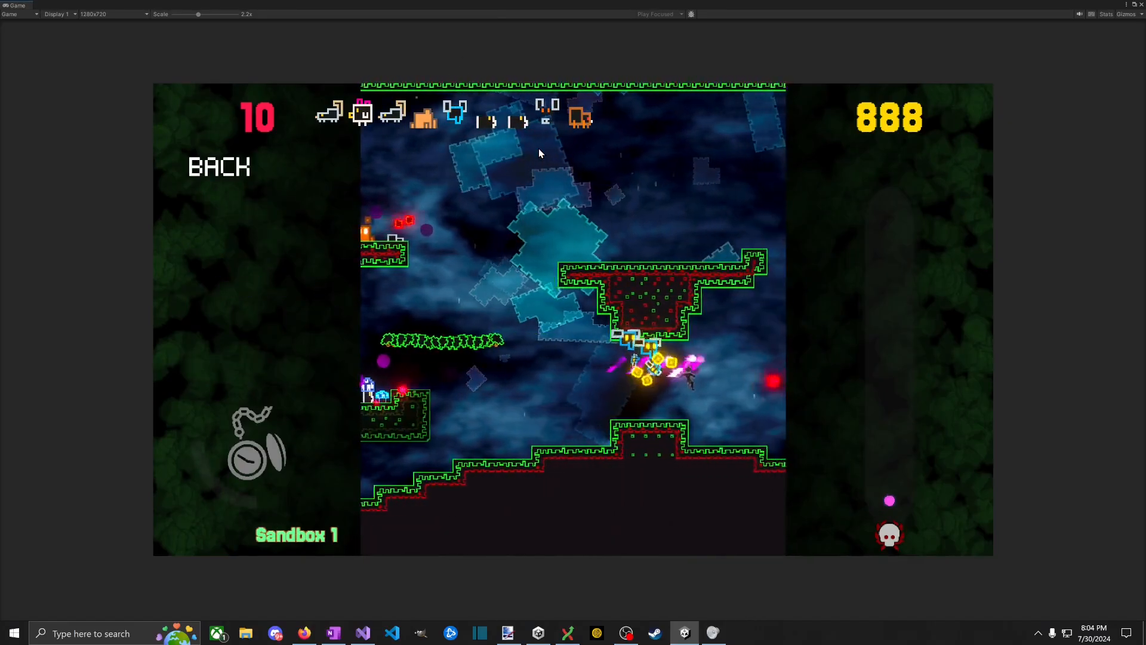
{"action": "key", "text": "a"}
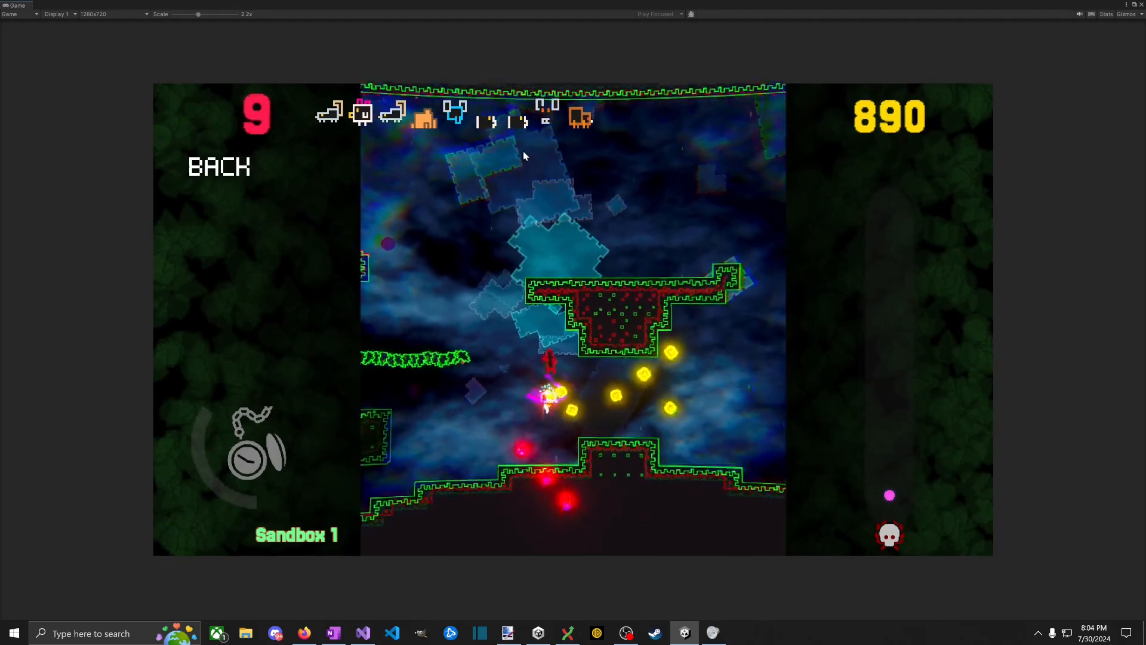
{"action": "key", "text": "d"}
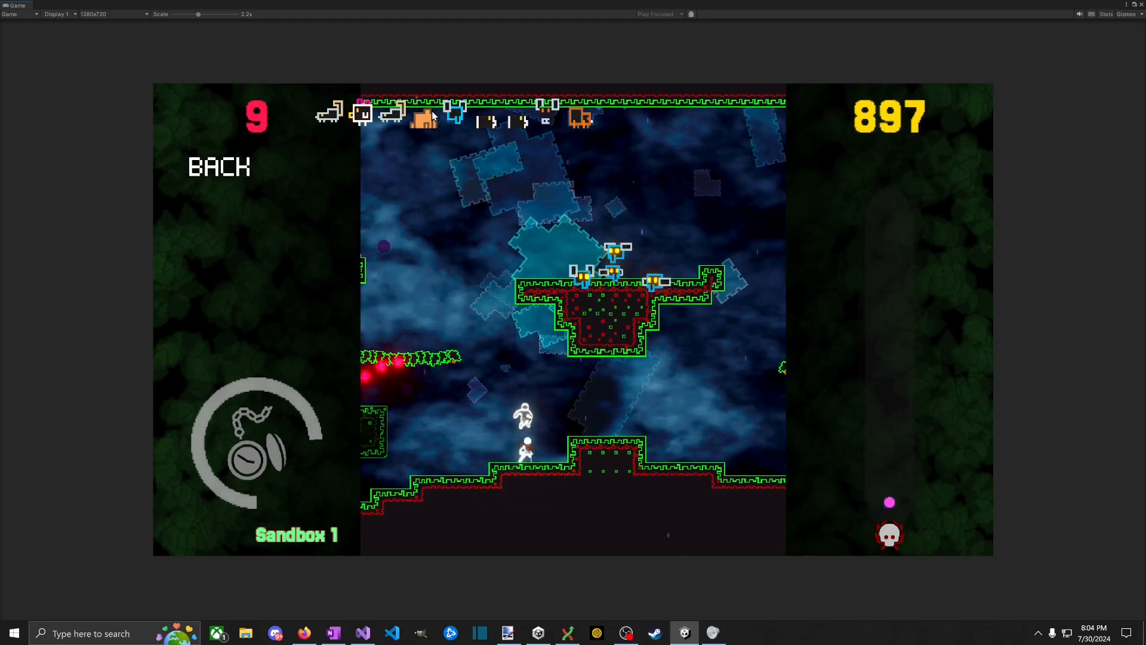
{"action": "key", "text": "space"}
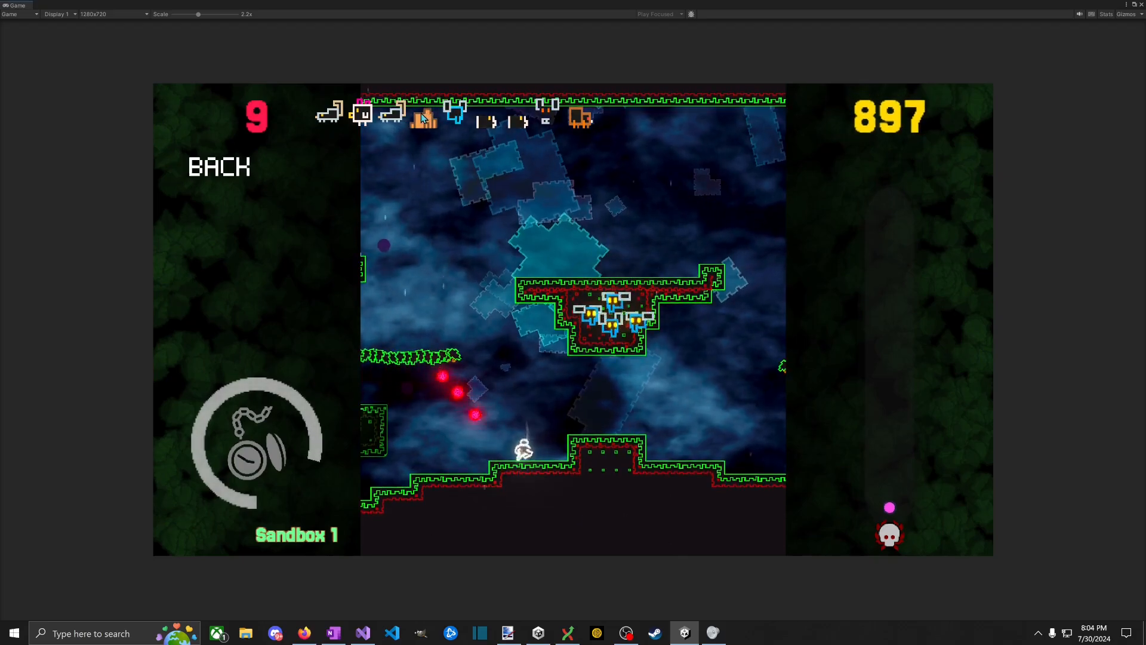
{"action": "key", "text": "space"}
{"action": "key", "text": "d"}
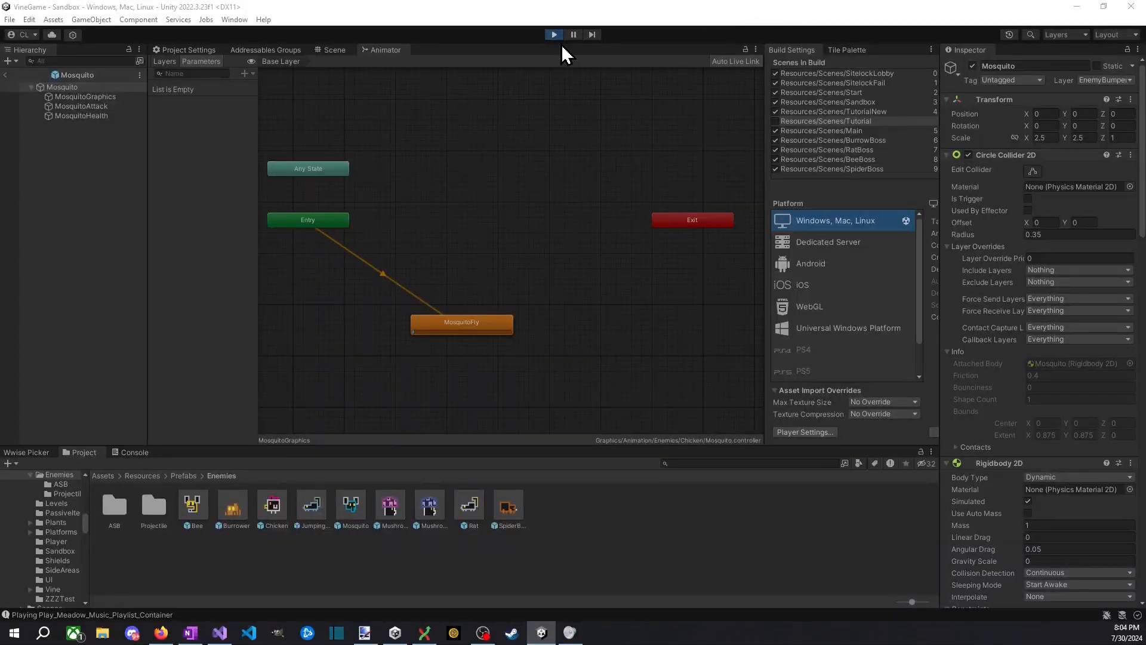
{"action": "left_click", "coordinate": [554, 35]}
{"action": "scroll", "coordinate": [1040, 303], "scroll_direction": "down", "scroll_amount": 15}
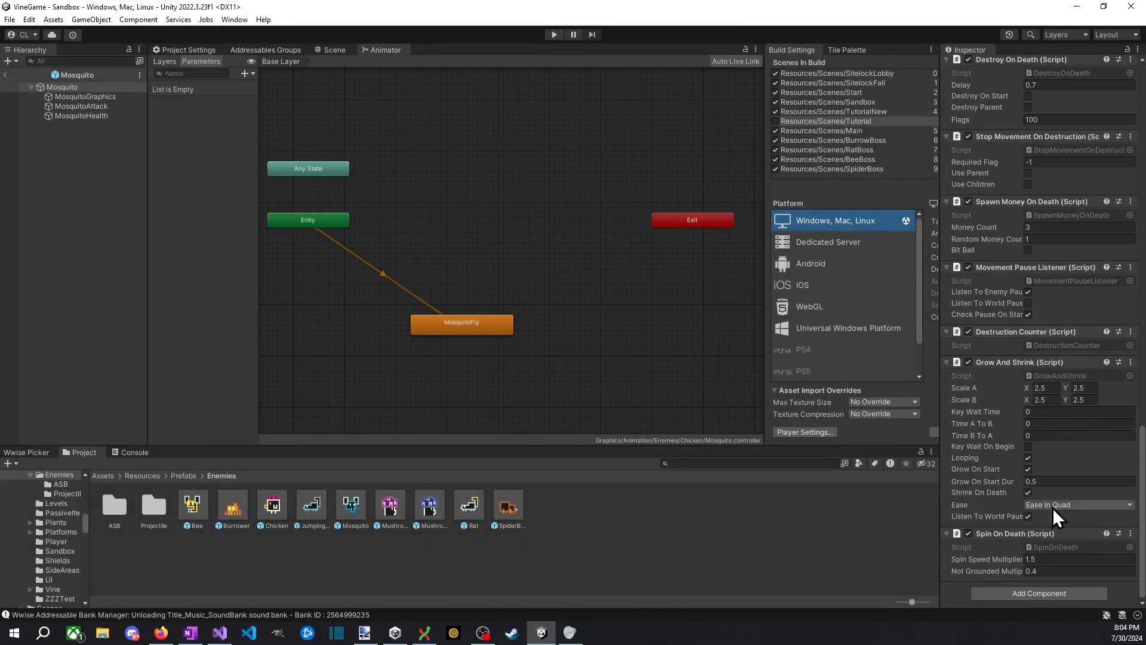
Step: Open the SpiderBody prefab, review its components and look up Spin On Death among the components available to add
{"action": "double_click", "coordinate": [505, 507]}
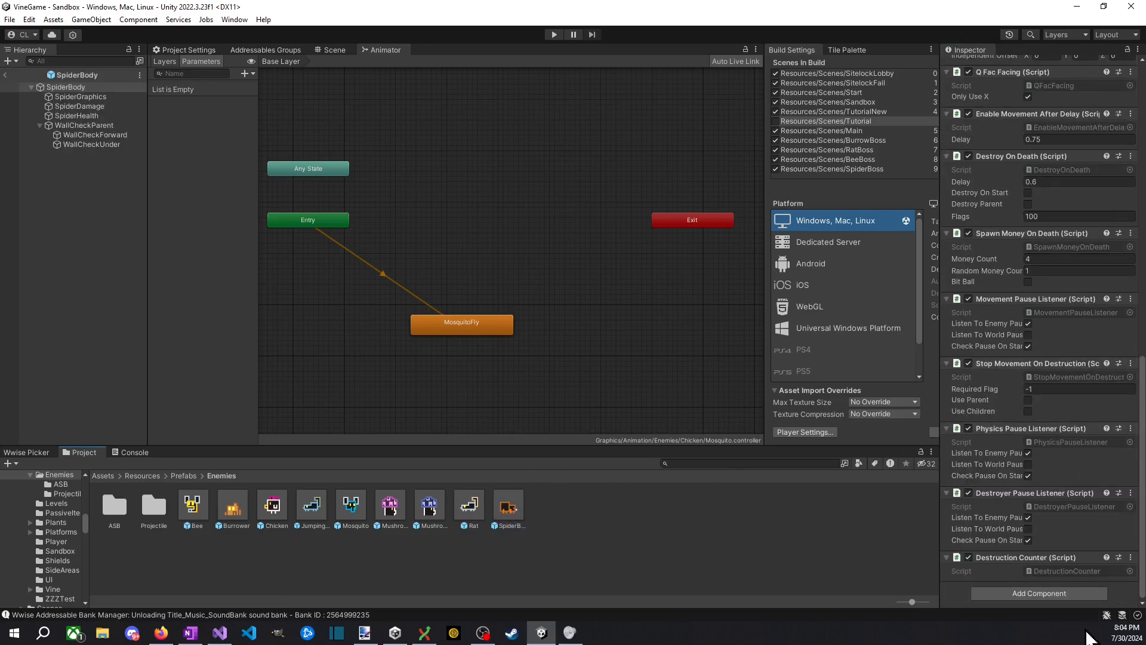
{"action": "scroll", "coordinate": [1075, 256], "scroll_direction": "up", "scroll_amount": 5}
{"action": "scroll", "coordinate": [1030, 252], "scroll_direction": "down", "scroll_amount": 5}
{"action": "left_click", "coordinate": [1021, 594]}
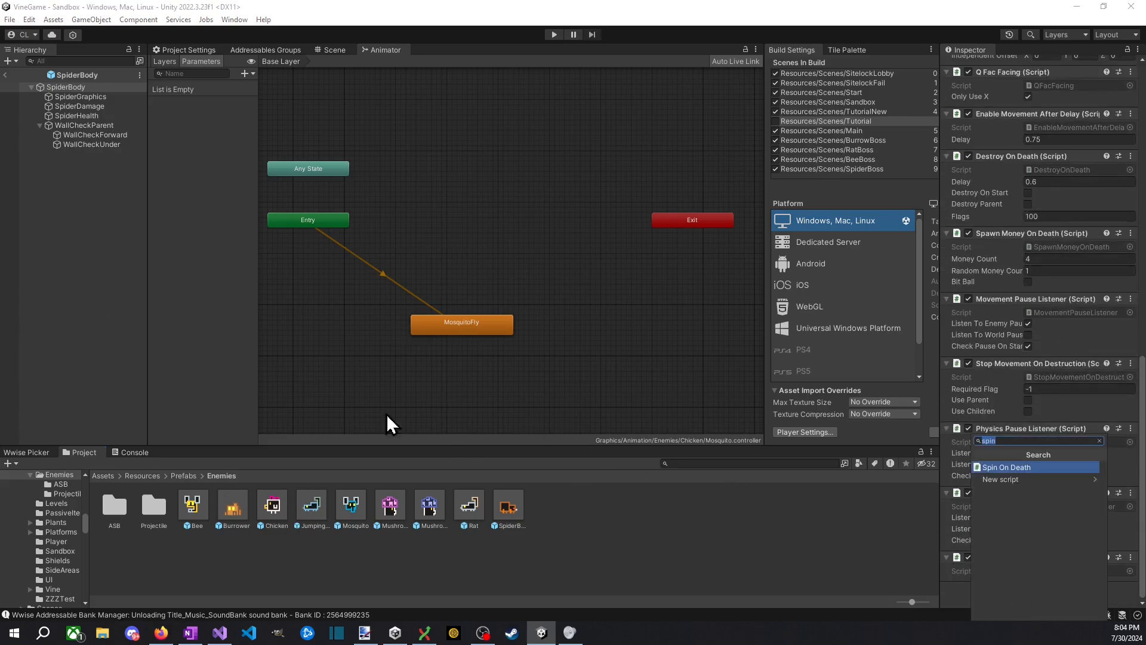
{"action": "left_click", "coordinate": [511, 514]}
Step: Select the SpiderGraphics child object and open its SpiderAnimController asset in the Spider animation folder
{"action": "scroll", "coordinate": [973, 411], "scroll_direction": "up", "scroll_amount": 10}
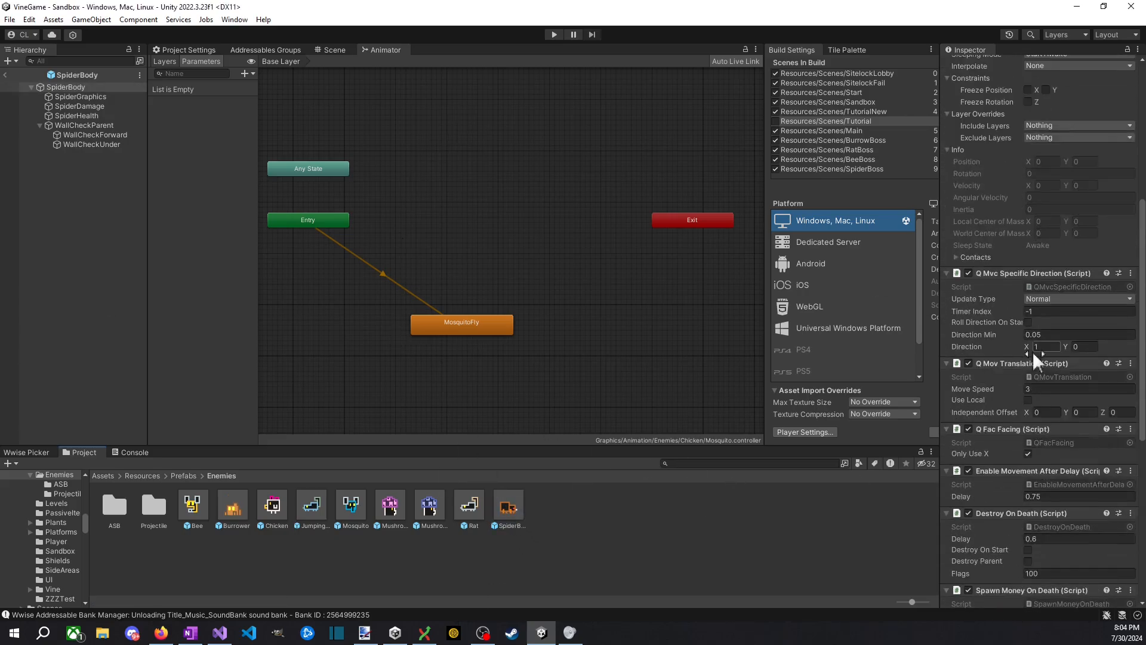
{"action": "left_click", "coordinate": [84, 96]}
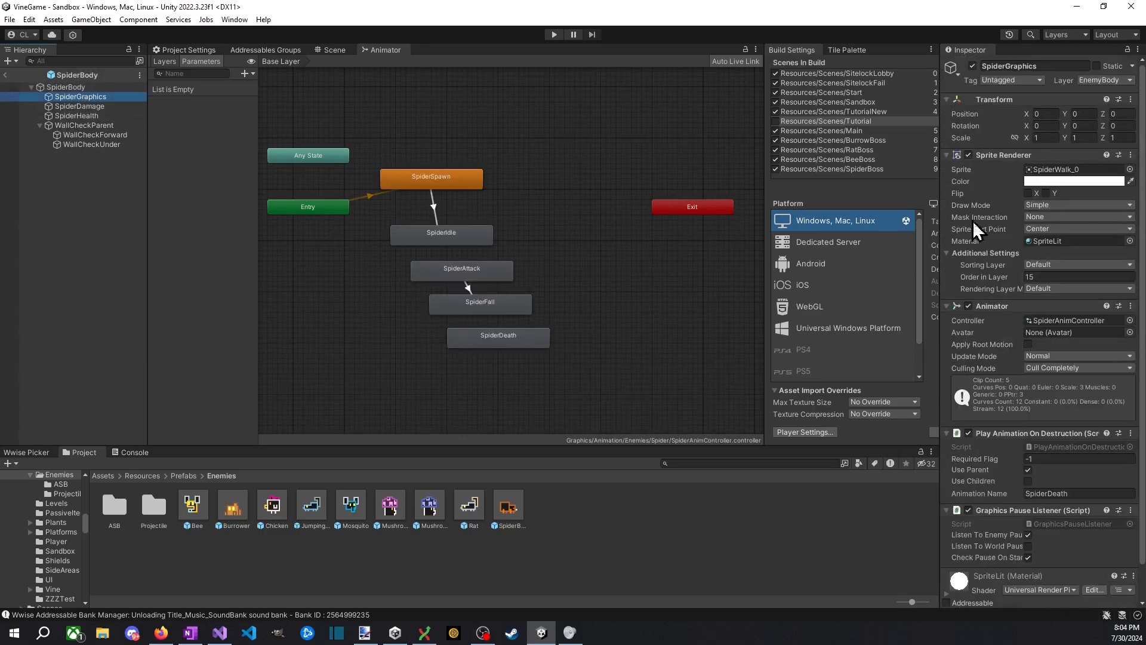
{"action": "double_click", "coordinate": [1075, 321]}
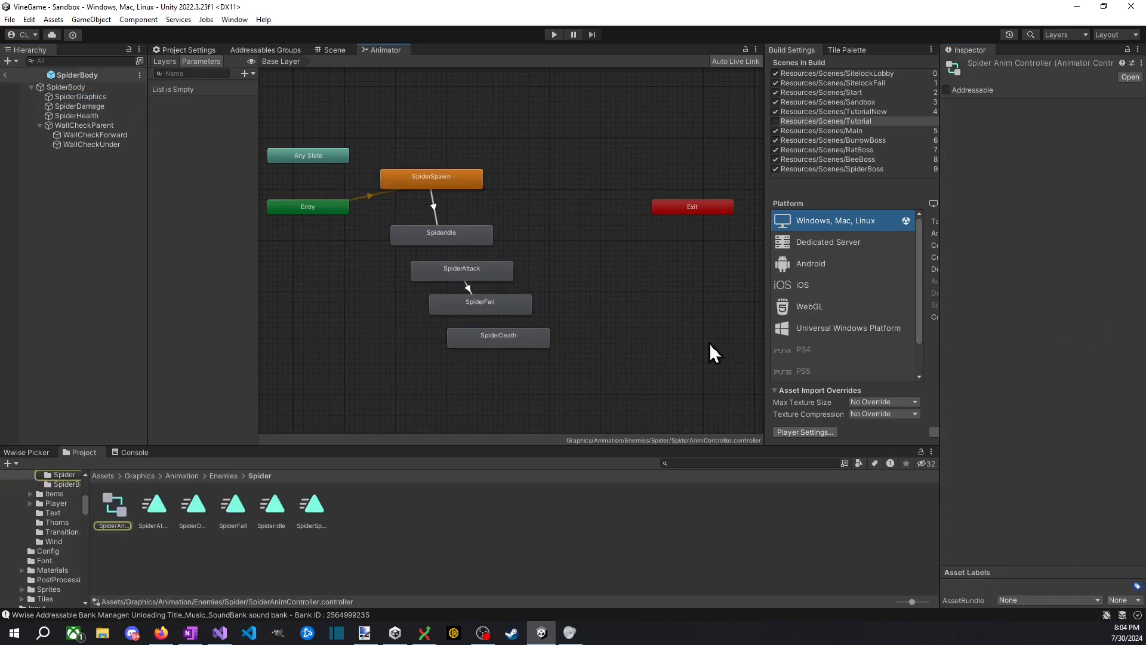
Step: Examine the SpiderDeath state's settings and the scale keyframes of the SpiderDeath animation clip on SpiderGraphics
{"action": "left_click", "coordinate": [496, 337]}
{"action": "left_click", "coordinate": [1068, 106]}
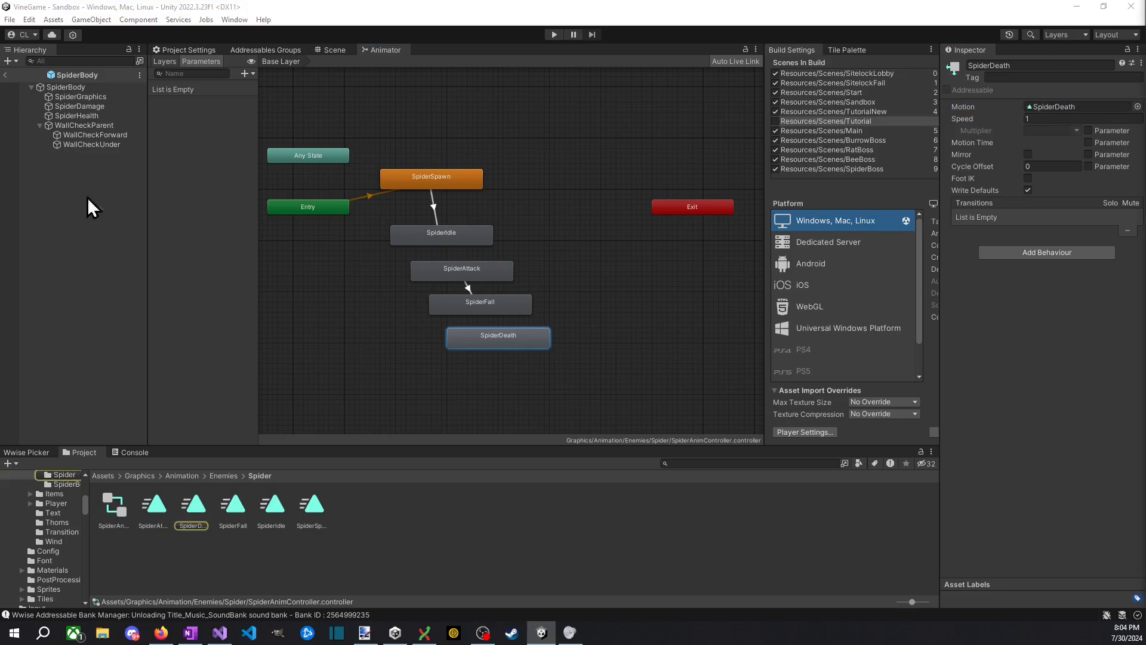
{"action": "left_click", "coordinate": [90, 97]}
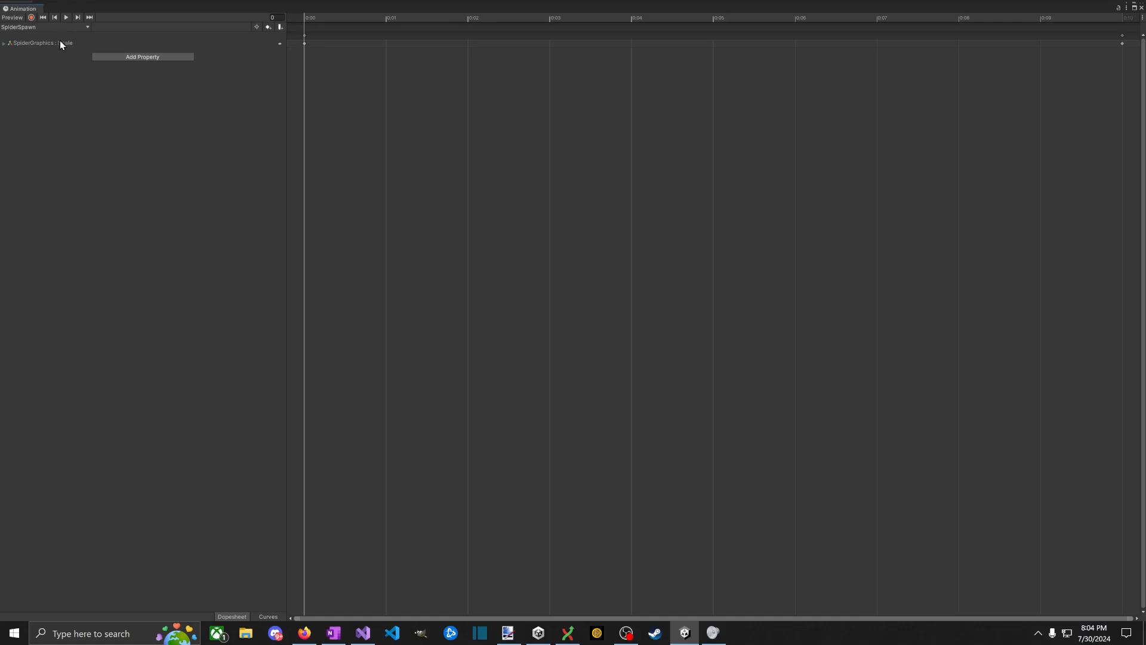
{"action": "left_click", "coordinate": [54, 27]}
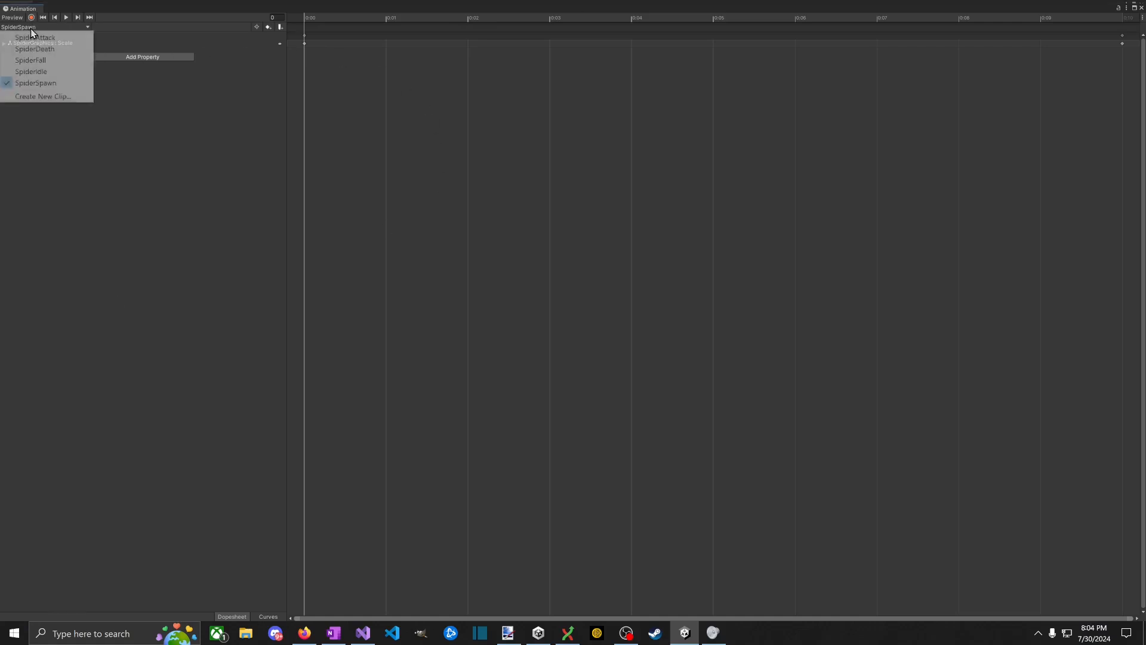
{"action": "left_click", "coordinate": [42, 49]}
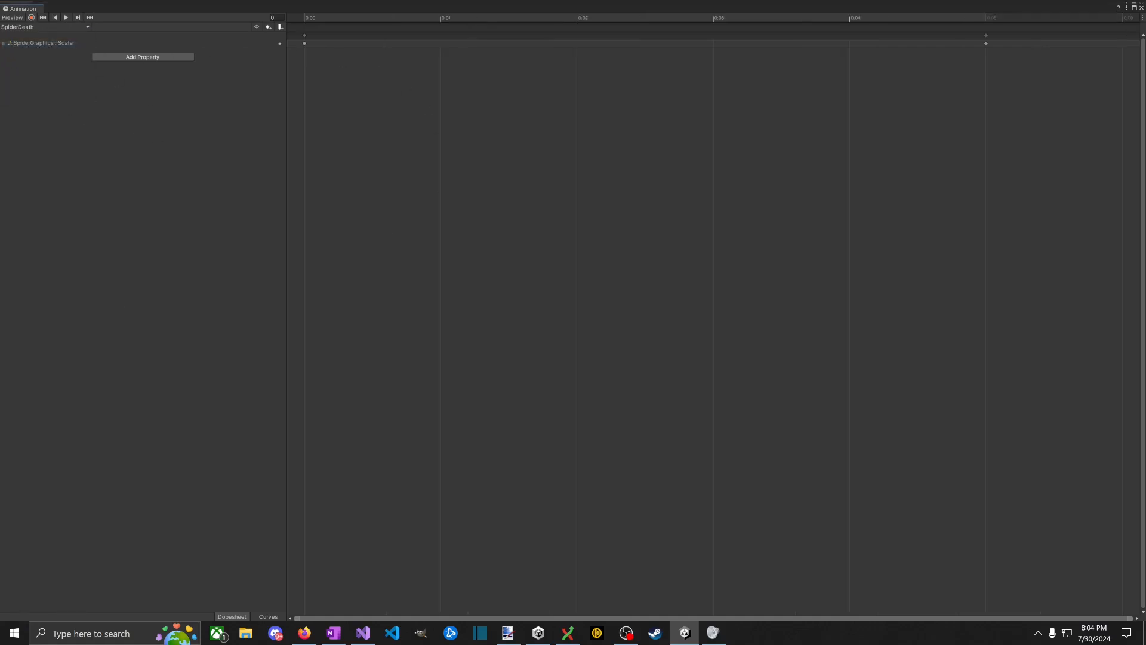
{"action": "left_click", "coordinate": [8, 44]}
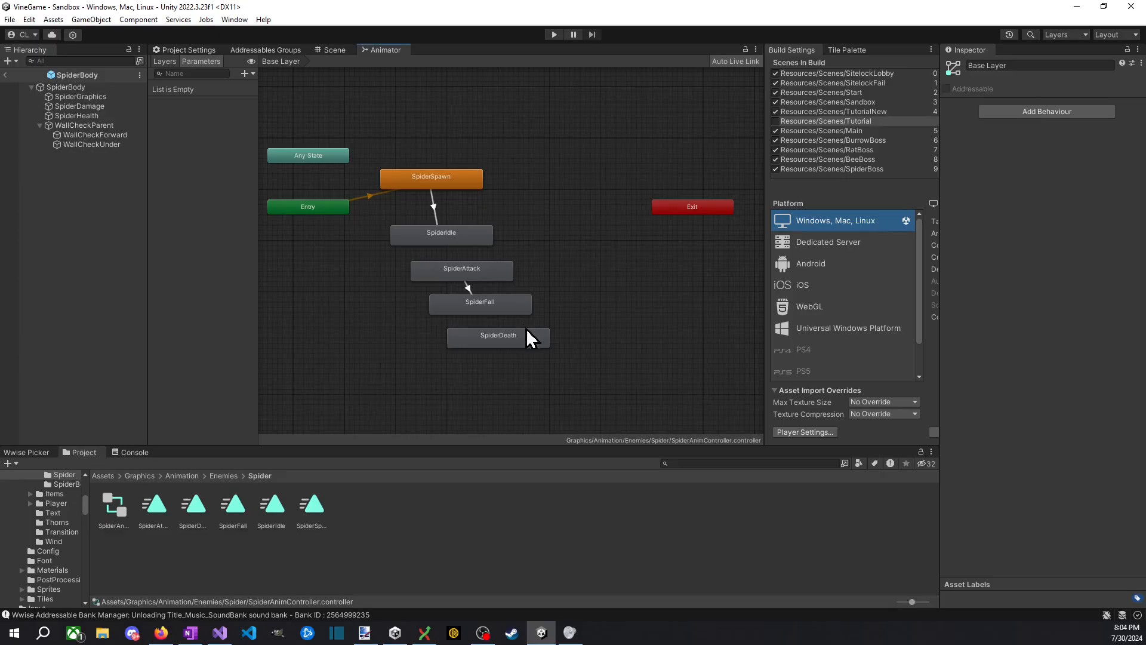
Step: Compare the SpiderDeath state's settings with the SpiderSpawn state's and view the SpiderSpawn animation clip
{"action": "left_click", "coordinate": [529, 335]}
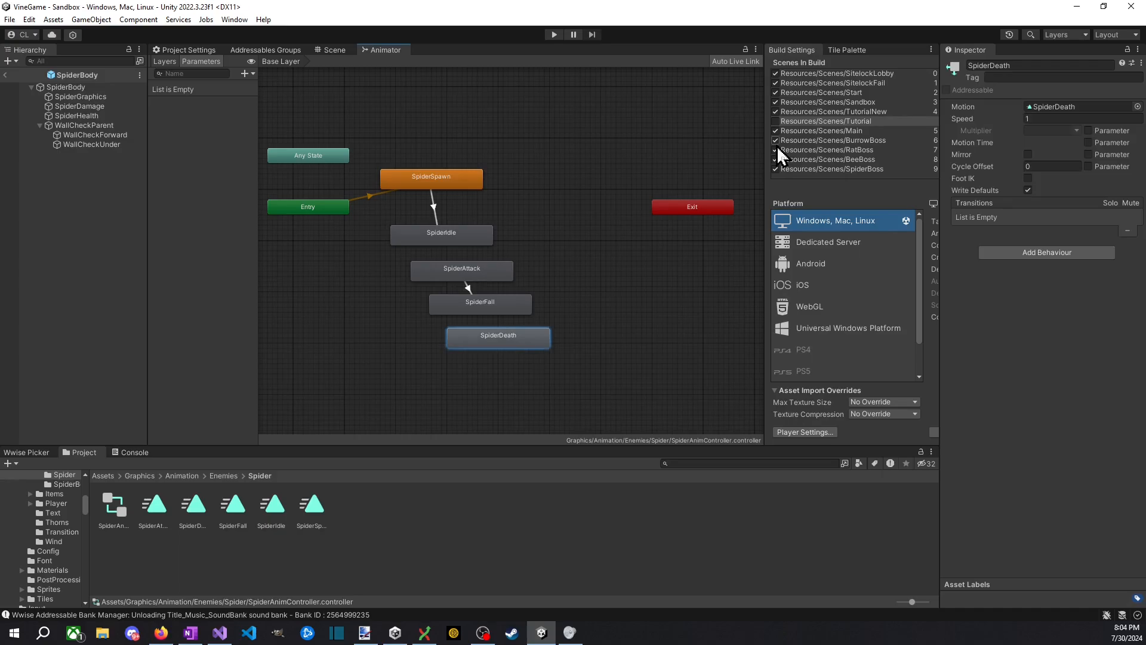
{"action": "left_click", "coordinate": [449, 179]}
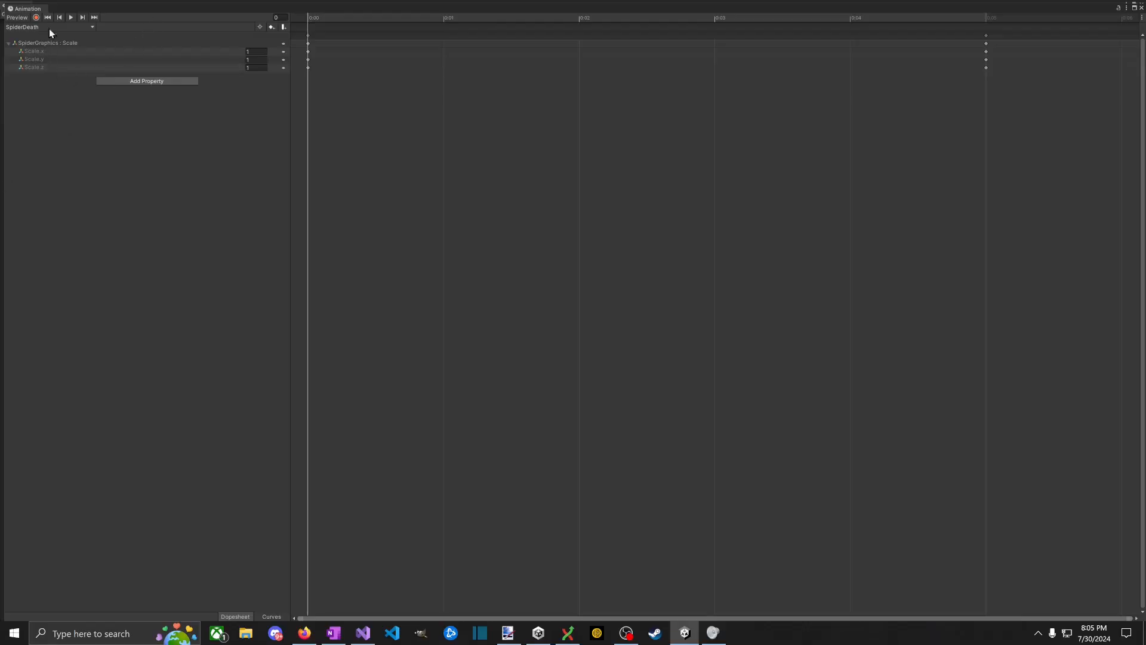
{"action": "left_click", "coordinate": [49, 29]}
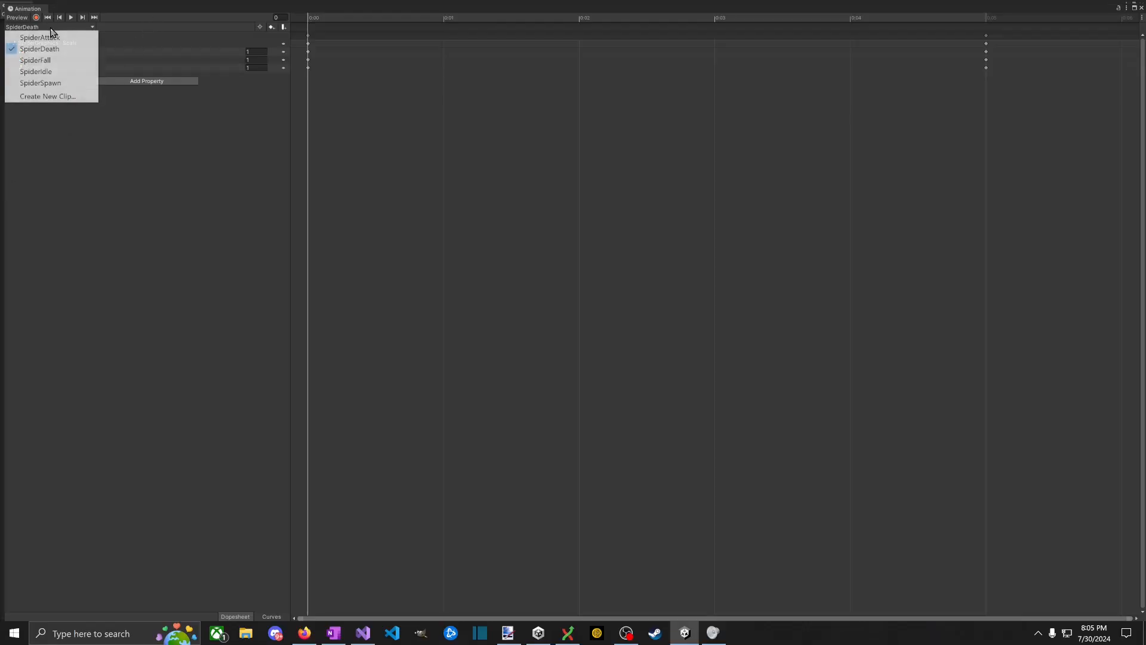
{"action": "left_click", "coordinate": [57, 83]}
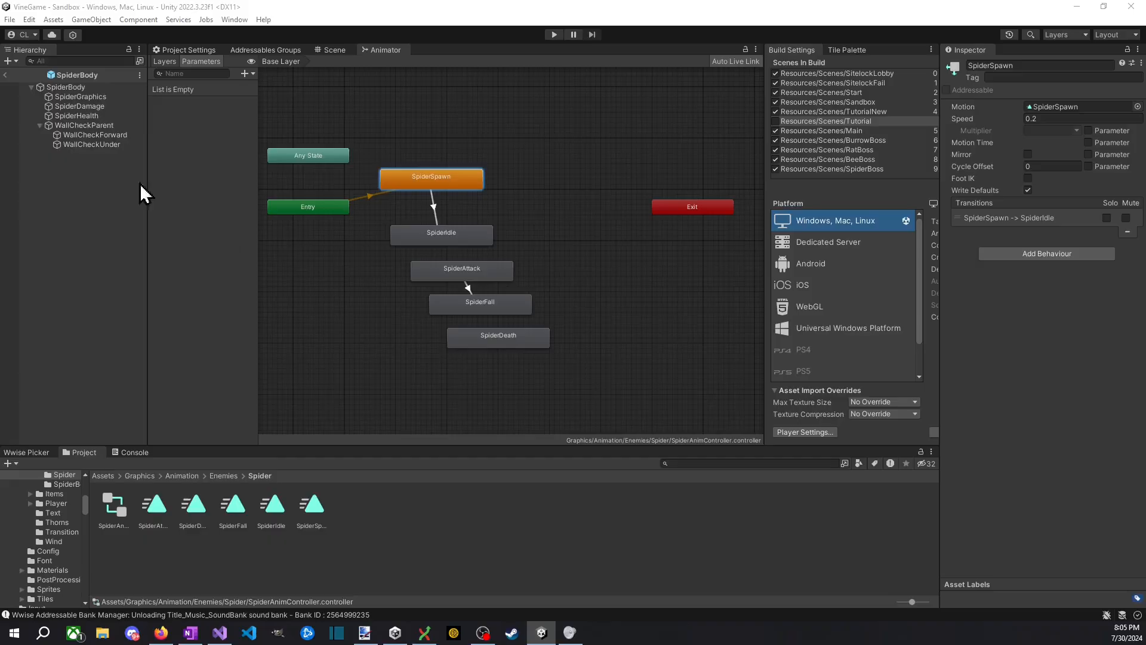
Step: Delete the SpiderSpawn and SpiderDeath states from the spider's animator controller
{"action": "left_click_drag", "start_coordinate": [412, 238], "coordinate": [417, 237]}
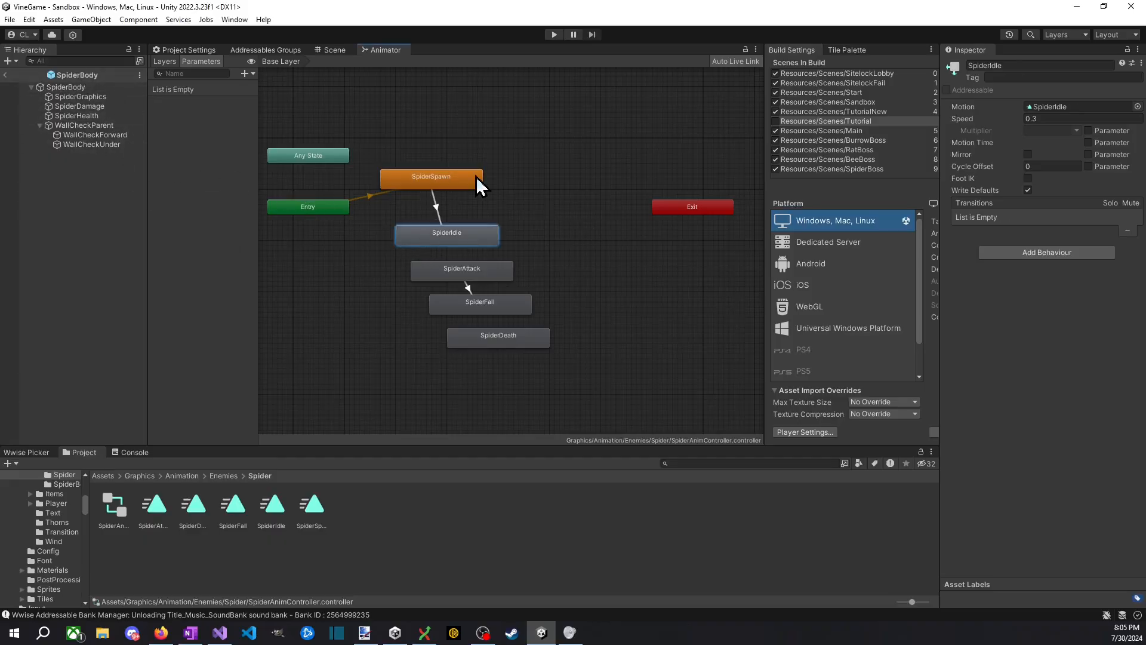
{"action": "left_click", "coordinate": [478, 178]}
{"action": "key", "text": "Delete"}
{"action": "left_click", "coordinate": [511, 348]}
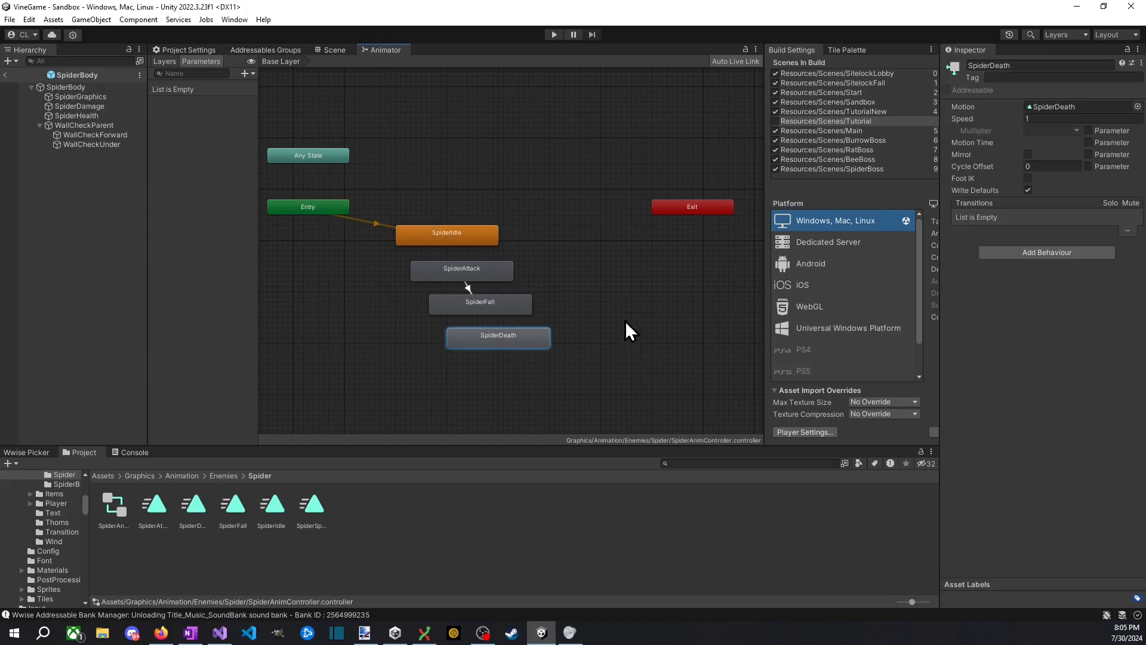
{"action": "key", "text": "Delete"}
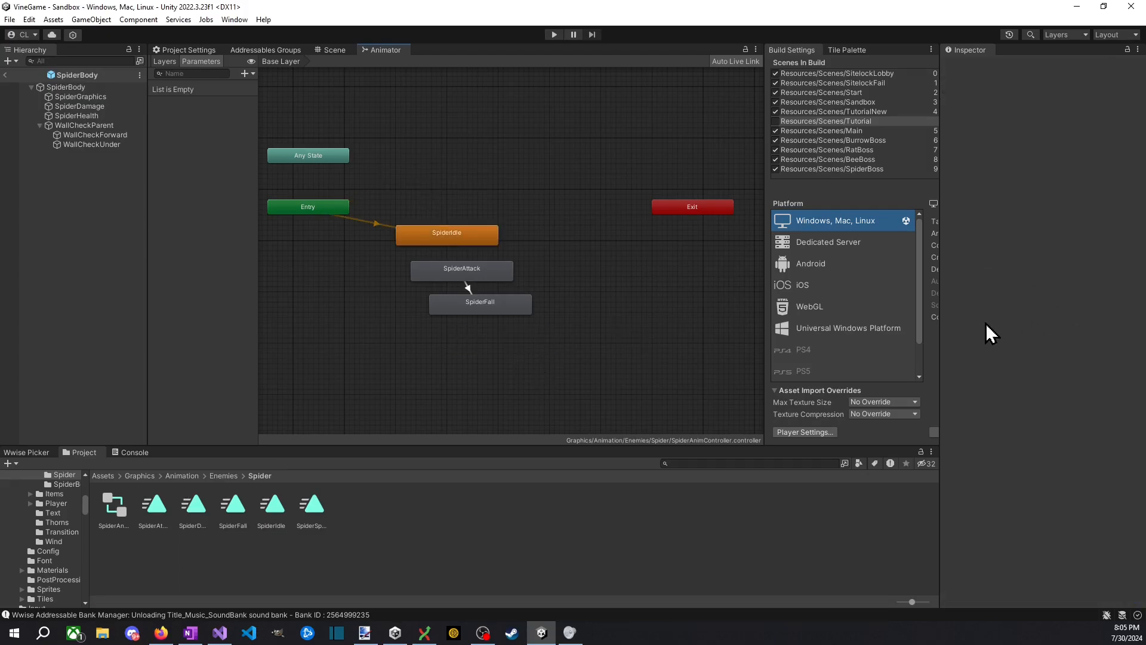
Step: Add a Grow And Shrink component to the root SpiderBody object
{"action": "left_click", "coordinate": [96, 87]}
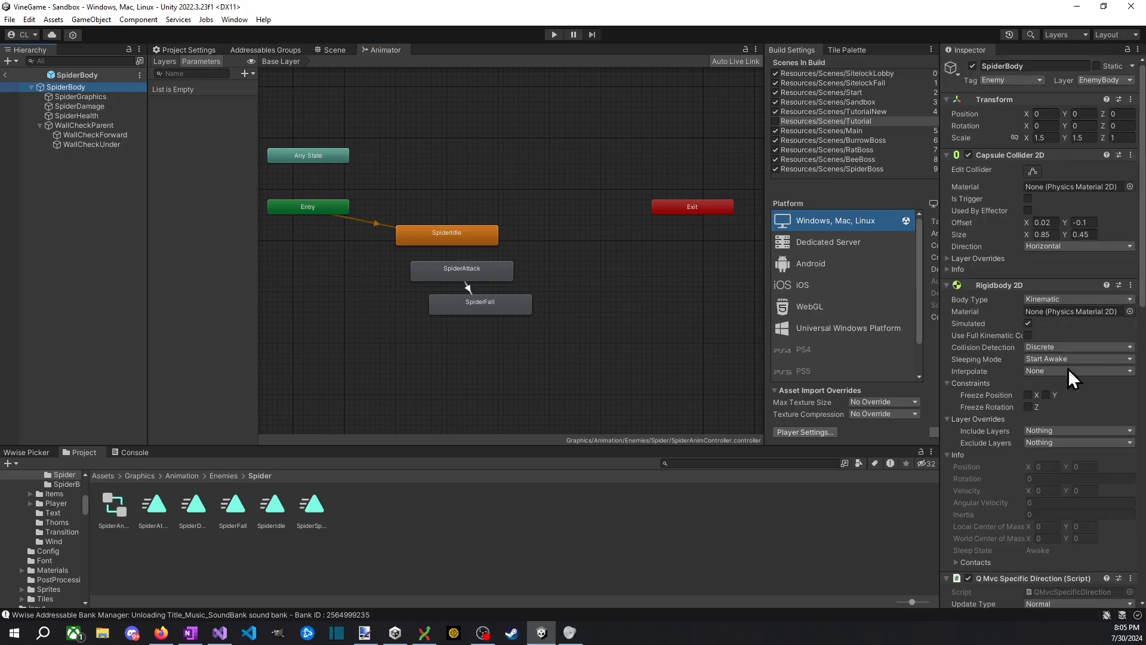
{"action": "scroll", "coordinate": [1027, 466], "scroll_direction": "down", "scroll_amount": 10}
{"action": "left_click", "coordinate": [1019, 597]}
{"action": "type", "text": "grow"}
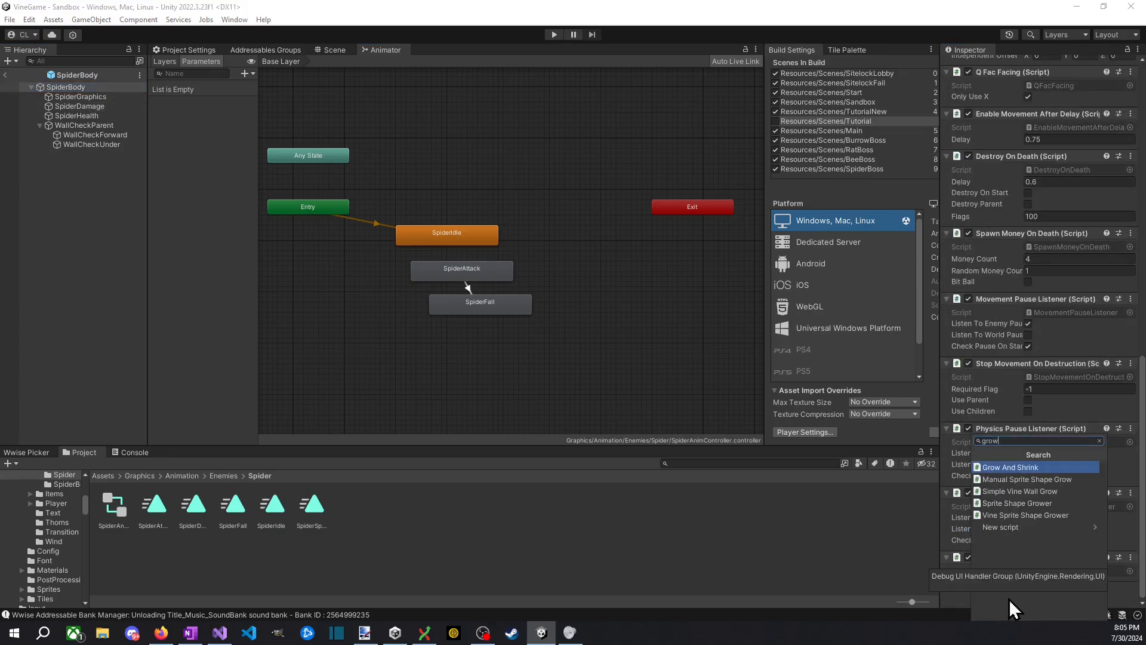
{"action": "key", "text": "Return"}
{"action": "scroll", "coordinate": [1041, 272], "scroll_direction": "up", "scroll_amount": 16}
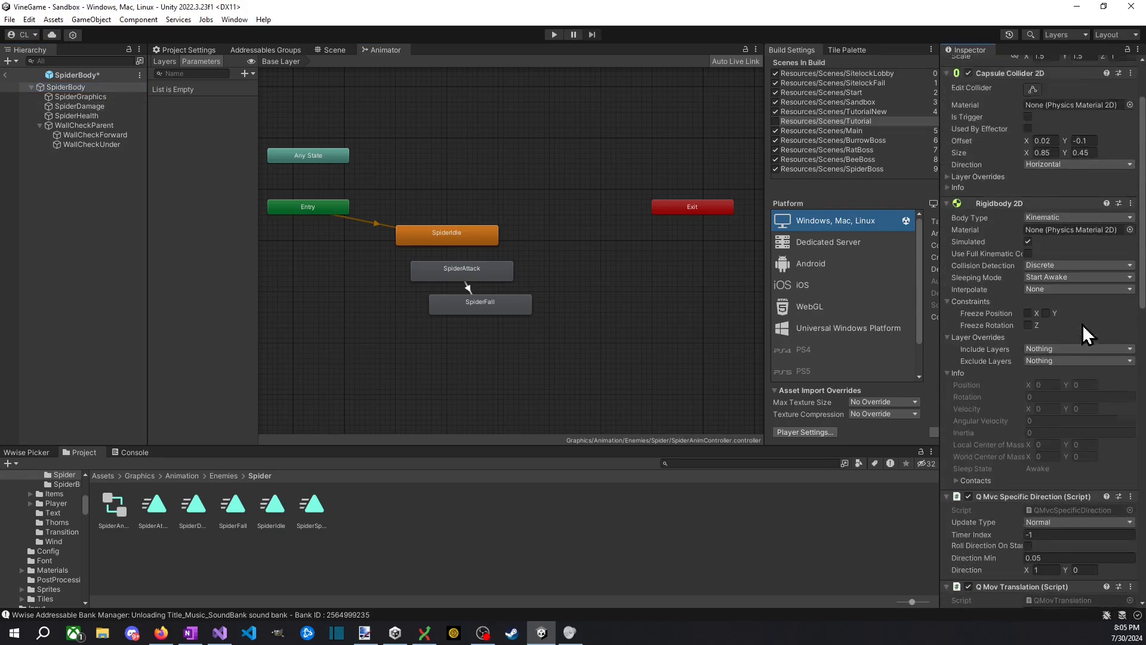
Step: Set both Scale A and Scale B of the Grow And Shrink component to 1.5 in X and Y
{"action": "scroll", "coordinate": [1081, 335], "scroll_direction": "down", "scroll_amount": 20}
{"action": "left_click", "coordinate": [1051, 430]}
{"action": "left_click", "coordinate": [1046, 442]}
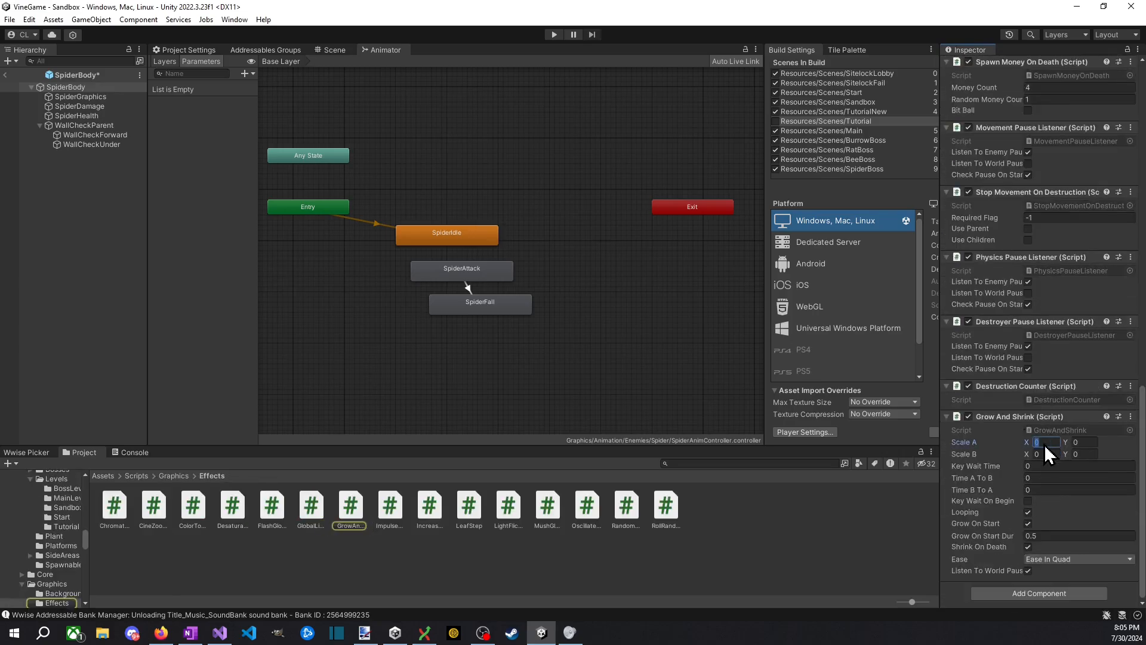
{"action": "key", "text": "Return"}
{"action": "left_click", "coordinate": [1089, 443]}
{"action": "type", "text": "1.5"}
{"action": "key", "text": "Tab"}
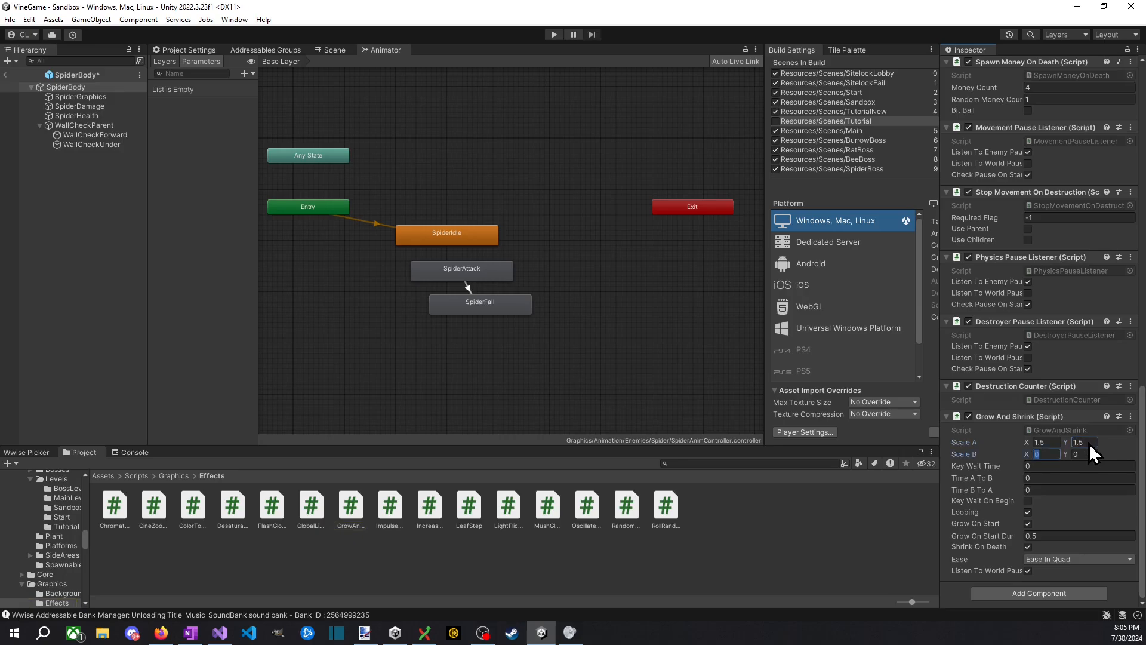
{"action": "type", "text": "1.5"}
{"action": "key", "text": "Tab"}
Step: Add a Spin On Death component to SpiderBody and save the prefab
{"action": "left_click", "coordinate": [1054, 595]}
{"action": "type", "text": "spin"}
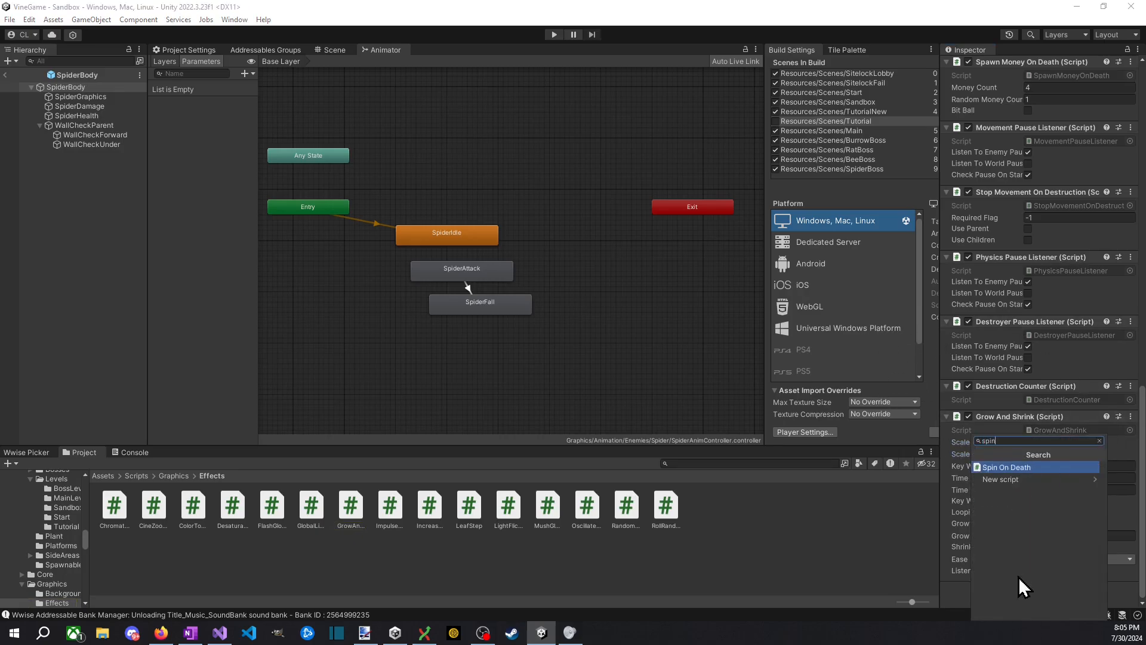
{"action": "key", "text": "Return"}
{"action": "scroll", "coordinate": [1013, 524], "scroll_direction": "down", "scroll_amount": 3}
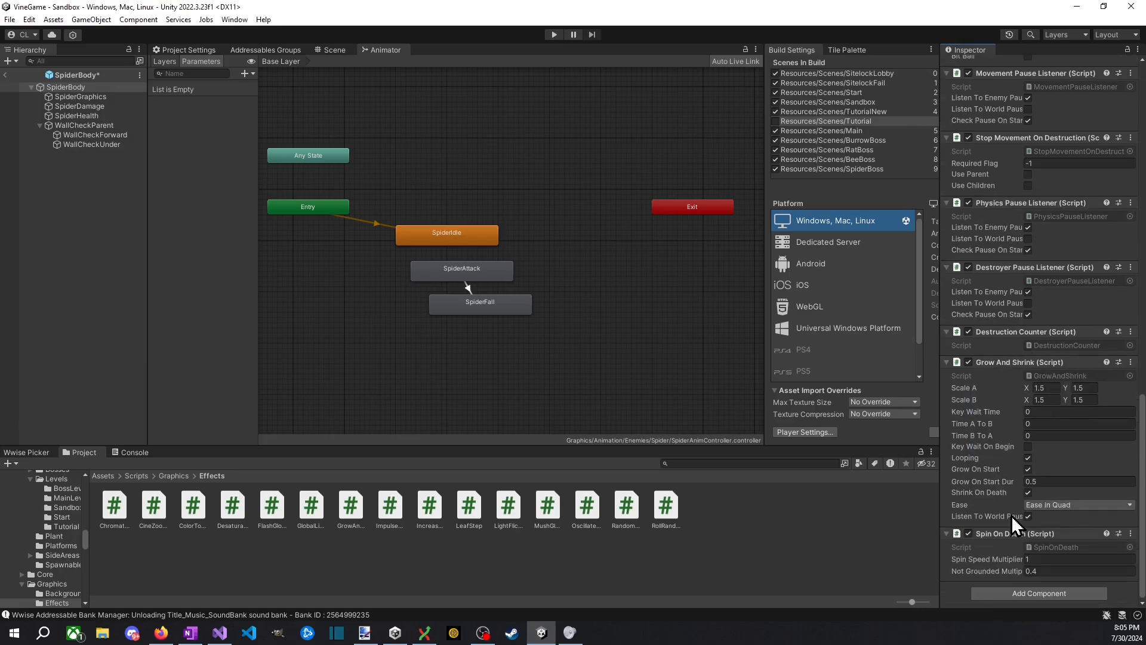
{"action": "key", "text": "ctrl+s"}
Step: Review SpiderBody's full component list, including its movement, Destroy On Death, Grow And Shrink and Spin On Death settings
{"action": "scroll", "coordinate": [990, 233], "scroll_direction": "up", "scroll_amount": 20}
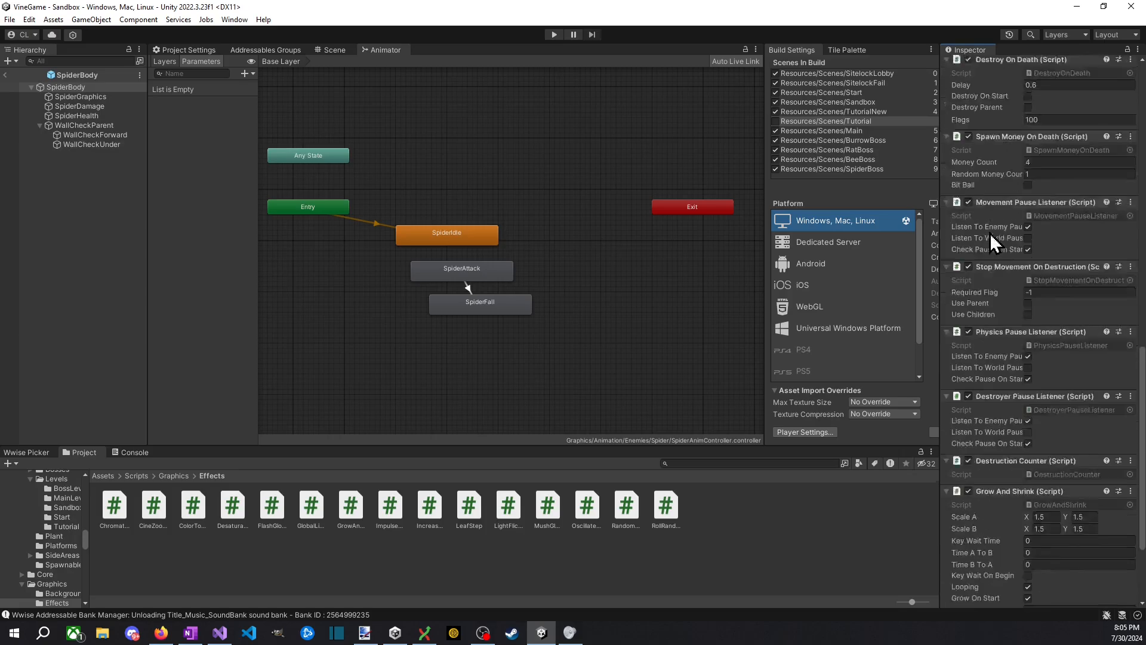
{"action": "scroll", "coordinate": [1032, 264], "scroll_direction": "down", "scroll_amount": 20}
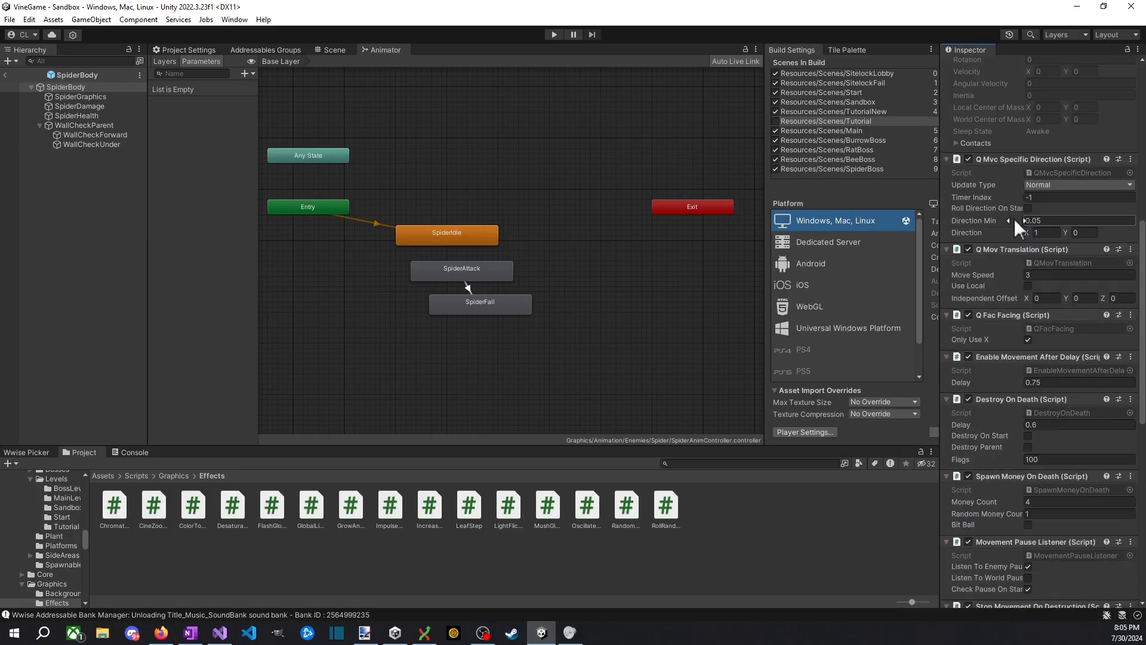
{"action": "scroll", "coordinate": [1015, 218], "scroll_direction": "down", "scroll_amount": 3}
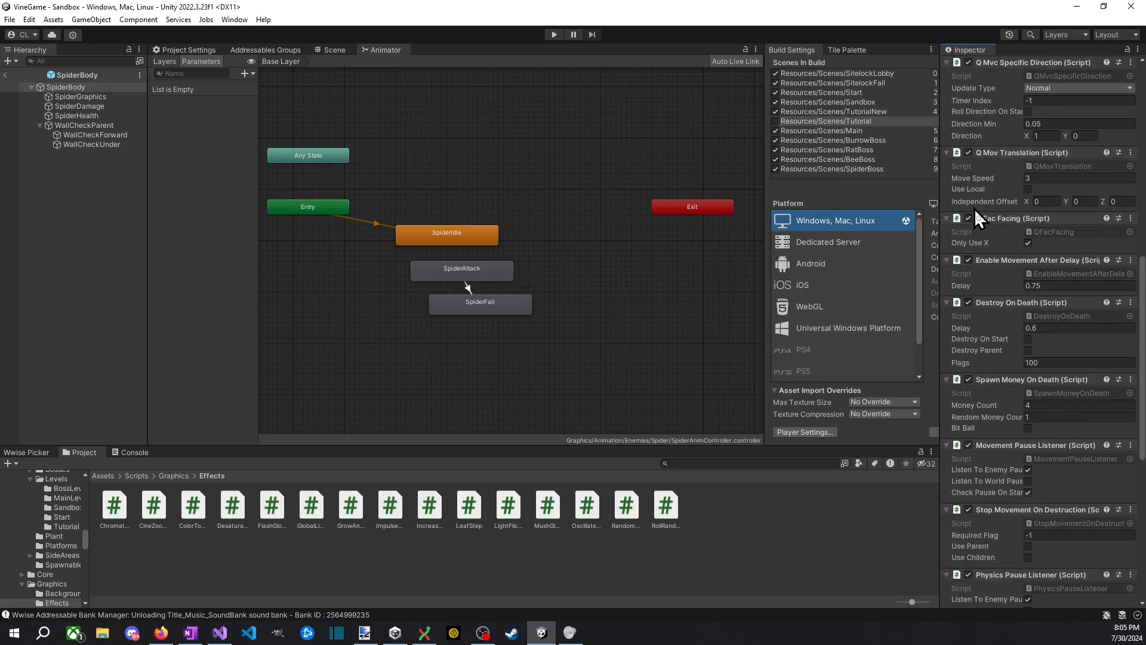
{"action": "scroll", "coordinate": [974, 209], "scroll_direction": "down", "scroll_amount": 9}
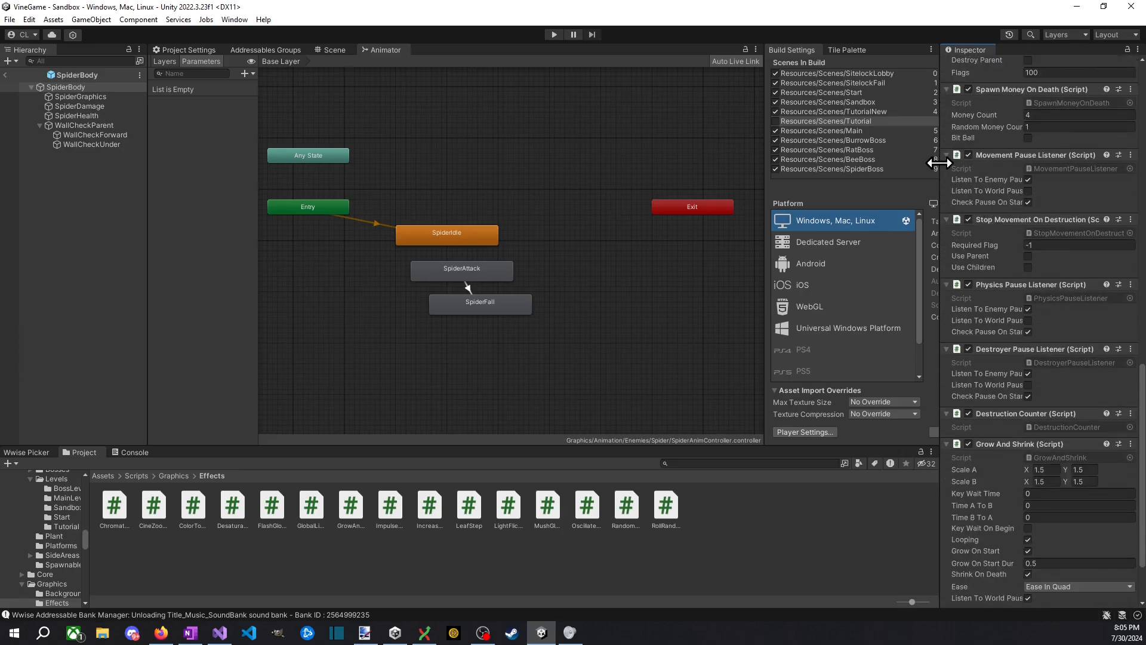
{"action": "scroll", "coordinate": [973, 471], "scroll_direction": "down", "scroll_amount": 3}
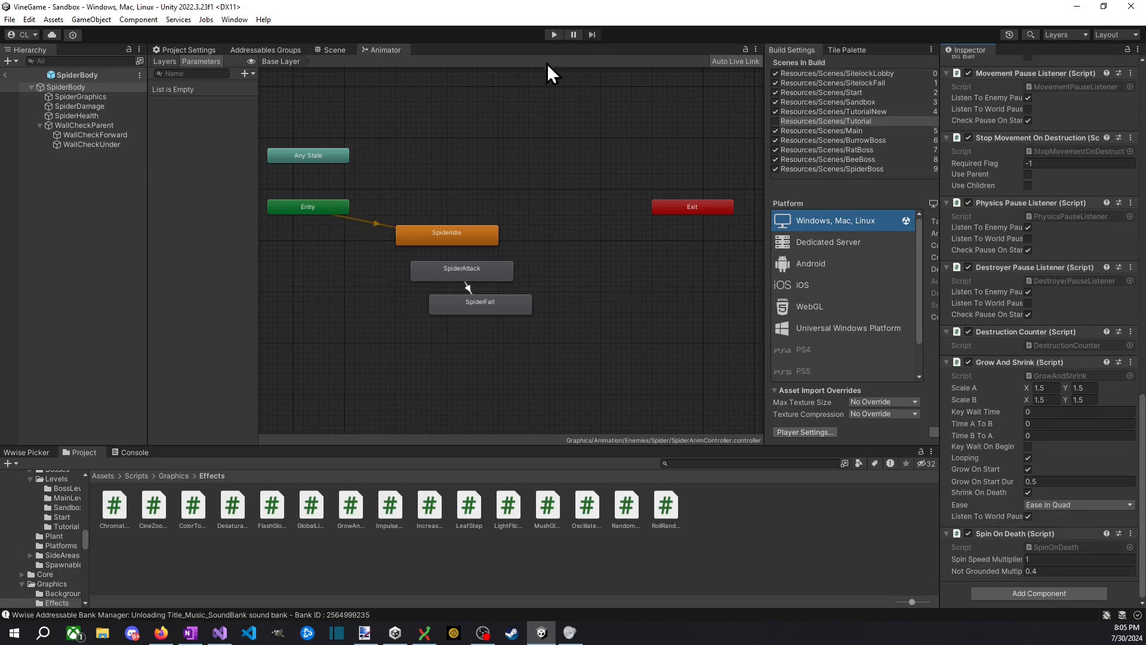
{"action": "scroll", "coordinate": [1079, 381], "scroll_direction": "up", "scroll_amount": 5}
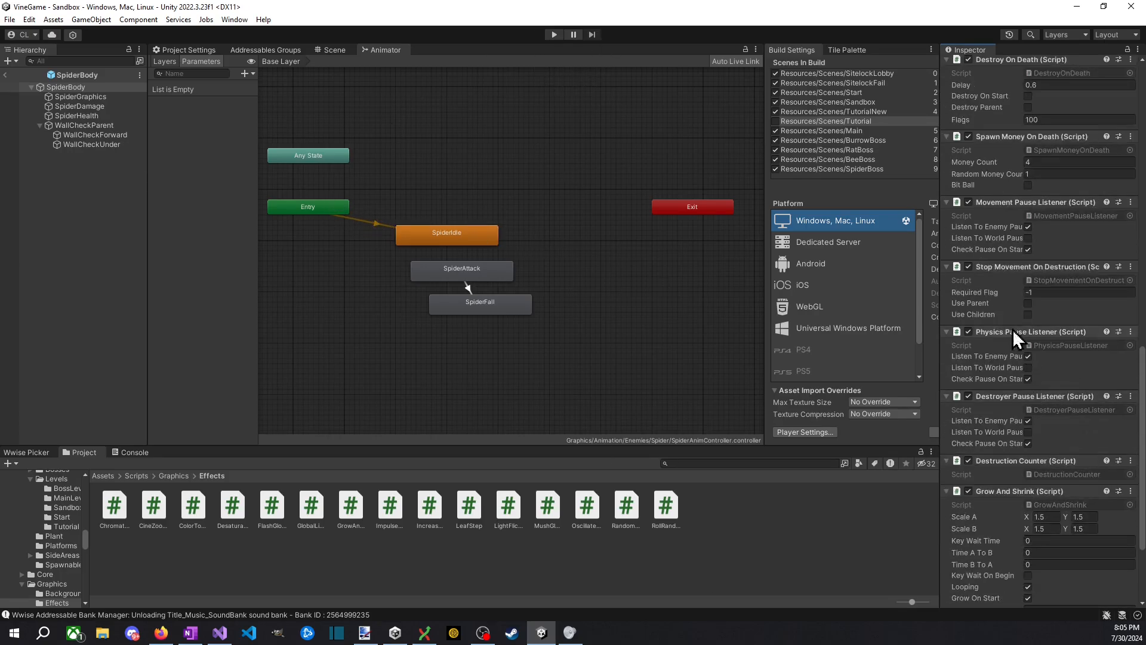
{"action": "scroll", "coordinate": [1019, 216], "scroll_direction": "up", "scroll_amount": 12}
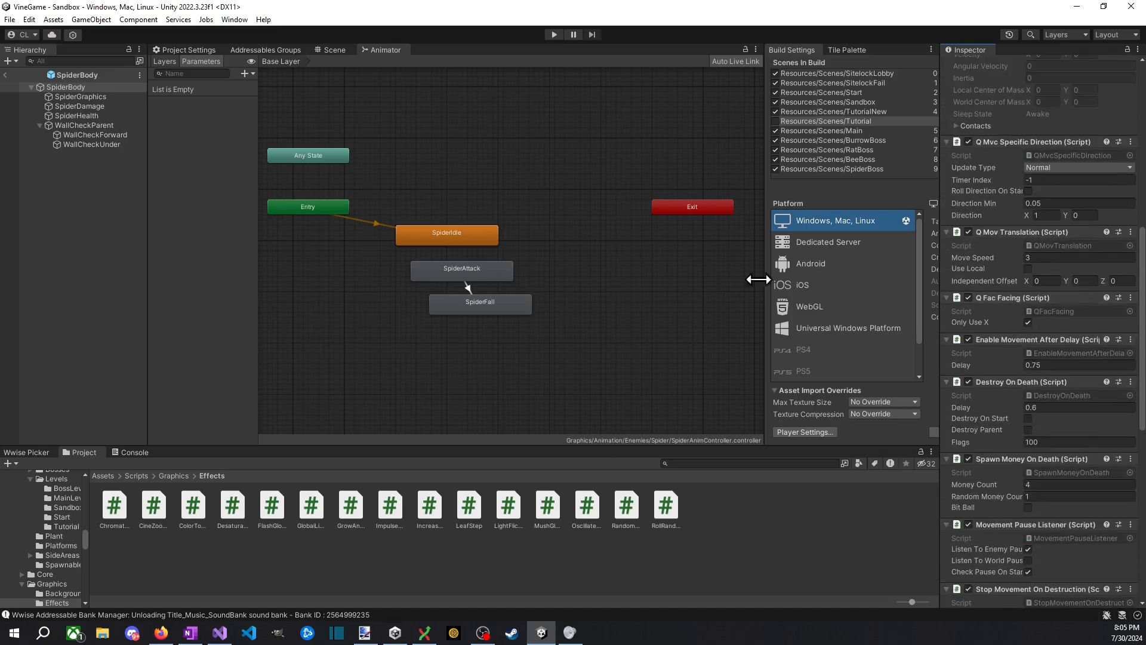
Step: Remove the Play Animation On Destruction component from the SpiderGraphics child object
{"action": "left_click", "coordinate": [66, 97]}
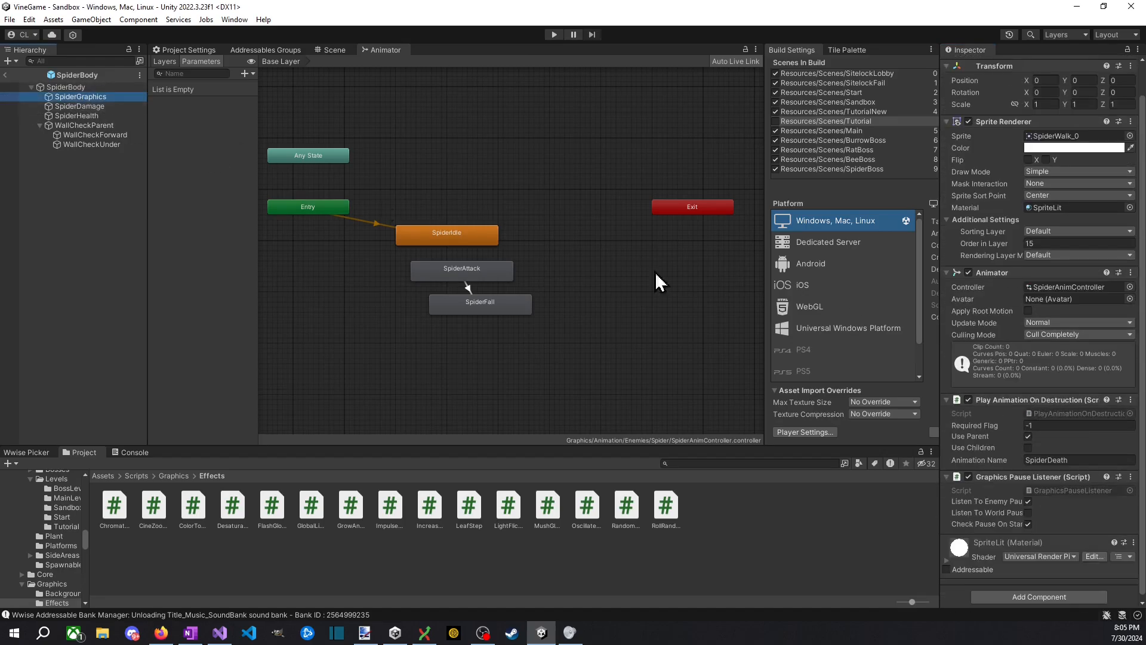
{"action": "right_click", "coordinate": [1054, 394]}
{"action": "left_click", "coordinate": [1067, 428]}
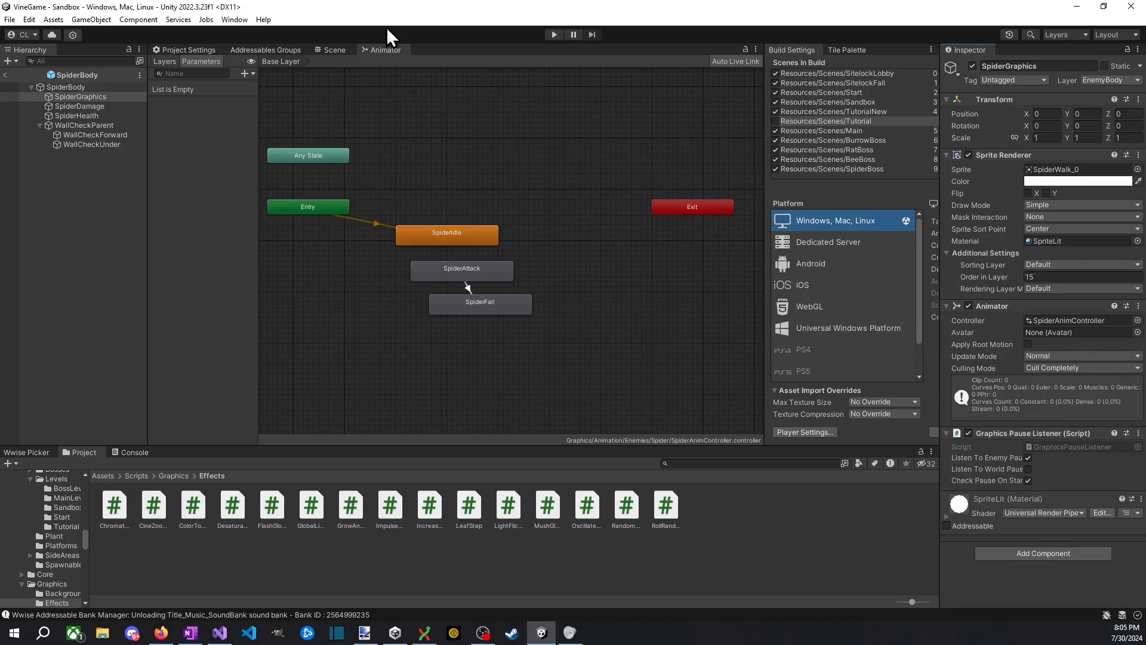
Step: Playtest the sandbox by spawning spiders from the Enemies list and killing them to check their spinning, shrinking death
{"action": "left_click", "coordinate": [551, 35]}
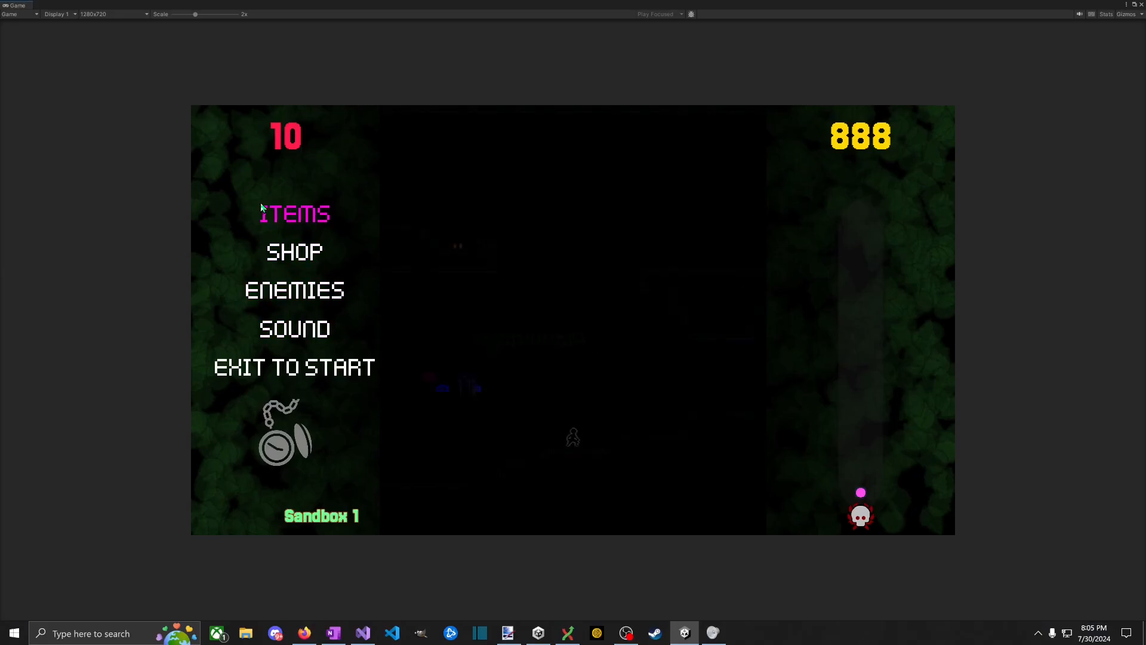
{"action": "left_click", "coordinate": [263, 210]}
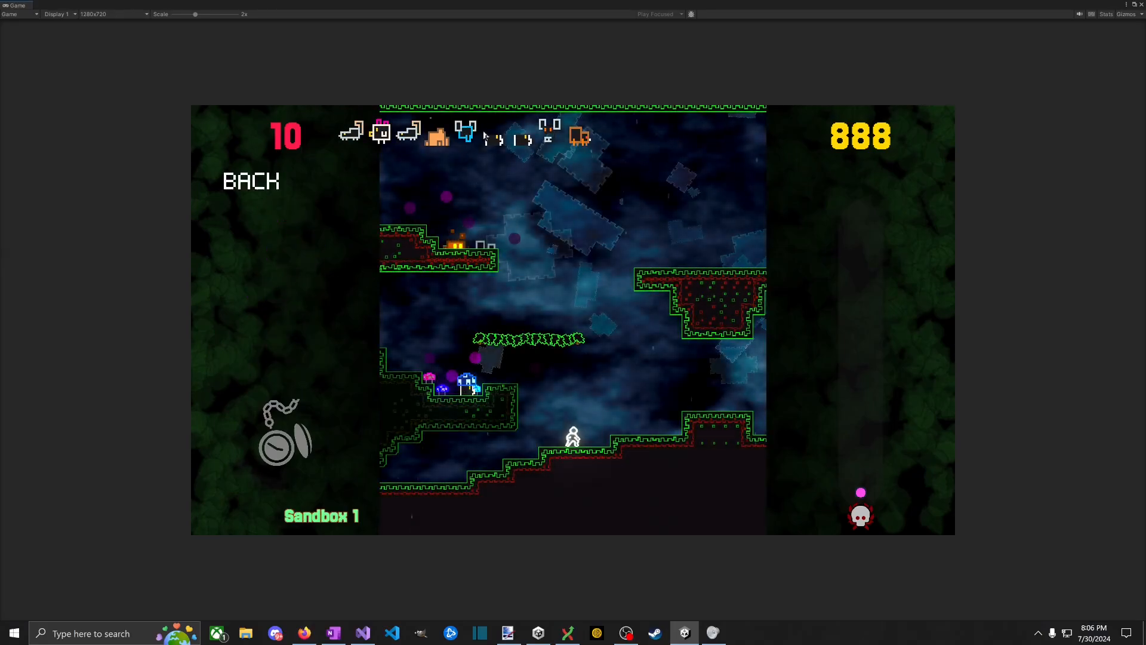
{"action": "left_click", "coordinate": [579, 142]}
{"action": "key", "text": "d"}
{"action": "key", "text": "space"}
{"action": "key", "text": "space"}
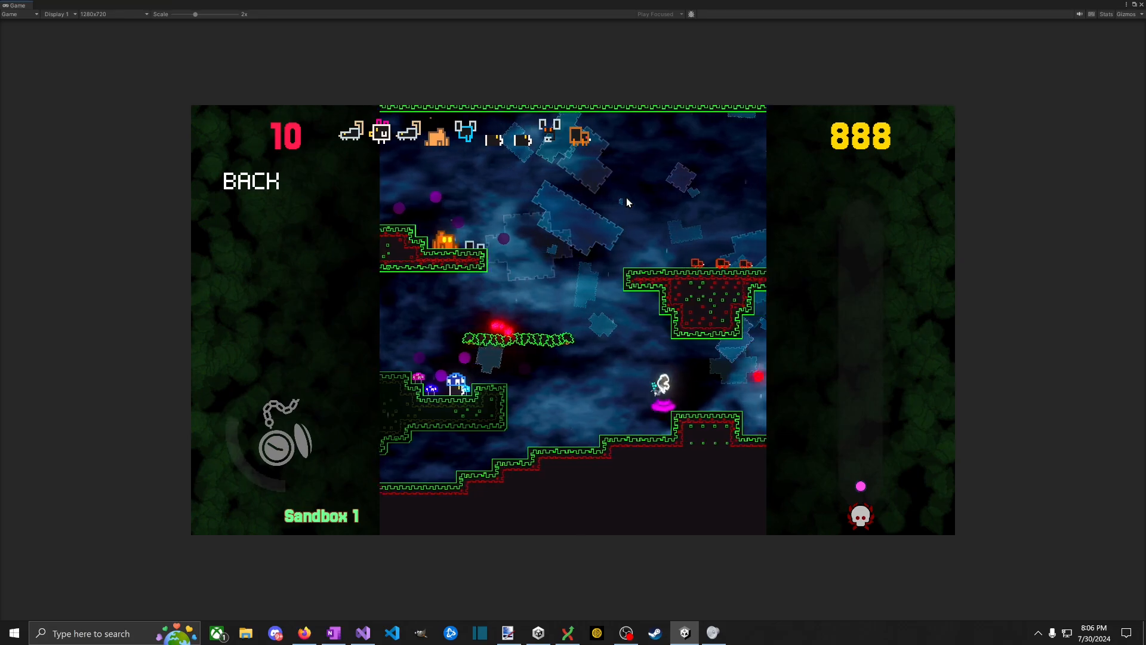
{"action": "key", "text": "a"}
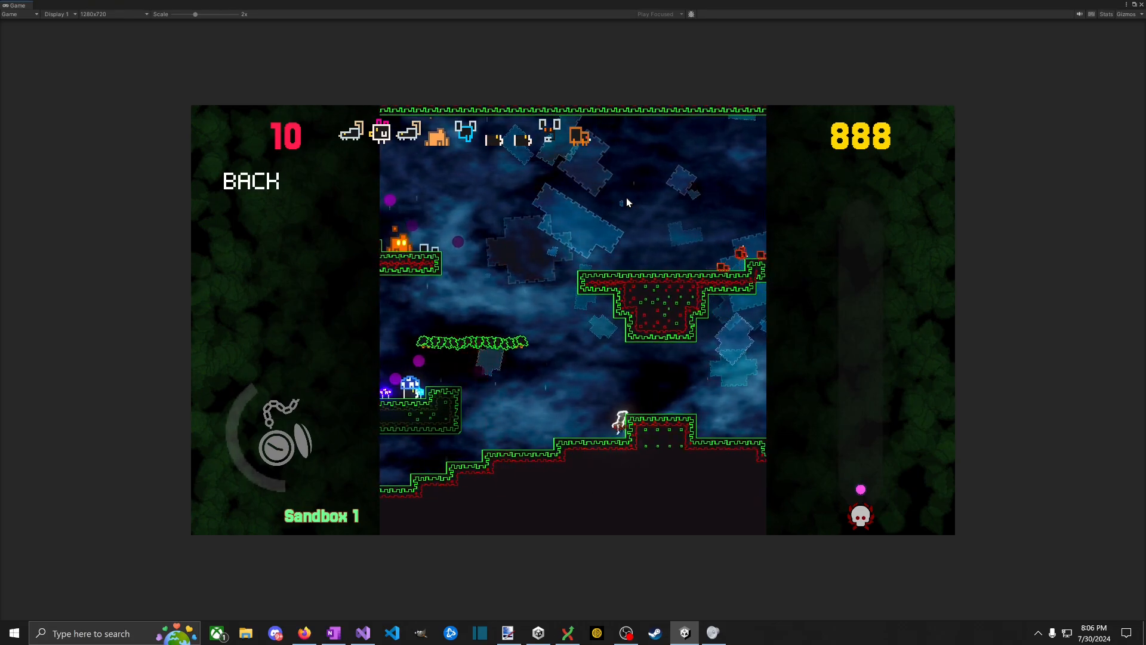
{"action": "key", "text": "d"}
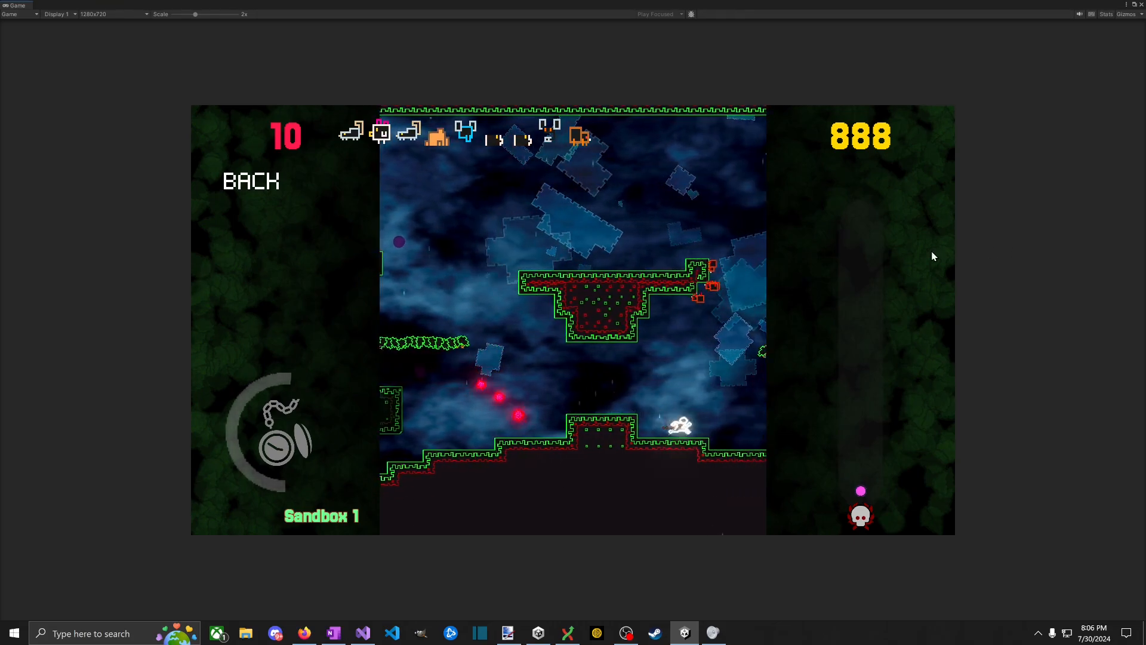
{"action": "key", "text": "space"}
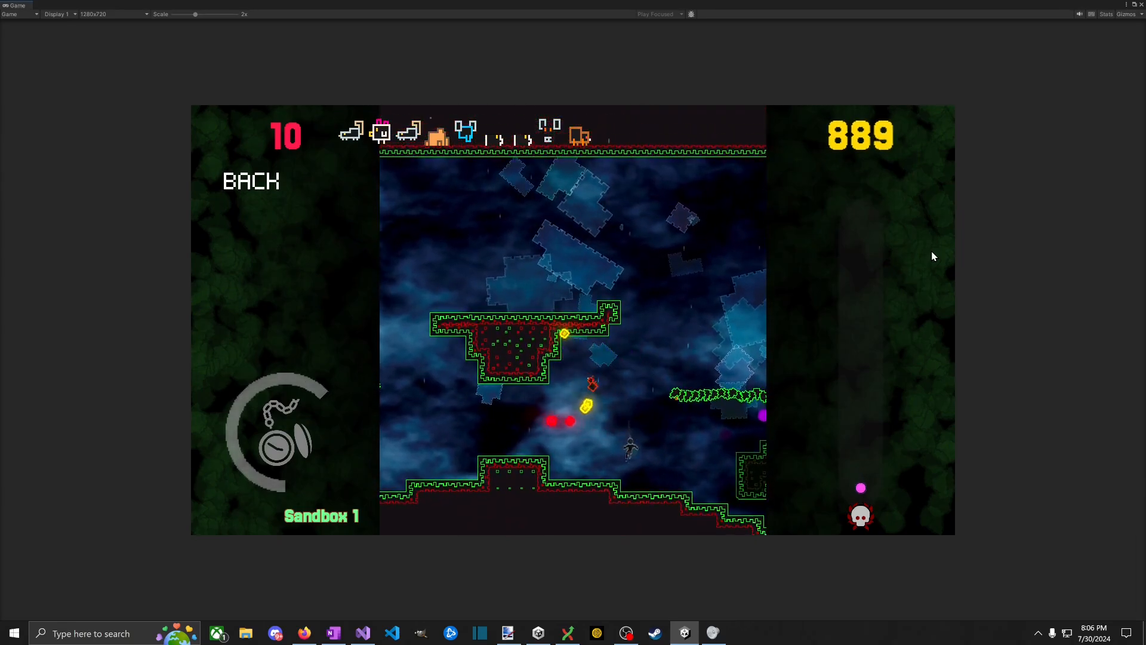
{"action": "key", "text": "a"}
{"action": "key", "text": "d"}
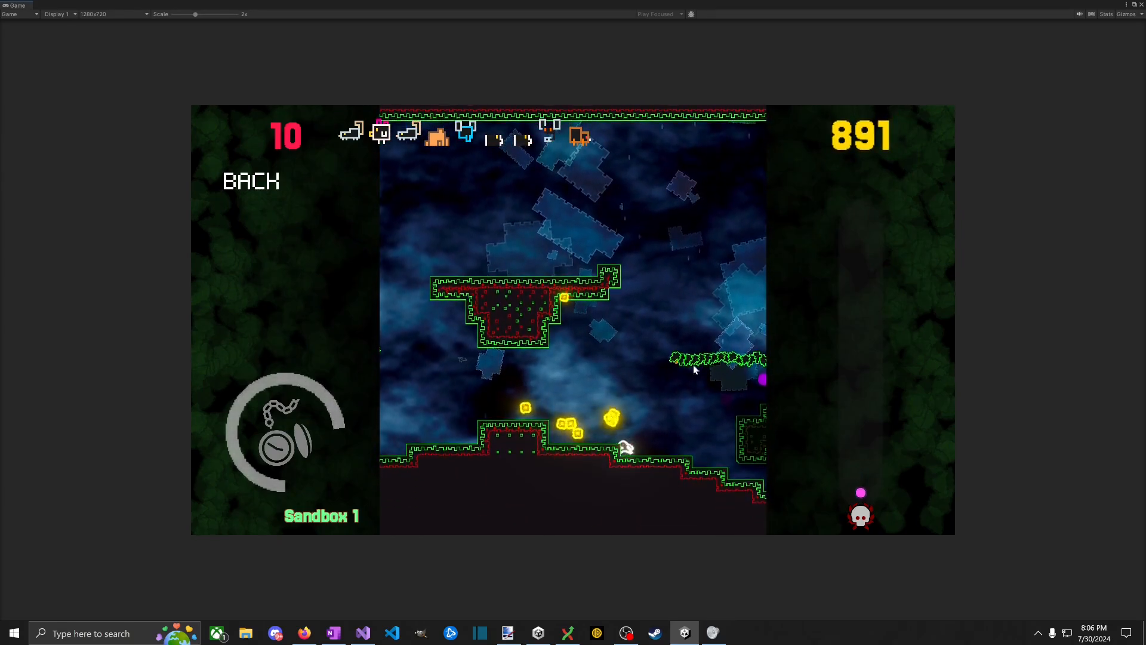
Step: Keep fighting spiders around the sandbox platforms to examine how they spin and shrink on death, and end the playtest
{"action": "key", "text": "space"}
{"action": "key", "text": "a"}
{"action": "key", "text": "d"}
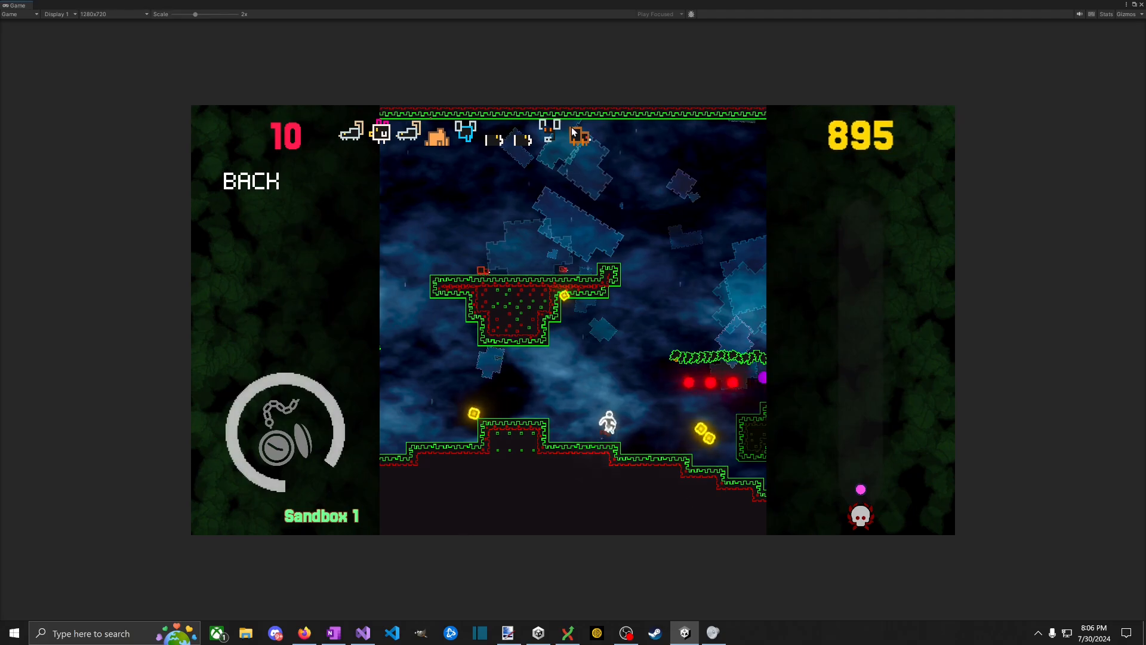
{"action": "key", "text": "space"}
{"action": "key", "text": "d"}
{"action": "key", "text": "space"}
{"action": "key", "text": "a"}
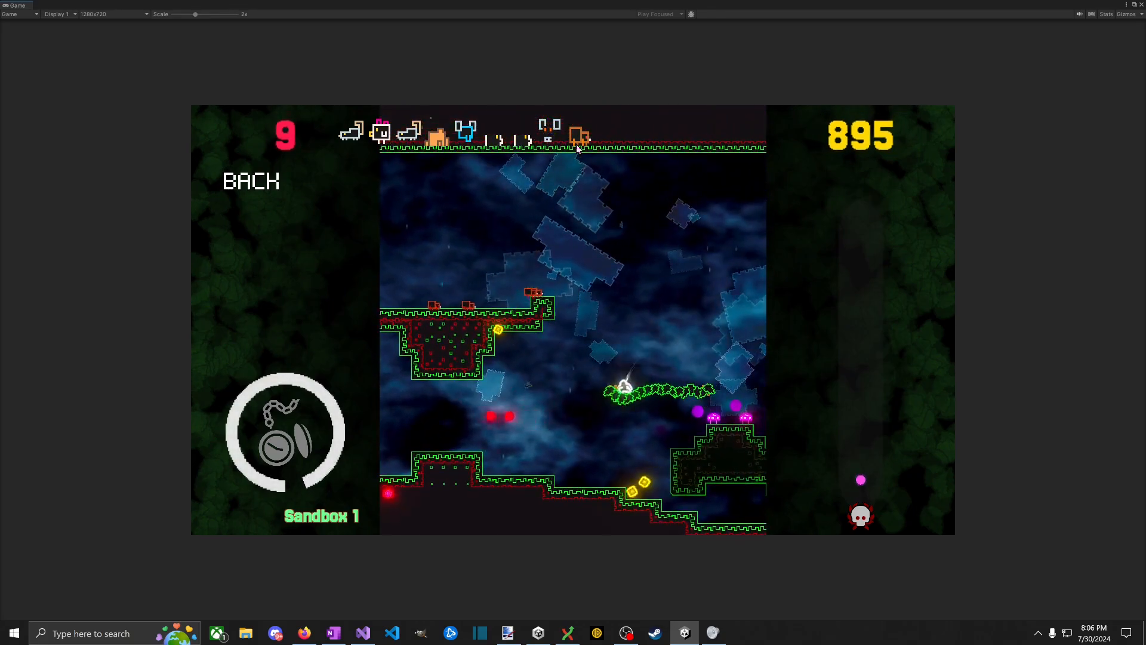
{"action": "key", "text": "space"}
{"action": "key", "text": "a"}
{"action": "key", "text": "d"}
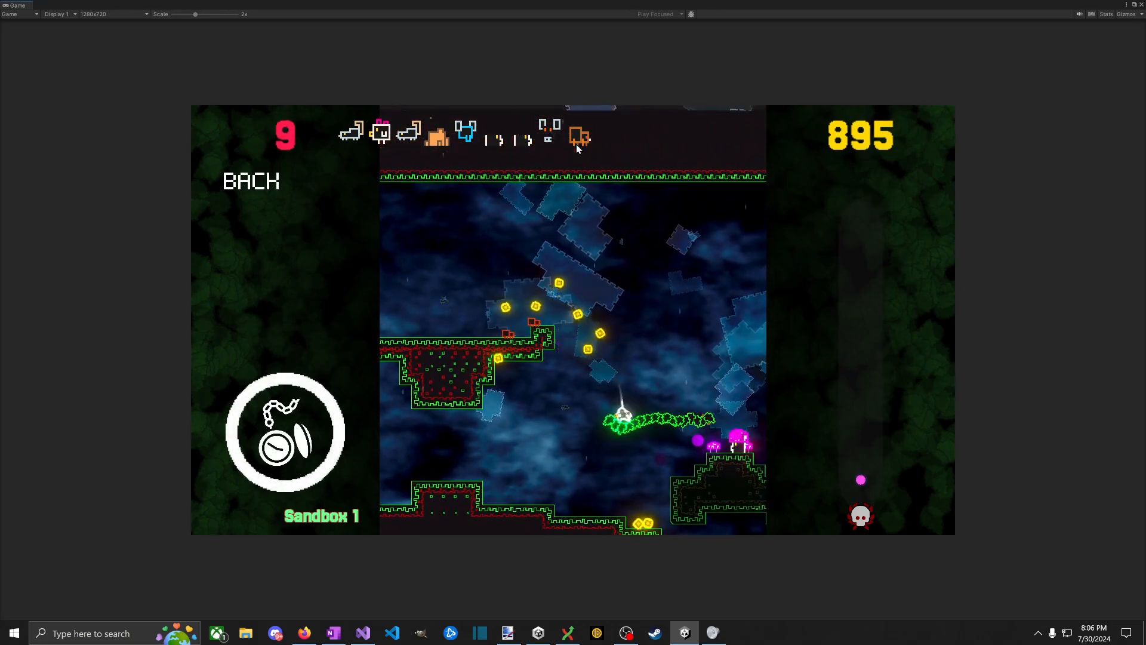
{"action": "key", "text": "space"}
{"action": "key", "text": "a"}
{"action": "key", "text": "d"}
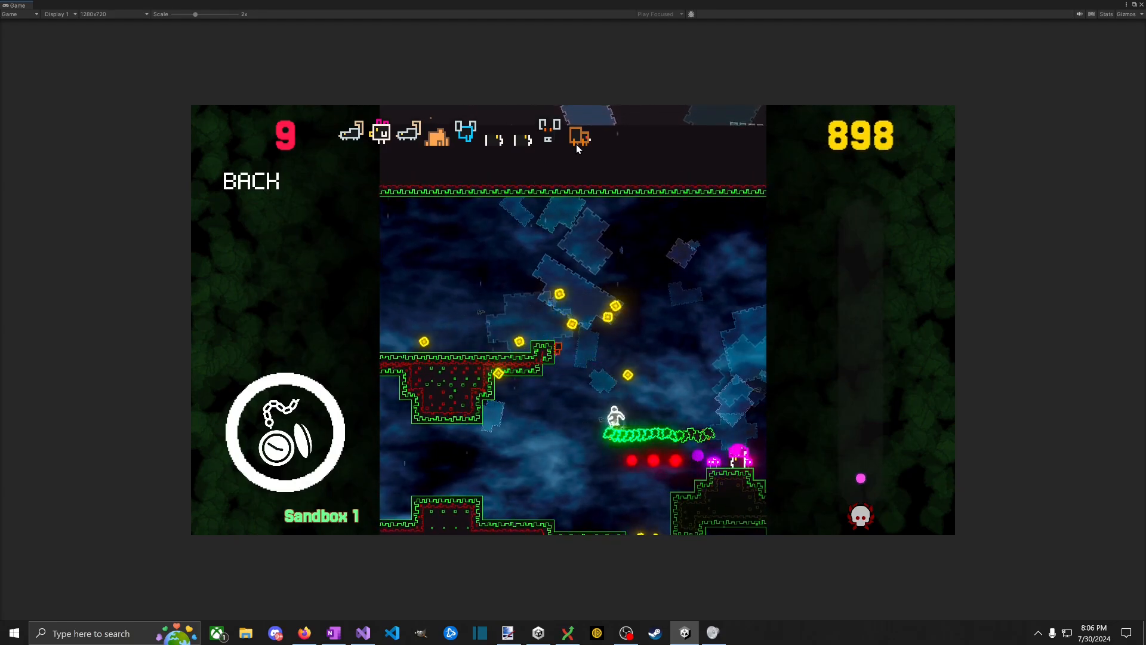
{"action": "key", "text": "space"}
{"action": "key", "text": "a"}
{"action": "key", "text": "d"}
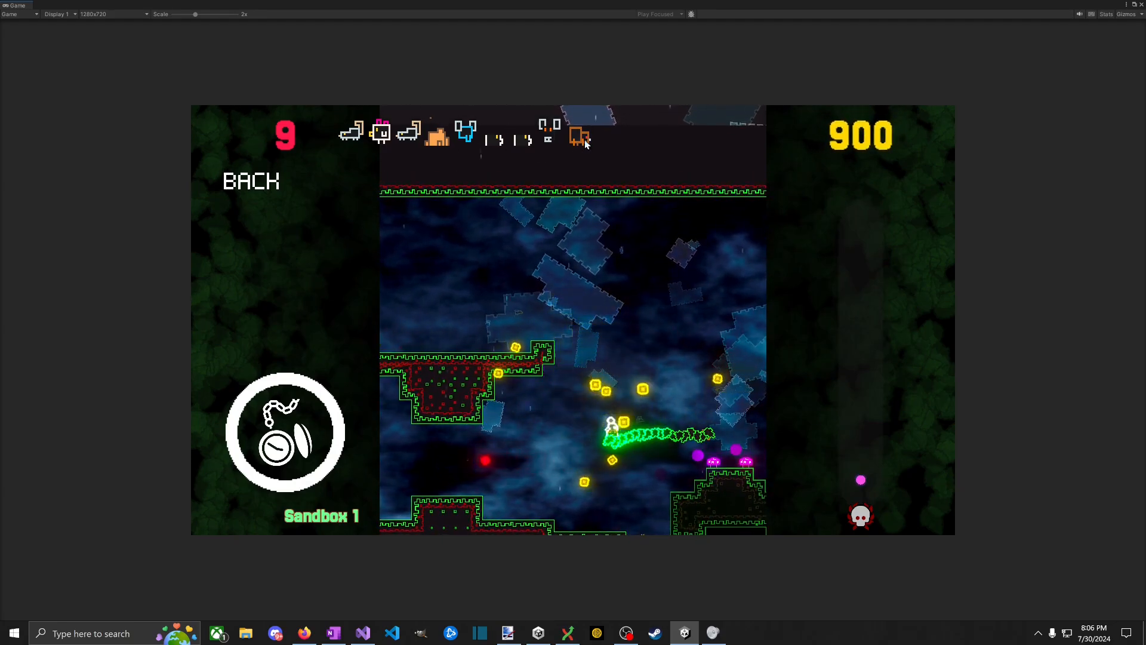
{"action": "key", "text": "space"}
{"action": "key", "text": "a"}
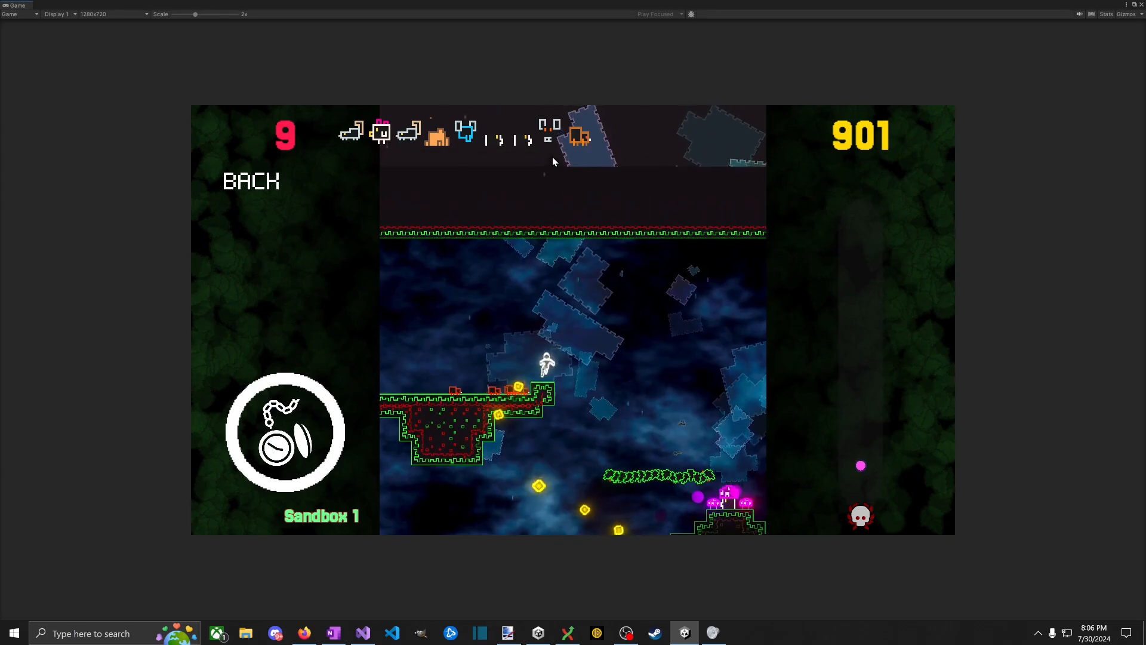
{"action": "key", "text": "space"}
{"action": "key", "text": "space"}
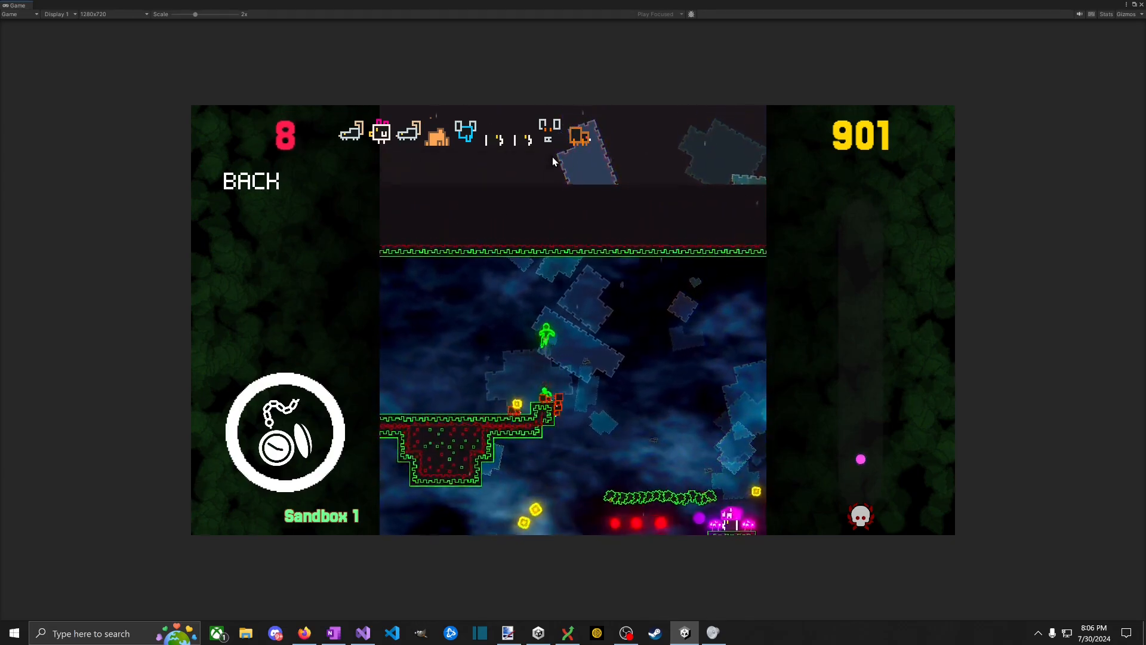
{"action": "key", "text": "space"}
{"action": "key", "text": "a"}
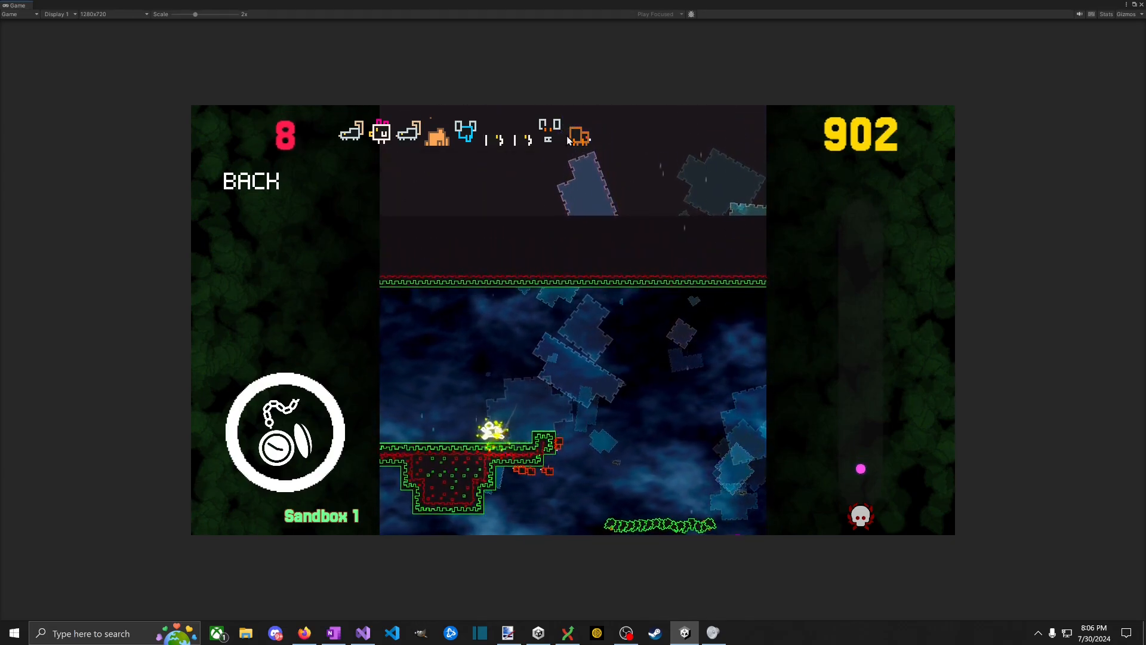
{"action": "key", "text": "a"}
{"action": "key", "text": "d"}
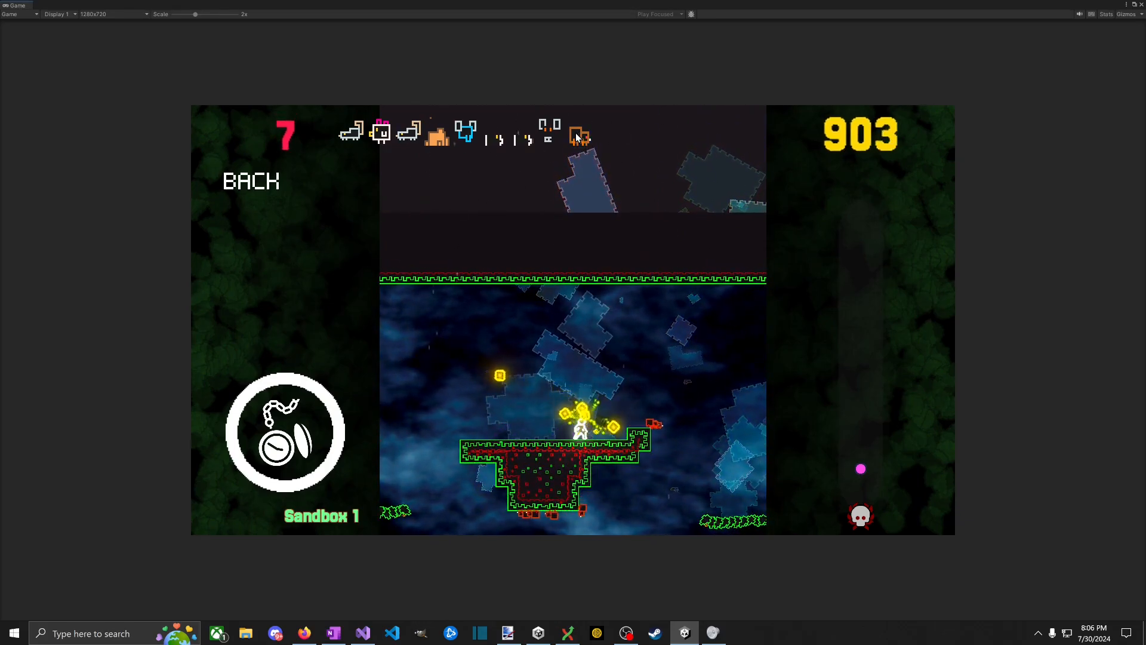
{"action": "key", "text": "d"}
{"action": "key", "text": "space"}
{"action": "key", "text": "a"}
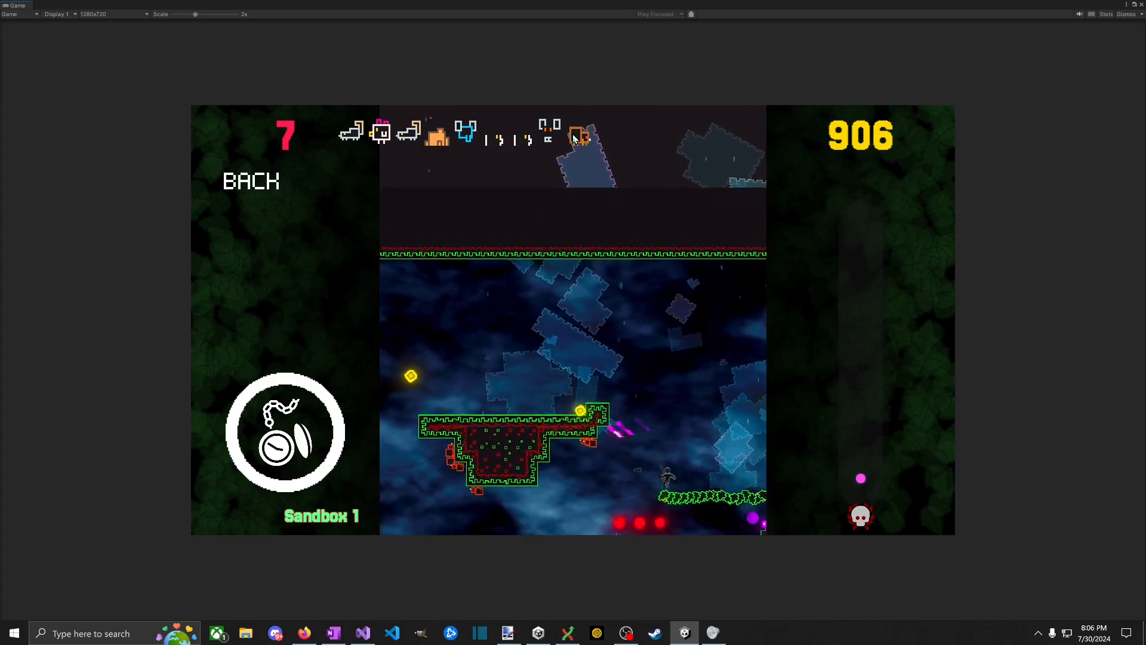
{"action": "key", "text": "space"}
{"action": "key", "text": "a"}
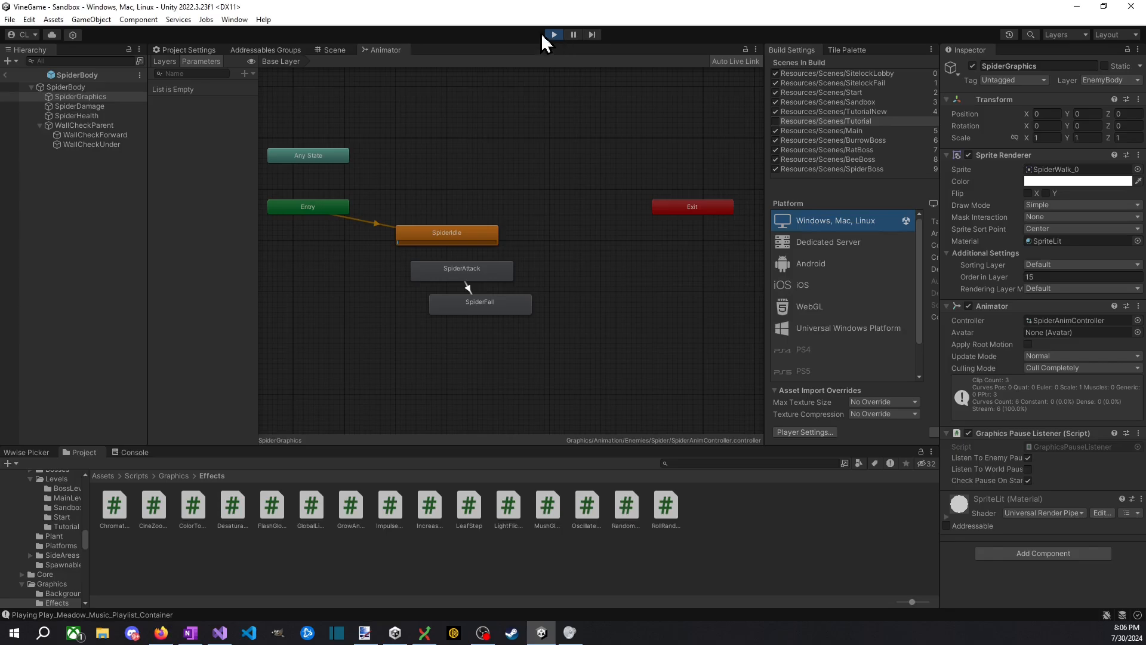
{"action": "left_click", "coordinate": [553, 36]}
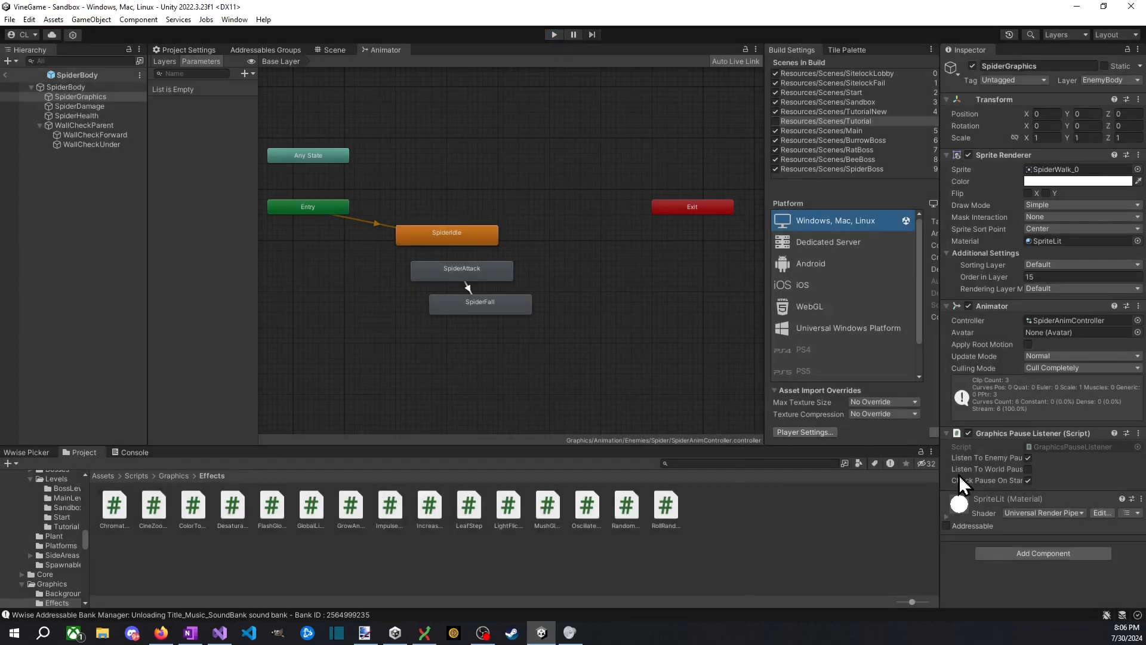
Step: Set the Spin Speed Multiplier of SpiderBody's Spin On Death component to 1.5
{"action": "left_click", "coordinate": [77, 87]}
{"action": "scroll", "coordinate": [1040, 461], "scroll_direction": "down", "scroll_amount": 15}
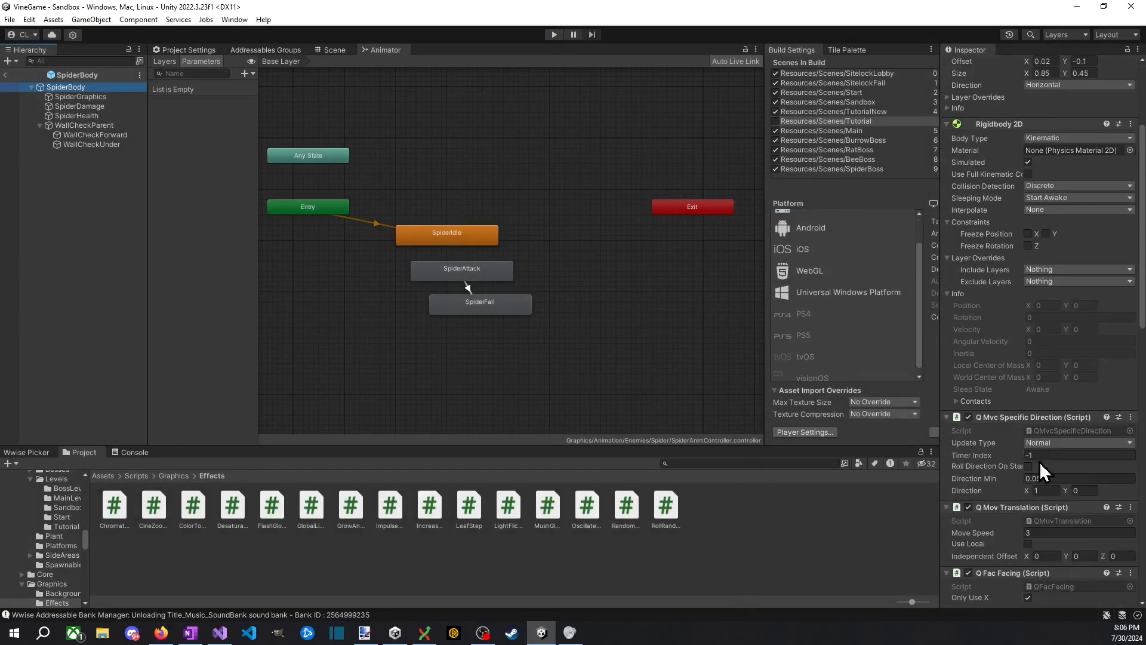
{"action": "left_click", "coordinate": [1054, 562]}
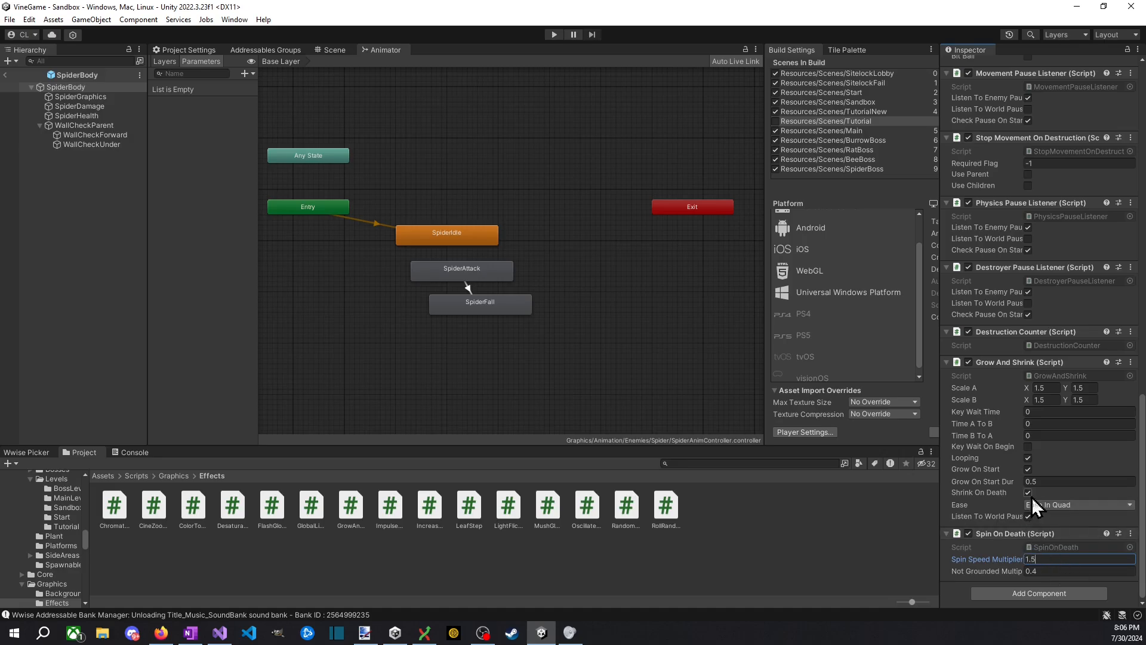
Step: Run the game again, show the sandbox's Enemies list and move the character up to the platform where the spiders crawl
{"action": "left_click", "coordinate": [554, 34]}
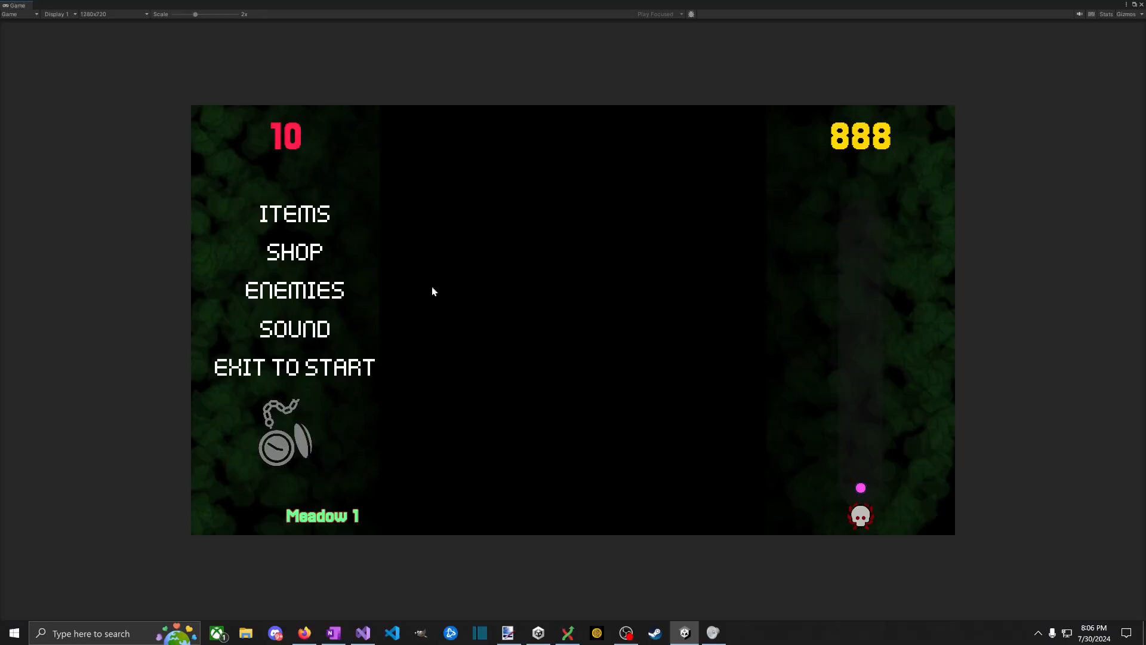
{"action": "left_click", "coordinate": [305, 288]}
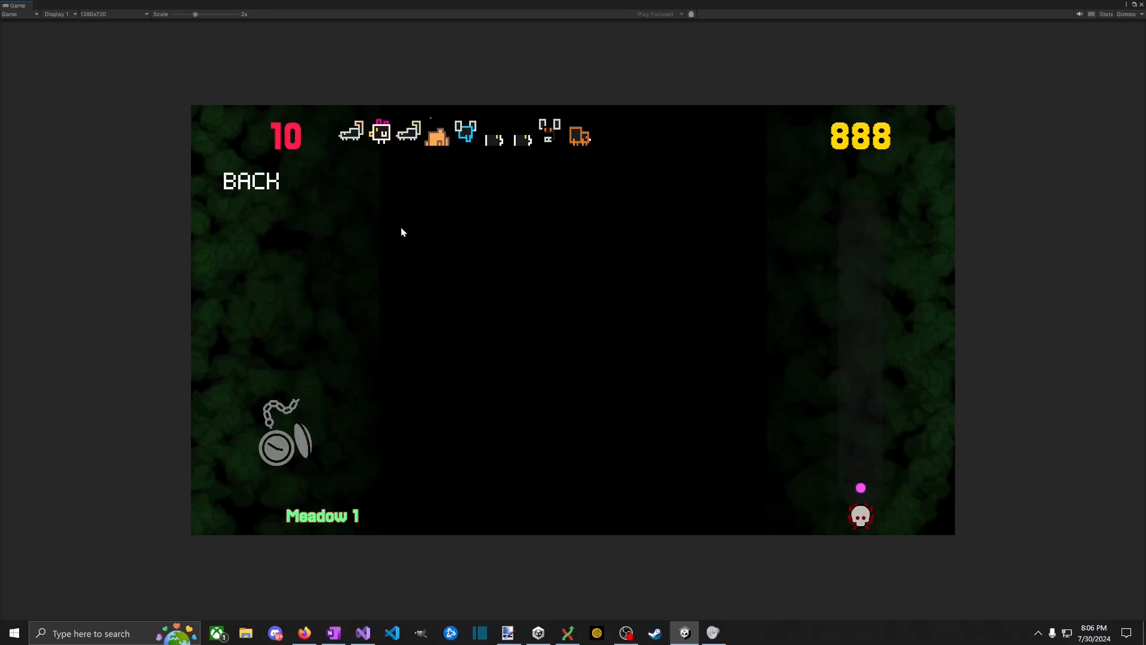
{"action": "key", "text": "d"}
{"action": "key", "text": "space"}
{"action": "key", "text": "space"}
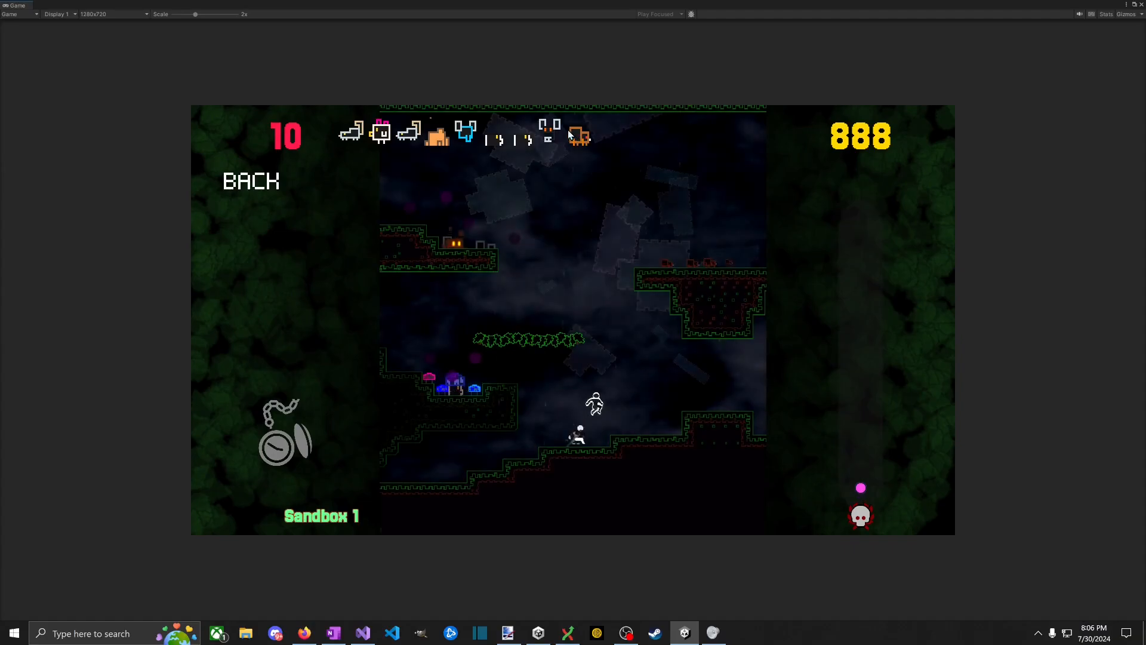
{"action": "key", "text": "a"}
{"action": "key", "text": "d"}
{"action": "key", "text": "space"}
{"action": "key", "text": "space"}
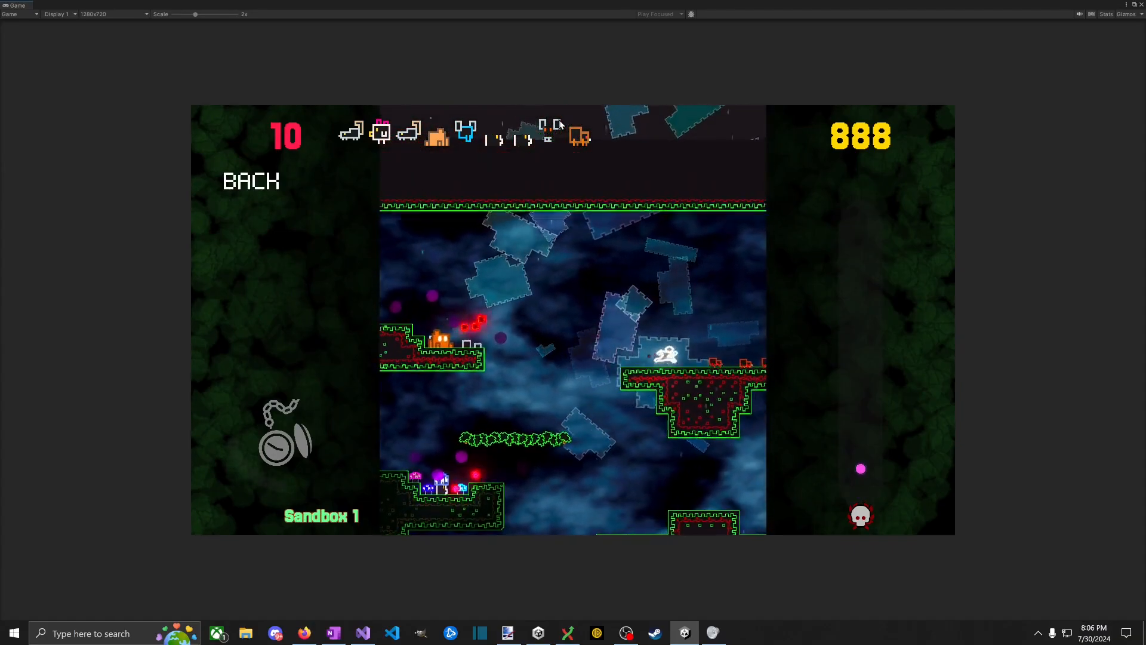
Step: Attack the spiders on and around the platform to check their death spin with the new multiplier, and stop the game
{"action": "left_click", "coordinate": [557, 123]}
{"action": "key", "text": "d"}
{"action": "left_click", "coordinate": [557, 122]}
{"action": "key", "text": "a"}
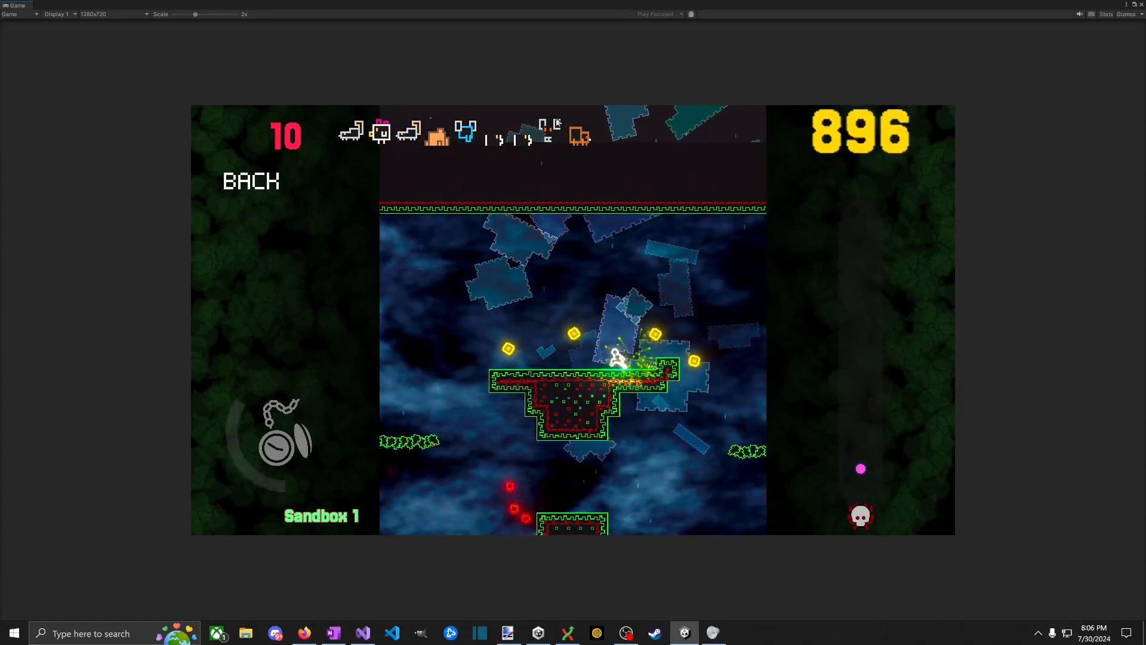
{"action": "key", "text": "d"}
{"action": "left_click", "coordinate": [582, 137]}
{"action": "left_click", "coordinate": [562, 137]}
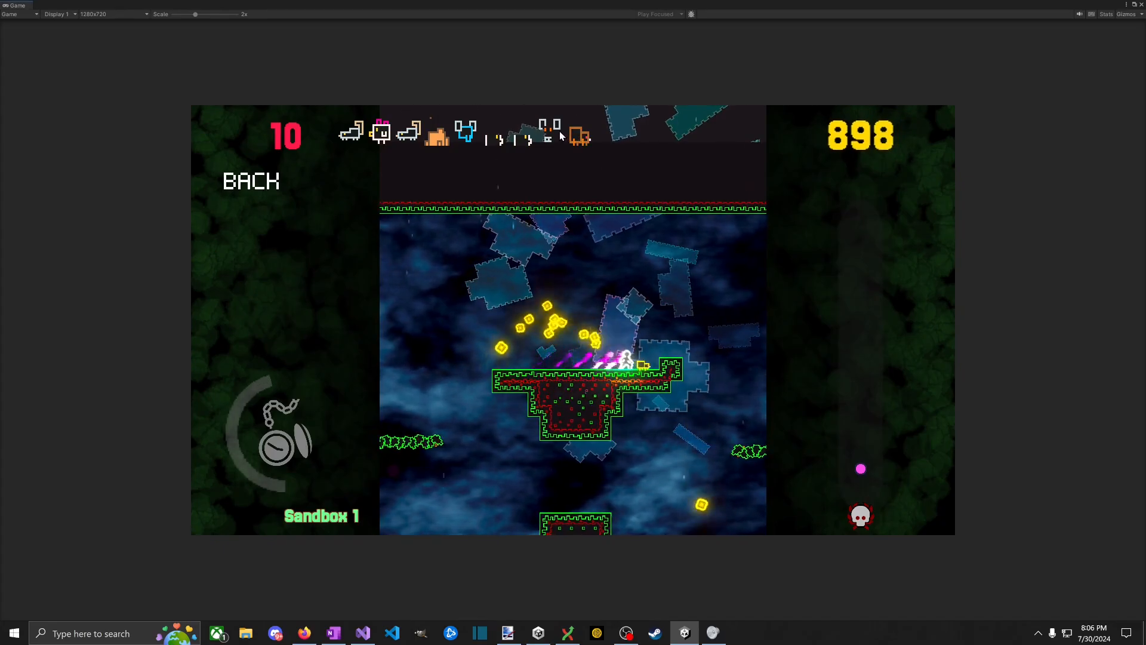
{"action": "key", "text": "d"}
{"action": "key", "text": "space"}
{"action": "left_click", "coordinate": [560, 137]}
{"action": "left_click", "coordinate": [560, 137]}
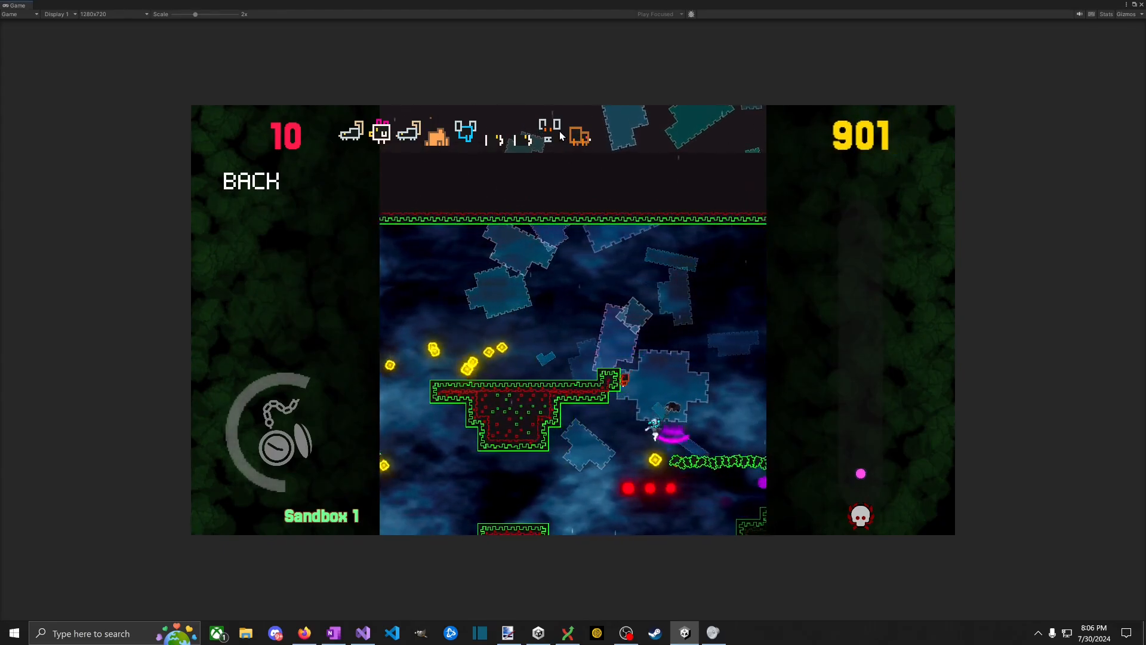
{"action": "key", "text": "space"}
{"action": "key", "text": "a"}
{"action": "left_click", "coordinate": [560, 136]}
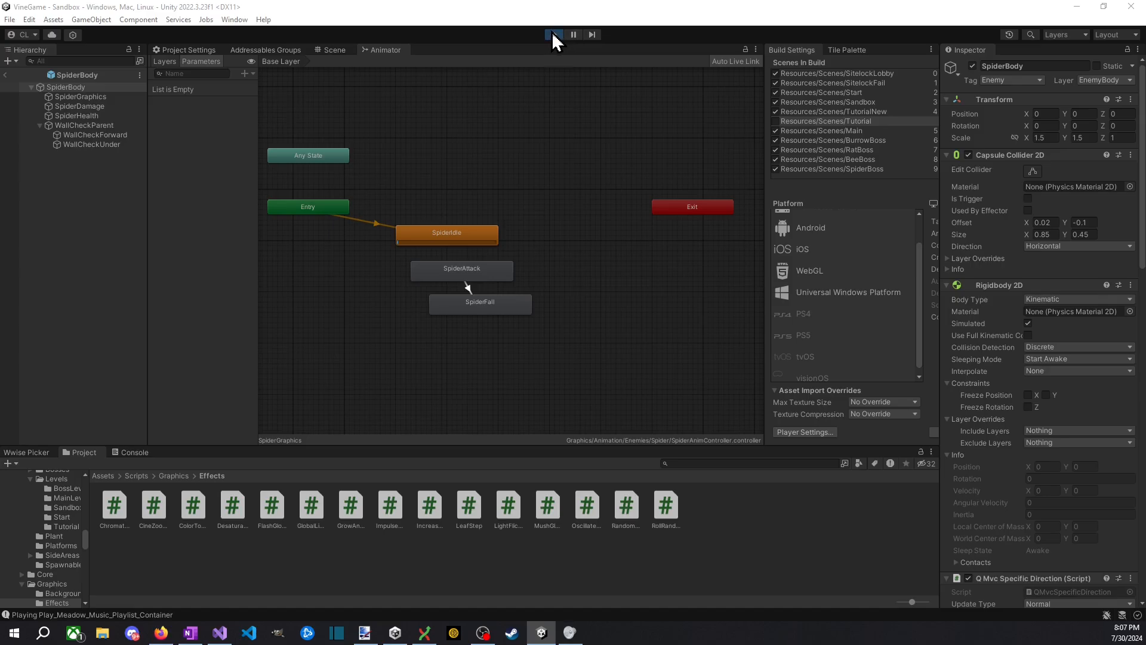
{"action": "left_click", "coordinate": [552, 32]}
Step: Edit the Spin Speed Multiplier in SpiderBody's Spin On Death component and briefly run the sandbox
{"action": "scroll", "coordinate": [1021, 475], "scroll_direction": "down", "scroll_amount": 15}
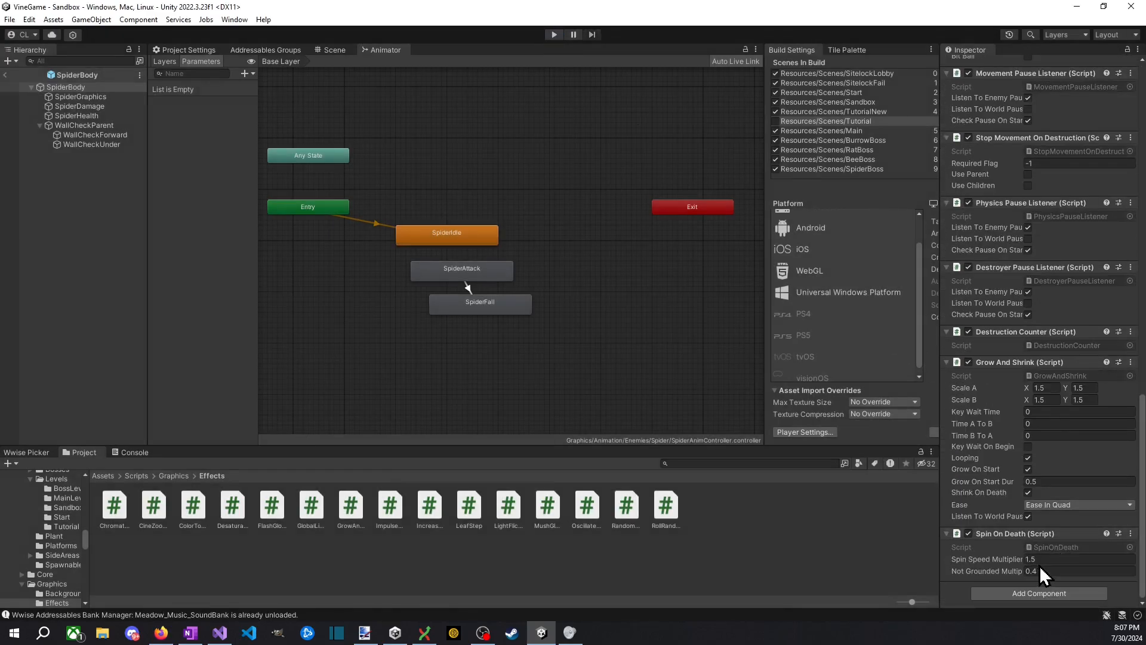
{"action": "left_click", "coordinate": [1042, 558]}
{"action": "key", "text": "Return"}
{"action": "key", "text": "ctrl+p"}
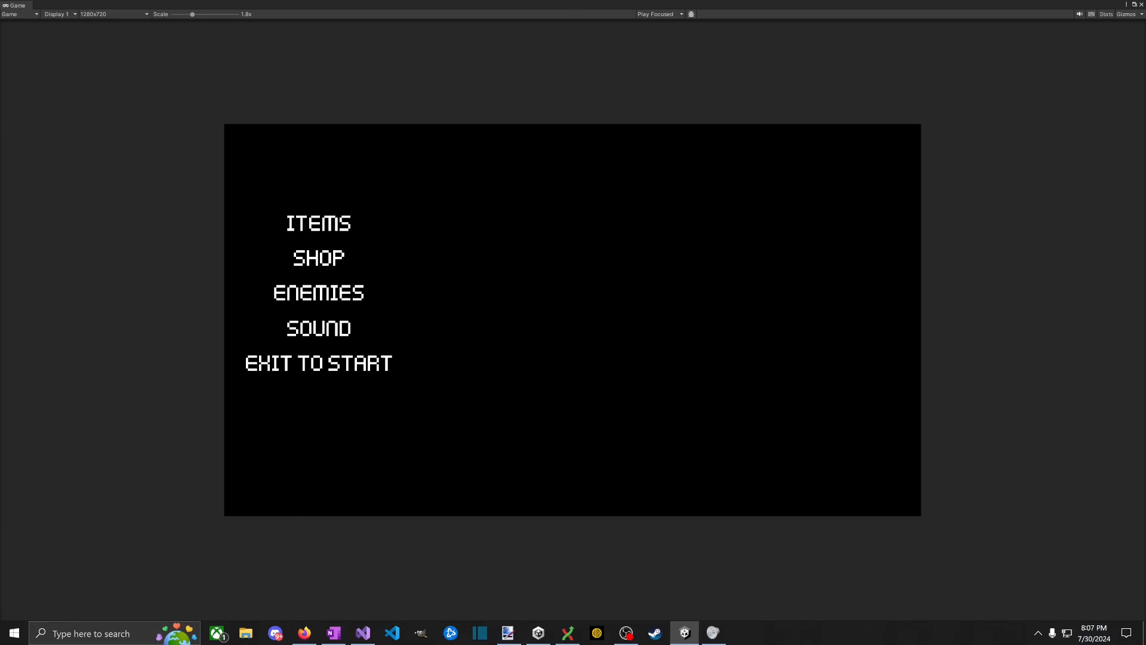
{"action": "key", "text": "ctrl+p"}
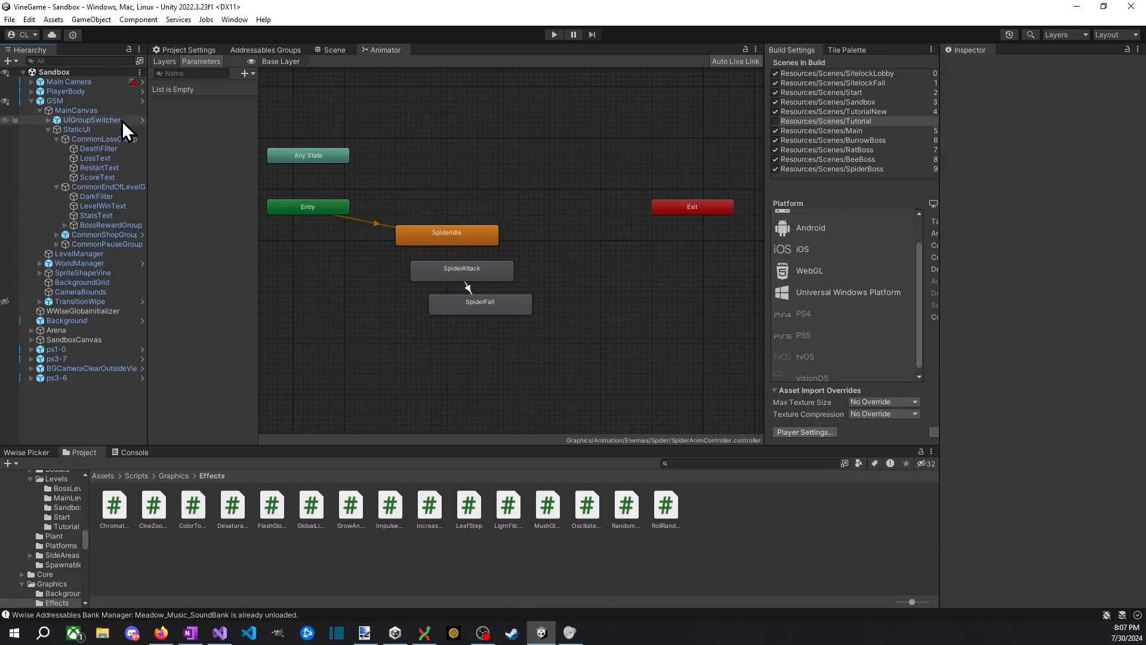
Step: Search the project assets for "burrow" and look through the results
{"action": "left_click", "coordinate": [714, 464]}
{"action": "type", "text": "burw"}
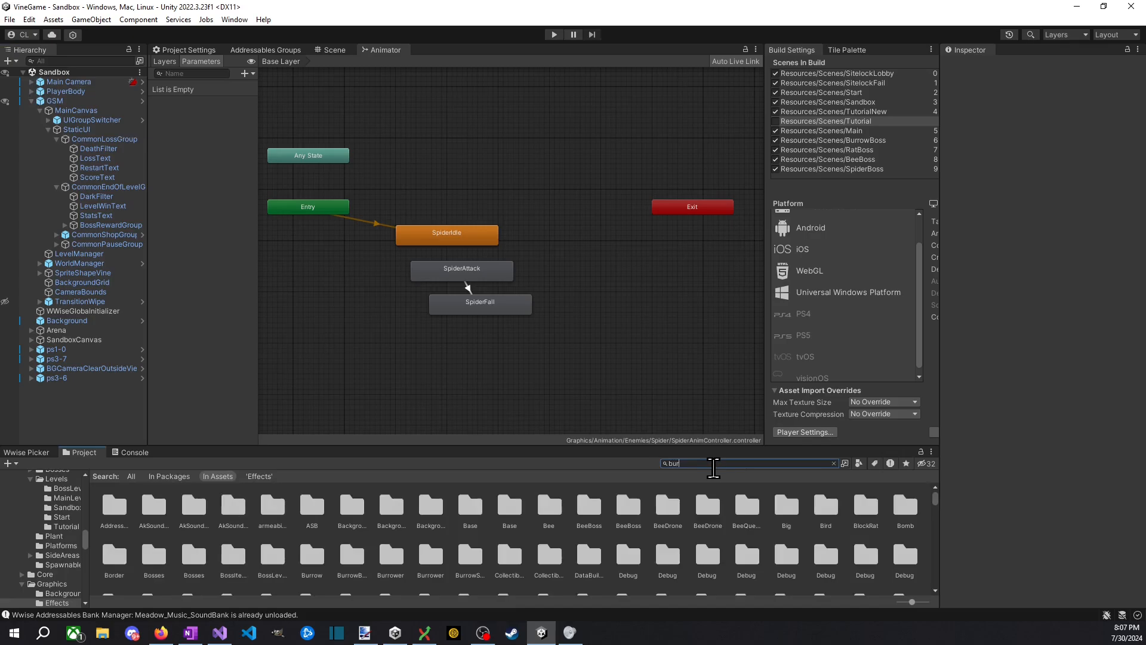
{"action": "key", "text": "BackSpace"}
{"action": "key", "text": "BackSpace"}
{"action": "key", "text": "BackSpace"}
{"action": "key", "text": "BackSpace"}
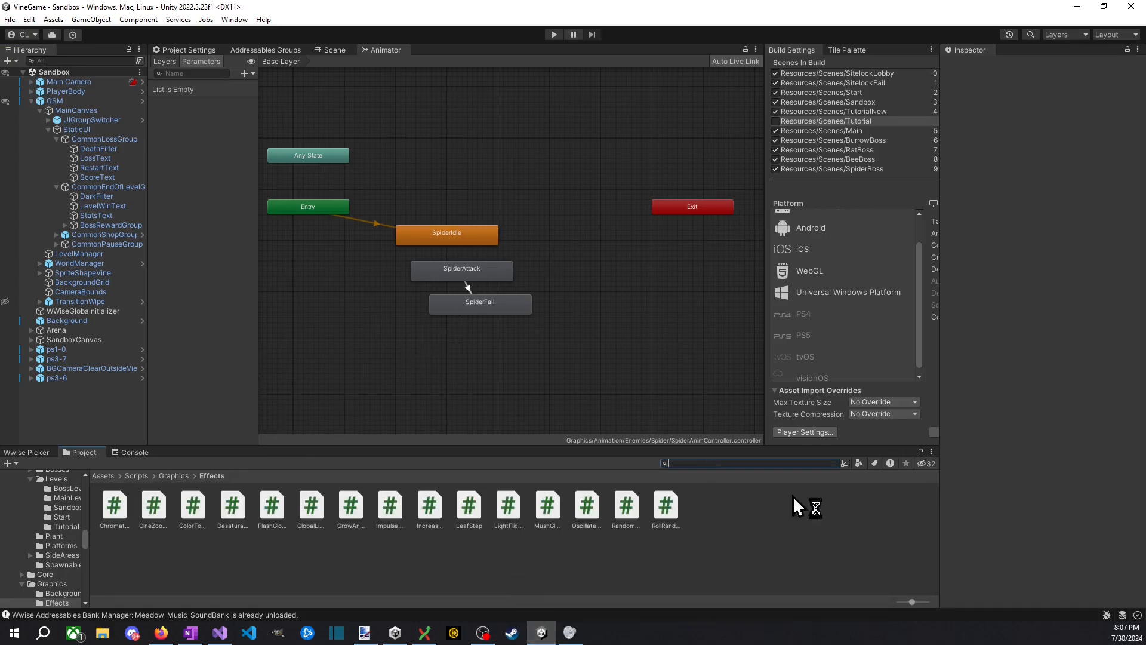
{"action": "type", "text": "burrow"}
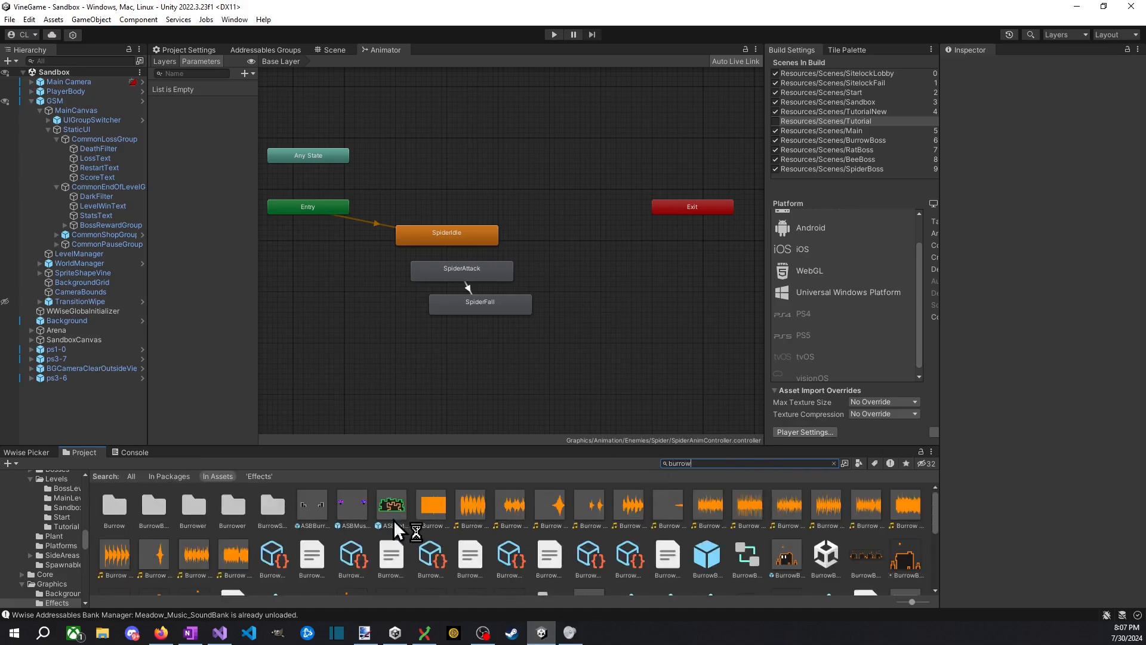
{"action": "scroll", "coordinate": [418, 529], "scroll_direction": "down", "scroll_amount": 3}
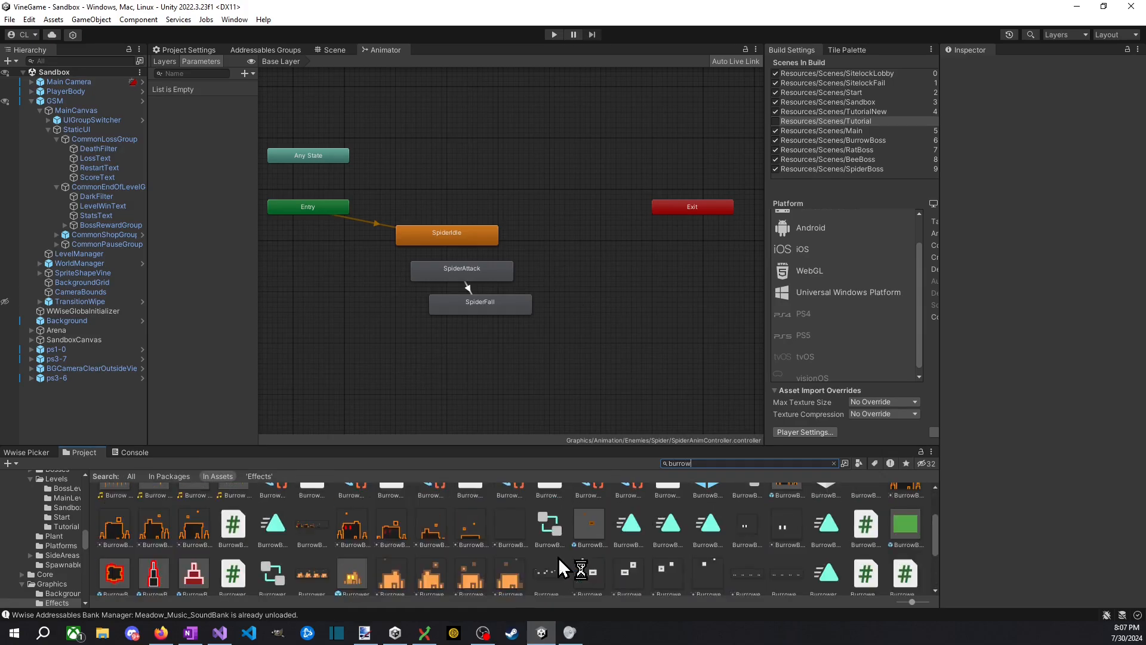
{"action": "scroll", "coordinate": [157, 522], "scroll_direction": "up", "scroll_amount": 3}
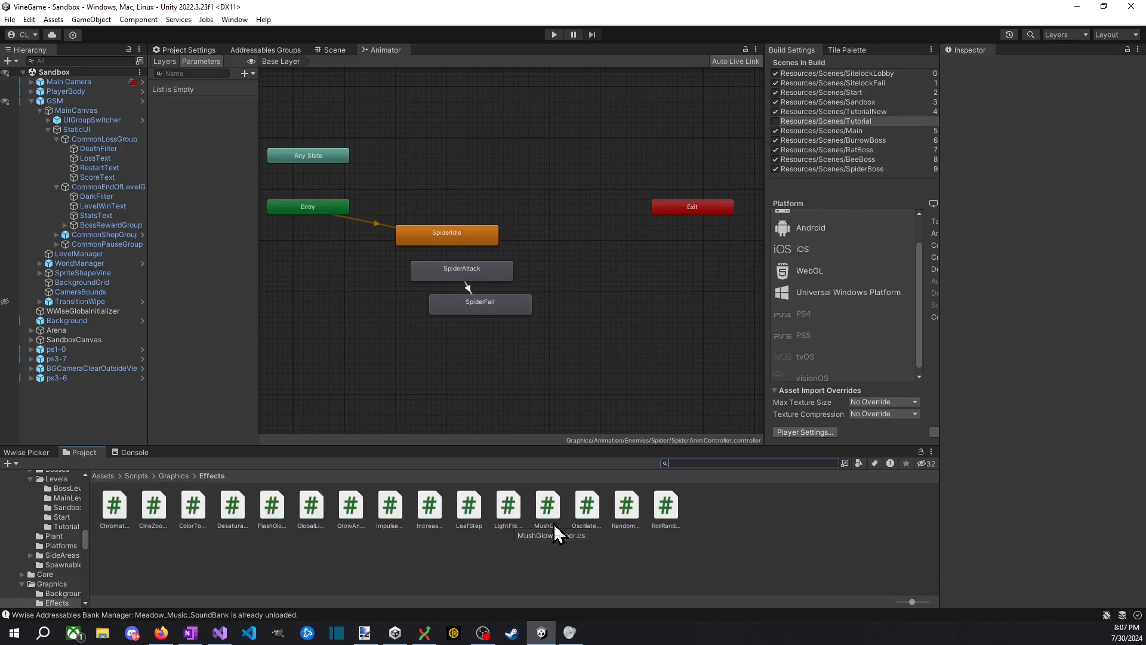
Step: Search the project assets for "spider" and clear the search
{"action": "type", "text": "spider"}
{"action": "key", "text": "BackSpace"}
{"action": "key", "text": "BackSpace"}
{"action": "key", "text": "BackSpace"}
{"action": "key", "text": "BackSpace"}
{"action": "key", "text": "BackSpace"}
{"action": "key", "text": "BackSpace"}
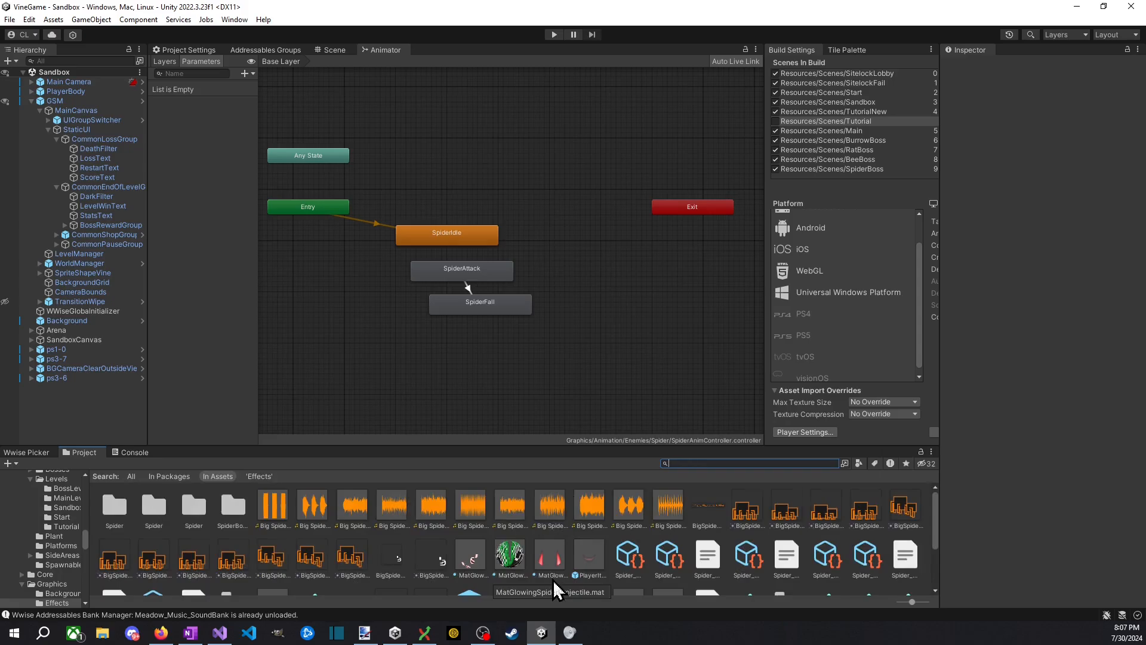
Step: Find the Chicken prefab by searching for "chi" and reveal the Enemies prefab folder that contains it
{"action": "type", "text": "chi"}
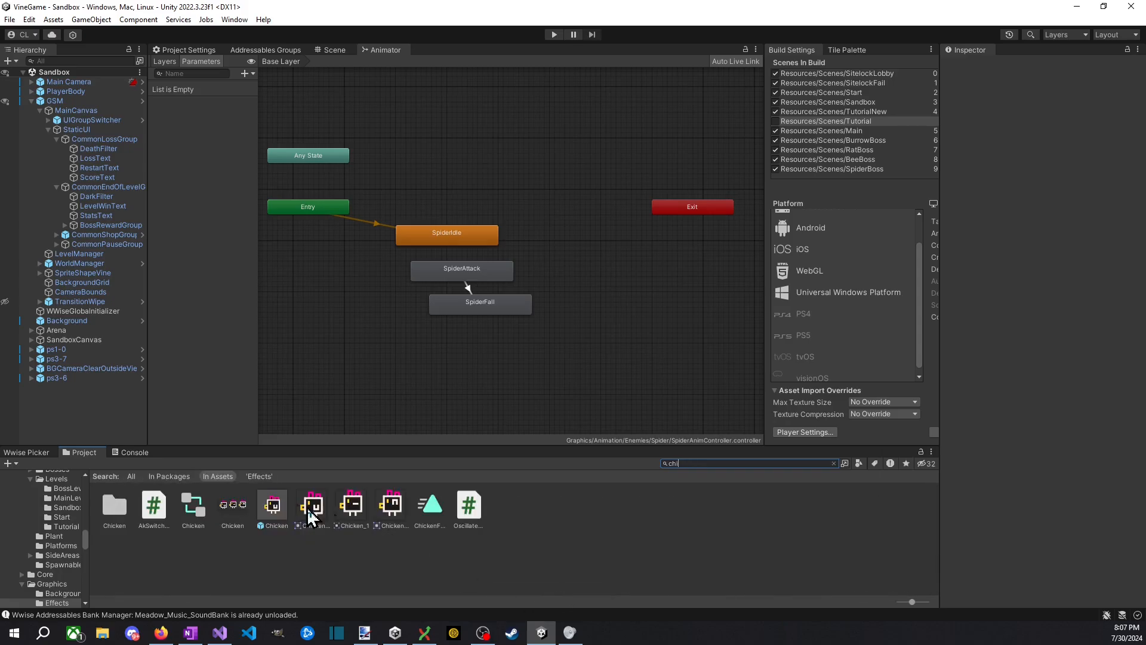
{"action": "left_click", "coordinate": [269, 505]}
{"action": "left_click", "coordinate": [734, 464]}
{"action": "key", "text": "BackSpace"}
{"action": "left_click", "coordinate": [693, 550]}
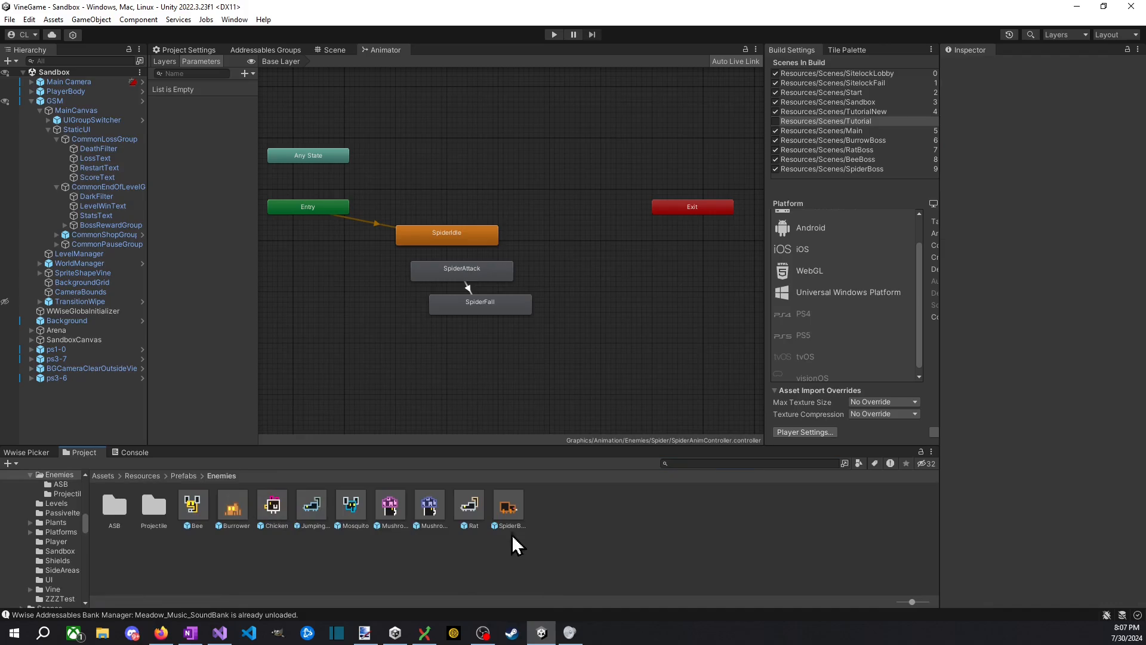
Step: Check the Burrower prefab's components and set the SpiderBody prefab's Destroy On Death delay to 0.7
{"action": "left_click", "coordinate": [233, 507]}
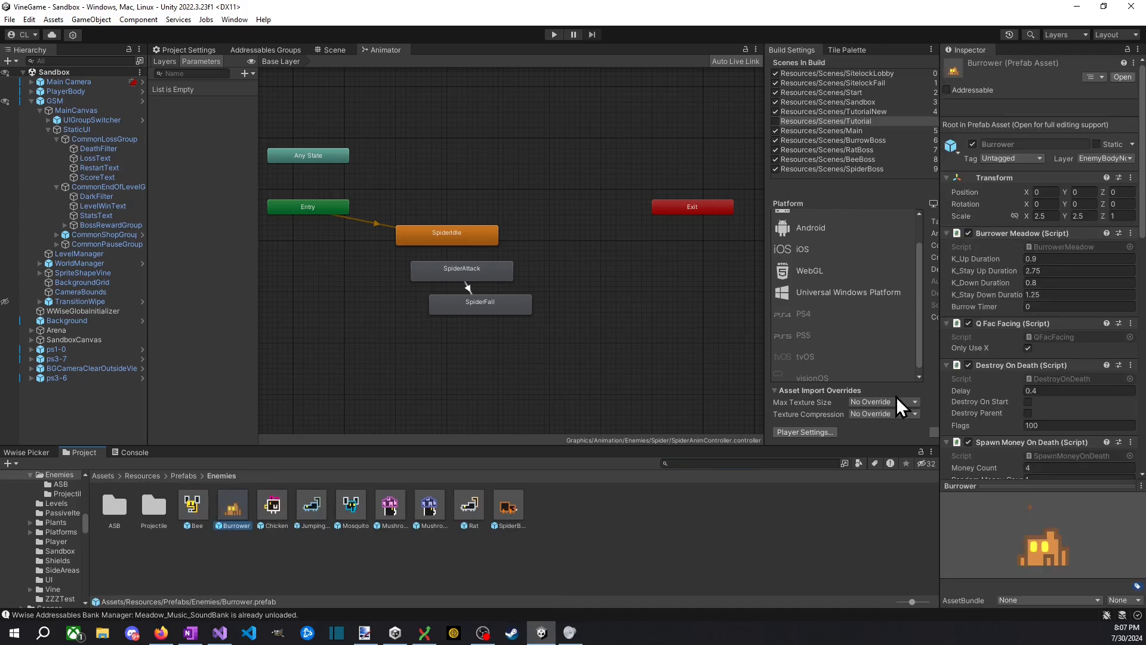
{"action": "scroll", "coordinate": [1088, 346], "scroll_direction": "down", "scroll_amount": 2}
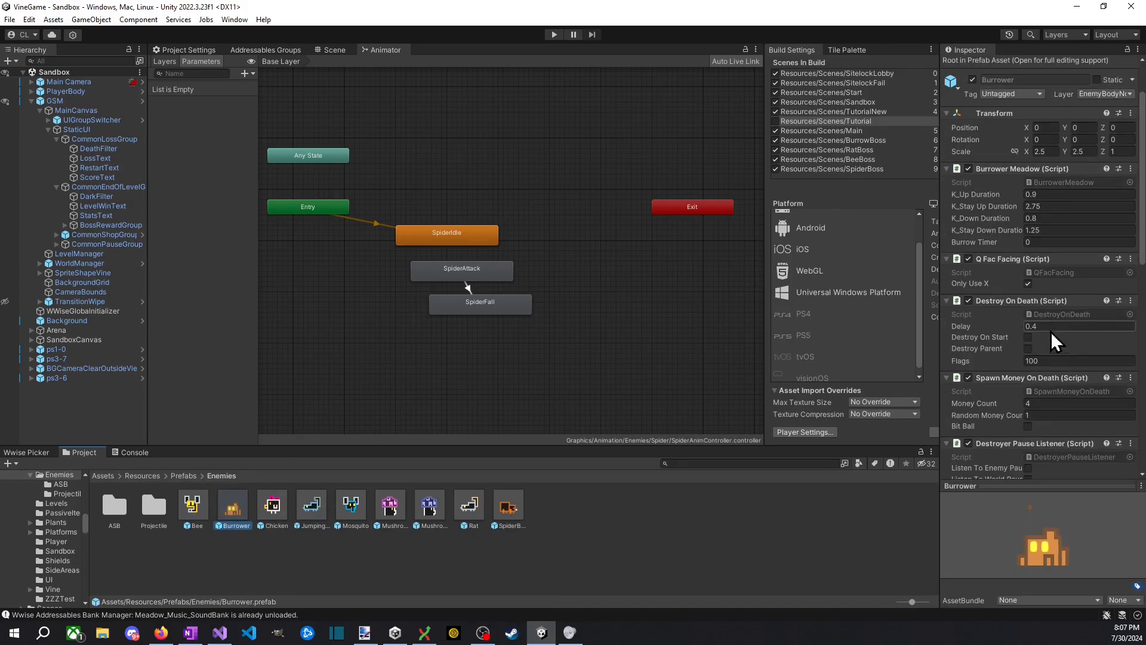
{"action": "left_click", "coordinate": [508, 507]}
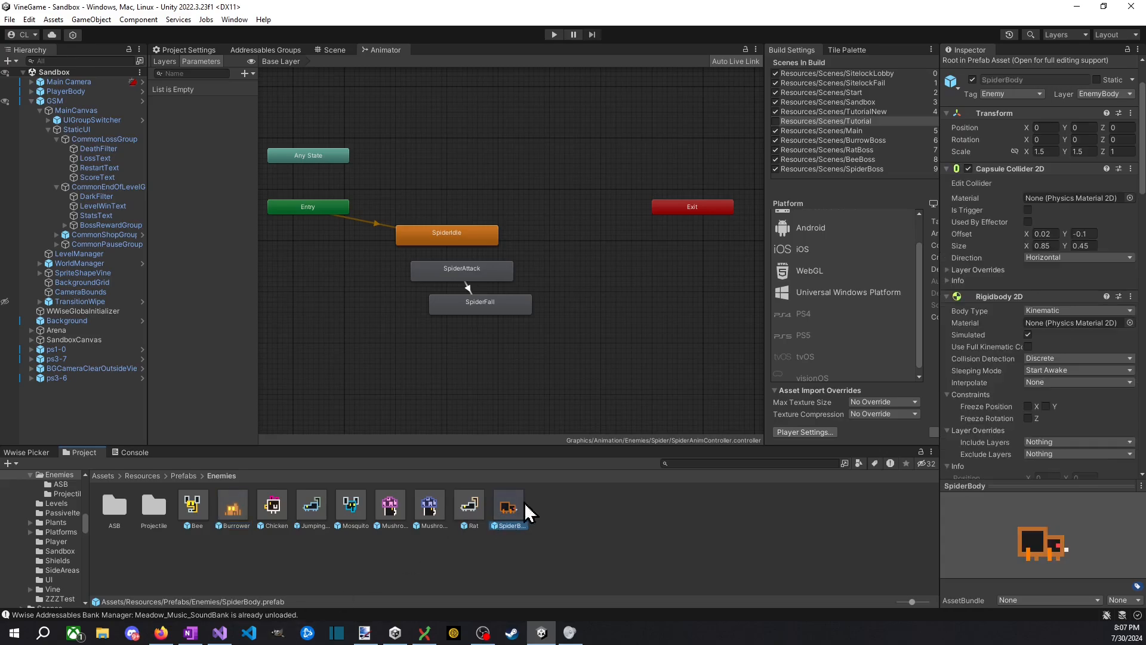
{"action": "scroll", "coordinate": [1060, 403], "scroll_direction": "down", "scroll_amount": 5}
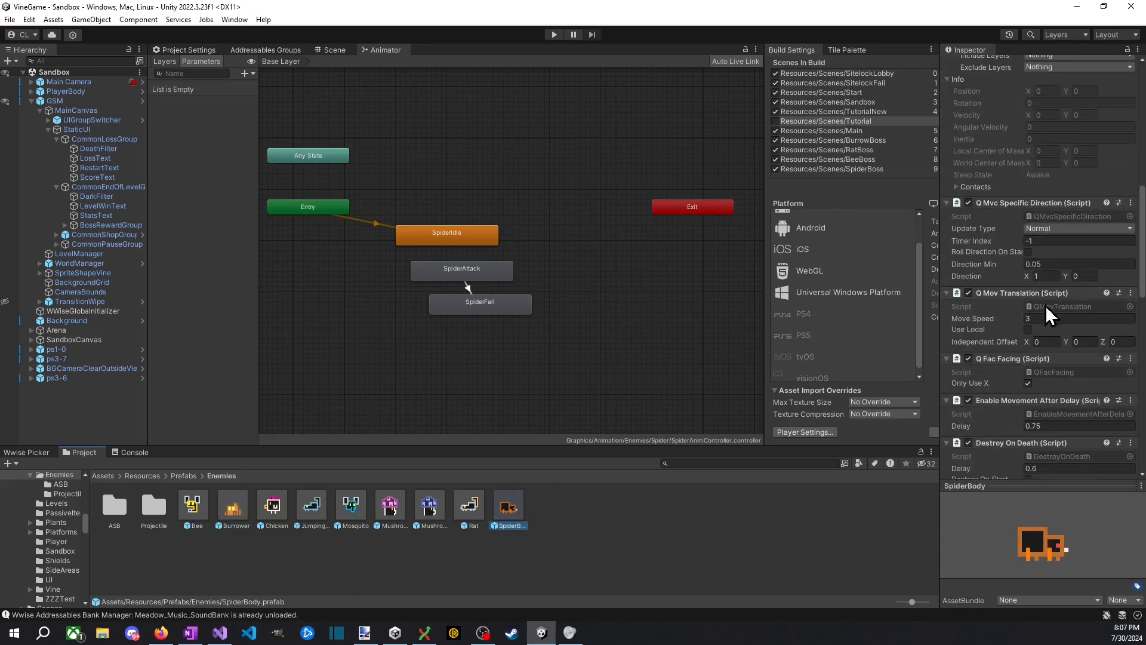
{"action": "scroll", "coordinate": [1063, 359], "scroll_direction": "down", "scroll_amount": 2}
{"action": "left_click", "coordinate": [1060, 436]}
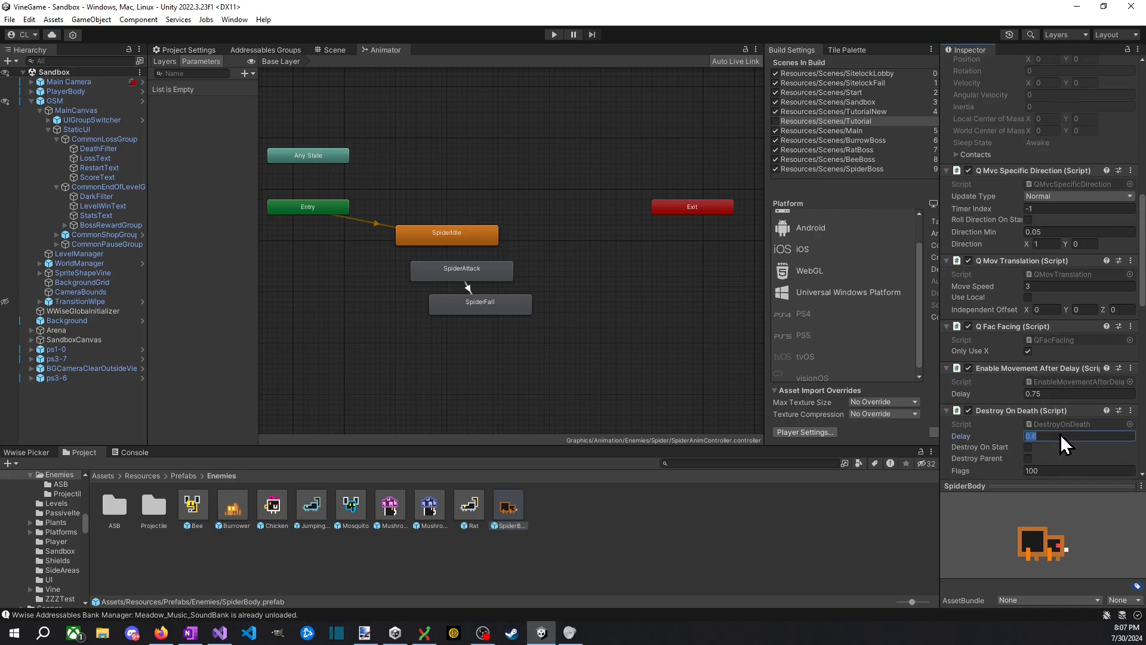
{"action": "type", "text": "0.7"}
Step: Open the Burrower prefab for editing and review the components on its root and on BurrowerGraphics
{"action": "double_click", "coordinate": [236, 513]}
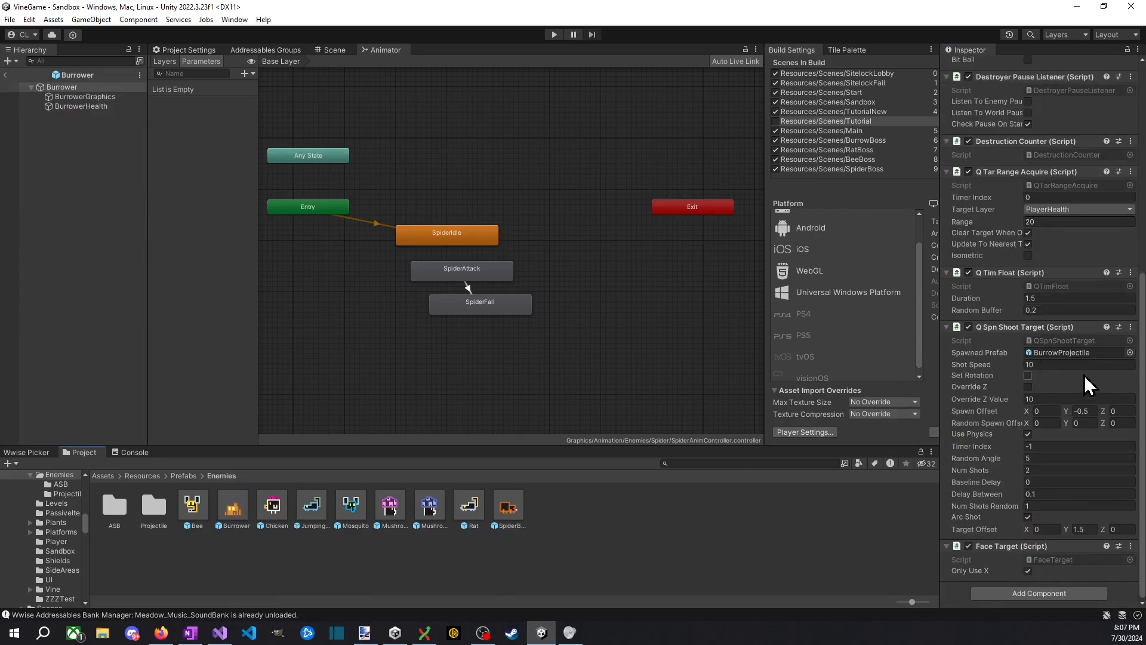
{"action": "scroll", "coordinate": [1057, 361], "scroll_direction": "up", "scroll_amount": 4}
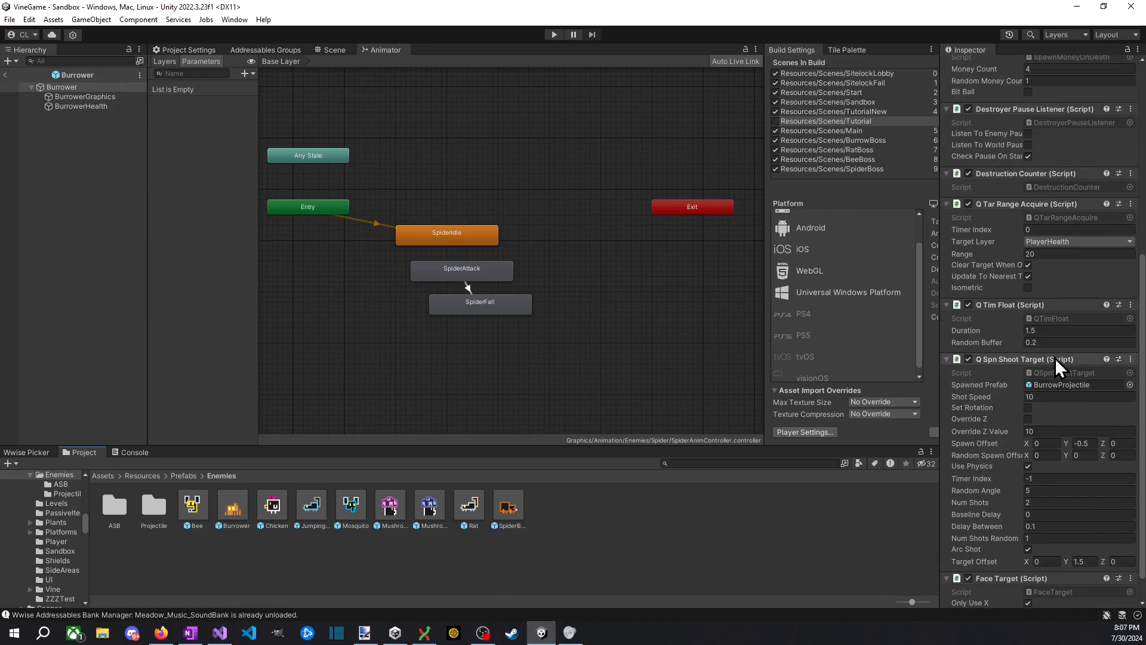
{"action": "scroll", "coordinate": [1051, 351], "scroll_direction": "up", "scroll_amount": 5}
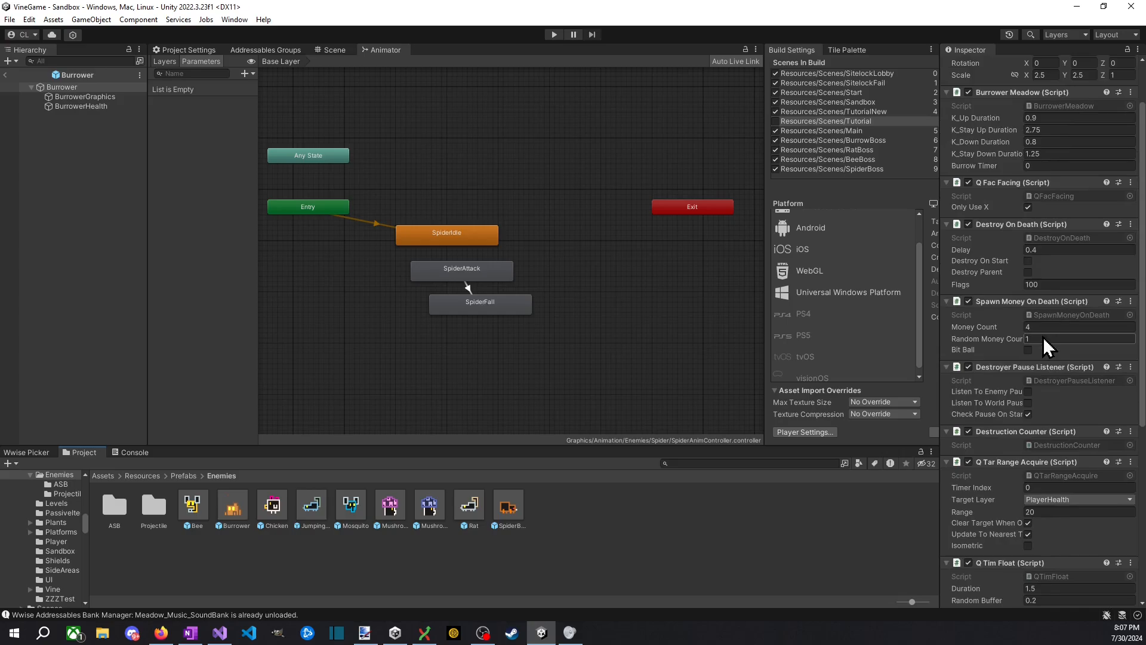
{"action": "scroll", "coordinate": [1045, 343], "scroll_direction": "up", "scroll_amount": 2}
{"action": "left_click", "coordinate": [92, 96]}
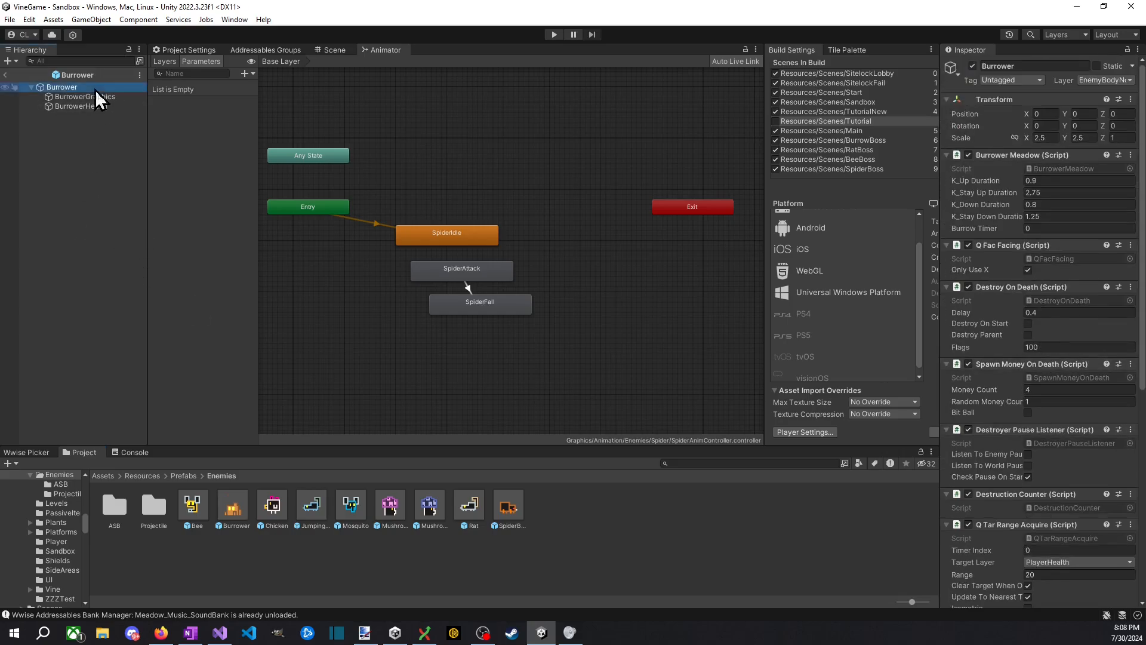
{"action": "scroll", "coordinate": [998, 345], "scroll_direction": "down", "scroll_amount": 3}
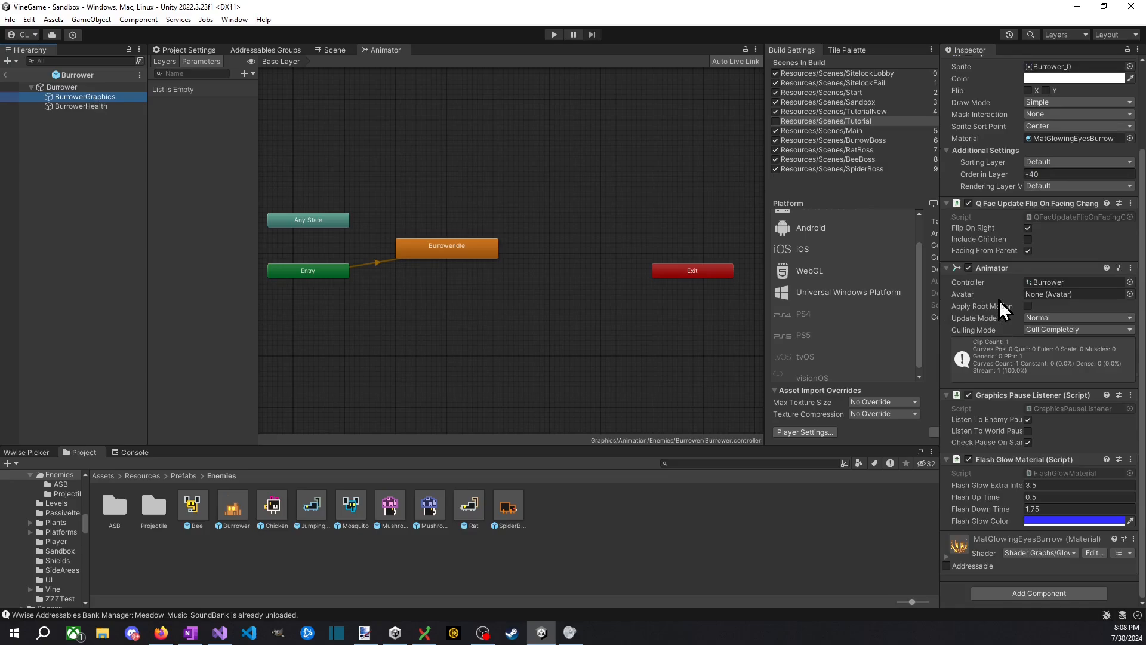
{"action": "scroll", "coordinate": [1021, 299], "scroll_direction": "up", "scroll_amount": 1}
{"action": "scroll", "coordinate": [1037, 278], "scroll_direction": "up", "scroll_amount": 3}
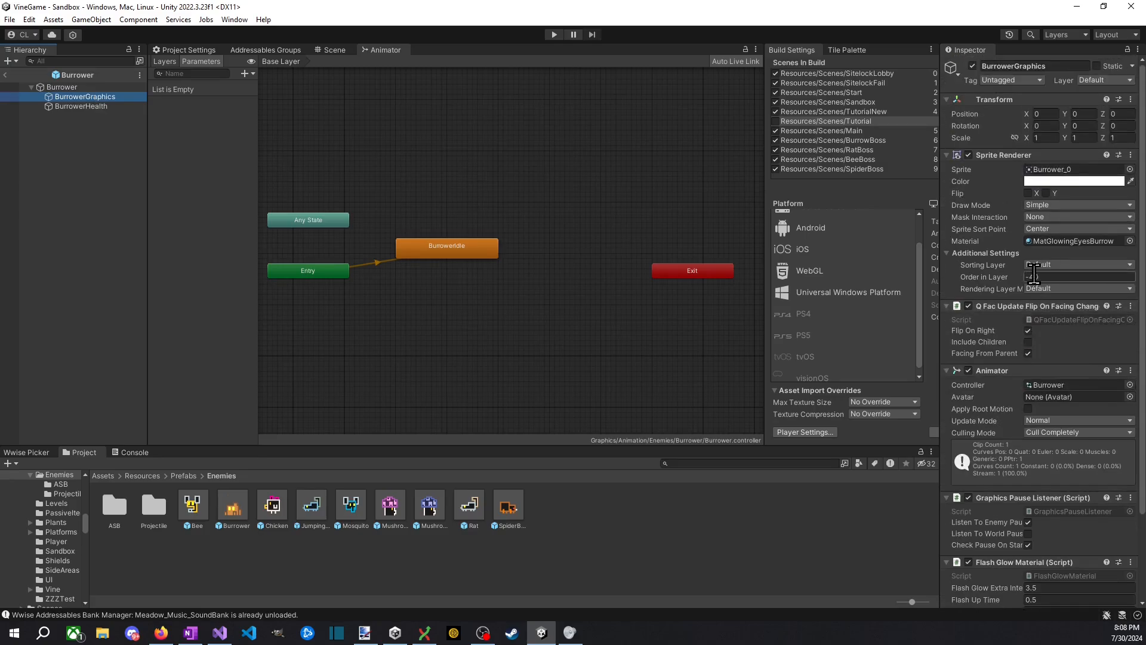
Step: Add the Grow And Shrink script component to the Burrower prefab's root object
{"action": "left_click", "coordinate": [57, 90]}
{"action": "scroll", "coordinate": [1048, 296], "scroll_direction": "down", "scroll_amount": 10}
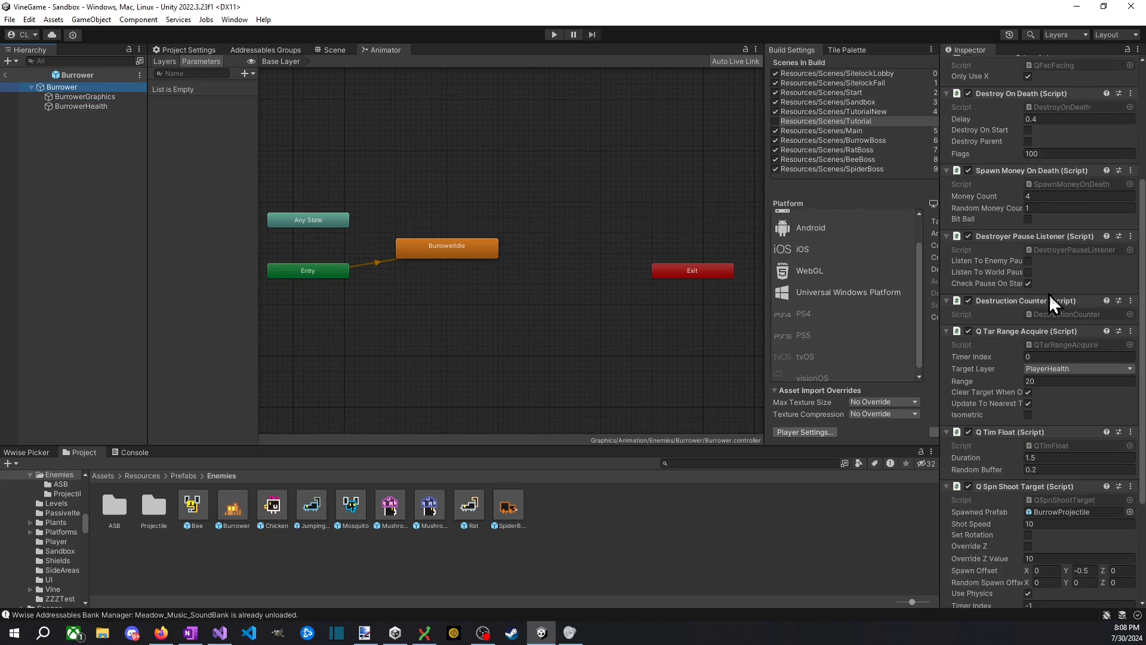
{"action": "left_click", "coordinate": [993, 594]}
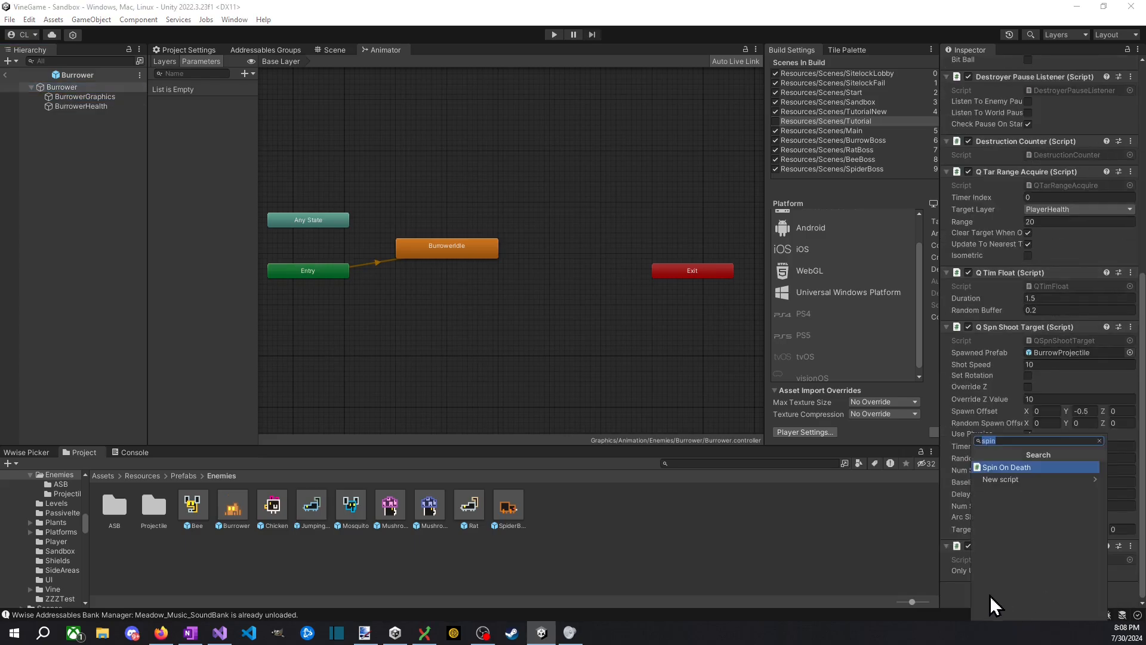
{"action": "type", "text": "grow"}
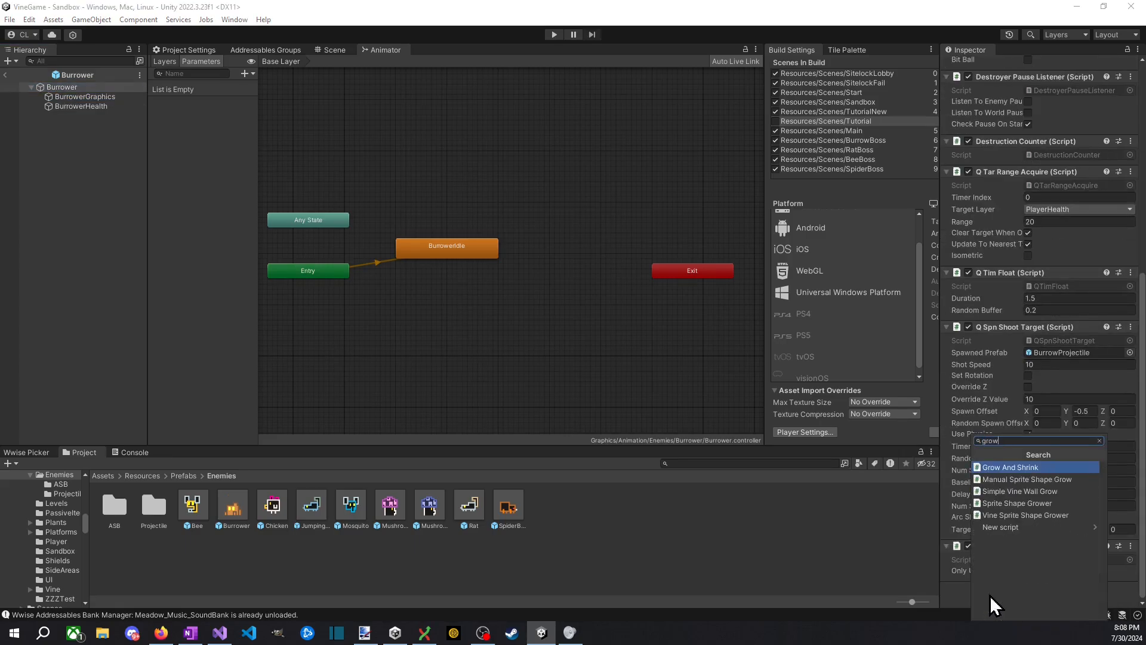
{"action": "key", "text": "Return"}
{"action": "scroll", "coordinate": [1037, 493], "scroll_direction": "down", "scroll_amount": 3}
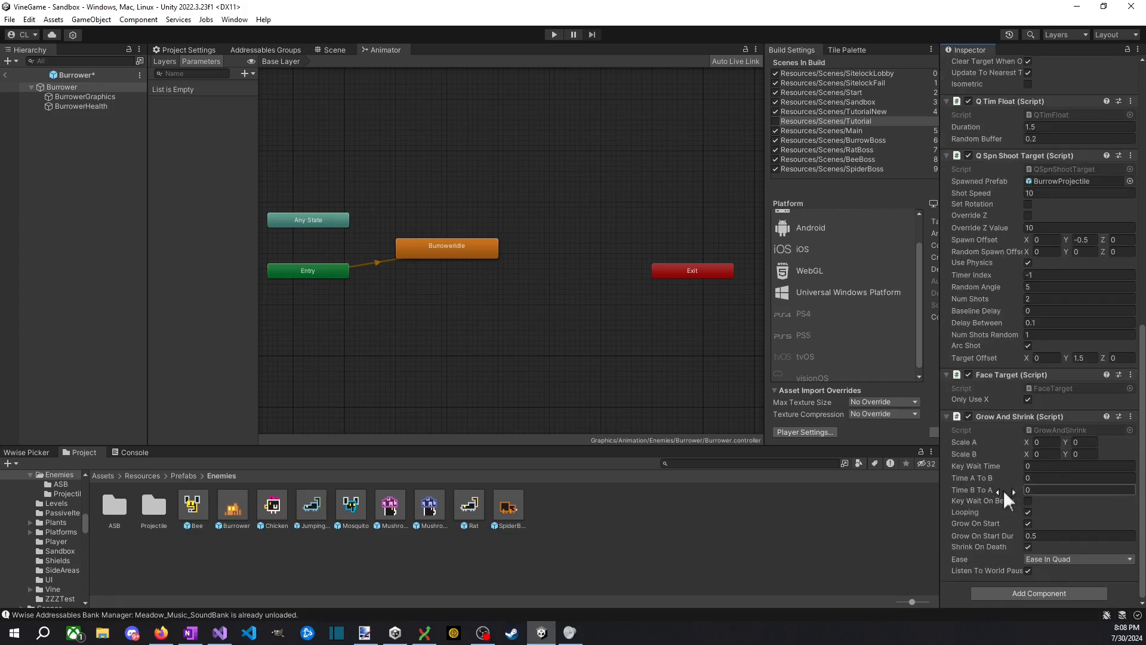
Step: Set both Scale A and Scale B of the Burrower's Grow And Shrink component to 2.5 in X and Y
{"action": "scroll", "coordinate": [1033, 310], "scroll_direction": "up", "scroll_amount": 10}
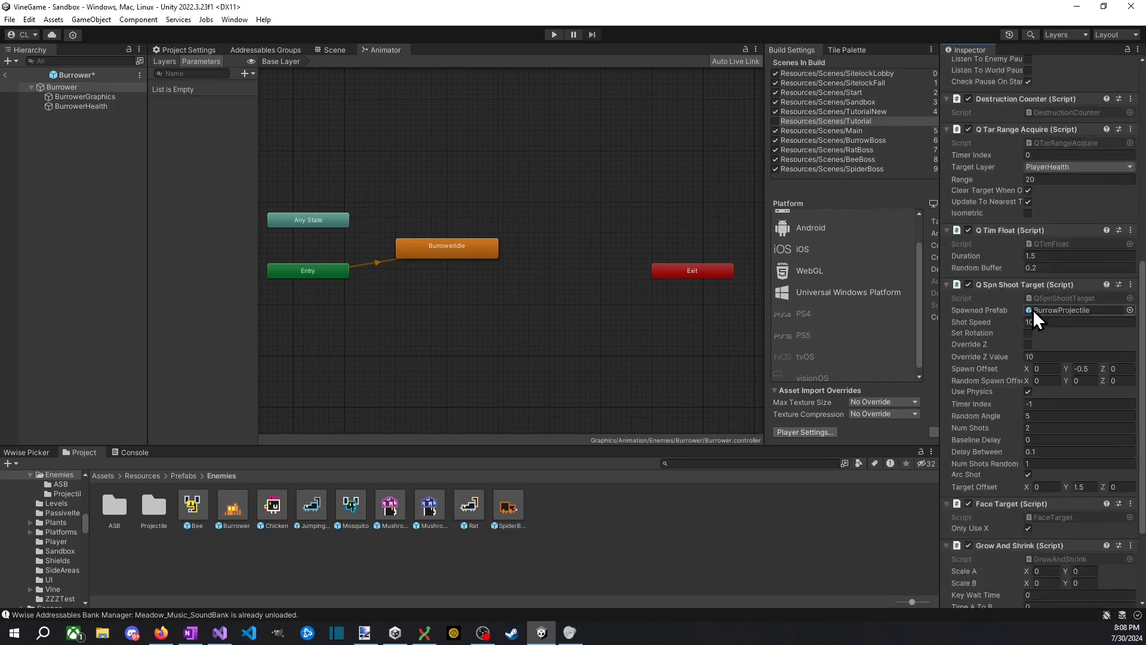
{"action": "scroll", "coordinate": [1047, 449], "scroll_direction": "down", "scroll_amount": 10}
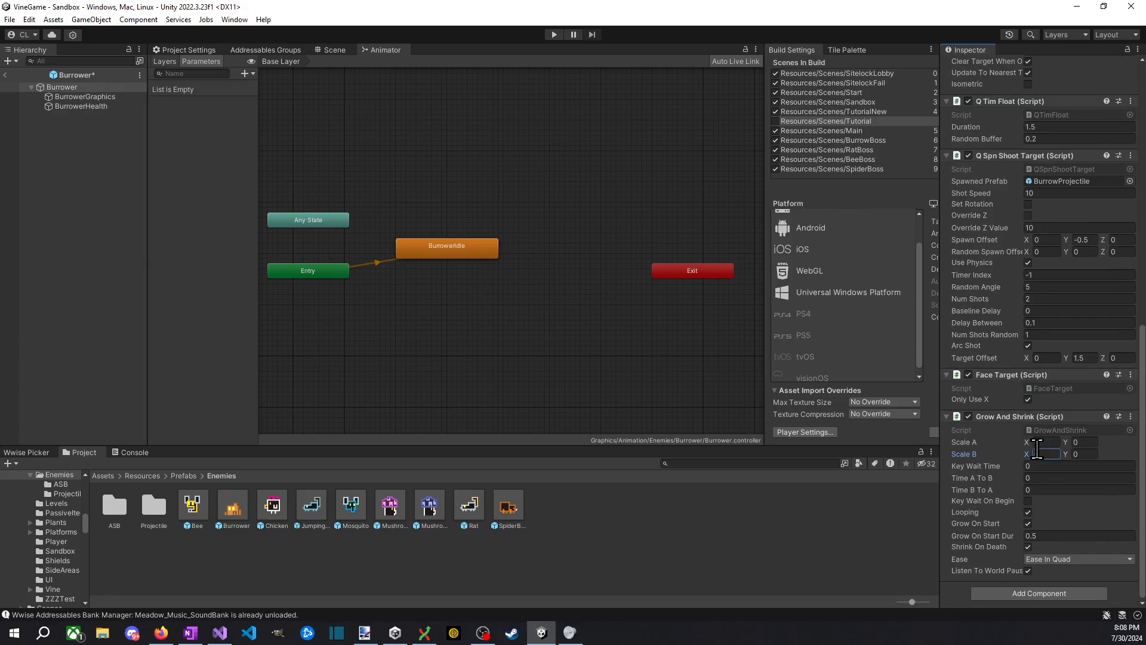
{"action": "type", "text": "2.5"}
{"action": "key", "text": "Tab"}
{"action": "type", "text": "2.5"}
{"action": "key", "text": "Tab"}
{"action": "type", "text": "2.5"}
{"action": "key", "text": "Tab"}
{"action": "type", "text": "2.5"}
{"action": "key", "text": "Return"}
Step: Add the Spin On Death script component to the Burrower's root object
{"action": "left_click", "coordinate": [1036, 594]}
{"action": "type", "text": "spin"}
{"action": "key", "text": "Return"}
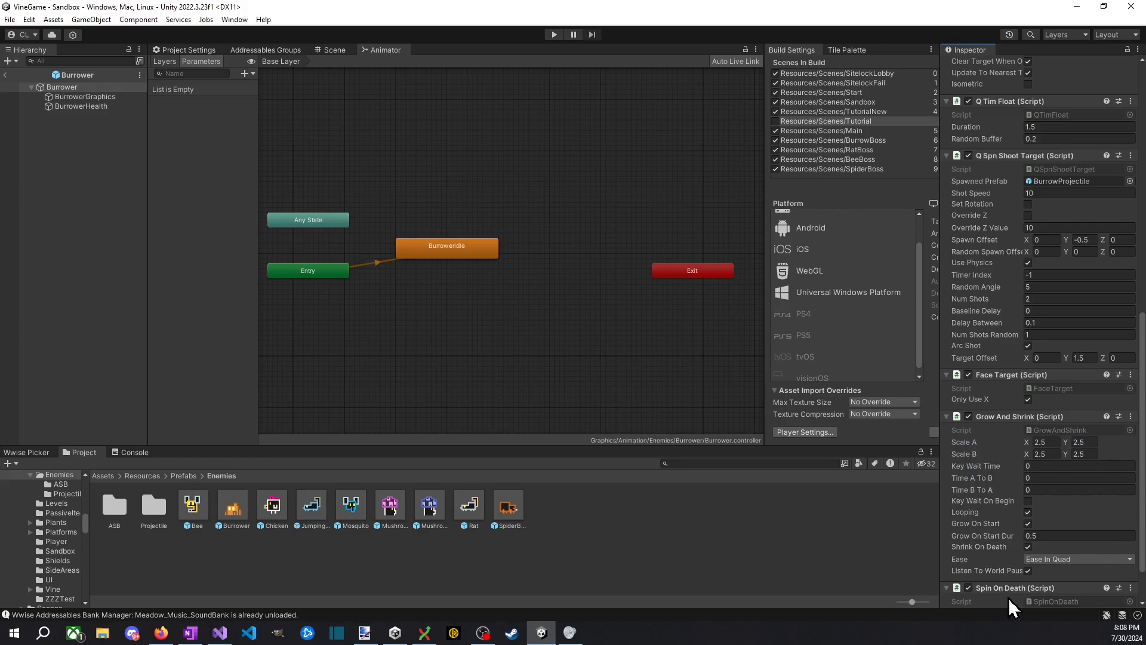
{"action": "scroll", "coordinate": [1073, 436], "scroll_direction": "down", "scroll_amount": 2}
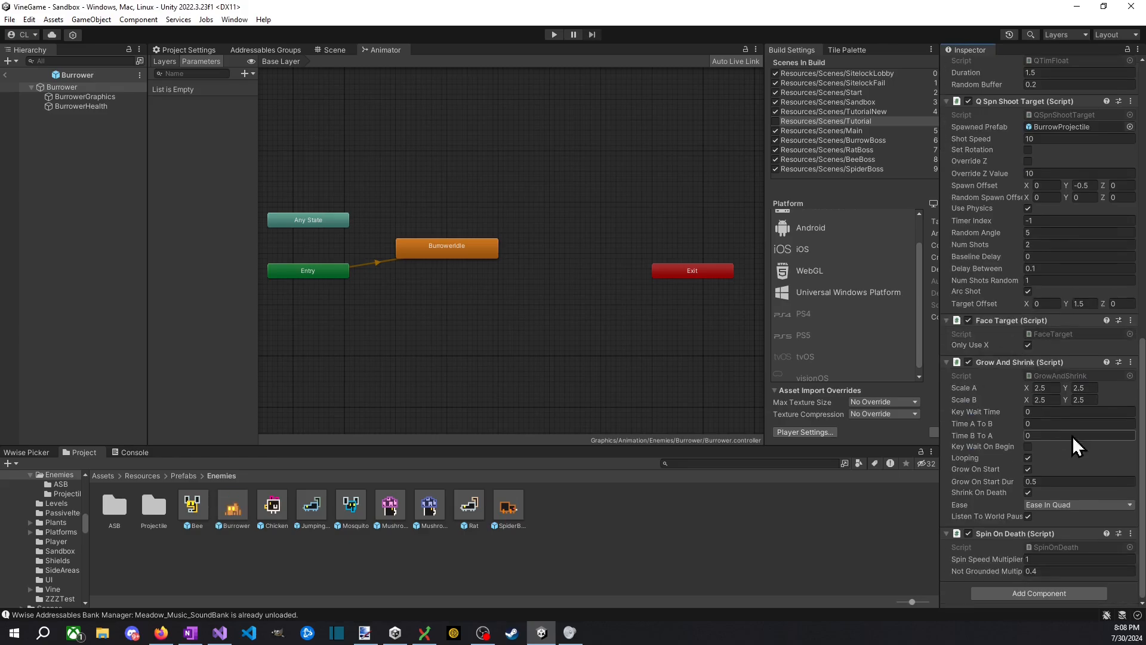
Step: Run the game in play mode, open the in-game Enemies menu, and stop play mode
{"action": "left_click", "coordinate": [554, 34]}
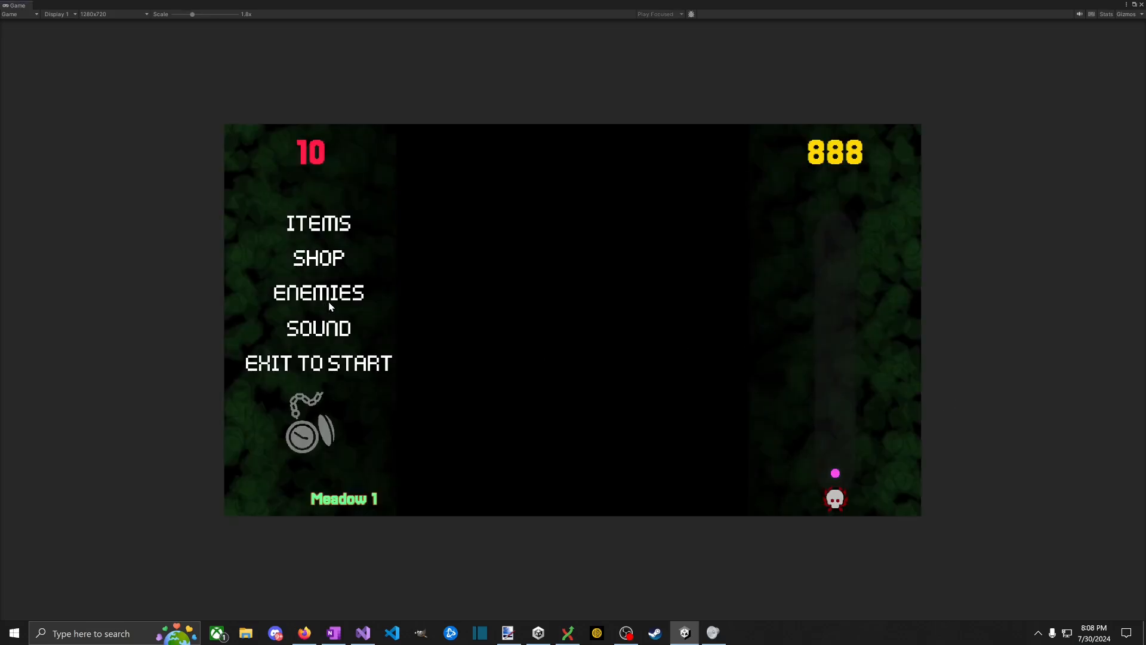
{"action": "left_click", "coordinate": [326, 302]}
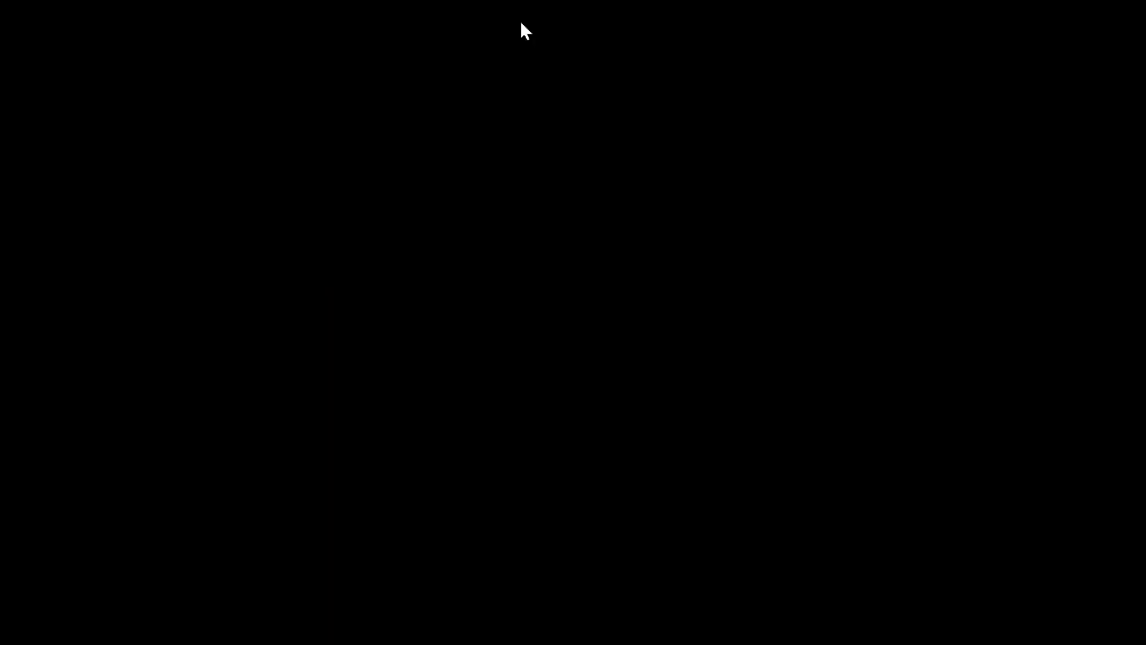
{"action": "left_click", "coordinate": [551, 35]}
Step: Review the Burrower's components, and switch to Visual Studio to examine the OnDeath and Update code in SpinOnDeath.cs
{"action": "scroll", "coordinate": [1026, 407], "scroll_direction": "down", "scroll_amount": 8}
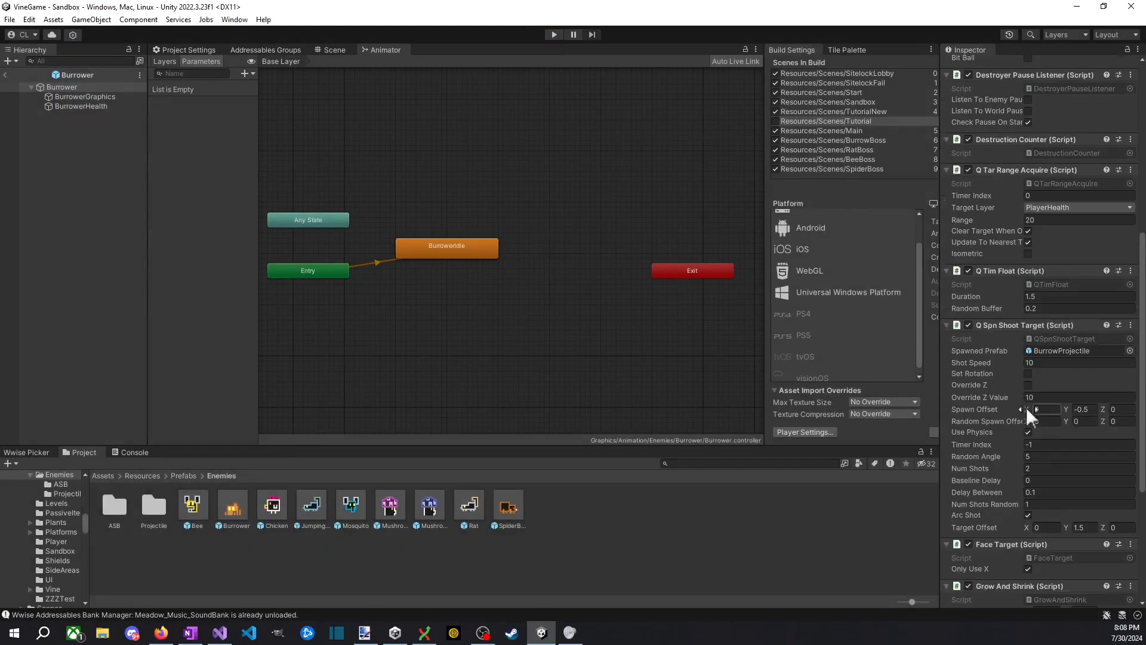
{"action": "scroll", "coordinate": [1030, 441], "scroll_direction": "up", "scroll_amount": 7}
{"action": "scroll", "coordinate": [1025, 445], "scroll_direction": "down", "scroll_amount": 5}
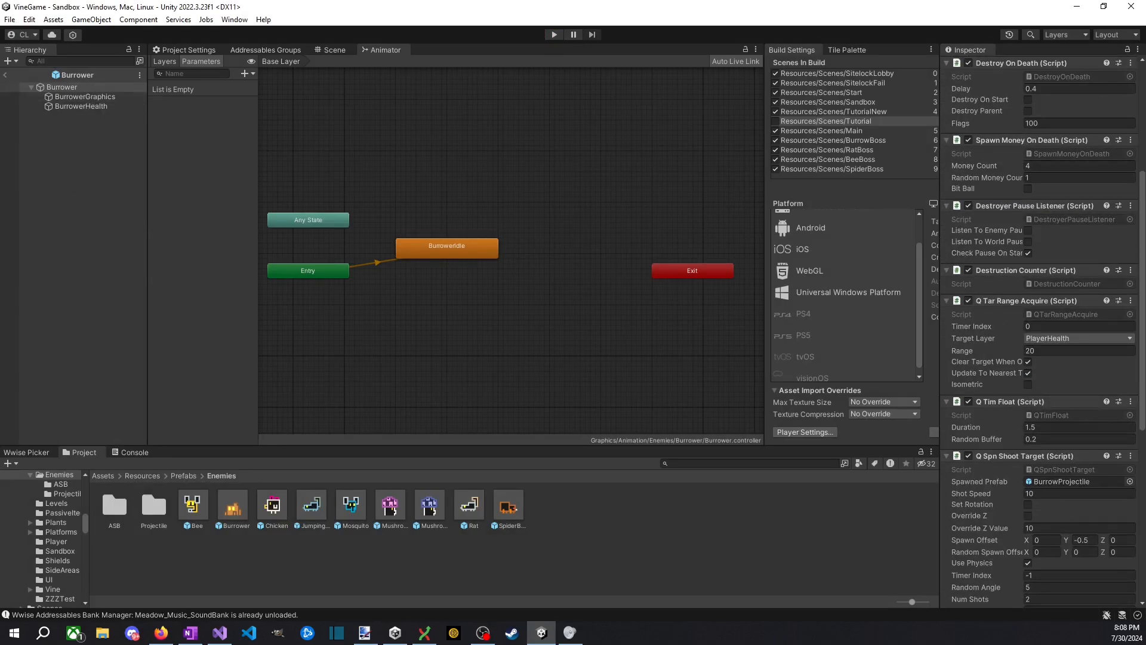
{"action": "key", "text": "alt+Tab"}
{"action": "scroll", "coordinate": [501, 440], "scroll_direction": "down", "scroll_amount": 9}
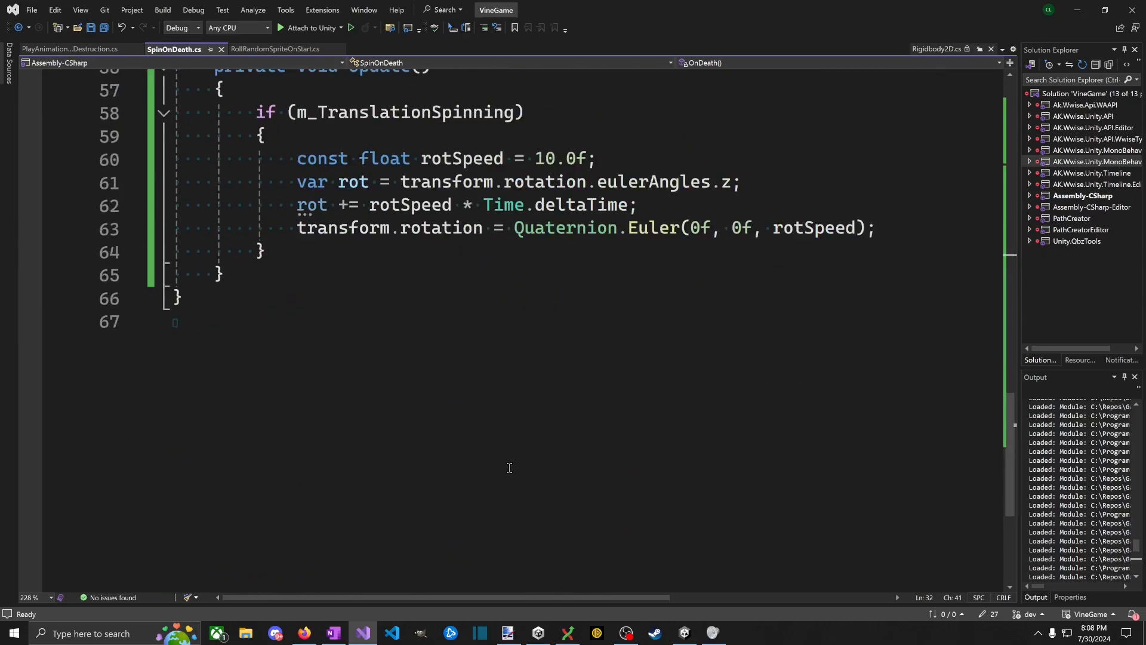
{"action": "scroll", "coordinate": [514, 454], "scroll_direction": "up", "scroll_amount": 8}
{"action": "scroll", "coordinate": [559, 438], "scroll_direction": "up", "scroll_amount": 2}
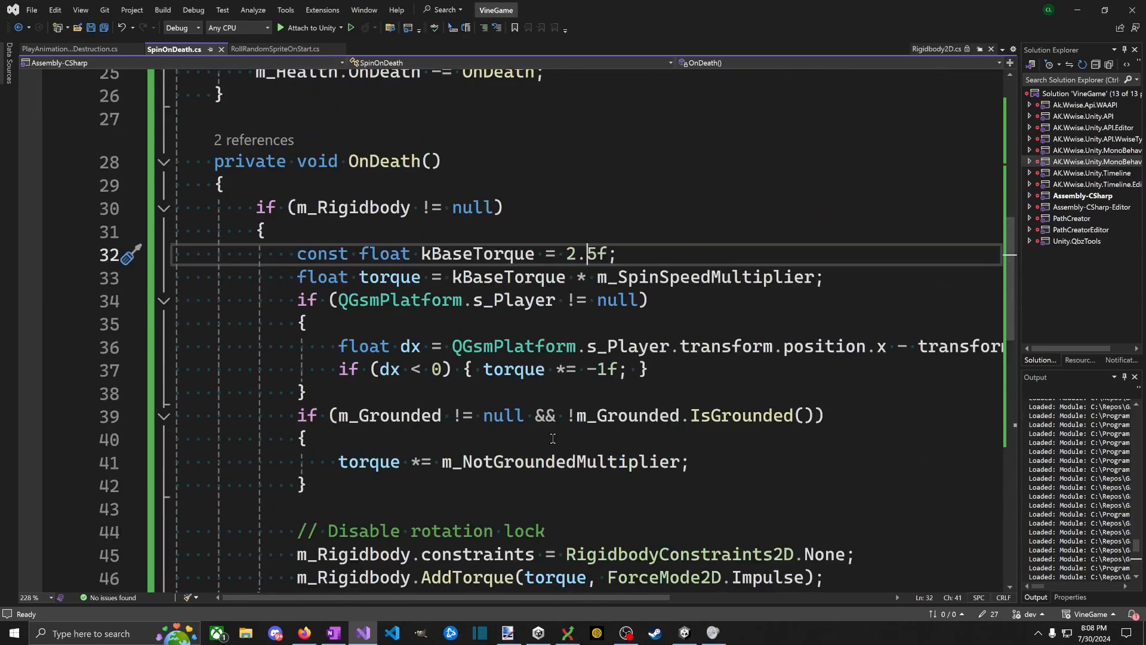
{"action": "scroll", "coordinate": [478, 437], "scroll_direction": "down", "scroll_amount": 1}
{"action": "scroll", "coordinate": [477, 436], "scroll_direction": "up", "scroll_amount": 1}
{"action": "scroll", "coordinate": [474, 437], "scroll_direction": "down", "scroll_amount": 2, "text": "ctrl"}
{"action": "scroll", "coordinate": [475, 436], "scroll_direction": "up", "scroll_amount": 2}
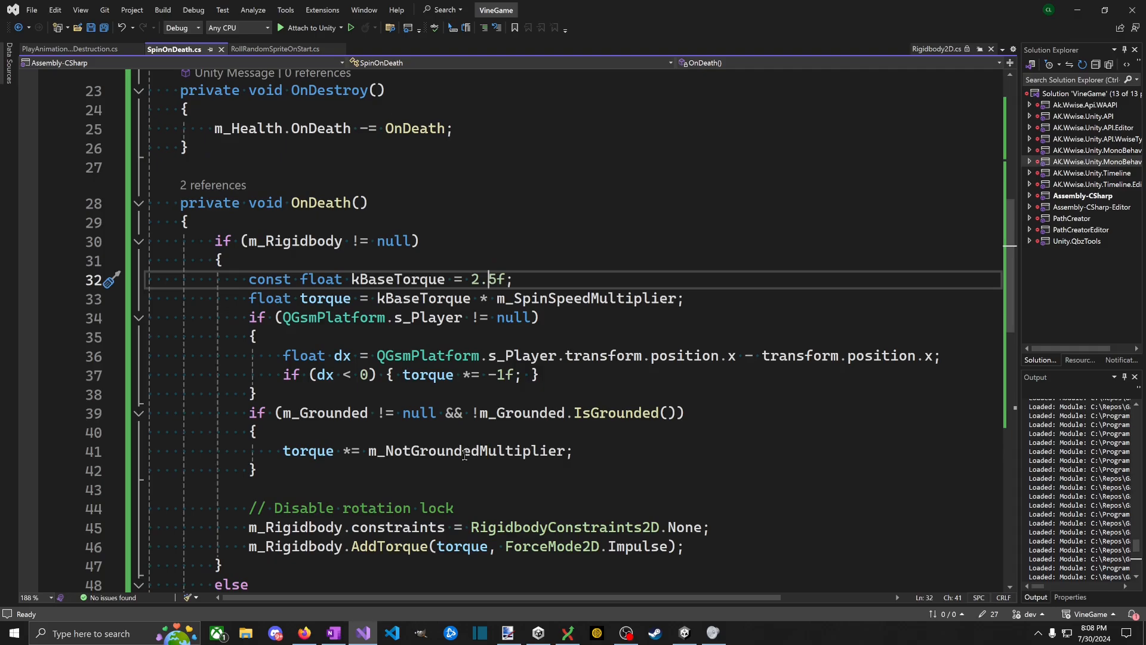
Step: Declare a private float m_TranslationRotSpeed field initialised to 1.0f directly above OnDeath, and save SpinOnDeath.cs
{"action": "left_click", "coordinate": [441, 185]}
{"action": "key", "text": "Up"}
{"action": "key", "text": "Return"}
{"action": "type", "text": "partial[r"}
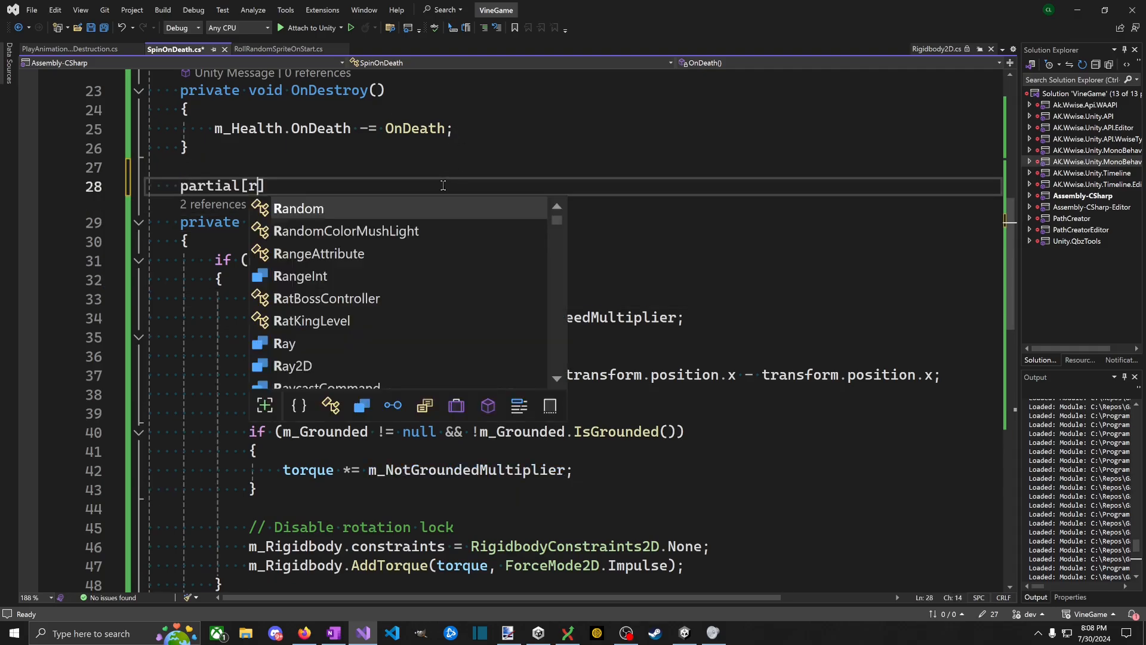
{"action": "key", "text": "ctrl+BackSpace"}
{"action": "key", "text": "ctrl+BackSpace"}
{"action": "key", "text": "ctrl+BackSpace"}
{"action": "type", "text": "privaste"}
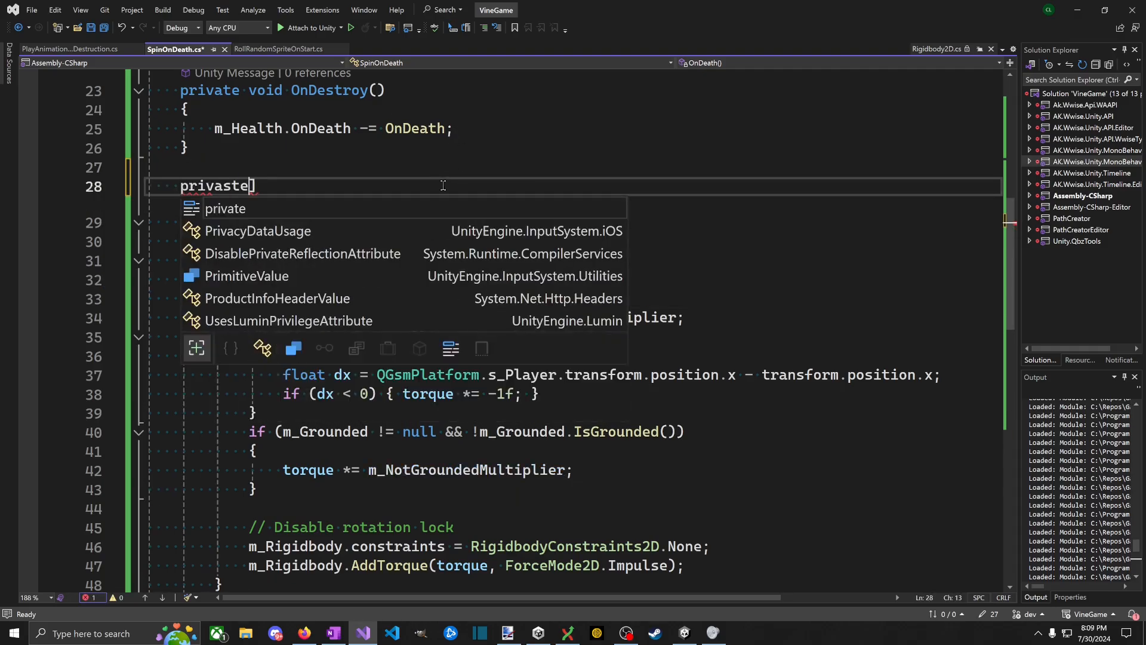
{"action": "key", "text": "ctrl+BackSpace"}
{"action": "type", "text": "private float m_R"}
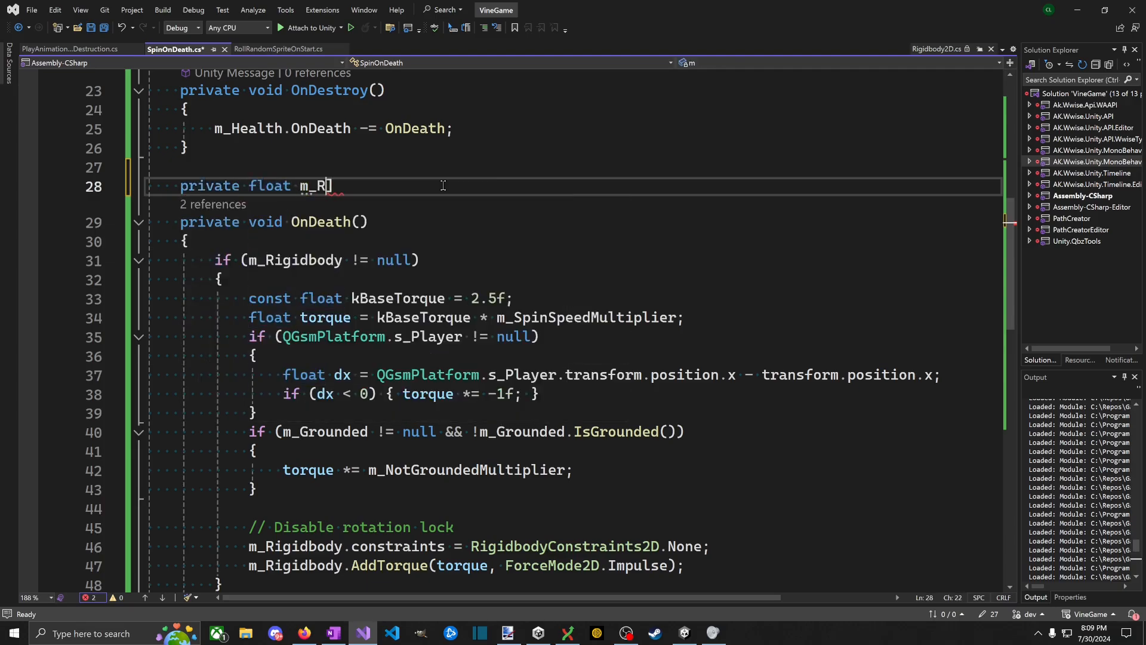
{"action": "key", "text": "BackSpace"}
{"action": "type", "text": "TranslationROt"}
{"action": "key", "text": "BackSpace"}
{"action": "key", "text": "BackSpace"}
{"action": "type", "text": "ot"}
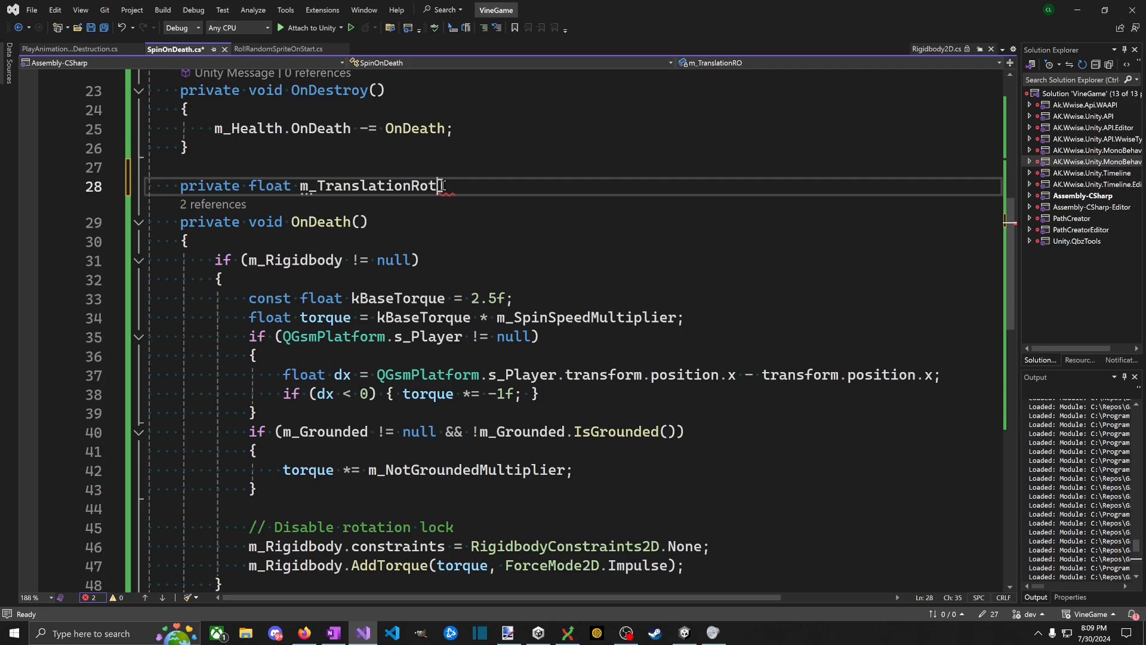
{"action": "type", "text": "Speed = 1"}
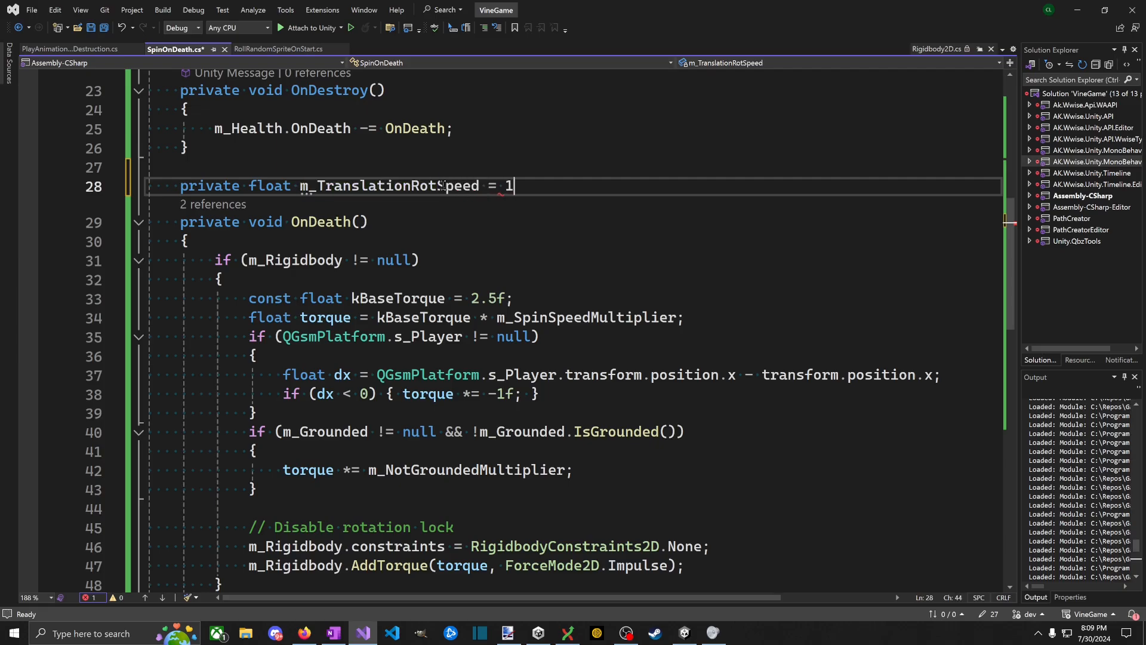
{"action": "type", "text": ".0f;"}
{"action": "key", "text": "ctrl+s"}
Step: Begin an assignment to m_TranslationRotSpeed below the m_TranslationSpinning line in the else branch of OnDeath
{"action": "double_click", "coordinate": [422, 188]}
{"action": "key", "text": "ctrl+c"}
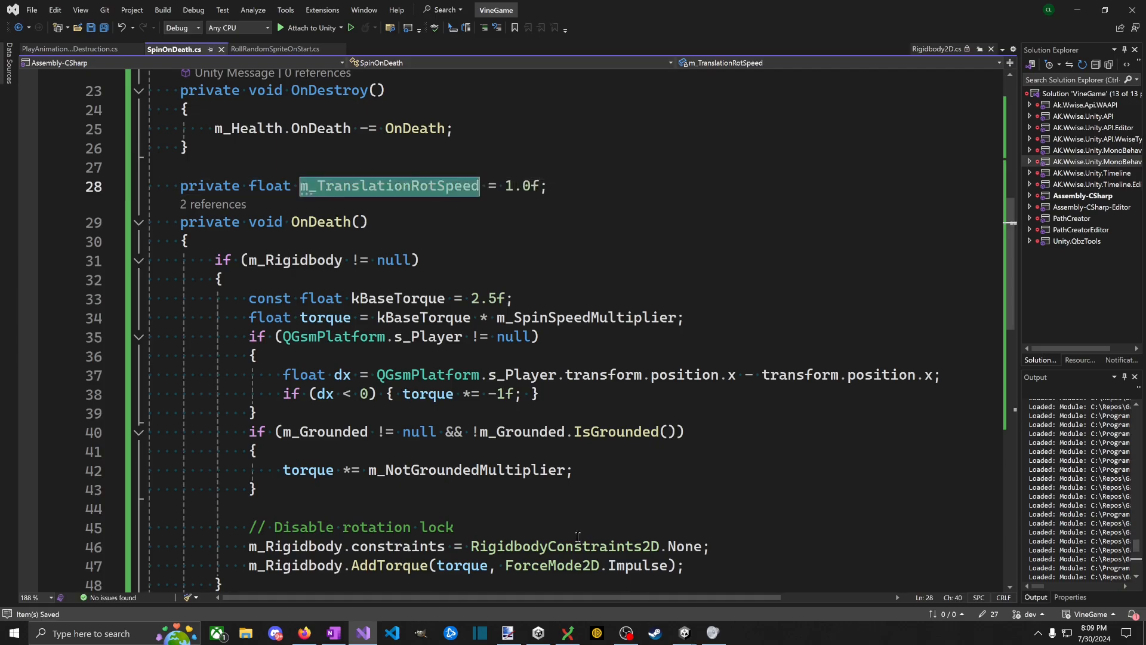
{"action": "scroll", "coordinate": [578, 537], "scroll_direction": "down", "scroll_amount": 2}
{"action": "scroll", "coordinate": [714, 430], "scroll_direction": "down", "scroll_amount": 3}
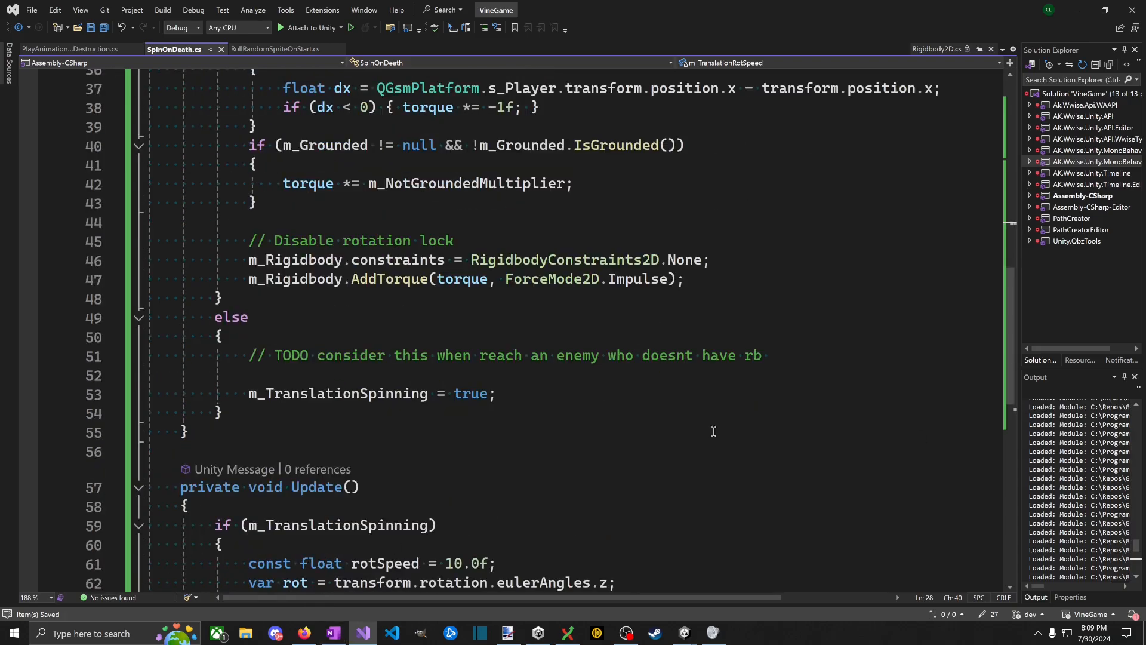
{"action": "left_click", "coordinate": [695, 392]}
{"action": "key", "text": "Return"}
{"action": "key", "text": "ctrl+v"}
{"action": "type", "text": "="}
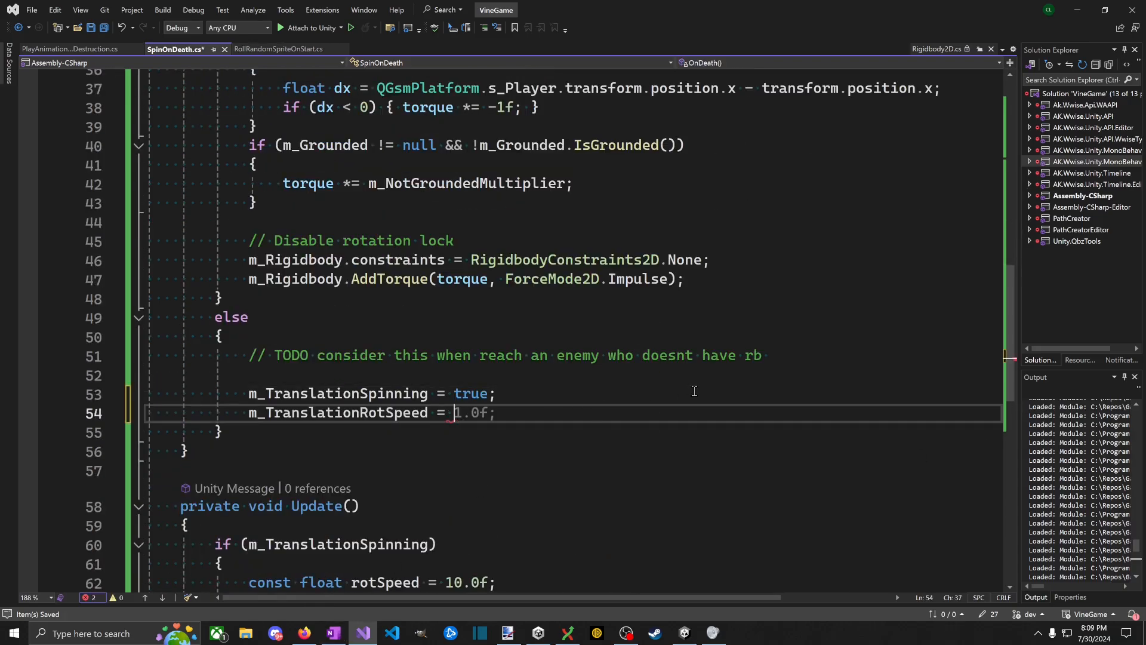
Step: Declare const float kBaseTranslationRotSpeed = 10.0f above the unfinished m_TranslationRotSpeed assignment in the else branch
{"action": "scroll", "coordinate": [556, 255], "scroll_direction": "up", "scroll_amount": 4}
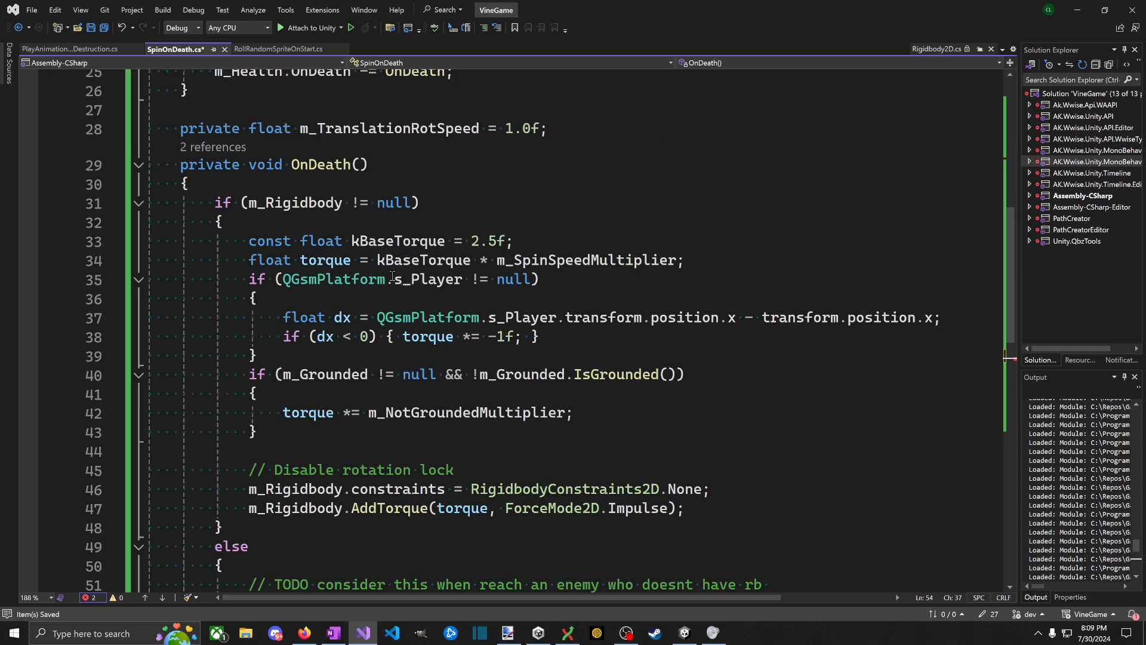
{"action": "scroll", "coordinate": [393, 277], "scroll_direction": "down", "scroll_amount": 5}
{"action": "scroll", "coordinate": [448, 370], "scroll_direction": "up", "scroll_amount": 4}
{"action": "scroll", "coordinate": [508, 470], "scroll_direction": "down", "scroll_amount": 4}
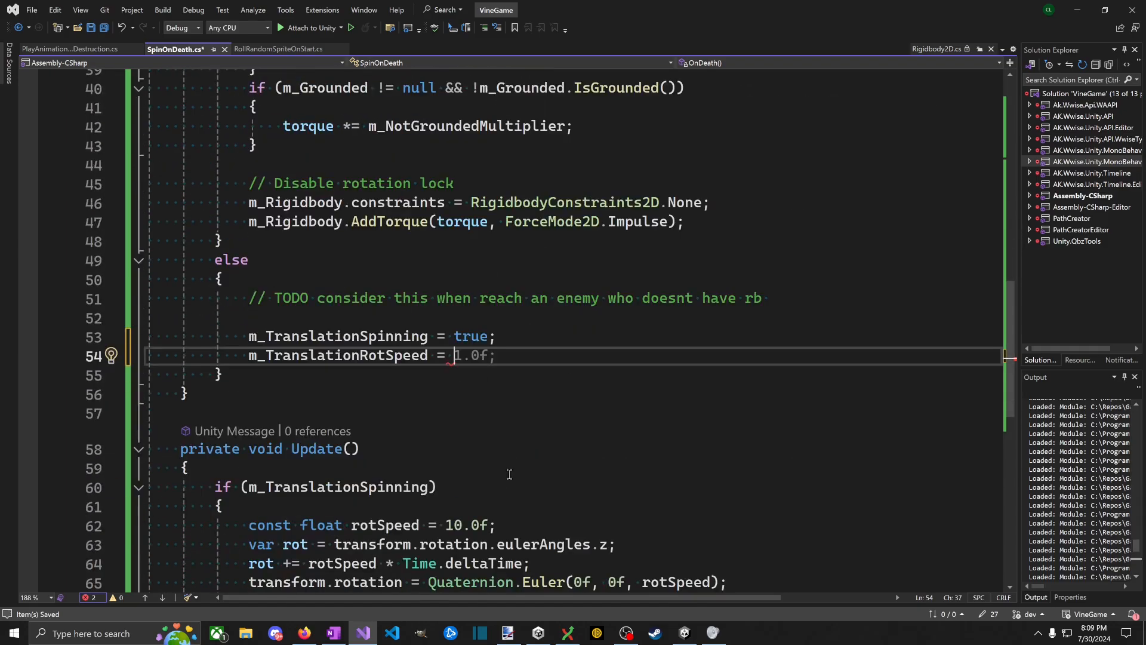
{"action": "key", "text": "Up"}
{"action": "key", "text": "End"}
{"action": "key", "text": "Return"}
{"action": "type", "text": "const float k"}
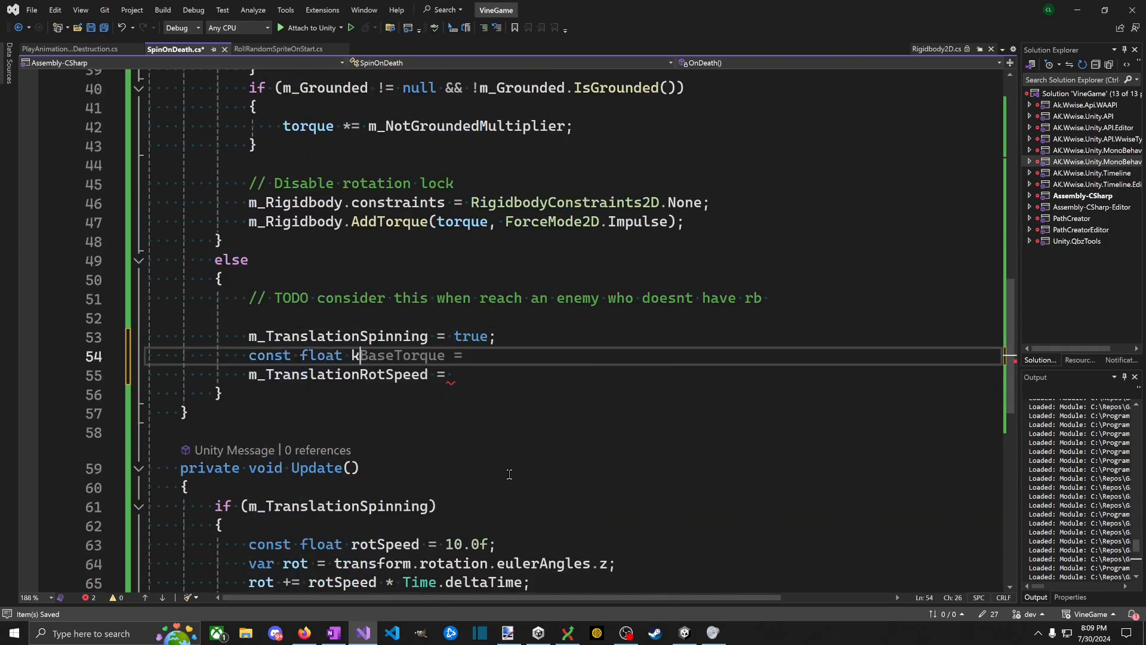
{"action": "type", "text": "BaseTranslation"}
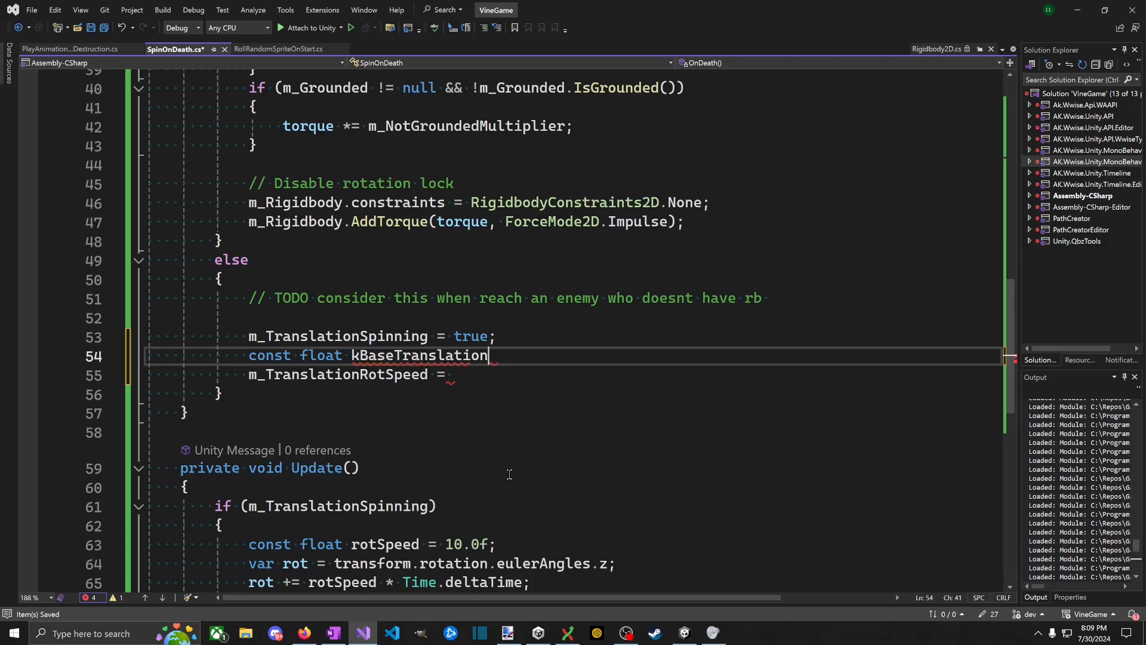
{"action": "type", "text": "RotSpeed = 10.0f;"}
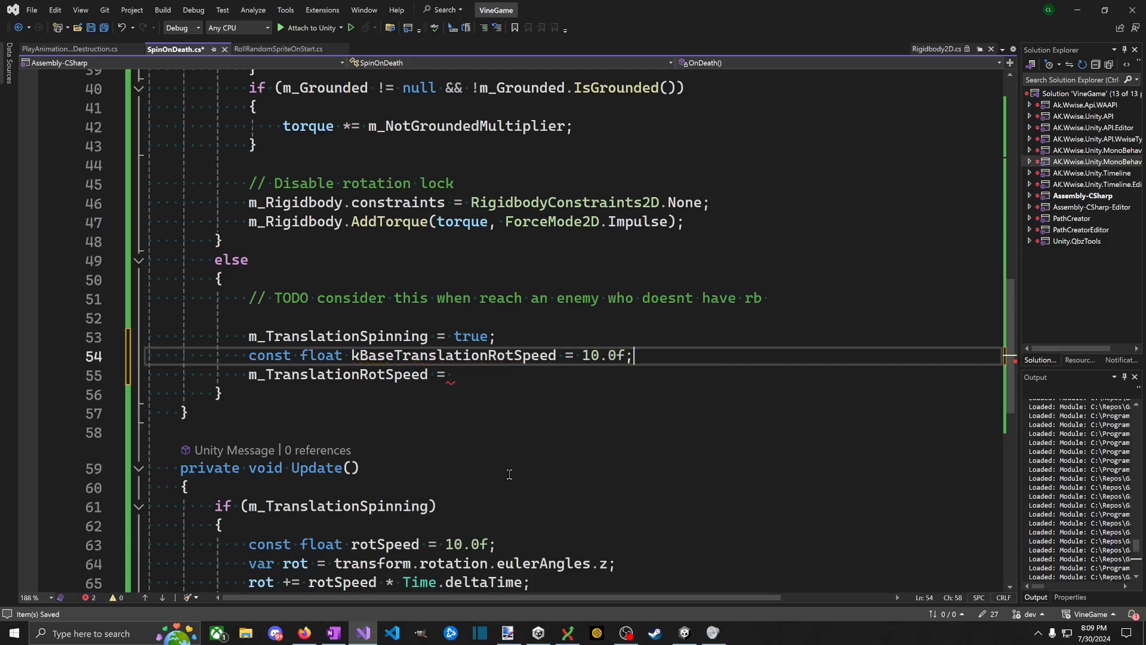
{"action": "key", "text": "Down"}
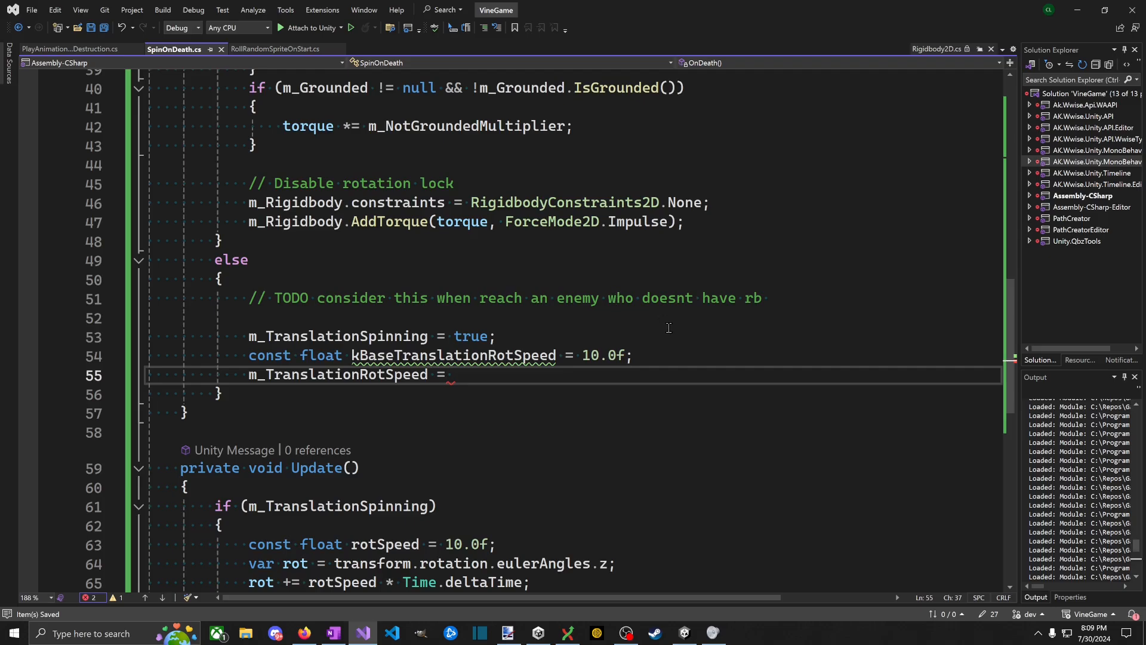
Step: Change the kBaseTranslationRotSpeed constant to 20.0f
{"action": "left_click", "coordinate": [583, 355]}
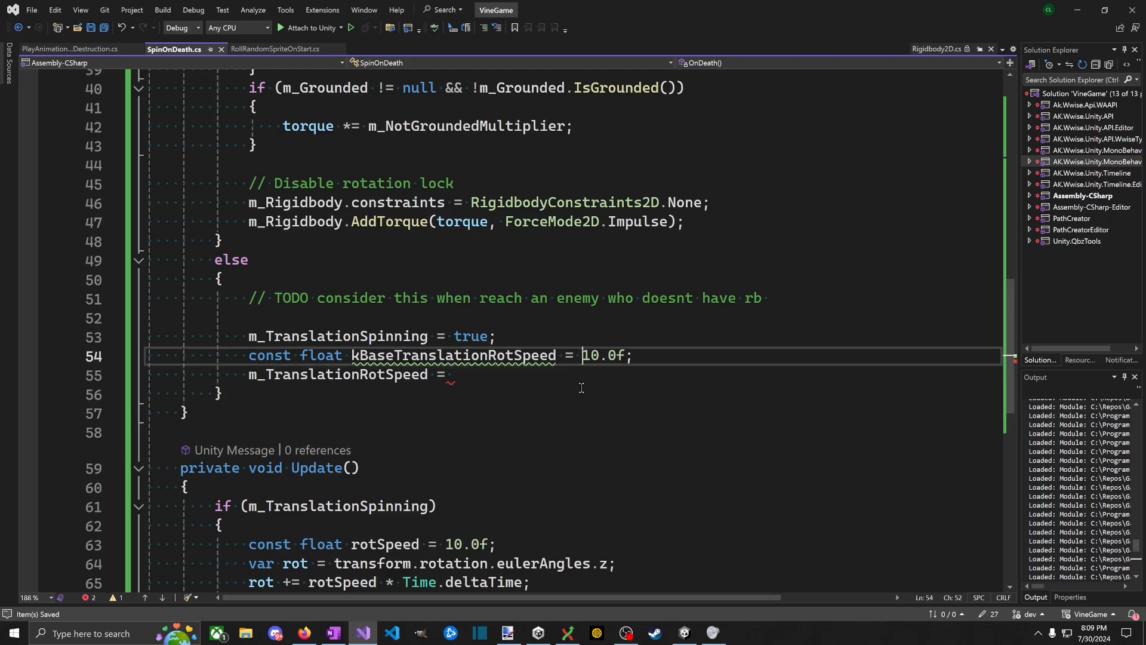
{"action": "key", "text": "Delete"}
{"action": "type", "text": "2"}
{"action": "key", "text": "Down"}
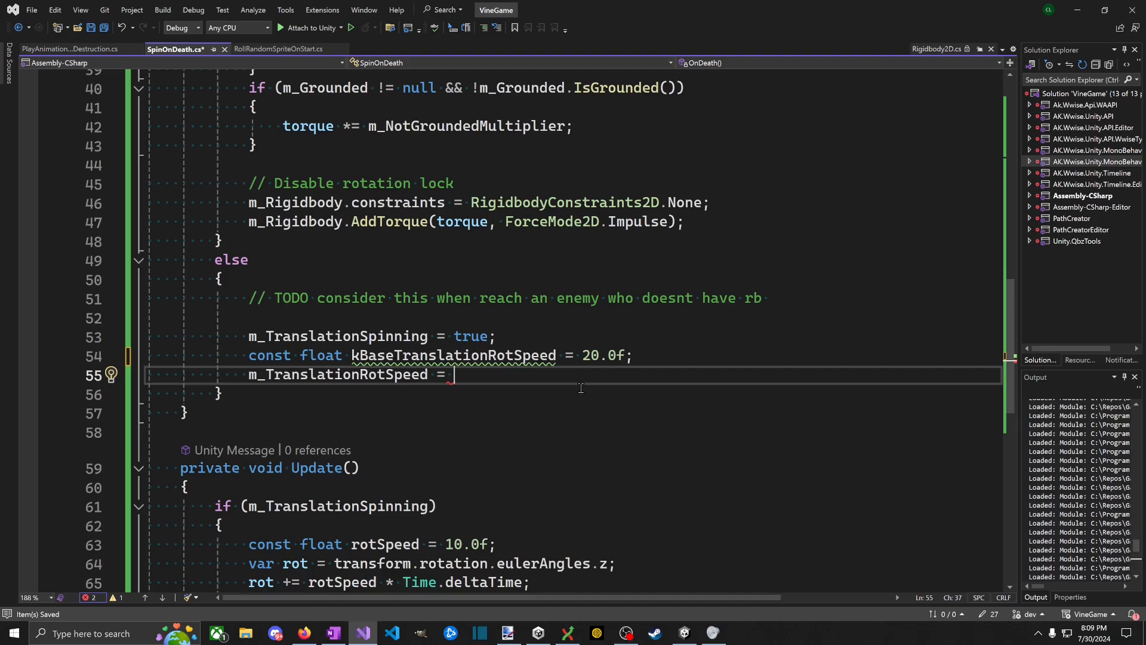
Step: Set the kBaseTranslationRotSpeed constant to 500.0f and save the script
{"action": "key", "text": "Up"}
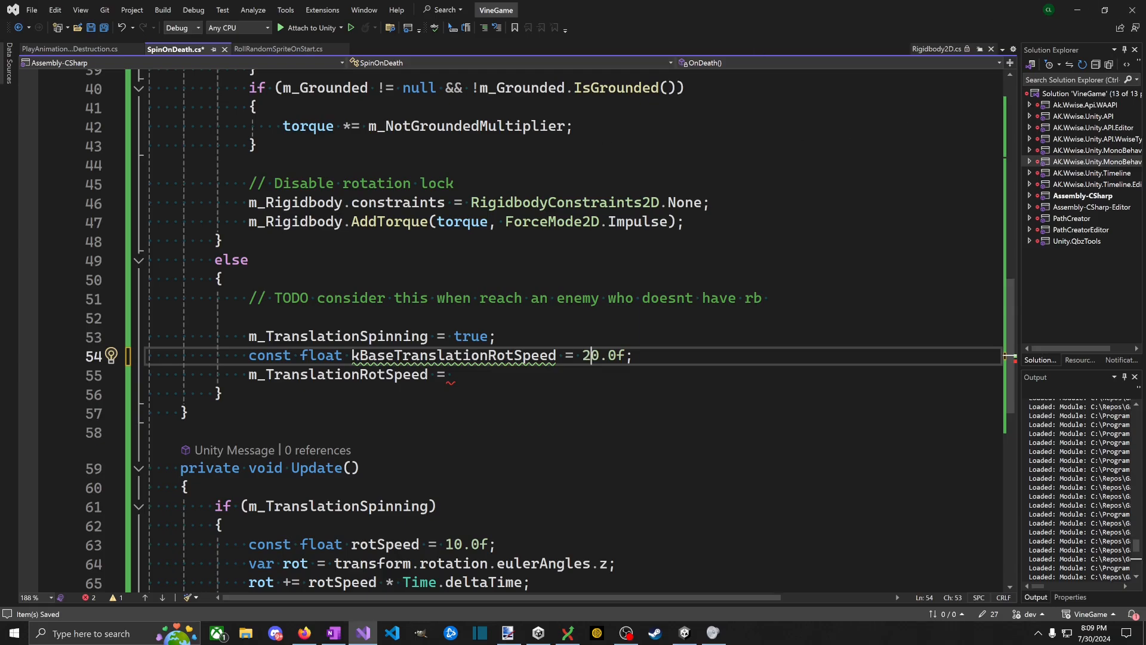
{"action": "key", "text": "alt+Tab"}
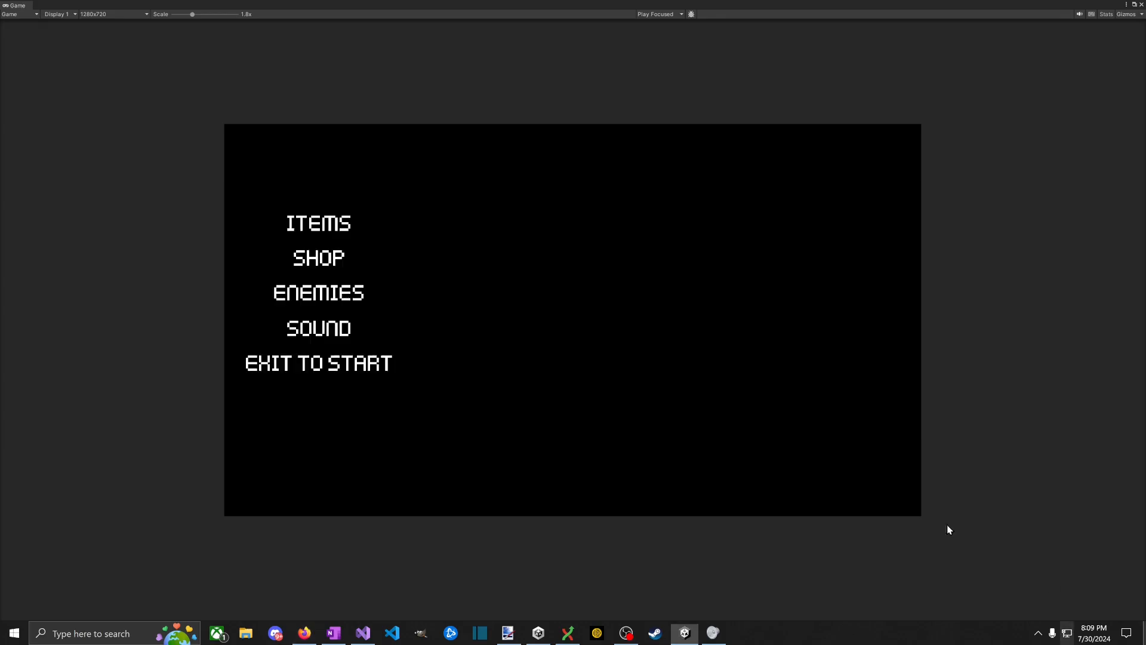
{"action": "key", "text": "alt+Tab"}
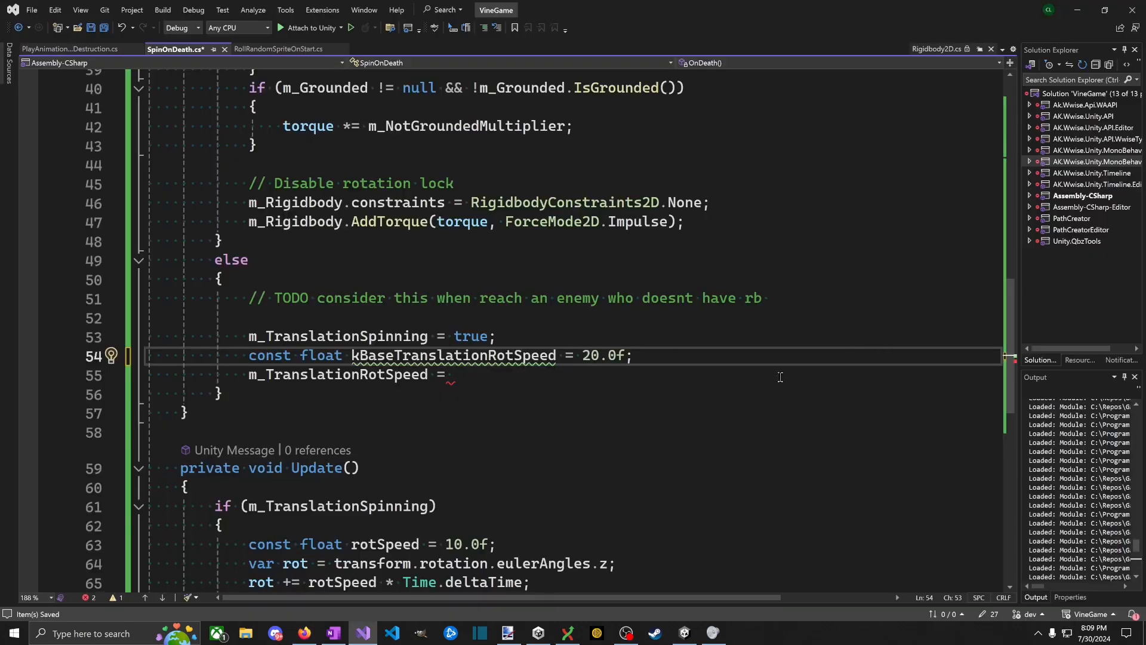
{"action": "key", "text": "BackSpace"}
{"action": "type", "text": "50"}
{"action": "key", "text": "ctrl+s"}
{"action": "key", "text": "Down"}
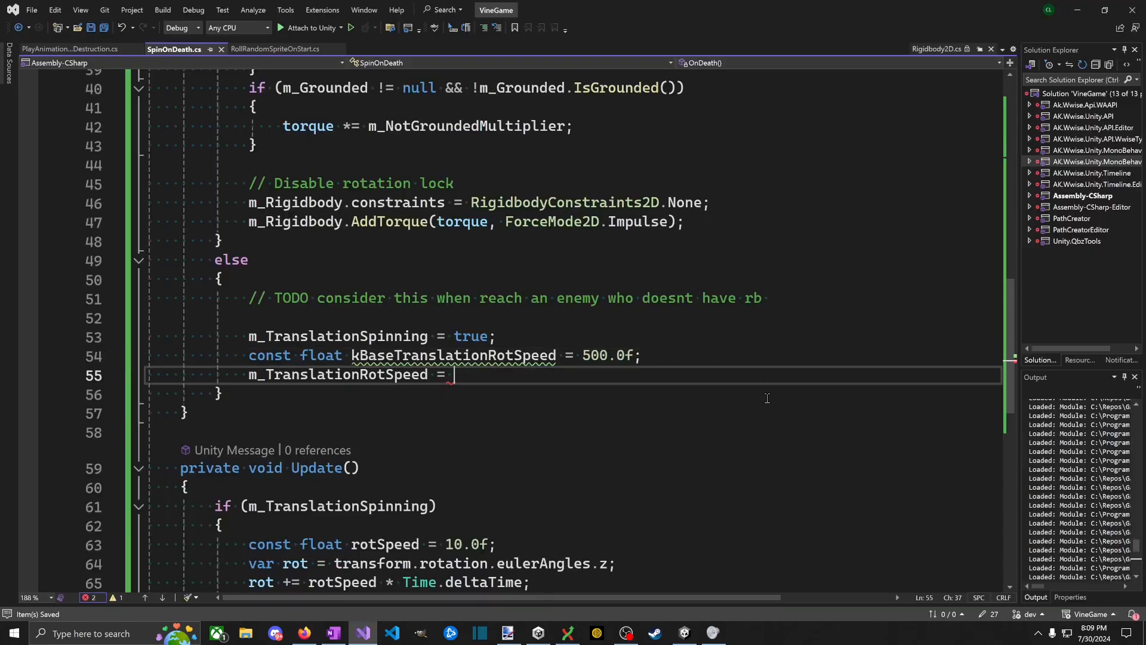
Step: Add the comment "// 360 degrees over ~0.7 seconds" above the kBaseTranslationRotSpeed declaration
{"action": "key", "text": "Up"}
{"action": "key", "text": "Up"}
{"action": "key", "text": "End"}
{"action": "key", "text": "Return"}
{"action": "type", "text": "//"}
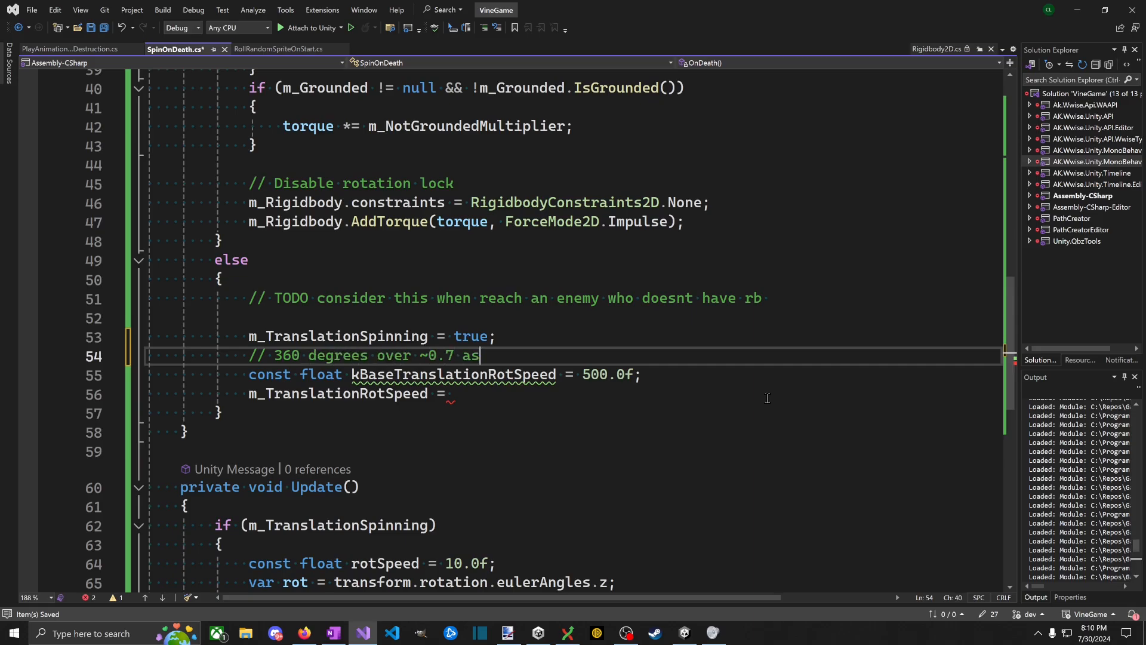
{"action": "left_click", "coordinate": [767, 398]}
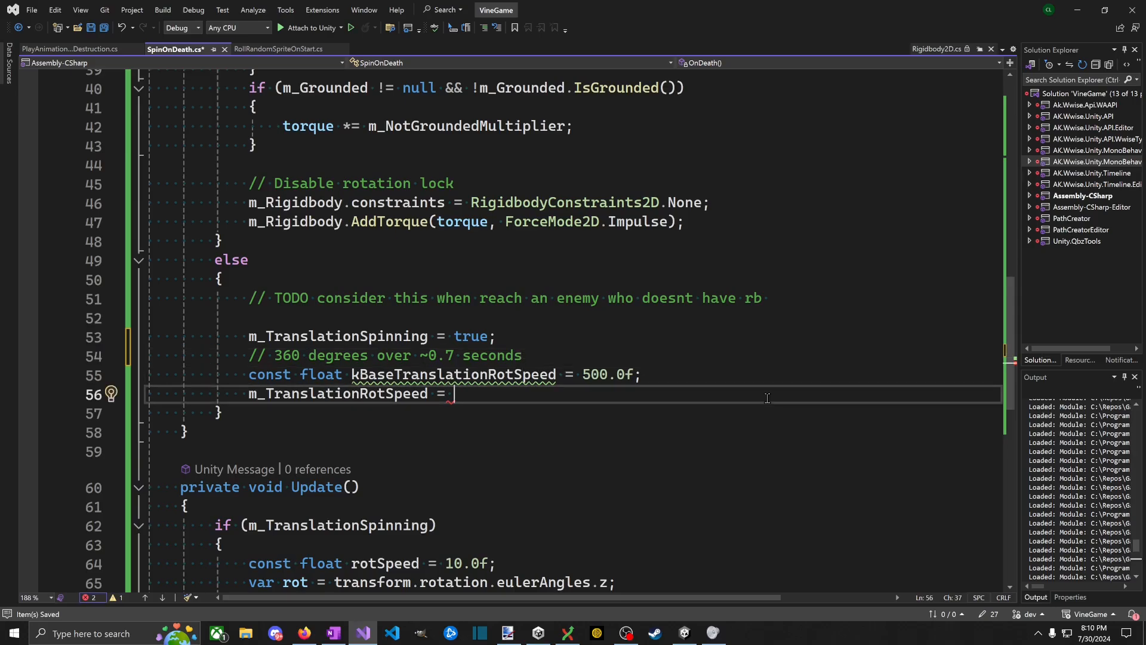
Step: Complete the m_TranslationRotSpeed assignment with kBaseTranslationRotSpeed * m_SpinSpeedMultiplier
{"action": "key", "text": "Up"}
{"action": "key", "text": "ctrl+Left"}
{"action": "key", "text": "ctrl+shift+Right"}
{"action": "key", "text": "ctrl+c"}
{"action": "key", "text": "Down"}
{"action": "key", "text": "ctrl+v"}
{"action": "type", "text": "*"}
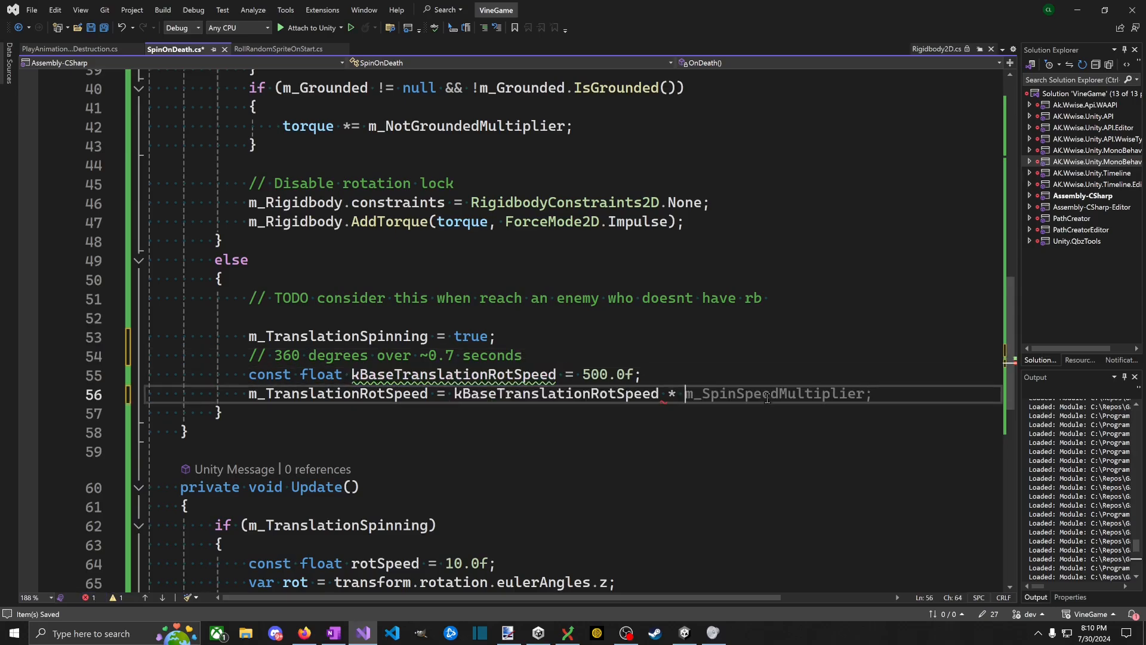
{"action": "key", "text": "Tab"}
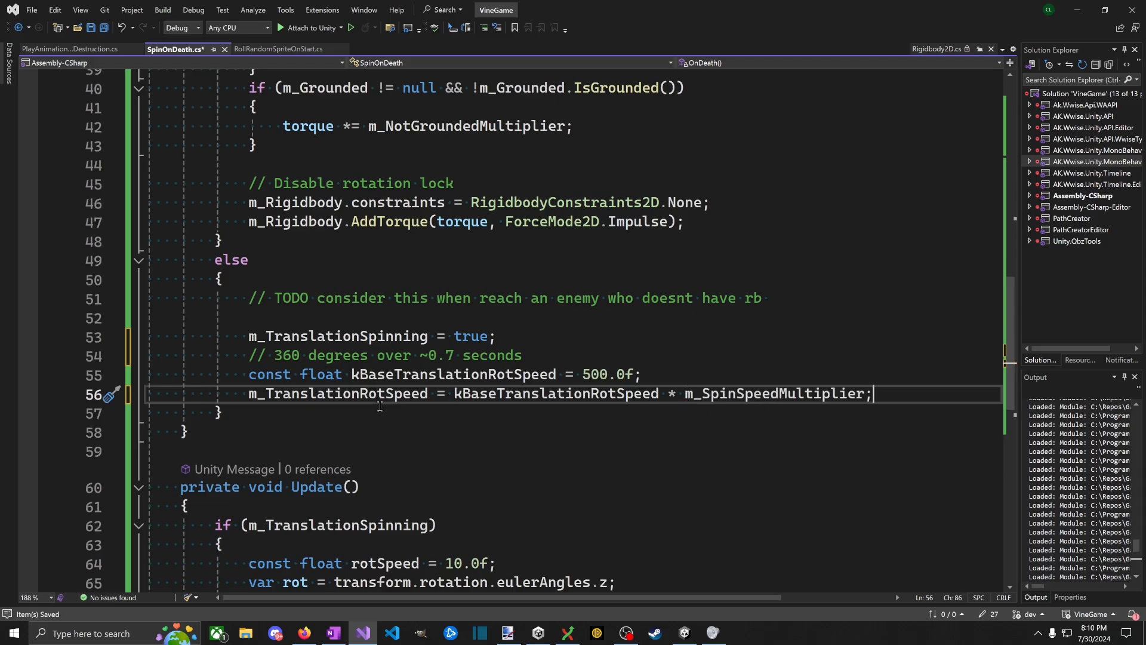
Step: Delete the local const float rotSpeed declaration from the Update method
{"action": "double_click", "coordinate": [380, 394]}
{"action": "scroll", "coordinate": [411, 459], "scroll_direction": "down", "scroll_amount": 4}
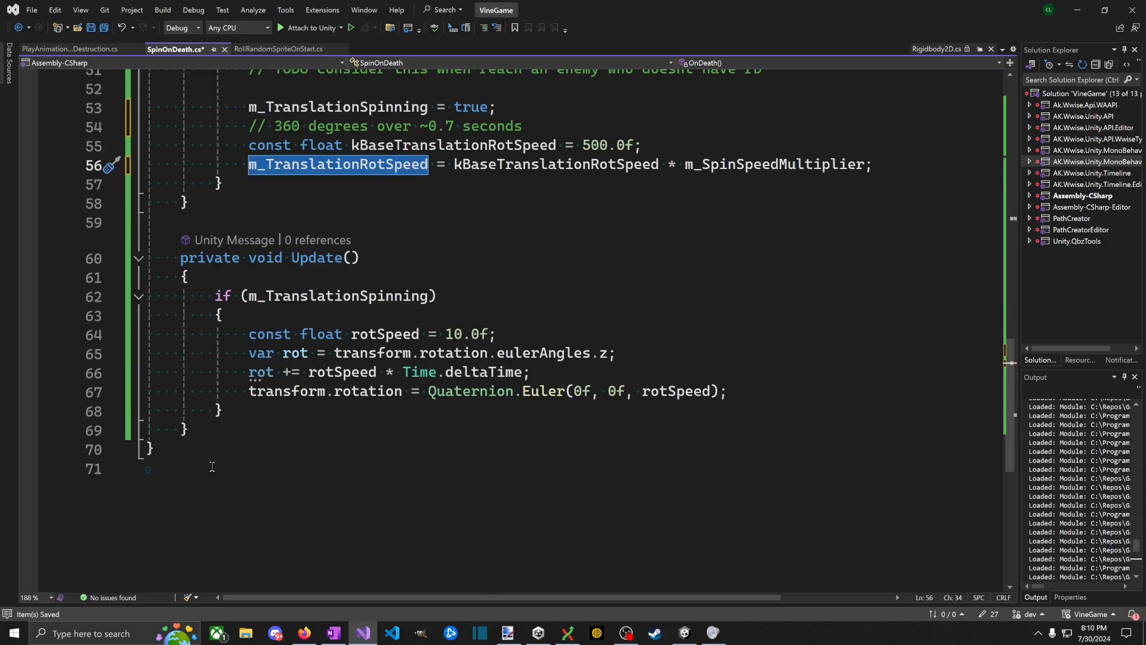
{"action": "left_click", "coordinate": [346, 372]}
{"action": "left_click", "coordinate": [348, 334]}
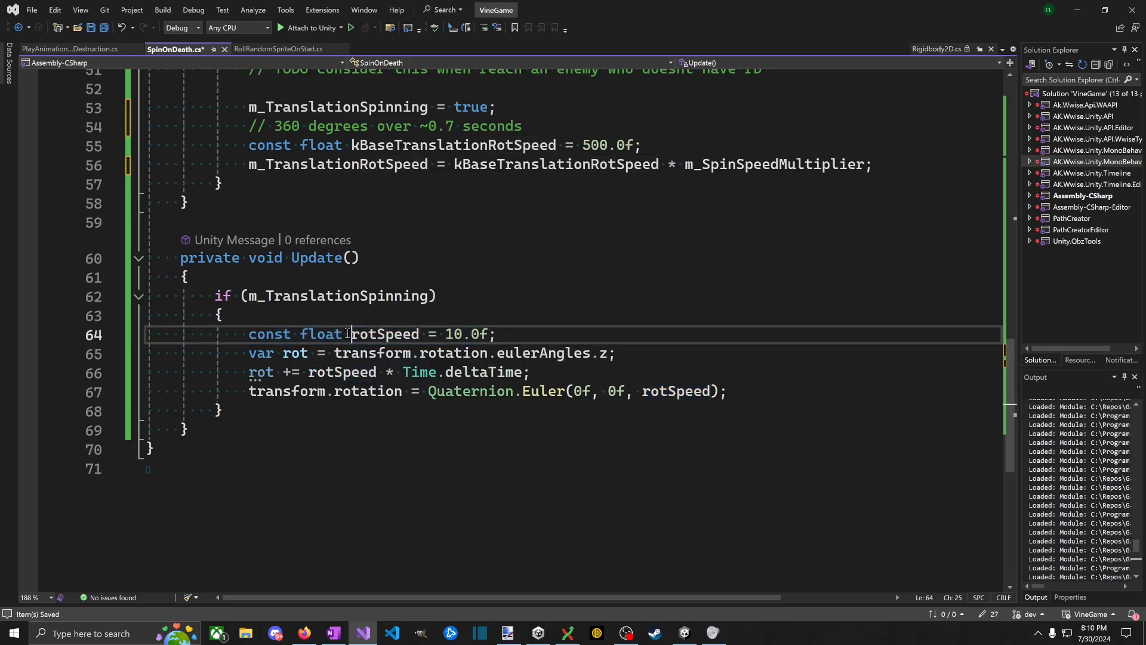
{"action": "triple_click", "coordinate": [348, 334]}
{"action": "key", "text": "BackSpace"}
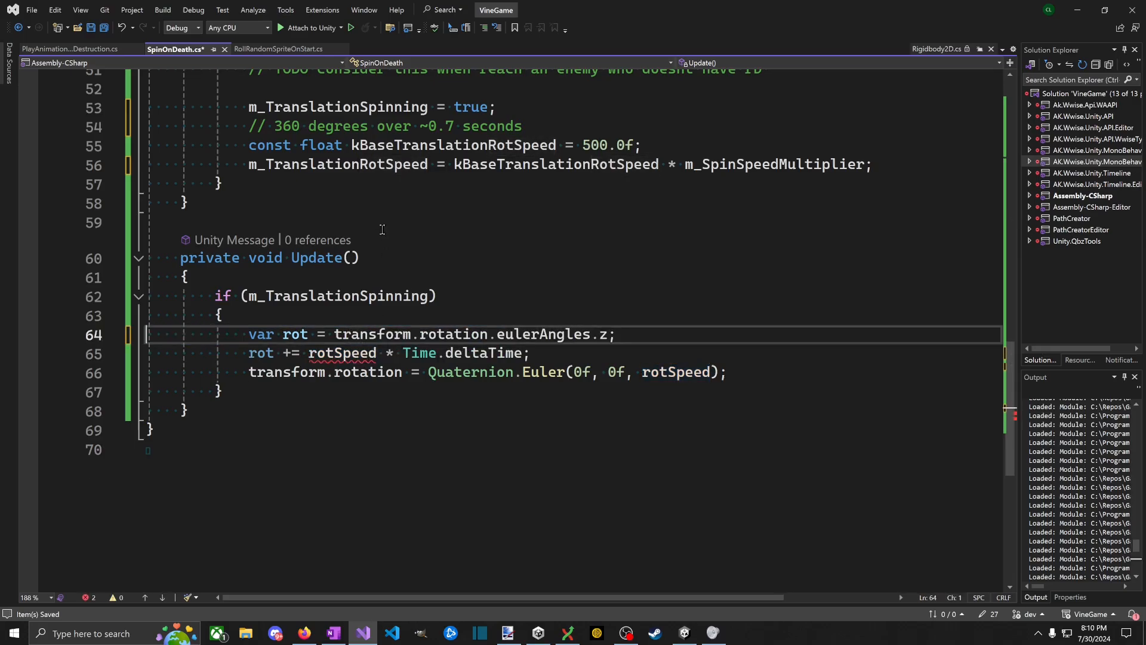
Step: Replace rotSpeed with m_TranslationRotSpeed in Update's rot increment line and save the script
{"action": "double_click", "coordinate": [338, 163]}
{"action": "key", "text": "ctrl+c"}
{"action": "double_click", "coordinate": [342, 353]}
{"action": "key", "text": "ctrl+v"}
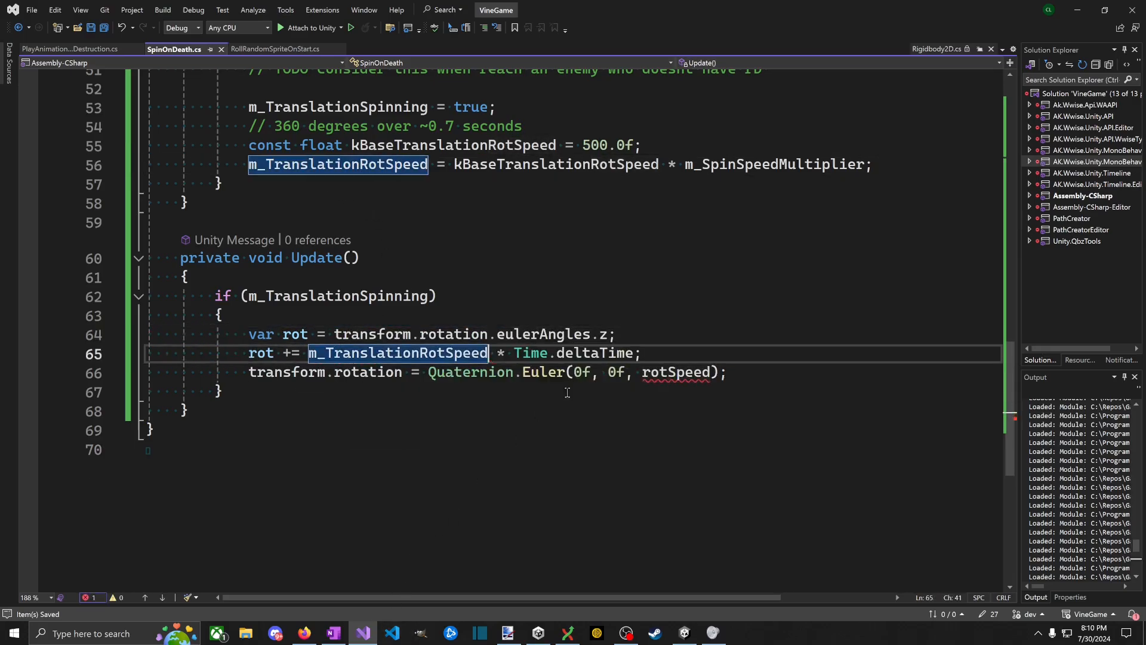
{"action": "key", "text": "Down"}
{"action": "key", "text": "Down"}
{"action": "key", "text": "Down"}
Step: Replace rotSpeed with rot as the last Quaternion.Euler argument in Update, and save SpinOnDeath.cs
{"action": "double_click", "coordinate": [262, 354]}
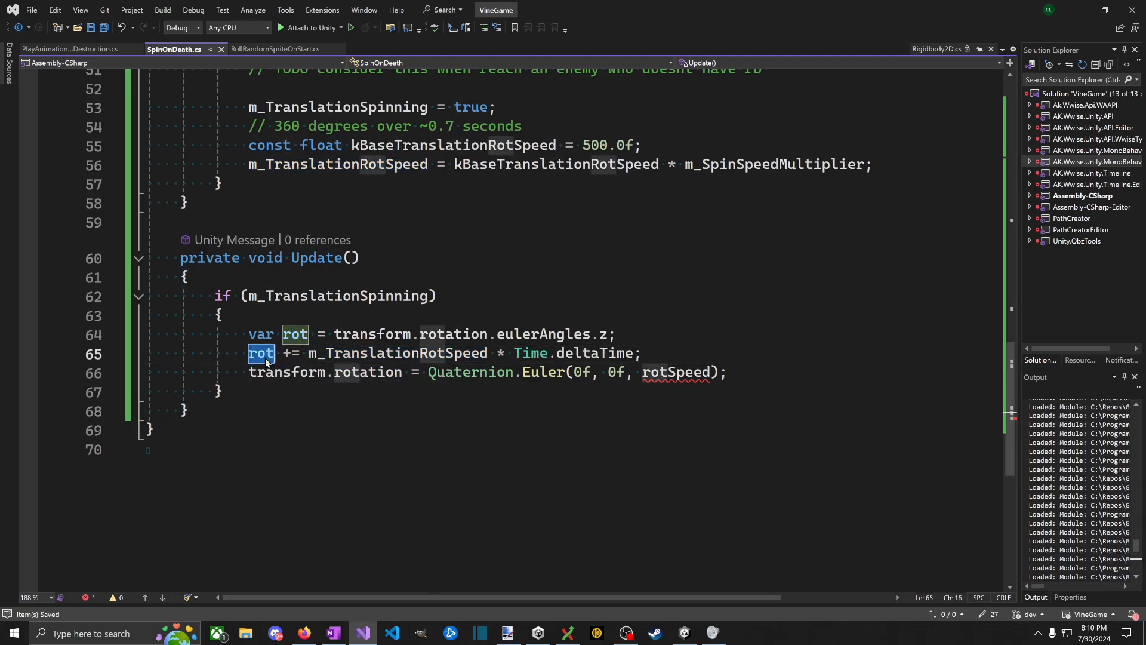
{"action": "left_click", "coordinate": [266, 354]}
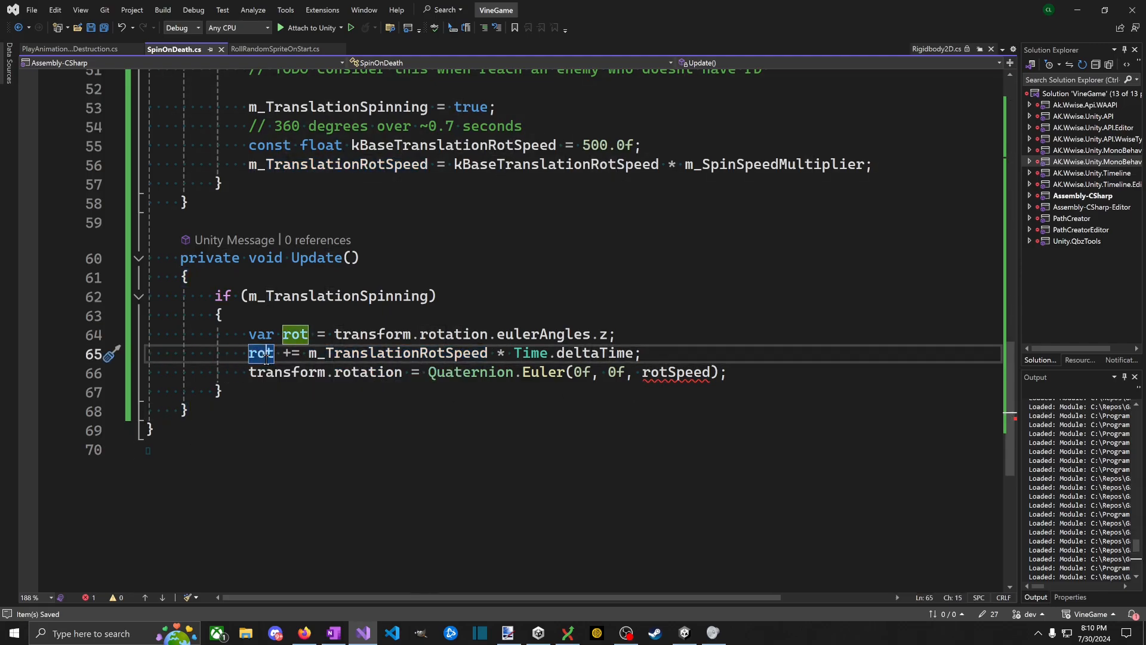
{"action": "double_click", "coordinate": [250, 353]}
{"action": "key", "text": "ctrl+c"}
{"action": "left_click_drag", "start_coordinate": [674, 373], "coordinate": [670, 374]}
{"action": "key", "text": "ctrl+v"}
{"action": "double_click", "coordinate": [683, 373]}
{"action": "key", "text": "ctrl+v"}
{"action": "key", "text": "ctrl+s"}
{"action": "left_click", "coordinate": [487, 487]}
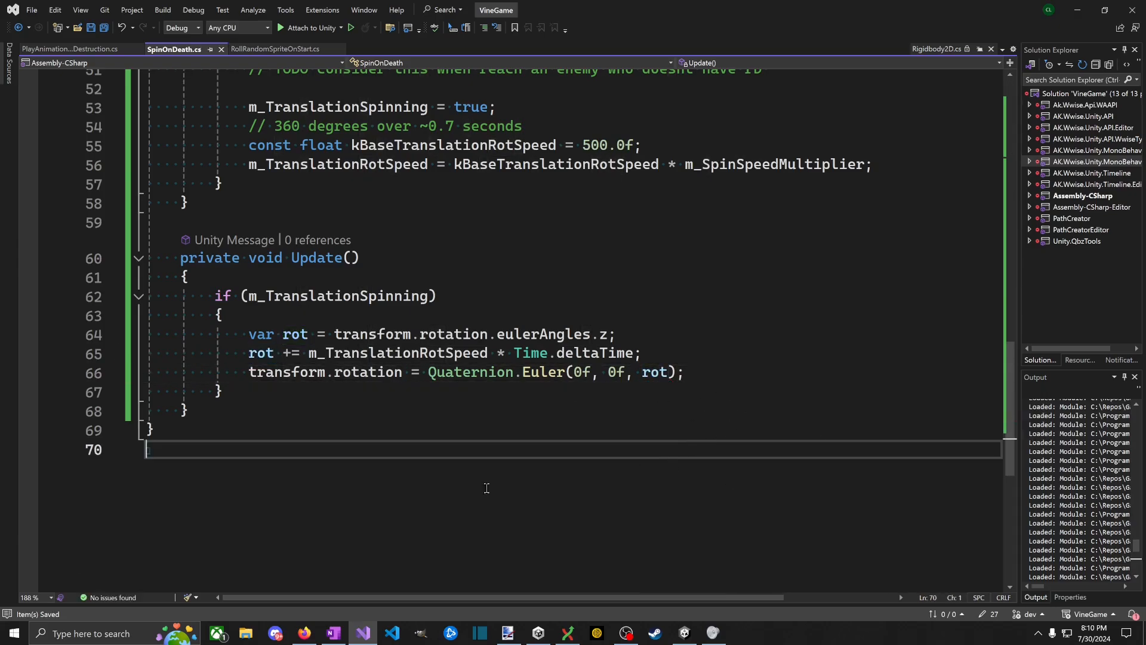
Step: Switch to Unity, test enemy deaths in play mode through the in-game Enemies menu, and stop play mode
{"action": "key", "text": "alt+Tab"}
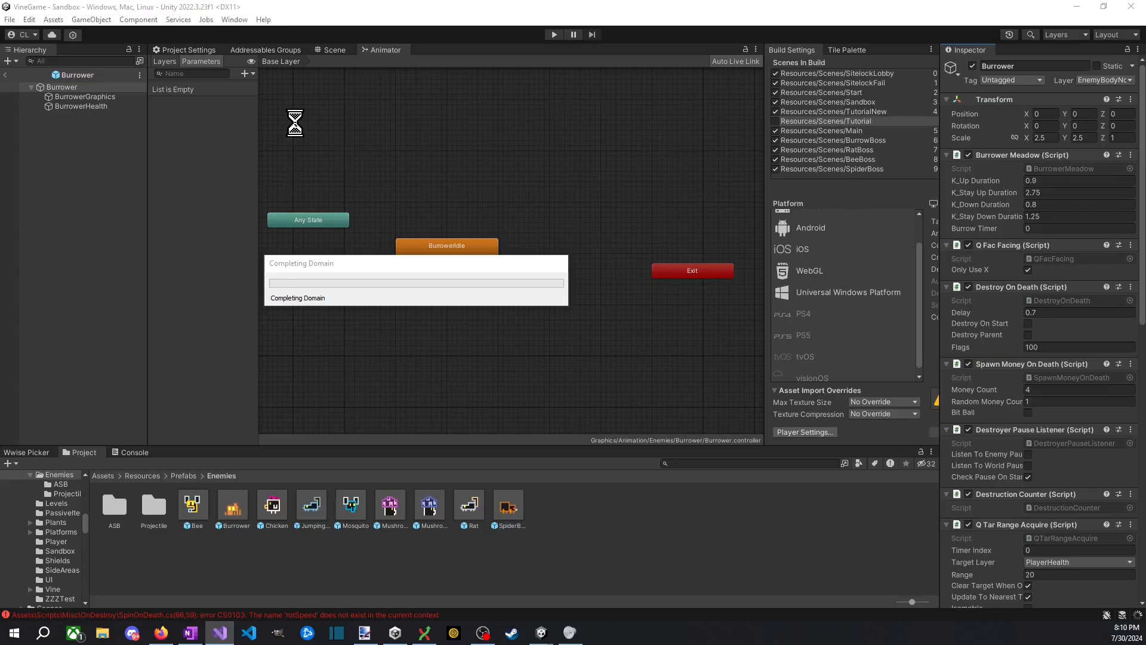
{"action": "key", "text": "alt+Tab"}
{"action": "scroll", "coordinate": [337, 289], "scroll_direction": "up", "scroll_amount": 1}
{"action": "key", "text": "alt+Tab"}
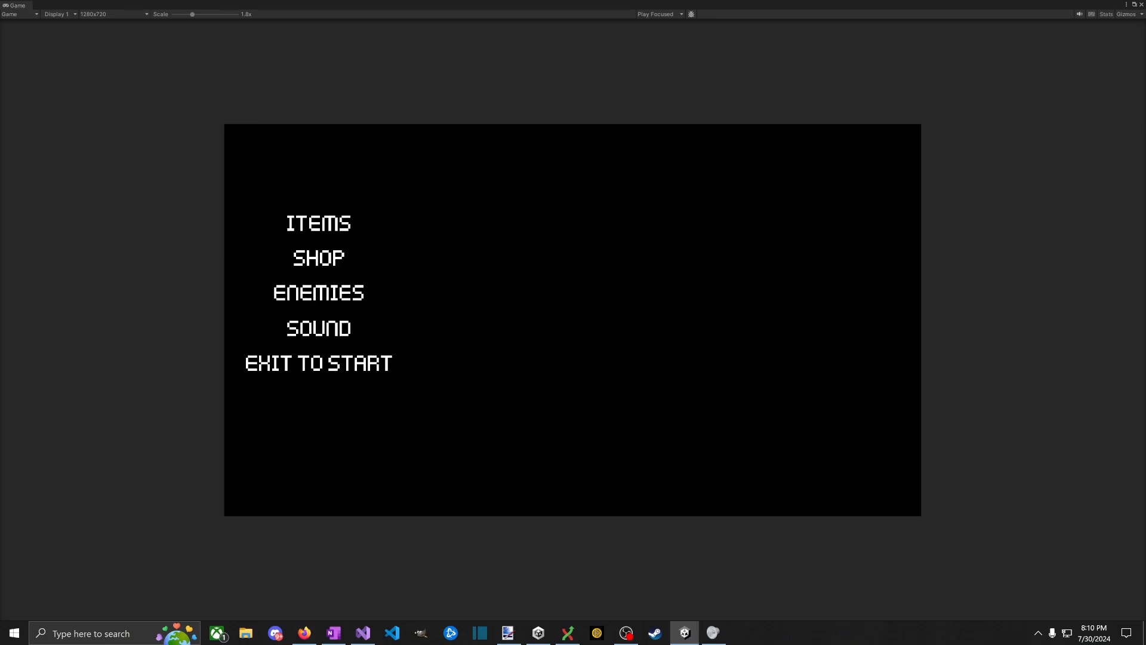
{"action": "left_click", "coordinate": [319, 293]}
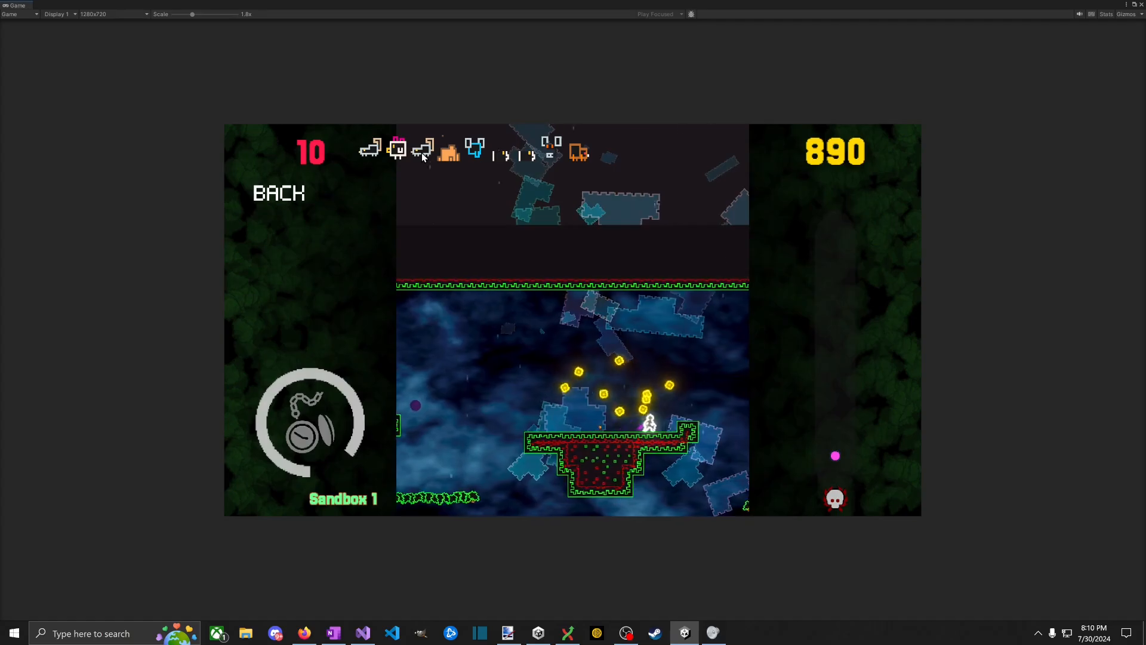
{"action": "key", "text": "alt+Tab"}
{"action": "left_click", "coordinate": [550, 34]}
{"action": "key", "text": "super+6"}
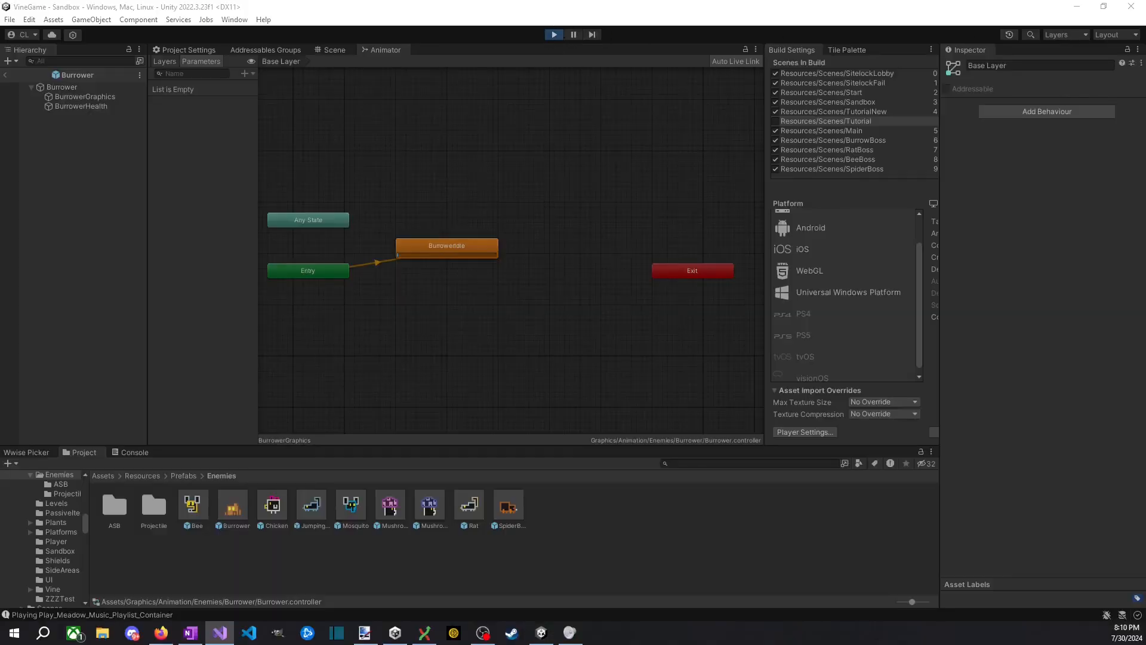
Step: Switch to Visual Studio and change the spin comment in OnDeath's else branch to read 180 degrees over ~0.7 seconds
{"action": "left_click", "coordinate": [595, 202]}
{"action": "left_click", "coordinate": [287, 183]}
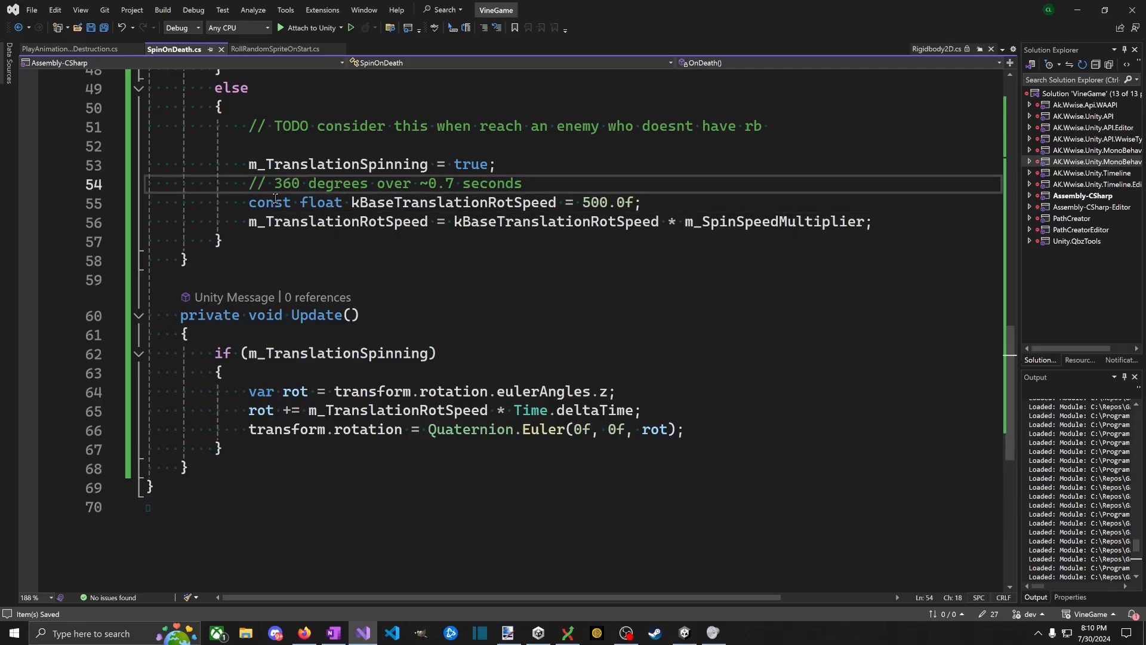
{"action": "key", "text": "ctrl+Left"}
{"action": "key", "text": "ctrl+shift+Right"}
{"action": "key", "text": "Delete"}
{"action": "type", "text": "180"}
Step: Set the kBaseTranslationRotSpeed constant to 250.0f
{"action": "key", "text": "Down"}
{"action": "key", "text": "End"}
{"action": "key", "text": "Left"}
{"action": "key", "text": "Delete"}
{"action": "key", "text": "Delete"}
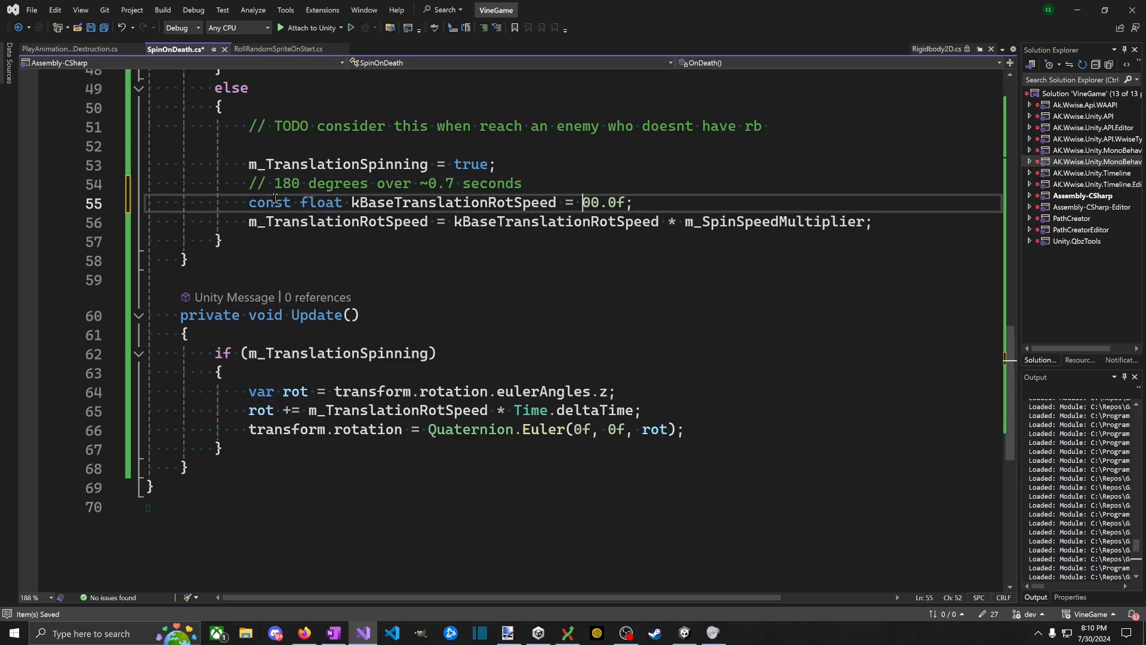
{"action": "type", "text": "25"}
{"action": "key", "text": "Down"}
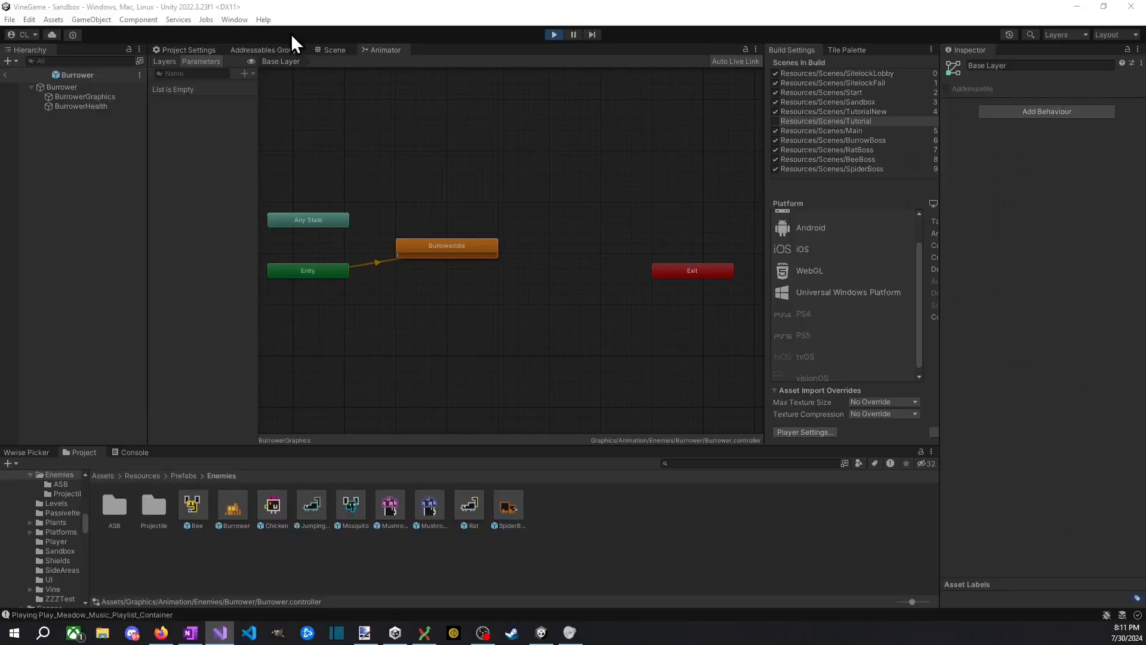
{"action": "left_click", "coordinate": [553, 35]}
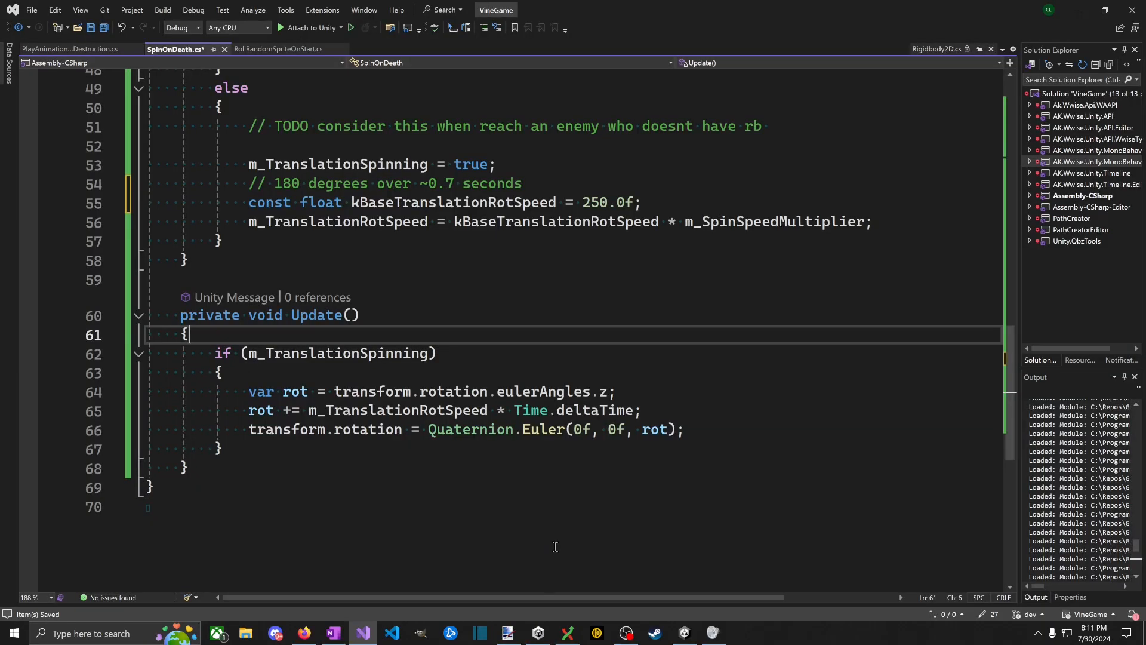
{"action": "scroll", "coordinate": [549, 531], "scroll_direction": "up", "scroll_amount": 2}
{"action": "scroll", "coordinate": [573, 505], "scroll_direction": "down", "scroll_amount": 2}
{"action": "scroll", "coordinate": [597, 496], "scroll_direction": "up", "scroll_amount": 2}
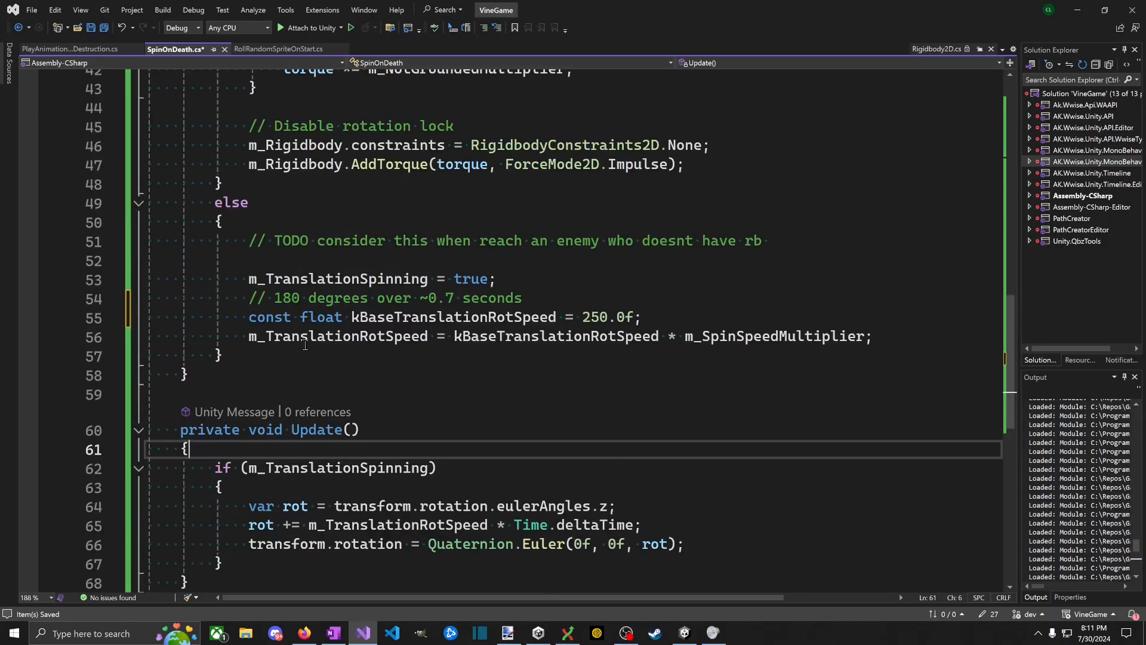
{"action": "scroll", "coordinate": [173, 502], "scroll_direction": "up", "scroll_amount": 6}
{"action": "left_click", "coordinate": [551, 191]}
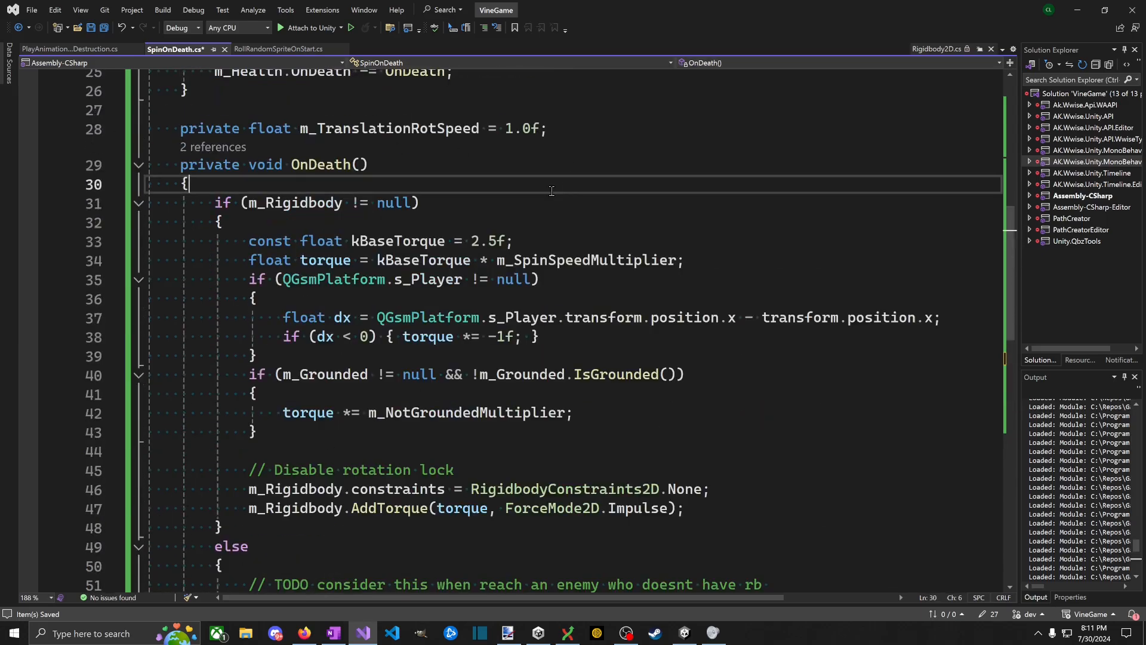
{"action": "key", "text": "Return"}
{"action": "key", "text": "Return"}
{"action": "key", "text": "Up"}
{"action": "key", "text": "alt+Tab"}
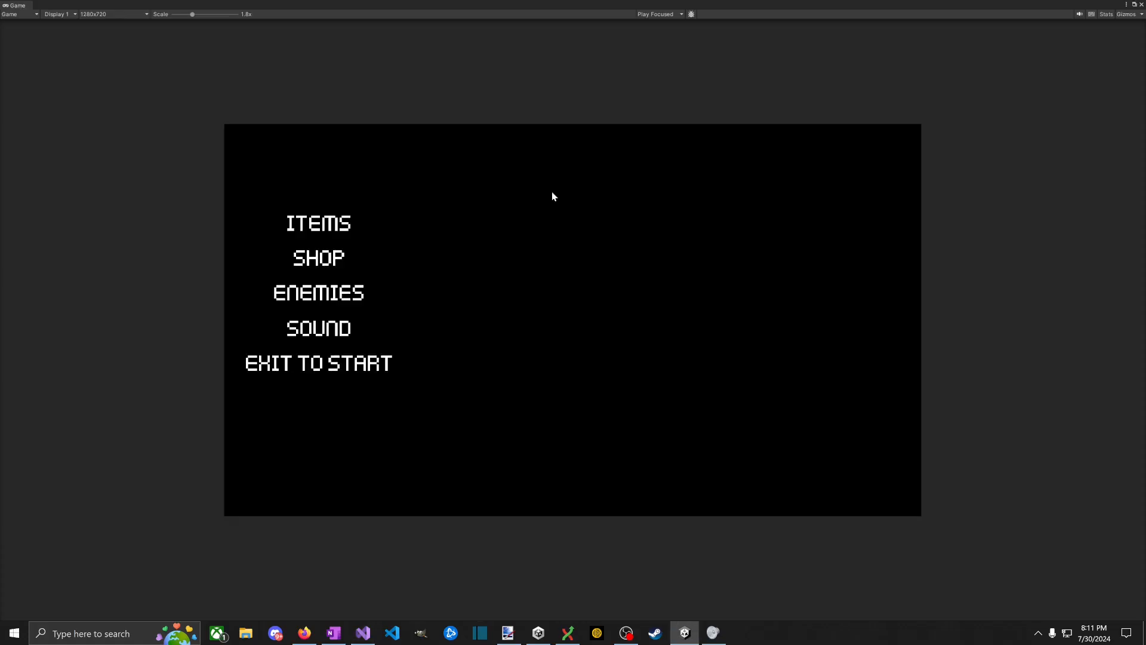
{"action": "key", "text": "alt+Tab"}
{"action": "key", "text": "ctrl+z"}
{"action": "key", "text": "ctrl+z"}
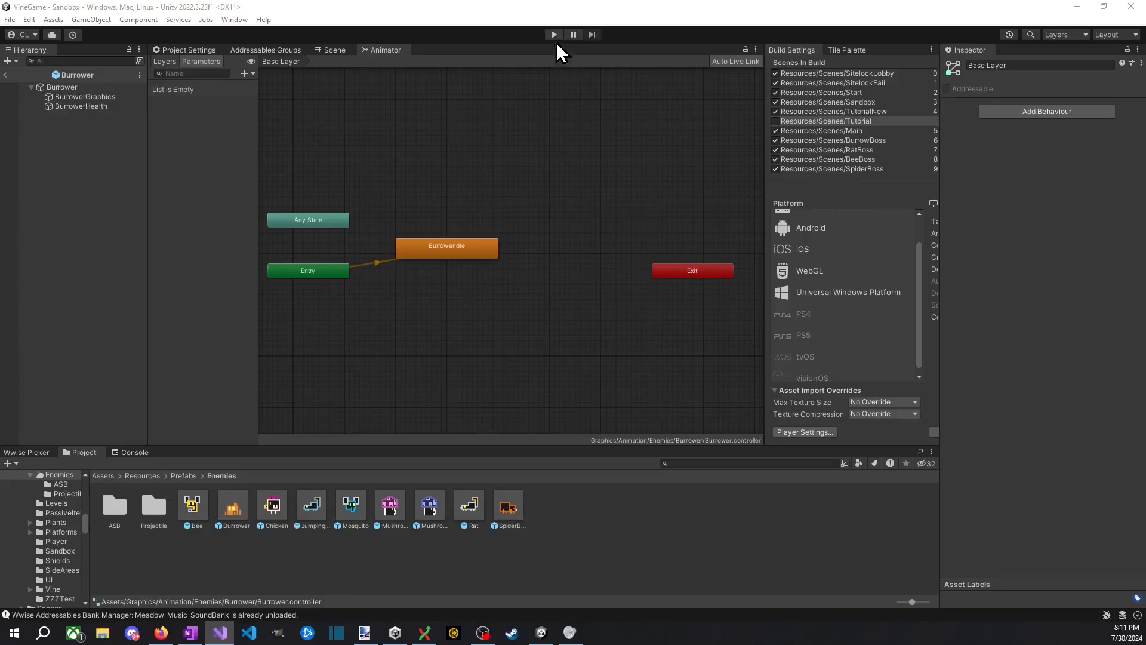
Step: Run the sandbox in Unity's play mode, attack the Burrower to check its death spin, and stop play mode
{"action": "left_click", "coordinate": [554, 34]}
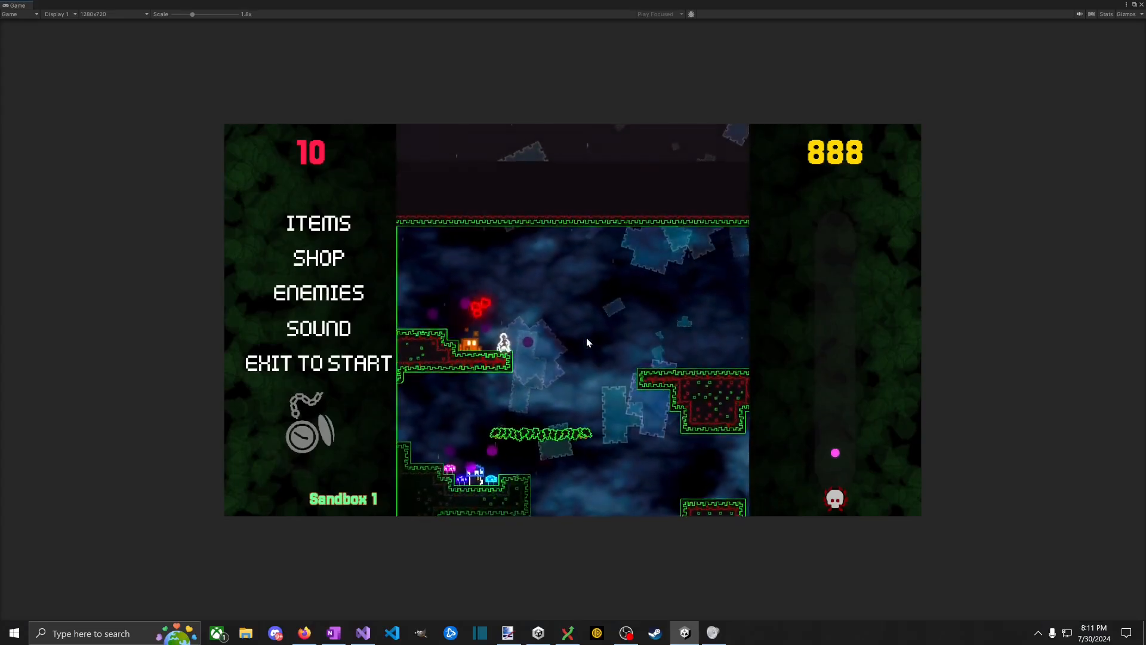
{"action": "key", "text": "Left"}
{"action": "key", "text": "space"}
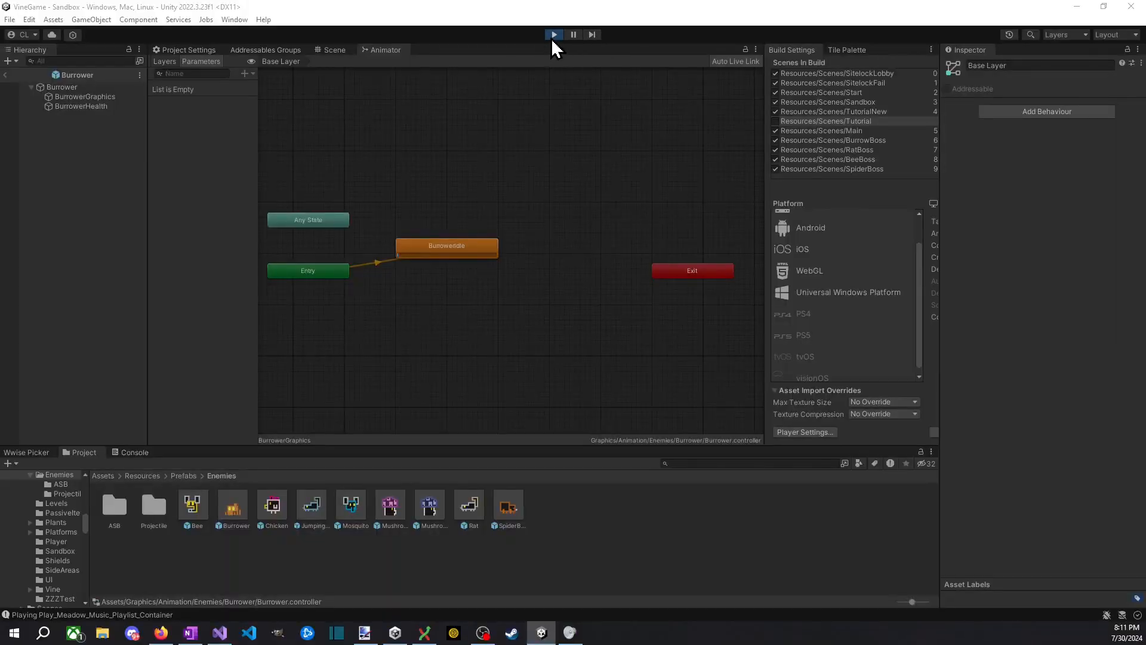
{"action": "left_click", "coordinate": [553, 35]}
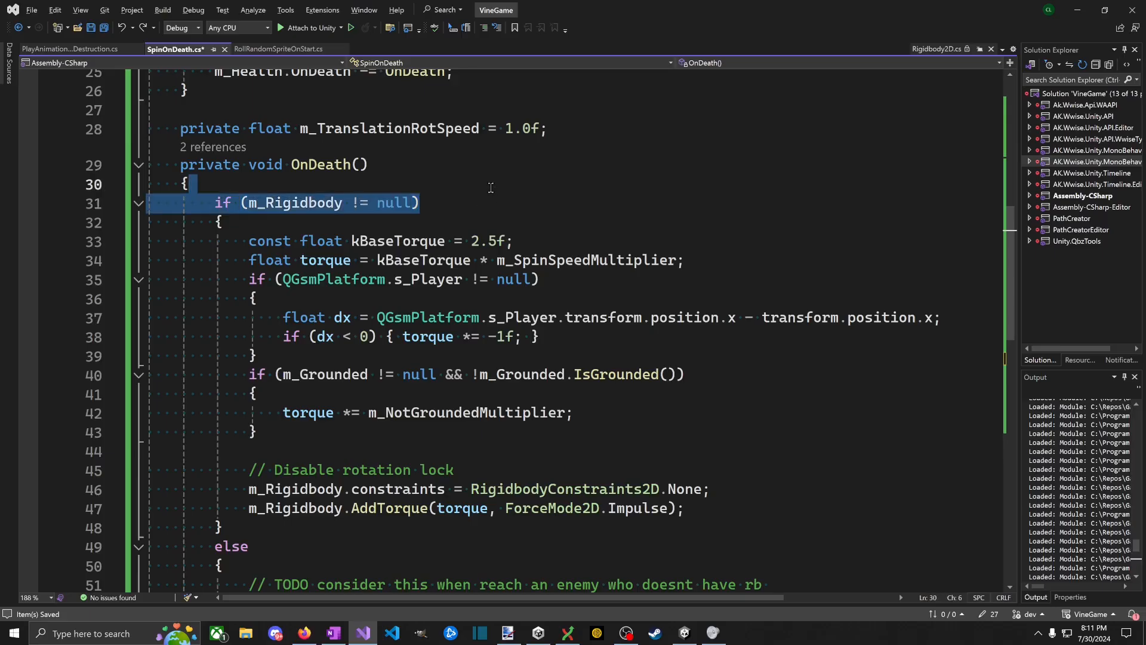
Step: Declare bool bPlayerOnRight = false at the start of OnDeath in SpinOnDeath.cs
{"action": "key", "text": "Left"}
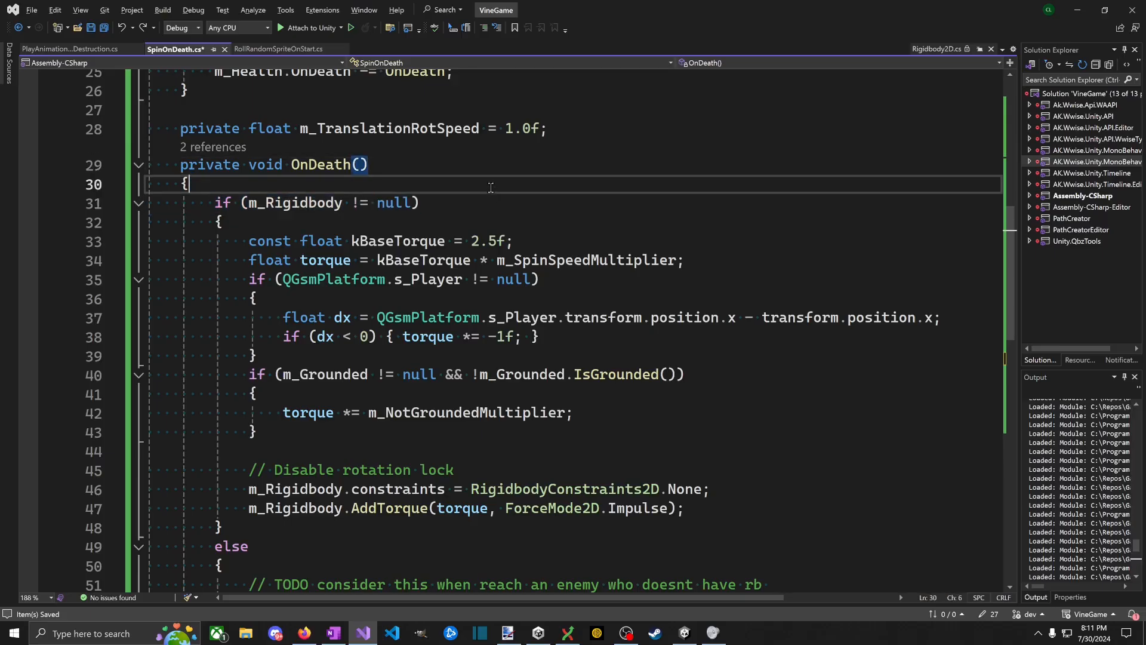
{"action": "key", "text": "Return"}
{"action": "key", "text": "Return"}
{"action": "key", "text": "Up"}
{"action": "type", "text": "bool b"}
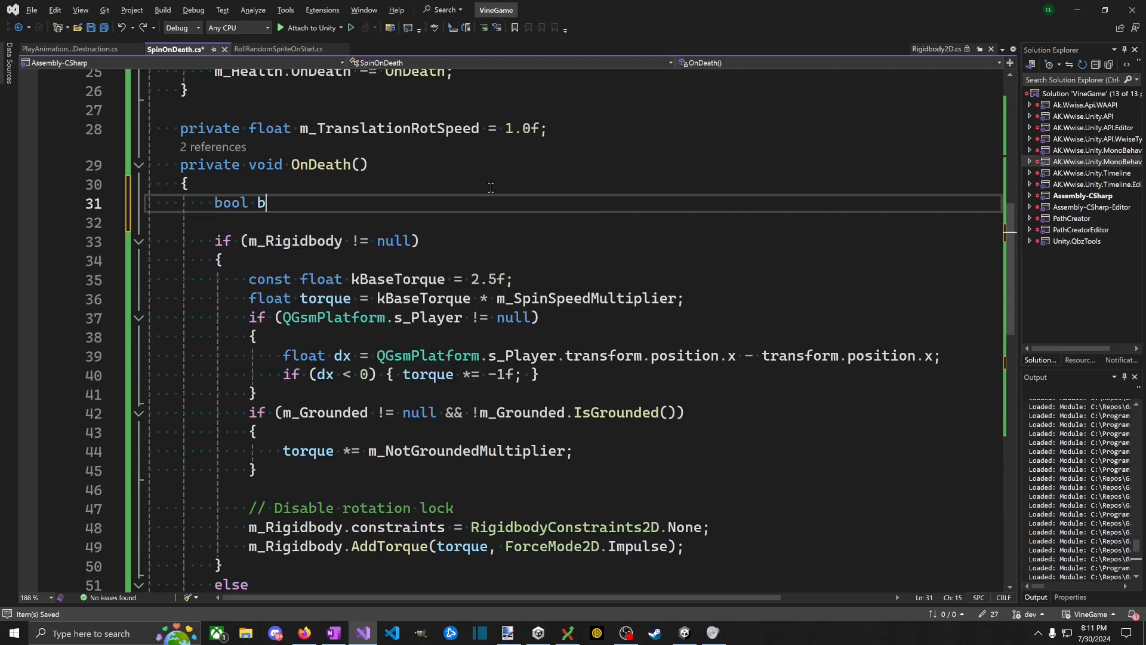
{"action": "type", "text": "PlayerOnRight = "}
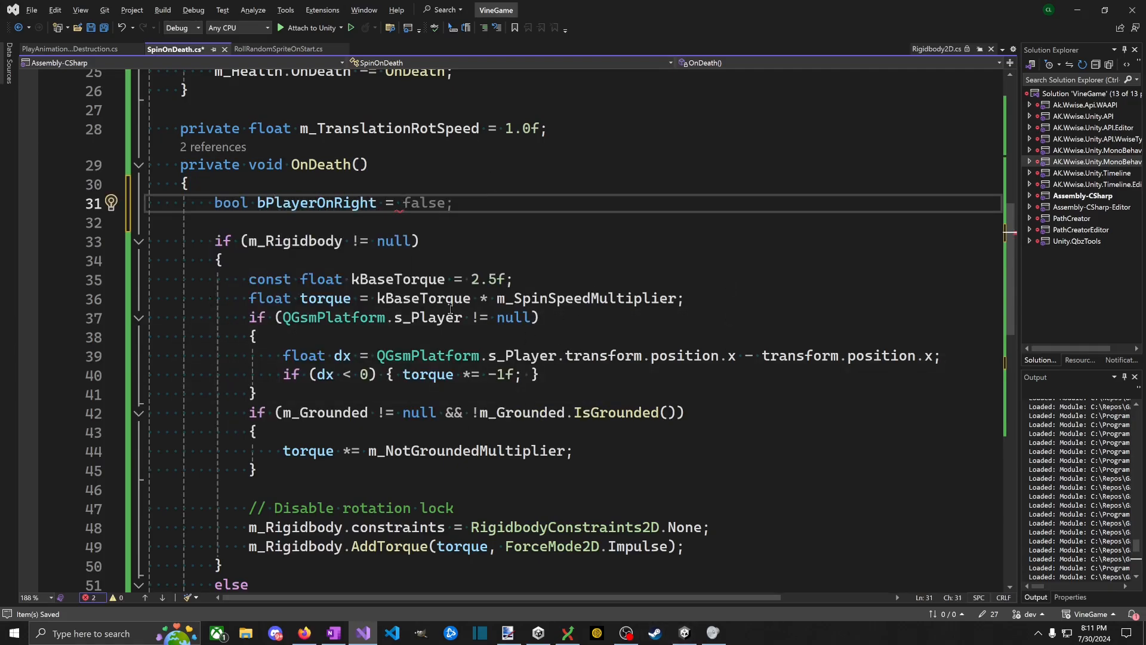
{"action": "type", "text": "false;"}
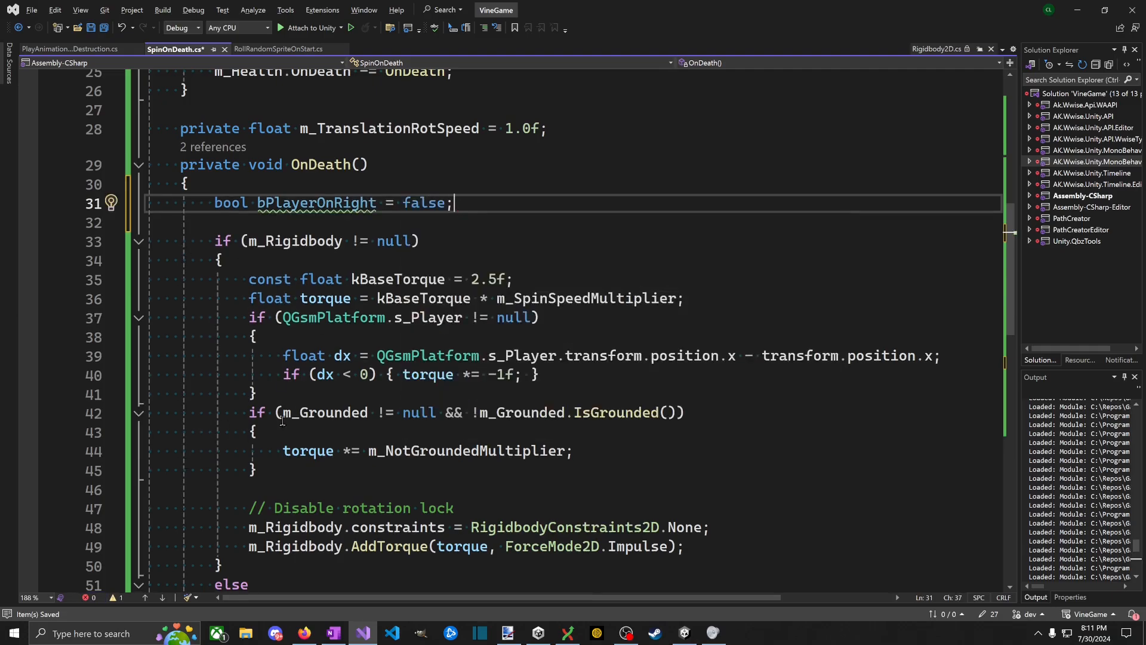
Step: Copy the QGsmPlatform.s_Player null check with its dx calculation below the bPlayerOnRight declaration and close its block
{"action": "left_click_drag", "start_coordinate": [282, 400], "coordinate": [55, 301]}
{"action": "triple_click", "coordinate": [504, 317]}
{"action": "left_click_drag", "start_coordinate": [504, 317], "coordinate": [520, 360]}
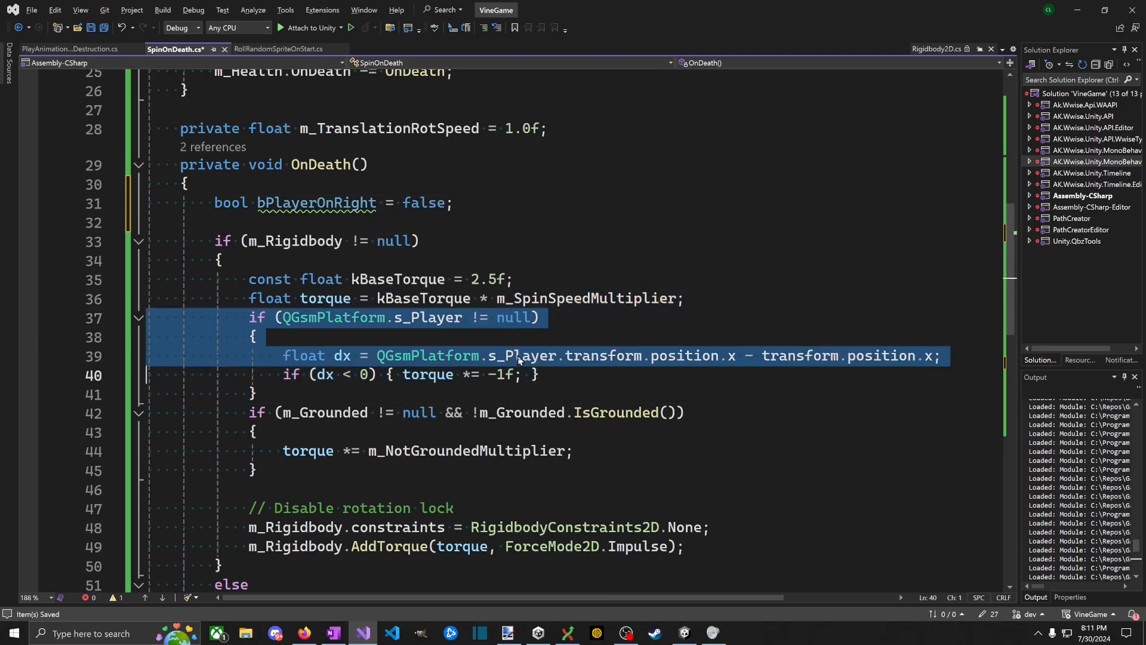
{"action": "key", "text": "ctrl+c"}
{"action": "left_click", "coordinate": [430, 226]}
{"action": "key", "text": "ctrl+v"}
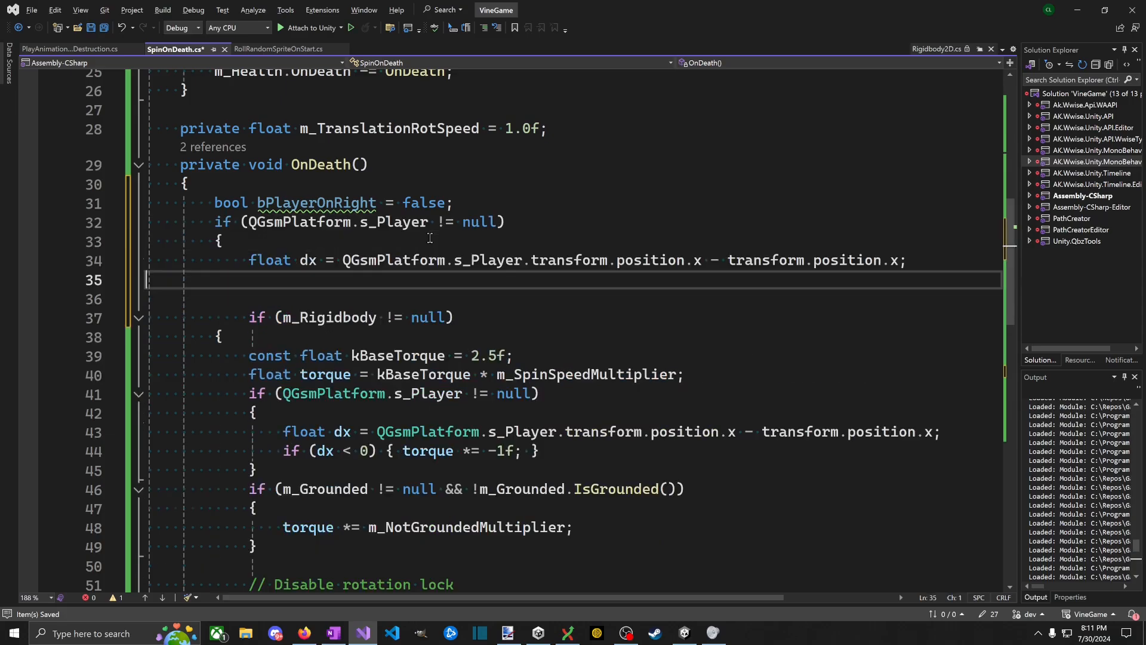
{"action": "type", "text": "}"}
{"action": "key", "text": "Up"}
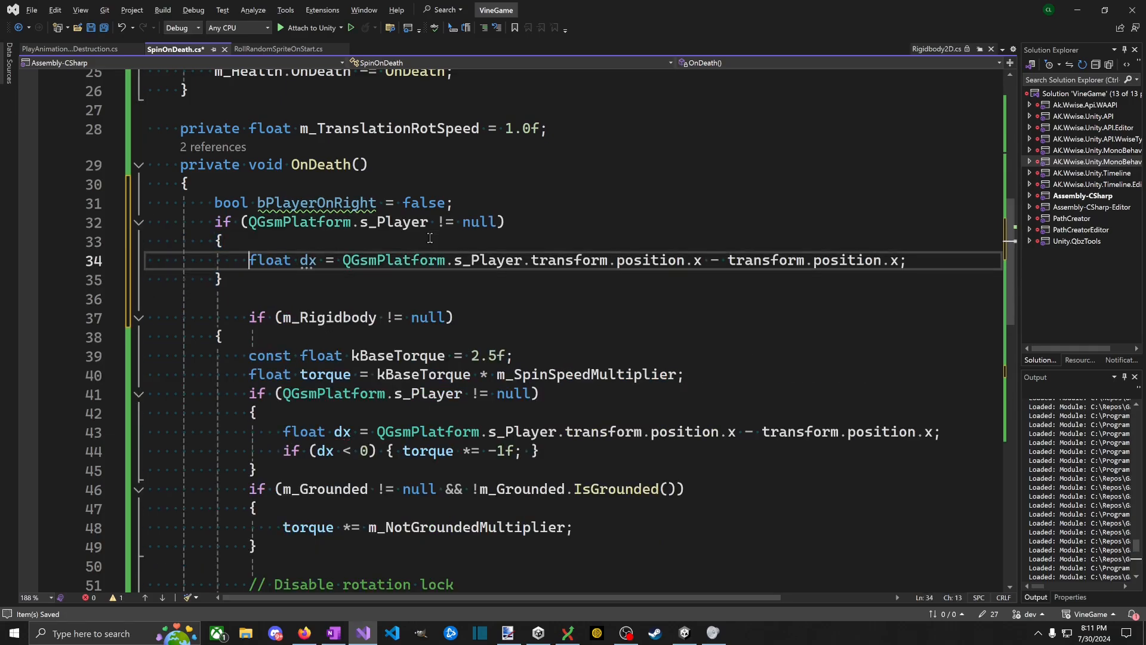
Step: Assign bPlayerOnRight = dx < 0.0f below the new dx line, and outdent the m_Rigidbody null check
{"action": "key", "text": "ctrl+shift+Right"}
{"action": "key", "text": "ctrl+shift+Right"}
{"action": "key", "text": "End"}
{"action": "key", "text": "Return"}
{"action": "type", "text": "bPlayerOnRight ="}
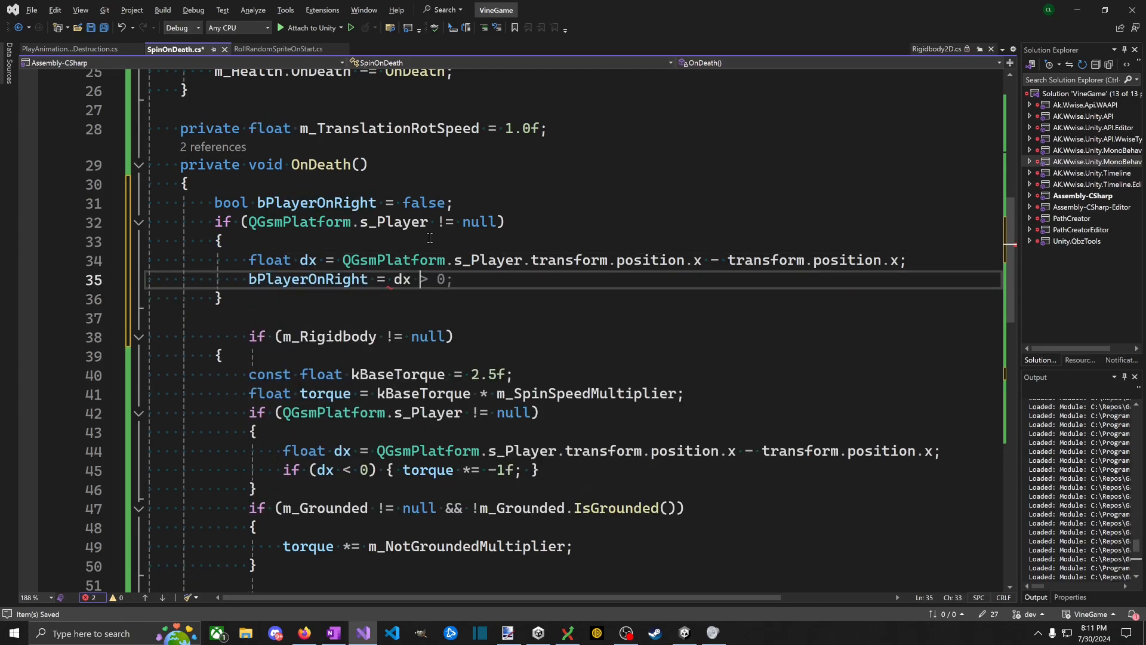
{"action": "type", "text": "< 0.0f;"}
{"action": "key", "text": "Down"}
{"action": "key", "text": "Down"}
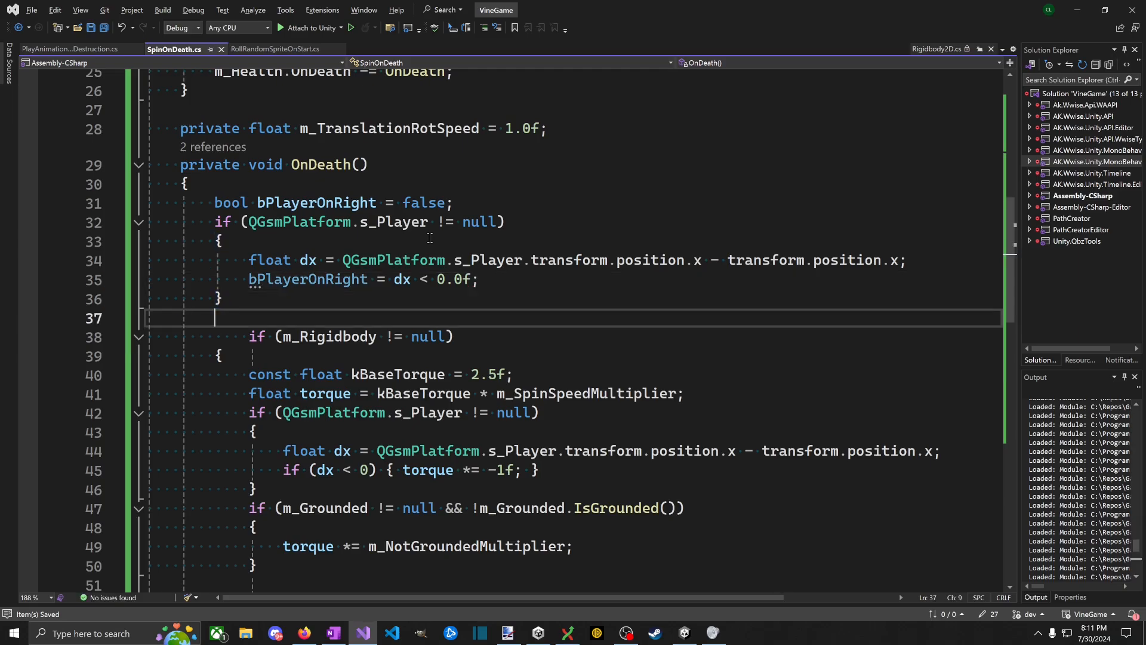
{"action": "key", "text": "Down"}
{"action": "key", "text": "shift+Tab"}
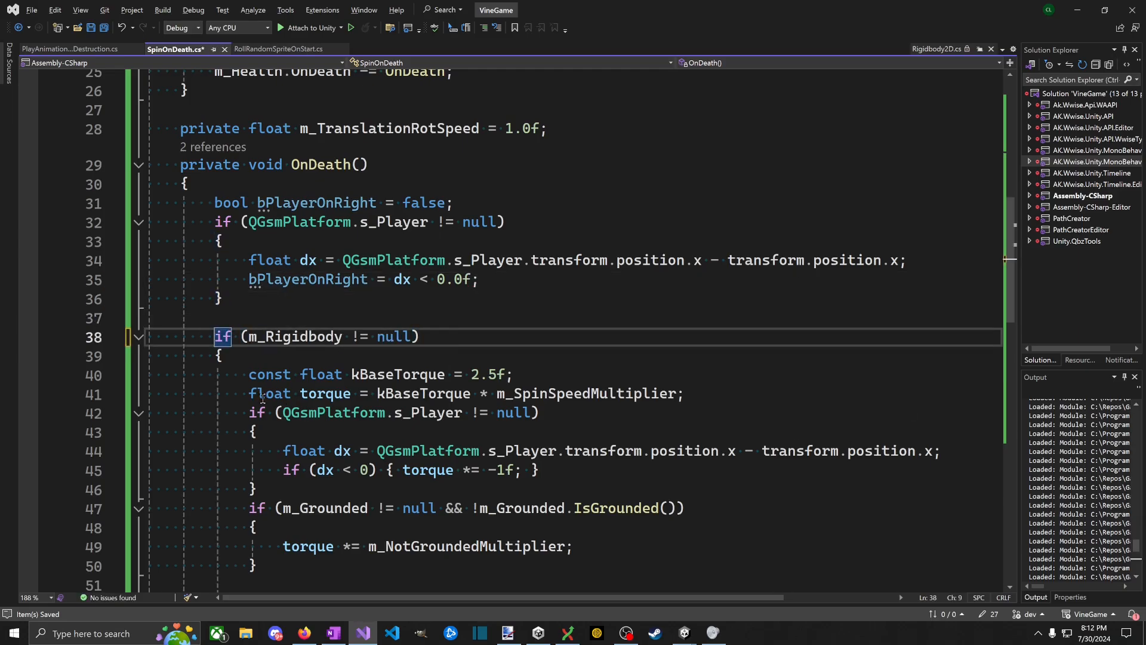
Step: Replace the dx < 0 condition of the torque sign flip with bPlayerOnRight
{"action": "left_click_drag", "start_coordinate": [326, 472], "coordinate": [368, 472]}
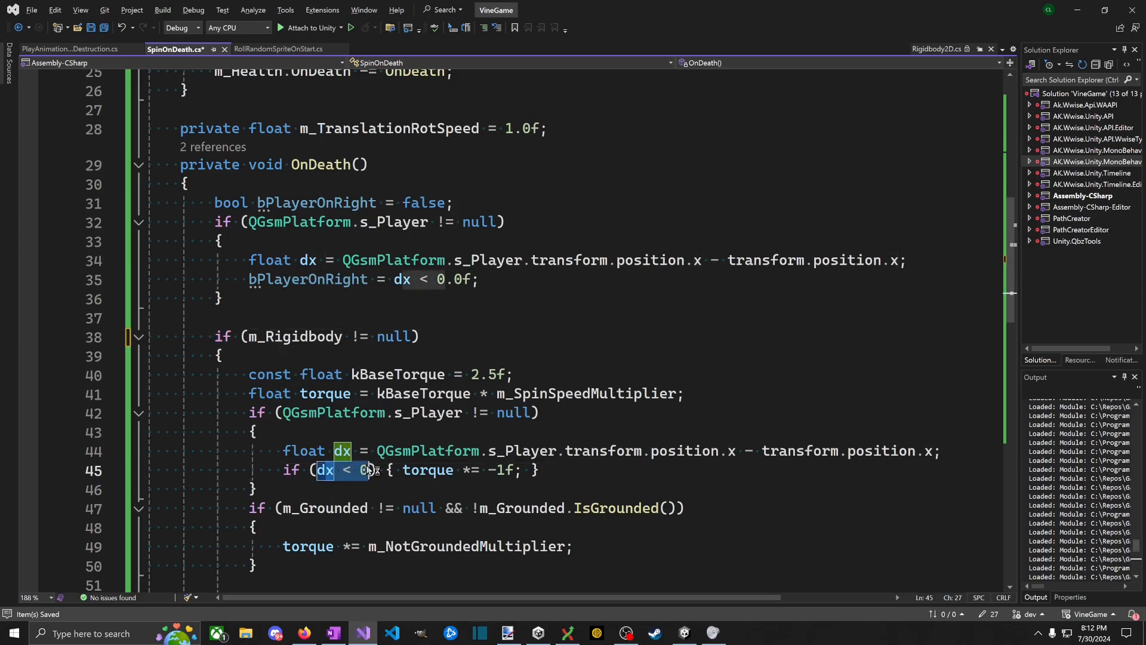
{"action": "double_click", "coordinate": [375, 471]}
{"action": "key", "text": "Left"}
{"action": "key", "text": "shift+Left"}
{"action": "key", "text": "ctrl+shift+Left"}
{"action": "key", "text": "ctrl+shift+Left"}
{"action": "type", "text": "bPlayerOnRight"}
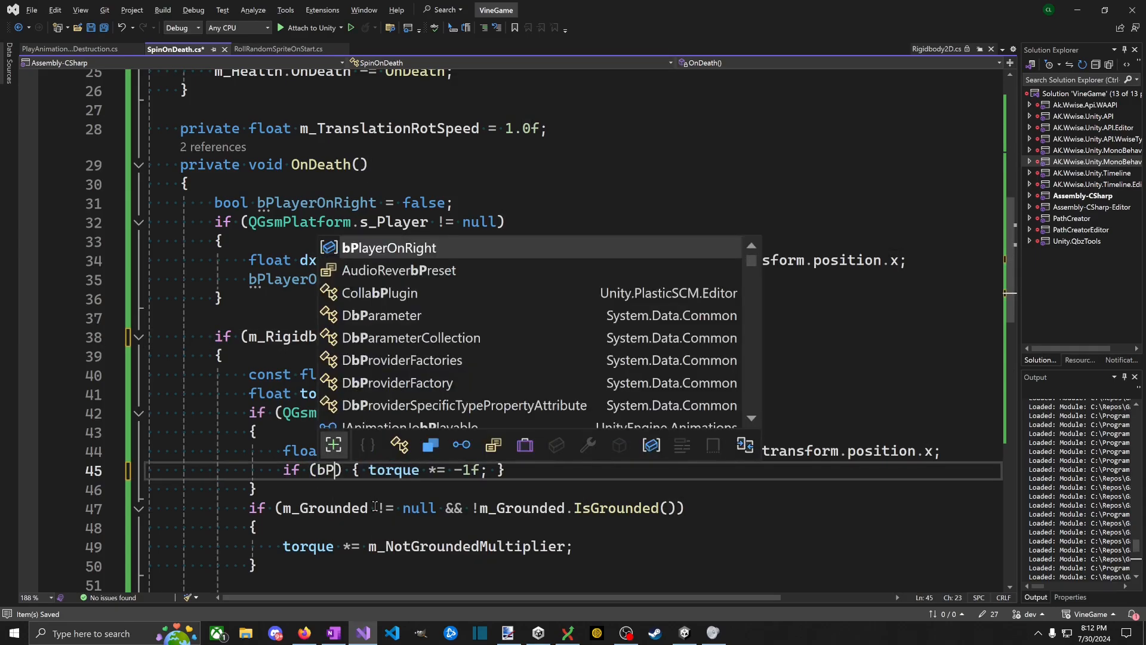
Step: Delete the duplicate dx declaration and the s_Player null check with its opening brace from the rigidbody branch
{"action": "key", "text": "Up"}
{"action": "key", "text": "Home"}
{"action": "key", "text": "shift+End"}
{"action": "key", "text": "Delete"}
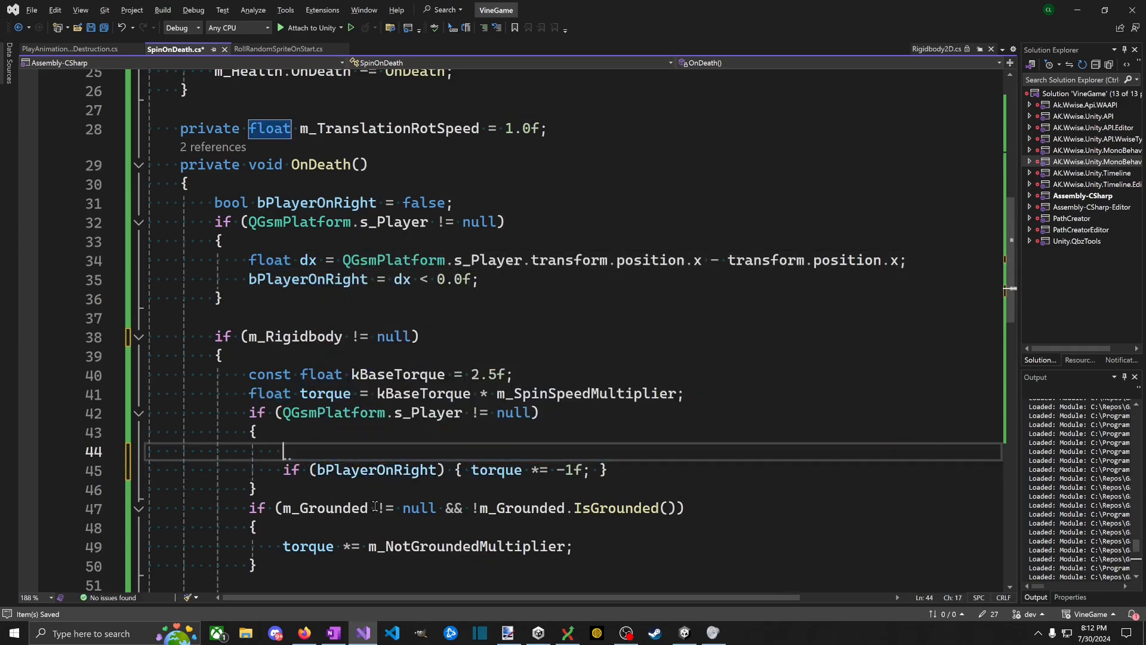
{"action": "key", "text": "Up"}
{"action": "key", "text": "Up"}
{"action": "key", "text": "shift+End"}
{"action": "key", "text": "shift+Down"}
{"action": "key", "text": "shift+Down"}
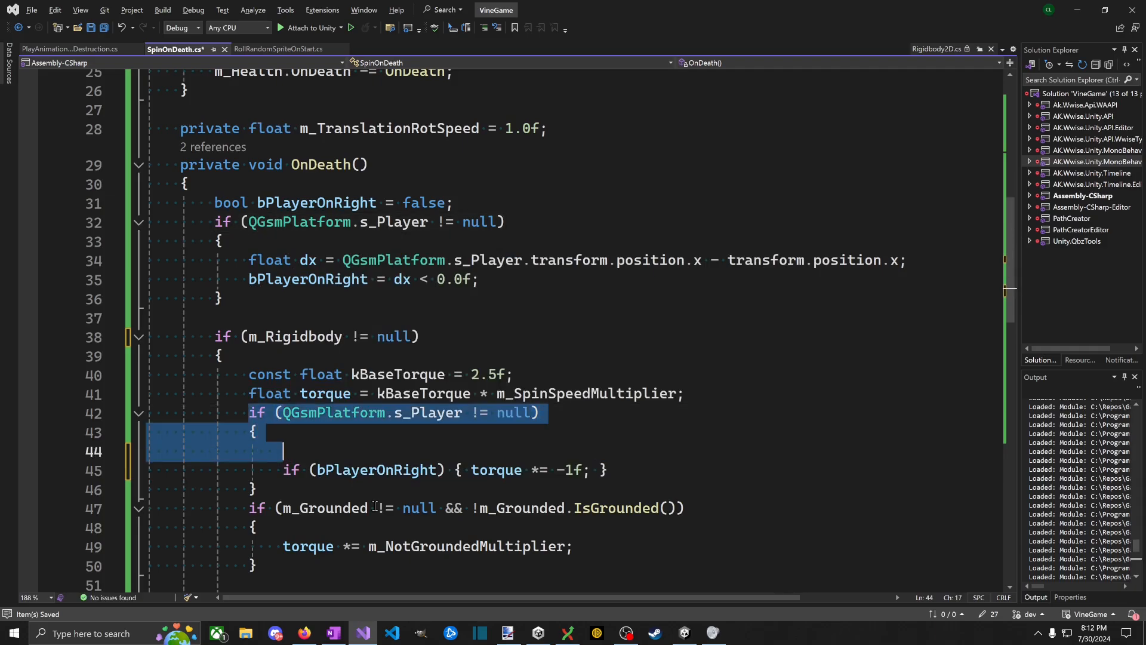
{"action": "key", "text": "Delete"}
{"action": "key", "text": "Delete"}
{"action": "key", "text": "Home"}
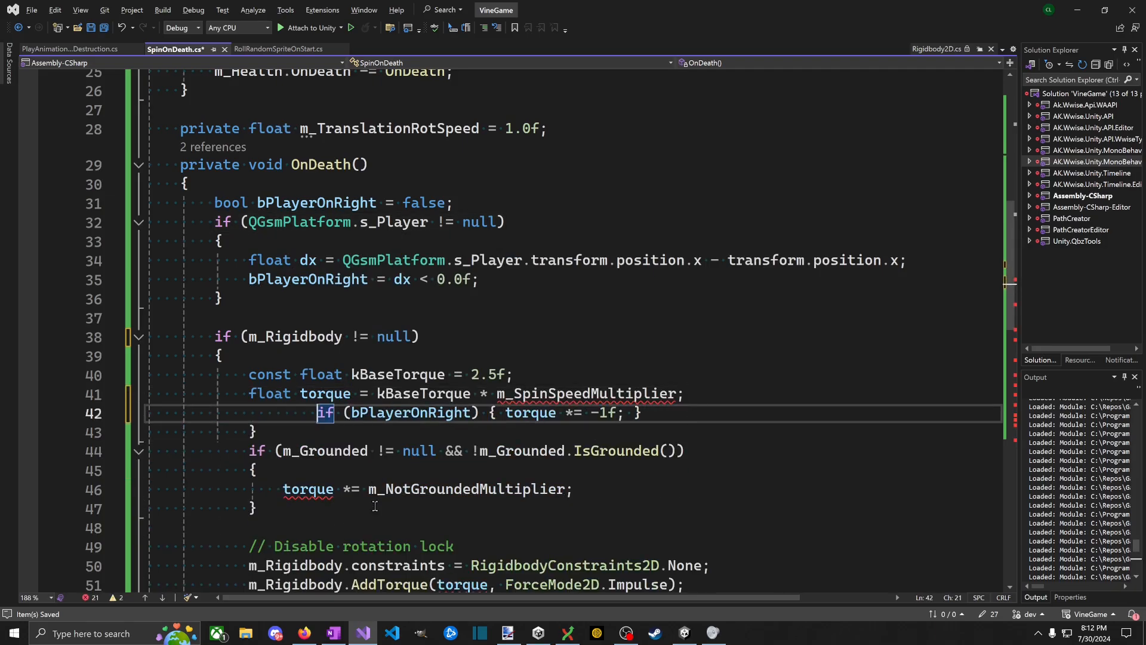
Step: Outdent the bPlayerOnRight torque line, remove the leftover closing brace below it, and save the script
{"action": "key", "text": "shift+Tab"}
{"action": "key", "text": "Down"}
{"action": "key", "text": "shift+Down"}
{"action": "key", "text": "Delete"}
{"action": "key", "text": "ctrl+BackSpace"}
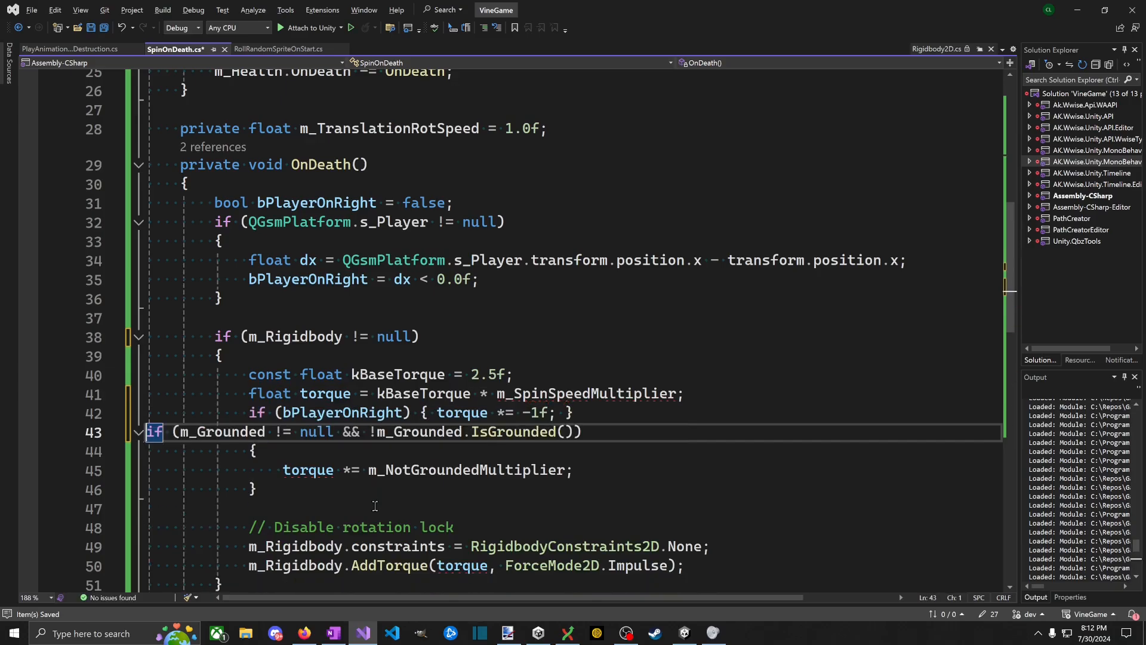
{"action": "key", "text": "ctrl+z"}
{"action": "key", "text": "Down"}
{"action": "key", "text": "Down"}
{"action": "key", "text": "ctrl+s"}
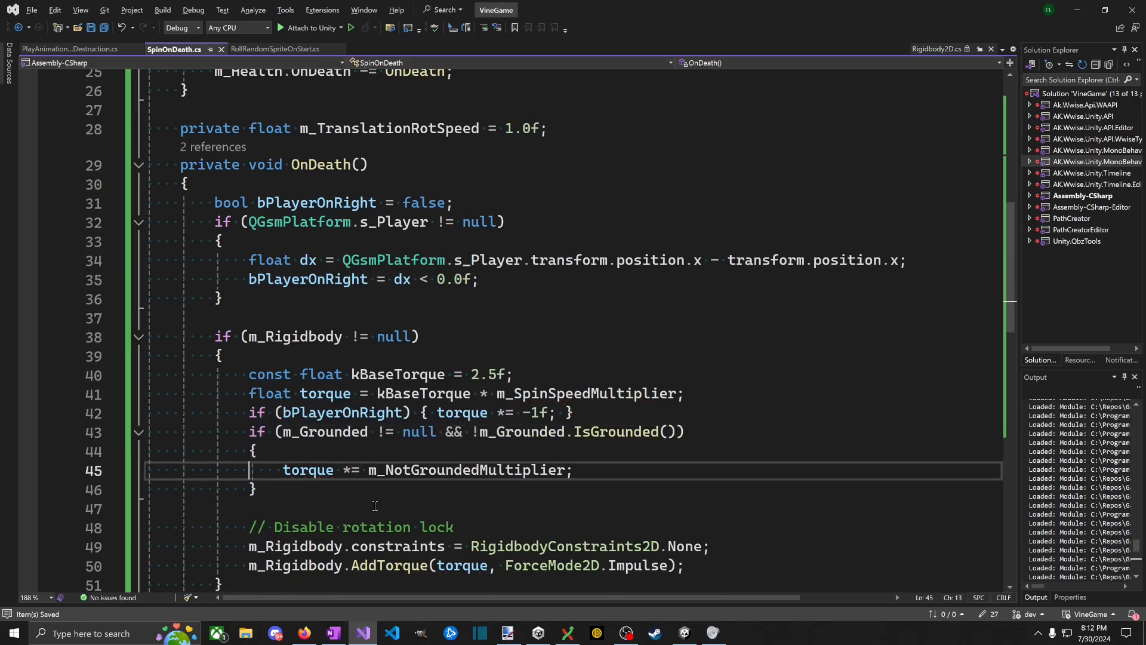
Step: Below the m_TranslationRotSpeed assignment in the else branch, add if (bPlayerOnRight) { m_TranslationRotSpeed *= -1f; } and save the script
{"action": "scroll", "coordinate": [337, 442], "scroll_direction": "down", "scroll_amount": 4}
{"action": "left_click", "coordinate": [328, 262]}
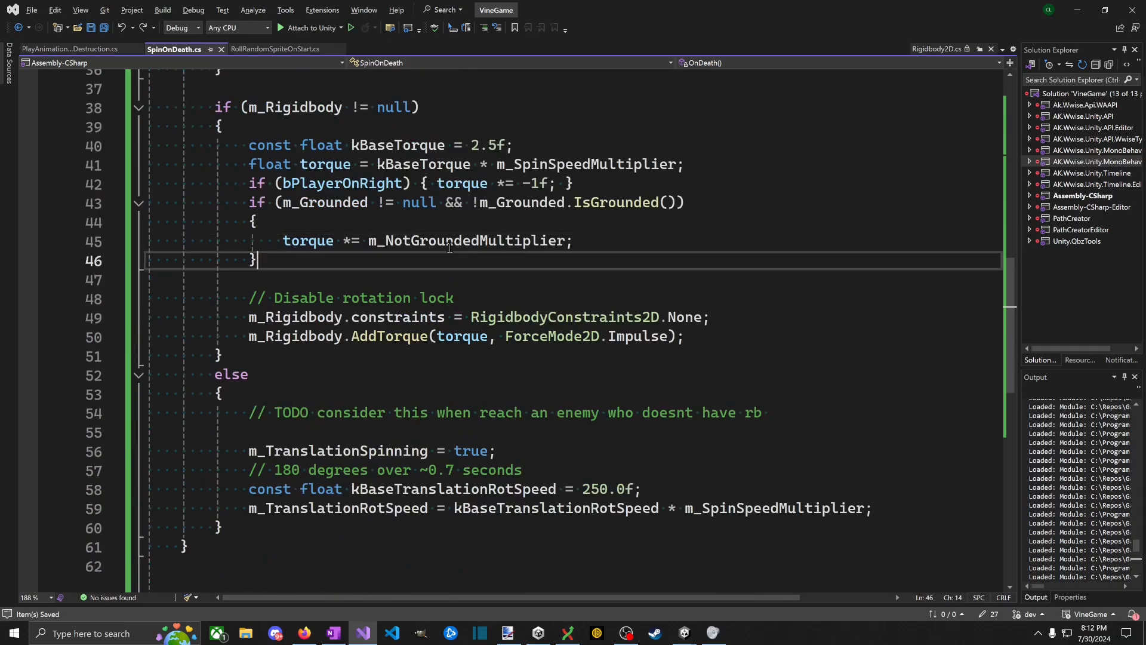
{"action": "double_click", "coordinate": [307, 187]}
{"action": "left_click", "coordinate": [569, 456]}
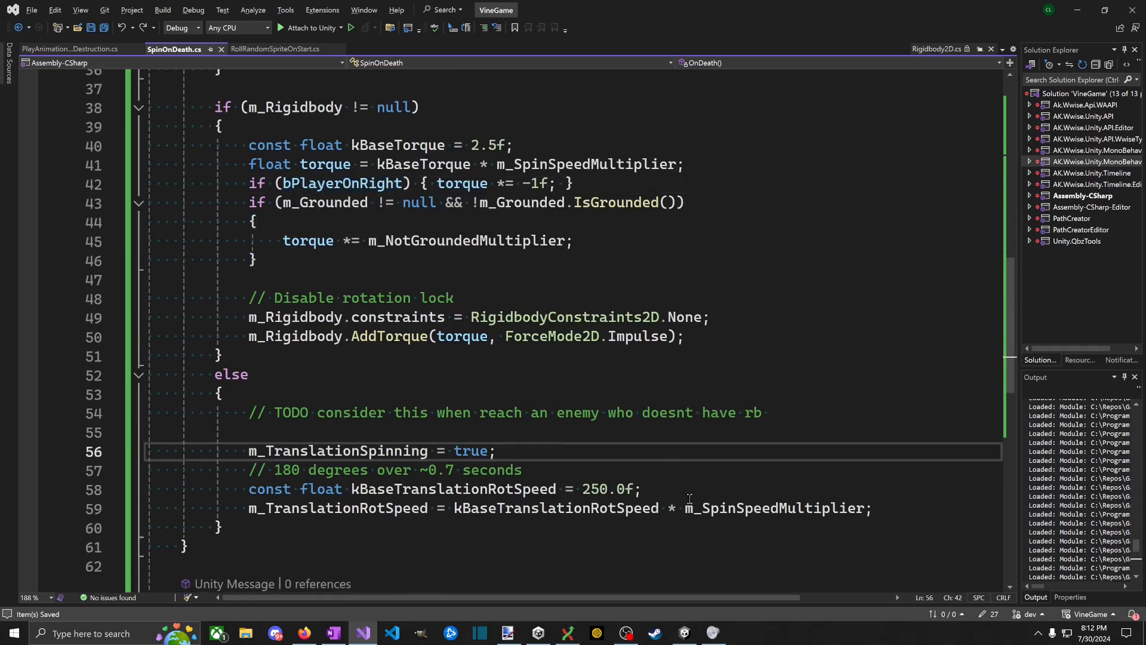
{"action": "left_click", "coordinate": [662, 505]}
{"action": "left_click", "coordinate": [317, 489]}
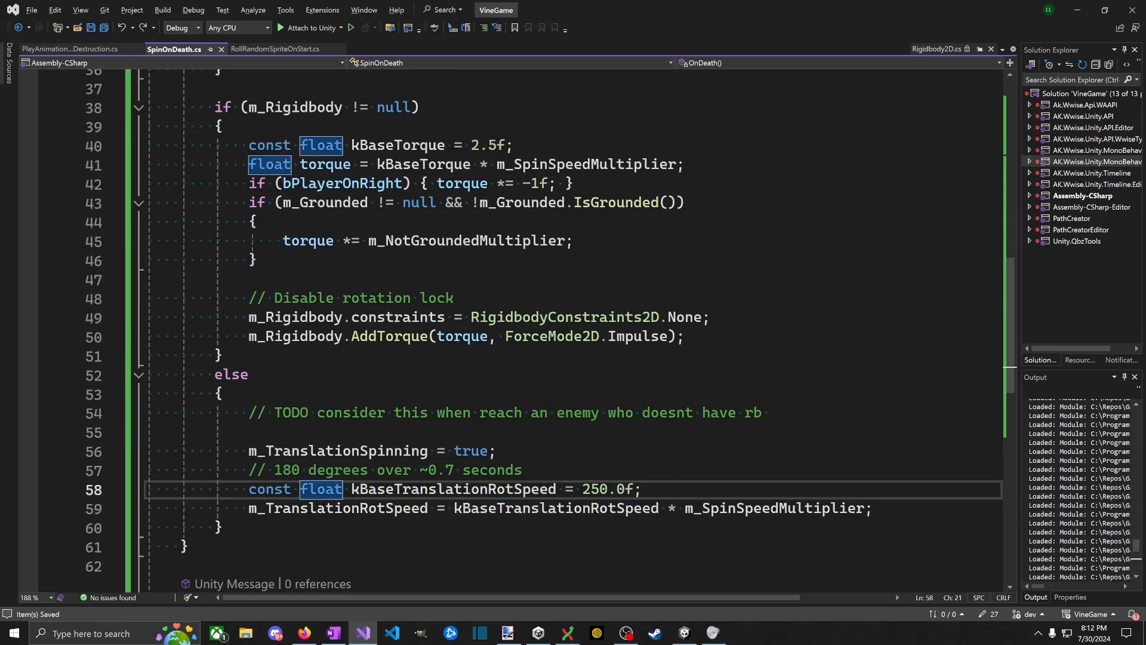
{"action": "left_click", "coordinate": [688, 492]}
{"action": "left_click", "coordinate": [918, 505]}
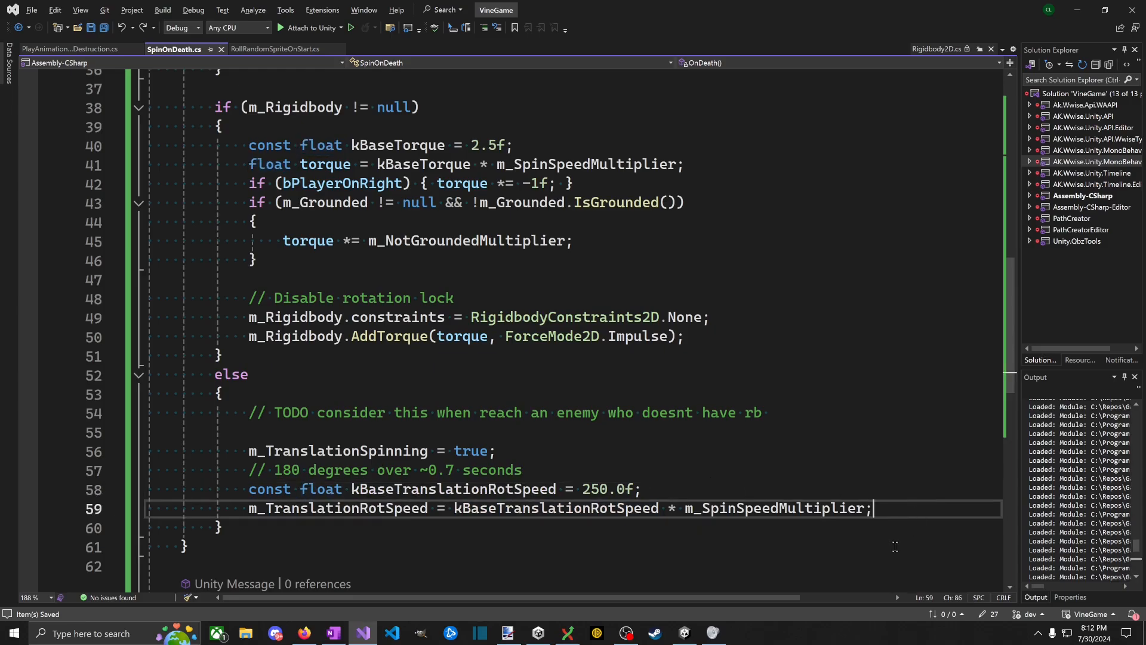
{"action": "key", "text": "Return"}
{"action": "type", "text": "if ("}
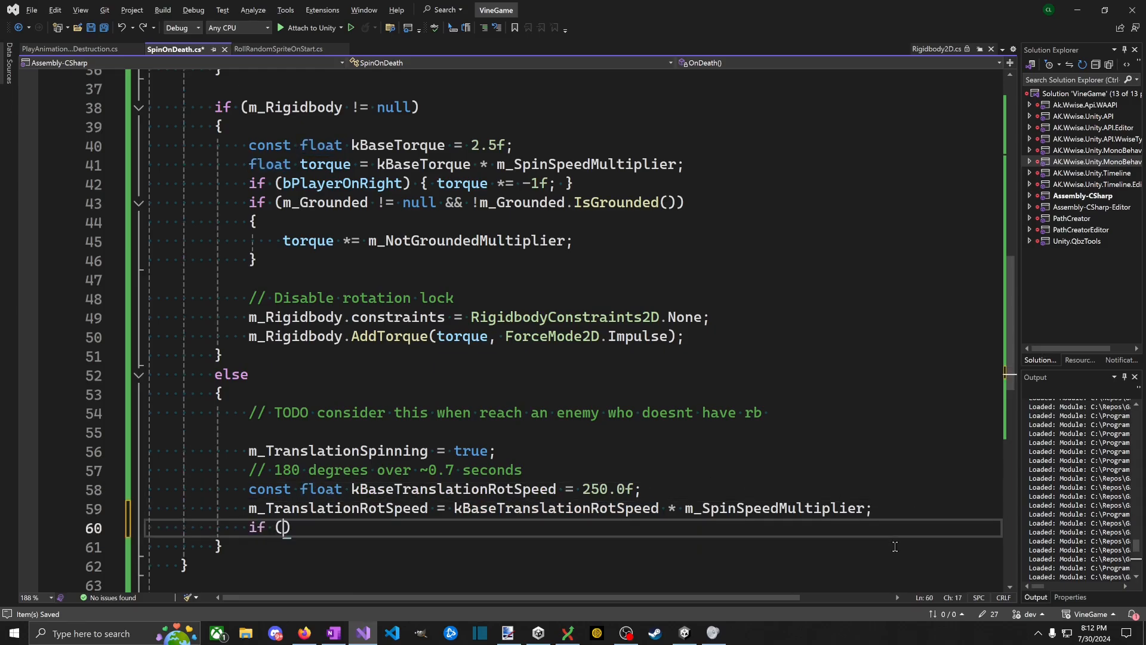
{"action": "type", "text": "bPlayerOnRight"}
{"action": "key", "text": "Tab"}
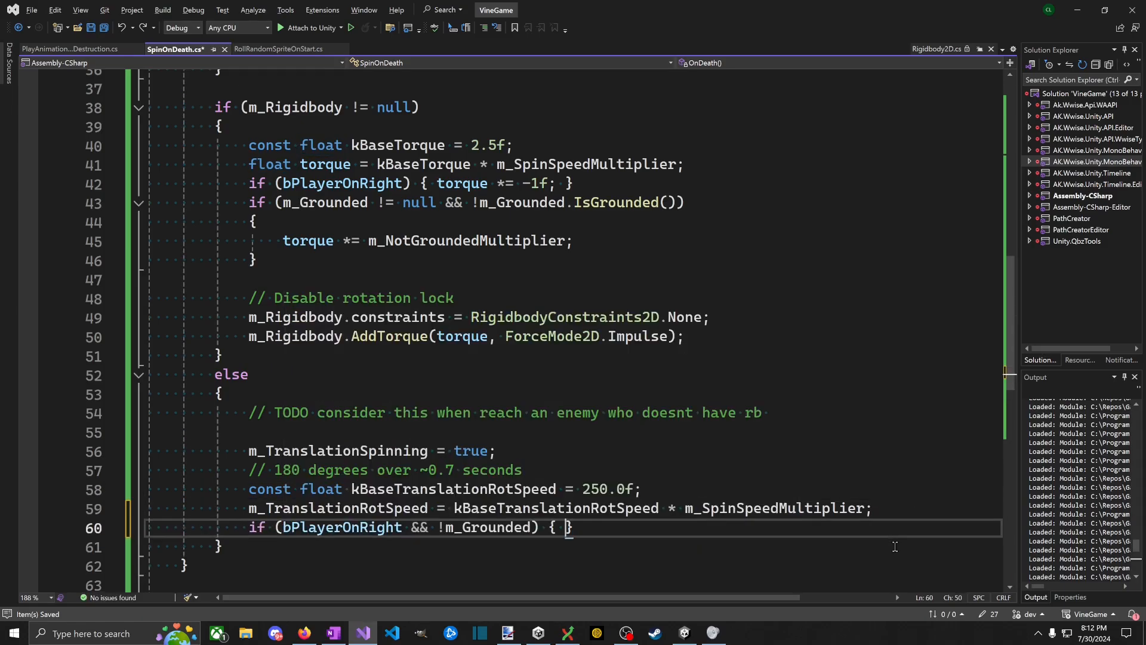
{"action": "key", "text": "ctrl+z"}
{"action": "type", "text": ") {  "}
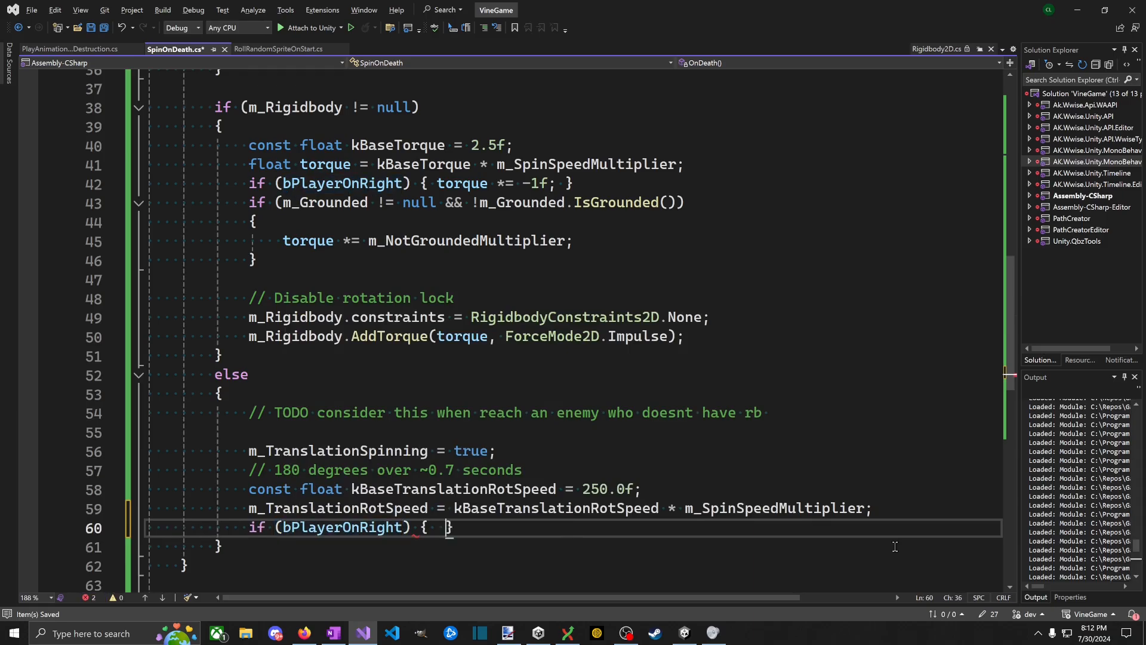
{"action": "type", "text": "m_Tr"}
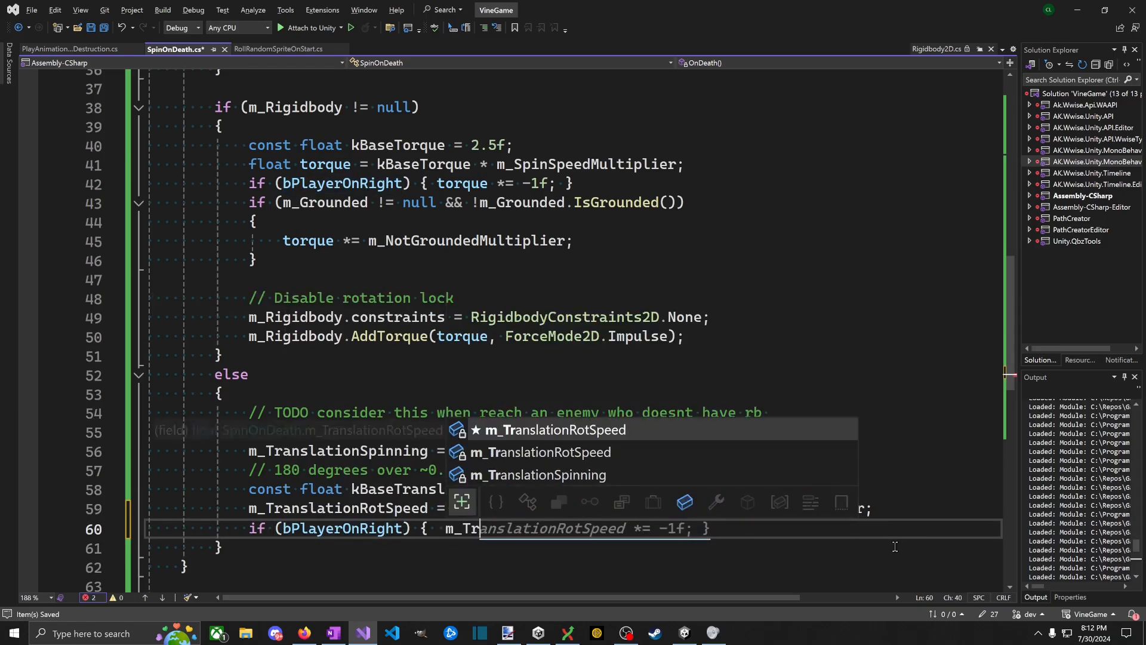
{"action": "key", "text": "Tab"}
{"action": "key", "text": "Down"}
{"action": "key", "text": "ctrl+s"}
Step: Delete the TODO comment and the blank lines at the start of the else branch, and save the script
{"action": "scroll", "coordinate": [407, 139], "scroll_direction": "down", "scroll_amount": 5}
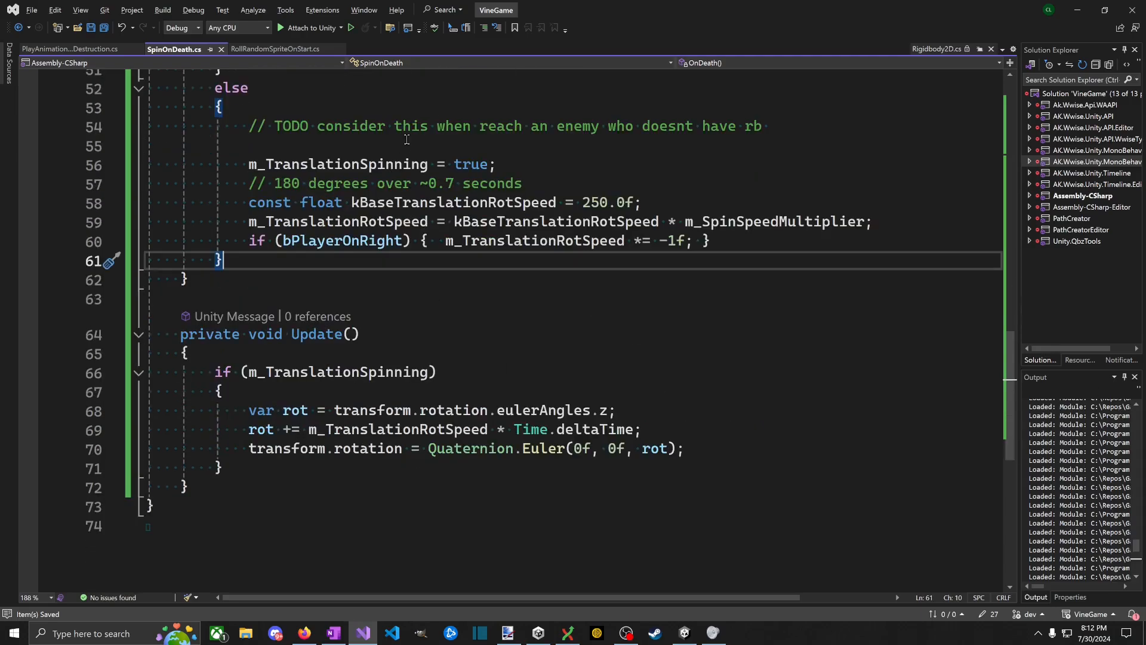
{"action": "left_click", "coordinate": [408, 126]}
{"action": "key", "text": "ctrl+l"}
{"action": "key", "text": "BackSpace"}
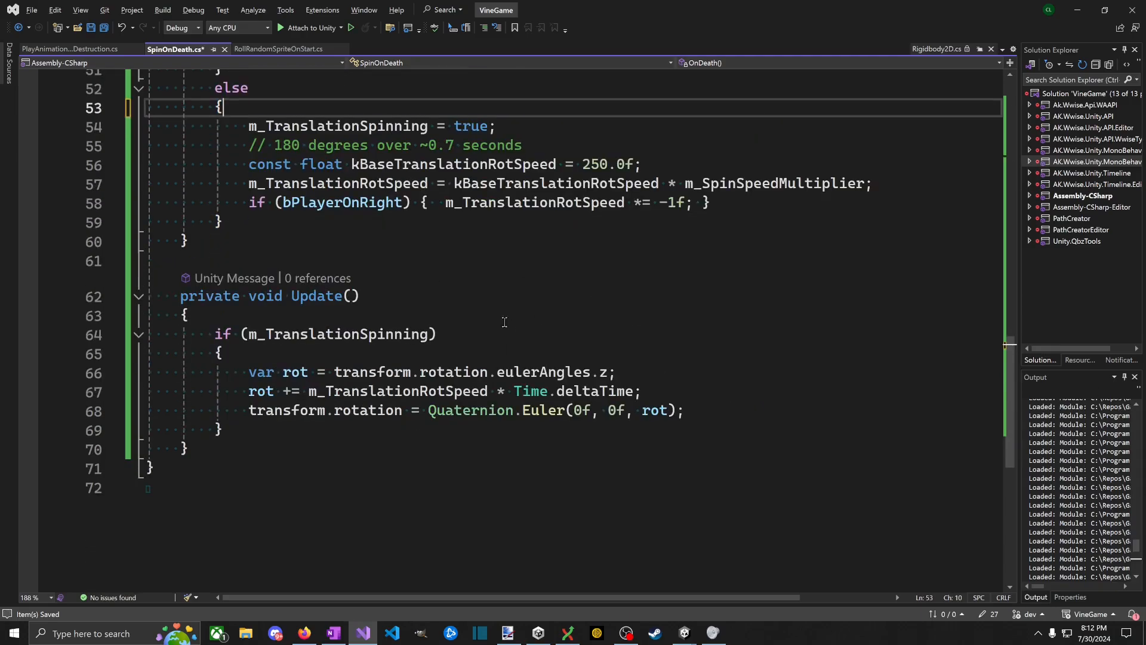
{"action": "key", "text": "ctrl+s"}
Step: Switch to Unity, run the sandbox with its enemies list open to test the Burrower's death spin, and stop play mode
{"action": "left_click", "coordinate": [539, 296]}
{"action": "scroll", "coordinate": [539, 527], "scroll_direction": "up", "scroll_amount": 4}
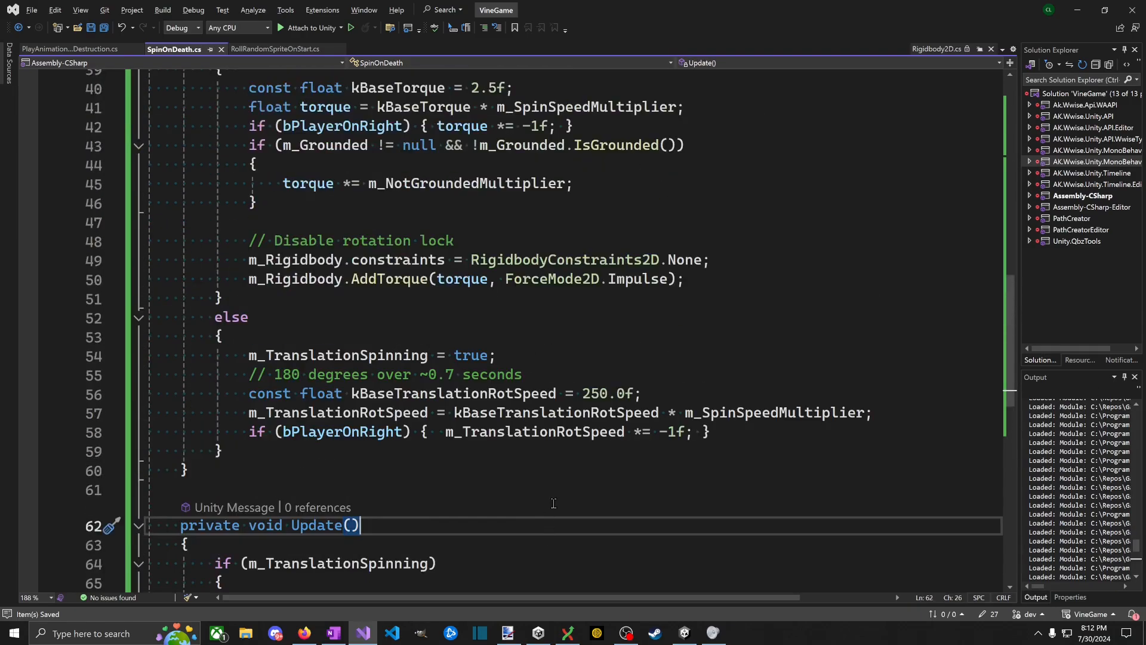
{"action": "key", "text": "alt+Tab"}
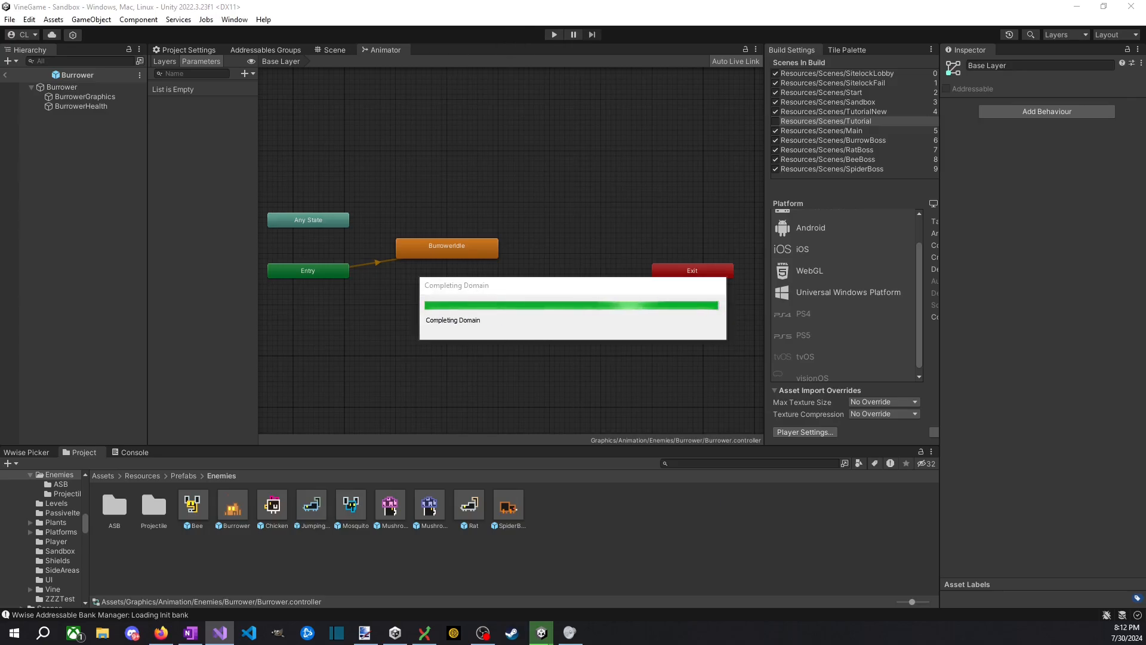
{"action": "left_click", "coordinate": [554, 34]}
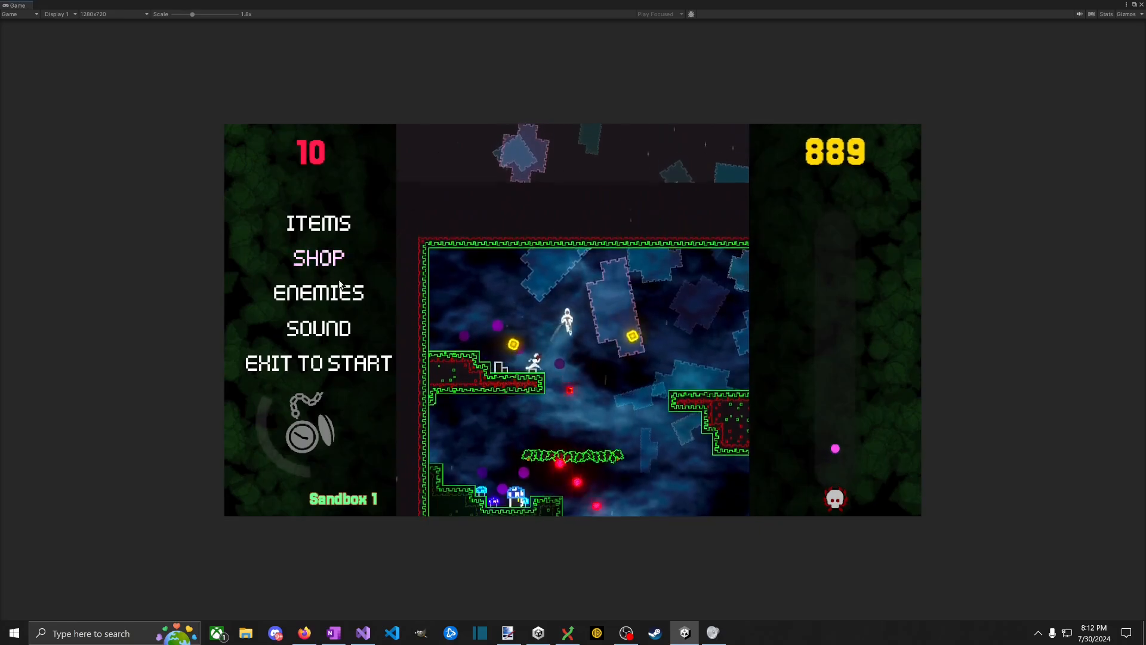
{"action": "left_click", "coordinate": [349, 298]}
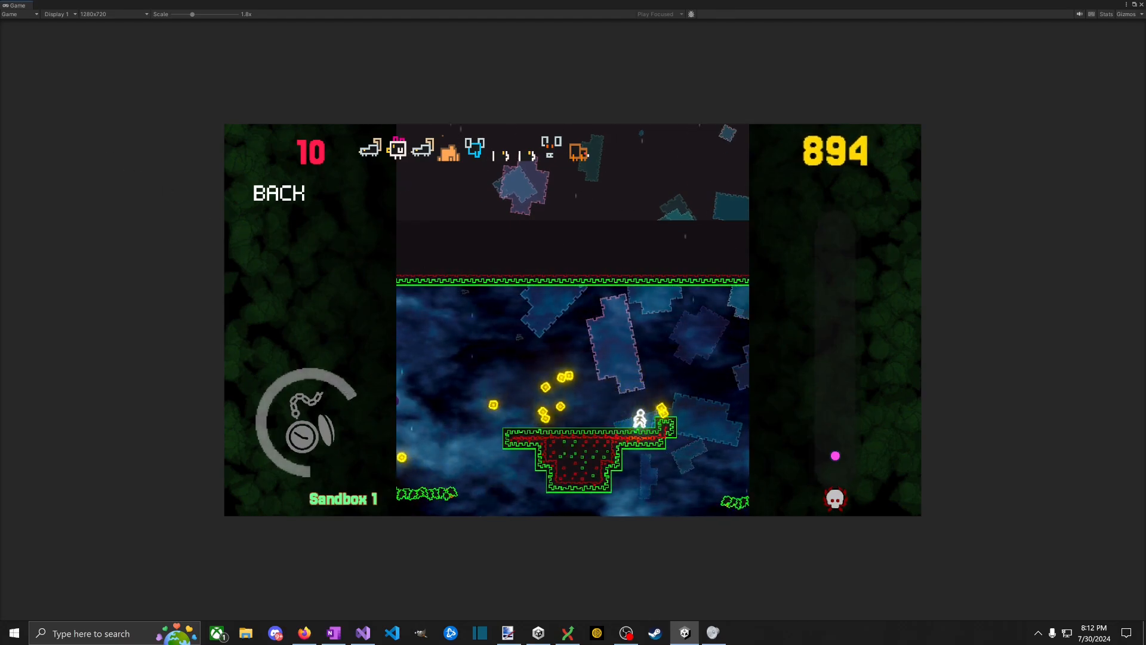
{"action": "key", "text": "alt+Tab"}
{"action": "left_click", "coordinate": [554, 36]}
Step: Return to SpinOnDeath.cs in Visual Studio and change the rotation speed comment to 270 degrees over ~0.7 seconds
{"action": "left_click", "coordinate": [363, 633]}
{"action": "left_click_drag", "start_coordinate": [303, 373], "coordinate": [303, 395]}
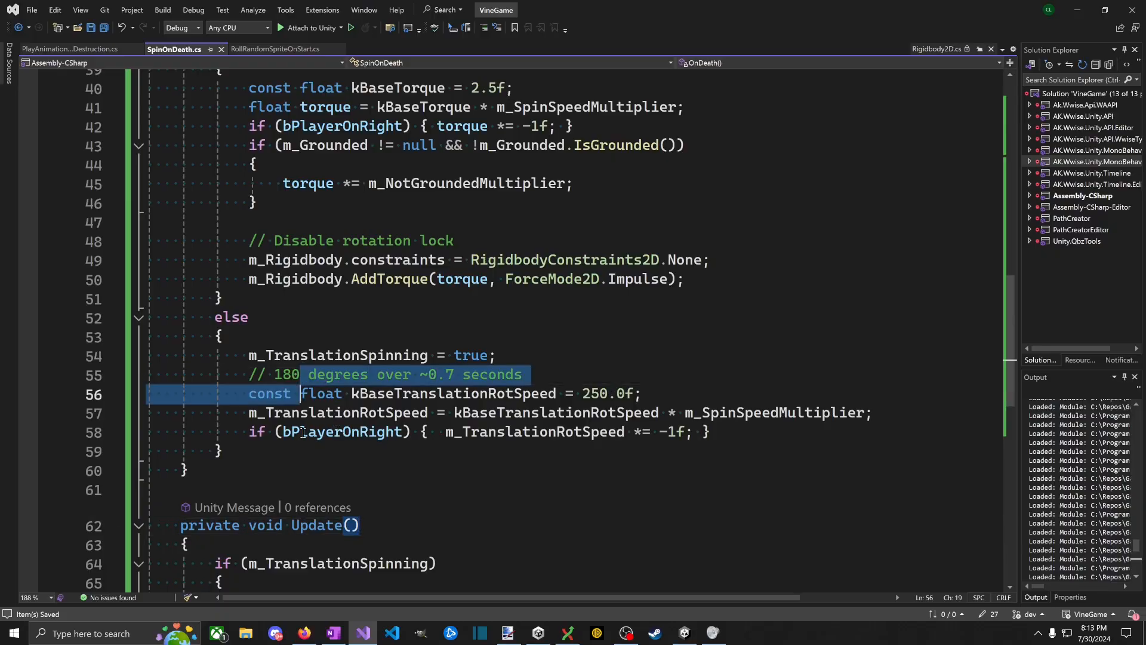
{"action": "key", "text": "Up"}
{"action": "key", "text": "Down"}
{"action": "key", "text": "BackSpace"}
{"action": "key", "text": "BackSpace"}
{"action": "key", "text": "BackSpace"}
{"action": "type", "text": "270"}
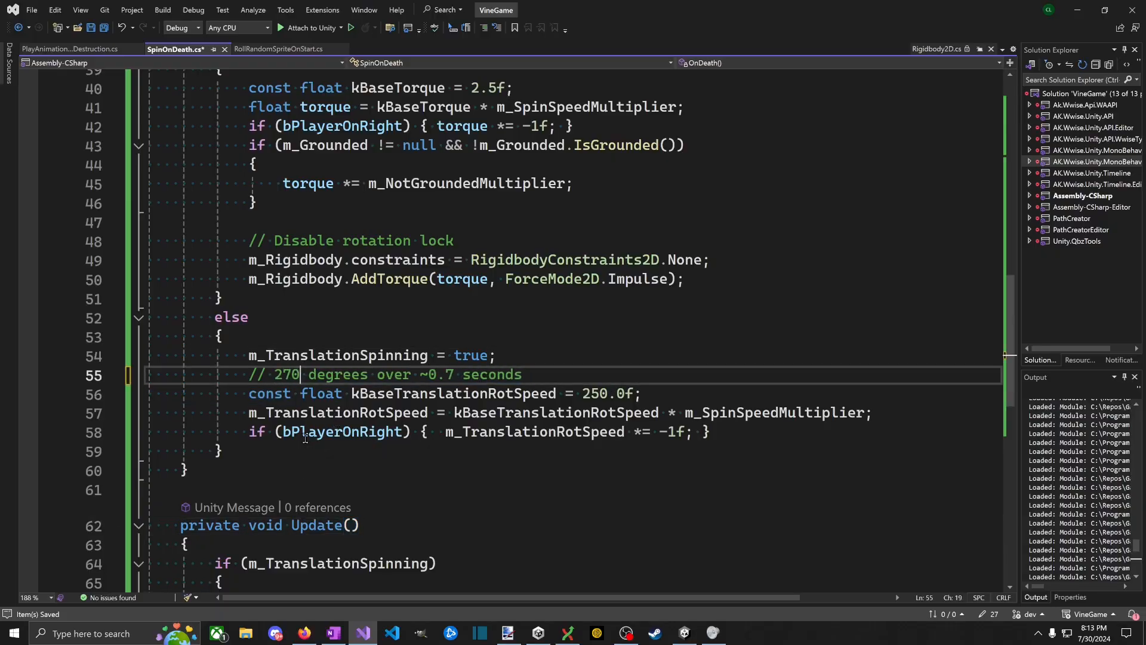
{"action": "key", "text": "alt+Tab"}
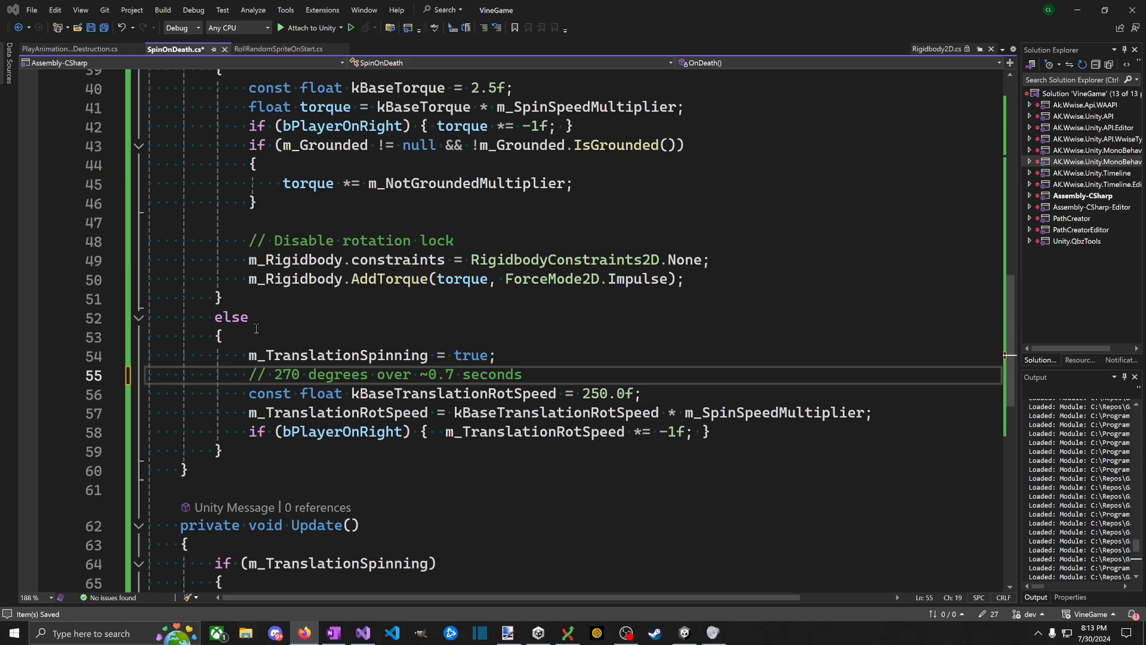
Step: Set kBaseTranslationRotSpeed to 385 and save the script
{"action": "left_click", "coordinate": [589, 397]}
{"action": "key", "text": "BackSpace"}
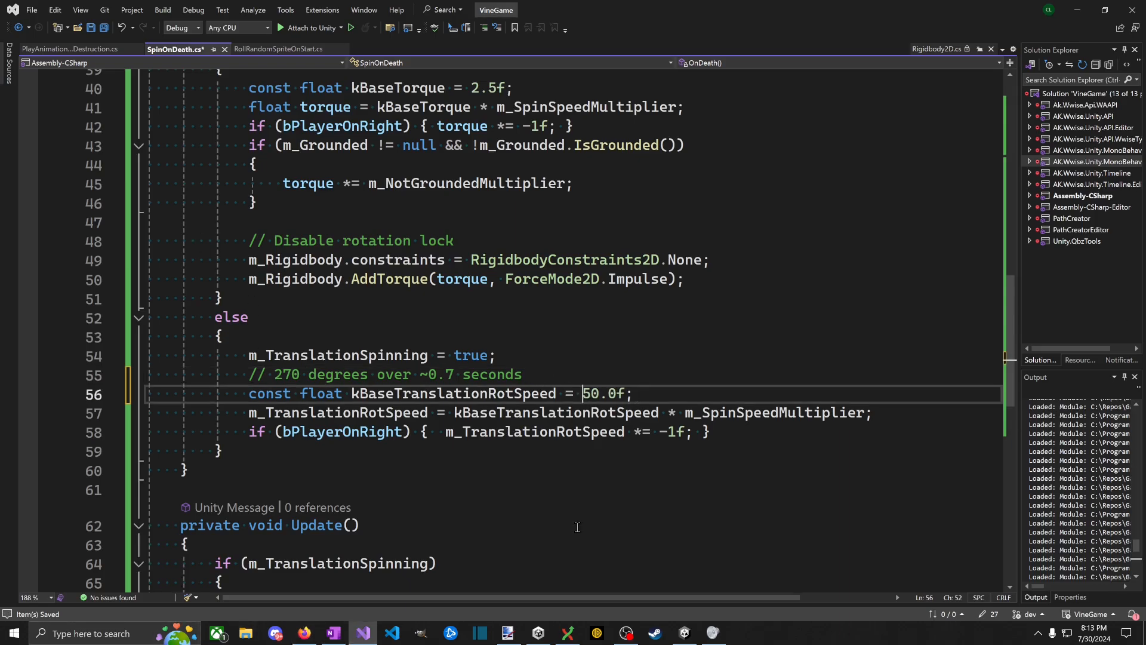
{"action": "type", "text": "385"}
{"action": "key", "text": "ctrl+s"}
{"action": "left_click", "coordinate": [728, 420]}
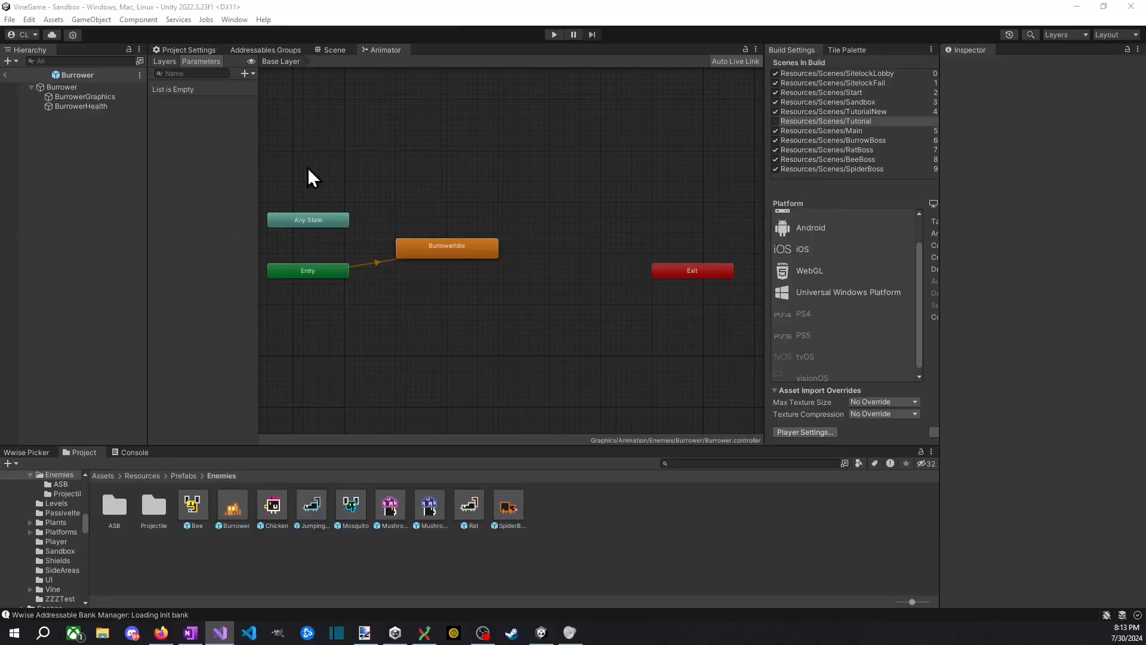
Step: Run the game in Unity and attack the Burrower on the left platform to test its death spin
{"action": "left_click", "coordinate": [554, 35]}
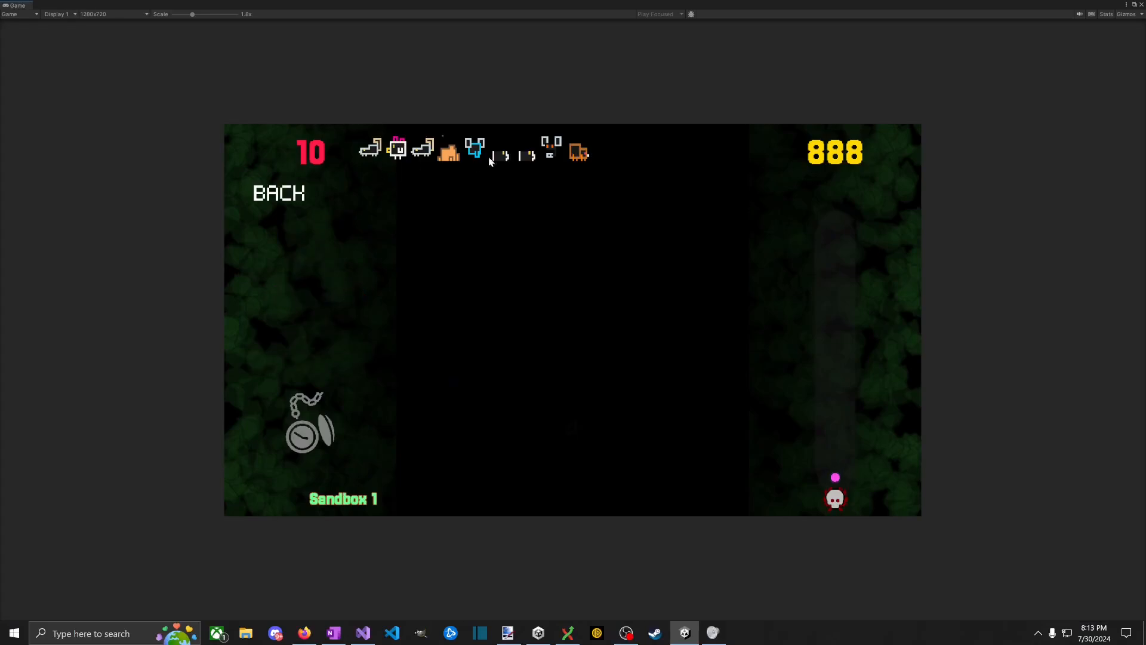
{"action": "key", "text": "space"}
{"action": "key", "text": "a"}
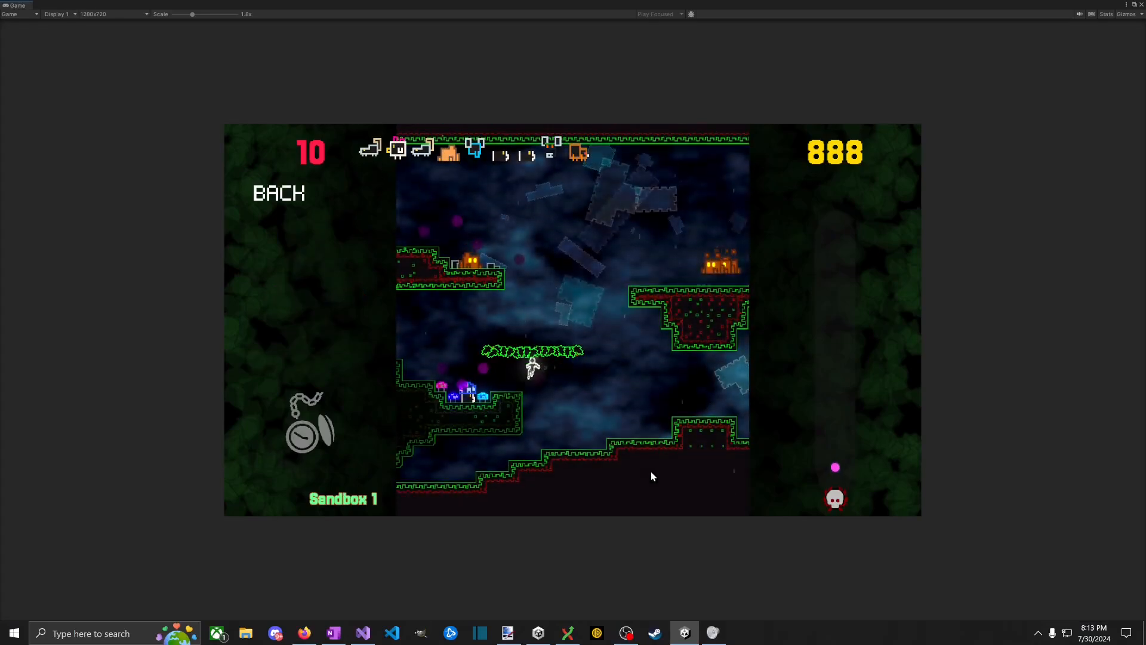
{"action": "key", "text": "d"}
{"action": "key", "text": "space"}
{"action": "key", "text": "space"}
{"action": "key", "text": "a"}
{"action": "key", "text": "space"}
{"action": "key", "text": "space"}
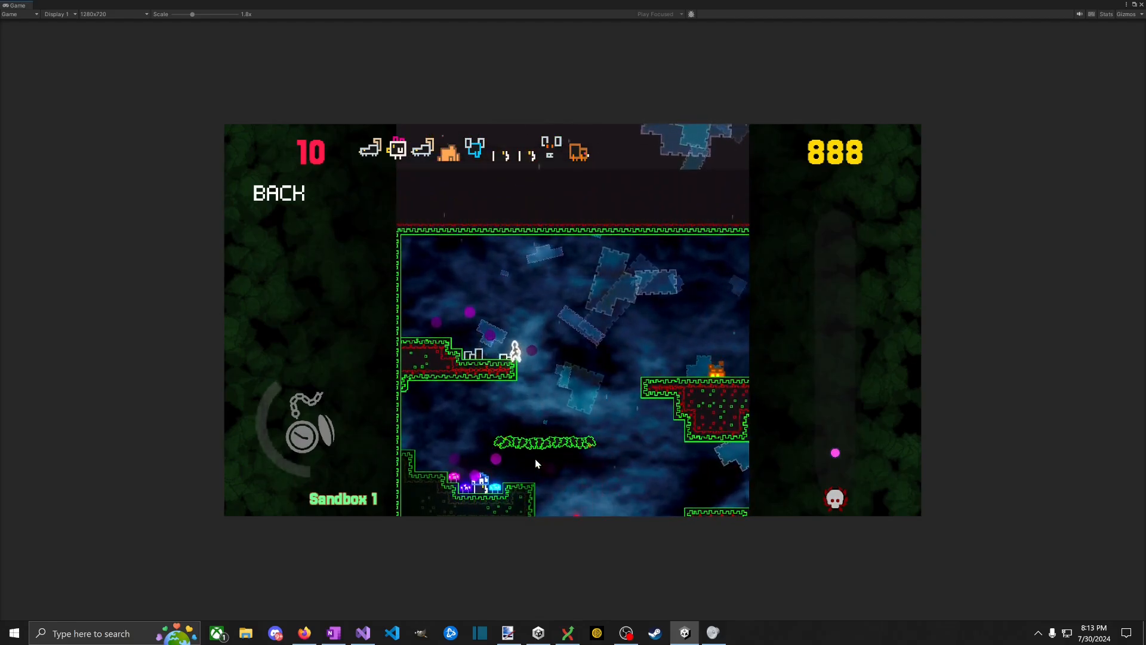
{"action": "key", "text": "a"}
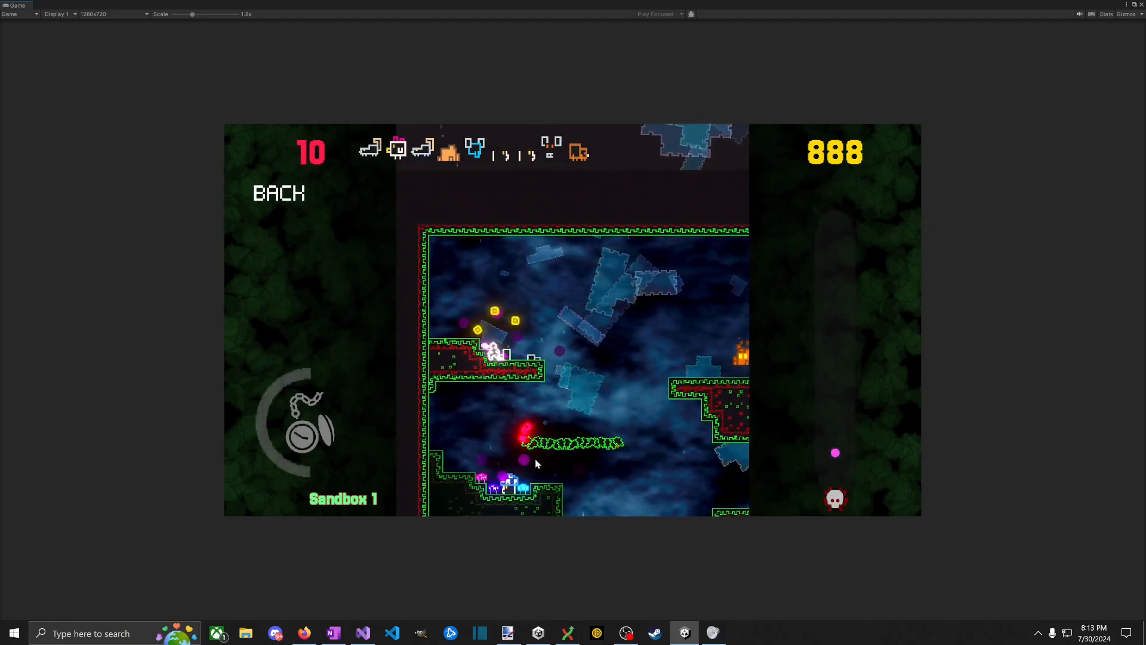
Step: Test the death spin on the Burrowers at the right platform from both sides, and stop play mode
{"action": "key", "text": "d"}
{"action": "key", "text": "space"}
{"action": "key", "text": "d"}
{"action": "key", "text": "space"}
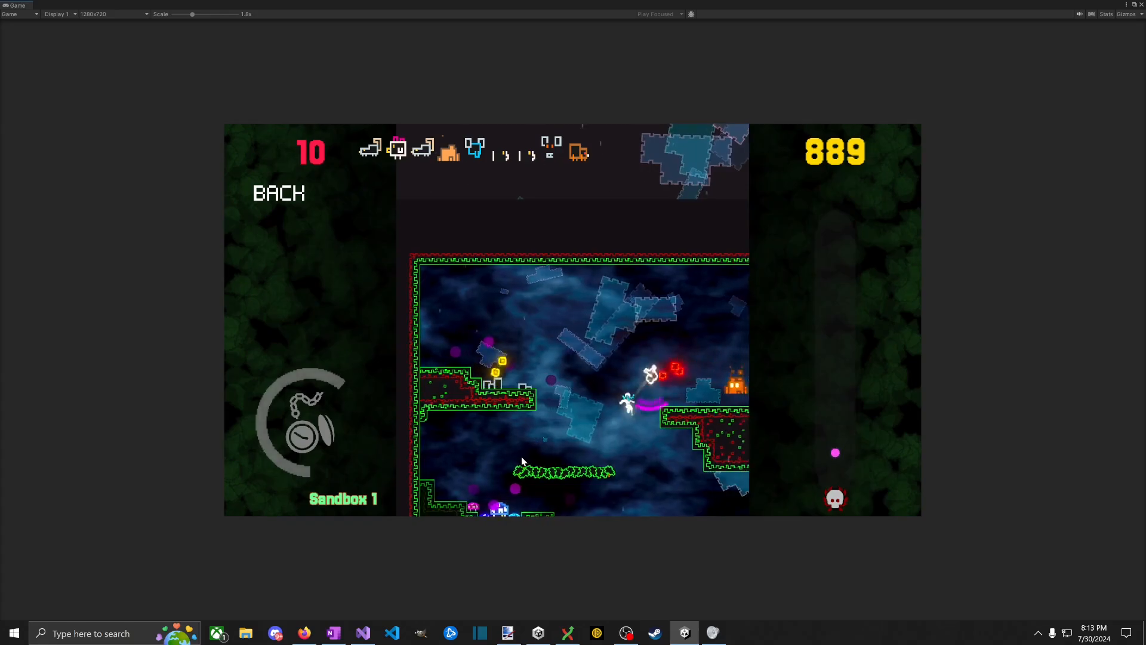
{"action": "key", "text": "d"}
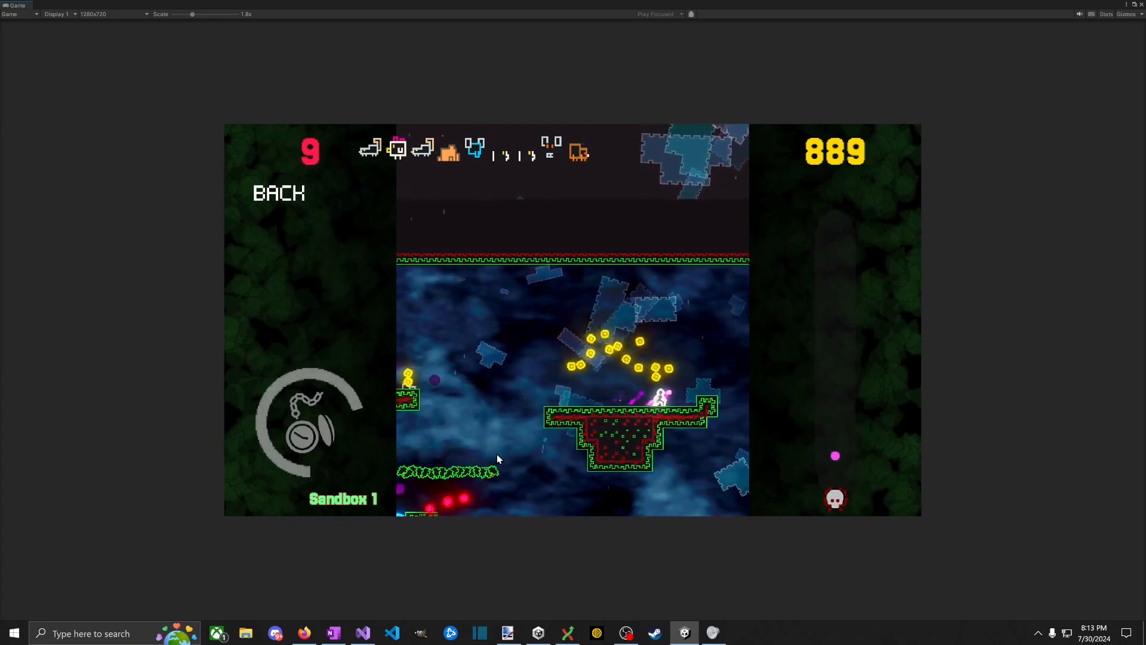
{"action": "key", "text": "a"}
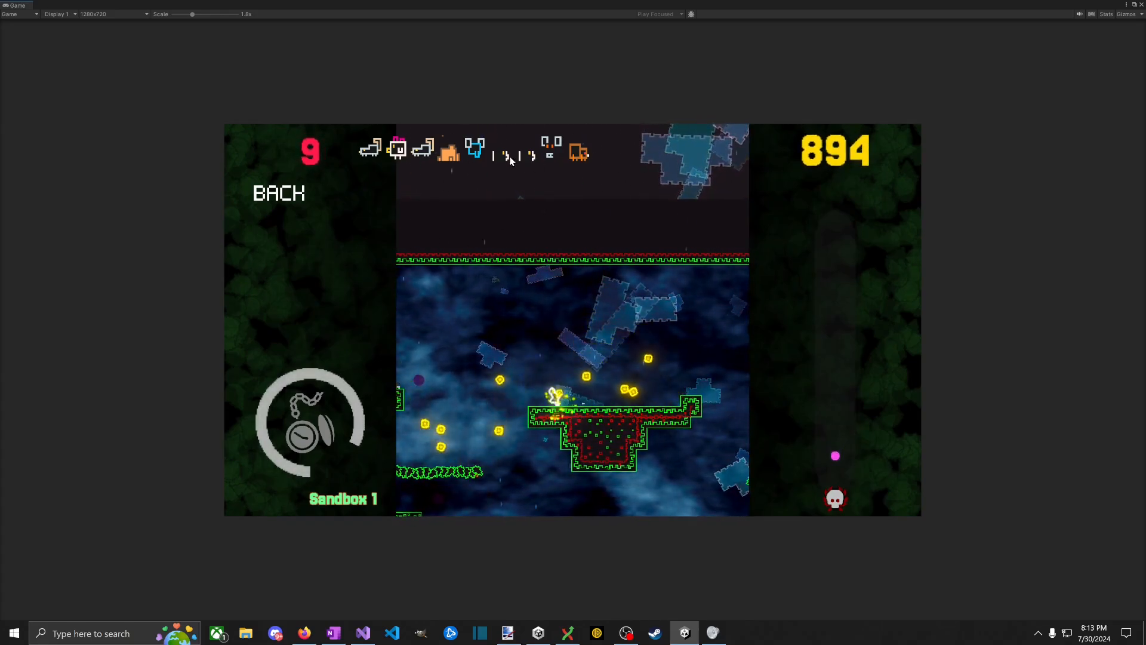
{"action": "key", "text": "d"}
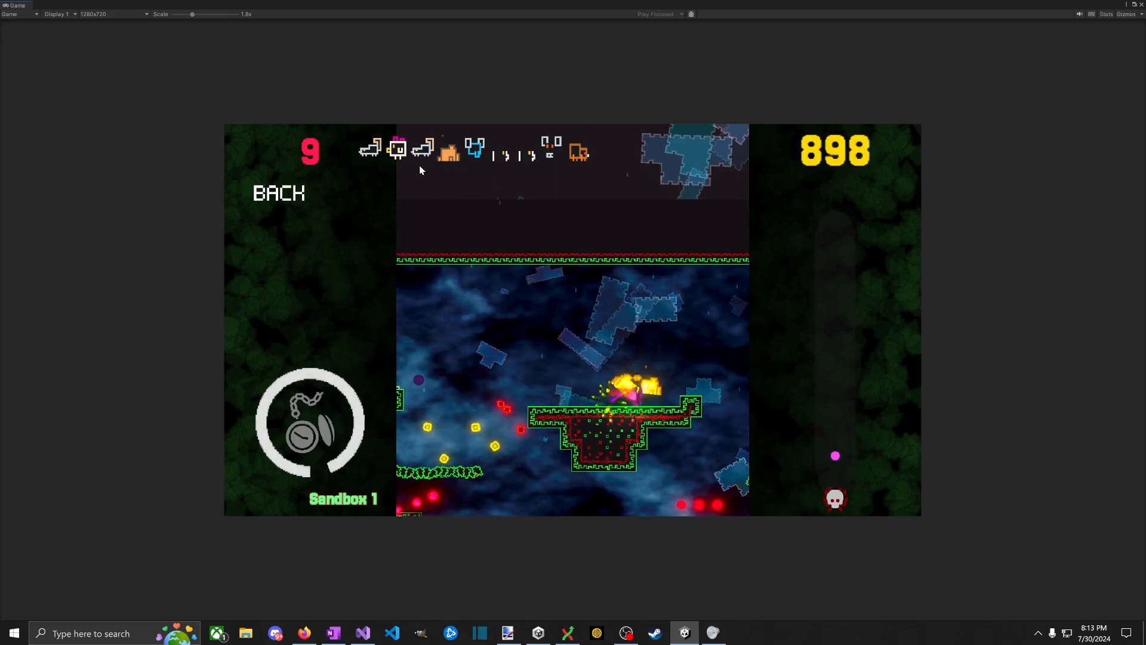
{"action": "key", "text": "a"}
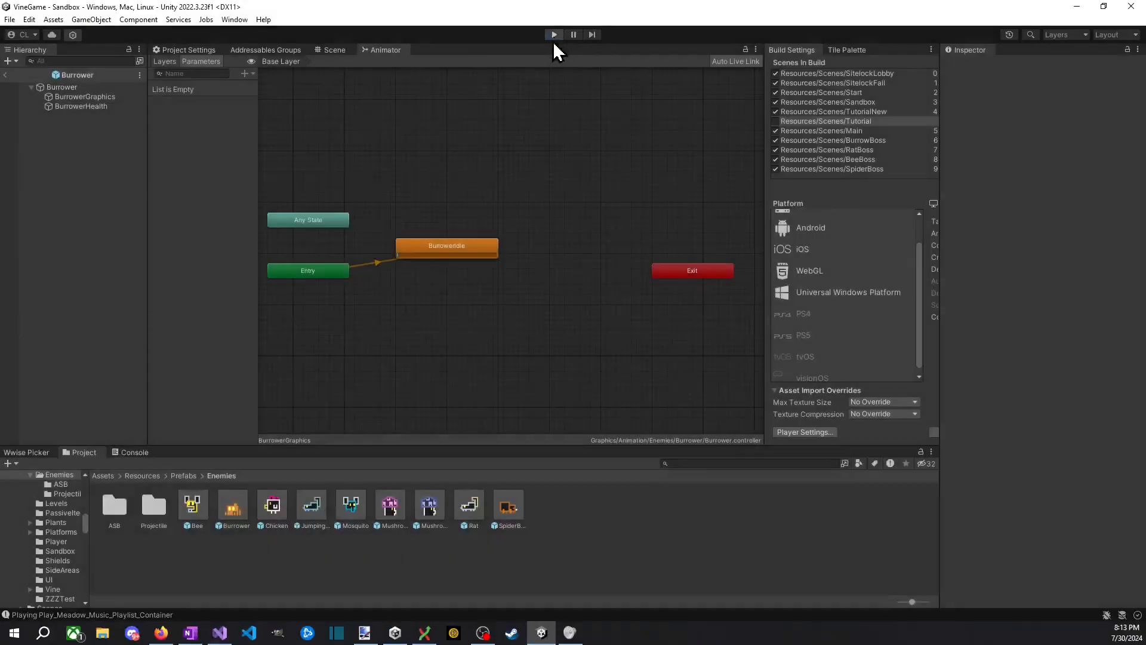
{"action": "left_click", "coordinate": [553, 38]}
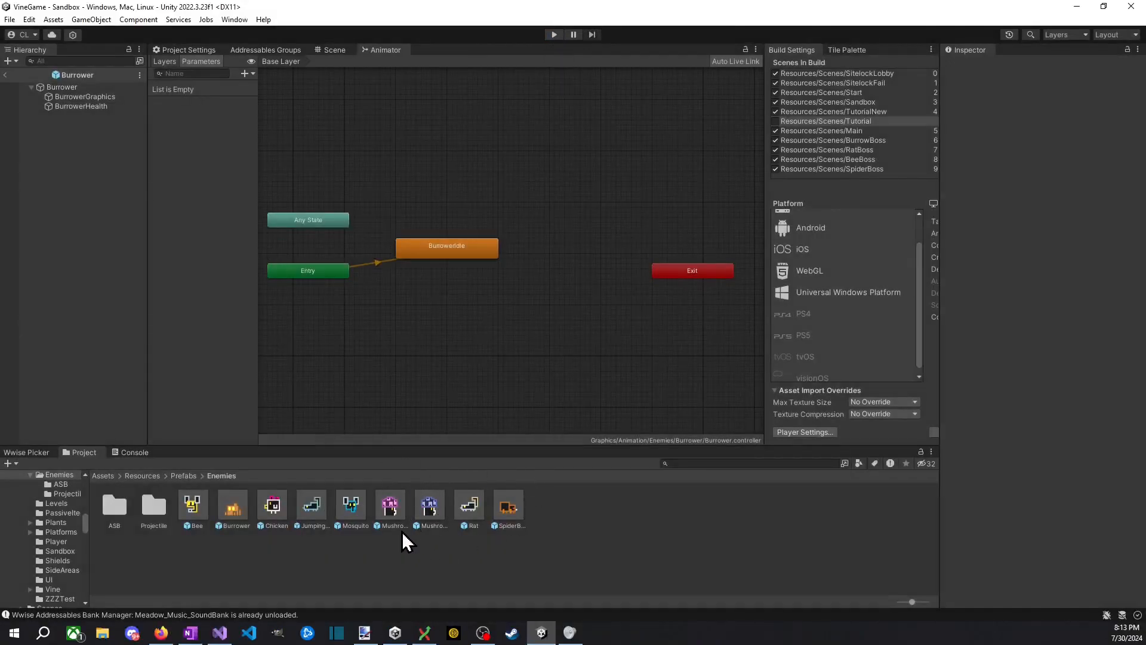
Step: Examine the components of the MushroomBurrower prefab and of the Burrower's BurrowerGraphics object
{"action": "left_click", "coordinate": [389, 509]}
{"action": "scroll", "coordinate": [1078, 366], "scroll_direction": "down", "scroll_amount": 10}
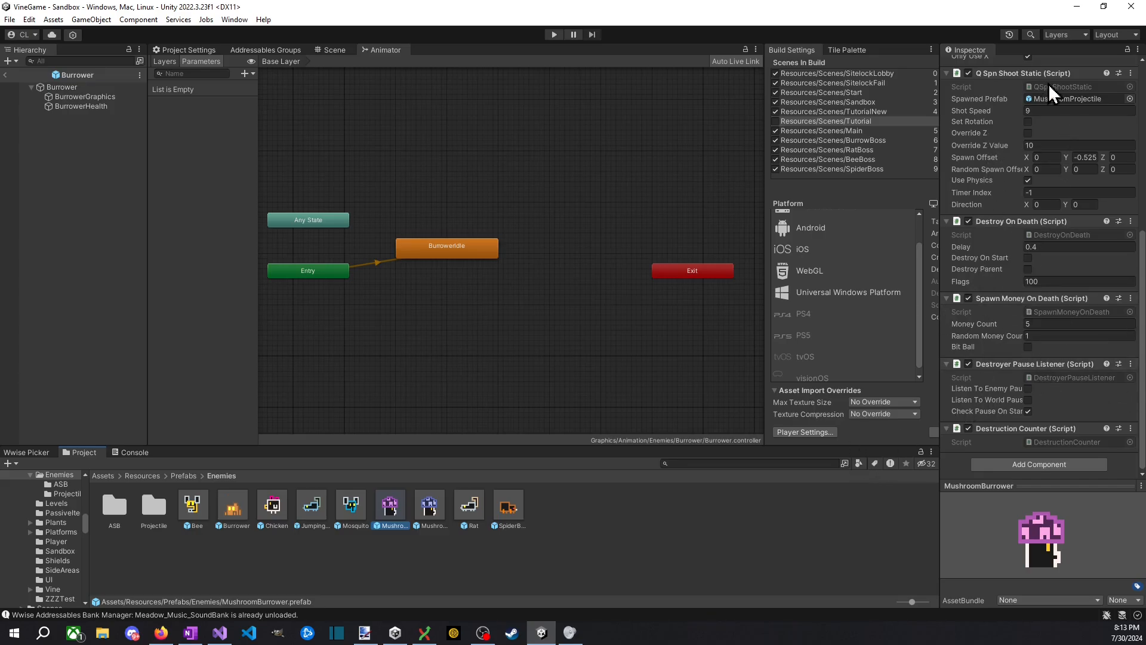
{"action": "scroll", "coordinate": [989, 224], "scroll_direction": "up", "scroll_amount": 10}
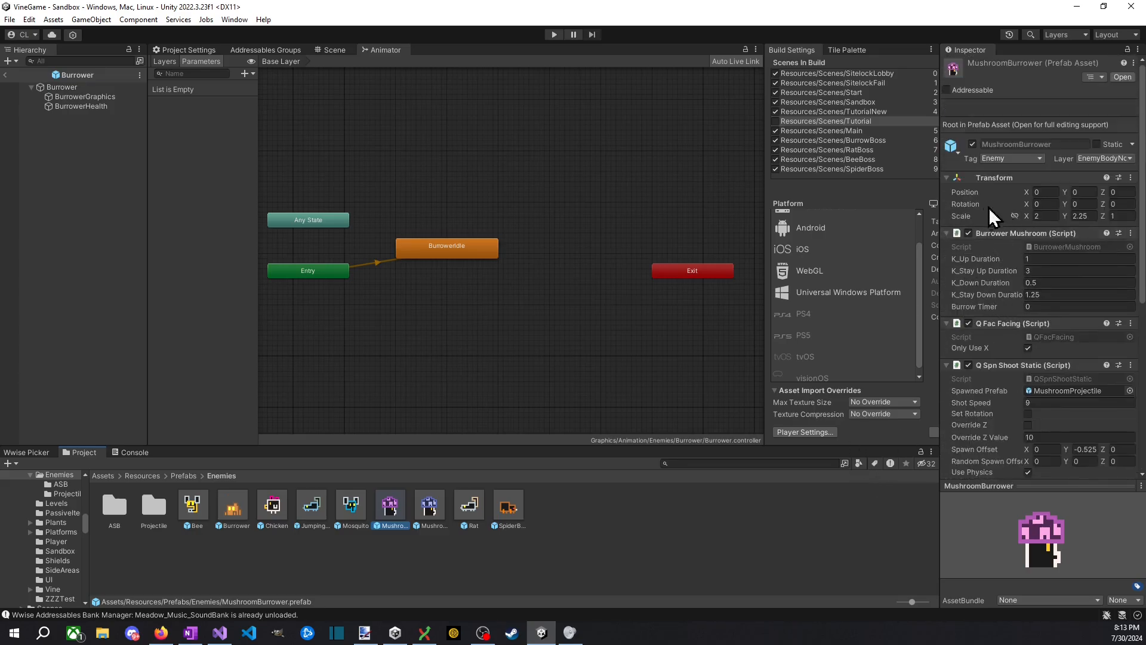
{"action": "scroll", "coordinate": [953, 356], "scroll_direction": "down", "scroll_amount": 4}
{"action": "scroll", "coordinate": [988, 357], "scroll_direction": "up", "scroll_amount": 5}
{"action": "scroll", "coordinate": [980, 295], "scroll_direction": "down", "scroll_amount": 5}
{"action": "left_click", "coordinate": [89, 96]}
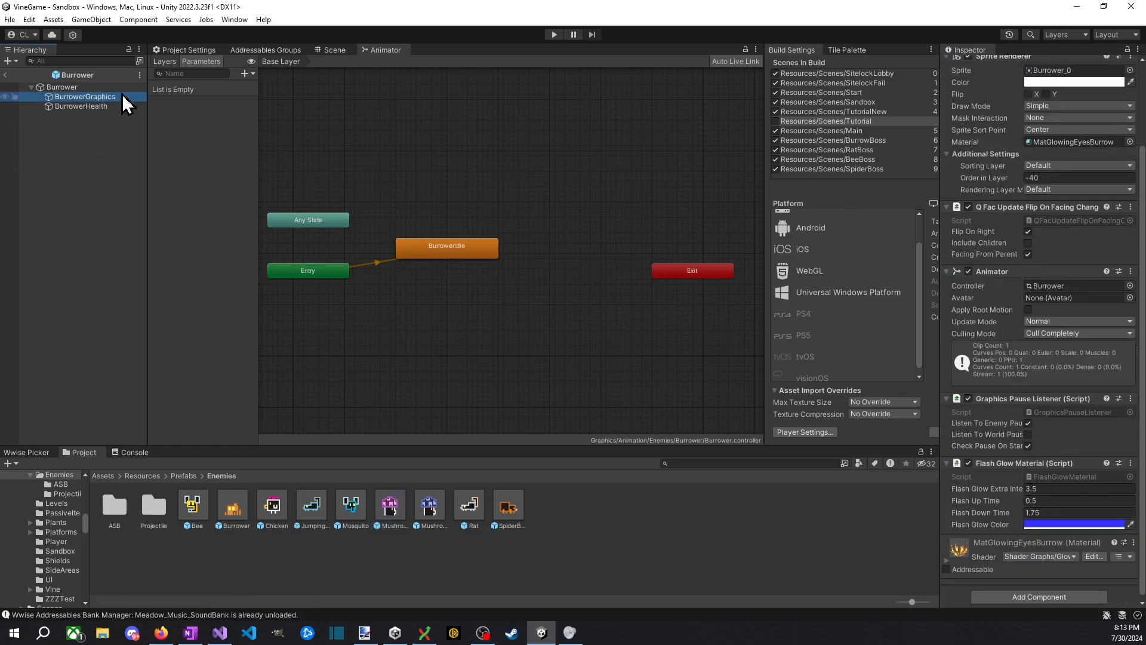
Step: Open the MushroomBurrower prefab, select MushroomBGraphics, and view the keyframes of its MushroomSpawn animation
{"action": "double_click", "coordinate": [389, 508]}
{"action": "left_click", "coordinate": [90, 96]}
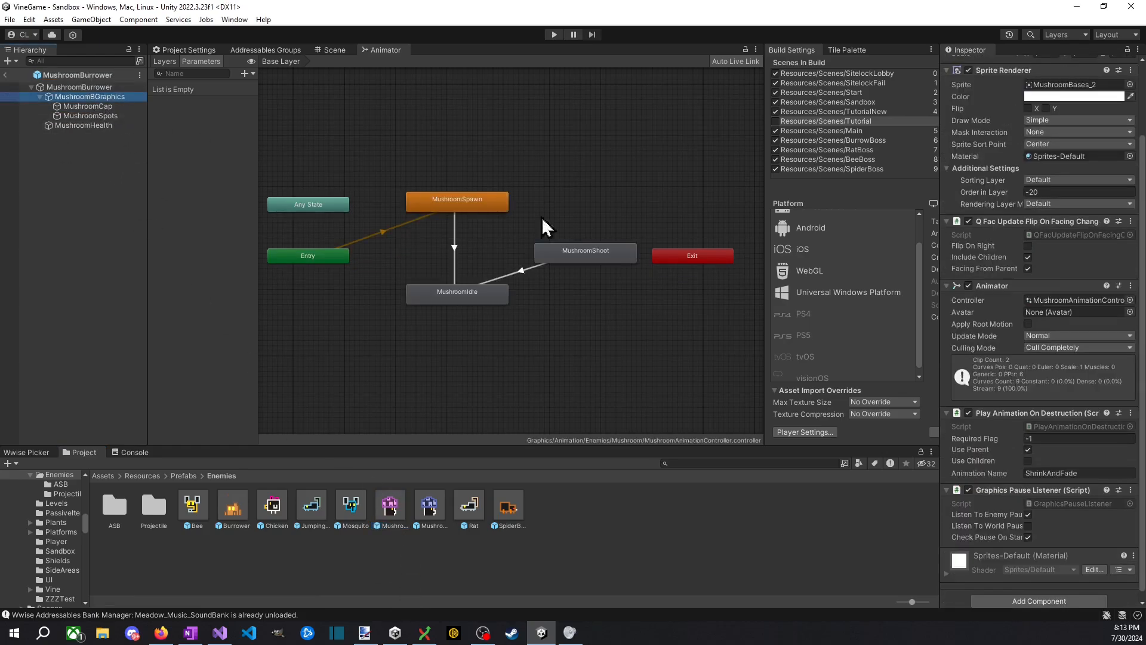
{"action": "left_click", "coordinate": [487, 206]}
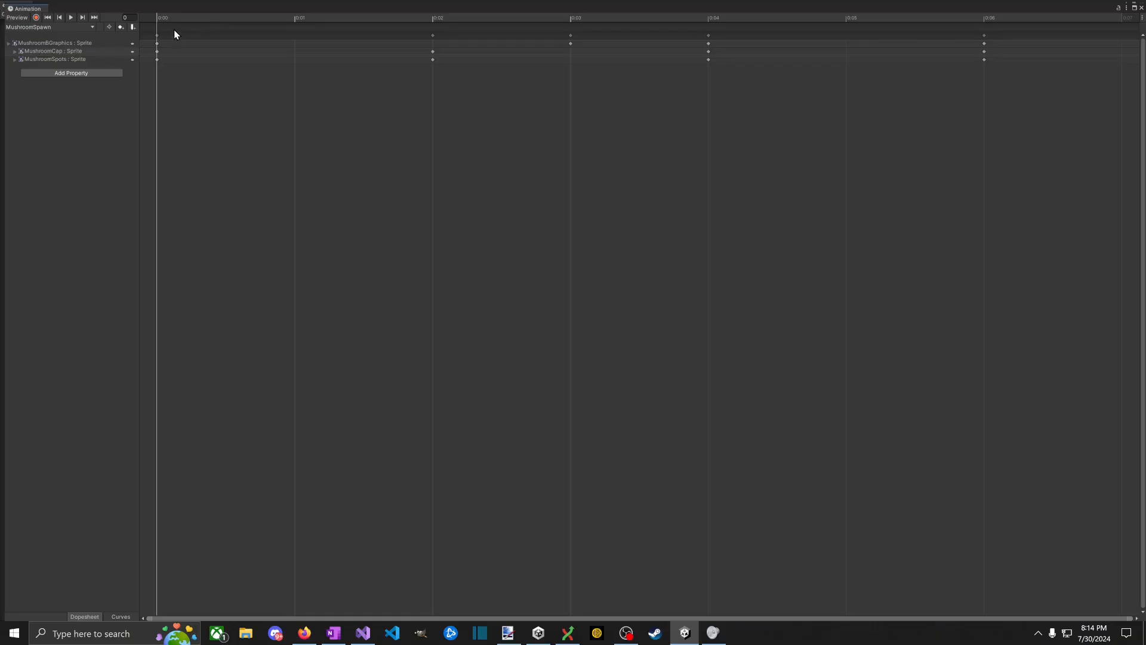
{"action": "left_click_drag", "start_coordinate": [159, 22], "coordinate": [156, 75]}
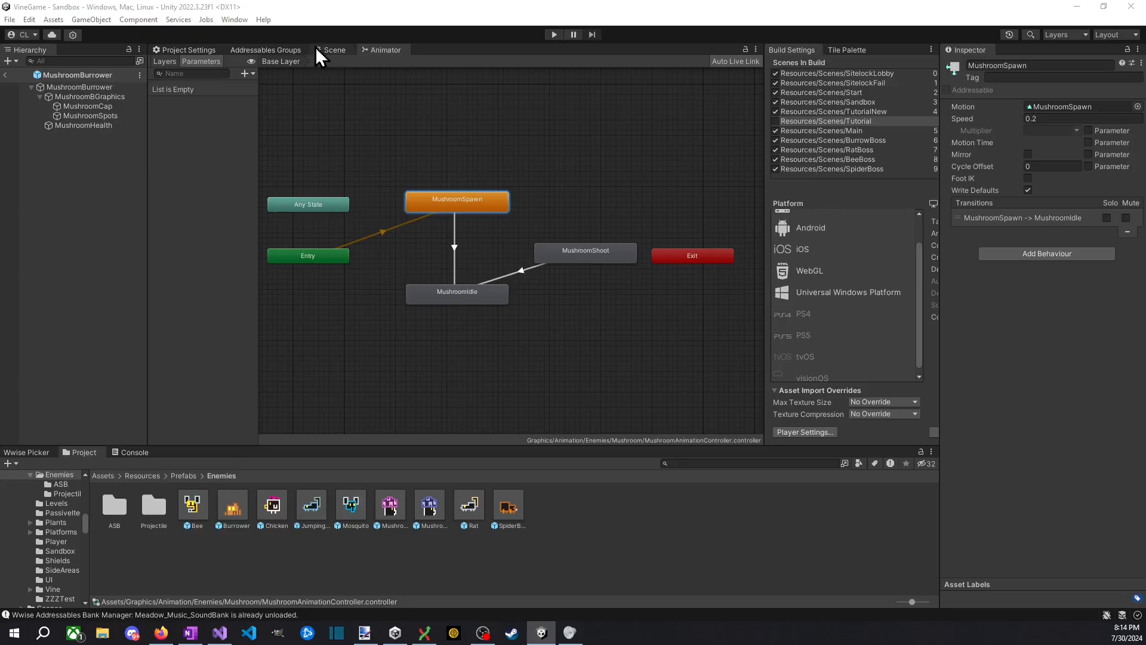
Step: Preview the opening frames of the MushroomSpawn animation on the MushroomBurrower in the scene, and recheck its animator graph
{"action": "left_click", "coordinate": [315, 47]}
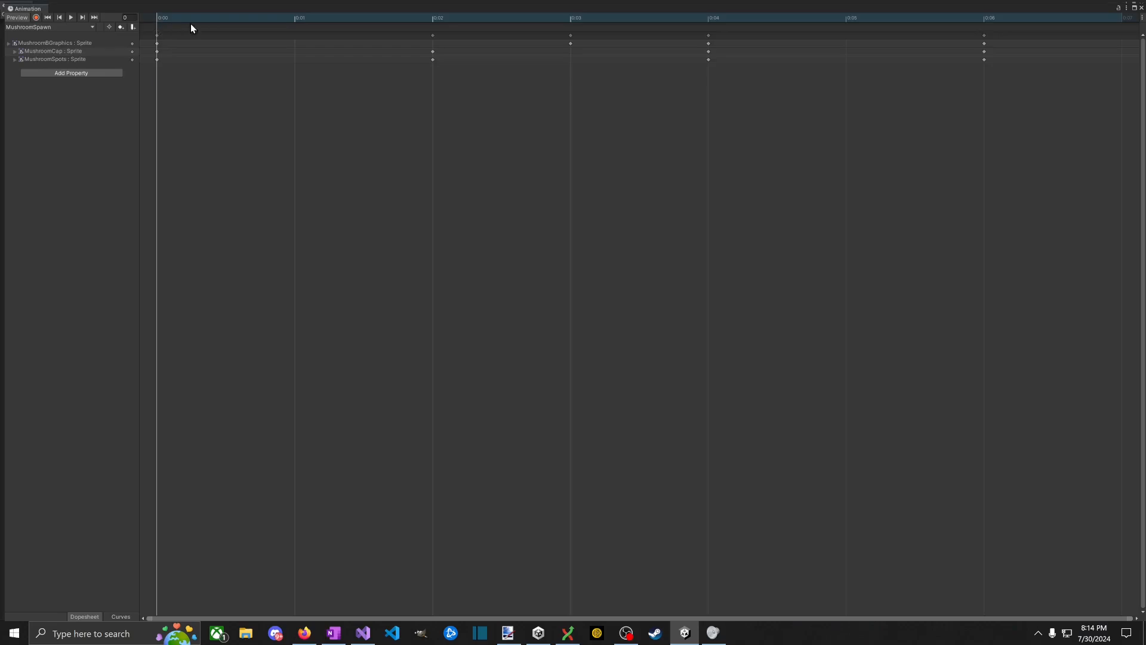
{"action": "left_click_drag", "start_coordinate": [191, 24], "coordinate": [158, 36]}
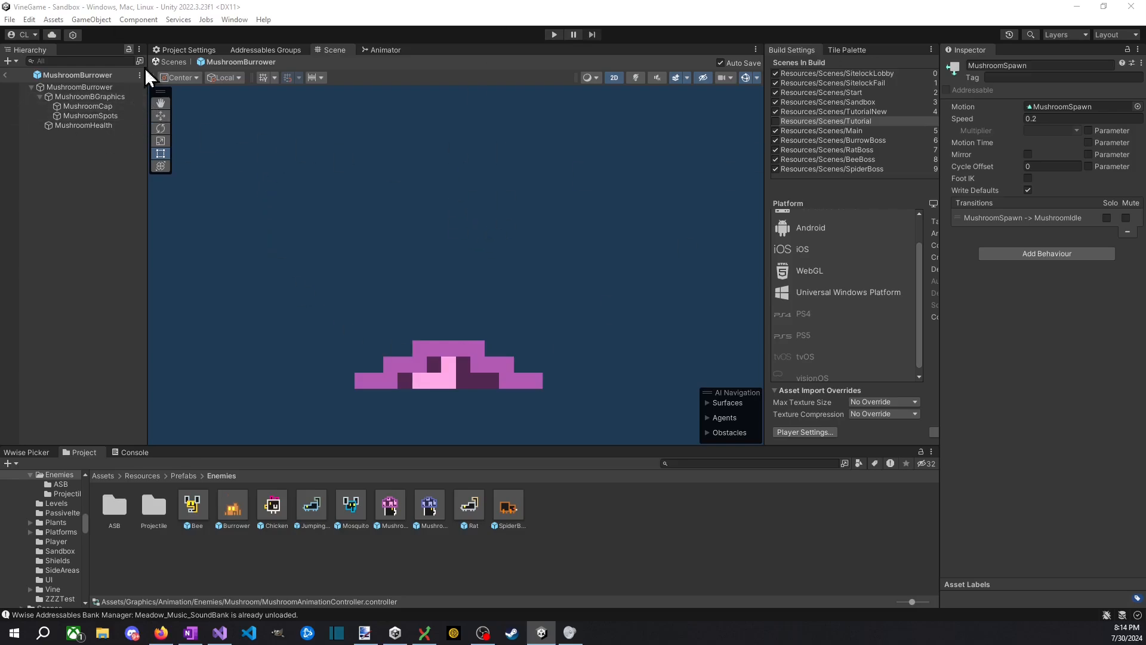
{"action": "left_click", "coordinate": [382, 51]}
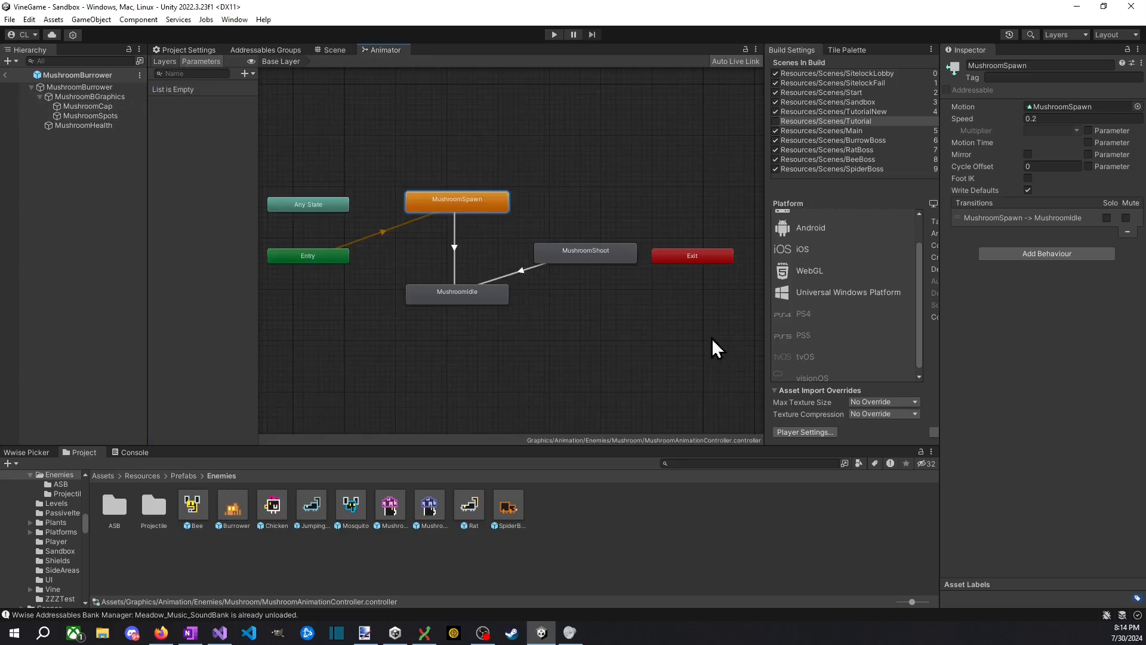
{"action": "left_click", "coordinate": [334, 50]}
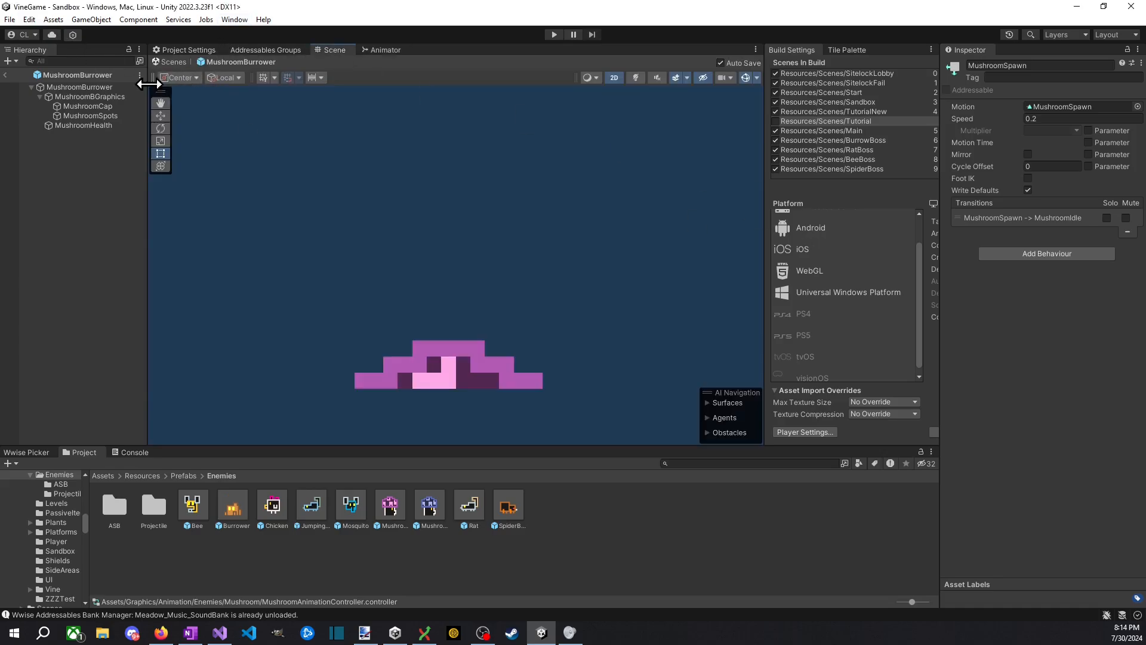
Step: Add a Grow And Shrink component to the root object of the MushroomBurrower prefab
{"action": "left_click", "coordinate": [95, 96]}
{"action": "left_click", "coordinate": [95, 87]}
{"action": "scroll", "coordinate": [982, 414], "scroll_direction": "down", "scroll_amount": 3}
{"action": "scroll", "coordinate": [1037, 345], "scroll_direction": "up", "scroll_amount": 3}
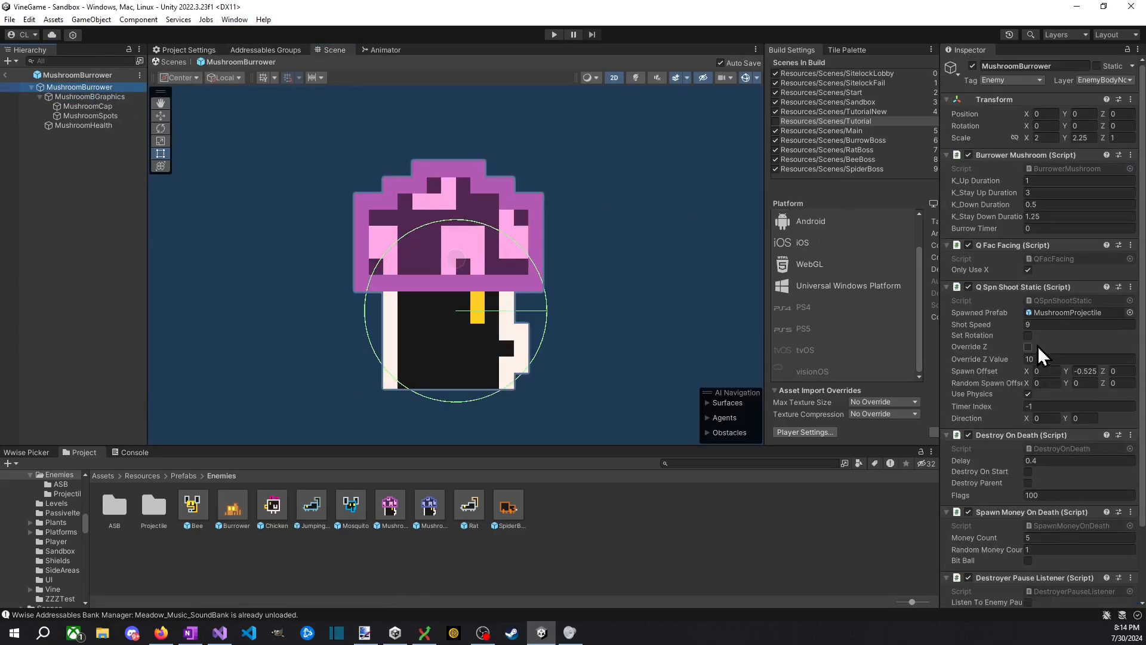
{"action": "scroll", "coordinate": [1022, 318], "scroll_direction": "down", "scroll_amount": 3}
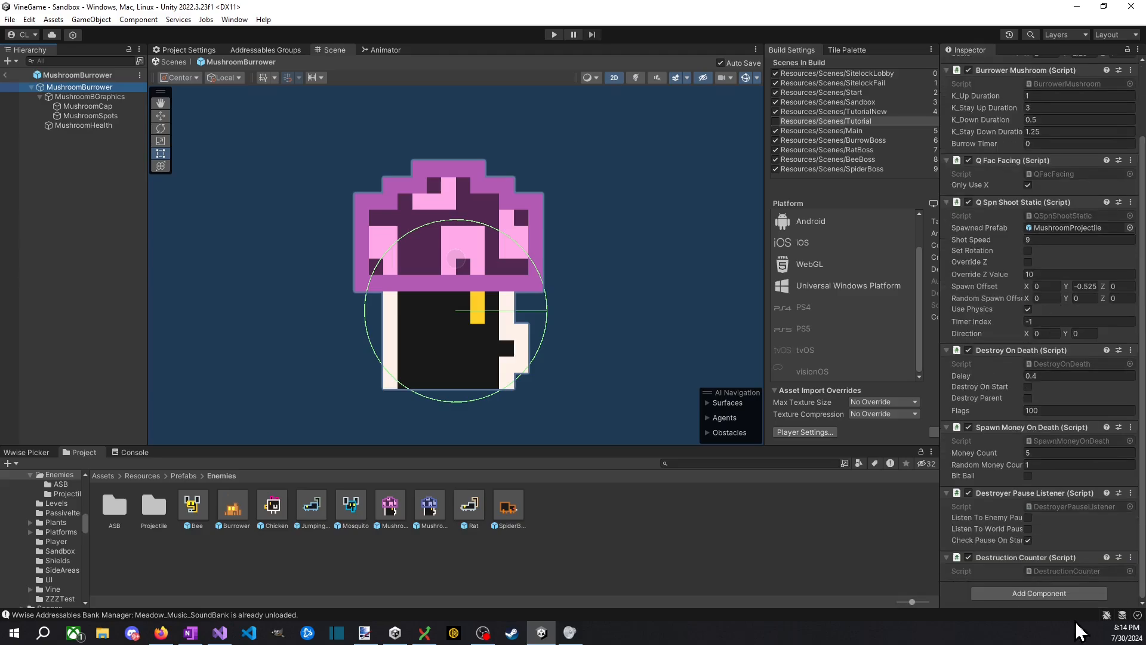
{"action": "left_click", "coordinate": [989, 591]}
{"action": "type", "text": "gr9ow"}
{"action": "key", "text": "BackSpace"}
{"action": "key", "text": "BackSpace"}
{"action": "key", "text": "BackSpace"}
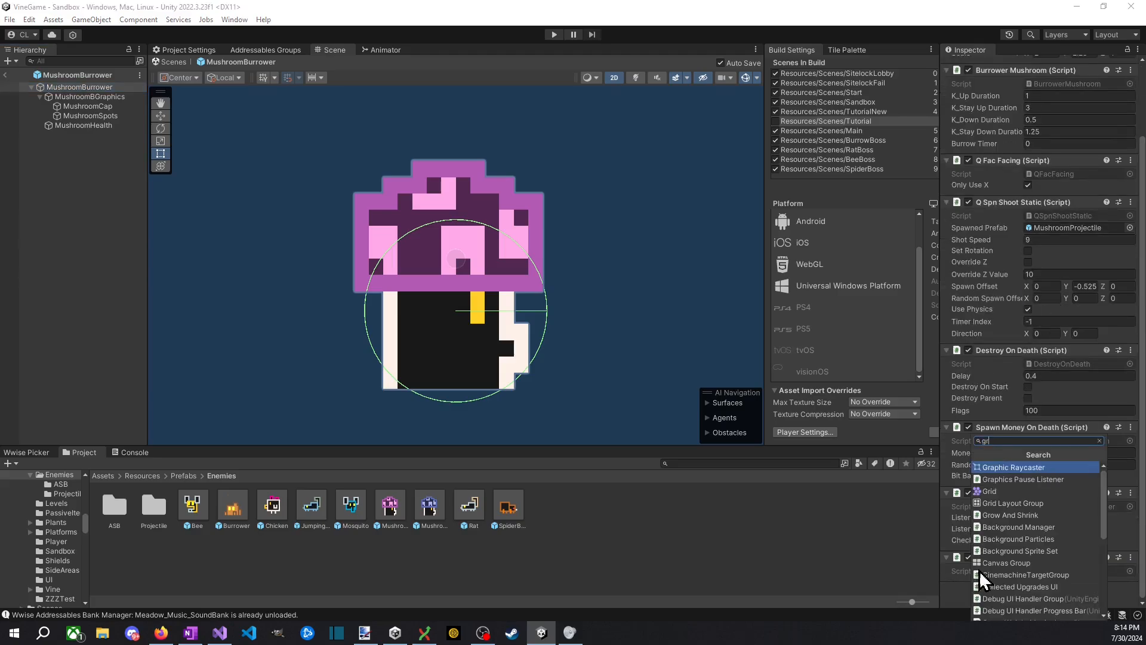
{"action": "type", "text": "ow"}
{"action": "key", "text": "Return"}
Step: Set both Scale A and Scale B of the MushroomBurrower's Grow And Shrink component to X 2, Y 2.25
{"action": "scroll", "coordinate": [1022, 435], "scroll_direction": "down", "scroll_amount": 4}
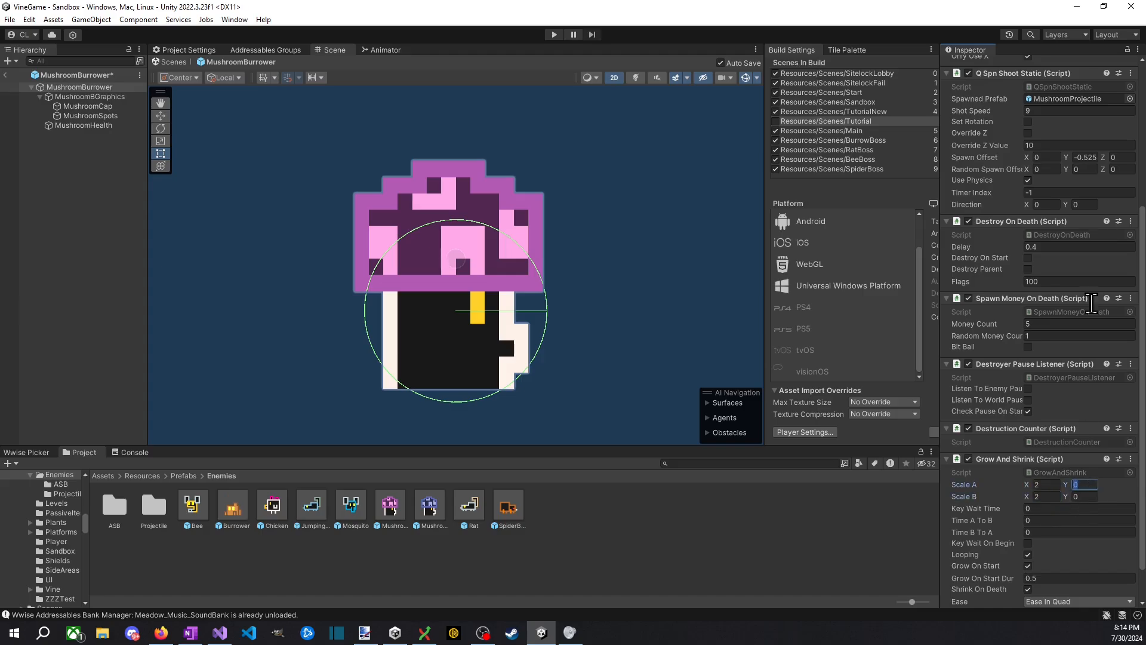
{"action": "scroll", "coordinate": [949, 257], "scroll_direction": "up", "scroll_amount": 5}
{"action": "scroll", "coordinate": [1048, 260], "scroll_direction": "down", "scroll_amount": 6}
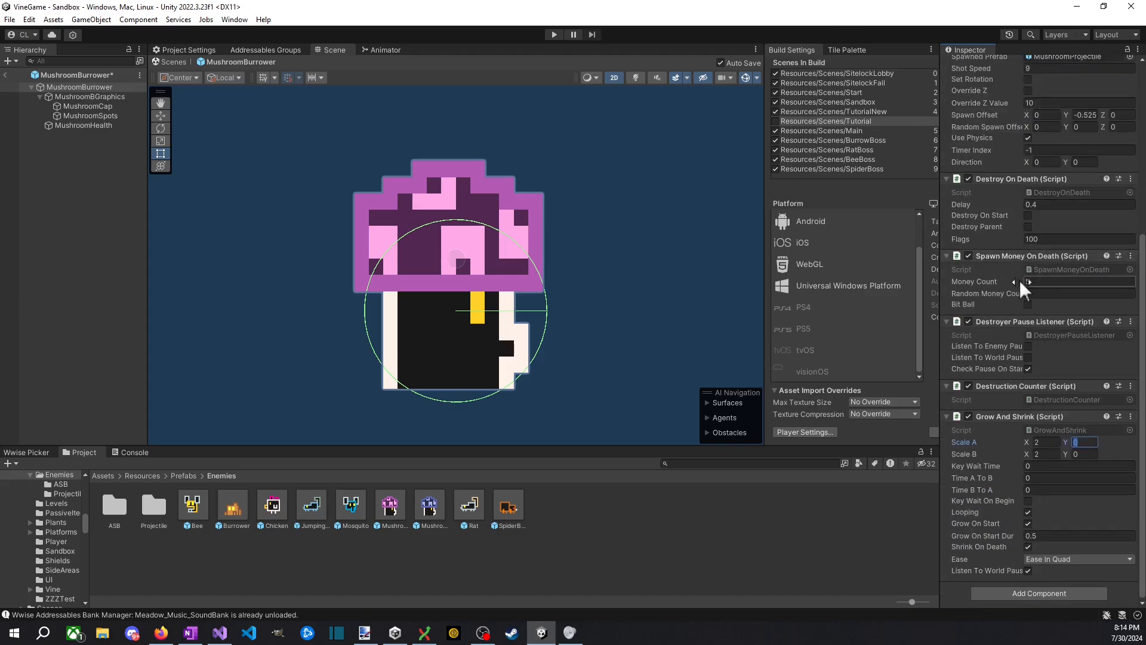
{"action": "type", "text": "2.25"}
{"action": "key", "text": "Tab"}
{"action": "key", "text": "Tab"}
{"action": "type", "text": "2.25"}
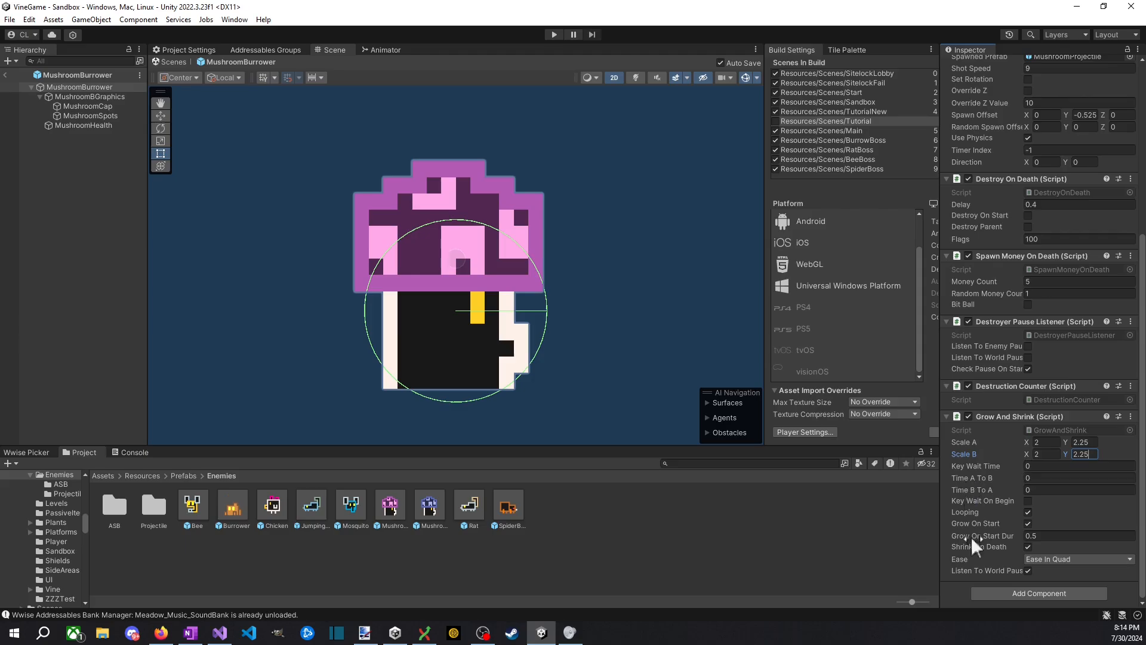
Step: Add a Spin On Death component to the MushroomBurrower
{"action": "left_click", "coordinate": [1031, 592]}
{"action": "type", "text": "spin"}
{"action": "key", "text": "Return"}
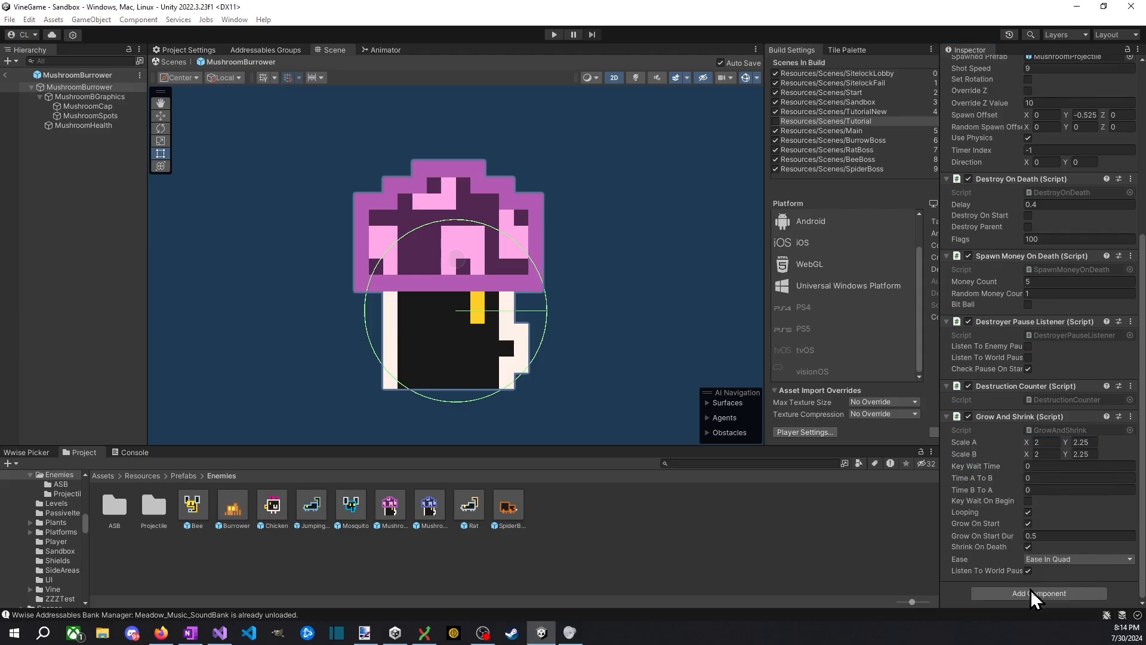
Step: Run the game, attack the MushroomBurrower on the far right platform to test its death effect, and stop play mode
{"action": "left_click", "coordinate": [554, 35]}
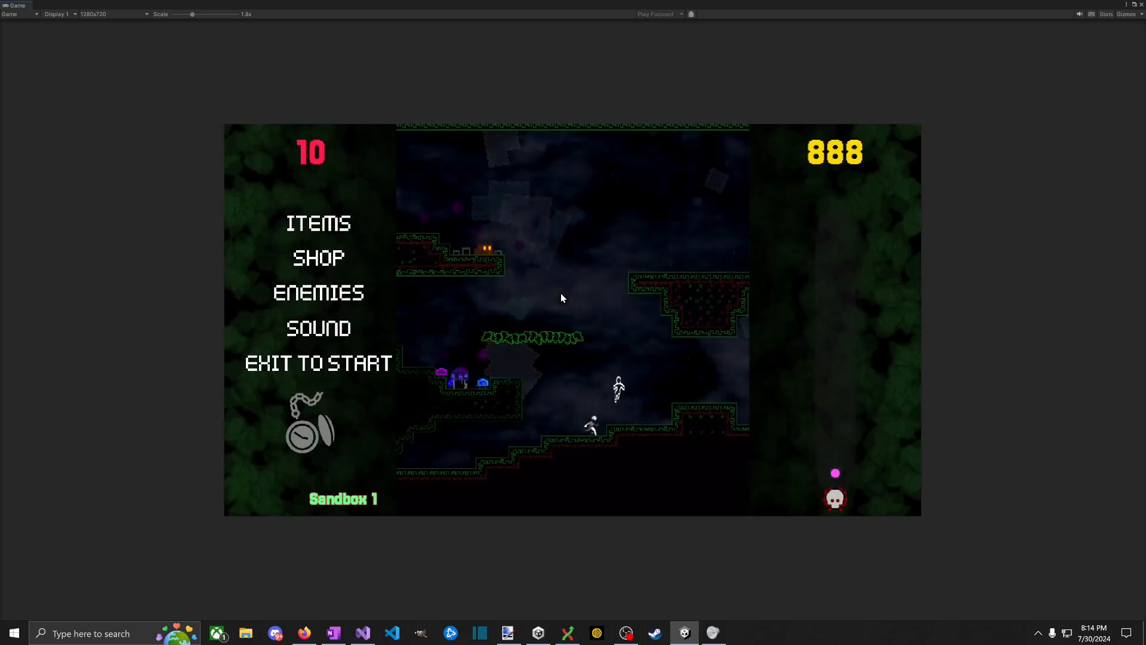
{"action": "key", "text": "d"}
{"action": "key", "text": "space"}
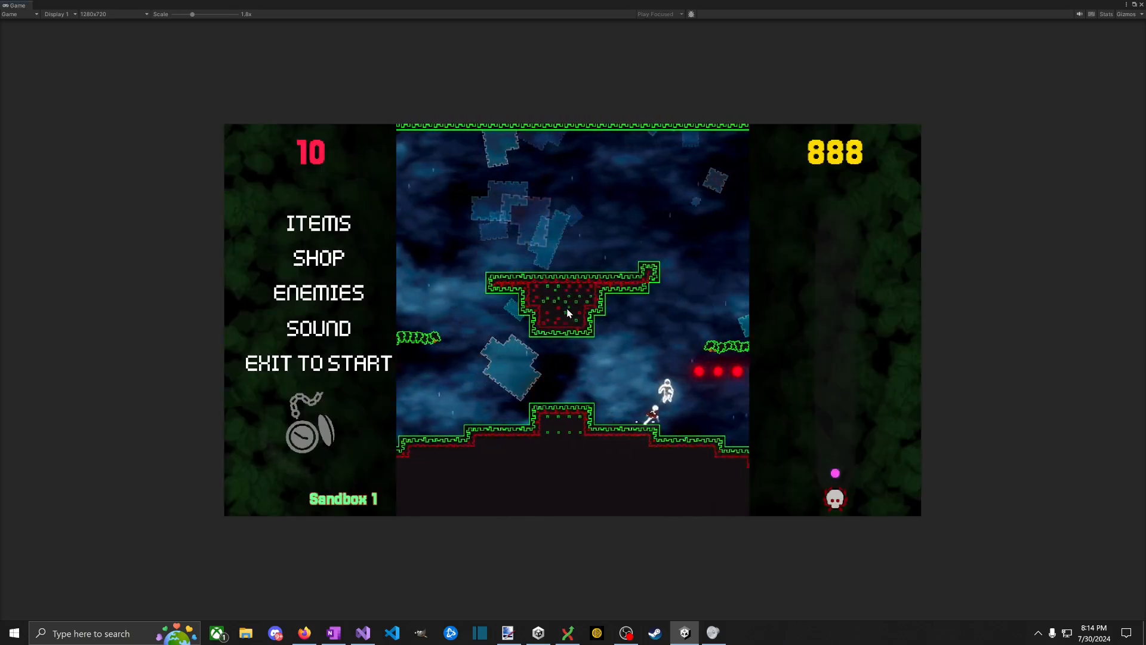
{"action": "key", "text": "d"}
{"action": "key", "text": "space"}
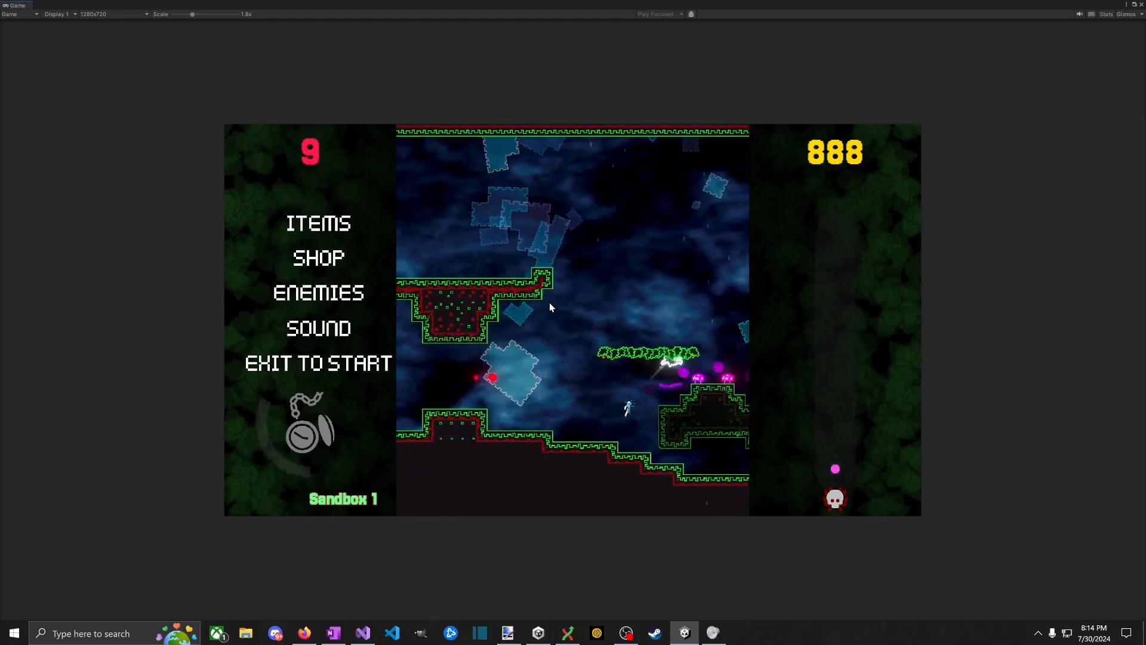
{"action": "key", "text": "d"}
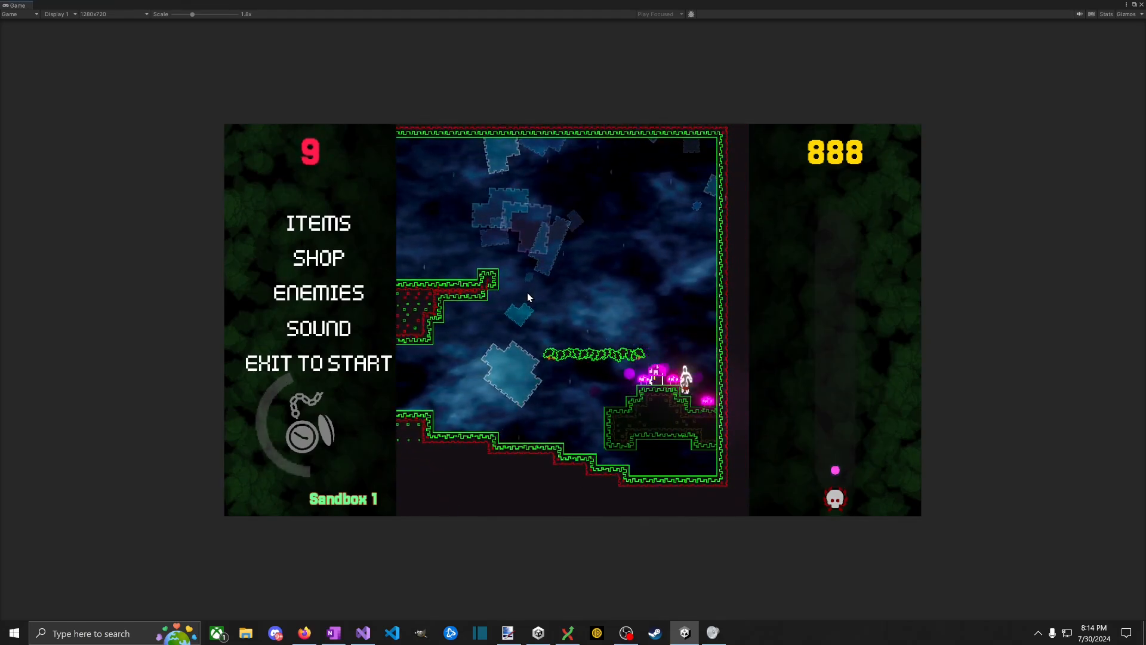
{"action": "key", "text": "space"}
{"action": "key", "text": "space"}
{"action": "key", "text": "a"}
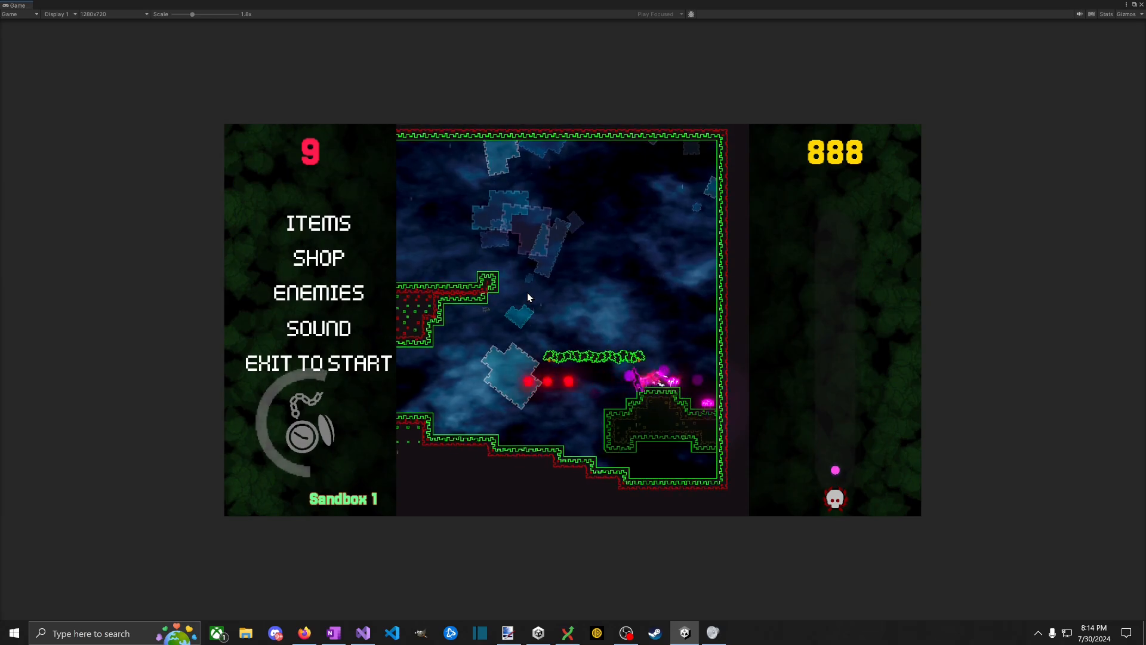
{"action": "key", "text": "space"}
{"action": "key", "text": "d"}
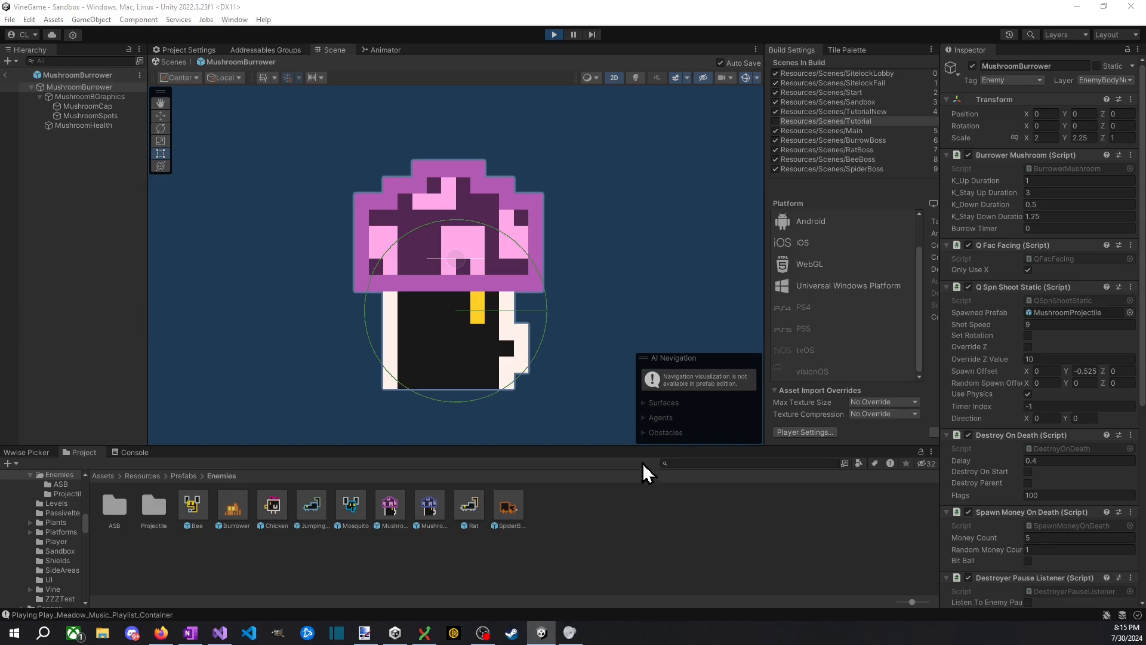
{"action": "left_click", "coordinate": [554, 34]}
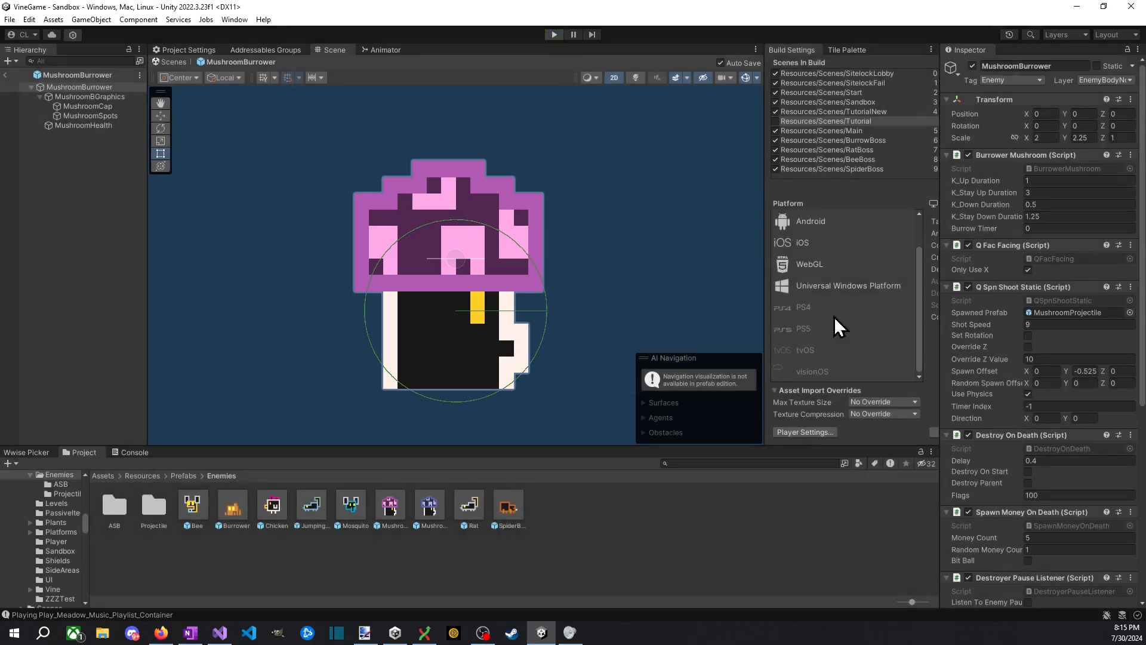
Step: Set the Destroy On Death delay of the MushroomBurrower to 0.7
{"action": "left_click", "coordinate": [1051, 461]}
{"action": "type", "text": "0."}
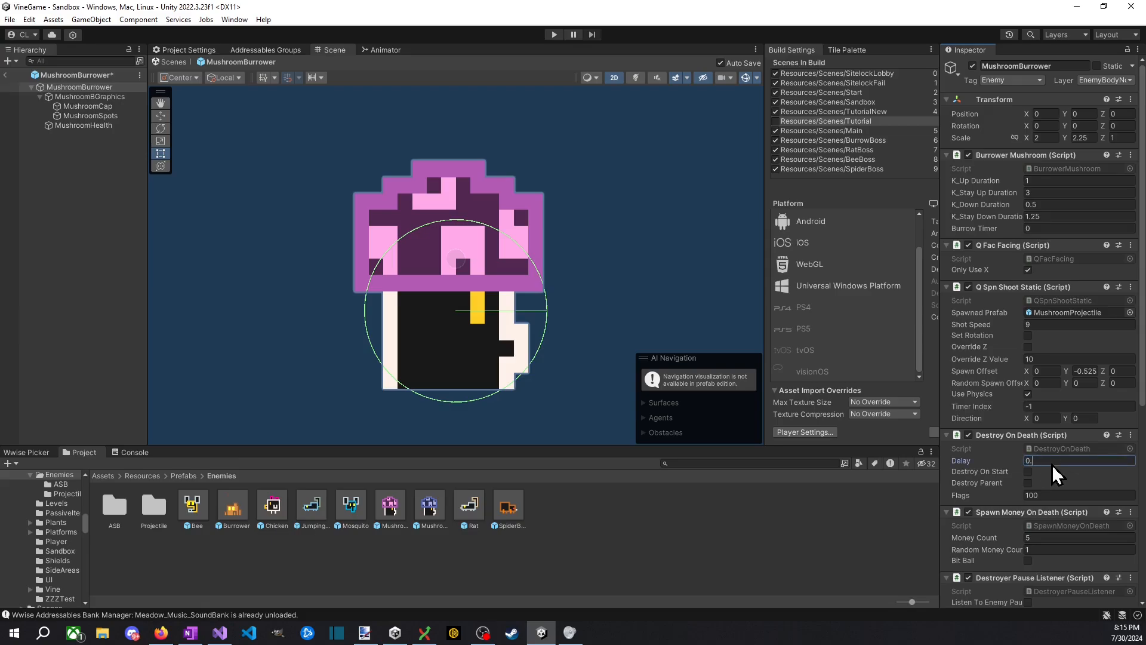
{"action": "type", "text": "7"}
Step: Open the MushroomShooter prefab and set its Destroy On Death delay to 0.7
{"action": "double_click", "coordinate": [429, 508]}
{"action": "scroll", "coordinate": [1067, 213], "scroll_direction": "down", "scroll_amount": 5}
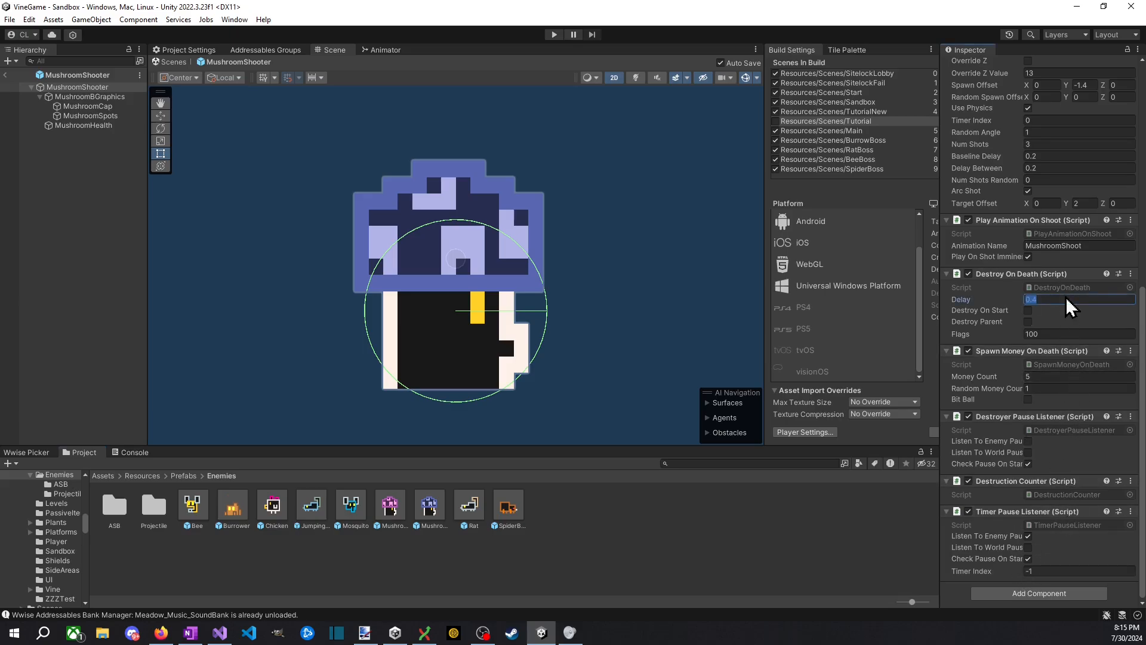
{"action": "type", "text": "0.7"}
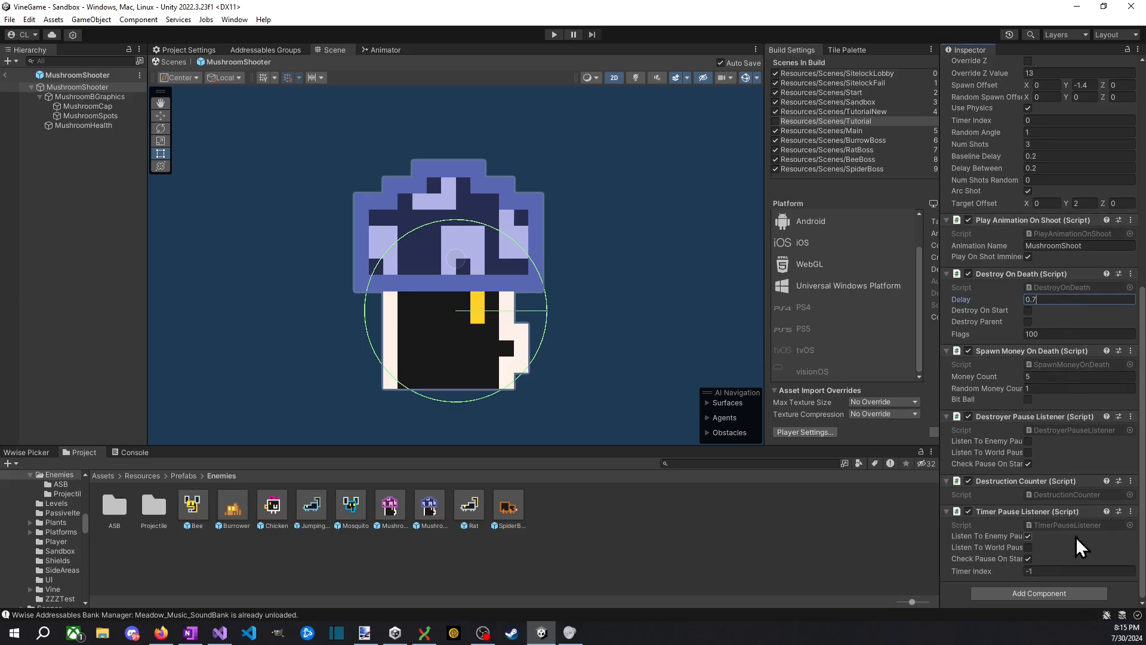
Step: Add a Grow And Shrink component to the MushroomShooter with Scale A and Scale B both at X 2, Y 2.25
{"action": "left_click", "coordinate": [1051, 594]}
{"action": "type", "text": "grow"}
{"action": "key", "text": "Return"}
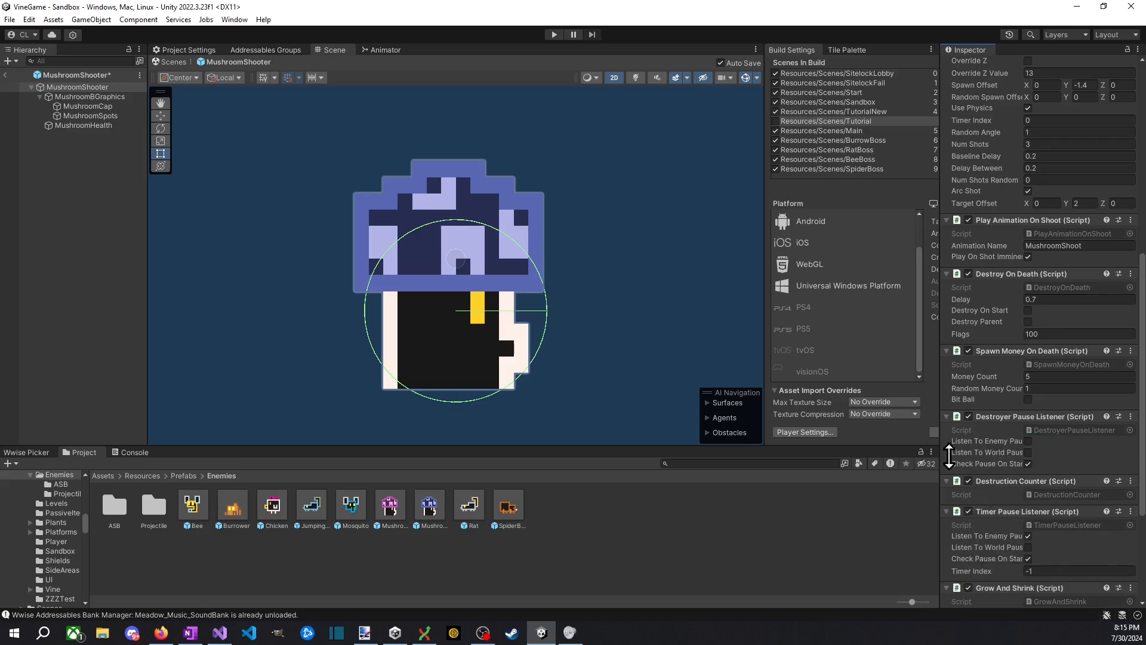
{"action": "scroll", "coordinate": [1051, 519], "scroll_direction": "up", "scroll_amount": 8}
{"action": "scroll", "coordinate": [1065, 484], "scroll_direction": "down", "scroll_amount": 10}
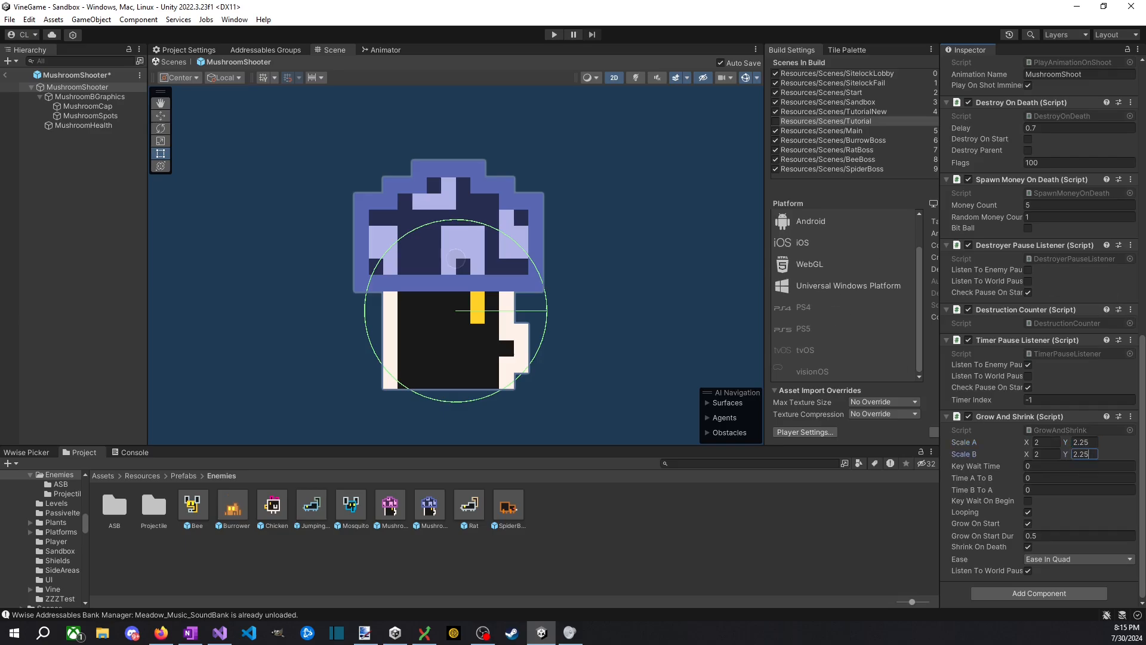
{"action": "scroll", "coordinate": [1039, 242], "scroll_direction": "up", "scroll_amount": 10}
{"action": "scroll", "coordinate": [1039, 242], "scroll_direction": "down", "scroll_amount": 10}
Step: Add a Spin On Death component to the MushroomShooter, keeping its default multipliers
{"action": "left_click", "coordinate": [1027, 593]}
{"action": "type", "text": "s"}
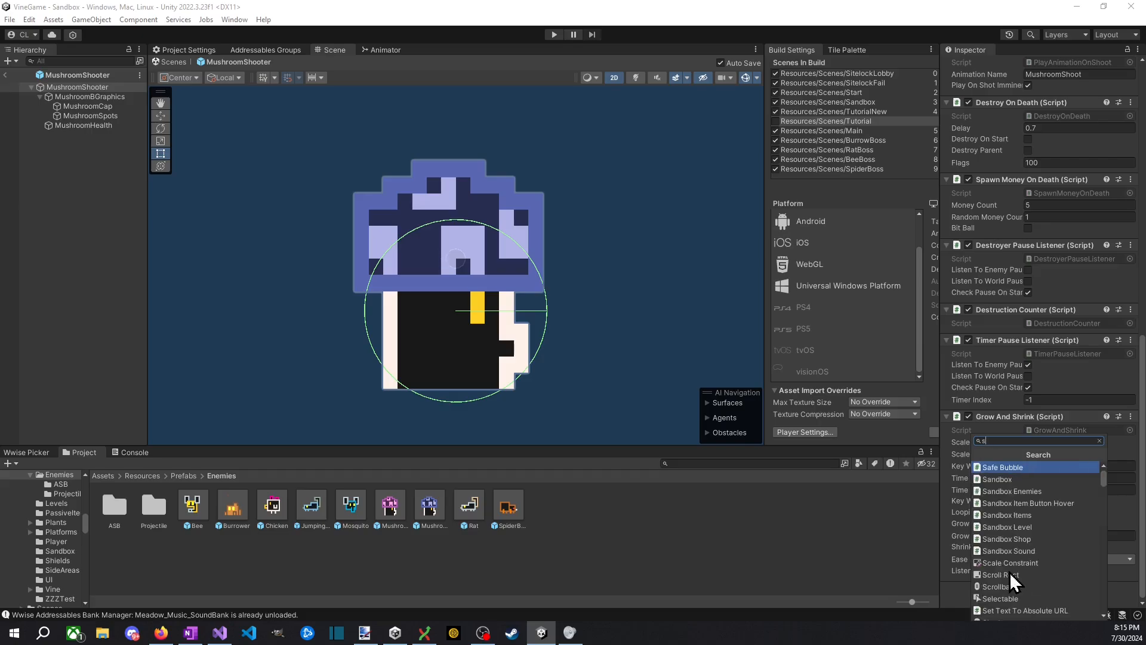
{"action": "type", "text": "pin"}
{"action": "key", "text": "Return"}
{"action": "scroll", "coordinate": [1014, 580], "scroll_direction": "down", "scroll_amount": 3}
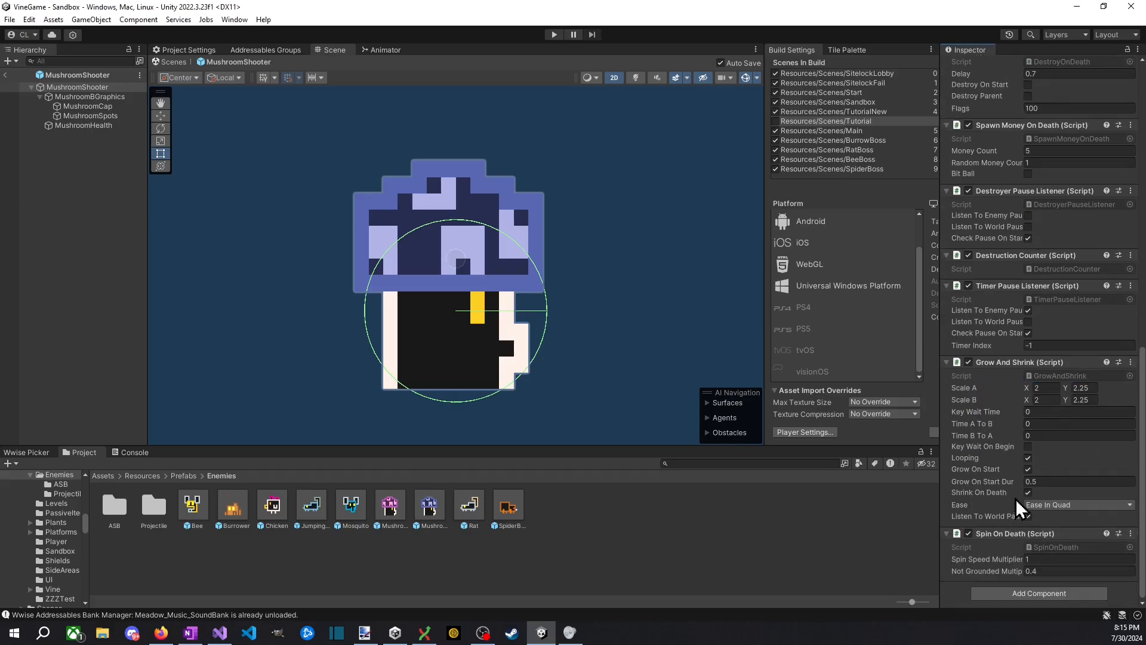
Step: Run the game, spawn an enemy from the sandbox's ENEMIES list to test the death effects, and stop play mode
{"action": "left_click", "coordinate": [552, 34]}
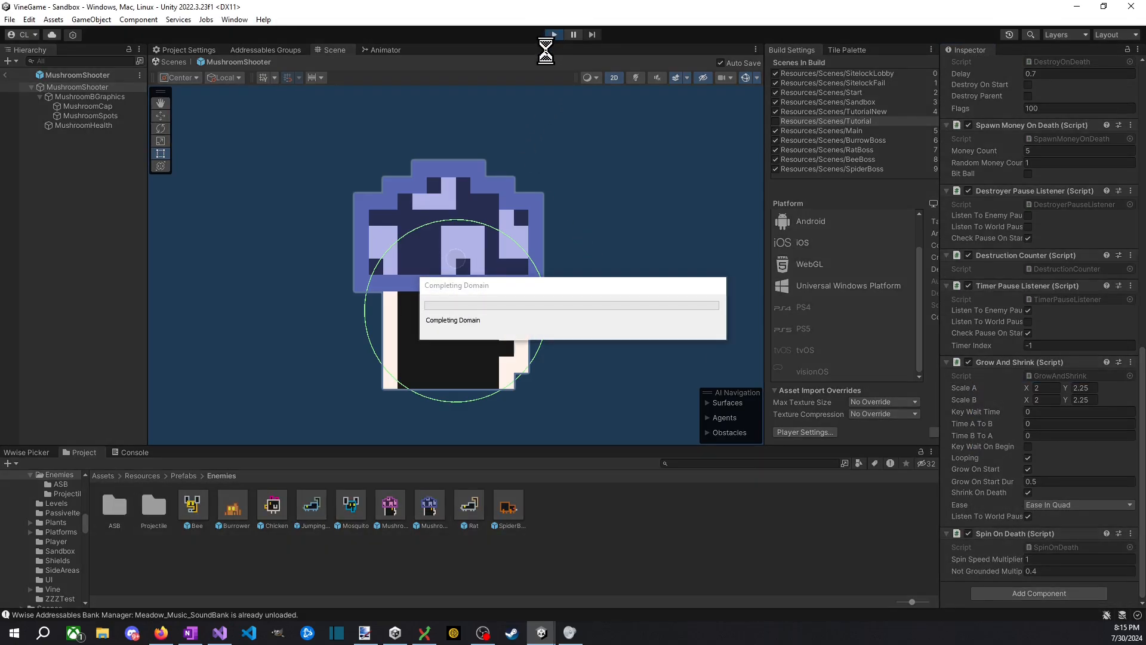
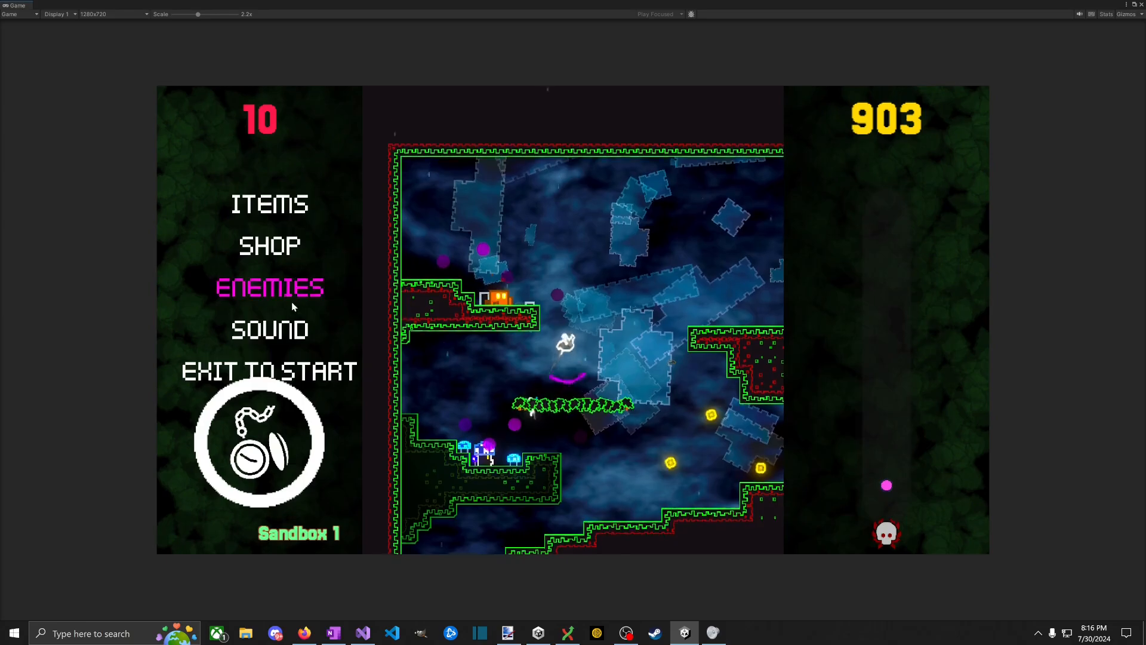
{"action": "left_click", "coordinate": [292, 303]}
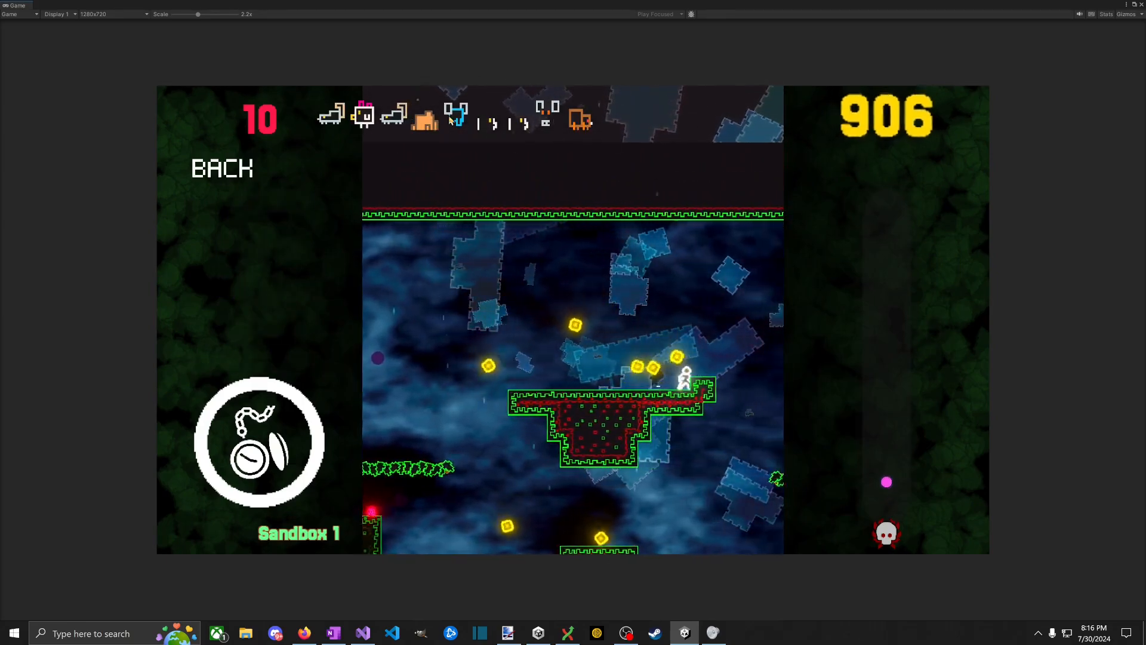
{"action": "left_click", "coordinate": [408, 120]}
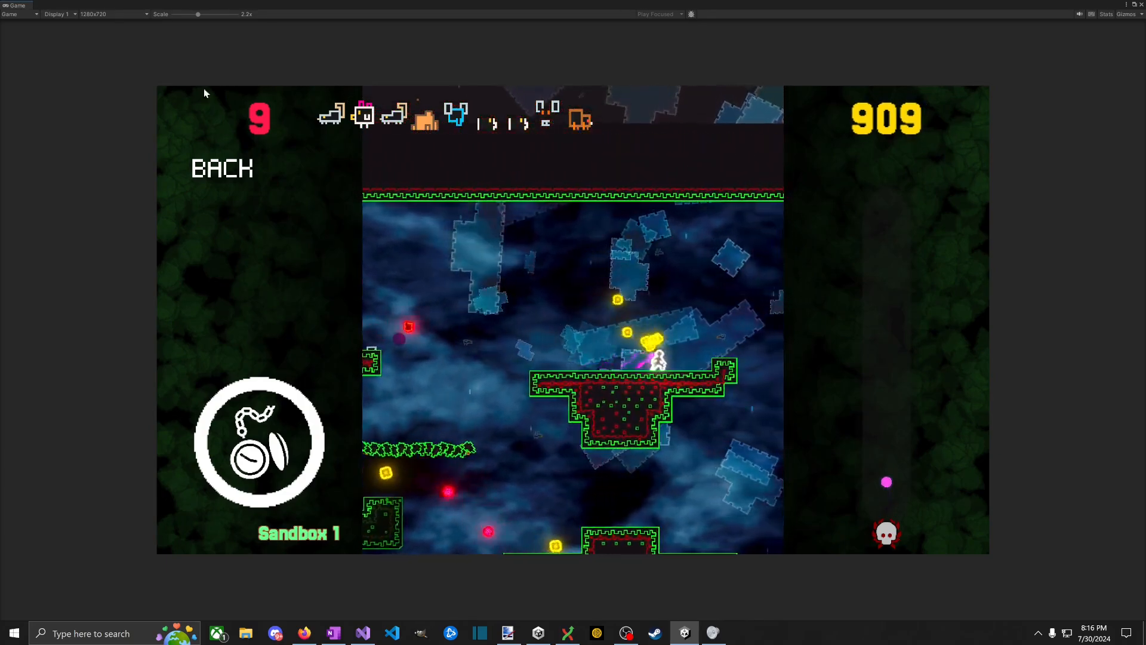
{"action": "key", "text": "ctrl+p"}
{"action": "left_click", "coordinate": [551, 33]}
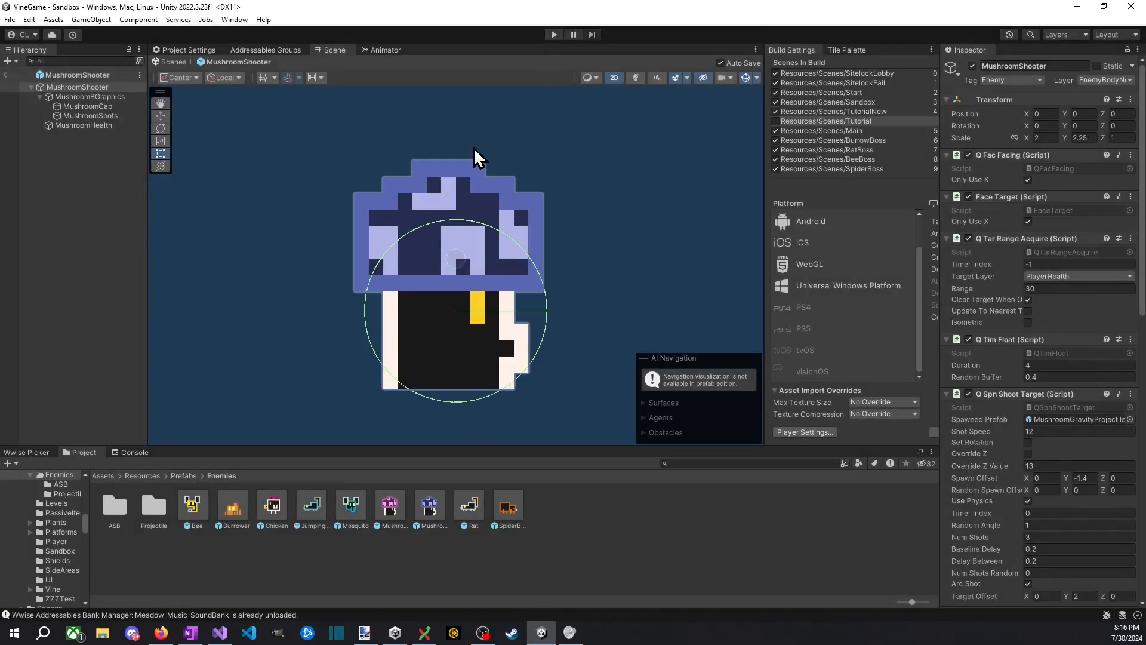
Step: Review the SpinOnDeath script in Visual Studio, and return to the MushroomShooter prefab in Unity
{"action": "key", "text": "alt+Tab"}
{"action": "left_click", "coordinate": [406, 368]}
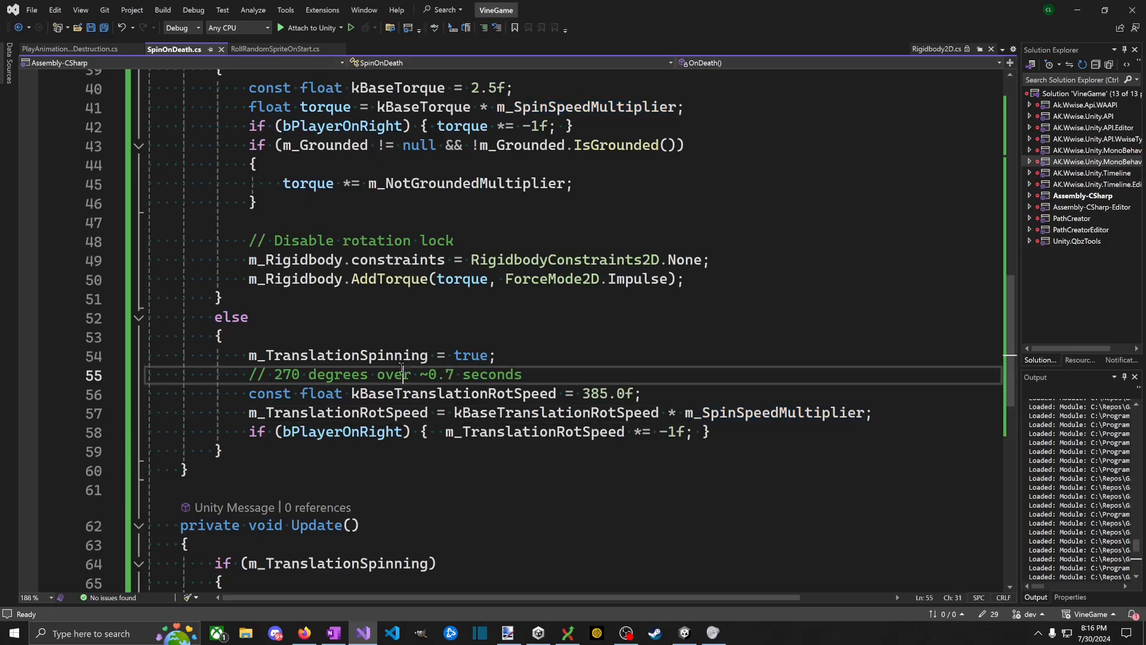
{"action": "scroll", "coordinate": [406, 369], "scroll_direction": "down", "scroll_amount": 6}
{"action": "scroll", "coordinate": [406, 368], "scroll_direction": "up", "scroll_amount": 11}
{"action": "key", "text": "alt+Tab"}
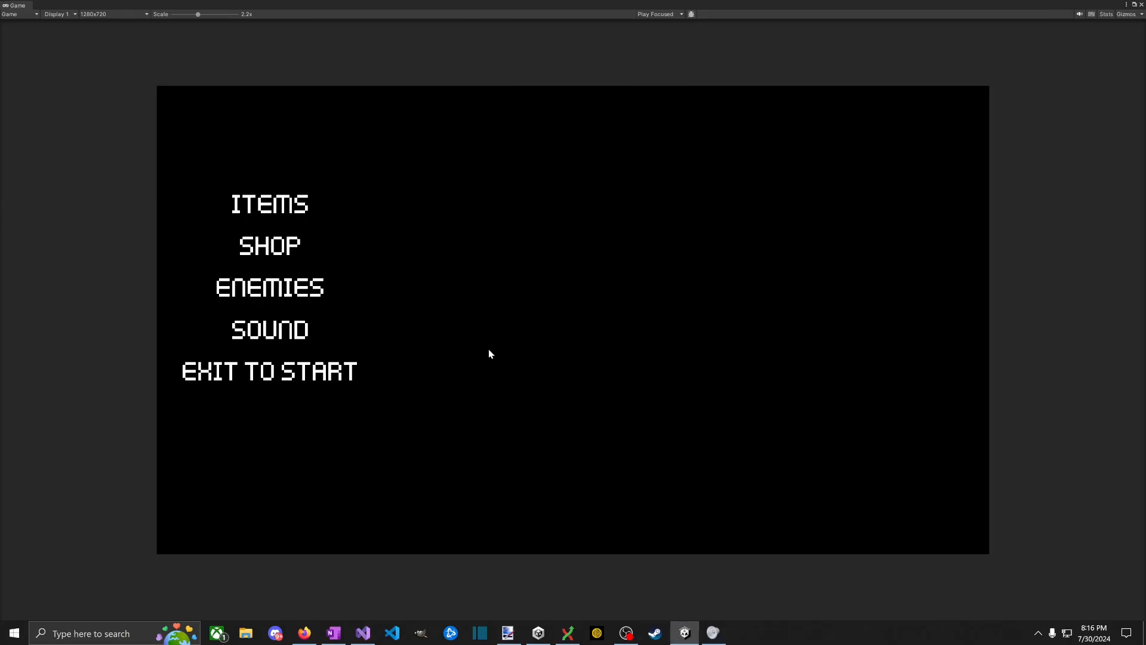
{"action": "key", "text": "alt+Tab"}
{"action": "key", "text": "alt+Tab"}
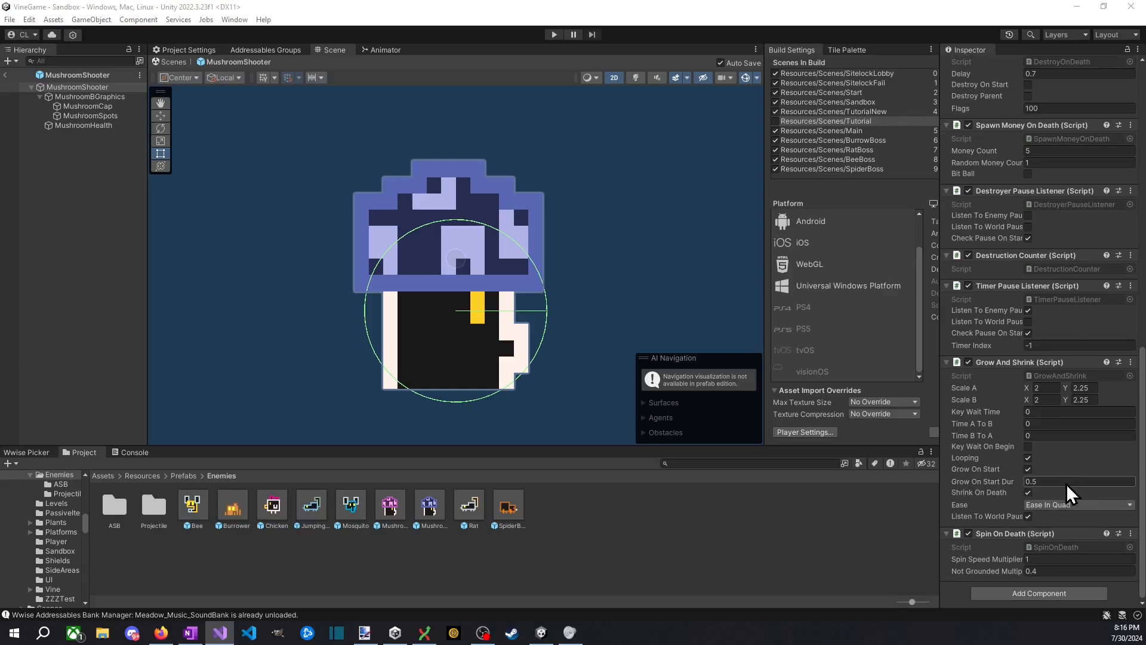
Step: Open the GrowAndShrink script in Visual Studio and examine the timer, key-wait and endpoint branches of its Update method
{"action": "left_click", "coordinate": [1028, 373]}
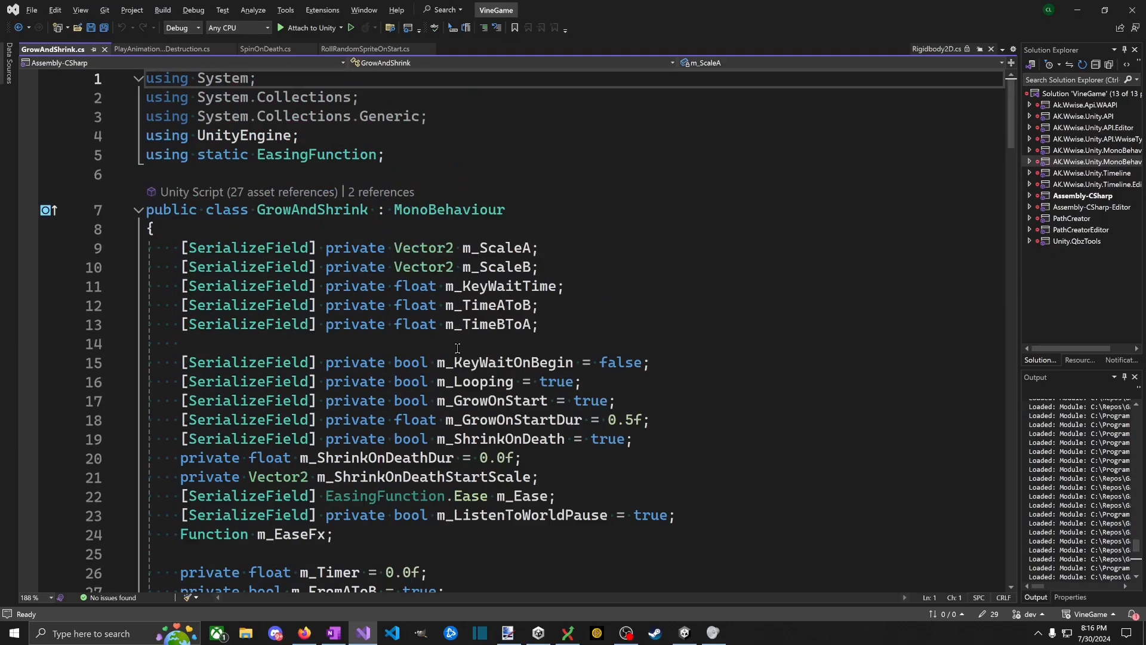
{"action": "scroll", "coordinate": [435, 451], "scroll_direction": "down", "scroll_amount": 13}
{"action": "scroll", "coordinate": [439, 432], "scroll_direction": "down", "scroll_amount": 12}
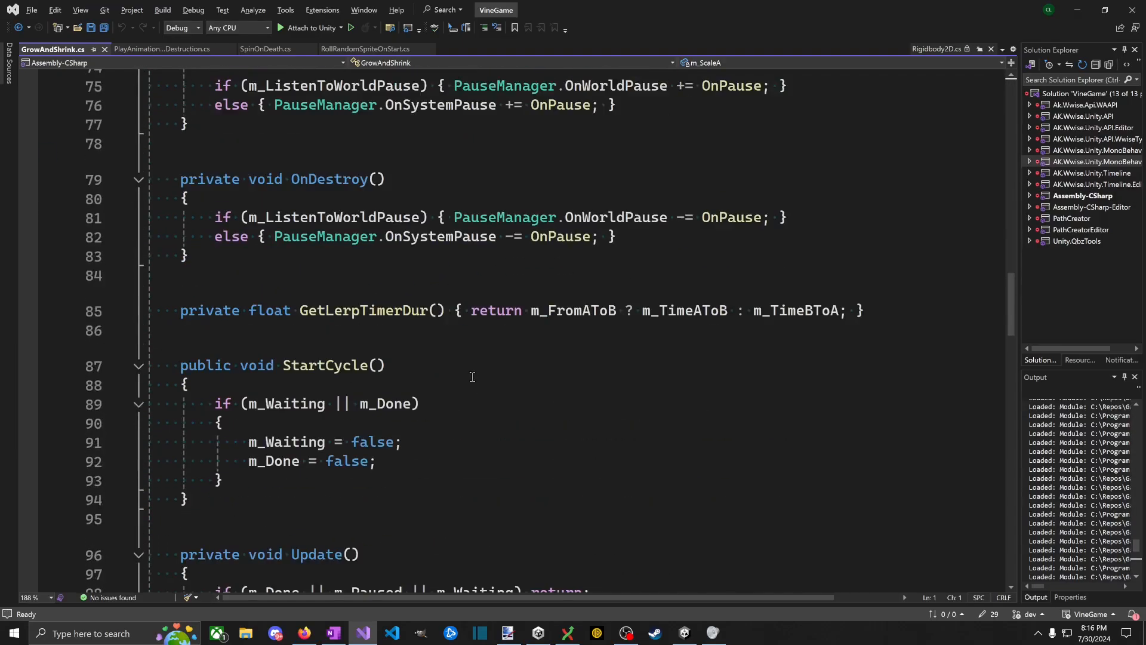
{"action": "scroll", "coordinate": [425, 282], "scroll_direction": "up", "scroll_amount": 7}
{"action": "scroll", "coordinate": [326, 434], "scroll_direction": "down", "scroll_amount": 11}
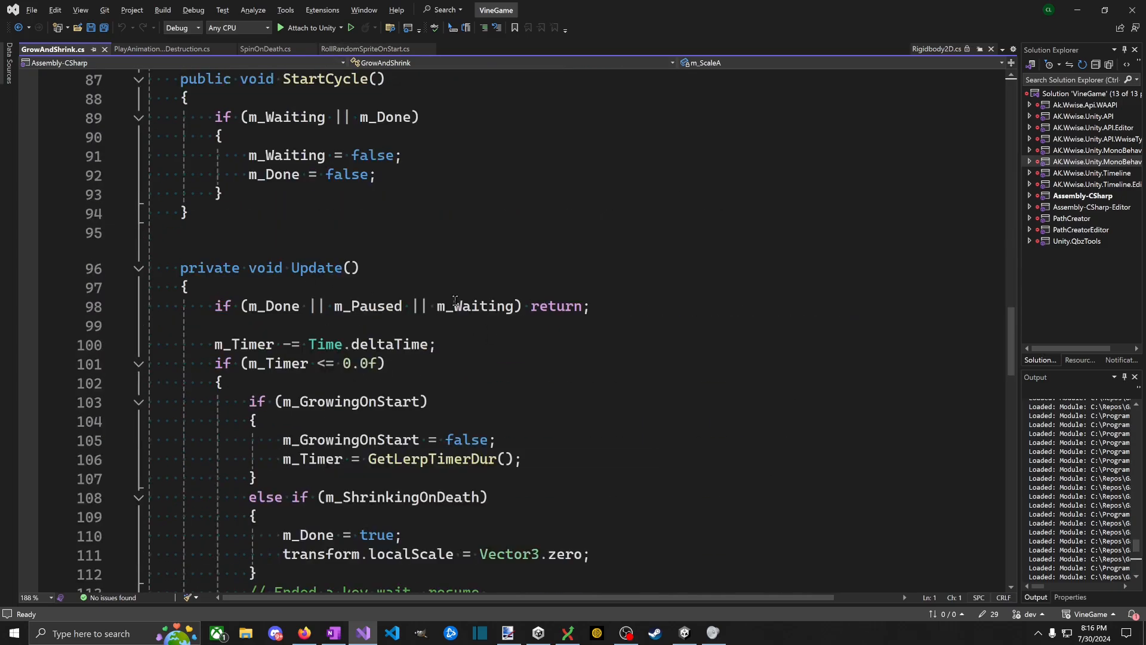
{"action": "left_click", "coordinate": [379, 307]}
{"action": "left_click", "coordinate": [261, 363]}
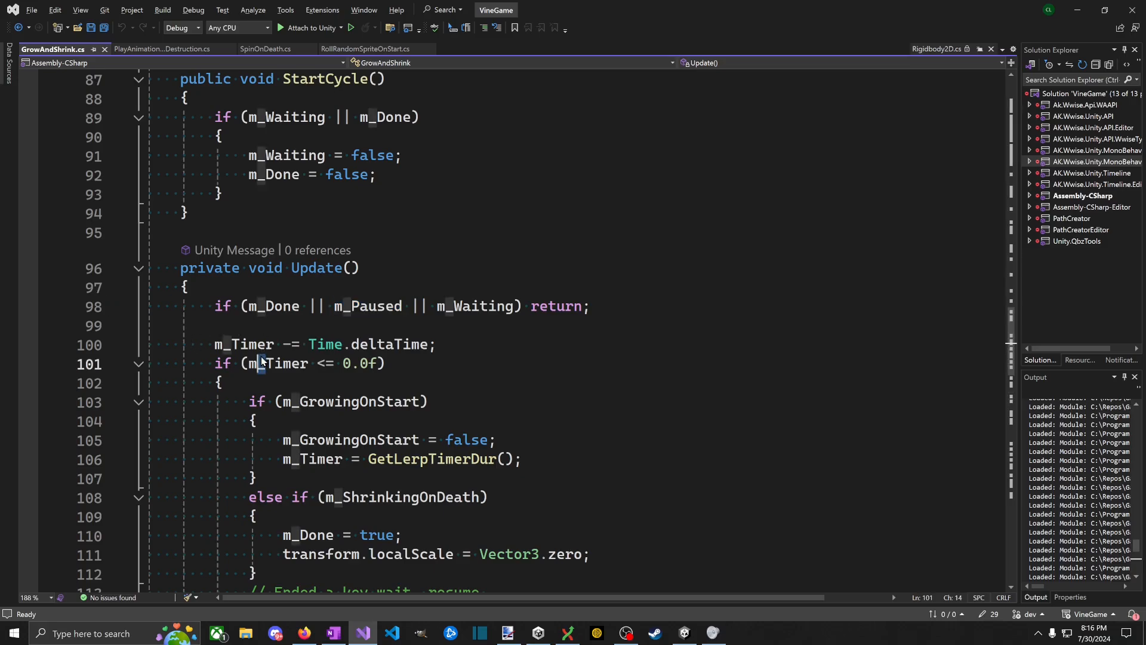
{"action": "double_click", "coordinate": [274, 366]}
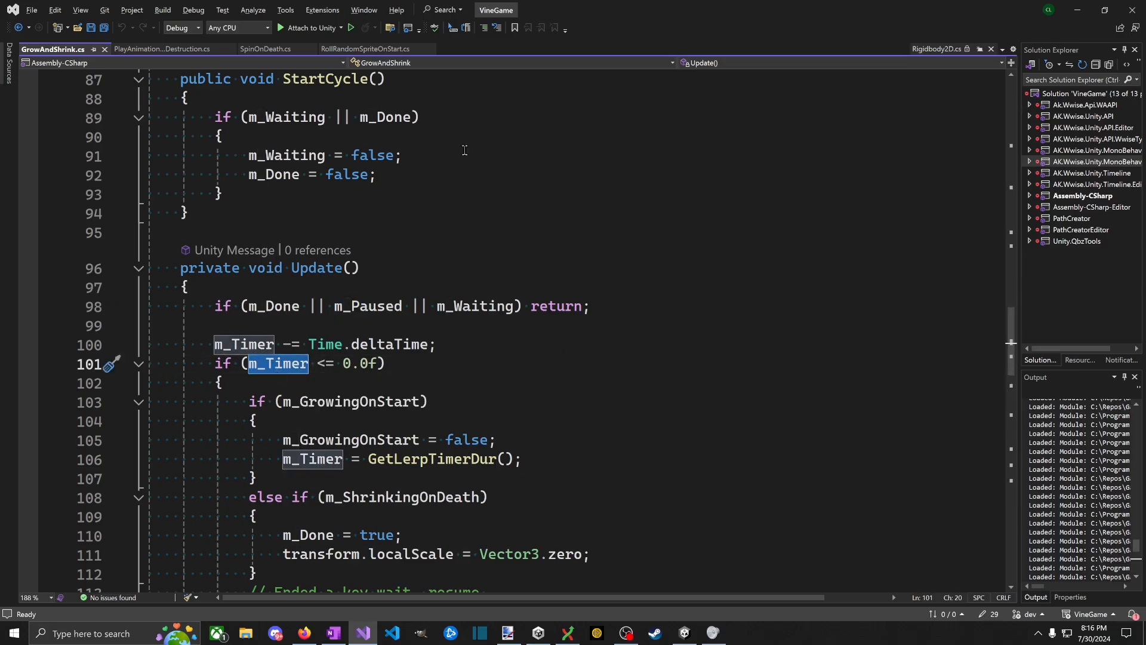
{"action": "left_click_drag", "start_coordinate": [481, 288], "coordinate": [506, 344]}
{"action": "left_click", "coordinate": [473, 361]}
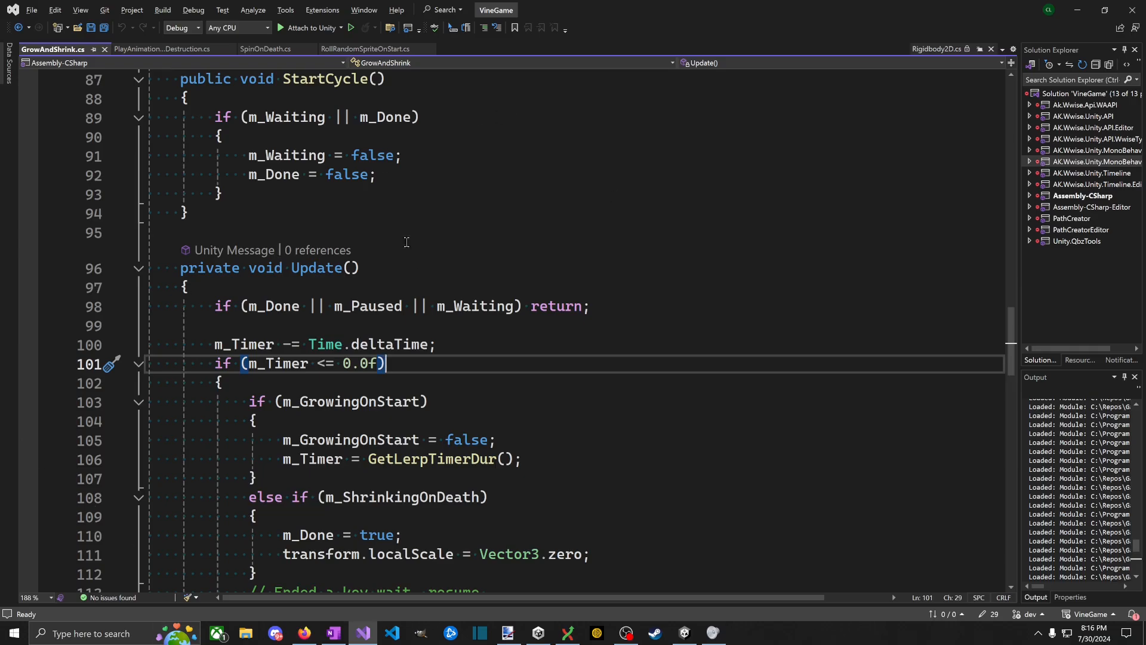
{"action": "left_click", "coordinate": [342, 387]}
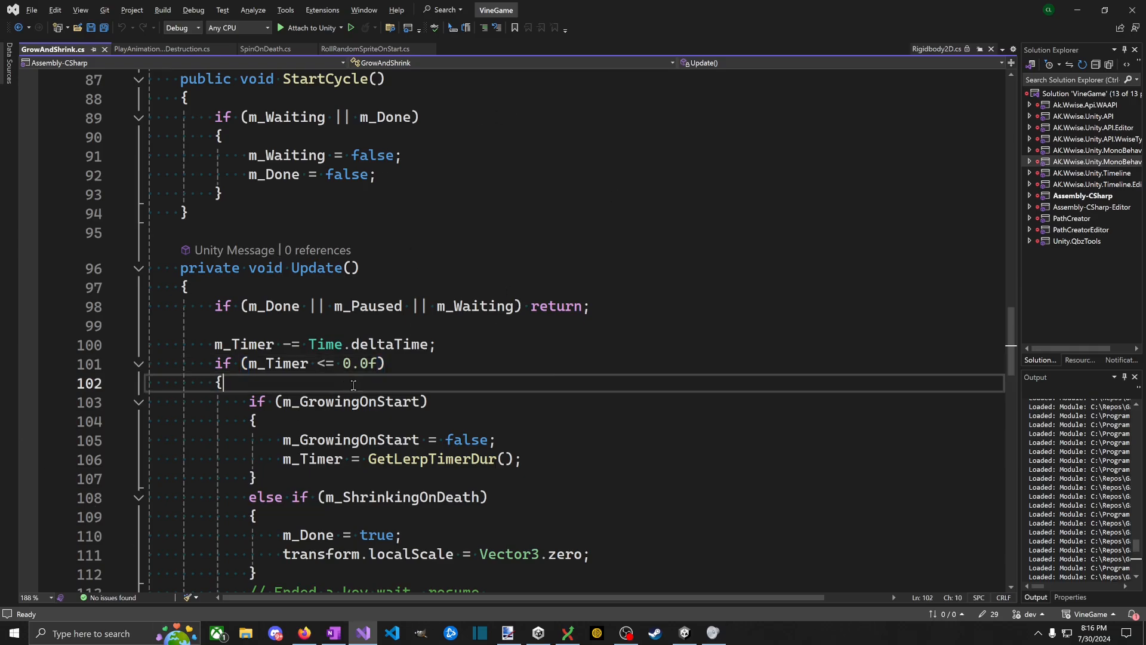
{"action": "scroll", "coordinate": [358, 377], "scroll_direction": "down", "scroll_amount": 6}
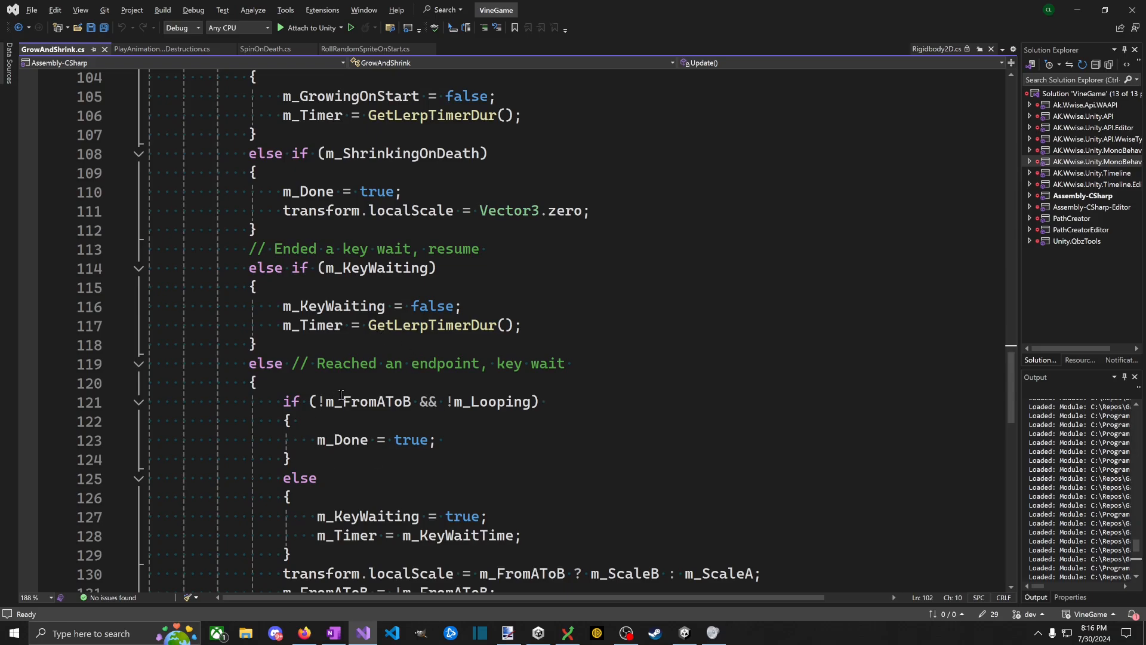
{"action": "left_click", "coordinate": [378, 401]}
{"action": "scroll", "coordinate": [614, 409], "scroll_direction": "down", "scroll_amount": 6}
{"action": "scroll", "coordinate": [595, 382], "scroll_direction": "up", "scroll_amount": 7}
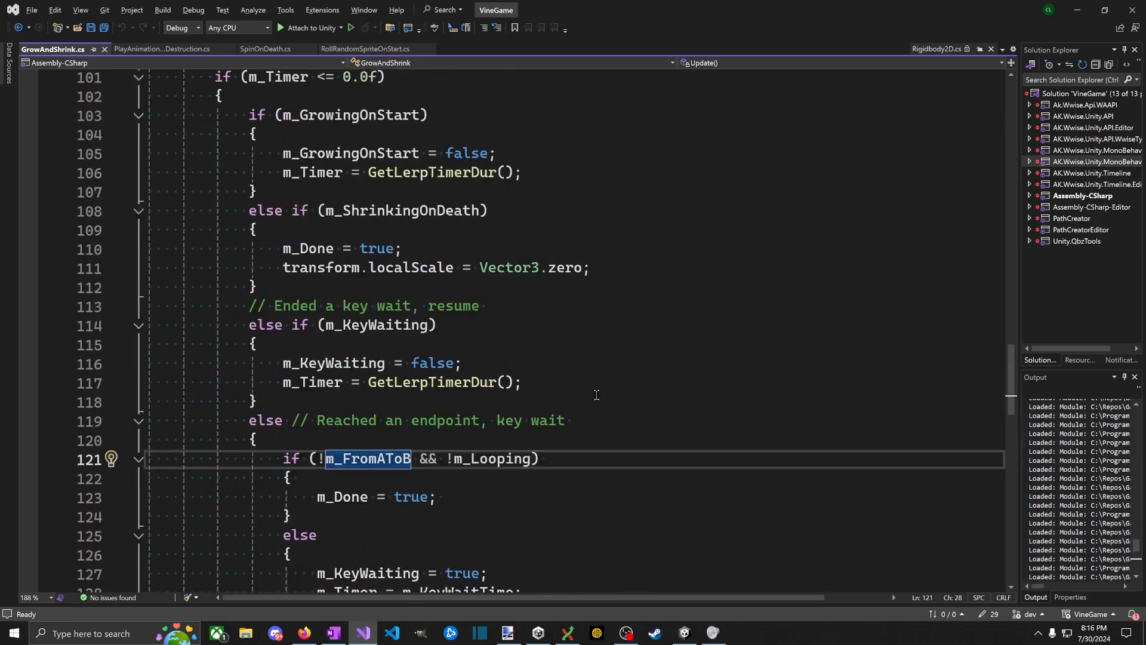
Step: Examine the private state fields and the m_GrowOnStart branch of Start in the GrowAndShrink script
{"action": "scroll", "coordinate": [596, 395], "scroll_direction": "up", "scroll_amount": 20}
{"action": "scroll", "coordinate": [583, 396], "scroll_direction": "down", "scroll_amount": 4}
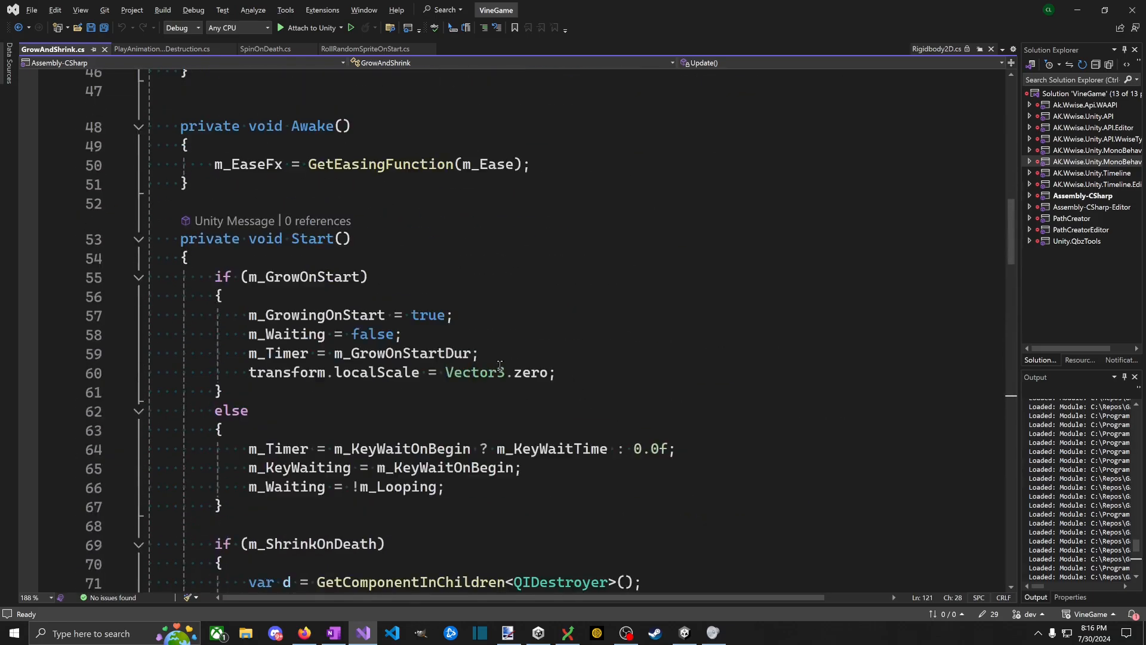
{"action": "scroll", "coordinate": [501, 367], "scroll_direction": "up", "scroll_amount": 1}
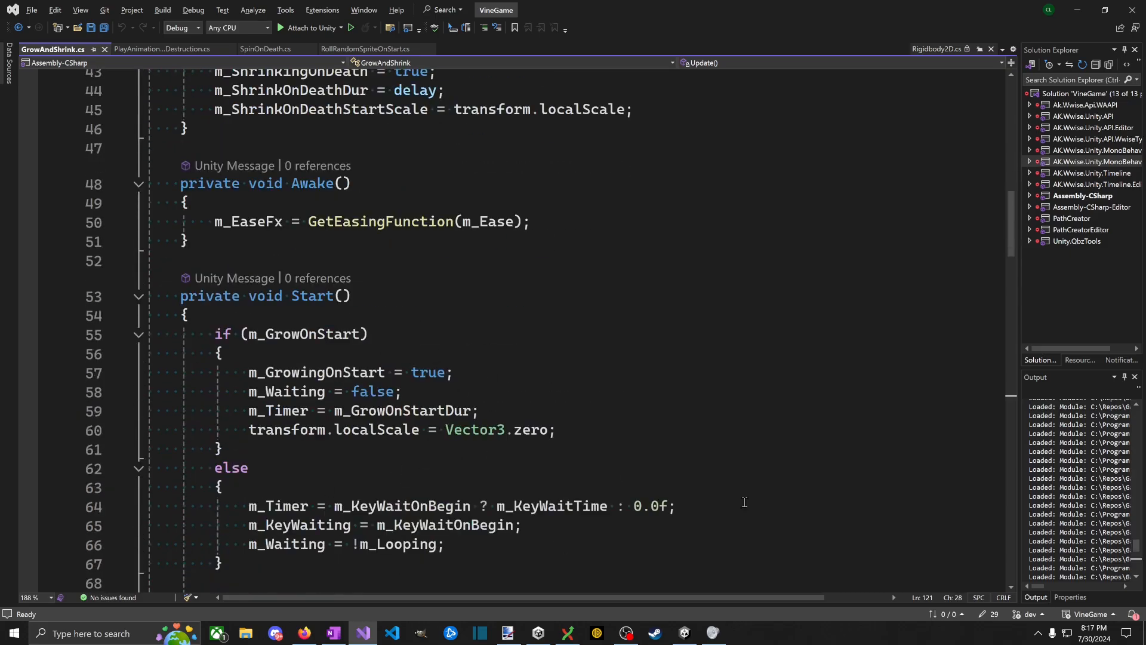
{"action": "scroll", "coordinate": [456, 441], "scroll_direction": "up", "scroll_amount": 9}
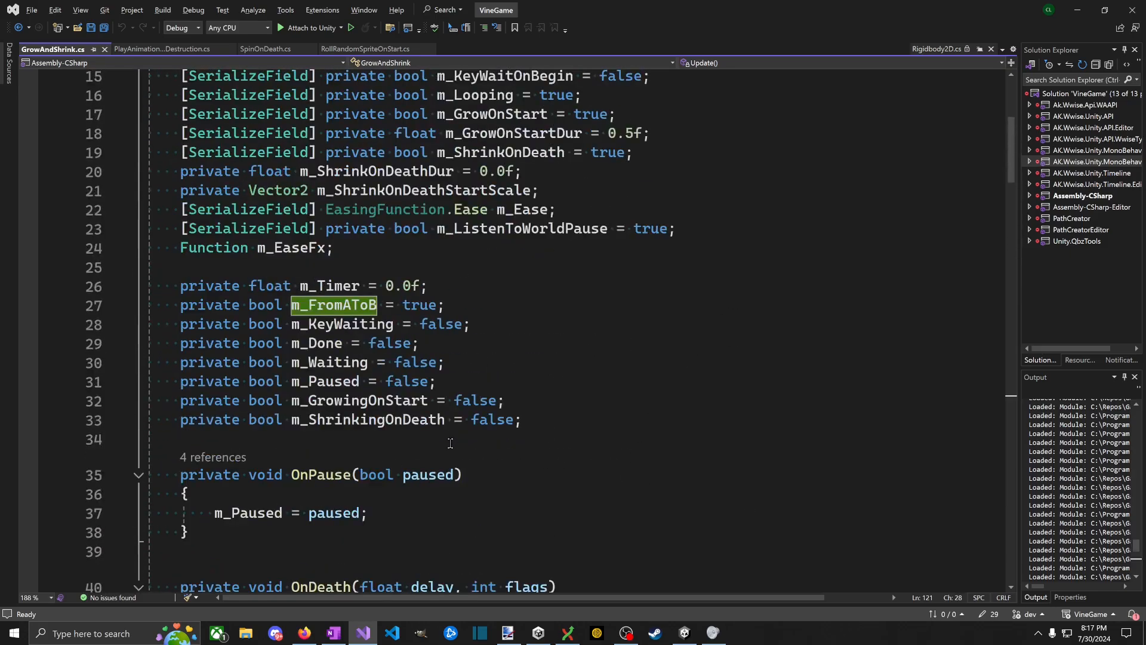
{"action": "scroll", "coordinate": [436, 430], "scroll_direction": "down", "scroll_amount": 12}
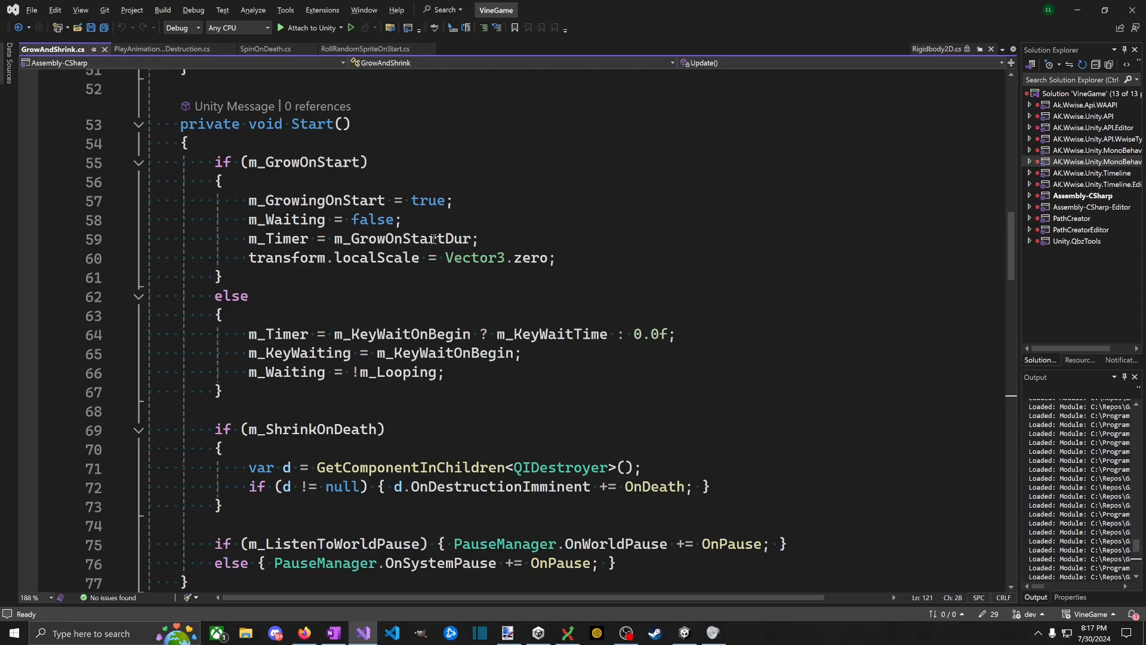
{"action": "left_click", "coordinate": [481, 215]}
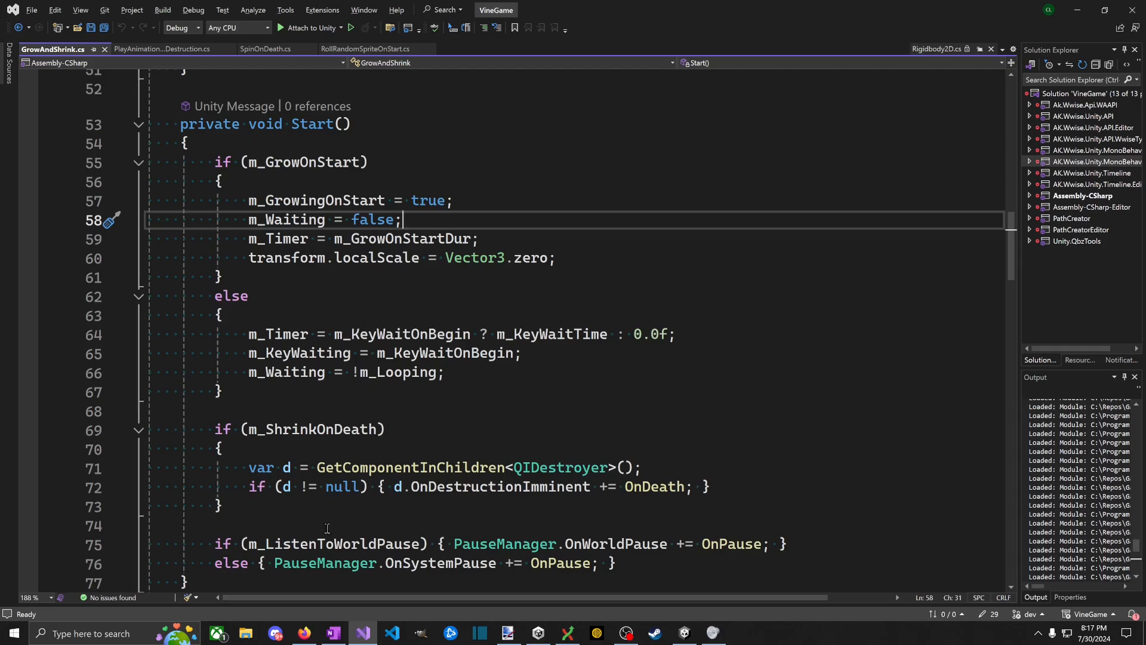
Step: Trace how Update uses m_Waiting and m_Done, from its early return to the shrink and endpoint branches
{"action": "scroll", "coordinate": [328, 528], "scroll_direction": "down", "scroll_amount": 15}
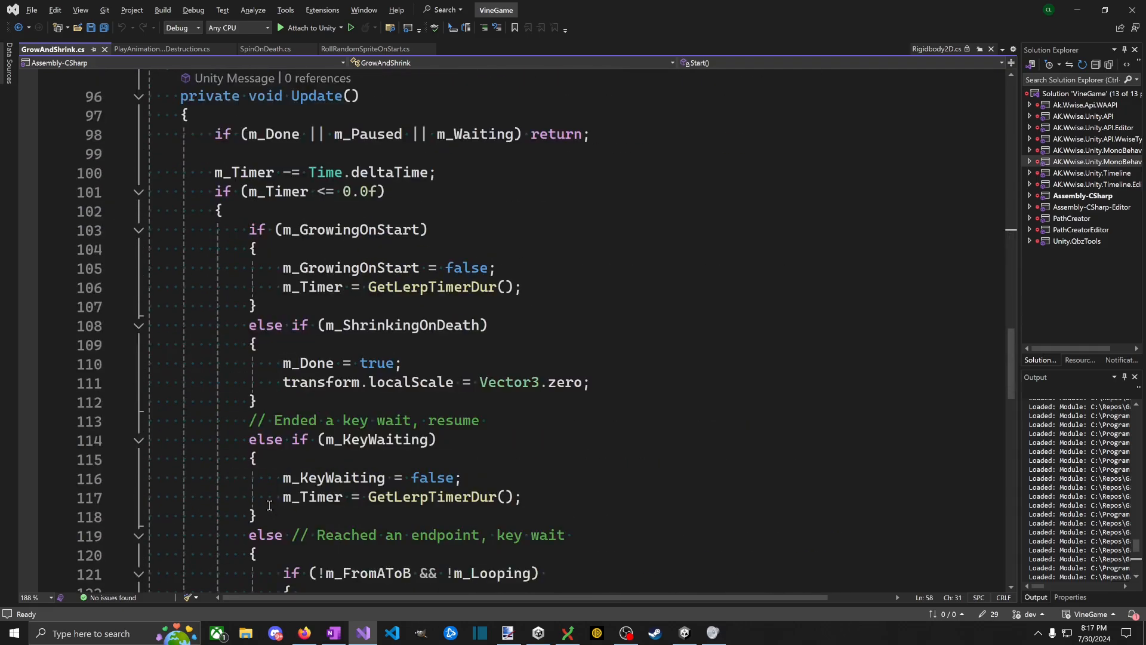
{"action": "scroll", "coordinate": [263, 340], "scroll_direction": "down", "scroll_amount": 1}
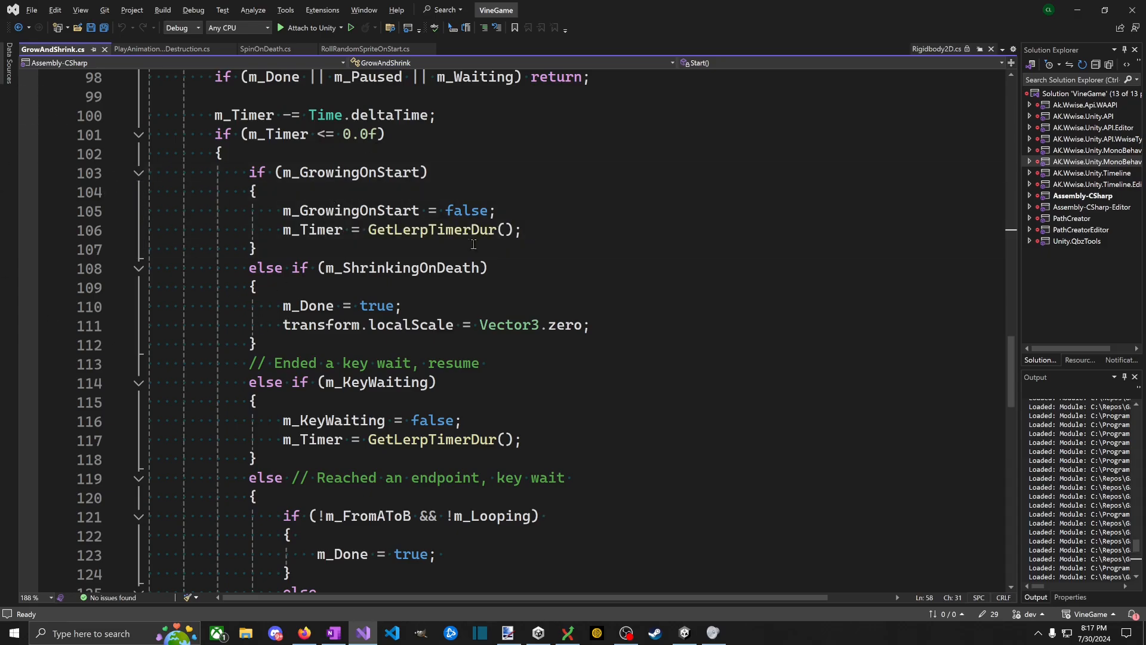
{"action": "scroll", "coordinate": [405, 452], "scroll_direction": "down", "scroll_amount": 5}
{"action": "scroll", "coordinate": [379, 458], "scroll_direction": "down", "scroll_amount": 9}
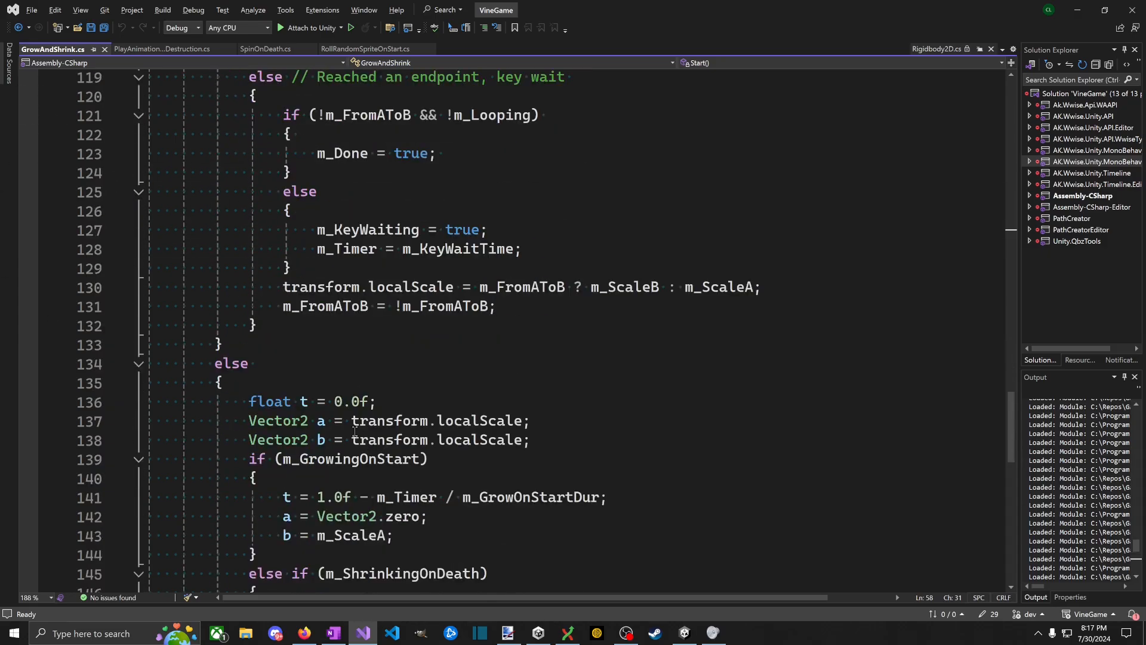
{"action": "scroll", "coordinate": [729, 530], "scroll_direction": "up", "scroll_amount": 19}
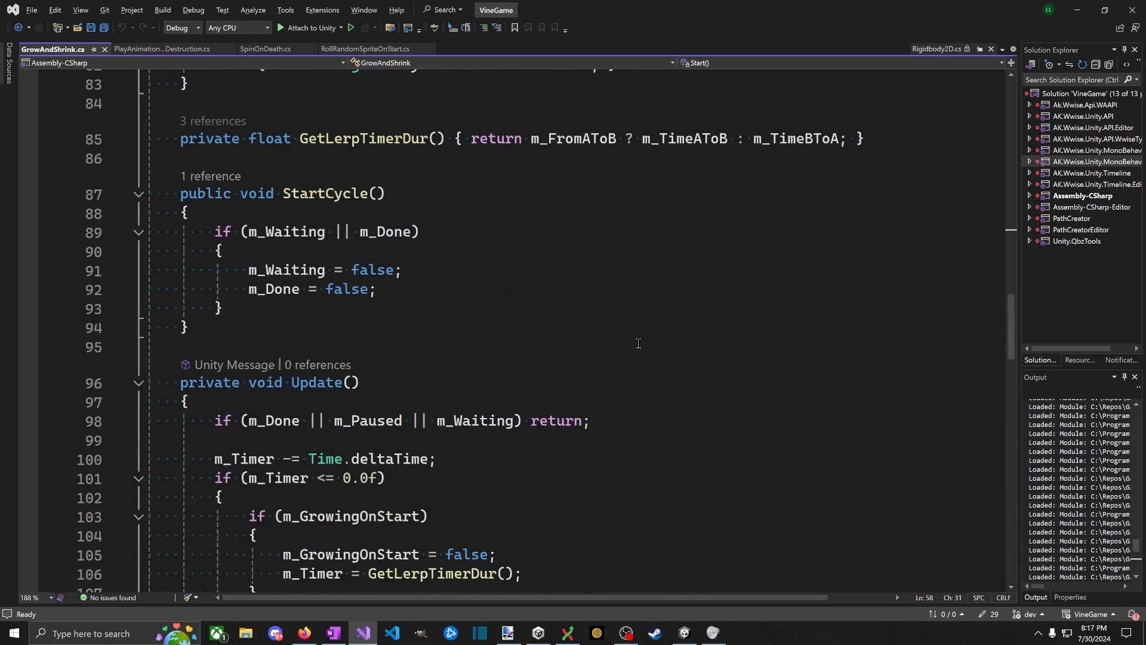
{"action": "left_click", "coordinate": [432, 406]}
{"action": "double_click", "coordinate": [474, 421]}
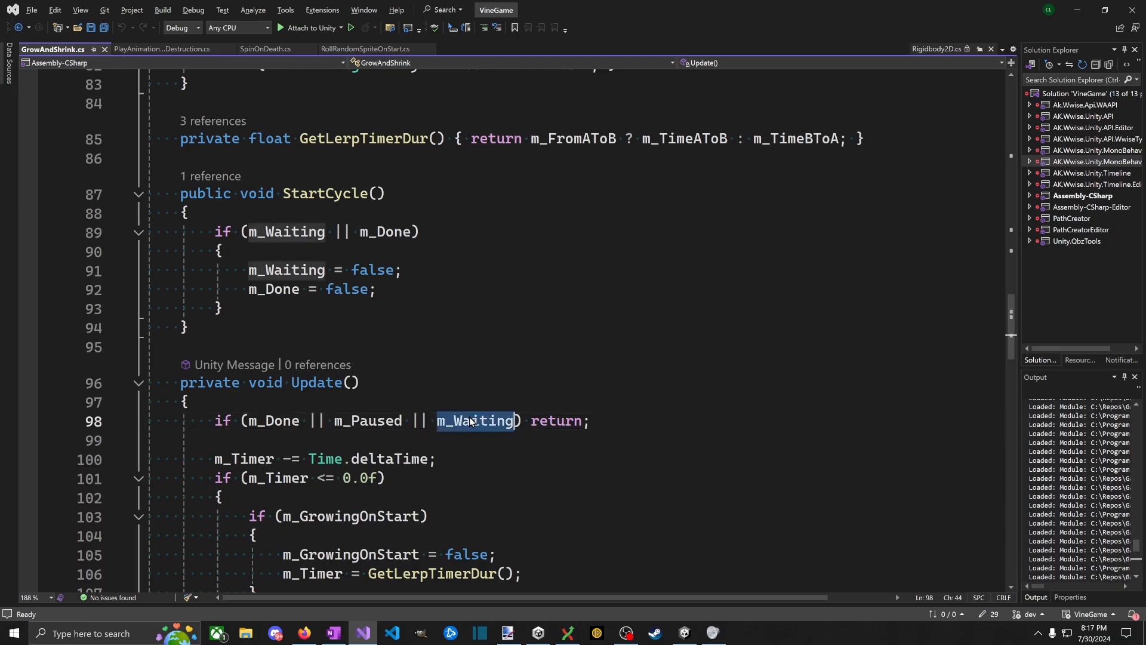
{"action": "double_click", "coordinate": [280, 423]}
{"action": "scroll", "coordinate": [326, 476], "scroll_direction": "down", "scroll_amount": 6}
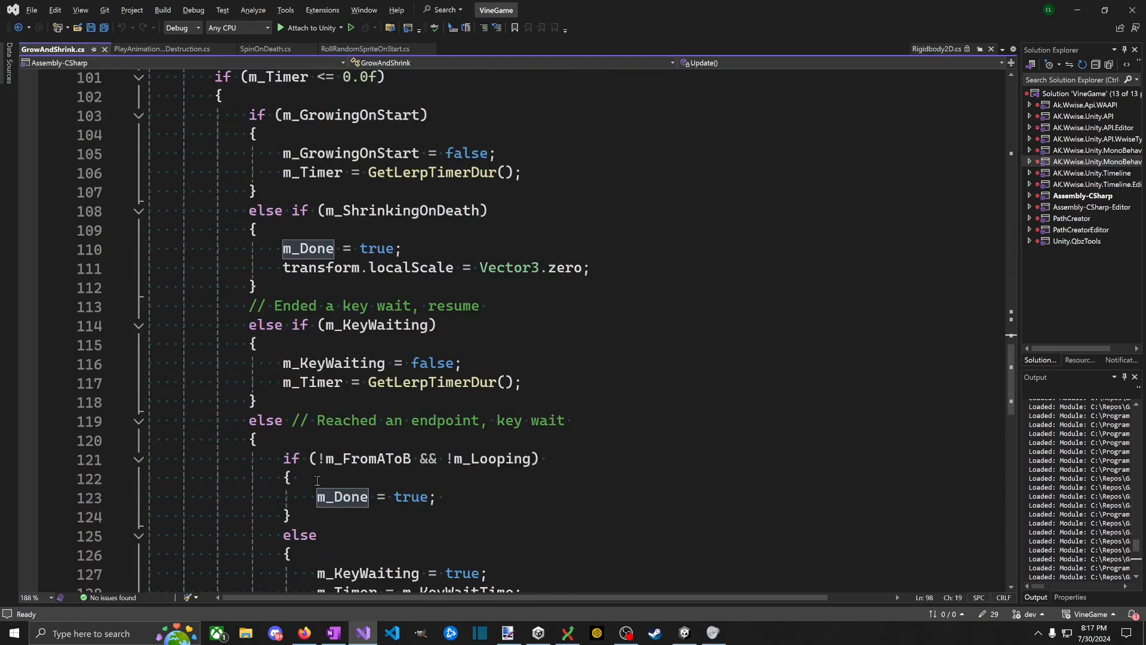
Step: Examine the else branch of Start, where m_Timer, m_KeyWaiting and m_Waiting are initialized
{"action": "scroll", "coordinate": [316, 487], "scroll_direction": "up", "scroll_amount": 7}
{"action": "scroll", "coordinate": [317, 486], "scroll_direction": "up", "scroll_amount": 11}
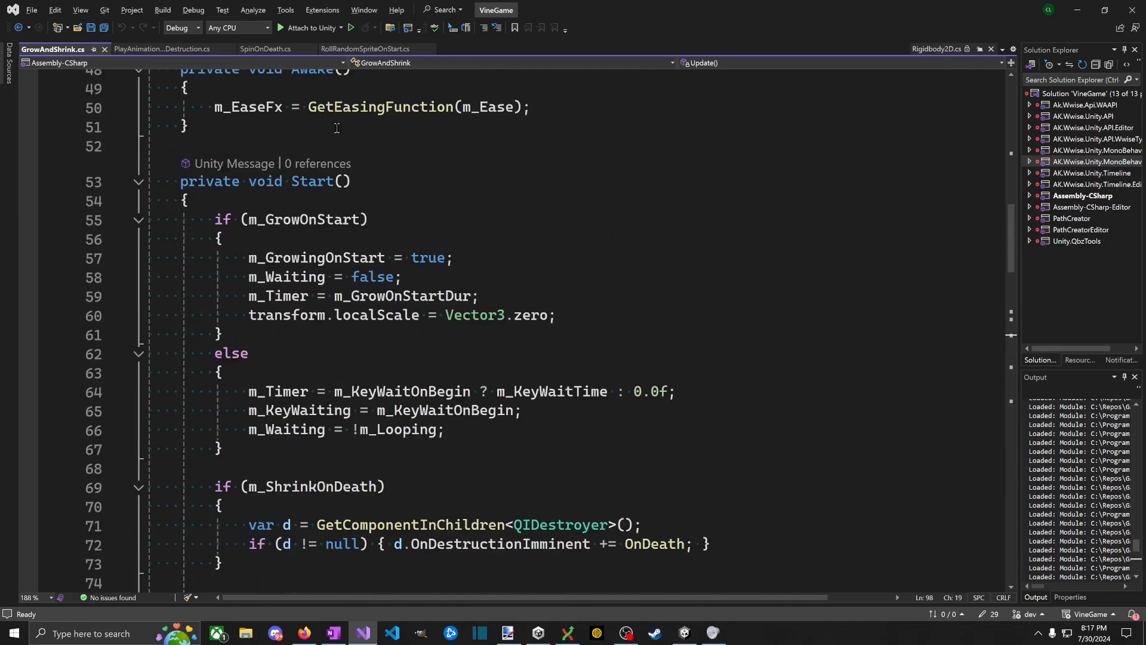
{"action": "left_click", "coordinate": [597, 449]}
{"action": "left_click", "coordinate": [516, 355]}
{"action": "left_click_drag", "start_coordinate": [530, 390], "coordinate": [530, 367]}
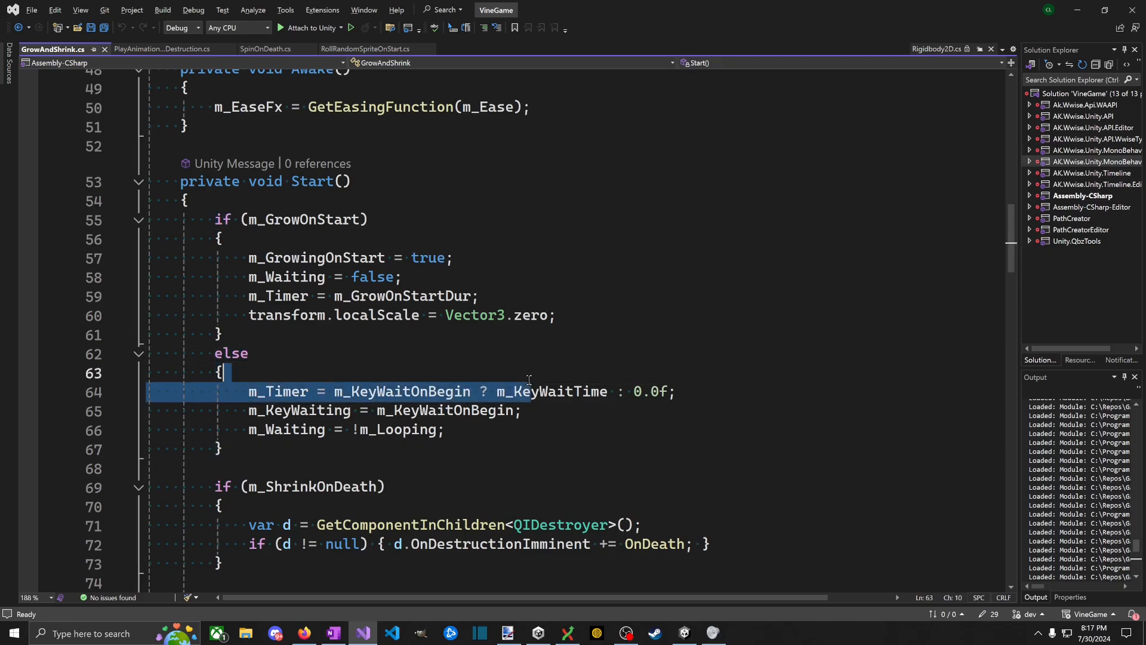
{"action": "left_click", "coordinate": [532, 367]}
{"action": "left_click", "coordinate": [492, 446]}
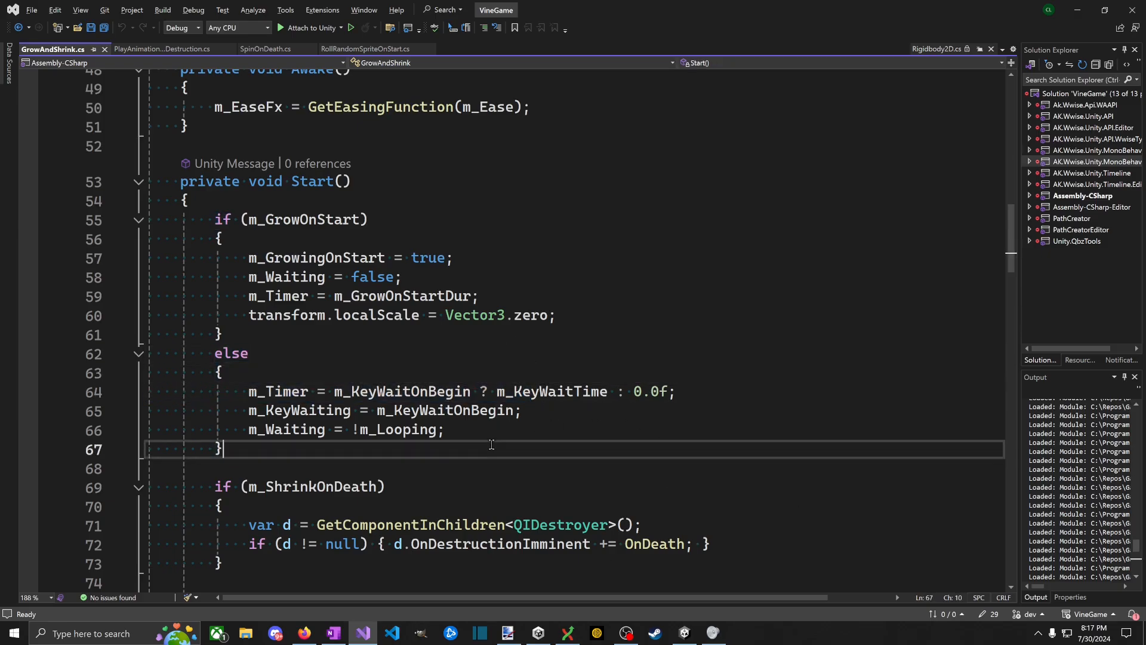
{"action": "left_click", "coordinate": [485, 391]}
{"action": "left_click", "coordinate": [485, 377]}
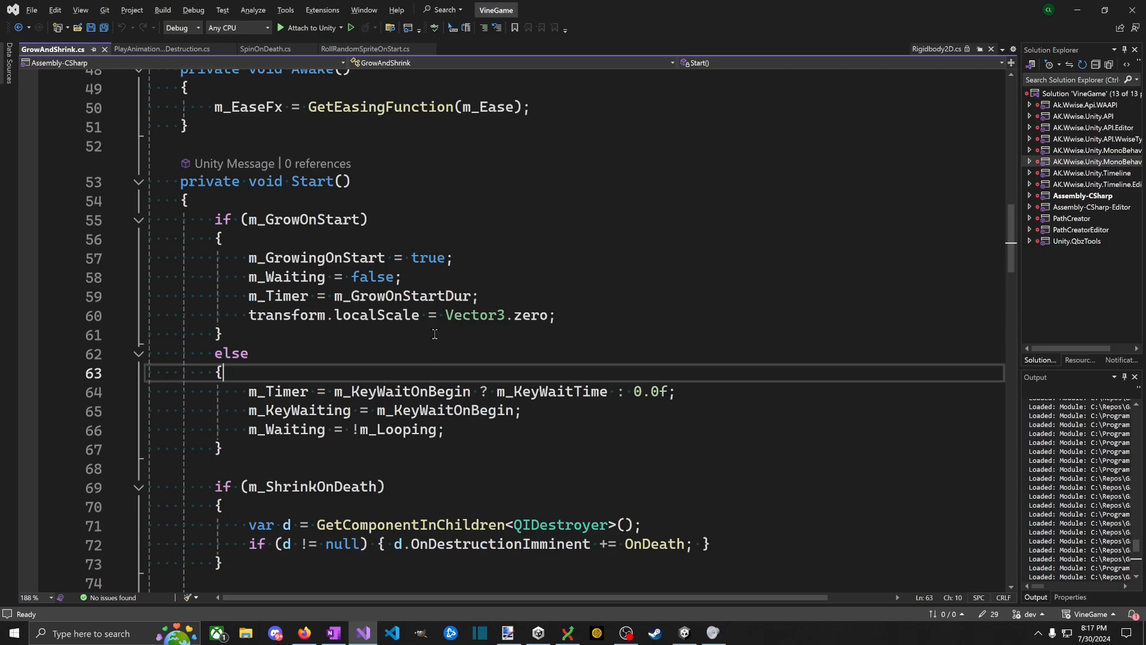
Step: At the beginning of Start's else block, insert the condition if (m_ScaleA - m_ScaleB.sqrMagnitude < 0.01f)
{"action": "left_click", "coordinate": [435, 355]}
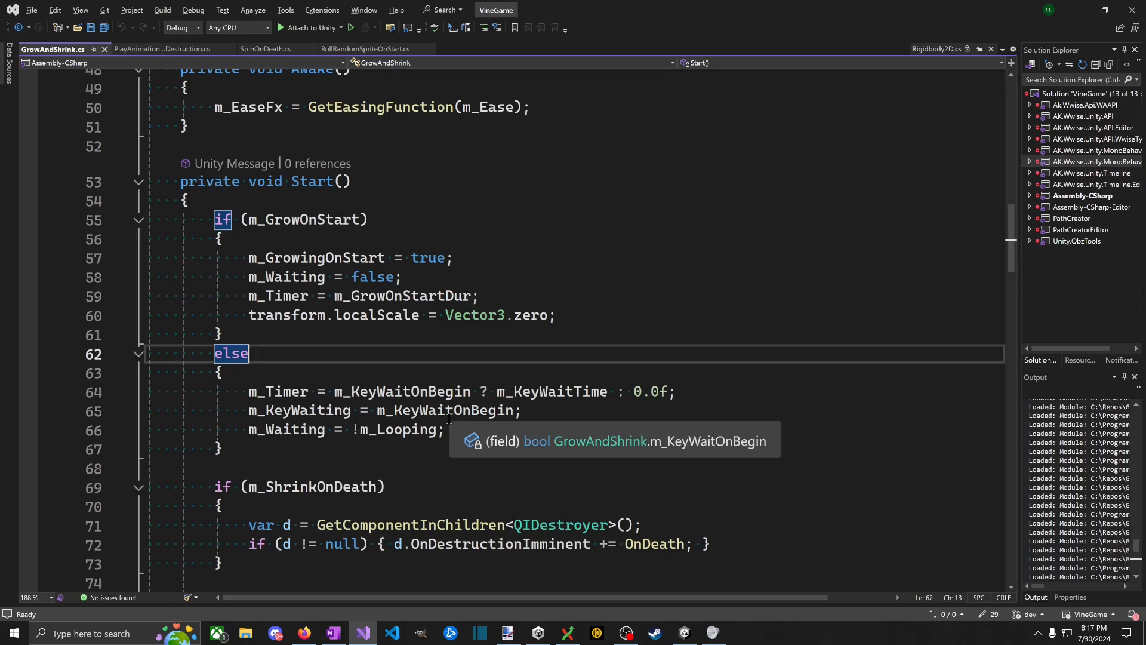
{"action": "key", "text": "Down"}
{"action": "key", "text": "Return"}
{"action": "type", "text": "i"}
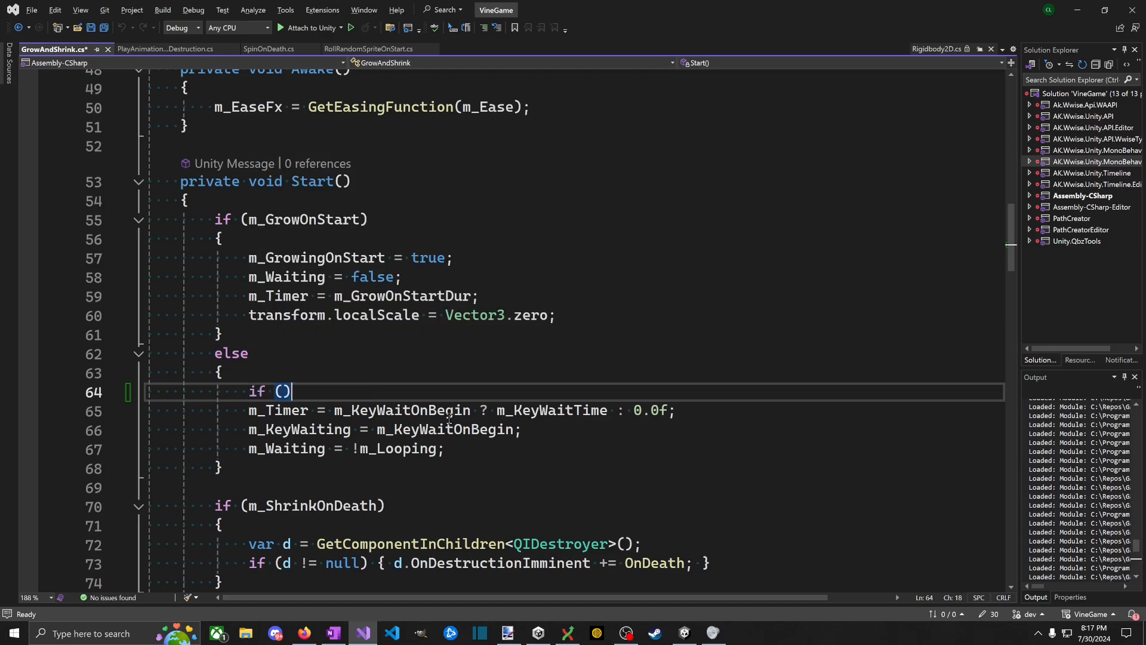
{"action": "type", "text": "f (m_ScaleA "}
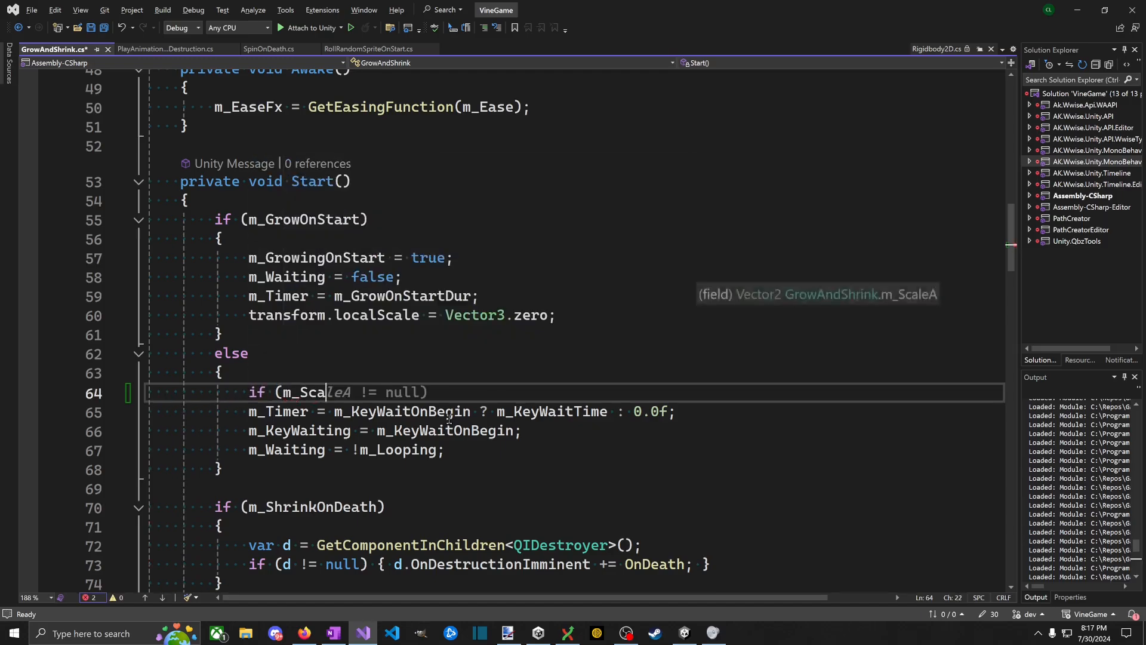
{"action": "type", "text": "- m_SC"}
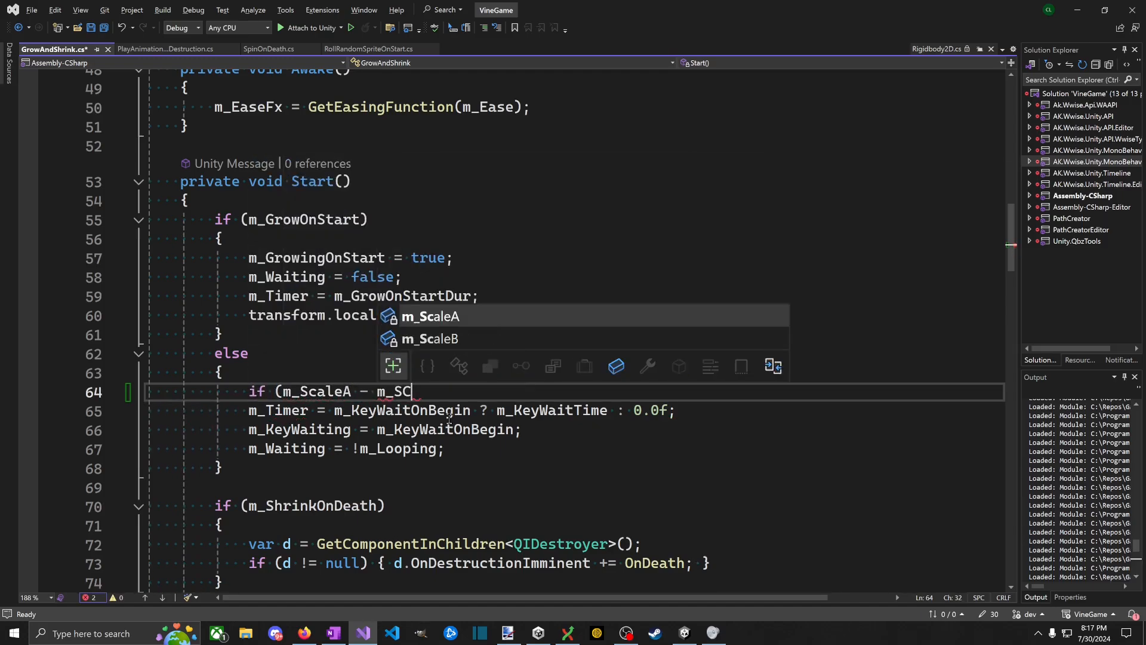
{"action": "type", "text": "aleB)"}
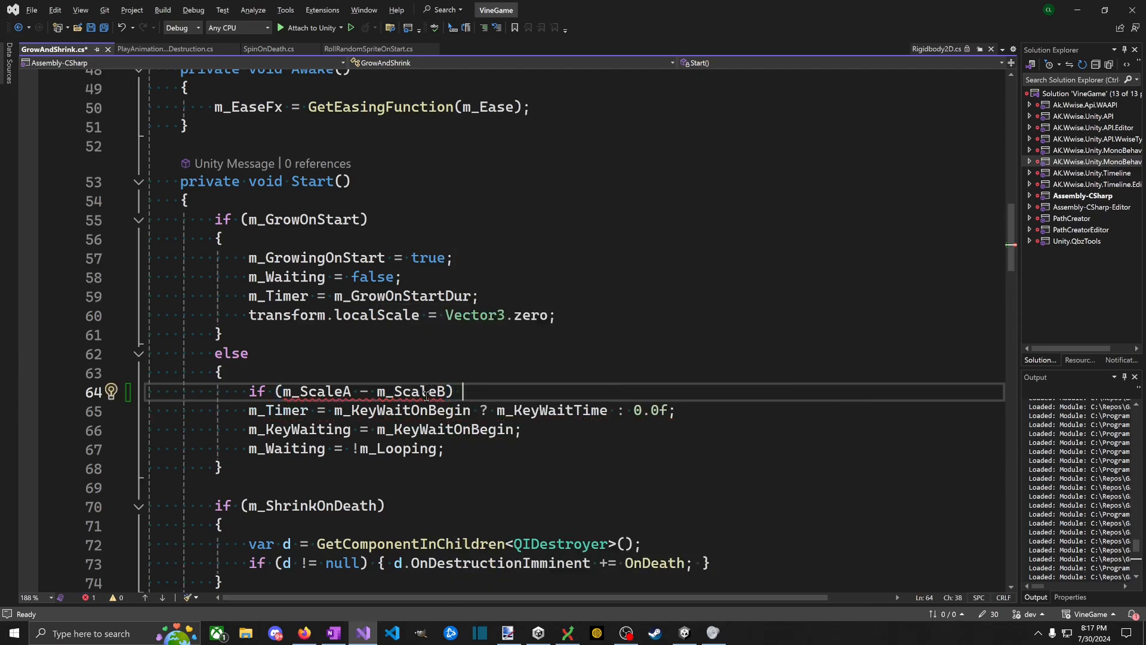
{"action": "mouse_move", "coordinate": [422, 395]}
{"action": "key", "text": "BackSpace"}
{"action": "type", "text": ".mag"}
{"action": "key", "text": "BackSpace"}
{"action": "key", "text": "BackSpace"}
{"action": "key", "text": "BackSpace"}
{"action": "type", "text": "s"}
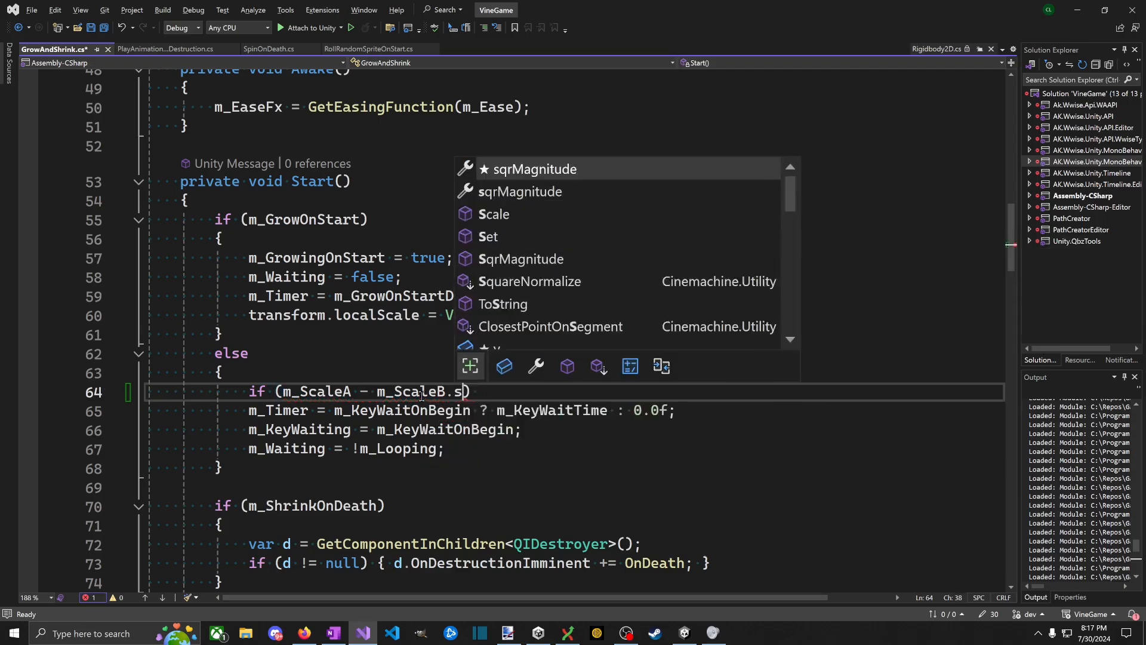
{"action": "type", "text": "qrMagnitude < 0.01"}
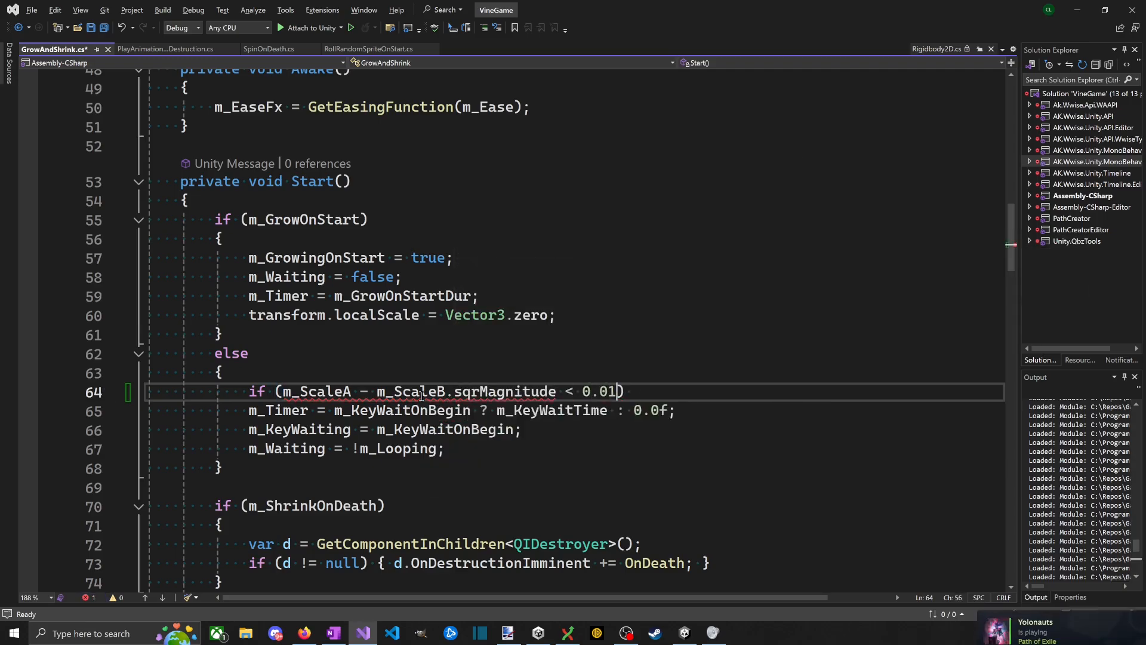
{"action": "type", "text": "f"}
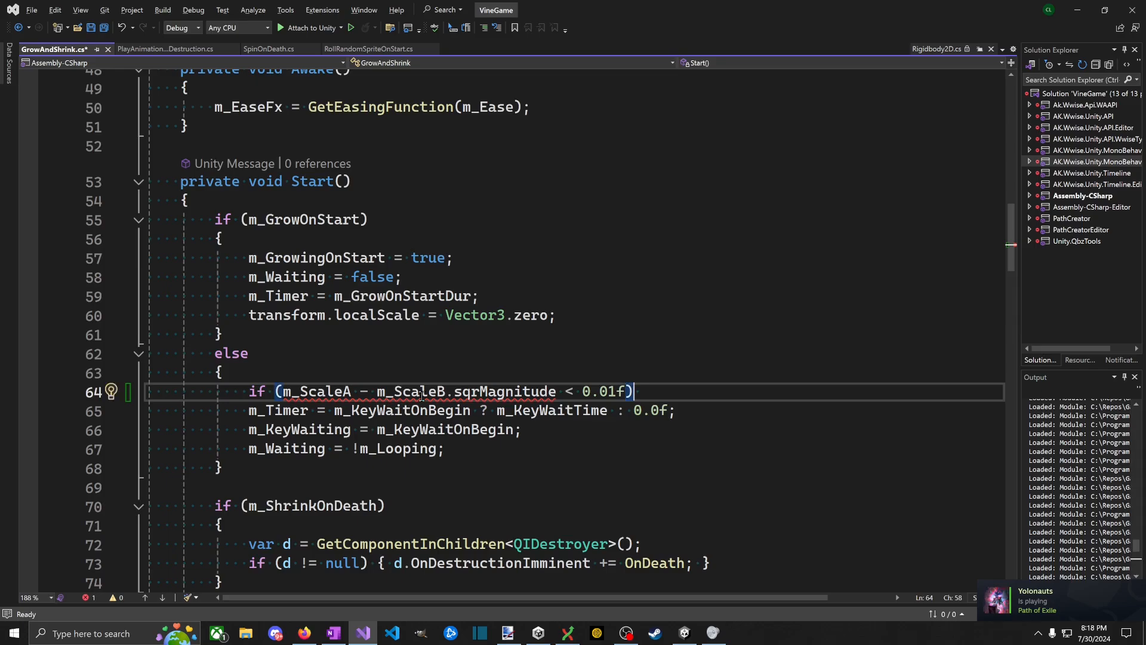
Step: Give the new scale-difference condition a braced body that sets m_Done = true; and save the script
{"action": "key", "text": "Return"}
{"action": "type", "text": "{"}
{"action": "key", "text": "Return"}
{"action": "type", "text": "m_ScaleA = m_ScaleB.m"}
{"action": "key", "text": "Escape"}
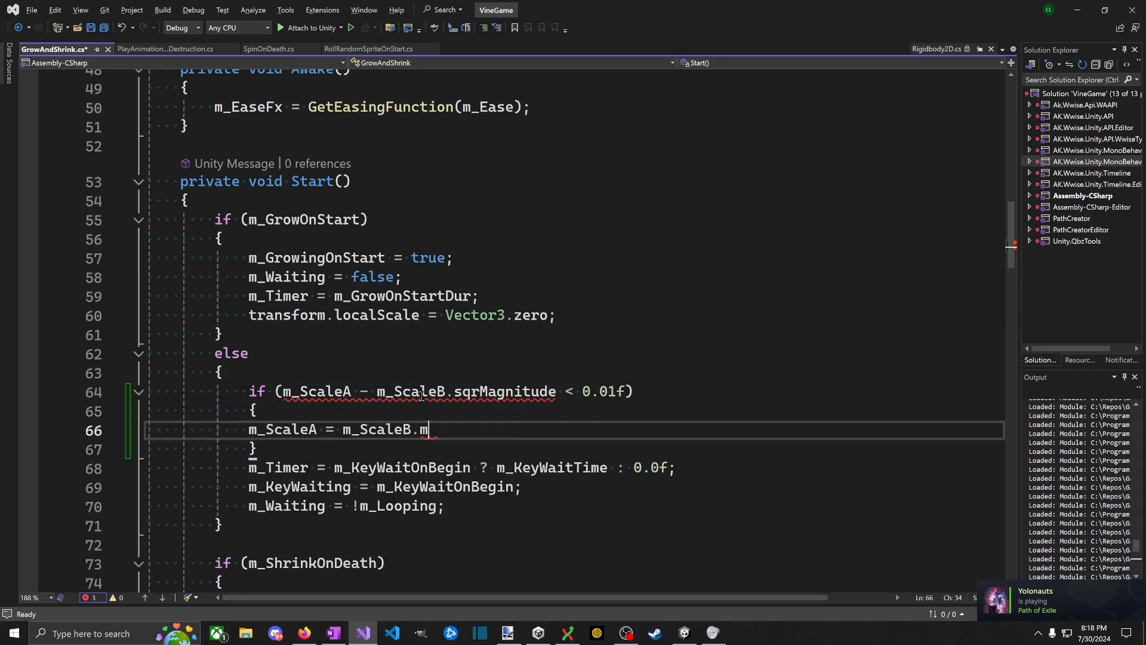
{"action": "key", "text": "shift+Home"}
{"action": "key", "text": "BackSpace"}
{"action": "key", "text": "Tab"}
{"action": "type", "text": "m_Done ="}
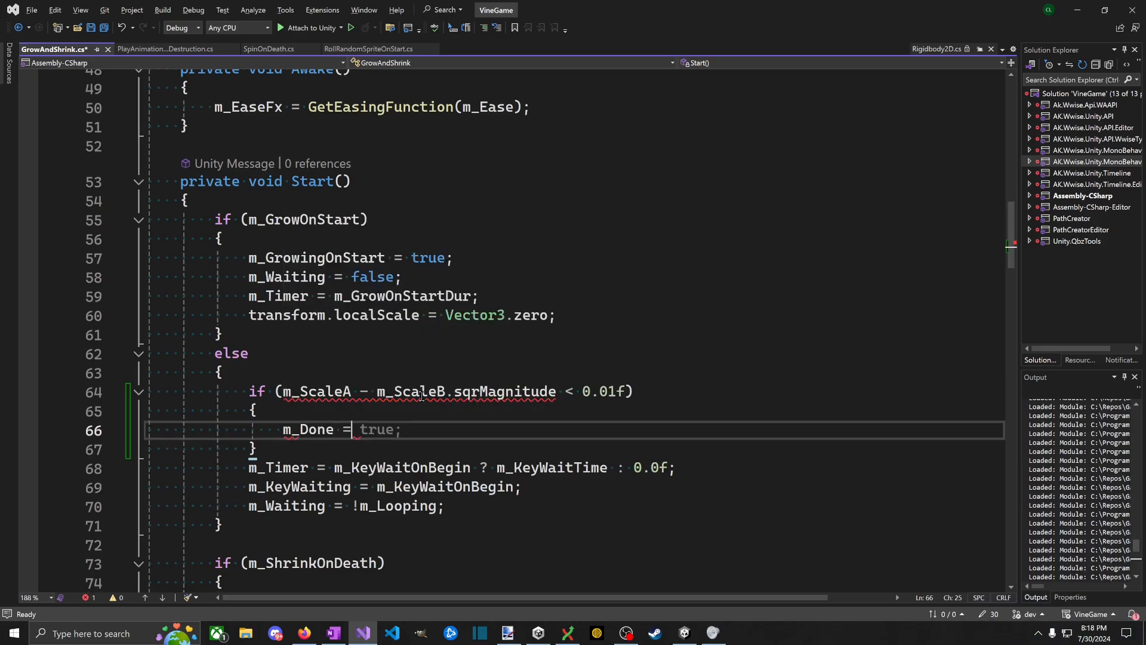
{"action": "type", "text": " true;"}
{"action": "key", "text": "ctrl+s"}
{"action": "key", "text": "Up"}
{"action": "key", "text": "Up"}
{"action": "key", "text": "Up"}
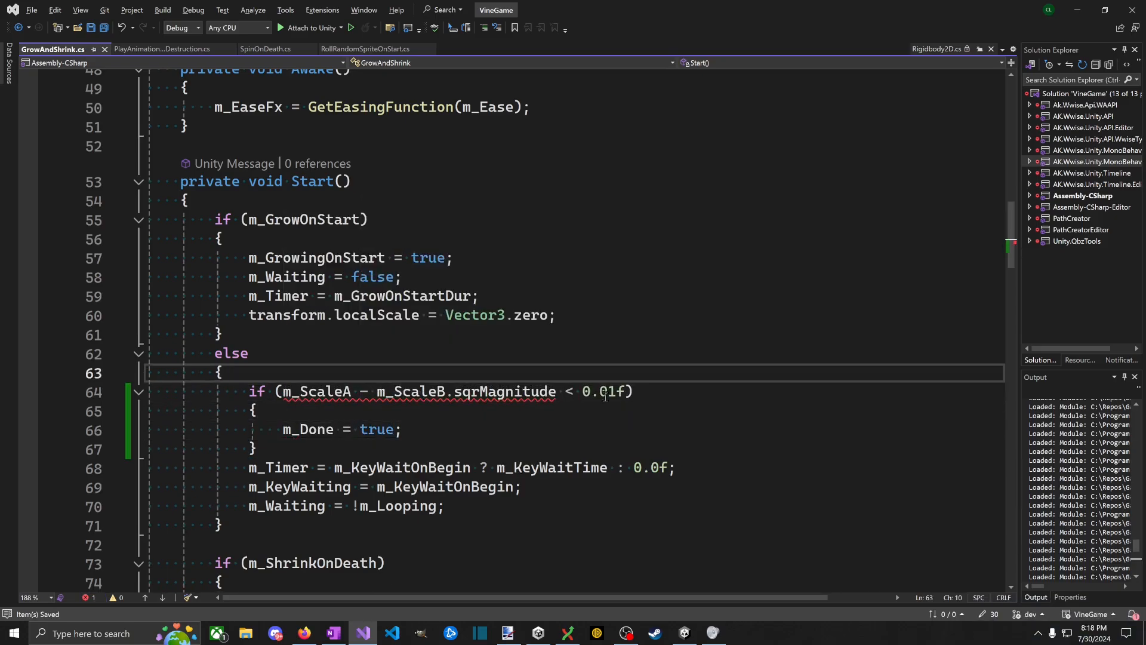
Step: Wrap m_ScaleA - m_ScaleB in parentheses so sqrMagnitude applies to the difference, and save the script
{"action": "left_click_drag", "start_coordinate": [376, 392], "coordinate": [445, 389]}
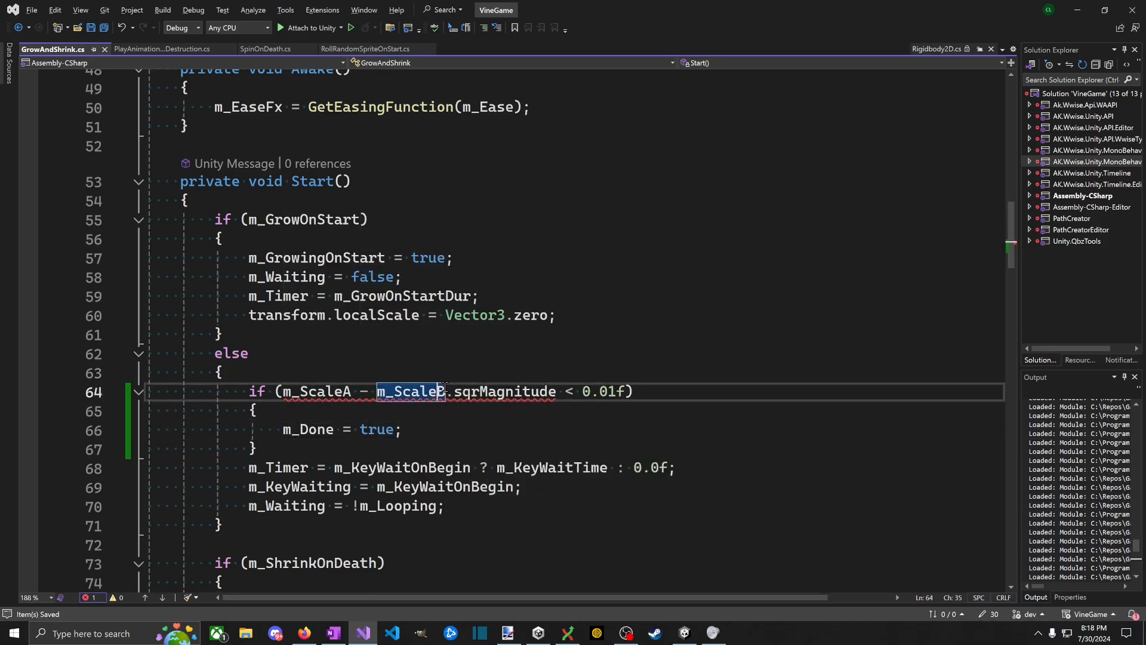
{"action": "key", "text": "Right"}
{"action": "type", "text": ")"}
{"action": "scroll", "coordinate": [446, 392], "scroll_direction": "down", "scroll_amount": 1}
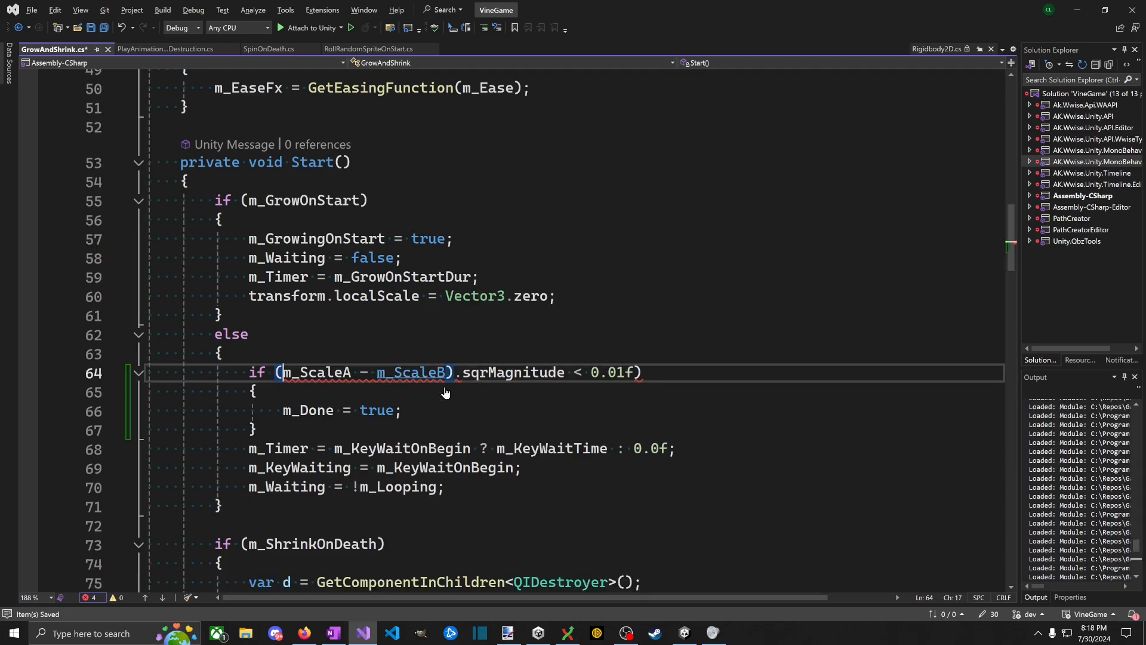
{"action": "type", "text": "("}
{"action": "key", "text": "ctrl+s"}
Step: Add an empty braced else branch after the scale-difference condition in Start
{"action": "key", "text": "Down"}
{"action": "key", "text": "Down"}
{"action": "key", "text": "Down"}
{"action": "key", "text": "Return"}
{"action": "type", "text": "ekse"}
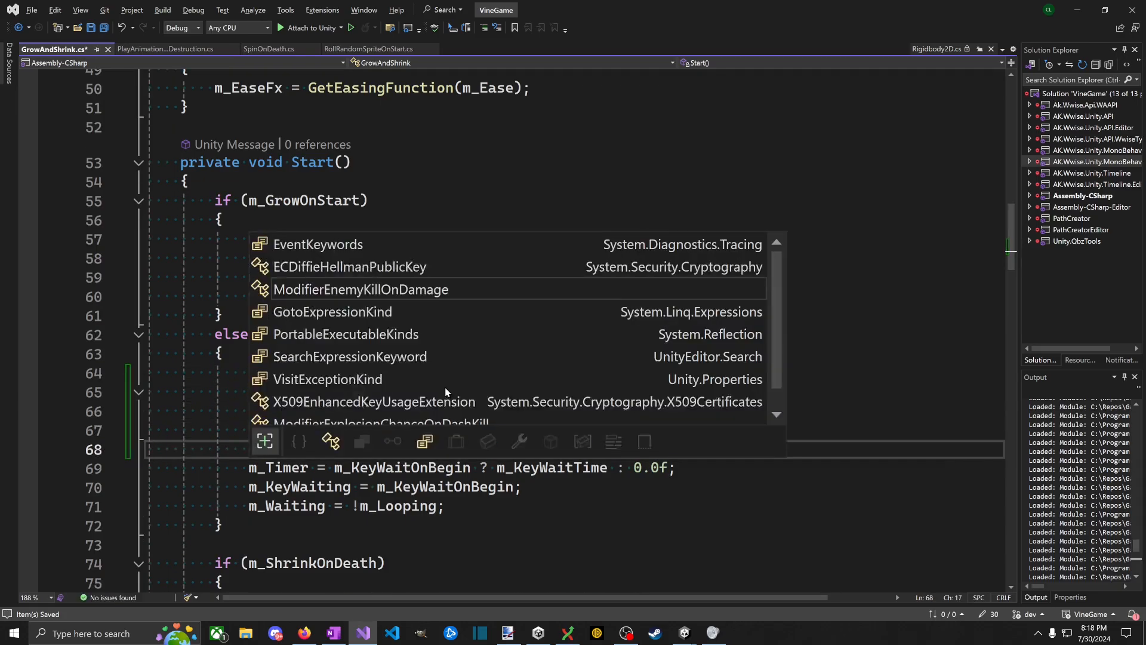
{"action": "key", "text": "BackSpace"}
{"action": "key", "text": "BackSpace"}
{"action": "key", "text": "BackSpace"}
{"action": "key", "text": "BackSpace"}
{"action": "type", "text": "else"}
{"action": "key", "text": "Return"}
{"action": "type", "text": "{"}
{"action": "key", "text": "Return"}
{"action": "key", "text": "Down"}
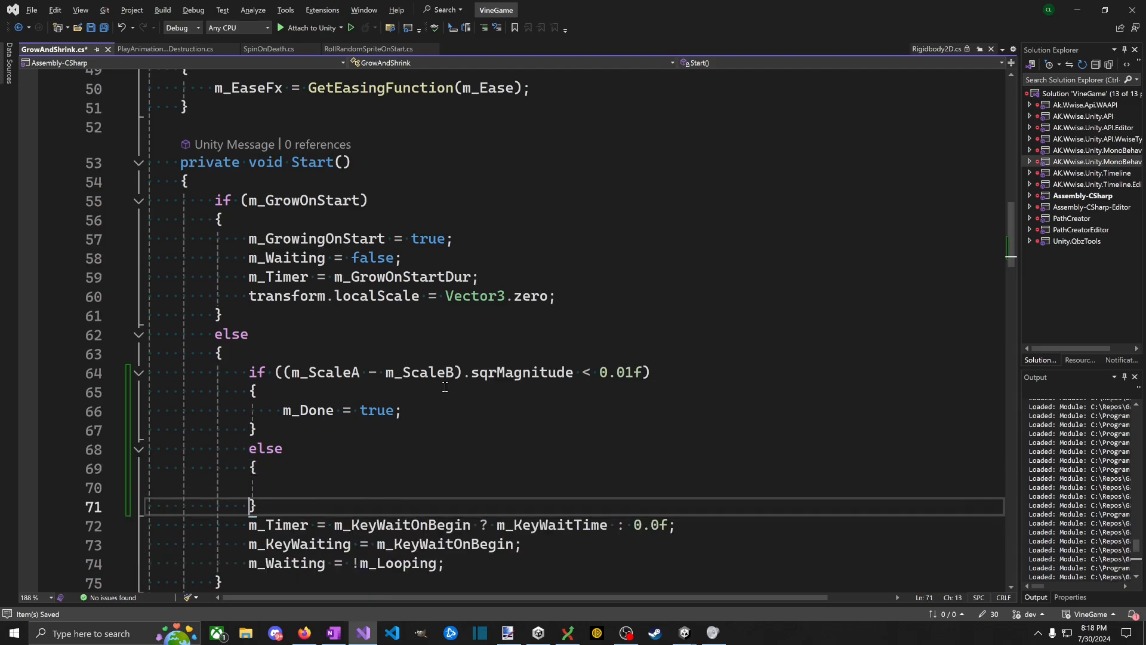
Step: Move the m_Timer, m_KeyWaiting and m_Waiting assignments into the new else branch in Start and save the script
{"action": "key", "text": "Down"}
{"action": "key", "text": "shift+End"}
{"action": "key", "text": "shift+Down"}
{"action": "key", "text": "shift+Down"}
{"action": "key", "text": "ctrl+x"}
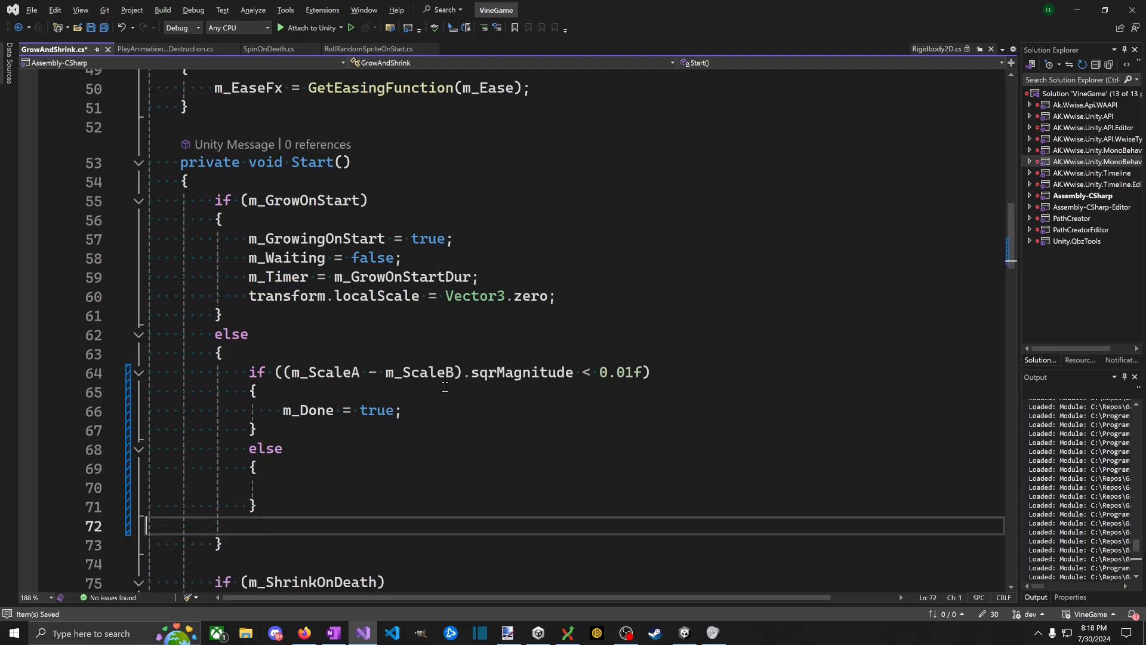
{"action": "key", "text": "BackSpace"}
{"action": "key", "text": "Up"}
{"action": "key", "text": "ctrl+v"}
{"action": "key", "text": "ctrl+s"}
Step: Copy Start's scale-difference if block into Update, directly after m_GrowingOnStart = false;
{"action": "scroll", "coordinate": [529, 399], "scroll_direction": "down", "scroll_amount": 18}
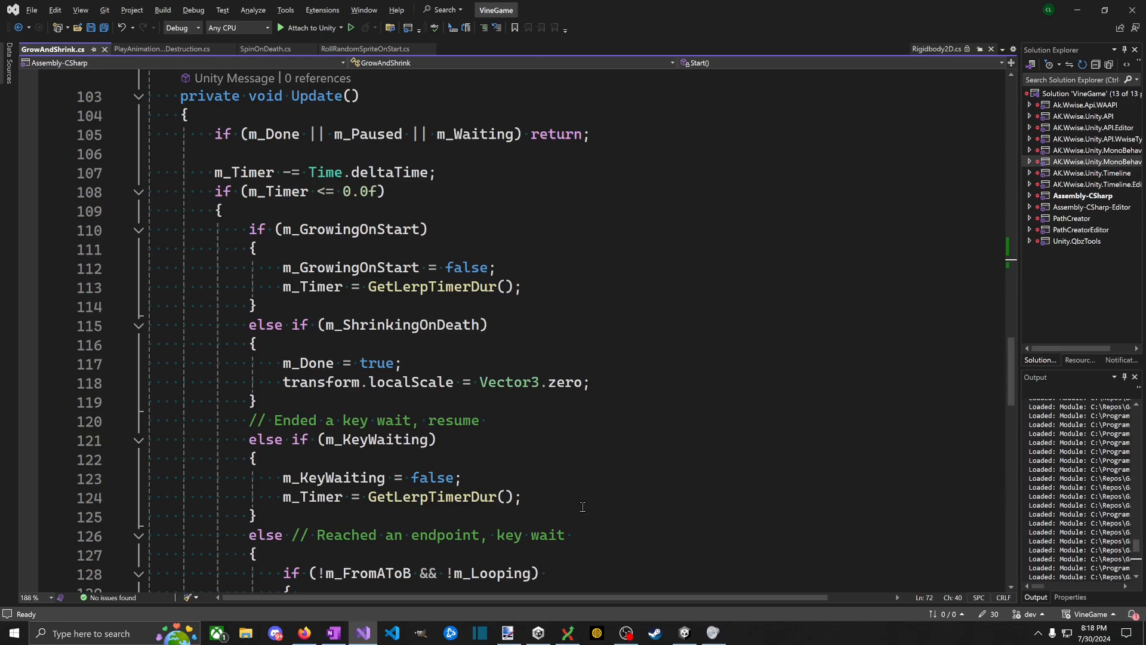
{"action": "scroll", "coordinate": [581, 351], "scroll_direction": "up", "scroll_amount": 8}
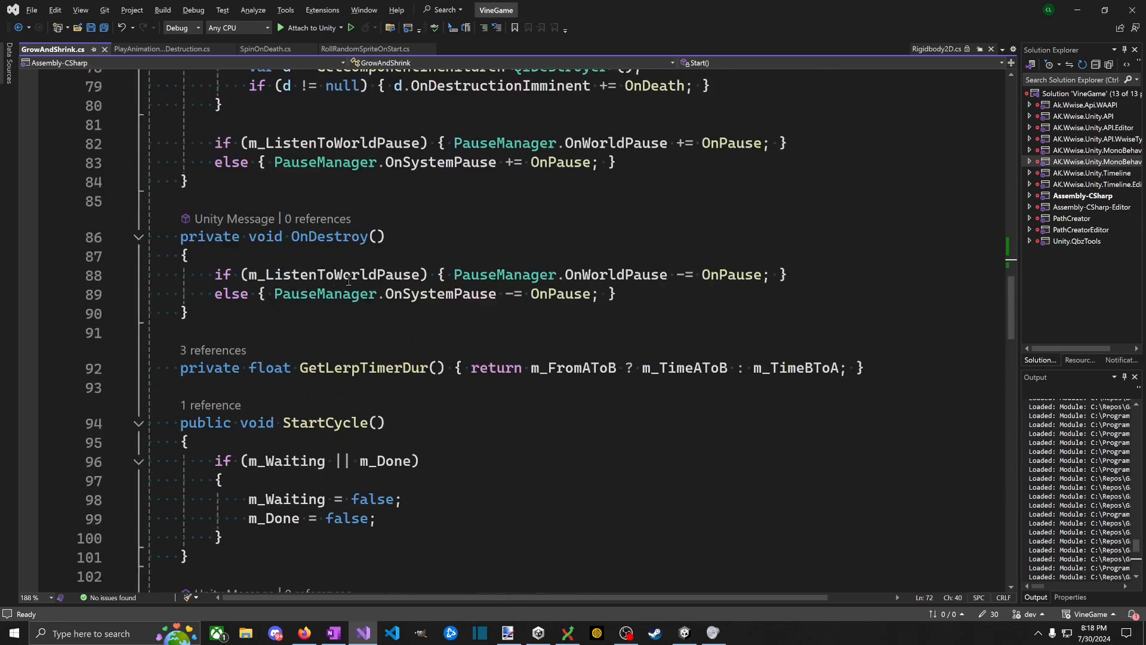
{"action": "scroll", "coordinate": [350, 281], "scroll_direction": "up", "scroll_amount": 7}
{"action": "left_click_drag", "start_coordinate": [147, 257], "coordinate": [147, 201]}
{"action": "scroll", "coordinate": [464, 406], "scroll_direction": "down", "scroll_amount": 13}
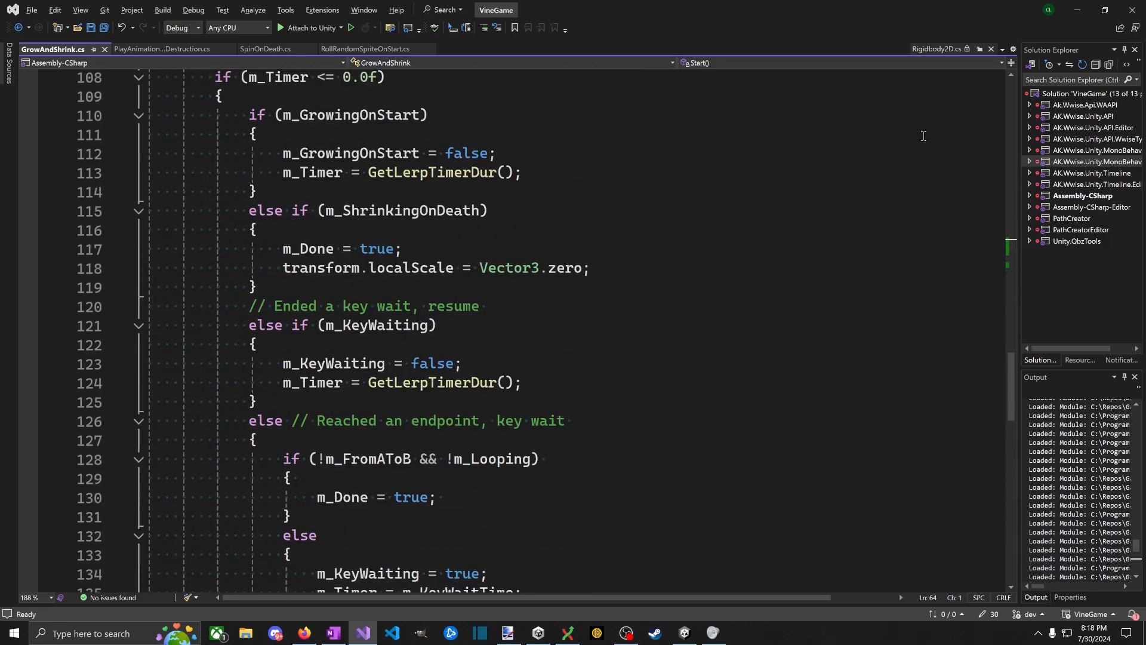
{"action": "left_click", "coordinate": [588, 153]}
{"action": "scroll", "coordinate": [662, 286], "scroll_direction": "up", "scroll_amount": 2}
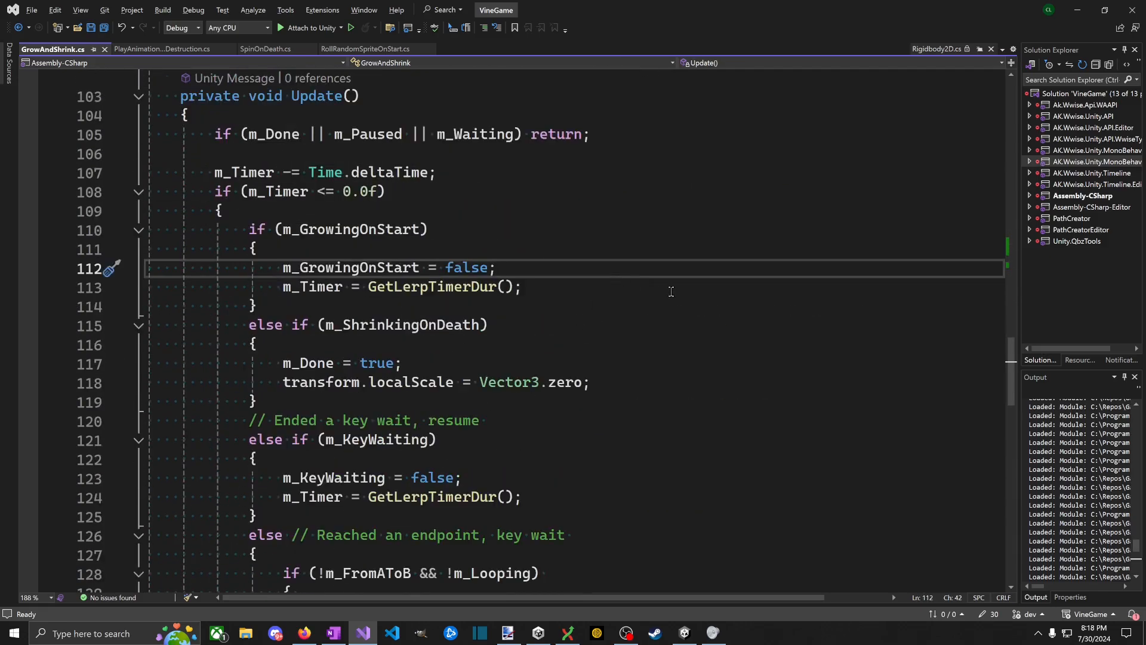
{"action": "key", "text": "ctrl+v"}
Step: Add an empty braced else branch after the copied scale-difference condition in Update
{"action": "key", "text": "Return"}
{"action": "type", "text": "else"}
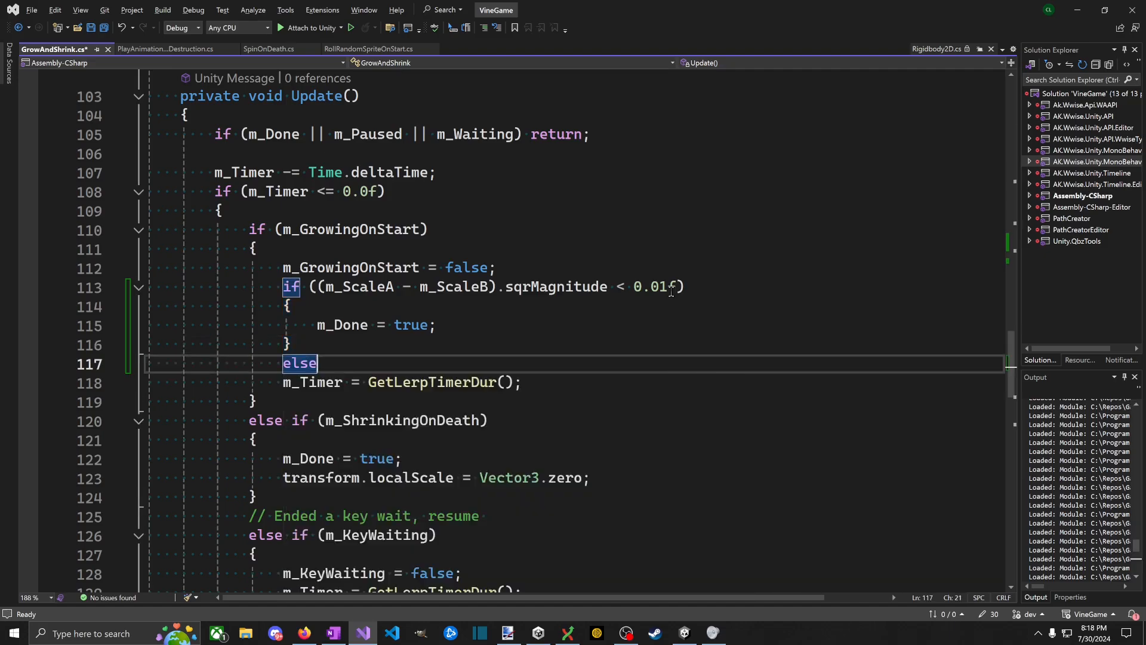
{"action": "key", "text": "Return"}
{"action": "type", "text": "{"}
{"action": "key", "text": "Return"}
Step: Move m_Timer = GetLerpTimerDur(); into Update's new else branch, remove the leftover blank line and save the script
{"action": "key", "text": "Down"}
{"action": "key", "text": "Down"}
{"action": "key", "text": "End"}
{"action": "key", "text": "shift+Home"}
{"action": "key", "text": "ctrl+x"}
{"action": "key", "text": "Up"}
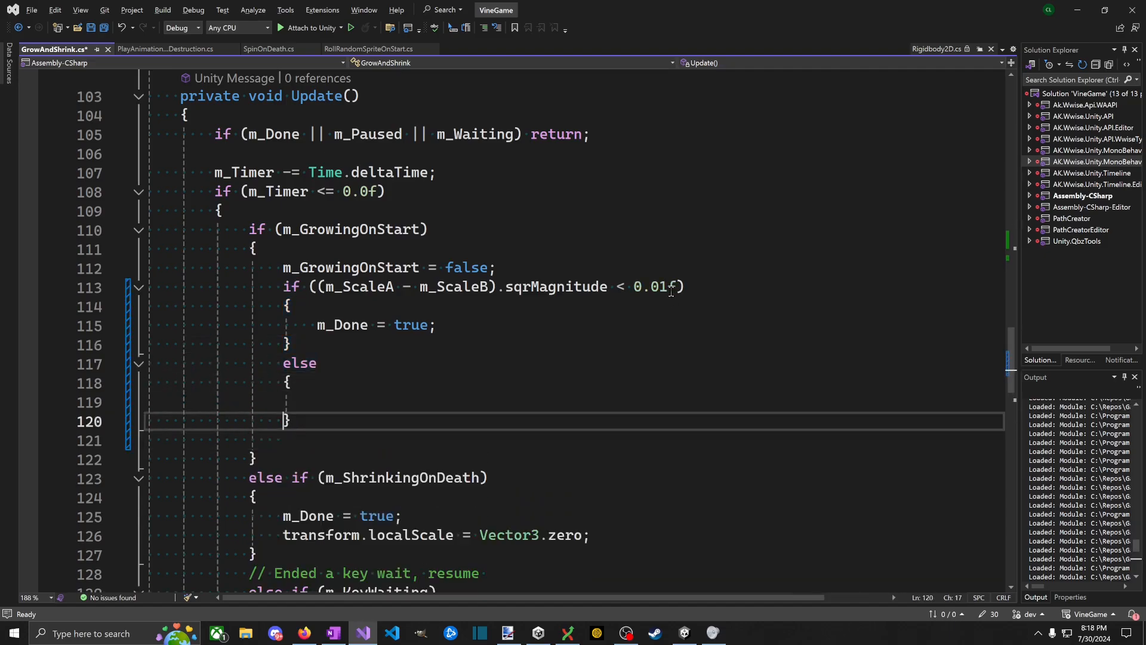
{"action": "key", "text": "Up"}
{"action": "key", "text": "ctrl+v"}
{"action": "key", "text": "Down"}
{"action": "key", "text": "Down"}
{"action": "key", "text": "shift+Home"}
{"action": "key", "text": "BackSpace"}
{"action": "key", "text": "BackSpace"}
{"action": "key", "text": "ctrl+s"}
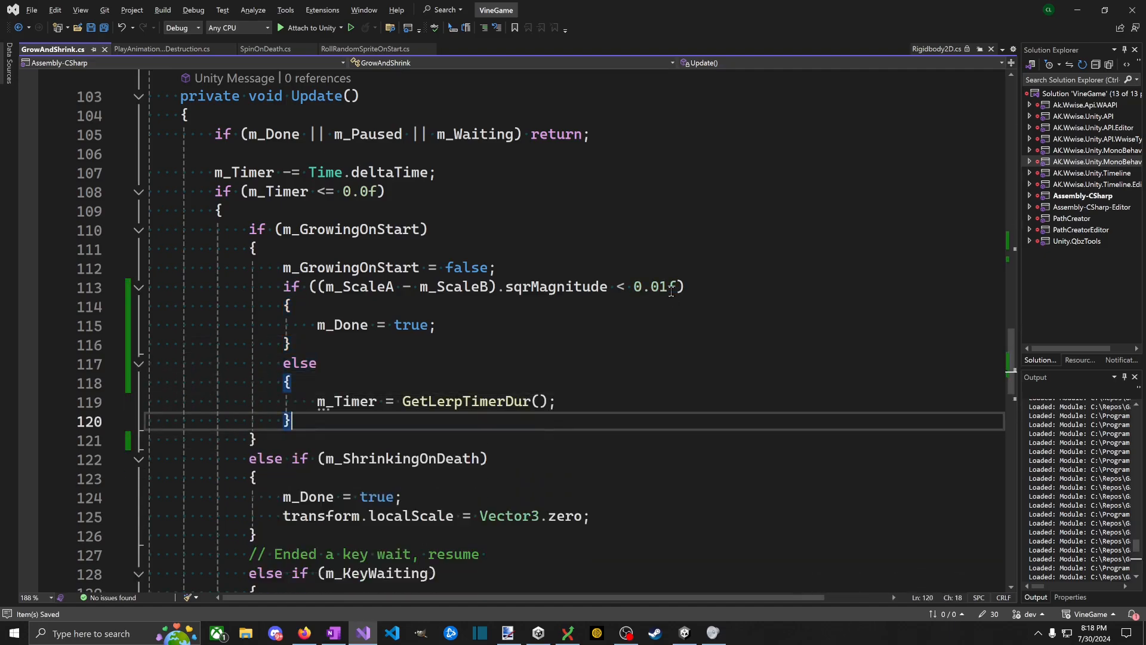
{"action": "left_click", "coordinate": [758, 497]}
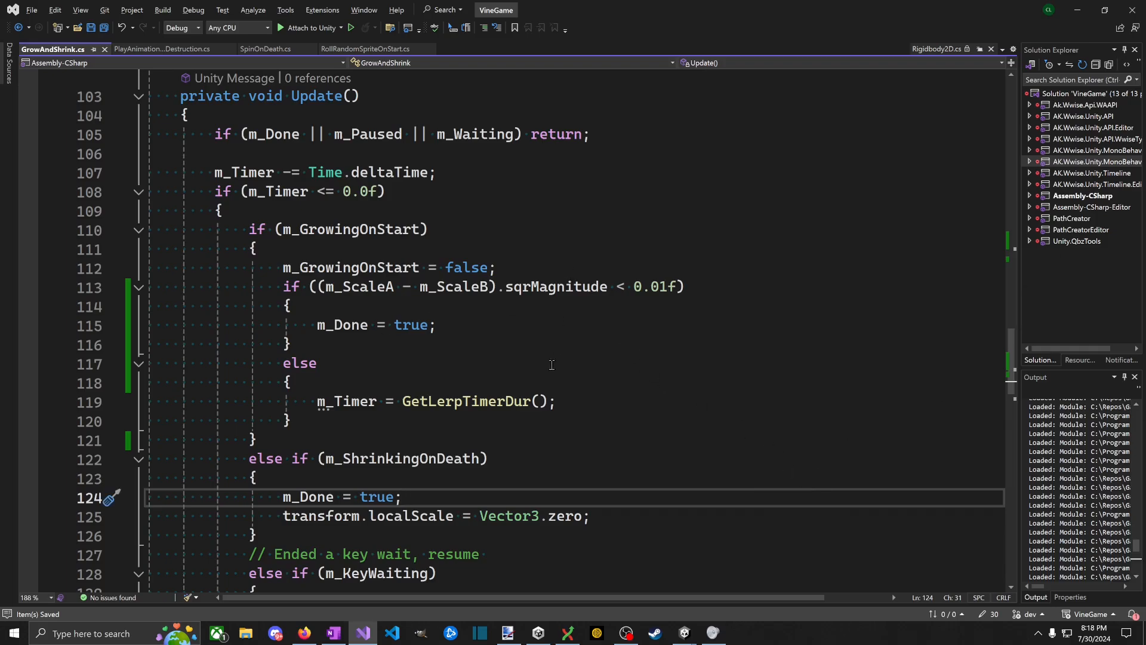
{"action": "left_click", "coordinate": [594, 286]}
{"action": "left_click", "coordinate": [594, 269]}
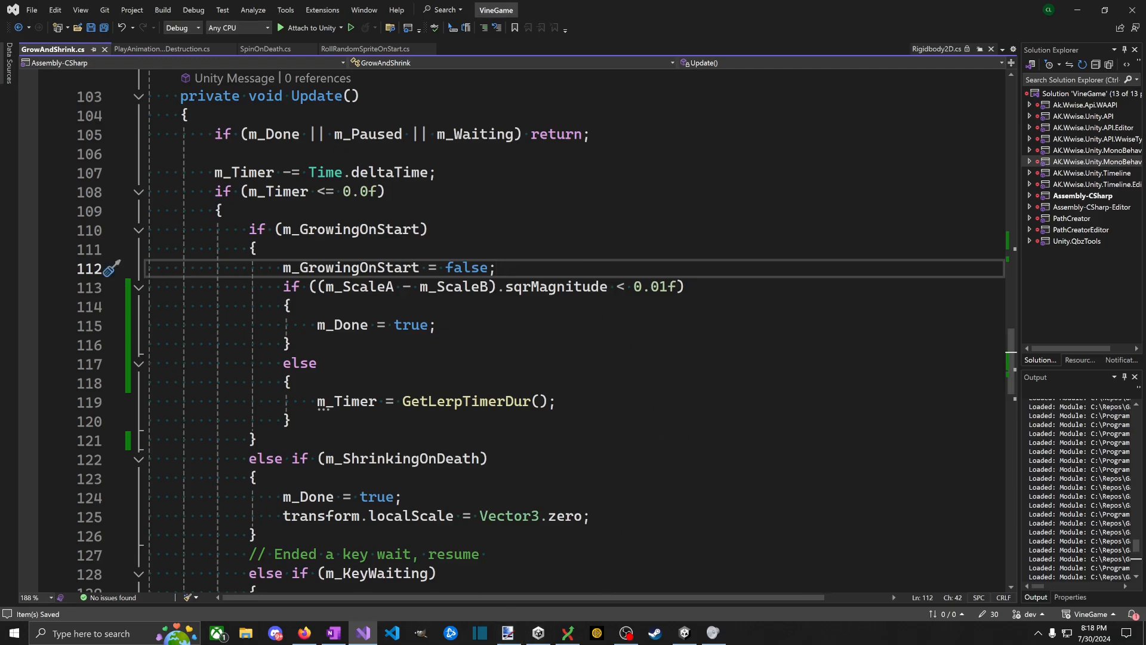
Step: Switch to Unity, playtest the Sandbox scene with the in-game Enemies list open, and stop play mode
{"action": "key", "text": "alt+Tab"}
{"action": "left_click", "coordinate": [554, 35]}
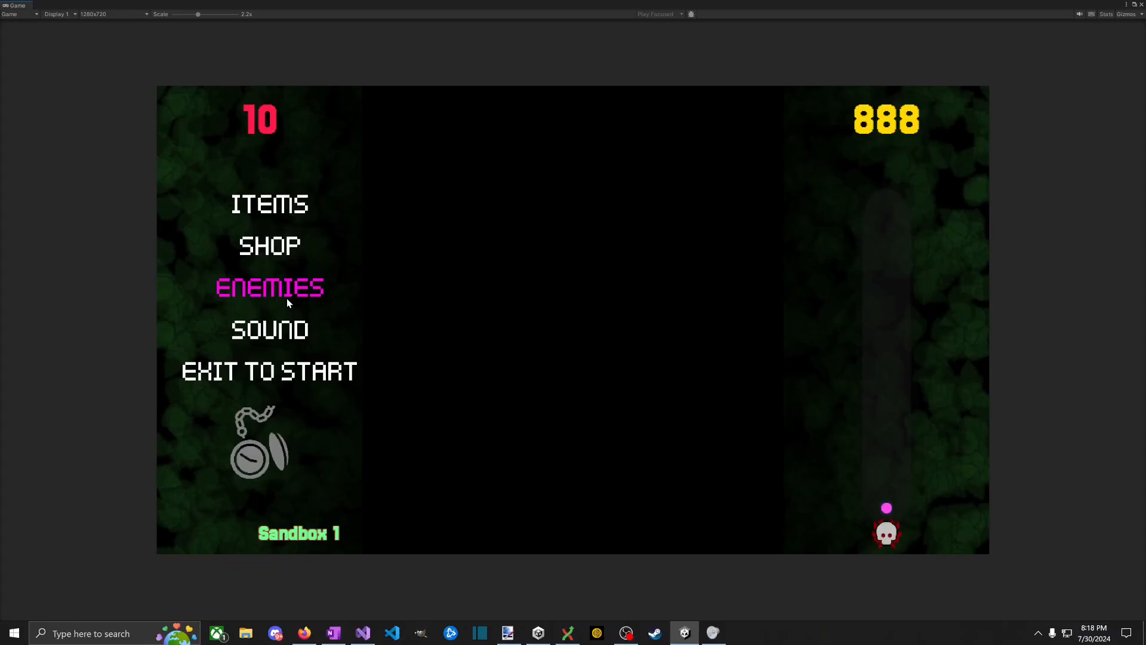
{"action": "left_click", "coordinate": [290, 295]}
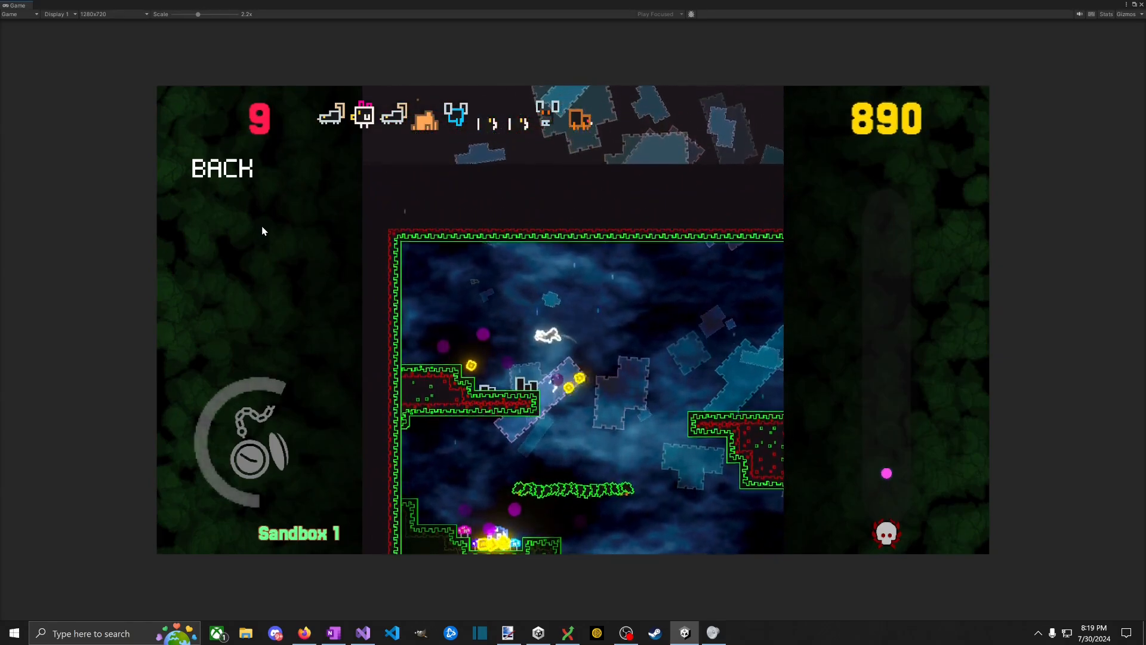
{"action": "key", "text": "alt+Tab"}
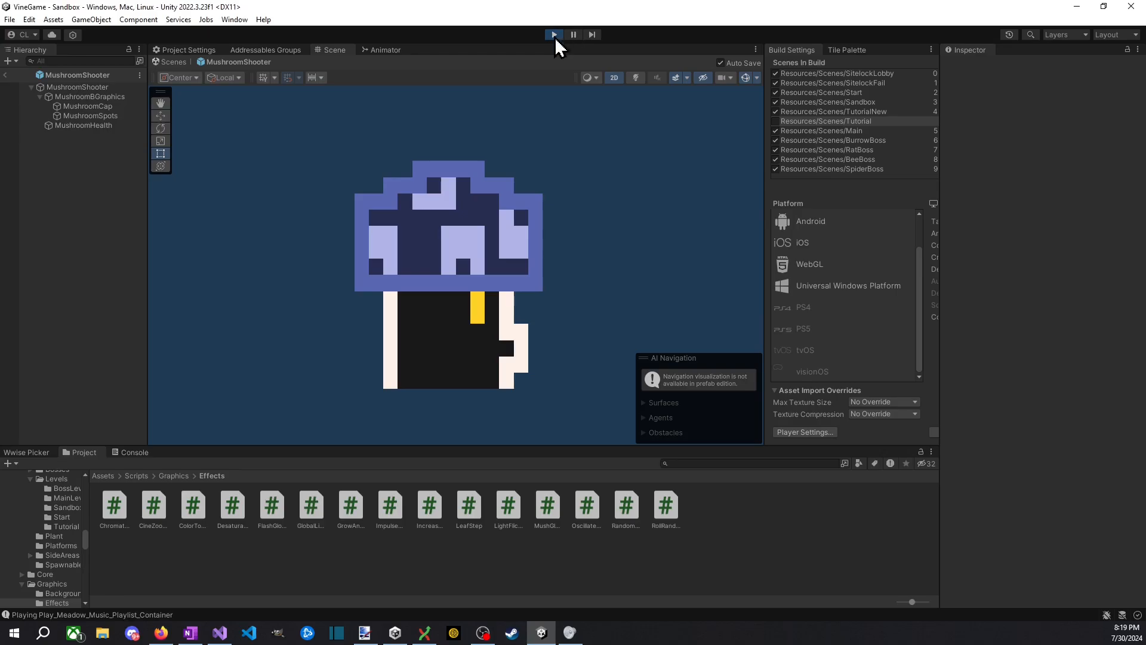
{"action": "left_click", "coordinate": [556, 36]}
Step: Return to GrowAndShrink.cs in Visual Studio and trace m_ShrinkingOnDeath from Update back to OnDeath
{"action": "left_click", "coordinate": [363, 632]}
{"action": "scroll", "coordinate": [583, 485], "scroll_direction": "down", "scroll_amount": 1}
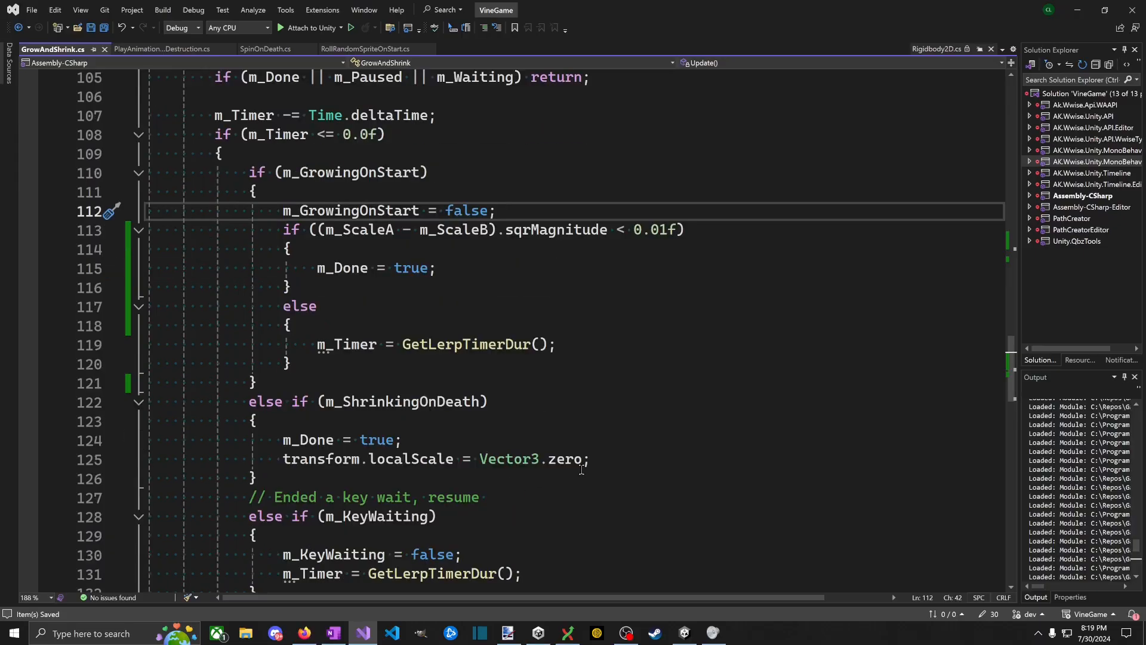
{"action": "double_click", "coordinate": [394, 402]}
{"action": "scroll", "coordinate": [461, 525], "scroll_direction": "down", "scroll_amount": 8}
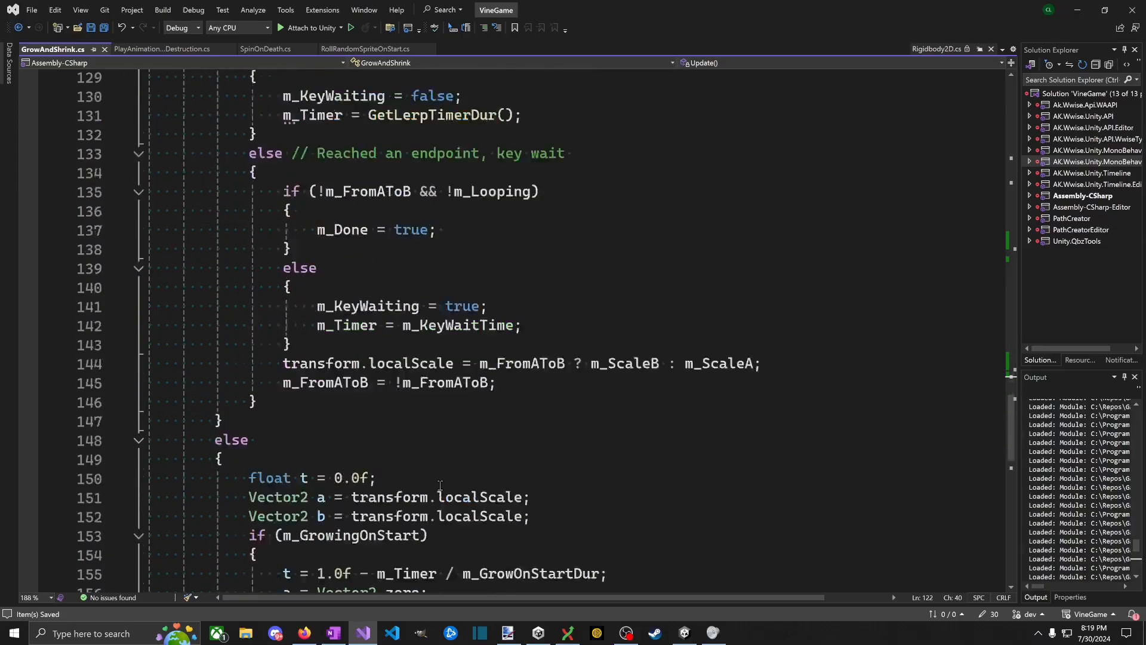
{"action": "scroll", "coordinate": [462, 538], "scroll_direction": "up", "scroll_amount": 3}
{"action": "scroll", "coordinate": [461, 537], "scroll_direction": "up", "scroll_amount": 20}
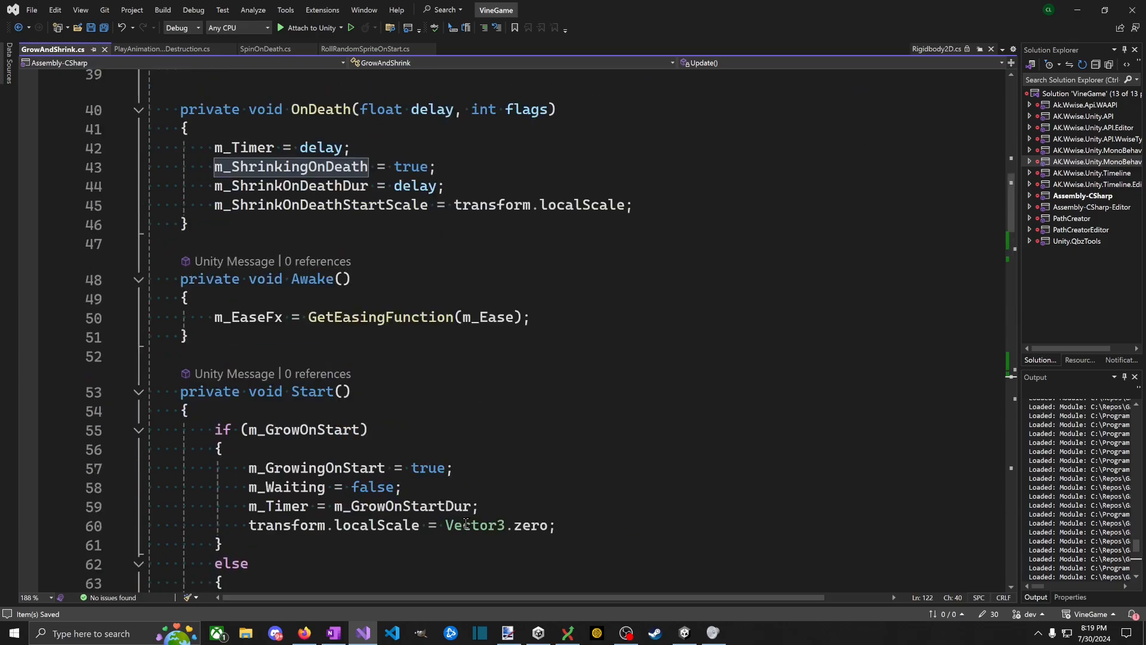
{"action": "scroll", "coordinate": [466, 524], "scroll_direction": "up", "scroll_amount": 1}
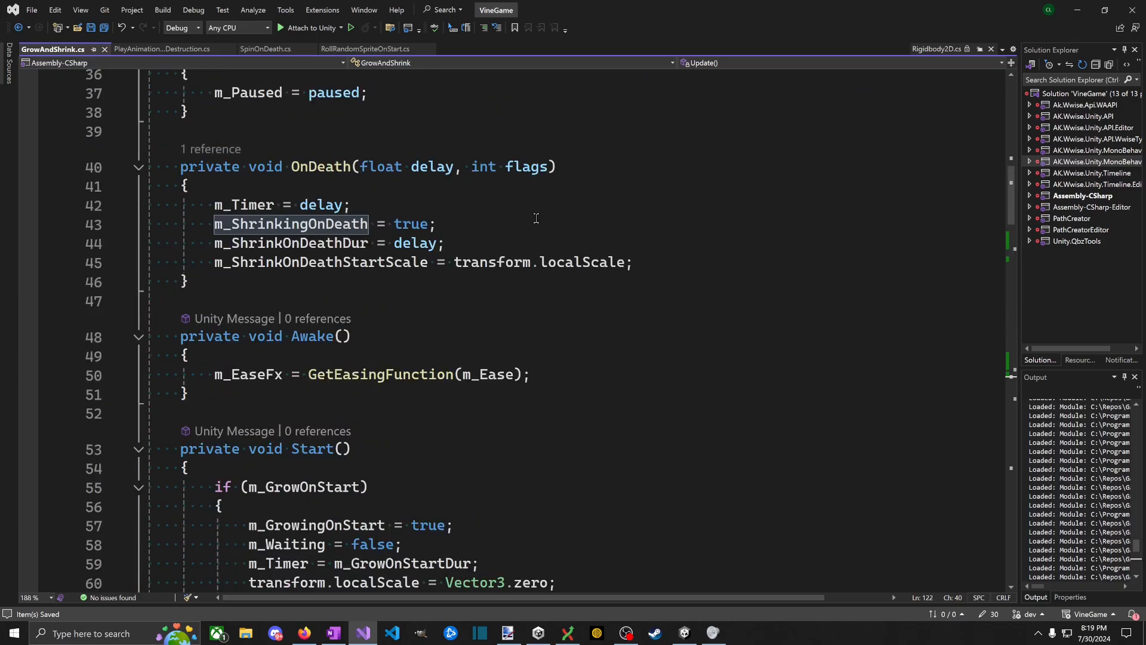
{"action": "left_click", "coordinate": [530, 212]}
{"action": "key", "text": "Return"}
{"action": "type", "text": "m_"}
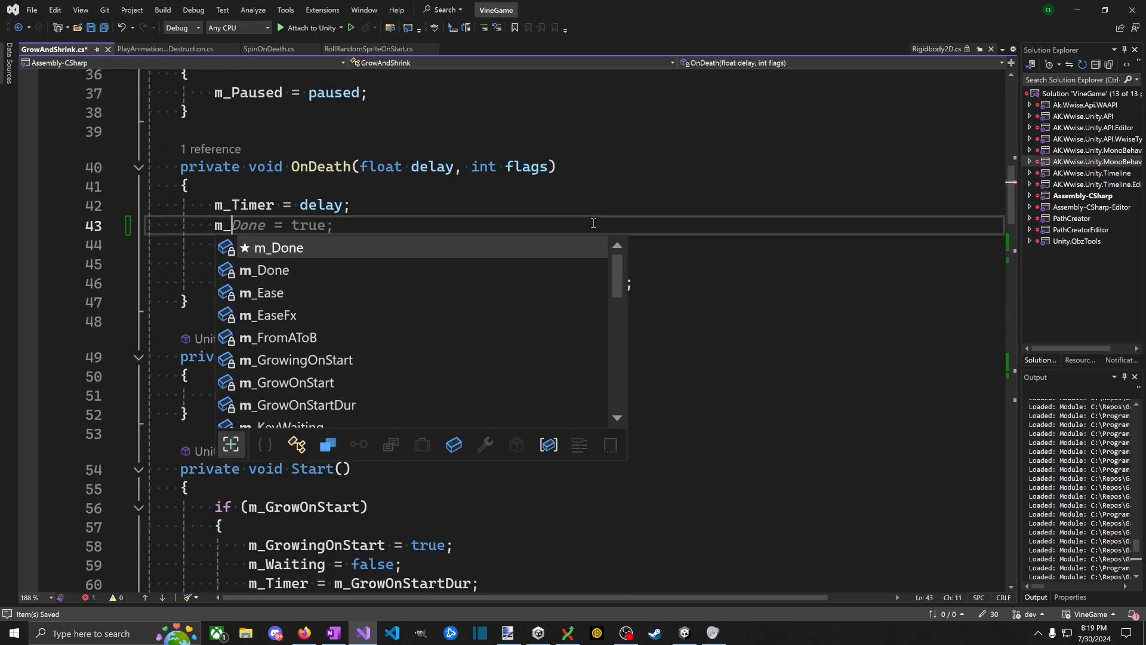
{"action": "key", "text": "BackSpace"}
{"action": "key", "text": "BackSpace"}
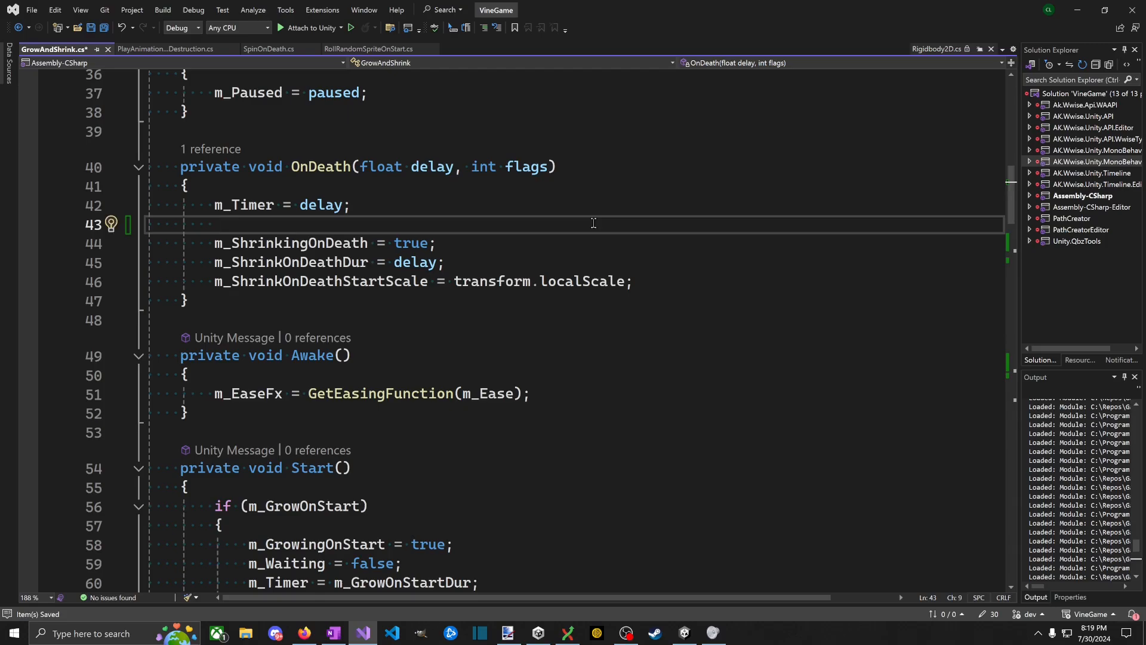
{"action": "key", "text": "BackSpace"}
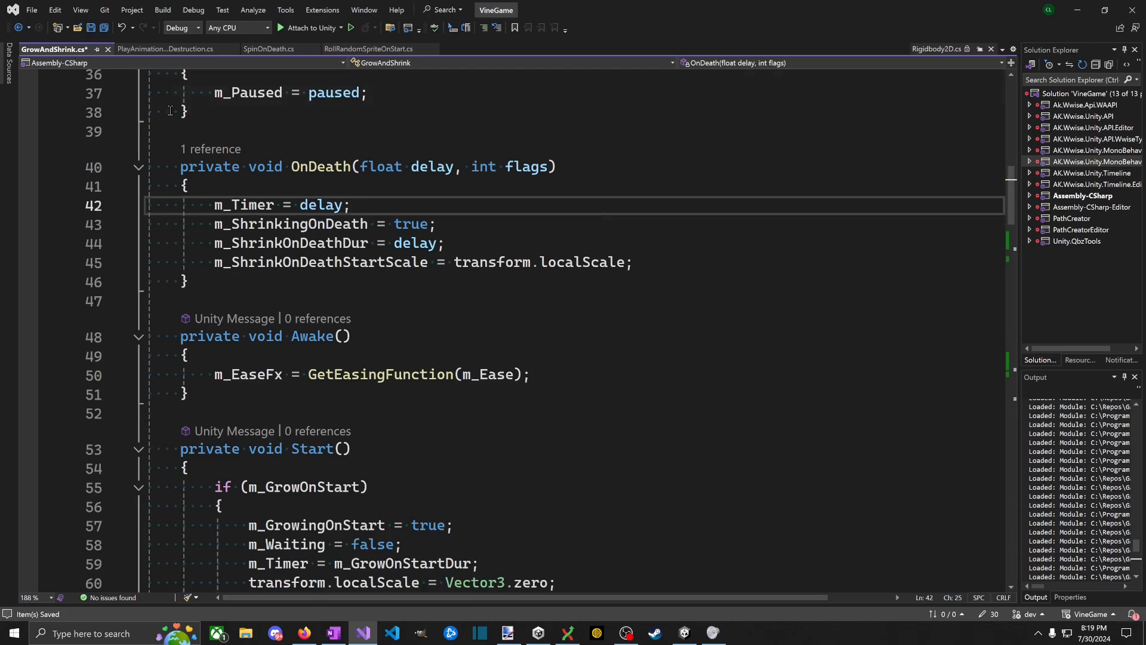
Step: Trace m_ShrinkOnDeath from its field declaration to the block in Start that subscribes OnDeath to OnDestructionImminent
{"action": "key", "text": "Up"}
{"action": "key", "text": "Up"}
{"action": "scroll", "coordinate": [525, 350], "scroll_direction": "up", "scroll_amount": 9}
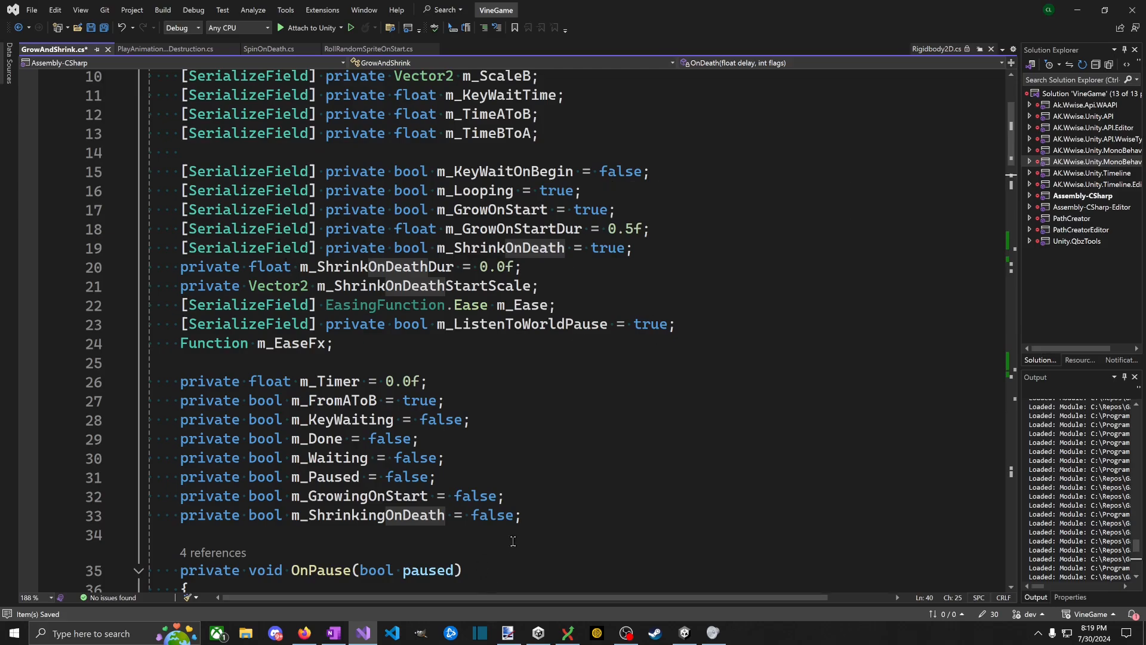
{"action": "scroll", "coordinate": [513, 541], "scroll_direction": "down", "scroll_amount": 4}
{"action": "scroll", "coordinate": [476, 237], "scroll_direction": "up", "scroll_amount": 3}
{"action": "left_click", "coordinate": [525, 190]}
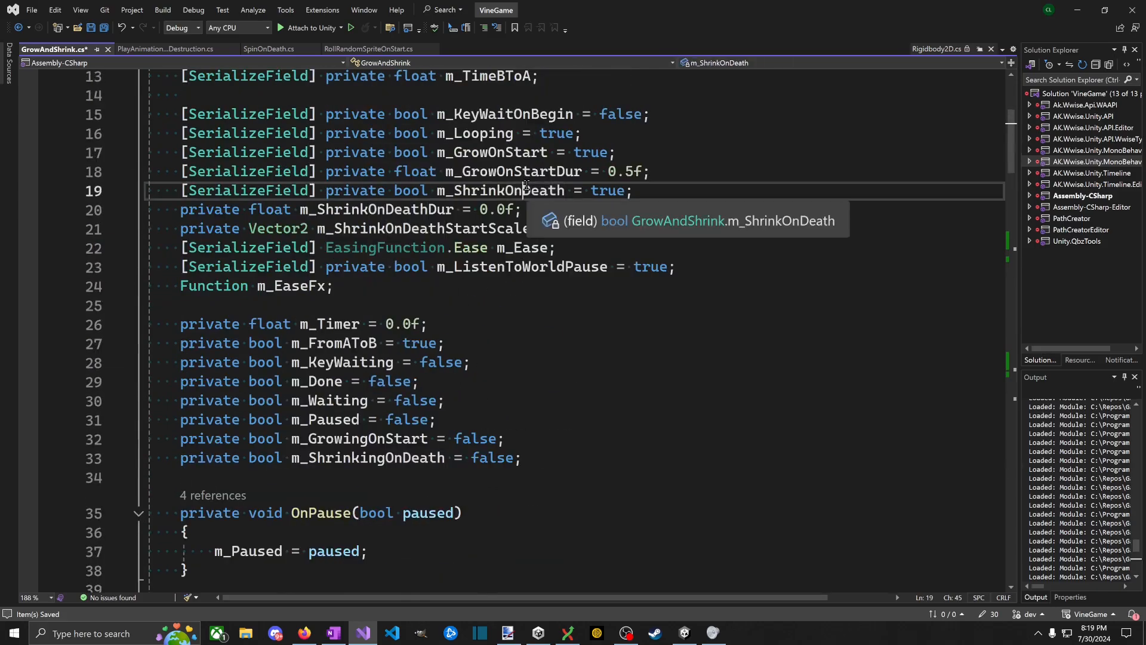
{"action": "double_click", "coordinate": [527, 187]}
{"action": "scroll", "coordinate": [673, 374], "scroll_direction": "down", "scroll_amount": 20}
{"action": "scroll", "coordinate": [662, 362], "scroll_direction": "up", "scroll_amount": 5}
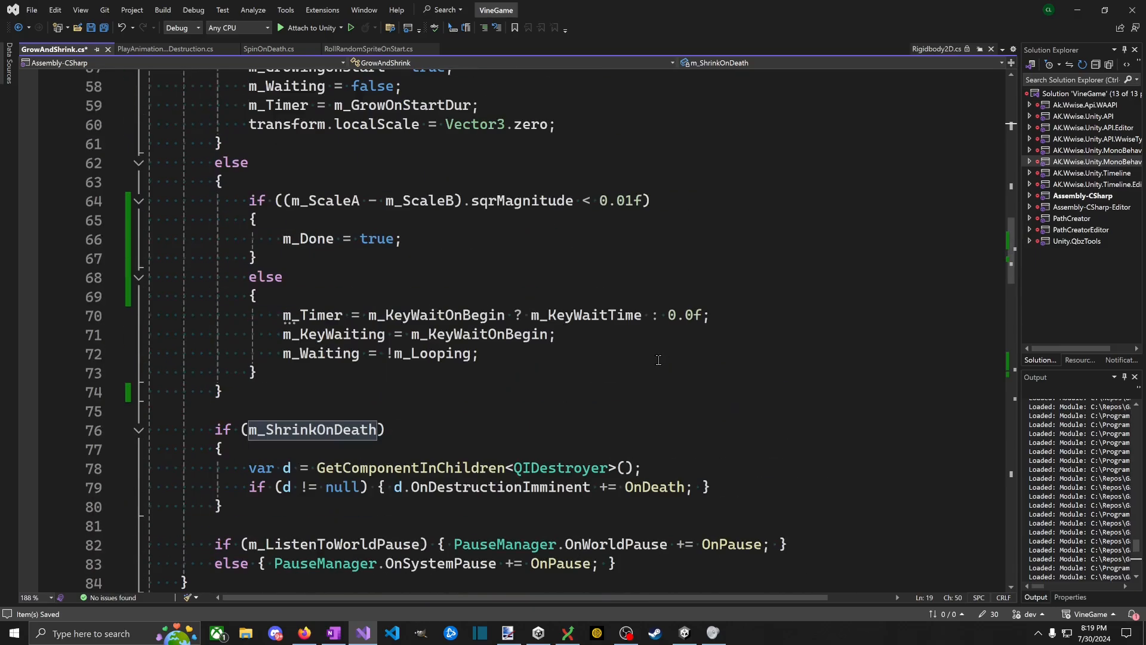
{"action": "left_click_drag", "start_coordinate": [346, 525], "coordinate": [365, 450]}
{"action": "triple_click", "coordinate": [560, 486]}
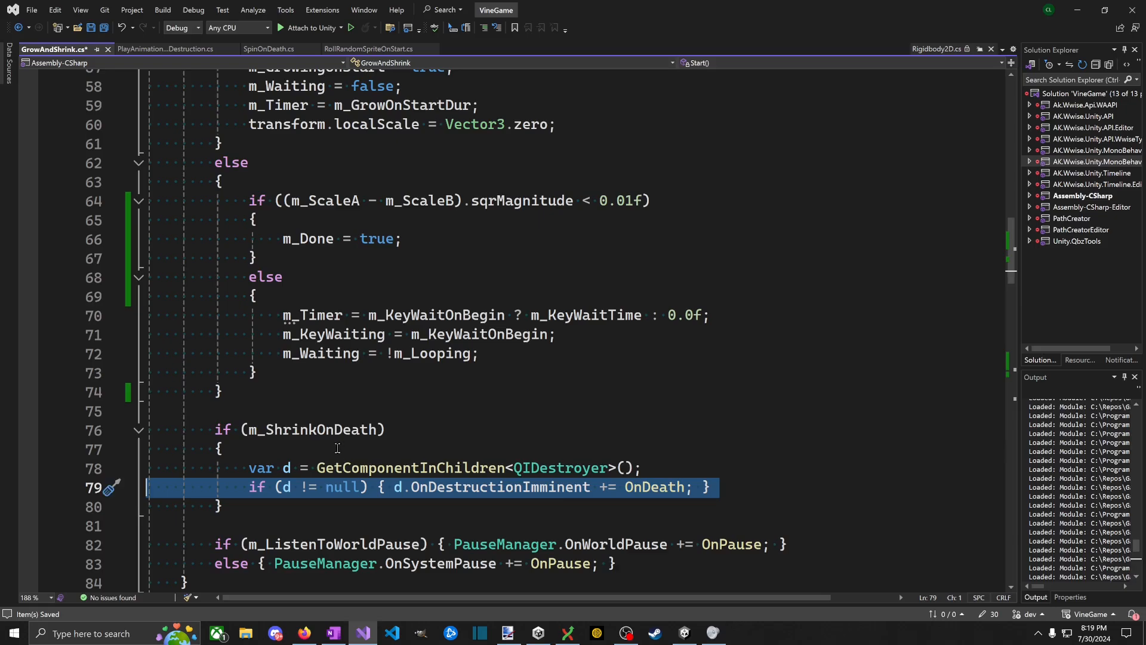
{"action": "double_click", "coordinate": [358, 430]}
{"action": "scroll", "coordinate": [486, 427], "scroll_direction": "up", "scroll_amount": 4}
{"action": "scroll", "coordinate": [488, 426], "scroll_direction": "down", "scroll_amount": 1}
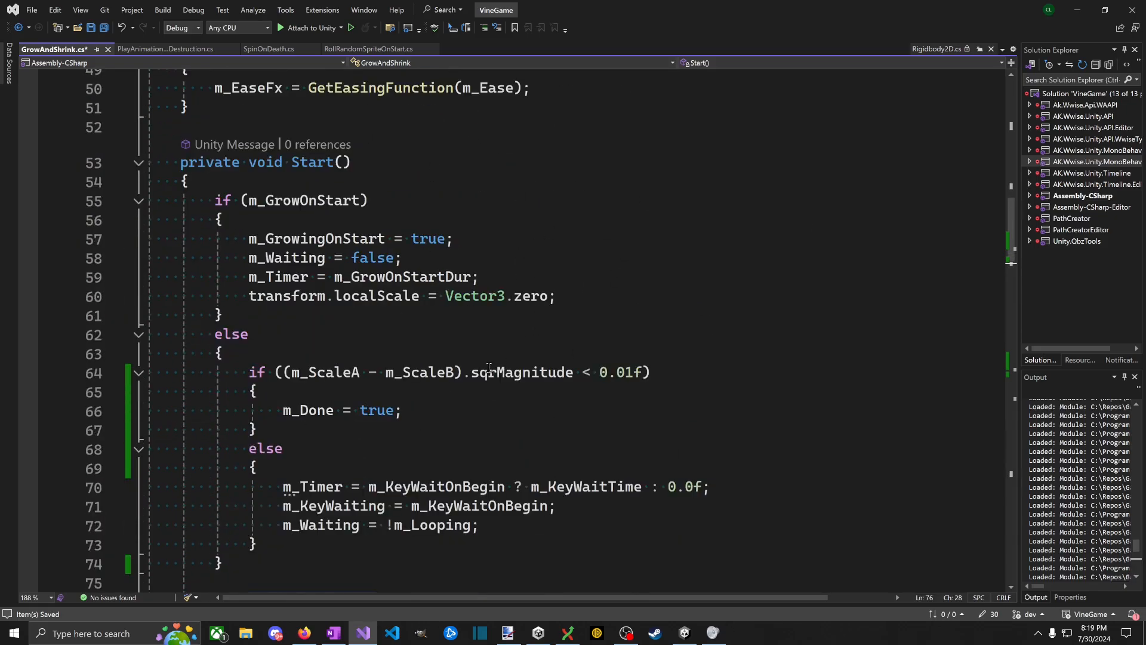
{"action": "scroll", "coordinate": [489, 368], "scroll_direction": "up", "scroll_amount": 4}
Step: In OnDeath, insert m_Done = false; directly after m_ShrinkingOnDeath = true; and save the script
{"action": "left_click", "coordinate": [755, 175]}
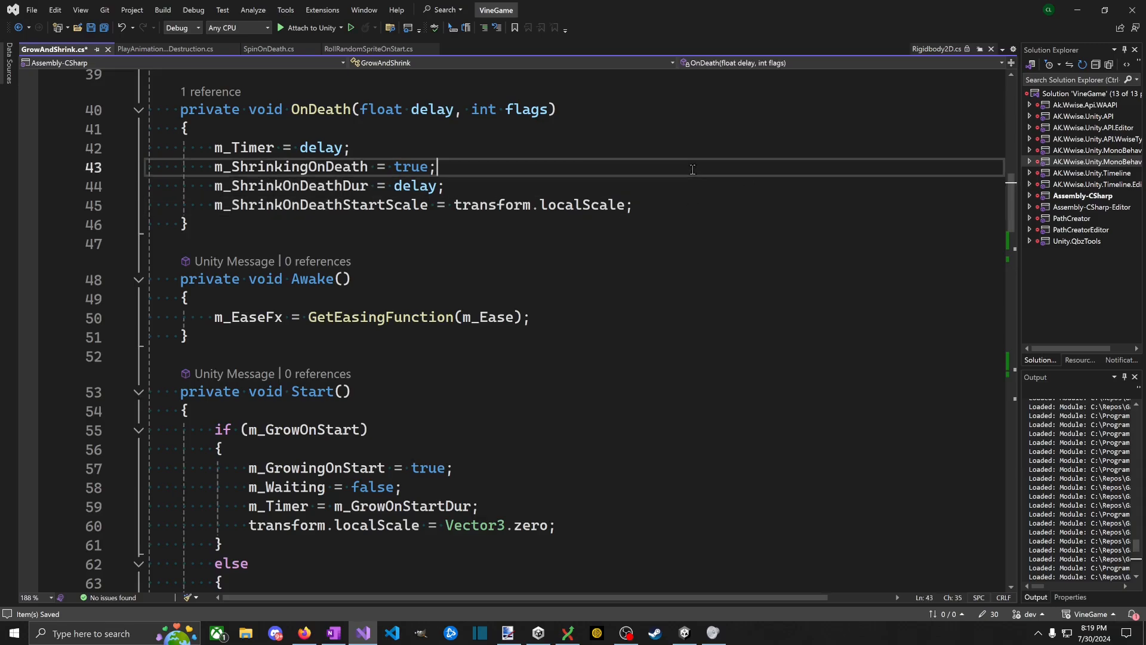
{"action": "key", "text": "Return"}
{"action": "type", "text": "m_Done = false;"}
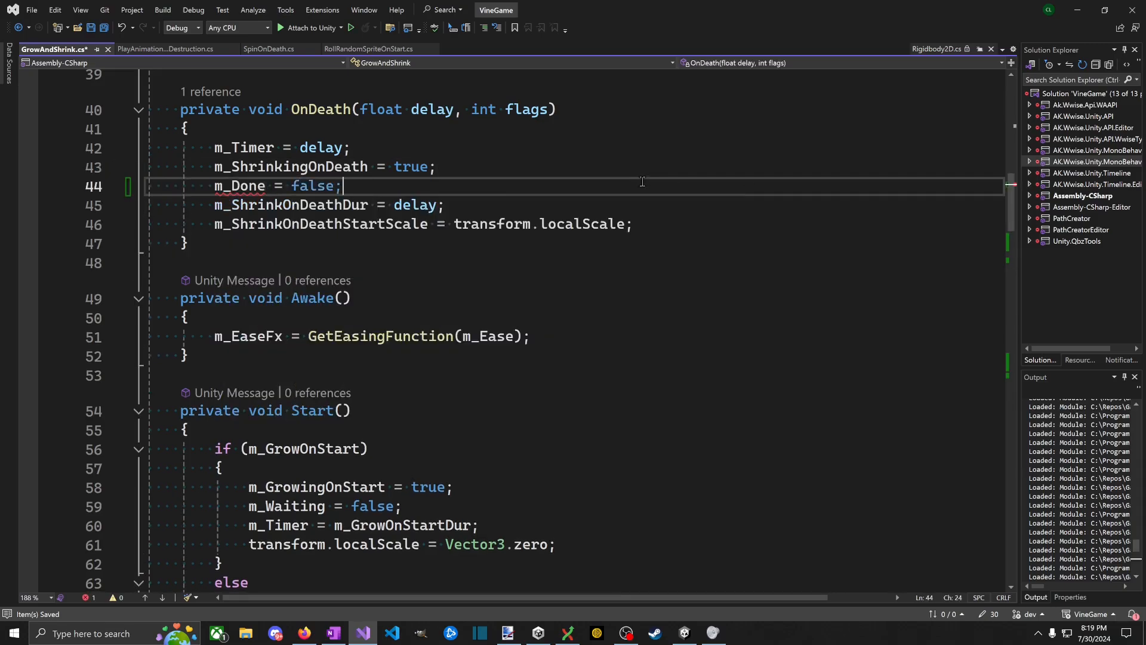
{"action": "key", "text": "ctrl+s"}
{"action": "key", "text": "Down"}
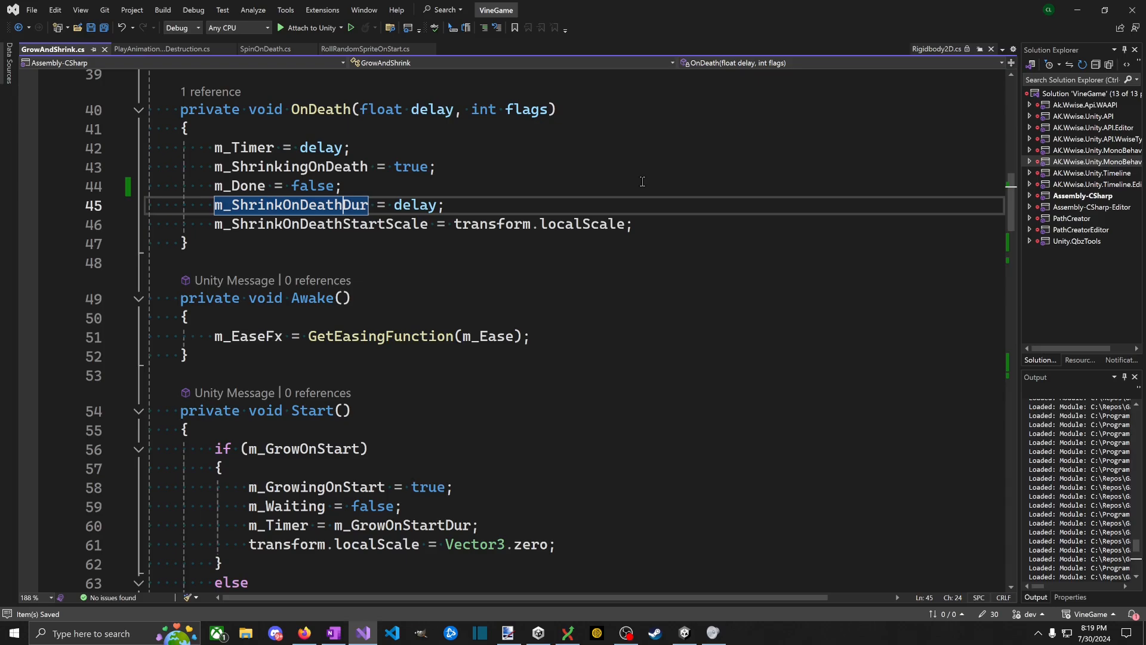
Step: Switch to Unity and playtest the Sandbox scene, attacking the burrower and mushroom enemies on the platforms to check their death effects
{"action": "left_click", "coordinate": [570, 0]}
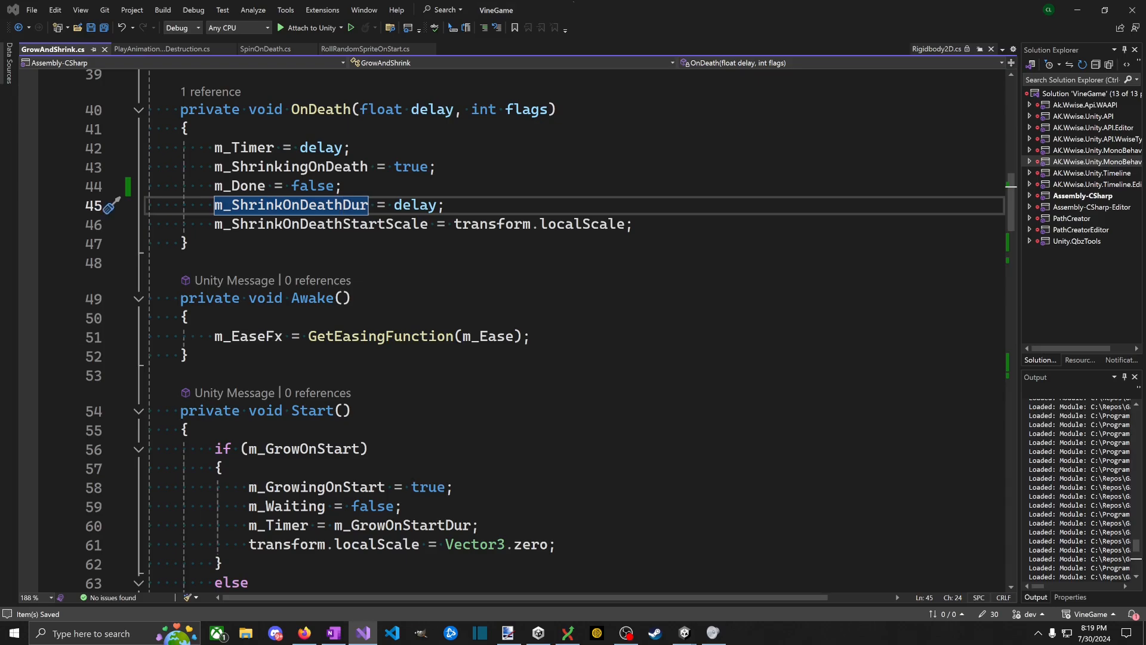
{"action": "key", "text": "alt+Tab"}
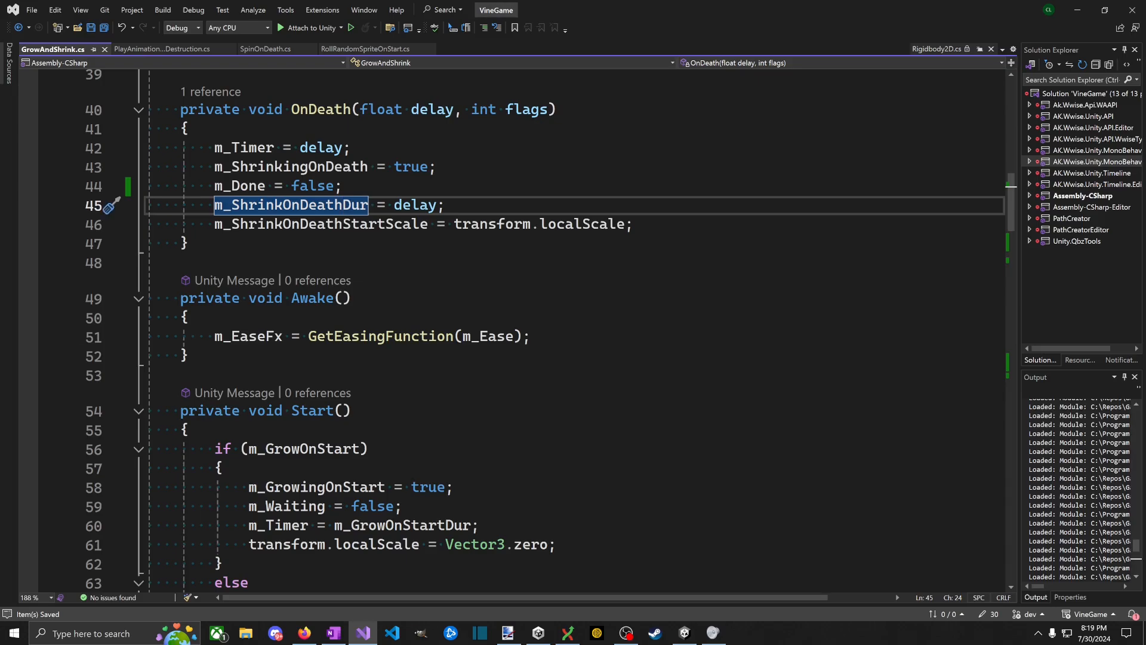
{"action": "key", "text": "alt+Tab"}
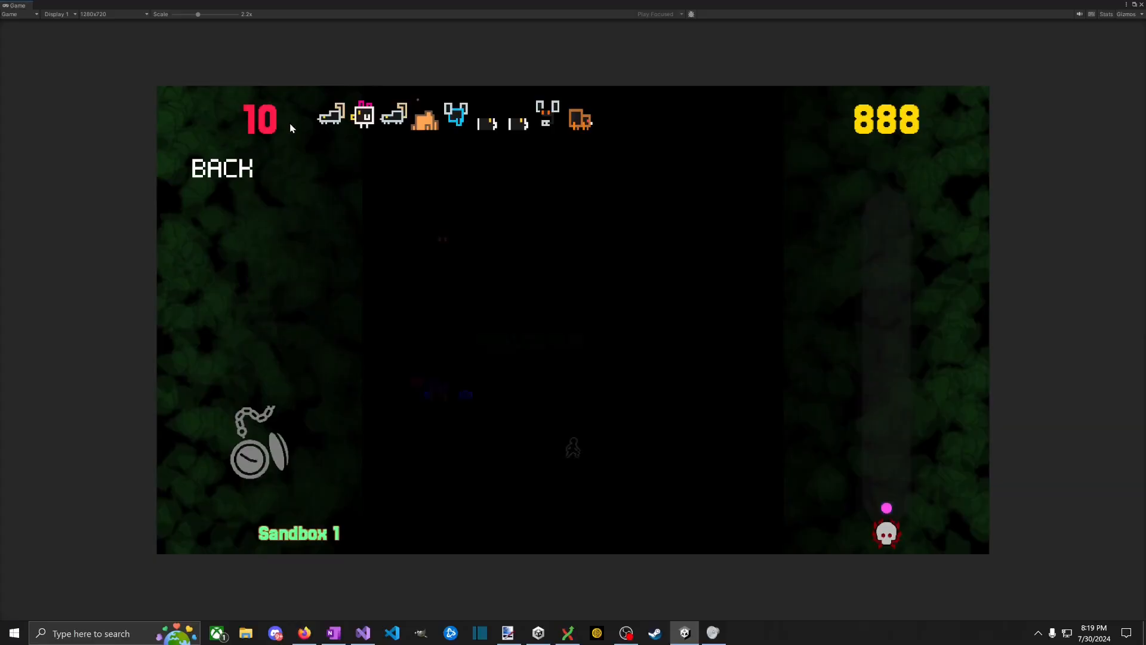
{"action": "key", "text": "a"}
{"action": "key", "text": "space"}
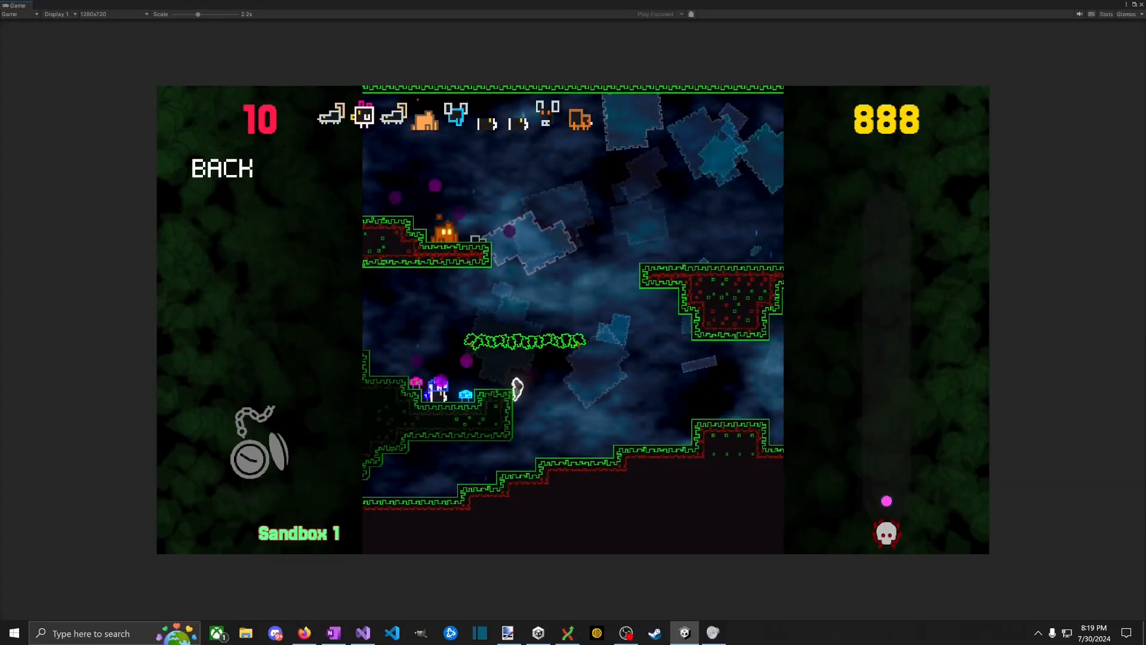
{"action": "key", "text": "space"}
{"action": "key", "text": "a"}
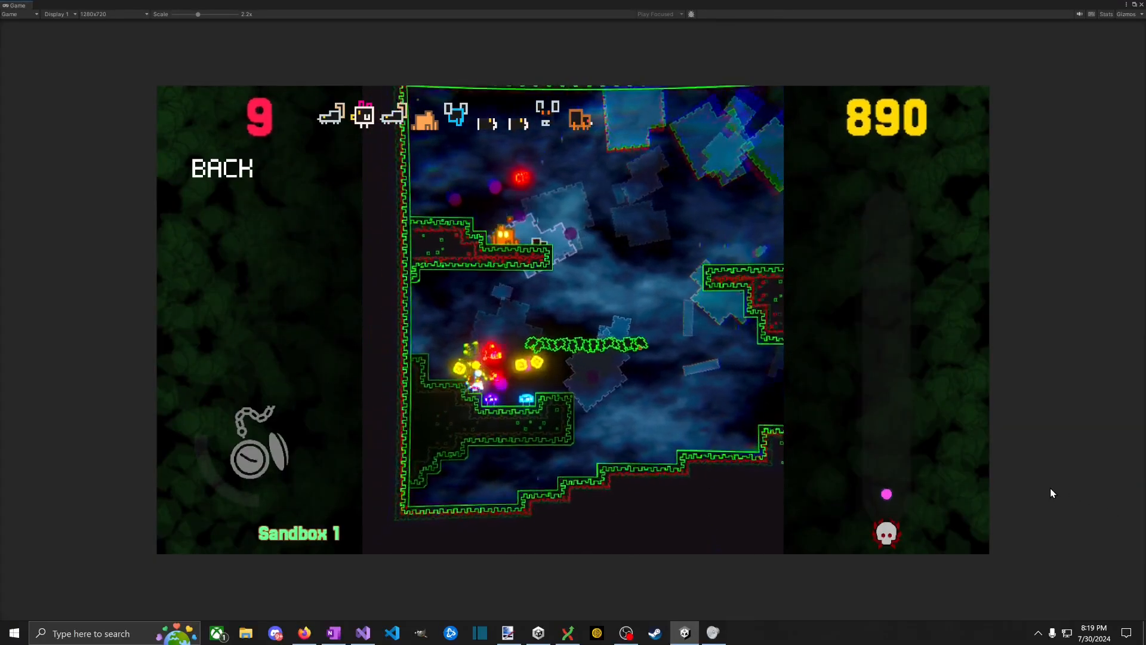
{"action": "key", "text": "d"}
{"action": "key", "text": "space"}
{"action": "key", "text": "space"}
{"action": "key", "text": "a"}
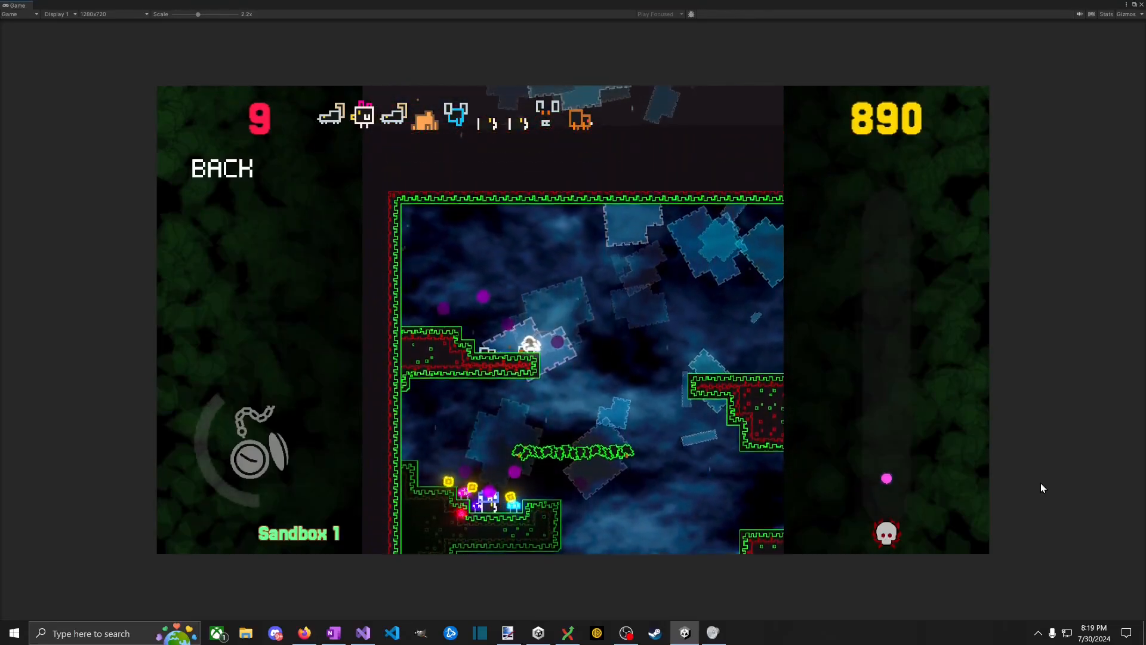
{"action": "key", "text": "a"}
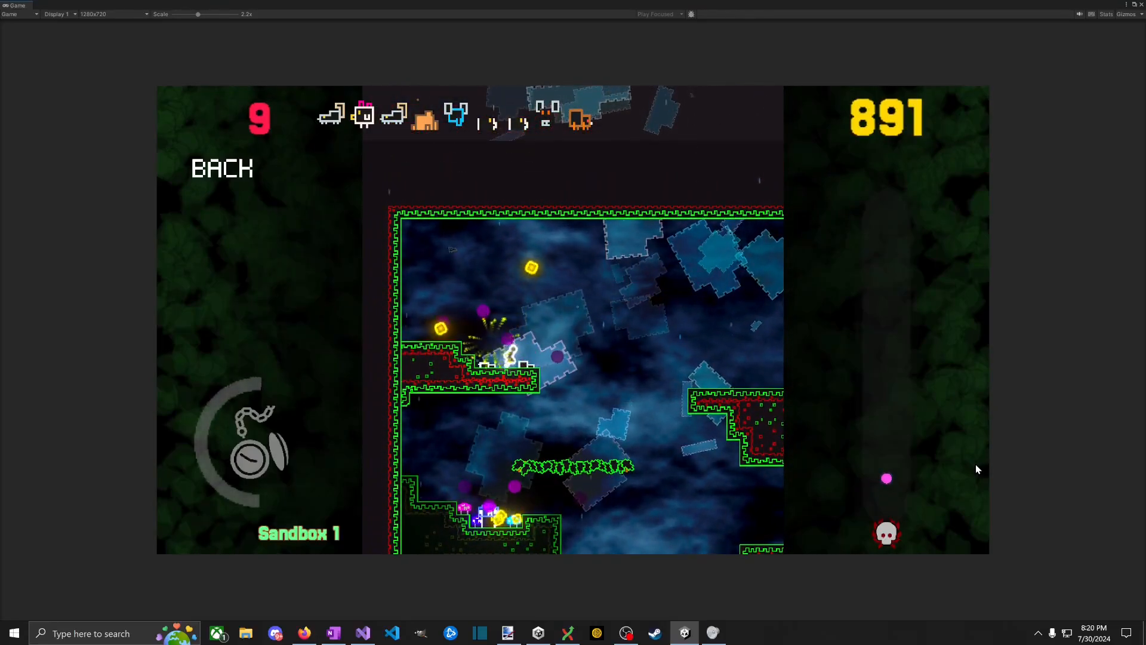
{"action": "key", "text": "d"}
{"action": "key", "text": "a"}
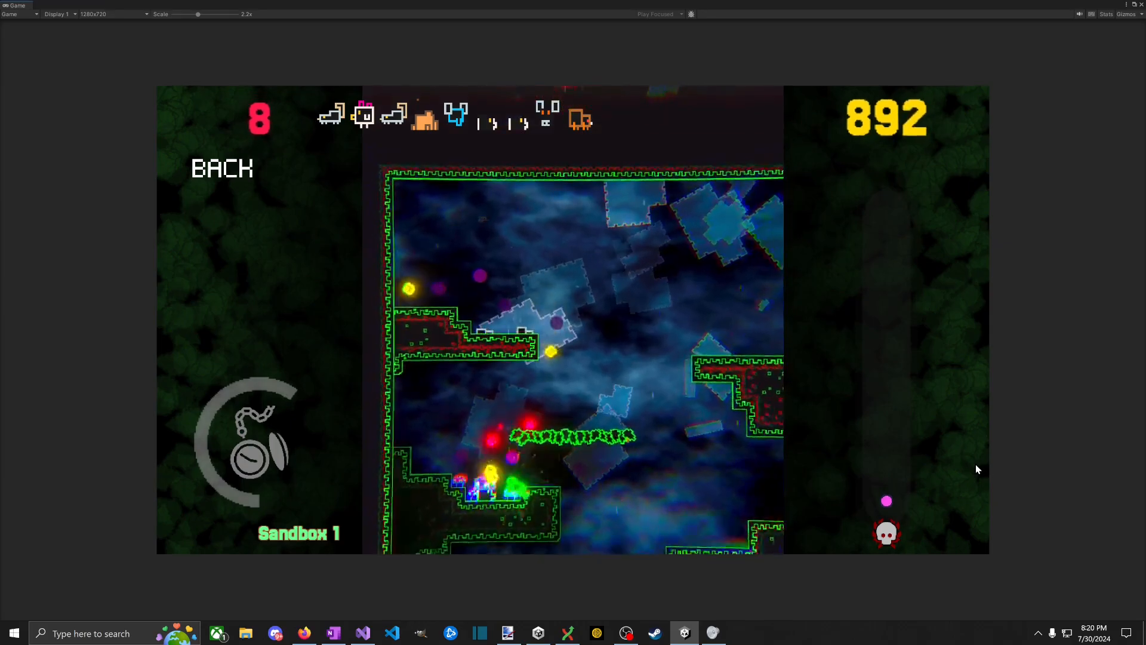
{"action": "key", "text": "a"}
{"action": "key", "text": "d"}
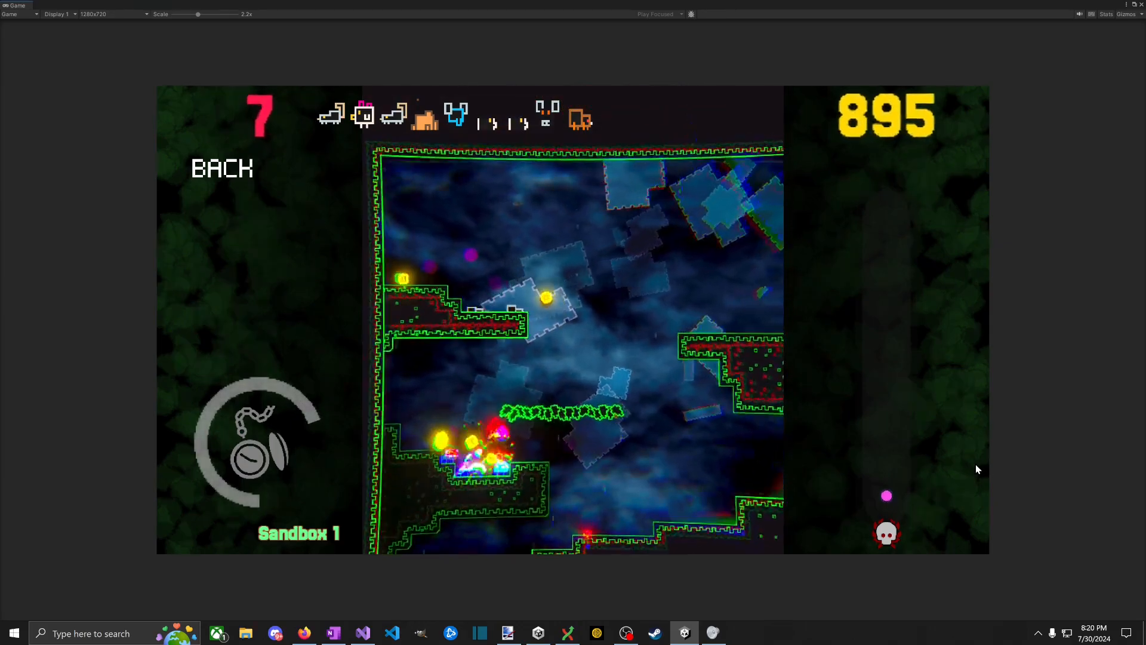
Step: Playtest the rats on the raised platform, then spawn Chicken enemies from the in-game list and attack them
{"action": "key", "text": "space"}
{"action": "key", "text": "d"}
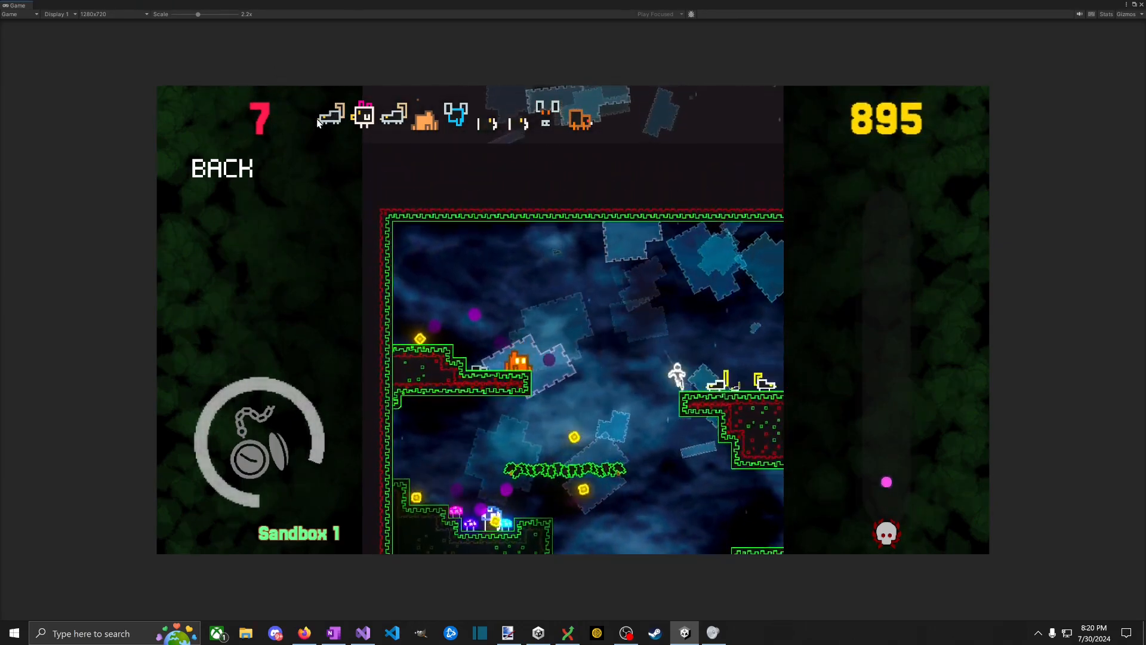
{"action": "key", "text": "d"}
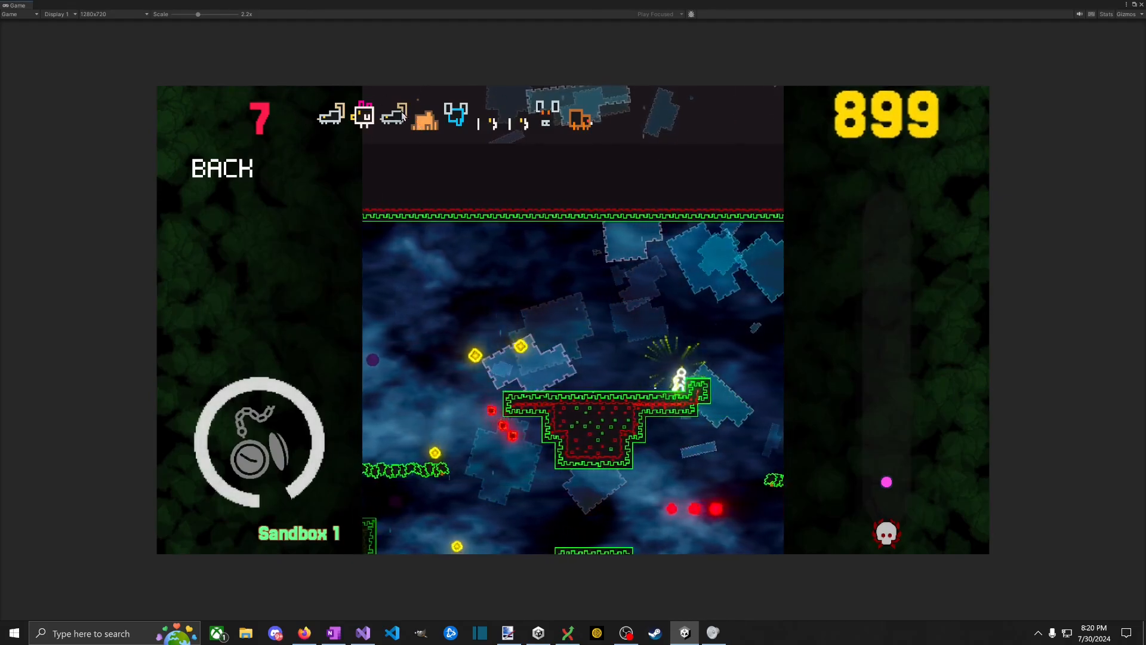
{"action": "key", "text": "a"}
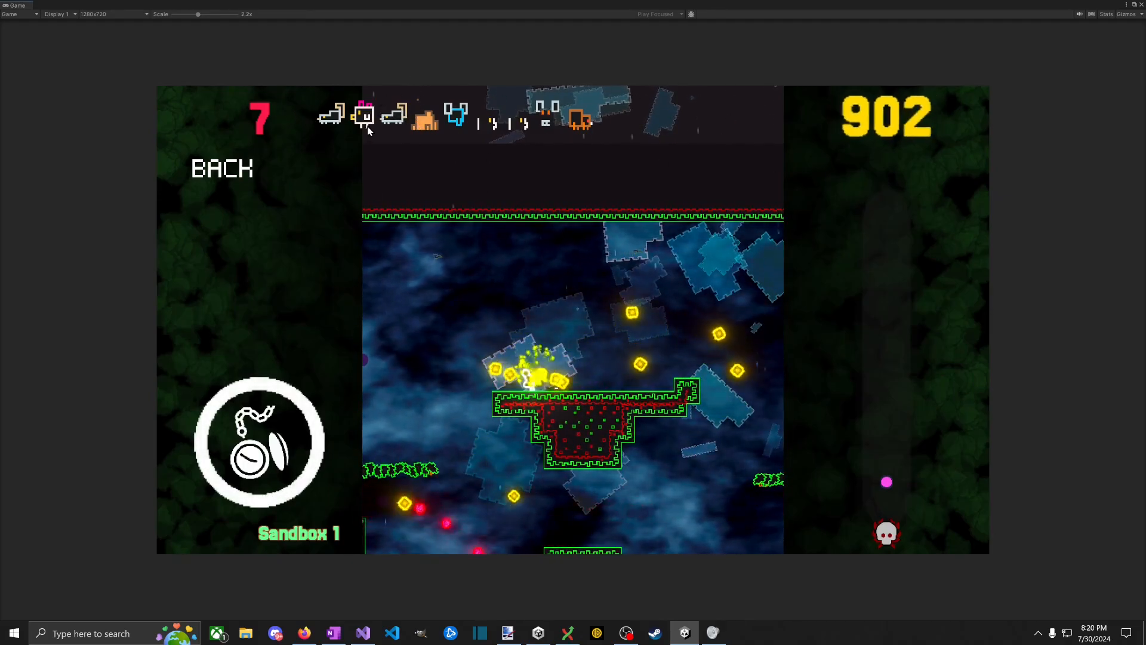
{"action": "left_click", "coordinate": [373, 120]}
{"action": "key", "text": "d"}
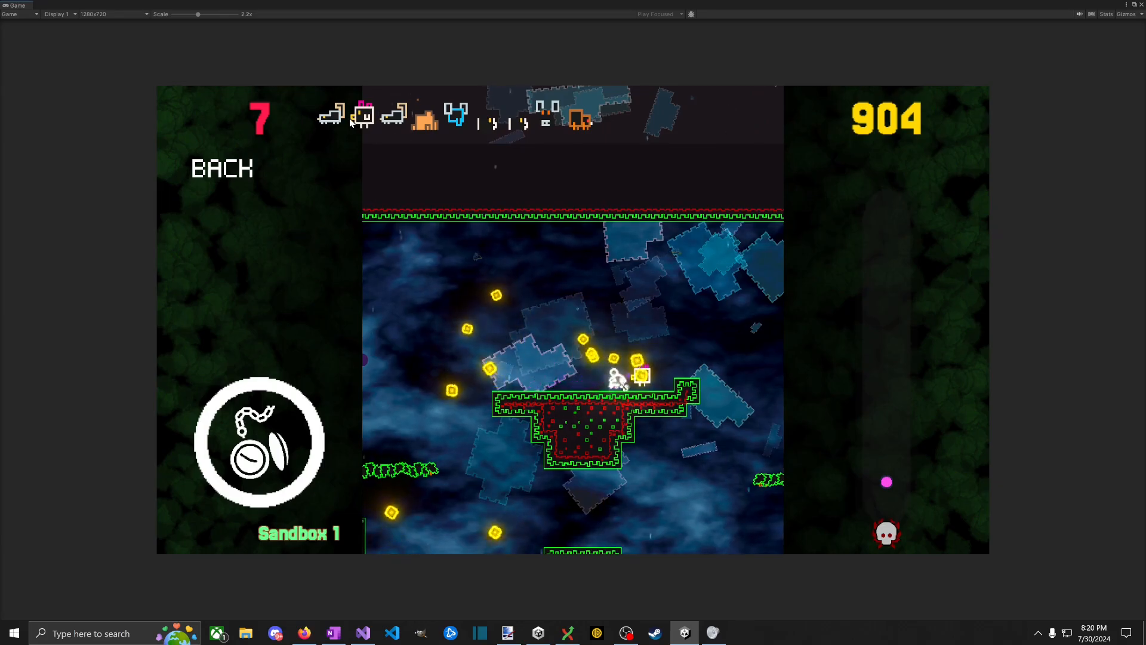
{"action": "key", "text": "d"}
{"action": "key", "text": "a"}
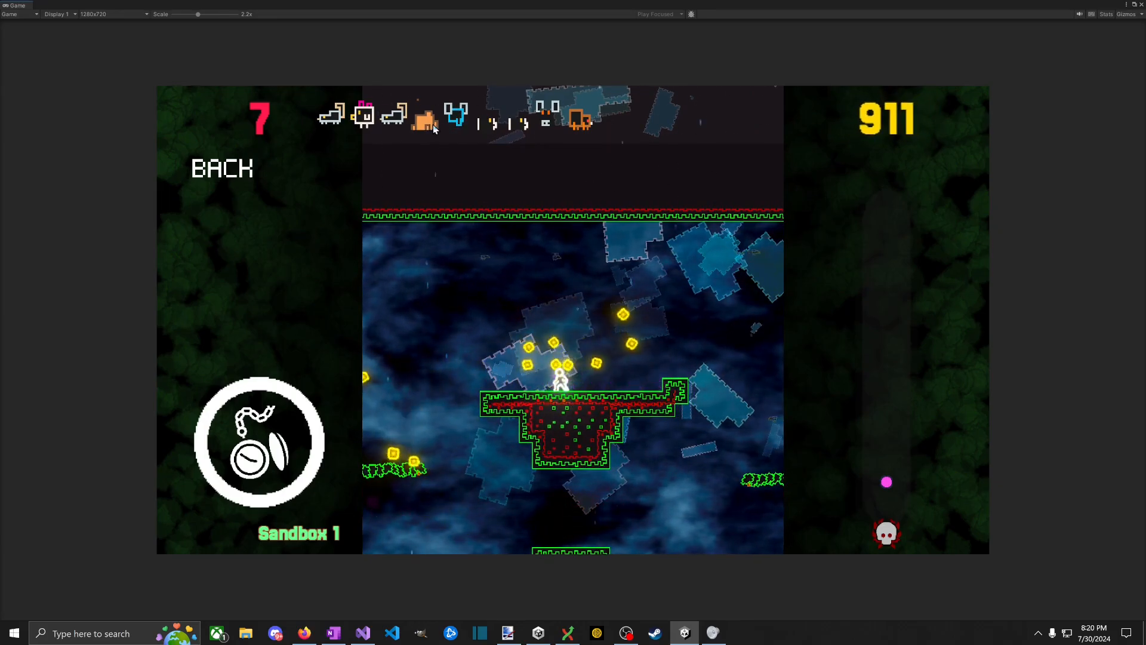
Step: Spawn mushroom and bee enemies from the in-game list, attack them to compare their death effects, and stop play mode
{"action": "key", "text": "d"}
{"action": "left_click", "coordinate": [504, 124]}
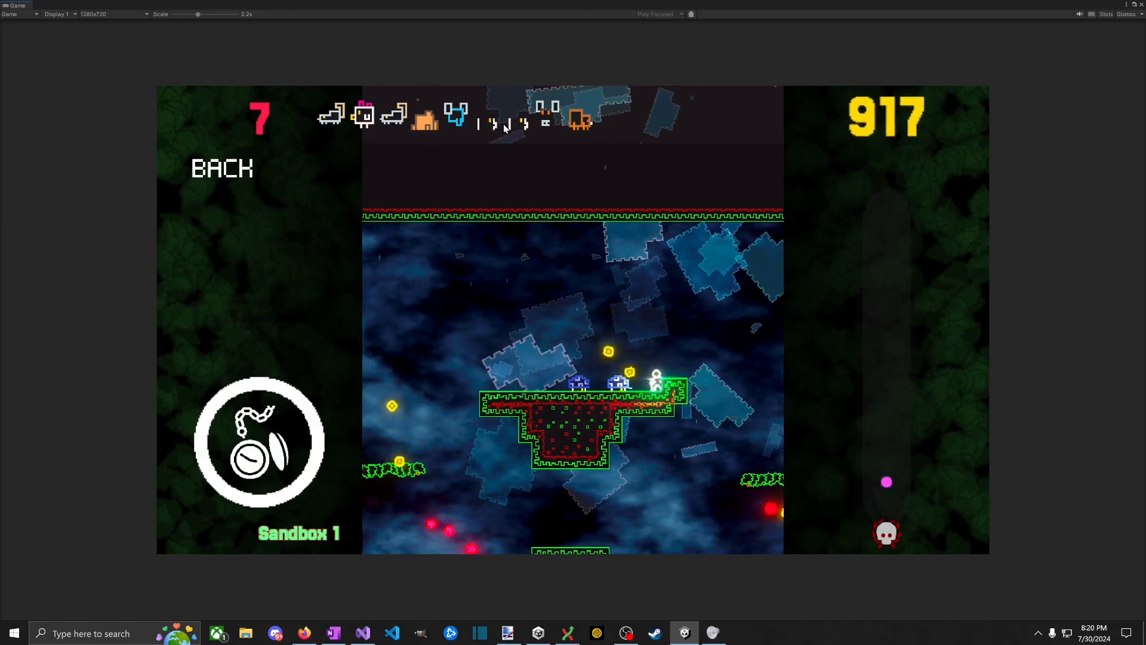
{"action": "key", "text": "a"}
{"action": "key", "text": "a"}
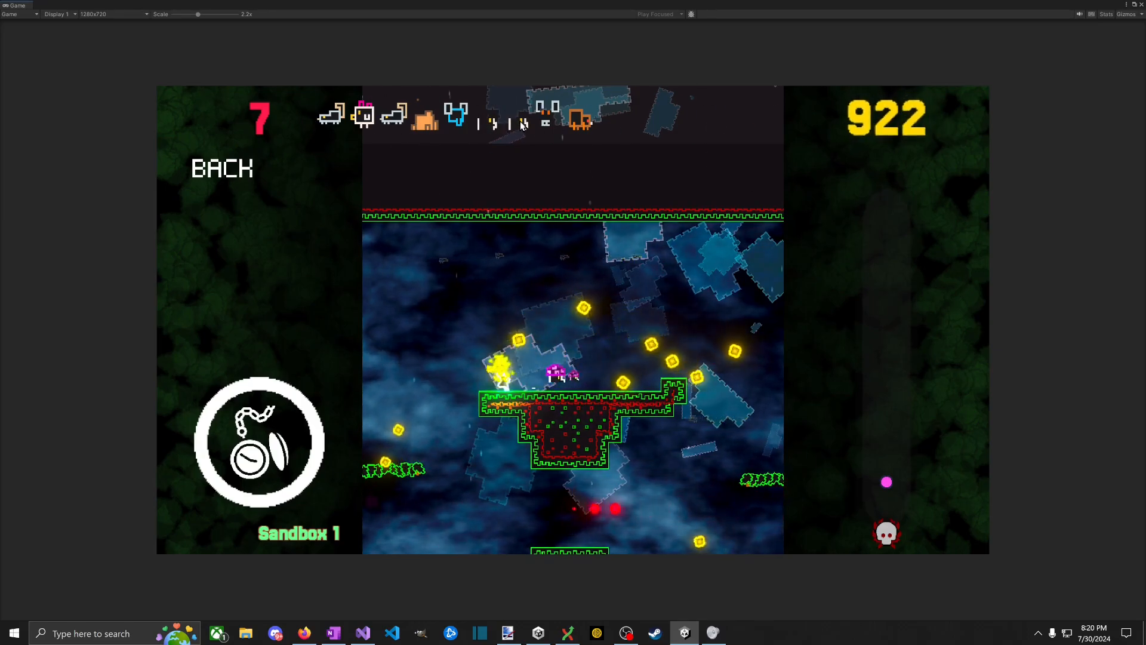
{"action": "key", "text": "d"}
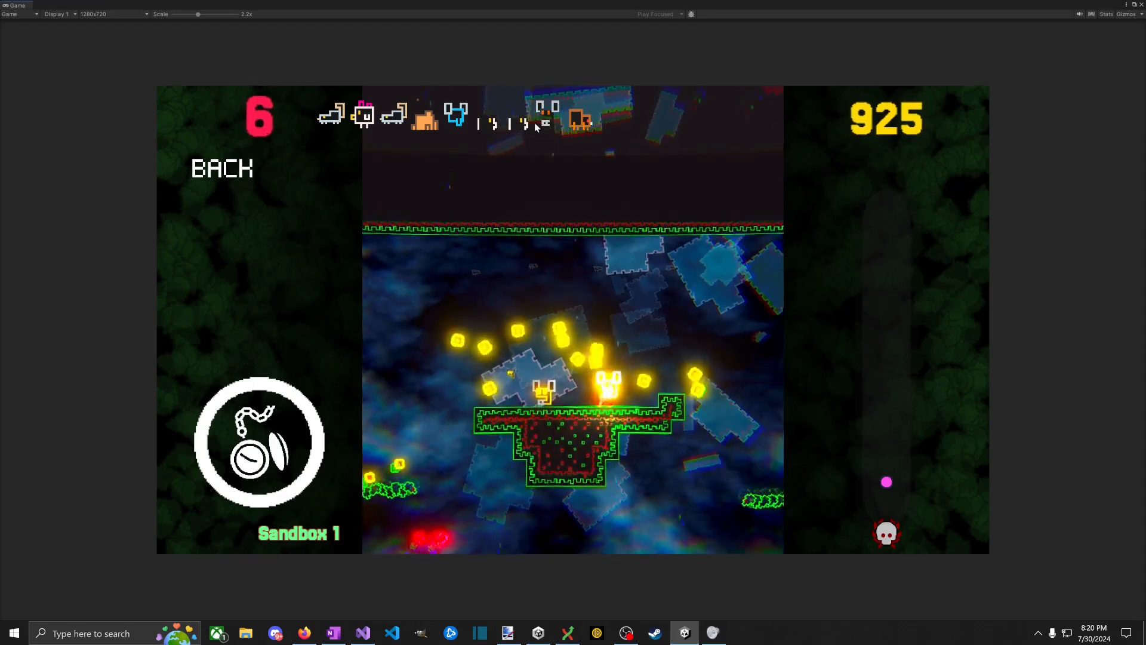
{"action": "key", "text": "a"}
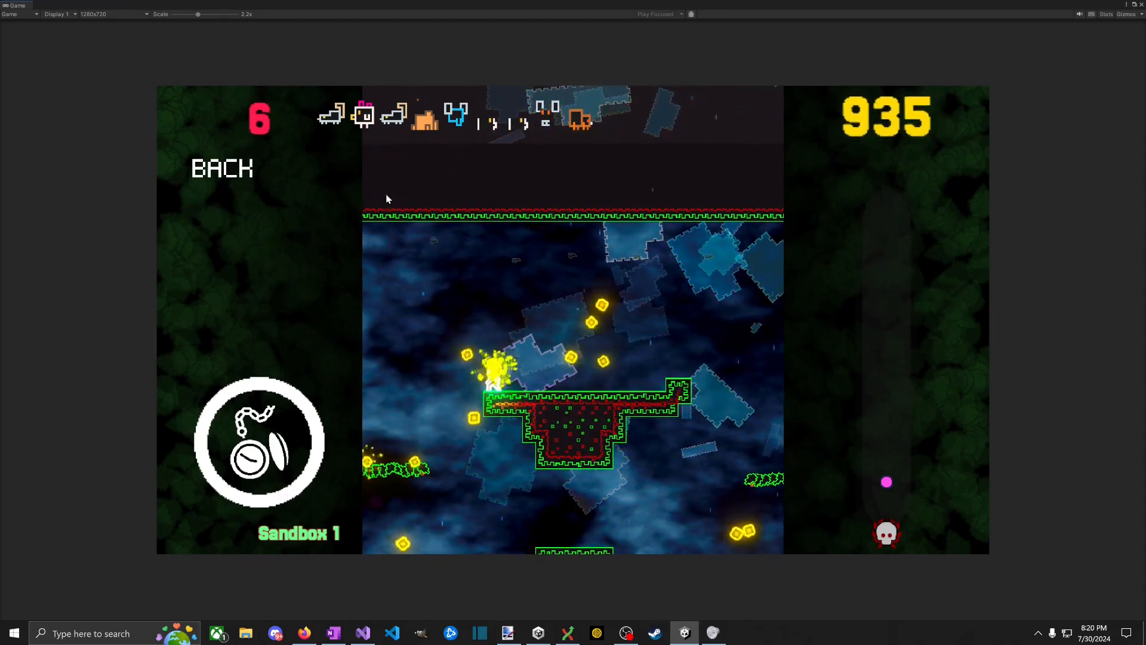
{"action": "key", "text": "d"}
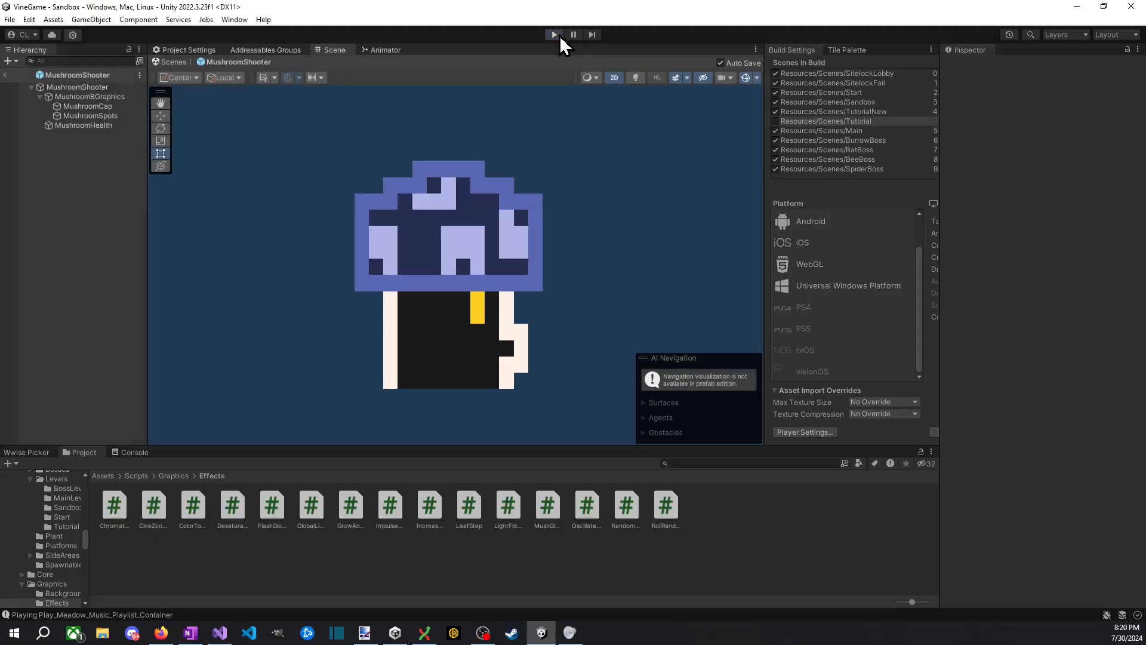
{"action": "left_click", "coordinate": [560, 36]}
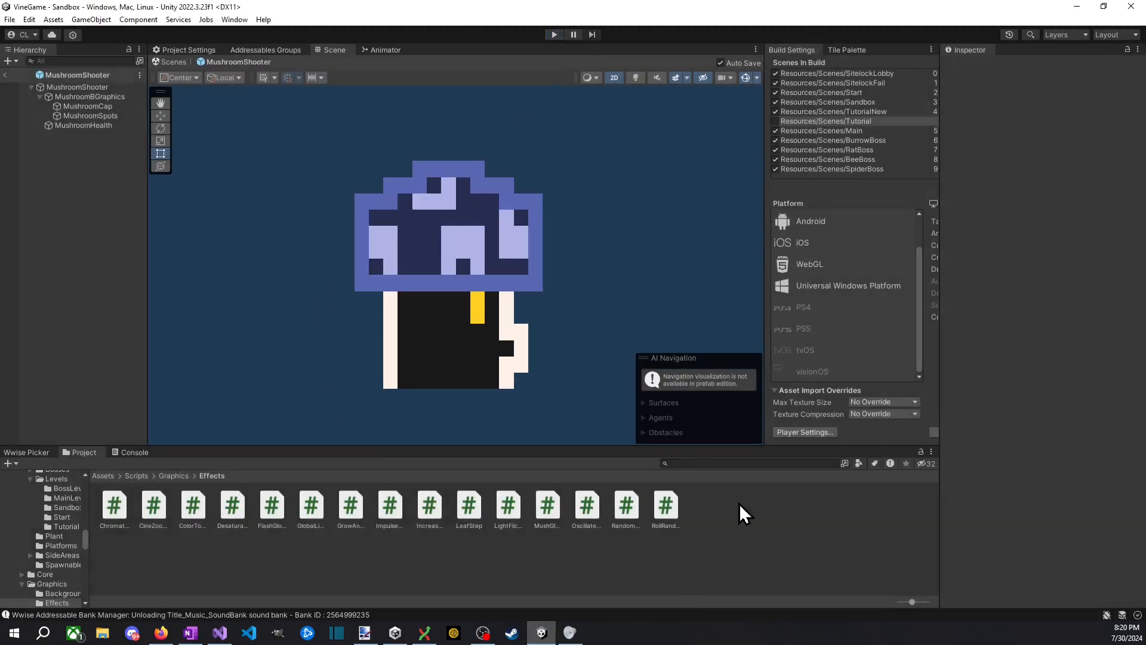
{"action": "left_click", "coordinate": [739, 463]}
{"action": "type", "text": "stand"}
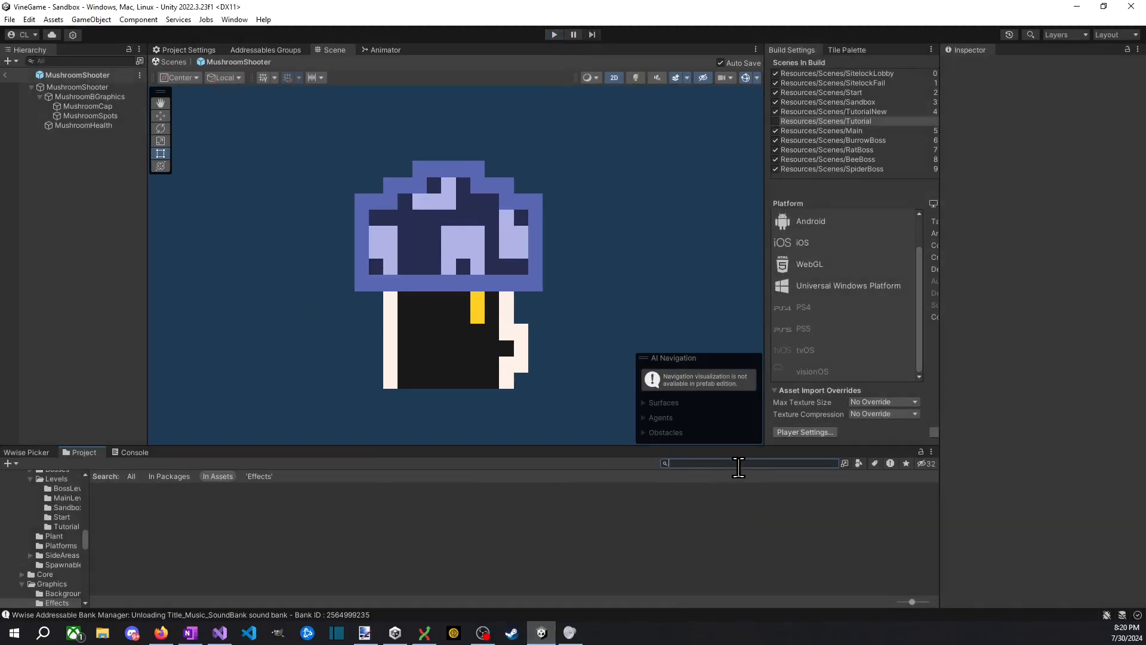
{"action": "key", "text": "BackSpace"}
{"action": "key", "text": "BackSpace"}
{"action": "key", "text": "BackSpace"}
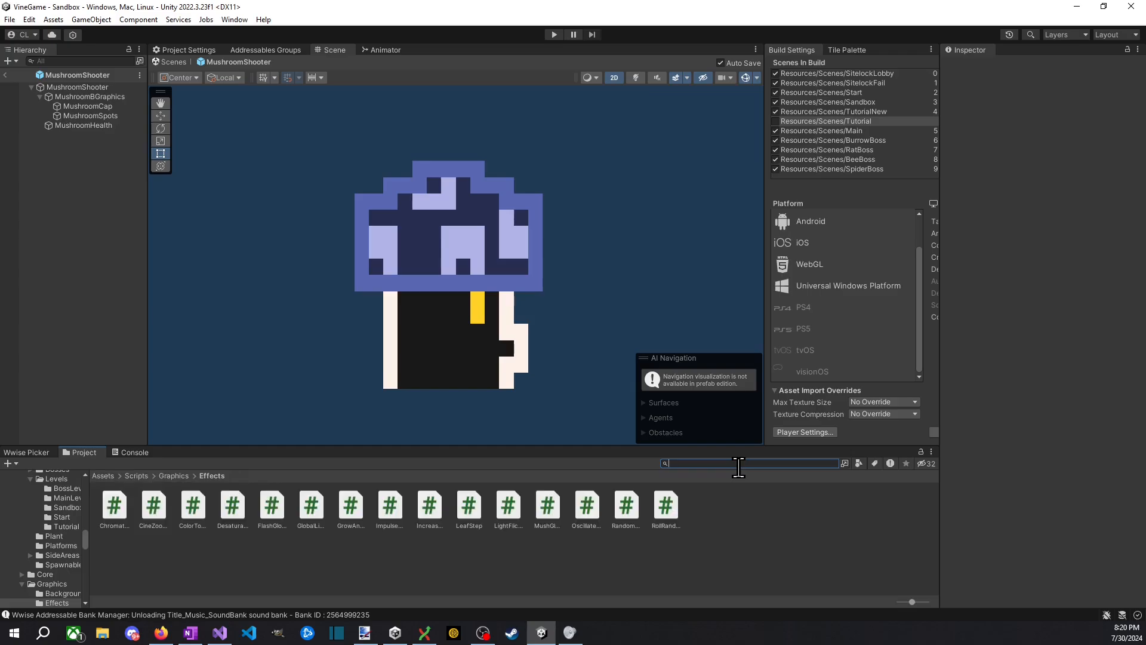
Step: Leave the MushroomShooter prefab, search the project assets for wasp and bee, select the Bee prefab, and clear the search
{"action": "left_click", "coordinate": [6, 75]}
{"action": "left_click", "coordinate": [765, 468]}
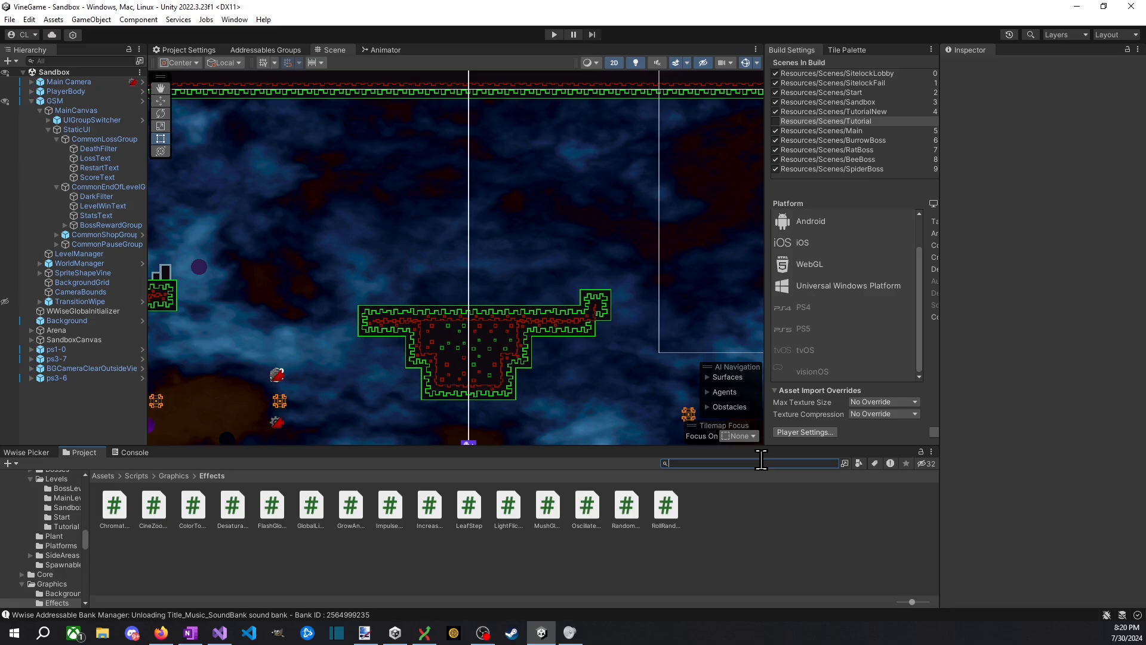
{"action": "type", "text": "wasp"}
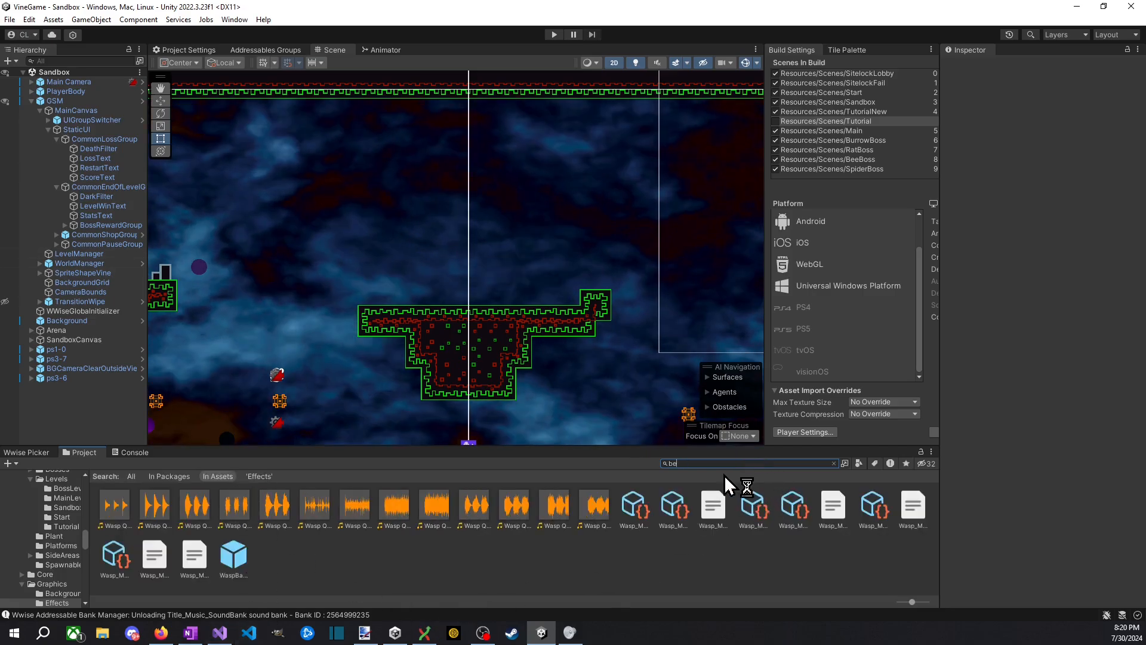
{"action": "type", "text": "bee"}
{"action": "left_click", "coordinate": [429, 508]}
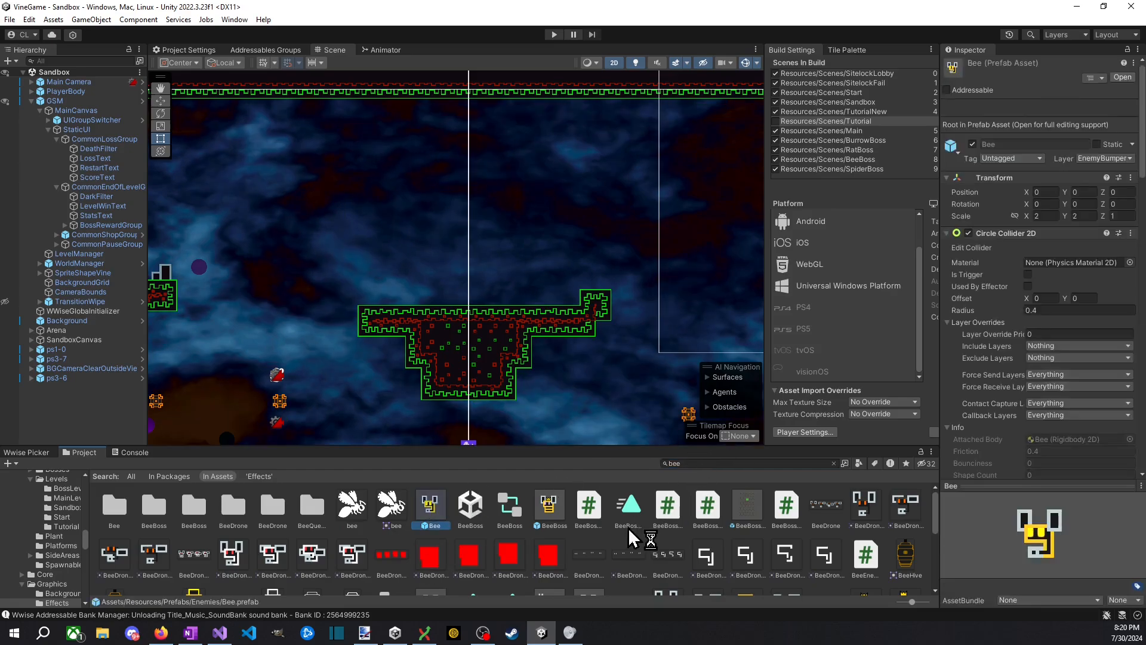
{"action": "left_click", "coordinate": [733, 464]}
{"action": "key", "text": "BackSpace"}
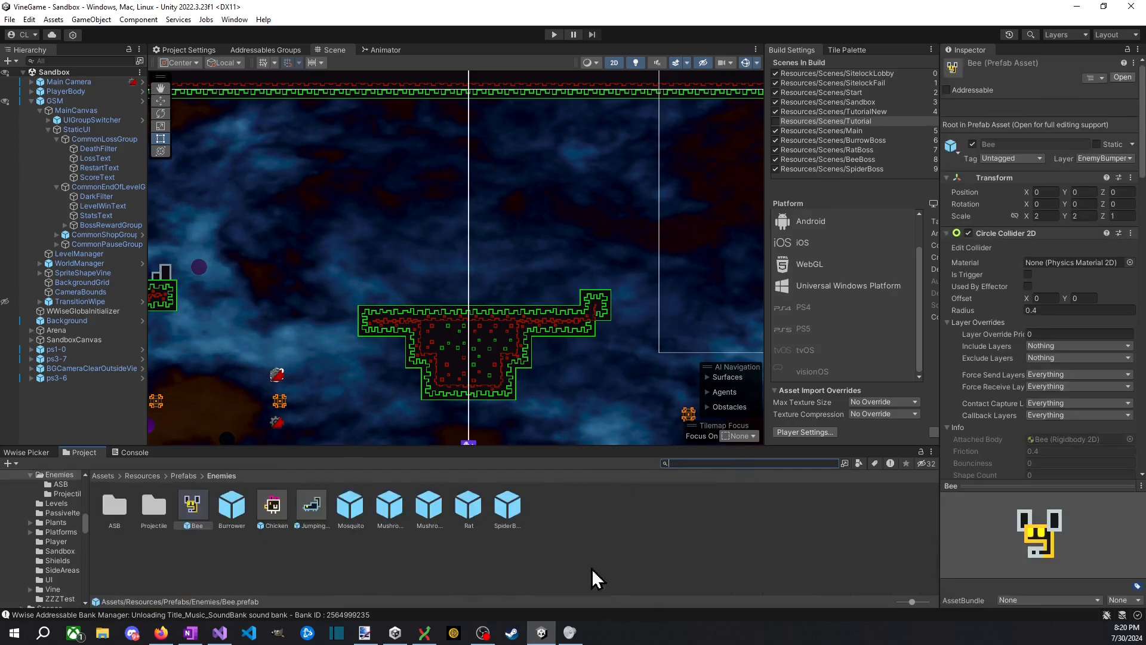
Step: Open the Bee prefab and open the BeeOrbiter animator controller used by its BeeGraphics object
{"action": "scroll", "coordinate": [1004, 310], "scroll_direction": "down", "scroll_amount": 6}
{"action": "scroll", "coordinate": [963, 376], "scroll_direction": "down", "scroll_amount": 10}
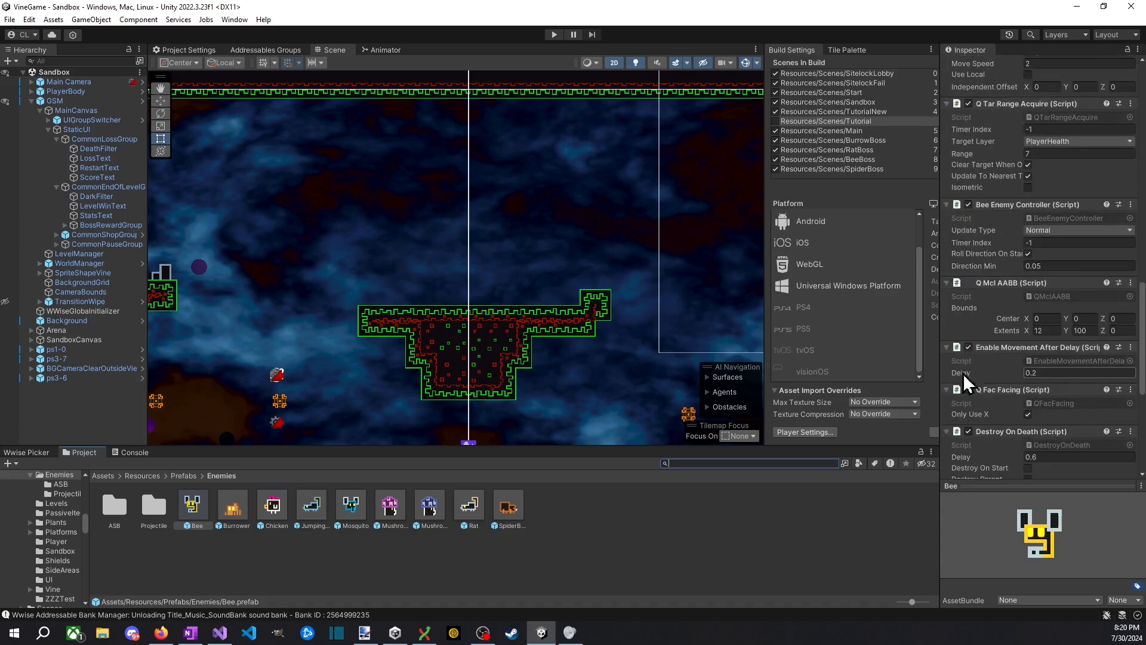
{"action": "double_click", "coordinate": [192, 507]}
{"action": "left_click", "coordinate": [107, 96]}
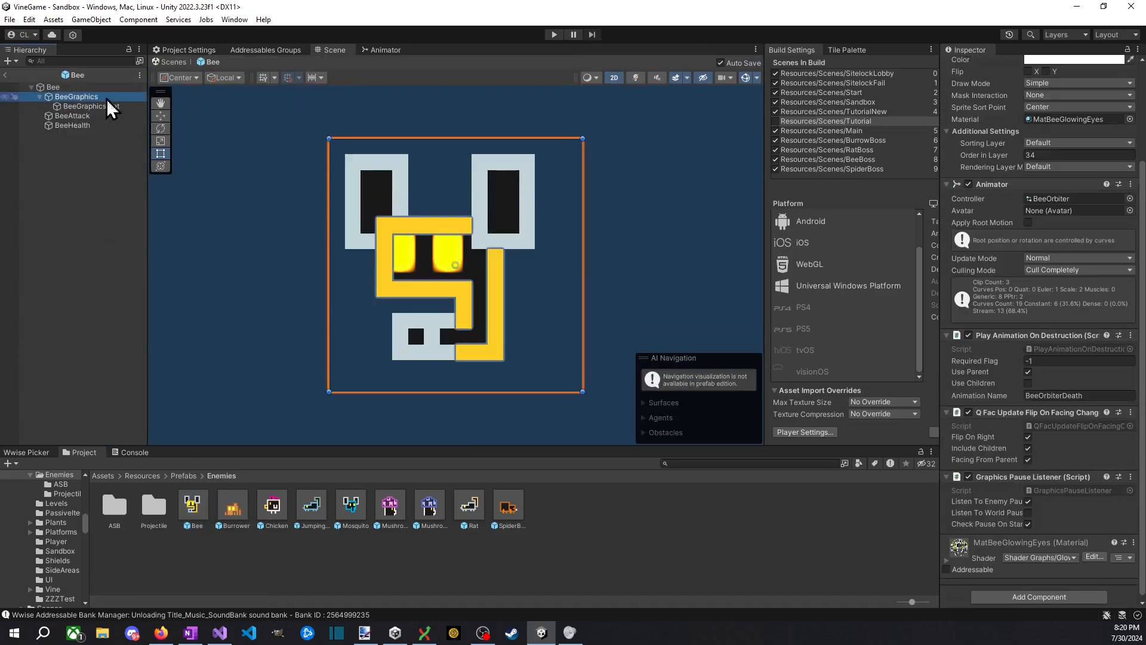
{"action": "double_click", "coordinate": [1068, 200]}
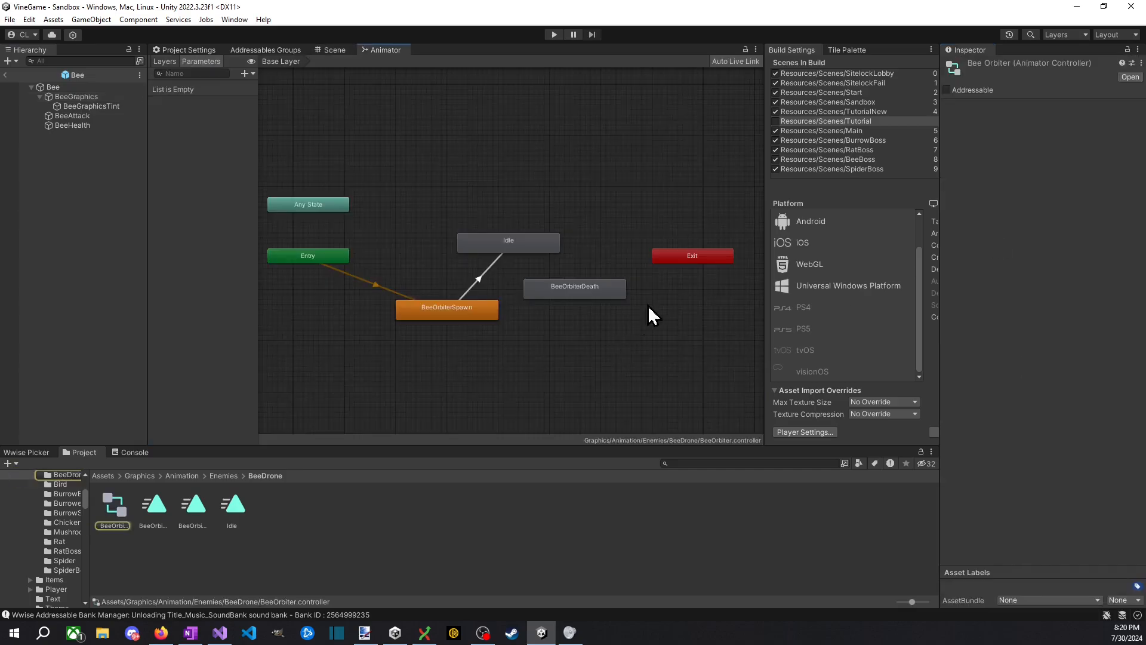
Step: Examine the Rotation, Scale and Color tracks of BeeGraphics in the BeeOrbiterDeath animation clip
{"action": "left_click", "coordinate": [582, 292]}
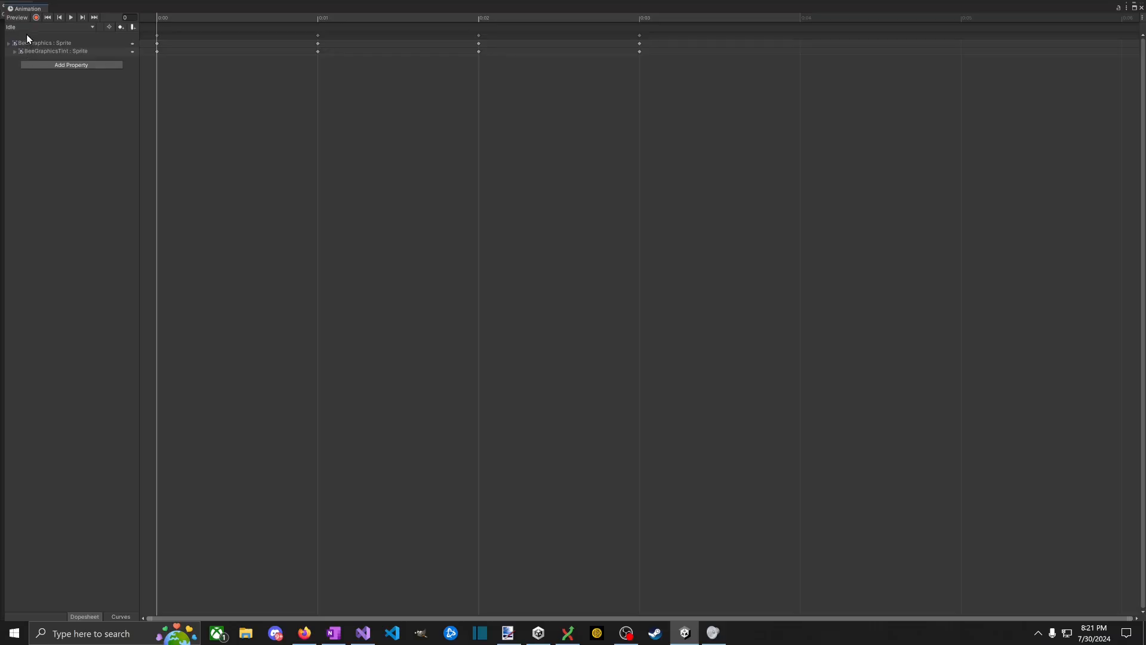
{"action": "left_click", "coordinate": [47, 27]}
{"action": "left_click", "coordinate": [59, 40]}
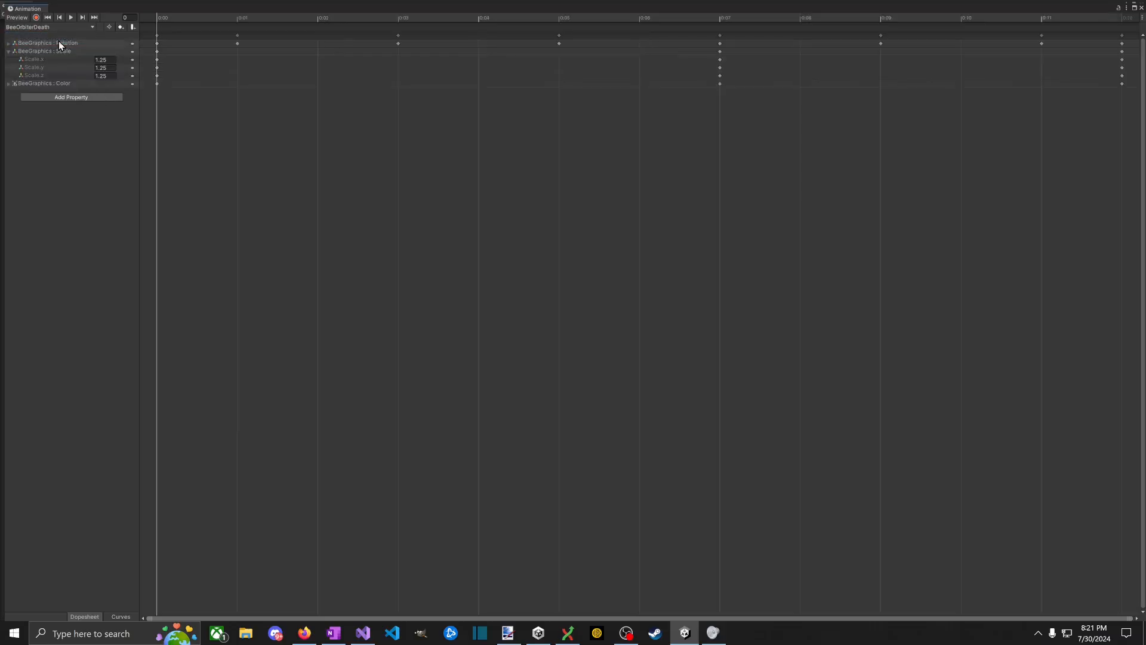
{"action": "left_click", "coordinate": [24, 84]}
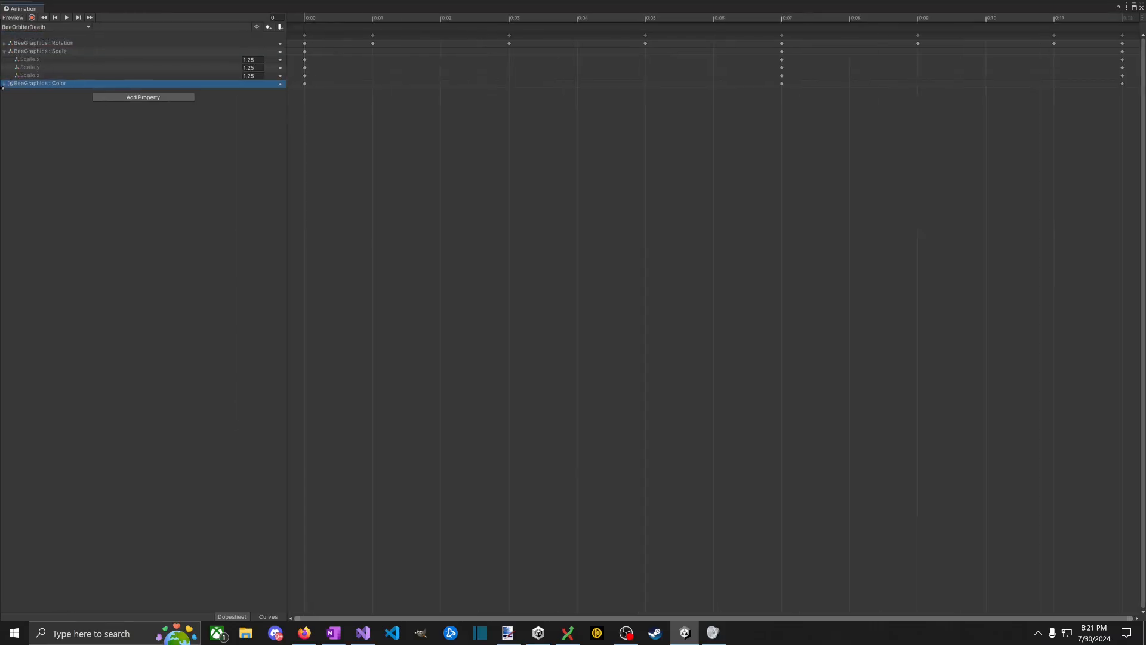
{"action": "left_click", "coordinate": [37, 44]}
{"action": "left_click", "coordinate": [5, 43]}
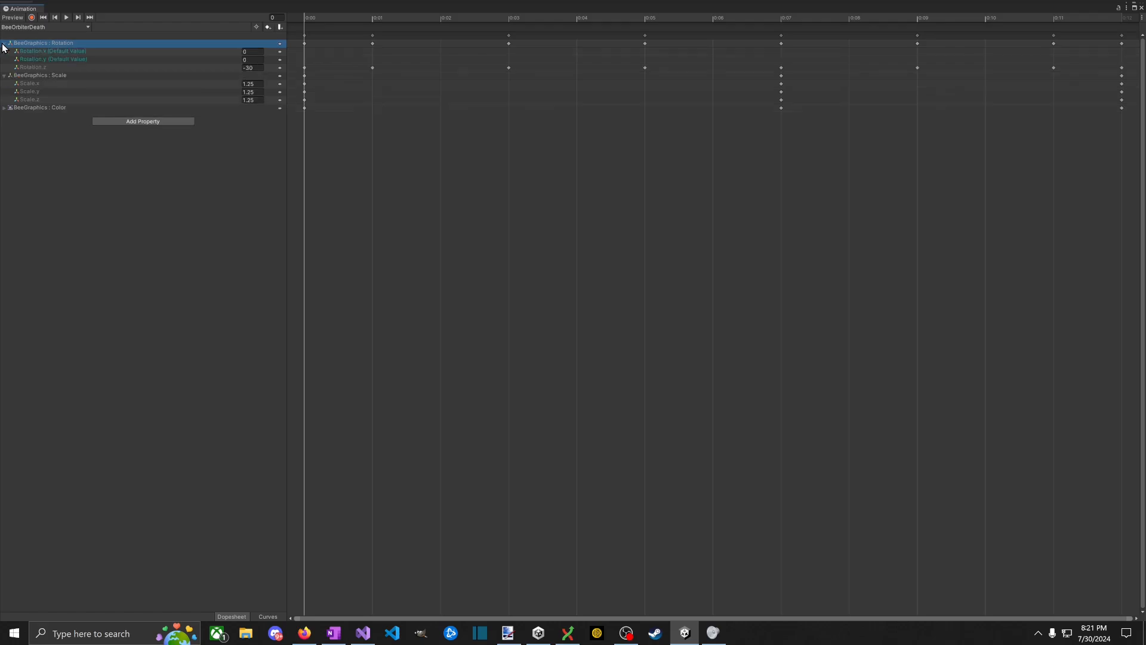
{"action": "left_click", "coordinate": [5, 43]}
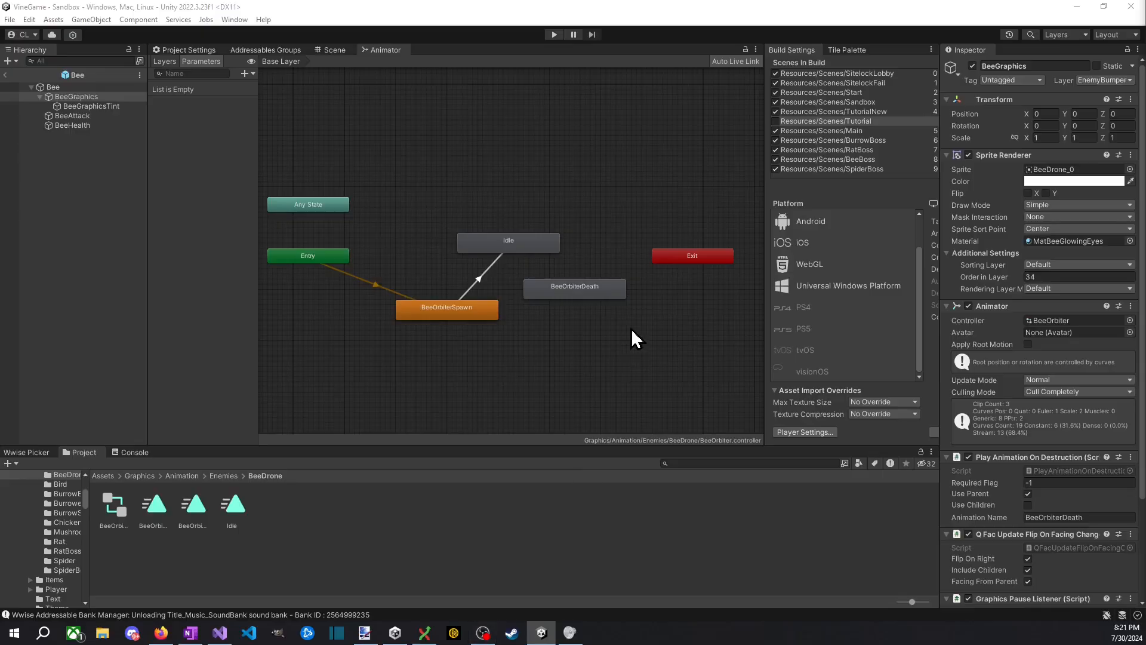
Step: Delete the BeeOrbiterDeath state from the BeeOrbiter animator controller
{"action": "left_click", "coordinate": [578, 289]}
{"action": "key", "text": "Delete"}
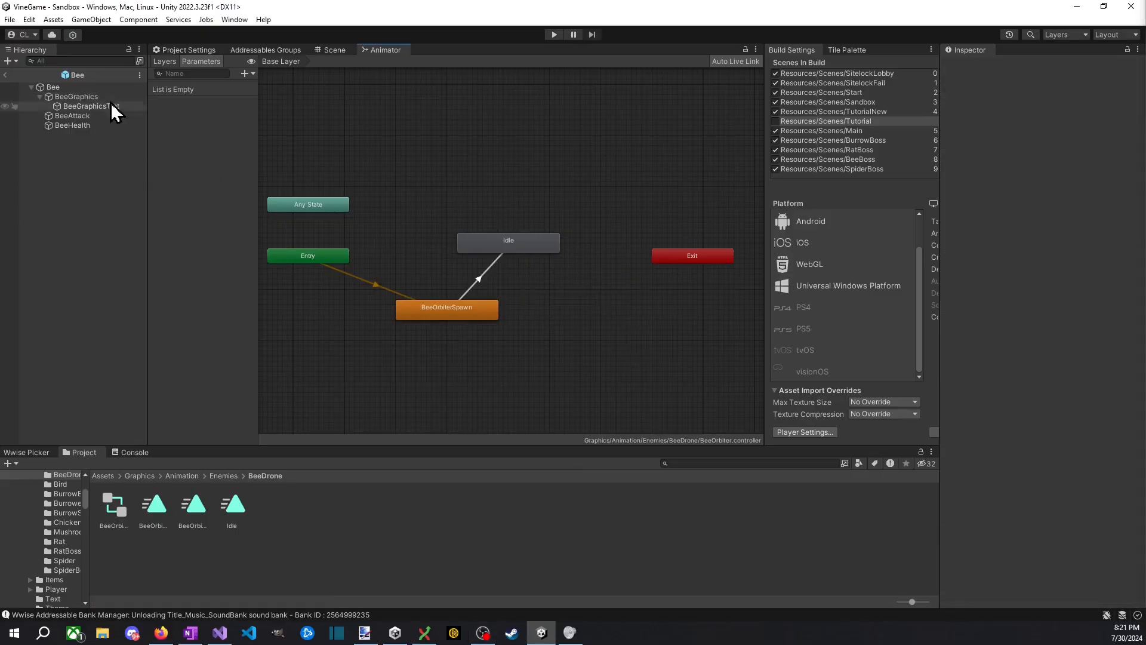
Step: Remove the Play Animation On Destruction component from the BeeGraphics object
{"action": "left_click", "coordinate": [84, 98]}
{"action": "scroll", "coordinate": [1042, 440], "scroll_direction": "down", "scroll_amount": 3}
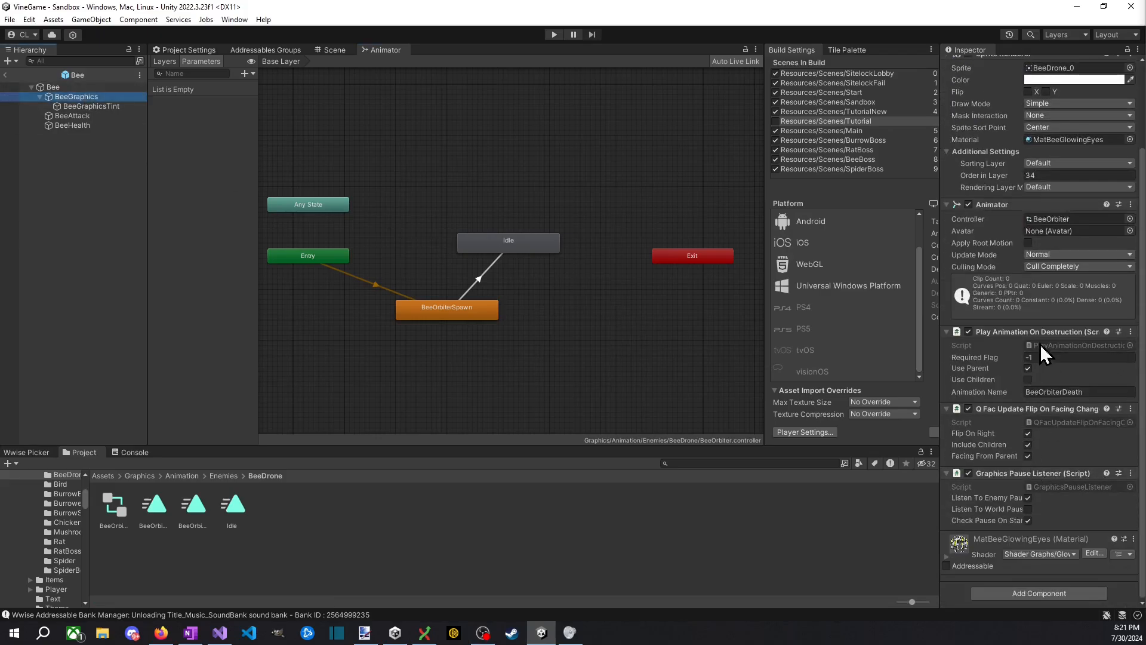
{"action": "right_click", "coordinate": [1046, 335]}
{"action": "left_click", "coordinate": [1075, 356]}
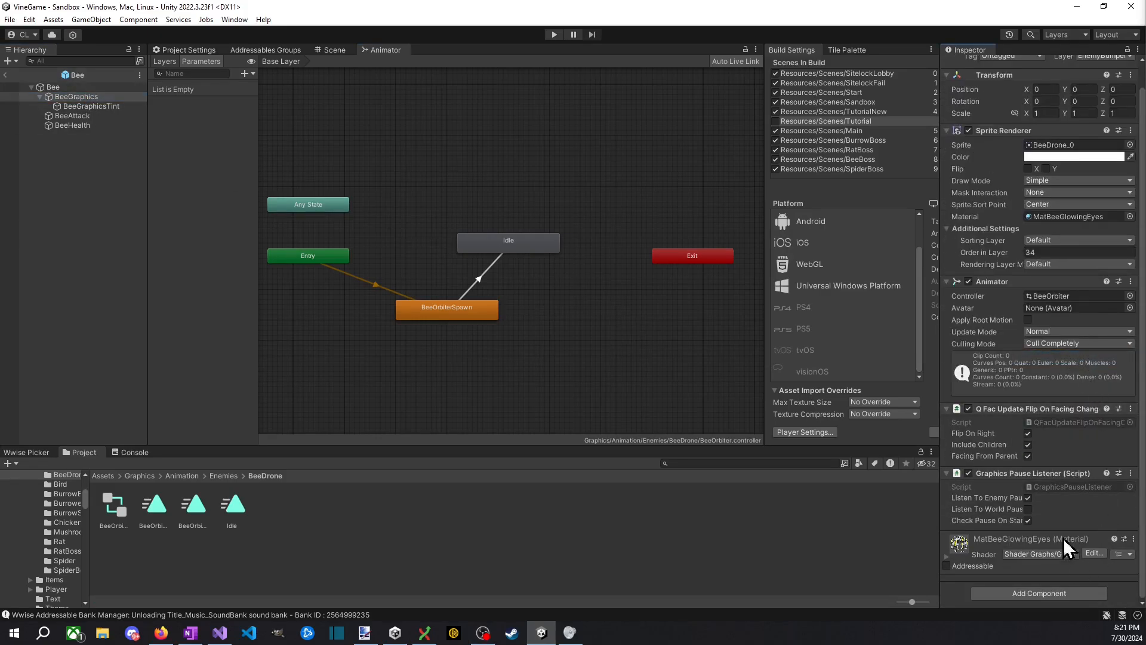
Step: Examine the root Bee's components, the BeeOrbiterSpawn state, and the Scale and Color tracks of its animation clip
{"action": "left_click", "coordinate": [72, 87]}
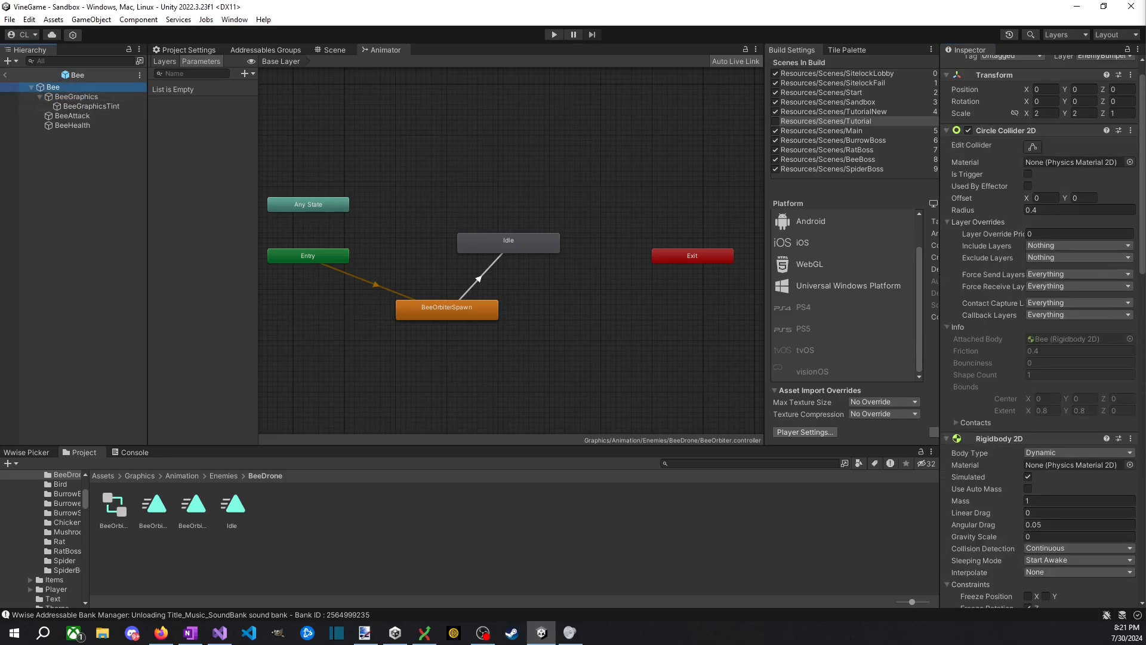
{"action": "scroll", "coordinate": [1054, 434], "scroll_direction": "down", "scroll_amount": 5}
{"action": "scroll", "coordinate": [1052, 432], "scroll_direction": "down", "scroll_amount": 3}
{"action": "left_click", "coordinate": [463, 311]}
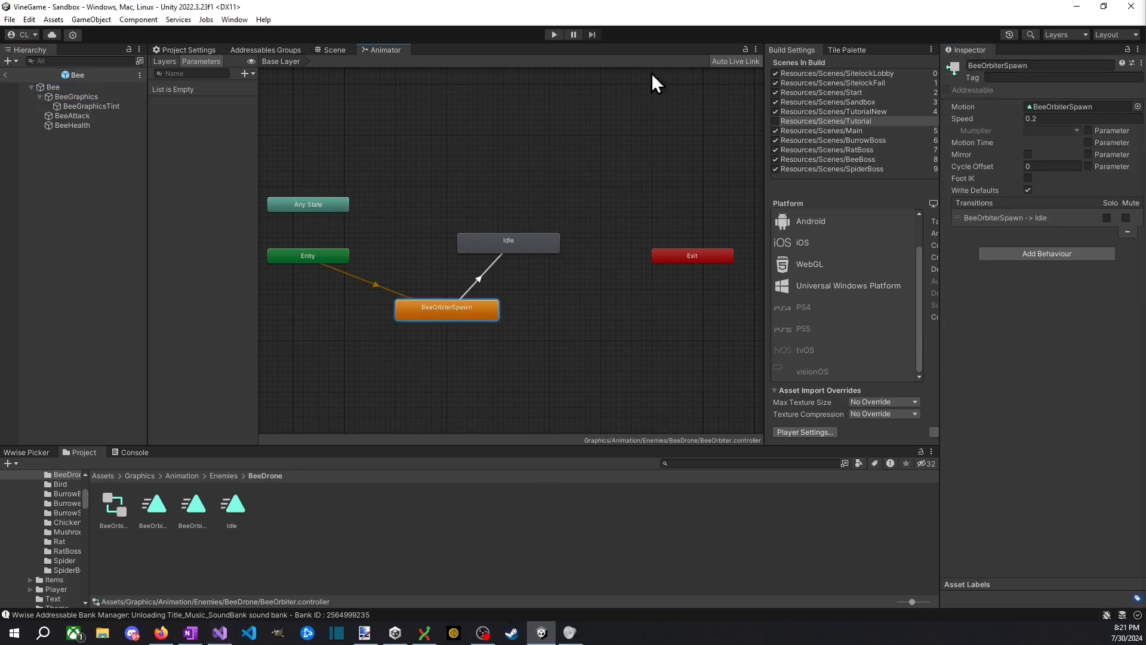
{"action": "left_click", "coordinate": [109, 97]}
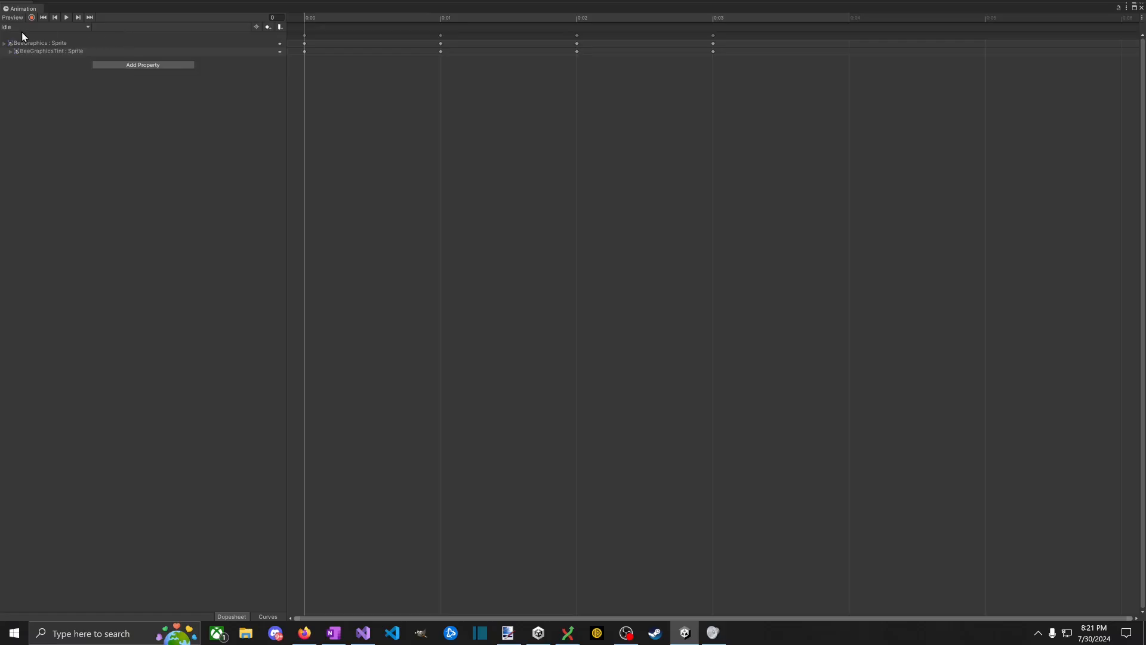
{"action": "left_click", "coordinate": [22, 30]}
{"action": "left_click", "coordinate": [44, 37]}
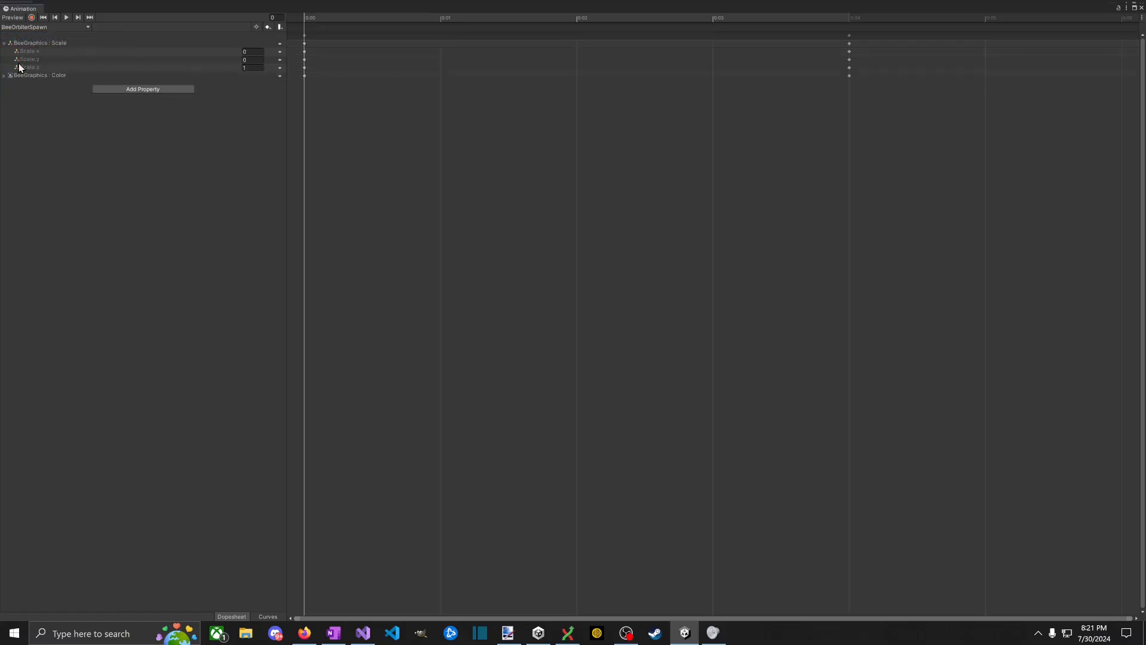
{"action": "left_click", "coordinate": [4, 75]}
{"action": "left_click", "coordinate": [4, 76]}
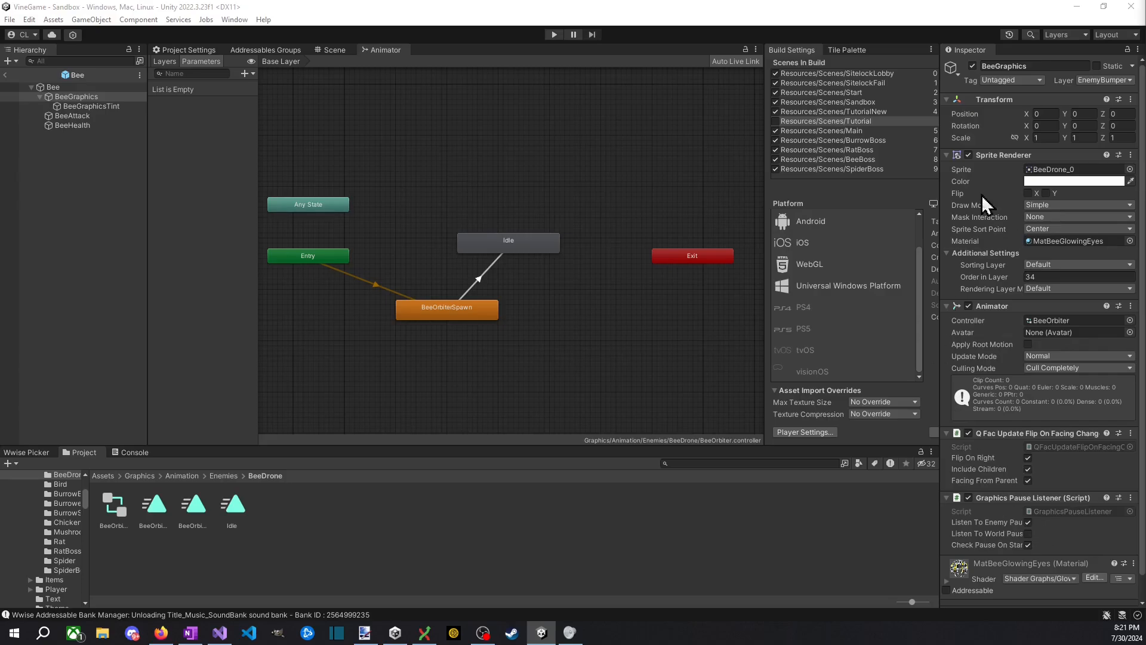
{"action": "scroll", "coordinate": [1091, 308], "scroll_direction": "down", "scroll_amount": 1}
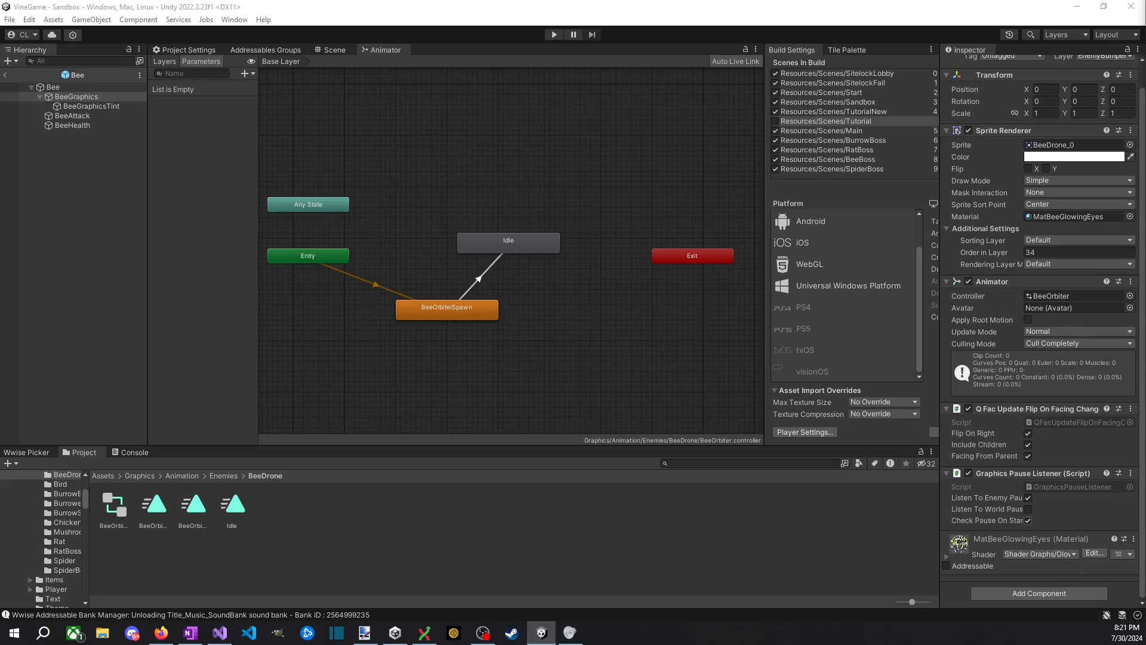
Step: Switch to the OneNote 7/30 page and add an indented sub-item under "Hook into grow and shrink"
{"action": "key", "text": "alt+Tab"}
{"action": "scroll", "coordinate": [538, 329], "scroll_direction": "down", "scroll_amount": 9}
{"action": "key", "text": "alt+Tab"}
{"action": "key", "text": "Tab"}
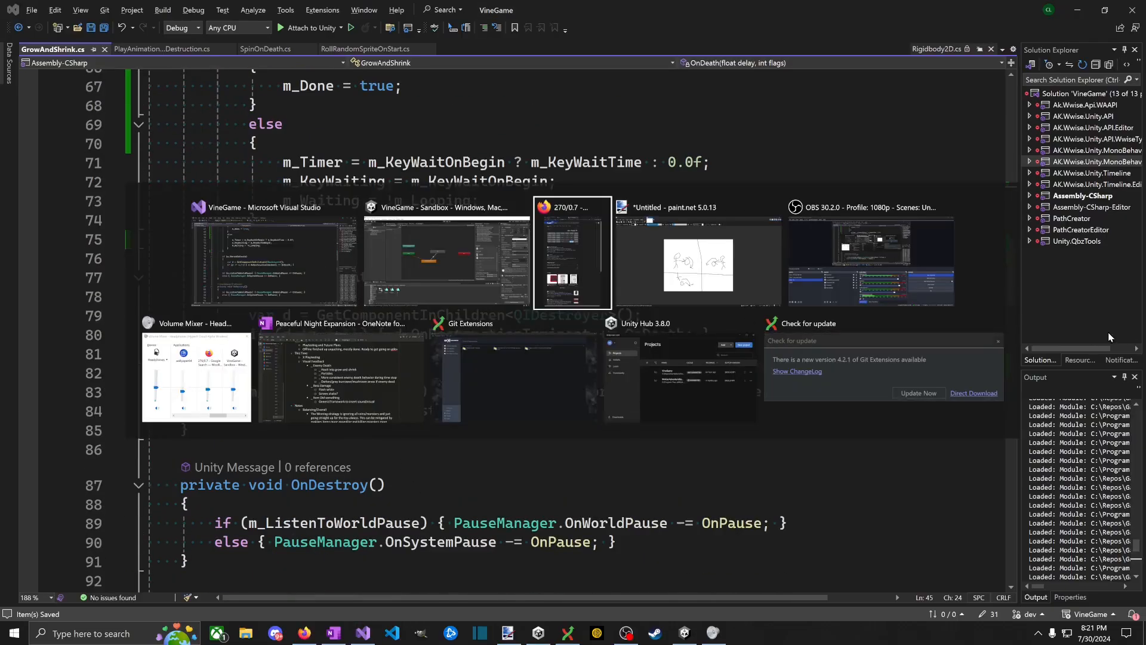
{"action": "left_click", "coordinate": [402, 327]}
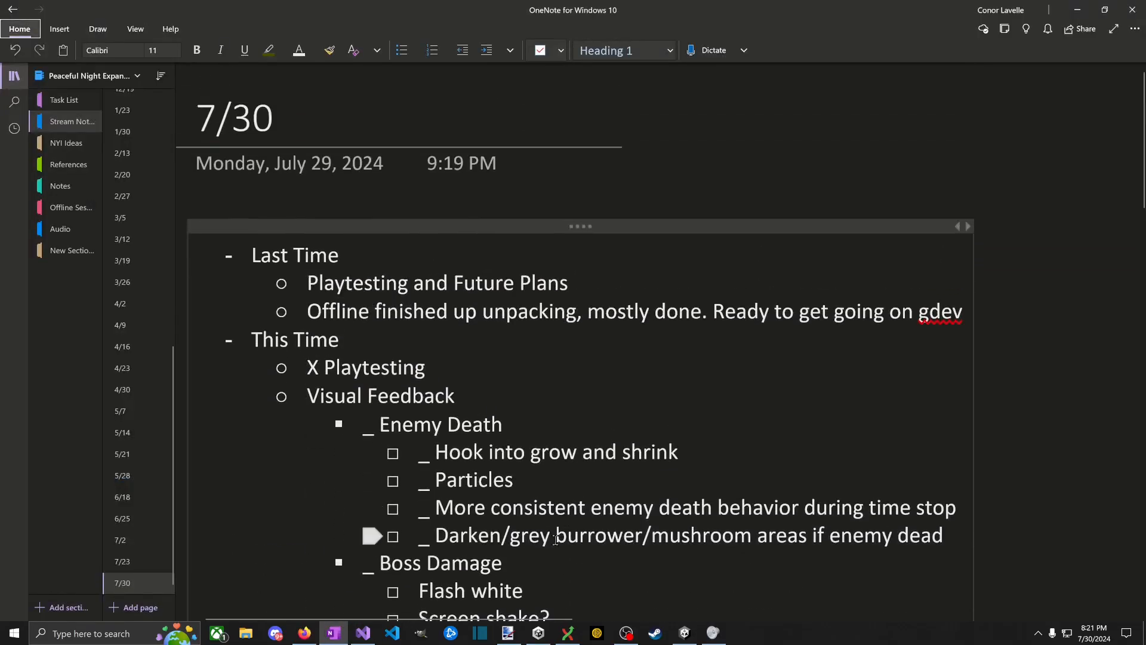
{"action": "left_click", "coordinate": [770, 282]}
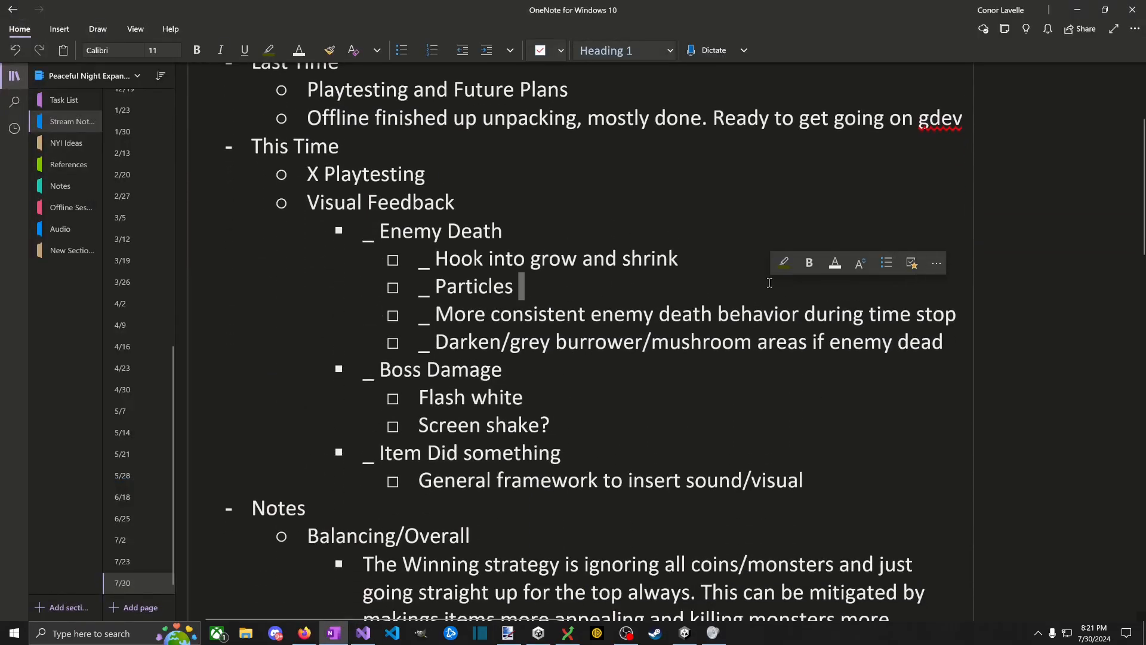
{"action": "key", "text": "Up"}
{"action": "scroll", "coordinate": [770, 283], "scroll_direction": "down", "scroll_amount": 6}
{"action": "scroll", "coordinate": [770, 283], "scroll_direction": "up", "scroll_amount": 6}
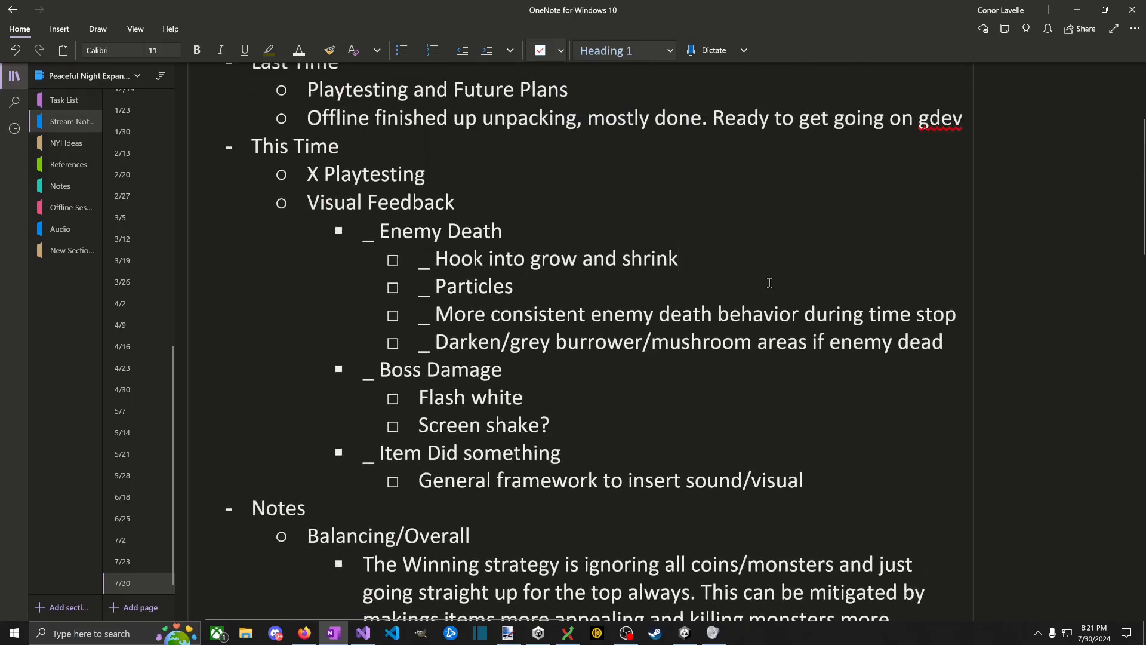
{"action": "key", "text": "Return"}
{"action": "key", "text": "Tab"}
Step: Write "Replace is compelte for the most part but things were fading alpha before." in the new sub-item
{"action": "type", "text": "Replace"}
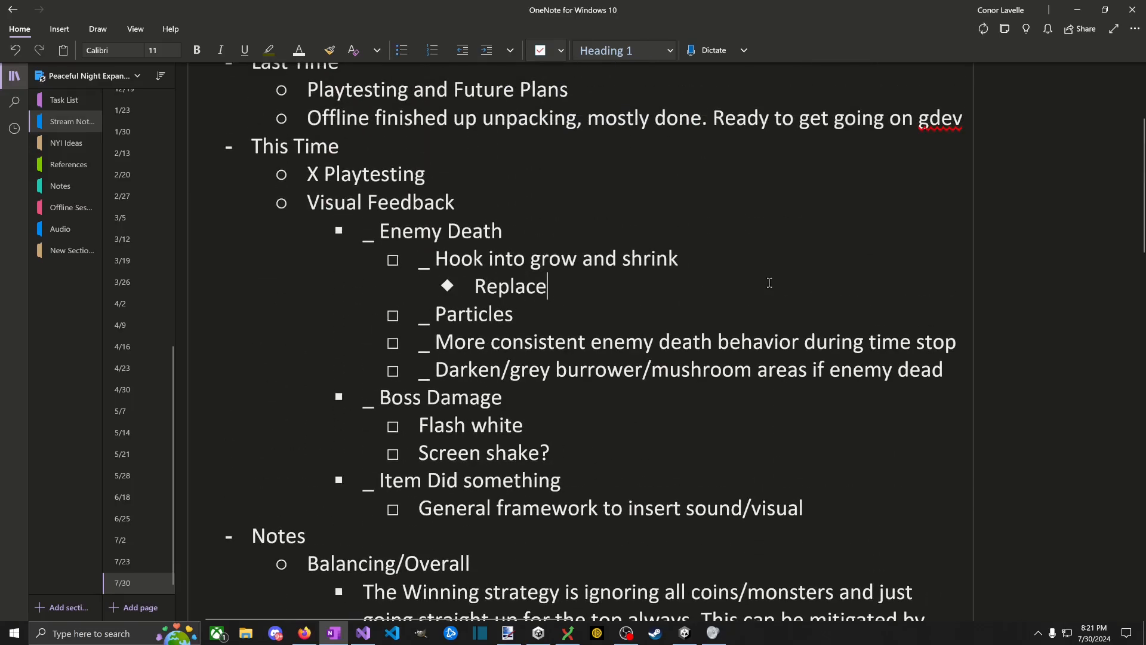
{"action": "type", "text": "is s"}
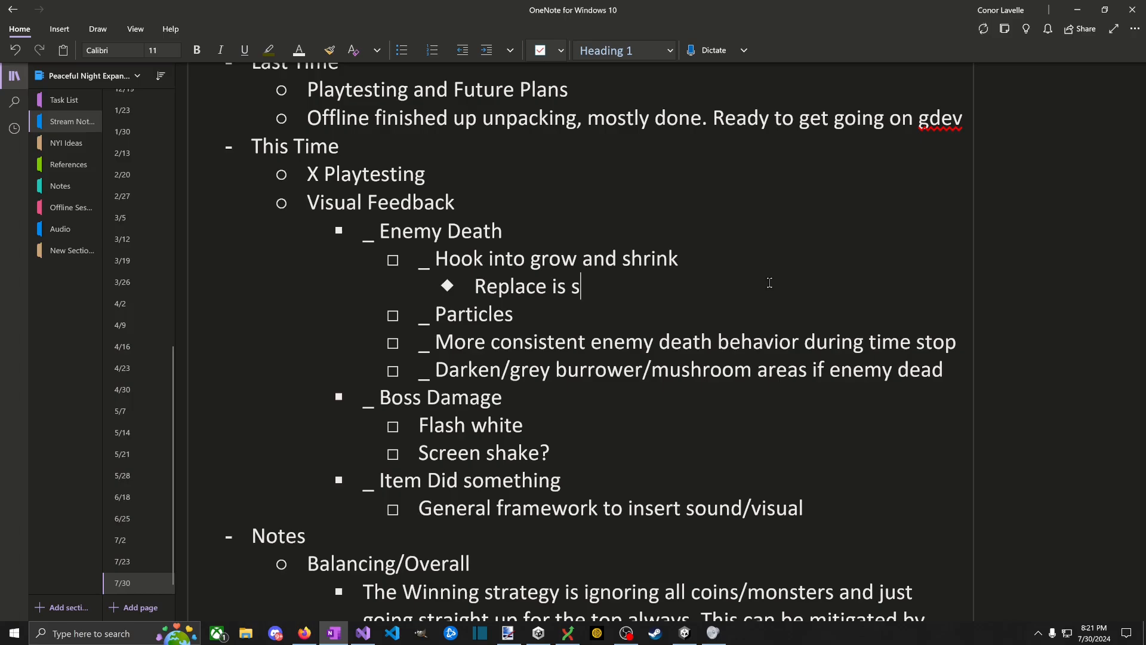
{"action": "key", "text": "BackSpace"}
{"action": "type", "text": "com"}
{"action": "key", "text": "BackSpace"}
{"action": "key", "text": "BackSpace"}
{"action": "key", "text": "BackSpace"}
{"action": "type", "text": "compelte for the msot"}
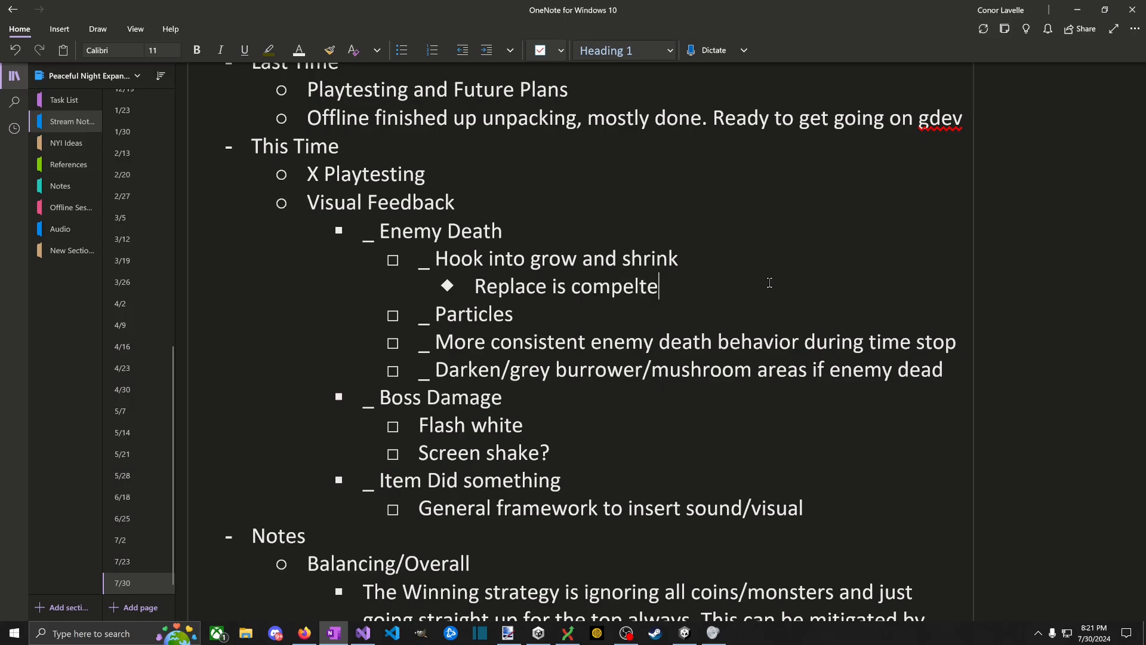
{"action": "key", "text": "BackSpace"}
{"action": "key", "text": "BackSpace"}
{"action": "key", "text": "BackSpace"}
{"action": "key", "text": "BackSpace"}
{"action": "type", "text": "most"}
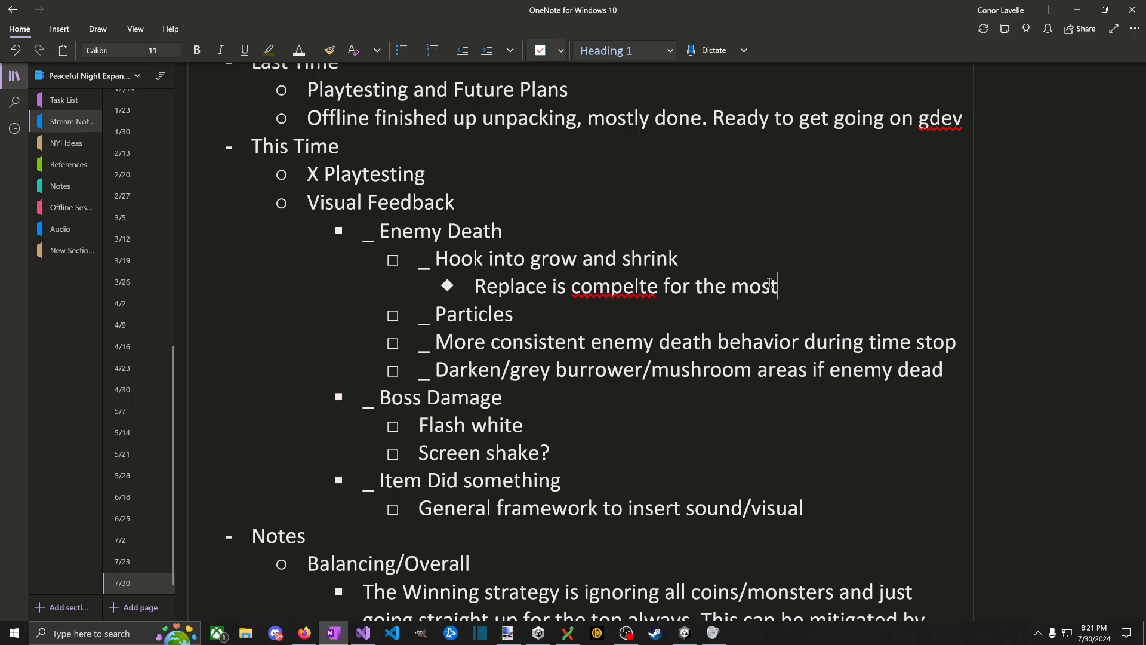
{"action": "type", "text": " part but things were fa"}
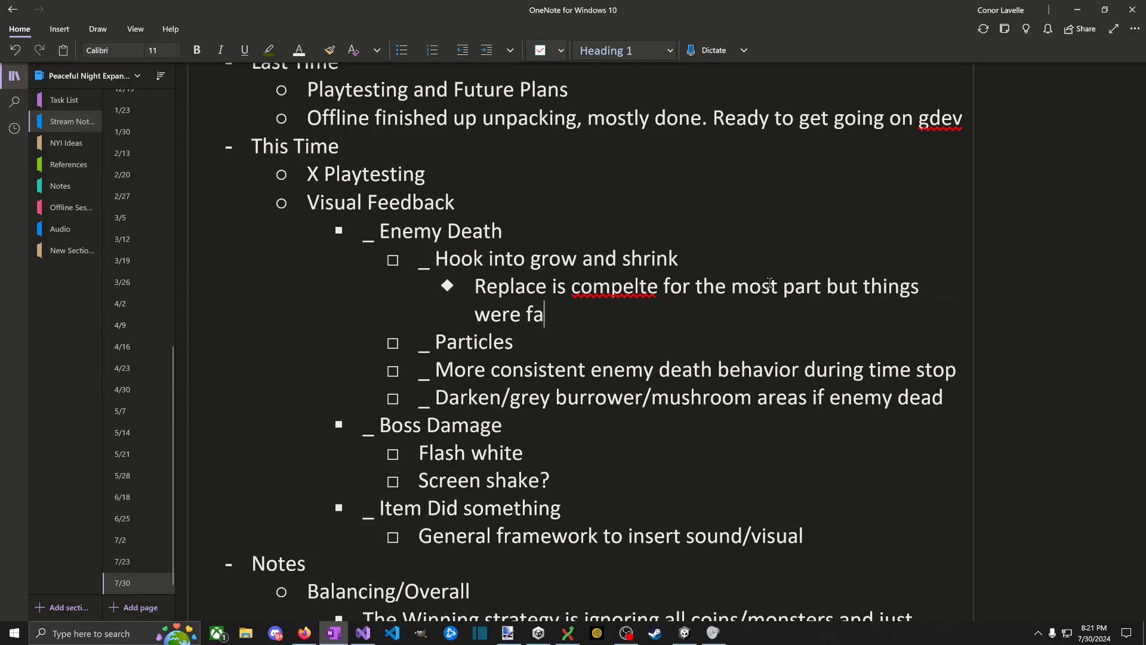
{"action": "type", "text": "ding alpha before. "}
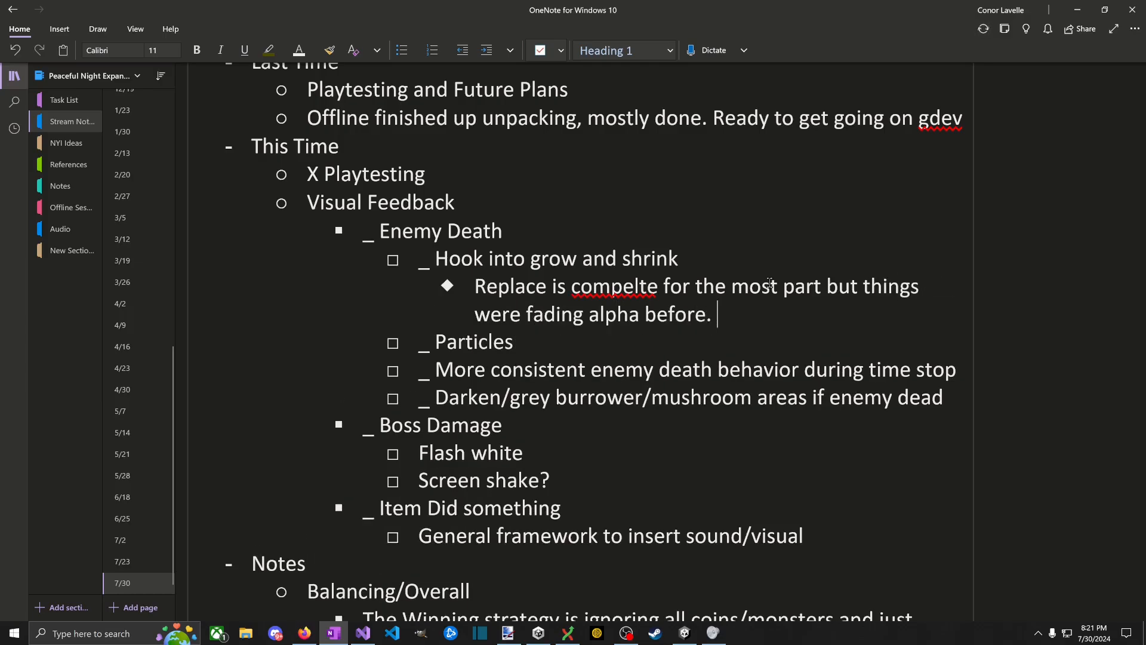
Step: Add the question "Should that go into grow and shrink as an option?" to the end of the sub-item
{"action": "type", "text": "Should that go into grow in shri"}
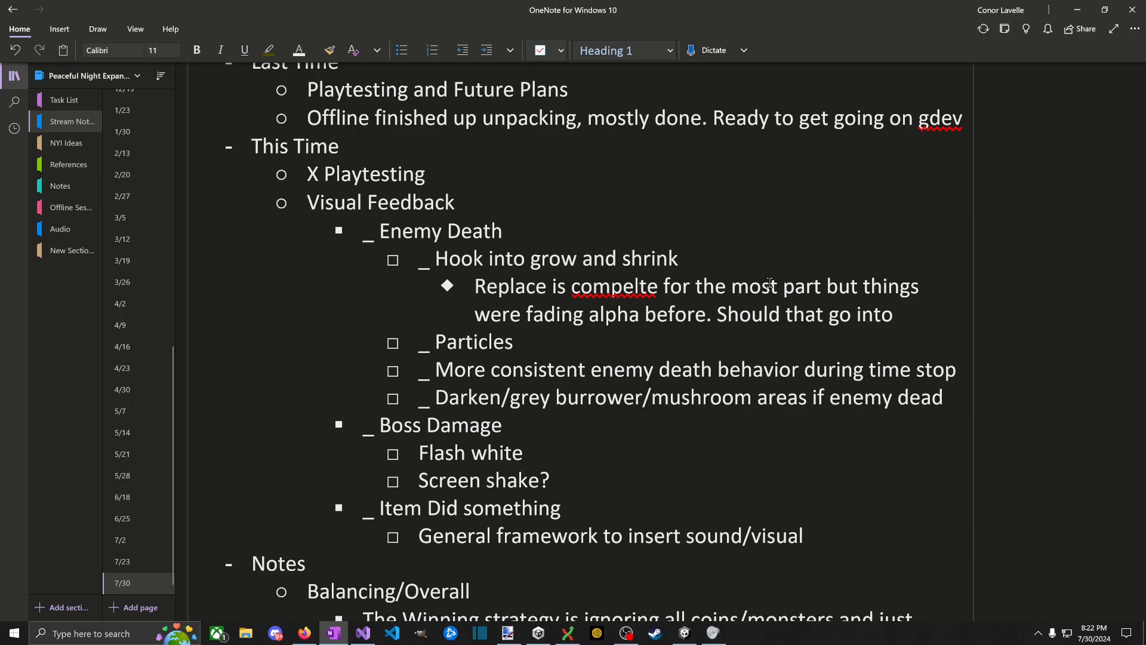
{"action": "key", "text": "BackSpace"}
{"action": "key", "text": "BackSpace"}
{"action": "key", "text": "BackSpace"}
{"action": "key", "text": "BackSpace"}
{"action": "key", "text": "BackSpace"}
{"action": "key", "text": "BackSpace"}
{"action": "key", "text": "BackSpace"}
{"action": "type", "text": "and shrink as "}
{"action": "type", "text": "an option?"}
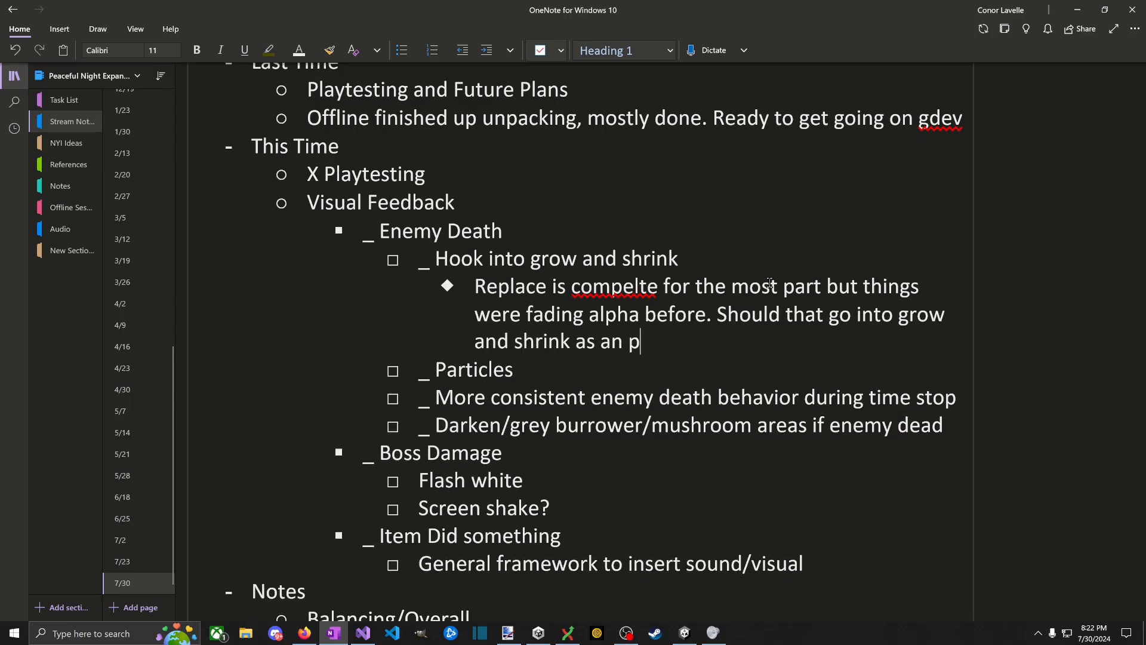
Step: Switch back to the Unity editor and delete the BeeOrbiterSpawn state from the BeeOrbiter animator controller
{"action": "key", "text": "alt+Tab"}
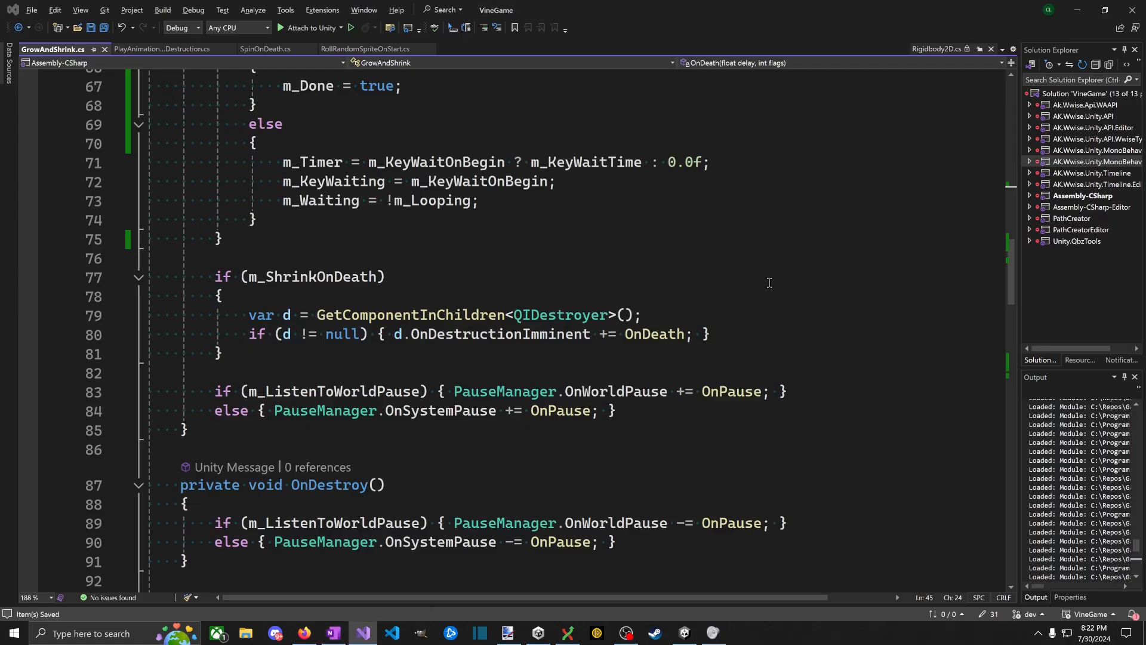
{"action": "key", "text": "alt+Tab"}
{"action": "key", "text": "alt+Tab"}
{"action": "key", "text": "alt+Tab"}
{"action": "key", "text": "alt+Tab"}
{"action": "key", "text": "alt+Tab"}
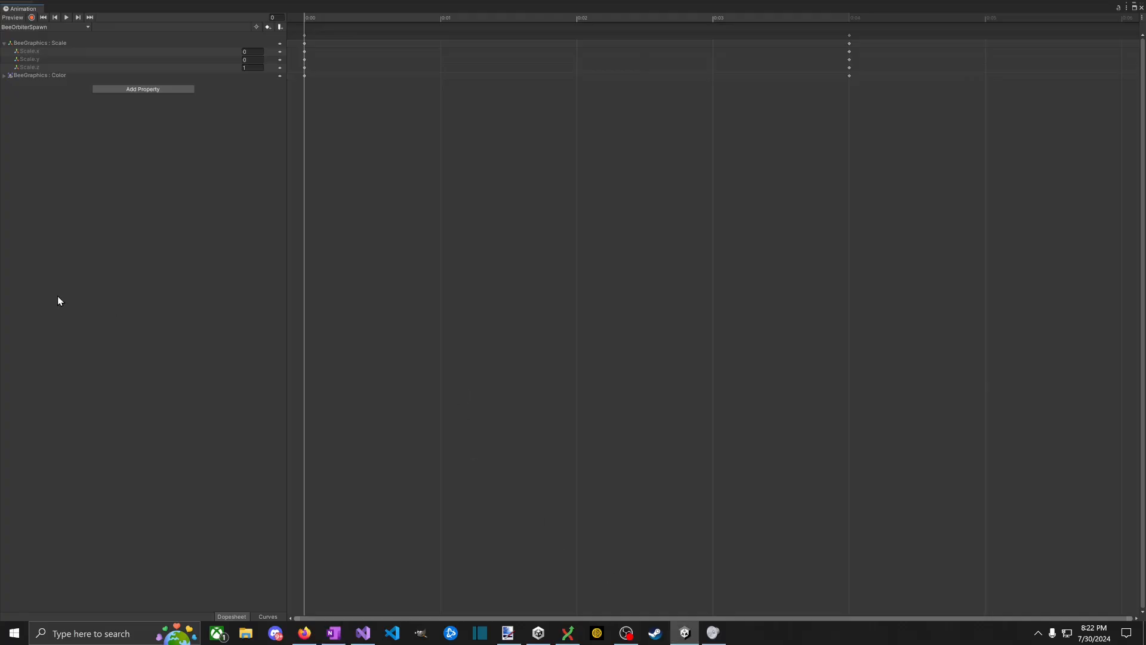
{"action": "key", "text": "alt+Tab"}
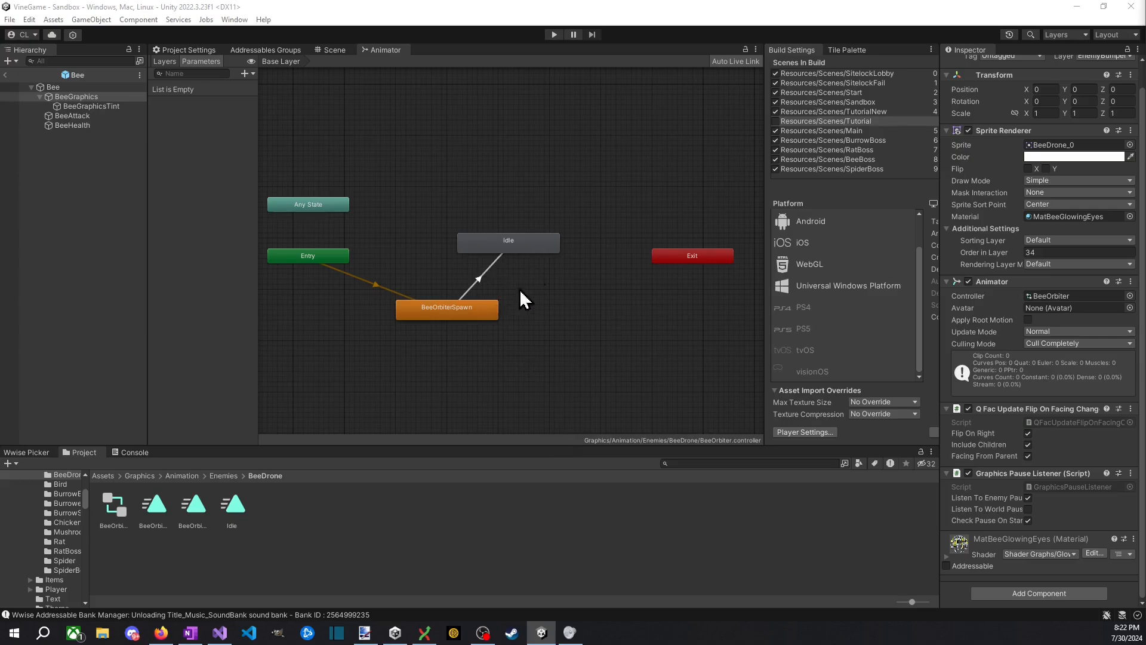
{"action": "left_click", "coordinate": [464, 309]}
{"action": "key", "text": "Delete"}
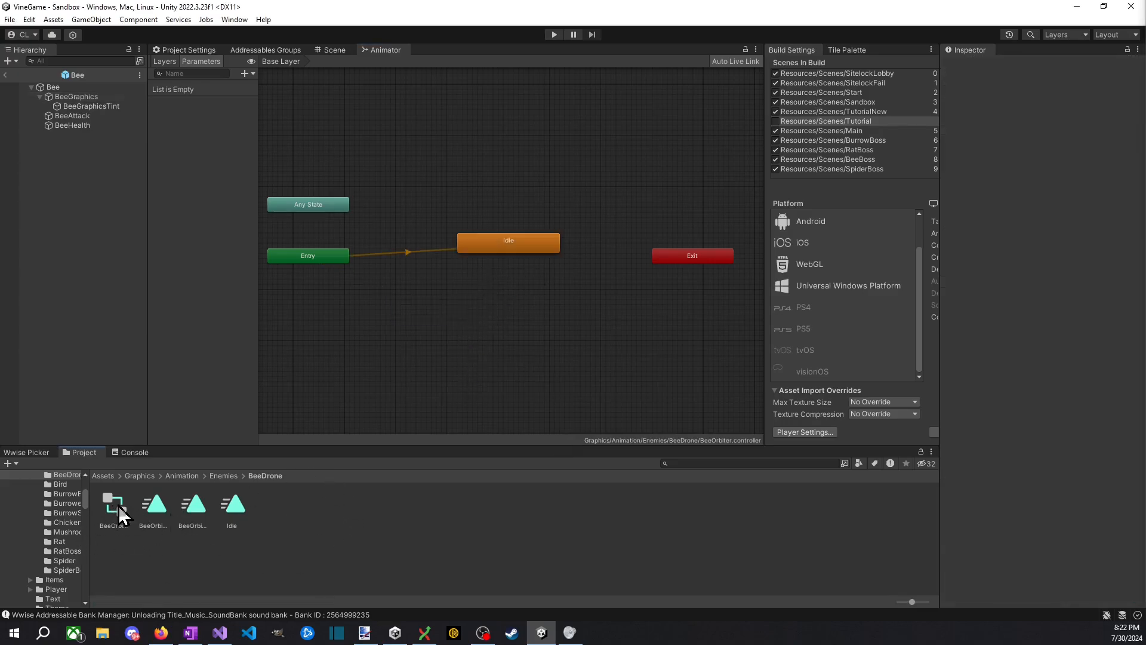
Step: Add a Grow And Shrink component to the root Bee object
{"action": "left_click", "coordinate": [118, 505]}
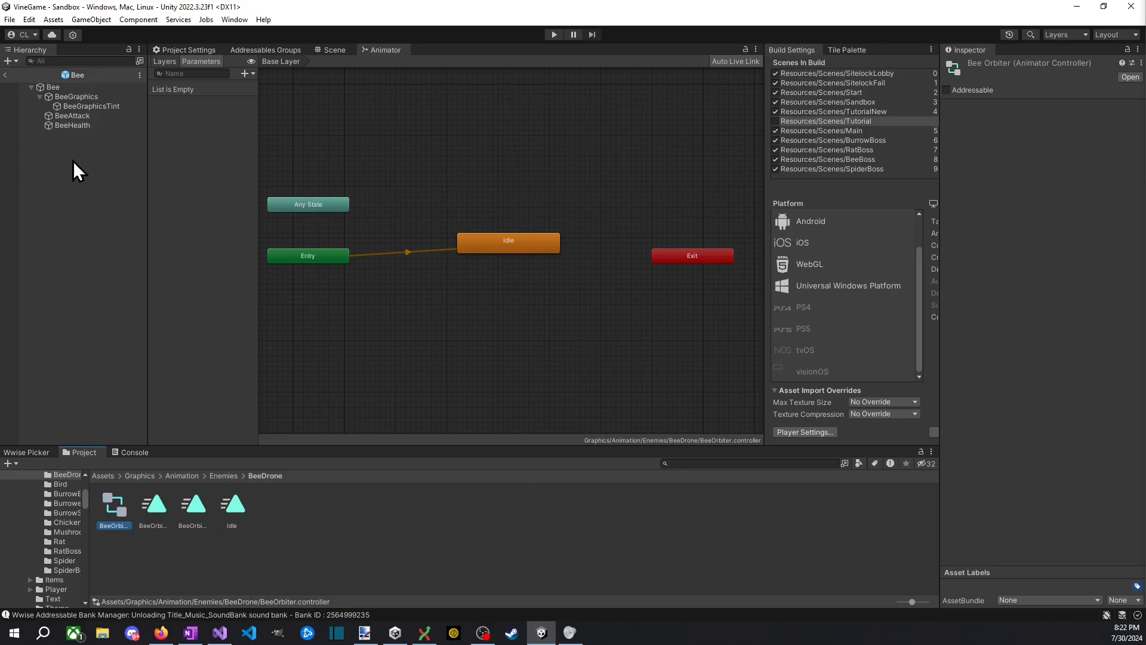
{"action": "left_click", "coordinate": [76, 88]}
{"action": "scroll", "coordinate": [1075, 478], "scroll_direction": "down", "scroll_amount": 10}
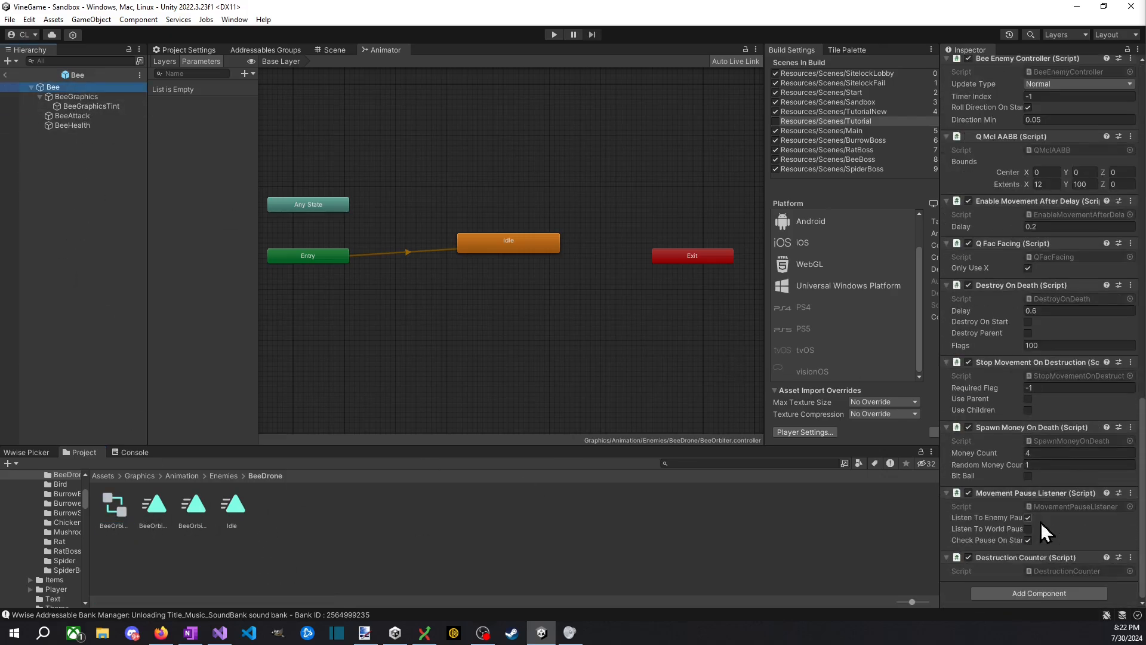
{"action": "left_click", "coordinate": [1025, 596]}
{"action": "type", "text": "grow"}
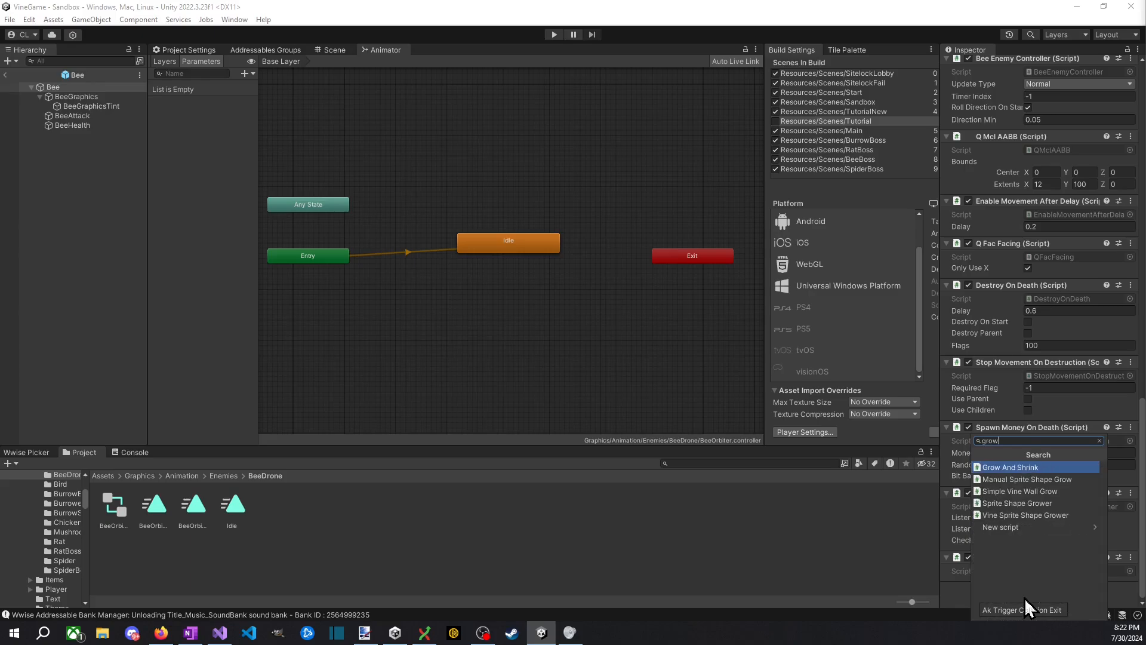
{"action": "key", "text": "Return"}
Step: Set Scale A and Scale B of the Bee's Grow And Shrink component to 2 in both X and Y
{"action": "scroll", "coordinate": [1015, 508], "scroll_direction": "down", "scroll_amount": 3}
{"action": "scroll", "coordinate": [1006, 275], "scroll_direction": "up", "scroll_amount": 5}
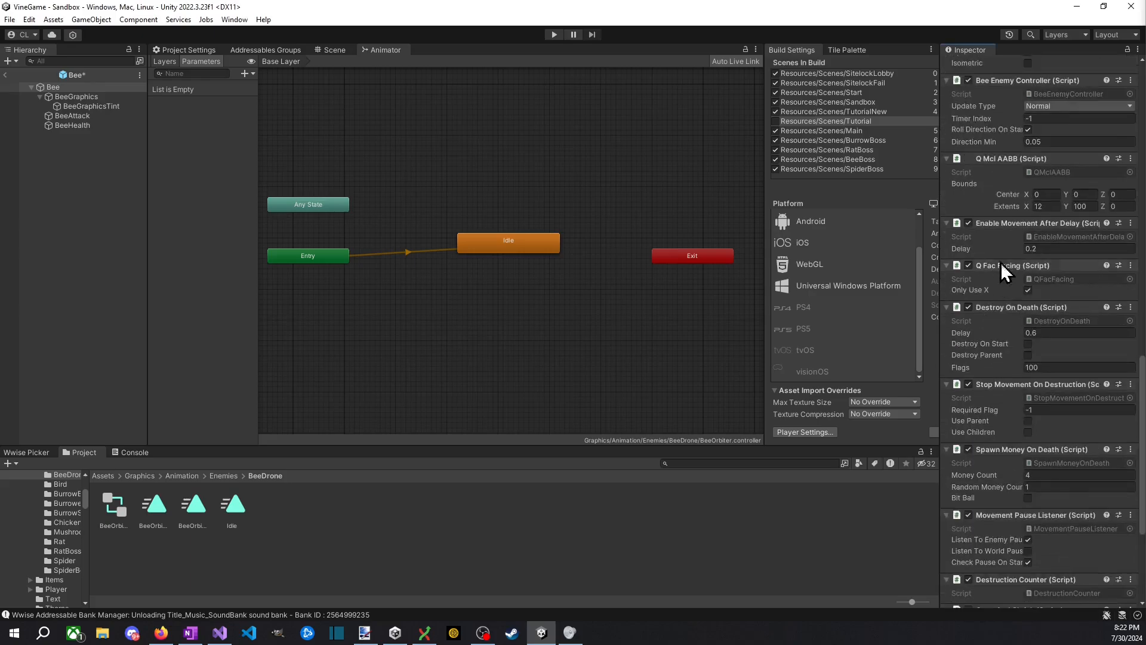
{"action": "scroll", "coordinate": [1015, 302], "scroll_direction": "up", "scroll_amount": 10}
{"action": "scroll", "coordinate": [1045, 382], "scroll_direction": "down", "scroll_amount": 15}
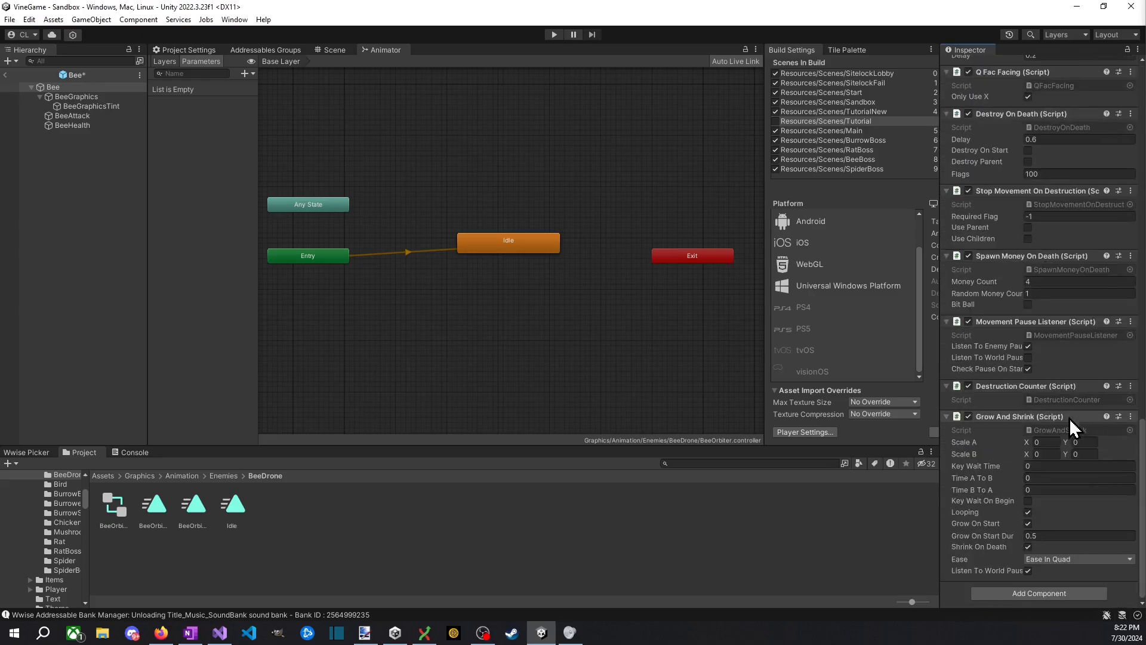
{"action": "left_click", "coordinate": [1047, 444]}
{"action": "type", "text": "2"}
{"action": "left_click", "coordinate": [1086, 444]}
{"action": "type", "text": "2"}
{"action": "left_click", "coordinate": [1046, 455]}
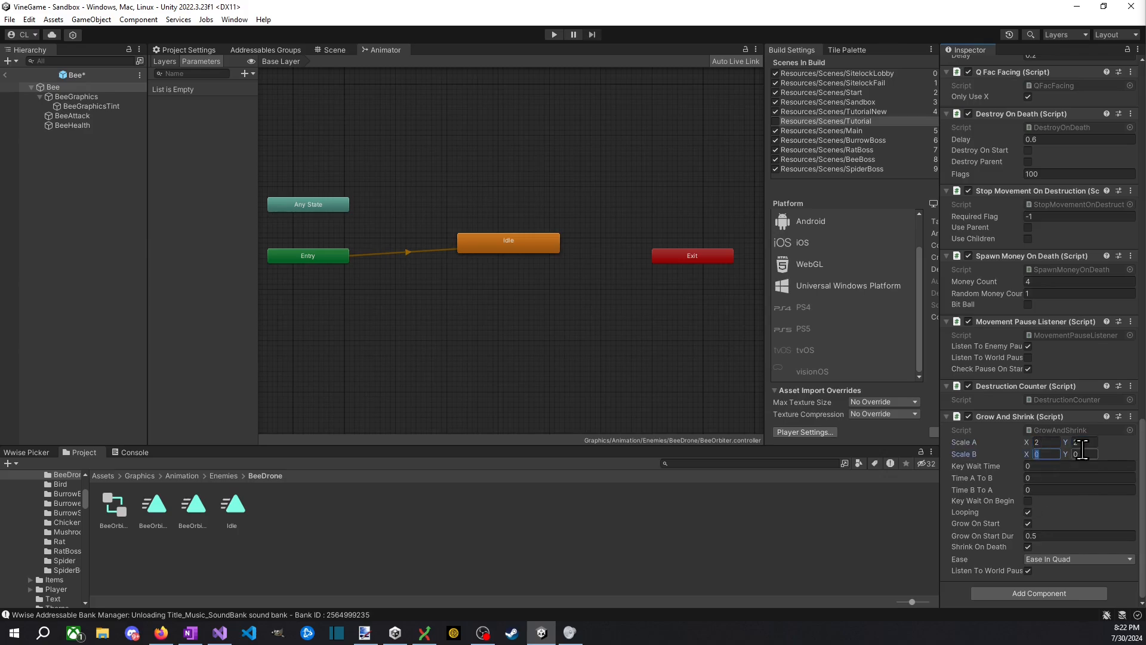
Step: Add a Spin On Death component to the root Bee object
{"action": "left_click", "coordinate": [1045, 594]}
{"action": "type", "text": "sp"}
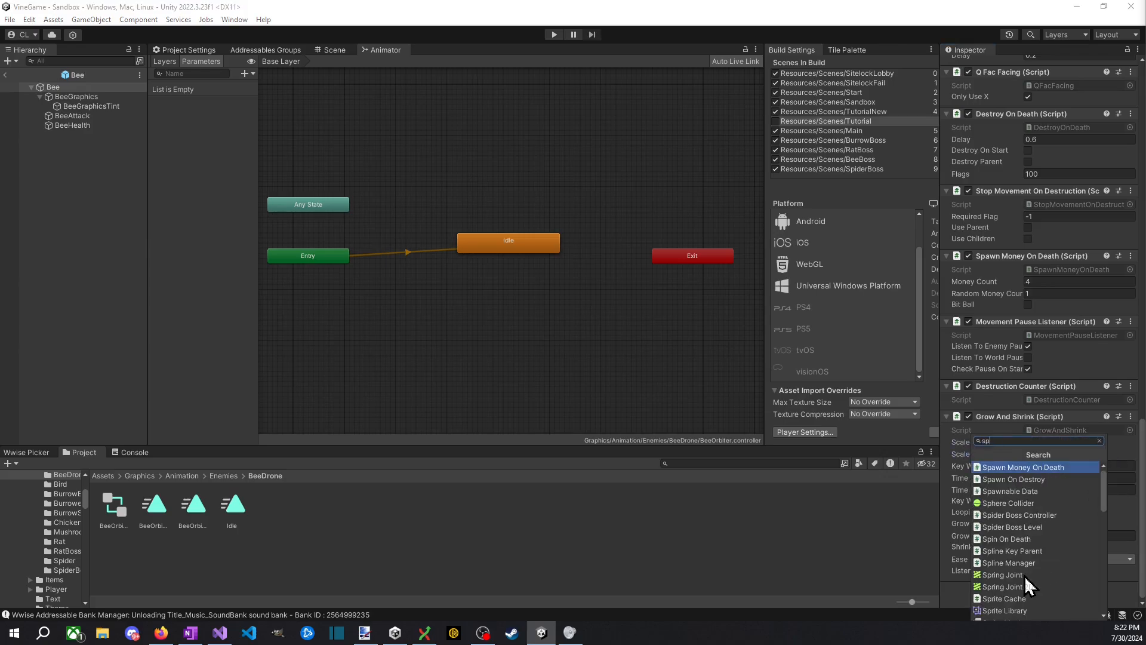
{"action": "type", "text": "in"}
{"action": "key", "text": "Return"}
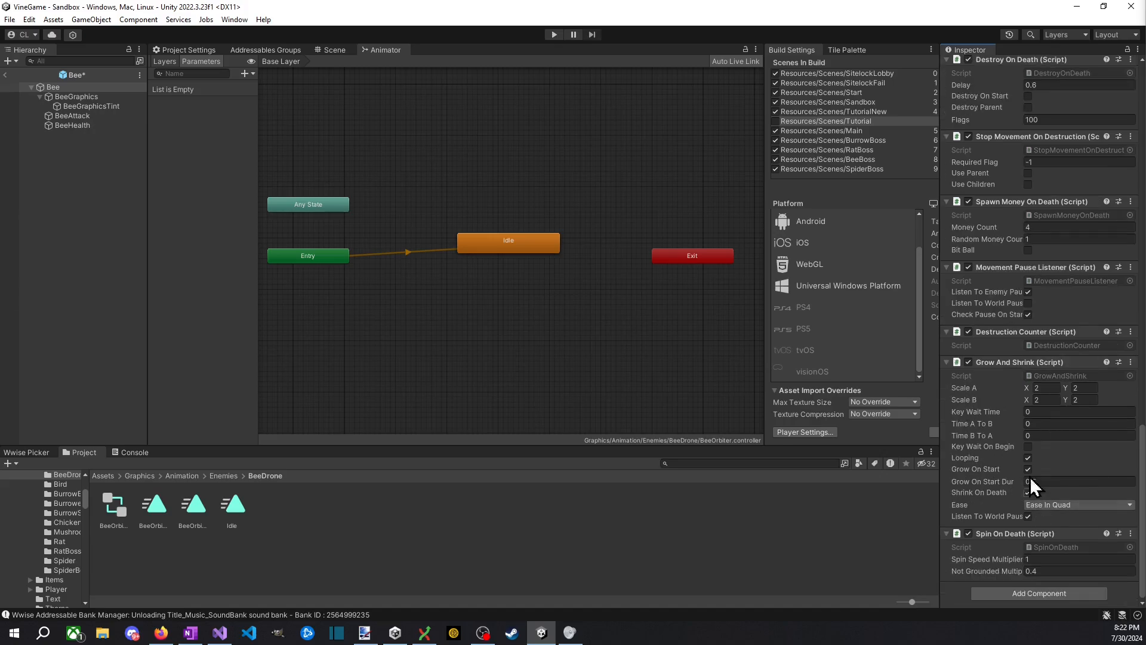
Step: Run the game, open the enemies page and fight the bees to check their spawn and death effects
{"action": "left_click", "coordinate": [573, 34]}
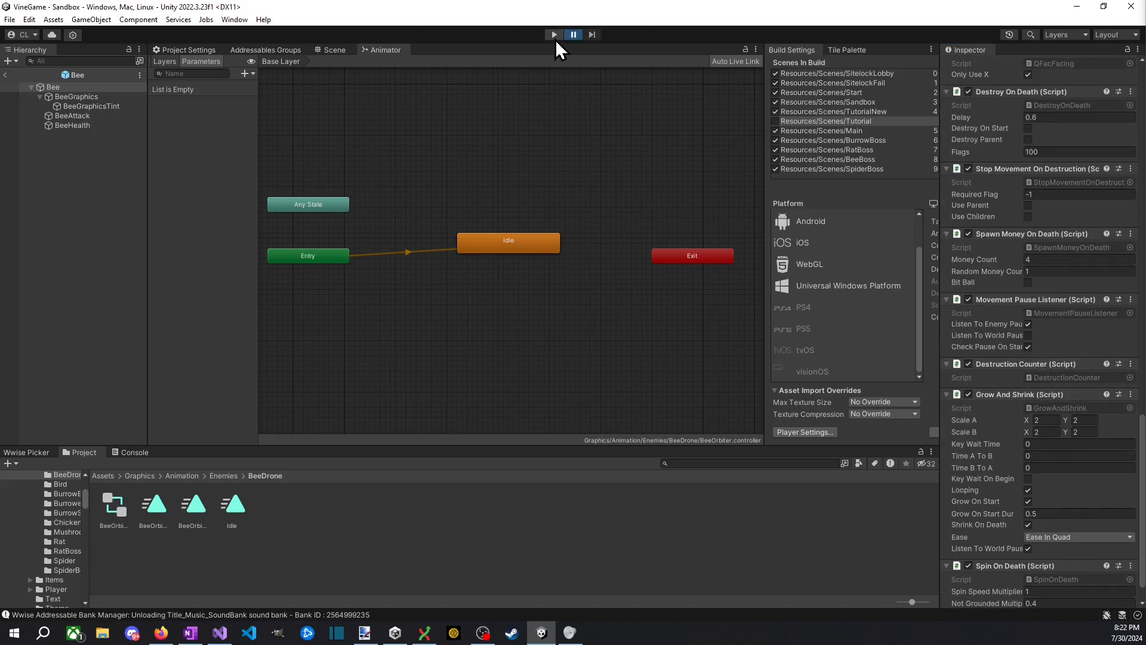
{"action": "left_click", "coordinate": [554, 34]}
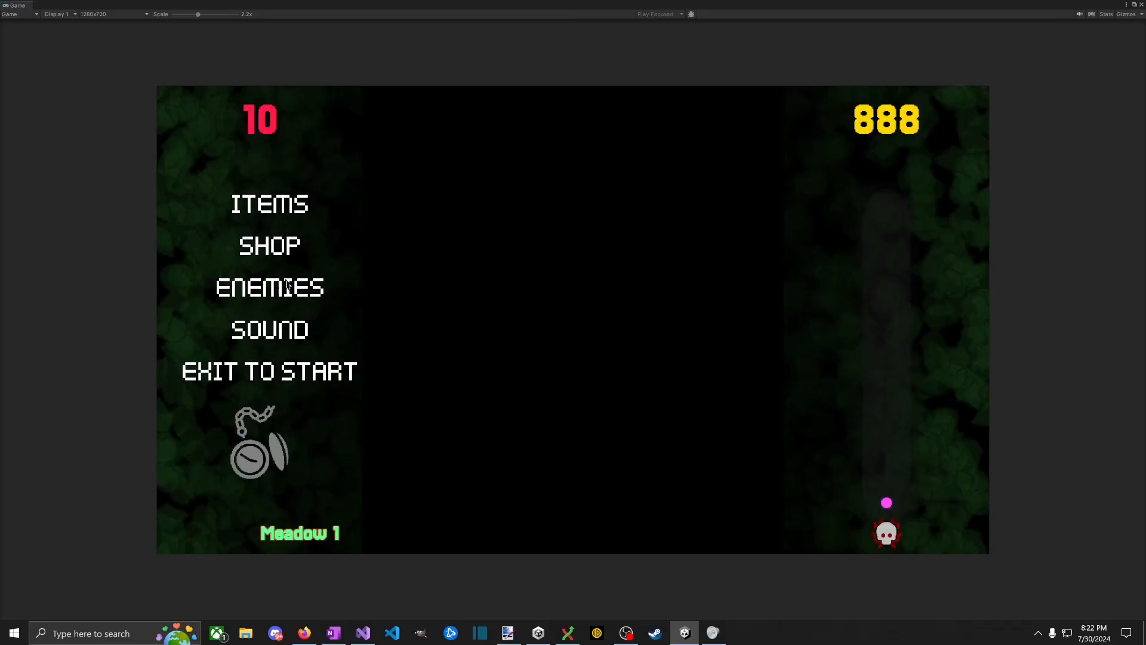
{"action": "left_click", "coordinate": [293, 285]}
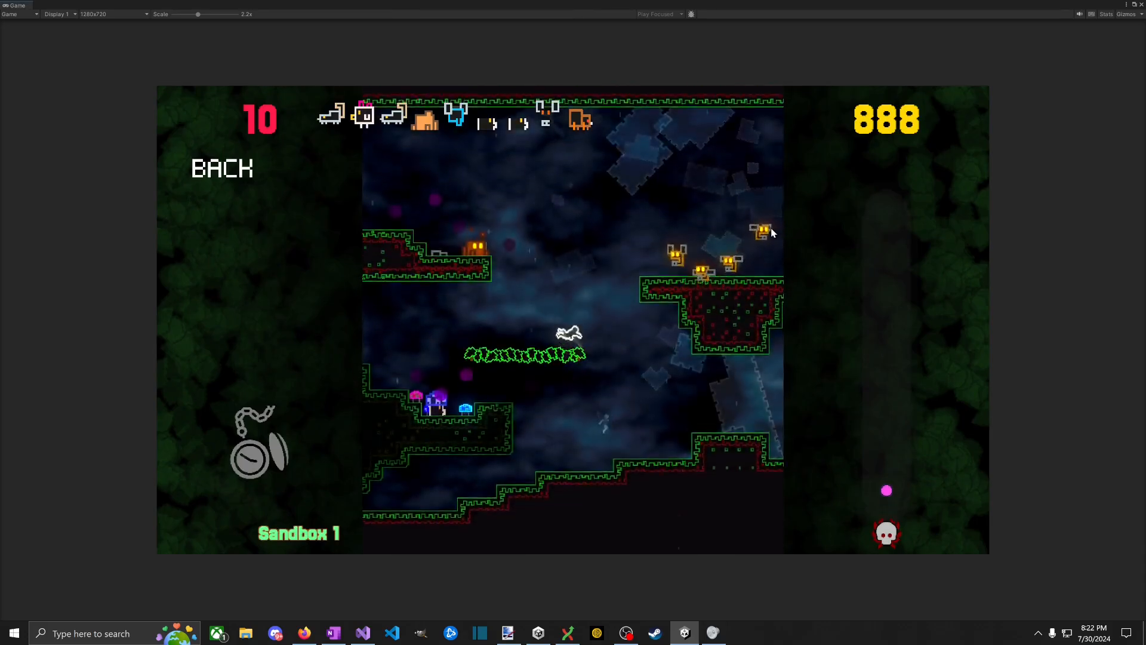
{"action": "key", "text": "d"}
{"action": "key", "text": "space"}
{"action": "key", "text": "a"}
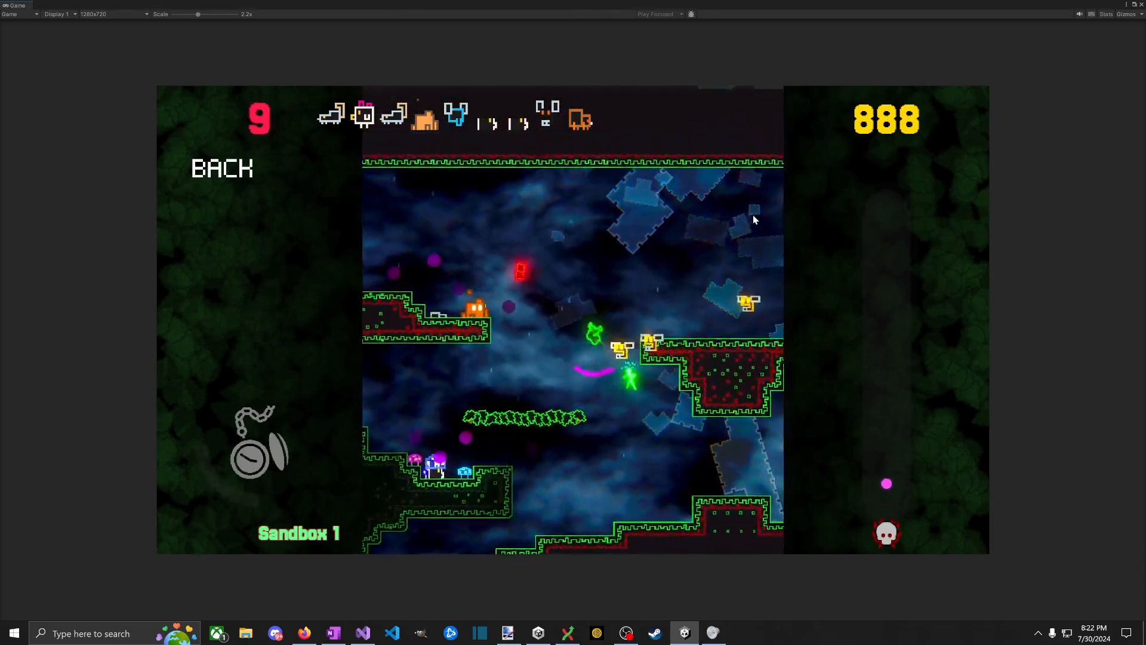
{"action": "key", "text": "d"}
{"action": "key", "text": "space"}
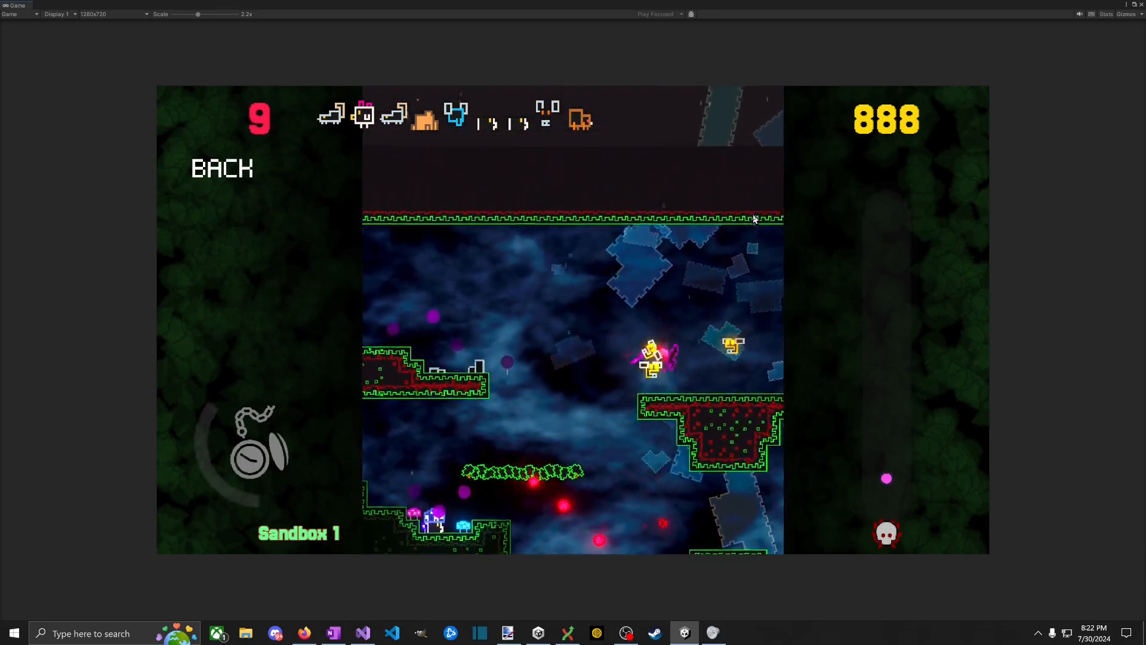
{"action": "key", "text": "d"}
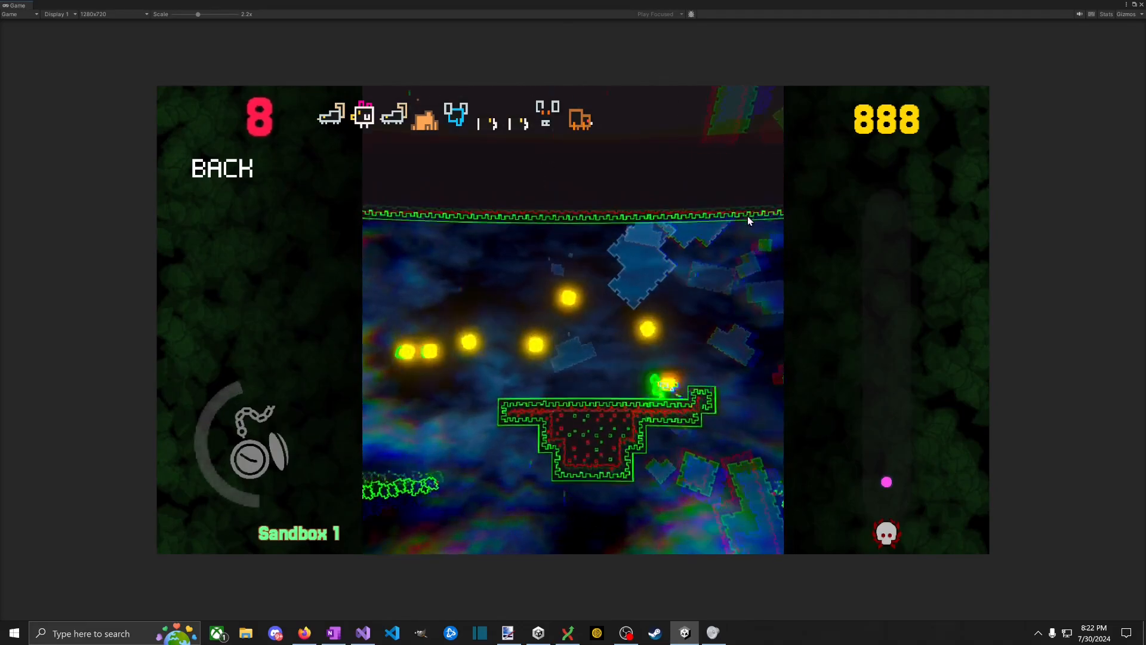
{"action": "key", "text": "a"}
{"action": "key", "text": "d"}
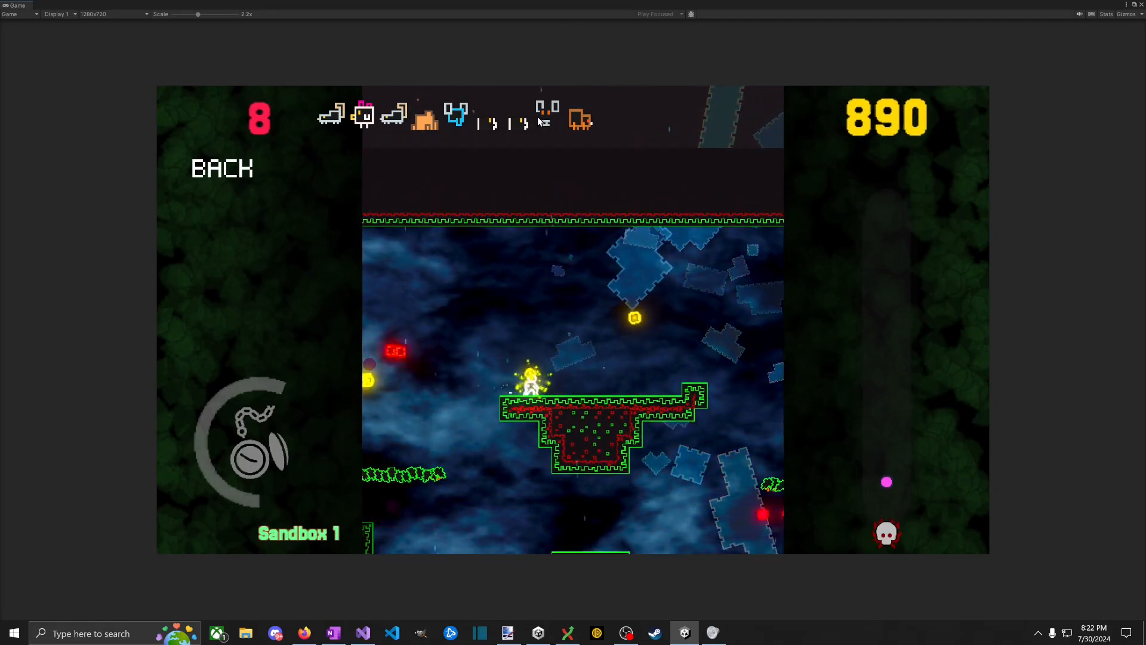
Step: Spawn more bees from the enemy list, fight them to recheck the effects, and stop the game
{"action": "left_click", "coordinate": [536, 121]}
{"action": "key", "text": "d"}
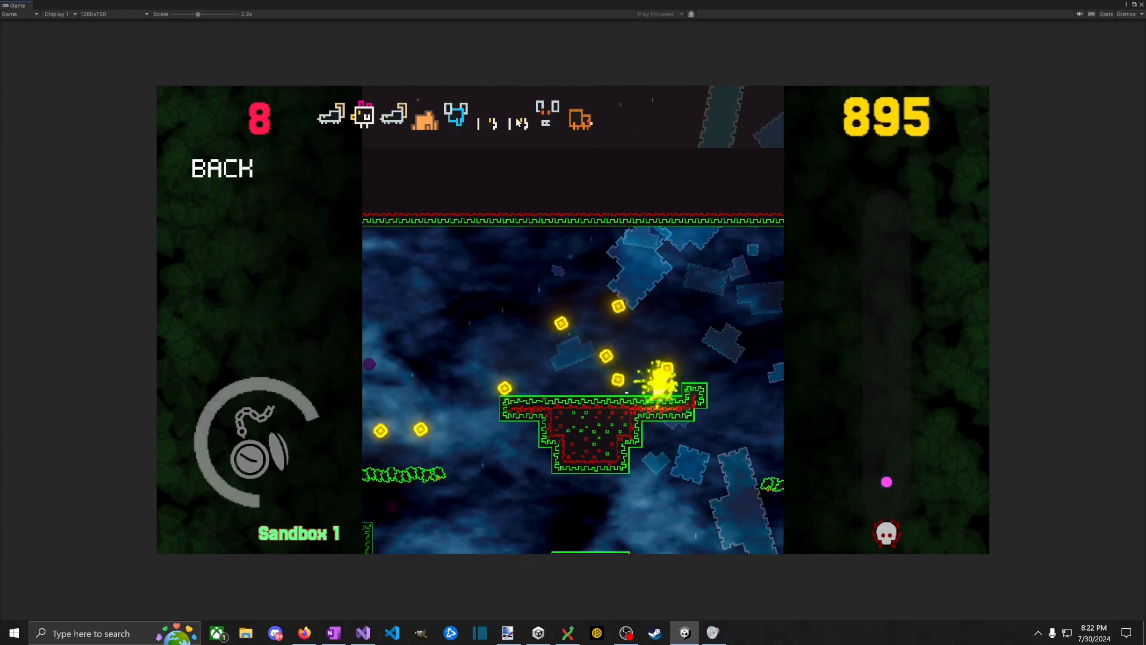
{"action": "key", "text": "a"}
{"action": "left_click", "coordinate": [518, 122]}
{"action": "key", "text": "a"}
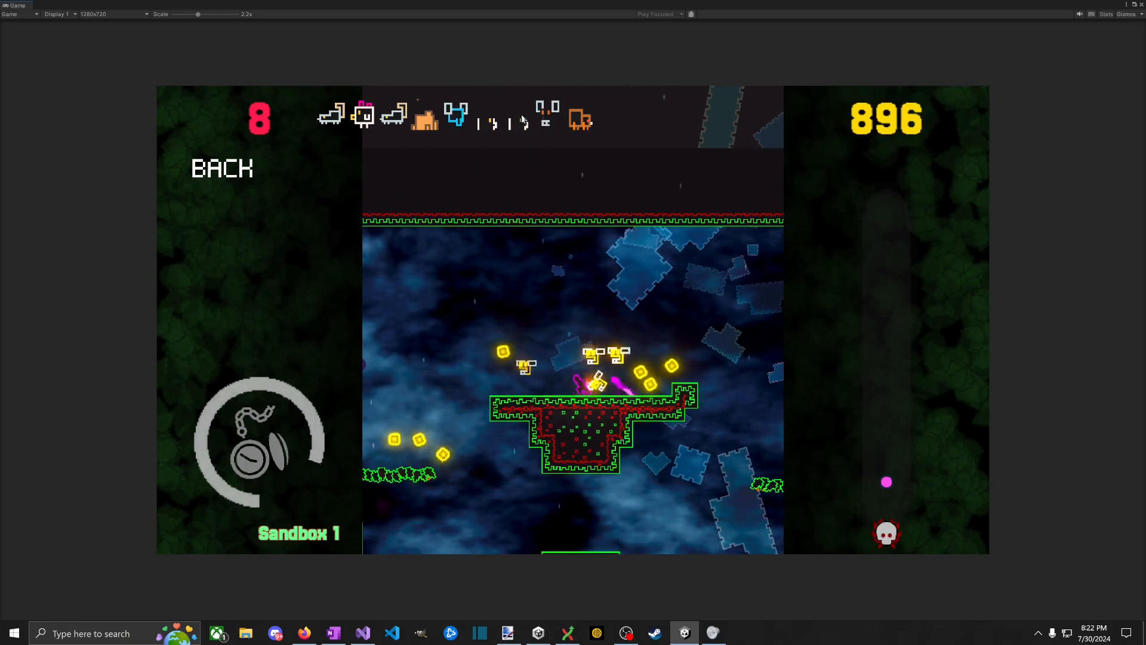
{"action": "key", "text": "a"}
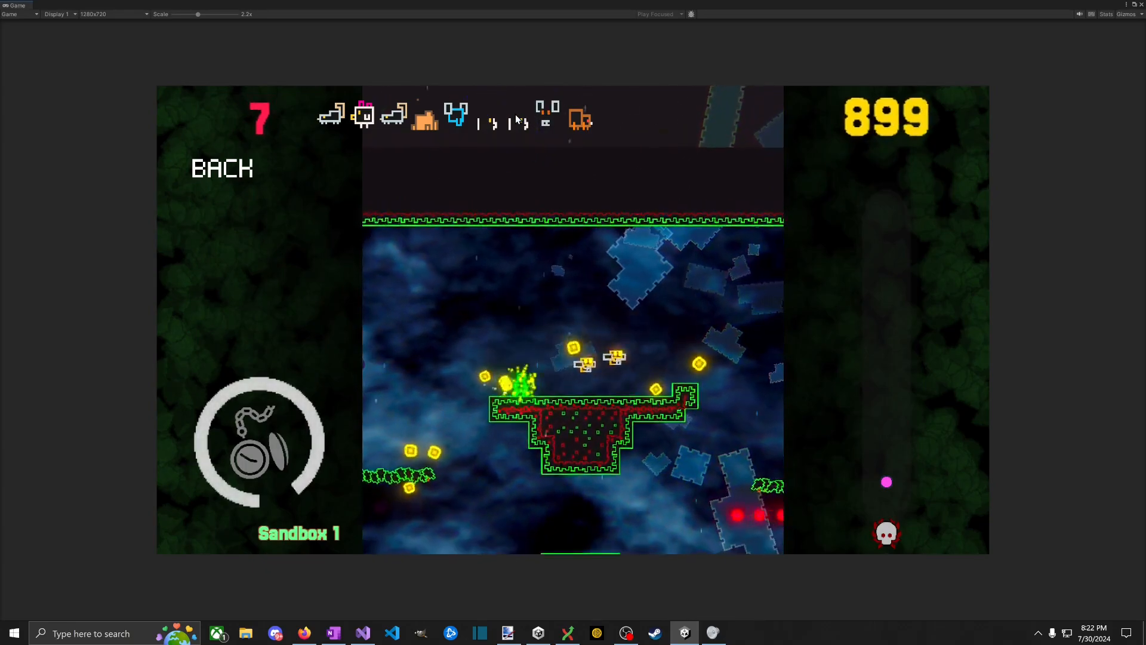
{"action": "key", "text": "d"}
{"action": "key", "text": "d"}
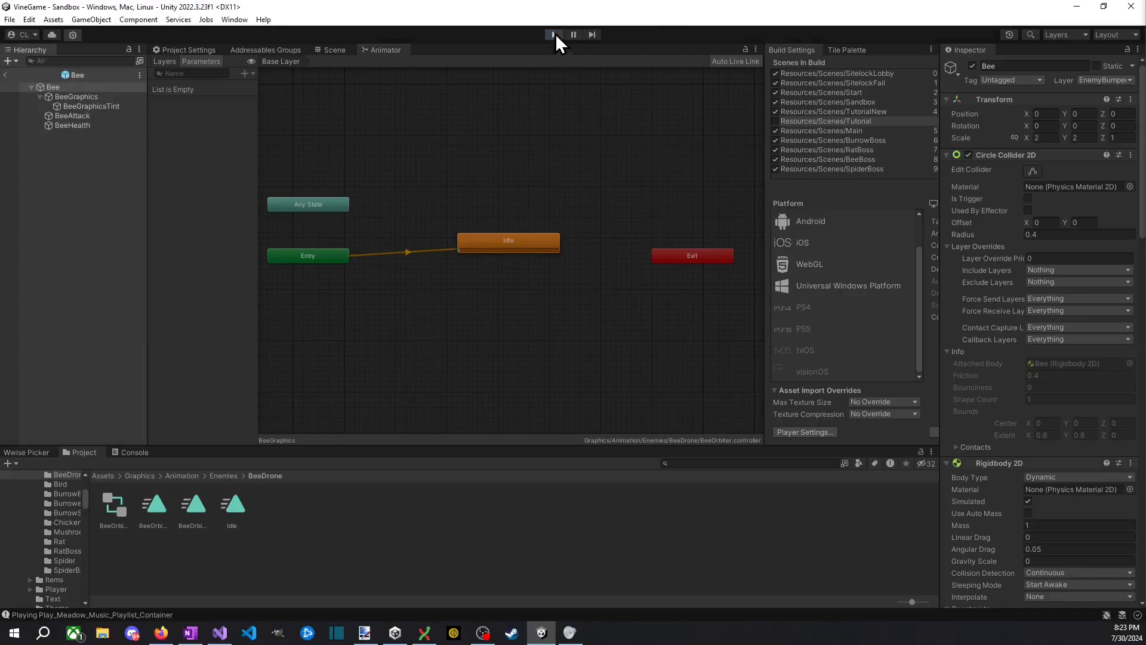
{"action": "left_click", "coordinate": [555, 34]}
Step: Switch to the OneNote task list and mark "Enemy Death" with "/" and "Hook into grow and shrink" with "X"
{"action": "key", "text": "alt+Tab"}
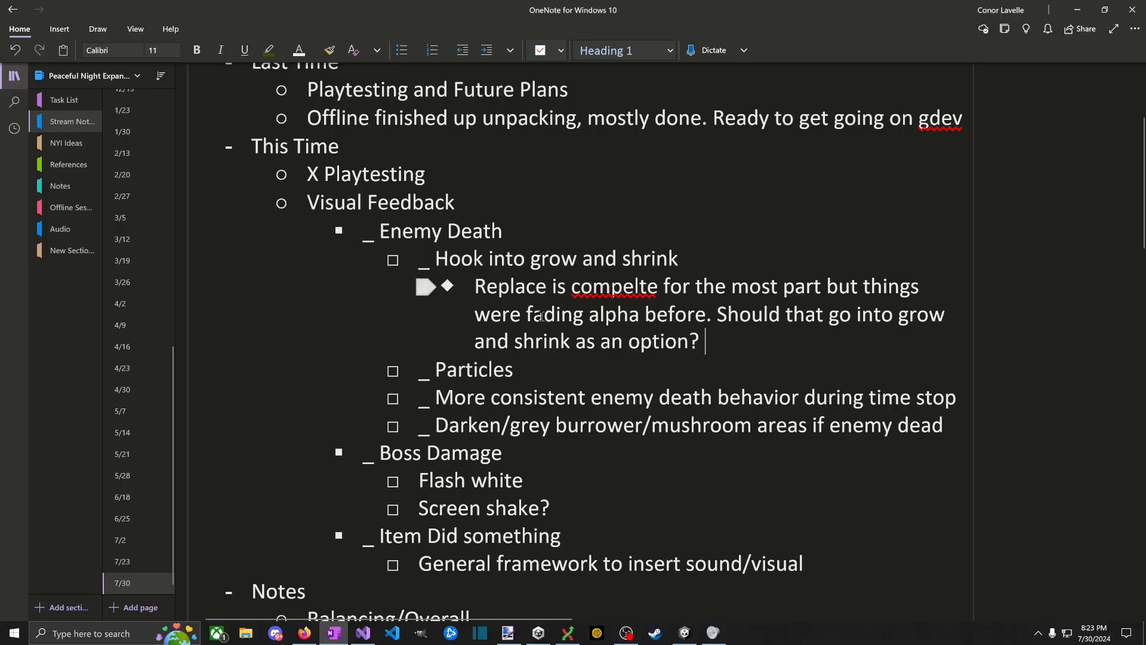
{"action": "left_click", "coordinate": [374, 231]}
{"action": "key", "text": "BackSpace"}
{"action": "type", "text": "/"}
{"action": "key", "text": "Down"}
{"action": "key", "text": "BackSpace"}
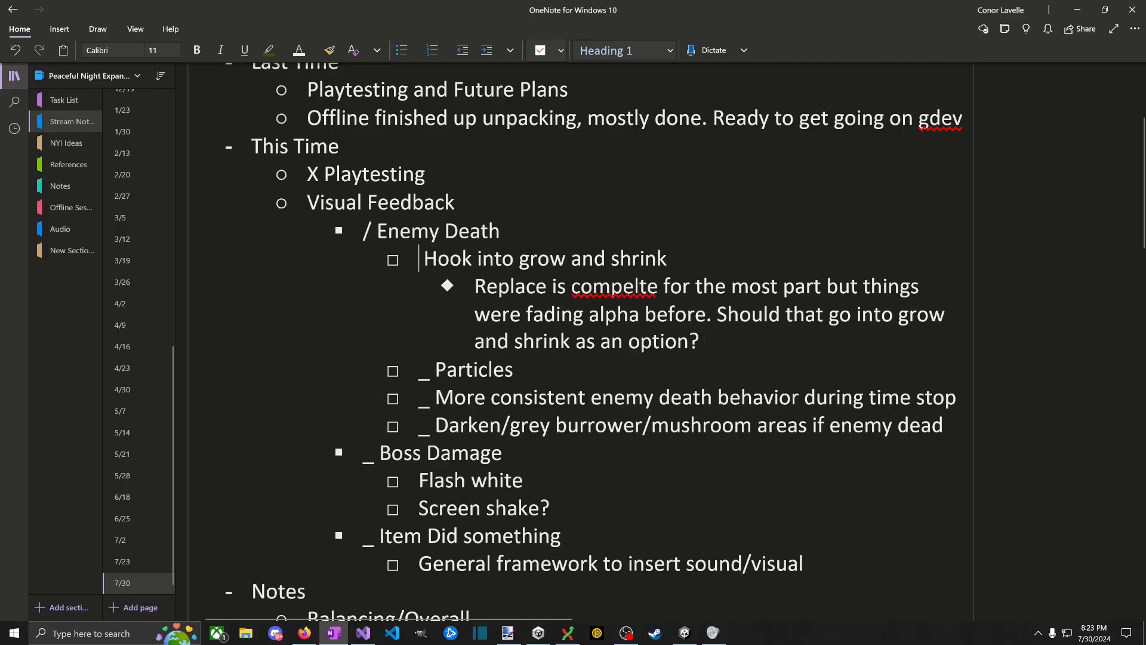
{"action": "type", "text": "X"}
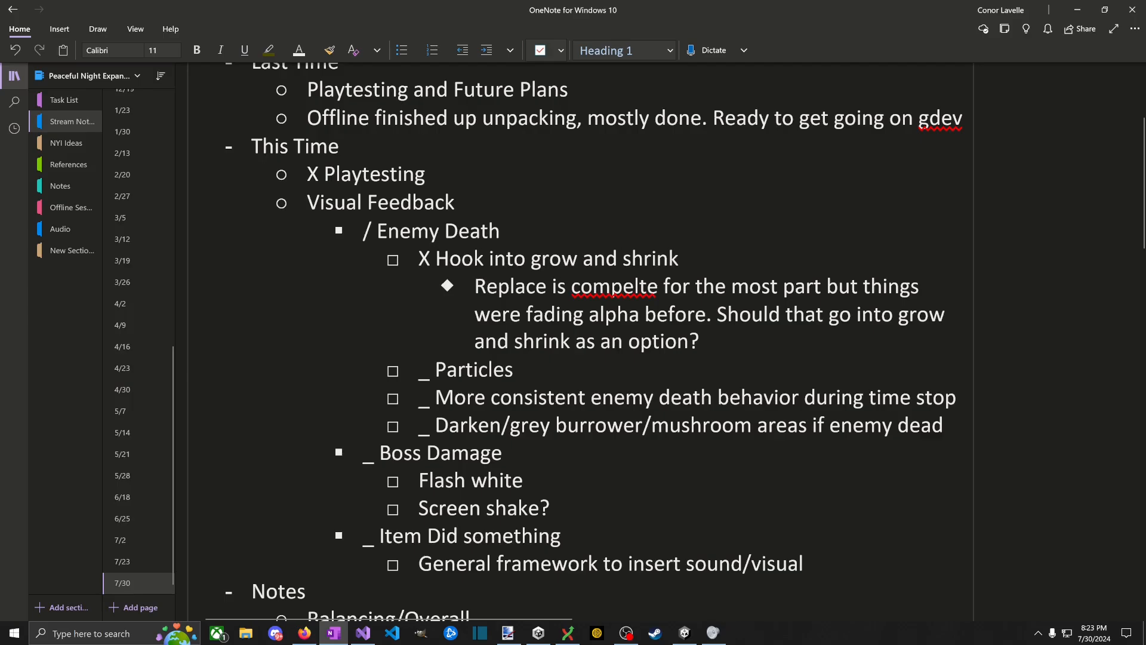
Step: Write an enlarged "brb bio" away note in a new Notepad document and discard it unsaved
{"action": "key", "text": "alt+Tab"}
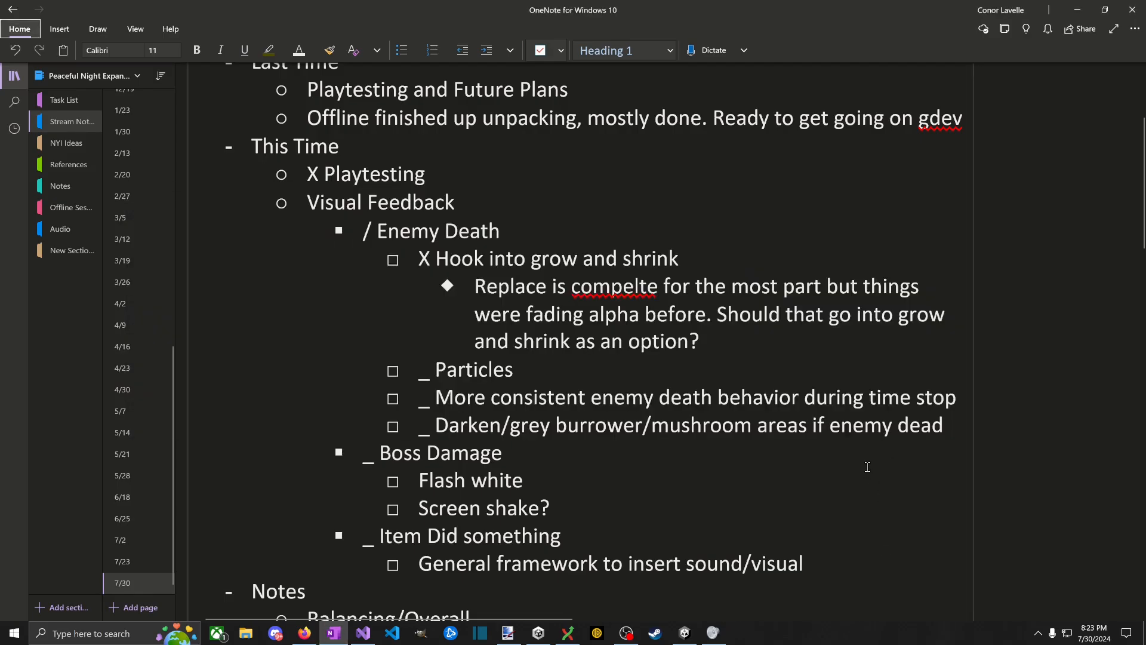
{"action": "key", "text": "super+Tab"}
{"action": "key", "text": "super+Tab"}
{"action": "key", "text": "super"}
{"action": "type", "text": "not"}
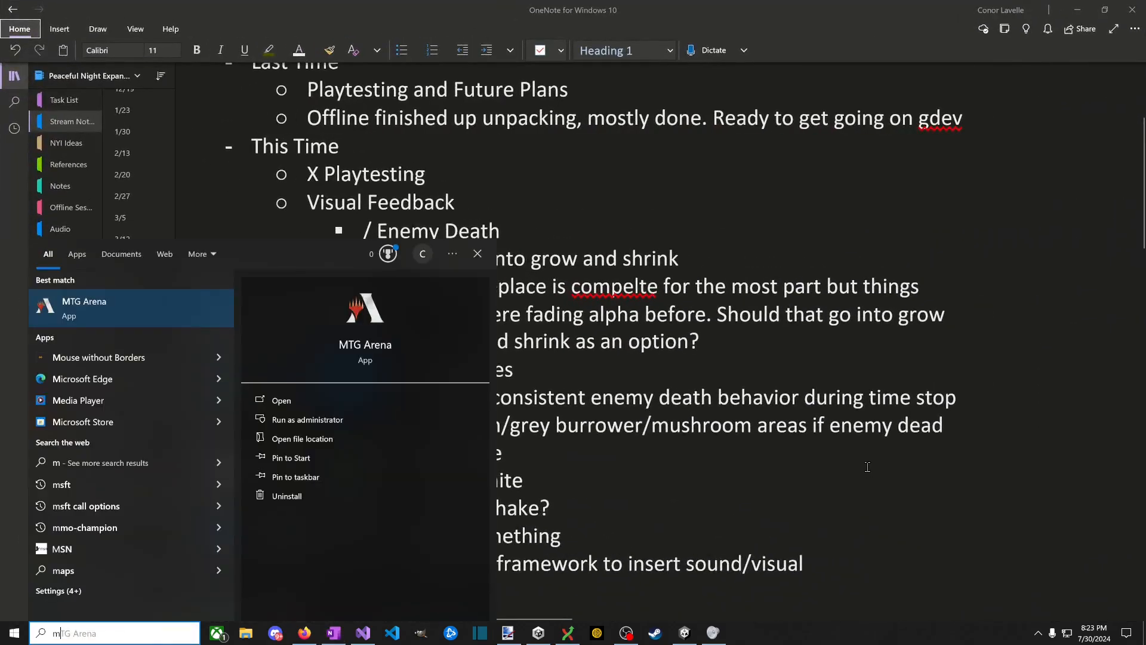
{"action": "key", "text": "Return"}
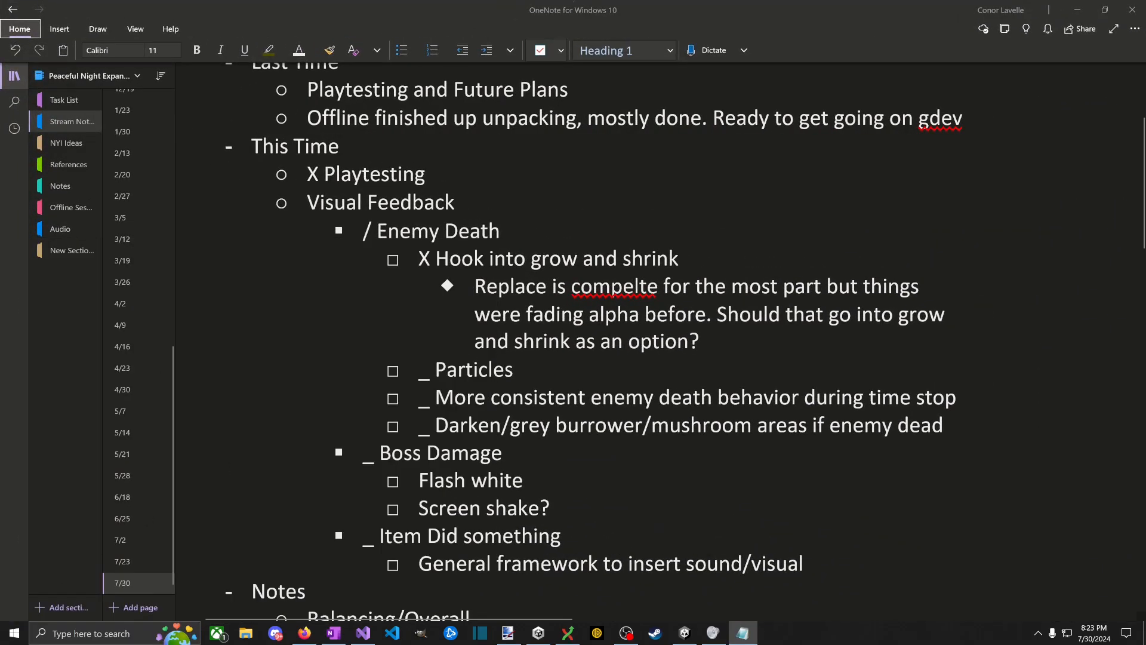
{"action": "type", "text": "brb bio"}
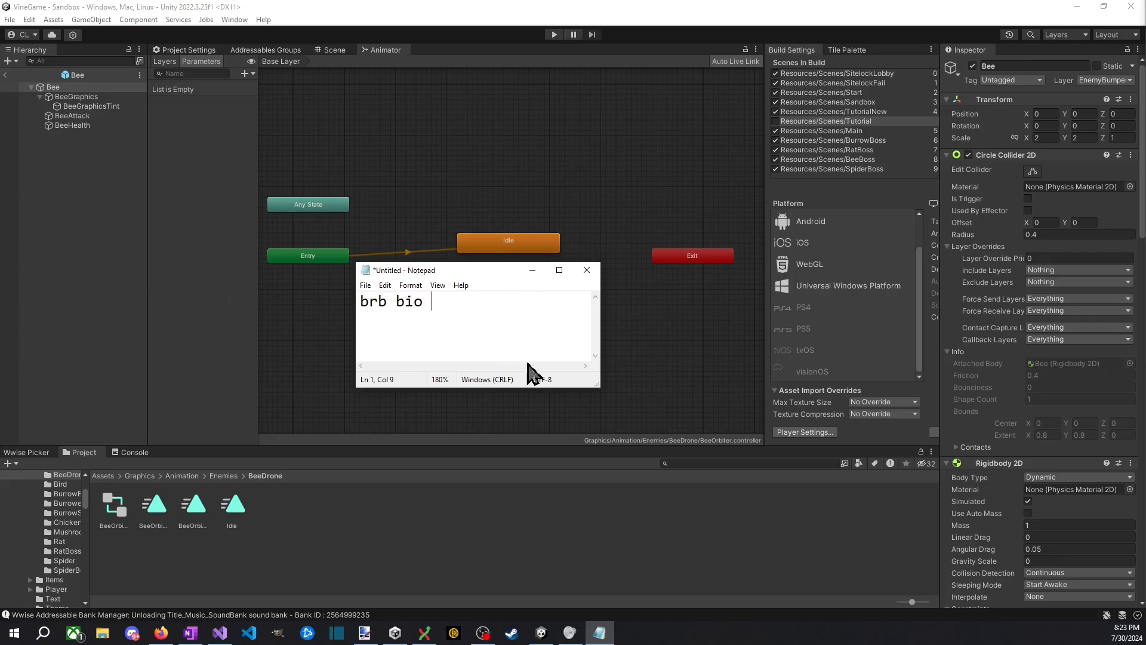
{"action": "scroll", "coordinate": [514, 323], "scroll_direction": "up", "scroll_amount": 18, "text": "ctrl"}
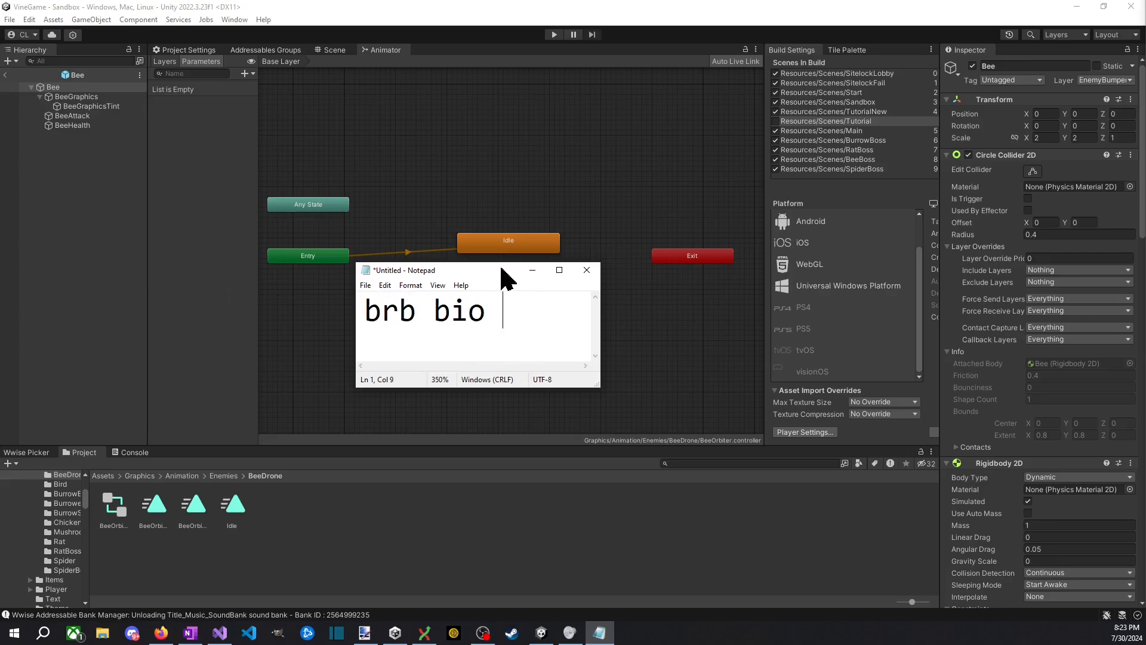
{"action": "left_click_drag", "start_coordinate": [500, 269], "coordinate": [0, 269]}
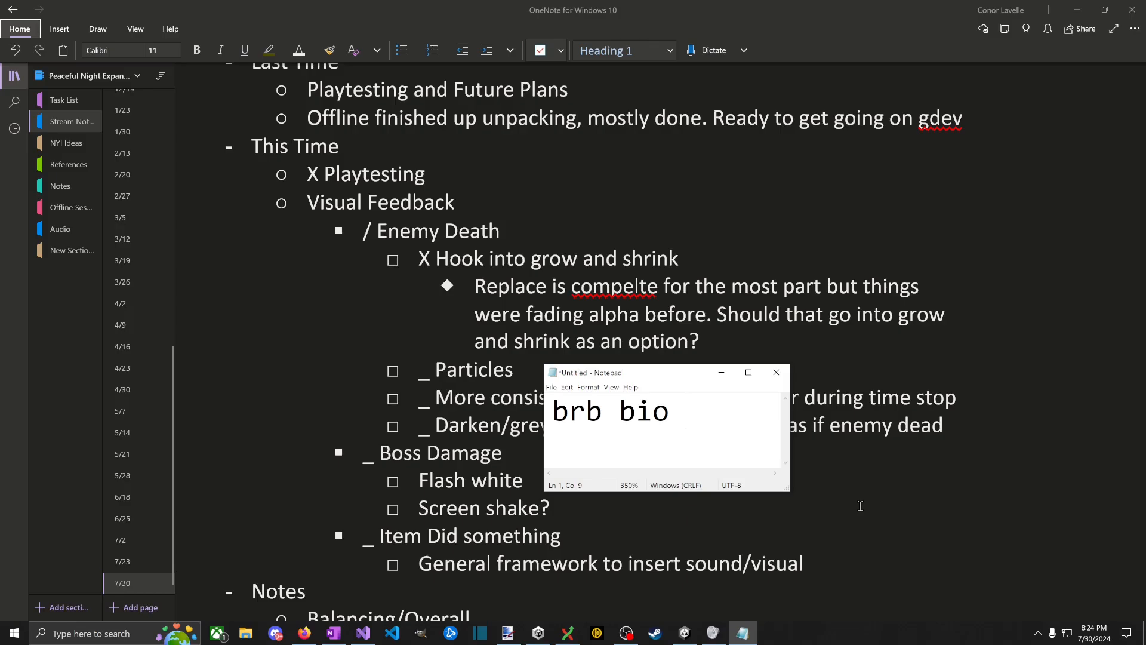
{"action": "left_click", "coordinate": [776, 372]}
{"action": "left_click", "coordinate": [594, 318]}
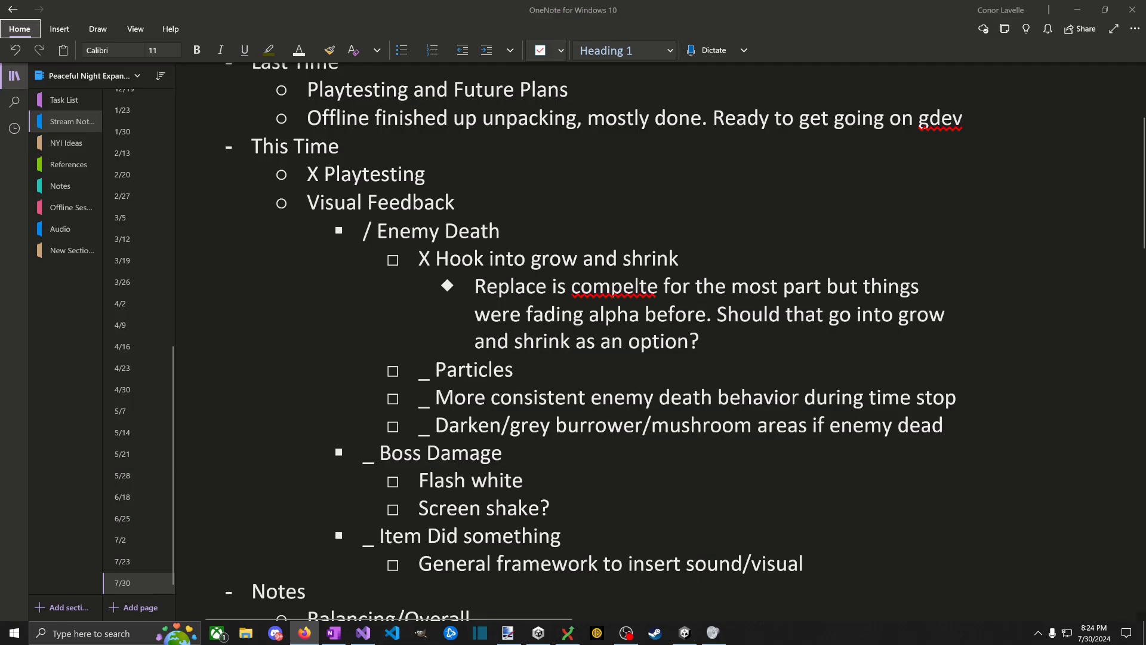
Step: Switch back to the Unity editor, show the Scene view and add a new Particle System object to the Sandbox scene
{"action": "key", "text": "alt+Tab"}
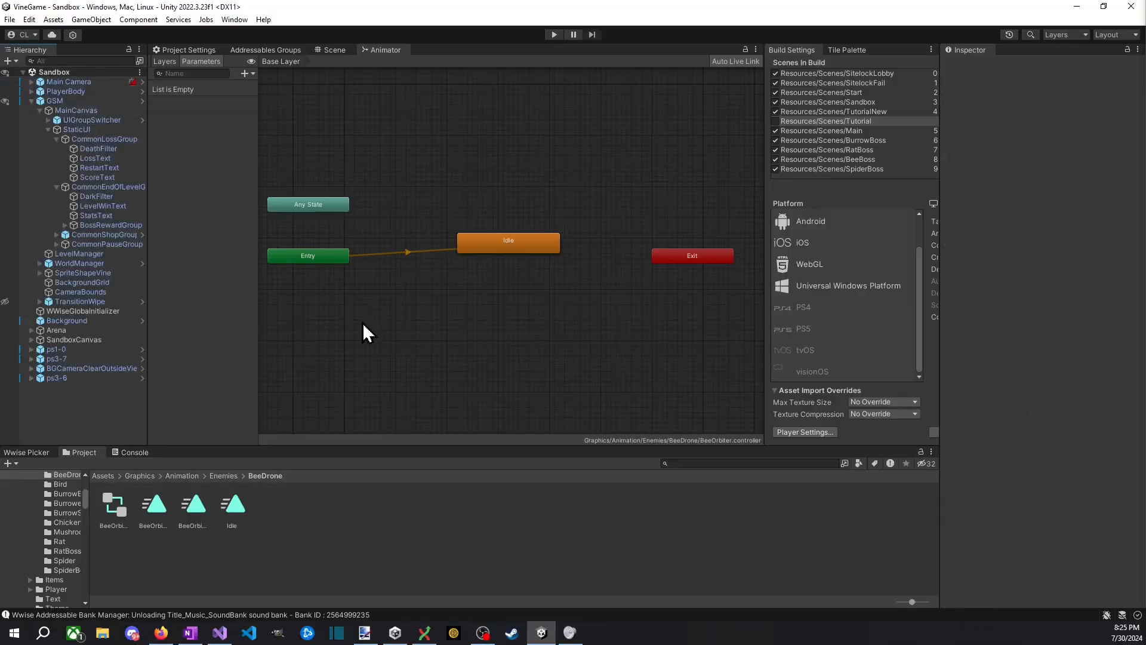
{"action": "left_click", "coordinate": [189, 50]}
{"action": "left_click", "coordinate": [330, 50]}
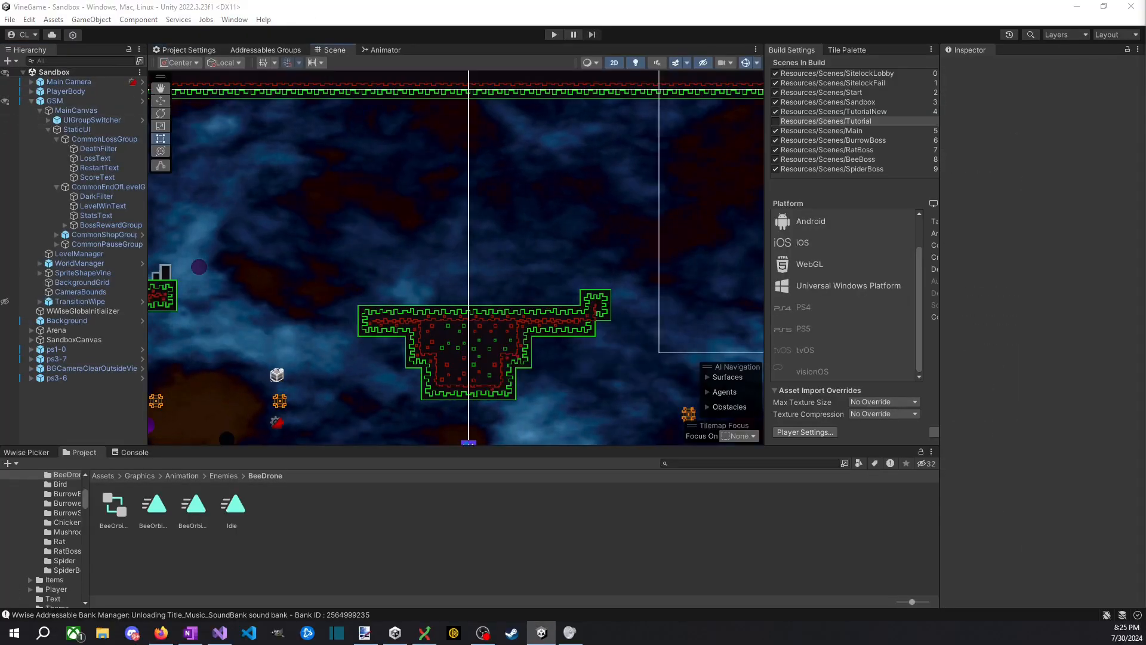
{"action": "left_click", "coordinate": [31, 101]}
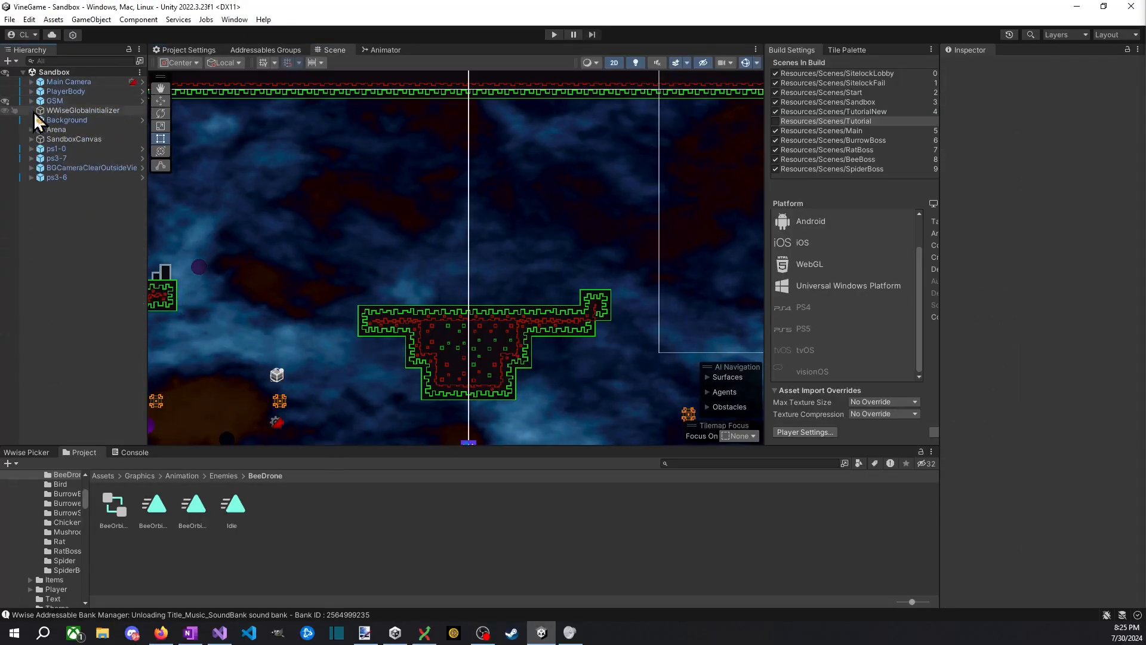
{"action": "right_click", "coordinate": [54, 225]}
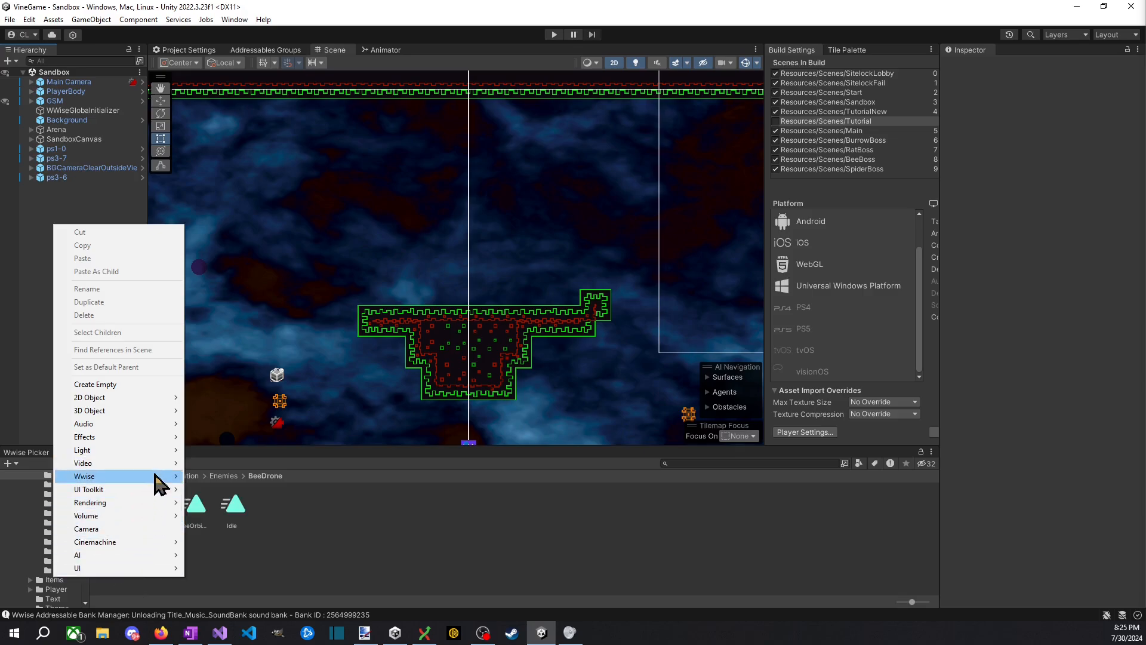
{"action": "mouse_move", "coordinate": [164, 438]}
{"action": "left_click", "coordinate": [231, 439]}
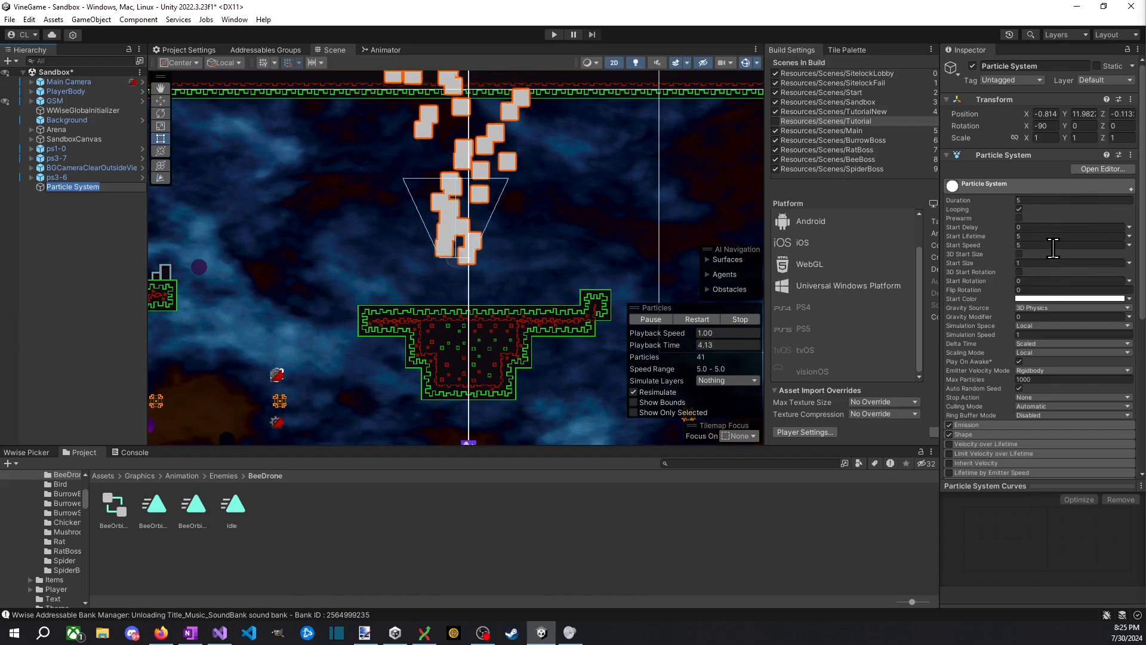
Step: Set the particle system's start speed to 10 and its start lifetime to 0.7
{"action": "left_click", "coordinate": [1054, 245]}
{"action": "key", "text": "BackSpace"}
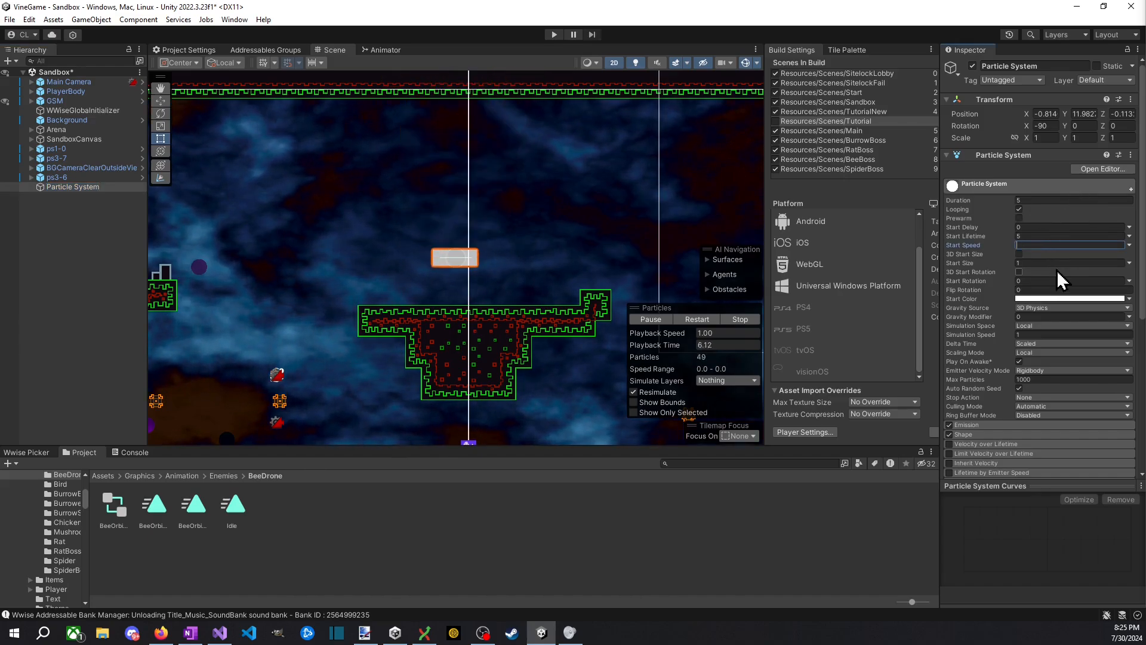
{"action": "type", "text": "5"}
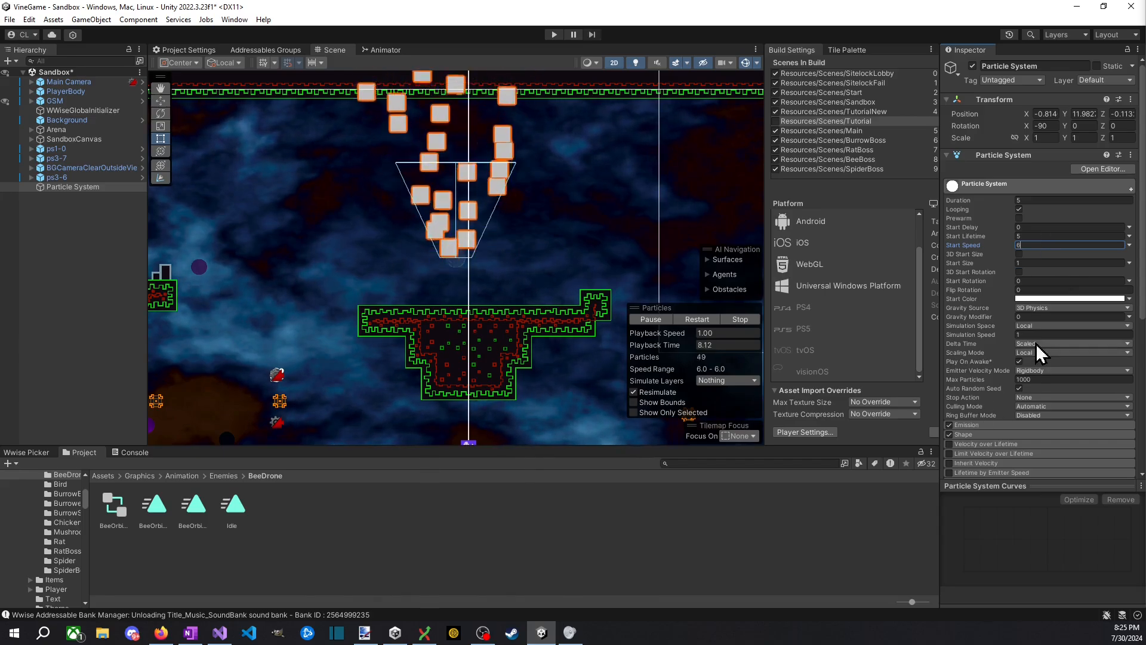
{"action": "key", "text": "BackSpace"}
{"action": "type", "text": "10"}
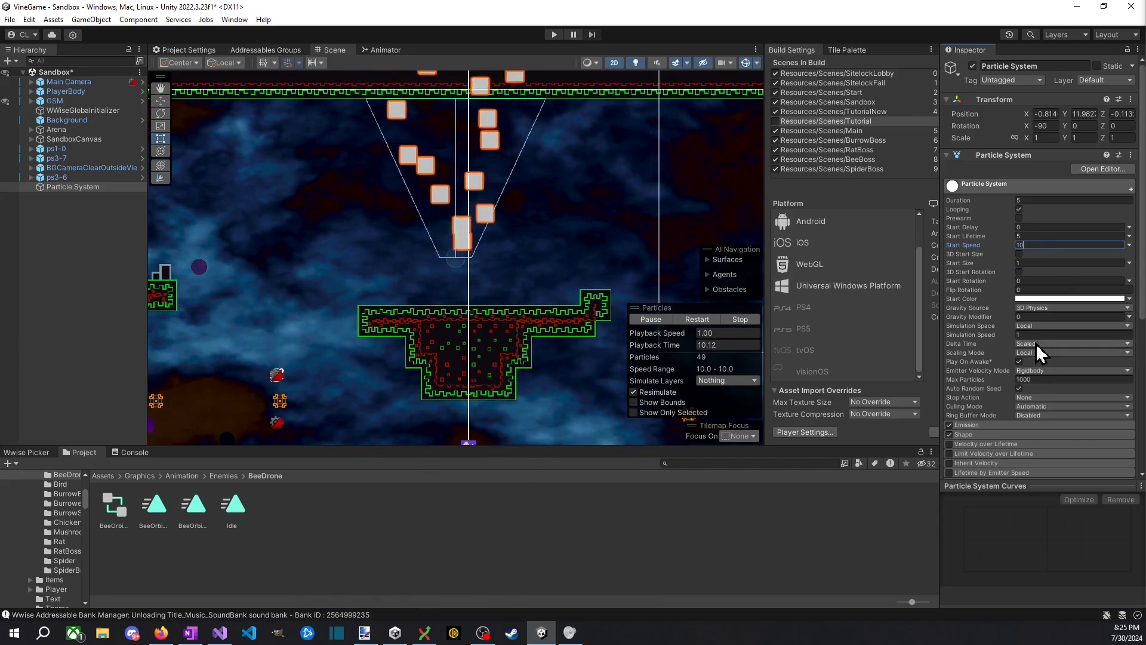
{"action": "left_click", "coordinate": [1033, 237]}
{"action": "type", "text": "2"}
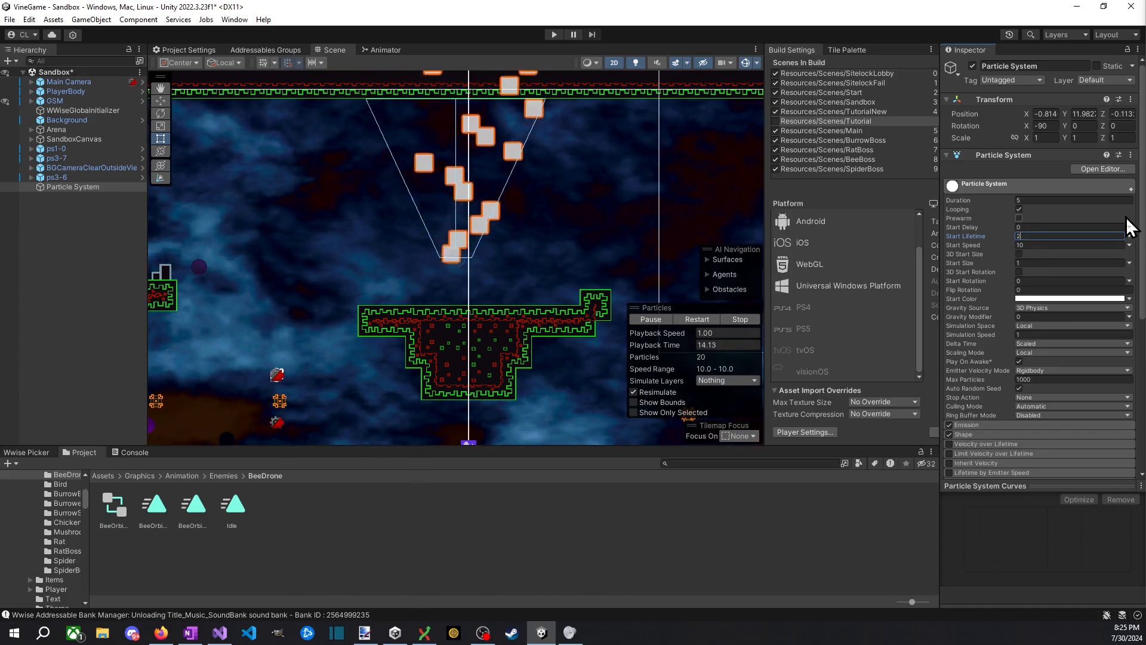
{"action": "key", "text": "BackSpace"}
{"action": "type", "text": "1"}
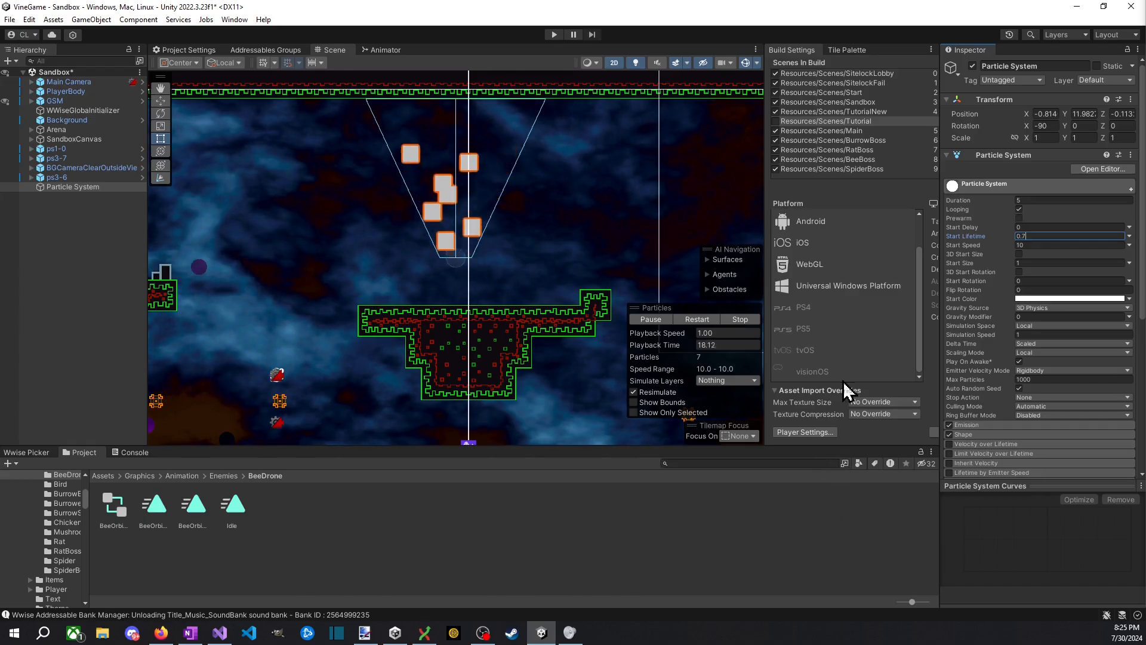
{"action": "left_click", "coordinate": [965, 617]}
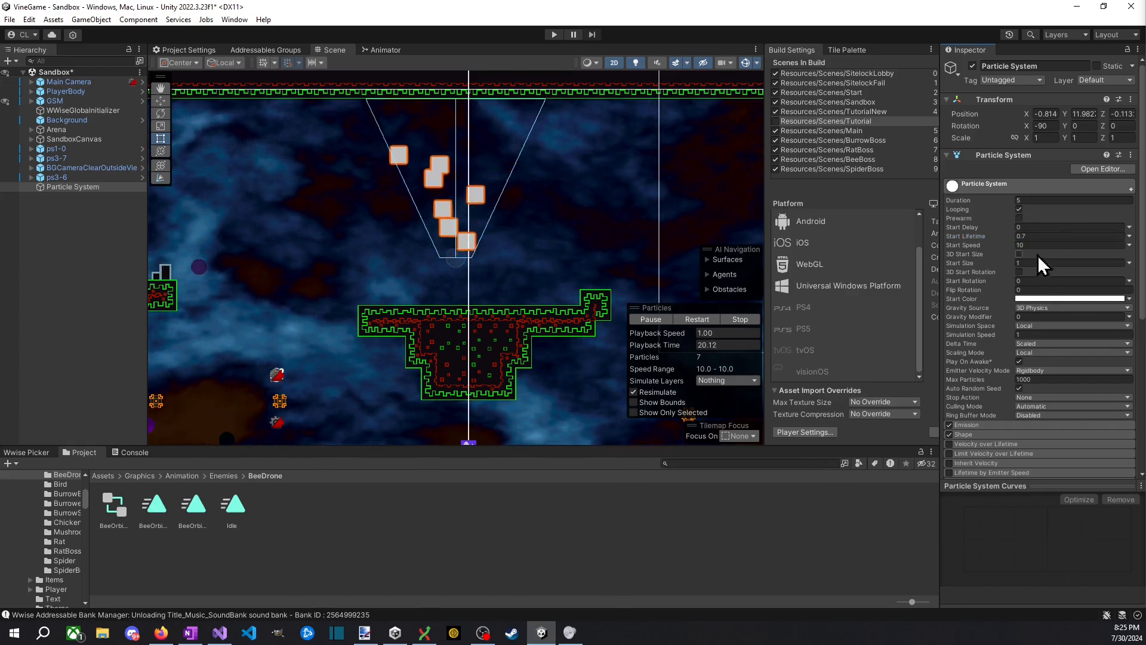
Step: Make the particle start size random between two constants, 0.4 and 0.2
{"action": "left_click", "coordinate": [1042, 263]}
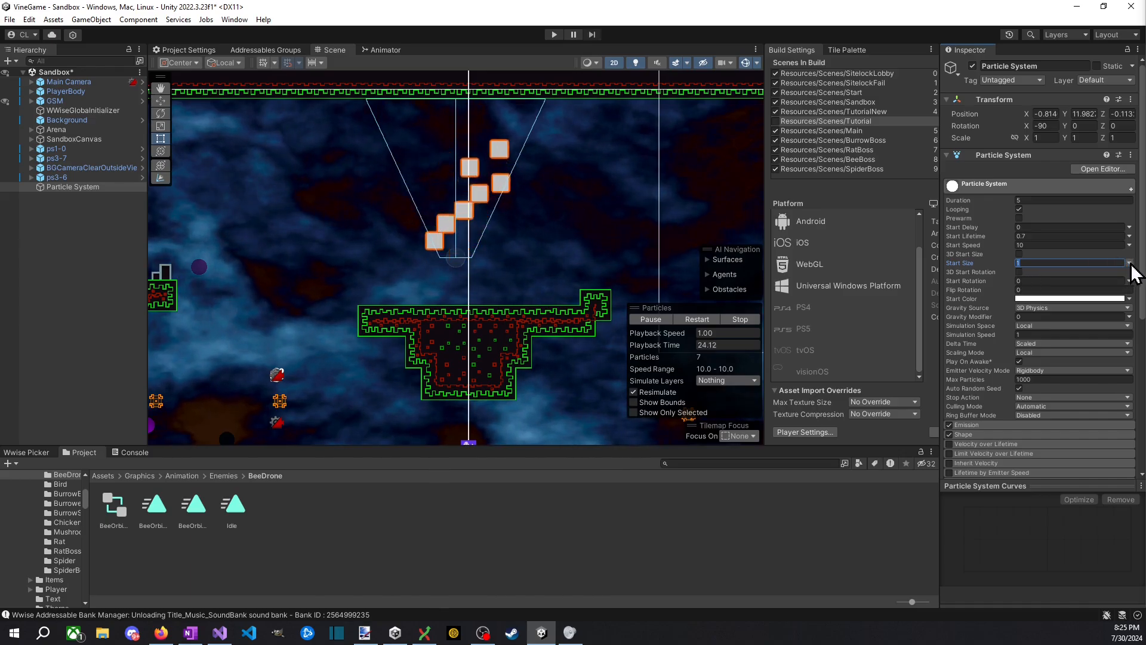
{"action": "left_click", "coordinate": [1130, 264]}
{"action": "left_click", "coordinate": [1087, 302]}
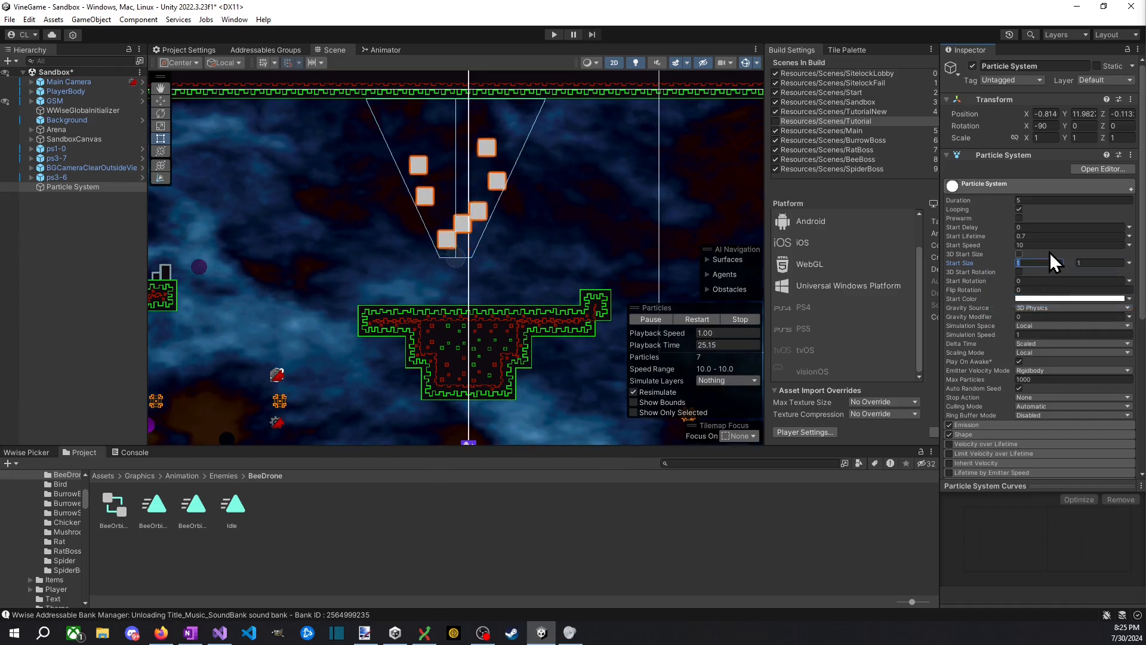
{"action": "type", "text": "0.4"}
{"action": "key", "text": "Tab"}
{"action": "type", "text": "0."}
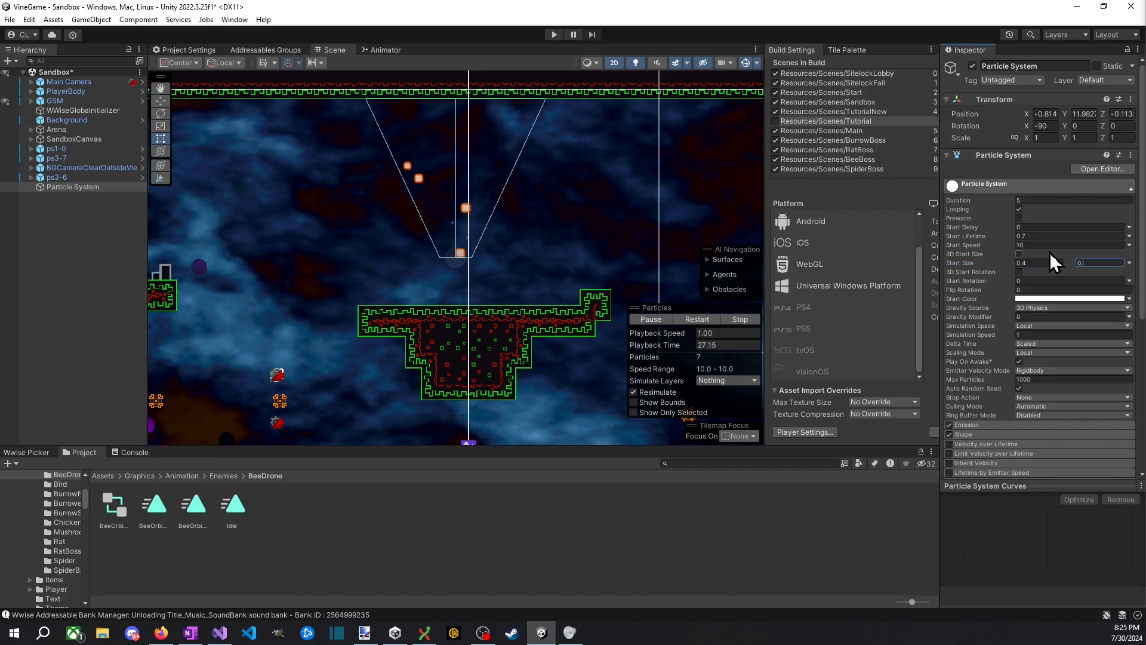
{"action": "type", "text": "2"}
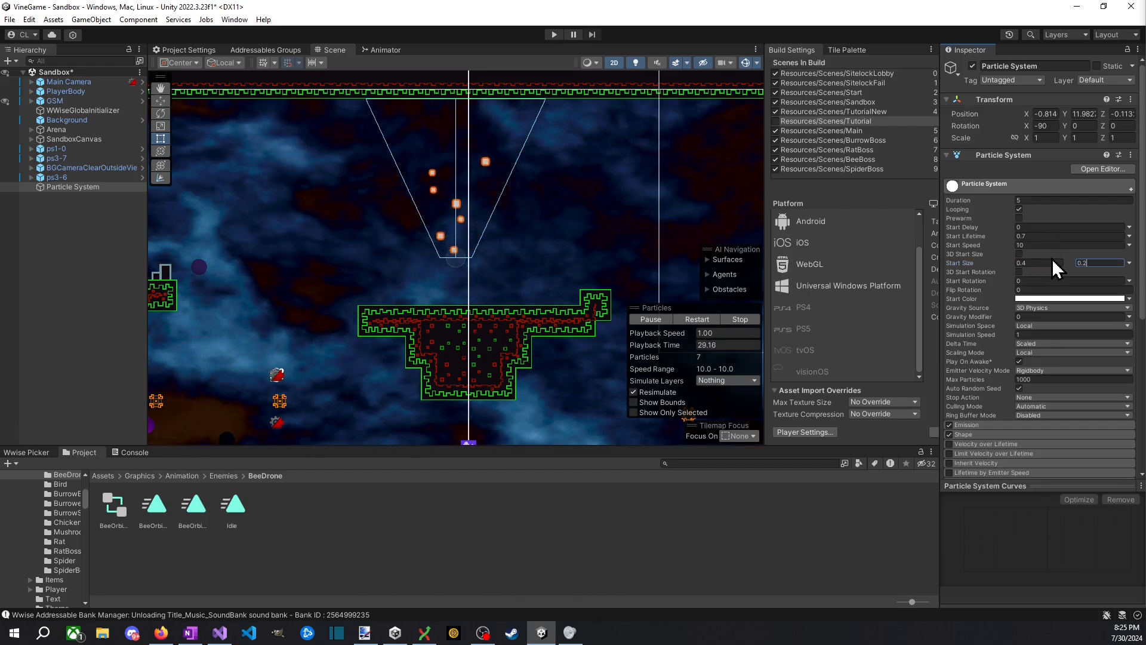
Step: Change the random start size range to 0.2 and 0.5
{"action": "left_click", "coordinate": [1047, 263]}
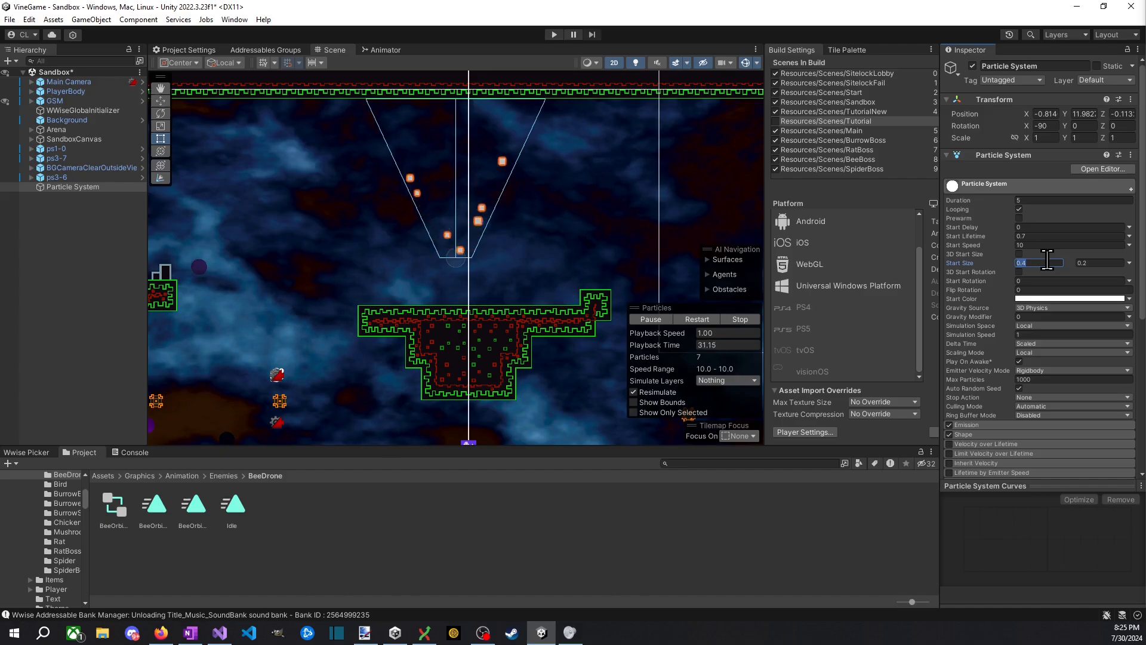
{"action": "type", "text": "0.1"}
{"action": "key", "text": "Tab"}
{"action": "type", "text": "0."}
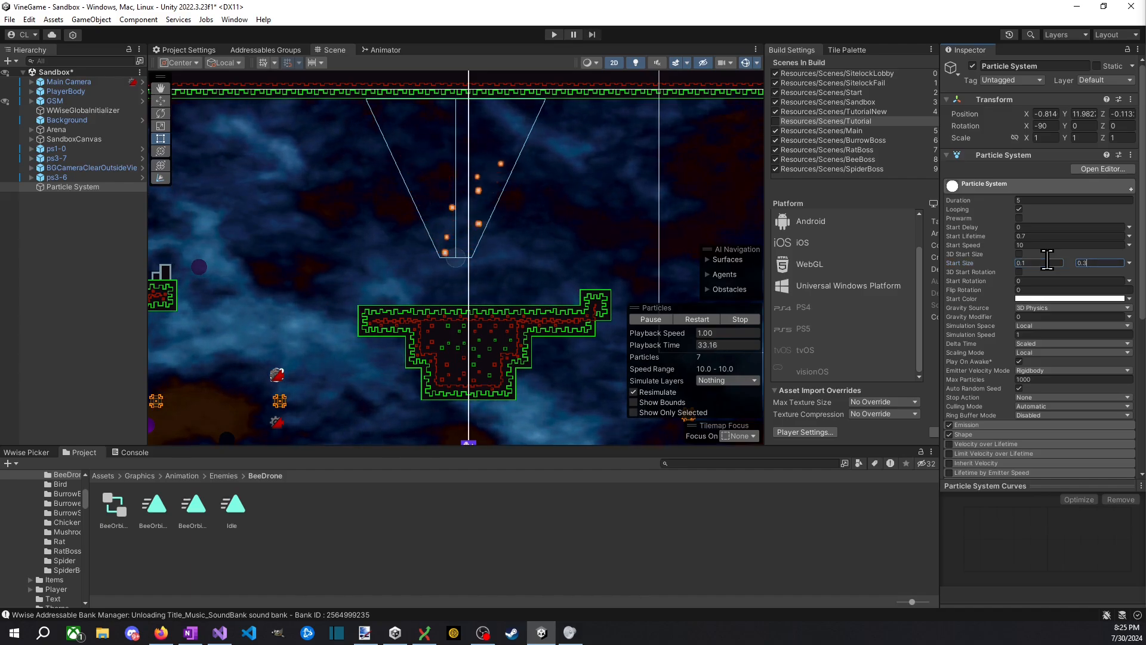
{"action": "type", "text": "5"}
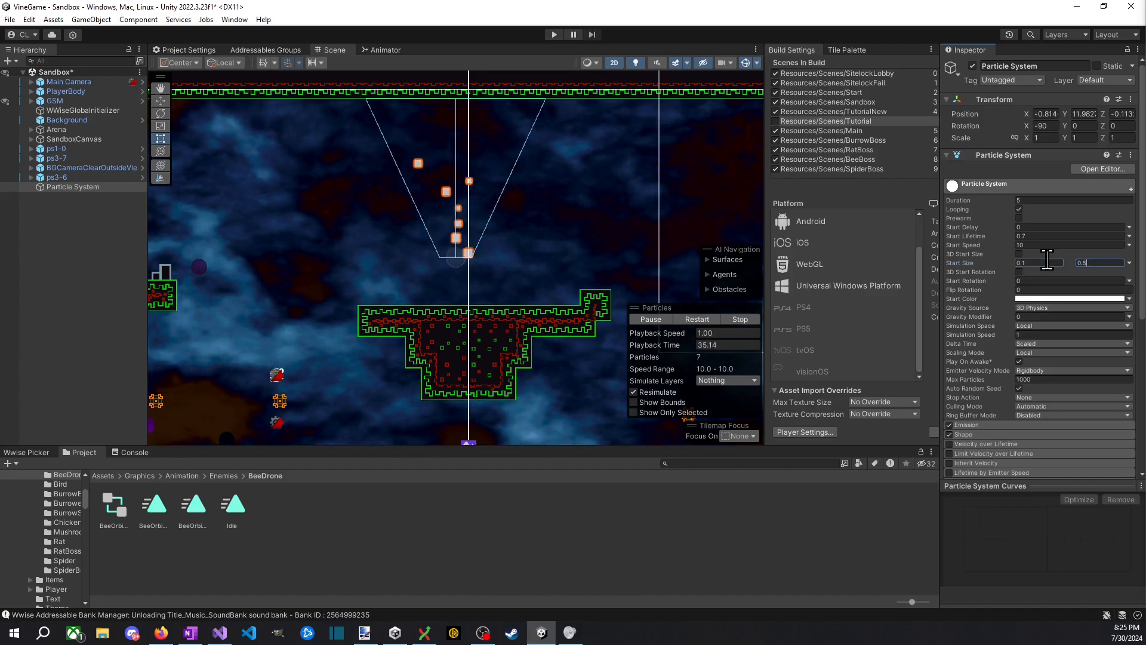
{"action": "type", "text": "9."}
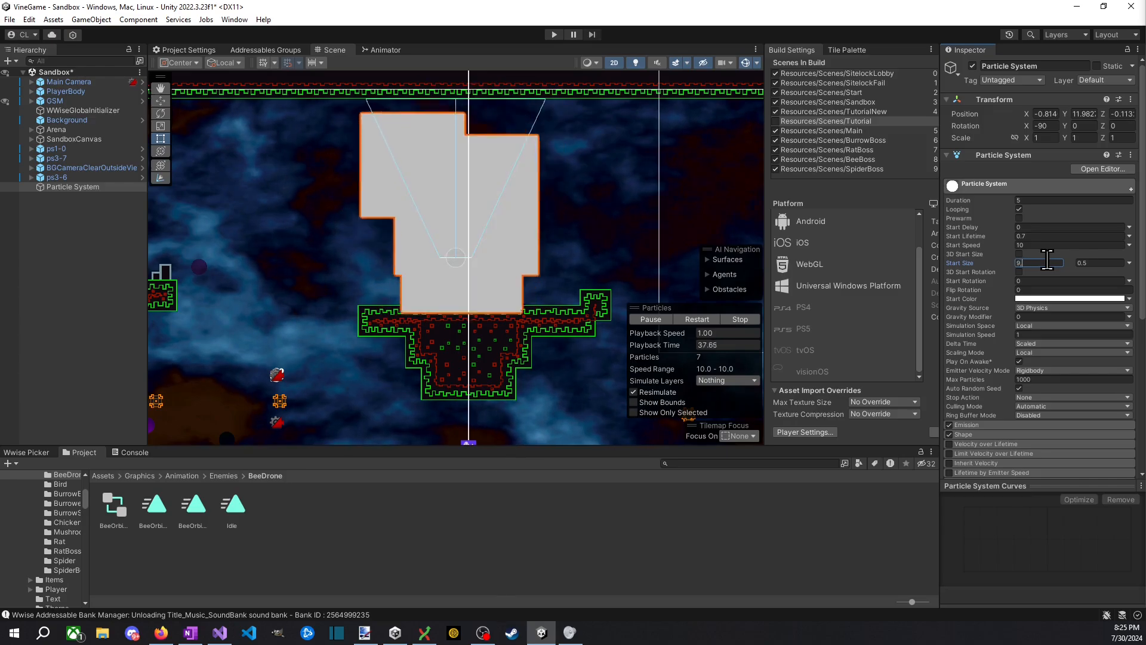
{"action": "key", "text": "BackSpace"}
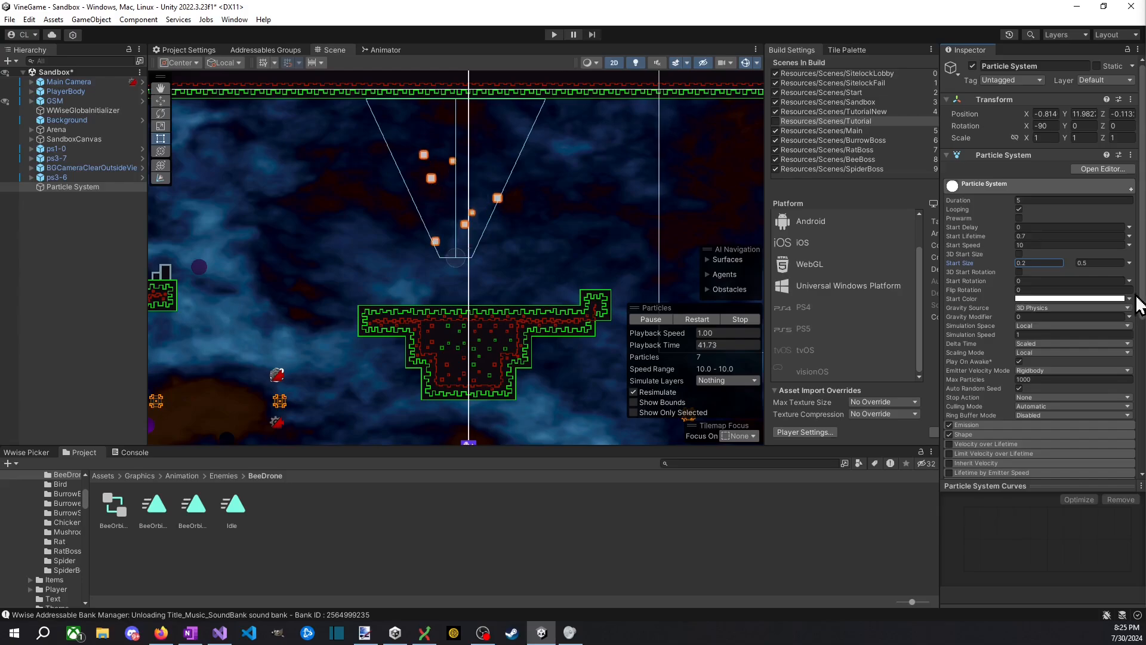
Step: Make the particles' start rotation random between two constants, 0 and 360
{"action": "left_click", "coordinate": [1129, 263]}
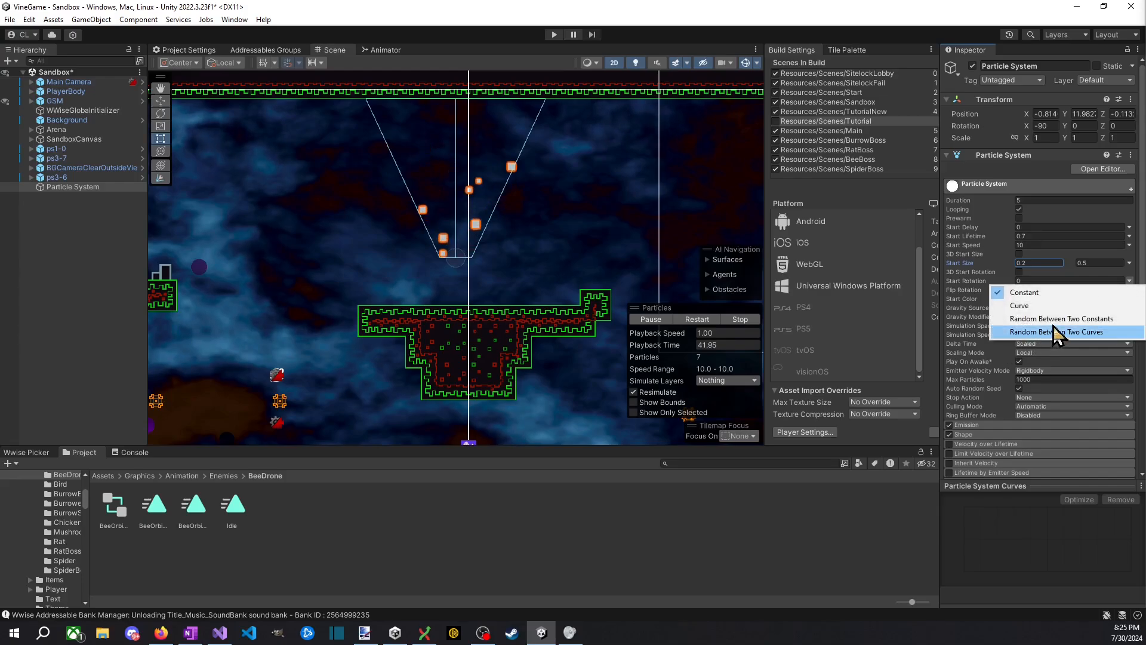
{"action": "left_click", "coordinate": [1059, 318]}
{"action": "left_click", "coordinate": [1041, 279]}
{"action": "key", "text": "Tab"}
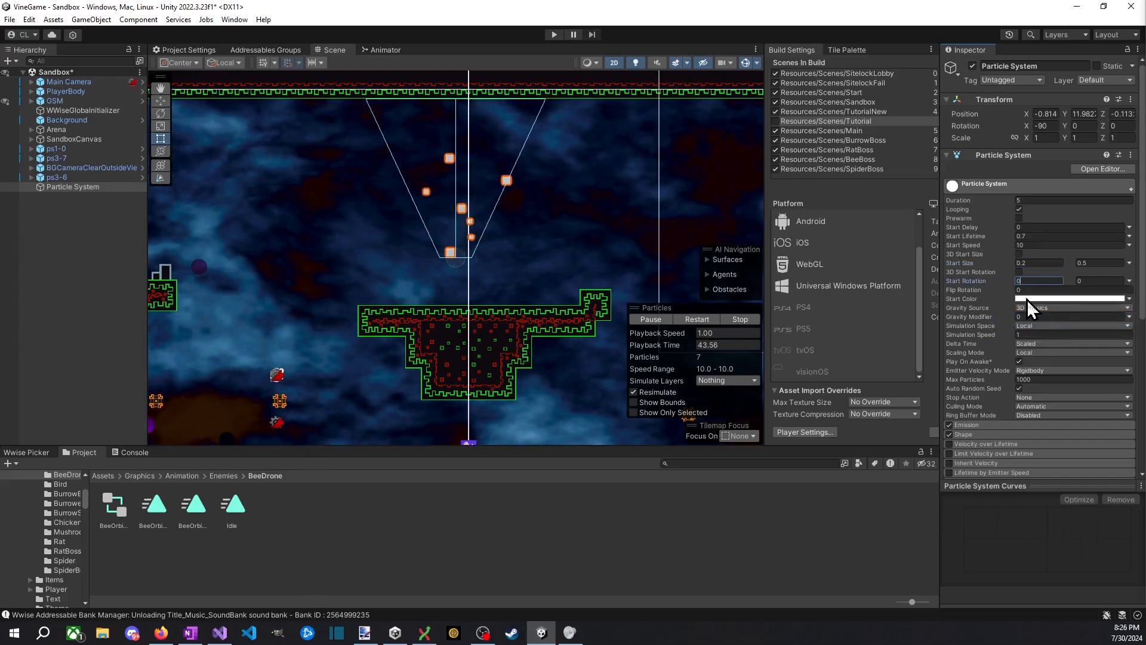
{"action": "type", "text": "180"}
{"action": "key", "text": "BackSpace"}
{"action": "key", "text": "BackSpace"}
{"action": "type", "text": "180"}
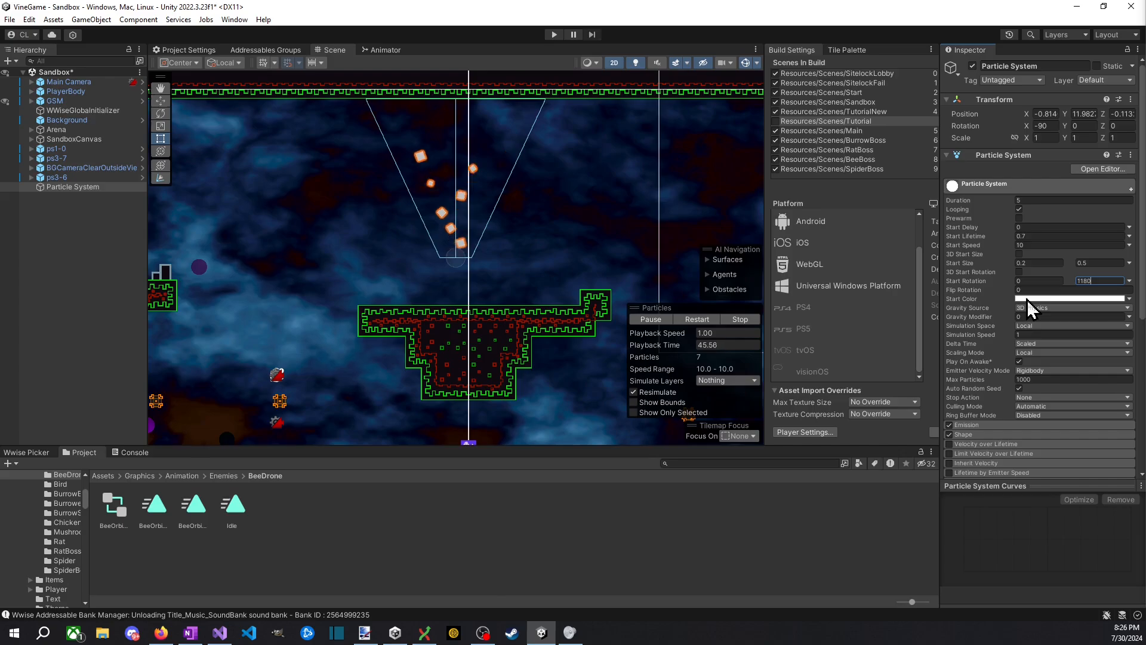
{"action": "key", "text": "BackSpace"}
{"action": "key", "text": "BackSpace"}
{"action": "key", "text": "BackSpace"}
{"action": "key", "text": "BackSpace"}
{"action": "type", "text": "360"}
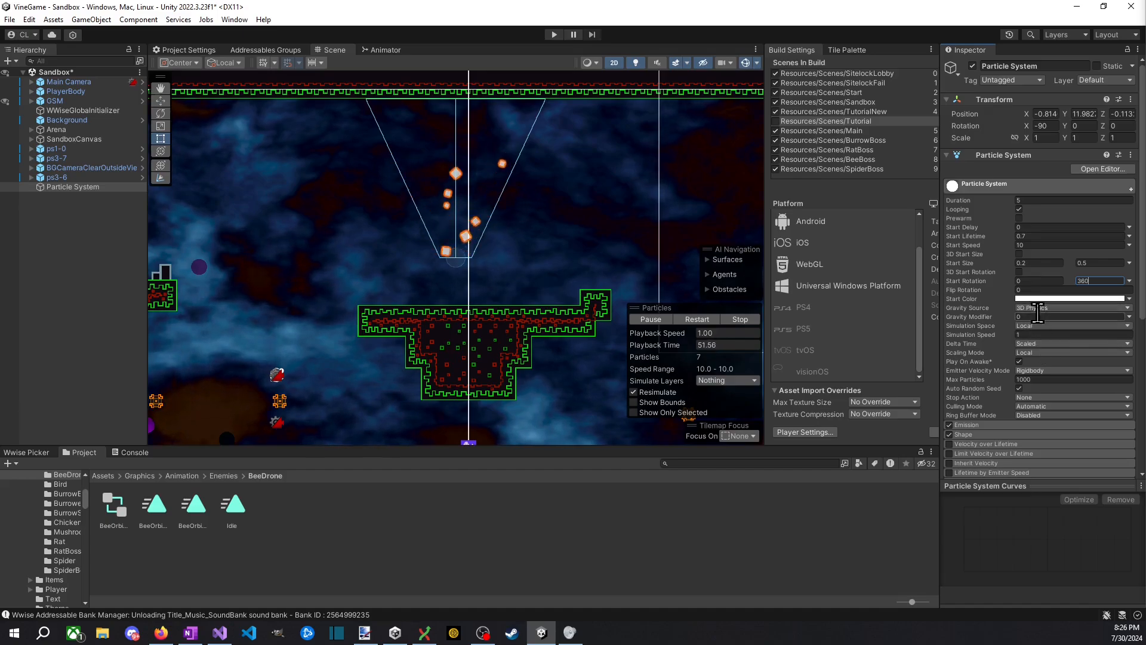
Step: Set the gravity source to 2D Physics and the emission rate over time to 20
{"action": "left_click", "coordinate": [1049, 308]}
{"action": "left_click", "coordinate": [1054, 332]}
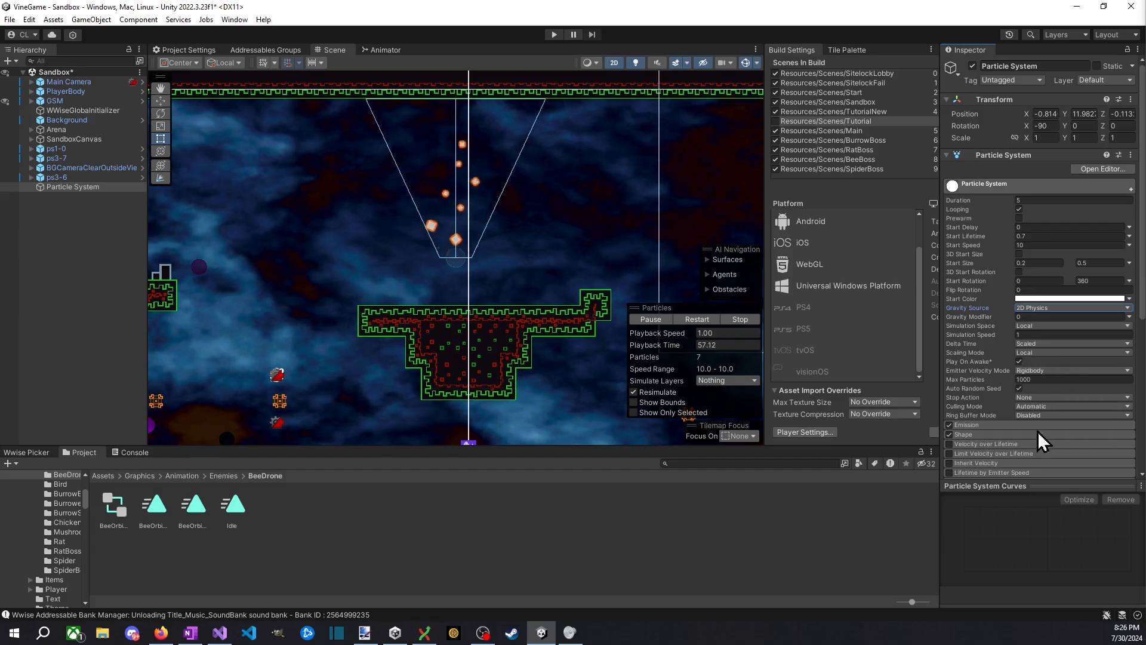
{"action": "scroll", "coordinate": [1039, 430], "scroll_direction": "down", "scroll_amount": 3}
{"action": "left_click", "coordinate": [999, 328]}
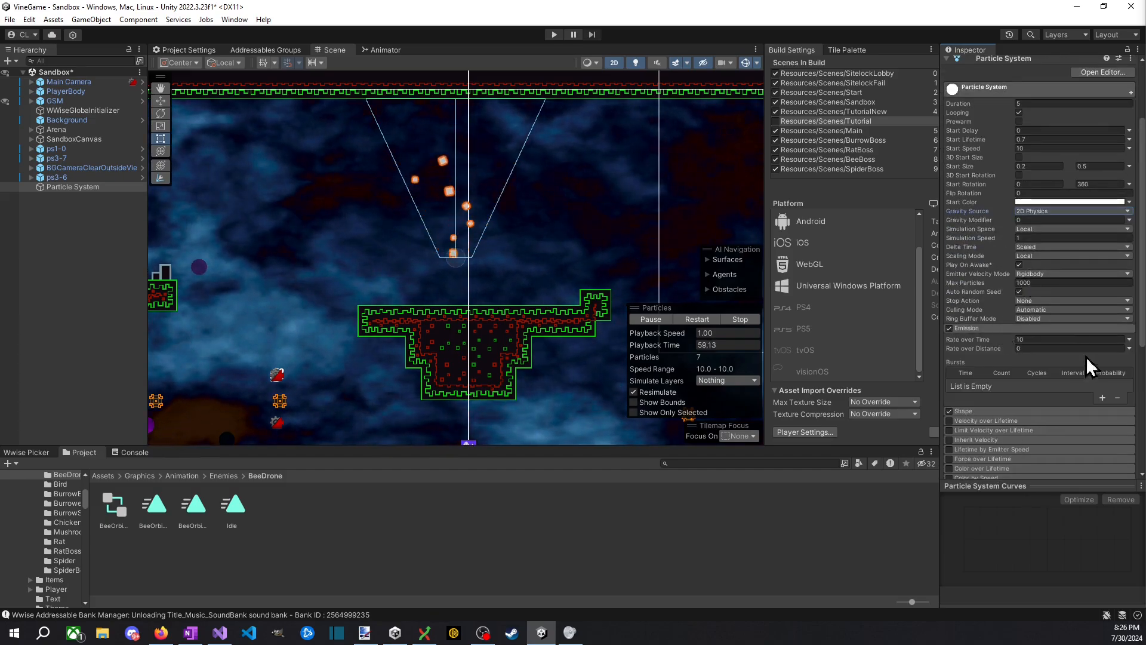
{"action": "left_click", "coordinate": [1070, 340]}
{"action": "type", "text": "20"}
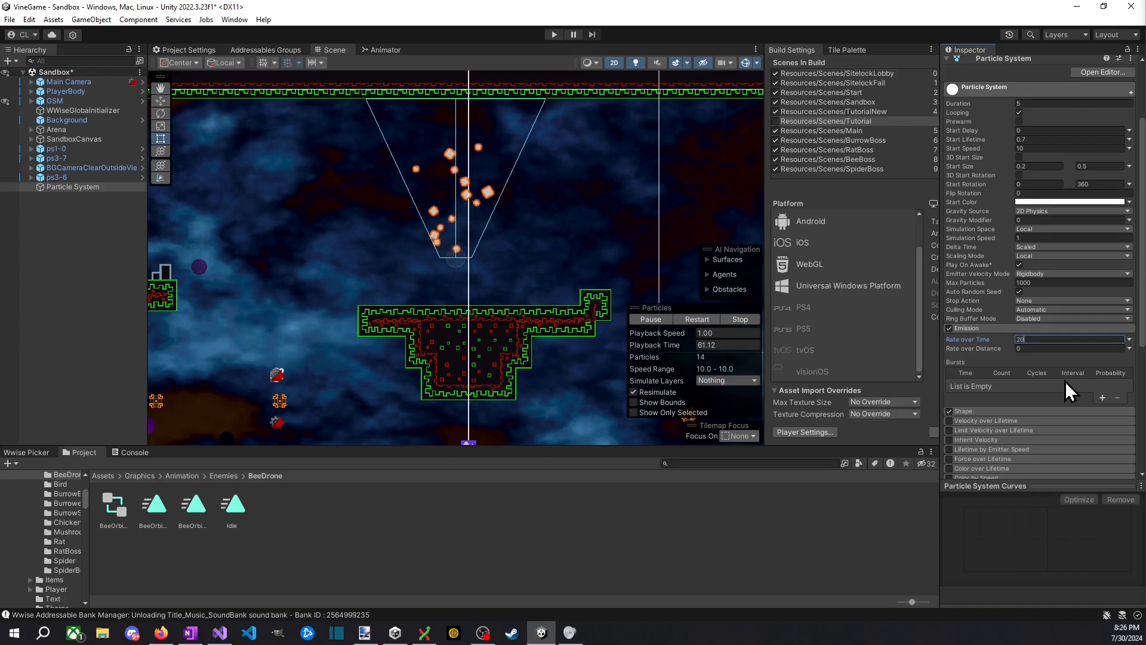
Step: Try the Circle emission shape, and settle on Sphere as the particle system's shape
{"action": "left_click", "coordinate": [1000, 411]}
{"action": "scroll", "coordinate": [1058, 420], "scroll_direction": "down", "scroll_amount": 1}
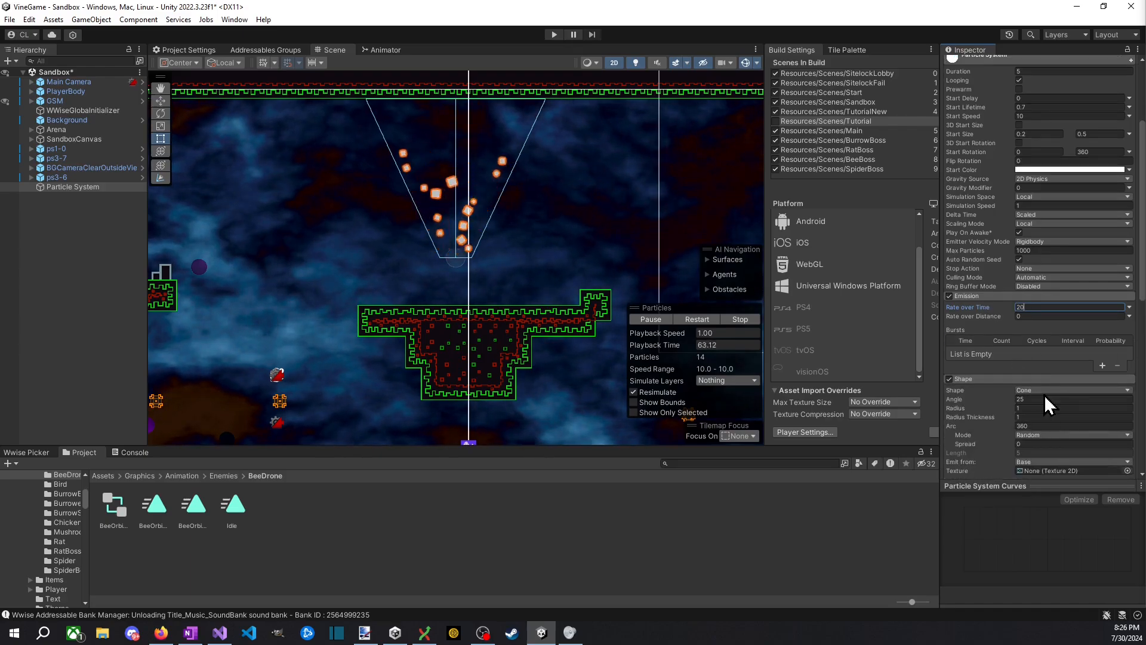
{"action": "left_click", "coordinate": [1046, 391]}
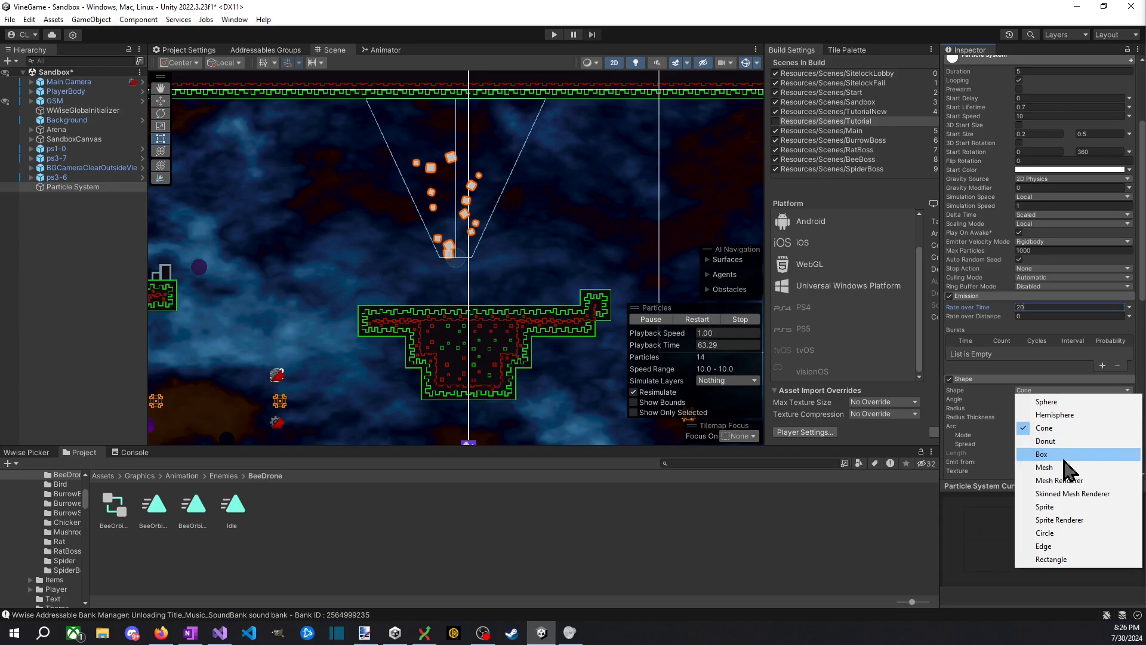
{"action": "left_click", "coordinate": [1045, 533]}
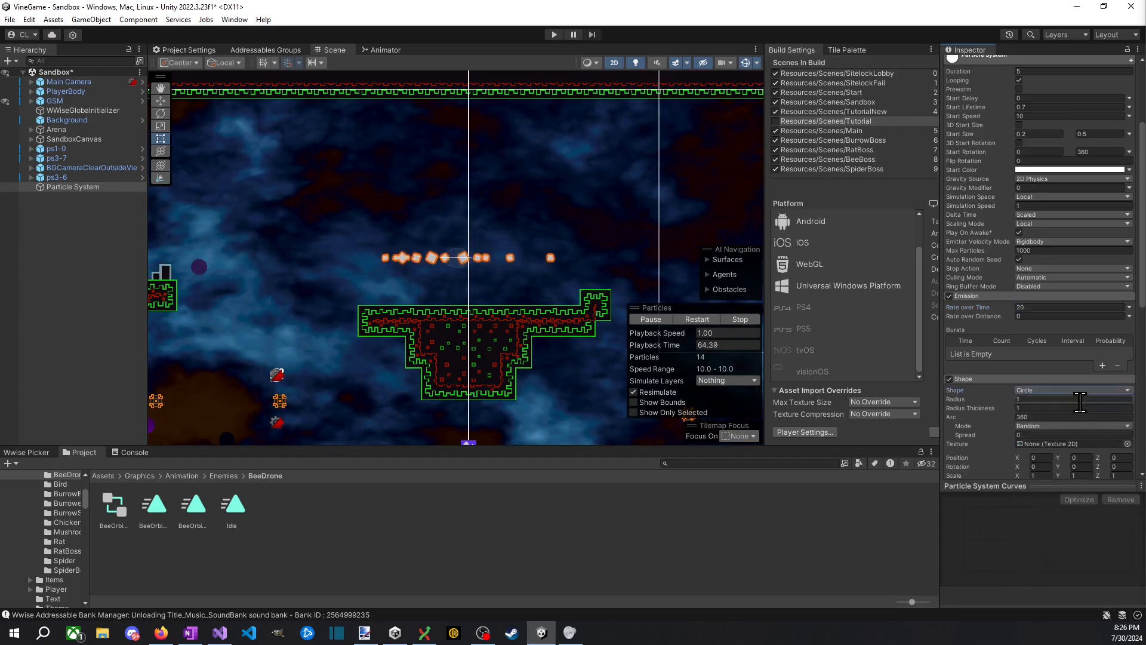
{"action": "scroll", "coordinate": [1051, 418], "scroll_direction": "down", "scroll_amount": 2}
{"action": "left_click", "coordinate": [1051, 353]}
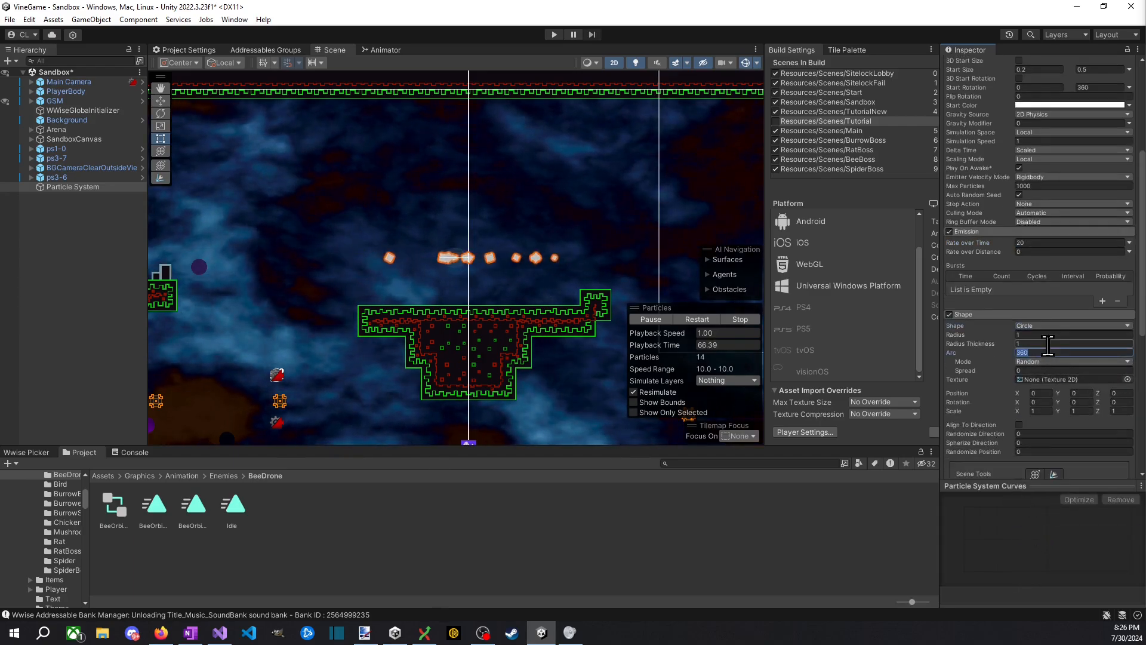
{"action": "left_click", "coordinate": [1054, 325]}
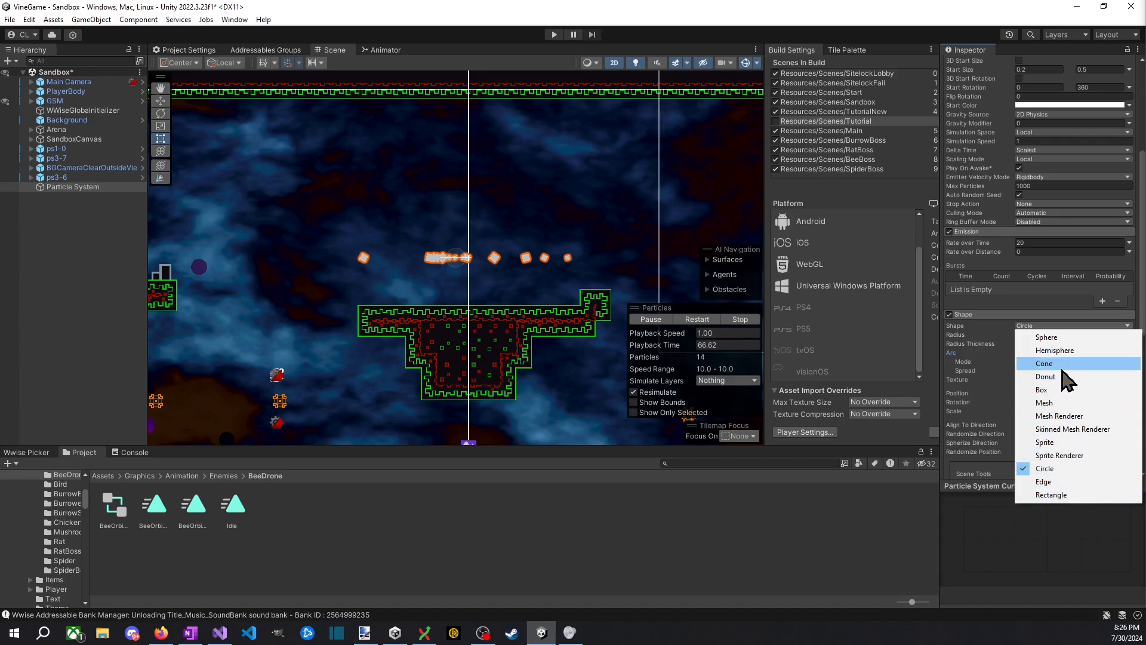
{"action": "left_click", "coordinate": [1052, 338]}
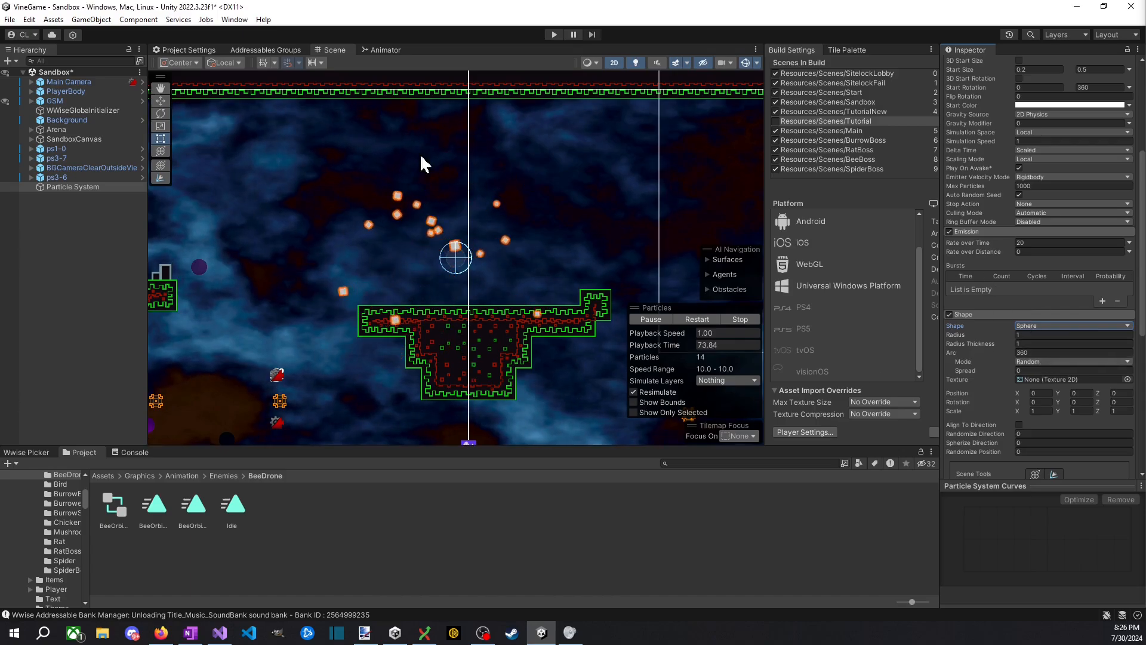
Step: Enable the Size over Lifetime module of the particle system
{"action": "scroll", "coordinate": [392, 250], "scroll_direction": "up", "scroll_amount": 8}
{"action": "scroll", "coordinate": [1078, 440], "scroll_direction": "down", "scroll_amount": 8}
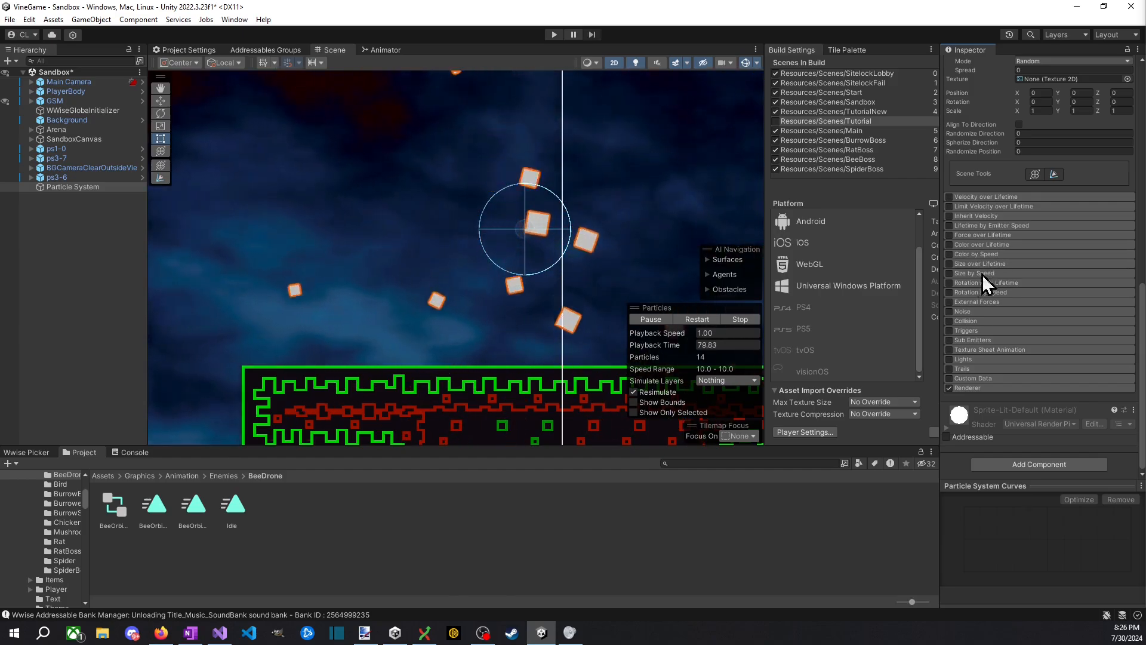
{"action": "left_click", "coordinate": [1009, 264]}
{"action": "left_click", "coordinate": [949, 263]}
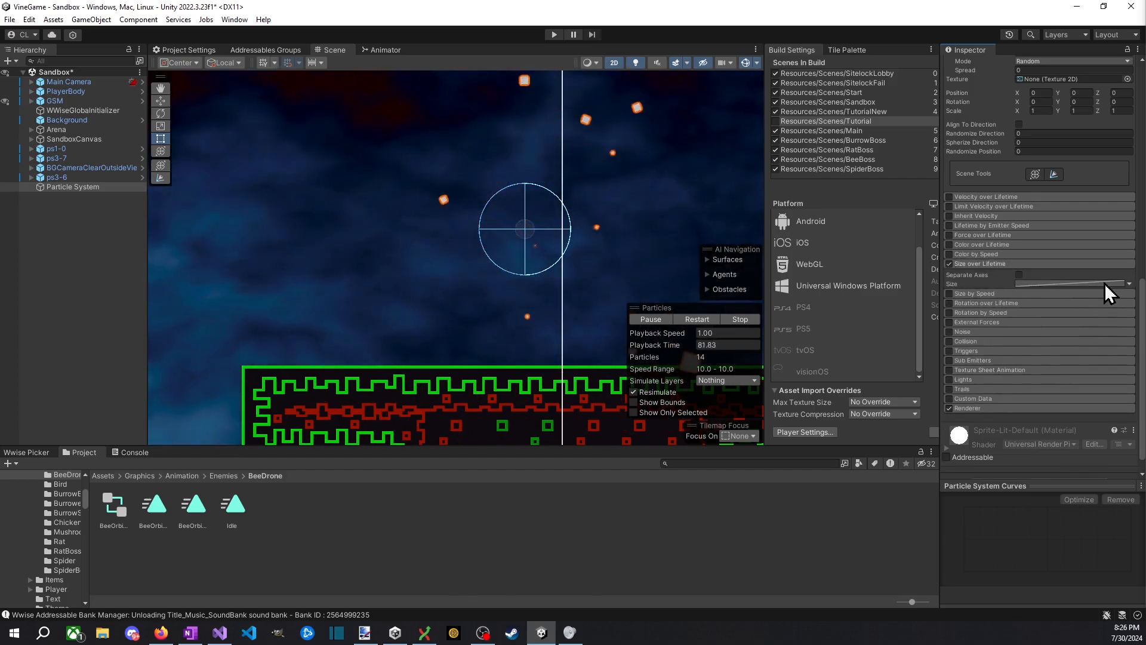
Step: Open the large particle editor and reshape the Size over Lifetime curve with two added keys: an early peak, a low late key and an end at 0
{"action": "scroll", "coordinate": [1091, 371], "scroll_direction": "up", "scroll_amount": 4}
{"action": "scroll", "coordinate": [1092, 371], "scroll_direction": "up", "scroll_amount": 5}
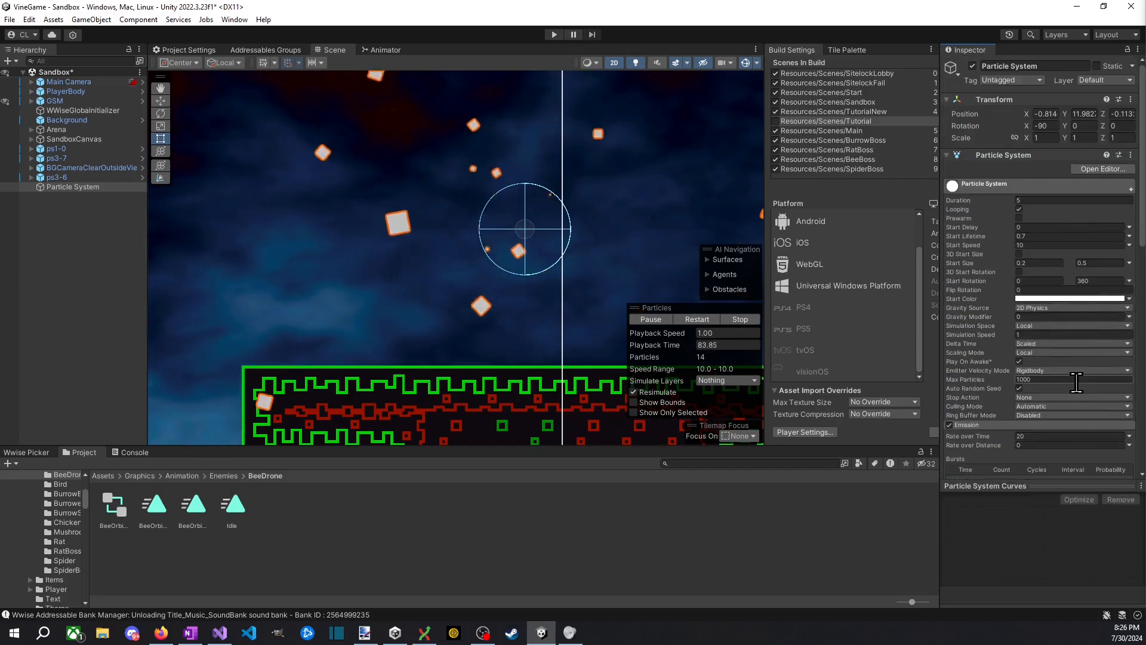
{"action": "left_click", "coordinate": [1109, 168]}
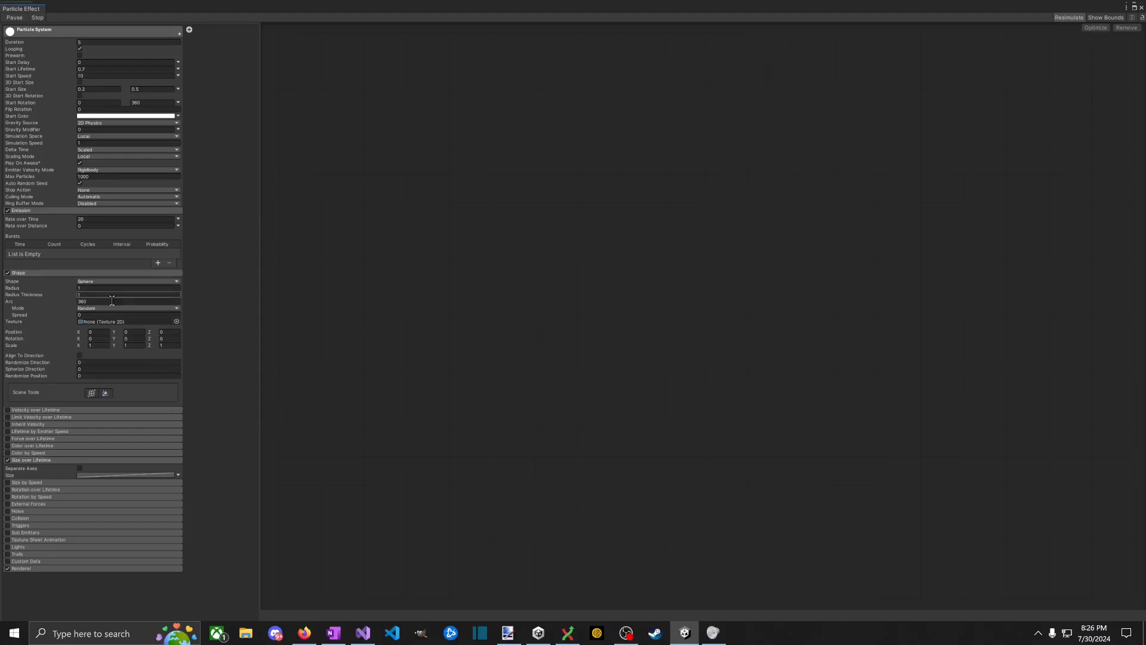
{"action": "left_click", "coordinate": [124, 474]}
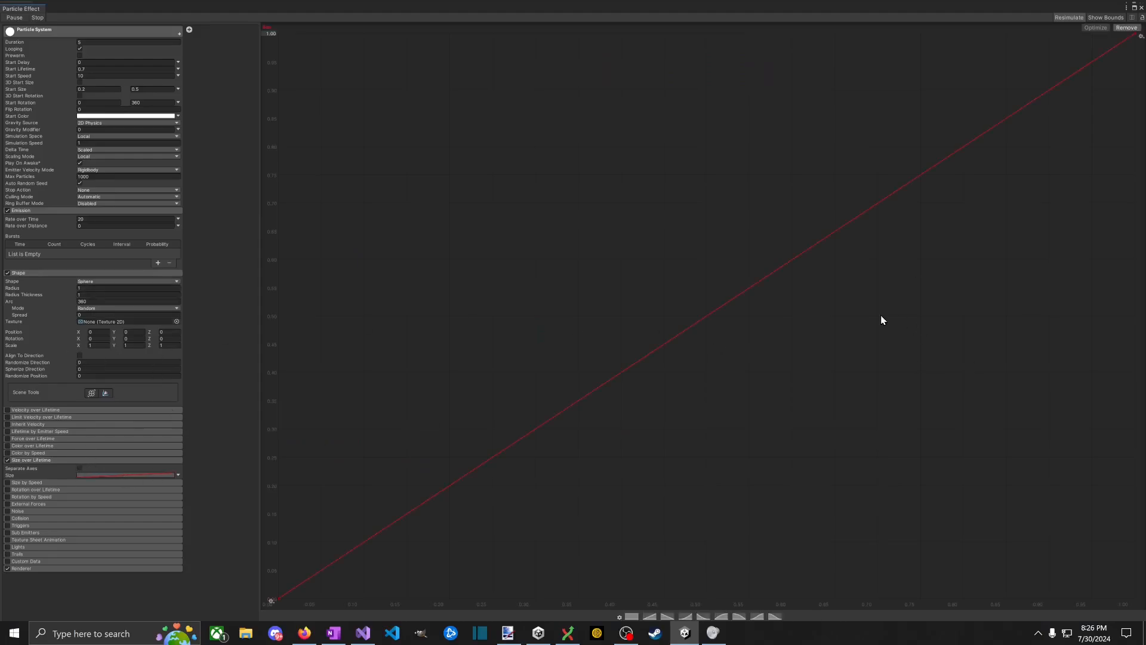
{"action": "right_click", "coordinate": [703, 324]}
{"action": "left_click", "coordinate": [711, 327]}
{"action": "left_click_drag", "start_coordinate": [710, 325], "coordinate": [529, 82]}
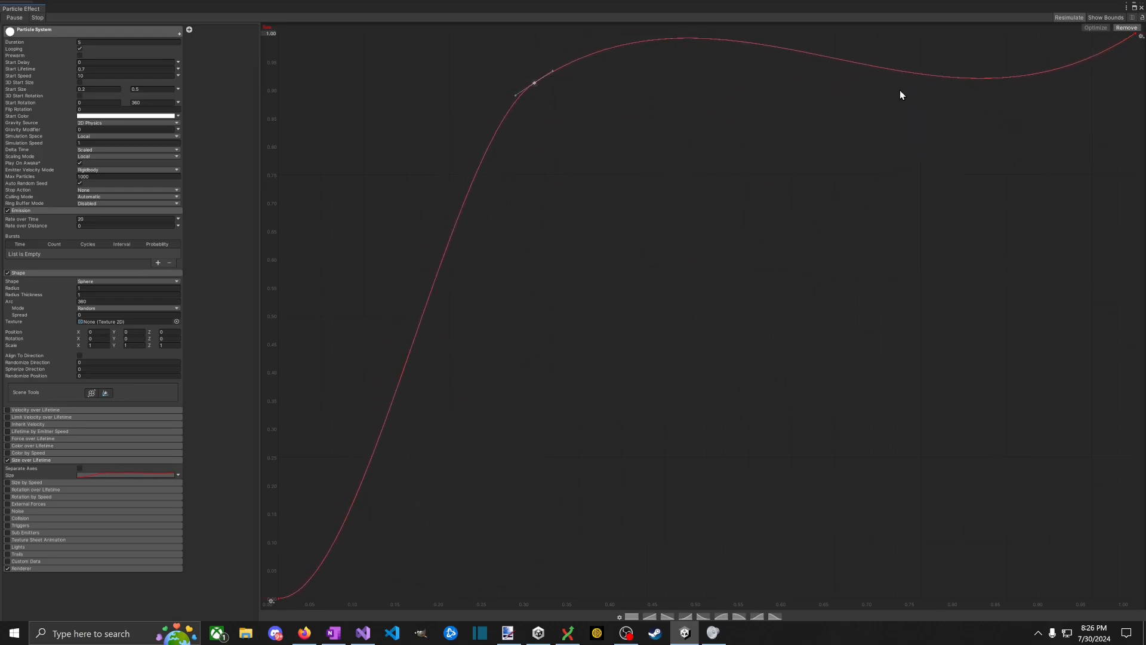
{"action": "left_click", "coordinate": [1015, 85]}
{"action": "left_click_drag", "start_coordinate": [990, 79], "coordinate": [1010, 517]}
{"action": "left_click_drag", "start_coordinate": [1136, 37], "coordinate": [1136, 598]}
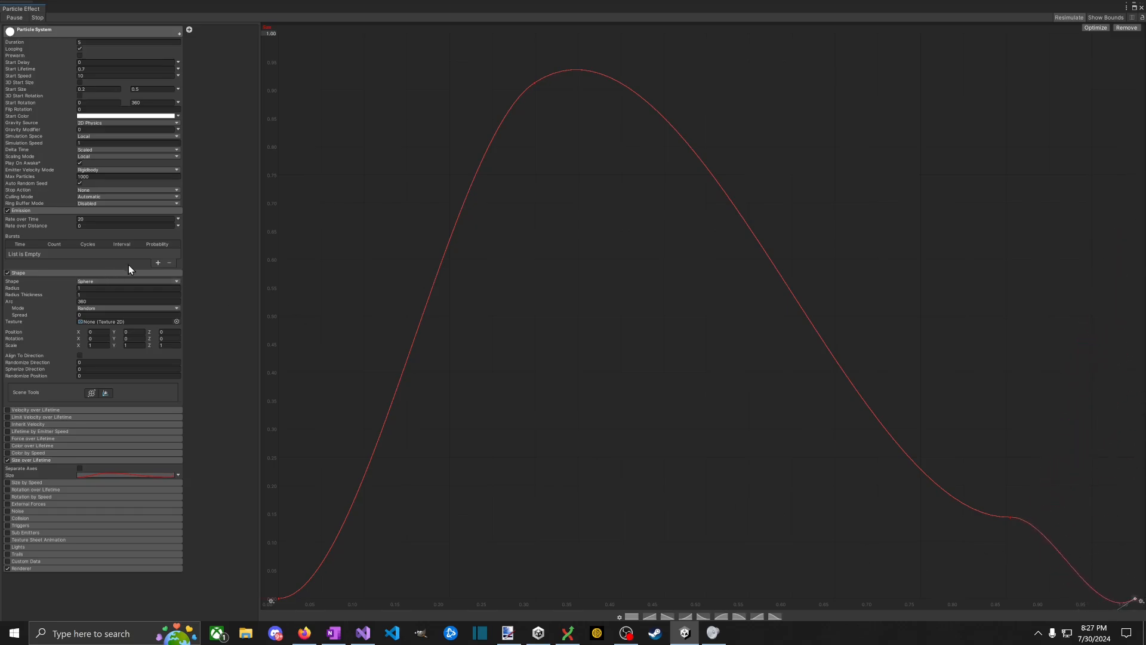
Step: Move the size curve's peak key to about 0.98 at lifetime 0.16 and the low key to about 0.17 at 0.63
{"action": "double_click", "coordinate": [529, 79]}
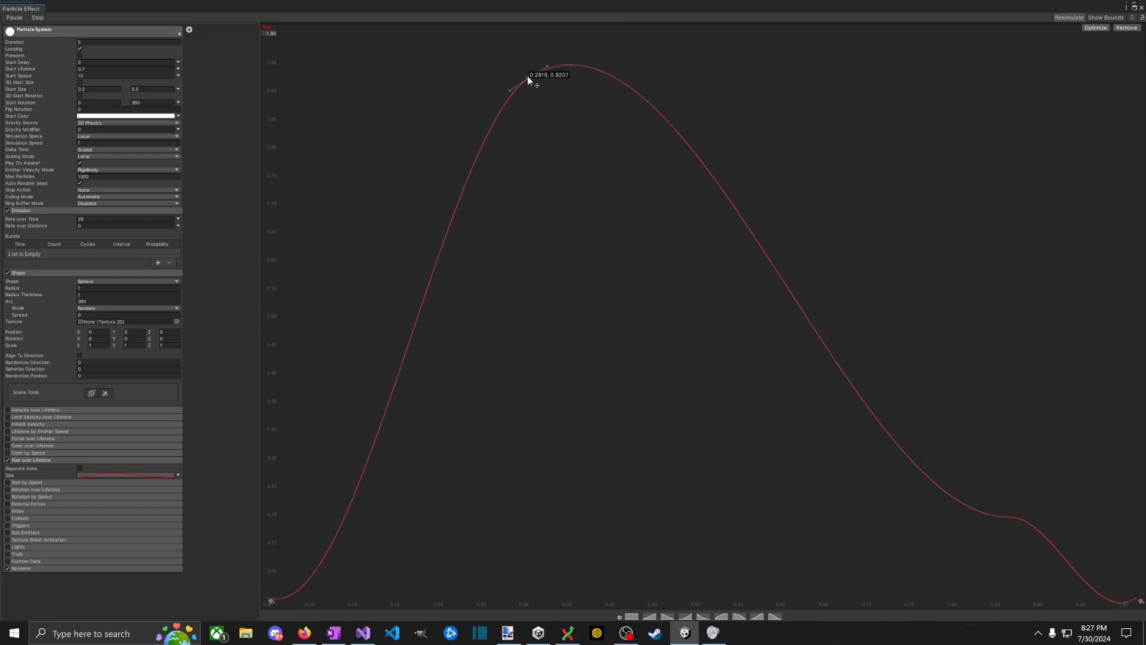
{"action": "left_click_drag", "start_coordinate": [530, 79], "coordinate": [411, 42]}
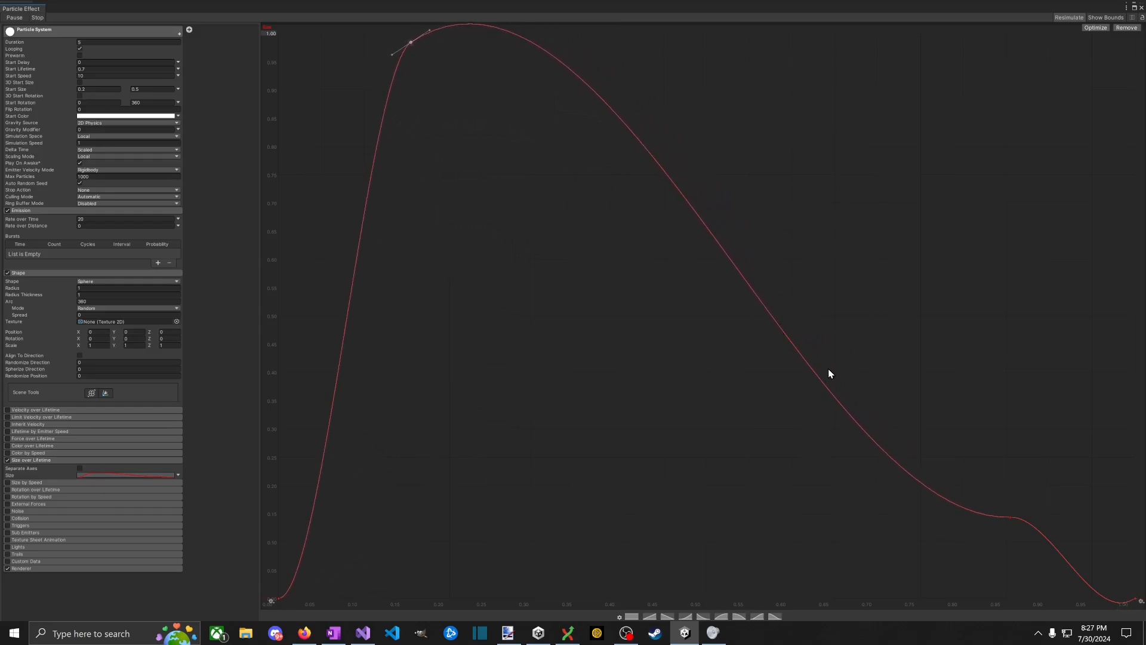
{"action": "left_click_drag", "start_coordinate": [1009, 516], "coordinate": [818, 507]}
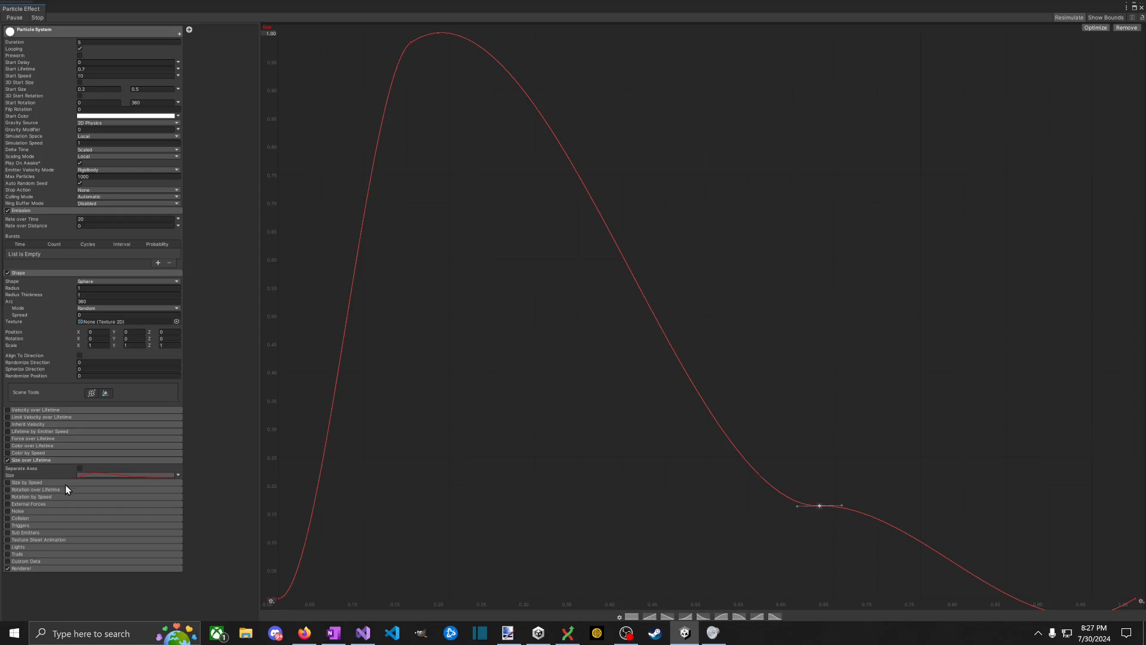
{"action": "left_click", "coordinate": [7, 482]}
{"action": "left_click", "coordinate": [48, 481]}
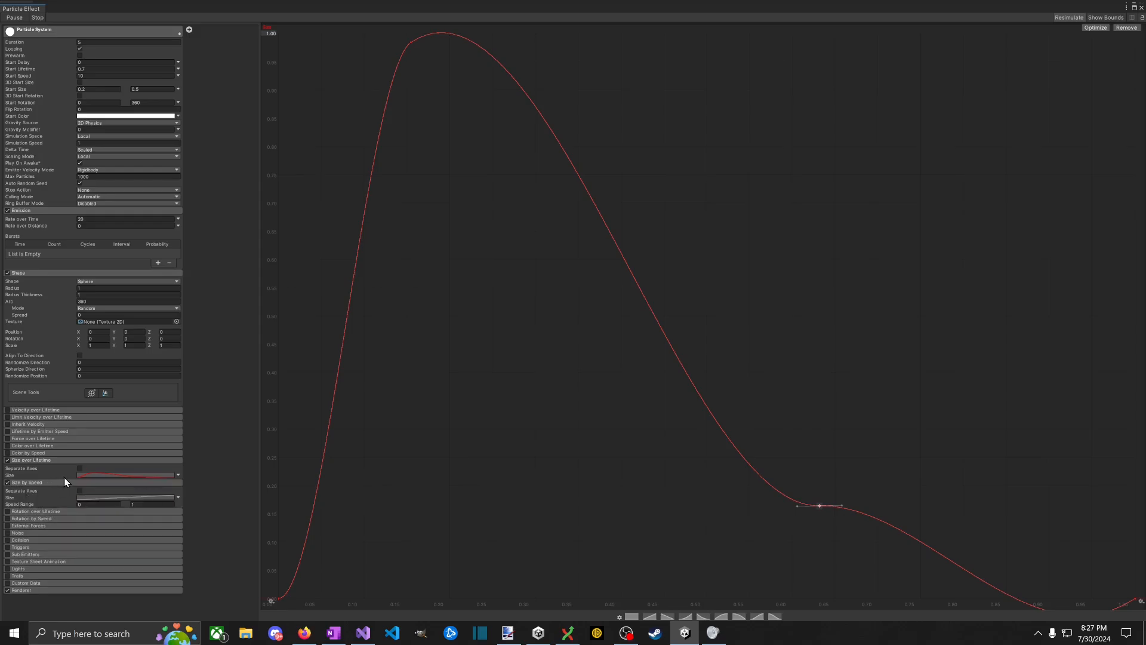
{"action": "left_click", "coordinate": [55, 482]}
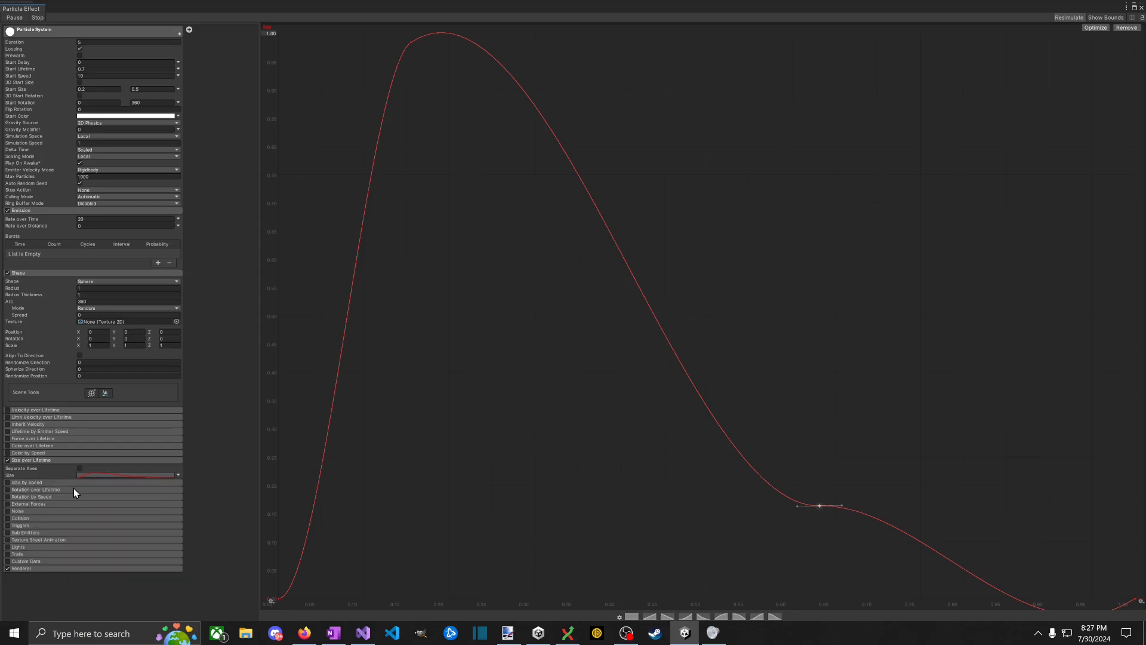
Step: Enable Rotation over Lifetime and set its angular velocity to random between two constants, 30 and 90
{"action": "left_click", "coordinate": [59, 490]}
{"action": "left_click", "coordinate": [8, 490]}
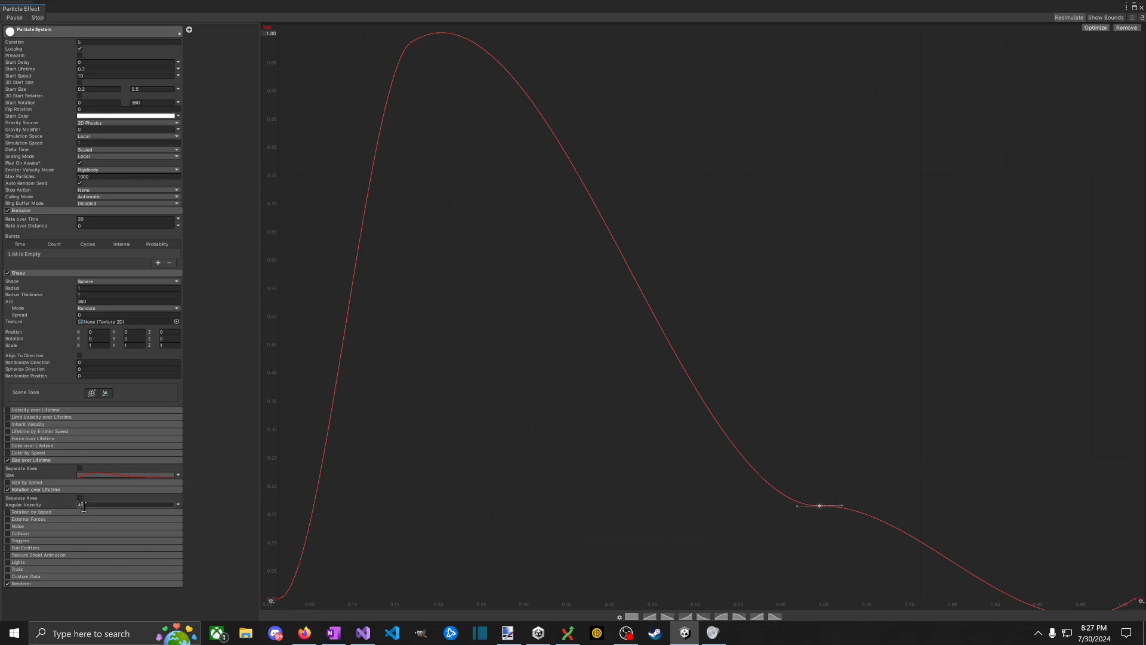
{"action": "left_click", "coordinate": [178, 504]}
{"action": "left_click", "coordinate": [230, 537]}
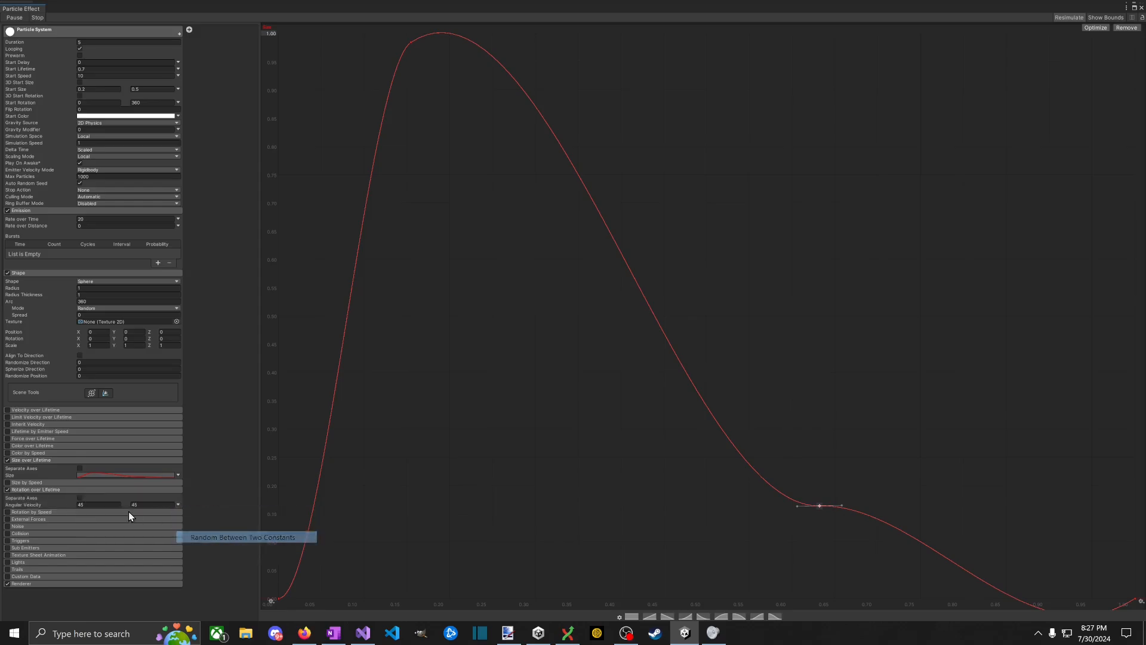
{"action": "left_click", "coordinate": [112, 504]}
{"action": "type", "text": "30"}
{"action": "key", "text": "Tab"}
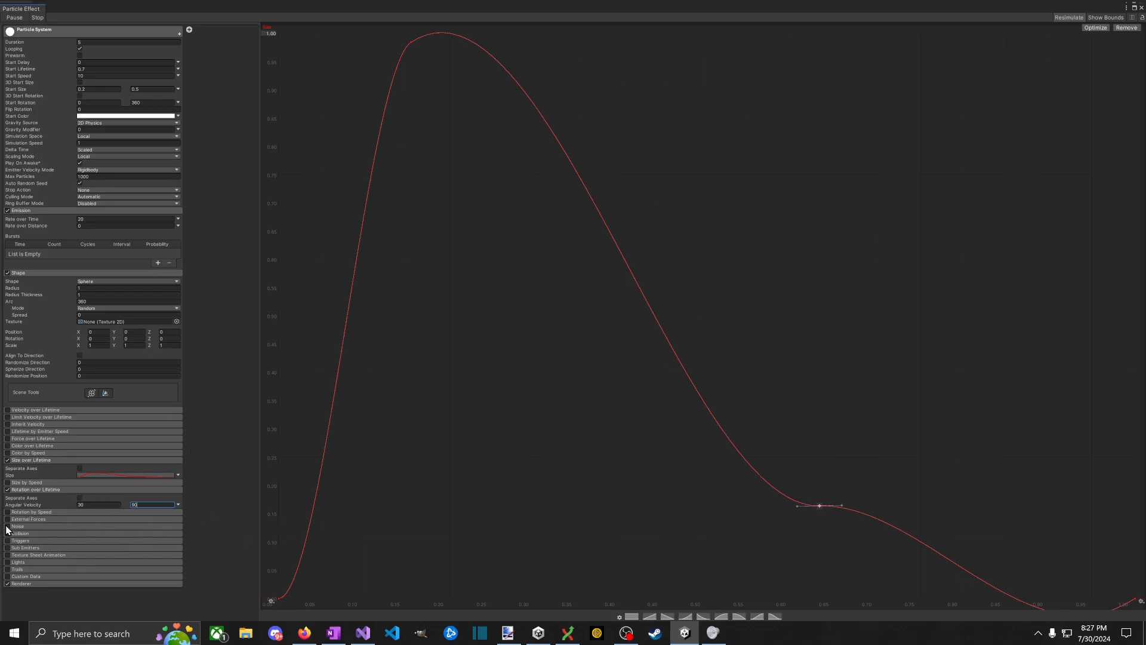
Step: Enable the Noise module and set its strength to 1.5, frequency to 1 and scroll speed to 1
{"action": "left_click", "coordinate": [32, 526]}
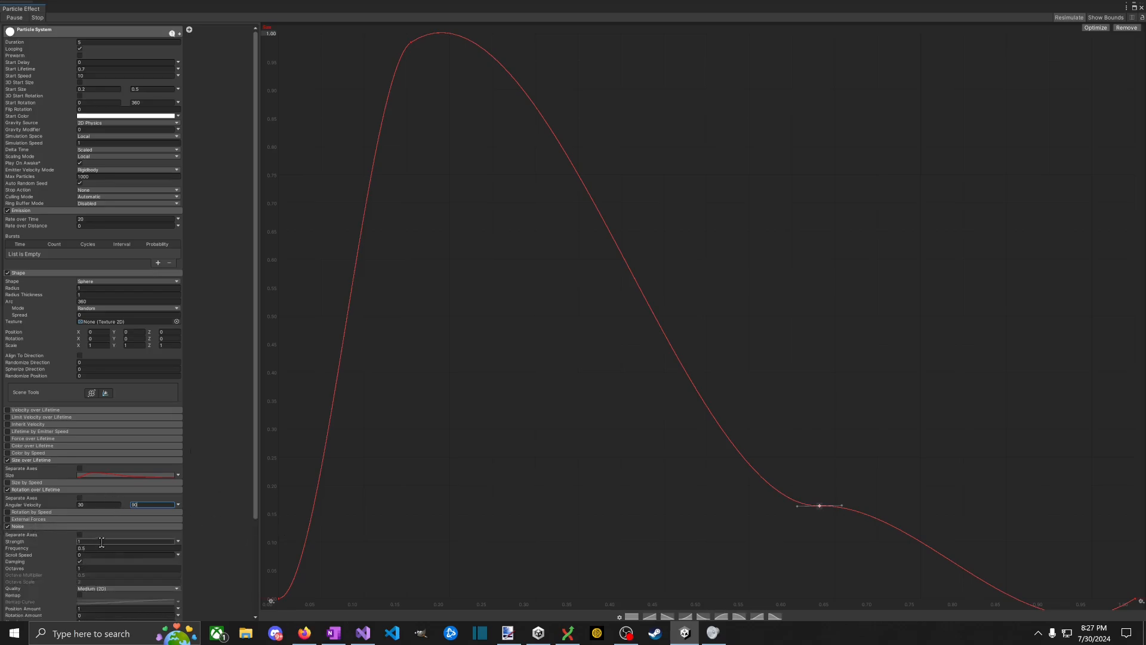
{"action": "type", "text": "2"}
{"action": "scroll", "coordinate": [112, 593], "scroll_direction": "down", "scroll_amount": 3}
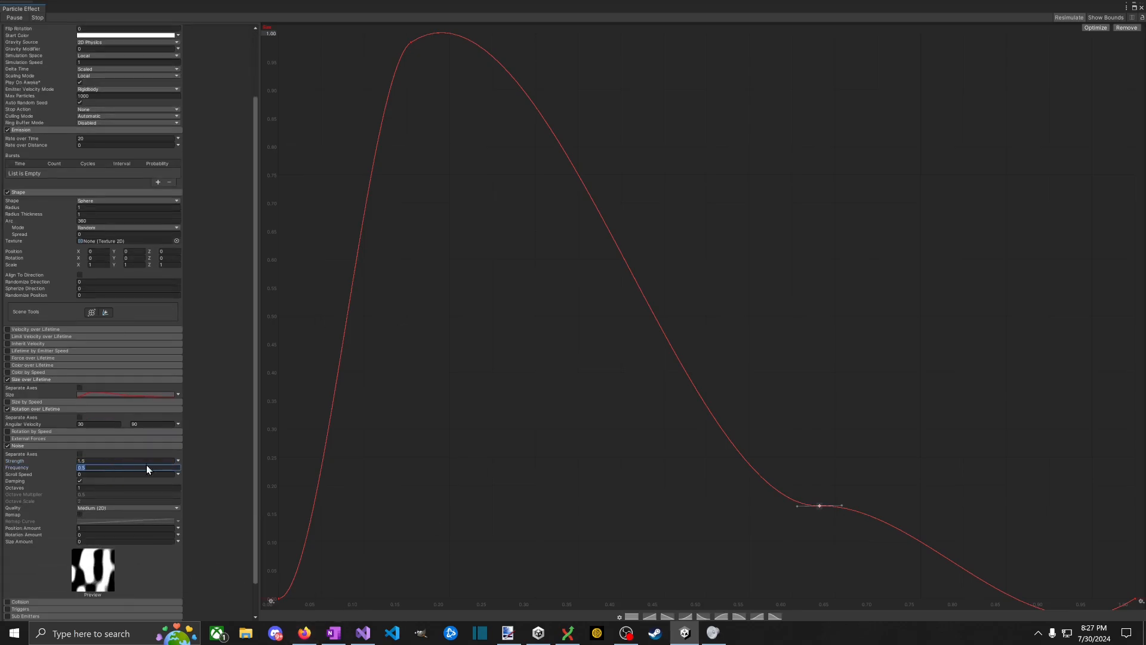
{"action": "type", "text": "1"}
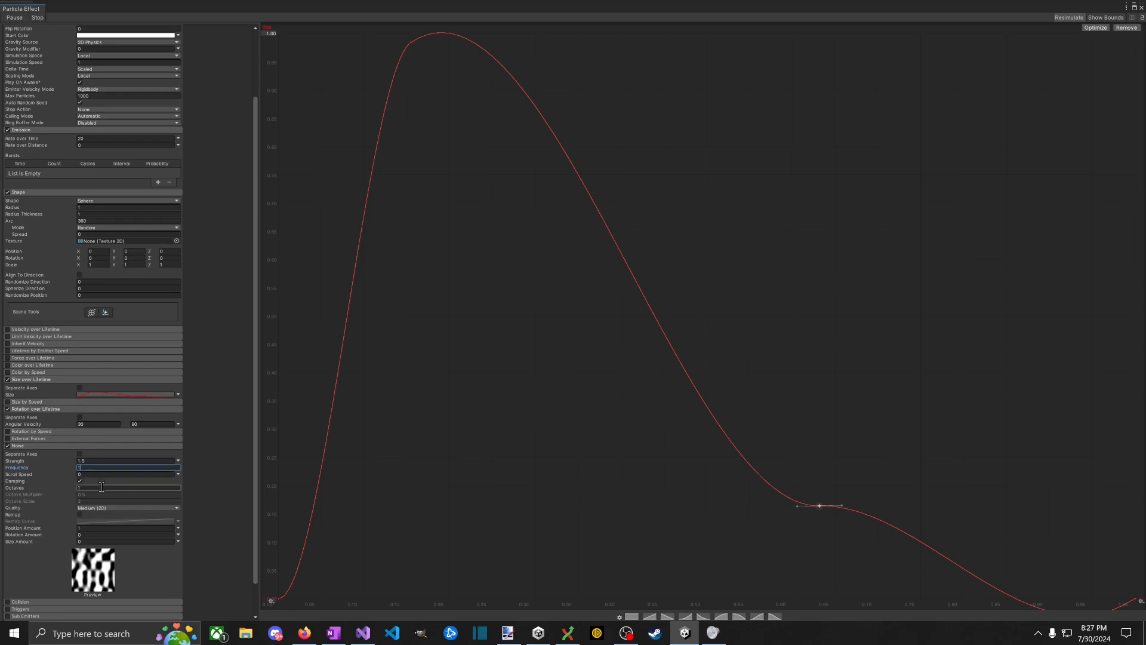
{"action": "type", "text": "1"}
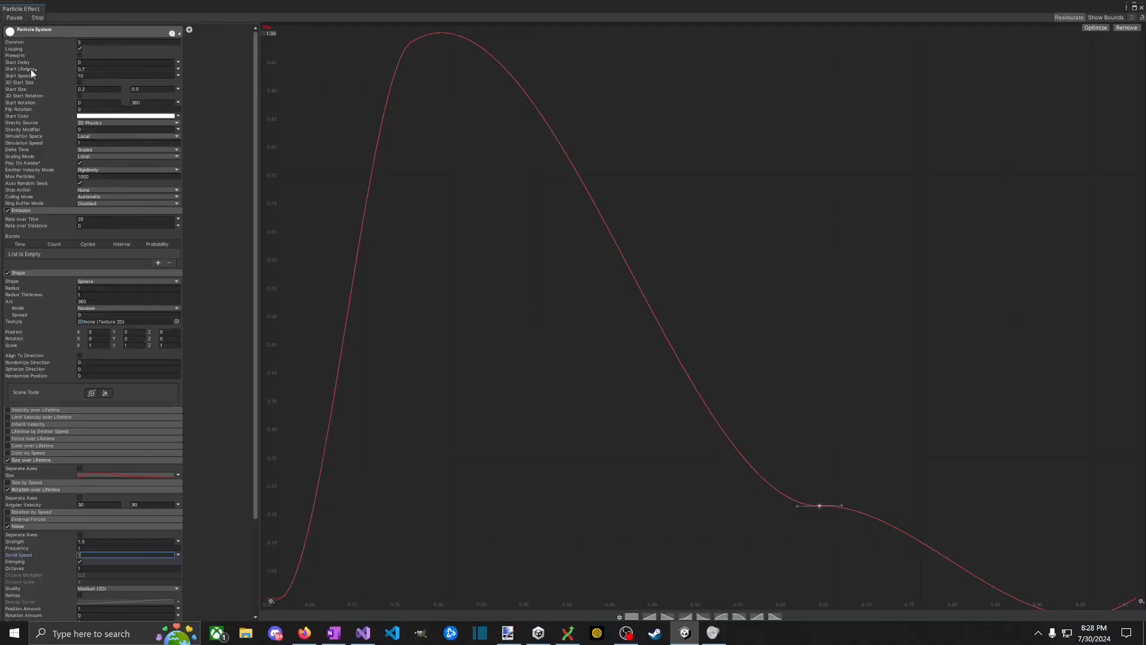
Step: Open the particle system's Start Lifetime value for editing
{"action": "left_click", "coordinate": [106, 70]}
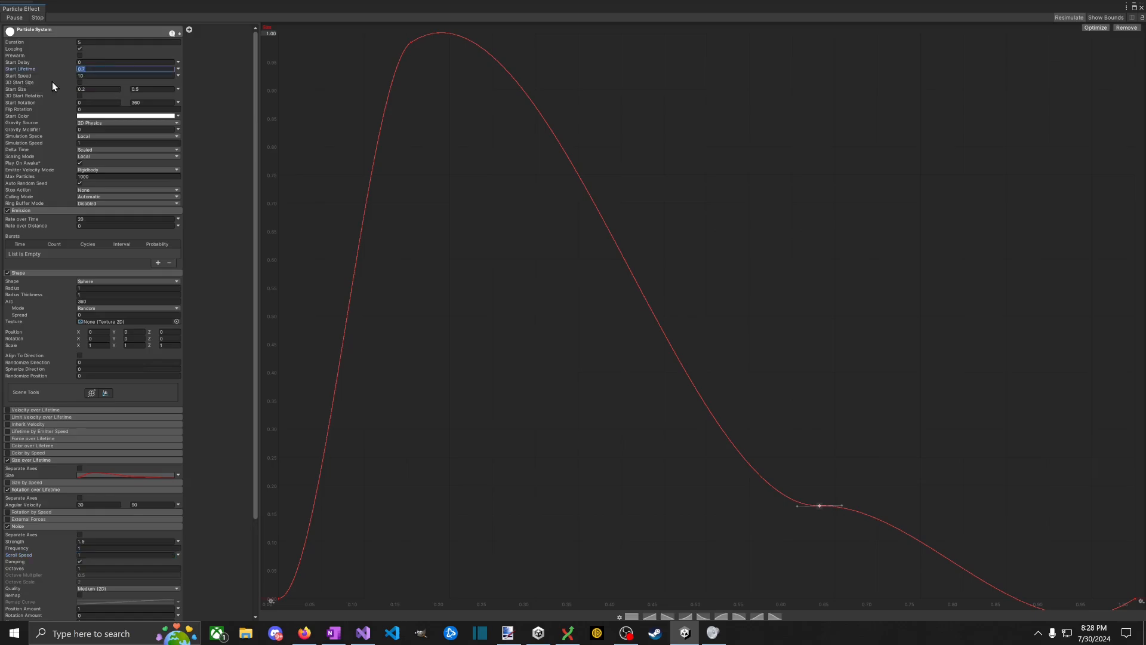
Step: Change the particle system's start lifetime to Random Between Two Constants and restart the particle preview
{"action": "left_click", "coordinate": [178, 70]}
{"action": "left_click", "coordinate": [149, 67]}
{"action": "left_click", "coordinate": [178, 70]}
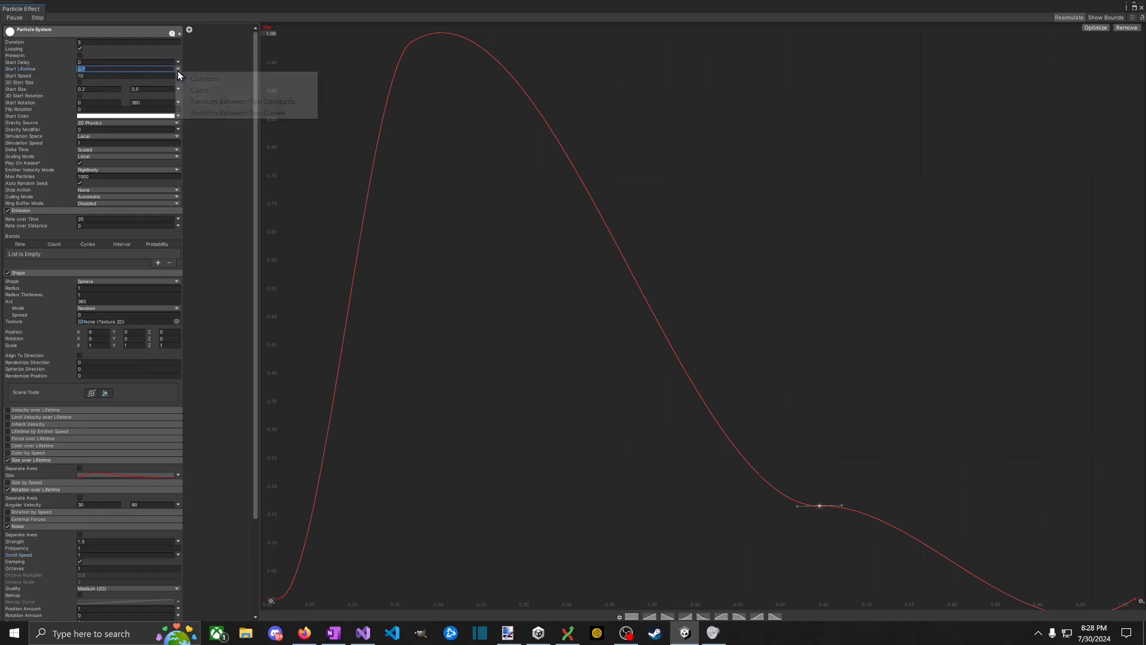
{"action": "left_click", "coordinate": [234, 102]}
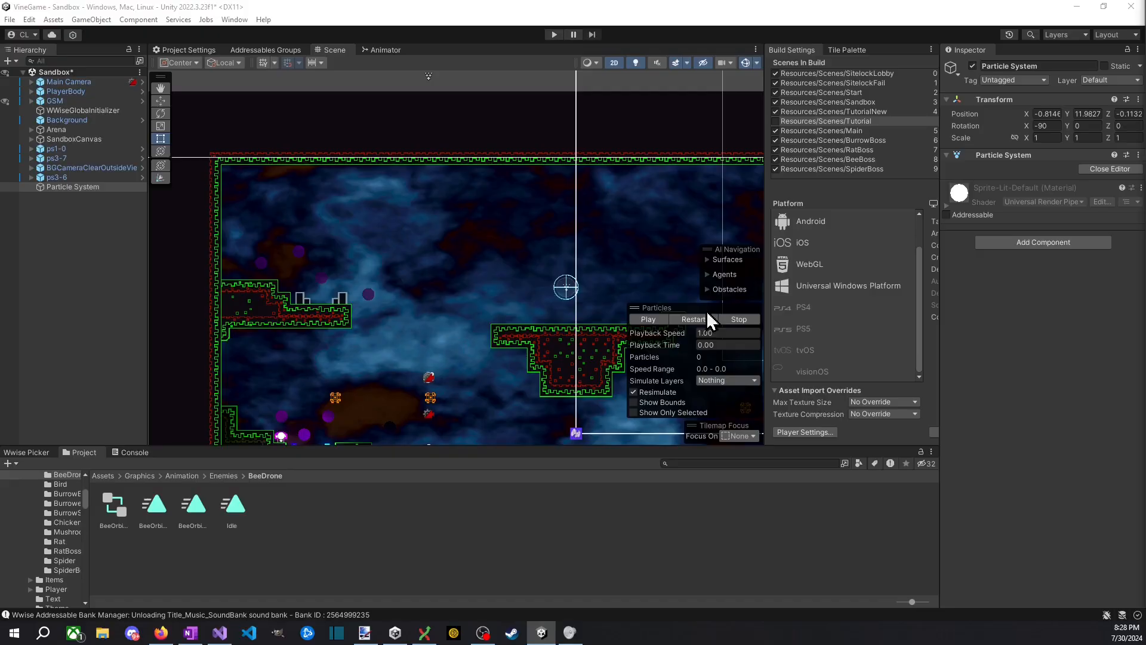
{"action": "left_click", "coordinate": [704, 318]}
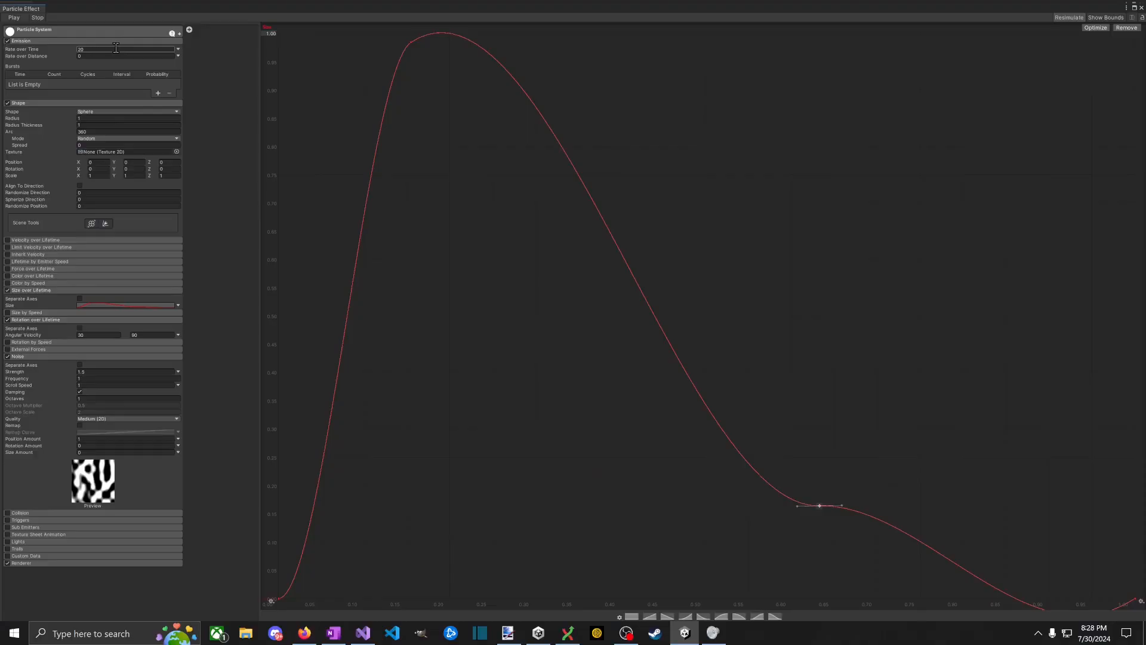
Step: Collapse the Emission module, reopen the main particle settings and replay the effect in the scene
{"action": "left_click", "coordinate": [113, 40]}
{"action": "left_click", "coordinate": [108, 41]}
{"action": "left_click", "coordinate": [89, 40]}
{"action": "left_click", "coordinate": [93, 34]}
{"action": "left_click", "coordinate": [94, 34]}
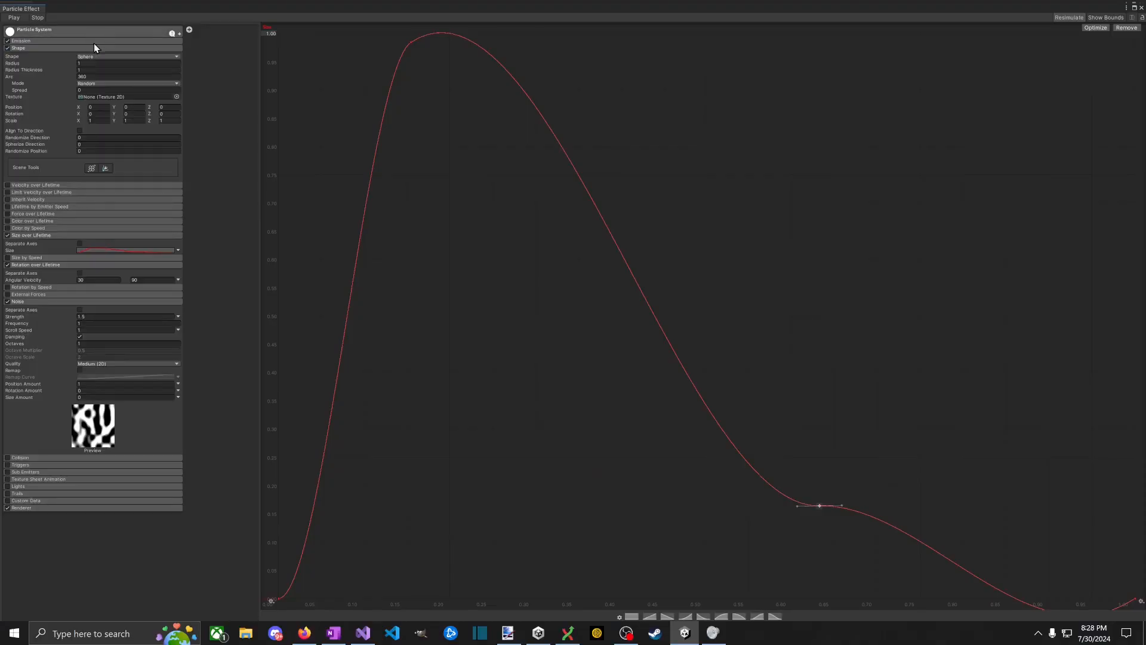
{"action": "left_click", "coordinate": [94, 34]}
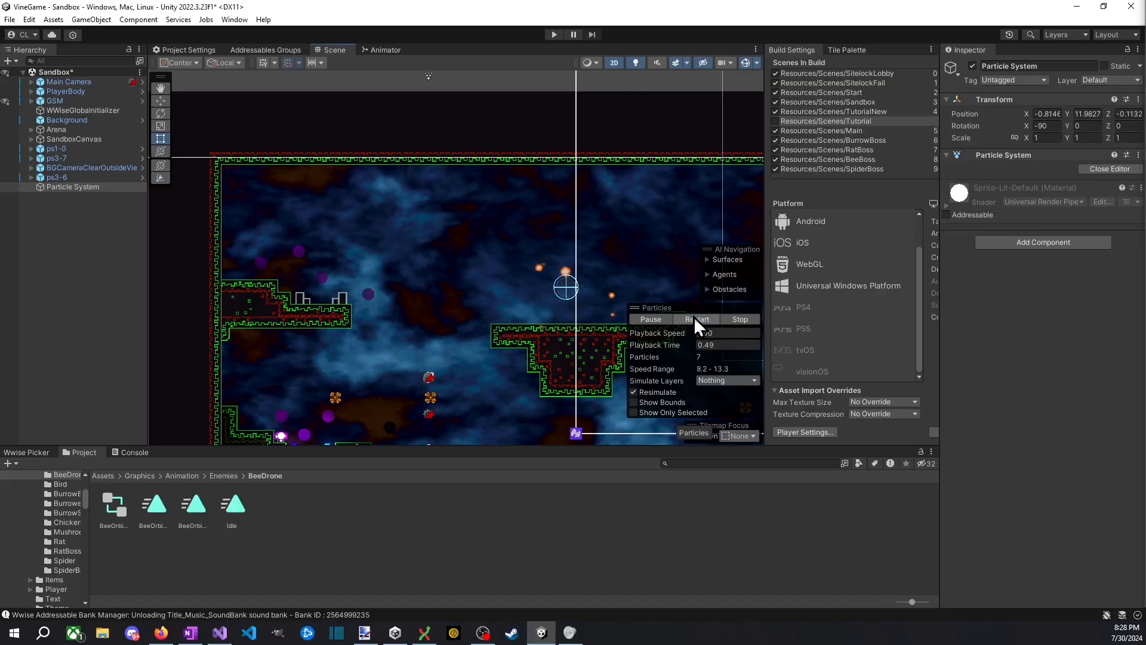
{"action": "left_click", "coordinate": [740, 319]}
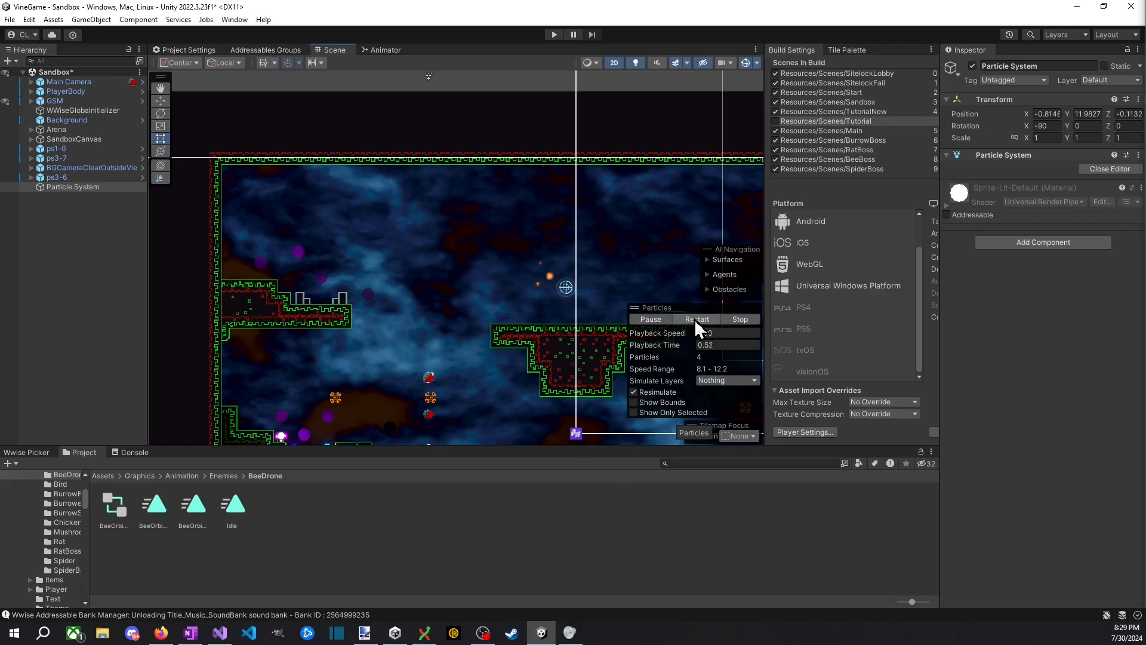
{"action": "left_click", "coordinate": [693, 320]}
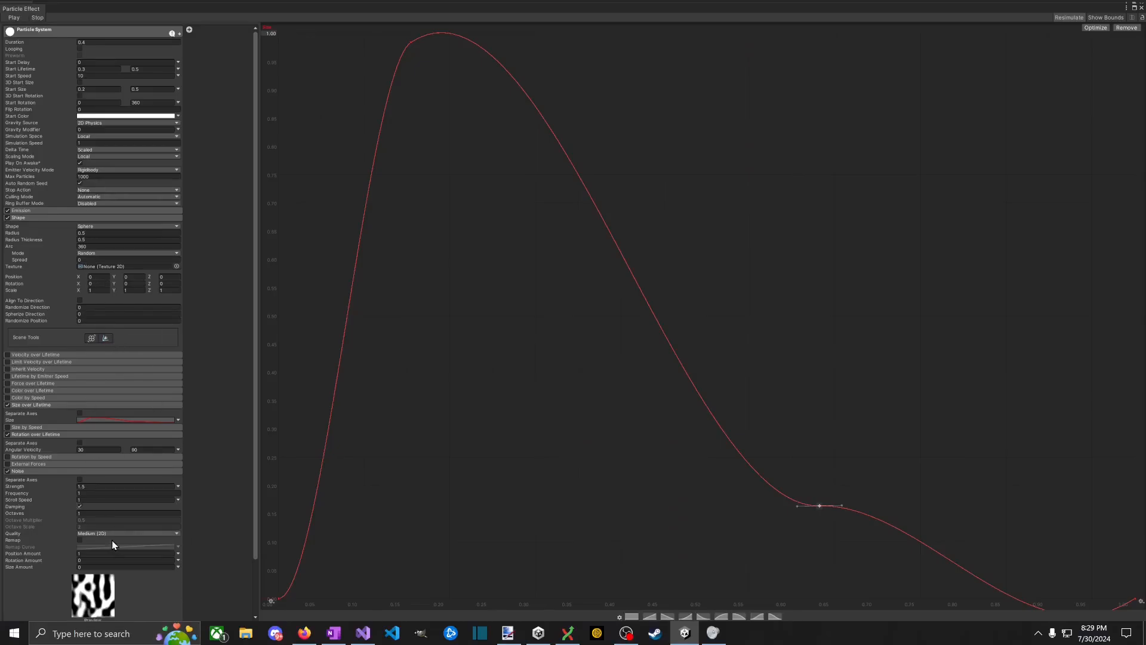
Step: Try the Ping-Pong and Loop arc modes in the Shape module and return the mode to Random
{"action": "left_click", "coordinate": [93, 254]}
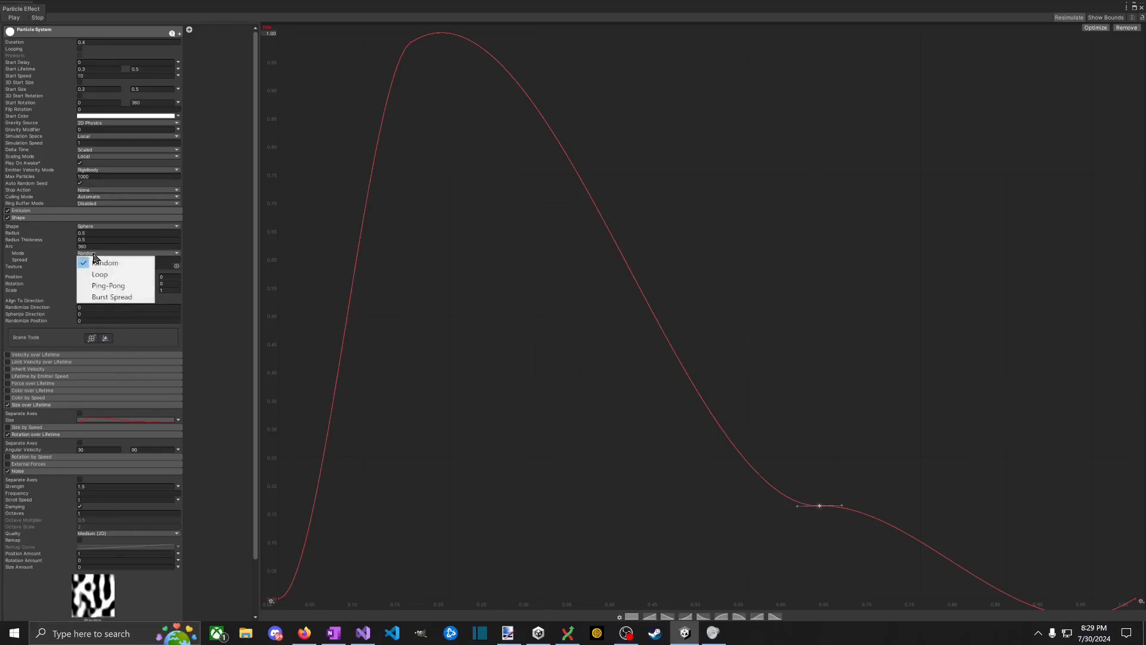
{"action": "left_click", "coordinate": [123, 287]}
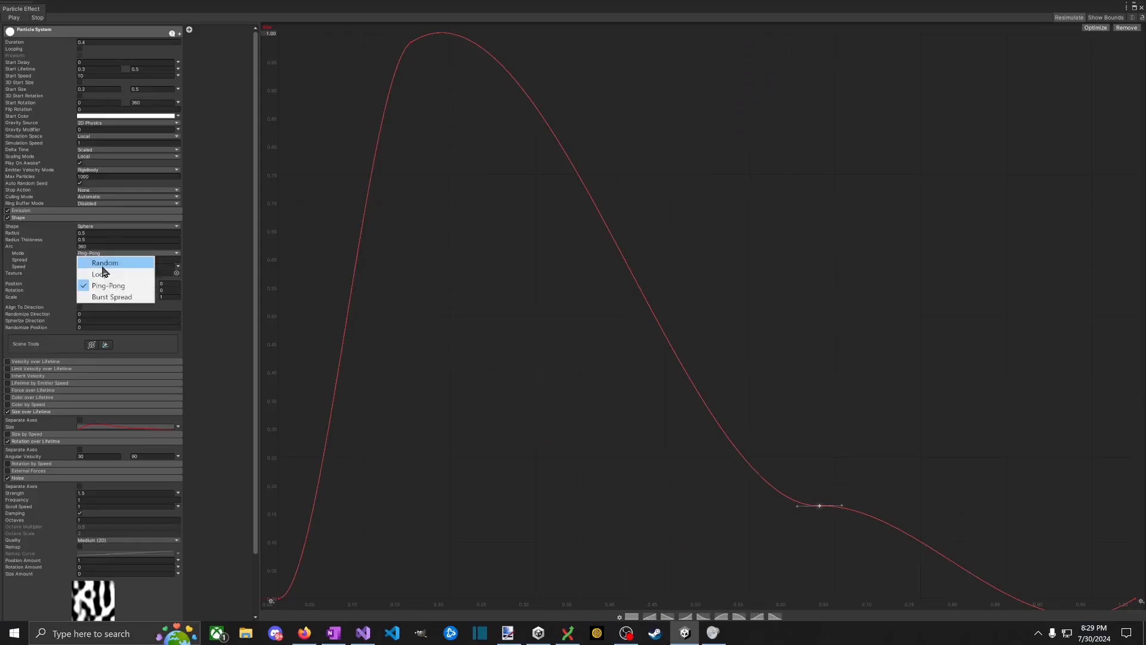
{"action": "left_click", "coordinate": [102, 275]}
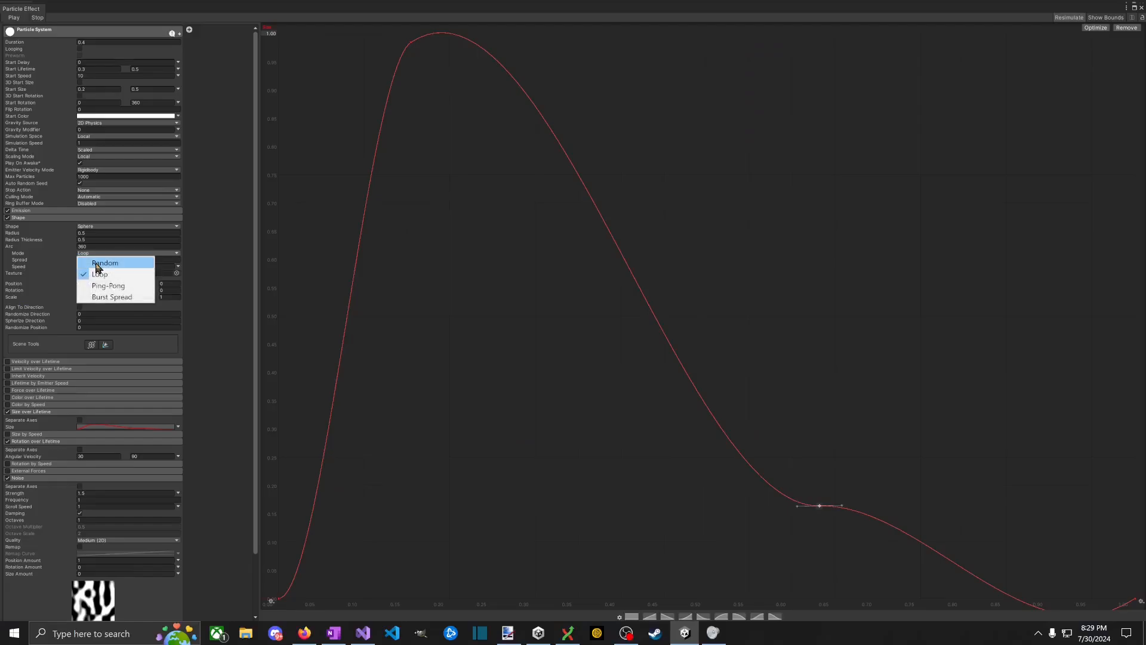
{"action": "left_click", "coordinate": [100, 263]}
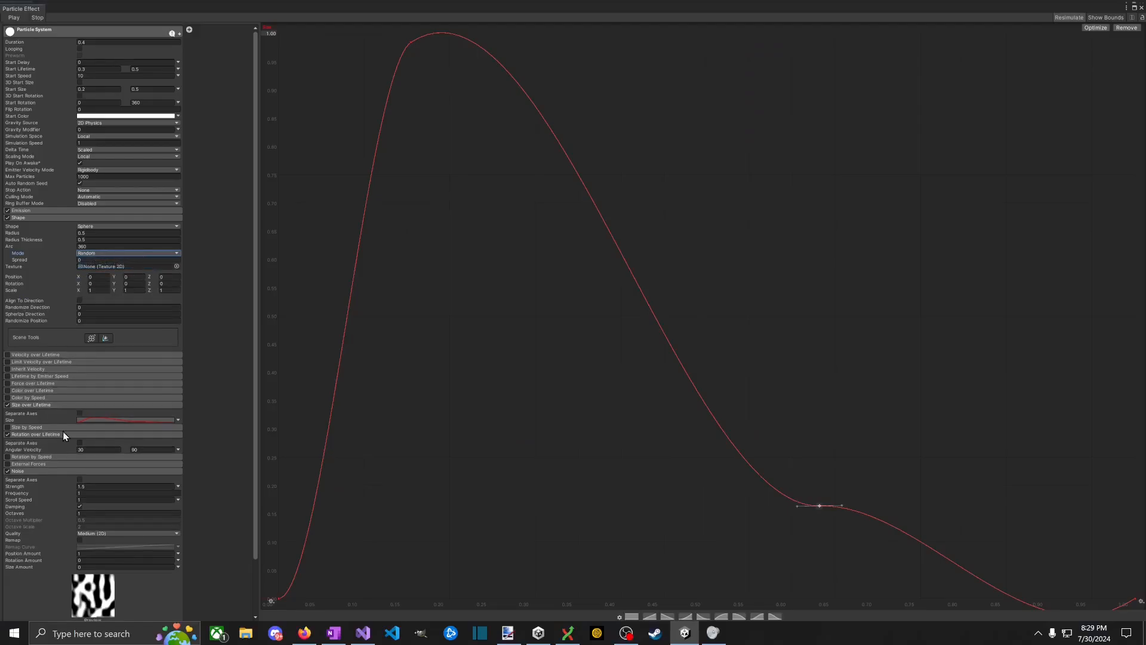
Step: Try enabling the Lifetime by Emitter Speed module
{"action": "left_click", "coordinate": [92, 338]}
{"action": "left_click", "coordinate": [29, 377]}
{"action": "left_click", "coordinate": [7, 377]}
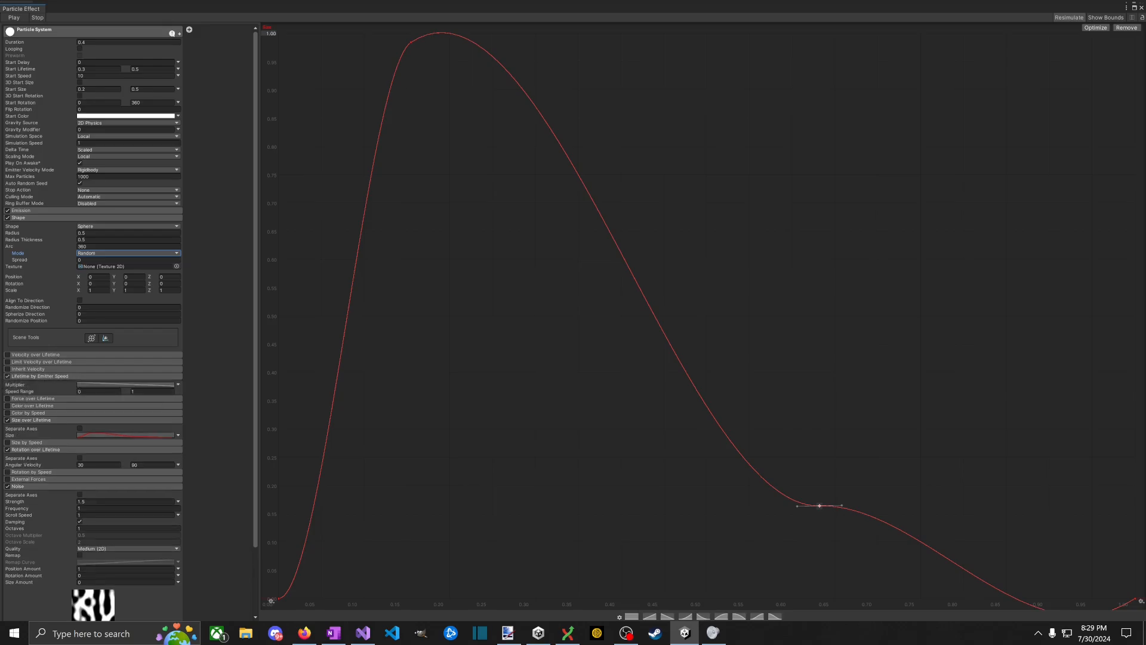
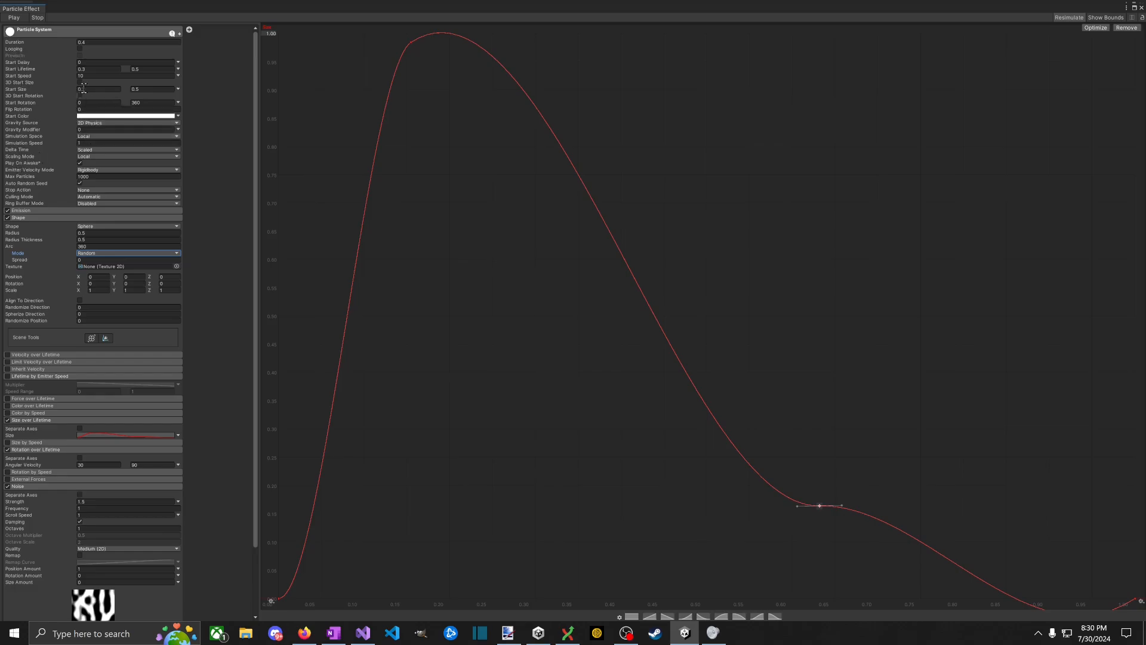
Step: Change the start speed to Random Between Two Constants and replay the particle effect in the scene
{"action": "left_click", "coordinate": [178, 75]}
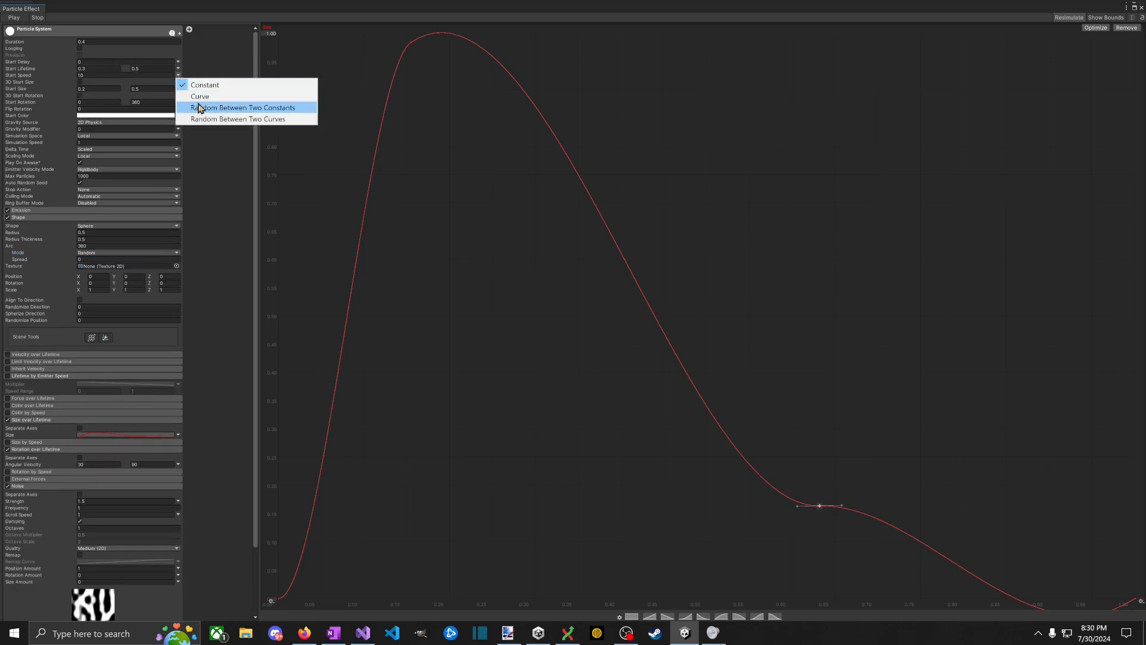
{"action": "left_click", "coordinate": [200, 108]}
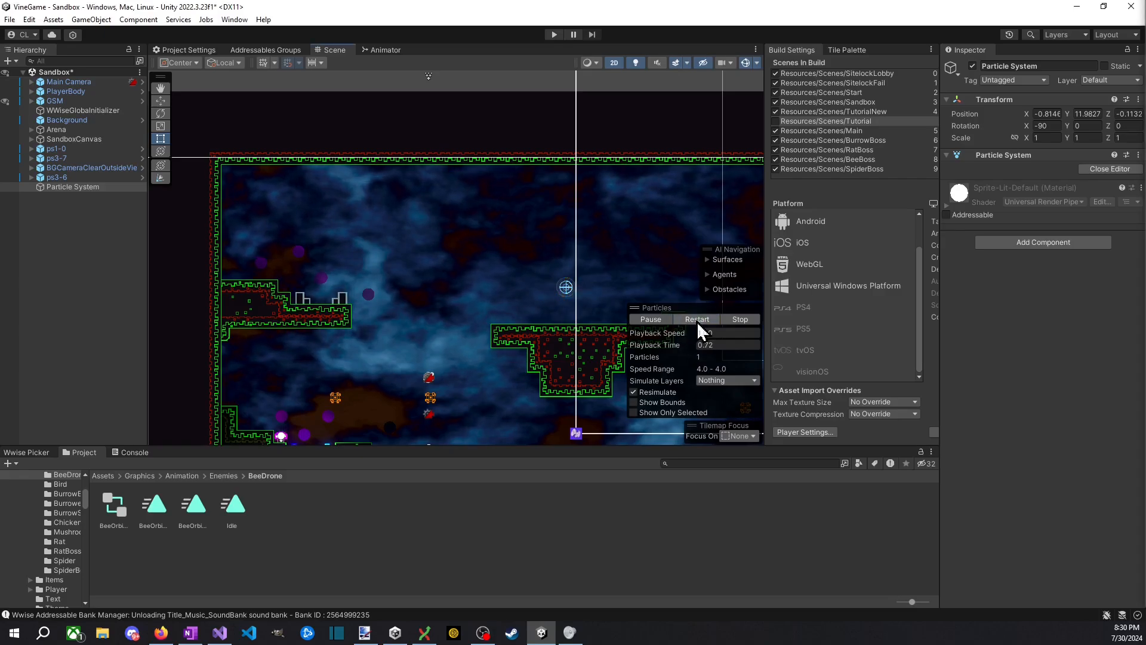
{"action": "left_click", "coordinate": [702, 325]}
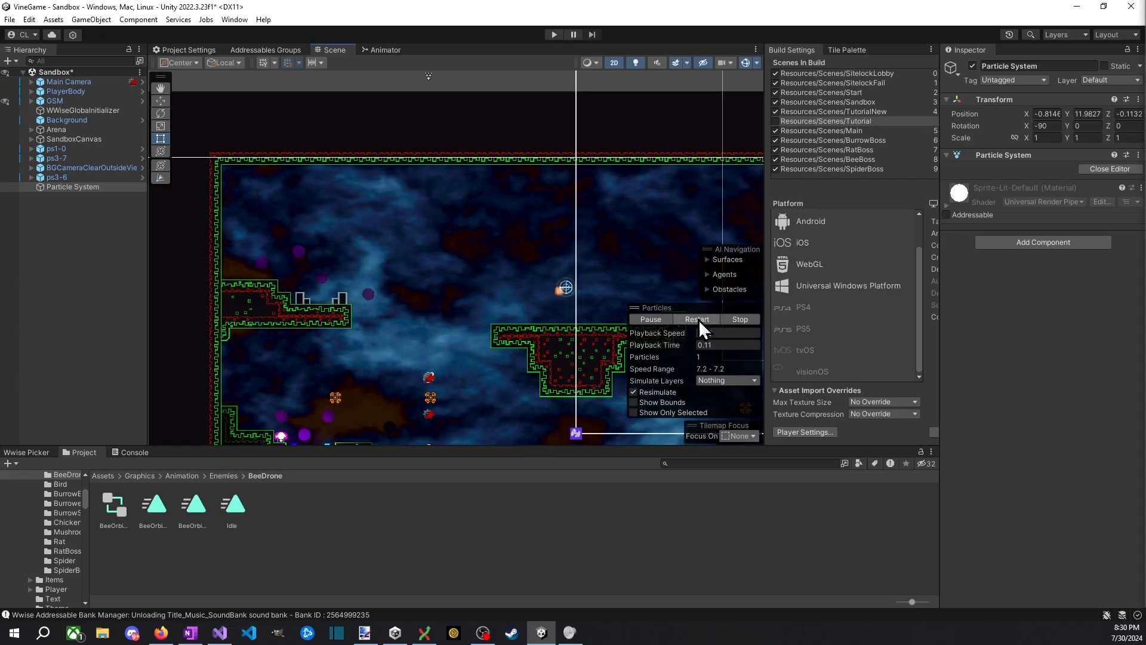
{"action": "left_click", "coordinate": [701, 318]}
{"action": "left_click", "coordinate": [739, 319]}
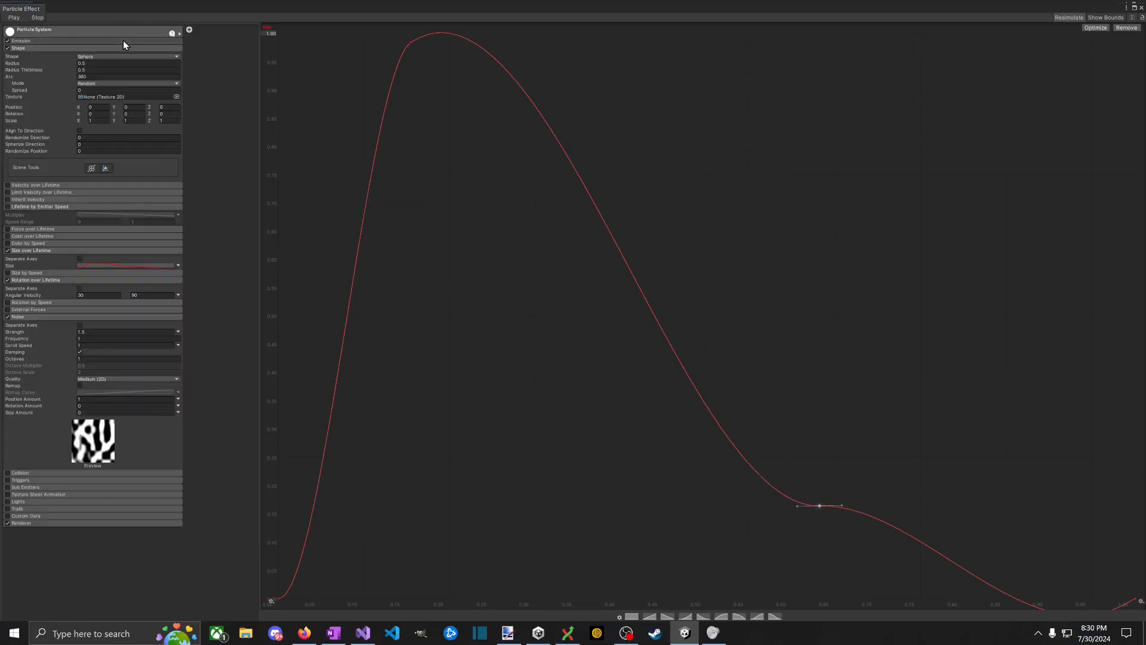
Step: Set the Emission module's rate over time to 25
{"action": "scroll", "coordinate": [123, 44], "scroll_direction": "up", "scroll_amount": 2}
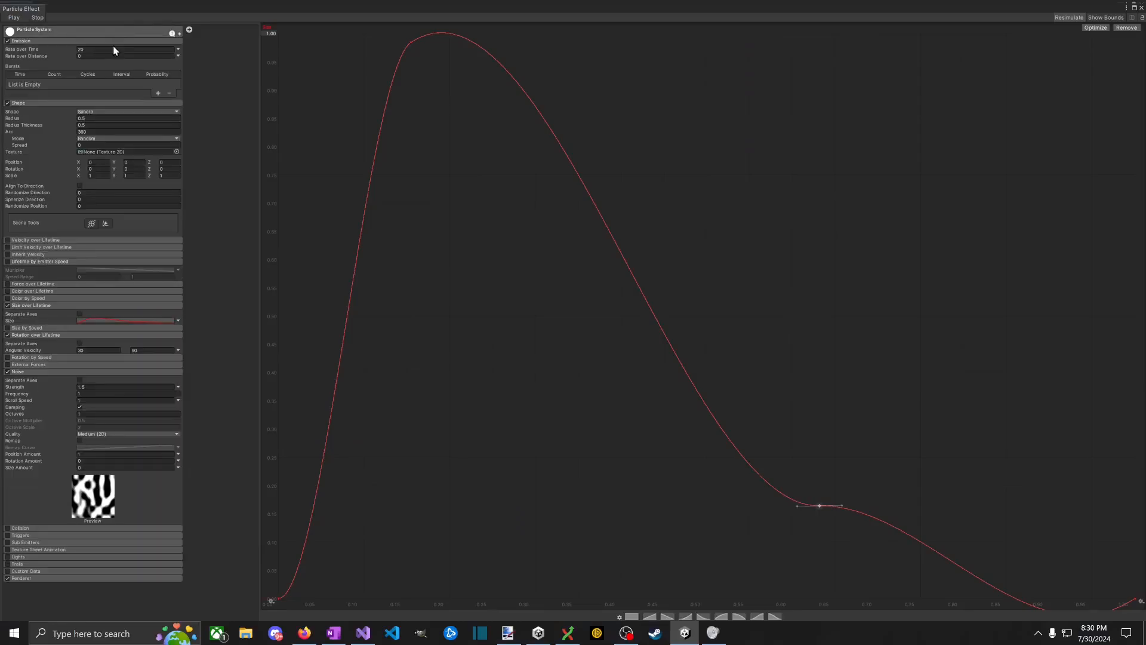
{"action": "left_click", "coordinate": [115, 47]}
{"action": "scroll", "coordinate": [68, 36], "scroll_direction": "up", "scroll_amount": 3}
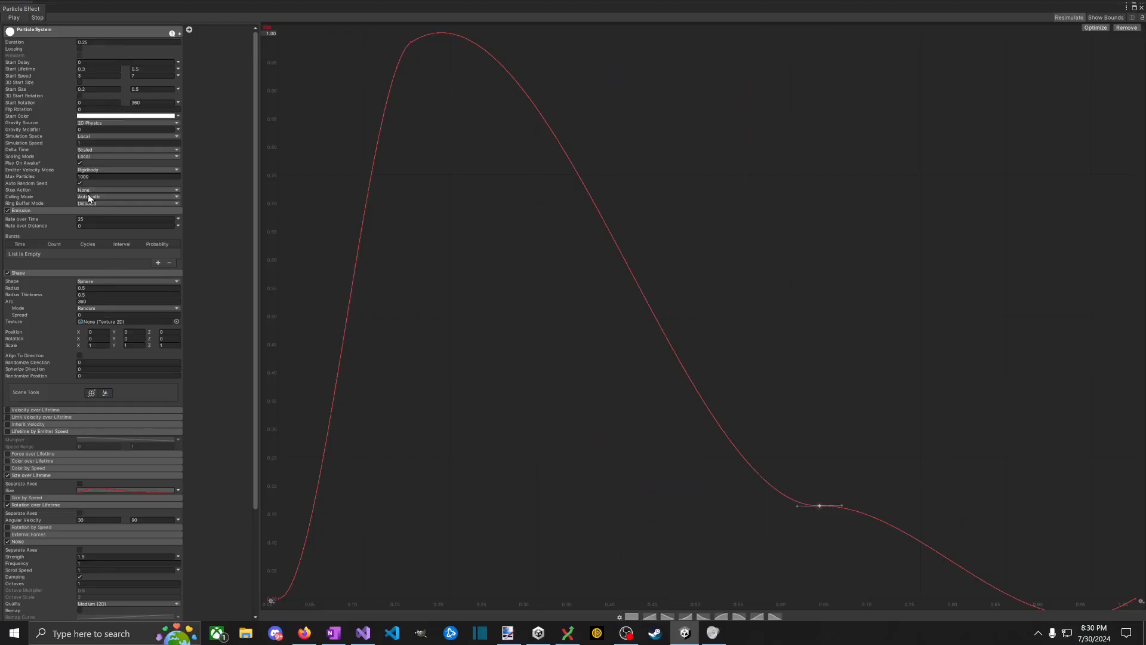
Step: Set the particle system's stop action to Destroy and replay the effect
{"action": "left_click", "coordinate": [113, 190]}
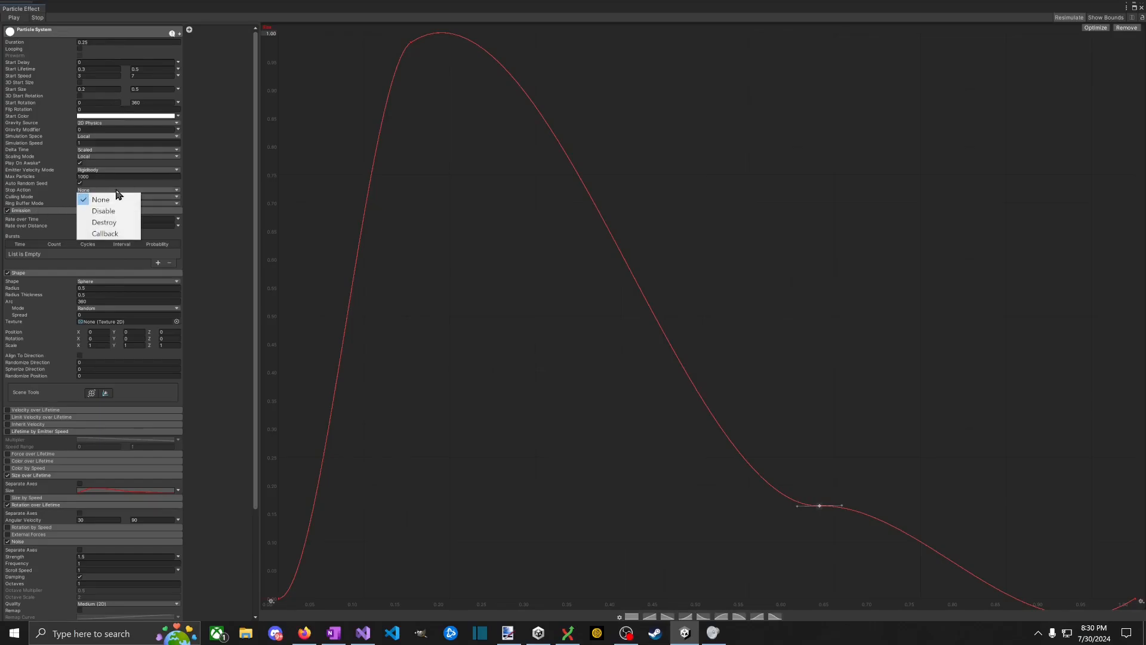
{"action": "left_click", "coordinate": [119, 221]}
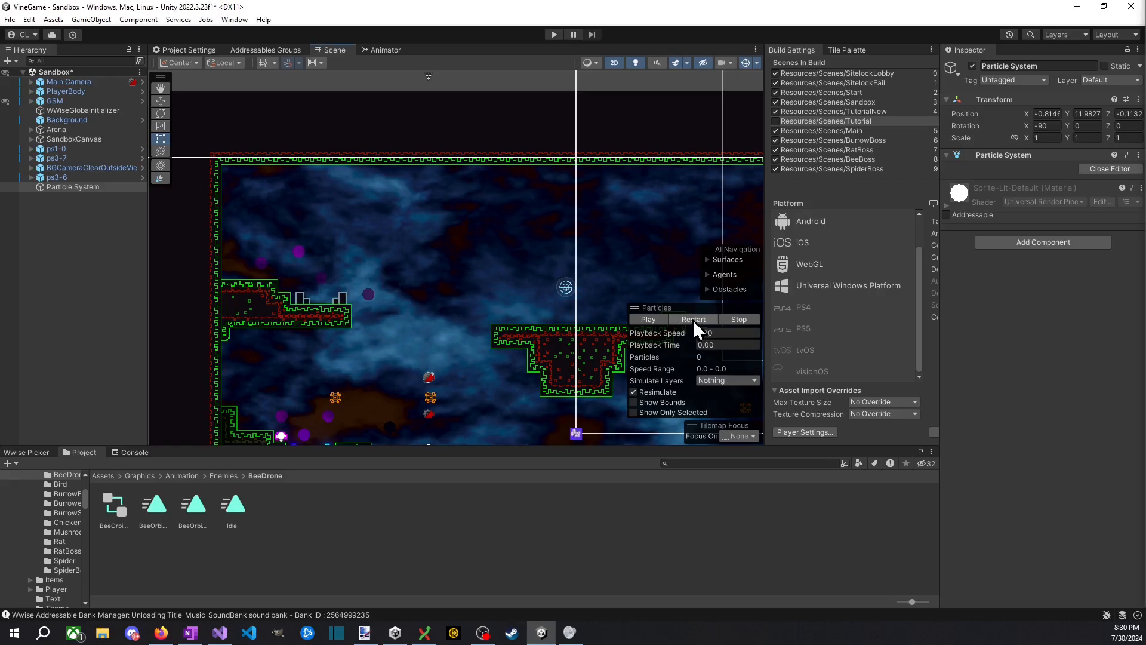
{"action": "left_click", "coordinate": [694, 319]}
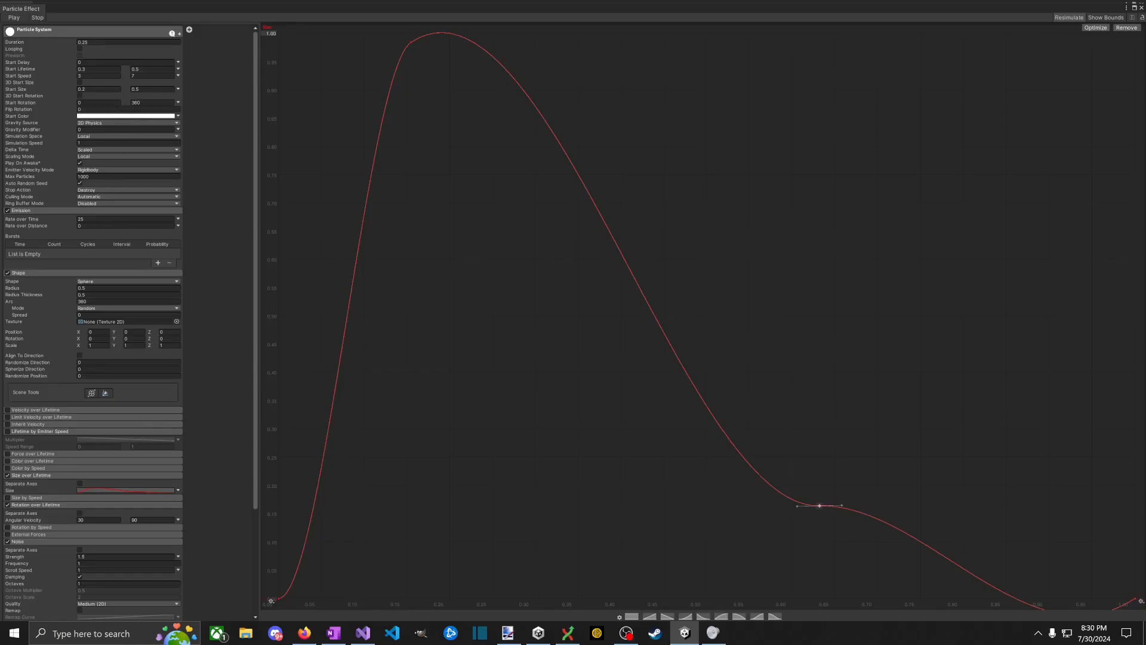
Step: Add a Spawn On Destroy component to the particle system and remove it again
{"action": "scroll", "coordinate": [155, 452], "scroll_direction": "down", "scroll_amount": 5}
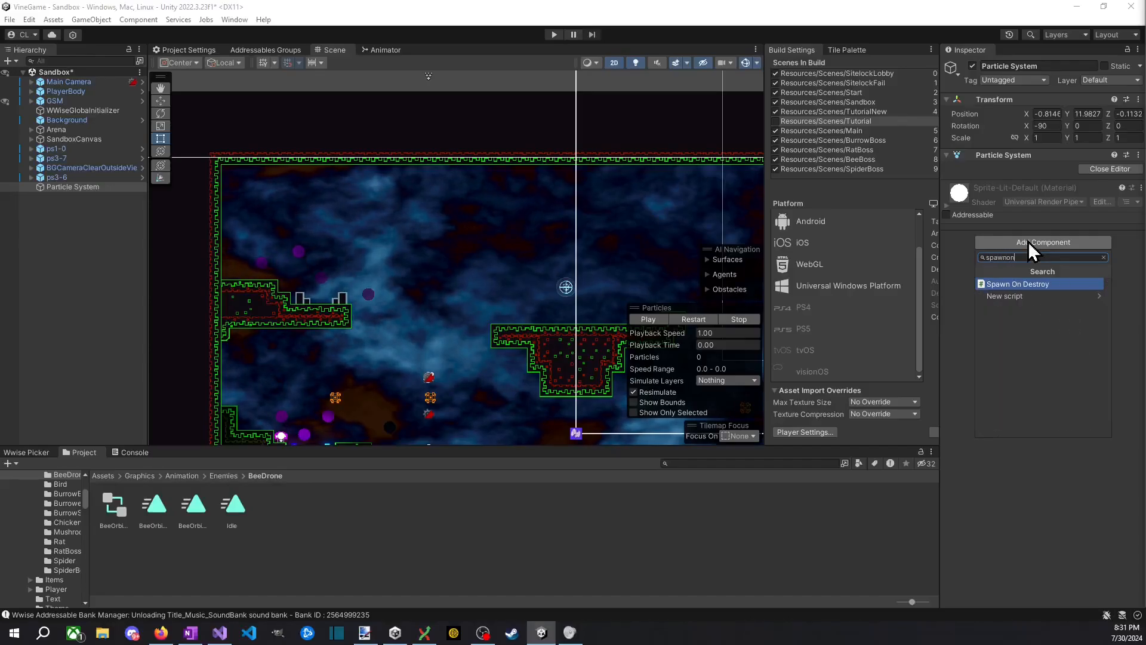
{"action": "key", "text": "Return"}
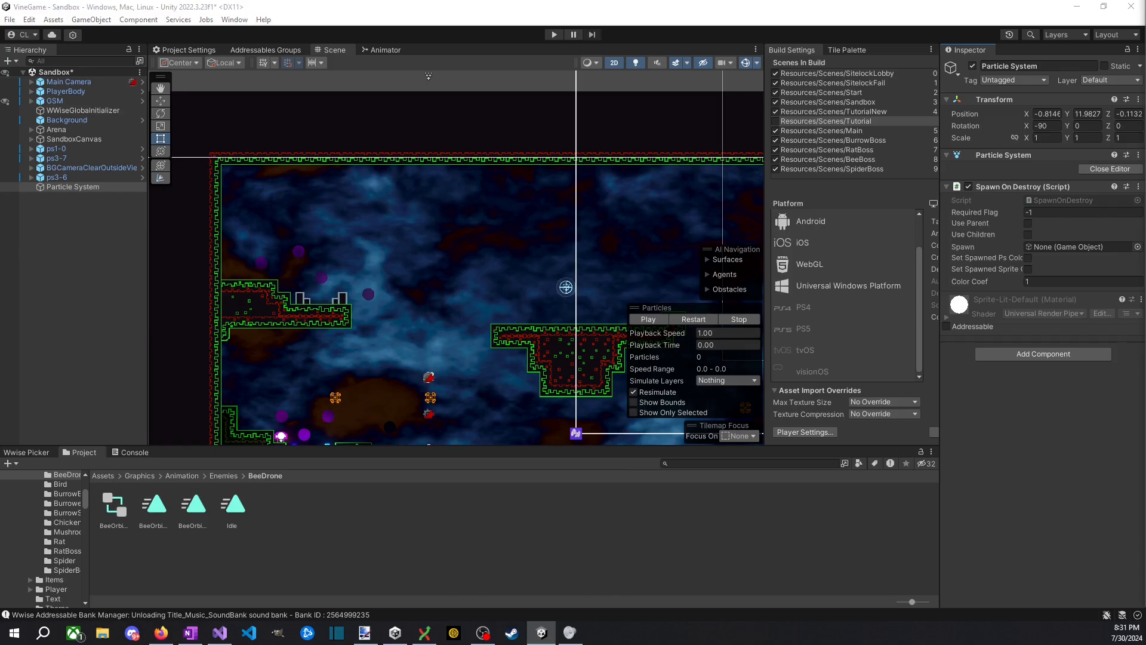
{"action": "right_click", "coordinate": [1051, 197]}
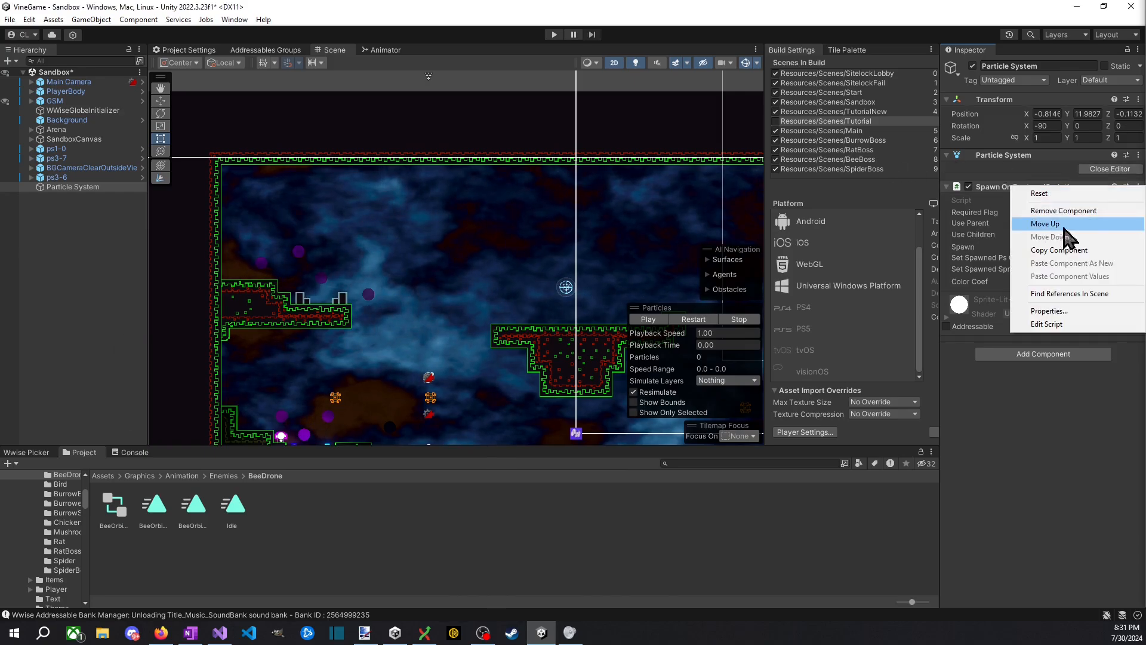
{"action": "left_click", "coordinate": [1075, 209]}
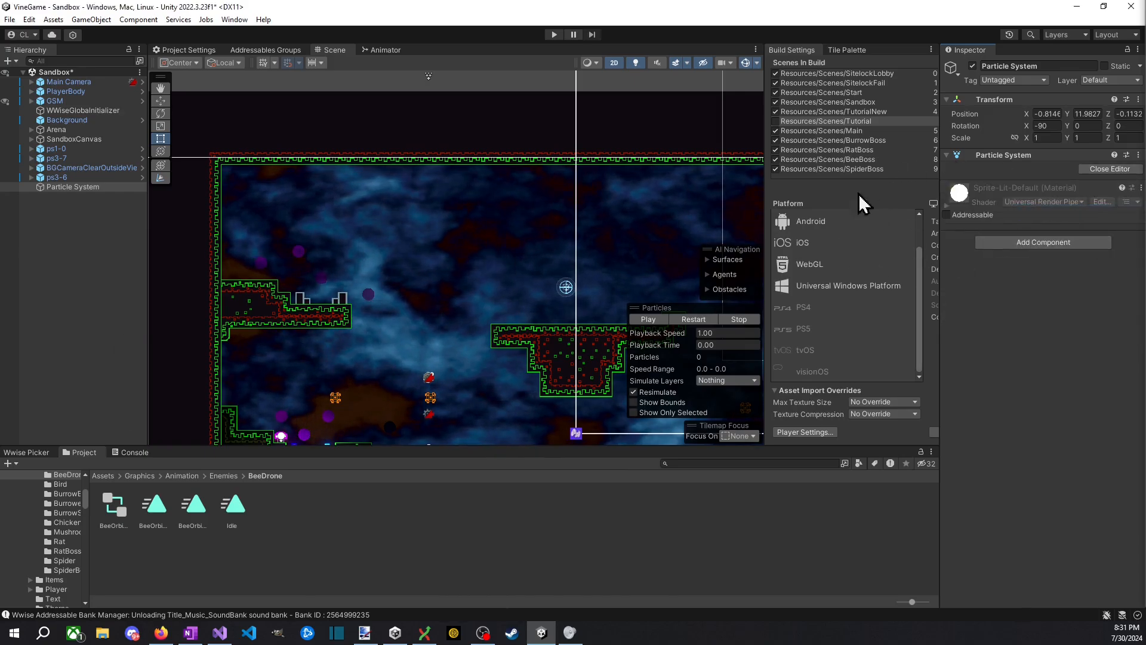
Step: Save the Sandbox scene and rename the Particle System object to EnemyDeathPS
{"action": "key", "text": "ctrl+s"}
{"action": "left_click", "coordinate": [84, 190]}
{"action": "key", "text": "F2"}
{"action": "type", "text": "B"}
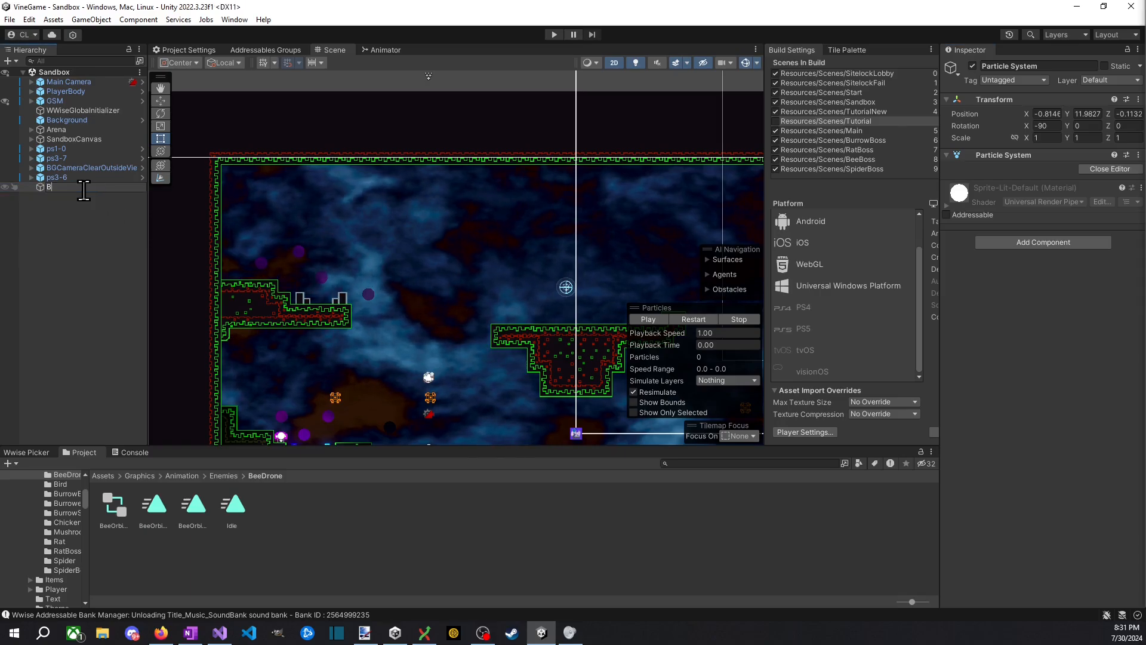
{"action": "type", "text": "nemyDeathPS"}
{"action": "key", "text": "Return"}
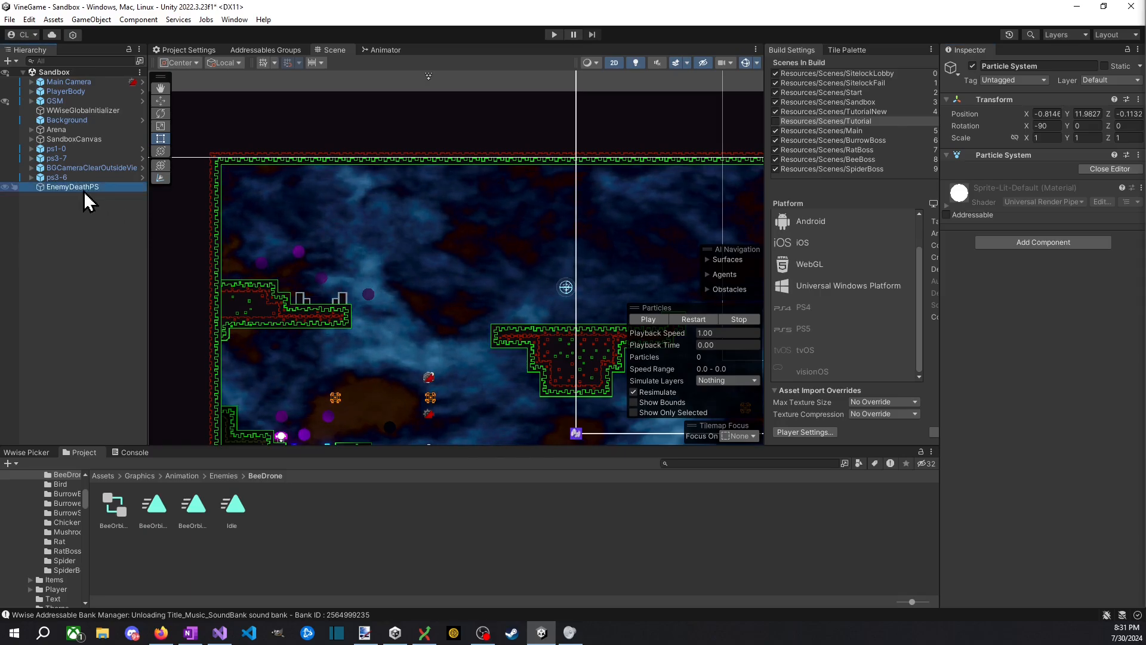
Step: Search the project for "chicken", select the Chicken prefab and clear the search to show its Enemies folder
{"action": "left_click", "coordinate": [761, 463]}
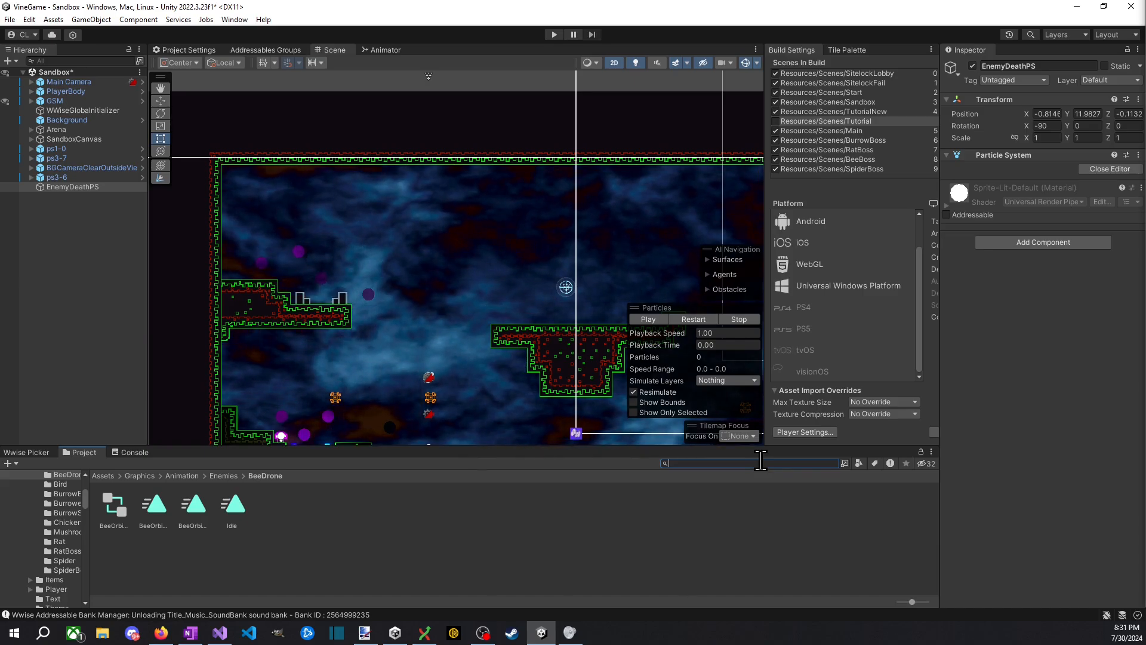
{"action": "type", "text": "chicken"}
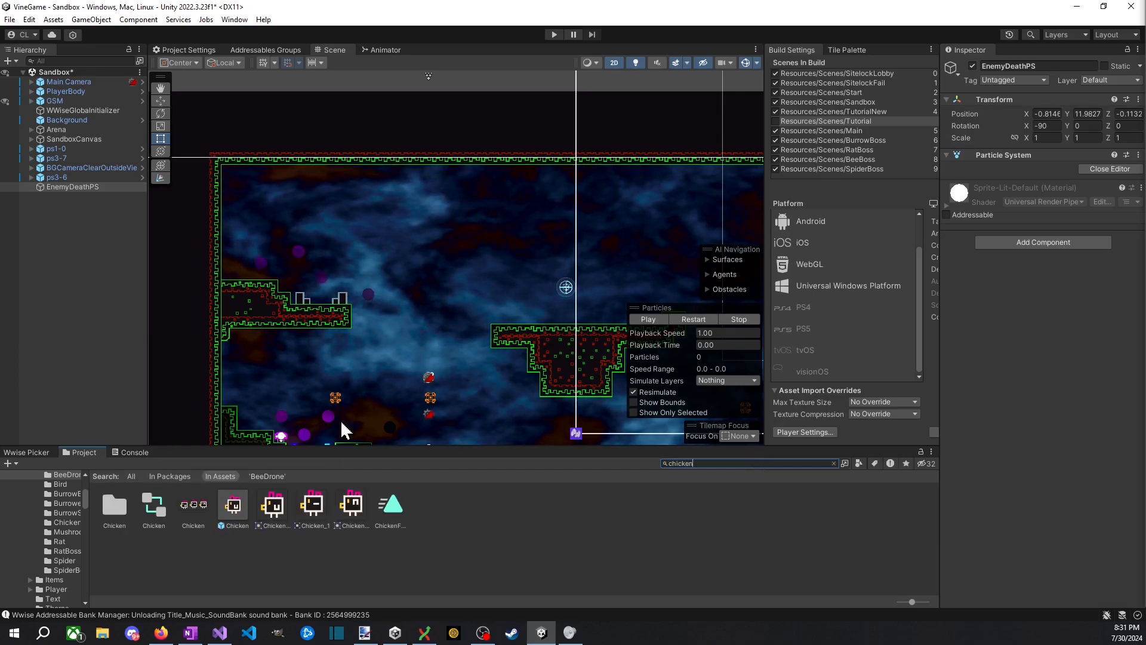
{"action": "left_click", "coordinate": [244, 506]}
{"action": "left_click", "coordinate": [799, 465]}
{"action": "key", "text": "BackSpace"}
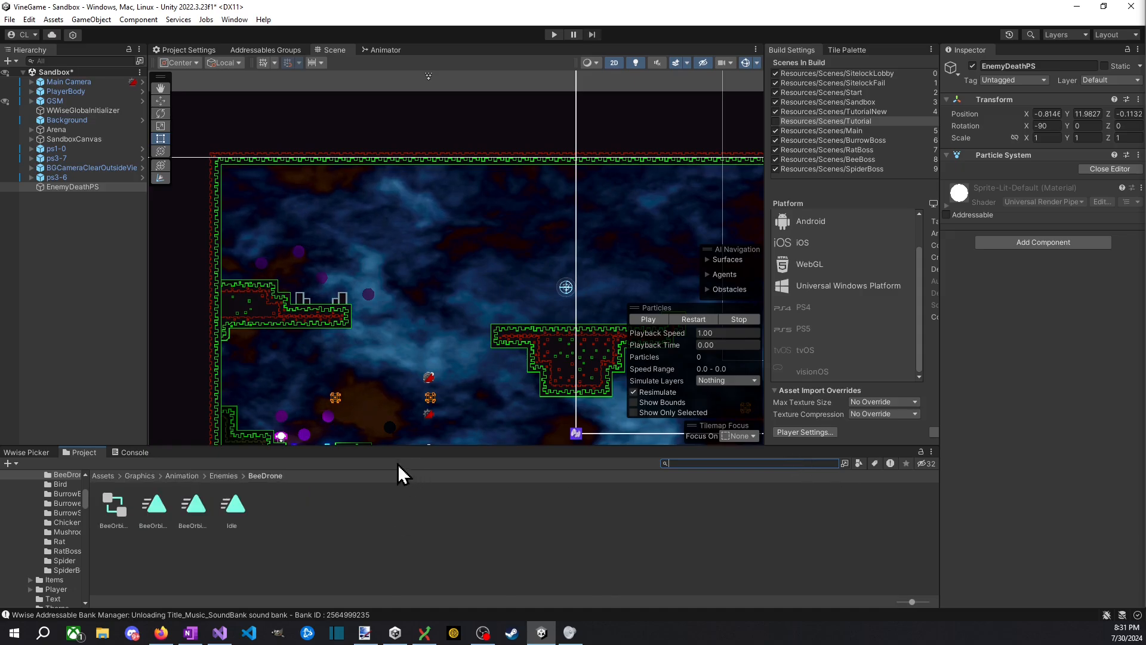
{"action": "type", "text": "chicken"}
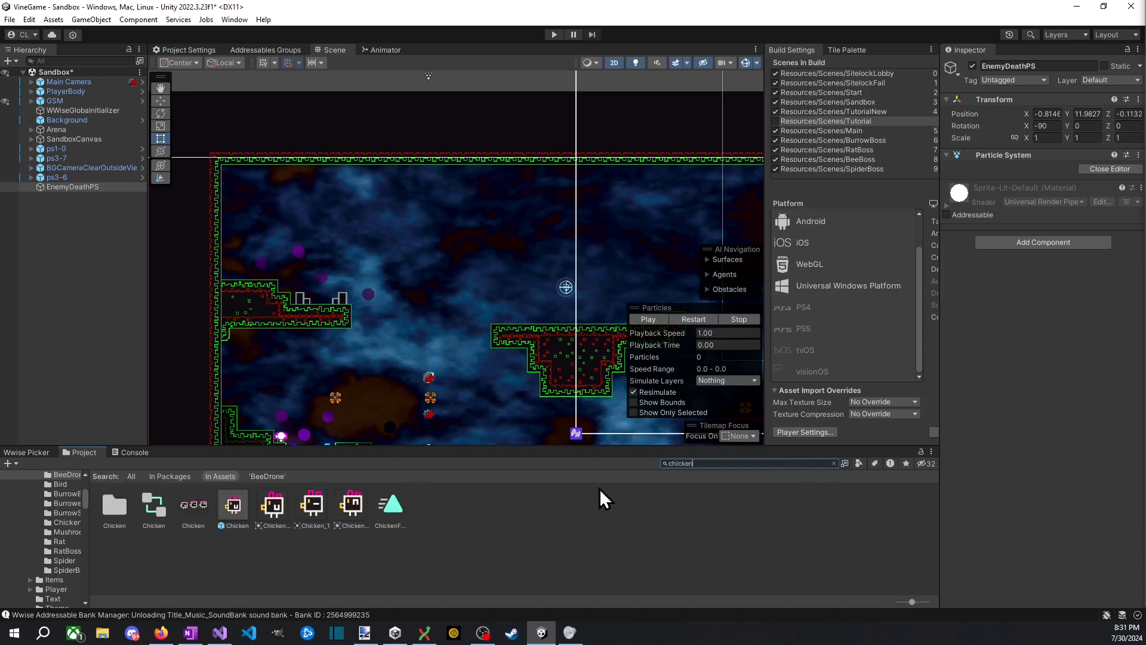
{"action": "left_click", "coordinate": [233, 505]}
{"action": "left_click", "coordinate": [755, 465]}
{"action": "key", "text": "BackSpace"}
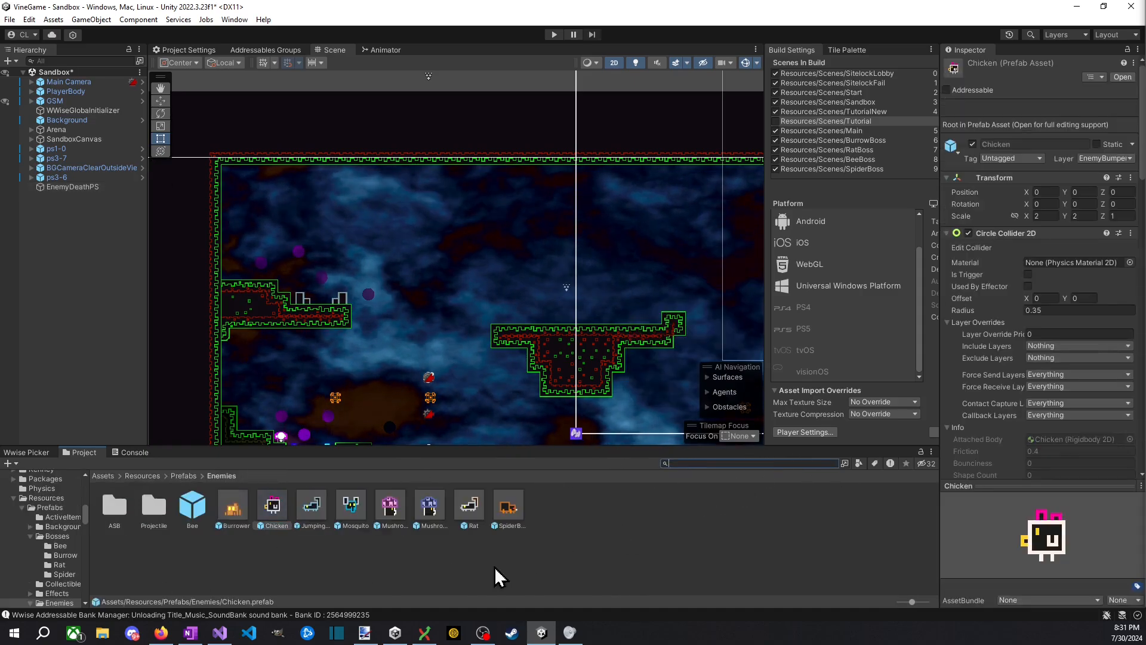
Step: Go up to the Prefabs folder and open its Effects subfolder
{"action": "left_click", "coordinate": [495, 567]}
{"action": "left_click", "coordinate": [183, 475]}
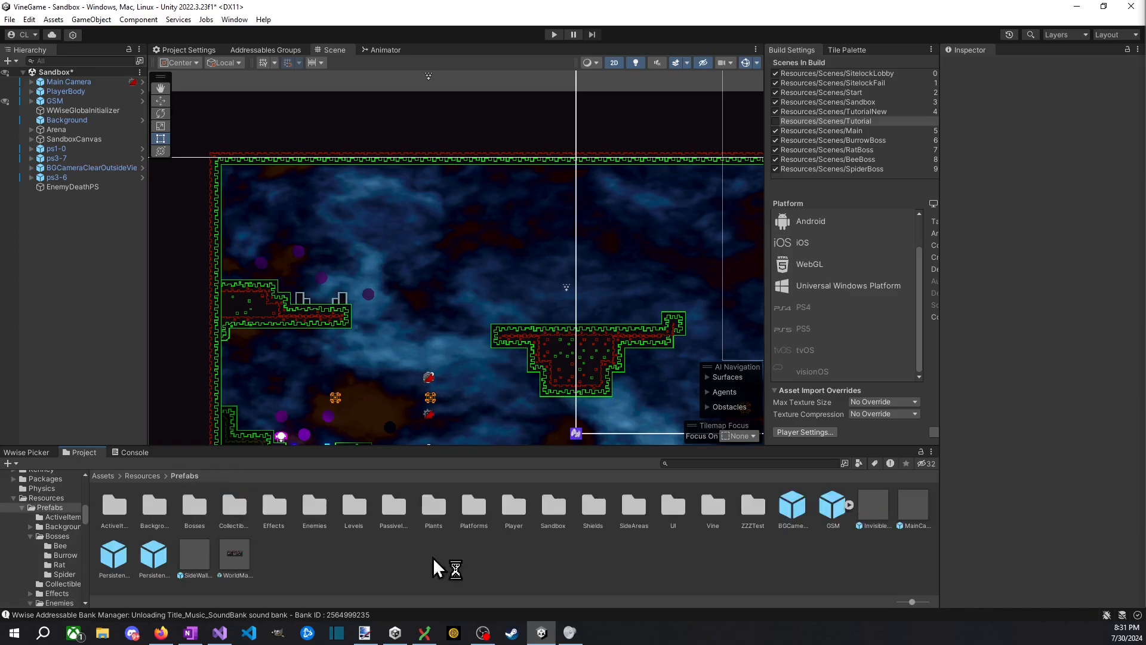
{"action": "double_click", "coordinate": [371, 507]}
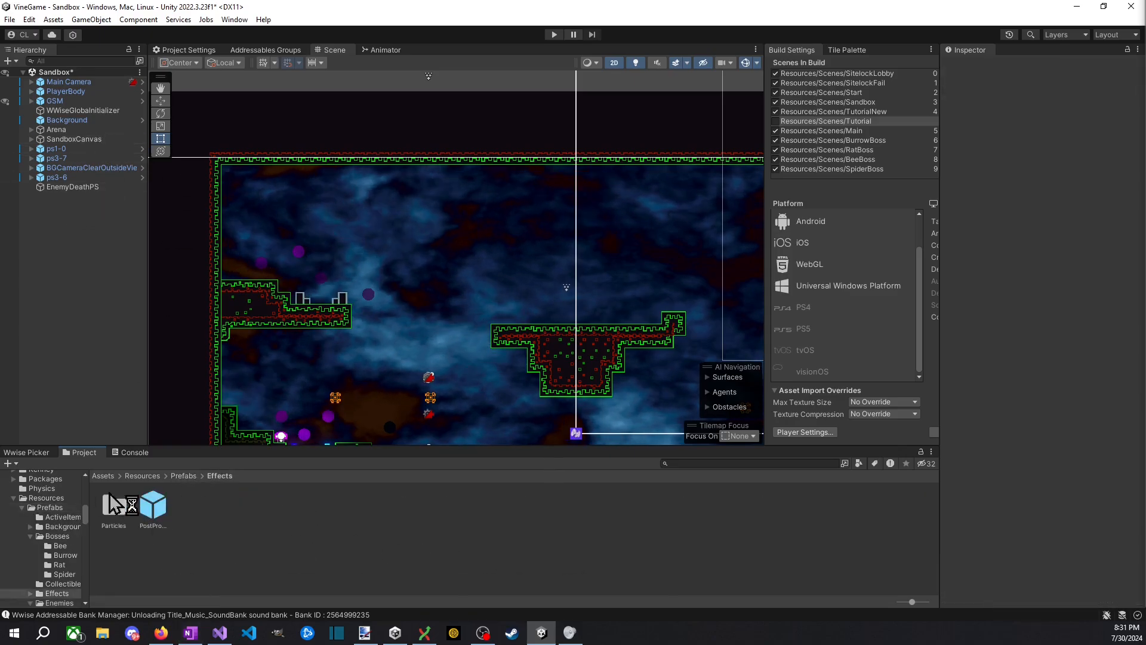
Step: Store EnemyDeathPS as a prefab in the Particles subfolder, then delete it from the Sandbox scene and save
{"action": "double_click", "coordinate": [117, 517]}
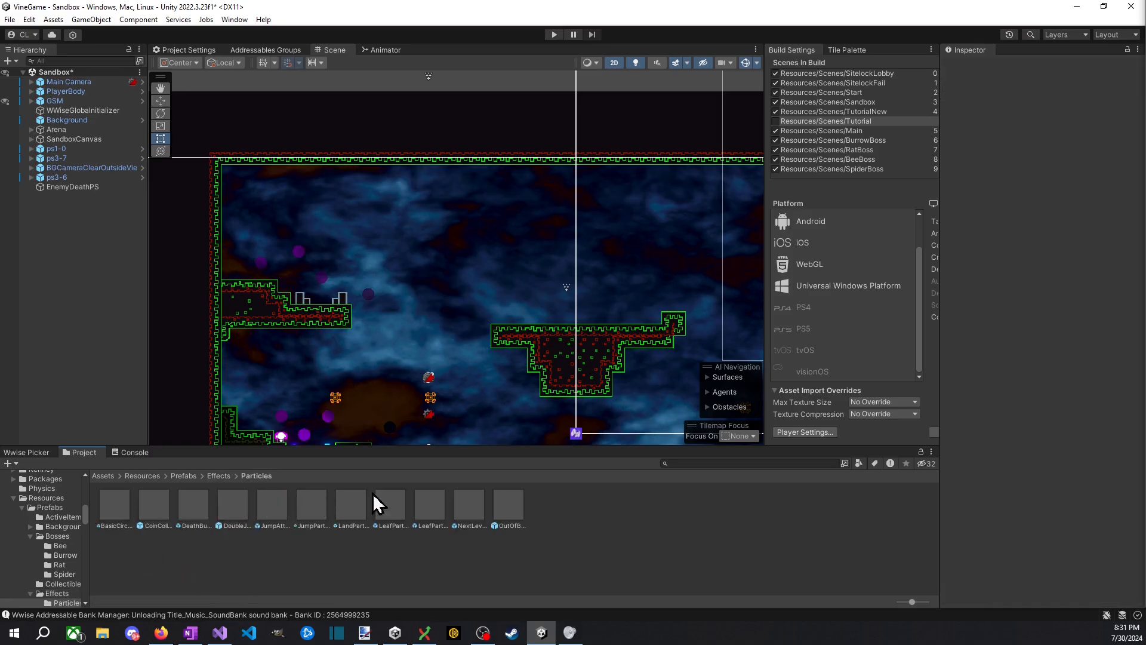
{"action": "left_click_drag", "start_coordinate": [71, 186], "coordinate": [588, 582]}
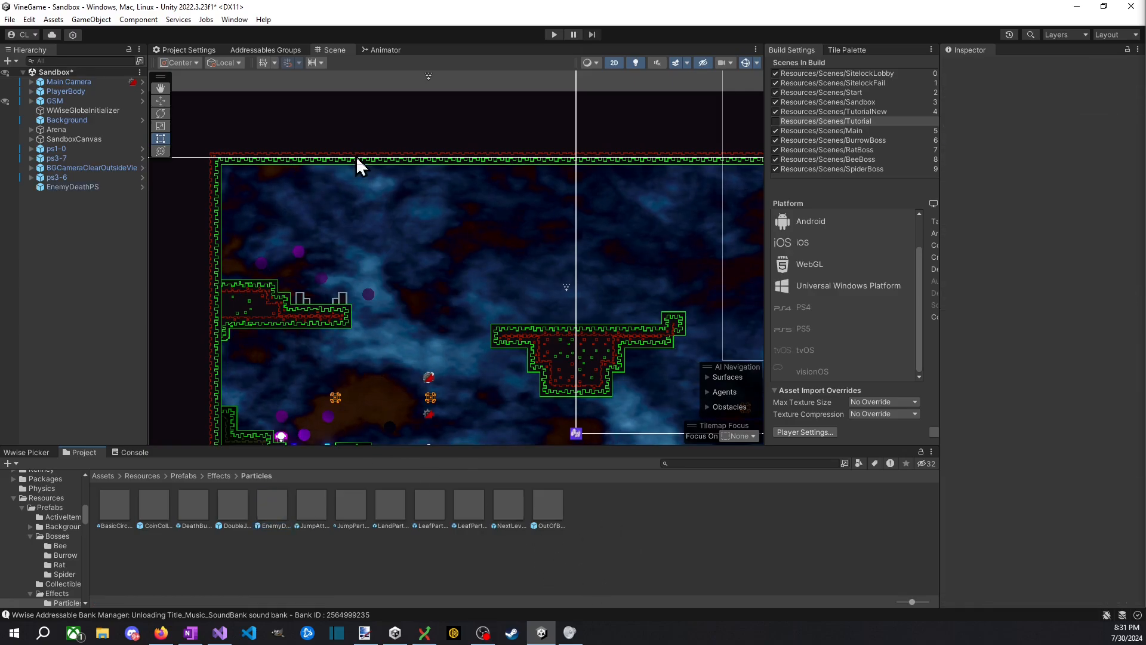
{"action": "left_click", "coordinate": [85, 187]}
{"action": "key", "text": "Delete"}
{"action": "key", "text": "ctrl+s"}
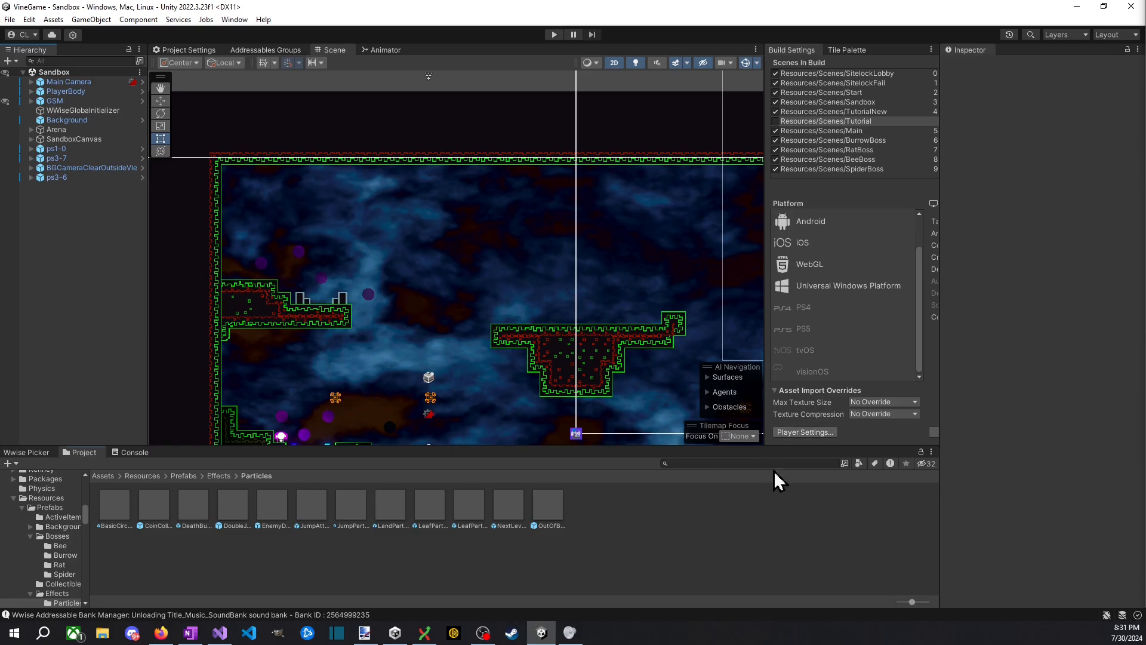
Step: Search the project for "chicken" and open the Chicken prefab for editing
{"action": "left_click", "coordinate": [757, 464]}
{"action": "type", "text": "chicken"}
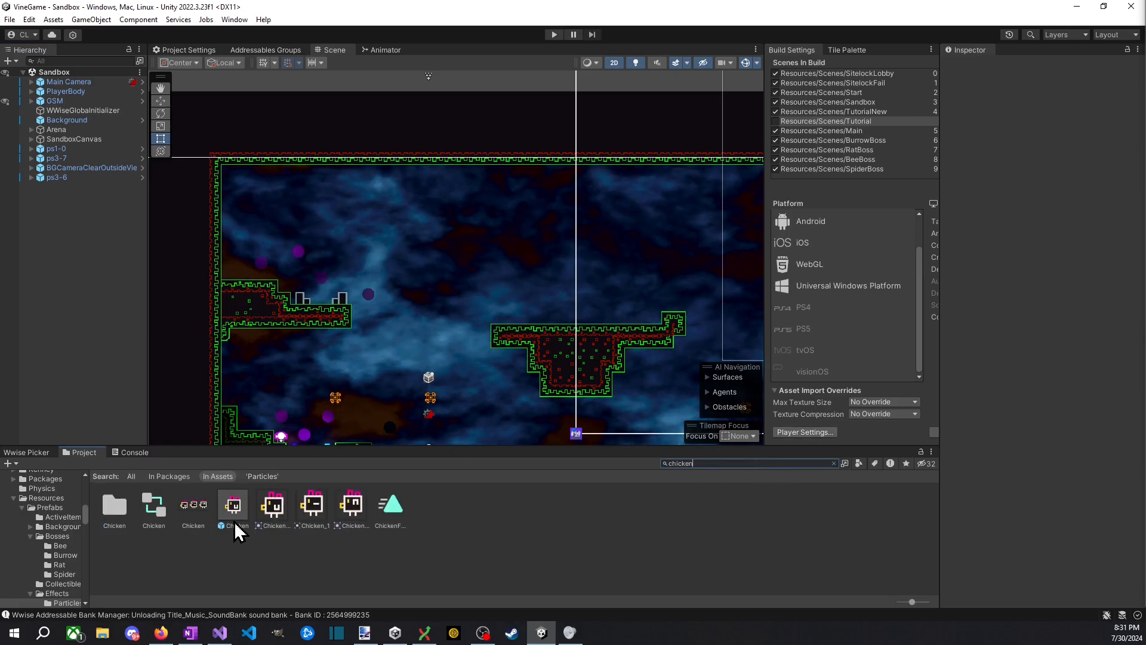
{"action": "double_click", "coordinate": [235, 522]}
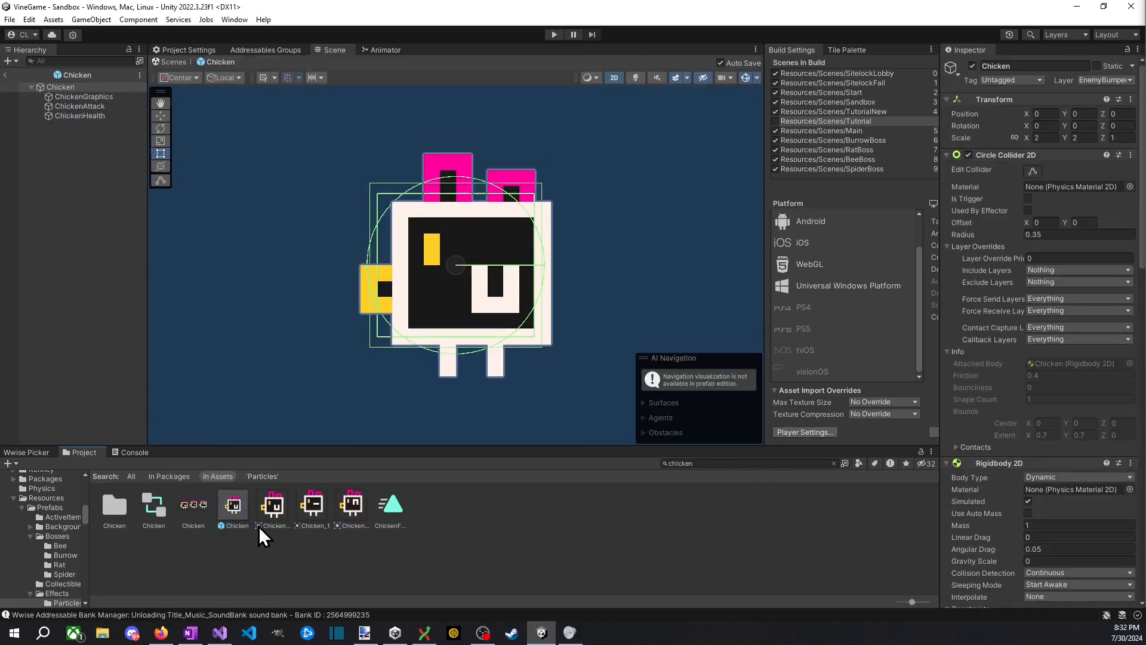
{"action": "scroll", "coordinate": [1062, 392], "scroll_direction": "down", "scroll_amount": 15}
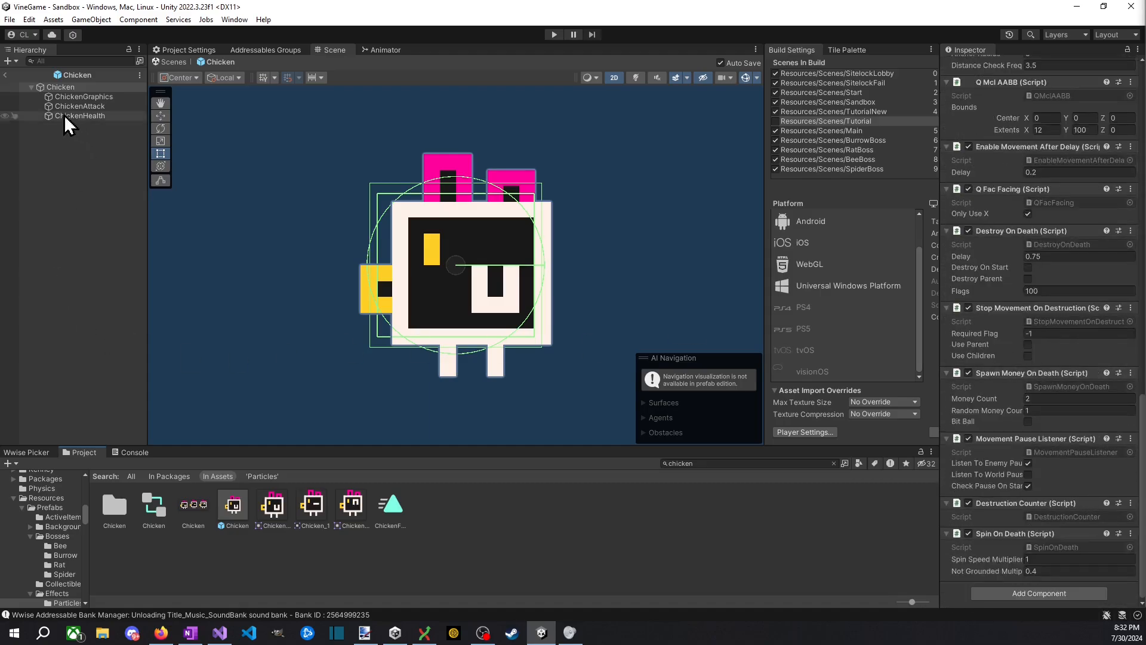
Step: Add a Spawn On Destroy component to ChickenGraphics and enable its Use Parent option
{"action": "left_click", "coordinate": [95, 97]}
{"action": "scroll", "coordinate": [1050, 466], "scroll_direction": "down", "scroll_amount": 1}
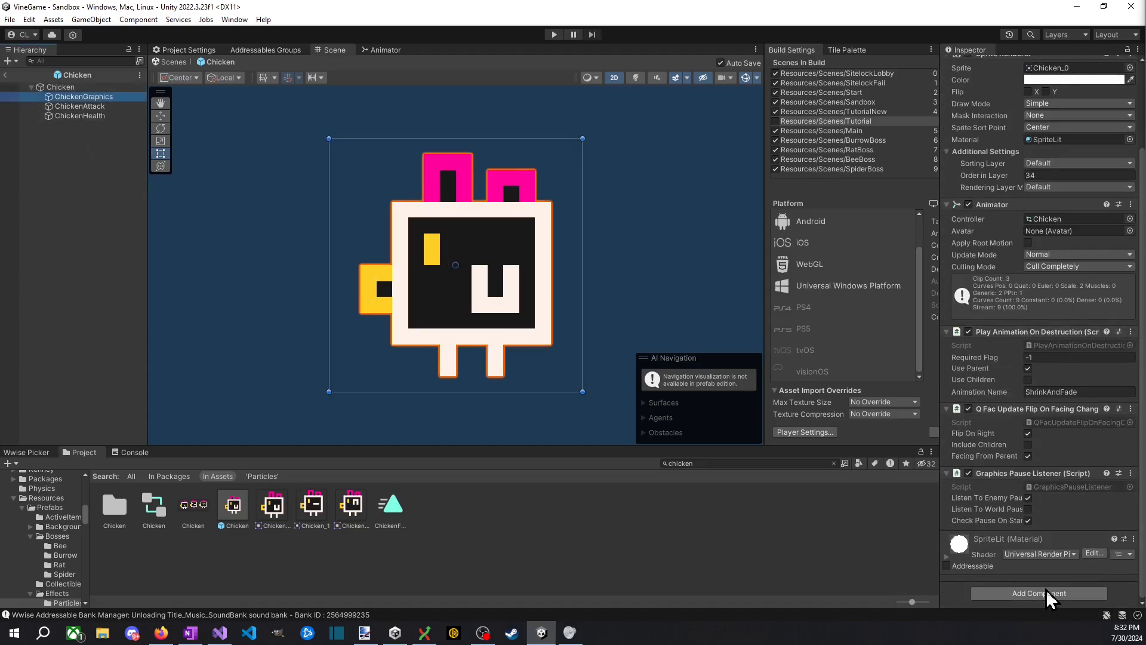
{"action": "left_click", "coordinate": [1053, 594]}
{"action": "type", "text": "spawno"}
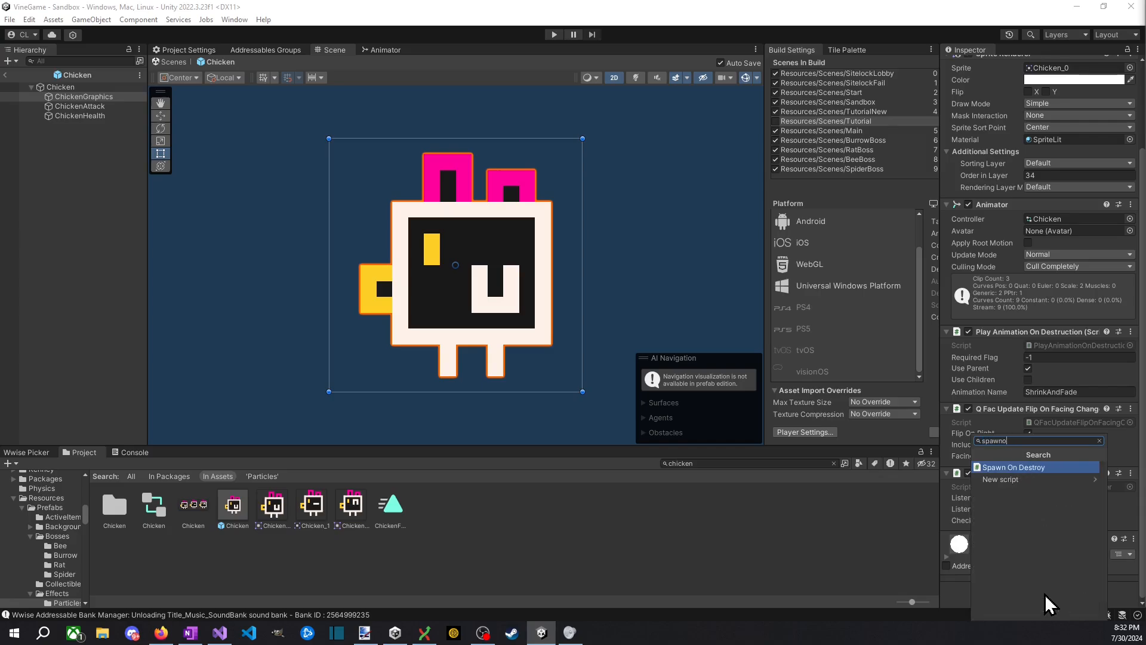
{"action": "type", "text": "n"}
{"action": "key", "text": "Return"}
{"action": "scroll", "coordinate": [1027, 531], "scroll_direction": "down", "scroll_amount": 3}
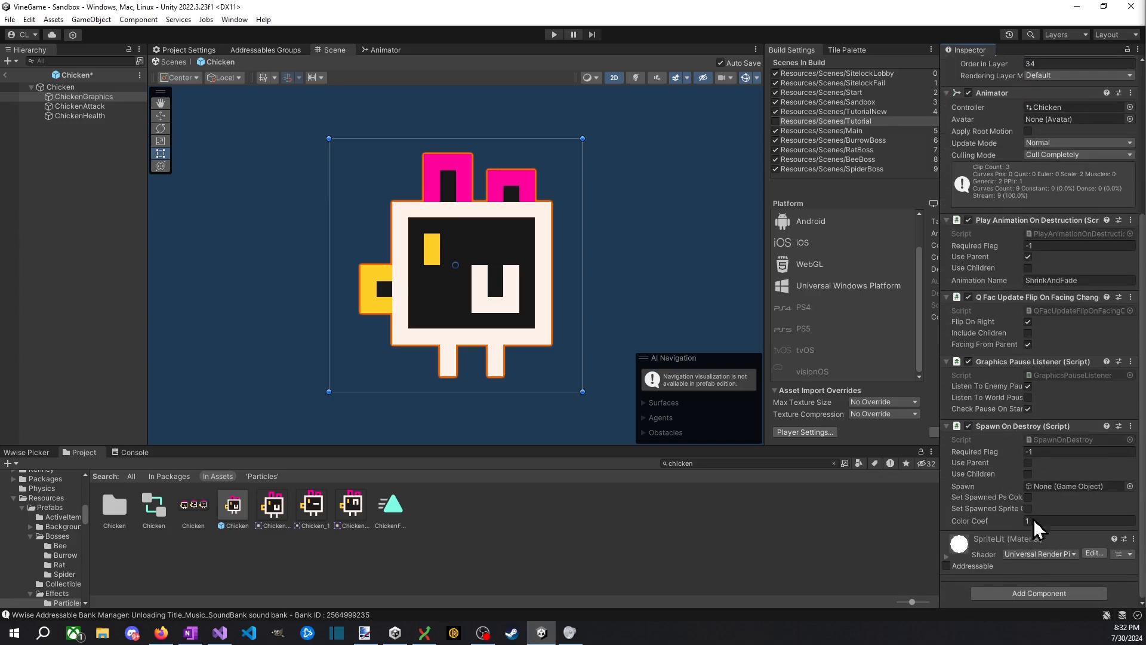
{"action": "left_click", "coordinate": [1028, 463]}
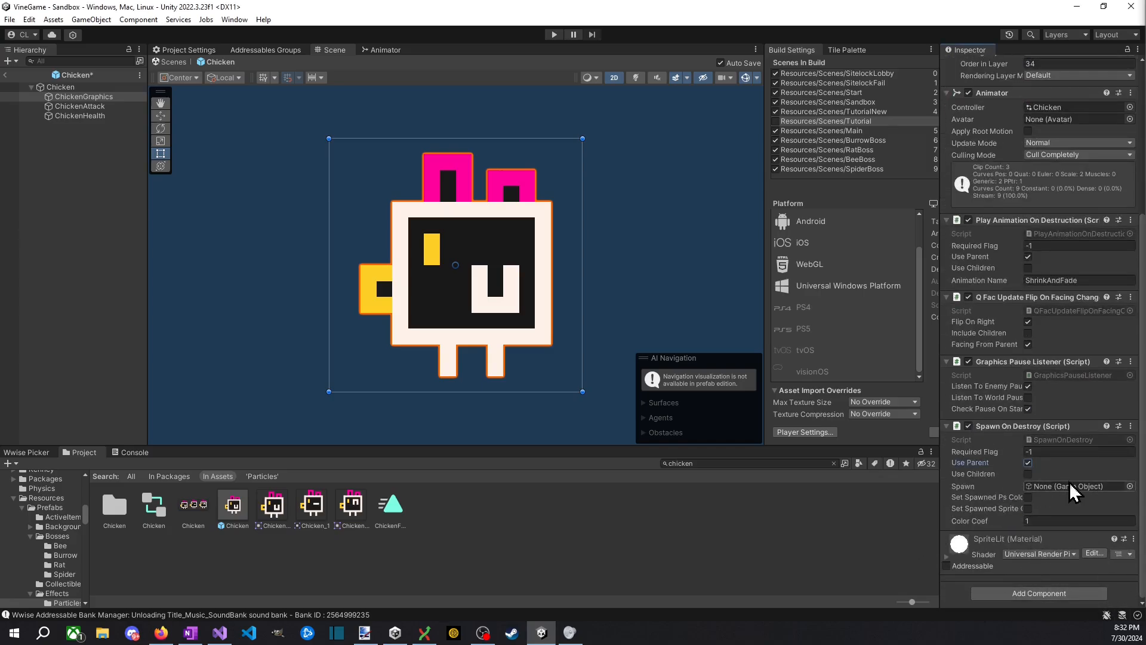
{"action": "left_click", "coordinate": [1131, 487]}
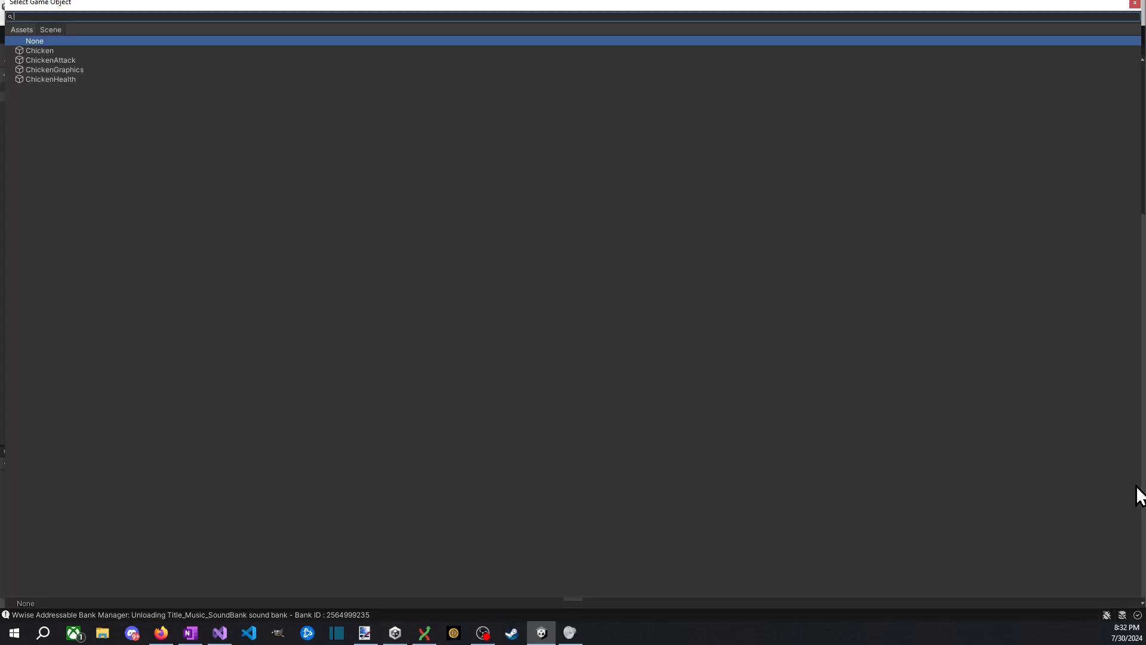
{"action": "type", "text": "enem"}
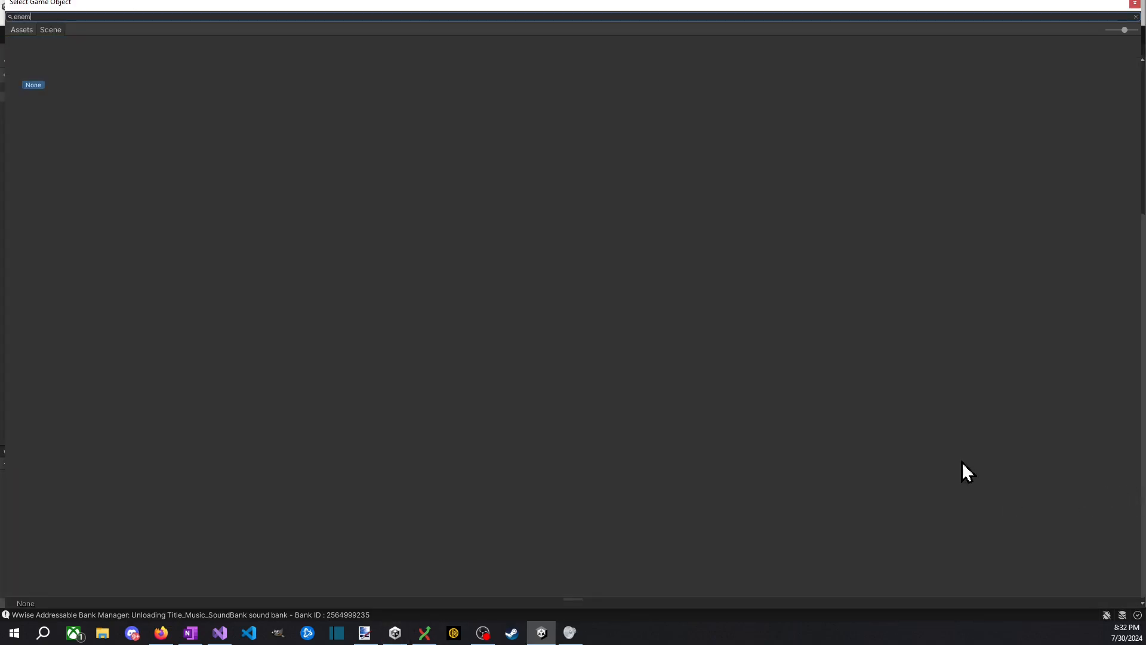
{"action": "key", "text": "BackSpace"}
{"action": "key", "text": "BackSpace"}
{"action": "key", "text": "BackSpace"}
{"action": "key", "text": "BackSpace"}
{"action": "key", "text": "Escape"}
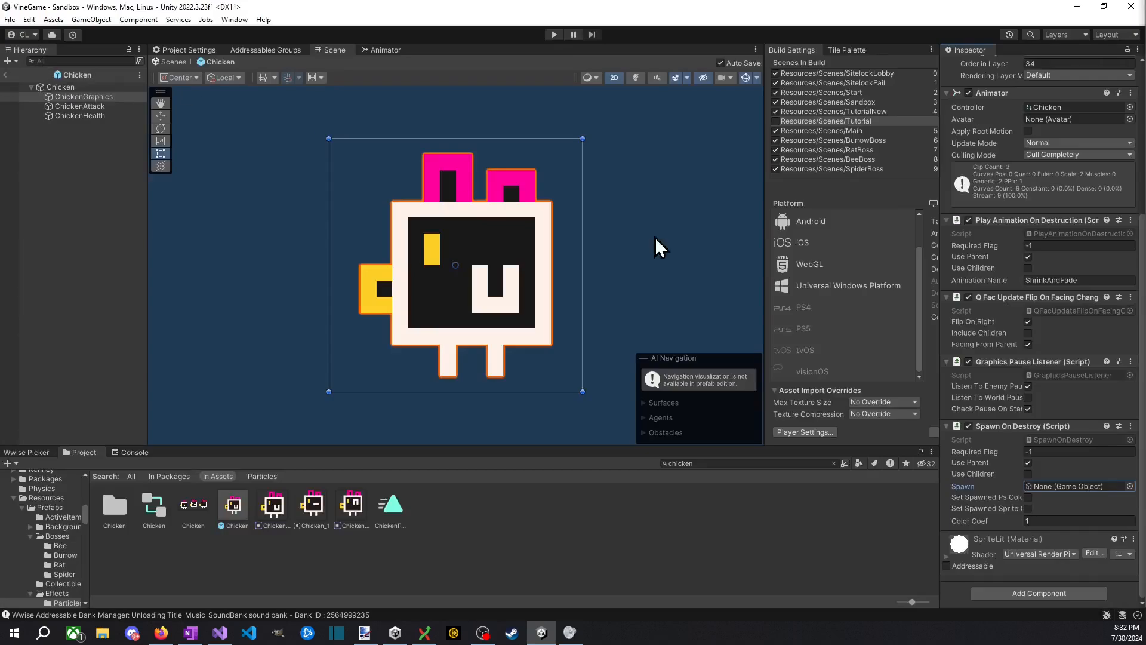
{"action": "left_click", "coordinate": [1127, 487]}
{"action": "key", "text": "Escape"}
Step: Assign EnemyDeathPS as the Spawn object of Spawn On Destroy, enable Set Spawned Ps Color and widen the component's display
{"action": "left_click", "coordinate": [1130, 486]}
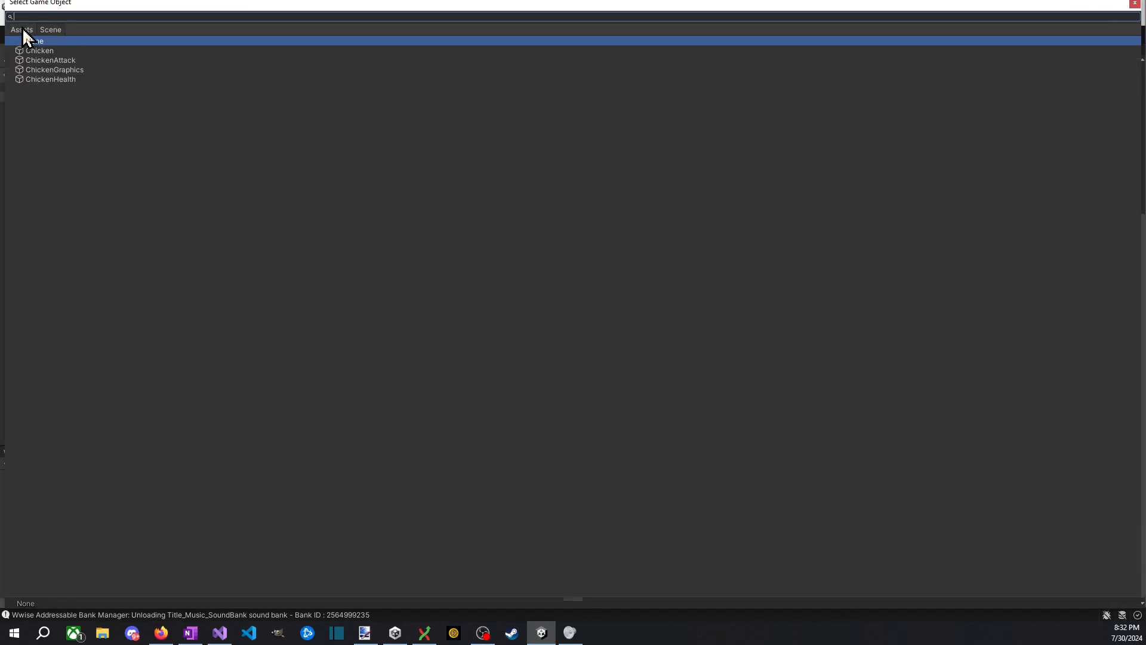
{"action": "type", "text": "enemysc"}
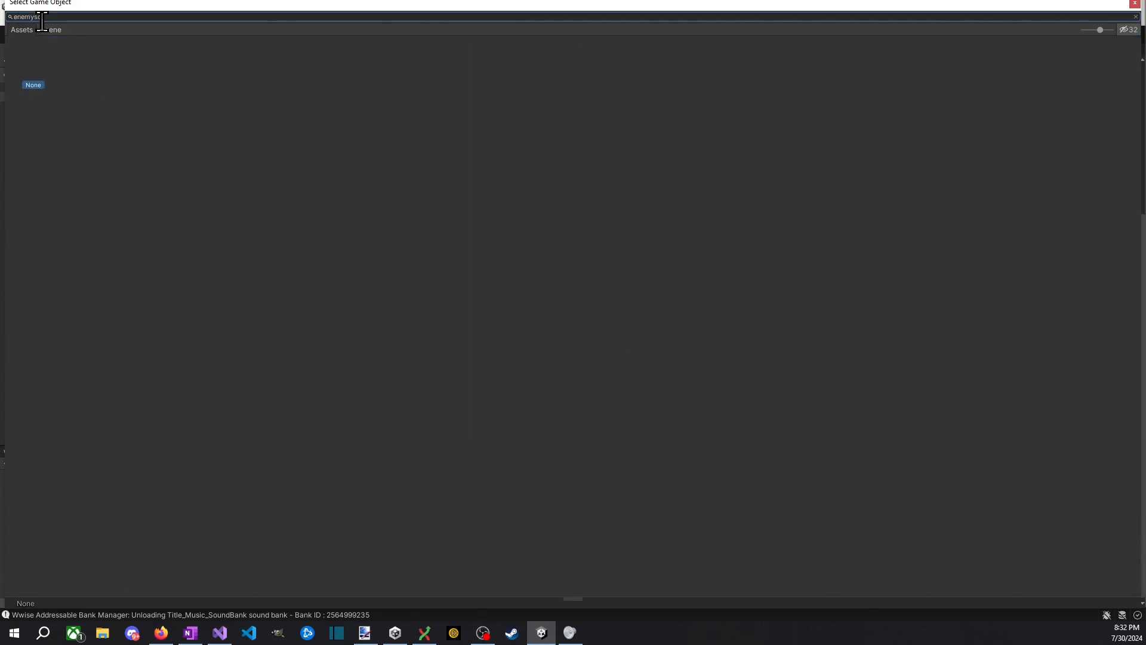
{"action": "double_click", "coordinate": [81, 69]}
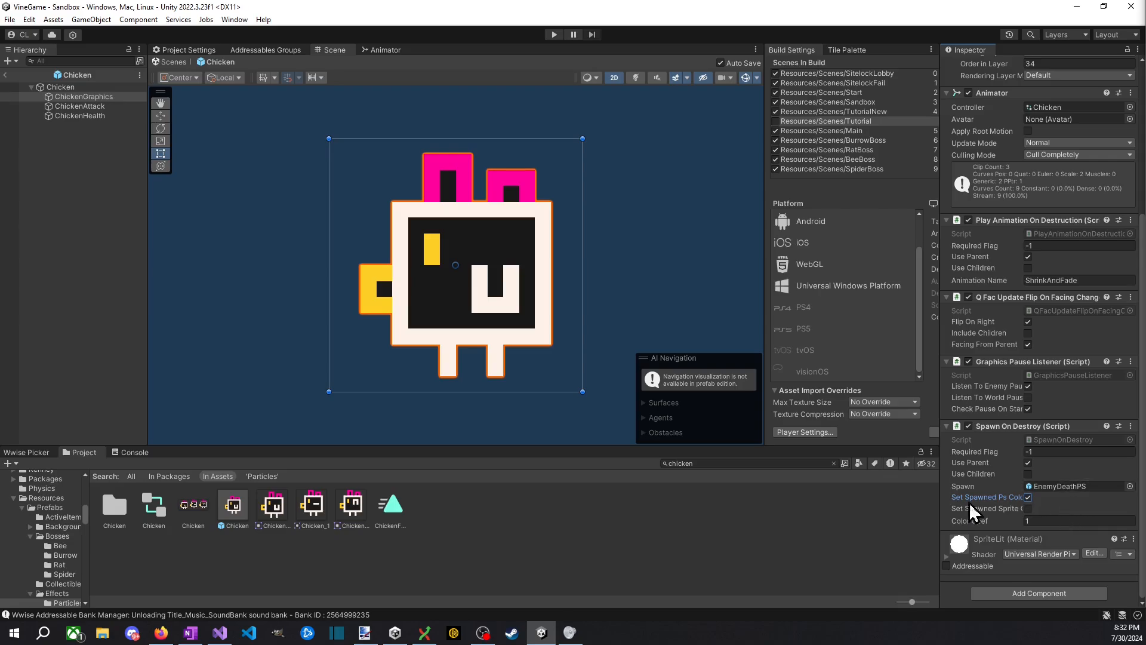
{"action": "left_click_drag", "start_coordinate": [941, 501], "coordinate": [833, 505]}
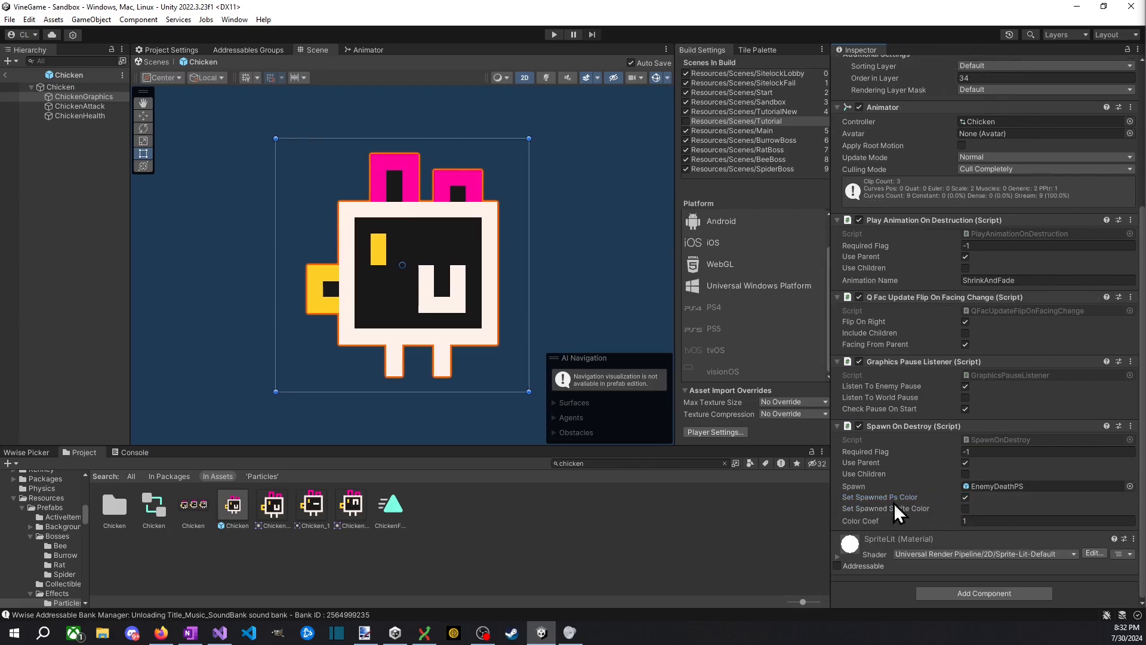
{"action": "left_click_drag", "start_coordinate": [829, 501], "coordinate": [856, 495]}
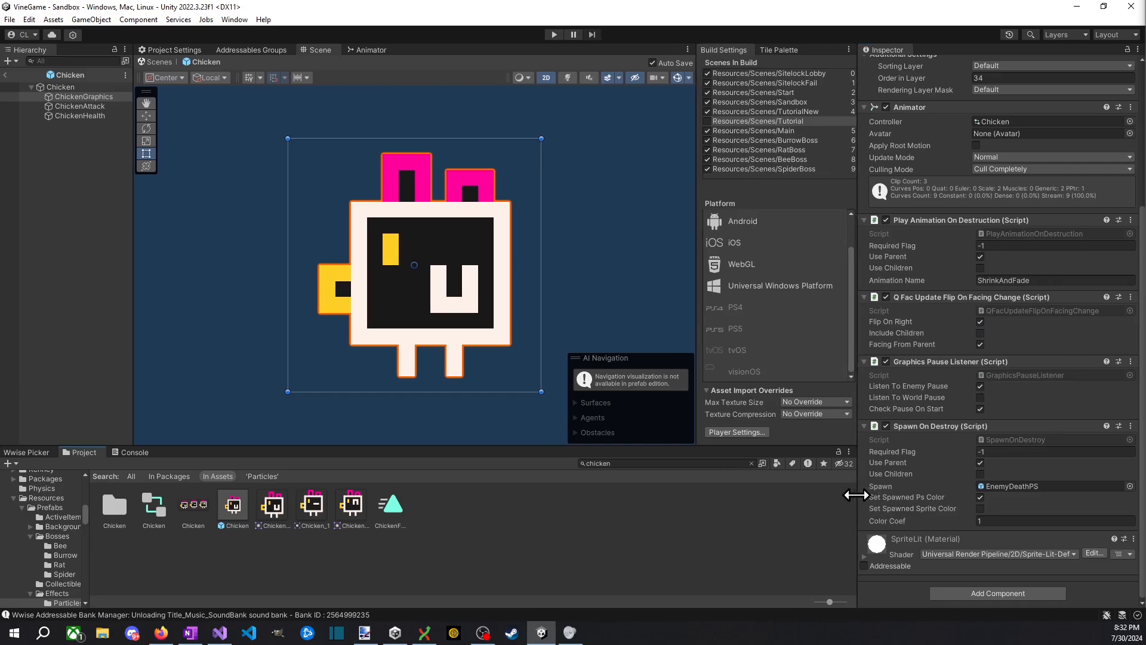
Step: Open the SpawnOnDestroy script in Visual Studio and examine how its Callback sets the spawned particle system's start color
{"action": "left_click", "coordinate": [995, 442]}
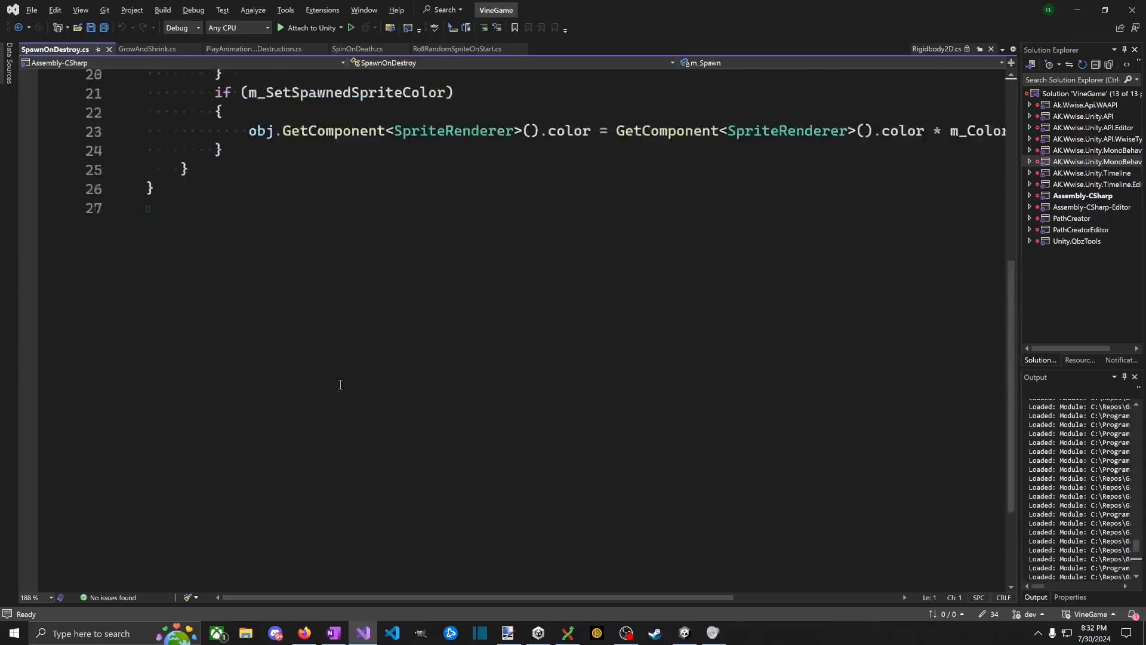
{"action": "scroll", "coordinate": [340, 418], "scroll_direction": "up", "scroll_amount": 6}
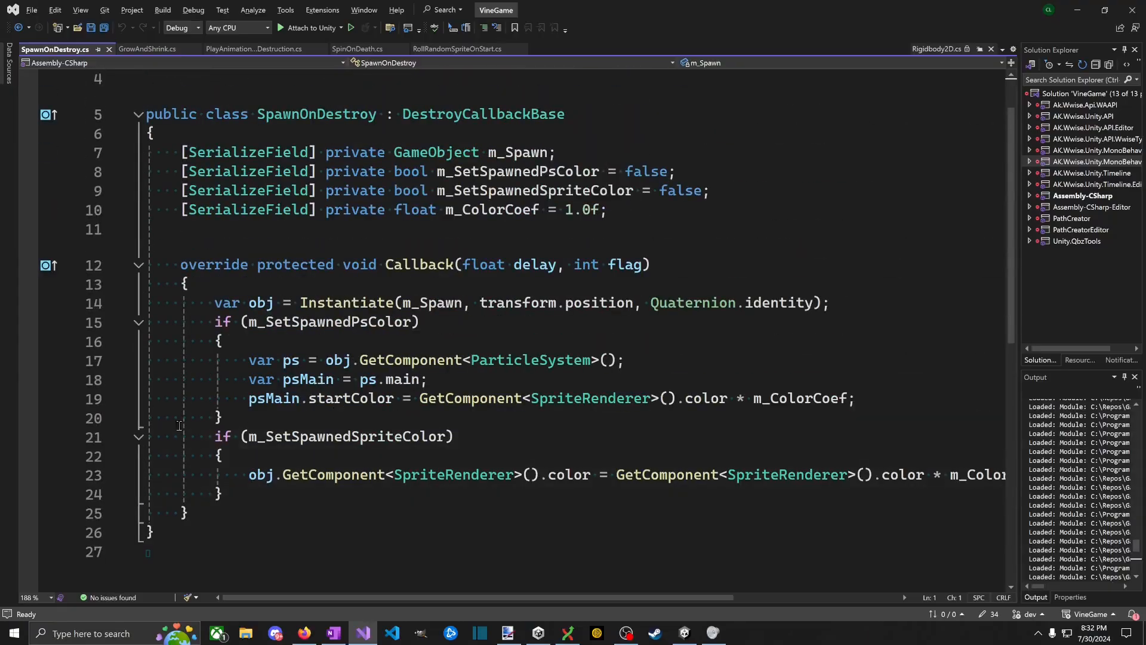
{"action": "double_click", "coordinate": [511, 399]}
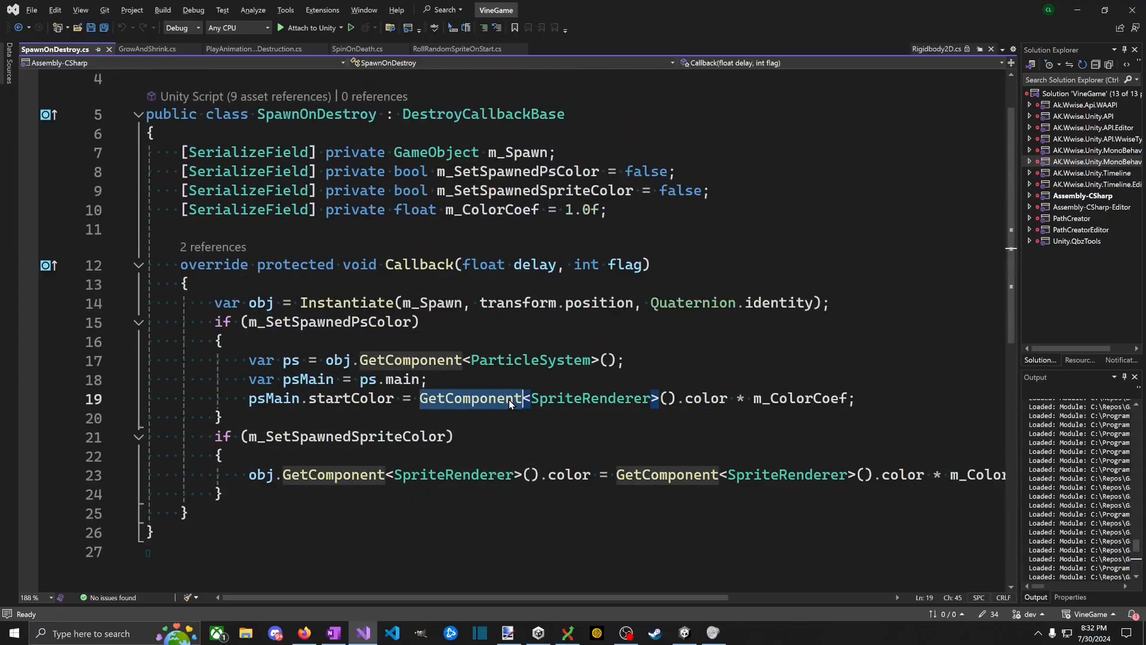
{"action": "scroll", "coordinate": [1060, 353], "scroll_direction": "up", "scroll_amount": 4}
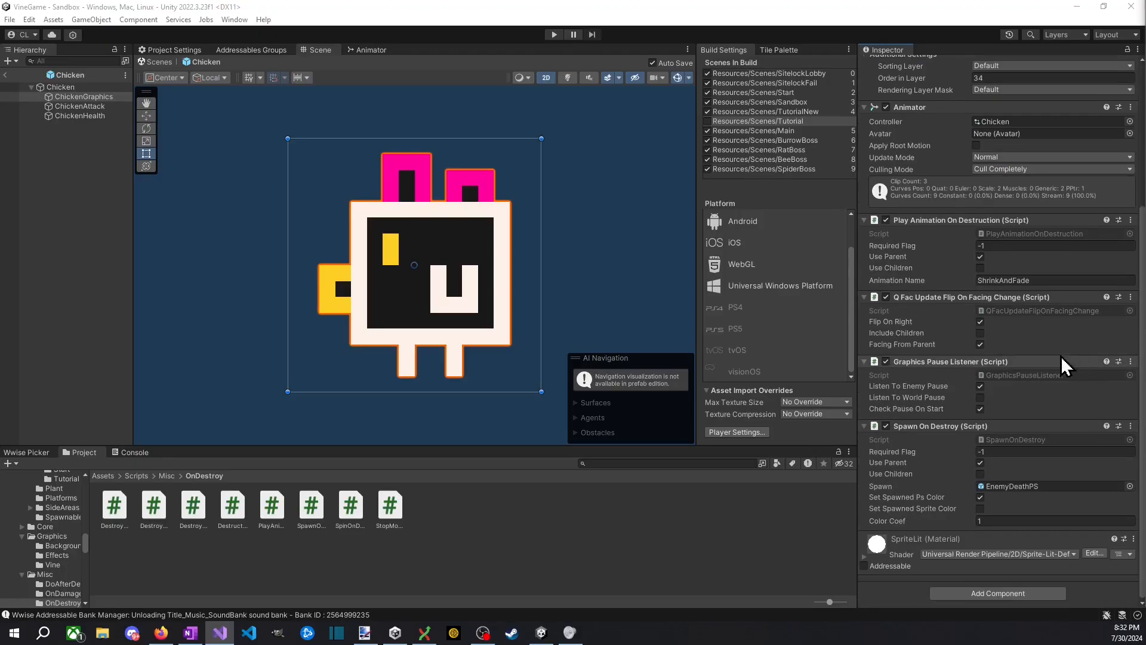
Step: Return to Unity, run the Sandbox scene and attack the chickens near the hanging platform to test the death effect
{"action": "right_click", "coordinate": [953, 429]}
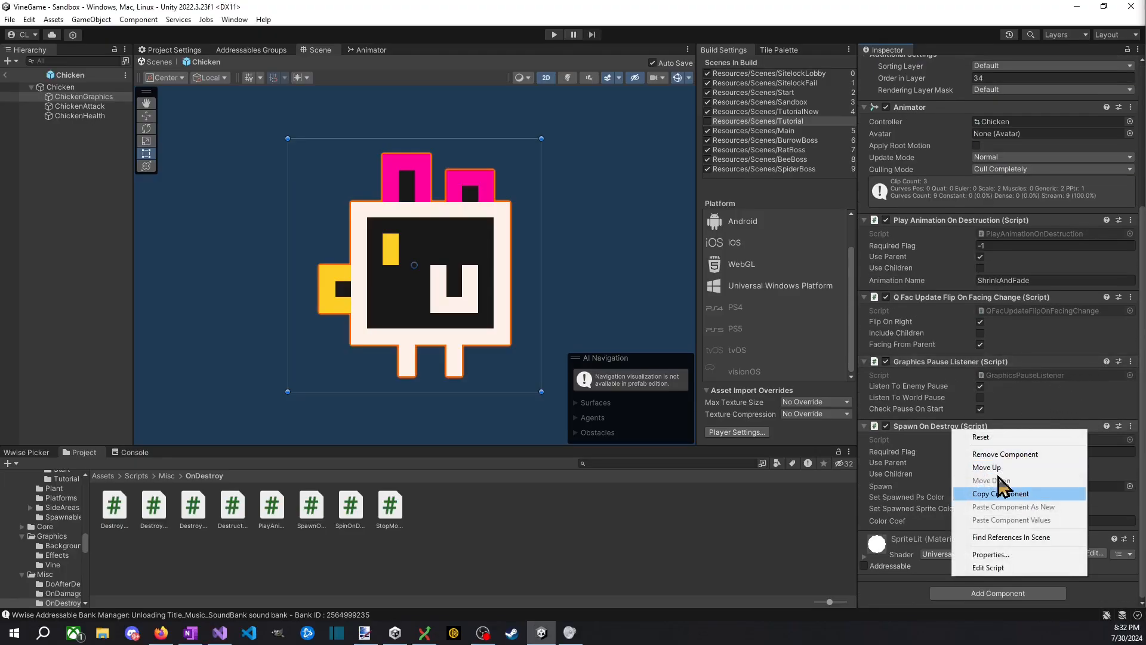
{"action": "left_click", "coordinate": [124, 208]}
{"action": "left_click", "coordinate": [558, 36]}
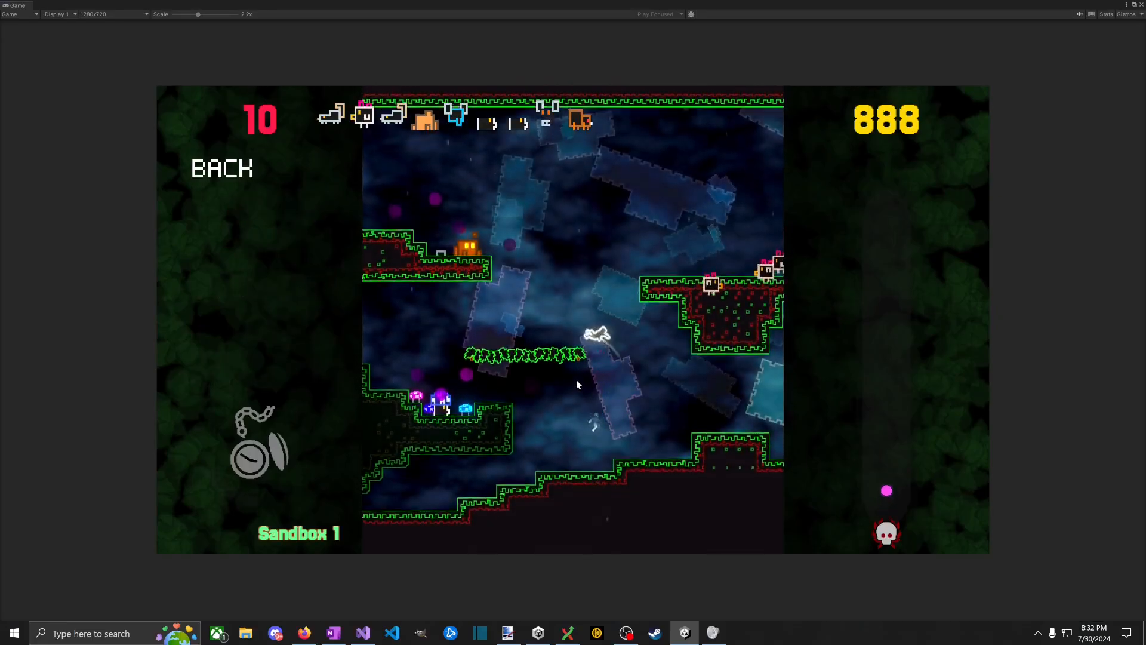
{"action": "key", "text": "d"}
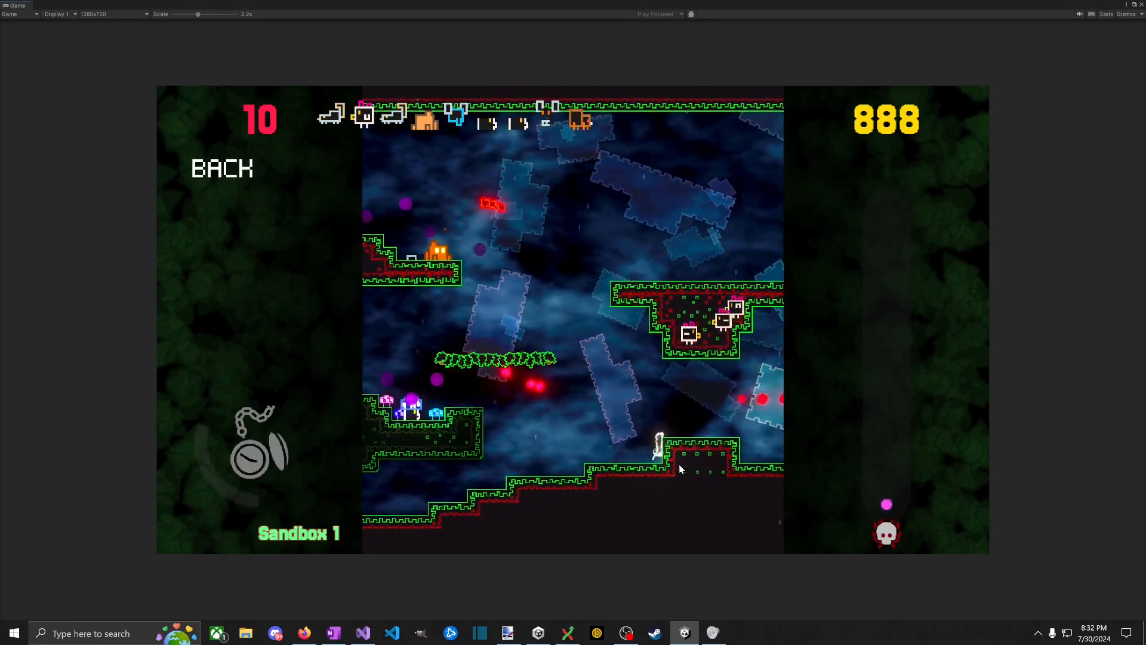
{"action": "key", "text": "space"}
{"action": "key", "text": "a"}
{"action": "key", "text": "d"}
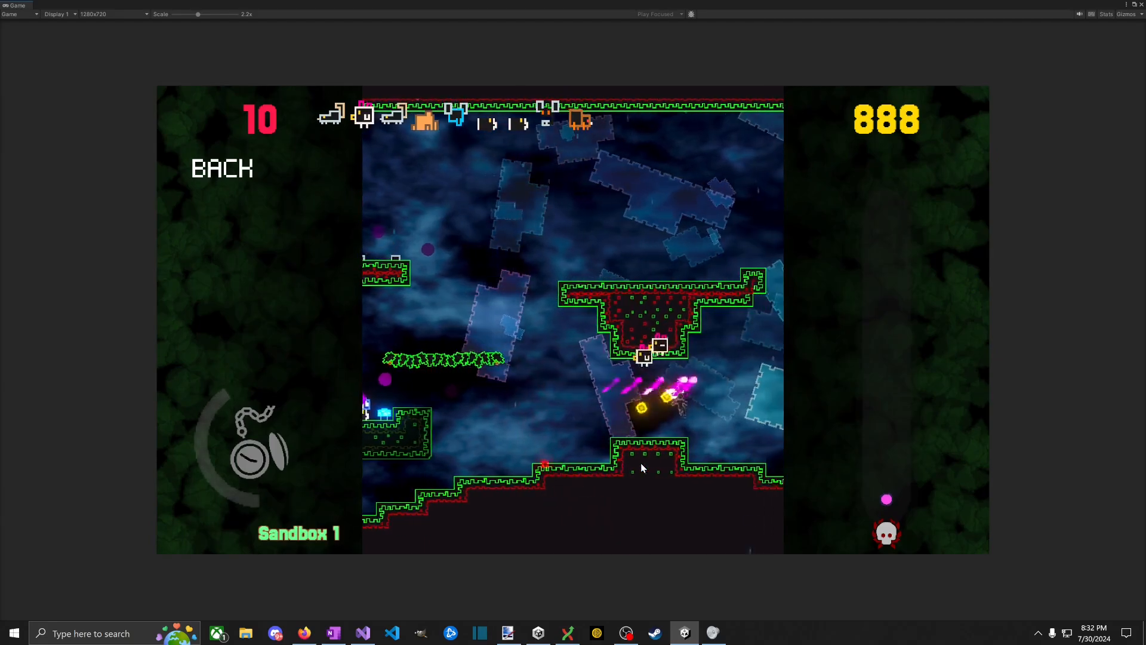
{"action": "key", "text": "space"}
{"action": "key", "text": "a"}
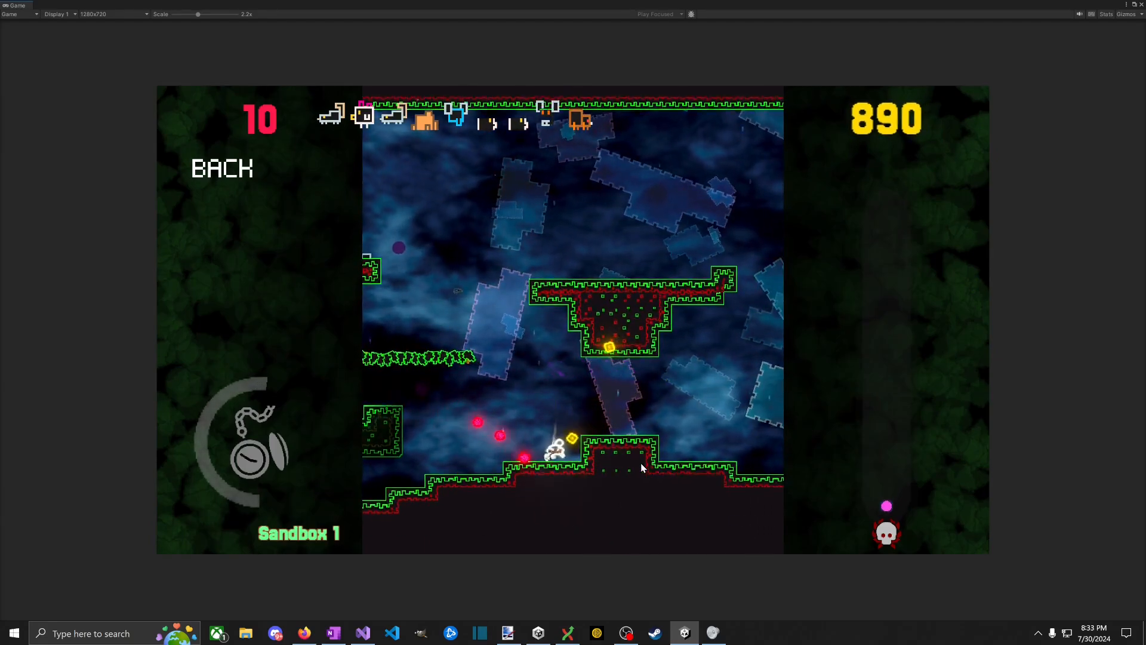
{"action": "key", "text": "d"}
{"action": "key", "text": "space"}
Step: Spawn several more enemies from the enemy icon beside the chicken while jumping onto the leafy platform
{"action": "left_click", "coordinate": [381, 115]}
{"action": "left_click", "coordinate": [380, 115]}
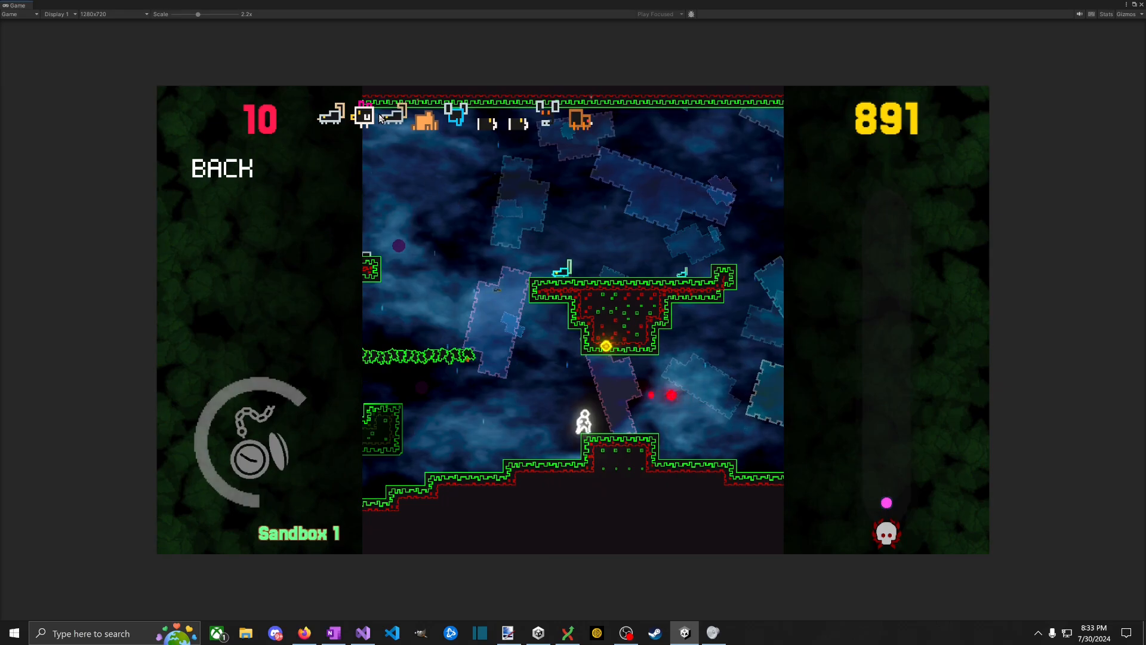
{"action": "key", "text": "a"}
{"action": "key", "text": "space"}
{"action": "left_click", "coordinate": [381, 118]}
{"action": "left_click", "coordinate": [380, 119]}
{"action": "key", "text": "space"}
{"action": "left_click", "coordinate": [381, 118]}
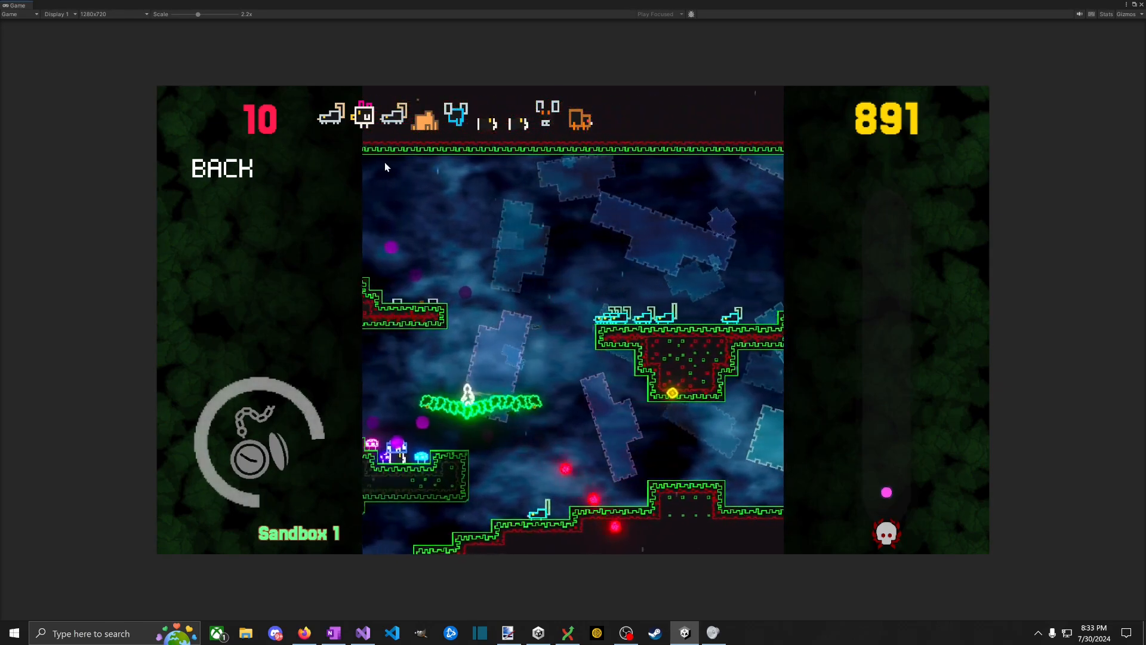
Step: Jump from the leafy platform across the hanging platform while attacking the enemies to trigger the death effect
{"action": "key", "text": "d"}
{"action": "key", "text": "space"}
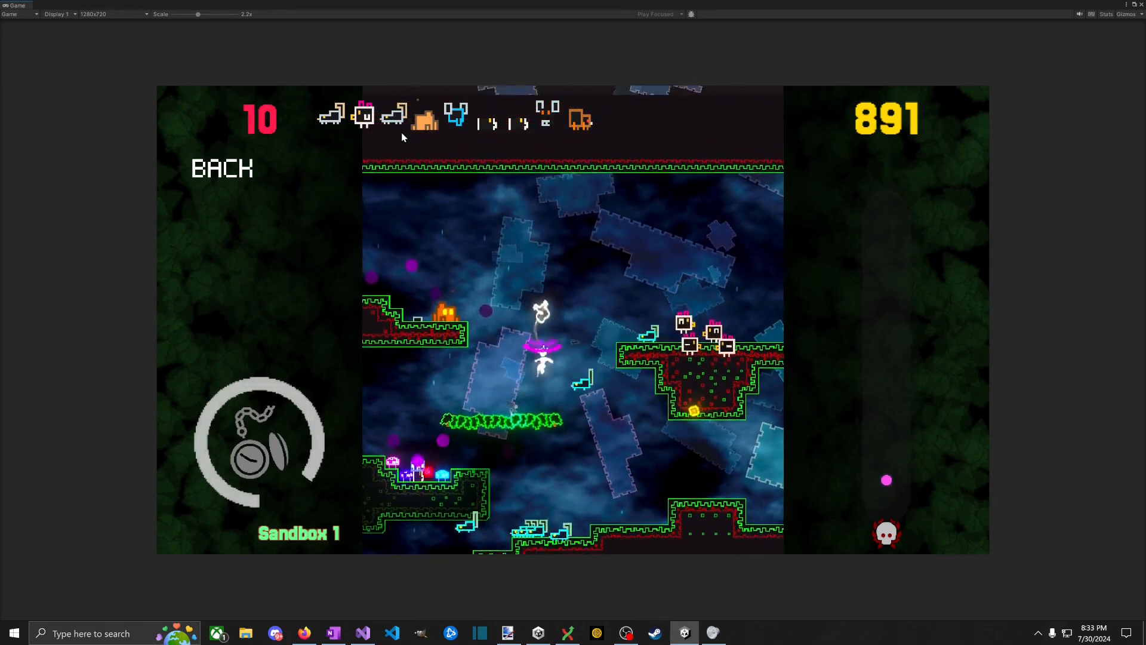
{"action": "key", "text": "d"}
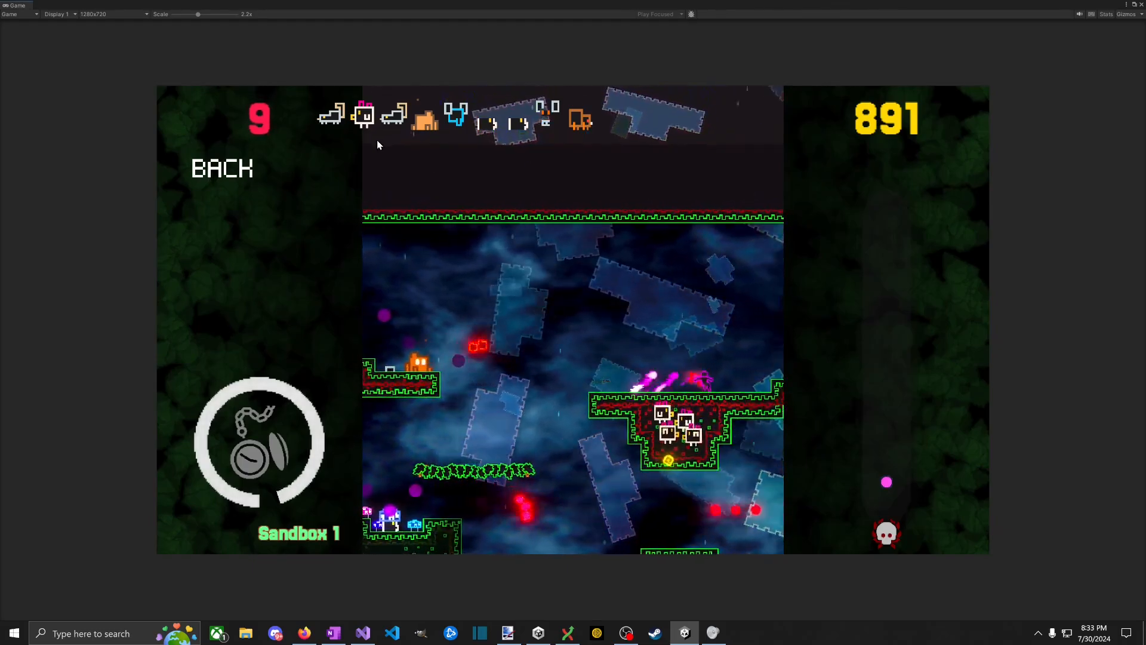
{"action": "key", "text": "d"}
{"action": "key", "text": "space"}
{"action": "key", "text": "a"}
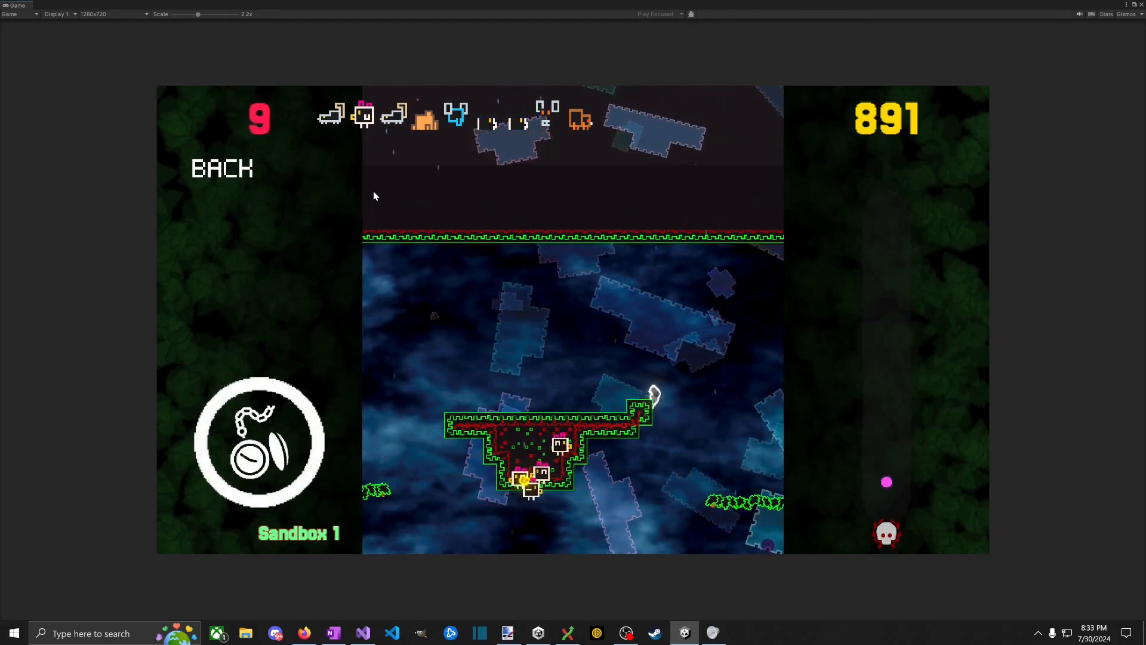
{"action": "key", "text": "space"}
{"action": "key", "text": "a"}
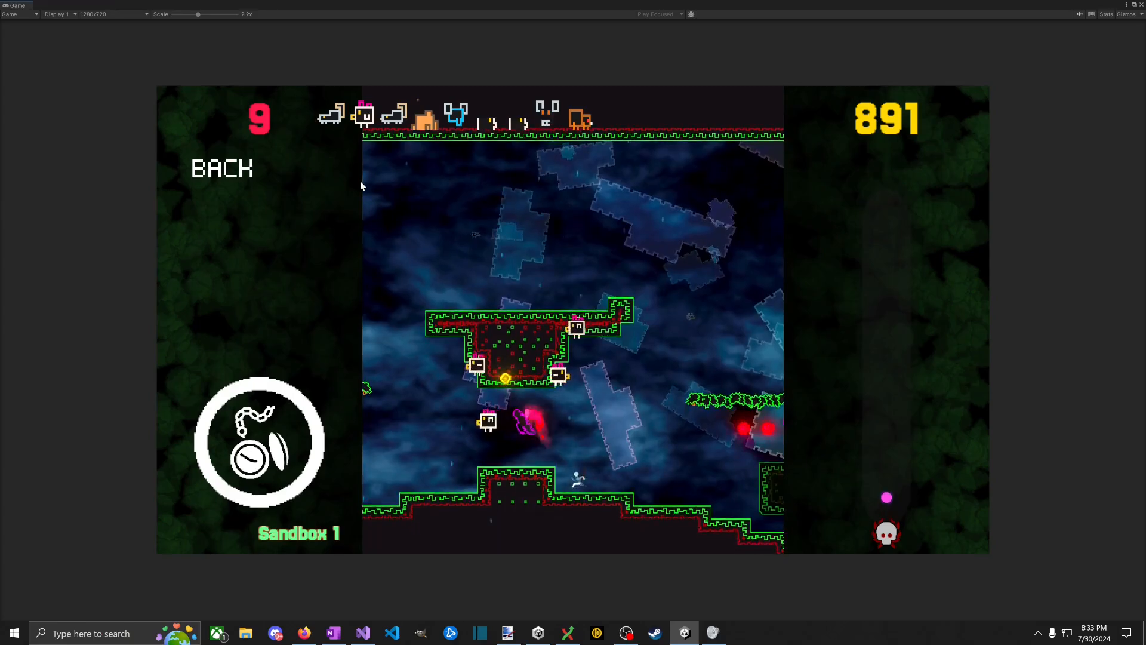
Step: Attack the remaining chickens below the hanging platform to check the death particles, ending the test by stopping the game
{"action": "key", "text": "a"}
{"action": "key", "text": "space"}
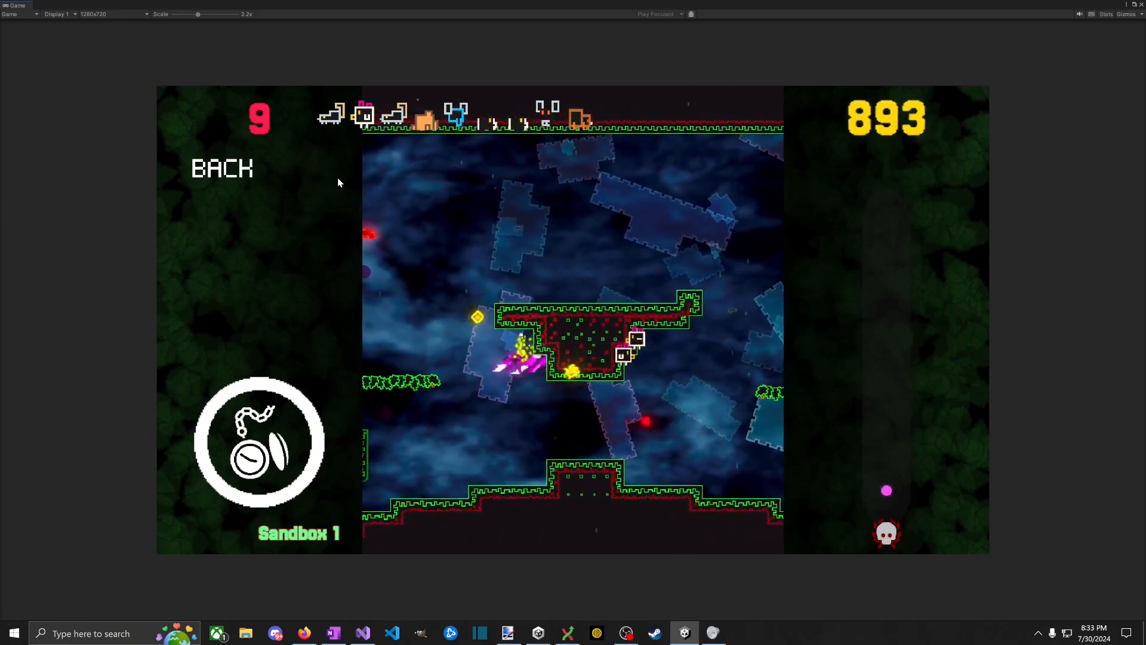
{"action": "key", "text": "space"}
{"action": "key", "text": "d"}
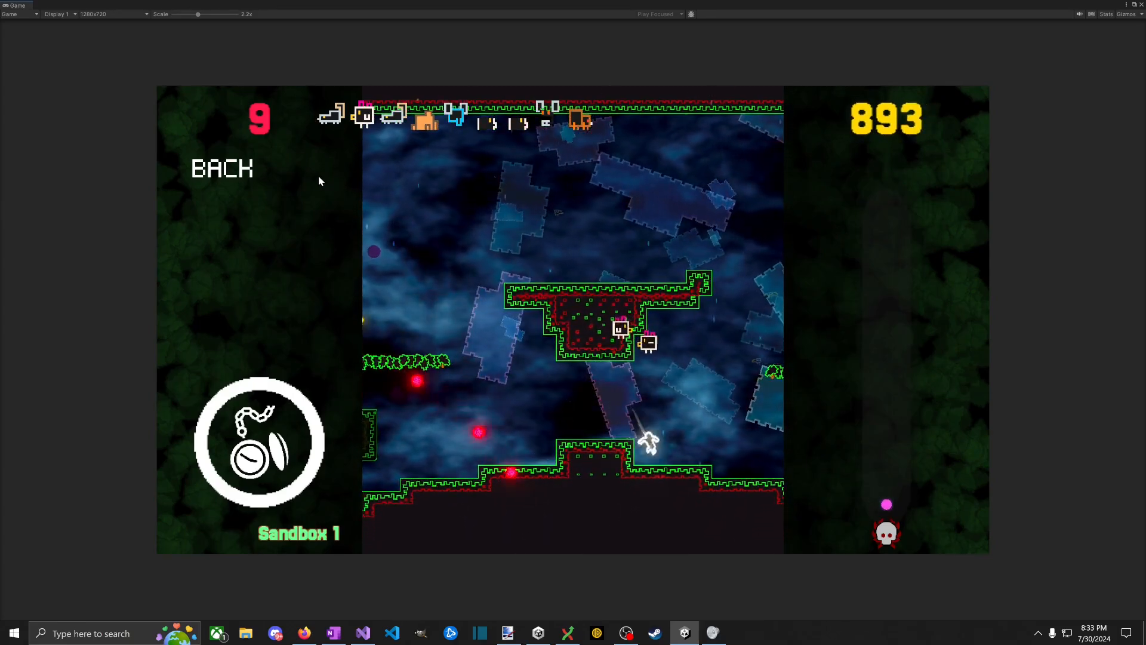
{"action": "key", "text": "space"}
{"action": "key", "text": "a"}
{"action": "key", "text": "d"}
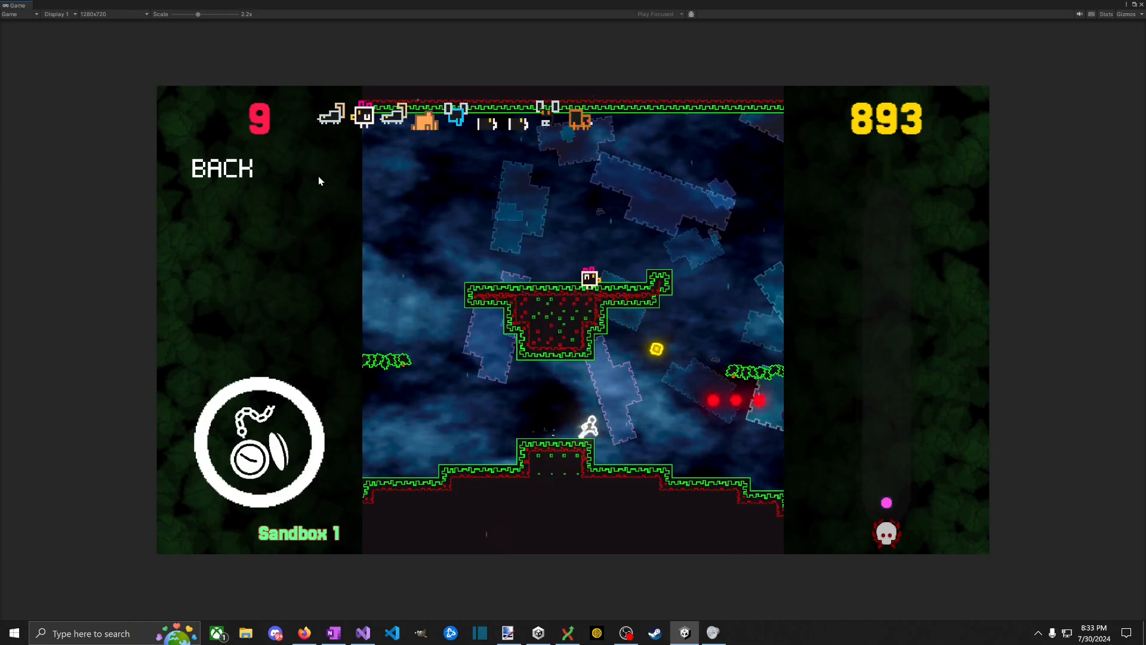
{"action": "key", "text": "space"}
{"action": "key", "text": "a"}
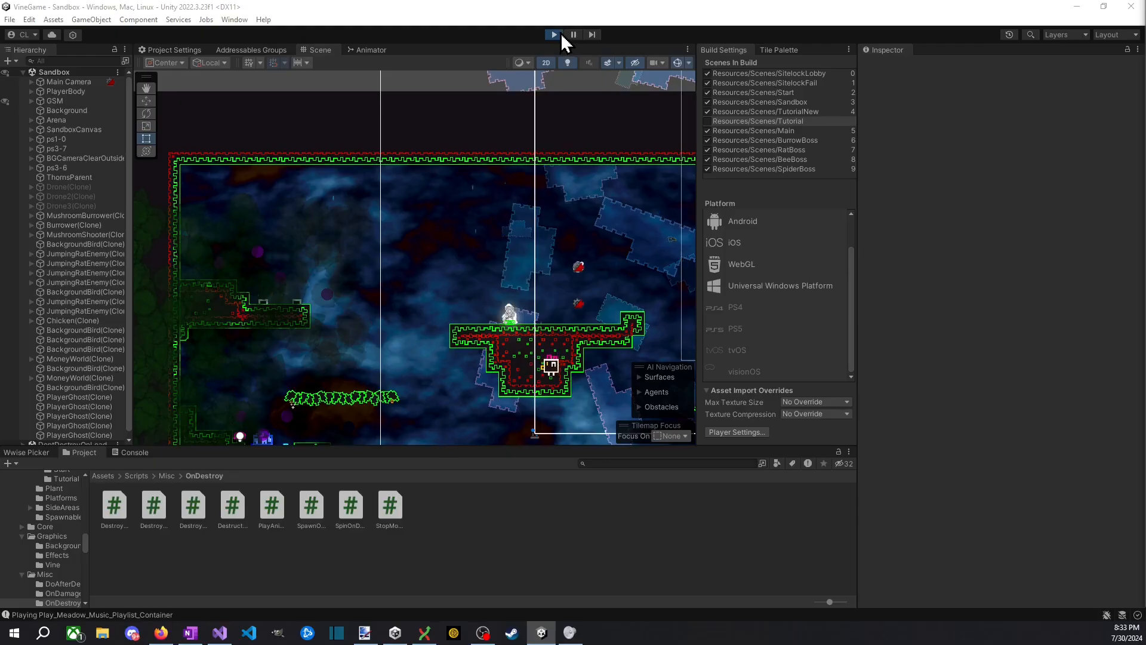
{"action": "left_click", "coordinate": [556, 34]}
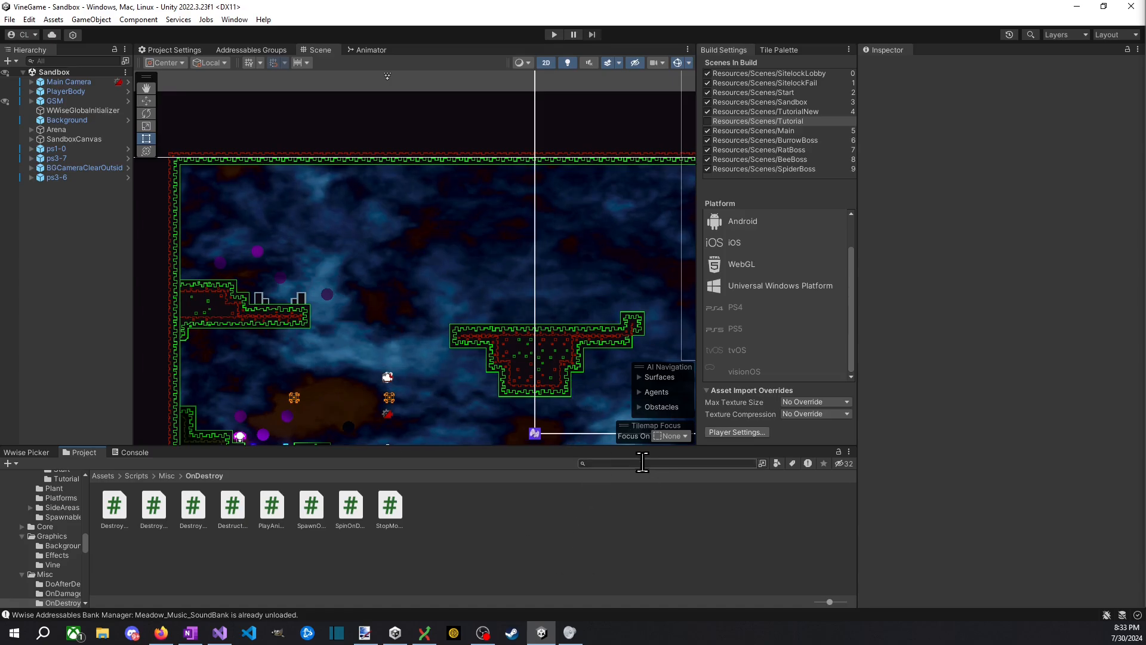
Step: Search the project assets for "enemyd" and open the EnemyDeathPS prefab
{"action": "type", "text": "en"}
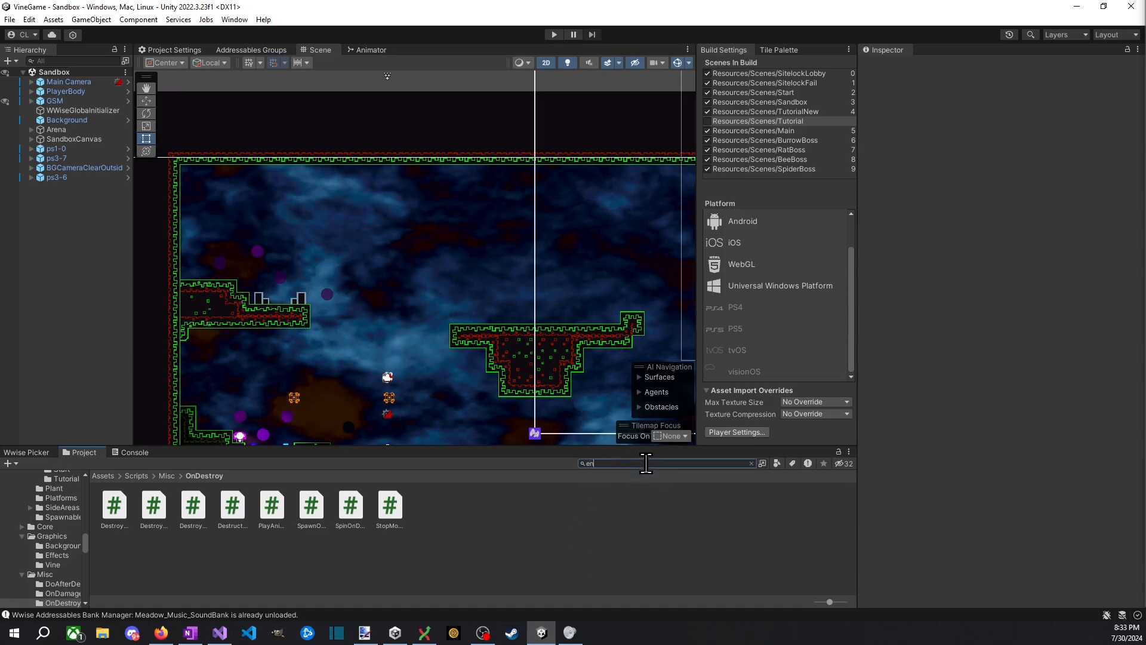
{"action": "type", "text": "memyd"}
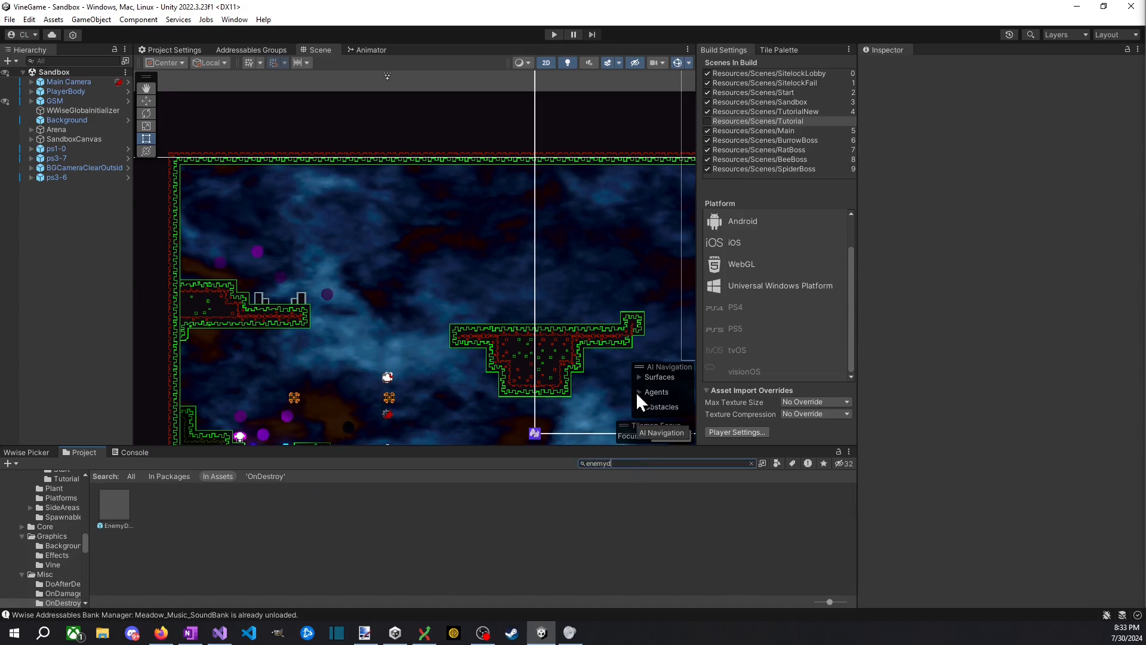
{"action": "double_click", "coordinate": [114, 506]}
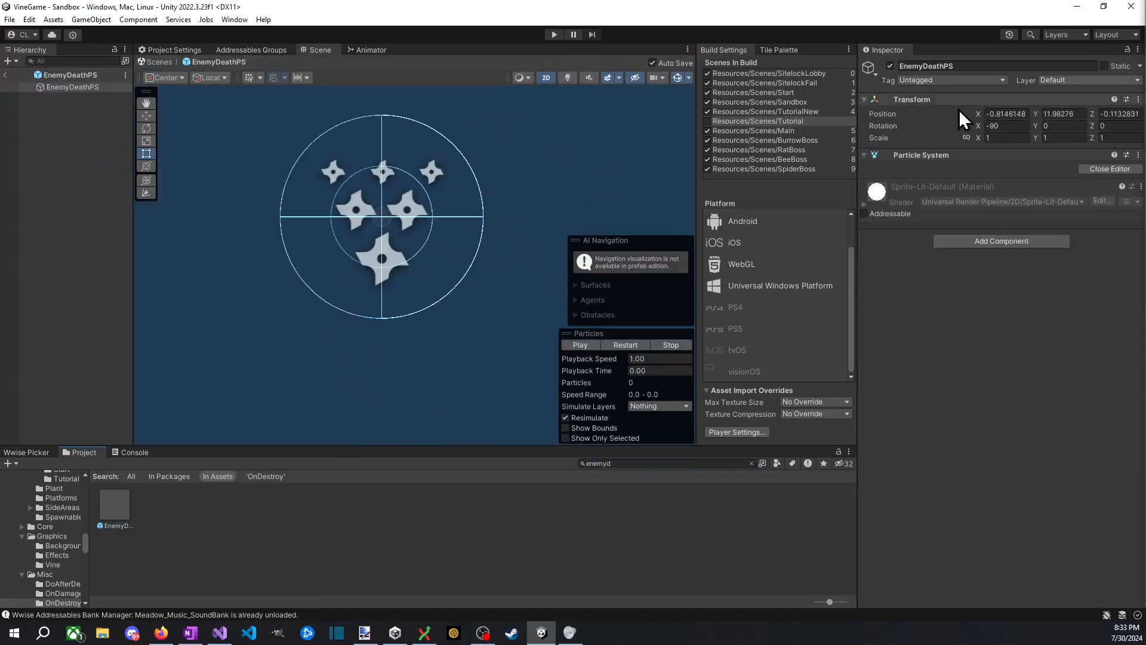
{"action": "scroll", "coordinate": [463, 311], "scroll_direction": "down", "scroll_amount": 3}
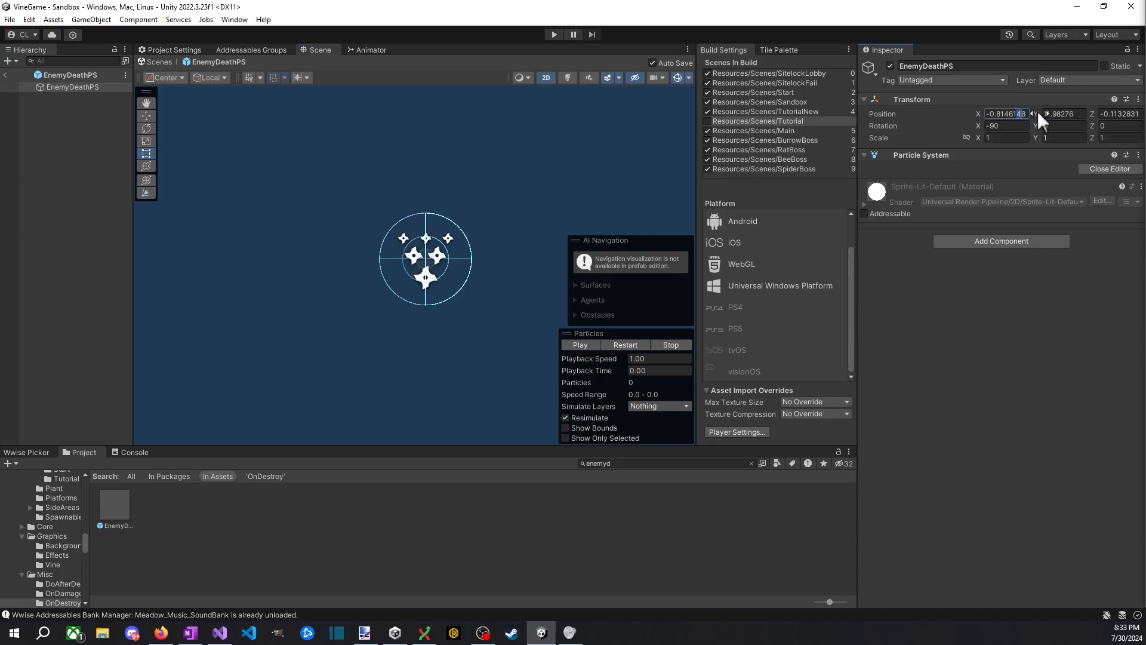
Step: Set the EnemyDeathPS position to 0 on X, Y and Z
{"action": "key", "text": "ctrl+a"}
{"action": "type", "text": "0"}
{"action": "key", "text": "Tab"}
{"action": "type", "text": "0"}
{"action": "key", "text": "Tab"}
{"action": "type", "text": "0"}
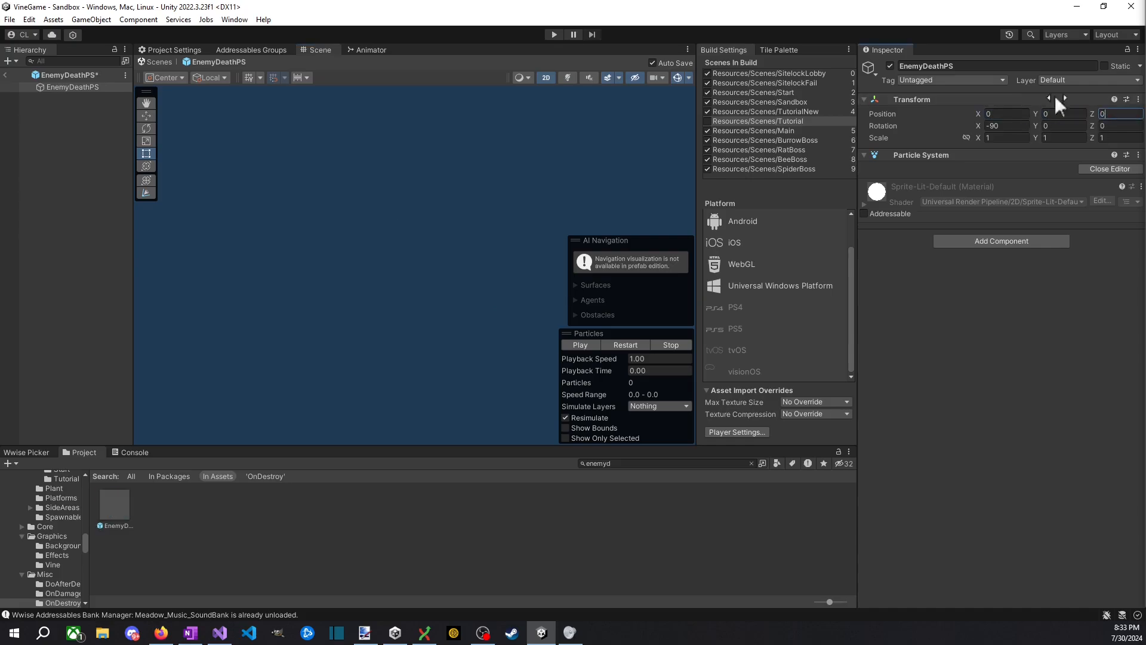
Step: Open the EnemyDeathPS particle system in its separate editor and preview the burst before leaving the prefab
{"action": "left_click", "coordinate": [1112, 169]}
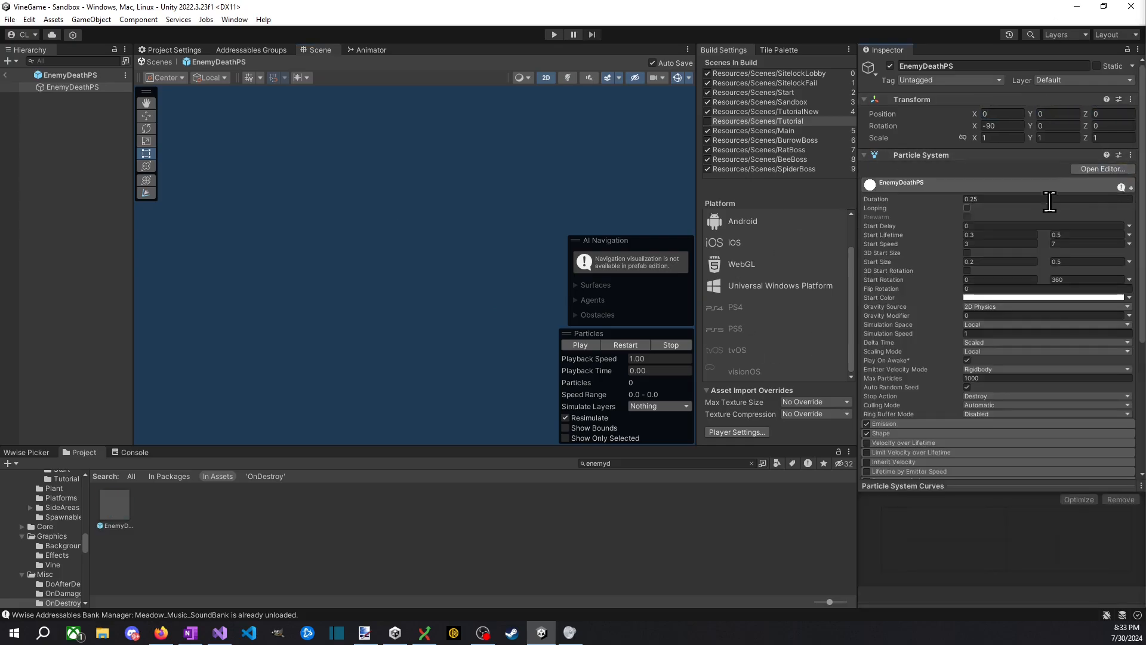
{"action": "left_click", "coordinate": [1099, 172]}
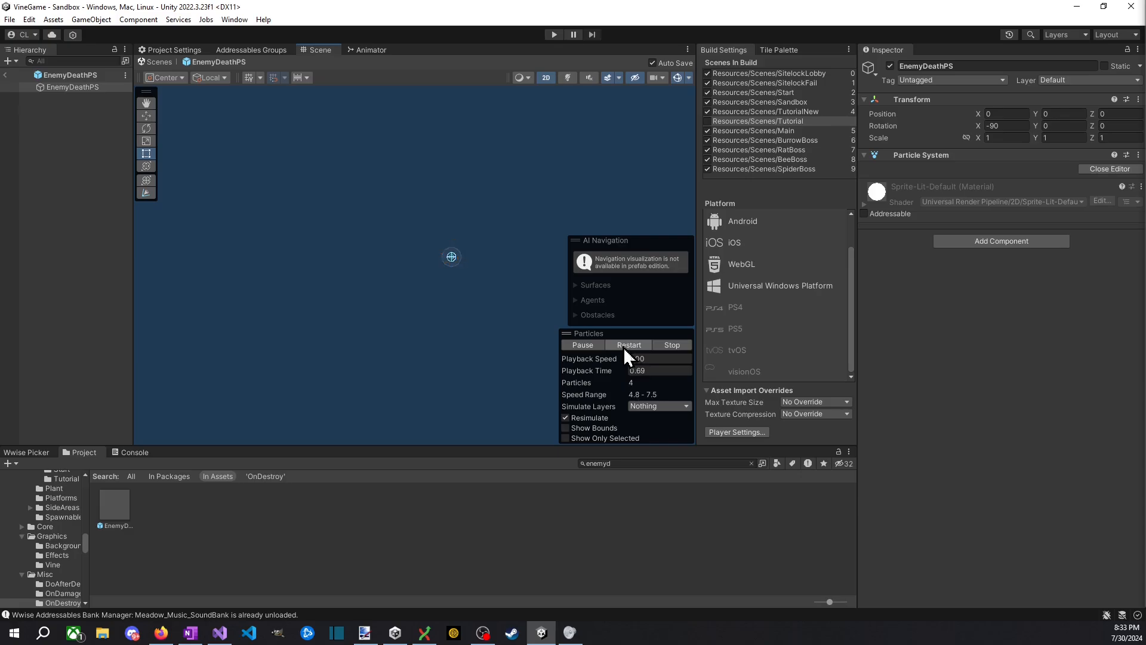
{"action": "left_click", "coordinate": [7, 72]}
Step: Run the Sandbox scene and spawn a large group of chickens above the hanging platform
{"action": "left_click", "coordinate": [553, 34]}
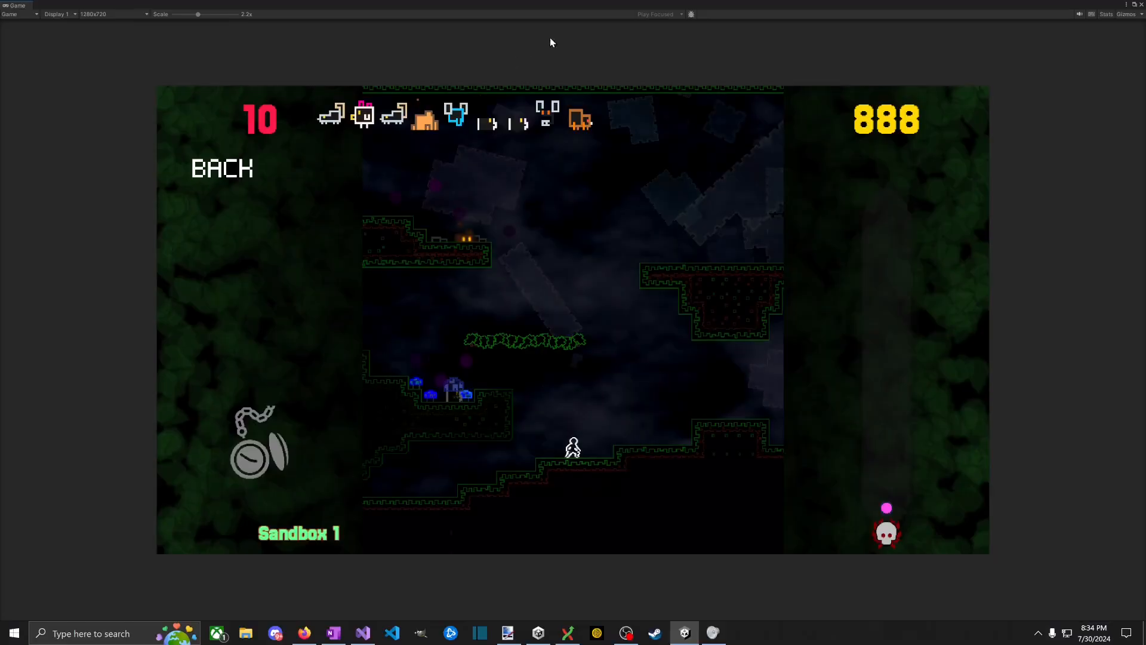
{"action": "left_click", "coordinate": [364, 124]}
{"action": "left_click", "coordinate": [365, 125]}
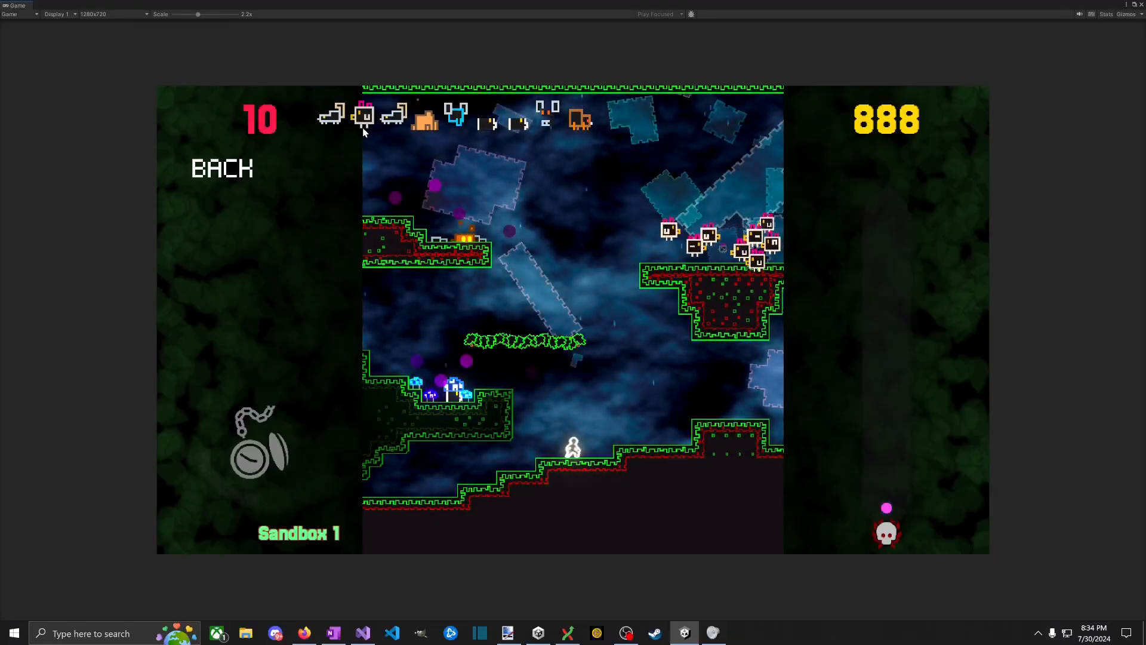
{"action": "left_click", "coordinate": [364, 124]}
{"action": "left_click", "coordinate": [364, 124]}
{"action": "left_click", "coordinate": [364, 124]}
{"action": "left_click", "coordinate": [364, 124]}
Step: Run up the steps to the raised block under the hanging platform and attack the chicken group
{"action": "key", "text": "d"}
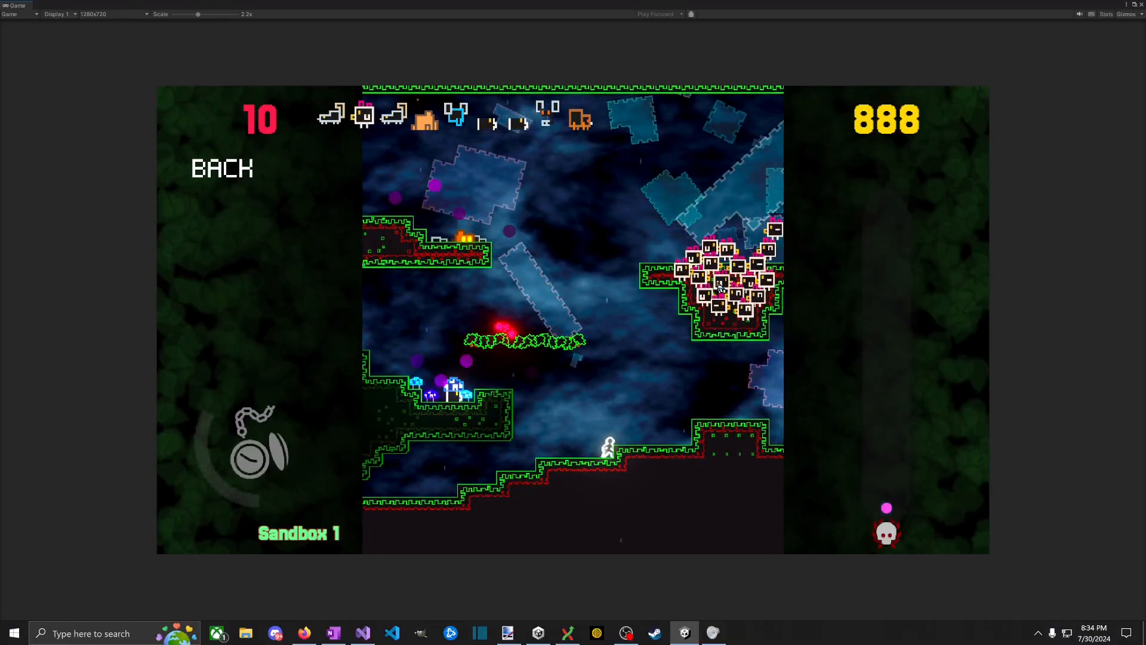
{"action": "key", "text": "d"}
{"action": "key", "text": "space"}
{"action": "key", "text": "d"}
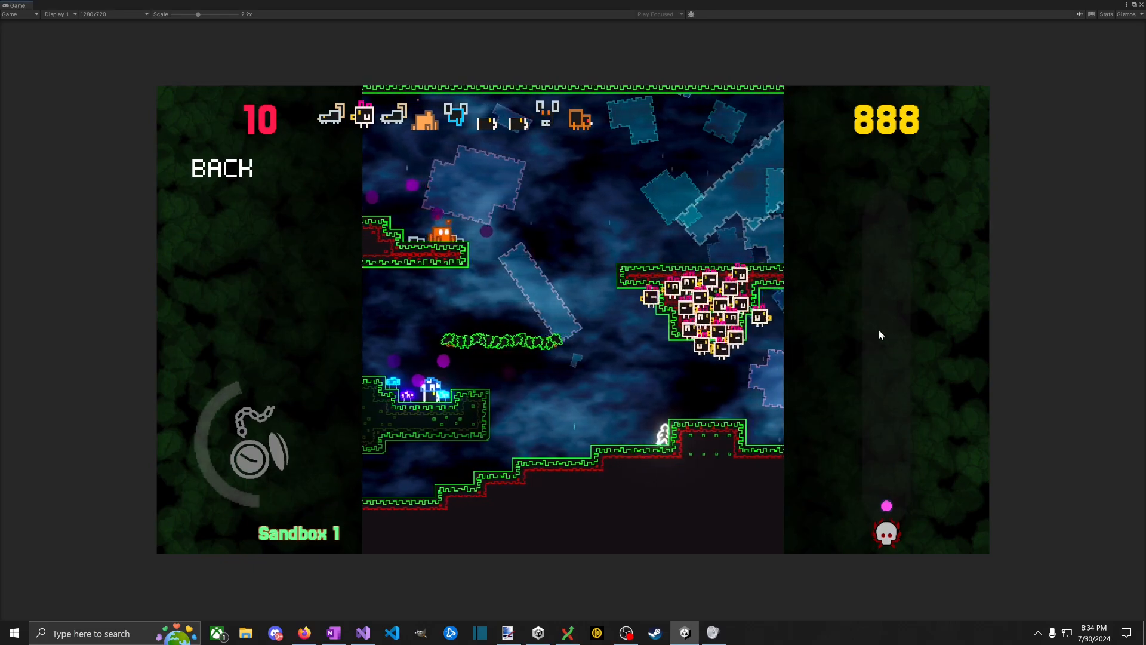
{"action": "key", "text": "space"}
{"action": "key", "text": "space"}
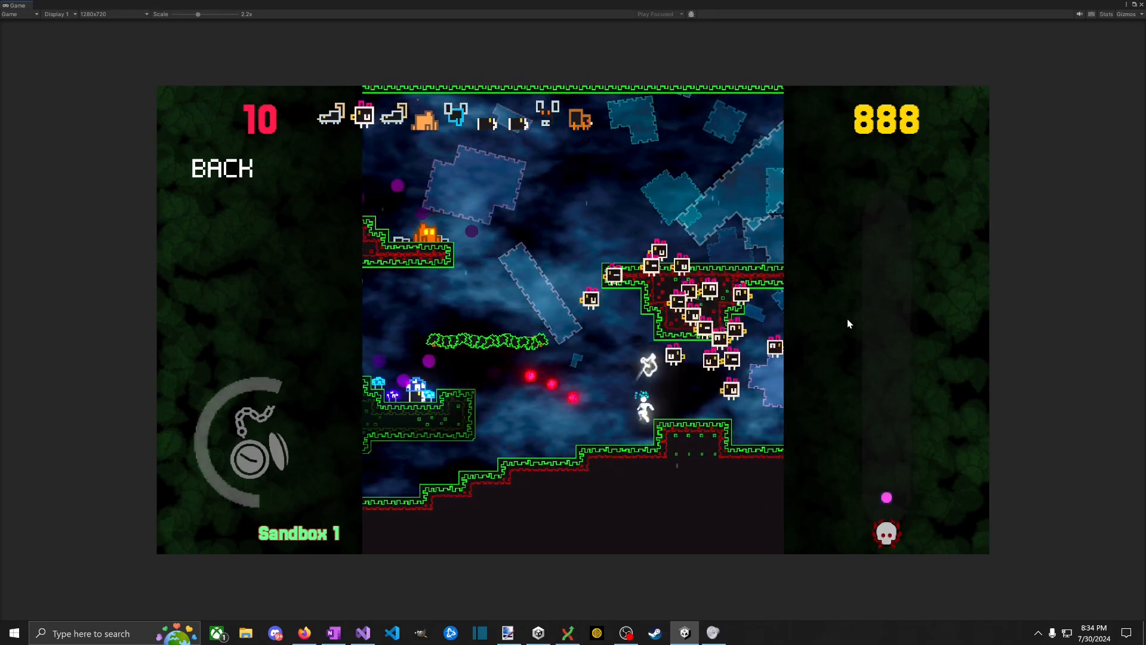
{"action": "key", "text": "d"}
{"action": "key", "text": "a"}
{"action": "key", "text": "space"}
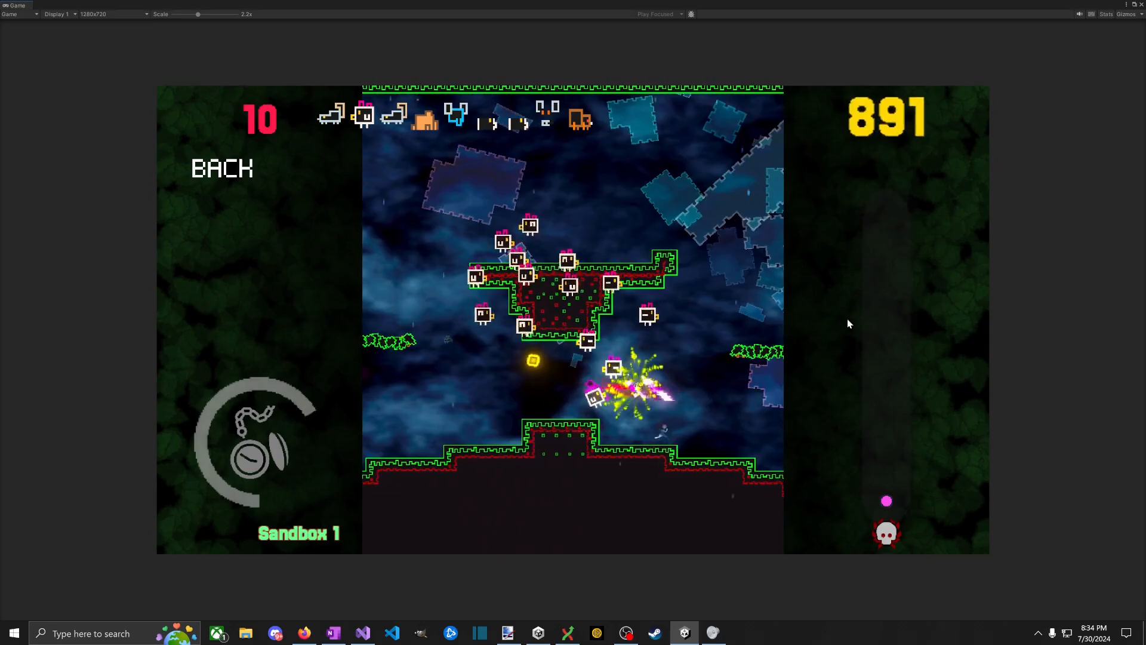
Step: Keep dodging and striking chickens around the raised block to examine the particle burst at each death
{"action": "key", "text": "d"}
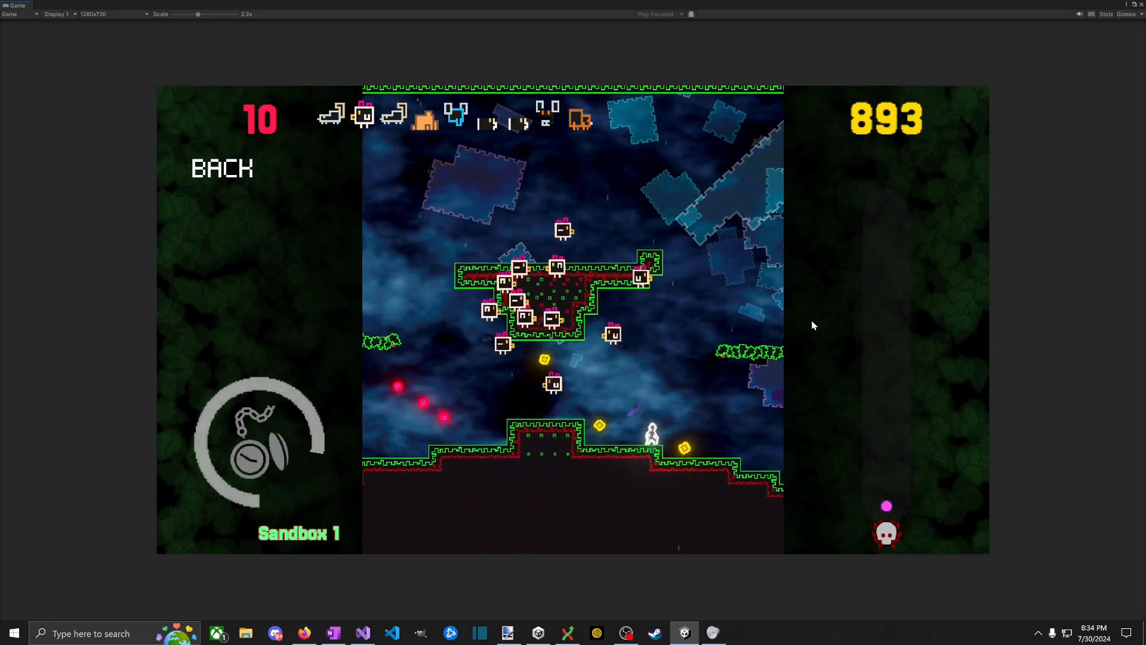
{"action": "key", "text": "a"}
{"action": "key", "text": "space"}
{"action": "key", "text": "a"}
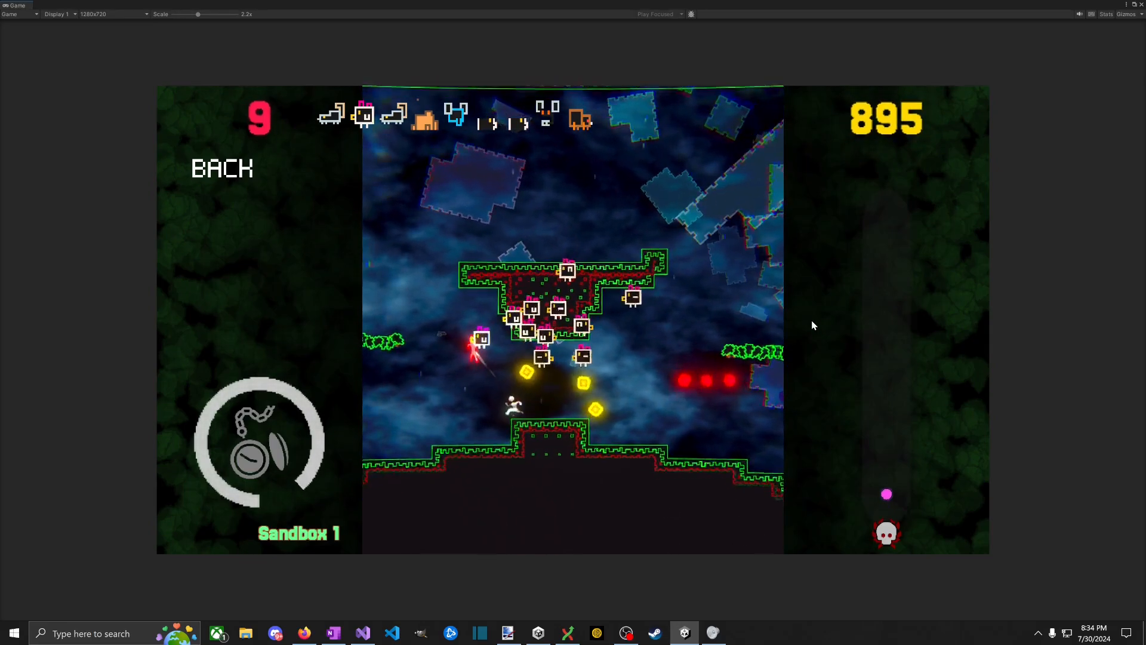
{"action": "key", "text": "space"}
{"action": "key", "text": "space"}
{"action": "key", "text": "d"}
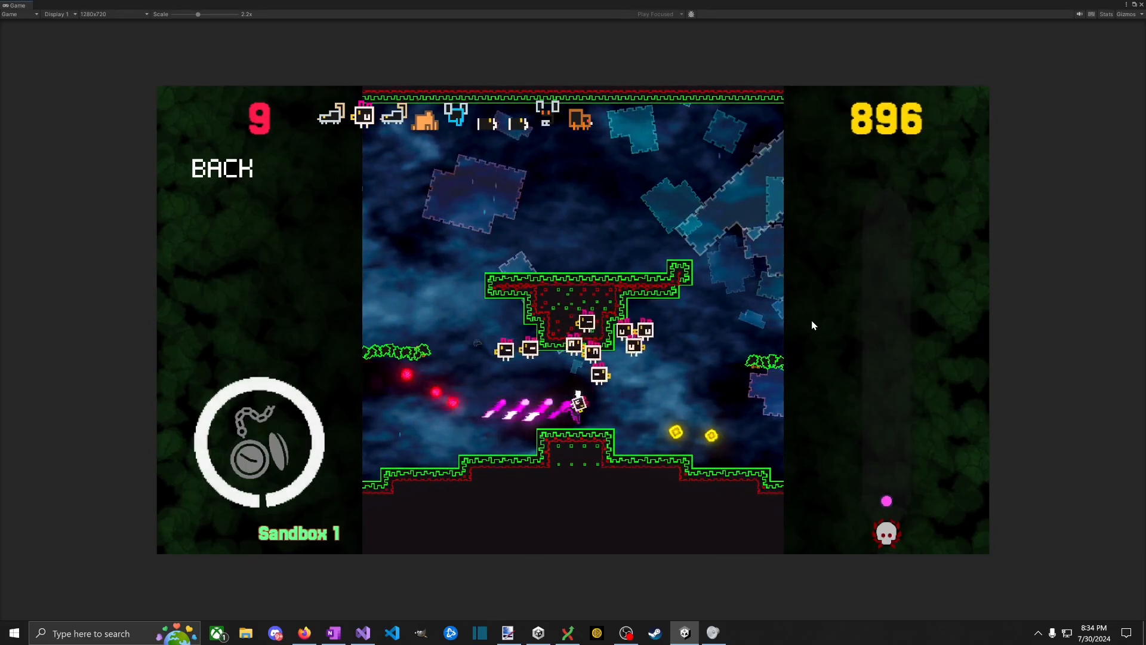
{"action": "key", "text": "space"}
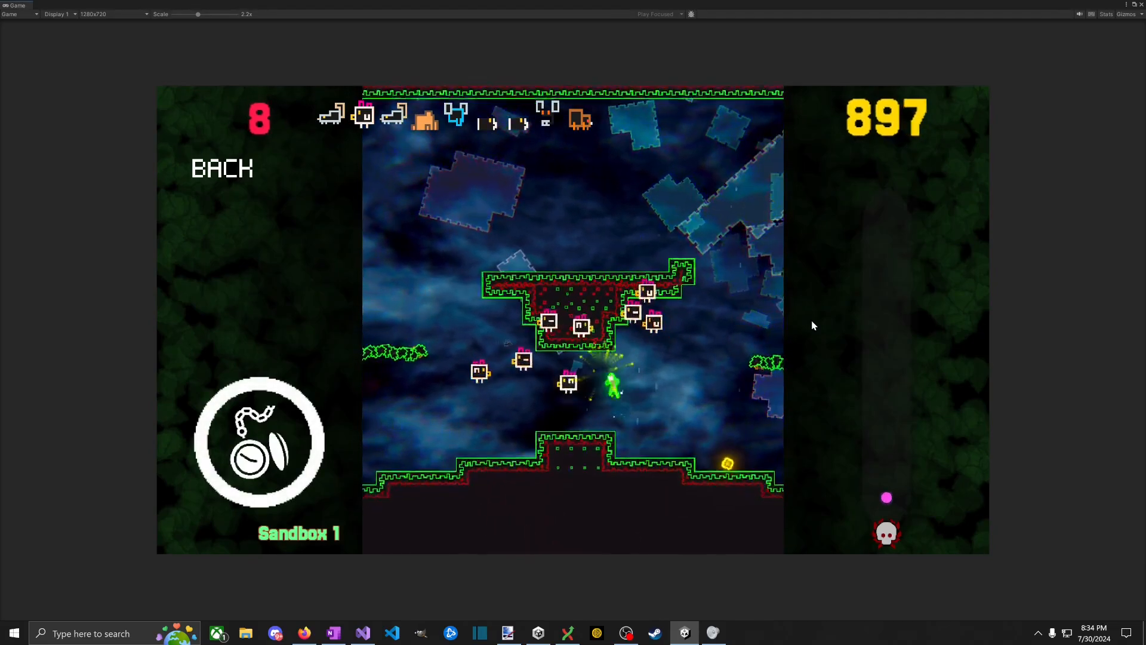
Step: Make a last pass at the chickens beneath the hanging platform and stop the running game
{"action": "key", "text": "a"}
{"action": "key", "text": "space"}
{"action": "key", "text": "a"}
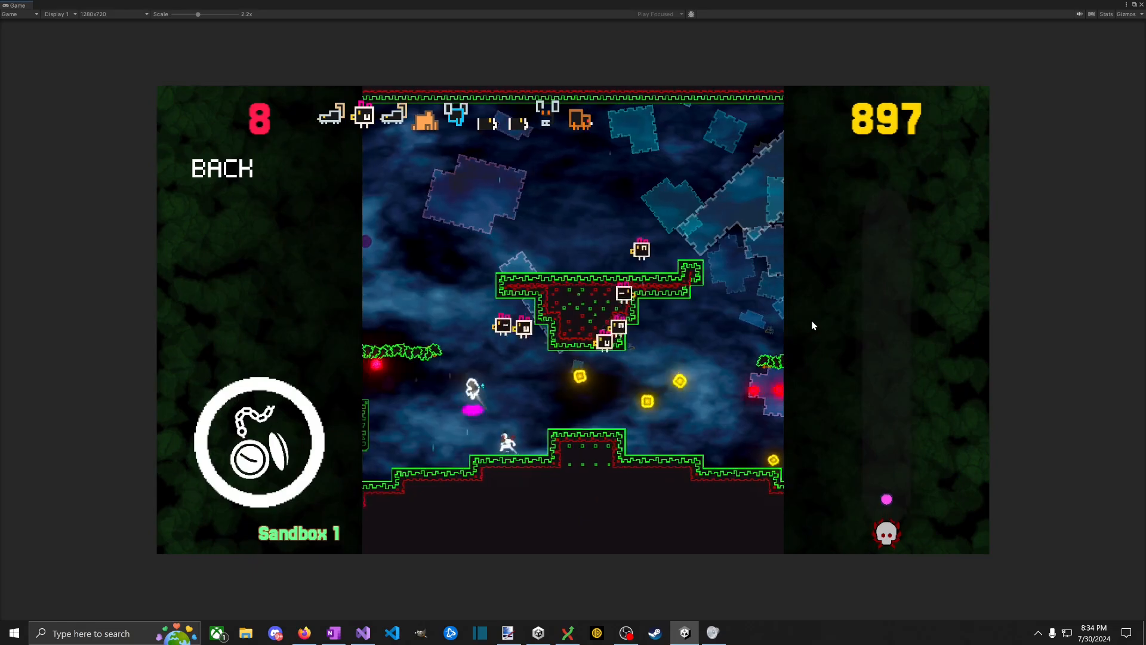
{"action": "key", "text": "d"}
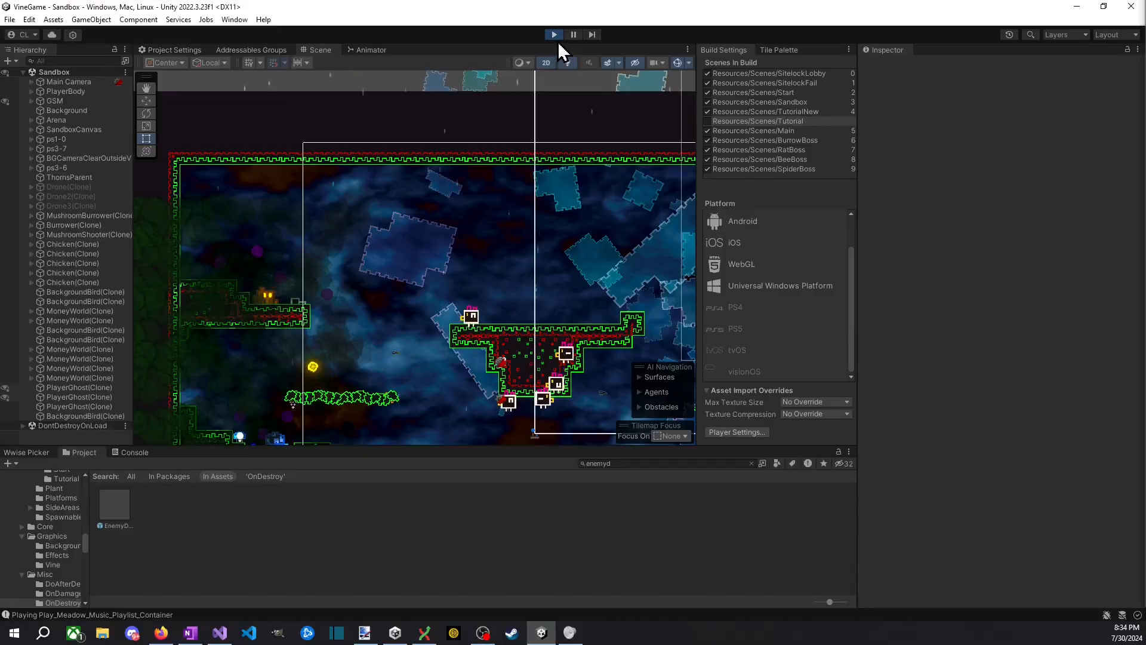
{"action": "left_click", "coordinate": [557, 38]}
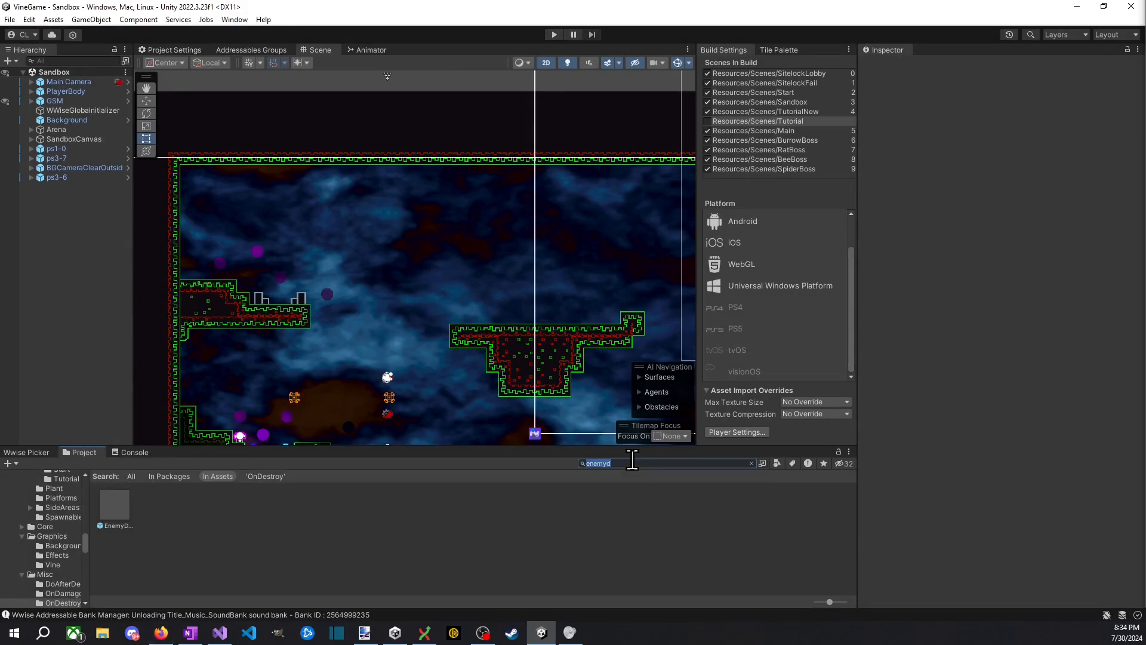
Step: Find and open the Chicken prefab, and set the Spawn On Destroy Required Flag of ChickenGraphics to 100
{"action": "type", "text": "chicken"}
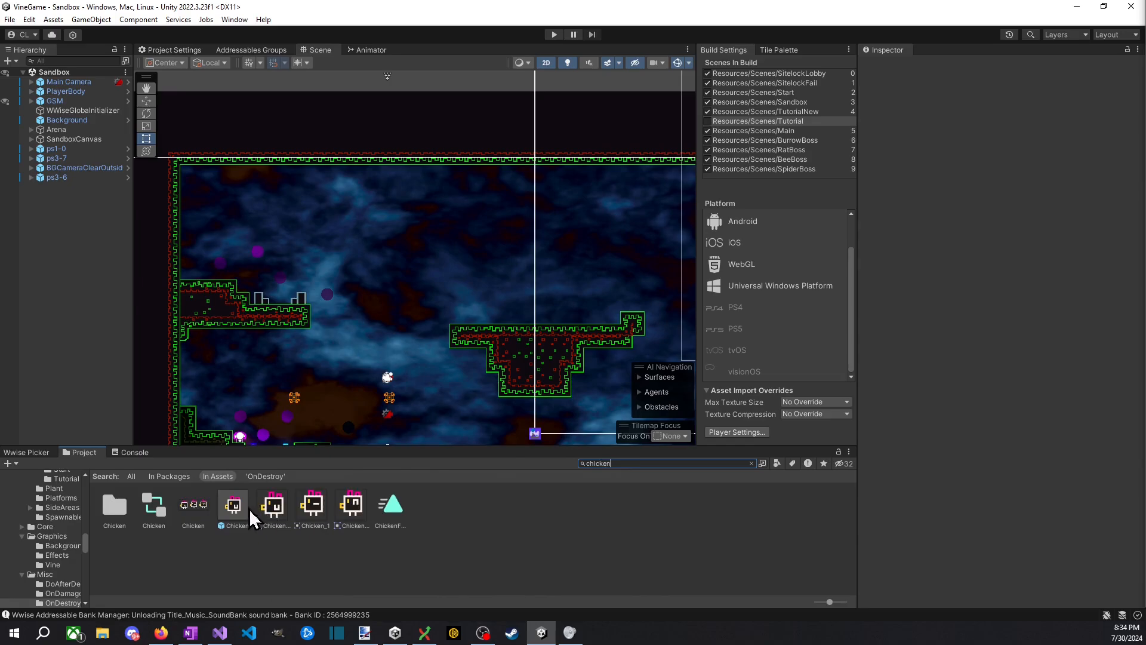
{"action": "double_click", "coordinate": [245, 508]}
{"action": "scroll", "coordinate": [1011, 364], "scroll_direction": "down", "scroll_amount": 10}
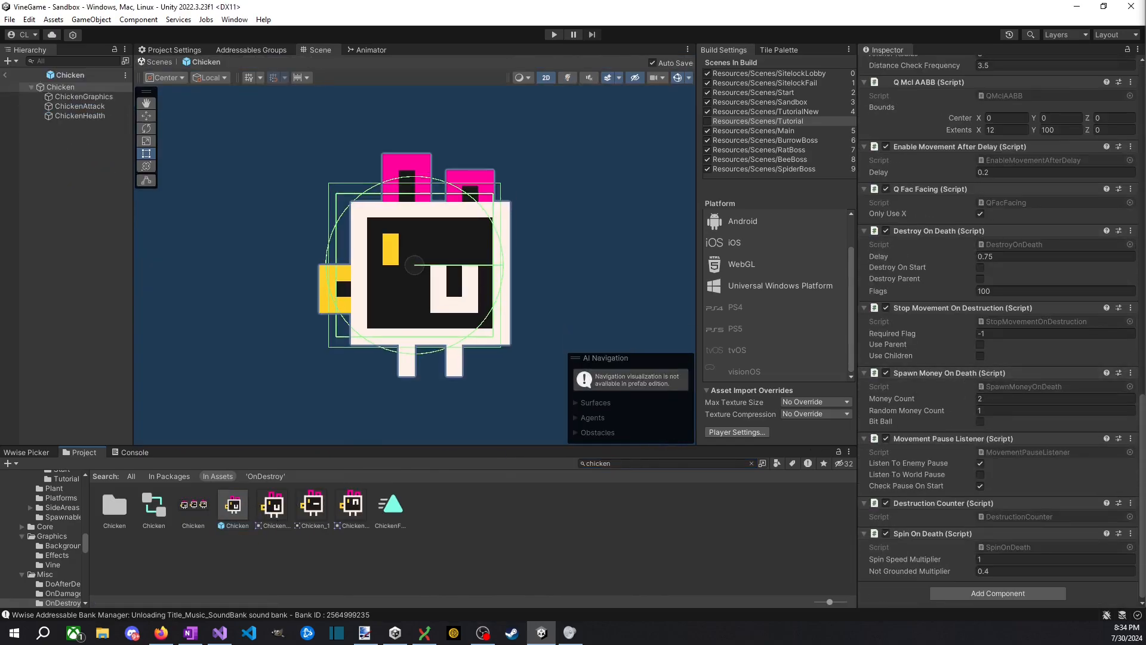
{"action": "left_click", "coordinate": [100, 94]}
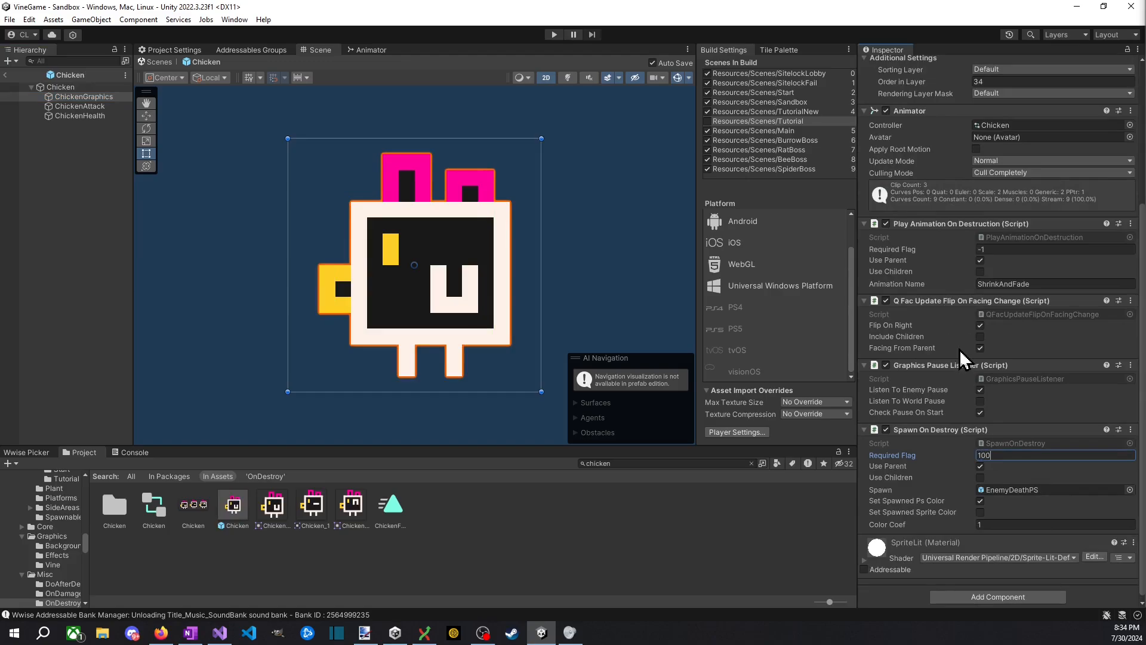
{"action": "key", "text": "Return"}
Step: Inspect the components of ChickenHealth and the root Chicken object, including the Destroy On Death settings
{"action": "left_click", "coordinate": [79, 116]}
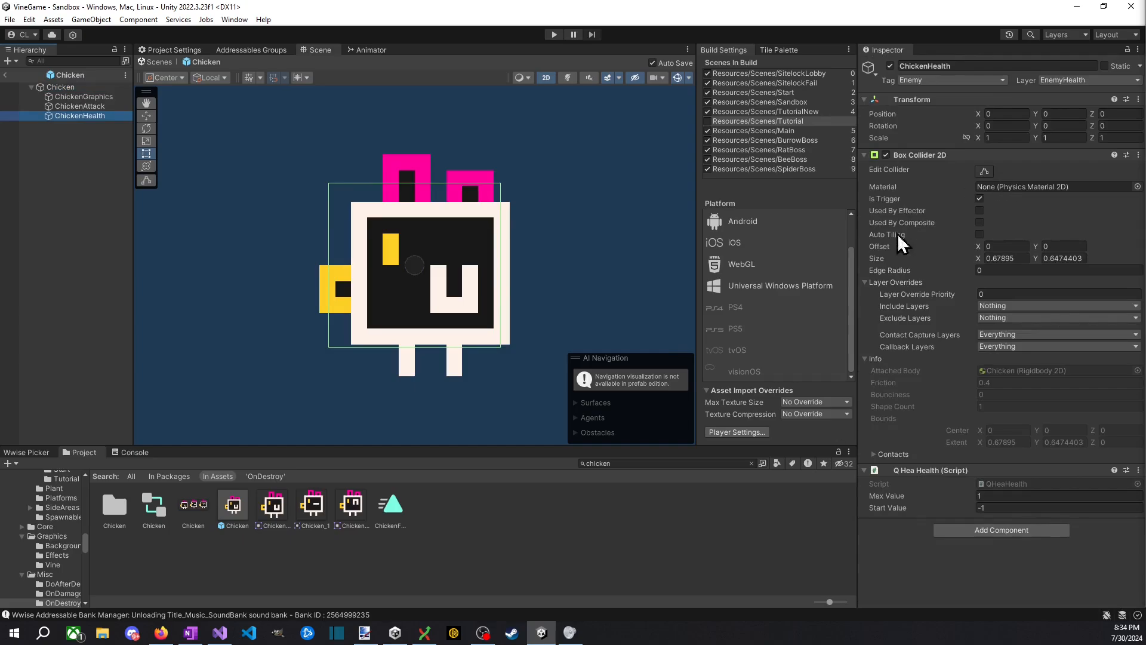
{"action": "left_click", "coordinate": [63, 87]}
{"action": "scroll", "coordinate": [1084, 496], "scroll_direction": "down", "scroll_amount": 10}
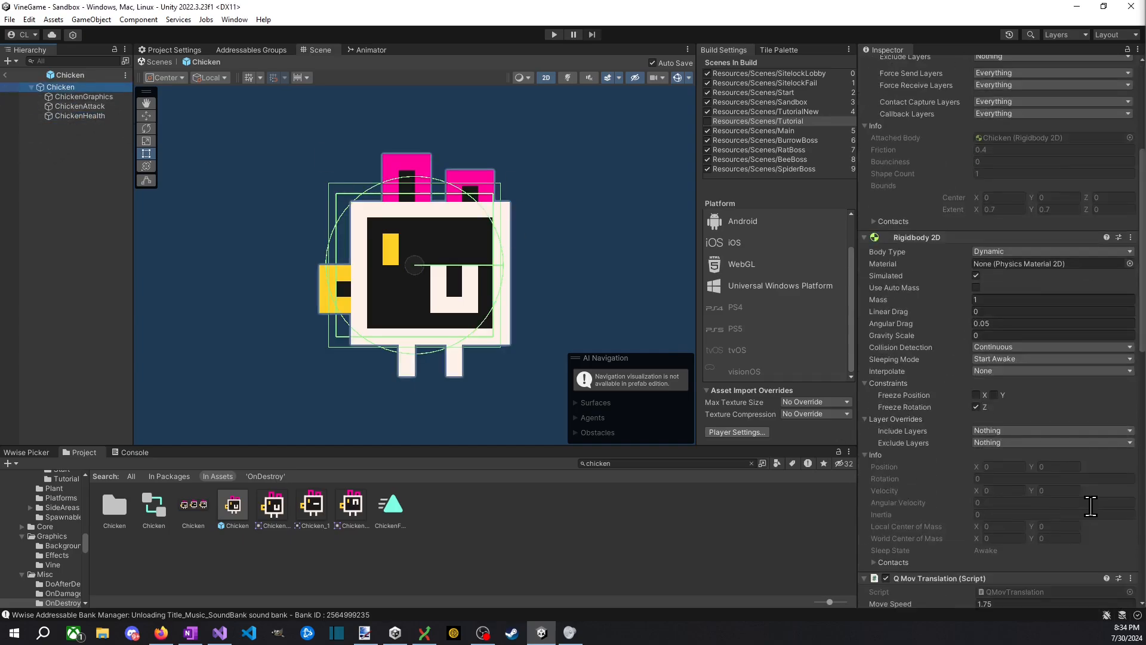
{"action": "scroll", "coordinate": [1082, 478], "scroll_direction": "down", "scroll_amount": 5}
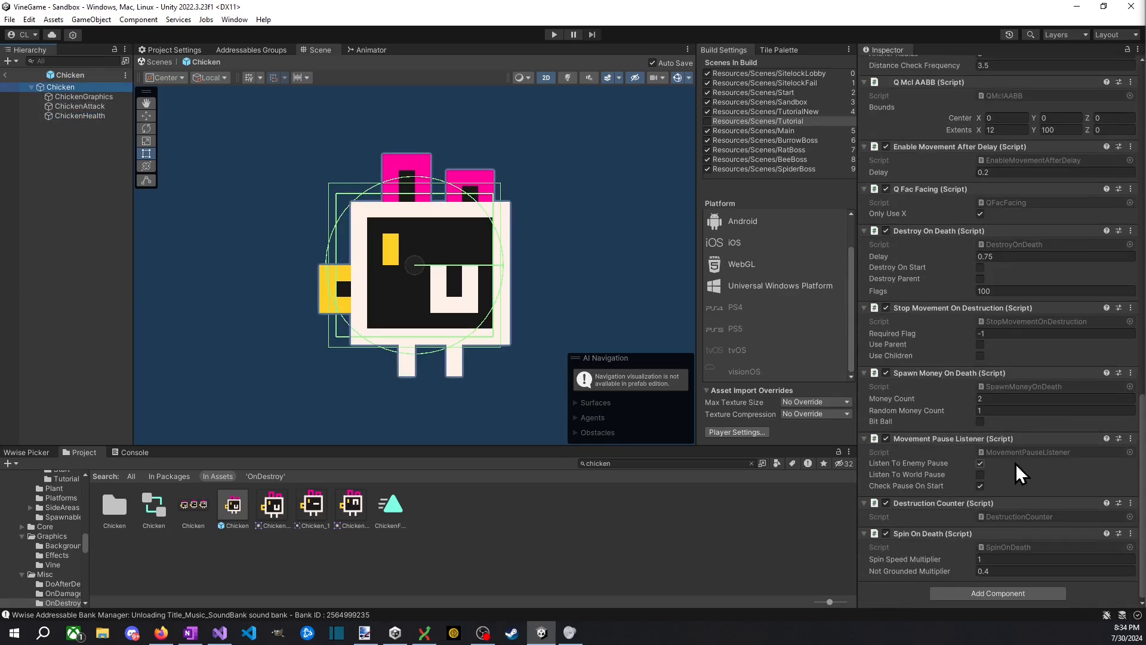
Step: Run the Sandbox scene and move the player character toward the chickens around the raised block
{"action": "scroll", "coordinate": [1007, 504], "scroll_direction": "up", "scroll_amount": 1}
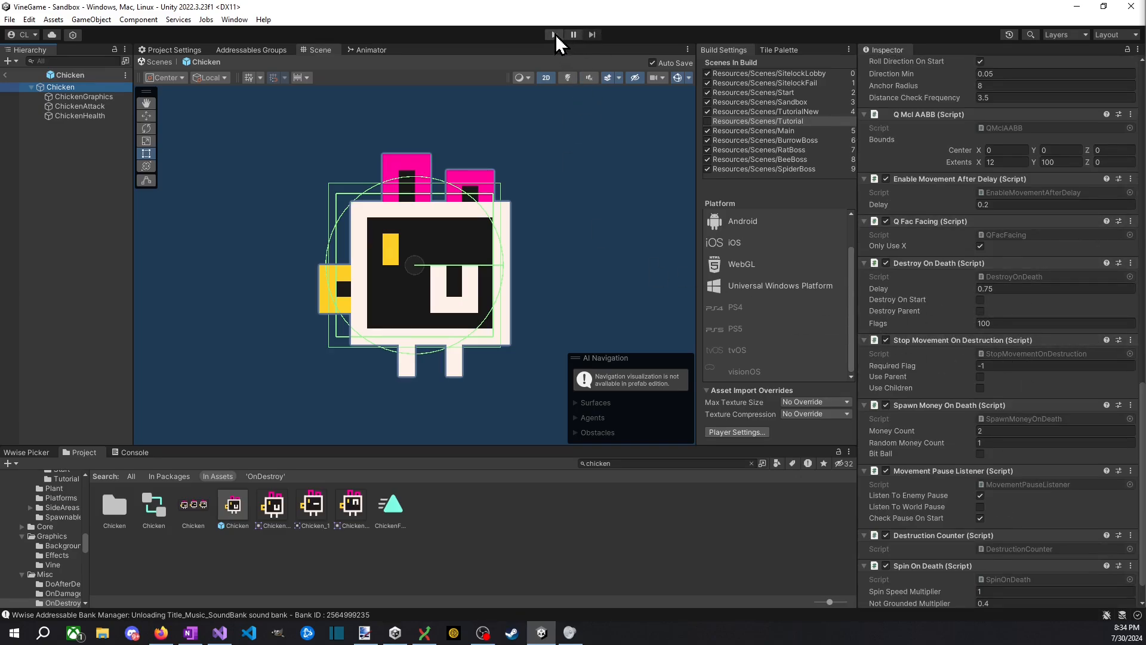
{"action": "left_click", "coordinate": [556, 36]}
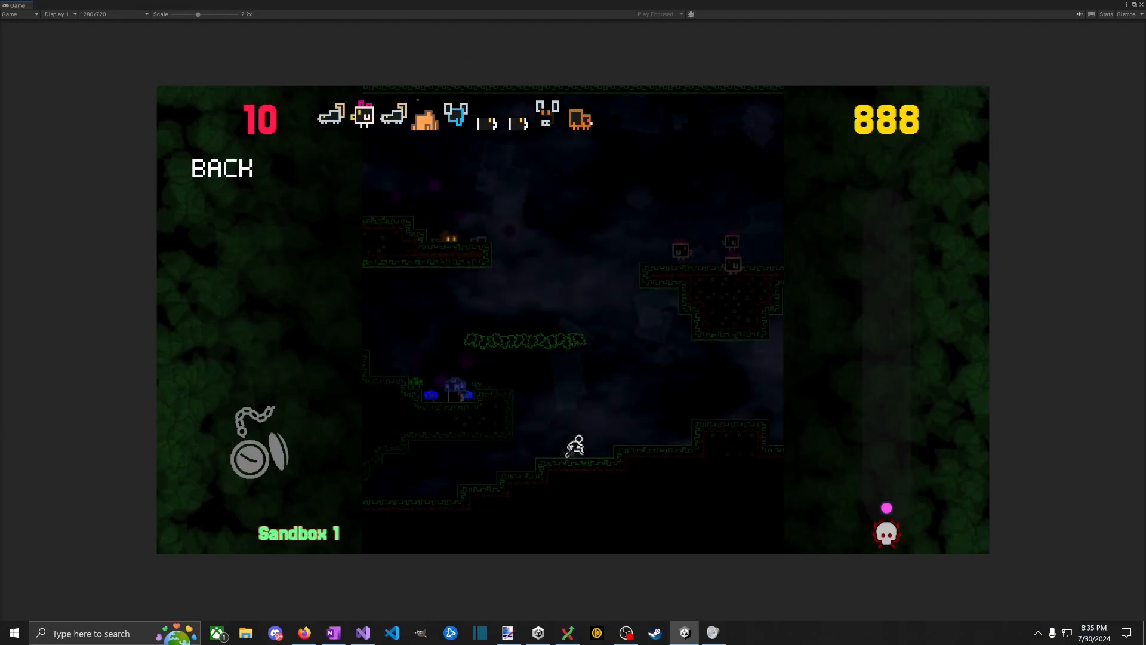
{"action": "key", "text": "space"}
{"action": "key", "text": "d"}
{"action": "key", "text": "a"}
{"action": "key", "text": "d"}
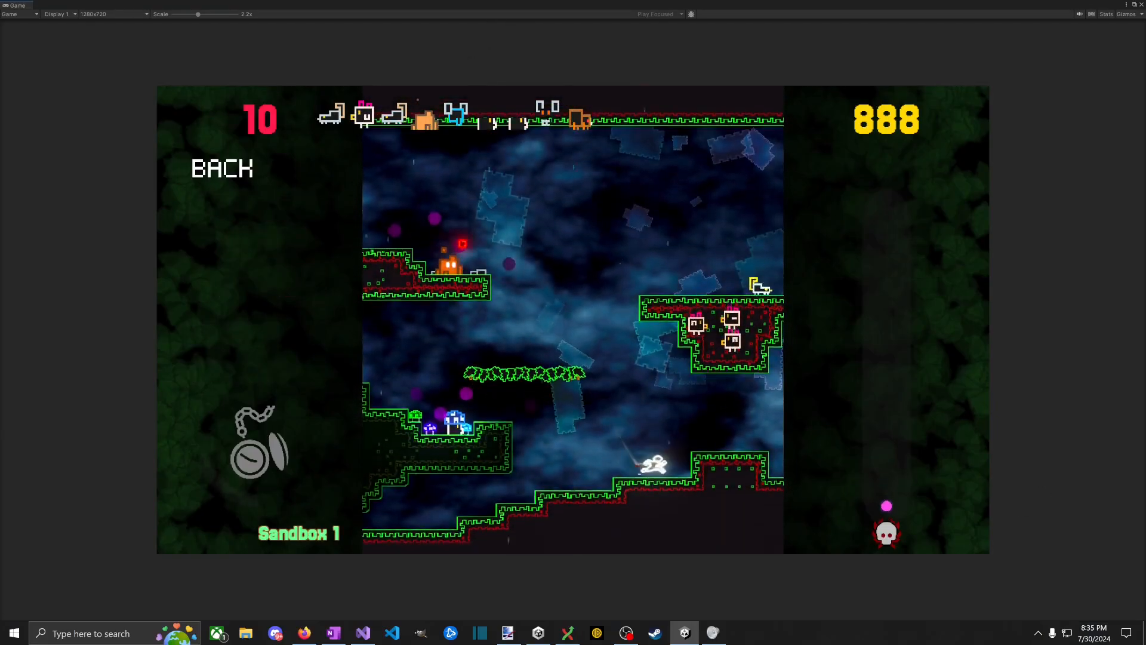
{"action": "key", "text": "space"}
{"action": "key", "text": "d"}
{"action": "key", "text": "space"}
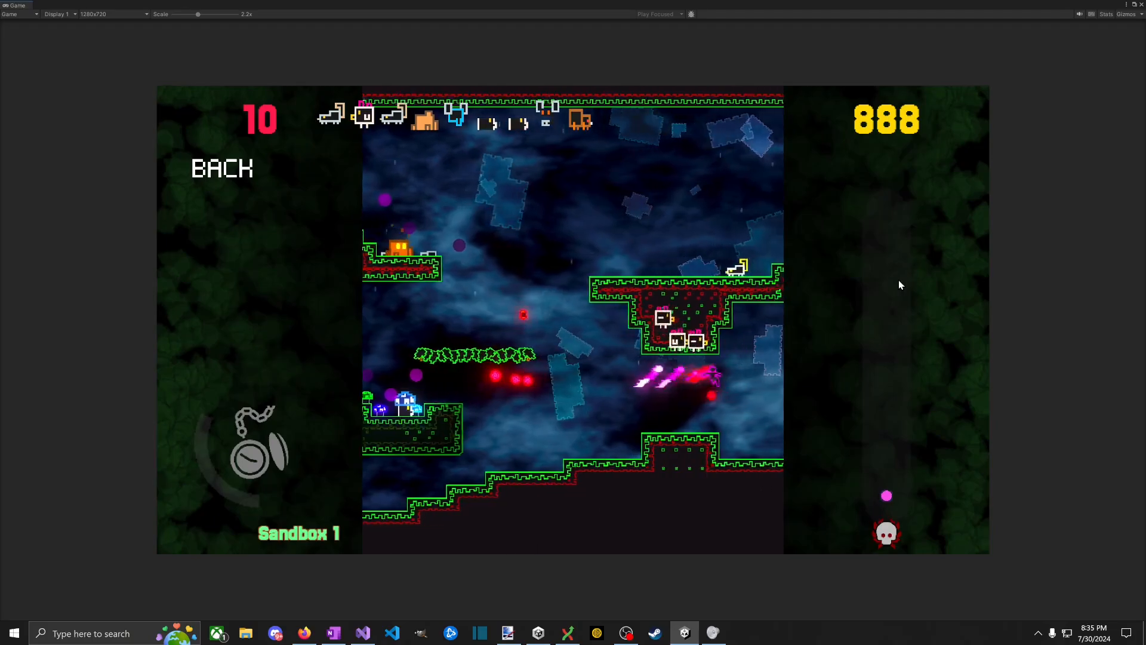
Step: Strike the chickens and let others hit the player beneath the hanging platform to compare their death effects, and stop the game
{"action": "left_click", "coordinate": [846, 274]}
{"action": "key", "text": "a"}
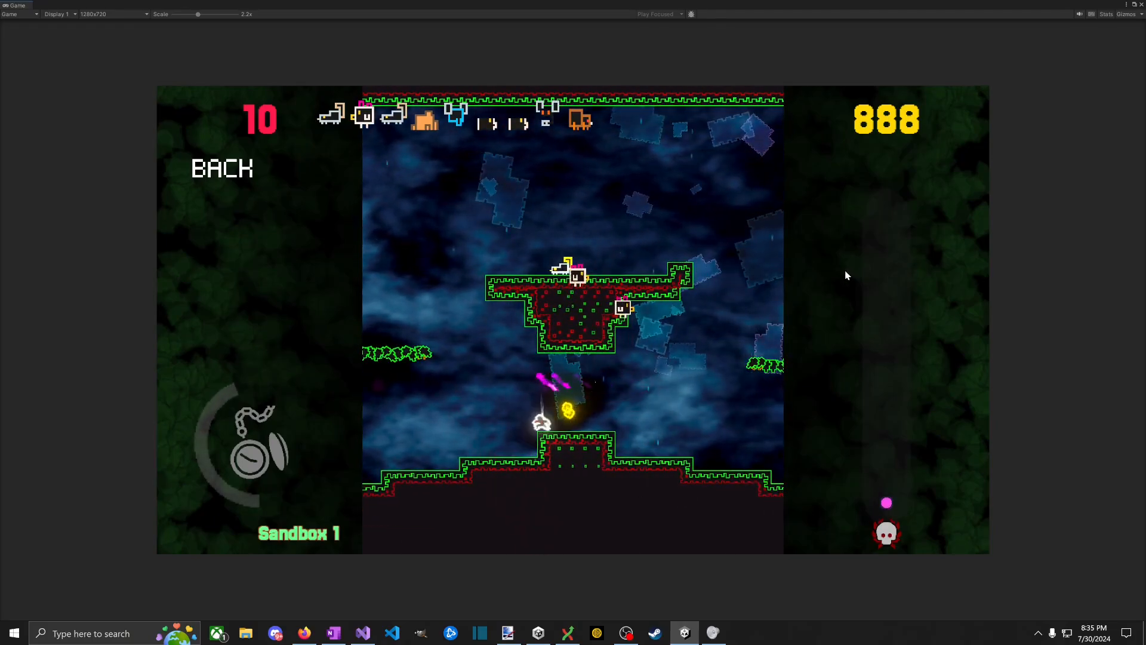
{"action": "key", "text": "d"}
{"action": "key", "text": "space"}
{"action": "left_click", "coordinate": [828, 272]}
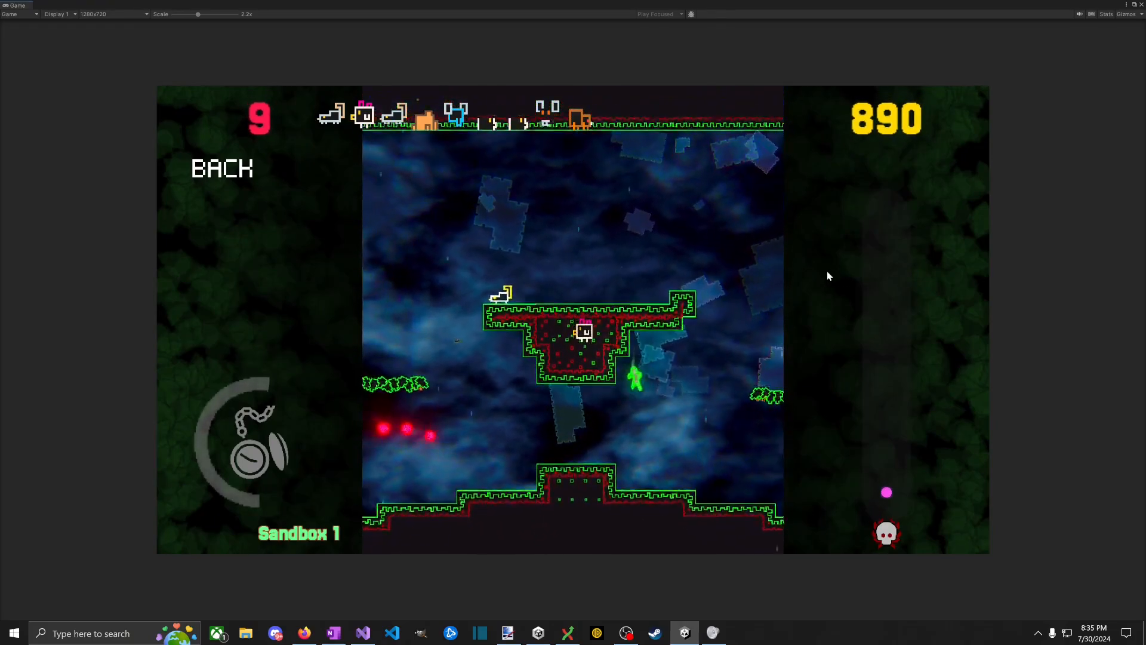
{"action": "key", "text": "a"}
{"action": "key", "text": "a"}
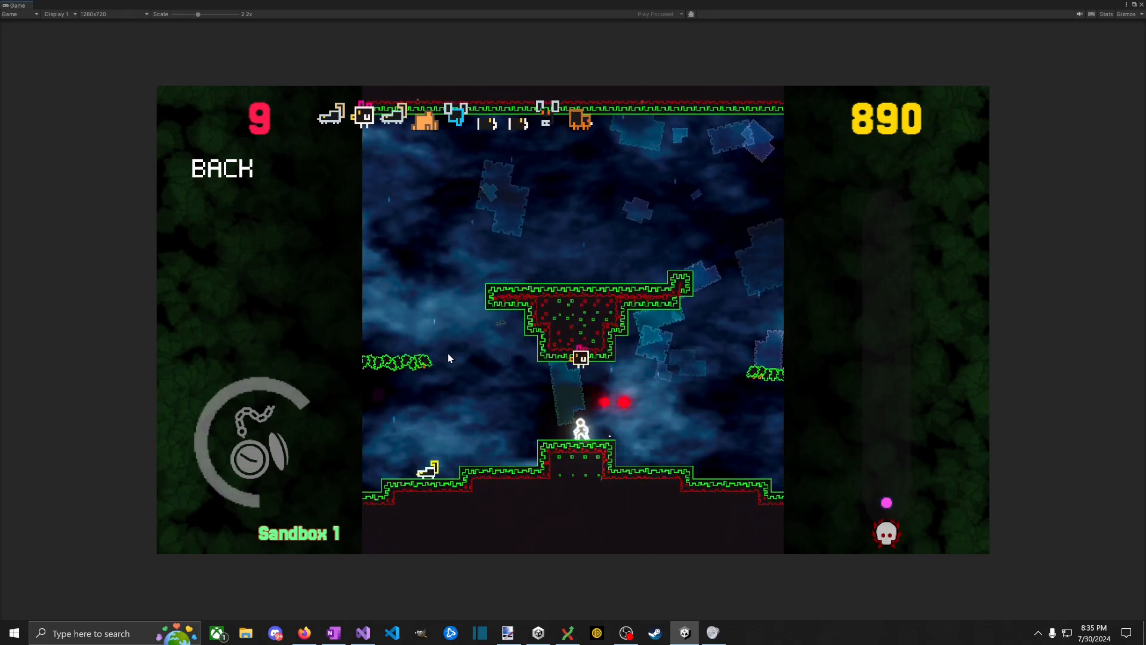
{"action": "key", "text": "space"}
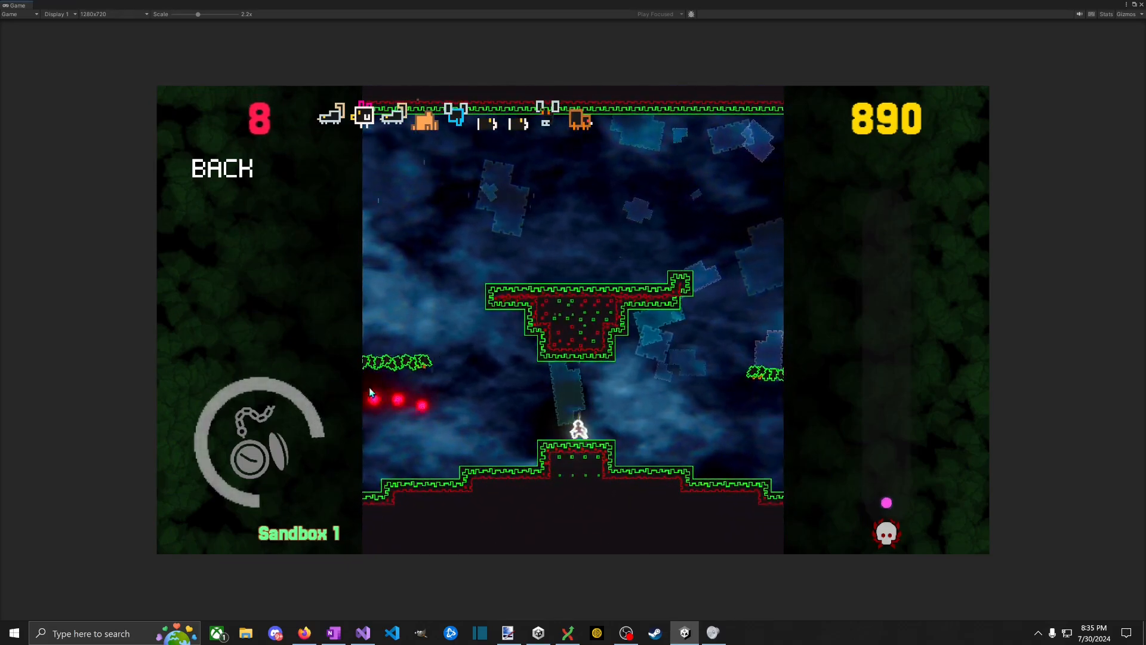
{"action": "key", "text": "ctrl+p"}
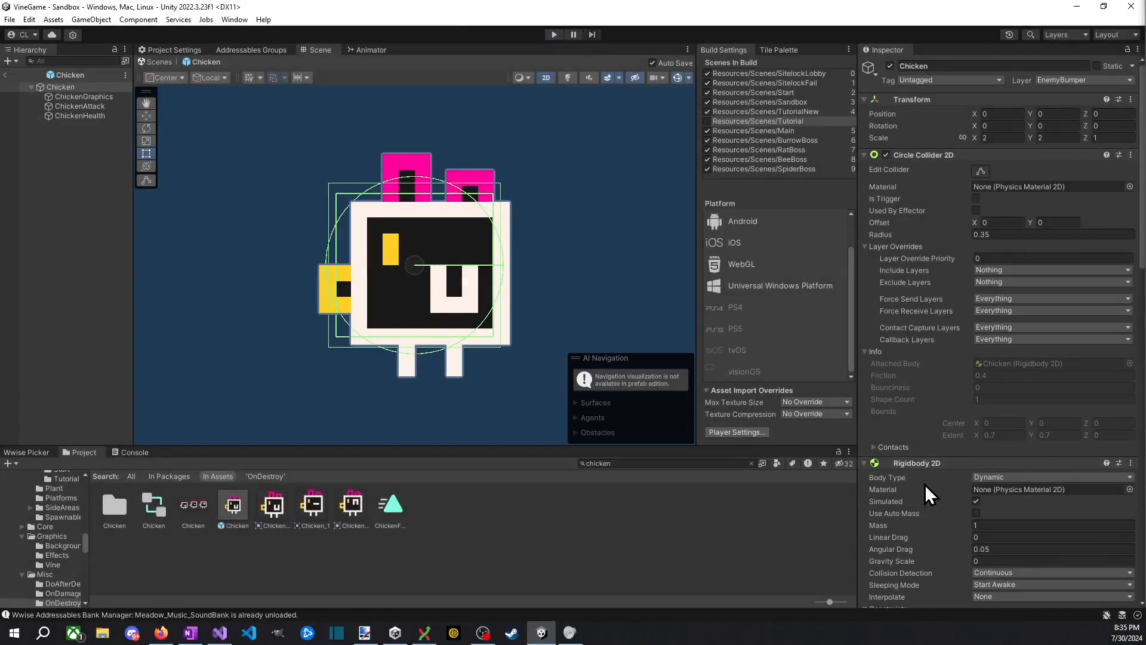
Step: Review the root Chicken's death components and the Spawn On Destroy settings of ChickenGraphics, and check the SpawnOnDestroy script
{"action": "scroll", "coordinate": [957, 484], "scroll_direction": "down", "scroll_amount": 15}
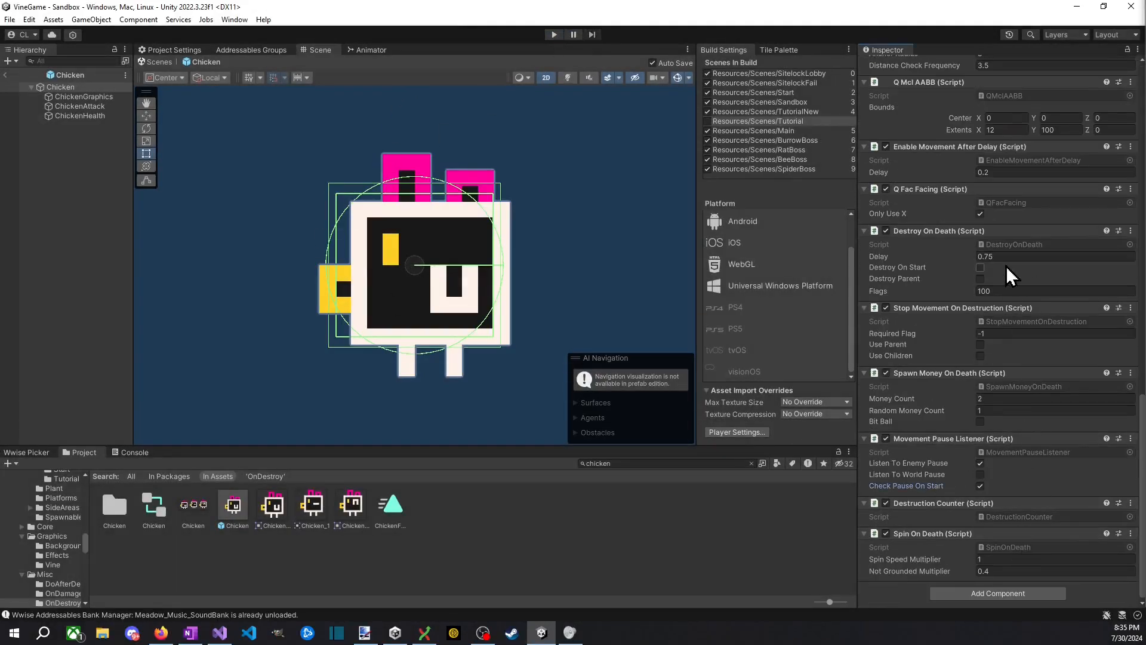
{"action": "left_click", "coordinate": [70, 97]}
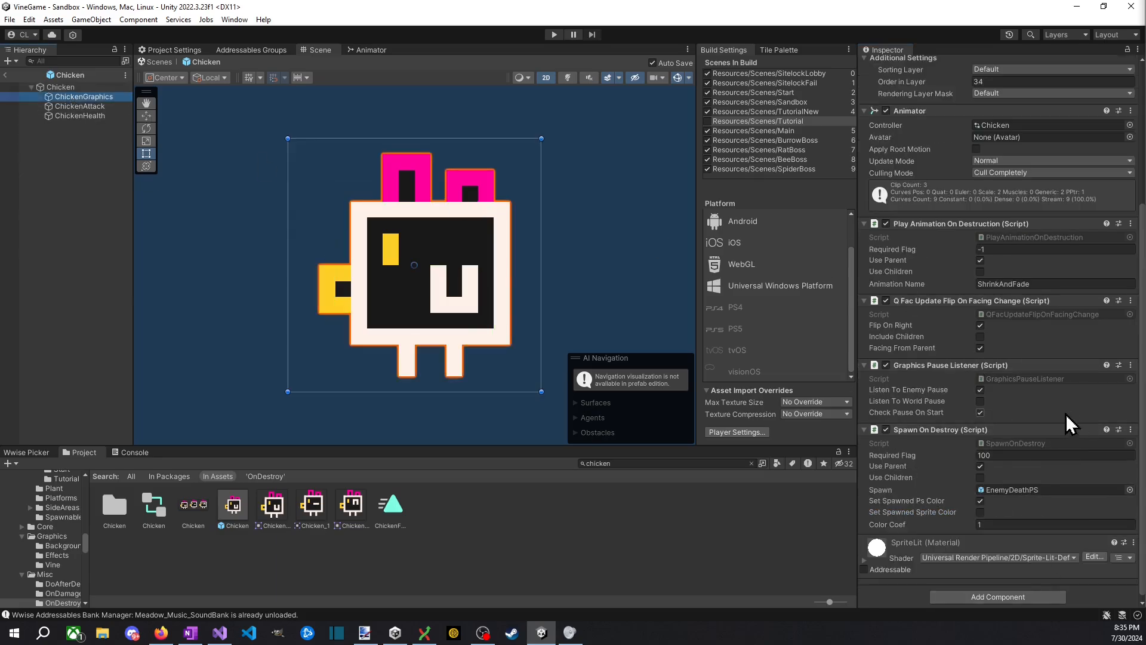
{"action": "left_click", "coordinate": [1006, 445]}
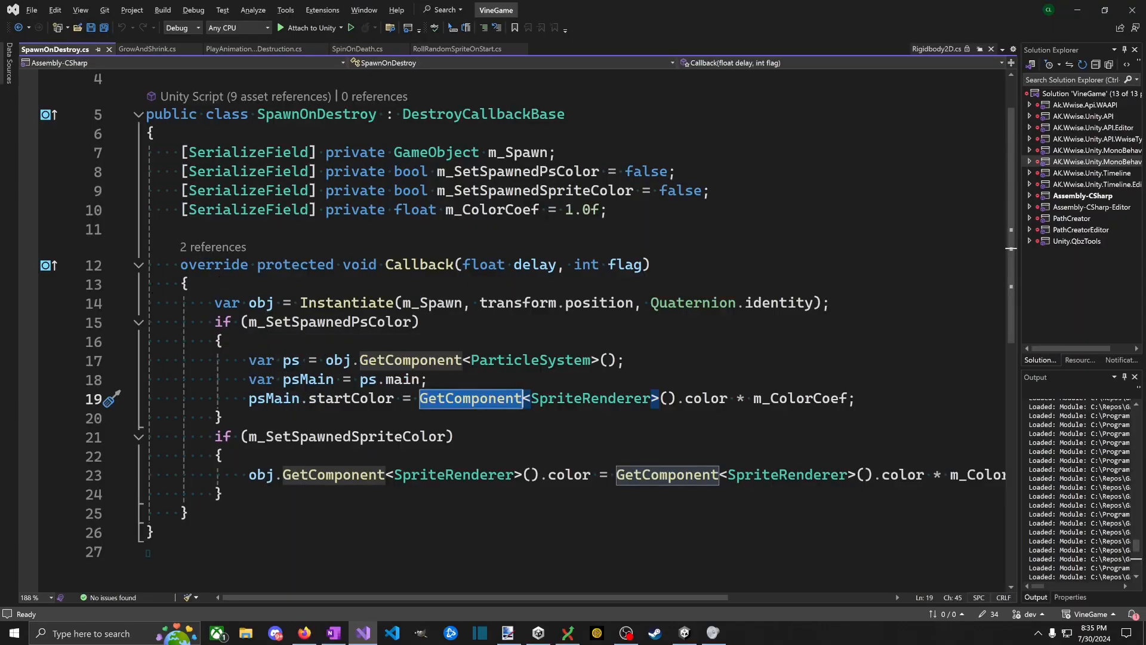
{"action": "key", "text": "alt+Tab"}
Step: Compare the root Chicken's Destroy On Death flags with the damage and destruction flag settings of ChickenAttack
{"action": "left_click", "coordinate": [64, 87]}
{"action": "scroll", "coordinate": [920, 365], "scroll_direction": "down", "scroll_amount": 1}
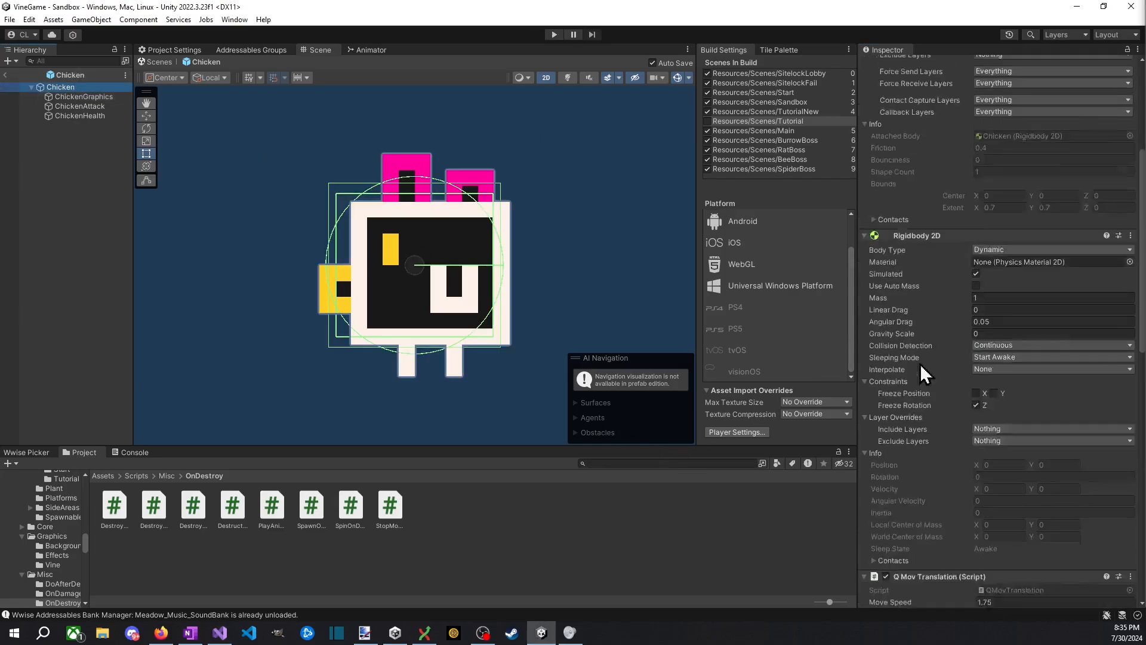
{"action": "scroll", "coordinate": [920, 363], "scroll_direction": "down", "scroll_amount": 15}
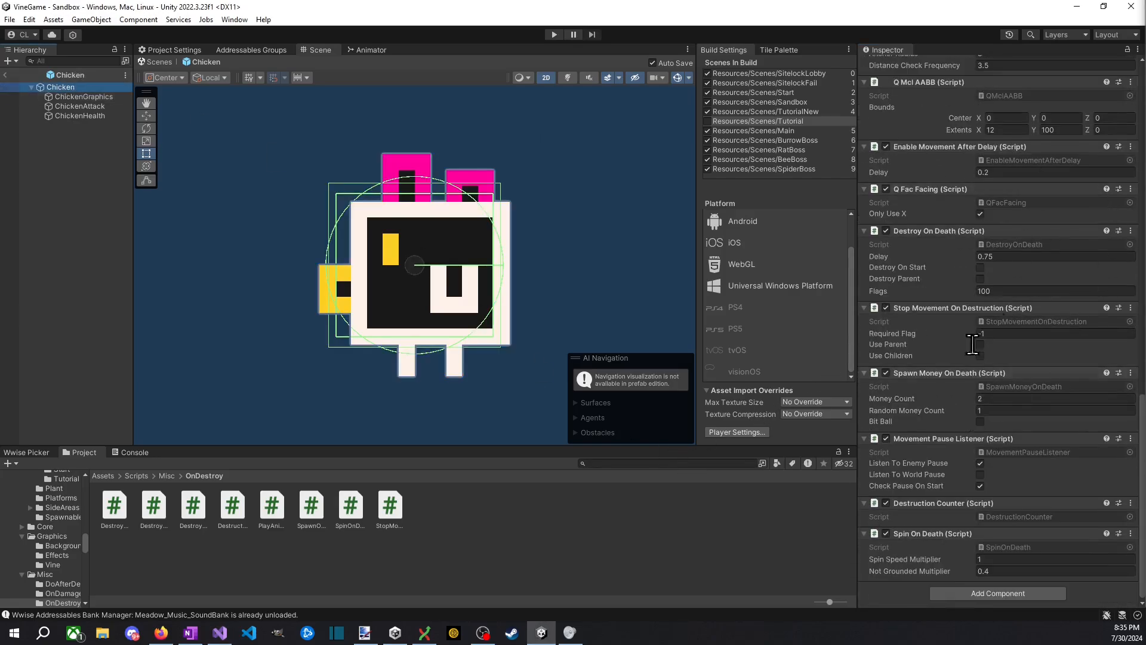
{"action": "left_click", "coordinate": [99, 109]}
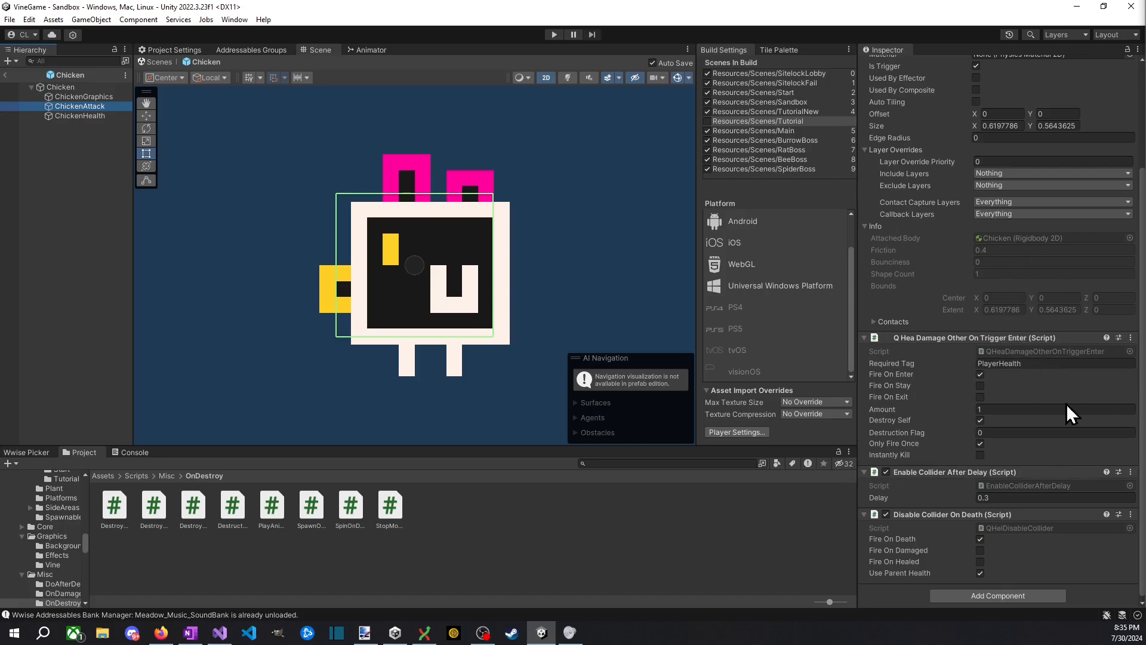
{"action": "scroll", "coordinate": [1027, 317], "scroll_direction": "up", "scroll_amount": 5}
{"action": "scroll", "coordinate": [1046, 325], "scroll_direction": "down", "scroll_amount": 4}
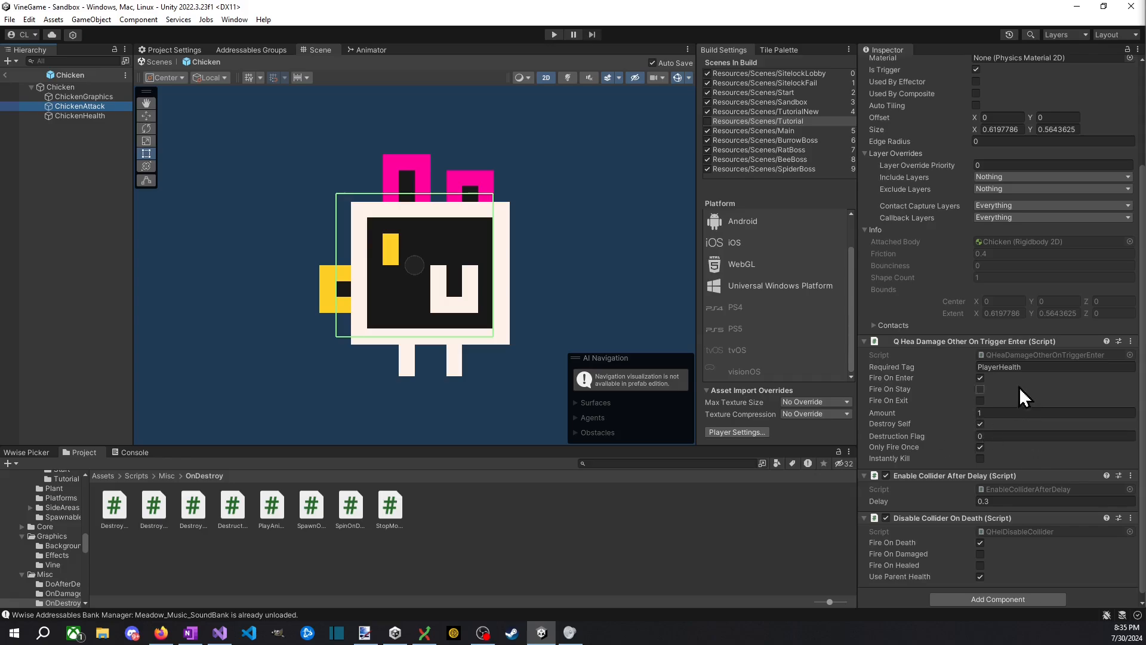
Step: In Visual Studio, set a breakpoint on the Instantiate line of SpawnOnDestroy.cs and attach to Unity with debugging enabled for this session
{"action": "key", "text": "alt+Tab"}
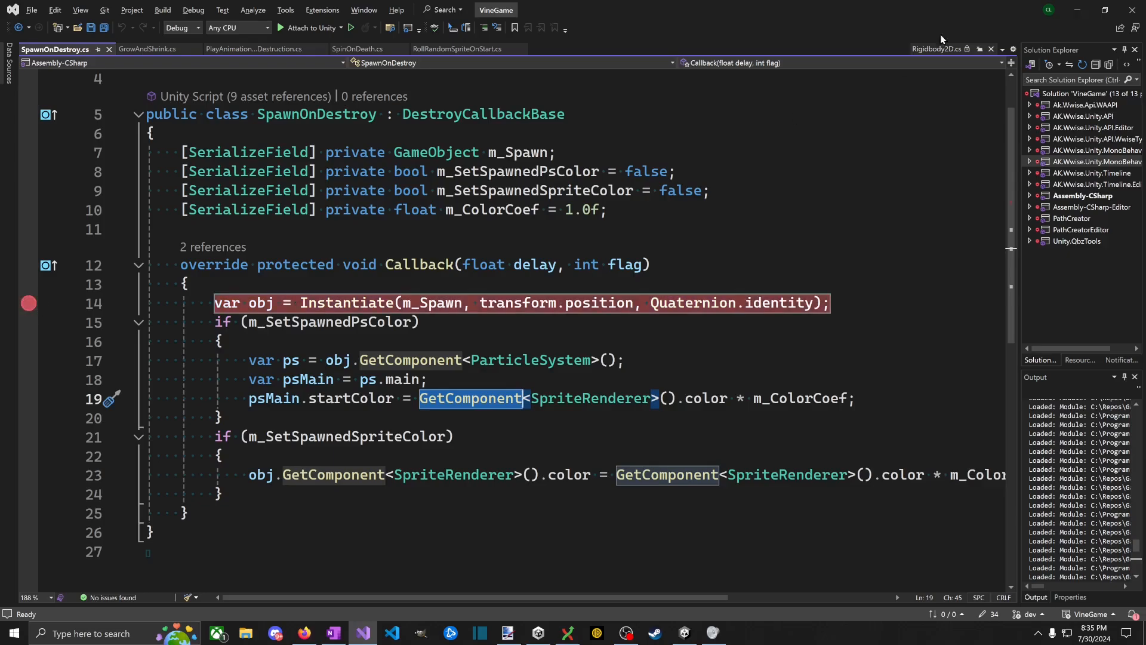
{"action": "left_click", "coordinate": [28, 303]}
{"action": "left_click", "coordinate": [341, 28]}
{"action": "left_click", "coordinate": [322, 31]}
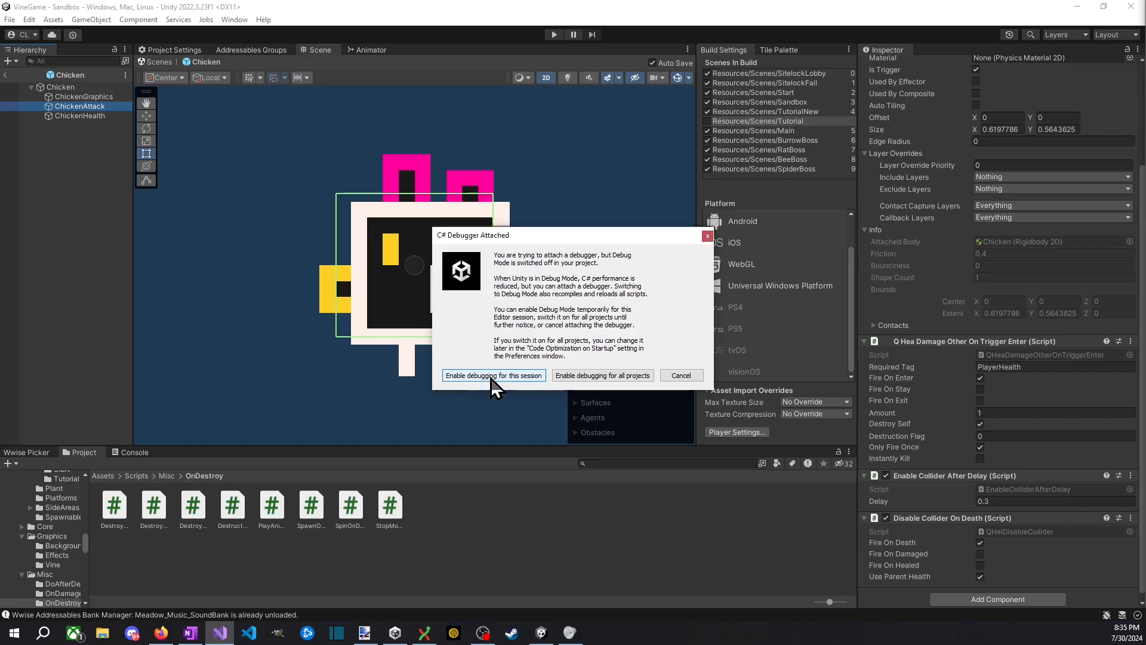
{"action": "left_click", "coordinate": [493, 382]}
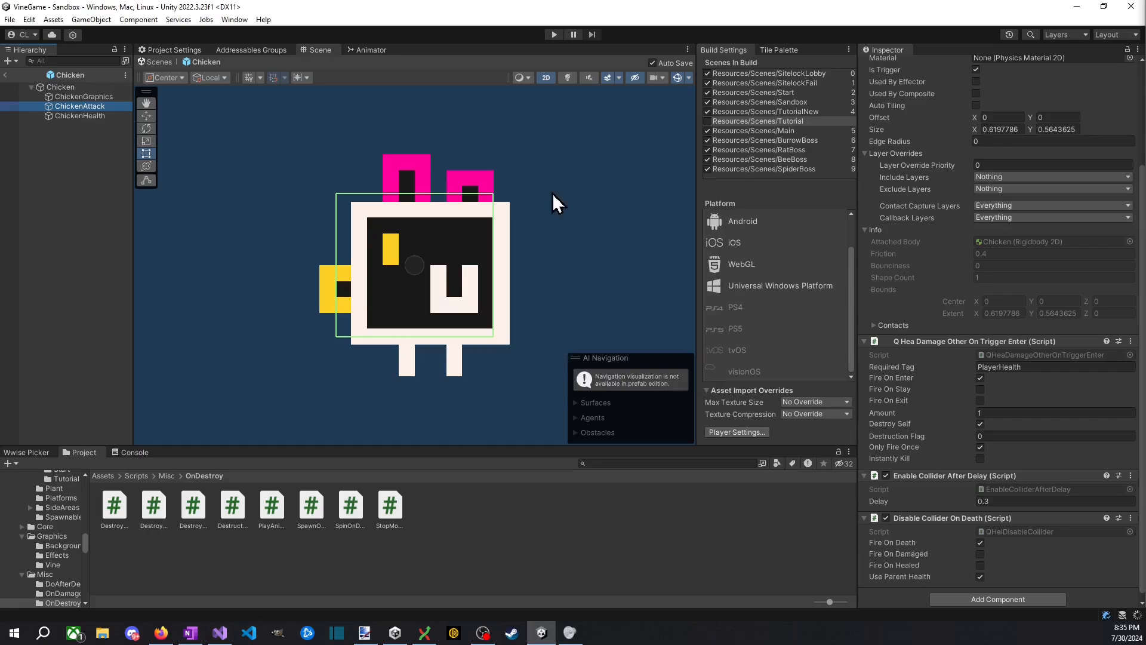
Step: Leave the Chicken prefab, run the Sandbox scene, and engage the chickens near the raised block until the Instantiate breakpoint is hit
{"action": "left_click", "coordinate": [21, 75]}
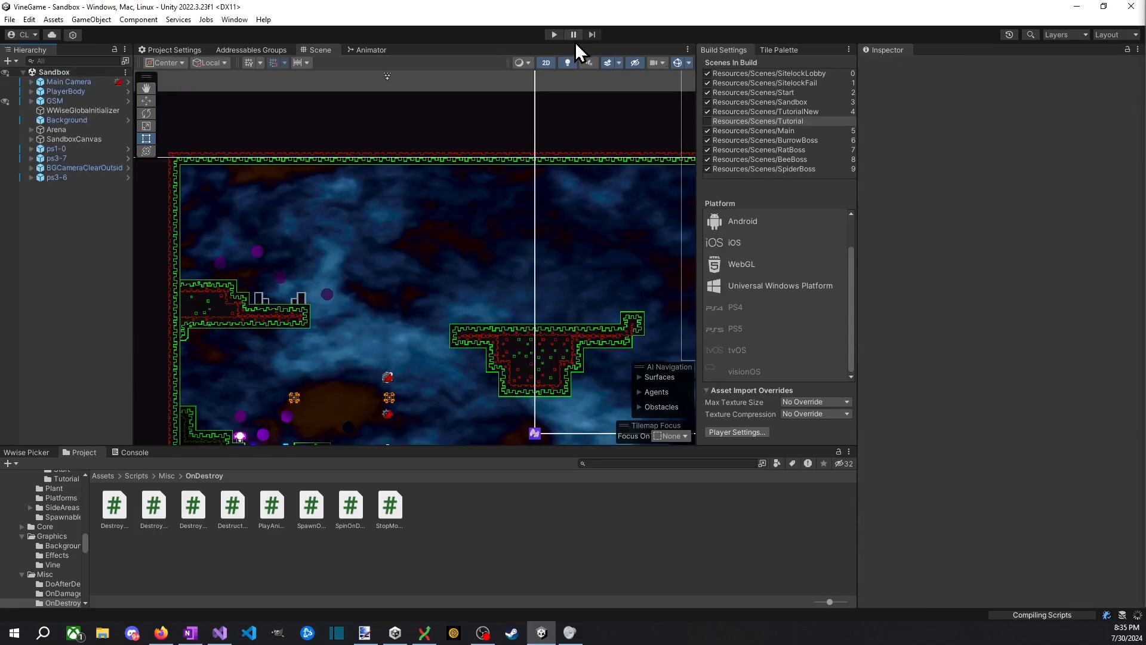
{"action": "left_click", "coordinate": [554, 34]}
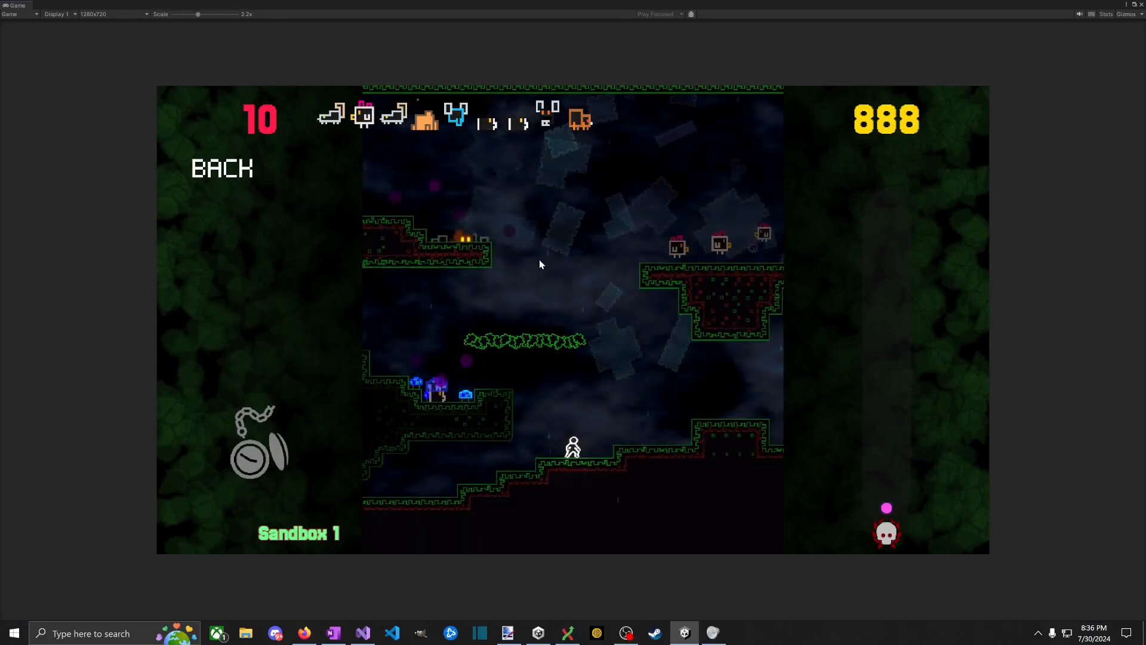
{"action": "key", "text": "d"}
{"action": "key", "text": "space"}
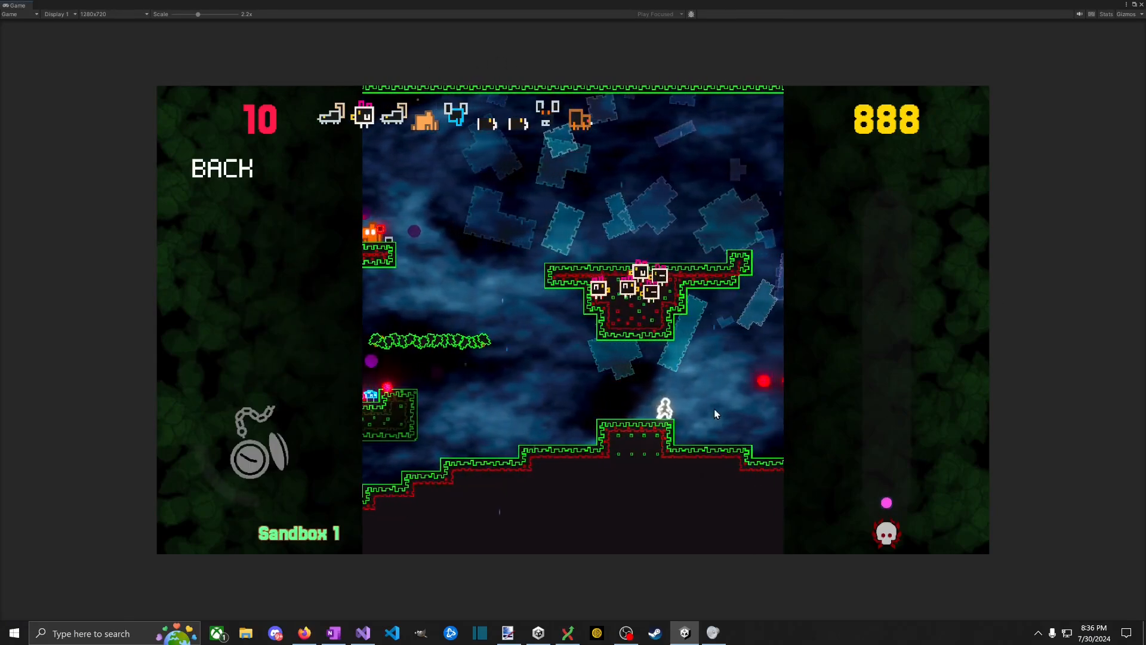
{"action": "key", "text": "a"}
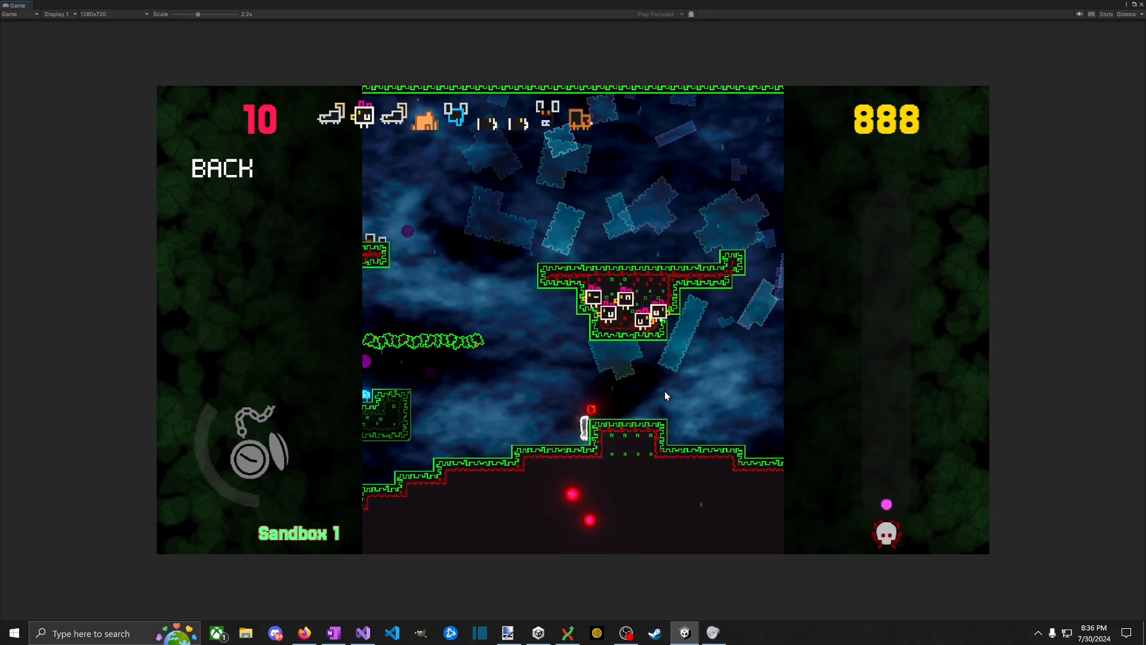
{"action": "key", "text": "space"}
{"action": "key", "text": "d"}
{"action": "left_click", "coordinate": [644, 386]}
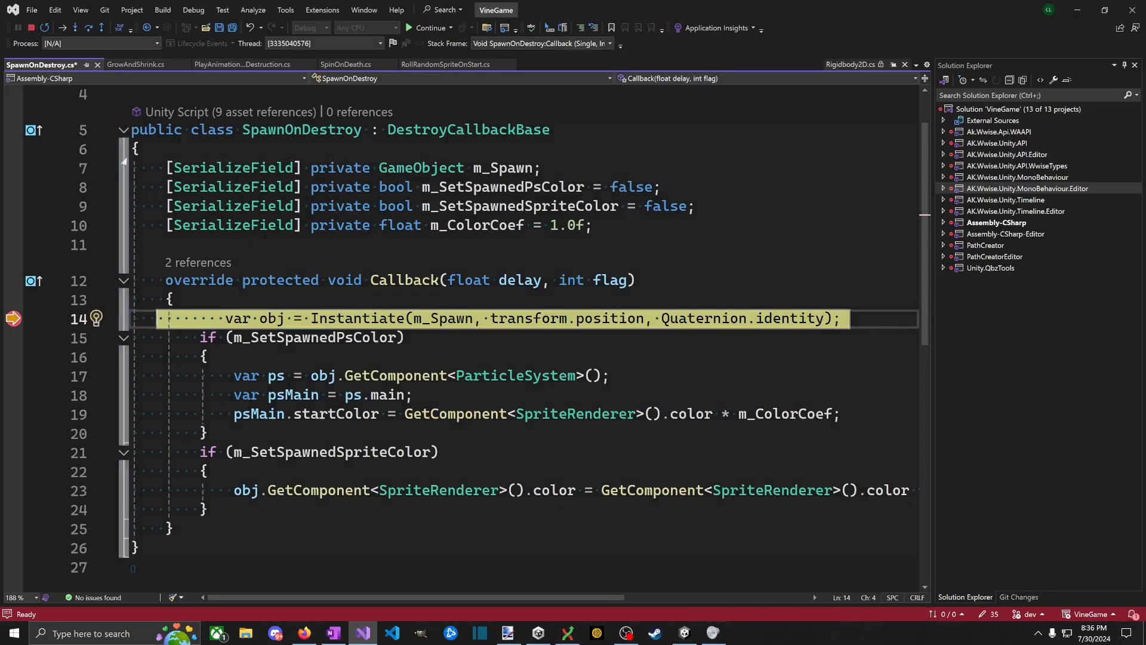
{"action": "left_click", "coordinate": [253, 10]}
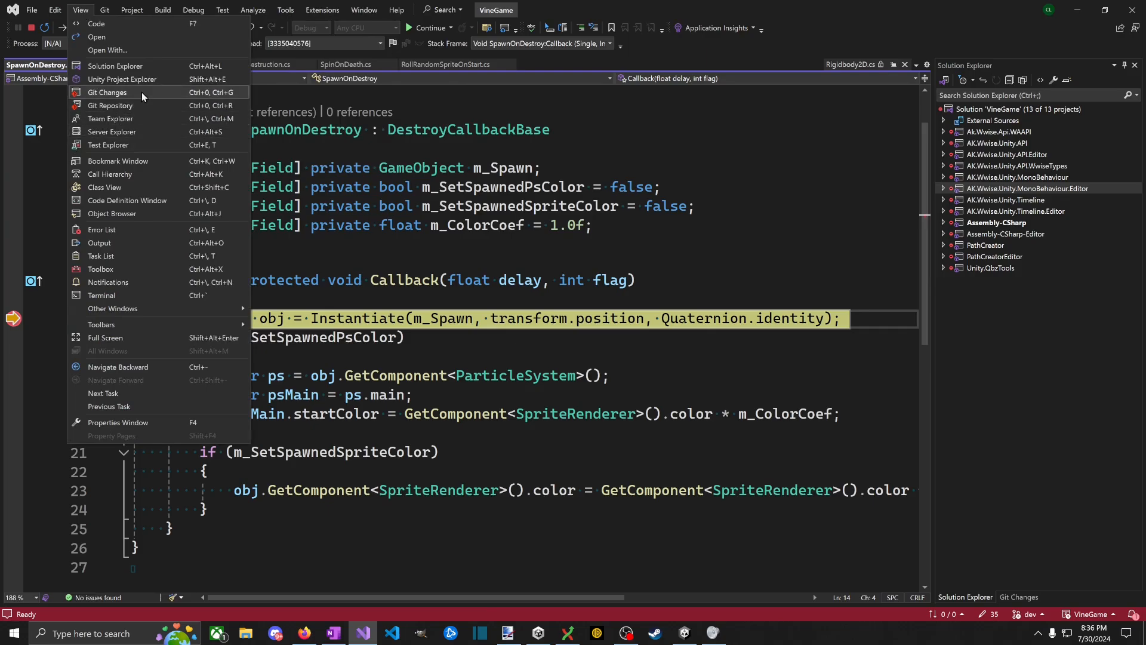
{"action": "left_click", "coordinate": [152, 171]}
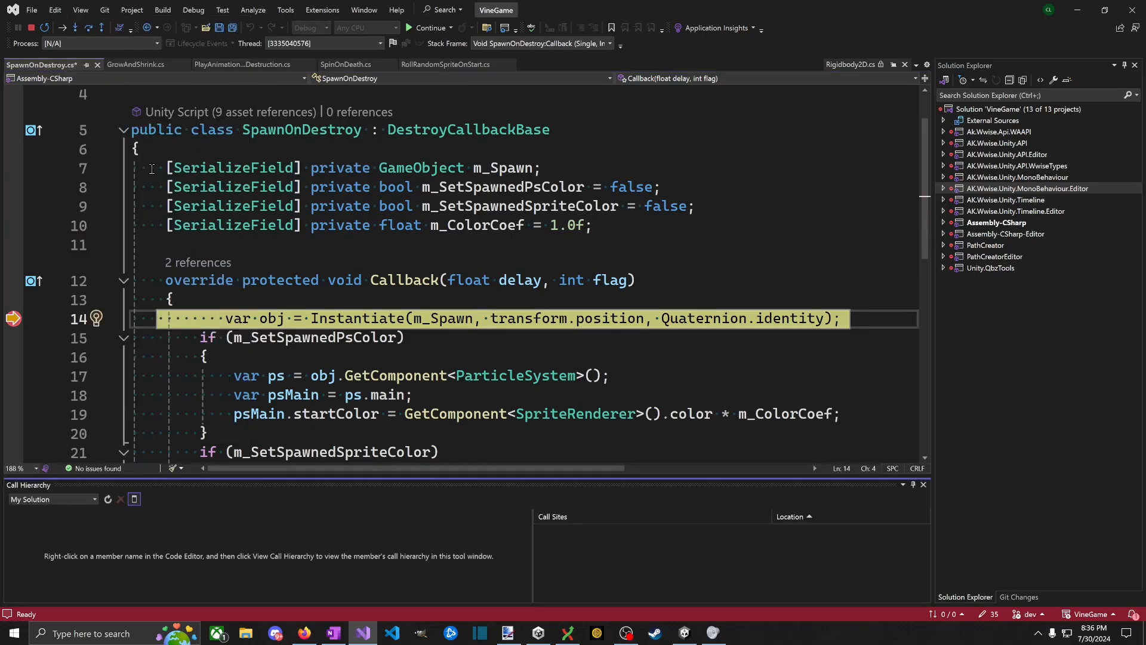
{"action": "left_click", "coordinate": [924, 484]}
{"action": "left_click", "coordinate": [81, 10]}
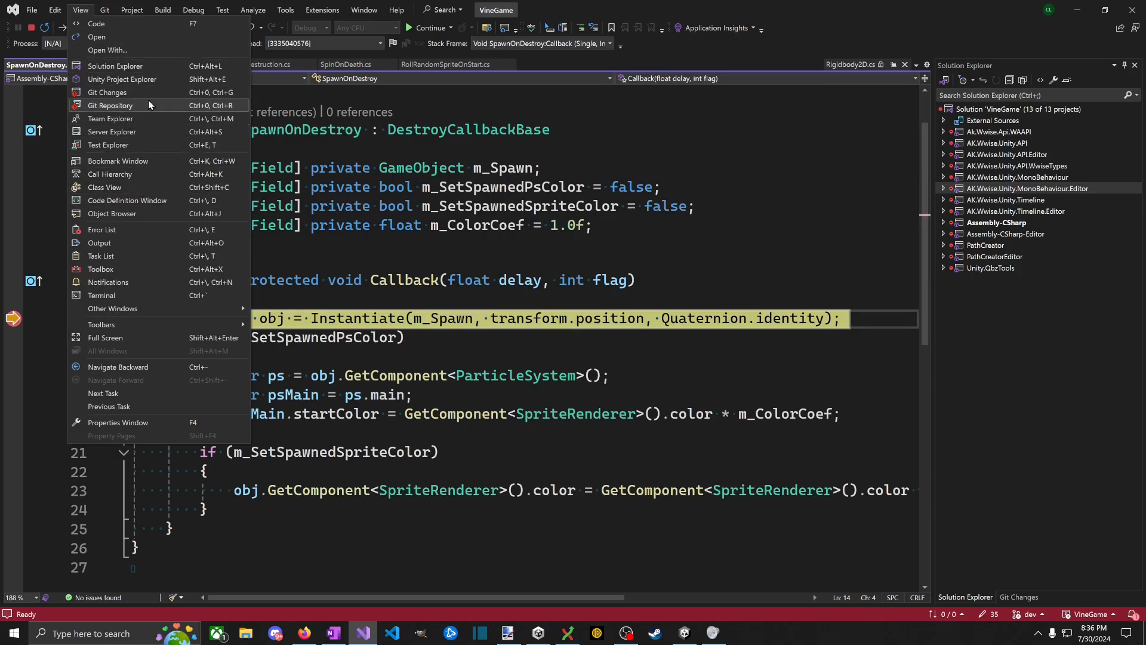
{"action": "left_click", "coordinate": [304, 633]}
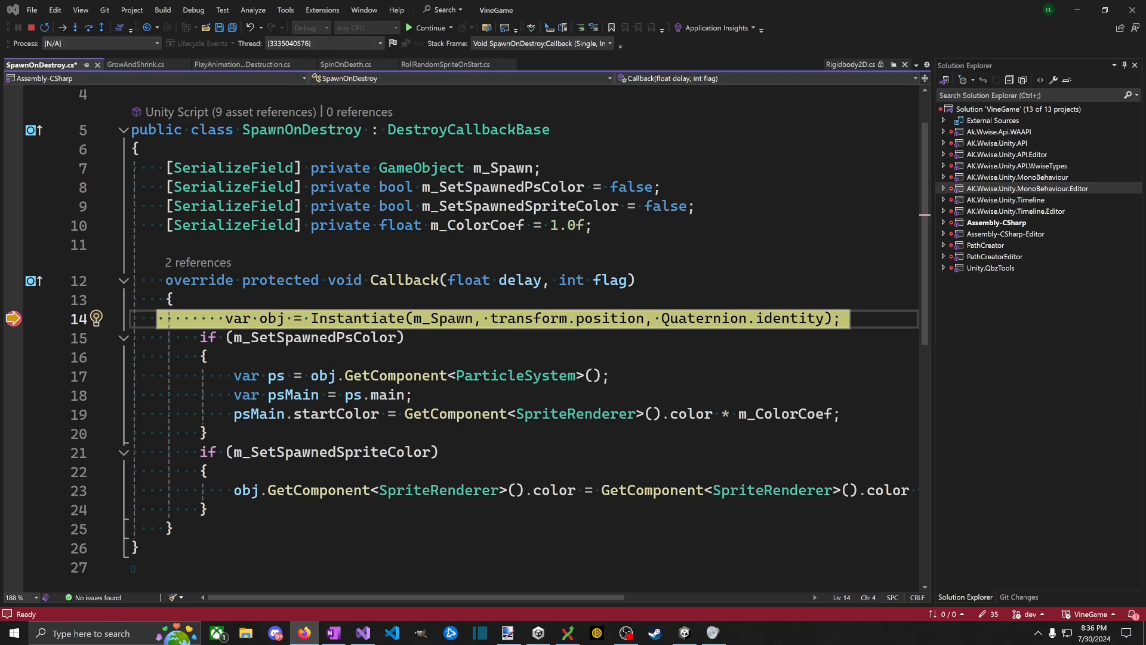
{"action": "left_click", "coordinate": [364, 10]}
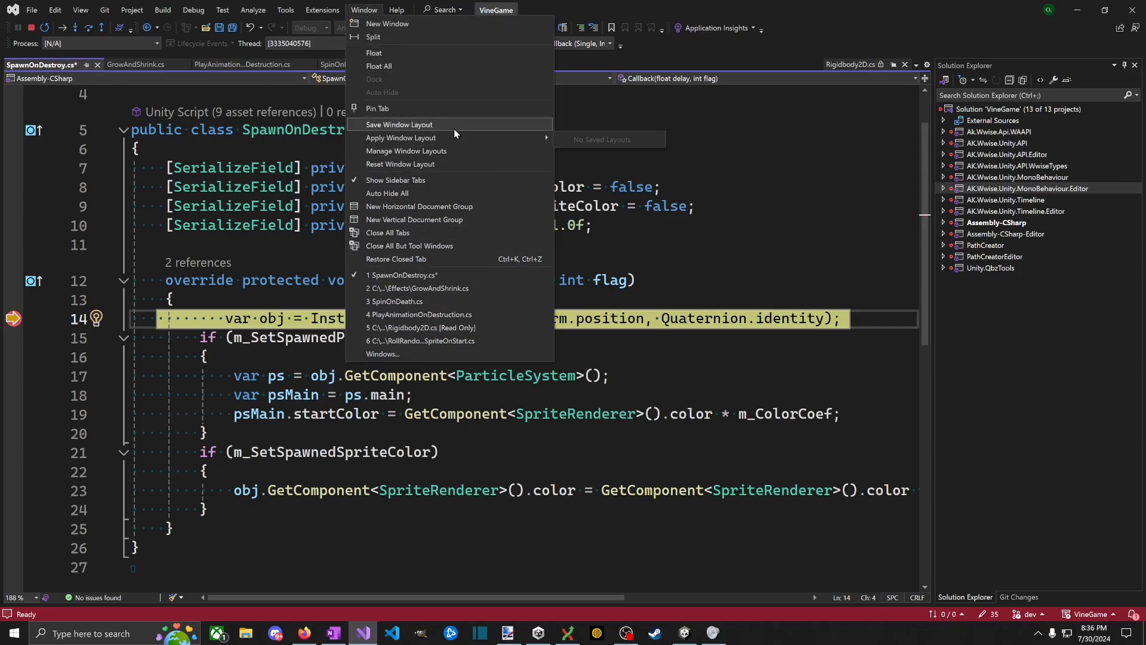
{"action": "mouse_move", "coordinate": [81, 10]}
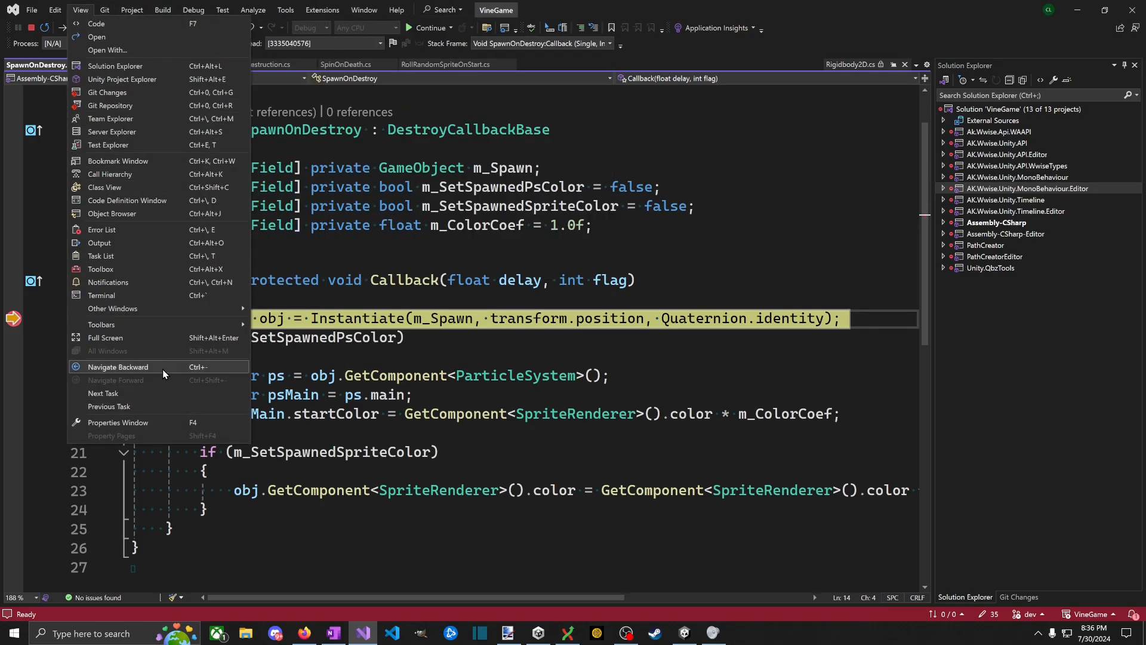
{"action": "left_click", "coordinate": [190, 367]}
Step: Show the Call Stack, examine the QIDestroyer BeginDestructionWithFlag frame, and return to the SpawnOnDestroy Callback frame
{"action": "key", "text": "ctrl+alt+c"}
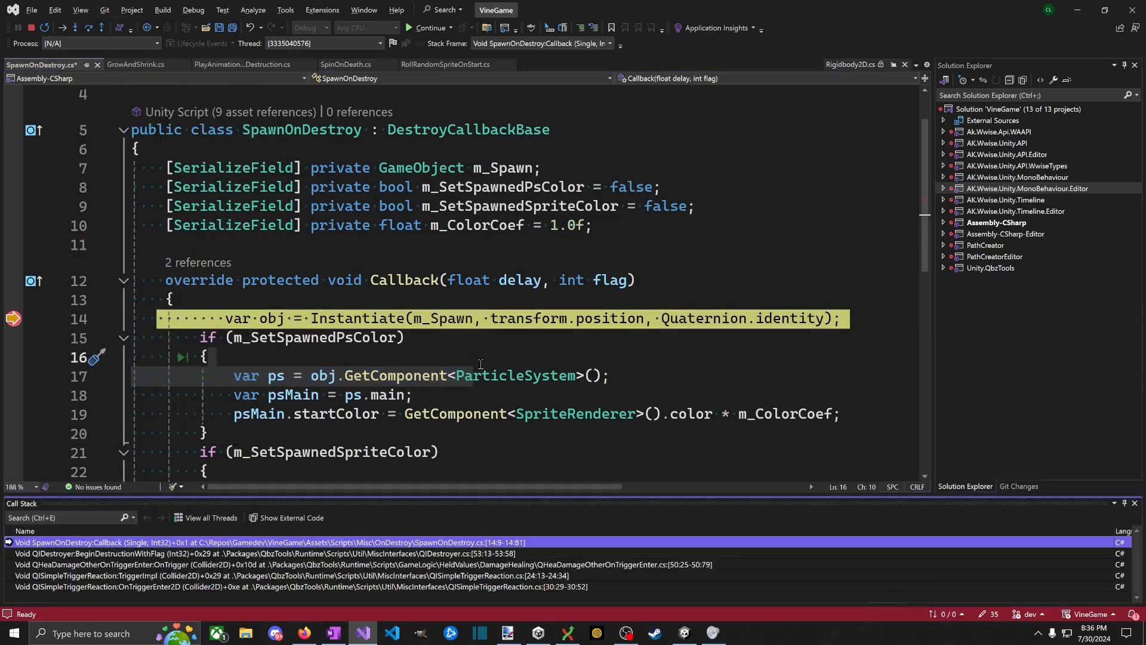
{"action": "double_click", "coordinate": [209, 554]}
{"action": "mouse_move", "coordinate": [594, 301]}
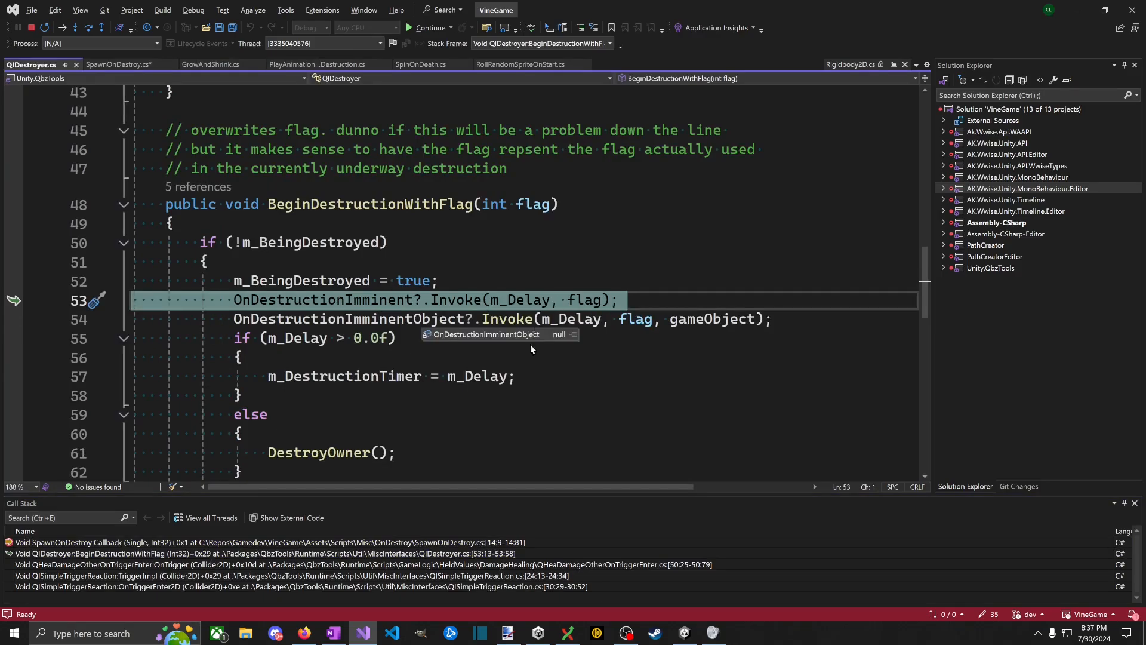
{"action": "left_click", "coordinate": [235, 542]}
{"action": "double_click", "coordinate": [238, 544]}
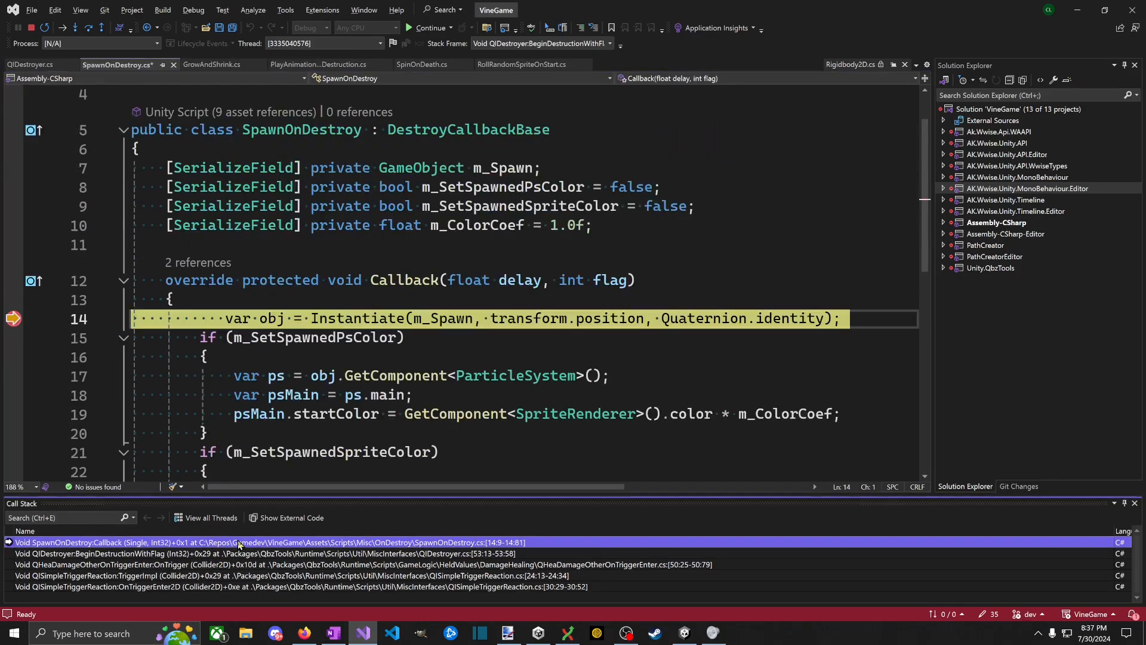
Step: Show the Autos variables for the paused SpawnOnDestroy Callback frame
{"action": "mouse_move", "coordinate": [515, 274]}
{"action": "mouse_move", "coordinate": [619, 280]}
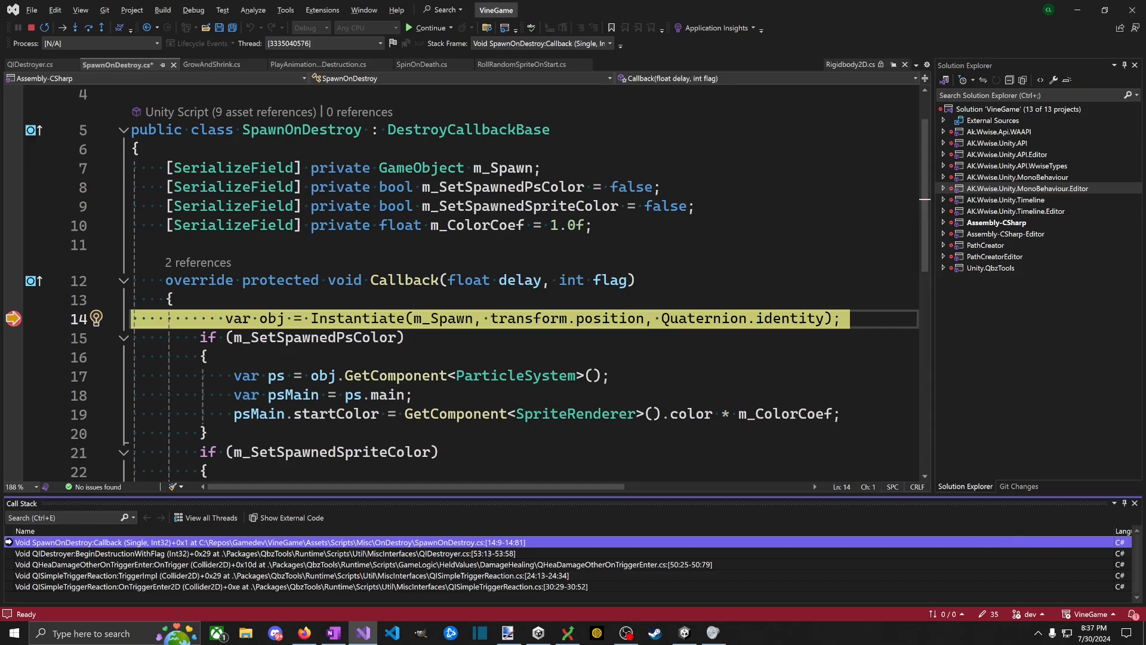
{"action": "left_click", "coordinate": [396, 10]}
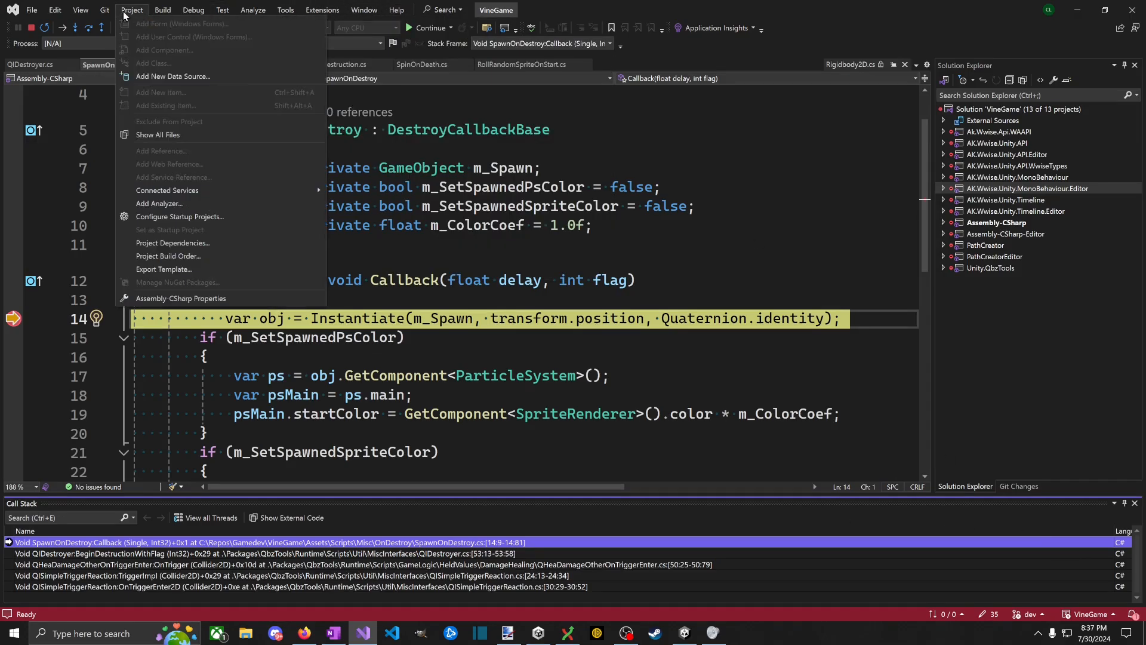
{"action": "mouse_move", "coordinate": [78, 11]}
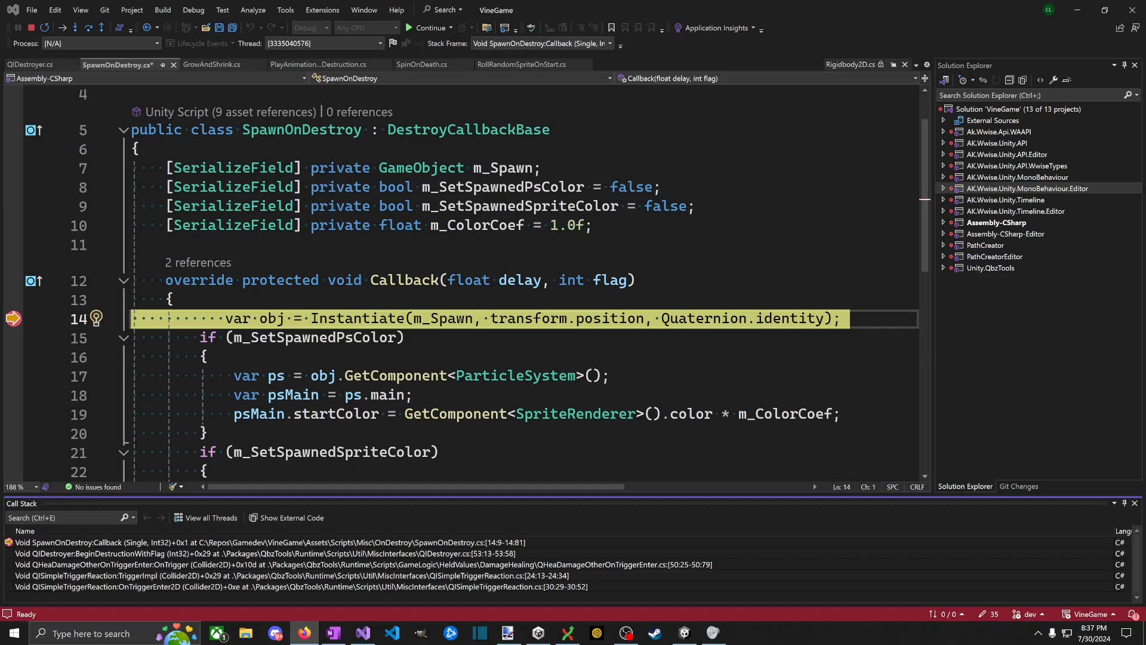
{"action": "left_click", "coordinate": [392, 399]}
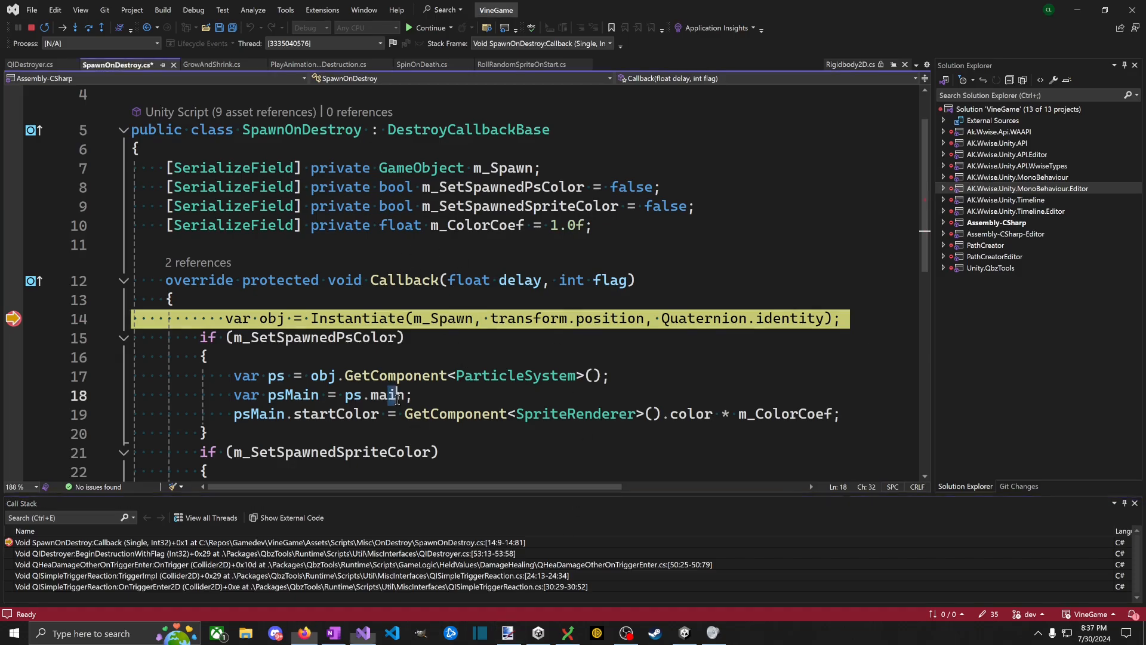
{"action": "double_click", "coordinate": [392, 399]}
{"action": "key", "text": "ctrl+alt+v"}
{"action": "key", "text": "a"}
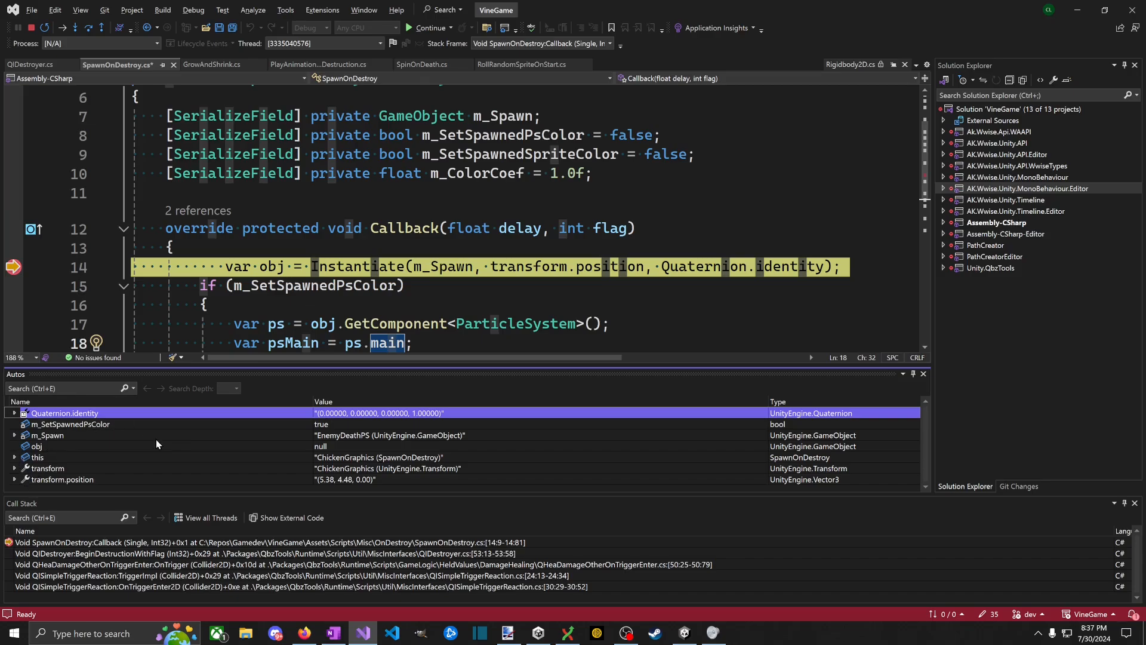
Step: Expand the current SpawnOnDestroy object and its base class in Autos to check m_Spawn and m_RequiredFlag
{"action": "left_click", "coordinate": [14, 457]}
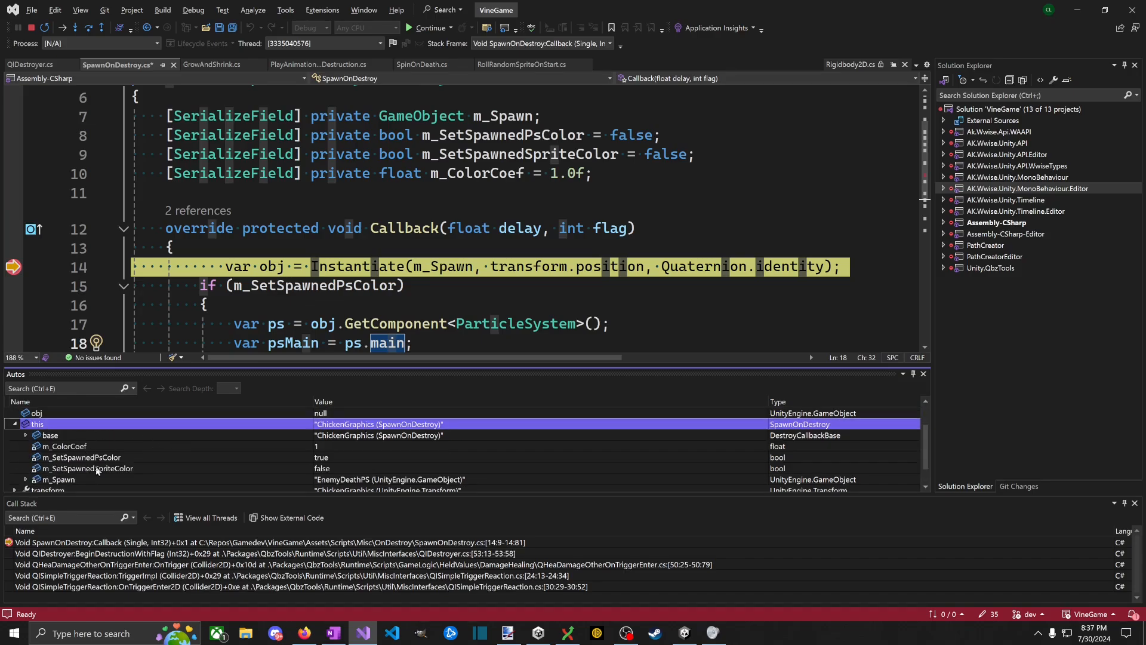
{"action": "left_click", "coordinate": [61, 480]}
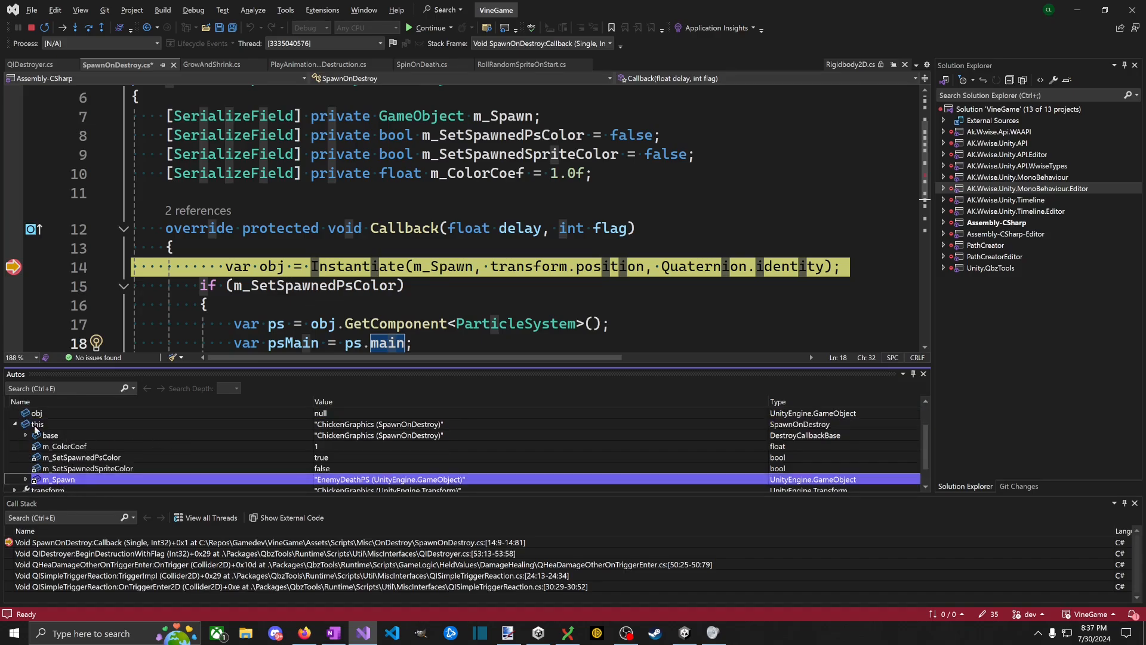
{"action": "left_click", "coordinate": [27, 435]}
{"action": "left_click", "coordinate": [78, 458]}
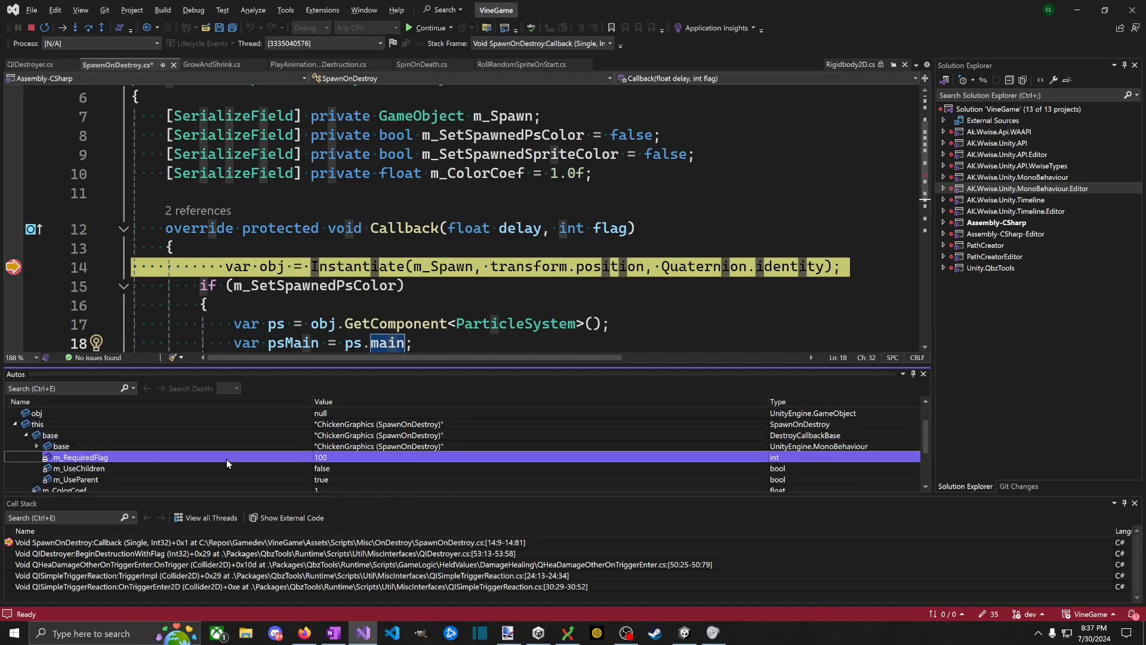
{"action": "left_click", "coordinate": [479, 251]}
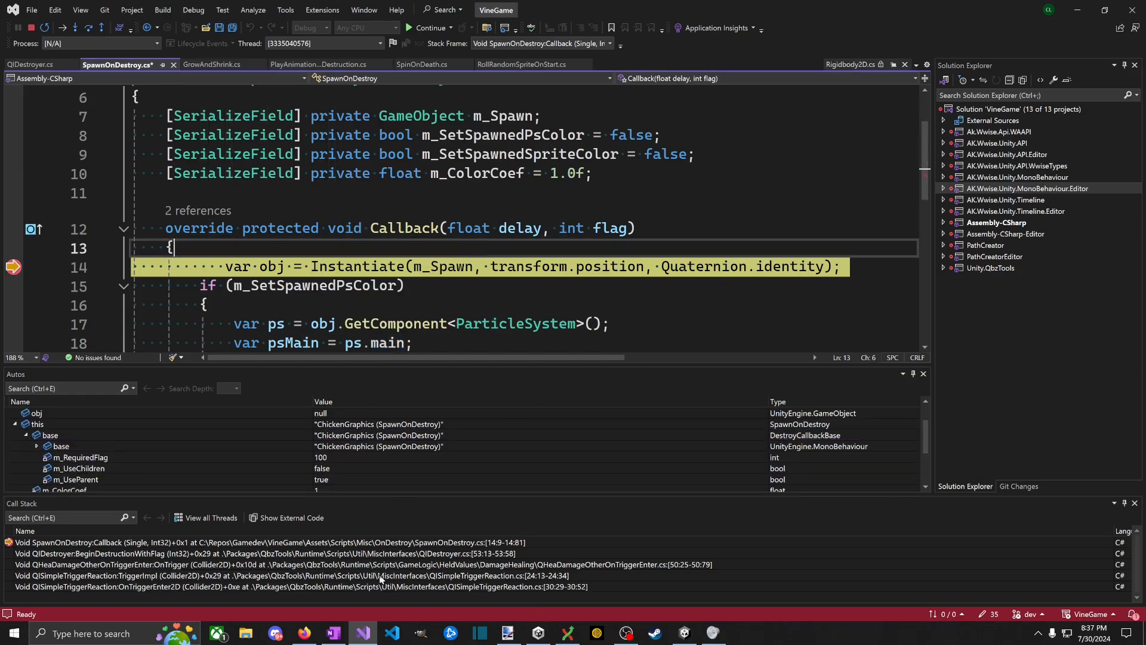
Step: Open the QIDestroyer BeginDestructionWithFlag frame from the call stack and review how it invokes OnDestructionImminent and assigns m_Flags
{"action": "double_click", "coordinate": [184, 547]}
{"action": "double_click", "coordinate": [185, 553]}
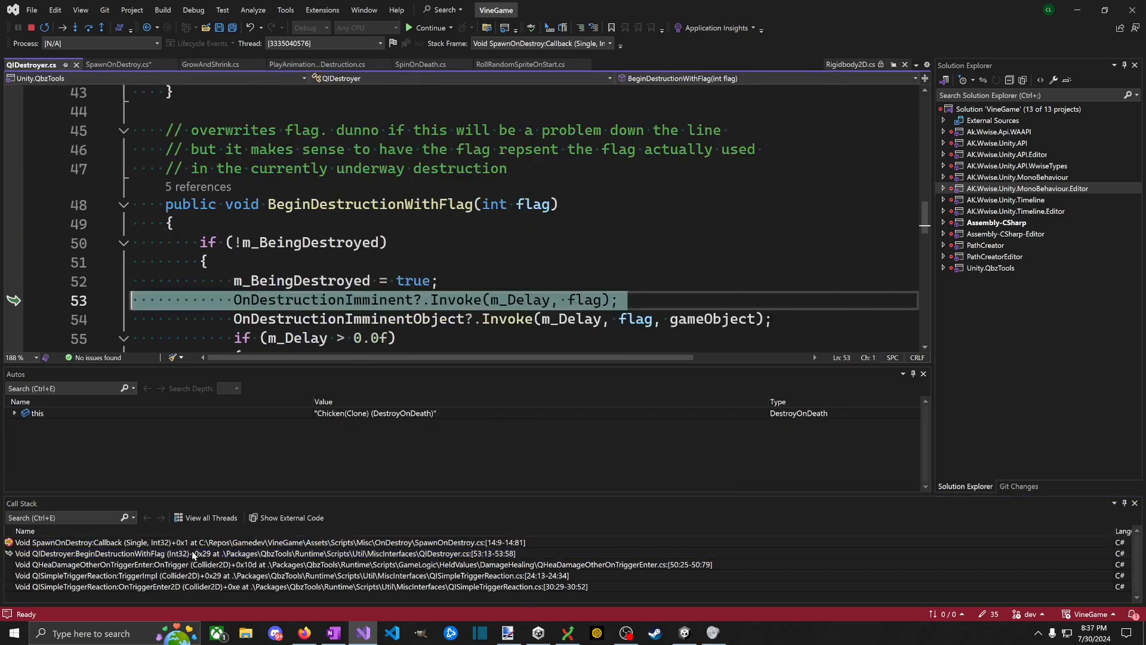
{"action": "scroll", "coordinate": [466, 297], "scroll_direction": "down", "scroll_amount": 4}
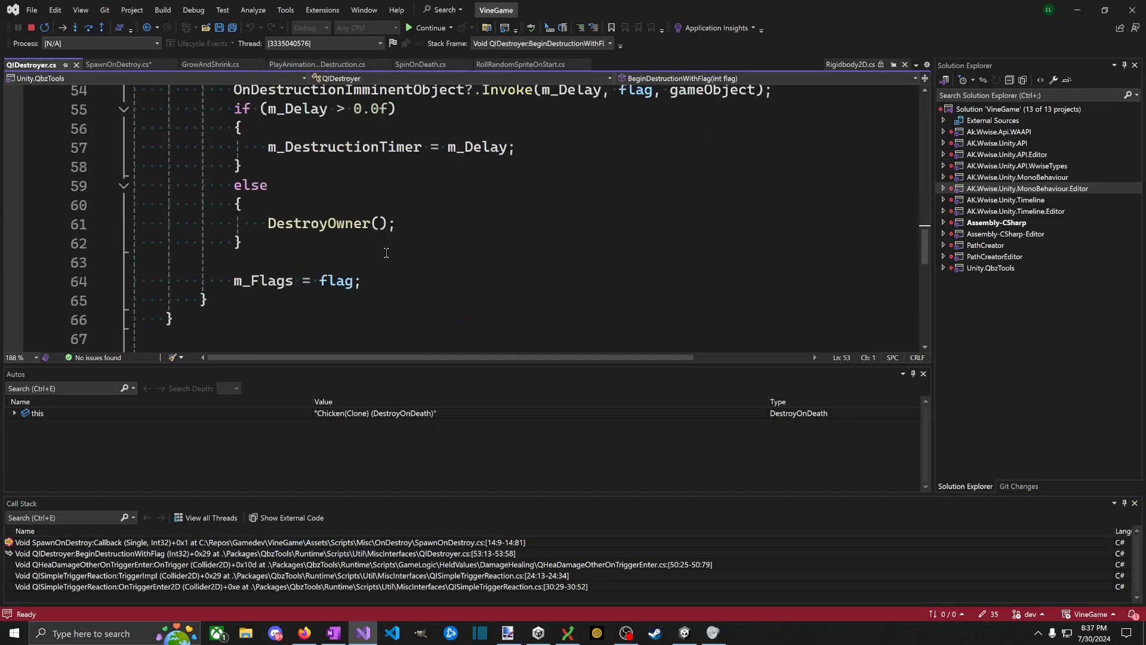
{"action": "scroll", "coordinate": [397, 247], "scroll_direction": "up", "scroll_amount": 2}
{"action": "left_click", "coordinate": [446, 185]}
{"action": "scroll", "coordinate": [446, 185], "scroll_direction": "up", "scroll_amount": 2}
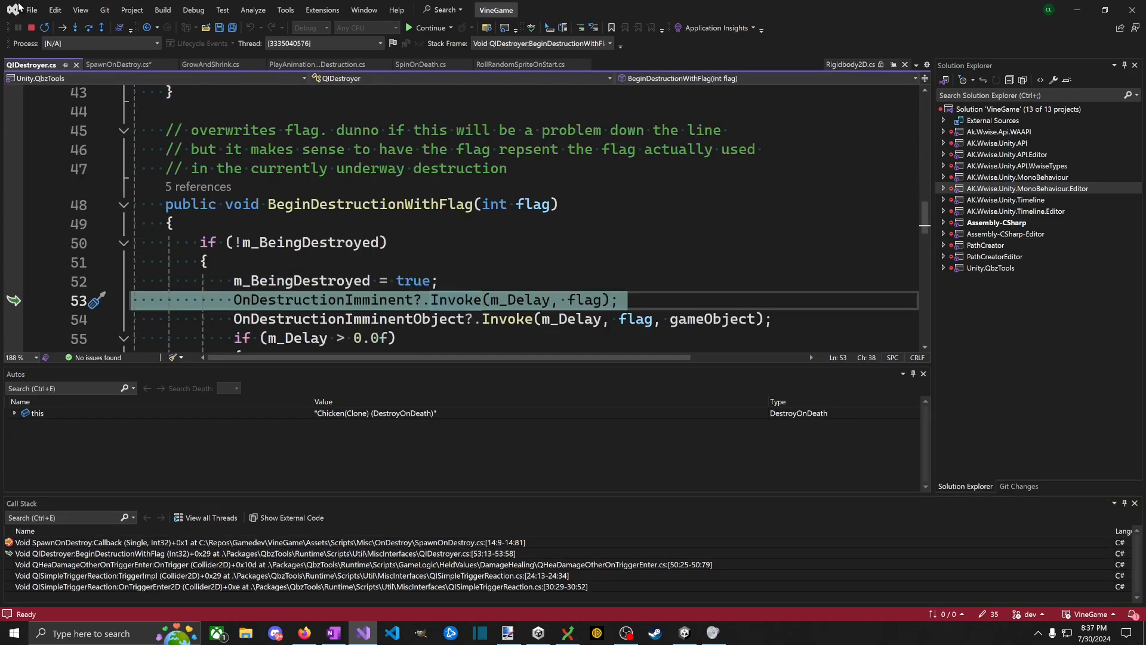
Step: Stop the debugging session, end play mode of the Sandbox scene in Unity, and return to Visual Studio
{"action": "left_click", "coordinate": [32, 28]}
{"action": "key", "text": "alt+Tab"}
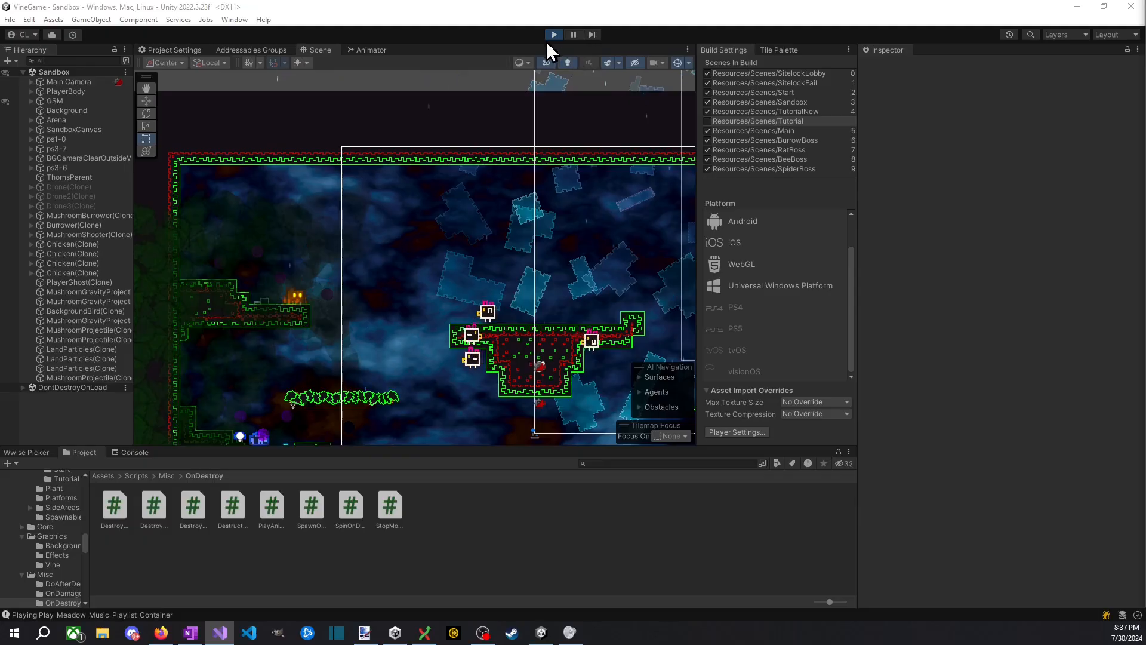
{"action": "left_click", "coordinate": [557, 37]}
{"action": "key", "text": "alt+Tab"}
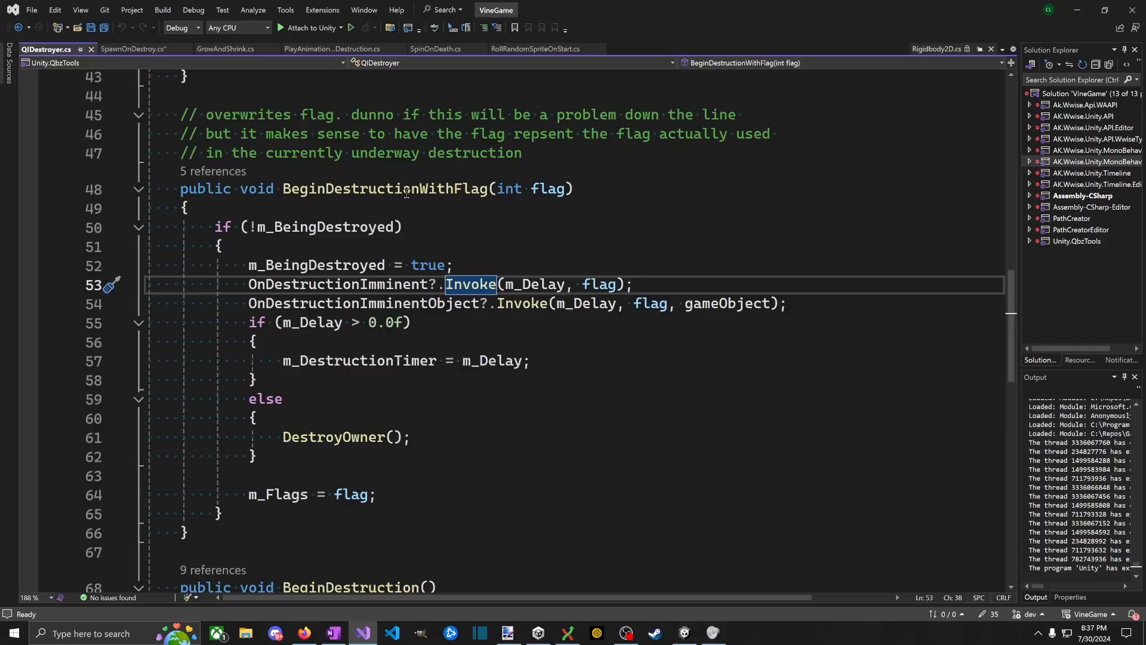
Step: Go to the definition of DestroyCallbackBase from the SpawnOnDestroy class declaration
{"action": "left_click", "coordinate": [127, 50]}
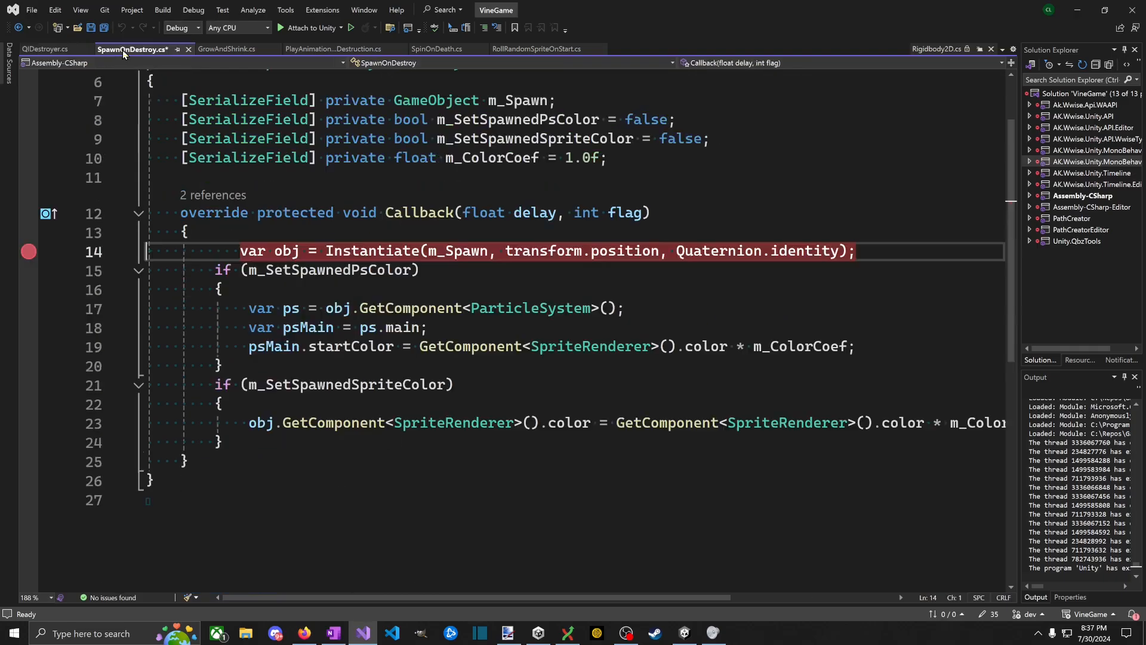
{"action": "double_click", "coordinate": [450, 213]}
{"action": "scroll", "coordinate": [449, 212], "scroll_direction": "up", "scroll_amount": 2}
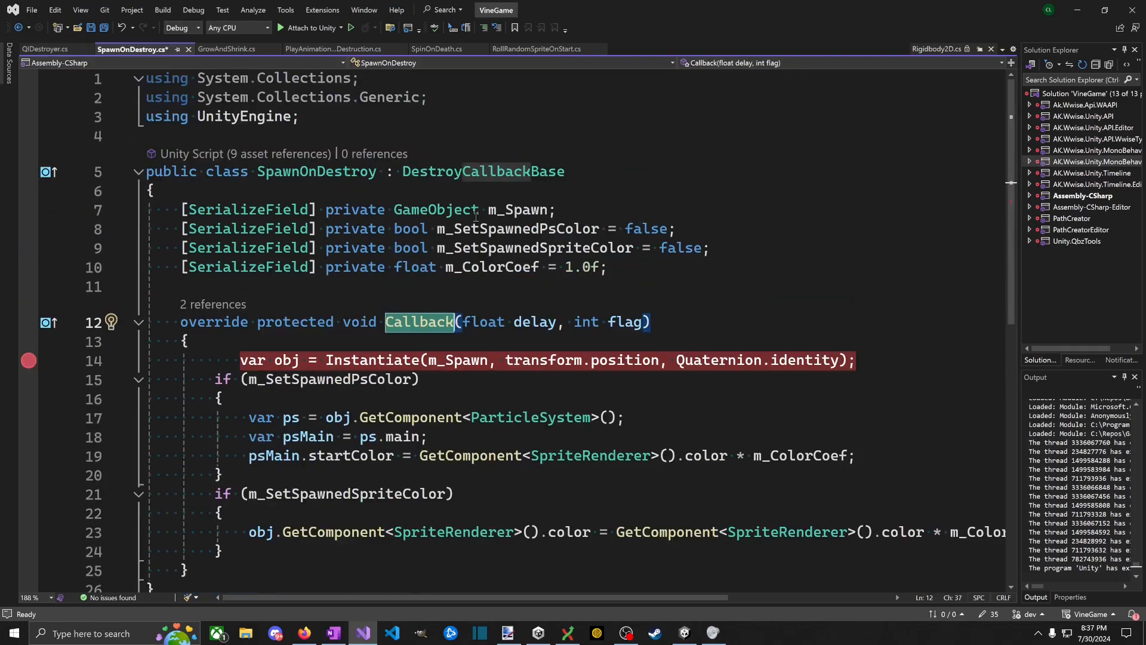
{"action": "left_click", "coordinate": [466, 182], "text": "ctrl"}
{"action": "scroll", "coordinate": [460, 425], "scroll_direction": "down", "scroll_amount": 2}
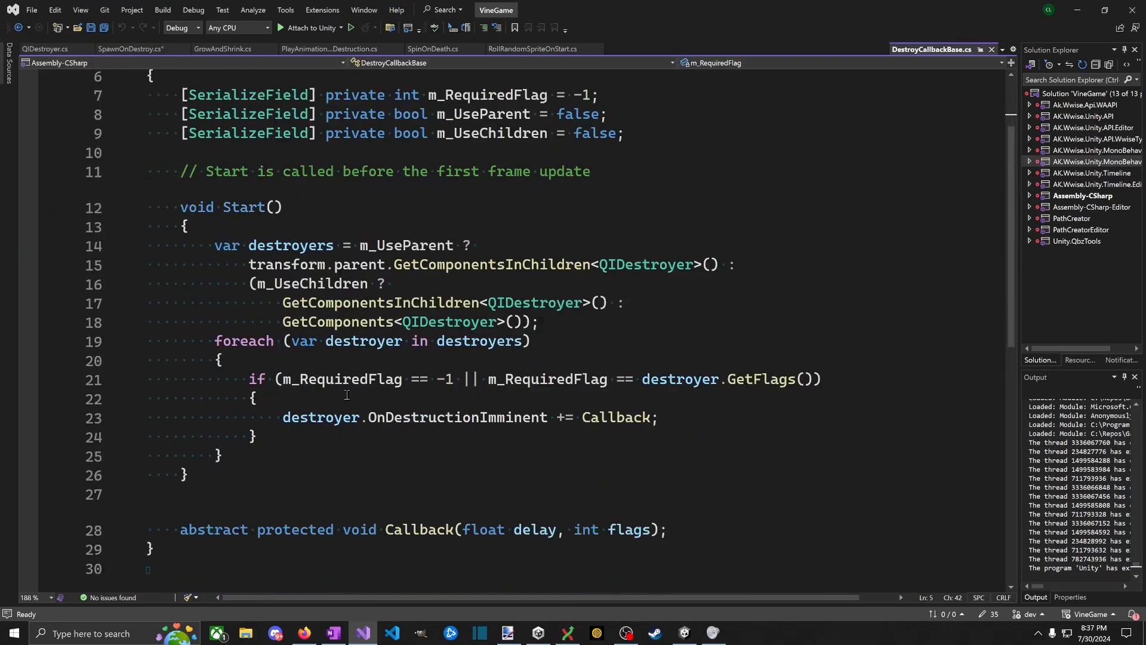
Step: Examine how DestroyCallbackBase's Start method compares m_RequiredFlag with the destroyer's flags before subscribing Callback to OnDestructionImminent
{"action": "double_click", "coordinate": [343, 379]}
{"action": "double_click", "coordinate": [541, 379]}
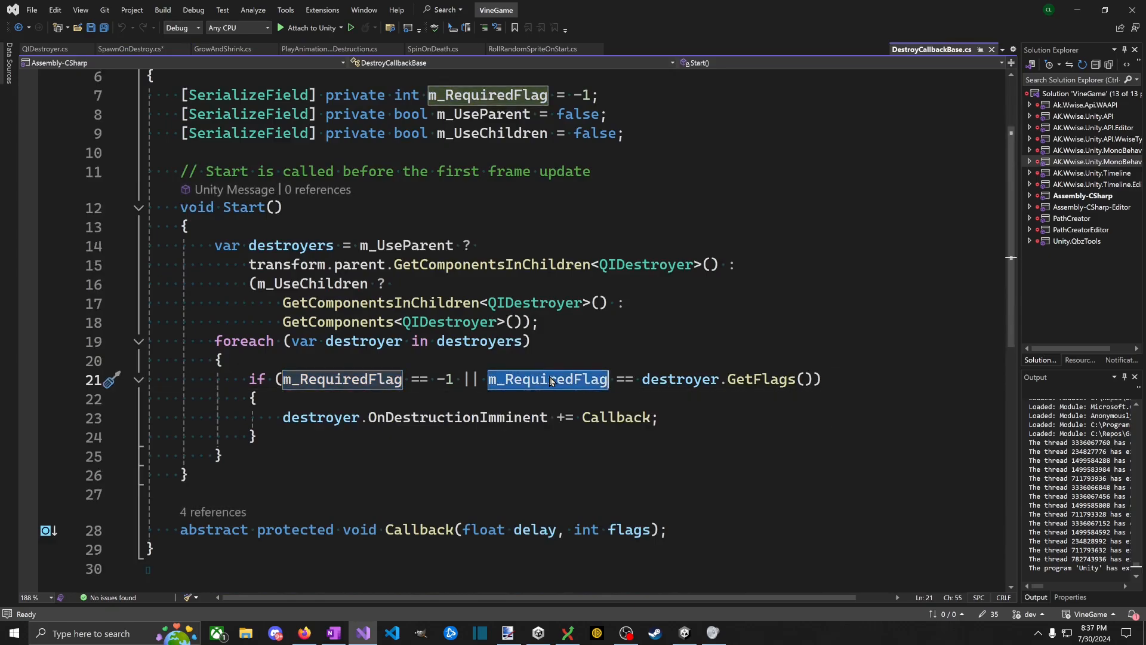
{"action": "double_click", "coordinate": [671, 380]}
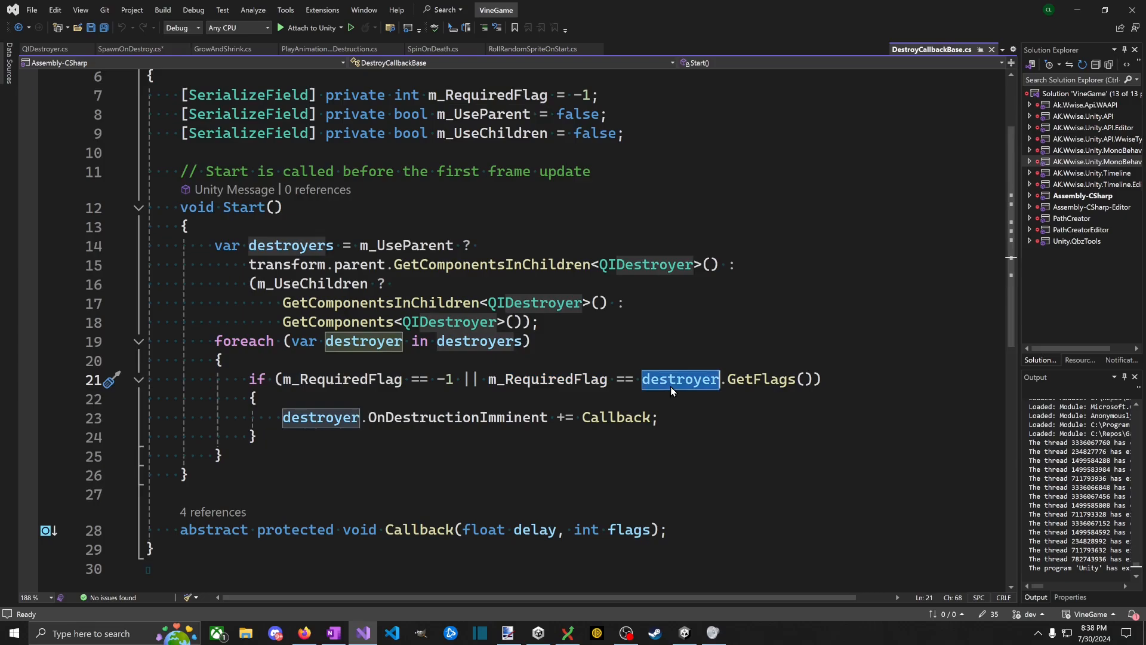
{"action": "left_click", "coordinate": [671, 385]}
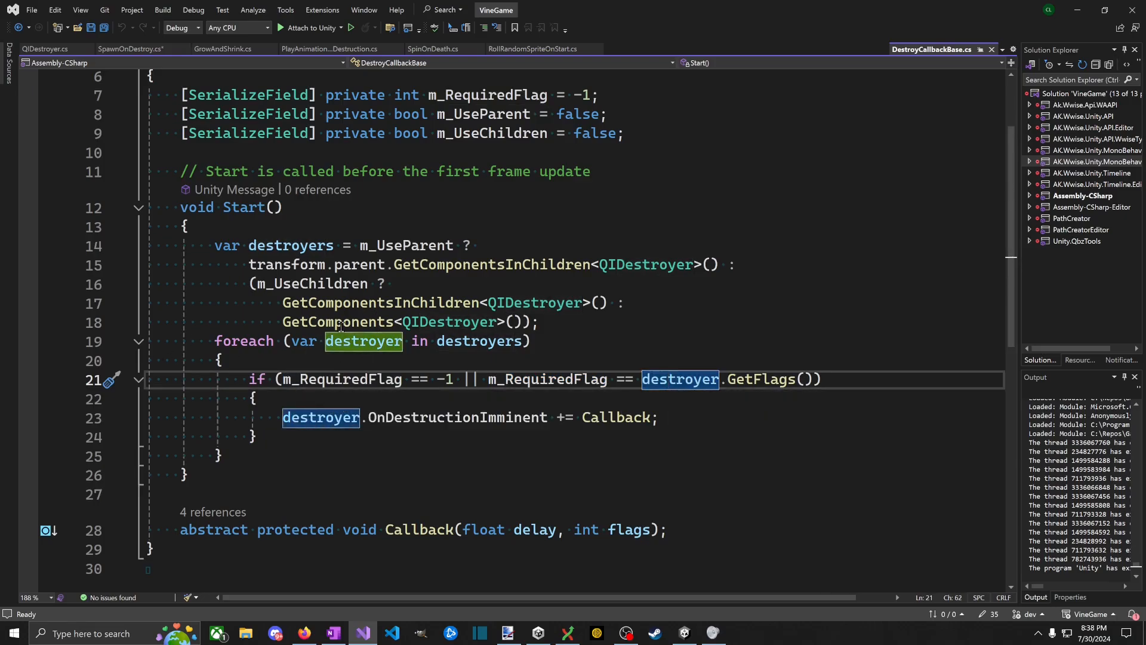
{"action": "left_click", "coordinate": [594, 265]}
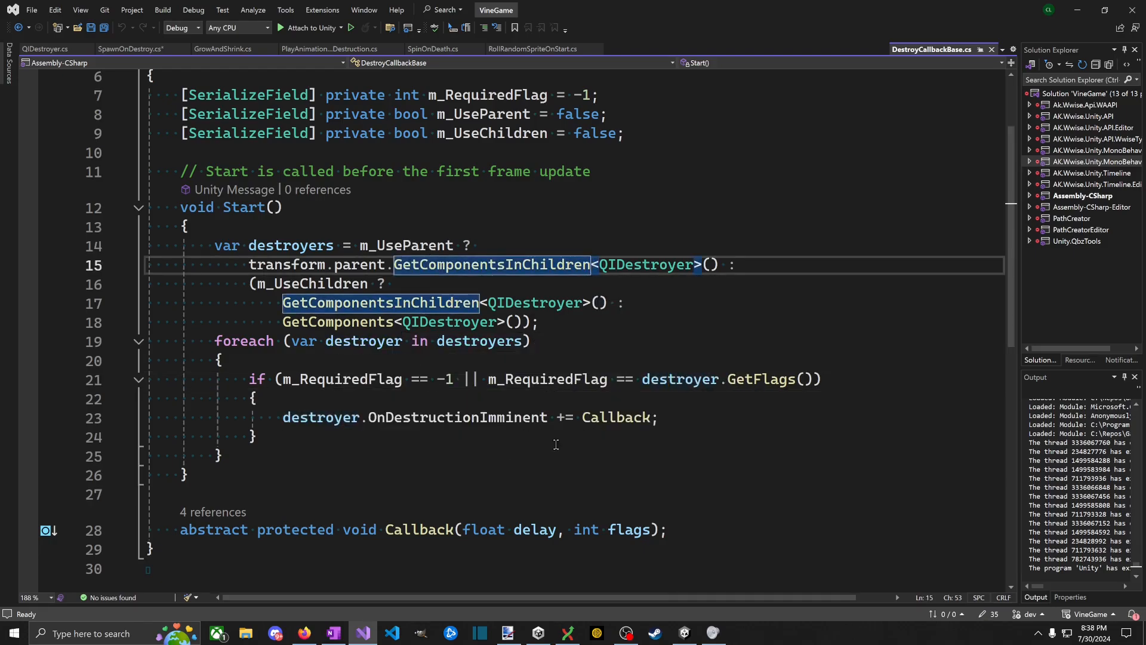
{"action": "left_click", "coordinate": [527, 390]}
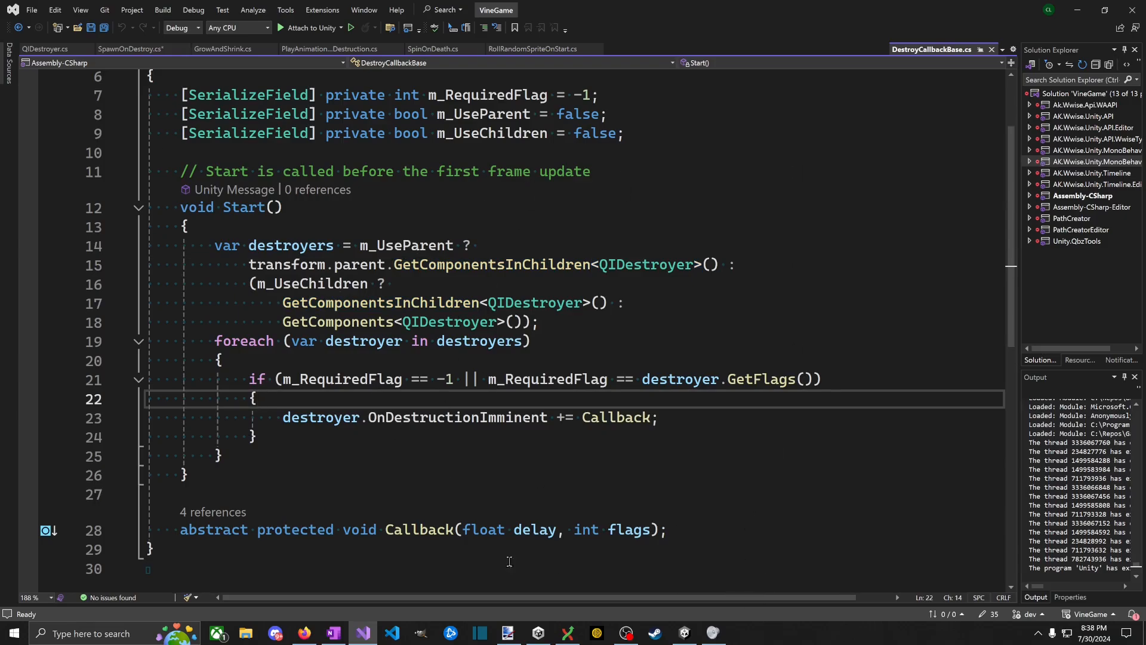
{"action": "double_click", "coordinate": [681, 380]}
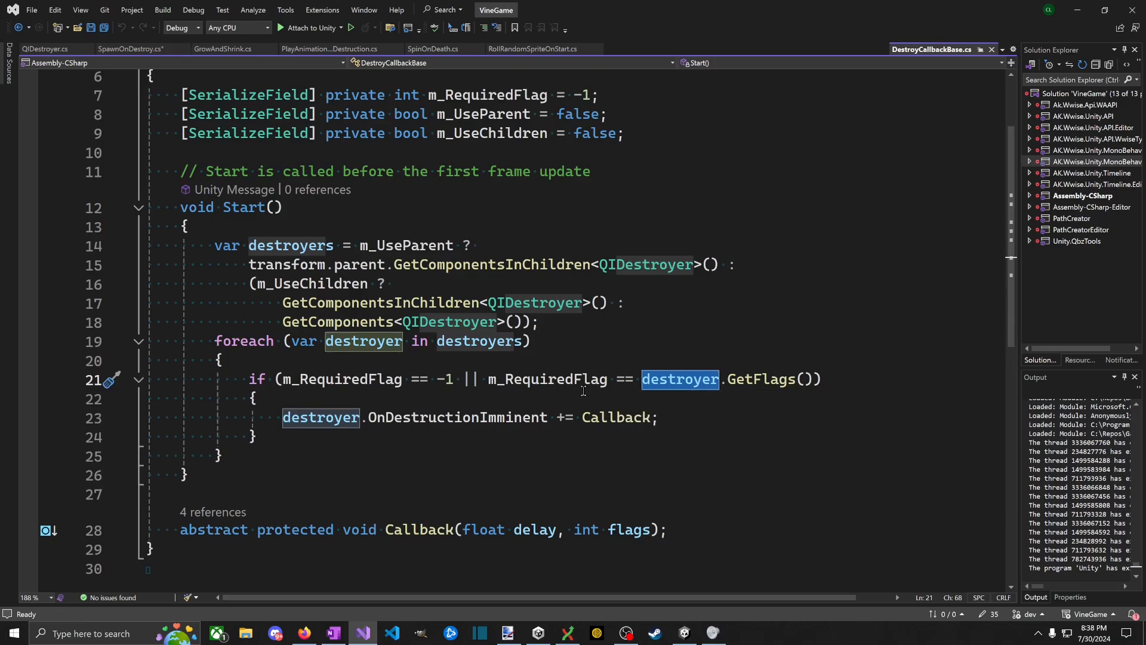
{"action": "left_click", "coordinate": [62, 386]}
{"action": "left_click", "coordinate": [439, 396]}
{"action": "double_click", "coordinate": [424, 418]}
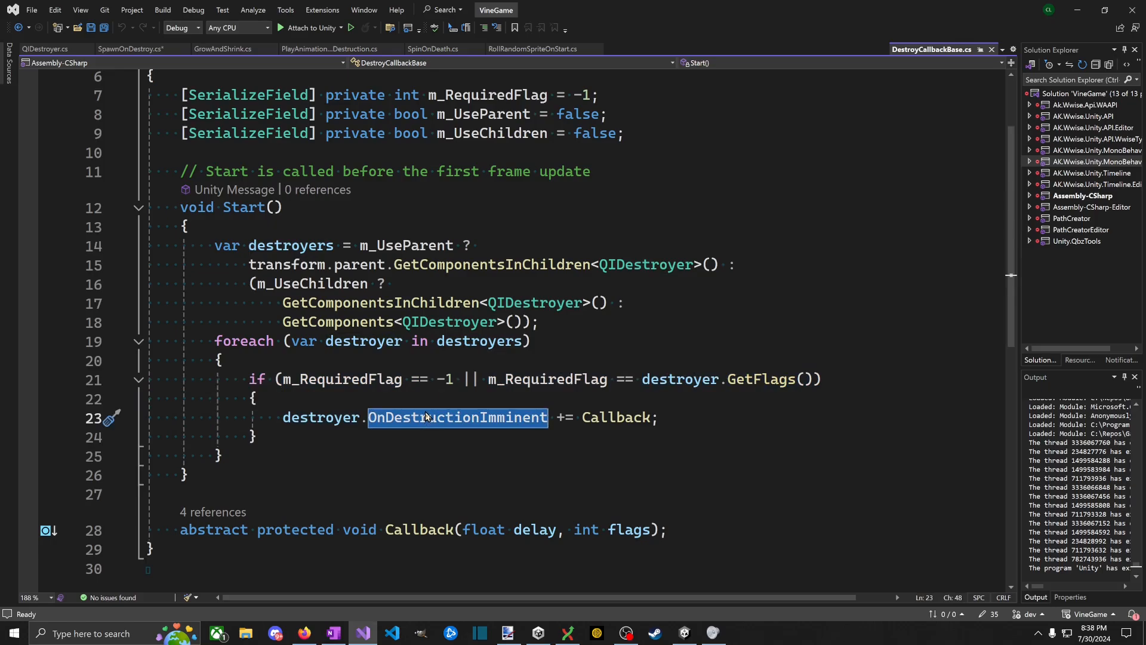
{"action": "double_click", "coordinate": [342, 418]}
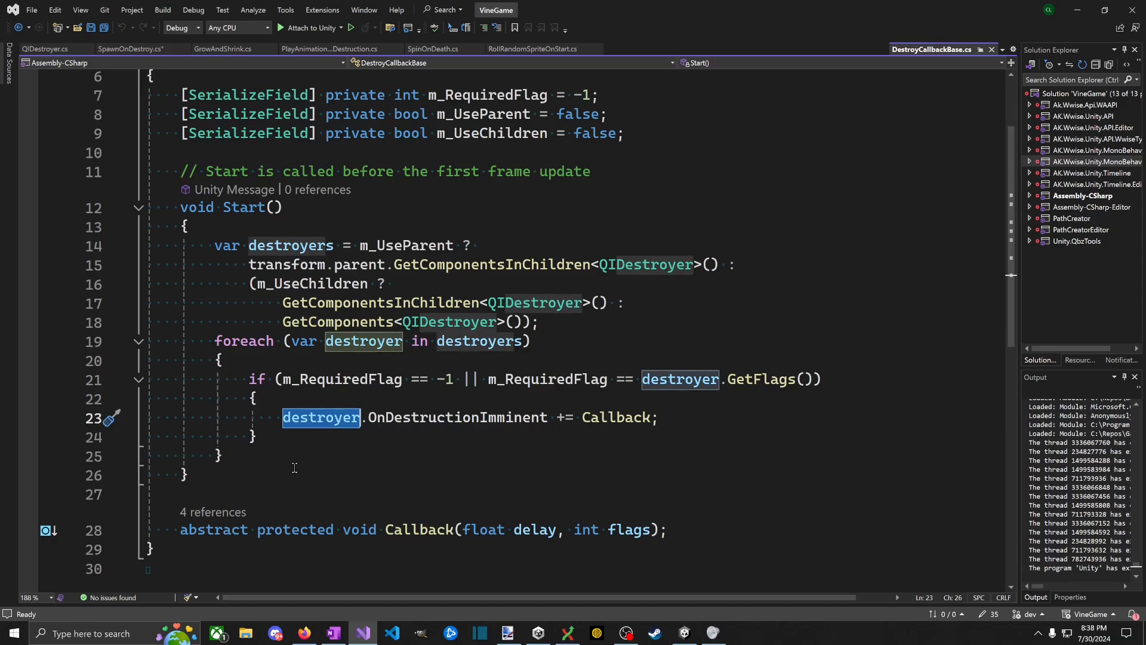
{"action": "double_click", "coordinate": [393, 418]}
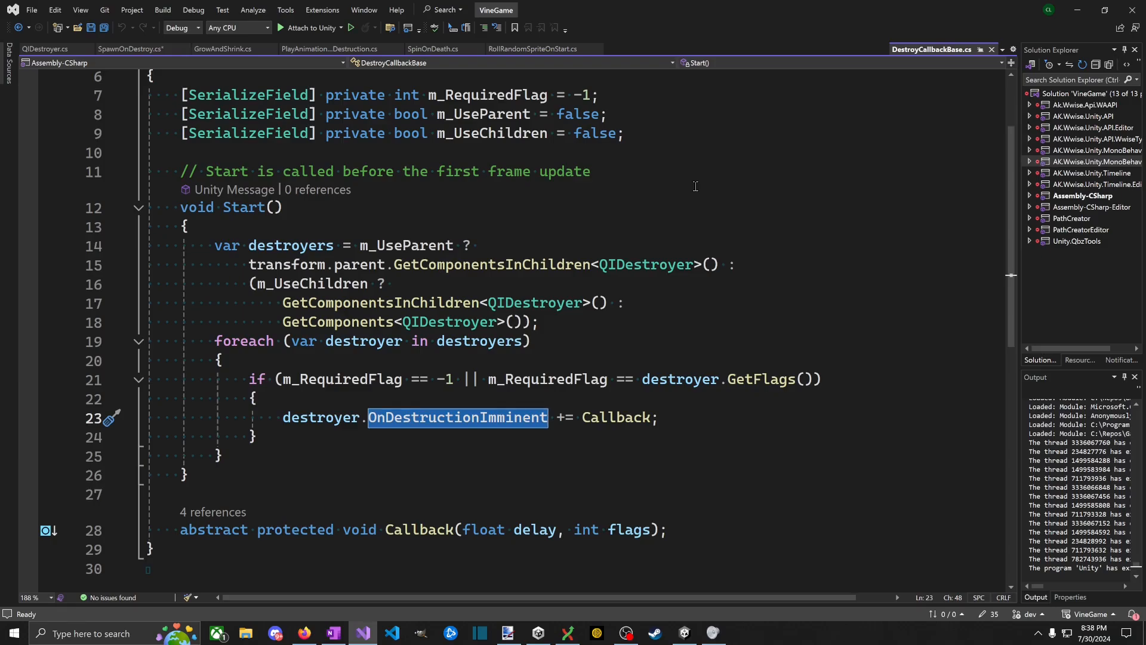
Step: Search the entire solution for OnDestructionImminent and read the flag-overwriting comment above BeginDestructionWithFlag in QIDestroyer.cs
{"action": "key", "text": "ctrl+f"}
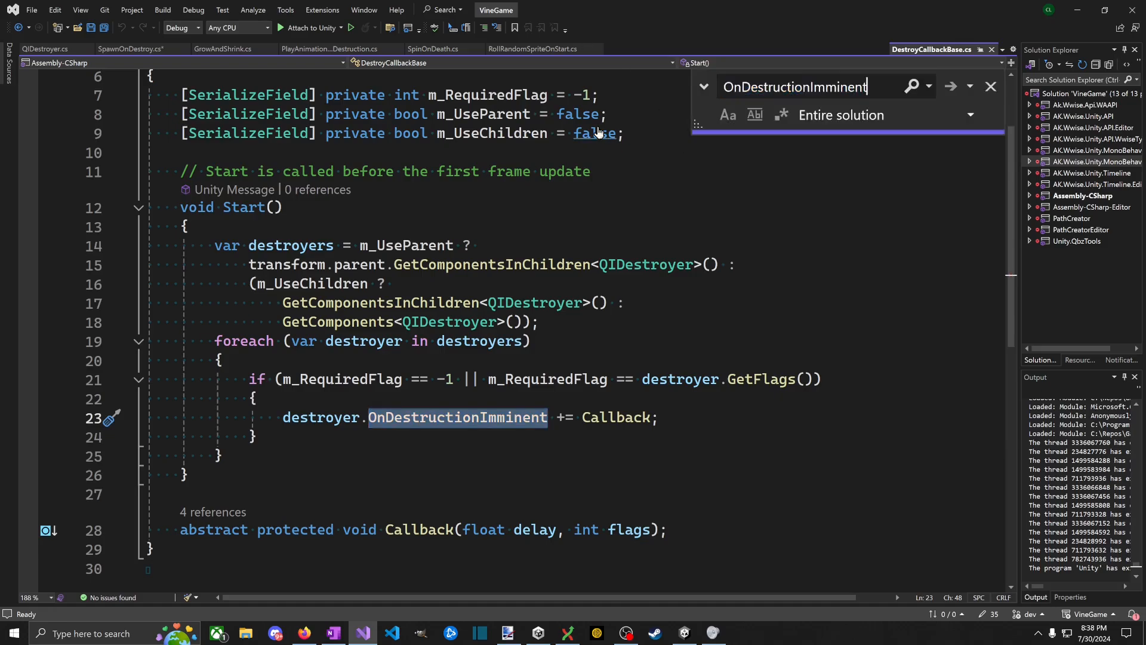
{"action": "key", "text": "Return"}
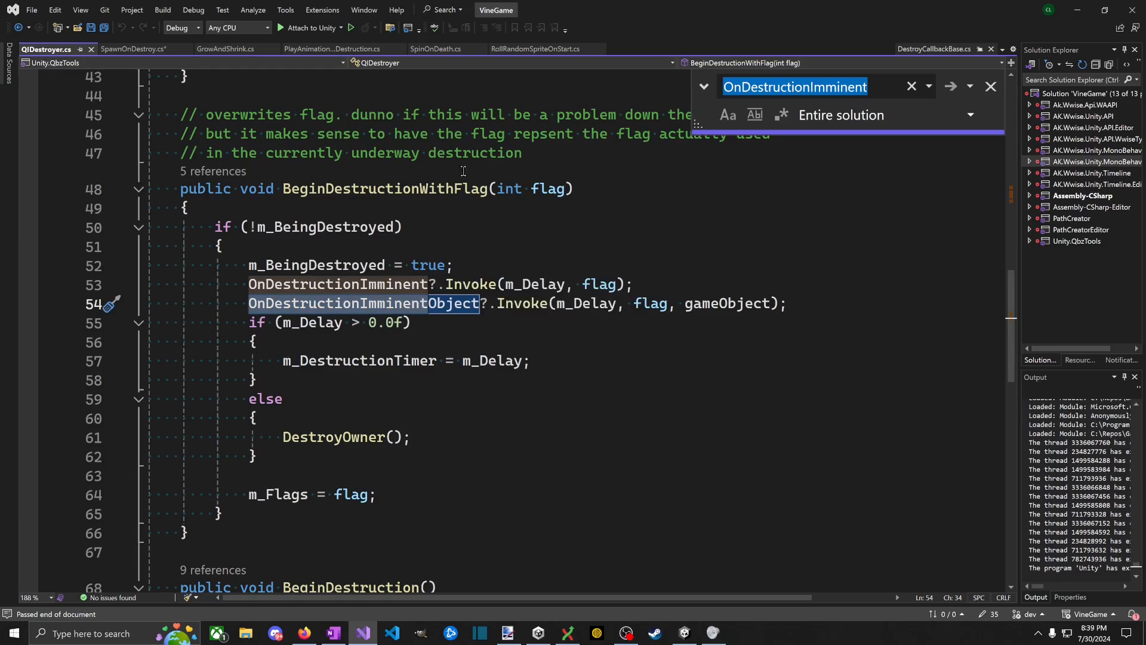
{"action": "scroll", "coordinate": [242, 344], "scroll_direction": "up", "scroll_amount": 2}
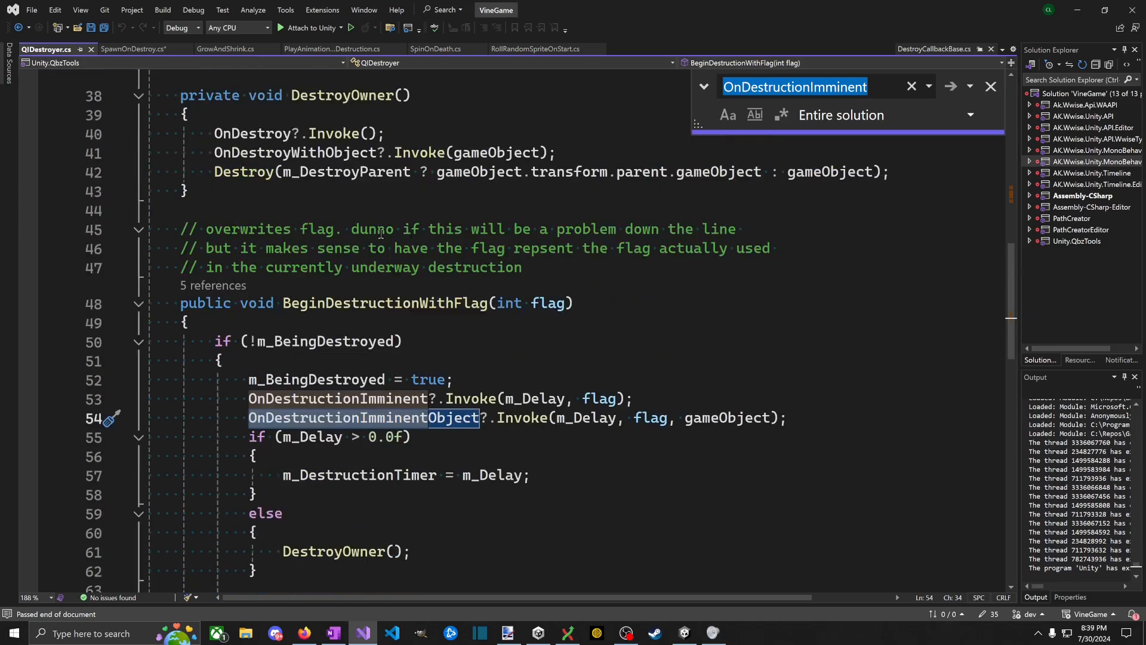
{"action": "left_click_drag", "start_coordinate": [381, 233], "coordinate": [549, 260]}
{"action": "triple_click", "coordinate": [560, 252]}
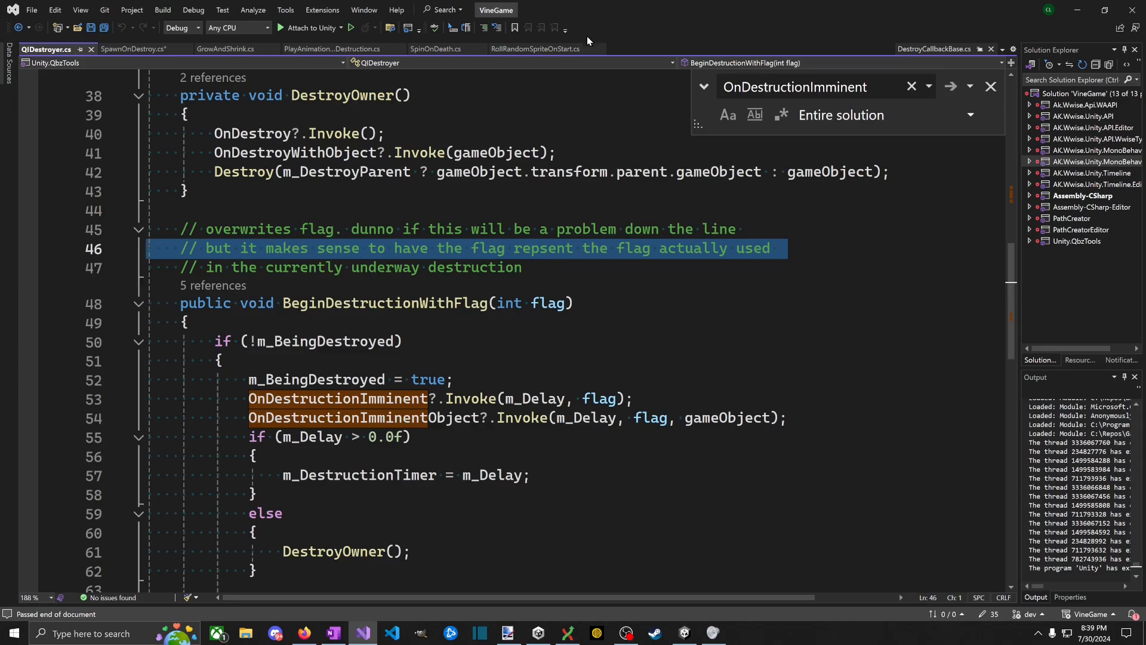
Step: Examine the m_BeingDestroyed condition at the start of BeginDestructionWithFlag
{"action": "left_click", "coordinate": [528, 346]}
{"action": "left_click", "coordinate": [518, 356]}
{"action": "left_click", "coordinate": [521, 325]}
{"action": "left_click", "coordinate": [518, 335]}
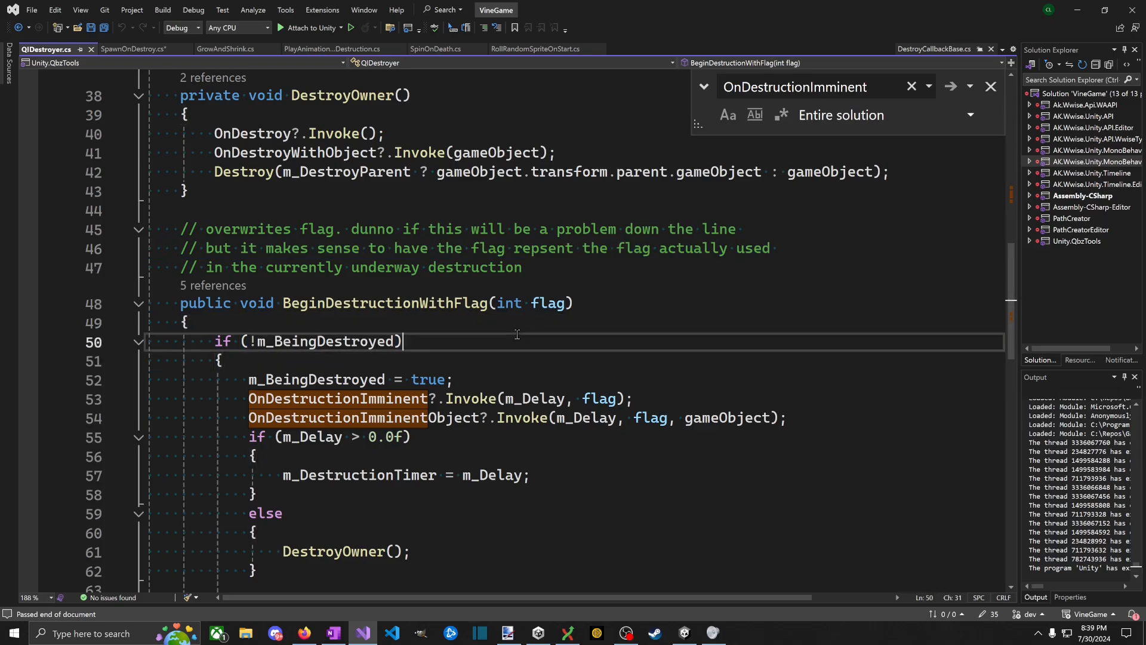
{"action": "key", "text": "ctrl+shift+Left"}
{"action": "key", "text": "ctrl+shift+Left"}
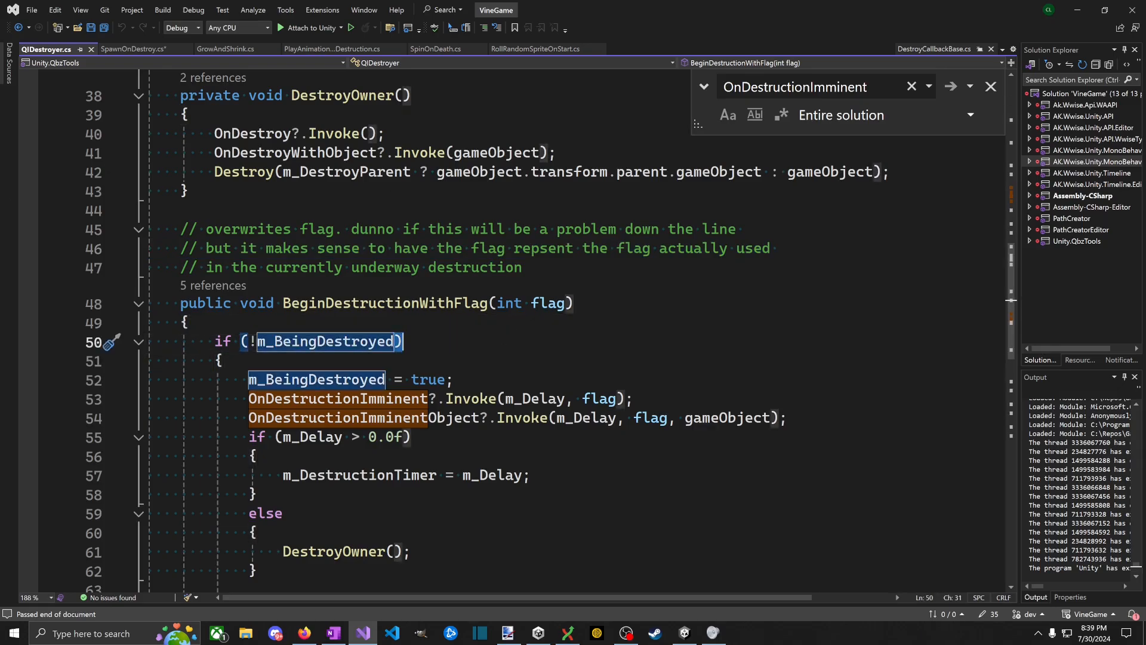
Step: Switch to Unity, look through the PlayerBody object's components, and return to QIDestroyer.cs in Visual Studio
{"action": "key", "text": "alt+Tab"}
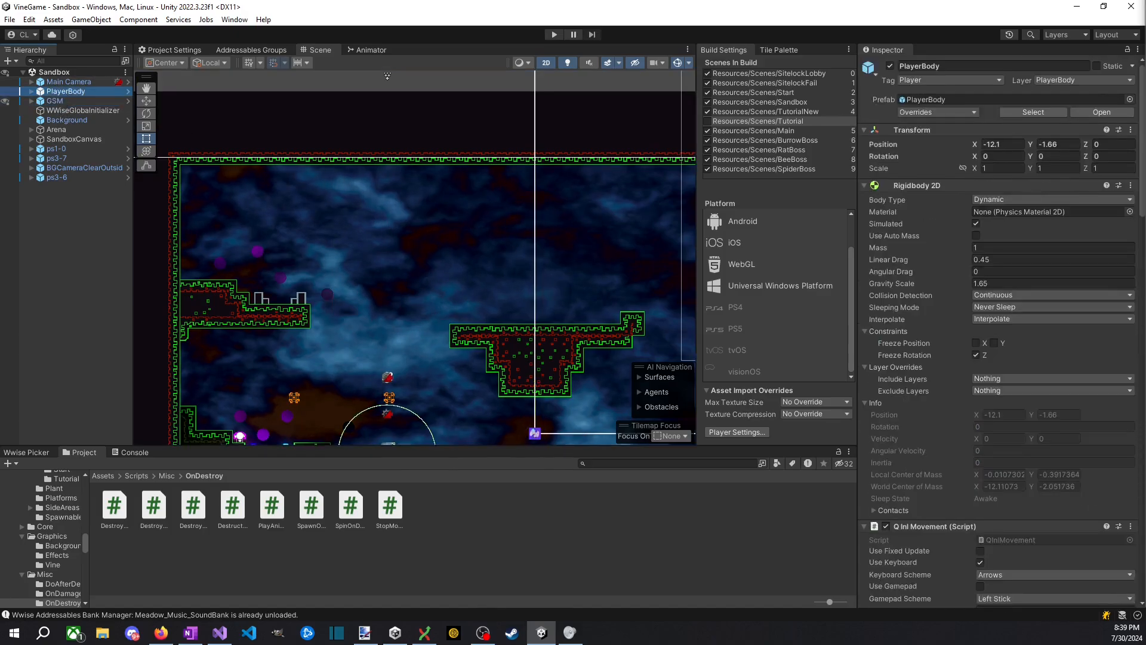
{"action": "scroll", "coordinate": [986, 179], "scroll_direction": "down", "scroll_amount": 20}
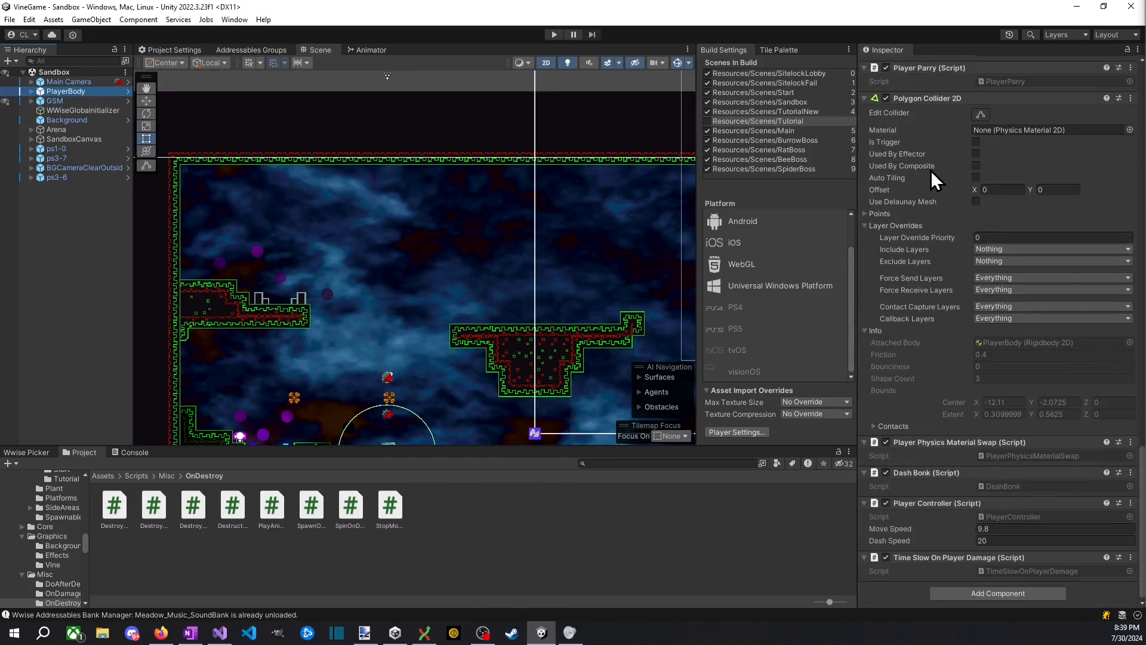
{"action": "key", "text": "alt+Tab"}
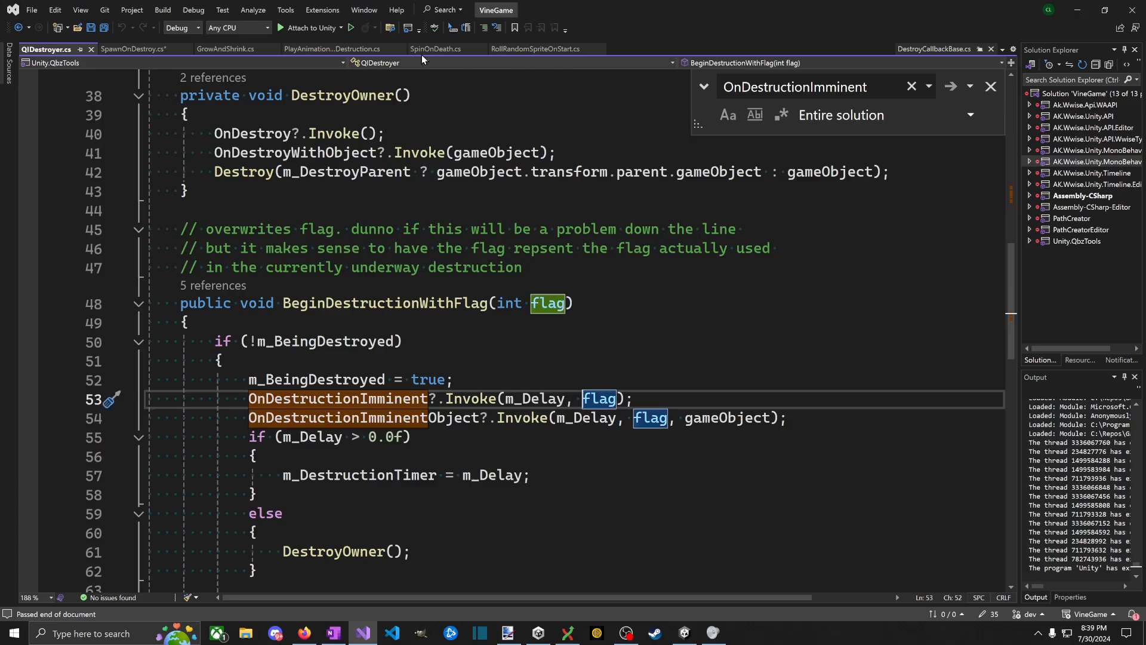
Step: In SpawnOnDestroy.cs, align the Instantiate line with the rest of Callback's body and insert a blank line above it
{"action": "left_click", "coordinate": [132, 49]}
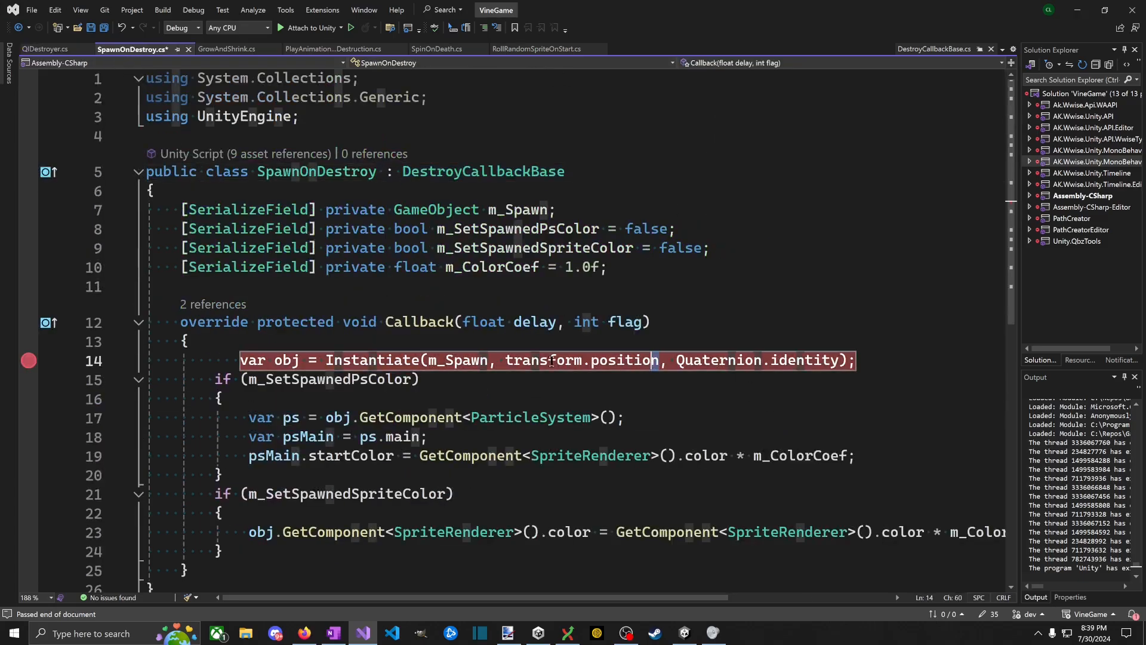
{"action": "left_click", "coordinate": [621, 293]}
{"action": "left_click", "coordinate": [118, 387]}
{"action": "left_click", "coordinate": [248, 359]}
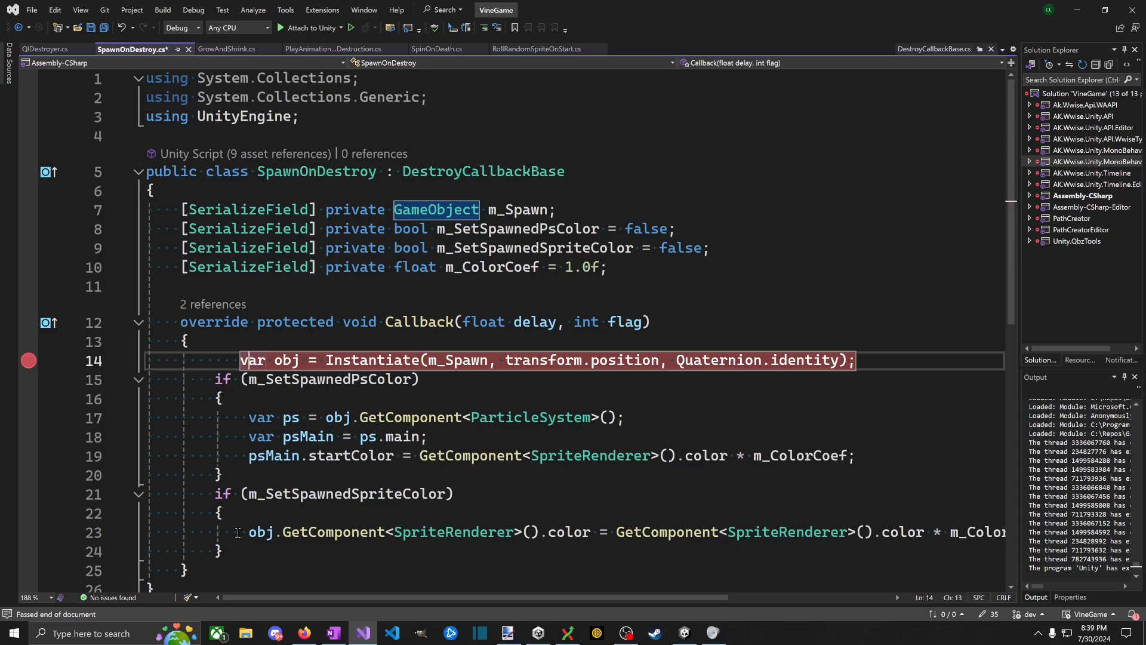
{"action": "key", "text": "shift+Tab"}
{"action": "key", "text": "Up"}
{"action": "key", "text": "Return"}
{"action": "key", "text": "Tab"}
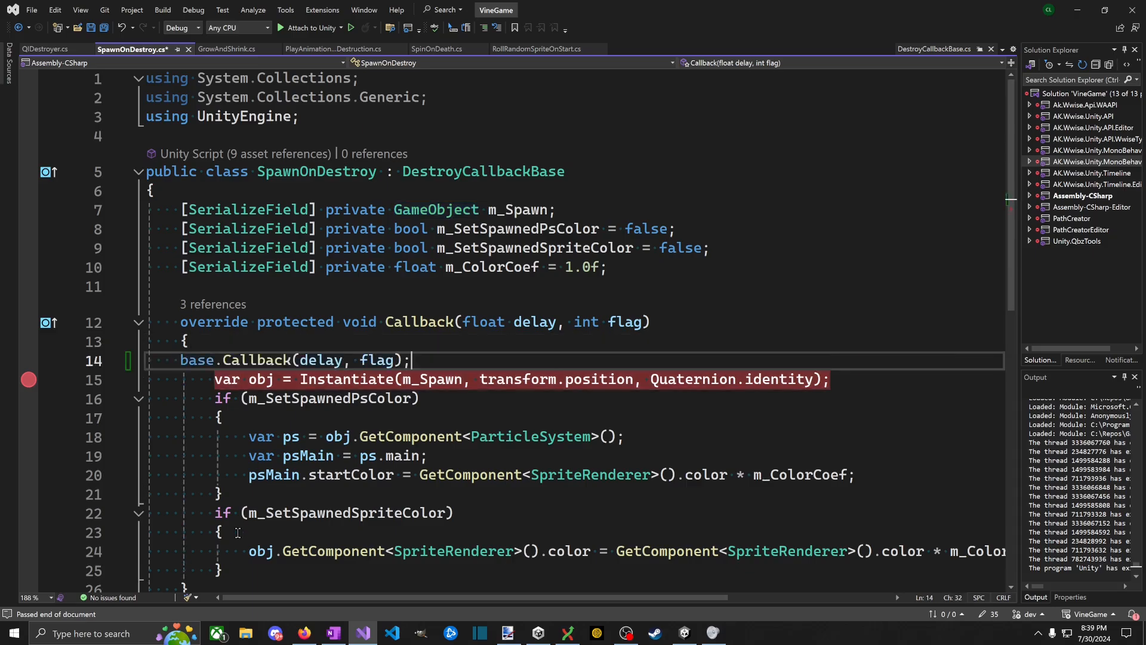
{"action": "key", "text": "shift+Home"}
{"action": "key", "text": "Delete"}
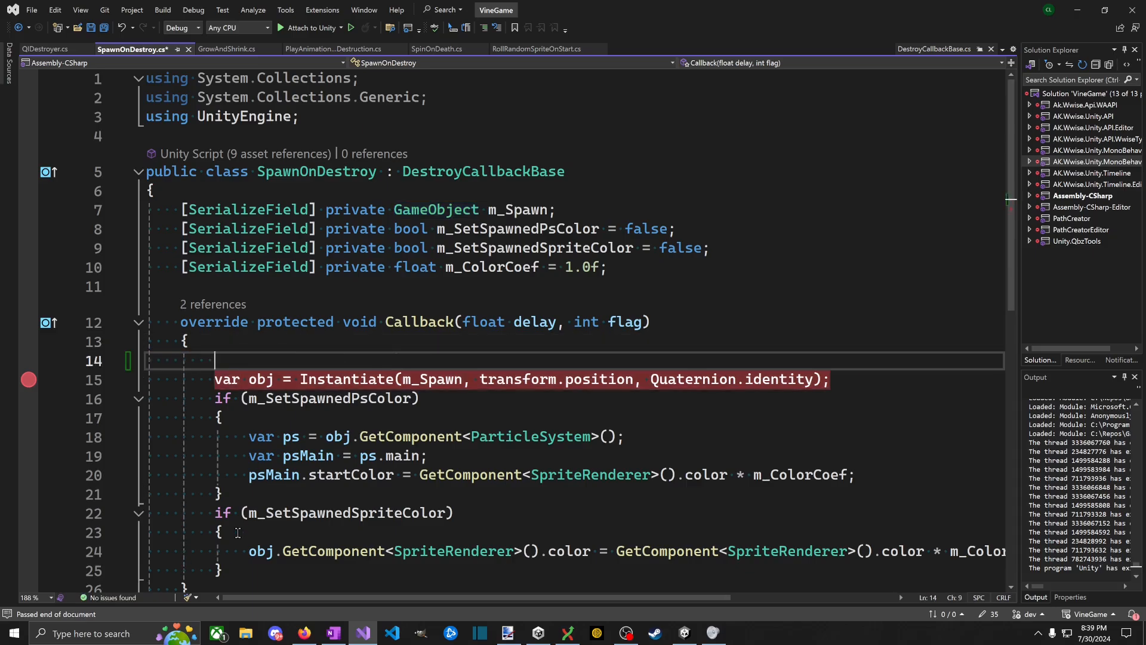
Step: Start an if statement with an empty condition on the blank line above the Instantiate call
{"action": "key", "text": "shift+Tab"}
{"action": "key", "text": "Tab"}
{"action": "type", "text": "if (m_F"}
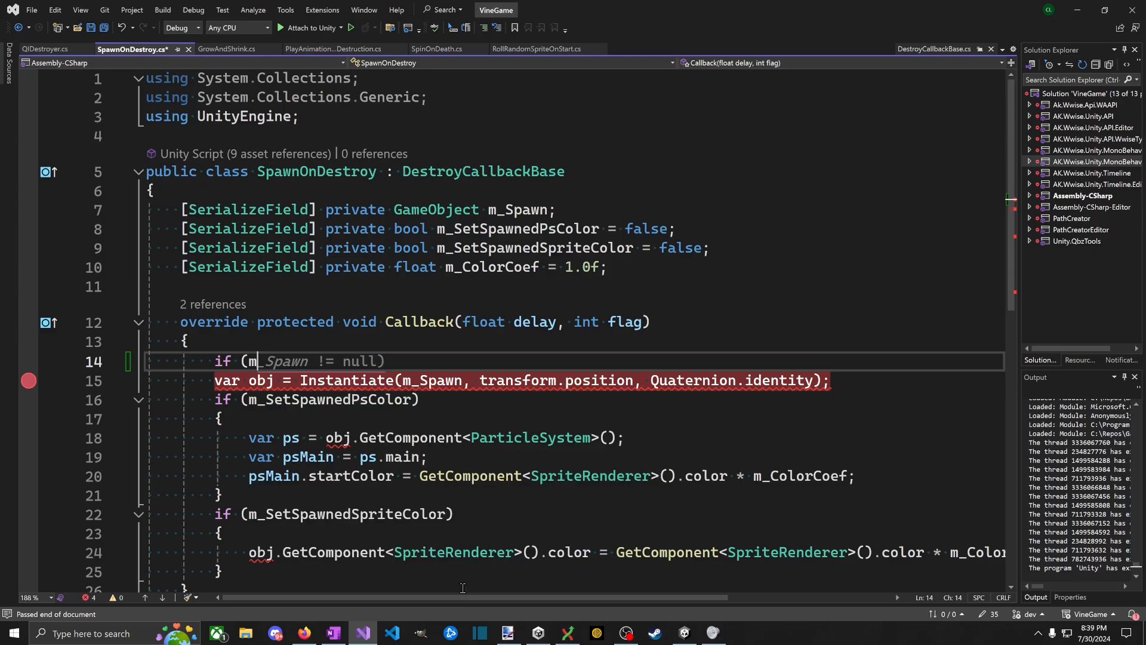
{"action": "key", "text": "Escape"}
{"action": "key", "text": "BackSpace"}
{"action": "key", "text": "BackSpace"}
{"action": "key", "text": "BackSpace"}
Step: Try to compare flag with the base class's required flag in the if condition
{"action": "type", "text": "flag !"}
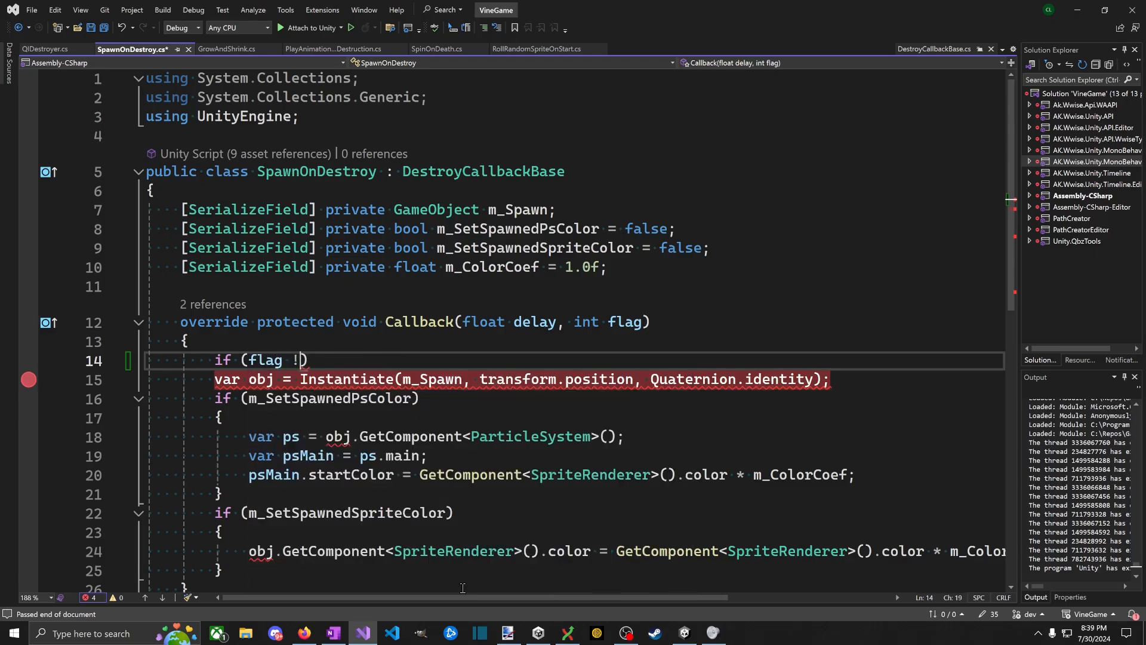
{"action": "key", "text": "BackSpace"}
{"action": "key", "text": "BackSpace"}
{"action": "key", "text": "BackSpace"}
{"action": "key", "text": "BackSpace"}
{"action": "key", "text": "BackSpace"}
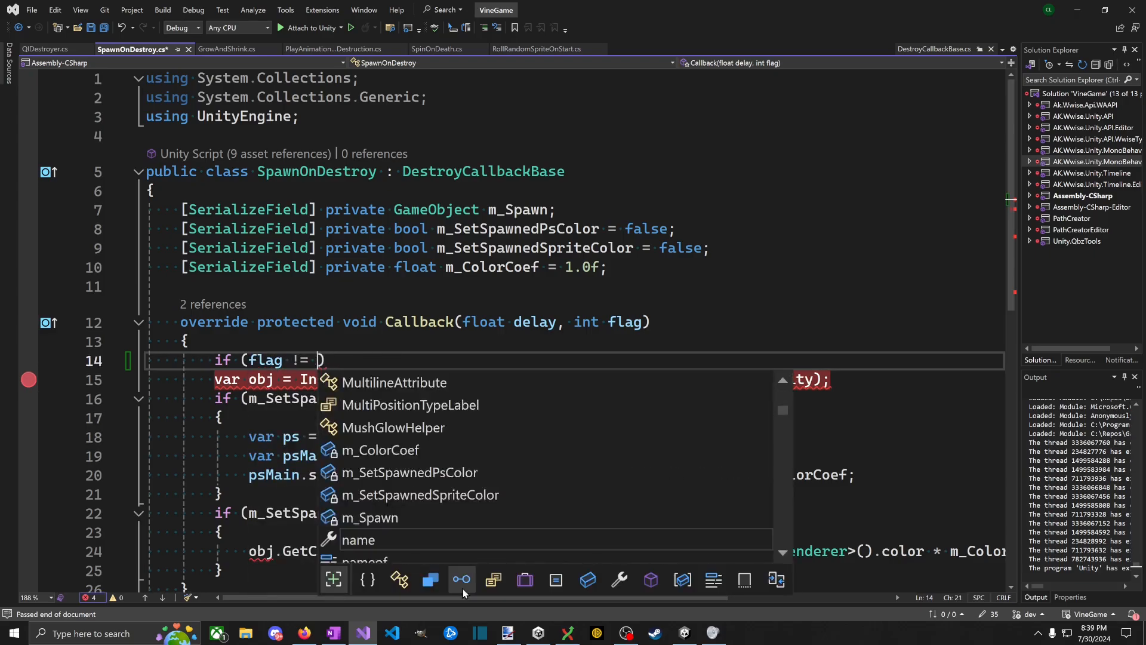
{"action": "type", "text": "m_Req"}
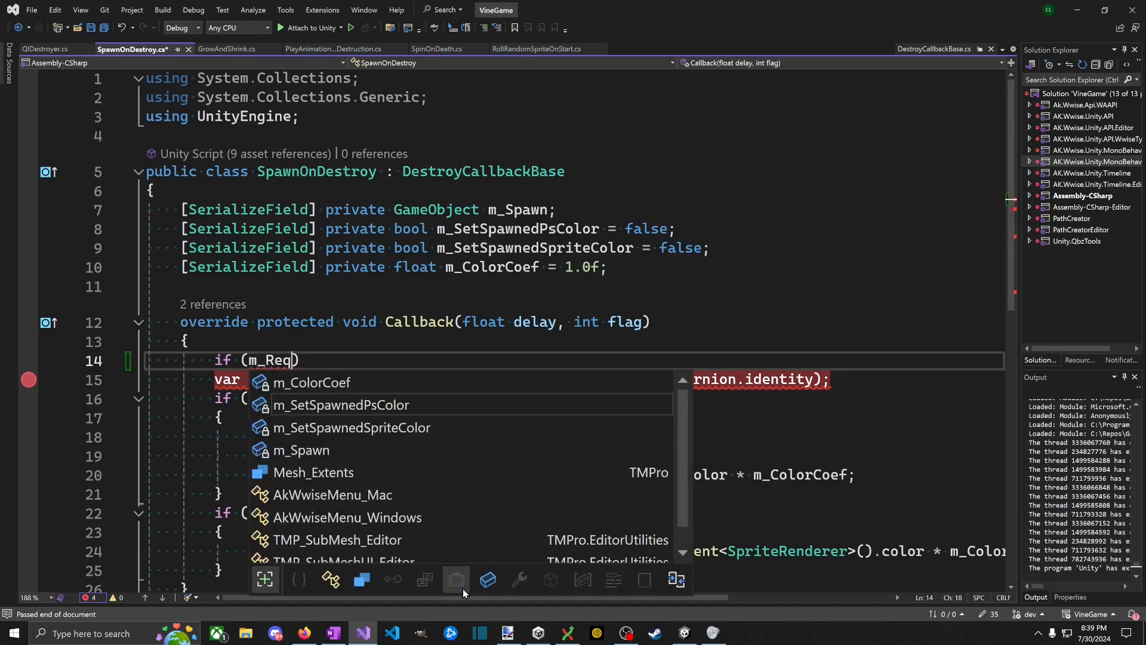
{"action": "key", "text": "BackSpace"}
{"action": "key", "text": "BackSpace"}
{"action": "key", "text": "BackSpace"}
{"action": "key", "text": "BackSpace"}
{"action": "key", "text": "BackSpace"}
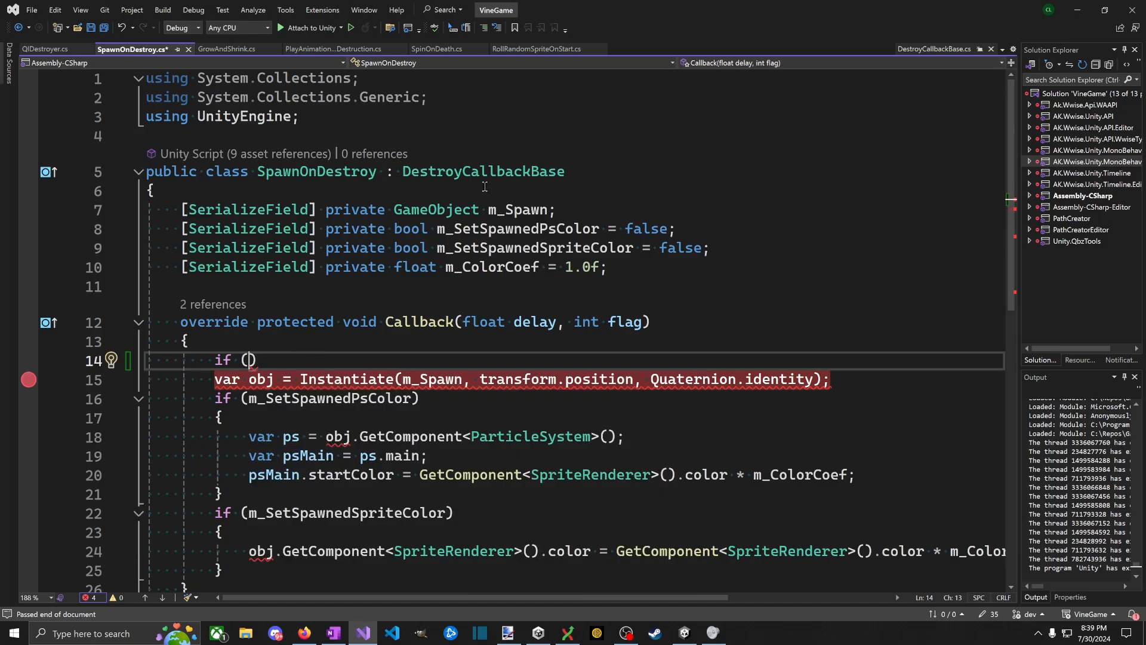
Step: Go to the DestroyCallbackBase definition, change m_RequiredFlag from private to protected, and save the file
{"action": "left_click", "coordinate": [499, 171]}
{"action": "key", "text": "F12"}
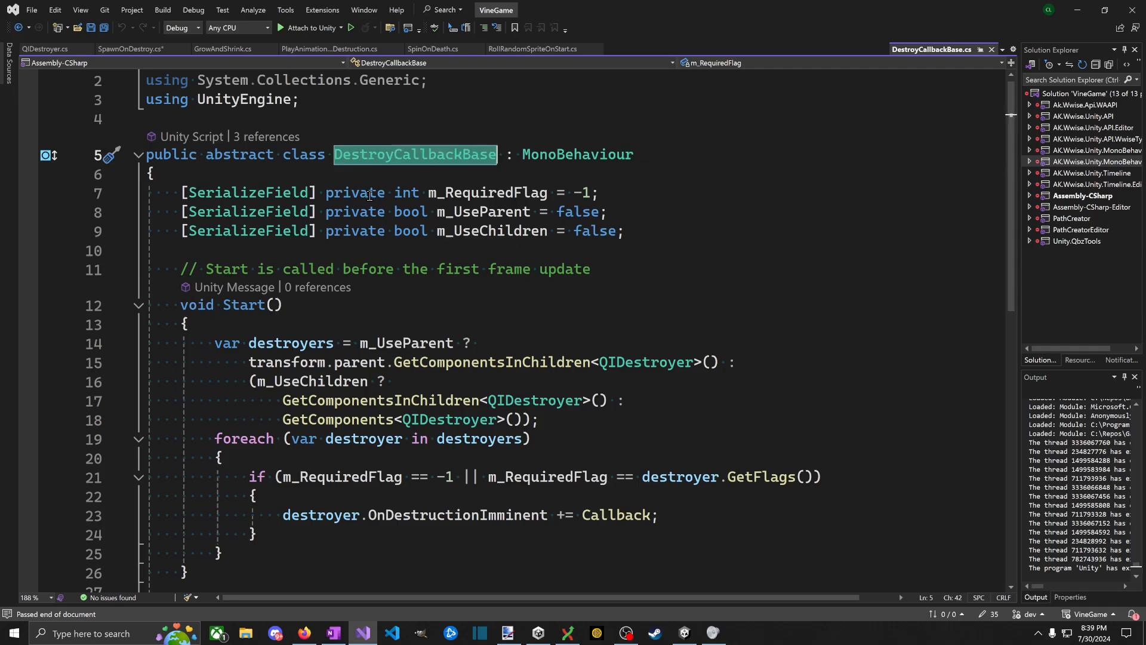
{"action": "double_click", "coordinate": [371, 195]}
{"action": "type", "text": "protected"}
{"action": "key", "text": "ctrl+s"}
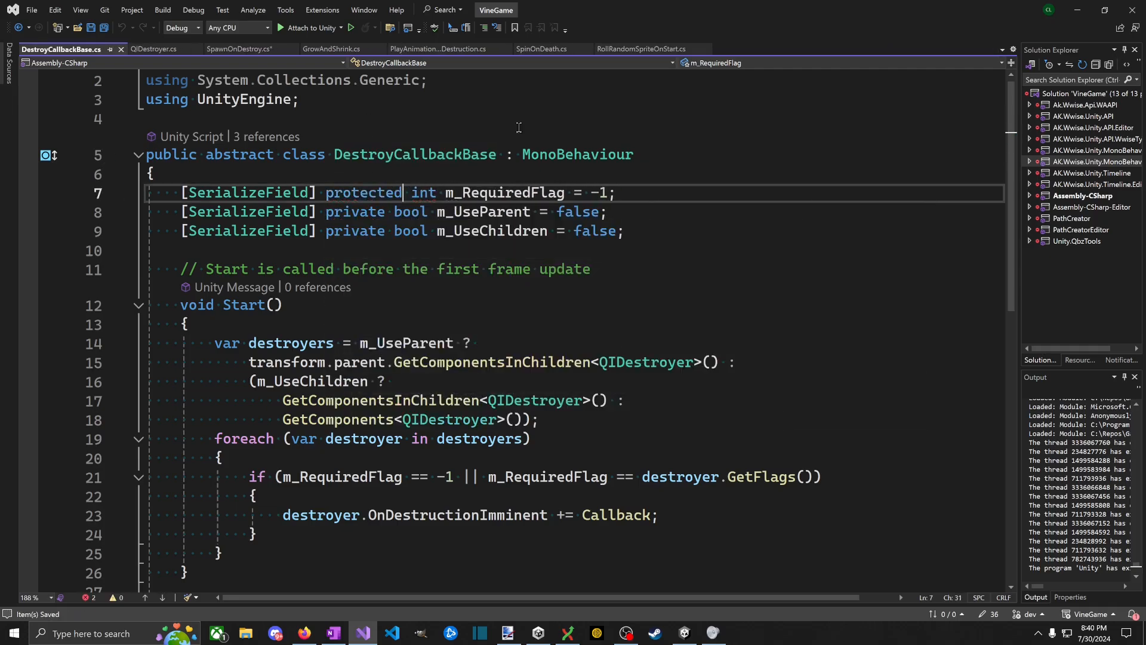
Step: Back in SpawnOnDestroy.cs, fill the if condition with m_RequiredFlag != -1 || flag != m_RequiredFlag and leave a blank line below it
{"action": "left_click", "coordinate": [517, 106]}
{"action": "left_click", "coordinate": [18, 30]}
{"action": "left_click", "coordinate": [218, 51]}
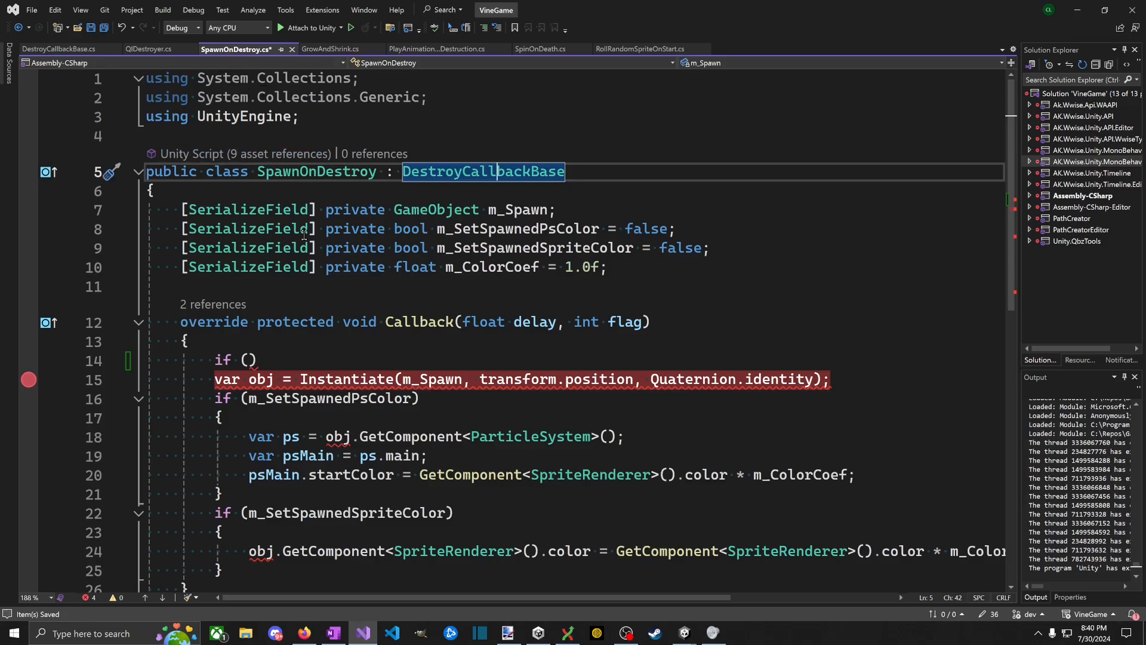
{"action": "left_click", "coordinate": [372, 359]}
{"action": "key", "text": "Return"}
{"action": "key", "text": "Up"}
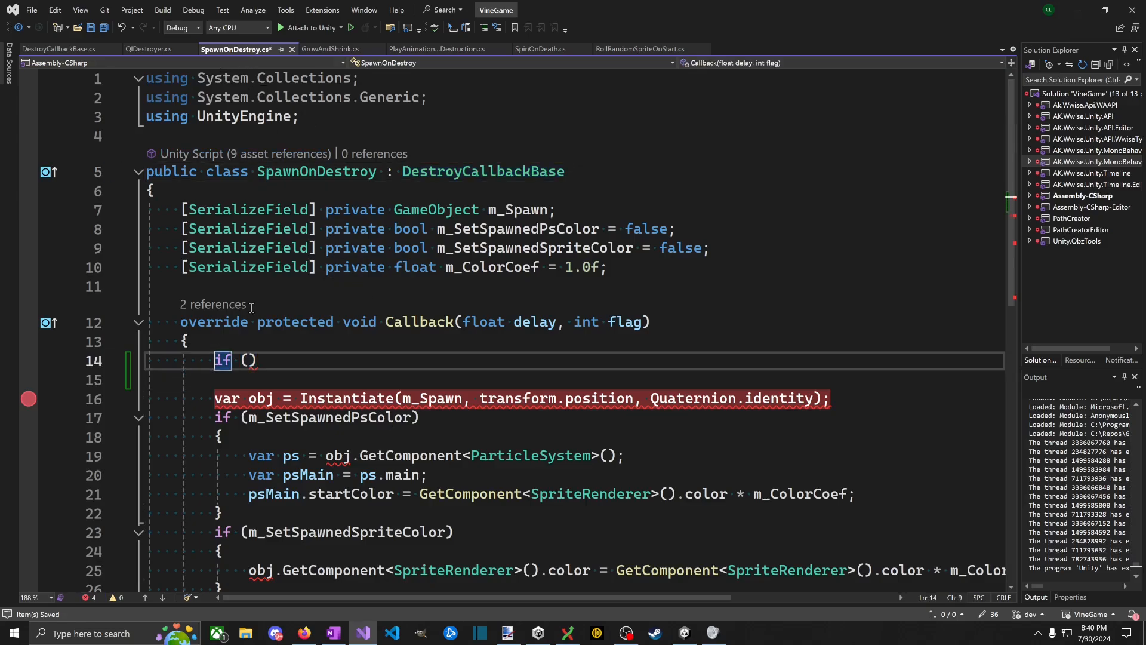
{"action": "key", "text": "End"}
{"action": "key", "text": "Left"}
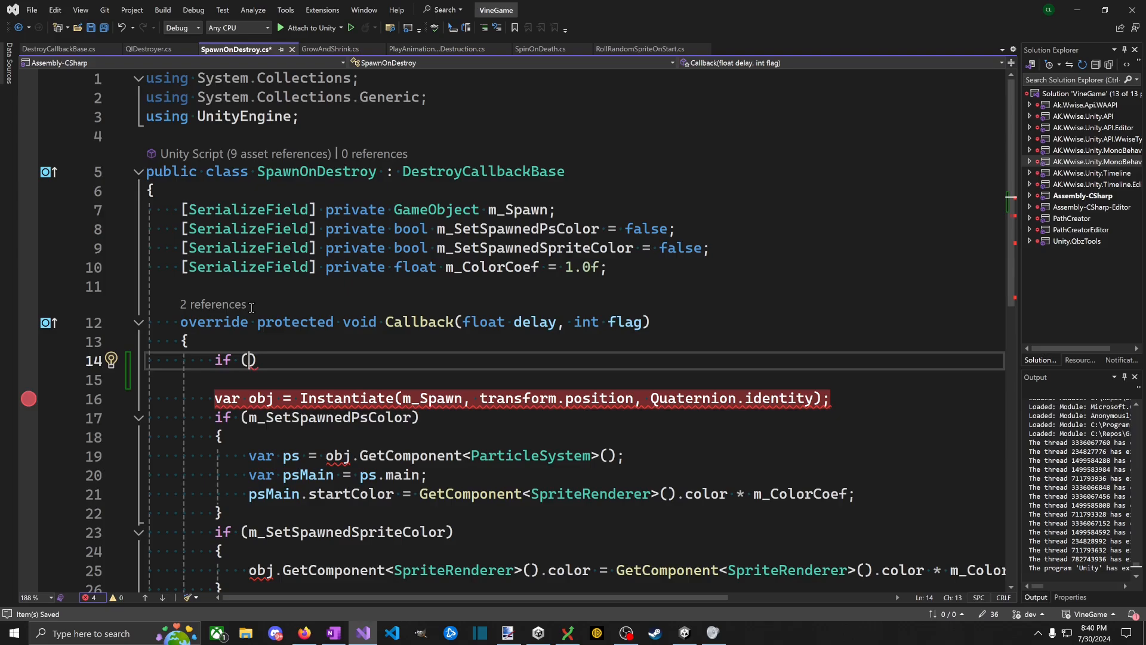
{"action": "type", "text": "f"}
{"action": "key", "text": "BackSpace"}
{"action": "type", "text": "m_RequiredFlag "}
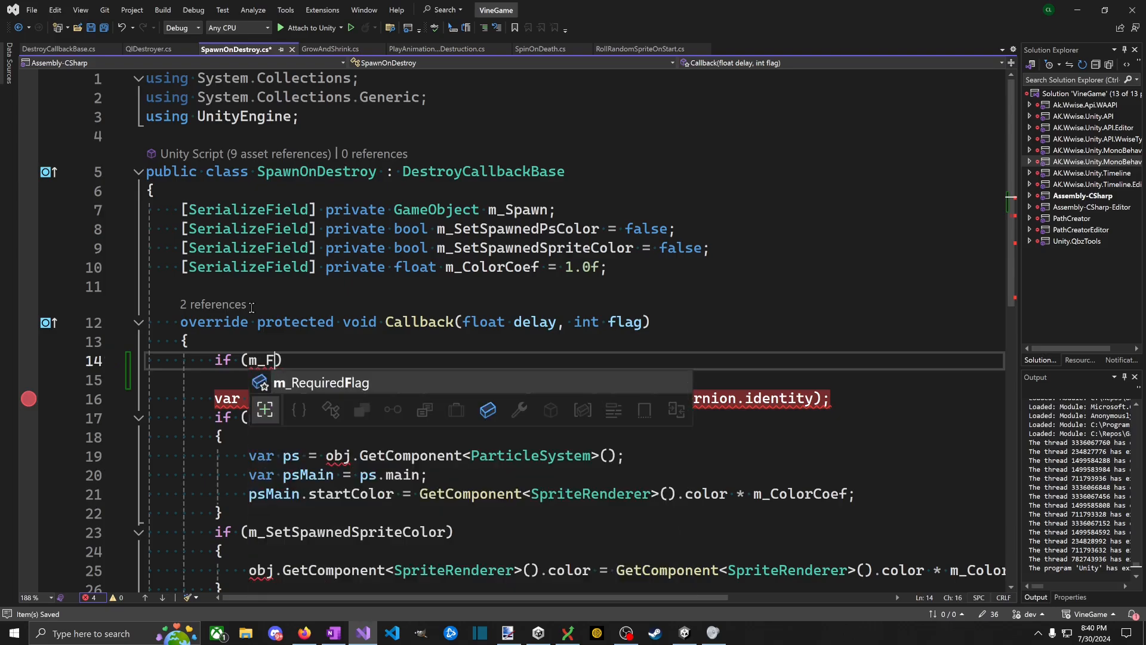
{"action": "type", "text": "!= -1 || "}
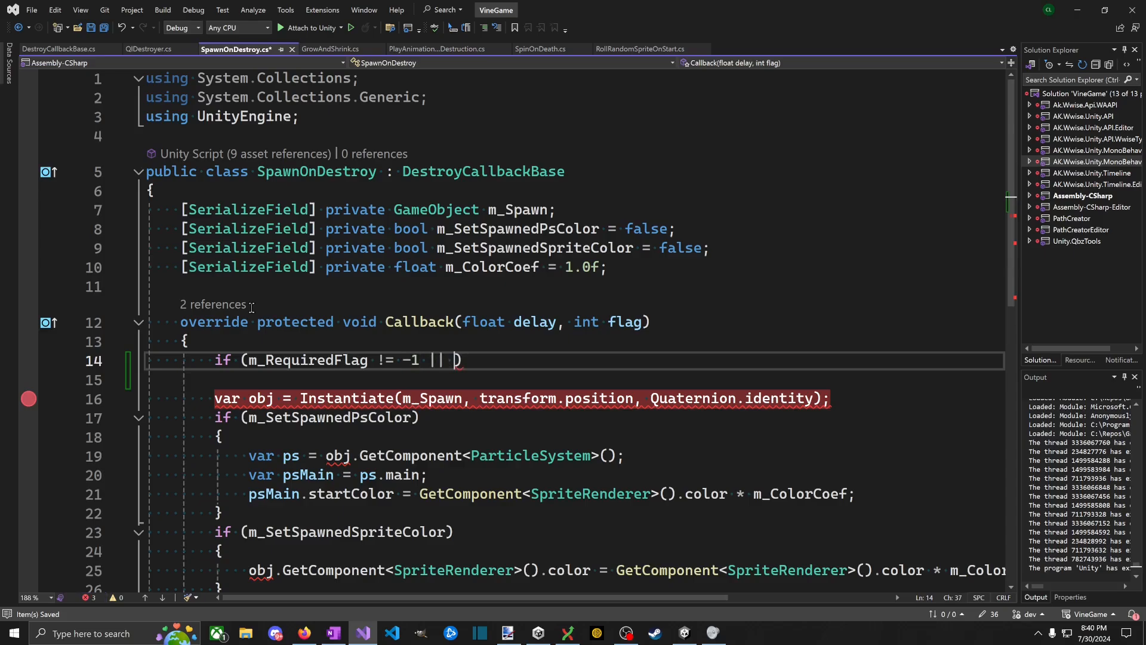
{"action": "type", "text": "flag "}
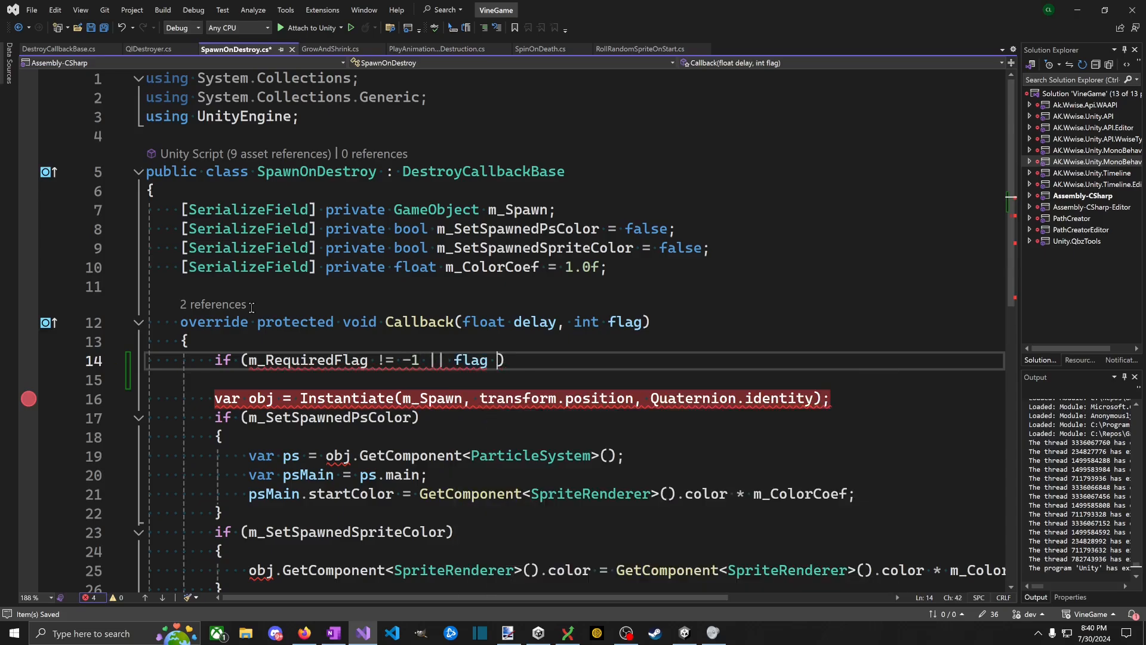
{"action": "type", "text": "!= m_RequiredFlag"}
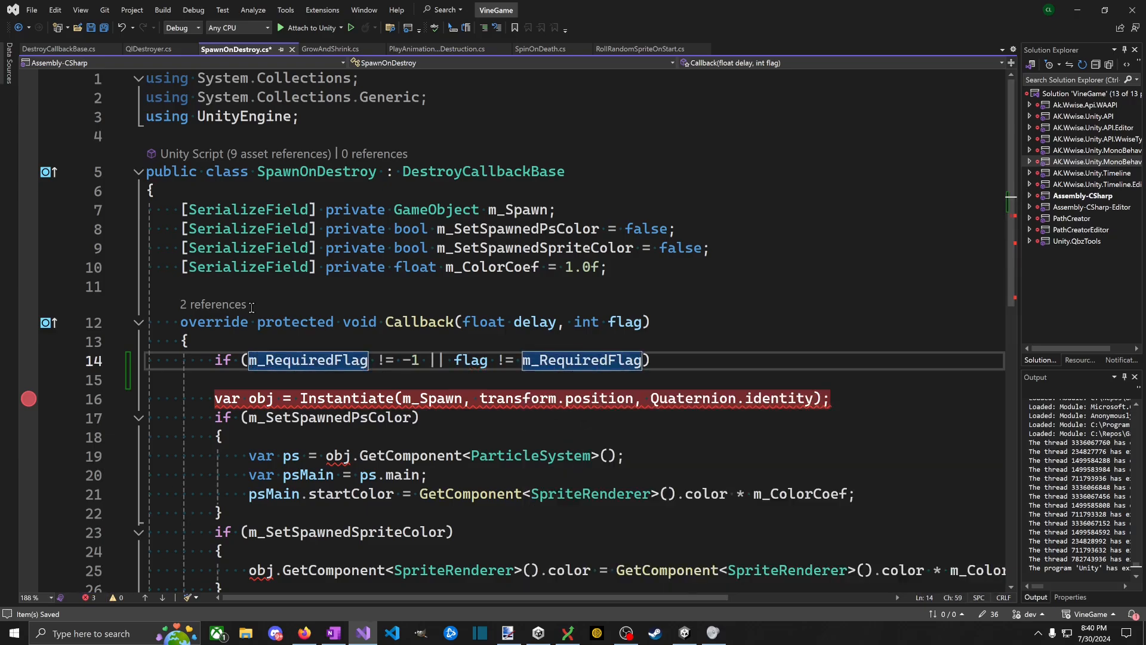
Step: Replace the || operator in the if condition with &&
{"action": "key", "text": "ctrl+Left"}
{"action": "key", "text": "ctrl+Left"}
{"action": "key", "text": "ctrl+Left"}
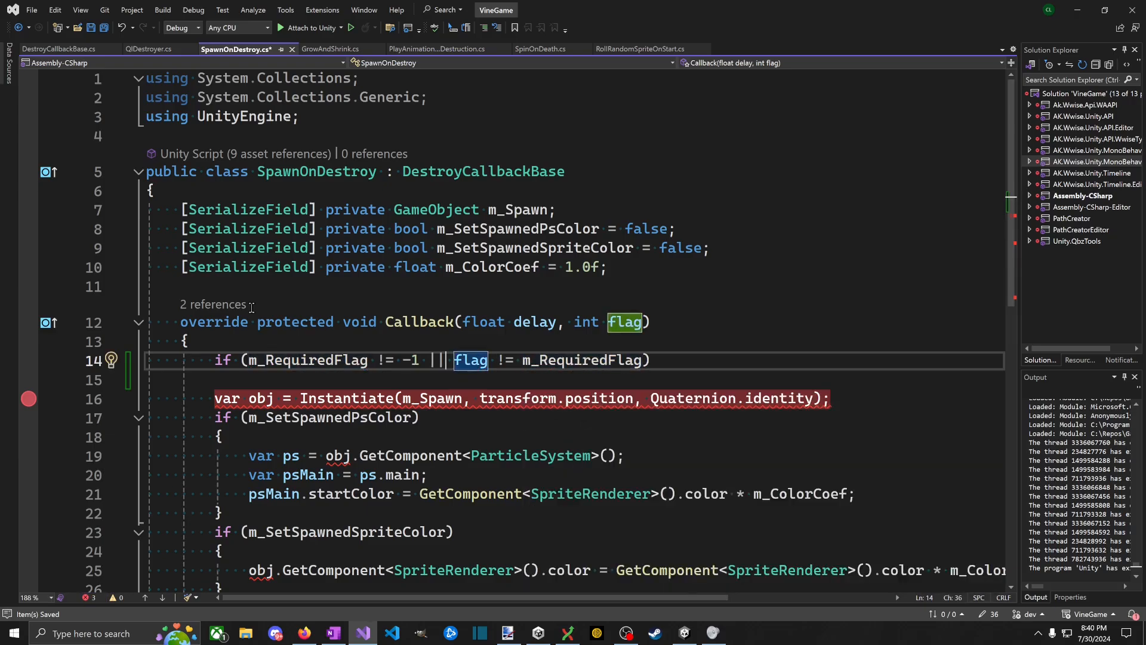
{"action": "key", "text": "Left"}
{"action": "key", "text": "BackSpace"}
{"action": "key", "text": "BackSpace"}
{"action": "type", "text": "&&"}
Step: Complete the if statement with a { return; } block on the same line and save the script
{"action": "key", "text": "End"}
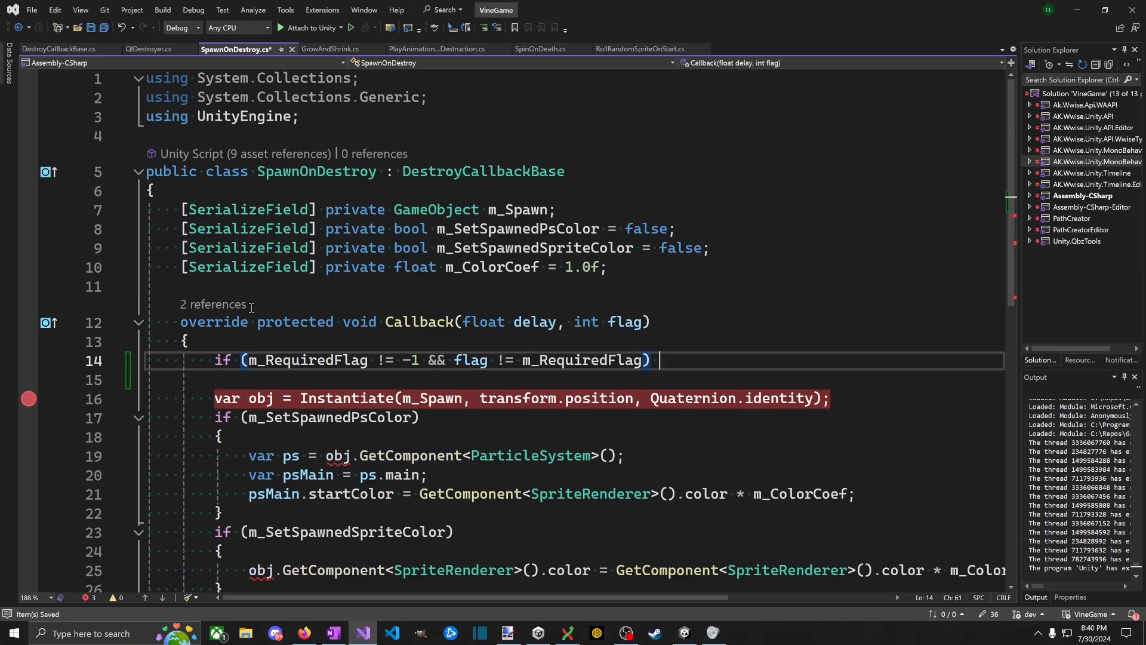
{"action": "type", "text": "{ return;"}
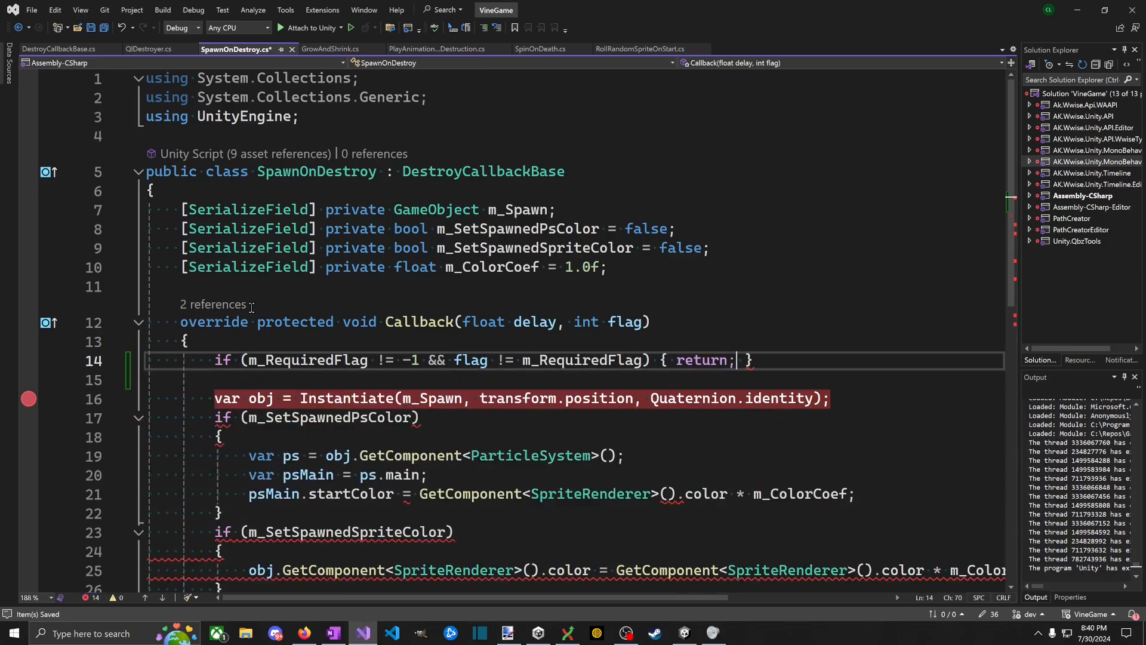
{"action": "key", "text": "Down"}
{"action": "left_click", "coordinate": [477, 472]}
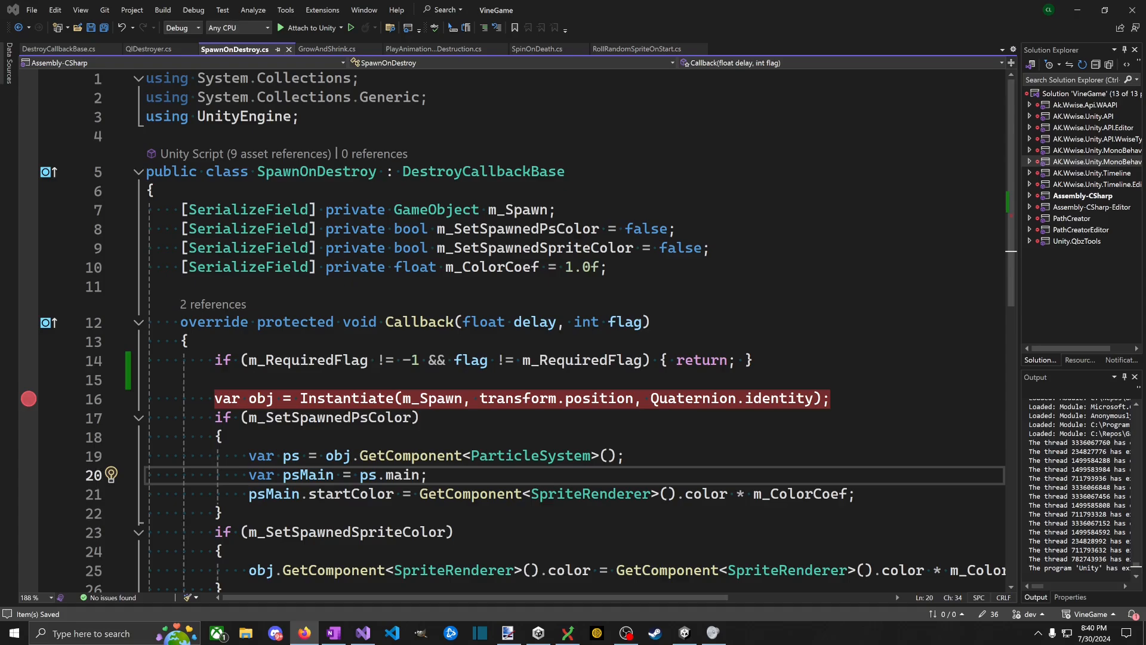
Step: Switch to Unity to play the Sandbox scene, and return to SpawnOnDestroy.cs in Visual Studio
{"action": "left_click", "coordinate": [649, 398]}
{"action": "left_click", "coordinate": [525, 342]}
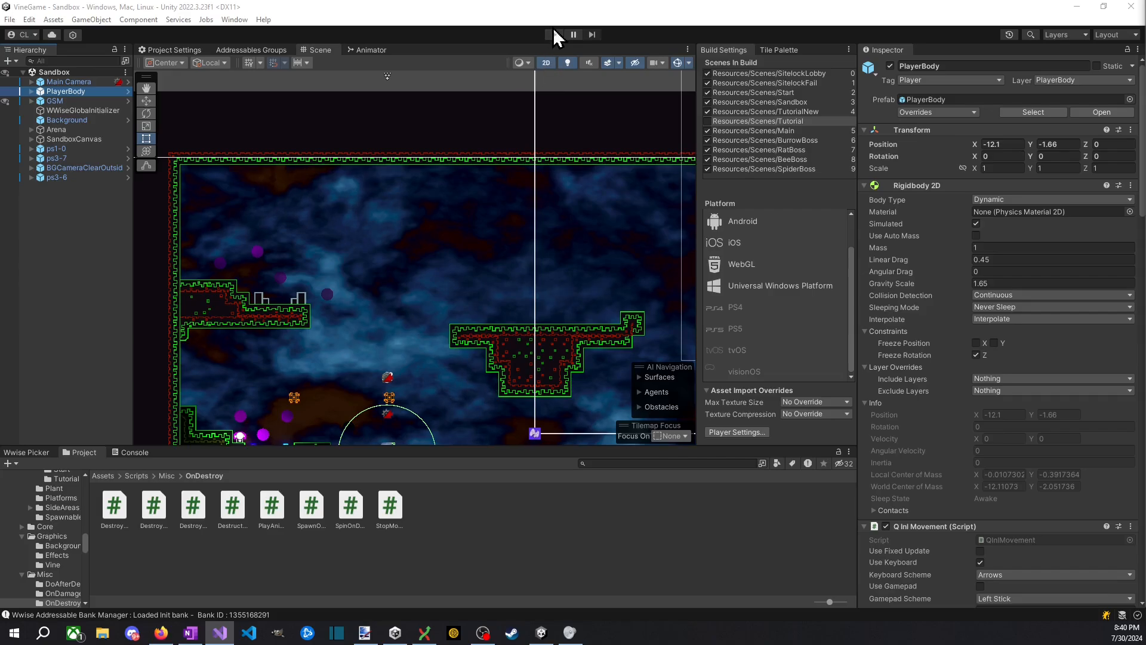
{"action": "left_click", "coordinate": [553, 29]}
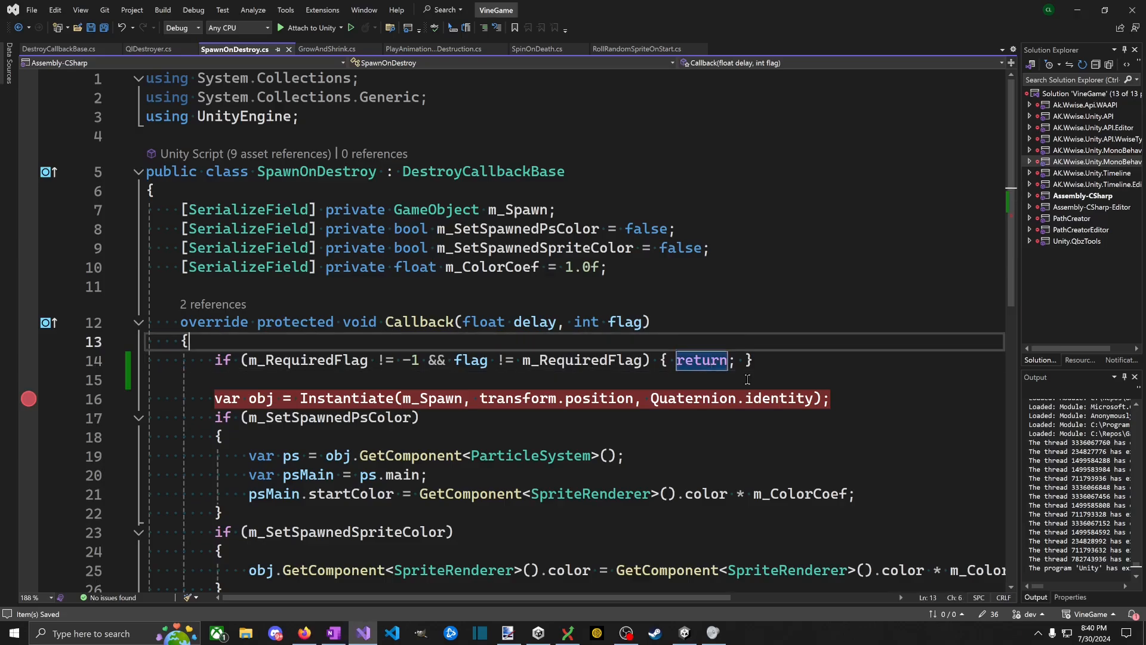
Step: Above the if statement, add the comment "// This is kind of a band aid. Base subscribes at start"
{"action": "key", "text": "ctrl+Return"}
{"action": "key", "text": "Escape"}
{"action": "key", "text": "Tab"}
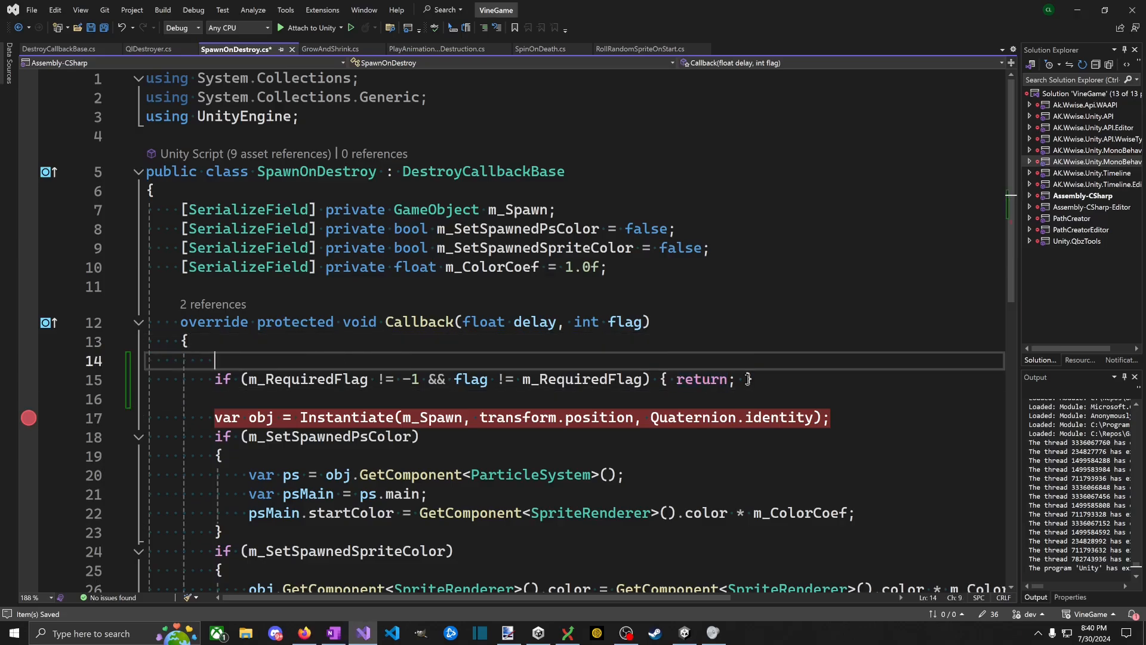
{"action": "type", "text": "// This is kind of a banm"}
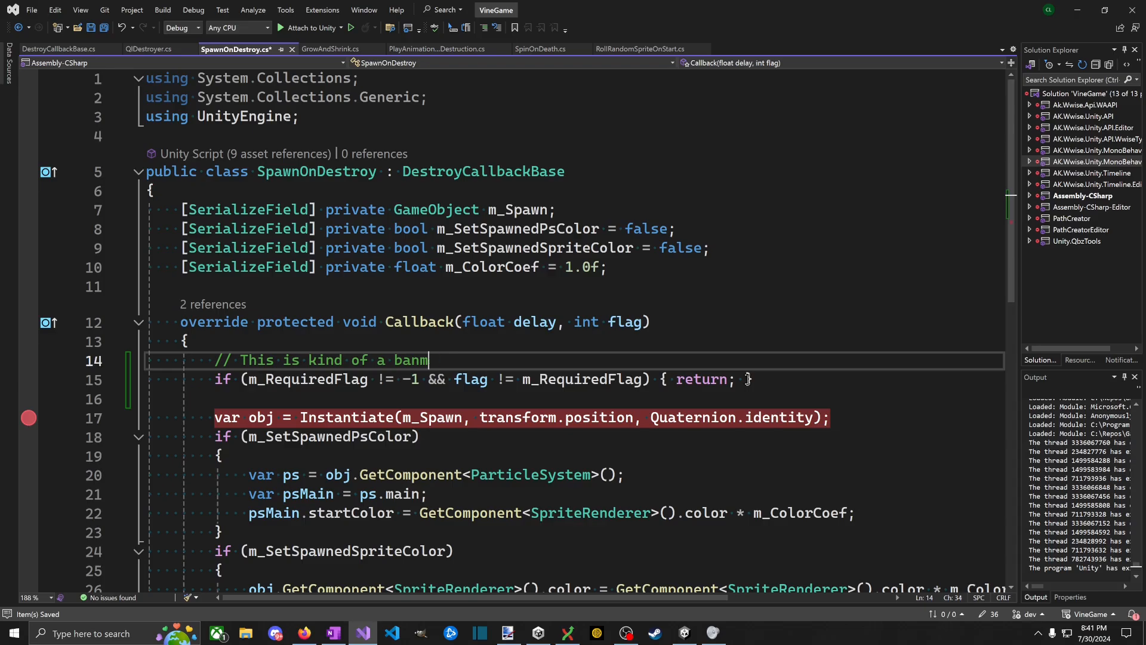
{"action": "key", "text": "BackSpace"}
{"action": "type", "text": "d aid. Baw"}
{"action": "key", "text": "BackSpace"}
{"action": "type", "text": "se subscribes "}
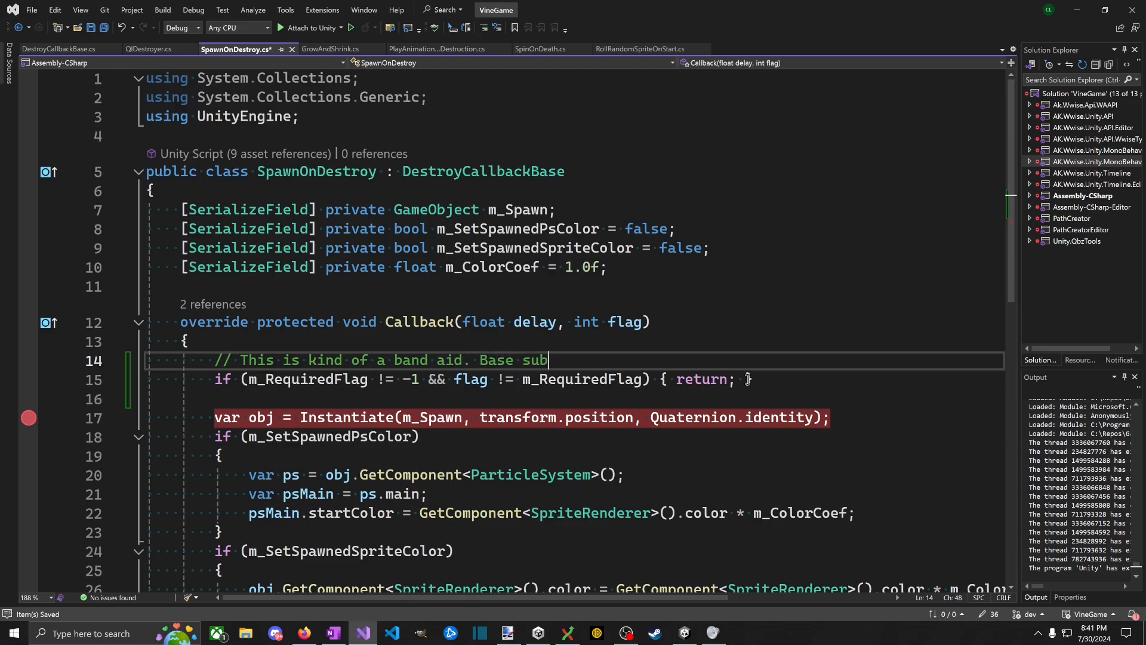
{"action": "type", "text": "at start"}
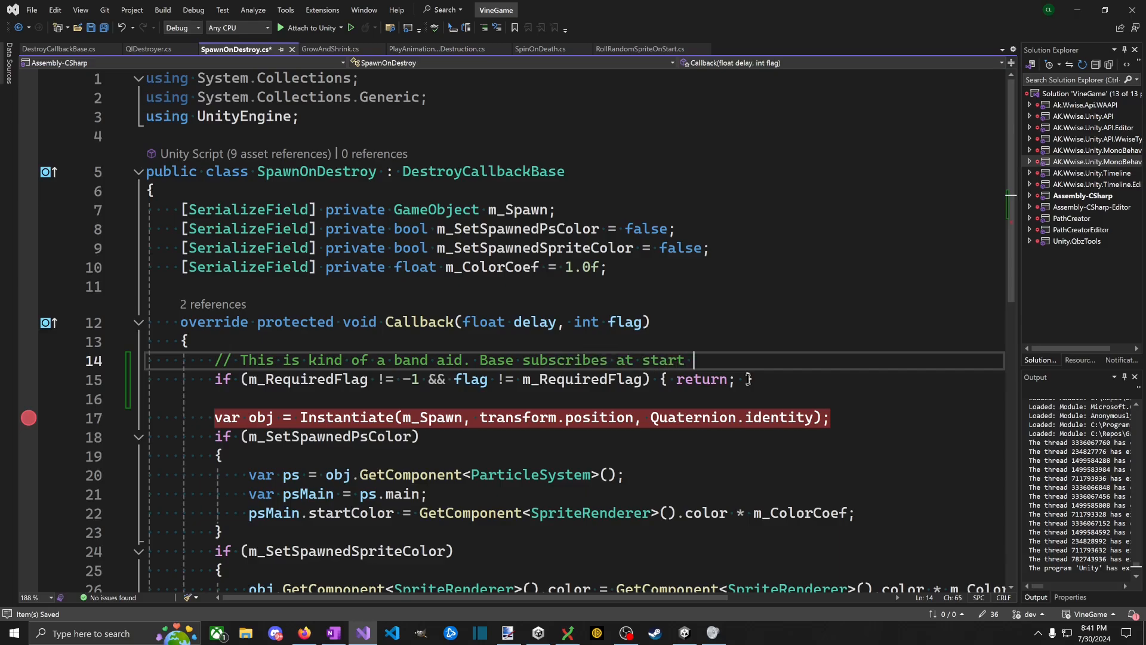
Step: Continue the comment on a second line with "based on flag matching, however, flag at actual destruction"
{"action": "key", "text": "Return"}
{"action": "type", "text": "based on "}
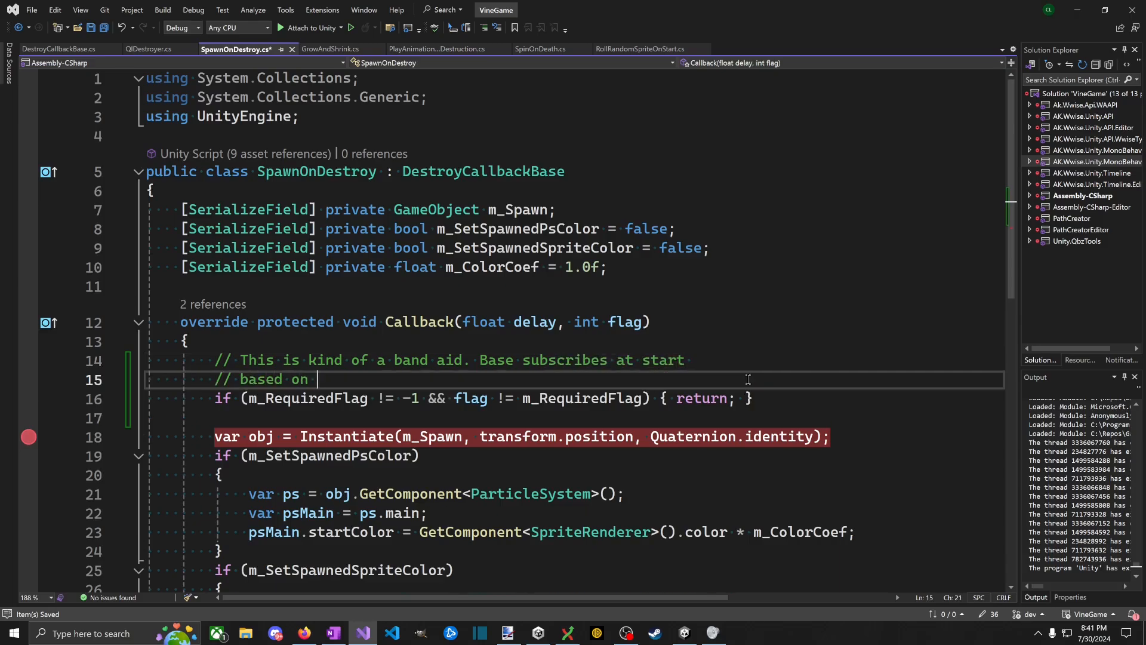
{"action": "type", "text": "flag matching, ho"}
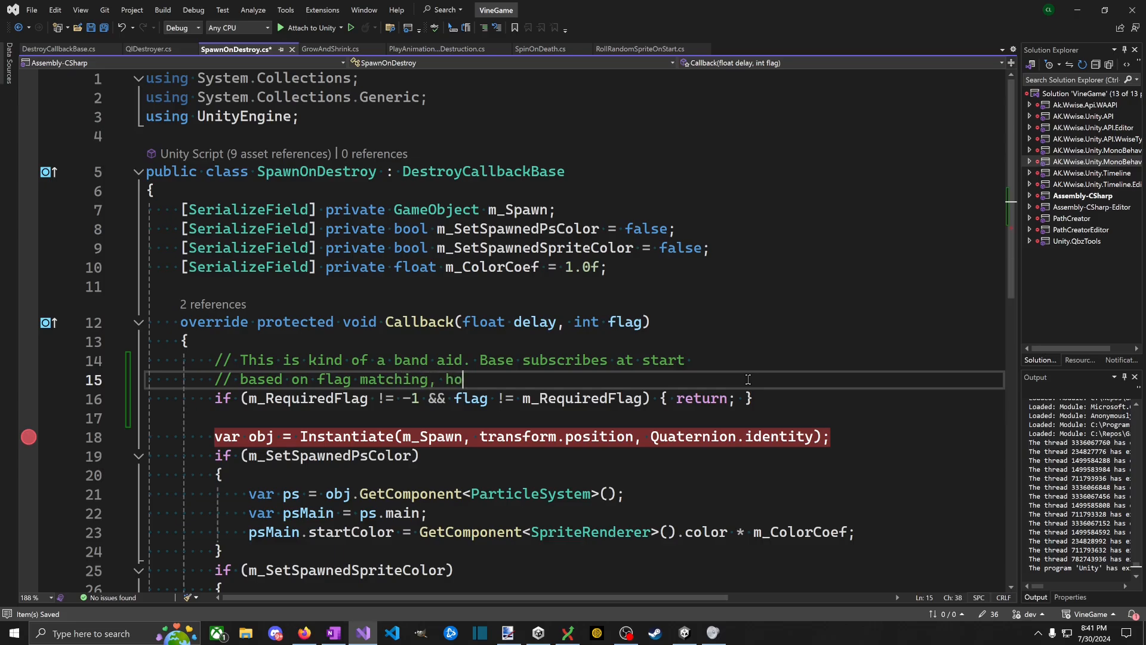
{"action": "type", "text": "wever, "}
{"action": "type", "text": "flag at actual destructrion"}
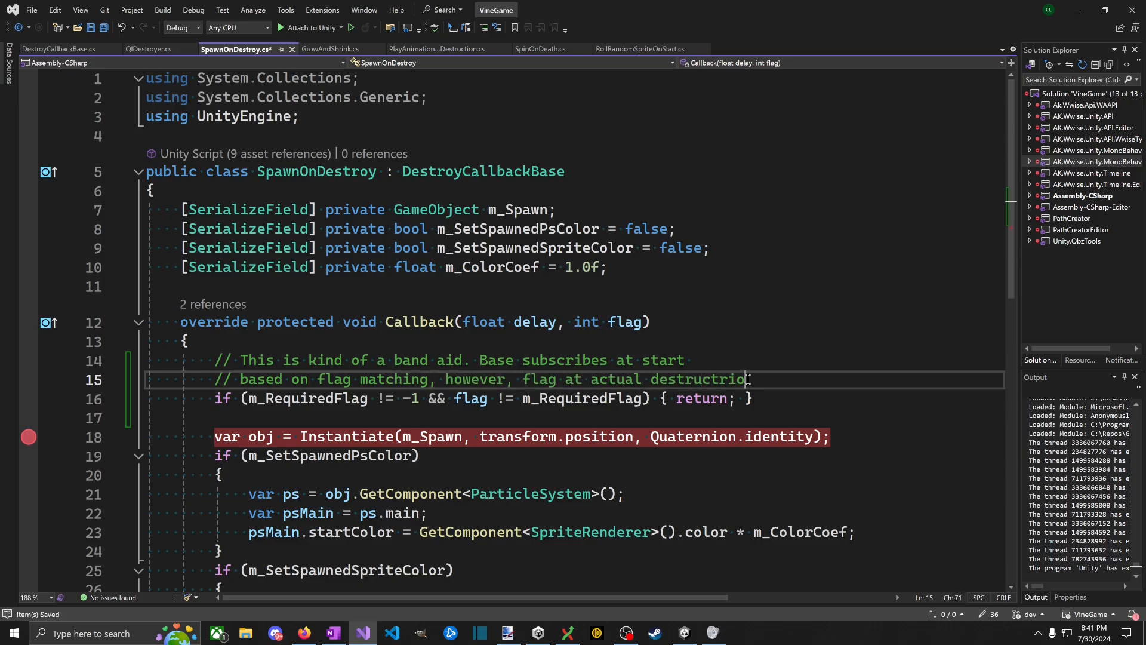
{"action": "key", "text": "ctrl+BackSpace"}
{"action": "type", "text": "desr"}
{"action": "key", "text": "BackSpace"}
{"action": "type", "text": "truction"}
Step: Add a third comment line above the if statement: "// time might be different based on BeginDestructionWithFlag"
{"action": "key", "text": "Return"}
{"action": "type", "text": "// time mig"}
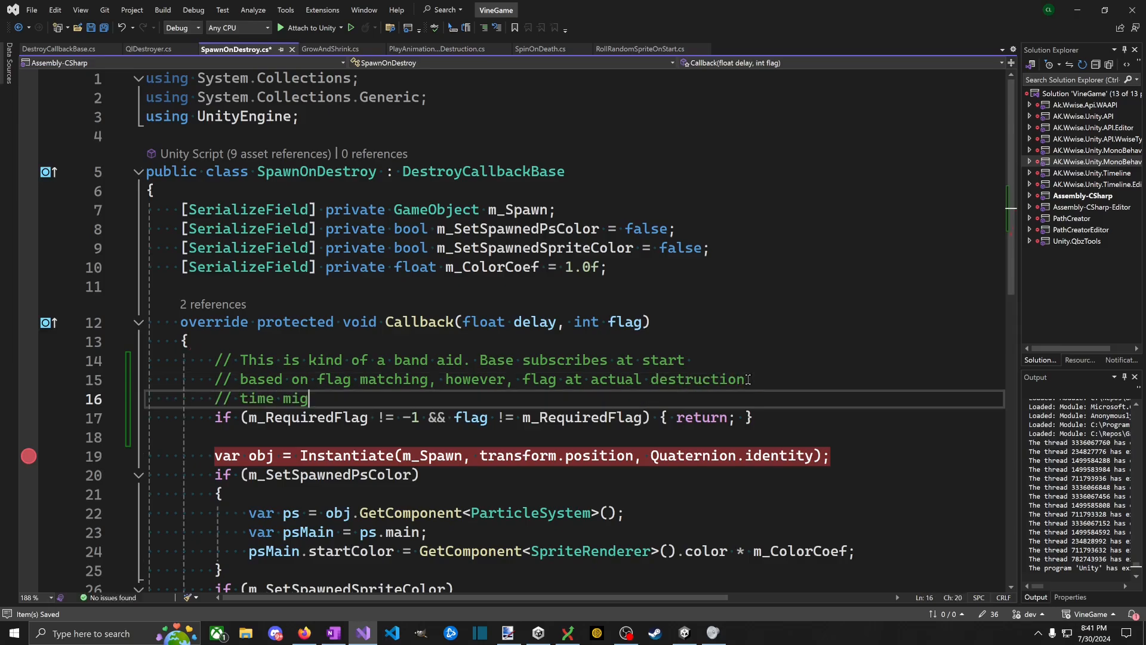
{"action": "type", "text": "ht be different bas"}
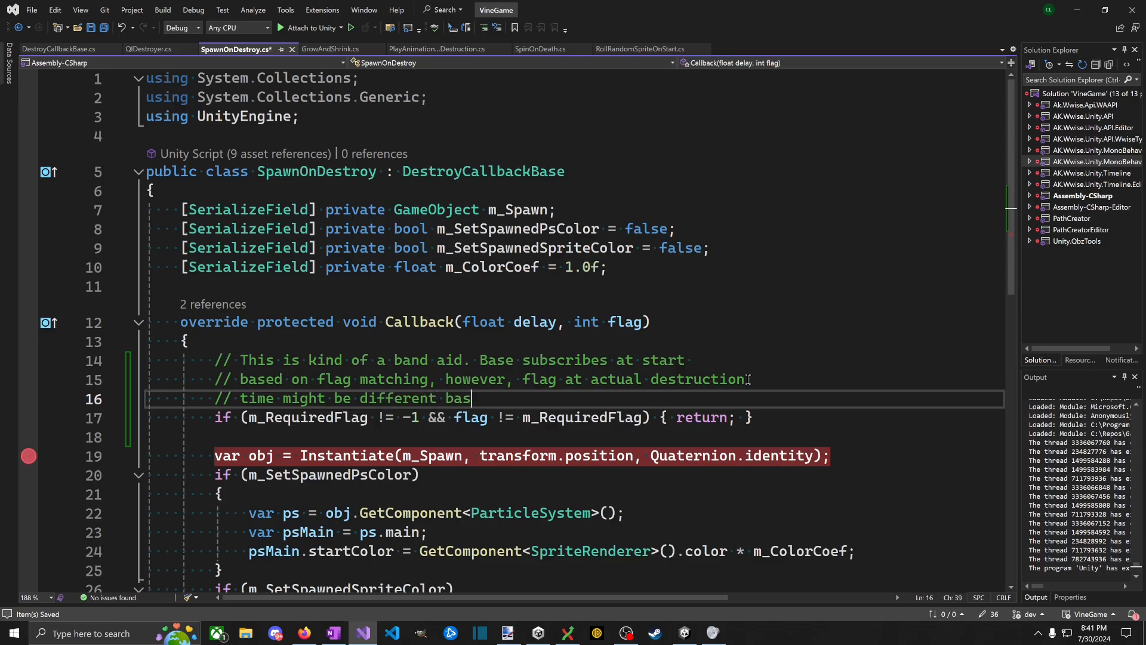
{"action": "type", "text": "ed on BeginDest"}
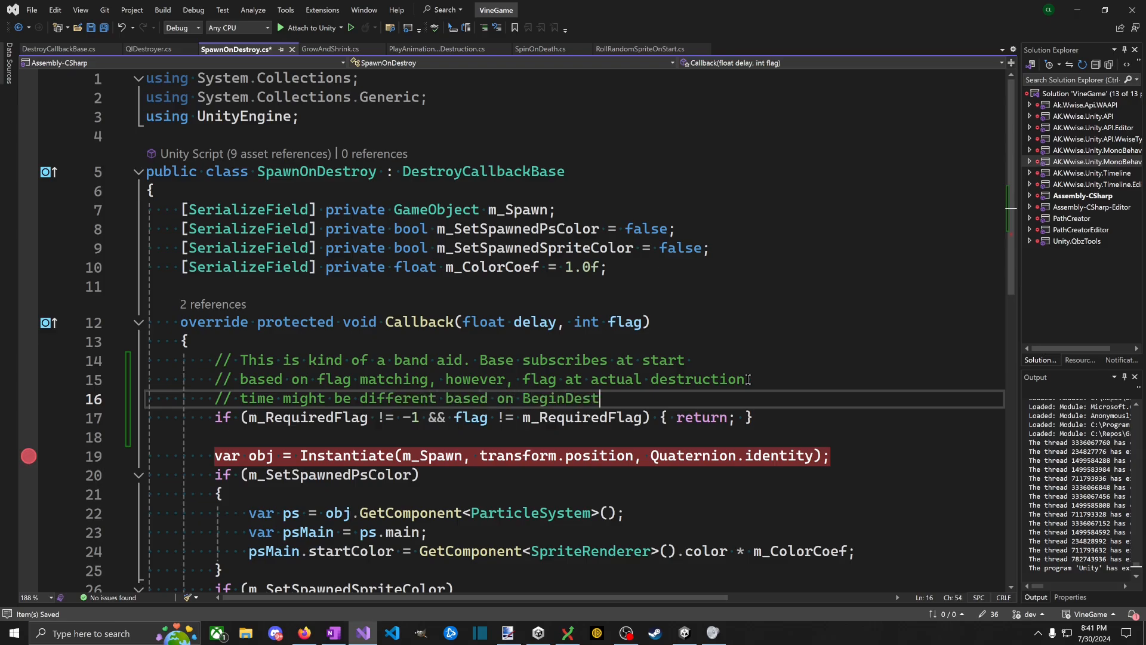
{"action": "type", "text": "ructionWithFlag"}
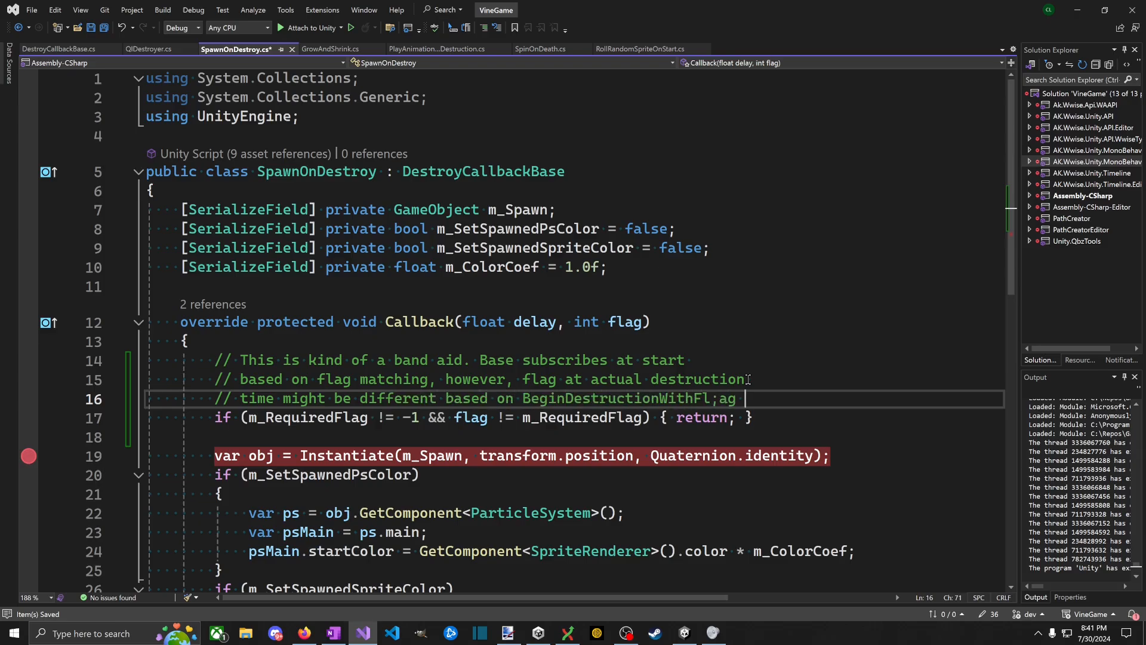
Step: Add a fourth comment line reading "// Base class assumes subscription will take care of filtering"
{"action": "key", "text": "Return"}
{"action": "type", "text": "// "}
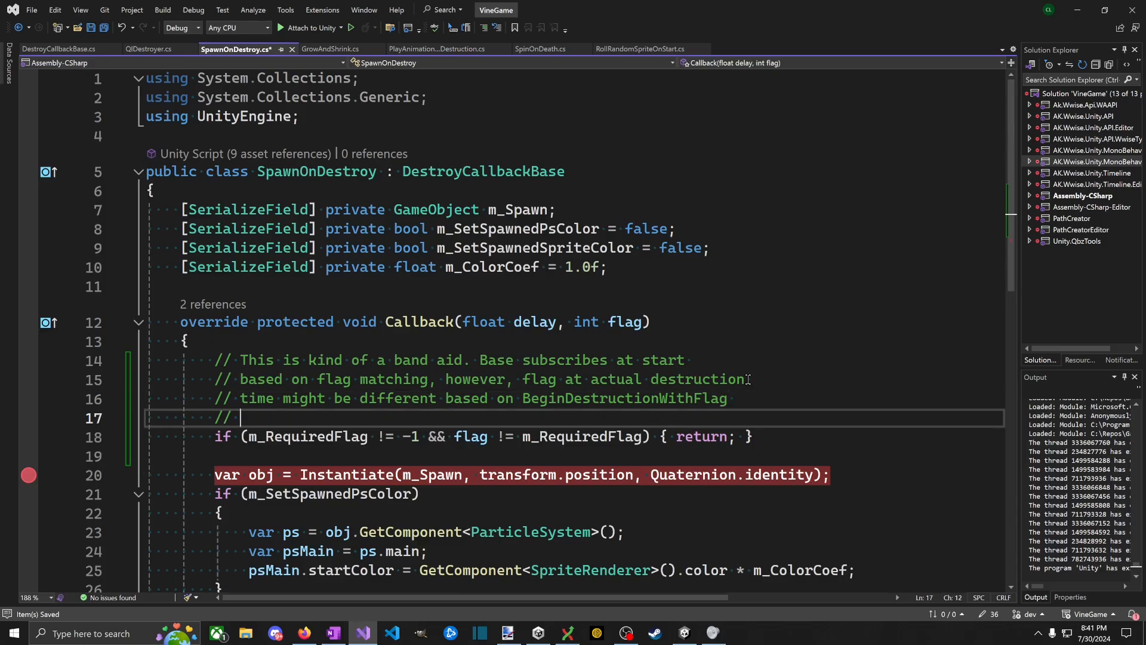
{"action": "type", "text": "Base class assu"}
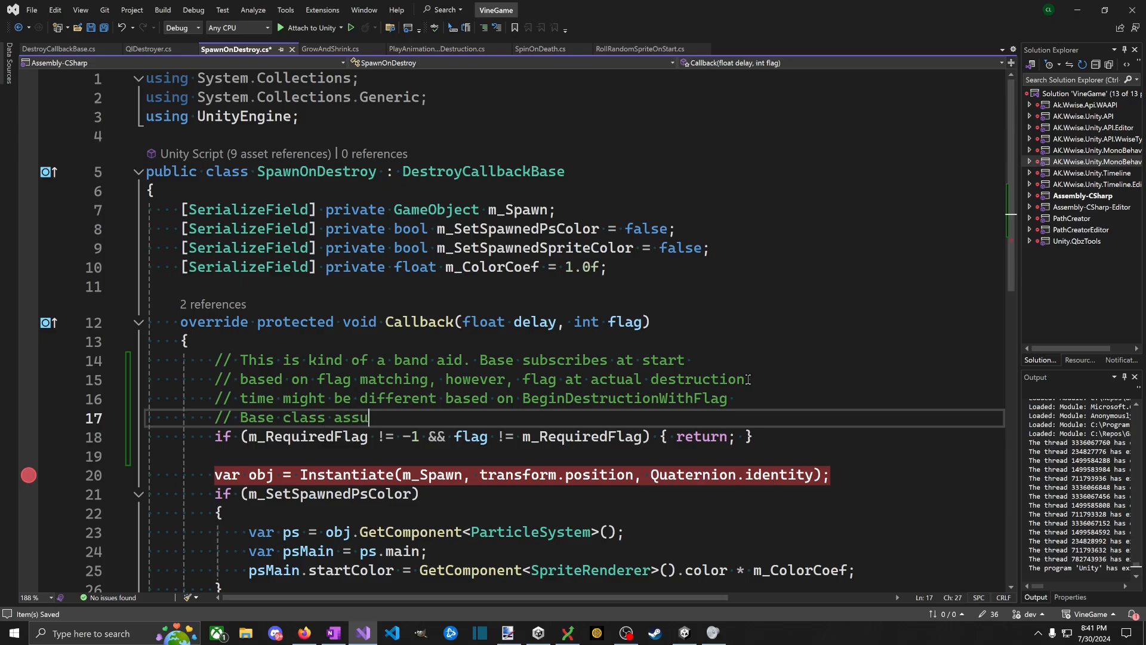
{"action": "type", "text": "mes subscription will "}
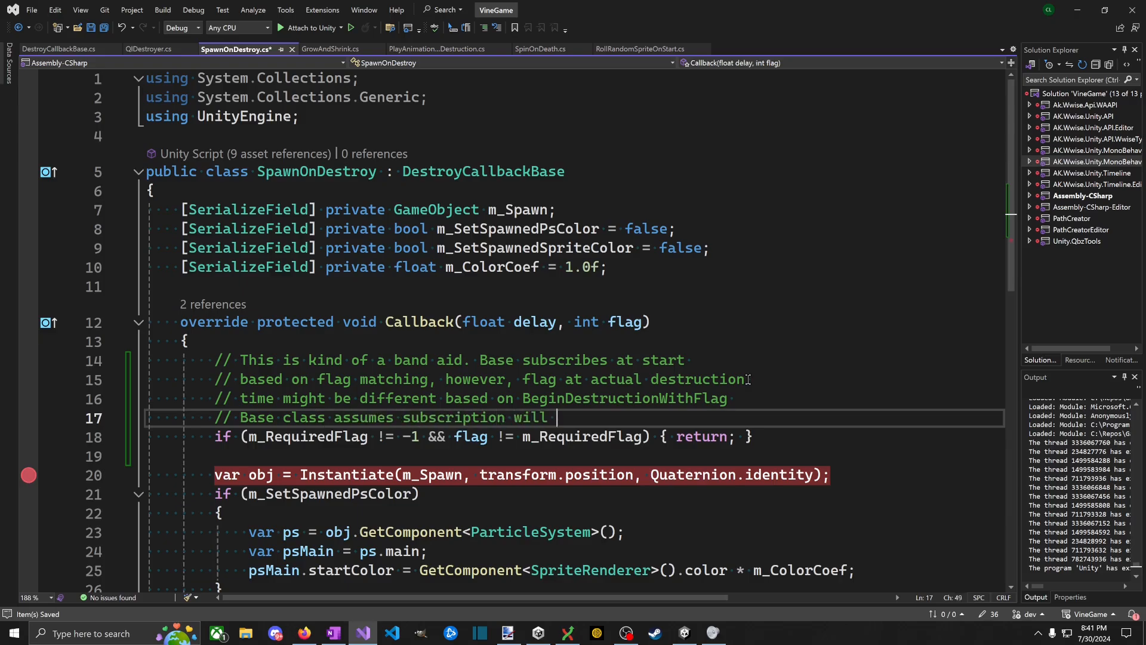
{"action": "type", "text": "take care of filtering"}
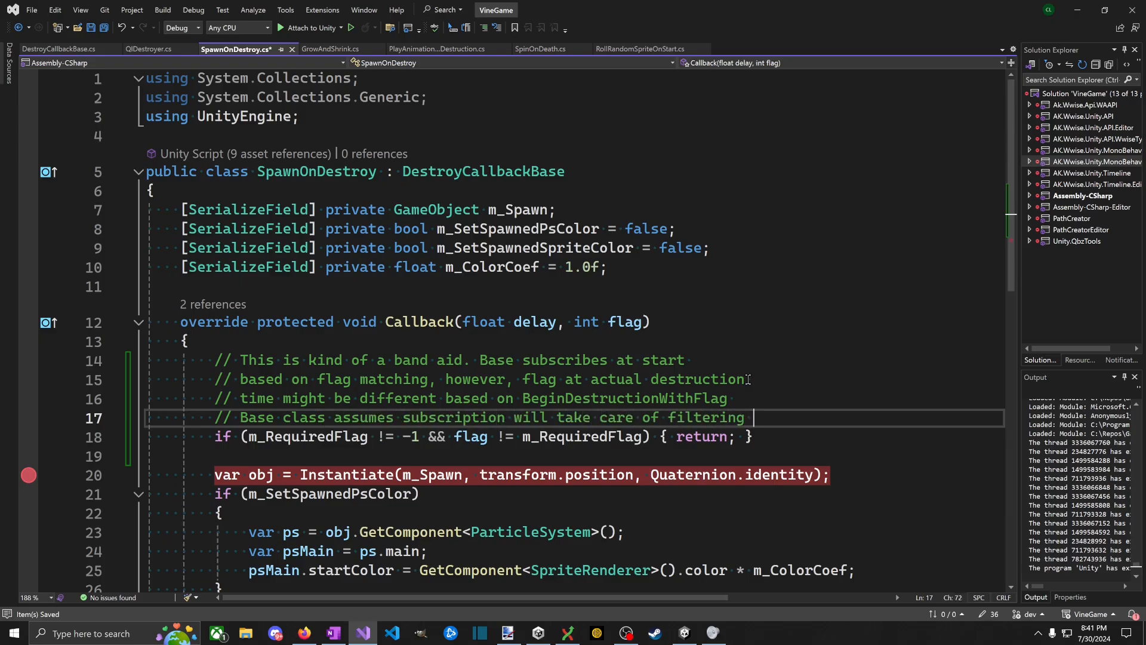
Step: Finish the comment with the line "// but that's a bad assumption since destruction flag can change" and save the script
{"action": "key", "text": "Return"}
{"action": "type", "text": "but that"}
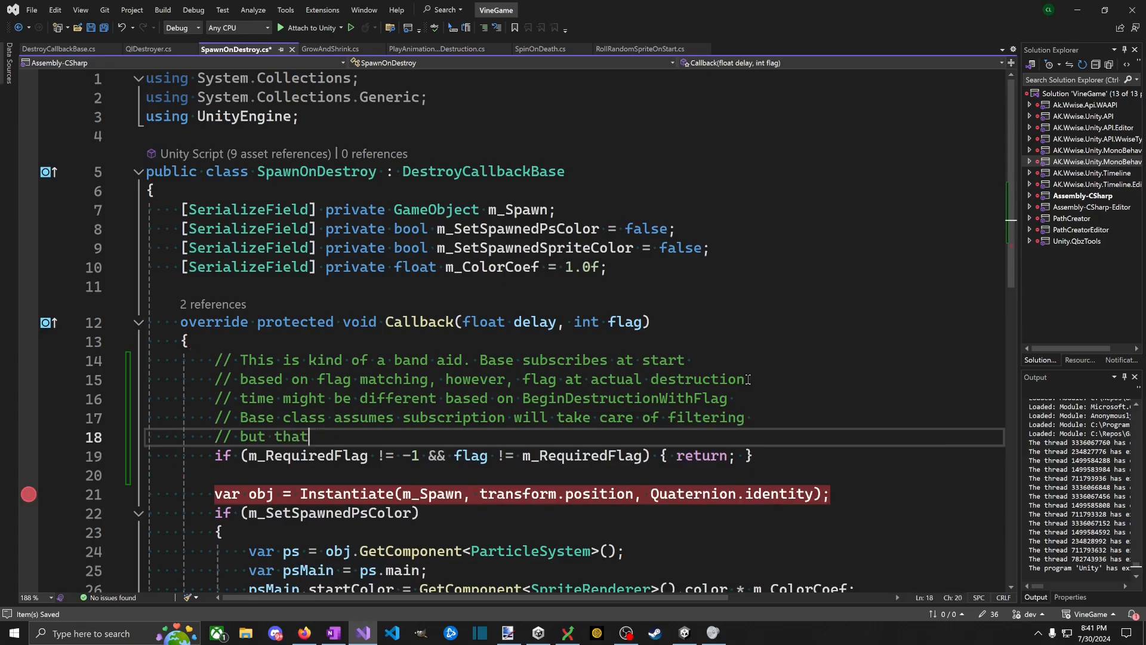
{"action": "type", "text": "'s a bad assumption since flag can c"}
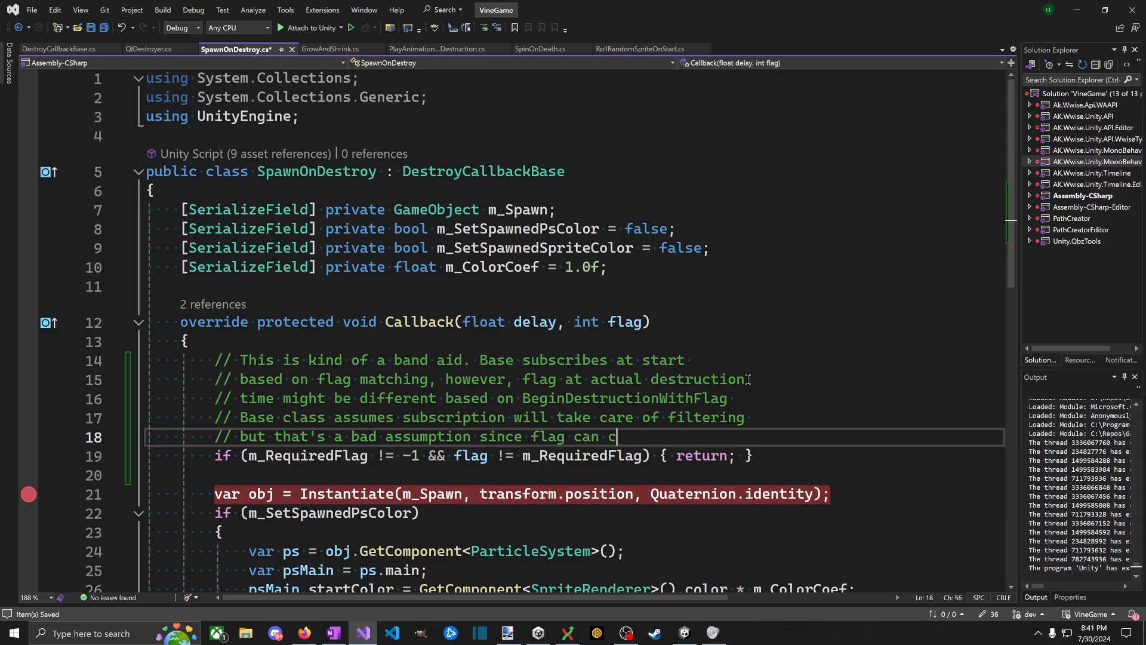
{"action": "key", "text": "BackSpace"}
{"action": "key", "text": "BackSpace"}
{"action": "key", "text": "BackSpace"}
{"action": "key", "text": "BackSpace"}
{"action": "key", "text": "BackSpace"}
{"action": "key", "text": "BackSpace"}
{"action": "key", "text": "BackSpace"}
{"action": "key", "text": "BackSpace"}
{"action": "key", "text": "BackSpace"}
{"action": "key", "text": "BackSpace"}
{"action": "type", "text": "destruction flag can change"}
{"action": "key", "text": "ctrl+s"}
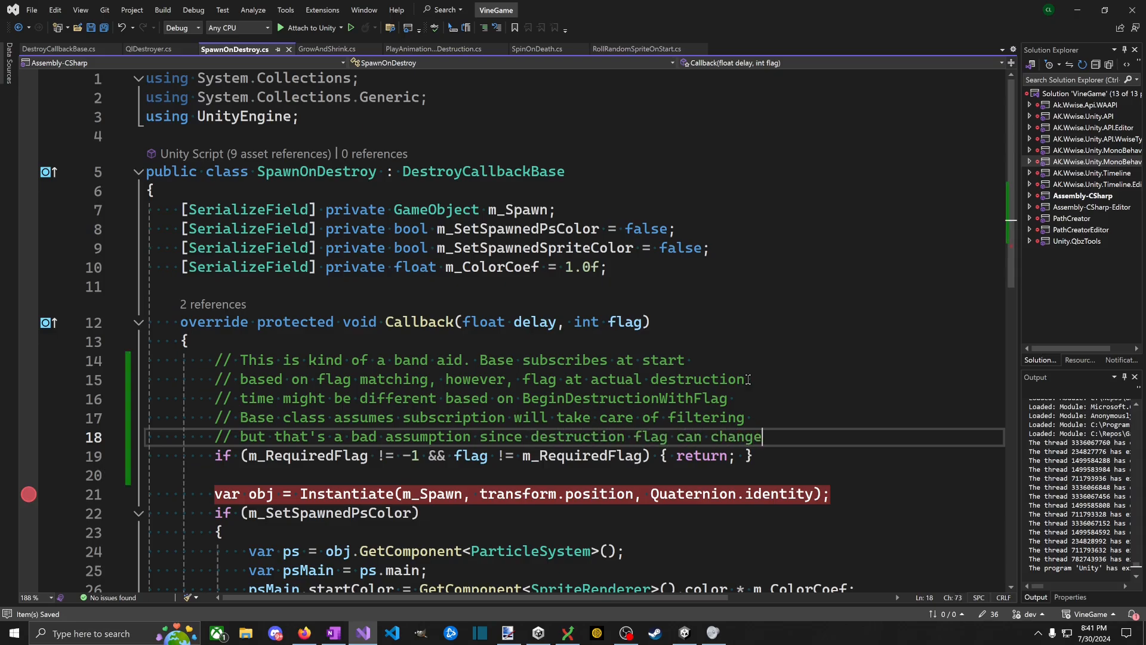
Step: Switch to Unity, play the Sandbox scene and spawn a group of chickens from the in-game enemies list
{"action": "key", "text": "alt+Tab"}
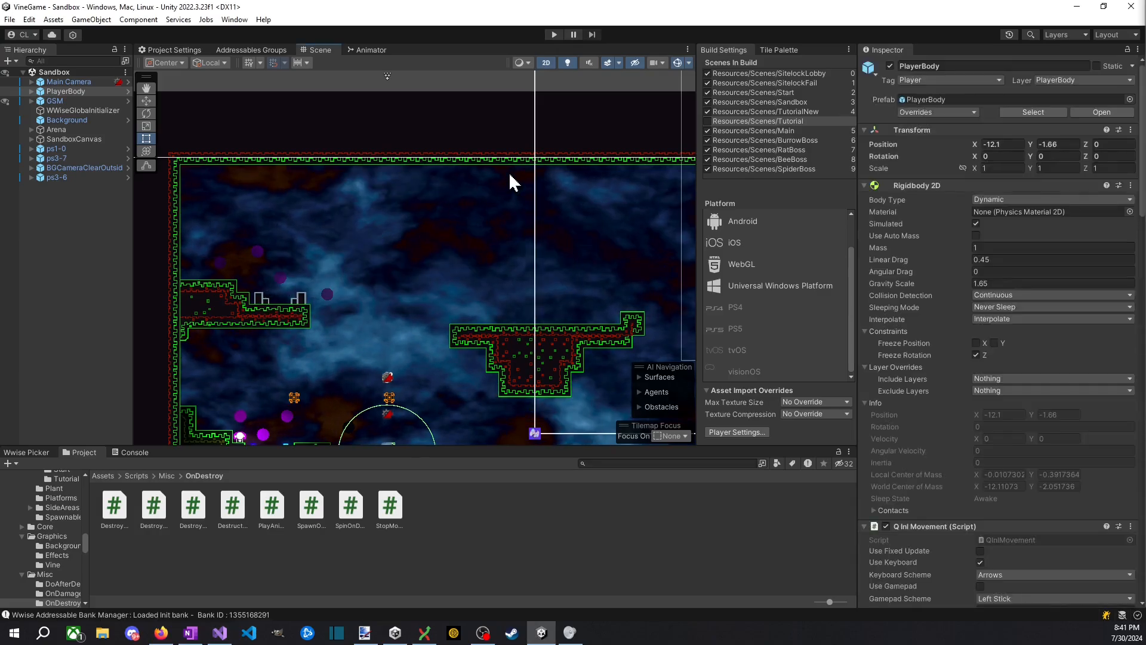
{"action": "left_click", "coordinate": [554, 35]}
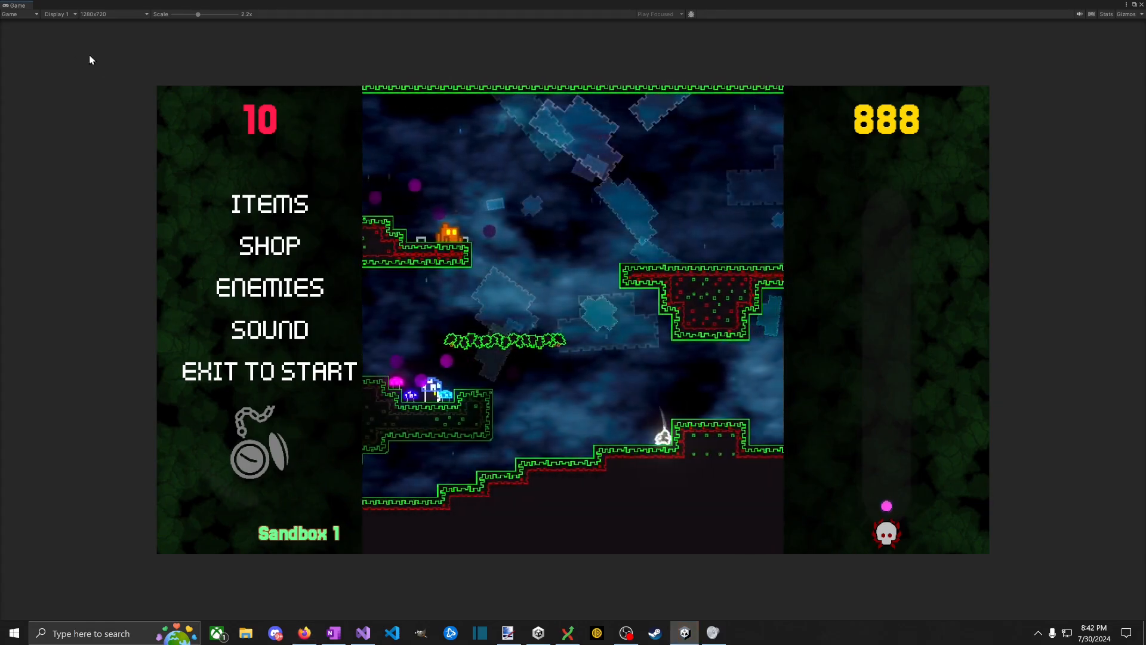
{"action": "left_click", "coordinate": [292, 289]}
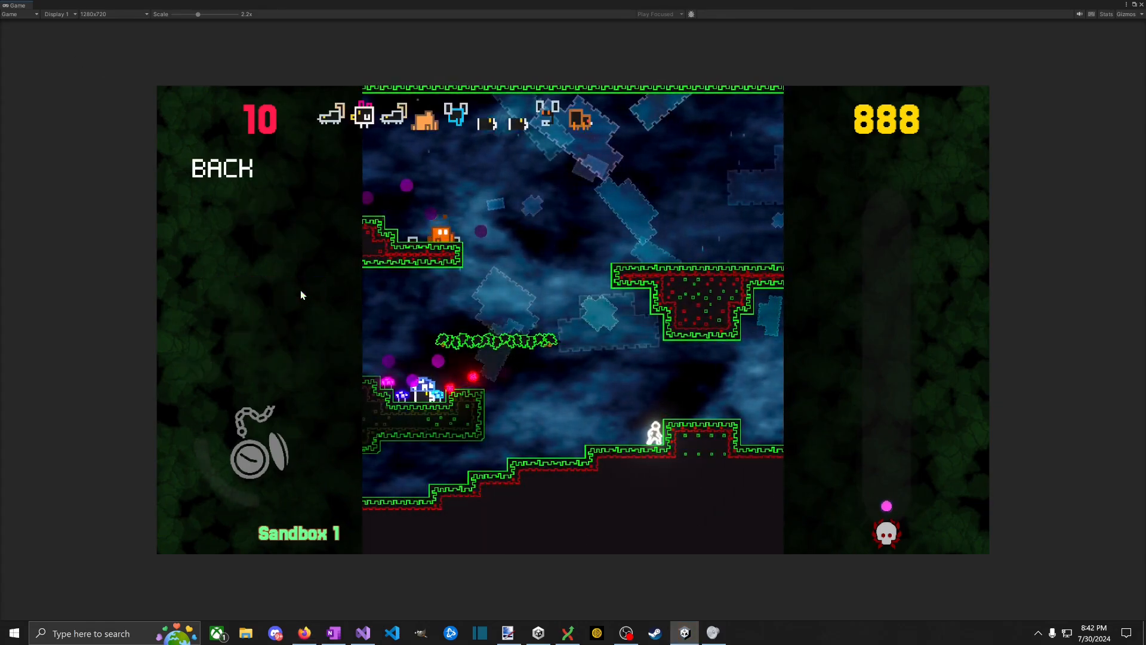
{"action": "left_click", "coordinate": [364, 116]}
{"action": "left_click", "coordinate": [364, 116]}
{"action": "left_click", "coordinate": [364, 116]}
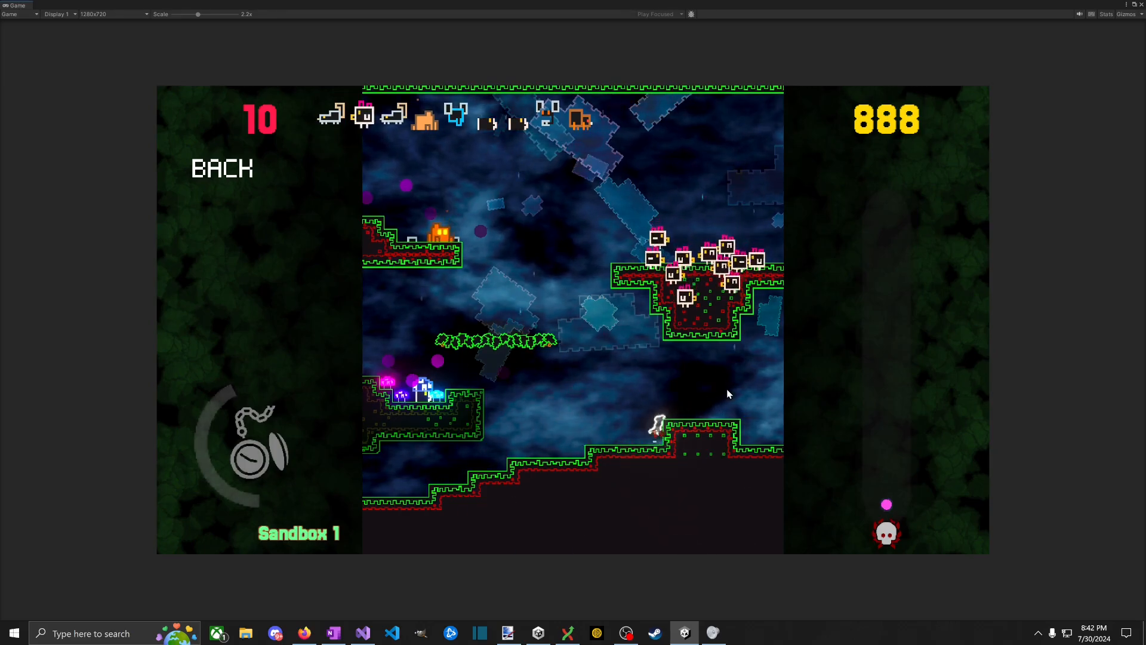
Step: Move and jump the player around the spawned chickens in the running game to check their death effects
{"action": "key", "text": "space"}
{"action": "key", "text": "d"}
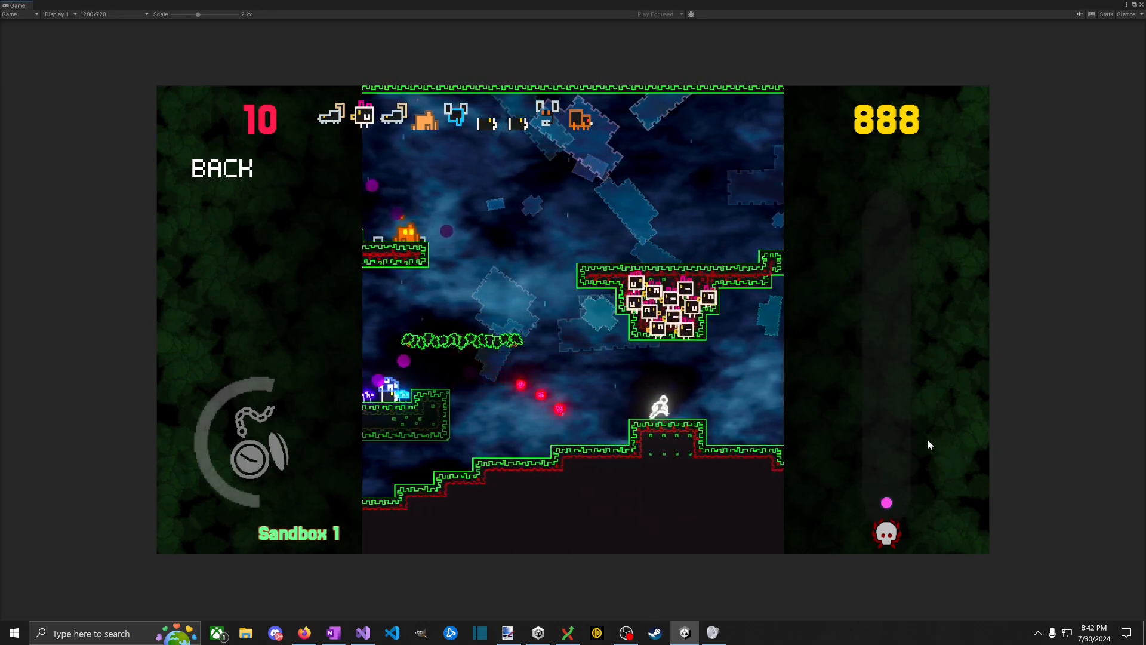
{"action": "key", "text": "d"}
{"action": "key", "text": "a"}
{"action": "key", "text": "space"}
{"action": "key", "text": "space"}
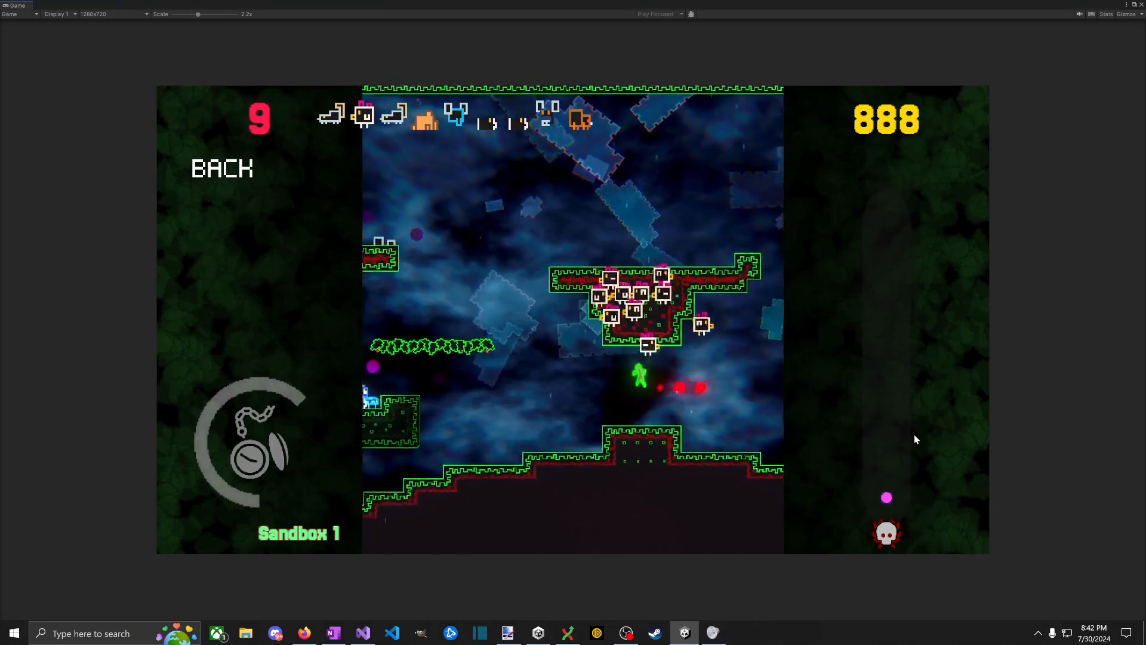
{"action": "key", "text": "a"}
{"action": "key", "text": "d"}
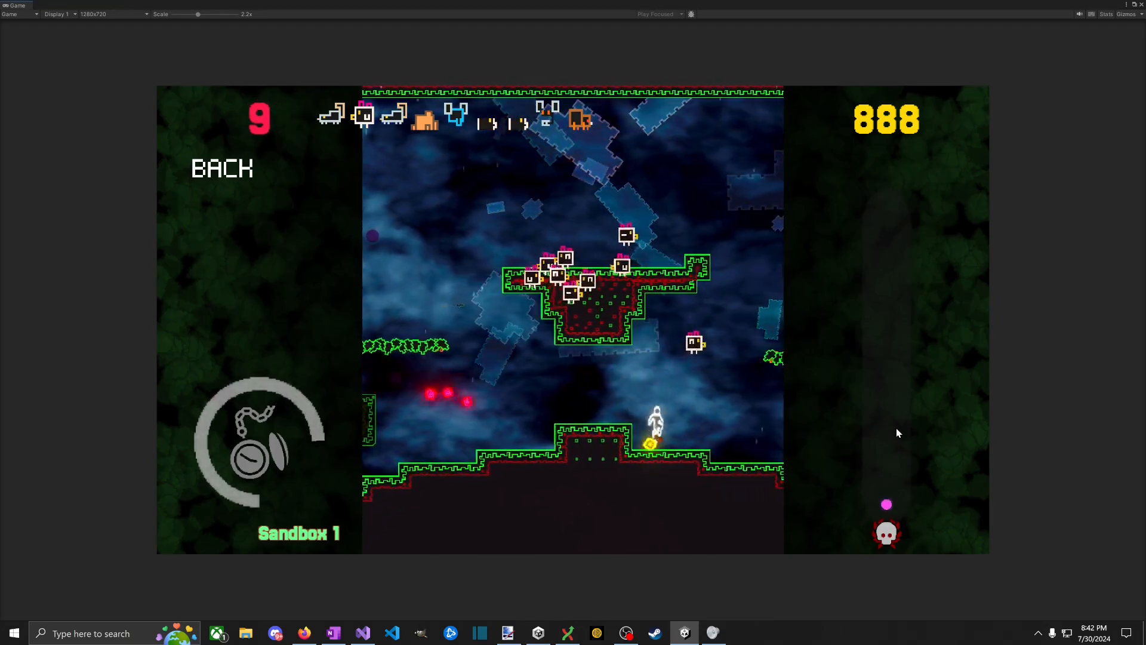
{"action": "key", "text": "space"}
{"action": "key", "text": "d"}
{"action": "key", "text": "a"}
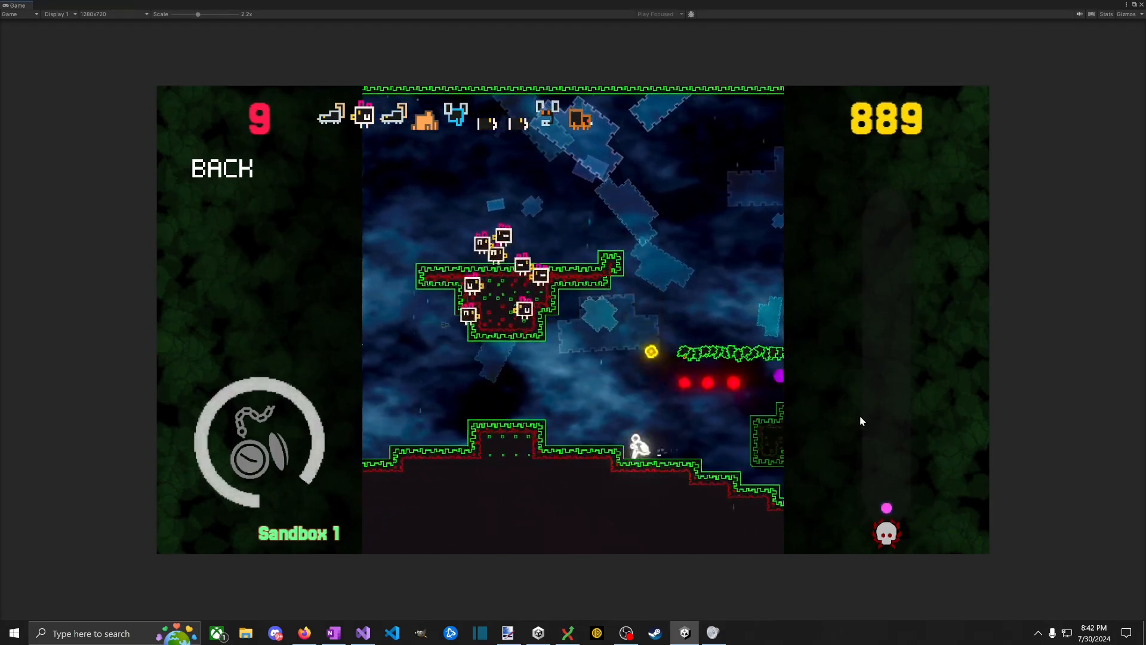
{"action": "key", "text": "space"}
{"action": "key", "text": "space"}
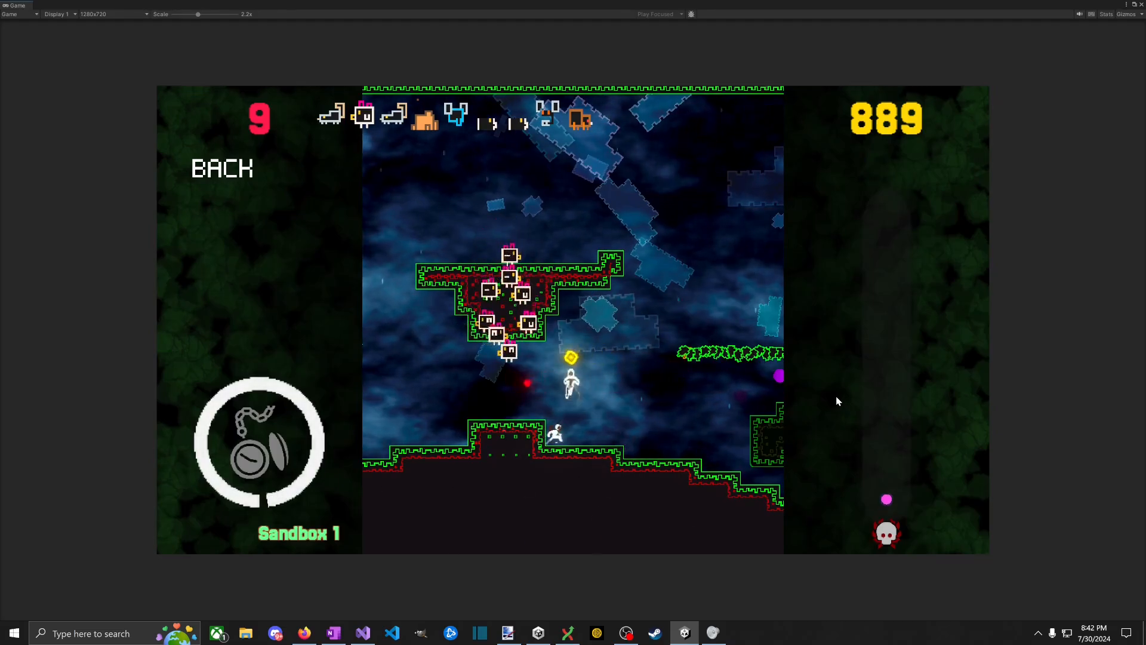
{"action": "key", "text": "a"}
{"action": "key", "text": "d"}
{"action": "key", "text": "space"}
{"action": "key", "text": "d"}
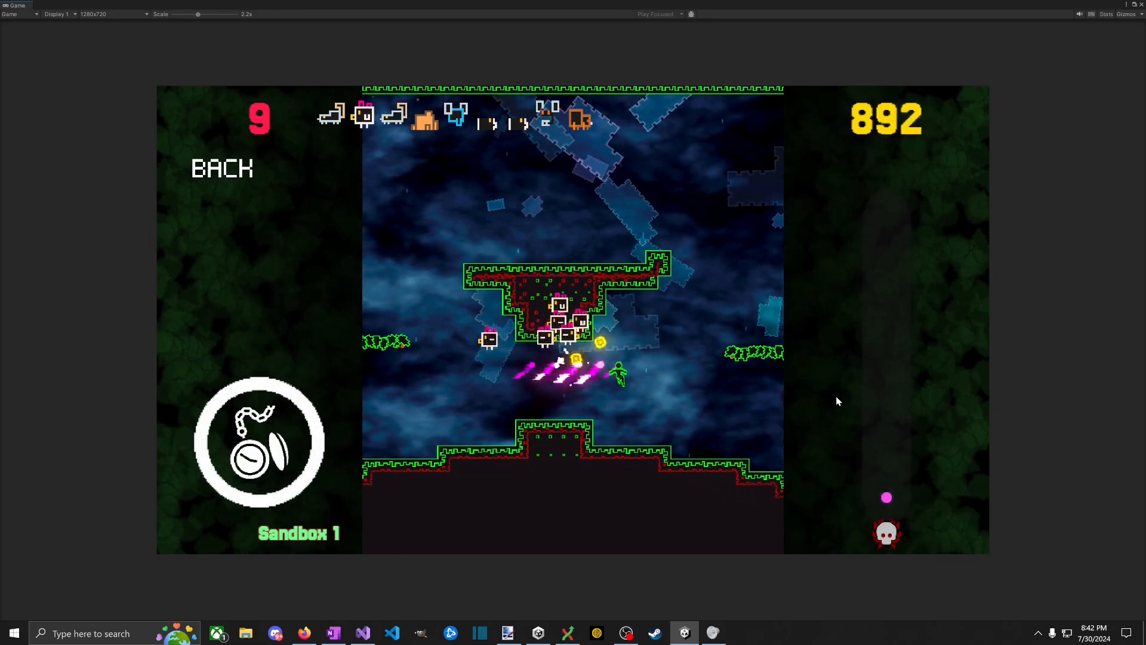
{"action": "key", "text": "space"}
{"action": "key", "text": "a"}
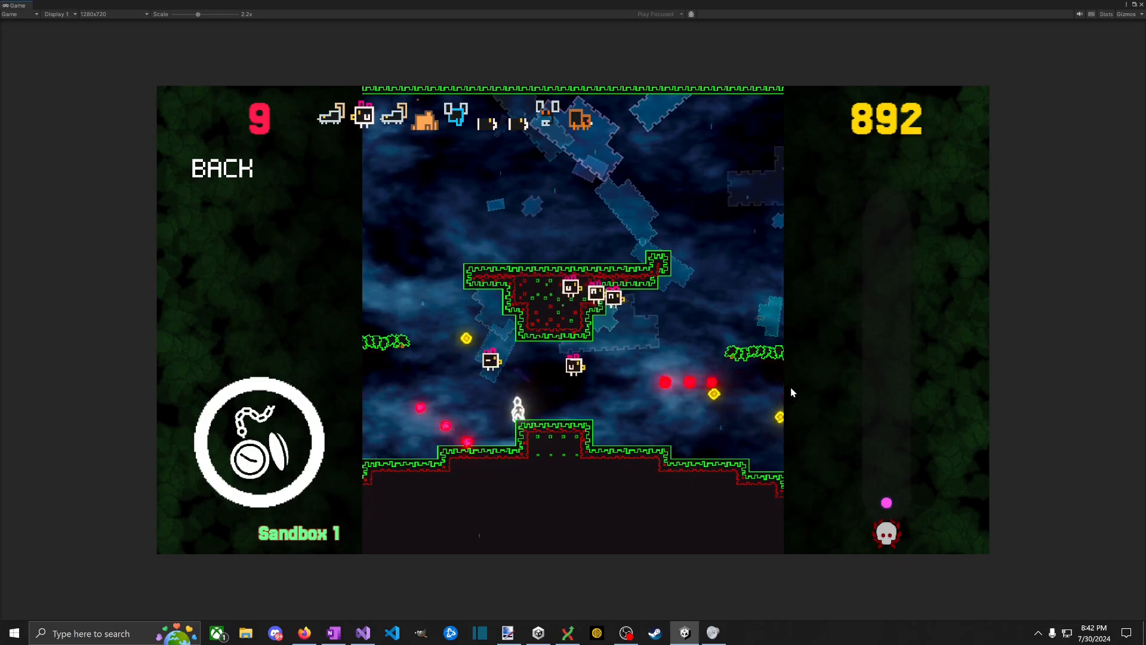
{"action": "key", "text": "Left"}
{"action": "key", "text": "space"}
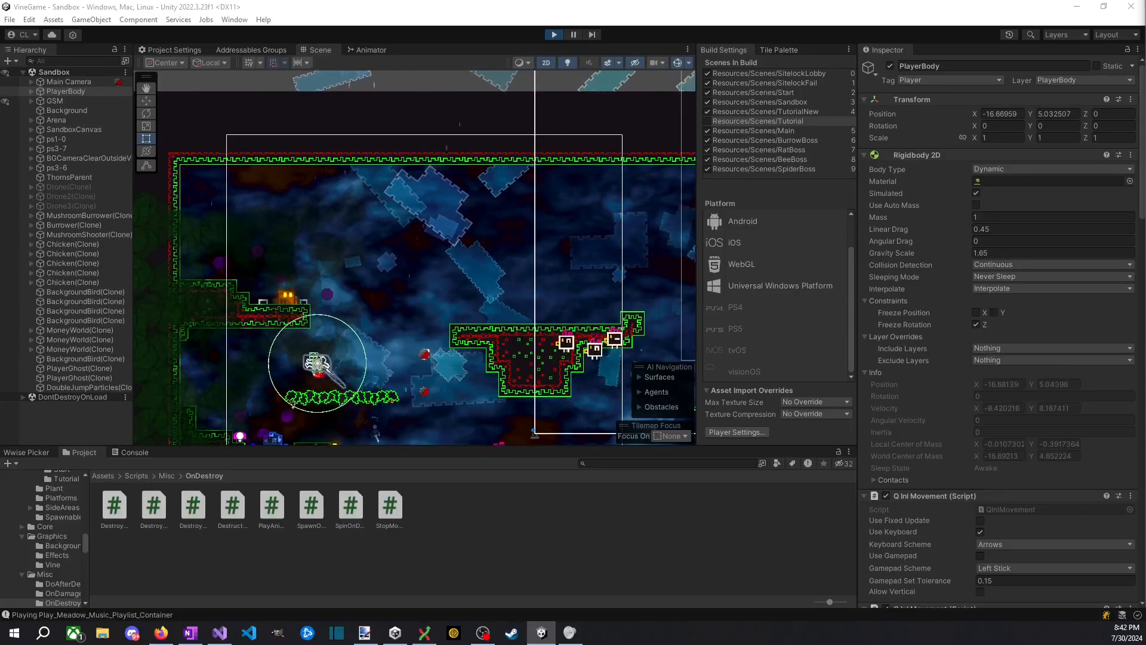
Step: Stop the running scene and look over the Console messages before returning to the project files
{"action": "left_click", "coordinate": [554, 35]}
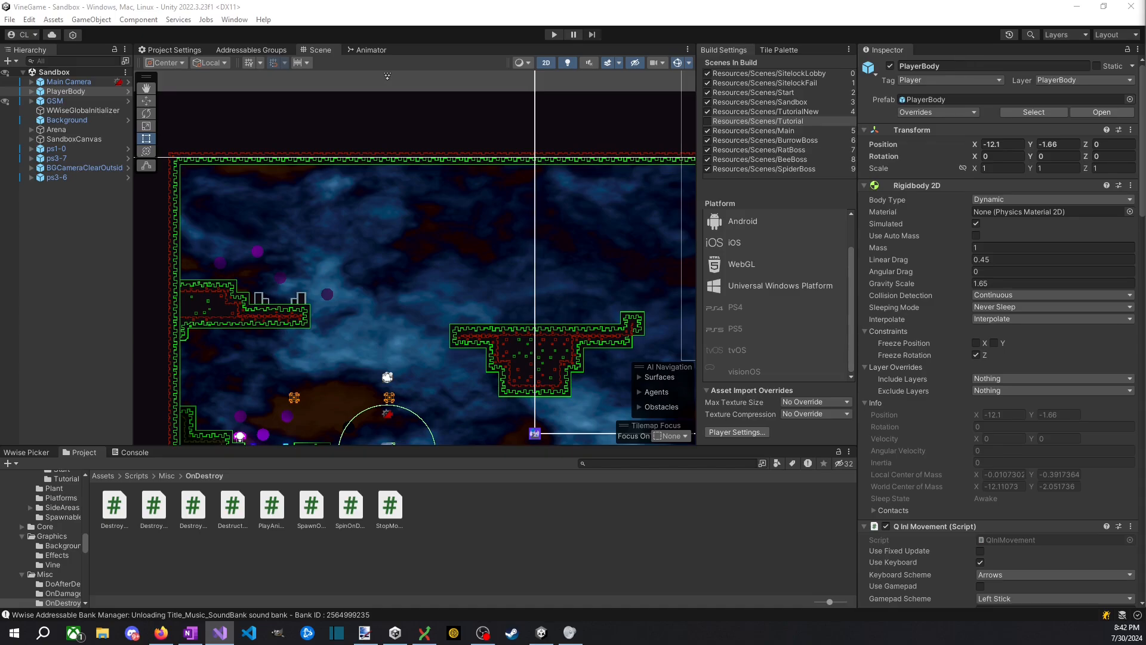
{"action": "left_click", "coordinate": [560, 576]}
{"action": "left_click", "coordinate": [128, 455]}
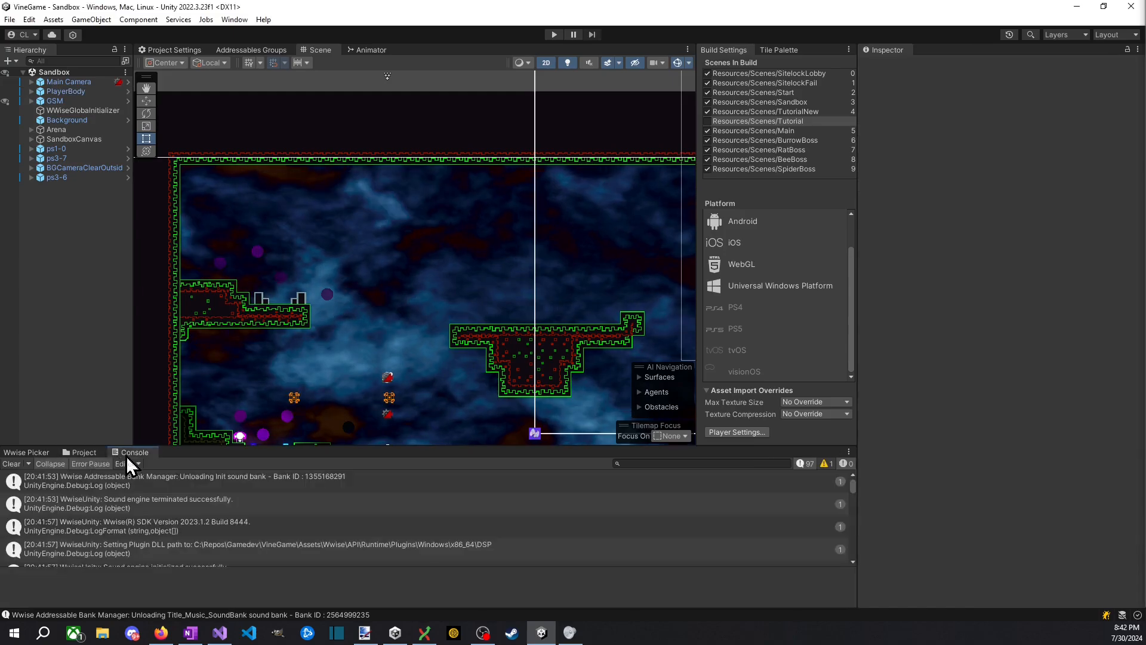
{"action": "left_click", "coordinate": [42, 452]}
{"action": "left_click", "coordinate": [77, 453]}
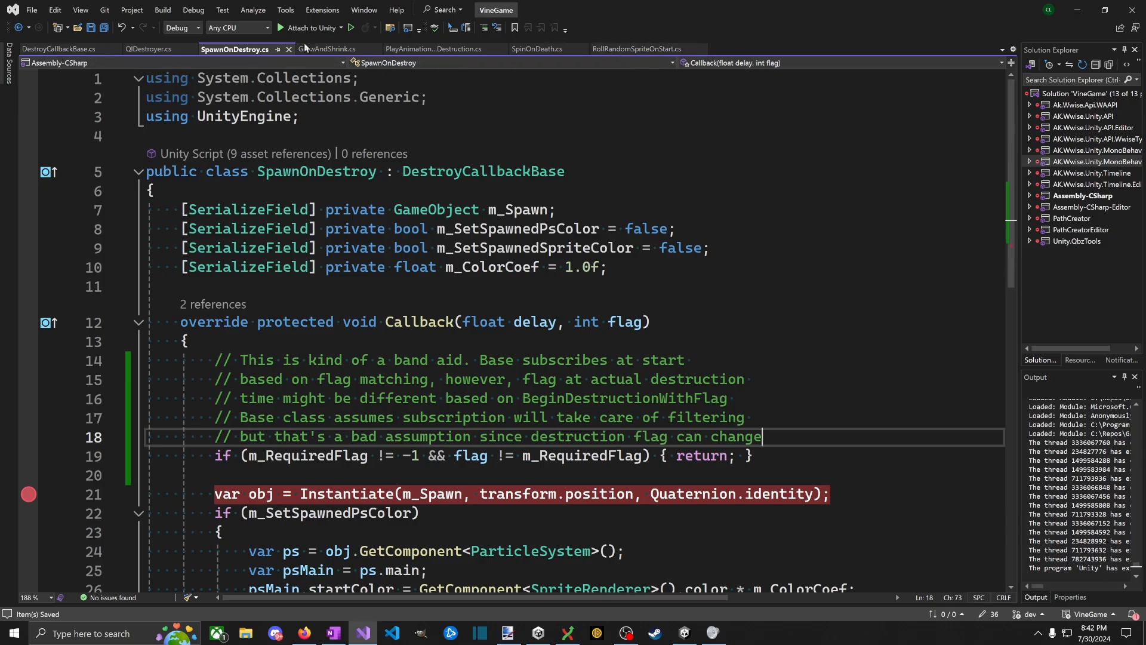
Step: Return to SpawnOnDestroy.cs in Visual Studio and examine where m_SetSpawnedPsColor is declared and used
{"action": "scroll", "coordinate": [334, 353], "scroll_direction": "down", "scroll_amount": 8}
{"action": "scroll", "coordinate": [334, 353], "scroll_direction": "up", "scroll_amount": 4}
{"action": "left_click", "coordinate": [368, 253]}
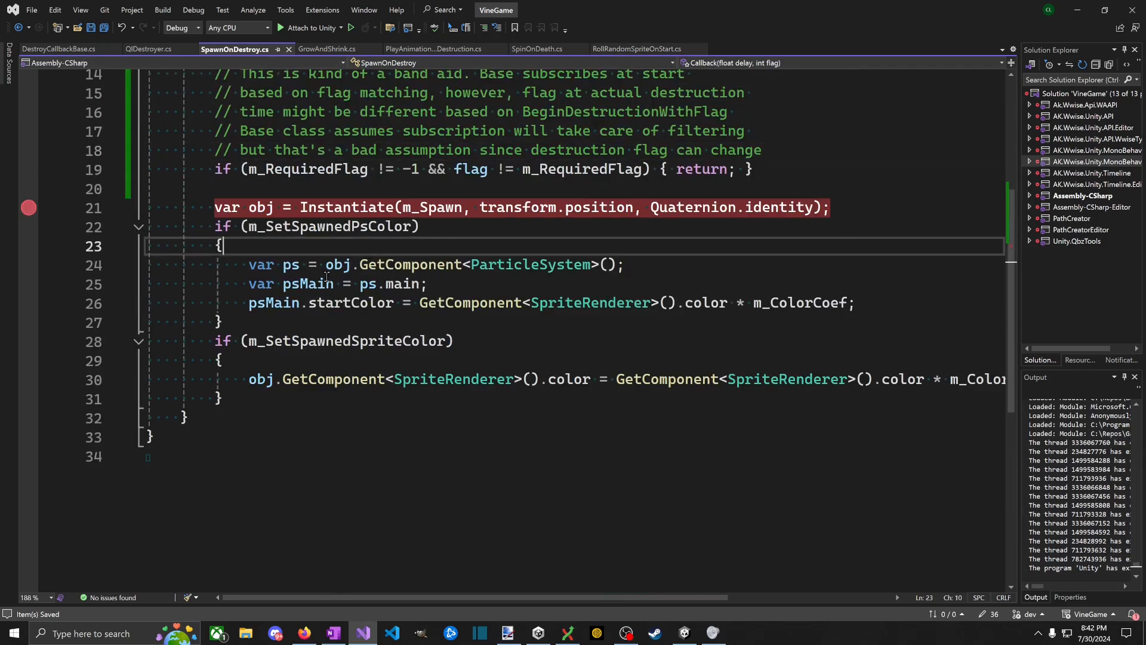
{"action": "left_click", "coordinate": [327, 281]}
{"action": "double_click", "coordinate": [262, 227]}
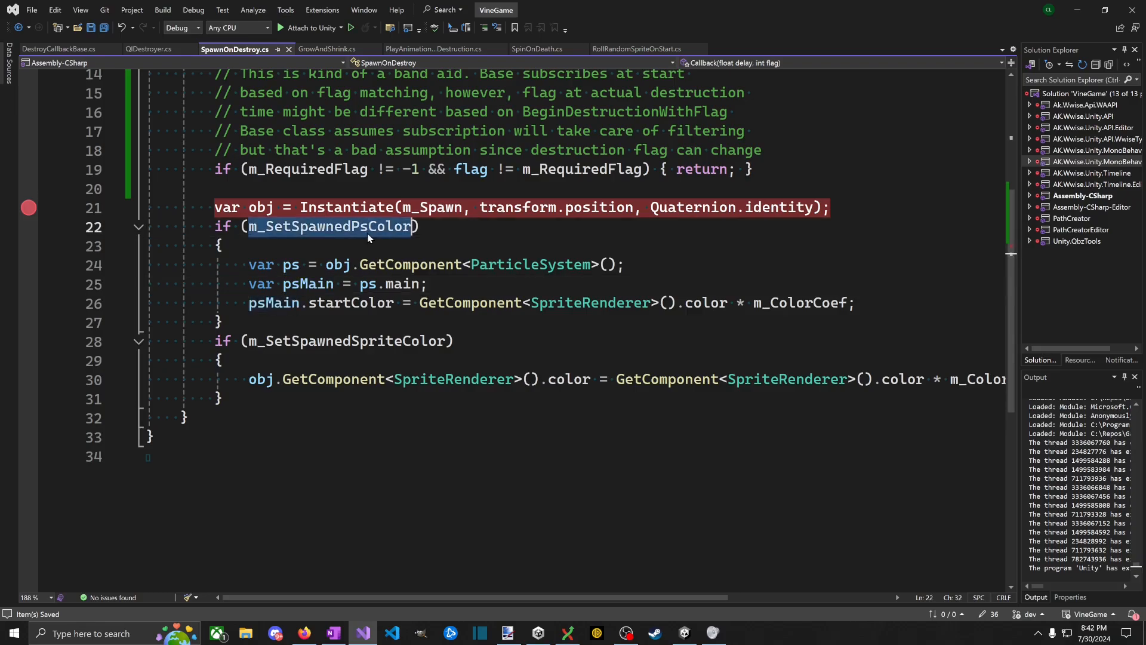
{"action": "scroll", "coordinate": [248, 254], "scroll_direction": "up", "scroll_amount": 5}
{"action": "scroll", "coordinate": [414, 463], "scroll_direction": "down", "scroll_amount": 4}
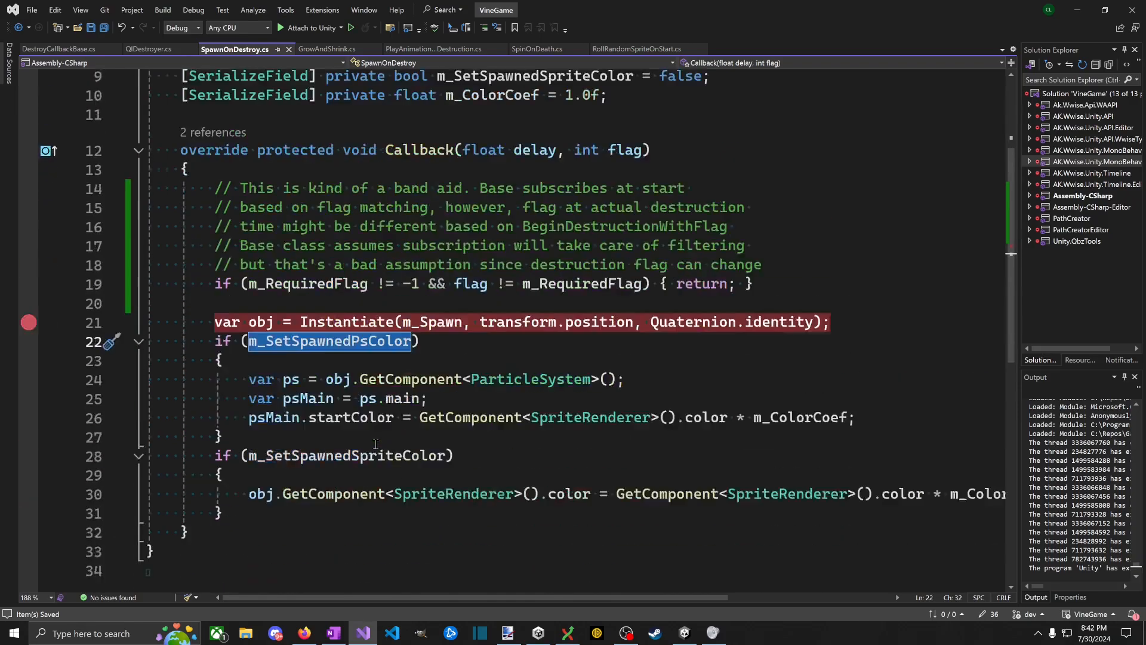
{"action": "scroll", "coordinate": [479, 177], "scroll_direction": "up", "scroll_amount": 4}
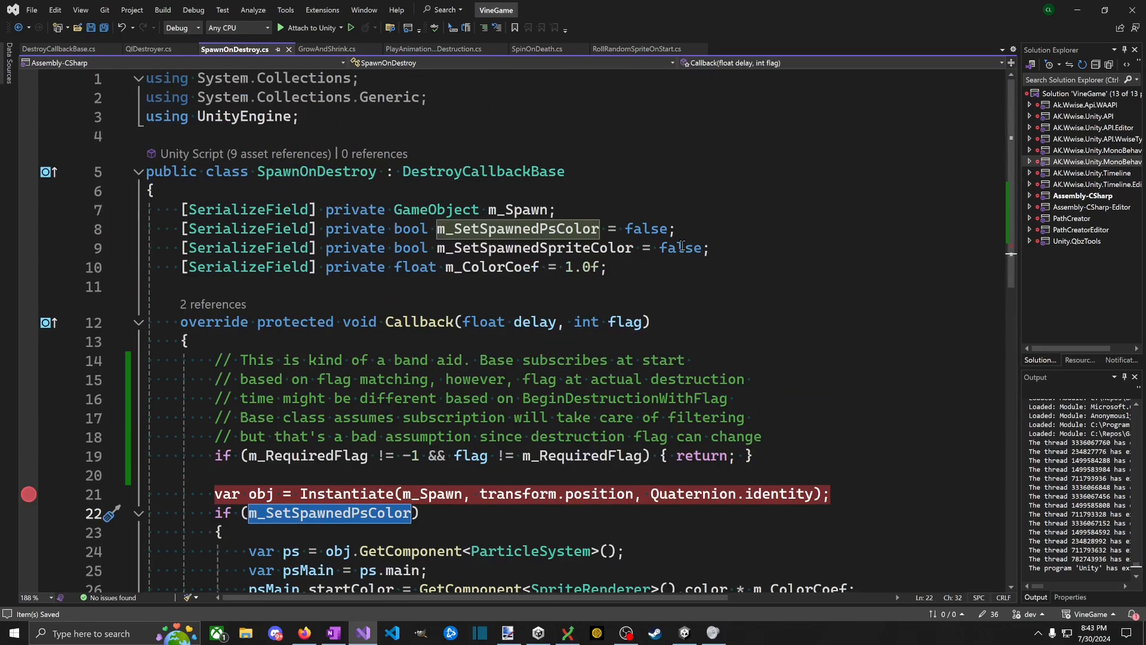
{"action": "left_click", "coordinate": [633, 231]}
{"action": "double_click", "coordinate": [604, 230]}
{"action": "left_click", "coordinate": [446, 191]}
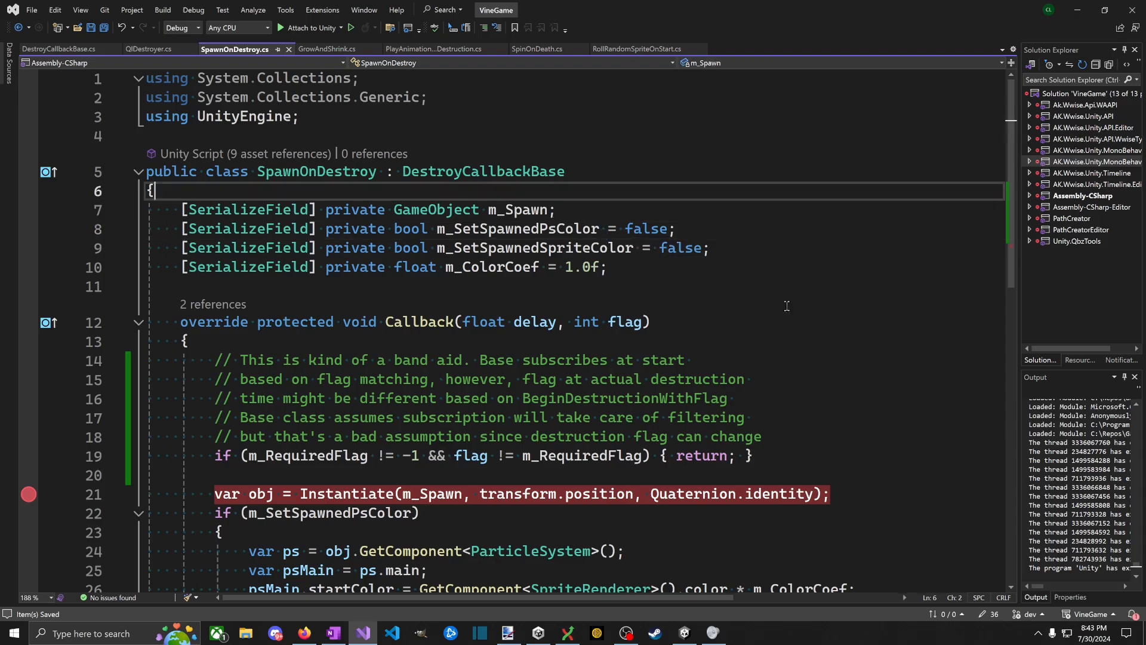
Step: Rename the declared bool field m_SetSpawnedPsColor to m_SetSpawnedPsColorFromSprite
{"action": "left_click", "coordinate": [575, 206]}
{"action": "left_click", "coordinate": [646, 229]}
{"action": "left_click", "coordinate": [615, 213]}
{"action": "left_click", "coordinate": [602, 233]}
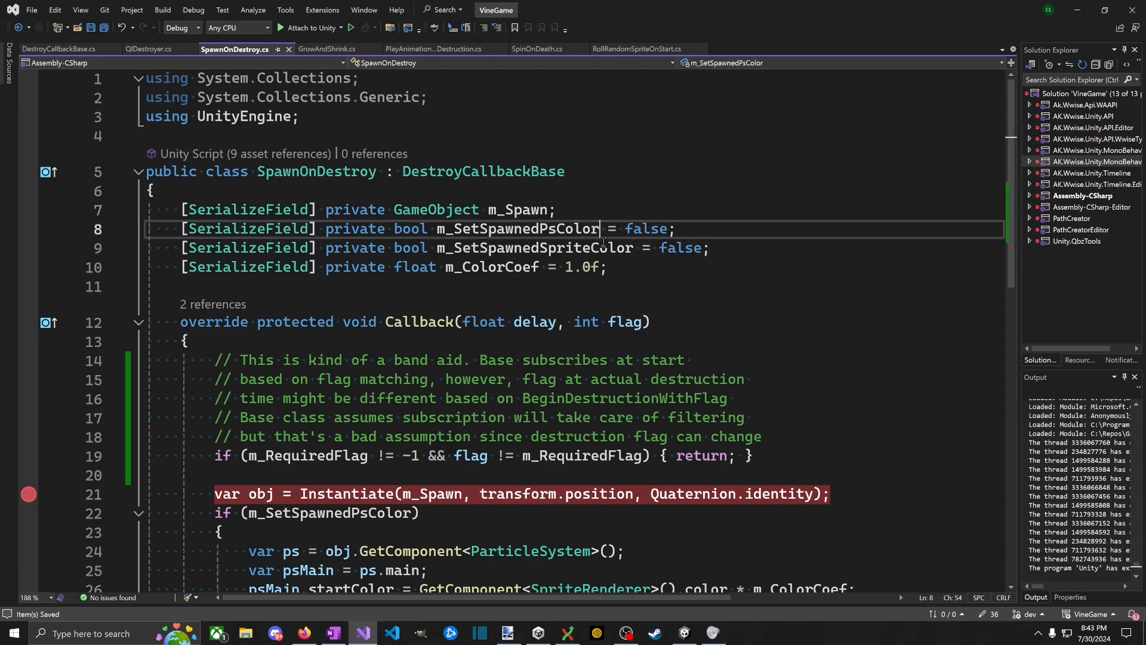
{"action": "type", "text": "FromSprite"}
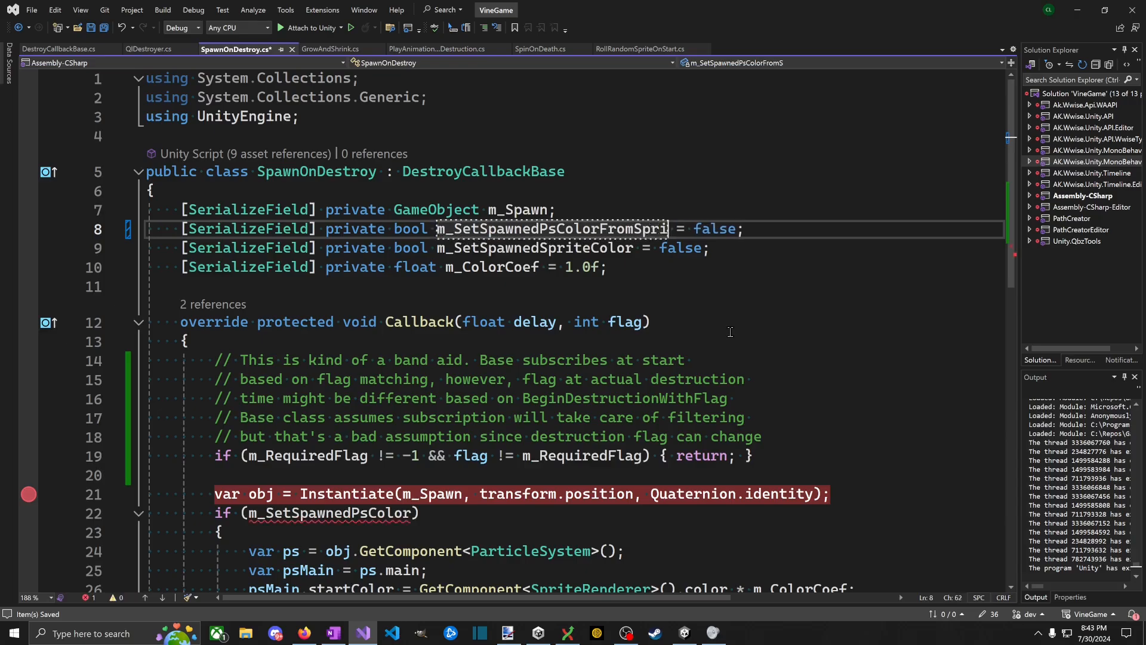
{"action": "key", "text": "Home"}
{"action": "key", "text": "shift+End"}
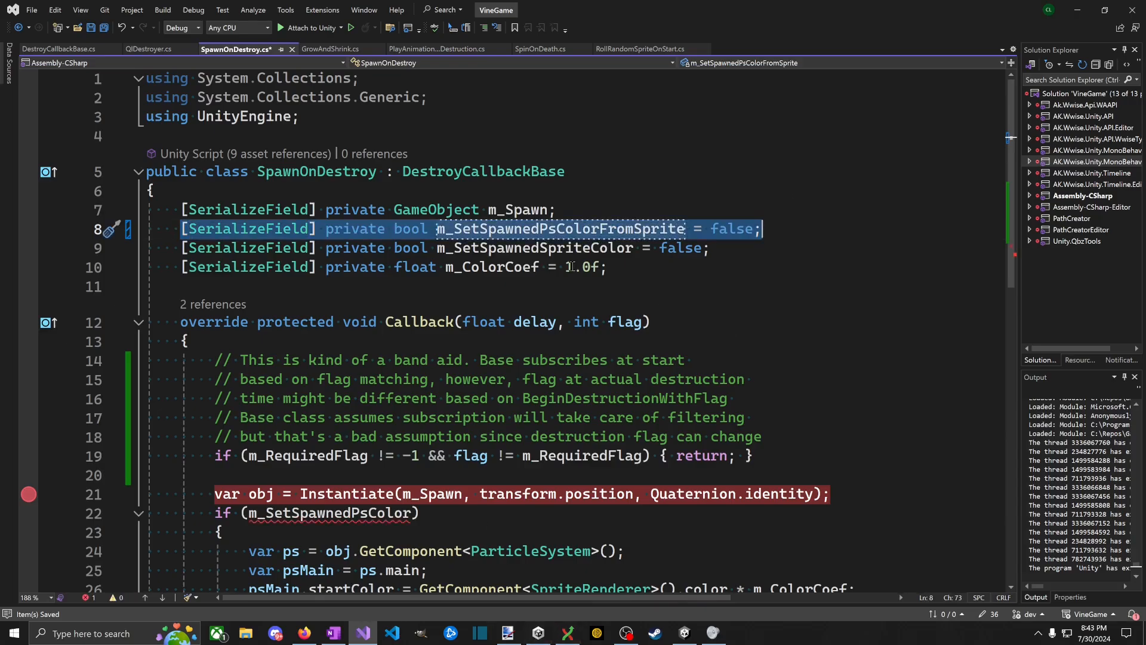
Step: Replace the m_SetSpawnedPsColor condition in Callback with m_SetSpawnedPsColorFromSprite and save the script
{"action": "left_click", "coordinate": [572, 267]}
{"action": "double_click", "coordinate": [590, 231]}
{"action": "key", "text": "ctrl+c"}
{"action": "double_click", "coordinate": [351, 518]}
{"action": "key", "text": "ctrl+v"}
{"action": "key", "text": "ctrl+s"}
{"action": "left_click", "coordinate": [828, 464]}
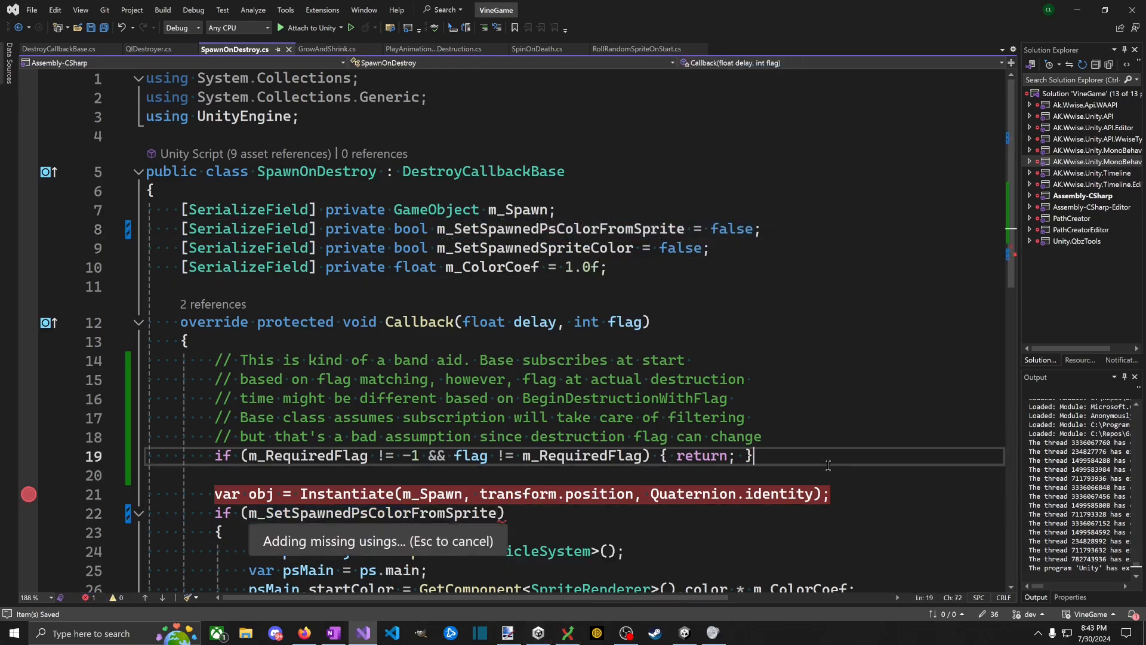
Step: Duplicate the m_SetSpawnedPsColorFromSprite field declaration on a new line directly below it
{"action": "key", "text": "alt+Tab"}
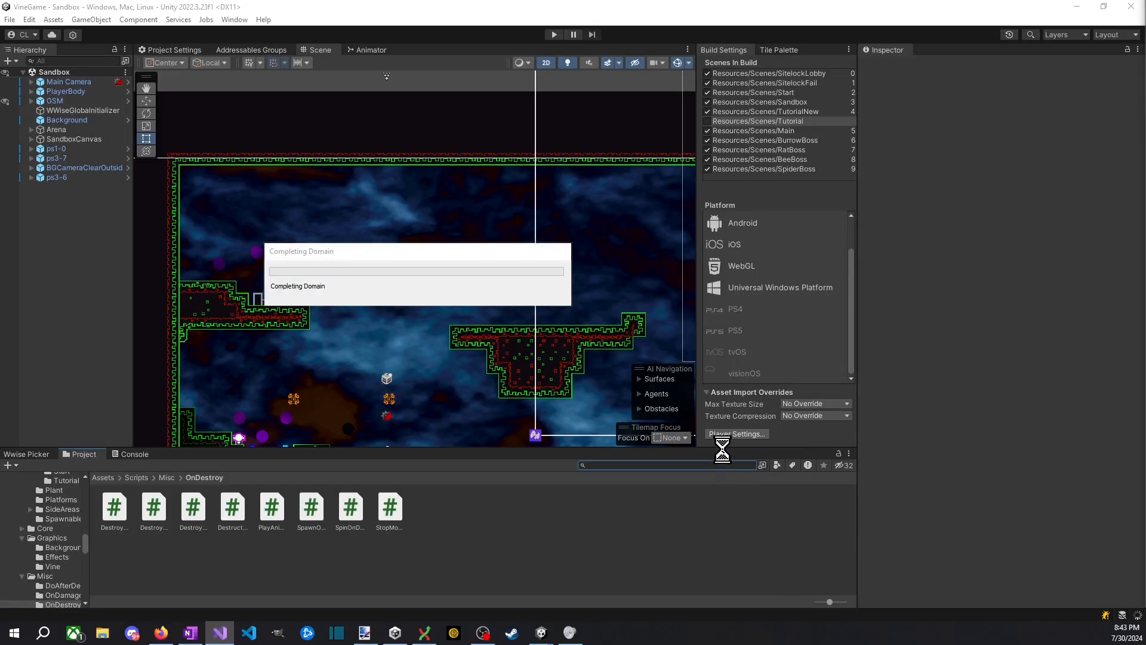
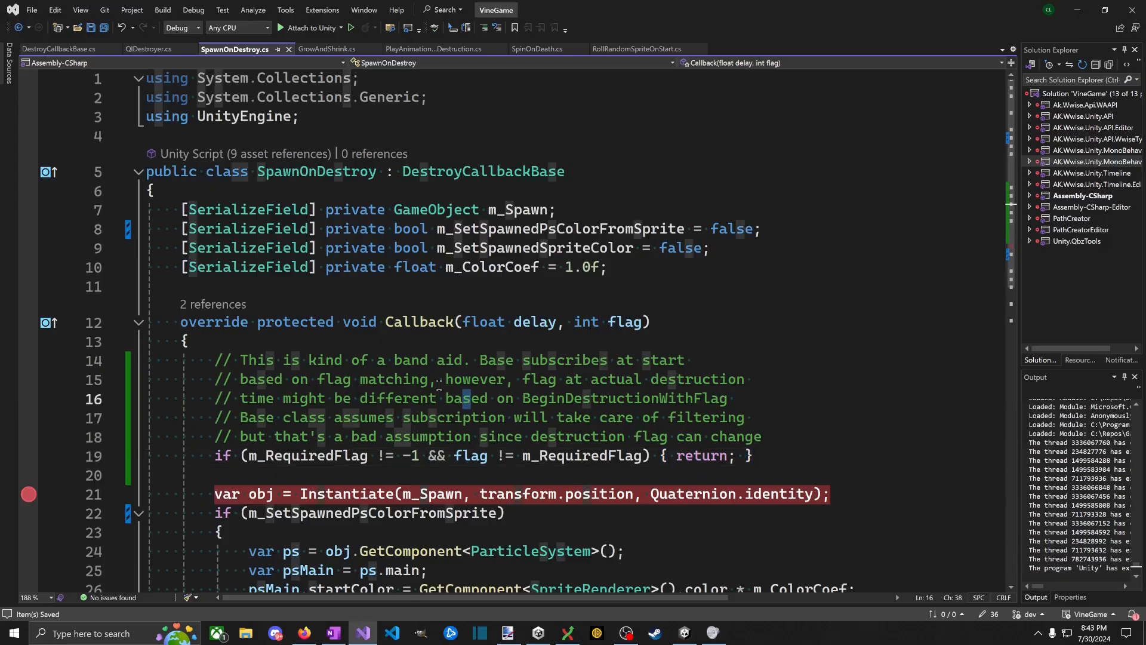
{"action": "left_click", "coordinate": [378, 341]}
{"action": "left_click", "coordinate": [790, 227]}
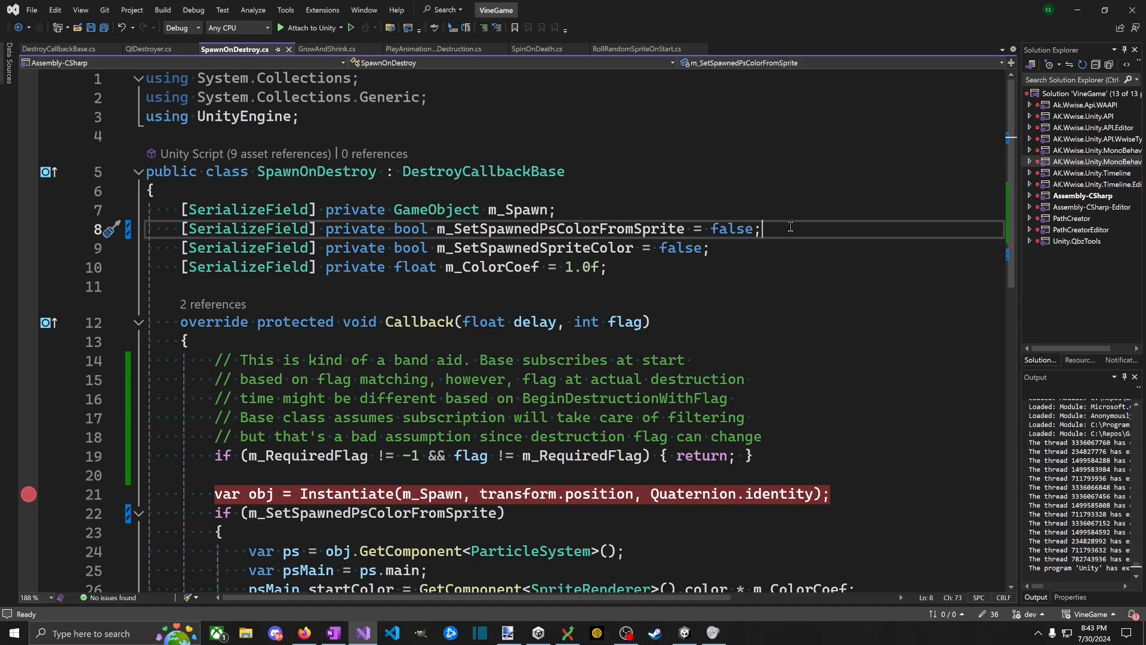
{"action": "type", "text": "\\"}
{"action": "key", "text": "Return"}
{"action": "key", "text": "BackSpace"}
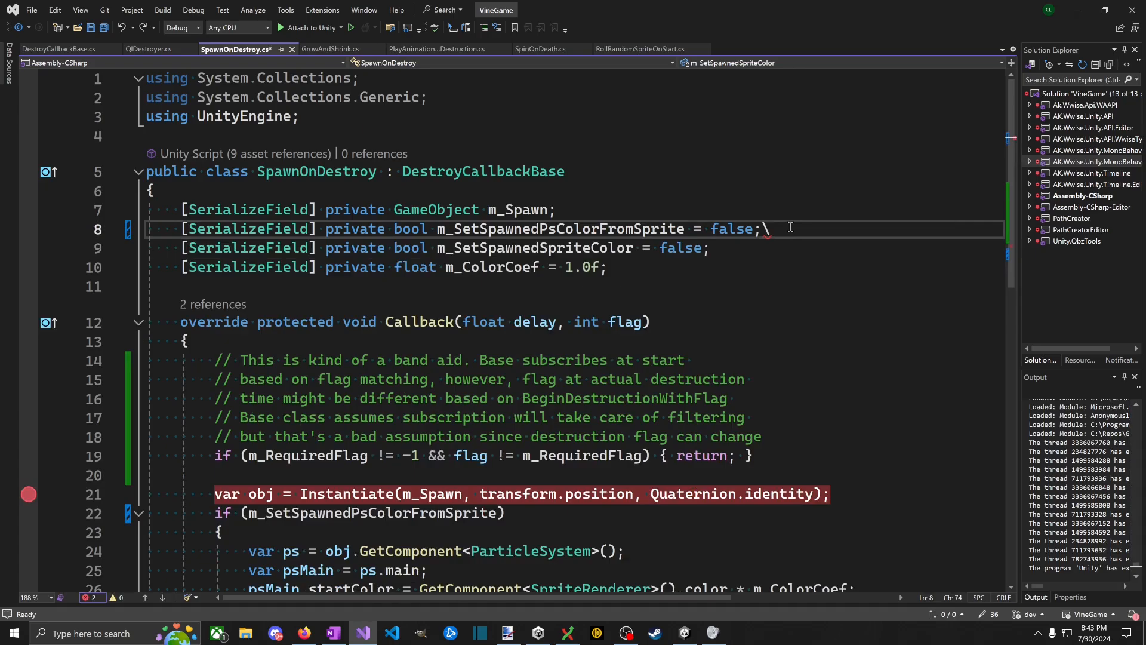
{"action": "key", "text": "BackSpace"}
{"action": "key", "text": "shift+Home"}
{"action": "key", "text": "ctrl+c"}
{"action": "key", "text": "End"}
{"action": "key", "text": "Return"}
{"action": "key", "text": "ctrl+v"}
Step: Rename the duplicated bool field to m_SetSpawnedPsColorToSpecific, keeping its default of false
{"action": "key", "text": "Home"}
{"action": "key", "text": "ctrl+Right"}
{"action": "key", "text": "ctrl+Right"}
{"action": "key", "text": "ctrl+Right"}
{"action": "key", "text": "ctrl+Right"}
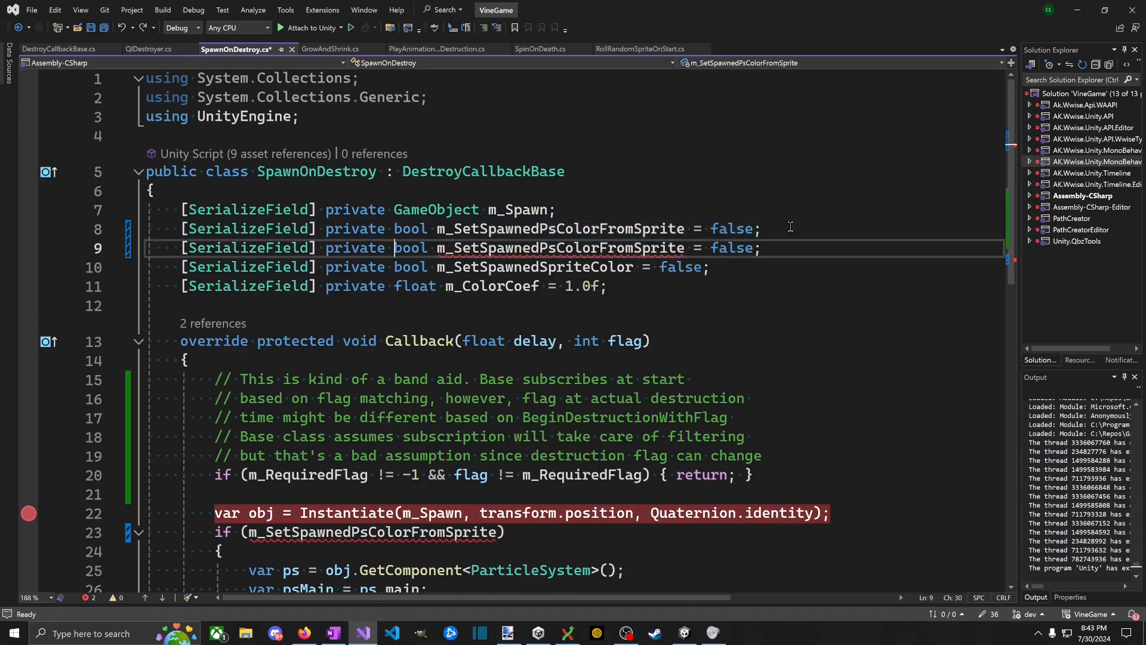
{"action": "key", "text": "ctrl+shift+Right"}
{"action": "type", "text": "m_"}
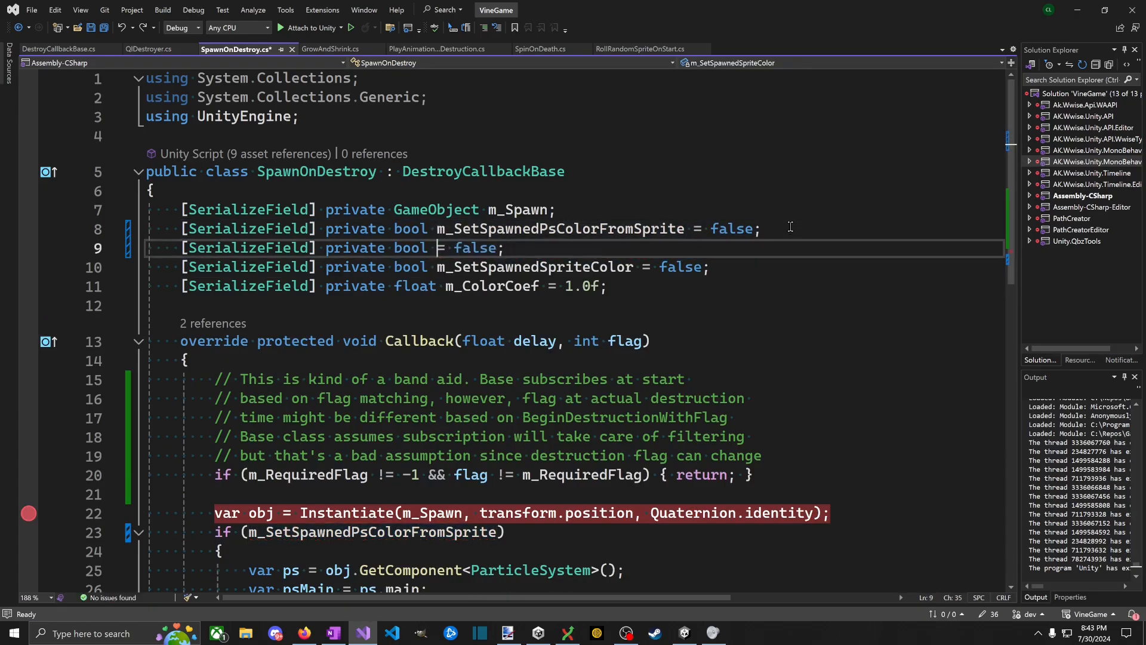
{"action": "type", "text": "Set"}
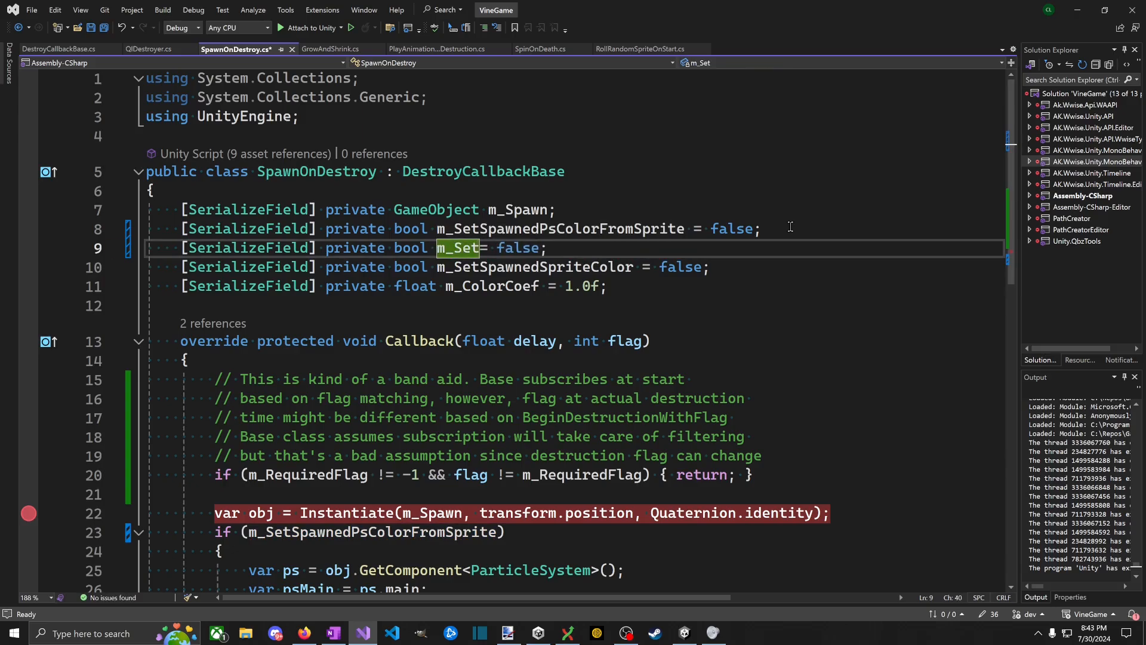
{"action": "type", "text": "SpawnedP"}
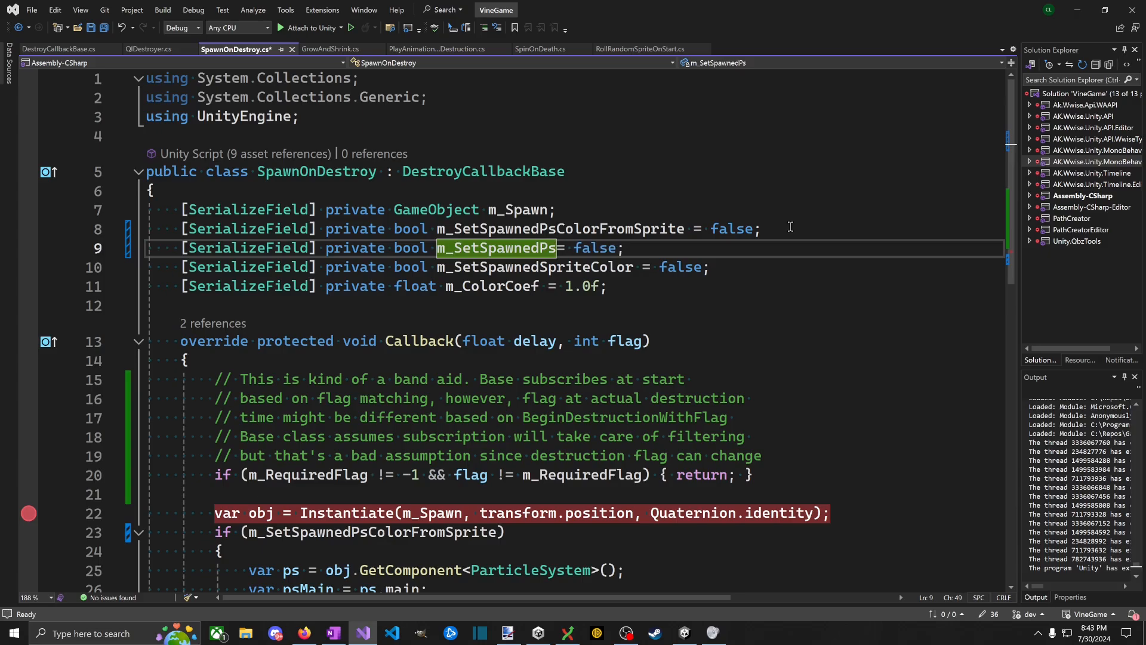
{"action": "type", "text": "s"}
{"action": "type", "text": "ColorToSp"}
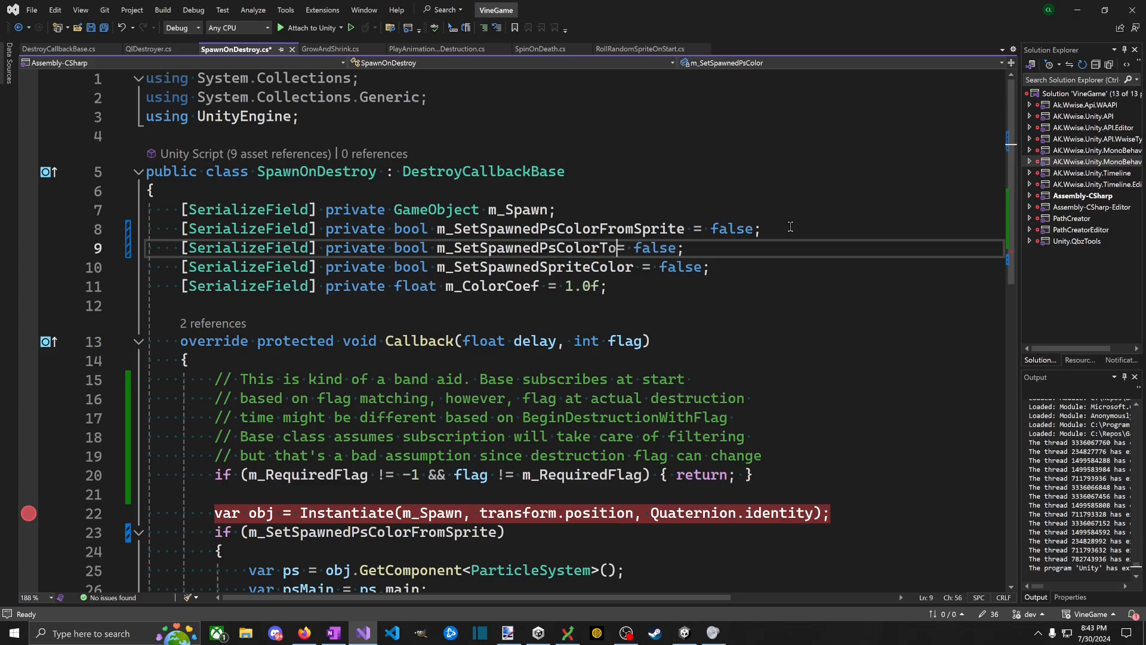
{"action": "type", "text": "ecific"}
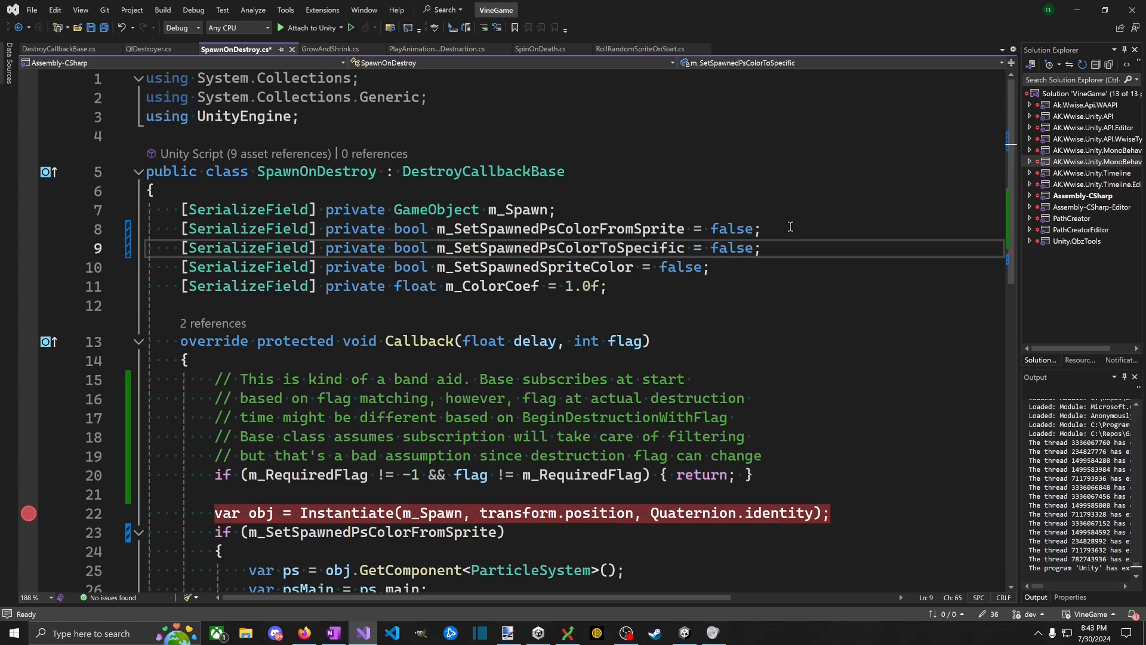
Step: Declare a serialized private Color field m_SpawnedPsSpecificColor = Color.white below m_SetSpawnedPsColorToSpecific and save the script
{"action": "key", "text": "End"}
{"action": "key", "text": "Return"}
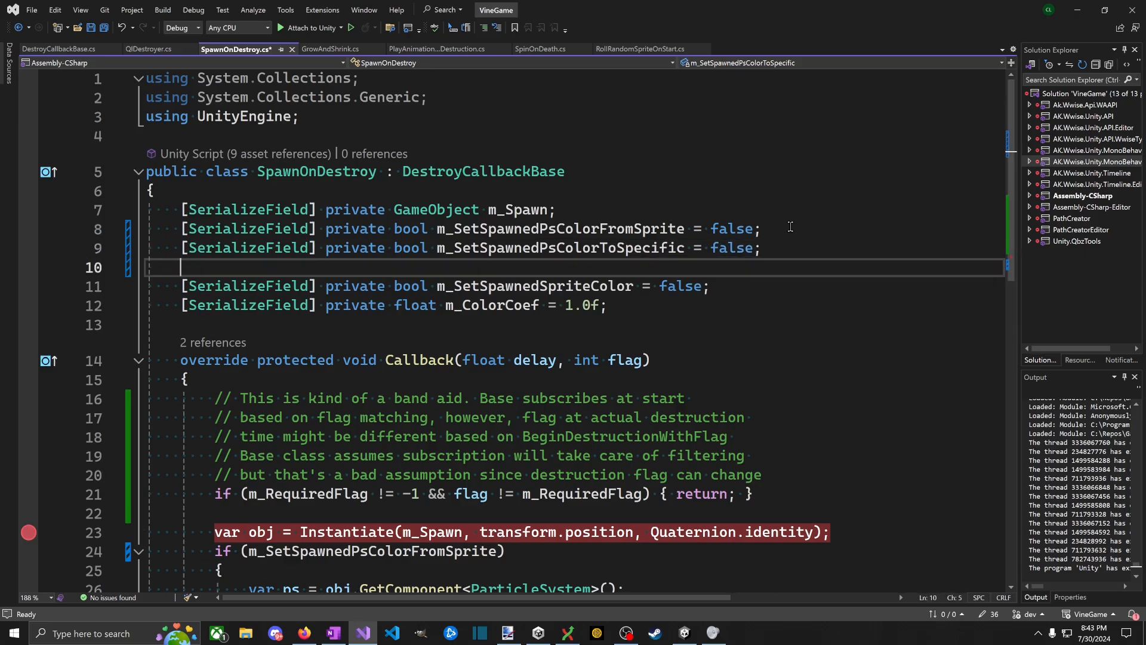
{"action": "type", "text": "p"}
{"action": "key", "text": "BackSpace"}
{"action": "type", "text": "[Seri"}
{"action": "key", "text": "Tab"}
{"action": "type", "text": "] private Color nm"}
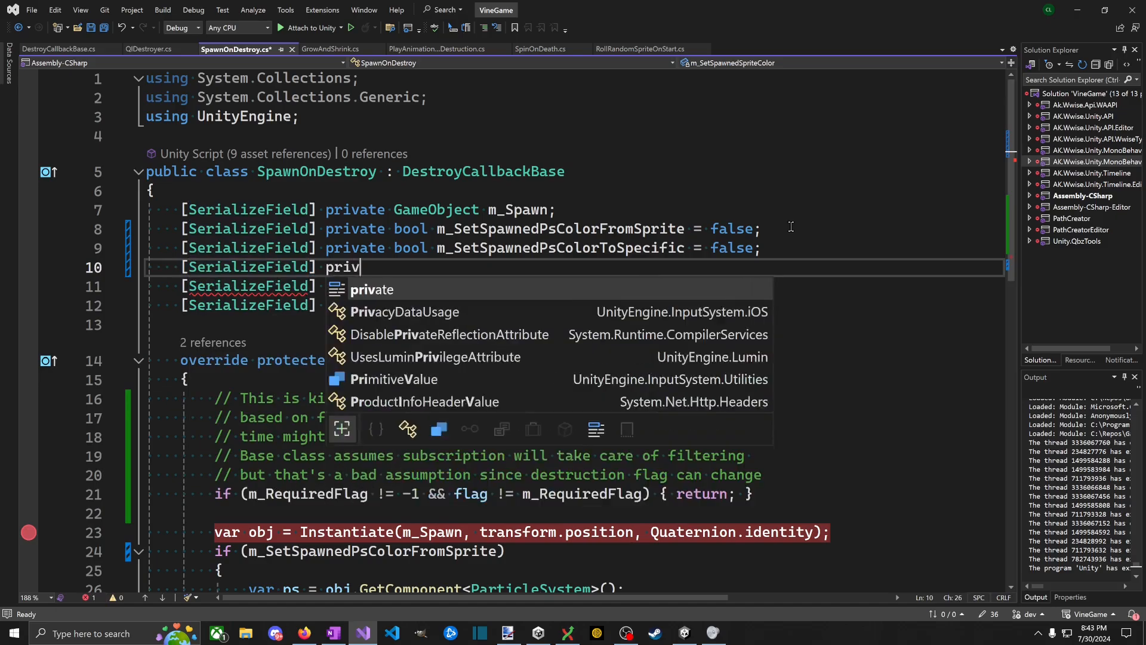
{"action": "key", "text": "BackSpace"}
{"action": "key", "text": "BackSpace"}
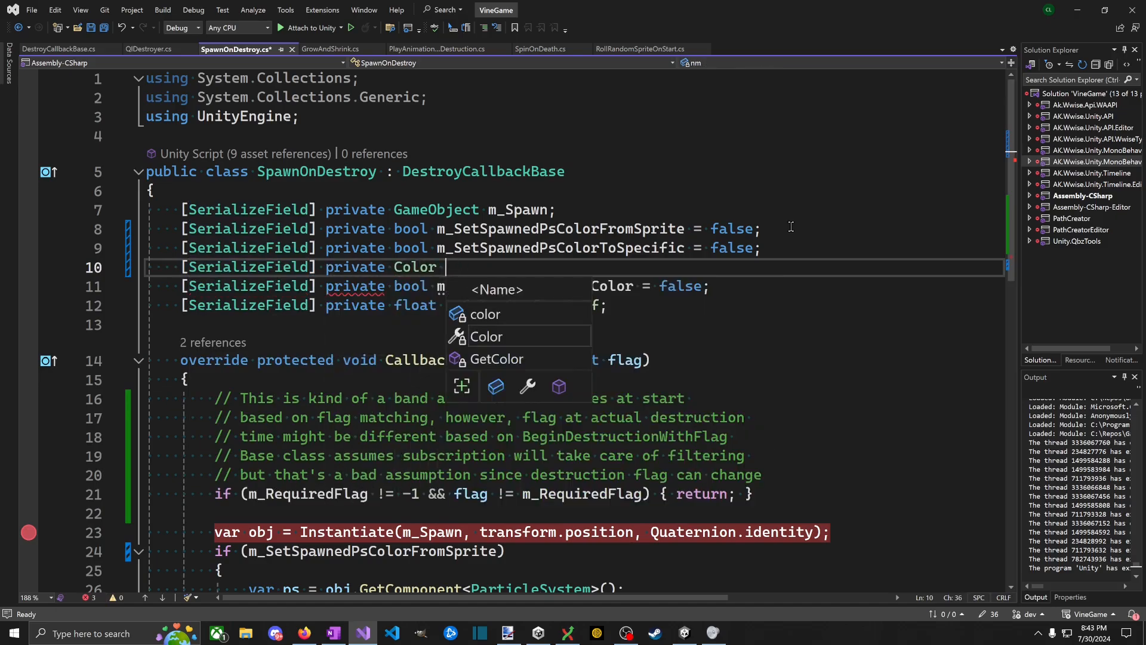
{"action": "type", "text": "m_SpawnedS"}
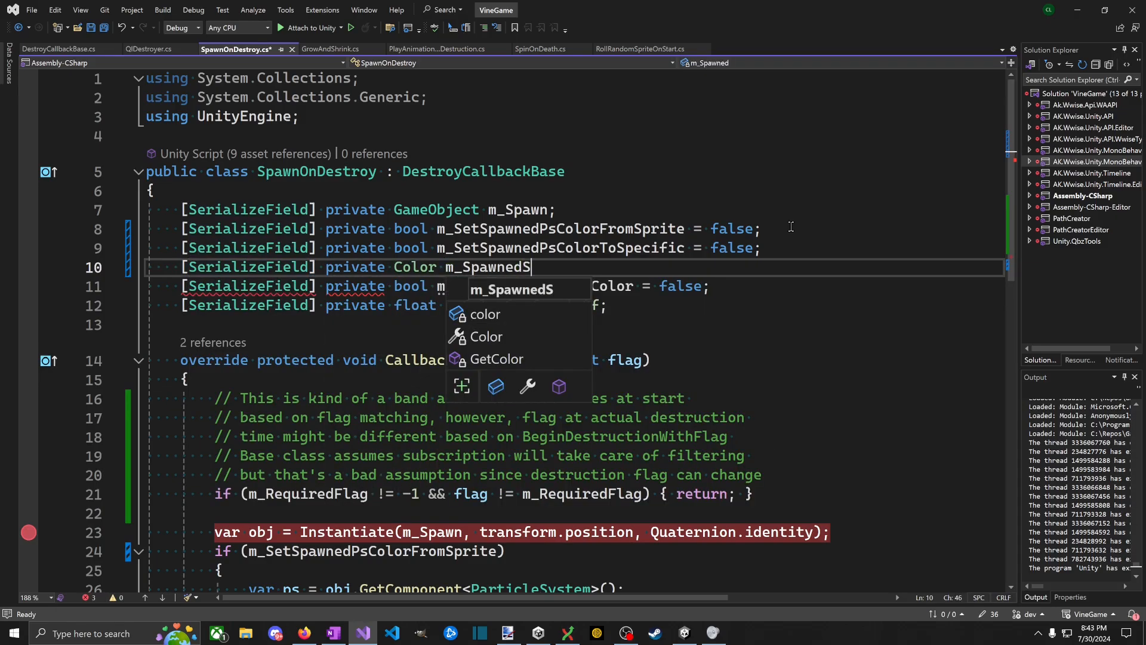
{"action": "type", "text": "sSpecificColor = Co"}
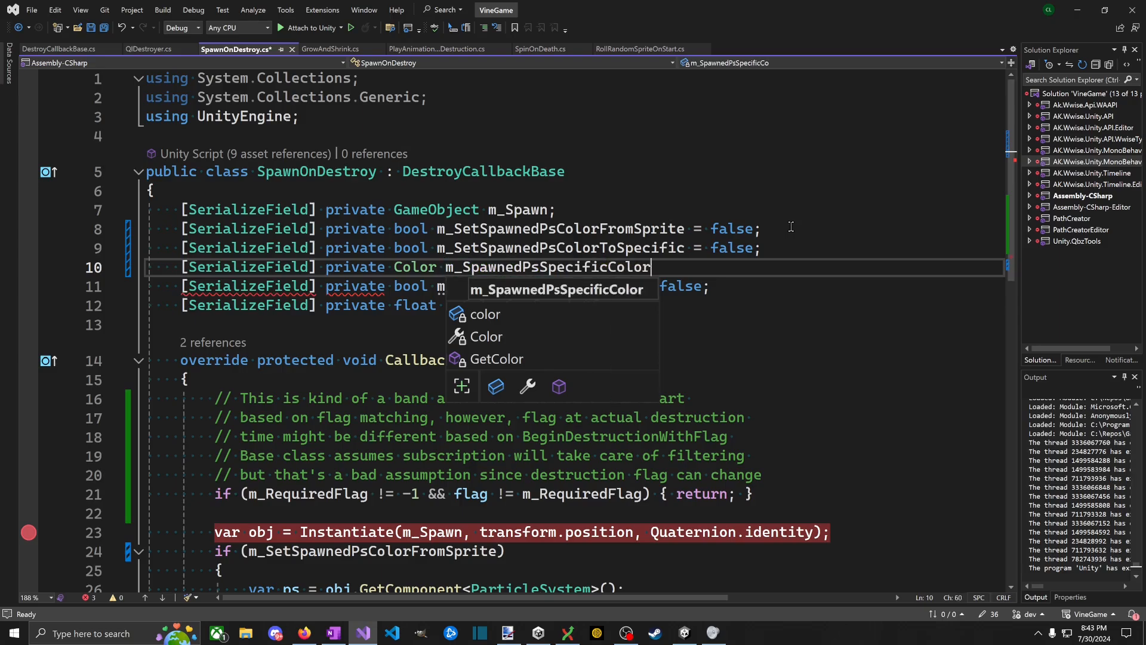
{"action": "key", "text": "Tab"}
{"action": "key", "text": "Tab"}
{"action": "key", "text": "ctrl+s"}
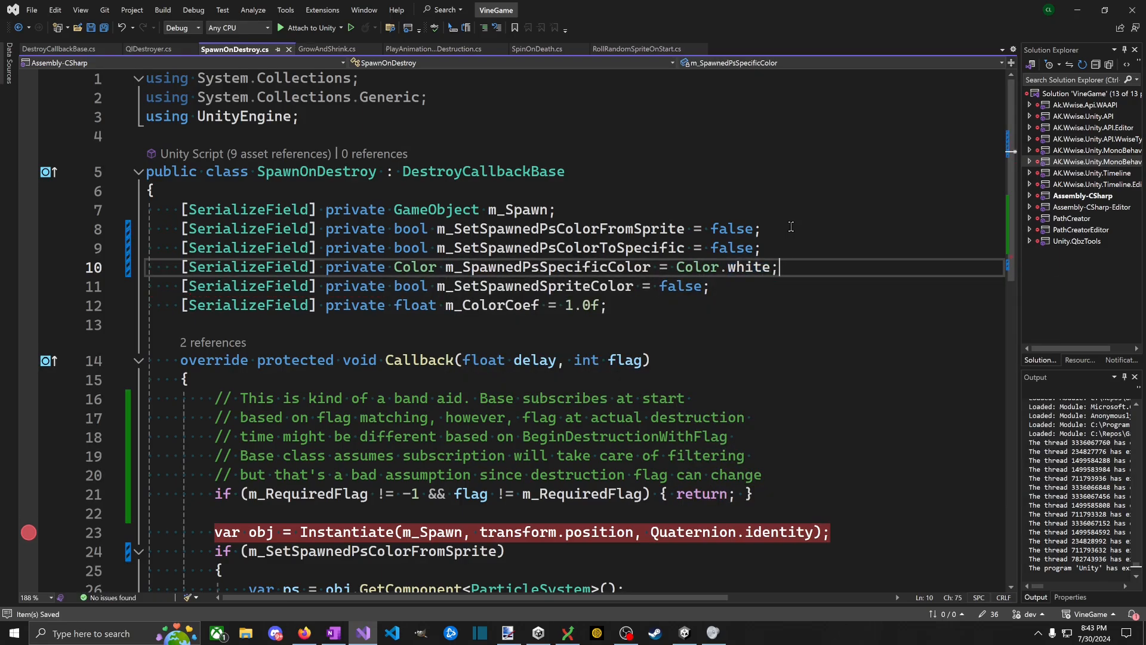
{"action": "key", "text": "alt+Tab"}
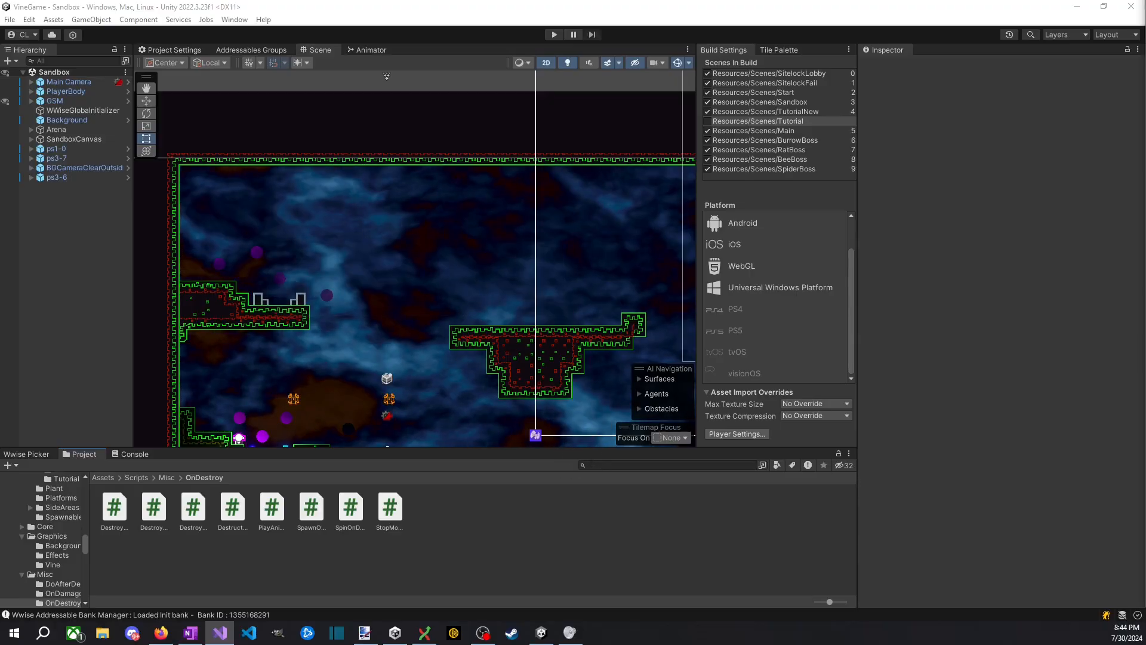
{"action": "key", "text": "alt+Tab"}
Step: Add an empty if block checking m_SetSpawnedPsColorToSpecific above the m_SetSpawnedPsColorFromSprite condition in Callback
{"action": "scroll", "coordinate": [607, 228], "scroll_direction": "down", "scroll_amount": 5}
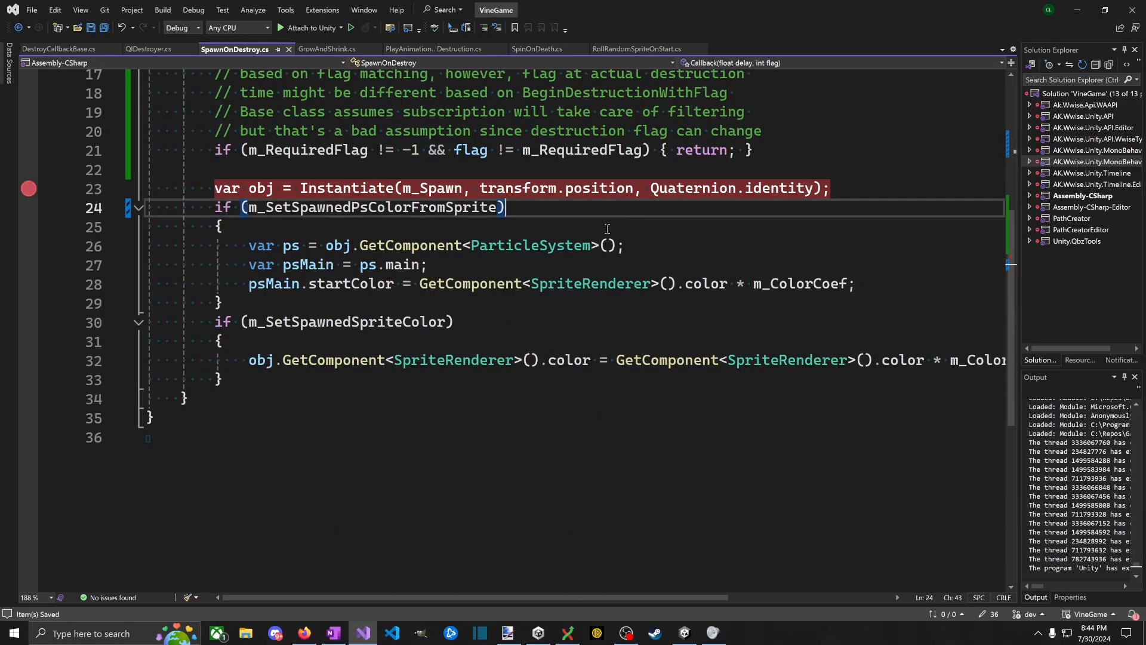
{"action": "key", "text": "Home"}
{"action": "key", "text": "Return"}
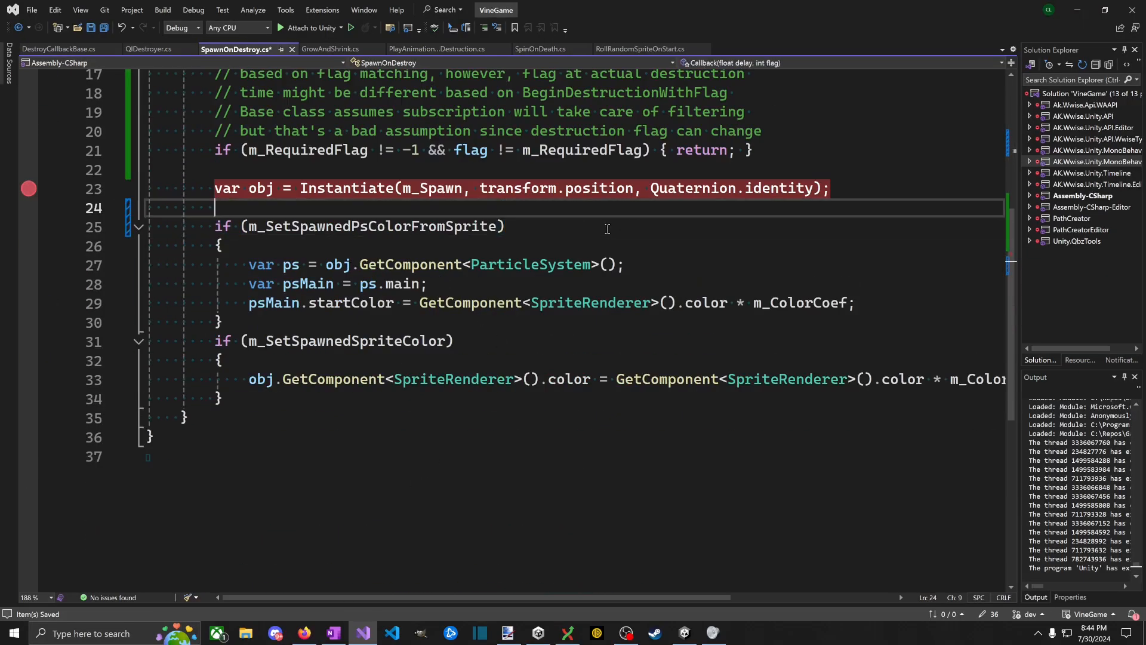
{"action": "key", "text": "Up"}
{"action": "type", "text": "if (m_SetSpawnedPsColorFromSprite"}
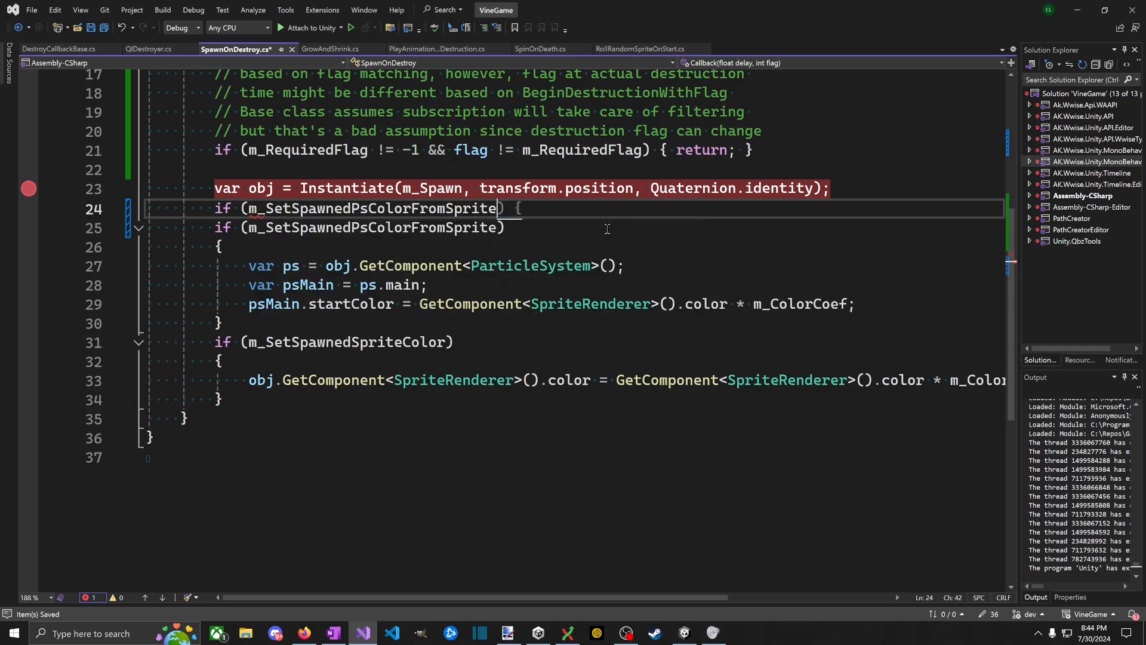
{"action": "key", "text": "ctrl+BackSpace"}
{"action": "type", "text": "m_Set"}
{"action": "key", "text": "Down"}
{"action": "key", "text": "Tab"}
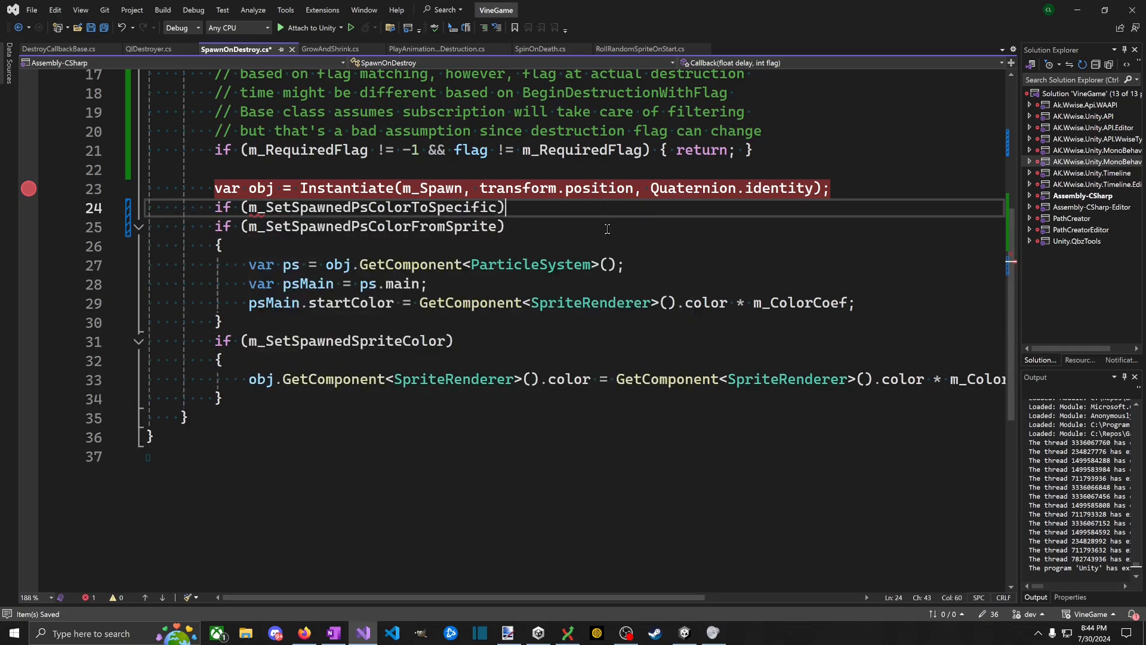
{"action": "key", "text": "End"}
{"action": "key", "text": "Return"}
{"action": "type", "text": "{"}
{"action": "key", "text": "Return"}
Step: Turn the m_SetSpawnedPsColorFromSprite condition into an else if branch of the new block
{"action": "key", "text": "Down"}
{"action": "key", "text": "Down"}
{"action": "key", "text": "Home"}
{"action": "type", "text": "el;"}
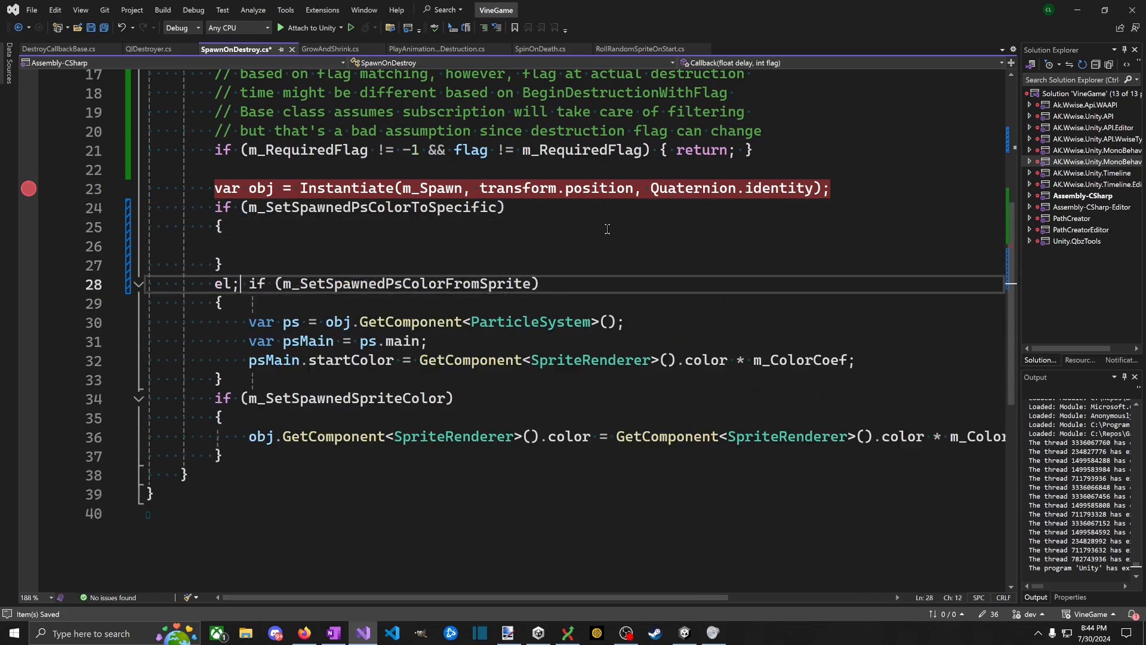
{"action": "key", "text": "BackSpace"}
{"action": "type", "text": "se"}
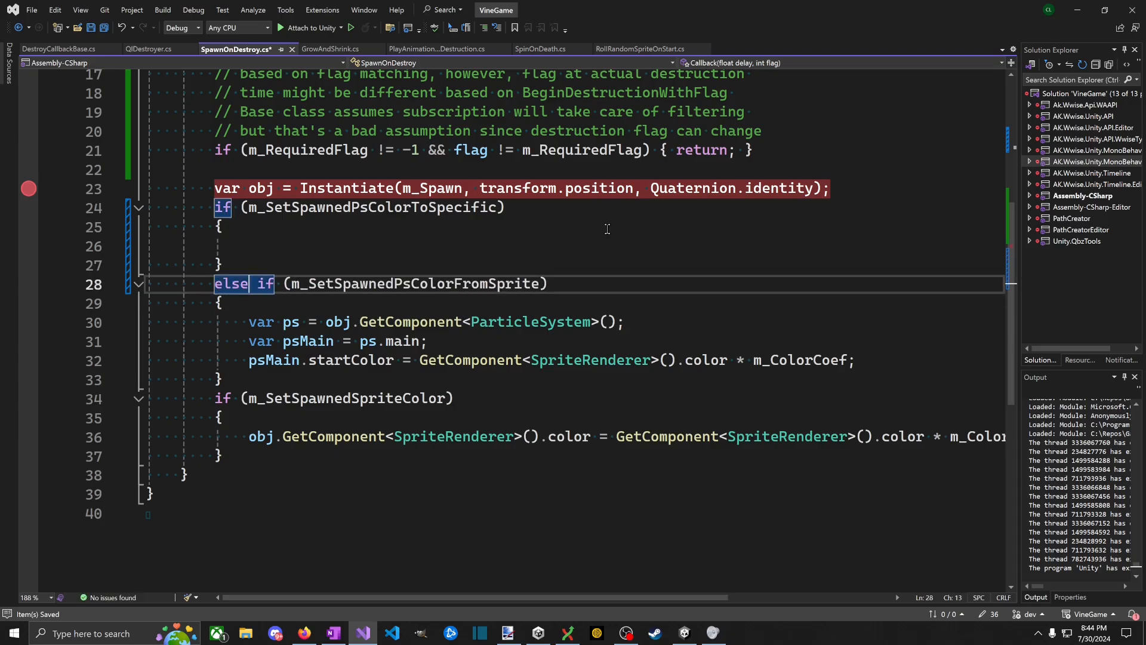
{"action": "key", "text": "Down"}
{"action": "key", "text": "Down"}
{"action": "key", "text": "shift+Down"}
{"action": "key", "text": "shift+Down"}
{"action": "key", "text": "shift+Down"}
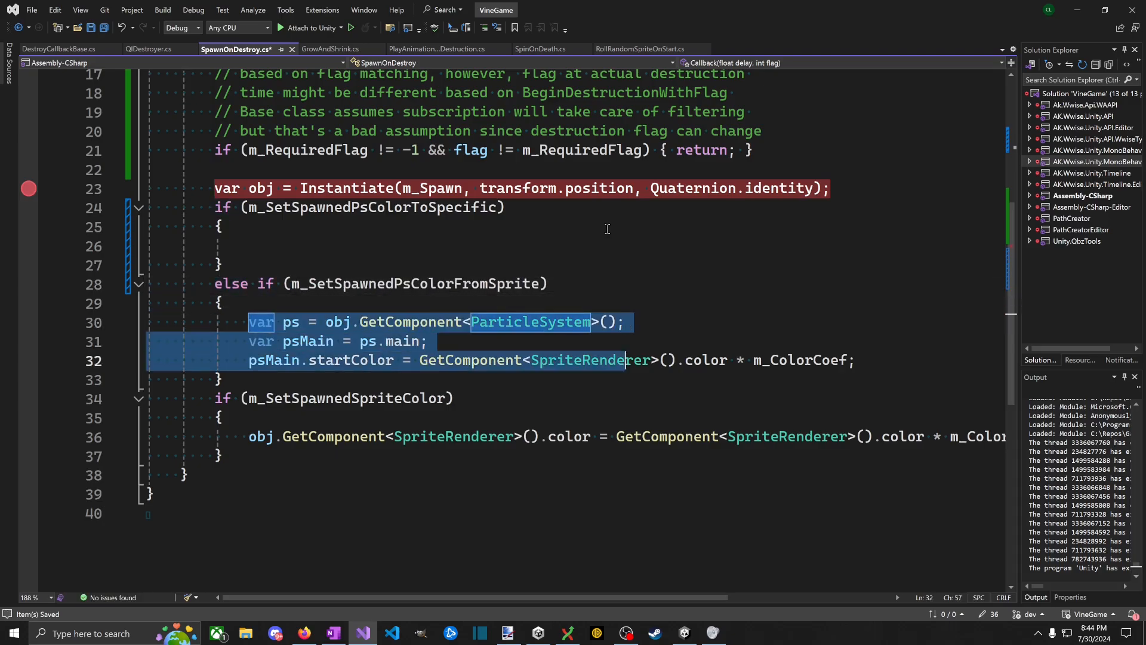
{"action": "key", "text": "Up"}
{"action": "key", "text": "Up"}
{"action": "key", "text": "End"}
{"action": "key", "text": "Down"}
{"action": "key", "text": "Down"}
{"action": "key", "text": "Up"}
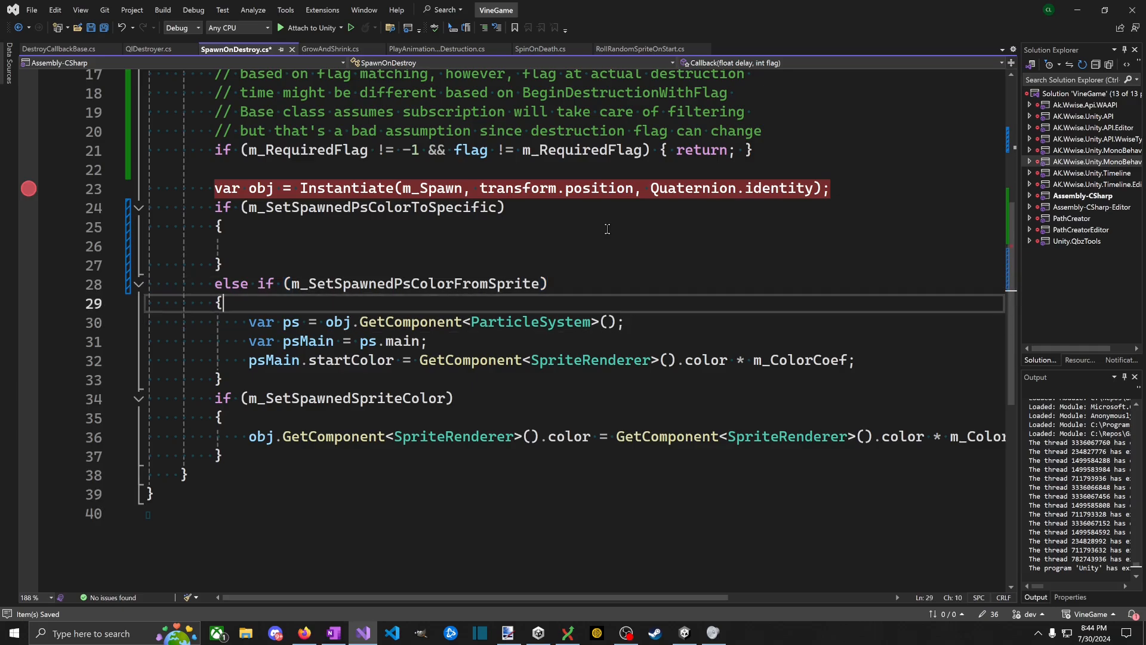
{"action": "key", "text": "Down"}
{"action": "key", "text": "End"}
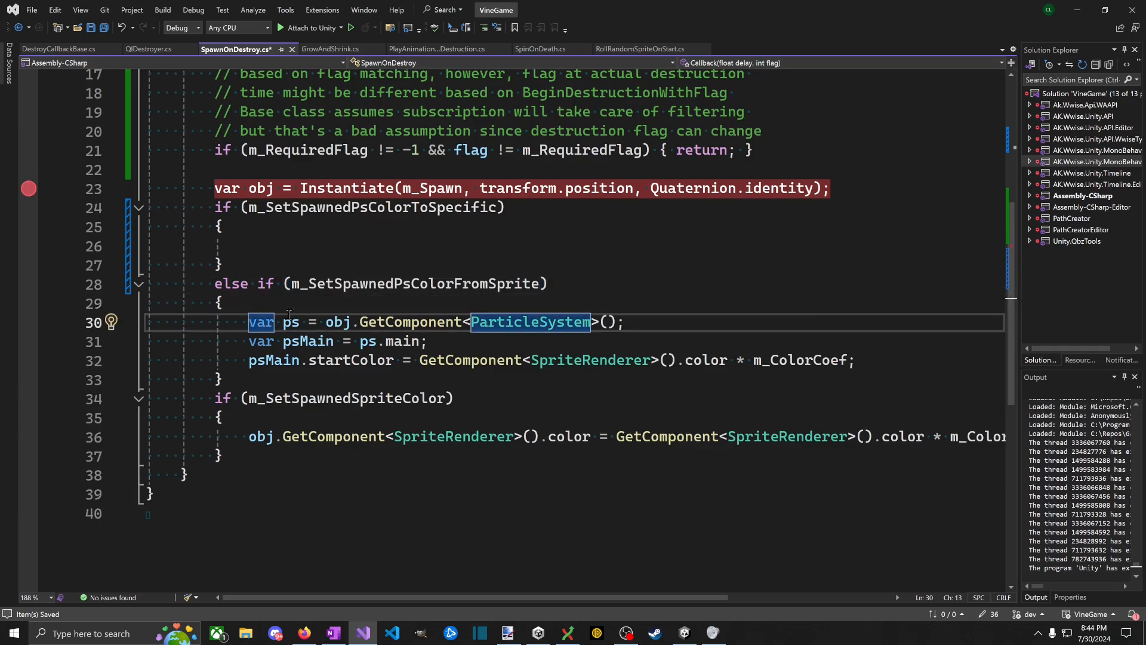
Step: Extend the m_SetSpawnedPsColorFromSprite condition in Callback to m_SetSpawnedPsColorToSpecific || m_SetSpawnedPsColorFromSprite
{"action": "left_click", "coordinate": [244, 279]}
{"action": "left_click", "coordinate": [301, 210]}
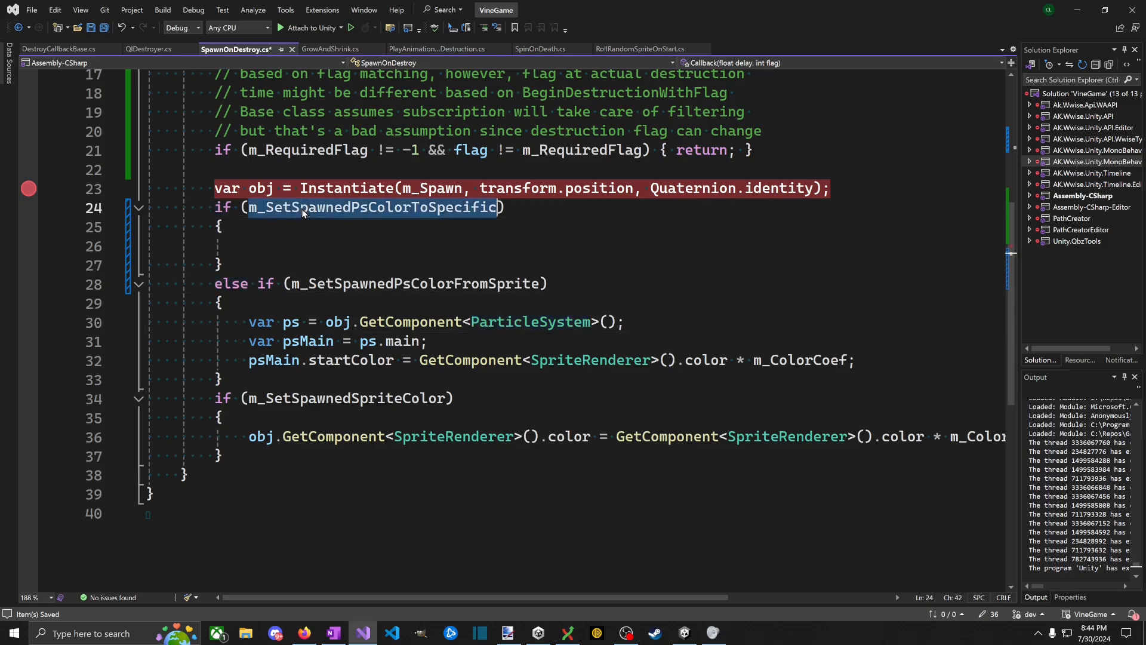
{"action": "left_click", "coordinate": [291, 284]}
{"action": "type", "text": "m_SetSpawnedPsColorToSpecific ||"}
Step: Delete the empty m_SetSpawnedPsColorToSpecific block and the leftover else before the combined condition
{"action": "key", "text": "Up"}
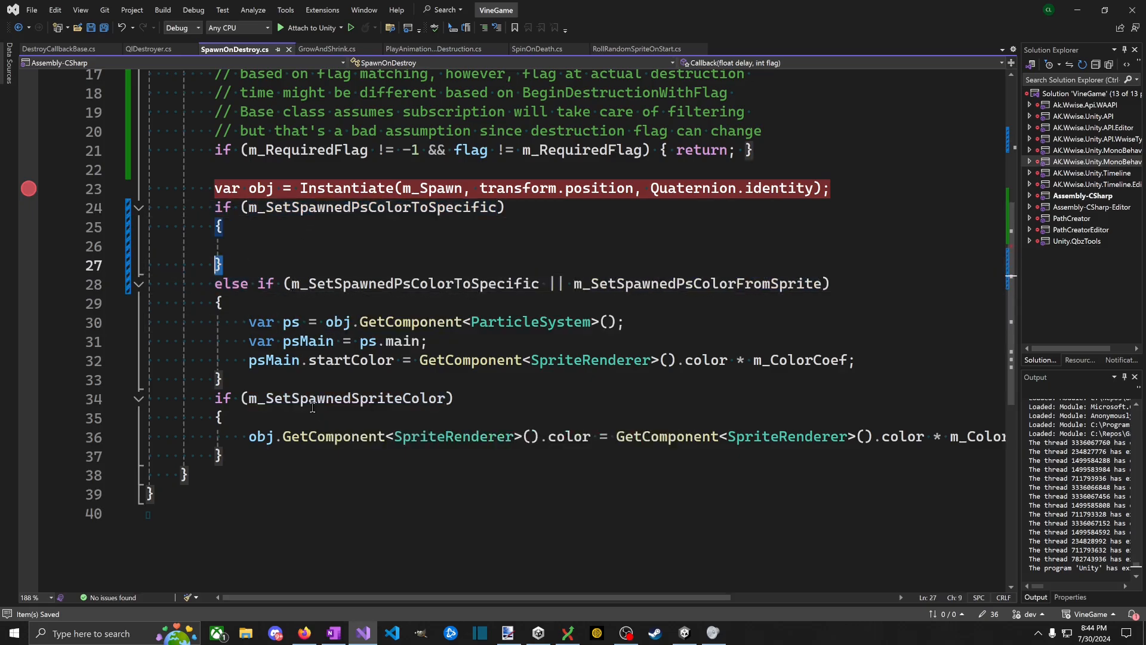
{"action": "key", "text": "shift+Up"}
{"action": "key", "text": "shift+Up"}
{"action": "key", "text": "shift+Up"}
{"action": "key", "text": "shift+Home"}
{"action": "key", "text": "Delete"}
{"action": "key", "text": "Delete"}
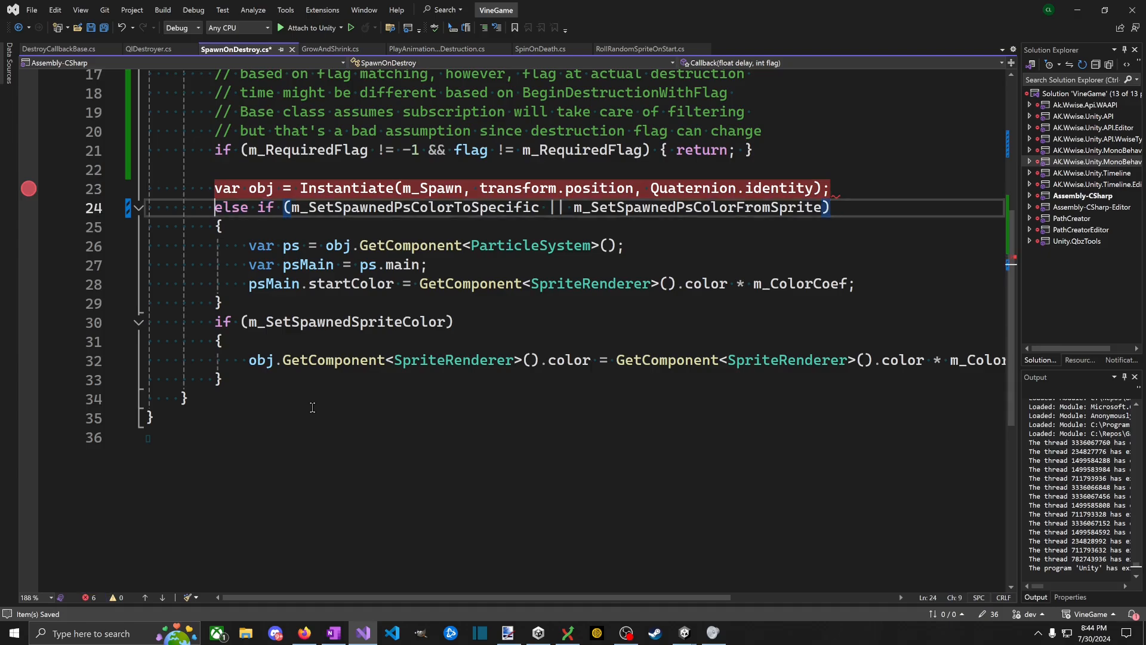
{"action": "key", "text": "ctrl+shift+Right"}
{"action": "key", "text": "Delete"}
Step: Rewrite the psMain.startColor assignment as a multi-line ternary: m_SetSpawnedPsColorToSpecific ? m_SpecificColor : the existing SpriteRenderer color expression
{"action": "left_click", "coordinate": [403, 206]}
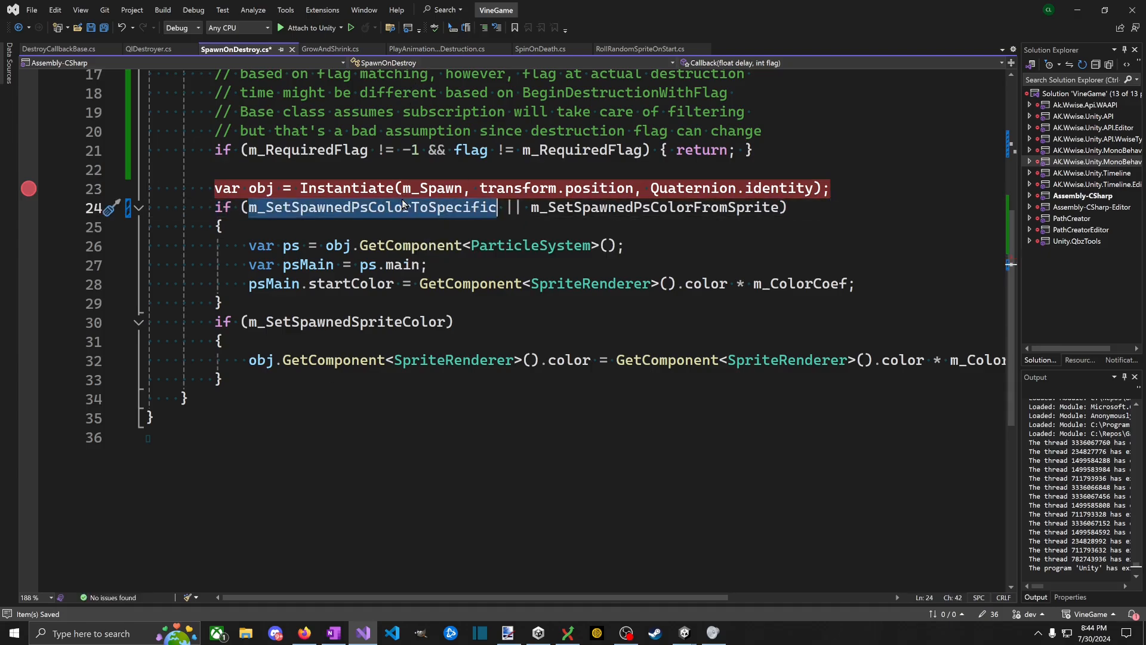
{"action": "left_click", "coordinate": [420, 284]}
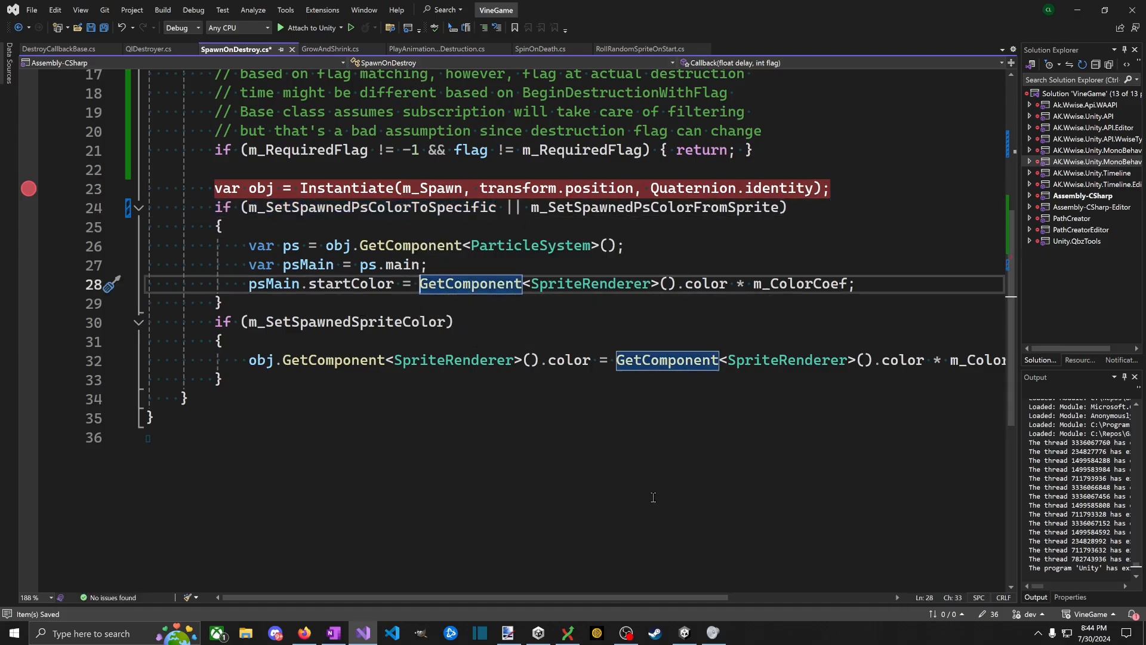
{"action": "key", "text": "Return"}
{"action": "type", "text": "m_SetSpawnedPsColorToSpecific ? "}
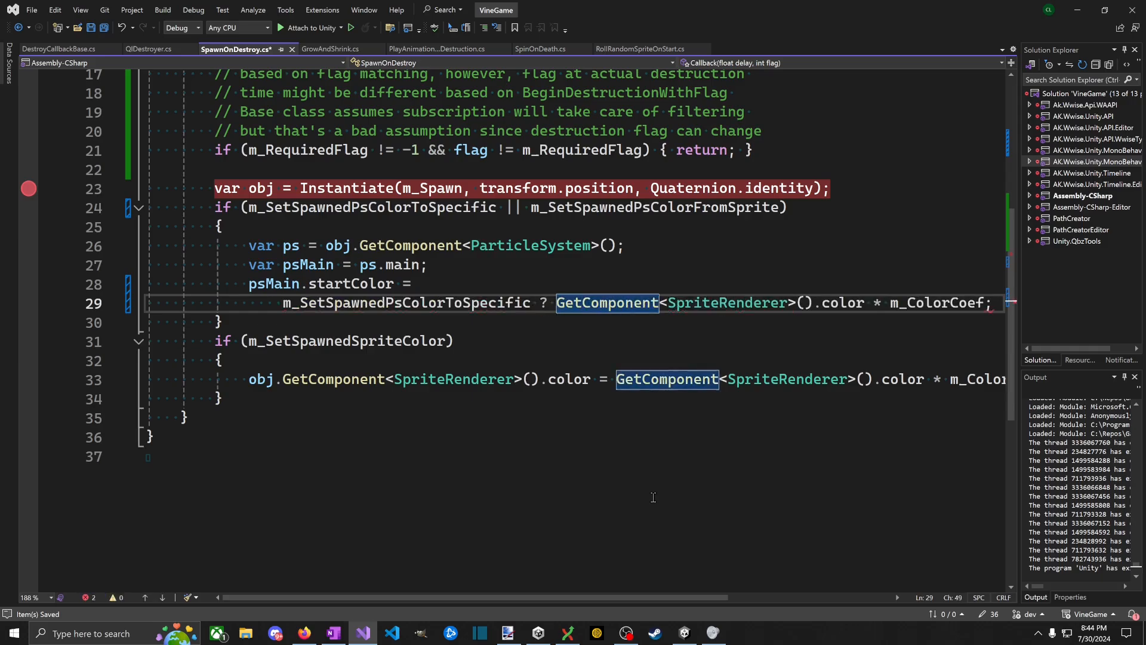
{"action": "type", "text": "m_SpecificColor"}
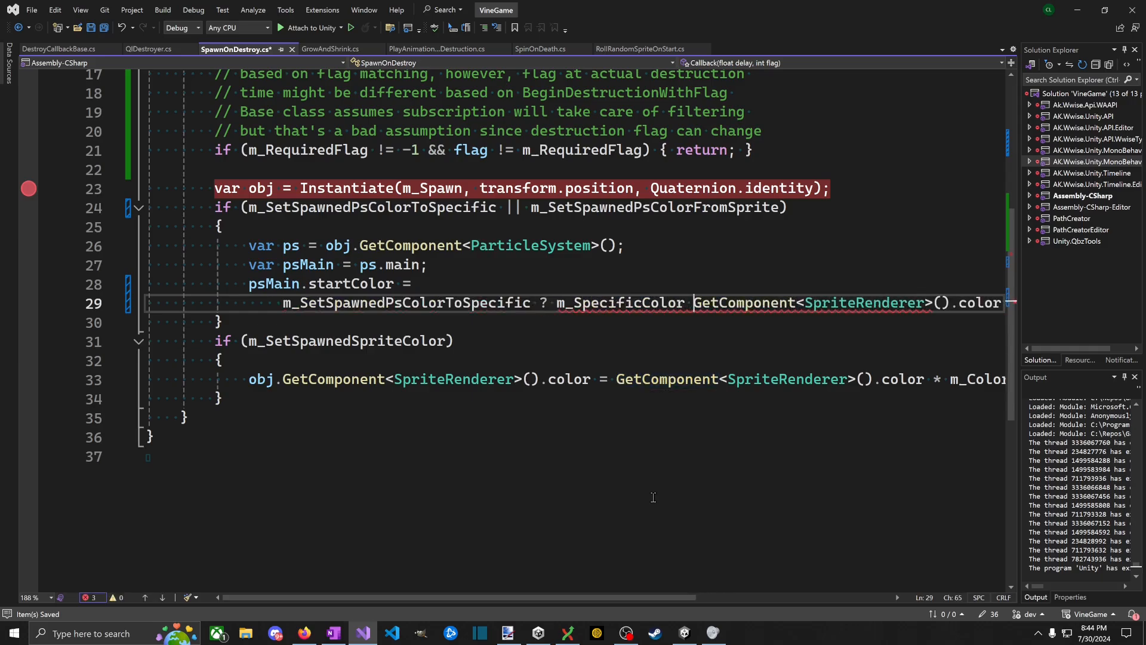
{"action": "key", "text": "ctrl+s"}
{"action": "type", "text": ":"}
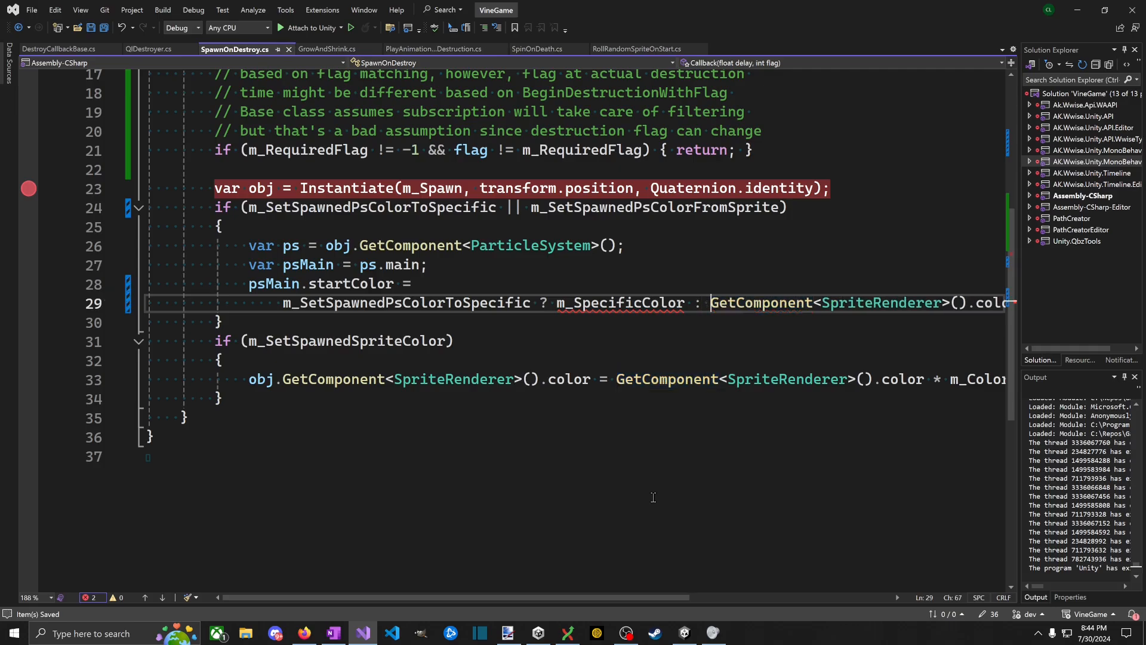
{"action": "key", "text": "Return"}
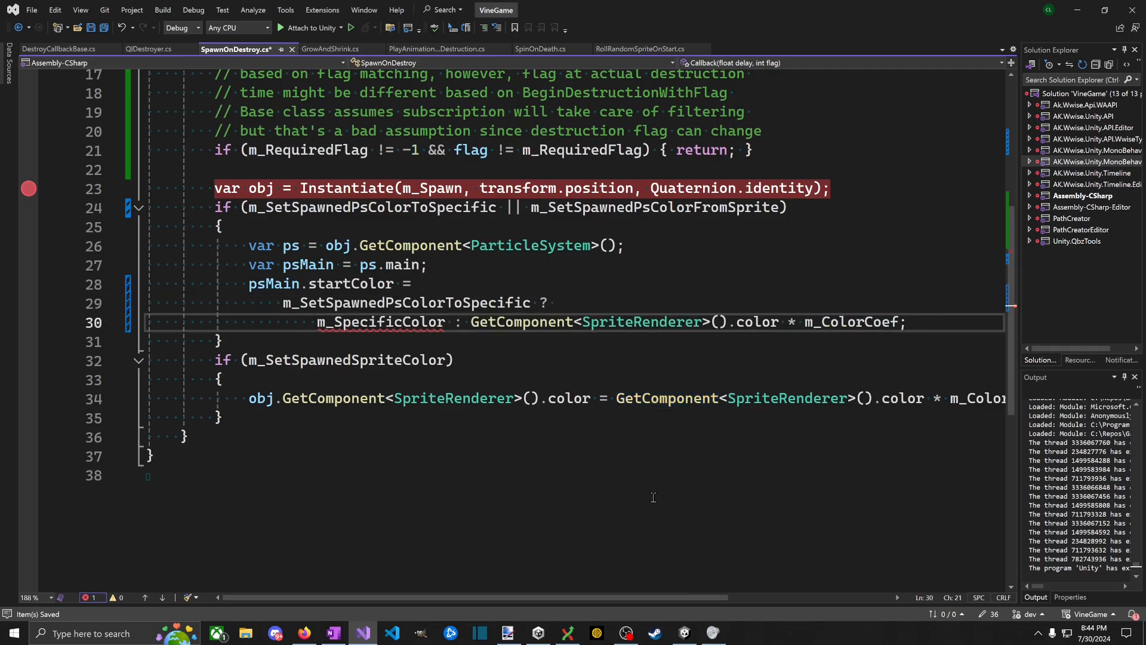
Step: Parenthesize the whole ternary, from m_SetSpawnedPsColorToSpecific through .color, so m_ColorCoef multiplies either result, and save the script
{"action": "type", "text": "("}
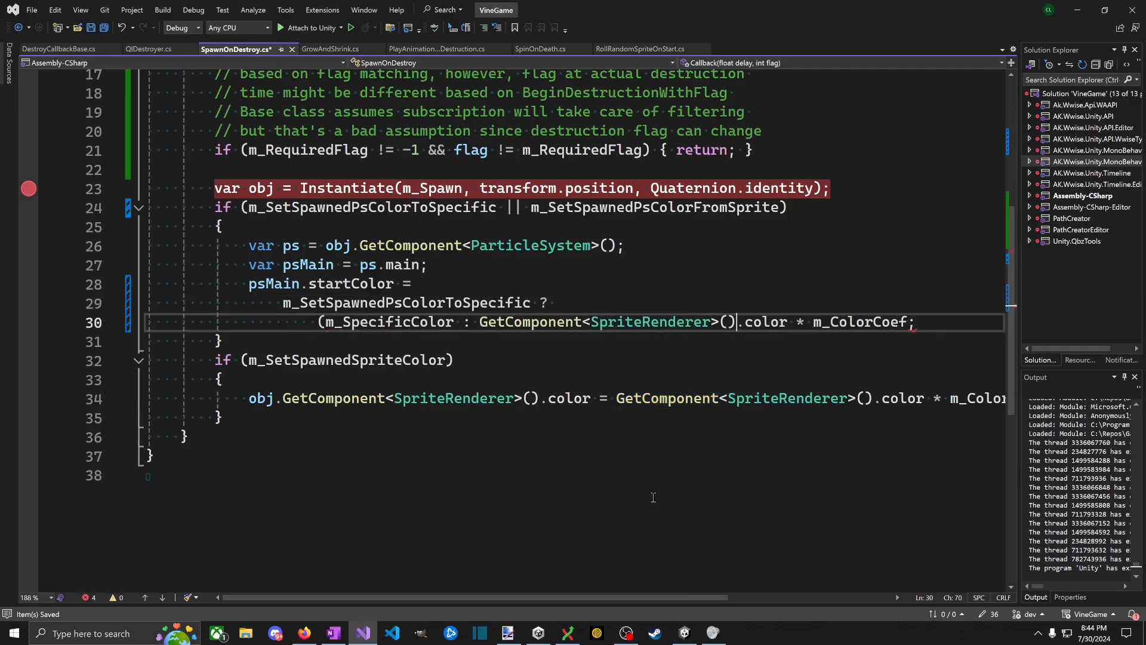
{"action": "type", "text": ")"}
{"action": "key", "text": "ctrl+s"}
{"action": "key", "text": "Down"}
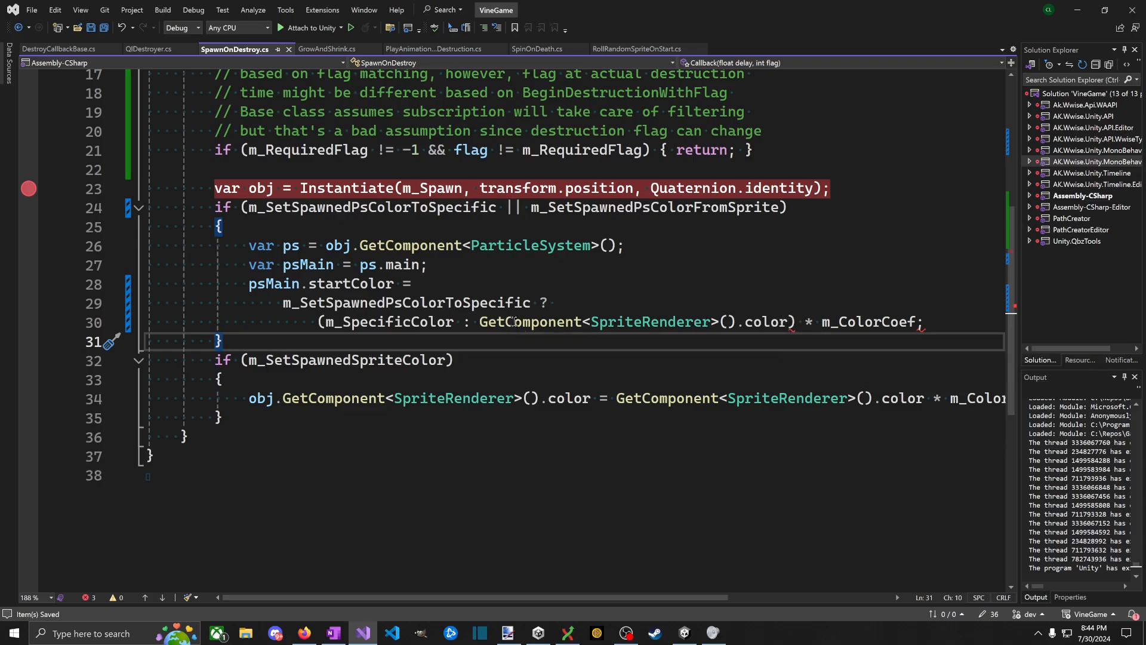
{"action": "left_click", "coordinate": [320, 322]}
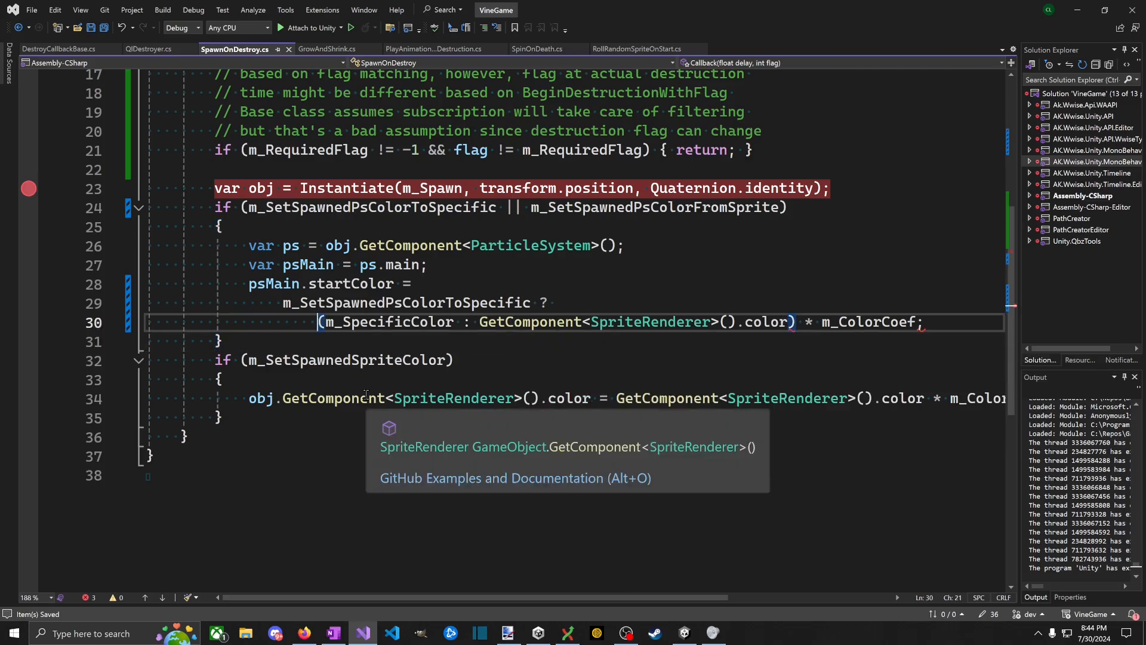
{"action": "key", "text": "Delete"}
{"action": "key", "text": "Up"}
{"action": "key", "text": "Home"}
{"action": "type", "text": "("}
{"action": "key", "text": "ctrl+s"}
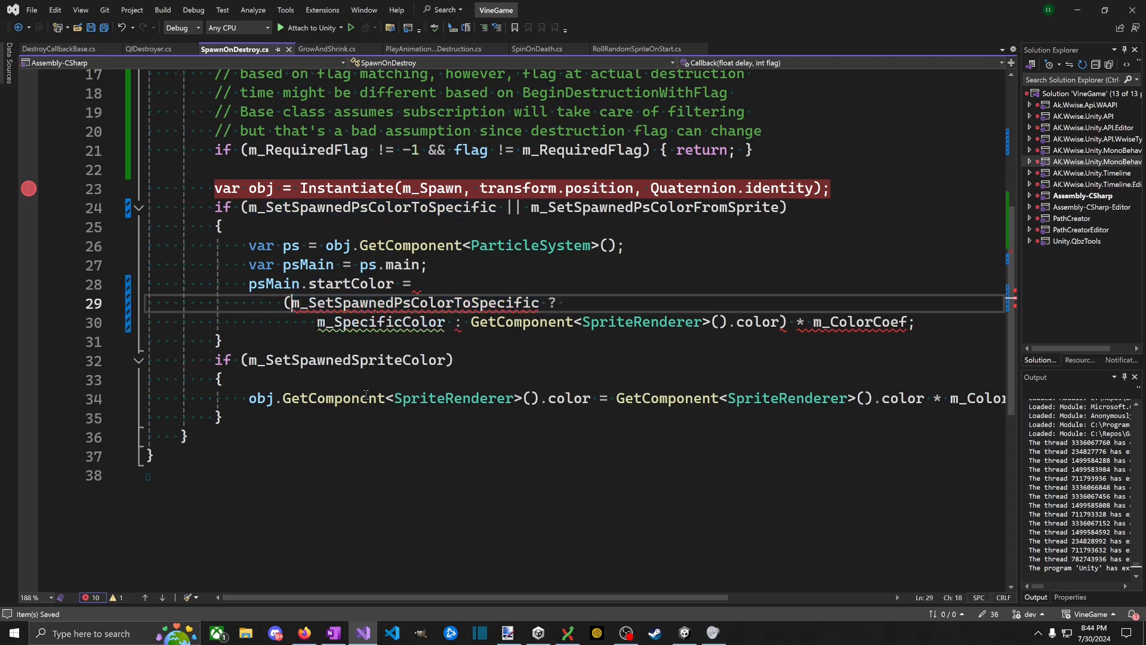
Step: Replace m_SpecificColor in the ternary with the declared field name m_SpawnedPsSpecificColor and save the script
{"action": "key", "text": "Down"}
{"action": "mouse_move", "coordinate": [352, 327]}
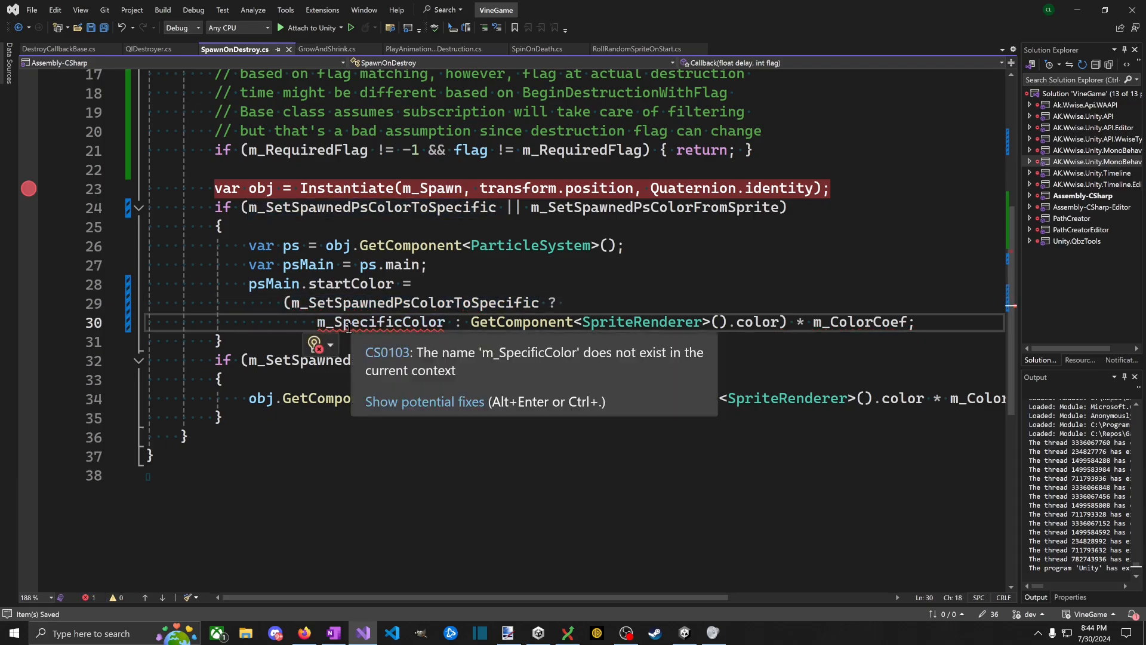
{"action": "scroll", "coordinate": [586, 272], "scroll_direction": "up", "scroll_amount": 6}
{"action": "double_click", "coordinate": [550, 257]}
{"action": "key", "text": "ctrl+c"}
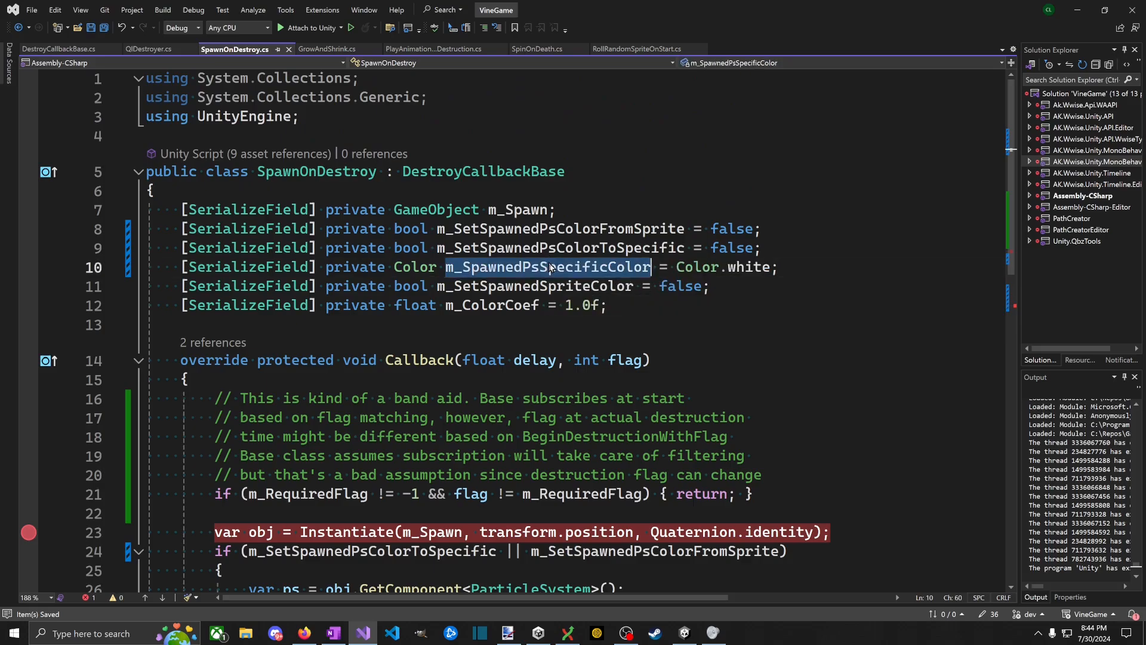
{"action": "scroll", "coordinate": [396, 511], "scroll_direction": "down", "scroll_amount": 4}
{"action": "left_click", "coordinate": [401, 379]}
{"action": "key", "text": "ctrl+v"}
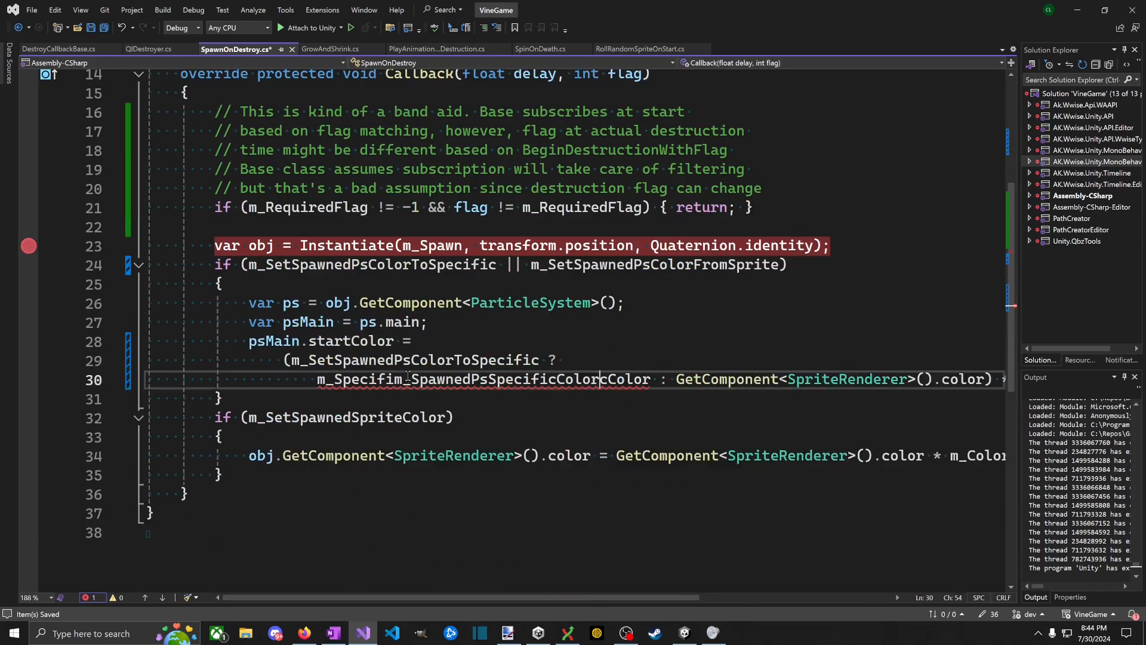
{"action": "double_click", "coordinate": [408, 378]}
{"action": "key", "text": "ctrl+v"}
{"action": "key", "text": "ctrl+s"}
{"action": "left_click", "coordinate": [752, 488]}
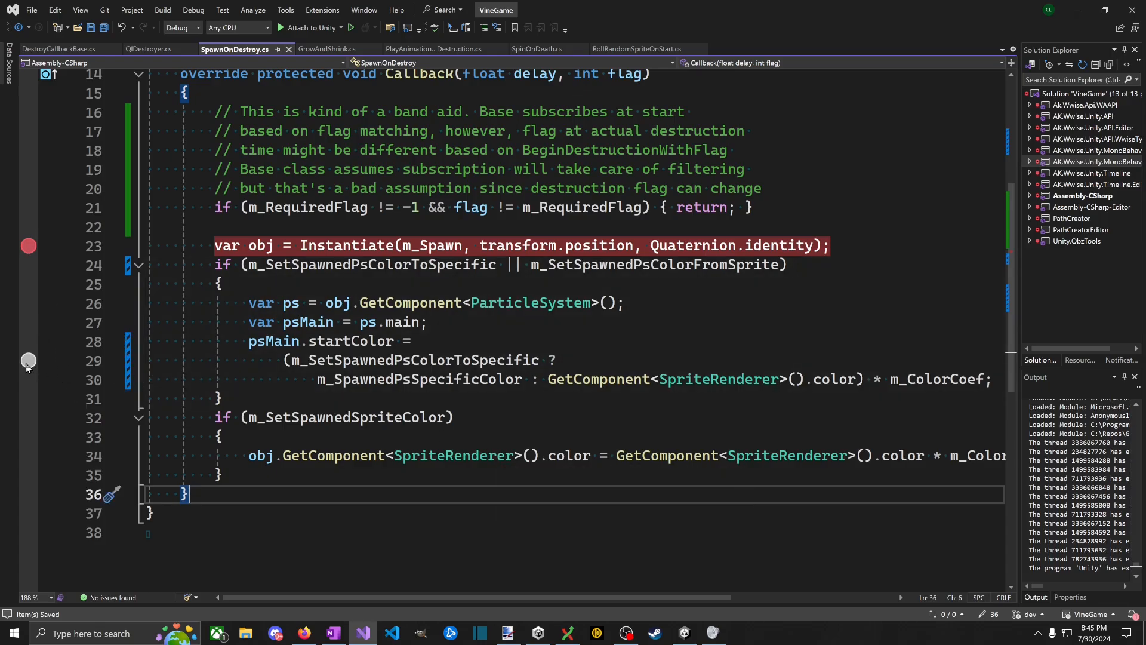
Step: Switch to Unity, search the project for "chicken" and go to the Enemies folder that holds the Chicken prefab
{"action": "key", "text": "alt+Tab"}
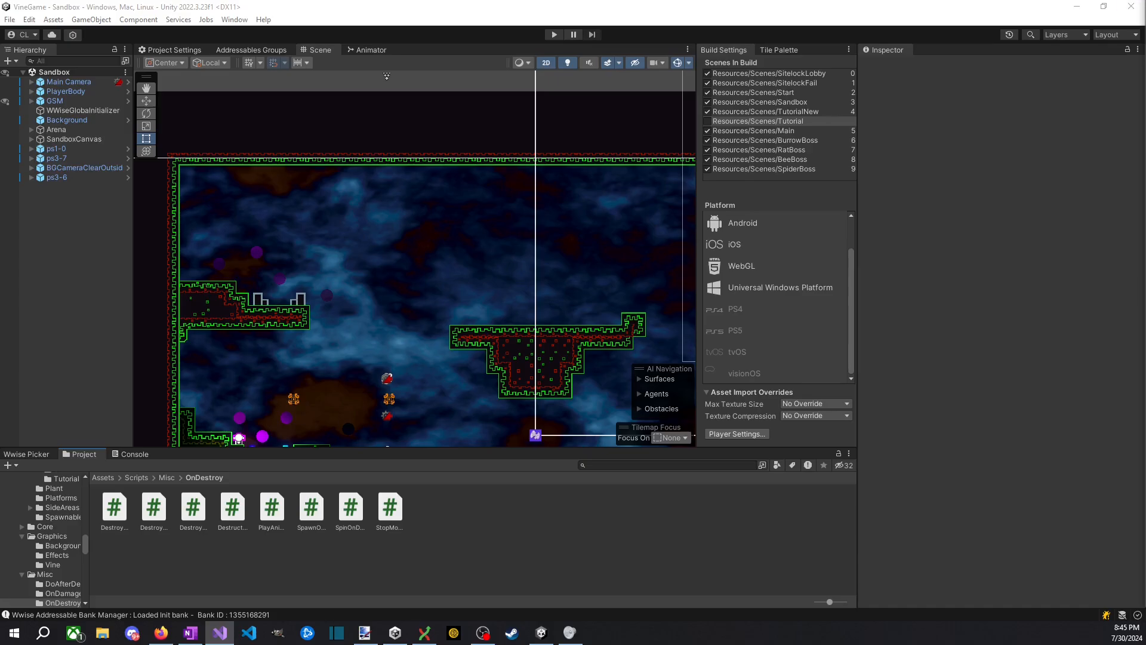
{"action": "key", "text": "alt+Tab"}
{"action": "key", "text": "alt+Tab"}
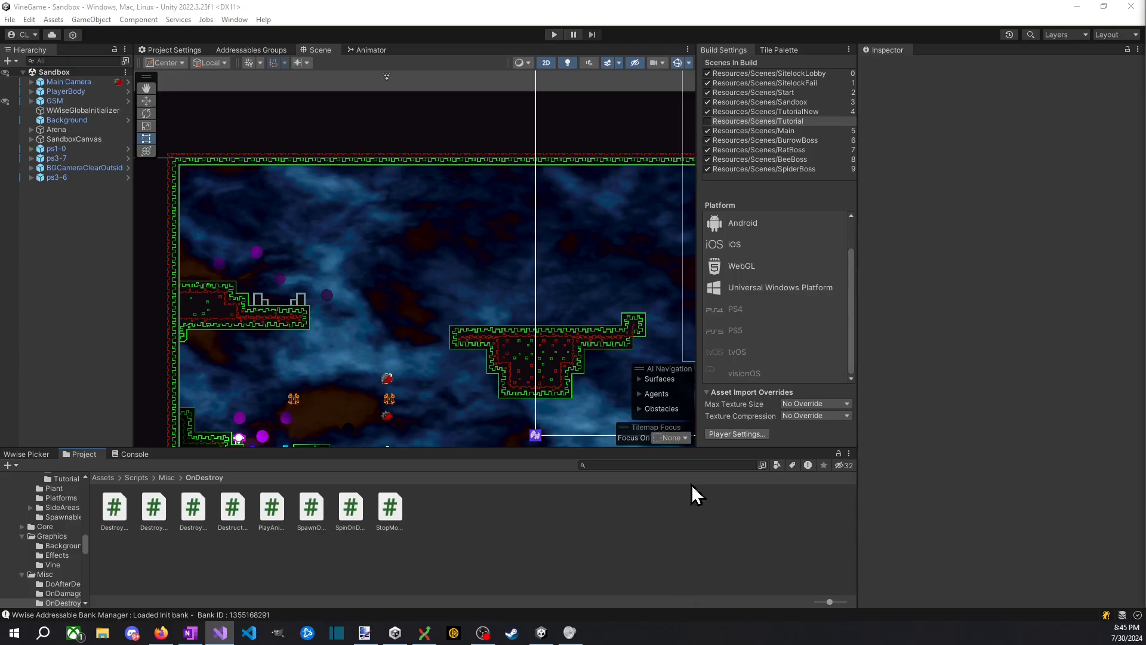
{"action": "left_click", "coordinate": [673, 465]}
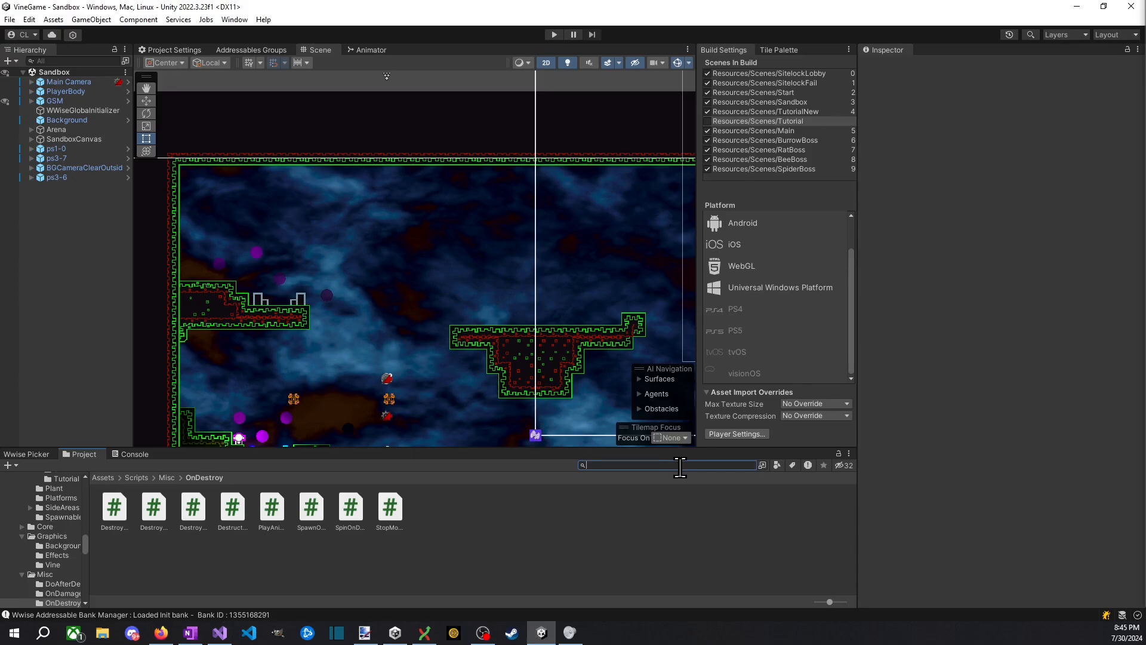
{"action": "type", "text": "chicken"}
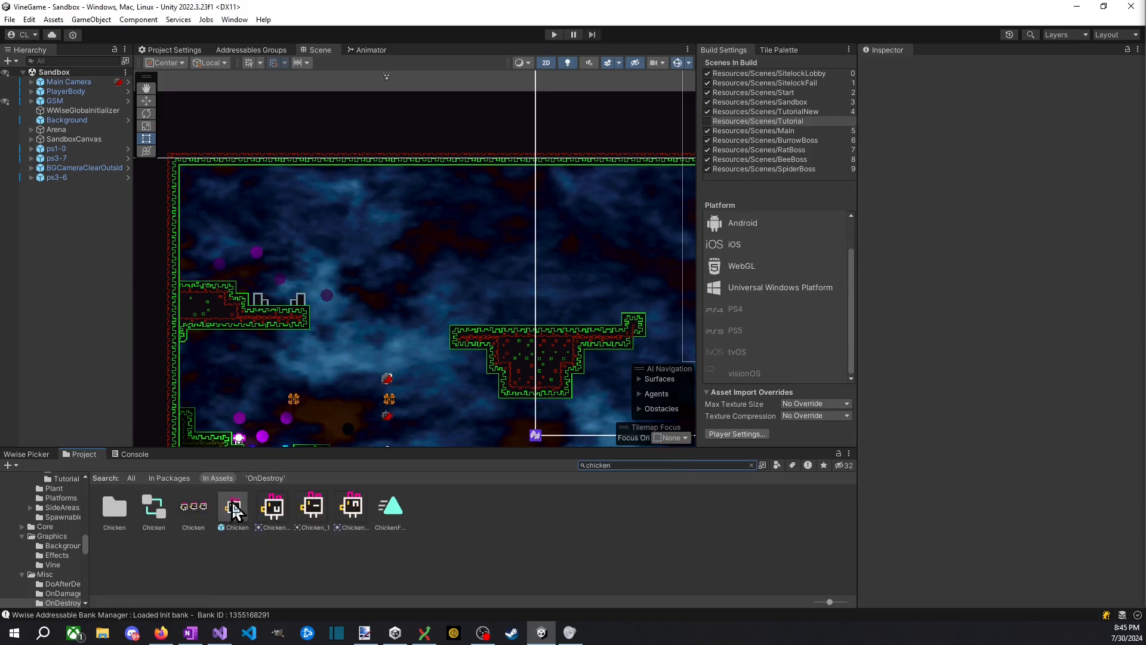
{"action": "left_click", "coordinate": [233, 509]}
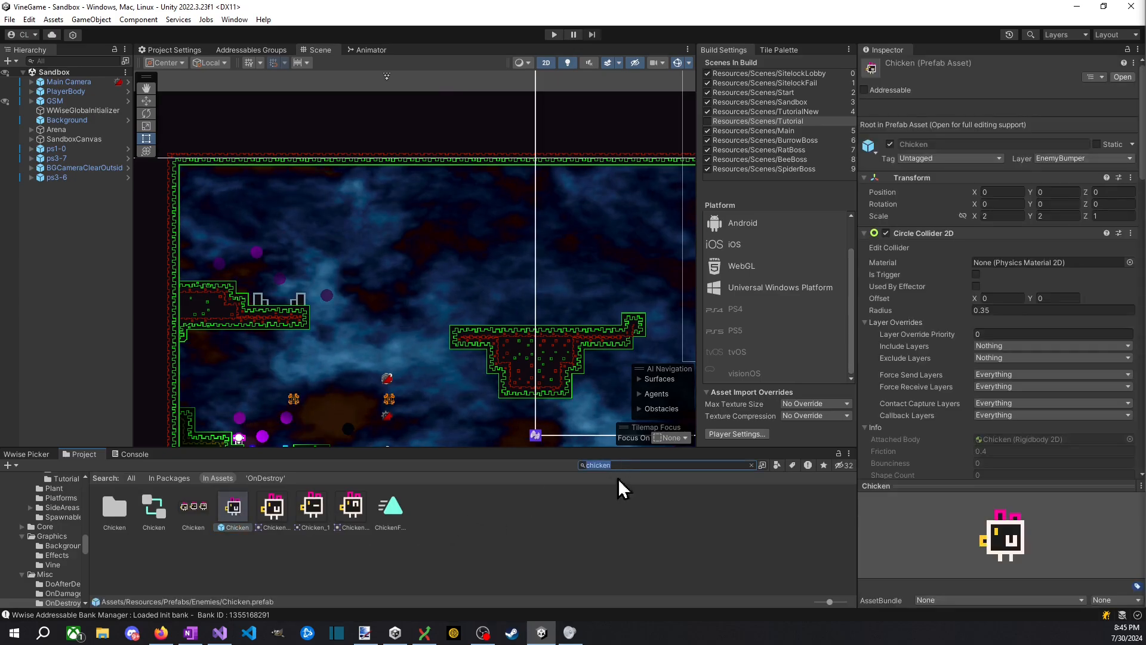
{"action": "key", "text": "BackSpace"}
{"action": "left_click", "coordinate": [568, 504]}
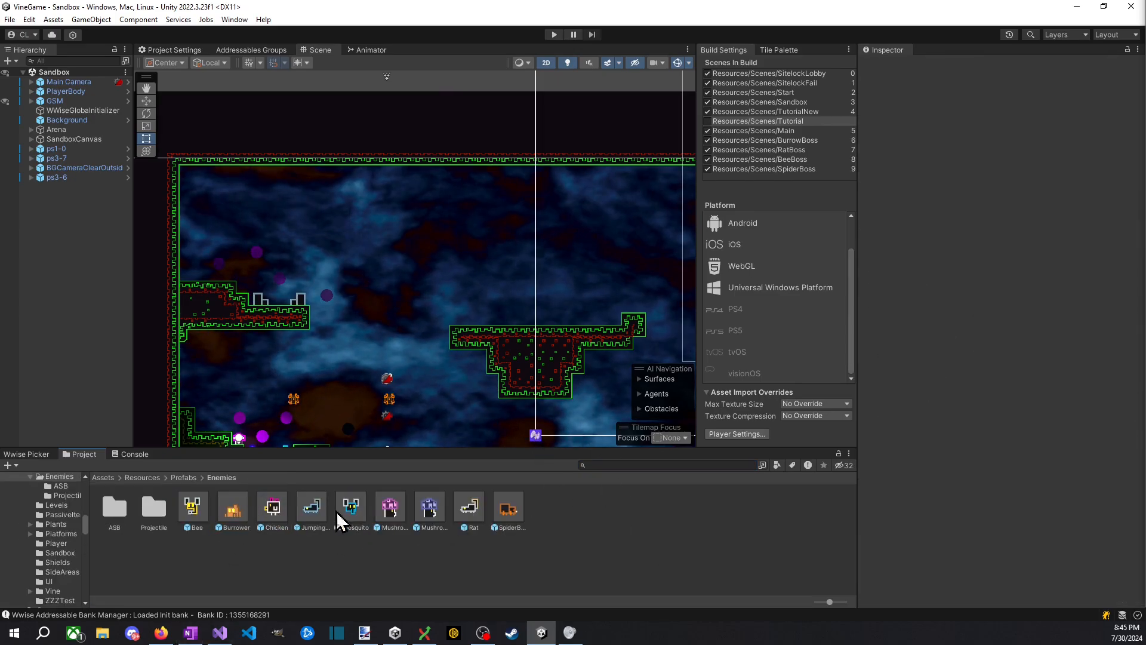
{"action": "double_click", "coordinate": [318, 510]}
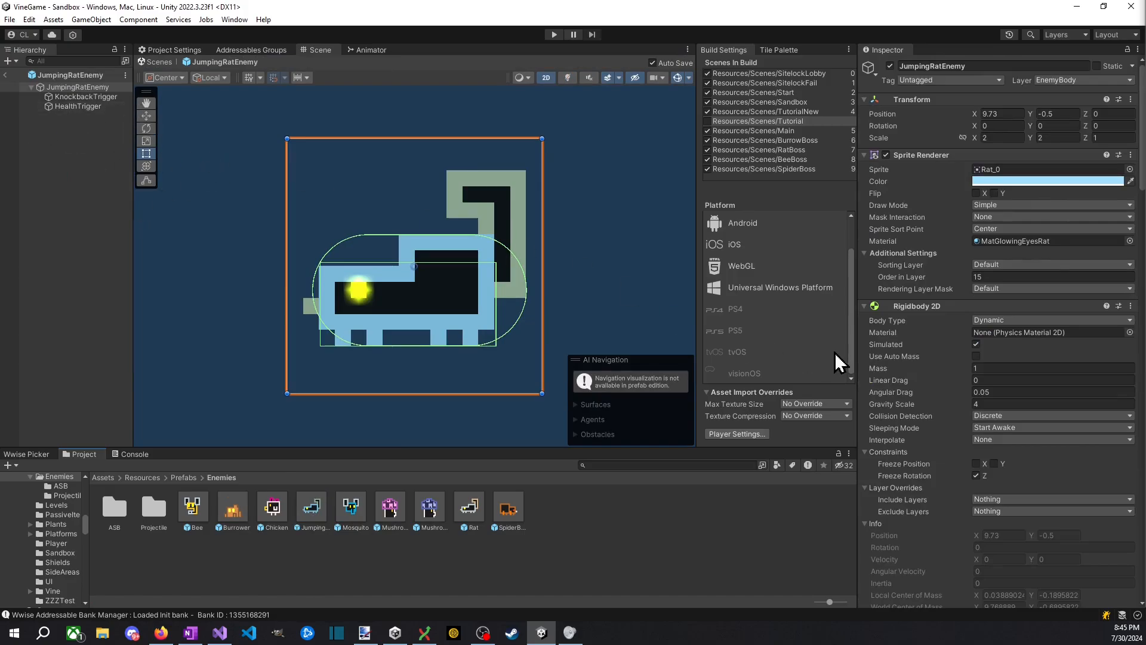
{"action": "scroll", "coordinate": [916, 345], "scroll_direction": "down", "scroll_amount": 15}
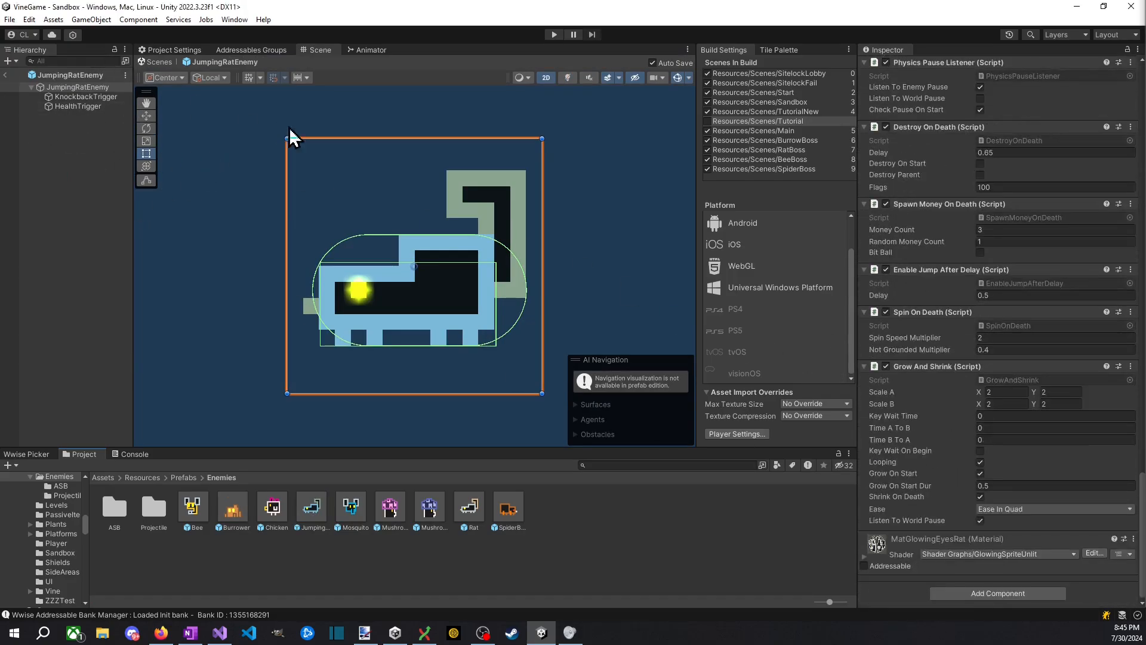
{"action": "left_click", "coordinate": [1003, 593]}
{"action": "type", "text": "s"}
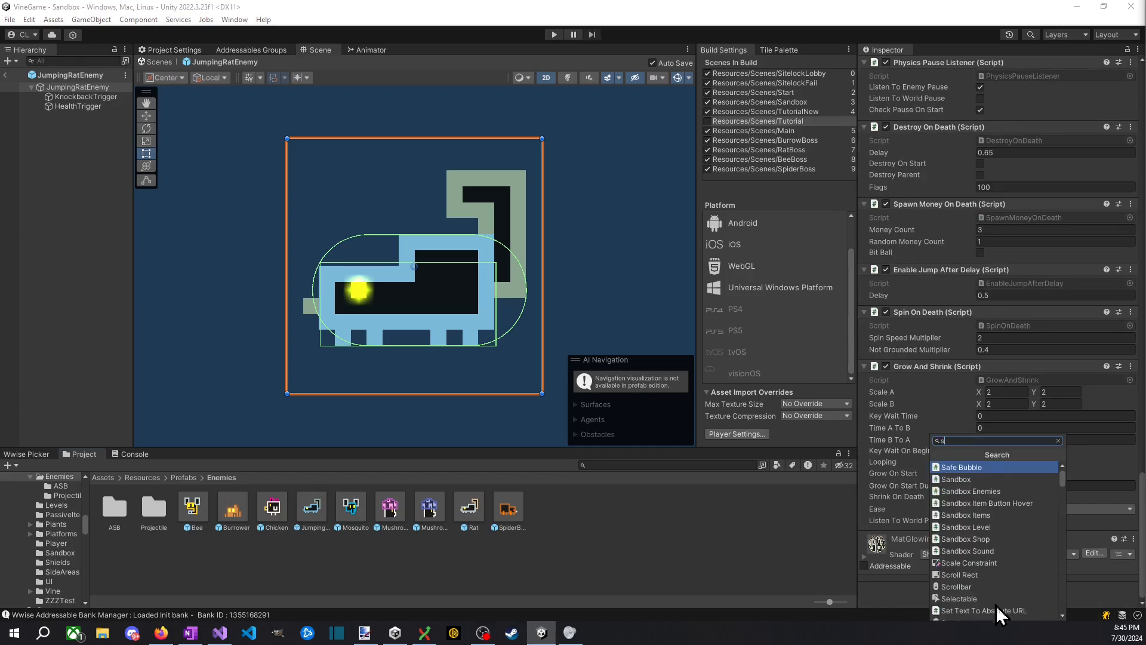
{"action": "key", "text": "BackSpace"}
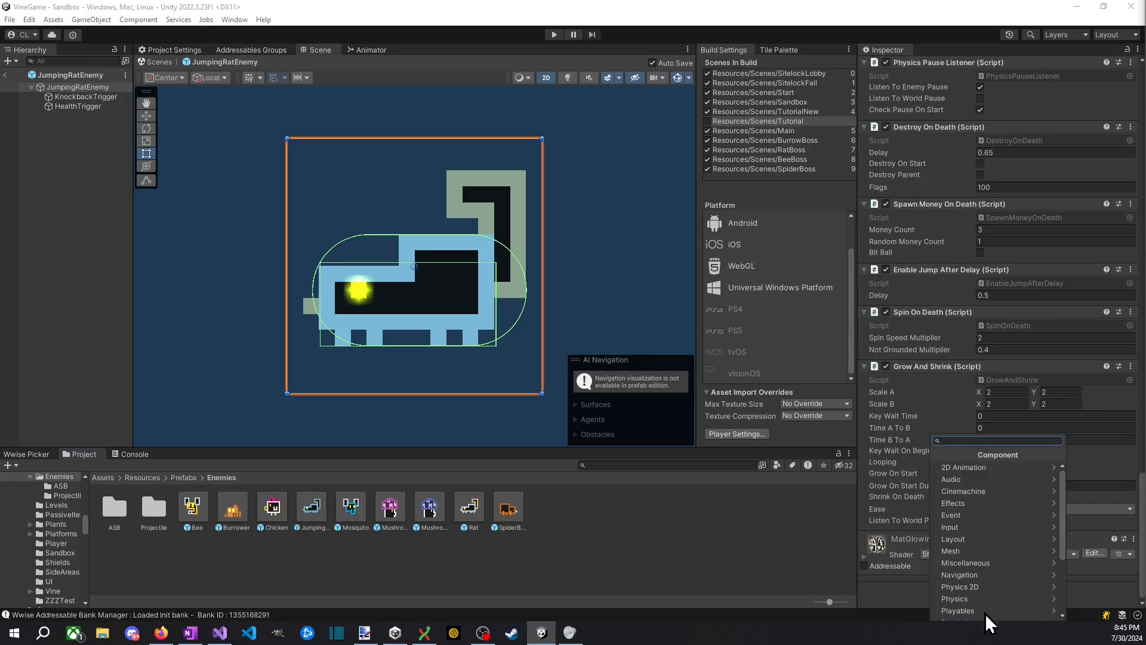
{"action": "key", "text": "Escape"}
Step: Open the Chicken prefab and copy the Spawn On Destroy component from its ChickenGraphics child
{"action": "double_click", "coordinate": [275, 513]}
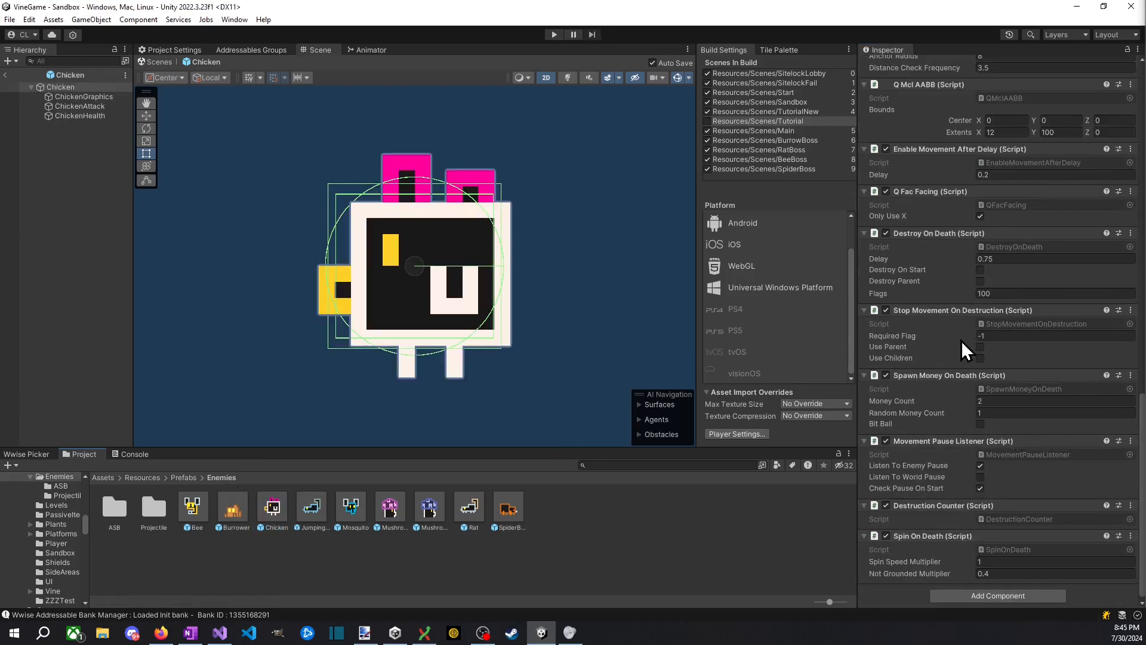
{"action": "scroll", "coordinate": [961, 340], "scroll_direction": "up", "scroll_amount": 10}
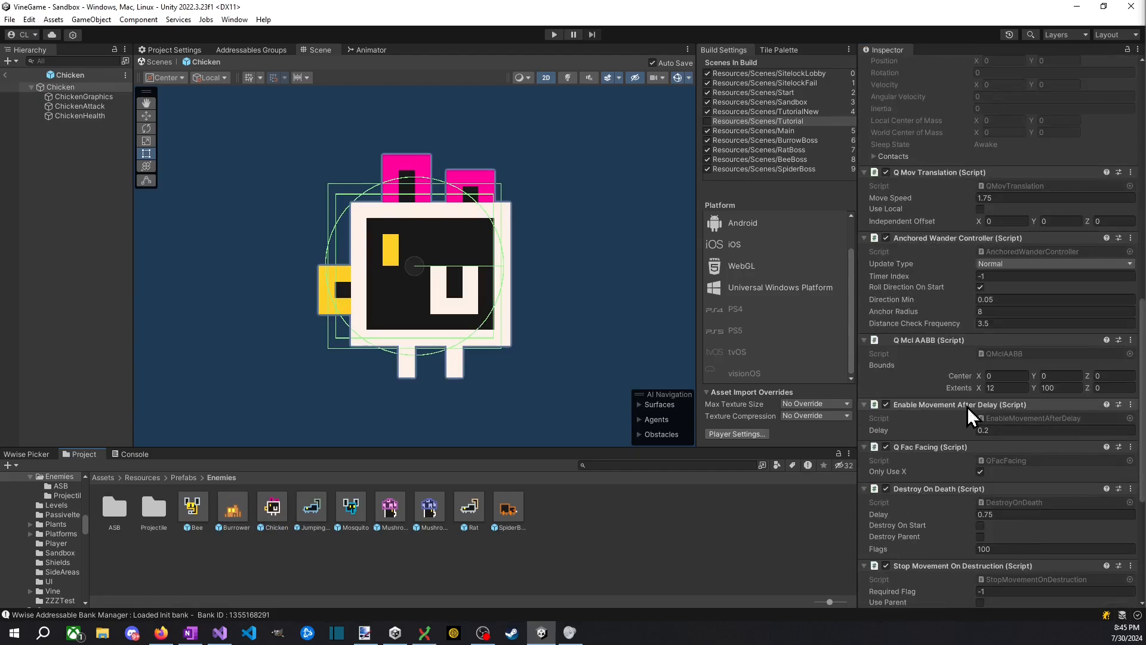
{"action": "scroll", "coordinate": [979, 406], "scroll_direction": "down", "scroll_amount": 10}
{"action": "left_click", "coordinate": [95, 96]}
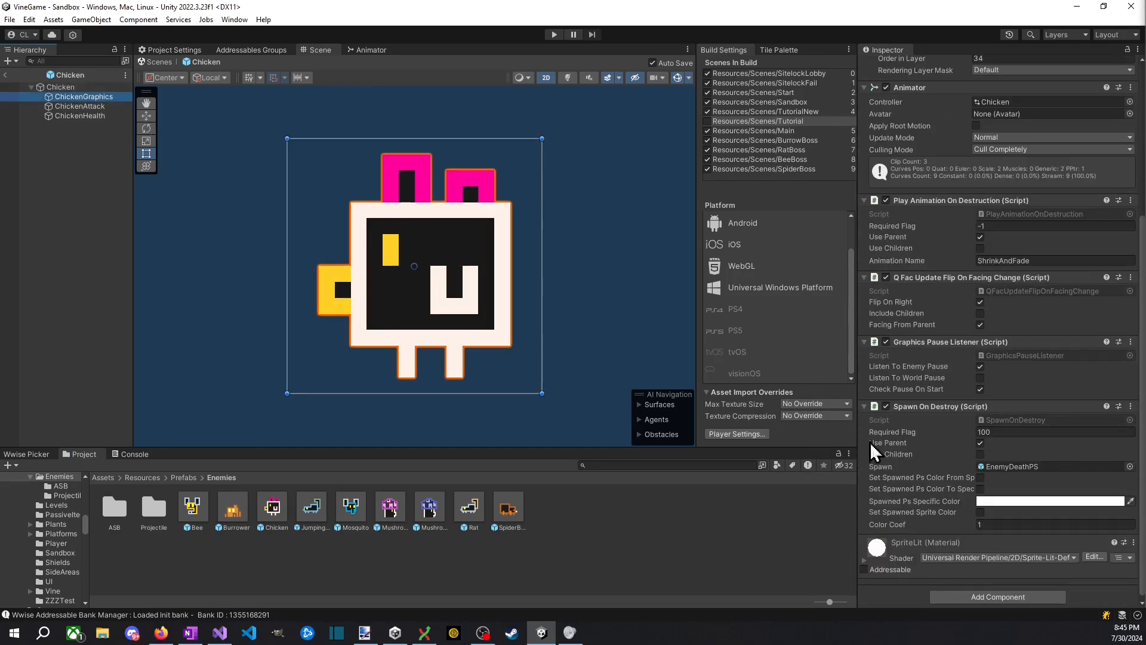
{"action": "right_click", "coordinate": [923, 407]}
{"action": "left_click", "coordinate": [995, 477]}
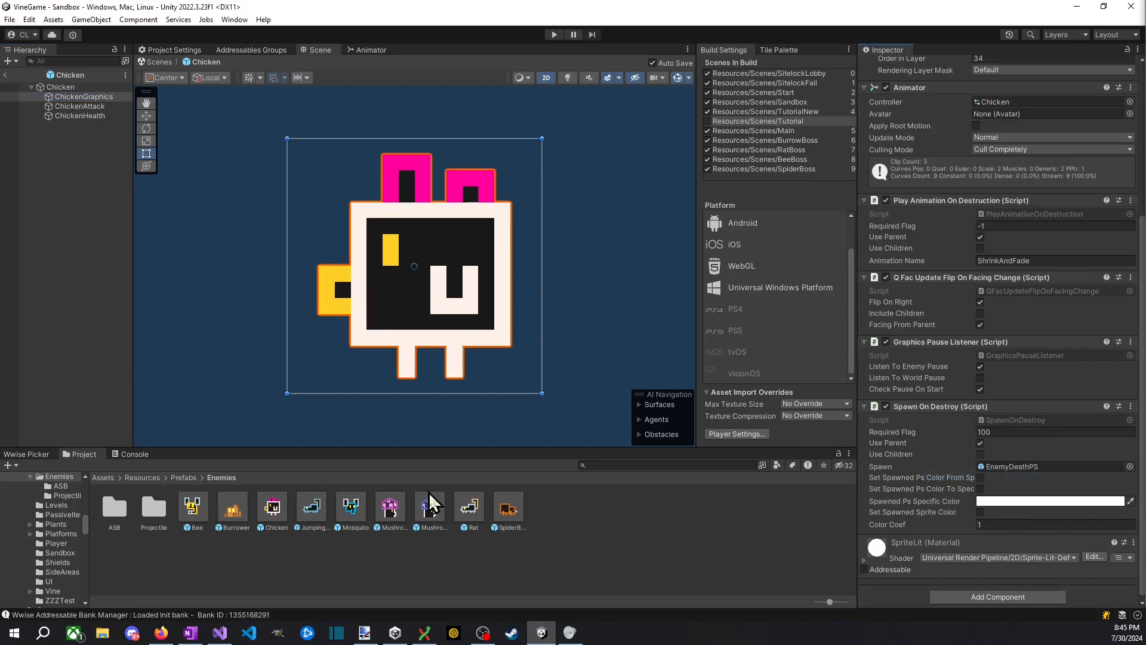
Step: Paste the copied Spawn On Destroy component as new onto the JumpingRatEnemy prefab and review its components
{"action": "double_click", "coordinate": [307, 516]}
{"action": "scroll", "coordinate": [918, 551], "scroll_direction": "down", "scroll_amount": 15}
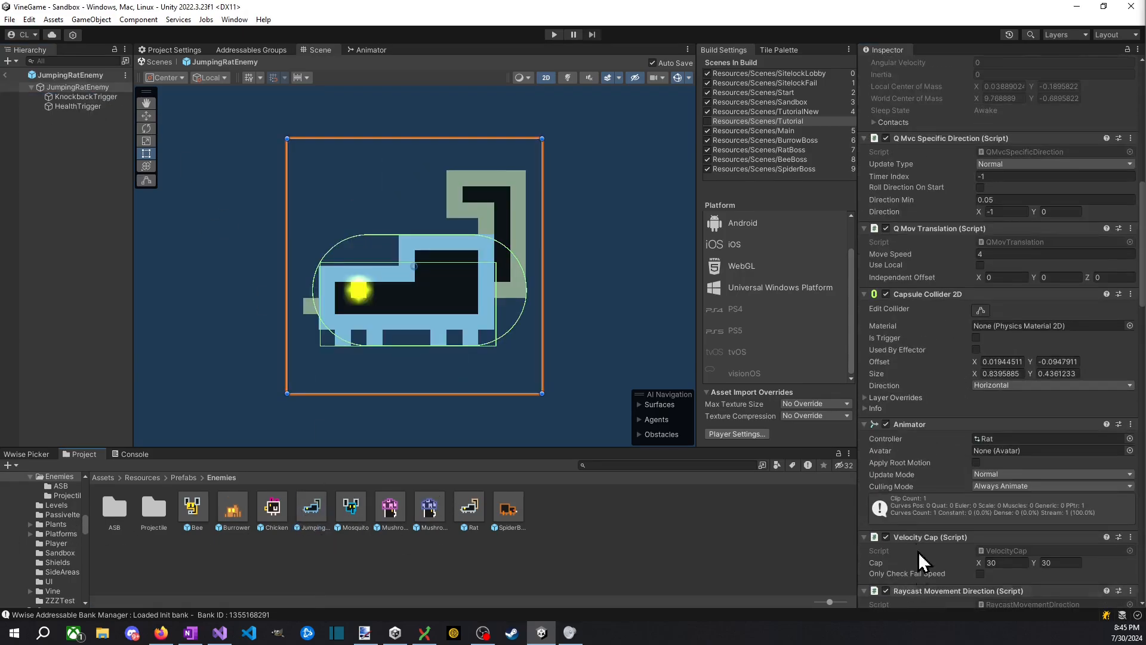
{"action": "right_click", "coordinate": [923, 367]}
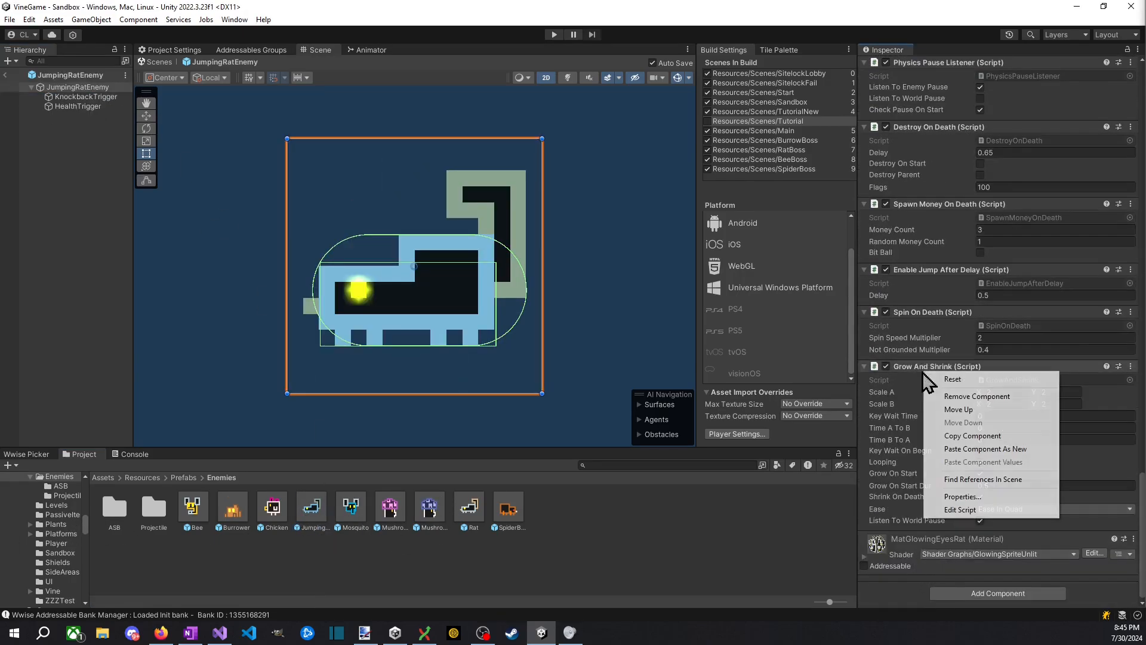
{"action": "left_click", "coordinate": [1008, 454]}
{"action": "scroll", "coordinate": [1037, 513], "scroll_direction": "down", "scroll_amount": 4}
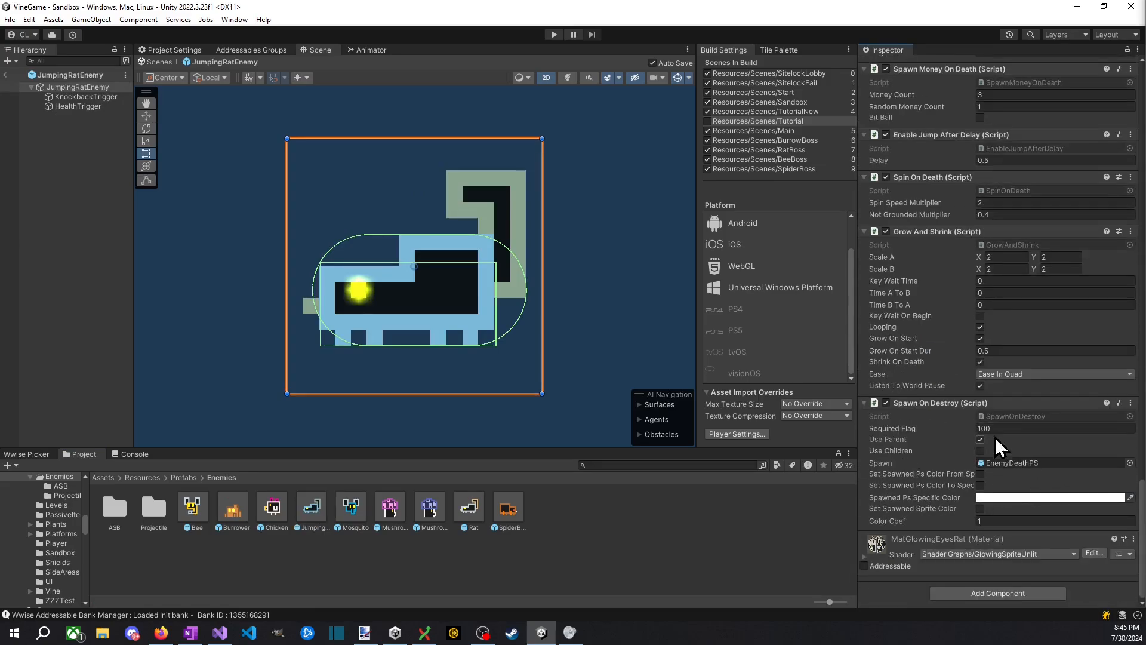
{"action": "scroll", "coordinate": [974, 471], "scroll_direction": "up", "scroll_amount": 1}
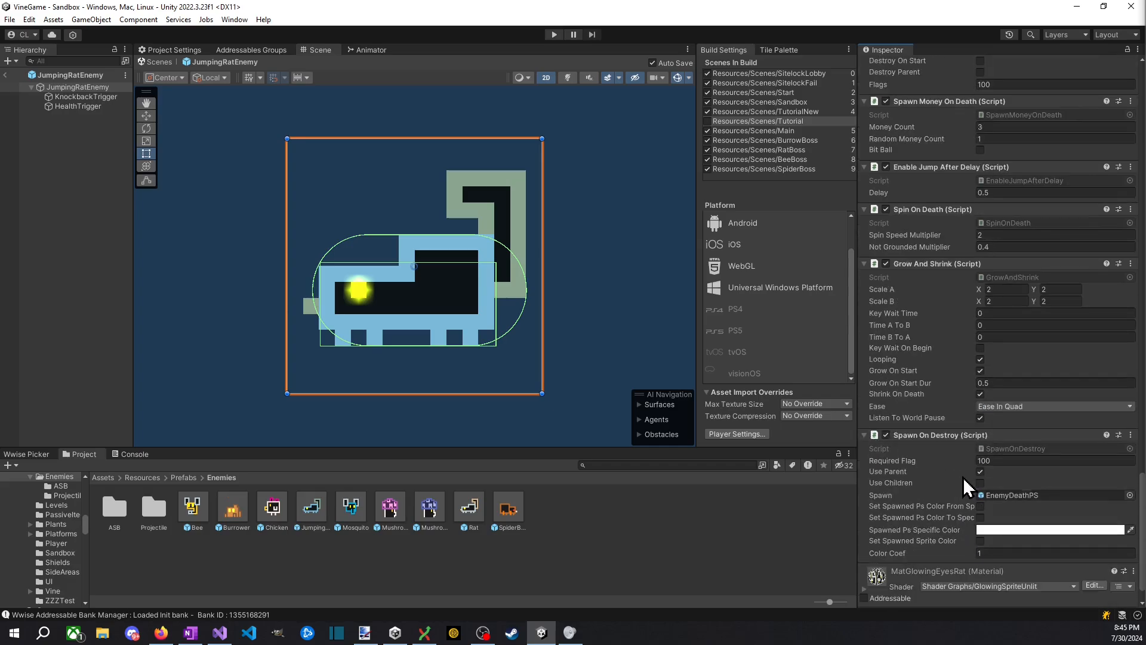
{"action": "scroll", "coordinate": [1029, 478], "scroll_direction": "up", "scroll_amount": 15}
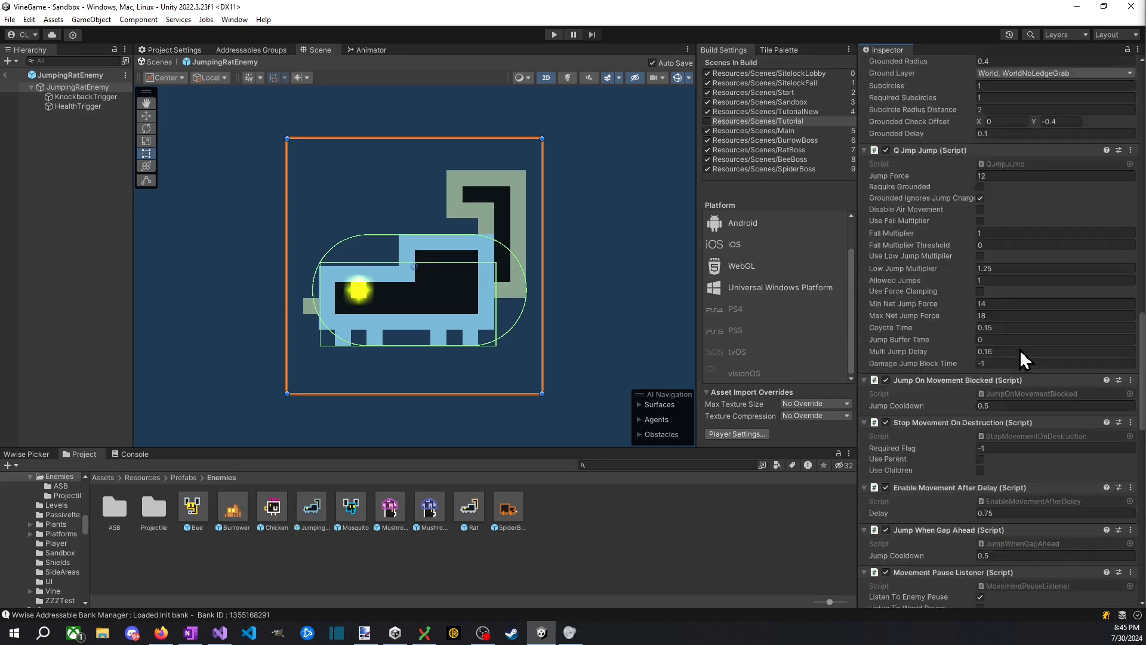
{"action": "scroll", "coordinate": [1027, 361], "scroll_direction": "up", "scroll_amount": 5}
{"action": "scroll", "coordinate": [1023, 350], "scroll_direction": "down", "scroll_amount": 15}
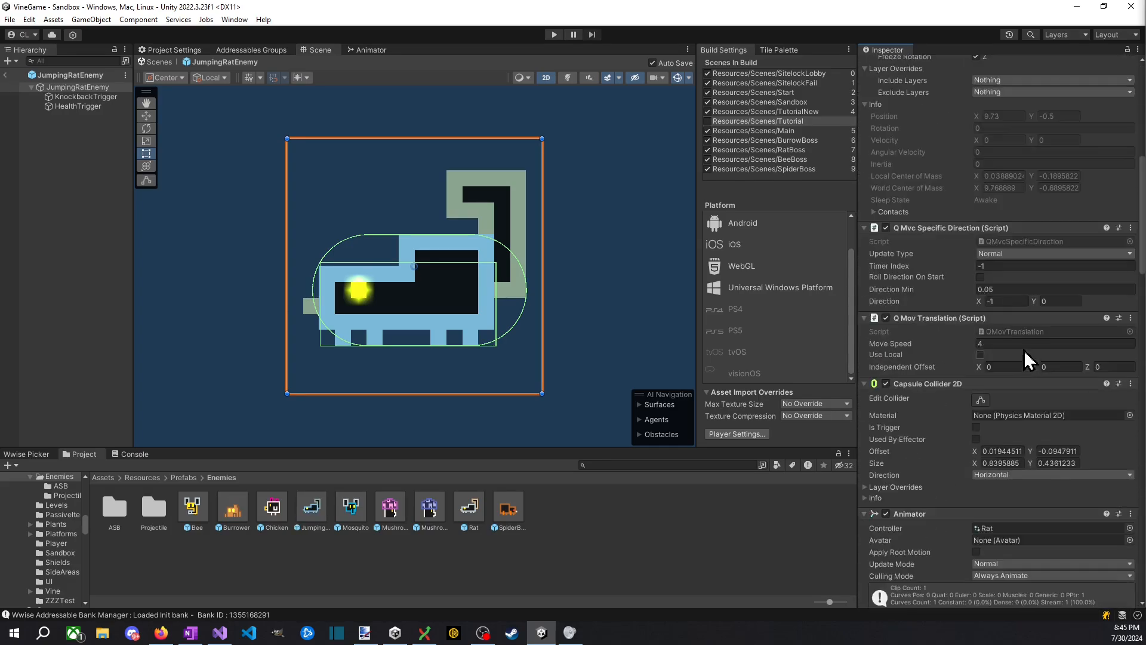
Step: Open the Mosquito prefab for editing
{"action": "double_click", "coordinate": [357, 512]}
{"action": "right_click", "coordinate": [954, 535]}
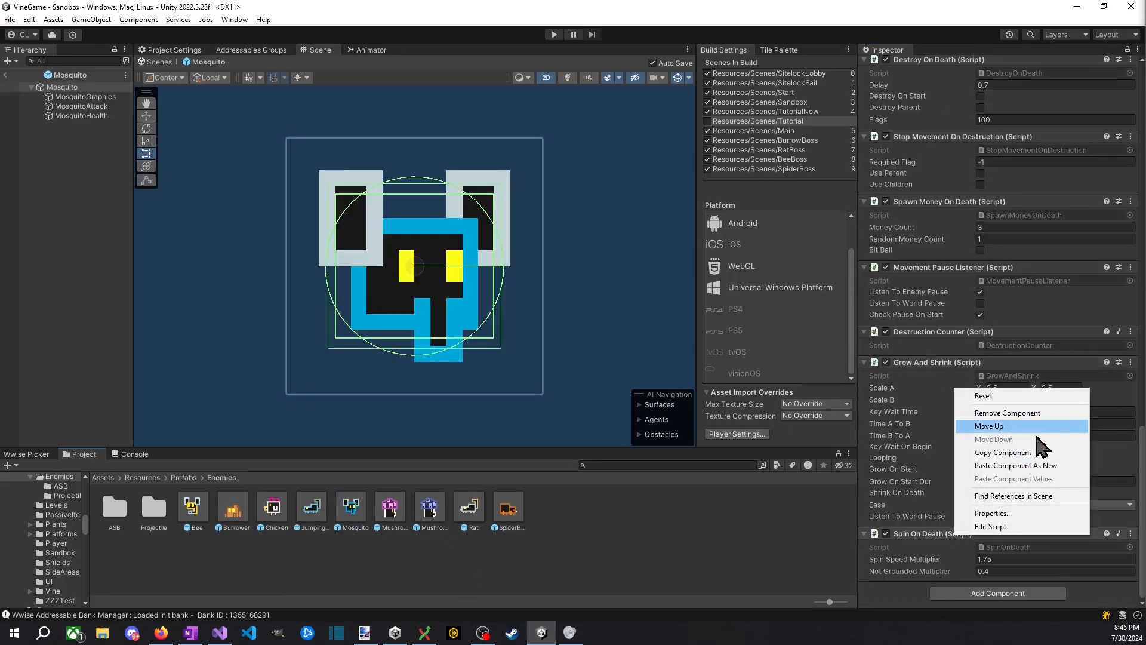
{"action": "left_click", "coordinate": [1015, 466]}
{"action": "scroll", "coordinate": [958, 532], "scroll_direction": "down", "scroll_amount": 4}
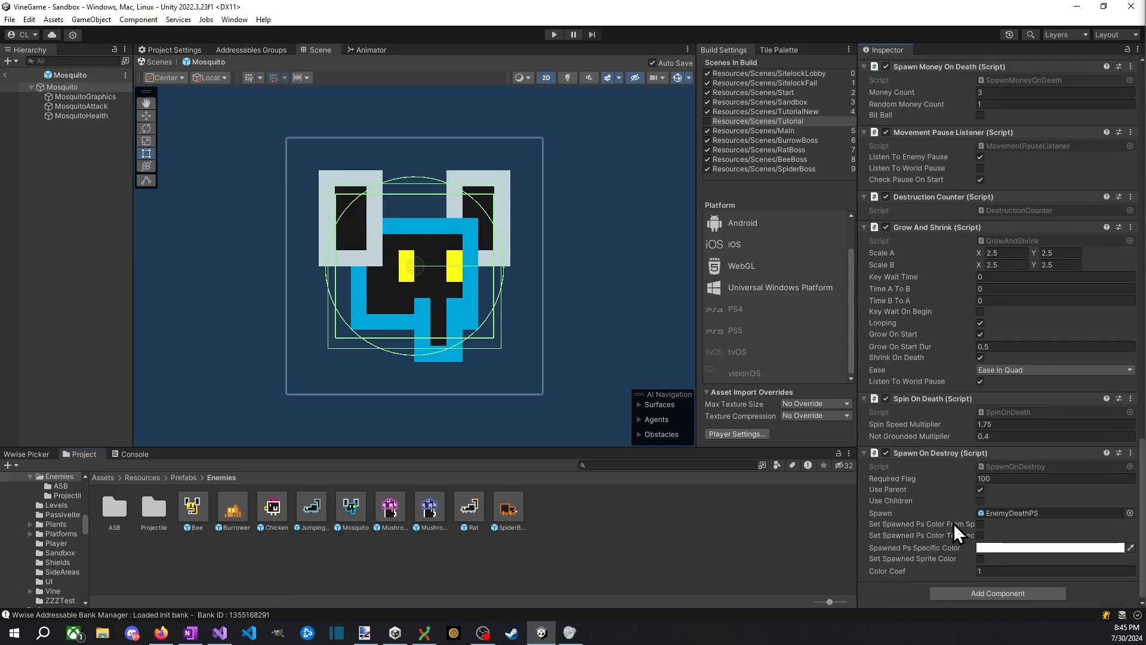
{"action": "scroll", "coordinate": [956, 454], "scroll_direction": "up", "scroll_amount": 15}
{"action": "scroll", "coordinate": [976, 438], "scroll_direction": "down", "scroll_amount": 15}
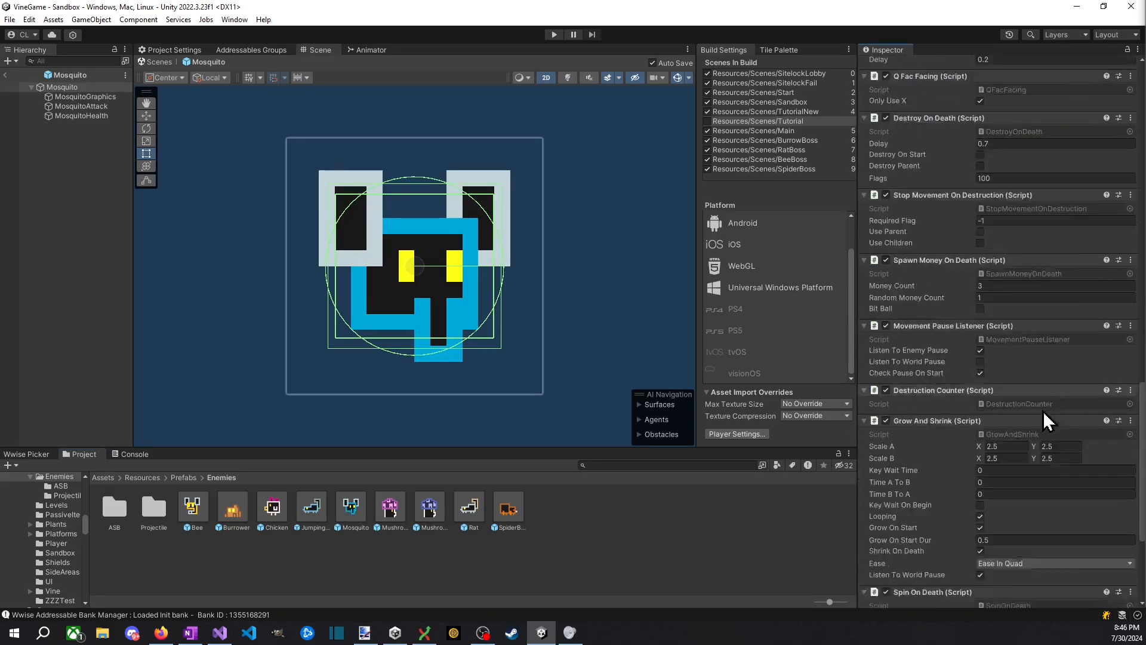
{"action": "right_click", "coordinate": [947, 458]}
{"action": "left_click", "coordinate": [947, 480]}
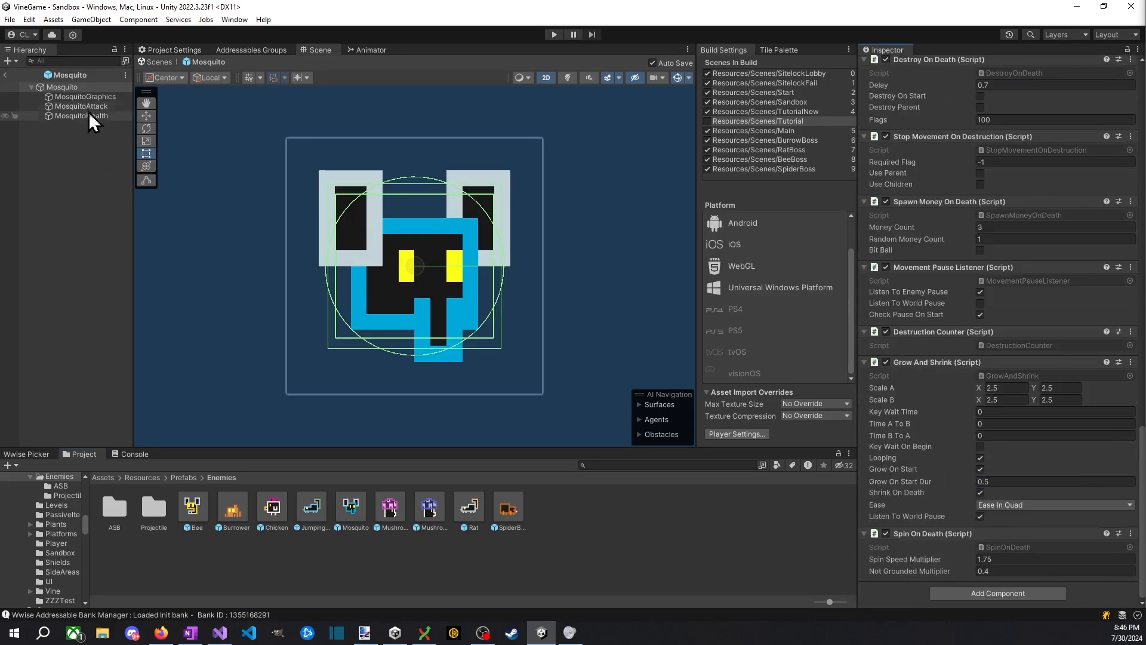
Step: Paste the copied Spawn On Destroy component as new onto the MosquitoGraphics child
{"action": "left_click", "coordinate": [85, 97]}
{"action": "right_click", "coordinate": [944, 476]}
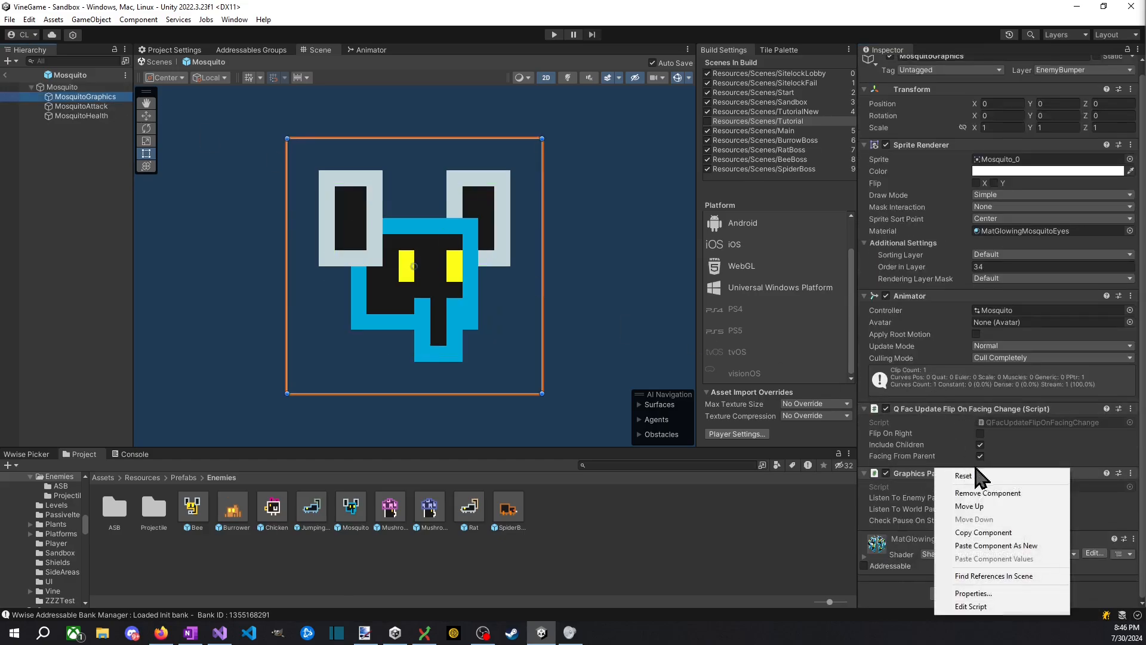
{"action": "left_click", "coordinate": [1020, 546]}
{"action": "scroll", "coordinate": [1009, 553], "scroll_direction": "down", "scroll_amount": 5}
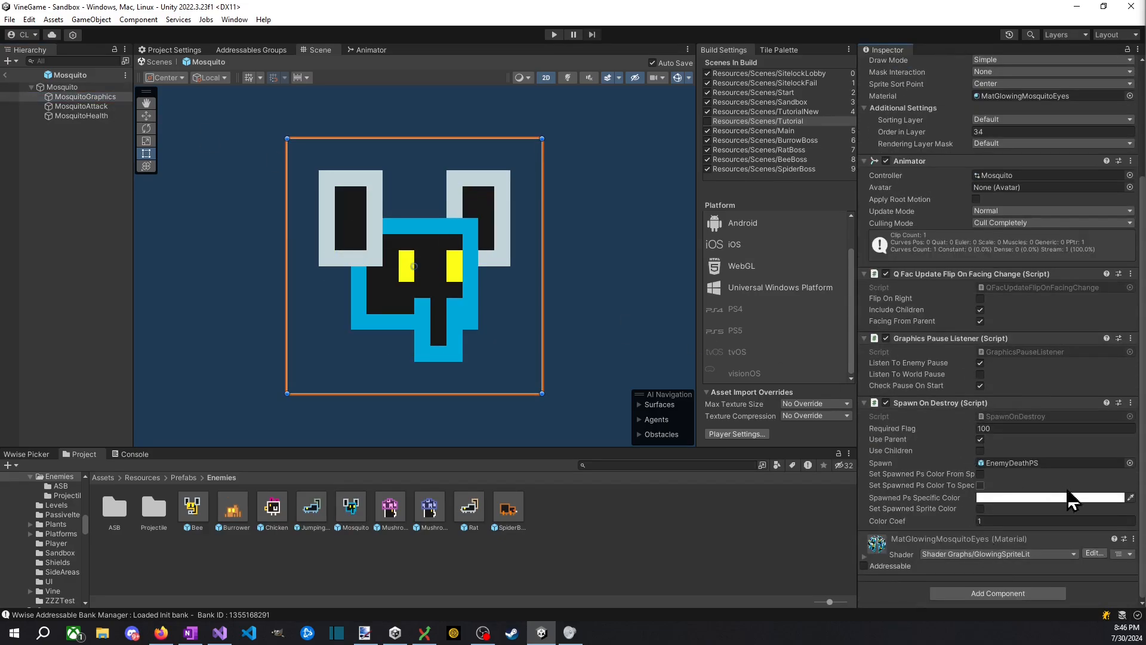
{"action": "scroll", "coordinate": [1099, 484], "scroll_direction": "up", "scroll_amount": 1}
{"action": "scroll", "coordinate": [1016, 221], "scroll_direction": "up", "scroll_amount": 4}
{"action": "scroll", "coordinate": [1027, 251], "scroll_direction": "down", "scroll_amount": 5}
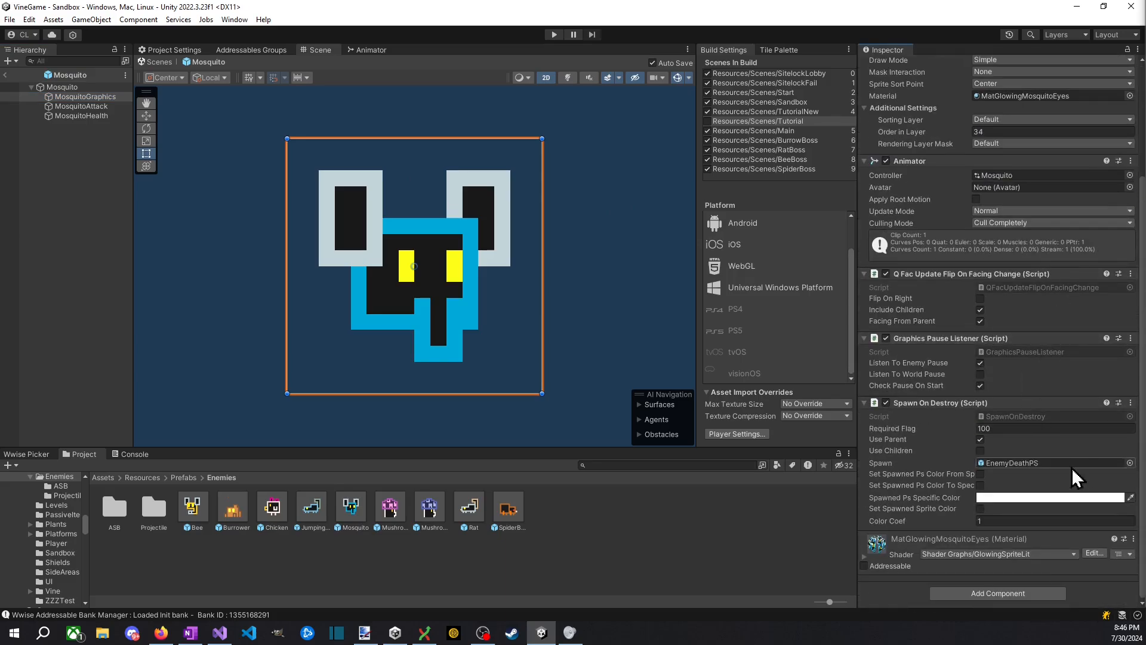
Step: Sample the mosquito's blue body as Spawned Ps Specific Color, enable Set Spawned Ps Color To Specific, and widen the Inspector
{"action": "left_click", "coordinate": [1130, 497]}
{"action": "left_click", "coordinate": [361, 306]}
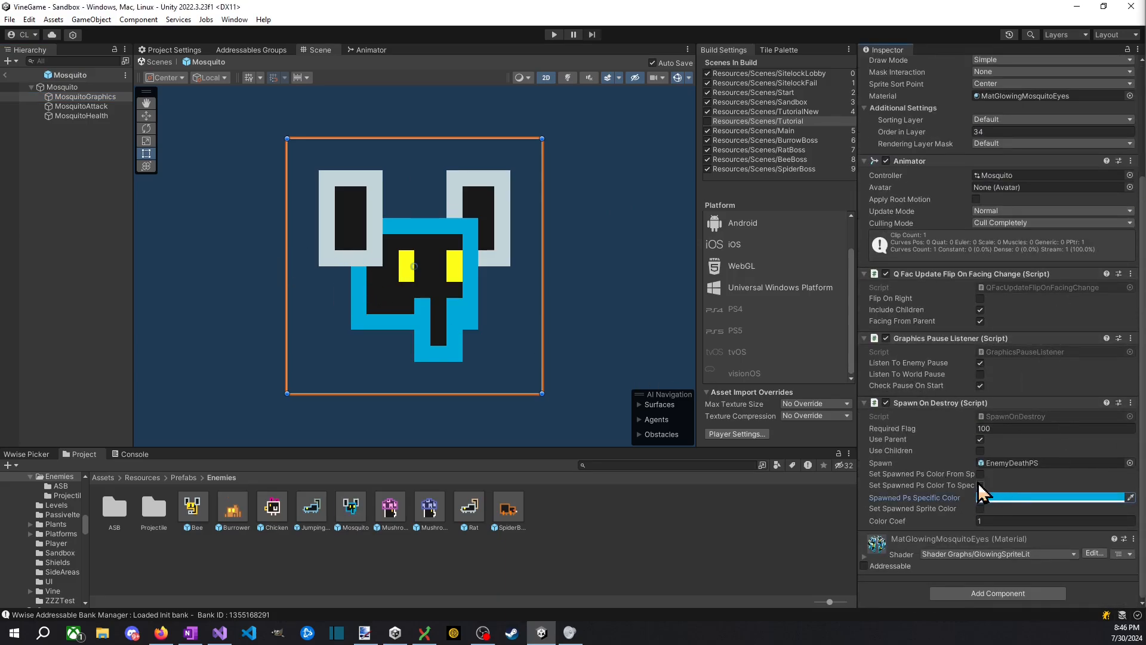
{"action": "left_click_drag", "start_coordinate": [858, 473], "coordinate": [793, 473]}
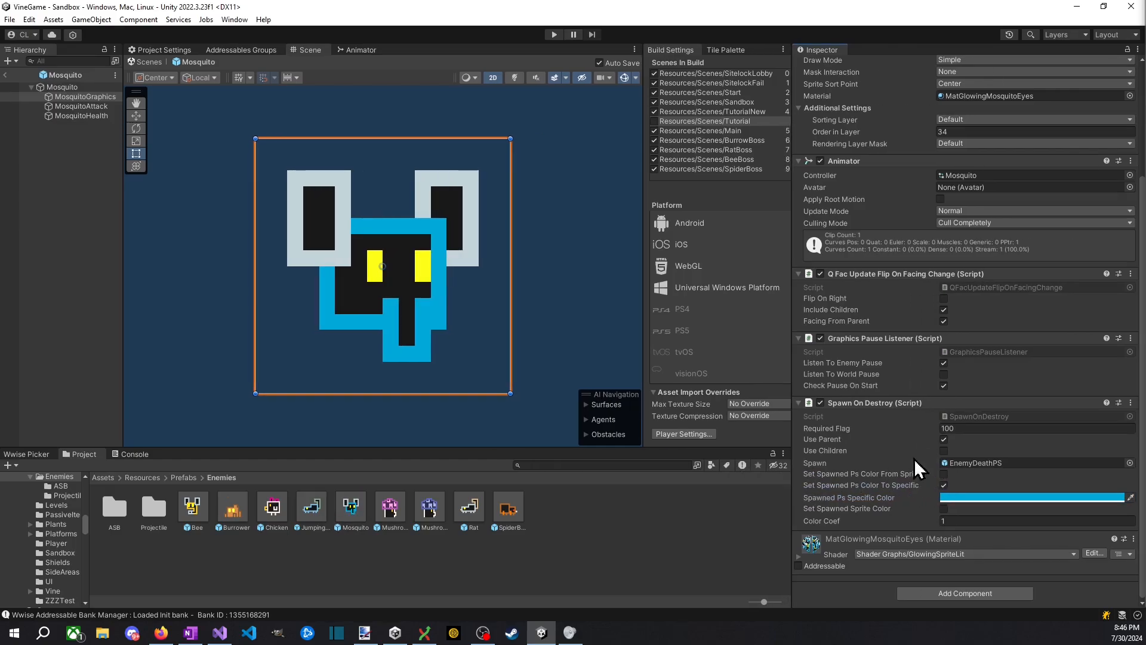
Step: Review the components of the Chicken and JumpingRatEnemy prefabs, then recheck the Spawn On Destroy settings on MosquitoGraphics
{"action": "left_click", "coordinate": [312, 507]}
{"action": "double_click", "coordinate": [277, 507]}
{"action": "scroll", "coordinate": [858, 442], "scroll_direction": "down", "scroll_amount": 10}
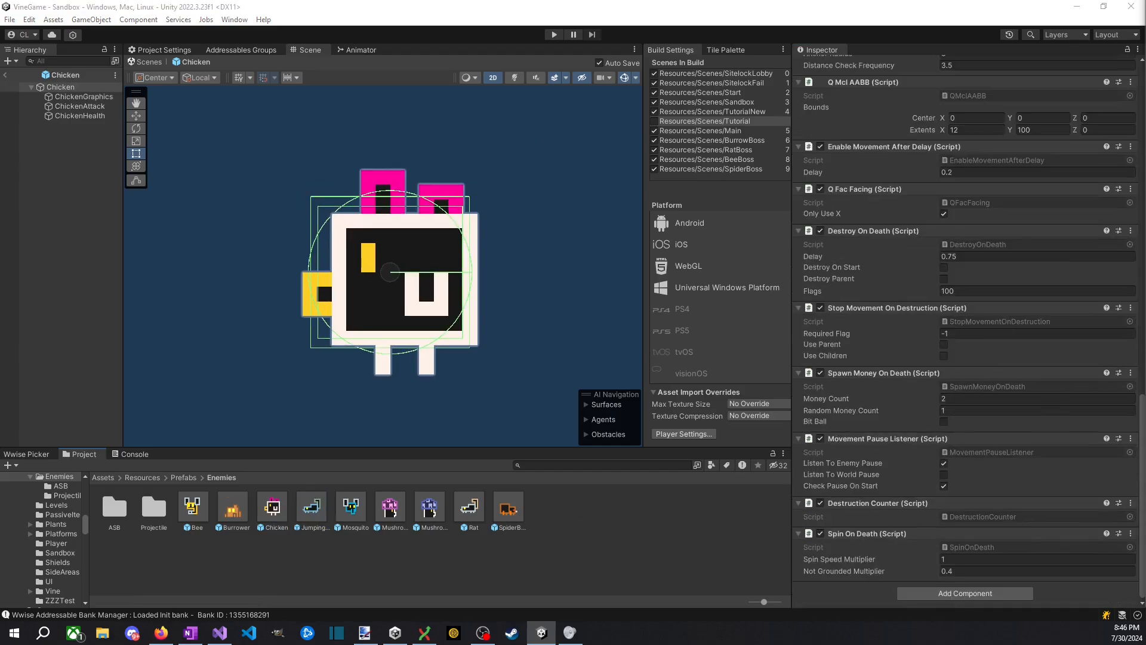
{"action": "left_click", "coordinate": [303, 510]}
{"action": "scroll", "coordinate": [977, 392], "scroll_direction": "down", "scroll_amount": 15}
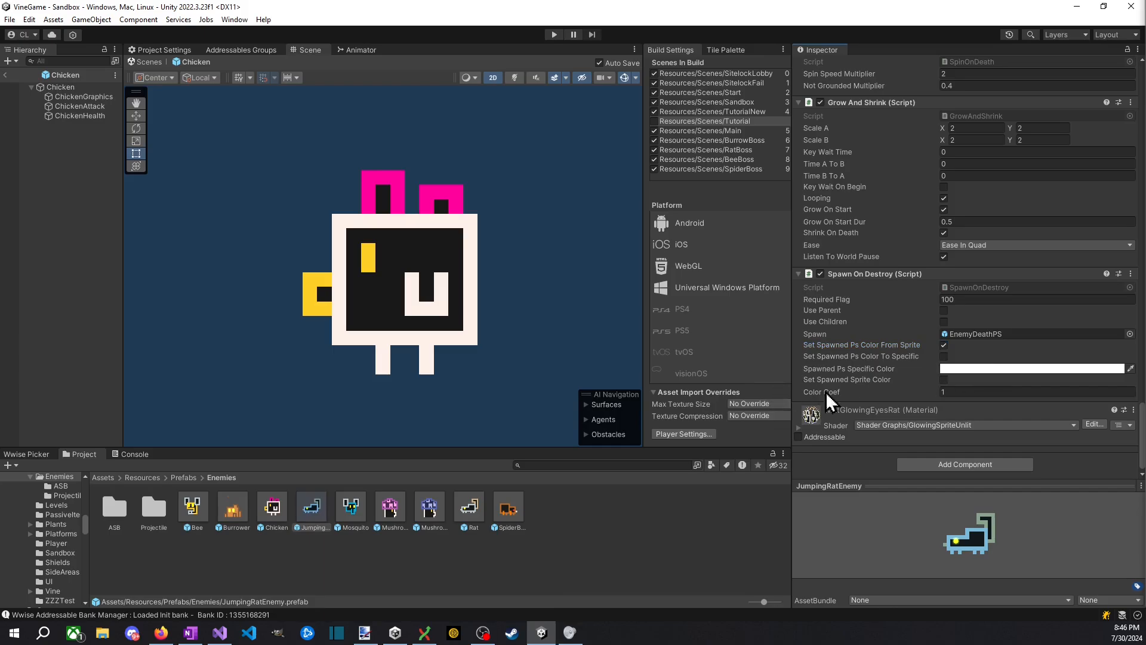
{"action": "scroll", "coordinate": [766, 373], "scroll_direction": "up", "scroll_amount": 2}
{"action": "scroll", "coordinate": [848, 328], "scroll_direction": "up", "scroll_amount": 15}
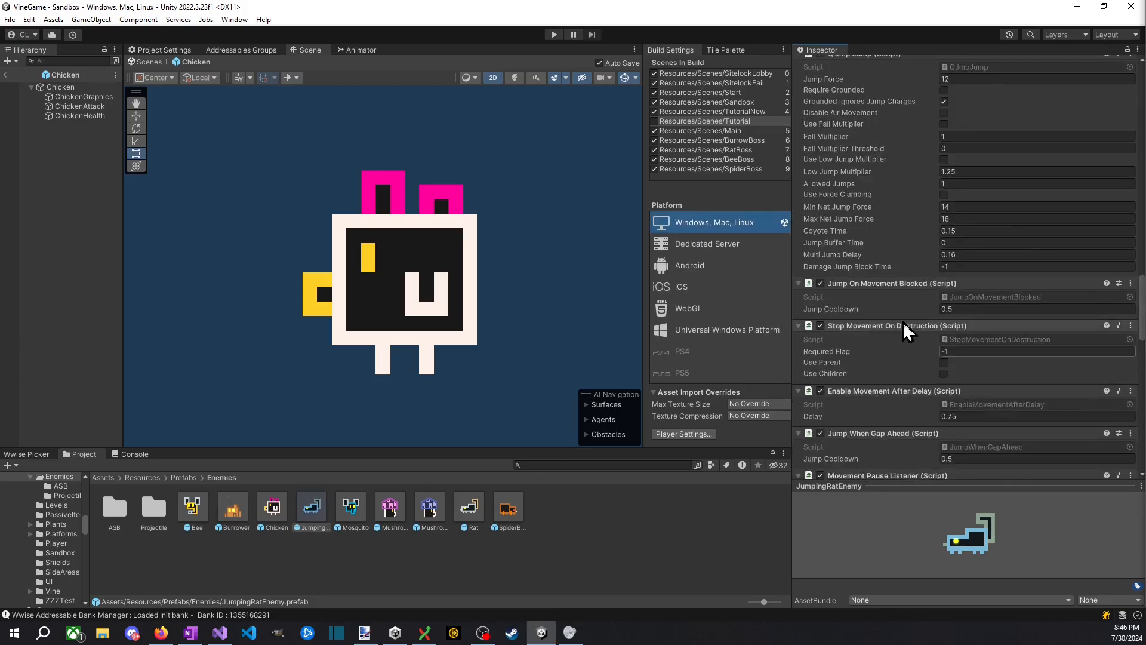
{"action": "scroll", "coordinate": [855, 327], "scroll_direction": "up", "scroll_amount": 8}
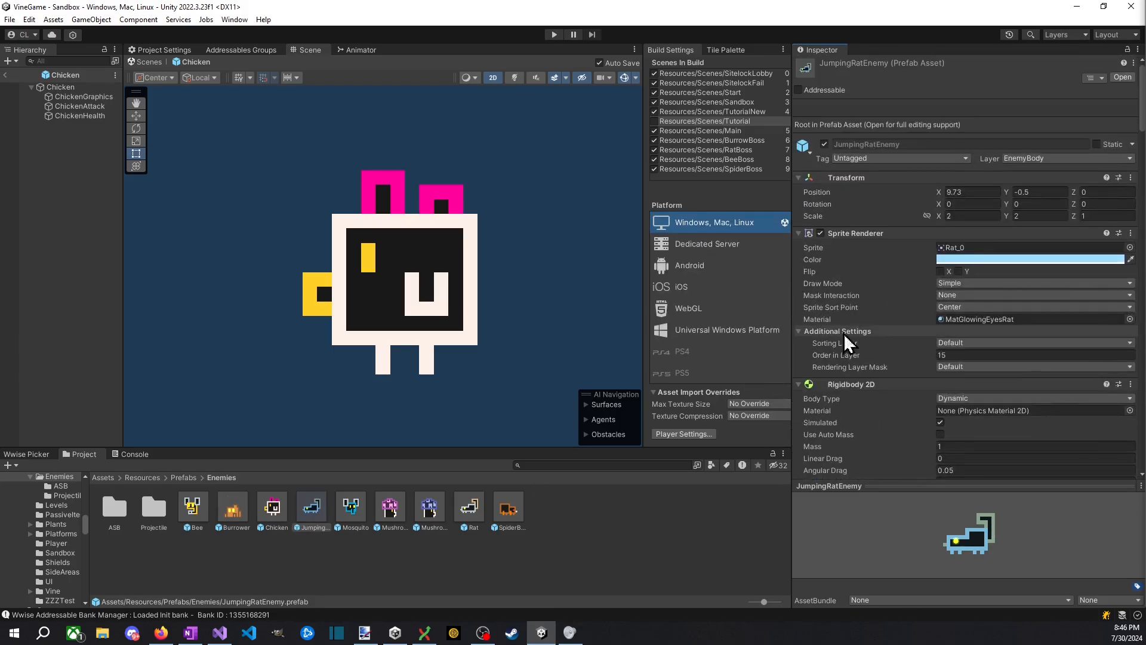
{"action": "double_click", "coordinate": [342, 509]}
{"action": "scroll", "coordinate": [960, 366], "scroll_direction": "down", "scroll_amount": 15}
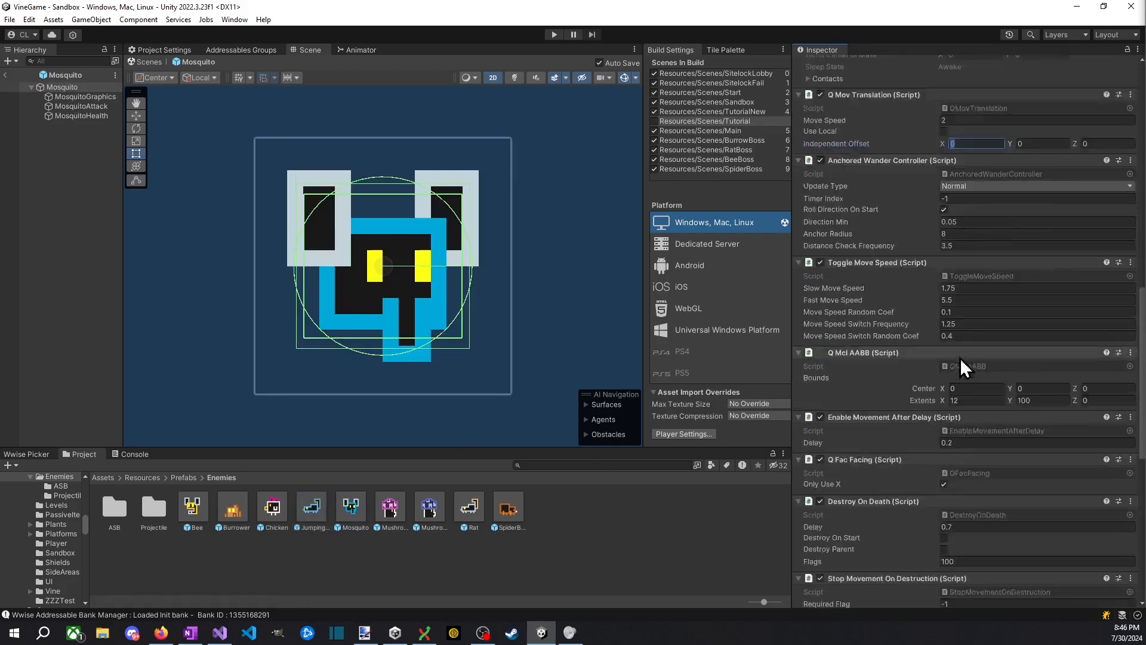
{"action": "left_click", "coordinate": [101, 98]}
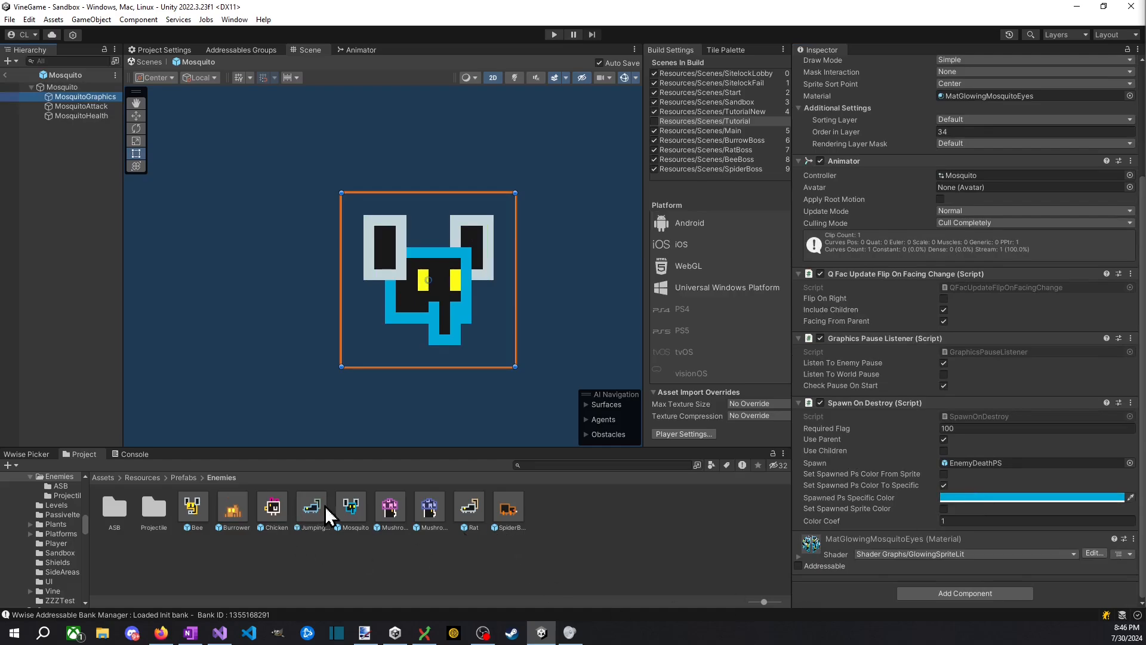
Step: Open the MushroomBurrower prefab and paste Spawn On Destroy as a new component onto its mushroom graphics child
{"action": "double_click", "coordinate": [396, 509]}
{"action": "scroll", "coordinate": [896, 328], "scroll_direction": "down", "scroll_amount": 5}
{"action": "right_click", "coordinate": [897, 537]}
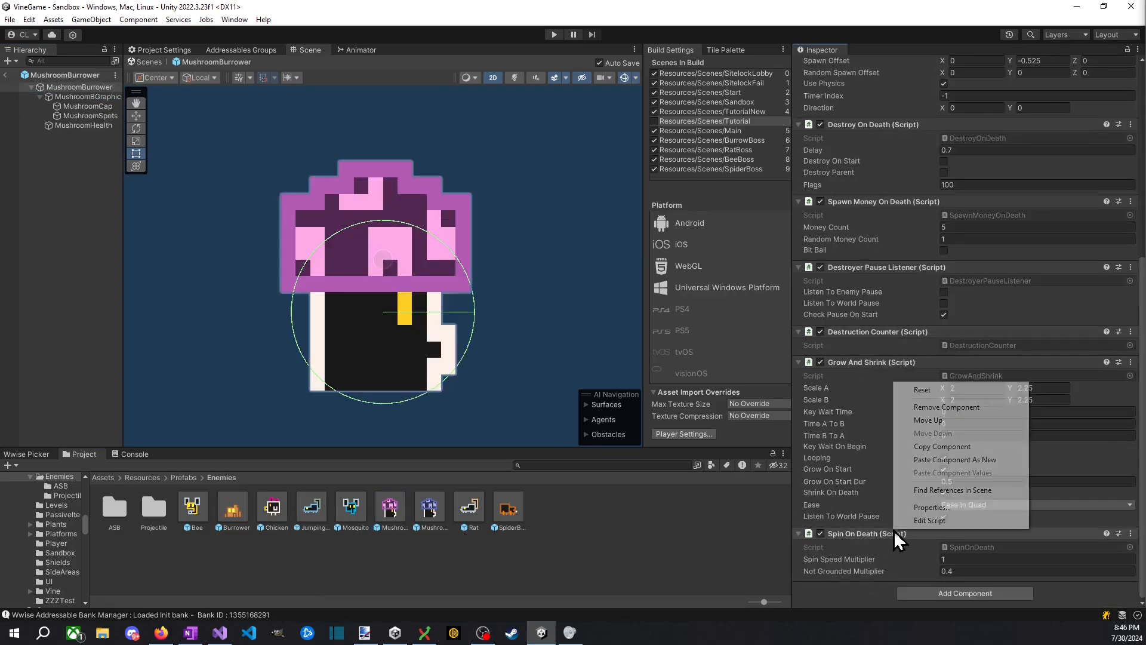
{"action": "left_click", "coordinate": [90, 96]}
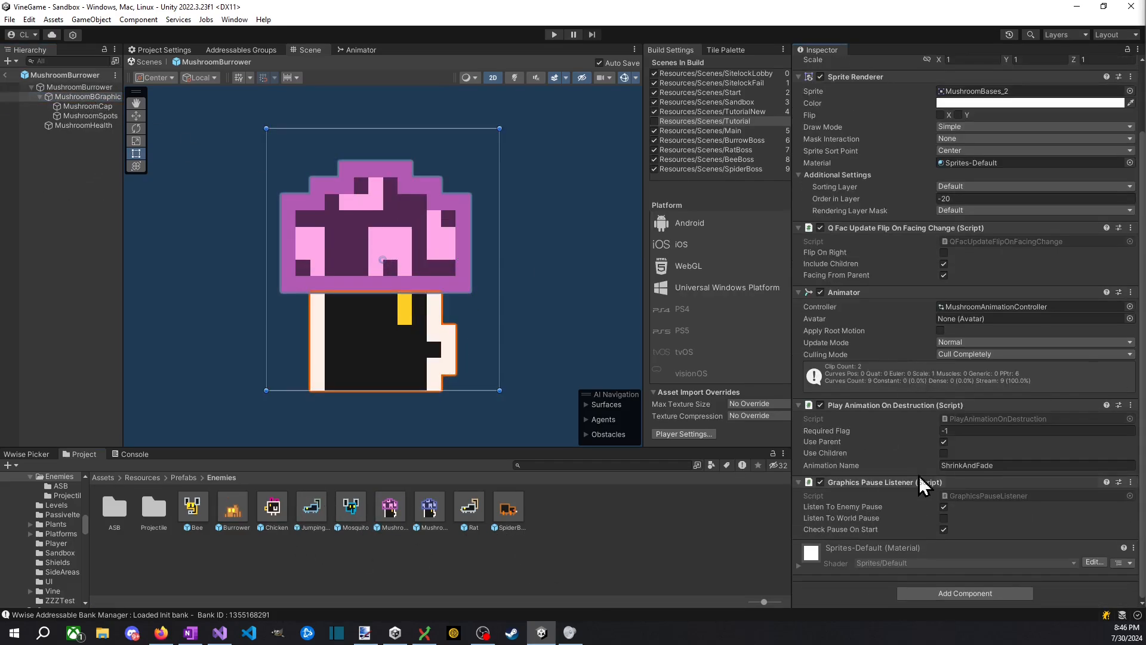
{"action": "right_click", "coordinate": [923, 484]}
{"action": "left_click", "coordinate": [973, 409]}
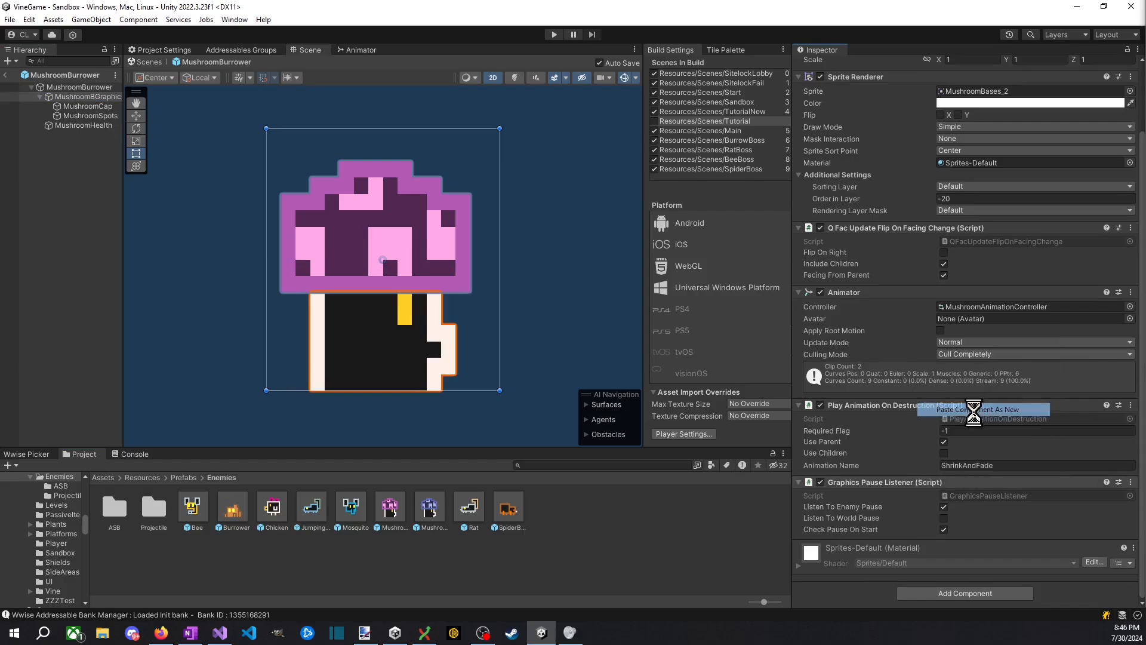
{"action": "scroll", "coordinate": [961, 421], "scroll_direction": "up", "scroll_amount": 3}
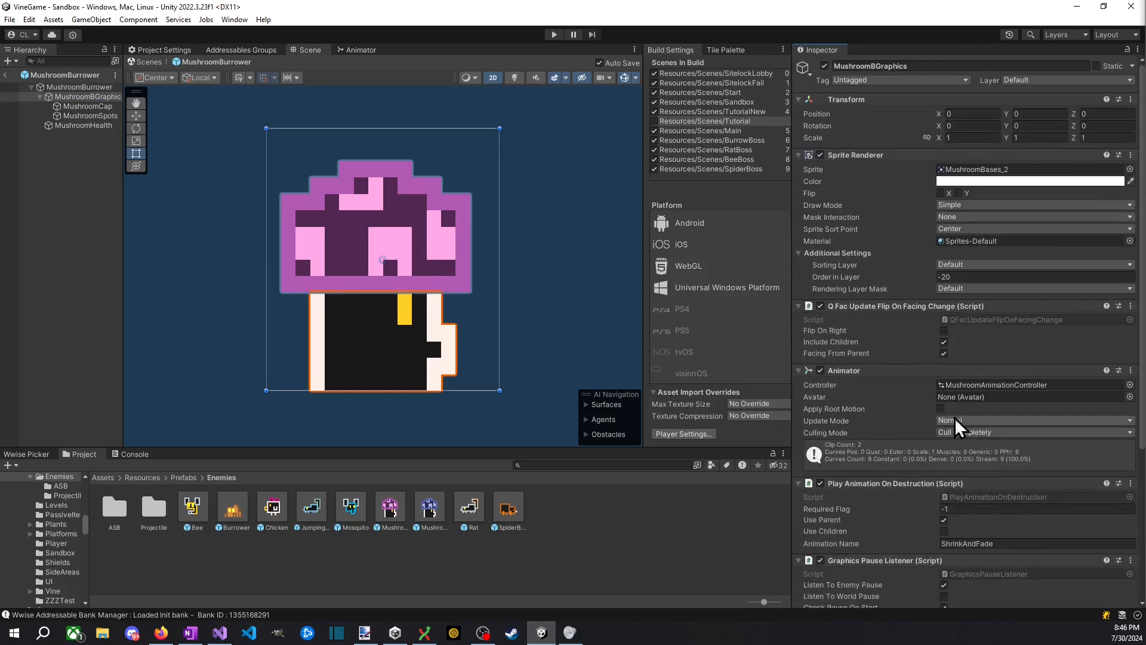
{"action": "scroll", "coordinate": [895, 404], "scroll_direction": "down", "scroll_amount": 3}
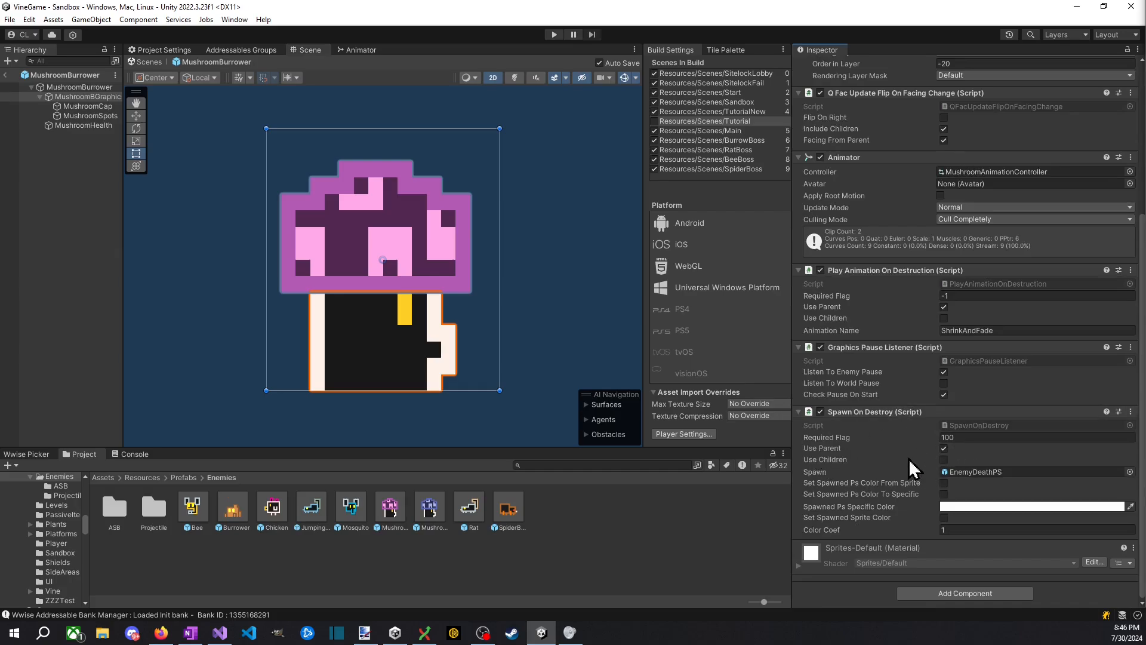
Step: Enable Set Spawned Ps Color To Specific on the MushroomBurrower's component and sample the cap's purple border as the specific color
{"action": "left_click", "coordinate": [944, 449]}
{"action": "left_click", "coordinate": [944, 495]}
{"action": "left_click", "coordinate": [1131, 507]}
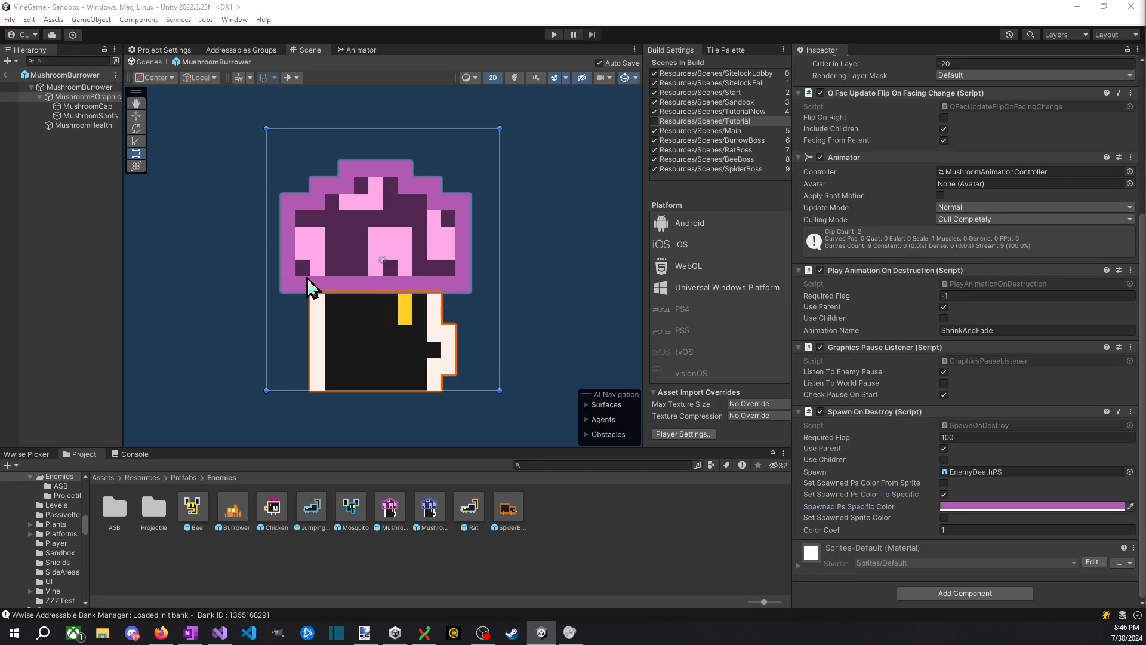
{"action": "left_click", "coordinate": [360, 294]}
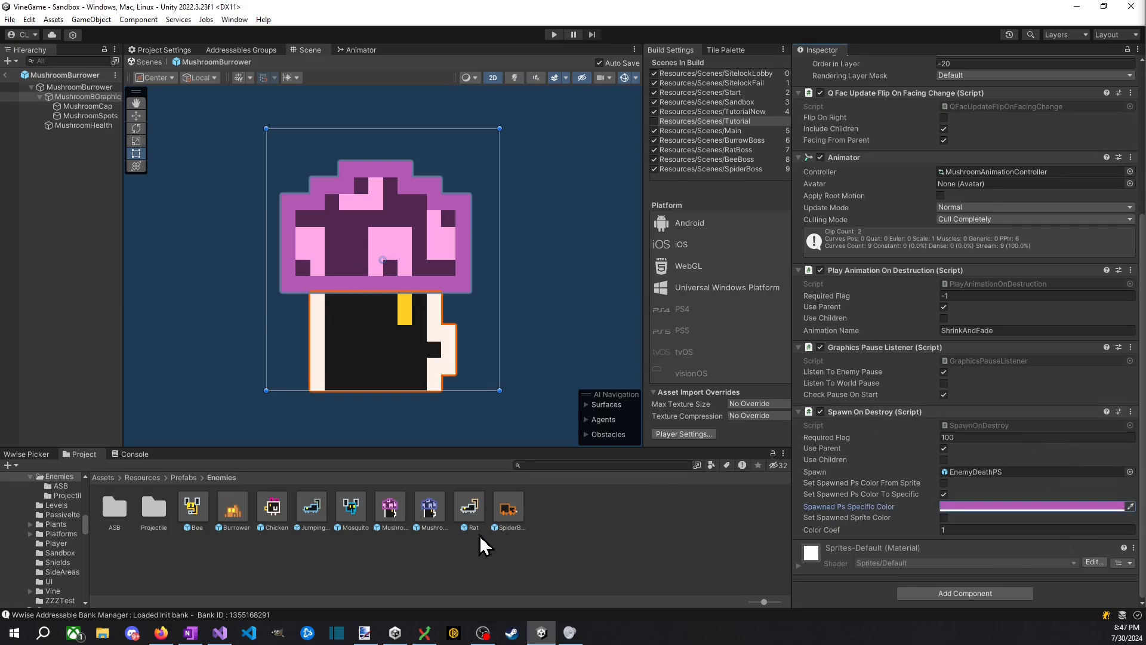
Step: Open the MushroomShooter prefab and paste Spawn On Destroy as a new component onto its mushroom graphics child
{"action": "left_click", "coordinate": [424, 512]}
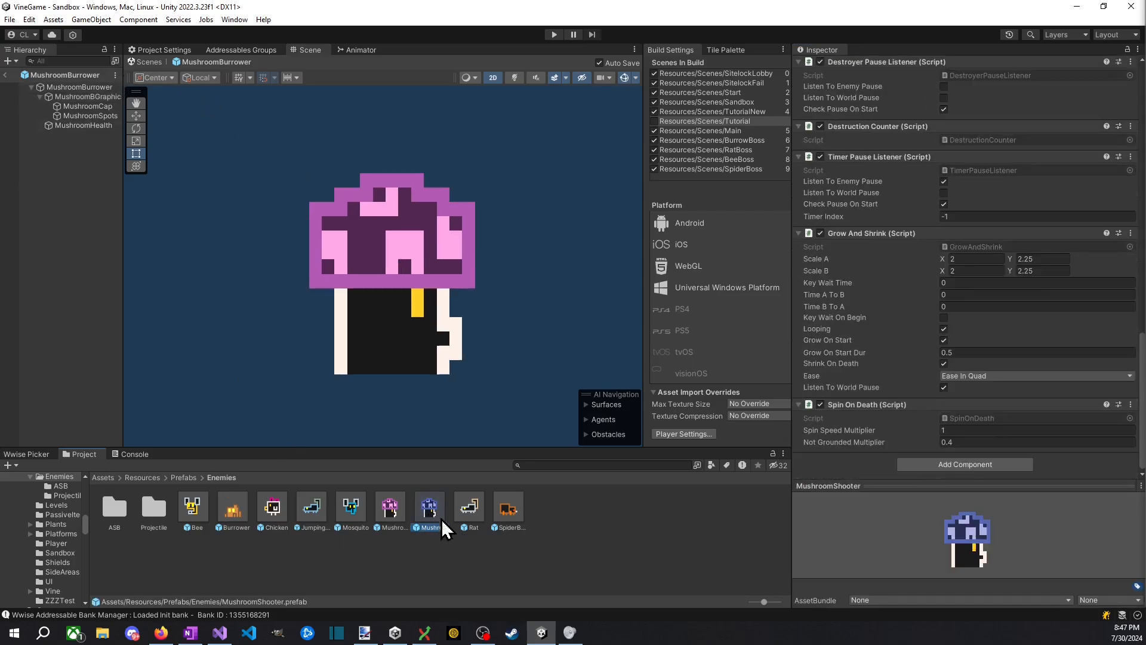
{"action": "double_click", "coordinate": [442, 523]}
{"action": "left_click", "coordinate": [78, 97]}
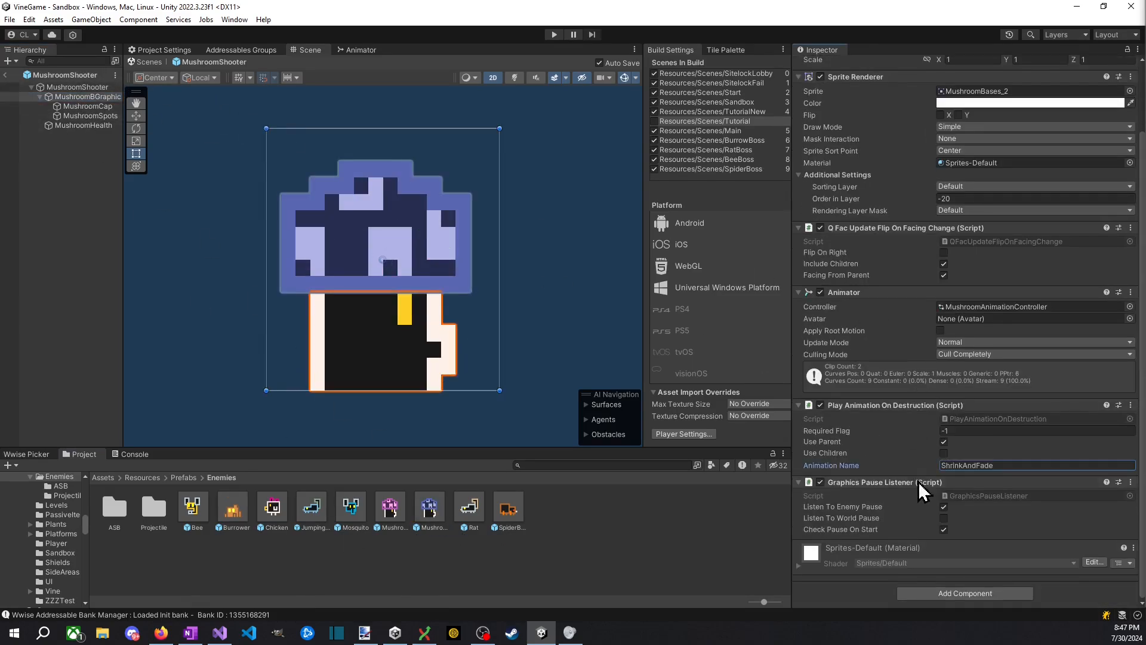
{"action": "right_click", "coordinate": [895, 484]}
{"action": "left_click", "coordinate": [923, 410]}
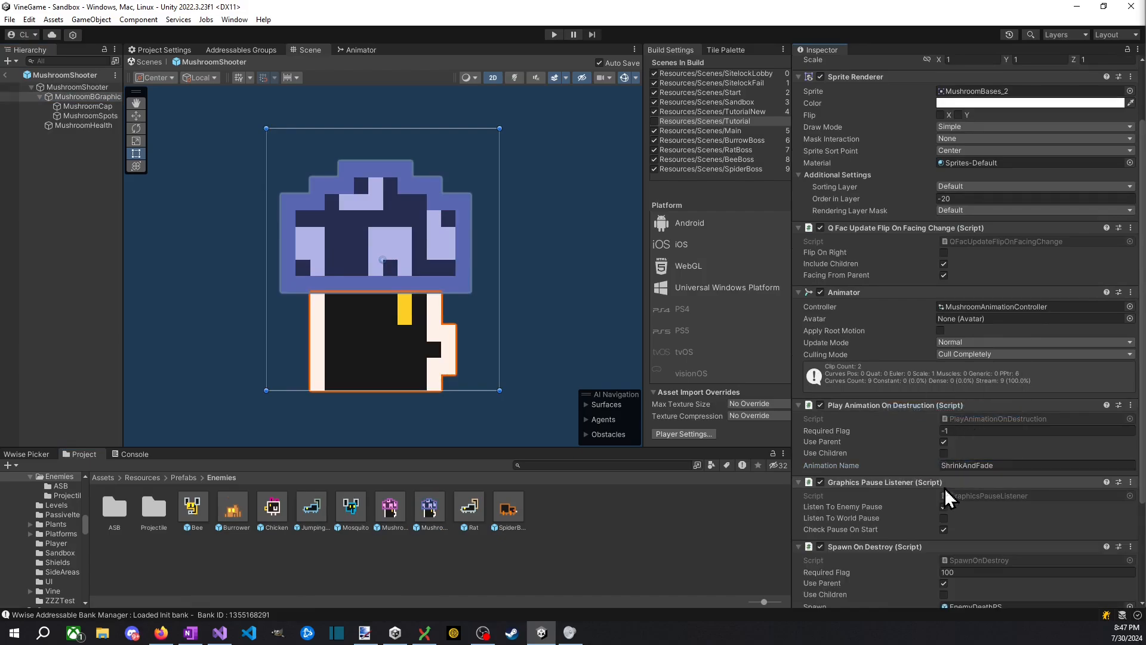
{"action": "scroll", "coordinate": [967, 526], "scroll_direction": "down", "scroll_amount": 3}
Step: Sample the MushroomShooter cap's blue border as Spawned Ps Specific Color and enable Set Spawned Ps Color To Specific
{"action": "left_click", "coordinate": [1131, 506]}
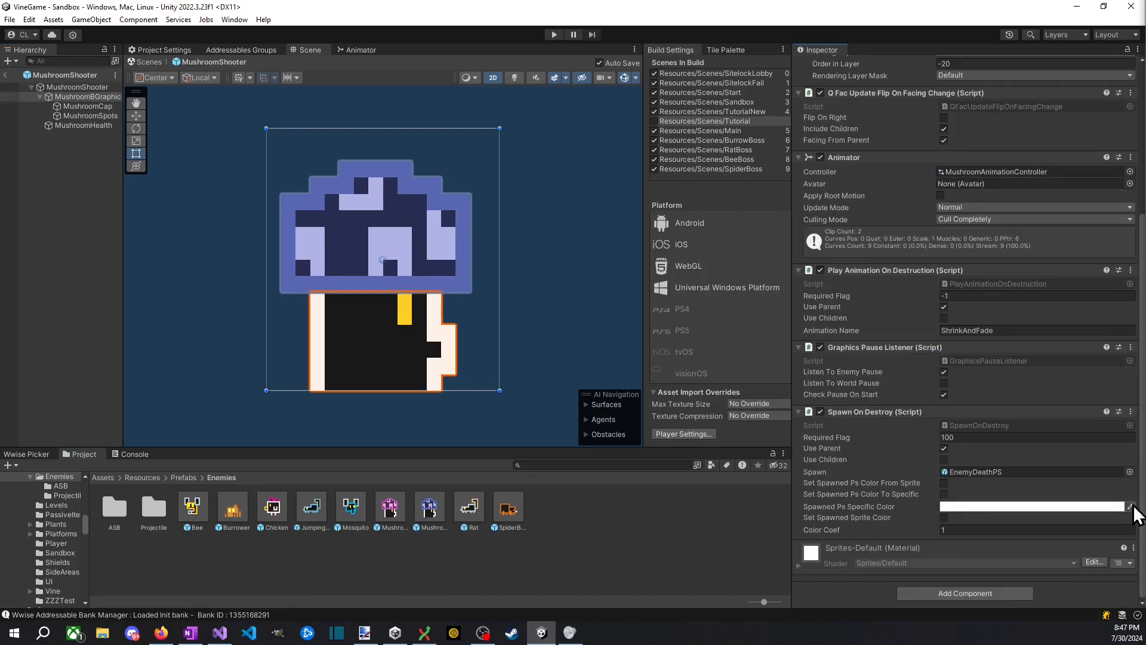
{"action": "left_click", "coordinate": [342, 289]}
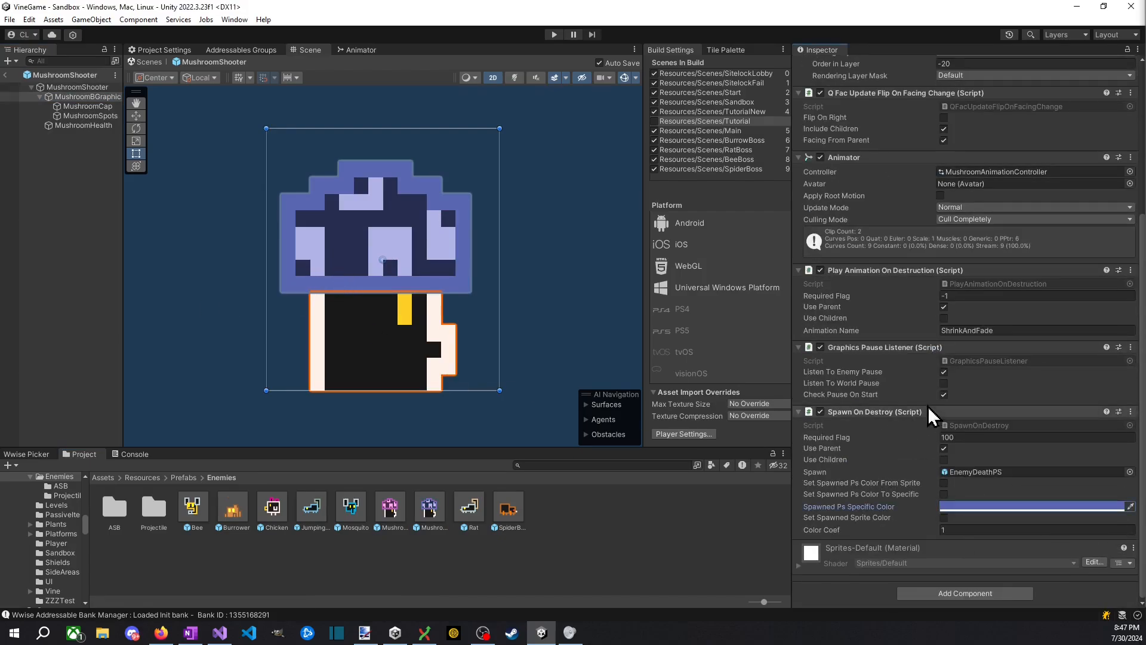
{"action": "left_click", "coordinate": [945, 495]}
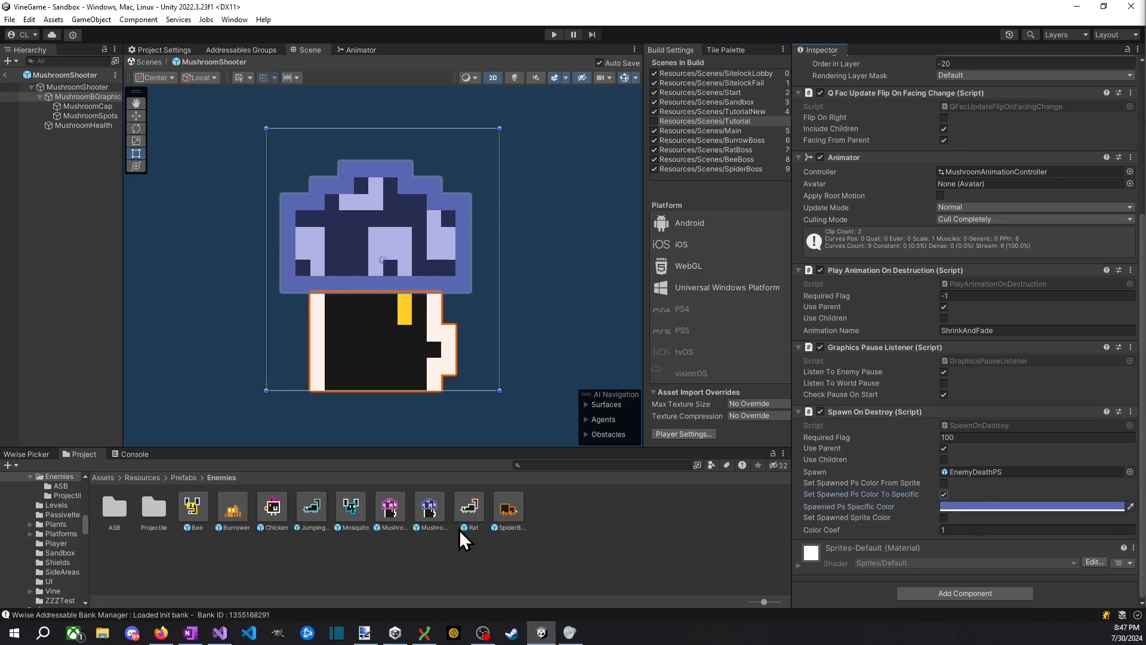
Step: Open the Rat prefab and paste Spawn On Destroy as a new component onto the RatGraphics child
{"action": "double_click", "coordinate": [470, 511]}
{"action": "scroll", "coordinate": [844, 424], "scroll_direction": "down", "scroll_amount": 10}
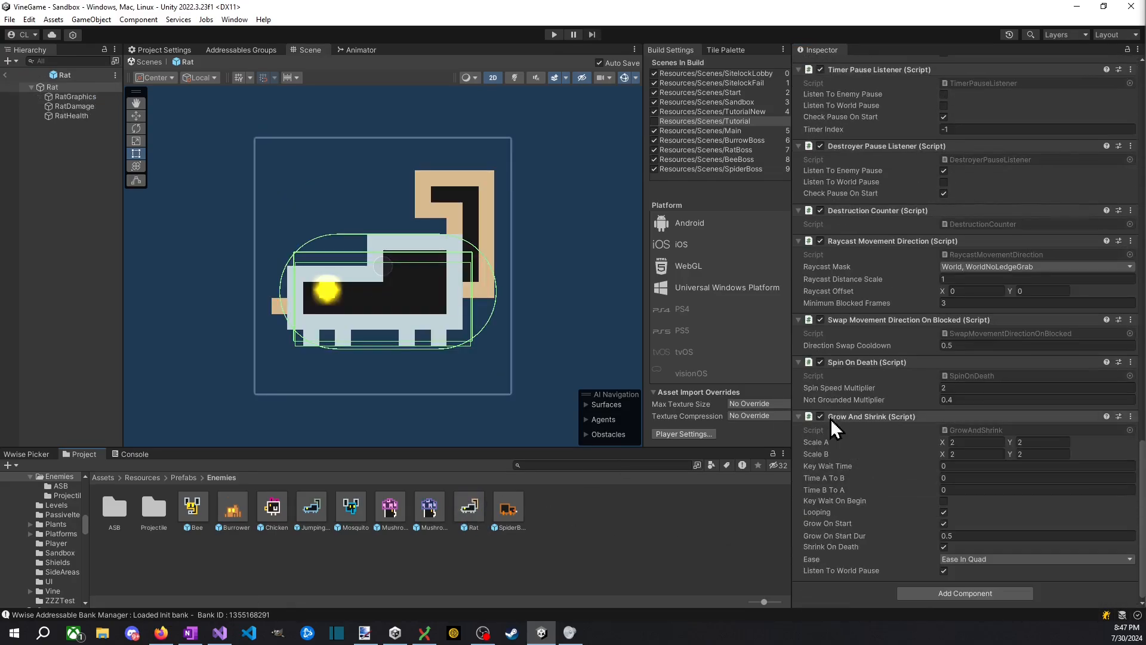
{"action": "left_click", "coordinate": [66, 97]}
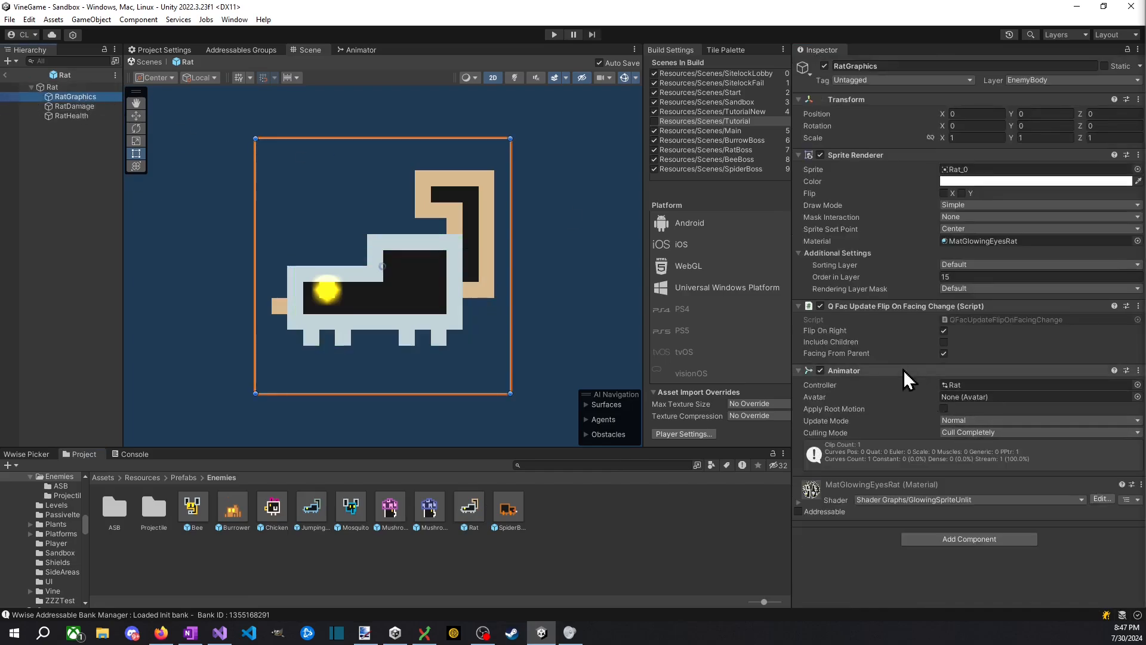
{"action": "right_click", "coordinate": [860, 371]}
{"action": "left_click", "coordinate": [878, 446]}
{"action": "scroll", "coordinate": [988, 549], "scroll_direction": "down", "scroll_amount": 2}
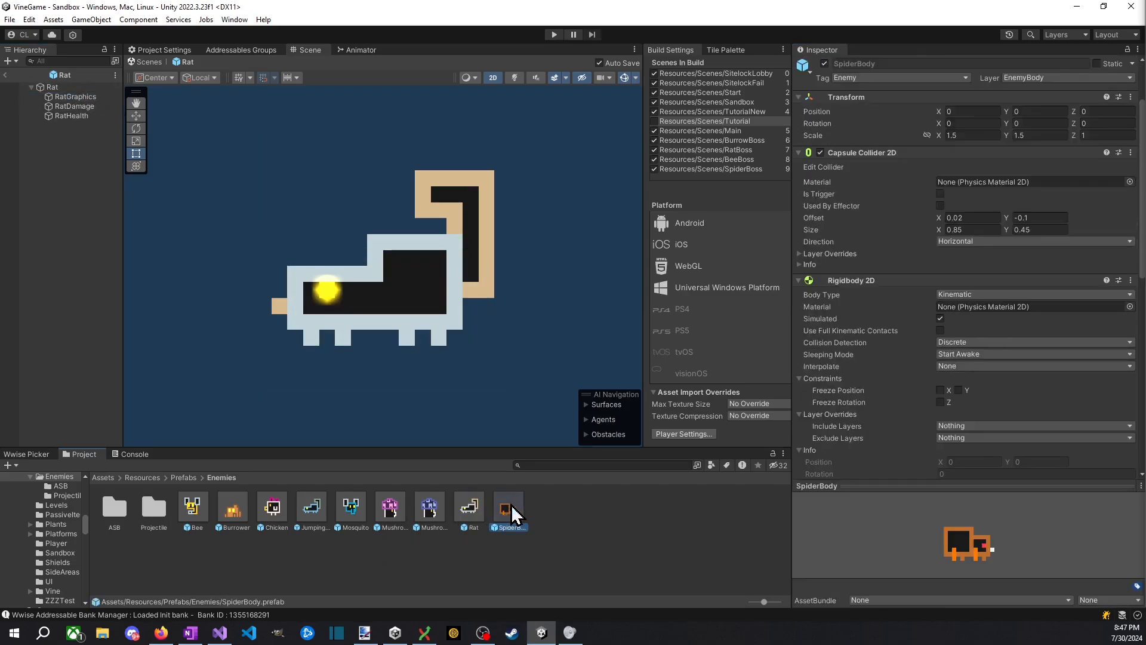
Step: Open the SpiderBody prefab and paste Spawn On Destroy as a new component onto its root object
{"action": "double_click", "coordinate": [508, 510]}
{"action": "scroll", "coordinate": [988, 440], "scroll_direction": "down", "scroll_amount": 10}
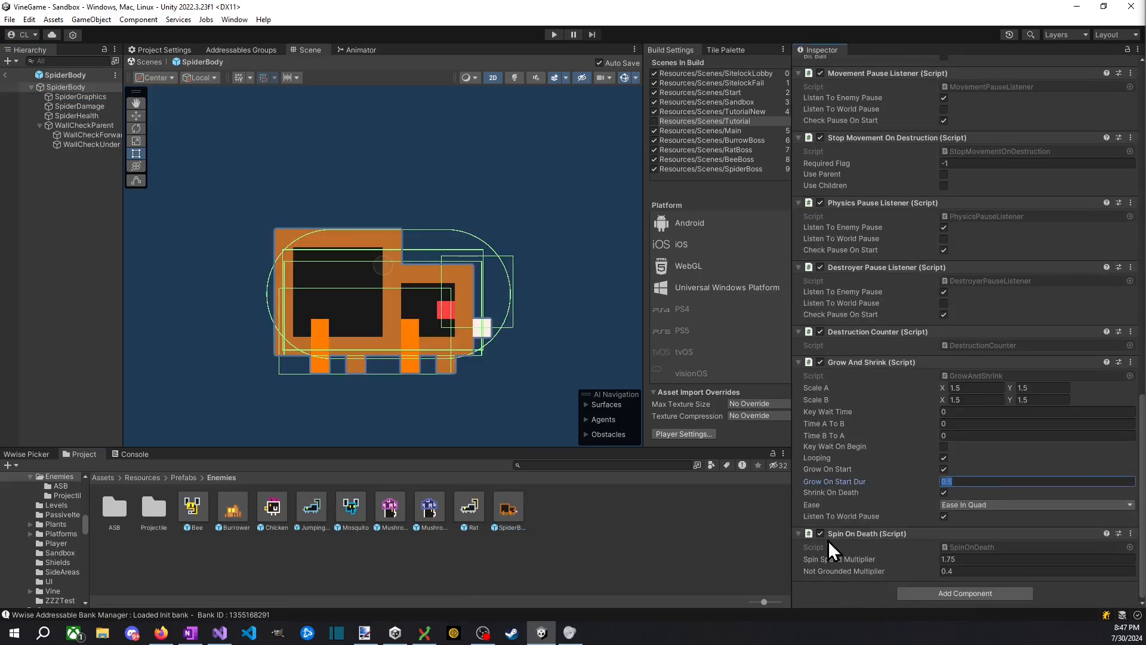
{"action": "right_click", "coordinate": [830, 535]}
{"action": "left_click", "coordinate": [946, 482]}
{"action": "scroll", "coordinate": [925, 568], "scroll_direction": "down", "scroll_amount": 3}
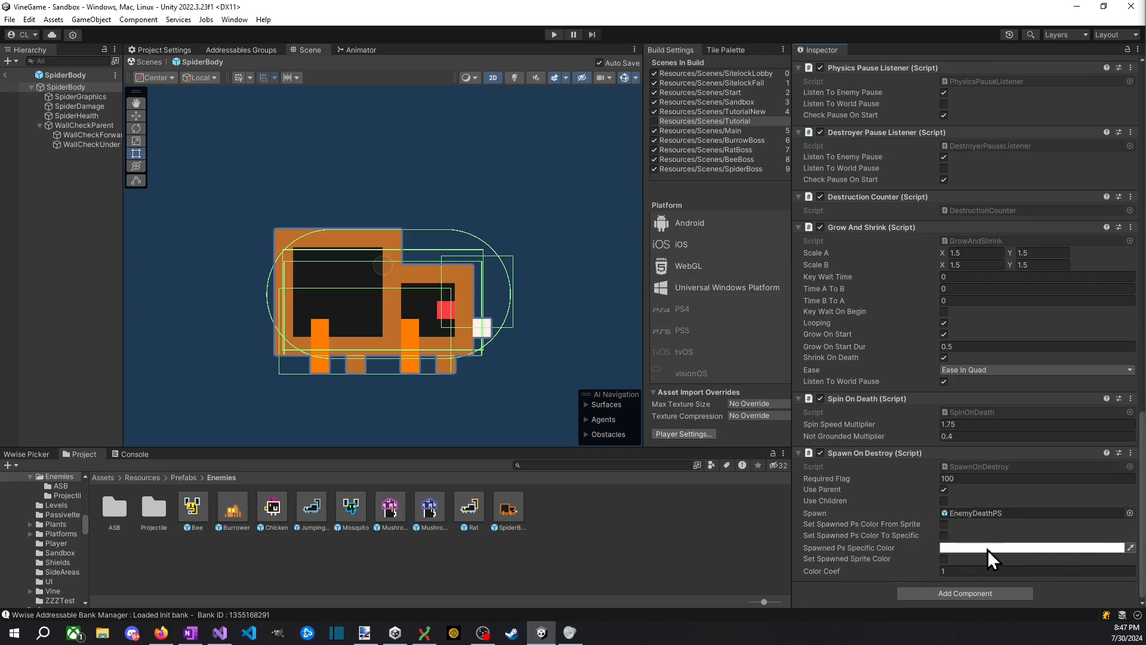
Step: Enable Set Spawned Ps Color To Specific on SpiderBody and sample the spider's orange-brown body as the specific color
{"action": "left_click", "coordinate": [944, 535]}
{"action": "left_click", "coordinate": [1131, 547]}
{"action": "left_click", "coordinate": [431, 383]}
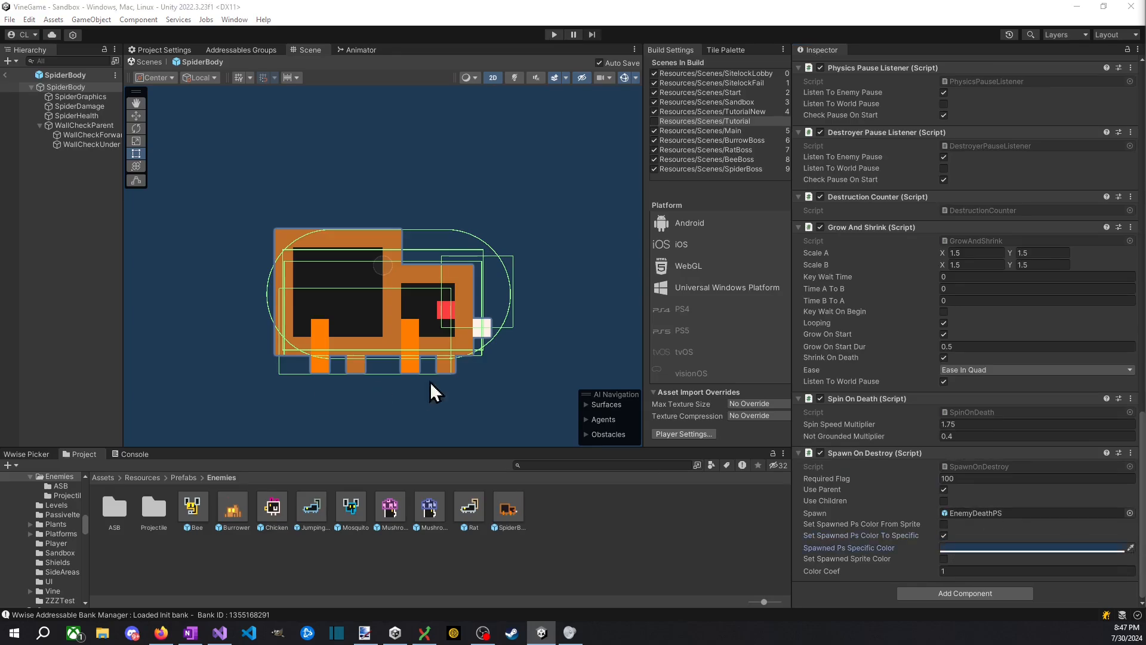
{"action": "left_click", "coordinate": [460, 347]}
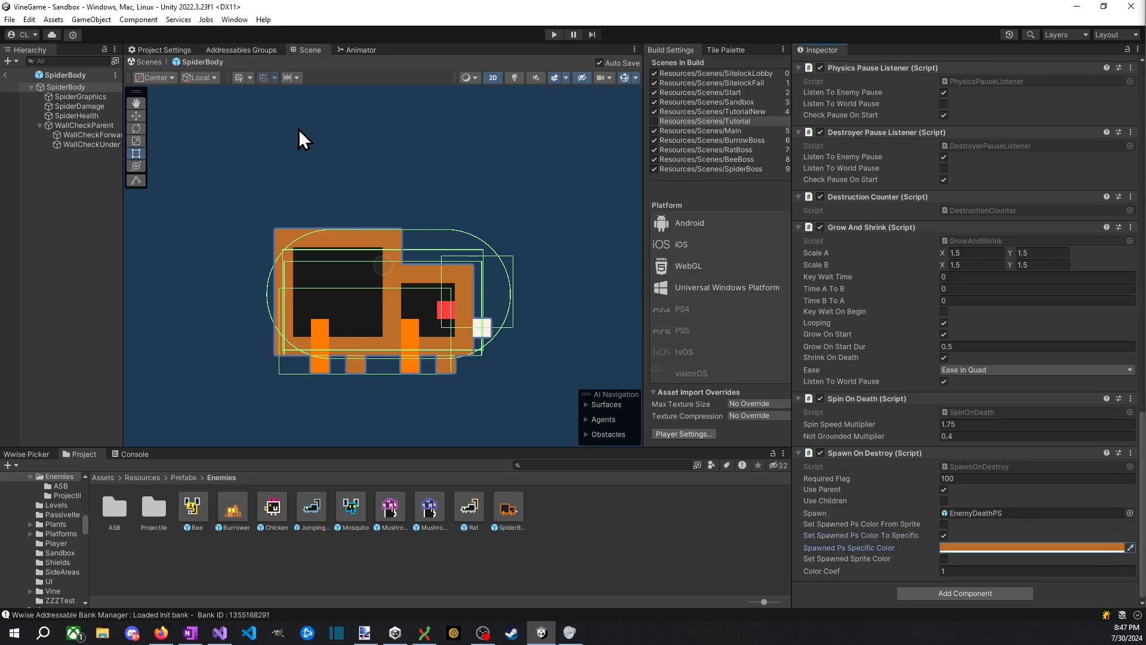
Step: Move the Spawn On Destroy component from the SpiderBody root to its SpiderGraphics child by copying, removing and pasting it as new
{"action": "right_click", "coordinate": [886, 455]}
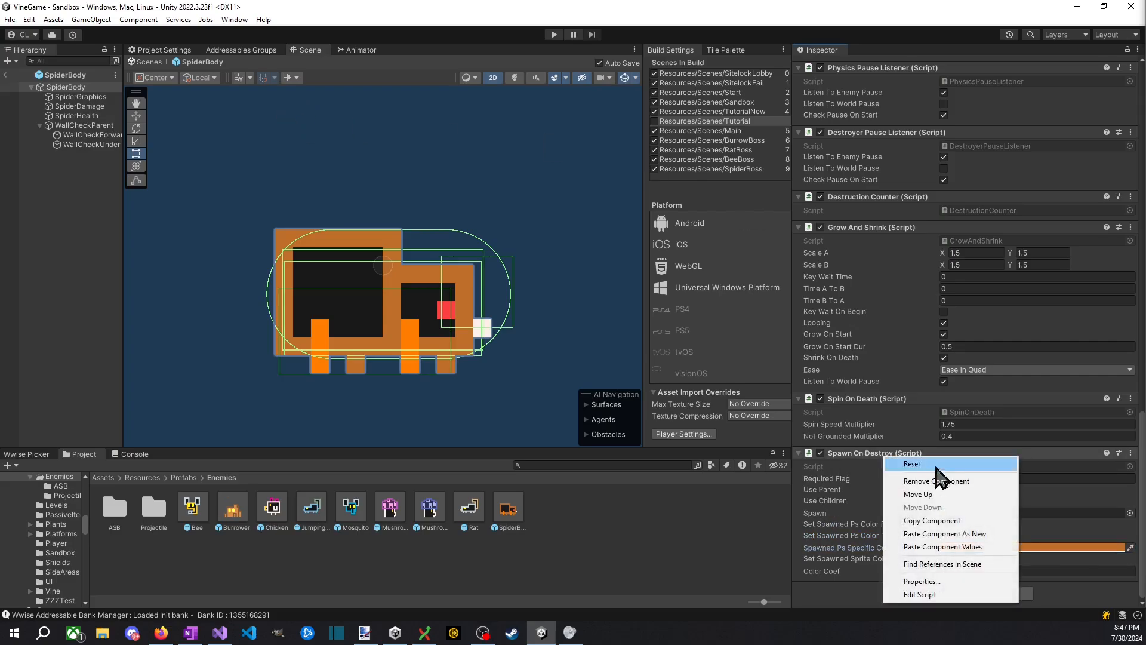
{"action": "left_click", "coordinate": [945, 523]}
{"action": "right_click", "coordinate": [862, 457]}
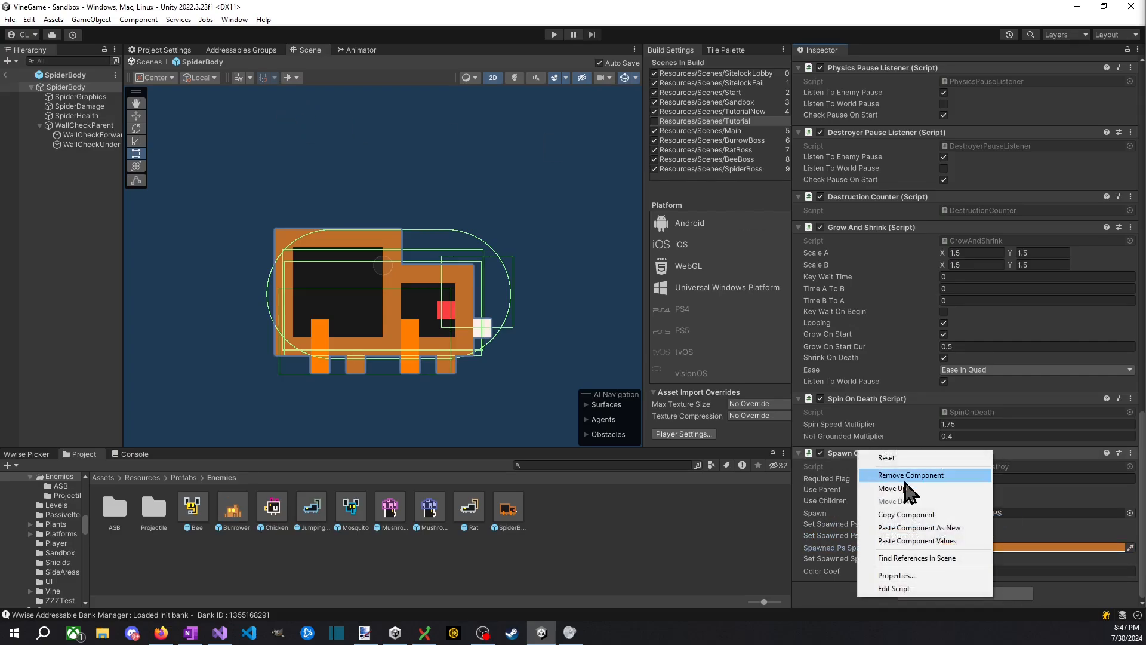
{"action": "left_click", "coordinate": [899, 483]}
{"action": "left_click", "coordinate": [80, 96]}
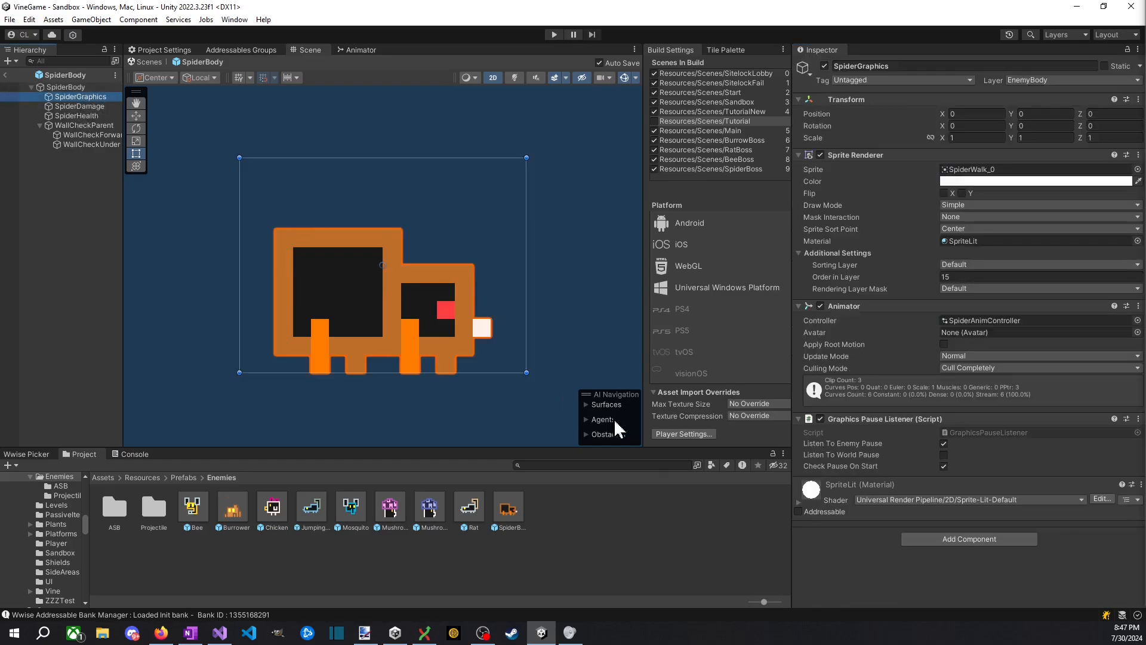
{"action": "right_click", "coordinate": [877, 420]}
{"action": "left_click", "coordinate": [947, 502]}
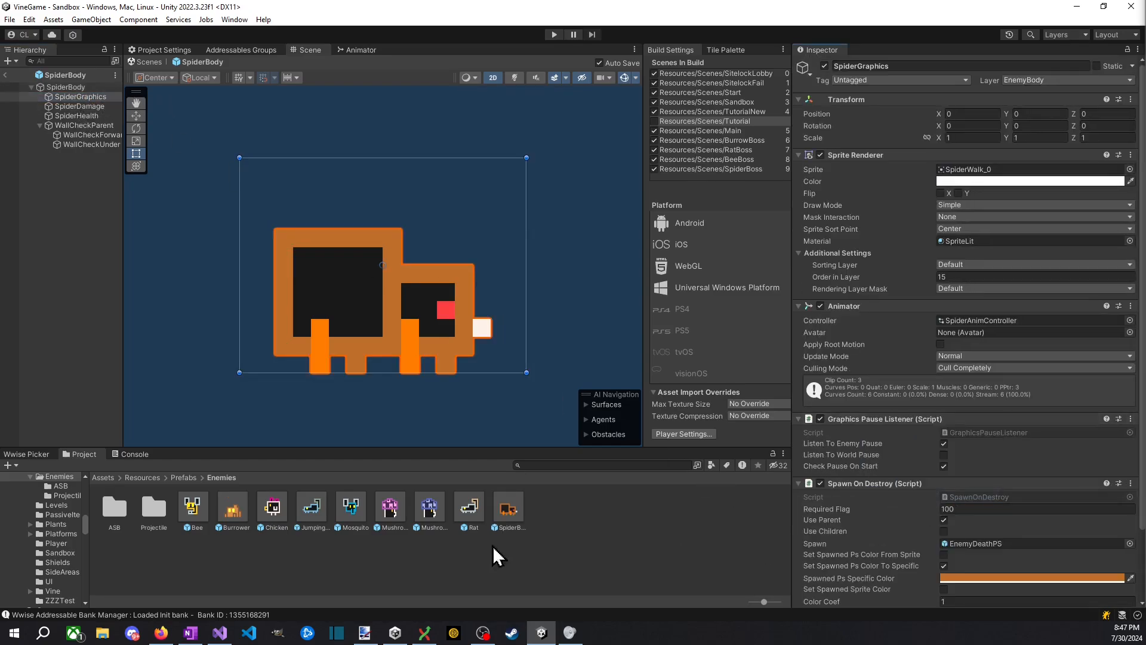
Step: Open the Rat prefab and check the Spawn On Destroy settings on its RatGraphics child
{"action": "double_click", "coordinate": [470, 528]}
{"action": "scroll", "coordinate": [826, 497], "scroll_direction": "down", "scroll_amount": 10}
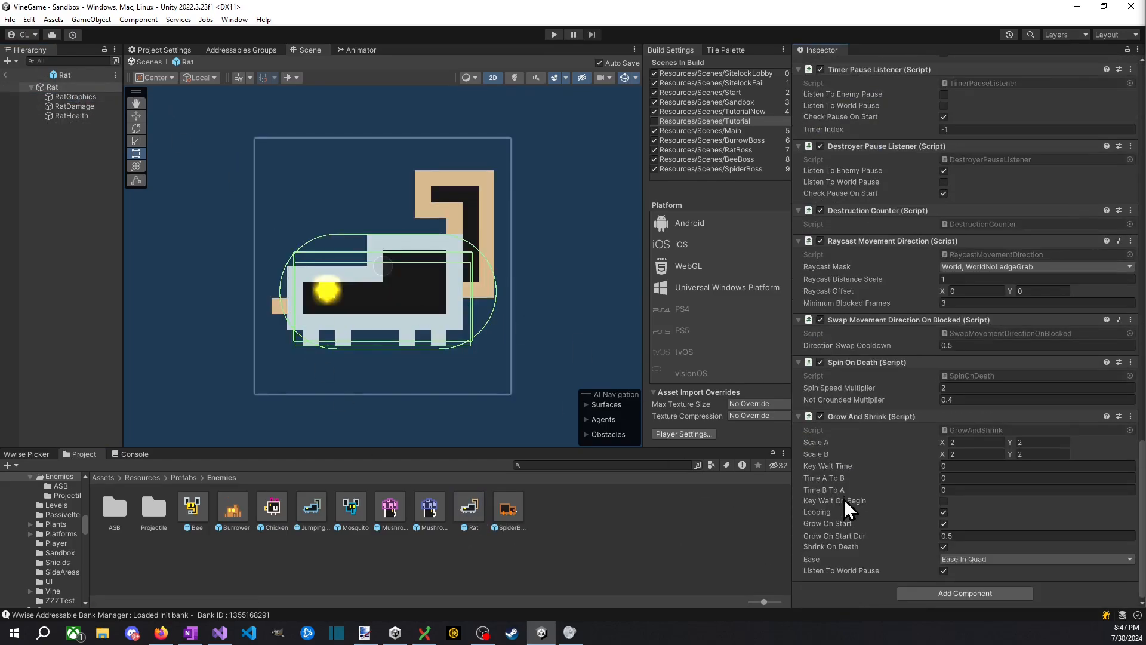
{"action": "left_click", "coordinate": [69, 97]}
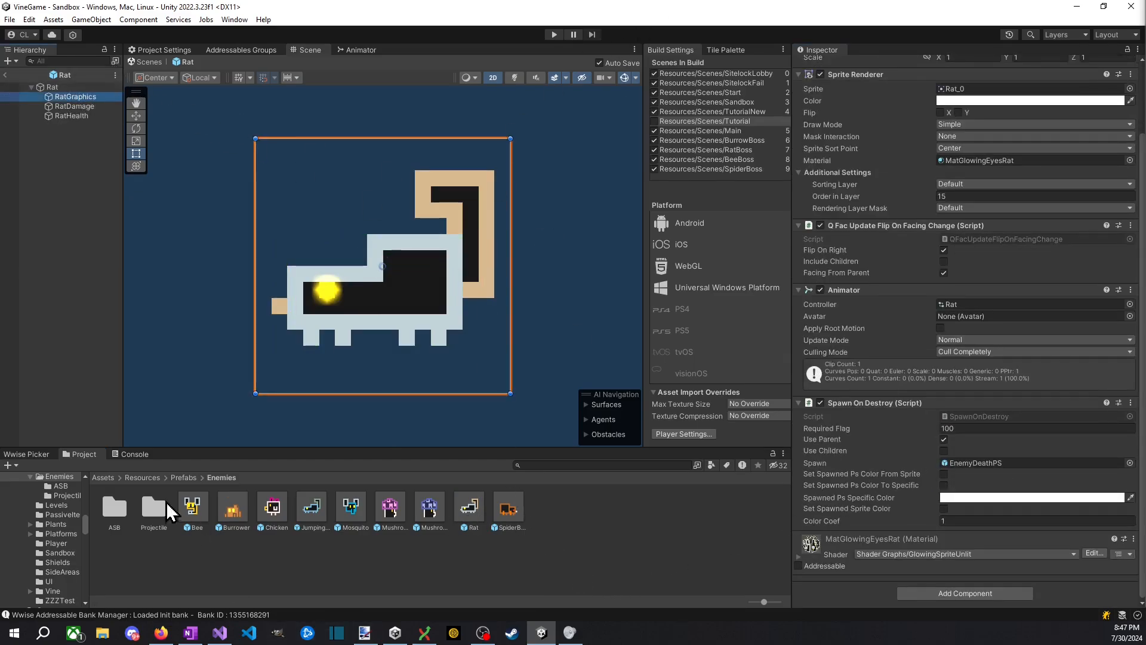
Step: Paste Spawn On Destroy as a new component onto BeeGraphics in the Bee prefab and sample the bee's yellow body as the specific color
{"action": "double_click", "coordinate": [191, 507]}
{"action": "scroll", "coordinate": [905, 440], "scroll_direction": "down", "scroll_amount": 10}
{"action": "left_click", "coordinate": [903, 434]}
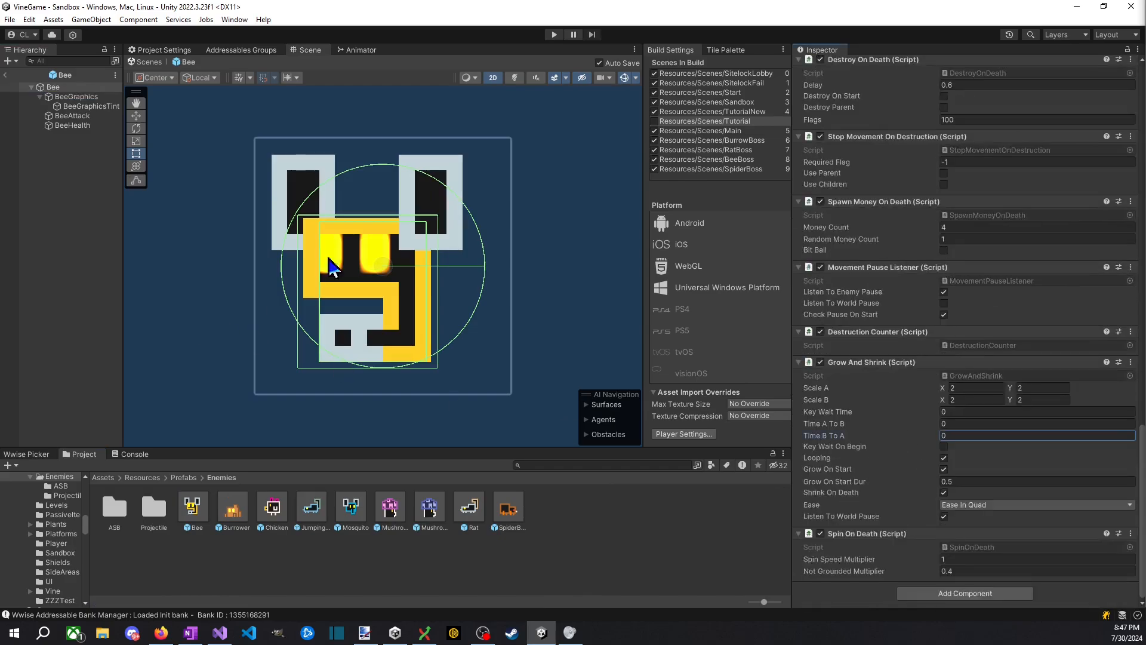
{"action": "left_click", "coordinate": [78, 97]}
{"action": "right_click", "coordinate": [887, 474]}
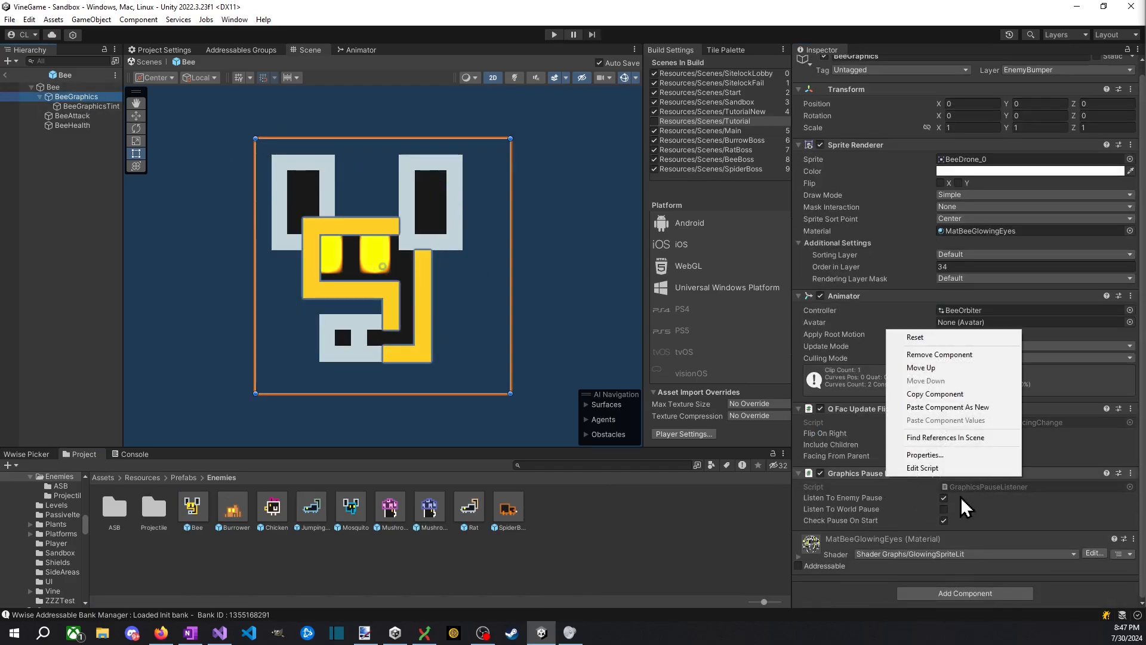
{"action": "left_click", "coordinate": [955, 407]}
{"action": "scroll", "coordinate": [987, 572], "scroll_direction": "down", "scroll_amount": 4}
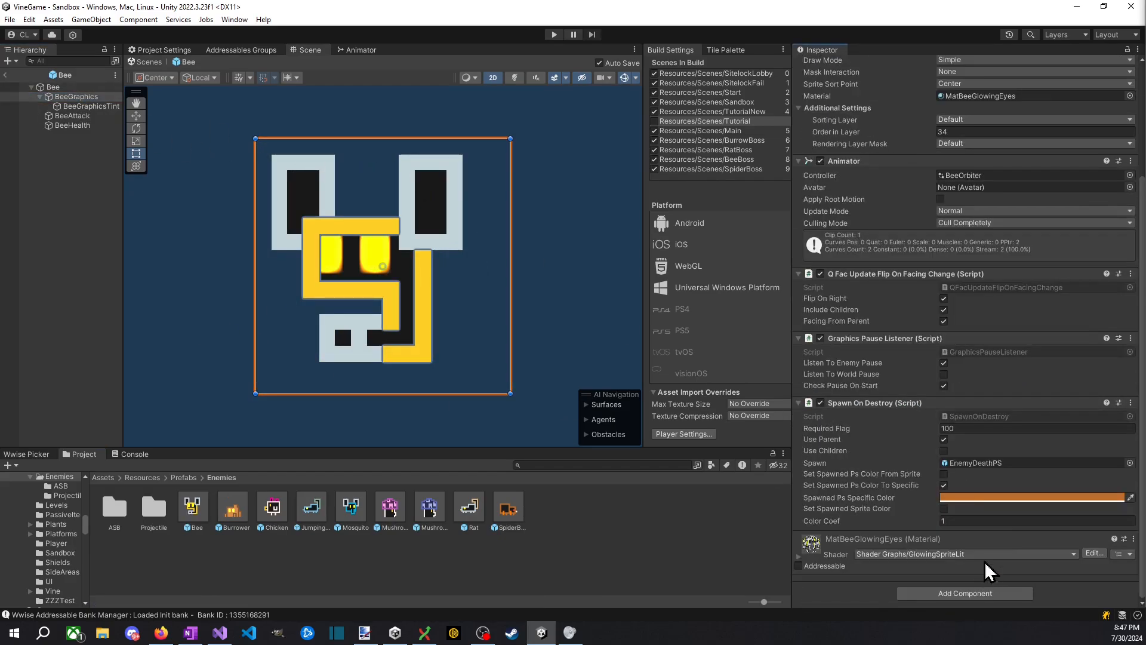
{"action": "left_click", "coordinate": [1131, 498]}
{"action": "left_click", "coordinate": [327, 302]}
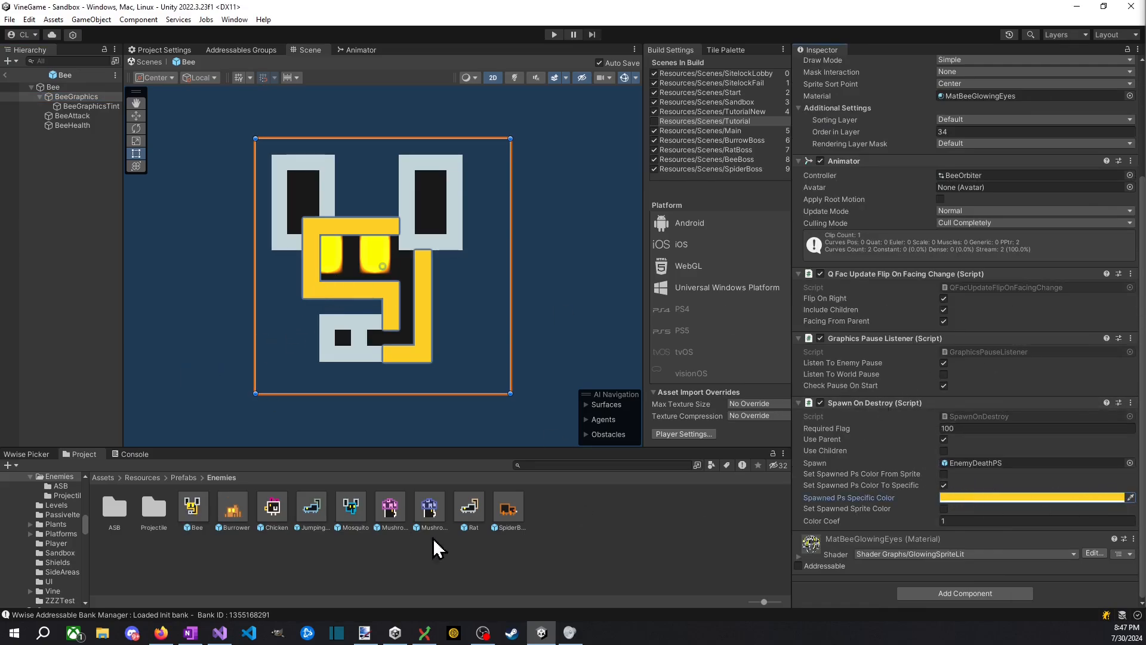
Step: Paste Spawn On Destroy as a new component onto BurrowerGraphics in the Burrower prefab and sample its light orange body as the specific color
{"action": "double_click", "coordinate": [233, 512]}
{"action": "scroll", "coordinate": [307, 328], "scroll_direction": "down", "scroll_amount": 4}
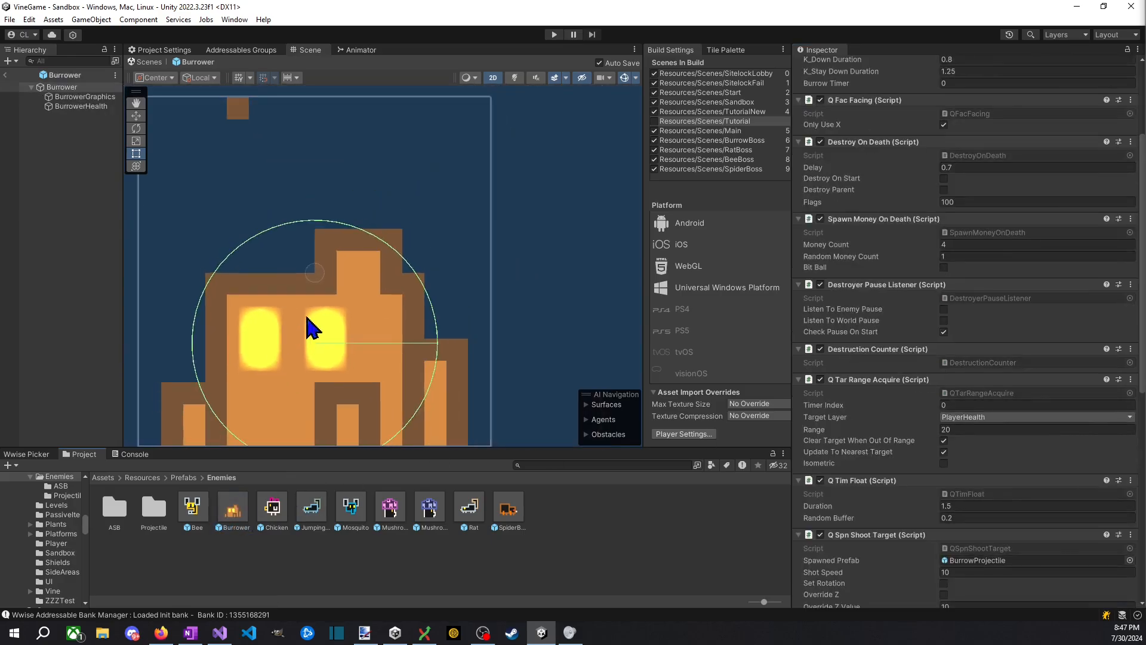
{"action": "scroll", "coordinate": [1063, 401], "scroll_direction": "down", "scroll_amount": 5}
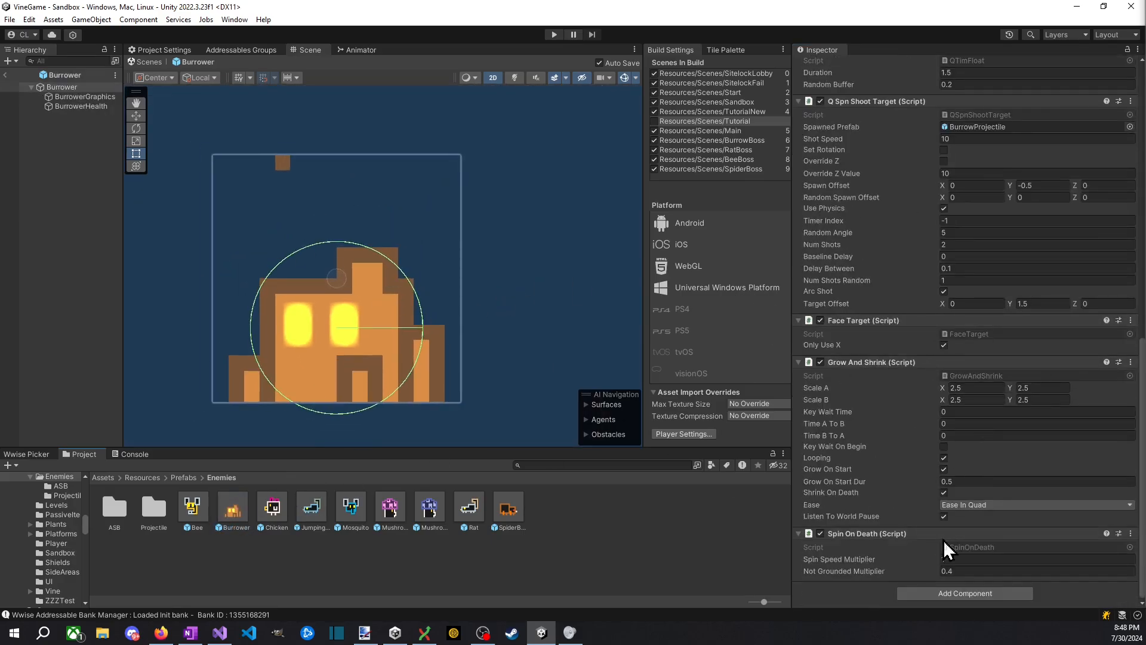
{"action": "left_click", "coordinate": [108, 95]}
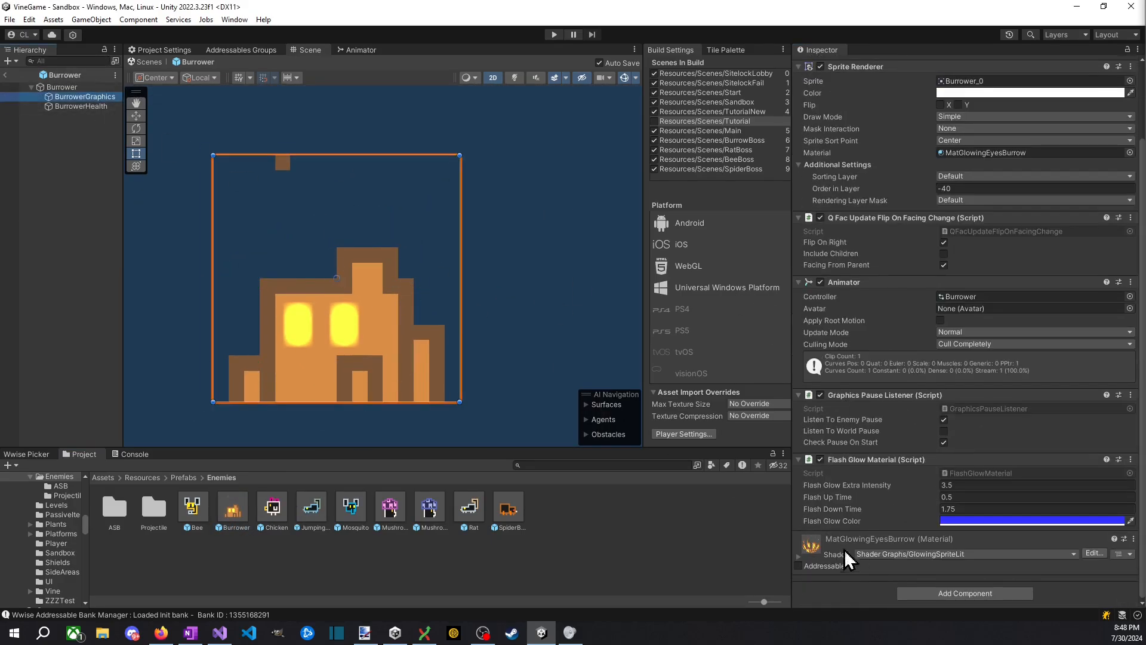
{"action": "right_click", "coordinate": [903, 460]}
{"action": "left_click", "coordinate": [979, 536]}
{"action": "scroll", "coordinate": [985, 520], "scroll_direction": "down", "scroll_amount": 3}
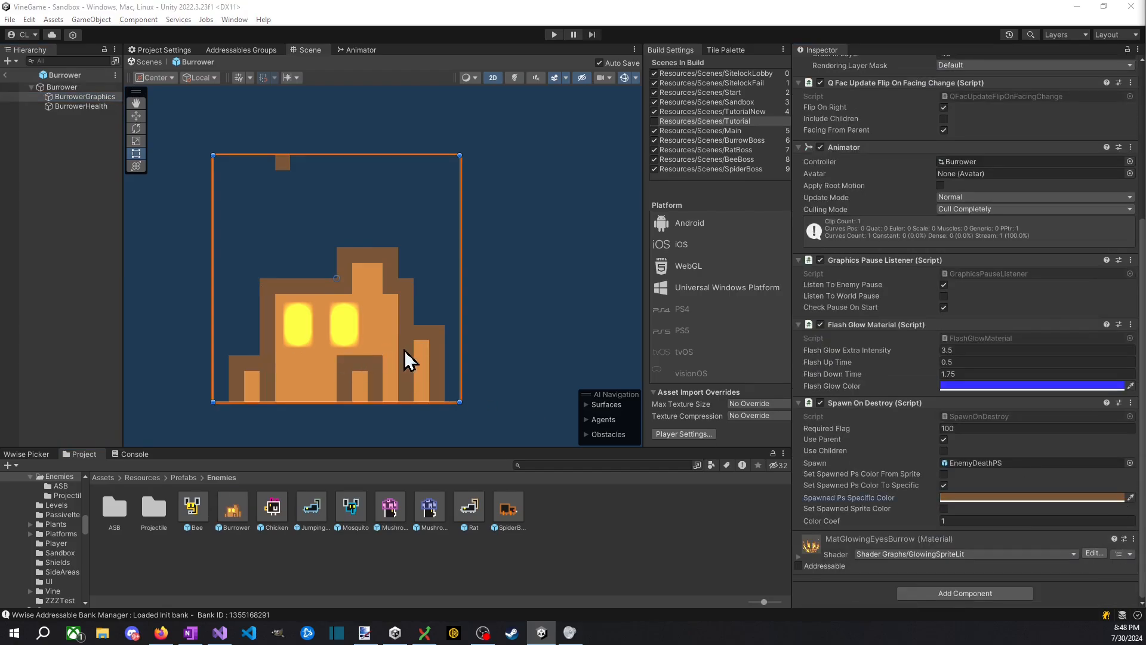
{"action": "left_click", "coordinate": [384, 343]}
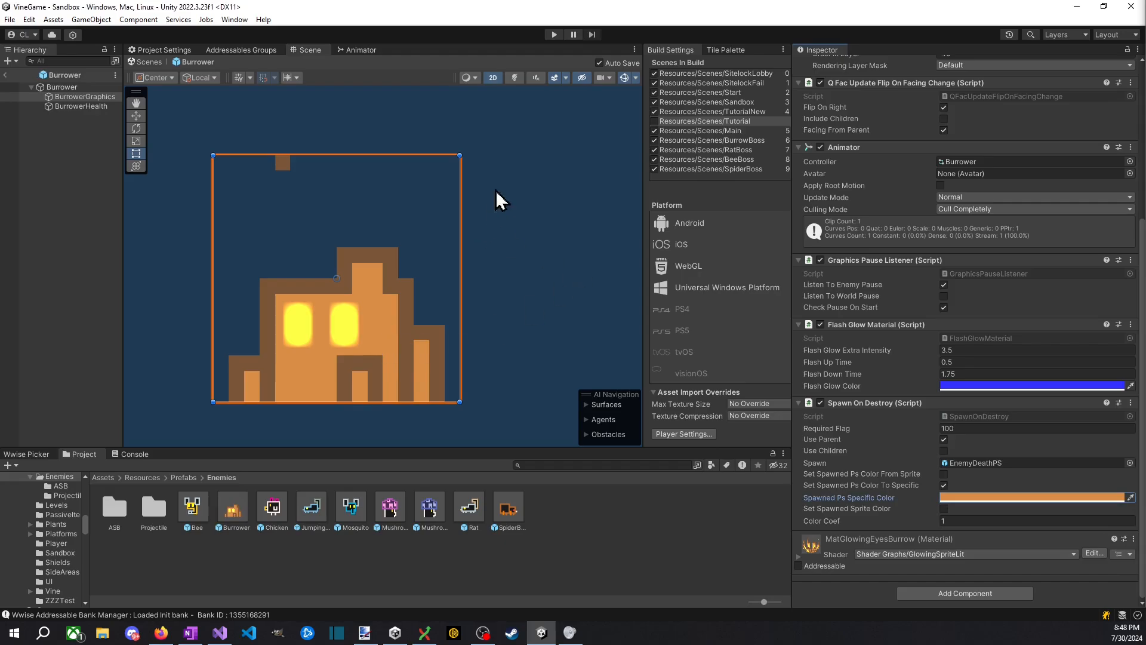
Step: Leave the Burrower prefab, run the Sandbox scene and open the game's Enemies options
{"action": "left_click", "coordinate": [5, 76]}
{"action": "left_click", "coordinate": [555, 35]}
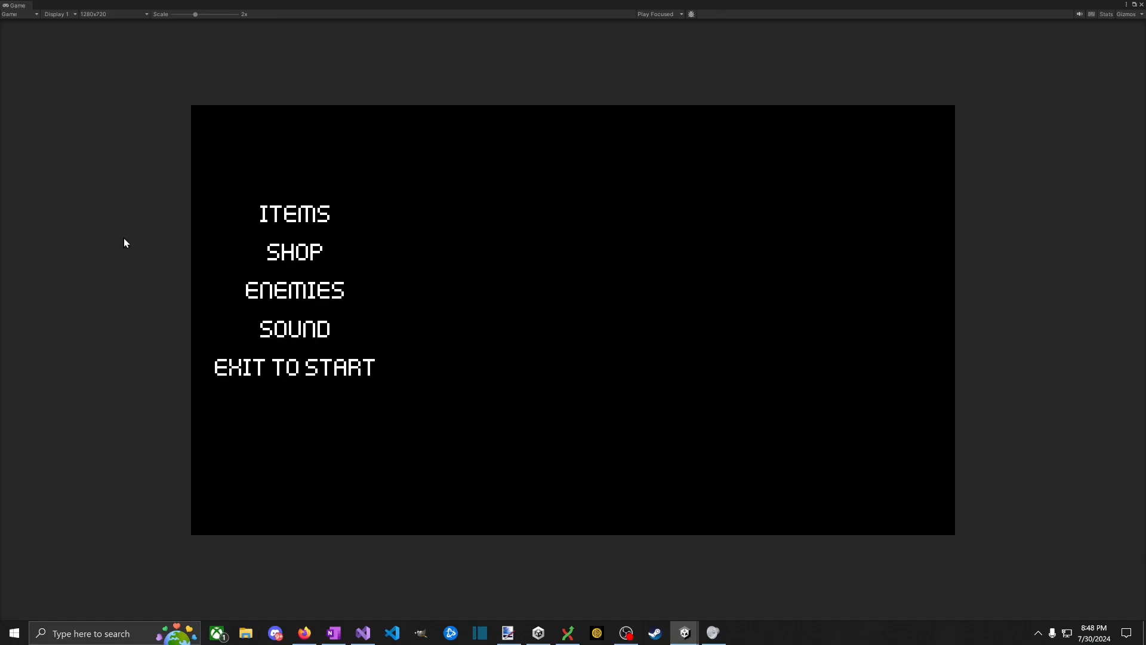
{"action": "left_click", "coordinate": [310, 293]}
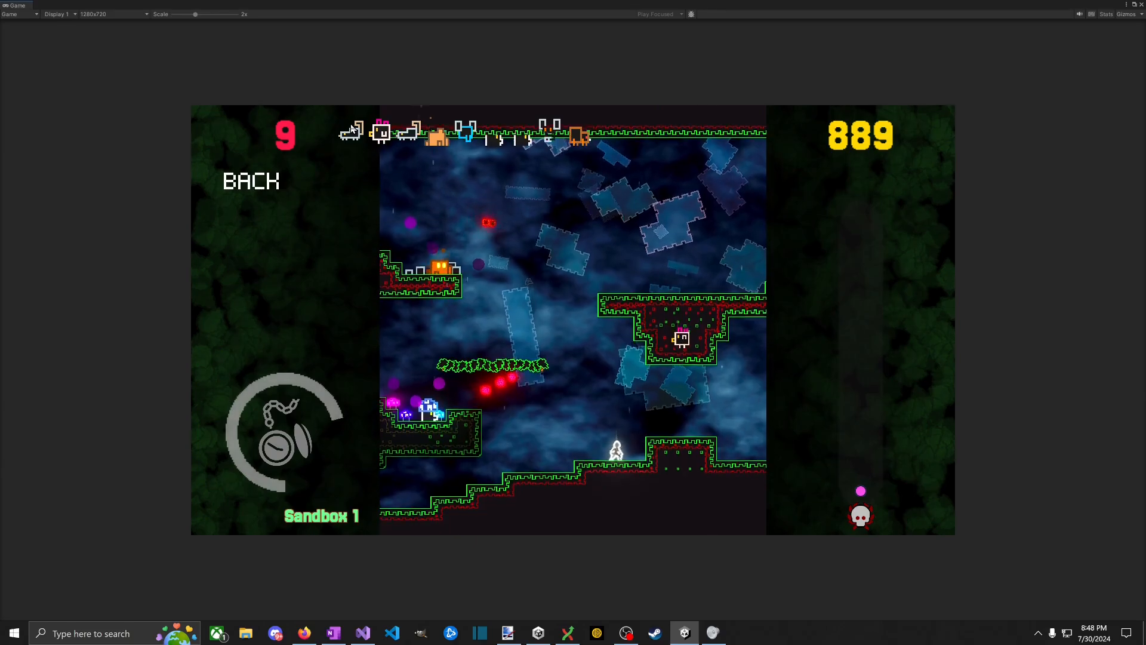
Step: Run and jump through the sandbox arena among the spawned enemies and coins to test the death particles, and stop play mode
{"action": "key", "text": "d"}
{"action": "key", "text": "space"}
{"action": "key", "text": "d"}
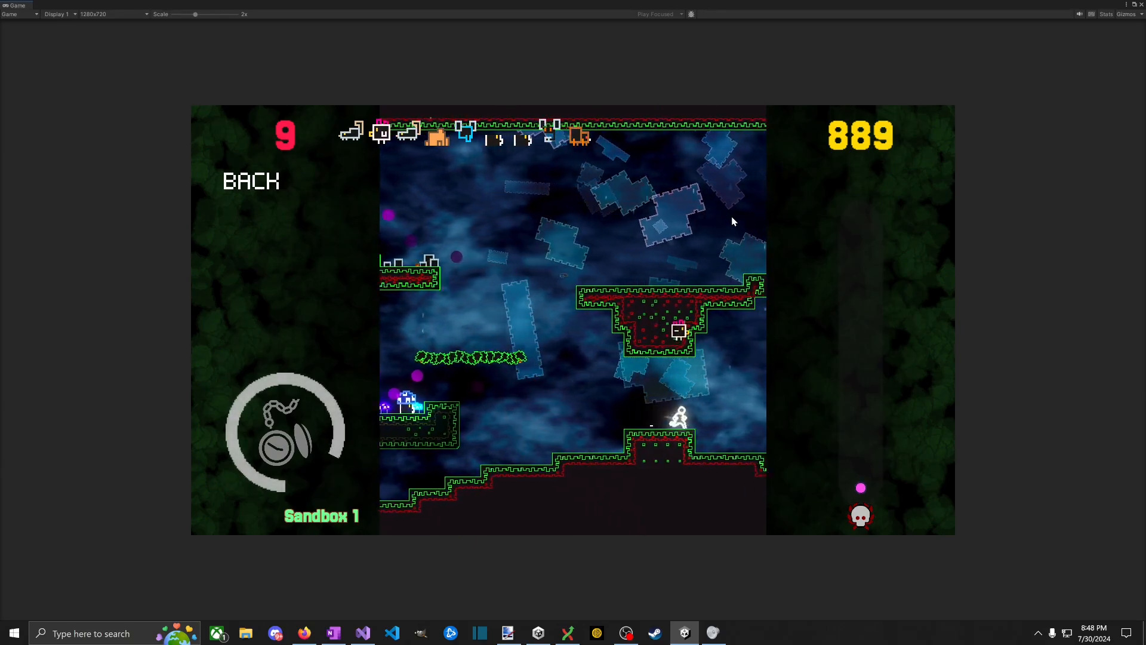
{"action": "key", "text": "space"}
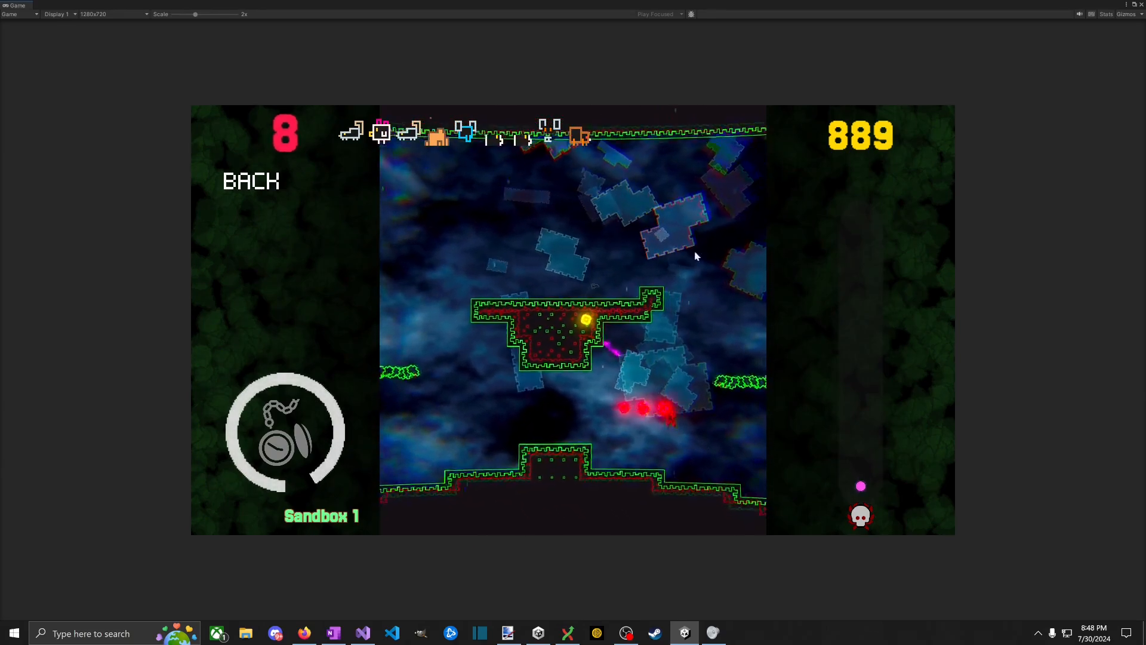
{"action": "key", "text": "a"}
{"action": "key", "text": "space"}
{"action": "key", "text": "a"}
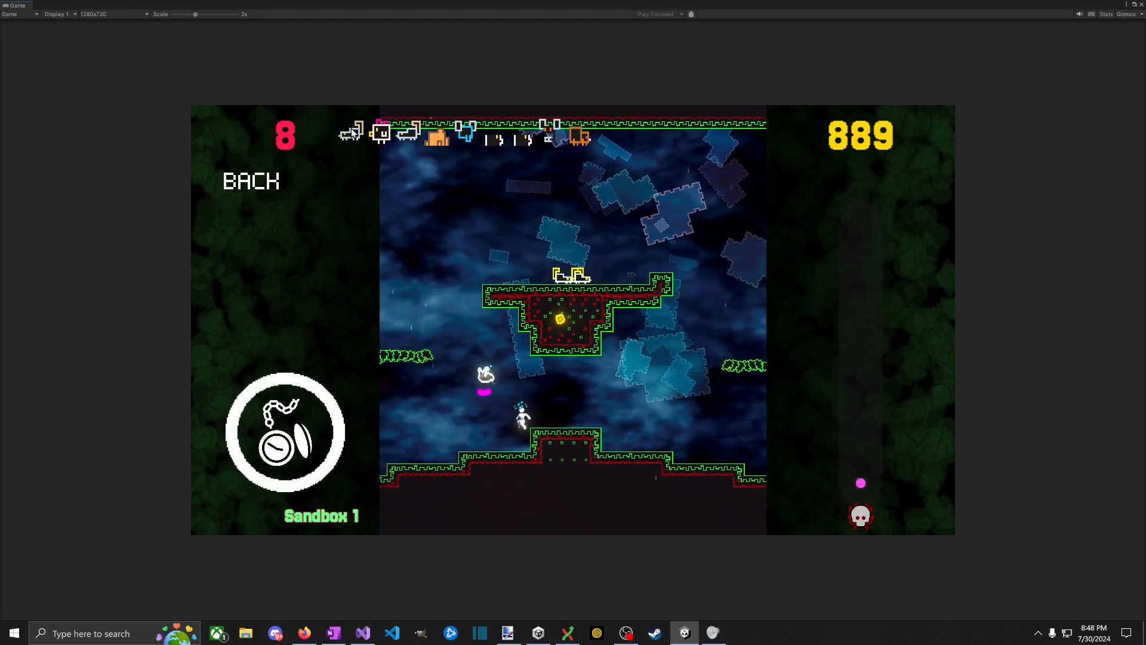
{"action": "key", "text": "space"}
{"action": "key", "text": "d"}
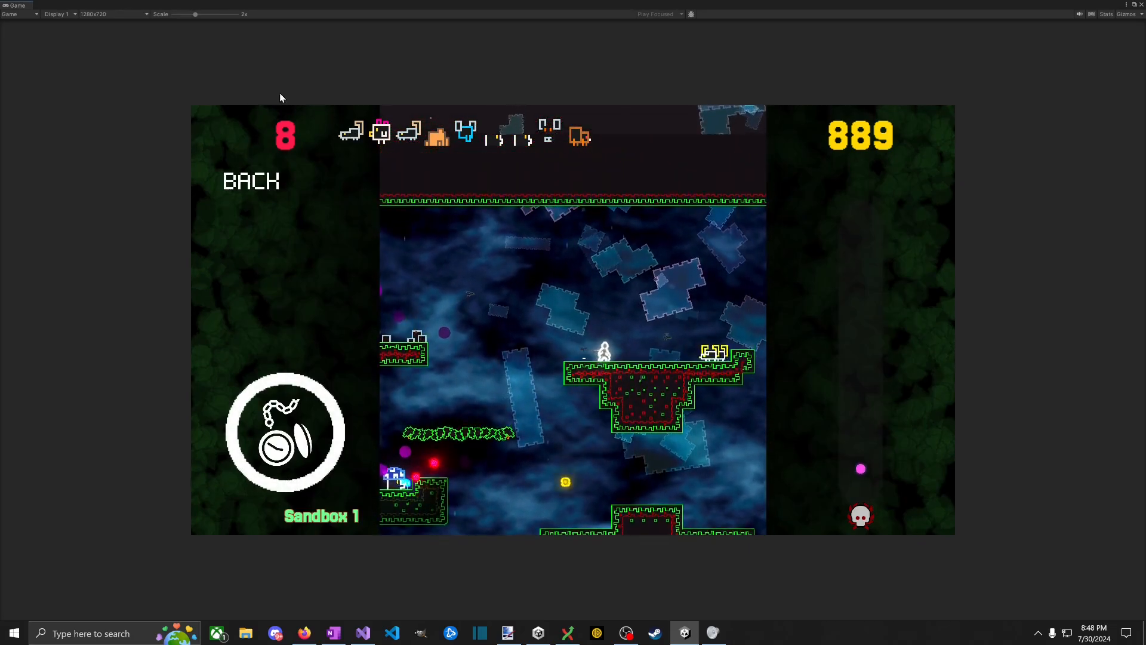
{"action": "key", "text": "d"}
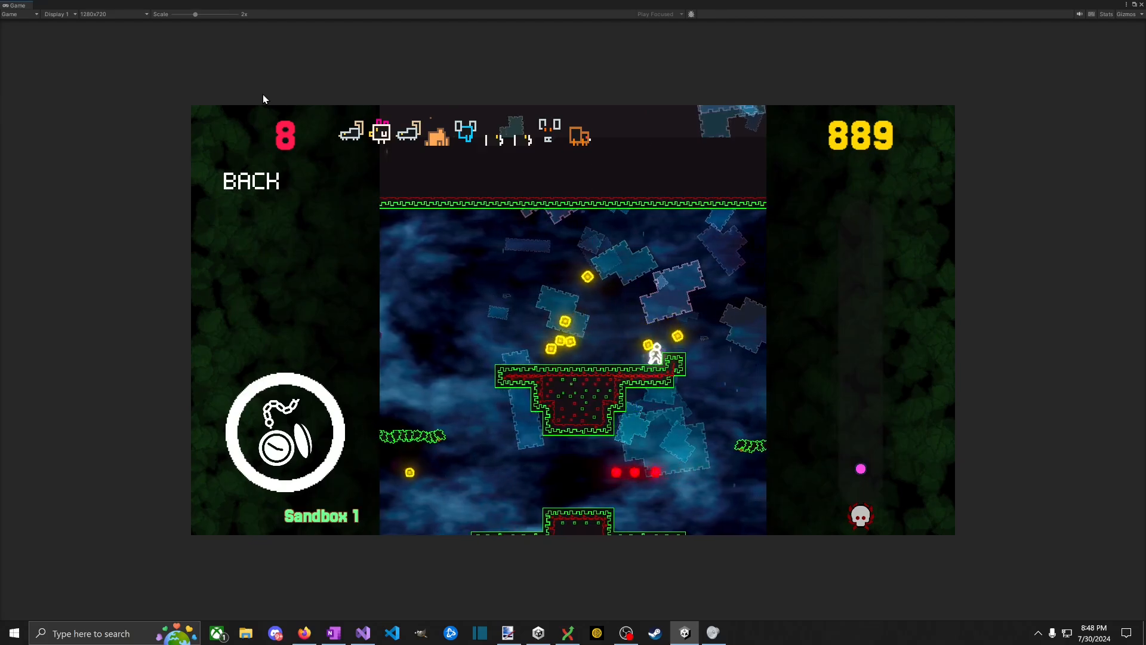
{"action": "key", "text": "a"}
{"action": "key", "text": "d"}
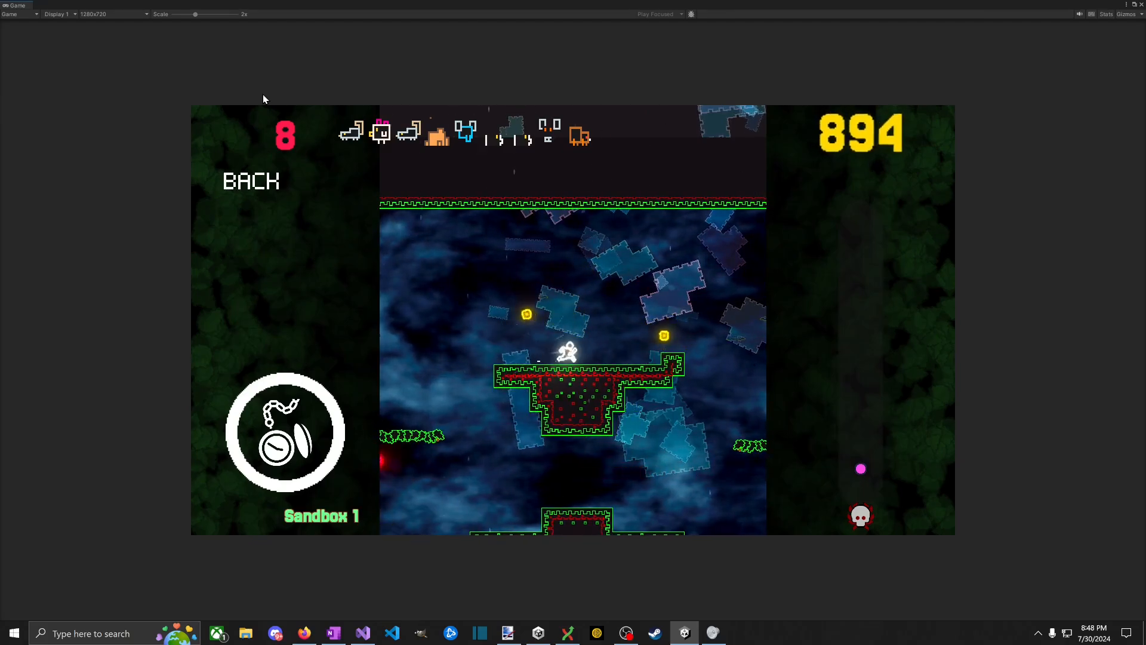
{"action": "key", "text": "a"}
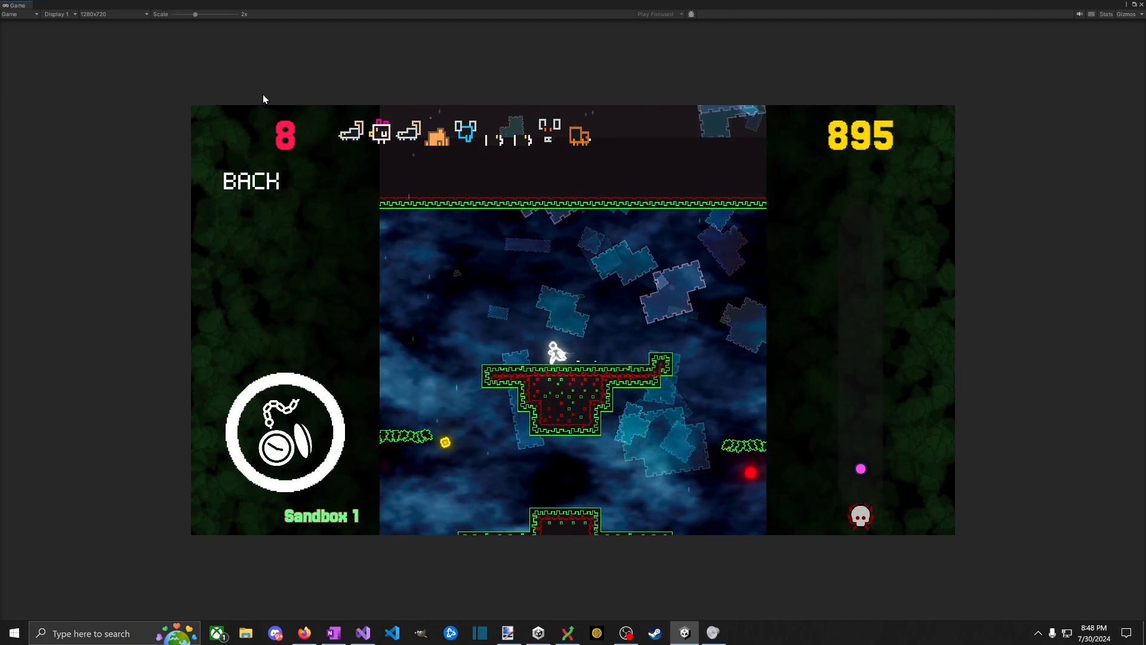
{"action": "key", "text": "d"}
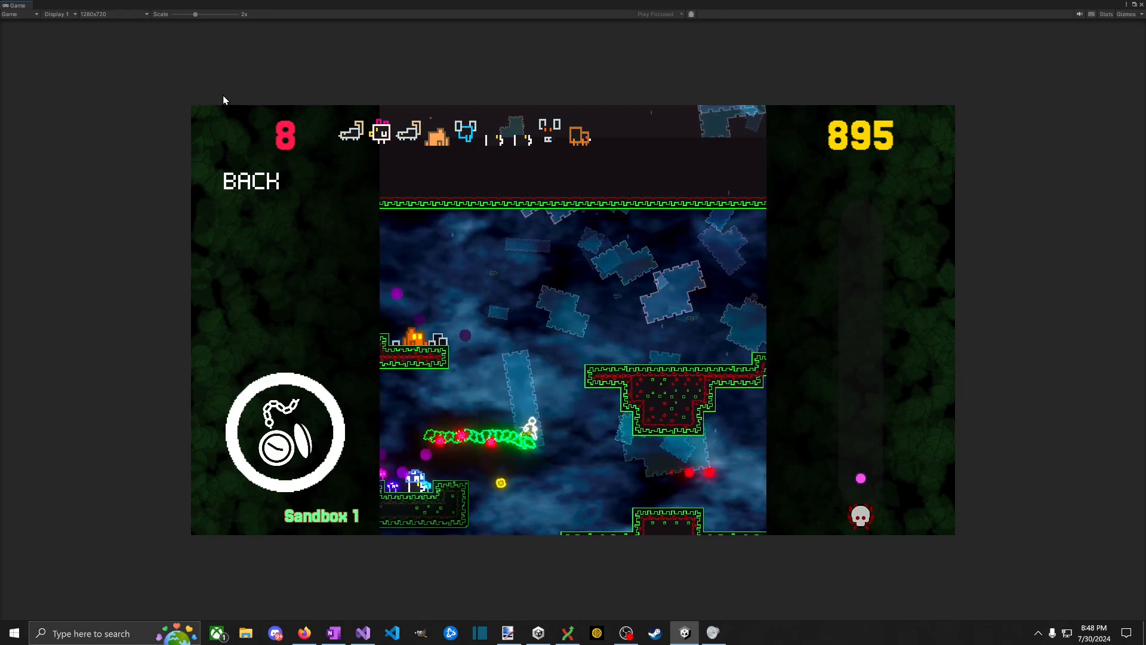
{"action": "key", "text": "a"}
{"action": "key", "text": "space"}
{"action": "key", "text": "d"}
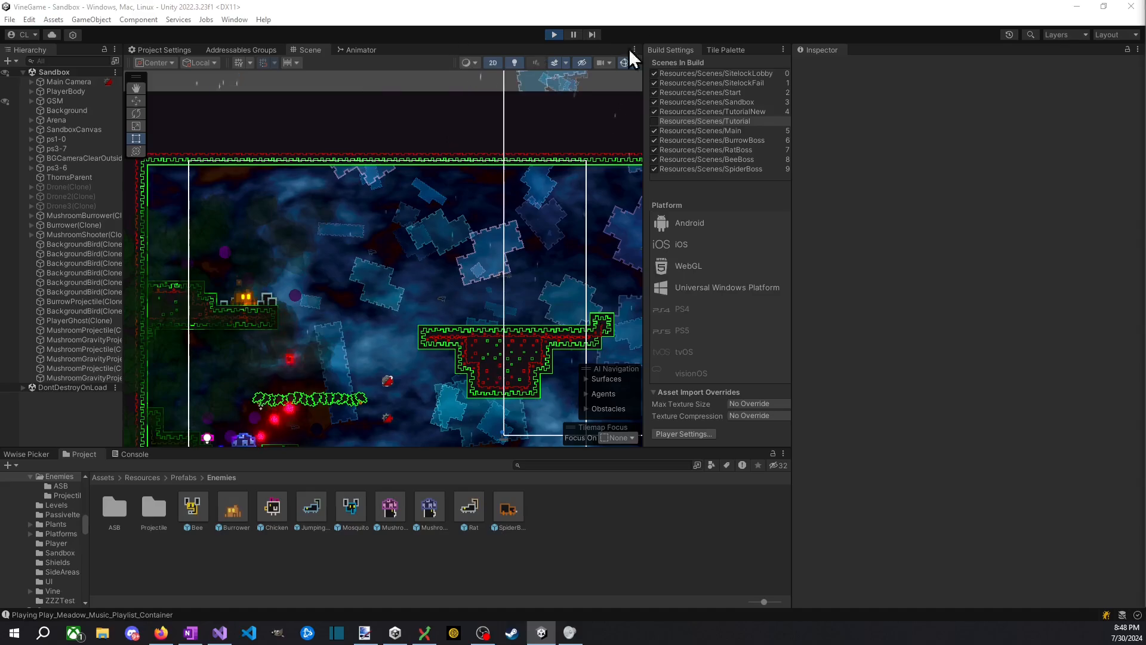
{"action": "left_click", "coordinate": [552, 39]}
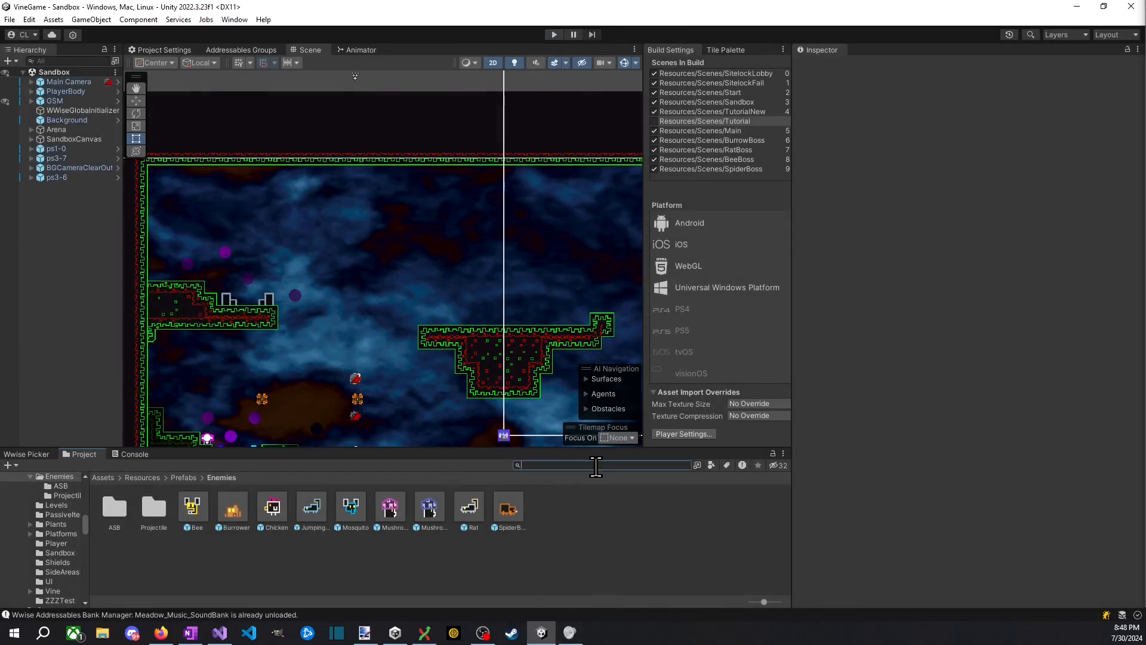
{"action": "type", "text": "coinw"}
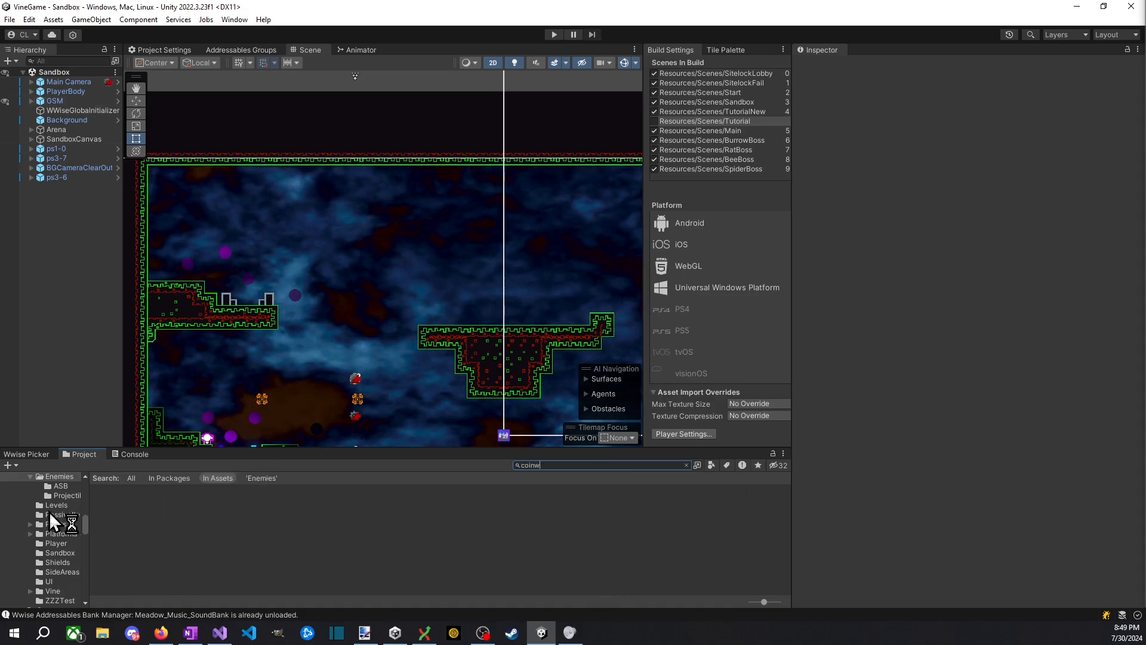
{"action": "key", "text": "BackSpace"}
{"action": "key", "text": "BackSpace"}
{"action": "key", "text": "BackSpace"}
{"action": "key", "text": "BackSpace"}
{"action": "type", "text": "worldm"}
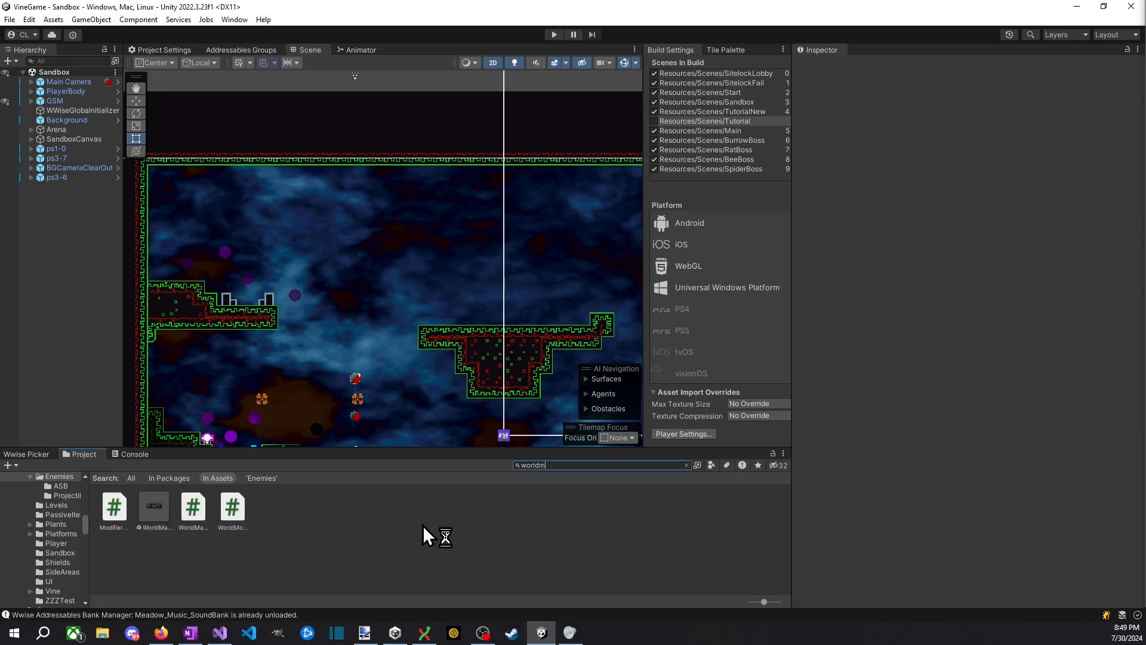
{"action": "key", "text": "BackSpace"}
{"action": "key", "text": "BackSpace"}
{"action": "key", "text": "BackSpace"}
{"action": "key", "text": "BackSpace"}
{"action": "key", "text": "BackSpace"}
{"action": "key", "text": "BackSpace"}
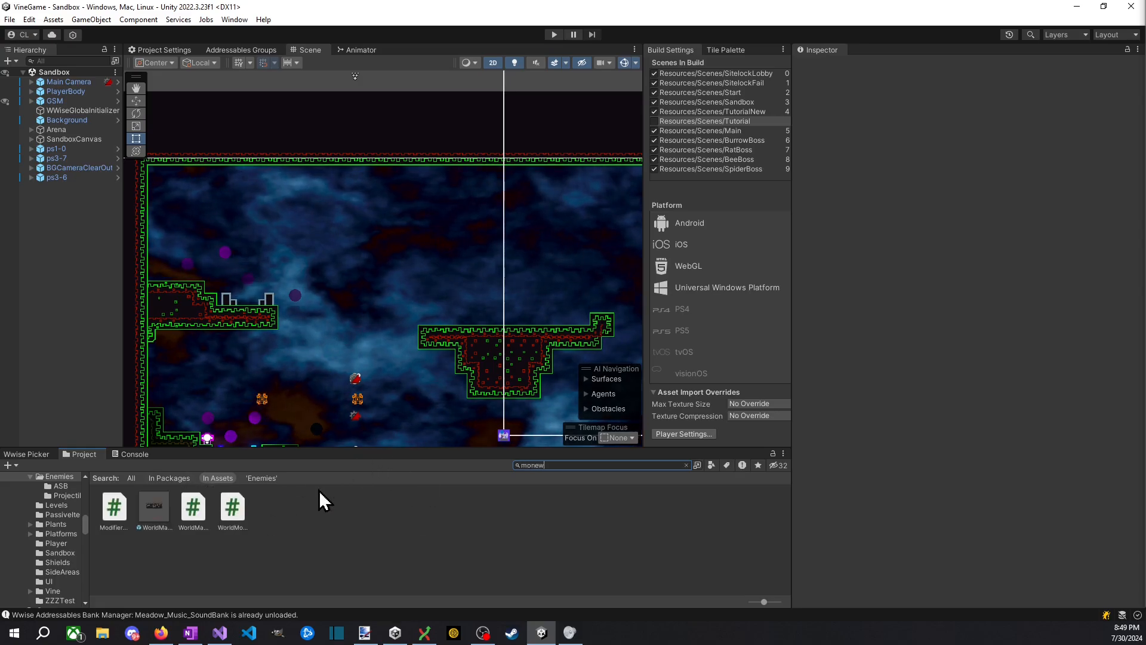
Step: Search the project assets for "moneyw" and open the MoneyWorld prefab
{"action": "type", "text": "moneyw"}
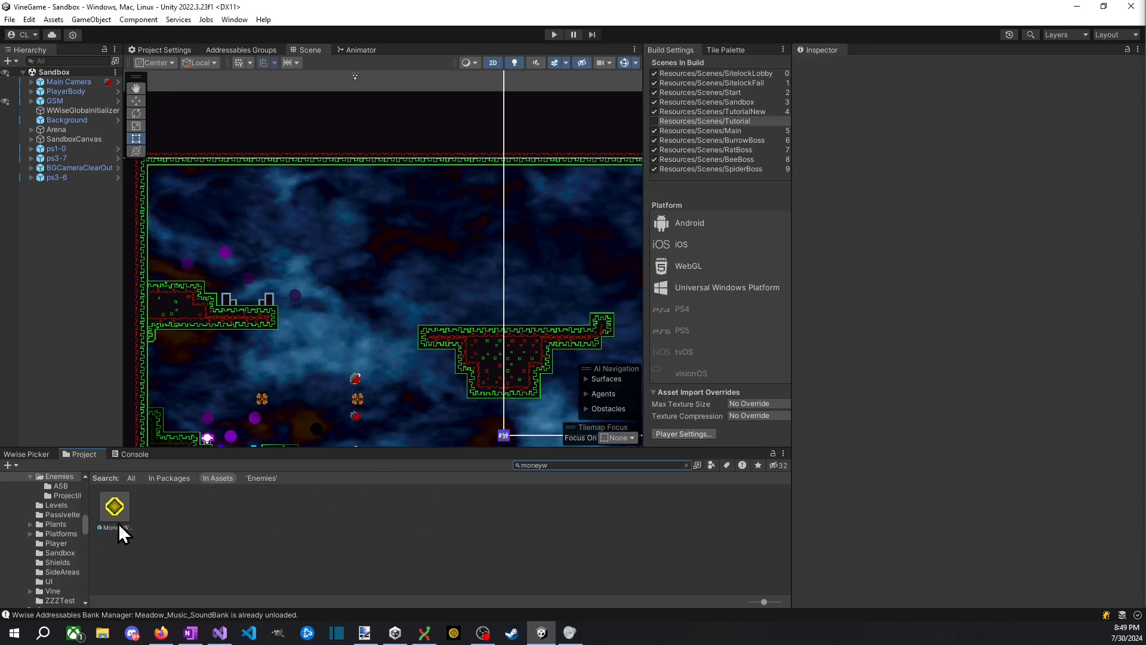
{"action": "double_click", "coordinate": [116, 511]}
{"action": "scroll", "coordinate": [1013, 238], "scroll_direction": "down", "scroll_amount": 15}
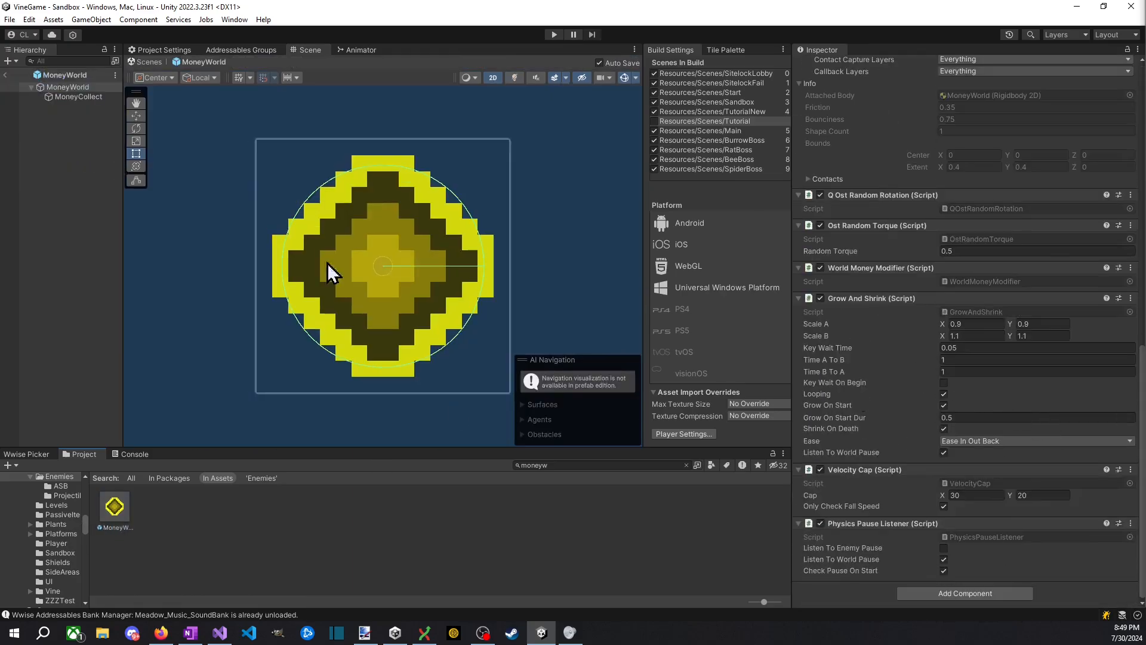
Step: Enable Set Spawned Ps Color From Sprite in the Spawn On Destroy component of MoneyWorld's MoneyCollect child
{"action": "scroll", "coordinate": [940, 511], "scroll_direction": "up", "scroll_amount": 6}
{"action": "scroll", "coordinate": [949, 511], "scroll_direction": "down", "scroll_amount": 6}
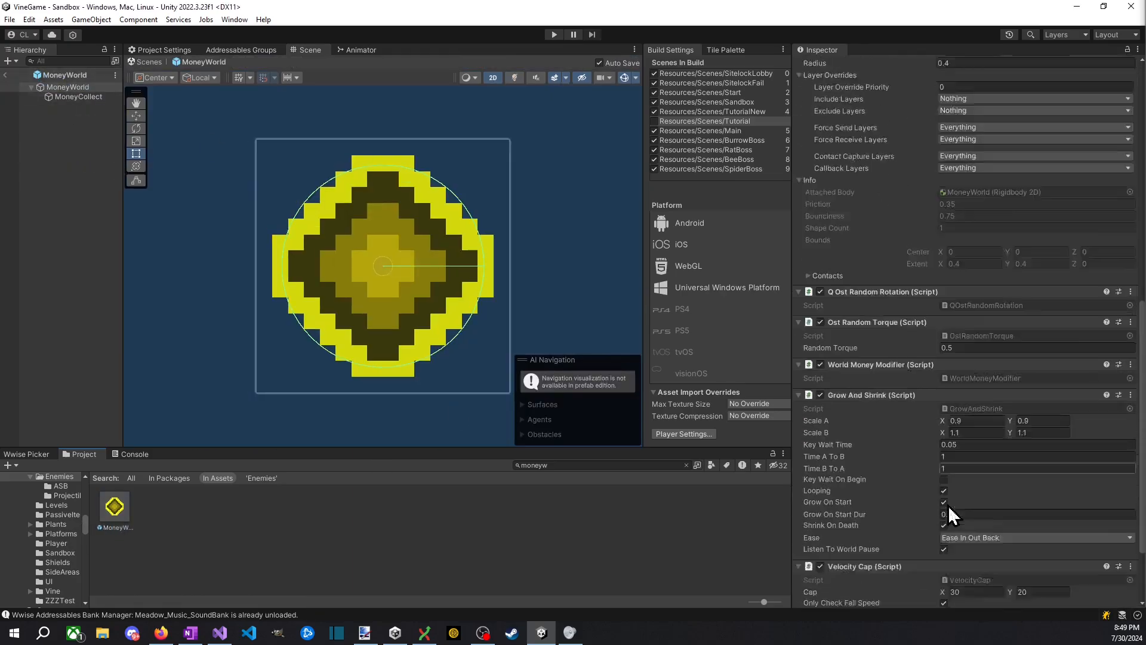
{"action": "scroll", "coordinate": [944, 511], "scroll_direction": "up", "scroll_amount": 20}
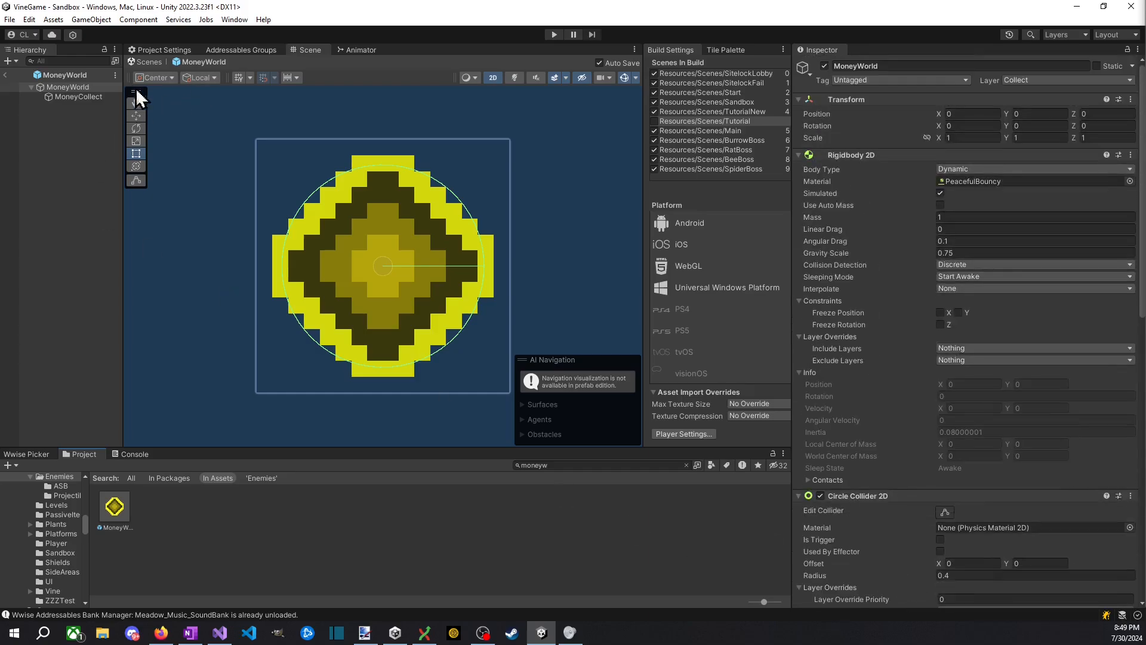
{"action": "left_click", "coordinate": [94, 97]}
{"action": "scroll", "coordinate": [994, 323], "scroll_direction": "down", "scroll_amount": 10}
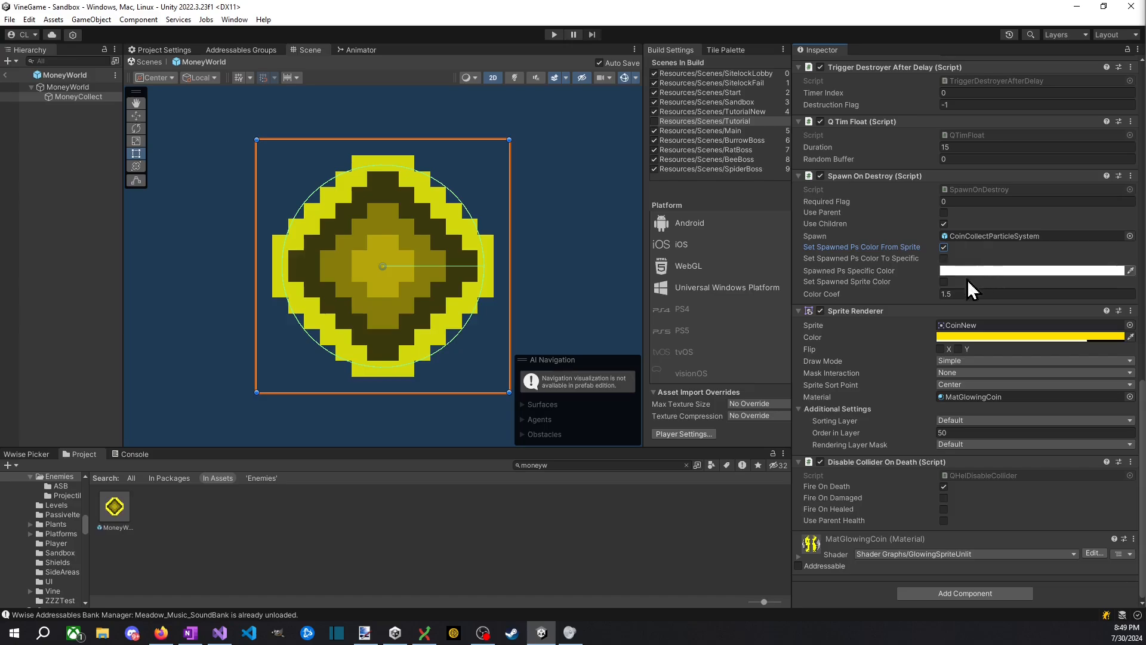
Step: Run the Sandbox scene in play mode and open the game's Enemies options
{"action": "left_click", "coordinate": [554, 33]}
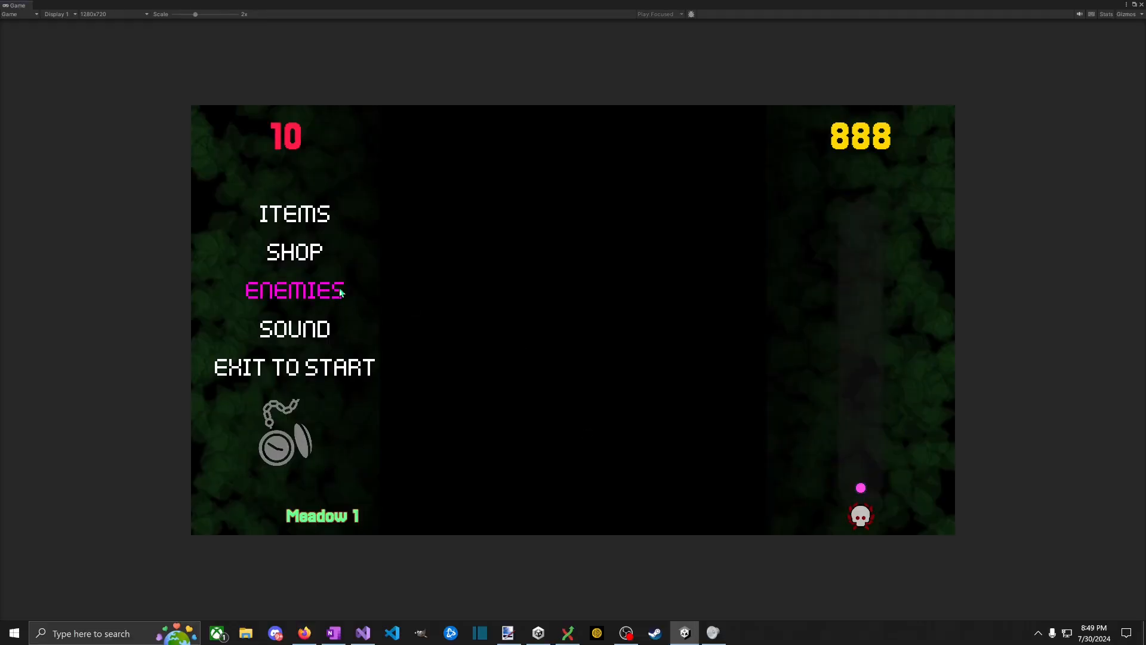
{"action": "left_click", "coordinate": [323, 215]}
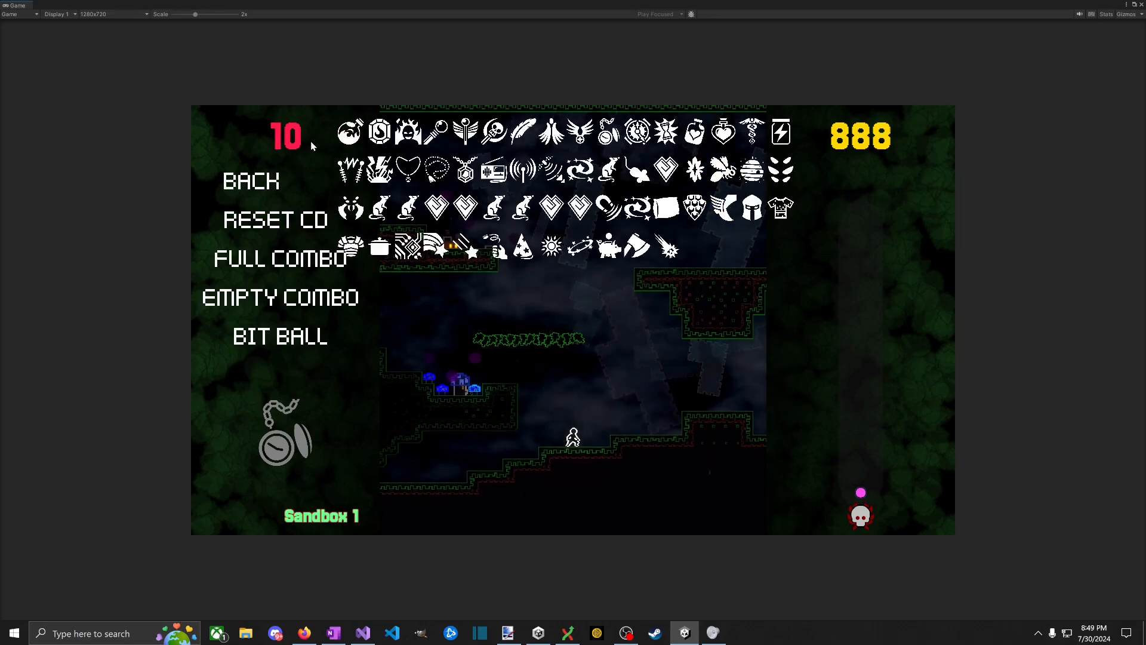
{"action": "left_click", "coordinate": [252, 181]}
{"action": "left_click", "coordinate": [306, 250]}
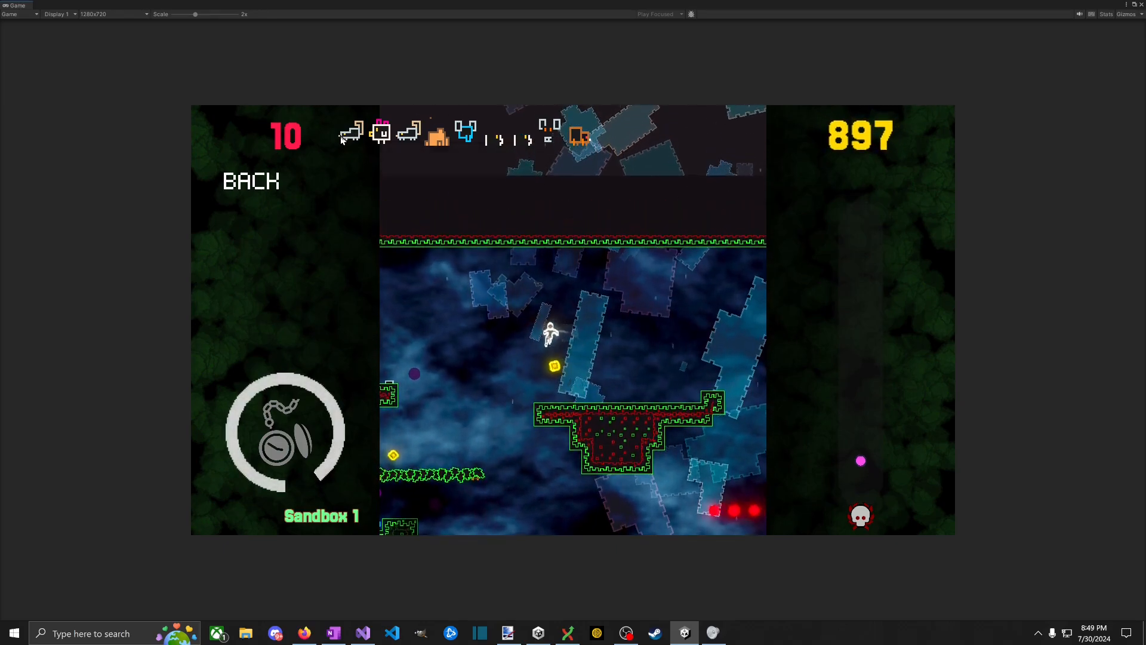
Step: Spawn enemies of the second and third types in the sandbox arena and fight around the platform to test the death and coin particles
{"action": "double_click", "coordinate": [385, 139]}
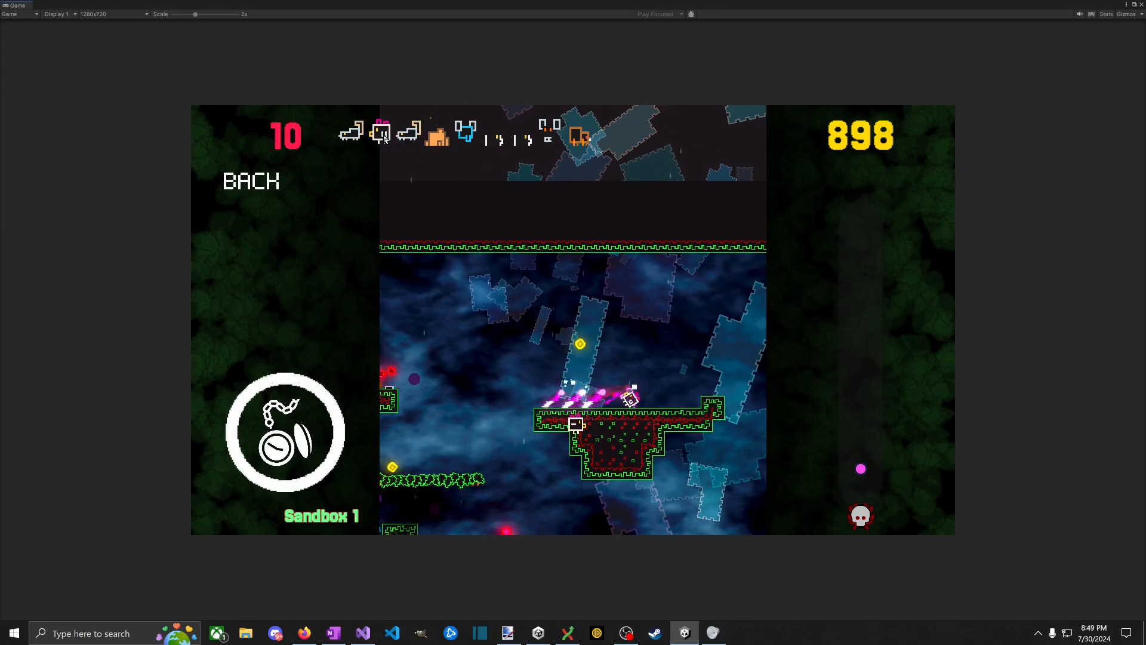
{"action": "left_click", "coordinate": [410, 140]}
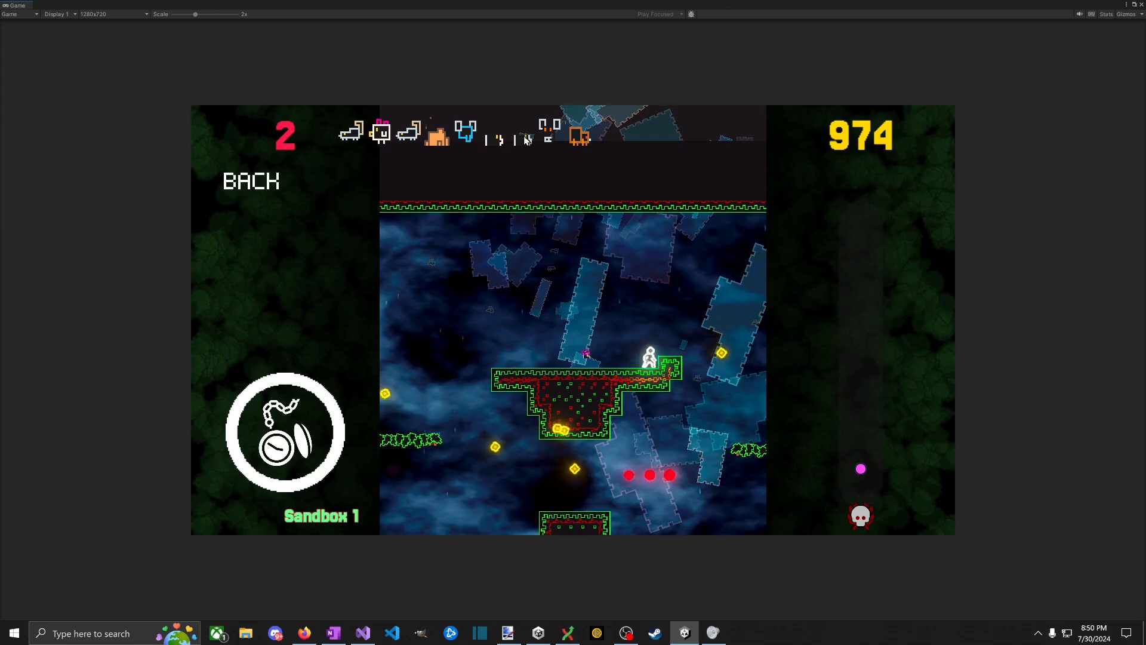
{"action": "key", "text": "a"}
{"action": "key", "text": "space"}
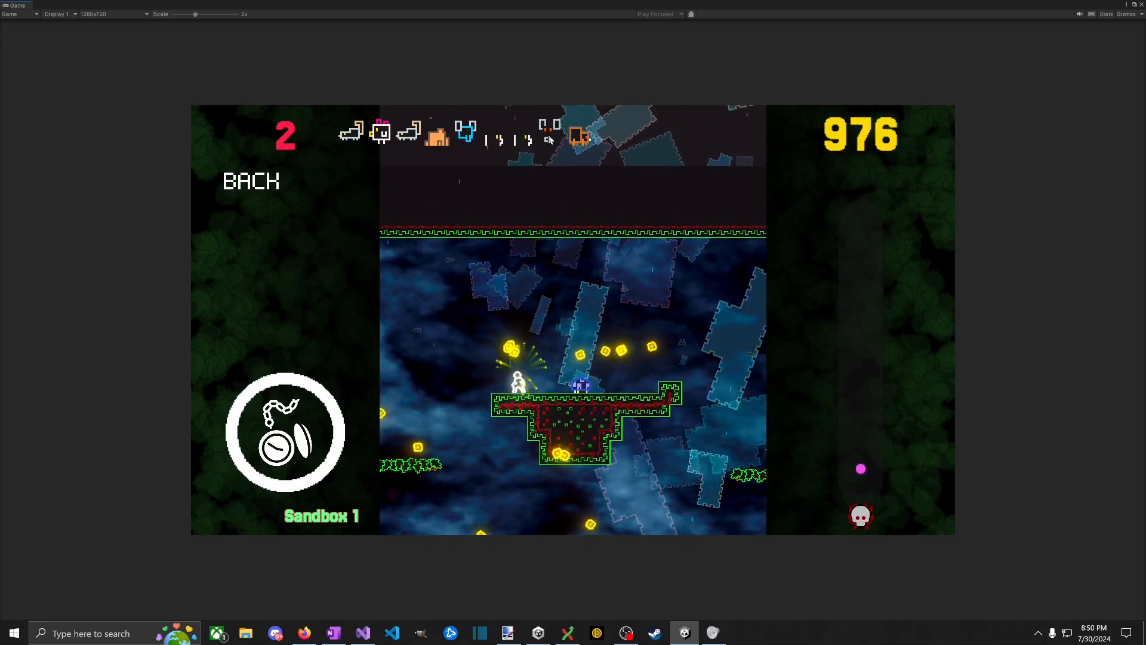
{"action": "key", "text": "a"}
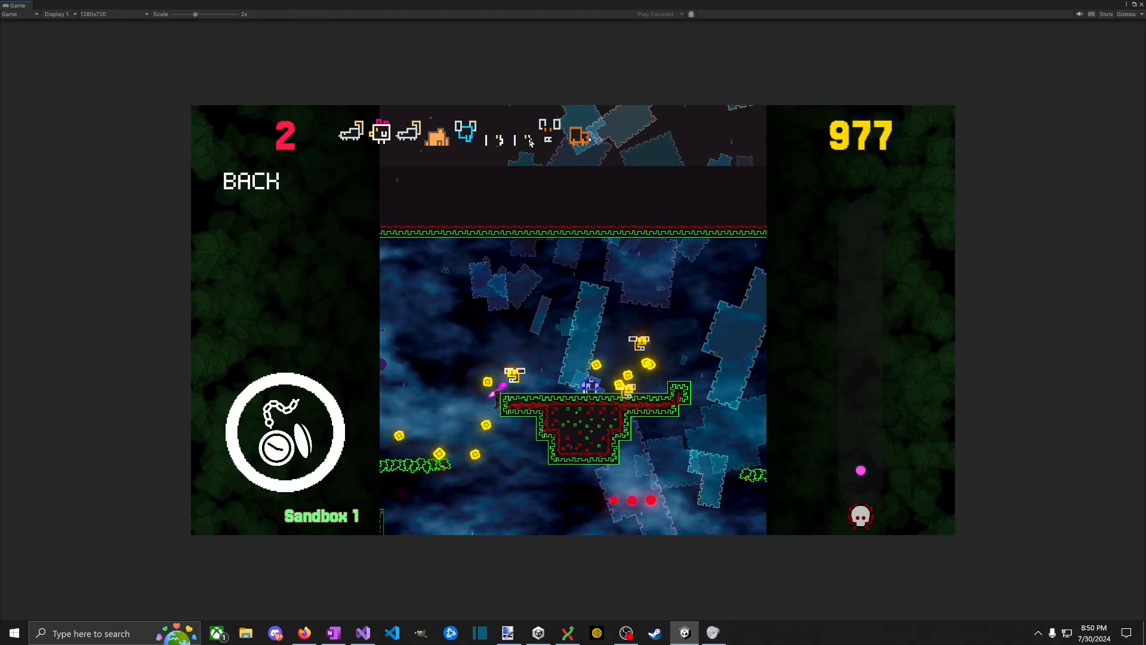
{"action": "key", "text": "d"}
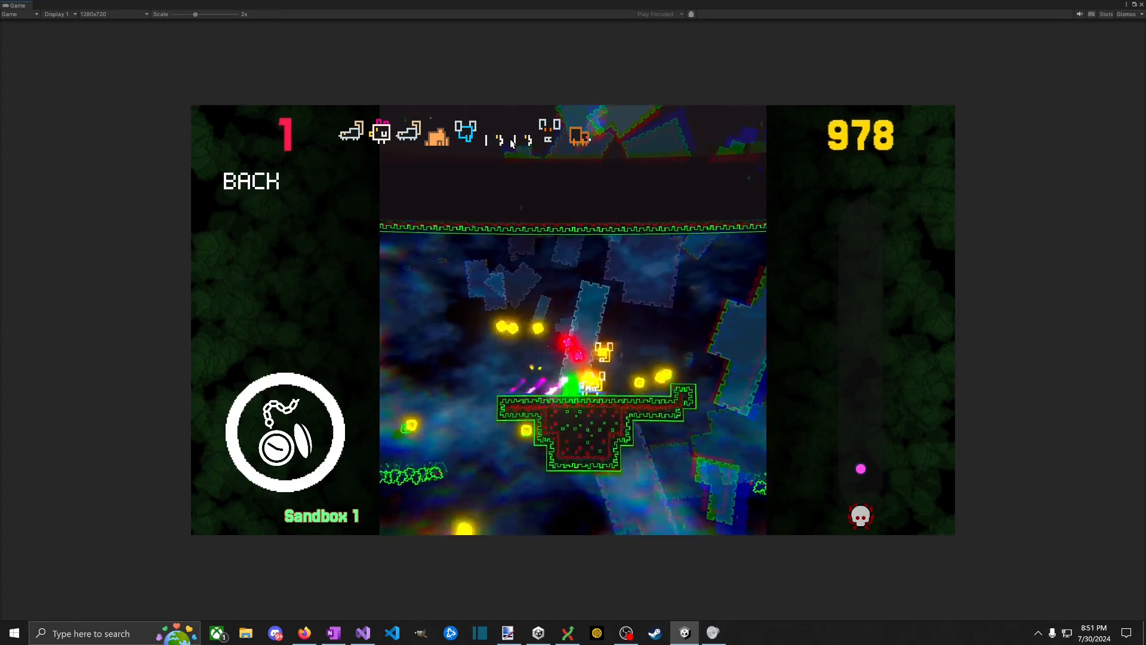
Step: Stop the playtest, search the project assets for "enemyd" and open the EnemyDeathPS prefab
{"action": "key", "text": "d"}
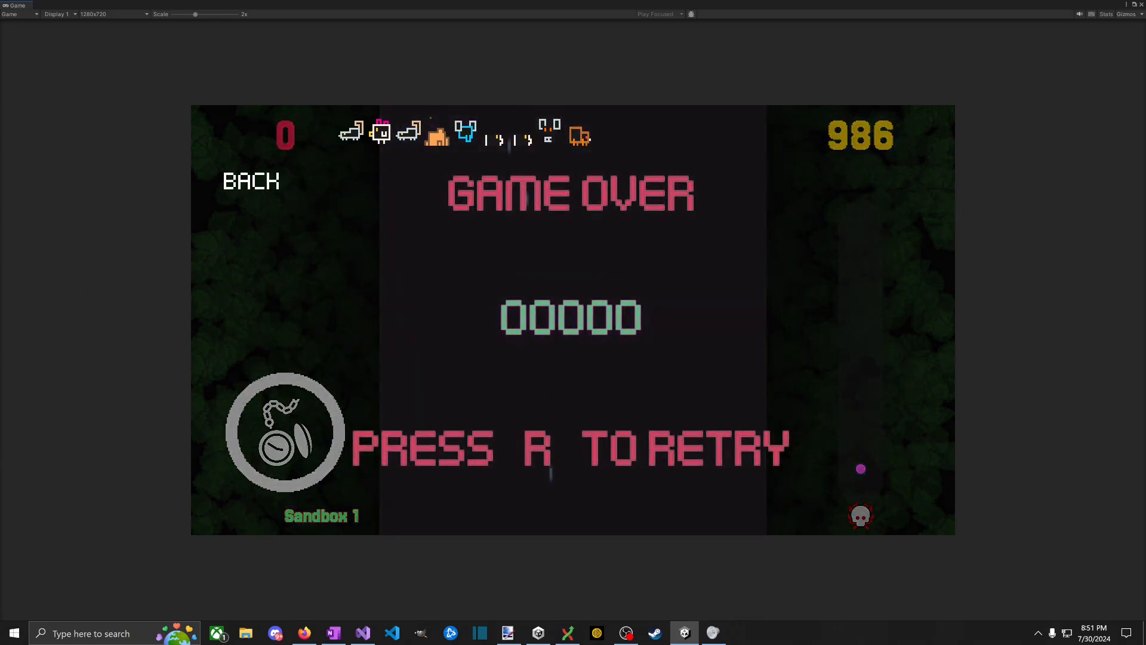
{"action": "key", "text": "ctrl+p"}
{"action": "left_click", "coordinate": [24, 79]}
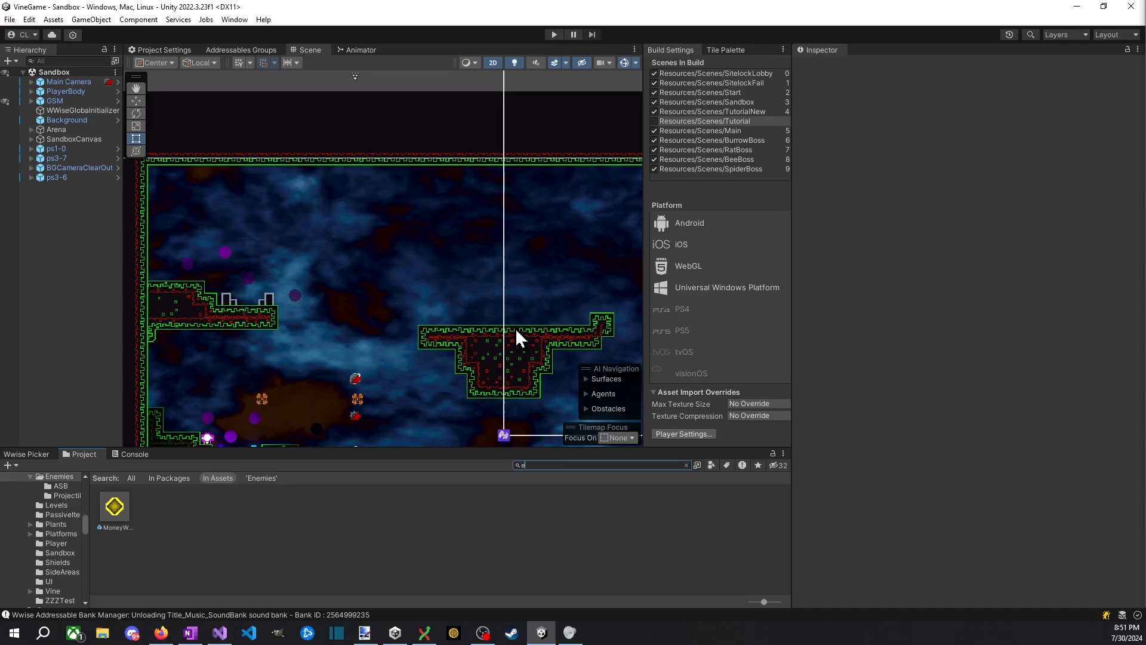
{"action": "type", "text": "enemy"}
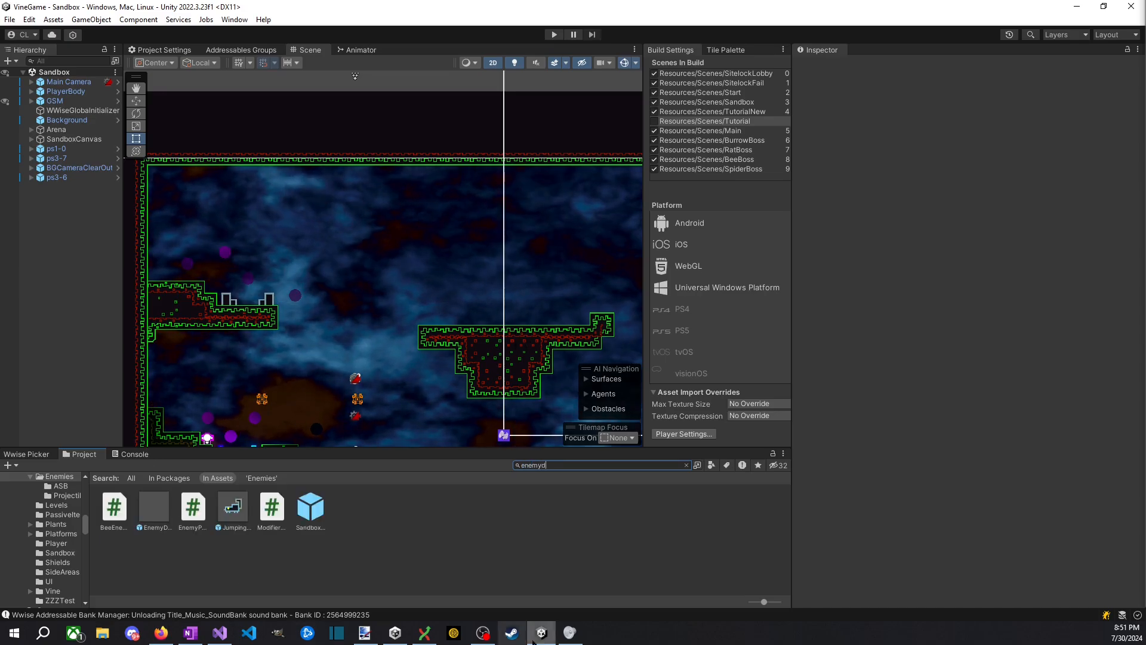
{"action": "type", "text": "d"}
{"action": "double_click", "coordinate": [104, 517]}
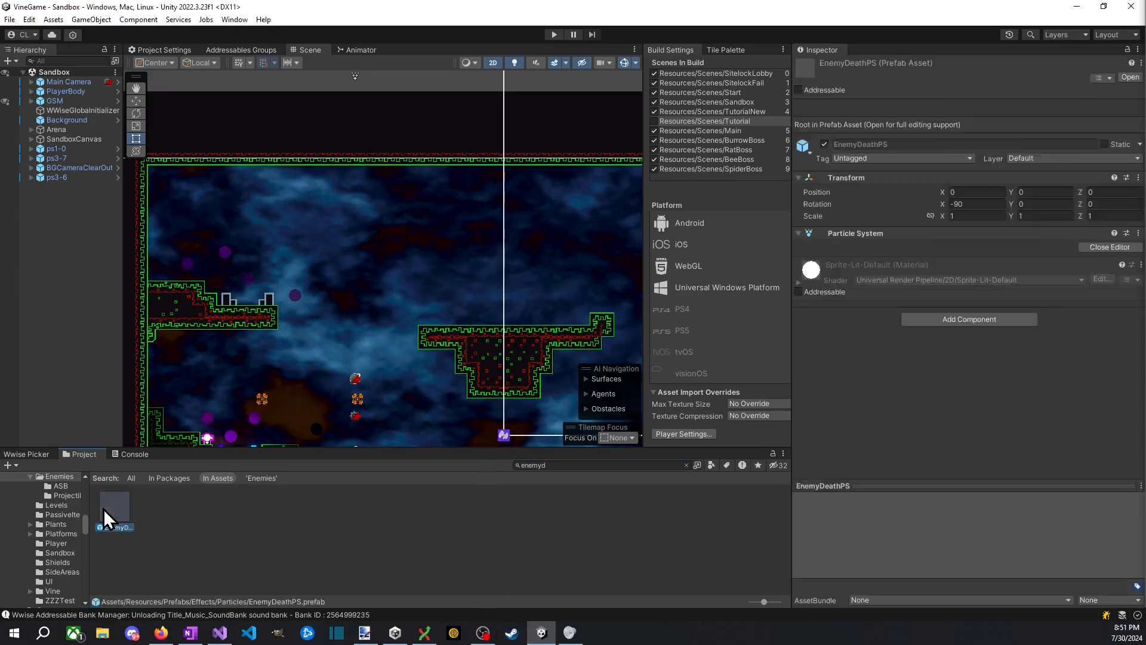
Step: Open EnemyDeathPS in the particle effect editor and set its duration to 0.425, keeping 3D Start Size off
{"action": "left_click", "coordinate": [1105, 170]}
{"action": "left_click", "coordinate": [1105, 170]}
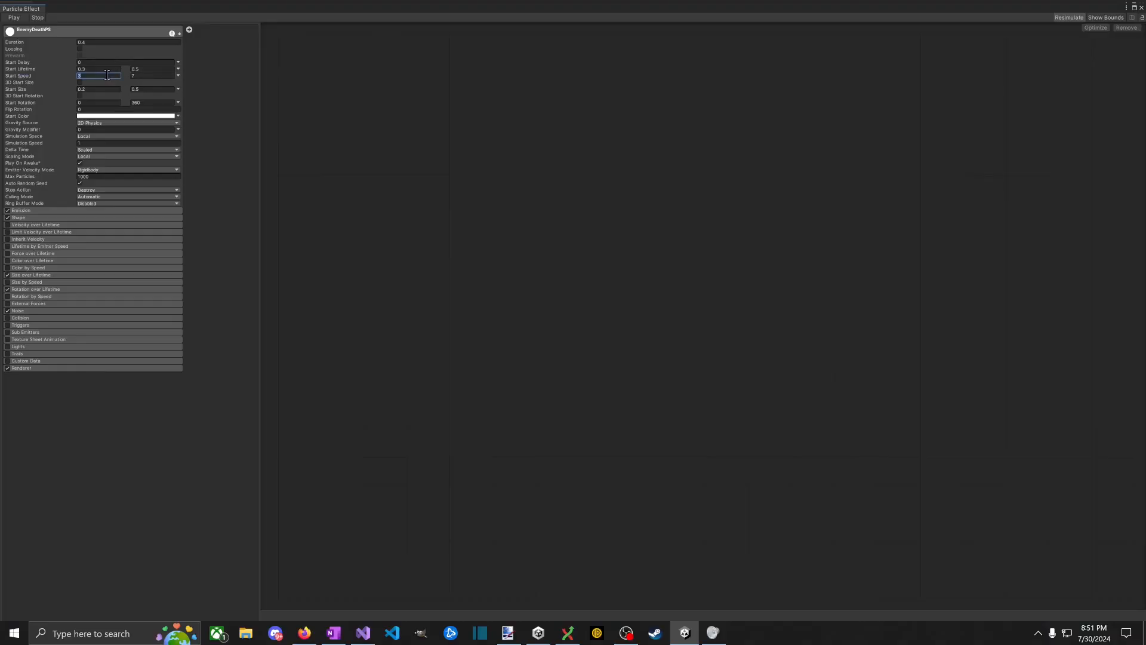
{"action": "left_click", "coordinate": [98, 69]}
{"action": "left_click", "coordinate": [79, 83]}
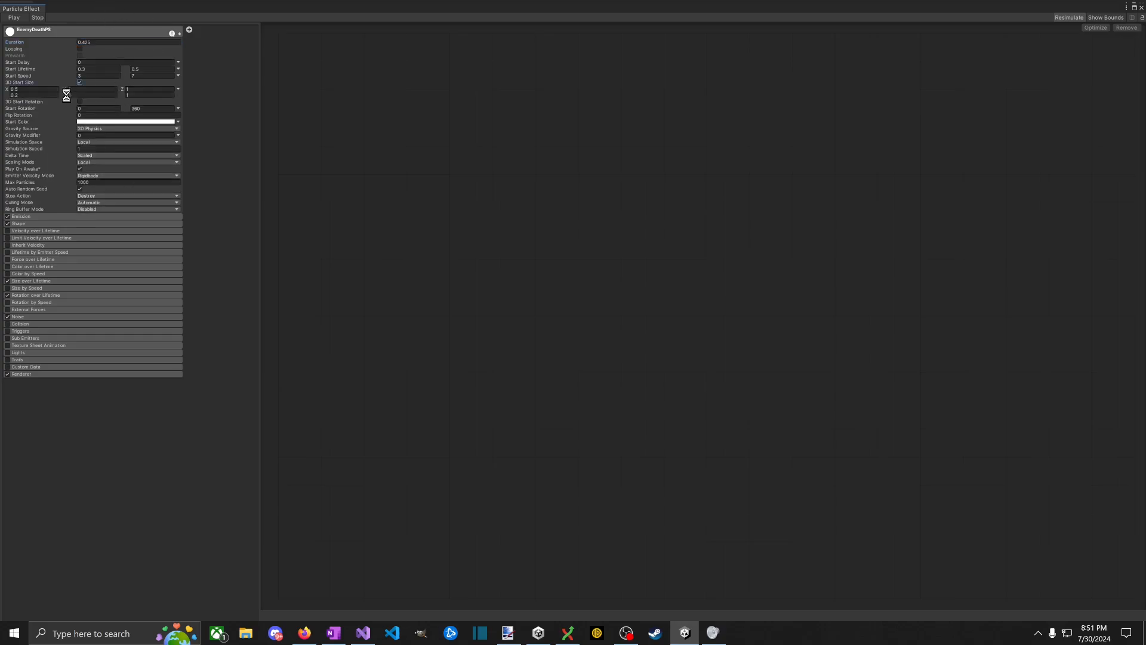
{"action": "left_click", "coordinate": [80, 82]}
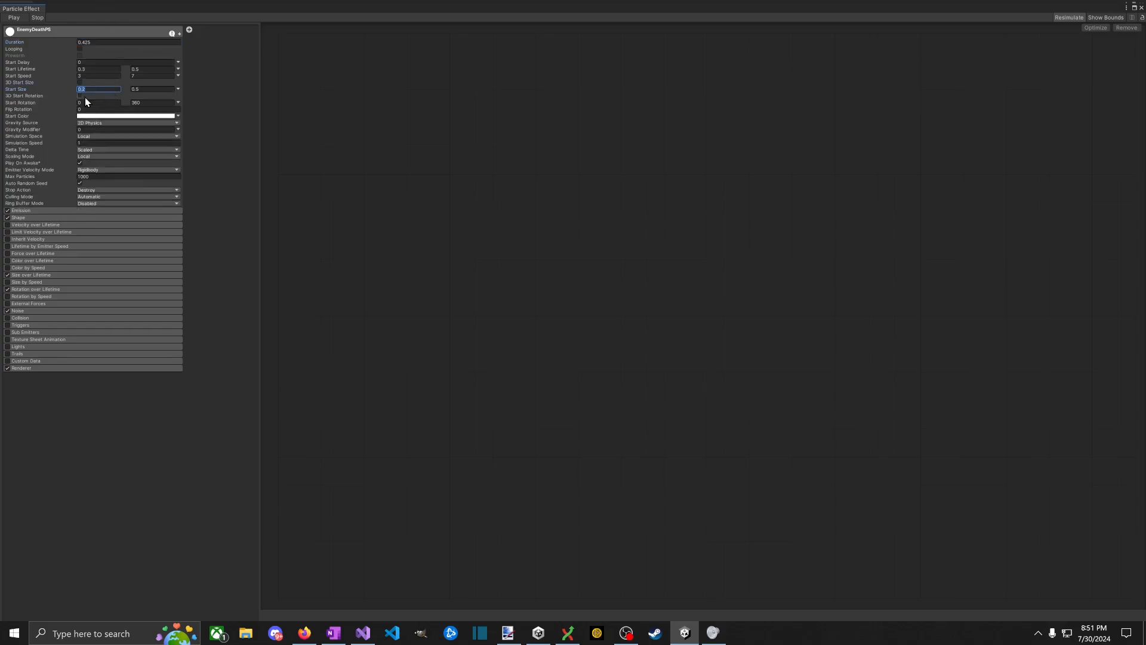
Step: Set the minimum Start Size to 0.3, adjust its maximum, and open the Emission module's Rate over Time for editing
{"action": "key", "text": "BackSpace"}
{"action": "type", "text": "3"}
{"action": "key", "text": "Tab"}
{"action": "type", "text": "0."}
{"action": "left_click", "coordinate": [77, 211]}
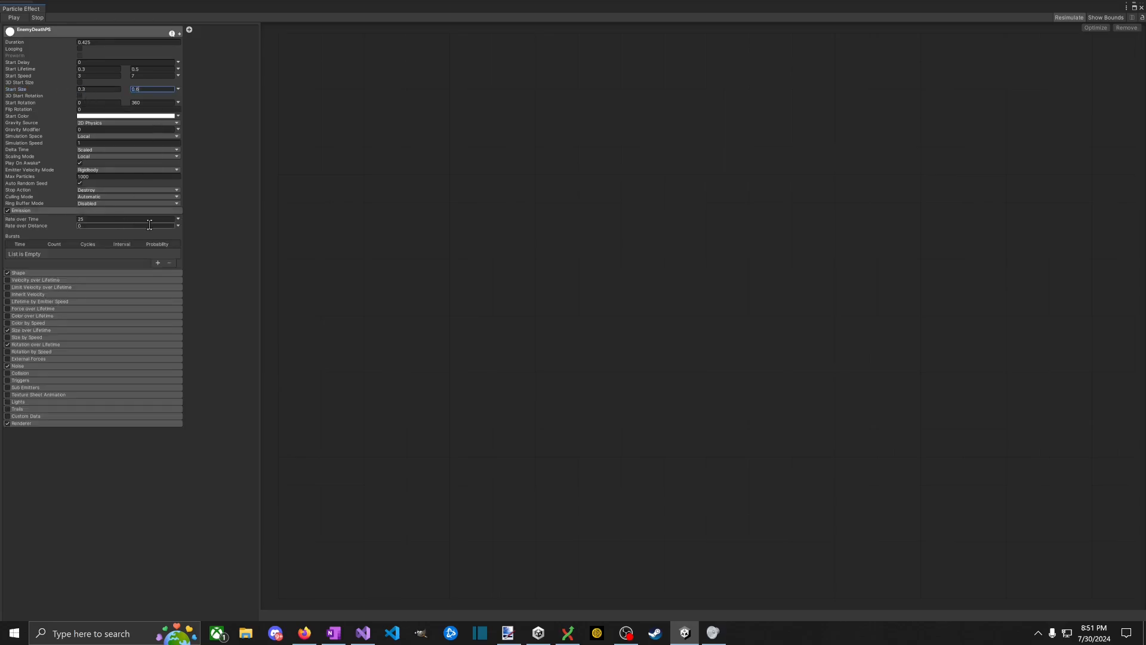
{"action": "left_click", "coordinate": [136, 219]}
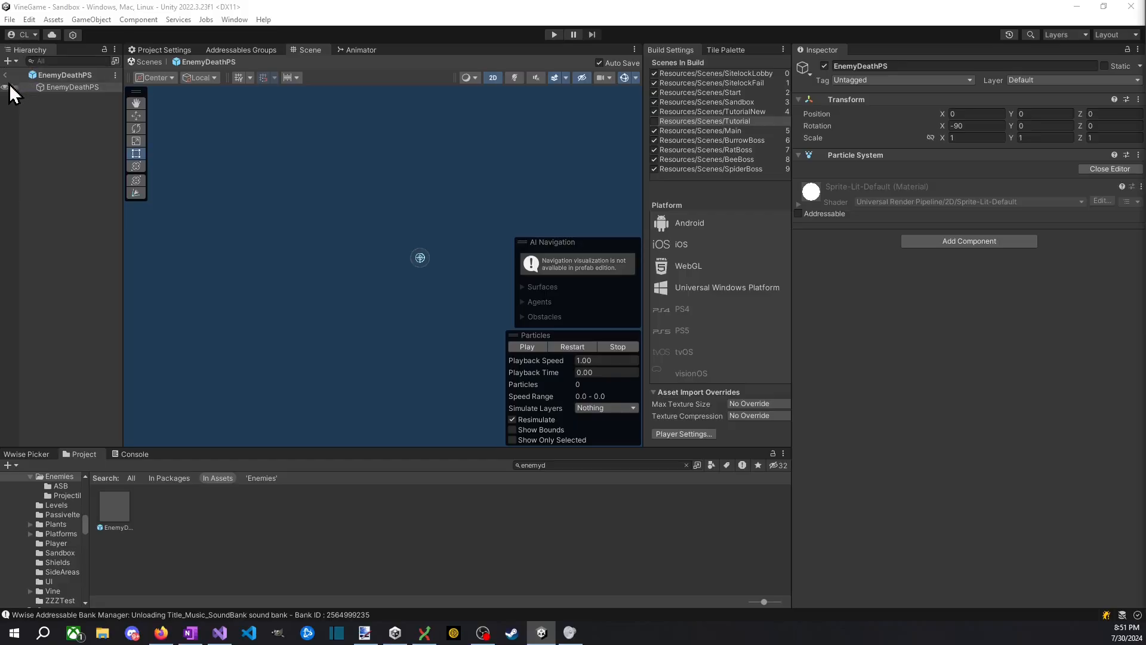
Step: Return to the Sandbox scene, run the game and spawn enemies on the floating platform to check their death particles
{"action": "left_click", "coordinate": [8, 77]}
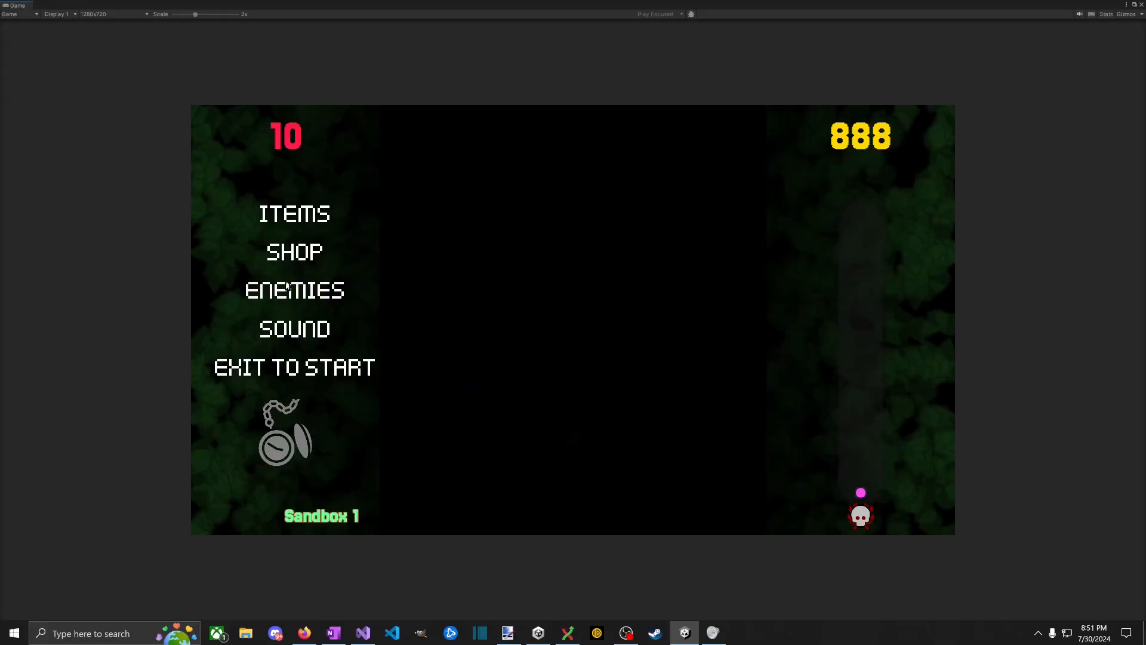
{"action": "left_click", "coordinate": [287, 288]}
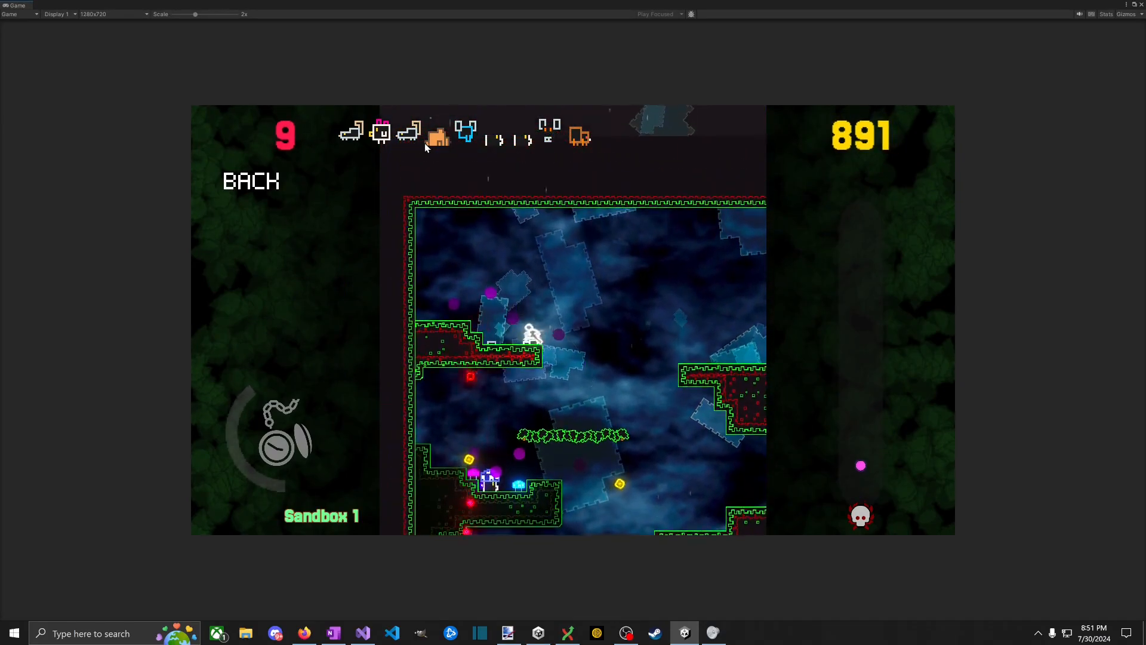
{"action": "key", "text": "space"}
{"action": "key", "text": "d"}
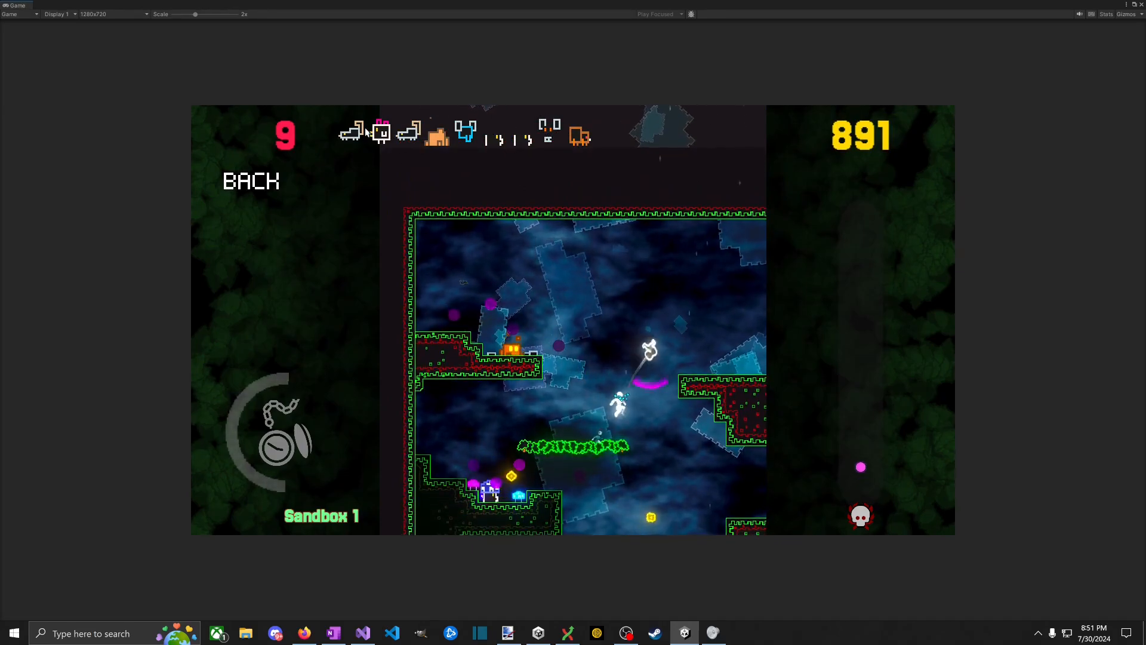
{"action": "key", "text": "a"}
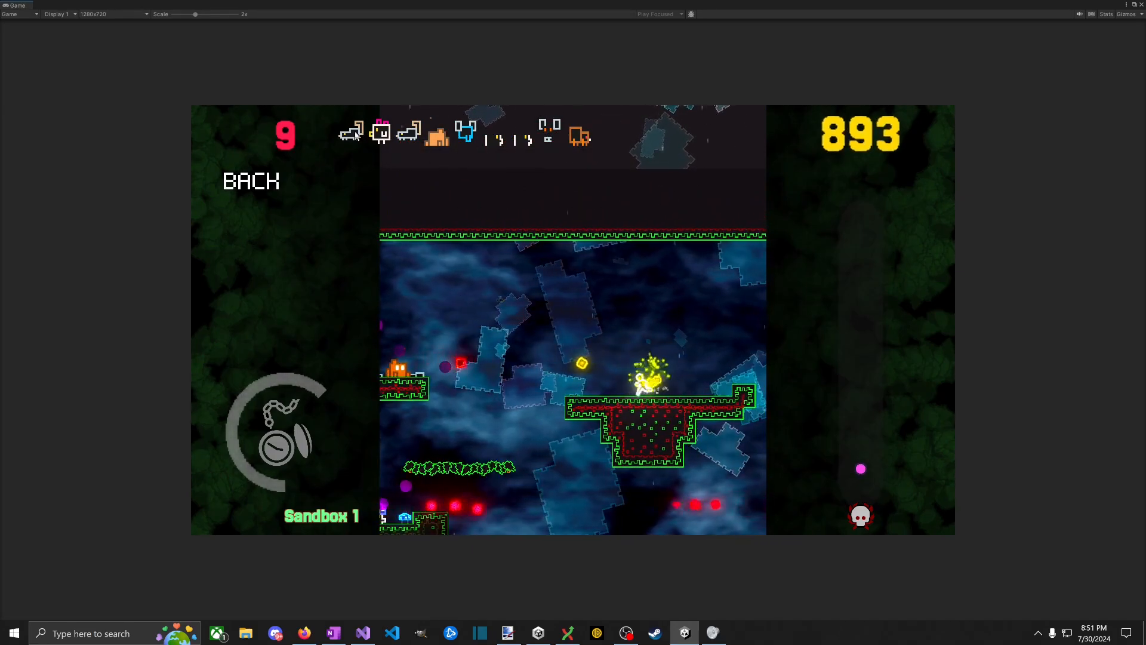
{"action": "key", "text": "d"}
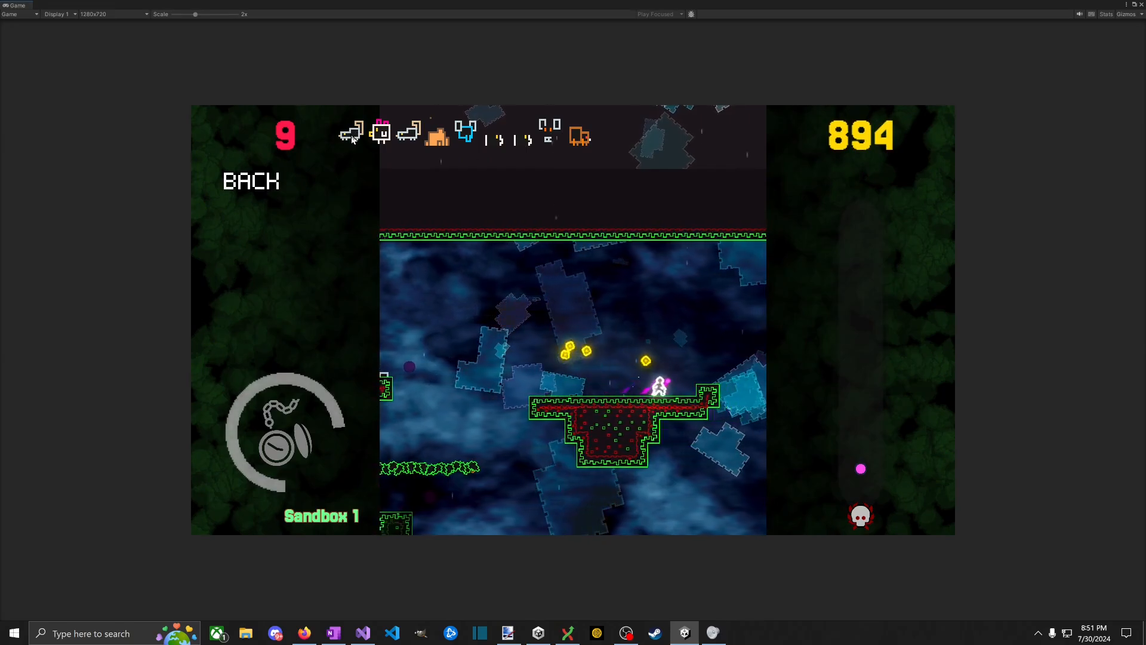
{"action": "left_click", "coordinate": [391, 137]}
{"action": "key", "text": "a"}
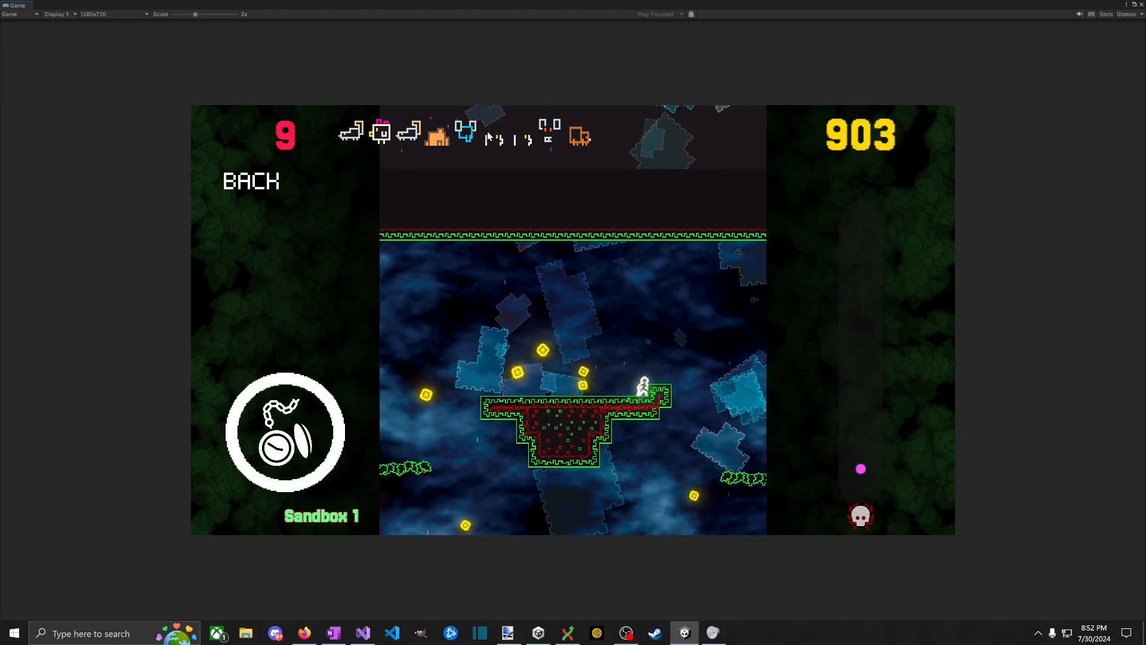
Step: Spawn the legged and horned enemies from the sandbox enemy list and defeat them to examine their death effects
{"action": "key", "text": "Left"}
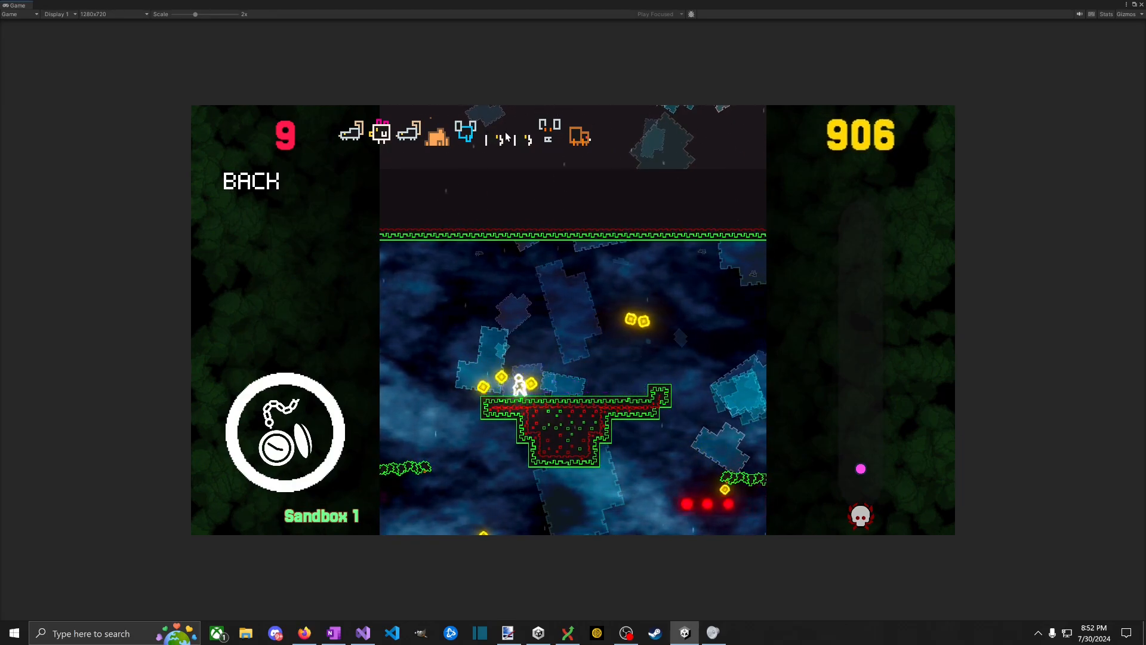
{"action": "key", "text": "Left"}
{"action": "key", "text": "Right"}
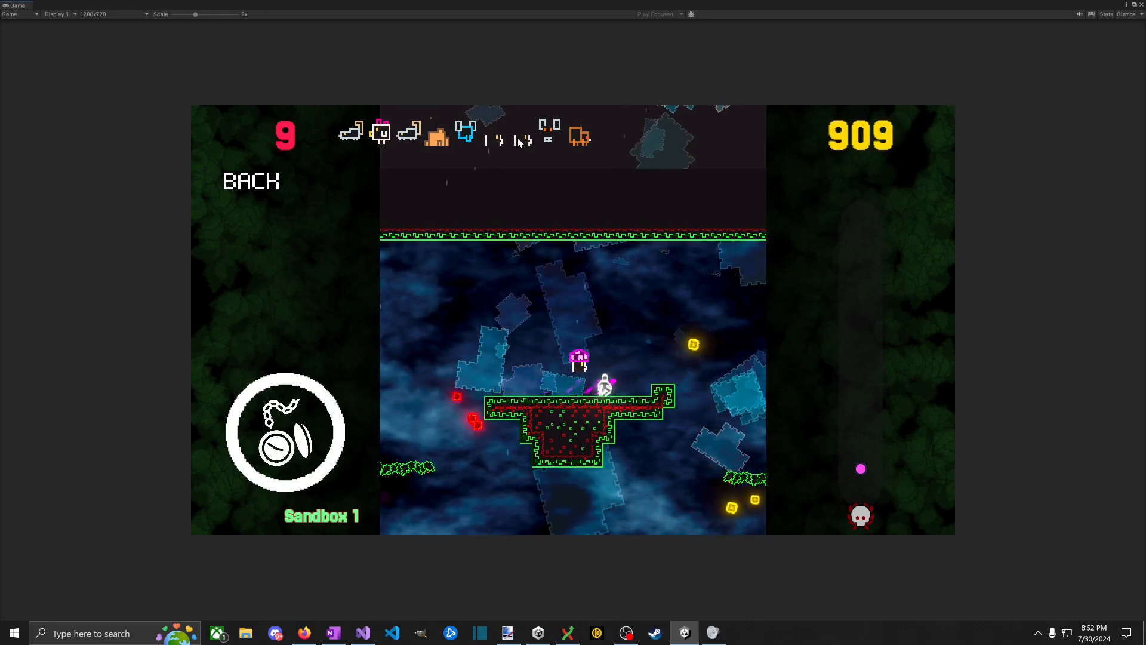
{"action": "key", "text": "space"}
{"action": "key", "text": "Left"}
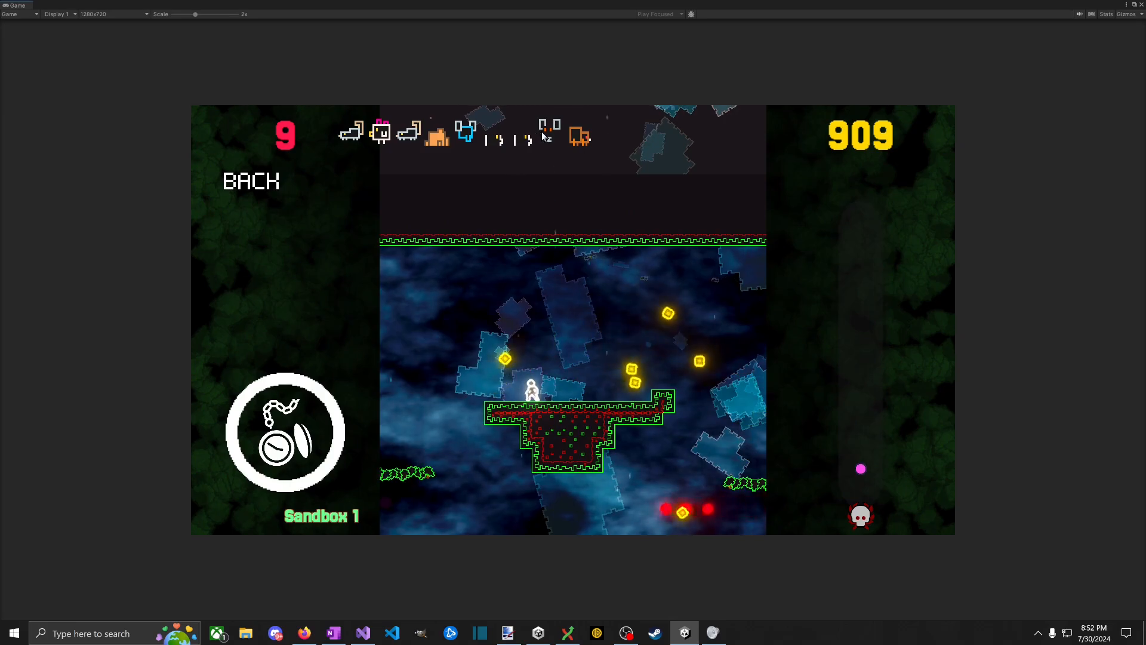
{"action": "key", "text": "Right"}
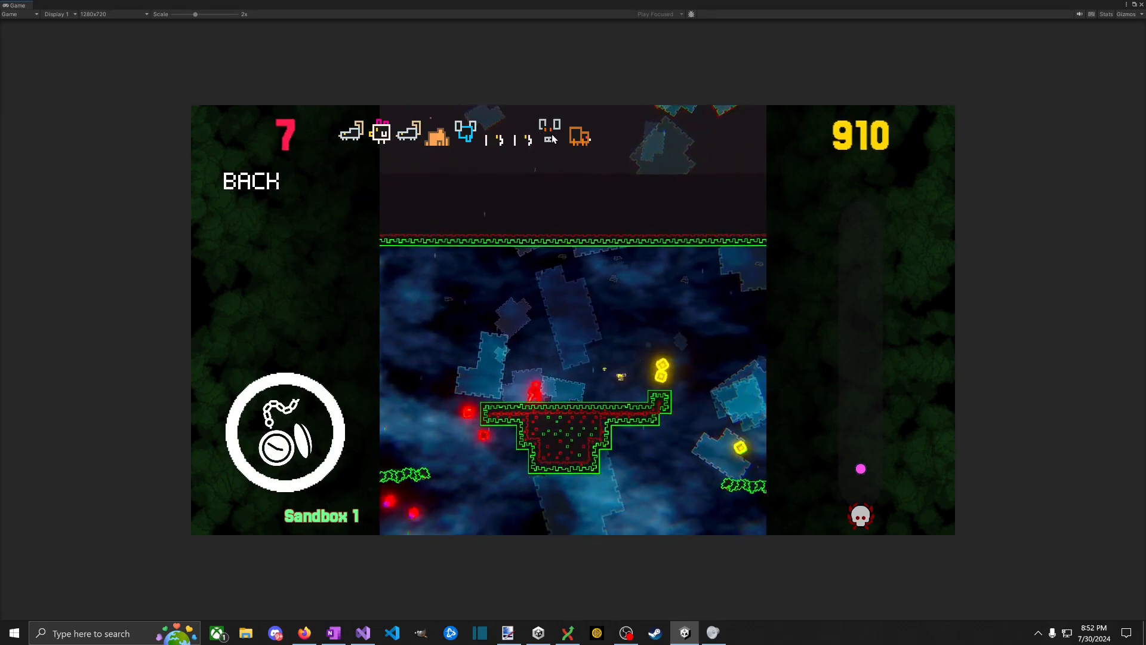
{"action": "key", "text": "Right"}
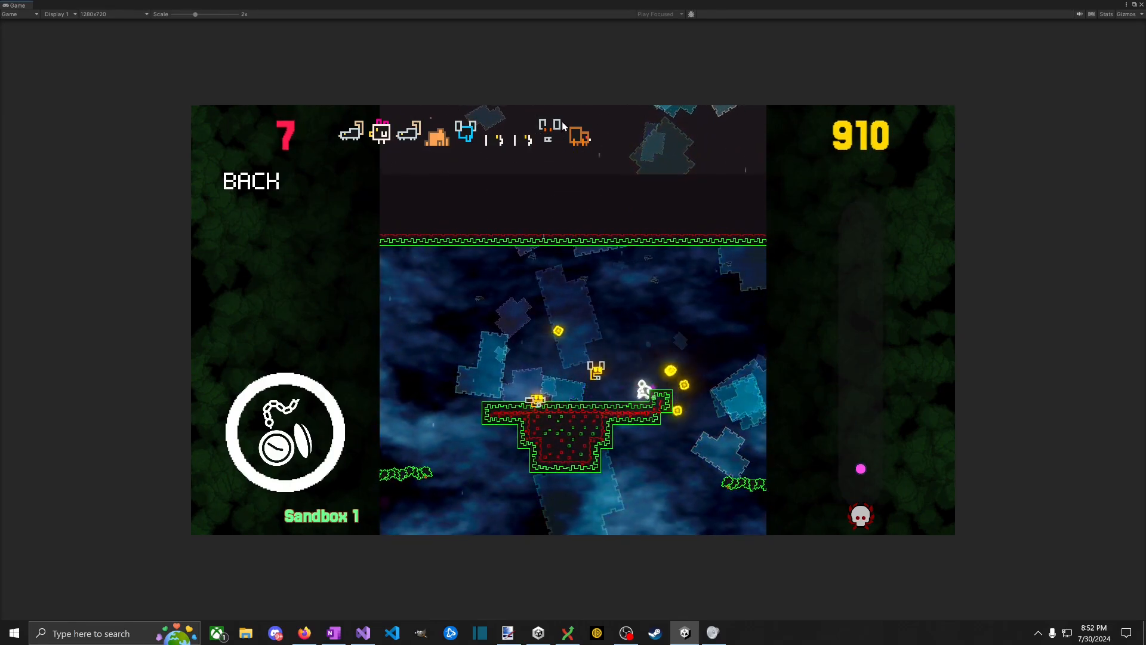
{"action": "key", "text": "Left"}
{"action": "key", "text": "Right"}
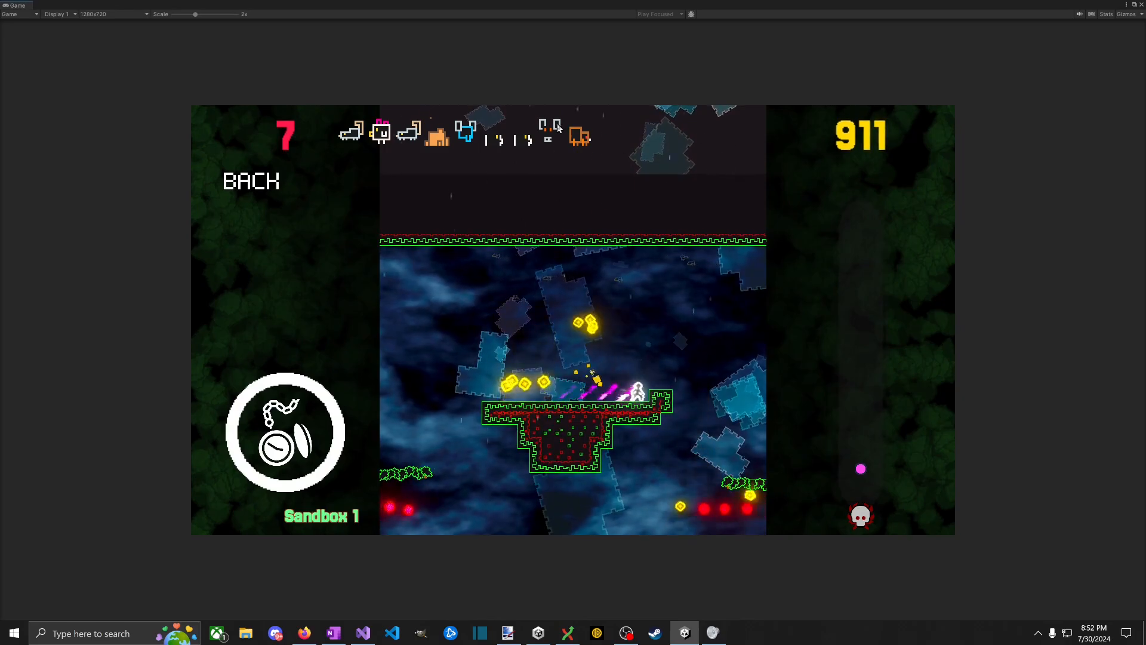
{"action": "key", "text": "space"}
{"action": "key", "text": "Left"}
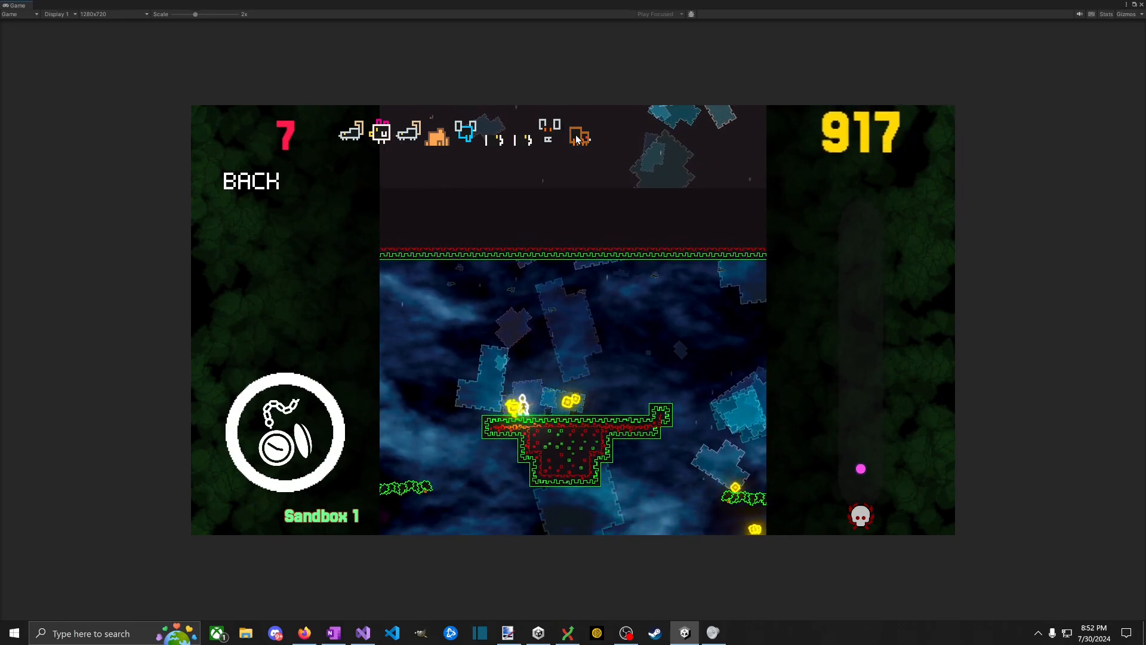
Step: Spawn the last enemy in the sandbox list, the orange one, and defeat it repeatedly to examine its death particles
{"action": "key", "text": "Right"}
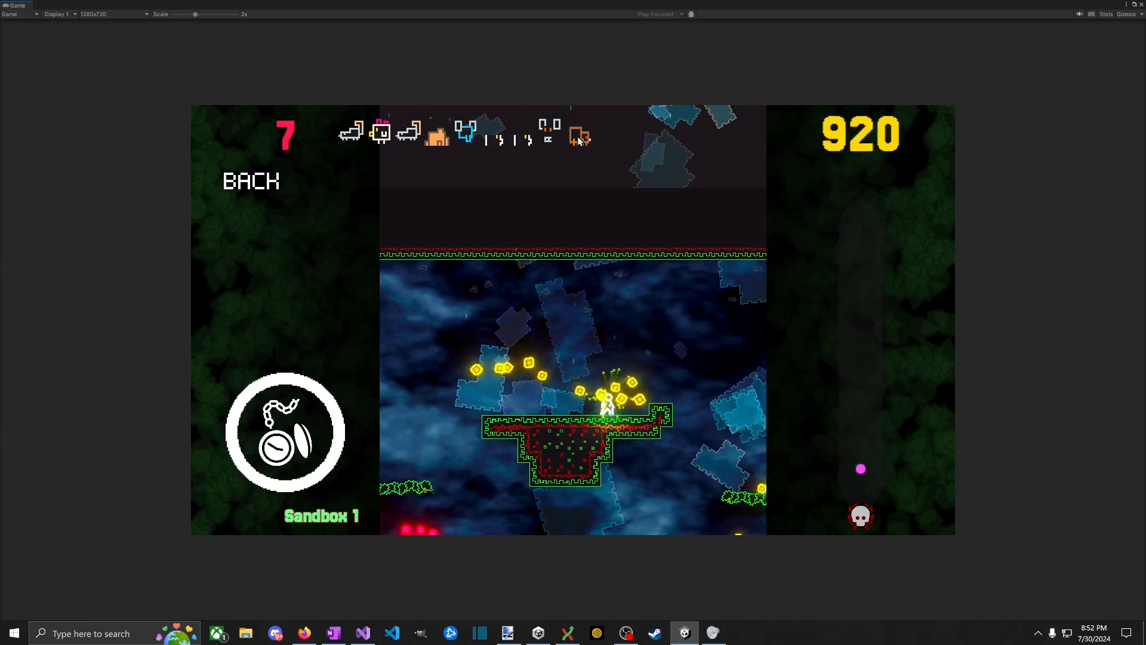
{"action": "key", "text": "Left"}
{"action": "key", "text": "Right"}
{"action": "key", "text": "Left"}
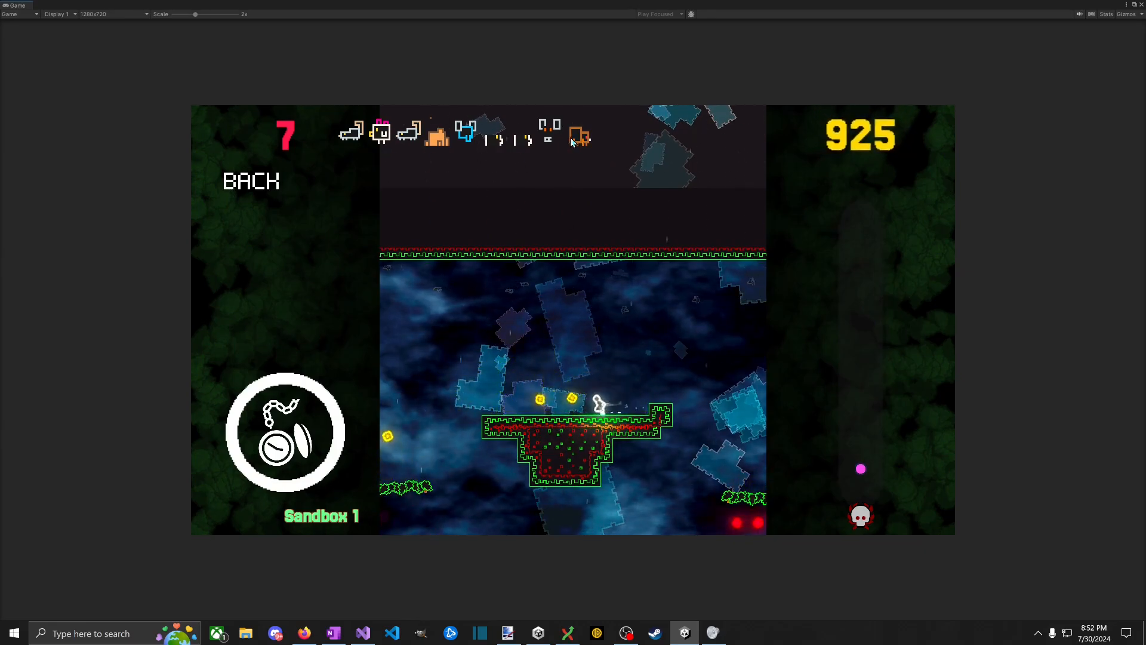
{"action": "key", "text": "space"}
{"action": "key", "text": "Right"}
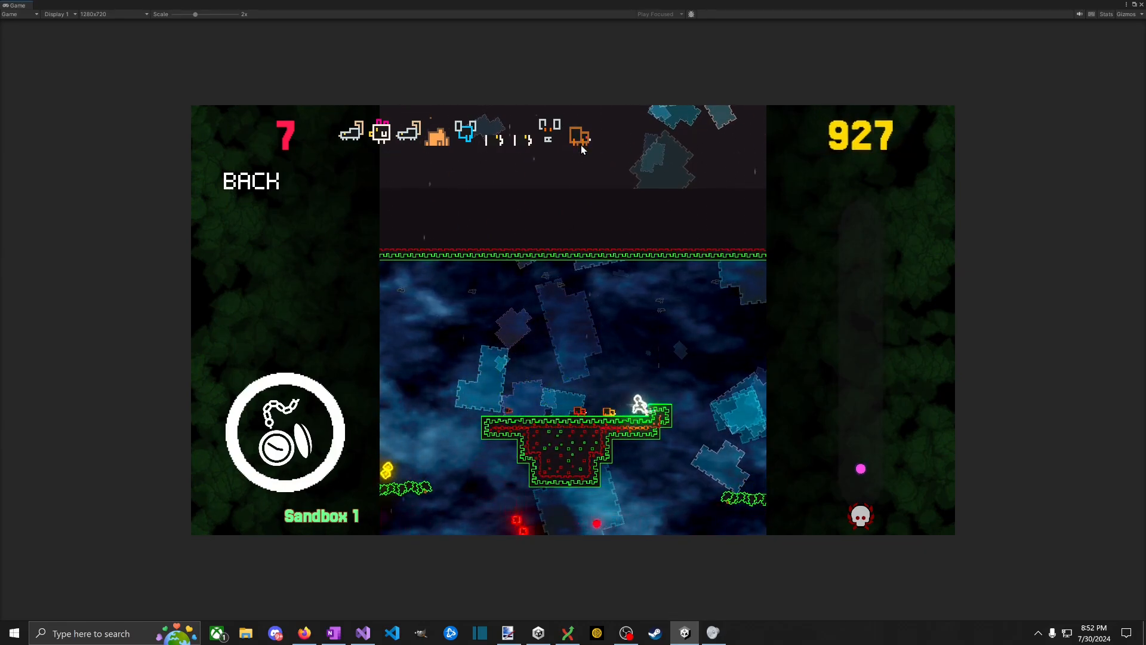
{"action": "key", "text": "Left"}
{"action": "key", "text": "Right"}
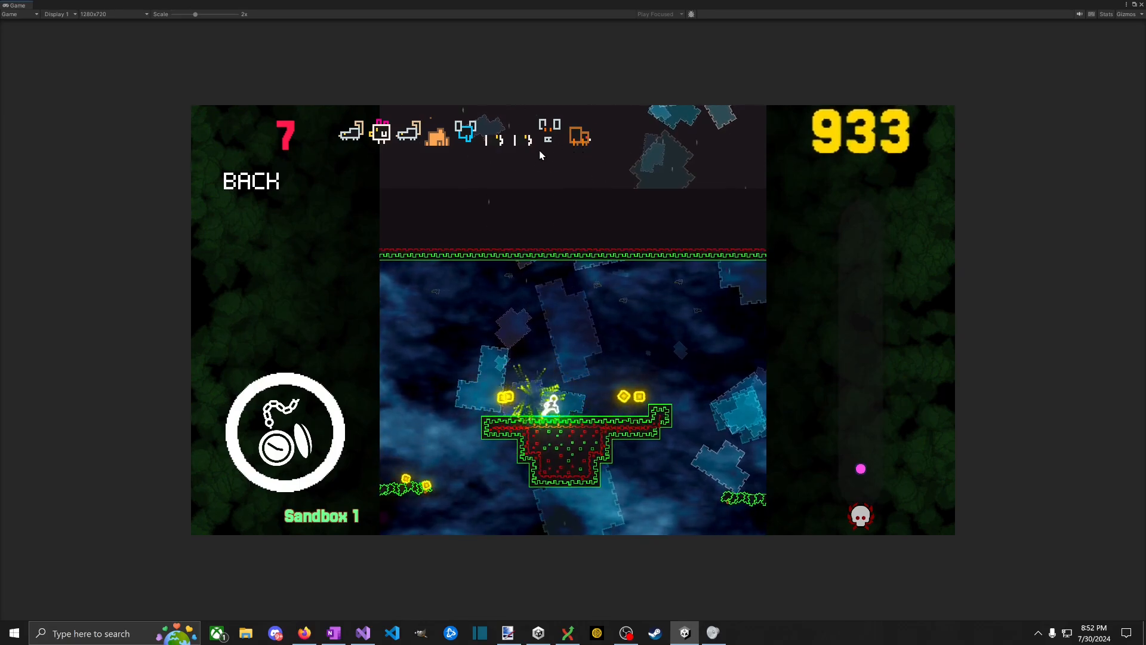
{"action": "key", "text": "Right"}
{"action": "key", "text": "space"}
Step: Quit the playtest to the title, switch to the OneNote stream notes and mark the Enemy Death "Particles" task with an X
{"action": "key", "text": "Escape"}
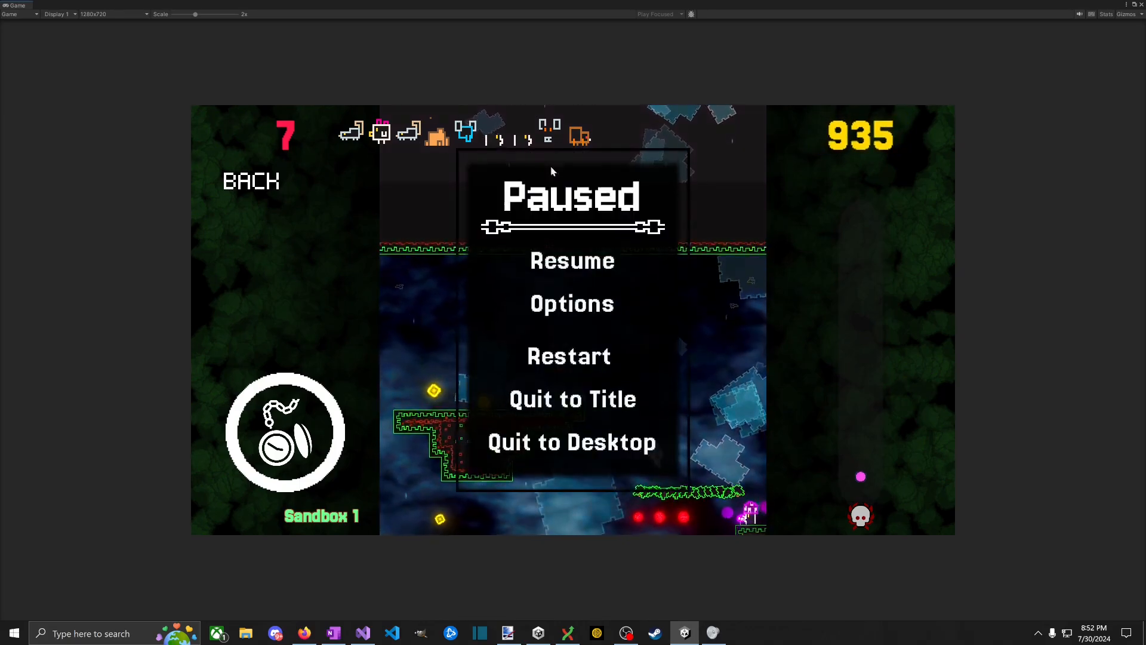
{"action": "left_click", "coordinate": [628, 400]}
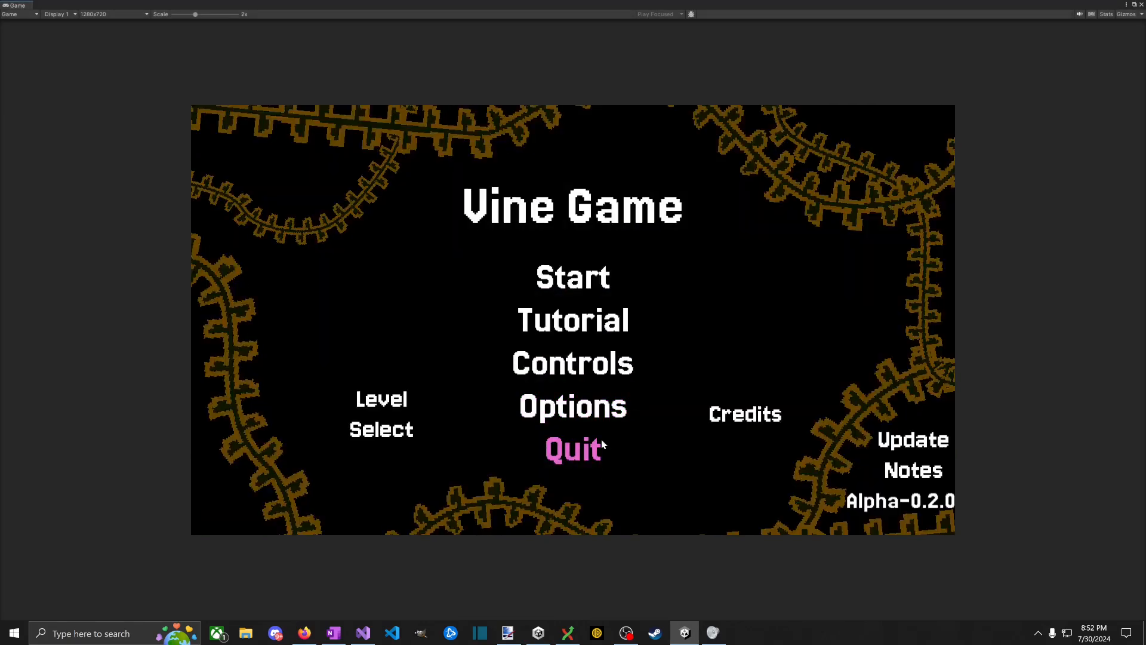
{"action": "key", "text": "alt+Tab"}
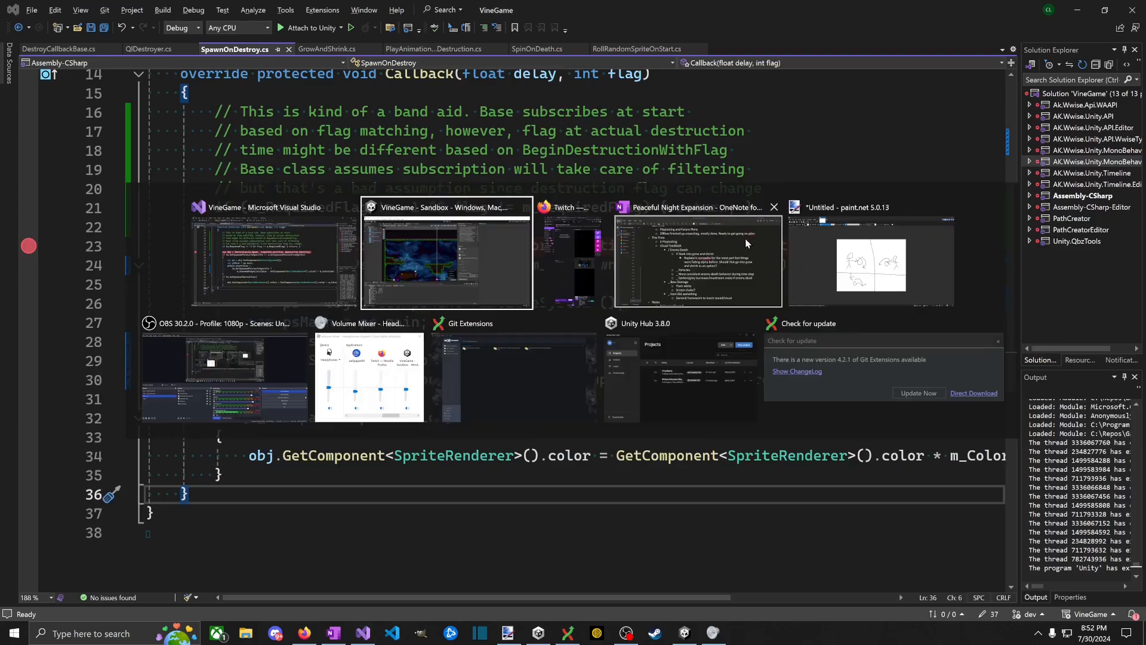
{"action": "left_click", "coordinate": [745, 238]}
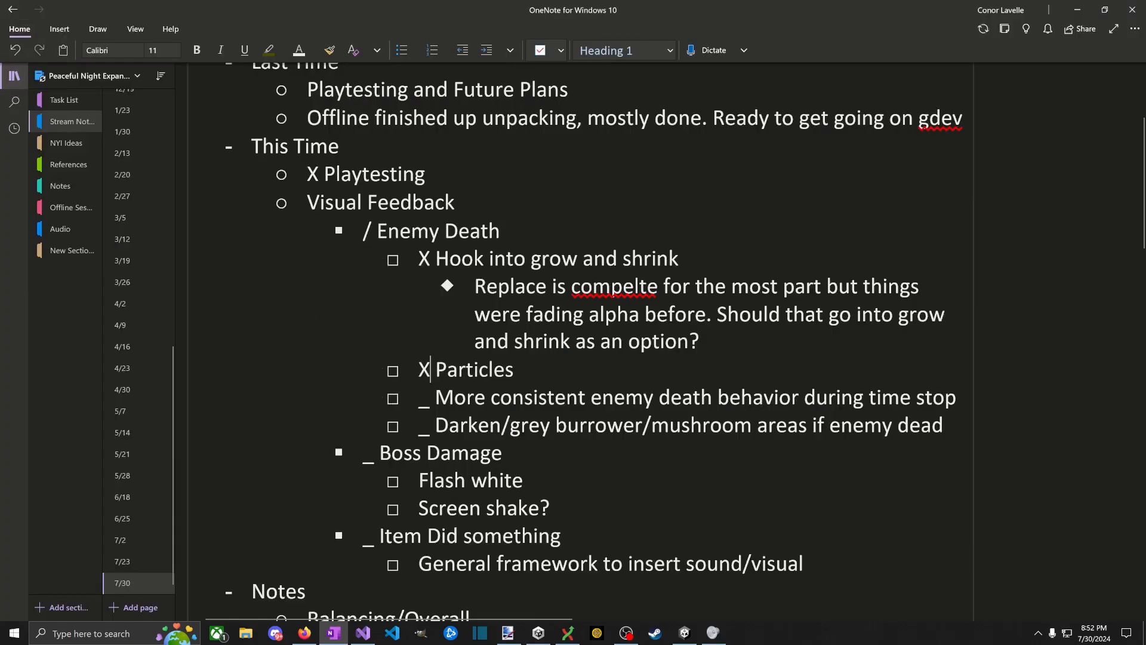
Step: Switch back to Unity, run the Sandbox scene again and spawn enemies on the floating platform
{"action": "key", "text": "alt+Tab"}
{"action": "left_click", "coordinate": [554, 34]}
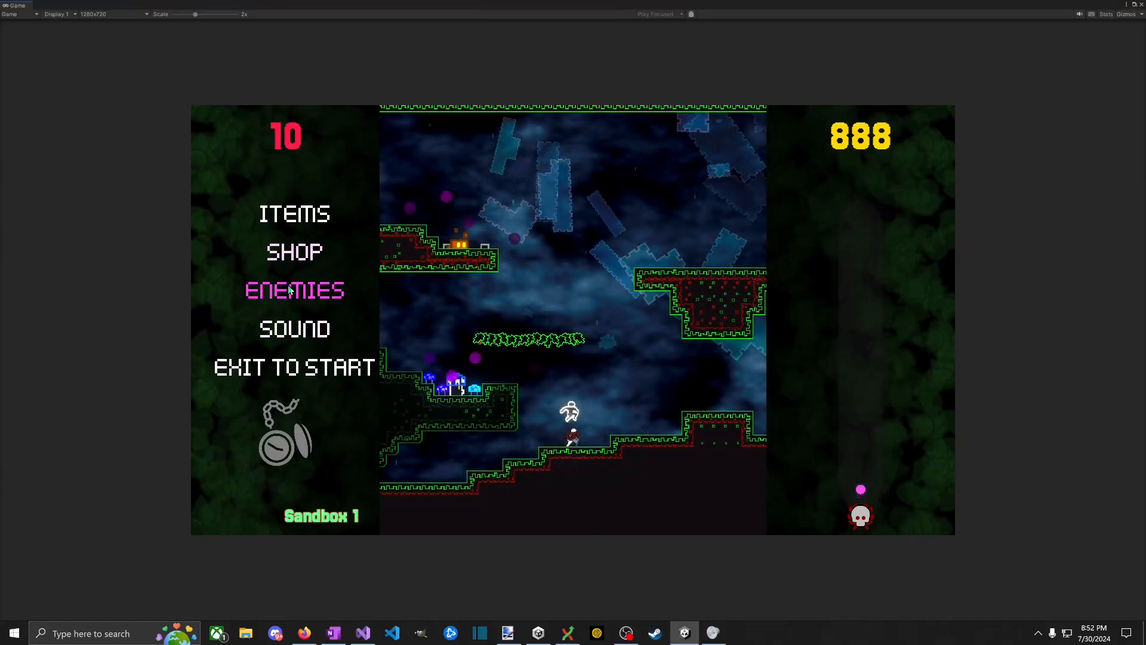
{"action": "left_click", "coordinate": [292, 291]}
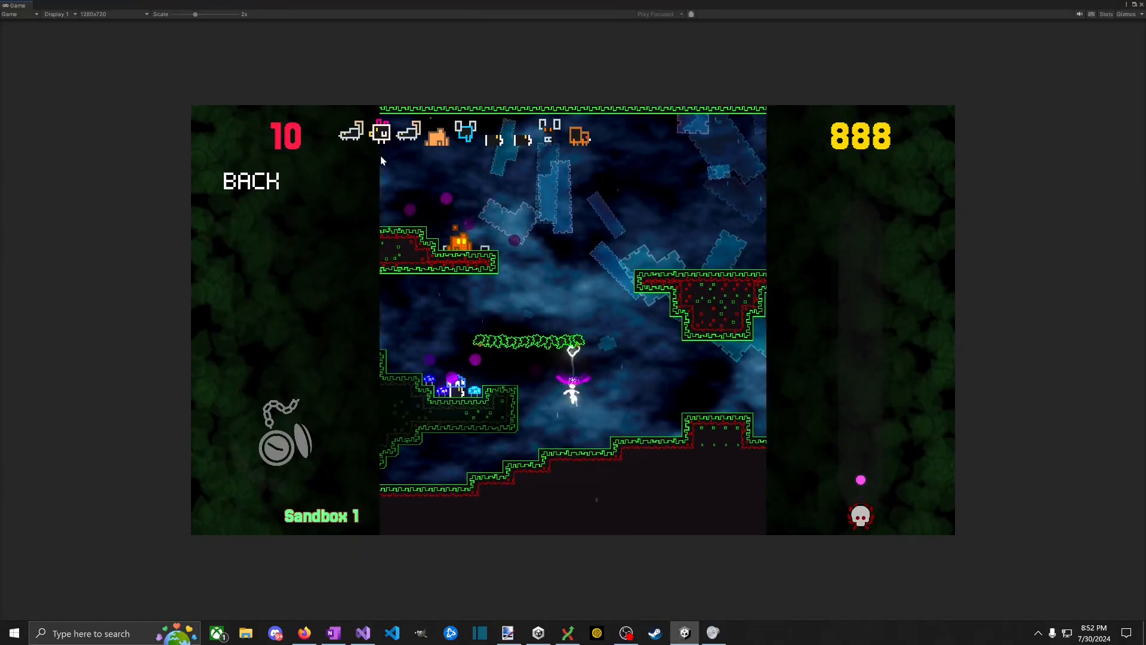
{"action": "key", "text": "space"}
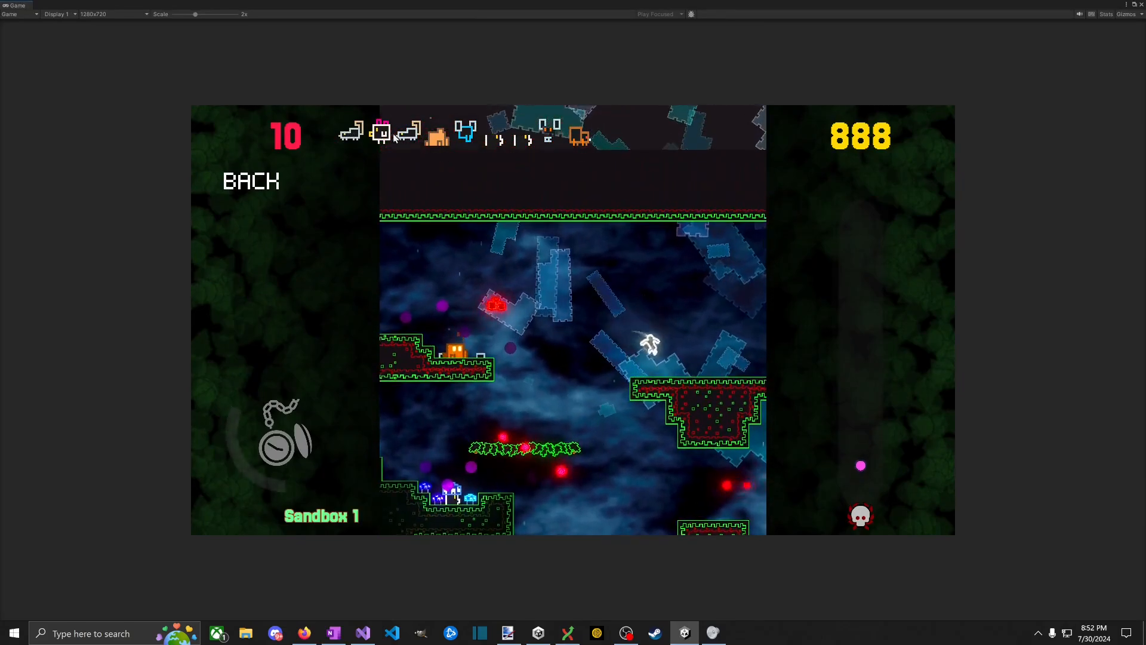
{"action": "key", "text": "Left"}
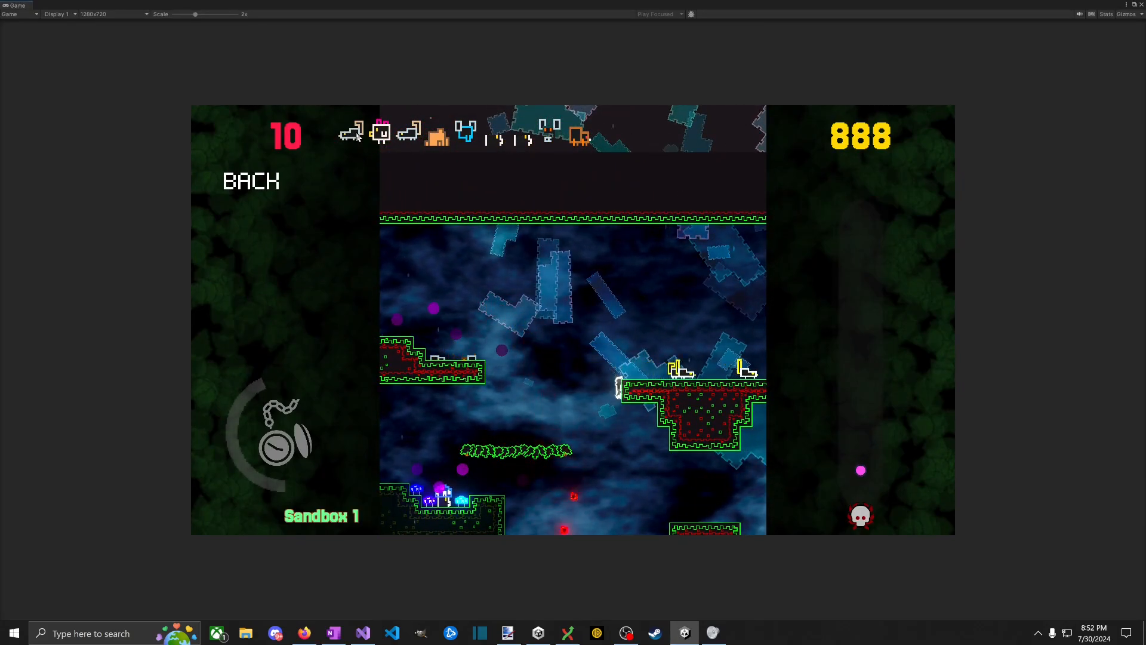
Step: Reset the active item's cooldown and defeat the legged enemies on the floating platform to examine their death effects
{"action": "left_click", "coordinate": [255, 183]}
{"action": "left_click", "coordinate": [261, 213]}
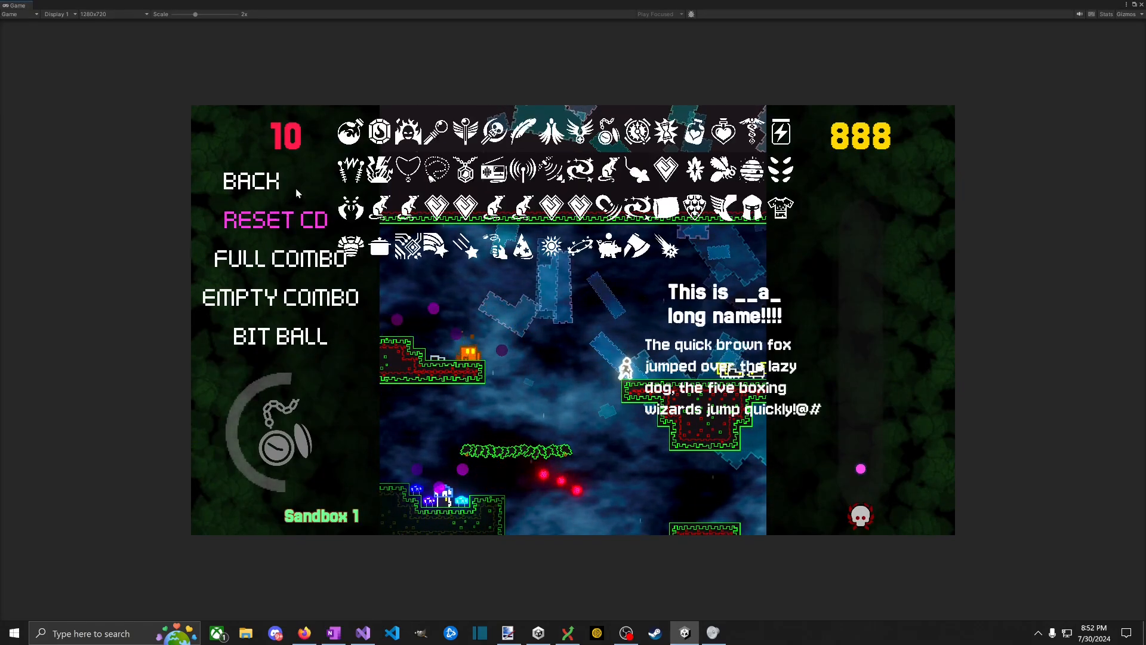
{"action": "left_click", "coordinate": [277, 223]}
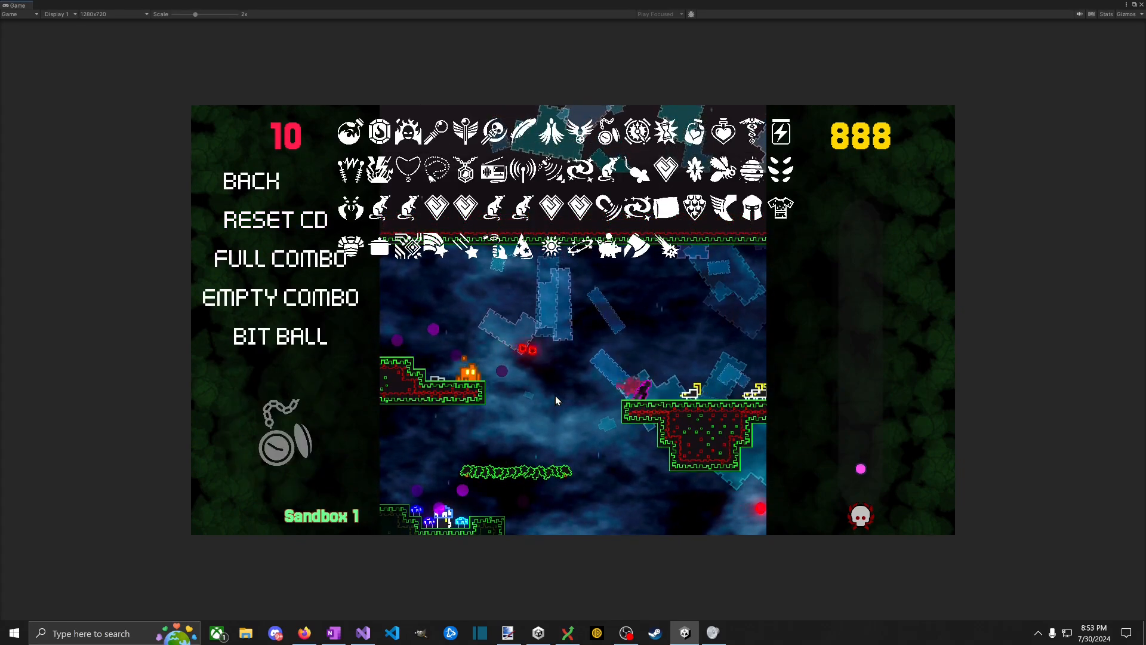
{"action": "key", "text": "Right"}
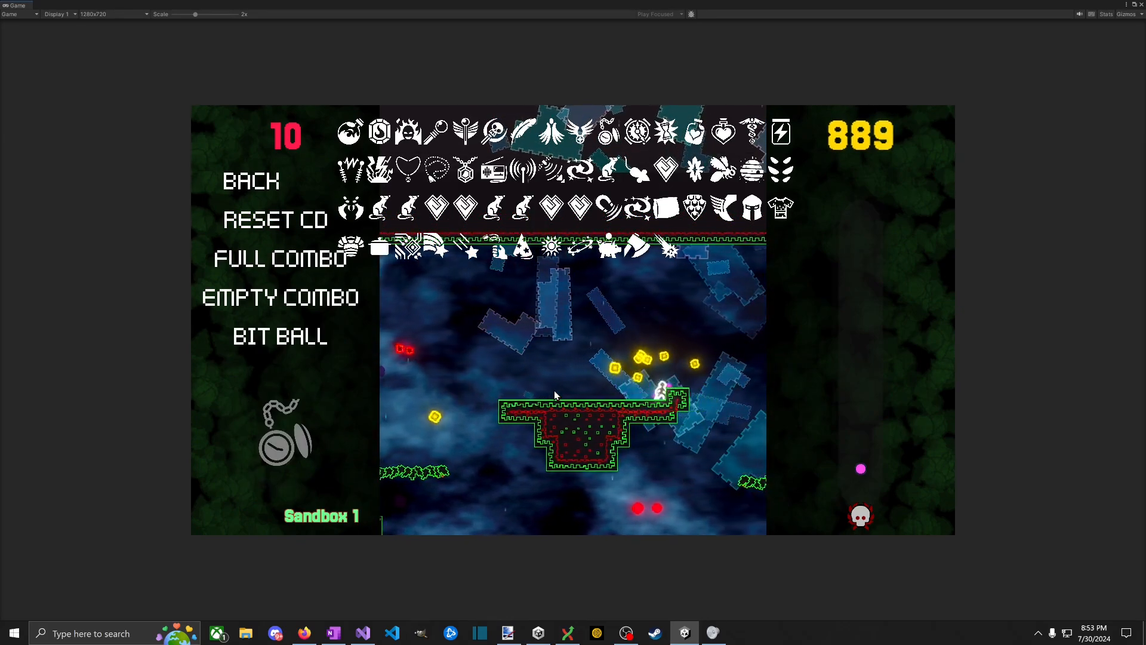
{"action": "key", "text": "Left"}
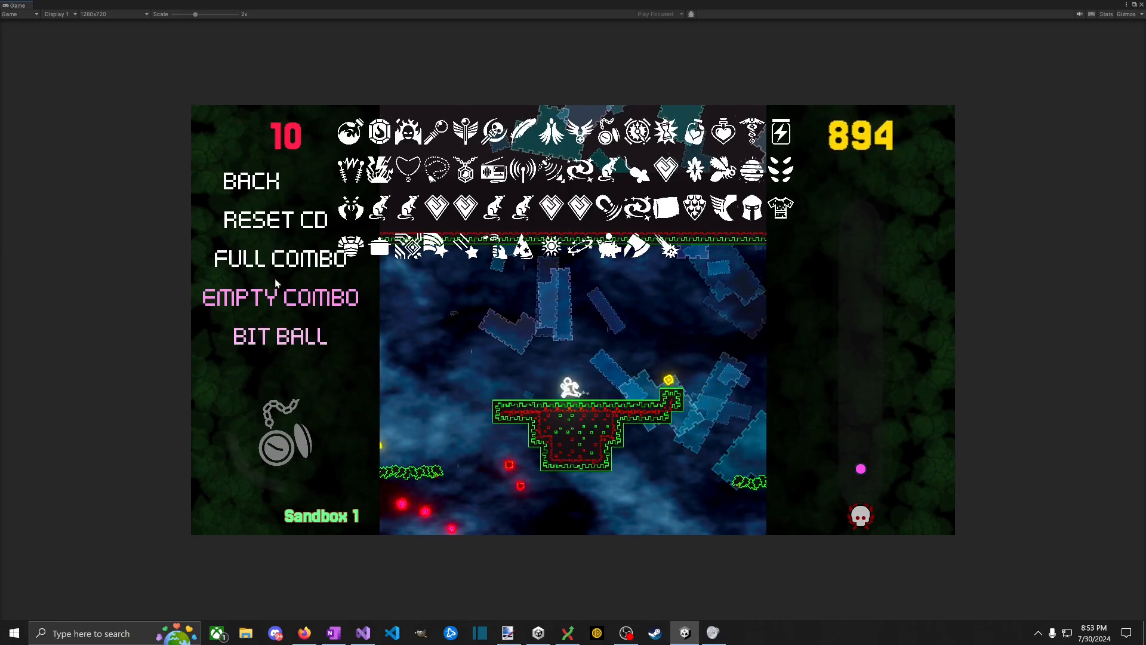
{"action": "key", "text": "d"}
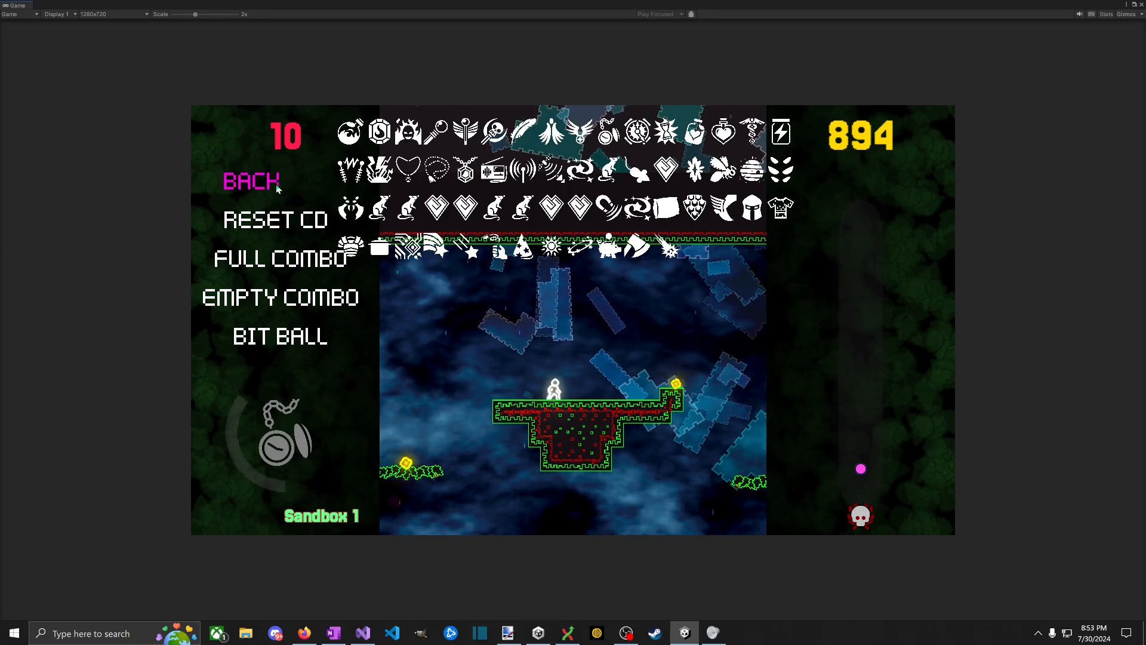
Step: Spawn three square-bodied chicken enemies on the floating platform and reset the active item's cooldown
{"action": "left_click", "coordinate": [252, 188]}
{"action": "left_click", "coordinate": [295, 289]}
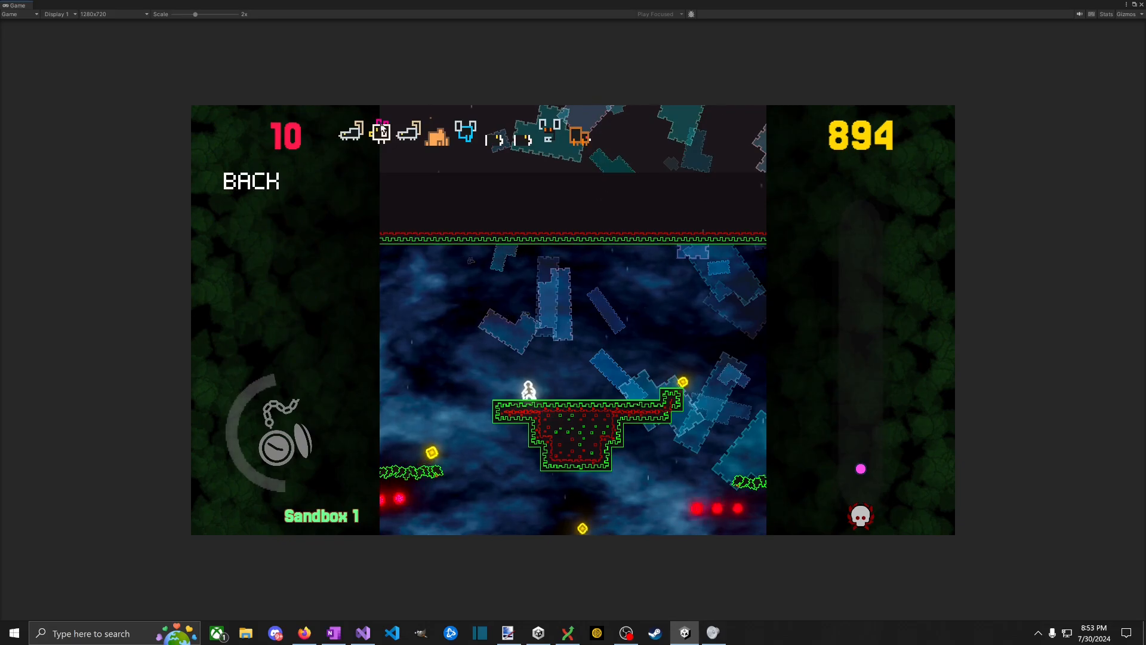
{"action": "left_click", "coordinate": [253, 183]}
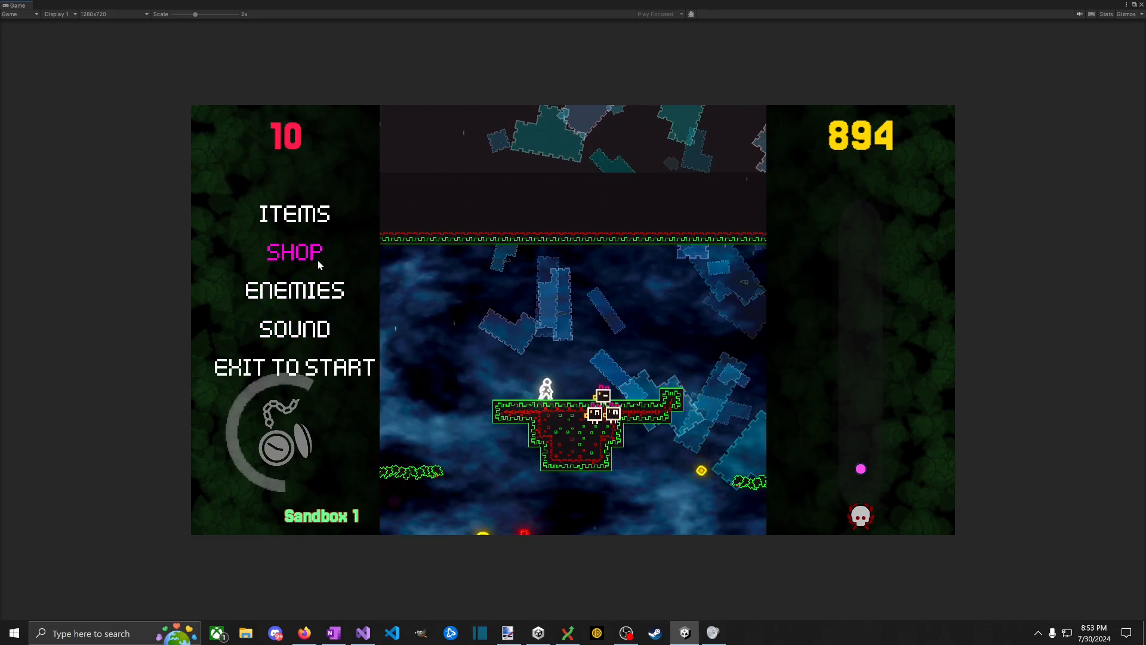
{"action": "left_click", "coordinate": [310, 216]}
{"action": "left_click", "coordinate": [250, 182]}
{"action": "key", "text": "a"}
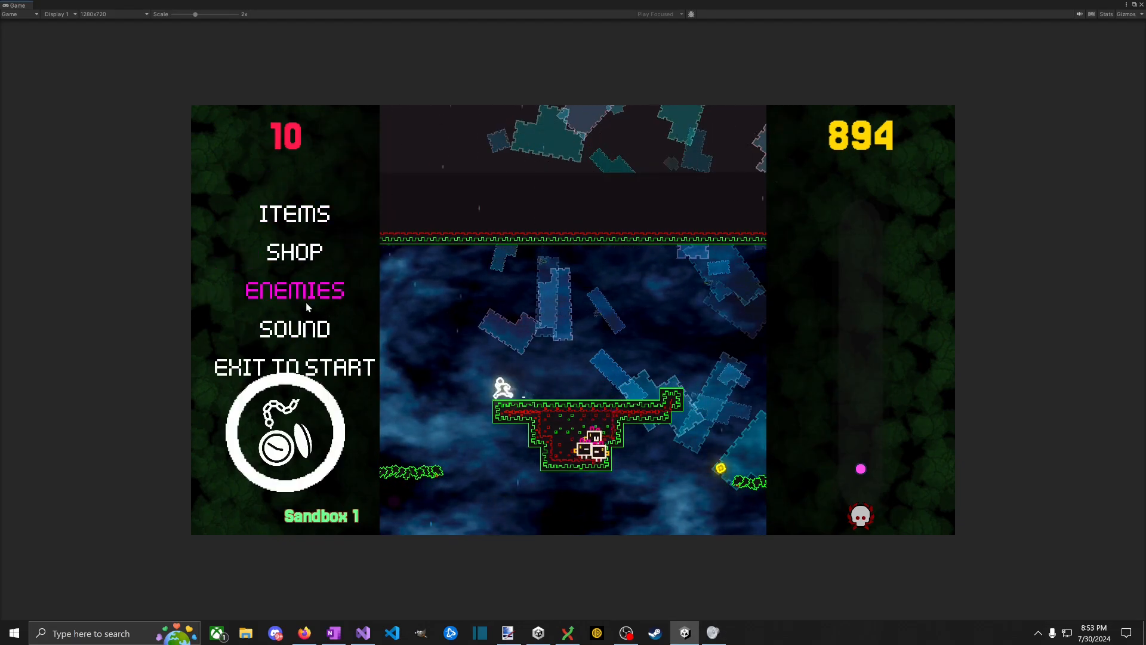
Step: Dash through the chicken enemies below the floating platform and defeat them to examine their death particles
{"action": "key", "text": "d"}
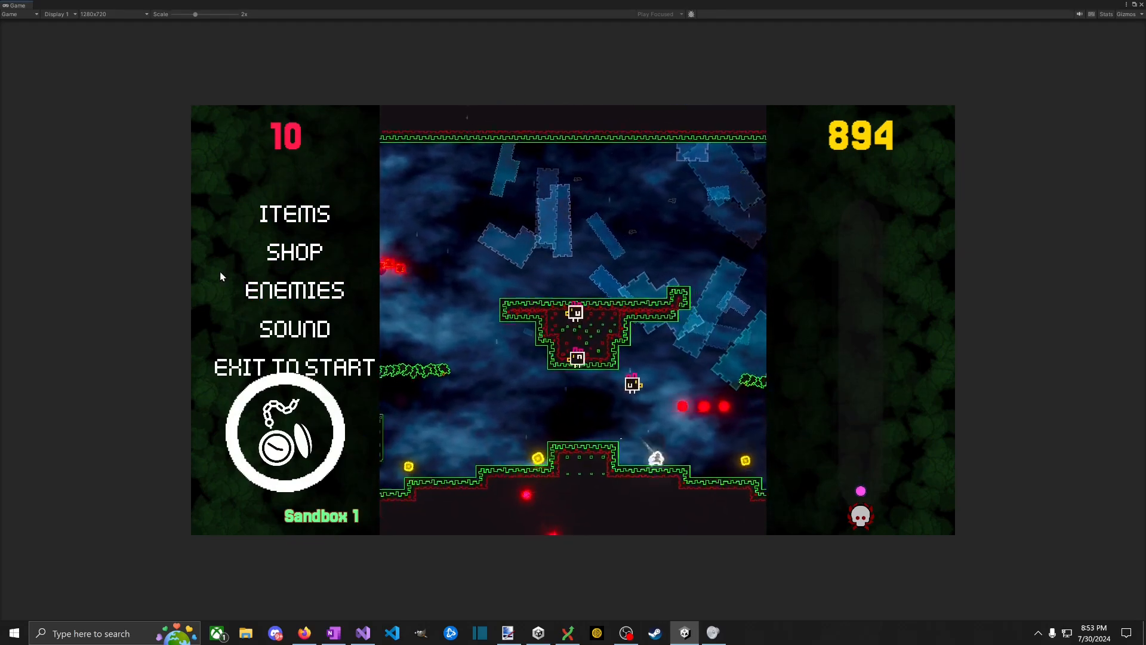
{"action": "key", "text": "space"}
{"action": "key", "text": "a"}
{"action": "left_click", "coordinate": [162, 272]}
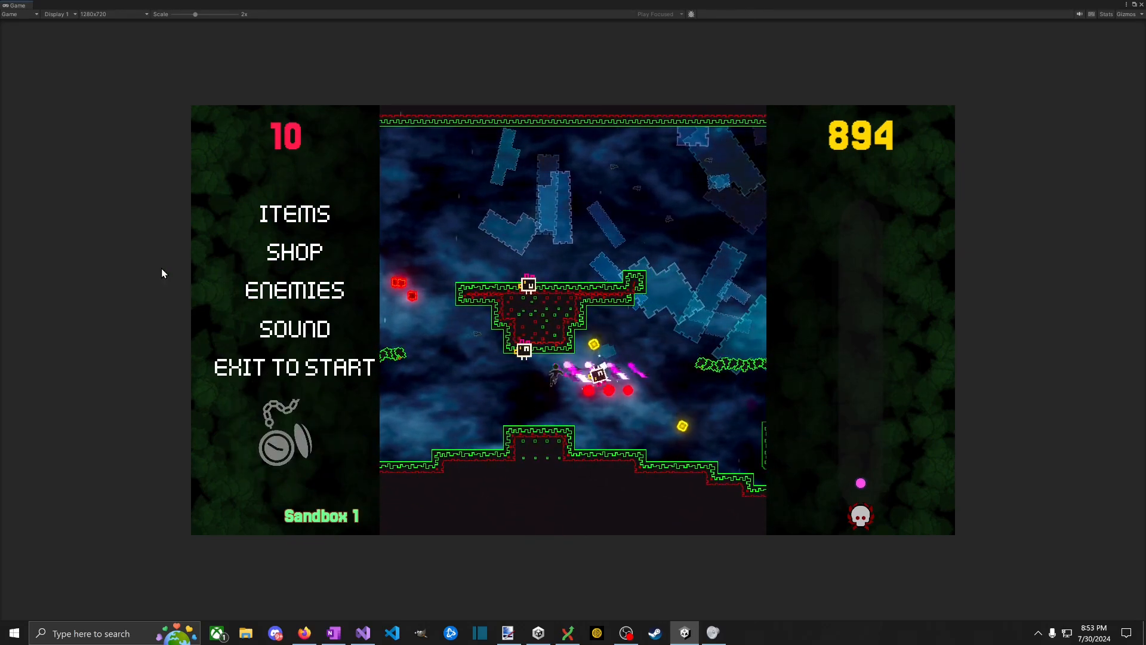
{"action": "key", "text": "space"}
{"action": "left_click", "coordinate": [162, 268]}
{"action": "key", "text": "a"}
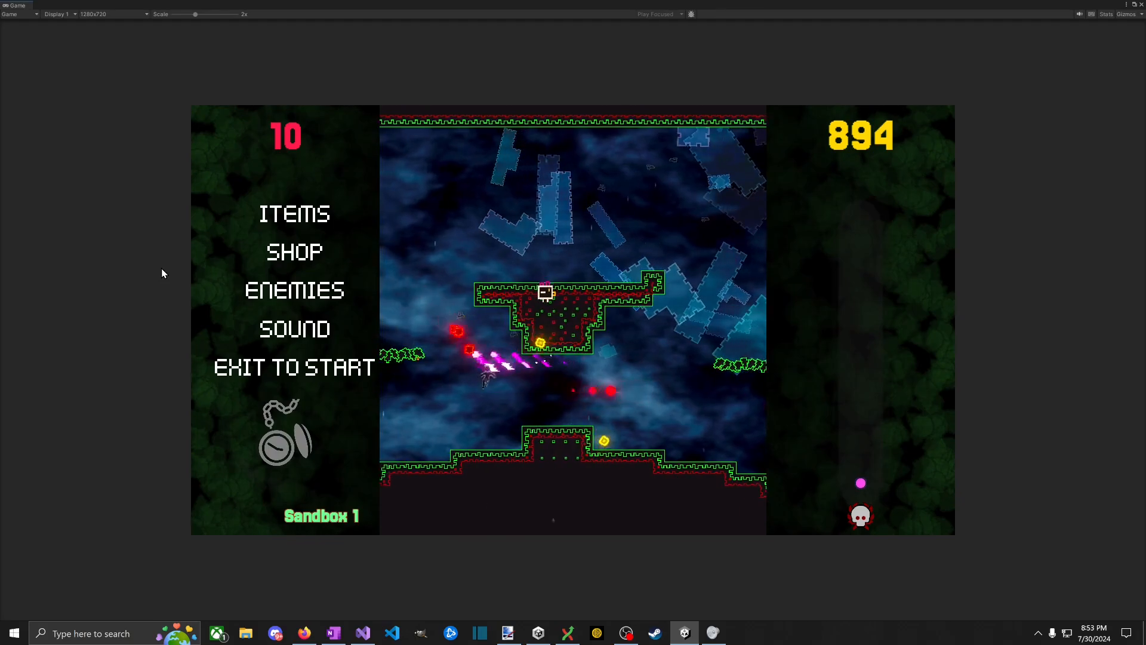
{"action": "key", "text": "space"}
{"action": "key", "text": "d"}
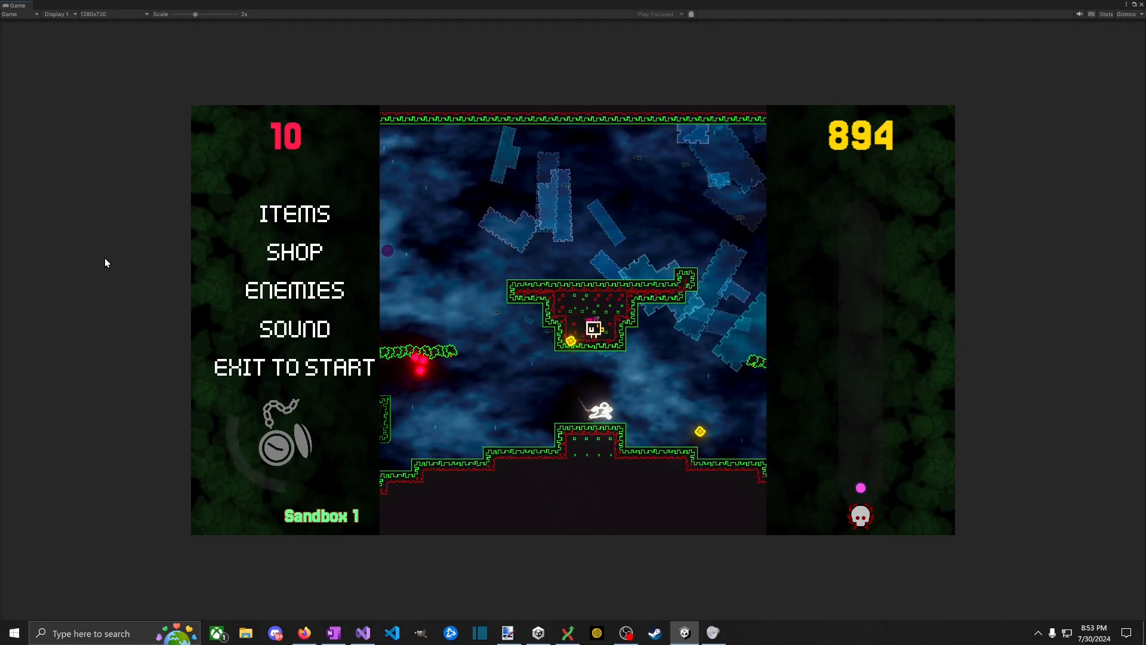
{"action": "key", "text": "space"}
{"action": "key", "text": "a"}
{"action": "key", "text": "space"}
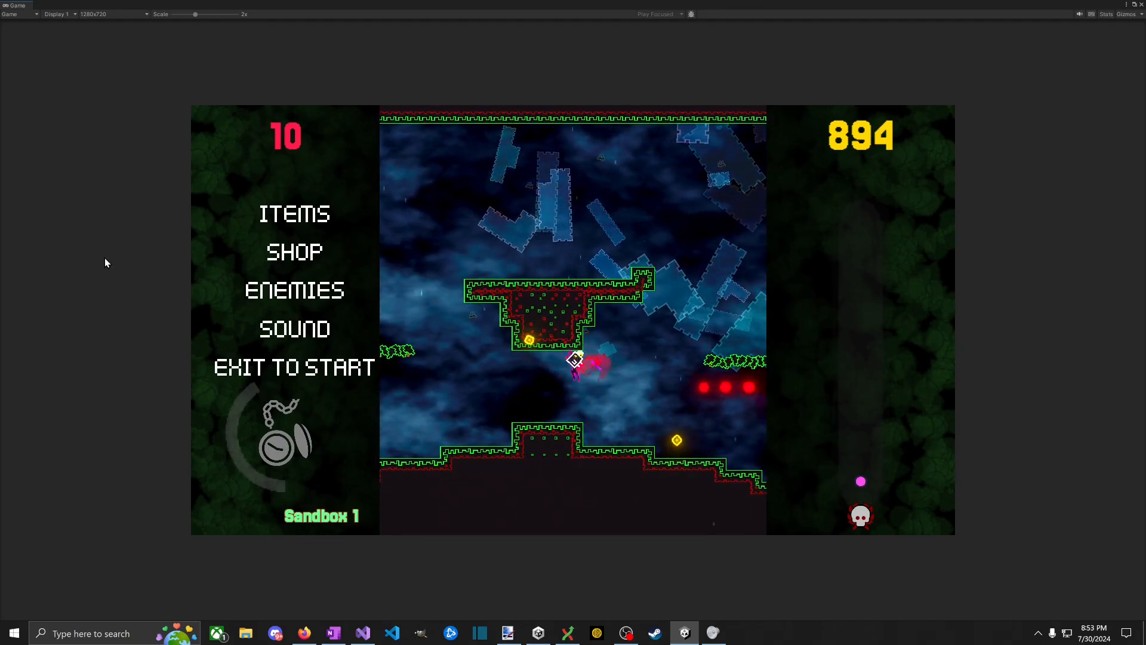
{"action": "left_click", "coordinate": [105, 258]}
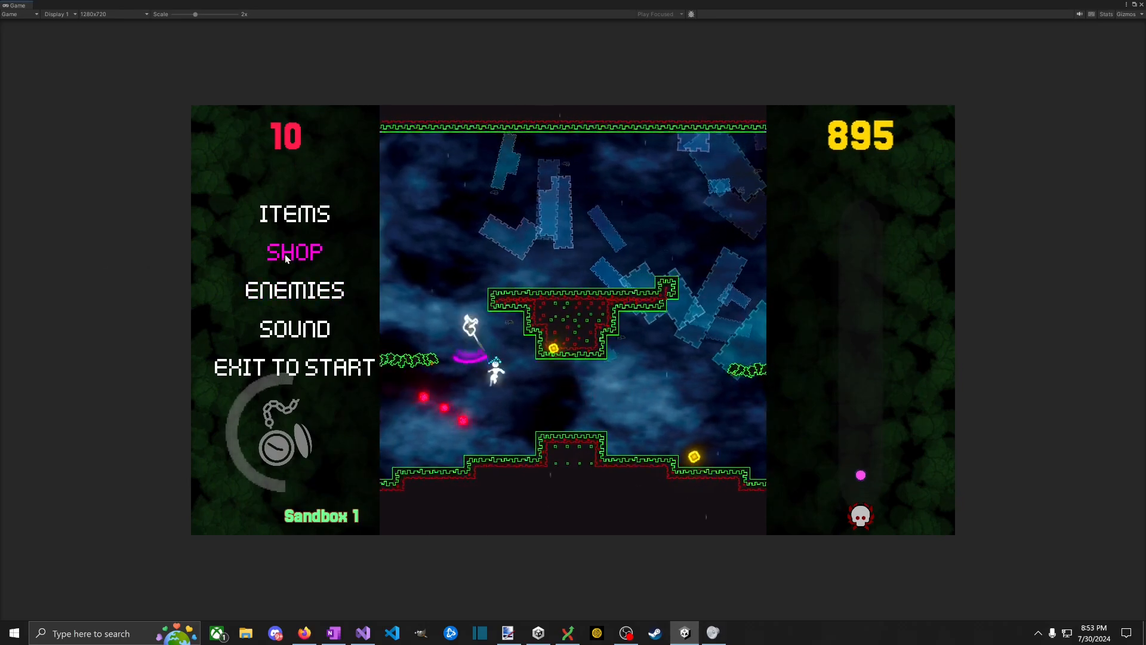
Step: Spawn another mix of chicken, orange burrow and legged enemies, and move the character towards the floating platform
{"action": "left_click", "coordinate": [294, 251]}
{"action": "left_click", "coordinate": [379, 132]}
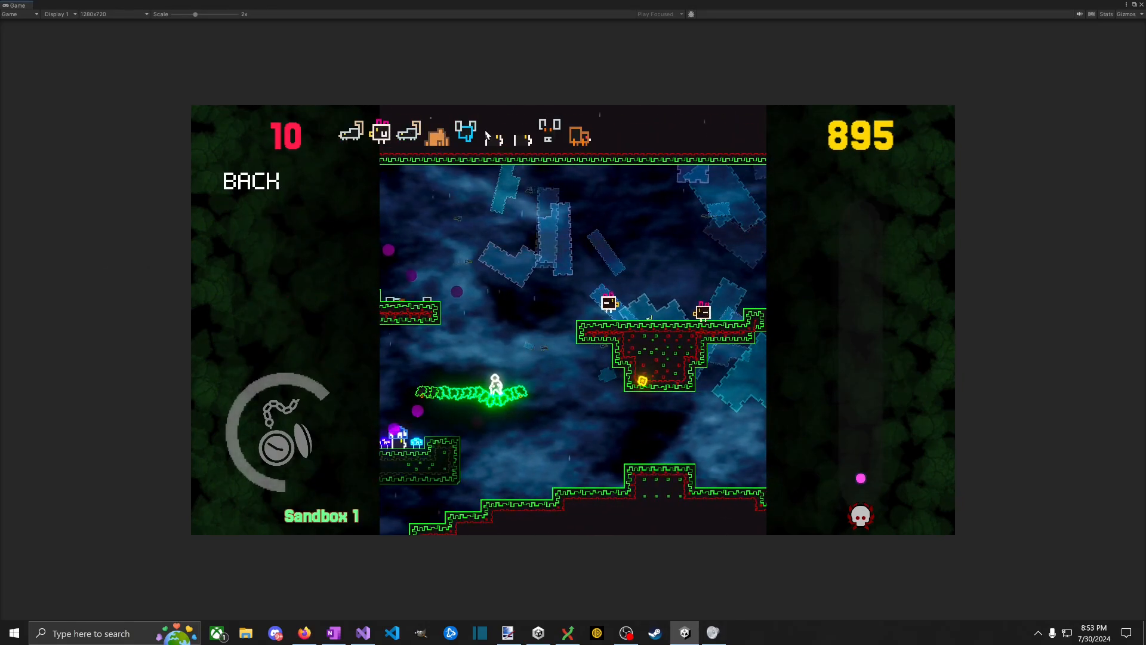
{"action": "key", "text": "d"}
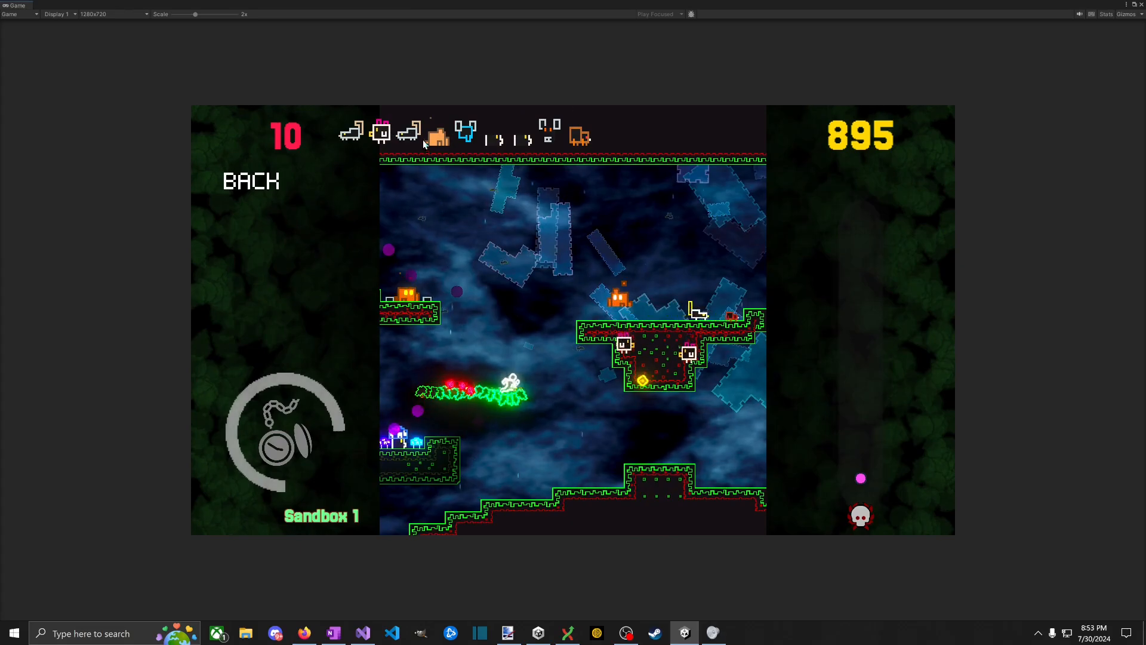
{"action": "left_click", "coordinate": [252, 182]}
{"action": "key", "text": "space"}
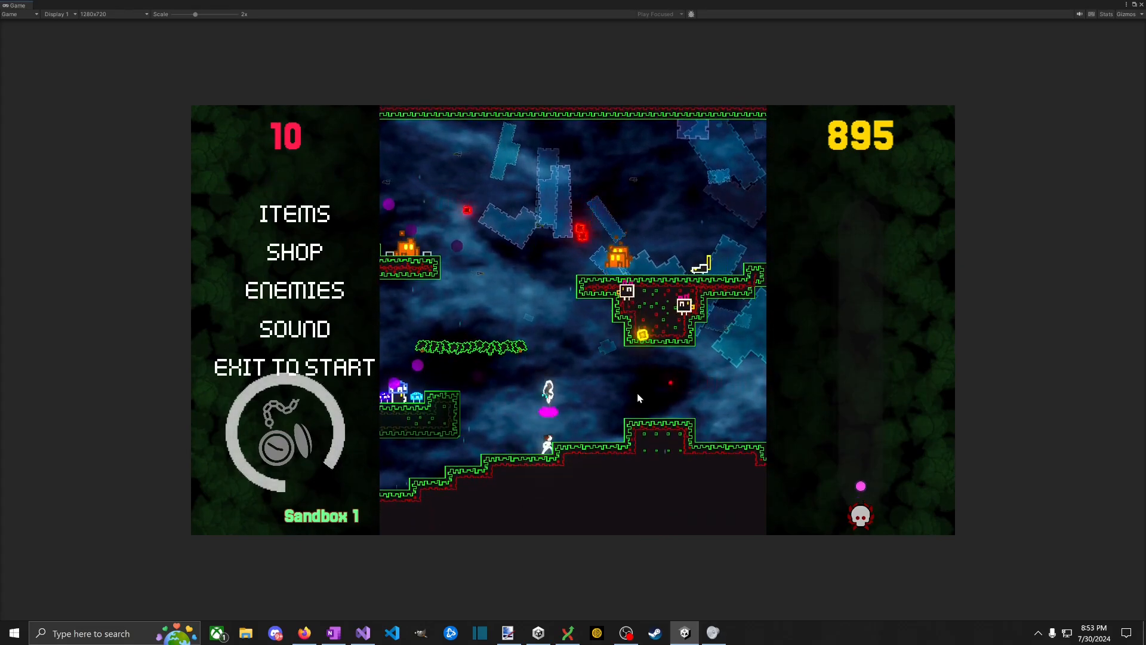
{"action": "key", "text": "a"}
{"action": "key", "text": "space"}
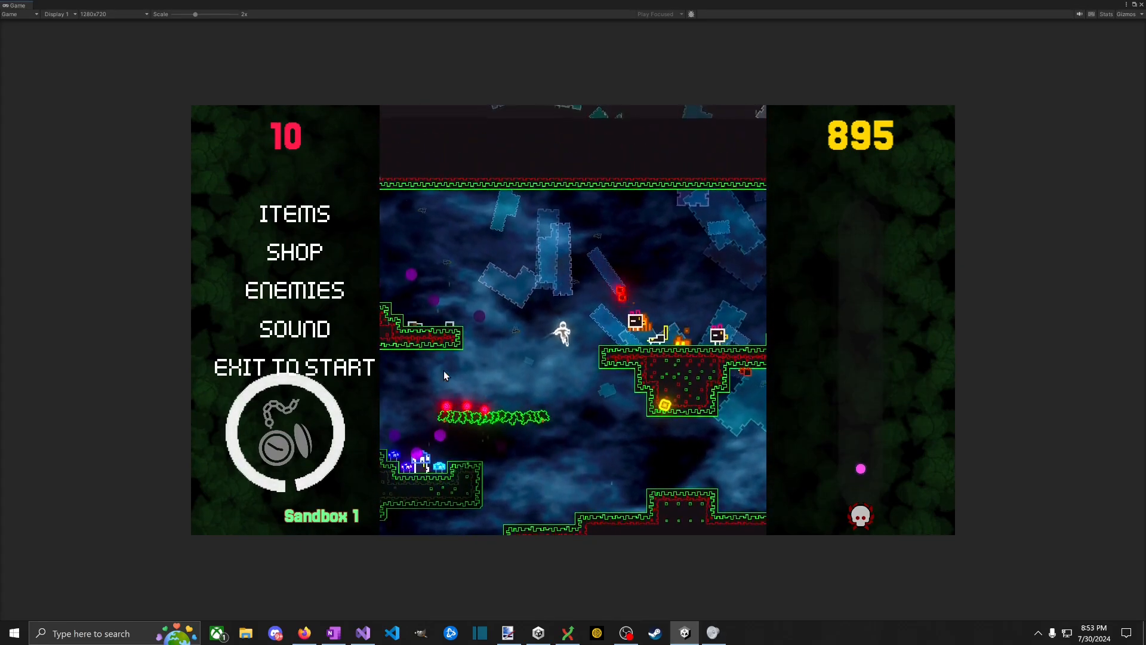
Step: Equip the hourglass burst as the active item, reset its cooldown and trigger it near the enemies
{"action": "left_click", "coordinate": [295, 213]}
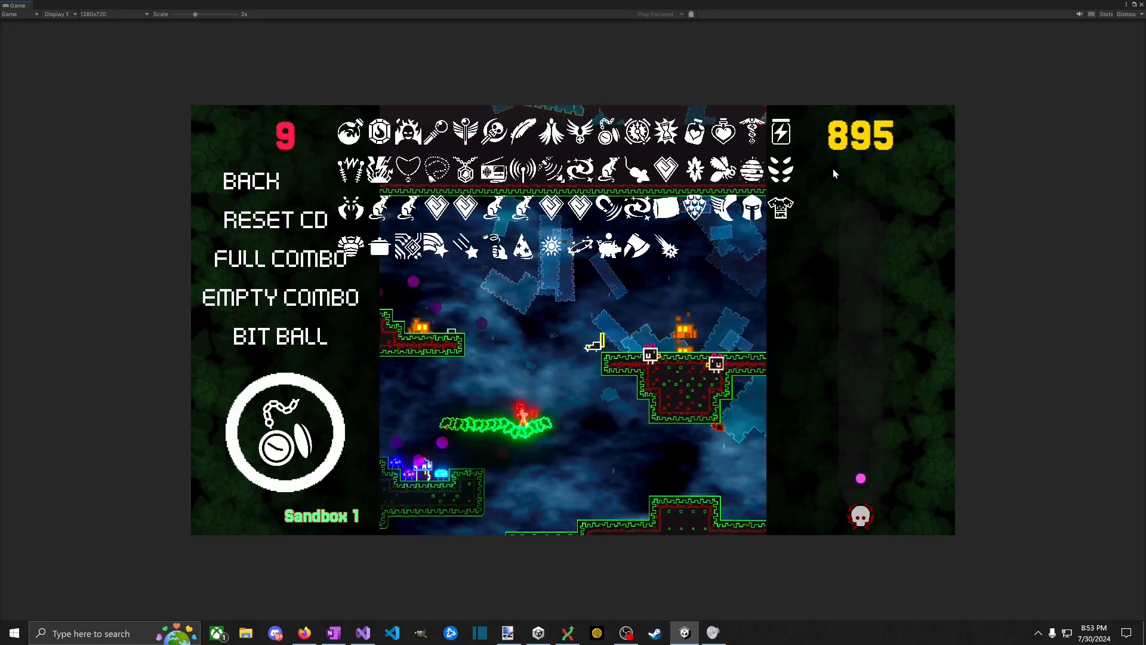
{"action": "left_click", "coordinate": [667, 134]}
{"action": "left_click", "coordinate": [238, 178]}
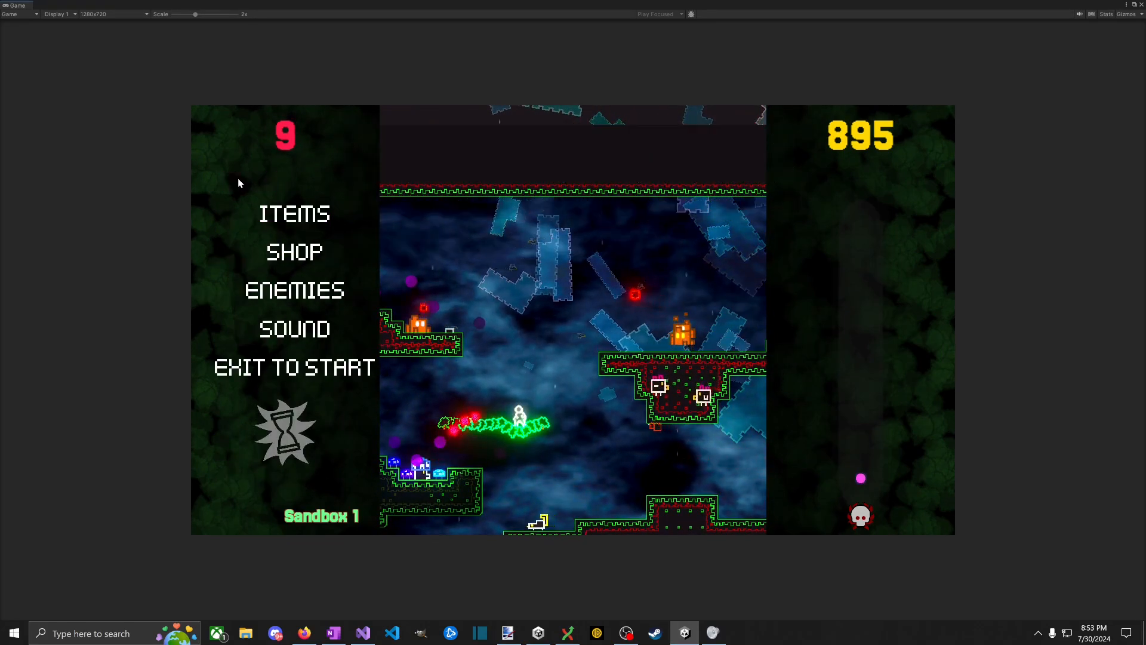
{"action": "left_click", "coordinate": [292, 218]}
{"action": "left_click", "coordinate": [291, 222]}
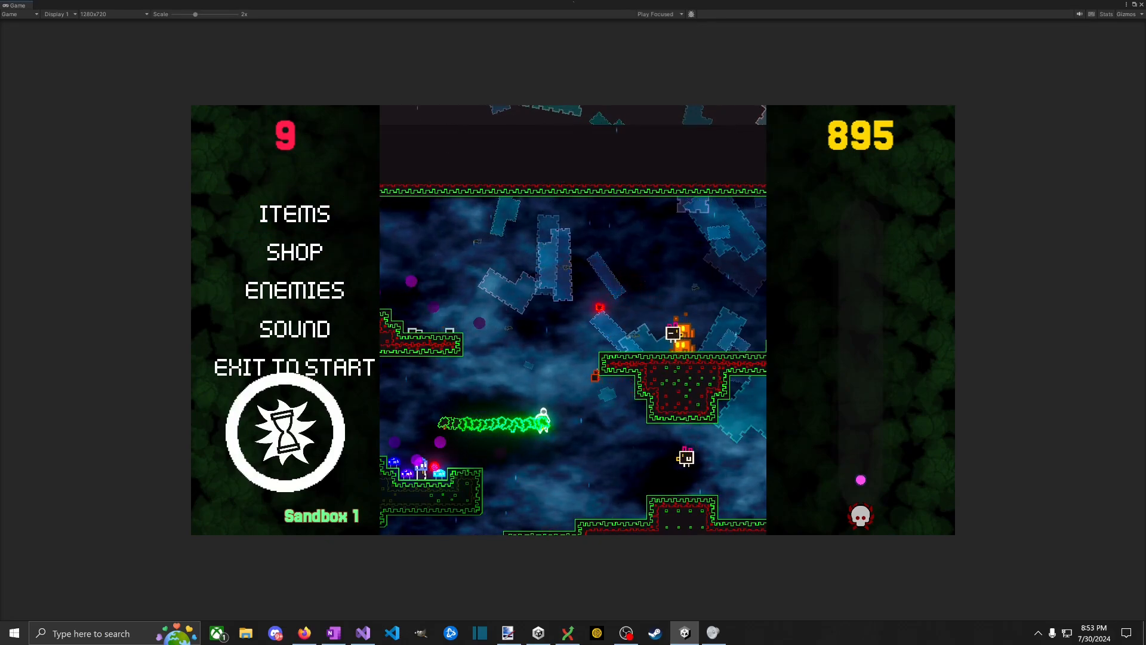
Step: Examine the latest errors in the Unity Console and open the NullReferenceException's source line in ActiveItemTimeStop.cs
{"action": "left_click", "coordinate": [133, 460]}
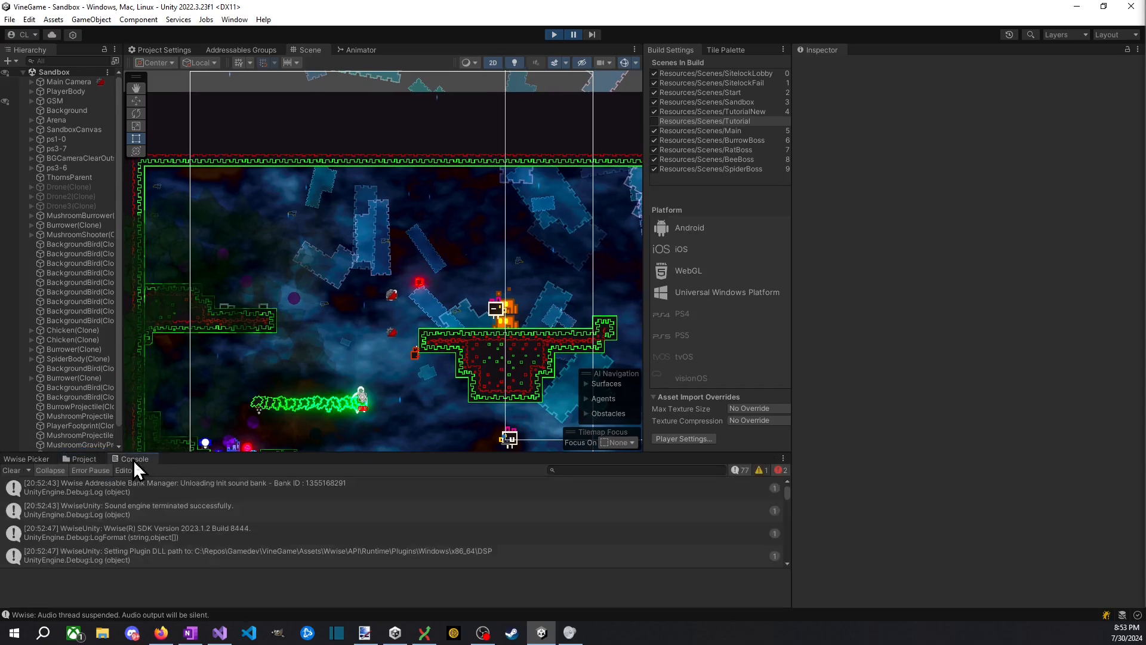
{"action": "scroll", "coordinate": [143, 547], "scroll_direction": "down", "scroll_amount": 18}
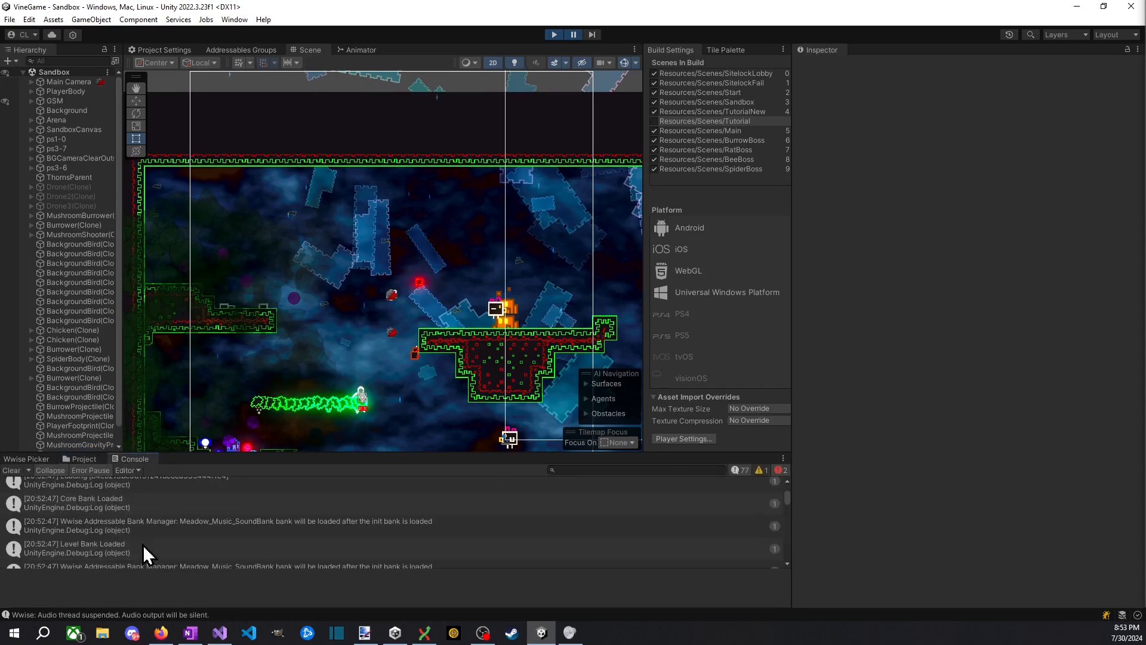
{"action": "scroll", "coordinate": [147, 538], "scroll_direction": "down", "scroll_amount": 10}
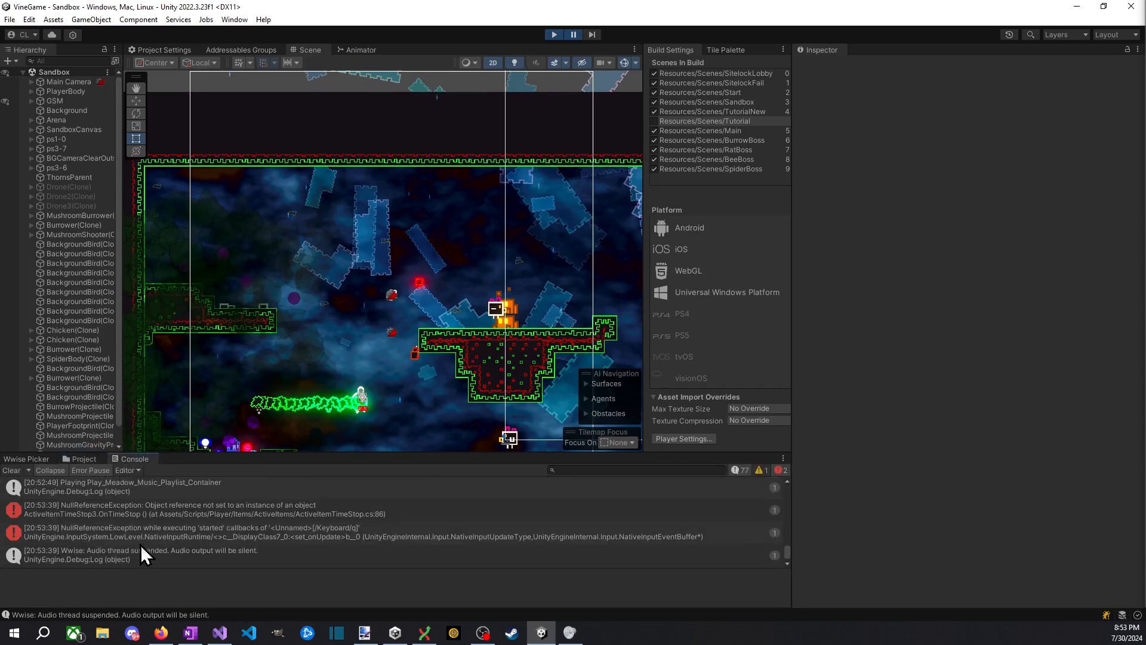
{"action": "left_click", "coordinate": [199, 509]}
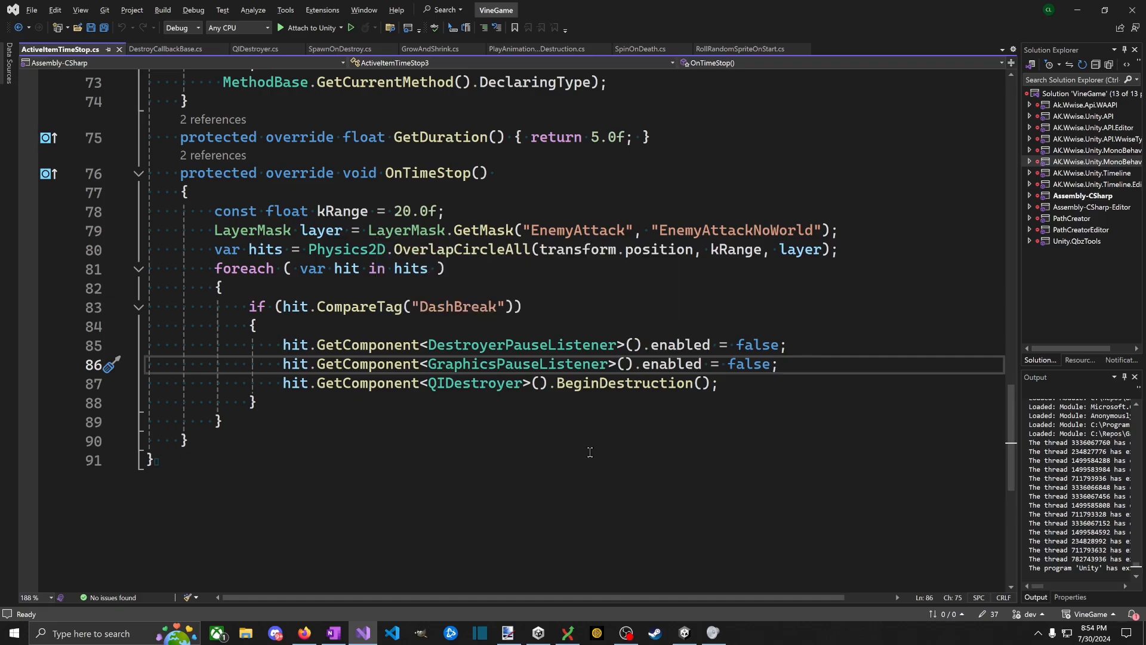
Step: Add the comment "// TODO review crashed on time stop" above the DestroyerPauseListener line in OnTimeStop
{"action": "double_click", "coordinate": [539, 365]}
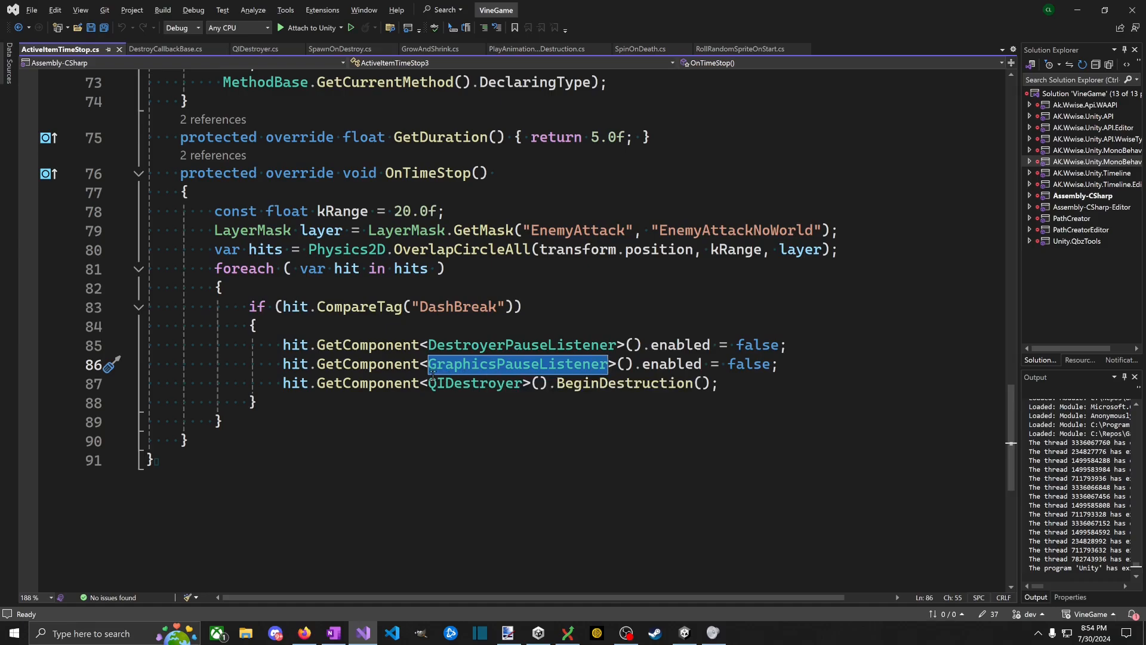
{"action": "left_click", "coordinate": [274, 363]}
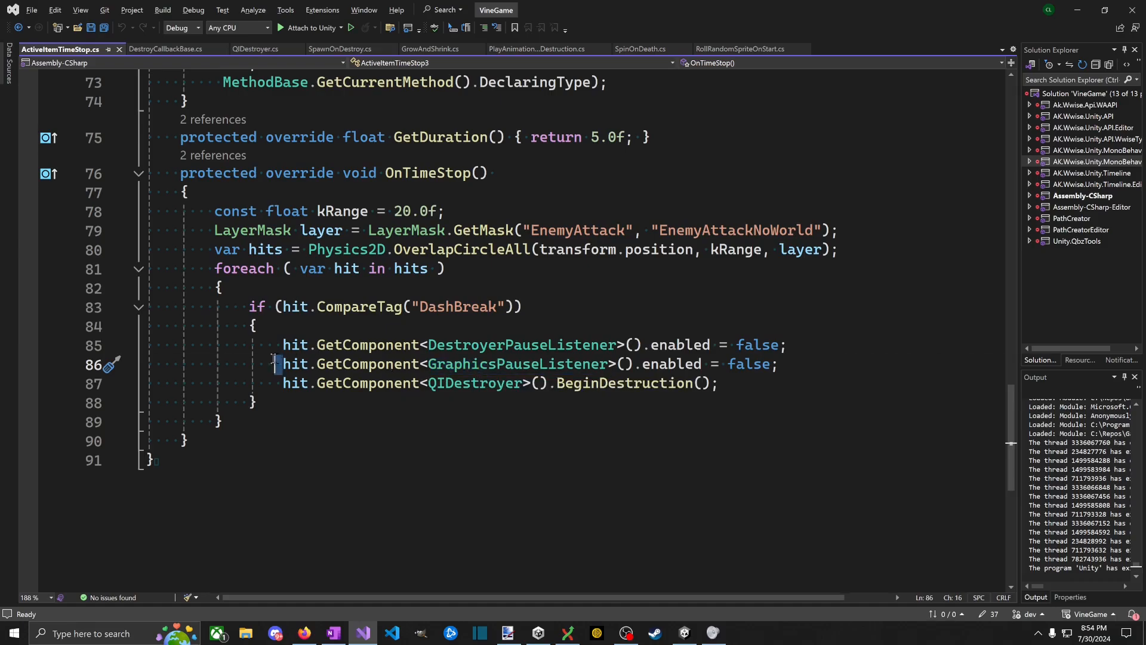
{"action": "left_click", "coordinate": [277, 366]}
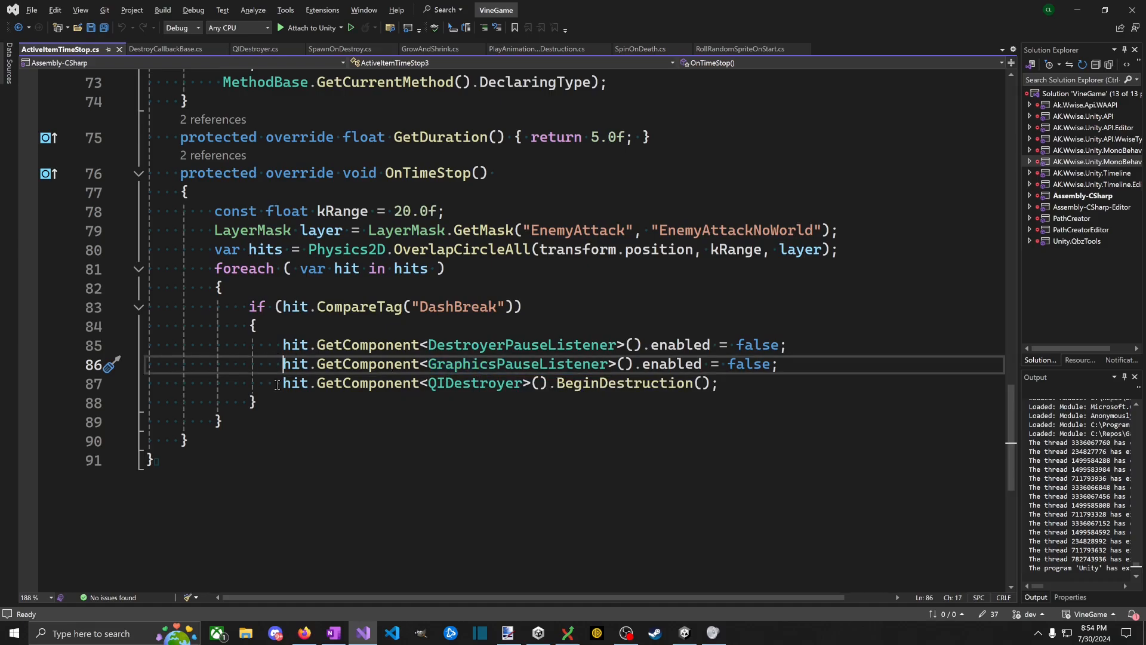
{"action": "key", "text": "Up"}
{"action": "key", "text": "Up"}
{"action": "key", "text": "Return"}
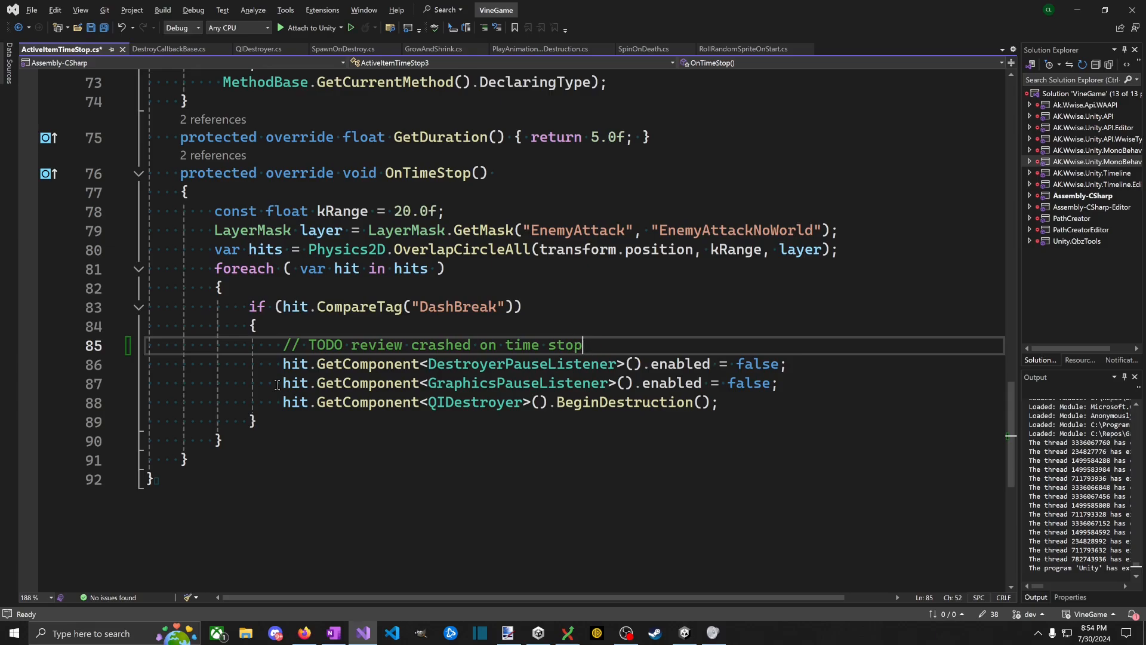
Step: Switch back to Unity, run the Sandbox scene again, attack the mushroom enemies and spawn legged enemies on the floating platform
{"action": "key", "text": "alt+Tab"}
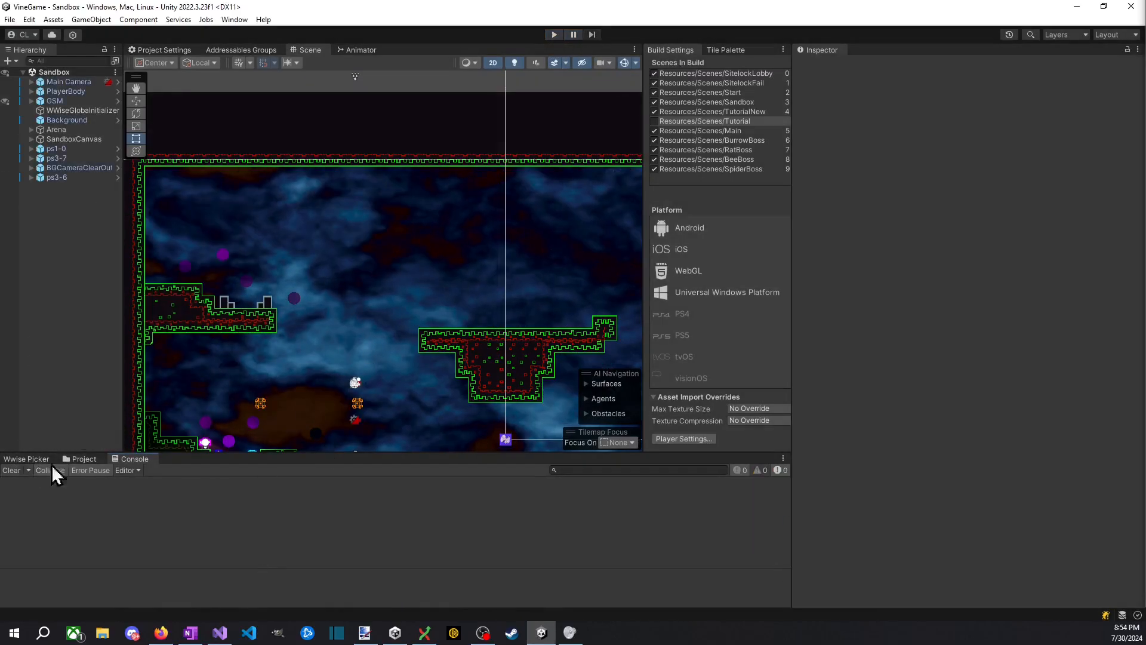
{"action": "left_click", "coordinate": [554, 34]}
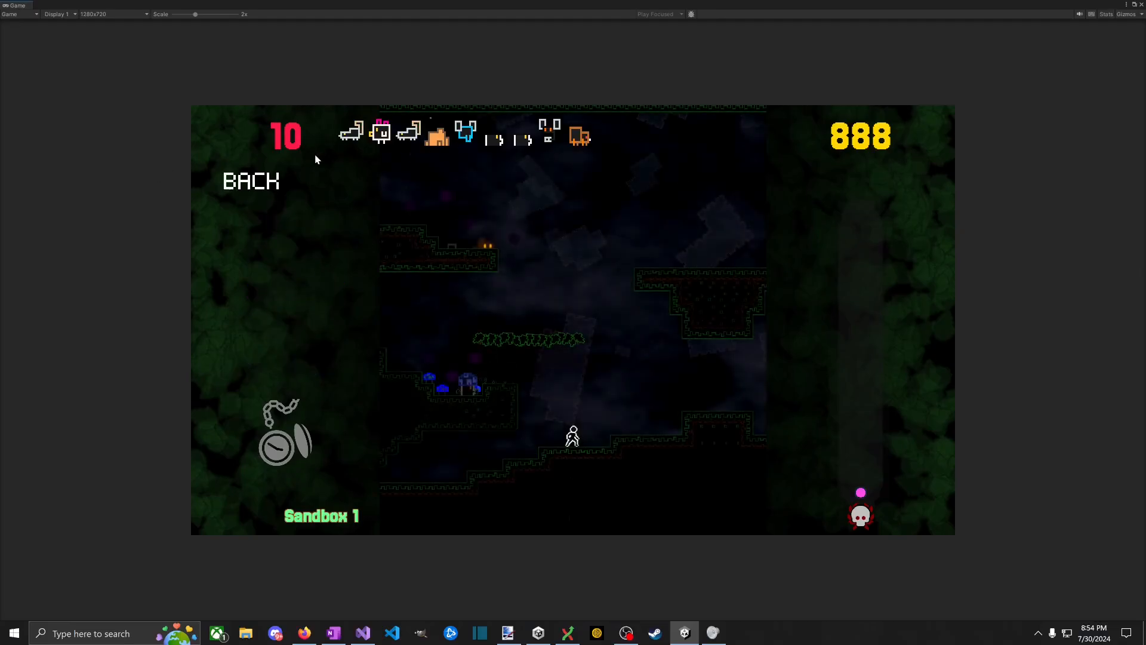
{"action": "key", "text": "a"}
{"action": "key", "text": "space"}
{"action": "key", "text": "a"}
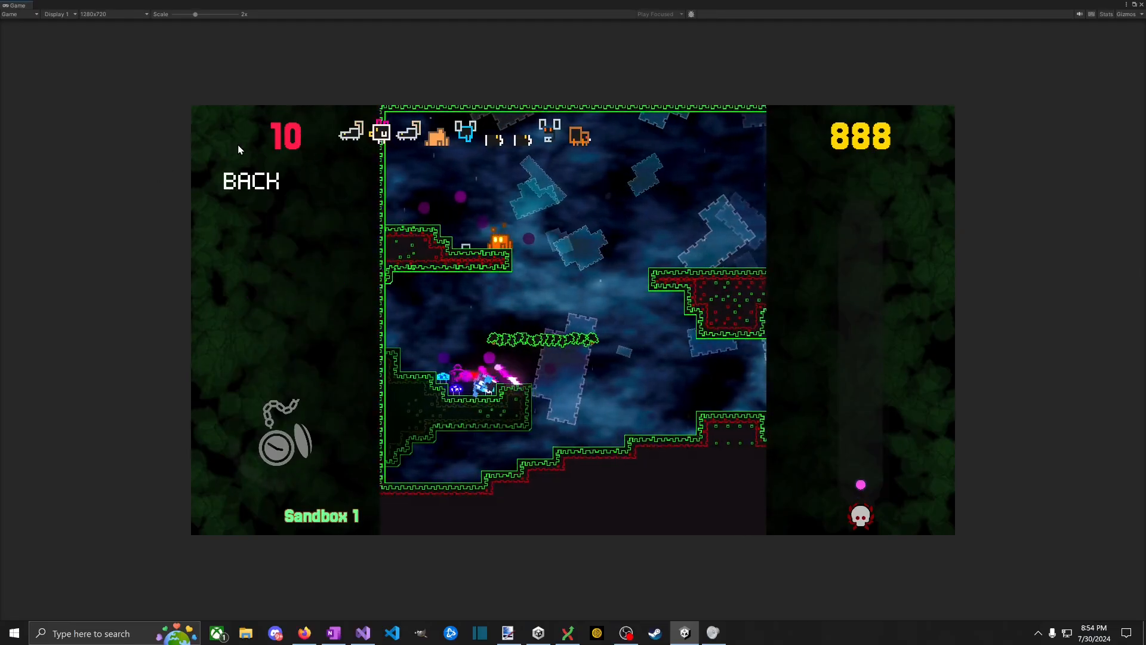
{"action": "key", "text": "space"}
{"action": "key", "text": "d"}
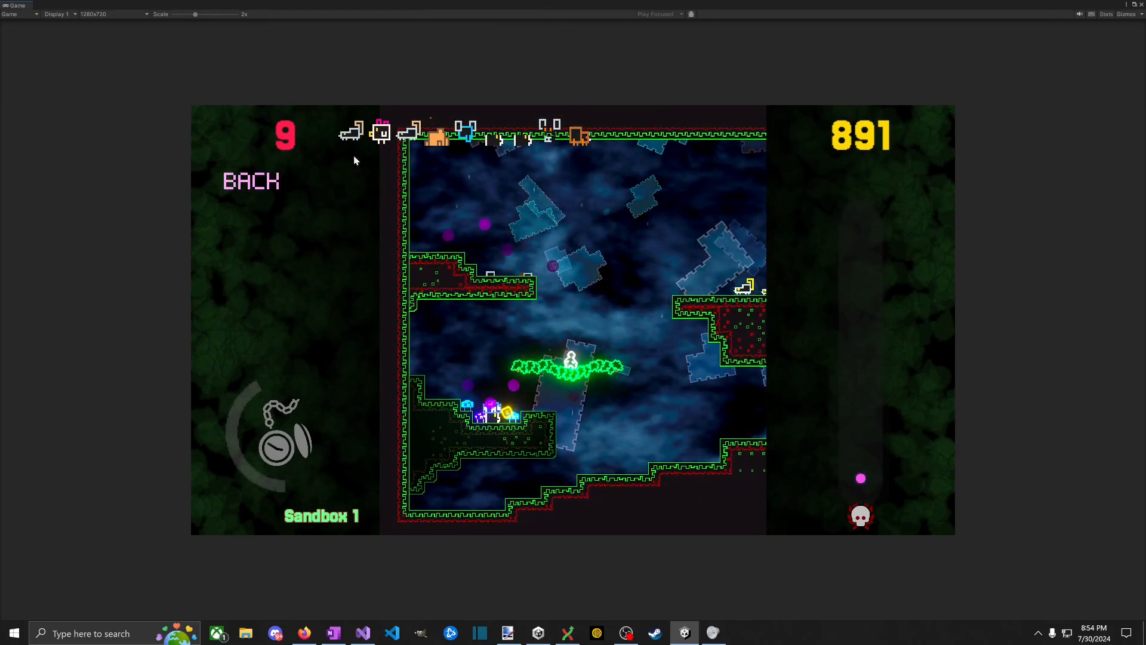
Step: Leave the sandbox enemies list, reset the active item's cooldown from the items list, and return to the main sandbox menu
{"action": "left_click", "coordinate": [274, 179]}
{"action": "left_click", "coordinate": [299, 217]}
{"action": "left_click", "coordinate": [289, 220]}
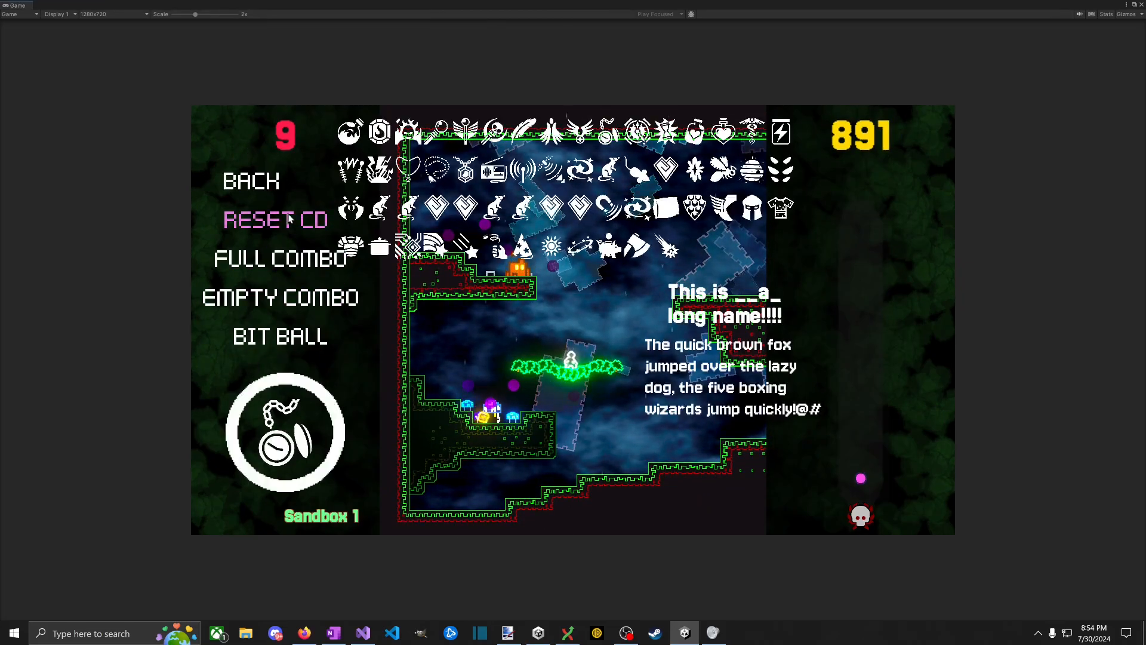
{"action": "left_click", "coordinate": [267, 183]}
Step: Jump to the platform holding the legged enemies, trigger the active item among them, and stop play mode
{"action": "key", "text": "space"}
{"action": "key", "text": "space"}
{"action": "key", "text": "d"}
{"action": "key", "text": "e"}
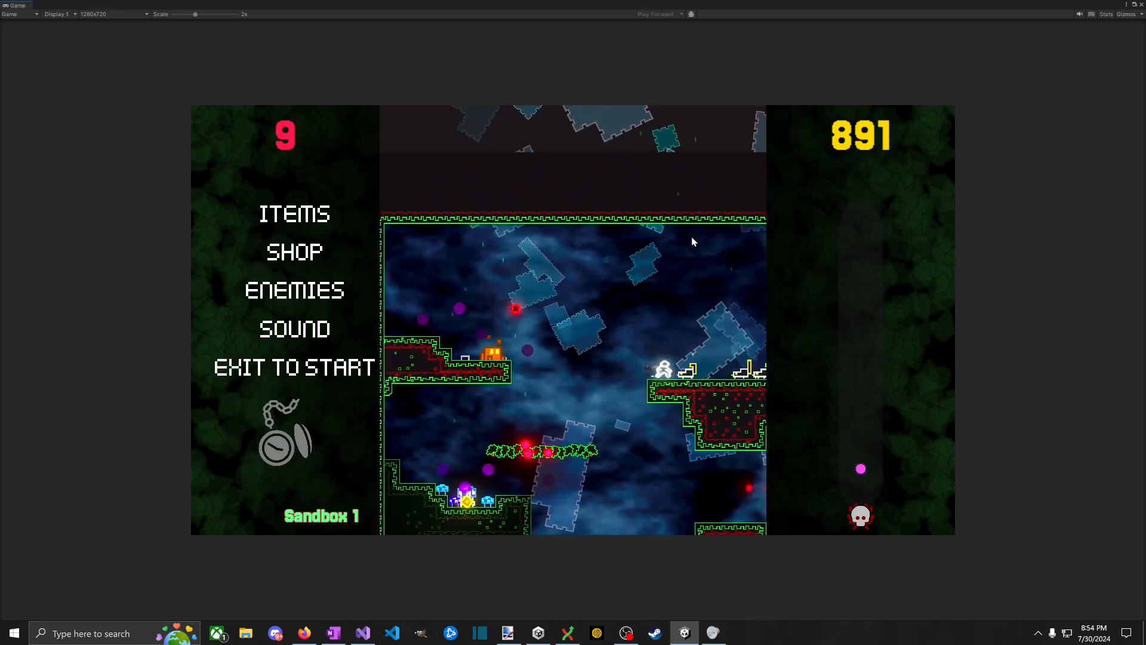
{"action": "key", "text": "d"}
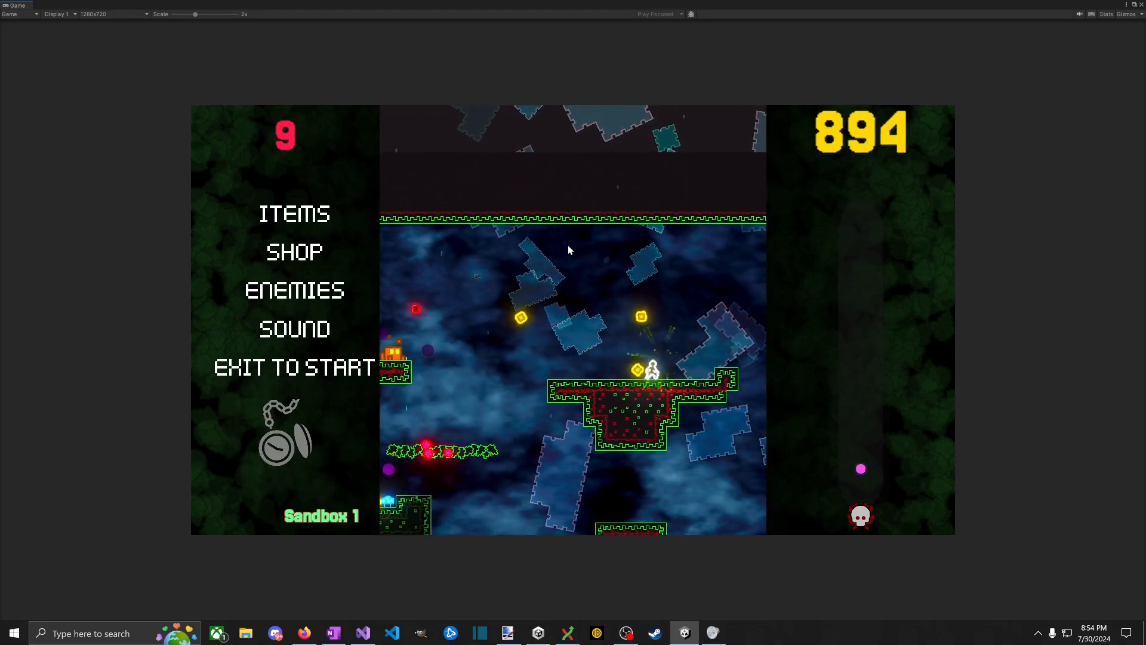
{"action": "key", "text": "d"}
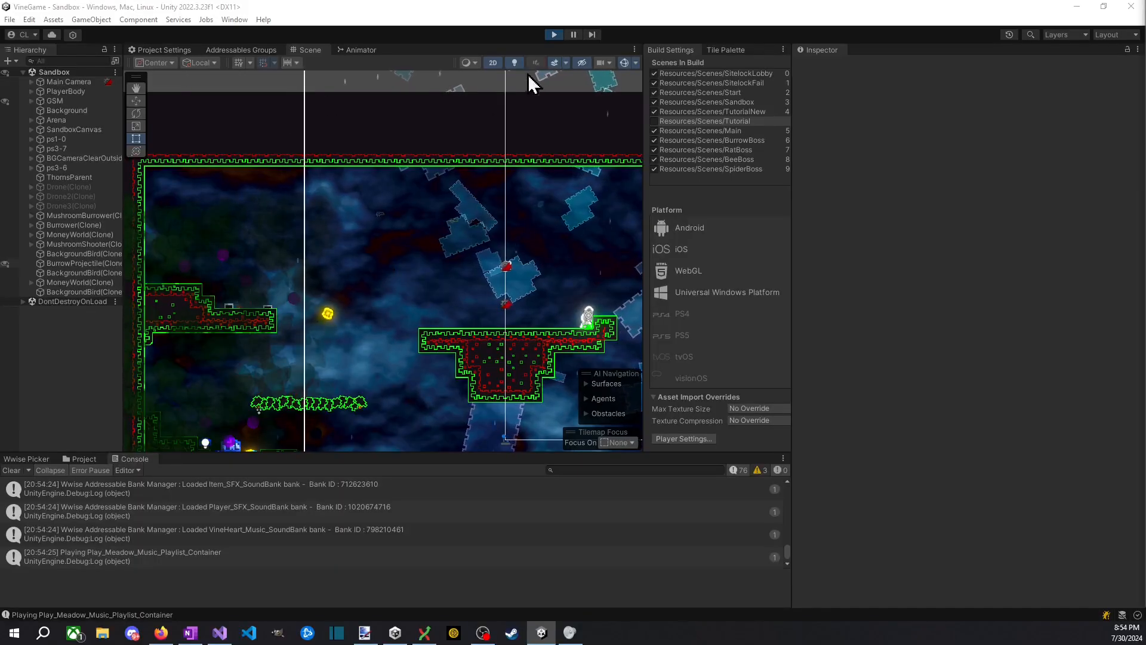
{"action": "left_click", "coordinate": [554, 34]}
{"action": "left_click", "coordinate": [602, 490]}
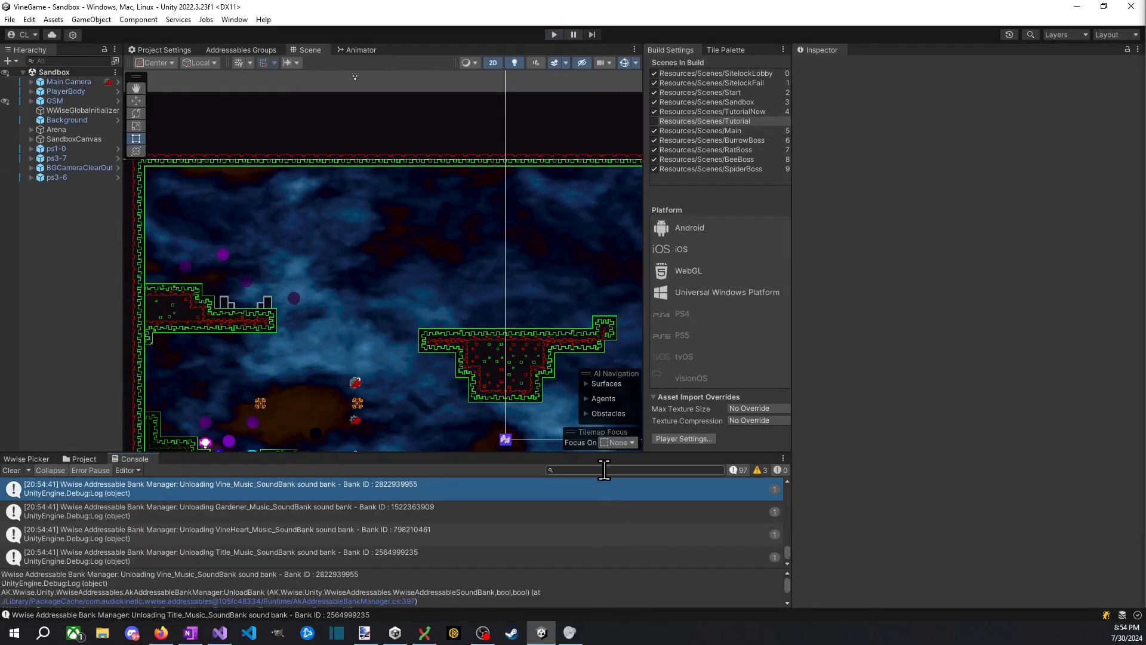
{"action": "type", "text": "rat"}
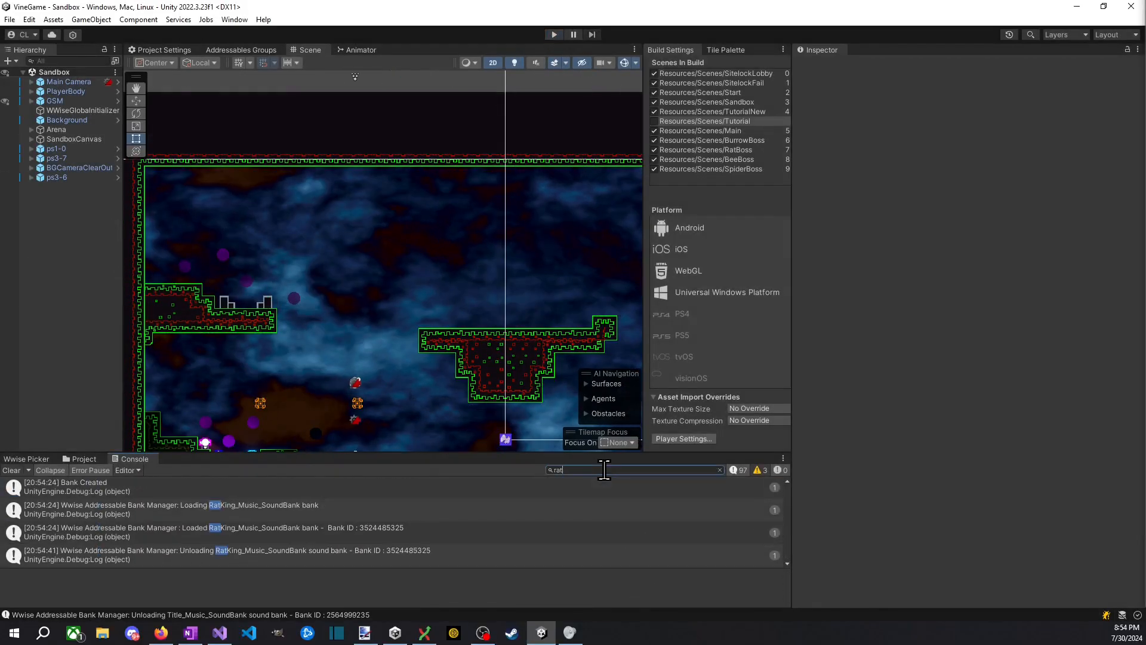
{"action": "key", "text": "BackSpace"}
{"action": "key", "text": "BackSpace"}
{"action": "key", "text": "BackSpace"}
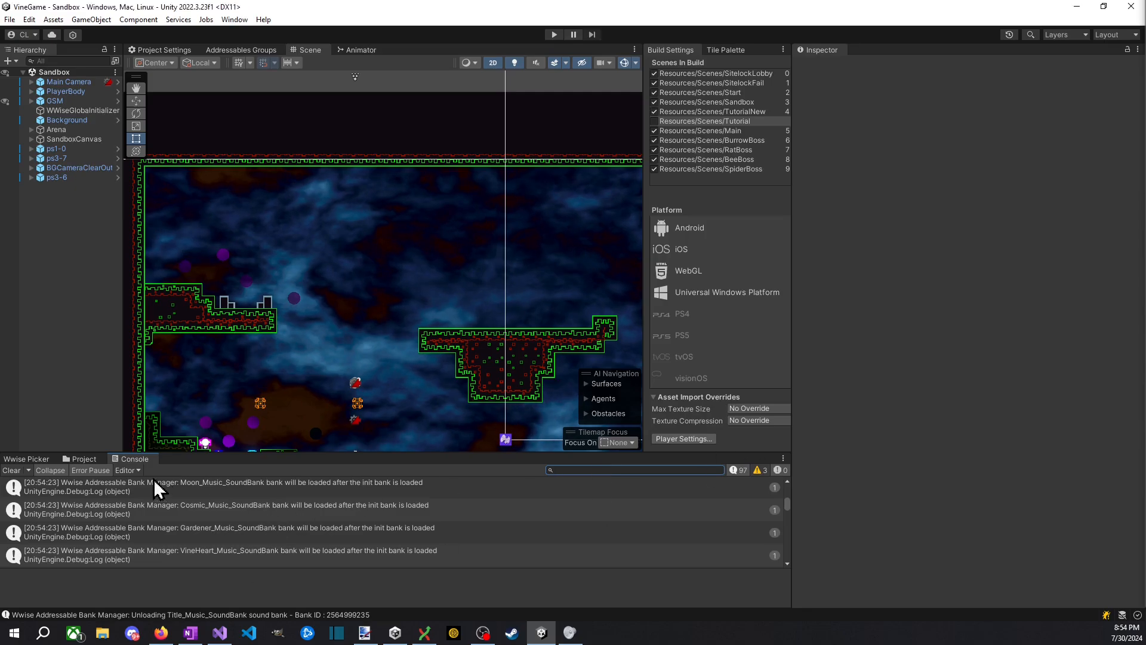
Step: Search the project assets for "chicken", select the Chicken prefab, and clear the search to show its Enemies folder
{"action": "left_click", "coordinate": [84, 459]}
{"action": "left_click", "coordinate": [585, 470]}
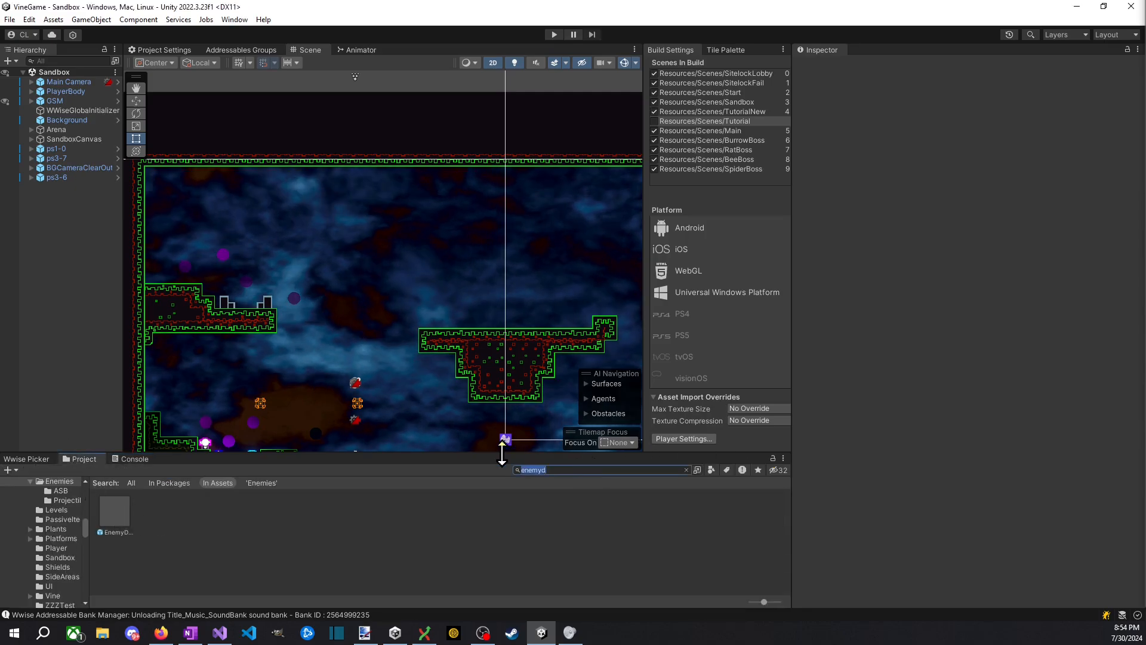
{"action": "type", "text": "chicken"}
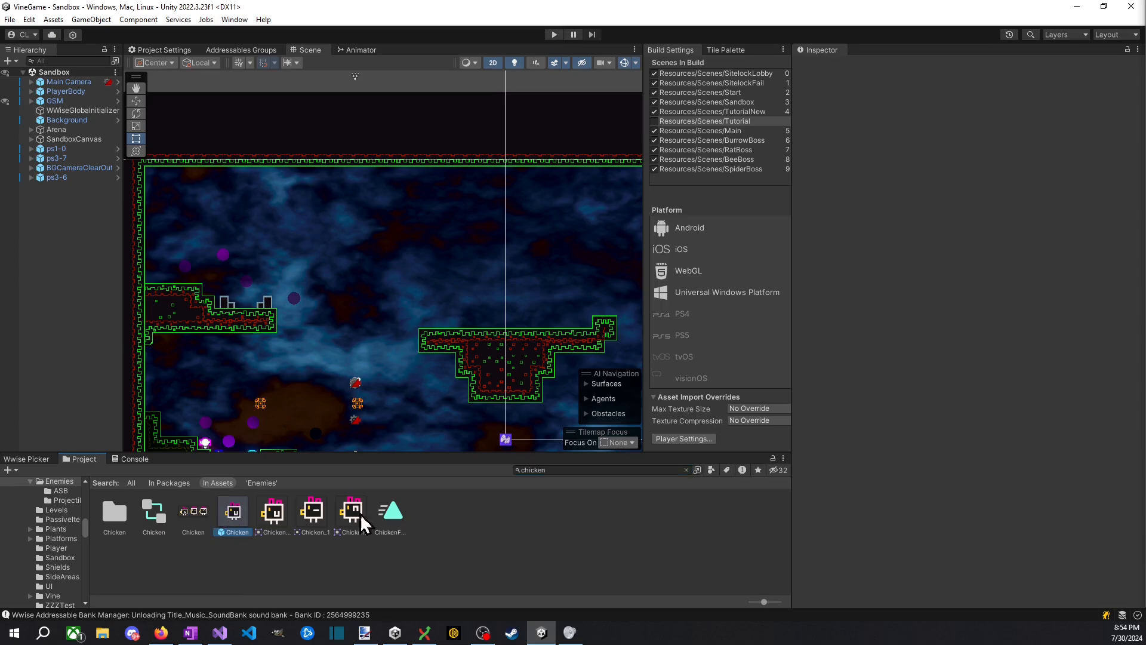
{"action": "left_click", "coordinate": [686, 470]}
Step: Open the Chicken prefab and examine its components for death and pause listener scripts
{"action": "scroll", "coordinate": [884, 406], "scroll_direction": "down", "scroll_amount": 10}
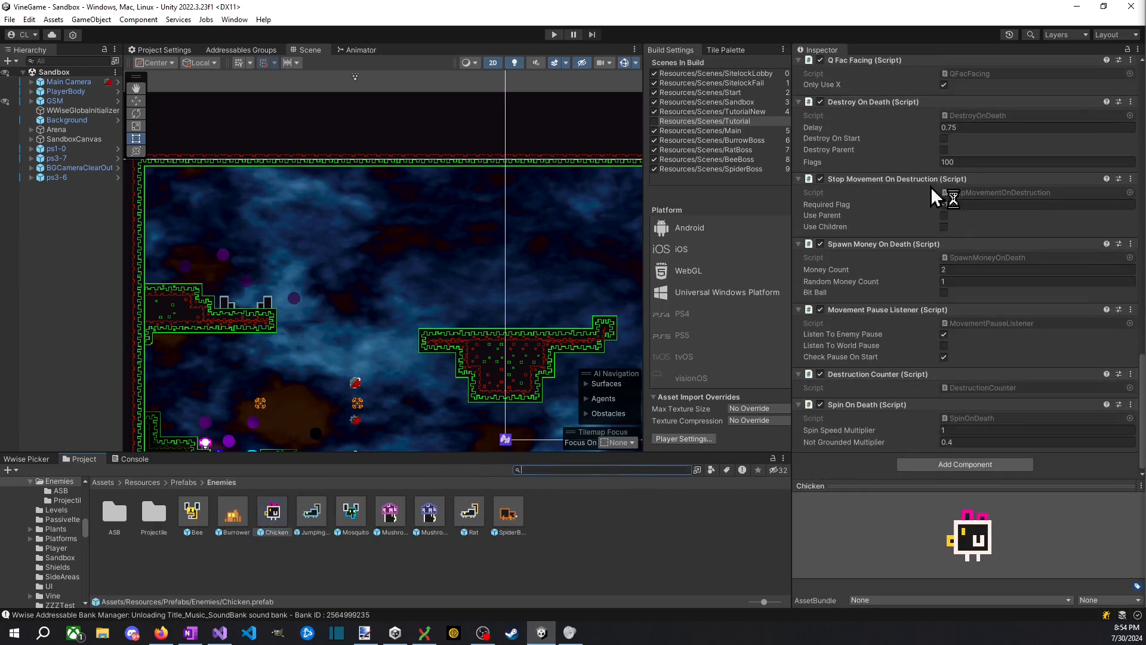
{"action": "scroll", "coordinate": [904, 184], "scroll_direction": "up", "scroll_amount": 6}
{"action": "scroll", "coordinate": [971, 379], "scroll_direction": "up", "scroll_amount": 15}
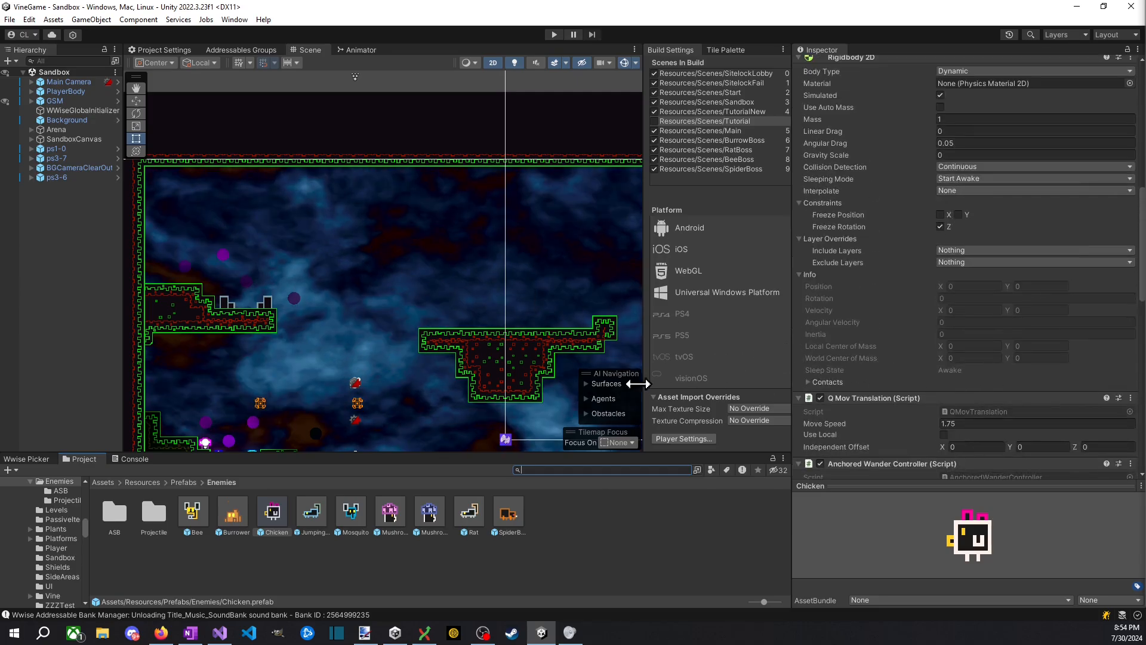
{"action": "double_click", "coordinate": [276, 528]}
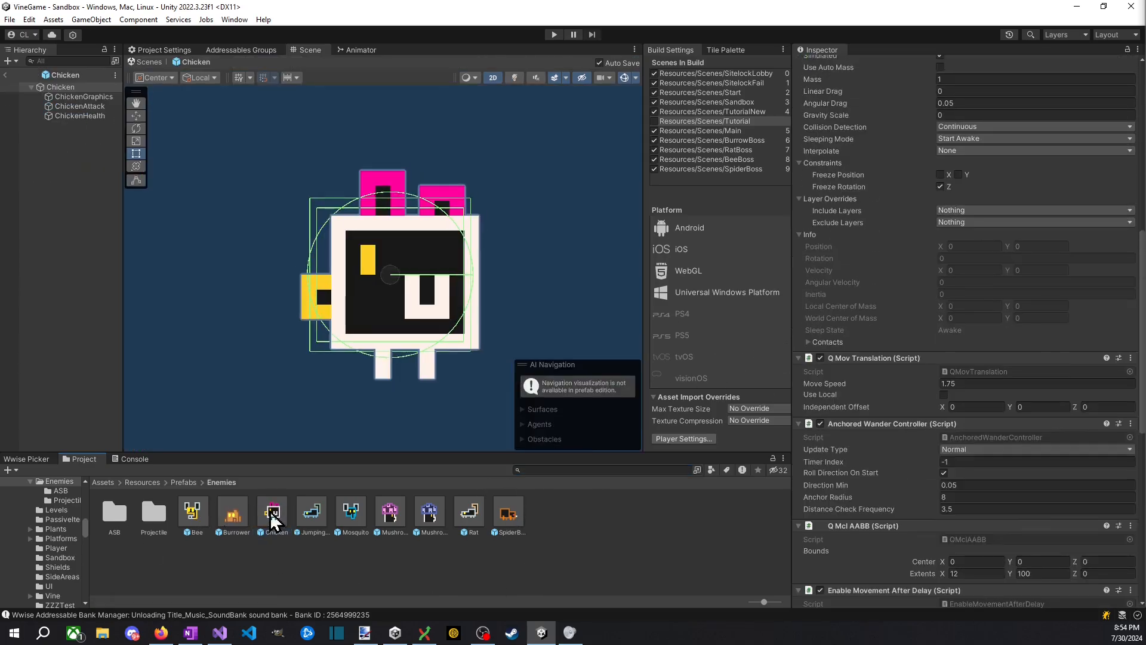
{"action": "scroll", "coordinate": [866, 391], "scroll_direction": "down", "scroll_amount": 15}
{"action": "scroll", "coordinate": [961, 461], "scroll_direction": "up", "scroll_amount": 3}
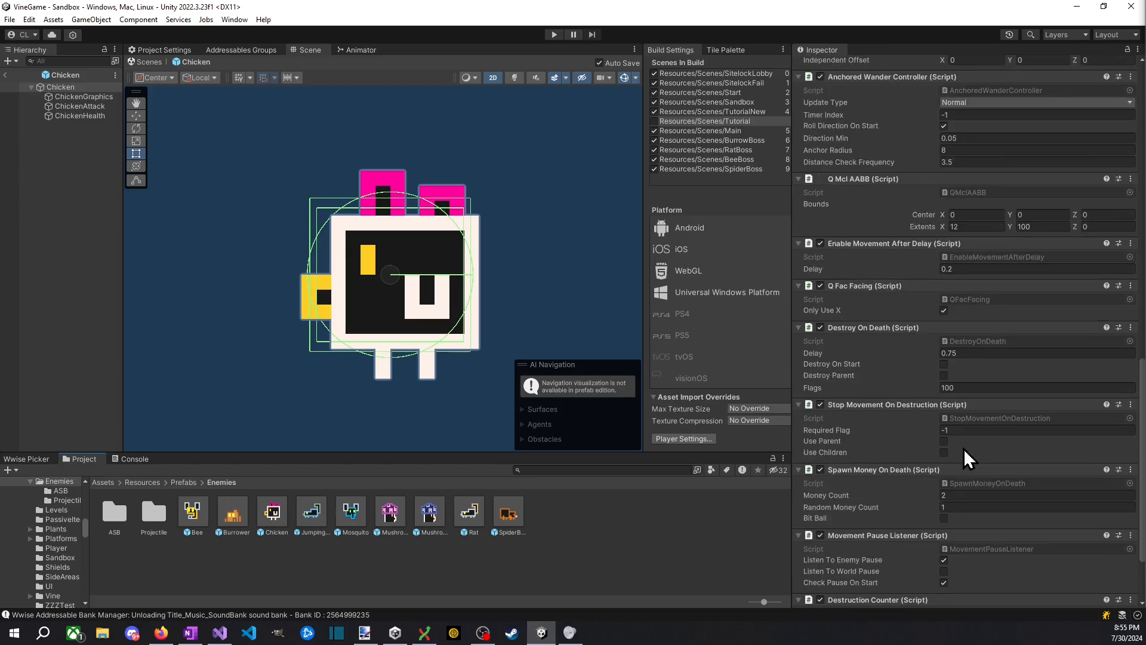
{"action": "scroll", "coordinate": [966, 461], "scroll_direction": "down", "scroll_amount": 3}
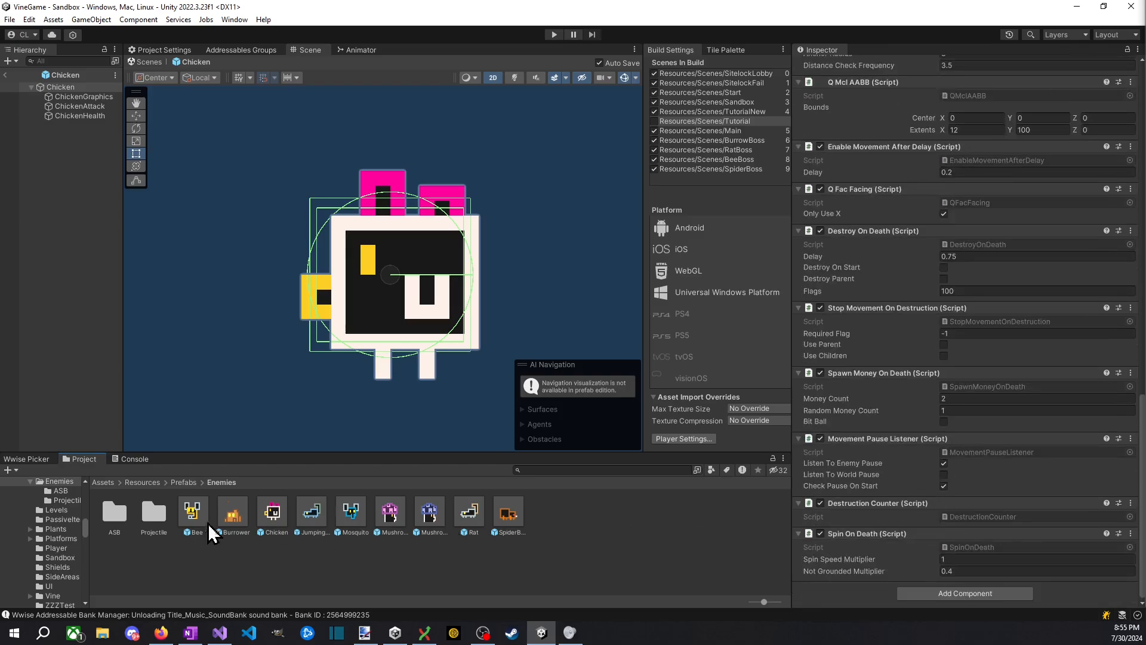
Step: Open the Rat prefab and remove its Destroyer Pause Listener component
{"action": "double_click", "coordinate": [471, 511]}
{"action": "scroll", "coordinate": [1004, 371], "scroll_direction": "down", "scroll_amount": 5}
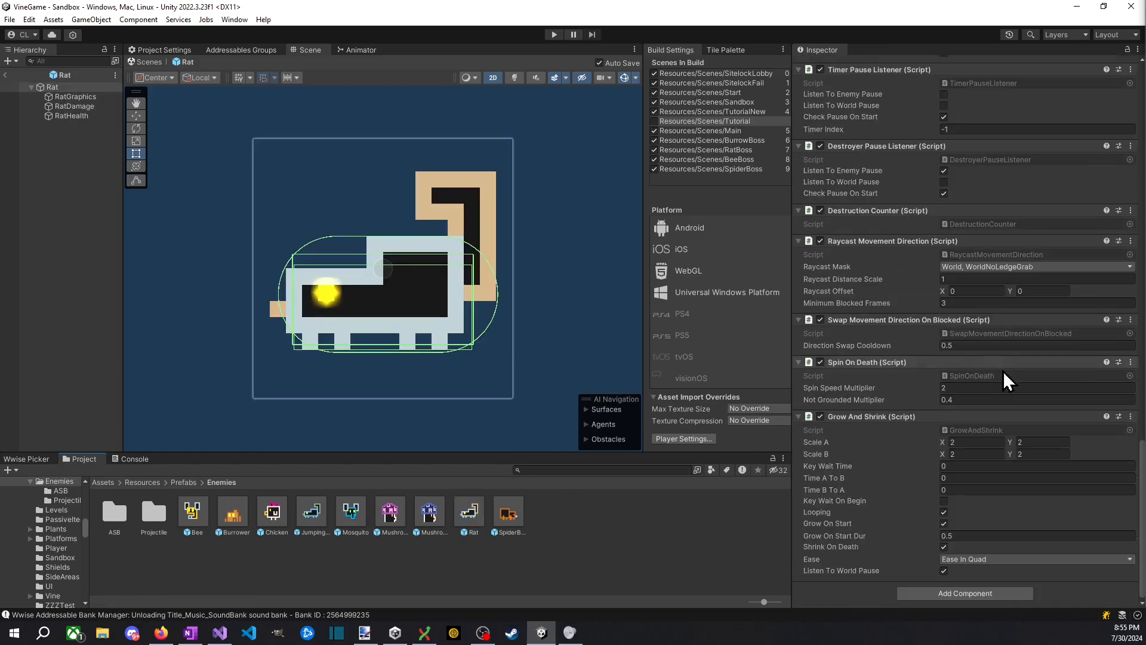
{"action": "scroll", "coordinate": [932, 436], "scroll_direction": "up", "scroll_amount": 5}
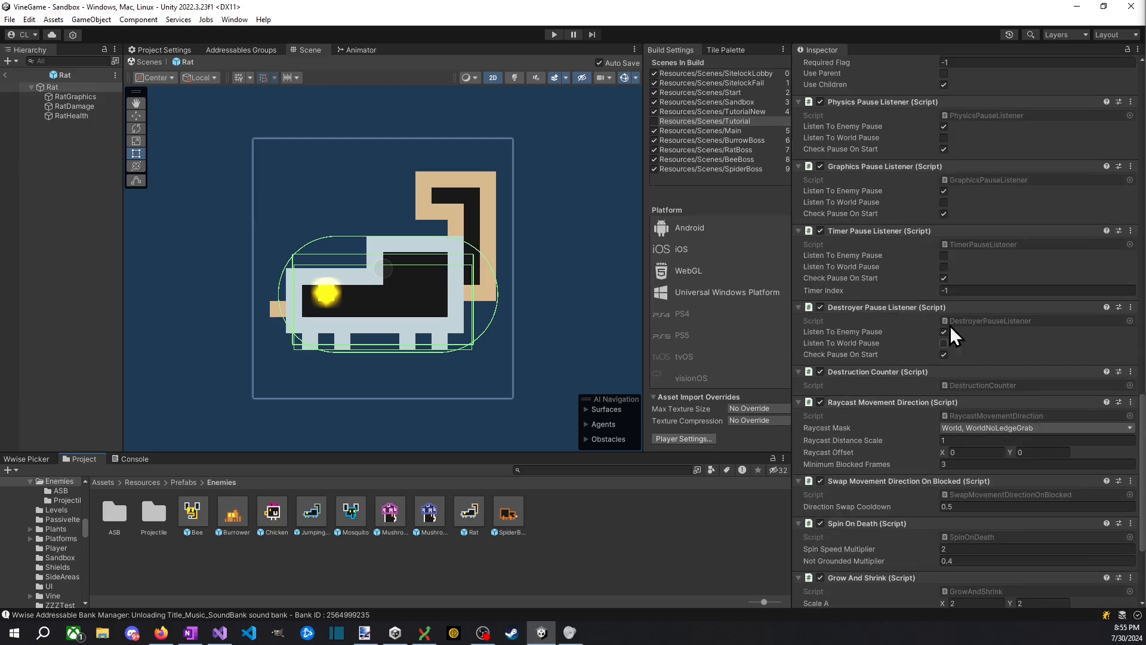
{"action": "right_click", "coordinate": [929, 308]}
{"action": "left_click", "coordinate": [991, 337]}
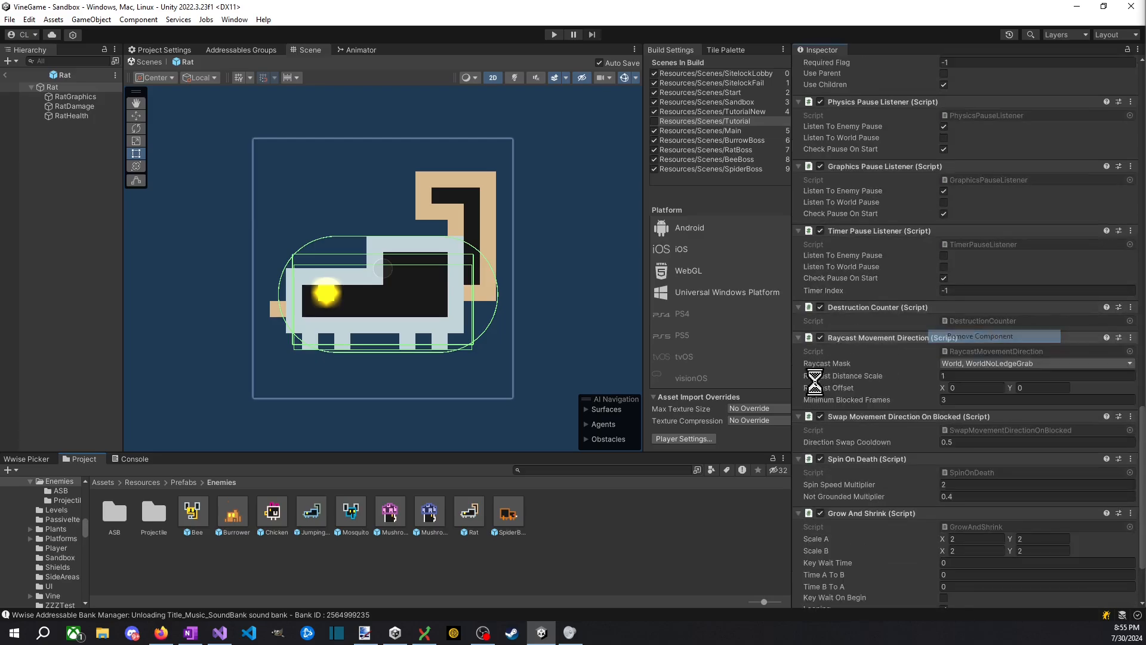
Step: Open the SpiderBody prefab and remove its Destroyer Pause Listener component
{"action": "double_click", "coordinate": [503, 515]}
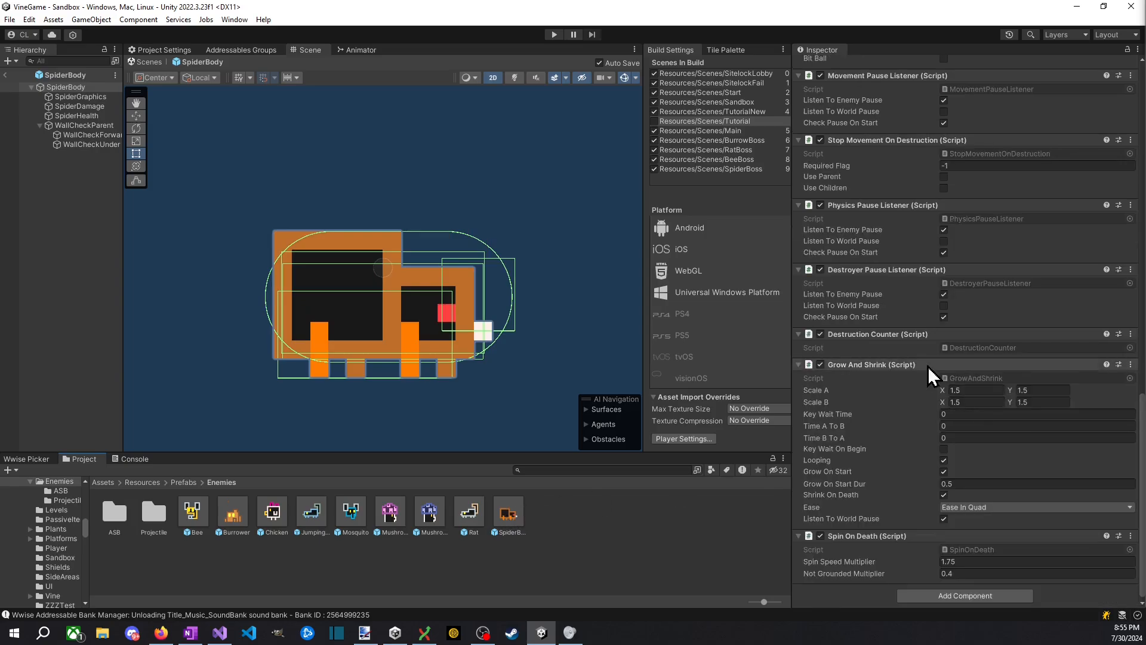
{"action": "right_click", "coordinate": [949, 268]}
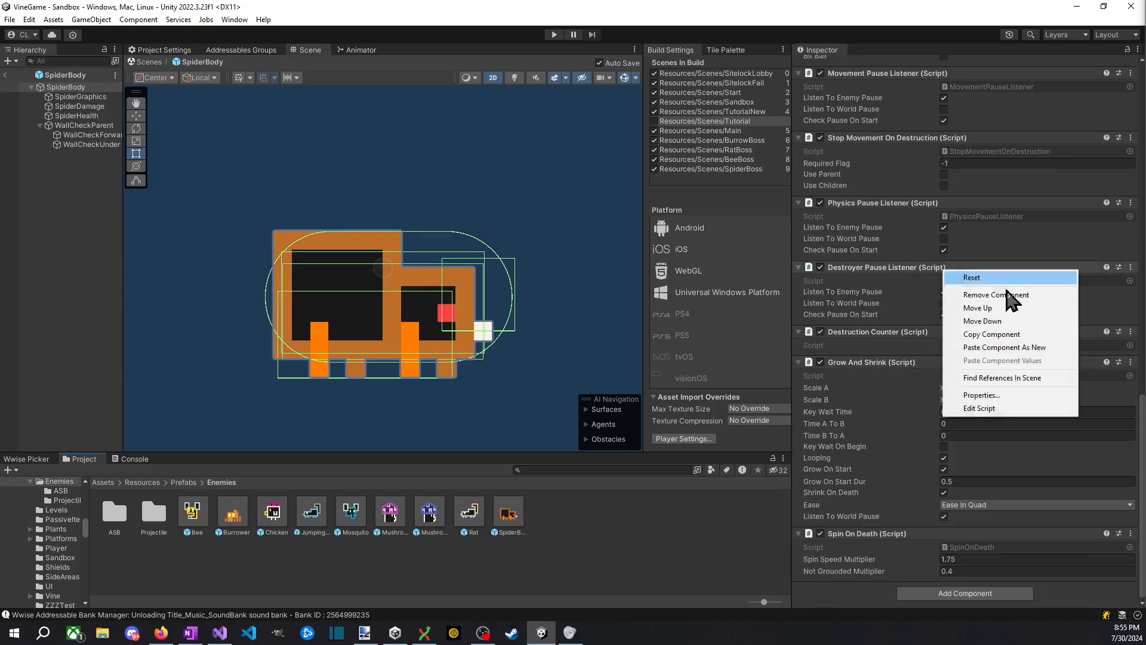
{"action": "left_click", "coordinate": [979, 292]}
Step: Reopen the Rat prefab and review its component list for any leftover Destroyer Pause Listener
{"action": "left_click", "coordinate": [471, 522]}
{"action": "double_click", "coordinate": [470, 515]}
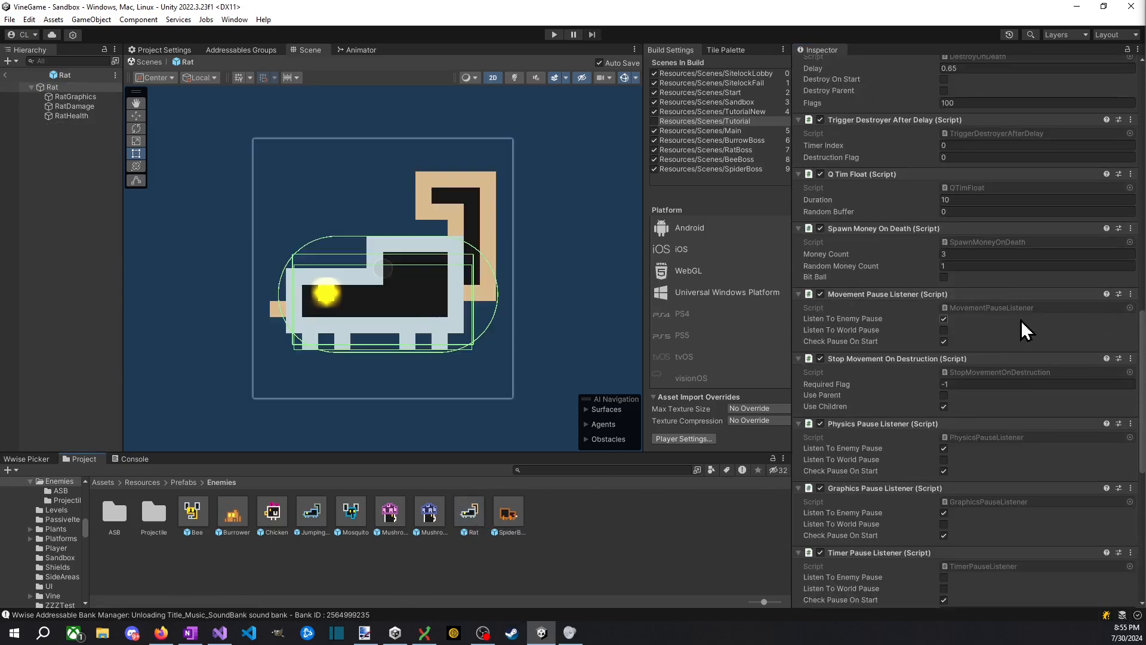
{"action": "scroll", "coordinate": [909, 329], "scroll_direction": "down", "scroll_amount": 5}
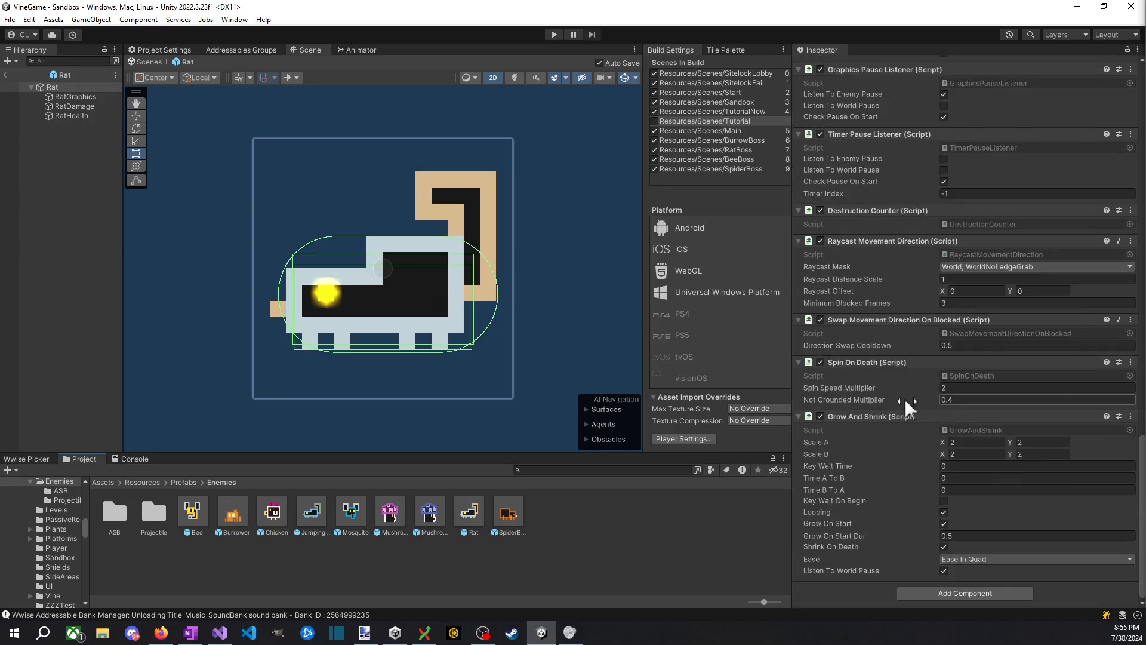
{"action": "scroll", "coordinate": [905, 399], "scroll_direction": "up", "scroll_amount": 5}
{"action": "scroll", "coordinate": [920, 425], "scroll_direction": "up", "scroll_amount": 3}
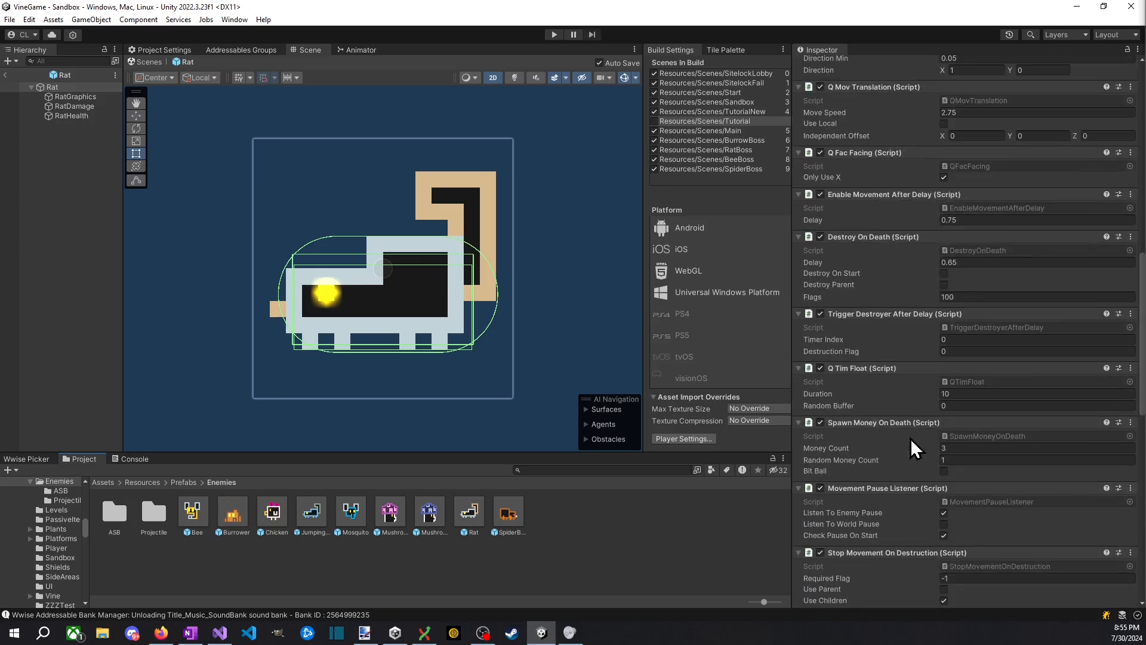
Step: Open the MushroomShooter prefab and remove its Destroyer Pause Listener component
{"action": "left_click", "coordinate": [434, 514]}
{"action": "double_click", "coordinate": [433, 514]}
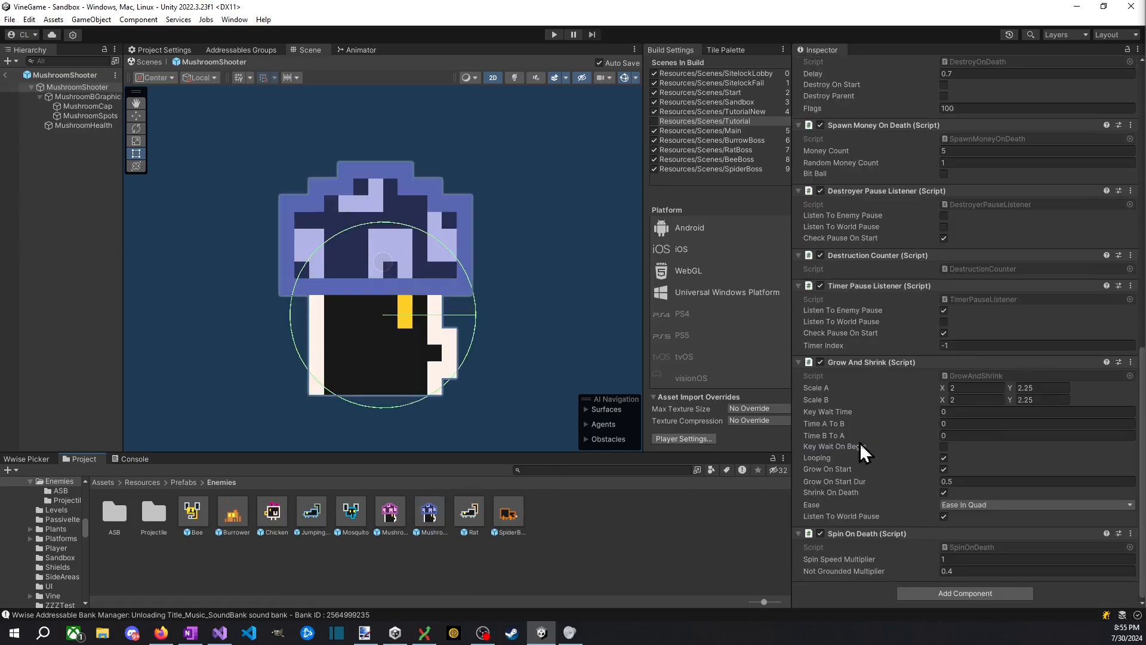
{"action": "right_click", "coordinate": [917, 188]}
{"action": "left_click", "coordinate": [982, 220]}
Step: Open the MushroomBurrower prefab and remove its Destroyer Pause Listener component
{"action": "double_click", "coordinate": [392, 516]}
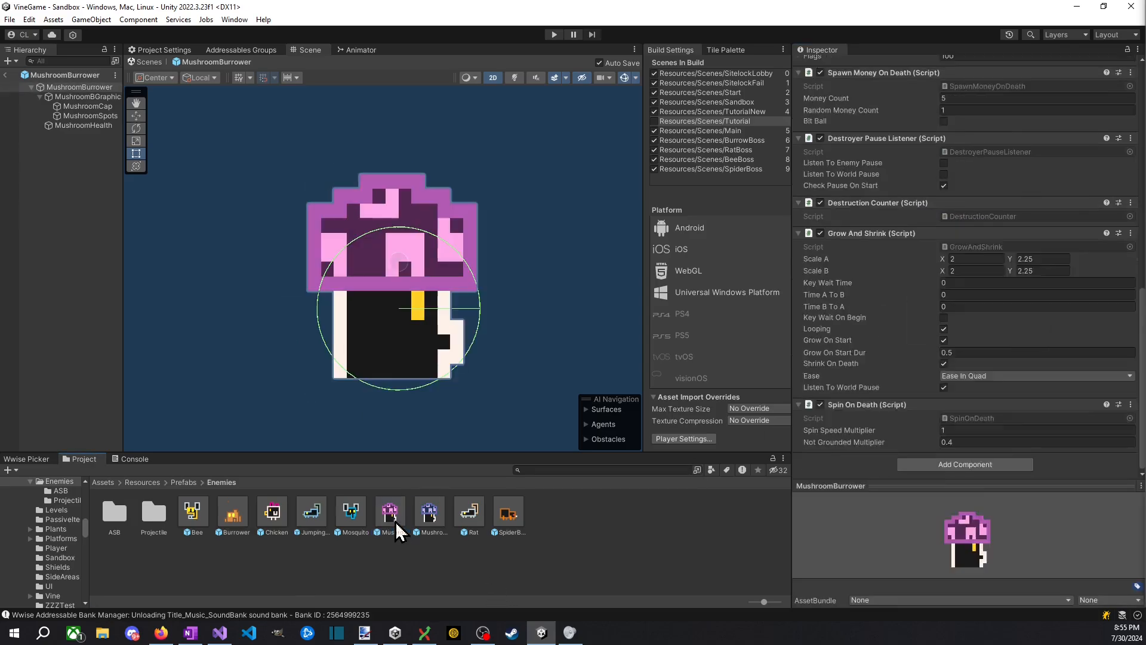
{"action": "right_click", "coordinate": [892, 298]}
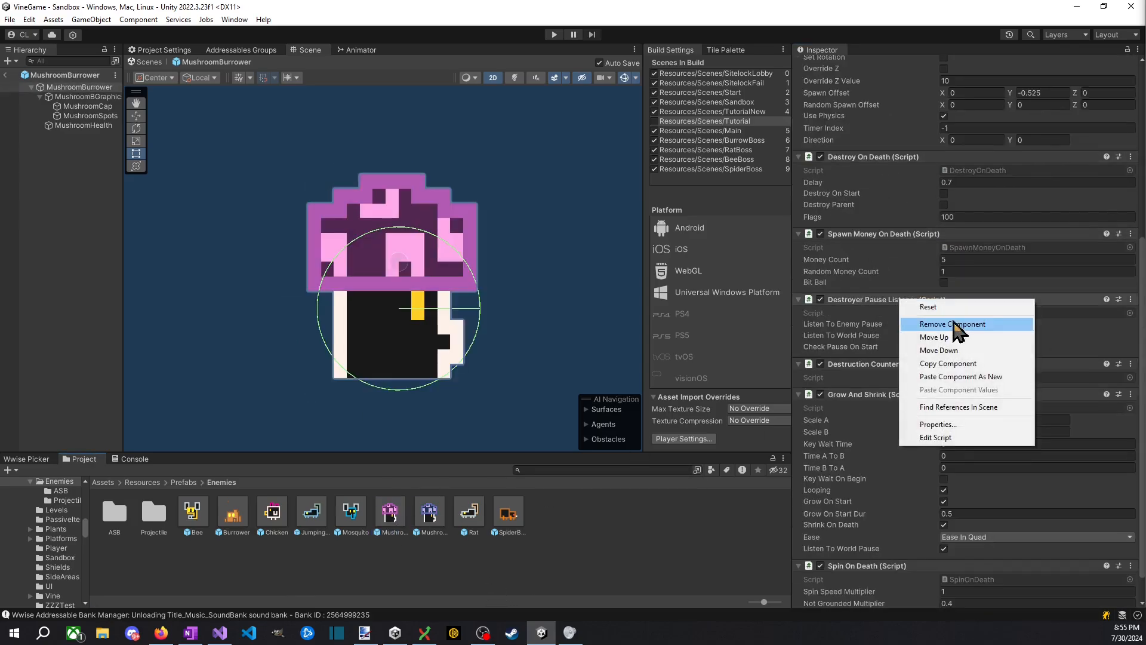
{"action": "left_click", "coordinate": [892, 326]}
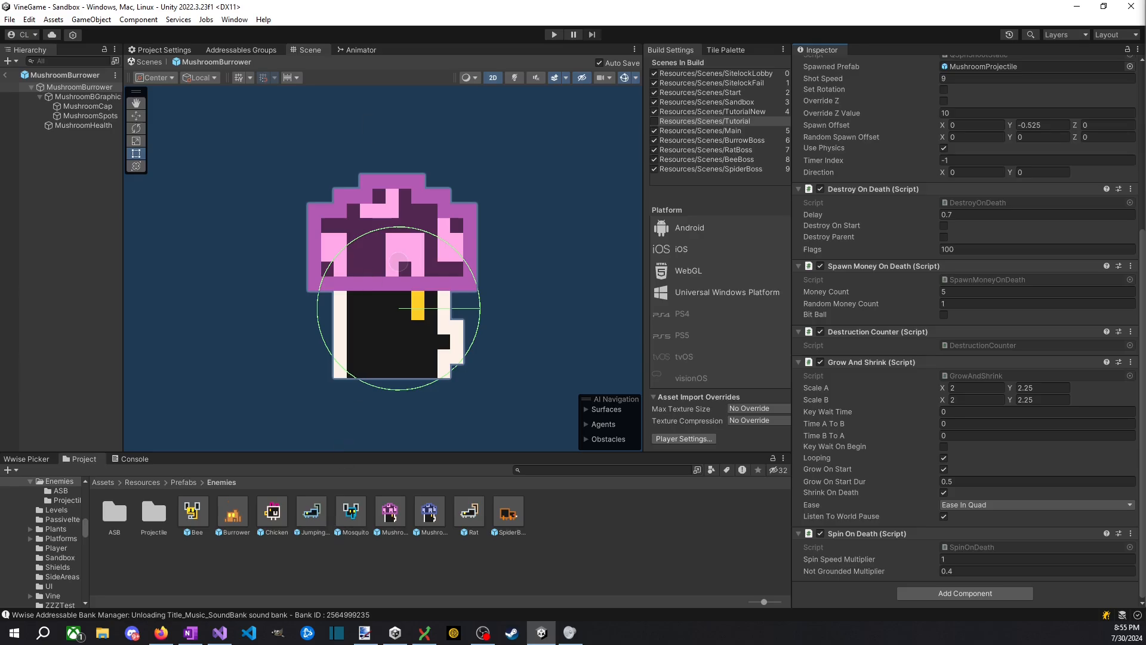
Step: Open the Mosquito prefab and examine its components, including the pause listener and Grow And Shrink settings
{"action": "double_click", "coordinate": [349, 520]}
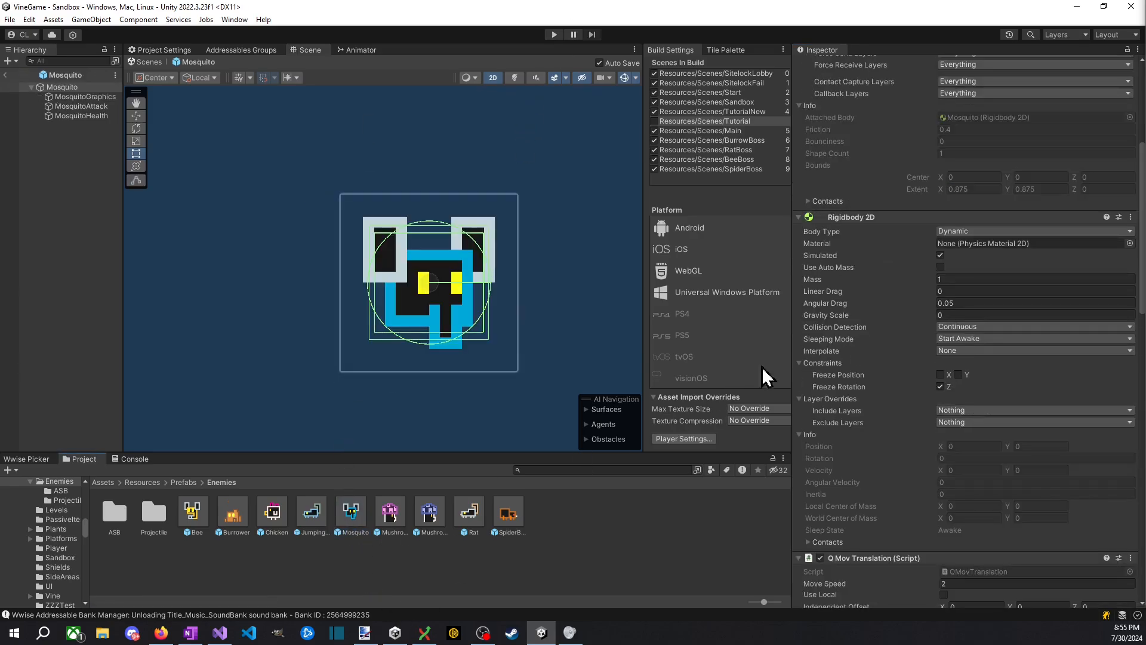
{"action": "scroll", "coordinate": [1021, 403], "scroll_direction": "down", "scroll_amount": 15}
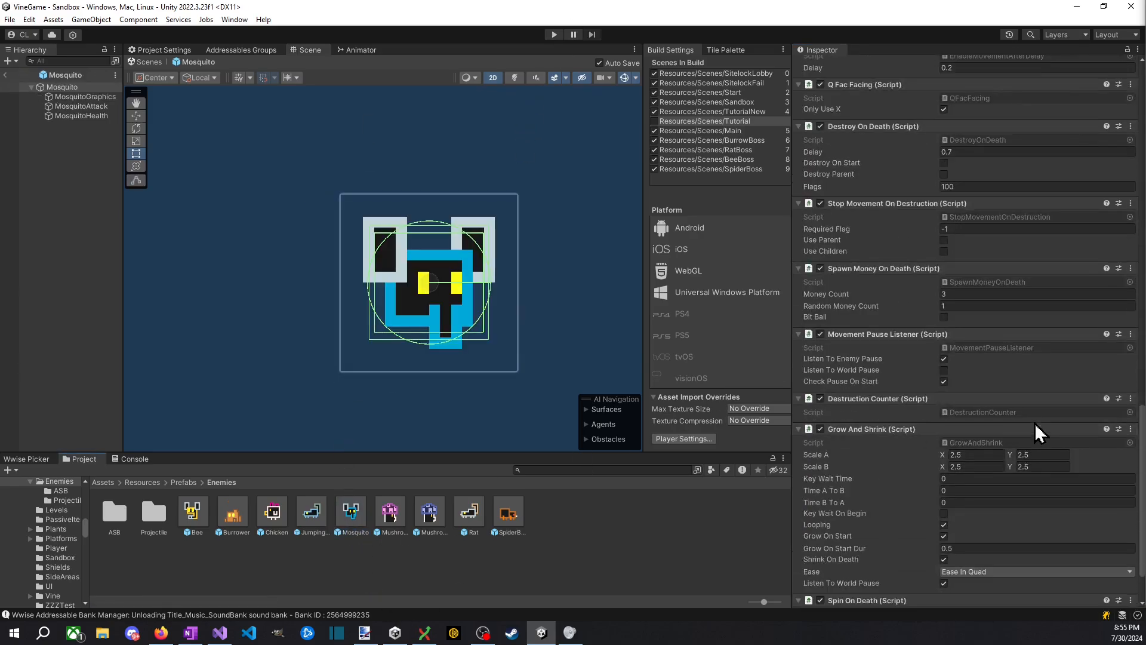
{"action": "scroll", "coordinate": [1000, 415], "scroll_direction": "down", "scroll_amount": 3}
{"action": "scroll", "coordinate": [903, 367], "scroll_direction": "up", "scroll_amount": 10}
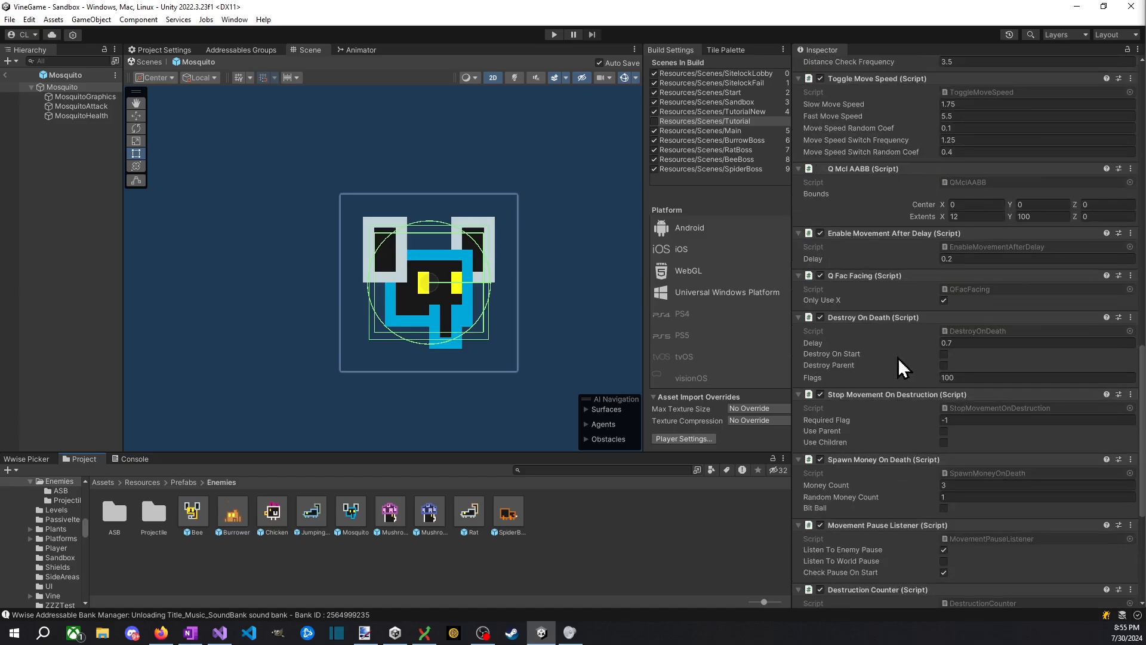
{"action": "scroll", "coordinate": [887, 316], "scroll_direction": "up", "scroll_amount": 5}
{"action": "scroll", "coordinate": [883, 328], "scroll_direction": "down", "scroll_amount": 4}
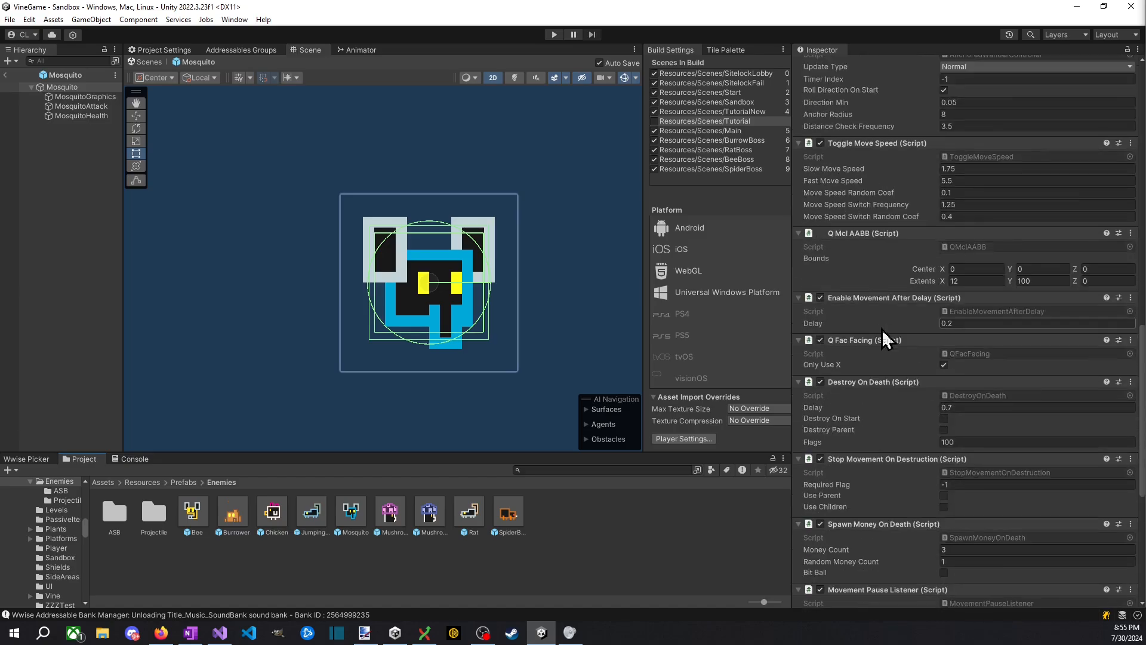
{"action": "scroll", "coordinate": [890, 332], "scroll_direction": "down", "scroll_amount": 6}
{"action": "scroll", "coordinate": [896, 335], "scroll_direction": "up", "scroll_amount": 5}
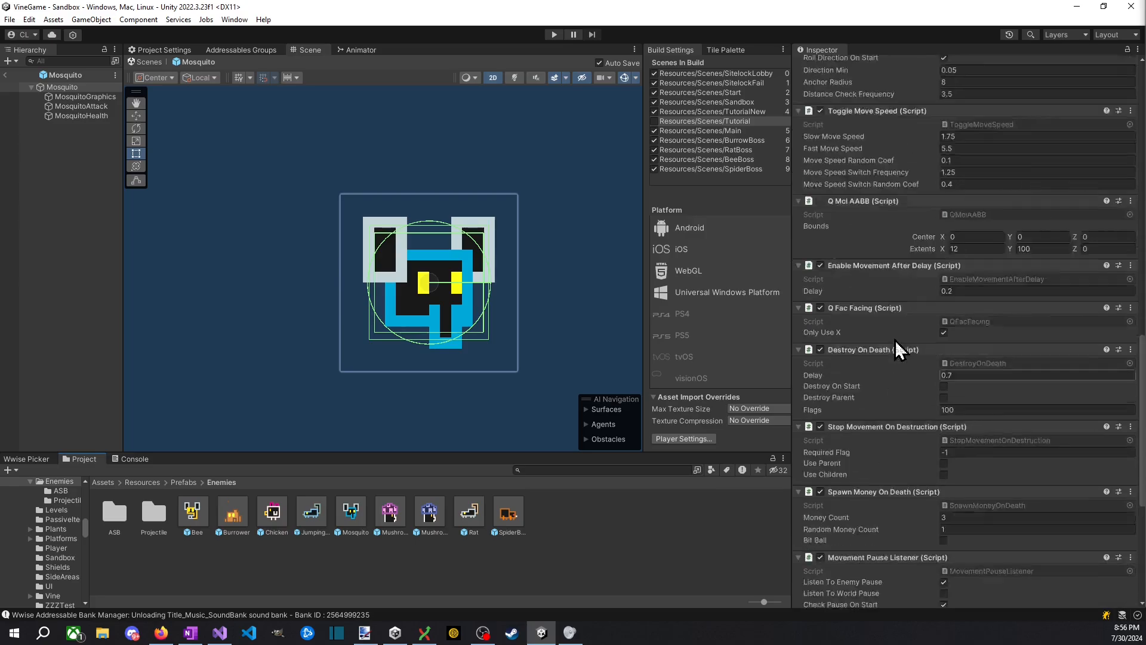
{"action": "scroll", "coordinate": [894, 339], "scroll_direction": "up", "scroll_amount": 3}
{"action": "scroll", "coordinate": [893, 339], "scroll_direction": "up", "scroll_amount": 7}
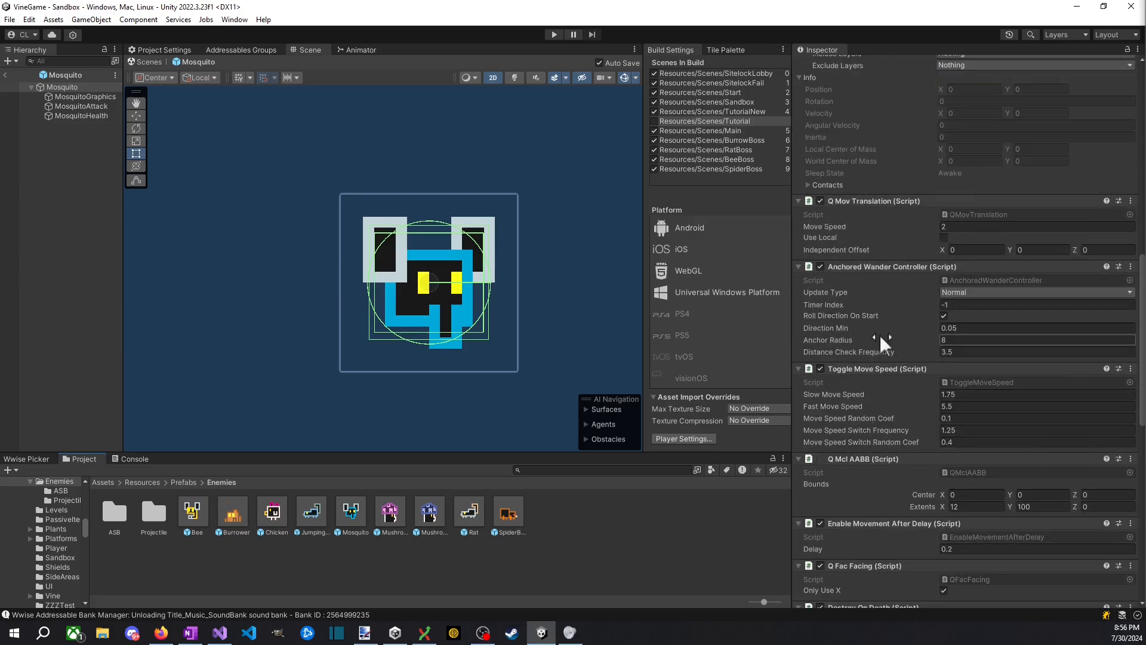
{"action": "scroll", "coordinate": [823, 313], "scroll_direction": "up", "scroll_amount": 8}
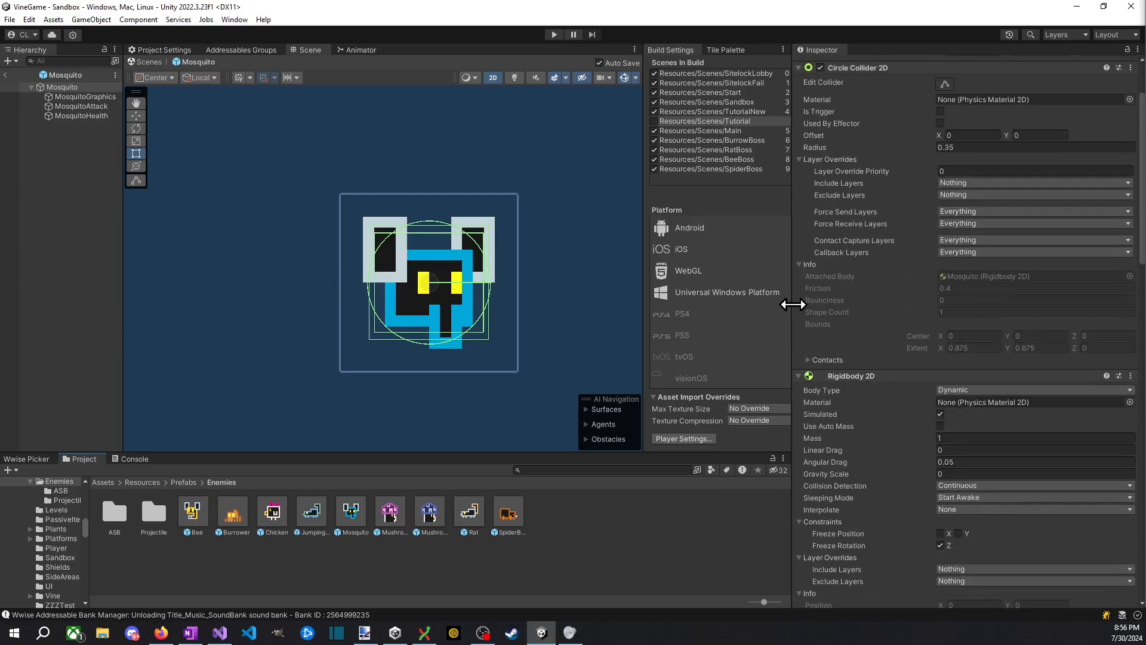
{"action": "scroll", "coordinate": [896, 346], "scroll_direction": "down", "scroll_amount": 8}
{"action": "scroll", "coordinate": [955, 386], "scroll_direction": "down", "scroll_amount": 15}
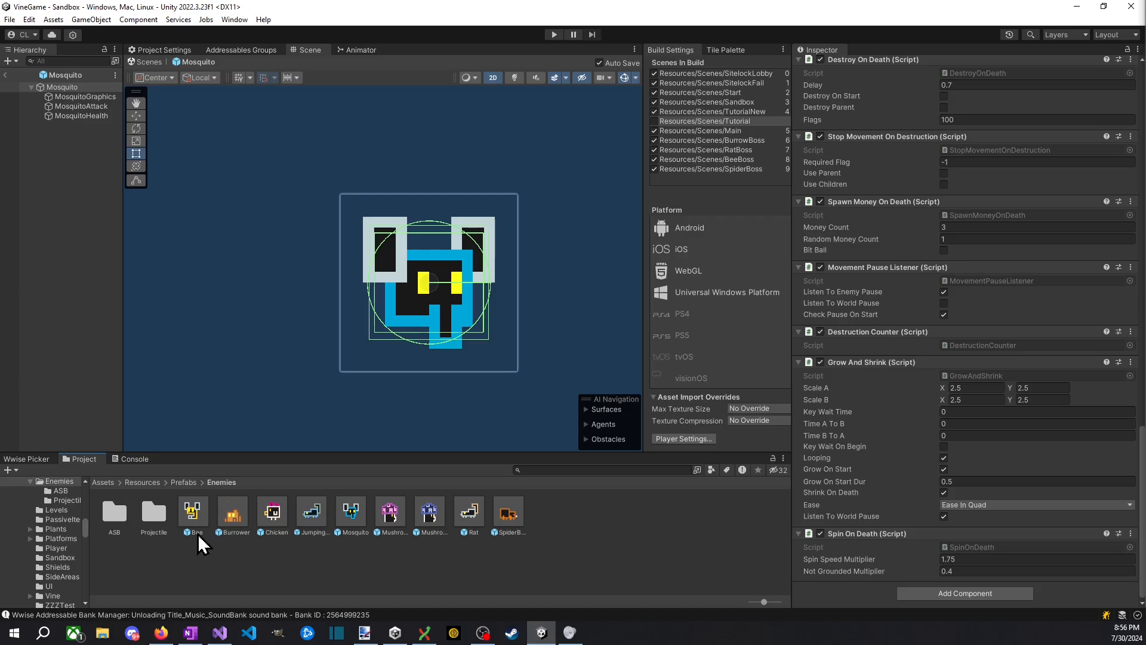
{"action": "left_click", "coordinate": [943, 517]}
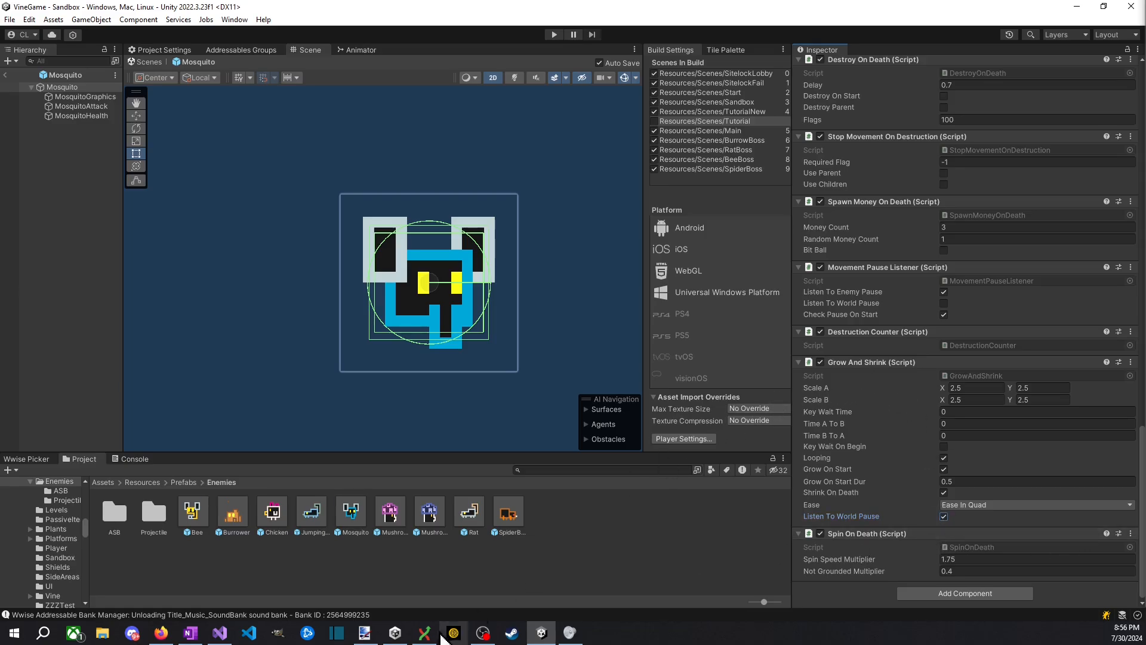
Step: Open the Bee prefab and check its component list for a Destroyer Pause Listener
{"action": "double_click", "coordinate": [193, 512]}
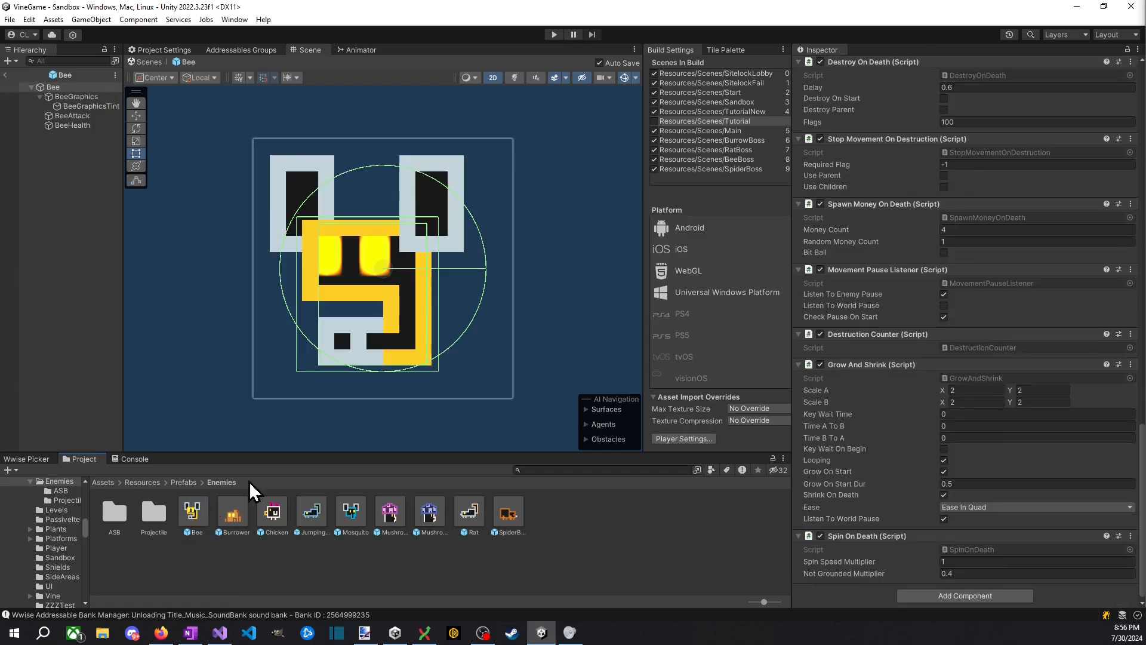
{"action": "scroll", "coordinate": [953, 454], "scroll_direction": "up", "scroll_amount": 2}
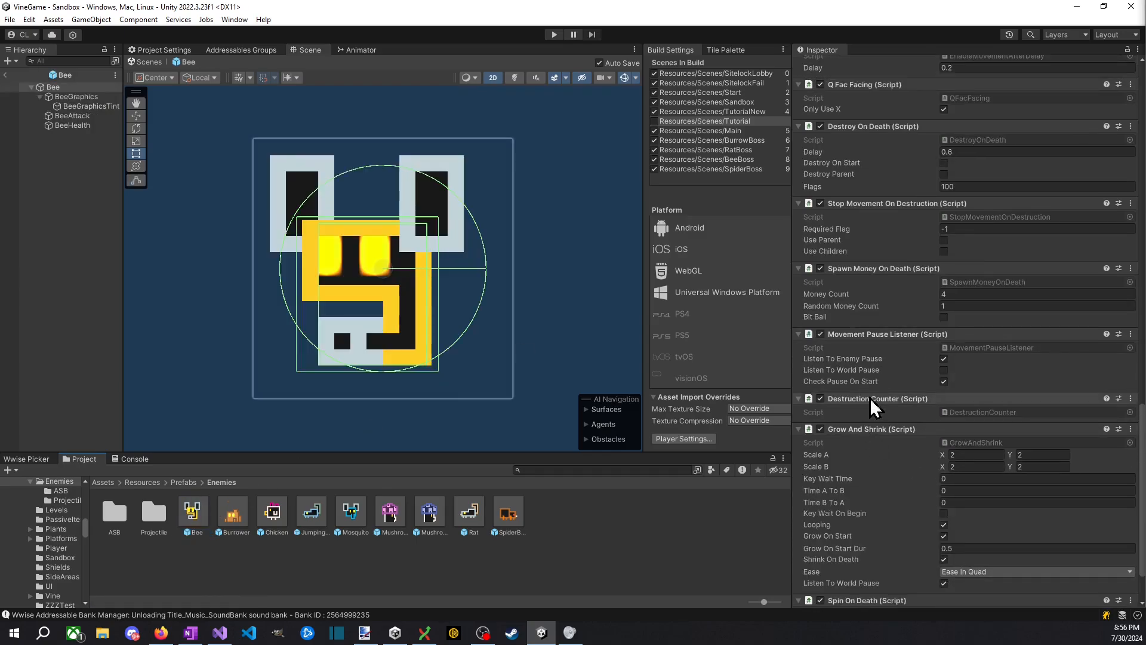
{"action": "scroll", "coordinate": [910, 260], "scroll_direction": "up", "scroll_amount": 3}
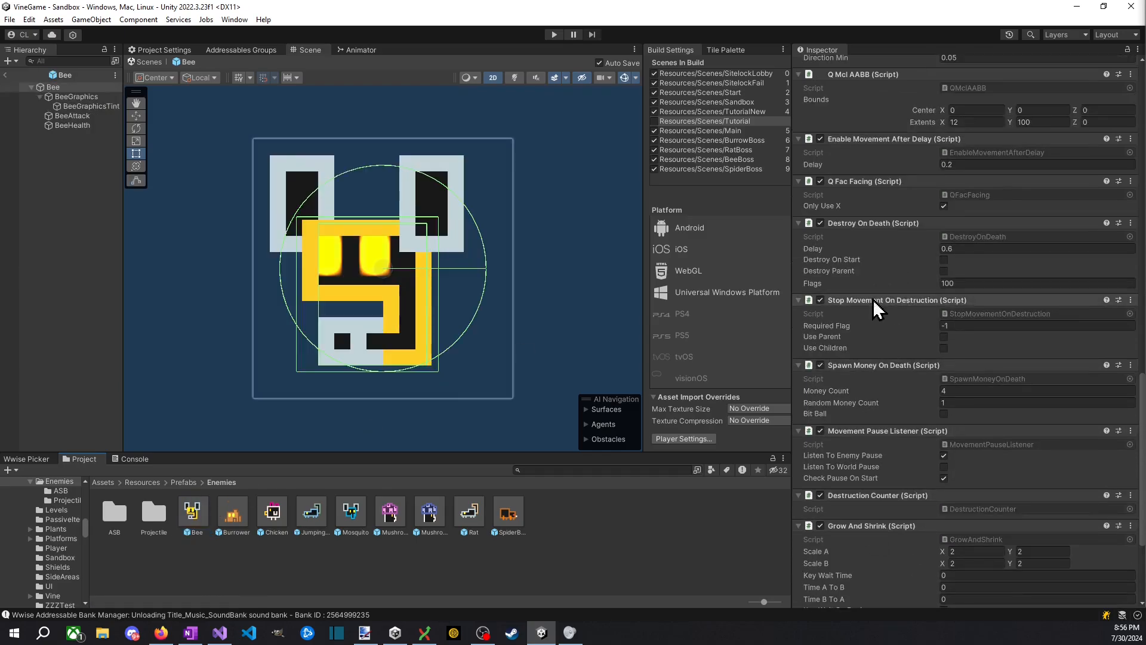
{"action": "scroll", "coordinate": [874, 307], "scroll_direction": "up", "scroll_amount": 10}
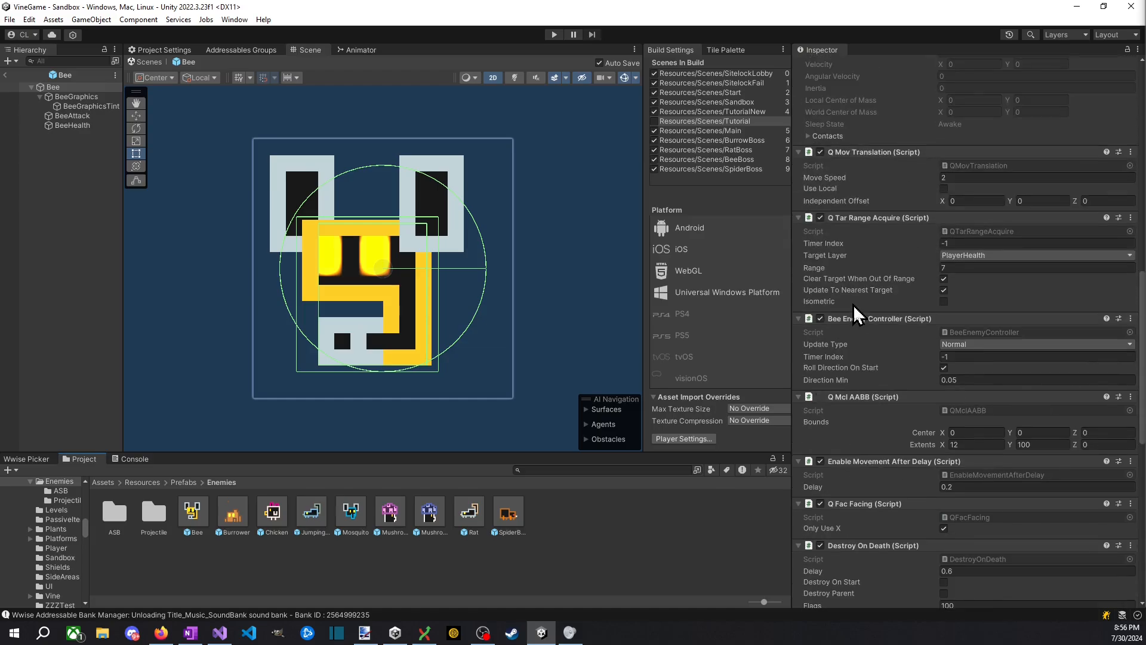
{"action": "scroll", "coordinate": [854, 327], "scroll_direction": "up", "scroll_amount": 5}
Step: Open the Burrower prefab and remove its Destroyer Pause Listener component
{"action": "double_click", "coordinate": [233, 511]}
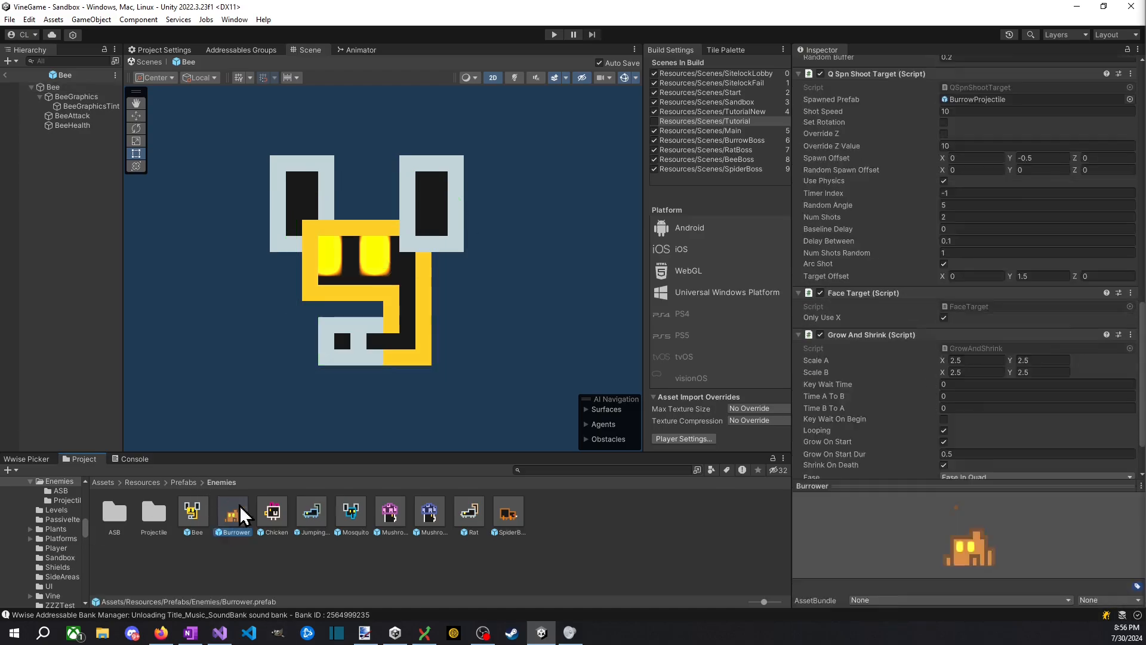
{"action": "scroll", "coordinate": [991, 427], "scroll_direction": "up", "scroll_amount": 11}
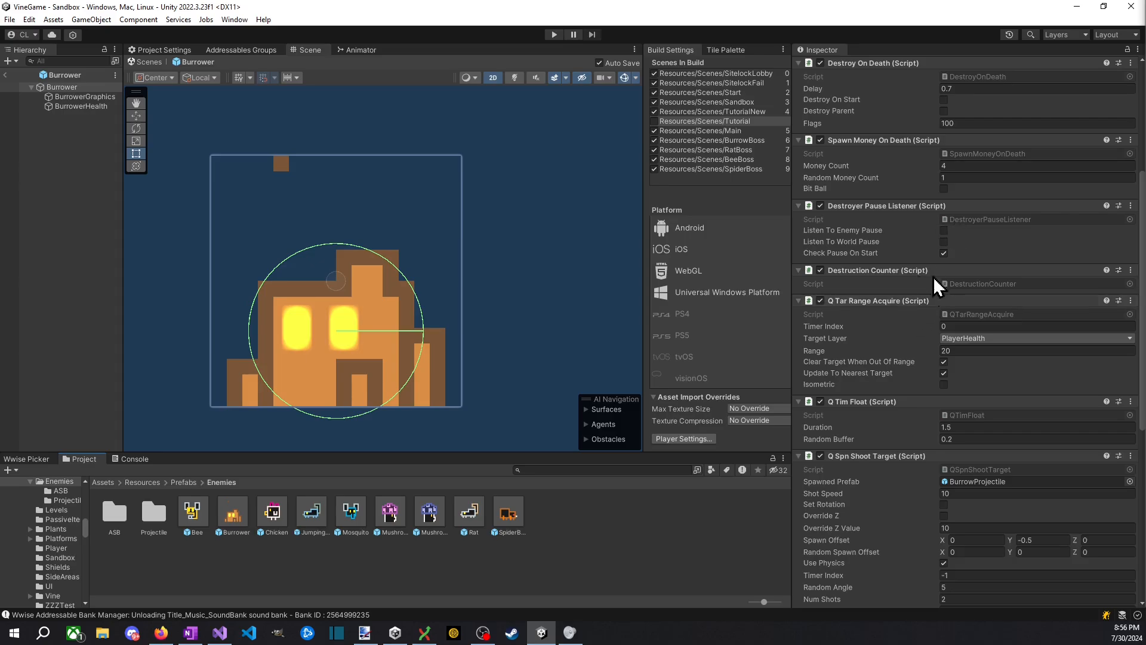
{"action": "right_click", "coordinate": [927, 205]}
{"action": "left_click", "coordinate": [934, 228]}
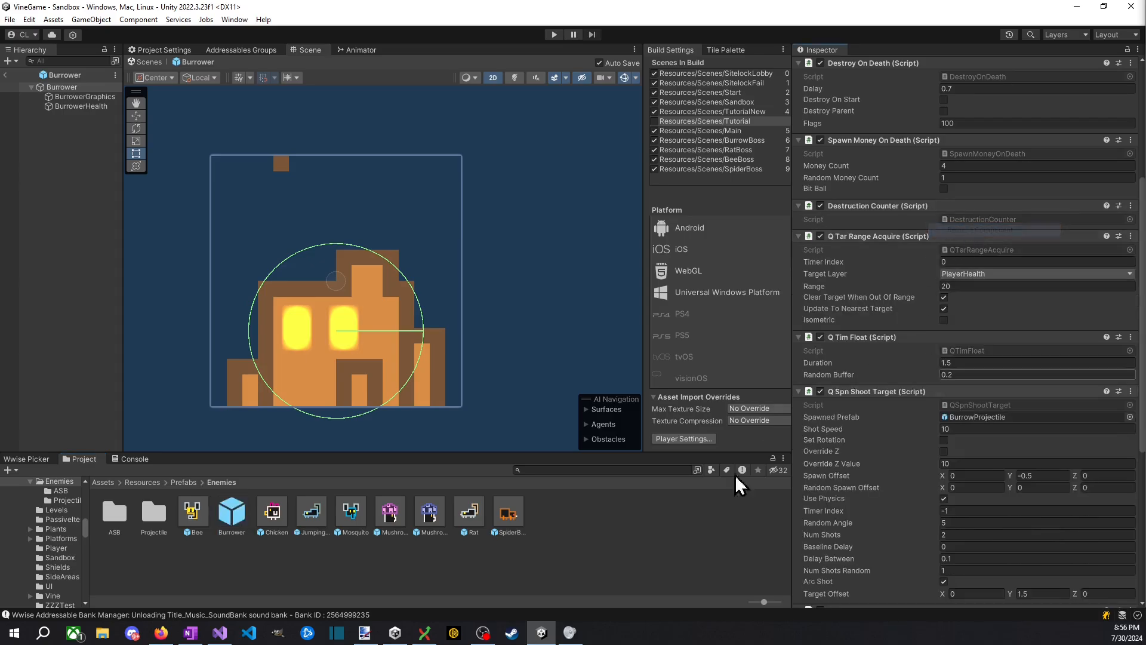
Step: Open the Chicken prefab and check its components for a Destroyer Pause Listener
{"action": "double_click", "coordinate": [270, 514]}
{"action": "scroll", "coordinate": [992, 442], "scroll_direction": "down", "scroll_amount": 10}
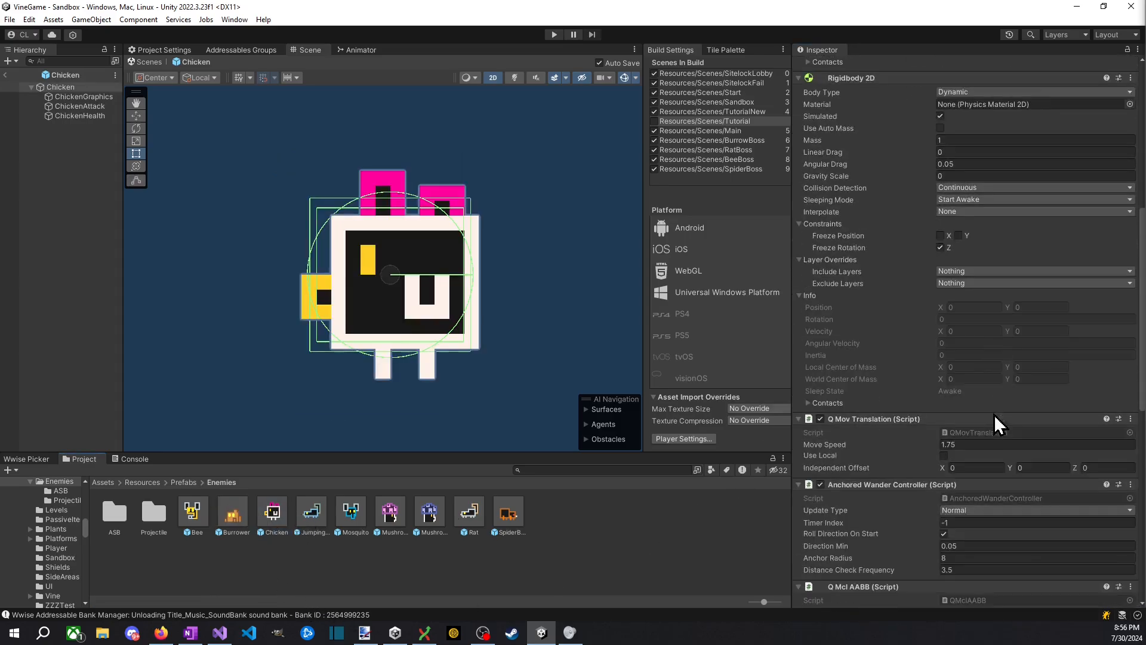
{"action": "scroll", "coordinate": [987, 460], "scroll_direction": "down", "scroll_amount": 6}
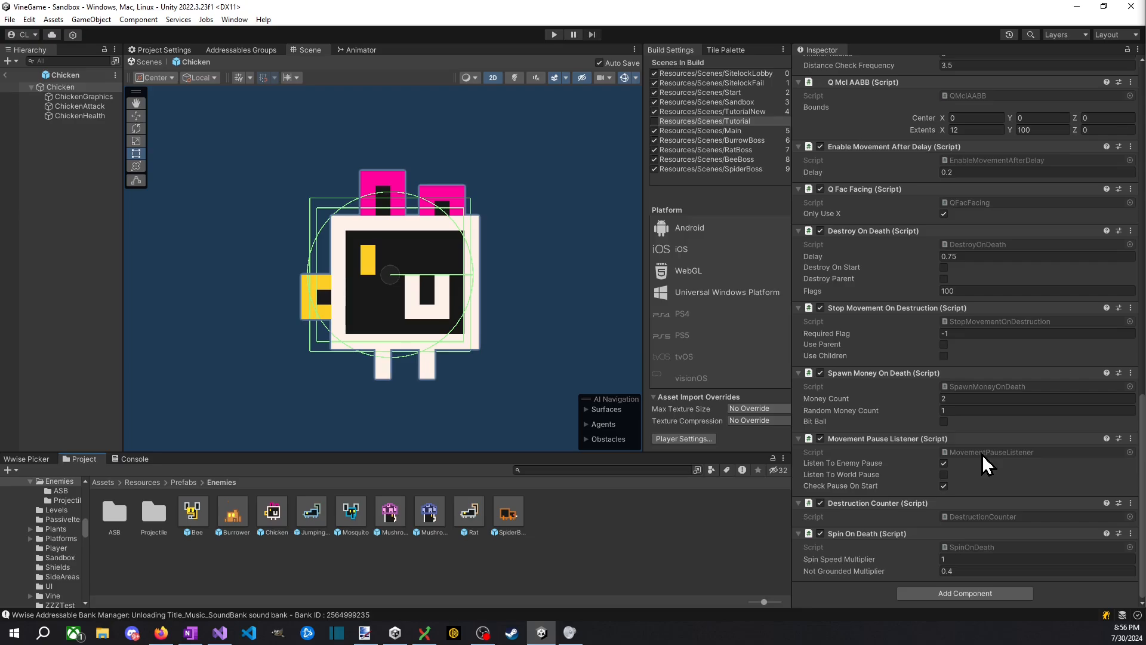
{"action": "scroll", "coordinate": [970, 457], "scroll_direction": "up", "scroll_amount": 10}
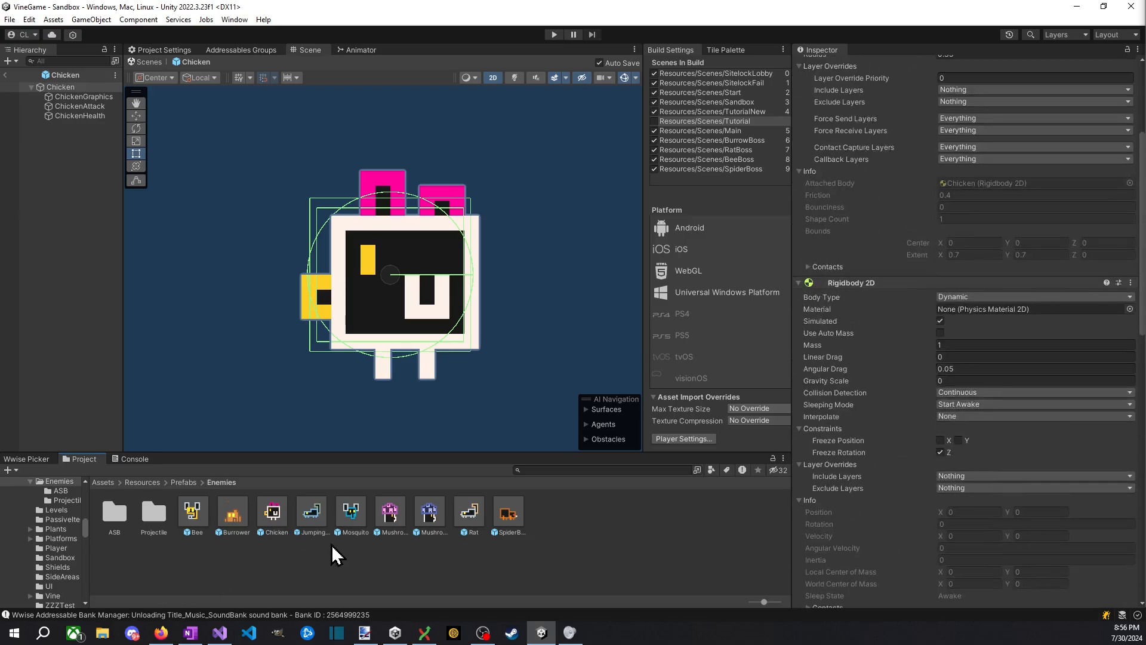
Step: Open the JumpingRatEnemy prefab and review its pause listener components for a Destroyer Pause Listener
{"action": "double_click", "coordinate": [310, 515]}
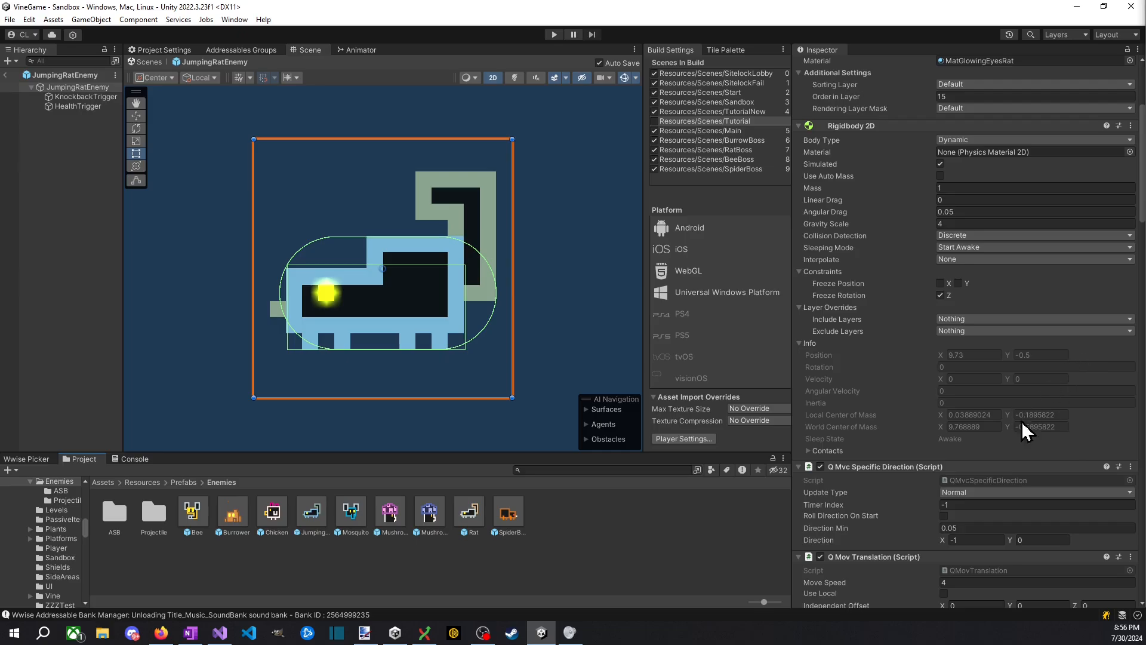
{"action": "scroll", "coordinate": [1022, 423], "scroll_direction": "down", "scroll_amount": 15}
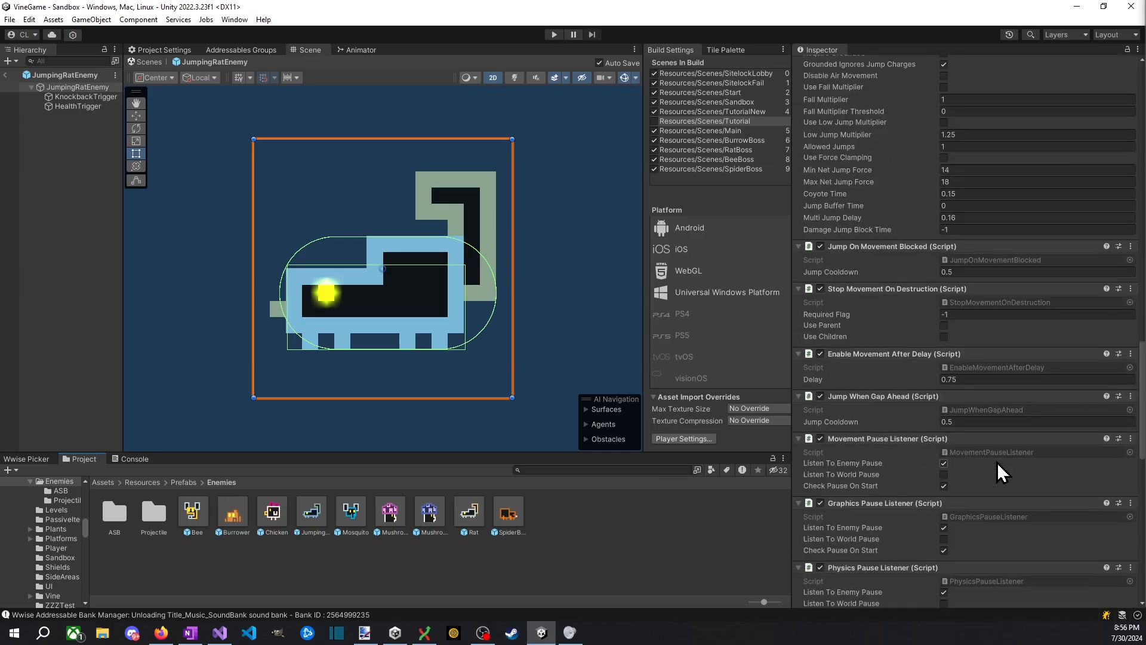
{"action": "scroll", "coordinate": [997, 469], "scroll_direction": "down", "scroll_amount": 12}
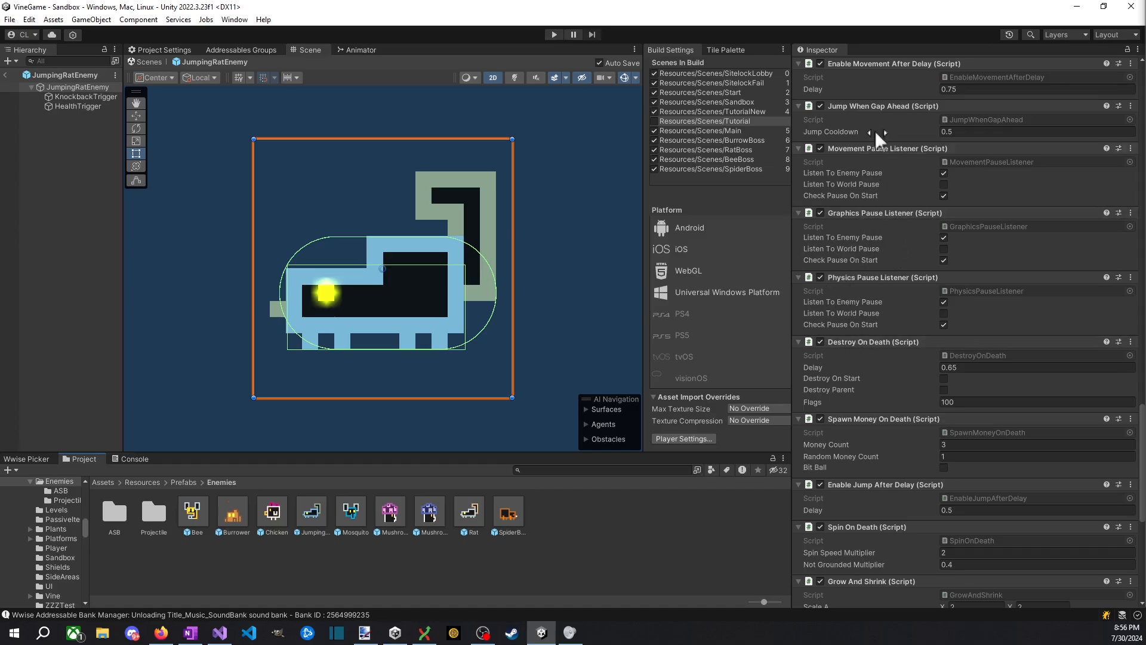
{"action": "scroll", "coordinate": [1102, 486], "scroll_direction": "up", "scroll_amount": 7}
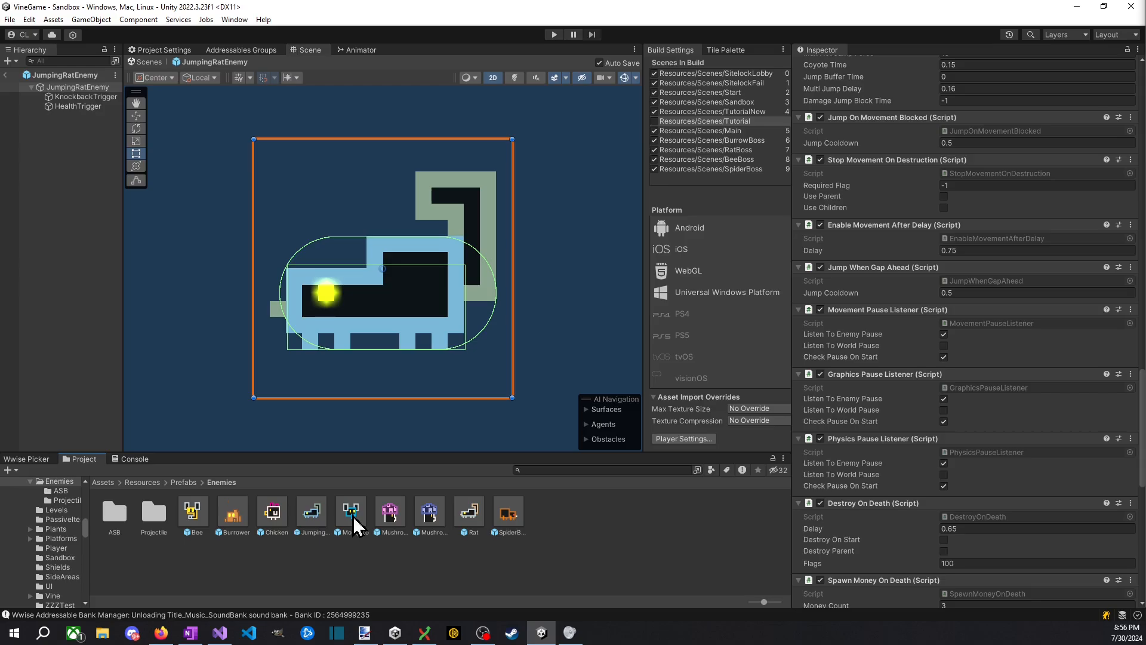
Step: Open the SpiderBody prefab and look through its whole component list for a Destroyer Pause Listener
{"action": "double_click", "coordinate": [504, 514]}
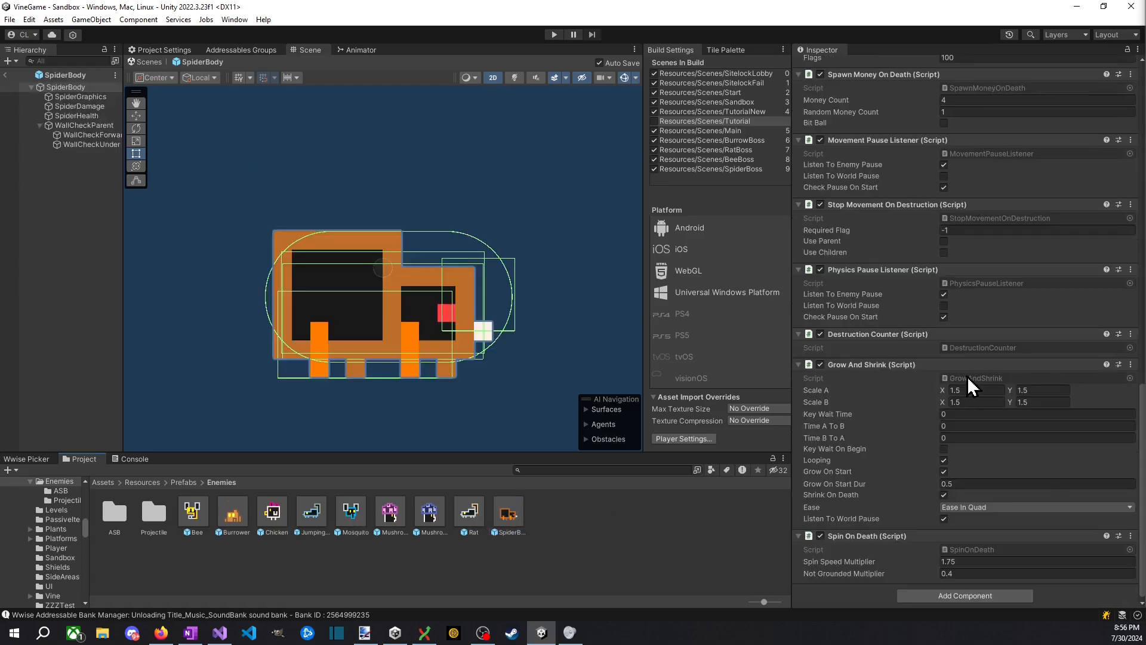
{"action": "scroll", "coordinate": [934, 400], "scroll_direction": "up", "scroll_amount": 10}
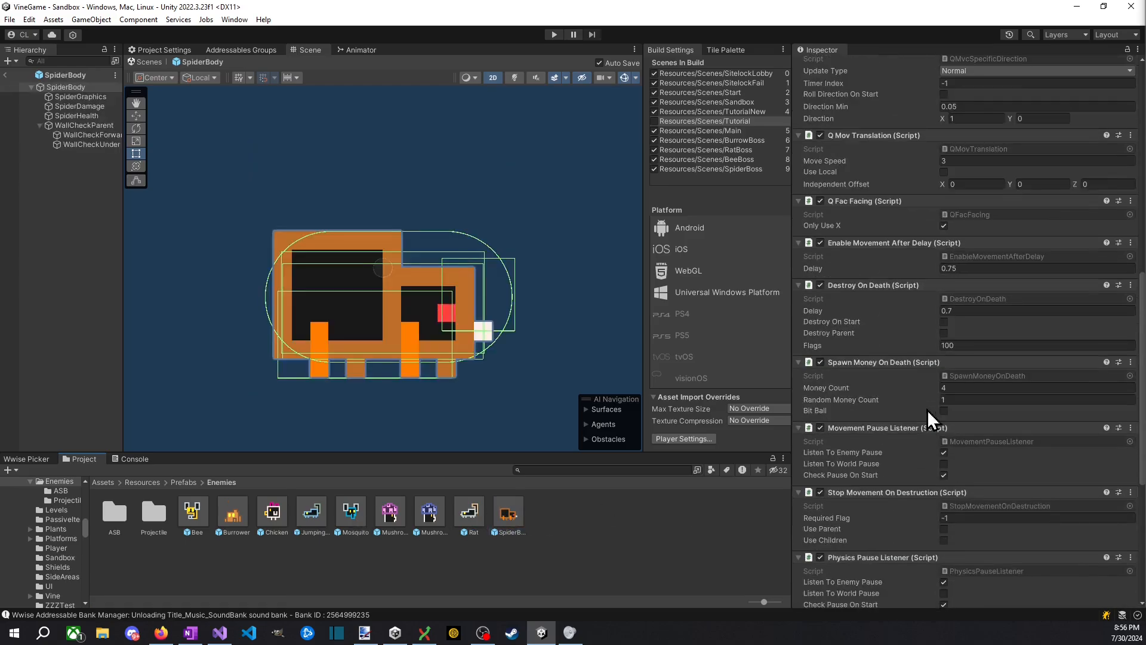
{"action": "scroll", "coordinate": [893, 442], "scroll_direction": "up", "scroll_amount": 9}
{"action": "scroll", "coordinate": [889, 453], "scroll_direction": "up", "scroll_amount": 12}
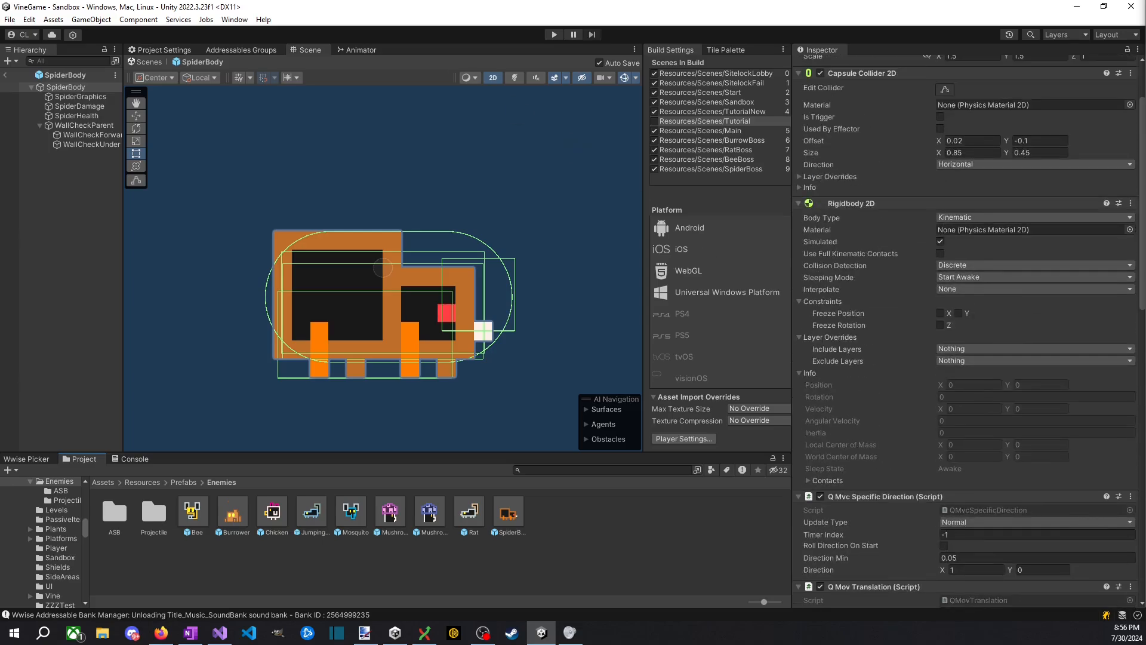
Step: Return to the Sandbox scene, start play mode and show the sandbox's enemy spawn list
{"action": "left_click", "coordinate": [6, 75]}
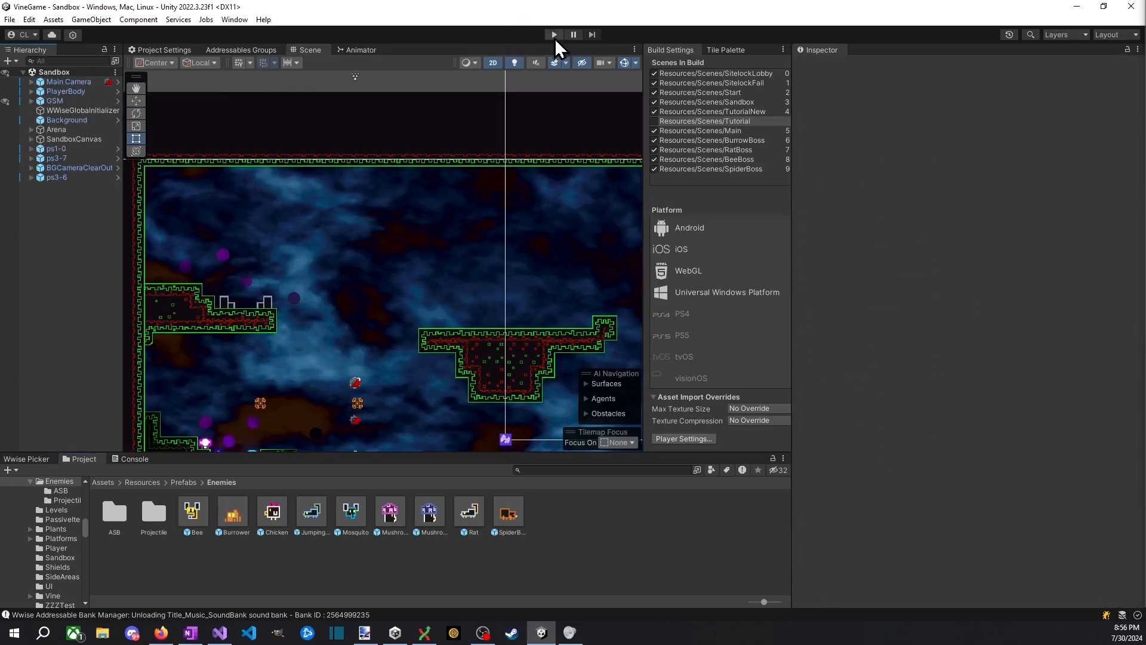
{"action": "left_click", "coordinate": [554, 34]}
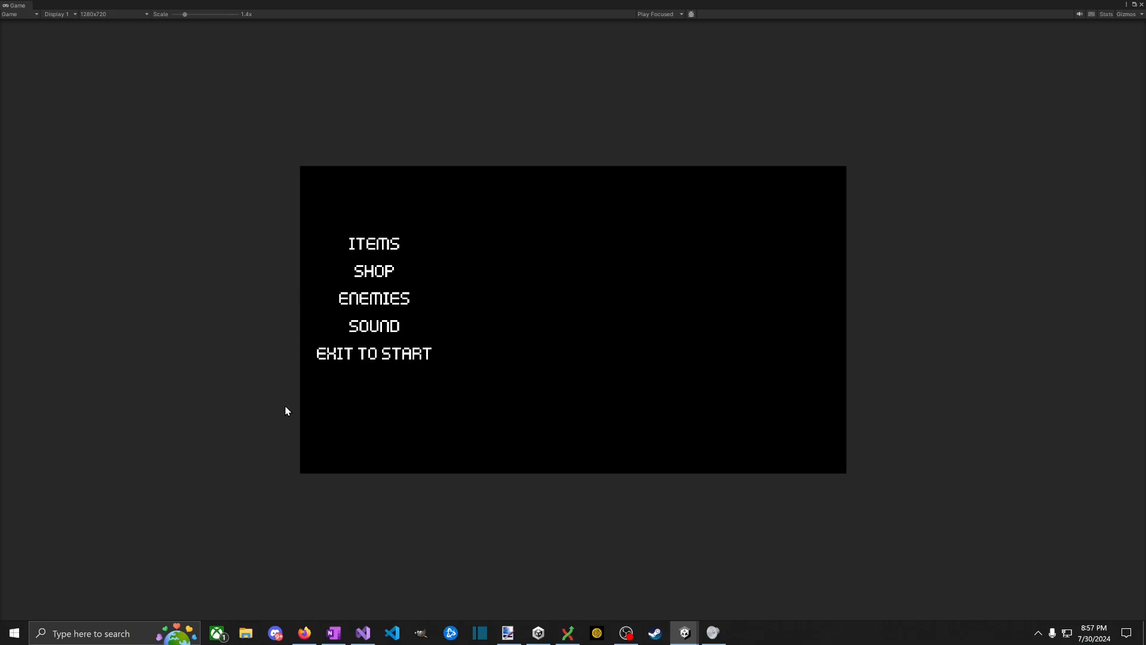
{"action": "left_click", "coordinate": [384, 304]}
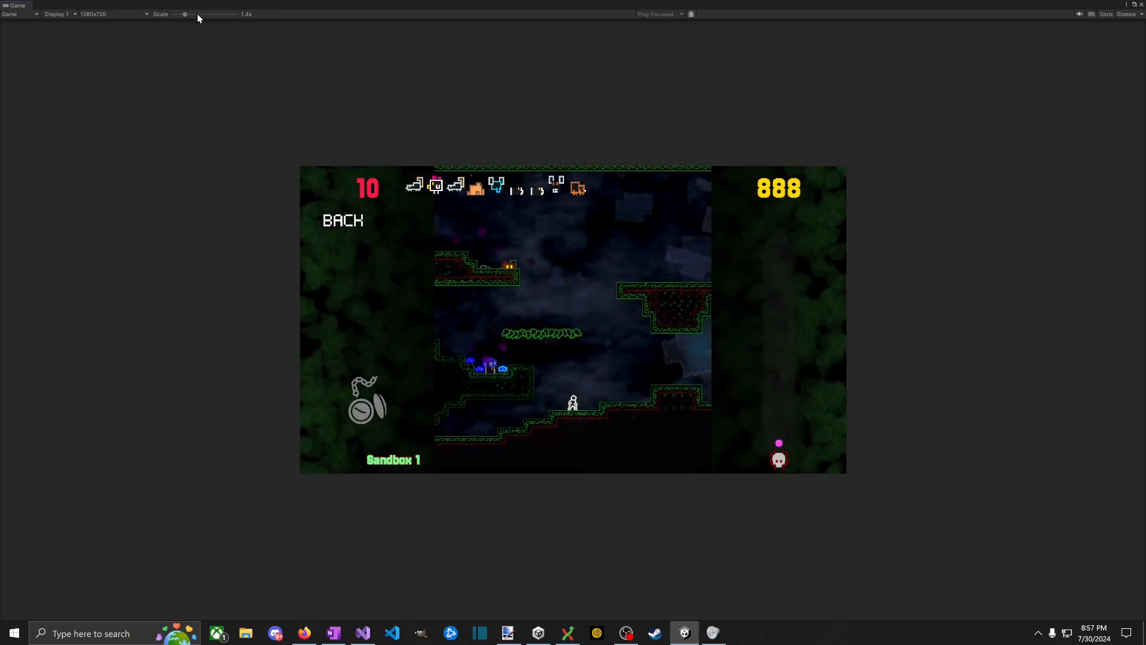
Step: Enlarge the Game view to 2.5x scale and maximize its window
{"action": "left_click", "coordinate": [223, 12]}
{"action": "left_click_drag", "start_coordinate": [223, 13], "coordinate": [223, 13]}
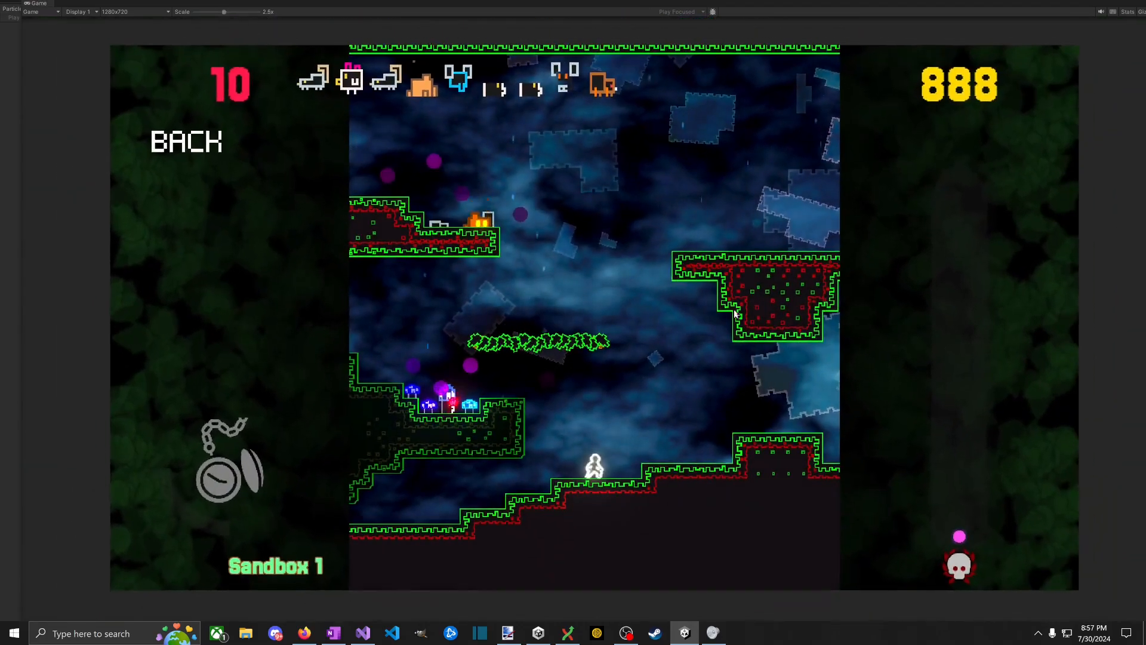
{"action": "left_click_drag", "start_coordinate": [759, 4], "coordinate": [724, 45]}
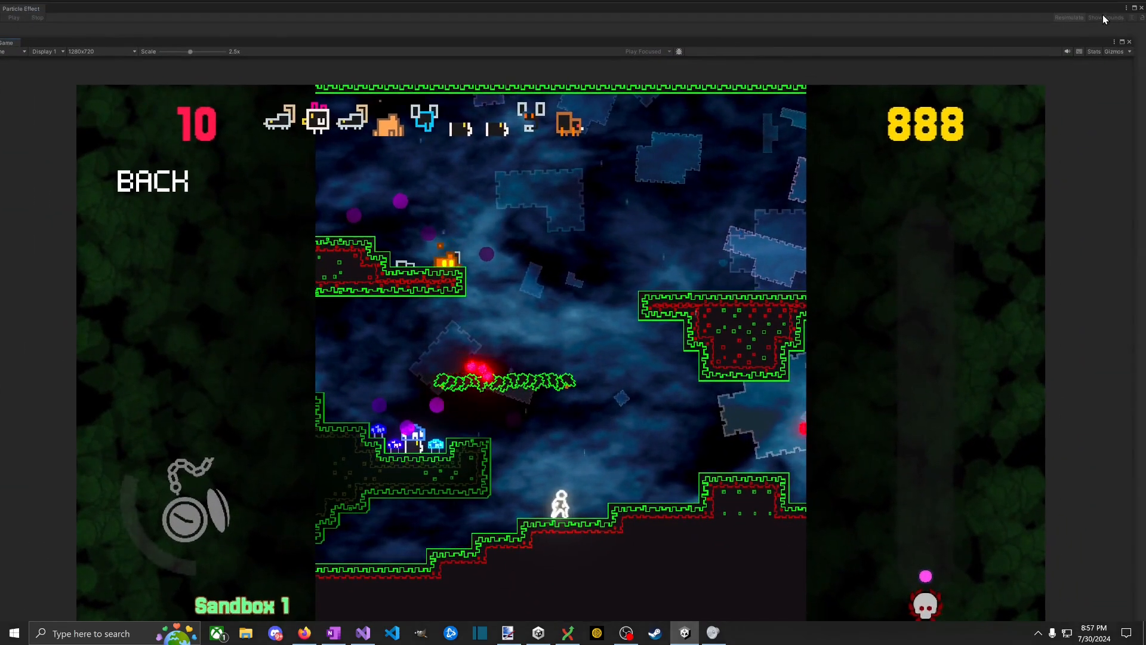
{"action": "left_click", "coordinate": [1123, 42]}
Step: Leave the enemy spawn list, view the Items list and return to the main sandbox menu
{"action": "left_click", "coordinate": [168, 145]}
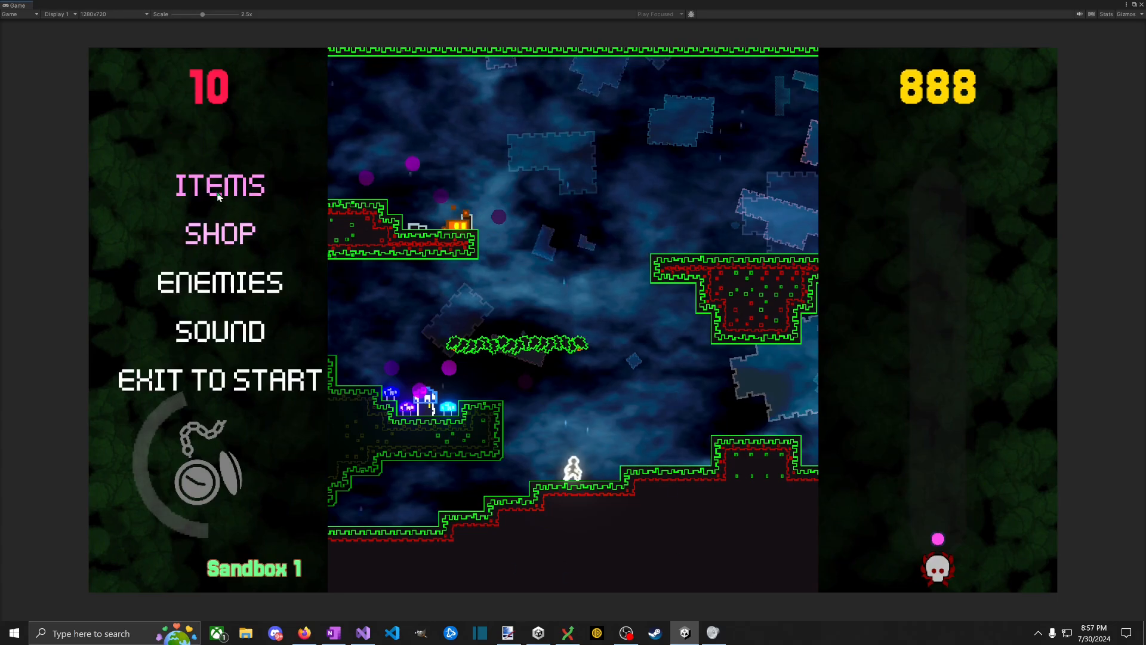
{"action": "left_click", "coordinate": [198, 187]}
{"action": "left_click", "coordinate": [166, 145]}
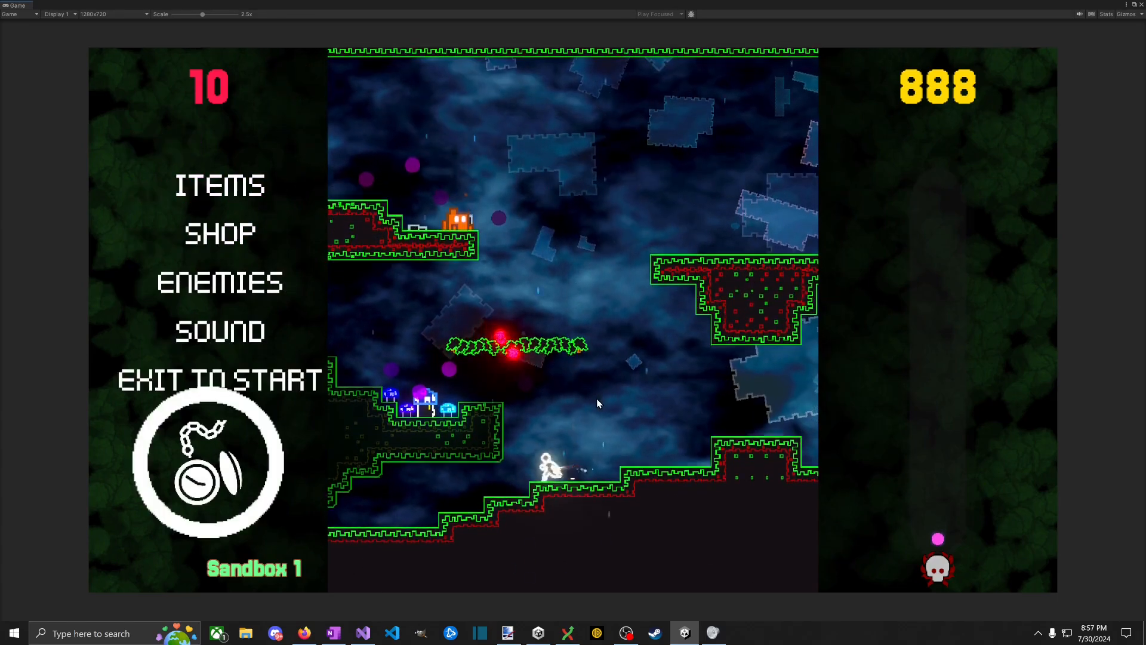
Step: Playtest the time-stop watch and attack the enemies on the mushroom ledge and the Burrower's platform
{"action": "key", "text": "space"}
{"action": "key", "text": "a"}
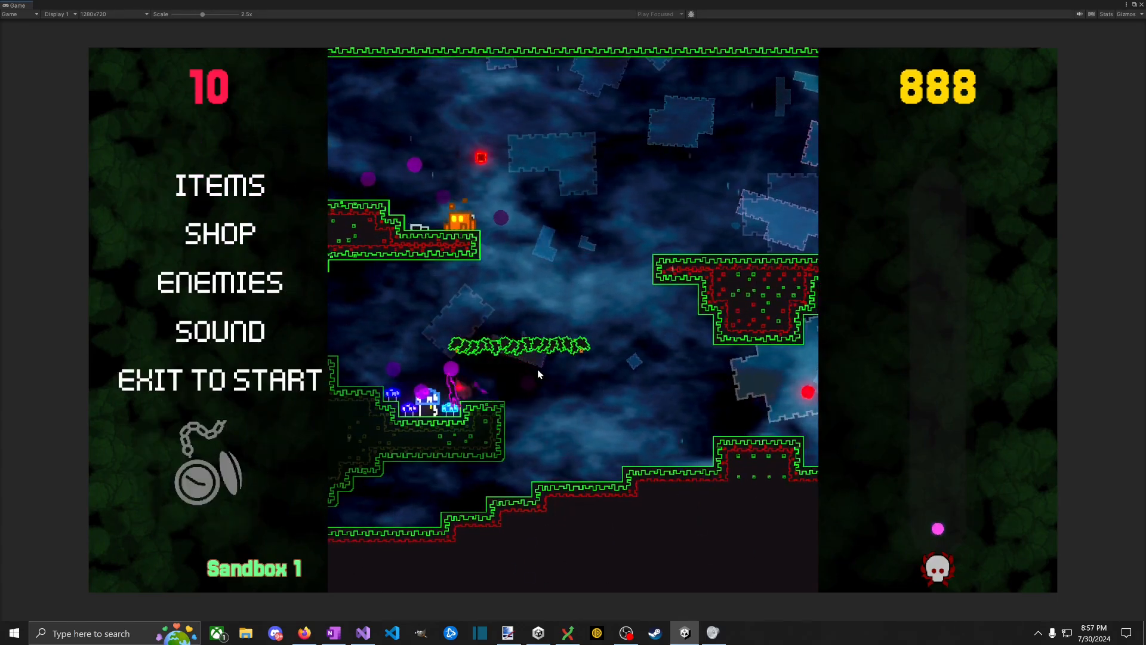
{"action": "left_click", "coordinate": [539, 374]}
{"action": "key", "text": "space"}
{"action": "key", "text": "d"}
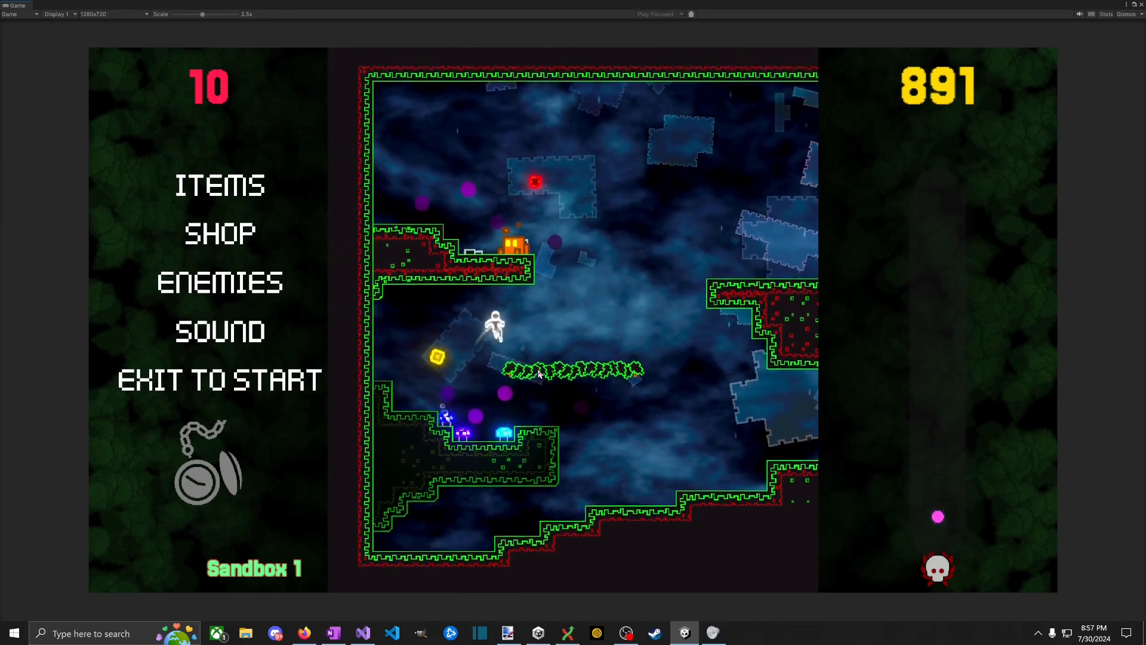
{"action": "right_click", "coordinate": [503, 360]}
{"action": "key", "text": "space"}
{"action": "key", "text": "d"}
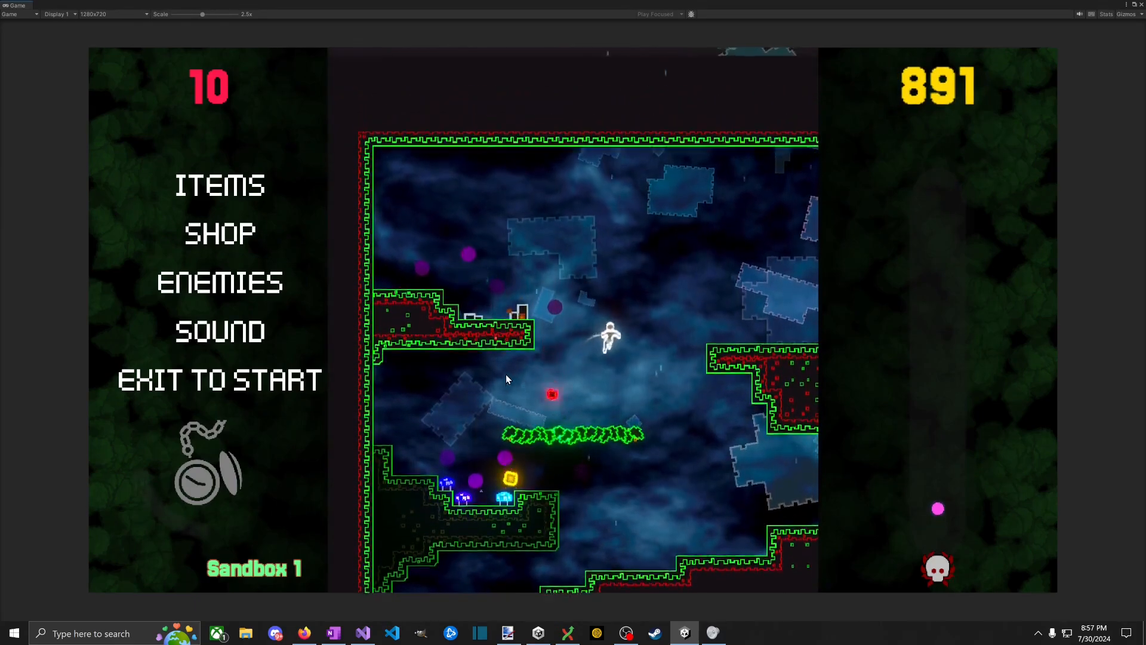
{"action": "key", "text": "a"}
{"action": "key", "text": "space"}
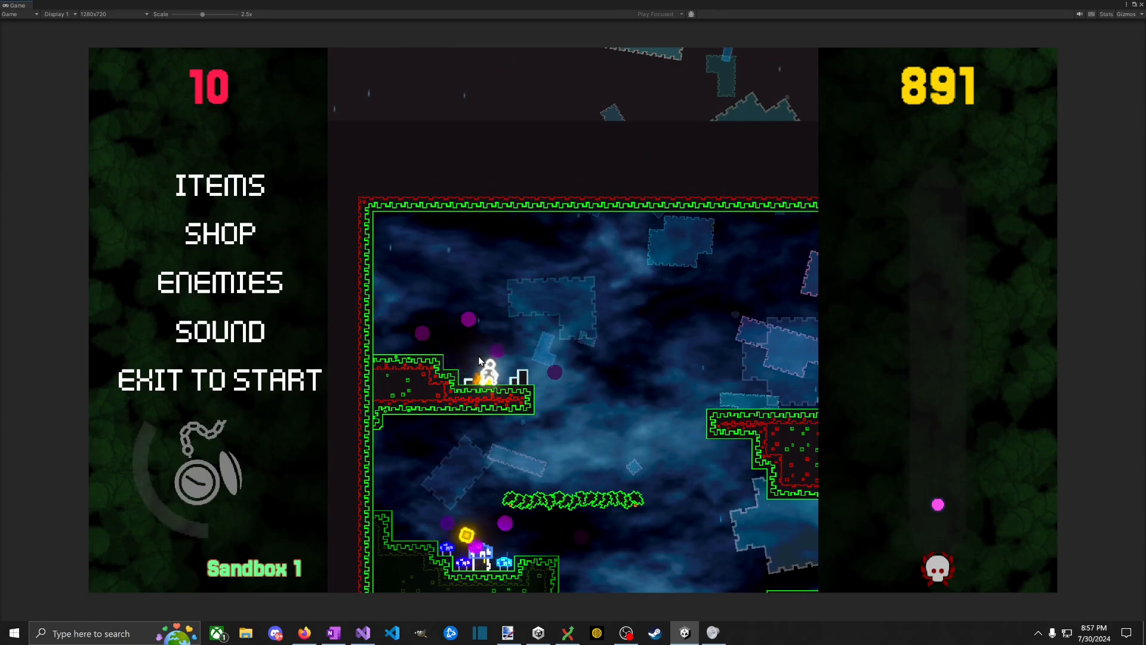
Step: Pause and resume the game, then keep moving around the vine platform to test enemy and pickup behaviour
{"action": "key", "text": "Escape"}
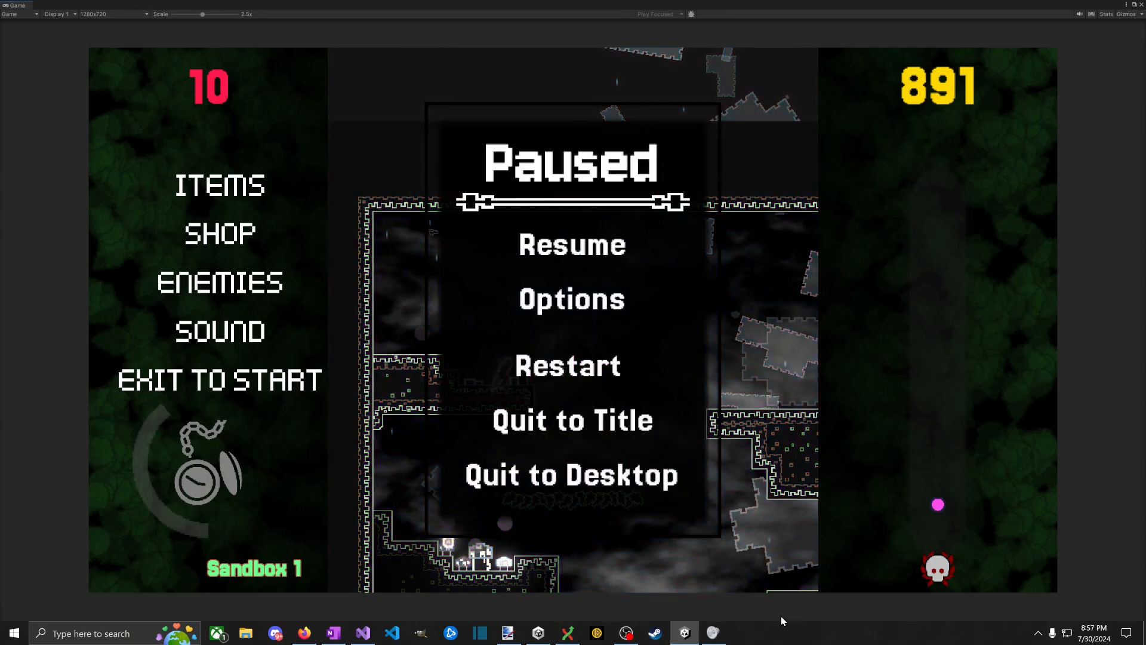
{"action": "key", "text": "Escape"}
{"action": "key", "text": "space"}
{"action": "key", "text": "d"}
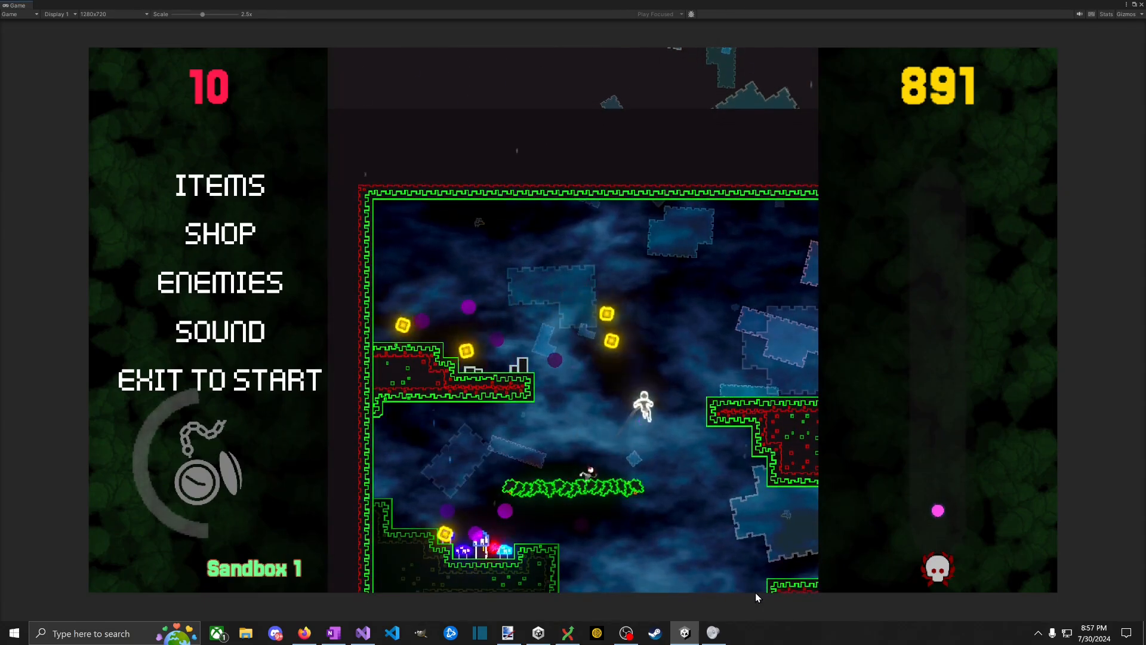
{"action": "key", "text": "space"}
{"action": "key", "text": "a"}
{"action": "key", "text": "d"}
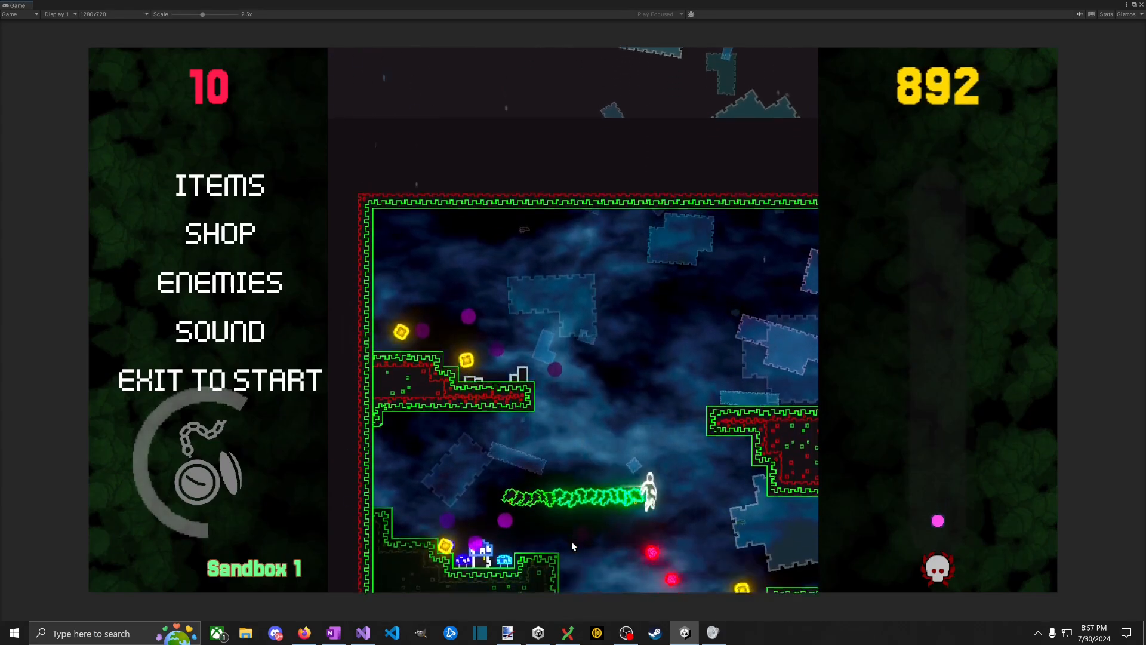
{"action": "key", "text": "space"}
{"action": "key", "text": "a"}
{"action": "key", "text": "space"}
Step: Spawn a group of chickens from the enemy list and move the player down to the ground beneath the central platform
{"action": "left_click", "coordinate": [219, 282]}
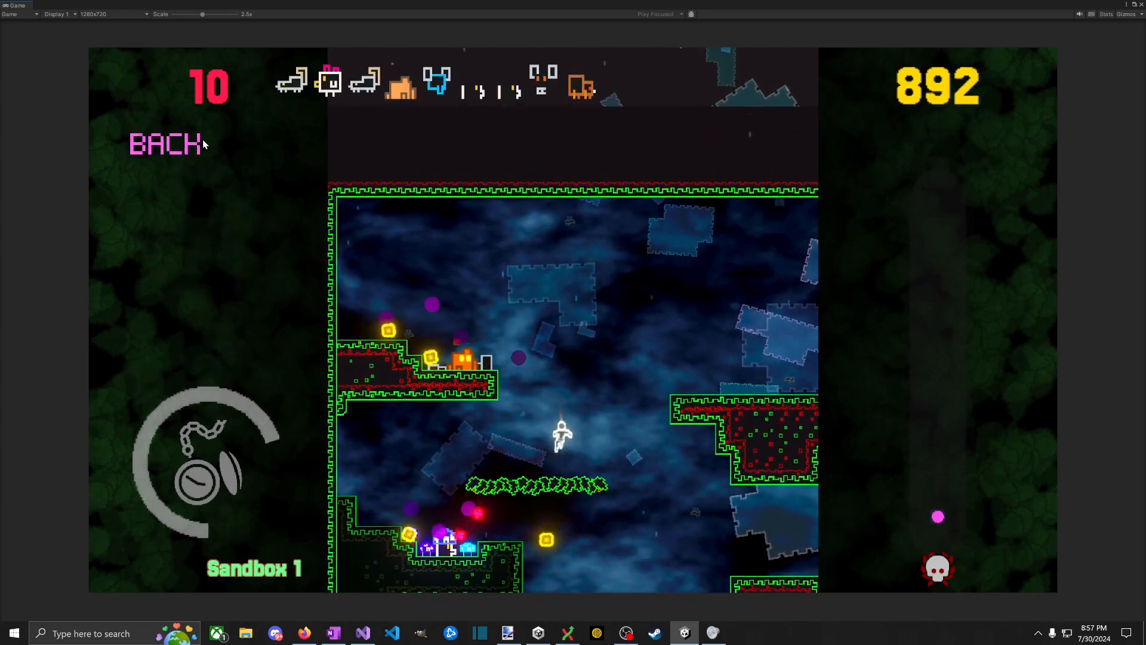
{"action": "key", "text": "space"}
{"action": "key", "text": "d"}
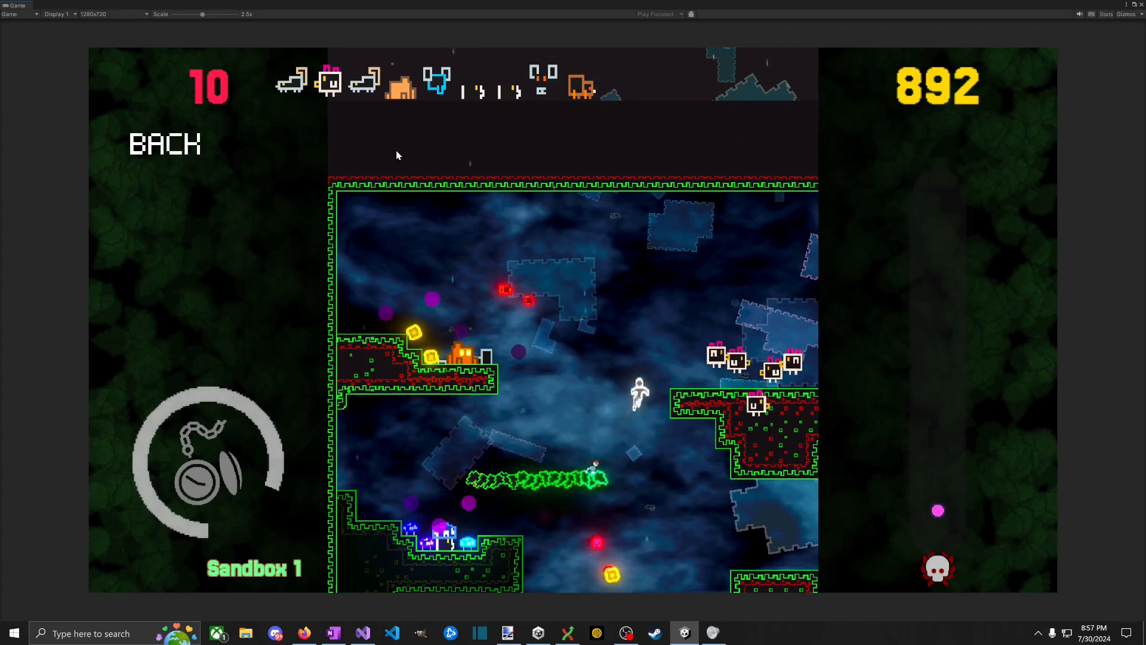
{"action": "key", "text": "space"}
{"action": "key", "text": "a"}
{"action": "key", "text": "d"}
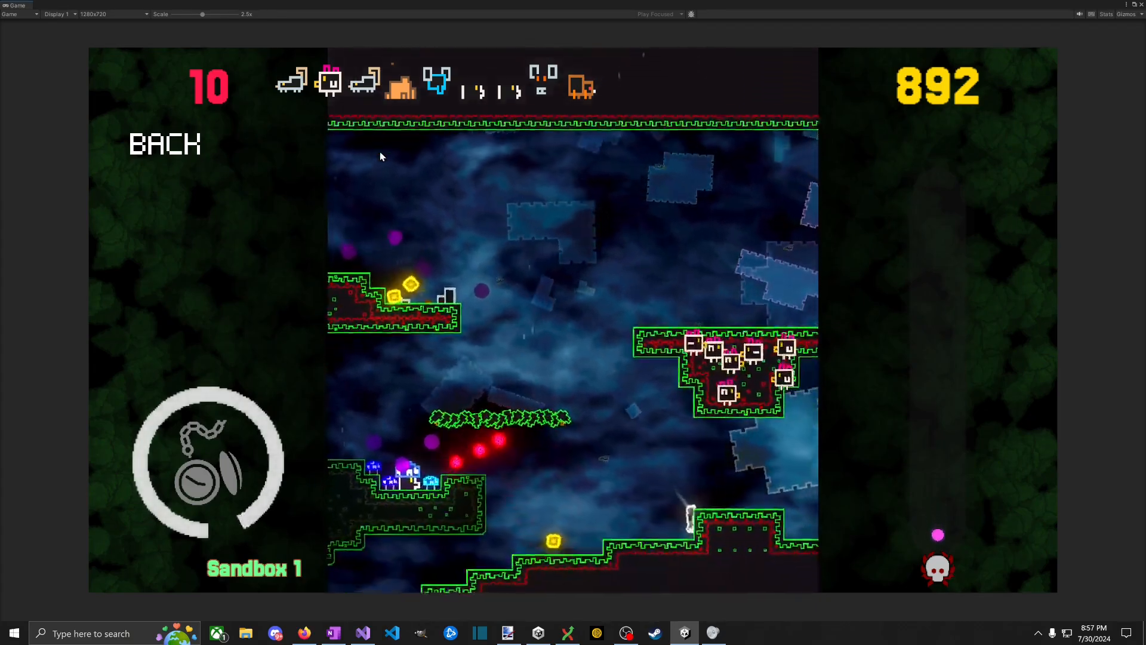
{"action": "key", "text": "space"}
{"action": "key", "text": "d"}
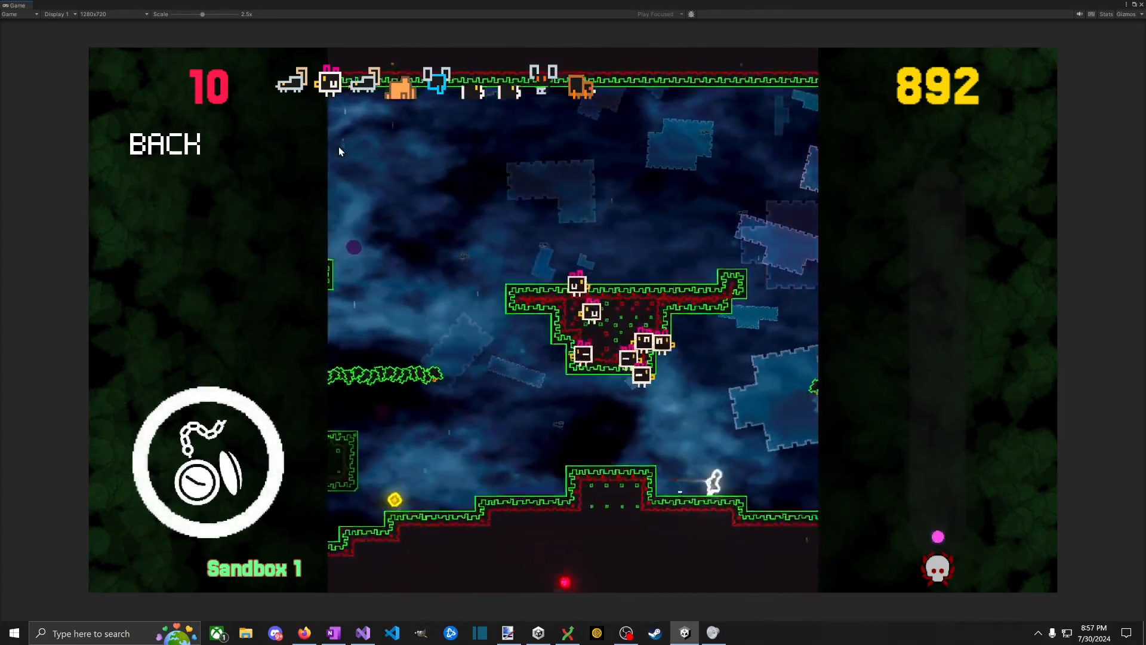
Step: Manoeuvre around the chickens below the central platform, activate the time-stop watch and attack one of them
{"action": "key", "text": "a"}
{"action": "key", "text": "d"}
{"action": "key", "text": "space"}
{"action": "key", "text": "a"}
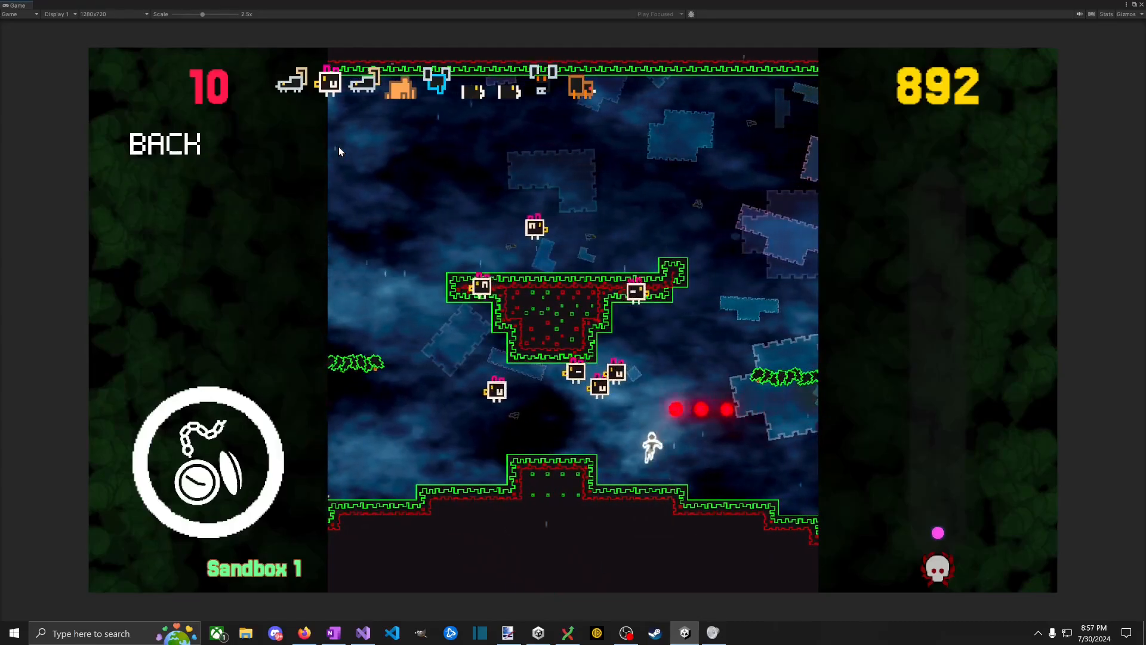
{"action": "key", "text": "d"}
{"action": "key", "text": "shift"}
{"action": "key", "text": "space"}
{"action": "key", "text": "space"}
{"action": "key", "text": "a"}
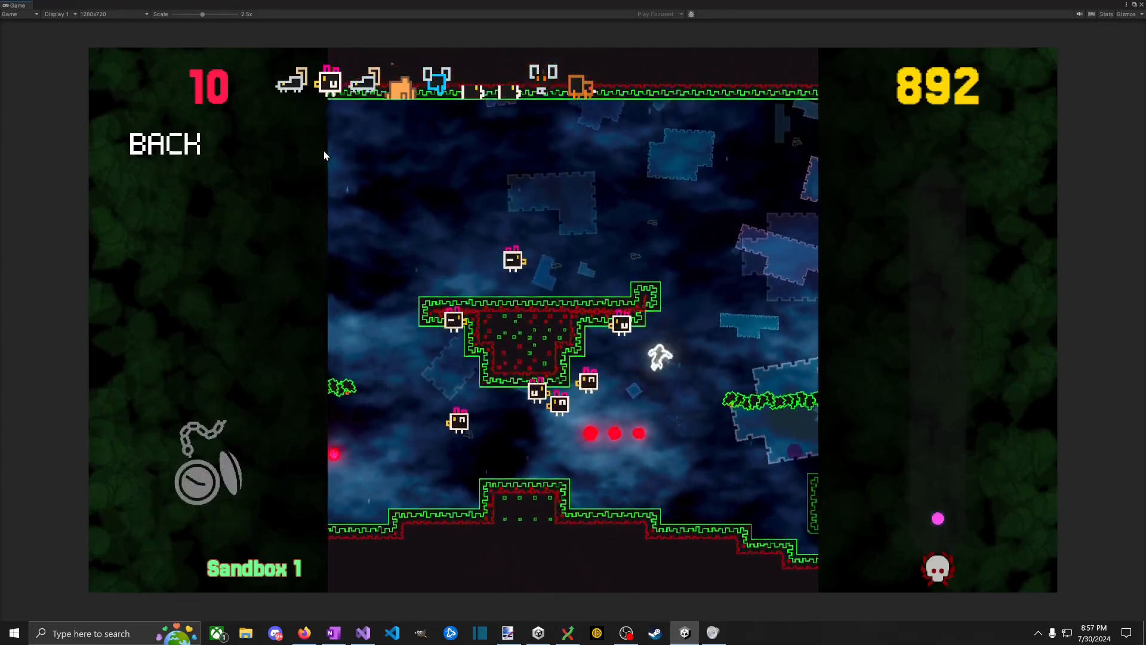
{"action": "left_click", "coordinate": [324, 151]}
{"action": "key", "text": "d"}
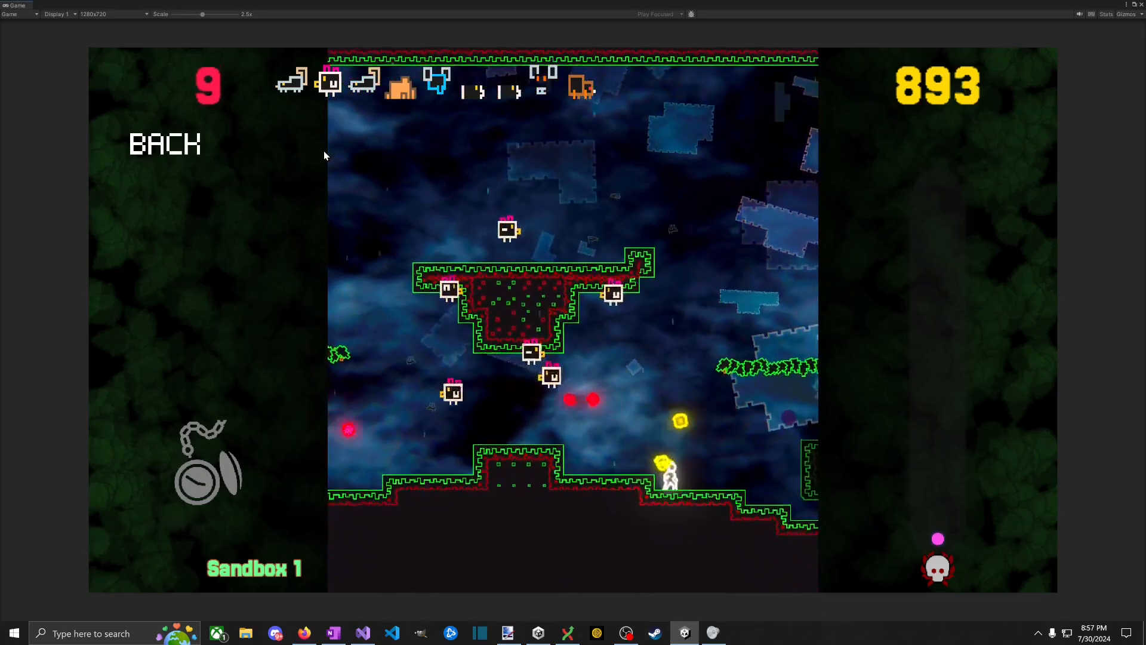
Step: Attack the chickens above the ground block, move away from them and return to the main sandbox menu
{"action": "key", "text": "a"}
{"action": "key", "text": "space"}
{"action": "left_click", "coordinate": [281, 164]}
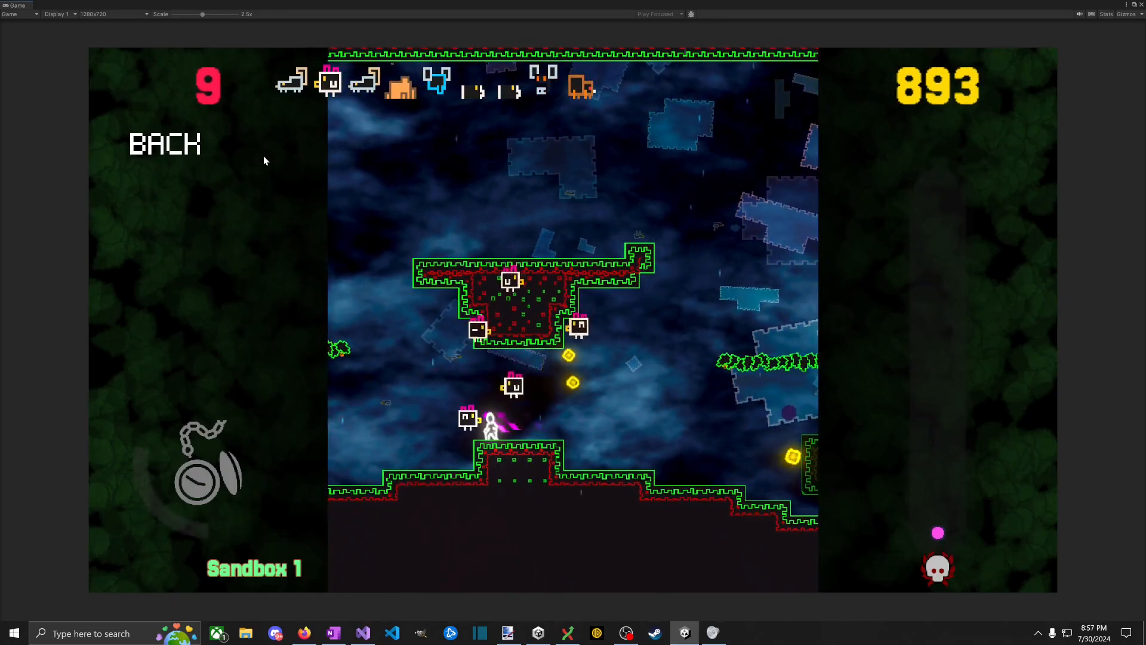
{"action": "key", "text": "d"}
{"action": "left_click", "coordinate": [180, 150]}
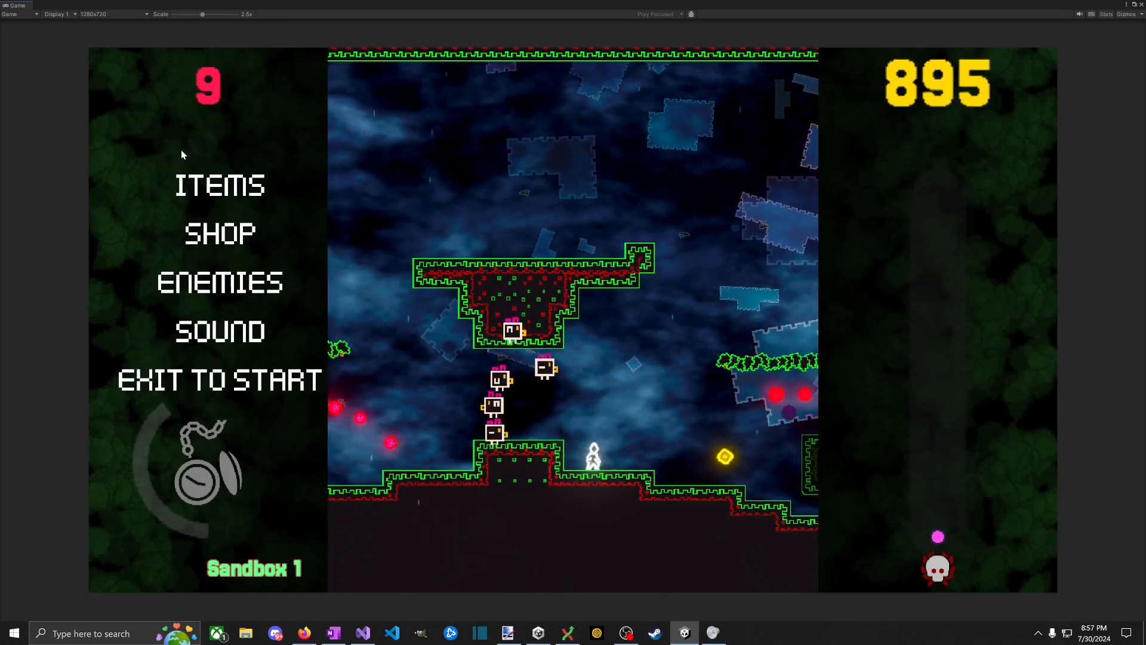
Step: Look through the Enemies and Items lists, finishing on the enemy spawn list
{"action": "left_click", "coordinate": [233, 286]}
{"action": "left_click", "coordinate": [197, 146]}
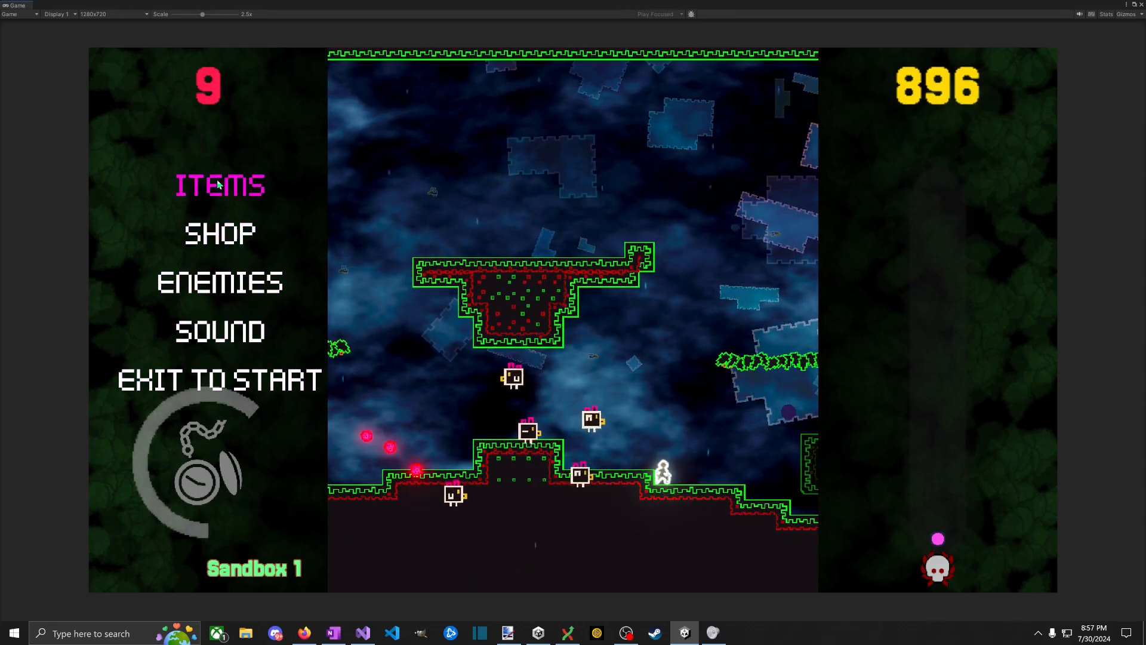
{"action": "left_click", "coordinate": [263, 175]}
{"action": "left_click", "coordinate": [167, 146]}
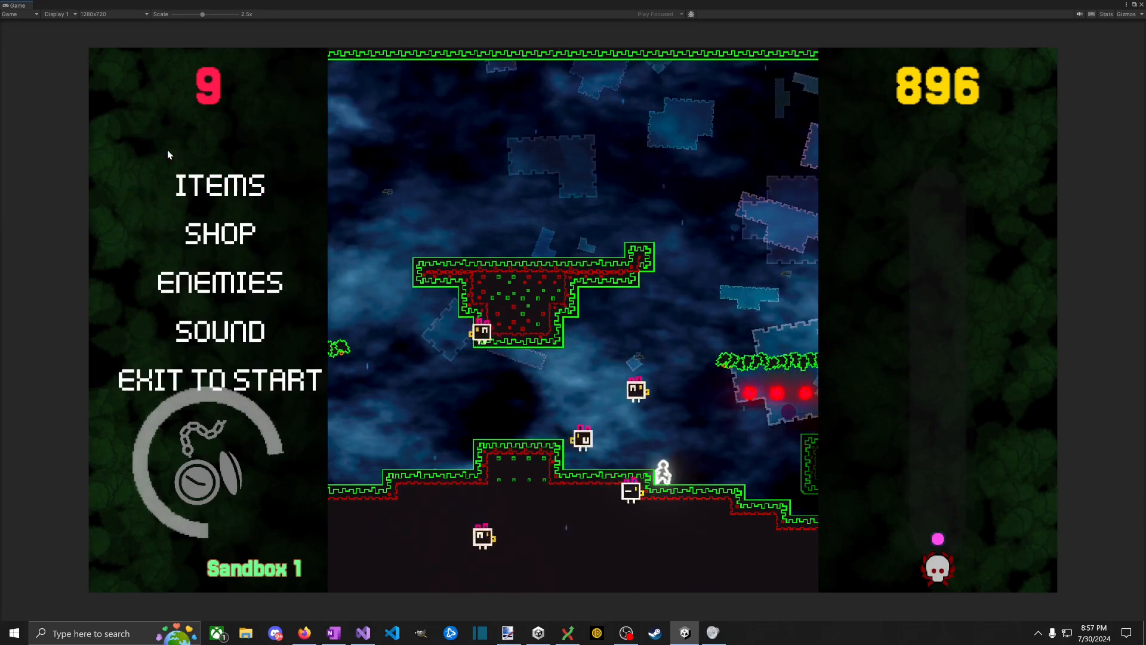
{"action": "left_click", "coordinate": [232, 186]}
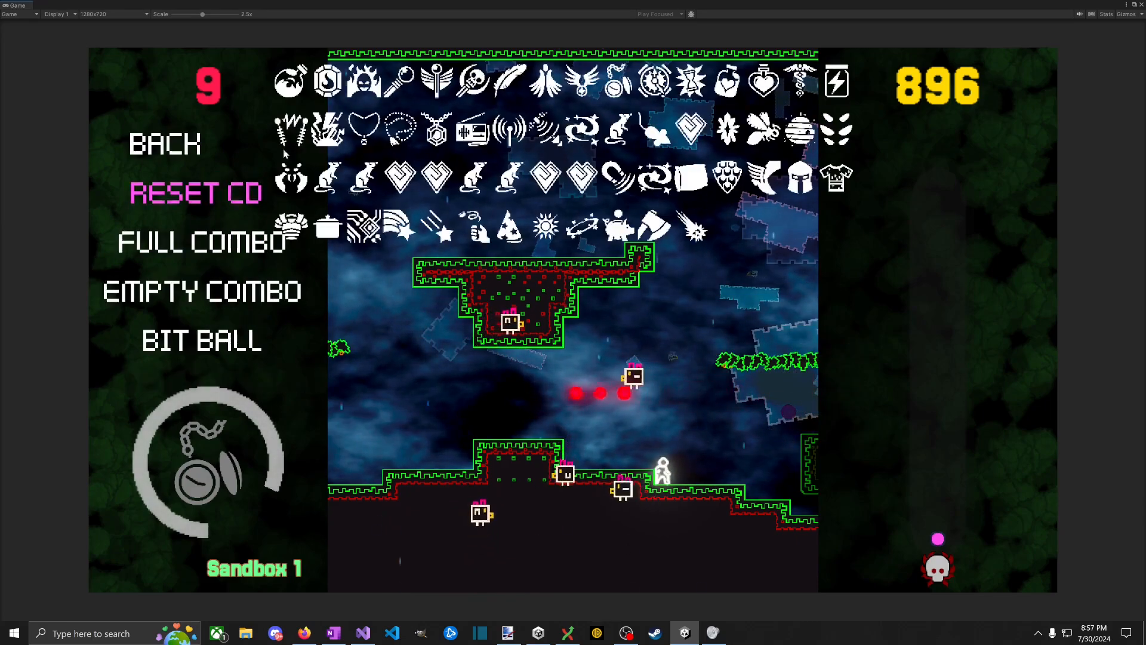
{"action": "left_click", "coordinate": [167, 146]}
{"action": "left_click", "coordinate": [219, 280]}
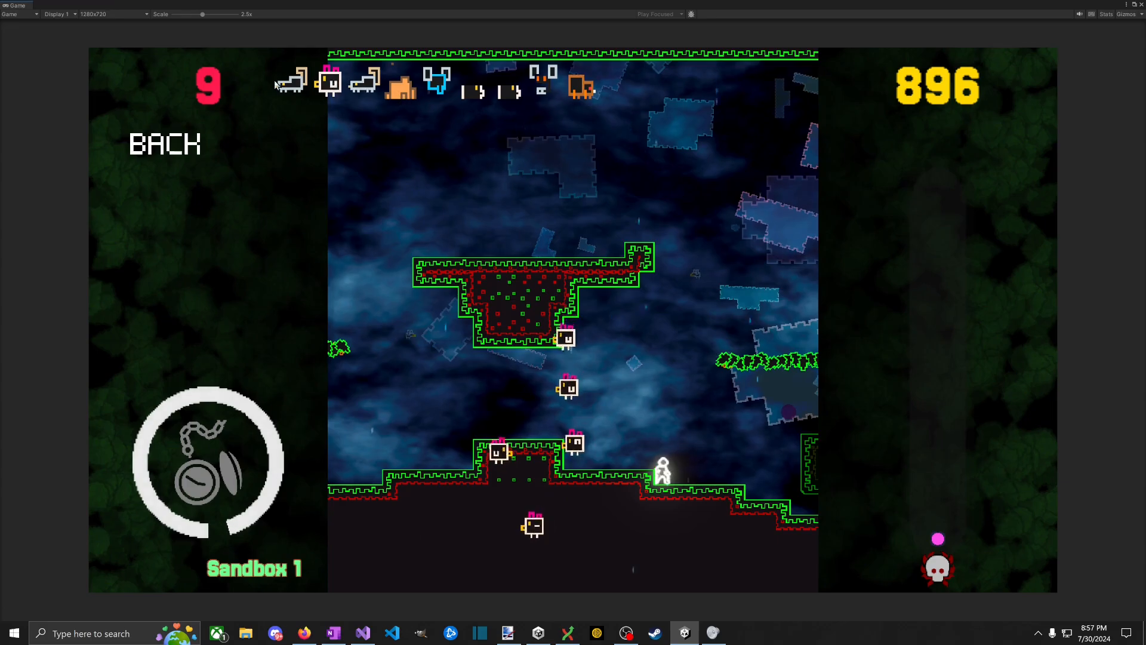
Step: Spawn several rats on the central platform, then stop time and kill them while it is stopped
{"action": "key", "text": "a"}
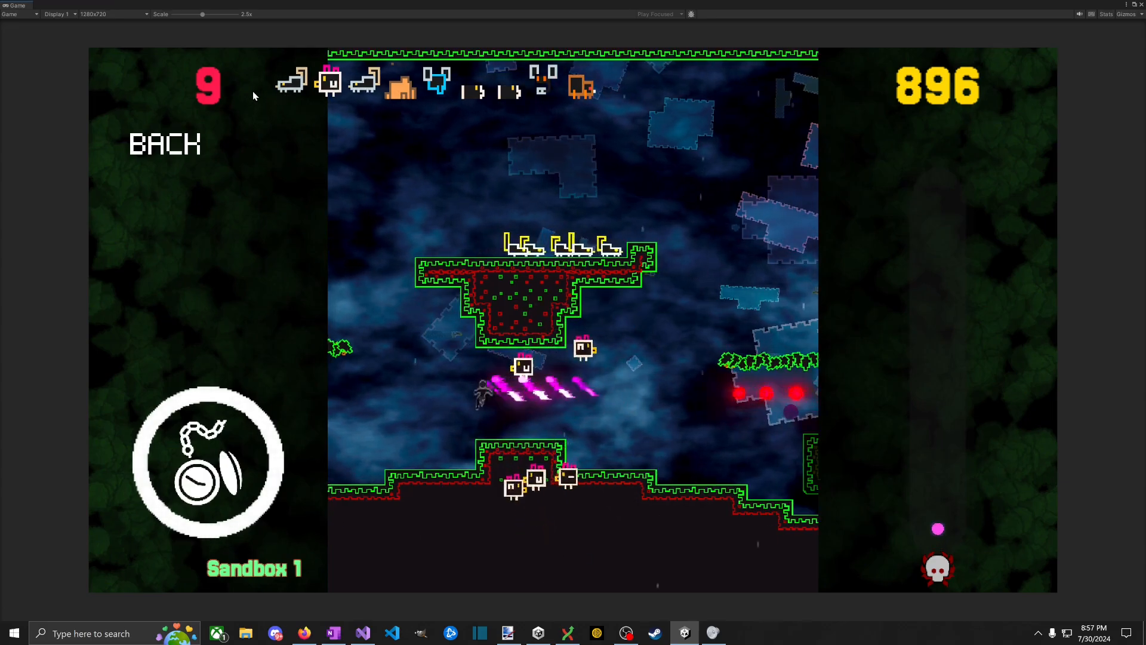
{"action": "key", "text": "space"}
{"action": "key", "text": "d"}
{"action": "key", "text": "space"}
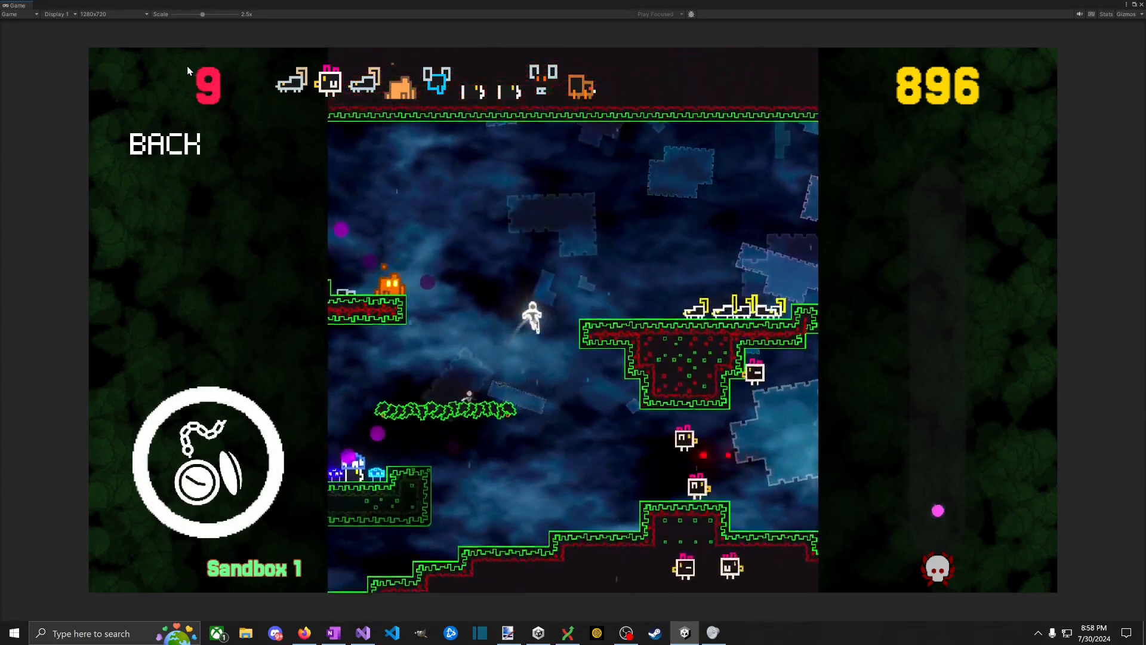
{"action": "key", "text": "d"}
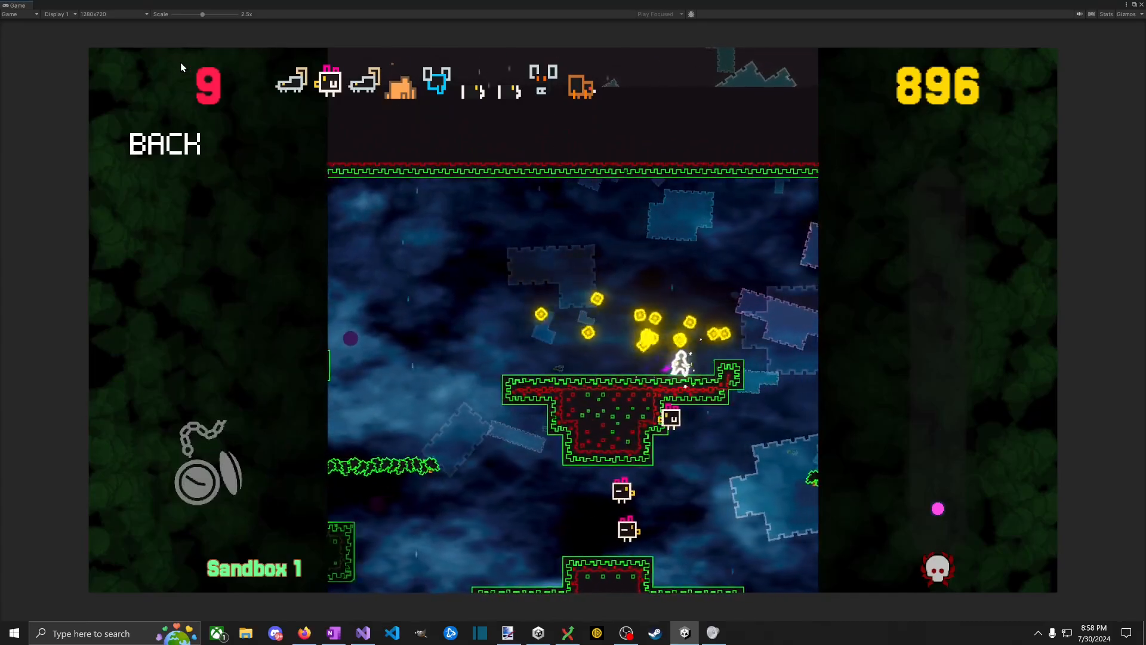
Step: Spawn blue jumping enemies on the central platform and attack them while running back and forth
{"action": "key", "text": "a"}
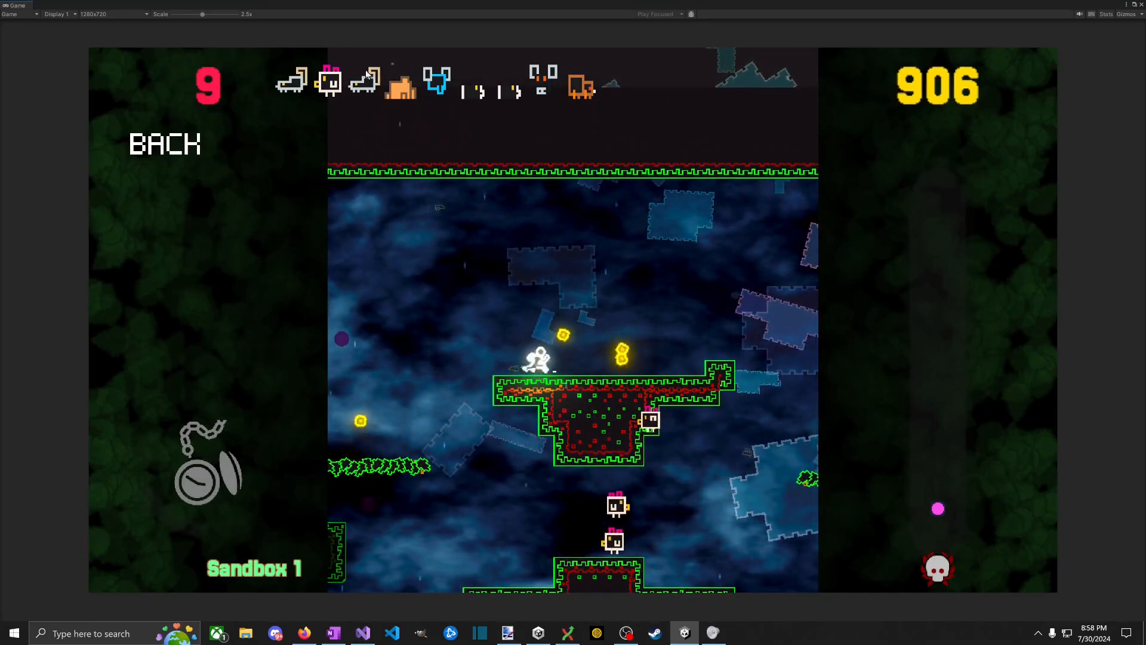
{"action": "key", "text": "d"}
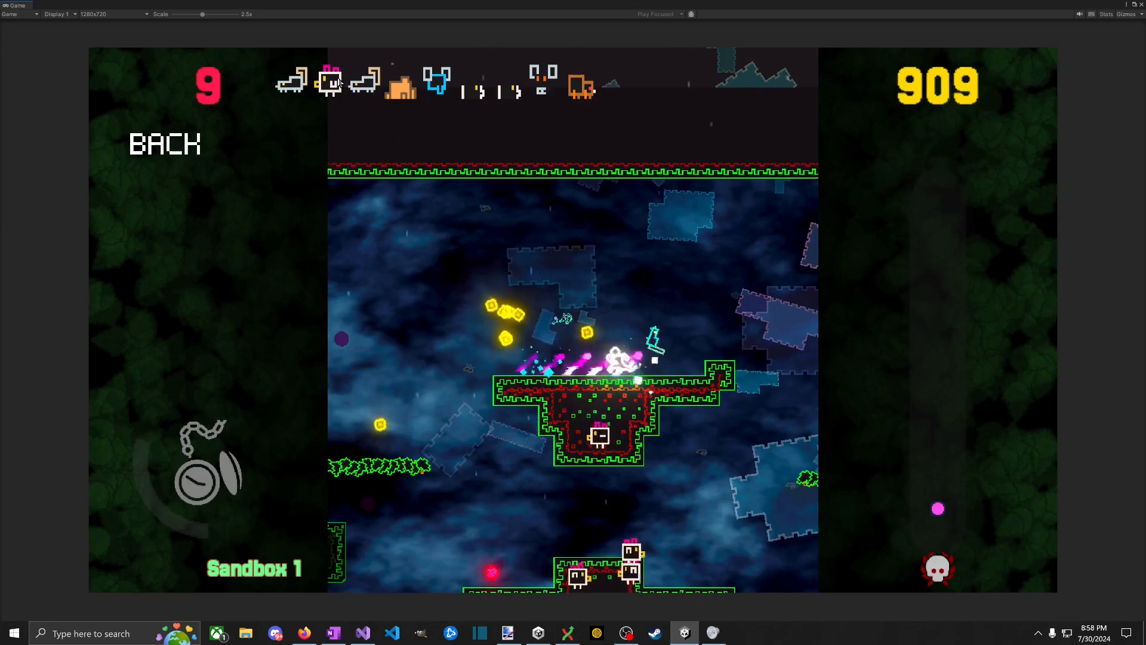
{"action": "key", "text": "a"}
Step: Reset the time-stop watch's cooldown with RESET CD and reopen the enemy spawn list
{"action": "left_click", "coordinate": [197, 147]}
{"action": "left_click", "coordinate": [180, 187]}
{"action": "left_click", "coordinate": [197, 192]}
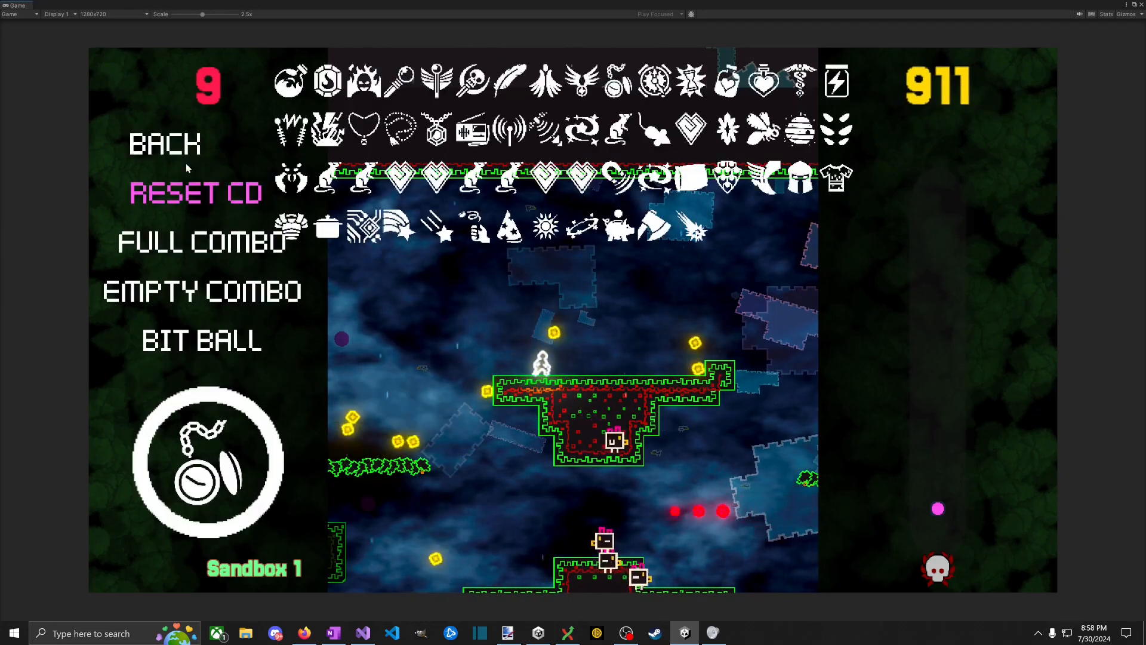
{"action": "left_click", "coordinate": [182, 148]}
{"action": "left_click", "coordinate": [219, 283]}
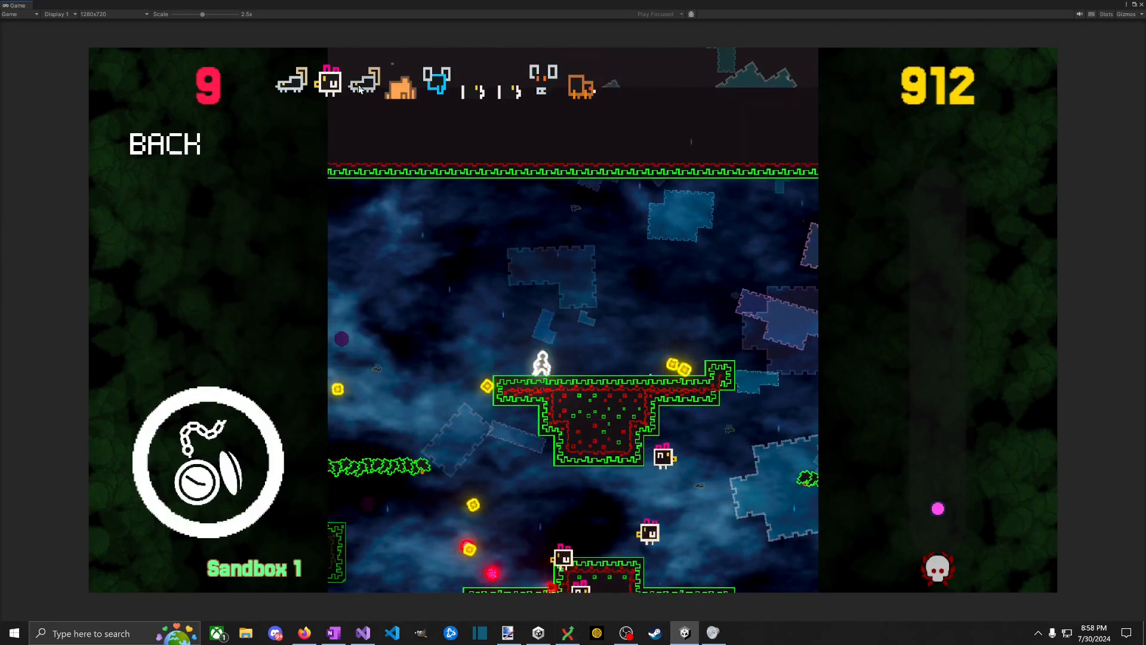
Step: Stop time with blue jumping enemies on the central platform and attack them while it is stopped
{"action": "key", "text": "e"}
{"action": "key", "text": "d"}
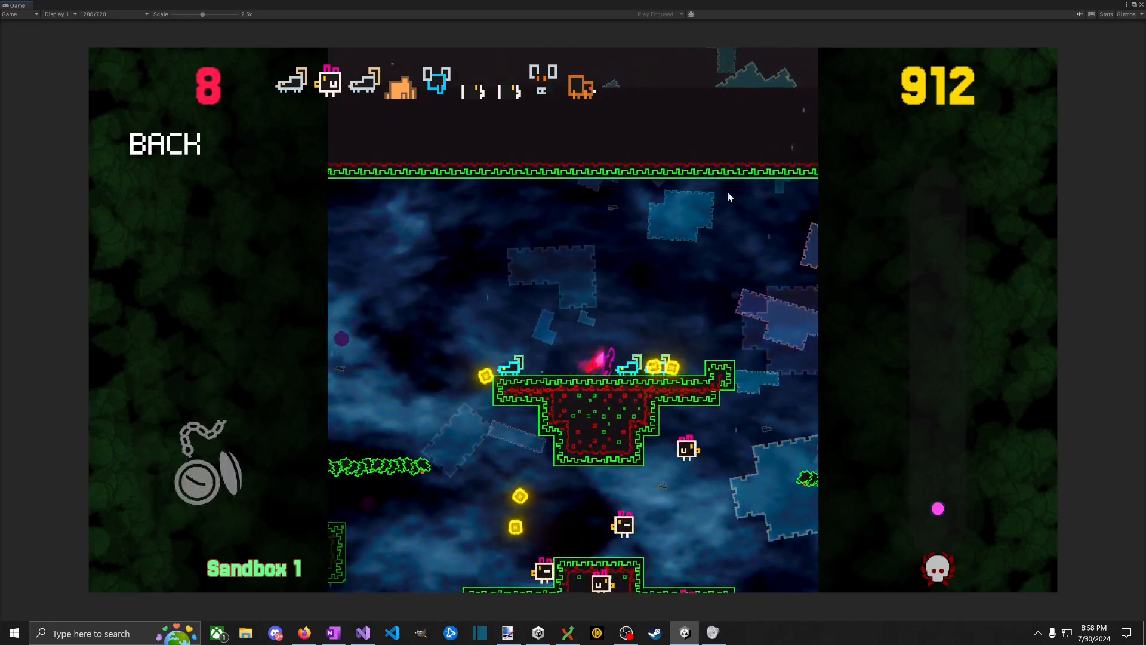
{"action": "key", "text": "a"}
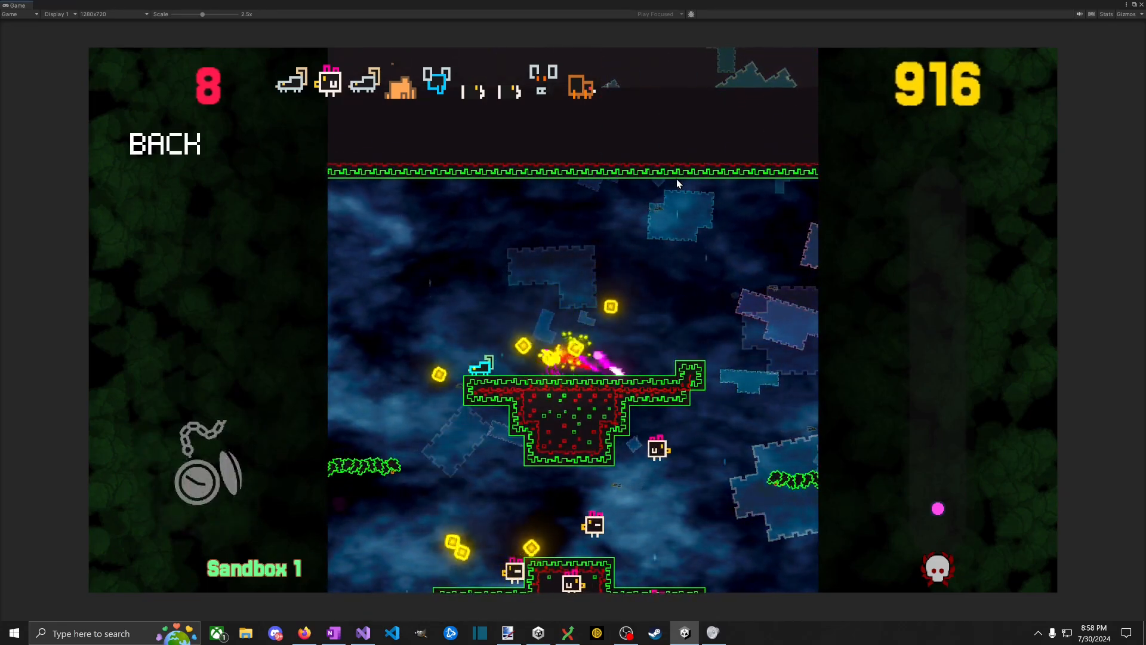
{"action": "key", "text": "d"}
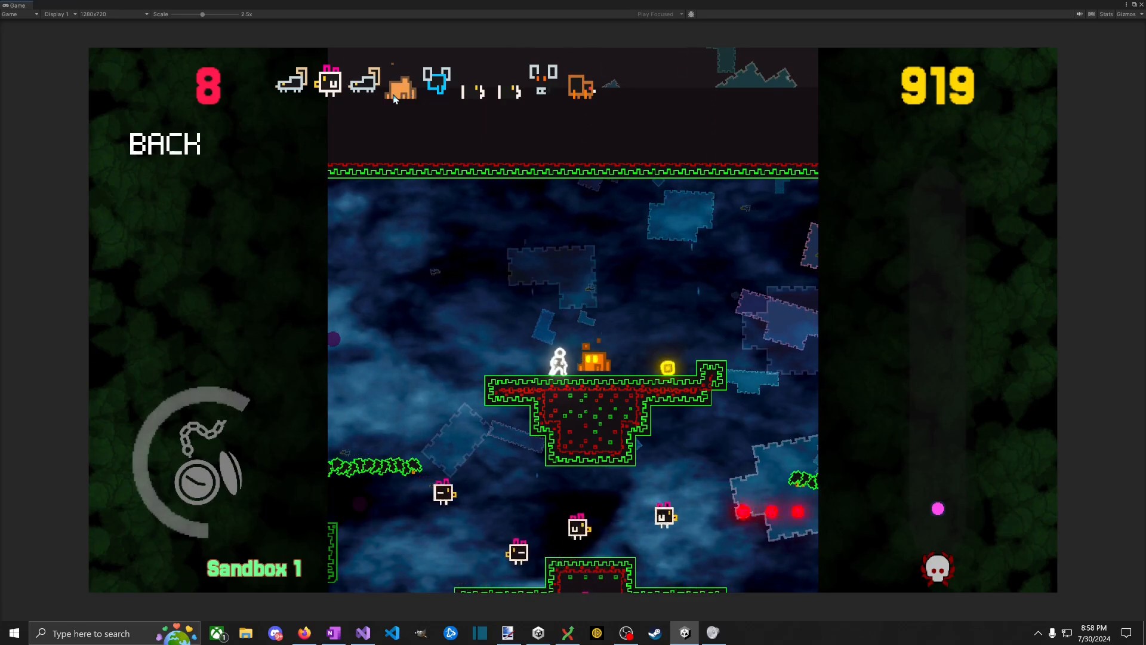
Step: Spawn a Burrower on the central platform, reset the item cooldown and reopen the enemy spawn list
{"action": "left_click", "coordinate": [395, 92]}
{"action": "left_click", "coordinate": [160, 145]}
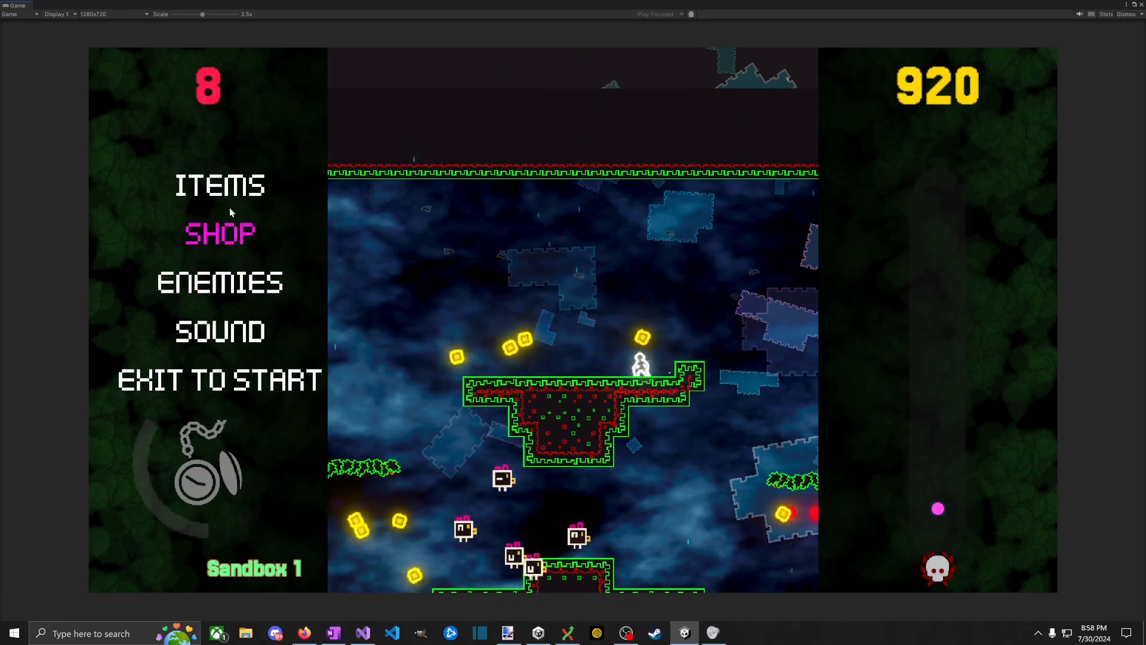
{"action": "left_click", "coordinate": [252, 193]}
{"action": "left_click", "coordinate": [179, 145]}
{"action": "left_click", "coordinate": [239, 280]}
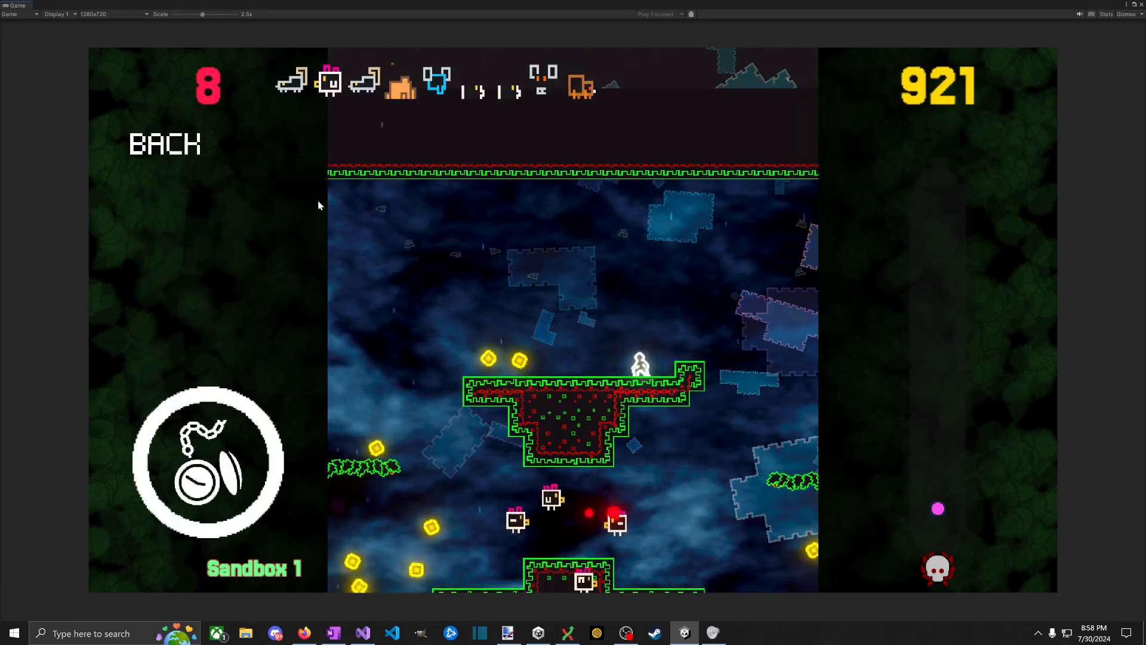
Step: Spawn three mosquitoes, stop time and kill them on the central platform
{"action": "triple_click", "coordinate": [442, 89]}
{"action": "key", "text": "d"}
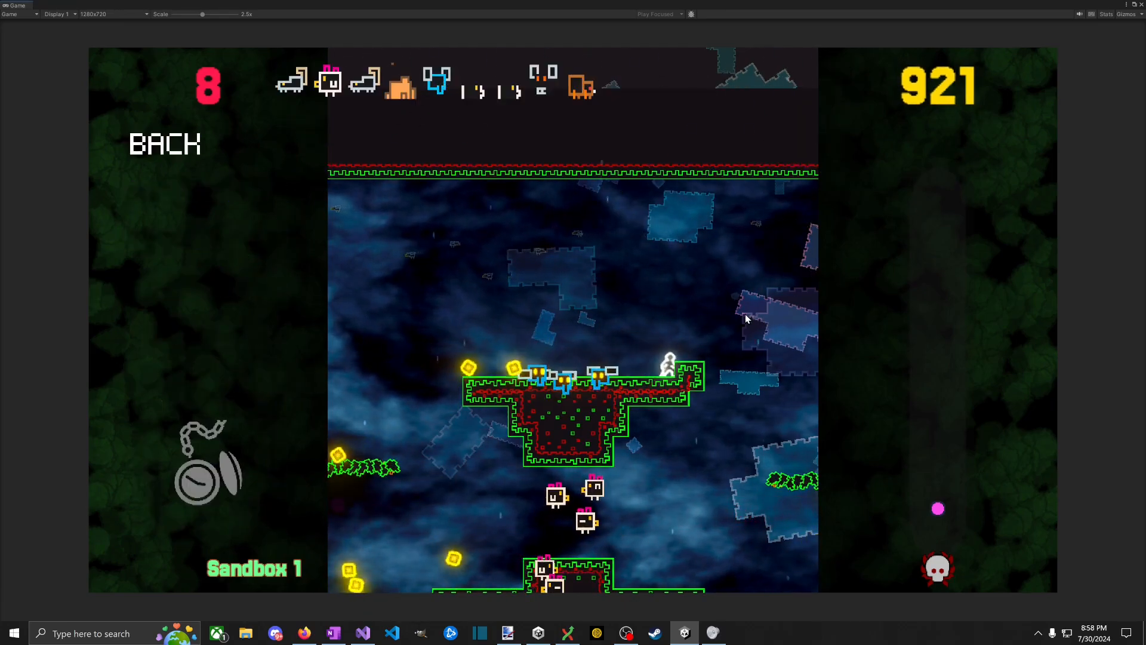
{"action": "key", "text": "a"}
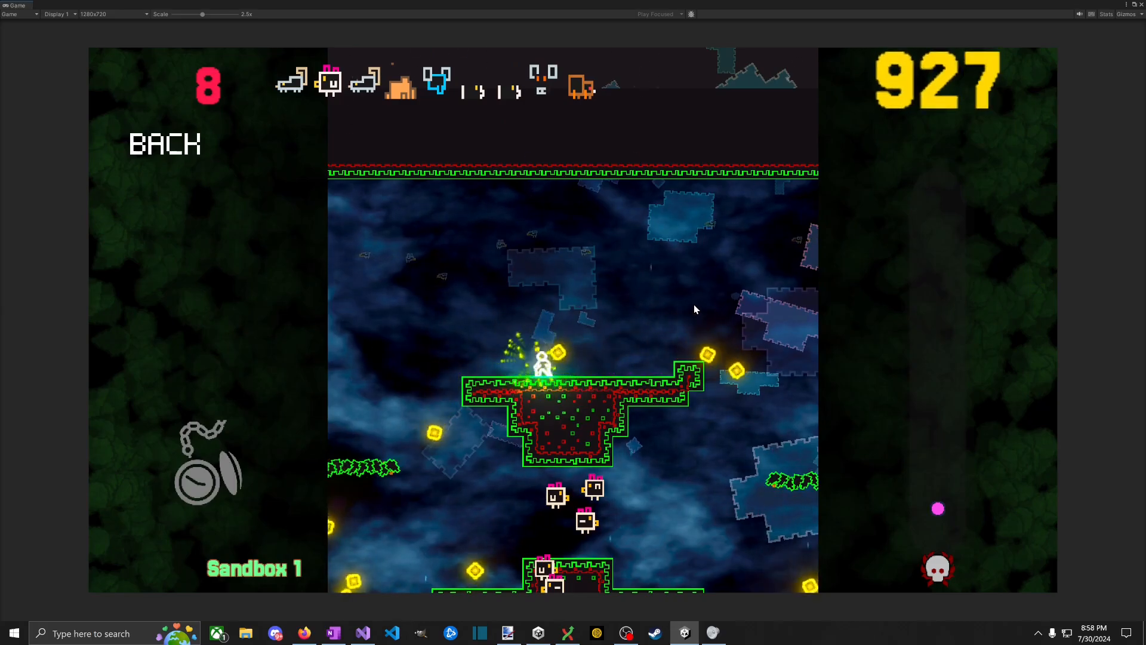
{"action": "key", "text": "a"}
Step: Reopen the enemy spawn list and spawn several Burrowers on the central platform
{"action": "left_click", "coordinate": [173, 145]}
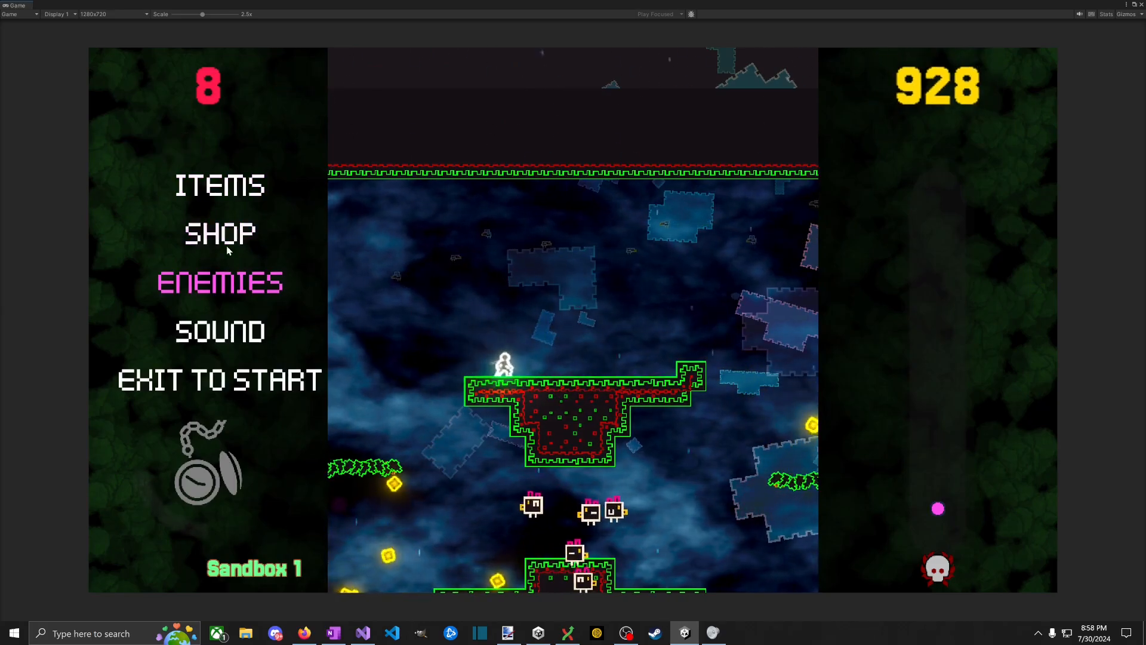
{"action": "left_click", "coordinate": [206, 283]}
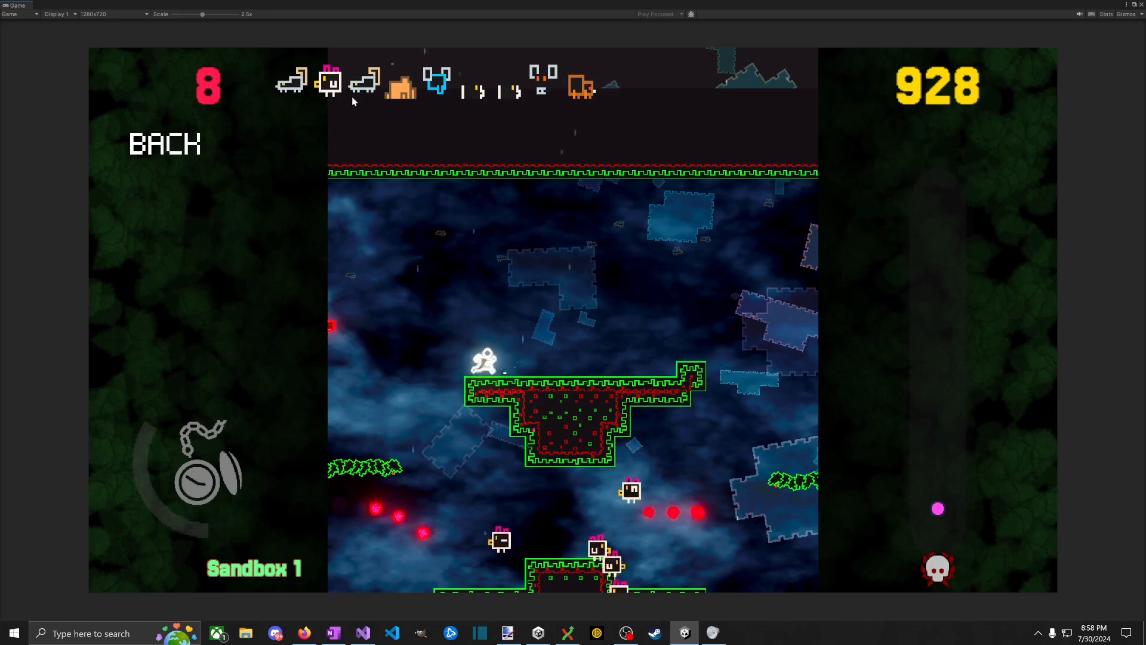
{"action": "left_click", "coordinate": [398, 91]}
{"action": "left_click", "coordinate": [399, 90]}
{"action": "left_click", "coordinate": [399, 91]}
{"action": "left_click", "coordinate": [399, 91]}
{"action": "key", "text": "d"}
Step: Spawn a large swarm of mosquitoes around the central platform
{"action": "left_click", "coordinate": [433, 87]}
{"action": "left_click", "coordinate": [433, 87]}
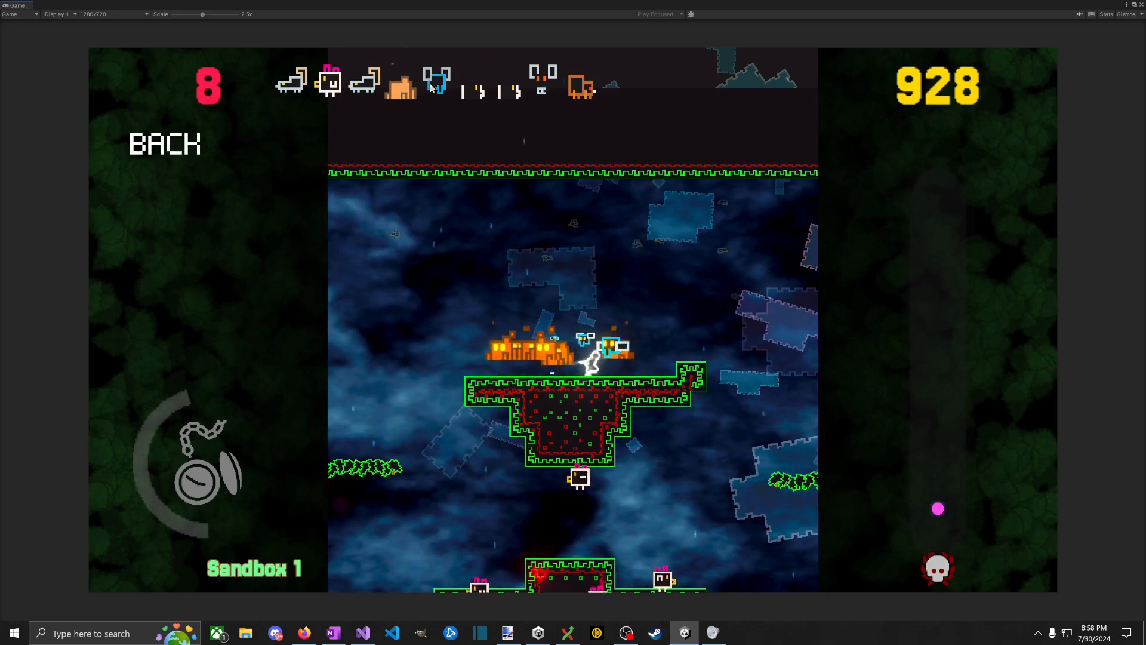
{"action": "left_click", "coordinate": [433, 87]}
{"action": "left_click", "coordinate": [433, 87]}
{"action": "left_click", "coordinate": [433, 88]}
{"action": "left_click", "coordinate": [434, 87]}
{"action": "left_click", "coordinate": [434, 88]}
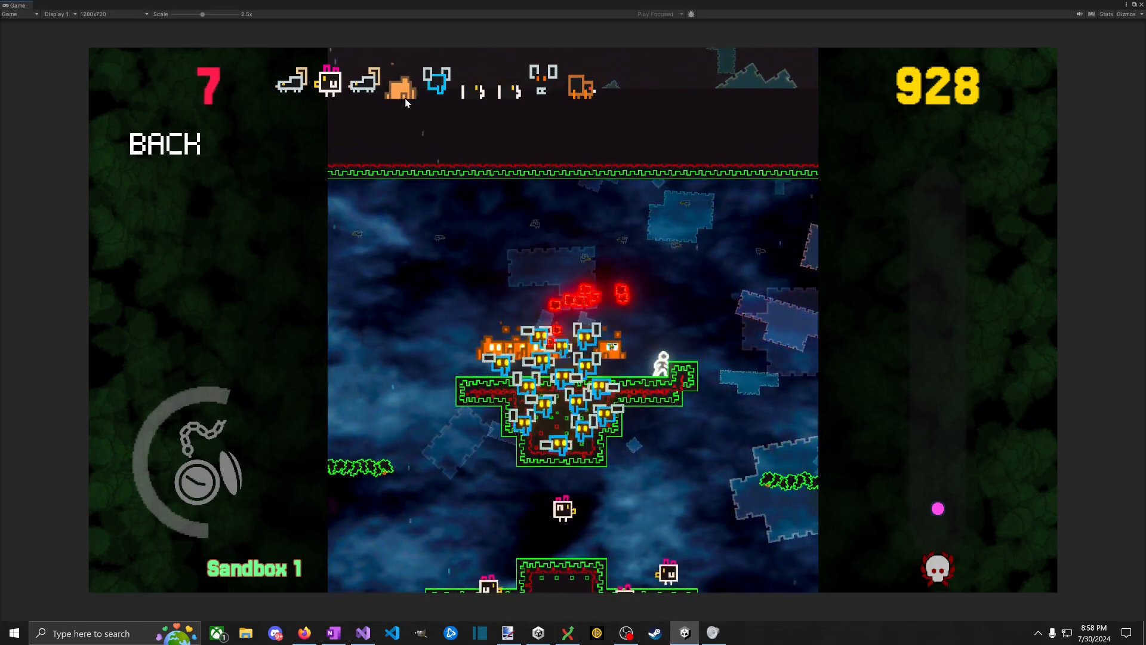
Step: Reset the item cooldown with RESET CD and leave the Items list
{"action": "left_click", "coordinate": [166, 143]}
{"action": "left_click", "coordinate": [208, 190]}
{"action": "left_click", "coordinate": [141, 146]}
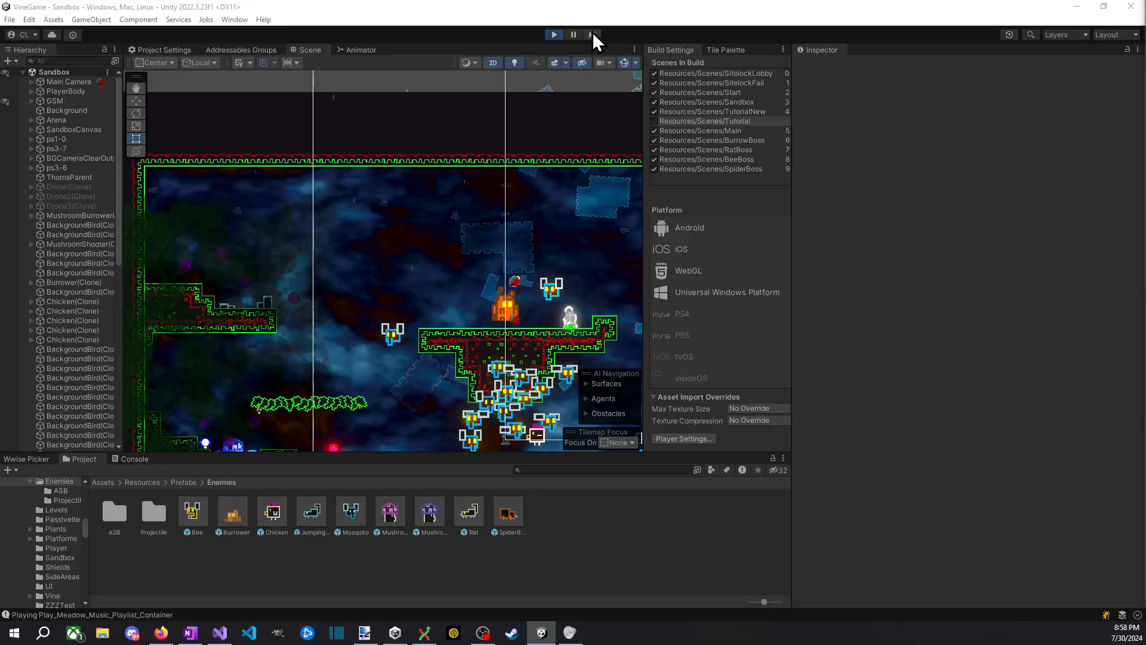
Step: Pause play mode and advance it frame by frame to inspect the Burrower's death and coin drops, then resume playback
{"action": "left_click", "coordinate": [592, 33]}
{"action": "left_click", "coordinate": [595, 34]}
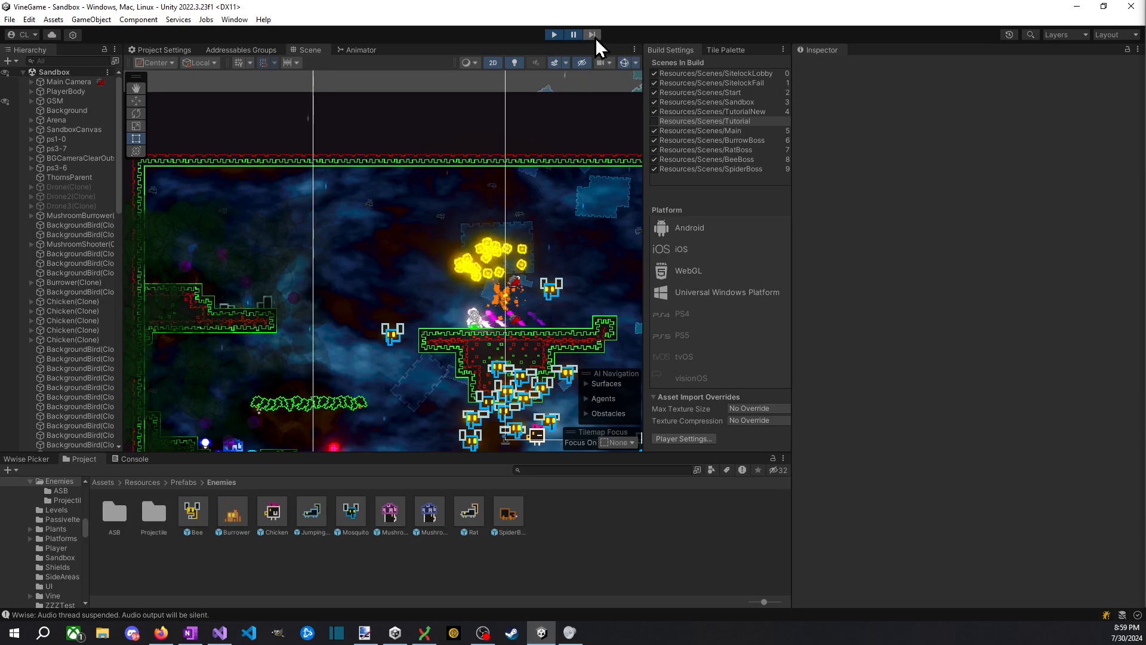
{"action": "left_click", "coordinate": [596, 39]}
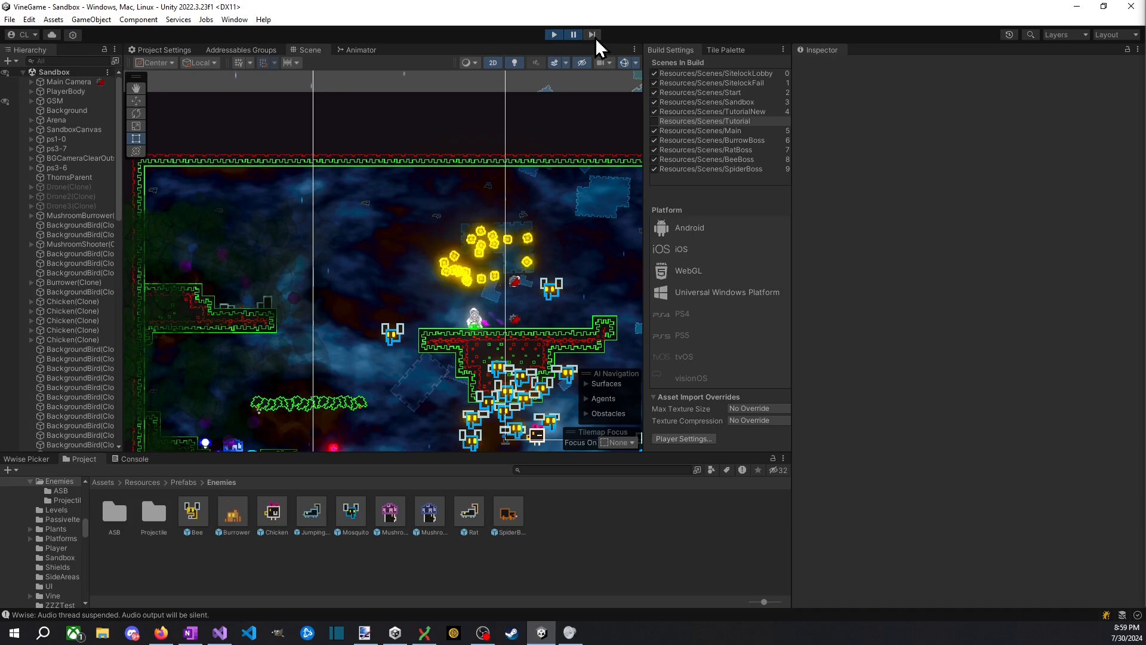
{"action": "left_click", "coordinate": [573, 34]}
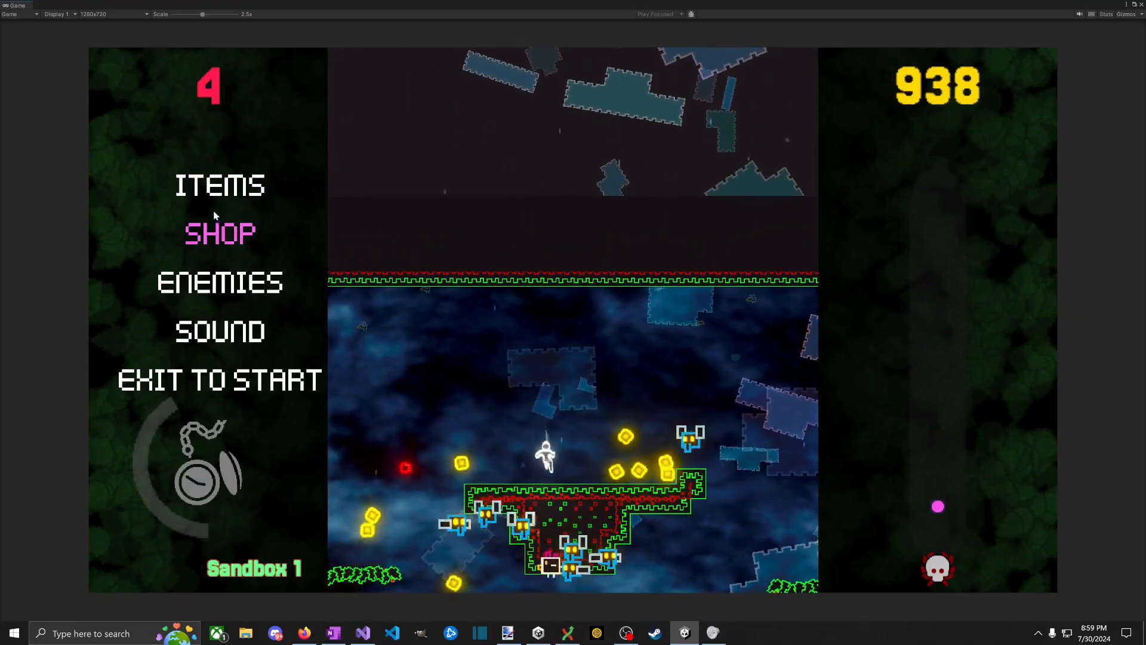
Step: Reopen the sandbox Items list, reset the item cooldown with RESET CD and go back to the main sandbox options
{"action": "left_click", "coordinate": [236, 197]}
{"action": "left_click", "coordinate": [238, 202]}
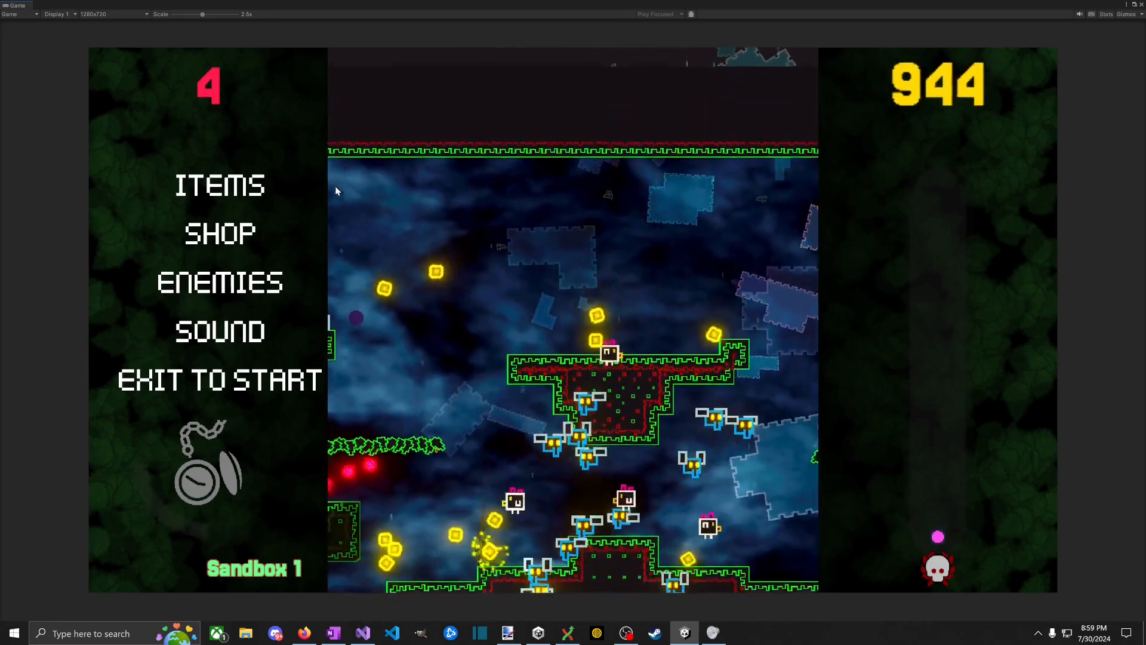
{"action": "left_click", "coordinate": [219, 185]}
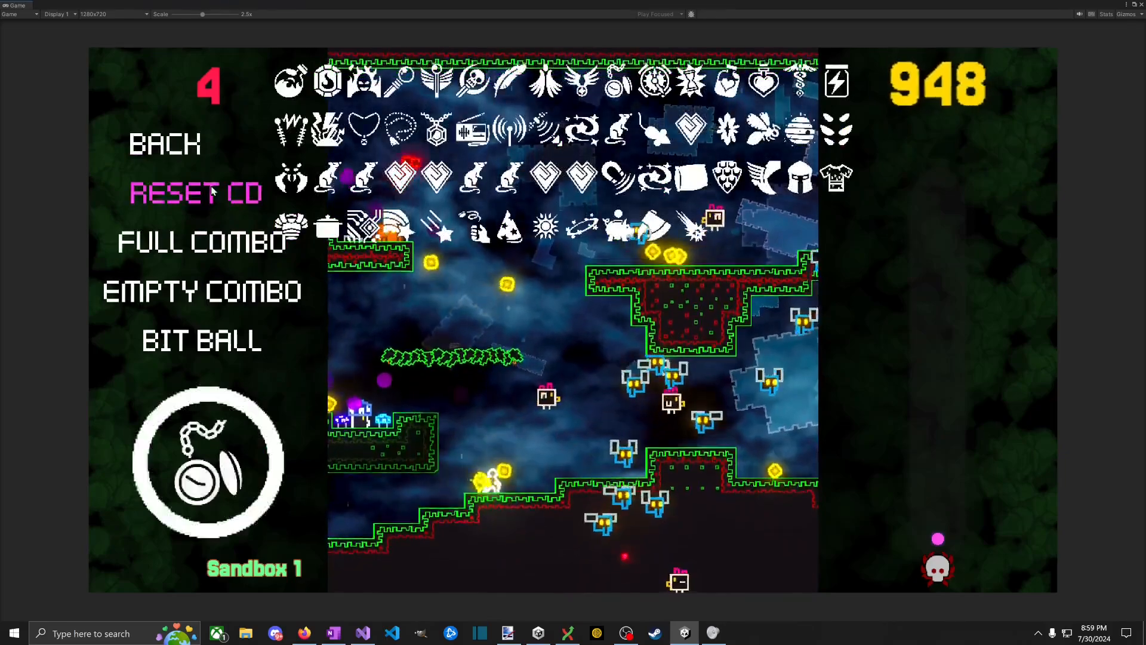
{"action": "left_click", "coordinate": [225, 174]}
{"action": "key", "text": "space"}
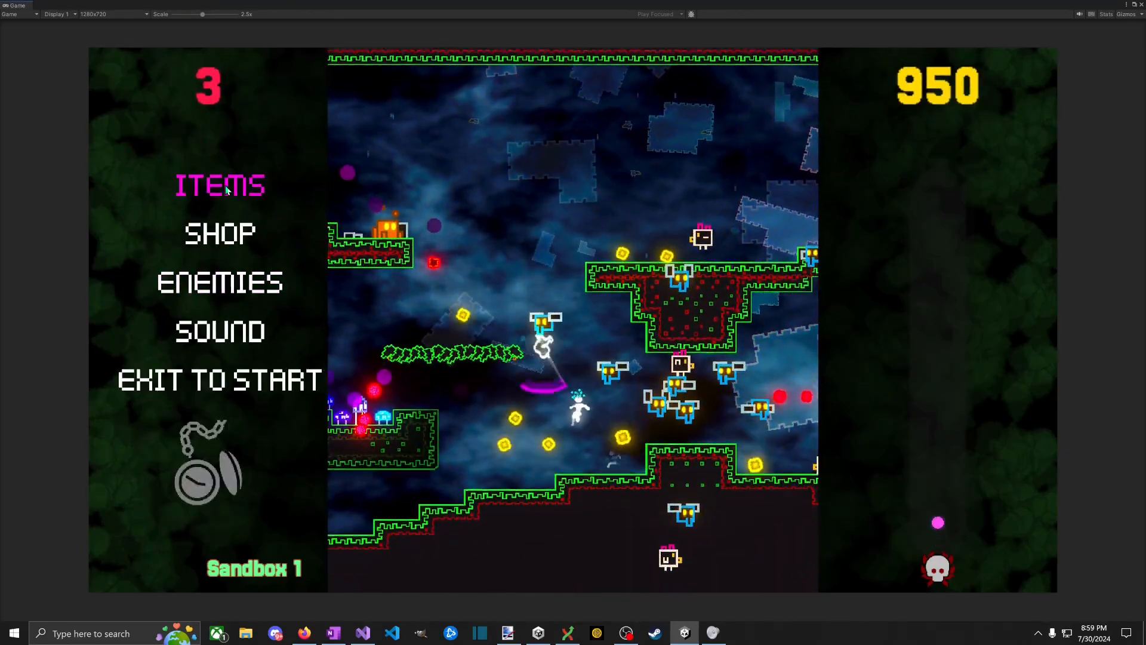
Step: Jump and swing around the central platform, attacking the mosquitoes and chickens to check how they behave and die around time stop
{"action": "key", "text": "space"}
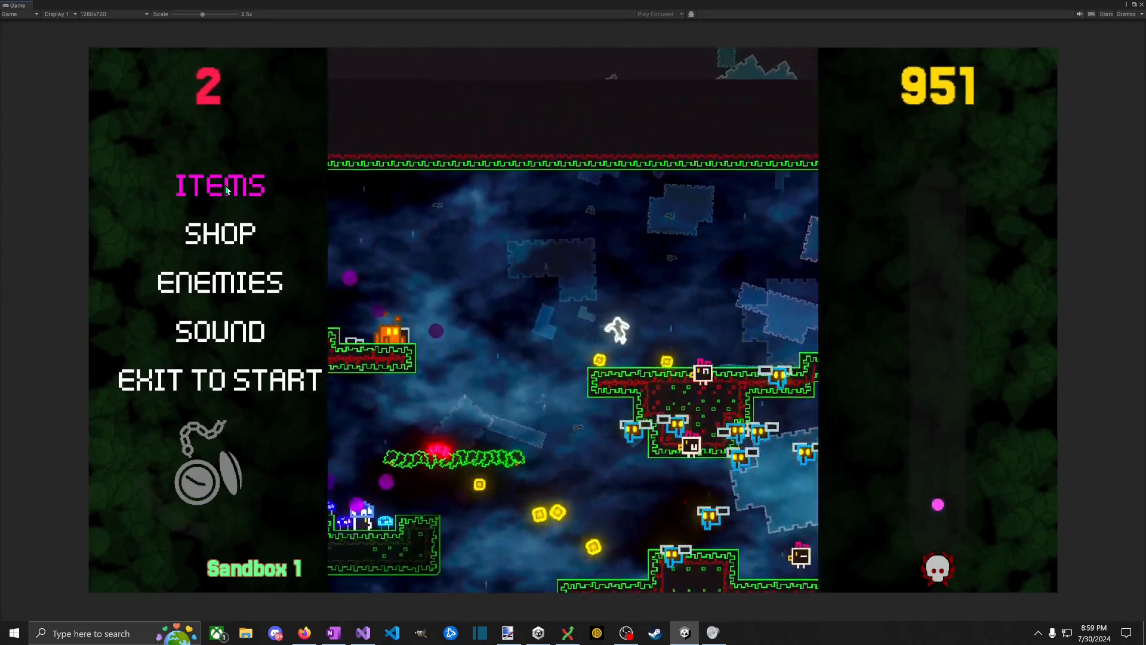
{"action": "key", "text": "a"}
{"action": "key", "text": "space"}
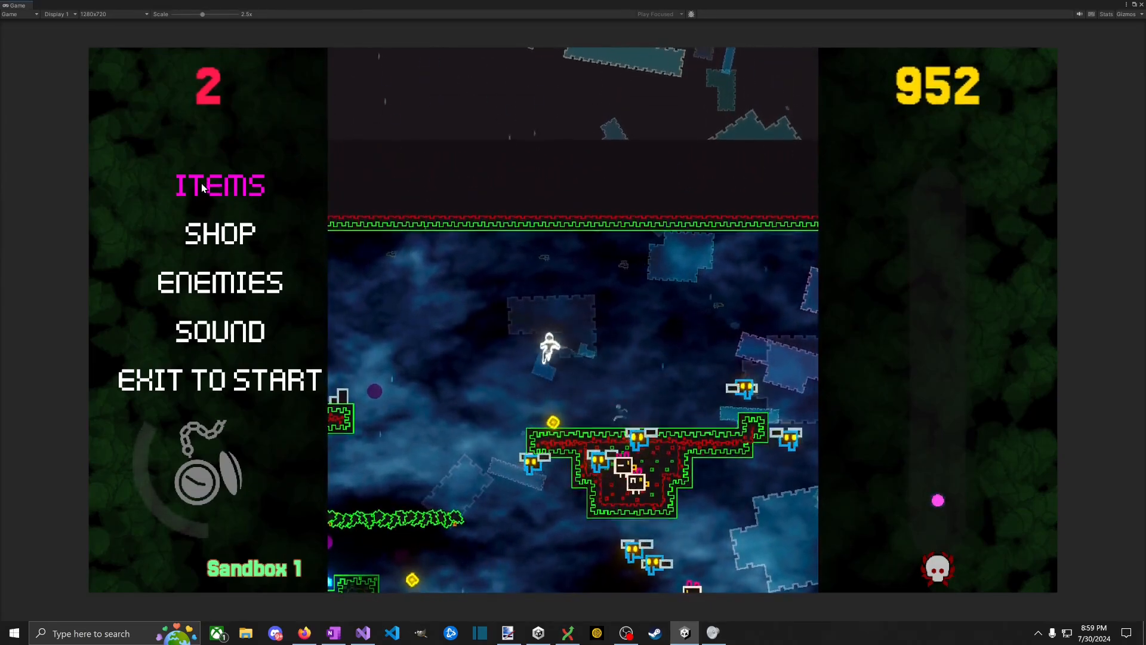
{"action": "key", "text": "space"}
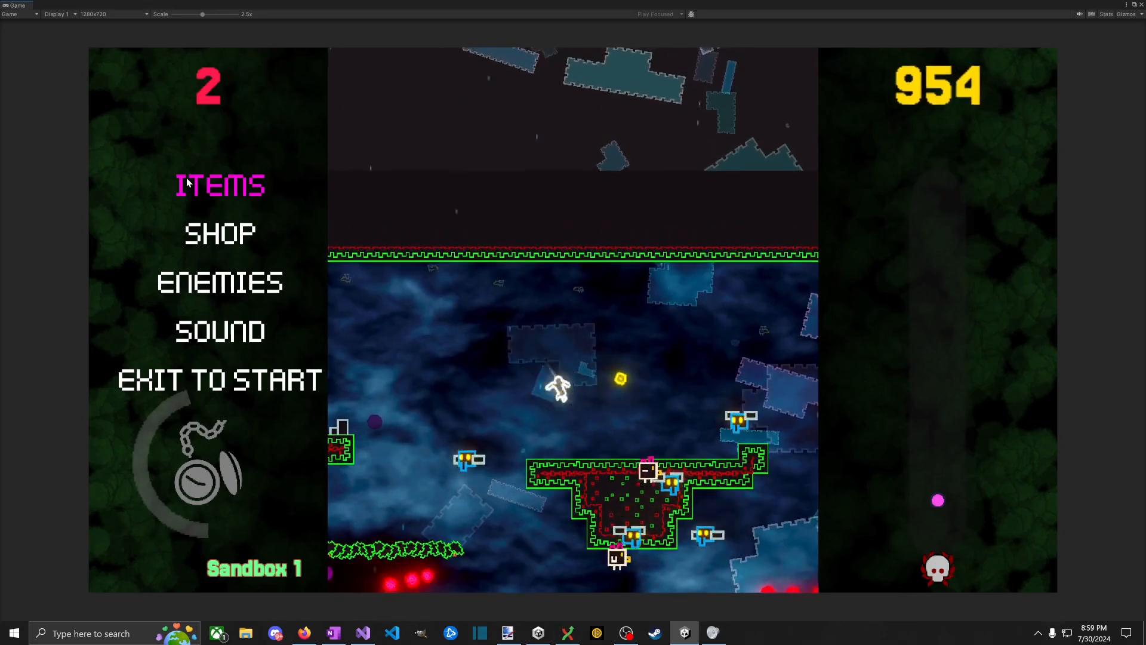
{"action": "key", "text": "d"}
{"action": "key", "text": "d"}
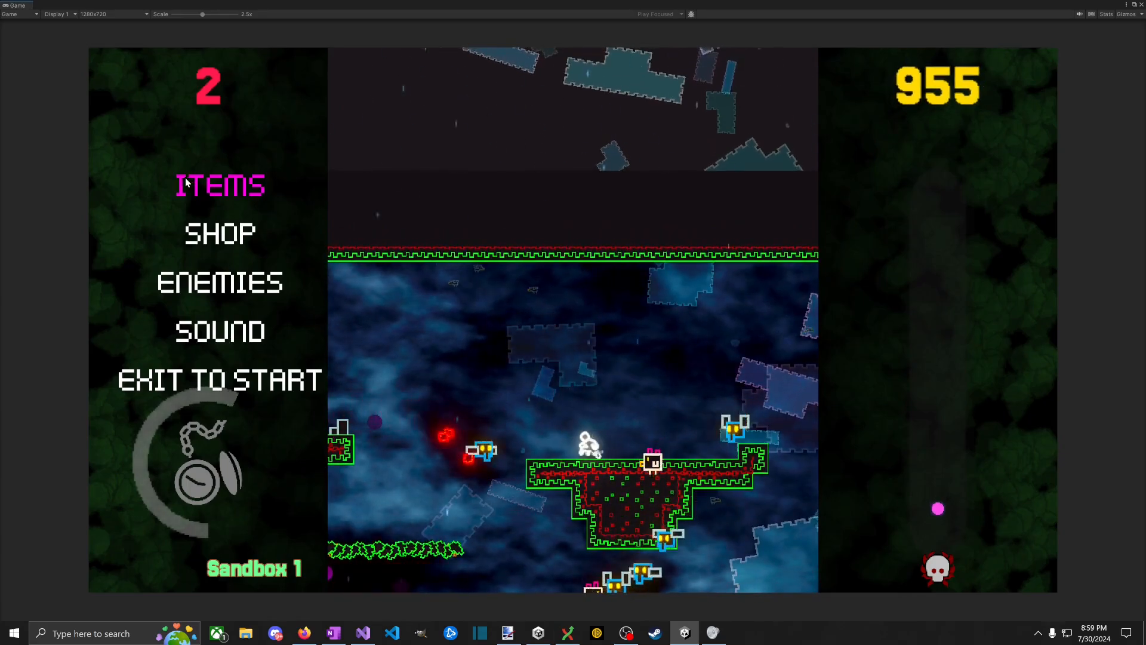
{"action": "key", "text": "d"}
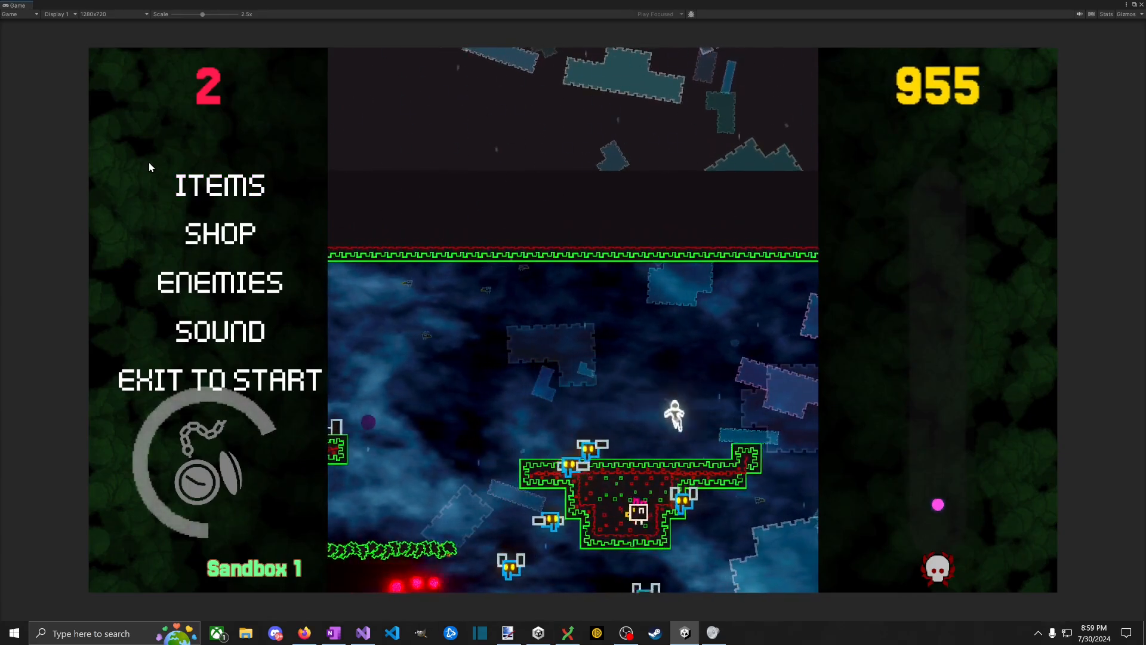
{"action": "key", "text": "a"}
{"action": "key", "text": "space"}
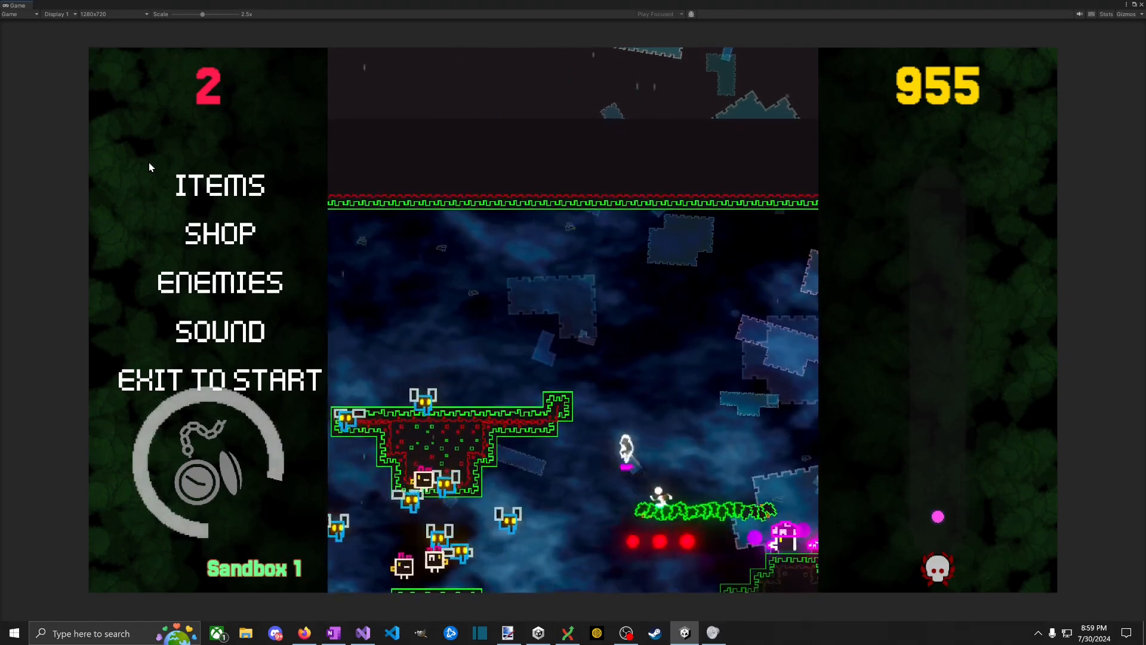
{"action": "key", "text": "space"}
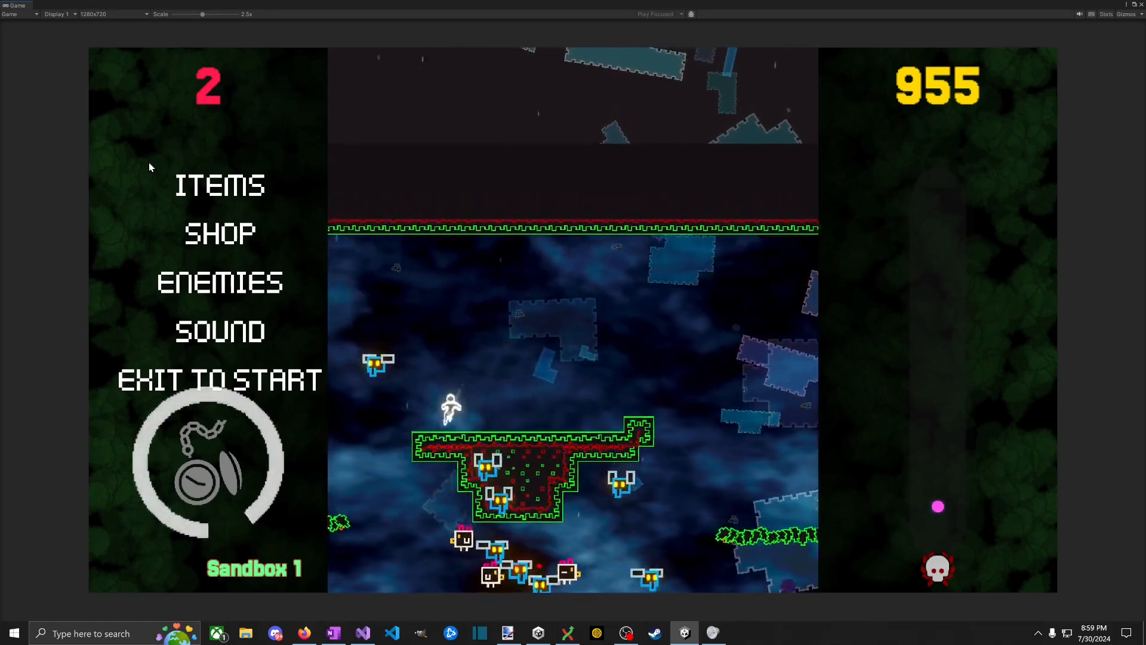
{"action": "key", "text": "d"}
{"action": "key", "text": "space"}
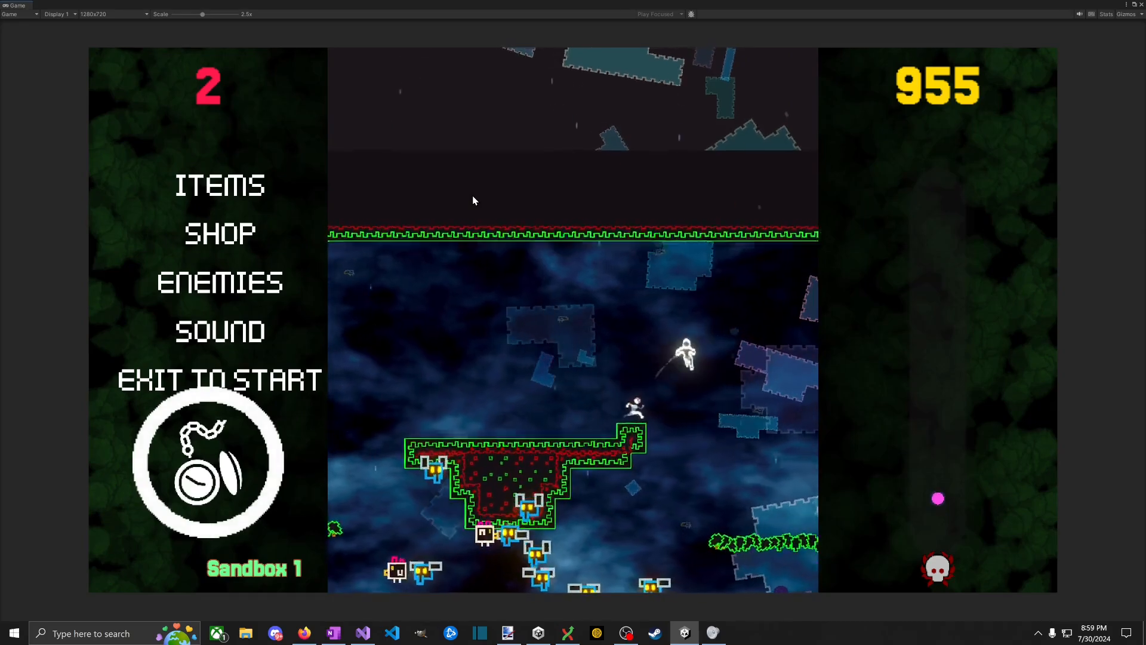
{"action": "key", "text": "a"}
{"action": "key", "text": "space"}
{"action": "key", "text": "a"}
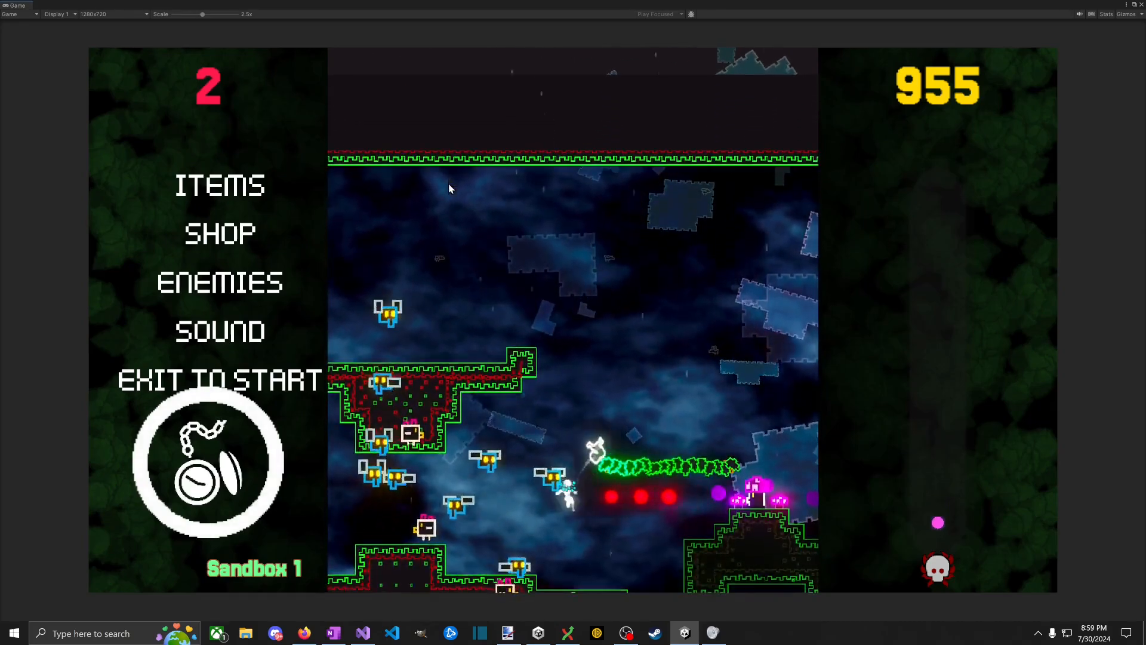
{"action": "key", "text": "d"}
{"action": "key", "text": "space"}
{"action": "key", "text": "a"}
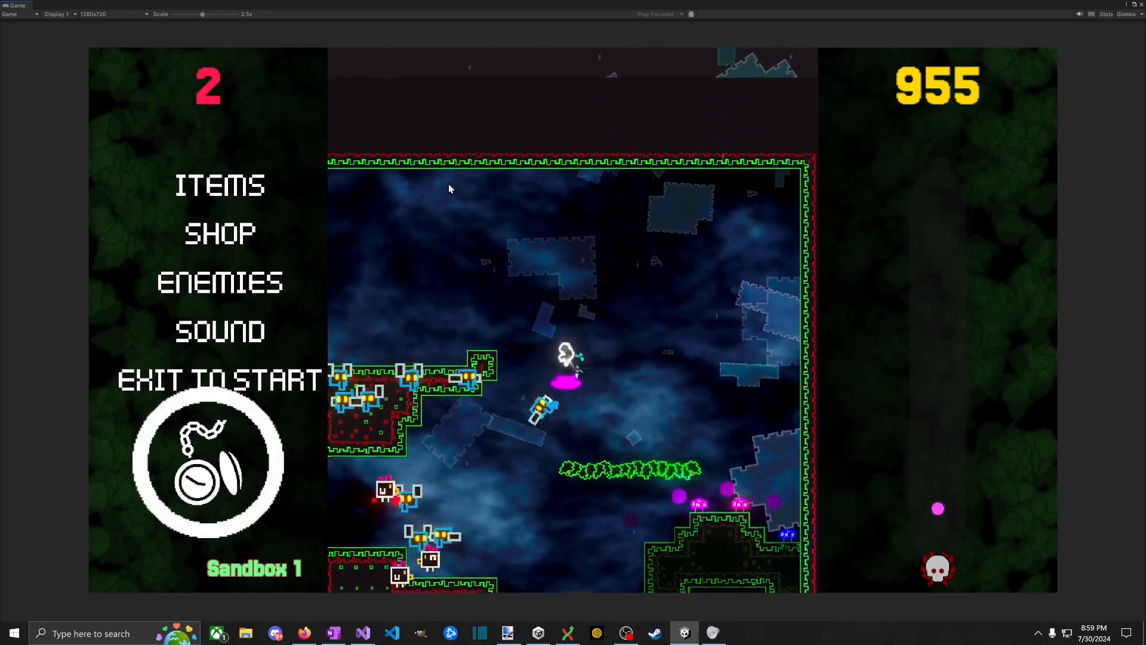
{"action": "key", "text": "a"}
{"action": "key", "text": "d"}
{"action": "key", "text": "space"}
{"action": "key", "text": "a"}
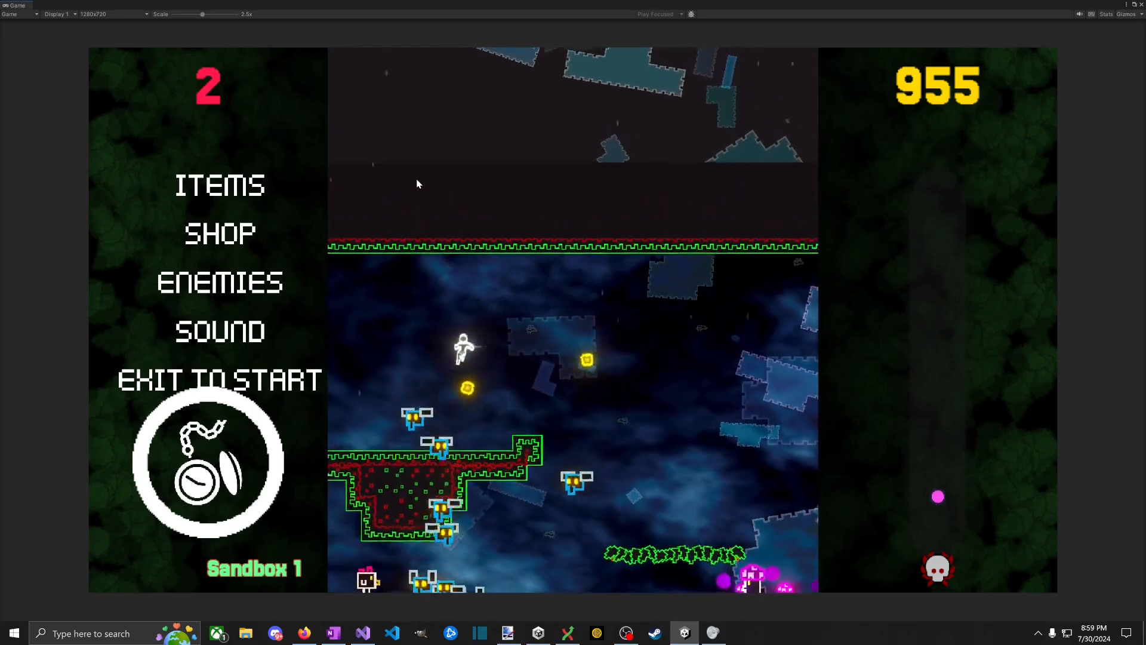
{"action": "key", "text": "space"}
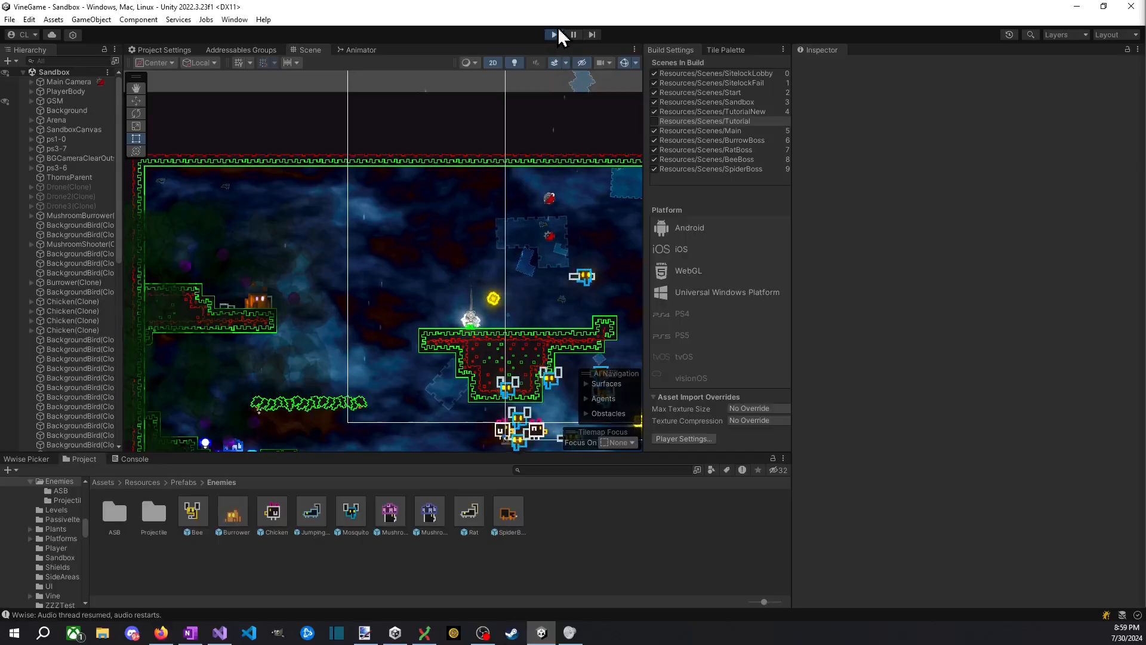
Step: Exit play mode and open the Chicken prefab to review the components on its root object
{"action": "left_click", "coordinate": [556, 32]}
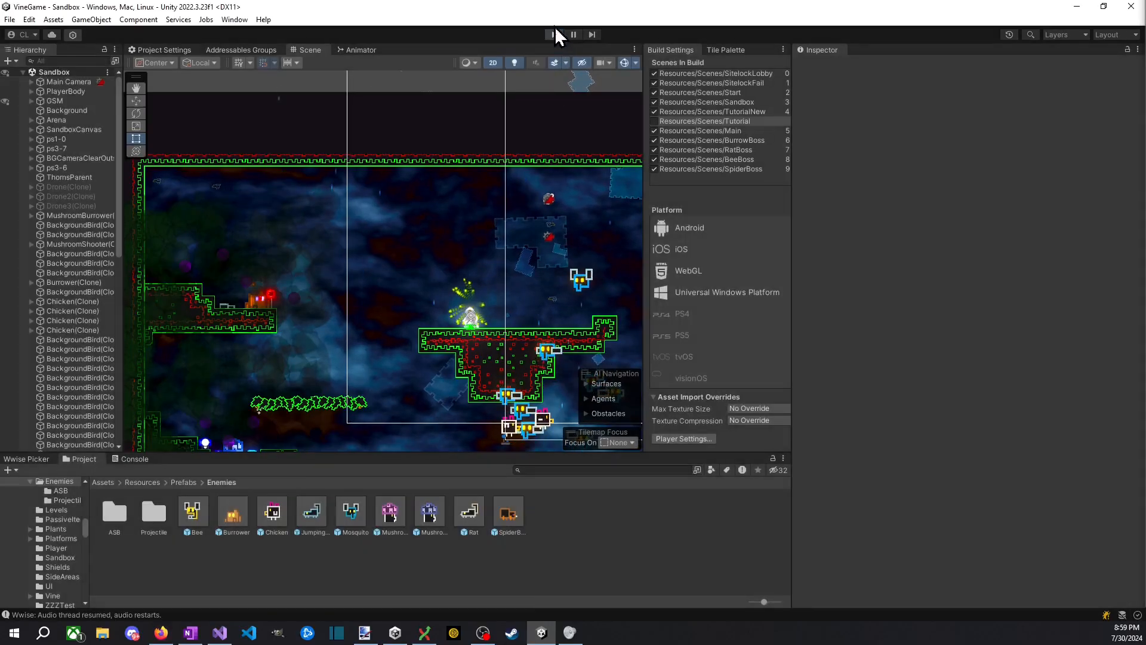
{"action": "double_click", "coordinate": [273, 513]}
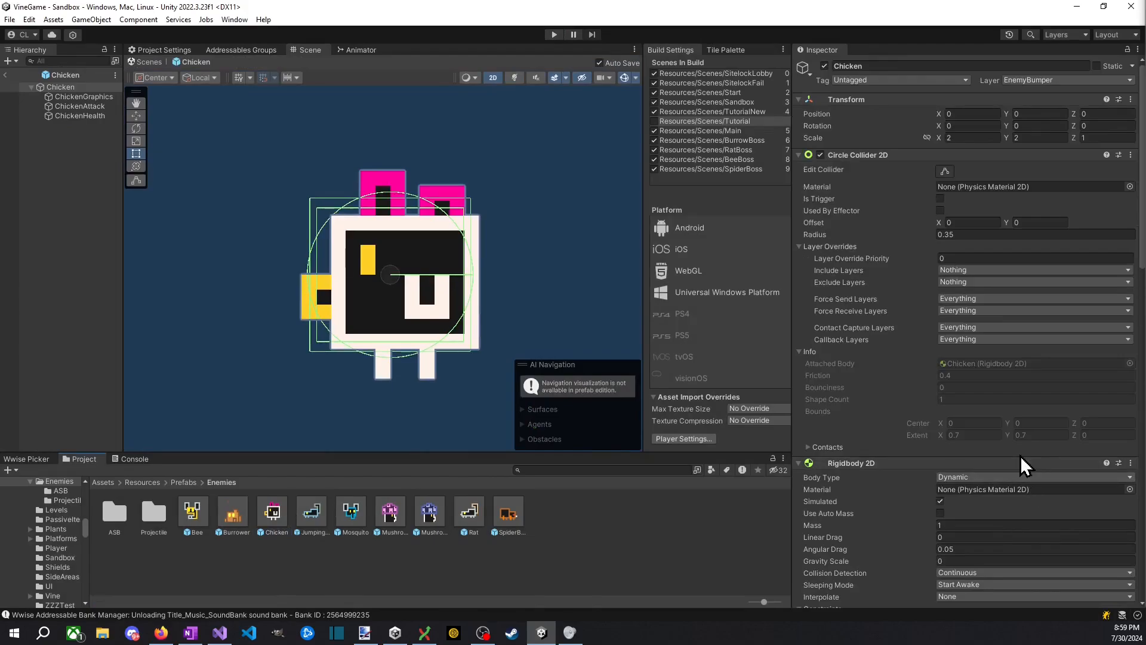
{"action": "scroll", "coordinate": [956, 472], "scroll_direction": "down", "scroll_amount": 10}
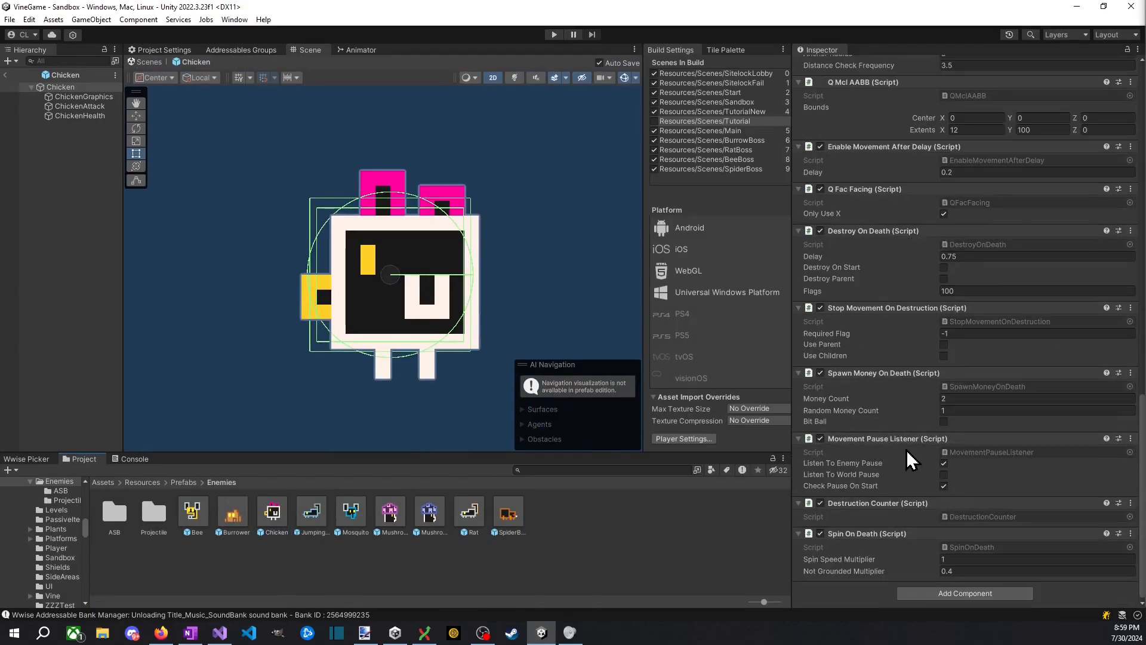
{"action": "scroll", "coordinate": [870, 520], "scroll_direction": "up", "scroll_amount": 3}
{"action": "scroll", "coordinate": [863, 550], "scroll_direction": "down", "scroll_amount": 3}
Step: Open the Chicken's MovementPauseListener script, review its pause handling code, and return to the Unity editor
{"action": "double_click", "coordinate": [968, 453]}
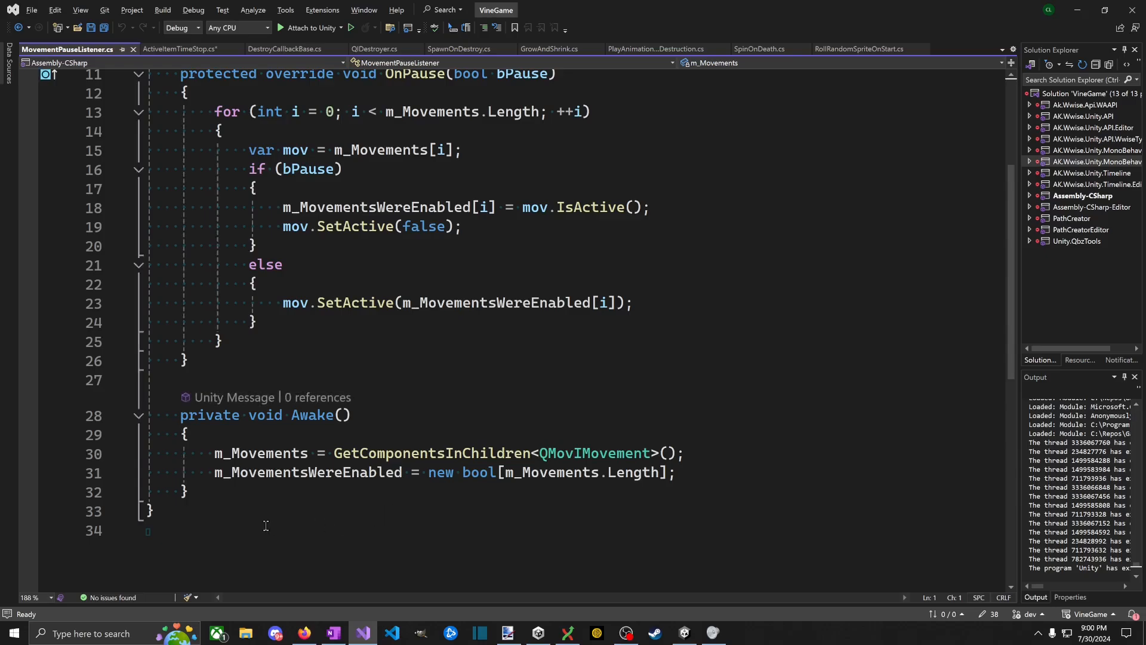
{"action": "scroll", "coordinate": [266, 525], "scroll_direction": "up", "scroll_amount": 4}
{"action": "key", "text": "alt+Tab"}
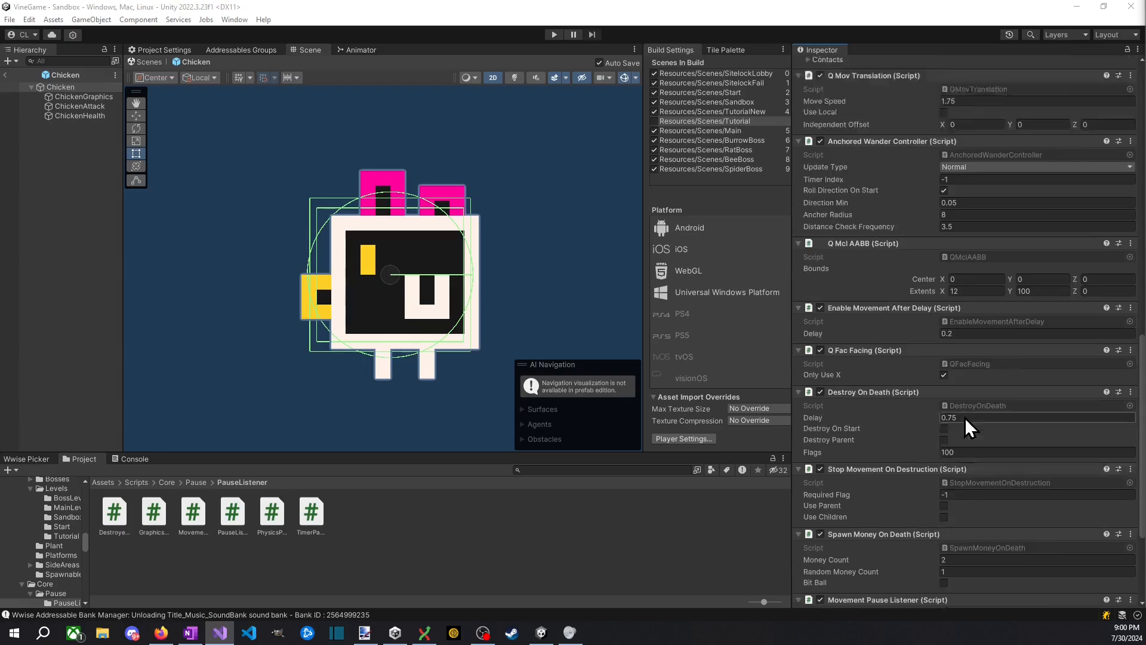
Step: Search the project assets for "rat" and review the Chicken prefab's root components again
{"action": "scroll", "coordinate": [962, 417], "scroll_direction": "up", "scroll_amount": 10}
{"action": "scroll", "coordinate": [952, 416], "scroll_direction": "up", "scroll_amount": 4}
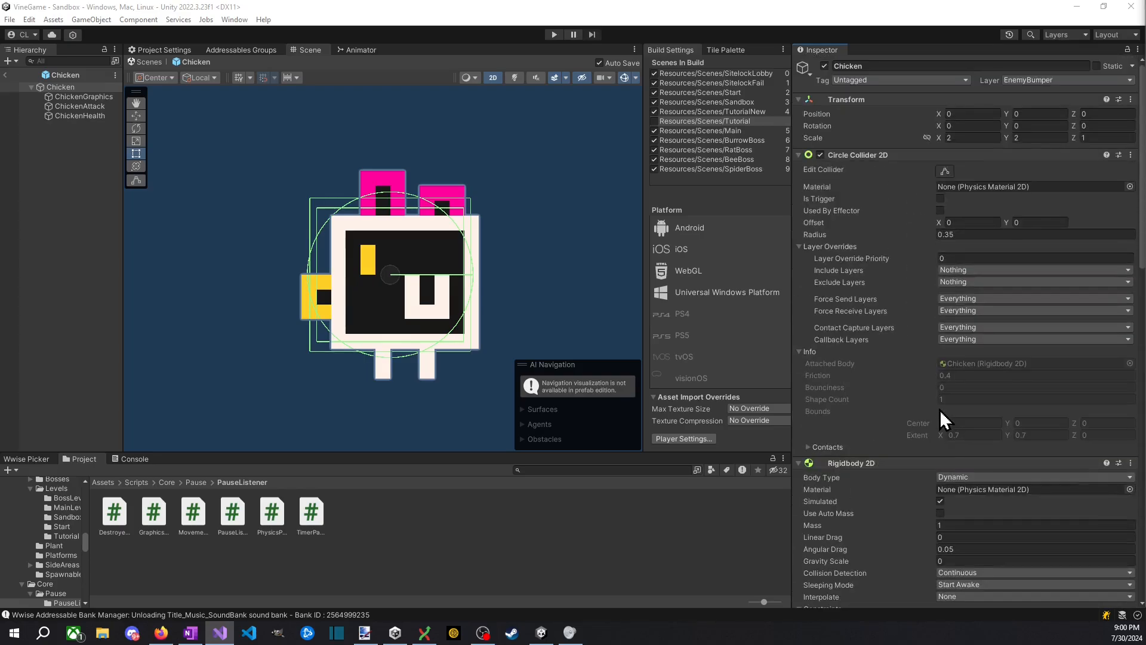
{"action": "left_click", "coordinate": [549, 469]}
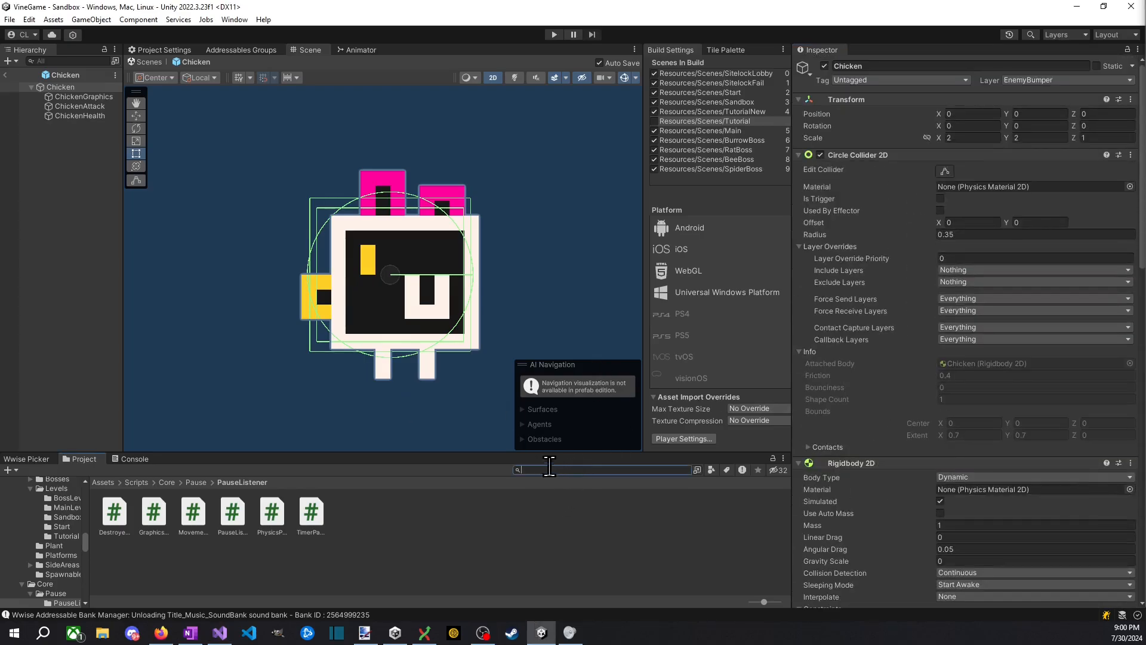
{"action": "type", "text": "rat"}
{"action": "scroll", "coordinate": [360, 580], "scroll_direction": "down", "scroll_amount": 2}
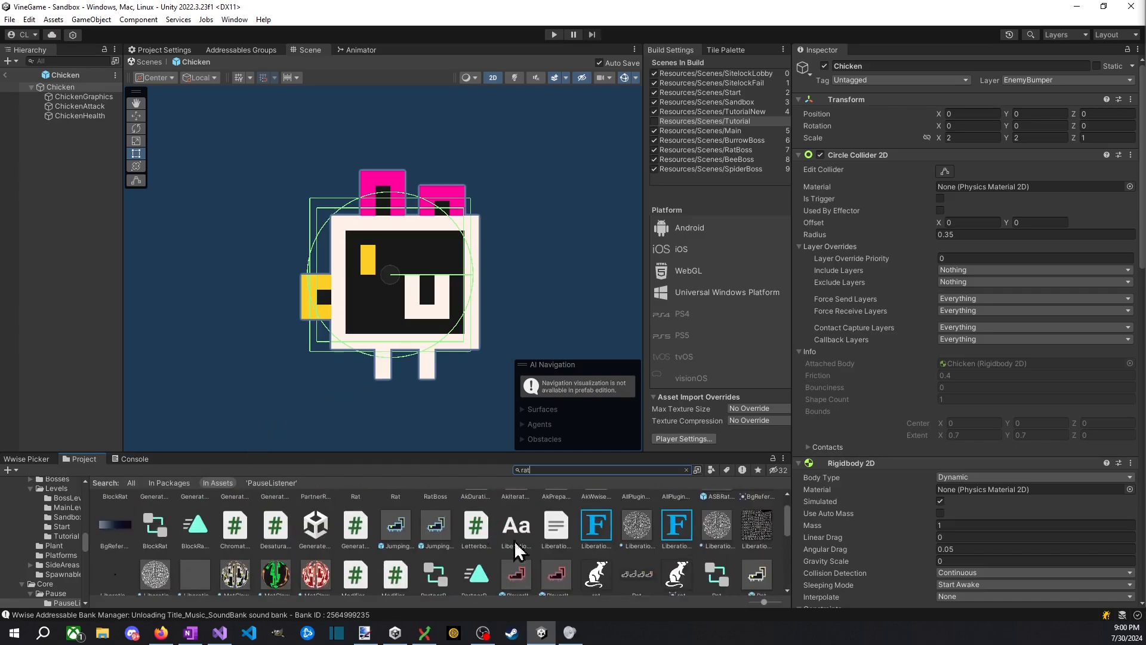
{"action": "scroll", "coordinate": [921, 436], "scroll_direction": "down", "scroll_amount": 15}
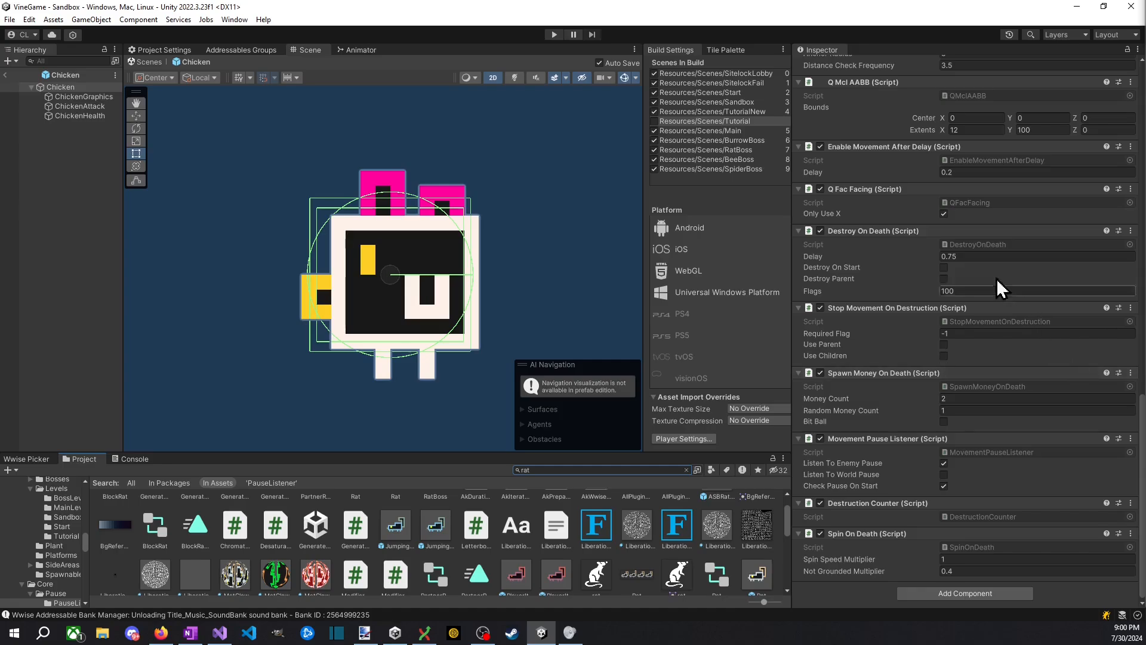
Step: Inspect the ChickenGraphics child object's components and open its Chicken animator controller
{"action": "left_click", "coordinate": [112, 96]}
{"action": "scroll", "coordinate": [1006, 424], "scroll_direction": "up", "scroll_amount": 5}
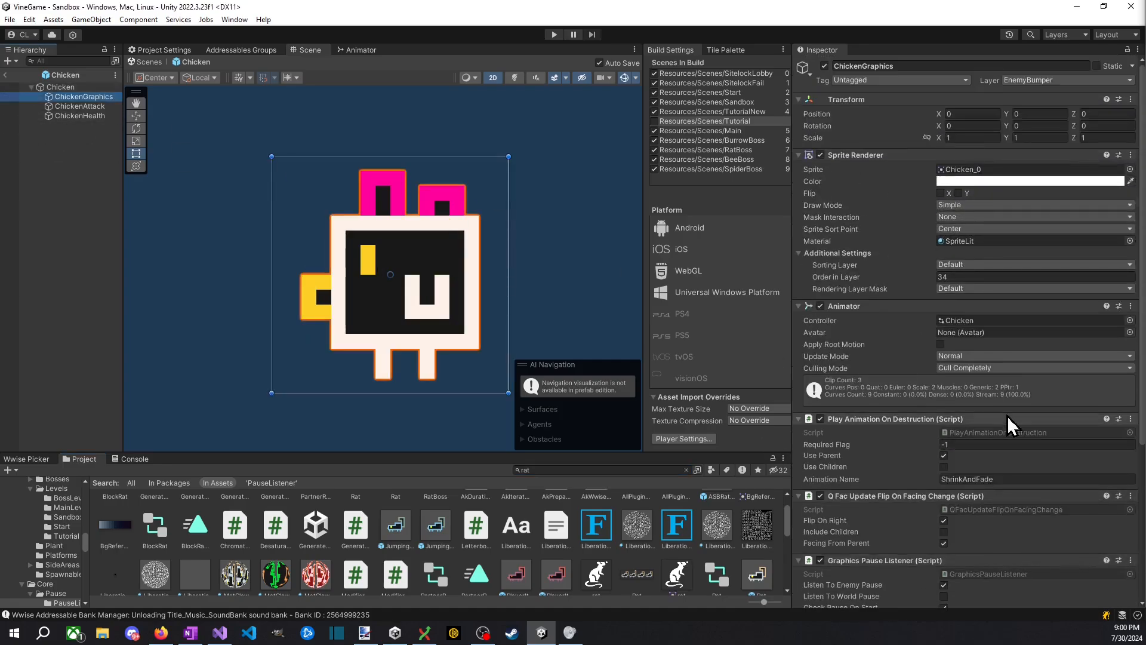
{"action": "scroll", "coordinate": [1009, 412], "scroll_direction": "down", "scroll_amount": 5}
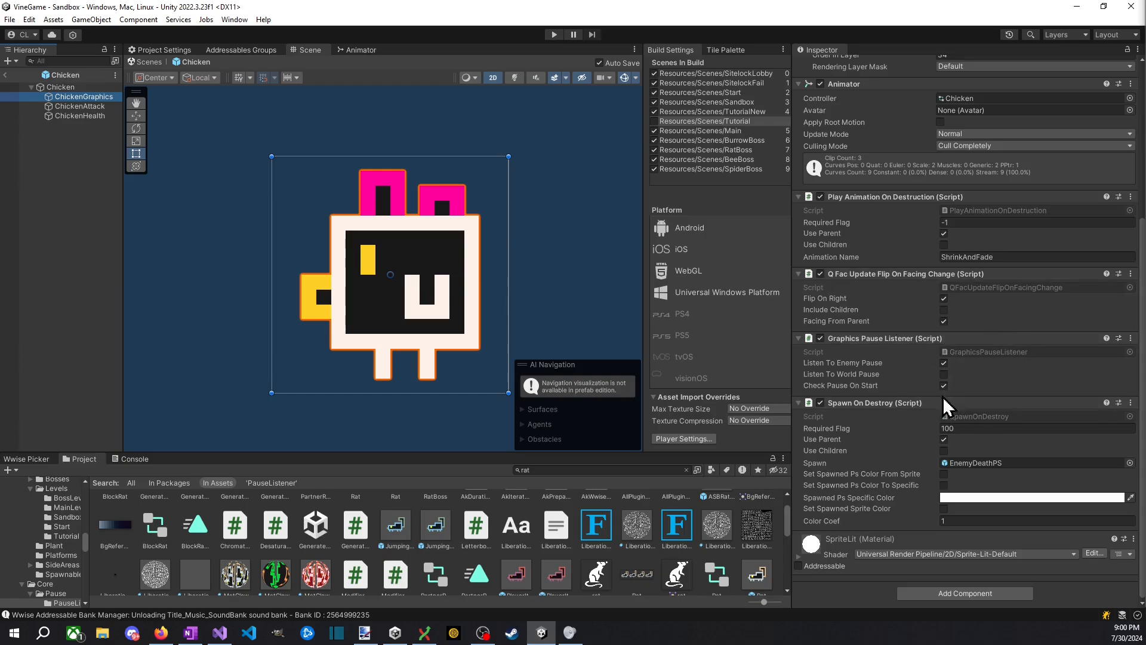
{"action": "scroll", "coordinate": [950, 399], "scroll_direction": "up", "scroll_amount": 4}
{"action": "double_click", "coordinate": [1008, 227]}
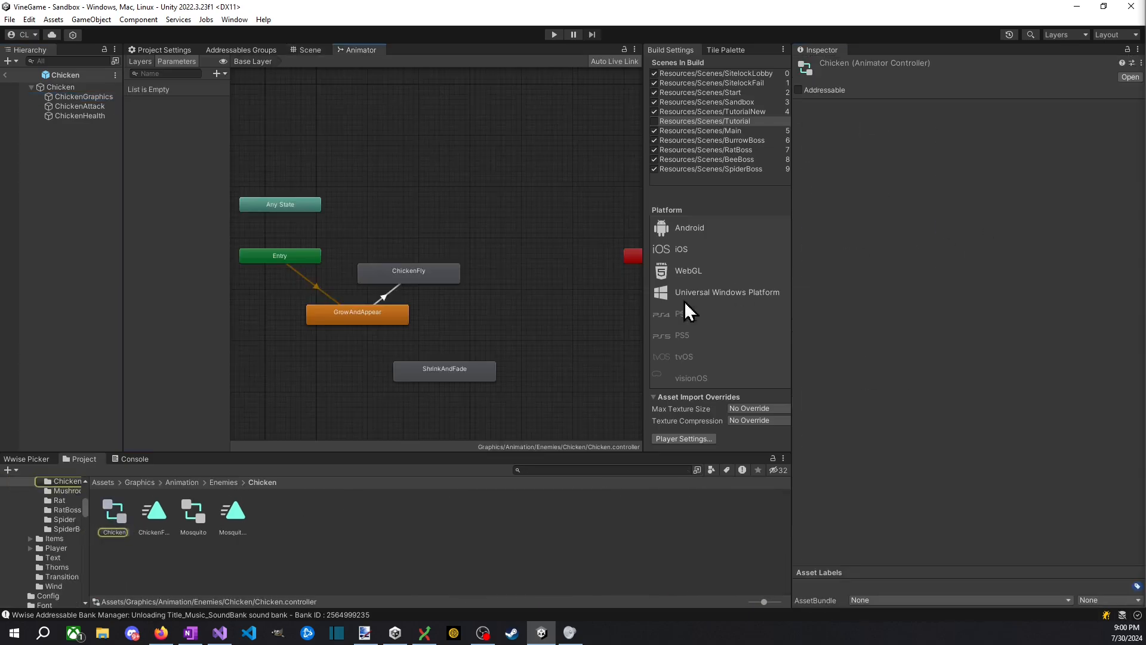
Step: Delete the ShrinkAndFade and GrowAndAppear states from the Chicken animator controller
{"action": "left_click", "coordinate": [446, 373]}
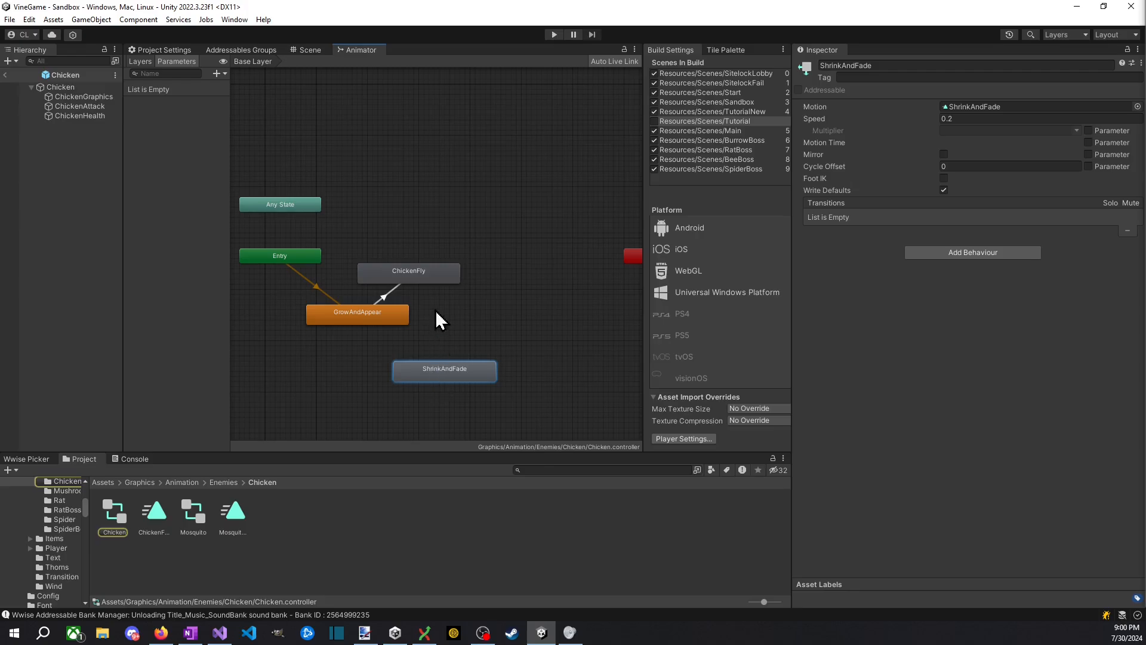
{"action": "key", "text": "Delete"}
{"action": "left_click", "coordinate": [387, 319]}
{"action": "key", "text": "Delete"}
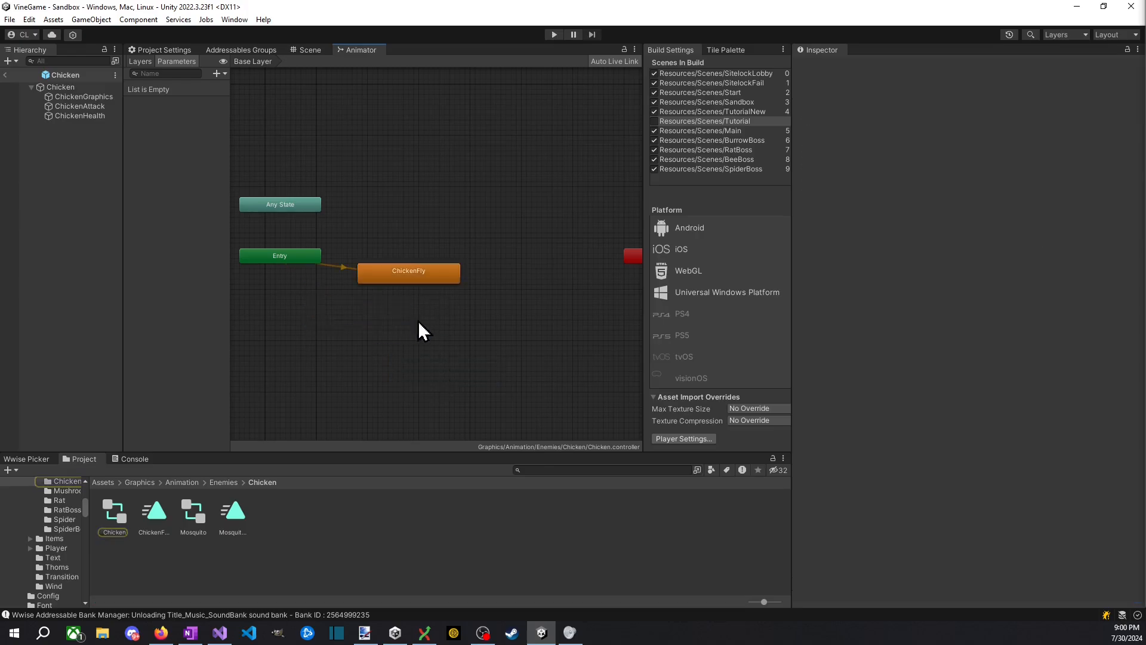
Step: Add a Grow And Shrink script component to the Chicken prefab's root object
{"action": "left_click", "coordinate": [61, 87]}
{"action": "scroll", "coordinate": [862, 361], "scroll_direction": "down", "scroll_amount": 20}
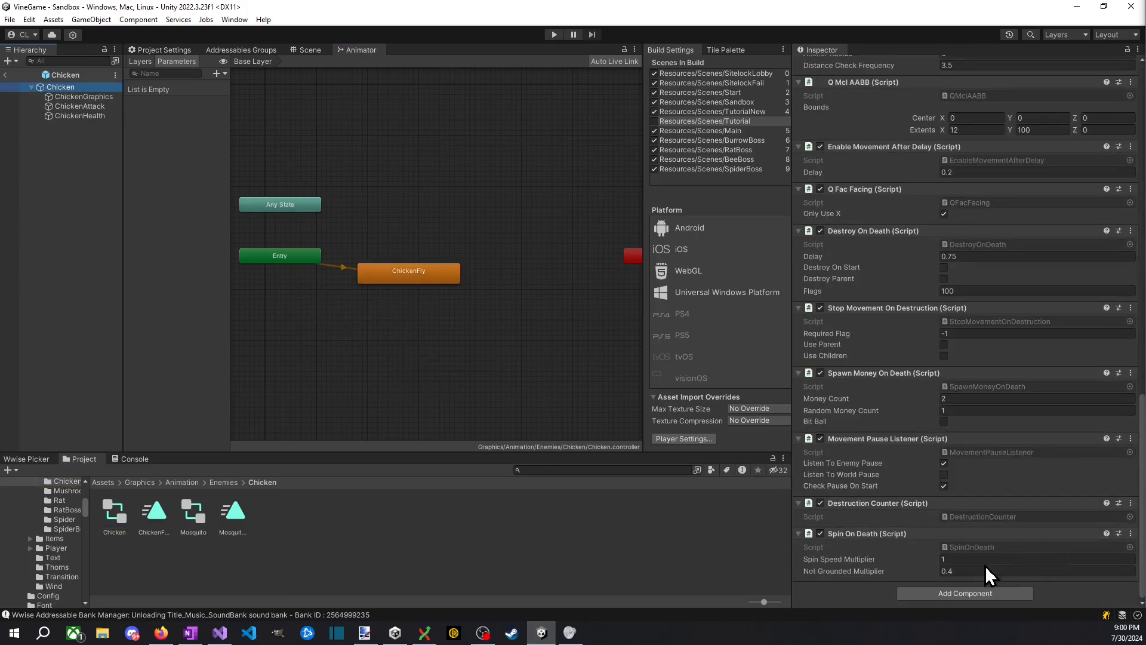
{"action": "left_click", "coordinate": [950, 593]}
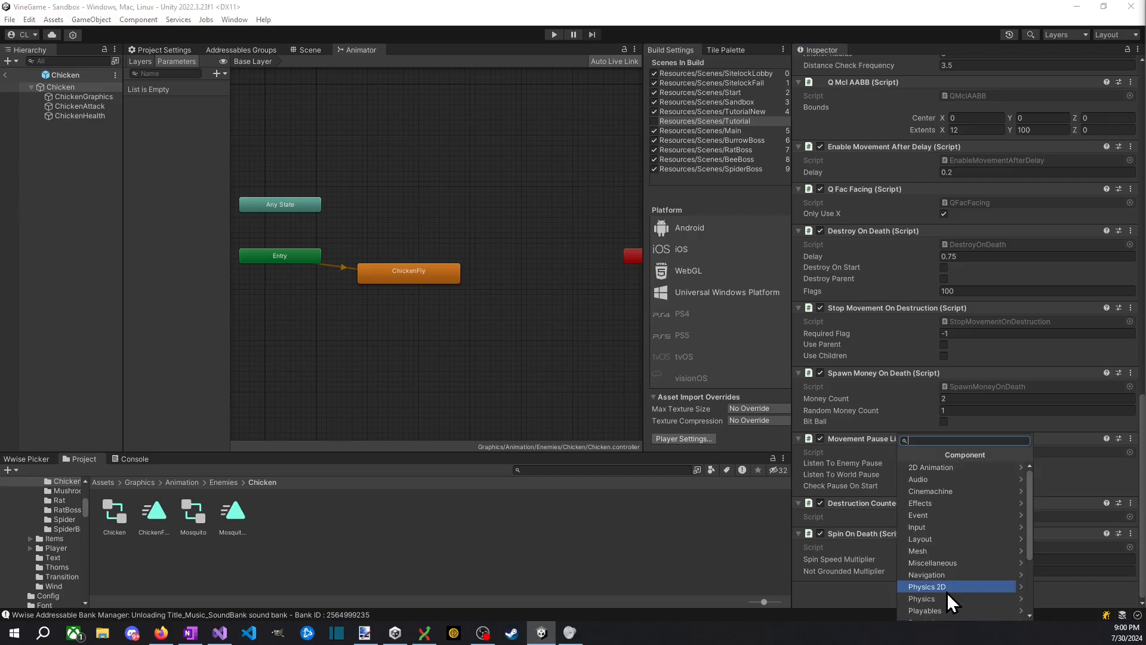
{"action": "type", "text": "grow"}
{"action": "key", "text": "Return"}
{"action": "scroll", "coordinate": [827, 504], "scroll_direction": "down", "scroll_amount": 5}
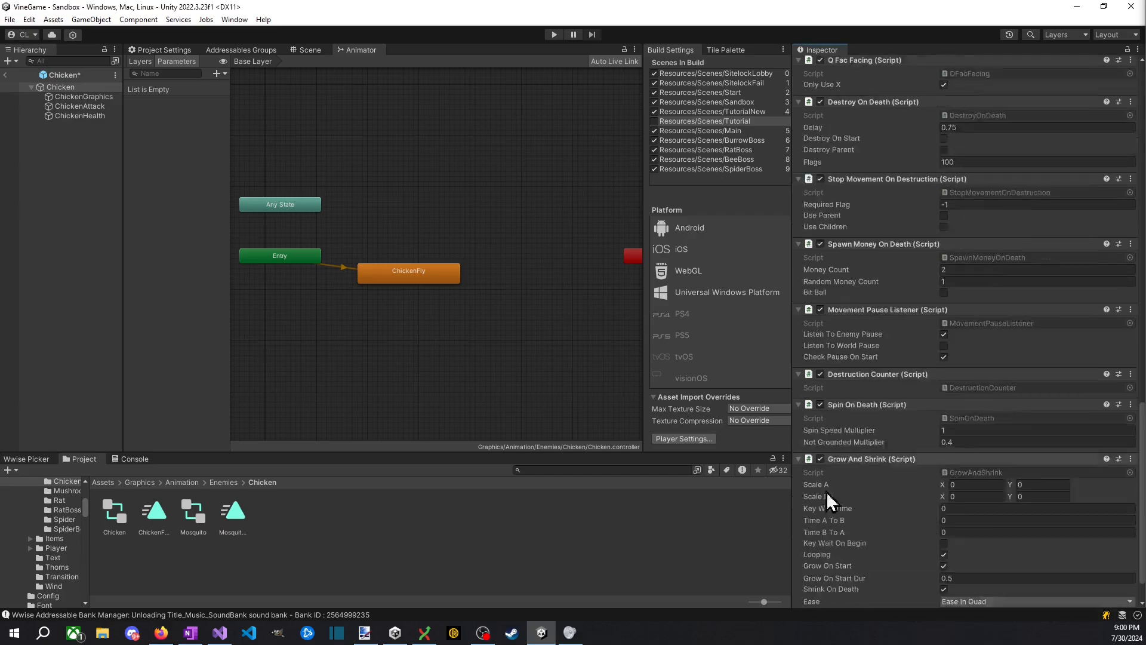
Step: Match the Chicken's transform scale by setting Grow And Shrink's Scale A and Scale B to 2 on X and Y
{"action": "scroll", "coordinate": [901, 161], "scroll_direction": "up", "scroll_amount": 15}
{"action": "scroll", "coordinate": [980, 231], "scroll_direction": "up", "scroll_amount": 5}
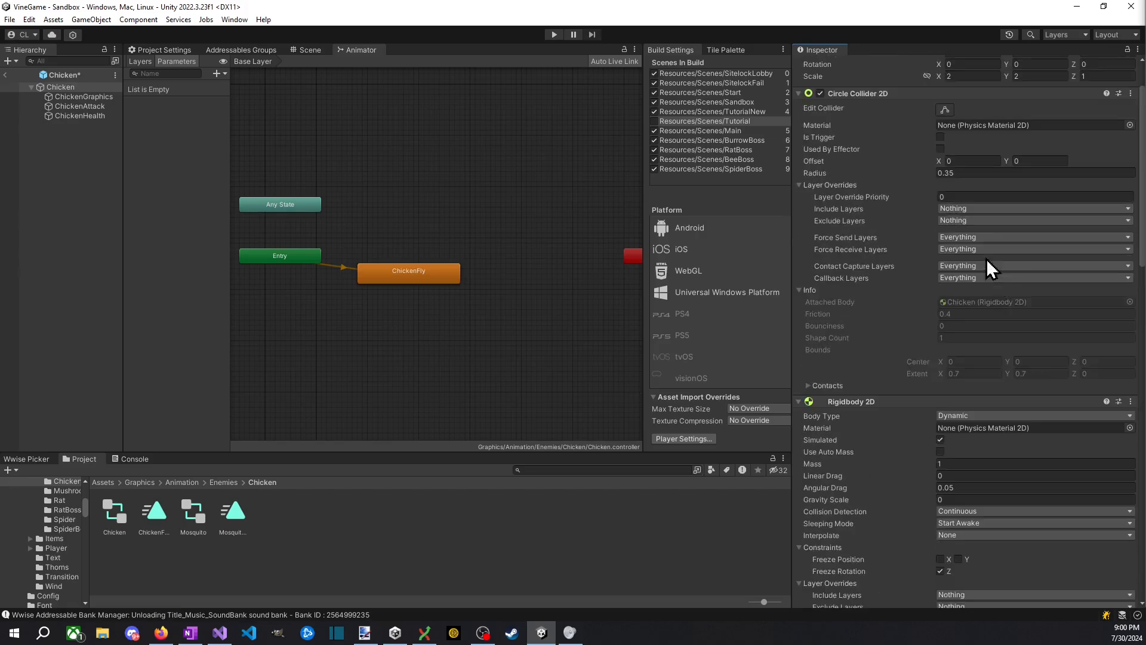
{"action": "scroll", "coordinate": [993, 277], "scroll_direction": "down", "scroll_amount": 20}
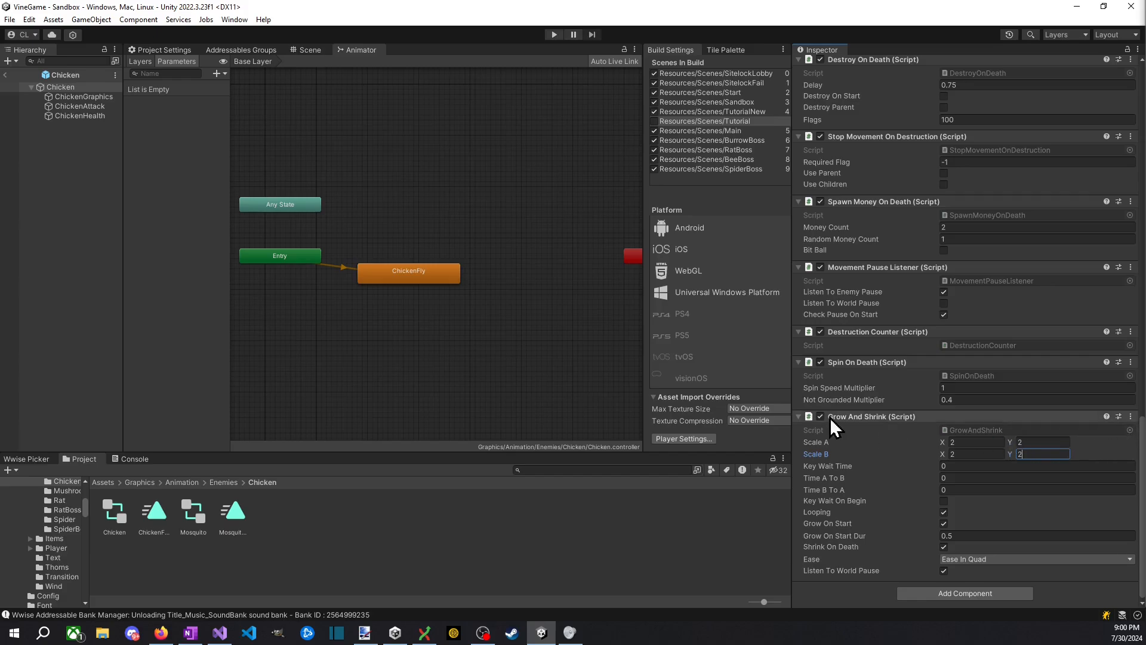
Step: Find the jumping rat enemy prefab by searching for "rat", open it, and open its Physics Pause Listener script
{"action": "type", "text": "r"}
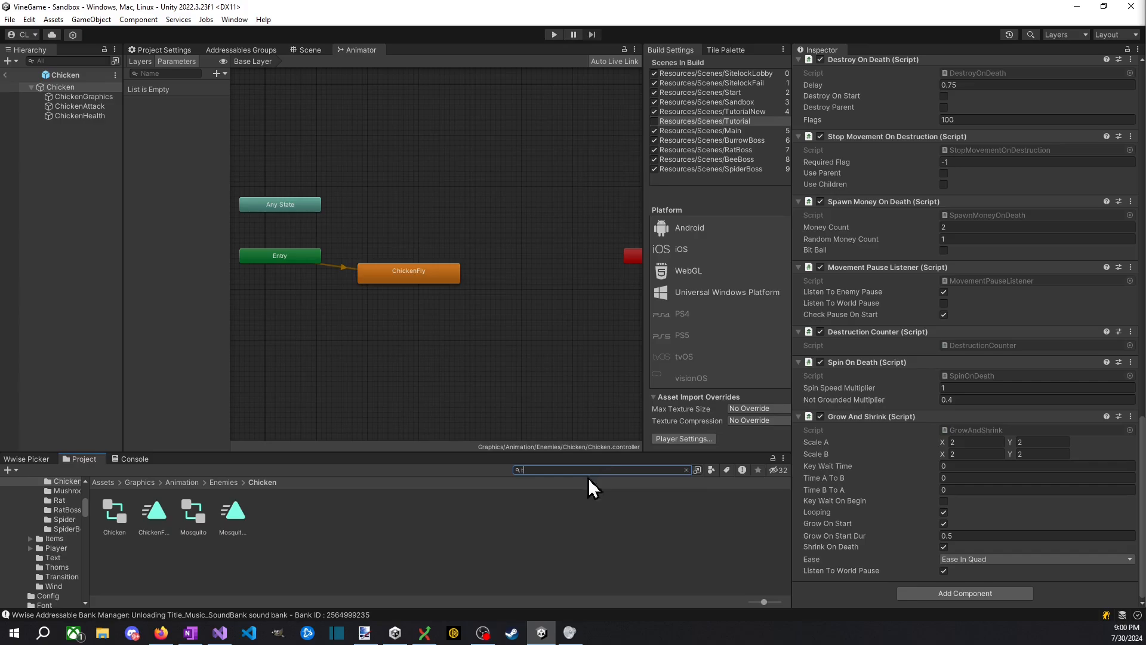
{"action": "type", "text": "at"}
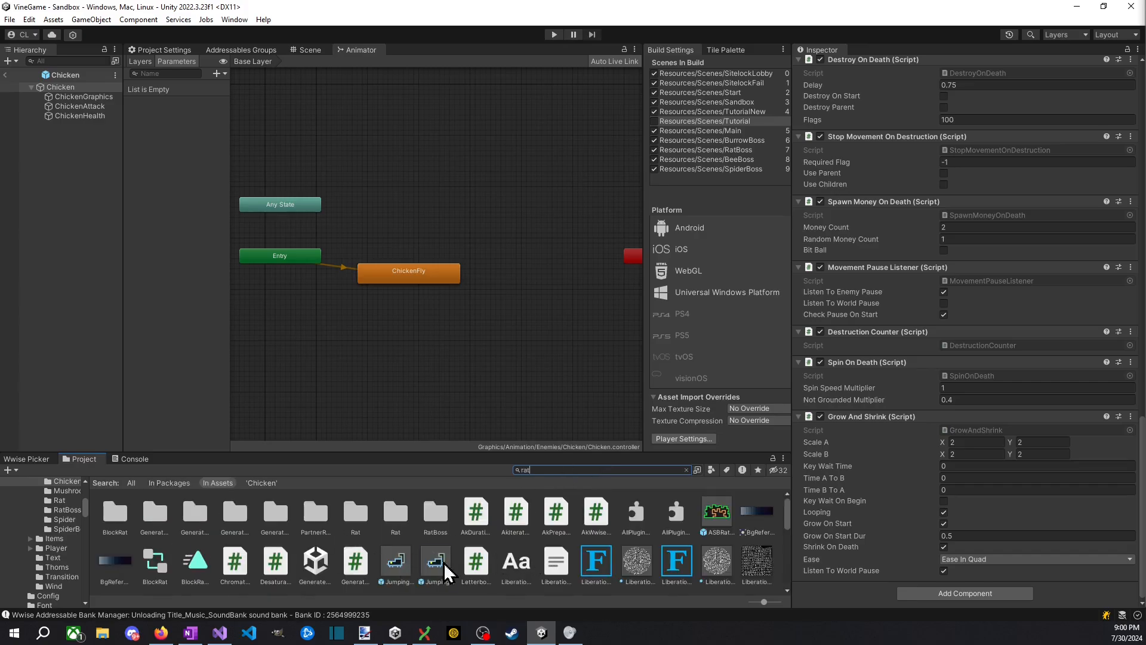
{"action": "left_click", "coordinate": [425, 573]}
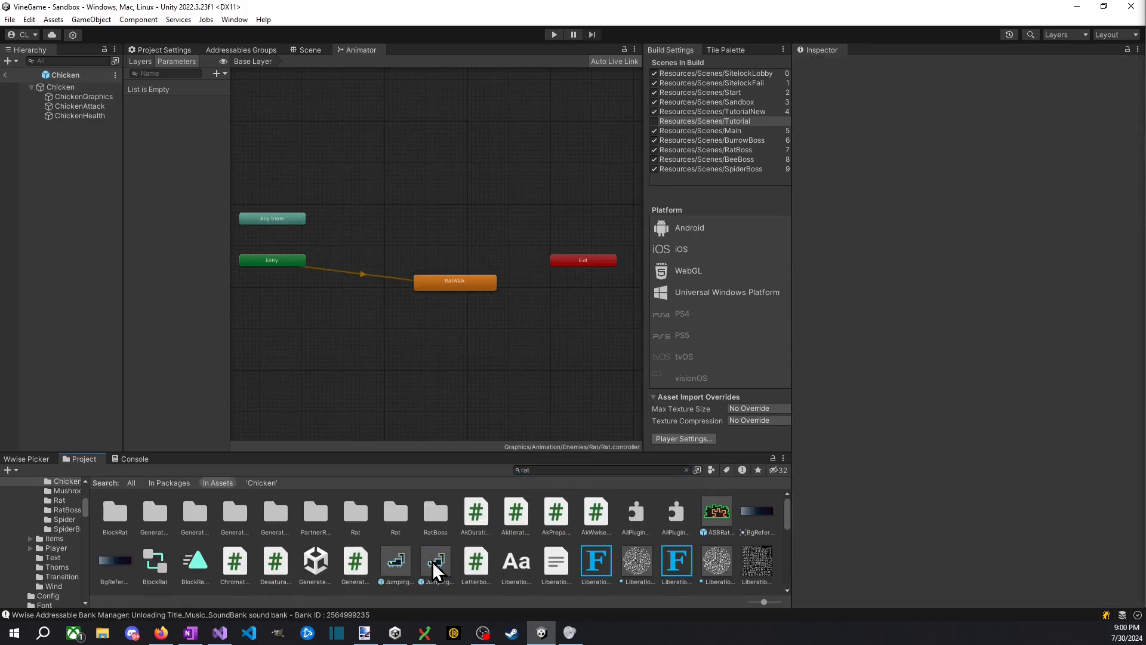
{"action": "double_click", "coordinate": [436, 564]}
{"action": "scroll", "coordinate": [990, 511], "scroll_direction": "down", "scroll_amount": 15}
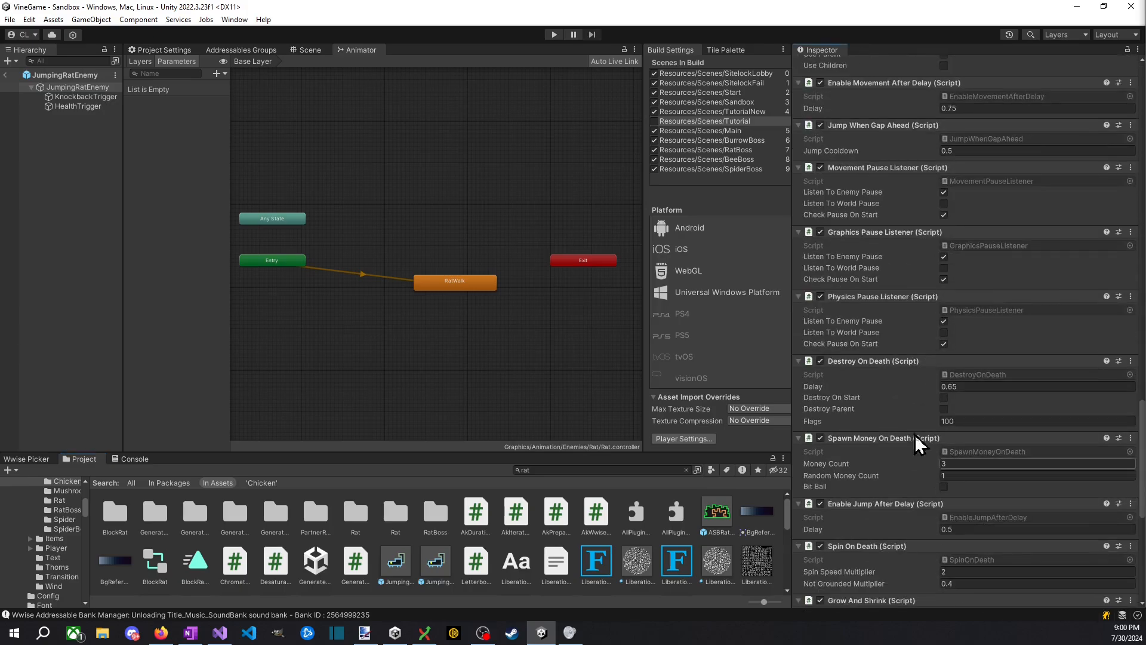
{"action": "left_click", "coordinate": [993, 311]}
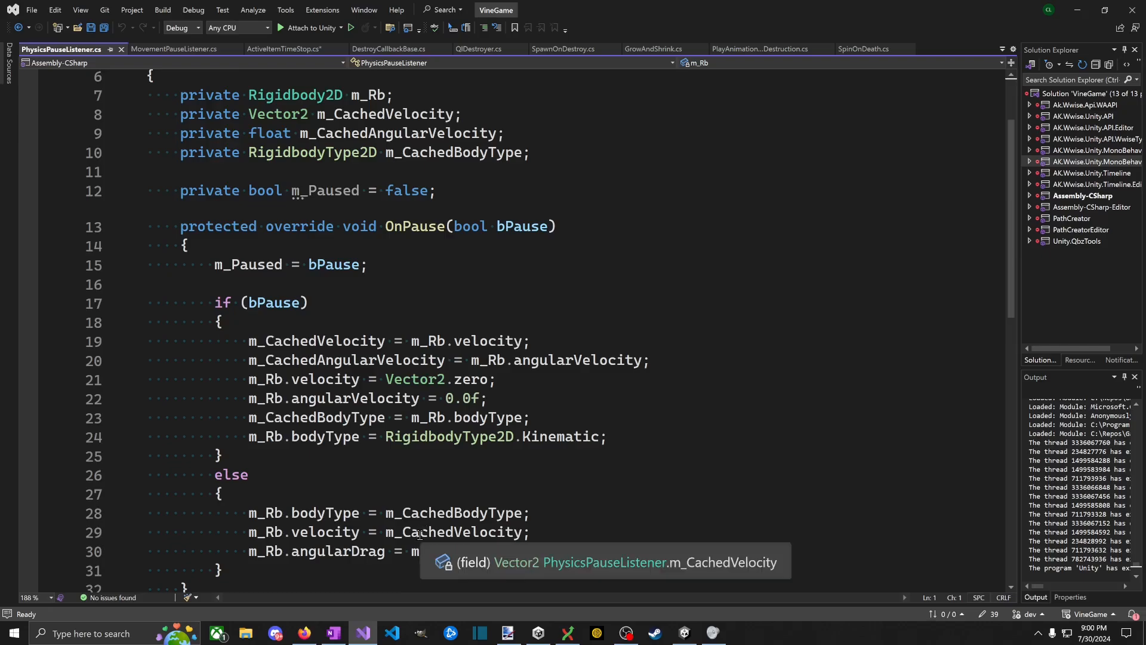
{"action": "scroll", "coordinate": [421, 526], "scroll_direction": "up", "scroll_amount": 2}
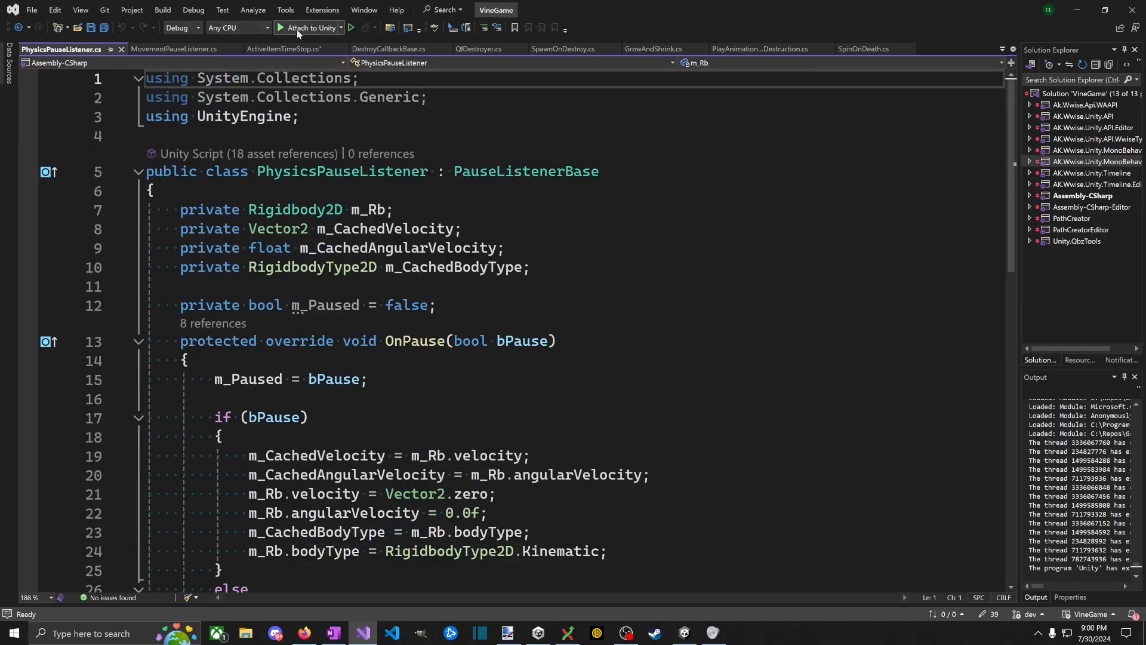
Step: Save ActiveItemTimeStop.cs, then review the OnPause logic in PhysicsPauseListener.cs
{"action": "left_click", "coordinate": [263, 50]}
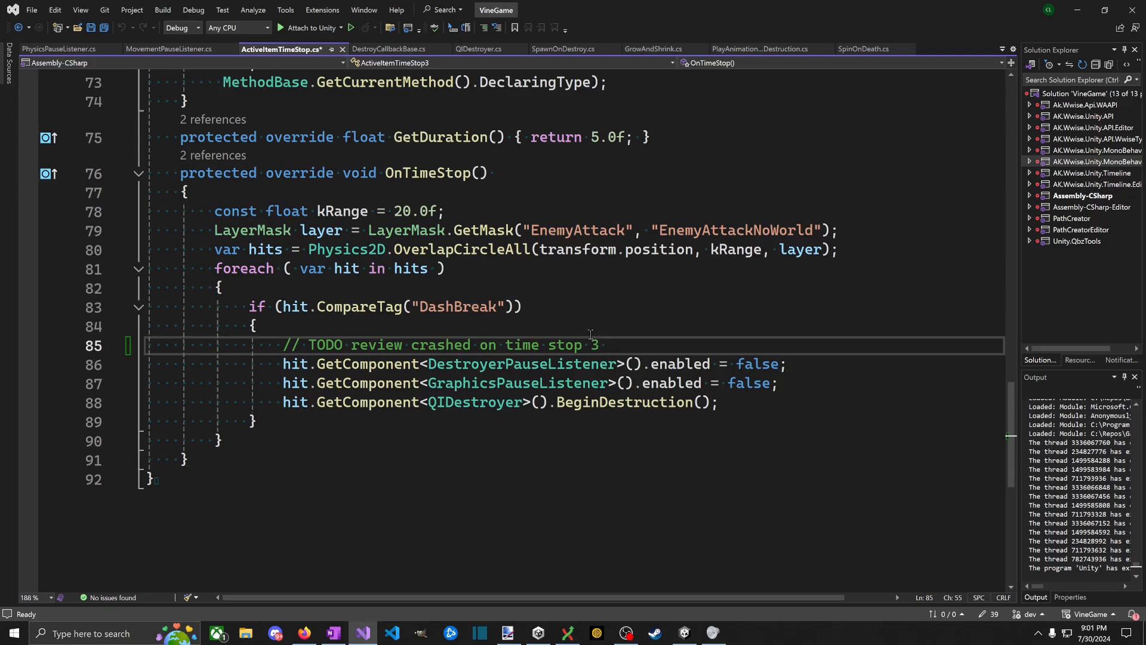
{"action": "key", "text": "ctrl+s"}
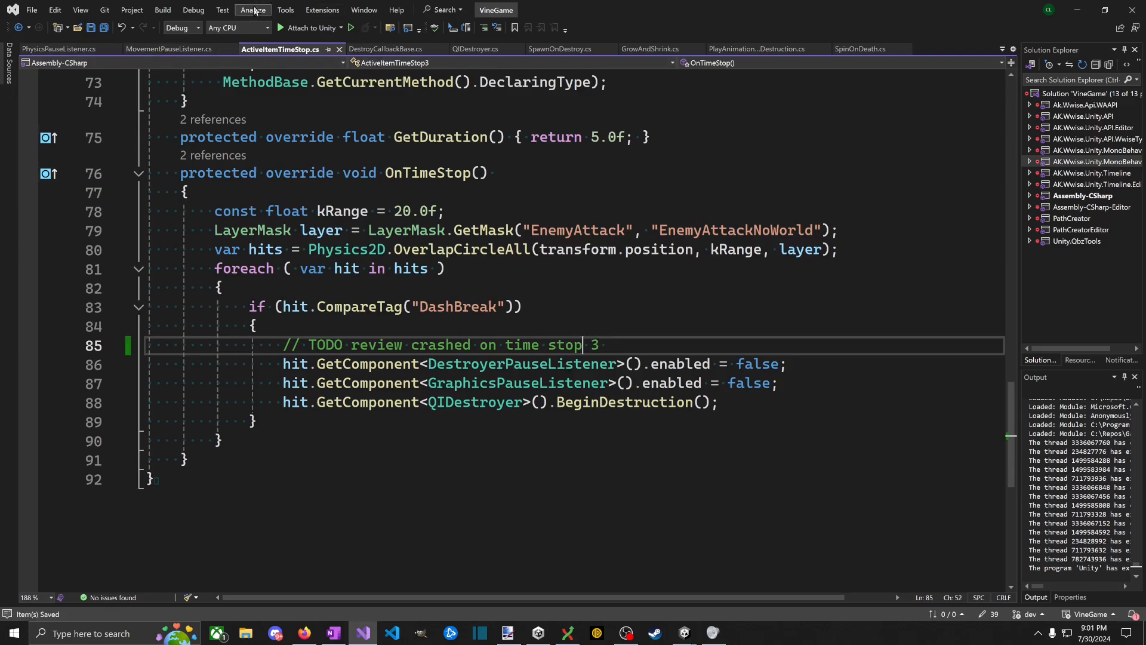
{"action": "left_click", "coordinate": [58, 49]}
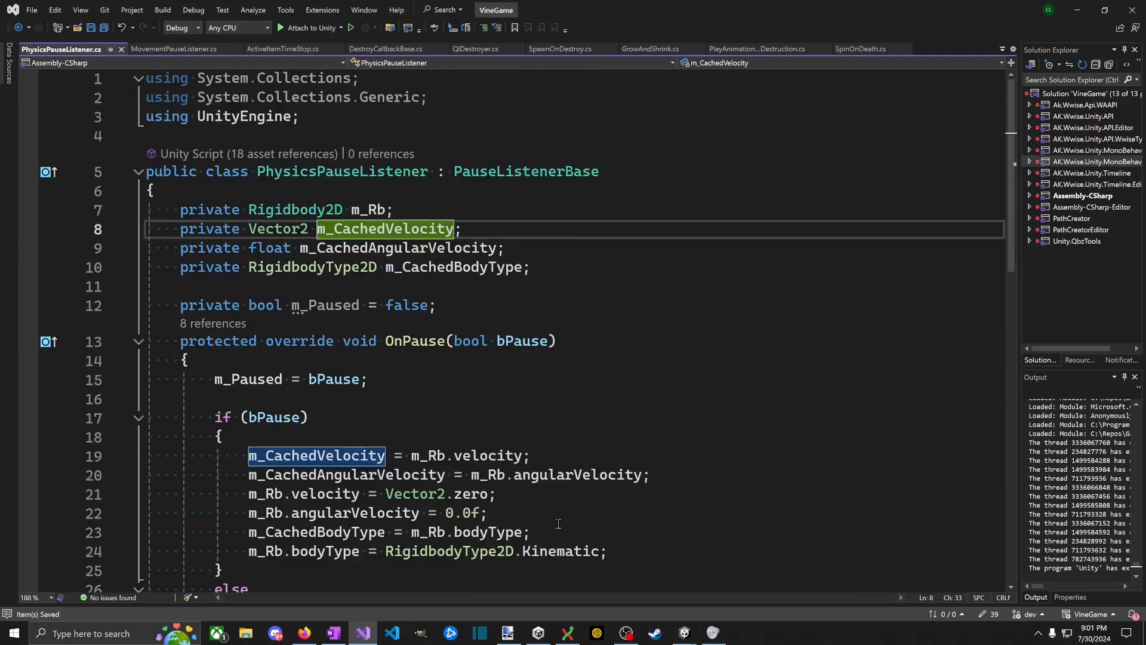
{"action": "scroll", "coordinate": [306, 513], "scroll_direction": "down", "scroll_amount": 8}
{"action": "scroll", "coordinate": [299, 547], "scroll_direction": "up", "scroll_amount": 8}
Step: Examine how OnDeath in SpinOnDeath.cs disables the rotation lock and applies torque to the rigidbody
{"action": "left_click", "coordinate": [860, 49]}
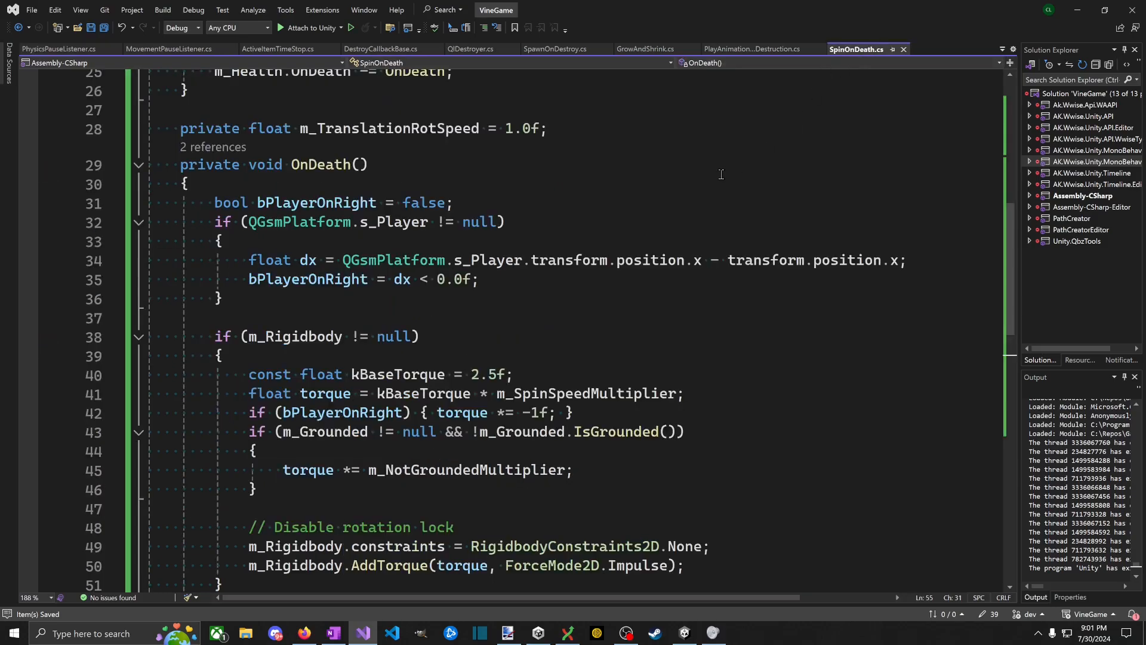
{"action": "scroll", "coordinate": [417, 534], "scroll_direction": "down", "scroll_amount": 3}
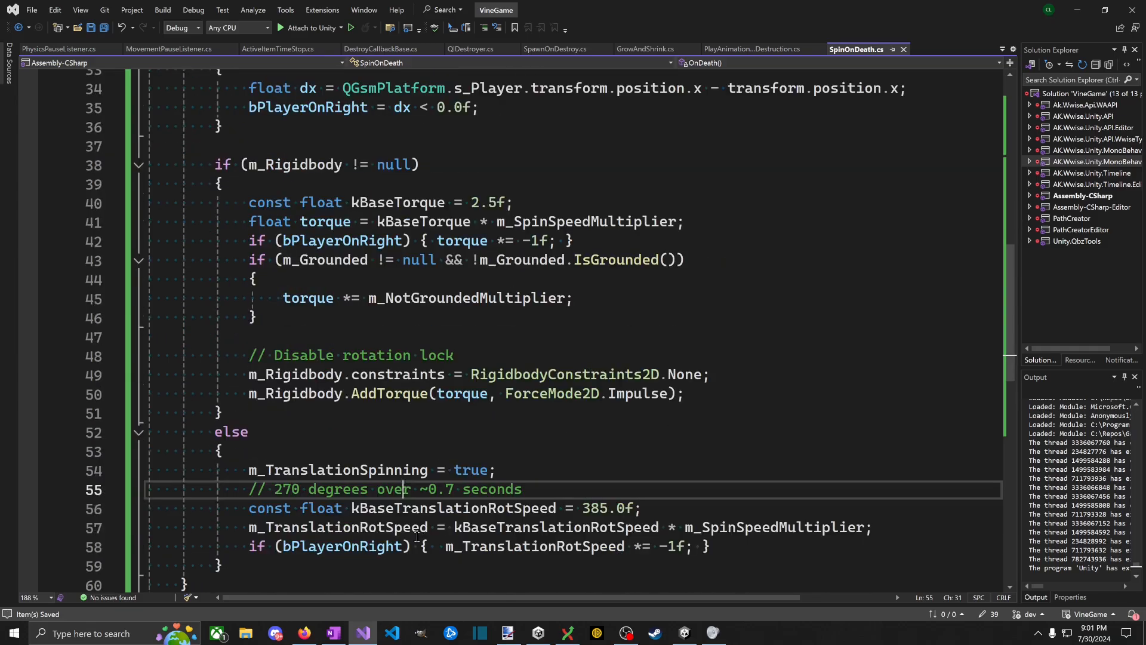
{"action": "left_click", "coordinate": [360, 373]}
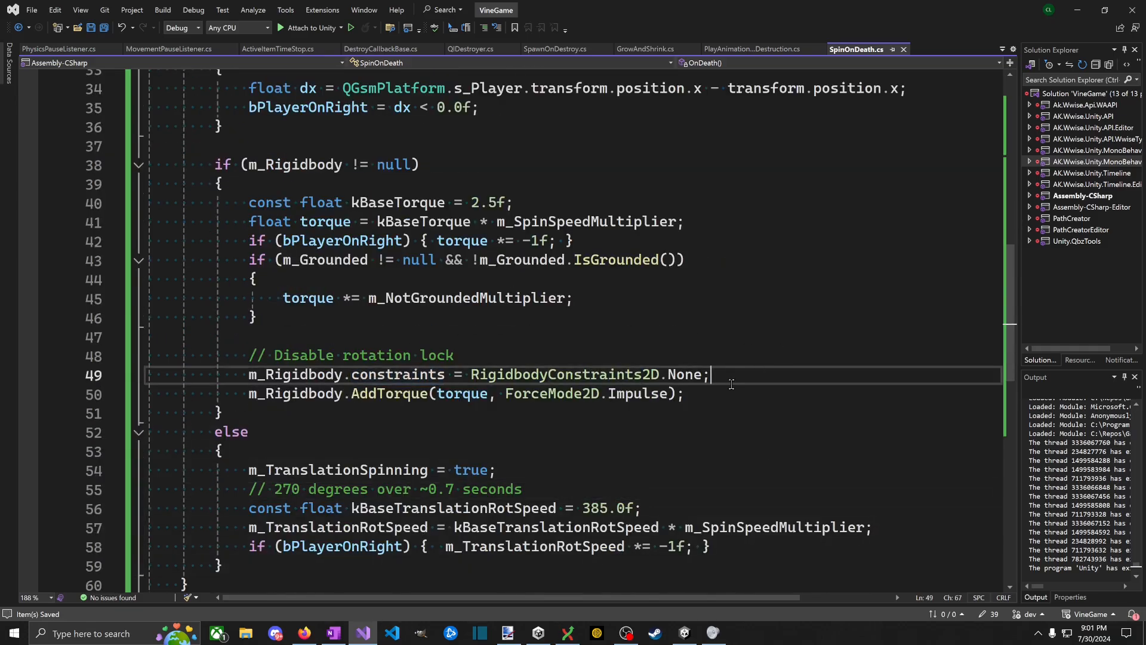
{"action": "key", "text": "Return"}
{"action": "scroll", "coordinate": [731, 384], "scroll_direction": "up", "scroll_amount": 4}
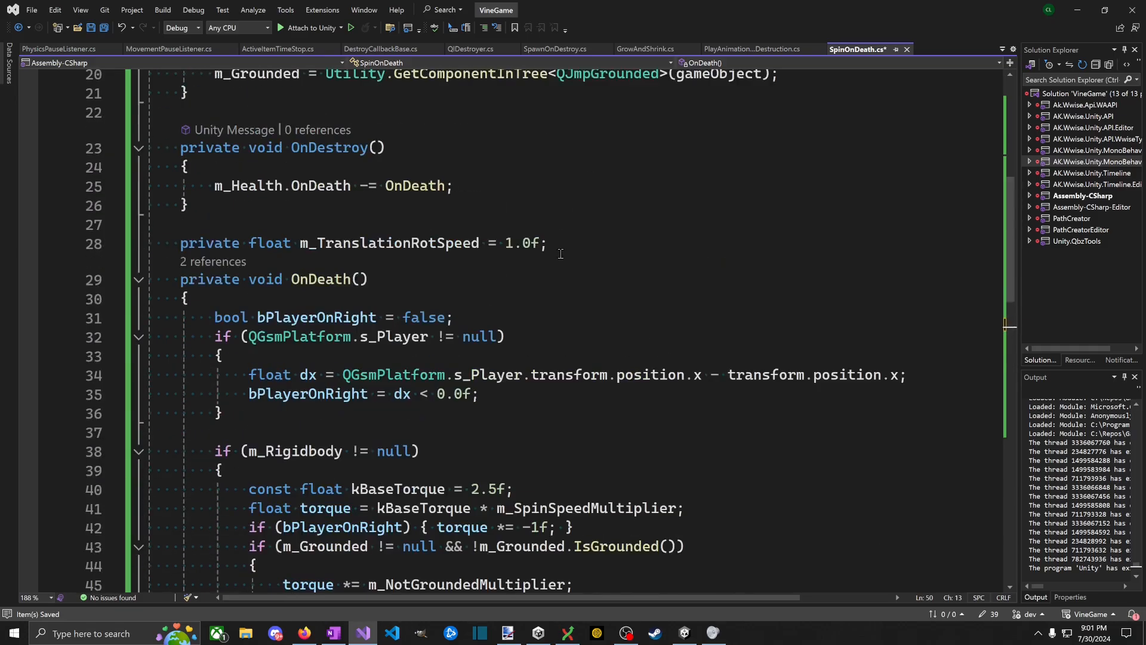
{"action": "key", "text": "ctrl+z"}
{"action": "scroll", "coordinate": [640, 192], "scroll_direction": "up", "scroll_amount": 8}
Step: Declare a private PhysicsPauseListener field named m_PhysicsPause below the Rigidbody2D field in SpinOnDeath
{"action": "left_click", "coordinate": [602, 230]}
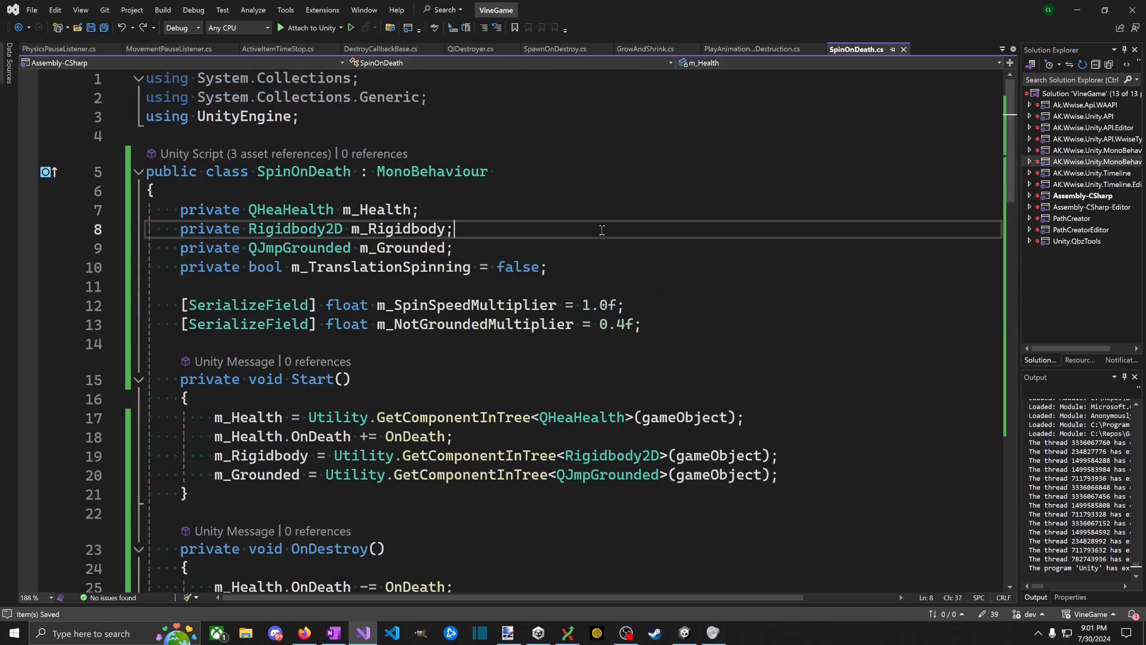
{"action": "key", "text": "shift+Home"}
{"action": "key", "text": "ctrl+c"}
{"action": "key", "text": "End"}
{"action": "key", "text": "Return"}
{"action": "key", "text": "ctrl+v"}
{"action": "key", "text": "Left"}
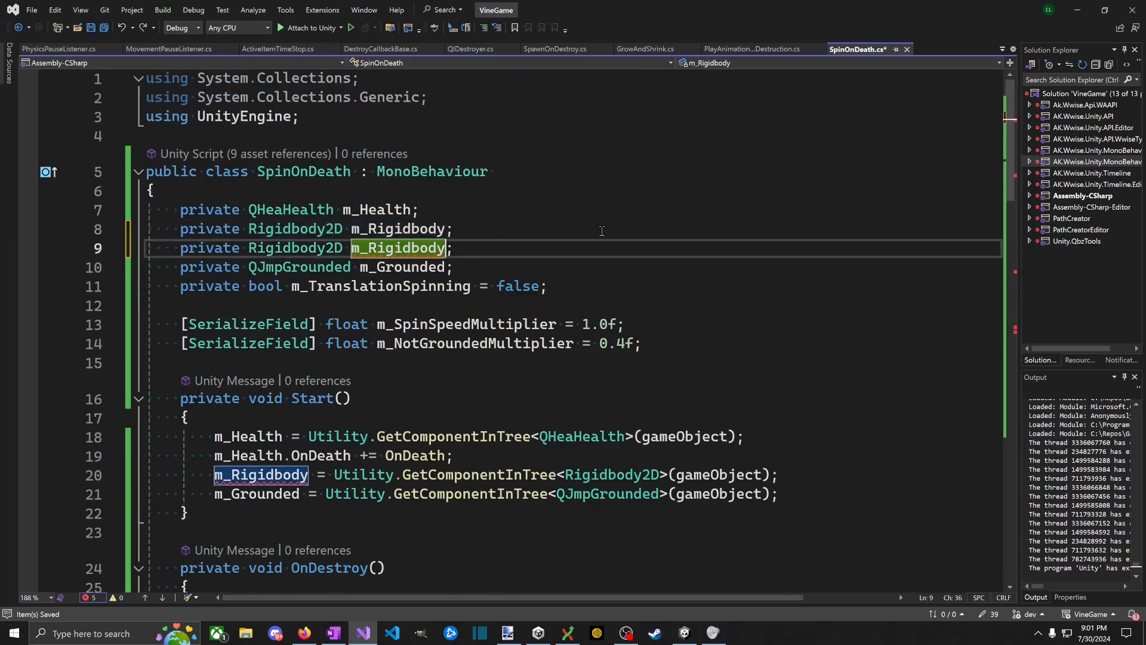
{"action": "key", "text": "ctrl+shift+Left"}
{"action": "key", "text": "ctrl+shift+Left"}
{"action": "type", "text": "PhysicsPA;"}
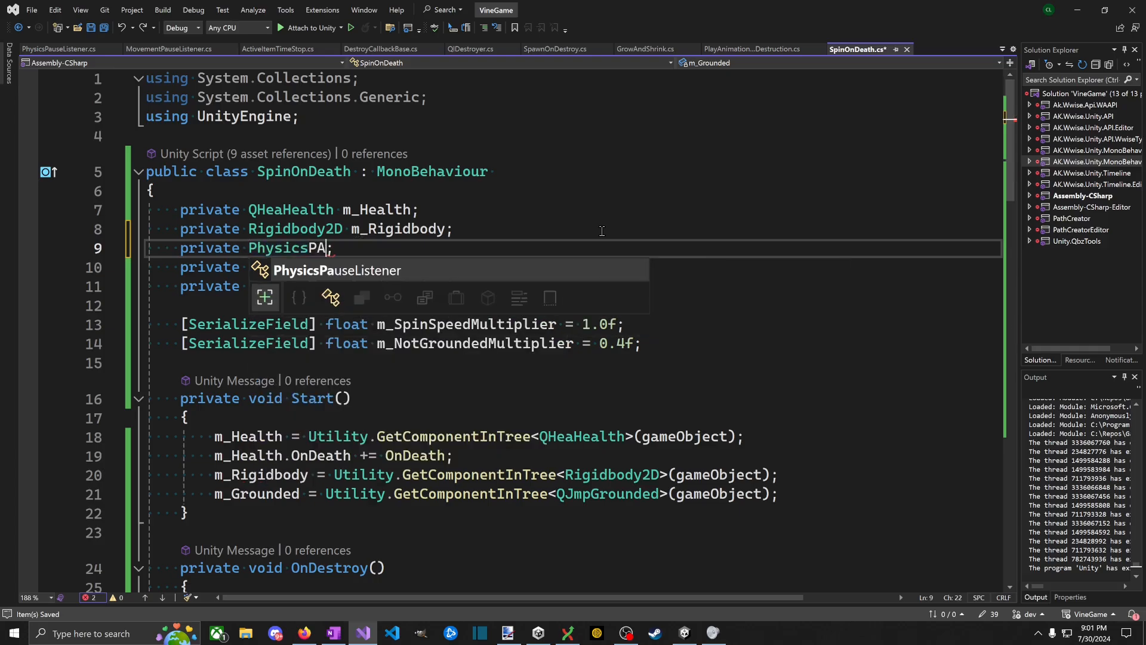
{"action": "key", "text": "Tab"}
{"action": "type", "text": "m_"}
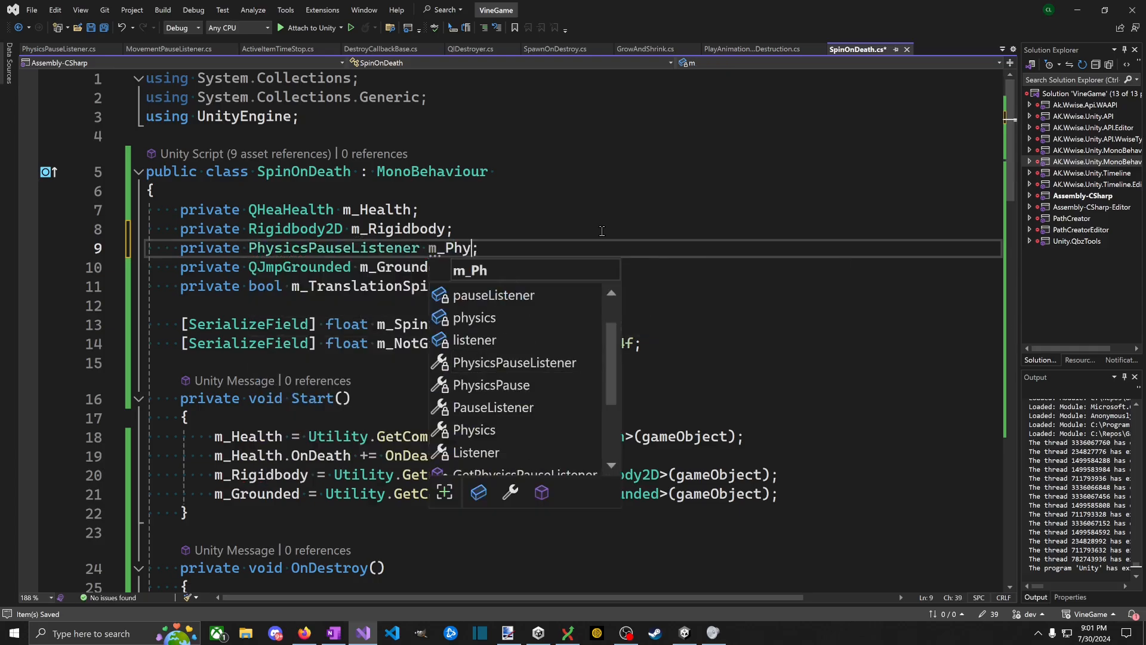
{"action": "type", "text": "PhysicsPause"}
Step: Add an m_PhysicsPause assignment below m_Rigidbody's in Start, reusing its Utility.GetComponentInTree<Rigidbody2D>(gameObject) call
{"action": "key", "text": "ctrl+shift+Left"}
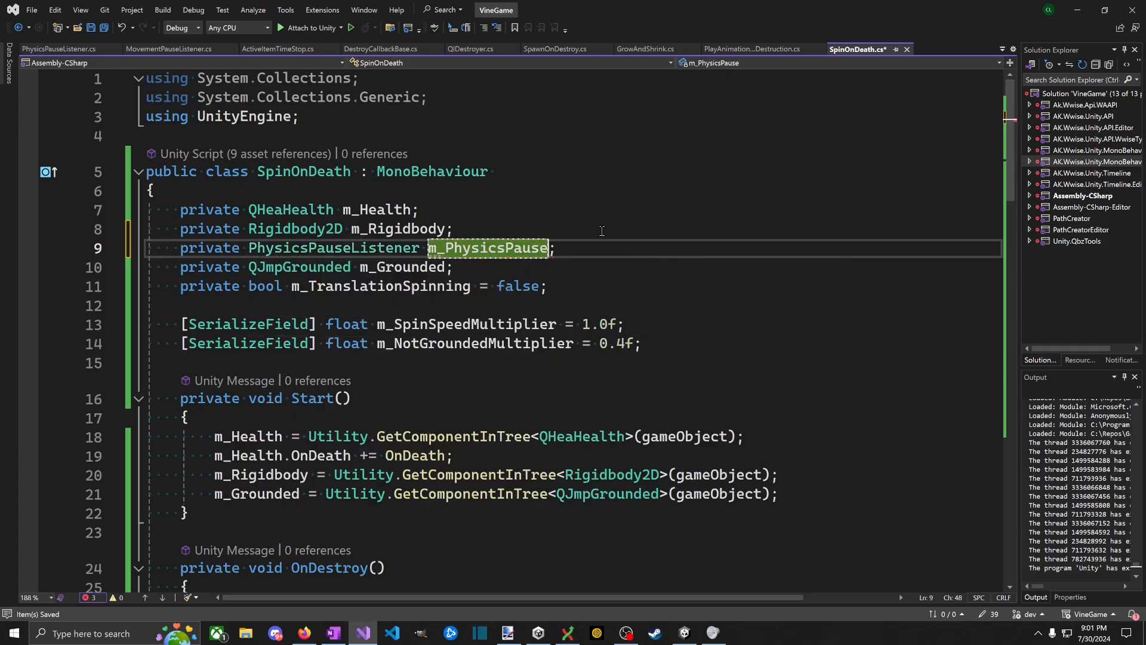
{"action": "key", "text": "ctrl+c"}
{"action": "left_click", "coordinate": [775, 457]}
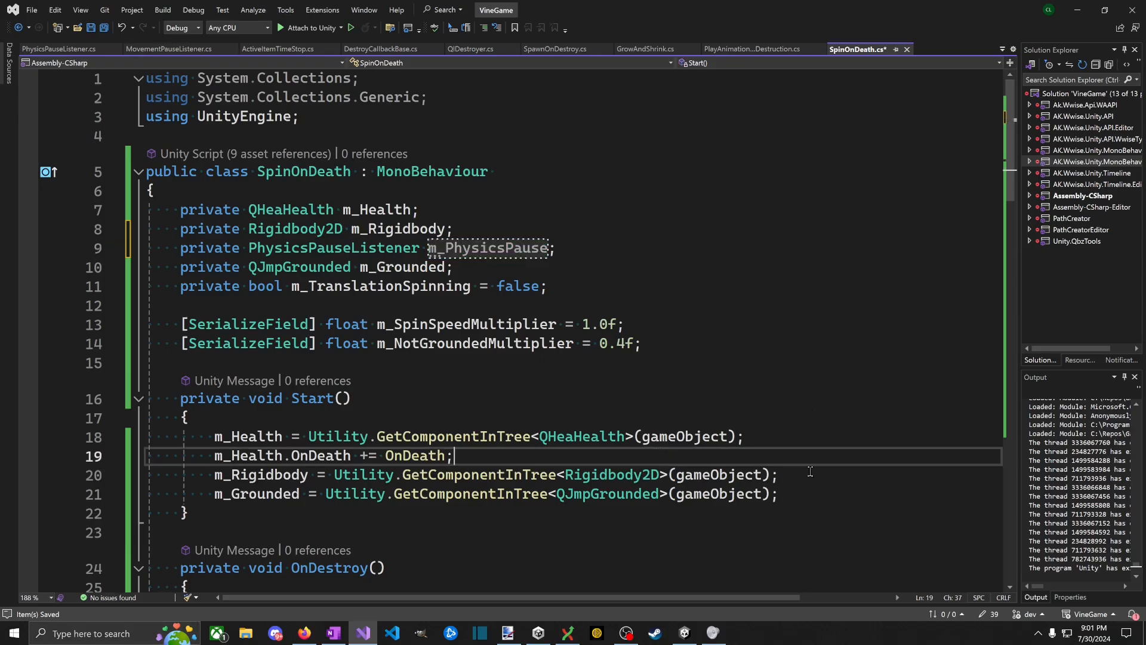
{"action": "left_click", "coordinate": [794, 474]}
{"action": "key", "text": "Return"}
{"action": "key", "text": "ctrl+v"}
{"action": "key", "text": "Up"}
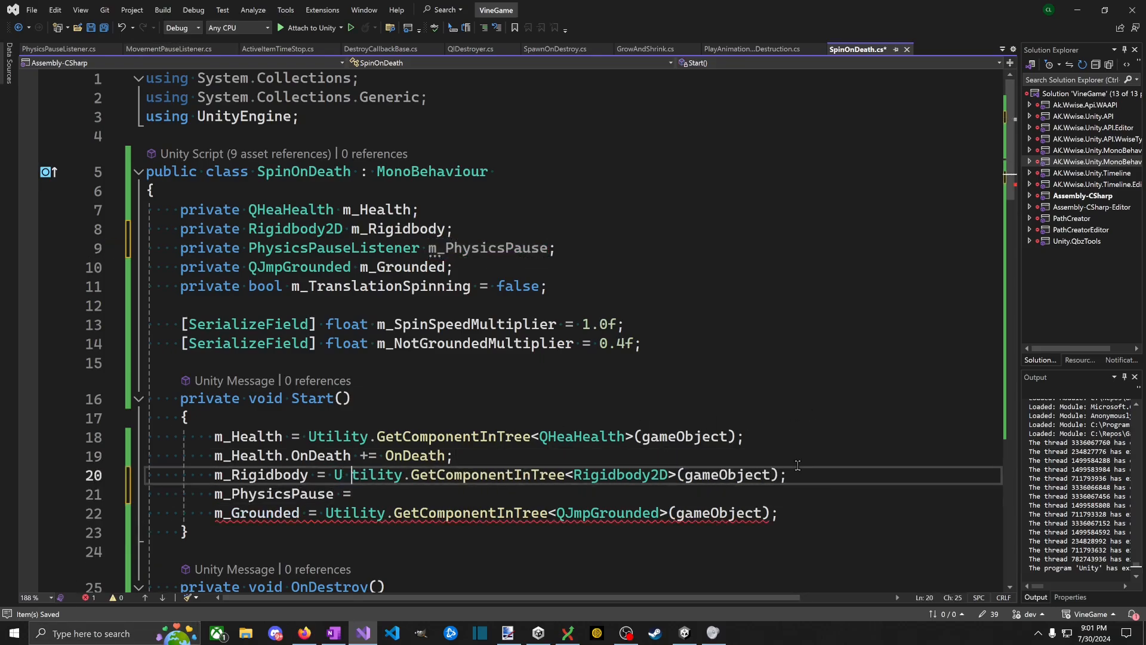
{"action": "key", "text": "BackSpace"}
{"action": "key", "text": "Left"}
{"action": "key", "text": "shift+End"}
{"action": "key", "text": "ctrl+c"}
{"action": "key", "text": "Down"}
{"action": "key", "text": "ctrl+v"}
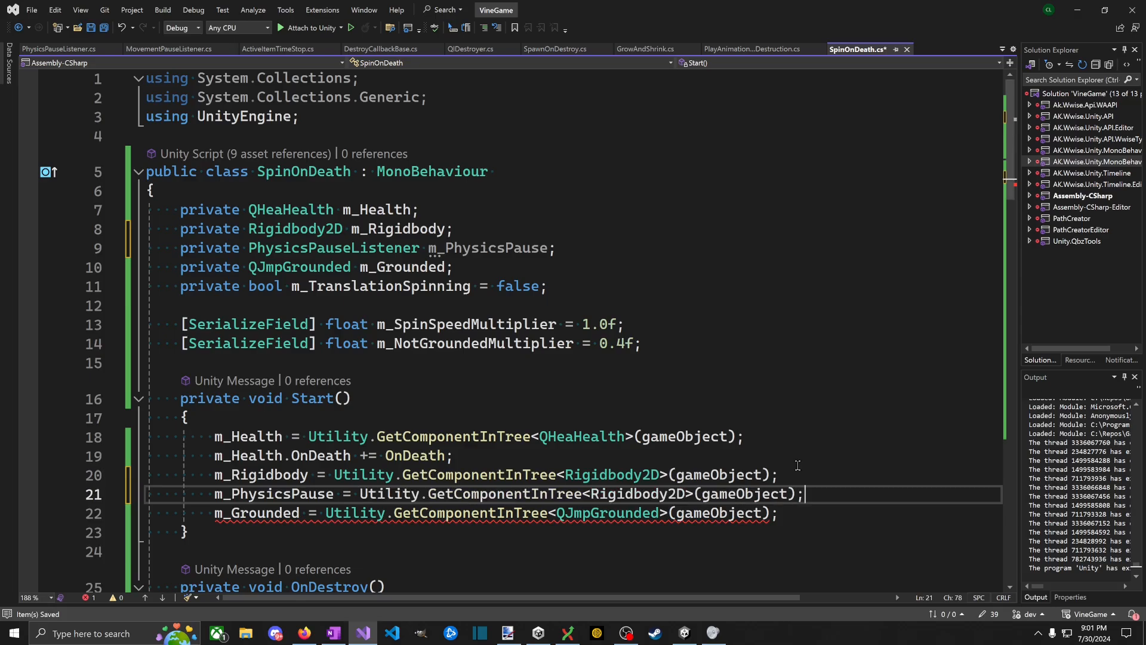
Step: Change the type argument of the m_PhysicsPause component lookup to PhysicsPauseListener and save the script
{"action": "key", "text": "Left"}
{"action": "key", "text": "Left"}
{"action": "key", "text": "ctrl+Left"}
{"action": "key", "text": "ctrl+Left"}
{"action": "key", "text": "ctrl+Left"}
{"action": "key", "text": "ctrl+shift+Right"}
{"action": "type", "text": "Phys"}
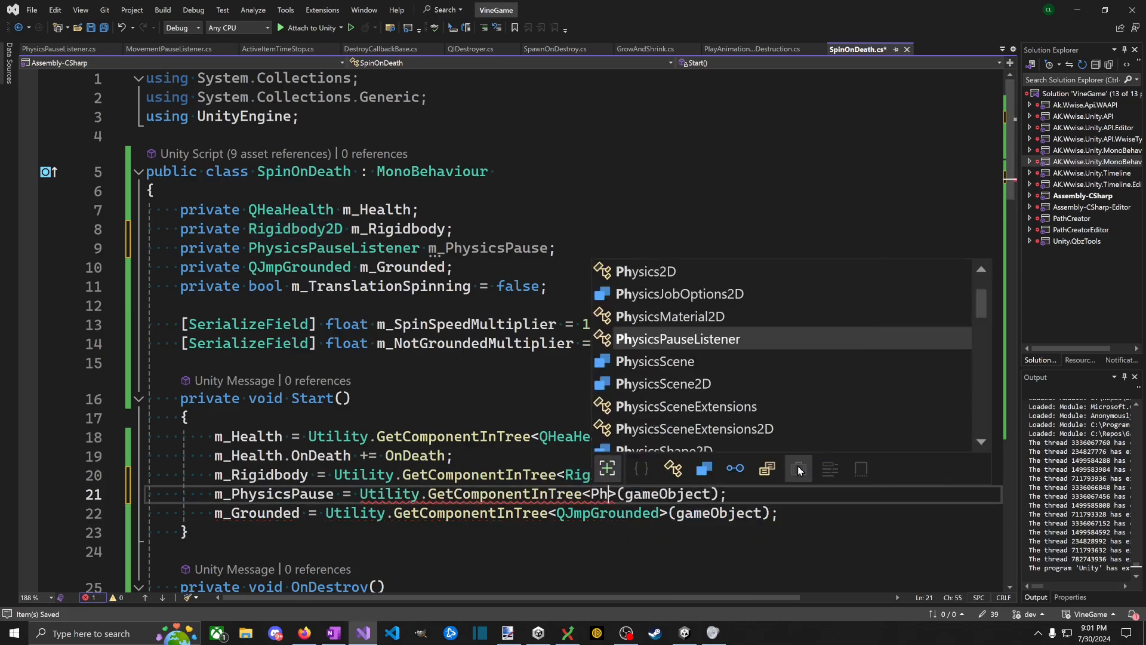
{"action": "key", "text": "Tab"}
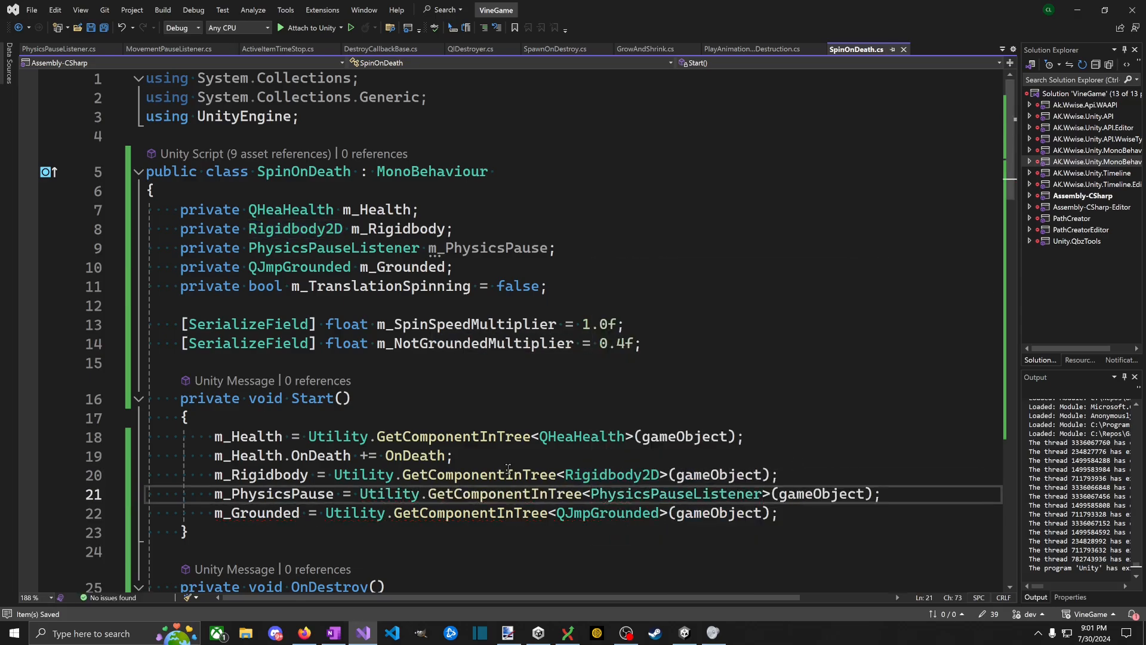
{"action": "double_click", "coordinate": [706, 499]}
Step: Above OnDeath's rotation-lock comment, add the comment "// Unpause if physics paused" followed by the condition if (m_PhysicsPause)
{"action": "scroll", "coordinate": [518, 495], "scroll_direction": "down", "scroll_amount": 3}
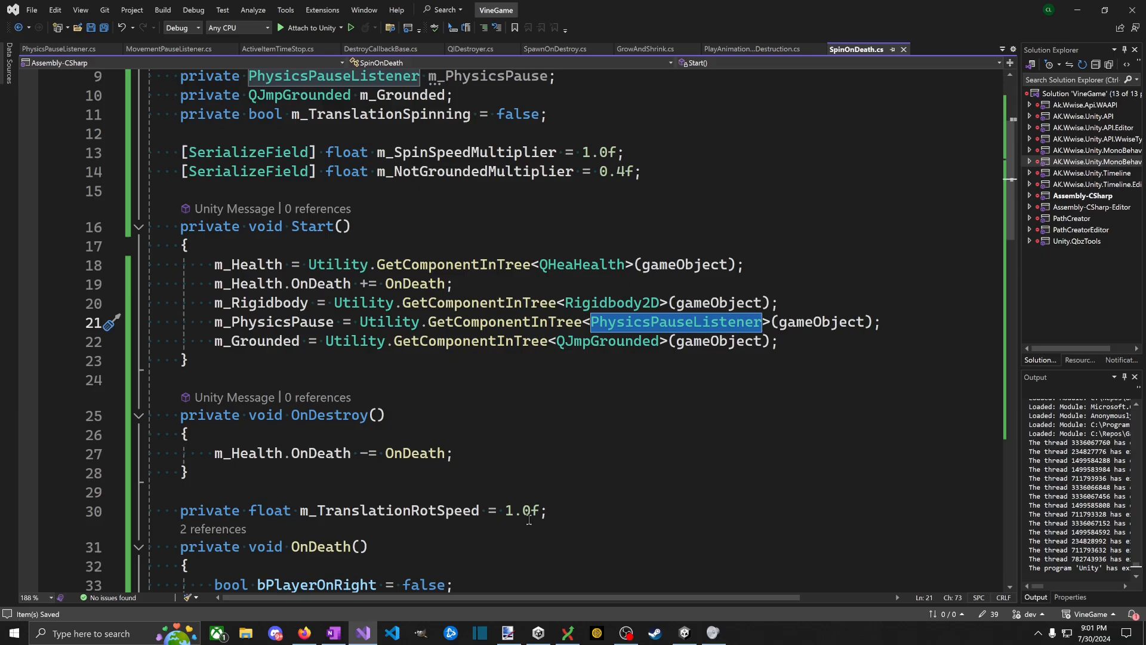
{"action": "left_click", "coordinate": [284, 337]}
{"action": "scroll", "coordinate": [380, 397], "scroll_direction": "down", "scroll_amount": 10}
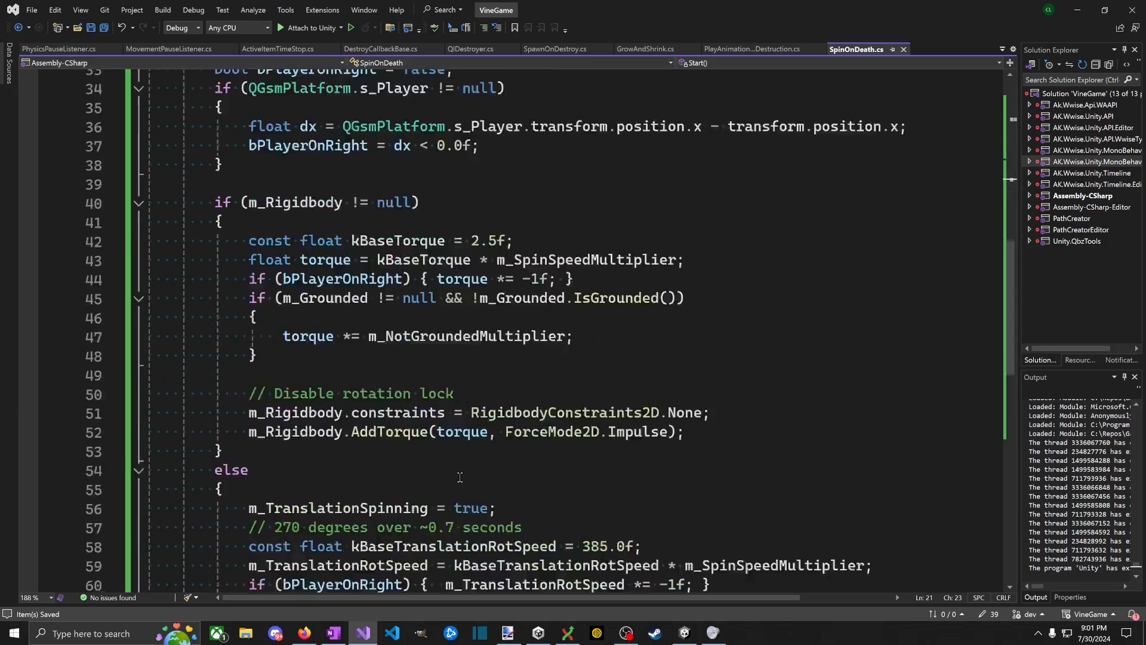
{"action": "left_click", "coordinate": [858, 329]}
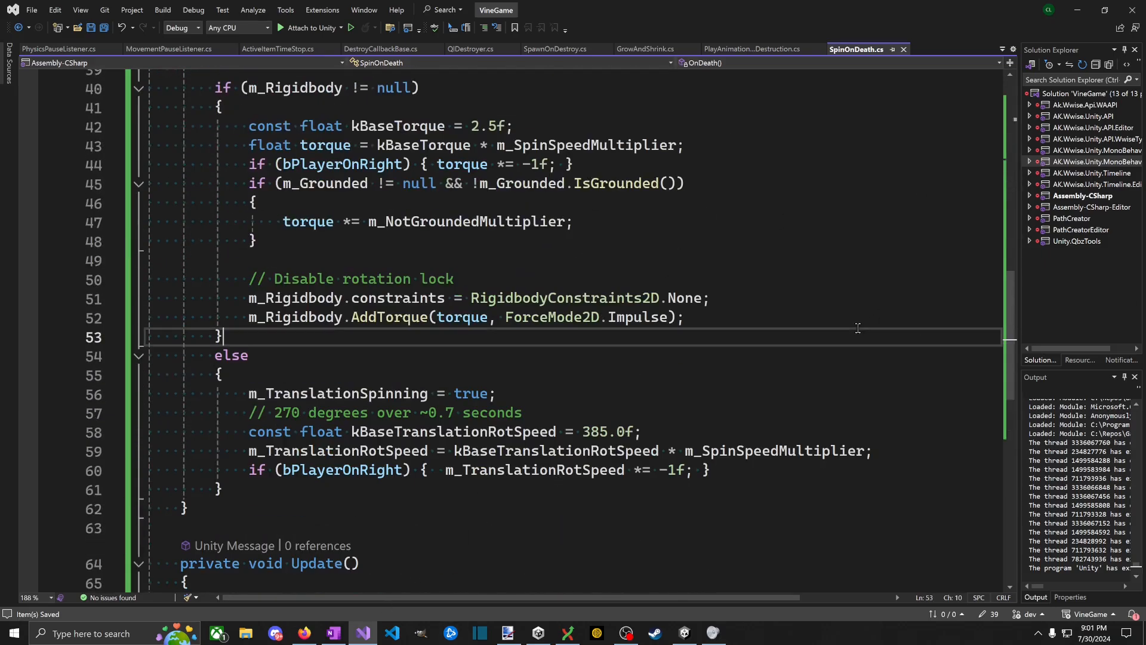
{"action": "key", "text": "Up"}
{"action": "key", "text": "Up"}
{"action": "key", "text": "Up"}
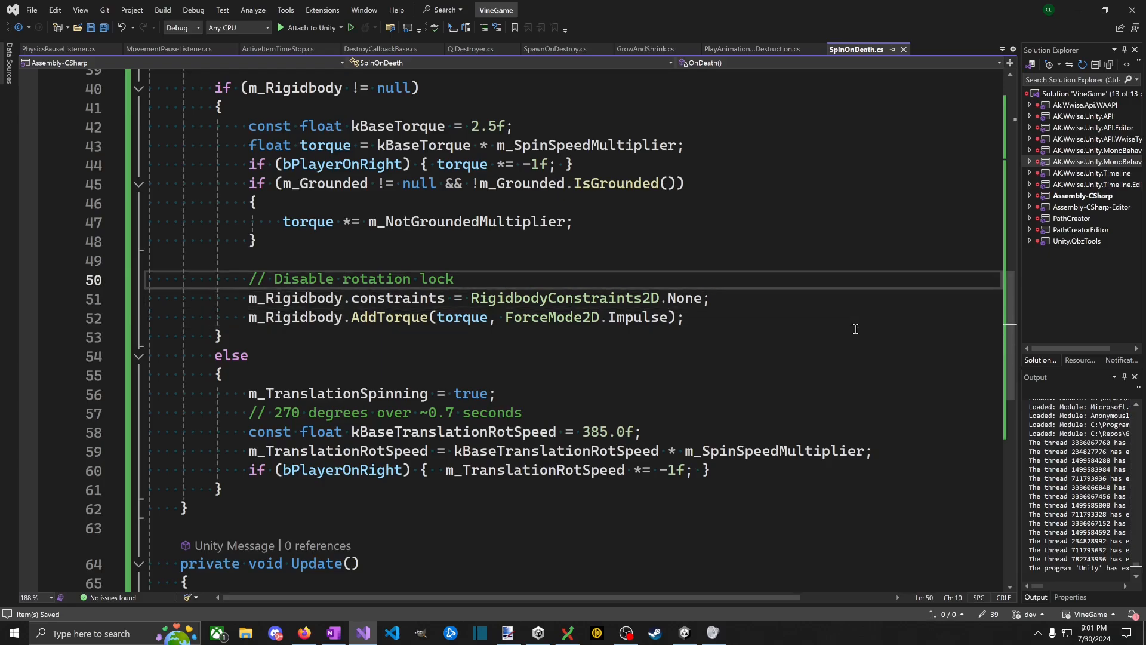
{"action": "key", "text": "ctrl+Return"}
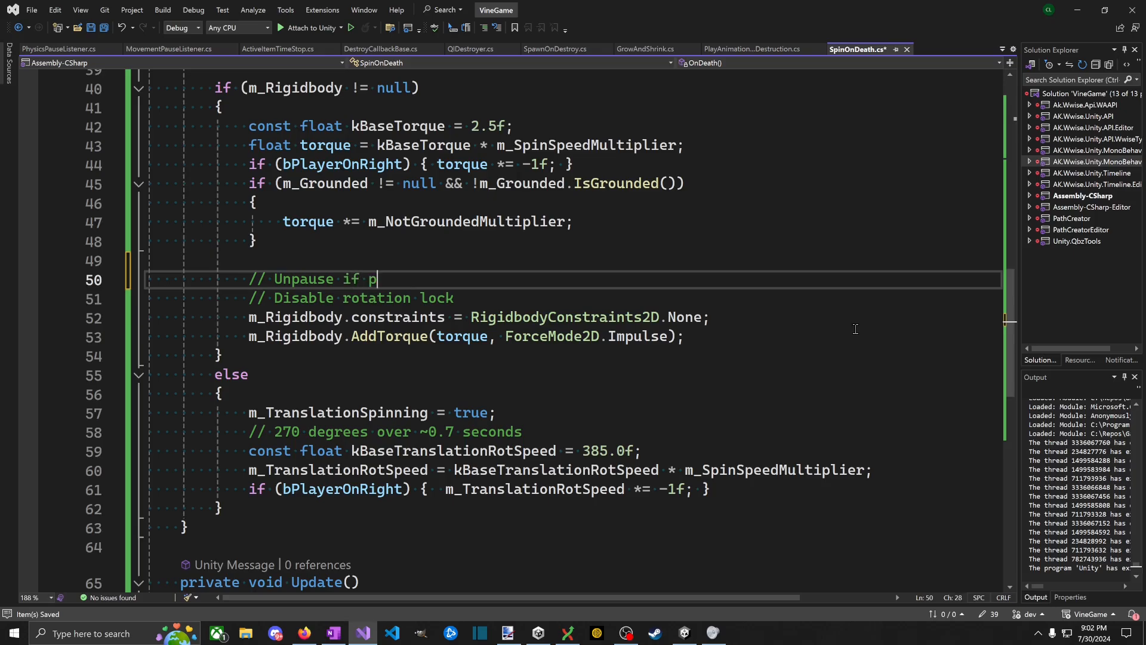
{"action": "type", "text": "// Unpause if physics paused"}
{"action": "key", "text": "Return"}
{"action": "type", "text": "if (m_PhysicsPause)"}
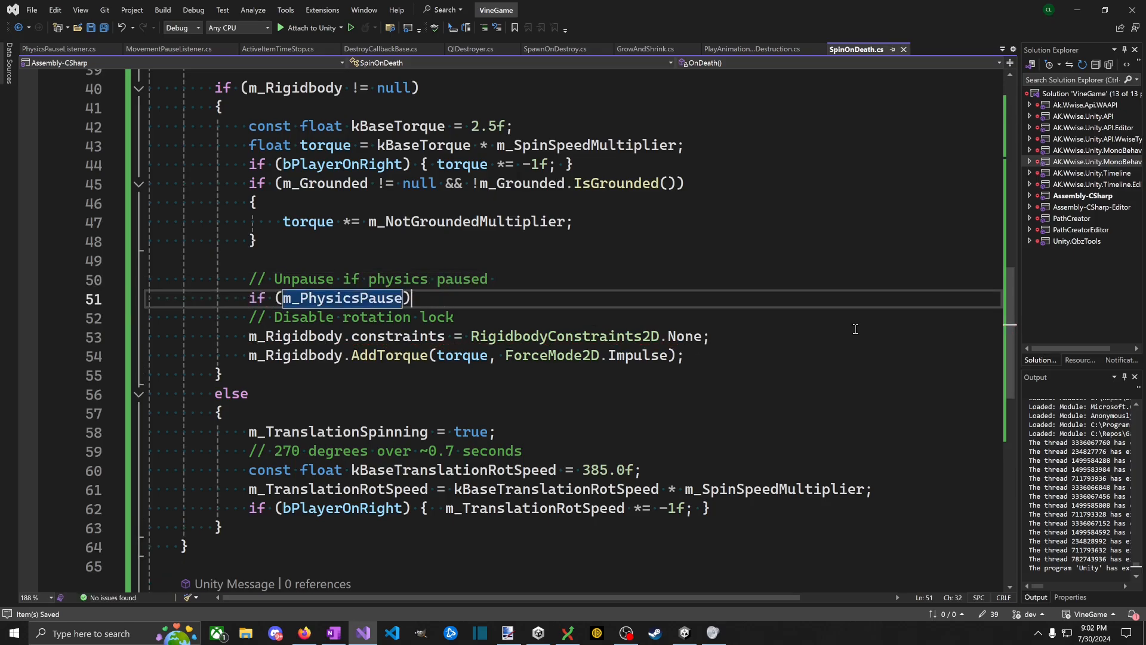
Step: Give the m_PhysicsPause condition a braced body and extend it to a != null check
{"action": "key", "text": "Return"}
{"action": "type", "text": "{"}
{"action": "key", "text": "Return"}
{"action": "key", "text": "Up"}
{"action": "key", "text": "Up"}
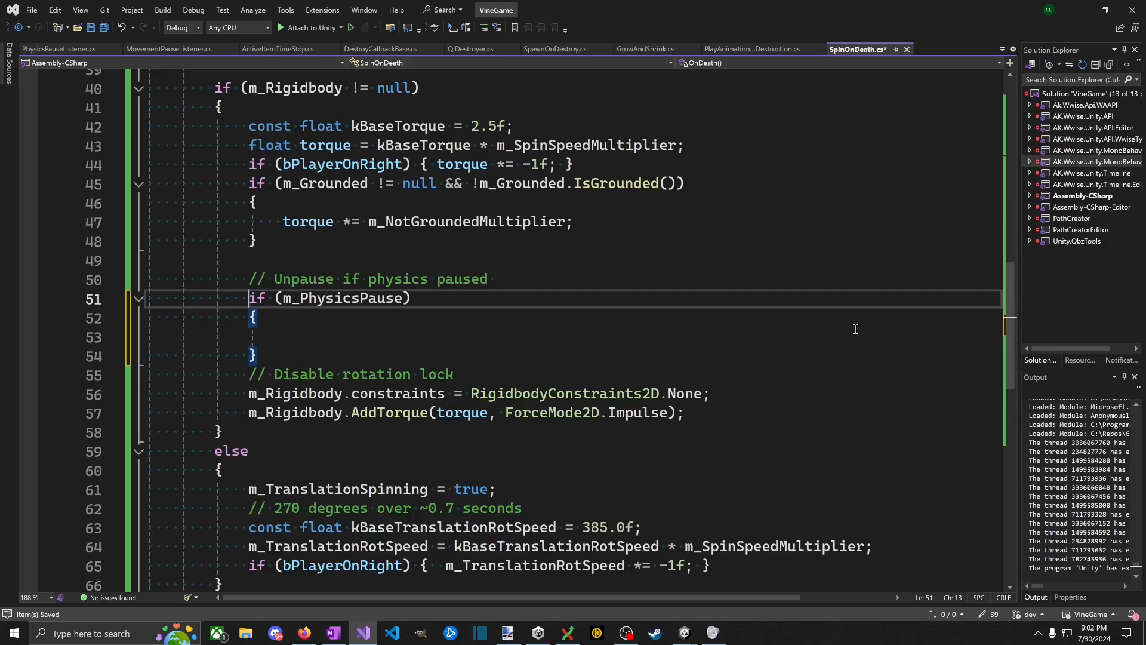
{"action": "key", "text": "End"}
{"action": "key", "text": "Left"}
{"action": "type", "text": "!= null"}
{"action": "key", "text": "Escape"}
{"action": "key", "text": "Down"}
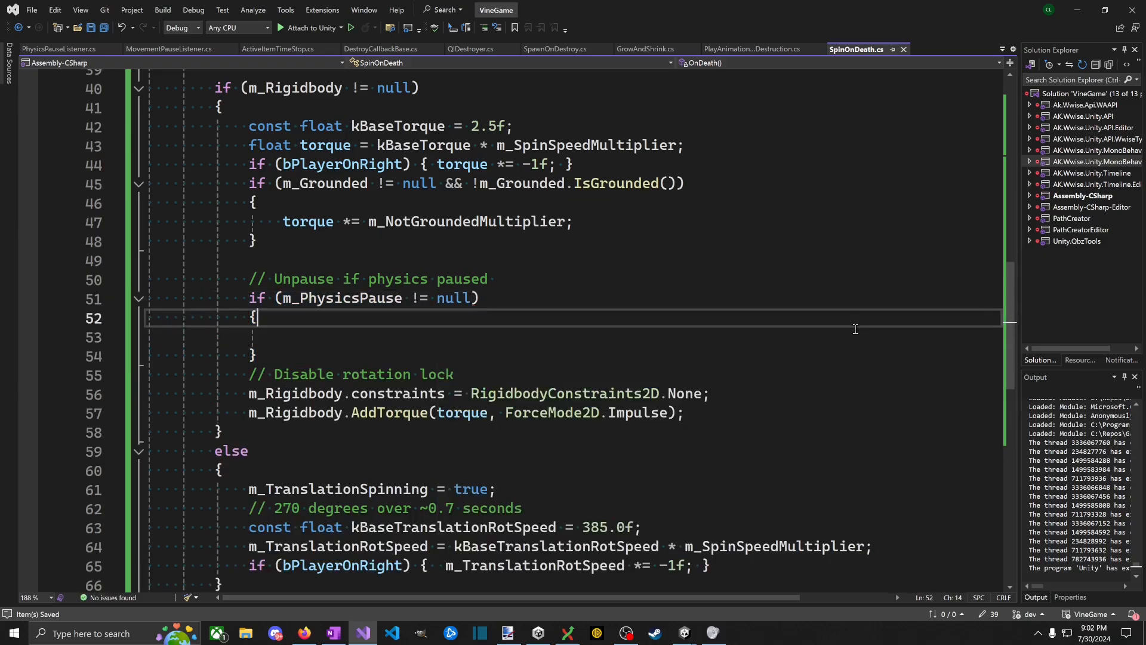
Step: Start an m_PhysicsPause. member access inside the null-check body and look for an unpause method among its members
{"action": "key", "text": "Down"}
{"action": "type", "text": "m_PhysicsPause.unp"}
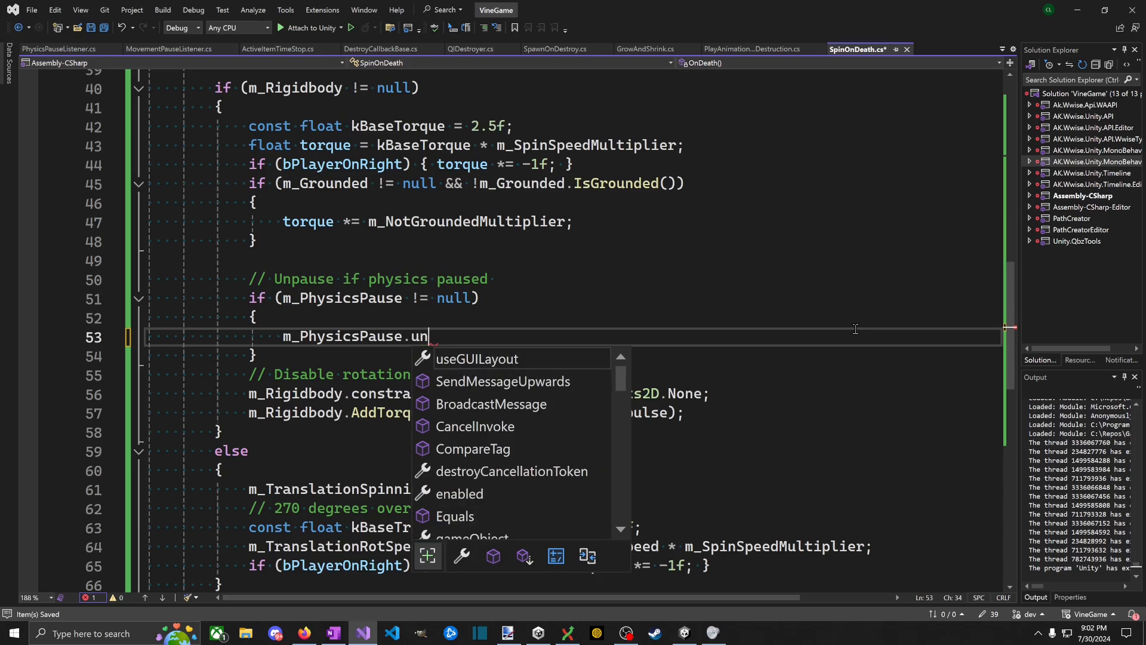
{"action": "key", "text": "BackSpace"}
{"action": "key", "text": "BackSpace"}
{"action": "key", "text": "BackSpace"}
{"action": "key", "text": "ctrl+space"}
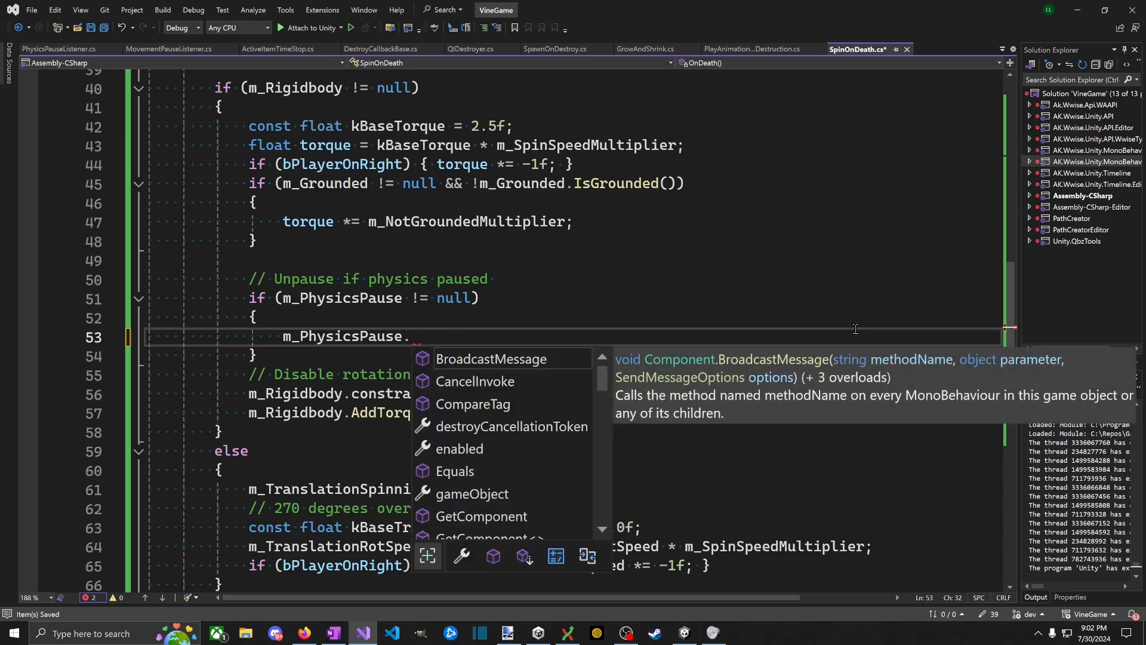
{"action": "key", "text": "Escape"}
Step: Go to the PhysicsPauseListener class definition and examine its OnPause method
{"action": "left_click", "coordinate": [341, 300], "text": "ctrl"}
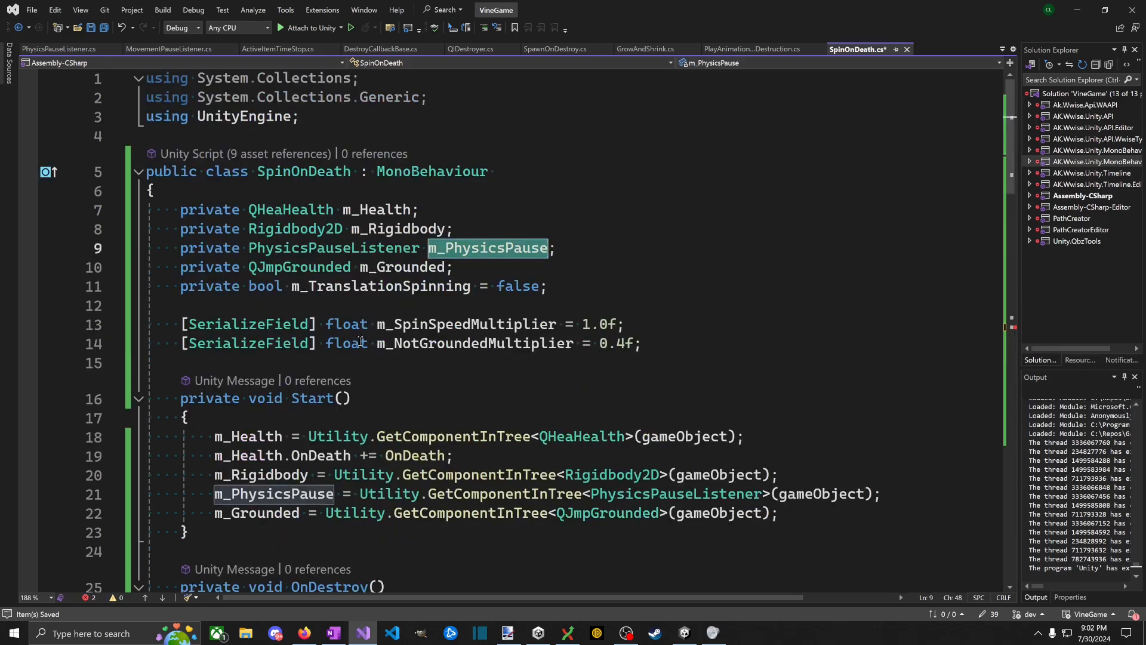
{"action": "left_click", "coordinate": [393, 250], "text": "ctrl"}
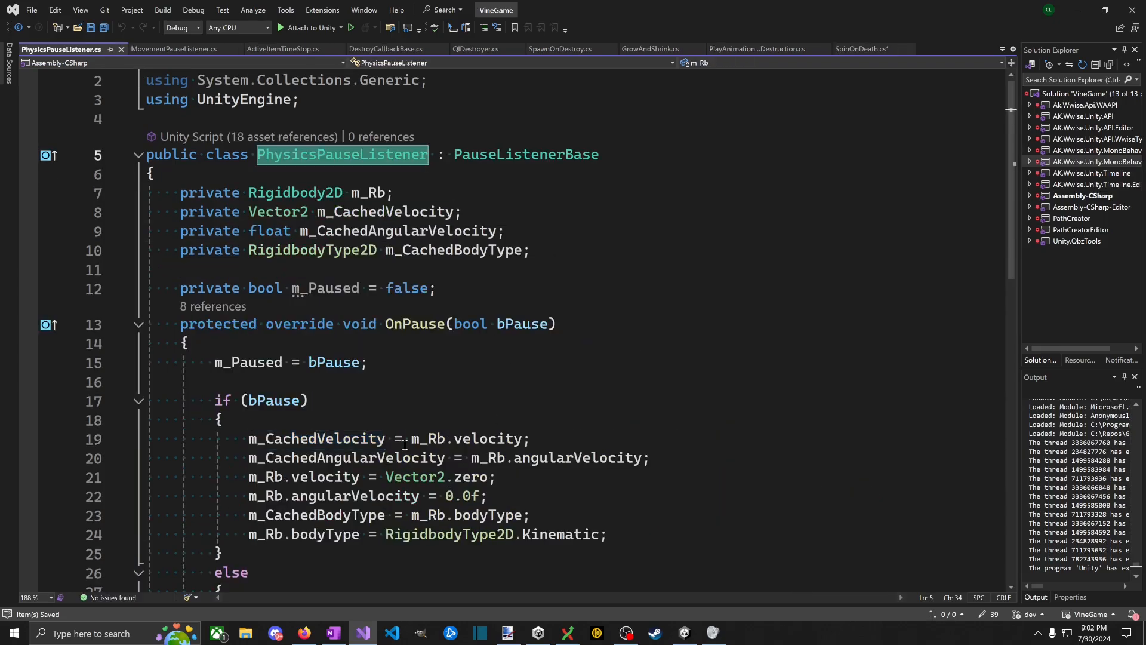
{"action": "scroll", "coordinate": [463, 389], "scroll_direction": "down", "scroll_amount": 5}
{"action": "scroll", "coordinate": [384, 308], "scroll_direction": "up", "scroll_amount": 4}
{"action": "left_click", "coordinate": [231, 210]}
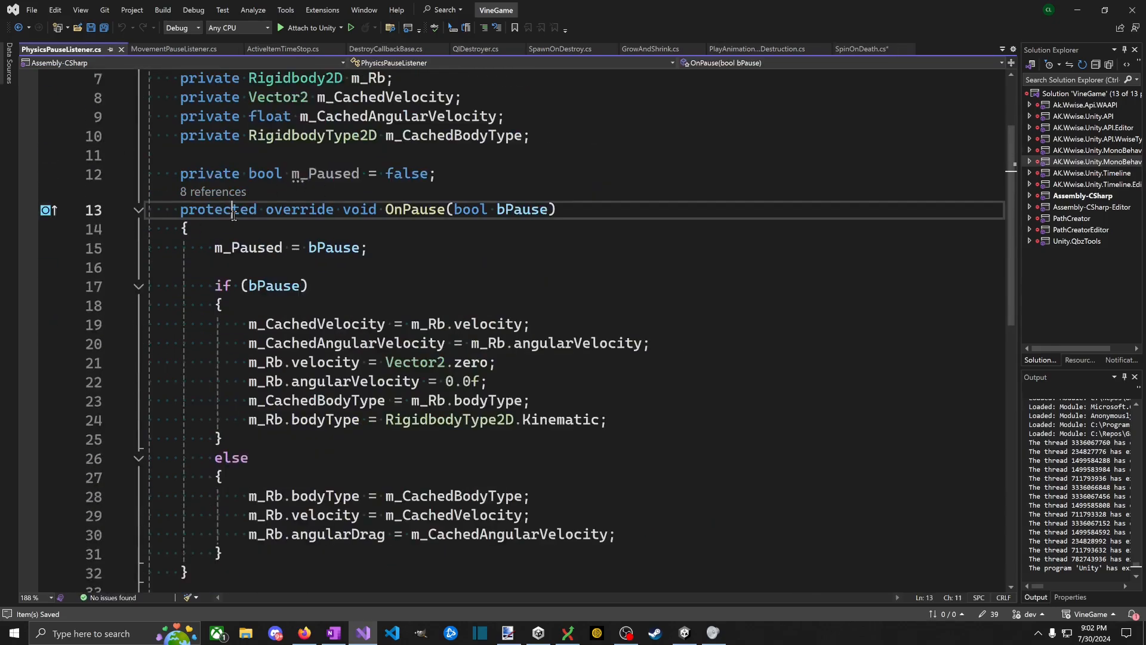
{"action": "scroll", "coordinate": [449, 472], "scroll_direction": "down", "scroll_amount": 4}
{"action": "scroll", "coordinate": [399, 185], "scroll_direction": "up", "scroll_amount": 5}
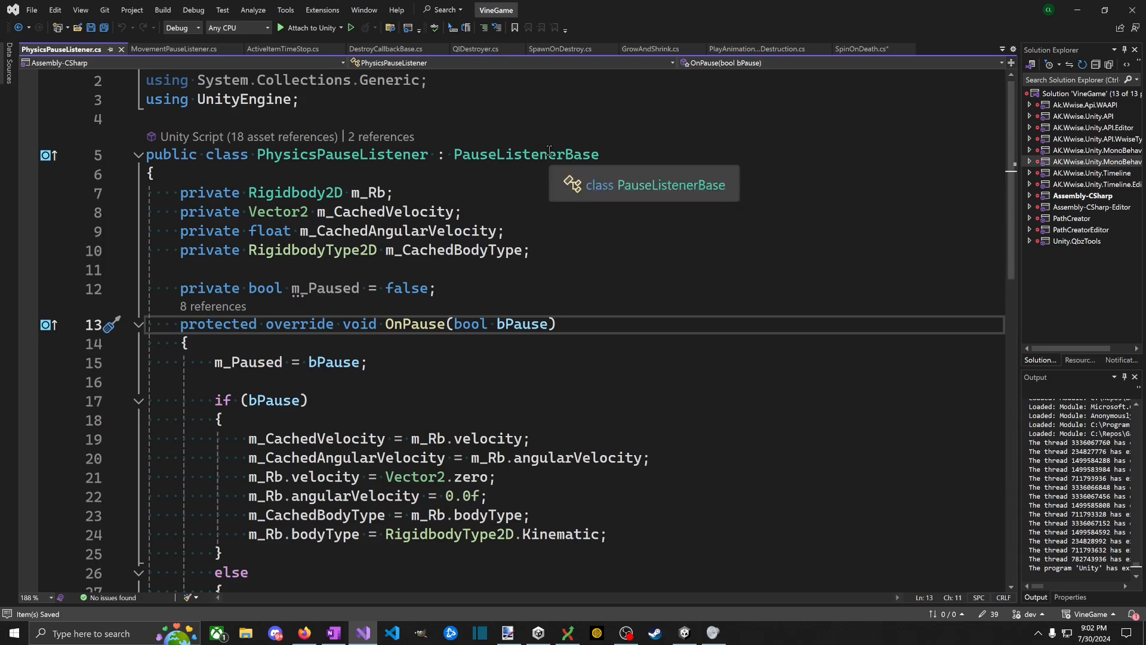
Step: Open the PauseListenerBase parent class and examine how Start subscribes OnPause to the pause events
{"action": "left_click", "coordinate": [525, 155], "text": "ctrl"}
{"action": "scroll", "coordinate": [448, 347], "scroll_direction": "down", "scroll_amount": 3}
{"action": "scroll", "coordinate": [426, 336], "scroll_direction": "down", "scroll_amount": 10}
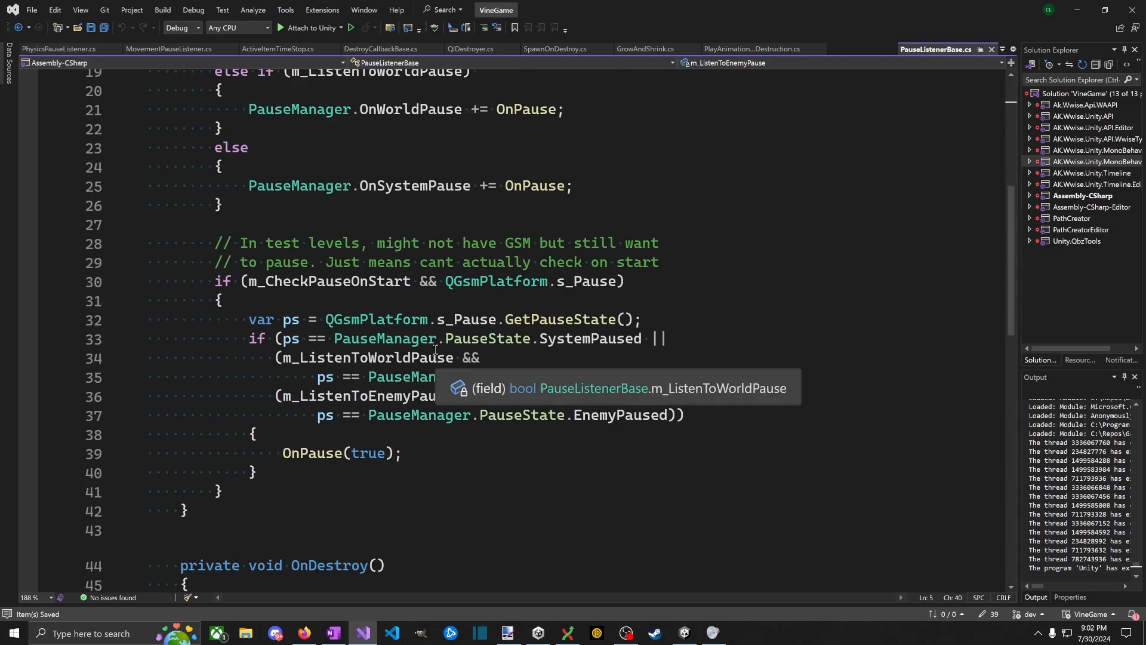
{"action": "scroll", "coordinate": [481, 359], "scroll_direction": "up", "scroll_amount": 8}
{"action": "scroll", "coordinate": [480, 358], "scroll_direction": "up", "scroll_amount": 2}
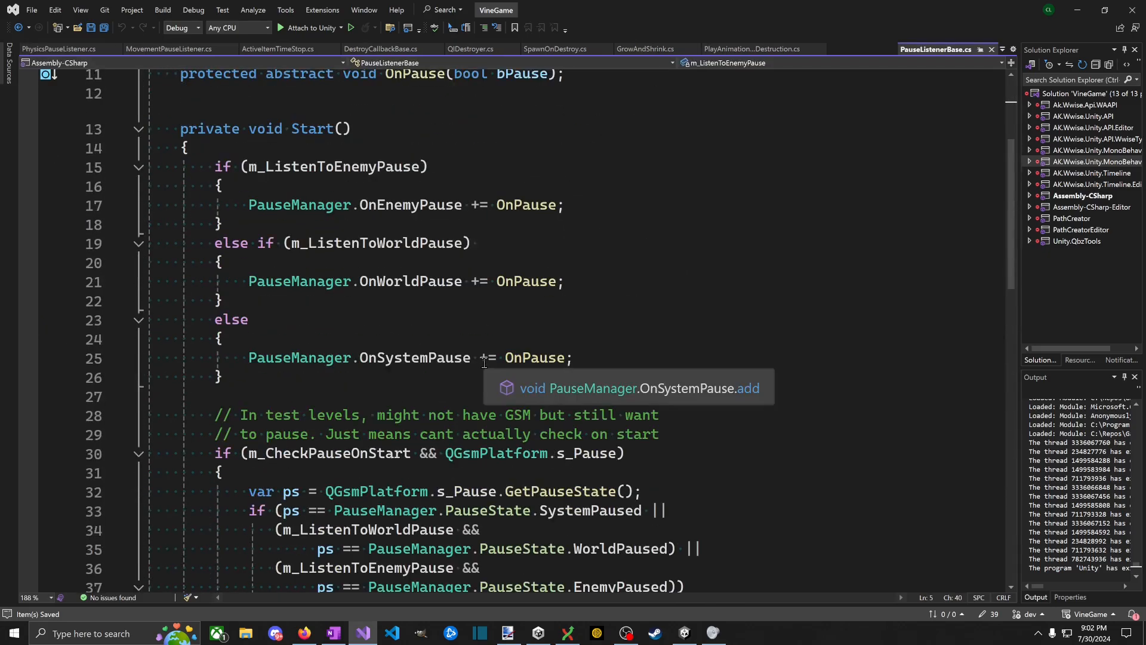
{"action": "scroll", "coordinate": [472, 357], "scroll_direction": "up", "scroll_amount": 4}
Step: Below the serialized fields of PauseListenerBase, declare public bool ForcePause(bool bPaused) with an empty braced body
{"action": "left_click", "coordinate": [479, 268]}
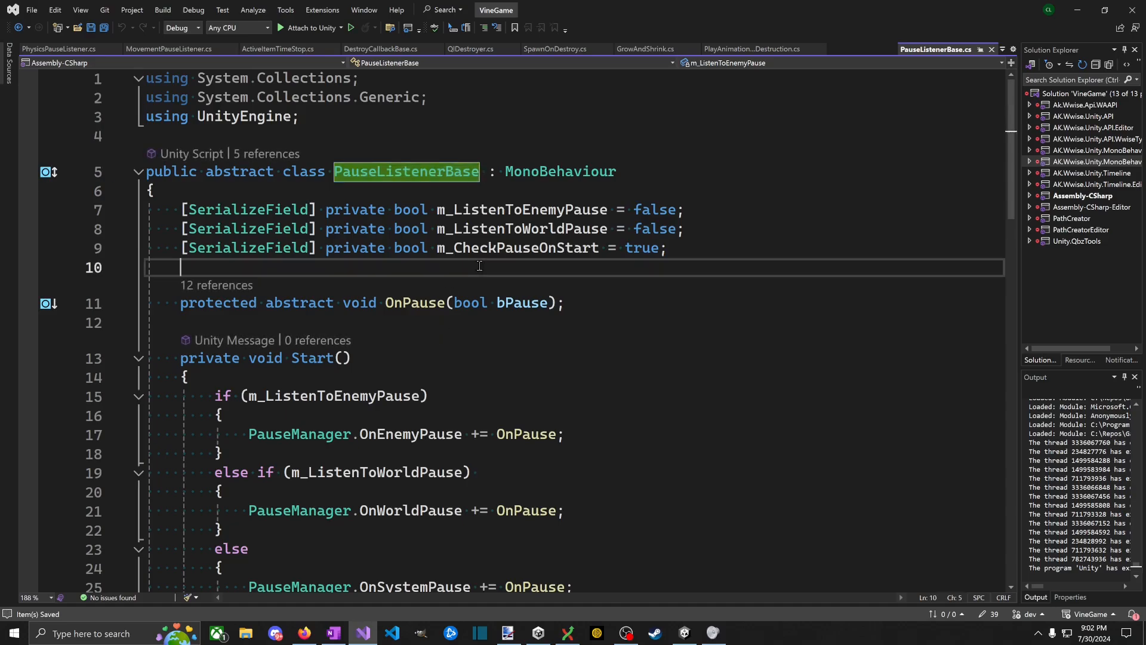
{"action": "key", "text": "Return"}
{"action": "type", "text": "[uib"}
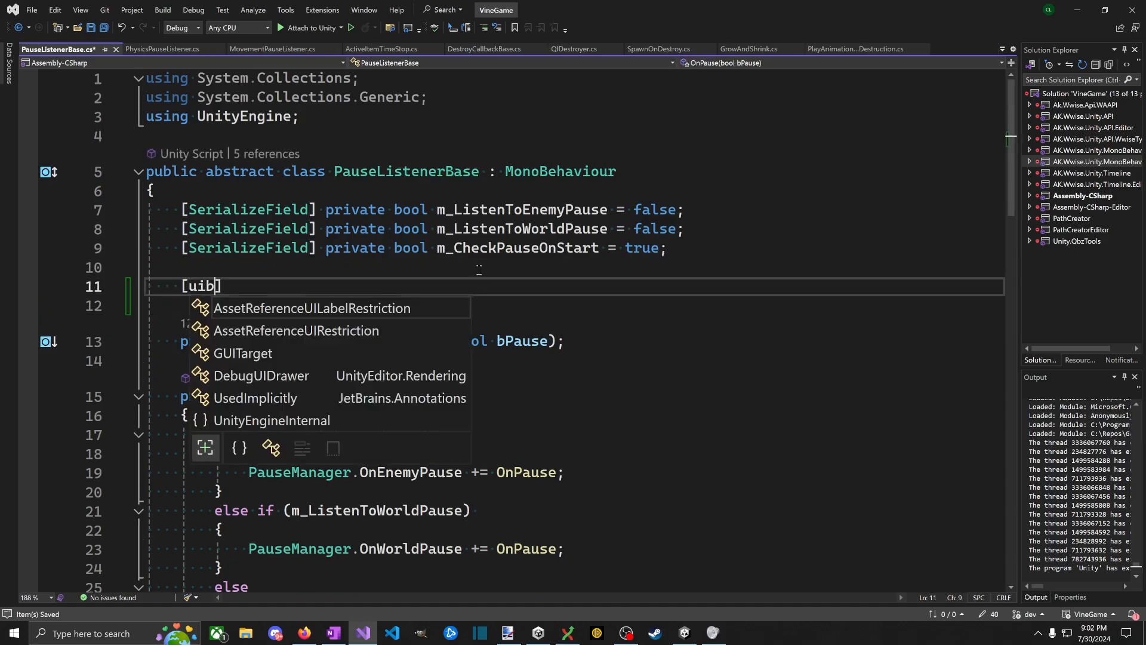
{"action": "key", "text": "BackSpace"}
{"action": "key", "text": "BackSpace"}
{"action": "key", "text": "BackSpace"}
{"action": "type", "text": "public bool Force"}
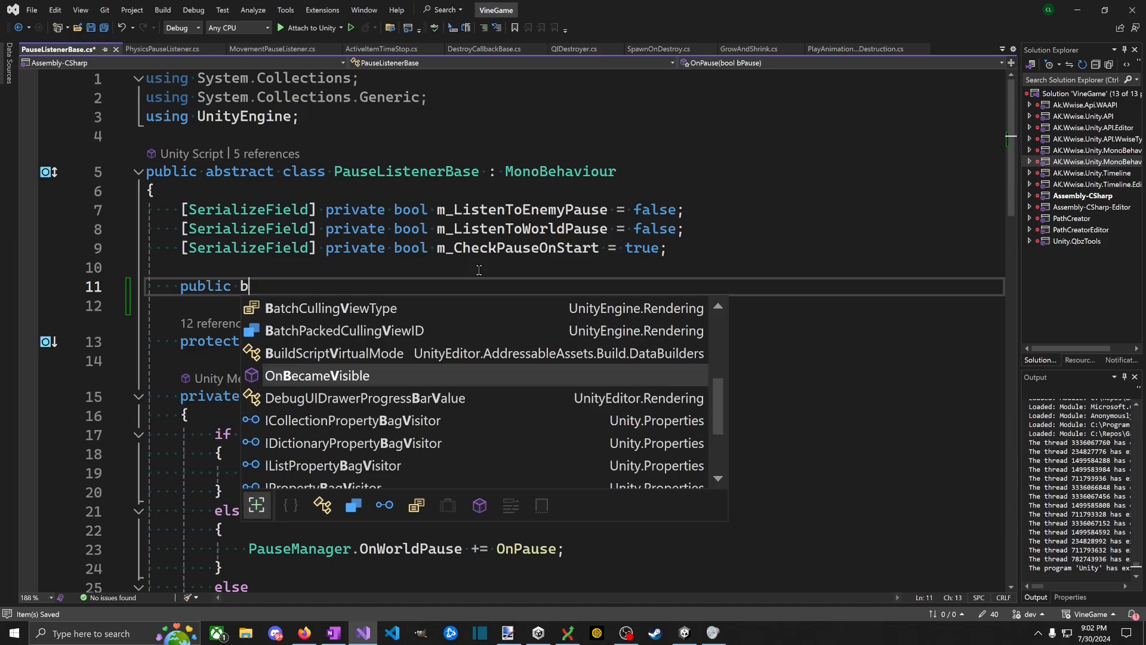
{"action": "type", "text": "Pau"}
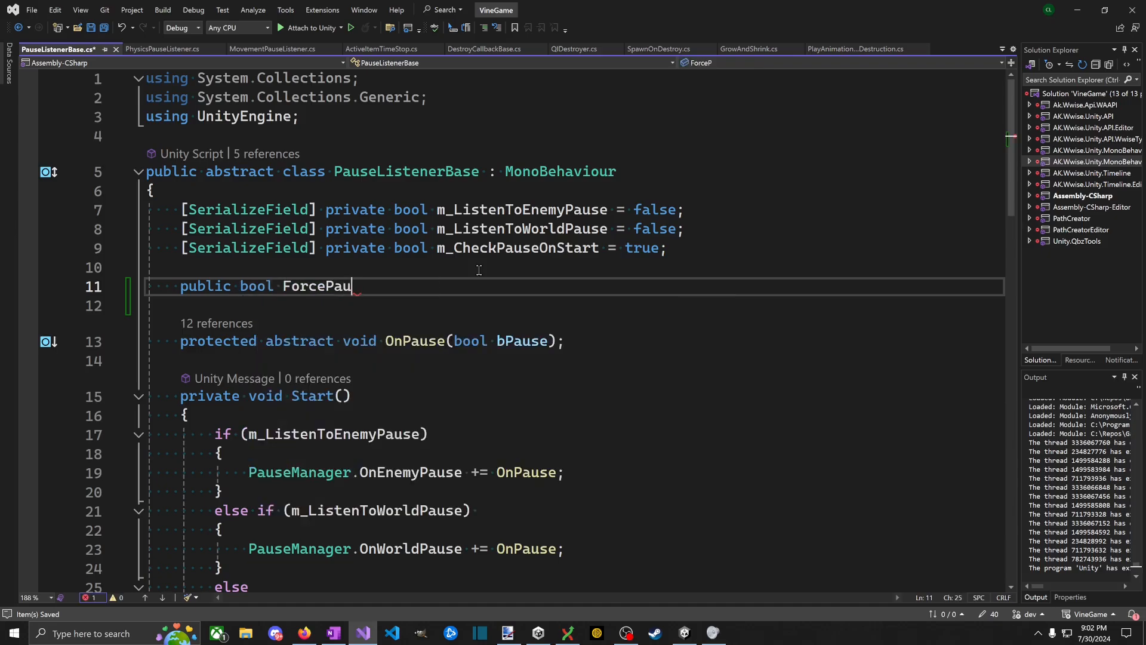
{"action": "type", "text": "se(bool bPaused"}
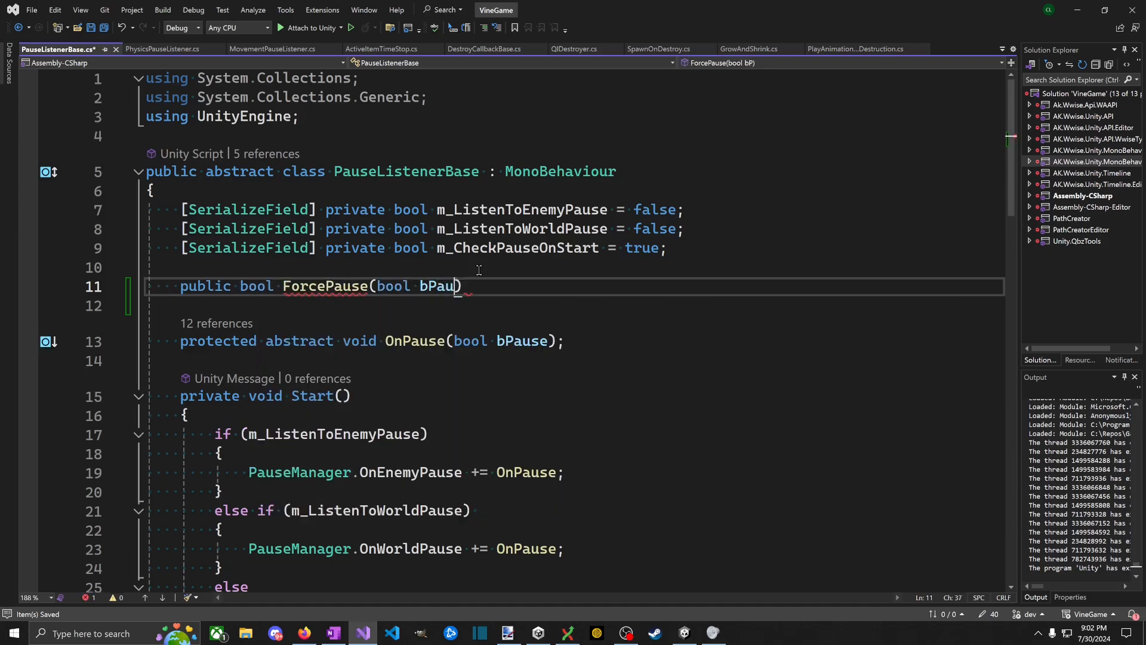
{"action": "key", "text": "ctrl+s"}
{"action": "type", "text": ")"}
{"action": "key", "text": "Return"}
{"action": "type", "text": "{"}
{"action": "key", "text": "Return"}
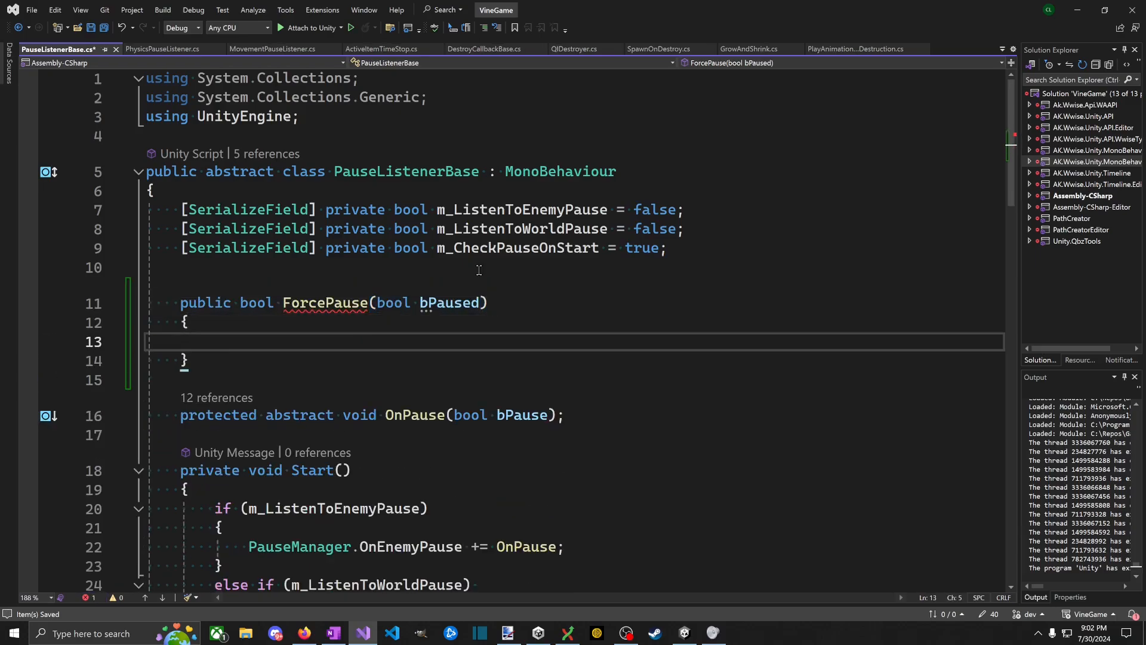
Step: Fill the ForcePause body with the call OnPause(bPaused); and save the script
{"action": "type", "text": "Pna"}
{"action": "key", "text": "BackSpace"}
{"action": "key", "text": "BackSpace"}
{"action": "key", "text": "BackSpace"}
{"action": "type", "text": "O"}
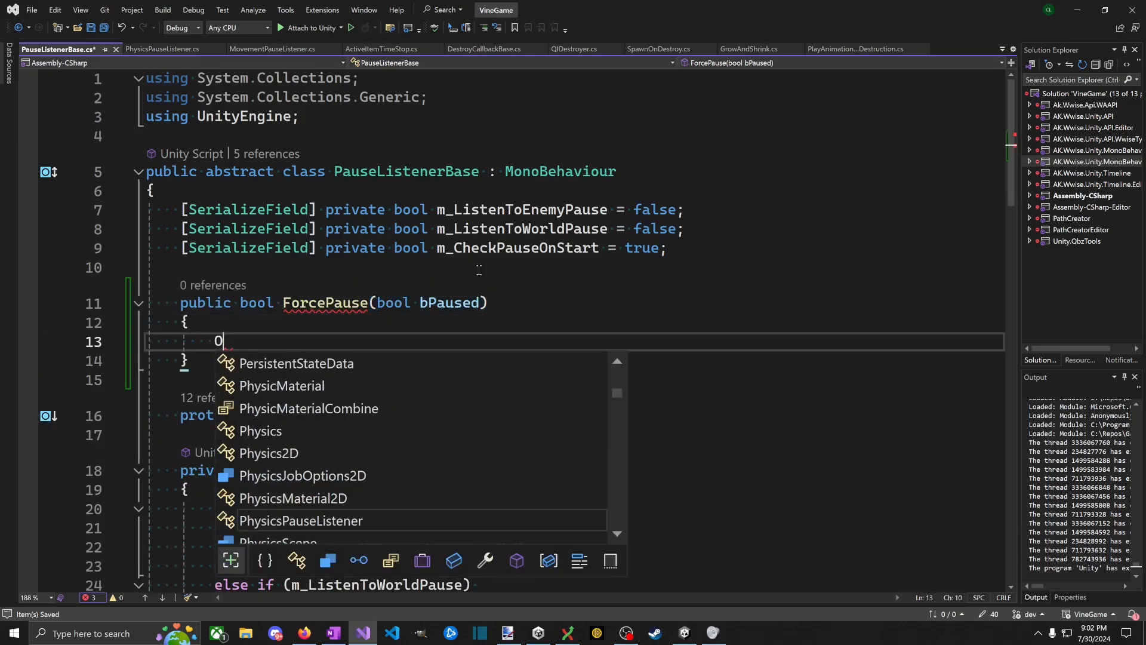
{"action": "type", "text": "nP"}
{"action": "key", "text": "Tab"}
{"action": "type", "text": "(bPau"}
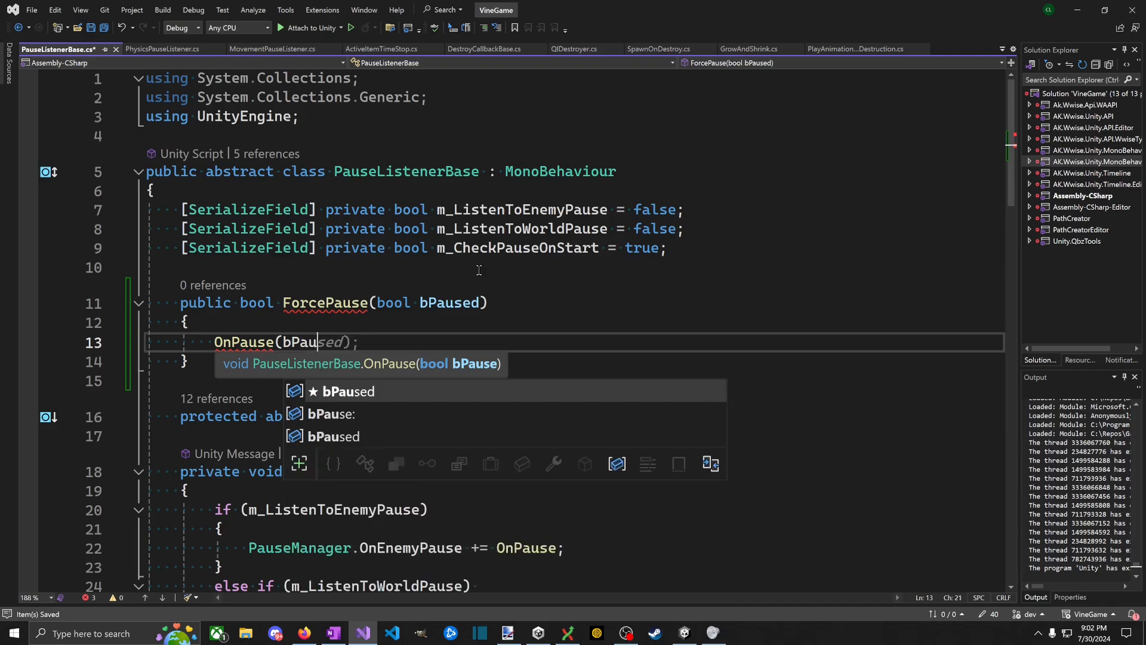
{"action": "key", "text": "Tab"}
{"action": "type", "text": ");"}
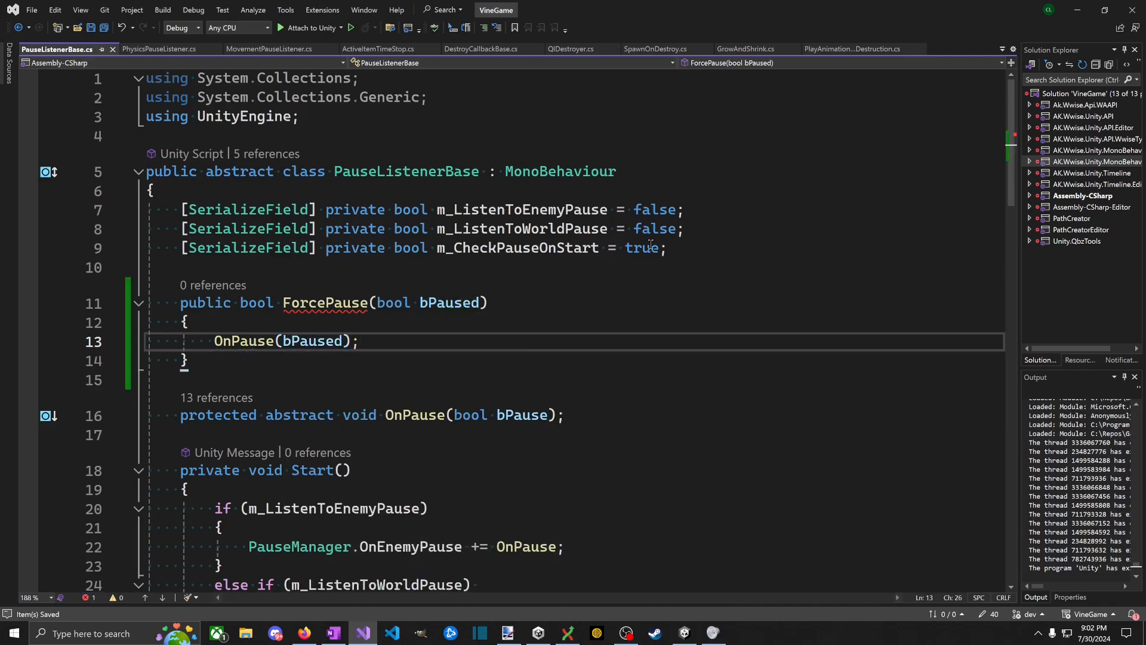
Step: Change the return type of ForcePause from bool to void and save the script
{"action": "scroll", "coordinate": [651, 246], "scroll_direction": "down", "scroll_amount": 4}
{"action": "scroll", "coordinate": [606, 362], "scroll_direction": "down", "scroll_amount": 3}
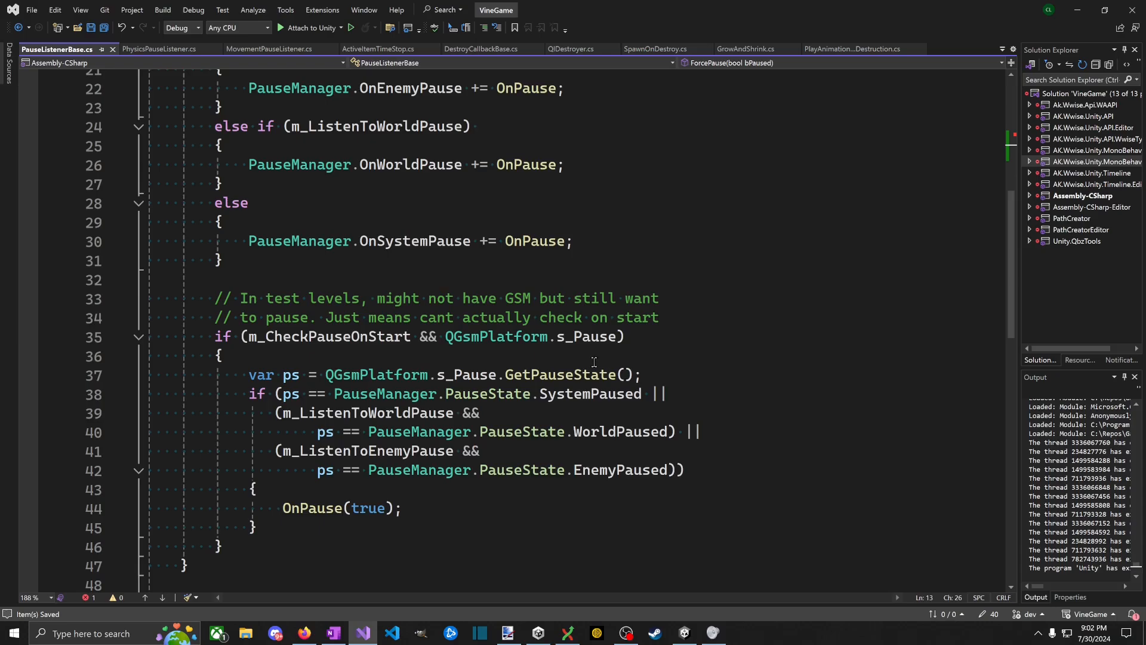
{"action": "mouse_move", "coordinate": [556, 371]}
{"action": "scroll", "coordinate": [483, 375], "scroll_direction": "up", "scroll_amount": 5}
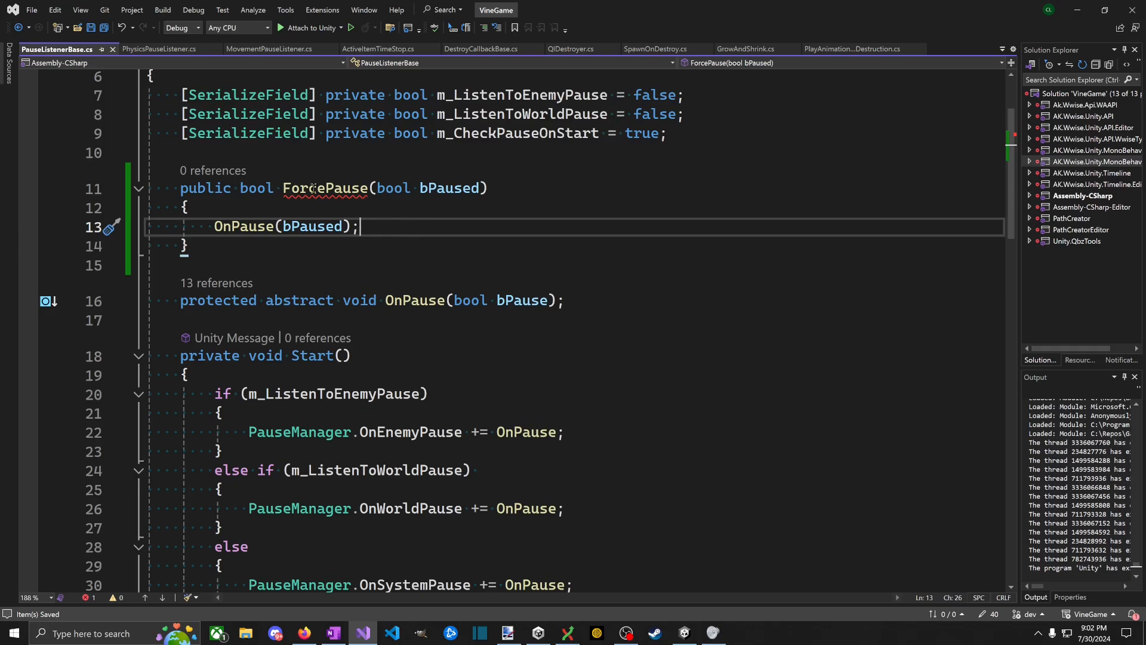
{"action": "double_click", "coordinate": [266, 187]}
{"action": "type", "text": "void"}
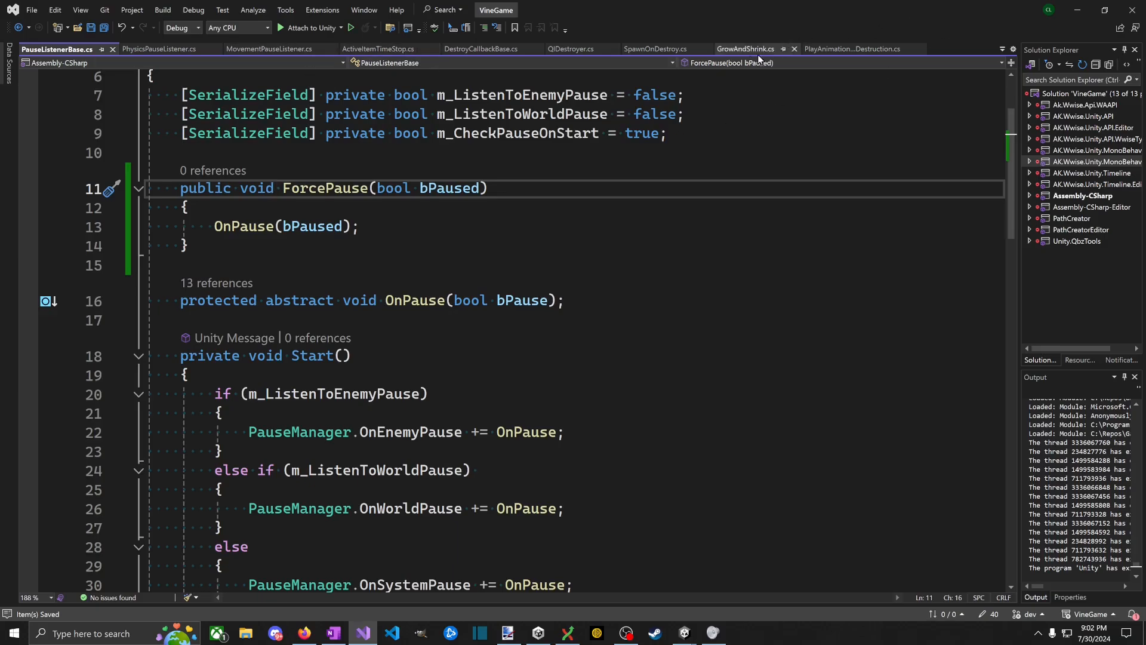
Step: Examine PauseListenerBase's Start and OnDestroy code for how the pause events and the pause state check are handled
{"action": "left_click", "coordinate": [389, 247]}
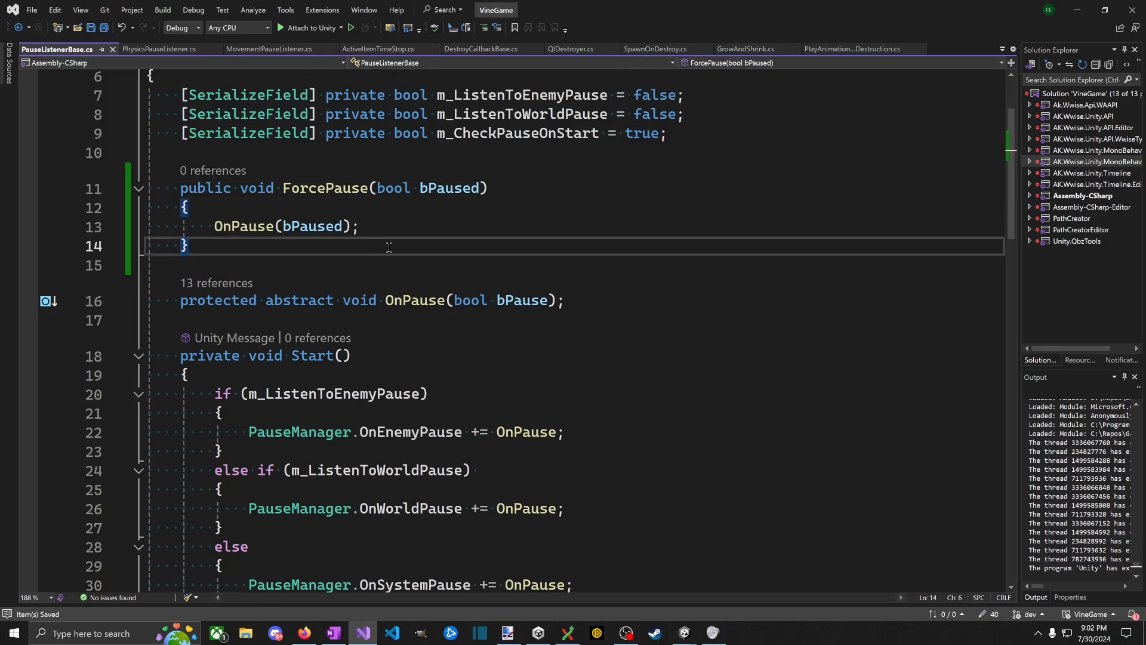
{"action": "key", "text": "Up"}
{"action": "key", "text": "Up"}
{"action": "scroll", "coordinate": [597, 298], "scroll_direction": "up", "scroll_amount": 2}
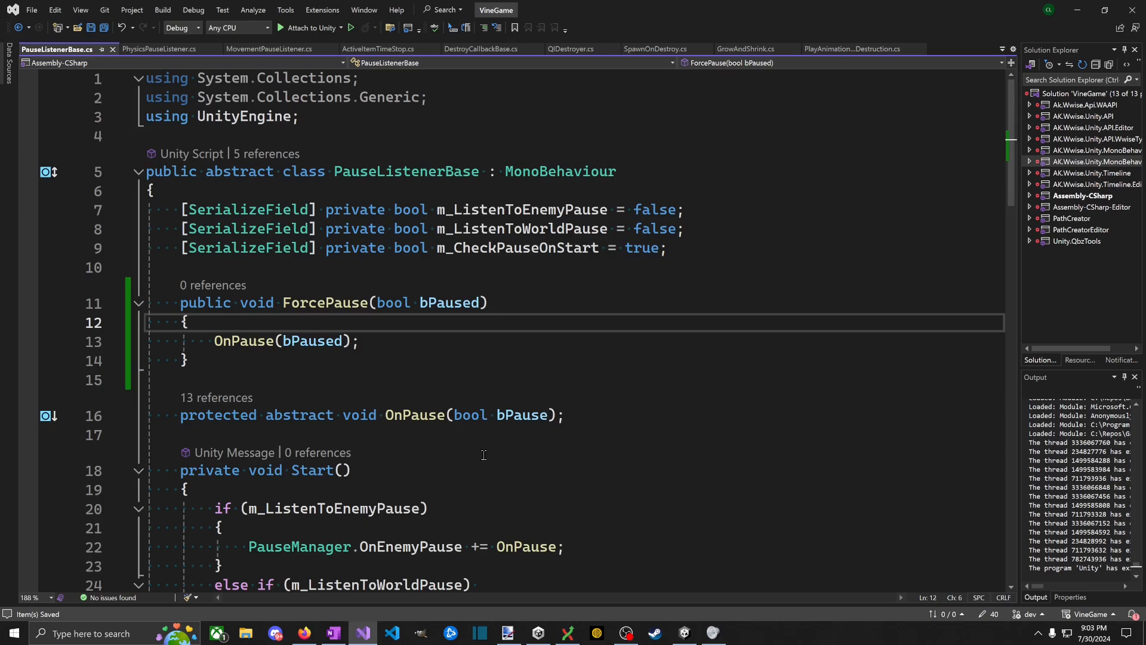
{"action": "scroll", "coordinate": [682, 390], "scroll_direction": "down", "scroll_amount": 4}
{"action": "scroll", "coordinate": [397, 256], "scroll_direction": "down", "scroll_amount": 6}
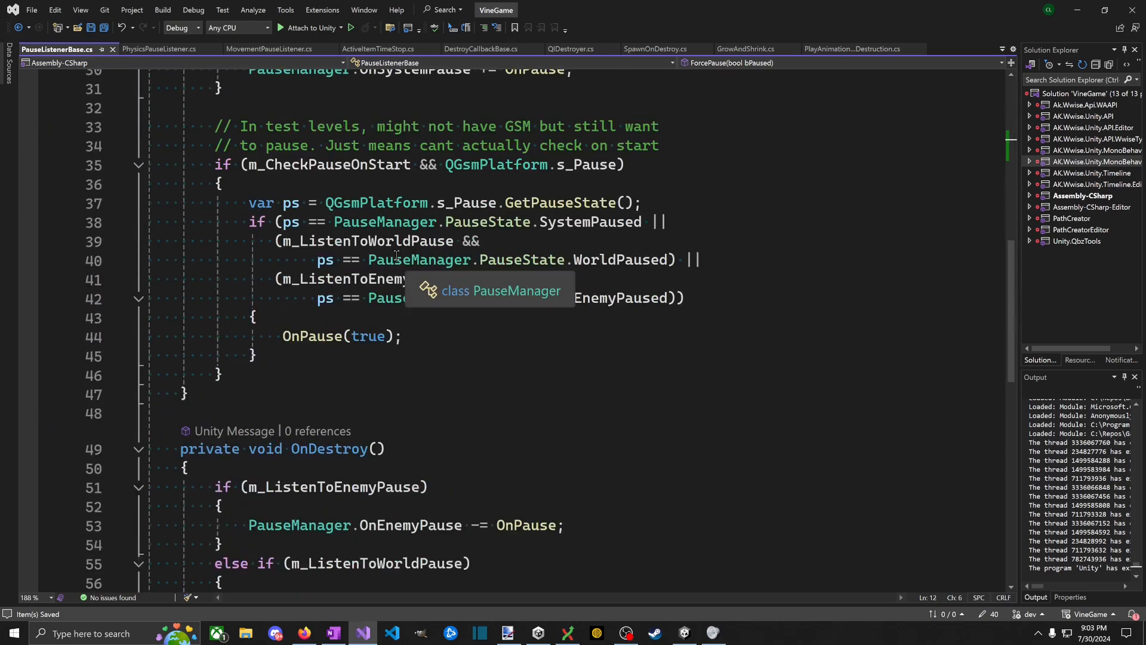
{"action": "scroll", "coordinate": [397, 256], "scroll_direction": "down", "scroll_amount": 5}
{"action": "scroll", "coordinate": [414, 256], "scroll_direction": "up", "scroll_amount": 6}
{"action": "scroll", "coordinate": [414, 256], "scroll_direction": "up", "scroll_amount": 5}
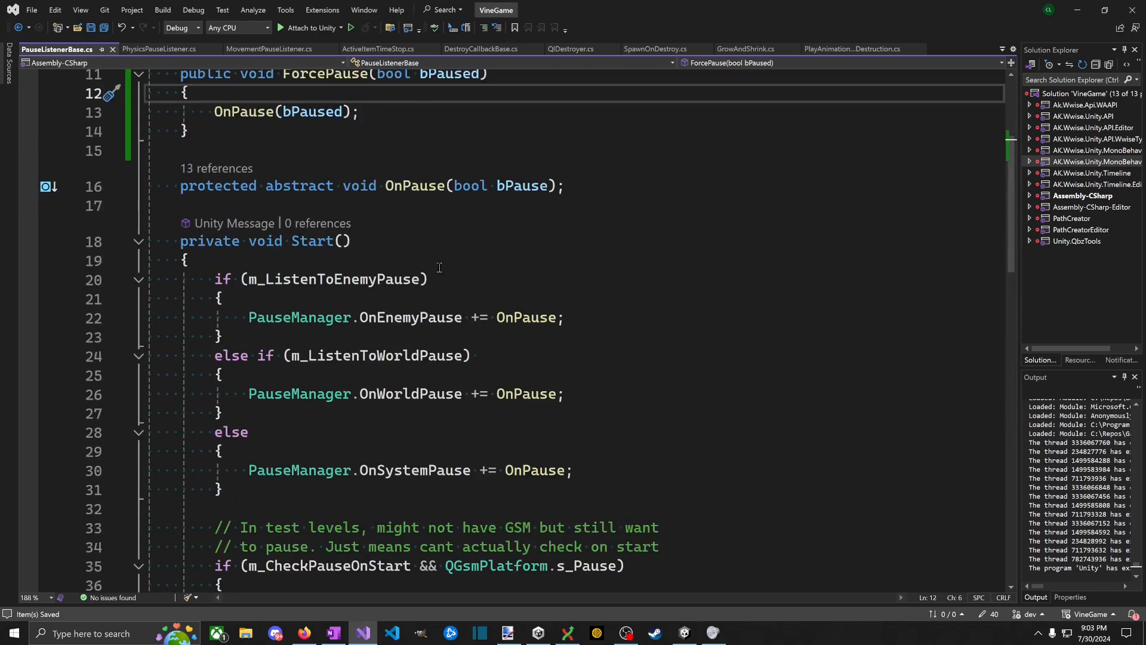
{"action": "scroll", "coordinate": [440, 267], "scroll_direction": "up", "scroll_amount": 4}
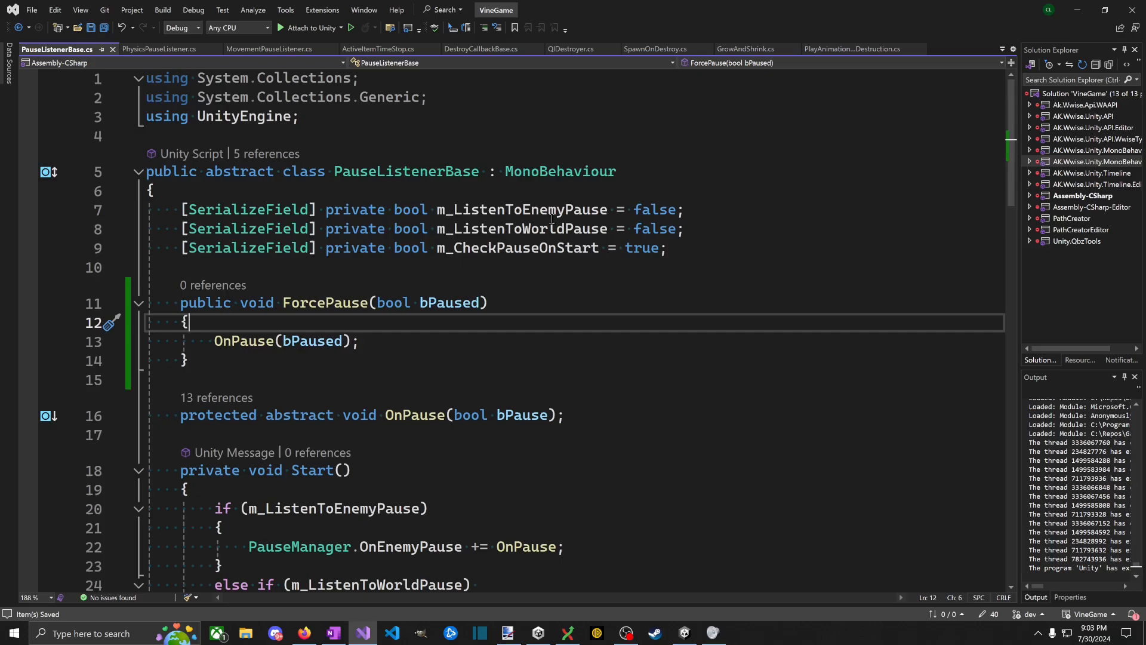
{"action": "scroll", "coordinate": [514, 272], "scroll_direction": "down", "scroll_amount": 12}
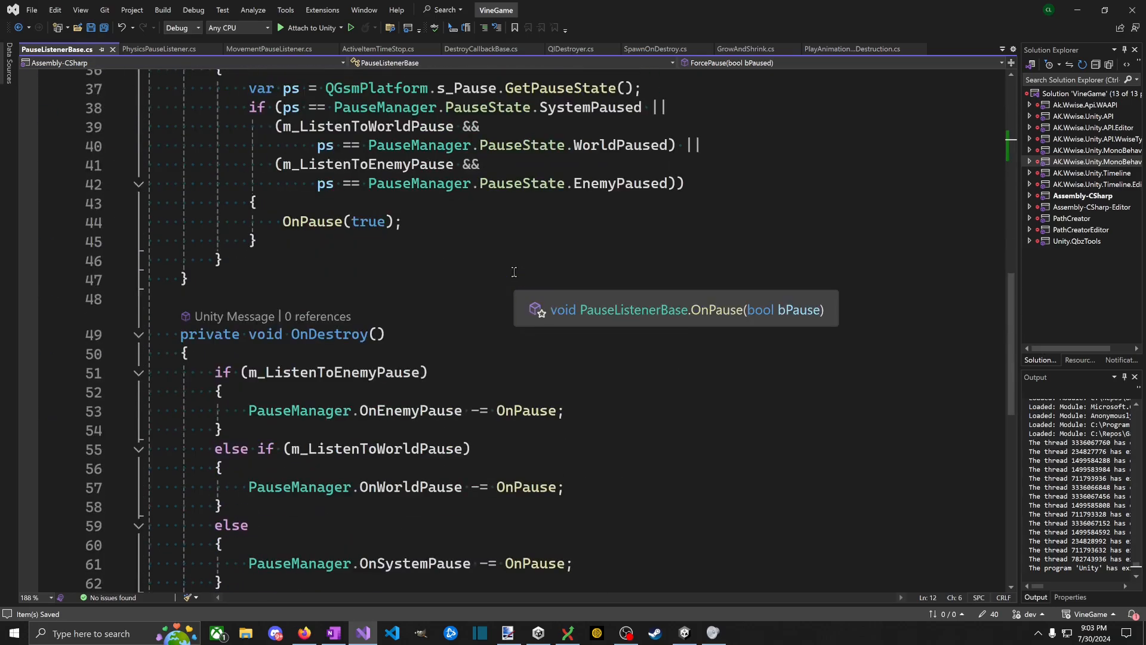
{"action": "scroll", "coordinate": [514, 272], "scroll_direction": "down", "scroll_amount": 4}
{"action": "scroll", "coordinate": [490, 257], "scroll_direction": "up", "scroll_amount": 13}
{"action": "scroll", "coordinate": [464, 241], "scroll_direction": "down", "scroll_amount": 4}
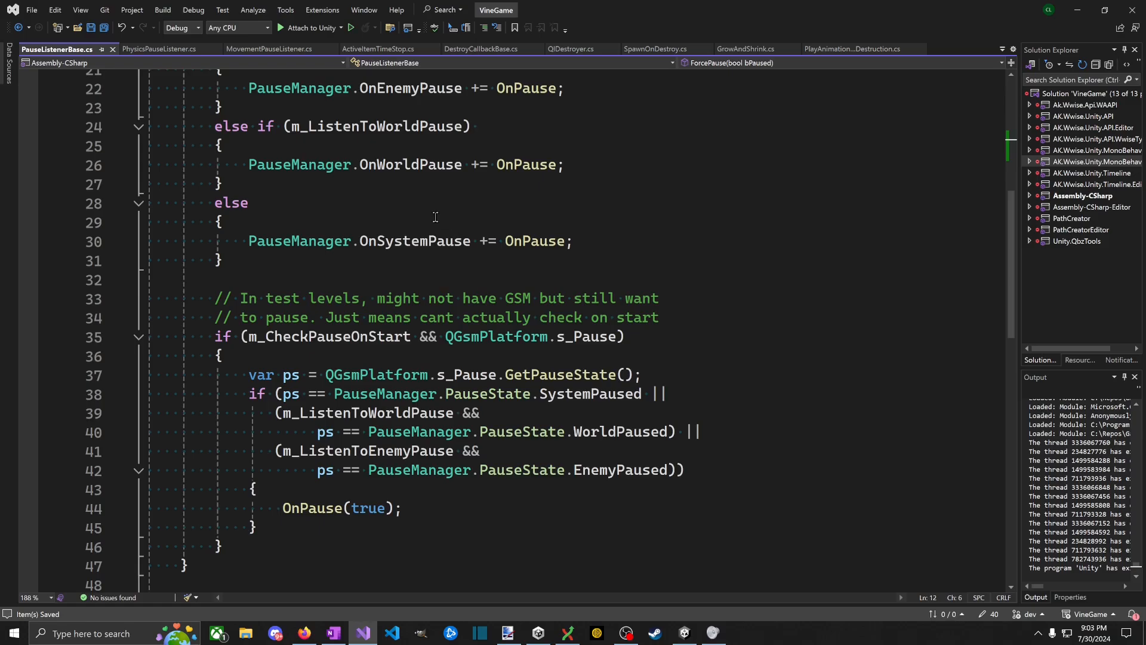
{"action": "scroll", "coordinate": [420, 218], "scroll_direction": "up", "scroll_amount": 4}
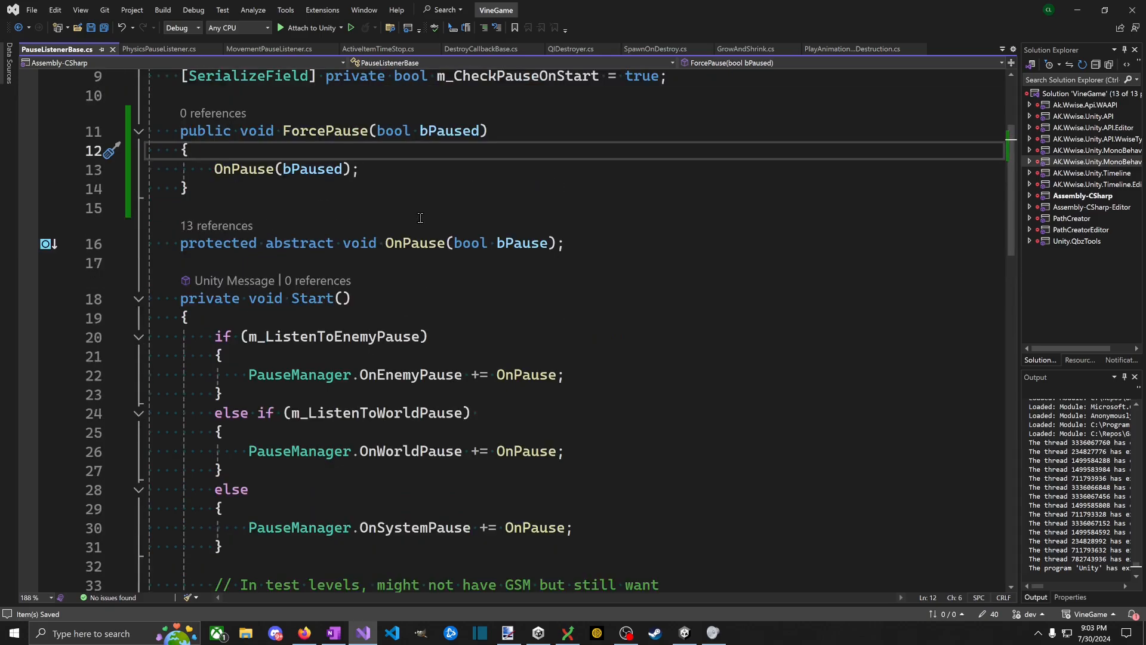
{"action": "scroll", "coordinate": [421, 218], "scroll_direction": "down", "scroll_amount": 4}
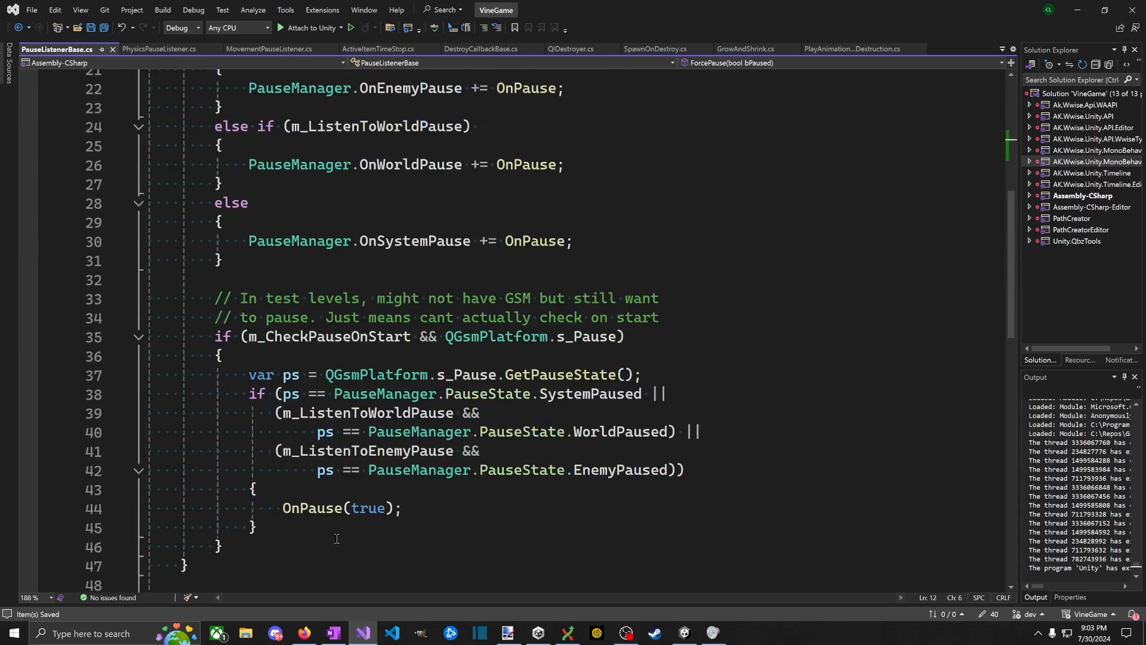
{"action": "left_click", "coordinate": [303, 395]}
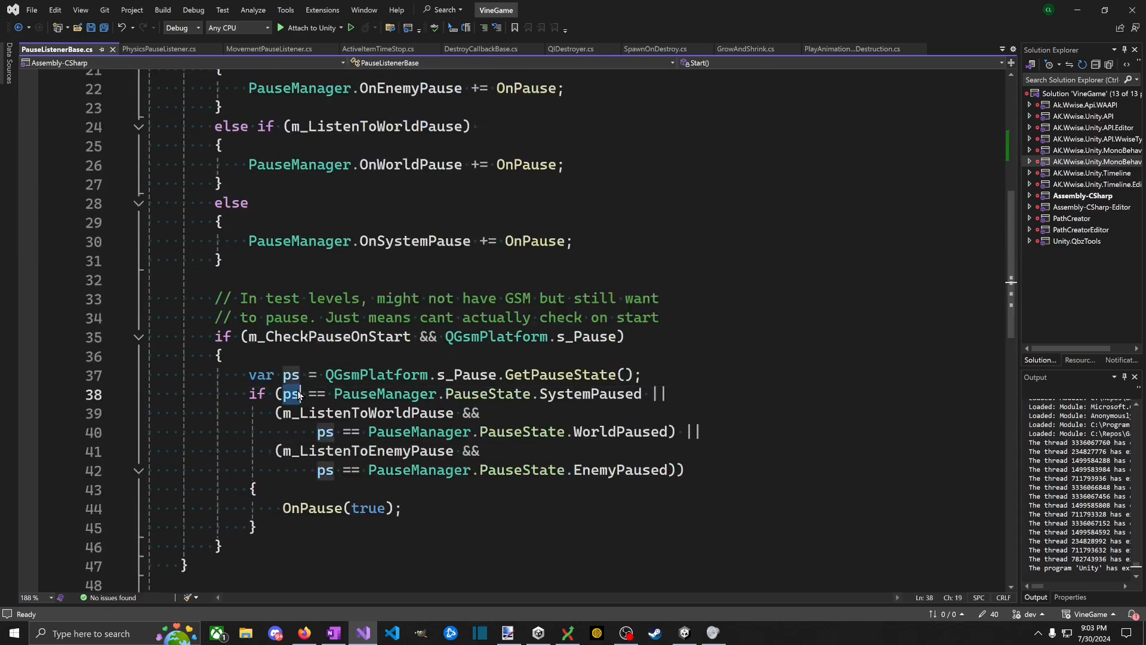
{"action": "scroll", "coordinate": [499, 457], "scroll_direction": "up", "scroll_amount": 7}
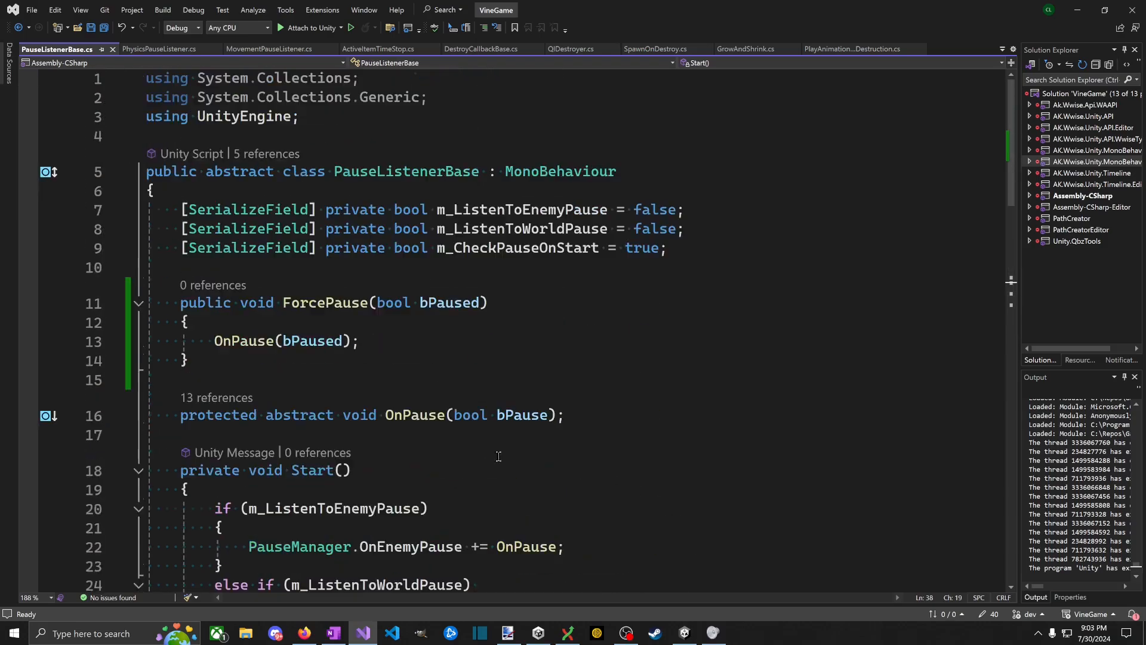
Step: Insert a blank line at the top of the ForcePause body and cut the OnPause(bPaused); statement
{"action": "left_click", "coordinate": [444, 342]}
{"action": "left_click", "coordinate": [470, 317]}
{"action": "key", "text": "Return"}
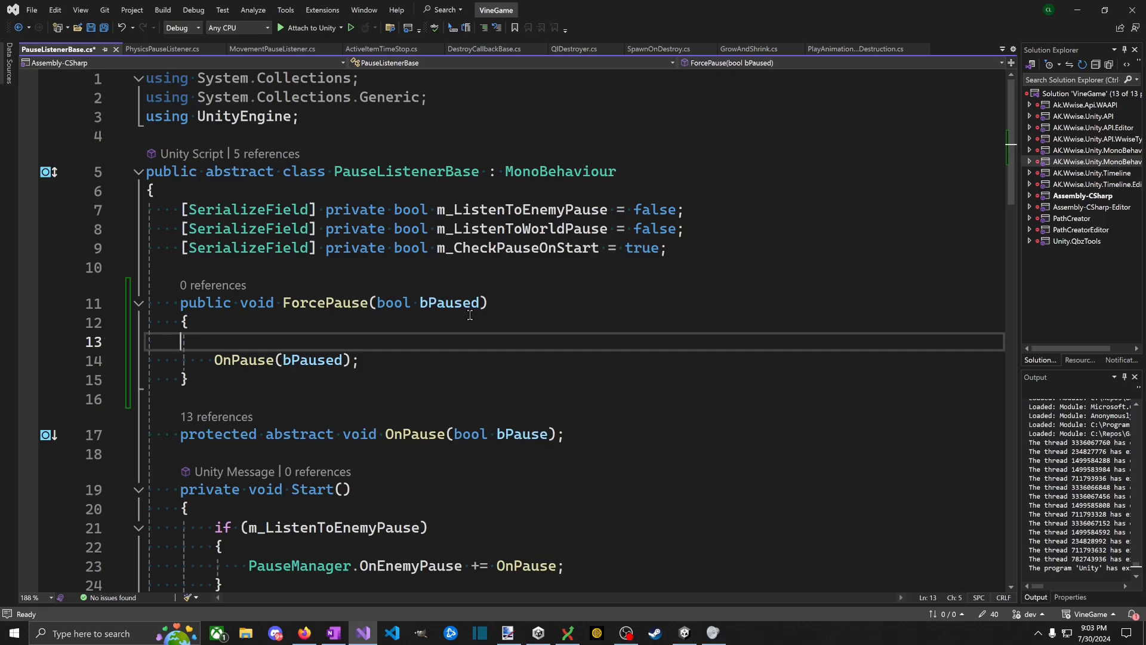
{"action": "key", "text": "Down"}
{"action": "key", "text": "Home"}
{"action": "key", "text": "shift+End"}
{"action": "key", "text": "ctrl+x"}
Step: Start an if condition at the top of the ForcePause body that checks bPaused &&
{"action": "key", "text": "Up"}
{"action": "type", "text": "if "}
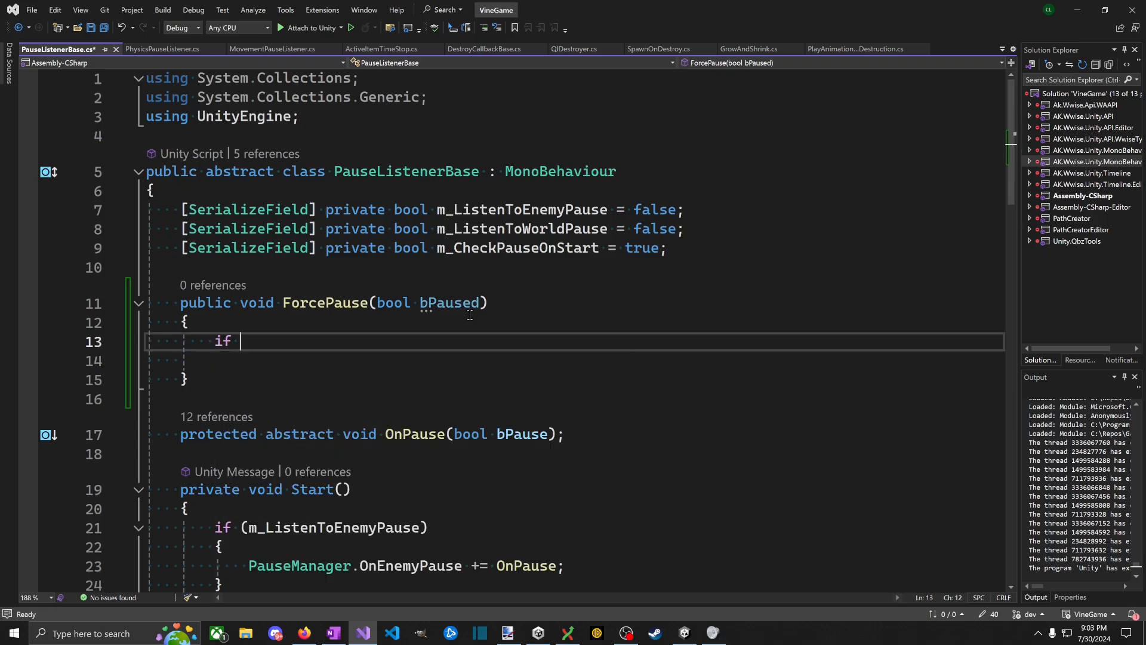
{"action": "type", "text": "*("}
{"action": "type", "text": "B"}
{"action": "key", "text": "BackSpace"}
{"action": "key", "text": "BackSpace"}
{"action": "type", "text": "(B"}
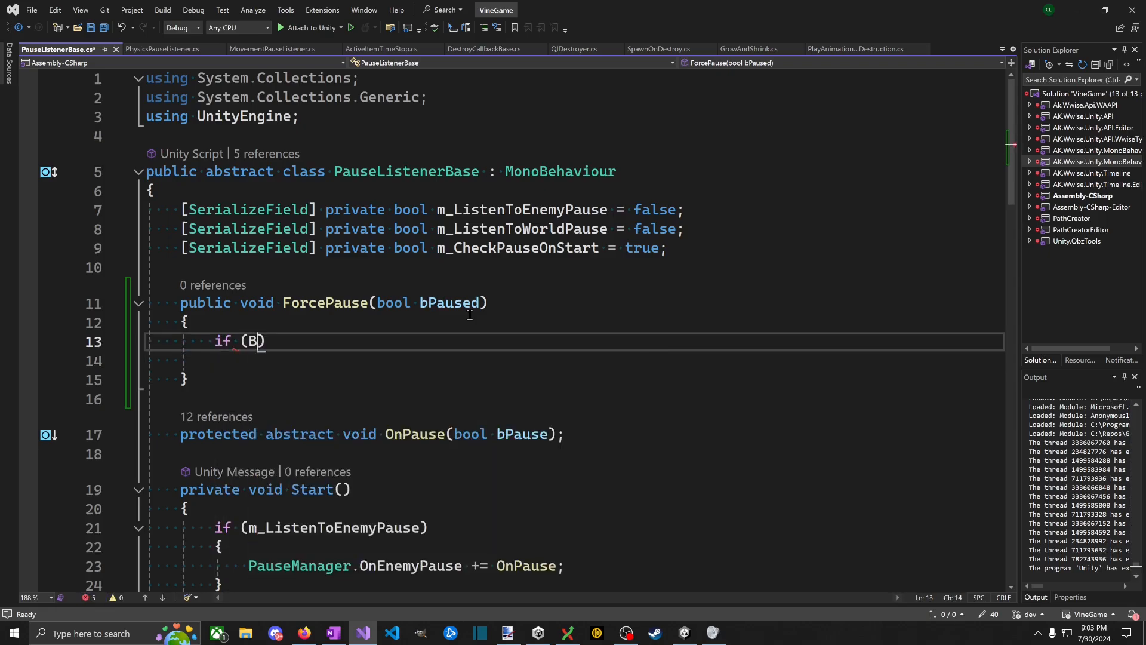
{"action": "type", "text": "P"}
{"action": "key", "text": "BackSpace"}
{"action": "key", "text": "BackSpace"}
{"action": "type", "text": "bPaused &&"}
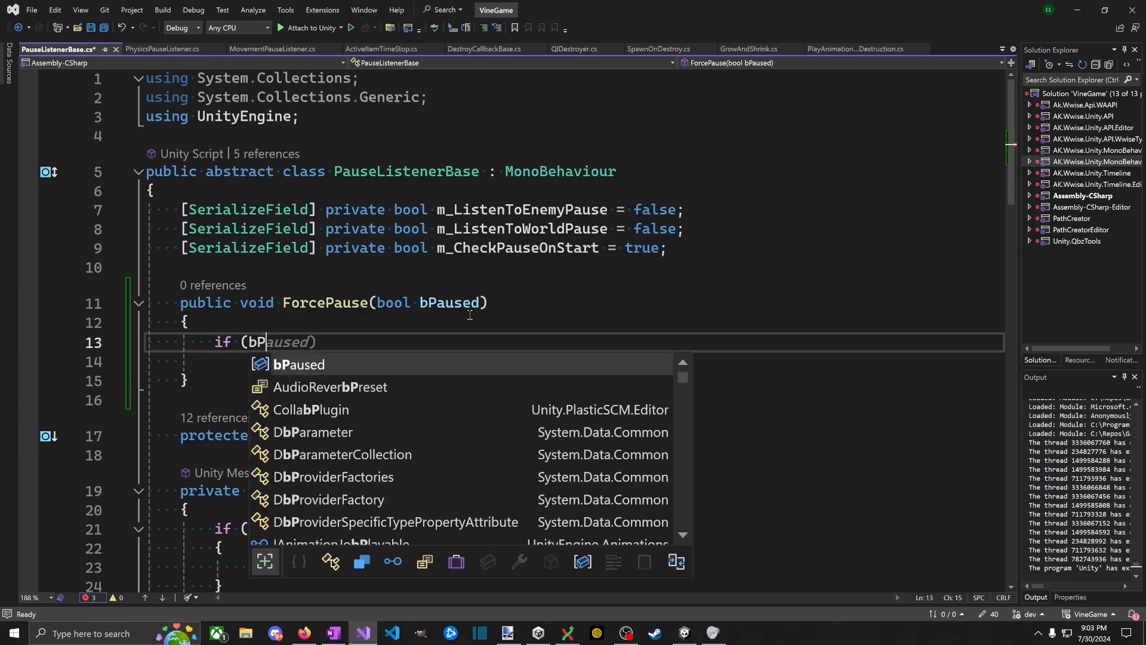
Step: Copy the line var ps = QGsmPlatform.s_Pause.GetPauseState(); from Start to the top of the ForcePause body
{"action": "scroll", "coordinate": [478, 317], "scroll_direction": "down", "scroll_amount": 15}
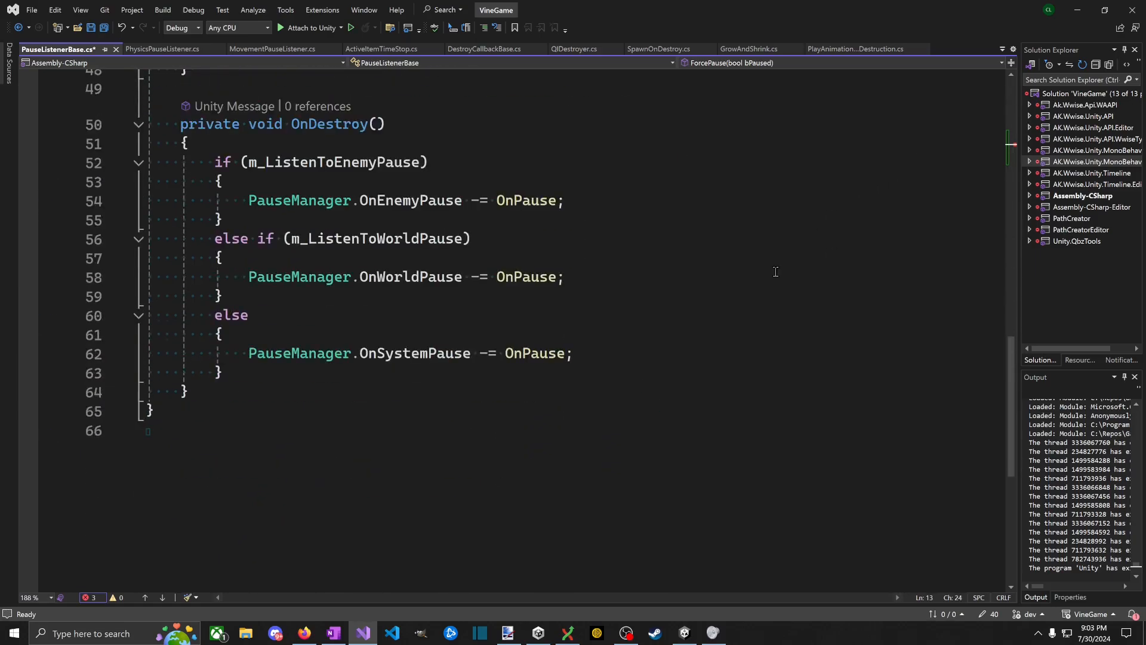
{"action": "scroll", "coordinate": [486, 317], "scroll_direction": "up", "scroll_amount": 5}
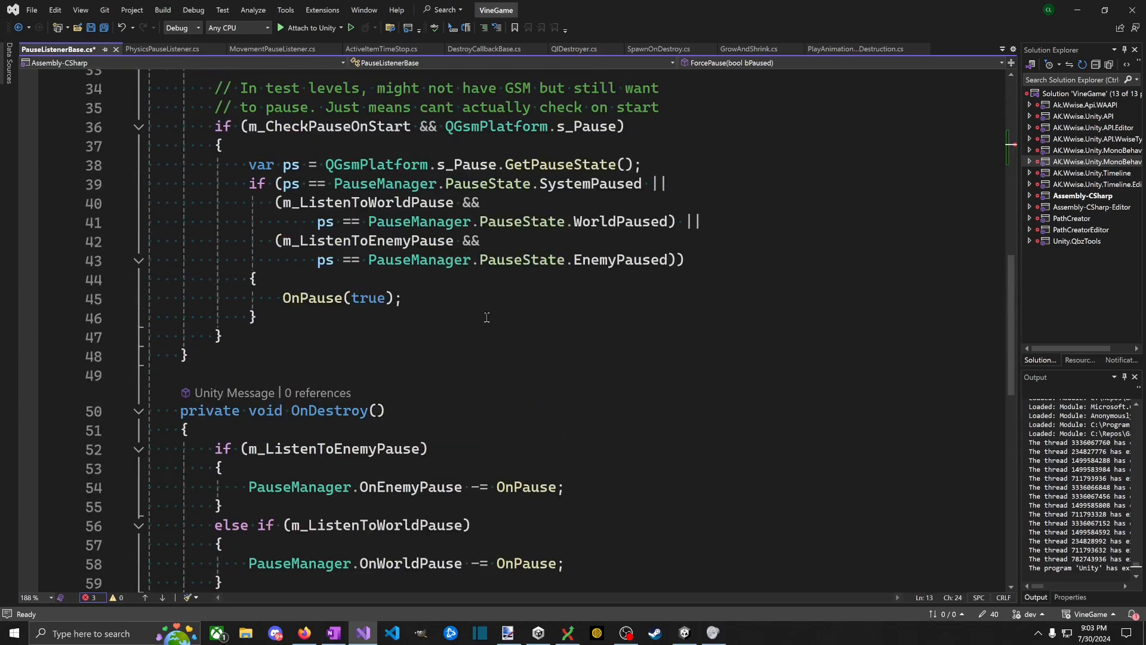
{"action": "triple_click", "coordinate": [366, 169]}
{"action": "key", "text": "ctrl+c"}
{"action": "scroll", "coordinate": [359, 291], "scroll_direction": "up", "scroll_amount": 9}
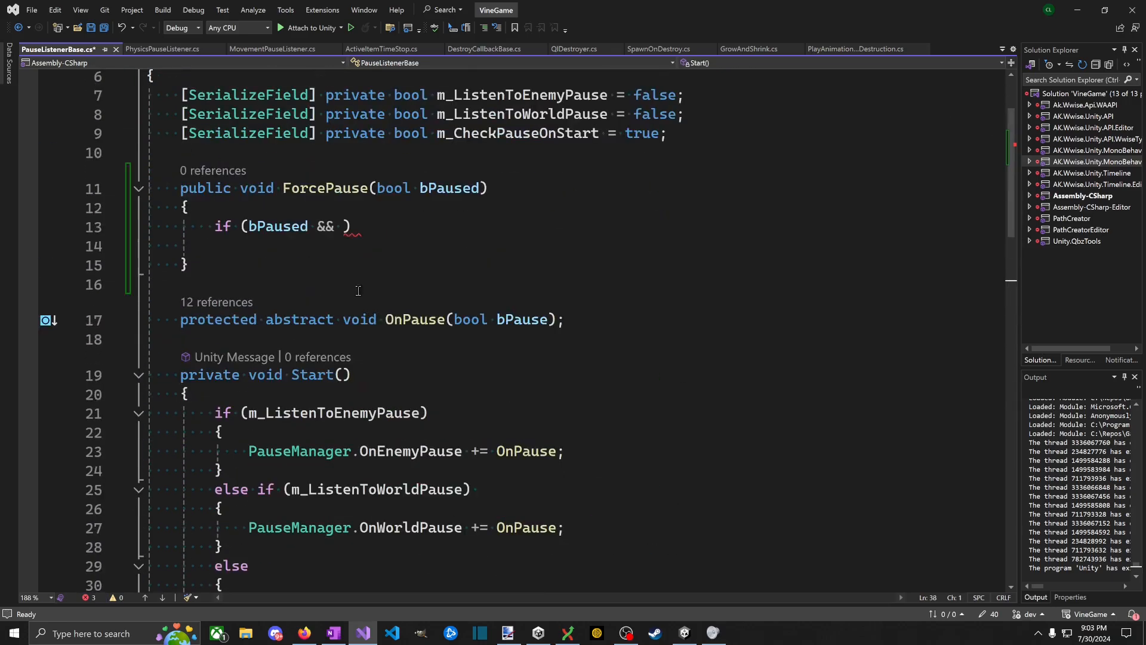
{"action": "left_click", "coordinate": [372, 206]}
{"action": "key", "text": "Return"}
{"action": "key", "text": "ctrl+v"}
{"action": "key", "text": "Down"}
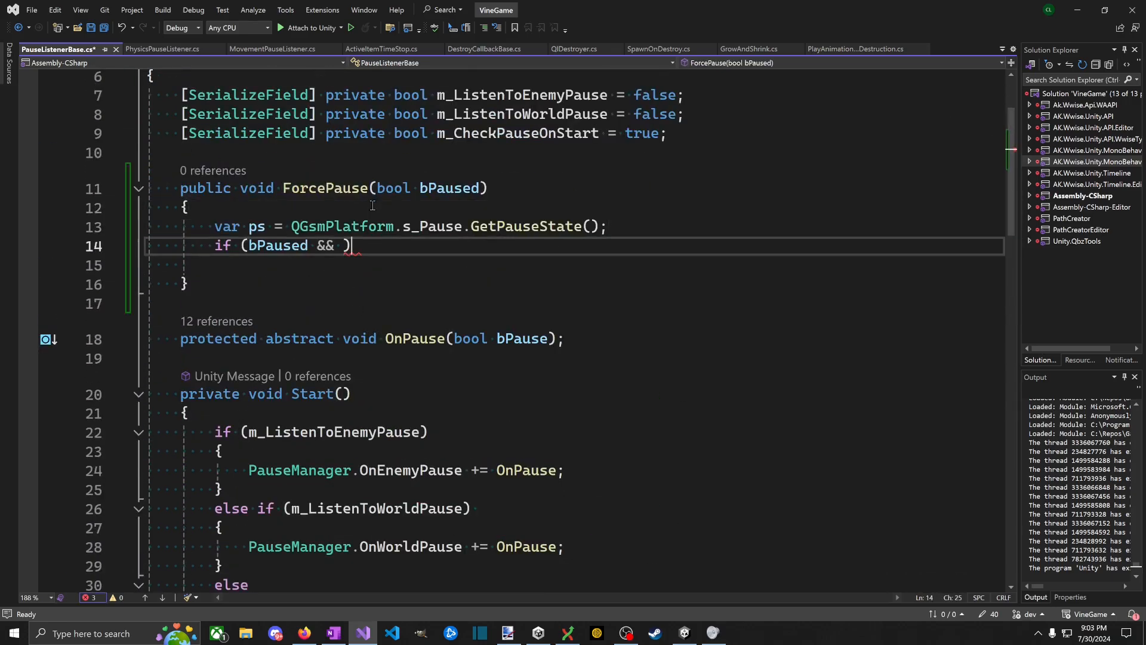
Step: Complete ForcePause's if condition with ps == PauseManager.PauseState.Unpaused
{"action": "type", "text": "ps"}
{"action": "key", "text": "BackSpace"}
{"action": "type", "text": "."}
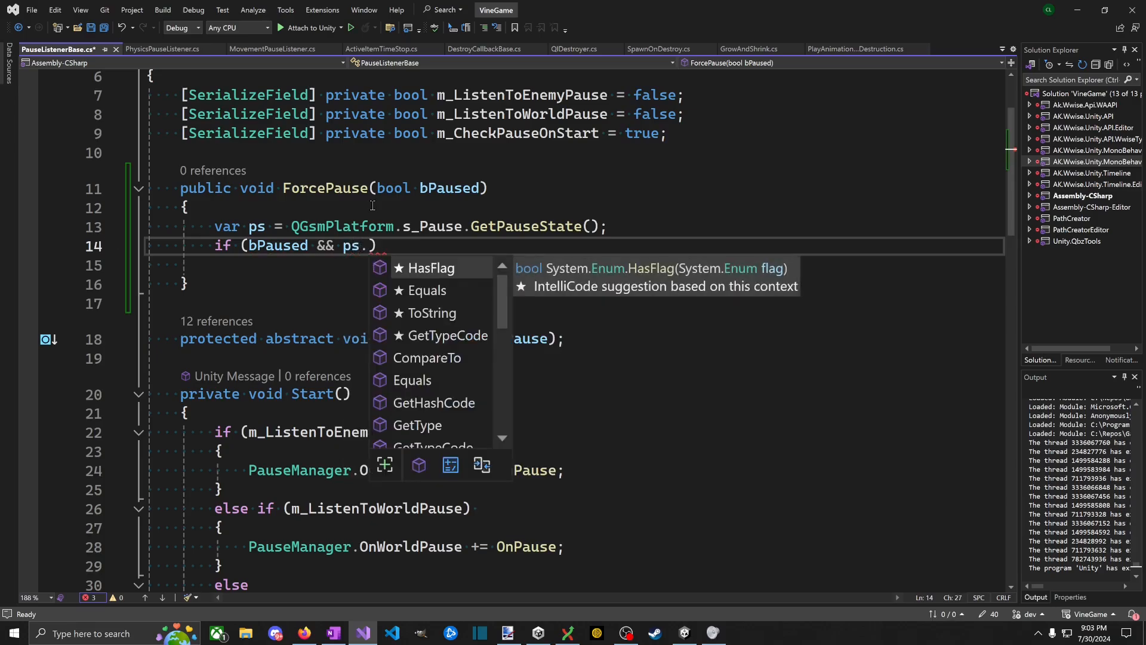
{"action": "key", "text": "BackSpace"}
{"action": "type", "text": "=="}
{"action": "key", "text": "Tab"}
{"action": "type", "text": ".n"}
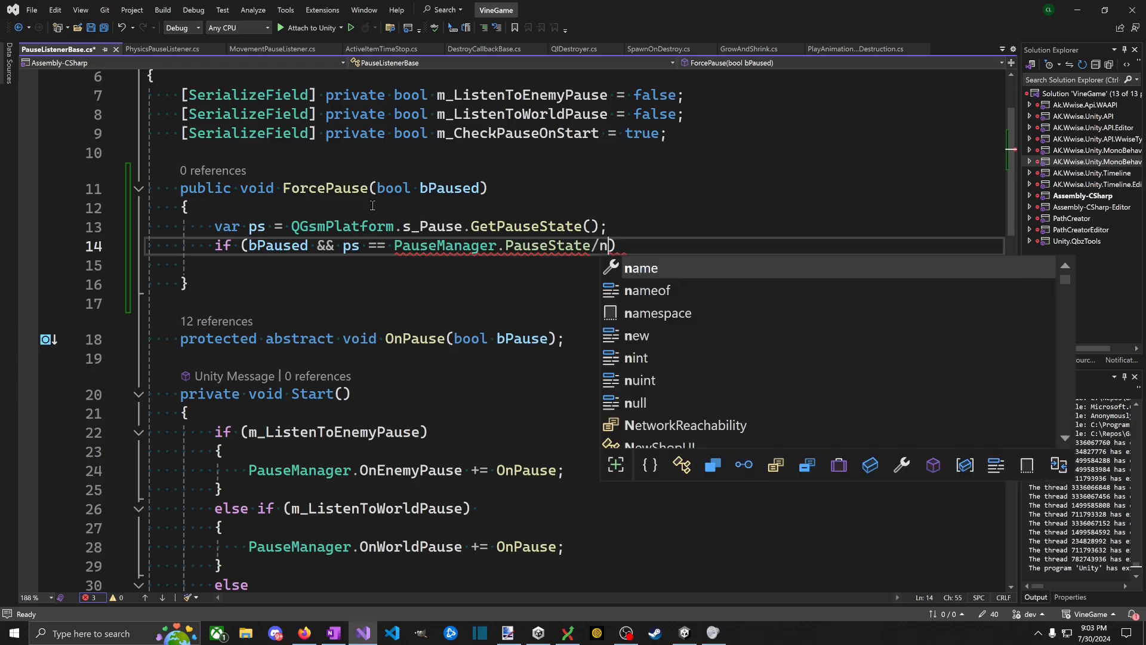
{"action": "key", "text": "Tab"}
{"action": "key", "text": "End"}
{"action": "key", "text": "Return"}
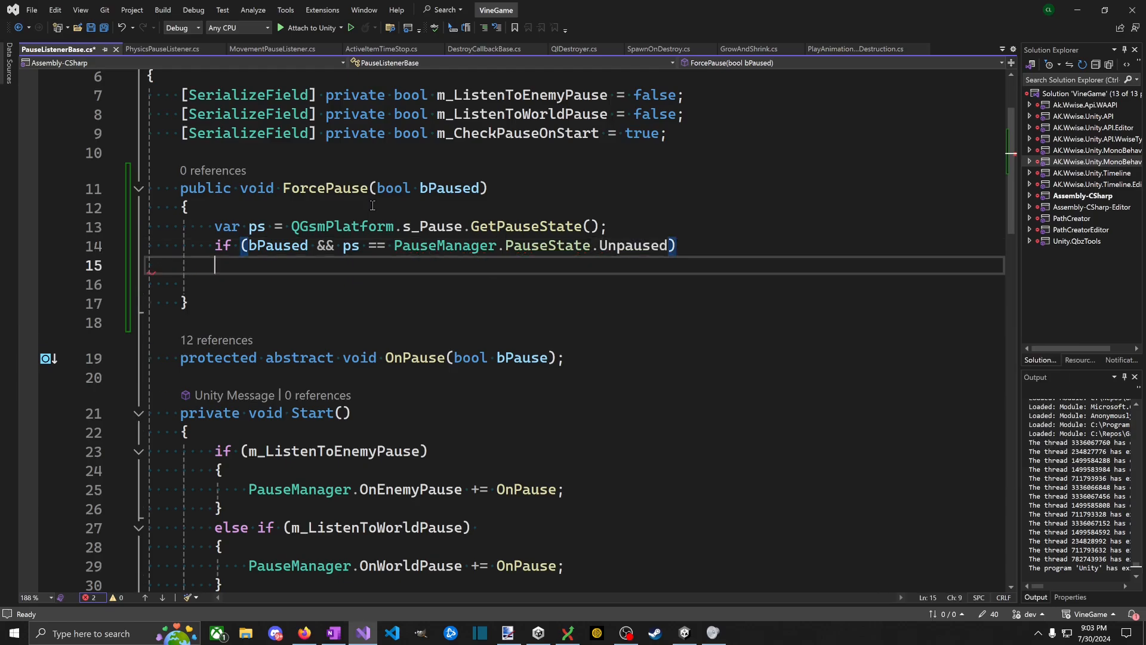
{"action": "type", "text": "{"}
{"action": "key", "text": "Return"}
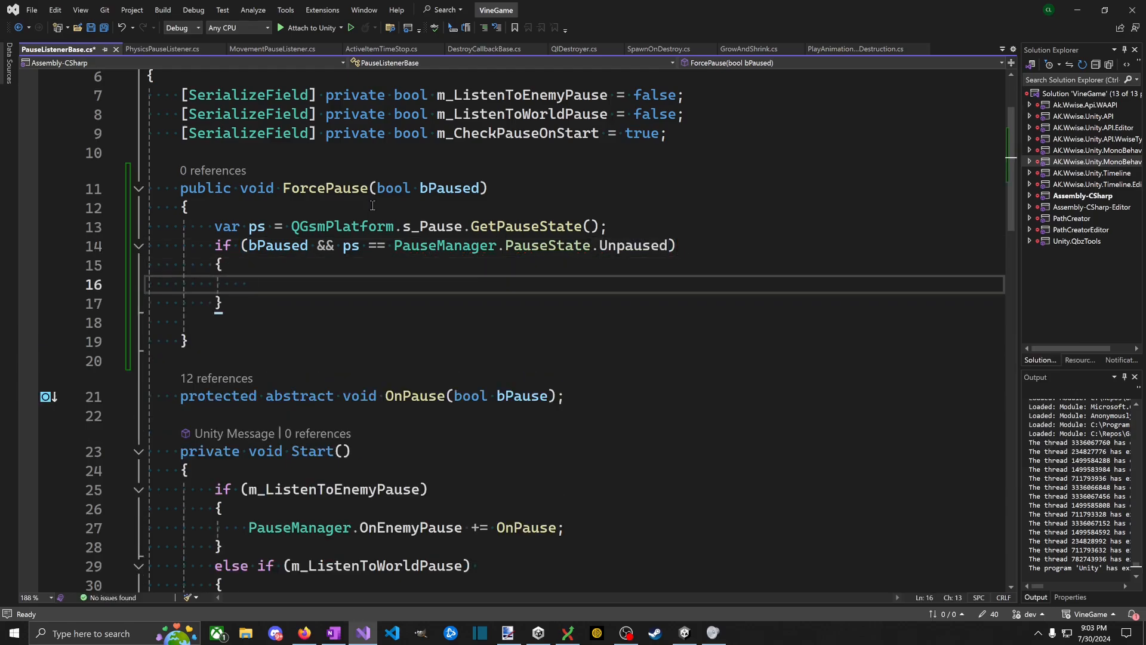
{"action": "key", "text": "ctrl+z"}
{"action": "key", "text": "ctrl+z"}
{"action": "key", "text": "ctrl+z"}
{"action": "key", "text": "ctrl+z"}
{"action": "key", "text": "ctrl+z"}
{"action": "key", "text": "ctrl+z"}
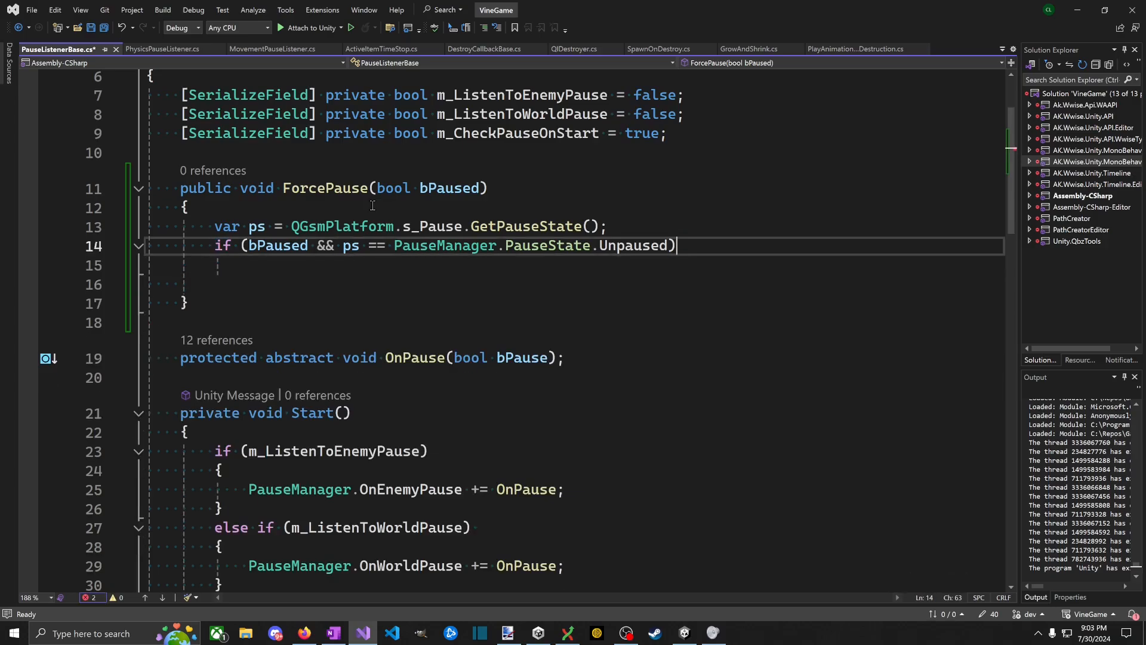
Step: Wrap the Unpaused check in its own parentheses and begin an alternative clause || (!bPaused && ) on the following line
{"action": "key", "text": "Left"}
{"action": "key", "text": "Home"}
{"action": "key", "text": "ctrl+Right"}
{"action": "key", "text": "ctrl+Right"}
{"action": "type", "text": "("}
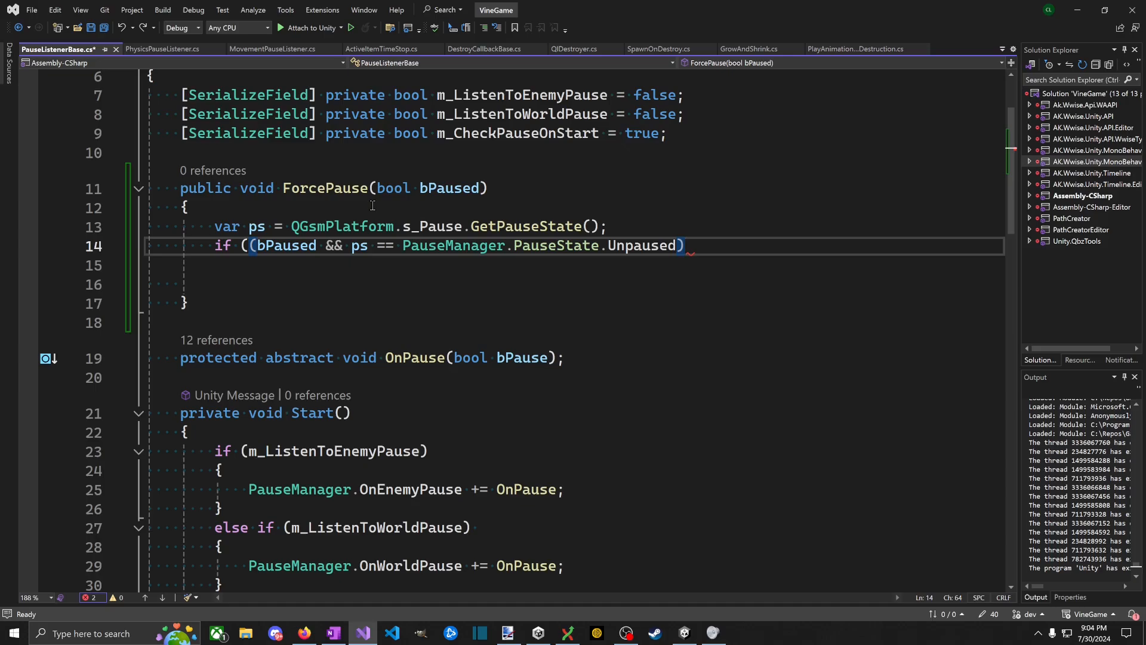
{"action": "type", "text": ") ||"}
{"action": "key", "text": "Return"}
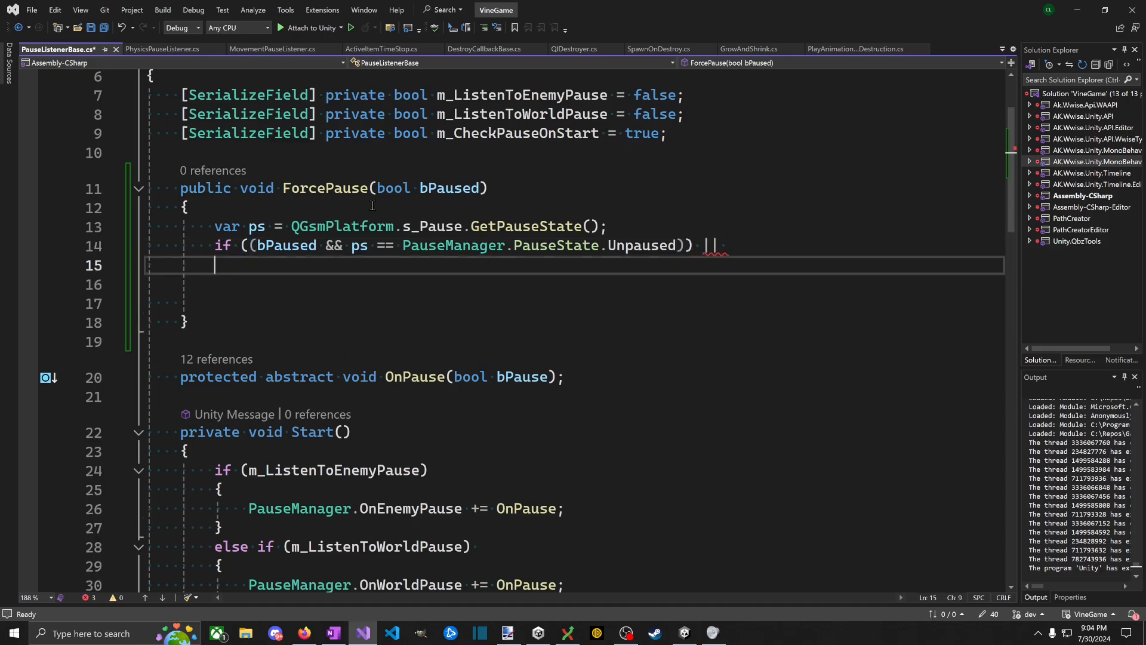
{"action": "type", "text": "(!b"}
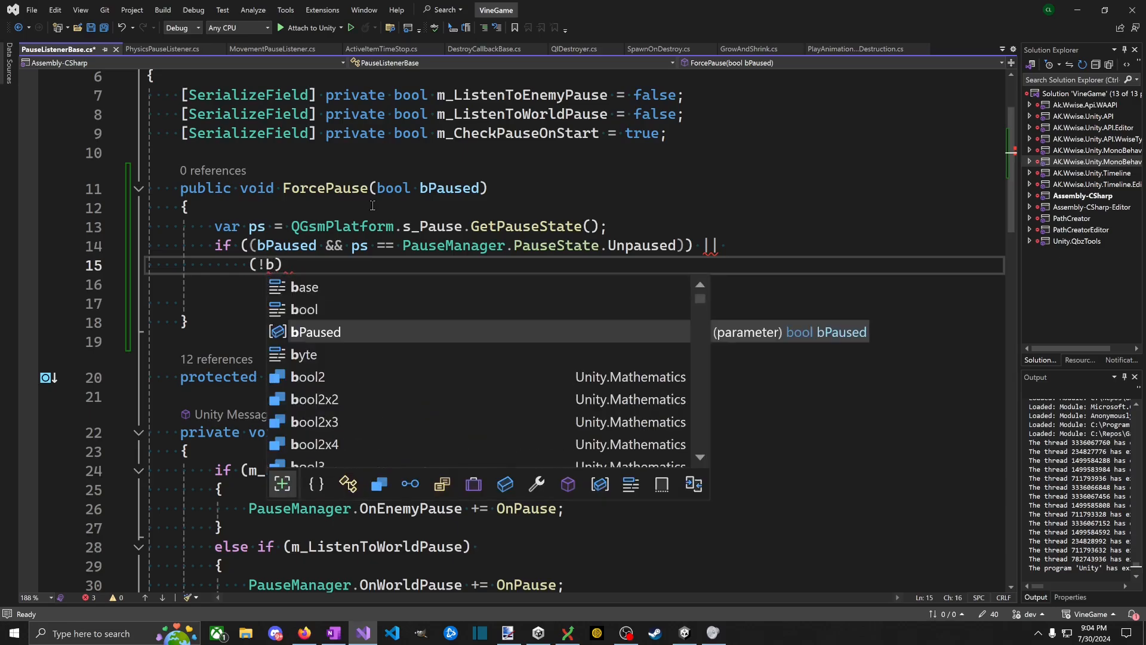
{"action": "type", "text": "Paused &&"}
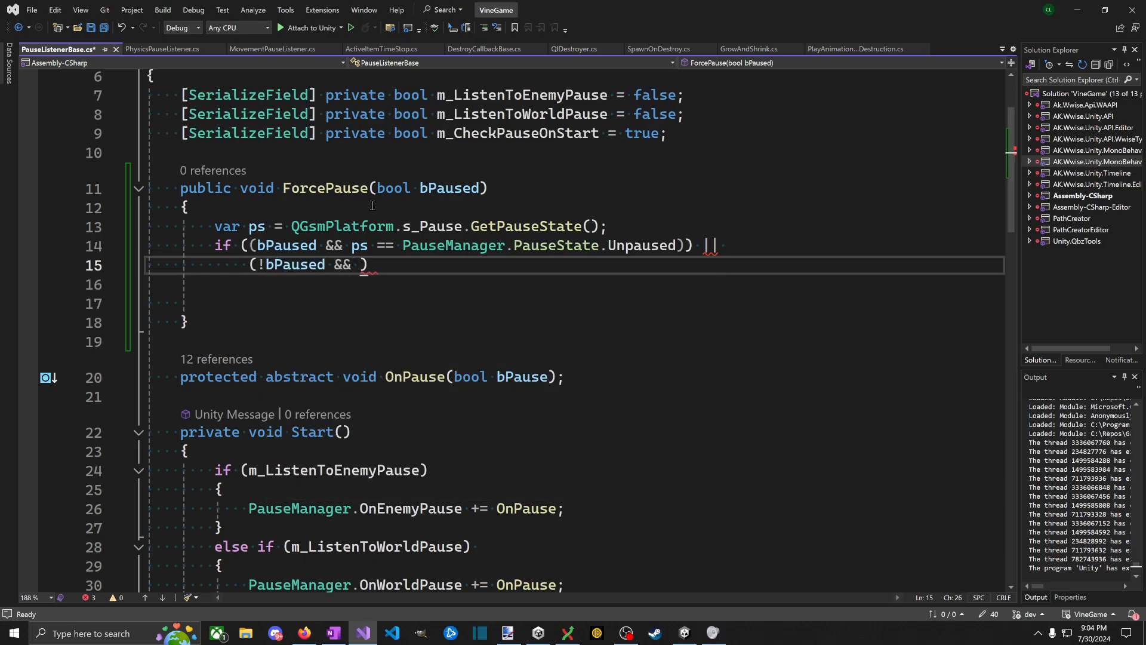
Step: Review the pause checks in Start and insert blank lines between the OnPause declaration and the Start method
{"action": "scroll", "coordinate": [412, 371], "scroll_direction": "down", "scroll_amount": 9}
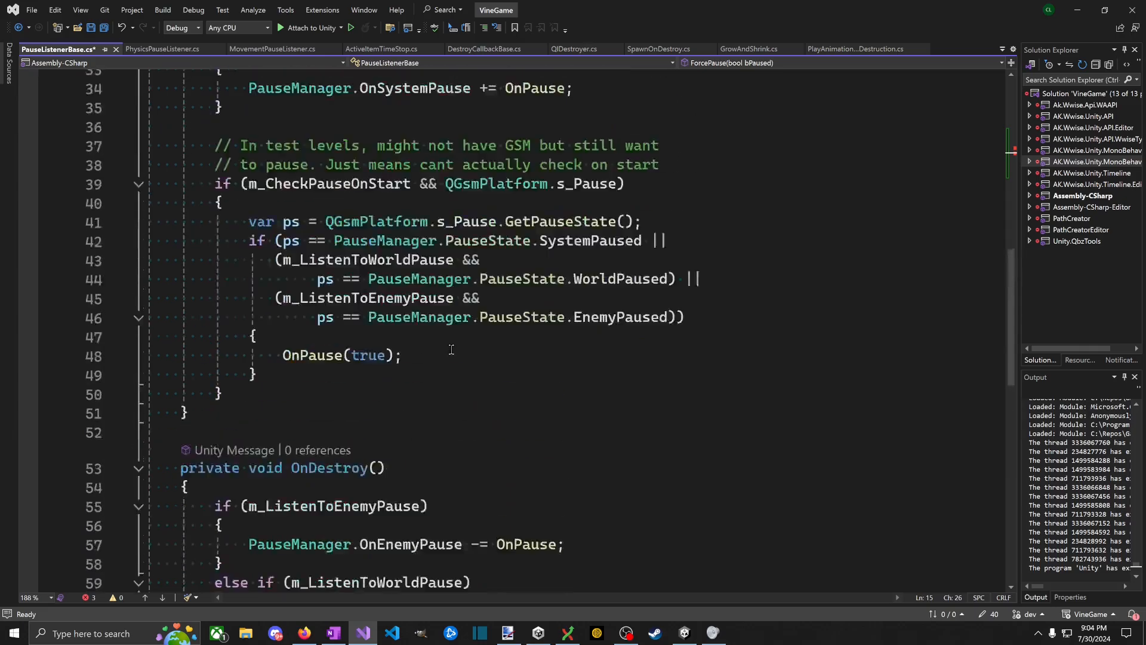
{"action": "scroll", "coordinate": [452, 537], "scroll_direction": "up", "scroll_amount": 2}
{"action": "left_click", "coordinate": [431, 111]}
{"action": "scroll", "coordinate": [390, 293], "scroll_direction": "up", "scroll_amount": 4}
{"action": "left_click", "coordinate": [382, 450]}
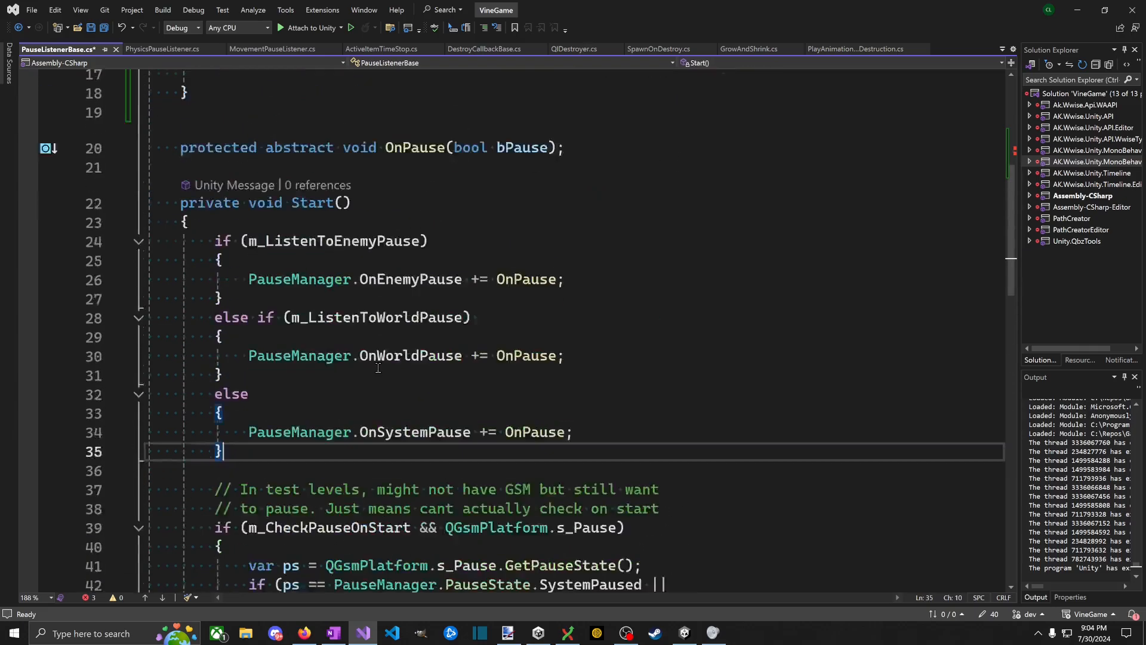
{"action": "scroll", "coordinate": [379, 366], "scroll_direction": "up", "scroll_amount": 1}
{"action": "left_click", "coordinate": [430, 112]}
{"action": "left_click", "coordinate": [436, 151]}
{"action": "left_click", "coordinate": [444, 224]}
{"action": "key", "text": "Return"}
{"action": "key", "text": "Return"}
{"action": "key", "text": "Up"}
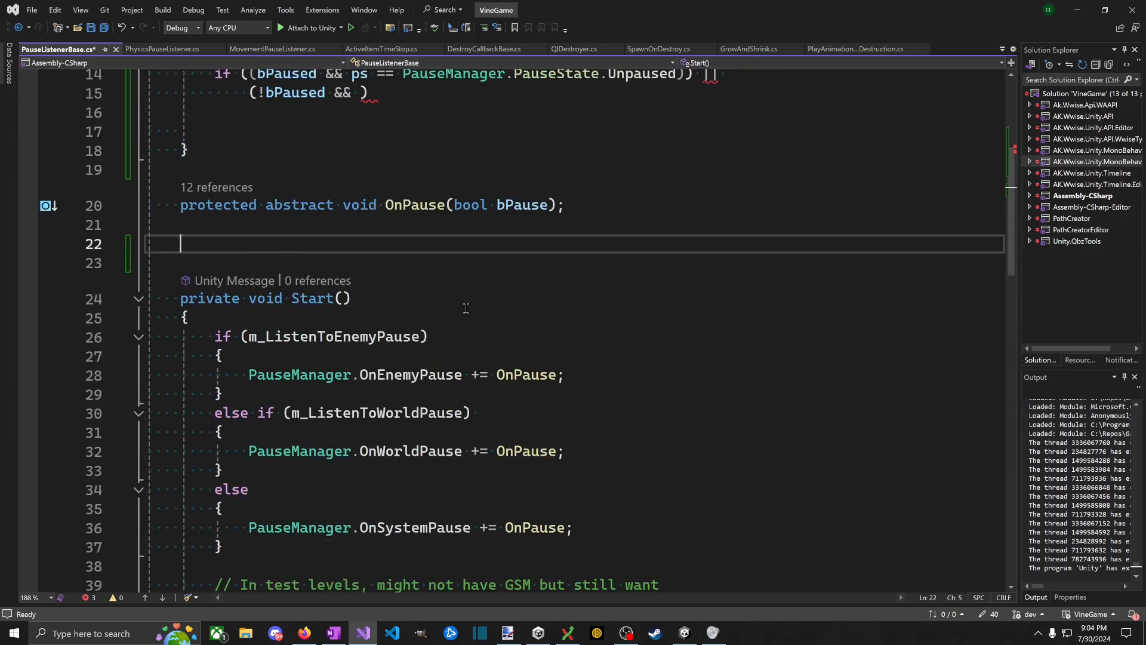
Step: Declare the method private bool ShouldBePaused() with an empty body above Start
{"action": "scroll", "coordinate": [927, 460], "scroll_direction": "down", "scroll_amount": 5}
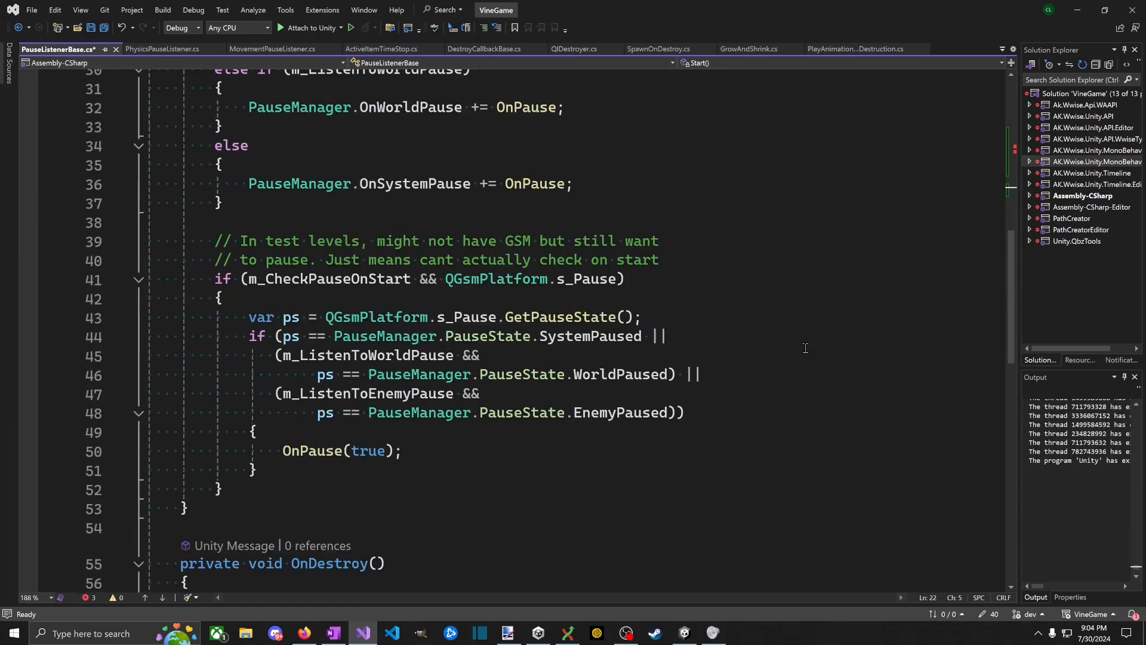
{"action": "scroll", "coordinate": [805, 349], "scroll_direction": "up", "scroll_amount": 2}
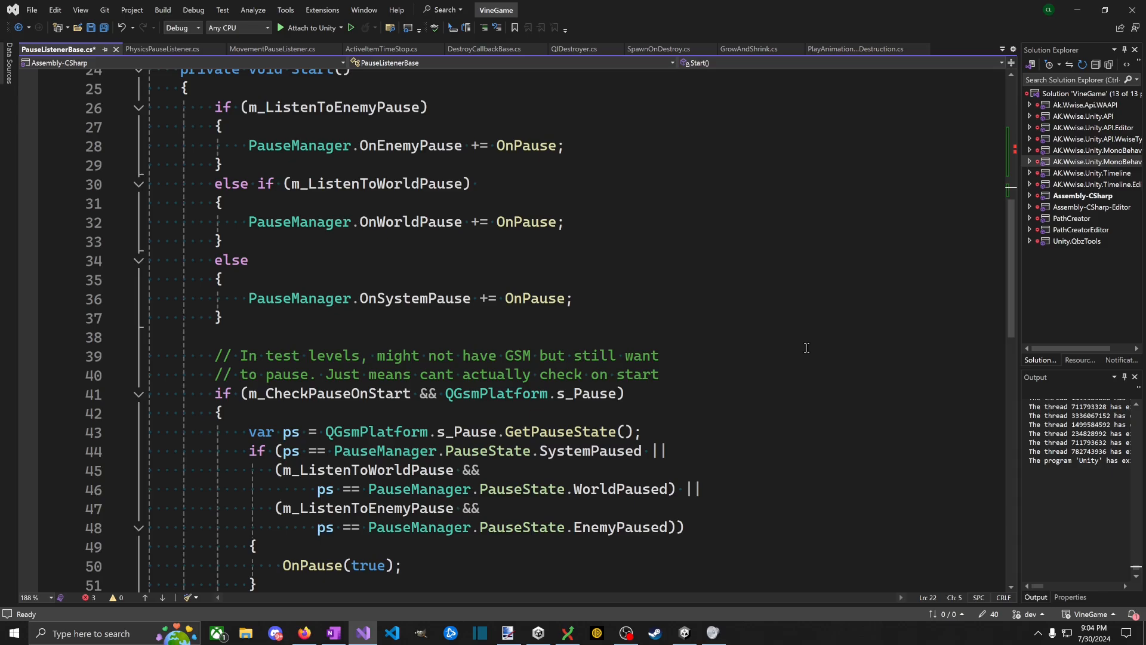
{"action": "type", "text": "private b"}
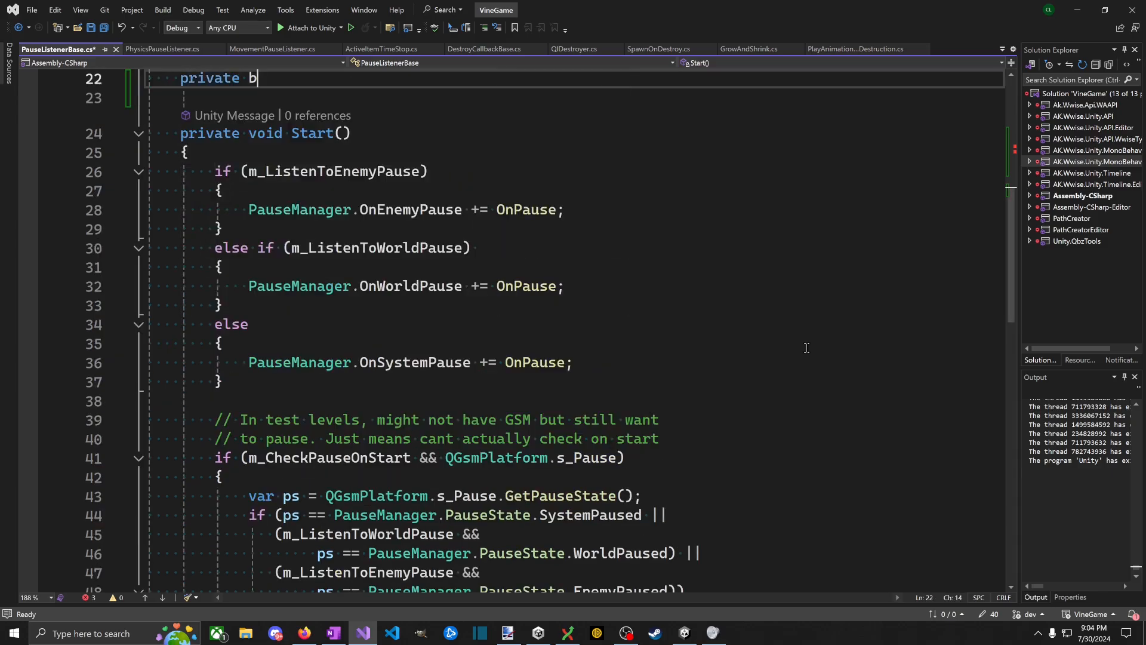
{"action": "type", "text": "ool Shou"}
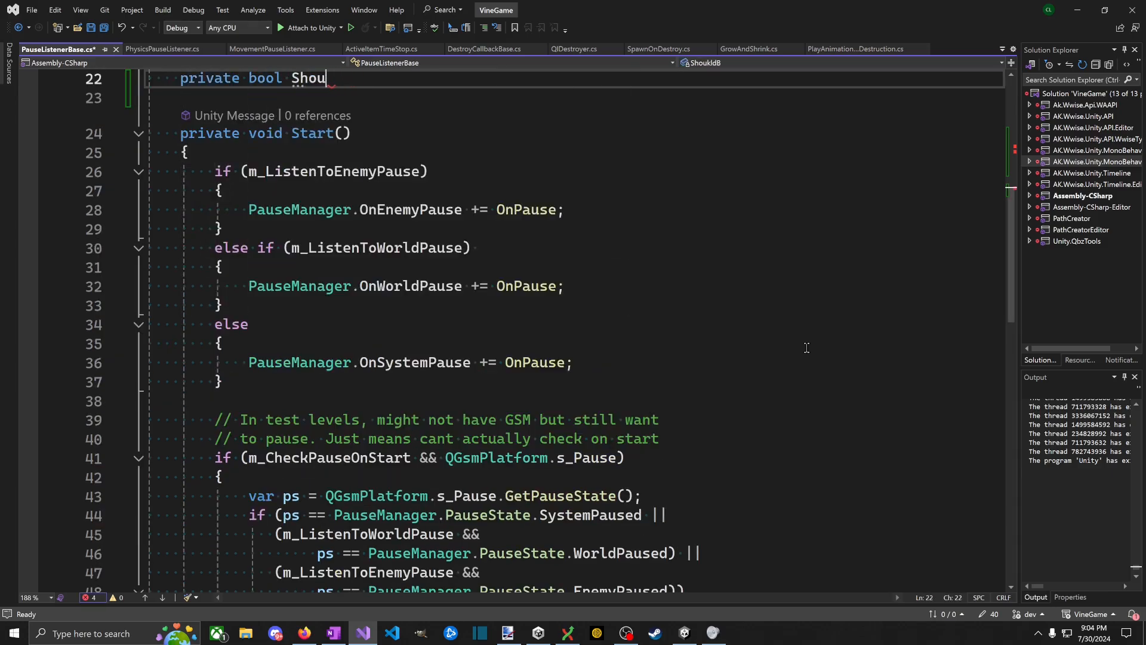
{"action": "type", "text": "klldBePaused()"}
{"action": "key", "text": "Return"}
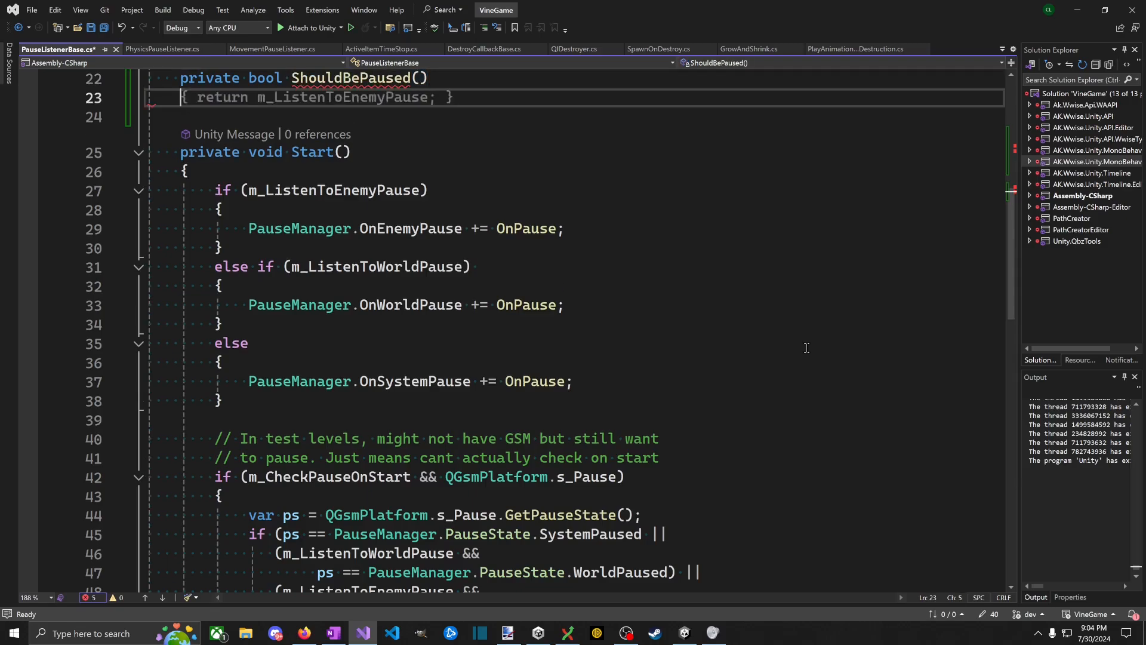
{"action": "type", "text": "{"}
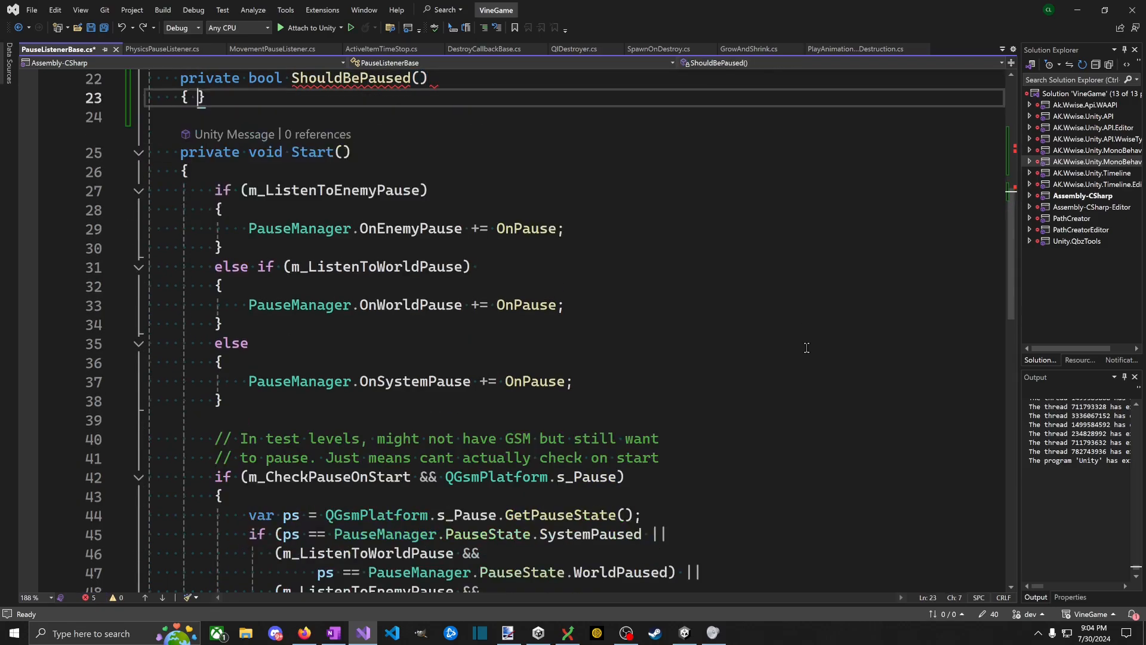
{"action": "key", "text": "Return"}
Step: Copy Start's if condition covering SystemPaused, WorldPaused and EnemyPaused into the ShouldBePaused body
{"action": "scroll", "coordinate": [388, 441], "scroll_direction": "down", "scroll_amount": 5}
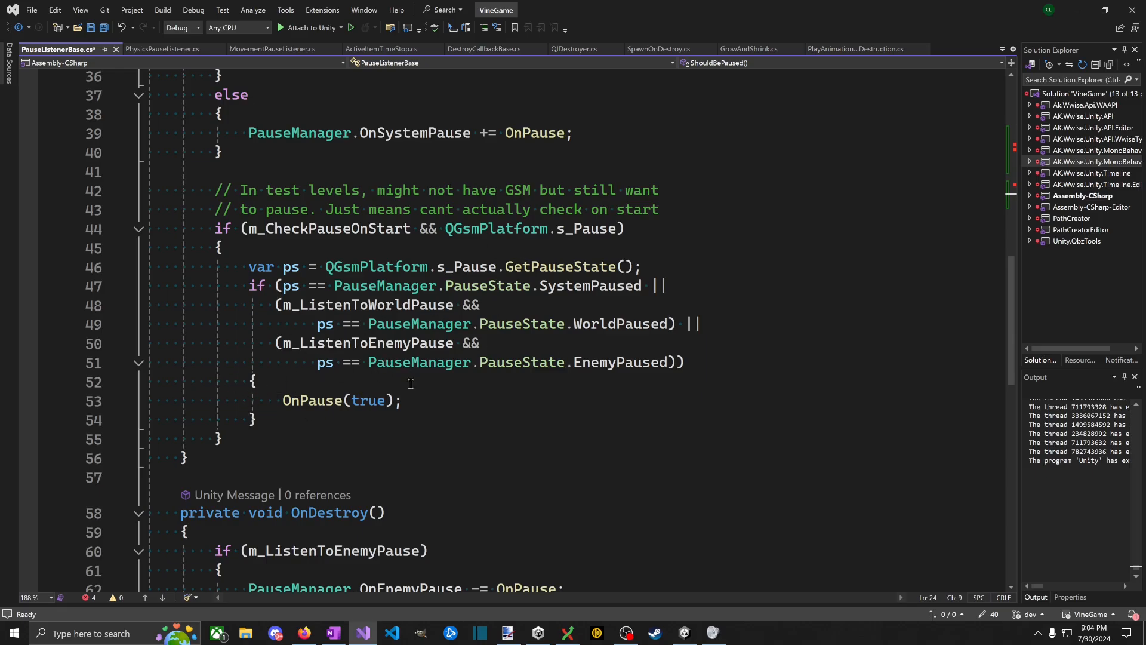
{"action": "triple_click", "coordinate": [371, 363]}
{"action": "left_click_drag", "start_coordinate": [371, 363], "coordinate": [270, 286]}
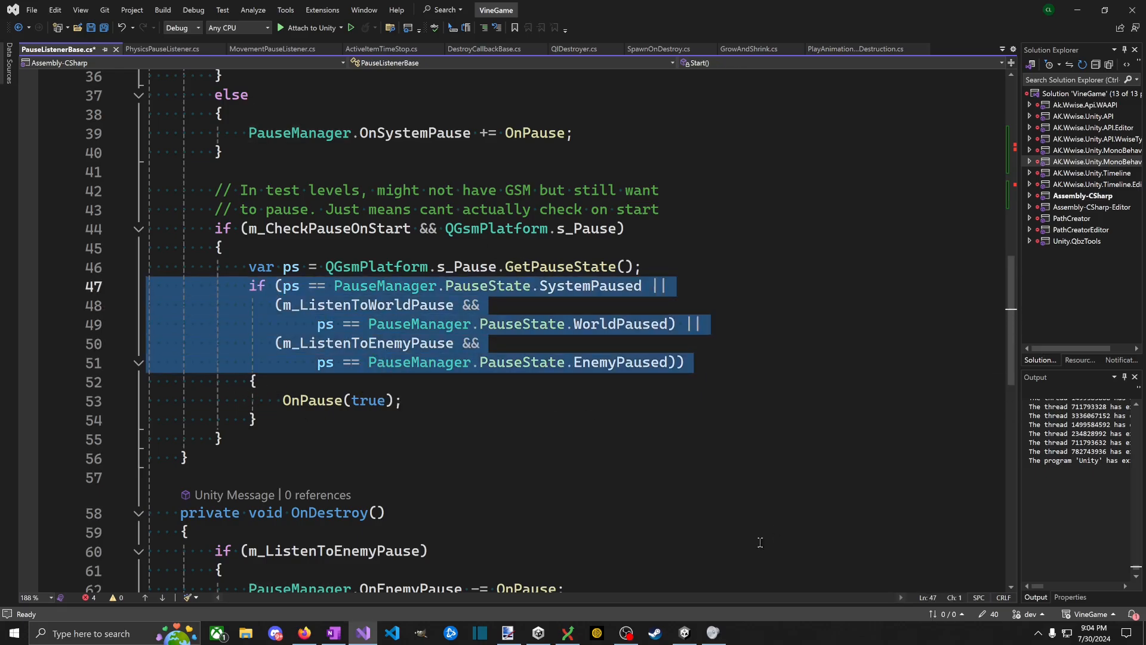
{"action": "key", "text": "ctrl+x"}
{"action": "scroll", "coordinate": [760, 542], "scroll_direction": "up", "scroll_amount": 8}
{"action": "left_click", "coordinate": [198, 346]}
{"action": "key", "text": "ctrl+v"}
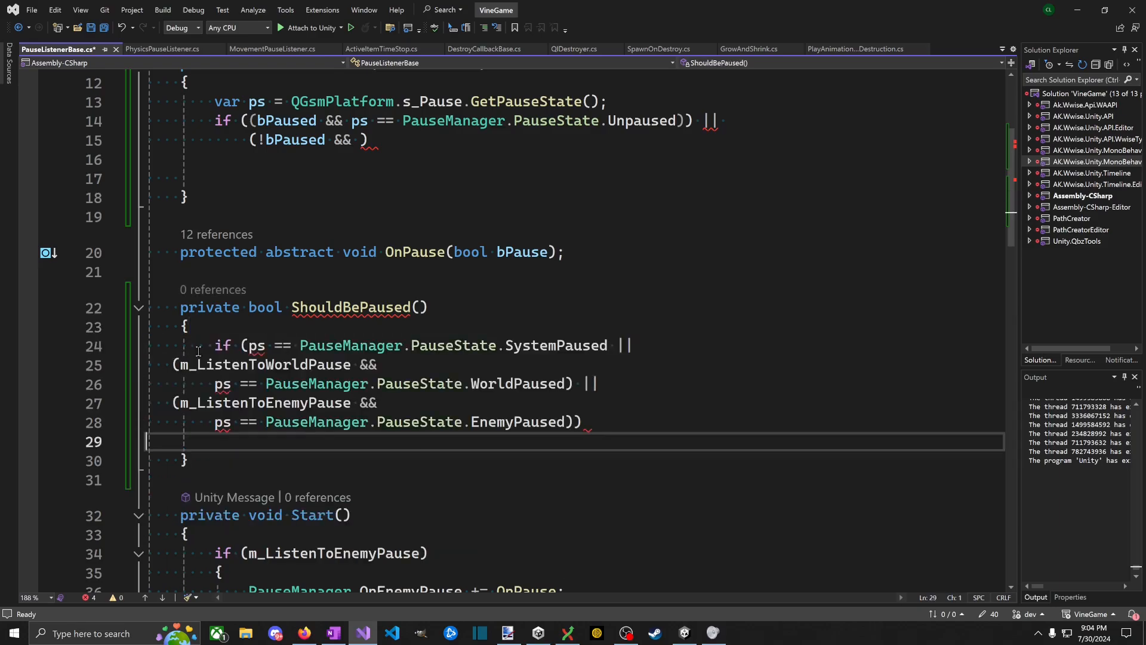
Step: Copy the line var ps = QGsmPlatform.s_Pause.GetPauseState(); to the top of the ShouldBePaused body
{"action": "left_click", "coordinate": [200, 326]}
{"action": "scroll", "coordinate": [357, 239], "scroll_direction": "down", "scroll_amount": 12}
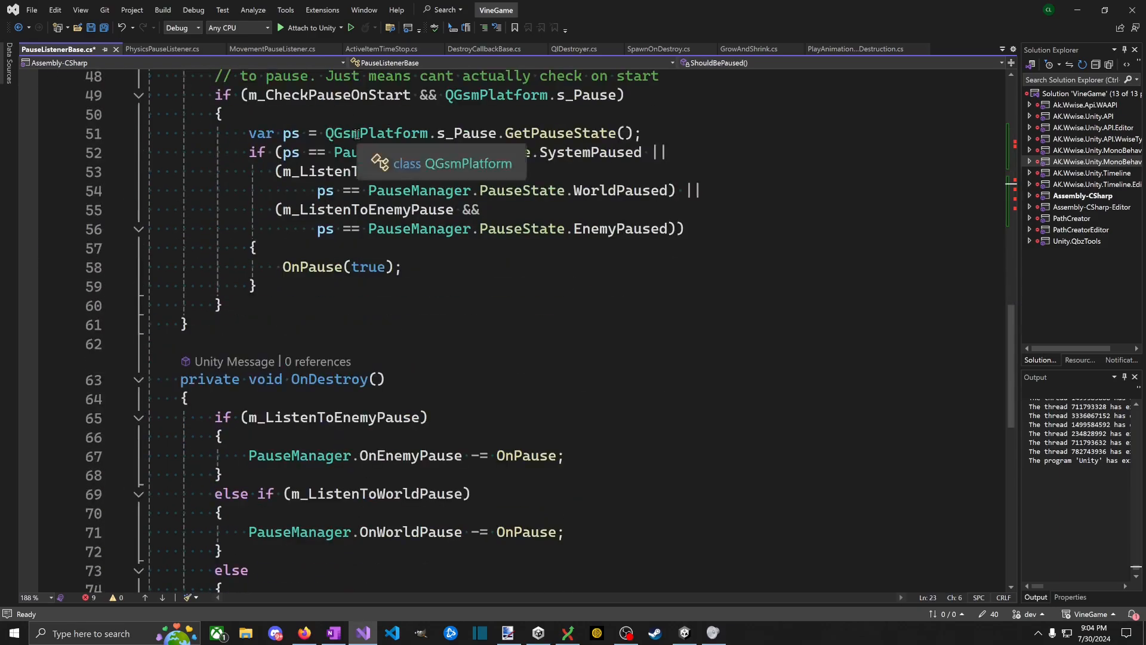
{"action": "triple_click", "coordinate": [358, 135]}
{"action": "scroll", "coordinate": [355, 191], "scroll_direction": "up", "scroll_amount": 10}
{"action": "left_click", "coordinate": [336, 156]}
{"action": "key", "text": "Return"}
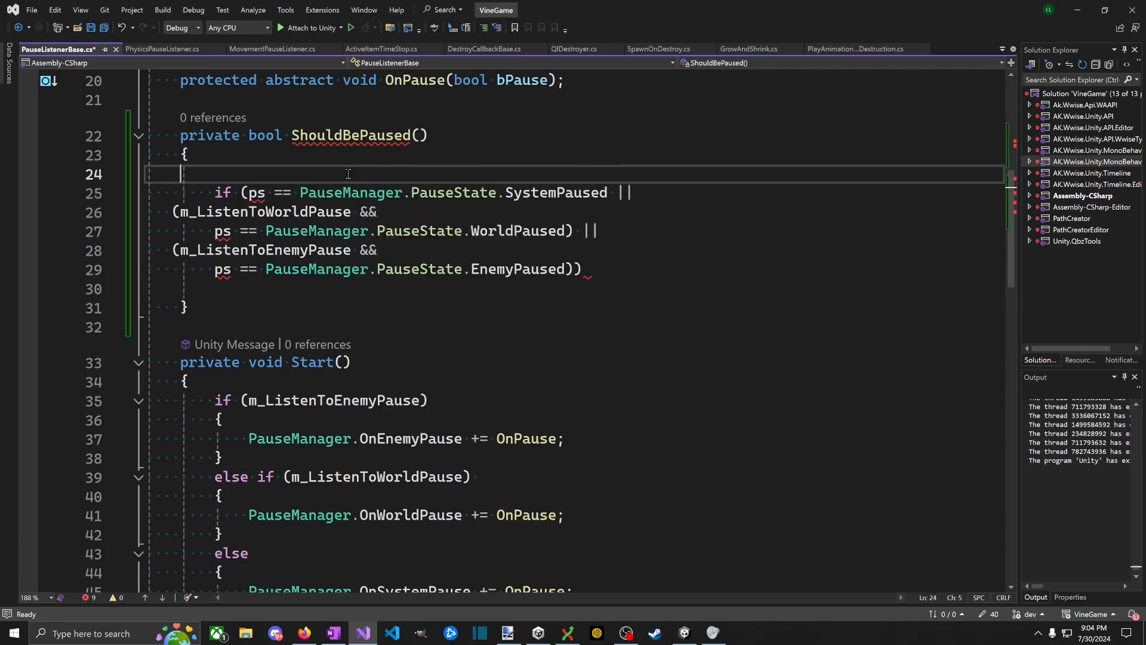
{"action": "key", "text": "ctrl+v"}
{"action": "key", "text": "Delete"}
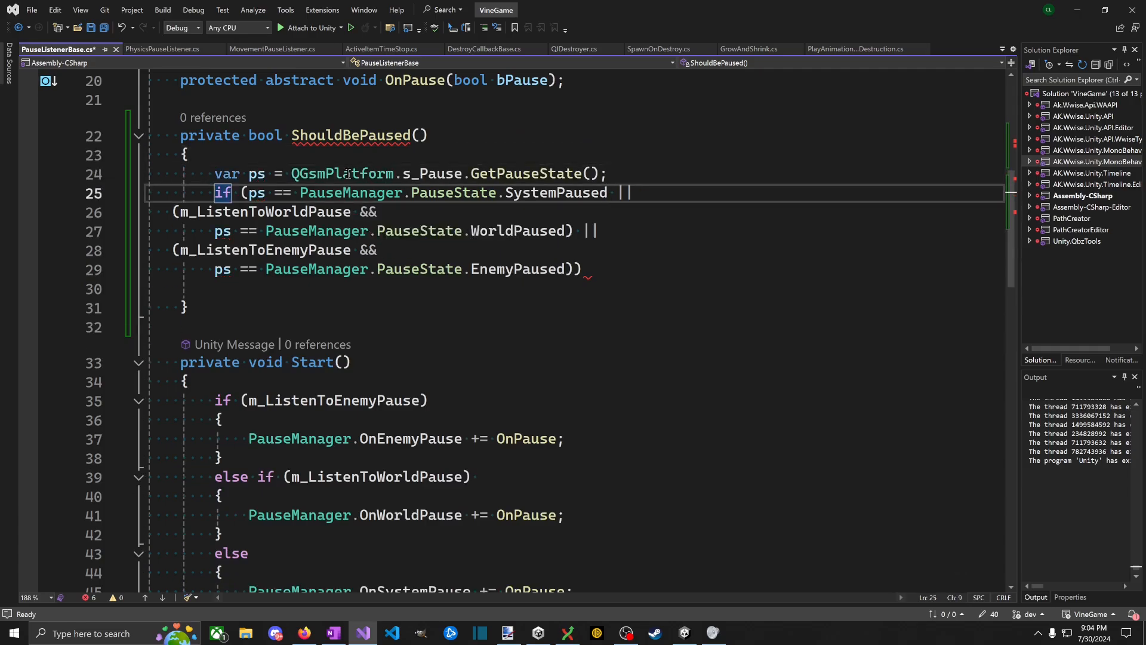
Step: Replace the if keyword in ShouldBePaused with return, keeping the opening parenthesis before the condition
{"action": "type", "text": "return"}
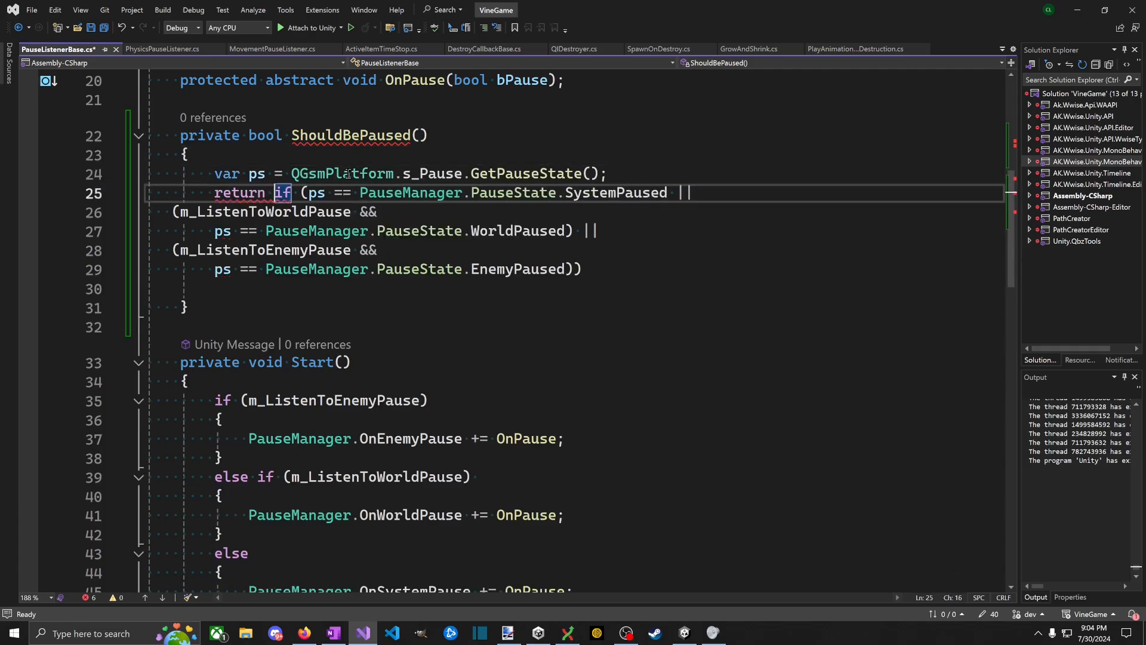
{"action": "key", "text": "Delete"}
{"action": "key", "text": "Delete"}
{"action": "key", "text": "Delete"}
{"action": "key", "text": "Delete"}
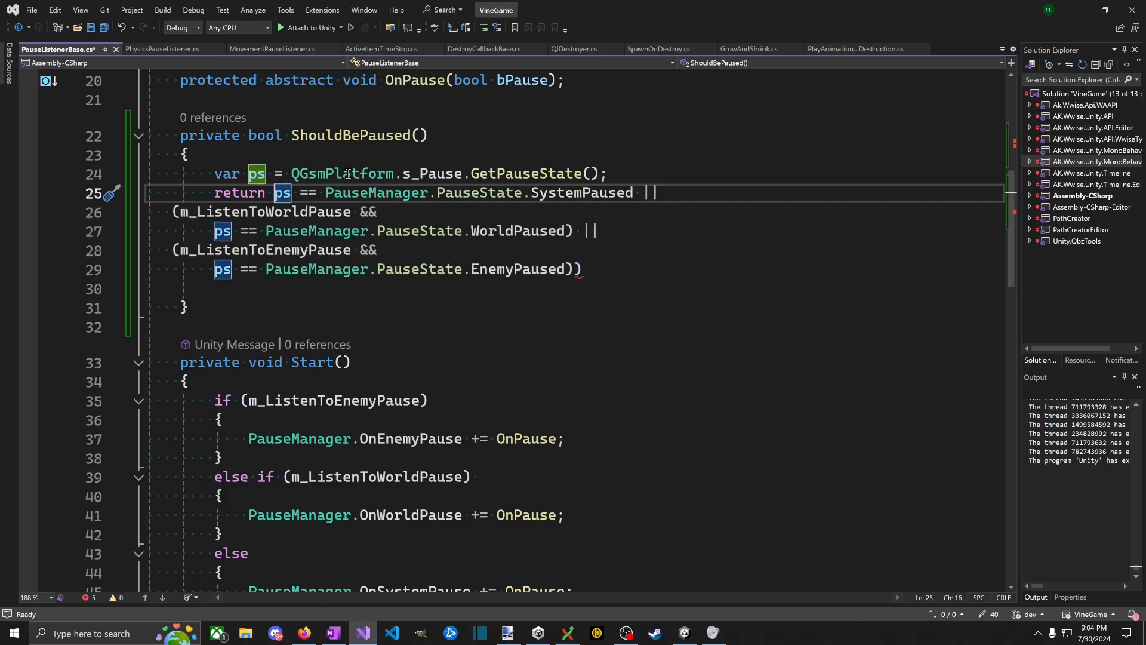
{"action": "type", "text": "("}
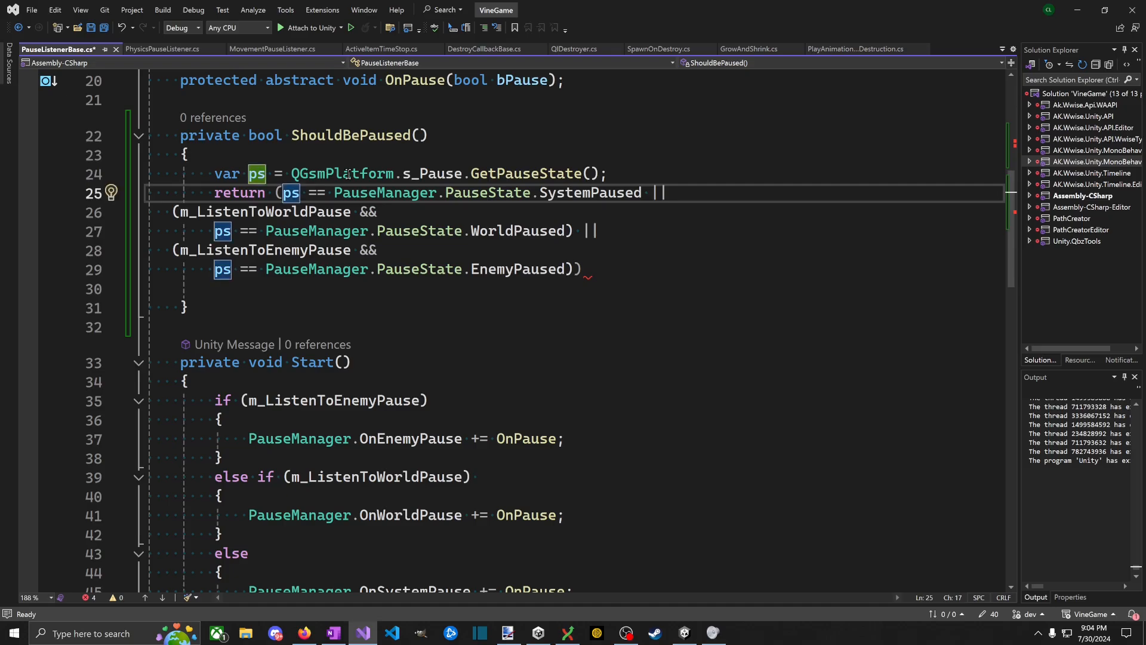
Step: Indent the m_ListenToWorldPause line beneath the SystemPaused check in ShouldBePaused and join the WorldPaused comparison onto it
{"action": "key", "text": "Down"}
{"action": "key", "text": "Home"}
{"action": "key", "text": "Tab"}
{"action": "key", "text": "Tab"}
{"action": "key", "text": "Tab"}
{"action": "key", "text": "Tab"}
{"action": "key", "text": "Down"}
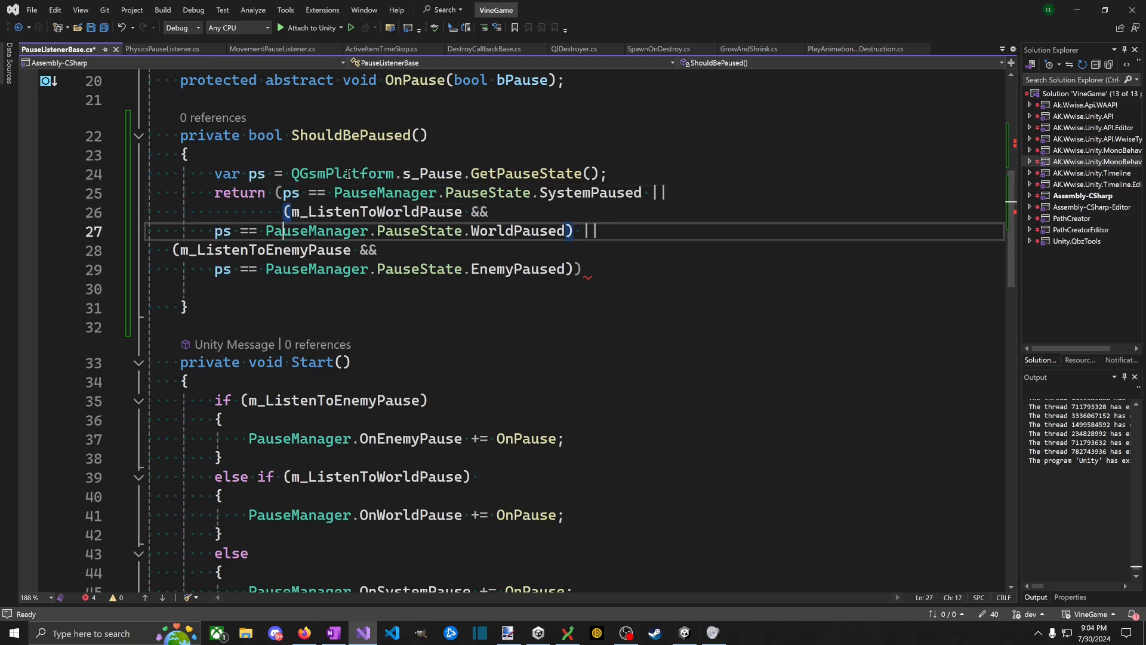
{"action": "key", "text": "Home"}
{"action": "key", "text": "BackSpace"}
Step: Indent the m_ListenToEnemyPause line and align both listener conditions with the opening parenthesis of the return expression
{"action": "key", "text": "Down"}
{"action": "key", "text": "Home"}
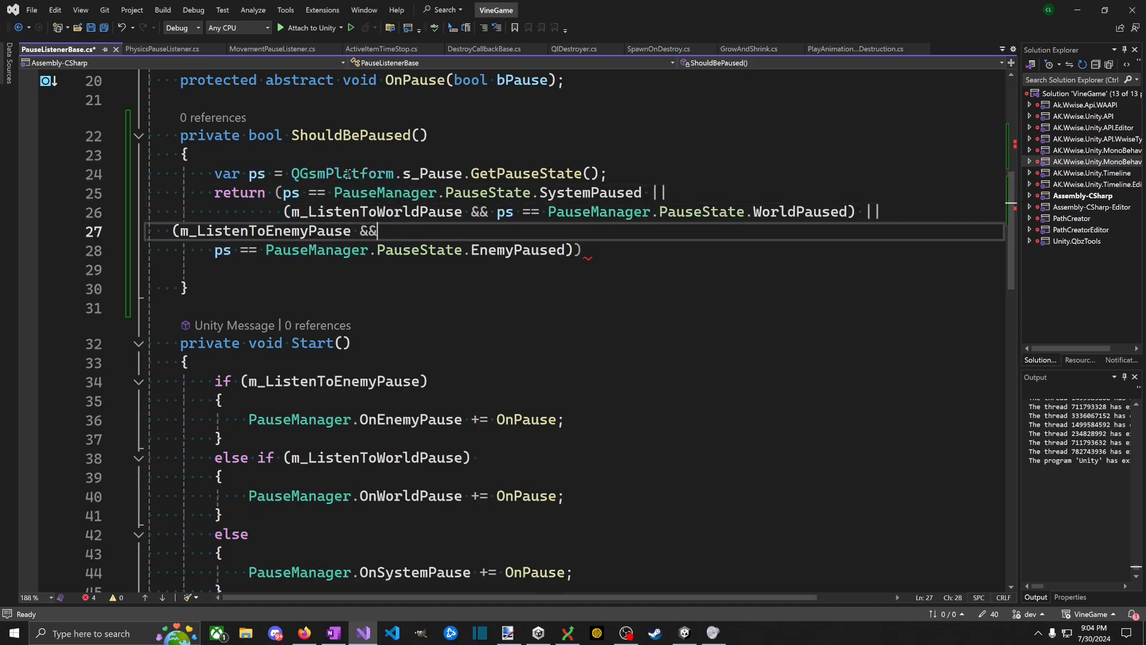
{"action": "key", "text": "Tab"}
{"action": "key", "text": "Tab"}
{"action": "key", "text": "Tab"}
{"action": "key", "text": "Tab"}
{"action": "key", "text": "Up"}
{"action": "key", "text": "BackSpace"}
{"action": "key", "text": "Down"}
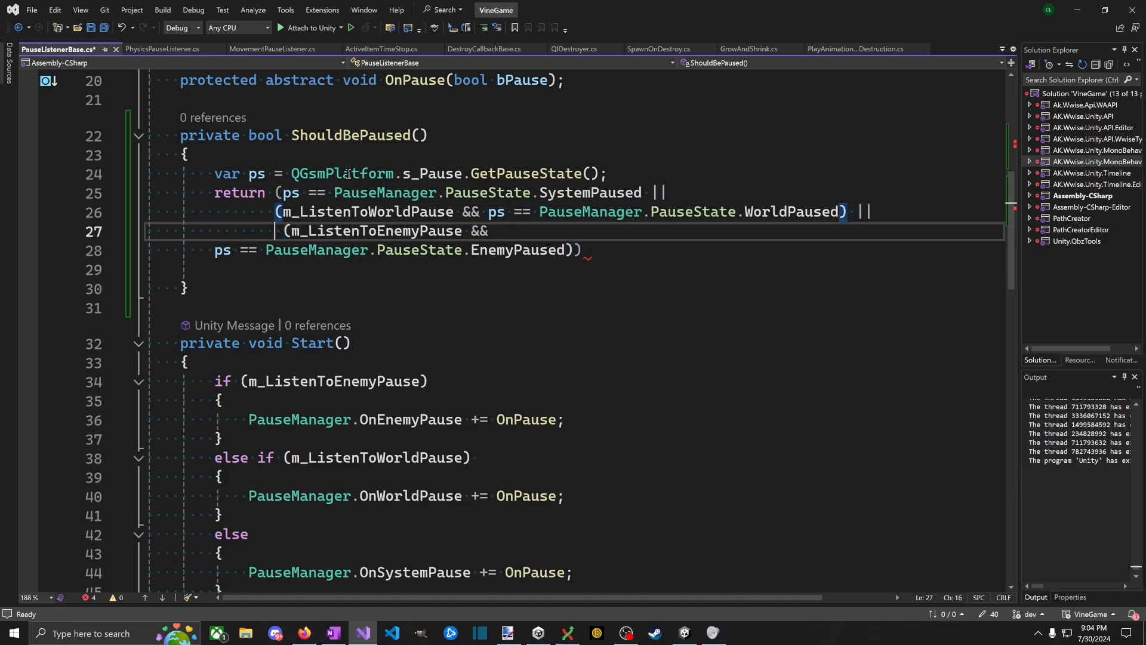
{"action": "key", "text": "Delete"}
Step: Join the EnemyPaused comparison onto the m_ListenToEnemyPause line, remove the blank line beneath, and end the return statement with a semicolon
{"action": "key", "text": "Down"}
{"action": "key", "text": "Home"}
{"action": "key", "text": "ctrl+BackSpace"}
{"action": "key", "text": "ctrl+BackSpace"}
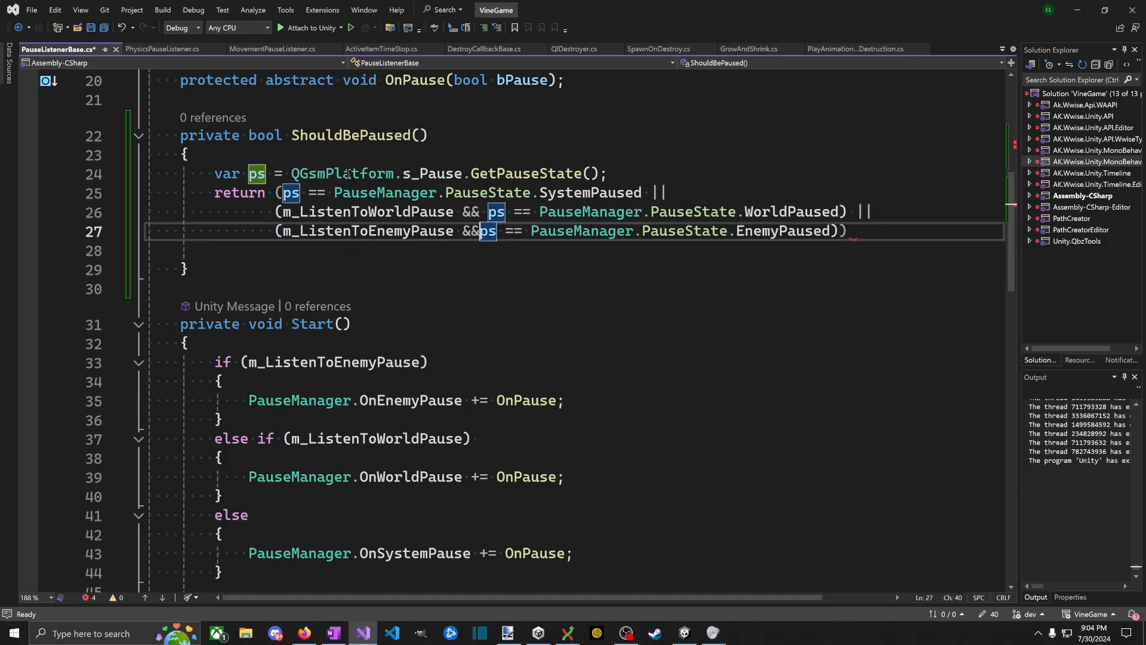
{"action": "key", "text": "Down"}
{"action": "key", "text": "ctrl+BackSpace"}
{"action": "key", "text": "ctrl+BackSpace"}
{"action": "key", "text": "ctrl+s"}
{"action": "scroll", "coordinate": [606, 314], "scroll_direction": "up", "scroll_amount": 2}
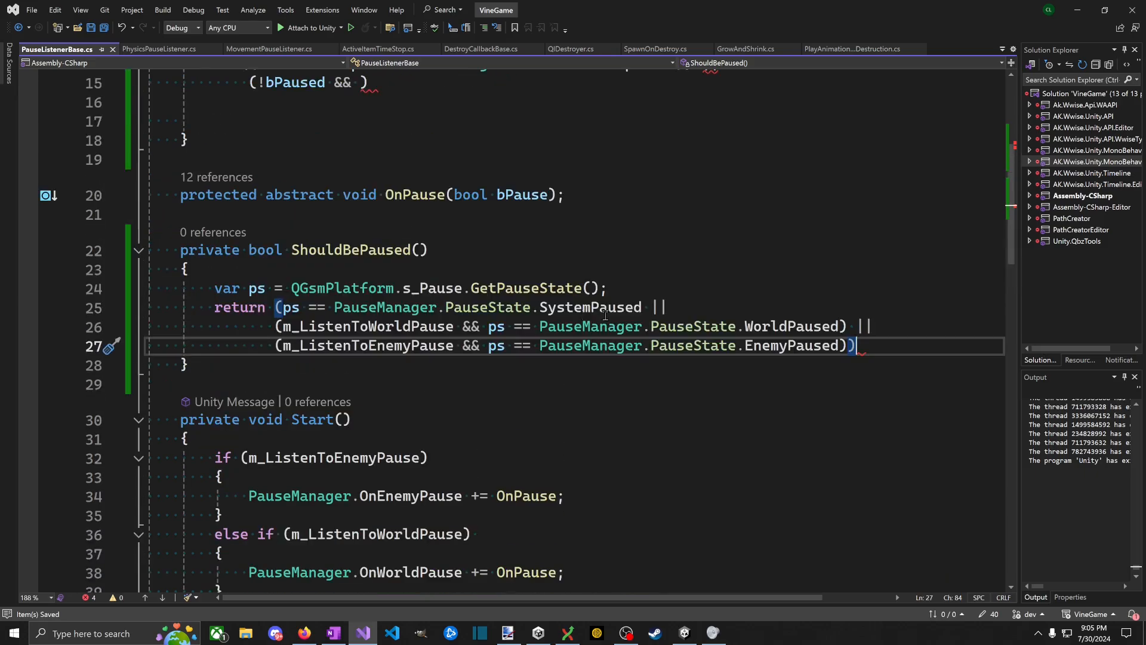
{"action": "type", "text": ";"}
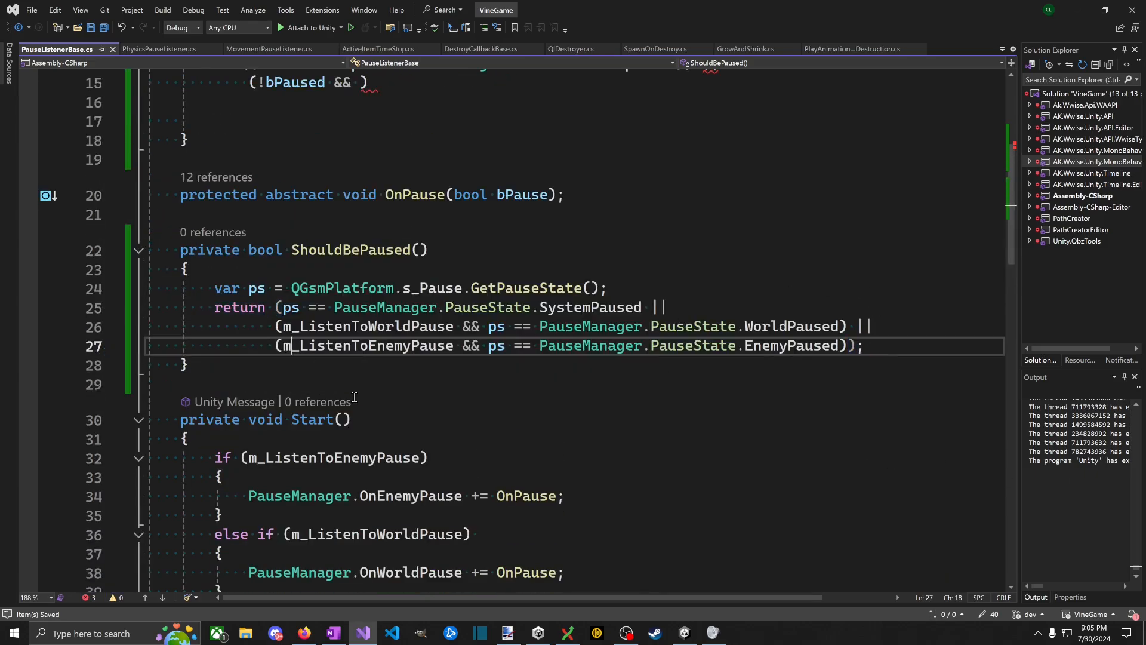
Step: Replace the multi-line pause-state condition in Start with a call to ShouldBePaused(), removing the leftover EnemyPaused line
{"action": "left_click", "coordinate": [285, 392]}
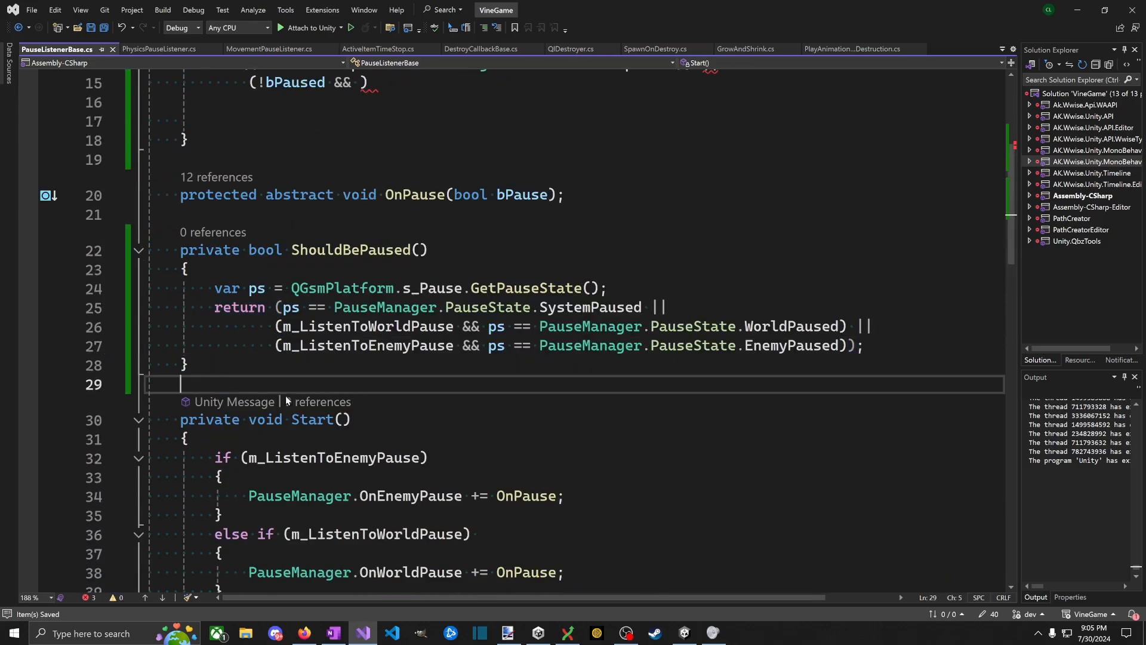
{"action": "double_click", "coordinate": [358, 250]}
{"action": "key", "text": "ctrl+c"}
{"action": "scroll", "coordinate": [446, 321], "scroll_direction": "down", "scroll_amount": 9}
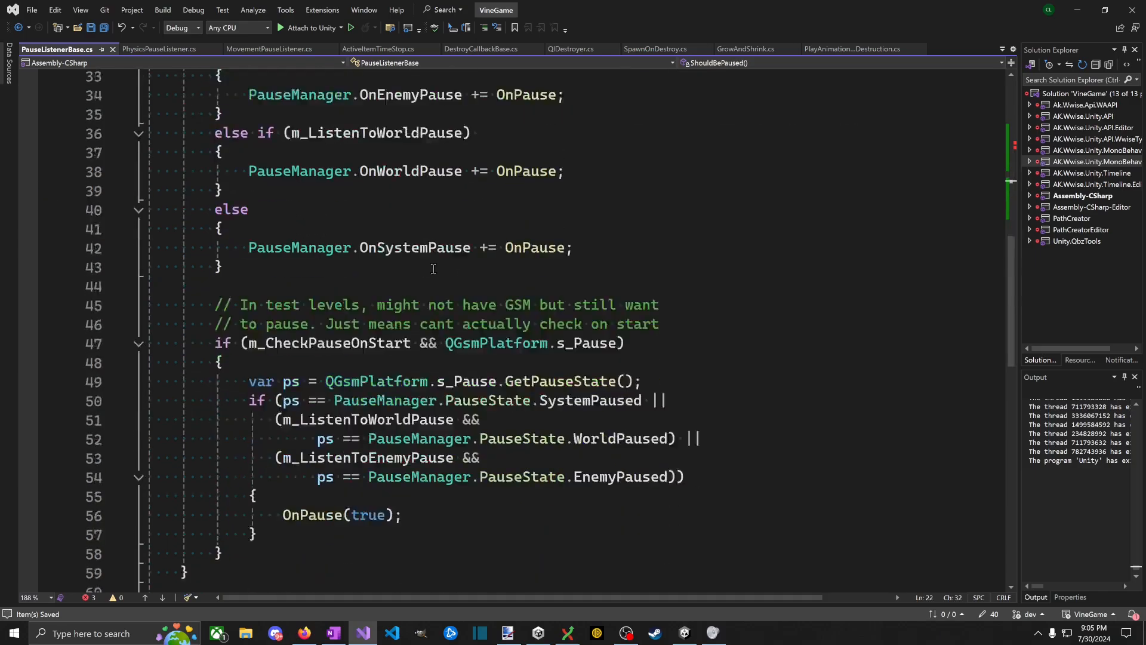
{"action": "scroll", "coordinate": [446, 321], "scroll_direction": "up", "scroll_amount": 1}
{"action": "left_click_drag", "start_coordinate": [275, 285], "coordinate": [787, 355]}
{"action": "key", "text": "ctrl+v"}
{"action": "type", "text": "())"}
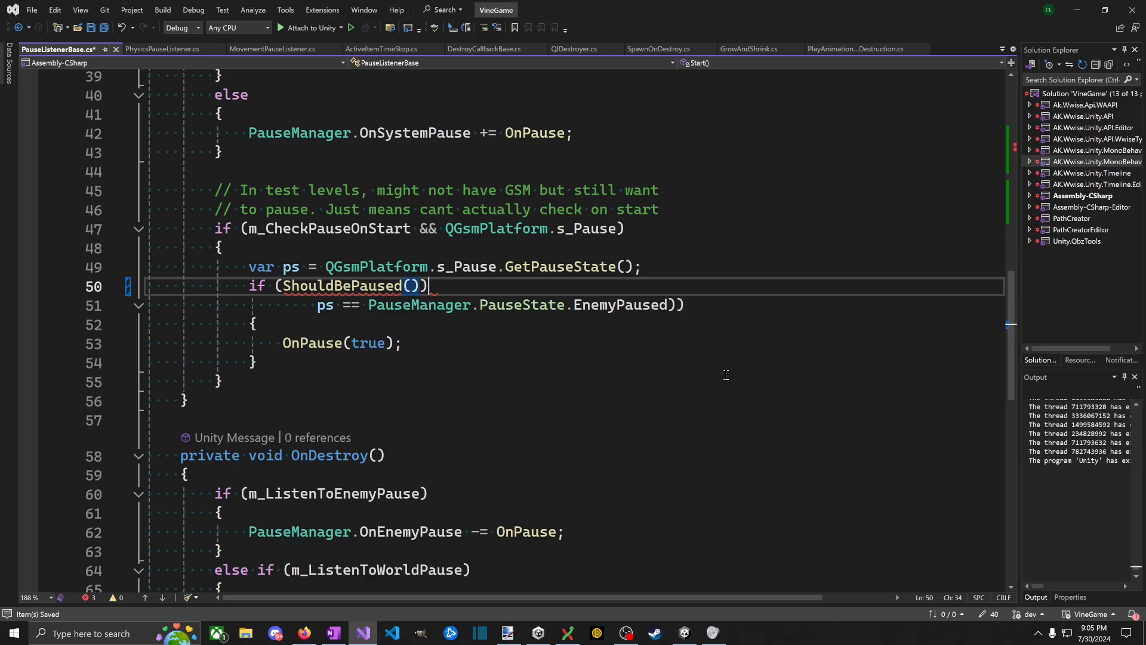
{"action": "key", "text": "Down"}
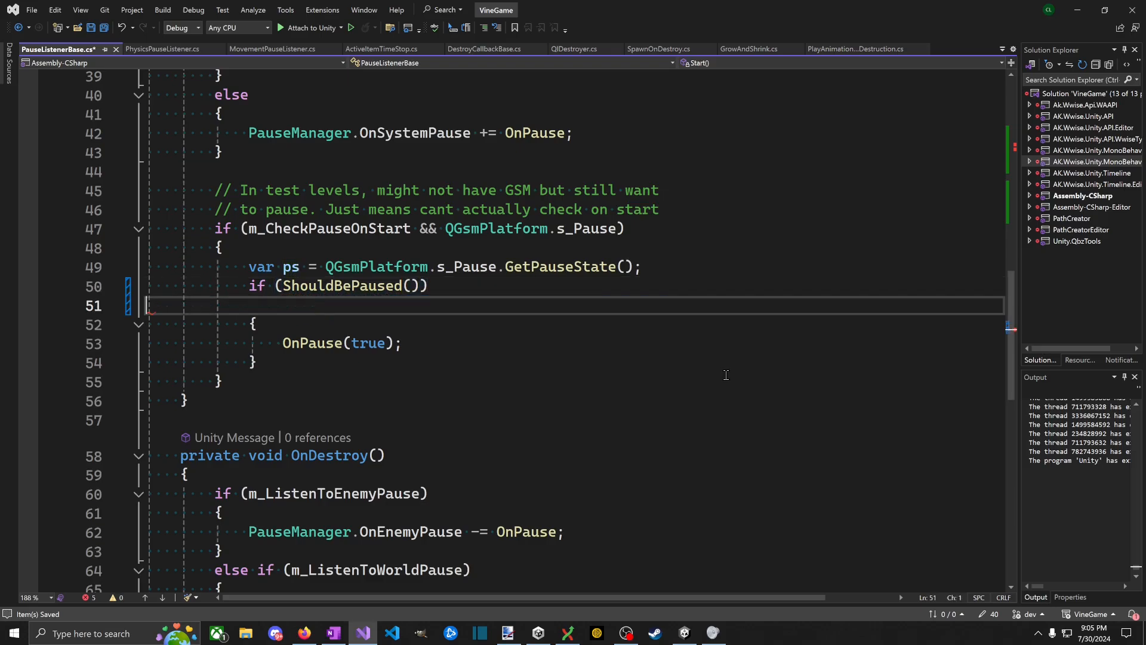
{"action": "key", "text": "ctrl+z"}
Step: Rename the ForcePause method's bool parameter to bForcePause in its signature
{"action": "scroll", "coordinate": [726, 375], "scroll_direction": "up", "scroll_amount": 13}
{"action": "left_click", "coordinate": [570, 375]}
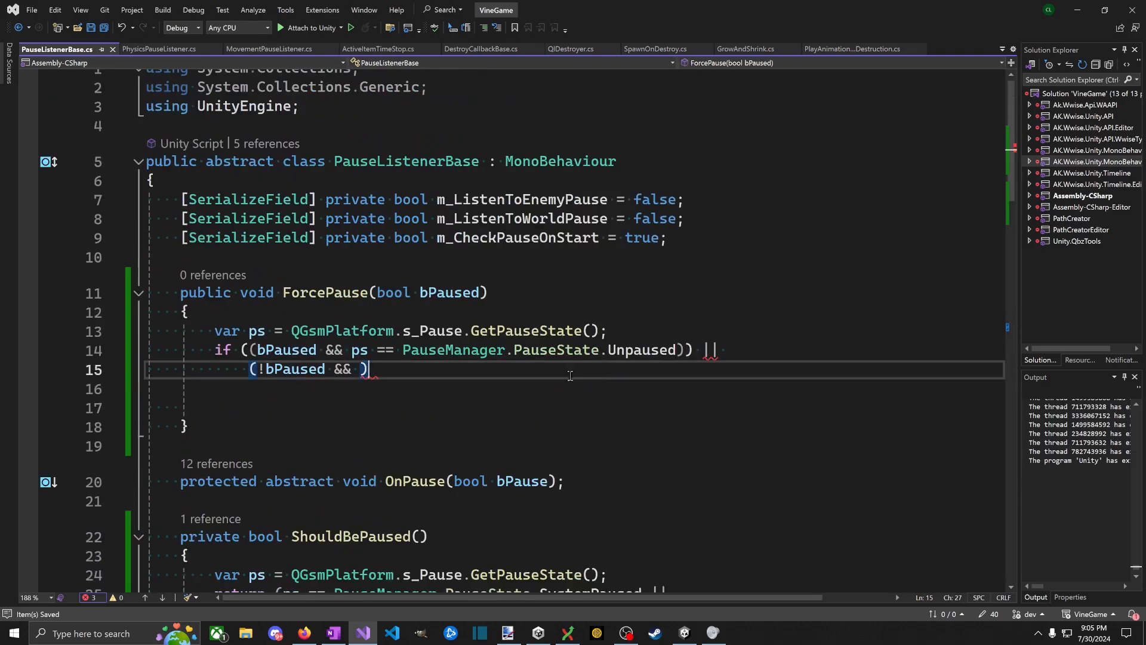
{"action": "key", "text": "Left"}
{"action": "key", "text": "Up"}
{"action": "key", "text": "Up"}
{"action": "key", "text": "Up"}
{"action": "key", "text": "Up"}
{"action": "key", "text": "End"}
{"action": "key", "text": "Left"}
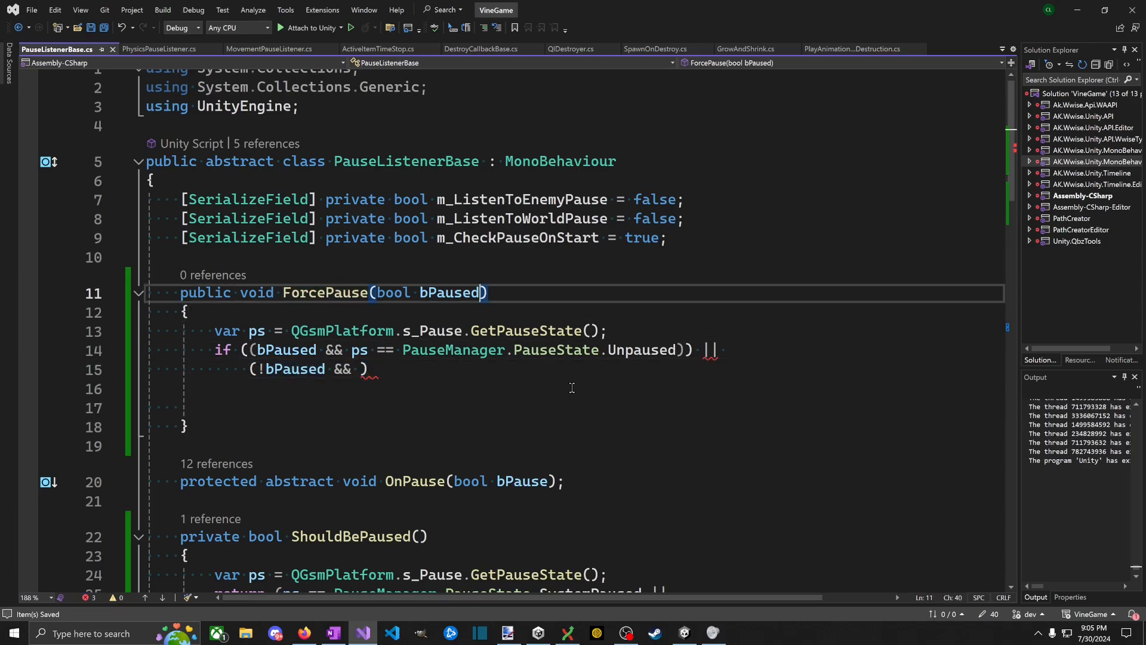
{"action": "type", "text": "Force"}
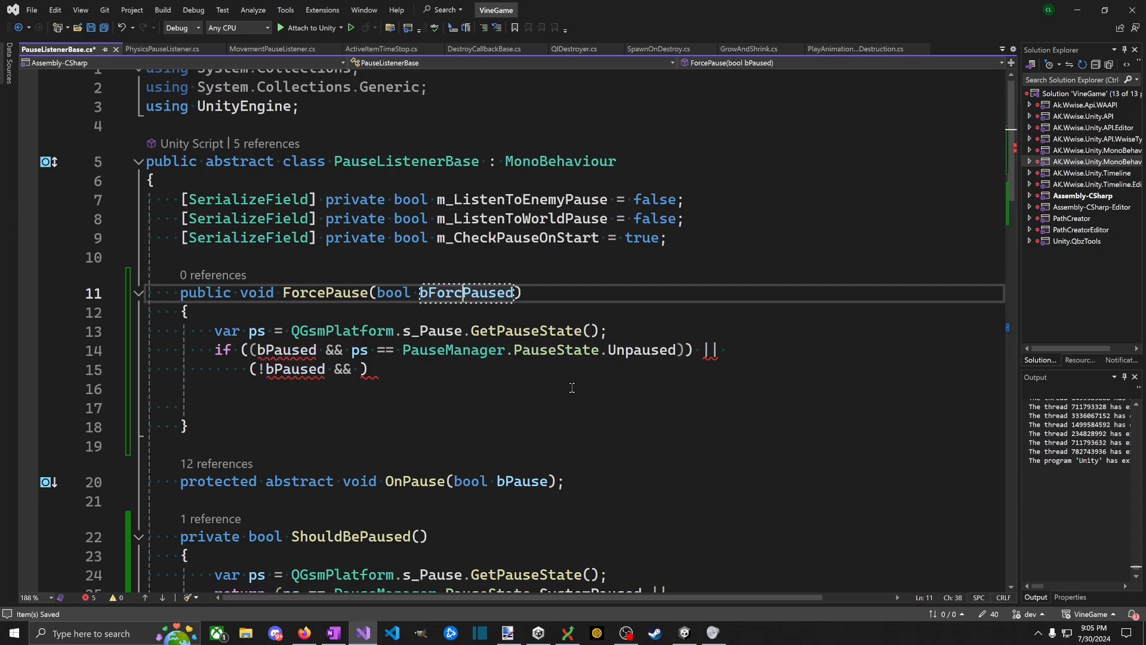
{"action": "key", "text": "End"}
{"action": "key", "text": "BackSpace"}
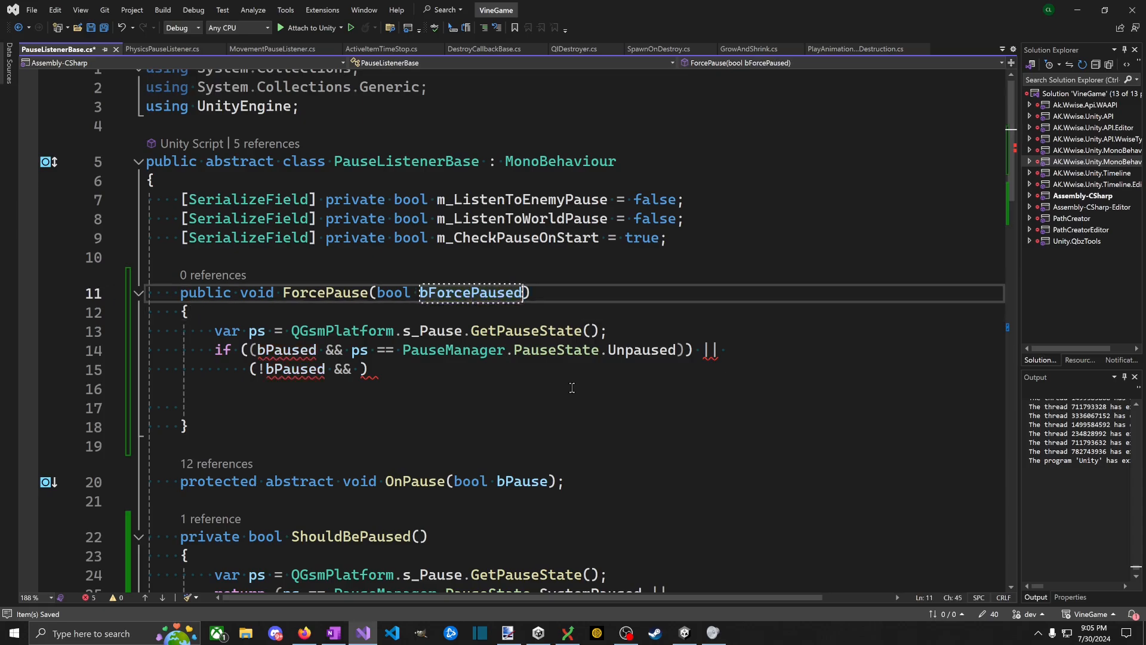
{"action": "key", "text": "Return"}
{"action": "key", "text": "Down"}
{"action": "key", "text": "Down"}
{"action": "key", "text": "Down"}
{"action": "key", "text": "Down"}
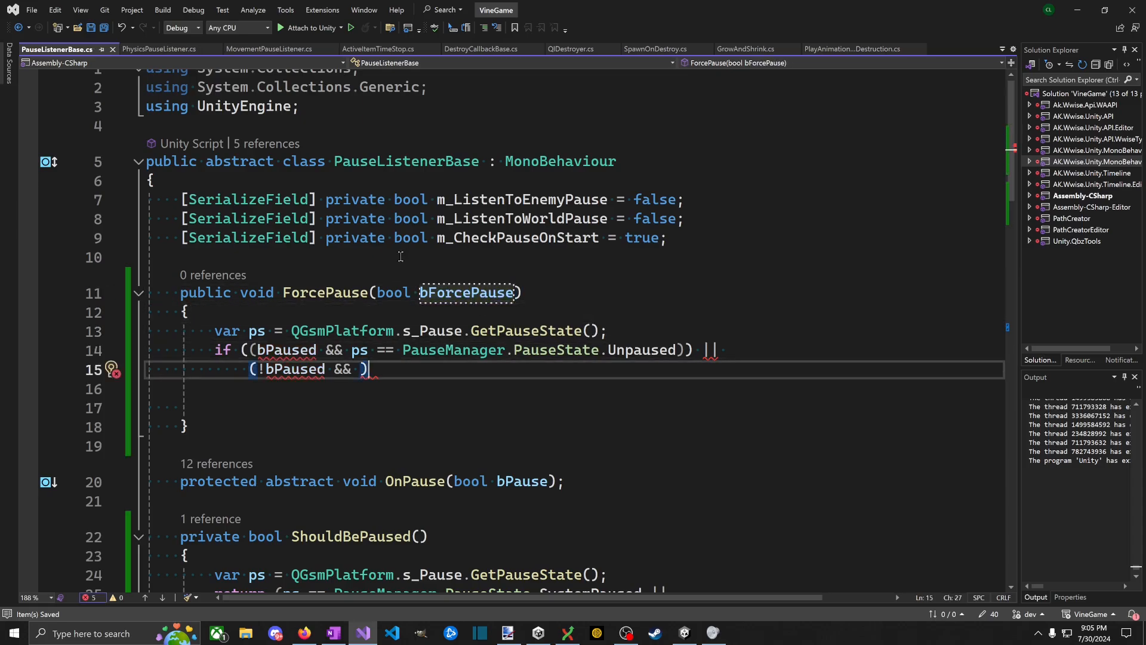
Step: Use bForcePause in the first clause of ForcePause's if condition and complete the second clause with ShouldBePaused()
{"action": "left_click", "coordinate": [293, 351]}
{"action": "double_click", "coordinate": [292, 351]}
{"action": "type", "text": "bForcePause"}
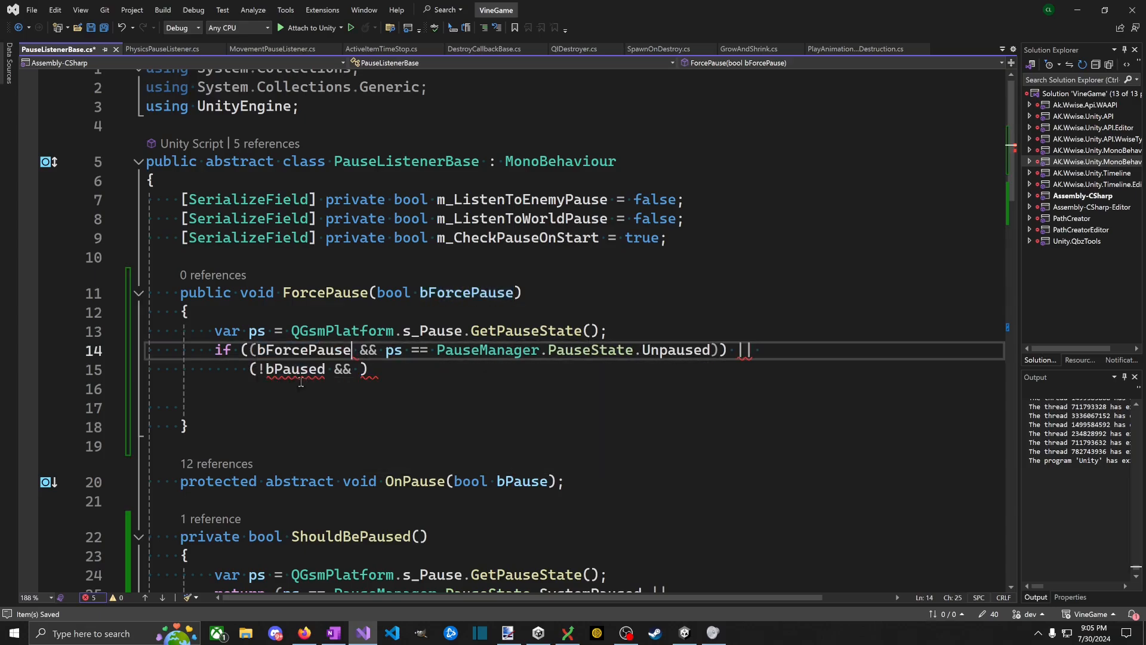
{"action": "left_click", "coordinate": [375, 375]}
{"action": "key", "text": "Left"}
{"action": "type", "text": "ShouldBePaused()"}
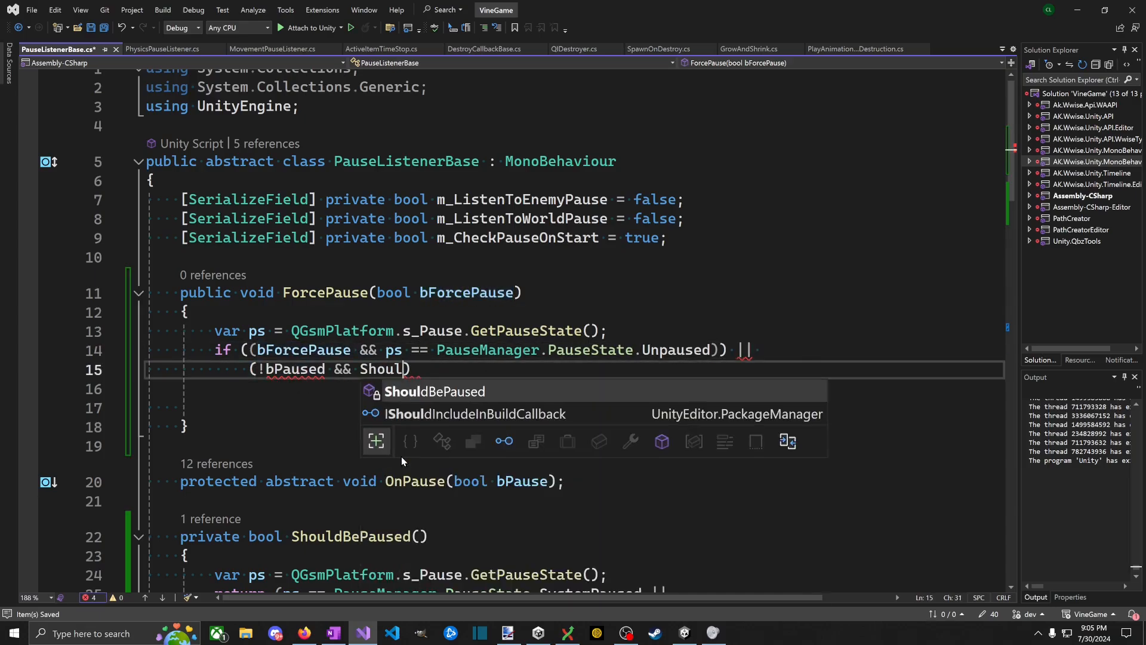
Step: Change the negated variable in the second clause to bForcePause, shift that line one space back, and save the script
{"action": "key", "text": "Home"}
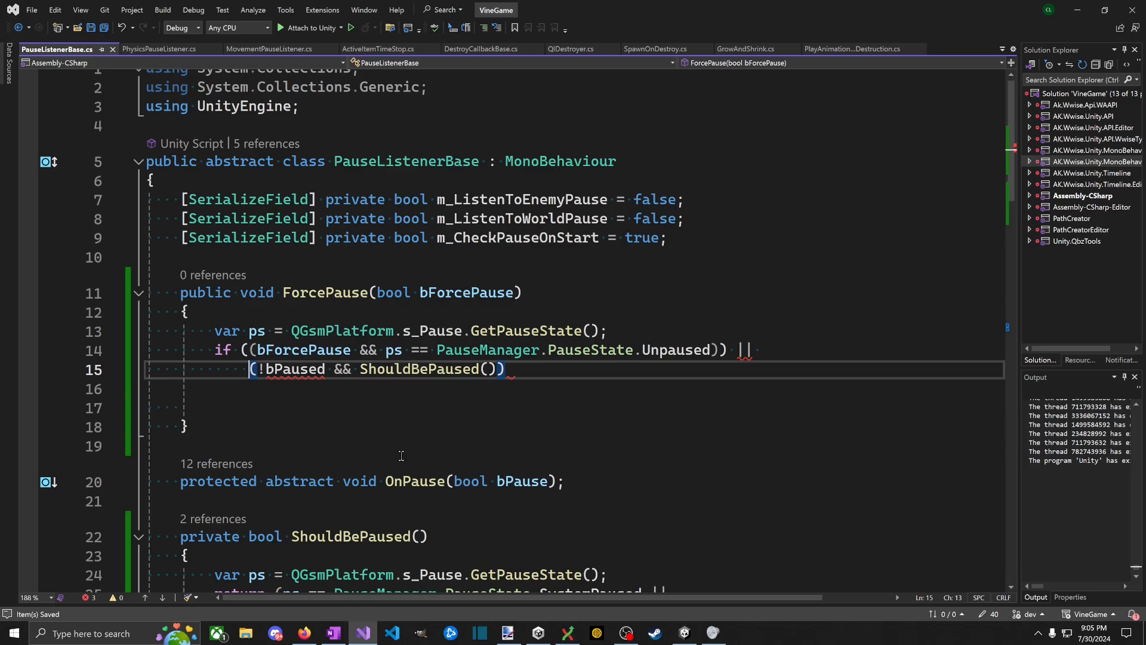
{"action": "key", "text": "BackSpace"}
{"action": "key", "text": "Right"}
{"action": "key", "text": "ctrl+shift+Right"}
{"action": "type", "text": "AudioReverbPreset{ a"}
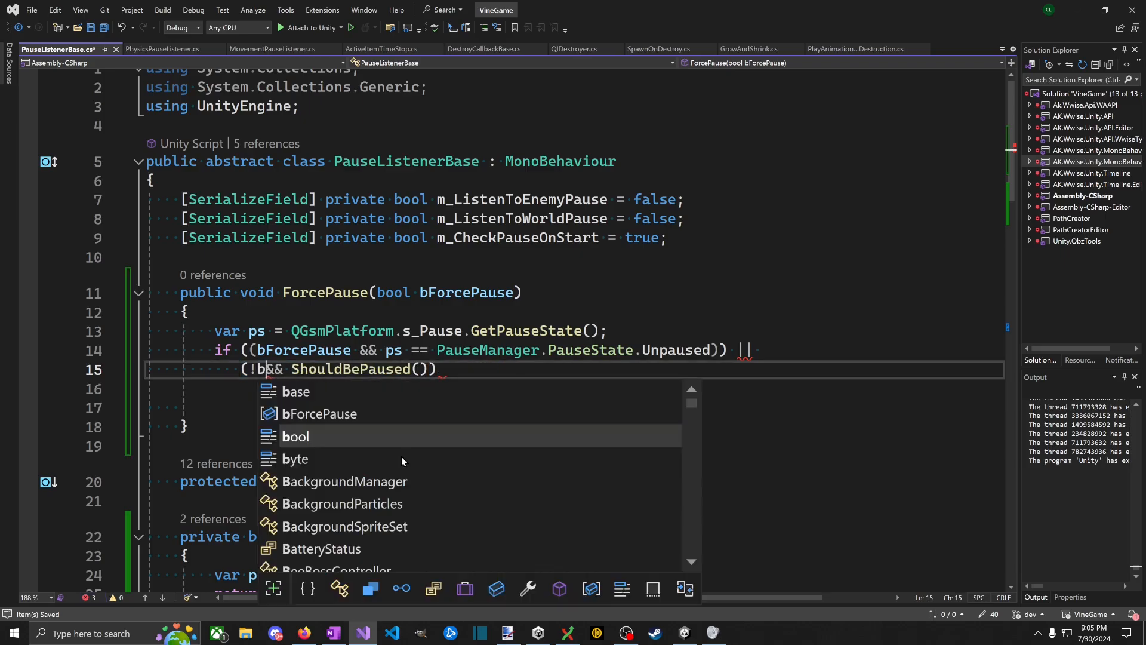
{"action": "key", "text": "ctrl+BackSpace"}
{"action": "key", "text": "ctrl+BackSpace"}
{"action": "key", "text": "ctrl+BackSpace"}
{"action": "type", "text": "bForcePause"}
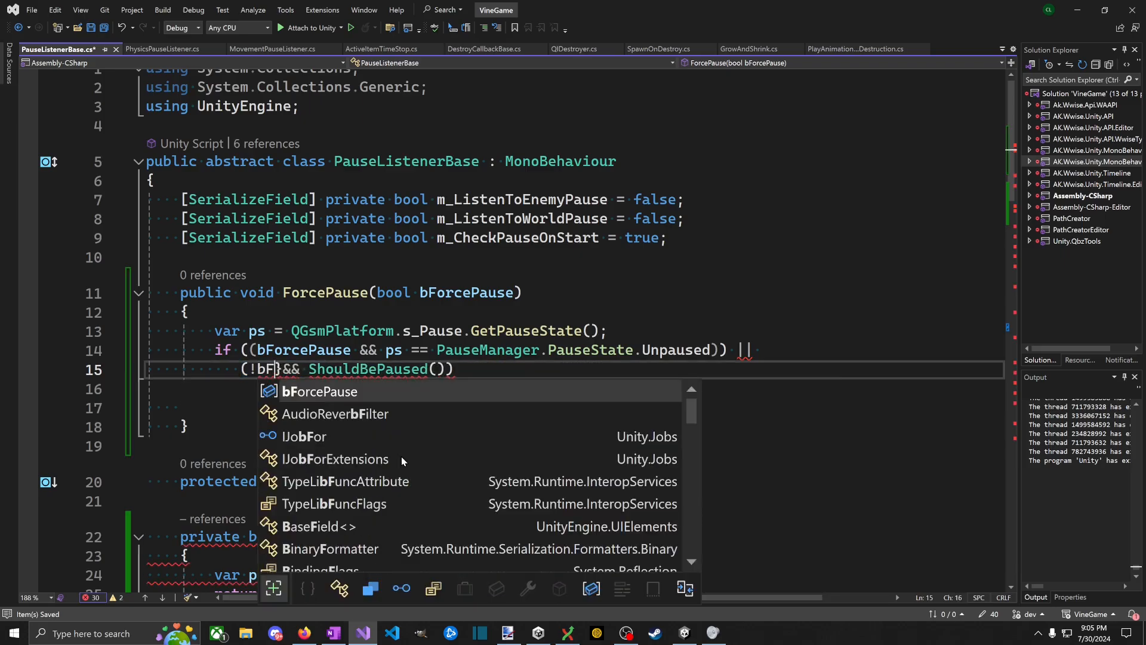
{"action": "key", "text": "Delete"}
{"action": "key", "text": "ctrl+s"}
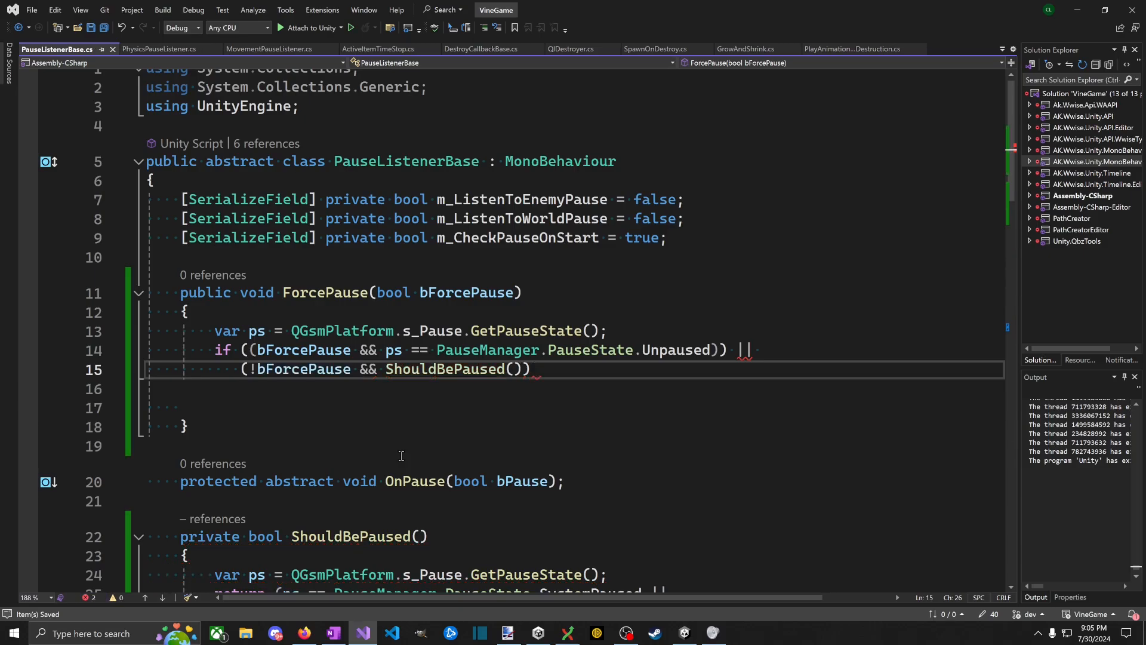
Step: Remove the extra closing parenthesis after PauseState.Unpaused and close the whole if condition after ShouldBePaused()
{"action": "key", "text": "End"}
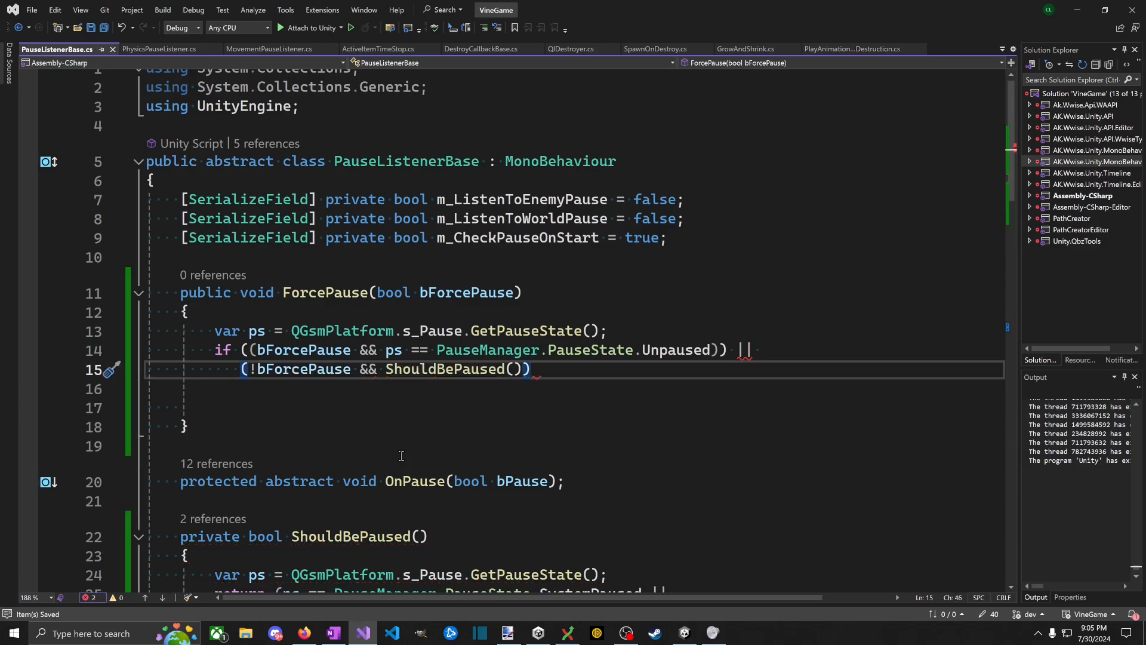
{"action": "key", "text": "Up"}
{"action": "key", "text": "End"}
{"action": "key", "text": "Left"}
{"action": "key", "text": "Left"}
{"action": "key", "text": "Left"}
{"action": "key", "text": "BackSpace"}
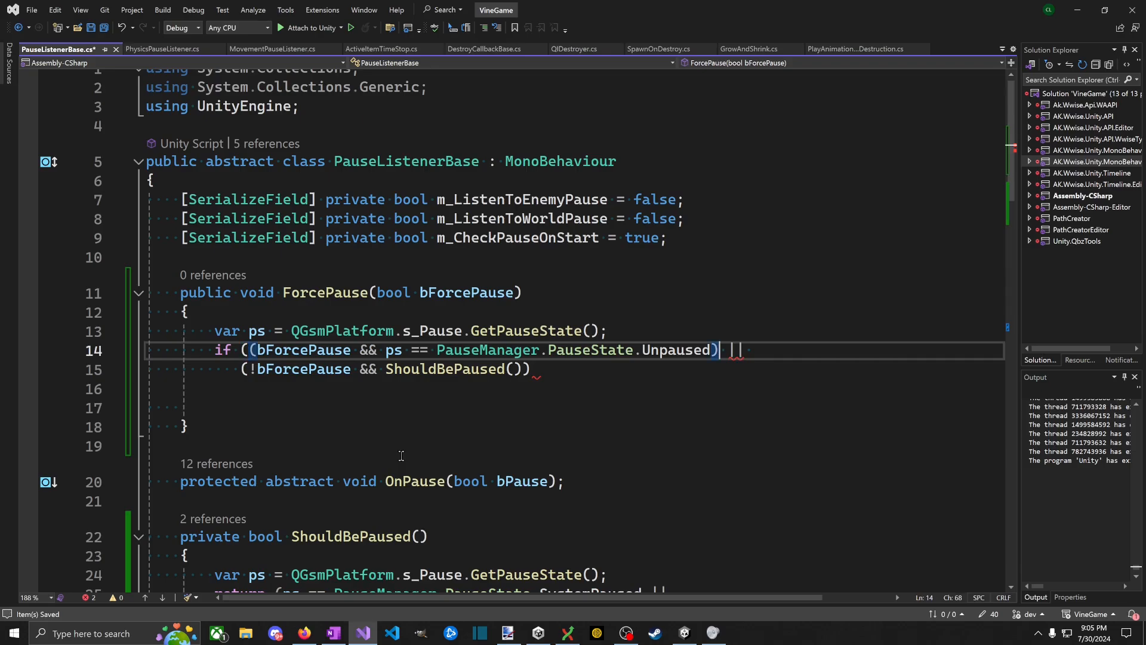
{"action": "key", "text": "Down"}
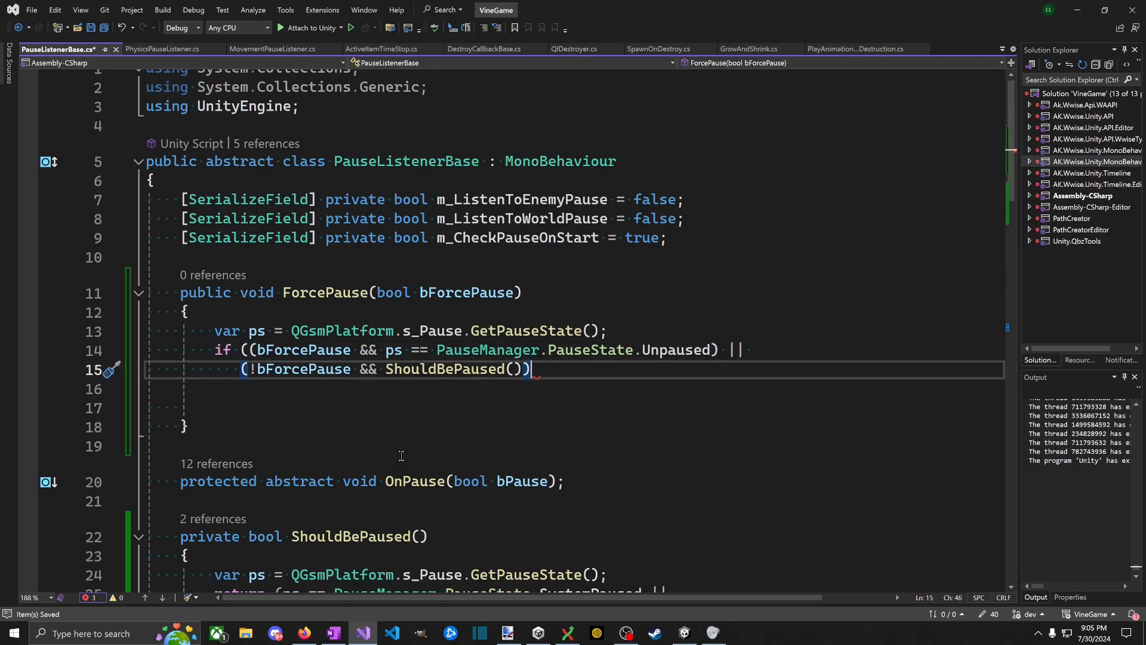
{"action": "type", "text": ")"}
Step: Add an empty braced body to ForcePause's if statement, with both braces aligned to the if keyword
{"action": "key", "text": "Return"}
{"action": "type", "text": "{"}
{"action": "key", "text": "Return"}
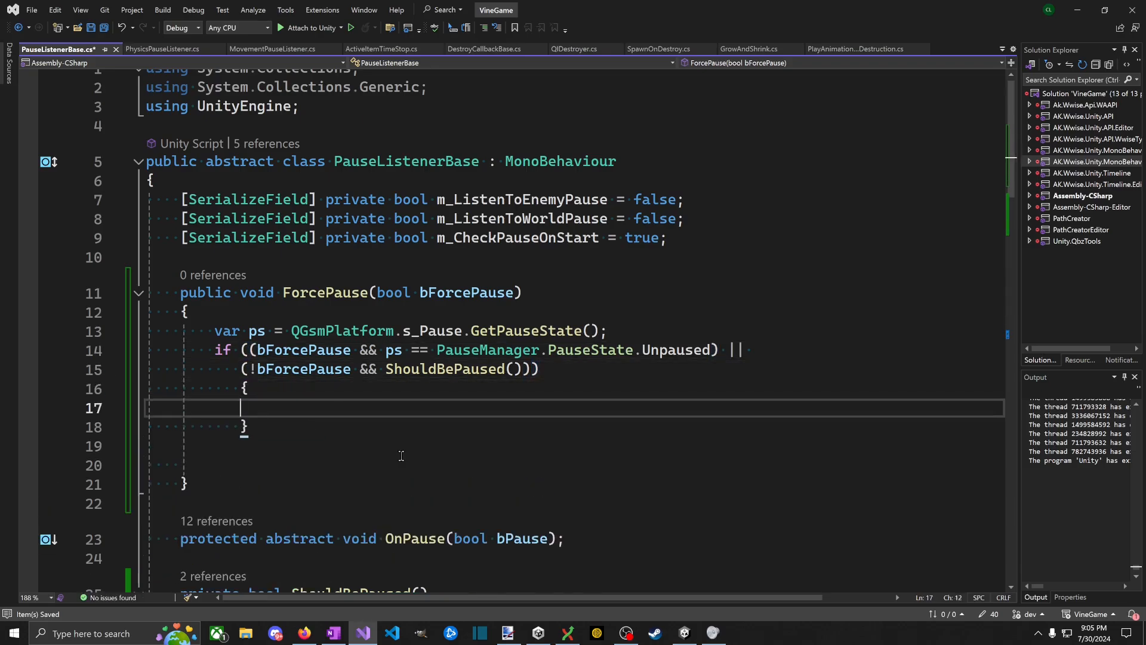
{"action": "key", "text": "Up"}
{"action": "key", "text": "shift+Tab"}
{"action": "key", "text": "Down"}
{"action": "key", "text": "Down"}
{"action": "key", "text": "shift+Tab"}
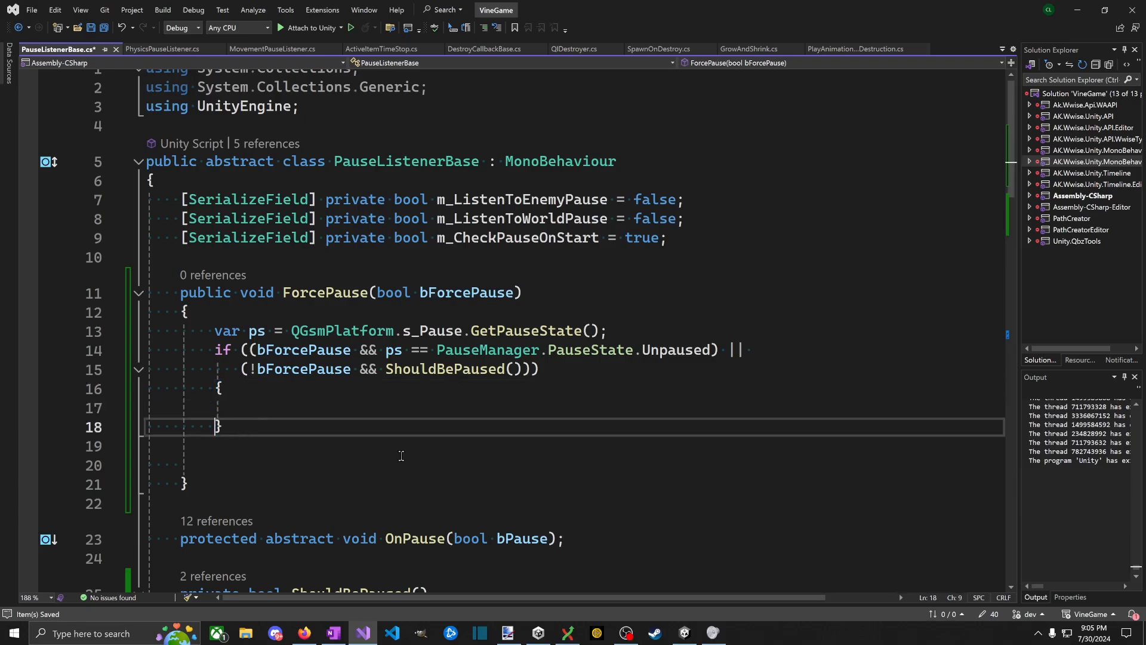
Step: Delete the blank lines between the if block and the closing brace of ForcePause
{"action": "key", "text": "Down"}
{"action": "key", "text": "Down"}
{"action": "key", "text": "BackSpace"}
{"action": "key", "text": "BackSpace"}
{"action": "key", "text": "BackSpace"}
Step: Call OnPause(bForcePause); inside ForcePause's if block and save the script
{"action": "key", "text": "Up"}
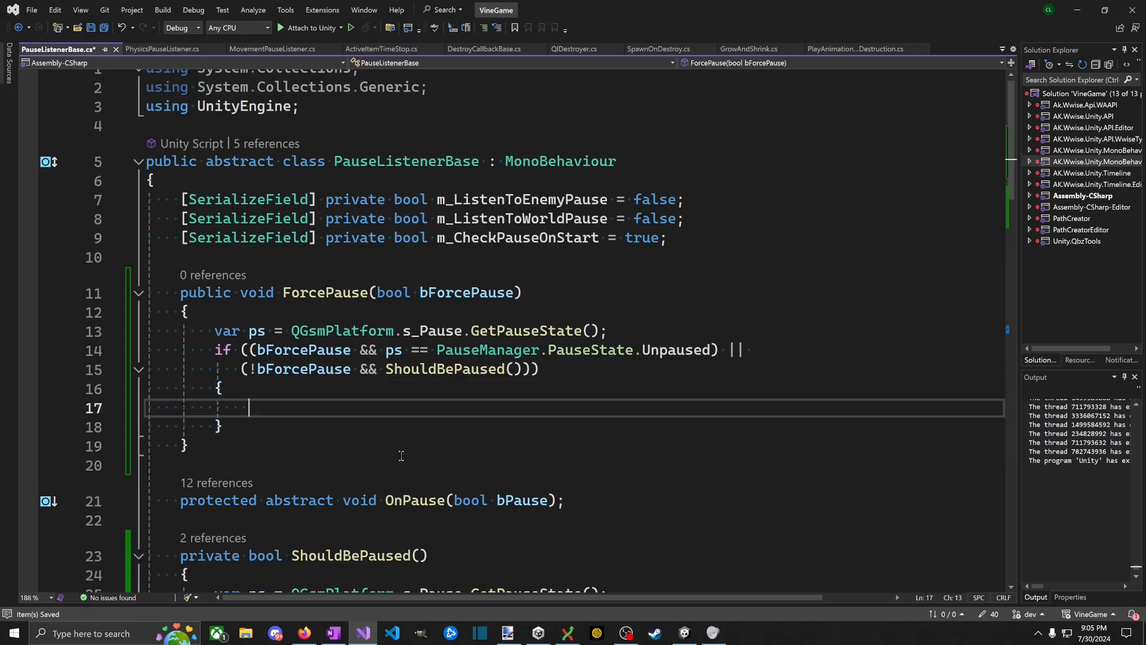
{"action": "key", "text": "Tab"}
{"action": "type", "text": "oNpA"}
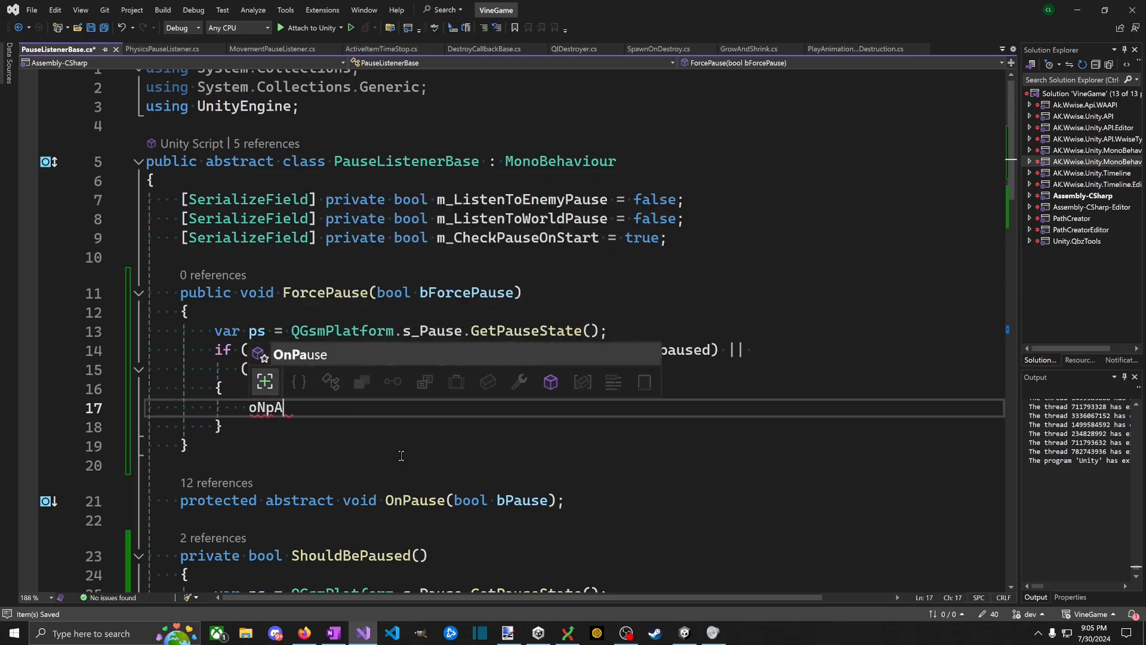
{"action": "key", "text": "Tab"}
{"action": "type", "text": "(bP"}
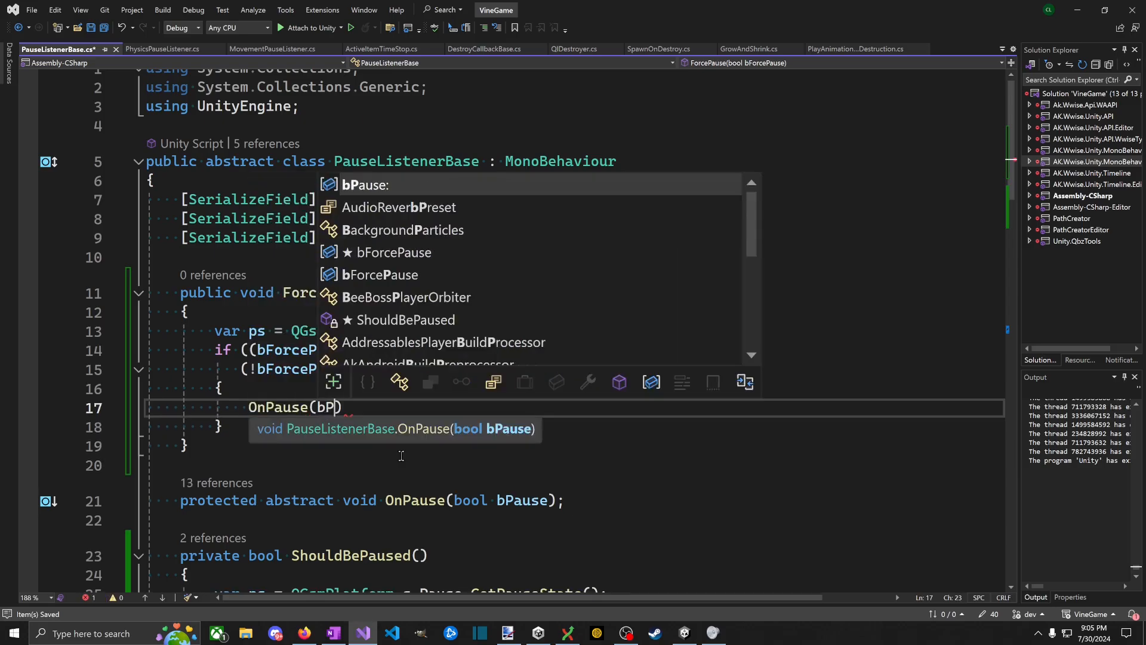
{"action": "key", "text": "BackSpace"}
{"action": "type", "text": "ForcePause);"}
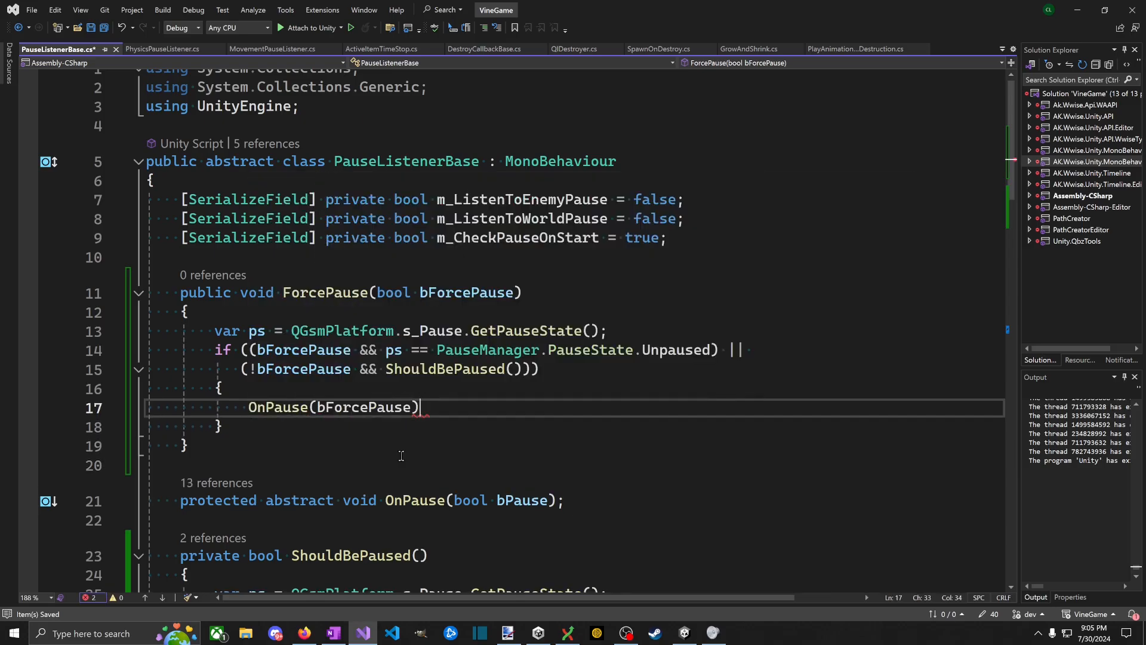
{"action": "key", "text": "ctrl+s"}
{"action": "left_click_drag", "start_coordinate": [605, 526], "coordinate": [607, 488]}
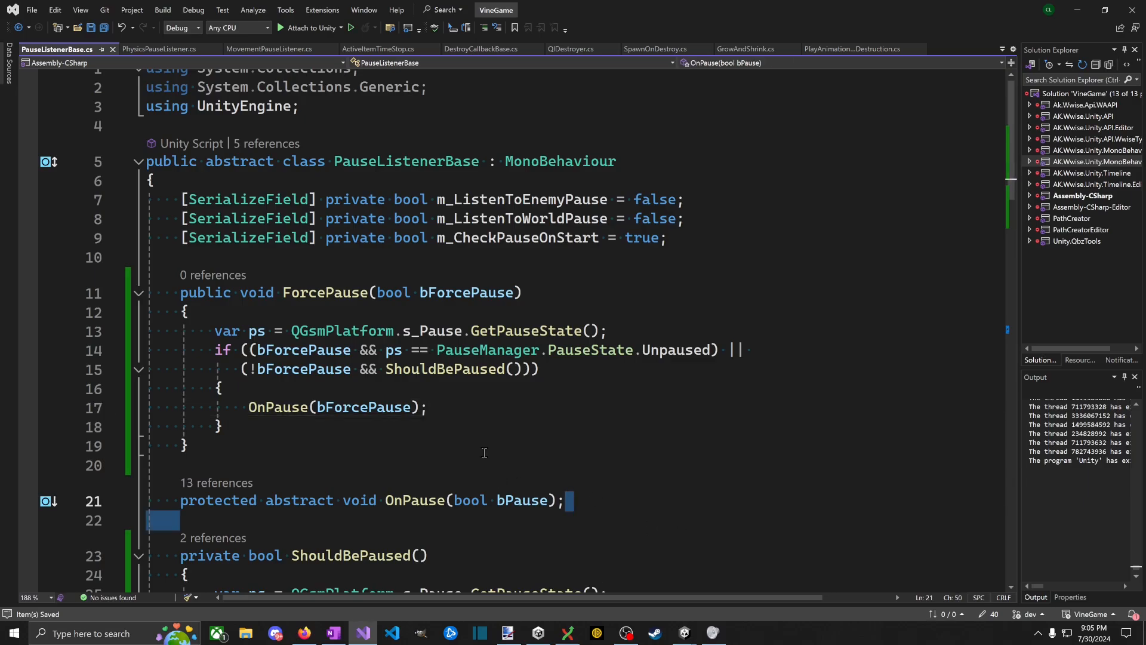
{"action": "left_click", "coordinate": [335, 432]}
{"action": "left_click", "coordinate": [371, 463]}
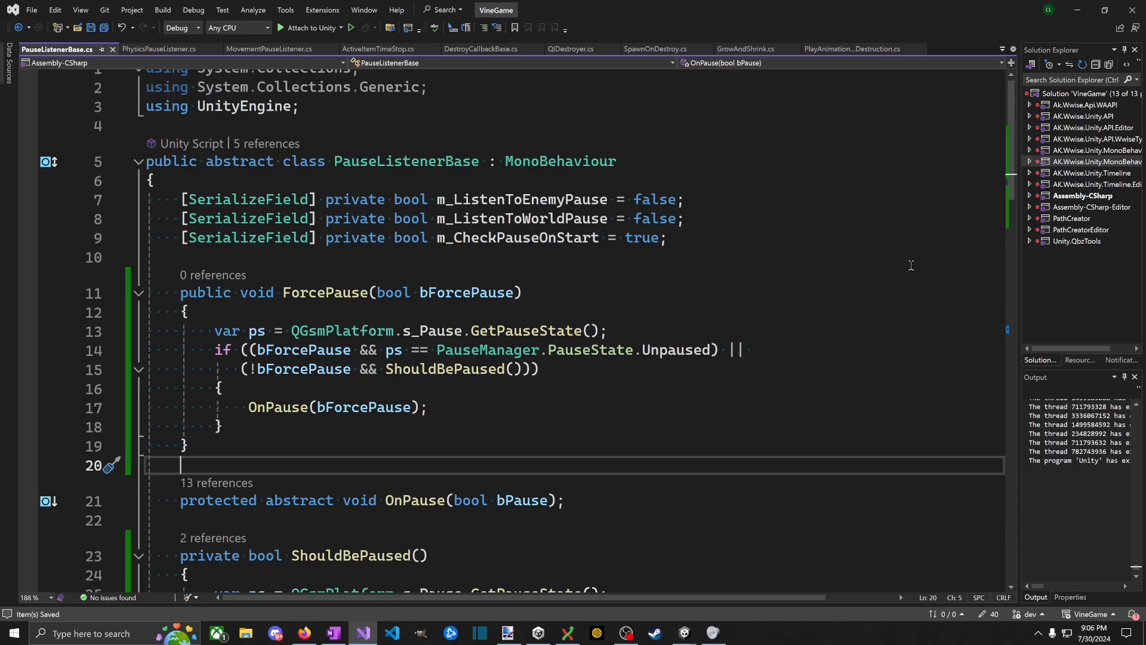
Step: Open the SpinOnDeath script from the OnDestroy folder
{"action": "left_click", "coordinate": [369, 292]}
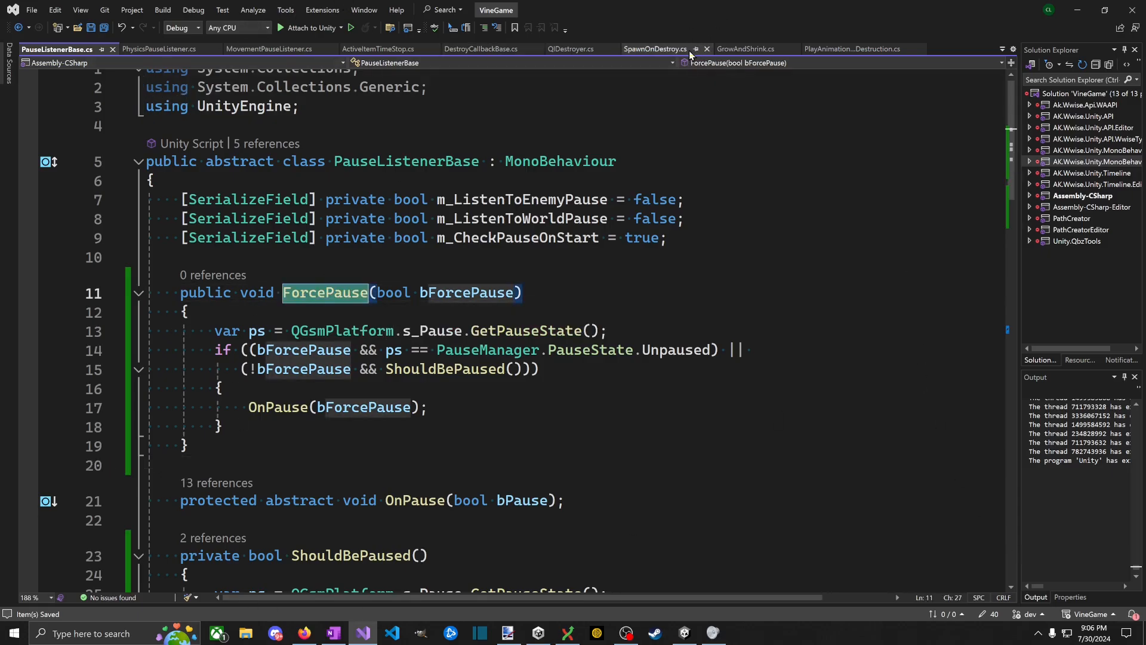
{"action": "left_click", "coordinate": [843, 51]}
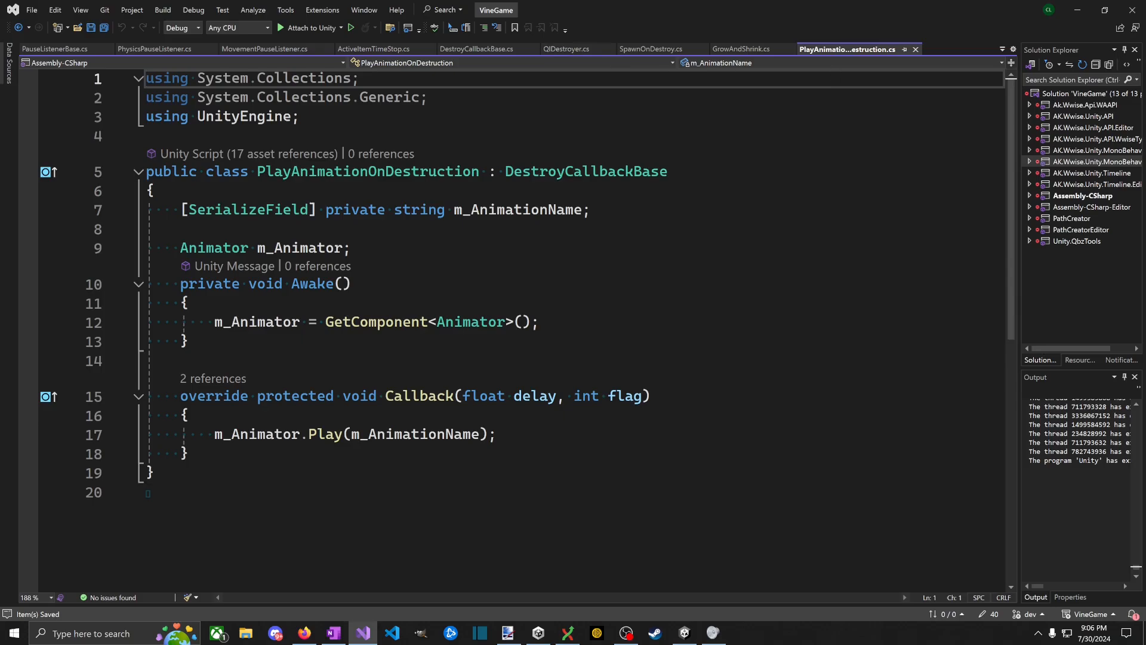
{"action": "left_click", "coordinate": [654, 50]}
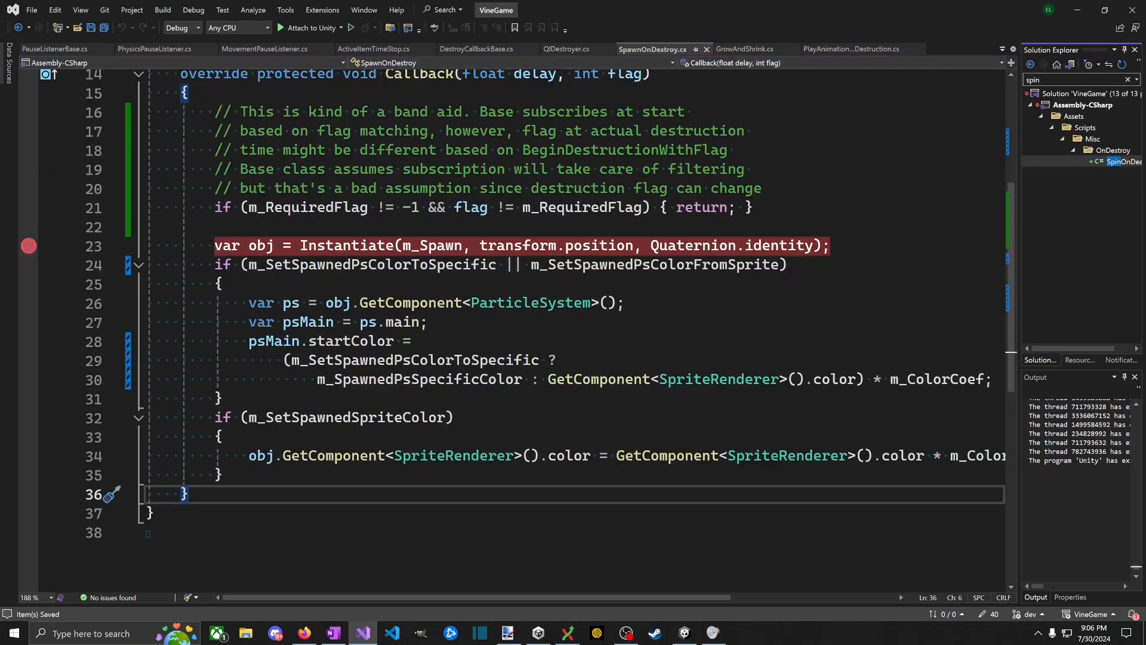
{"action": "double_click", "coordinate": [1120, 162]}
Step: Complete the physics-pause call in OnDeath as m_PhysicsPause.ForcePause(false); and save the script
{"action": "scroll", "coordinate": [596, 412], "scroll_direction": "down", "scroll_amount": 8}
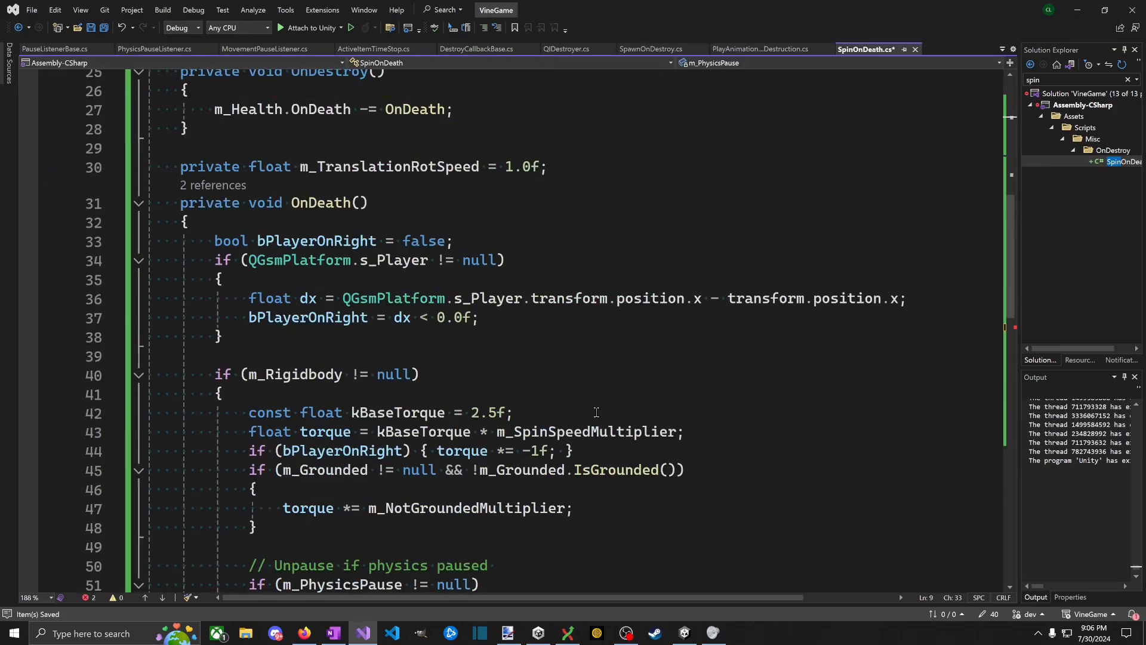
{"action": "scroll", "coordinate": [596, 412], "scroll_direction": "up", "scroll_amount": 4}
{"action": "scroll", "coordinate": [603, 400], "scroll_direction": "down", "scroll_amount": 7}
{"action": "left_click", "coordinate": [536, 456]}
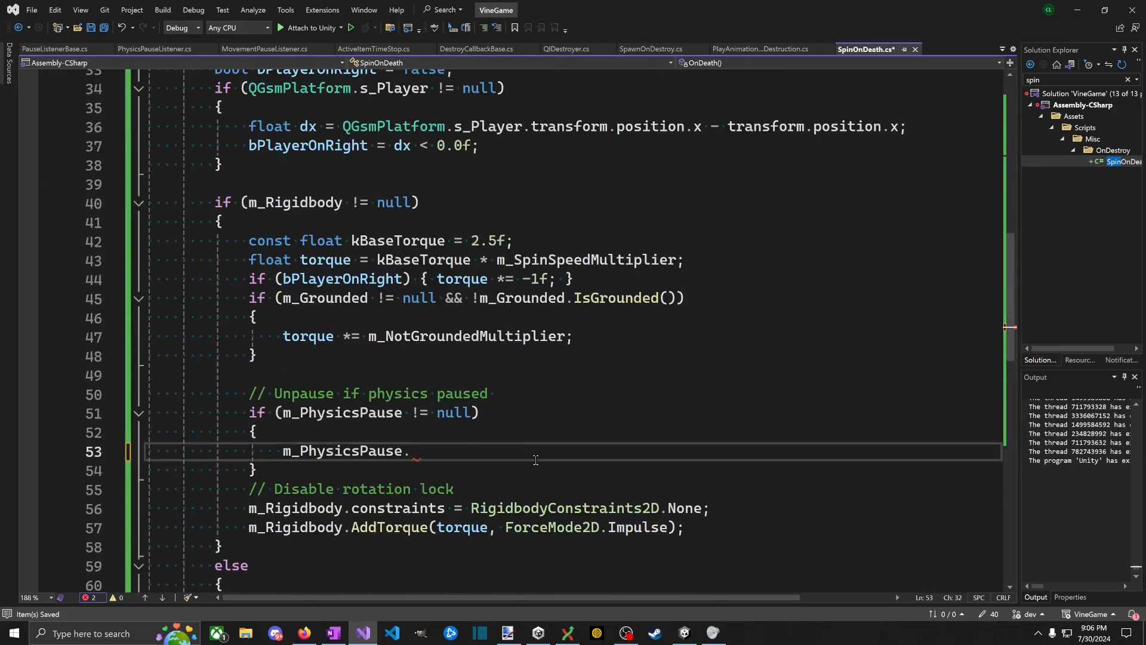
{"action": "type", "text": "ForcePause(fals"}
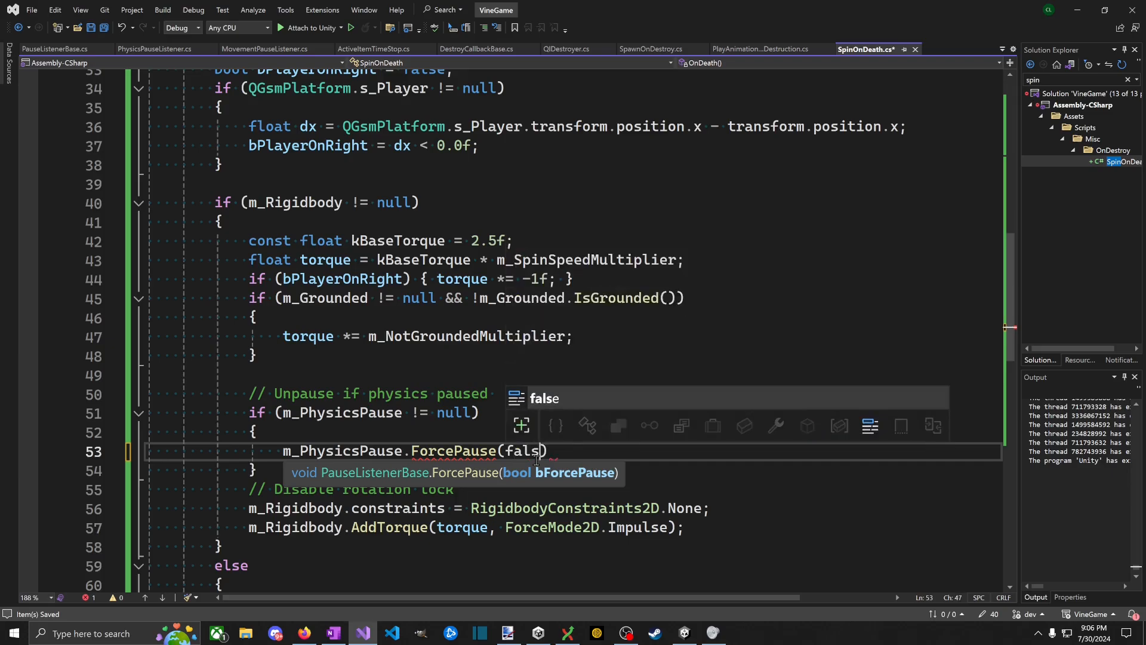
{"action": "type", "text": "e);"}
{"action": "key", "text": "ctrl+s"}
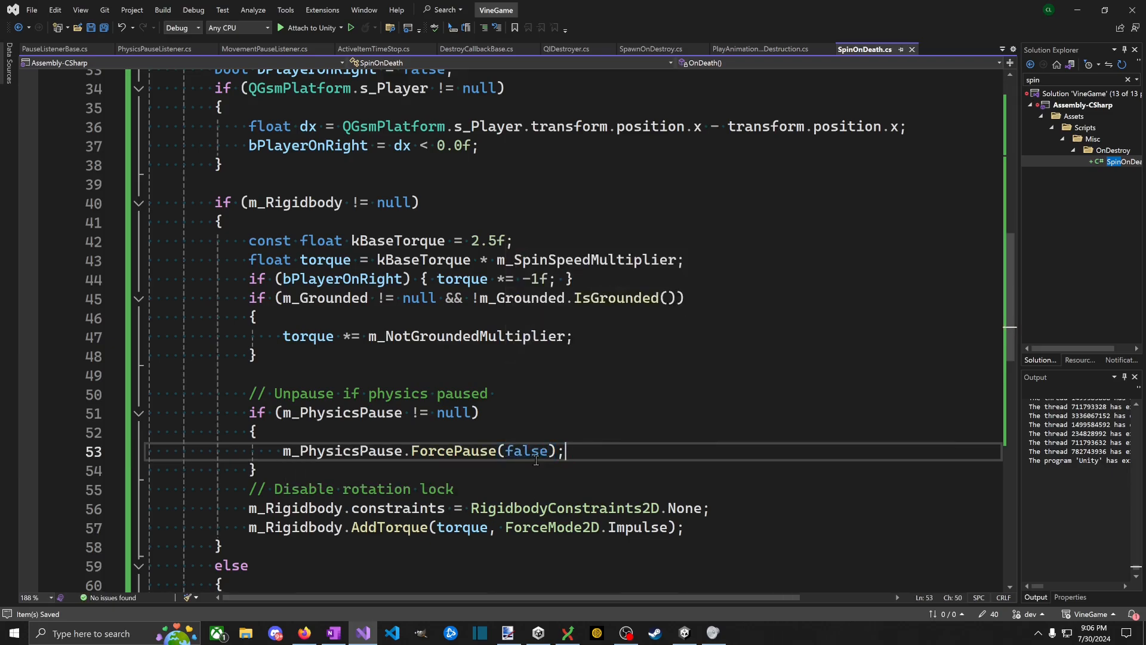
{"action": "left_click", "coordinate": [380, 361]}
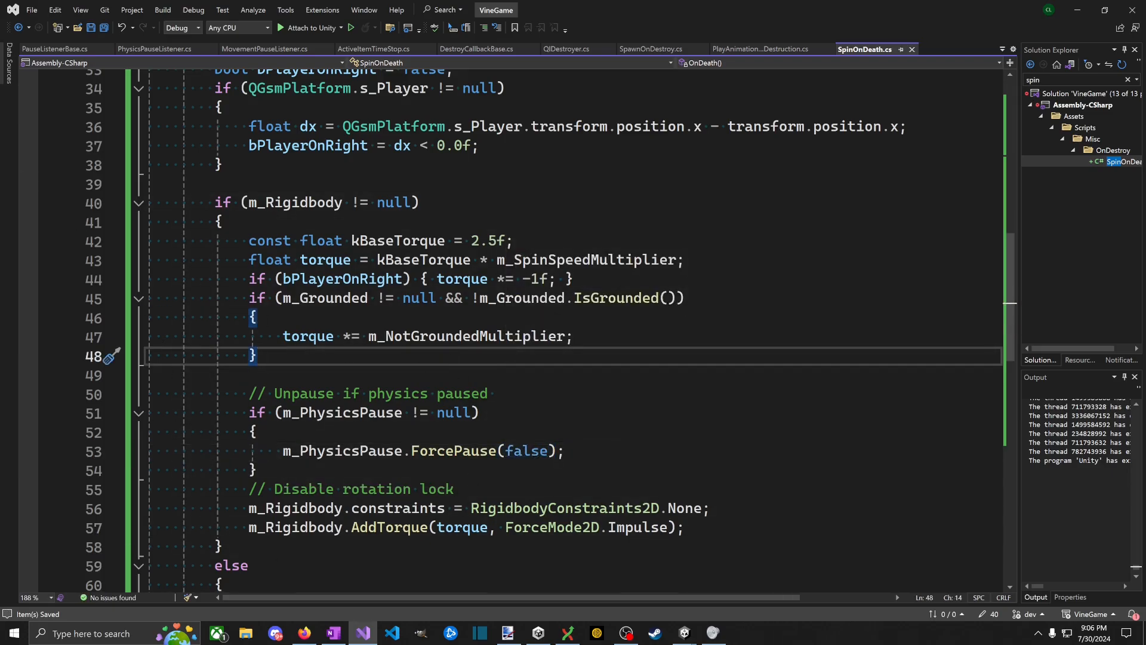
Step: Switch to Unity, run the game, and spawn a group of bird enemies from the debug enemies list
{"action": "key", "text": "alt+Tab"}
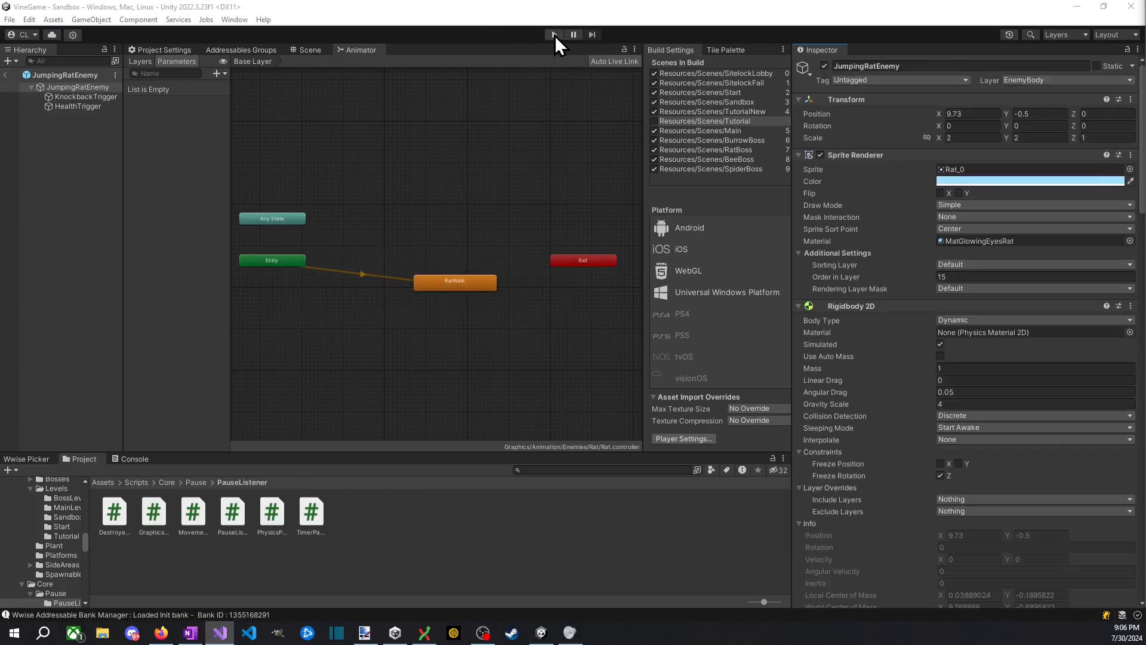
{"action": "left_click", "coordinate": [554, 35]}
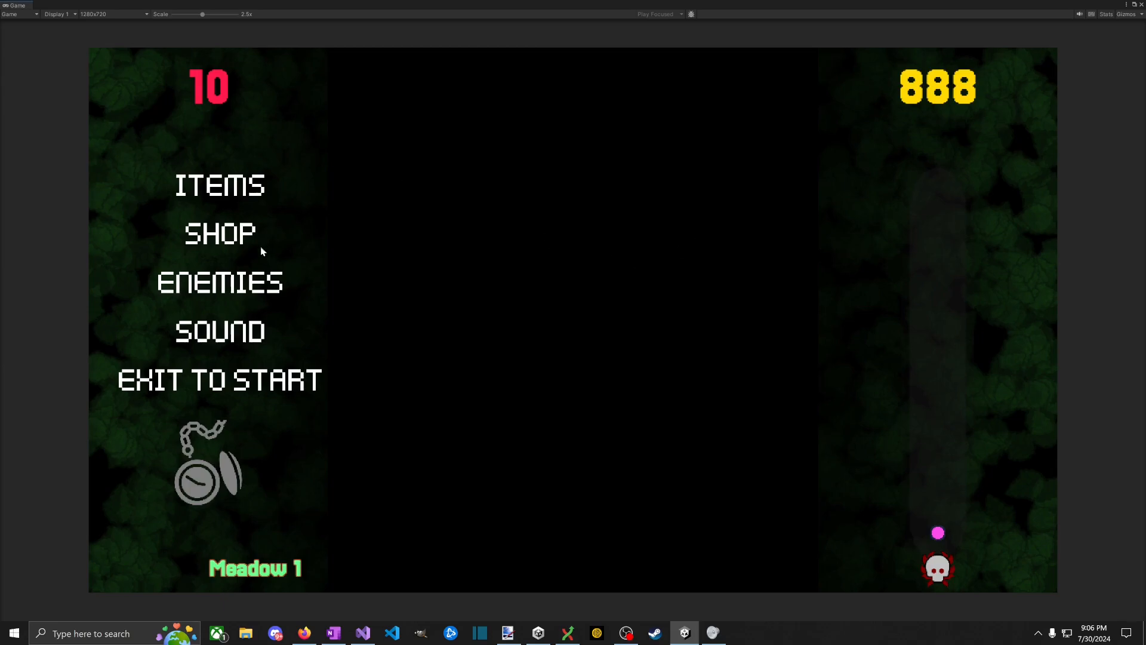
{"action": "left_click", "coordinate": [220, 282]}
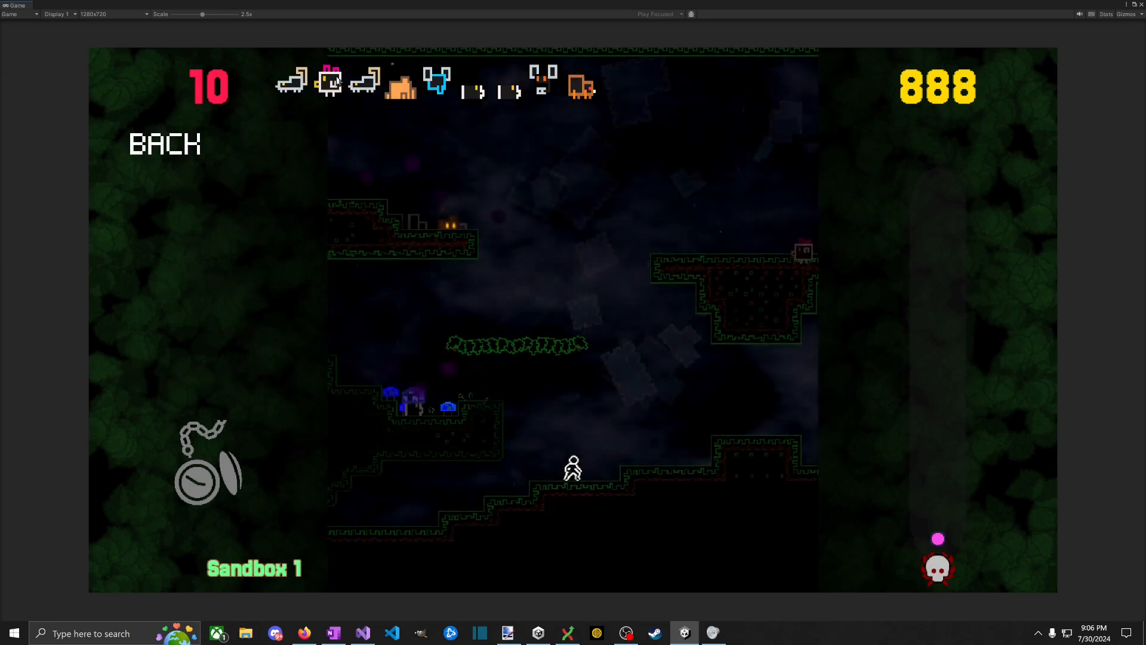
{"action": "left_click", "coordinate": [338, 82]}
{"action": "left_click", "coordinate": [339, 82]}
{"action": "left_click", "coordinate": [338, 82]}
{"action": "left_click", "coordinate": [338, 82]}
{"action": "left_click", "coordinate": [339, 81]}
{"action": "left_click", "coordinate": [338, 82]}
{"action": "left_click", "coordinate": [338, 82]}
Step: Playtest killing the spawned birds around the raised platform while moving and jumping with the player
{"action": "key", "text": "d"}
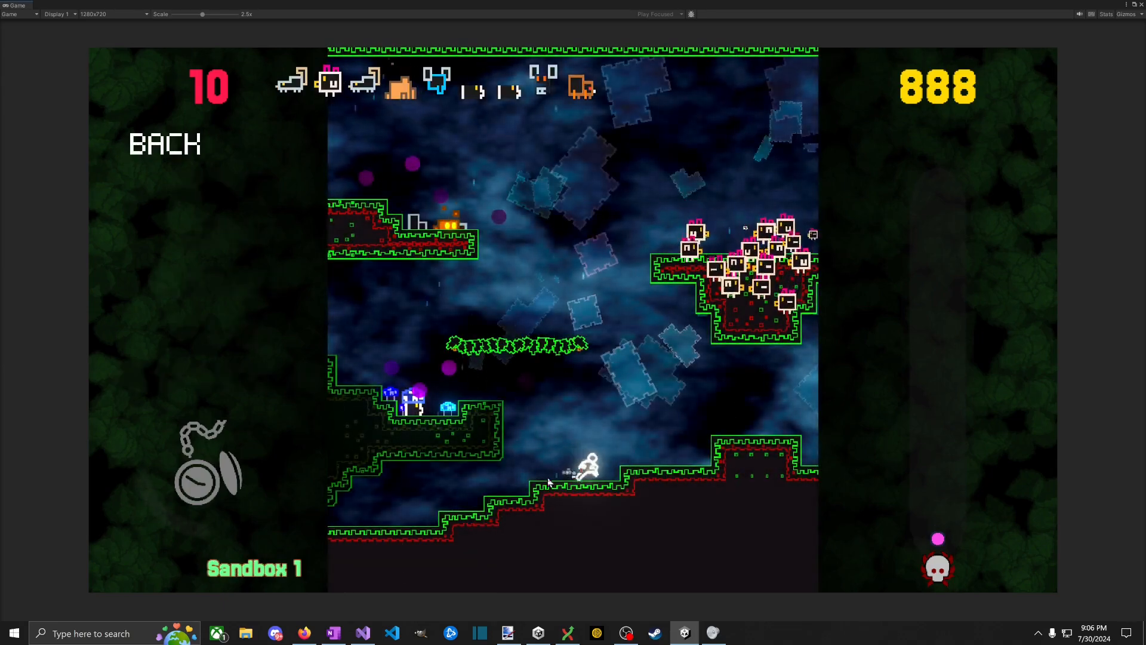
{"action": "key", "text": "space"}
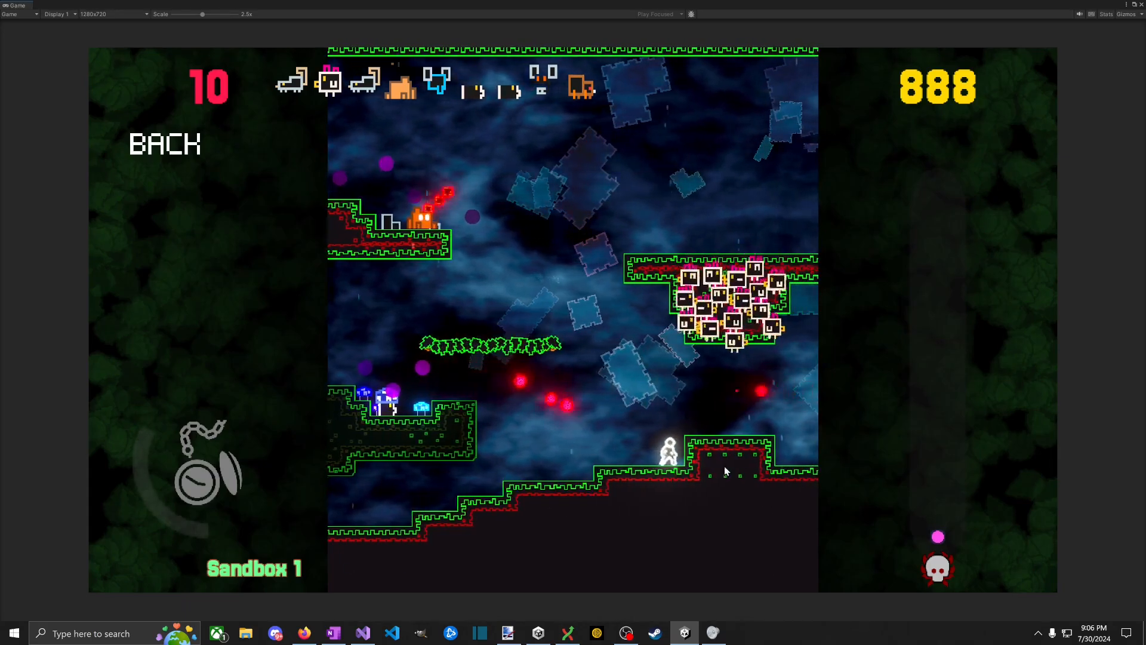
{"action": "key", "text": "a"}
{"action": "key", "text": "d"}
{"action": "key", "text": "space"}
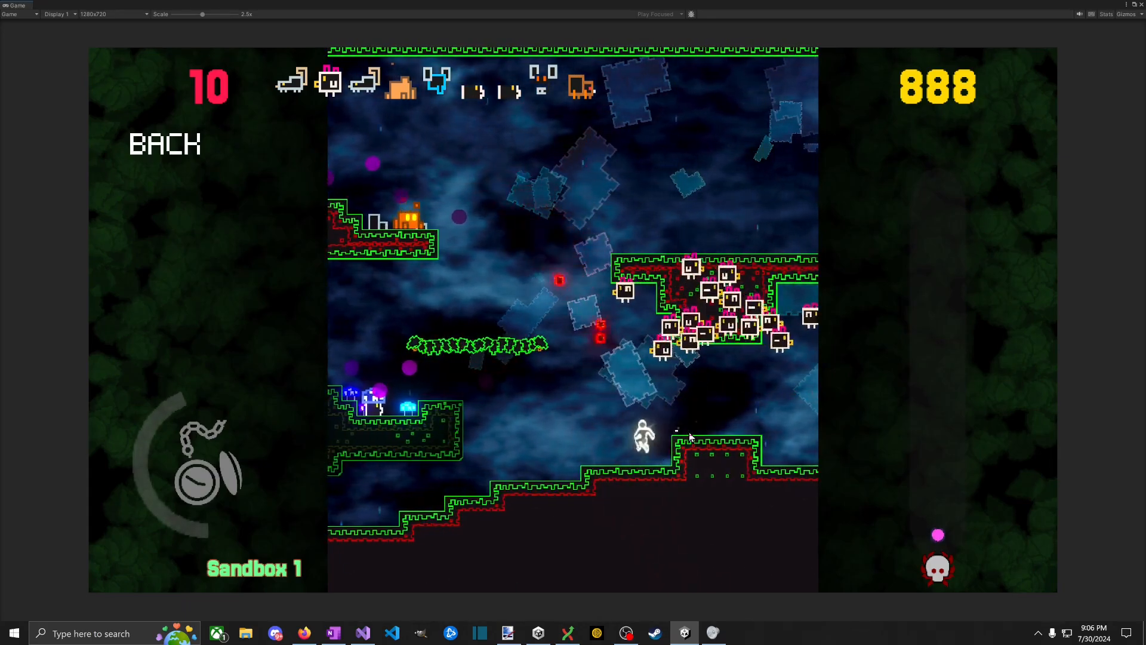
{"action": "key", "text": "a"}
{"action": "key", "text": "space"}
{"action": "key", "text": "d"}
{"action": "left_click", "coordinate": [667, 422]}
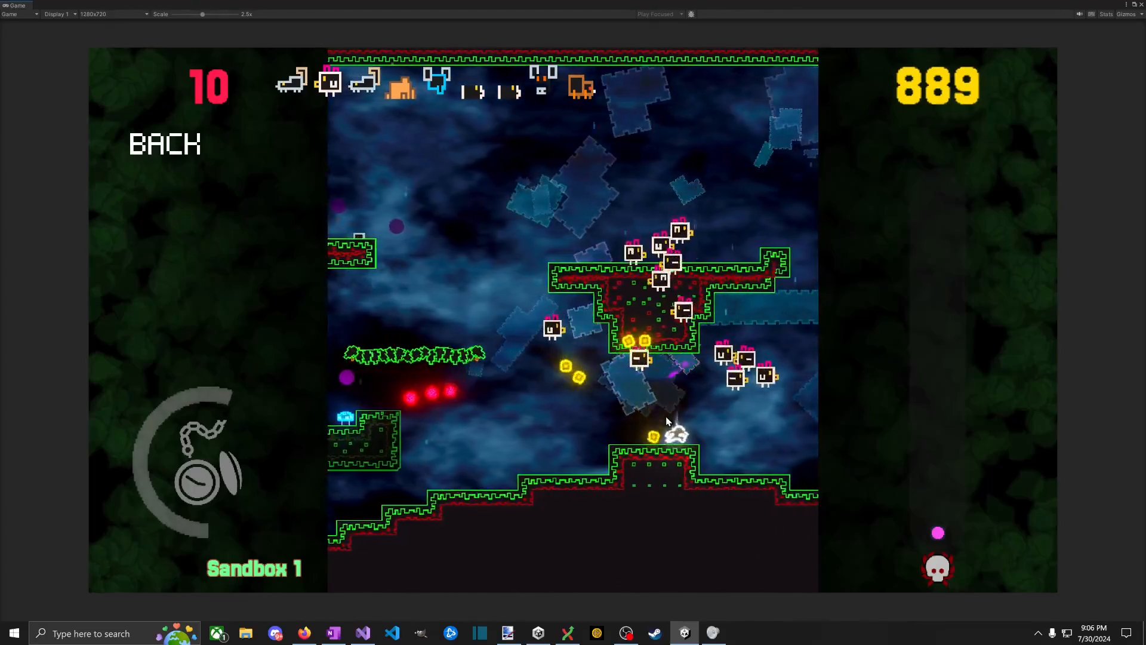
{"action": "key", "text": "space"}
{"action": "key", "text": "a"}
{"action": "left_click", "coordinate": [667, 418]}
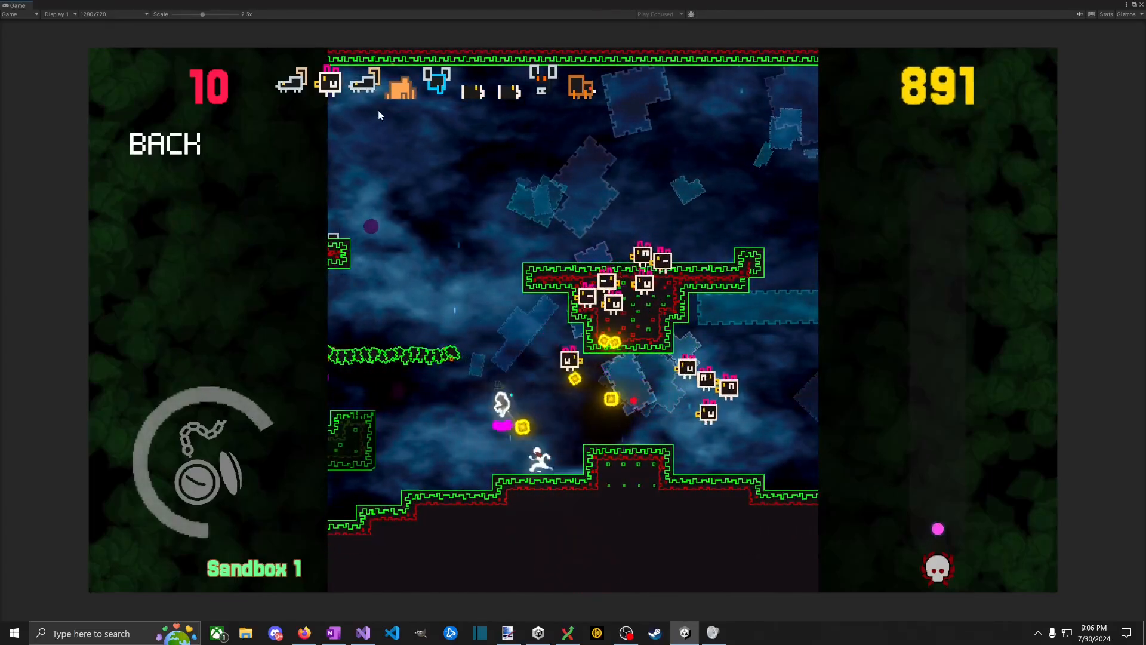
Step: Spawn long-tailed ground enemies on the raised platform and test killing enemies with the pocket watch time stop
{"action": "key", "text": "a"}
{"action": "key", "text": "space"}
{"action": "key", "text": "d"}
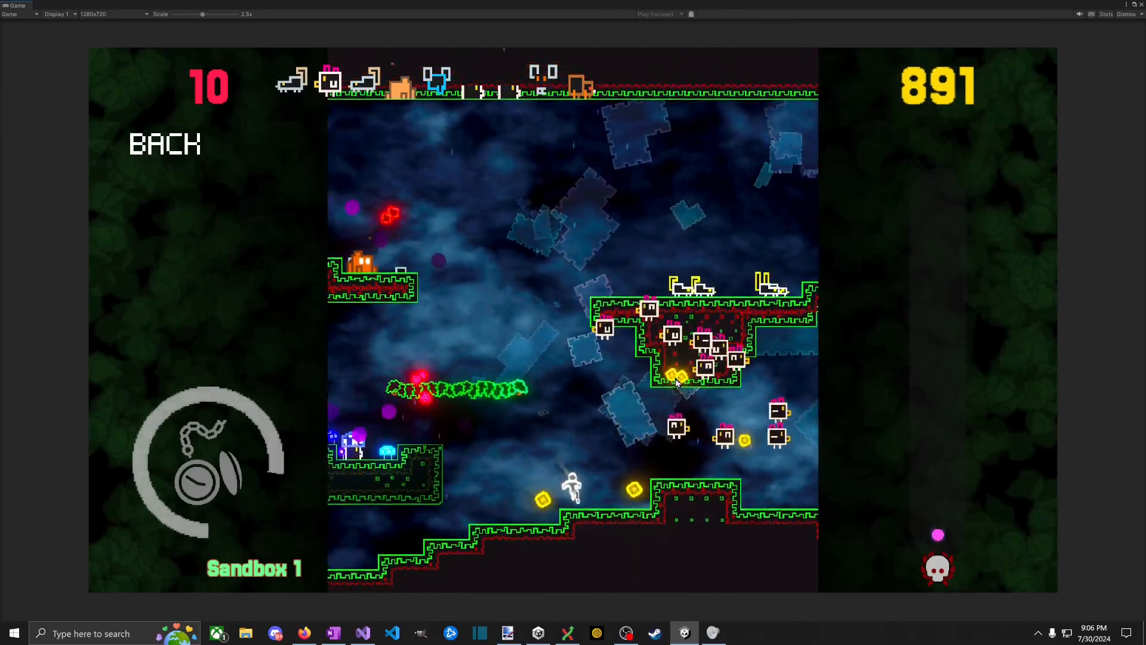
{"action": "key", "text": "d"}
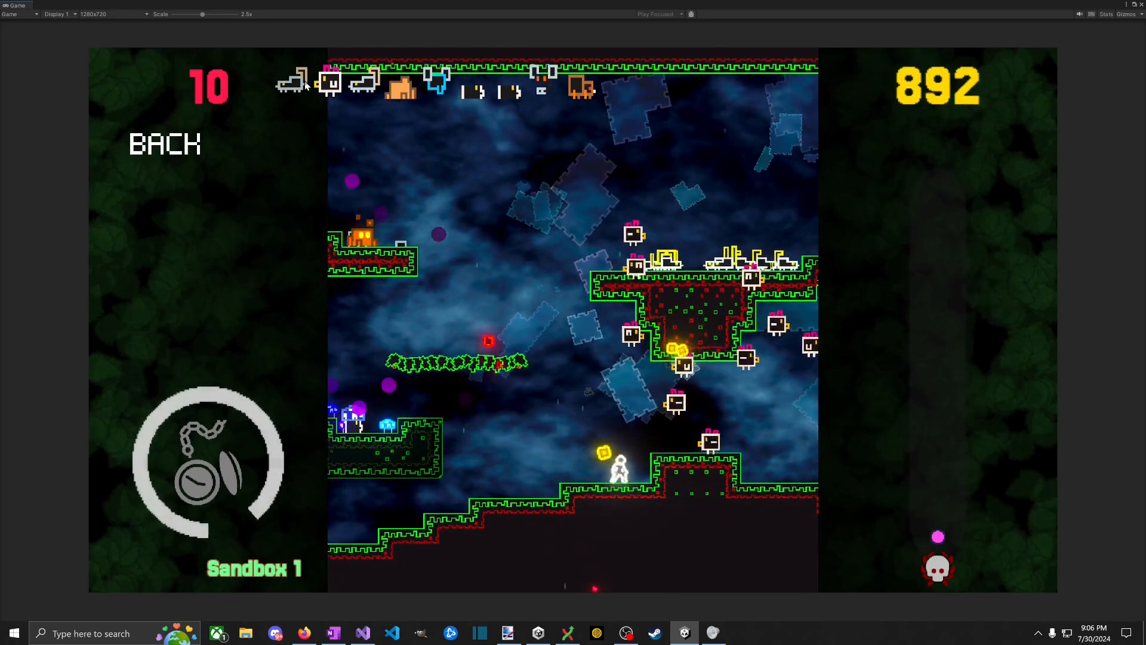
{"action": "key", "text": "a"}
{"action": "key", "text": "d"}
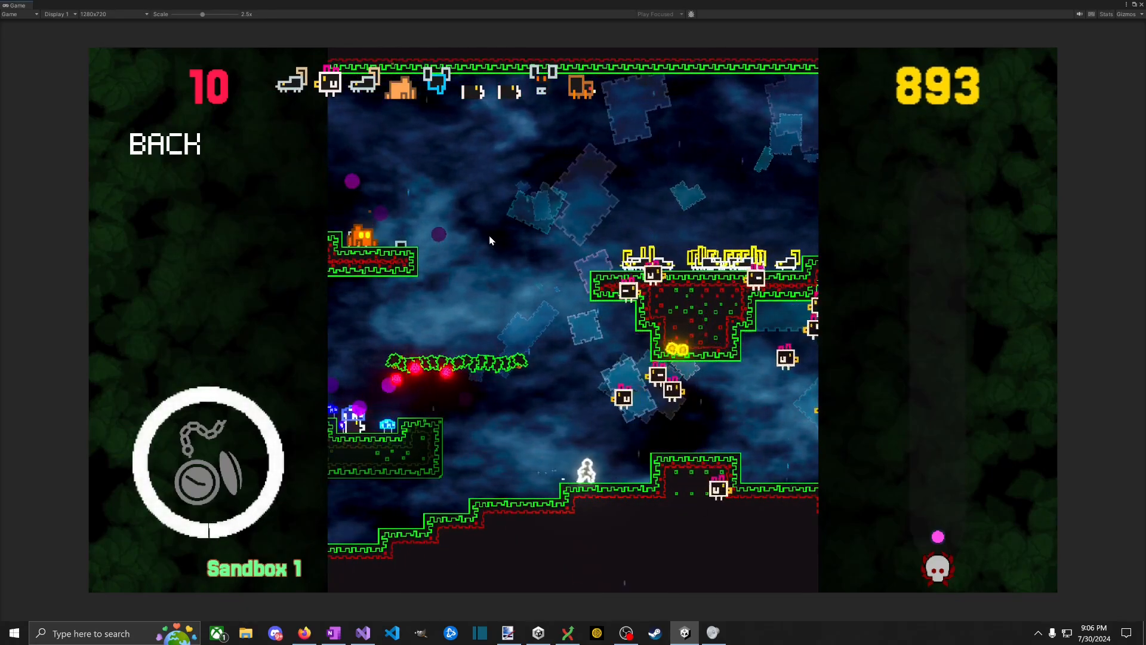
{"action": "key", "text": "space"}
{"action": "key", "text": "d"}
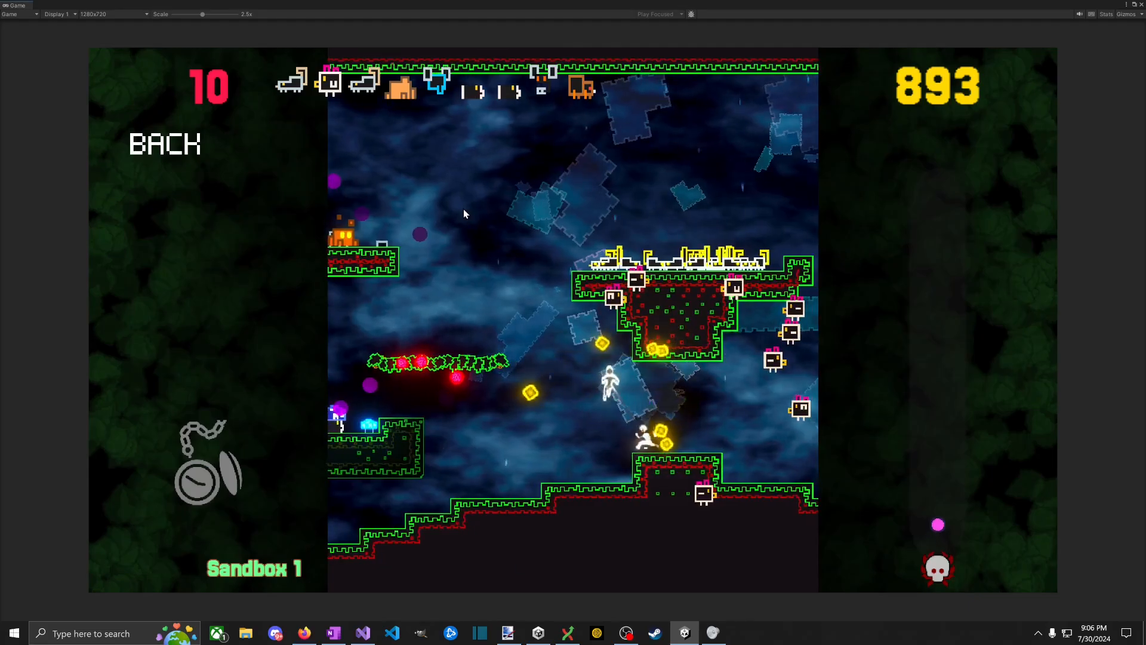
{"action": "key", "text": "a"}
{"action": "key", "text": "space"}
{"action": "key", "text": "d"}
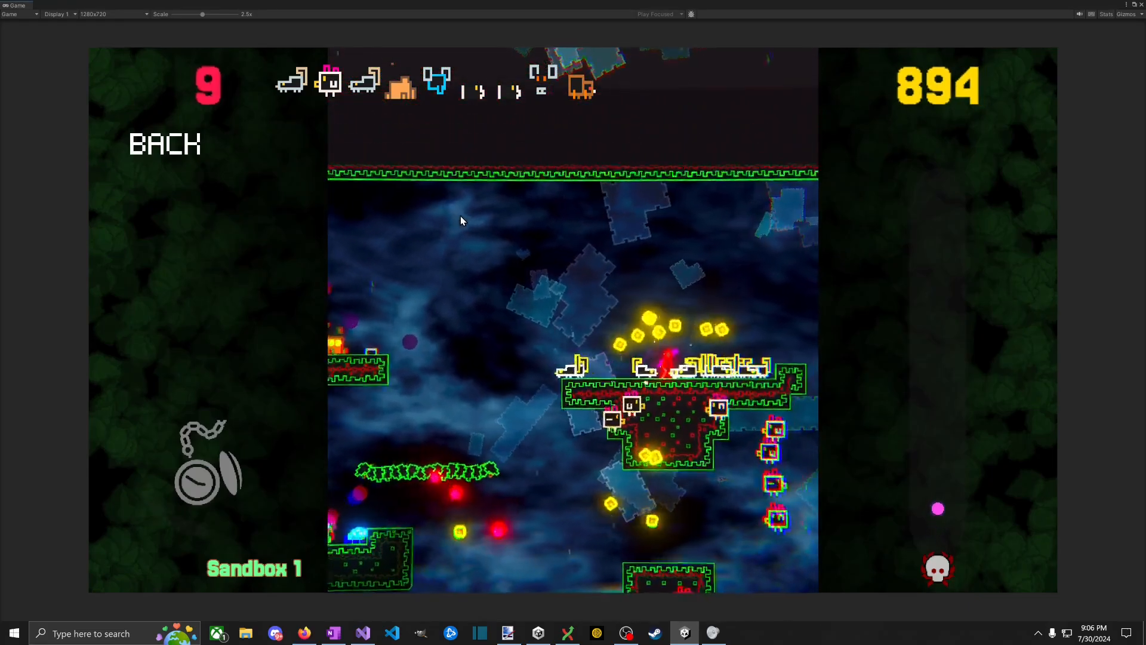
Step: Reset the item cooldown from the debug items page and return to the main debug menu
{"action": "key", "text": "a"}
{"action": "key", "text": "space"}
{"action": "left_click", "coordinate": [152, 150]}
{"action": "left_click", "coordinate": [214, 184]}
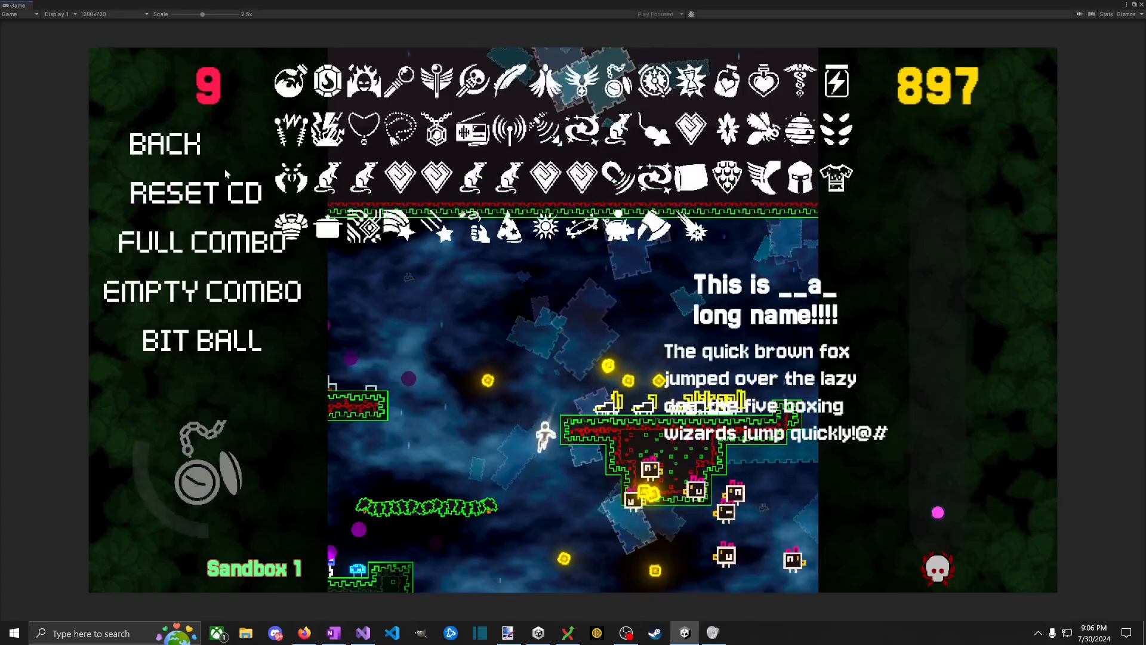
{"action": "key", "text": "a"}
{"action": "left_click", "coordinate": [190, 206]}
{"action": "key", "text": "space"}
{"action": "left_click", "coordinate": [180, 140]}
{"action": "key", "text": "space"}
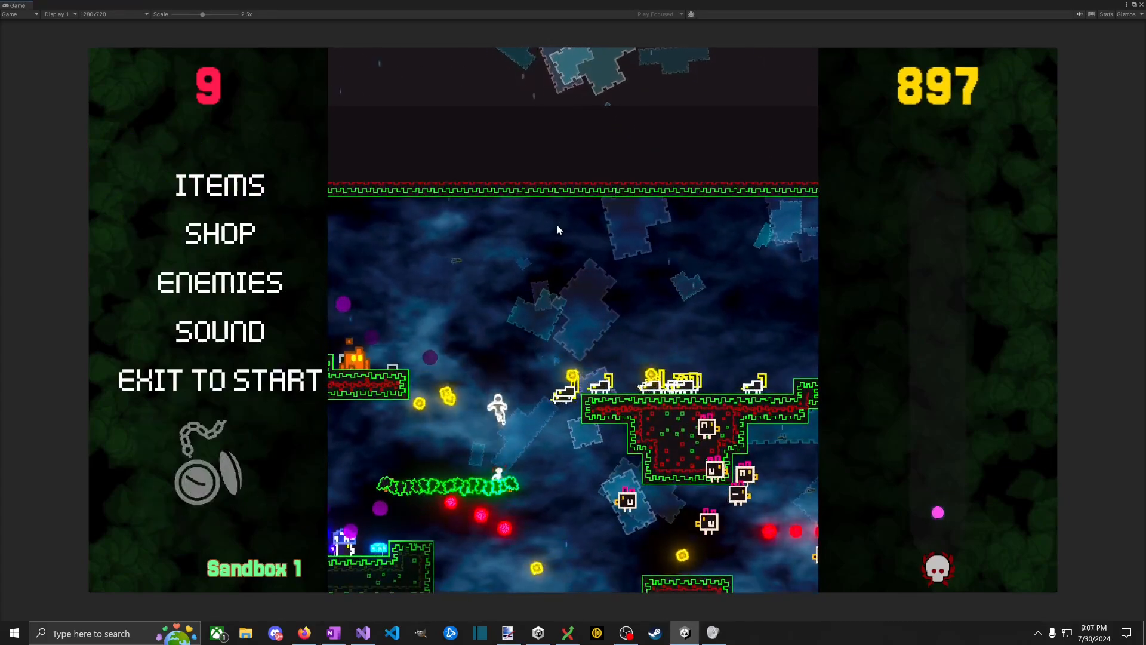
Step: Run the player through the ground enemies on the platform during time stop to test their death behavior
{"action": "key", "text": "d"}
{"action": "key", "text": "d"}
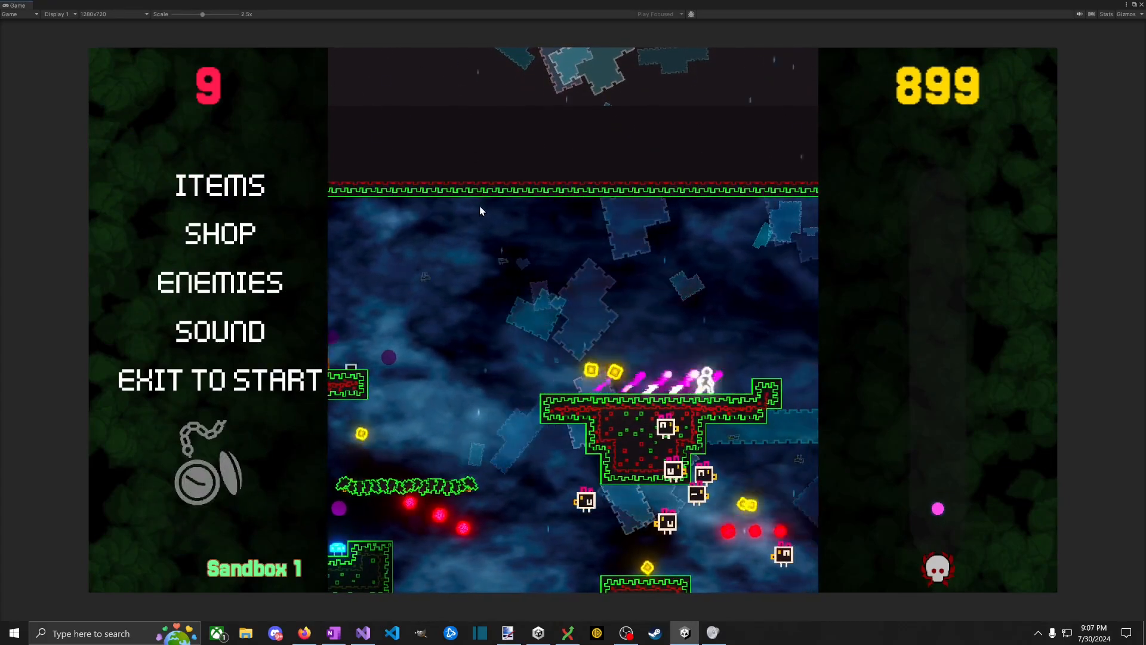
{"action": "key", "text": "a"}
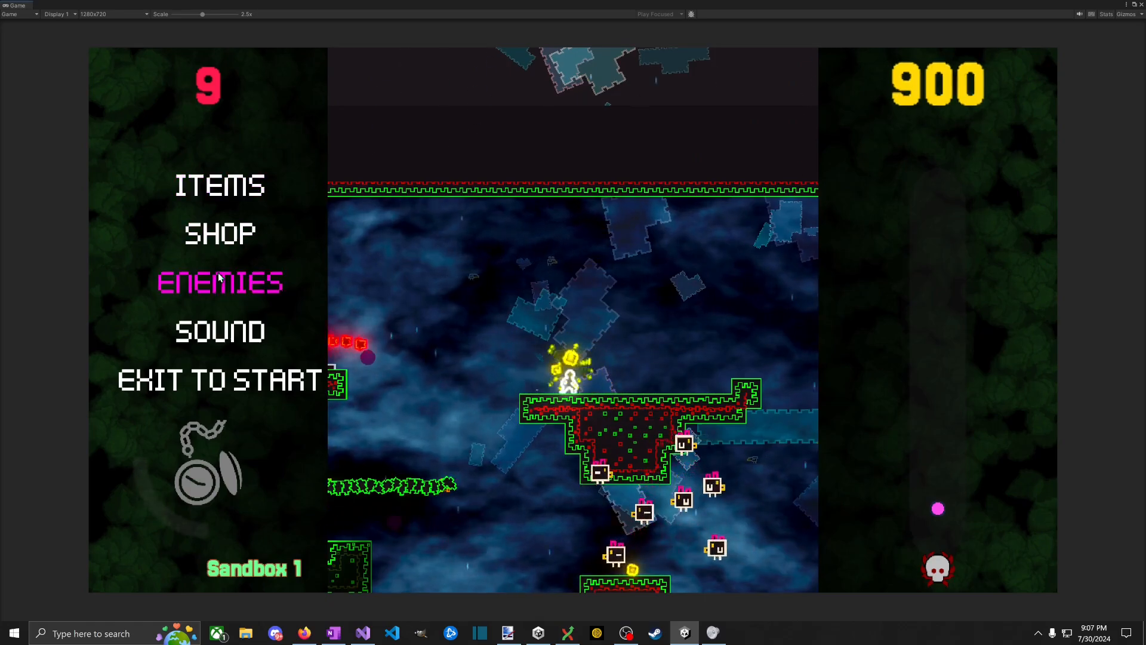
Step: Spawn another batch of the first listed enemy from the debug enemies list
{"action": "left_click", "coordinate": [220, 281]}
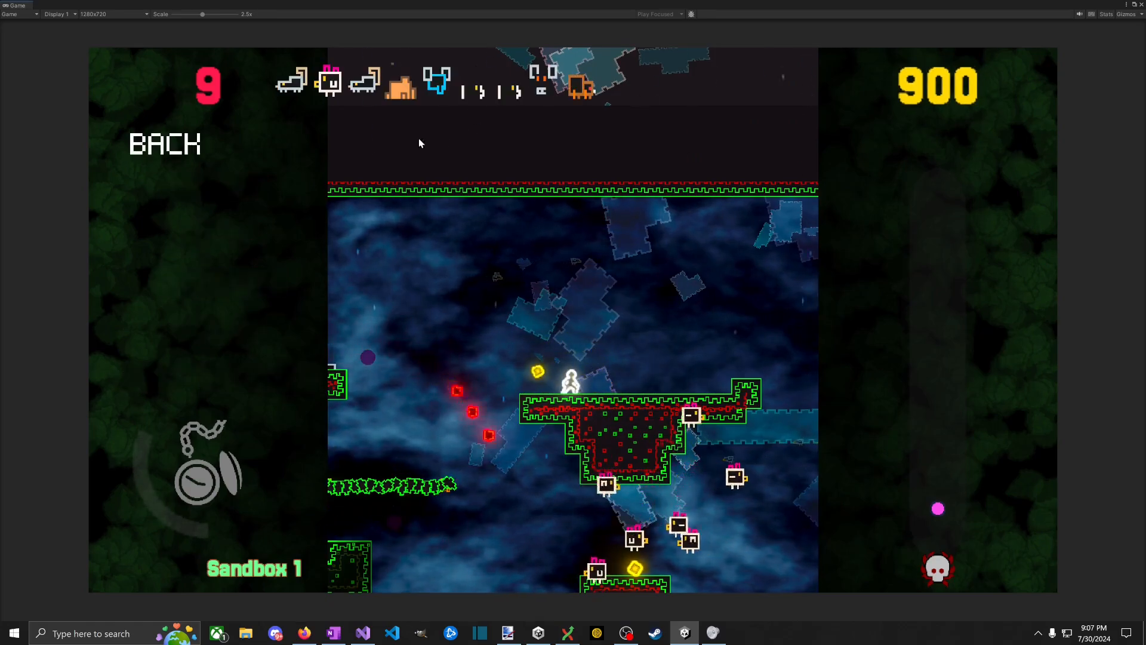
{"action": "left_click", "coordinate": [291, 89]}
{"action": "left_click", "coordinate": [290, 89]}
{"action": "left_click", "coordinate": [291, 89]}
{"action": "left_click", "coordinate": [290, 89]}
{"action": "key", "text": "a"}
Step: Leave the enemies list and reset the pocket watch cooldown from the items page
{"action": "left_click", "coordinate": [181, 147]}
{"action": "key", "text": "d"}
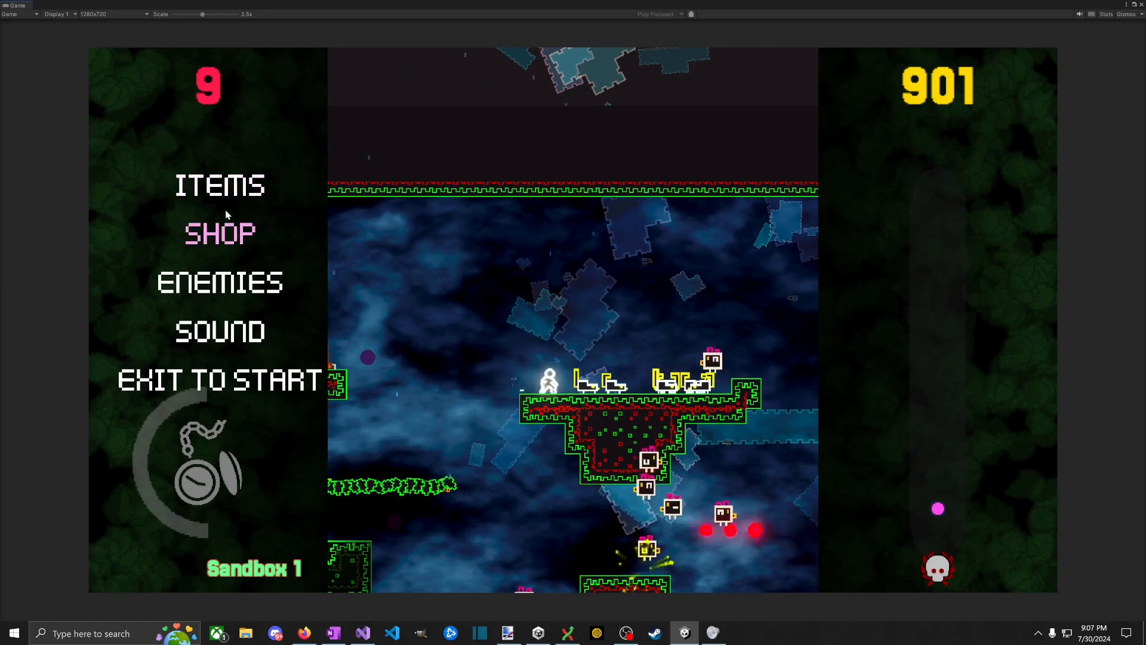
{"action": "left_click", "coordinate": [187, 186]}
{"action": "left_click", "coordinate": [186, 188]}
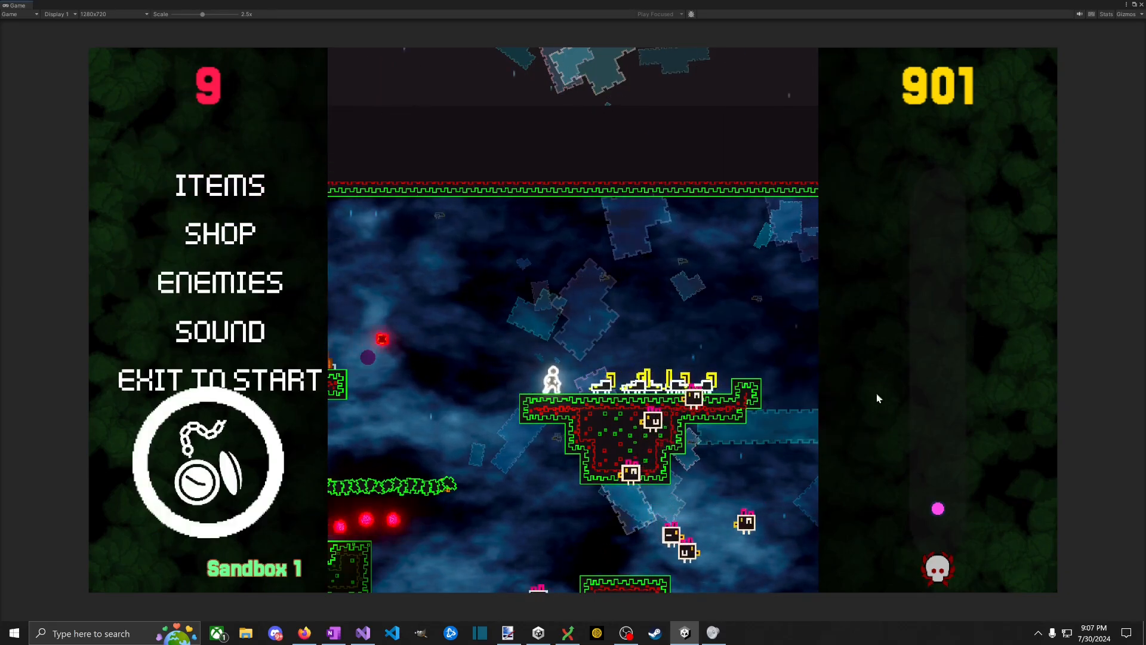
Step: Test killing the new enemies on the platform during time stop, and stop the game
{"action": "key", "text": "d"}
{"action": "left_click", "coordinate": [816, 375]}
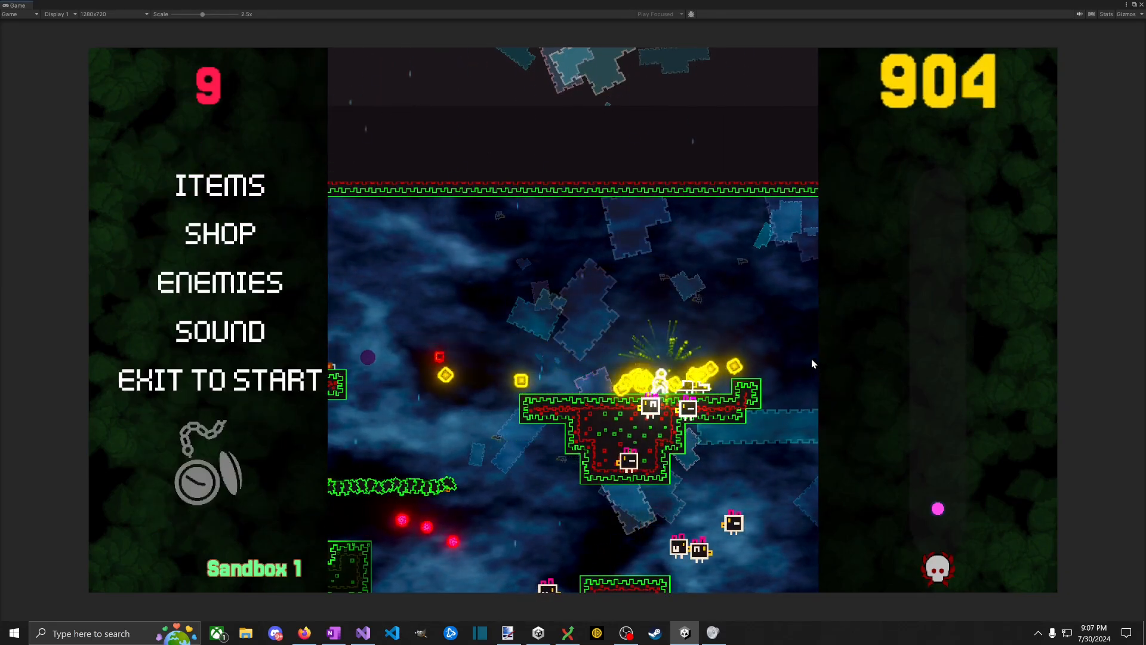
{"action": "key", "text": "a"}
{"action": "key", "text": "d"}
{"action": "left_click", "coordinate": [806, 323]}
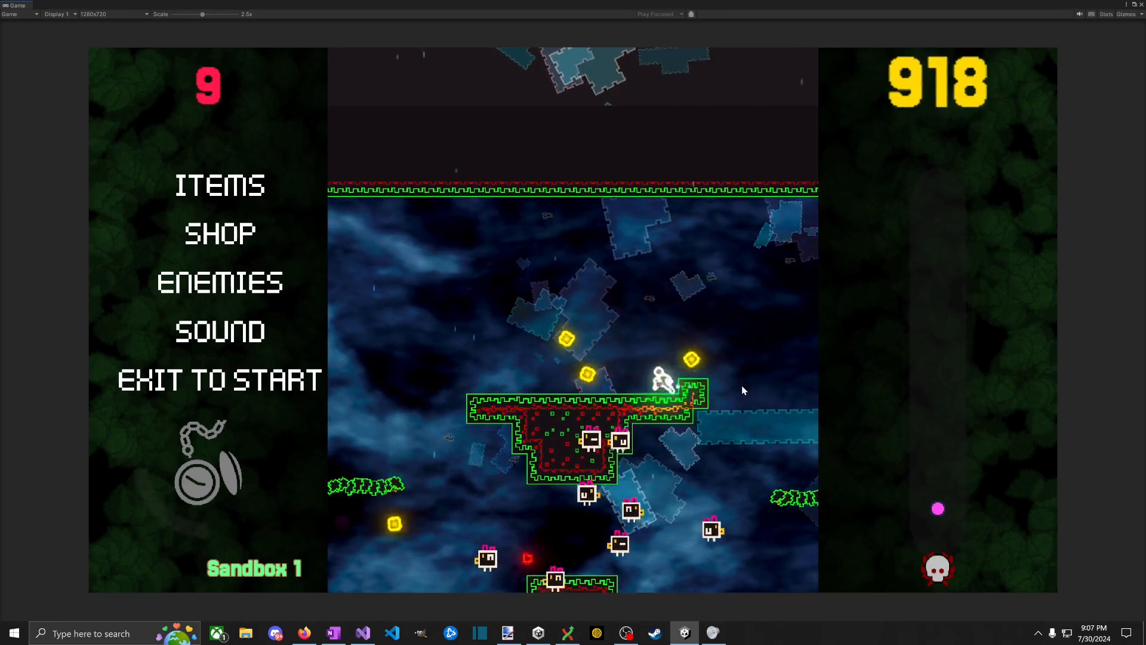
{"action": "key", "text": "a"}
{"action": "key", "text": "space"}
{"action": "key", "text": "Escape"}
{"action": "left_click", "coordinate": [599, 475]}
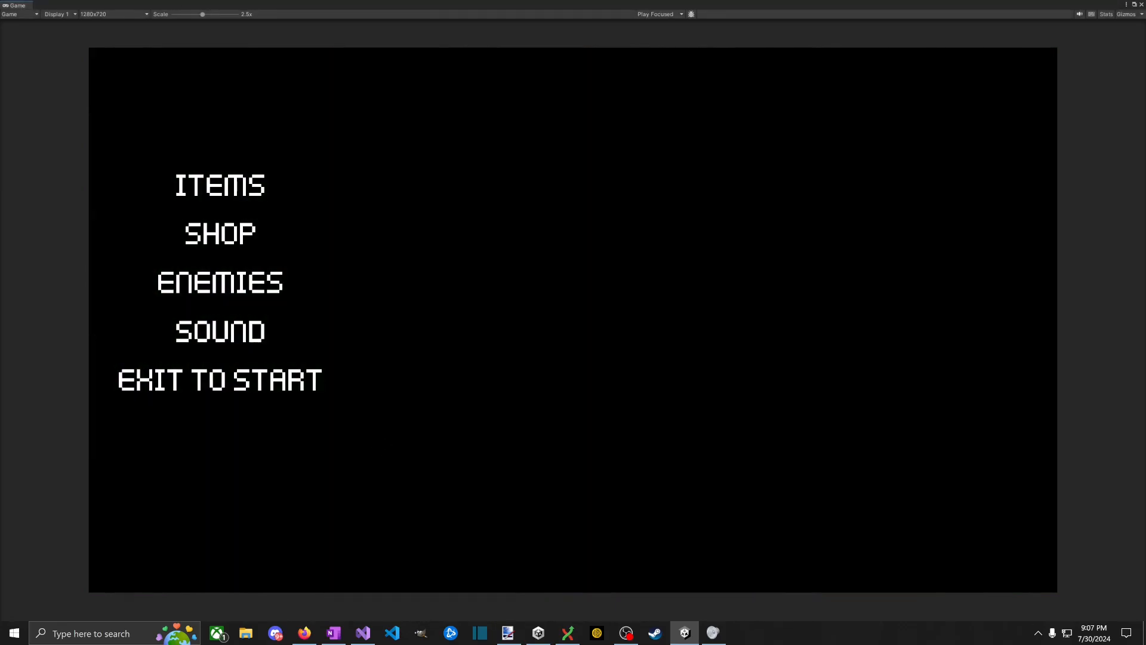
Step: Switch to OneNote and mark "More consistent enemy death behavior during time stop" with an X in the 7/30 notes
{"action": "key", "text": "alt+Tab"}
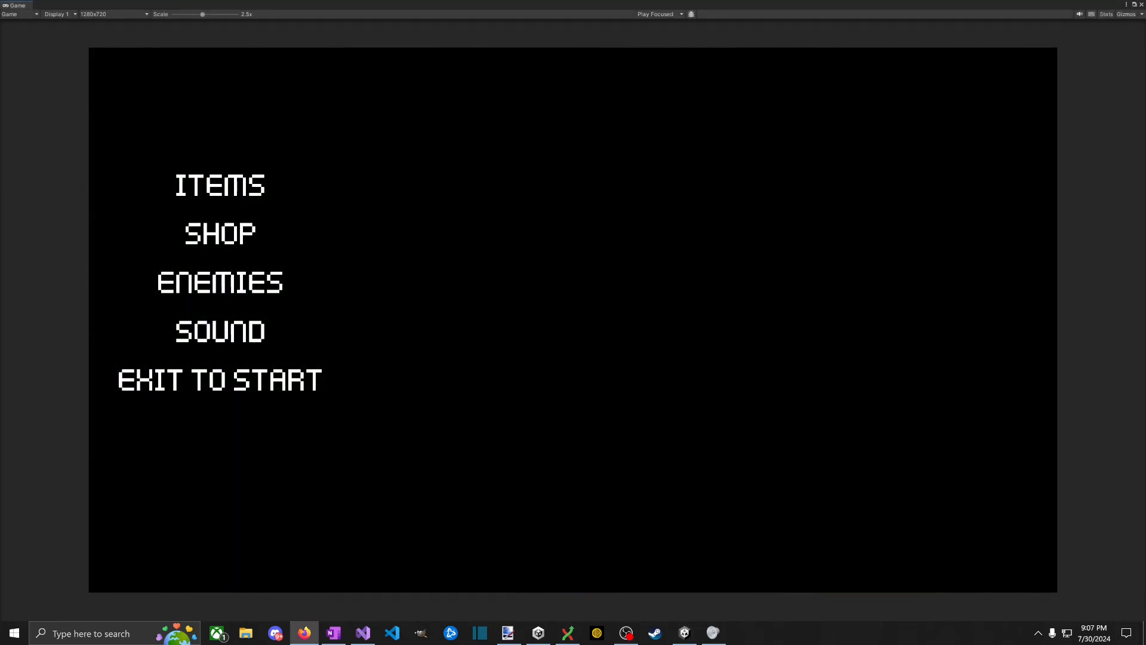
{"action": "key", "text": "alt+Tab"}
{"action": "key", "text": "alt+Tab"}
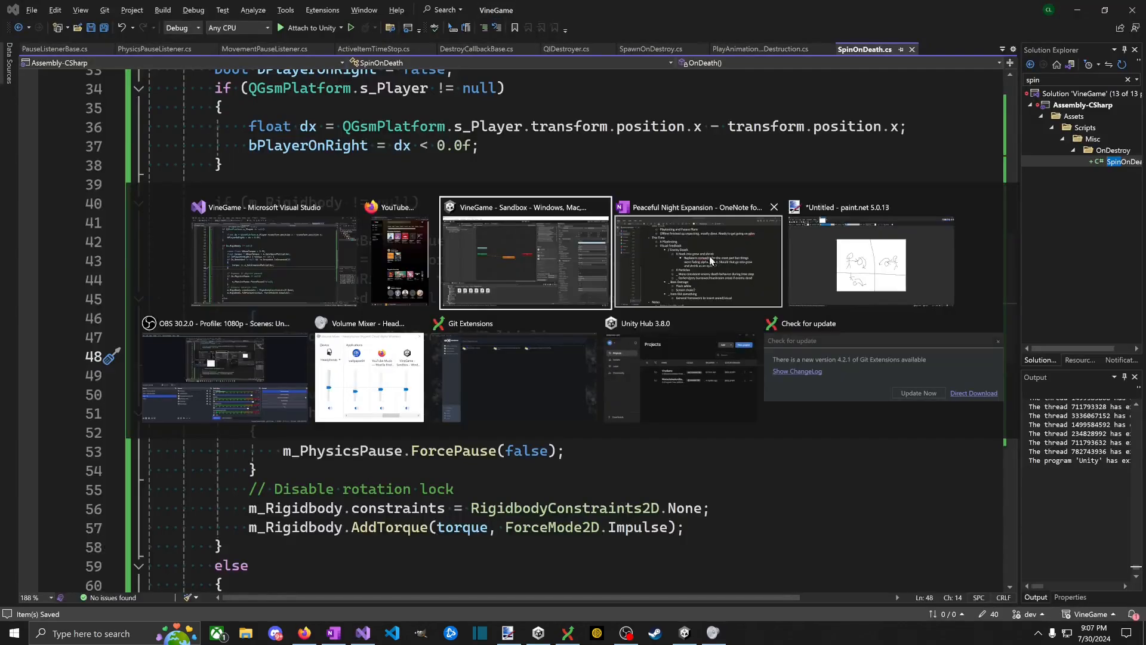
{"action": "left_click", "coordinate": [430, 398]}
{"action": "key", "text": "BackSpace"}
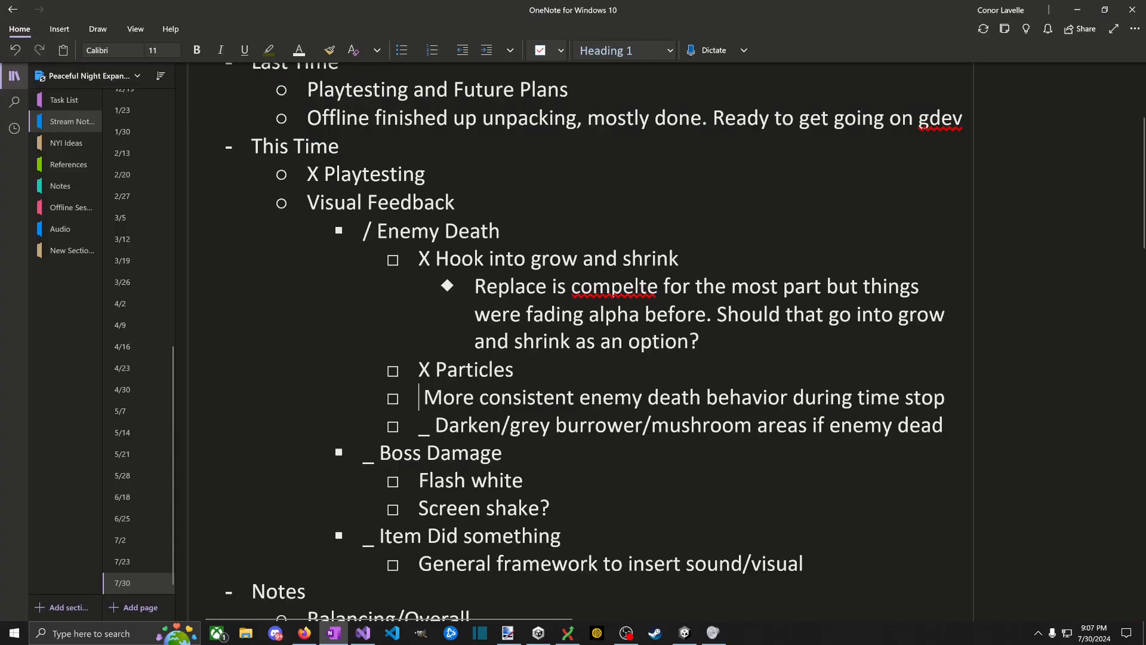
{"action": "type", "text": "X"}
{"action": "right_click", "coordinate": [434, 401]}
{"action": "key", "text": "Escape"}
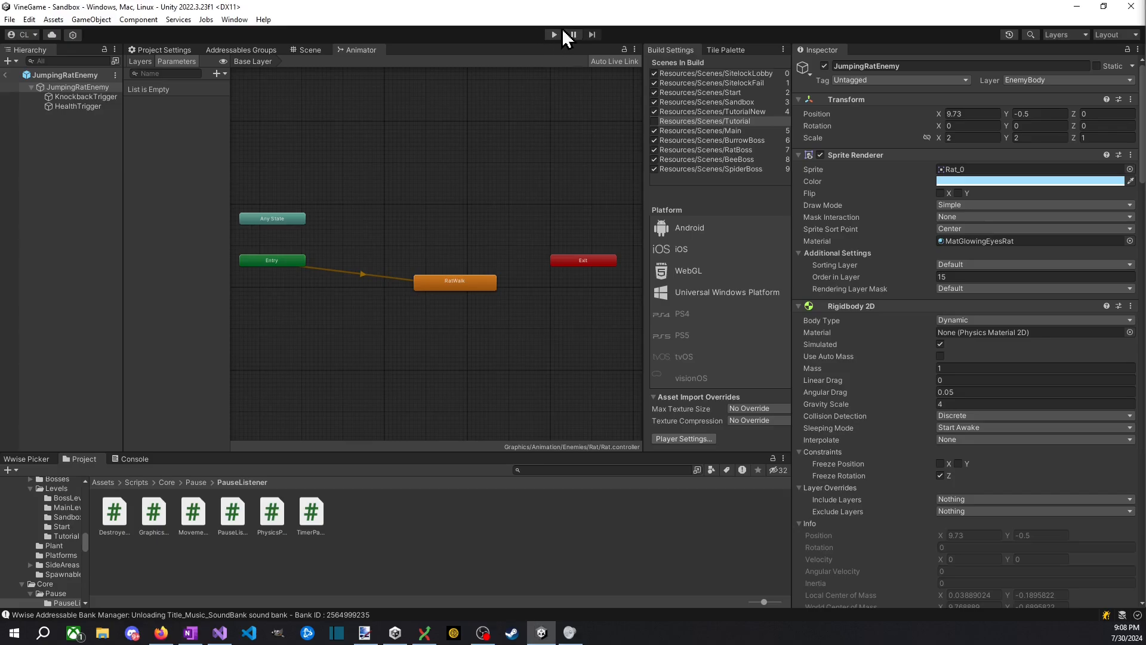
Step: Run the Sandbox scene, open the debug enemies list to test in the game, and stop the game
{"action": "left_click", "coordinate": [554, 35]}
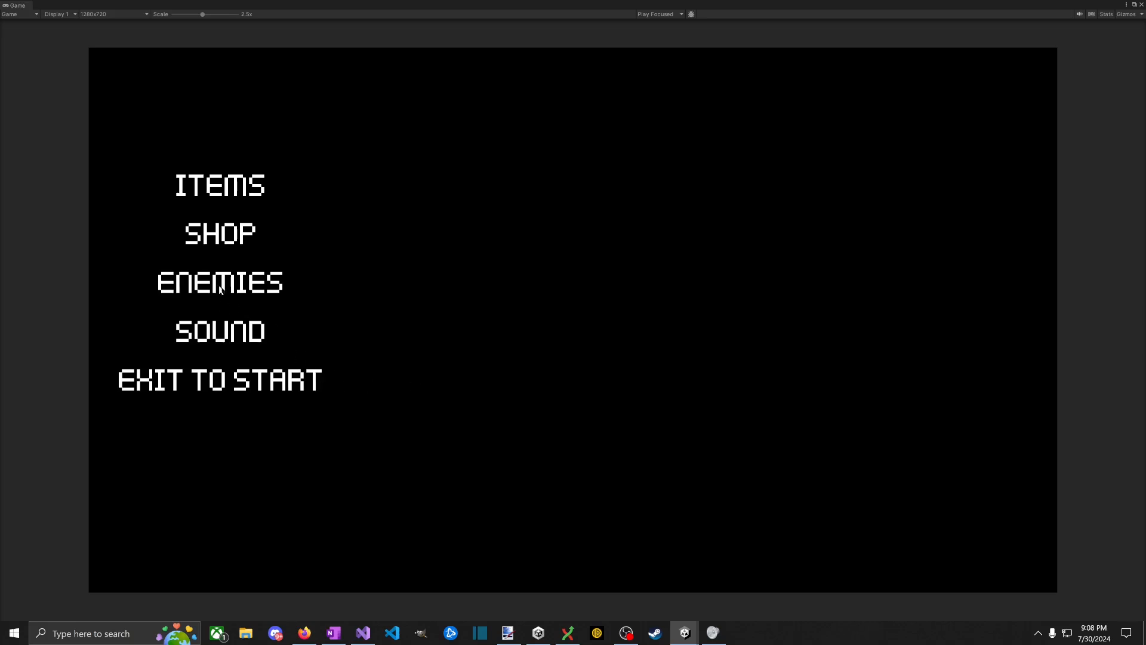
{"action": "left_click", "coordinate": [245, 286]}
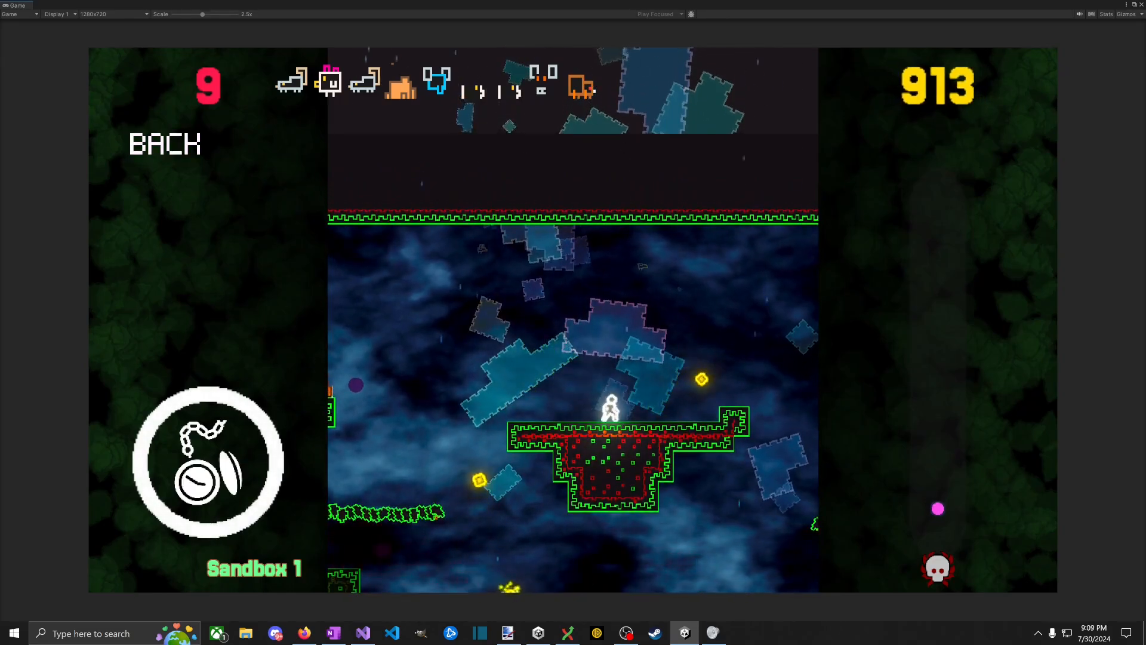
{"action": "key", "text": "ctrl+p"}
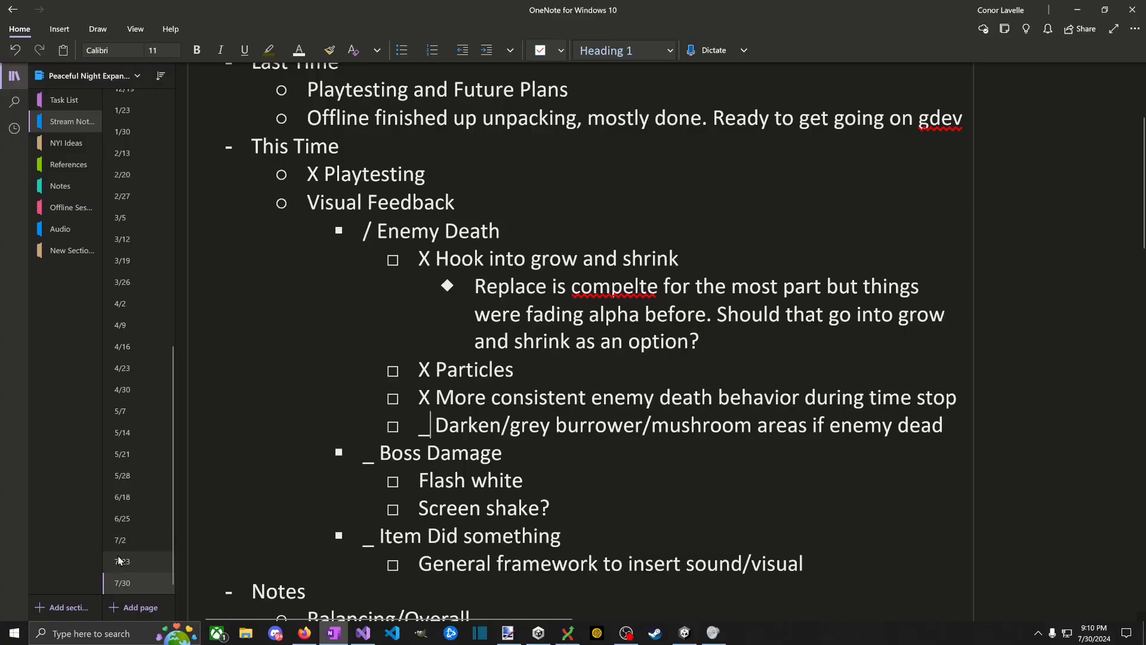
Step: Switch to OneNote, open the 7/23 stream notes, and collapse the 0.4.0 entry under Future Version Planning to review the version roadmap
{"action": "left_click", "coordinate": [122, 561]}
{"action": "scroll", "coordinate": [418, 188], "scroll_direction": "down", "scroll_amount": 5}
{"action": "scroll", "coordinate": [418, 188], "scroll_direction": "up", "scroll_amount": 2}
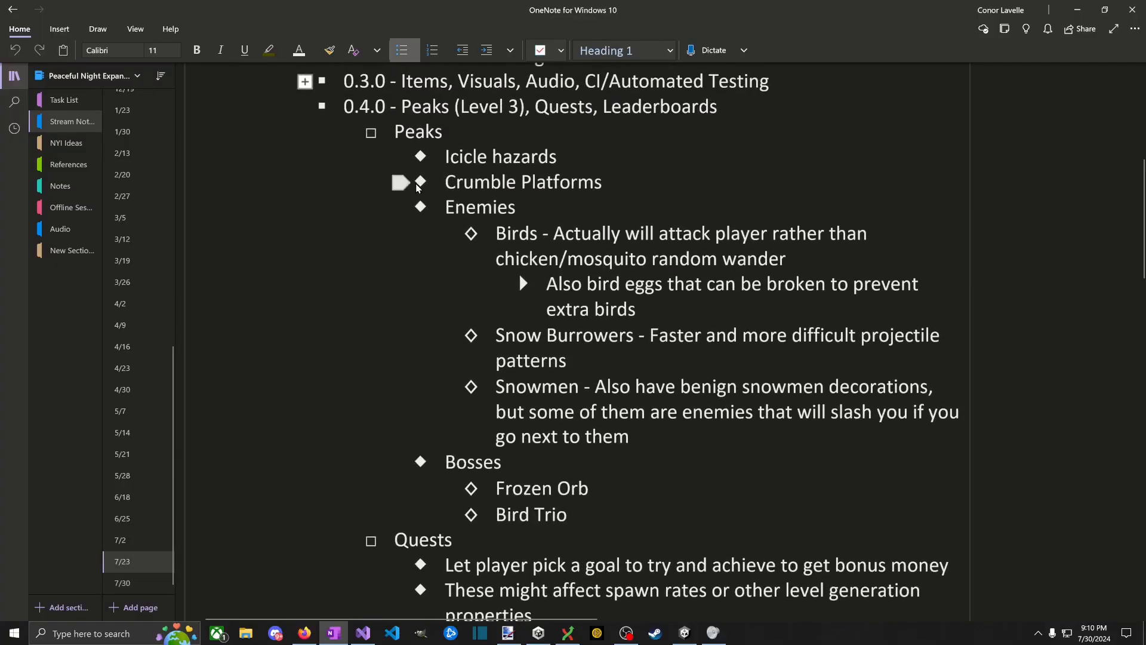
{"action": "scroll", "coordinate": [418, 188], "scroll_direction": "up", "scroll_amount": 2}
{"action": "left_click", "coordinate": [305, 203]}
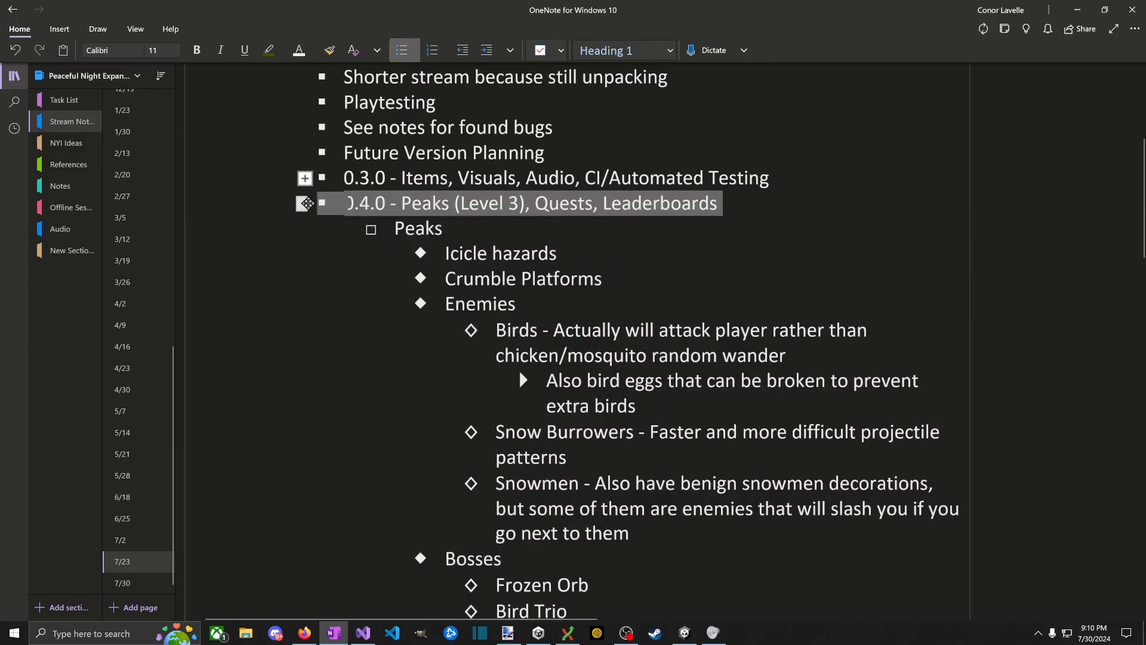
{"action": "double_click", "coordinate": [306, 203]}
{"action": "double_click", "coordinate": [483, 178]}
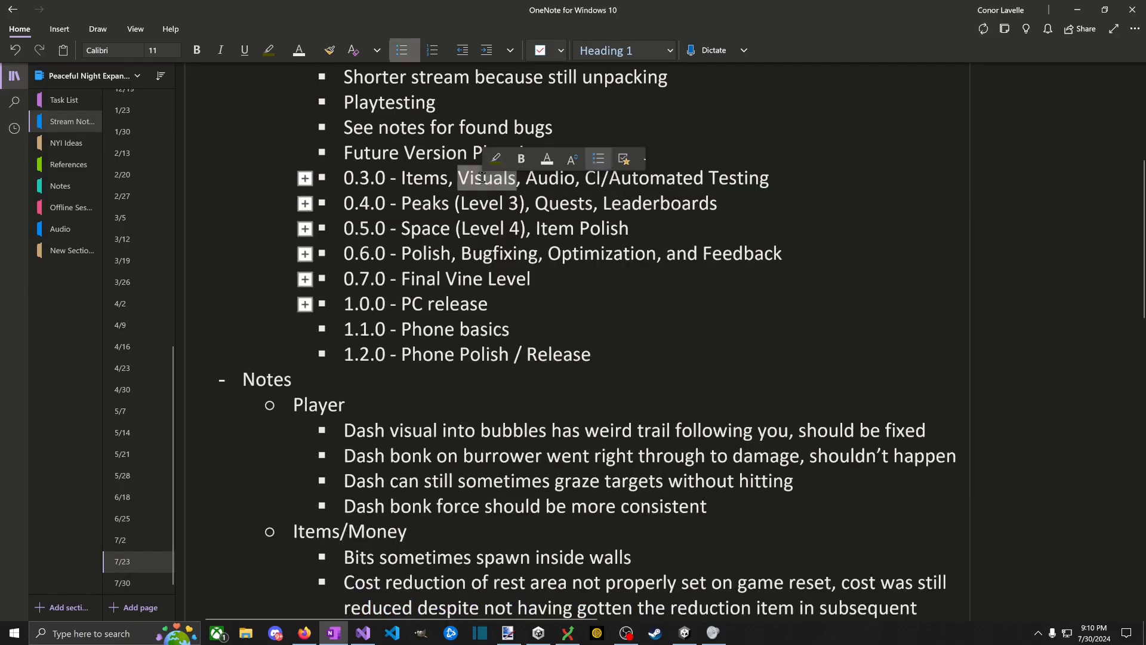
{"action": "left_click", "coordinate": [482, 177]}
{"action": "left_click", "coordinate": [453, 204]}
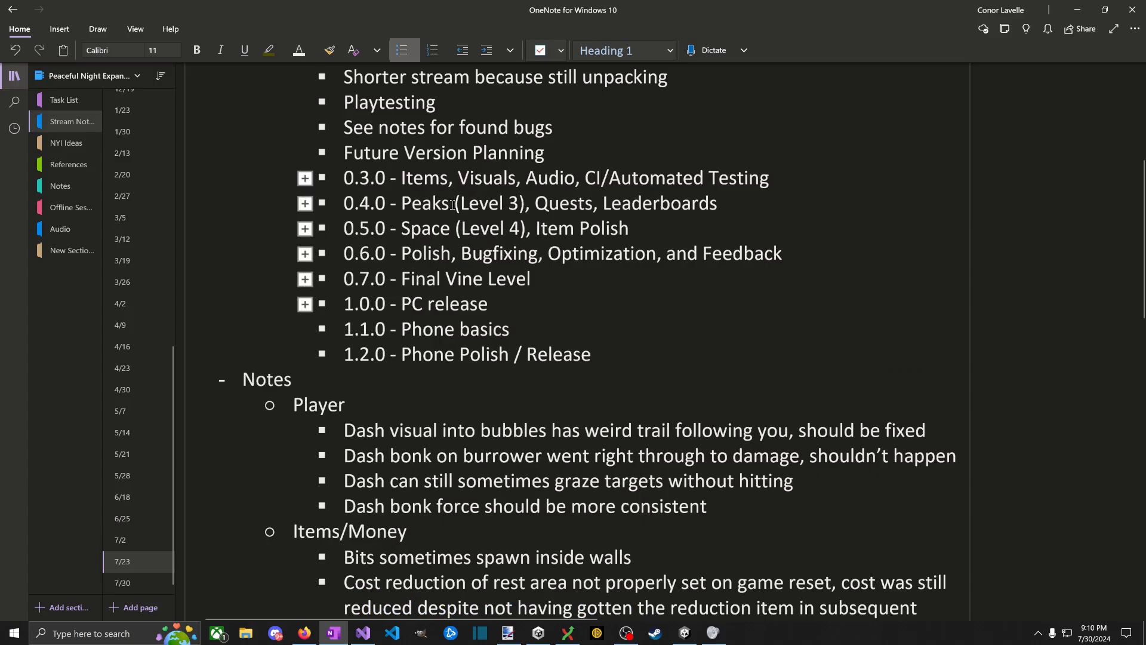